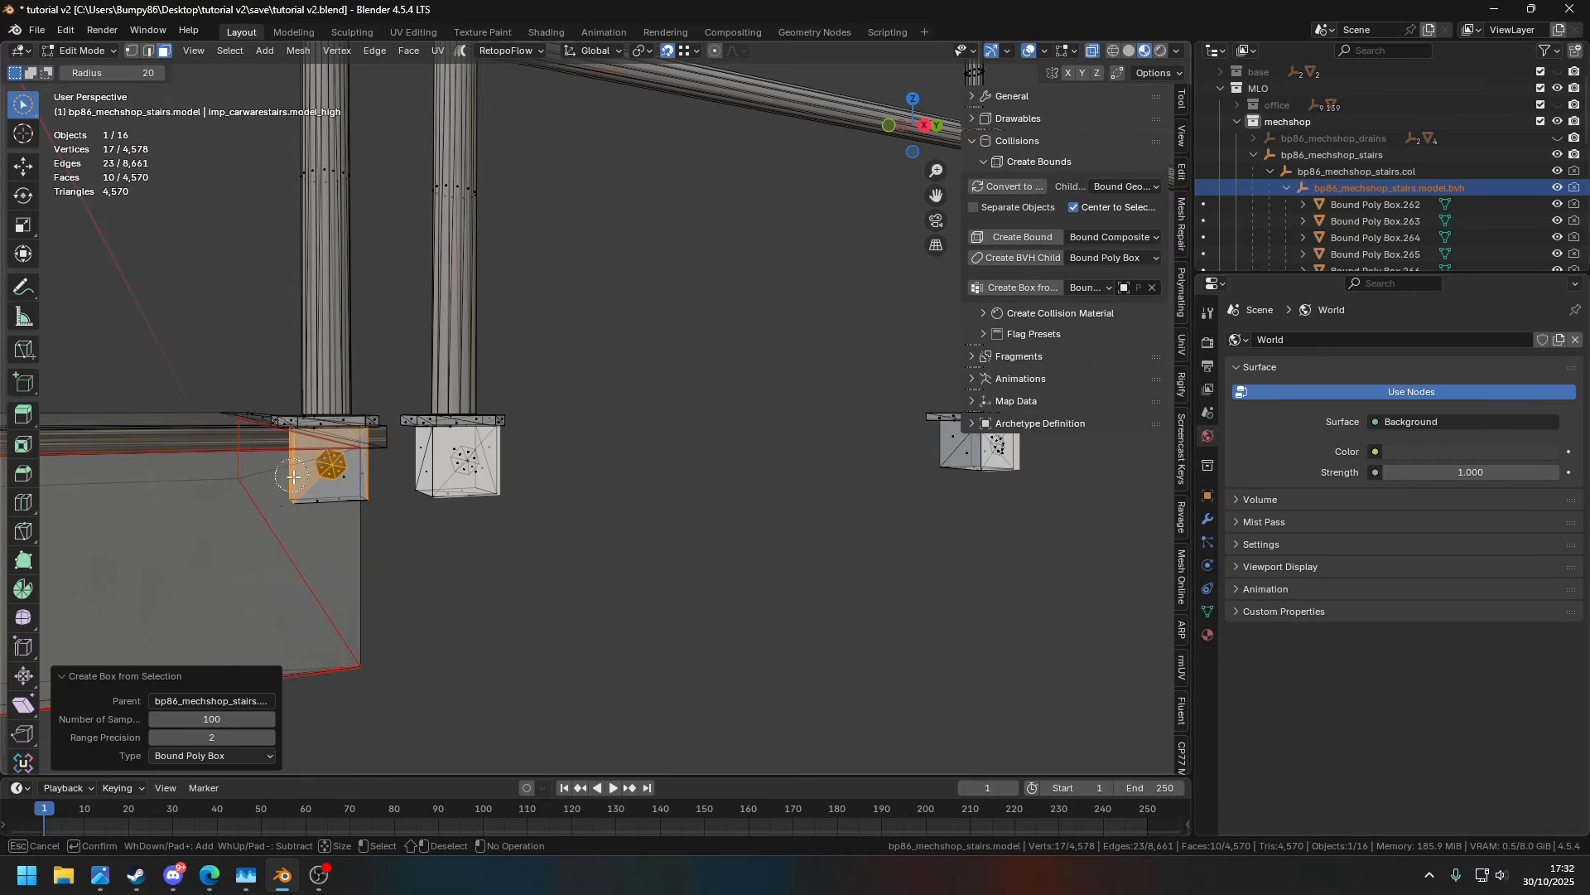
- Create a Bound Poly Box from the mounting block of the railing post beside the landing's corner
{"action": "scroll", "coordinate": [580, 397], "scroll_direction": "down", "scroll_amount": 4}
{"action": "middle_click_drag", "start_coordinate": [332, 414], "coordinate": [398, 375], "text": "shift"}
{"action": "left_click_drag", "start_coordinate": [452, 409], "coordinate": [470, 420]}
{"action": "left_click", "coordinate": [1021, 289]}
- Select the single post's mounting block on the landing's side and create a Bound Poly Box from it
{"action": "middle_click_drag", "start_coordinate": [273, 405], "coordinate": [675, 365]}
{"action": "left_click_drag", "start_coordinate": [578, 398], "coordinate": [593, 415]}
{"action": "middle_click_drag", "start_coordinate": [197, 394], "coordinate": [663, 406], "text": "shift"}
{"action": "left_click_drag", "start_coordinate": [686, 404], "coordinate": [697, 419]}
{"action": "left_click", "coordinate": [1016, 289]}
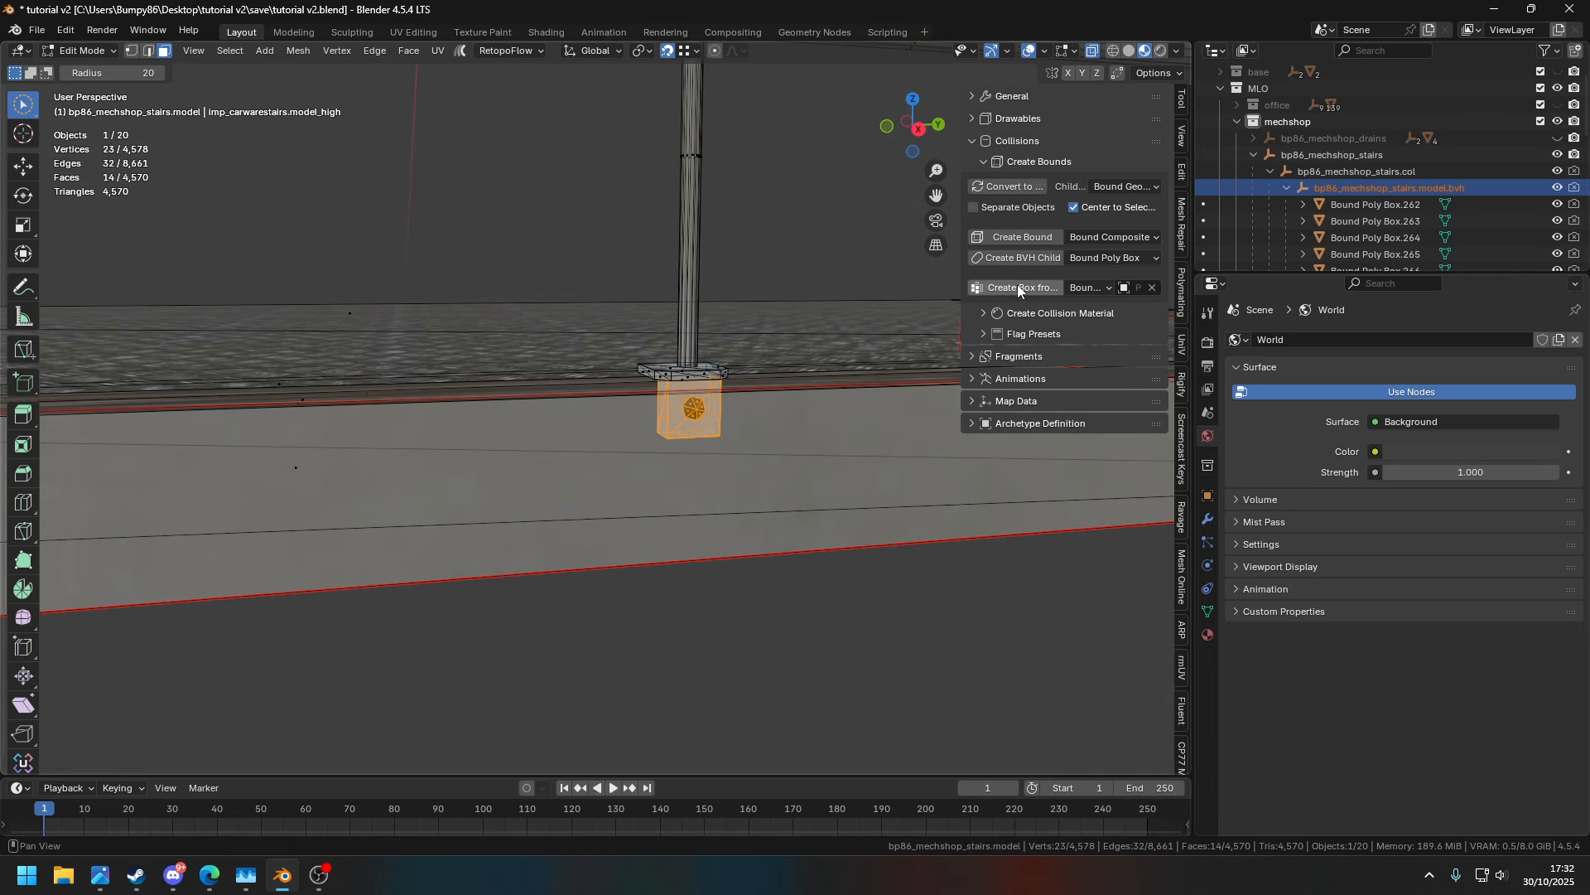
- Create Bound Poly Boxes from the next two railing-post mounting blocks along the landing's side
{"action": "middle_click_drag", "start_coordinate": [248, 406], "coordinate": [605, 422], "text": "shift"}
{"action": "left_click_drag", "start_coordinate": [593, 428], "coordinate": [558, 430]}
{"action": "left_click", "coordinate": [1016, 287]}
{"action": "middle_click_drag", "start_coordinate": [624, 414], "coordinate": [492, 413], "text": "shift"}
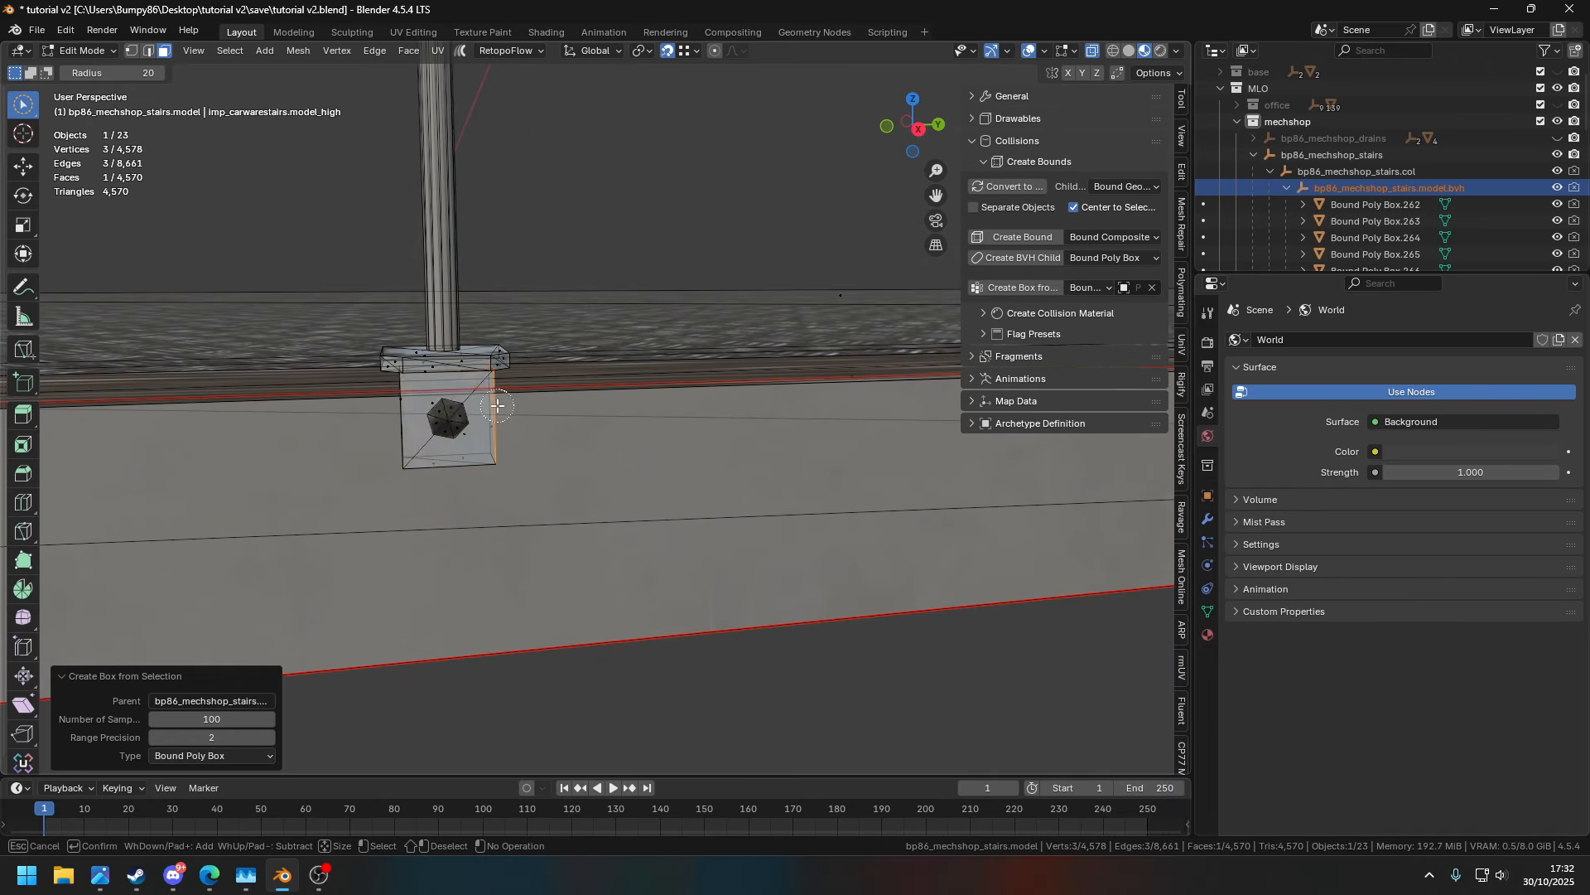
{"action": "left_click", "coordinate": [1016, 288]}
- Create Bound Poly Boxes from the mounting blocks of the close pair of posts farther along the side railing
{"action": "scroll", "coordinate": [249, 364], "scroll_direction": "down", "scroll_amount": 4}
{"action": "middle_click_drag", "start_coordinate": [132, 363], "coordinate": [638, 383], "text": "shift"}
{"action": "scroll", "coordinate": [613, 397], "scroll_direction": "up", "scroll_amount": 2}
{"action": "left_click_drag", "start_coordinate": [547, 456], "coordinate": [611, 478]}
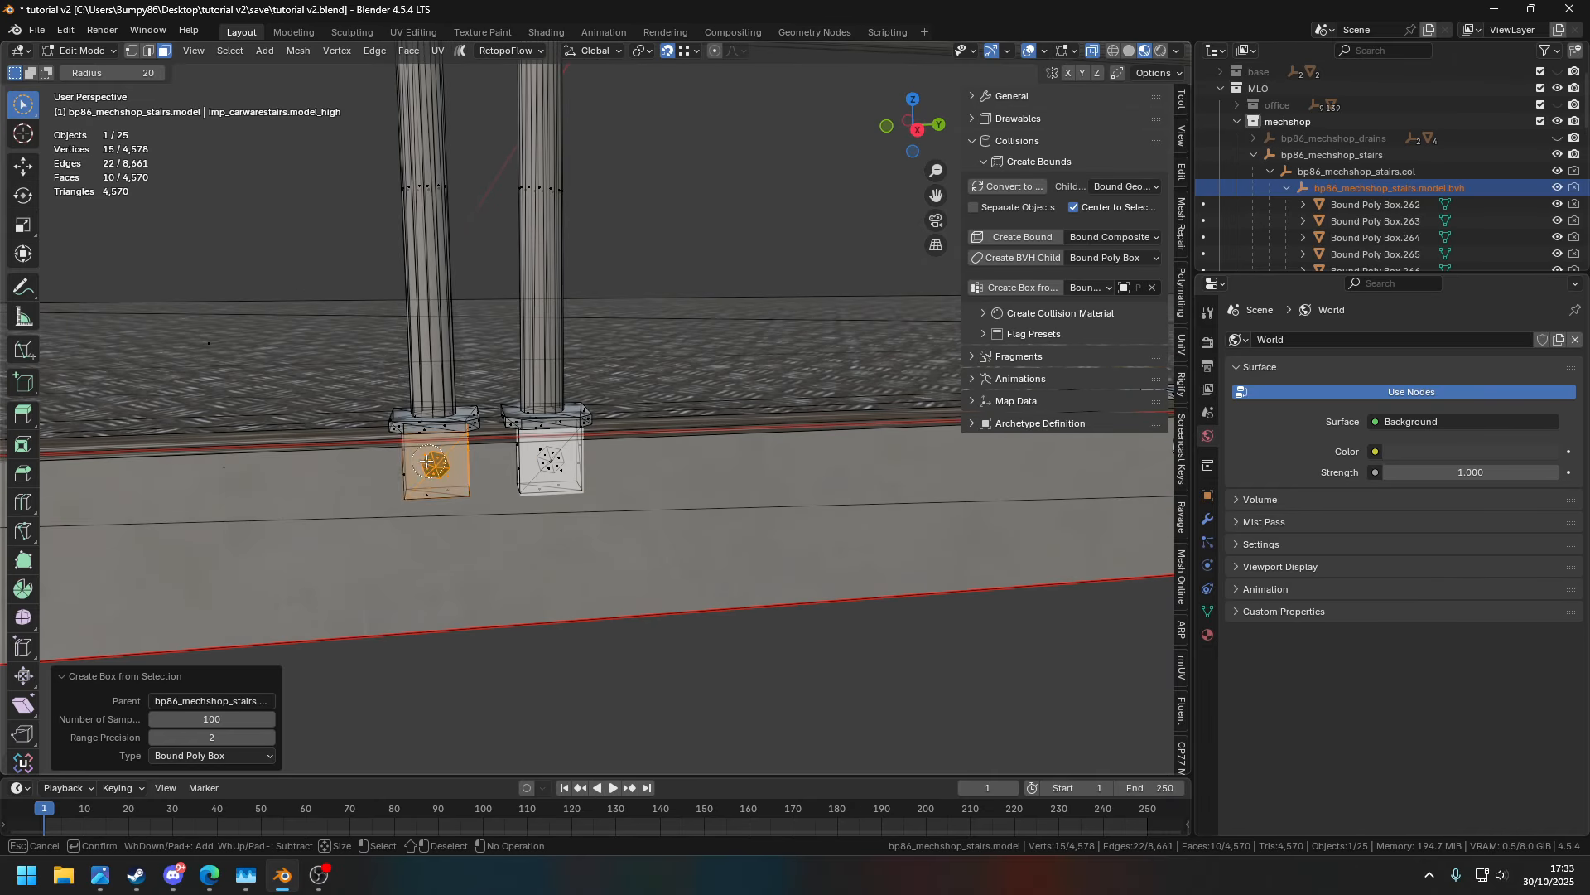
{"action": "left_click", "coordinate": [994, 289]}
- Create Bound Poly Boxes from the two following mounting blocks of the side railing
{"action": "middle_click_drag", "start_coordinate": [348, 431], "coordinate": [745, 466], "text": "shift"}
{"action": "left_click", "coordinate": [1015, 288]}
{"action": "scroll", "coordinate": [431, 406], "scroll_direction": "up", "scroll_amount": 3}
{"action": "left_click", "coordinate": [1015, 289]}
- Select the faces of the partly hidden mounting block at the landing's corner and create its Bound Poly Box
{"action": "left_click", "coordinate": [593, 469]}
{"action": "scroll", "coordinate": [593, 464], "scroll_direction": "down", "scroll_amount": 2}
{"action": "left_click", "coordinate": [506, 422]}
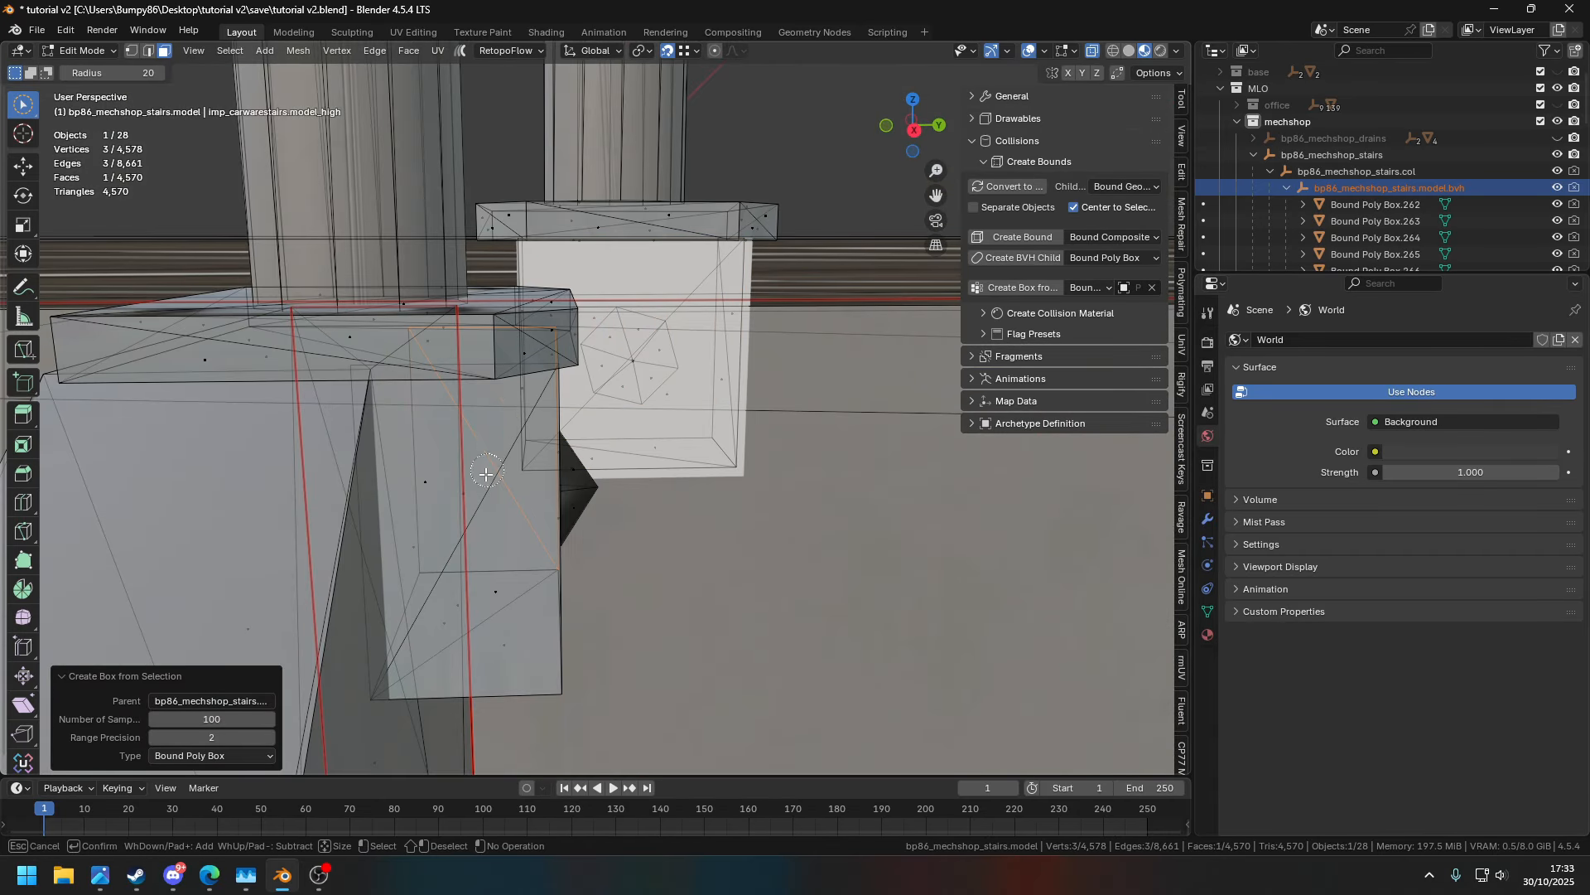
{"action": "left_click_drag", "start_coordinate": [424, 573], "coordinate": [497, 590]}
{"action": "middle_click_drag", "start_coordinate": [721, 579], "coordinate": [679, 634]}
{"action": "scroll", "coordinate": [589, 599], "scroll_direction": "down", "scroll_amount": 4}
{"action": "middle_click_drag", "start_coordinate": [558, 571], "coordinate": [612, 332]}
{"action": "left_click", "coordinate": [523, 398], "text": "shift"}
{"action": "left_click", "coordinate": [1015, 289]}
- Duplicate a mounting-block collision box in Object Mode and move the copy onto the first tilted block on the stairs
{"action": "middle_click_drag", "start_coordinate": [712, 415], "coordinate": [615, 327]}
{"action": "scroll", "coordinate": [615, 328], "scroll_direction": "down", "scroll_amount": 2}
{"action": "key", "text": "Tab"}
{"action": "left_click", "coordinate": [694, 222]}
{"action": "key", "text": "KP_1"}
{"action": "middle_click_drag", "start_coordinate": [732, 554], "coordinate": [585, 520], "text": "shift"}
{"action": "key", "text": "shift+d"}
{"action": "left_click", "coordinate": [636, 559]}
{"action": "key", "text": "ctrl+KP_1"}
{"action": "key", "text": "KP_Decimal"}
{"action": "scroll", "coordinate": [635, 557], "scroll_direction": "down", "scroll_amount": 5}
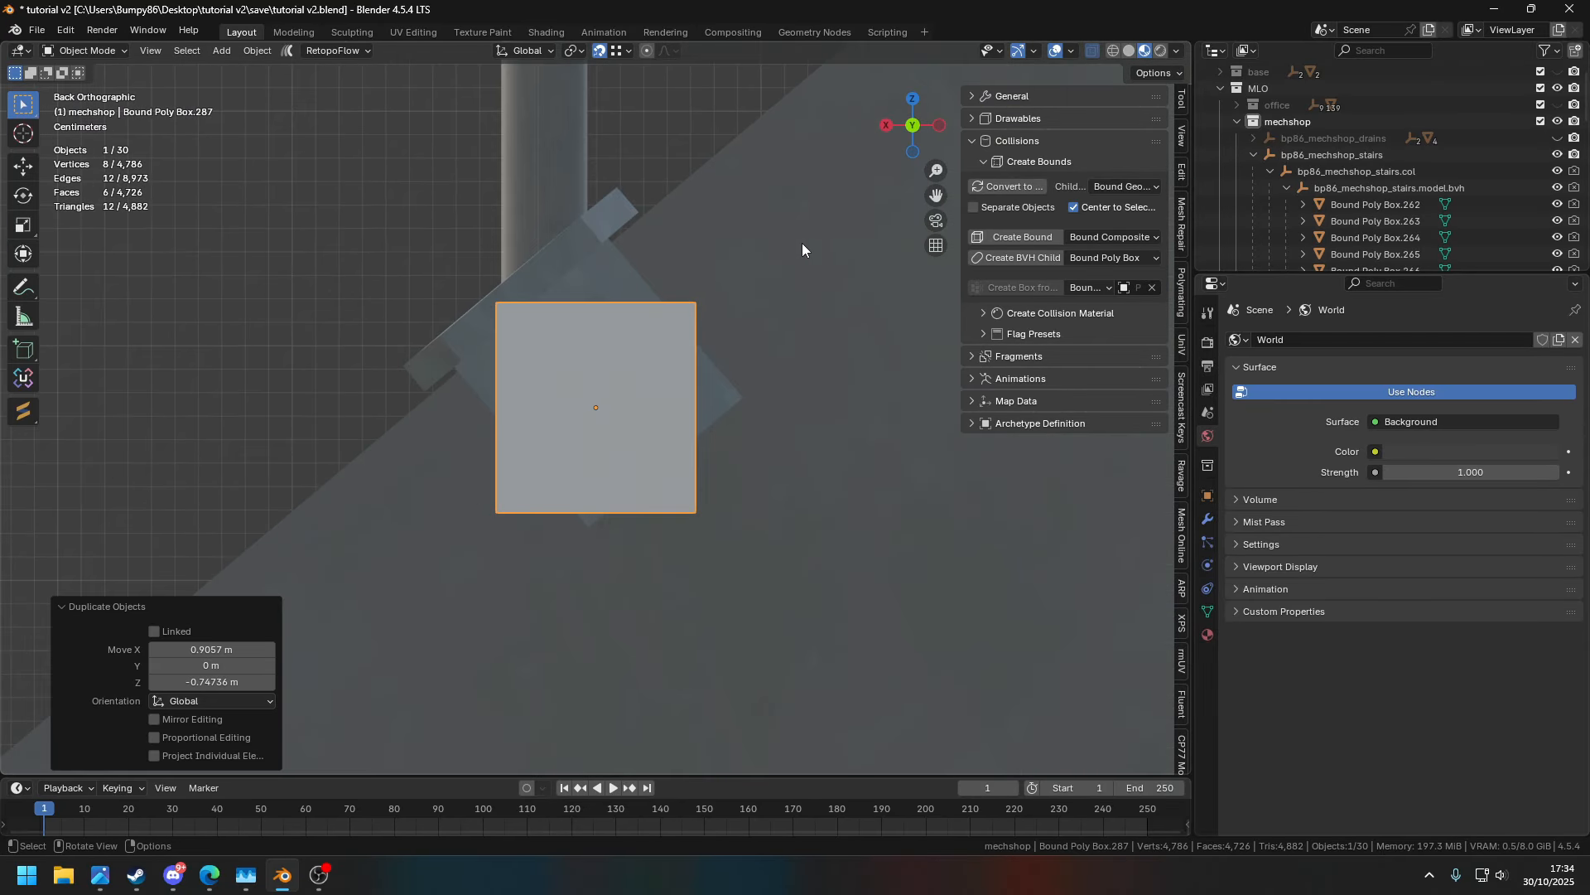
- Rotate the copied box about 40° to match the stair slope and align it with the tilted mounting block
{"action": "key", "text": "r"}
{"action": "left_click", "coordinate": [684, 142]}
{"action": "key", "text": "r"}
{"action": "left_click", "coordinate": [704, 169]}
{"action": "key", "text": "g"}
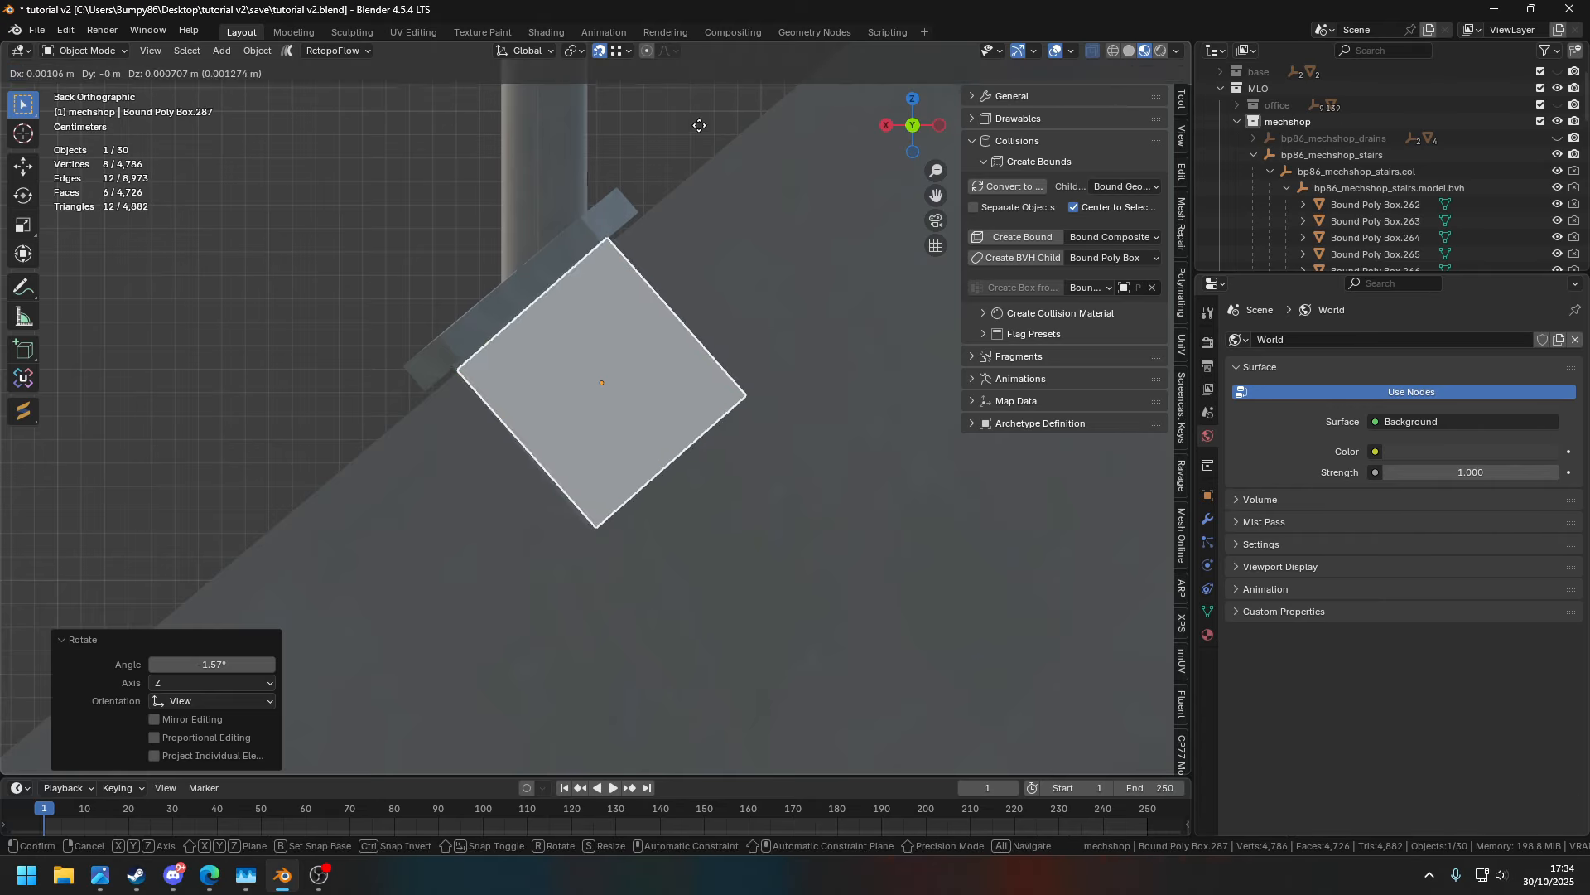
{"action": "left_click", "coordinate": [699, 122]}
{"action": "scroll", "coordinate": [699, 123], "scroll_direction": "up", "scroll_amount": 3}
{"action": "middle_click_drag", "start_coordinate": [361, 147], "coordinate": [250, 129], "text": "shift"}
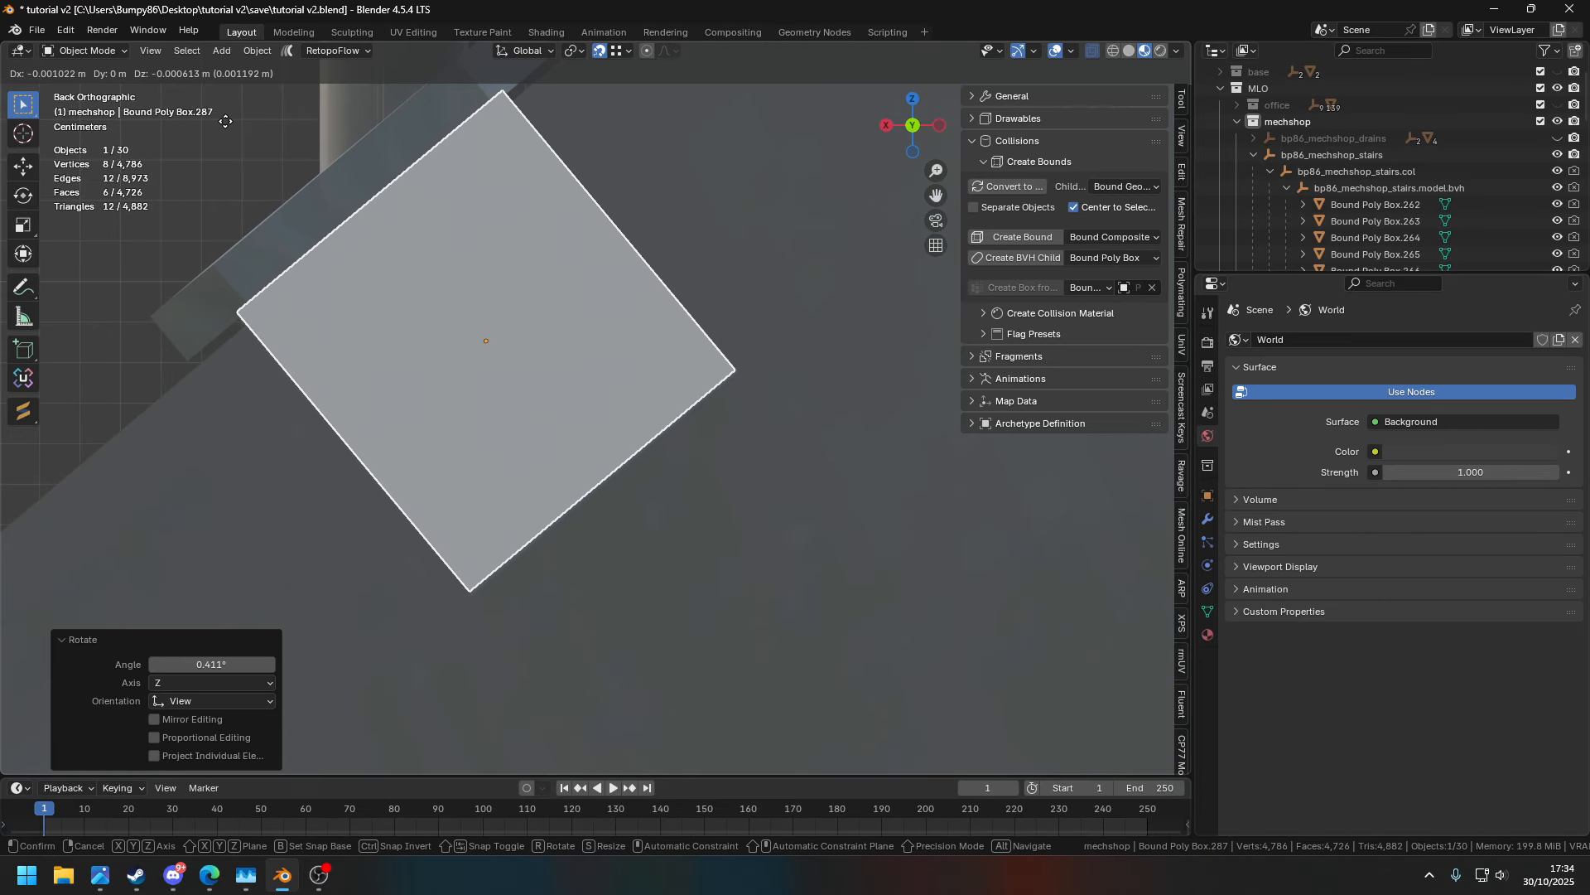
{"action": "left_click", "coordinate": [199, 148]}
- Duplicate the tilted box about 1.11 m in X and -0.94 m in Z onto the next stair post's block
{"action": "scroll", "coordinate": [207, 290], "scroll_direction": "down", "scroll_amount": 12}
{"action": "middle_click_drag", "start_coordinate": [244, 516], "coordinate": [488, 360], "text": "shift"}
{"action": "scroll", "coordinate": [497, 356], "scroll_direction": "up", "scroll_amount": 8}
{"action": "key", "text": "shift+d"}
{"action": "left_click", "coordinate": [507, 641]}
{"action": "scroll", "coordinate": [508, 641], "scroll_direction": "up", "scroll_amount": 7}
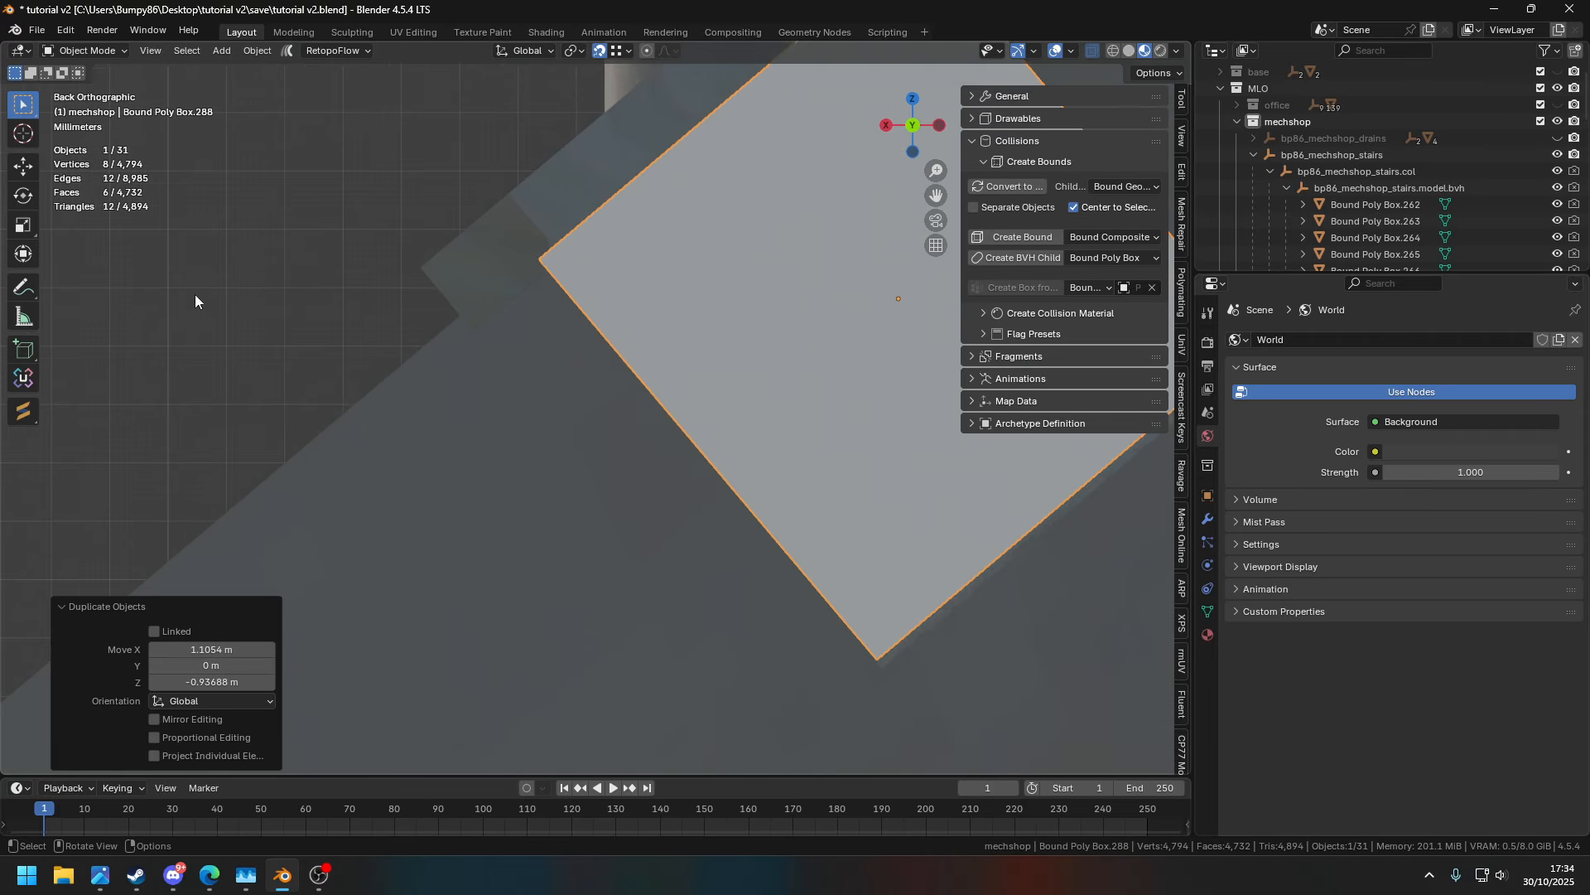
{"action": "left_click", "coordinate": [241, 381]}
- Duplicate the tilted collision box again and align it with the following mounting block down the stairs
{"action": "scroll", "coordinate": [241, 381], "scroll_direction": "down", "scroll_amount": 15}
{"action": "middle_click_drag", "start_coordinate": [74, 431], "coordinate": [535, 366], "text": "shift"}
{"action": "scroll", "coordinate": [431, 527], "scroll_direction": "up", "scroll_amount": 10}
{"action": "middle_click_drag", "start_coordinate": [430, 528], "coordinate": [722, 310], "text": "shift"}
{"action": "scroll", "coordinate": [722, 310], "scroll_direction": "down", "scroll_amount": 4}
{"action": "middle_click_drag", "start_coordinate": [758, 199], "coordinate": [618, 271], "text": "shift"}
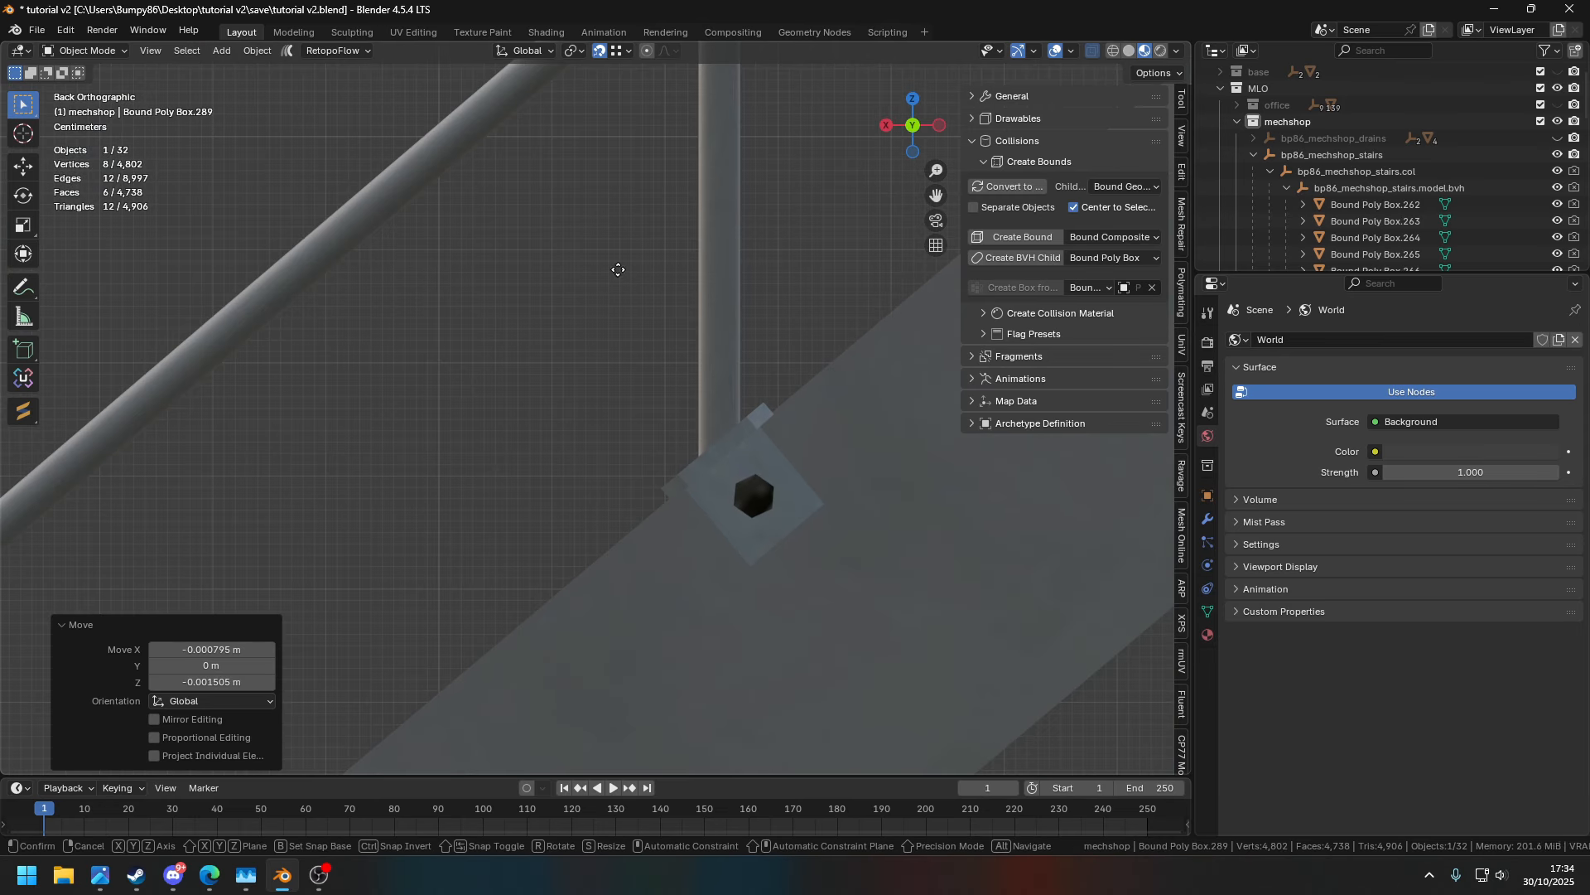
{"action": "left_click", "coordinate": [515, 647]}
{"action": "scroll", "coordinate": [571, 447], "scroll_direction": "up", "scroll_amount": 3}
{"action": "middle_click_drag", "start_coordinate": [648, 562], "coordinate": [198, 189], "text": "shift"}
{"action": "scroll", "coordinate": [198, 188], "scroll_direction": "up", "scroll_amount": 6}
{"action": "key", "text": "g"}
- Duplicate the tilted box about 0.82 m in X and -0.69 m in Z onto the lowest stair post's block
{"action": "scroll", "coordinate": [350, 294], "scroll_direction": "down", "scroll_amount": 5}
{"action": "left_click", "coordinate": [764, 208]}
{"action": "scroll", "coordinate": [526, 511], "scroll_direction": "up", "scroll_amount": 7}
{"action": "middle_click_drag", "start_coordinate": [414, 487], "coordinate": [389, 158], "text": "shift"}
{"action": "scroll", "coordinate": [389, 157], "scroll_direction": "up", "scroll_amount": 3}
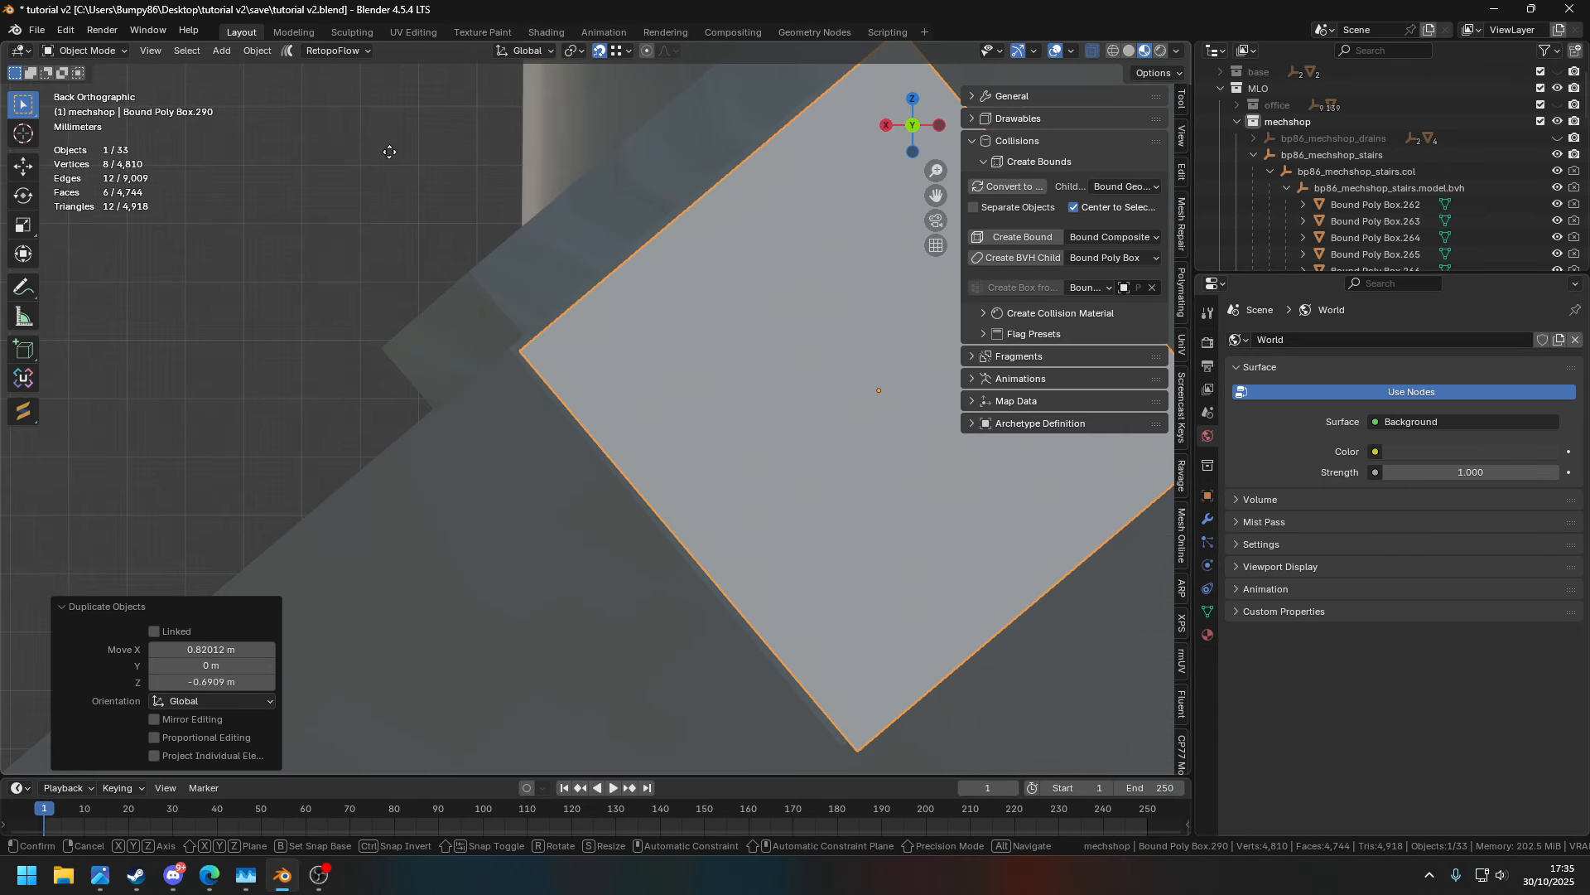
{"action": "scroll", "coordinate": [631, 260], "scroll_direction": "down", "scroll_amount": 8}
- Reselect the collision box on the second-lowest stair post and nudge it into line with its mounting block
{"action": "middle_click_drag", "start_coordinate": [631, 261], "coordinate": [523, 415]}
{"action": "left_click", "coordinate": [659, 411]}
{"action": "key", "text": "ctrl+KP_1"}
{"action": "scroll", "coordinate": [739, 434], "scroll_direction": "up", "scroll_amount": 15}
{"action": "key", "text": "g"}
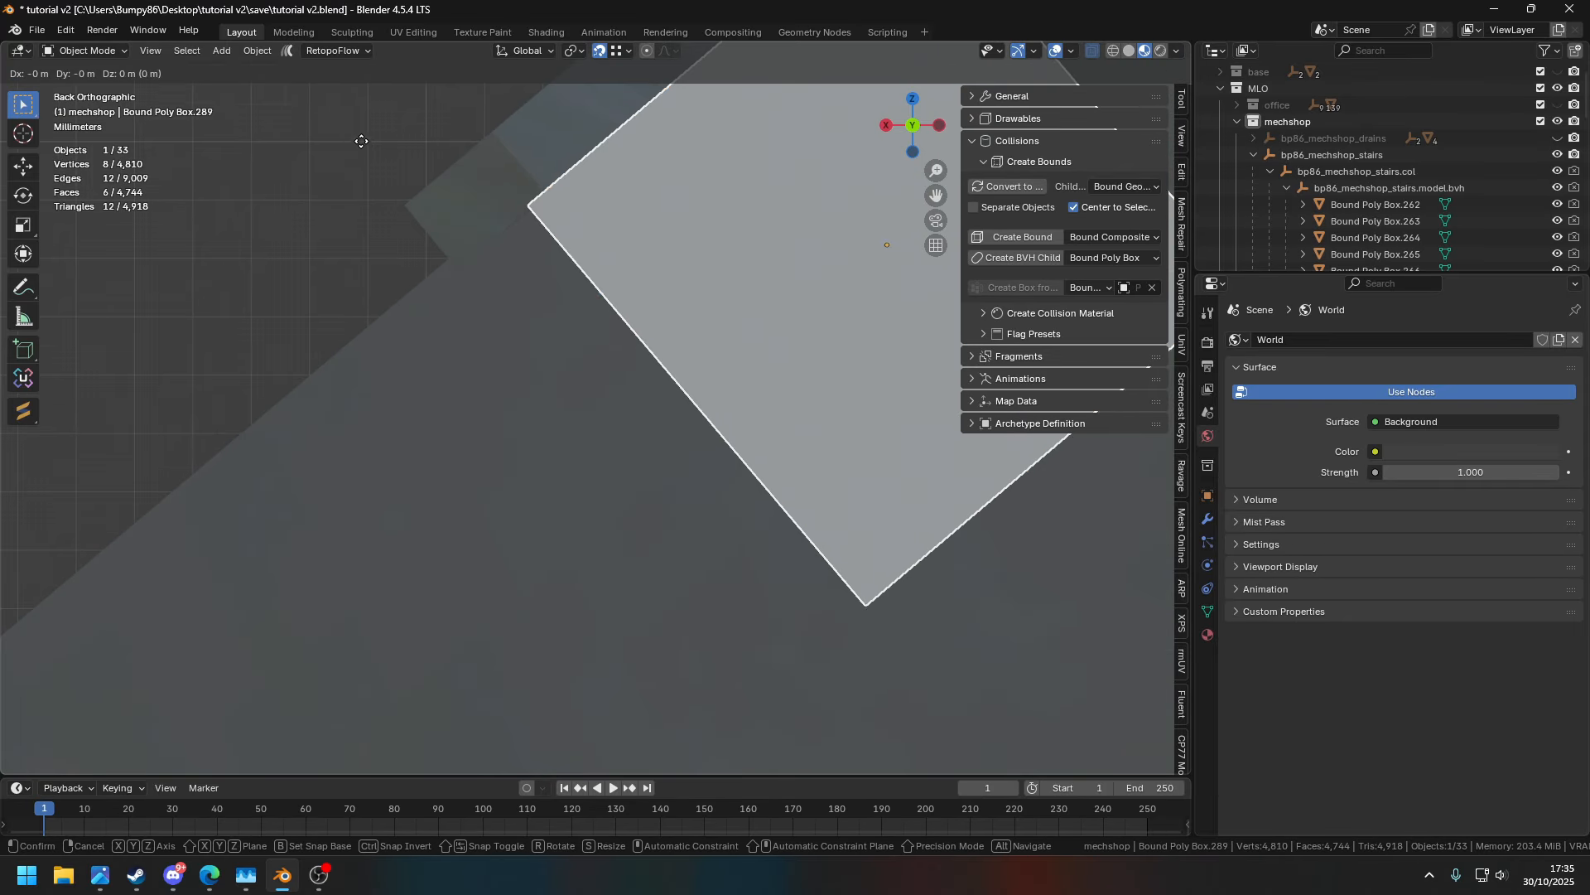
{"action": "left_click", "coordinate": [352, 148]}
- Edit the stairs mesh with X-ray on in front view and create a Bound Poly Box from the end railing post's base plate
{"action": "scroll", "coordinate": [353, 147], "scroll_direction": "down", "scroll_amount": 16}
{"action": "middle_click_drag", "start_coordinate": [489, 168], "coordinate": [586, 426]}
{"action": "scroll", "coordinate": [655, 563], "scroll_direction": "up", "scroll_amount": 5}
{"action": "scroll", "coordinate": [654, 564], "scroll_direction": "down", "scroll_amount": 6}
{"action": "scroll", "coordinate": [696, 423], "scroll_direction": "up", "scroll_amount": 5}
{"action": "left_click", "coordinate": [667, 422]}
{"action": "key", "text": "Tab"}
{"action": "key", "text": "alt+z"}
{"action": "key", "text": "KP_1"}
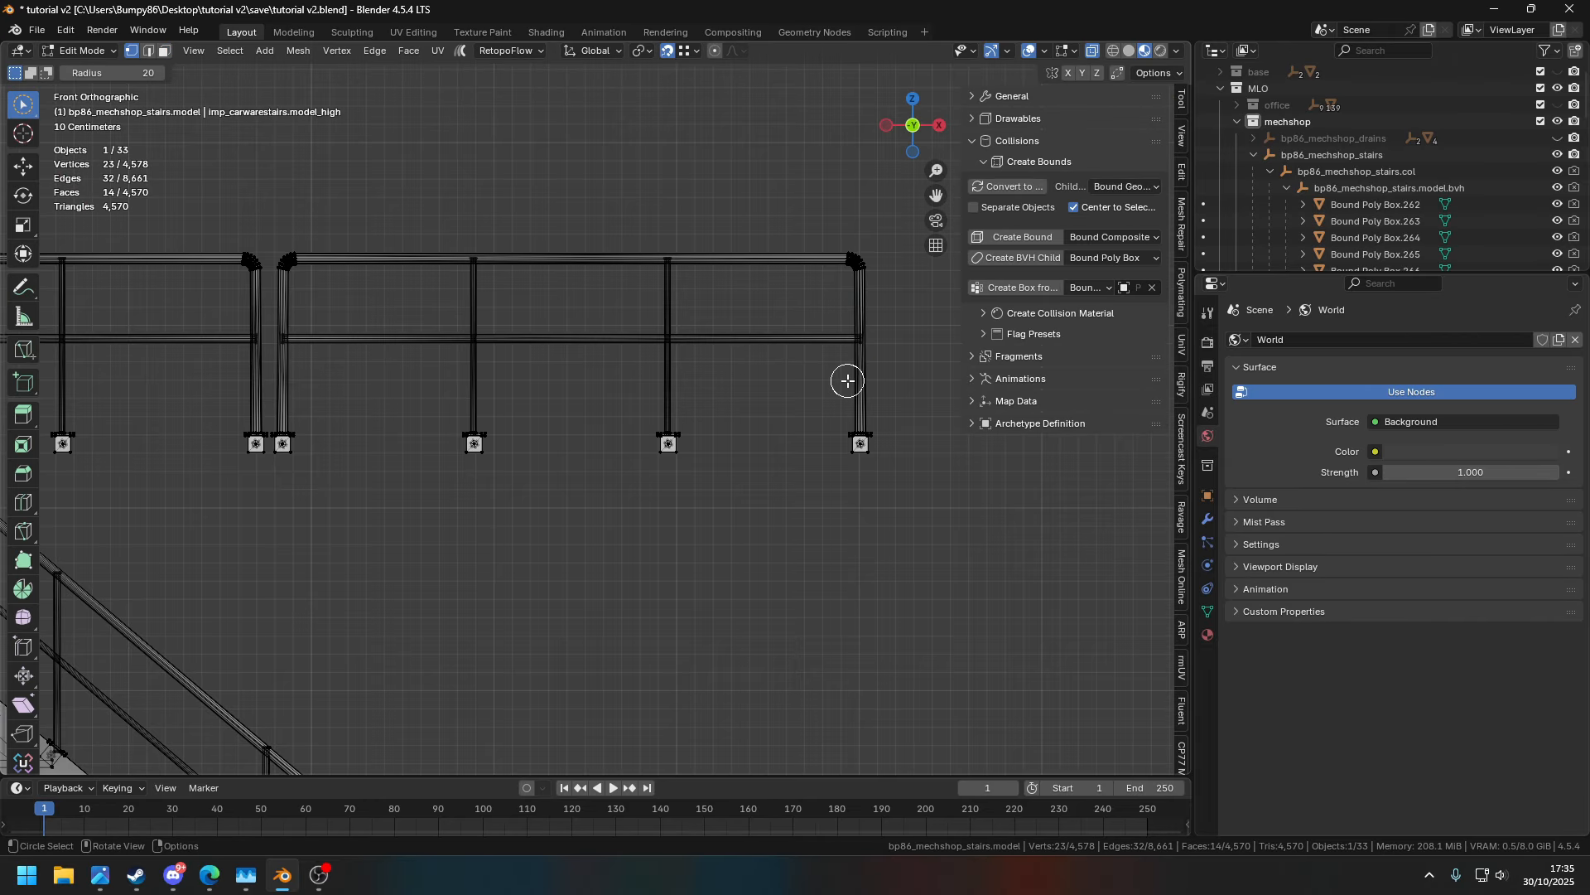
{"action": "scroll", "coordinate": [884, 387], "scroll_direction": "up", "scroll_amount": 6}
{"action": "left_click", "coordinate": [1024, 288]}
- Create a Bound Poly Box from the base plate of the next post inward on the front railing
{"action": "middle_click_drag", "start_coordinate": [544, 488], "coordinate": [246, 441], "text": "shift"}
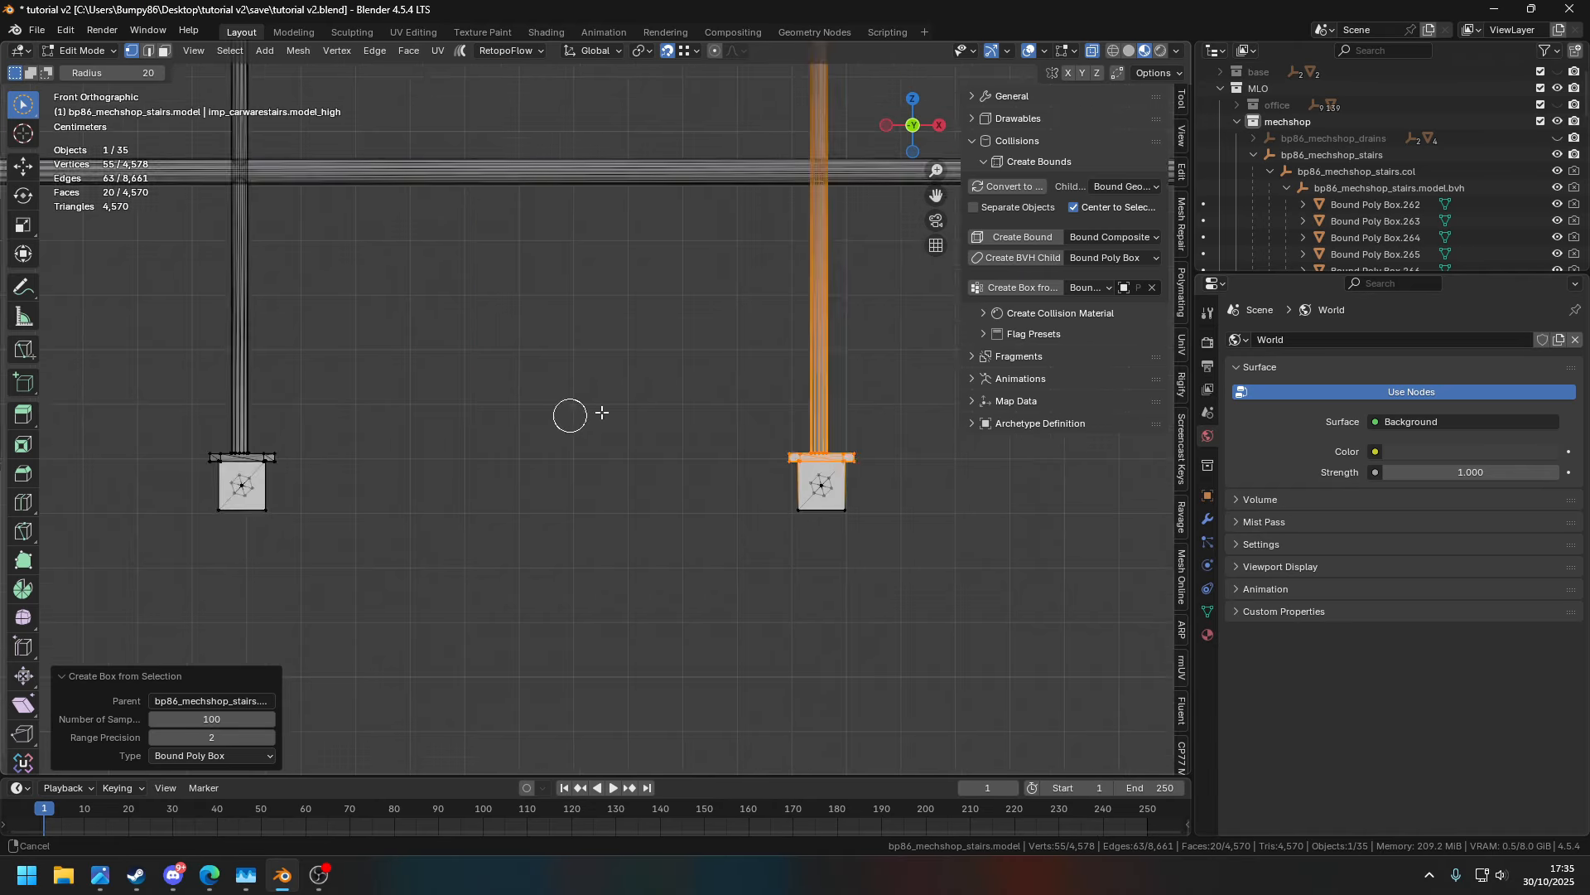
{"action": "scroll", "coordinate": [490, 343], "scroll_direction": "down", "scroll_amount": 2}
{"action": "middle_click_drag", "start_coordinate": [489, 342], "coordinate": [917, 391], "text": "shift"}
{"action": "left_click_drag", "start_coordinate": [517, 470], "coordinate": [436, 441]}
{"action": "left_click", "coordinate": [1024, 287]}
- Create Bound Poly Boxes from the next two front-railing base plates towards the stairs
{"action": "middle_click_drag", "start_coordinate": [248, 436], "coordinate": [888, 418], "text": "shift"}
{"action": "left_click_drag", "start_coordinate": [748, 451], "coordinate": [658, 427]}
{"action": "left_click", "coordinate": [1030, 288]}
{"action": "middle_click_drag", "start_coordinate": [464, 365], "coordinate": [891, 386], "text": "shift"}
{"action": "left_click_drag", "start_coordinate": [609, 469], "coordinate": [515, 448]}
{"action": "left_click", "coordinate": [1024, 288]}
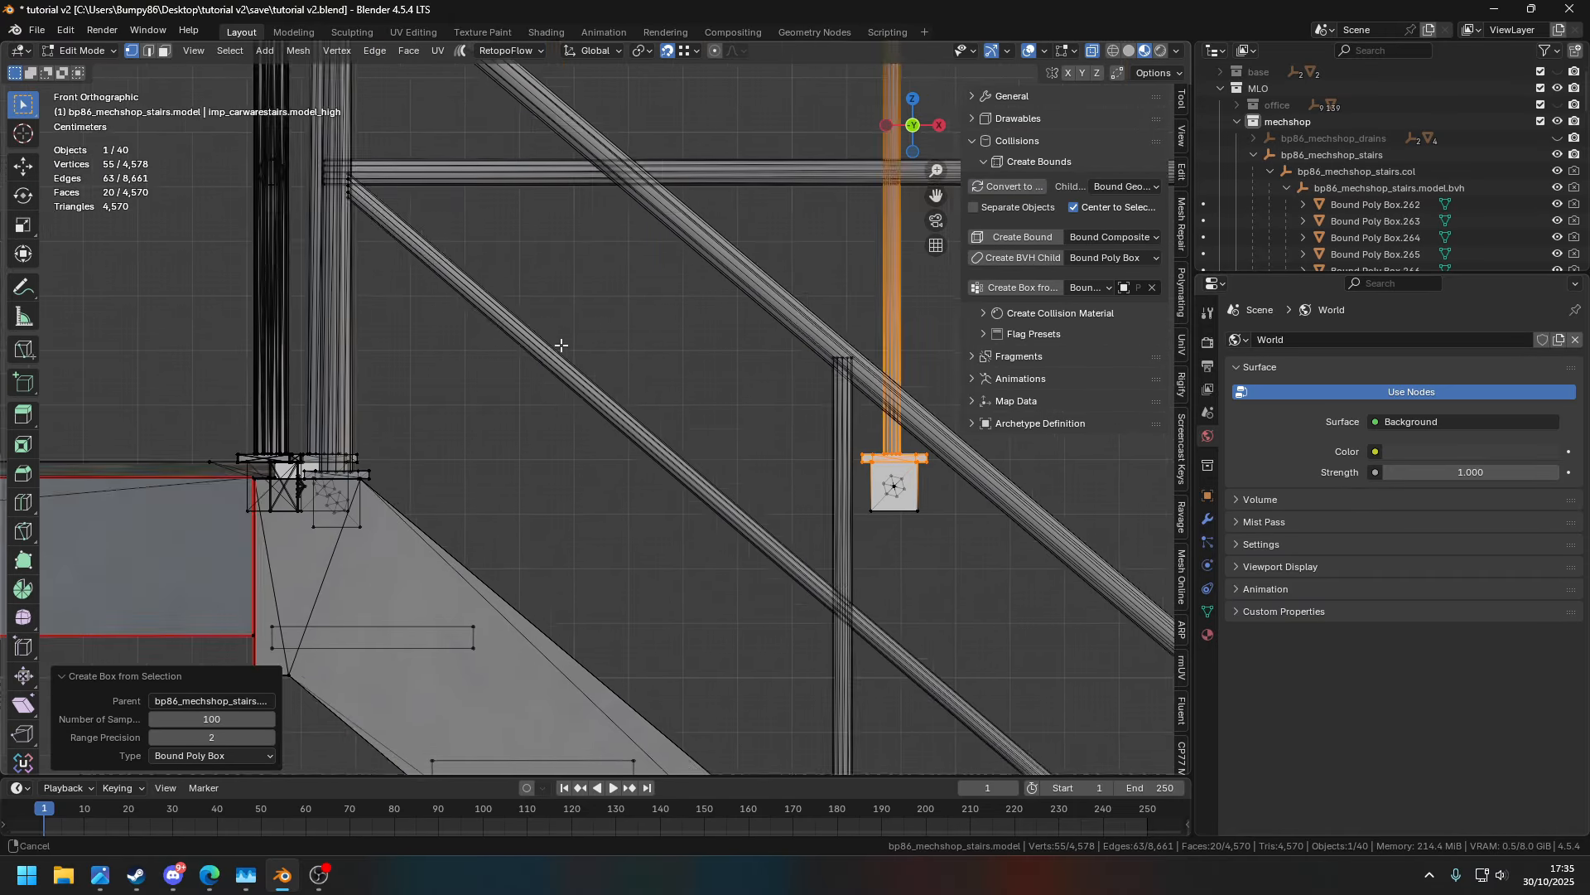
- Select the base plate of the post at the landing corner near the stairs and create its Bound Poly Box
{"action": "middle_click_drag", "start_coordinate": [562, 346], "coordinate": [791, 300], "text": "shift"}
{"action": "scroll", "coordinate": [663, 420], "scroll_direction": "up", "scroll_amount": 3}
{"action": "middle_click_drag", "start_coordinate": [663, 420], "coordinate": [590, 464]}
{"action": "left_click_drag", "start_coordinate": [593, 479], "coordinate": [419, 458]}
{"action": "middle_click_drag", "start_coordinate": [419, 458], "coordinate": [398, 426]}
{"action": "left_click", "coordinate": [1024, 287]}
- Create Bound Poly Boxes from the first post base plates along the landing's side railing
{"action": "middle_click_drag", "start_coordinate": [573, 365], "coordinate": [592, 492]}
{"action": "left_click_drag", "start_coordinate": [592, 492], "coordinate": [487, 447]}
{"action": "scroll", "coordinate": [712, 338], "scroll_direction": "down", "scroll_amount": 4}
{"action": "middle_click_drag", "start_coordinate": [611, 342], "coordinate": [573, 354]}
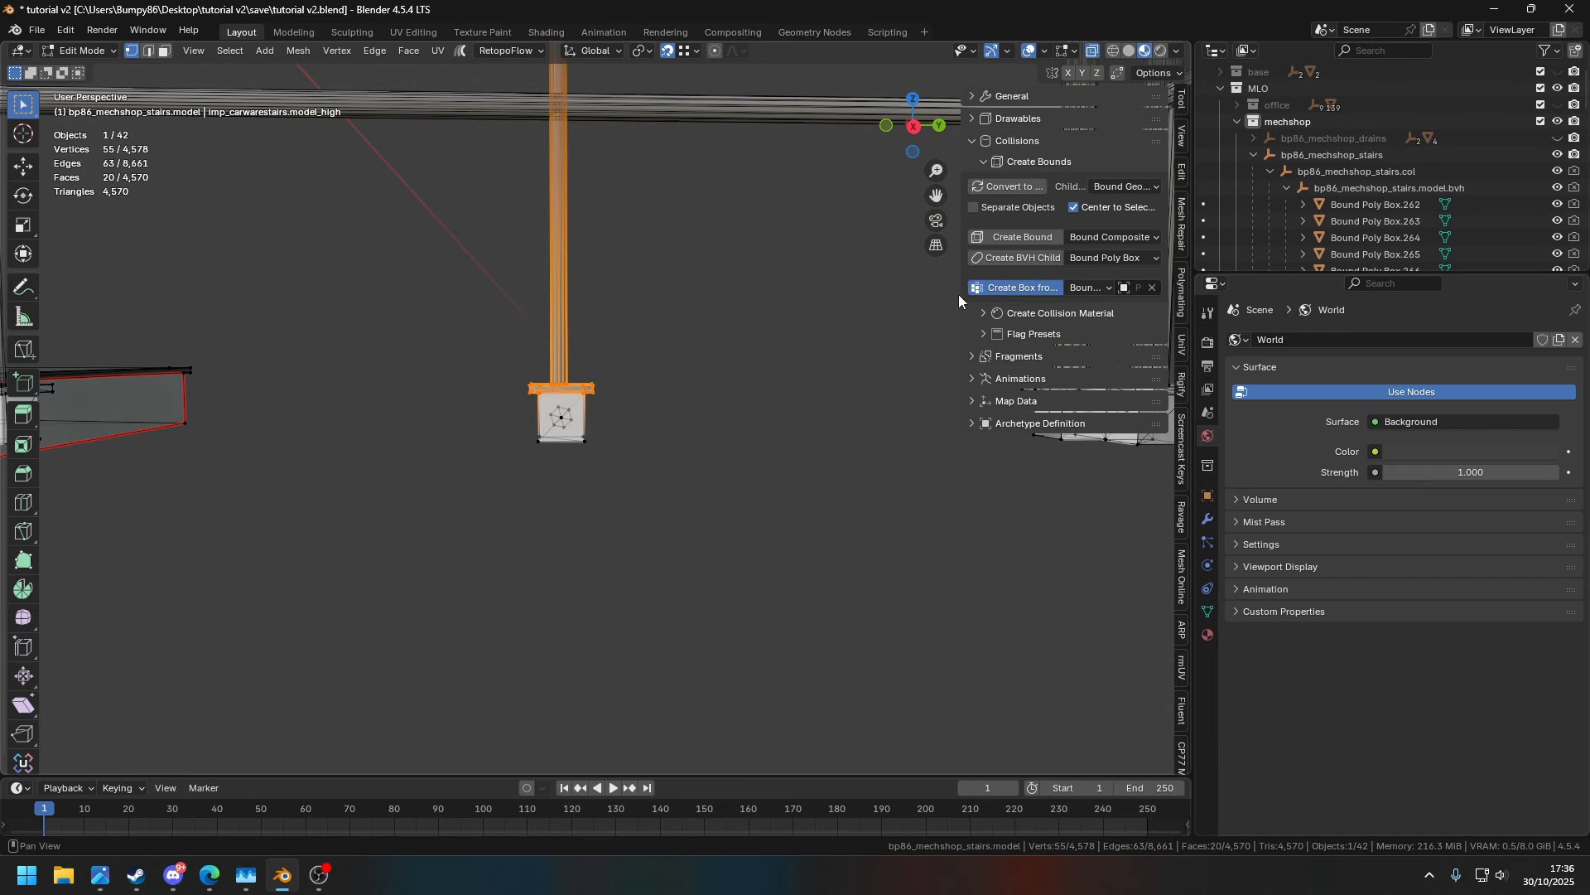
{"action": "middle_click_drag", "start_coordinate": [190, 389], "coordinate": [712, 348], "text": "shift"}
{"action": "left_click_drag", "start_coordinate": [663, 354], "coordinate": [500, 290]}
{"action": "left_click", "coordinate": [1007, 288]}
- Create Bound Poly Boxes from the base plates of the close pair of posts at the side railing's corner
{"action": "middle_click_drag", "start_coordinate": [207, 323], "coordinate": [760, 304], "text": "shift"}
{"action": "left_click", "coordinate": [1027, 288]}
{"action": "middle_click_drag", "start_coordinate": [627, 321], "coordinate": [507, 360], "text": "shift"}
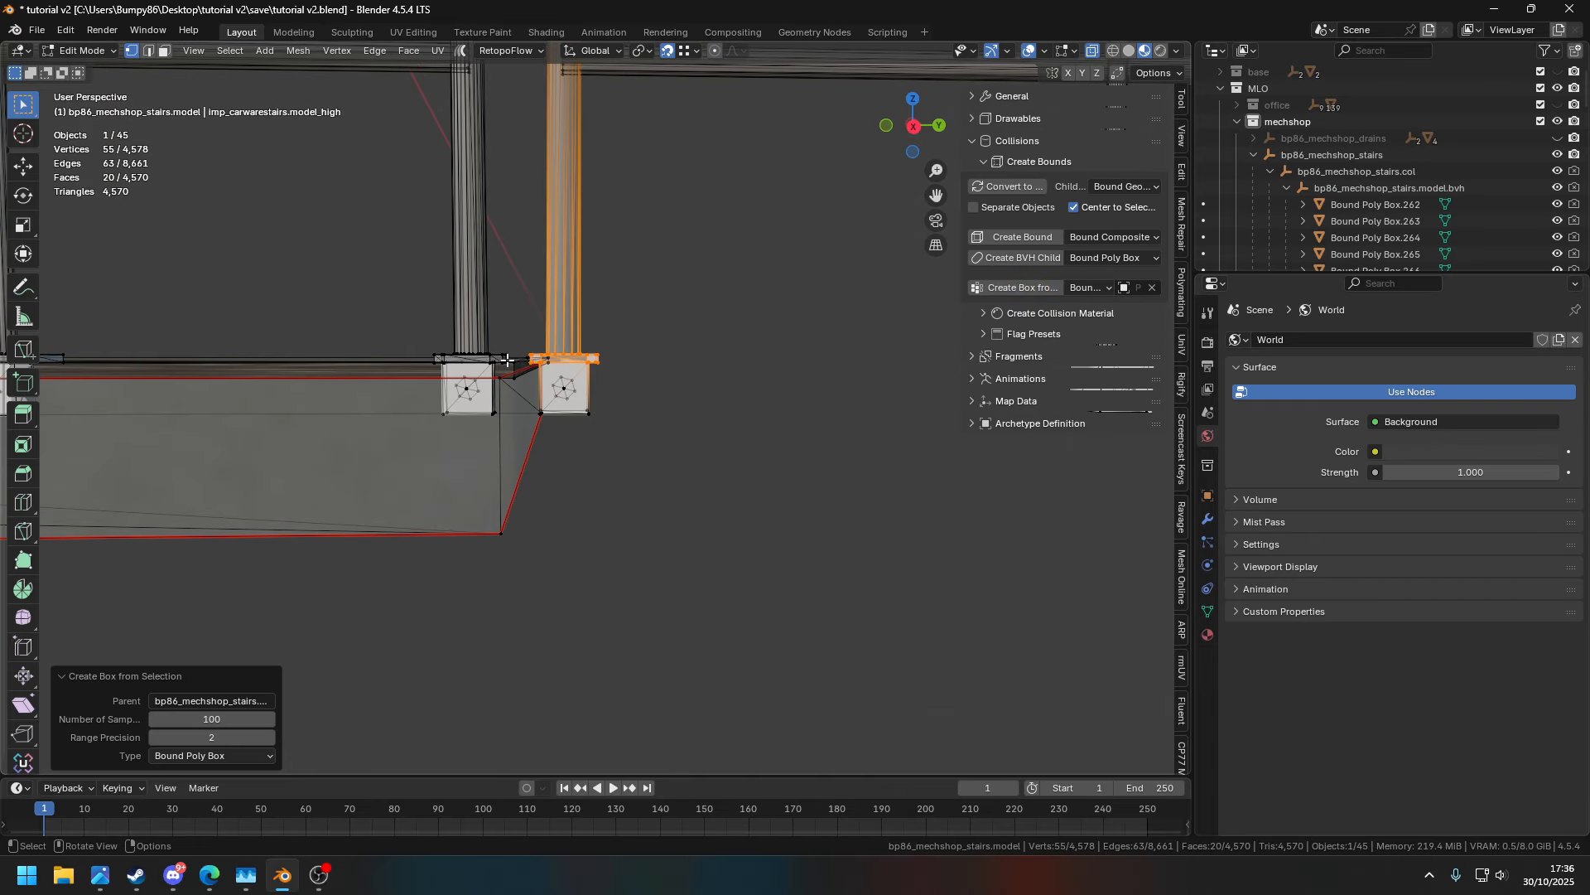
{"action": "middle_click_drag", "start_coordinate": [540, 260], "coordinate": [455, 447]}
{"action": "left_click", "coordinate": [1017, 289]}
- Create a Bound Poly Box from the base plate of the single post between the paired side-railing posts
{"action": "middle_click_drag", "start_coordinate": [530, 497], "coordinate": [463, 356]}
{"action": "scroll", "coordinate": [464, 356], "scroll_direction": "down", "scroll_amount": 3}
{"action": "middle_click_drag", "start_coordinate": [302, 381], "coordinate": [489, 327], "text": "shift"}
{"action": "left_click_drag", "start_coordinate": [507, 402], "coordinate": [427, 375]}
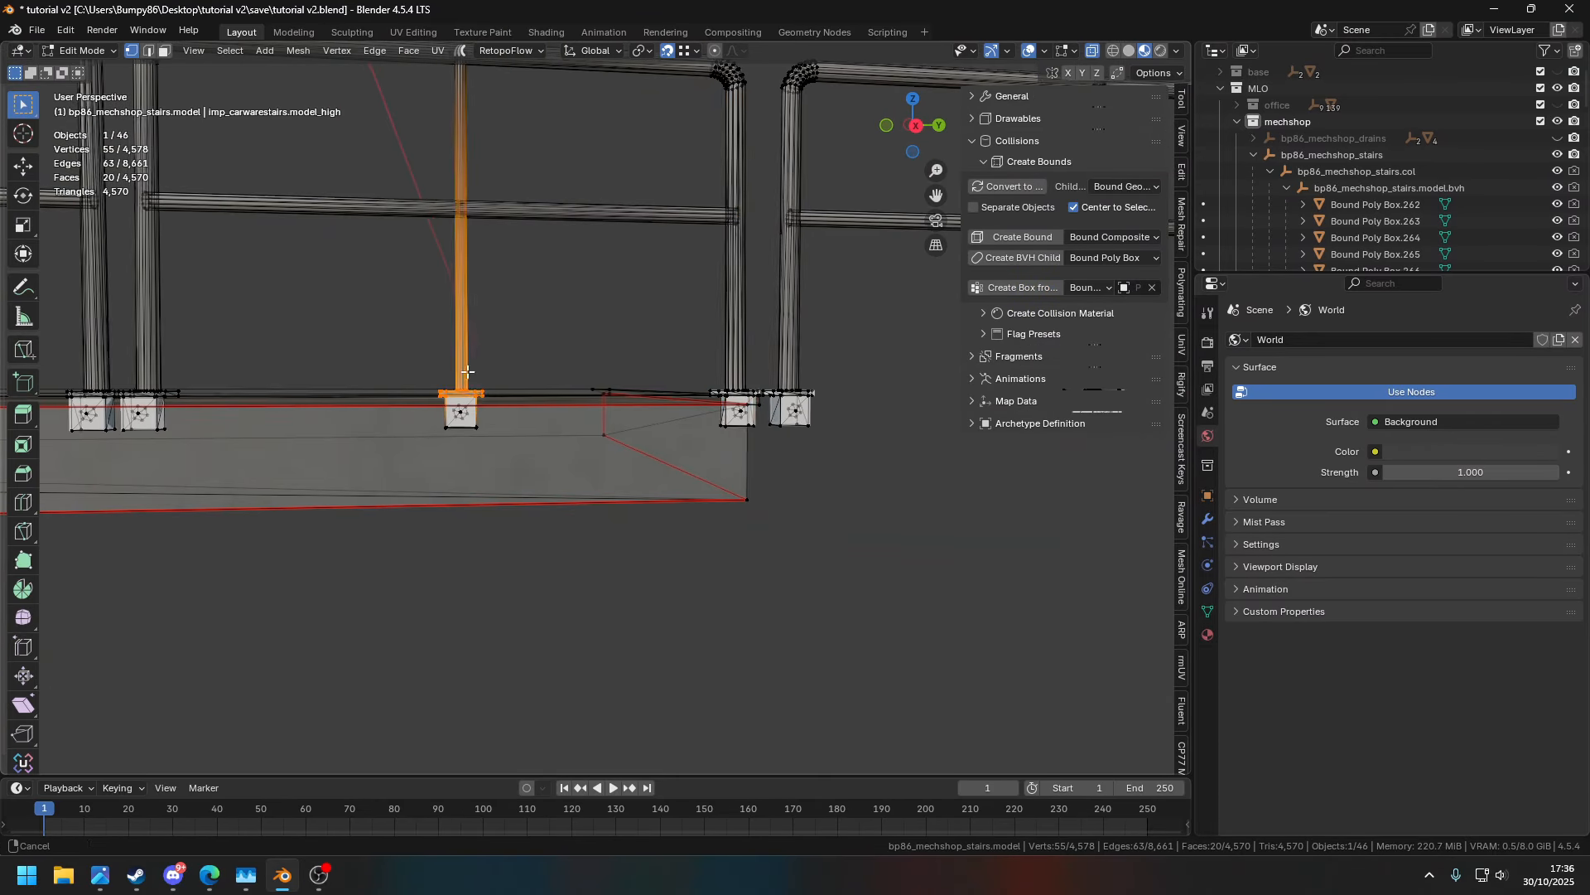
{"action": "scroll", "coordinate": [472, 370], "scroll_direction": "up", "scroll_amount": 4}
{"action": "left_click", "coordinate": [1018, 289]}
- Create Bound Poly Boxes from the next side-railing base plates past the paired posts
{"action": "middle_click_drag", "start_coordinate": [248, 369], "coordinate": [704, 367], "text": "shift"}
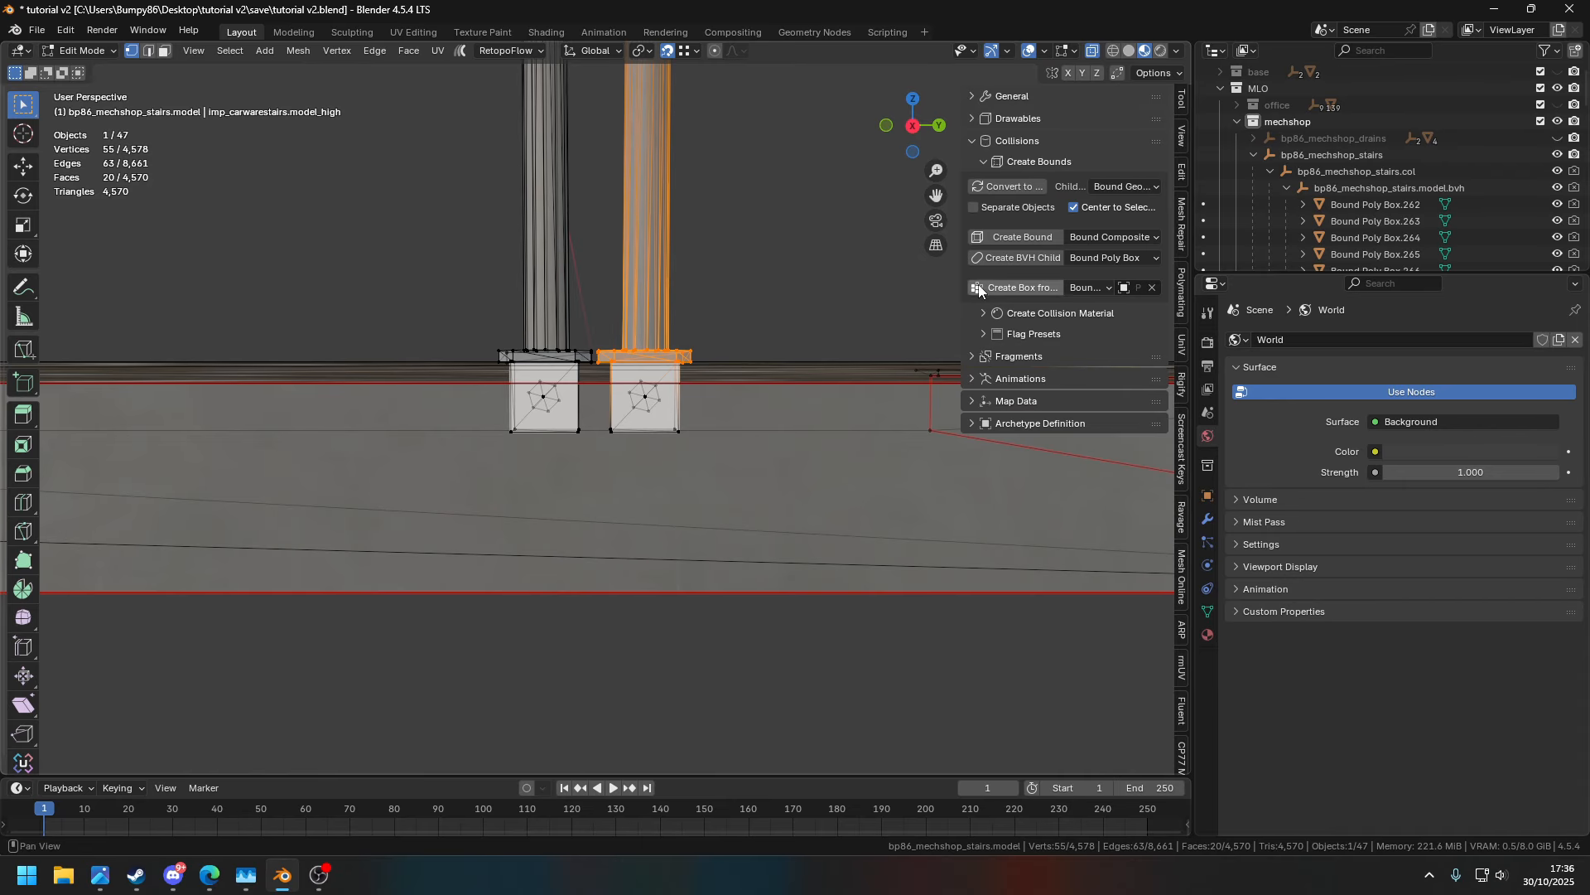
{"action": "middle_click_drag", "start_coordinate": [311, 327], "coordinate": [746, 337], "text": "shift"}
{"action": "left_click_drag", "start_coordinate": [484, 341], "coordinate": [613, 385]}
{"action": "left_click", "coordinate": [1017, 289]}
- Create Bound Poly Boxes from the base plates of the second close pair of posts and the post beyond them
{"action": "middle_click_drag", "start_coordinate": [265, 341], "coordinate": [666, 332], "text": "shift"}
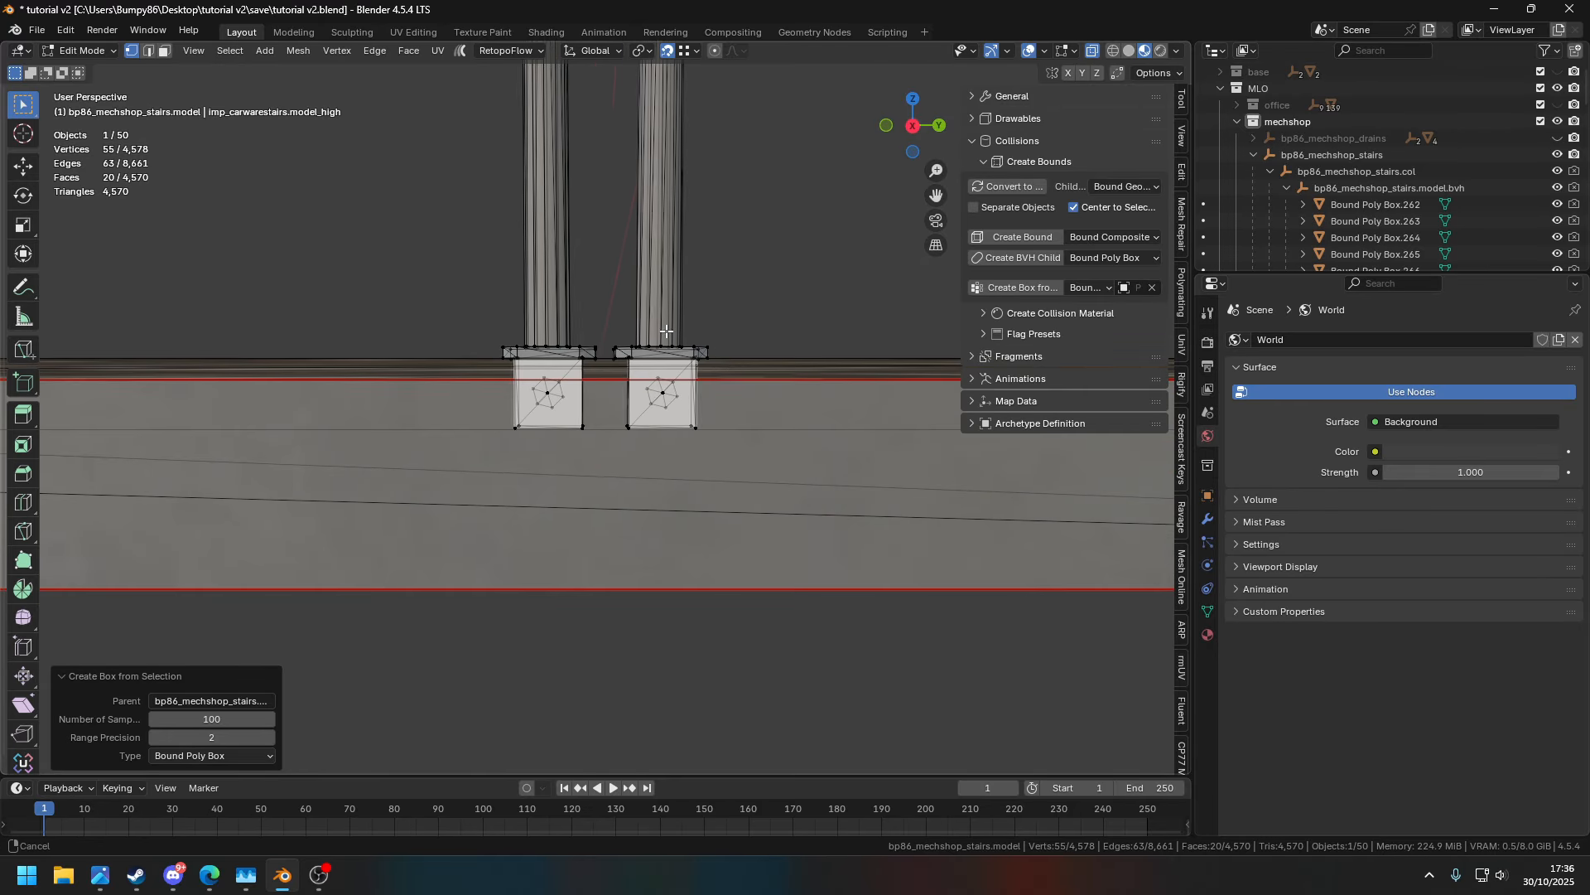
{"action": "middle_click_drag", "start_coordinate": [702, 274], "coordinate": [568, 308], "text": "shift"}
{"action": "middle_click_drag", "start_coordinate": [290, 351], "coordinate": [740, 353], "text": "shift"}
{"action": "left_click_drag", "start_coordinate": [737, 361], "coordinate": [493, 325]}
{"action": "left_click", "coordinate": [1017, 287]}
- Create Bound Poly Boxes from the remaining single-post base plates towards the end of the side railing
{"action": "middle_click_drag", "start_coordinate": [344, 301], "coordinate": [657, 301], "text": "shift"}
{"action": "left_click_drag", "start_coordinate": [695, 365], "coordinate": [572, 328]}
{"action": "left_click", "coordinate": [999, 287]}
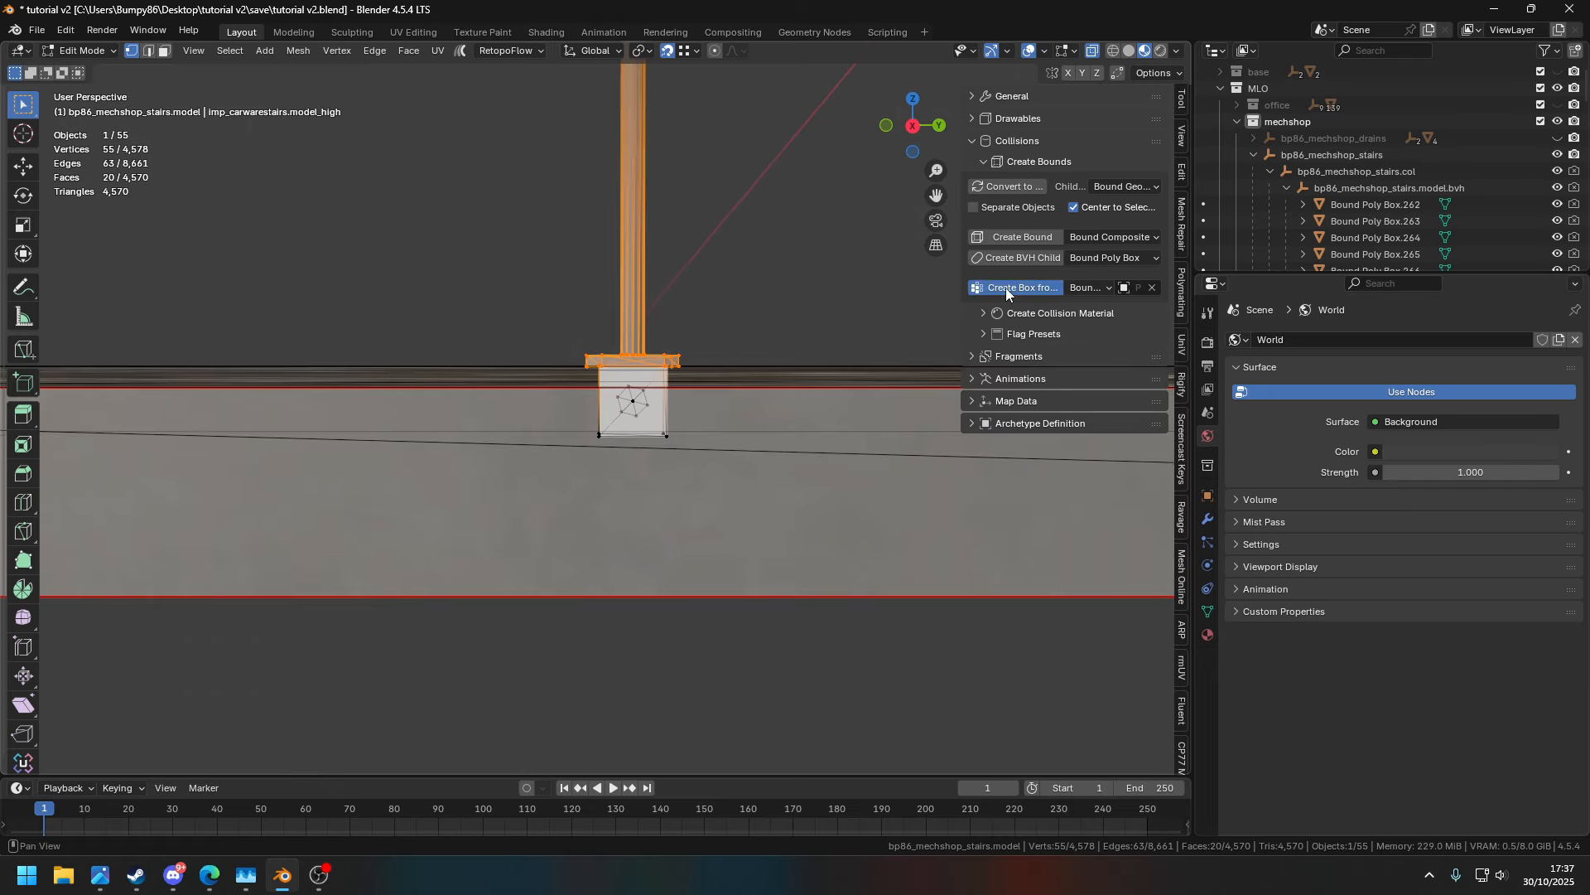
{"action": "middle_click_drag", "start_coordinate": [290, 353], "coordinate": [667, 364], "text": "shift"}
{"action": "left_click_drag", "start_coordinate": [664, 365], "coordinate": [538, 327]}
{"action": "mouse_move", "coordinate": [744, 302]}
{"action": "middle_mouse_down"}
{"action": "mouse_move", "coordinate": [661, 338]}
{"action": "mouse_move", "coordinate": [783, 319]}
{"action": "mouse_move", "coordinate": [574, 263]}
{"action": "middle_mouse_up"}
{"action": "left_click", "coordinate": [1011, 287]}
- Create a Bound Poly Box from the last landing post's base plate and return to Object Mode
{"action": "left_click_drag", "start_coordinate": [651, 352], "coordinate": [488, 319]}
{"action": "middle_click_drag", "start_coordinate": [414, 315], "coordinate": [427, 350]}
{"action": "left_click", "coordinate": [1034, 287]}
{"action": "key", "text": "Tab"}
- Select the tilted collision box on the stair post and show its object transform properties
{"action": "middle_click_drag", "start_coordinate": [522, 315], "coordinate": [681, 112]}
{"action": "scroll", "coordinate": [509, 366], "scroll_direction": "down", "scroll_amount": 3}
{"action": "left_click", "coordinate": [229, 637]}
{"action": "left_click", "coordinate": [1209, 495]}
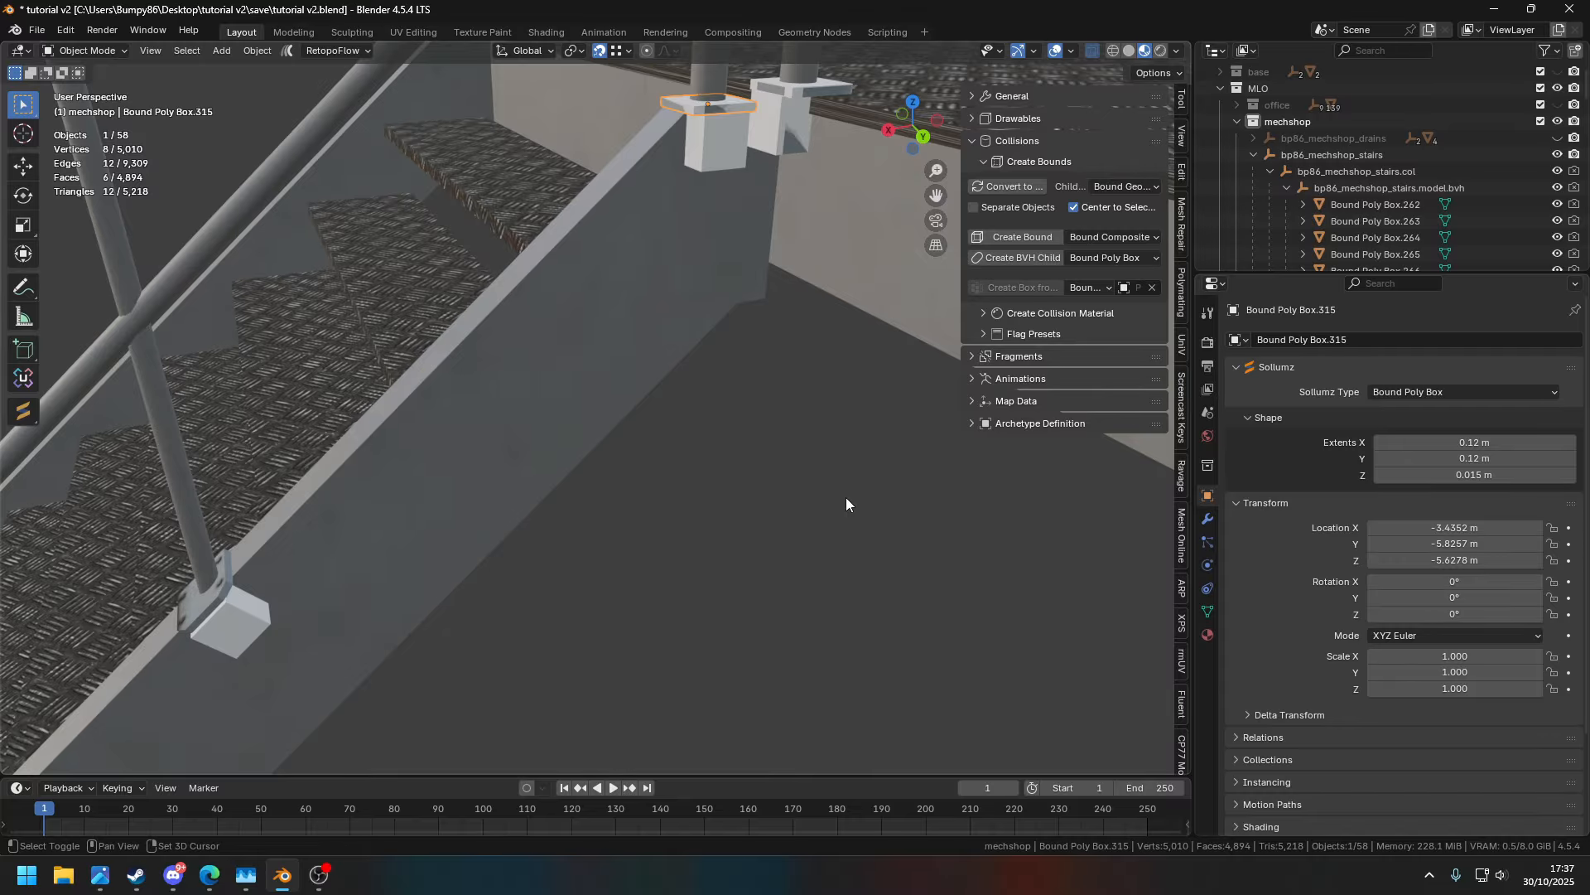
- Duplicate the base-plate collision box at the top of the stairs and move the copy about 0.23 m along X
{"action": "key", "text": "shift+d"}
{"action": "key", "text": "x"}
{"action": "left_click", "coordinate": [721, 512]}
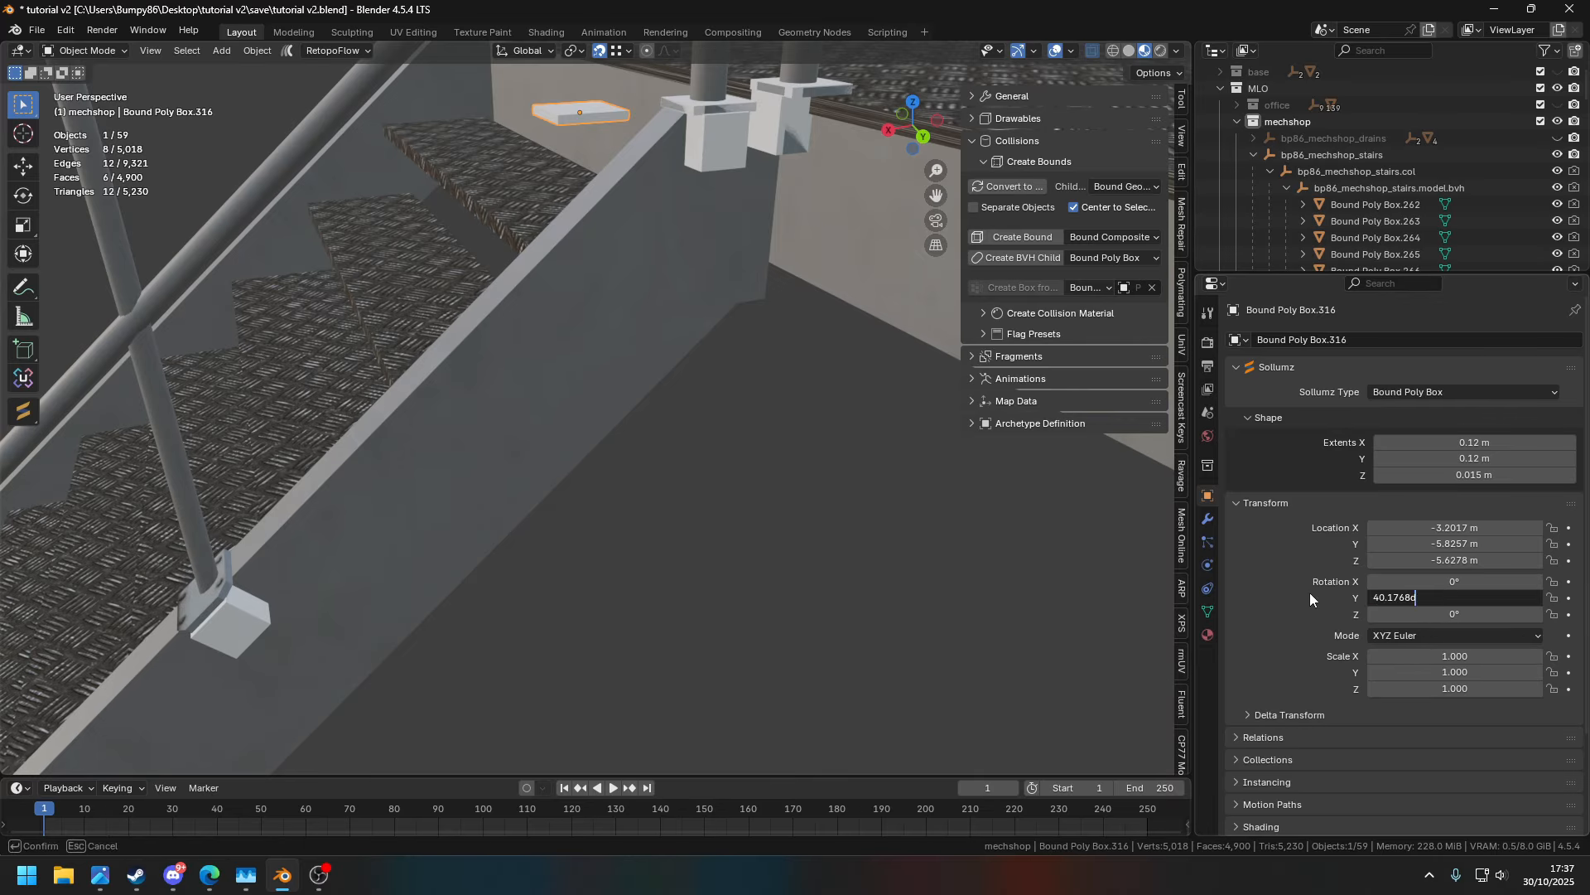
- Set the duplicated plate box's Y rotation to 40.177° and move it onto the base plate of the sloped railing post
{"action": "key", "text": "Return"}
{"action": "key", "text": "KP_3"}
{"action": "key", "text": "ctrl+KP_1"}
{"action": "middle_click_drag", "start_coordinate": [554, 553], "coordinate": [823, 421], "text": "shift"}
{"action": "key", "text": "g"}
{"action": "left_click", "coordinate": [656, 577]}
{"action": "scroll", "coordinate": [656, 577], "scroll_direction": "up", "scroll_amount": 7}
{"action": "key", "text": "g"}
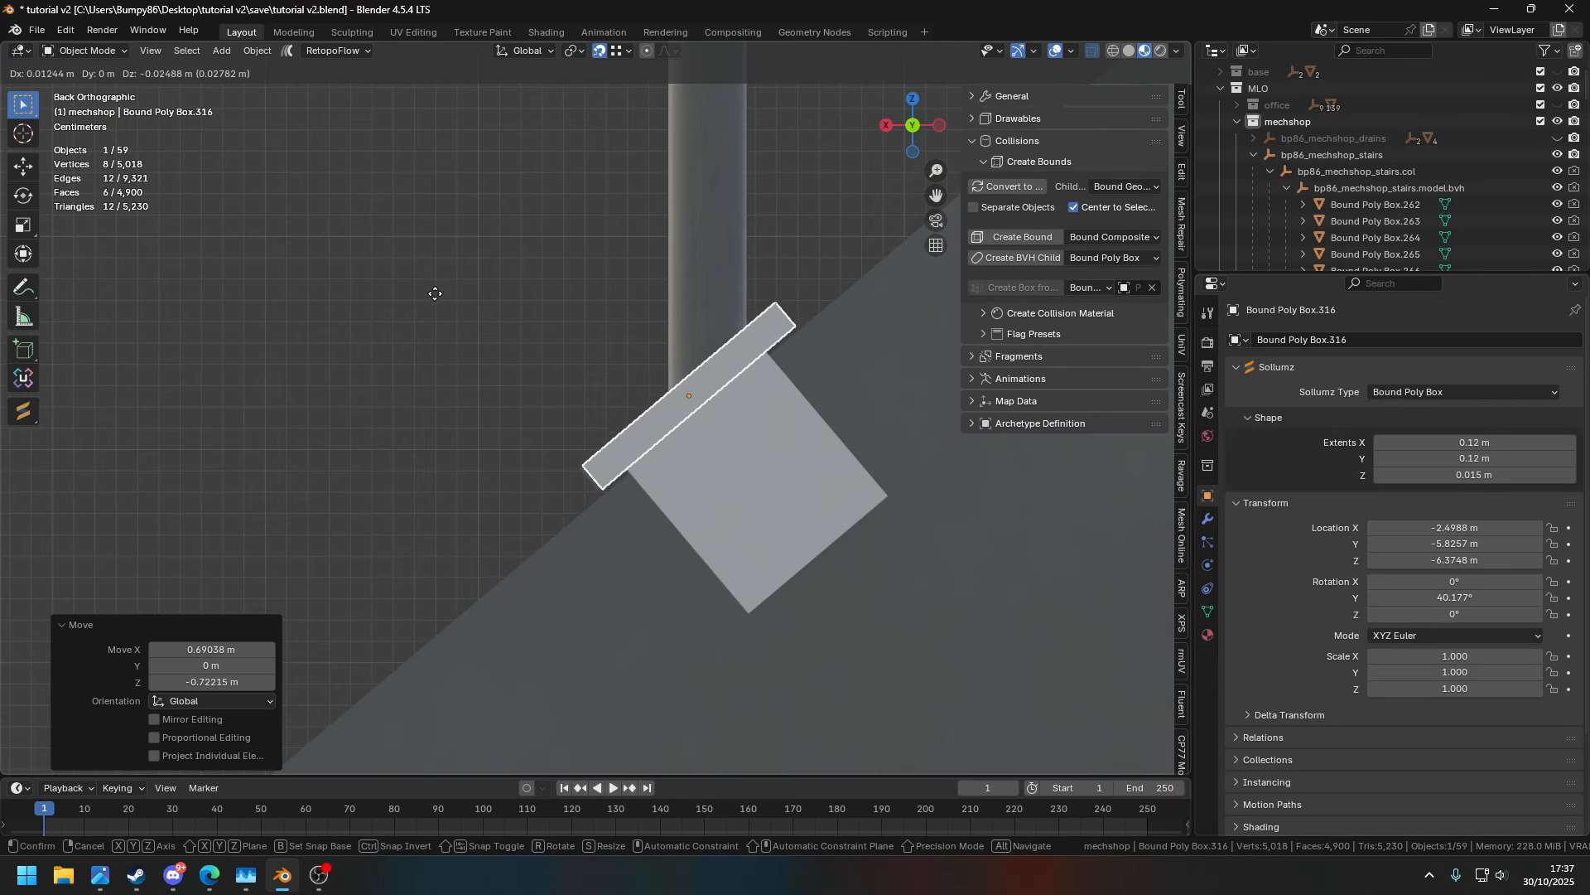
{"action": "left_click", "coordinate": [434, 294]}
- Duplicate the tilted plate box and place the copy on the next stair post's base plate, about 1.11 m along X and -0.94 m along Z
{"action": "scroll", "coordinate": [434, 293], "scroll_direction": "down", "scroll_amount": 8}
{"action": "middle_click_drag", "start_coordinate": [232, 538], "coordinate": [717, 435], "text": "shift"}
{"action": "scroll", "coordinate": [665, 555], "scroll_direction": "up", "scroll_amount": 7}
{"action": "key", "text": "shift+d"}
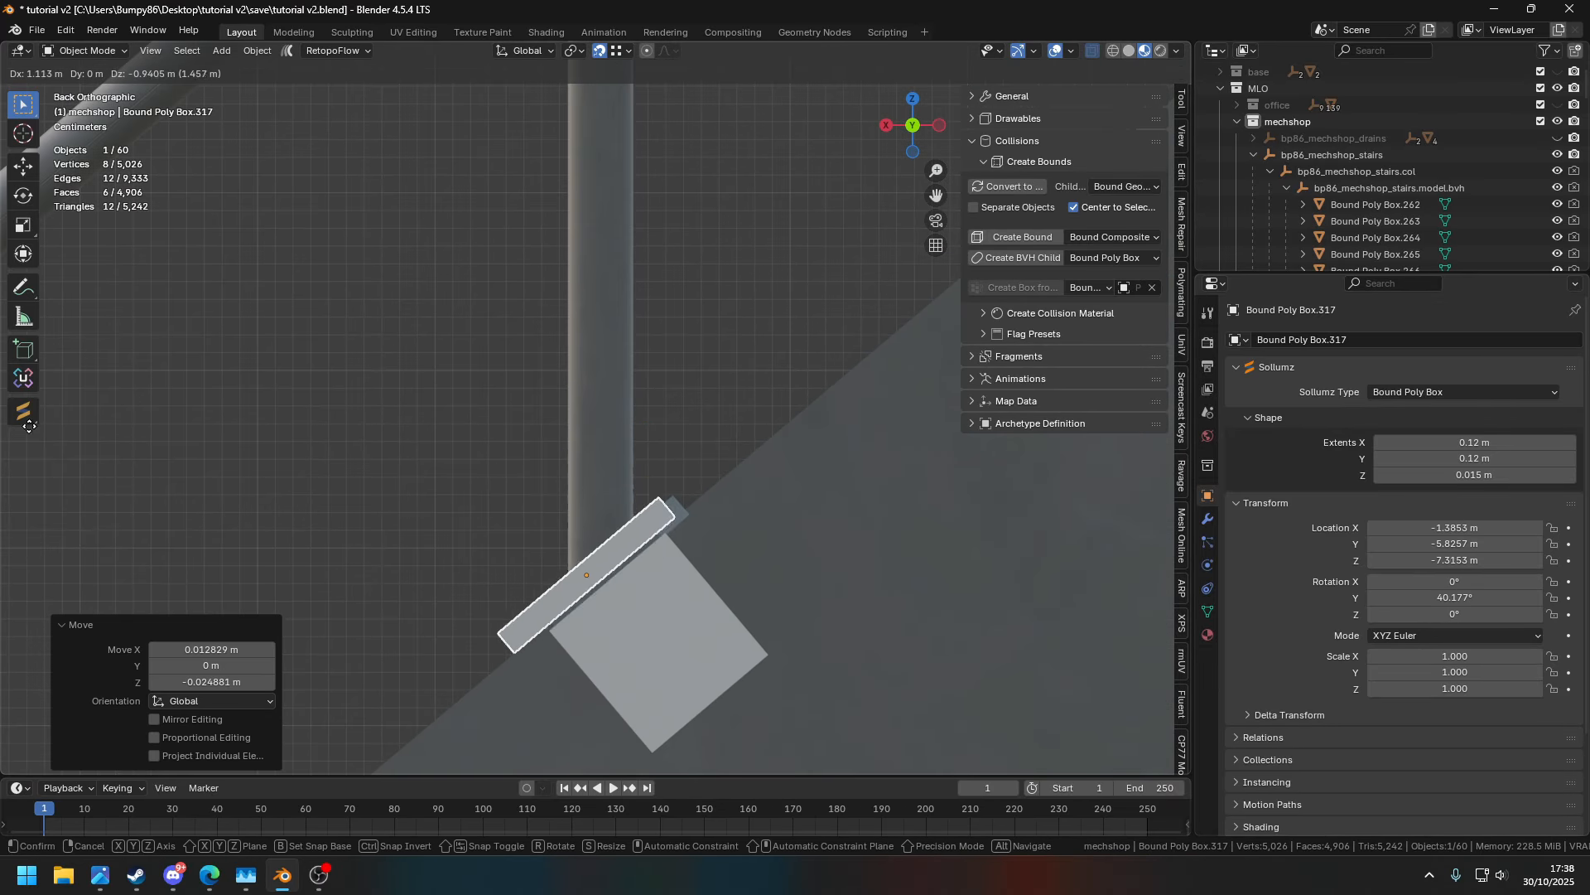
{"action": "left_click", "coordinate": [44, 421]}
- Duplicate the tilted box onto the following stair post's base plate, about 1.15 m along X and -0.96 m along Z
{"action": "scroll", "coordinate": [310, 392], "scroll_direction": "down", "scroll_amount": 8}
{"action": "middle_click_drag", "start_coordinate": [281, 505], "coordinate": [566, 309], "text": "shift"}
{"action": "scroll", "coordinate": [567, 307], "scroll_direction": "up", "scroll_amount": 7}
{"action": "left_click", "coordinate": [1181, 406]}
{"action": "left_click", "coordinate": [987, 96]}
{"action": "middle_click_drag", "start_coordinate": [1181, 704], "coordinate": [1181, 538]}
{"action": "left_click", "coordinate": [1181, 687]}
- Duplicate the tilted box onto the lowest stair post's base plate, about 0.82 m along X and -0.69 m along Z
{"action": "scroll", "coordinate": [745, 572], "scroll_direction": "down", "scroll_amount": 8}
{"action": "middle_click_drag", "start_coordinate": [534, 521], "coordinate": [853, 307], "text": "shift"}
{"action": "scroll", "coordinate": [853, 304], "scroll_direction": "up", "scroll_amount": 8}
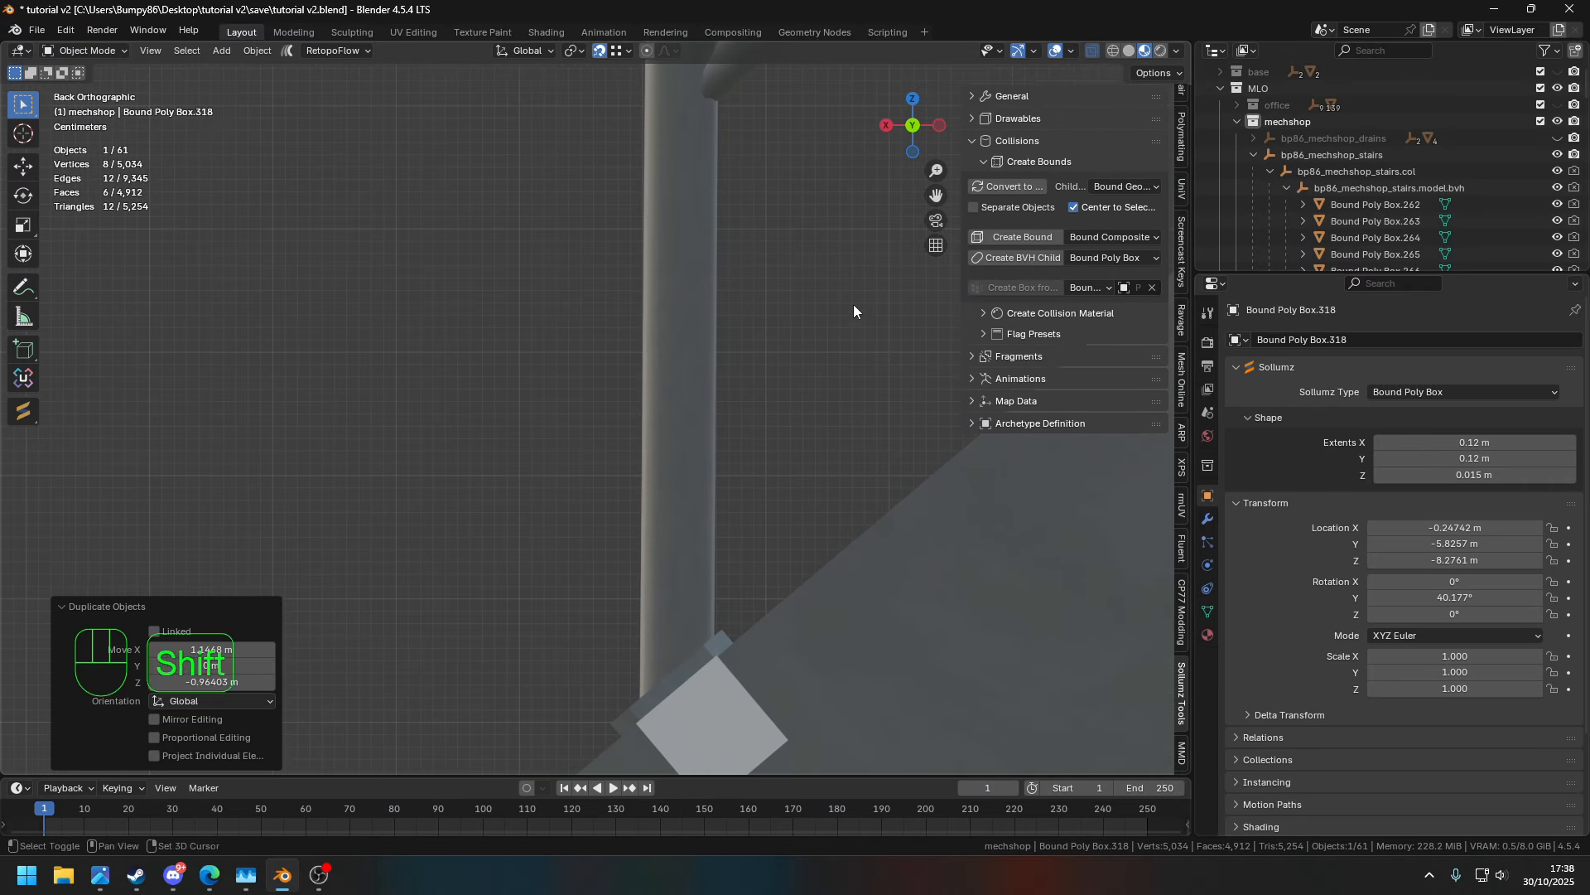
{"action": "left_click", "coordinate": [1021, 427]}
{"action": "scroll", "coordinate": [689, 410], "scroll_direction": "down", "scroll_amount": 2}
{"action": "middle_click_drag", "start_coordinate": [689, 410], "coordinate": [845, 436]}
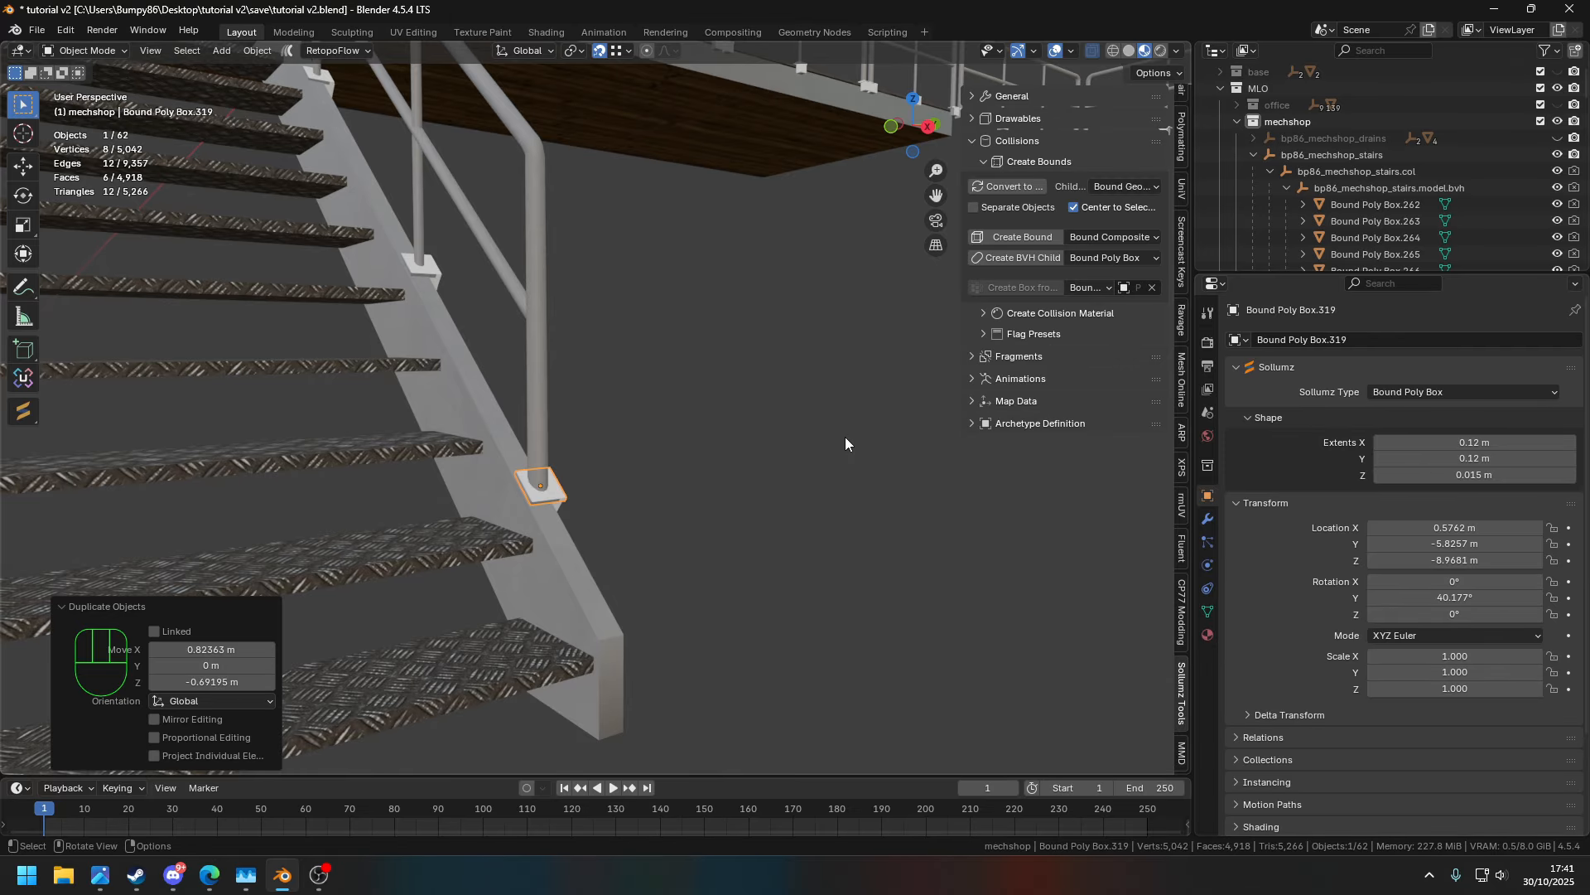
- Select the bp86_mechshop_stairs.model mesh and enter Edit Mode on it
{"action": "middle_click_drag", "start_coordinate": [846, 441], "coordinate": [644, 375]}
{"action": "left_click", "coordinate": [497, 316]}
{"action": "scroll", "coordinate": [393, 351], "scroll_direction": "up", "scroll_amount": 2}
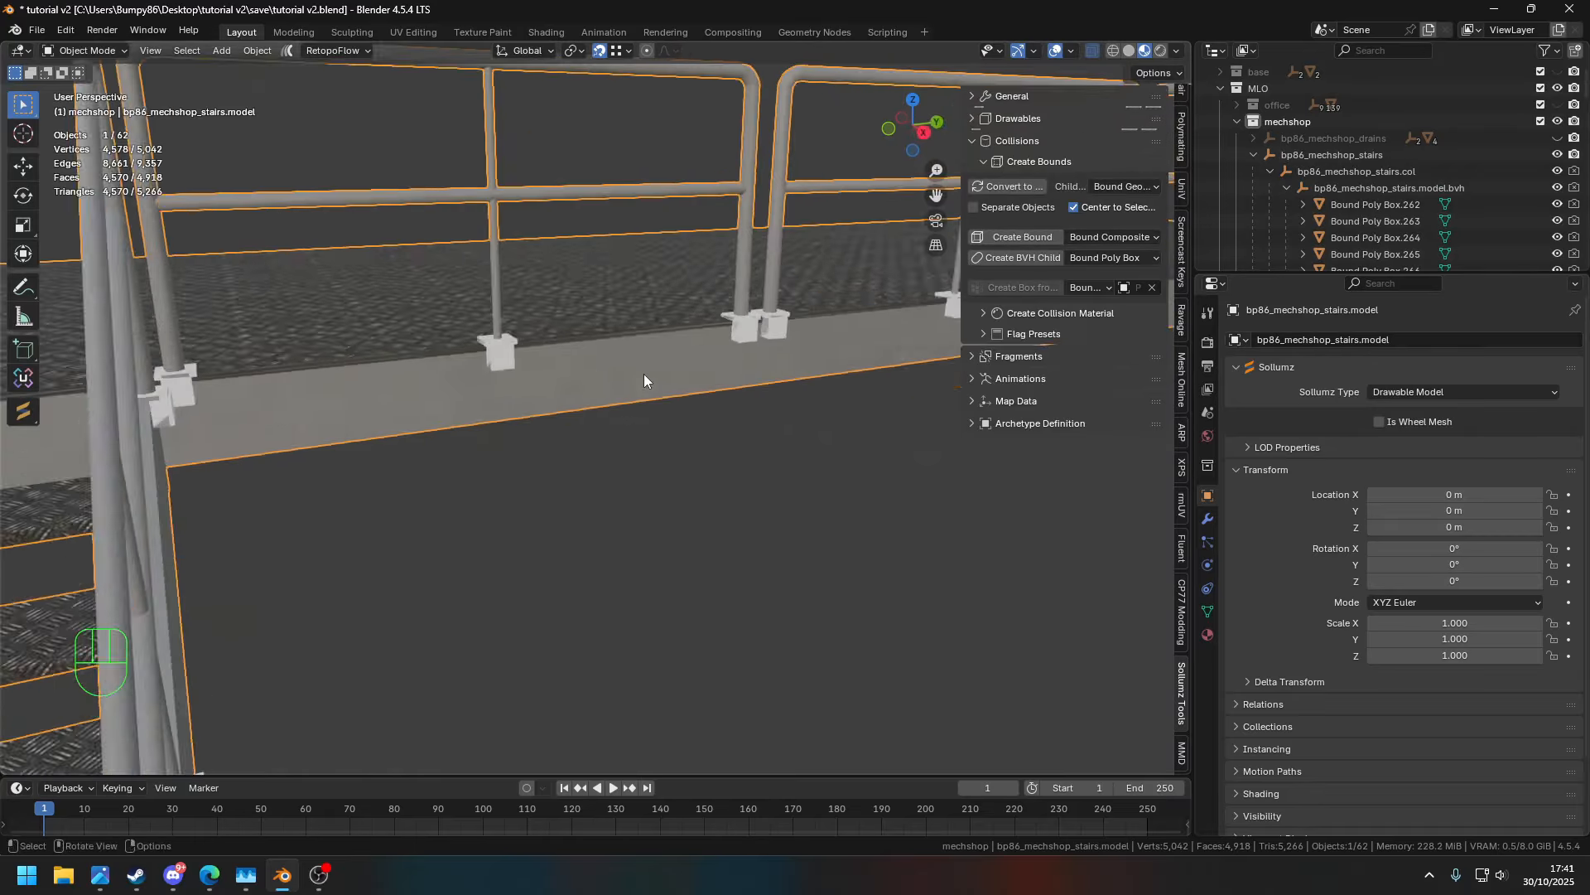
{"action": "scroll", "coordinate": [356, 343], "scroll_direction": "down", "scroll_amount": 5}
{"action": "key", "text": "Tab"}
{"action": "middle_click_drag", "start_coordinate": [578, 468], "coordinate": [531, 406]}
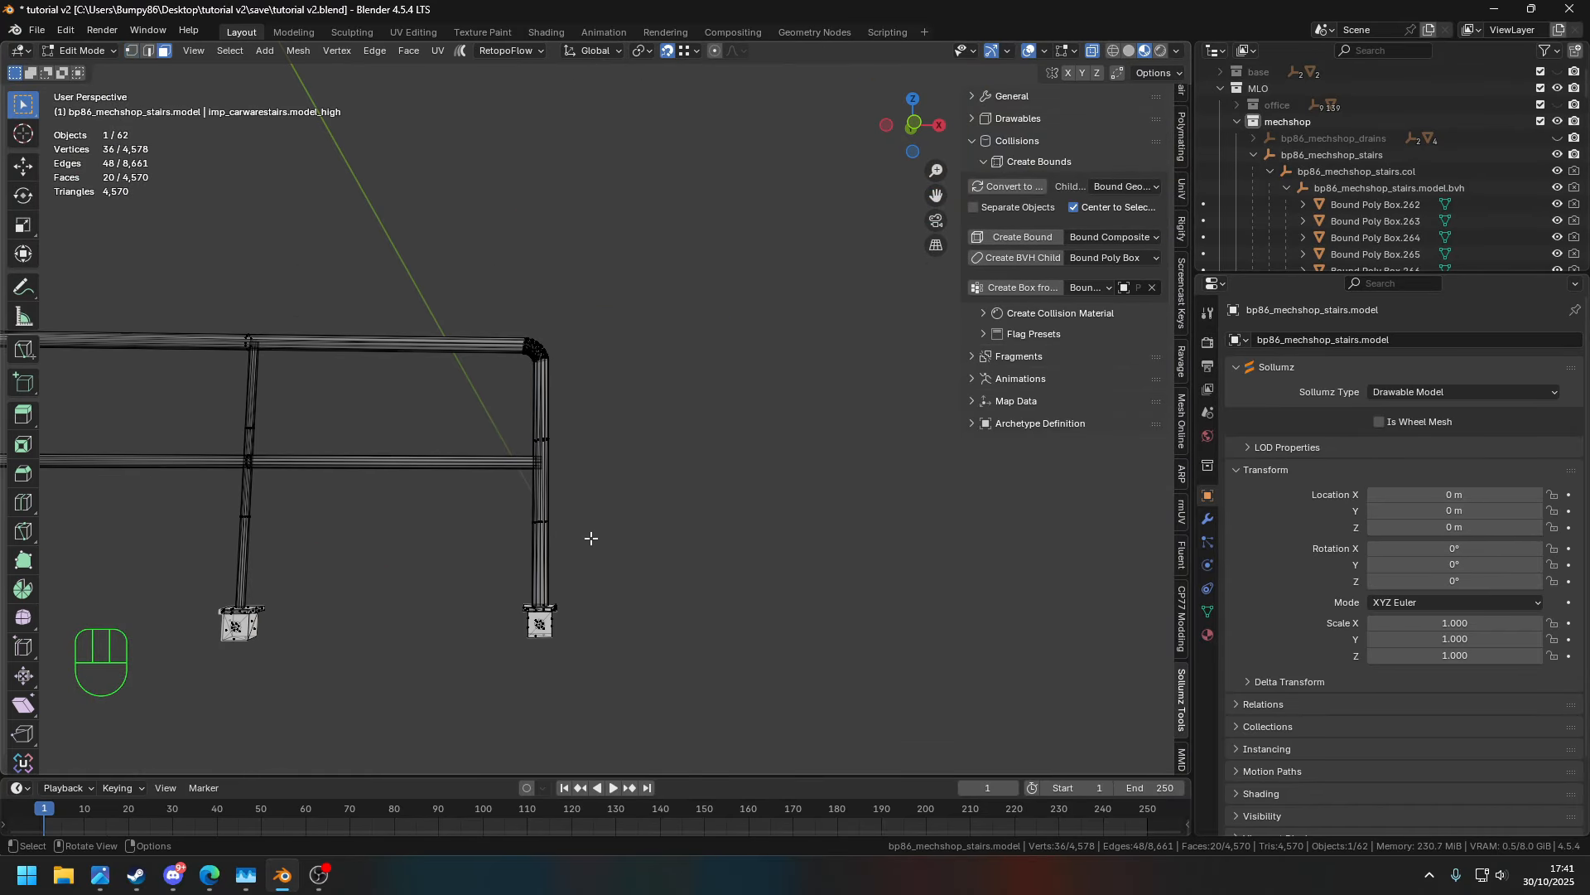
- Try to create Bound Poly Boxes from the vertical tubes of the railing posts
{"action": "key", "text": "KP_Decimal"}
{"action": "middle_click_drag", "start_coordinate": [687, 323], "coordinate": [422, 490]}
{"action": "left_click", "coordinate": [1038, 288]}
{"action": "middle_click_drag", "start_coordinate": [746, 431], "coordinate": [559, 573]}
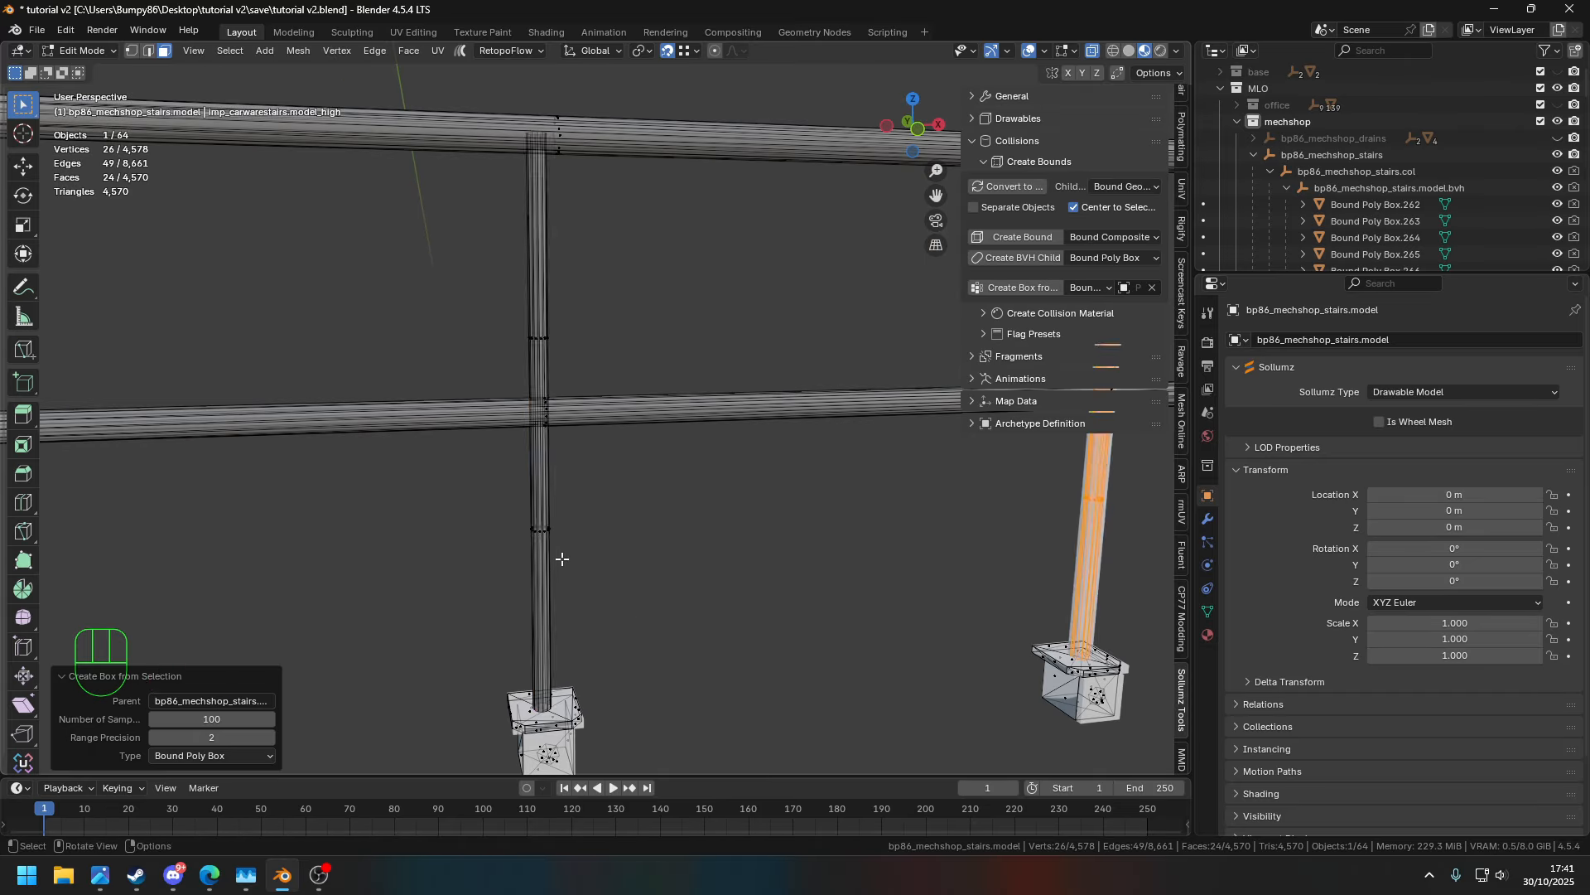
{"action": "middle_click_drag", "start_coordinate": [289, 282], "coordinate": [629, 389], "text": "shift"}
{"action": "left_click_drag", "start_coordinate": [548, 460], "coordinate": [615, 512]}
{"action": "middle_click_drag", "start_coordinate": [523, 355], "coordinate": [641, 207], "text": "shift"}
{"action": "scroll", "coordinate": [524, 280], "scroll_direction": "down", "scroll_amount": 5}
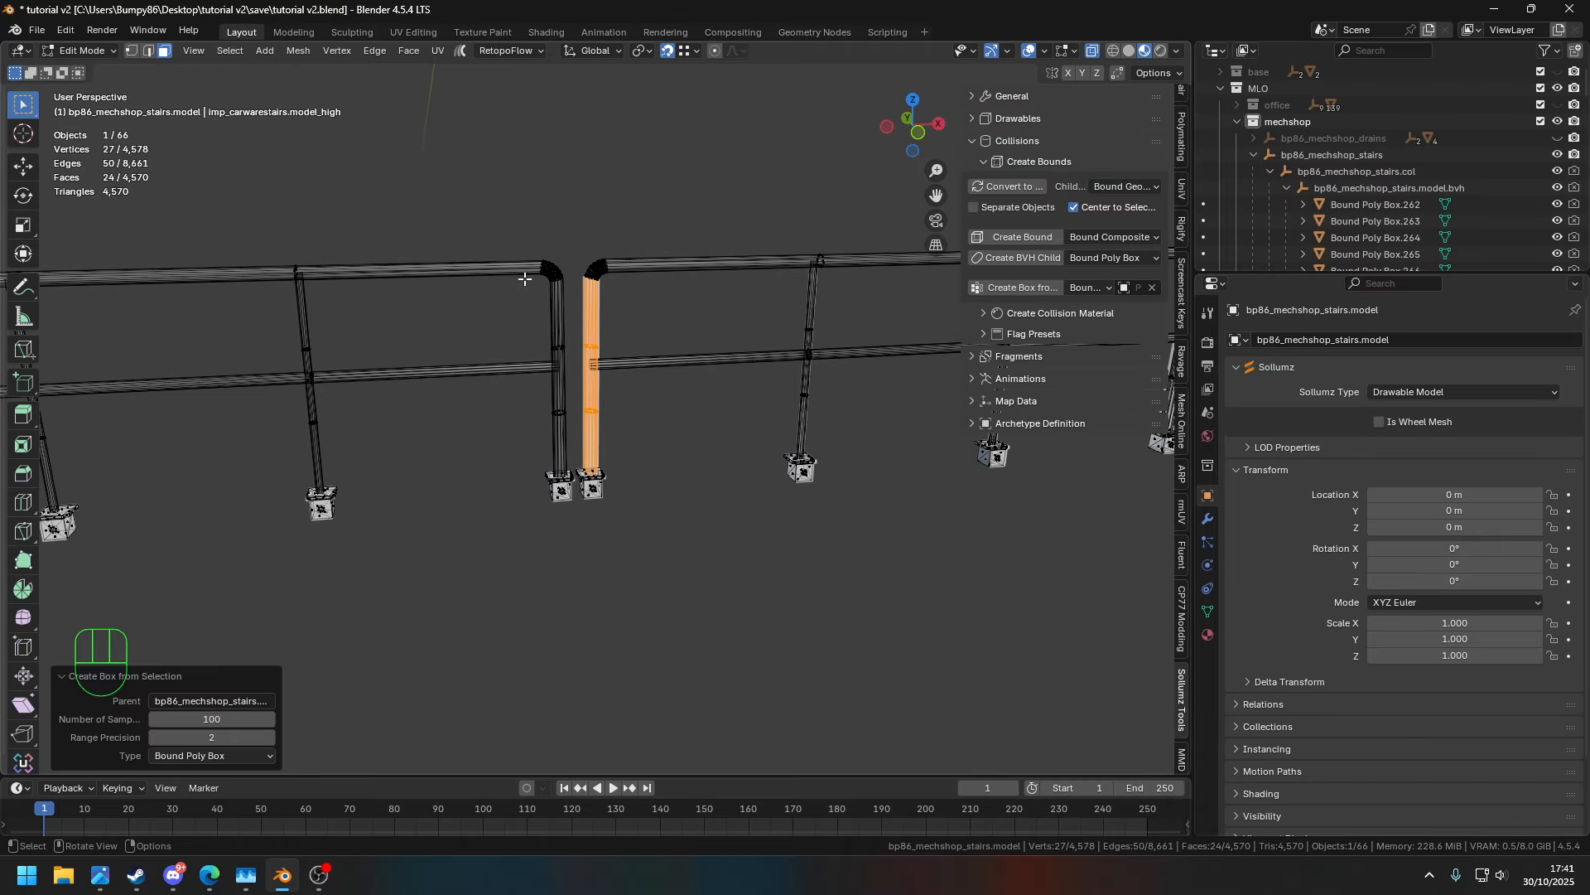
- Undo the boxes made from the vertical railing tubes and return to Object Mode
{"action": "key", "text": "ctrl+z"}
{"action": "key", "text": "ctrl+z"}
{"action": "key", "text": "ctrl+z"}
{"action": "key", "text": "Tab"}
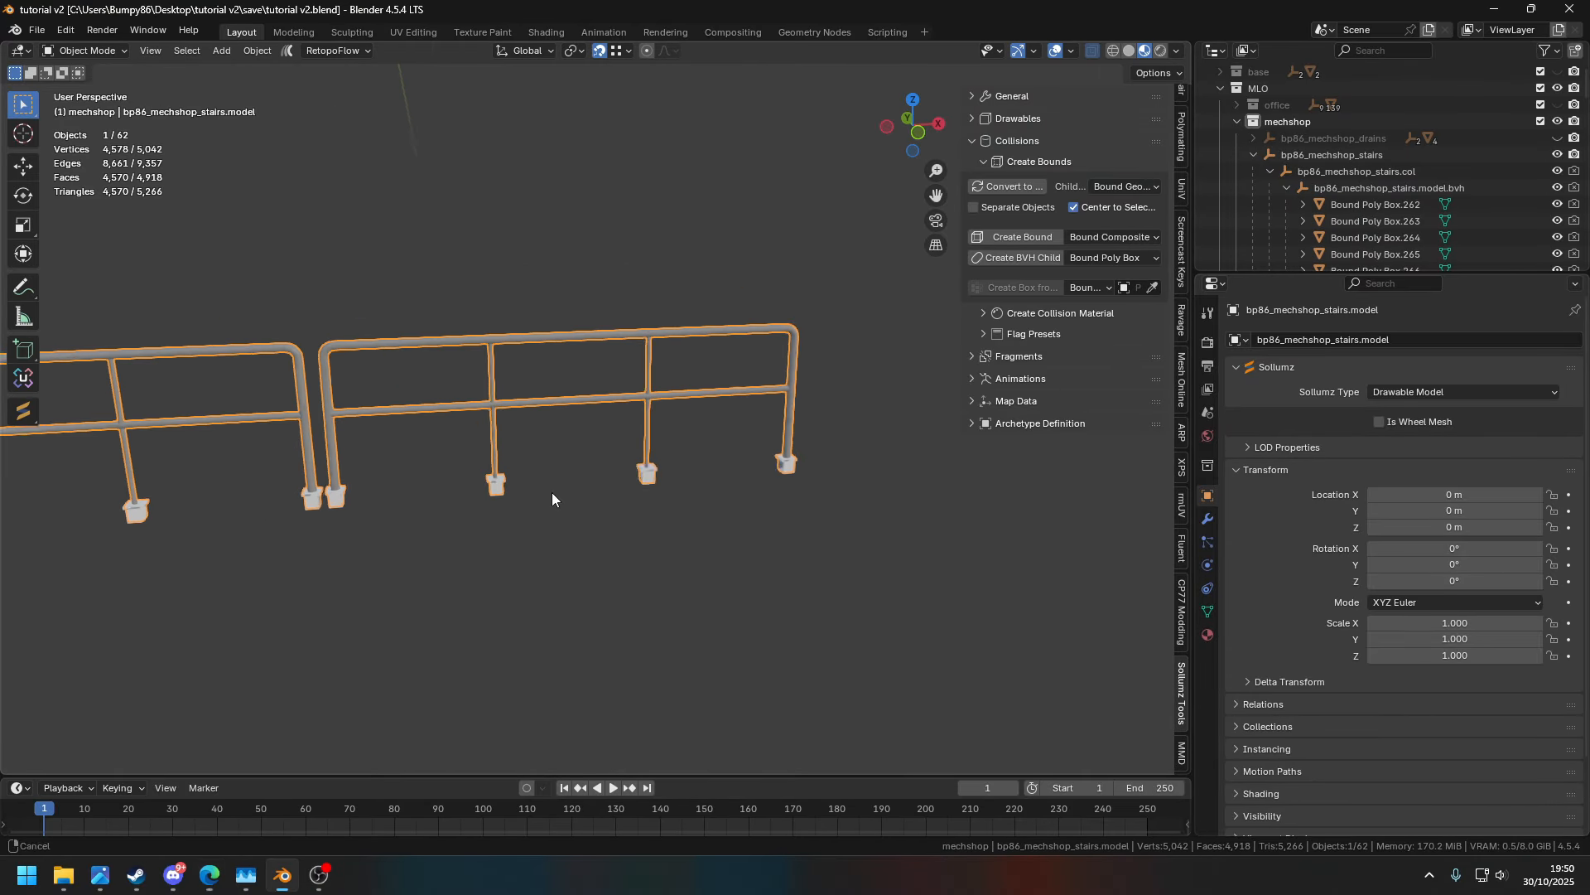
- Enter Edit Mode on the stairs model and clear the selection near the end of the landing
{"action": "middle_click_drag", "start_coordinate": [926, 586], "coordinate": [852, 503]}
{"action": "key", "text": "Tab"}
{"action": "key", "text": "alt+a"}
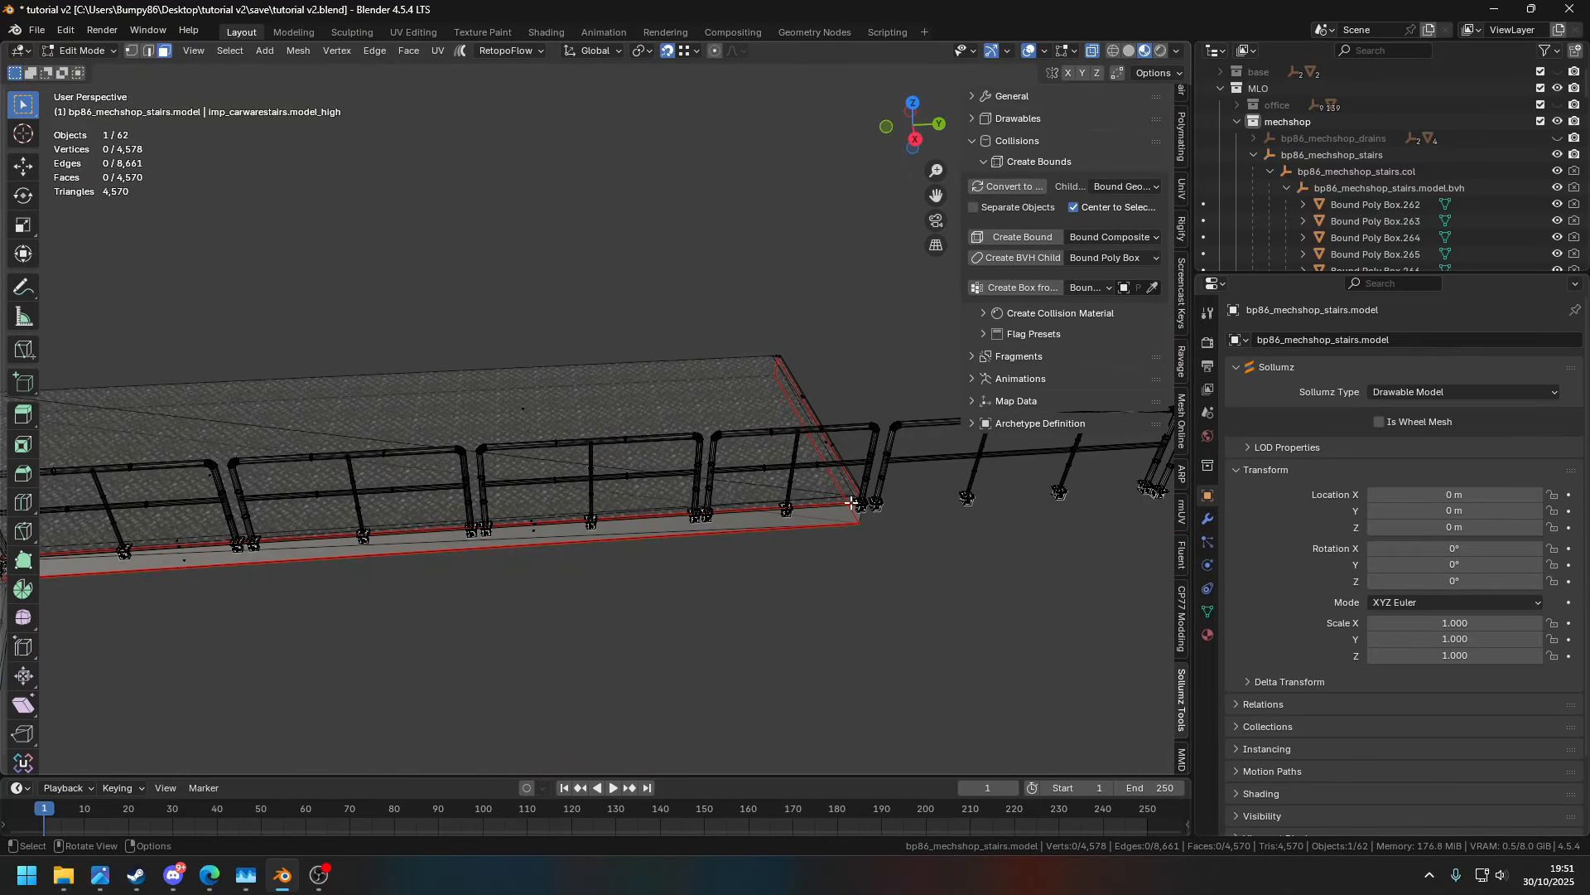
{"action": "middle_click_drag", "start_coordinate": [615, 400], "coordinate": [527, 368]}
{"action": "scroll", "coordinate": [528, 369], "scroll_direction": "up", "scroll_amount": 3}
- Select the landing's floor and the thin edge faces around its rim
{"action": "key", "text": "l"}
{"action": "key", "text": "l"}
{"action": "middle_click_drag", "start_coordinate": [403, 298], "coordinate": [257, 273]}
{"action": "left_click", "coordinate": [572, 480], "text": "shift"}
{"action": "left_click", "coordinate": [550, 520], "text": "shift"}
{"action": "left_click", "coordinate": [503, 613], "text": "shift"}
{"action": "left_click", "coordinate": [482, 626], "text": "shift"}
{"action": "left_click", "coordinate": [822, 589], "text": "shift"}
{"action": "left_click", "coordinate": [159, 327], "text": "shift"}
{"action": "middle_click_drag", "start_coordinate": [159, 327], "coordinate": [488, 356]}
{"action": "left_click", "coordinate": [542, 328], "text": "shift"}
{"action": "left_click", "coordinate": [568, 132], "text": "shift"}
{"action": "scroll", "coordinate": [497, 355], "scroll_direction": "up", "scroll_amount": 5}
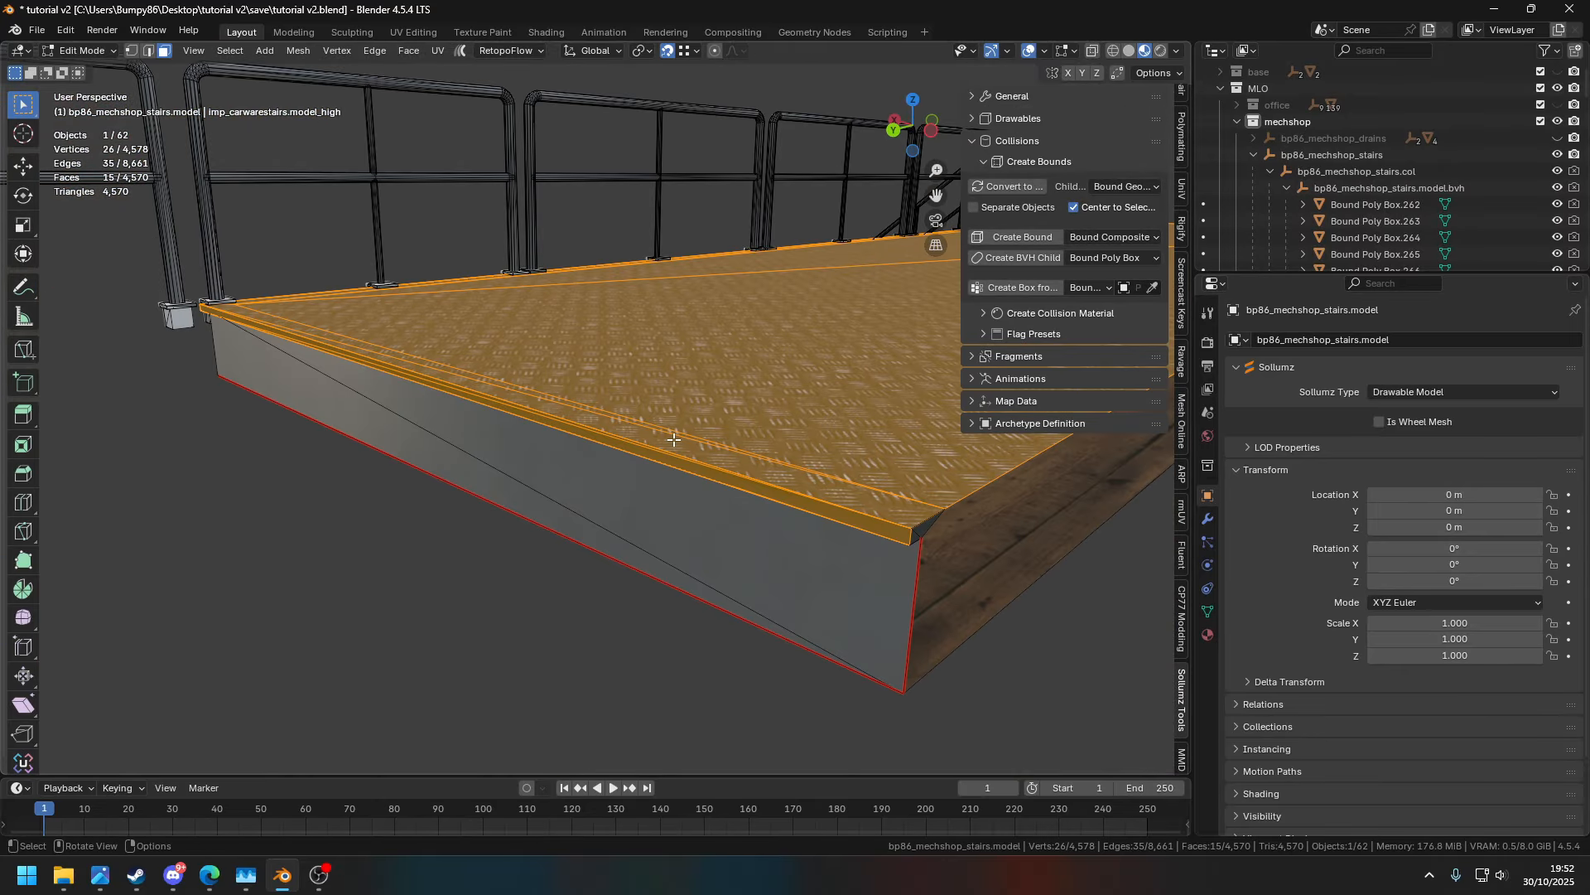
- Set bp86_mechshop_stairs.model.bvh as the box parent and create a Bound Poly Box from the selected landing faces
{"action": "scroll", "coordinate": [501, 354], "scroll_direction": "down", "scroll_amount": 2}
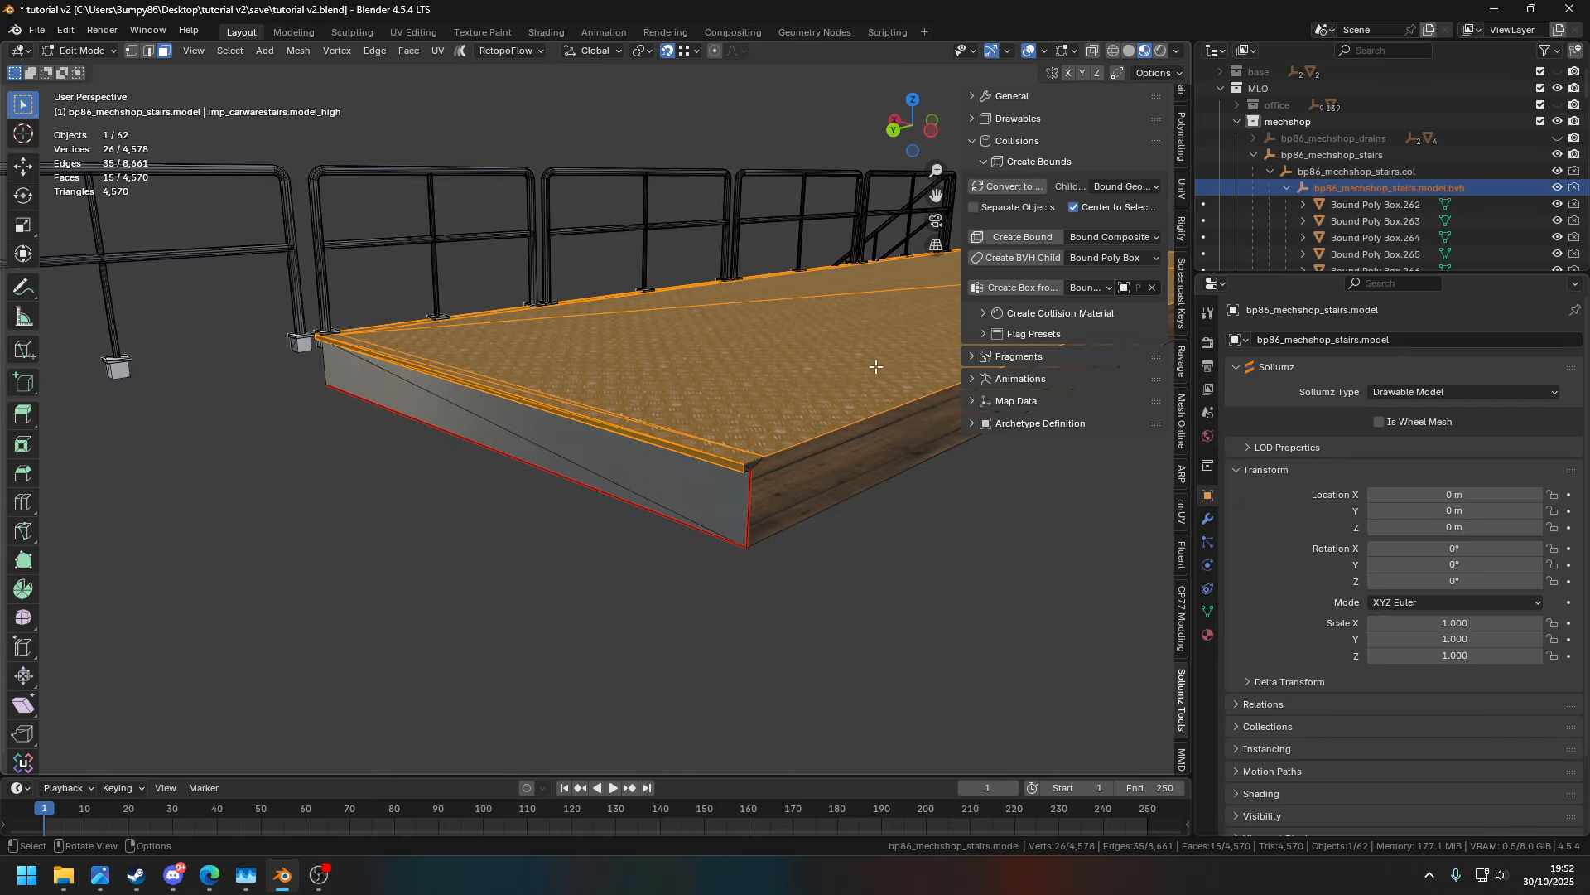
{"action": "middle_click_drag", "start_coordinate": [220, 394], "coordinate": [444, 380]}
{"action": "left_click", "coordinate": [621, 436], "text": "shift"}
{"action": "left_click", "coordinate": [444, 381], "text": "shift"}
{"action": "left_click", "coordinate": [1019, 287]}
- Create separate Bound Poly Boxes from the top three stair treads
{"action": "middle_click_drag", "start_coordinate": [895, 340], "coordinate": [598, 419]}
{"action": "key", "text": "l"}
{"action": "left_click", "coordinate": [1019, 287]}
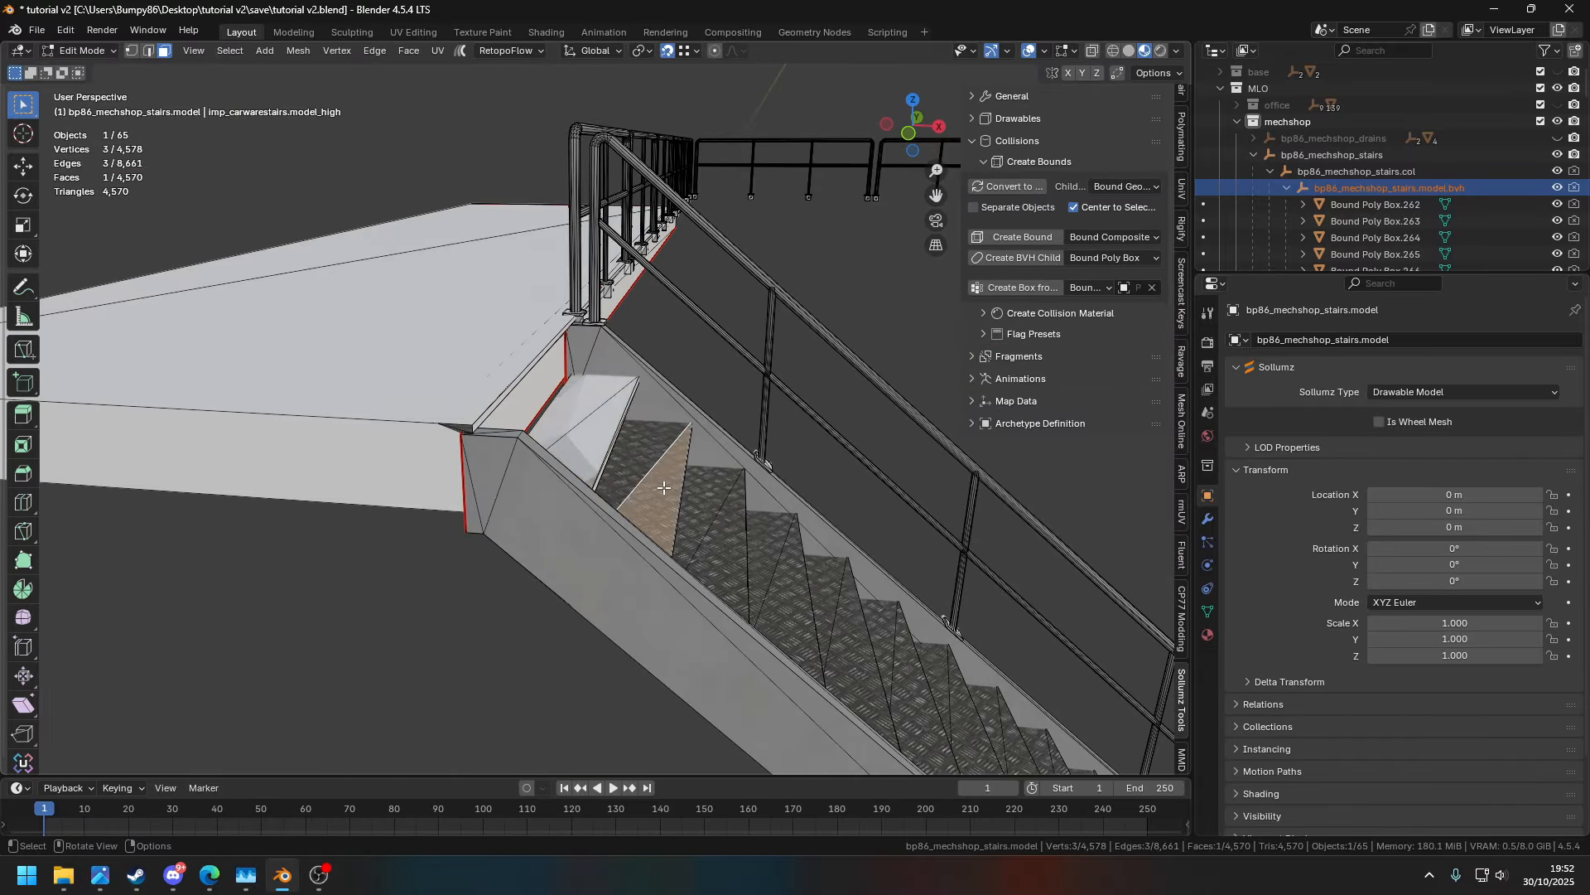
{"action": "middle_click_drag", "start_coordinate": [660, 486], "coordinate": [653, 369]}
{"action": "key", "text": "l"}
{"action": "left_click", "coordinate": [1019, 286]}
{"action": "key", "text": "l"}
{"action": "middle_click_drag", "start_coordinate": [770, 429], "coordinate": [816, 373]}
{"action": "left_click", "coordinate": [1019, 287]}
- Create Bound Poly Boxes from the next two treads down the staircase
{"action": "key", "text": "l"}
{"action": "key", "text": "l"}
{"action": "left_click", "coordinate": [999, 290]}
{"action": "key", "text": "l"}
{"action": "middle_click_drag", "start_coordinate": [870, 431], "coordinate": [894, 478]}
{"action": "left_click", "coordinate": [878, 661]}
{"action": "key", "text": "l"}
{"action": "key", "text": "l"}
{"action": "left_click", "coordinate": [1018, 288]}
- Create Bound Poly Boxes from two more treads around the middle of the staircase
{"action": "left_click", "coordinate": [573, 361]}
{"action": "key", "text": "l"}
{"action": "middle_click_drag", "start_coordinate": [572, 361], "coordinate": [580, 555]}
{"action": "key", "text": "l"}
{"action": "left_click", "coordinate": [1019, 287]}
{"action": "left_click", "coordinate": [617, 633]}
{"action": "key", "text": "l"}
{"action": "middle_click_drag", "start_coordinate": [617, 633], "coordinate": [758, 439]}
{"action": "key", "text": "l"}
{"action": "left_click", "coordinate": [1008, 290]}
- Create Bound Poly Boxes from the following treads on the lower half of the staircase
{"action": "left_click", "coordinate": [725, 671]}
{"action": "key", "text": "l"}
{"action": "key", "text": "l"}
{"action": "middle_click_drag", "start_coordinate": [859, 587], "coordinate": [702, 328], "text": "shift"}
{"action": "left_click", "coordinate": [592, 478]}
{"action": "key", "text": "l"}
{"action": "middle_click_drag", "start_coordinate": [592, 479], "coordinate": [729, 584]}
{"action": "left_click", "coordinate": [1017, 289]}
- Create Bound Poly Boxes from the last two treads at the foot of the stairs
{"action": "left_click", "coordinate": [642, 352]}
{"action": "key", "text": "l"}
{"action": "key", "text": "l"}
{"action": "left_click", "coordinate": [1001, 294]}
{"action": "left_click", "coordinate": [766, 414]}
{"action": "key", "text": "l"}
{"action": "key", "text": "l"}
{"action": "left_click", "coordinate": [1006, 290]}
- Return to Object Mode and inspect the collision box on a railing post's mounting block
{"action": "middle_click_drag", "start_coordinate": [664, 448], "coordinate": [228, 523]}
{"action": "key", "text": "Tab"}
{"action": "scroll", "coordinate": [656, 497], "scroll_direction": "up", "scroll_amount": 4}
{"action": "left_click", "coordinate": [668, 462]}
{"action": "scroll", "coordinate": [654, 448], "scroll_direction": "down", "scroll_amount": 4}
{"action": "middle_click_drag", "start_coordinate": [502, 456], "coordinate": [557, 472]}
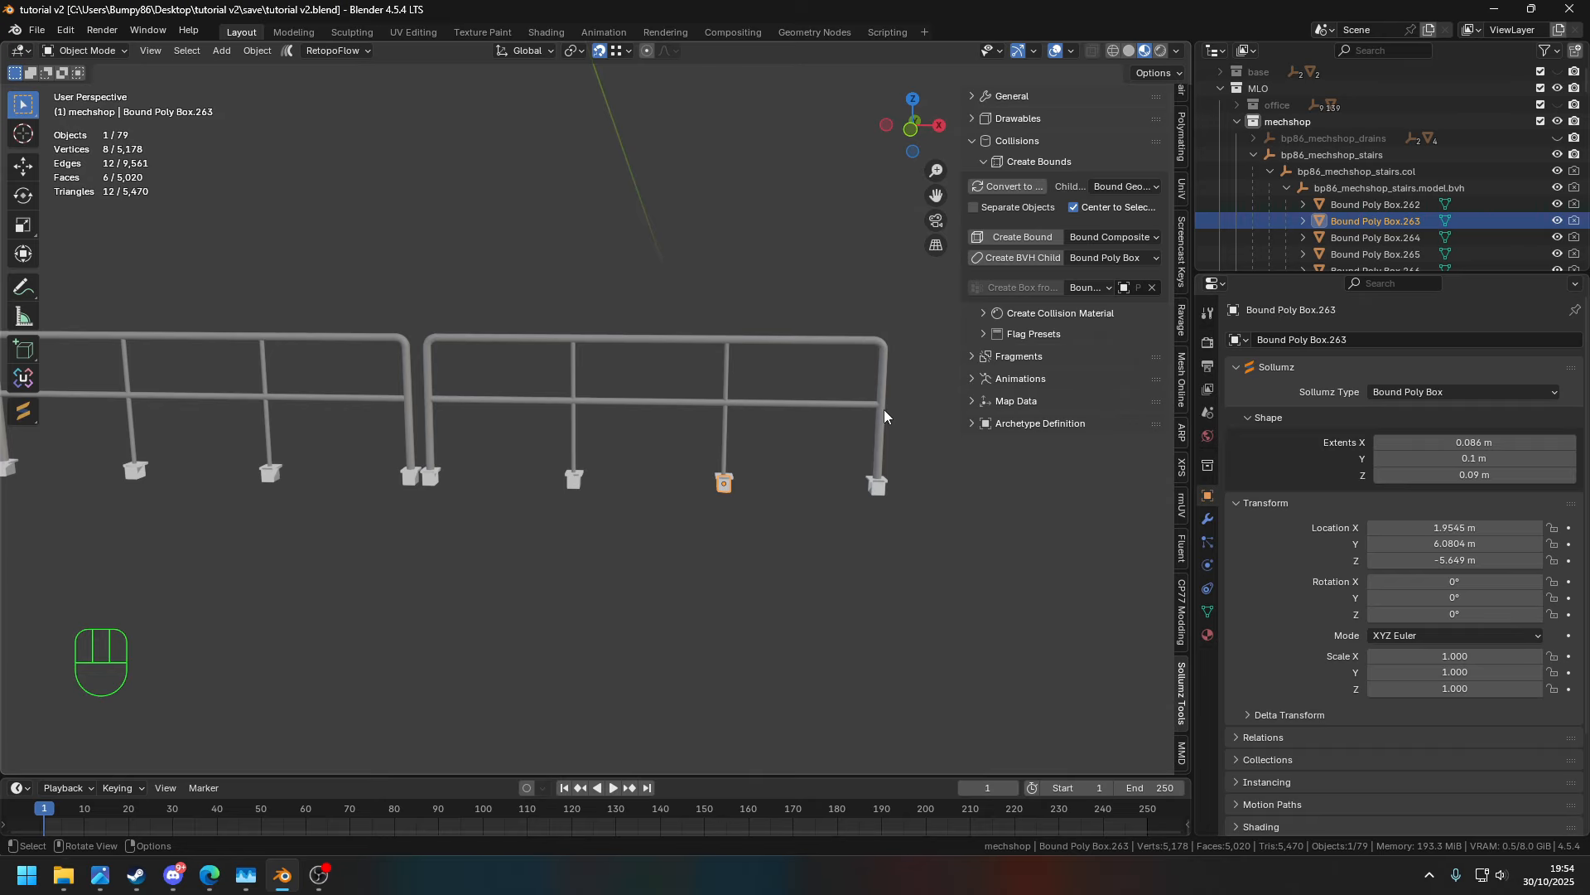
- Select the stairs model and duplicate it in place
{"action": "left_click", "coordinate": [881, 414]}
{"action": "key", "text": "Tab"}
{"action": "middle_click_drag", "start_coordinate": [881, 414], "coordinate": [654, 454]}
{"action": "scroll", "coordinate": [659, 451], "scroll_direction": "up", "scroll_amount": 6}
{"action": "middle_click_drag", "start_coordinate": [330, 284], "coordinate": [497, 315]}
{"action": "key", "text": "ctrl+z"}
{"action": "middle_click_drag", "start_coordinate": [497, 315], "coordinate": [820, 379]}
{"action": "key", "text": "shift+d"}
{"action": "right_click", "coordinate": [820, 380]}
- Reduce the stairs copy to its railing tubes and the sloped side beams
{"action": "key", "text": "q"}
{"action": "key", "text": "Tab"}
{"action": "key", "text": "Tab"}
{"action": "key", "text": "Tab"}
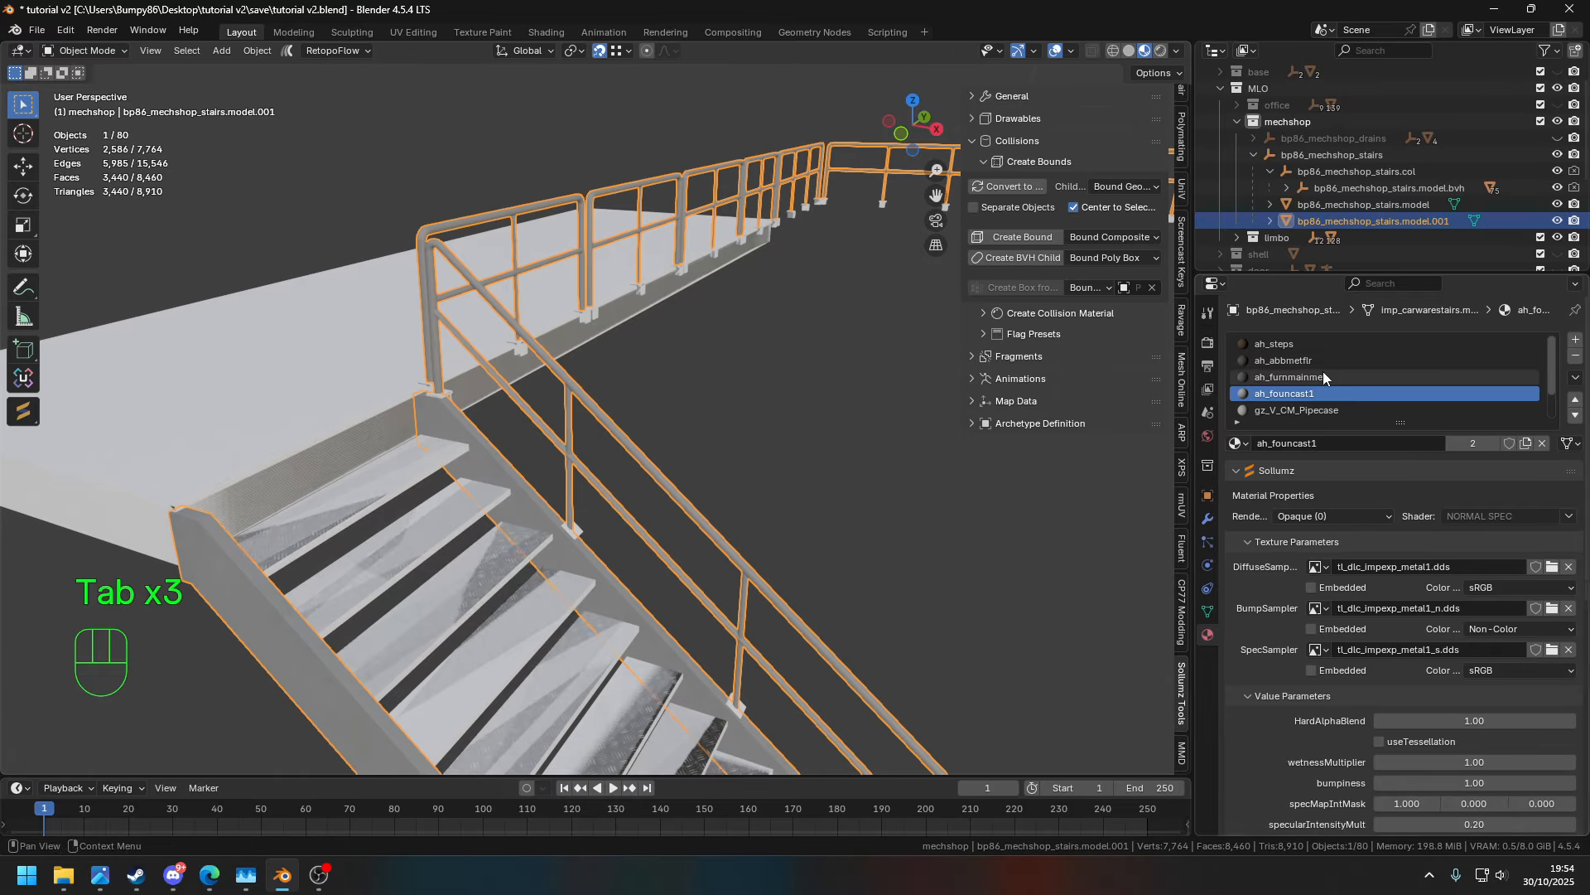
- Remove the copy's materials and merge all of its vertices by distance at 0.0001 m
{"action": "key", "text": "Tab"}
{"action": "key", "text": "a"}
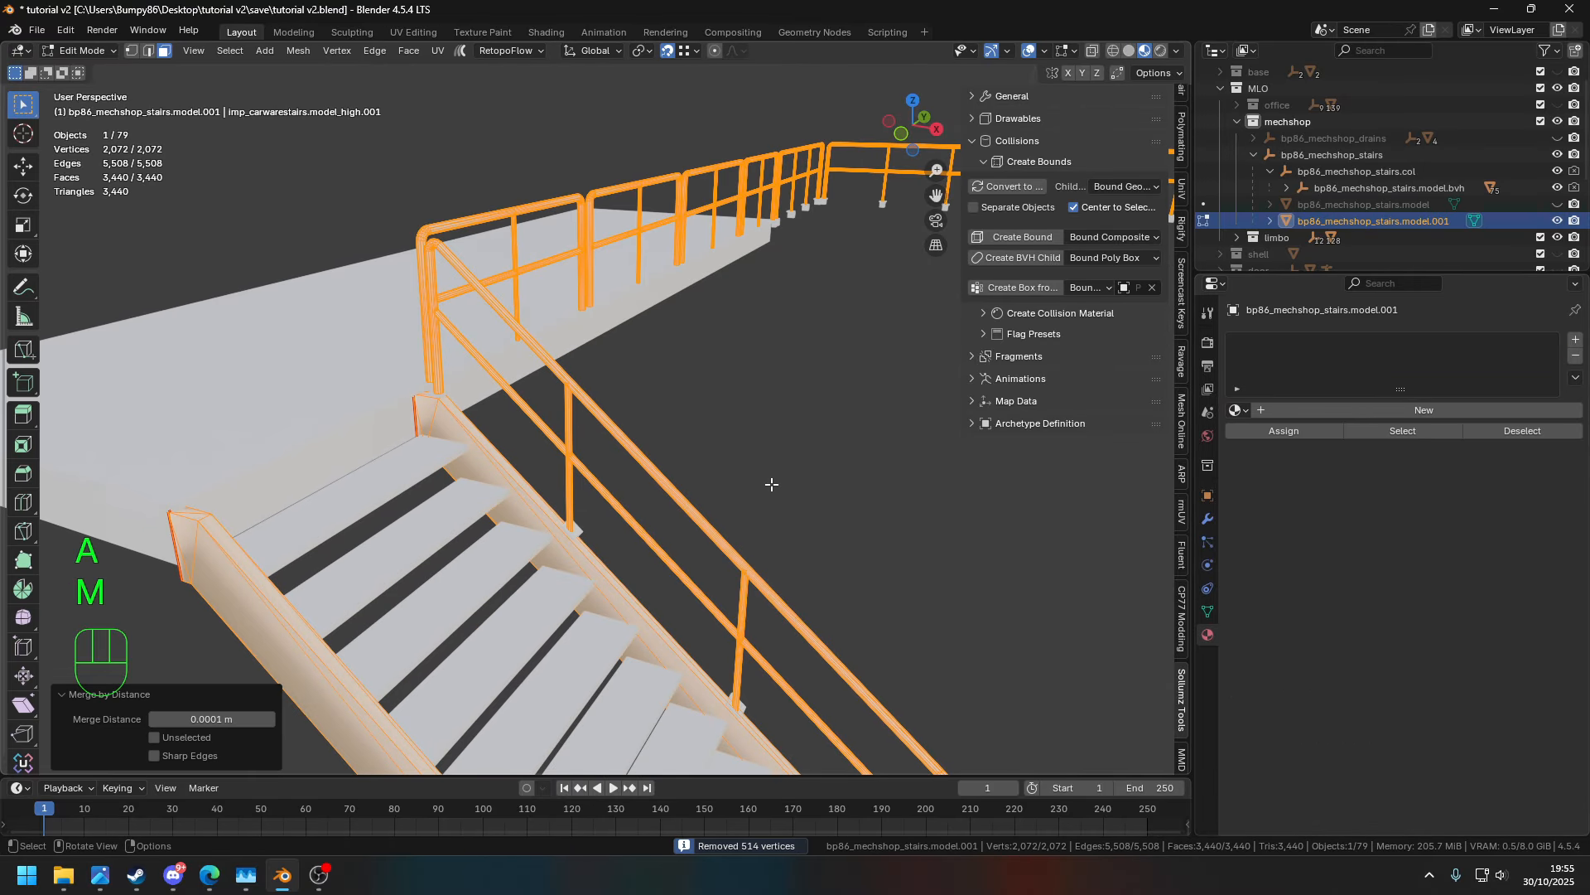
{"action": "left_click", "coordinate": [696, 690]}
- Return to Object Mode and shade the stairs copy flat
{"action": "key", "text": "Tab"}
{"action": "right_click", "coordinate": [848, 509]}
{"action": "left_click", "coordinate": [801, 544]}
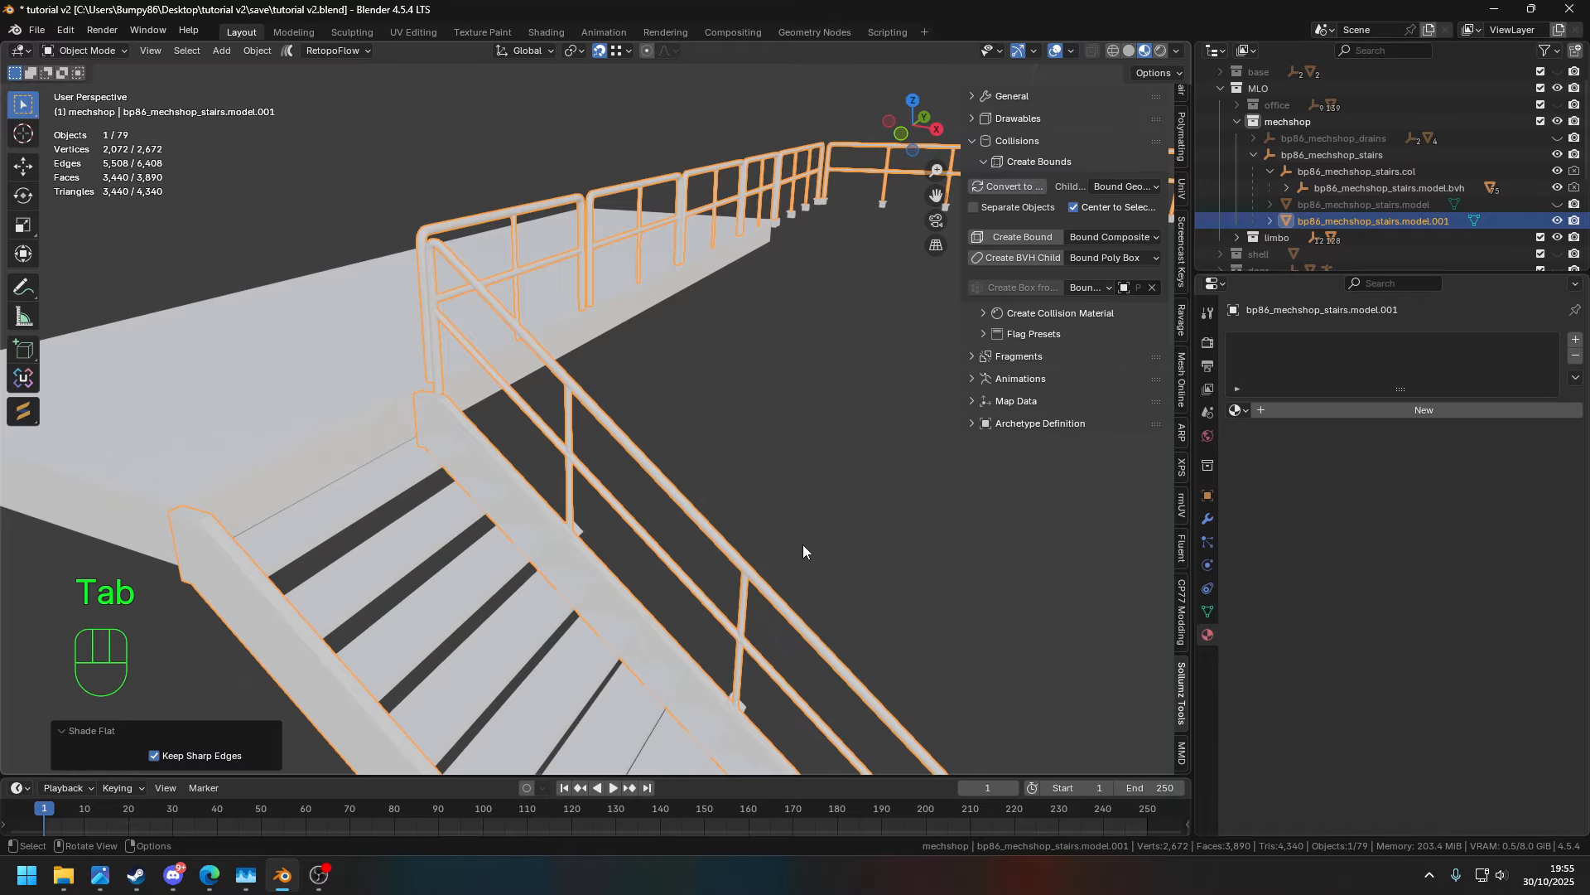
- Try merging the railing copy's vertices by distance with another merge distance, and return to Object Mode
{"action": "key", "text": "Tab"}
{"action": "scroll", "coordinate": [749, 457], "scroll_direction": "up", "scroll_amount": 5}
{"action": "mouse_move", "coordinate": [720, 466]}
{"action": "middle_mouse_down"}
{"action": "mouse_move", "coordinate": [749, 457]}
{"action": "mouse_move", "coordinate": [809, 364]}
{"action": "middle_mouse_up"}
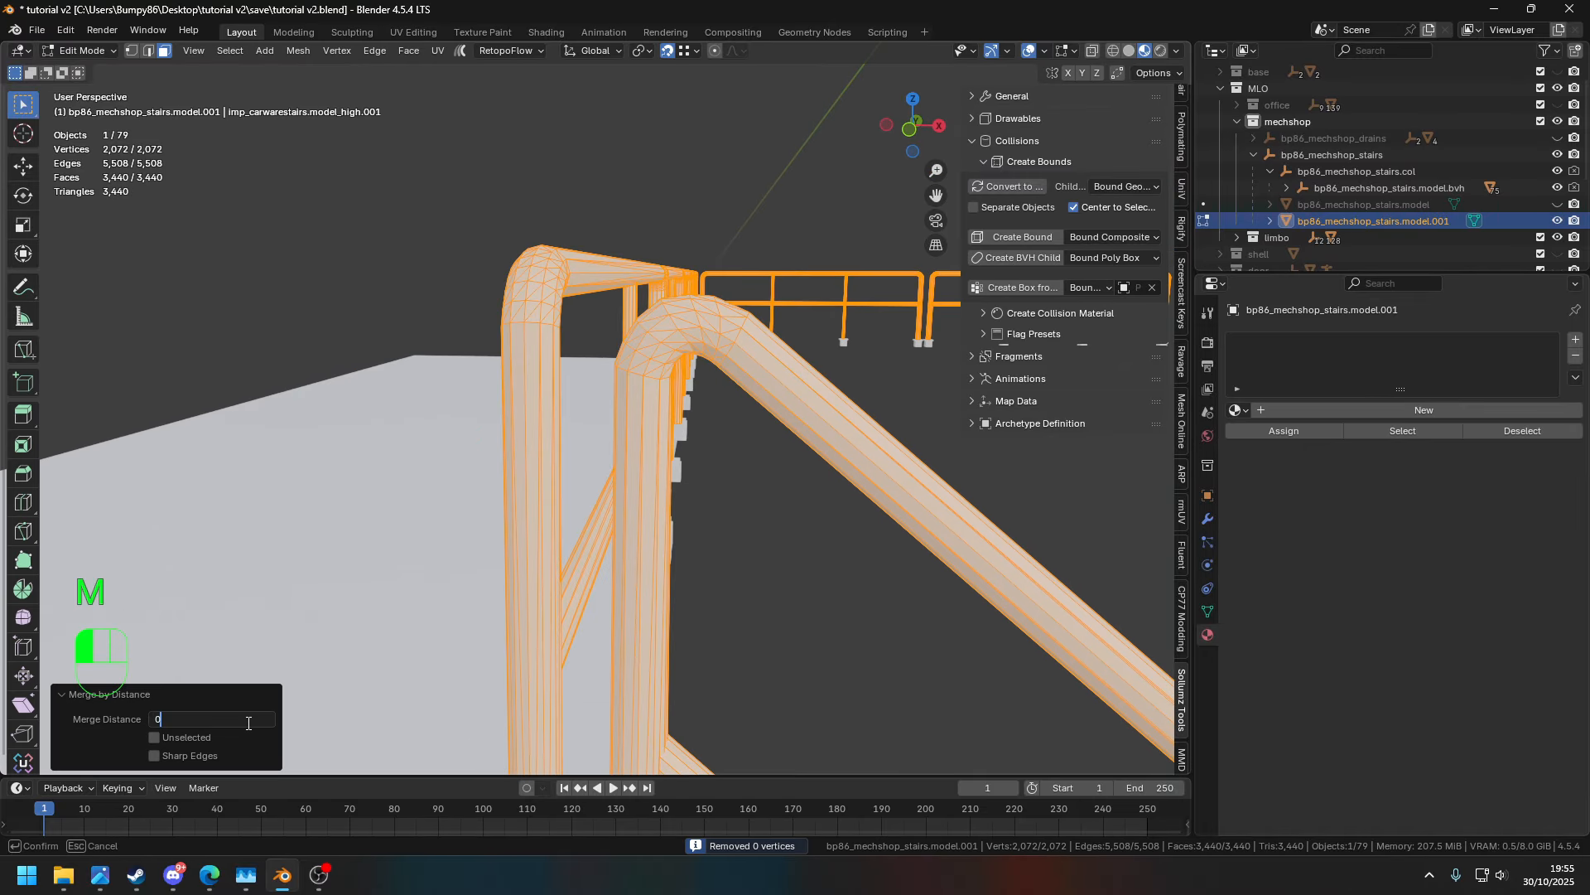
{"action": "key", "text": "Tab"}
{"action": "scroll", "coordinate": [791, 439], "scroll_direction": "down", "scroll_amount": 6}
- Add a plane mesh beside the upper end of the stairs
{"action": "middle_click_drag", "start_coordinate": [796, 448], "coordinate": [646, 507], "text": "shift"}
{"action": "key", "text": "g"}
{"action": "key", "text": "g"}
{"action": "left_click", "coordinate": [545, 598]}
{"action": "middle_click_drag", "start_coordinate": [545, 598], "coordinate": [663, 457]}
{"action": "left_click", "coordinate": [893, 521]}
{"action": "middle_click_drag", "start_coordinate": [893, 521], "coordinate": [816, 559], "text": "shift"}
{"action": "key", "text": "shift+a"}
{"action": "mouse_move", "coordinate": [770, 506]}
{"action": "left_click", "coordinate": [853, 527]}
{"action": "middle_click_drag", "start_coordinate": [580, 439], "coordinate": [605, 505], "text": "shift"}
- In Edit Mode, move the whole plane so that its corner snaps to the upper end of the stair beam
{"action": "scroll", "coordinate": [733, 443], "scroll_direction": "up", "scroll_amount": 3}
{"action": "key", "text": "Tab"}
{"action": "key", "text": "a"}
{"action": "key", "text": "g"}
{"action": "left_click", "coordinate": [543, 534]}
- Move the plane's outer edge onto the stairs and lower it about 3.7 m along Z to form a ramp
{"action": "scroll", "coordinate": [663, 530], "scroll_direction": "down", "scroll_amount": 3}
{"action": "key", "text": "1"}
{"action": "left_click_drag", "start_coordinate": [731, 344], "coordinate": [809, 479]}
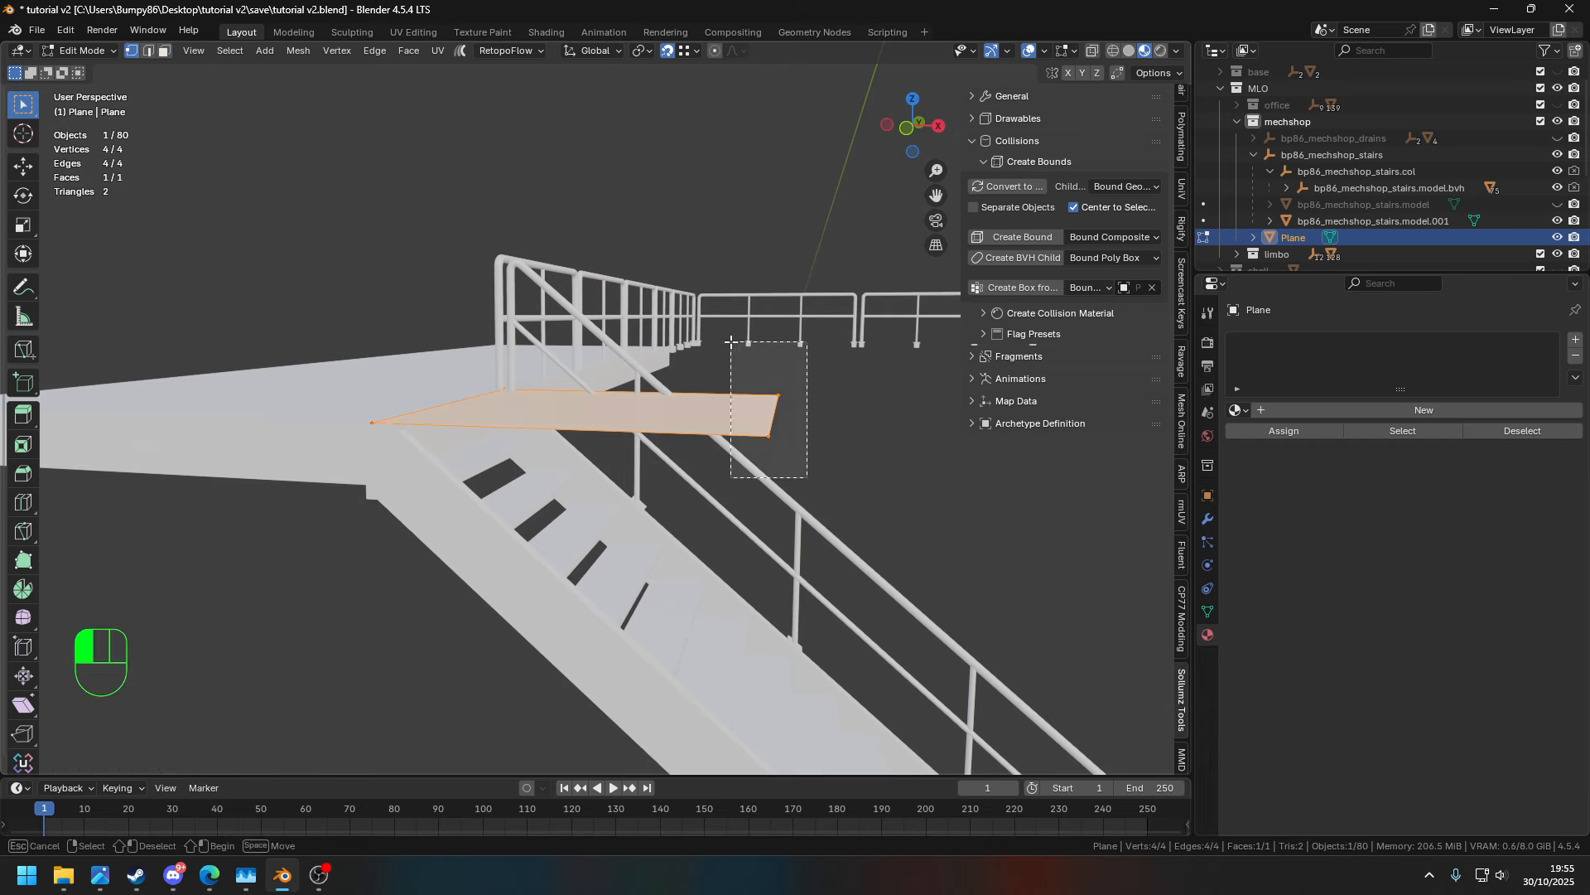
{"action": "middle_click_drag", "start_coordinate": [861, 679], "coordinate": [657, 464], "text": "shift"}
{"action": "key", "text": "g"}
{"action": "left_click", "coordinate": [663, 542]}
{"action": "key", "text": "g"}
{"action": "key", "text": "z"}
{"action": "left_click", "coordinate": [663, 543]}
{"action": "middle_click_drag", "start_coordinate": [663, 542], "coordinate": [712, 499]}
- Extend the ramp's lower edge about 0.348 m along normal X in Normal orientation, and unhide the mechshop shell model
{"action": "scroll", "coordinate": [711, 499], "scroll_direction": "down", "scroll_amount": 3}
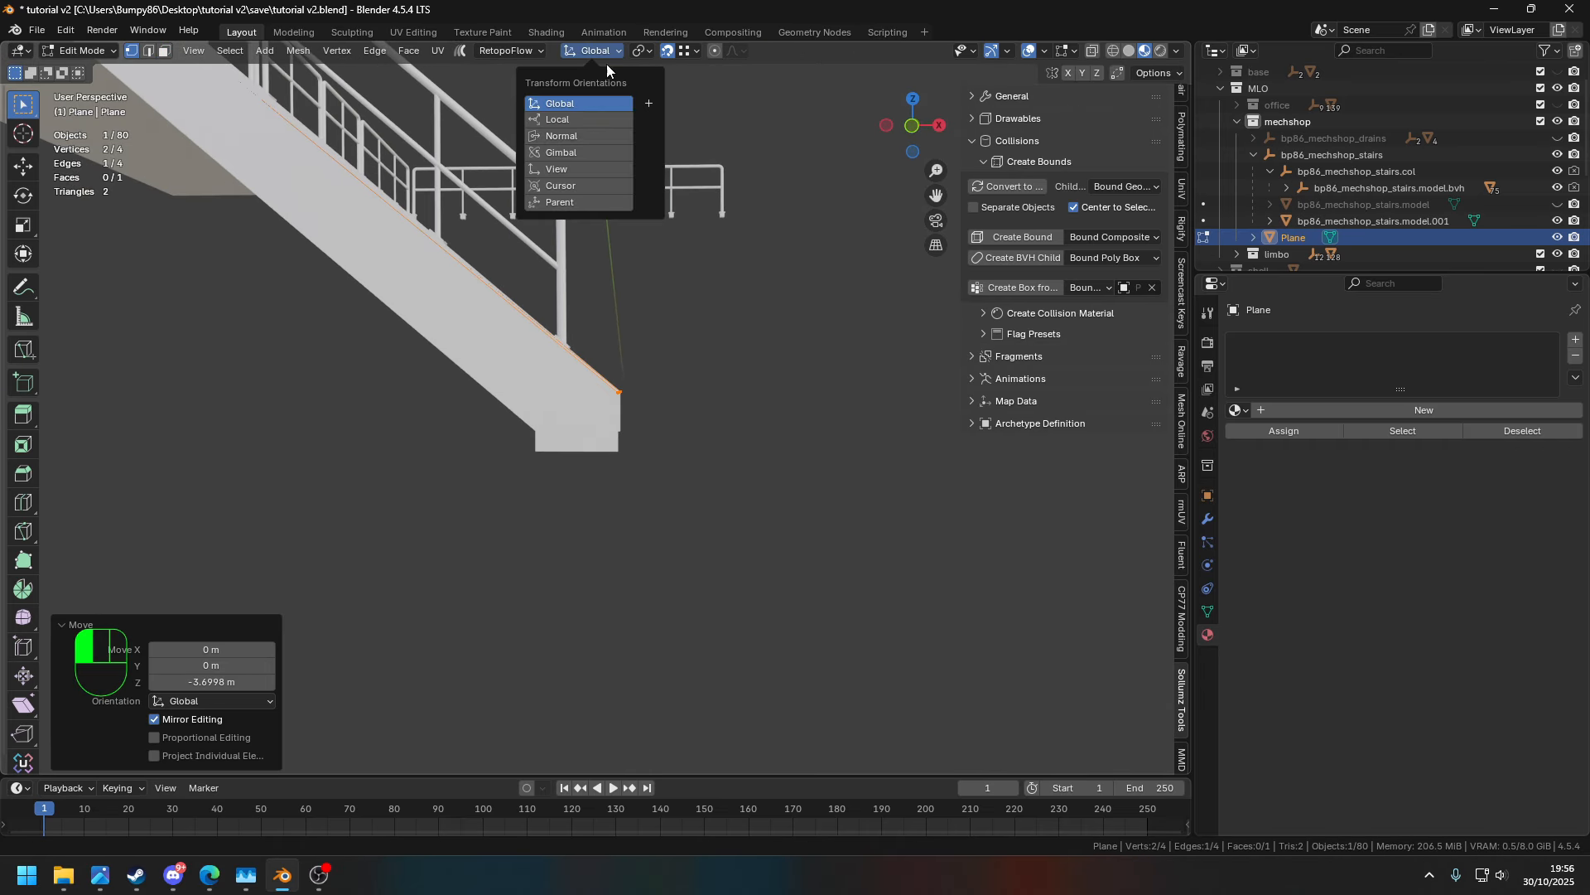
{"action": "scroll", "coordinate": [1263, 116], "scroll_direction": "up", "scroll_amount": 2}
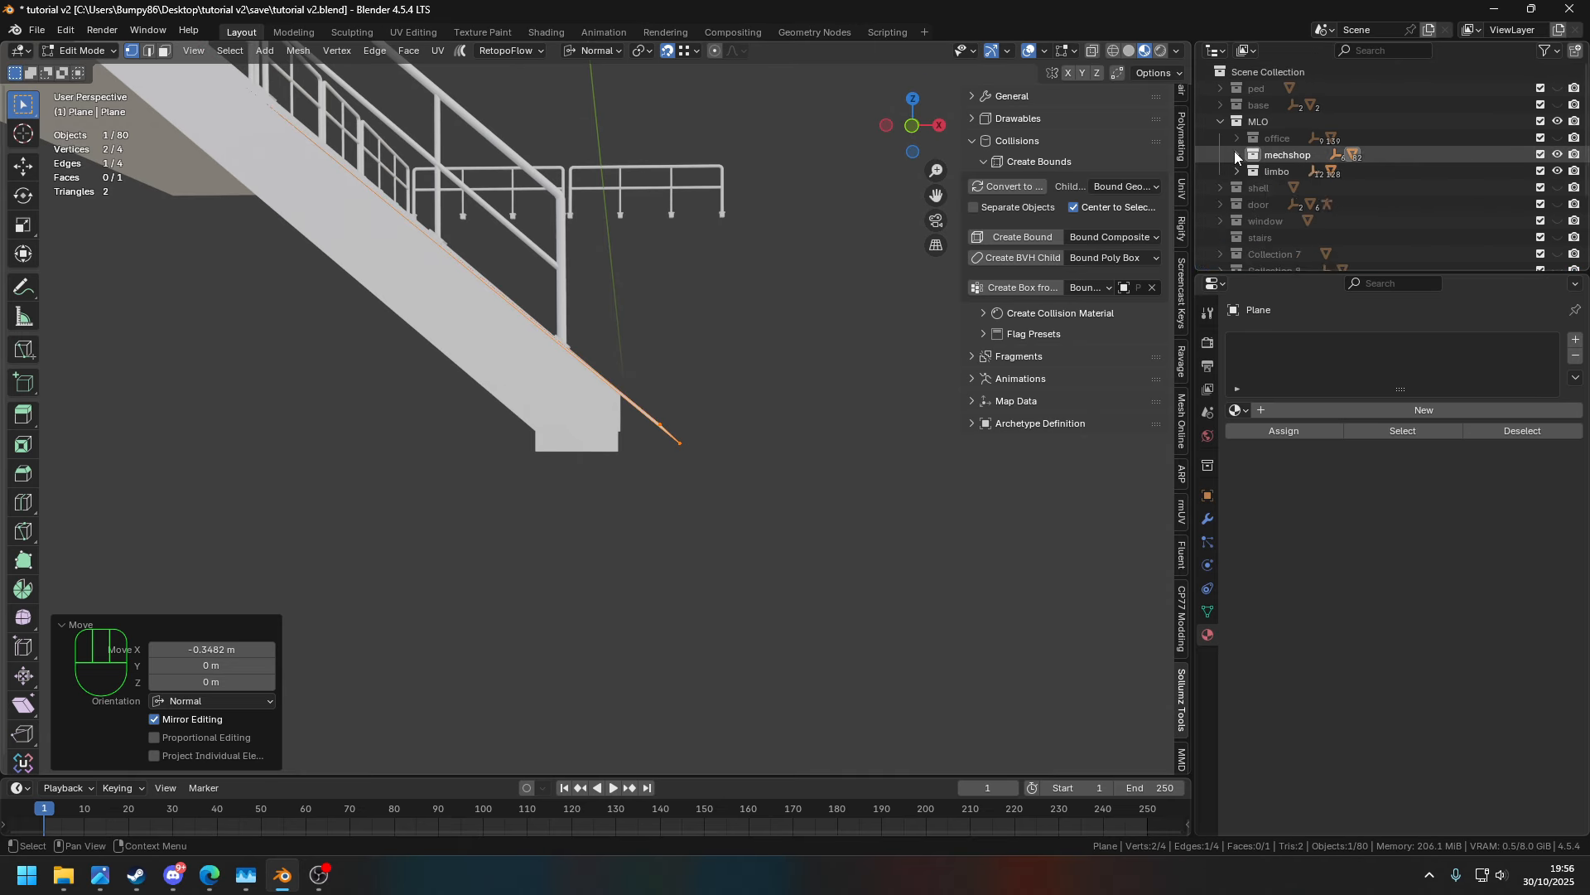
{"action": "left_click", "coordinate": [1236, 171]}
{"action": "scroll", "coordinate": [1533, 235], "scroll_direction": "down", "scroll_amount": 2}
{"action": "left_click", "coordinate": [1558, 222]}
- Move the ramp's lower edge along the normal X axis to bring it to the shell's floor
{"action": "middle_click_drag", "start_coordinate": [895, 348], "coordinate": [580, 356]}
{"action": "middle_click_drag", "start_coordinate": [580, 356], "coordinate": [538, 319], "text": "shift"}
{"action": "key", "text": "g"}
{"action": "key", "text": "y"}
{"action": "key", "text": "x"}
{"action": "left_click", "coordinate": [527, 329]}
{"action": "middle_click_drag", "start_coordinate": [527, 329], "coordinate": [920, 628]}
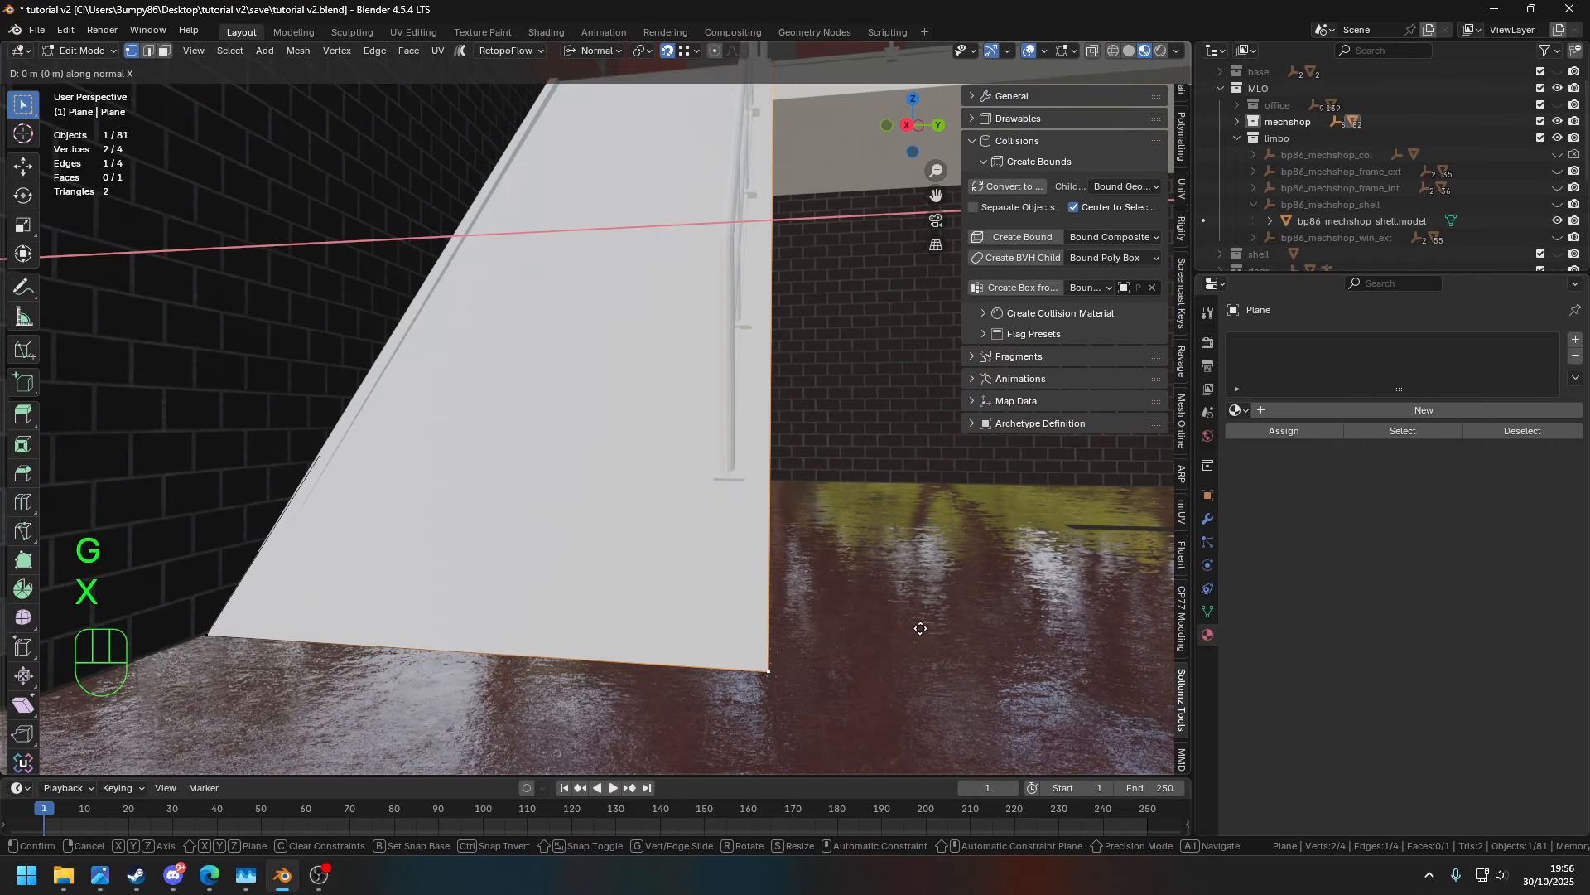
{"action": "key", "text": "g"}
{"action": "key", "text": "x"}
{"action": "left_click", "coordinate": [731, 573]}
- Select pairs of the ramp's corner vertices and adjust one edge along the normal X axis to fit the stairs
{"action": "middle_click_drag", "start_coordinate": [730, 573], "coordinate": [897, 572], "text": "shift"}
{"action": "left_click", "coordinate": [487, 632]}
{"action": "middle_click_drag", "start_coordinate": [530, 513], "coordinate": [497, 613], "text": "shift"}
{"action": "left_click", "coordinate": [661, 152], "text": "shift"}
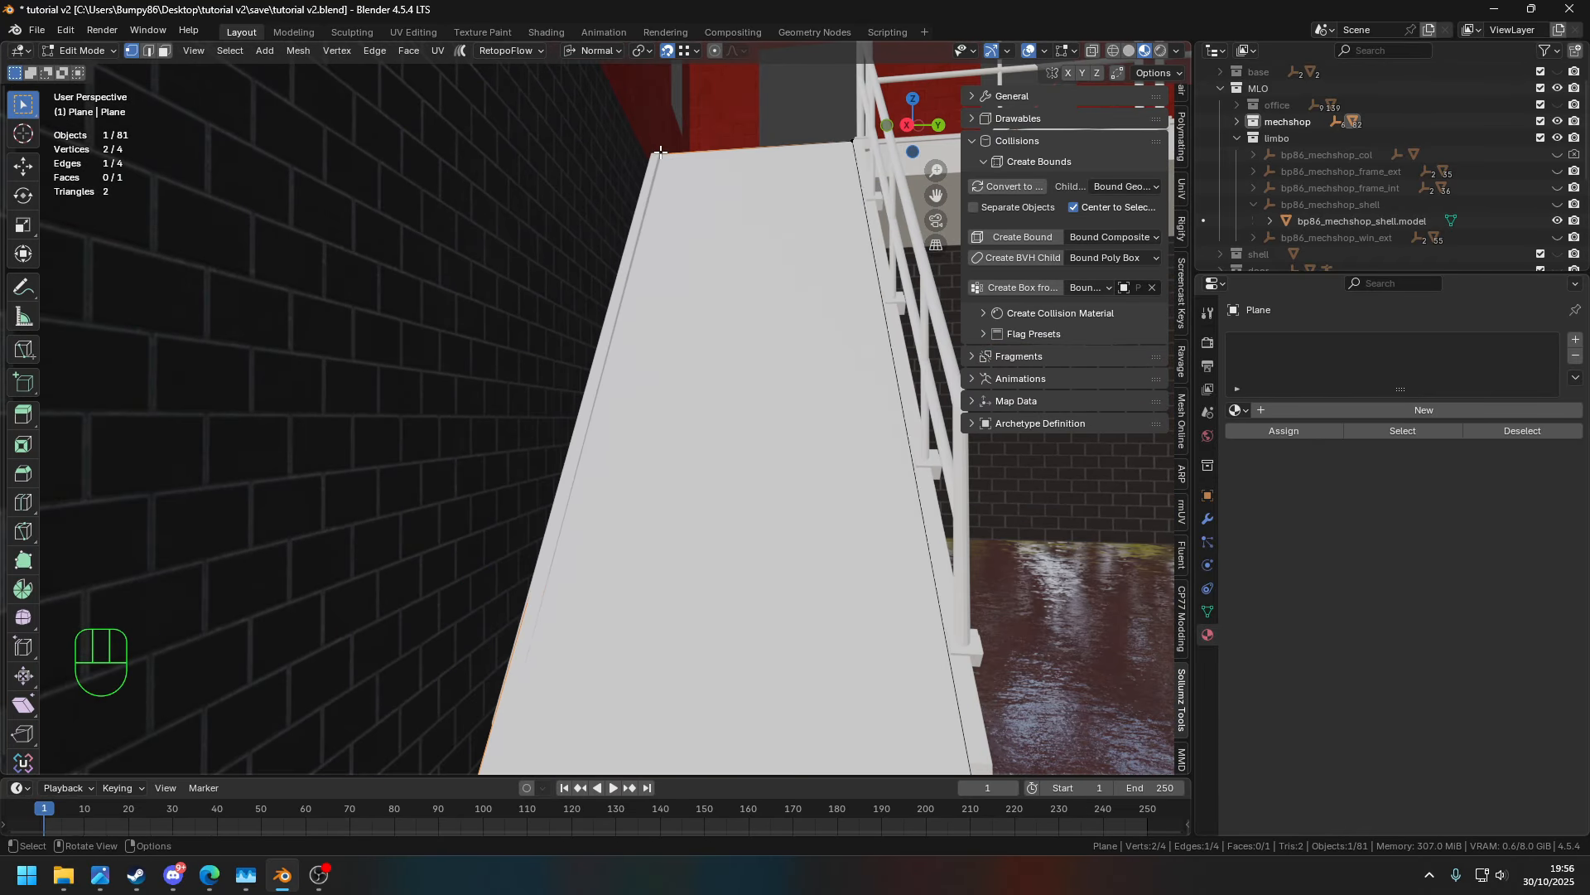
{"action": "left_click", "coordinate": [851, 142], "text": "shift"}
{"action": "key", "text": "KP_Decimal"}
{"action": "middle_click_drag", "start_coordinate": [816, 219], "coordinate": [746, 414]}
{"action": "left_click", "coordinate": [631, 303]}
{"action": "middle_click_drag", "start_coordinate": [745, 414], "coordinate": [513, 430], "text": "shift"}
{"action": "key", "text": "a"}
{"action": "left_click", "coordinate": [699, 326]}
{"action": "left_click", "coordinate": [817, 550], "text": "shift"}
{"action": "middle_click_drag", "start_coordinate": [816, 550], "coordinate": [806, 479]}
{"action": "key", "text": "g"}
{"action": "key", "text": "x"}
{"action": "left_click", "coordinate": [765, 363]}
- Reposition the ramp's upper edge along its normal axis to line it up with the landing
{"action": "scroll", "coordinate": [805, 479], "scroll_direction": "up", "scroll_amount": 5}
{"action": "left_click", "coordinate": [817, 356]}
{"action": "left_click", "coordinate": [599, 258], "text": "shift"}
{"action": "key", "text": "g"}
{"action": "key", "text": "x"}
{"action": "left_click", "coordinate": [781, 252]}
{"action": "scroll", "coordinate": [781, 251], "scroll_direction": "up", "scroll_amount": 3}
{"action": "middle_click_drag", "start_coordinate": [781, 252], "coordinate": [912, 257], "text": "shift"}
{"action": "key", "text": "g"}
{"action": "key", "text": "z"}
{"action": "key", "text": "x"}
{"action": "left_click", "coordinate": [841, 419]}
- Move the ramp's lower edge about 0.014 m along the normal Z axis
{"action": "scroll", "coordinate": [841, 419], "scroll_direction": "down", "scroll_amount": 5}
{"action": "key", "text": "a"}
{"action": "left_click", "coordinate": [527, 591]}
{"action": "left_click", "coordinate": [518, 486], "text": "shift"}
{"action": "key", "text": "g"}
{"action": "key", "text": "x"}
{"action": "right_click", "coordinate": [775, 685]}
{"action": "key", "text": "g"}
{"action": "key", "text": "y"}
{"action": "left_click", "coordinate": [714, 645]}
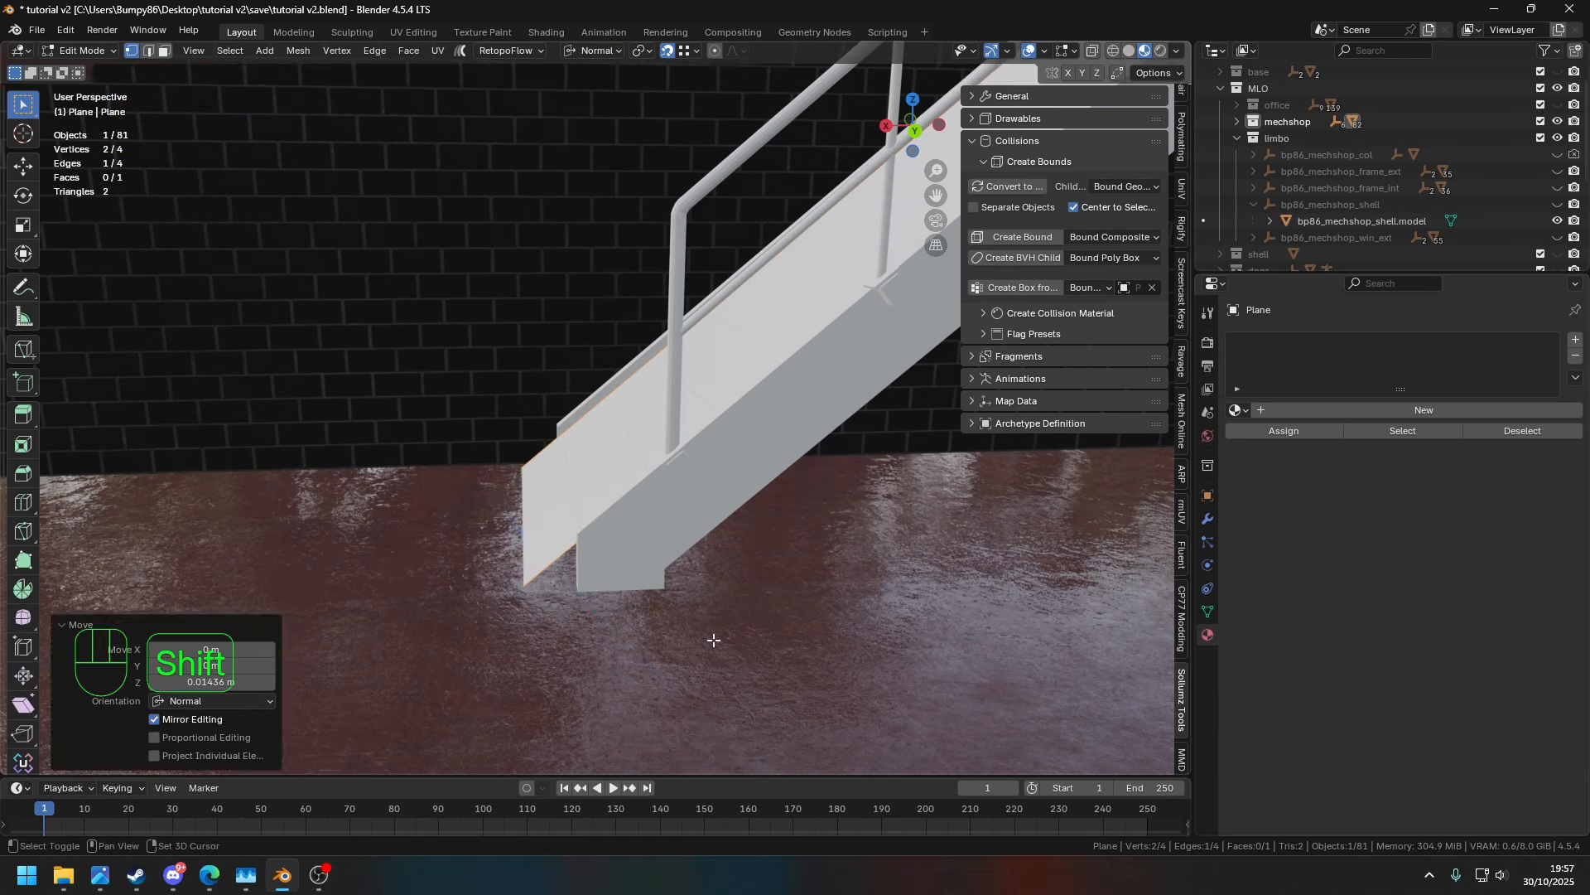
- Move the ramp's upper edge about -0.006 m along the normal Z axis at the landing
{"action": "middle_click_drag", "start_coordinate": [712, 641], "coordinate": [398, 766], "text": "shift"}
{"action": "left_click", "coordinate": [816, 364]}
{"action": "scroll", "coordinate": [820, 357], "scroll_direction": "up", "scroll_amount": 2}
{"action": "left_click", "coordinate": [629, 330], "text": "shift"}
{"action": "key", "text": "g"}
{"action": "key", "text": "z"}
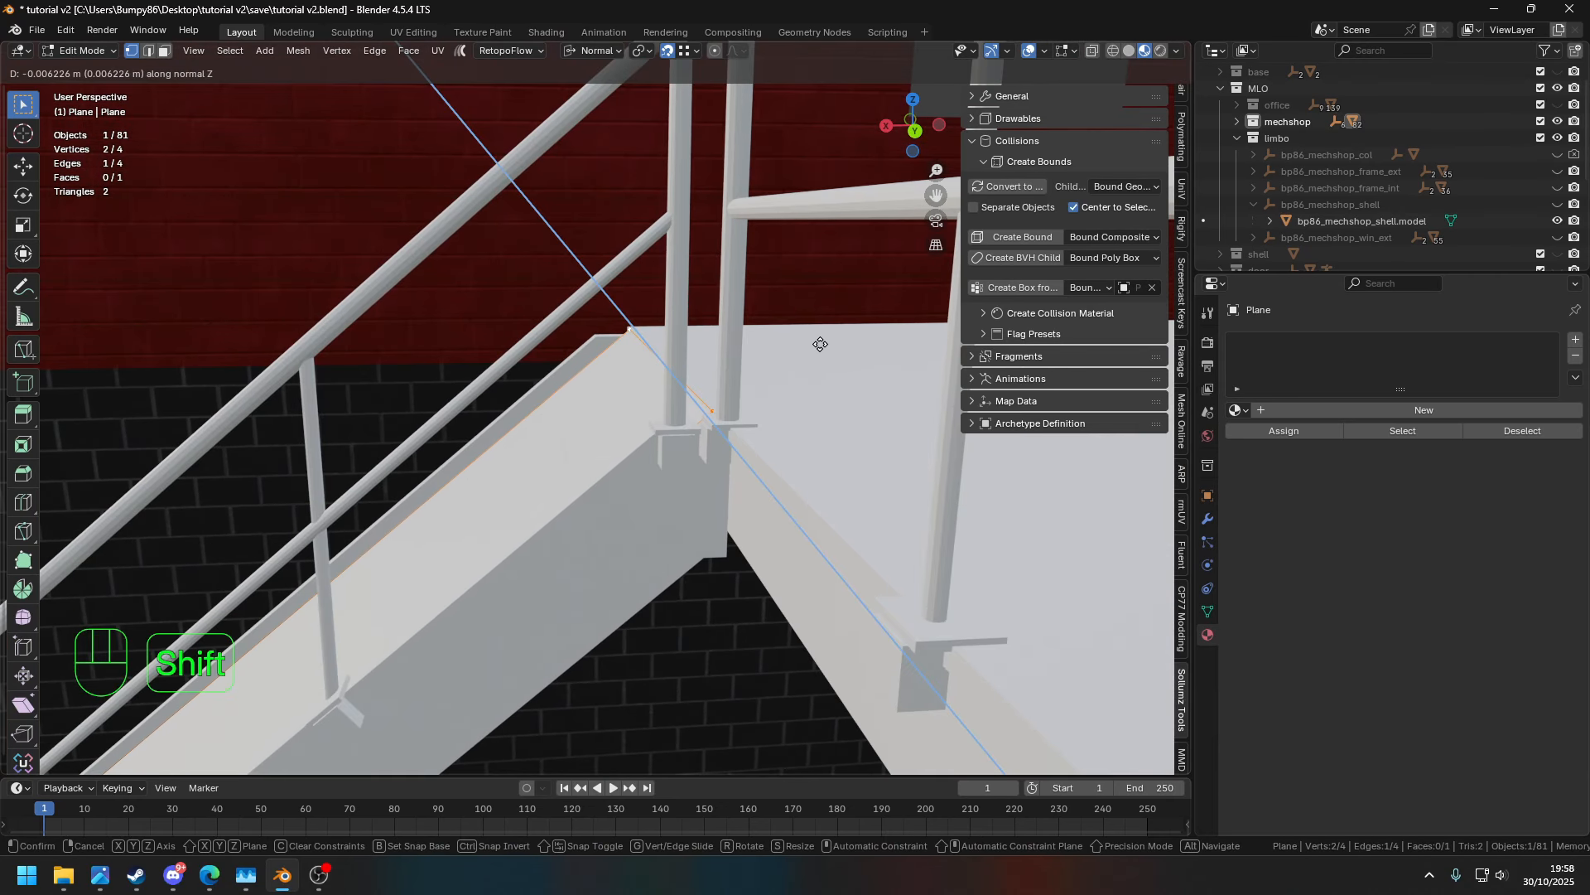
{"action": "left_click", "coordinate": [820, 344]}
- Fine-tune the ramp's lower edge along the normal X axis to meet the floor, and return to Object Mode
{"action": "middle_click_drag", "start_coordinate": [818, 348], "coordinate": [1036, 199], "text": "shift"}
{"action": "middle_click_drag", "start_coordinate": [513, 497], "coordinate": [595, 461]}
{"action": "key", "text": "Tab"}
{"action": "key", "text": "Tab"}
{"action": "left_click", "coordinate": [678, 581]}
{"action": "left_click", "coordinate": [463, 553], "text": "shift"}
{"action": "middle_click_drag", "start_coordinate": [497, 580], "coordinate": [472, 580], "text": "shift"}
{"action": "key", "text": "g"}
{"action": "key", "text": "x"}
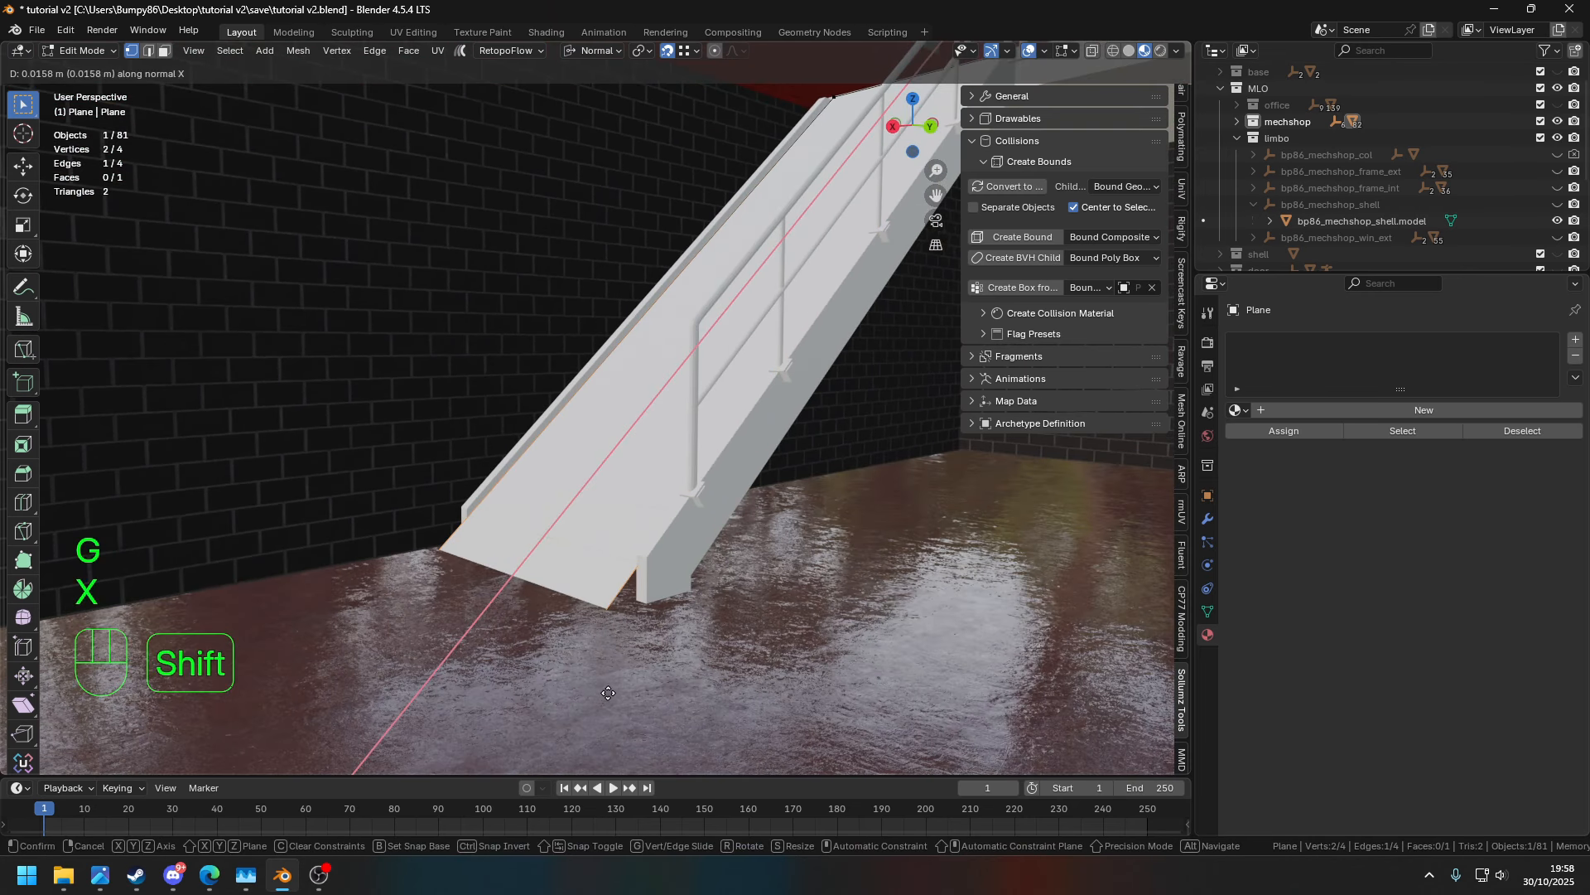
{"action": "left_click", "coordinate": [677, 643]}
{"action": "scroll", "coordinate": [694, 571], "scroll_direction": "up", "scroll_amount": 5}
{"action": "middle_click_drag", "start_coordinate": [593, 641], "coordinate": [779, 600], "text": "shift"}
{"action": "key", "text": "g"}
{"action": "key", "text": "x"}
{"action": "left_click", "coordinate": [694, 571]}
{"action": "scroll", "coordinate": [694, 572], "scroll_direction": "down", "scroll_amount": 4}
{"action": "key", "text": "Tab"}
- Turn the face orientation overlay on and off to check which way the ramp's face points
{"action": "left_click", "coordinate": [1072, 50]}
{"action": "left_click", "coordinate": [971, 497]}
{"action": "middle_click_drag", "start_coordinate": [867, 523], "coordinate": [770, 513]}
{"action": "left_click", "coordinate": [1072, 51]}
{"action": "left_click", "coordinate": [971, 502]}
{"action": "scroll", "coordinate": [729, 248], "scroll_direction": "down", "scroll_amount": 2}
{"action": "middle_click_drag", "start_coordinate": [720, 232], "coordinate": [610, 395], "text": "shift"}
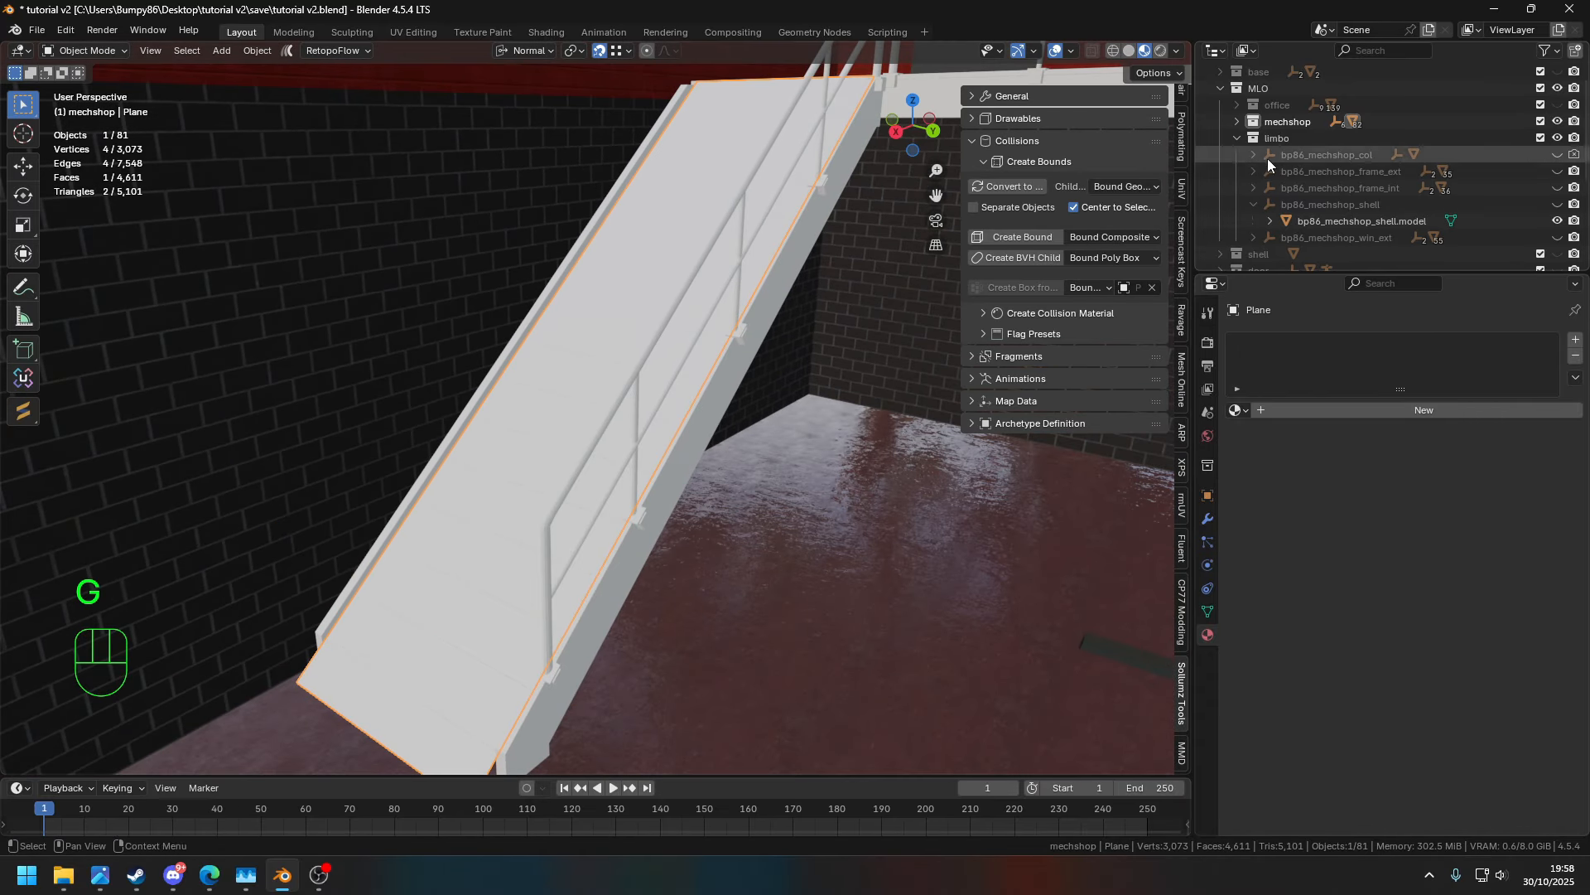
- Convert the ramp plane to a Bound Composite and keep its poly mesh as a standalone object
{"action": "left_click", "coordinate": [1238, 139]}
{"action": "left_click", "coordinate": [1238, 122]}
{"action": "left_click", "coordinate": [1289, 236]}
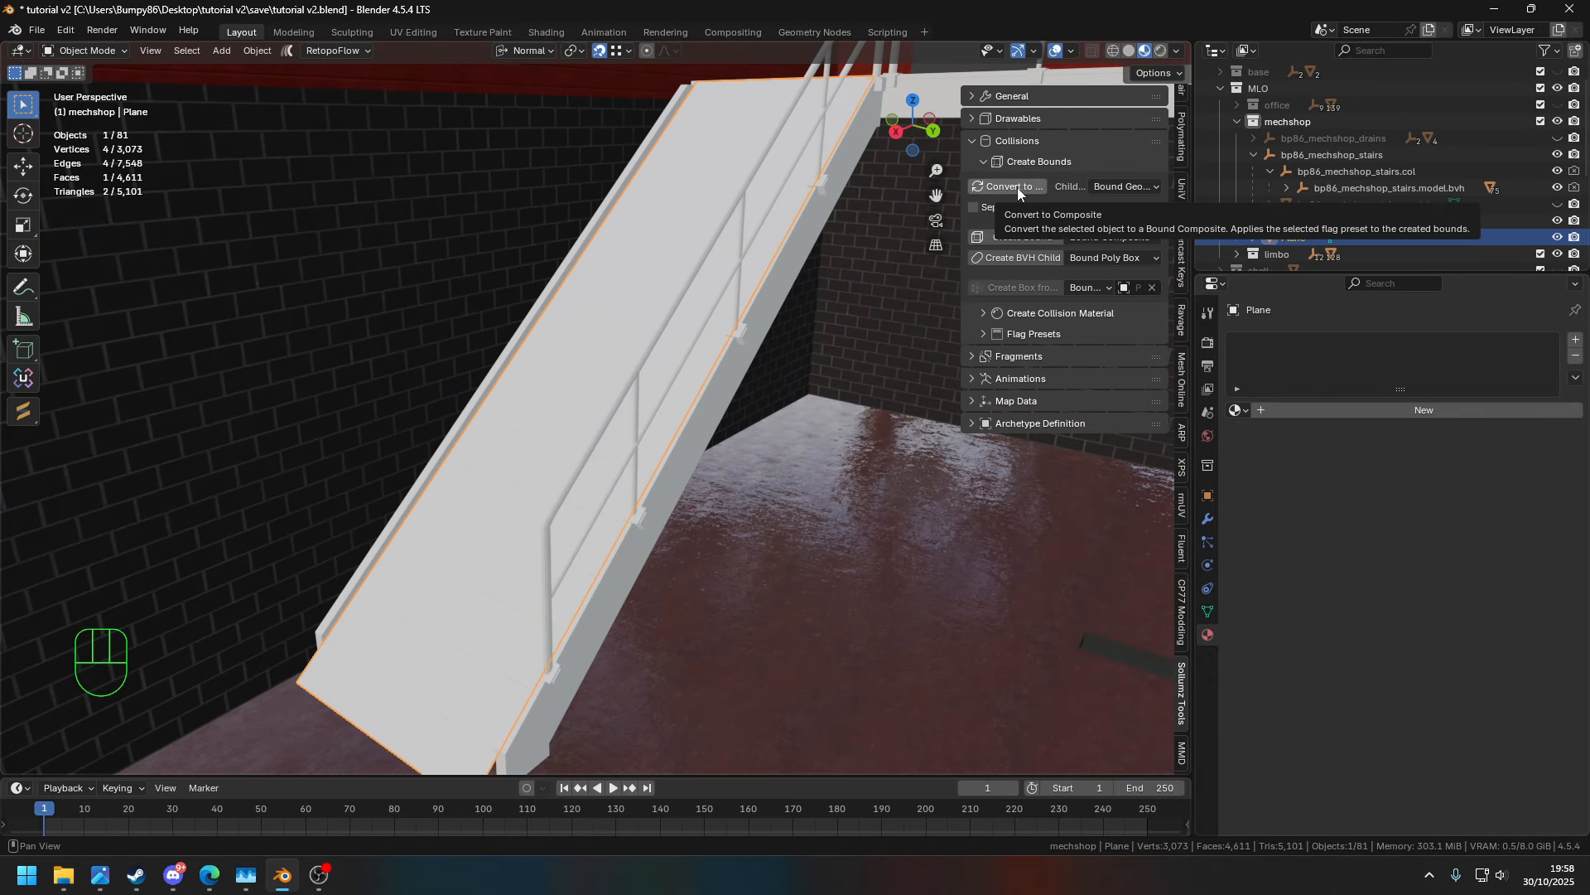
{"action": "left_click", "coordinate": [1025, 186]}
{"action": "key", "text": "q"}
{"action": "left_click", "coordinate": [833, 414]}
- Duplicate the stairs' BVH object in place
{"action": "left_click", "coordinate": [1347, 189]}
{"action": "key", "text": "shift+d"}
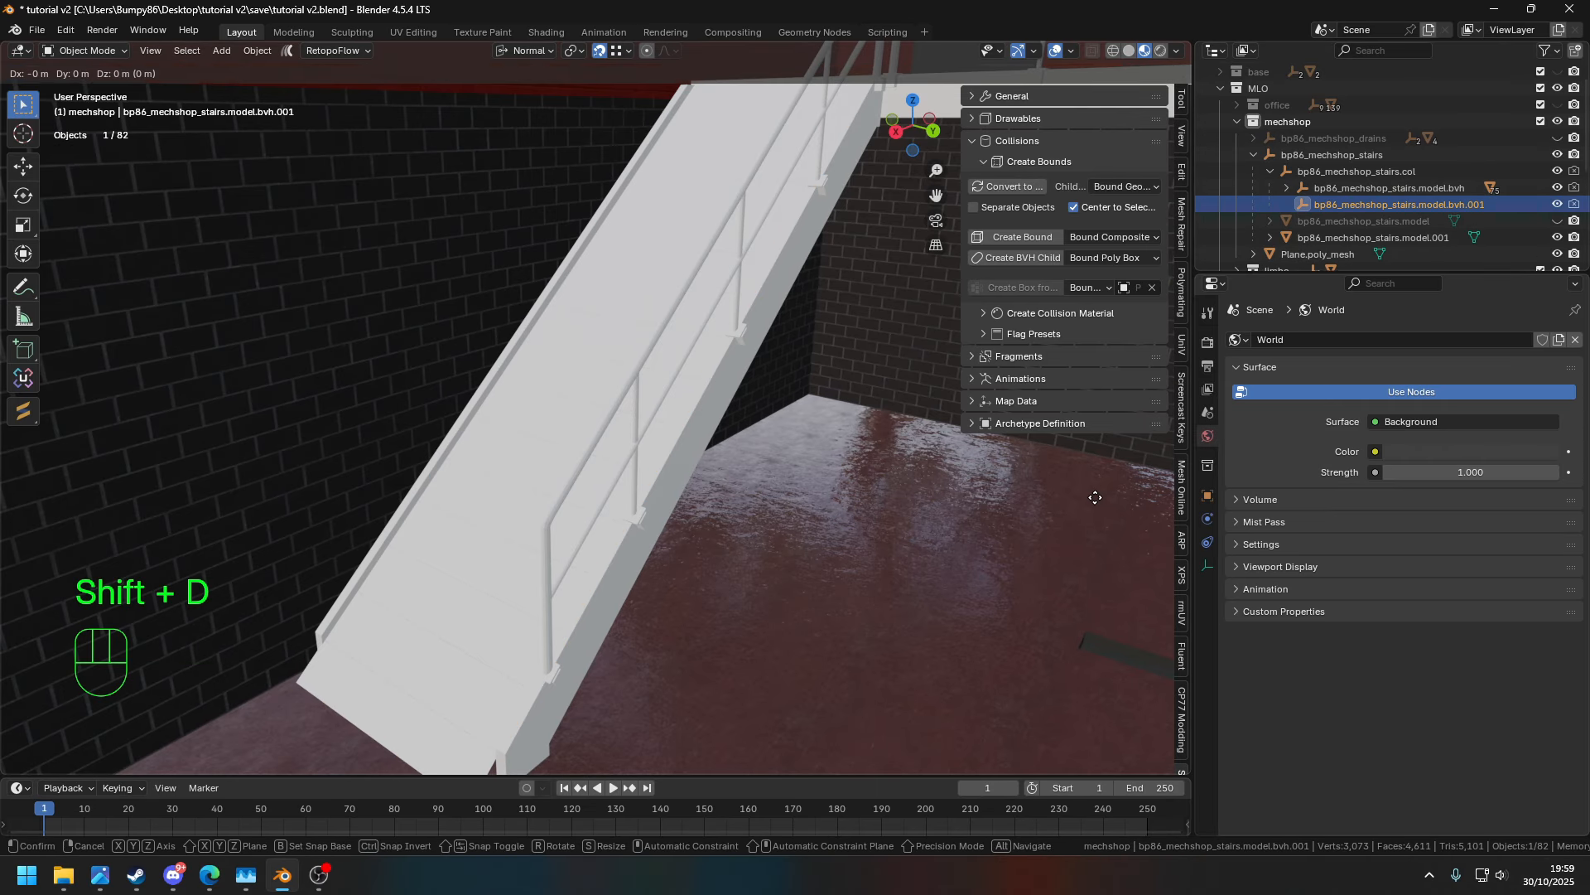
{"action": "right_click", "coordinate": [1094, 495]}
- Rename the ramp's poly mesh as bp86_mechshop_stairs.poly_mesh
{"action": "double_click", "coordinate": [1419, 207]}
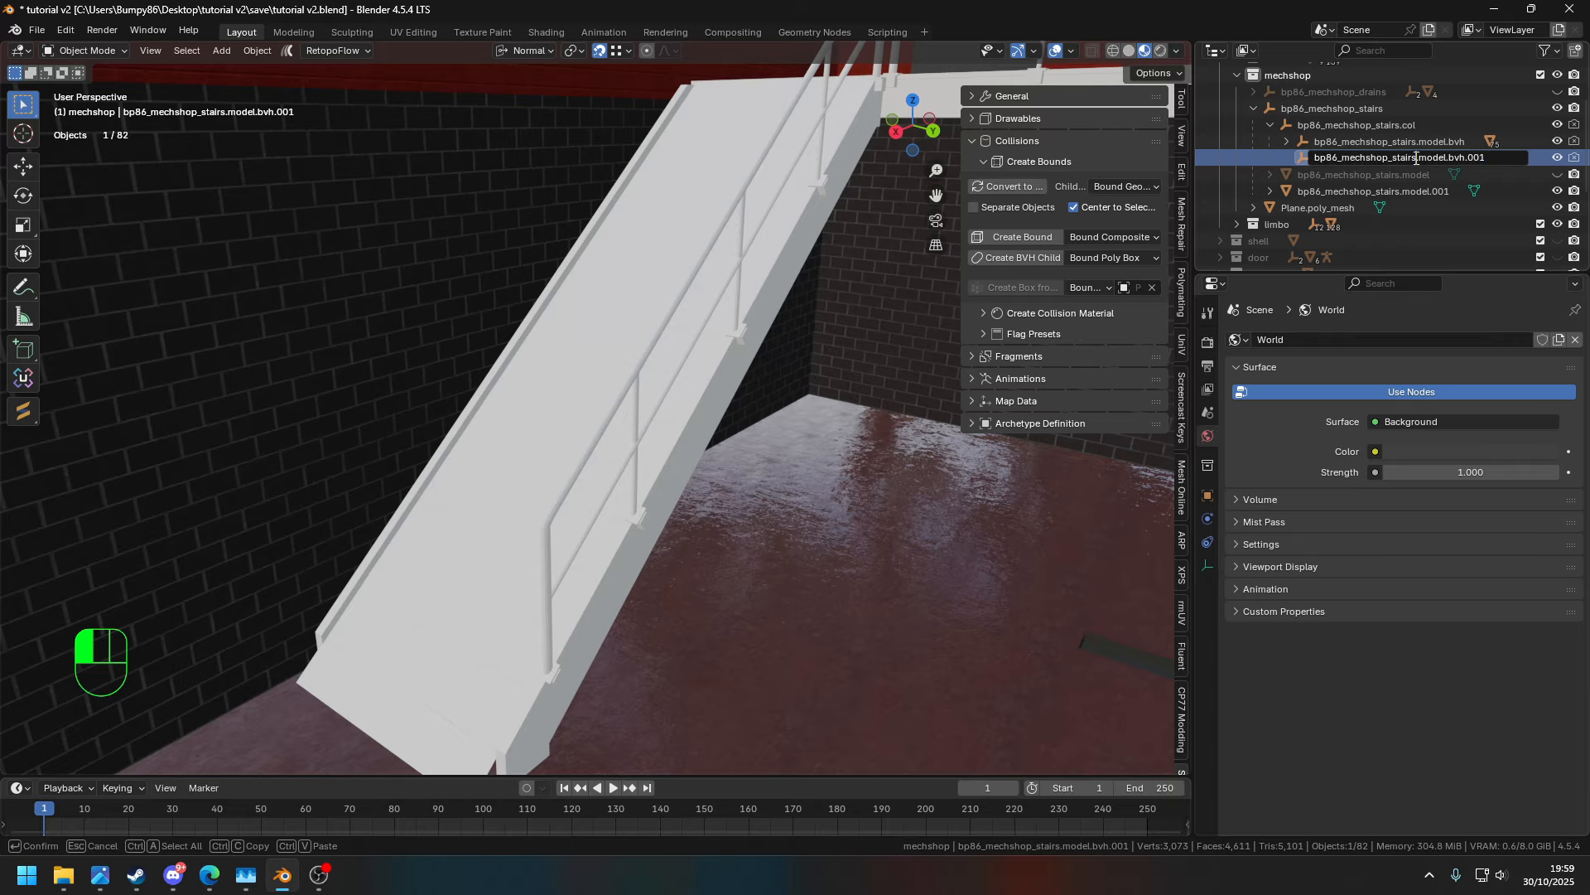
{"action": "scroll", "coordinate": [1254, 252], "scroll_direction": "down", "scroll_amount": 2}
{"action": "left_click", "coordinate": [1253, 226]}
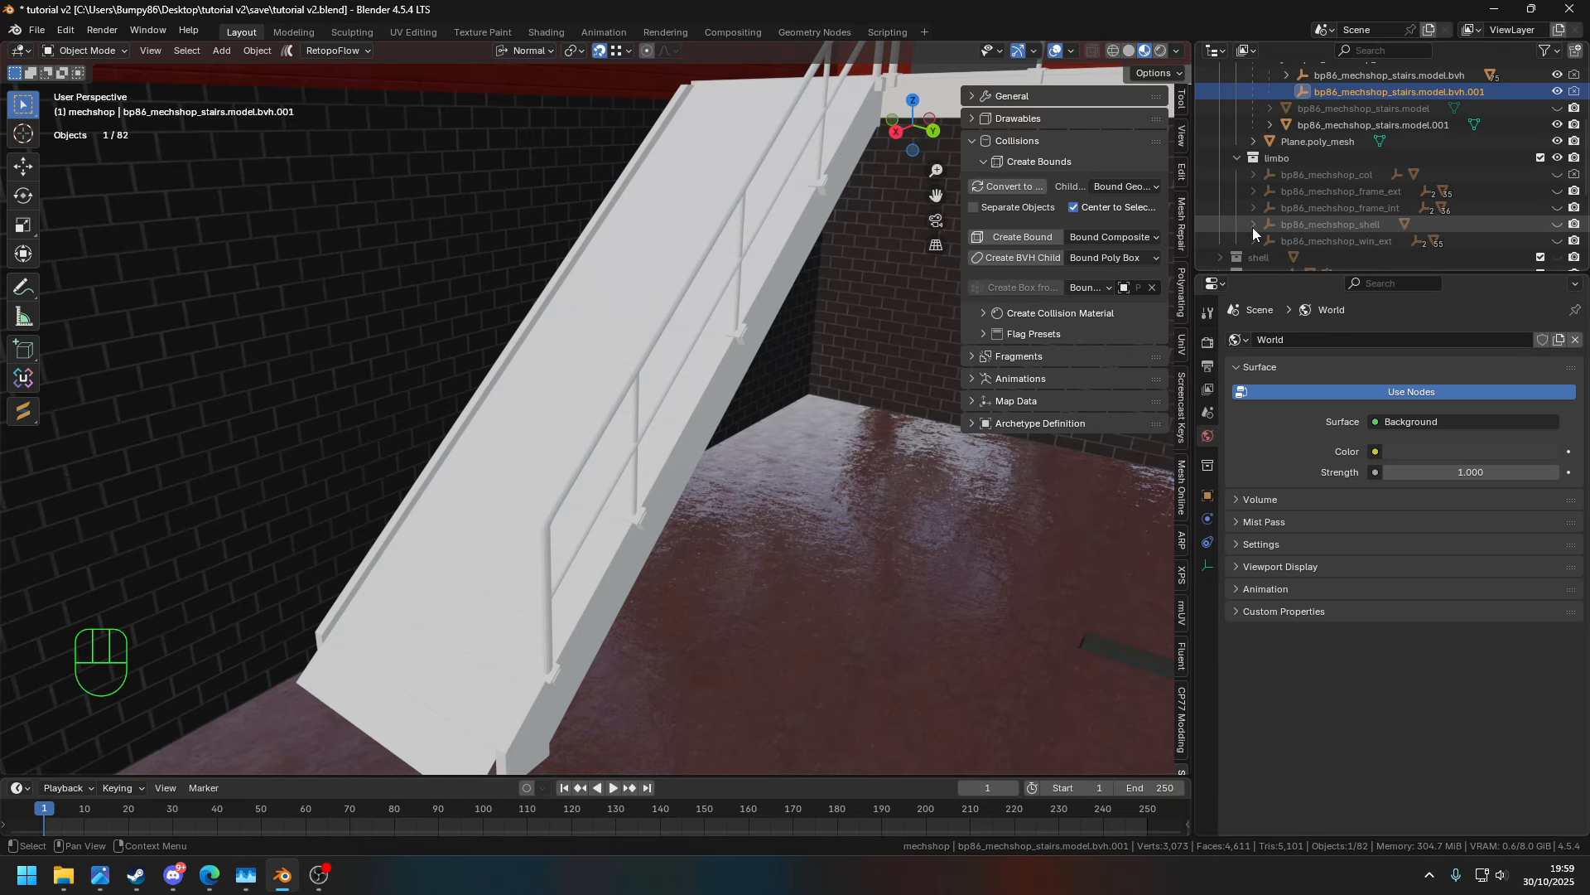
{"action": "left_click", "coordinate": [1254, 176]}
{"action": "scroll", "coordinate": [1252, 178], "scroll_direction": "up", "scroll_amount": 3}
{"action": "double_click", "coordinate": [1358, 157]}
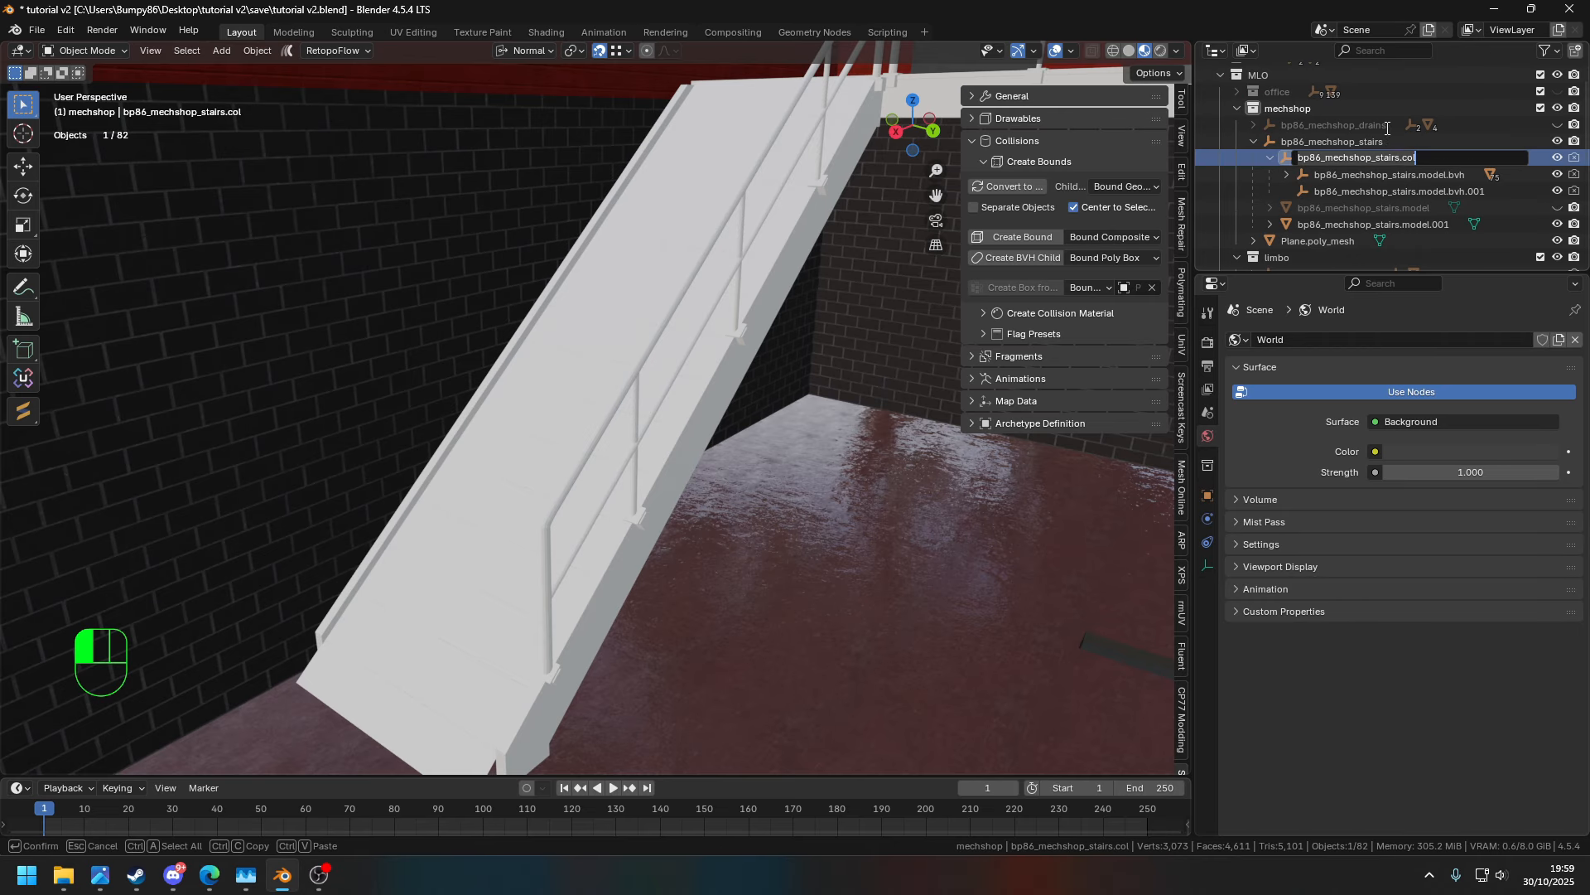
{"action": "double_click", "coordinate": [1309, 241]}
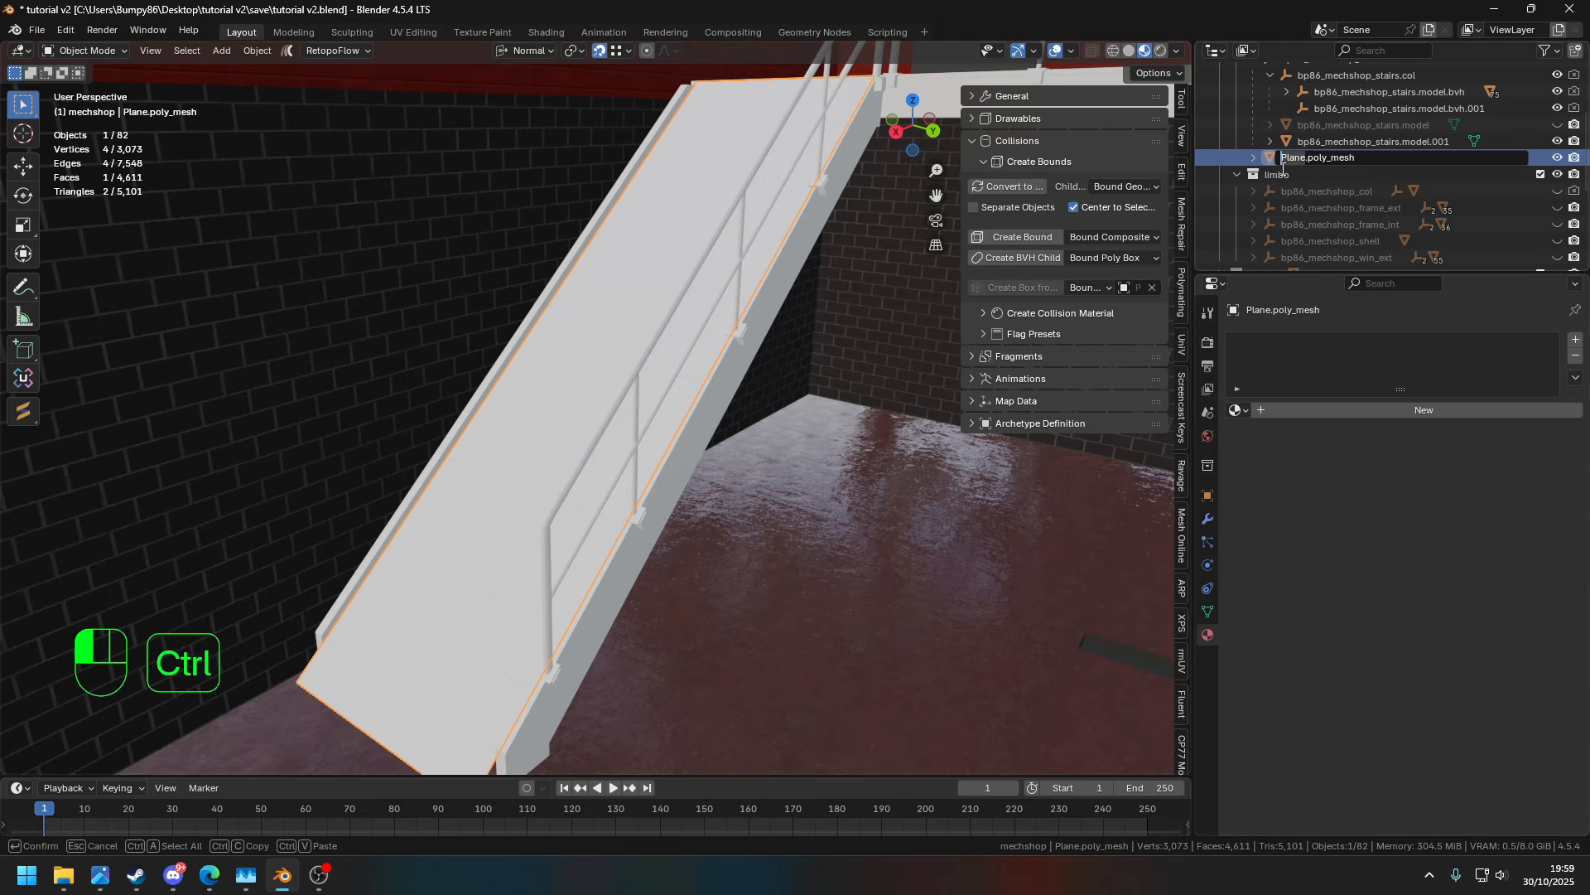
{"action": "type", "text": "bp86_mechshop_stairs"}
{"action": "key", "text": "Return"}
- Apply the ramp mesh's location, rotation and scale, and parent it to the duplicated BVH
{"action": "scroll", "coordinate": [1362, 146], "scroll_direction": "up", "scroll_amount": 2}
{"action": "key", "text": "ctrl+a"}
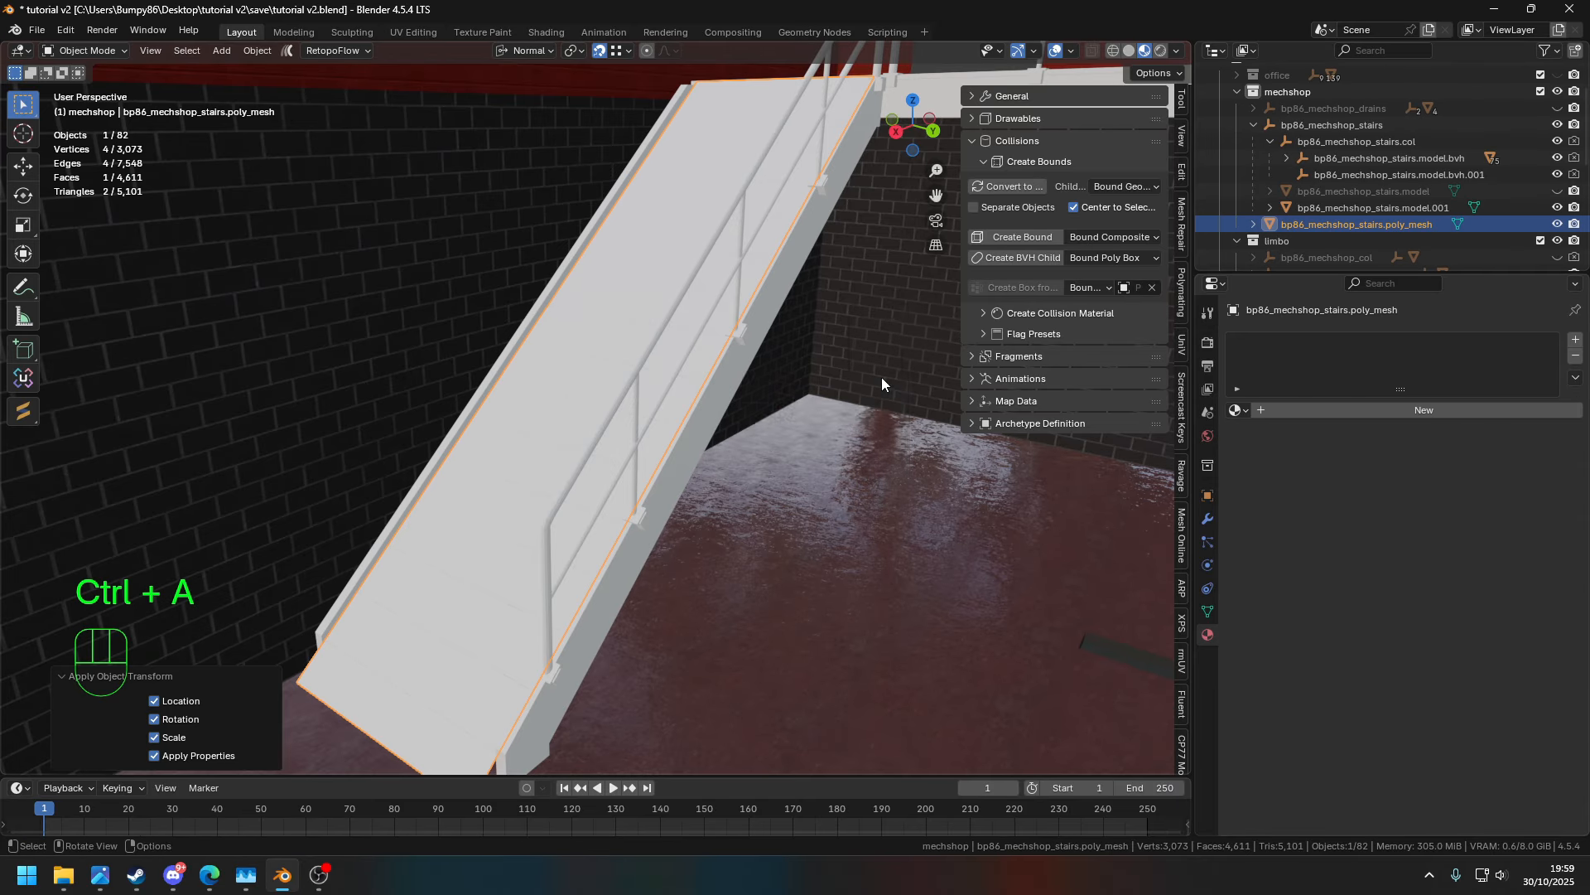
{"action": "left_click", "coordinate": [837, 385]}
{"action": "left_click_drag", "start_coordinate": [1355, 225], "coordinate": [1354, 176], "text": "alt+shift"}
- Examine the composite flags of the duplicated BVH
{"action": "left_click", "coordinate": [1354, 177]}
{"action": "left_click", "coordinate": [1208, 496]}
{"action": "left_click_drag", "start_coordinate": [1196, 530], "coordinate": [1004, 503]}
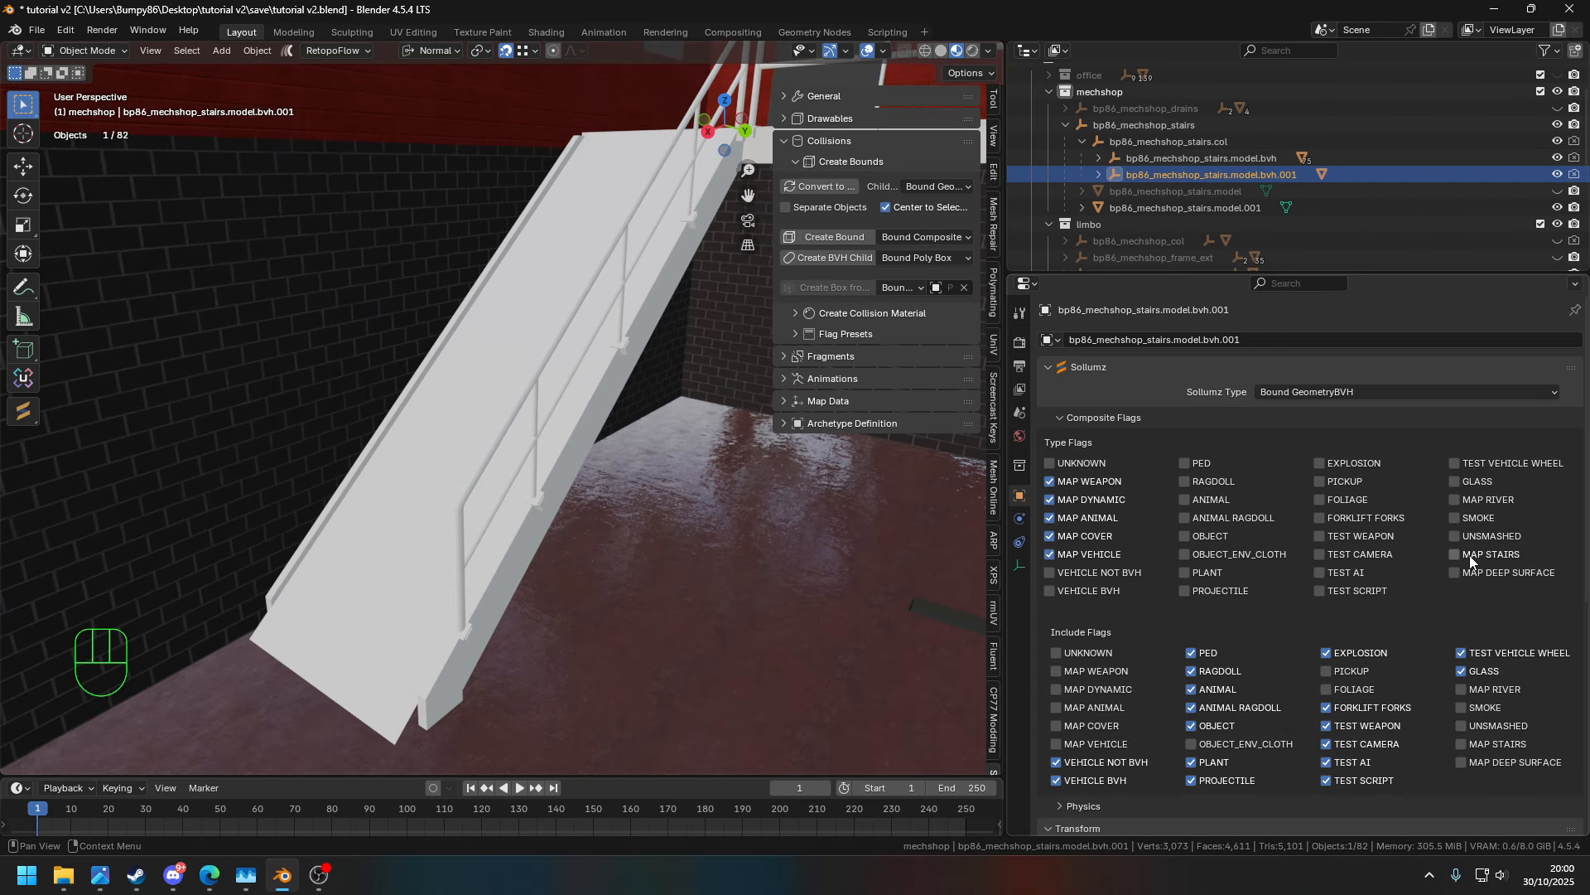
- Open the ramp poly mesh's material settings and the list of collision materials
{"action": "left_click", "coordinate": [1099, 174]}
{"action": "left_click", "coordinate": [1210, 191]}
{"action": "left_click", "coordinate": [1019, 635]}
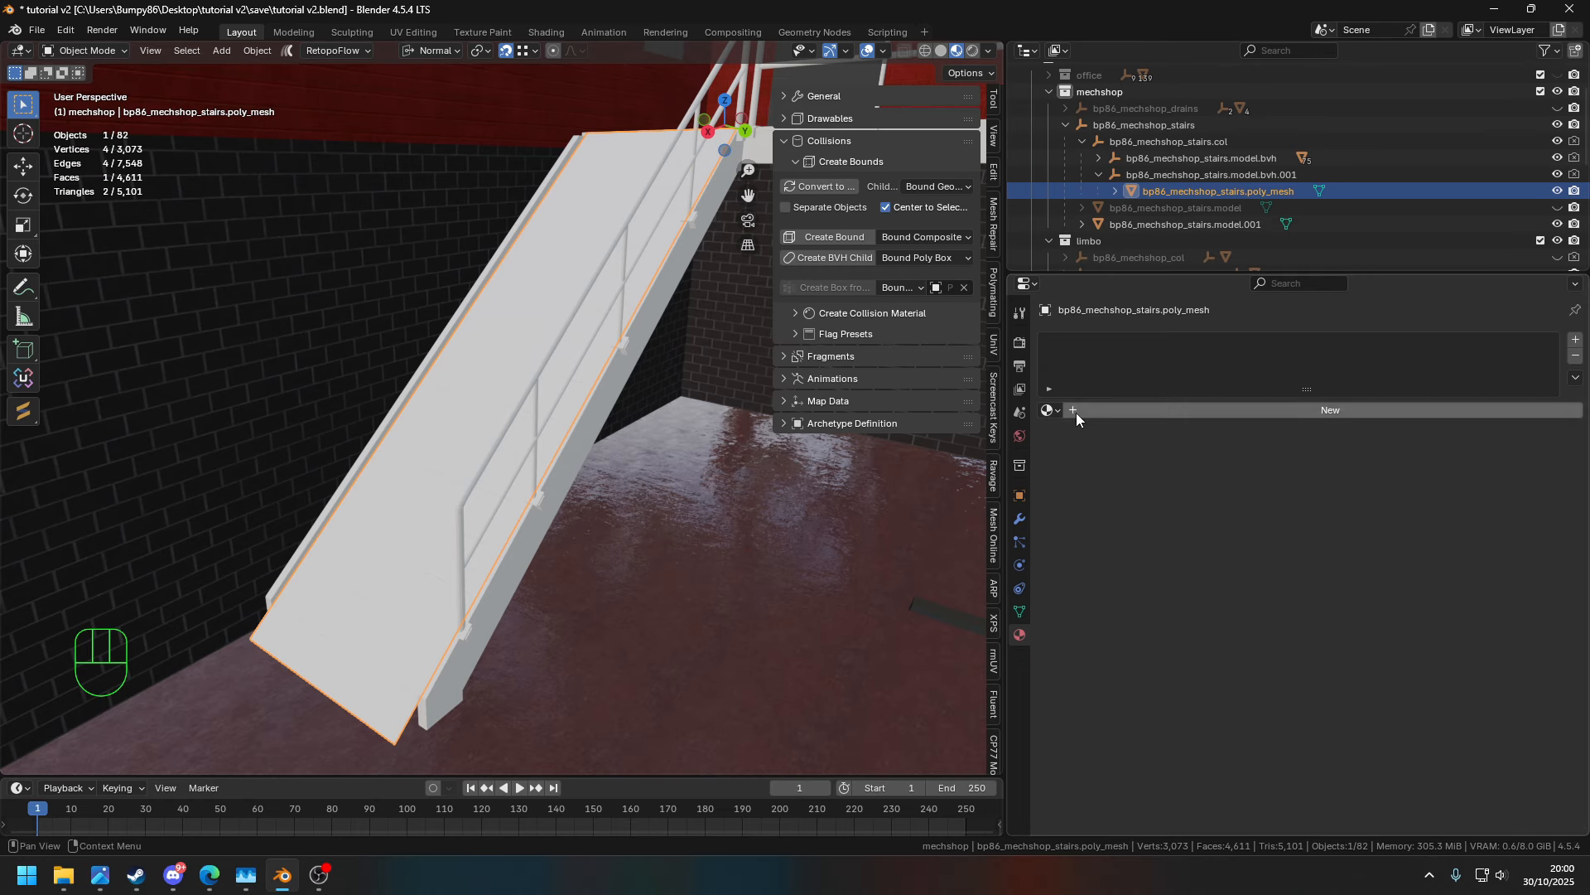
{"action": "left_click", "coordinate": [873, 313]}
{"action": "left_click", "coordinate": [828, 550]}
- Try to create a metal collision material on the ramp mesh, and undo it
{"action": "type", "text": "met"}
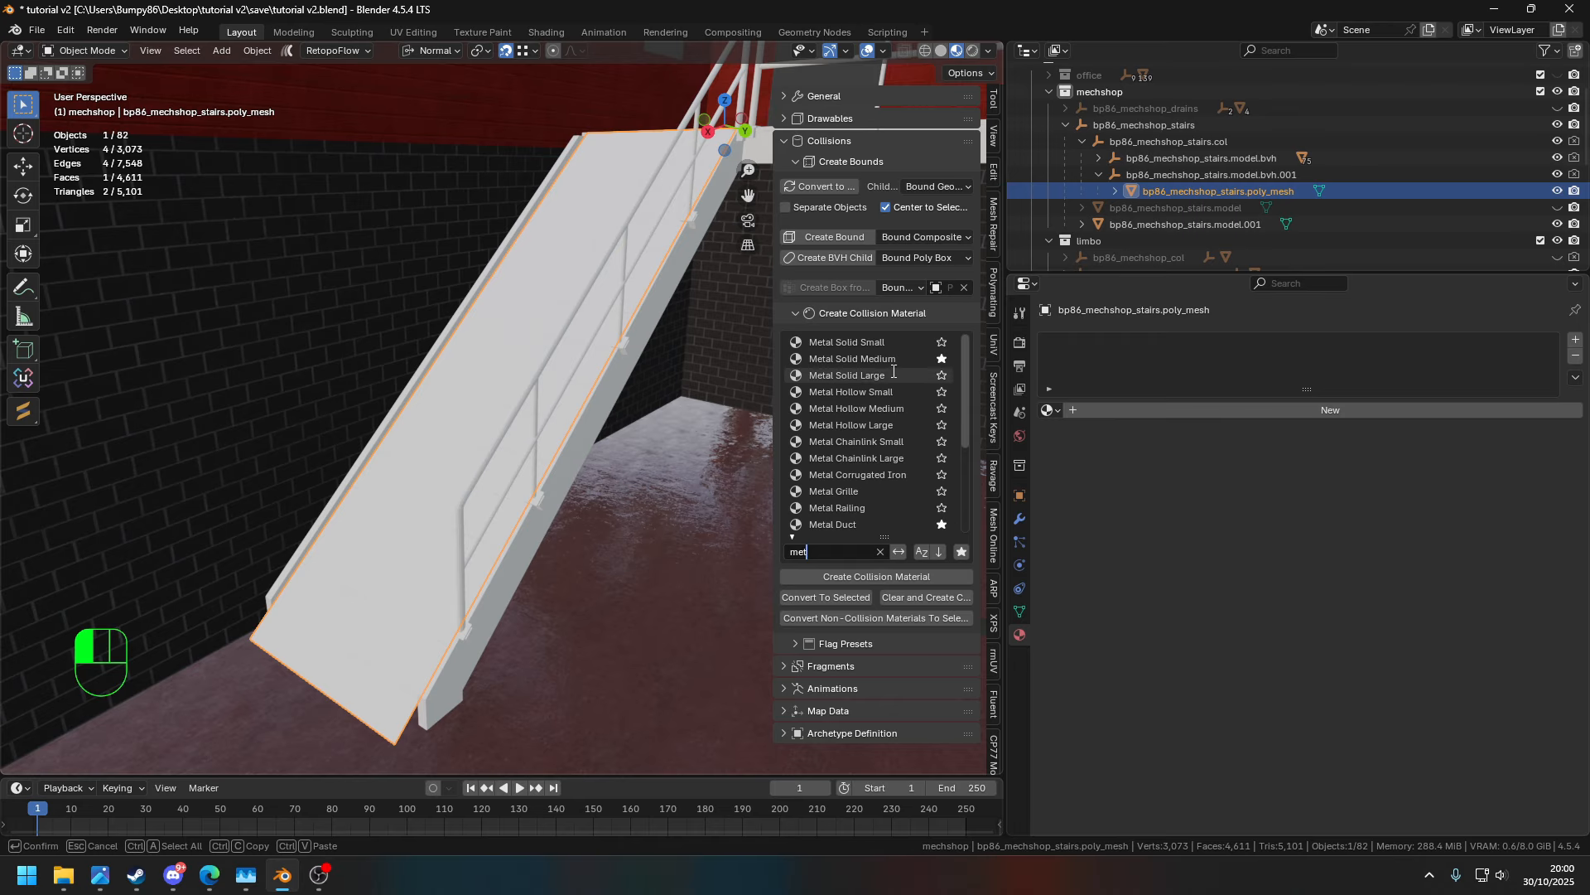
{"action": "left_click", "coordinate": [873, 575]}
{"action": "key", "text": "ctrl+z"}
{"action": "key", "text": "ctrl+z"}
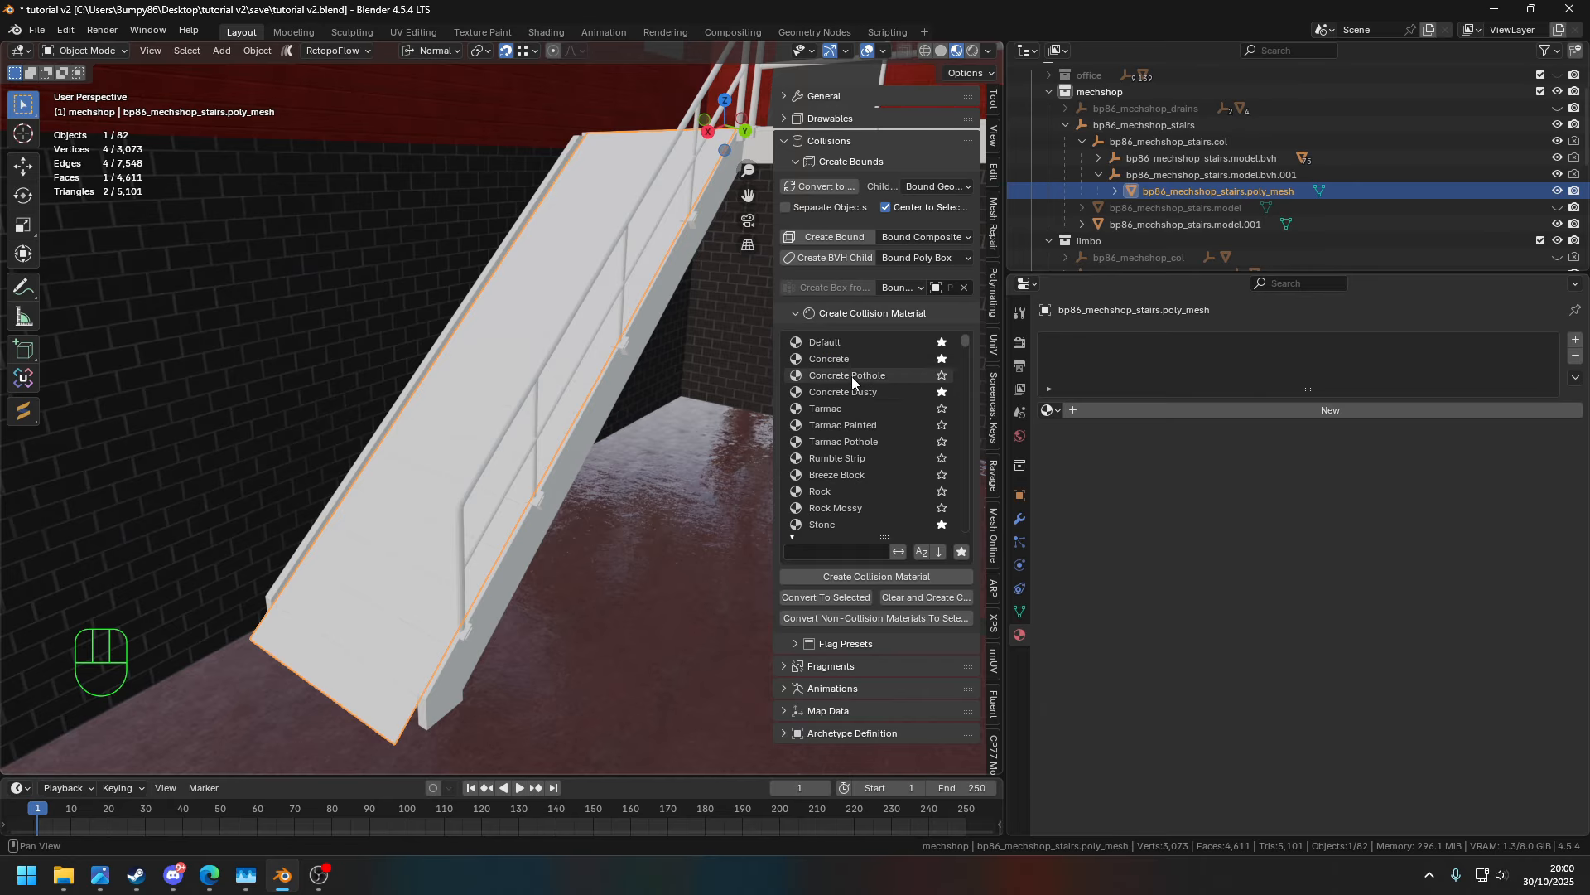
- Create a Default collision material on the ramp mesh with the Stairs, Not Cover, See Through, Shoot Through and No Cam Collision flags
{"action": "left_click", "coordinate": [850, 343]}
{"action": "left_click", "coordinate": [876, 577]}
{"action": "left_click", "coordinate": [1087, 589]}
{"action": "left_click", "coordinate": [1092, 605]}
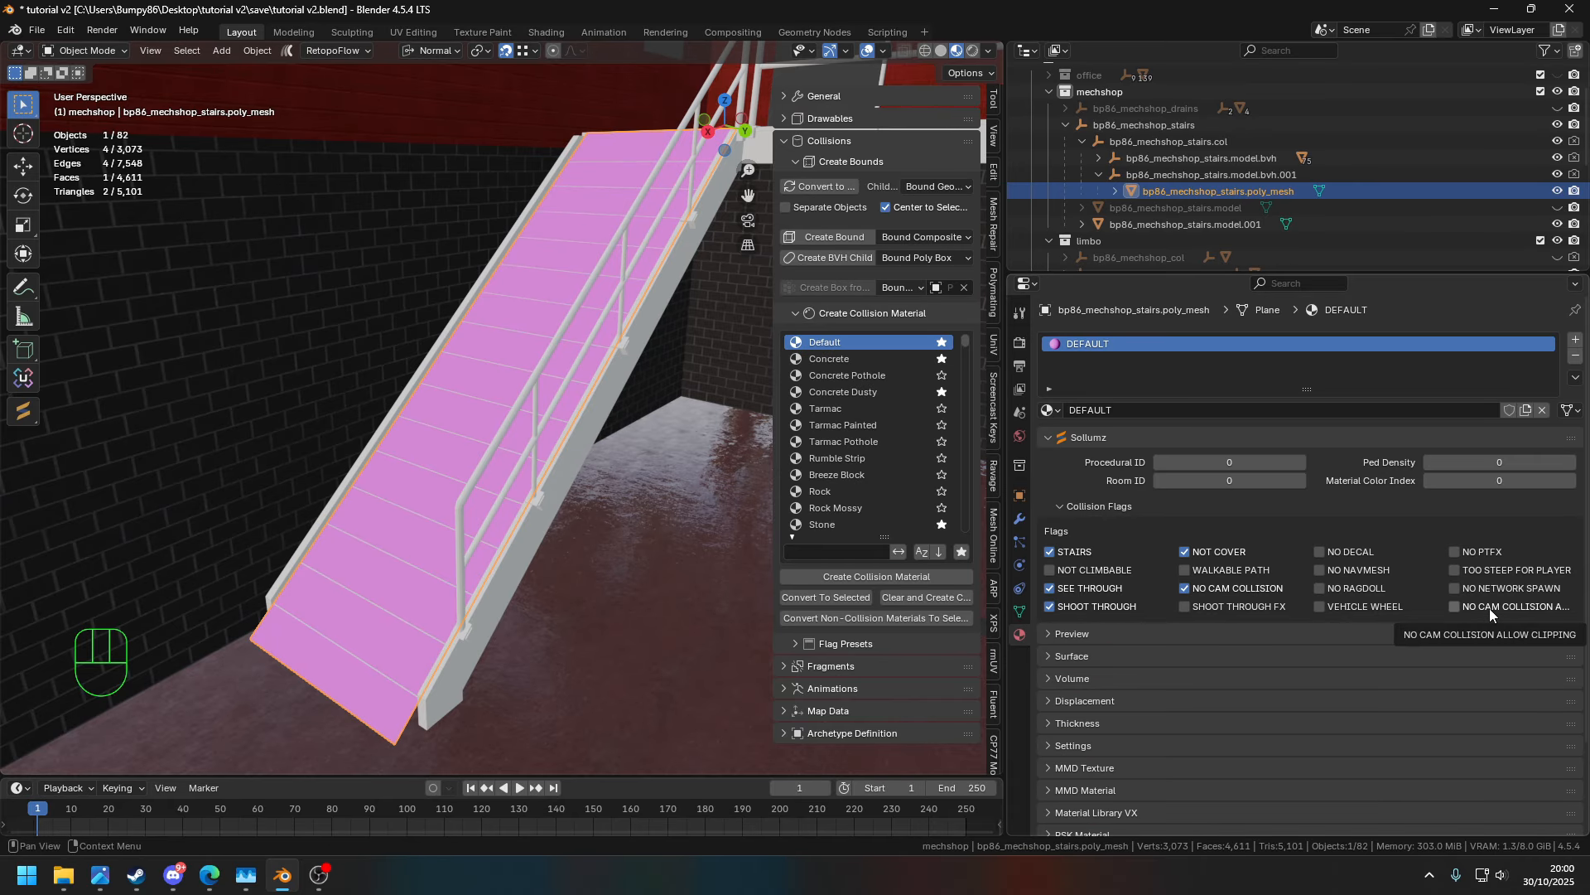
- Hide the duplicated BVH together with its ramp mesh
{"action": "middle_click_drag", "start_coordinate": [704, 464], "coordinate": [762, 514], "text": "shift"}
{"action": "left_click", "coordinate": [1557, 175], "text": "shift"}
{"action": "left_click", "coordinate": [1099, 175]}
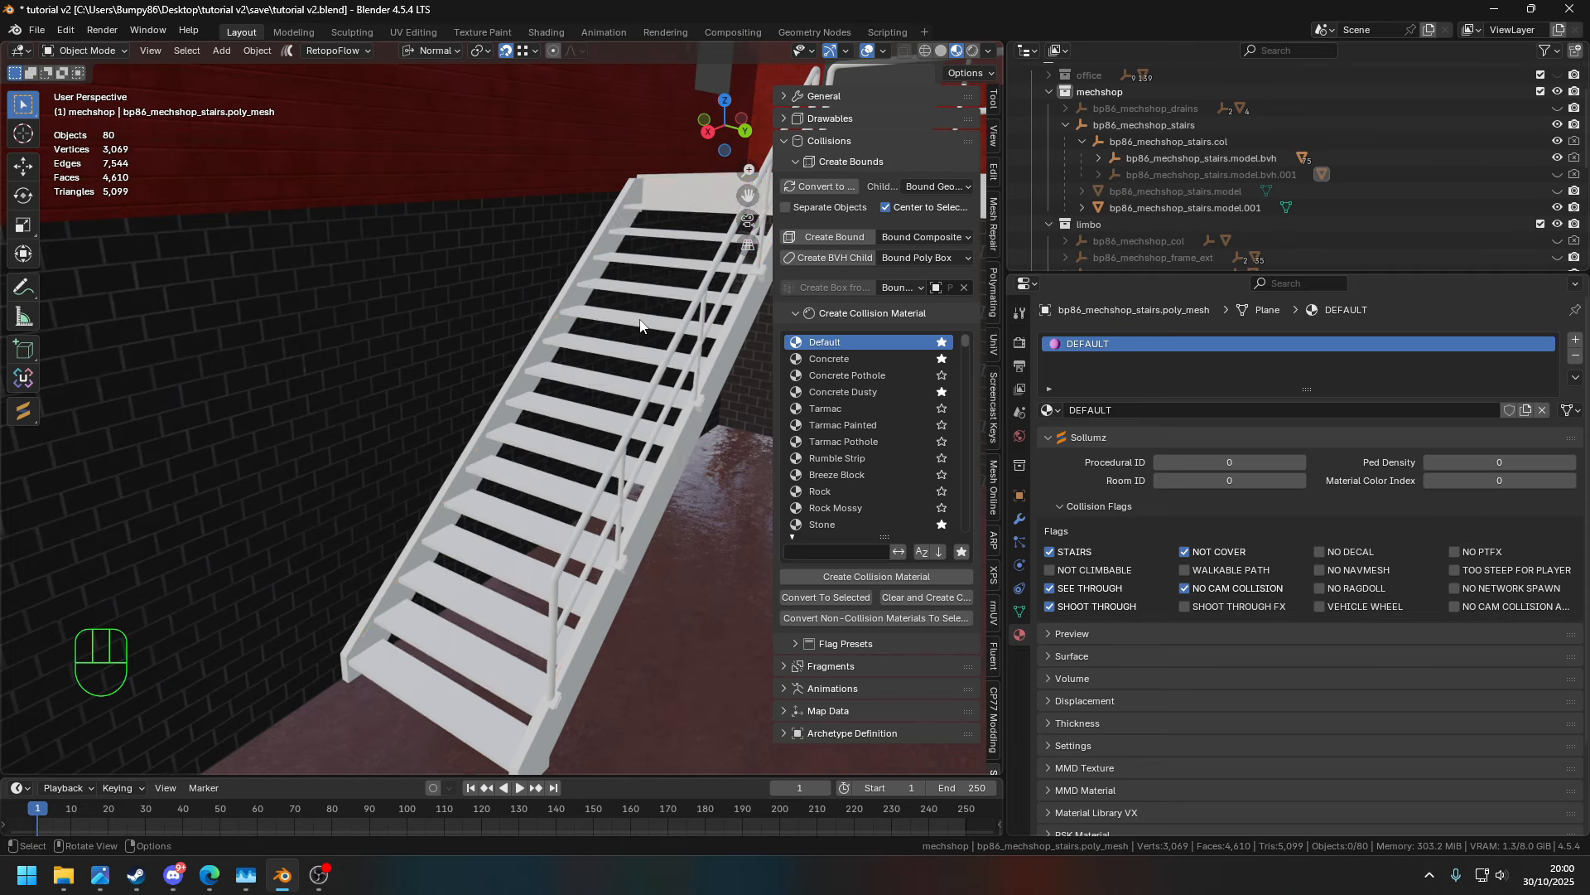
- Clear the parent of the duplicated stairs railing mesh while keeping its transformation
{"action": "middle_click_drag", "start_coordinate": [737, 124], "coordinate": [642, 198], "text": "shift"}
{"action": "left_click", "coordinate": [650, 187]}
{"action": "double_click", "coordinate": [1198, 209]}
{"action": "scroll", "coordinate": [1205, 211], "scroll_direction": "down", "scroll_amount": 2}
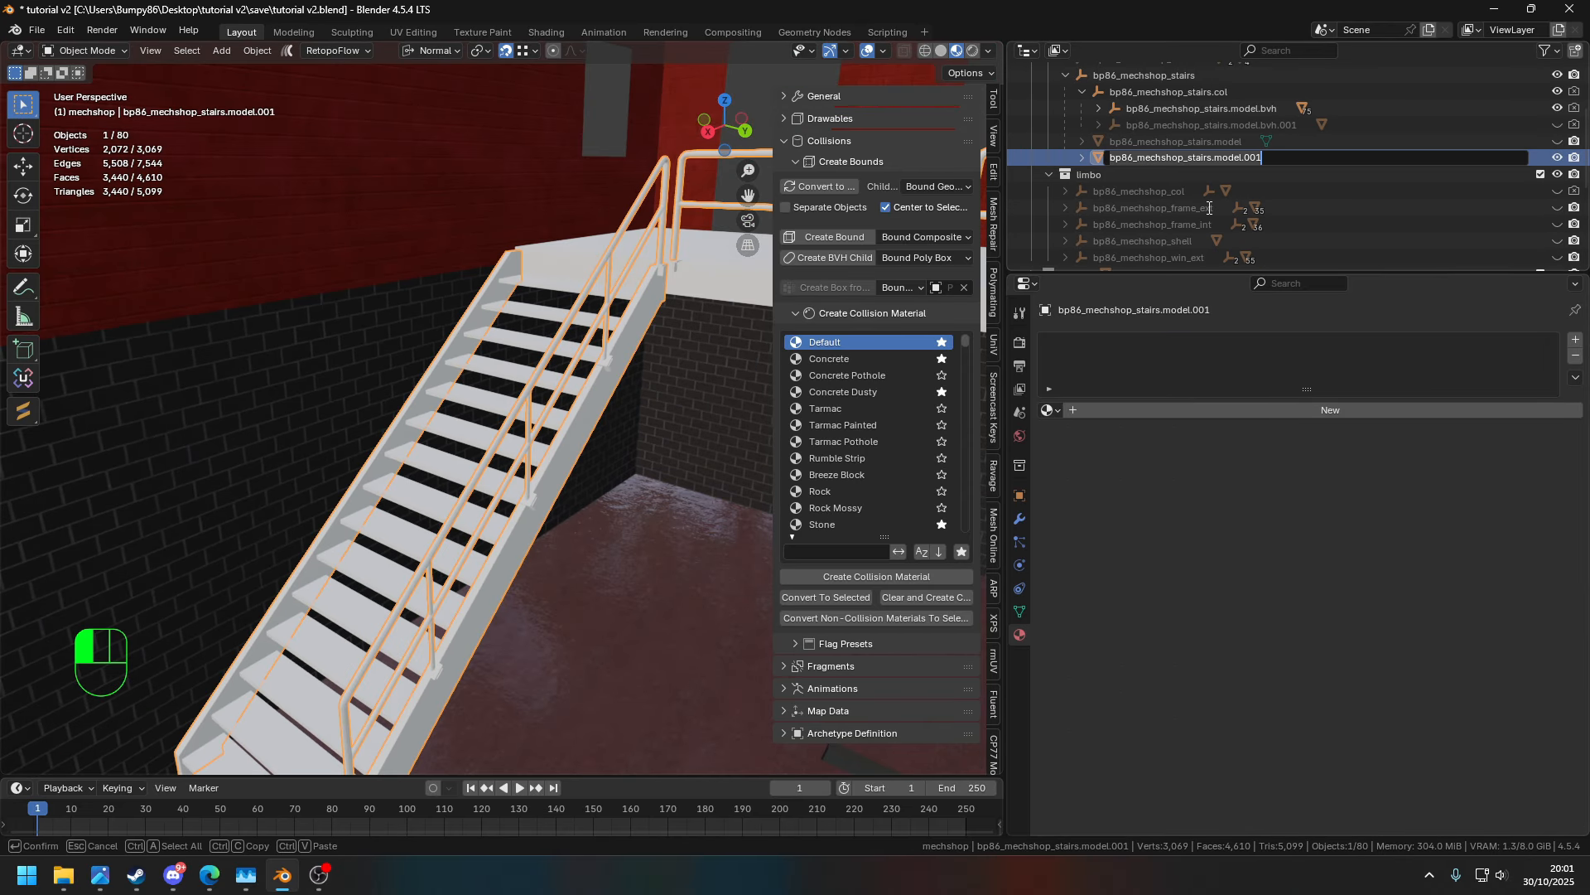
{"action": "left_click", "coordinate": [1201, 212]}
{"action": "right_click", "coordinate": [623, 733]}
{"action": "left_click", "coordinate": [808, 811]}
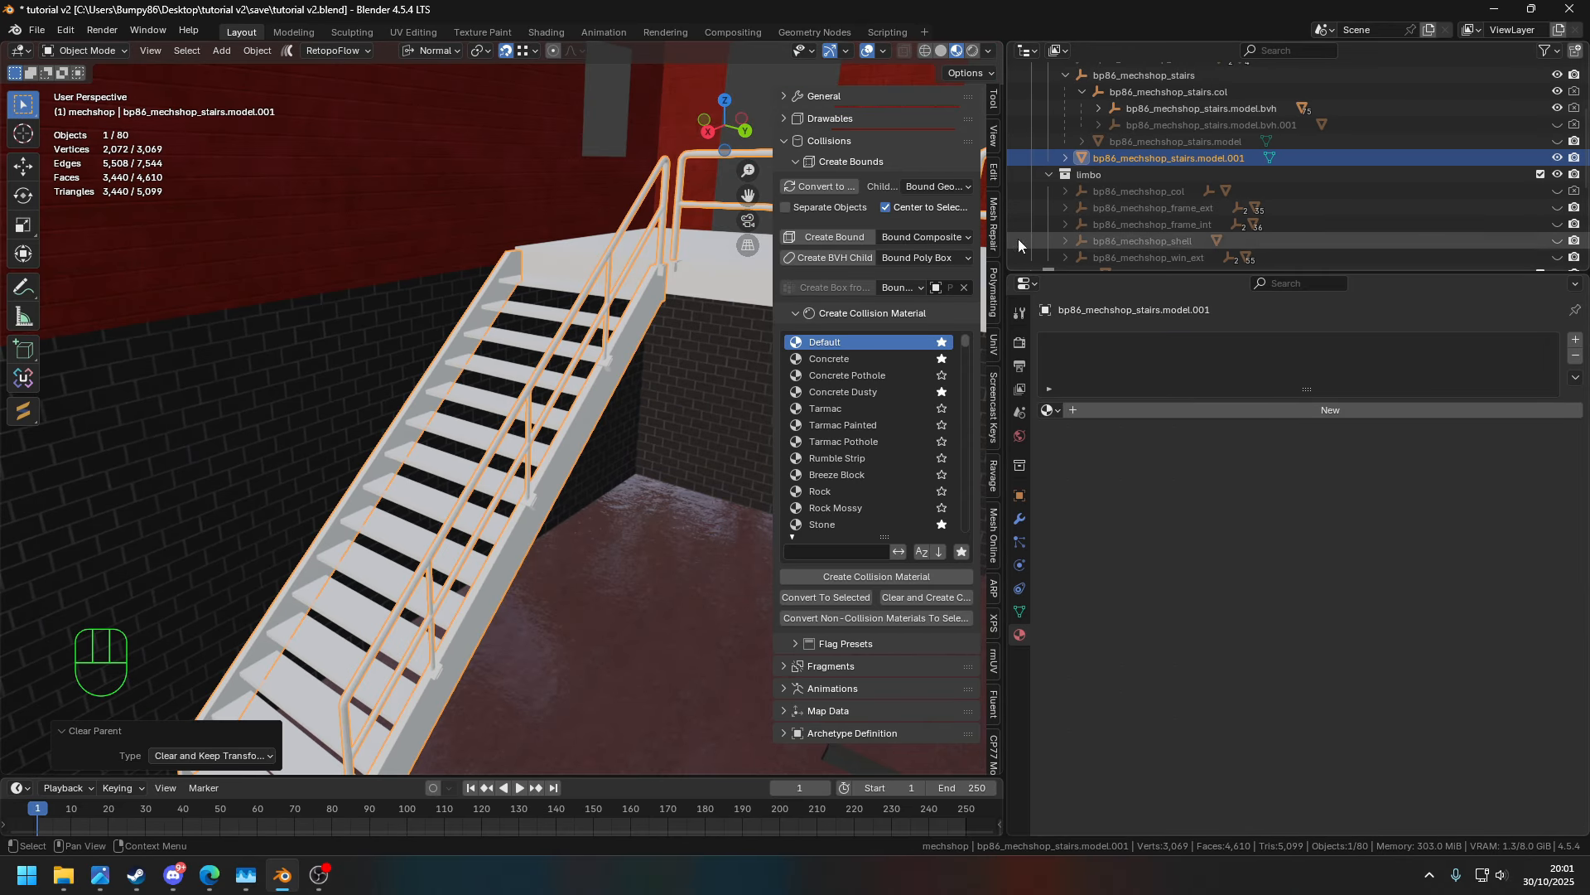
- Convert the railing mesh to a Bound Poly Mesh, detached from its generated parent, and delete the leftover parent
{"action": "left_click", "coordinate": [856, 190]}
{"action": "key", "text": "q"}
{"action": "left_click", "coordinate": [661, 312]}
{"action": "right_click", "coordinate": [1146, 143]}
{"action": "left_click", "coordinate": [1148, 202]}
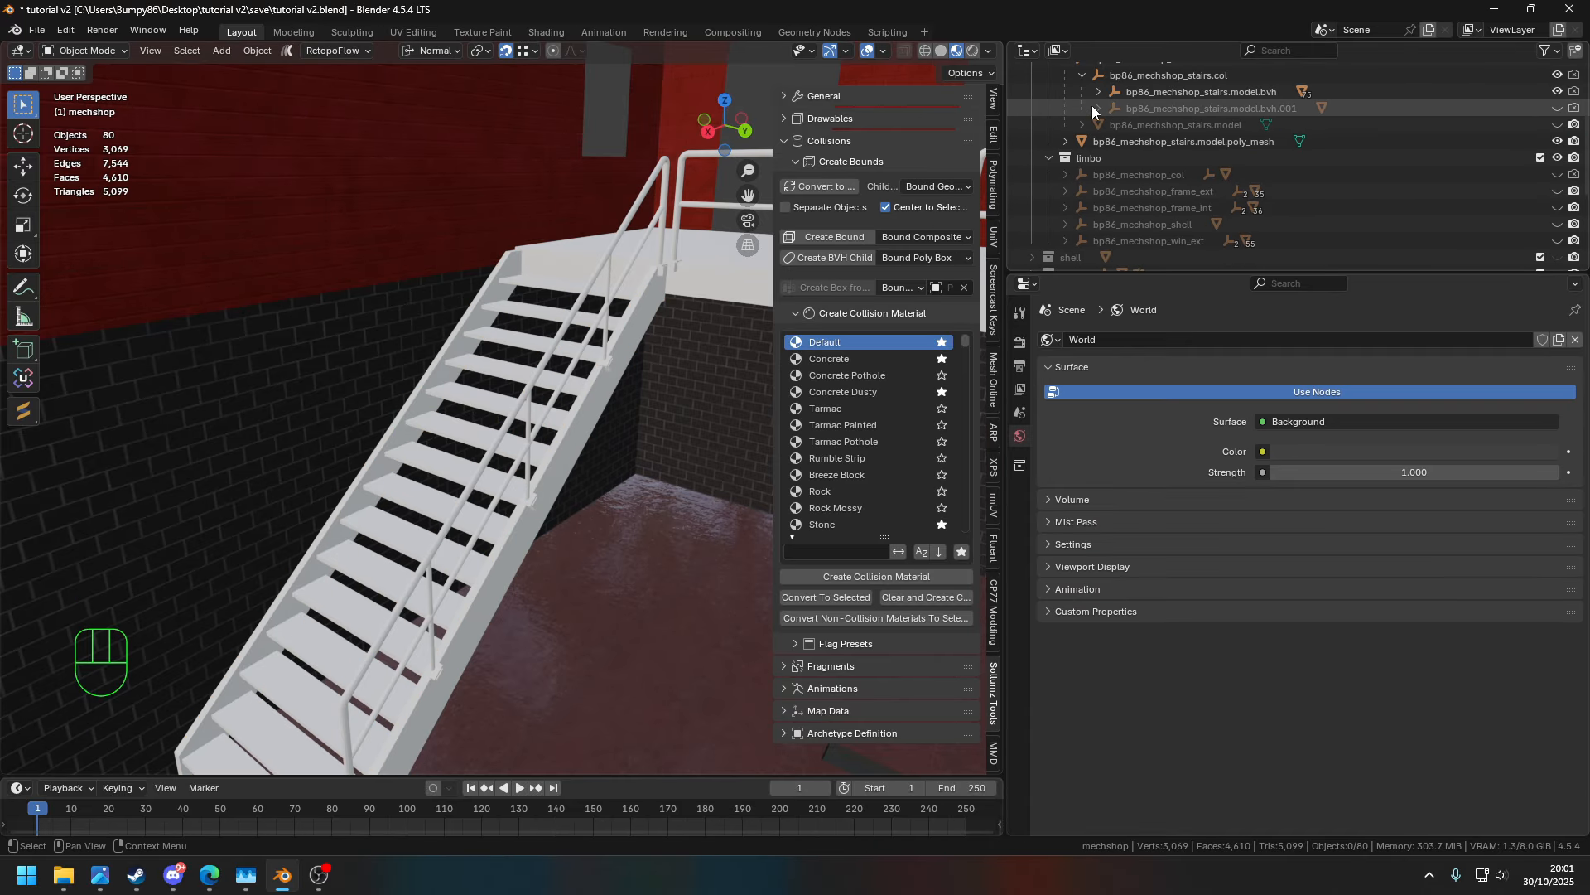
- Show the second BVH with its ramp mesh and give the railing mesh a Metal Solid Medium collision material with the Not Cover flag
{"action": "left_click", "coordinate": [1557, 108], "text": "shift"}
{"action": "left_click", "coordinate": [1099, 108]}
{"action": "left_click", "coordinate": [659, 283]}
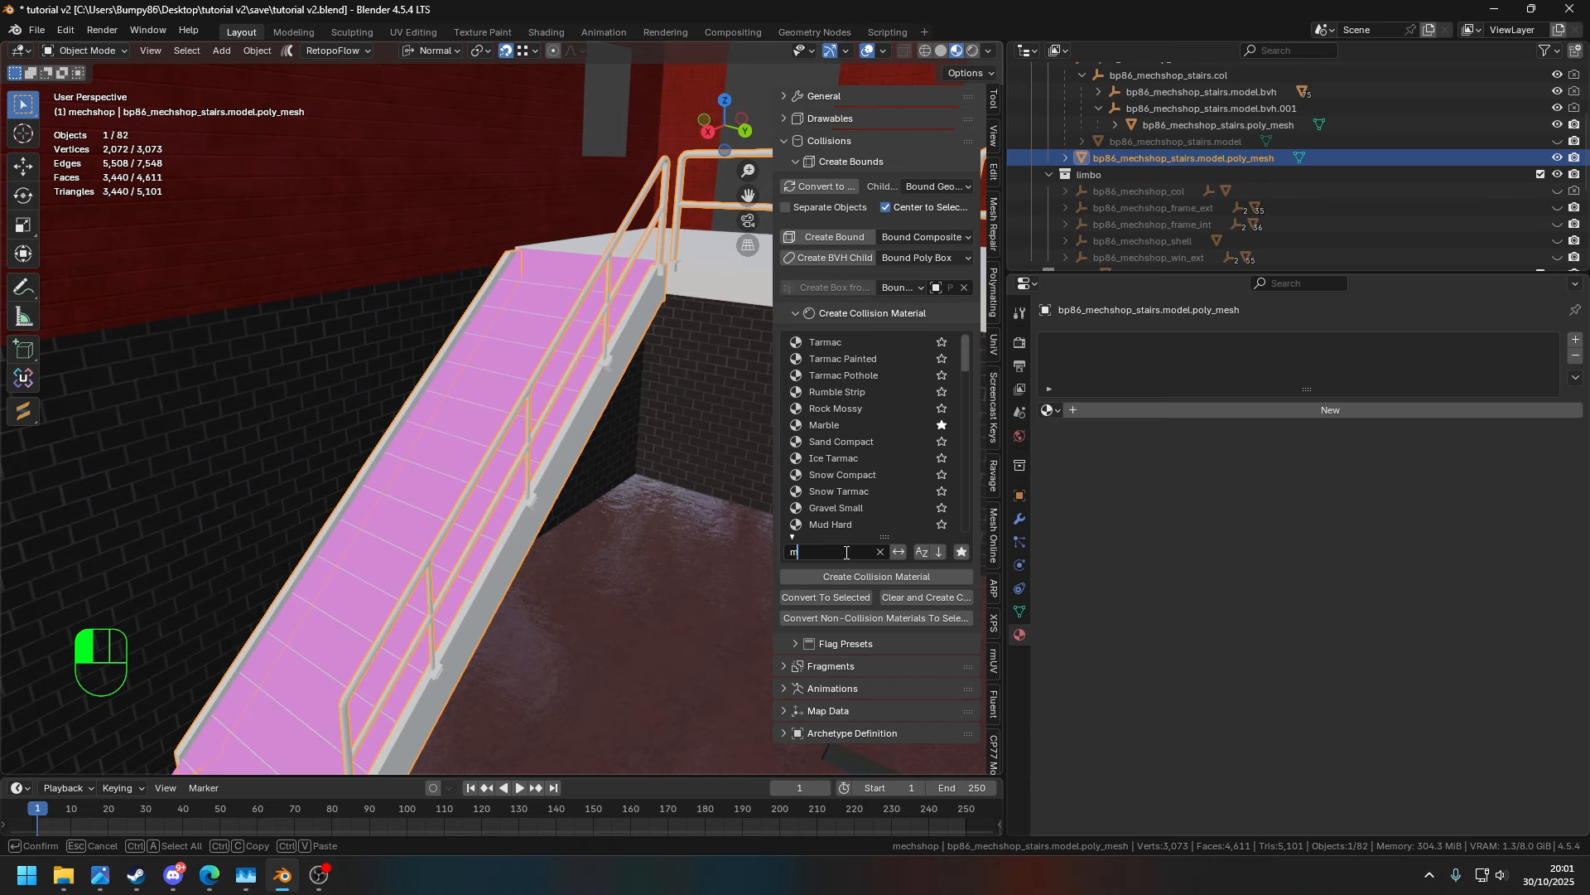
{"action": "left_click", "coordinate": [889, 361]}
{"action": "left_click", "coordinate": [863, 575]}
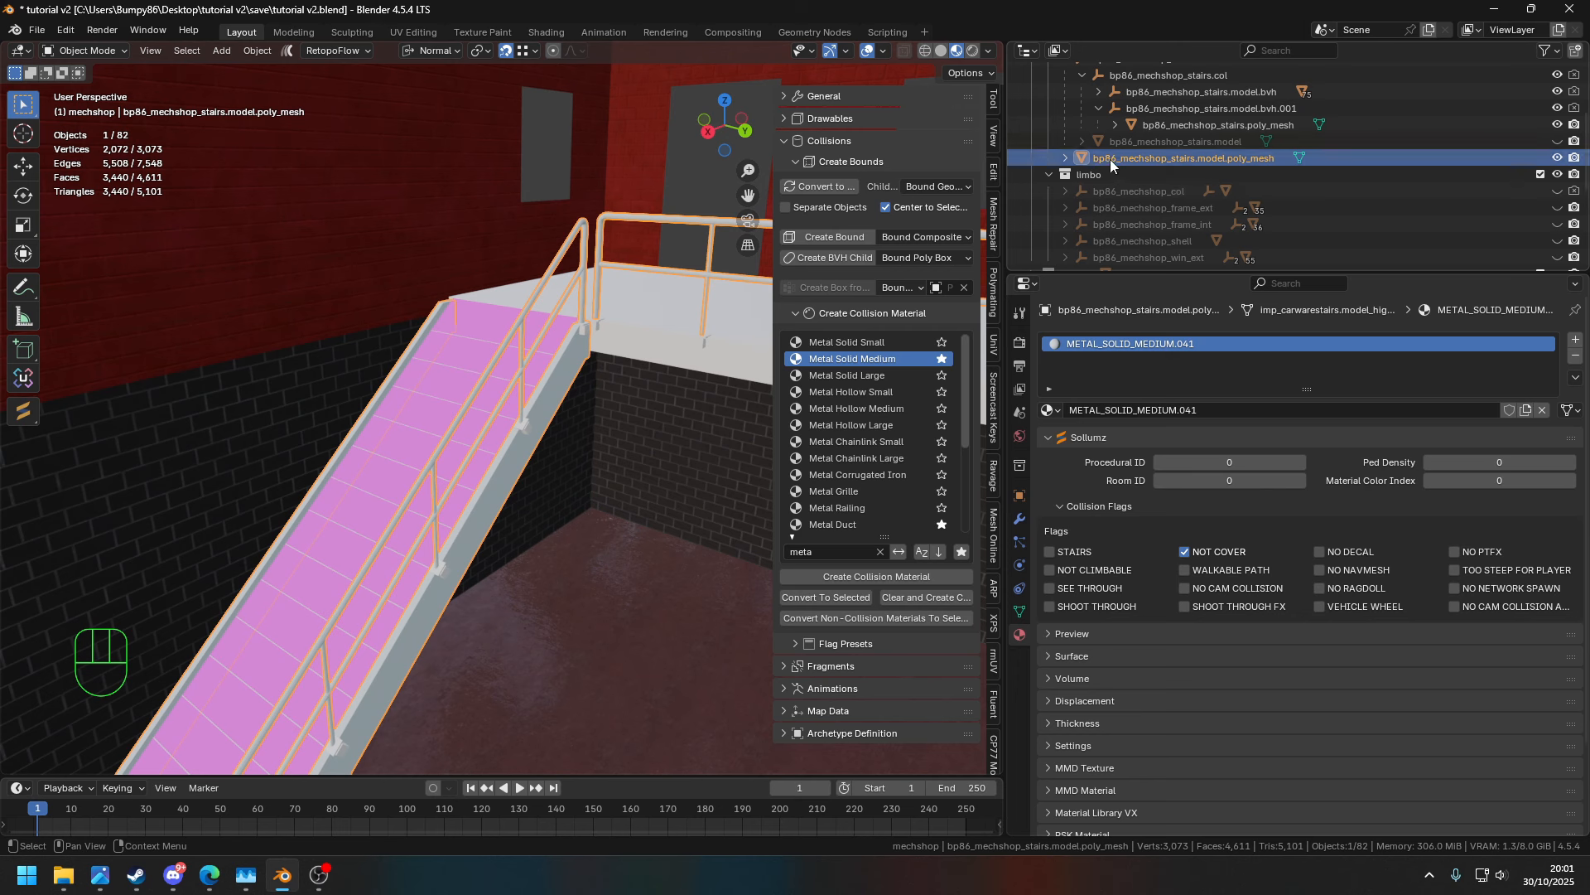
- Join the railing mesh into the stairs-flagged ramp poly mesh, and hide the second BVH with its contents
{"action": "left_click", "coordinate": [1173, 125], "text": "ctrl"}
{"action": "right_click", "coordinate": [663, 479]}
{"action": "left_click", "coordinate": [636, 533]}
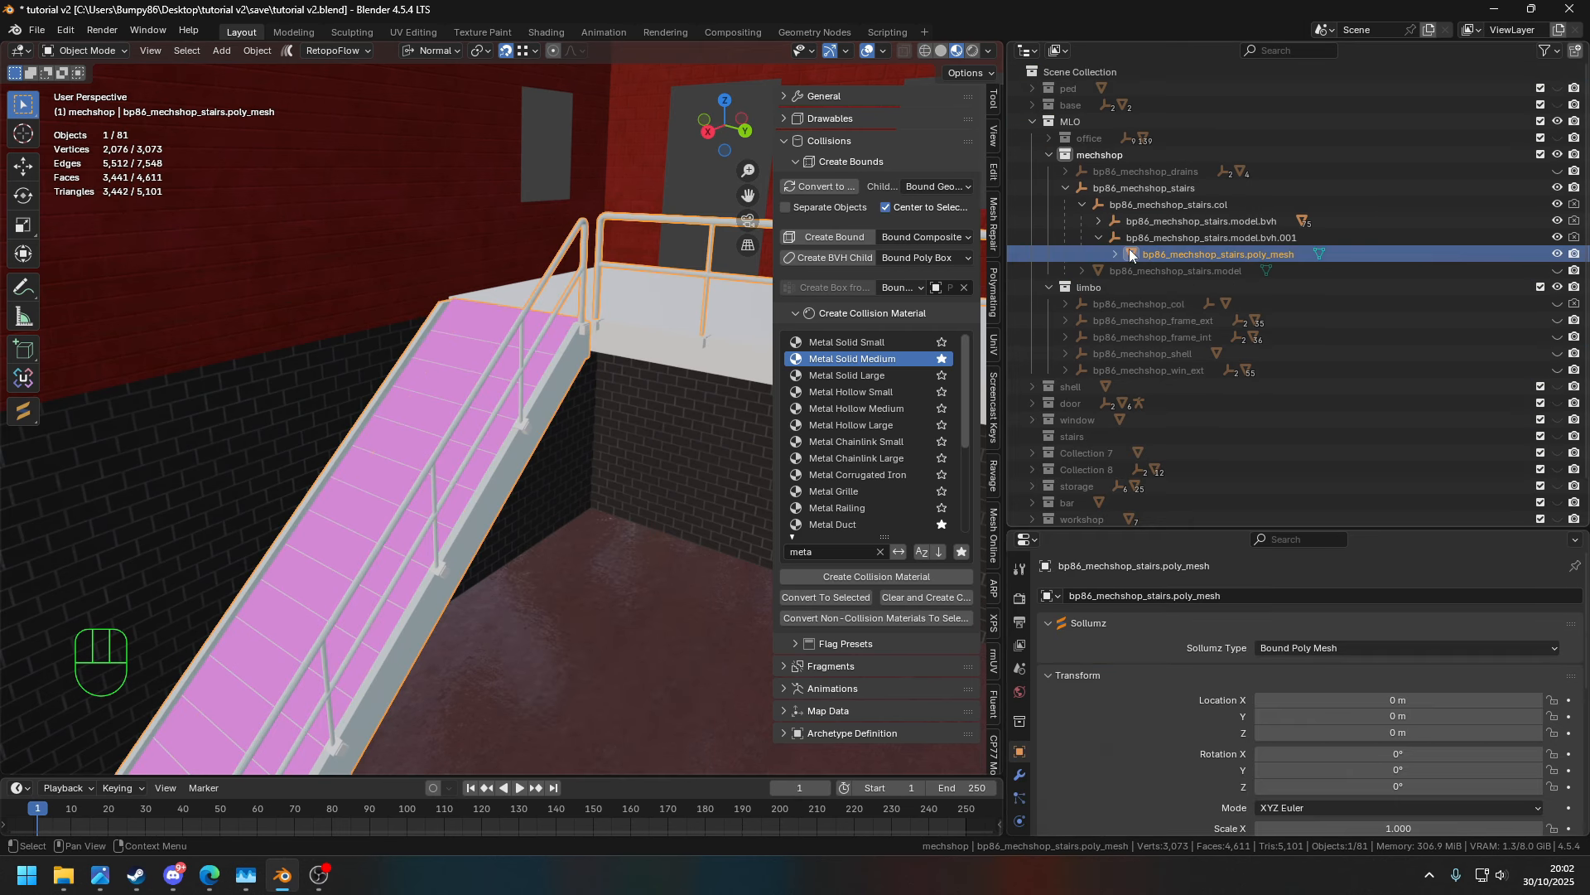
{"action": "left_click", "coordinate": [1555, 237], "text": "shift"}
- Create a Metal Solid Medium collision material on the first Bound Poly Box and copy it to all the other boxes in the first BVH
{"action": "middle_click_drag", "start_coordinate": [611, 393], "coordinate": [515, 434], "text": "shift"}
{"action": "scroll", "coordinate": [476, 413], "scroll_direction": "up", "scroll_amount": 2}
{"action": "left_click", "coordinate": [1098, 221]}
{"action": "left_click", "coordinate": [1176, 238]}
{"action": "left_click", "coordinate": [886, 574]}
{"action": "left_click", "coordinate": [1022, 820]}
{"action": "scroll", "coordinate": [1221, 313], "scroll_direction": "down", "scroll_amount": 10}
{"action": "scroll", "coordinate": [1206, 326], "scroll_direction": "down", "scroll_amount": 3}
{"action": "left_click", "coordinate": [1197, 405], "text": "shift"}
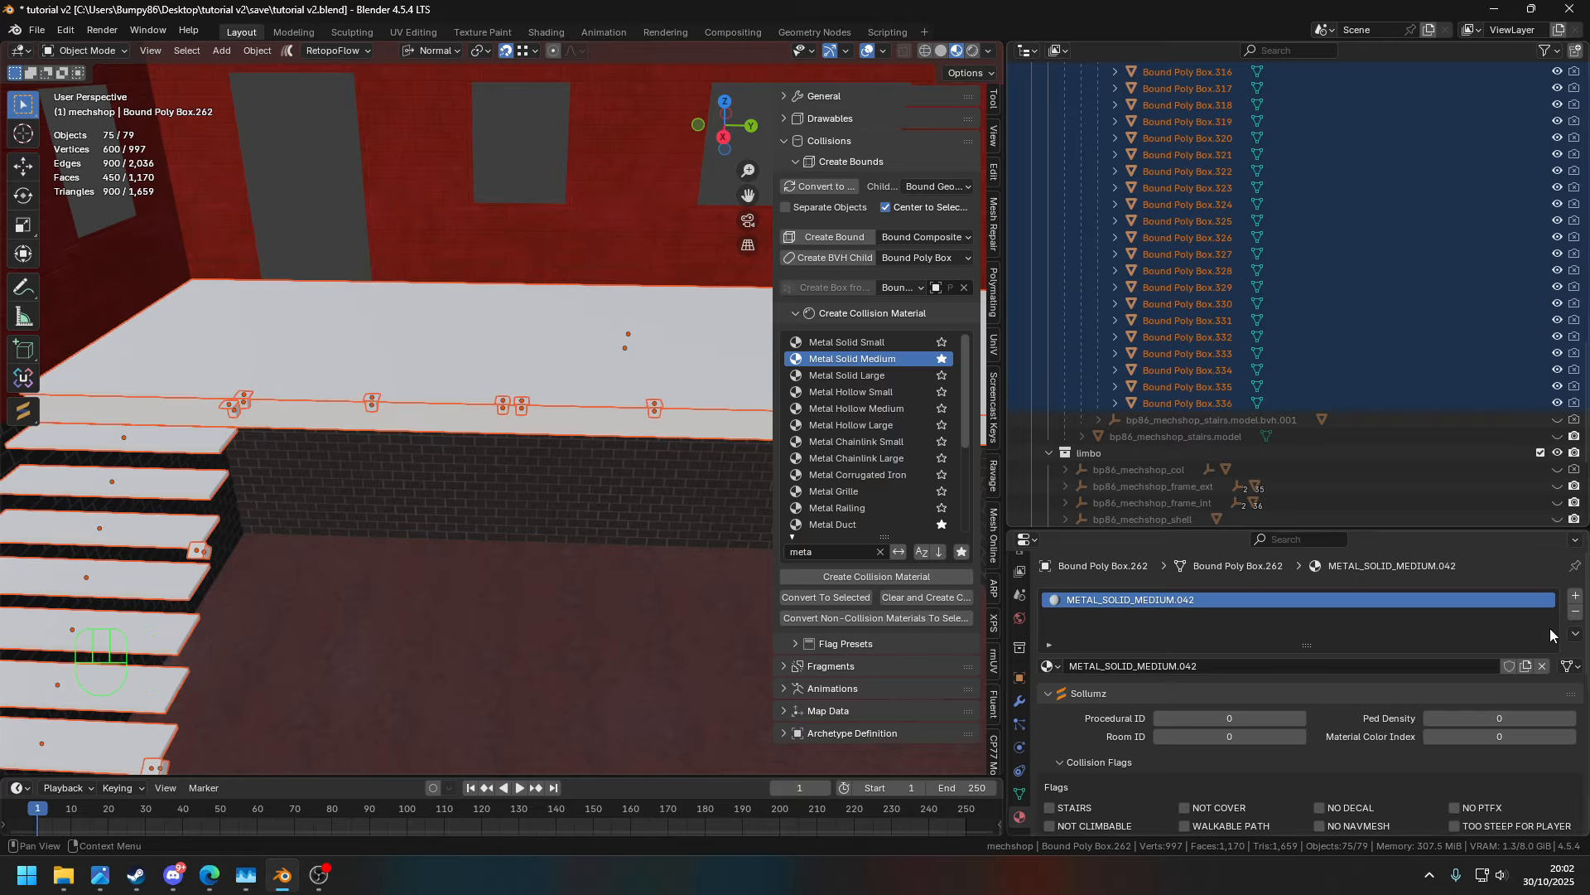
{"action": "left_click", "coordinate": [1575, 634]}
{"action": "left_click", "coordinate": [1520, 669]}
{"action": "scroll", "coordinate": [618, 477], "scroll_direction": "down", "scroll_amount": 3}
- Duplicate the topmost stair tread box and raise the copy about 0.3 m
{"action": "left_click", "coordinate": [331, 431]}
{"action": "middle_click_drag", "start_coordinate": [318, 389], "coordinate": [237, 340]}
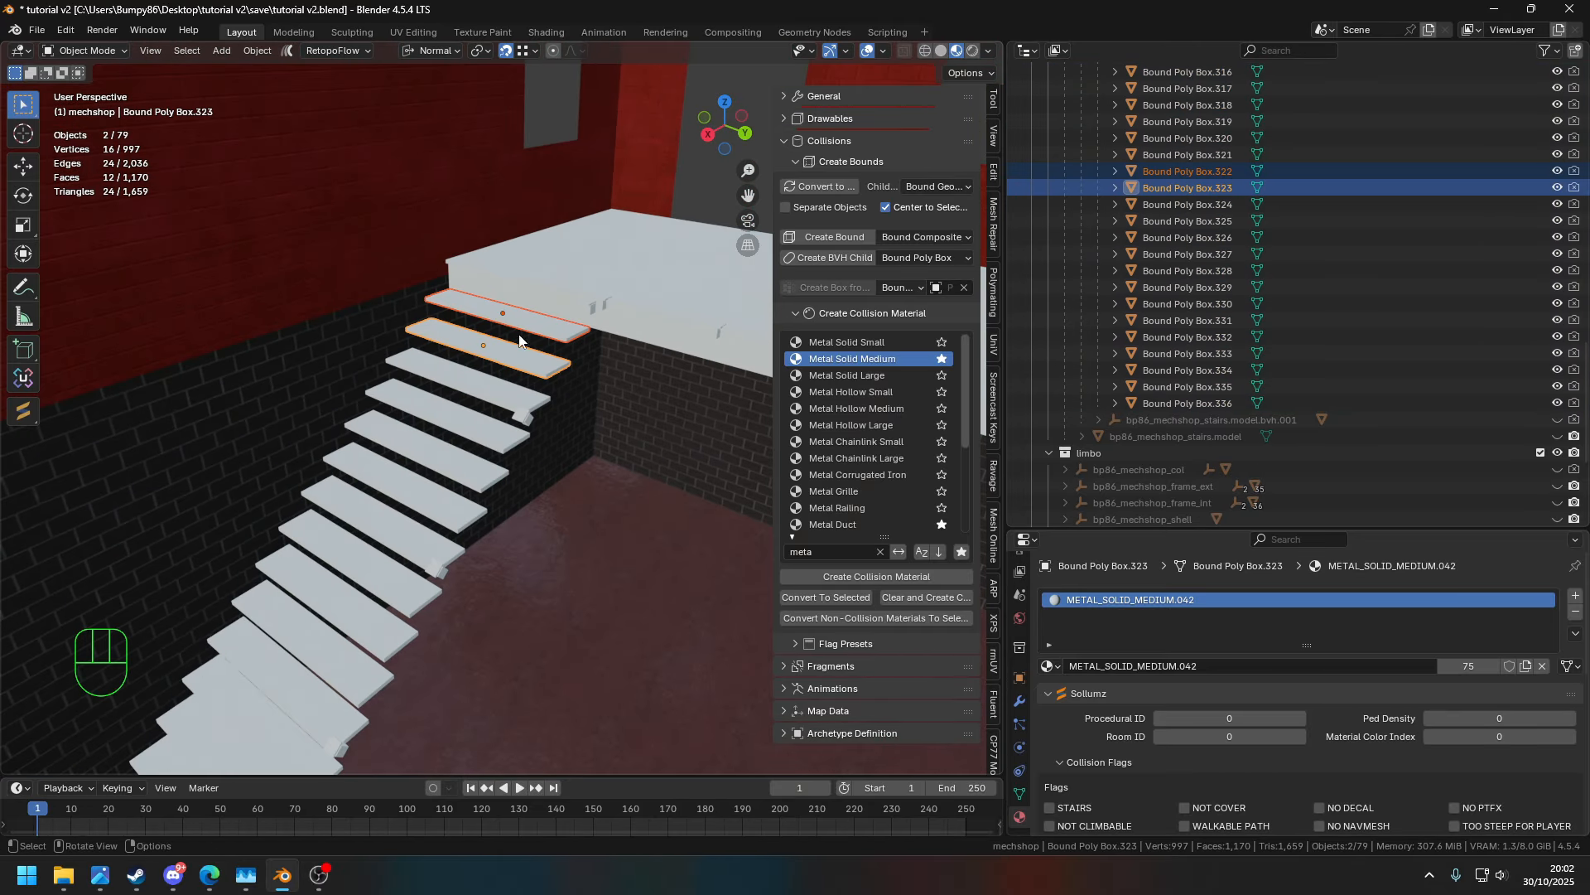
{"action": "key", "text": "KP_Decimal"}
{"action": "middle_click_drag", "start_coordinate": [485, 340], "coordinate": [405, 430]}
{"action": "key", "text": "shift+d"}
{"action": "key", "text": "z"}
{"action": "left_click", "coordinate": [399, 343]}
- Move the duplicated tread box along X and Z so it sits as the top step against the platform edge
{"action": "key", "text": "g"}
{"action": "key", "text": "y"}
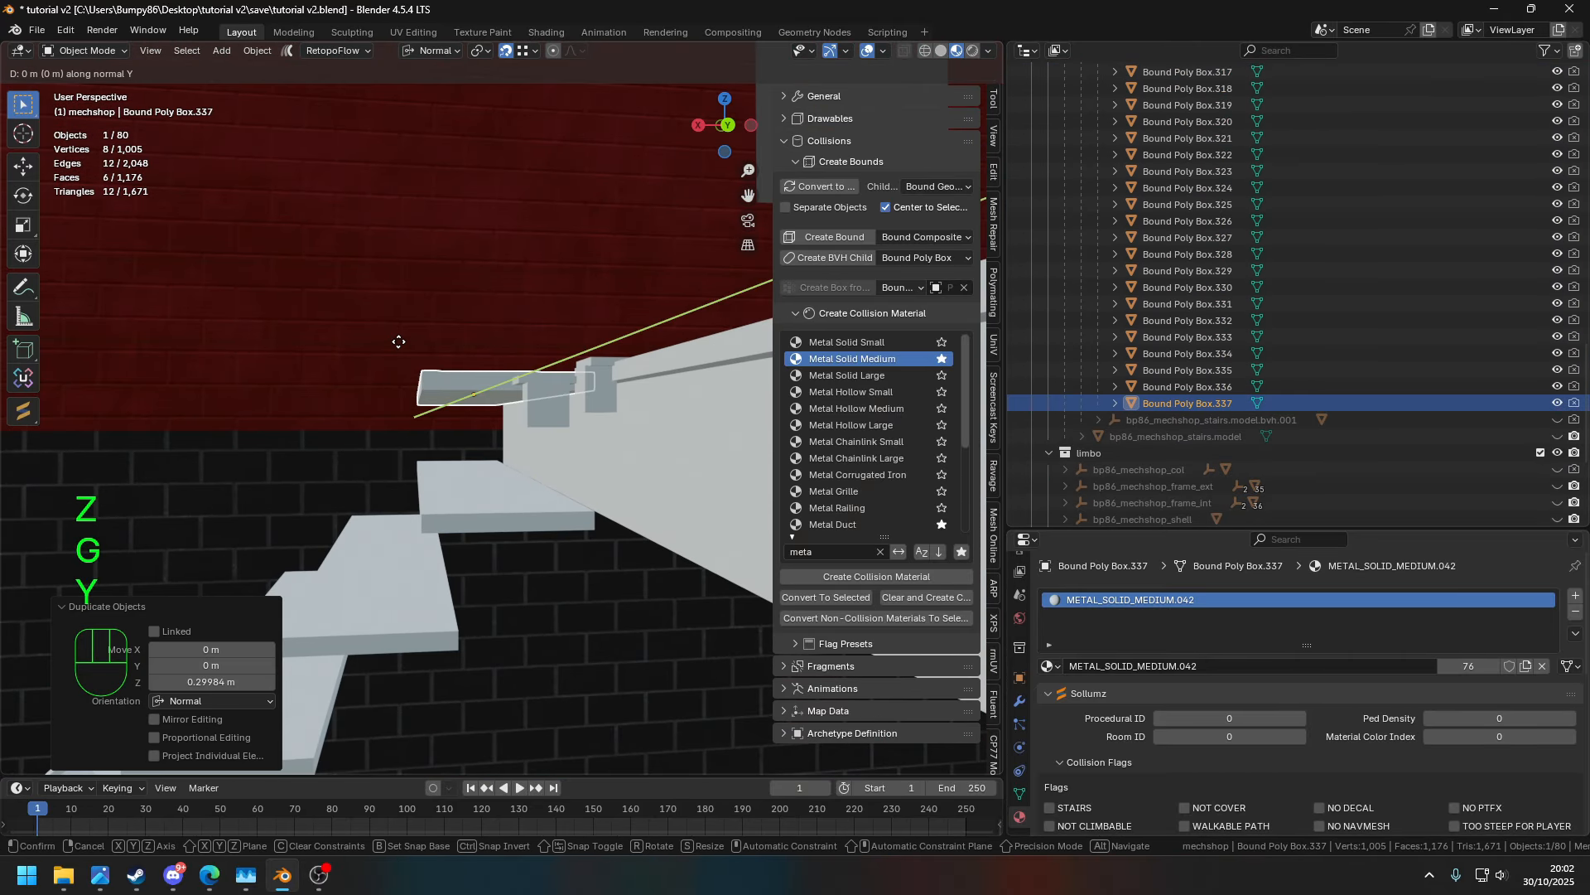
{"action": "key", "text": "x"}
{"action": "left_click", "coordinate": [514, 341]}
{"action": "middle_click_drag", "start_coordinate": [513, 341], "coordinate": [563, 348]}
{"action": "key", "text": "g"}
{"action": "key", "text": "x"}
{"action": "left_click", "coordinate": [490, 377]}
{"action": "middle_click_drag", "start_coordinate": [232, 385], "coordinate": [364, 398]}
{"action": "key", "text": "g"}
{"action": "key", "text": "z"}
{"action": "left_click", "coordinate": [300, 389]}
{"action": "key", "text": "g"}
{"action": "key", "text": "x"}
{"action": "left_click", "coordinate": [532, 345]}
- Select all the stair tread boxes from the top step down to the lowest one
{"action": "middle_click_drag", "start_coordinate": [463, 389], "coordinate": [505, 484]}
{"action": "left_click", "coordinate": [505, 414], "text": "shift"}
{"action": "middle_click_drag", "start_coordinate": [635, 465], "coordinate": [665, 431], "text": "shift"}
{"action": "left_click", "coordinate": [553, 499], "text": "shift"}
{"action": "left_click", "coordinate": [520, 536], "text": "shift"}
{"action": "left_click", "coordinate": [473, 576], "text": "shift"}
{"action": "left_click", "coordinate": [428, 614], "text": "shift"}
{"action": "left_click", "coordinate": [388, 653], "text": "shift"}
{"action": "left_click", "coordinate": [350, 687], "text": "shift"}
{"action": "middle_click_drag", "start_coordinate": [347, 675], "coordinate": [475, 538], "text": "shift"}
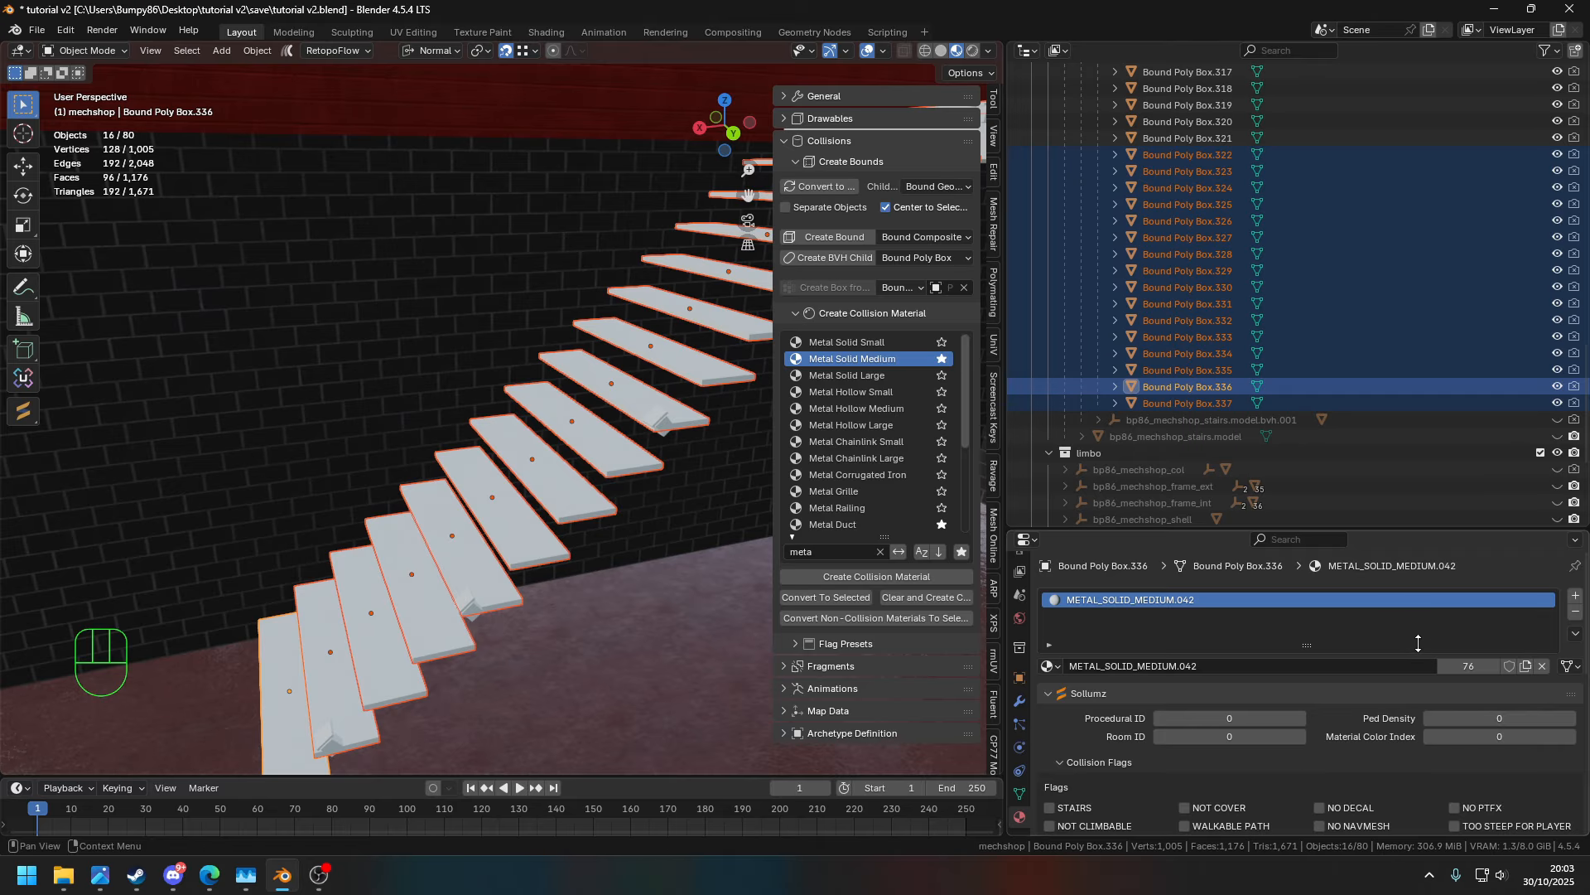
{"action": "scroll", "coordinate": [1230, 177], "scroll_direction": "up", "scroll_amount": 20}
{"action": "scroll", "coordinate": [1226, 187], "scroll_direction": "down", "scroll_amount": 20}
- Create a separate Metal Solid Medium collision material with the Stairs flag on one tread box and copy it to all the treads
{"action": "left_click", "coordinate": [1193, 172]}
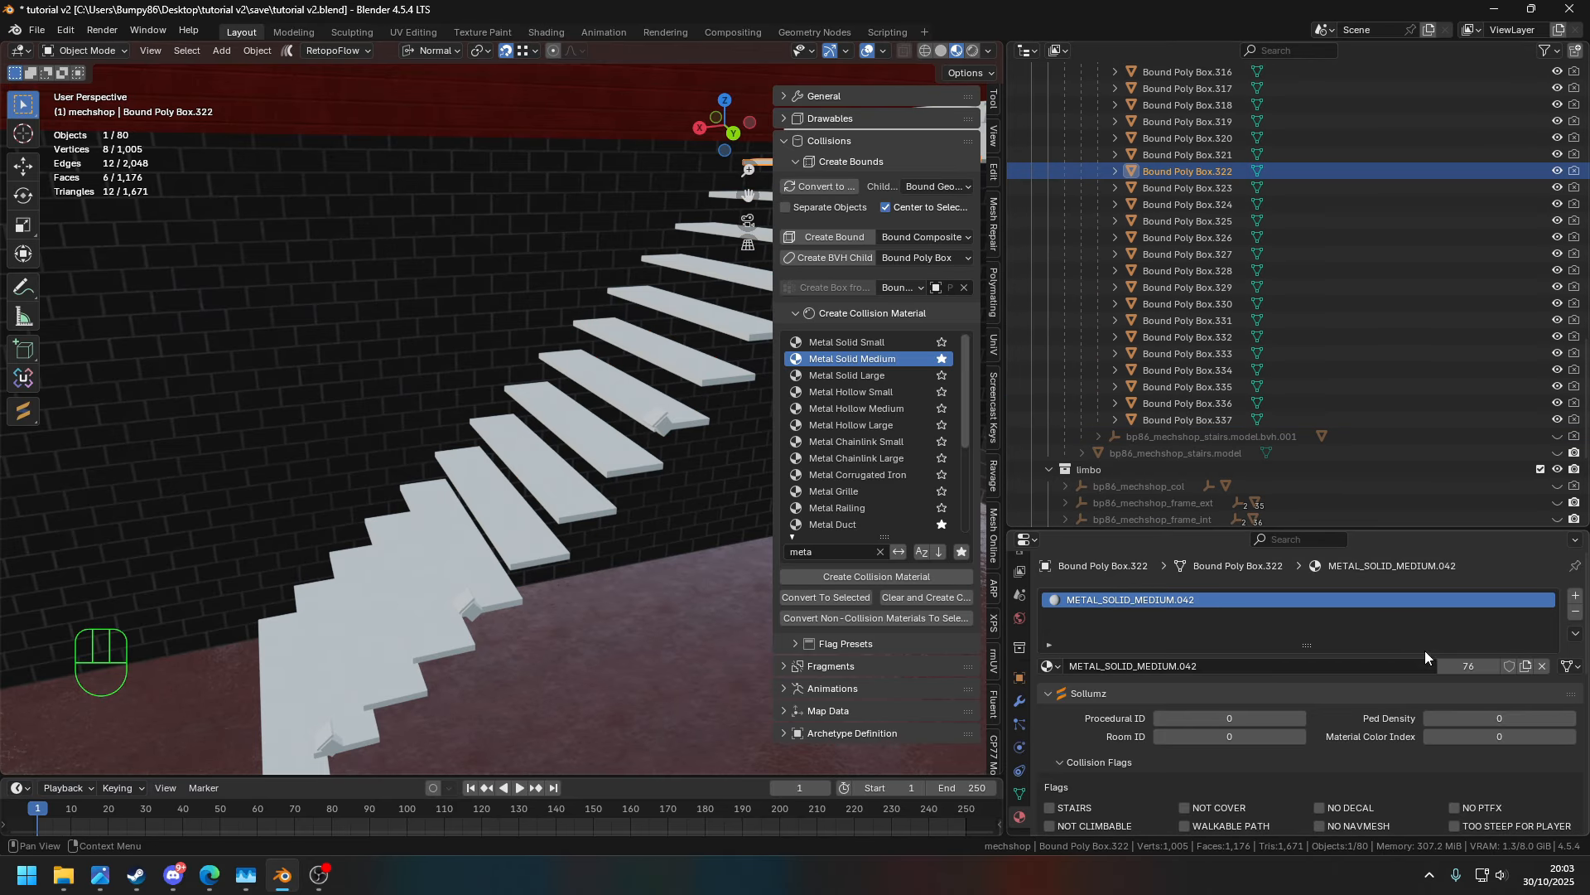
{"action": "left_click", "coordinate": [877, 576]}
{"action": "scroll", "coordinate": [1102, 663], "scroll_direction": "down", "scroll_amount": 5}
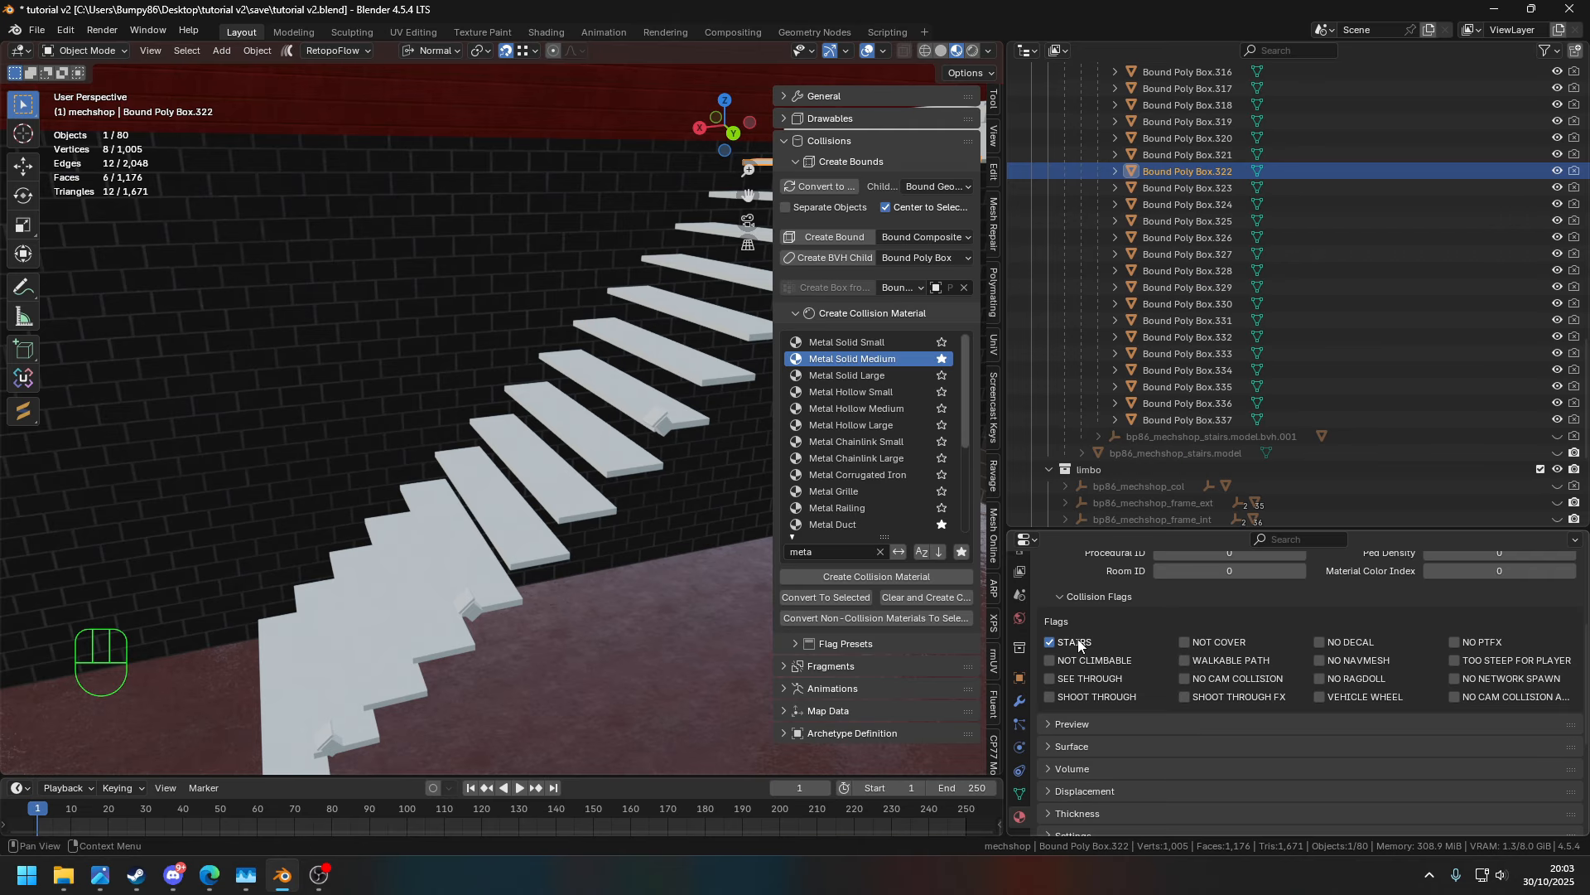
{"action": "left_click_drag", "start_coordinate": [1003, 391], "coordinate": [1116, 385]}
{"action": "key", "text": "n"}
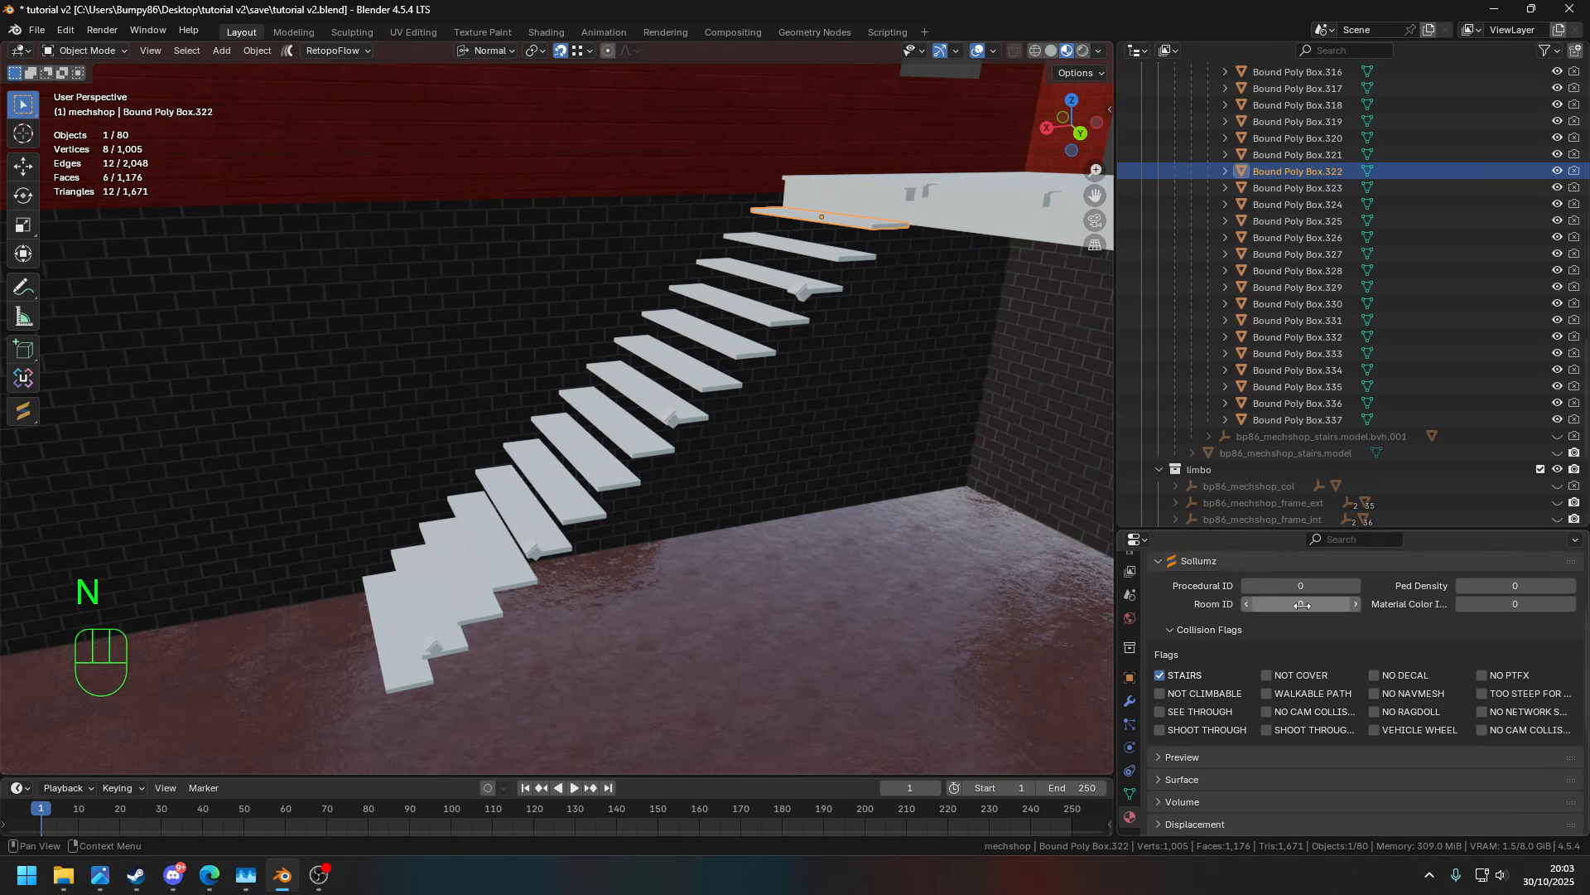
{"action": "left_click", "coordinate": [1280, 419], "text": "shift"}
- Check the collision materials and flags of individual tread boxes and of the small railing base boxes
{"action": "middle_click_drag", "start_coordinate": [1015, 420], "coordinate": [1018, 472]}
{"action": "left_click", "coordinate": [481, 528]}
{"action": "middle_click_drag", "start_coordinate": [328, 584], "coordinate": [739, 493], "text": "shift"}
{"action": "left_click", "coordinate": [474, 573]}
{"action": "left_click", "coordinate": [479, 583]}
{"action": "left_click", "coordinate": [485, 627]}
{"action": "left_click", "coordinate": [536, 569]}
{"action": "scroll", "coordinate": [661, 495], "scroll_direction": "up", "scroll_amount": 4}
{"action": "scroll", "coordinate": [739, 493], "scroll_direction": "down", "scroll_amount": 1}
{"action": "left_click", "coordinate": [1275, 807]}
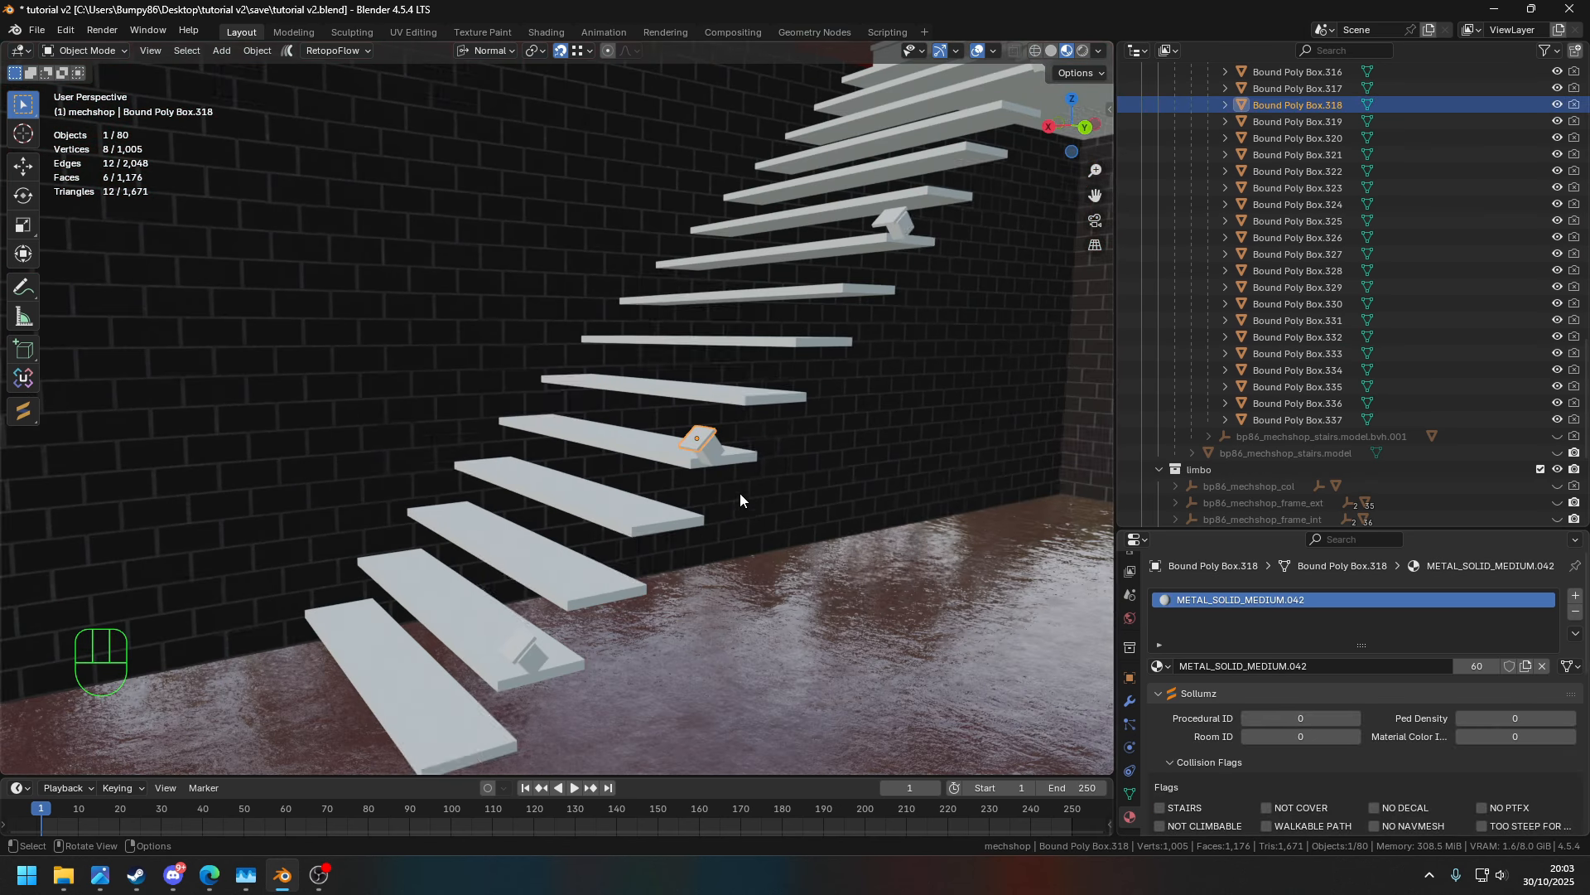
{"action": "left_click", "coordinate": [535, 650]}
{"action": "middle_click_drag", "start_coordinate": [534, 646], "coordinate": [625, 609]}
{"action": "left_click", "coordinate": [896, 267]}
{"action": "left_click", "coordinate": [894, 300]}
{"action": "middle_click_drag", "start_coordinate": [886, 290], "coordinate": [816, 398]}
{"action": "left_click", "coordinate": [809, 440]}
{"action": "middle_click_drag", "start_coordinate": [816, 431], "coordinate": [787, 397], "text": "shift"}
- Select the platform's Bound Poly Box and show the stairs model alongside it for comparison
{"action": "left_click", "coordinate": [626, 429]}
{"action": "left_click", "coordinate": [1557, 155]}
{"action": "left_click", "coordinate": [1557, 453]}
{"action": "mouse_move", "coordinate": [787, 397]}
{"action": "middle_mouse_down", "text": "shift"}
{"action": "mouse_move", "coordinate": [783, 440]}
{"action": "mouse_move", "coordinate": [771, 373]}
{"action": "middle_mouse_up", "text": "shift"}
{"action": "middle_click_drag", "start_coordinate": [770, 372], "coordinate": [753, 430]}
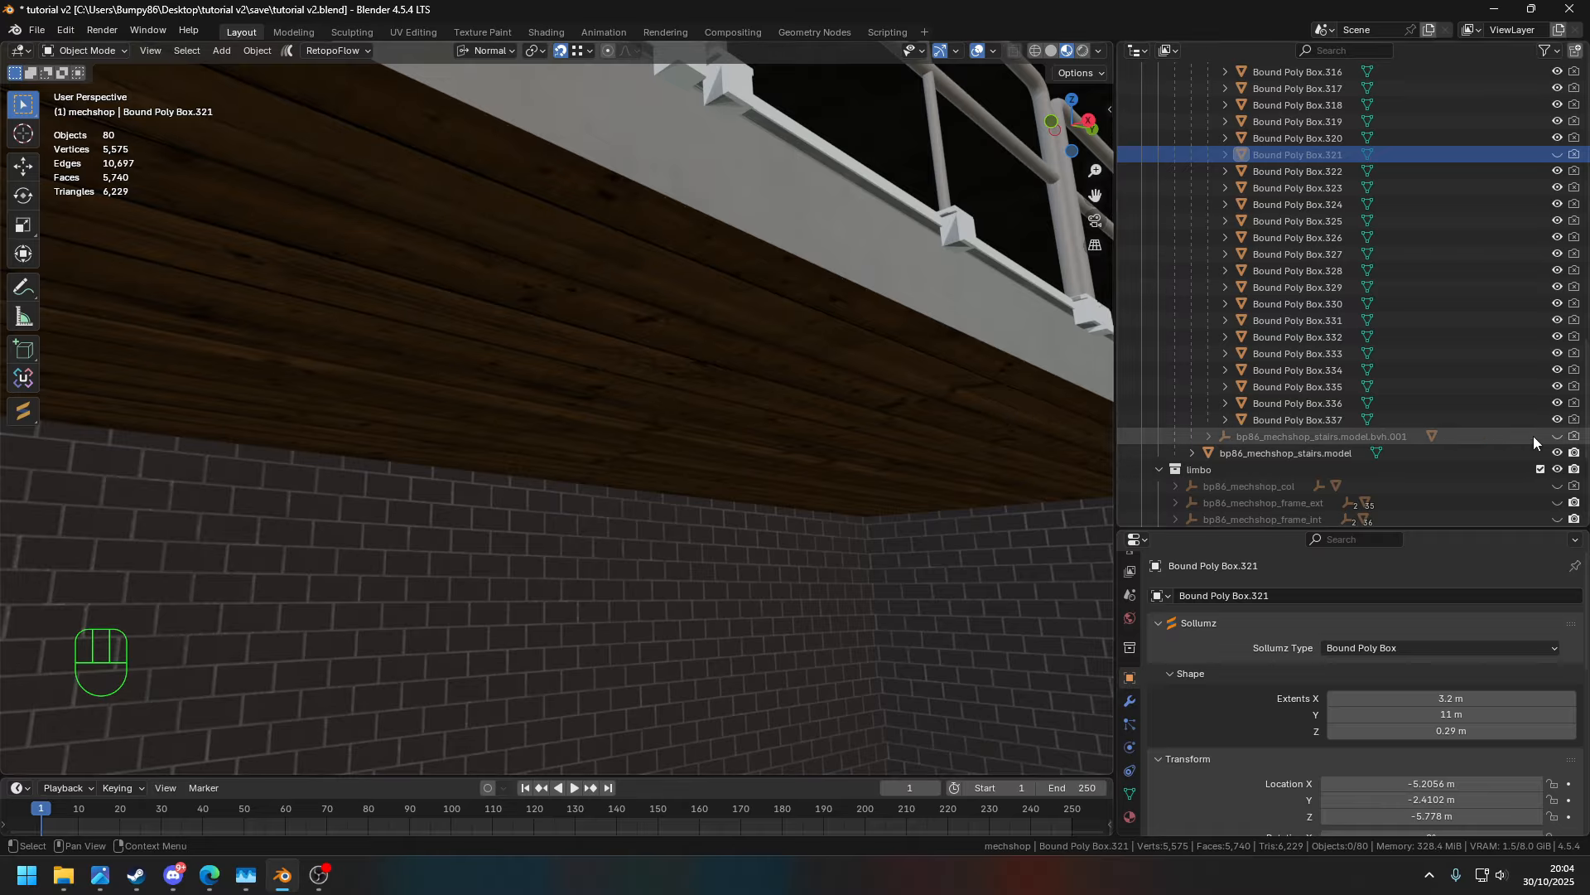
{"action": "left_click", "coordinate": [1557, 155]}
- Try to reduce the platform box's Y extent to 10 m, and undo the change
{"action": "left_click_drag", "start_coordinate": [1452, 714], "coordinate": [1425, 714], "text": "ctrl"}
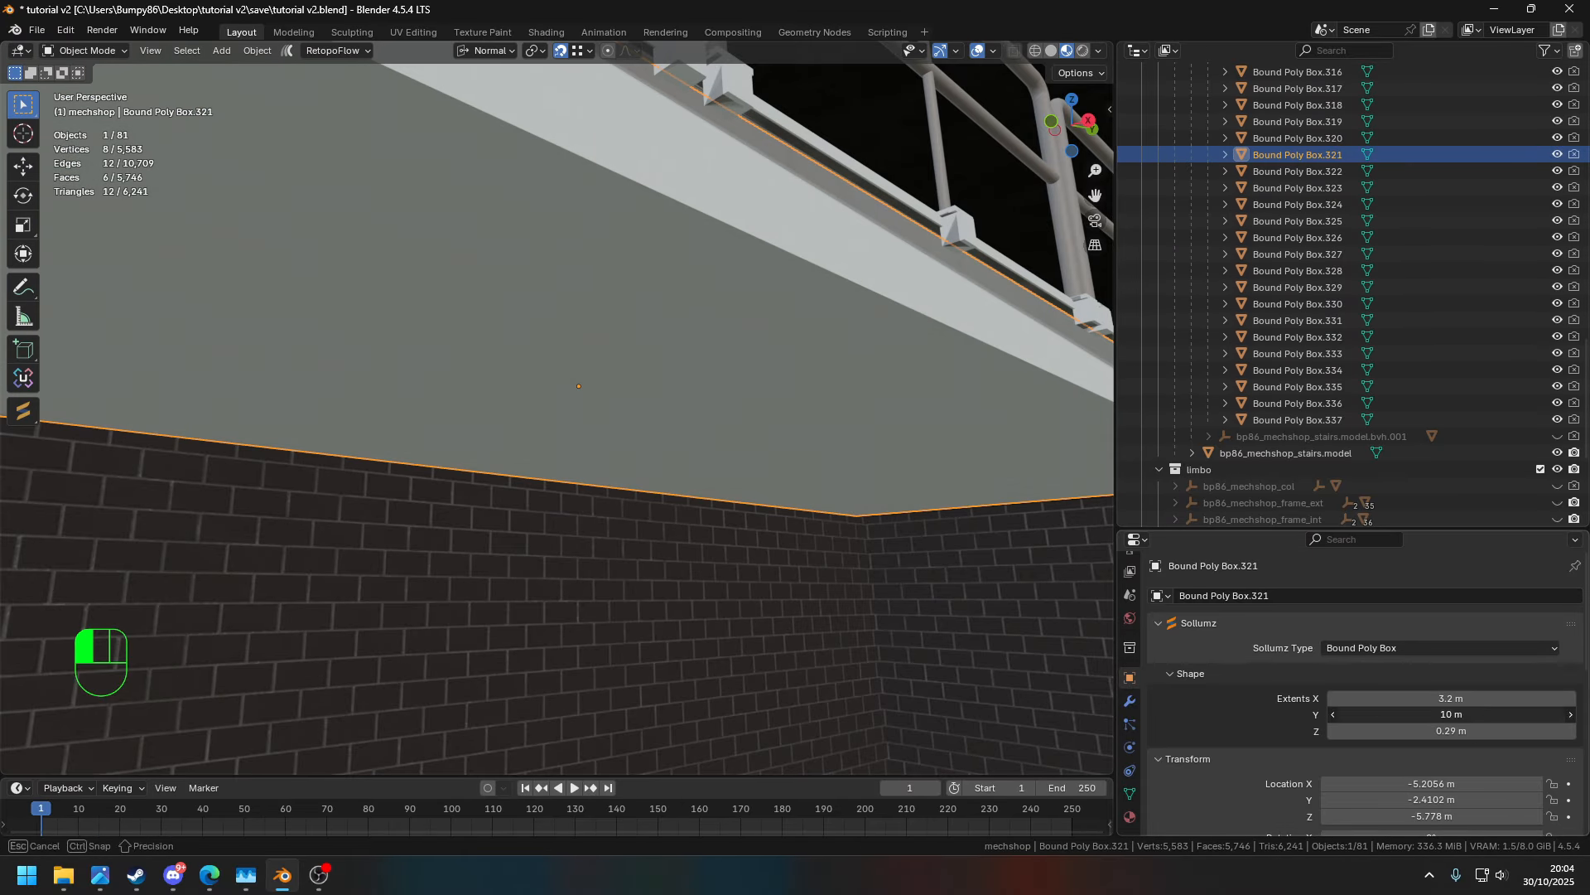
{"action": "key", "text": "ctrl+z"}
{"action": "key", "text": "ctrl+z"}
{"action": "key", "text": "ctrl+z"}
{"action": "key", "text": "ctrl+z"}
{"action": "key", "text": "ctrl+z"}
{"action": "key", "text": "ctrl+z"}
{"action": "key", "text": "ctrl+z"}
{"action": "key", "text": "ctrl+z"}
{"action": "key", "text": "ctrl+z"}
{"action": "key", "text": "ctrl+z"}
{"action": "key", "text": "ctrl+z"}
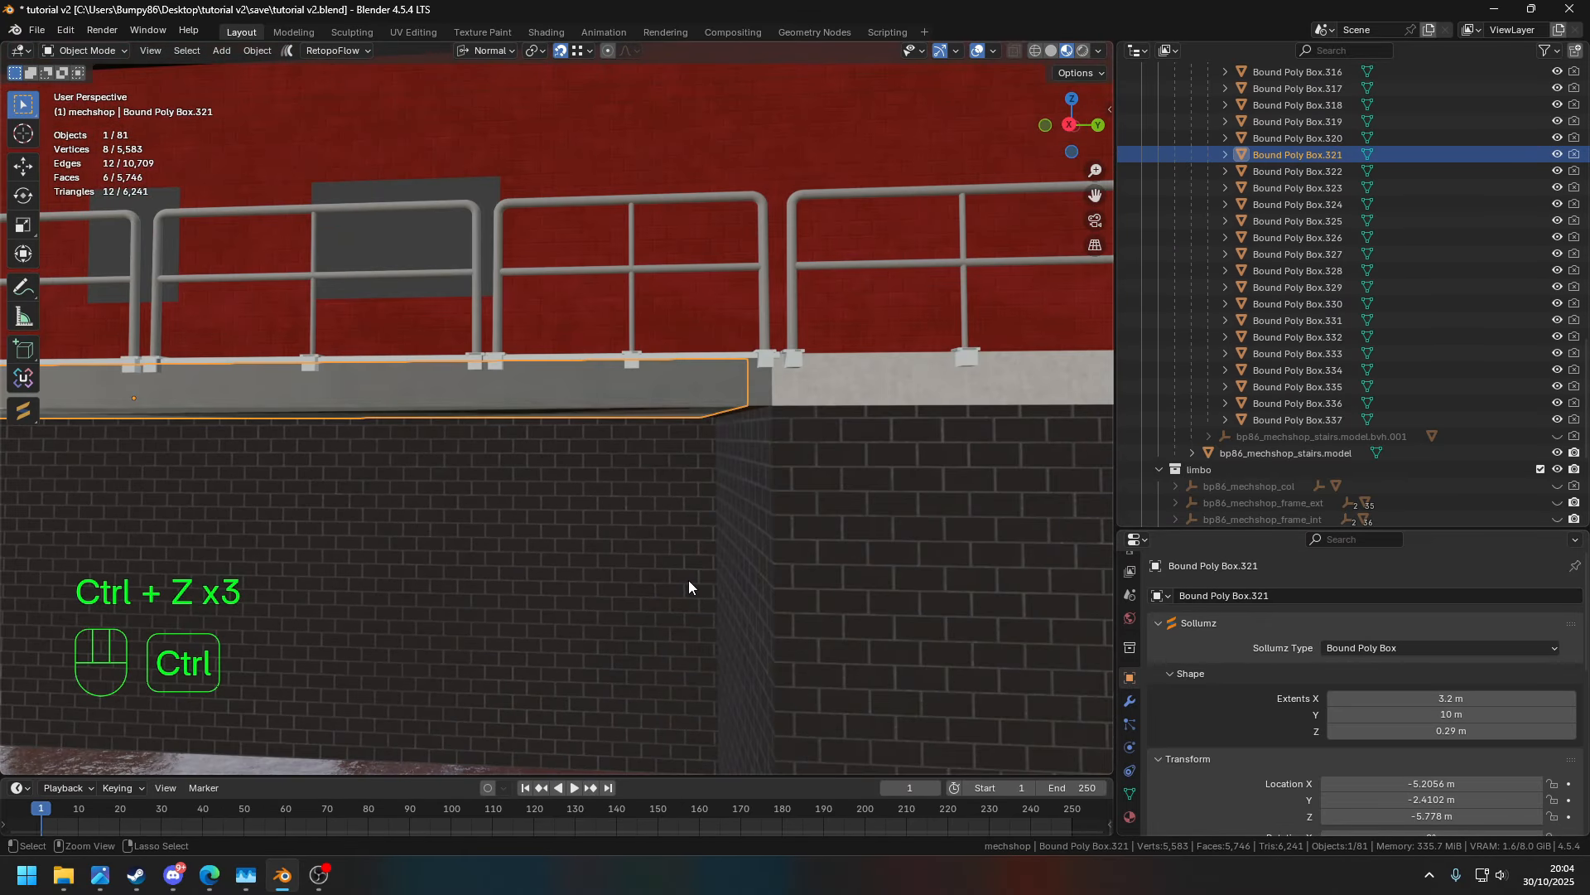
{"action": "key", "text": "ctrl+z"}
{"action": "key", "text": "ctrl+z"}
{"action": "key", "text": "ctrl+z"}
{"action": "key", "text": "ctrl+z"}
{"action": "key", "text": "ctrl+z"}
{"action": "key", "text": "ctrl+z"}
{"action": "key", "text": "ctrl+z"}
{"action": "key", "text": "ctrl+z"}
{"action": "key", "text": "ctrl+z"}
{"action": "key", "text": "ctrl+z"}
{"action": "key", "text": "ctrl+z"}
{"action": "key", "text": "ctrl+z"}
{"action": "key", "text": "ctrl+z"}
{"action": "key", "text": "ctrl+z"}
{"action": "key", "text": "ctrl+z"}
{"action": "key", "text": "ctrl+z"}
{"action": "key", "text": "ctrl+z"}
{"action": "key", "text": "ctrl+z"}
{"action": "key", "text": "ctrl+z"}
{"action": "key", "text": "ctrl+z"}
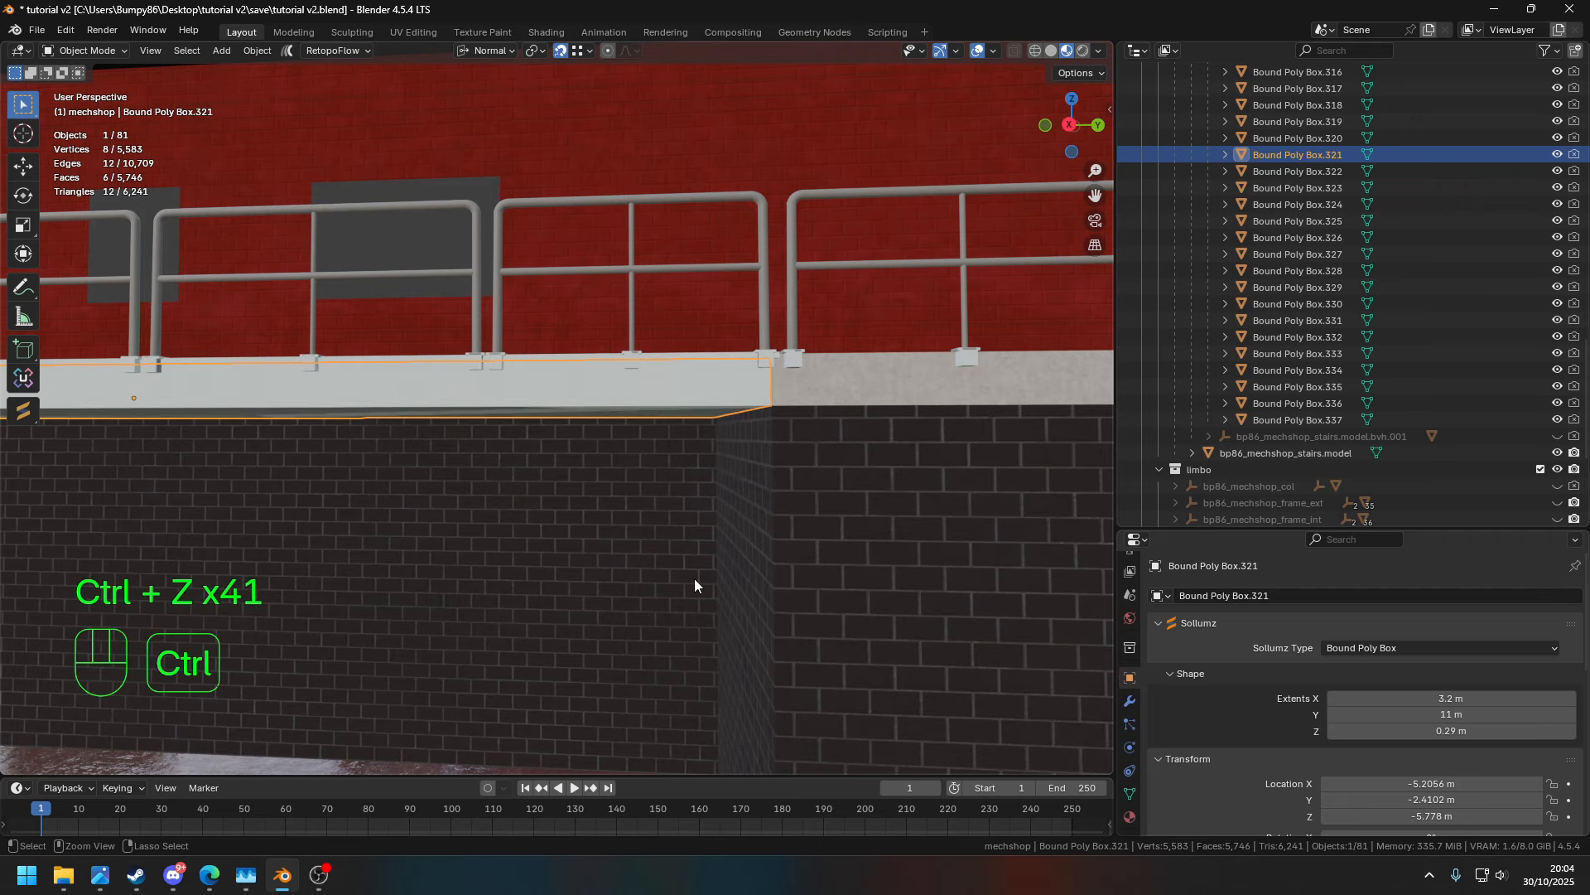
- Set the platform box's X extent to 0.01 m and move it about 1.6 m along X to the platform's front beam
{"action": "left_click", "coordinate": [1305, 155]}
{"action": "type", "text": "0.01"}
{"action": "key", "text": "Return"}
{"action": "middle_click_drag", "start_coordinate": [646, 464], "coordinate": [530, 542]}
{"action": "key", "text": "g"}
{"action": "key", "text": "y"}
{"action": "key", "text": "x"}
{"action": "left_click", "coordinate": [610, 405]}
- Refine the thin box's position along X against the outer face of the platform's front beam
{"action": "scroll", "coordinate": [830, 493], "scroll_direction": "up", "scroll_amount": 4}
{"action": "scroll", "coordinate": [856, 490], "scroll_direction": "up", "scroll_amount": 2}
{"action": "scroll", "coordinate": [857, 490], "scroll_direction": "down", "scroll_amount": 1}
{"action": "scroll", "coordinate": [857, 492], "scroll_direction": "up", "scroll_amount": 1}
{"action": "scroll", "coordinate": [857, 492], "scroll_direction": "down", "scroll_amount": 2}
{"action": "middle_click_drag", "start_coordinate": [530, 542], "coordinate": [663, 546], "text": "shift"}
{"action": "scroll", "coordinate": [1284, 714], "scroll_direction": "down", "scroll_amount": 8}
{"action": "middle_click_drag", "start_coordinate": [927, 571], "coordinate": [936, 714]}
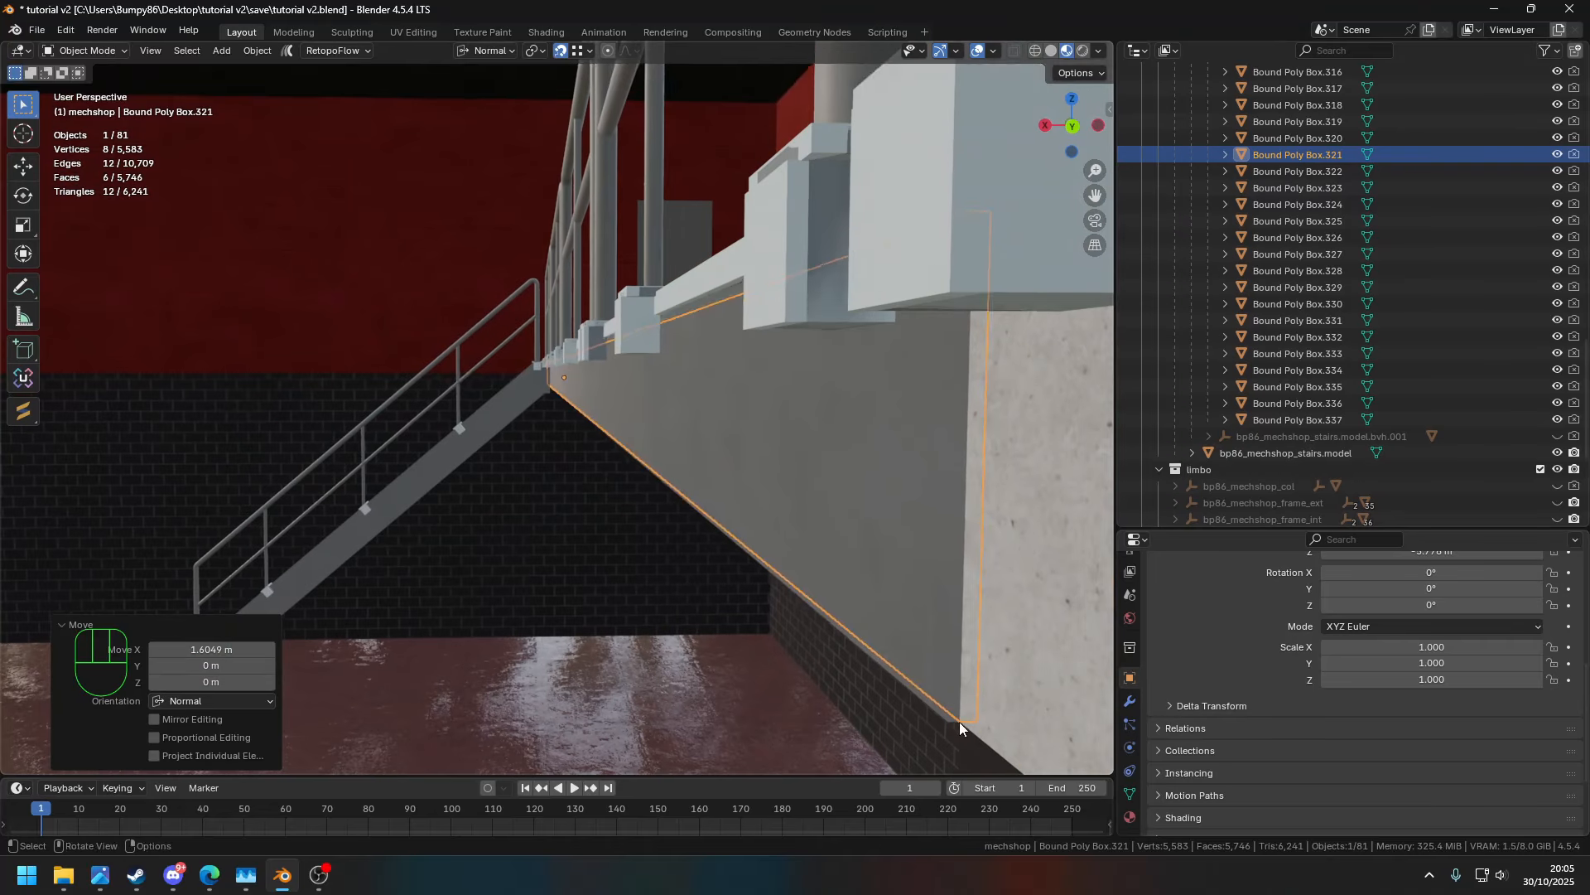
{"action": "key", "text": "g"}
{"action": "key", "text": "x"}
{"action": "left_click", "coordinate": [947, 724]}
- Set the transform orientation to Global, disable snapping and nudge the box slightly along X against the front beam's outer face
{"action": "middle_click_drag", "start_coordinate": [728, 530], "coordinate": [812, 497]}
{"action": "middle_click_drag", "start_coordinate": [812, 497], "coordinate": [1046, 498]}
{"action": "left_click", "coordinate": [486, 51]}
{"action": "left_click", "coordinate": [487, 101]}
{"action": "left_click", "coordinate": [561, 50]}
{"action": "key", "text": "g"}
{"action": "key", "text": "x"}
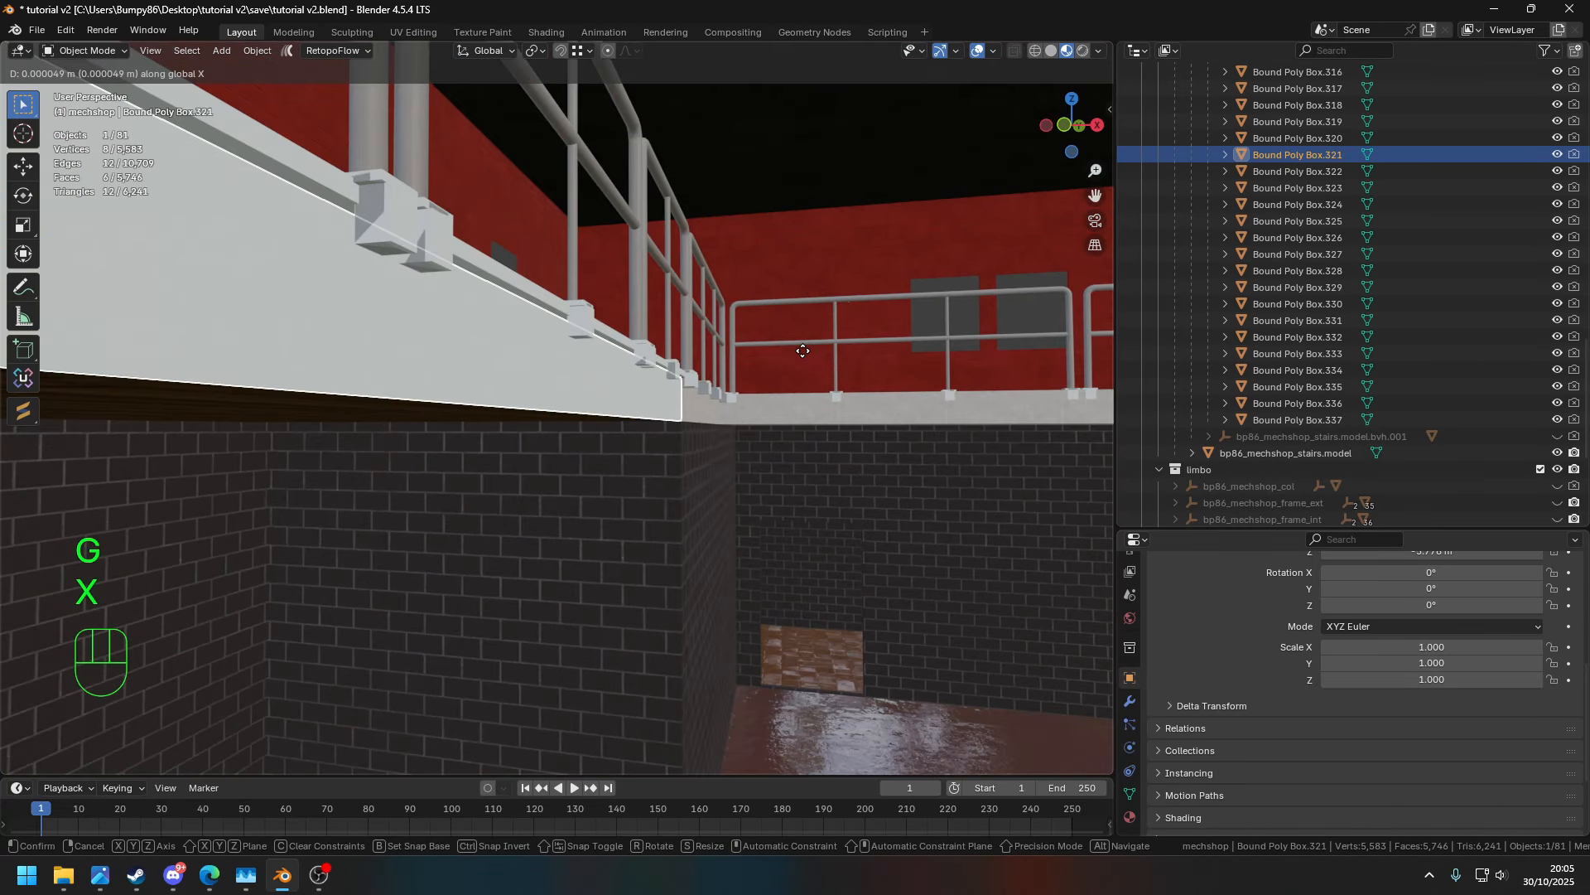
{"action": "right_click", "coordinate": [737, 341]}
{"action": "key", "text": "g"}
{"action": "key", "text": "x"}
{"action": "middle_click_drag", "start_coordinate": [737, 341], "coordinate": [596, 344], "text": "shift"}
{"action": "left_click", "coordinate": [911, 397], "text": "shift"}
{"action": "key", "text": "g"}
{"action": "key", "text": "x"}
{"action": "right_click", "coordinate": [903, 404]}
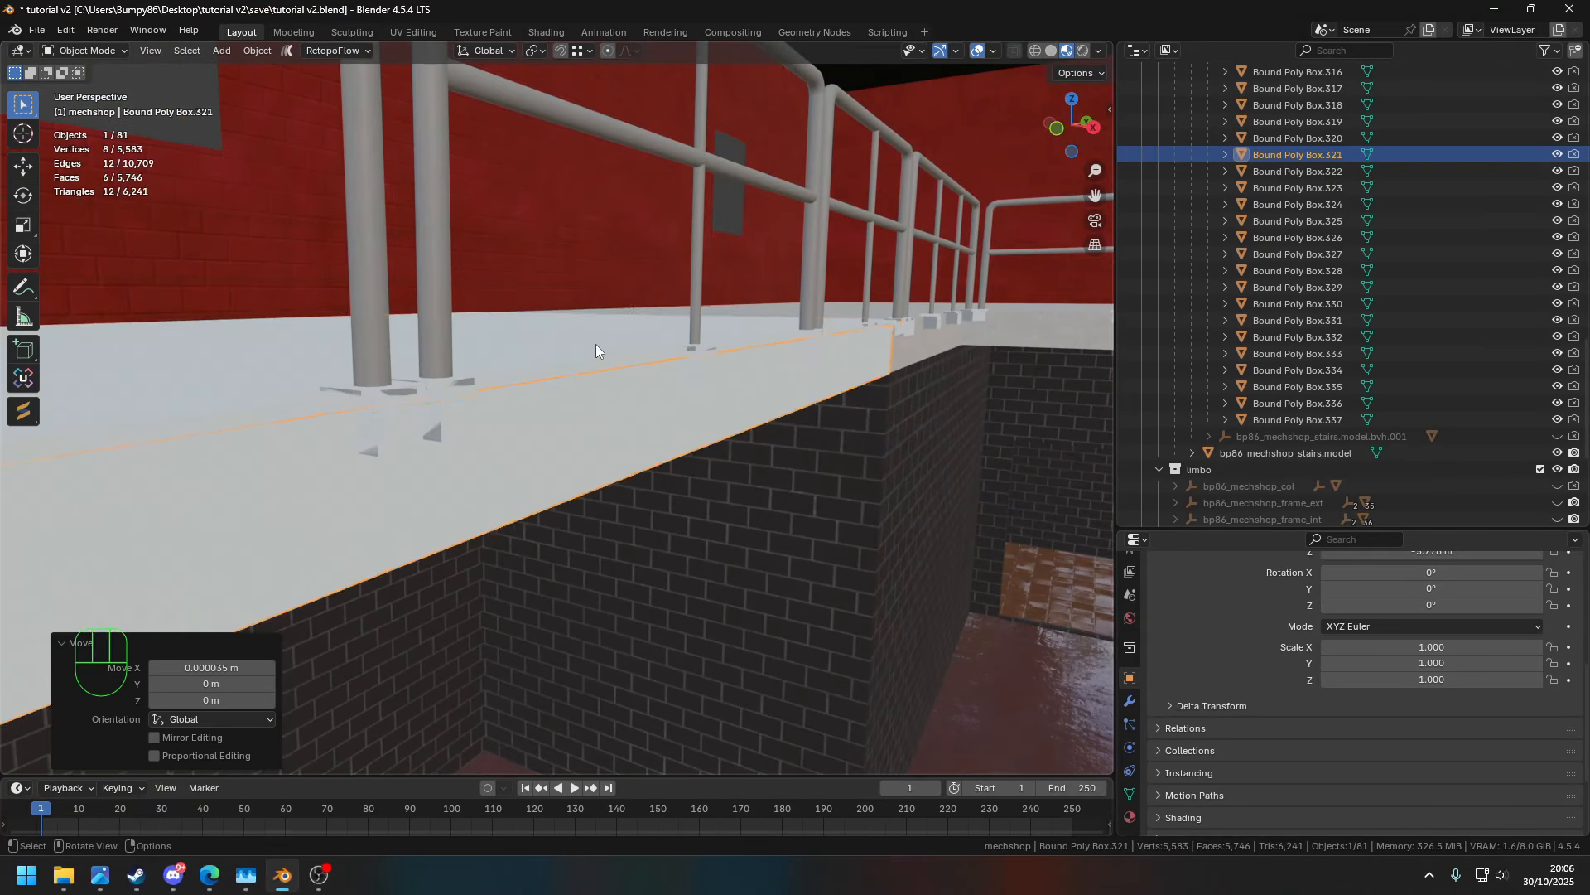
{"action": "left_click", "coordinate": [596, 344]}
- Duplicate the box downward and, with snapping enabled, align the copy along Z with the underside of the platform
{"action": "middle_click_drag", "start_coordinate": [886, 467], "coordinate": [841, 480]}
{"action": "key", "text": "shift+d"}
{"action": "key", "text": "z"}
{"action": "left_click", "coordinate": [880, 618]}
{"action": "left_click", "coordinate": [561, 50]}
{"action": "key", "text": "g"}
{"action": "key", "text": "z"}
{"action": "left_click", "coordinate": [882, 487]}
- Snap the duplicated box along X into line beneath the platform's edge, with a final move of about 0.066 m
{"action": "middle_click_drag", "start_coordinate": [841, 480], "coordinate": [847, 485], "text": "shift"}
{"action": "key", "text": "g"}
{"action": "key", "text": "y"}
{"action": "key", "text": "x"}
{"action": "left_click", "coordinate": [759, 520]}
{"action": "middle_click_drag", "start_coordinate": [759, 518], "coordinate": [883, 460]}
{"action": "middle_click_drag", "start_coordinate": [883, 461], "coordinate": [530, 348], "text": "shift"}
{"action": "key", "text": "g"}
{"action": "key", "text": "y"}
{"action": "key", "text": "x"}
{"action": "left_click", "coordinate": [468, 470]}
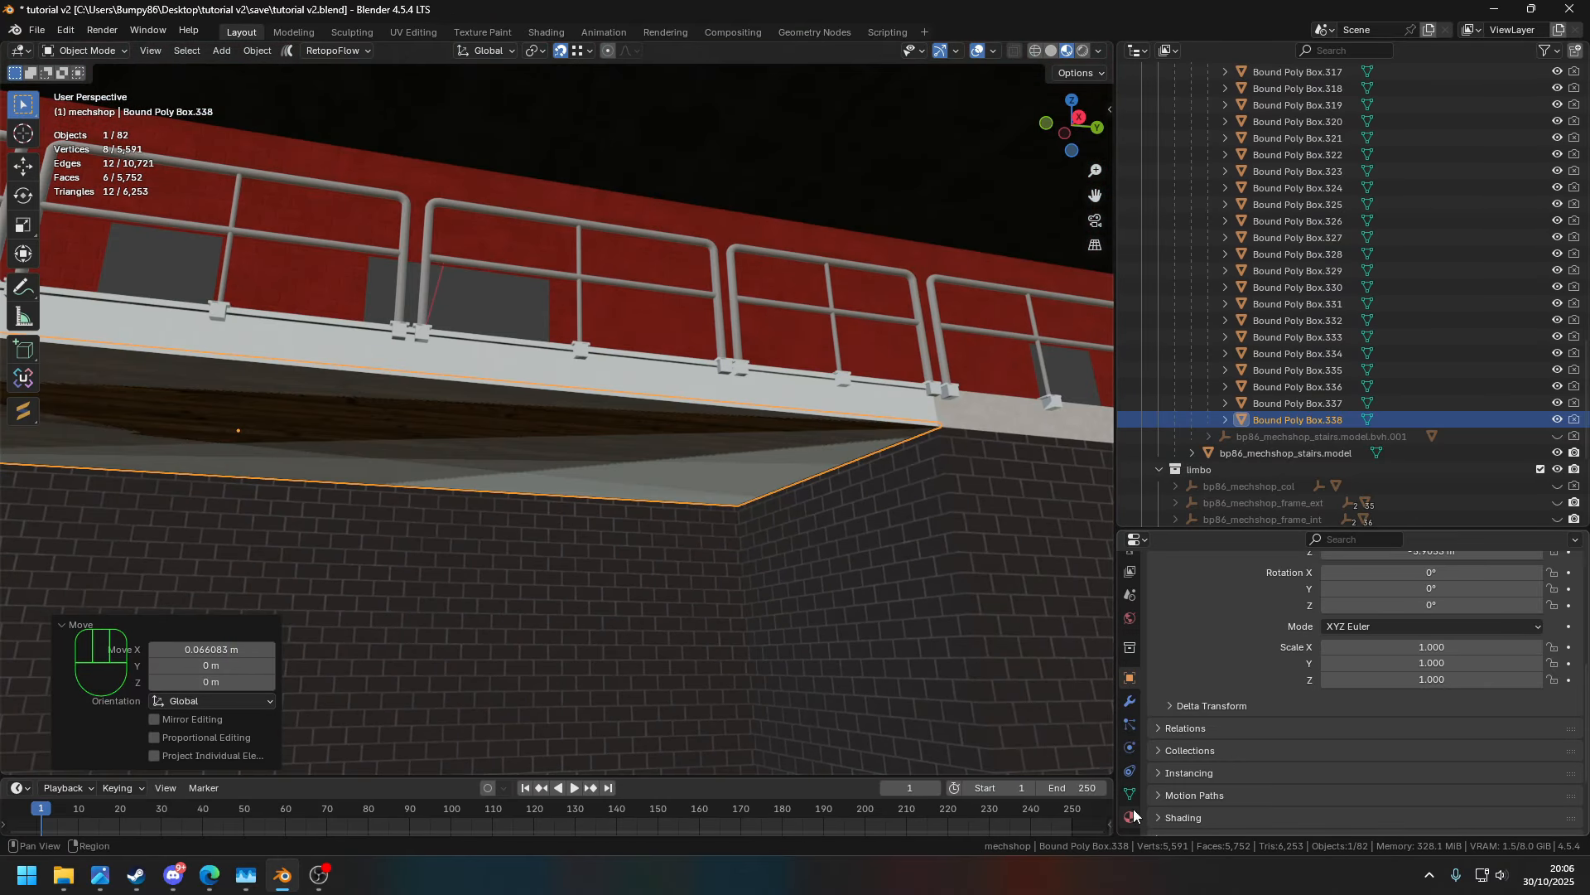
- Give the duplicated box a new Wood Solid Medium collision material flagged NOT COVER and NOT CLIMBABLE
{"action": "left_click", "coordinate": [1130, 816]}
{"action": "key", "text": "n"}
{"action": "left_click", "coordinate": [990, 553]}
{"action": "left_click", "coordinate": [995, 477]}
{"action": "left_click", "coordinate": [987, 578]}
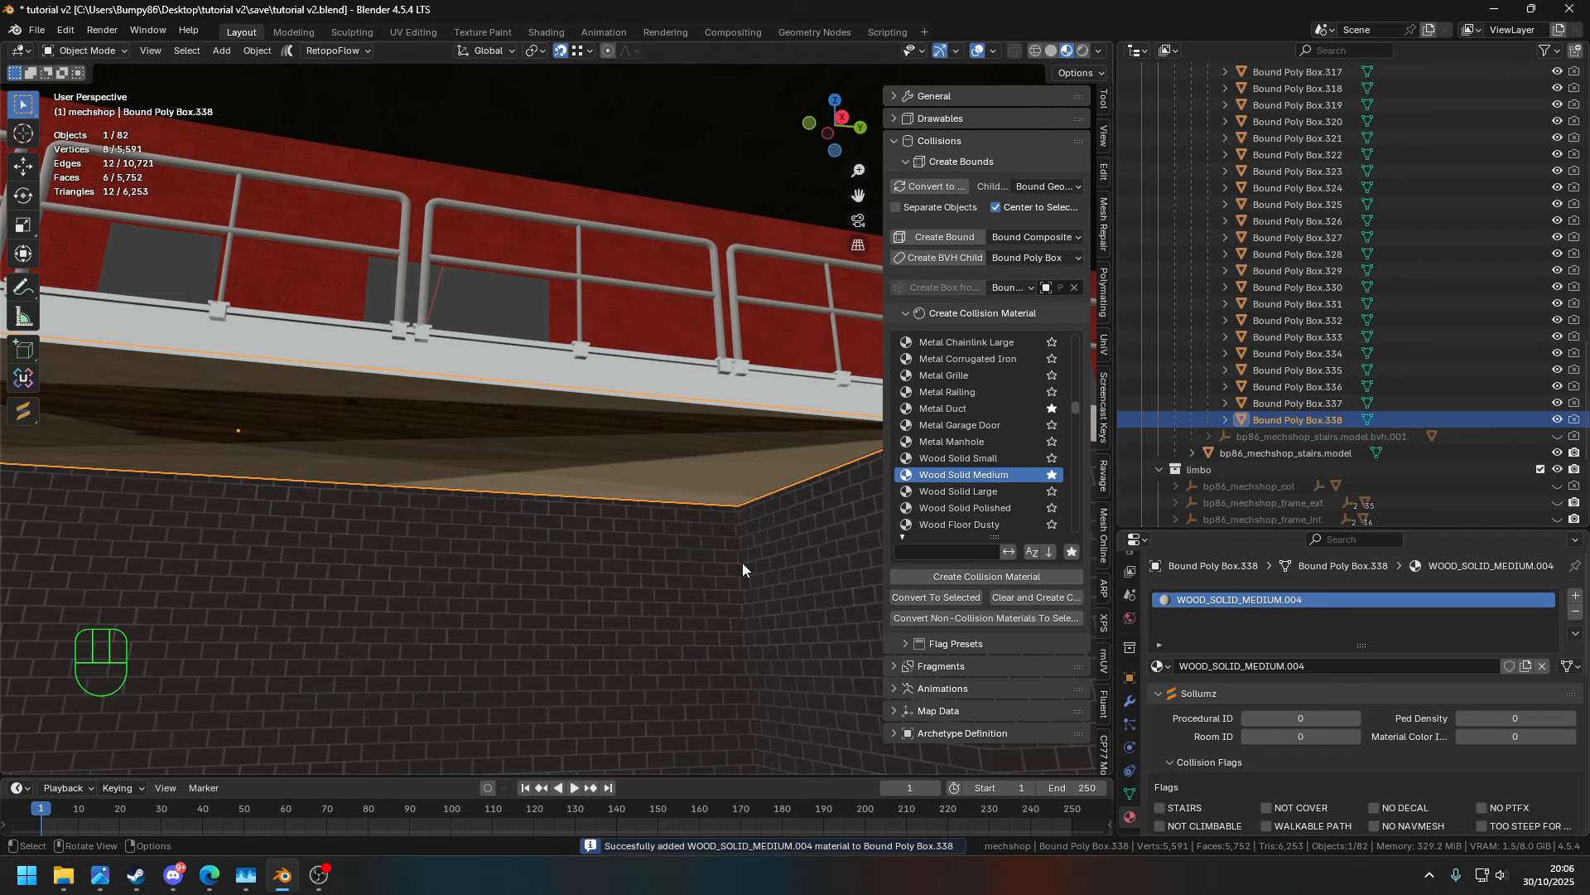
{"action": "scroll", "coordinate": [1276, 705], "scroll_direction": "down", "scroll_amount": 3}
{"action": "left_click", "coordinate": [1272, 709]}
{"action": "left_click", "coordinate": [1168, 726]}
- Hide the bp86_mechshop_stairs.model.bvh collisions and collapse the bp86_mechshop_stairs hierarchy
{"action": "middle_click_drag", "start_coordinate": [706, 543], "coordinate": [357, 580]}
{"action": "scroll", "coordinate": [1514, 206], "scroll_direction": "up", "scroll_amount": 15}
{"action": "left_click", "coordinate": [1557, 194], "text": "shift"}
{"action": "middle_click_drag", "start_coordinate": [464, 398], "coordinate": [810, 430]}
{"action": "key", "text": "n"}
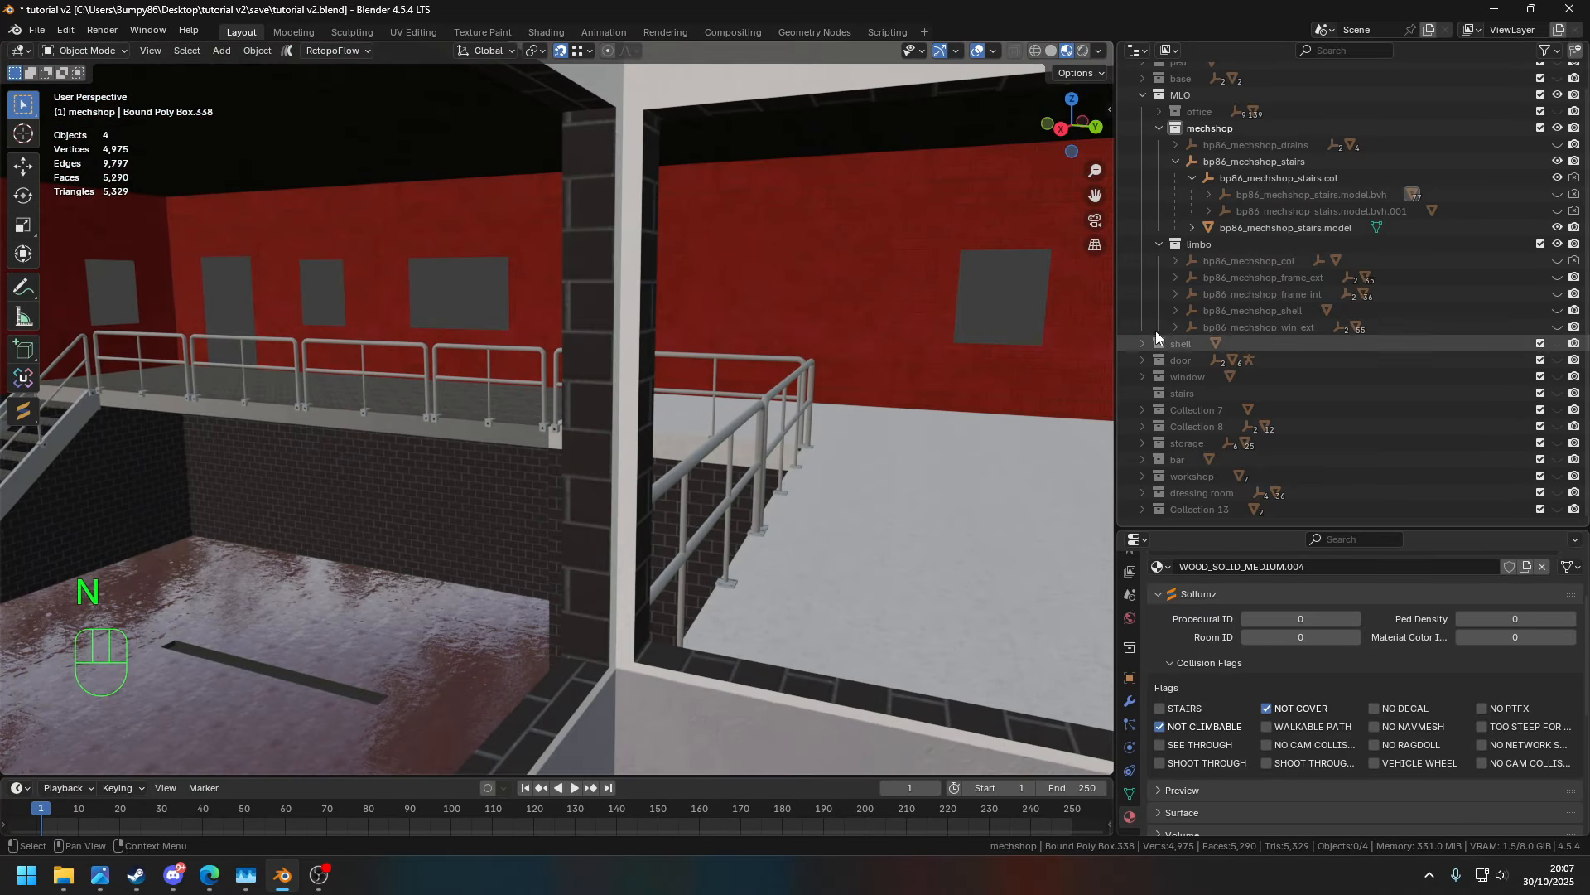
{"action": "left_click_drag", "start_coordinate": [1116, 305], "coordinate": [1293, 280]}
{"action": "left_click", "coordinate": [1354, 161]}
{"action": "left_click_drag", "start_coordinate": [1290, 224], "coordinate": [1124, 228]}
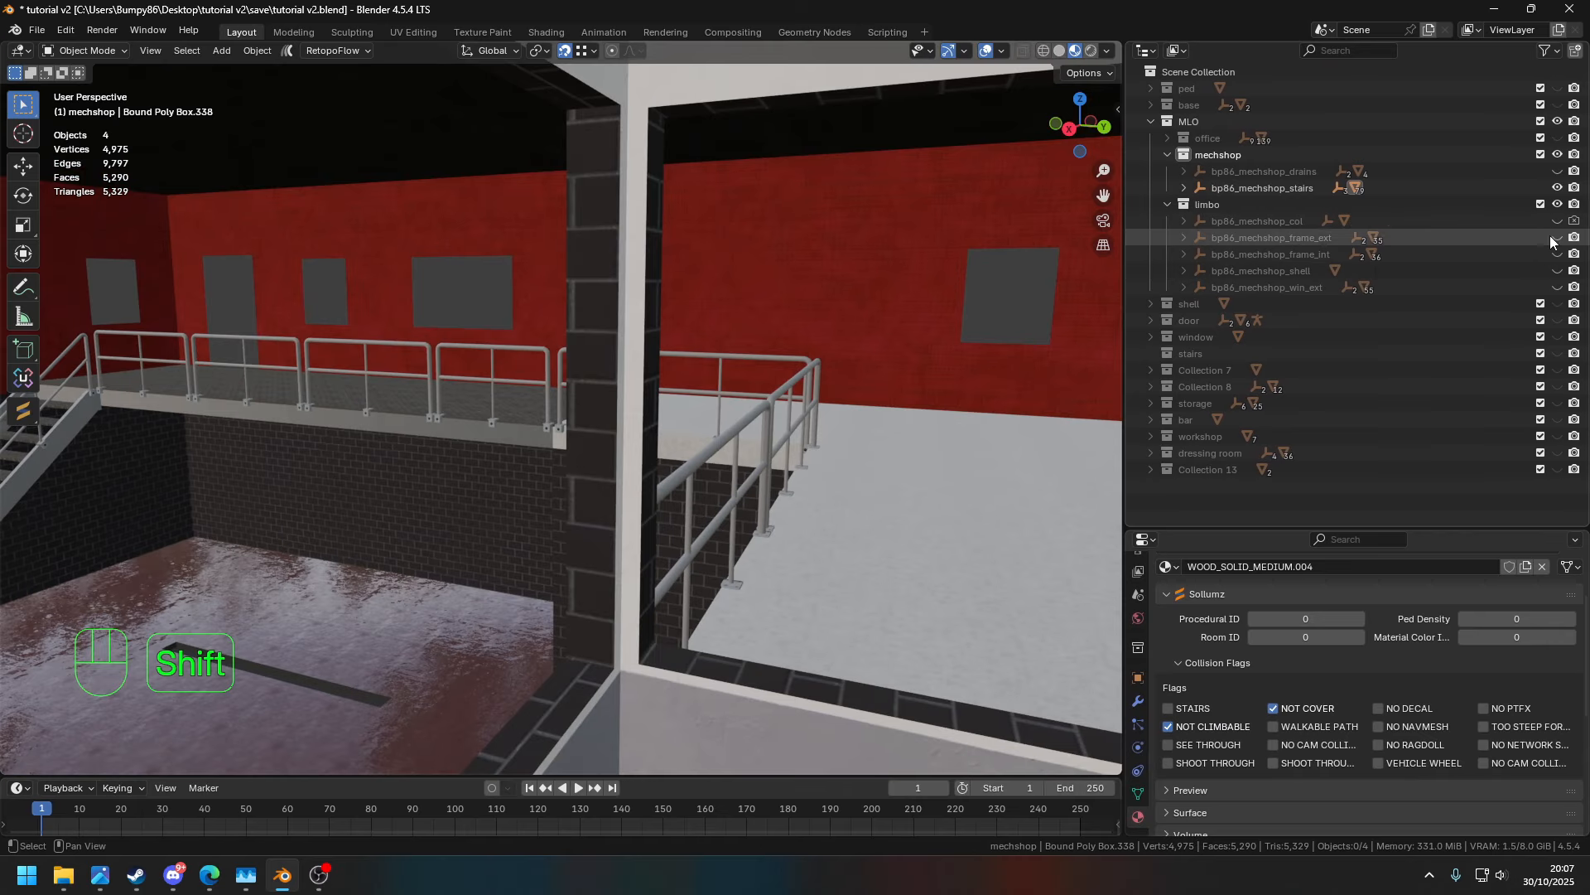
- Show bp86_mechshop_col, hide the mechshop collection, and open the mechshop collision poly mesh for face editing
{"action": "left_click", "coordinate": [1557, 221], "text": "shift"}
{"action": "left_click", "coordinate": [1557, 155]}
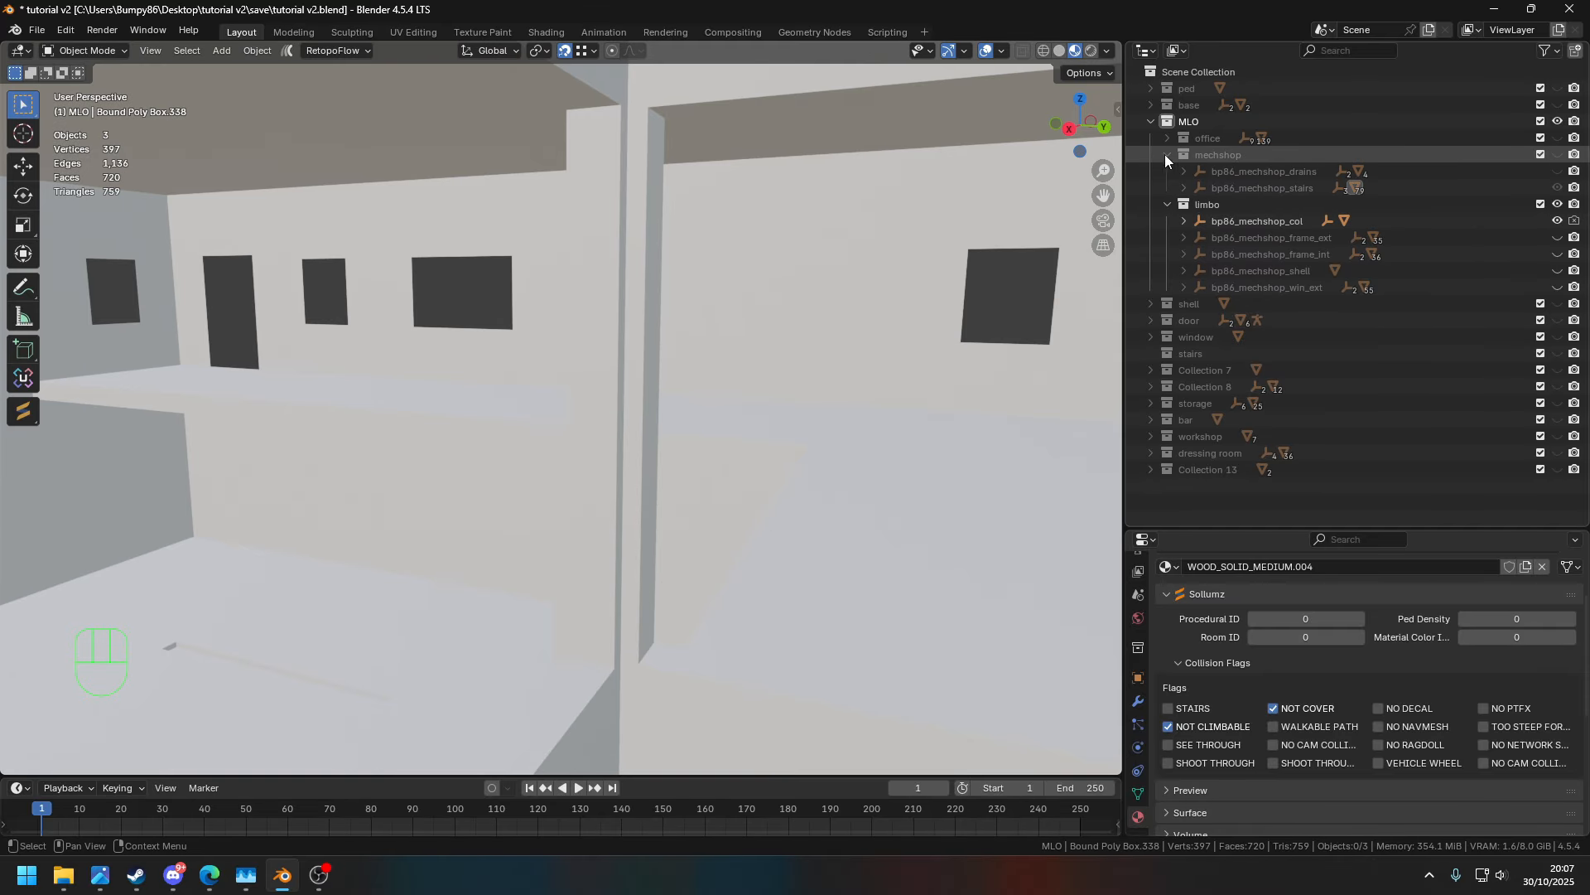
{"action": "left_click", "coordinate": [1167, 155]}
{"action": "left_click", "coordinate": [775, 388]}
{"action": "middle_click_drag", "start_coordinate": [767, 387], "coordinate": [852, 391]}
{"action": "scroll", "coordinate": [853, 391], "scroll_direction": "down", "scroll_amount": 8}
{"action": "middle_click_drag", "start_coordinate": [800, 529], "coordinate": [602, 525], "text": "shift"}
{"action": "key", "text": "Tab"}
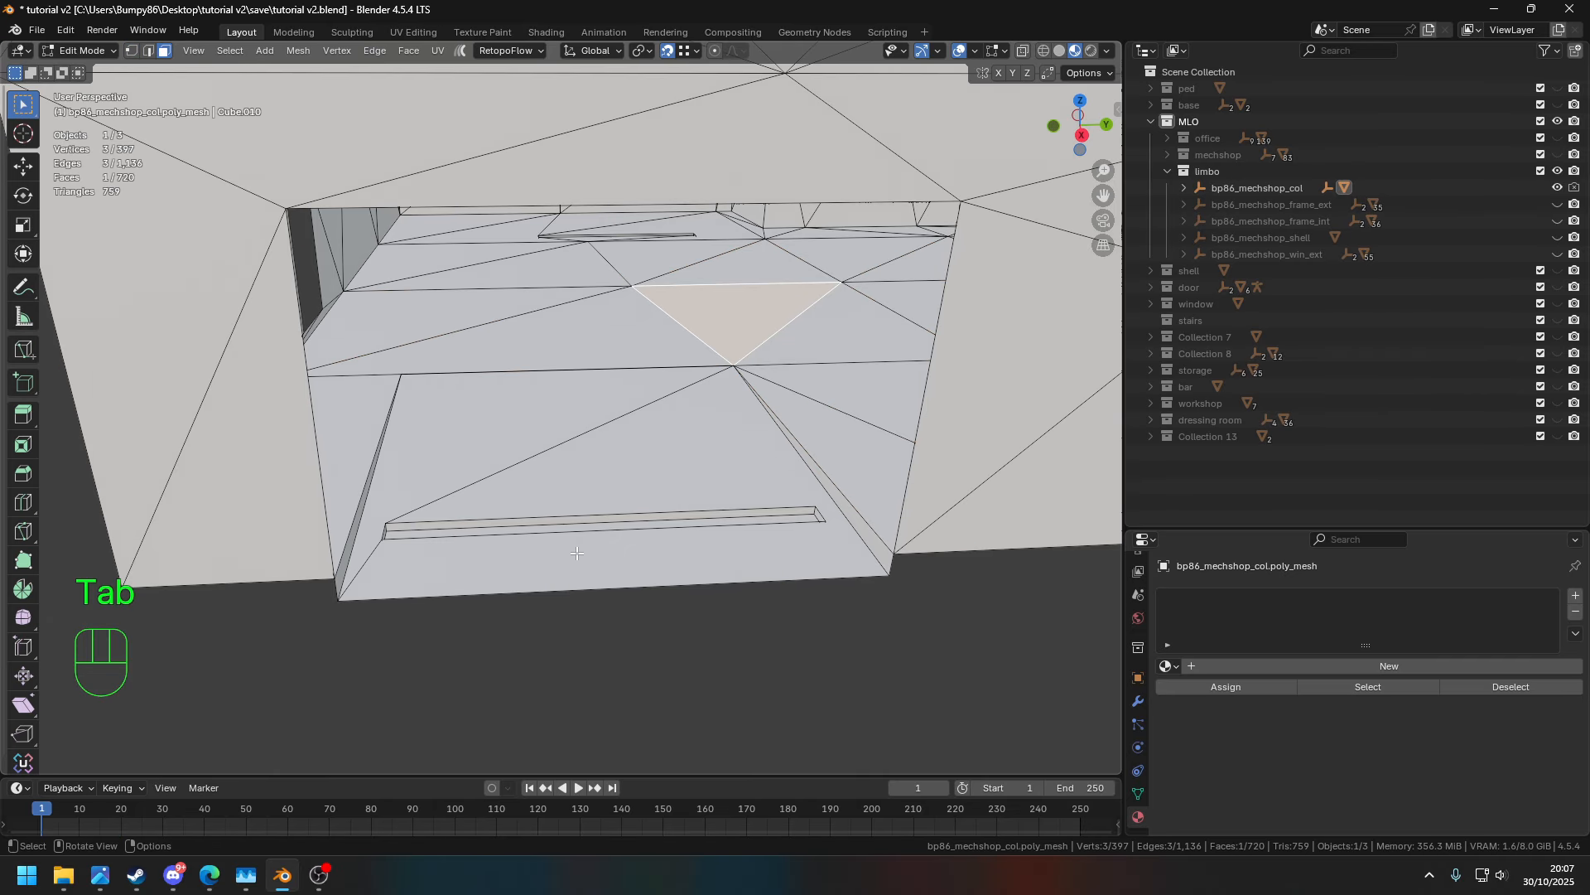
- Select the ground-level floor faces across the collision mesh, including the recessed drain channels and the pit's low side faces
{"action": "middle_click_drag", "start_coordinate": [473, 504], "coordinate": [698, 305]}
{"action": "key", "text": "KP_Decimal"}
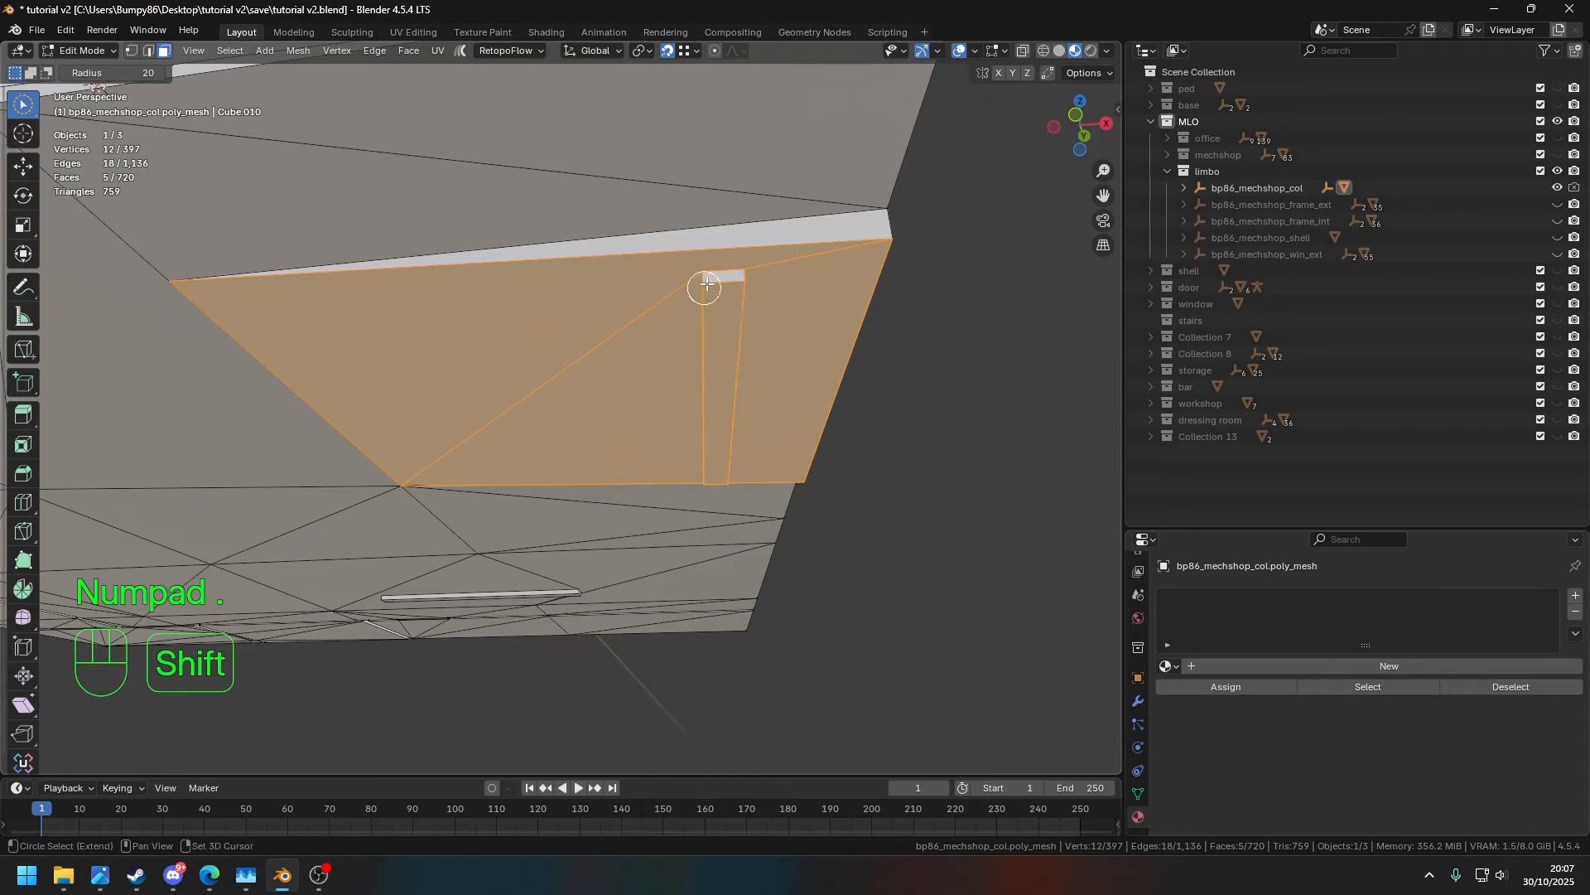
{"action": "mouse_move", "coordinate": [533, 309]}
{"action": "middle_mouse_down"}
{"action": "mouse_move", "coordinate": [721, 320]}
{"action": "mouse_move", "coordinate": [403, 294]}
{"action": "mouse_move", "coordinate": [507, 288]}
{"action": "mouse_move", "coordinate": [629, 358]}
{"action": "mouse_move", "coordinate": [515, 285]}
{"action": "middle_mouse_up"}
{"action": "left_click", "coordinate": [582, 251], "text": "shift"}
{"action": "middle_click_drag", "start_coordinate": [627, 387], "coordinate": [323, 311]}
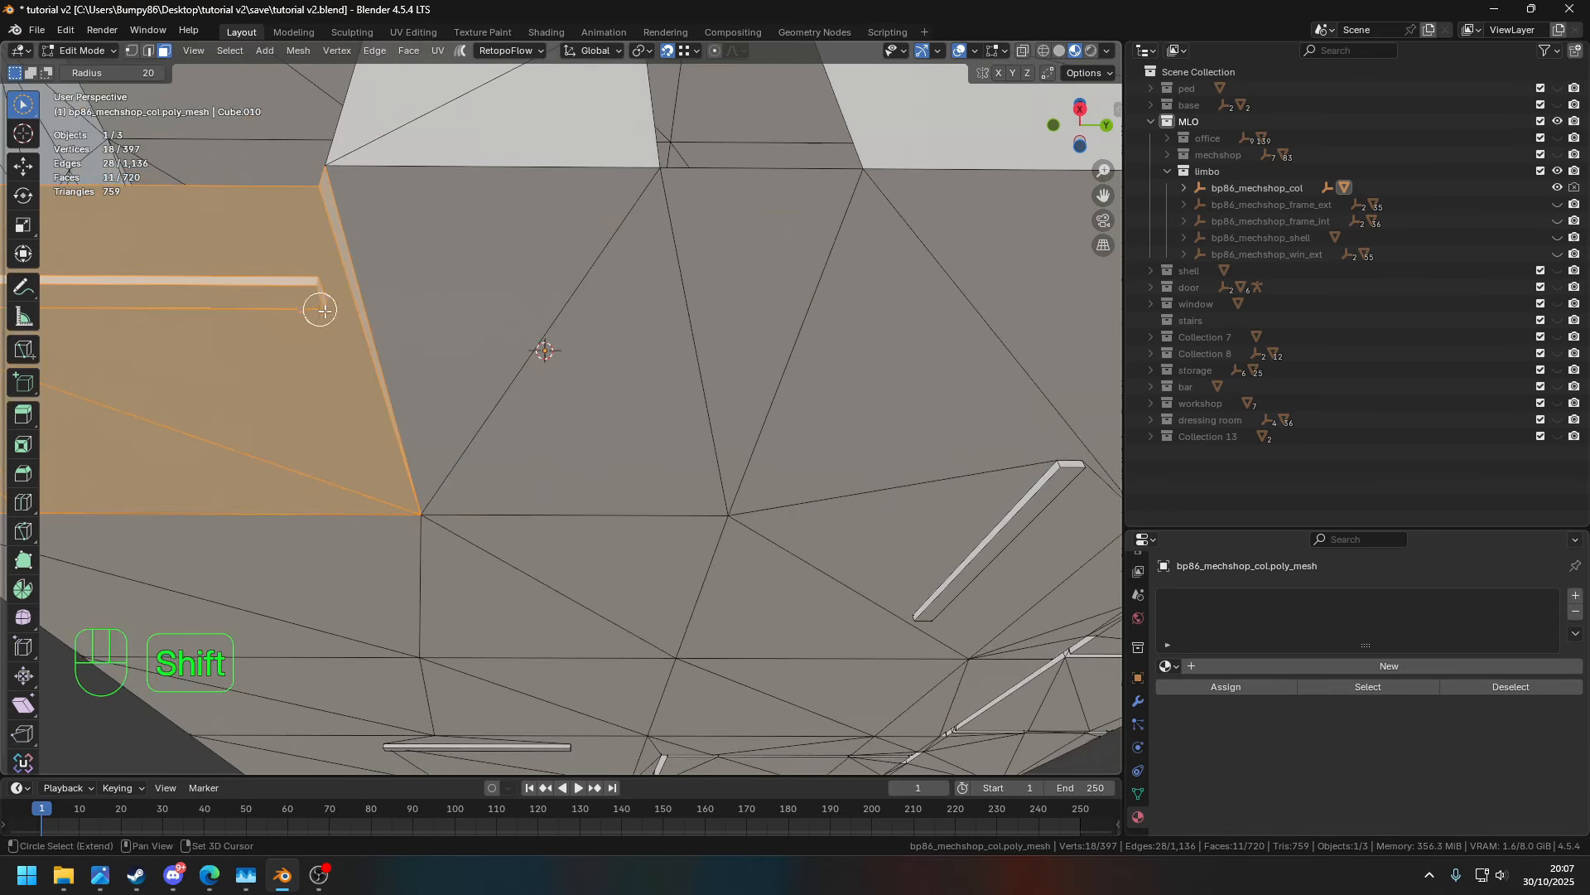
{"action": "left_click_drag", "start_coordinate": [500, 273], "coordinate": [916, 350], "text": "shift"}
{"action": "middle_click_drag", "start_coordinate": [917, 350], "coordinate": [551, 324], "text": "shift"}
{"action": "mouse_move", "coordinate": [596, 319]}
{"action": "left_mouse_down", "text": "shift"}
{"action": "mouse_move", "coordinate": [747, 346]}
{"action": "mouse_move", "coordinate": [700, 459]}
{"action": "left_mouse_up", "text": "shift"}
{"action": "middle_click_drag", "start_coordinate": [700, 459], "coordinate": [562, 457]}
{"action": "middle_click_drag", "start_coordinate": [921, 300], "coordinate": [725, 341], "text": "shift"}
{"action": "middle_click_drag", "start_coordinate": [725, 341], "coordinate": [533, 349]}
{"action": "left_click_drag", "start_coordinate": [532, 349], "coordinate": [544, 322], "text": "shift"}
{"action": "middle_click_drag", "start_coordinate": [836, 392], "coordinate": [494, 366], "text": "shift"}
{"action": "left_click_drag", "start_coordinate": [495, 366], "coordinate": [881, 401], "text": "shift"}
{"action": "scroll", "coordinate": [881, 399], "scroll_direction": "down", "scroll_amount": 3}
{"action": "left_click_drag", "start_coordinate": [898, 318], "coordinate": [897, 300], "text": "shift"}
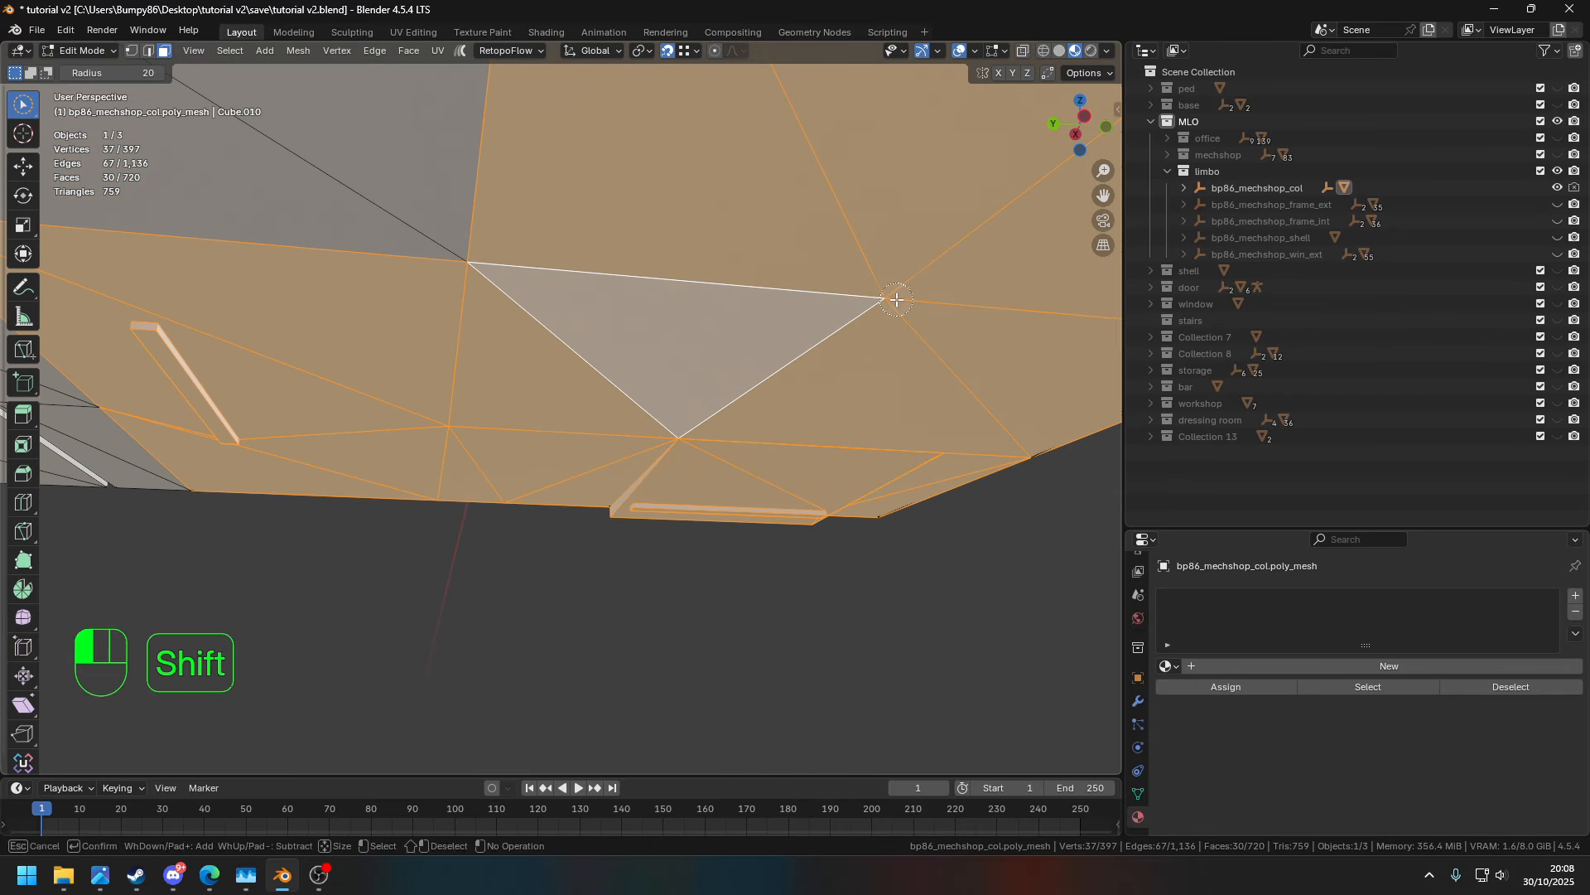
{"action": "left_click_drag", "start_coordinate": [443, 255], "coordinate": [347, 252], "text": "shift"}
{"action": "middle_click_drag", "start_coordinate": [189, 251], "coordinate": [747, 309], "text": "shift"}
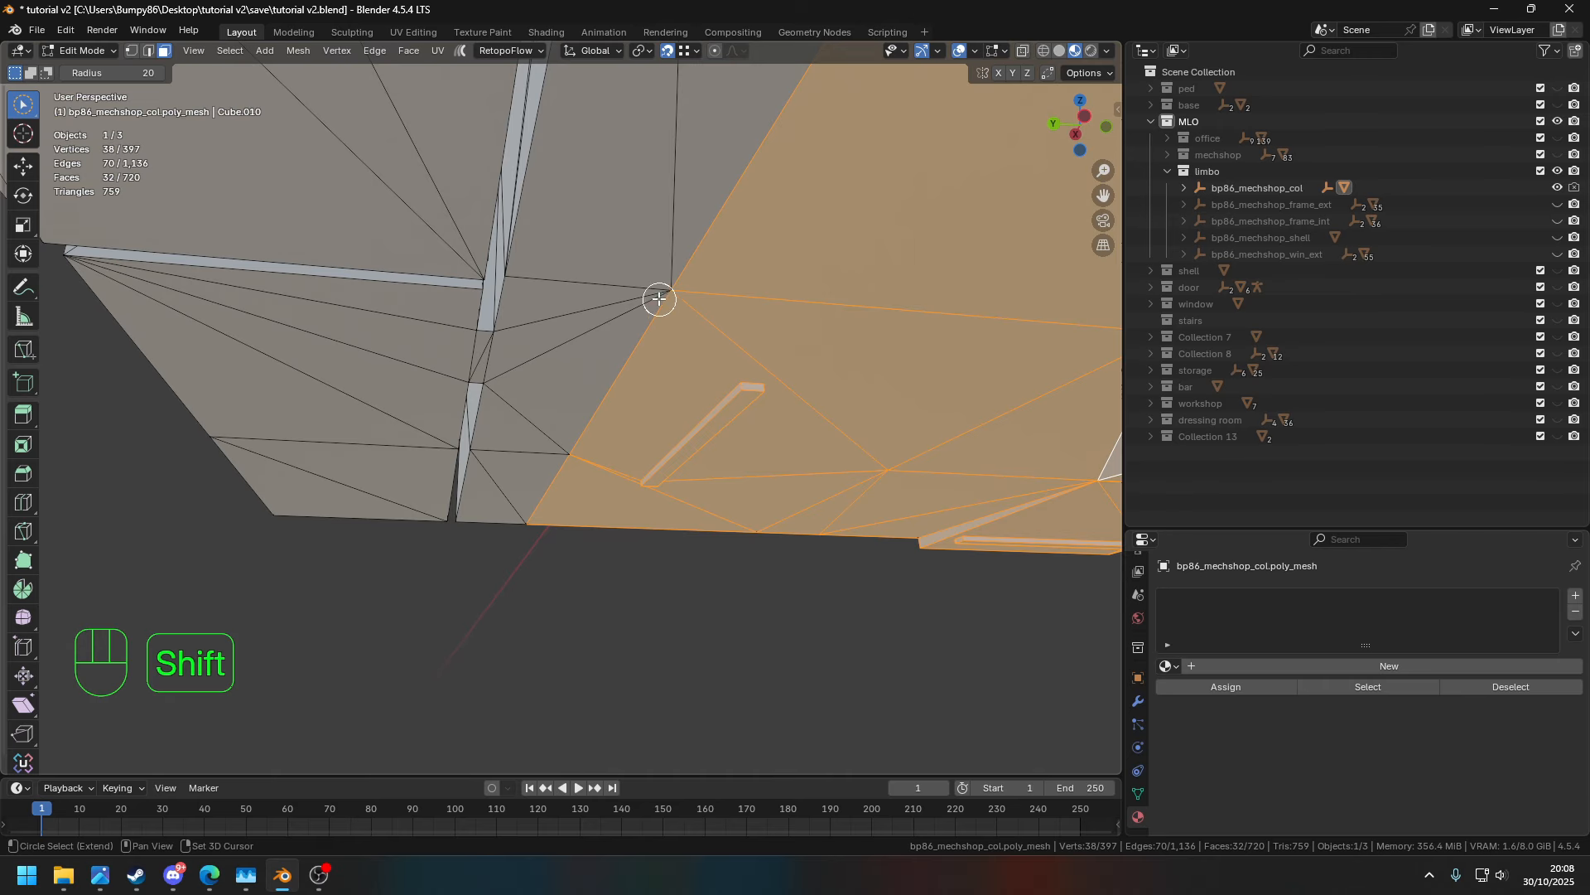
{"action": "left_click_drag", "start_coordinate": [659, 299], "coordinate": [555, 439], "text": "shift"}
{"action": "middle_click_drag", "start_coordinate": [704, 289], "coordinate": [563, 376], "text": "shift"}
{"action": "middle_click_drag", "start_coordinate": [564, 376], "coordinate": [477, 447]}
{"action": "scroll", "coordinate": [539, 379], "scroll_direction": "down", "scroll_amount": 2}
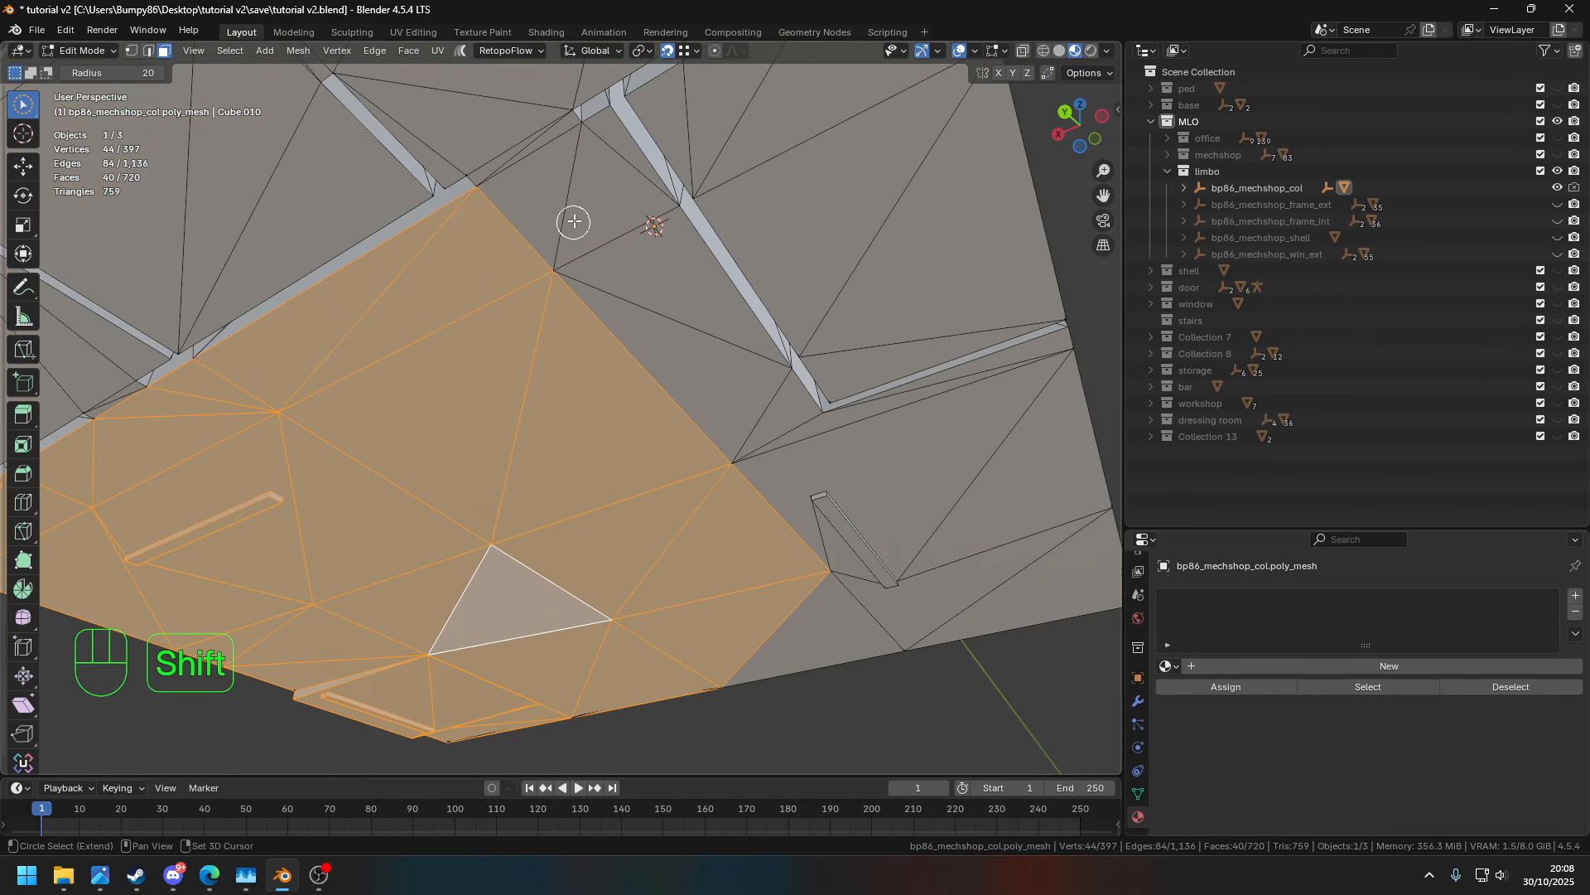
{"action": "mouse_move", "coordinate": [728, 403]}
{"action": "left_mouse_down", "text": "shift"}
{"action": "mouse_move", "coordinate": [912, 574]}
{"action": "mouse_move", "coordinate": [870, 604]}
{"action": "mouse_move", "coordinate": [1034, 573]}
{"action": "left_mouse_up", "text": "shift"}
{"action": "middle_click_drag", "start_coordinate": [1034, 572], "coordinate": [639, 542]}
{"action": "middle_click_drag", "start_coordinate": [162, 395], "coordinate": [295, 526]}
{"action": "left_click_drag", "start_coordinate": [221, 534], "coordinate": [222, 530], "text": "shift"}
{"action": "middle_click_drag", "start_coordinate": [222, 531], "coordinate": [505, 456]}
{"action": "left_click", "coordinate": [771, 430], "text": "shift"}
{"action": "middle_click_drag", "start_coordinate": [771, 429], "coordinate": [517, 382]}
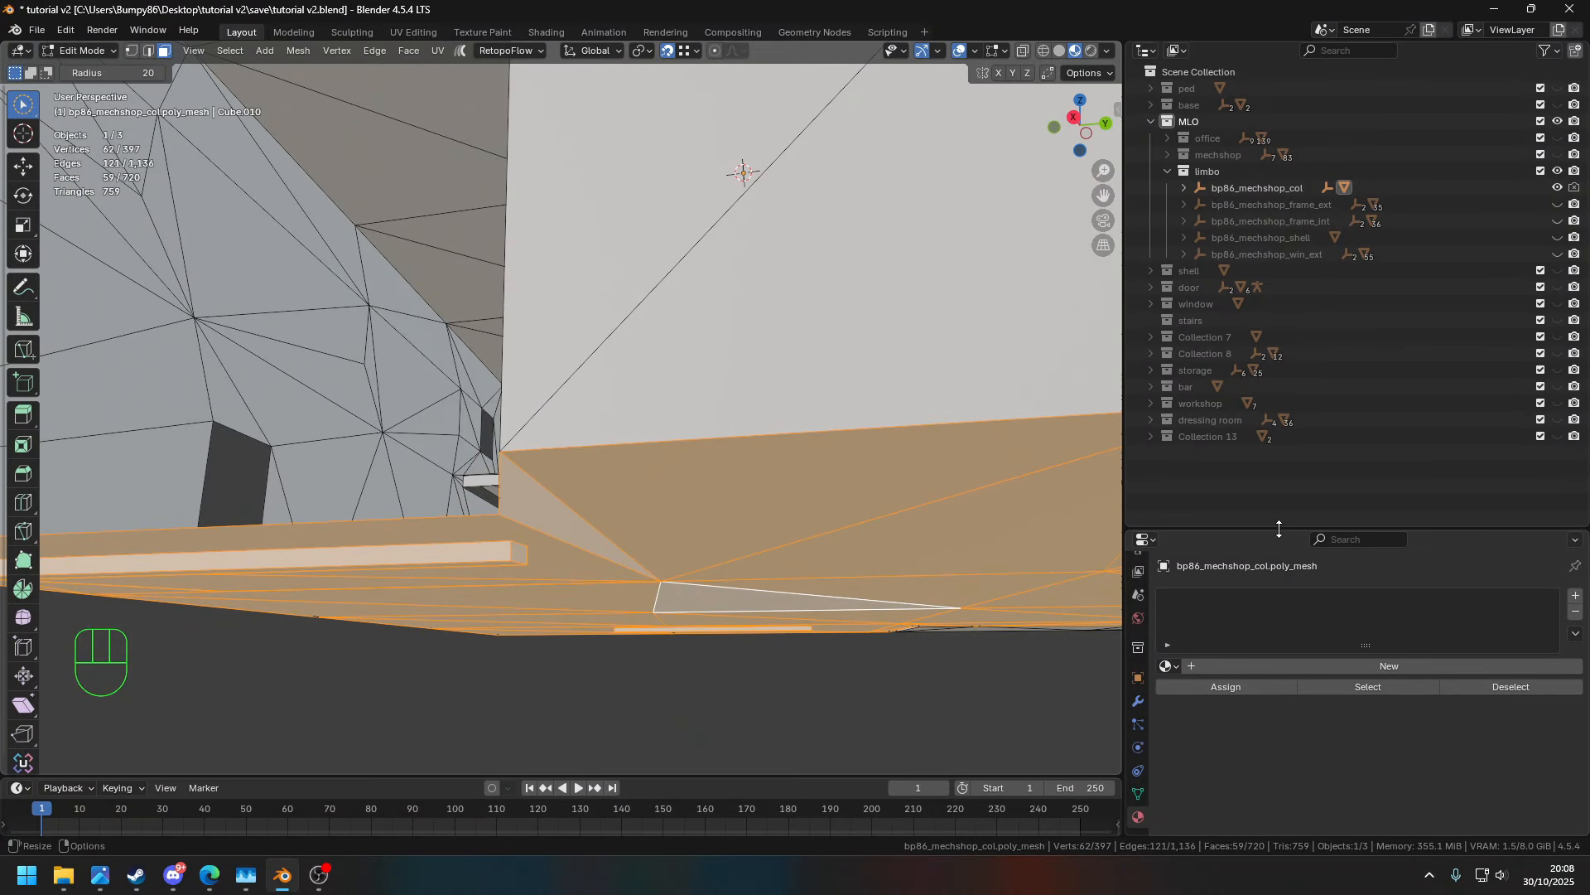
- Filter the collision materials by "bri" and create a Brick collision material on bp86_mechshop_col.poly_mesh
{"action": "left_click_drag", "start_coordinate": [1279, 528], "coordinate": [1279, 317]}
{"action": "scroll", "coordinate": [815, 419], "scroll_direction": "down", "scroll_amount": 5}
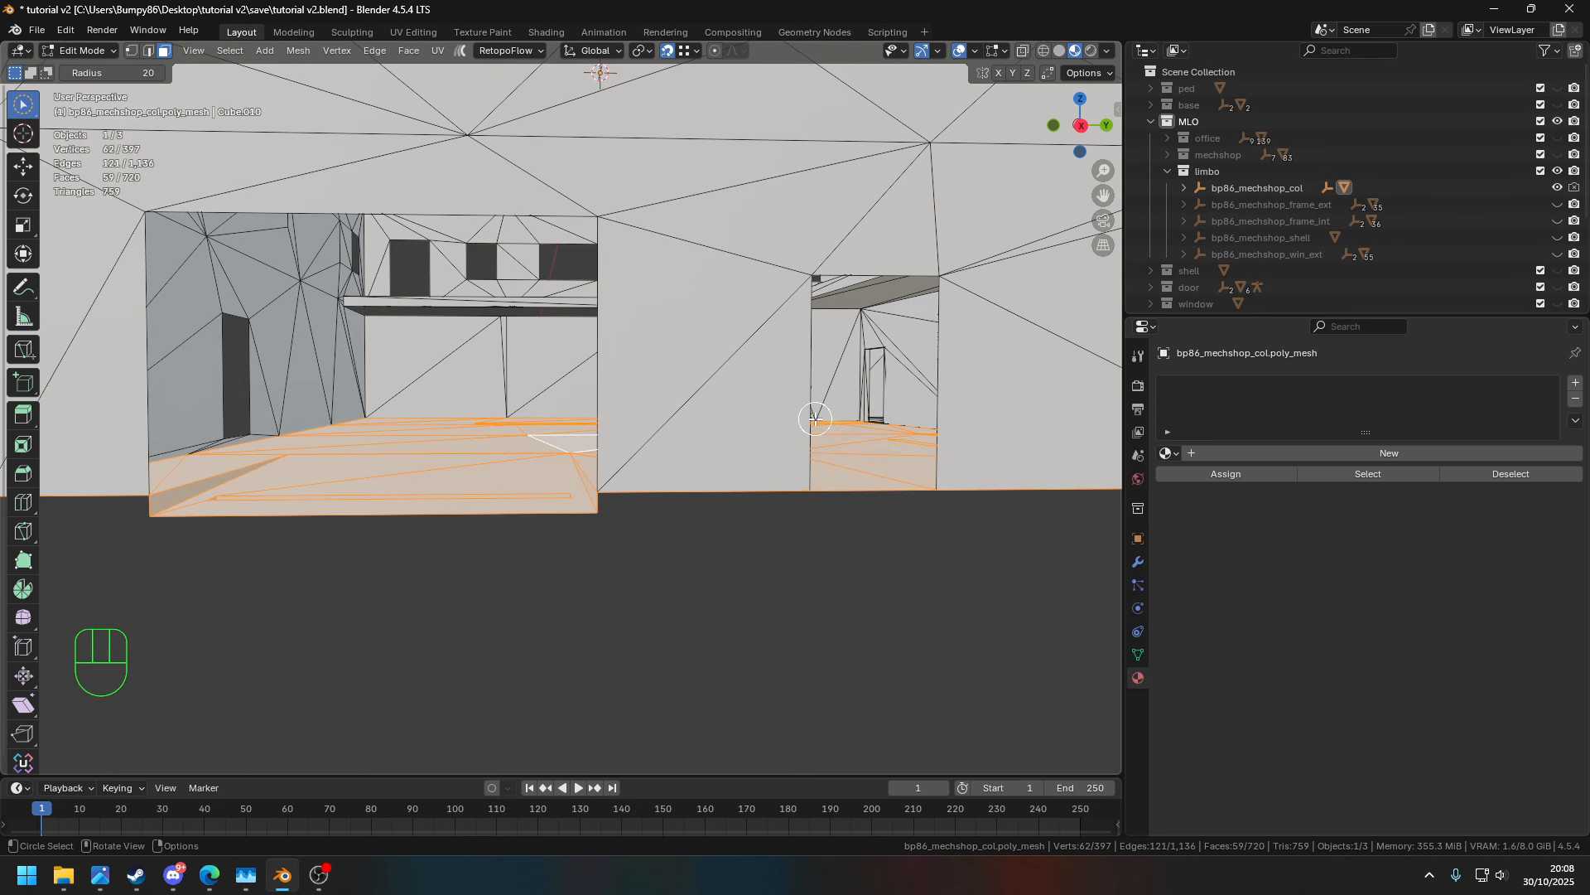
{"action": "key", "text": "n"}
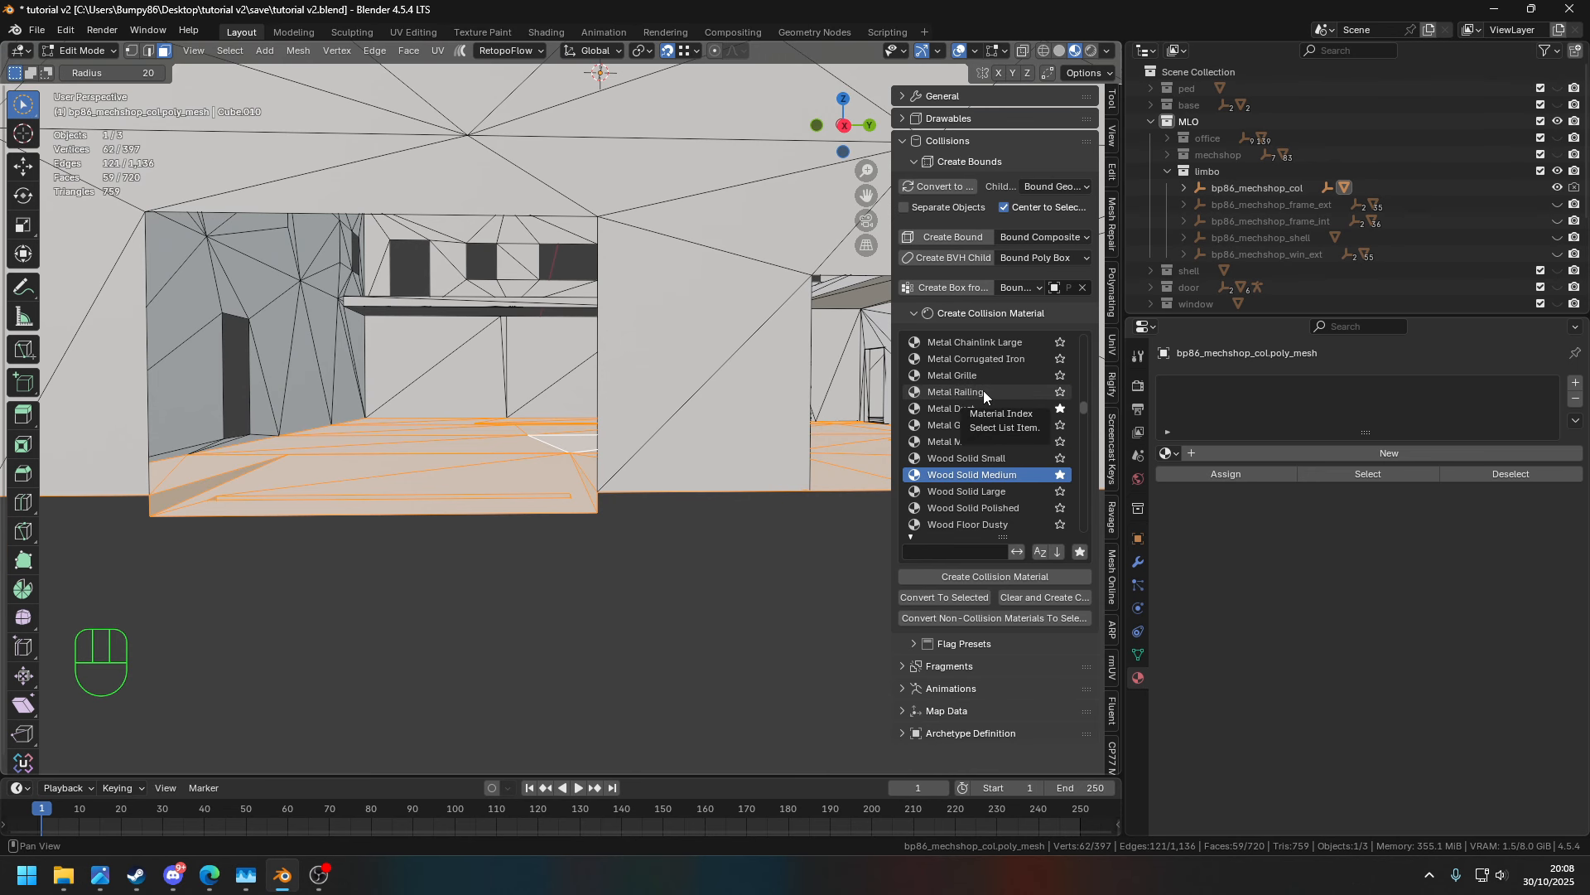
{"action": "scroll", "coordinate": [984, 394], "scroll_direction": "up", "scroll_amount": 10}
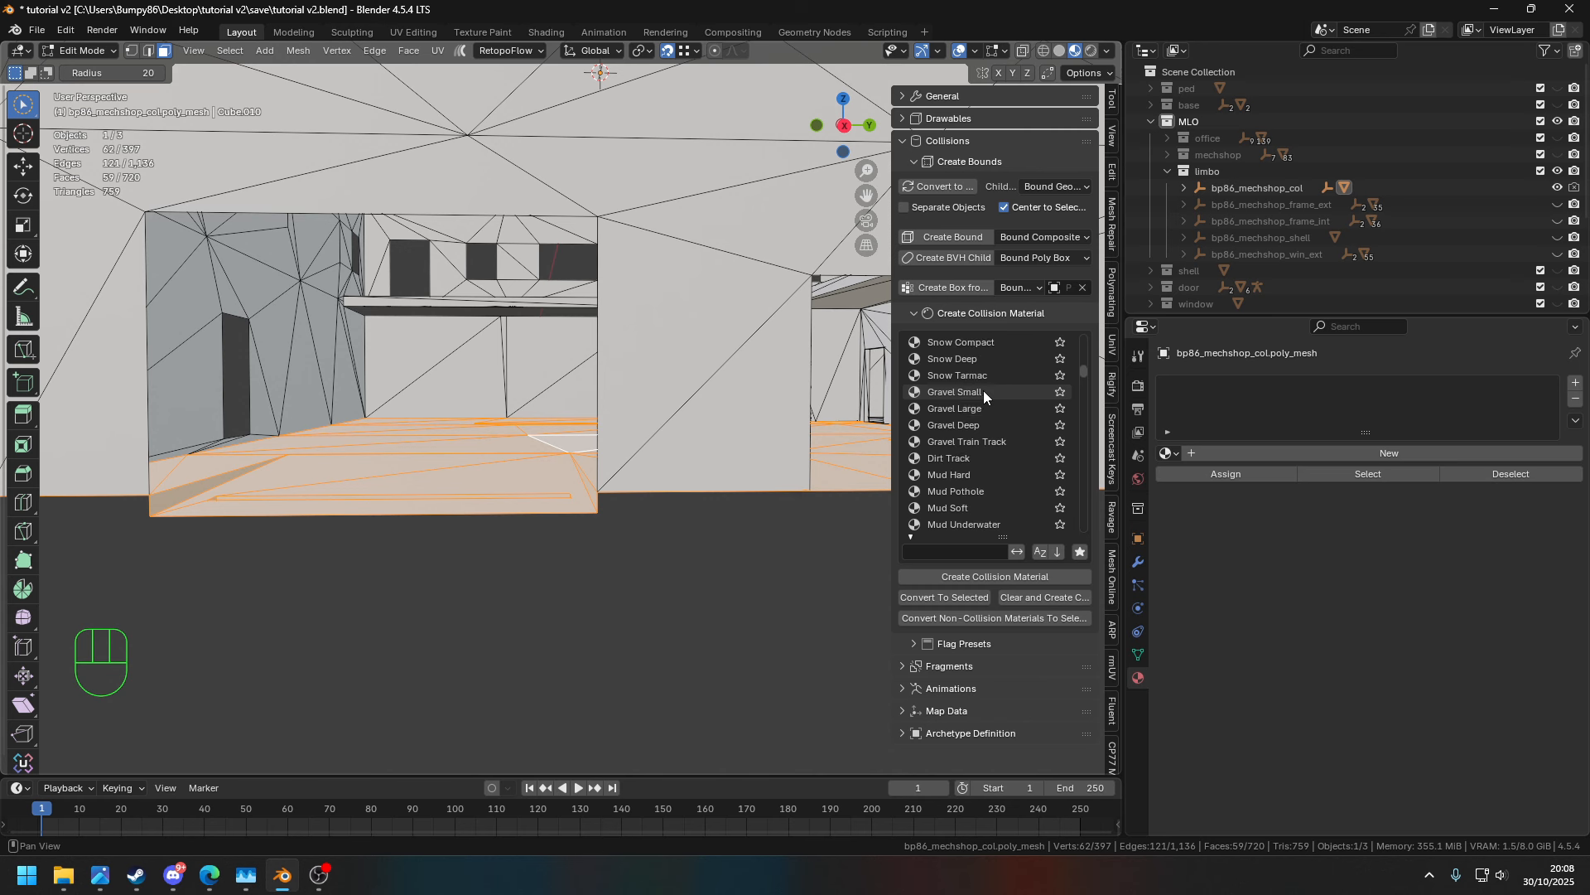
{"action": "scroll", "coordinate": [984, 394], "scroll_direction": "up", "scroll_amount": 5}
{"action": "left_click", "coordinate": [978, 553]}
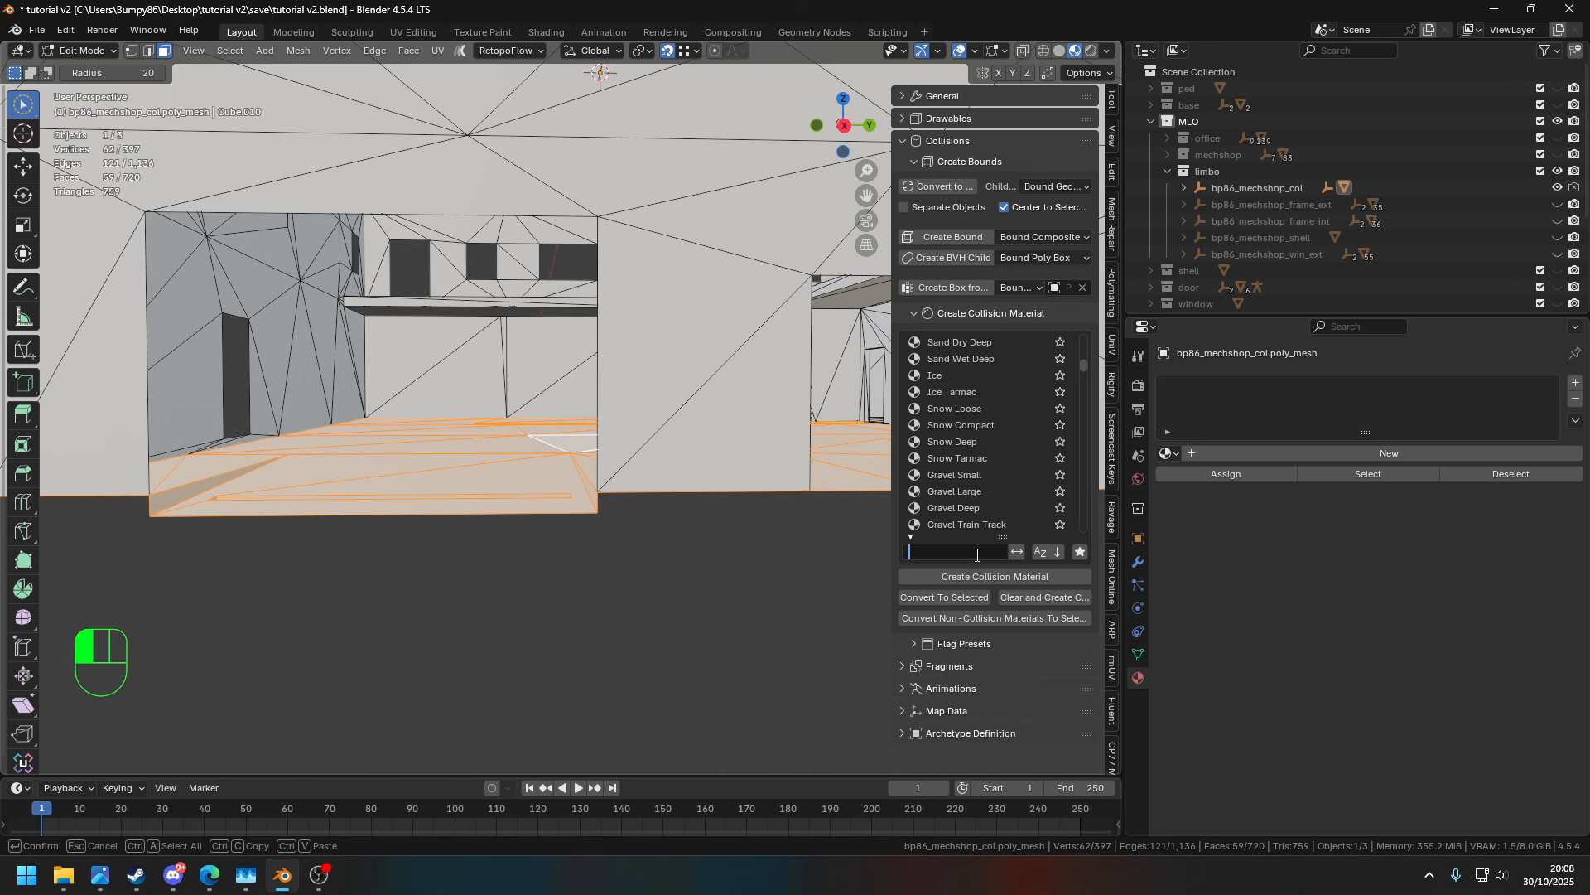
{"action": "type", "text": "bri"}
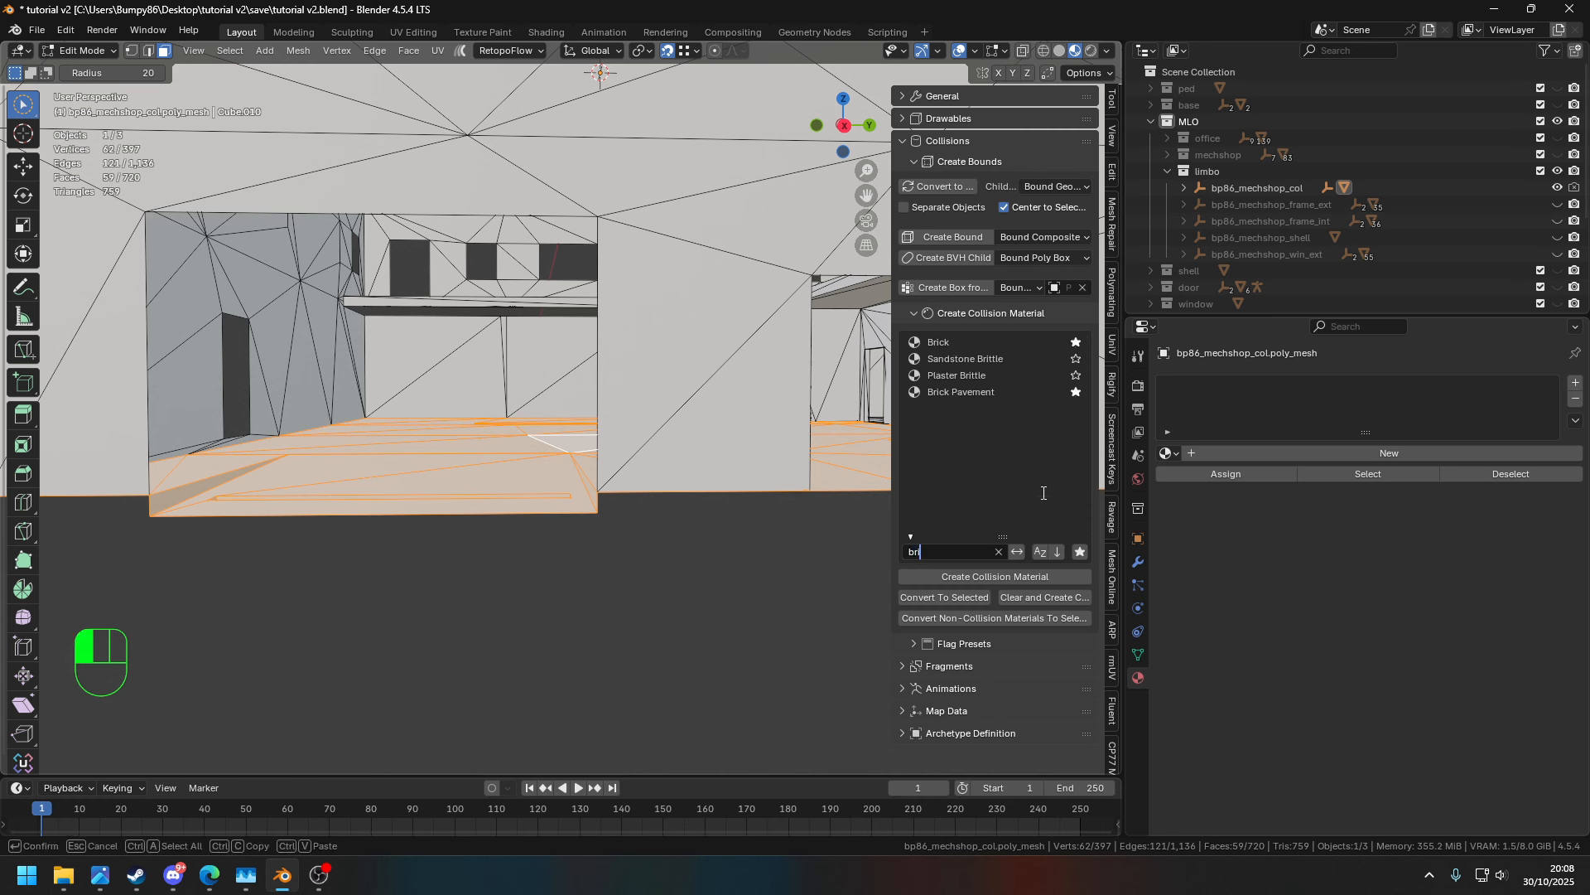
{"action": "left_click", "coordinate": [1043, 496]}
{"action": "left_click", "coordinate": [963, 344]}
{"action": "left_click", "coordinate": [973, 575]}
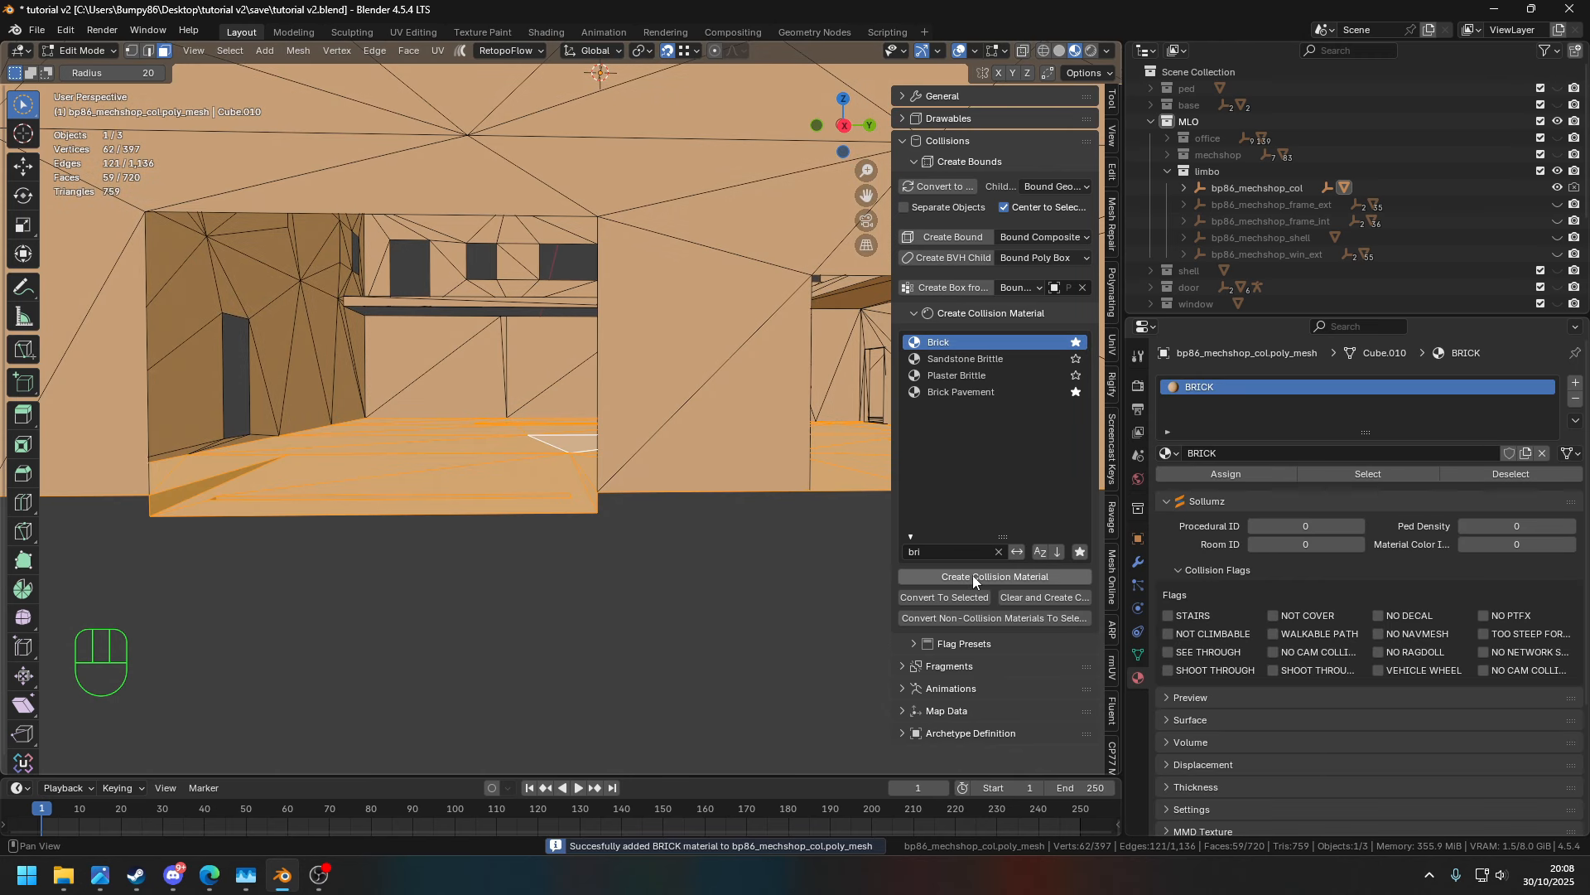
- Filter the collision materials by "conc" and add a Concrete collision material to the poly mesh
{"action": "left_click", "coordinate": [961, 552]}
{"action": "type", "text": "conc"}
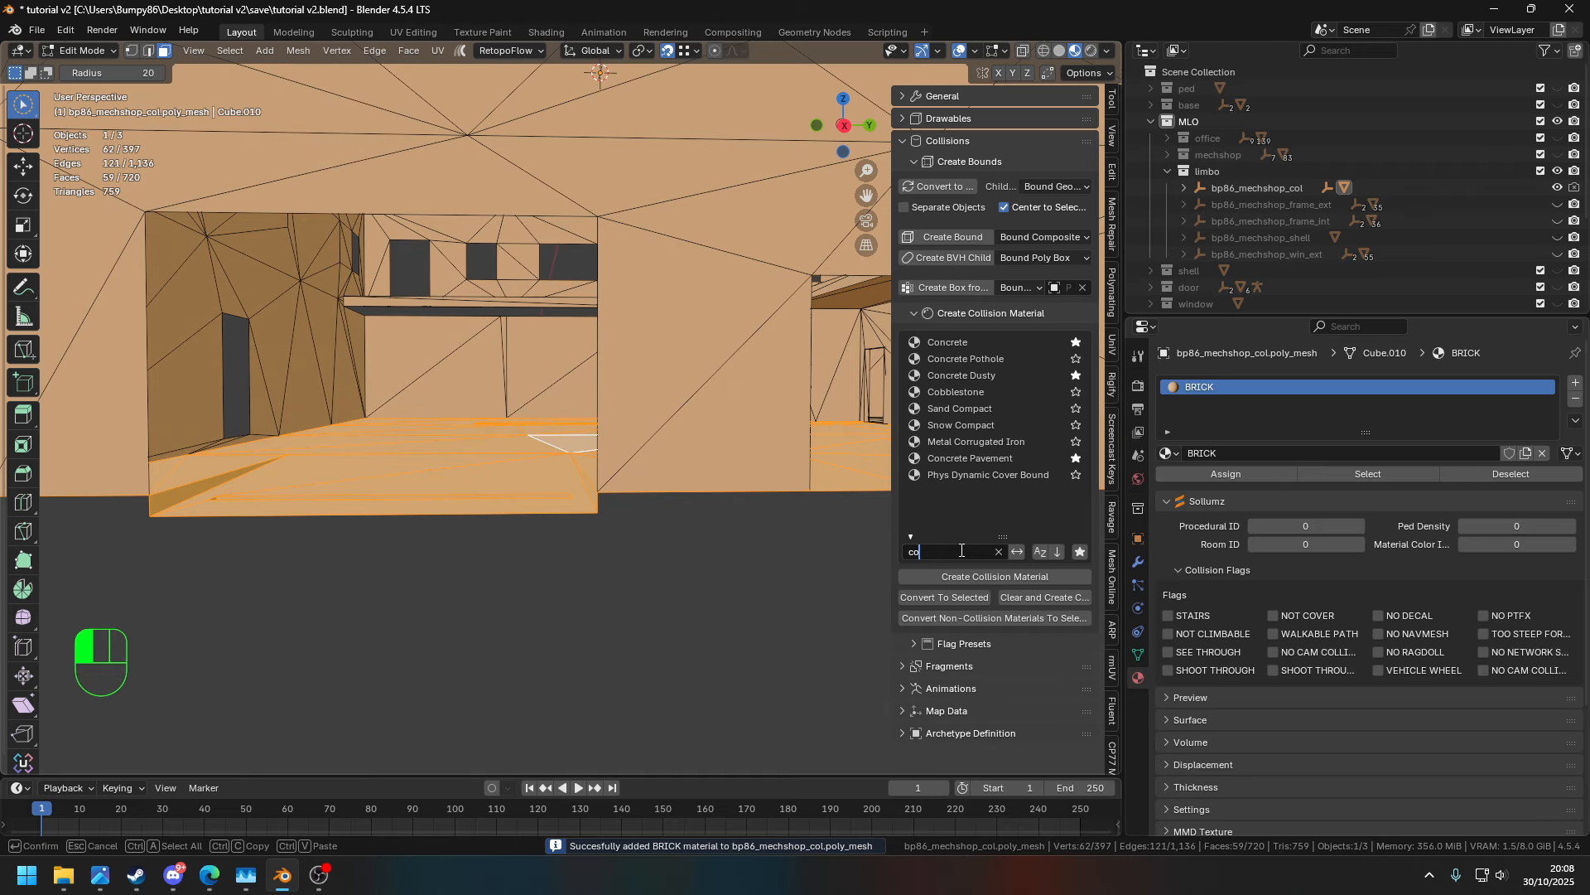
{"action": "left_click", "coordinate": [986, 487]}
{"action": "left_click", "coordinate": [977, 341]}
{"action": "left_click", "coordinate": [982, 576]}
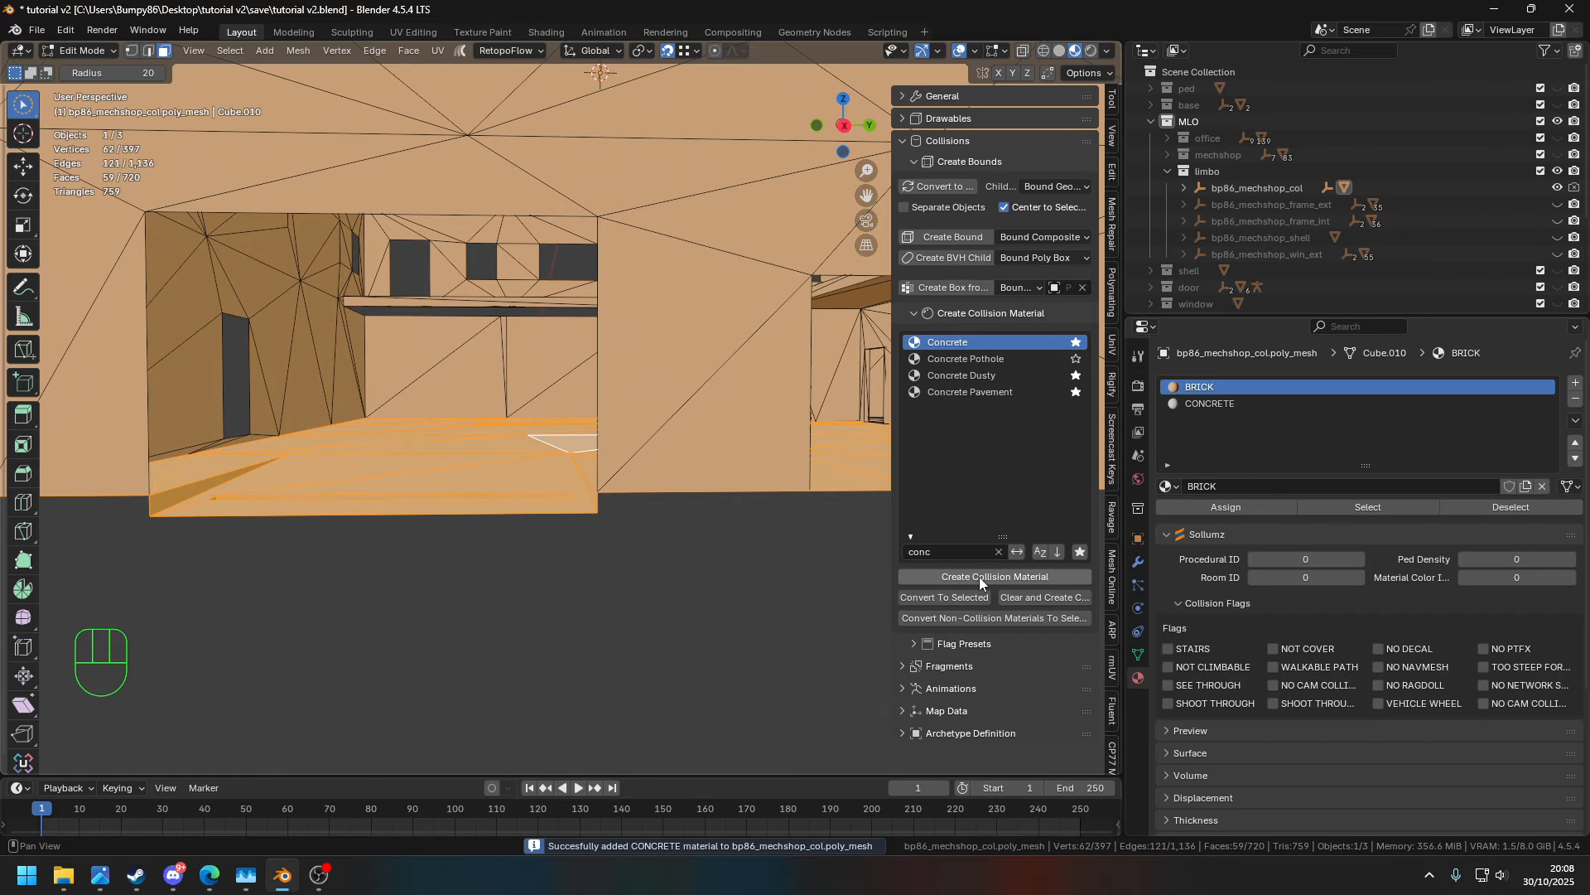
- Assign the CONCRETE material to the selected floor faces and bring the interior doorway into view
{"action": "left_click", "coordinate": [1242, 406]}
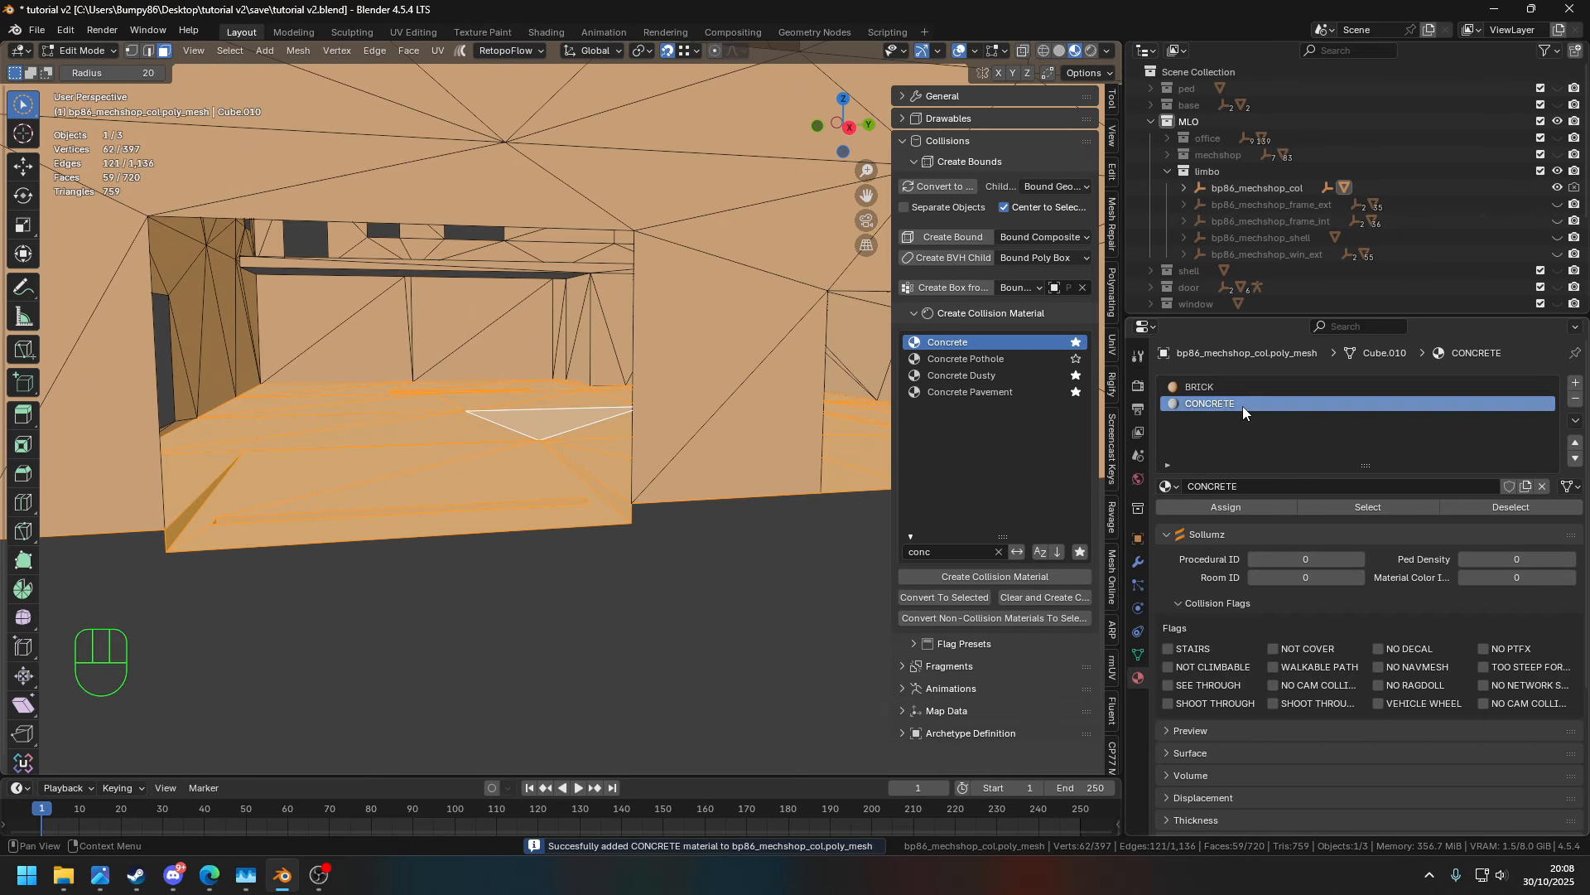
{"action": "left_click", "coordinate": [1225, 508]}
{"action": "middle_click_drag", "start_coordinate": [632, 430], "coordinate": [289, 436], "text": "shift"}
{"action": "middle_click_drag", "start_coordinate": [523, 401], "coordinate": [513, 507], "text": "shift"}
{"action": "middle_click_drag", "start_coordinate": [277, 662], "coordinate": [497, 451]}
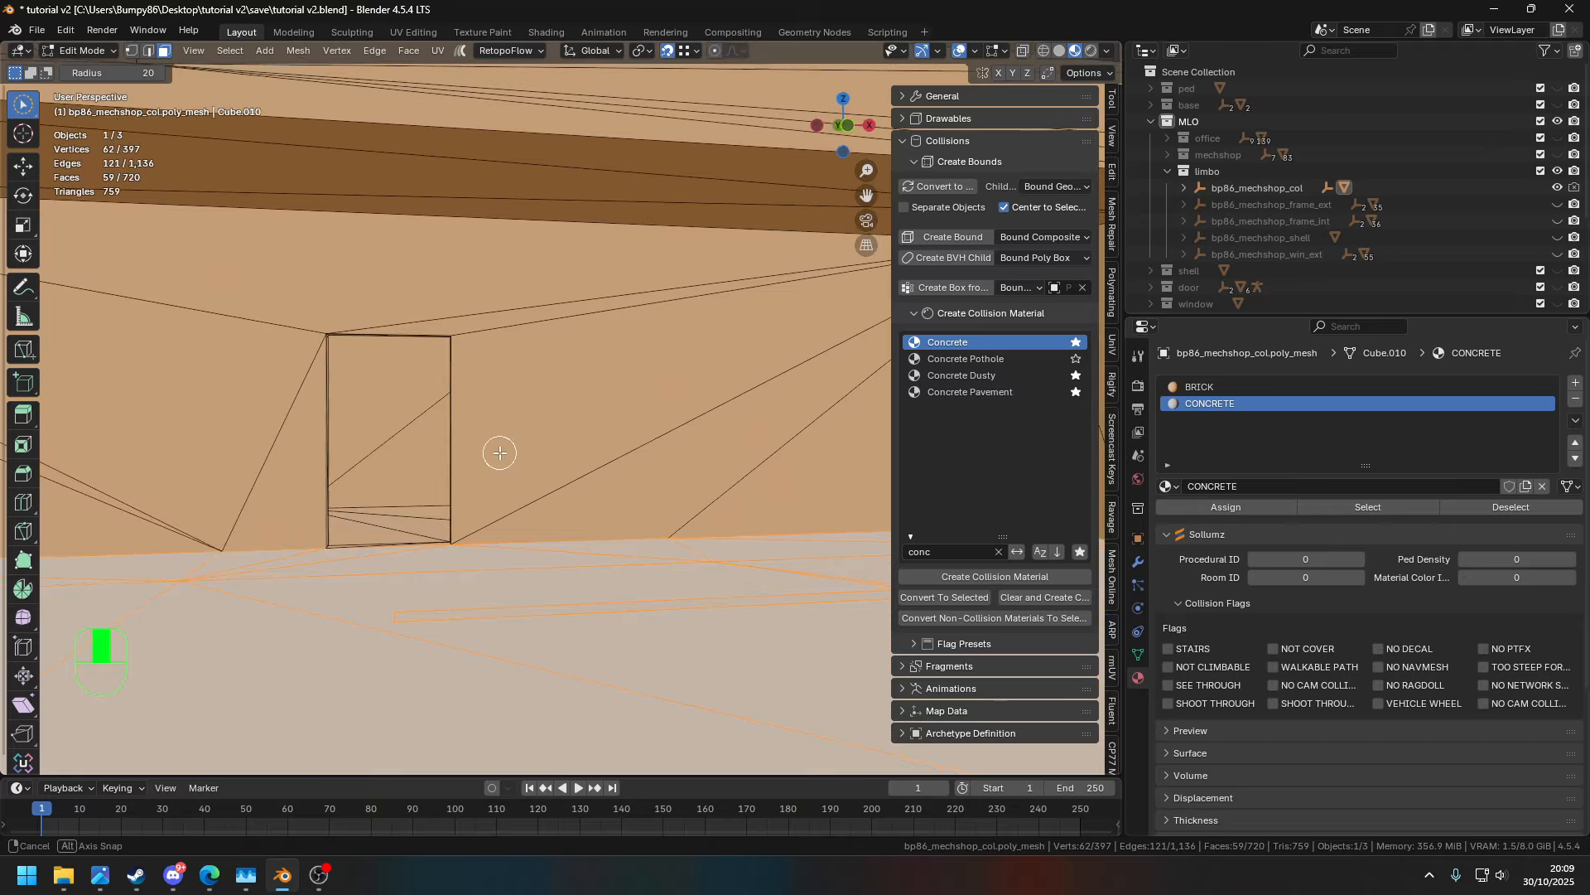
{"action": "middle_click_drag", "start_coordinate": [436, 542], "coordinate": [598, 495], "text": "shift"}
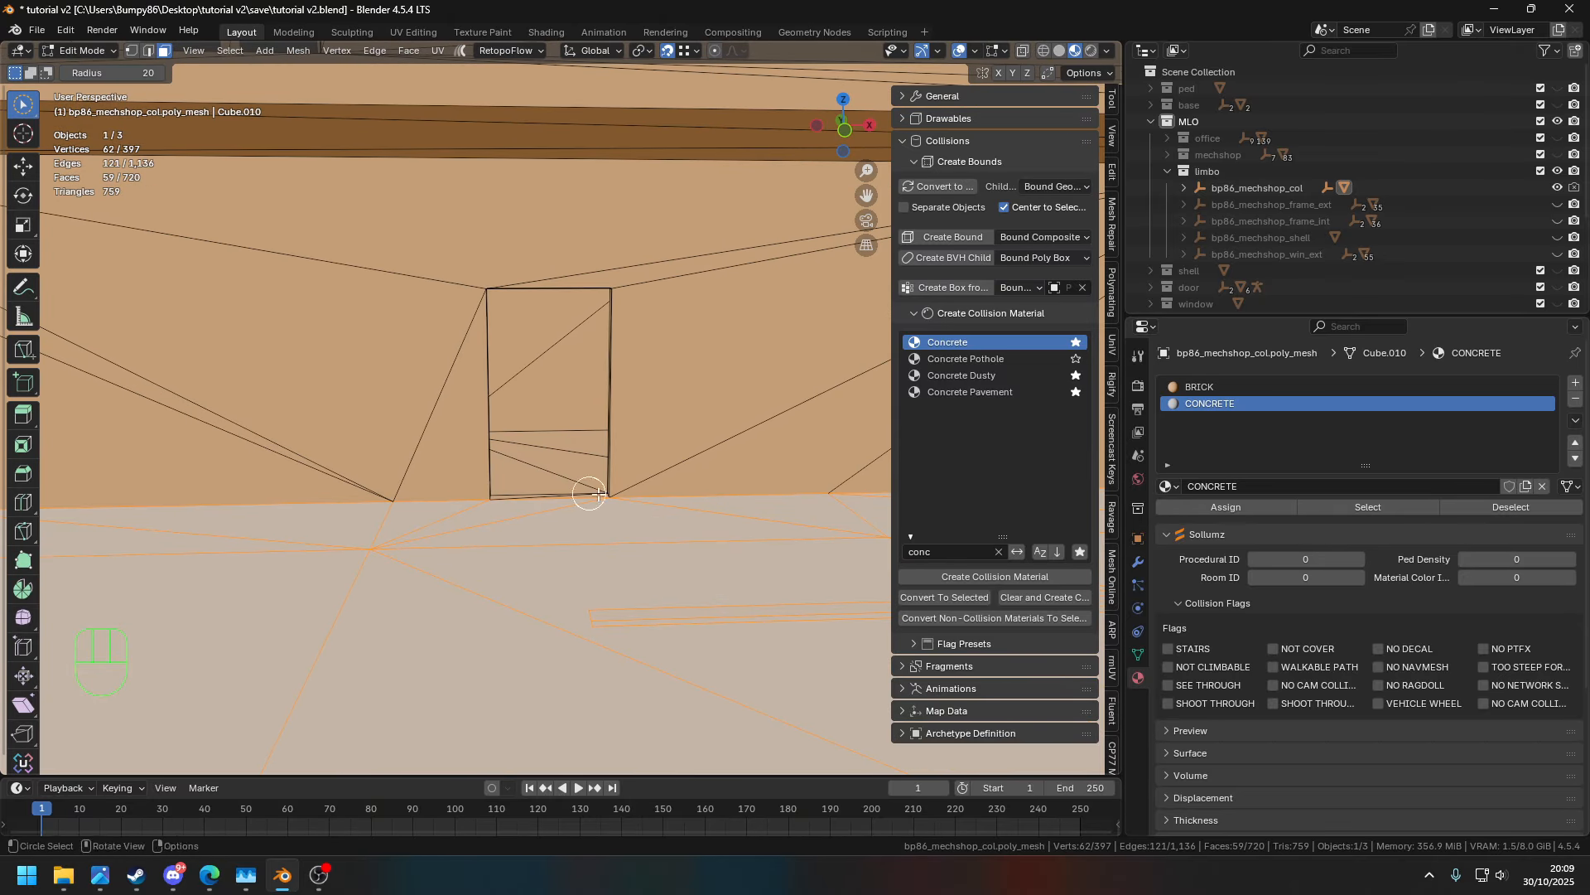
- Add a second Concrete collision material to the poly mesh
{"action": "left_click", "coordinate": [963, 578]}
{"action": "middle_click_drag", "start_coordinate": [591, 512], "coordinate": [621, 544], "text": "shift"}
{"action": "scroll", "coordinate": [703, 497], "scroll_direction": "up", "scroll_amount": 5}
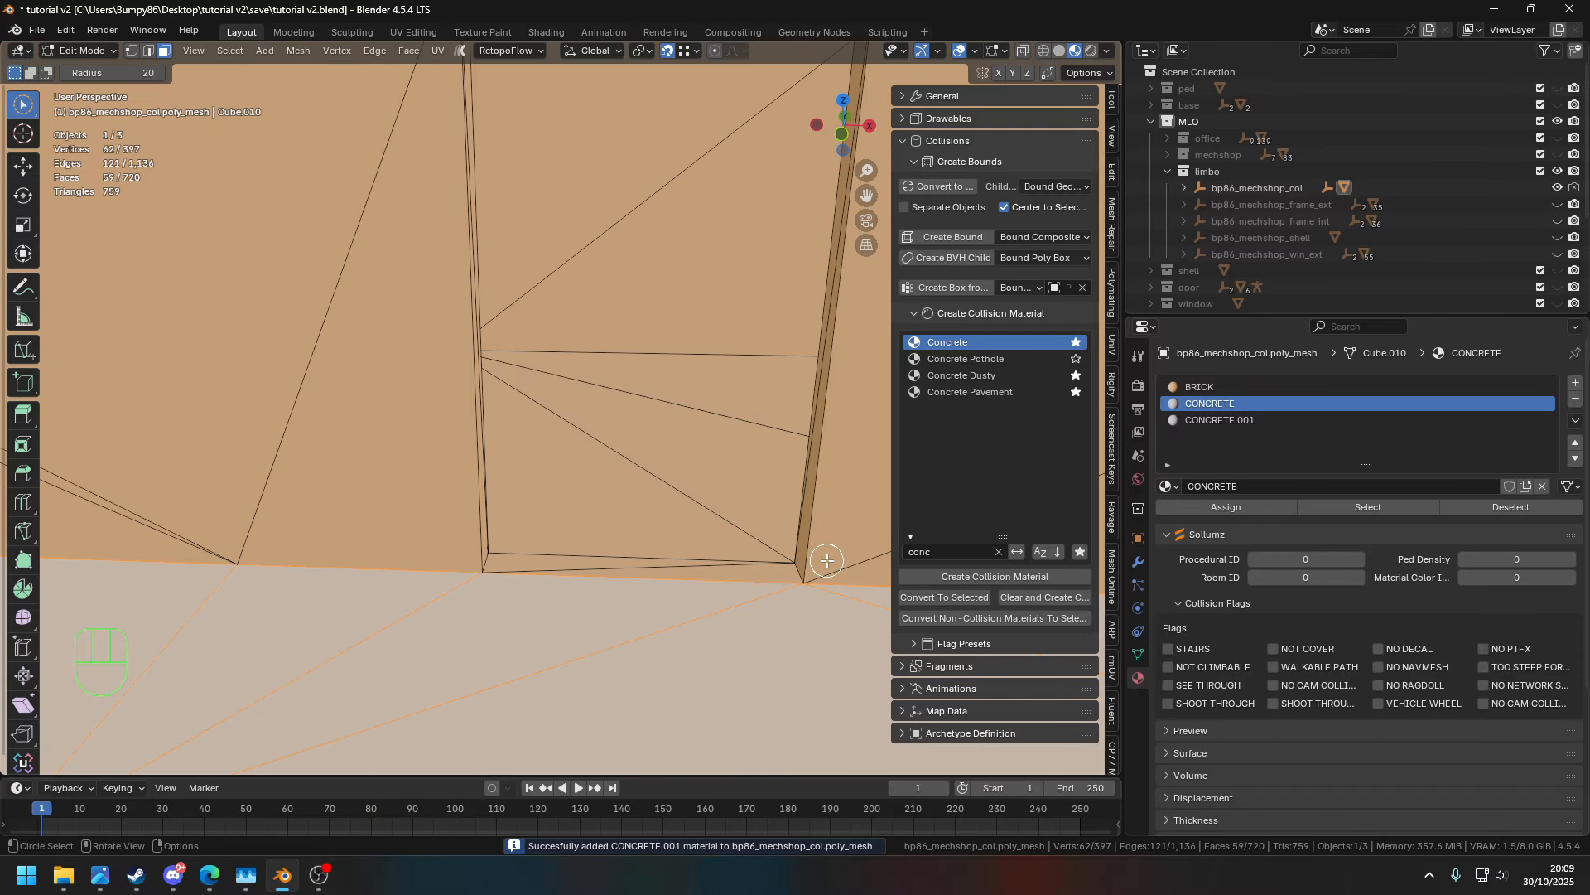
- Set the CONCRETE material's Room ID to 1 and assign it to the floor faces at the doorway threshold
{"action": "left_click", "coordinate": [1359, 578]}
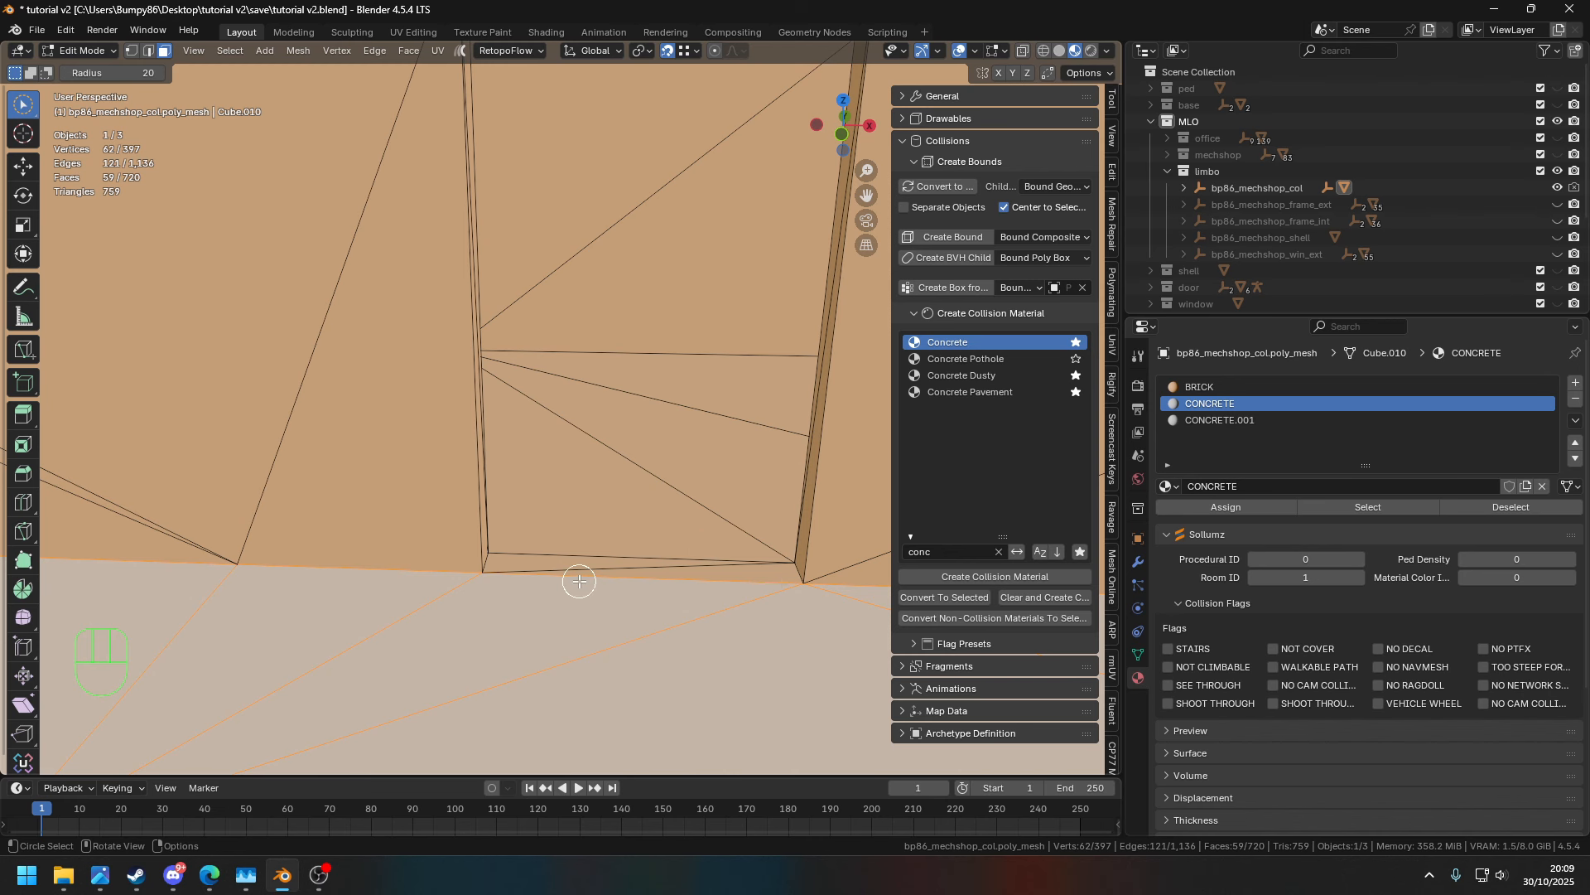
{"action": "left_click_drag", "start_coordinate": [579, 581], "coordinate": [579, 581]}
{"action": "left_click", "coordinate": [1226, 509]}
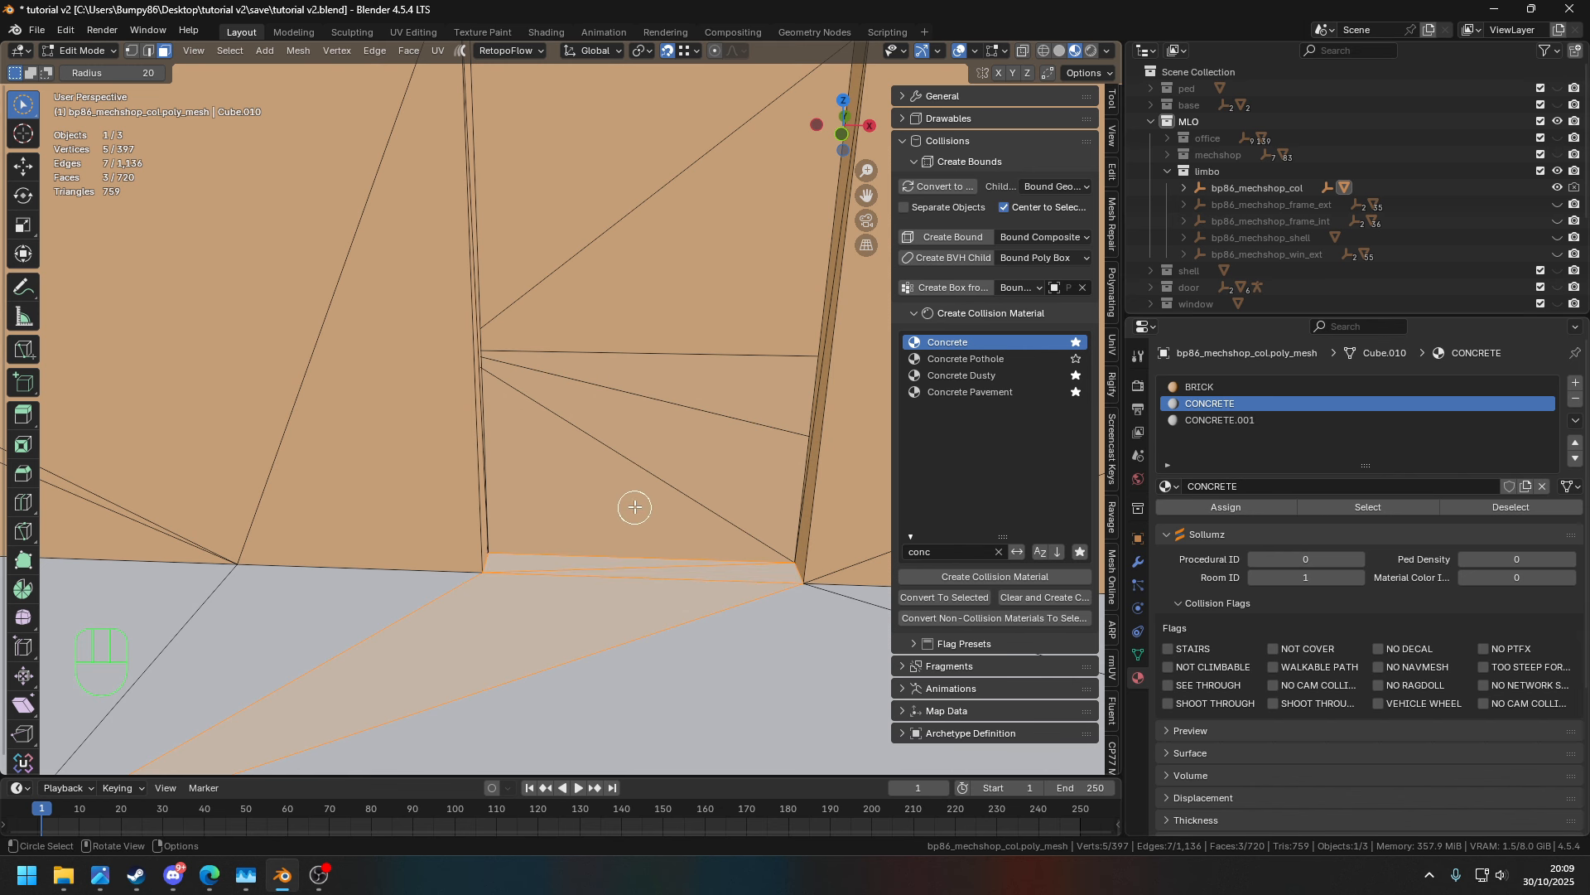
- Assign CONCRETE.001 to the floor faces of the room beyond the doorway and set its Room ID to 2
{"action": "left_click", "coordinate": [646, 483]}
{"action": "mouse_move", "coordinate": [647, 483]}
{"action": "middle_mouse_down"}
{"action": "mouse_move", "coordinate": [657, 369]}
{"action": "mouse_move", "coordinate": [611, 338]}
{"action": "middle_mouse_up"}
{"action": "mouse_move", "coordinate": [516, 351]}
{"action": "left_mouse_down", "text": "shift"}
{"action": "mouse_move", "coordinate": [643, 365]}
{"action": "mouse_move", "coordinate": [777, 424]}
{"action": "left_mouse_up", "text": "shift"}
{"action": "middle_click_drag", "start_coordinate": [780, 425], "coordinate": [303, 398], "text": "shift"}
{"action": "left_click_drag", "start_coordinate": [440, 355], "coordinate": [737, 392], "text": "shift"}
{"action": "mouse_move", "coordinate": [744, 393]}
{"action": "middle_mouse_down", "text": "shift"}
{"action": "mouse_move", "coordinate": [378, 385]}
{"action": "mouse_move", "coordinate": [634, 386]}
{"action": "middle_mouse_up", "text": "shift"}
{"action": "left_click", "coordinate": [1207, 421]}
{"action": "left_click", "coordinate": [1216, 504]}
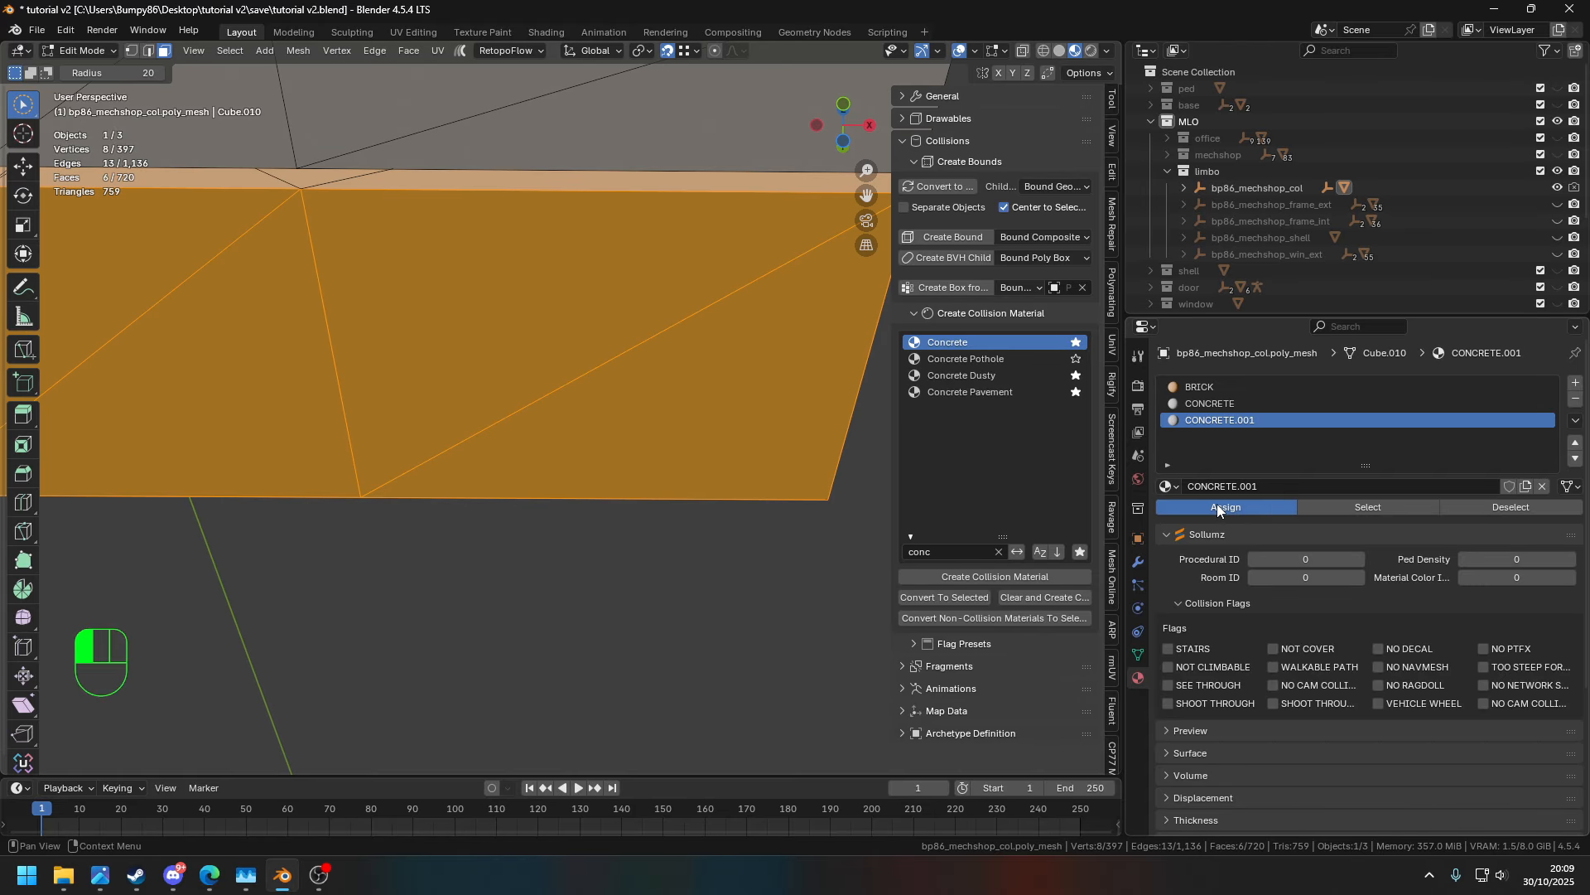
{"action": "double_click", "coordinate": [1360, 578]}
- Clear the collision material search filter and browse the full list for a floor material
{"action": "middle_click_drag", "start_coordinate": [306, 356], "coordinate": [754, 385], "text": "shift"}
{"action": "scroll", "coordinate": [753, 385], "scroll_direction": "down", "scroll_amount": 1}
{"action": "middle_click_drag", "start_coordinate": [540, 363], "coordinate": [643, 398], "text": "shift"}
{"action": "middle_click_drag", "start_coordinate": [515, 408], "coordinate": [604, 415], "text": "shift"}
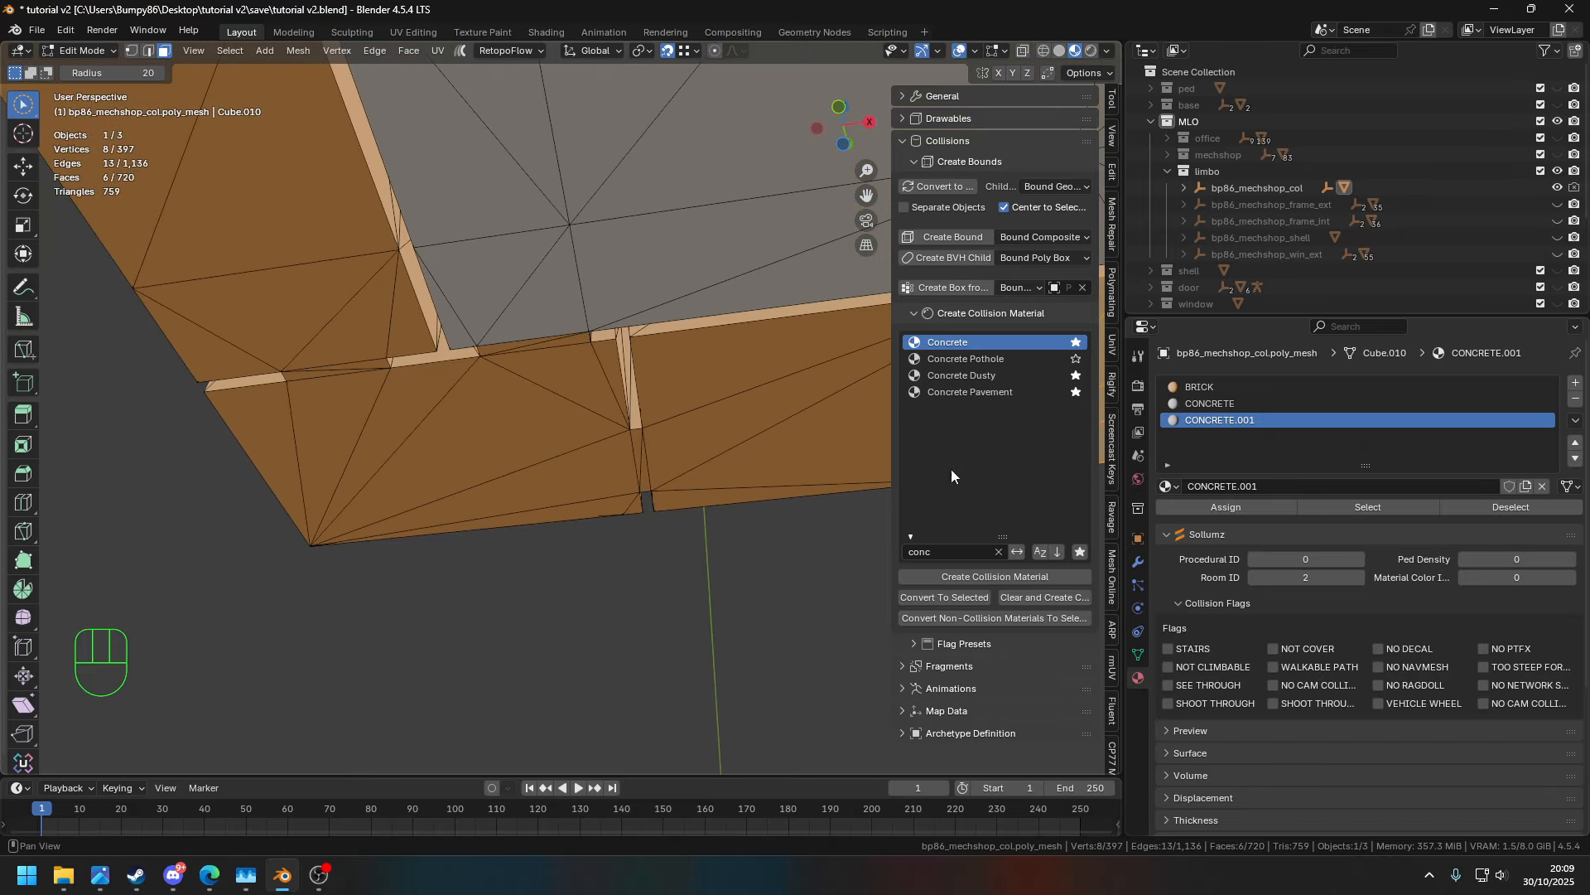
{"action": "left_click", "coordinate": [997, 551]}
{"action": "left_click", "coordinate": [965, 553]}
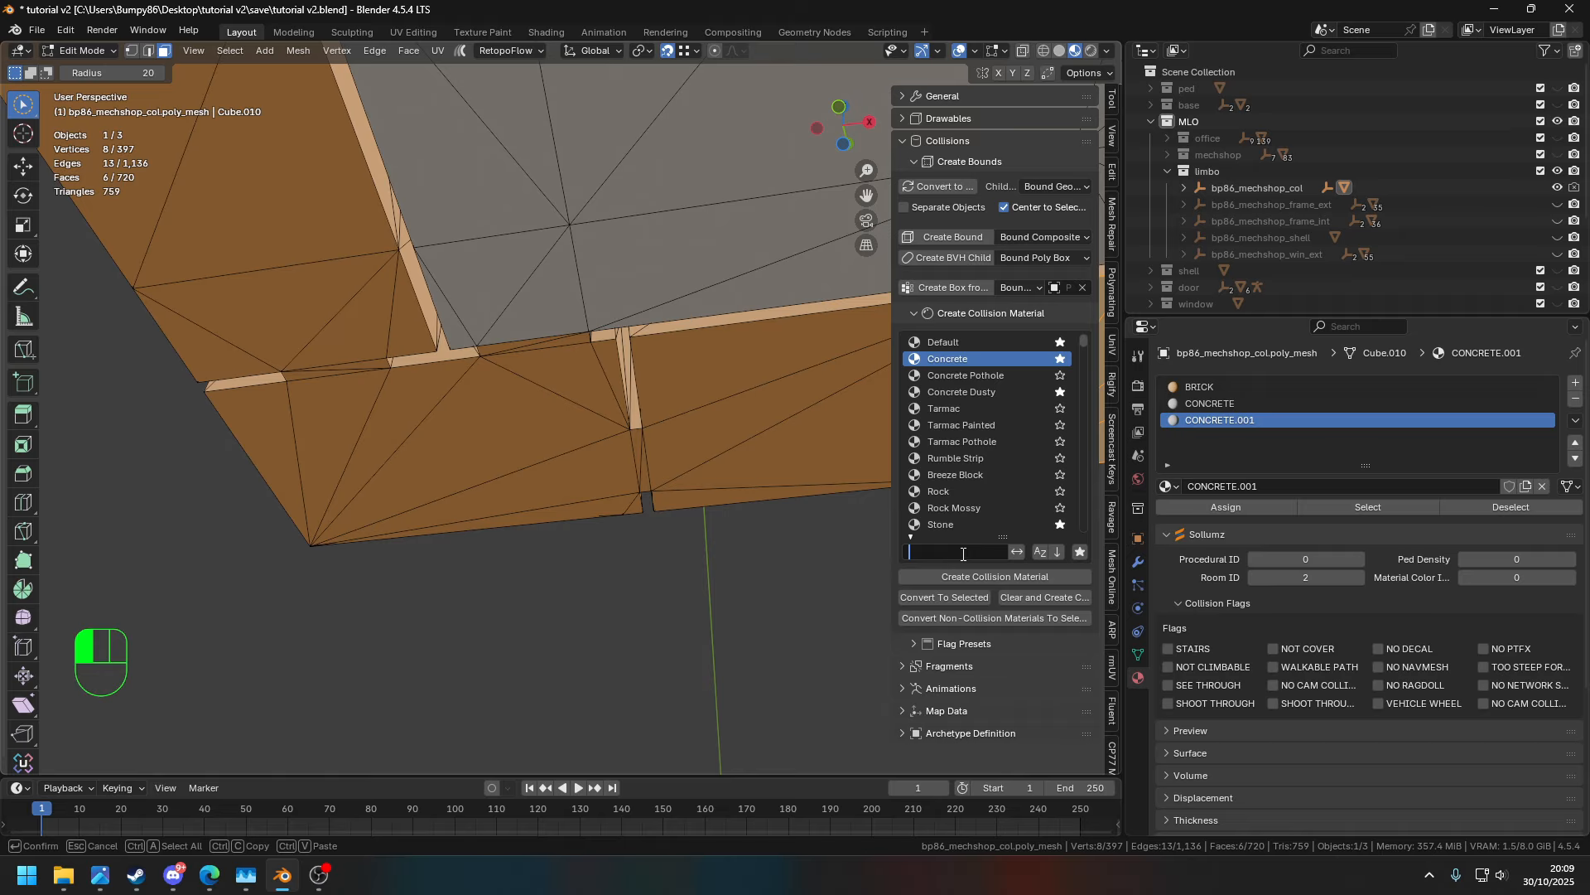
{"action": "key", "text": "Escape"}
{"action": "scroll", "coordinate": [978, 477], "scroll_direction": "down", "scroll_amount": 4}
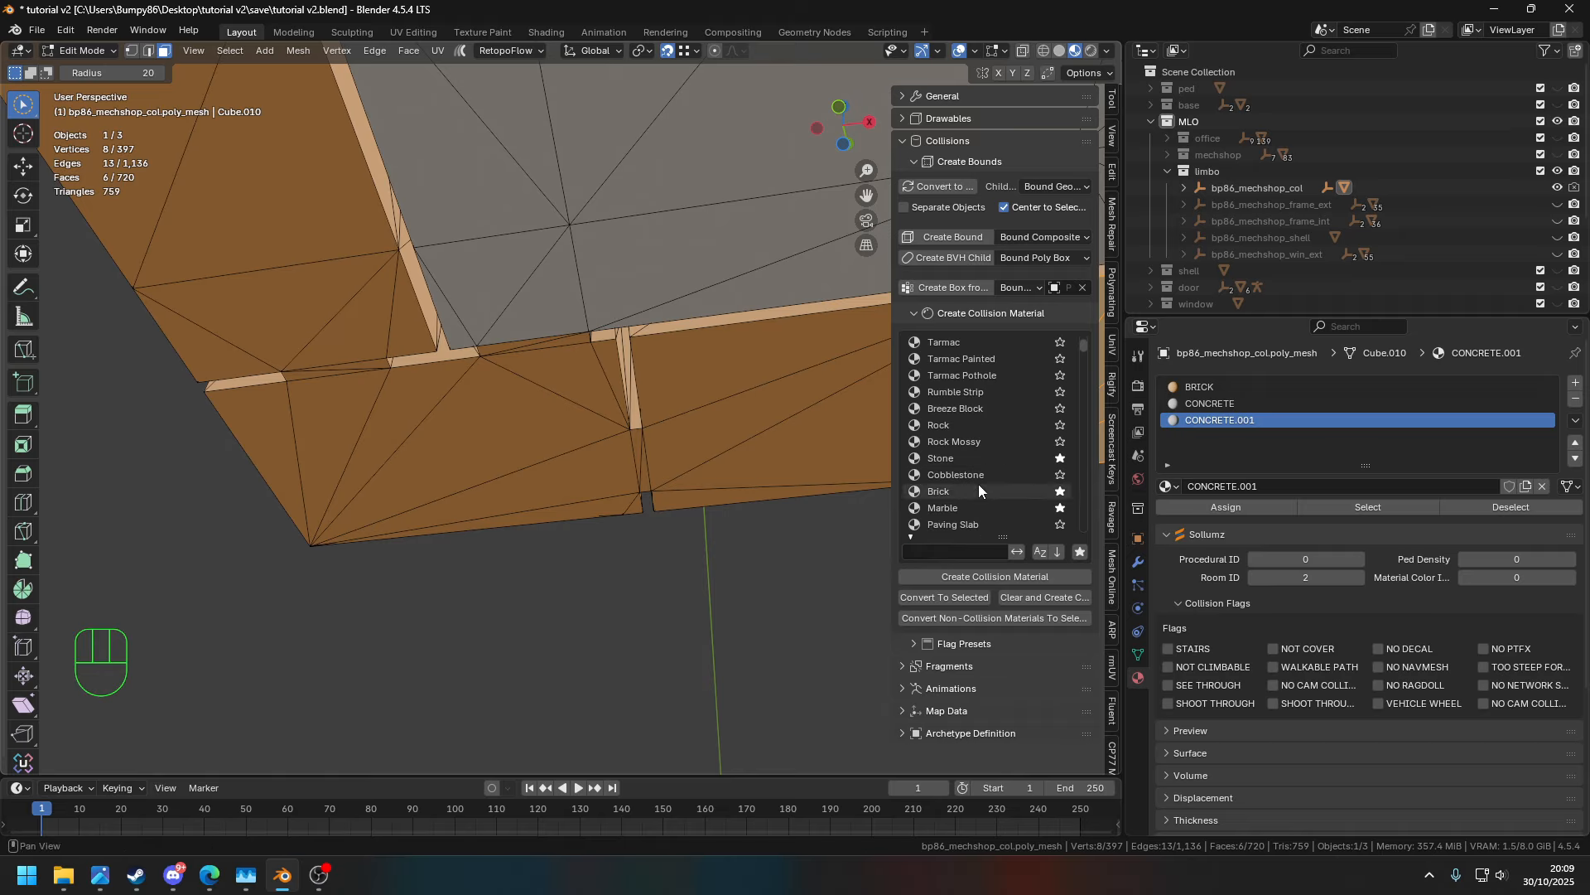
{"action": "scroll", "coordinate": [978, 485], "scroll_direction": "down", "scroll_amount": 3}
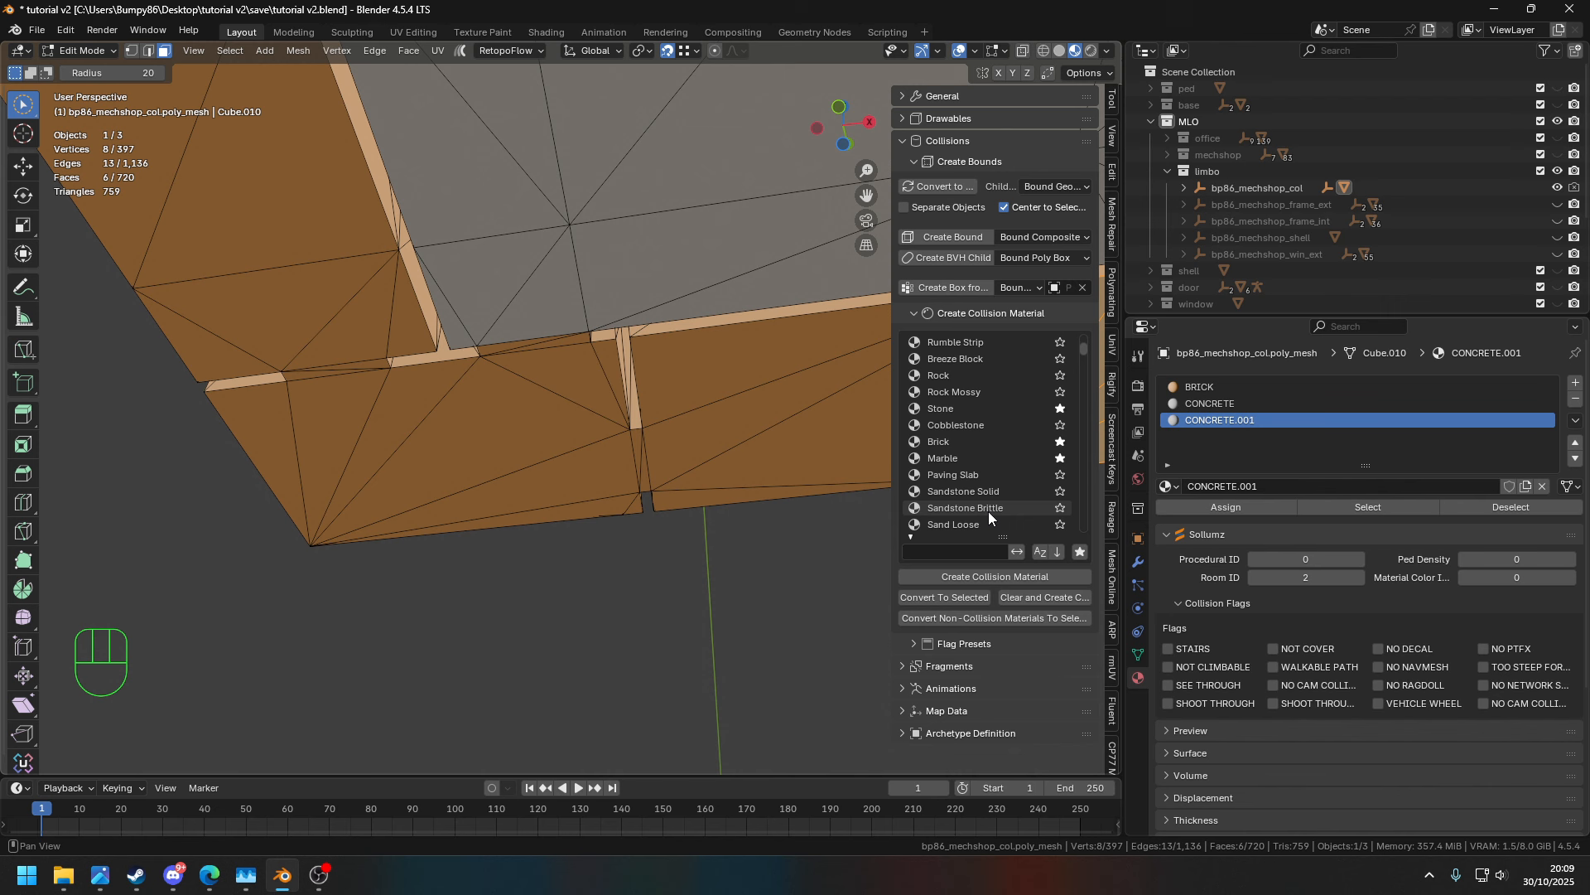
{"action": "scroll", "coordinate": [987, 510], "scroll_direction": "down", "scroll_amount": 13}
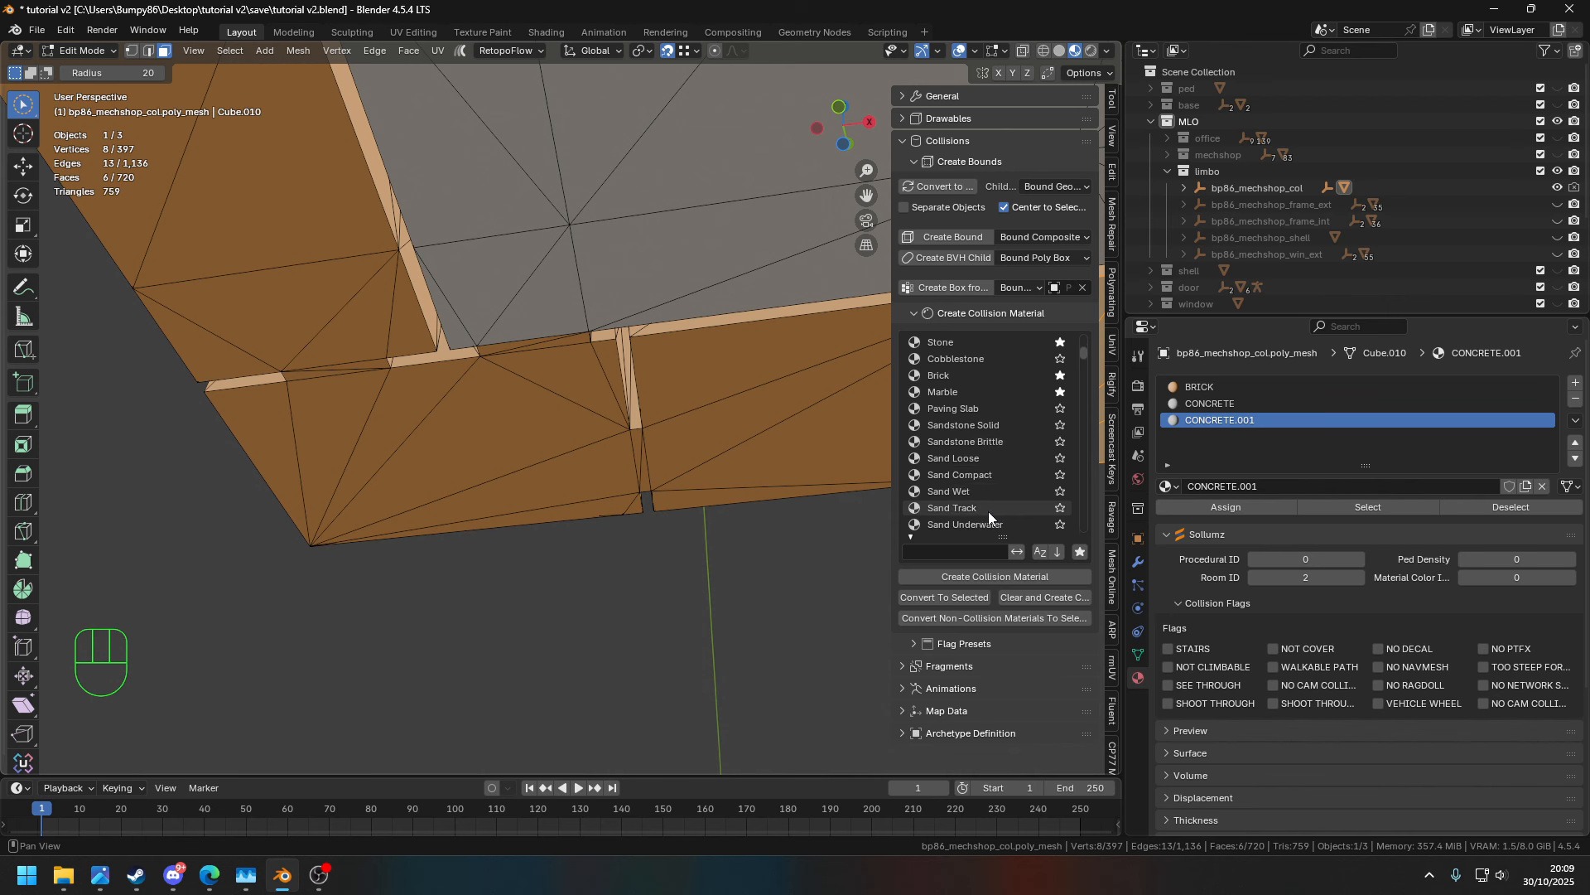
{"action": "scroll", "coordinate": [988, 511], "scroll_direction": "down", "scroll_amount": 12}
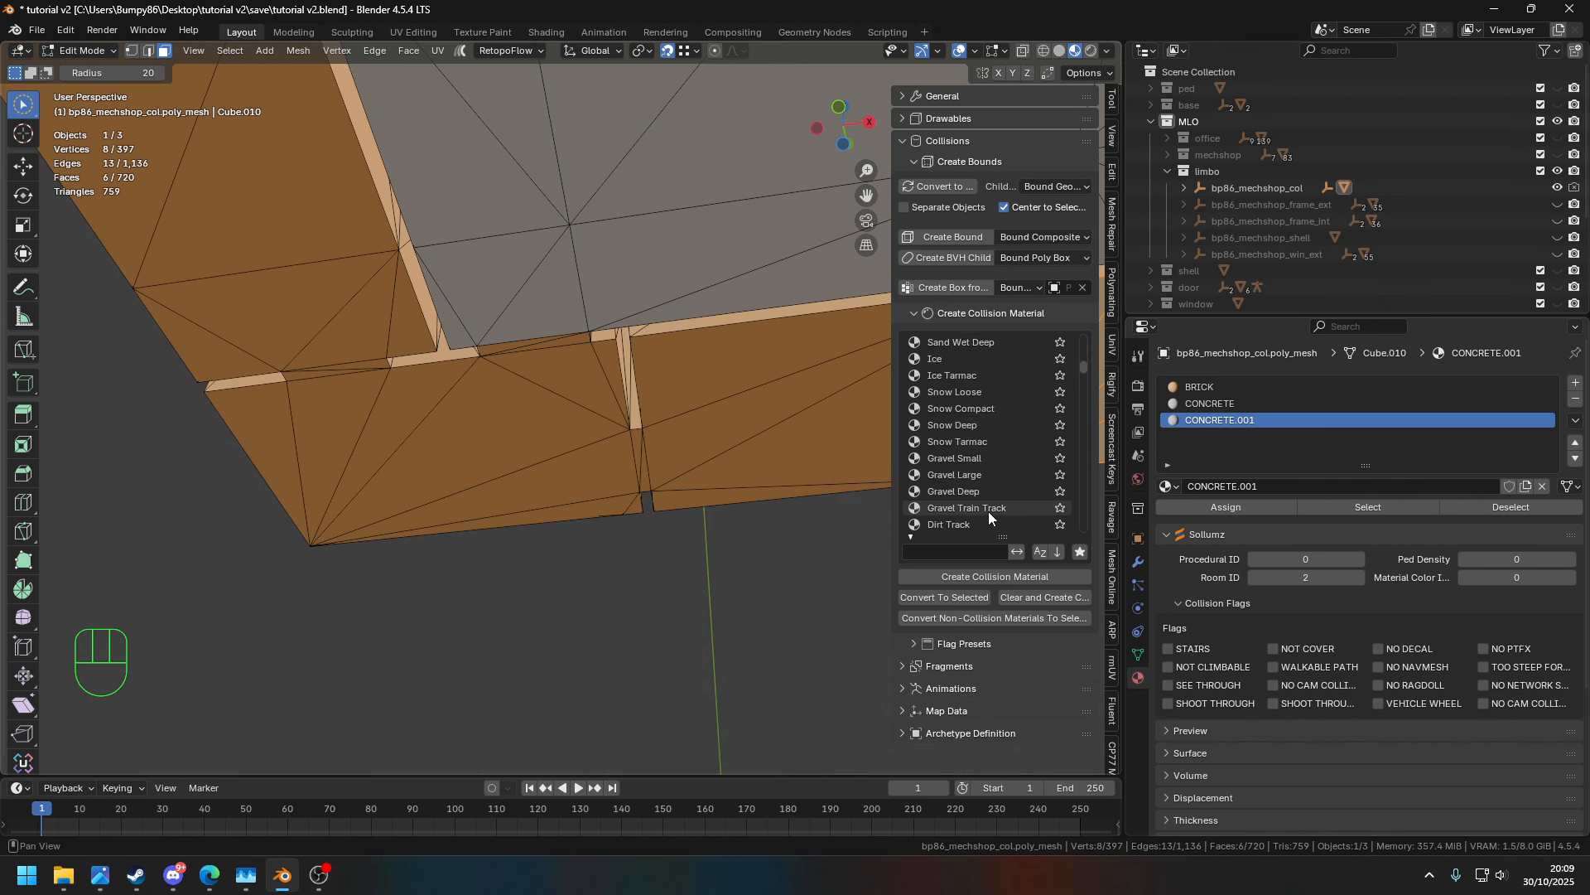
- Filter the collision materials by "marb" and add a Marble collision material to the poly mesh
{"action": "left_click", "coordinate": [980, 550]}
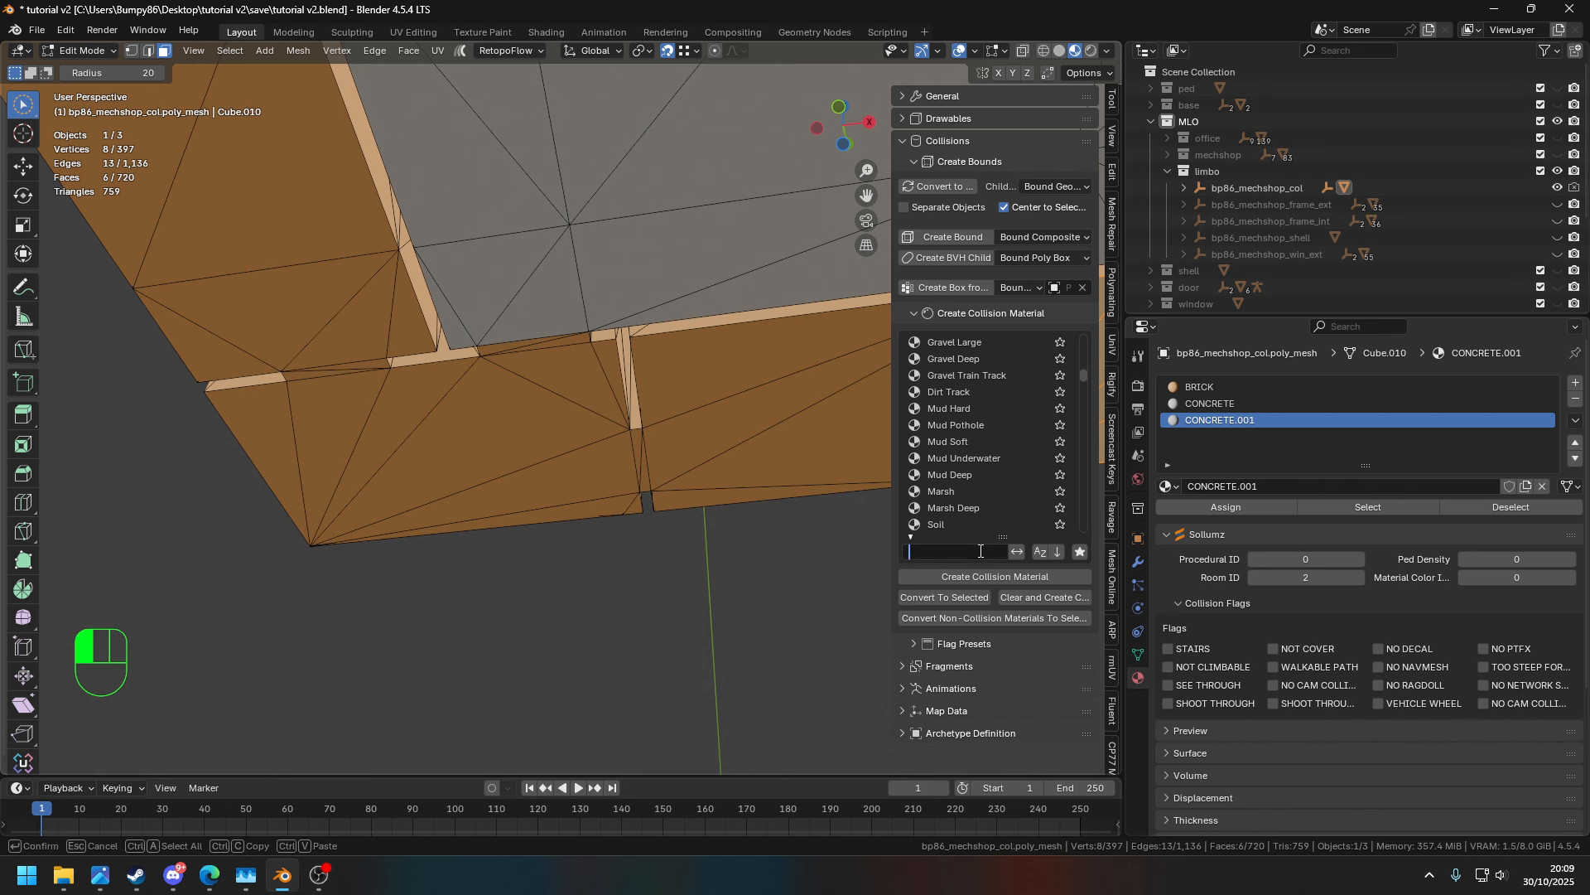
{"action": "type", "text": "marb"}
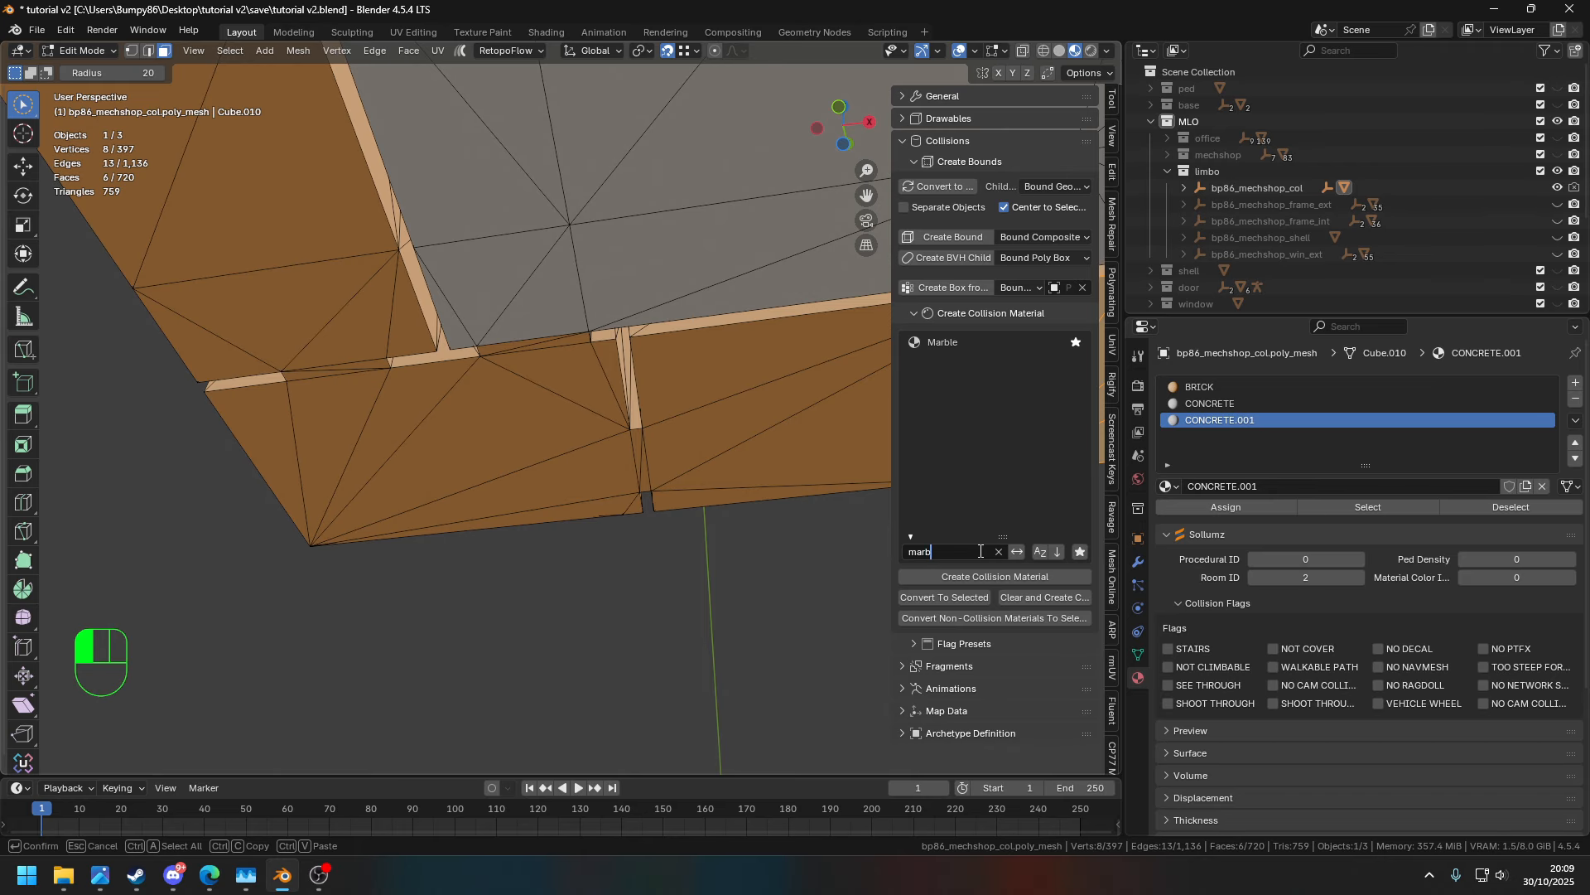
{"action": "key", "text": "Return"}
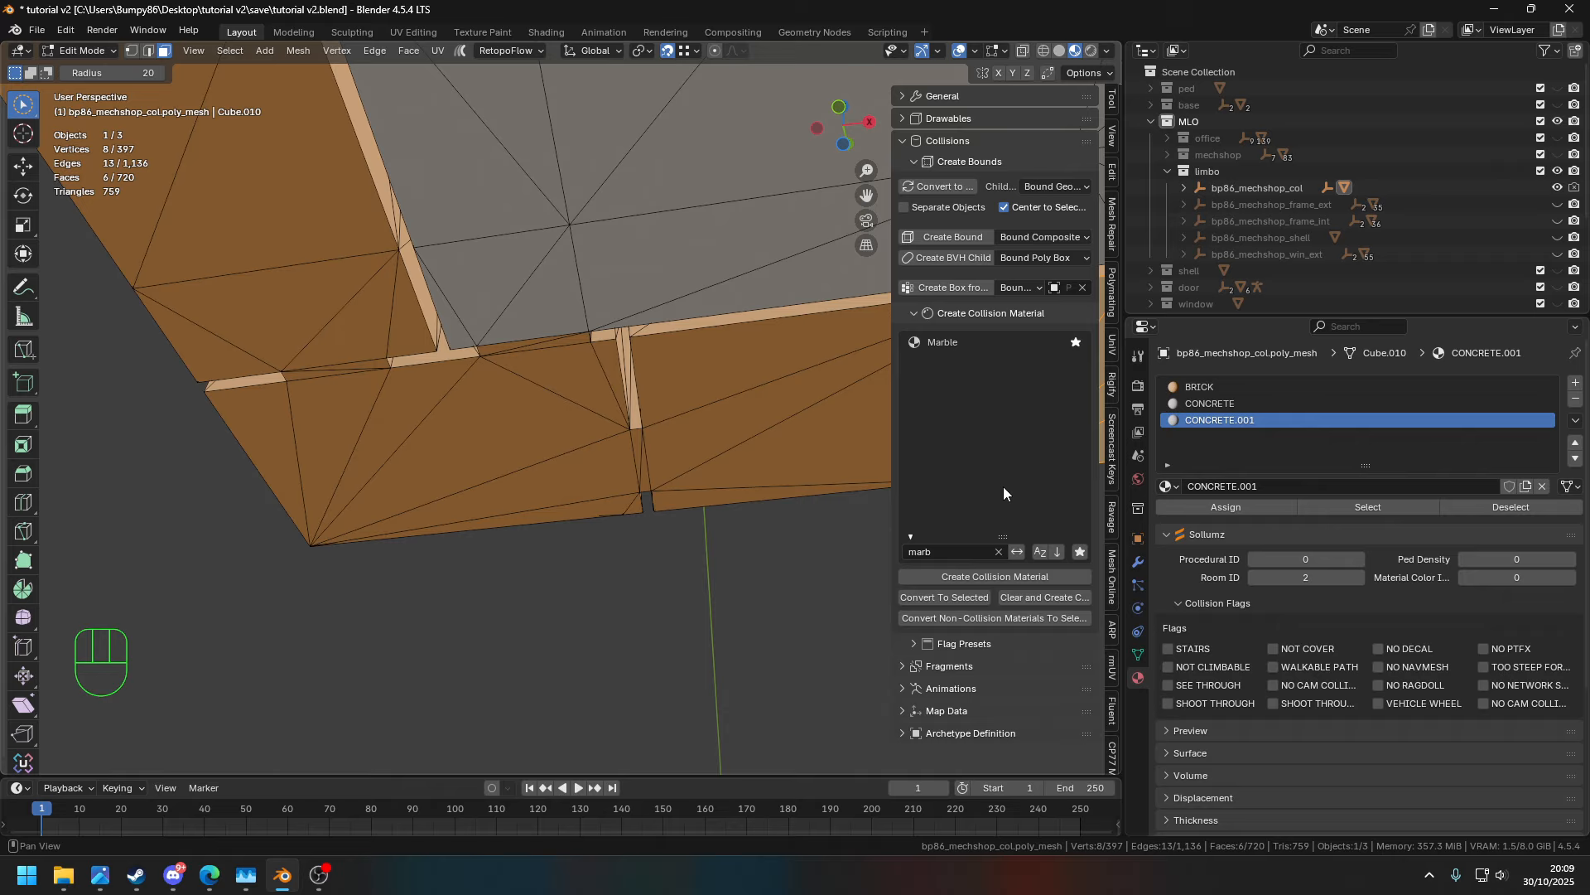
{"action": "left_click", "coordinate": [977, 576]}
- Assign the CONCRETE material to the floor faces at the doorway threshold
{"action": "middle_click_drag", "start_coordinate": [646, 447], "coordinate": [593, 557], "text": "shift"}
{"action": "left_click", "coordinate": [603, 466]}
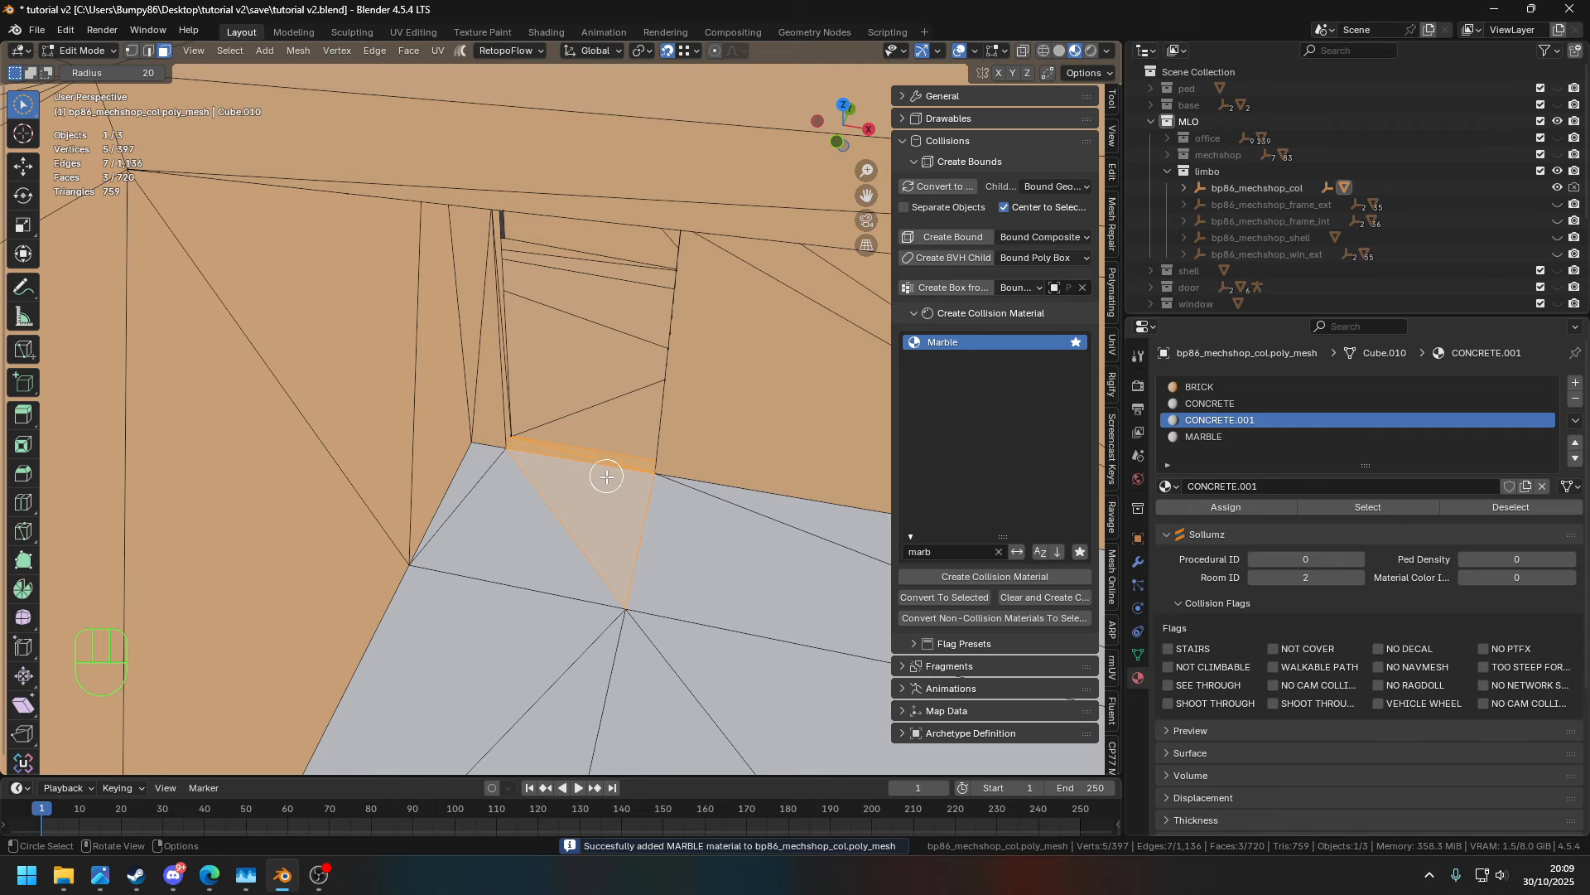
{"action": "left_click", "coordinate": [1261, 508]}
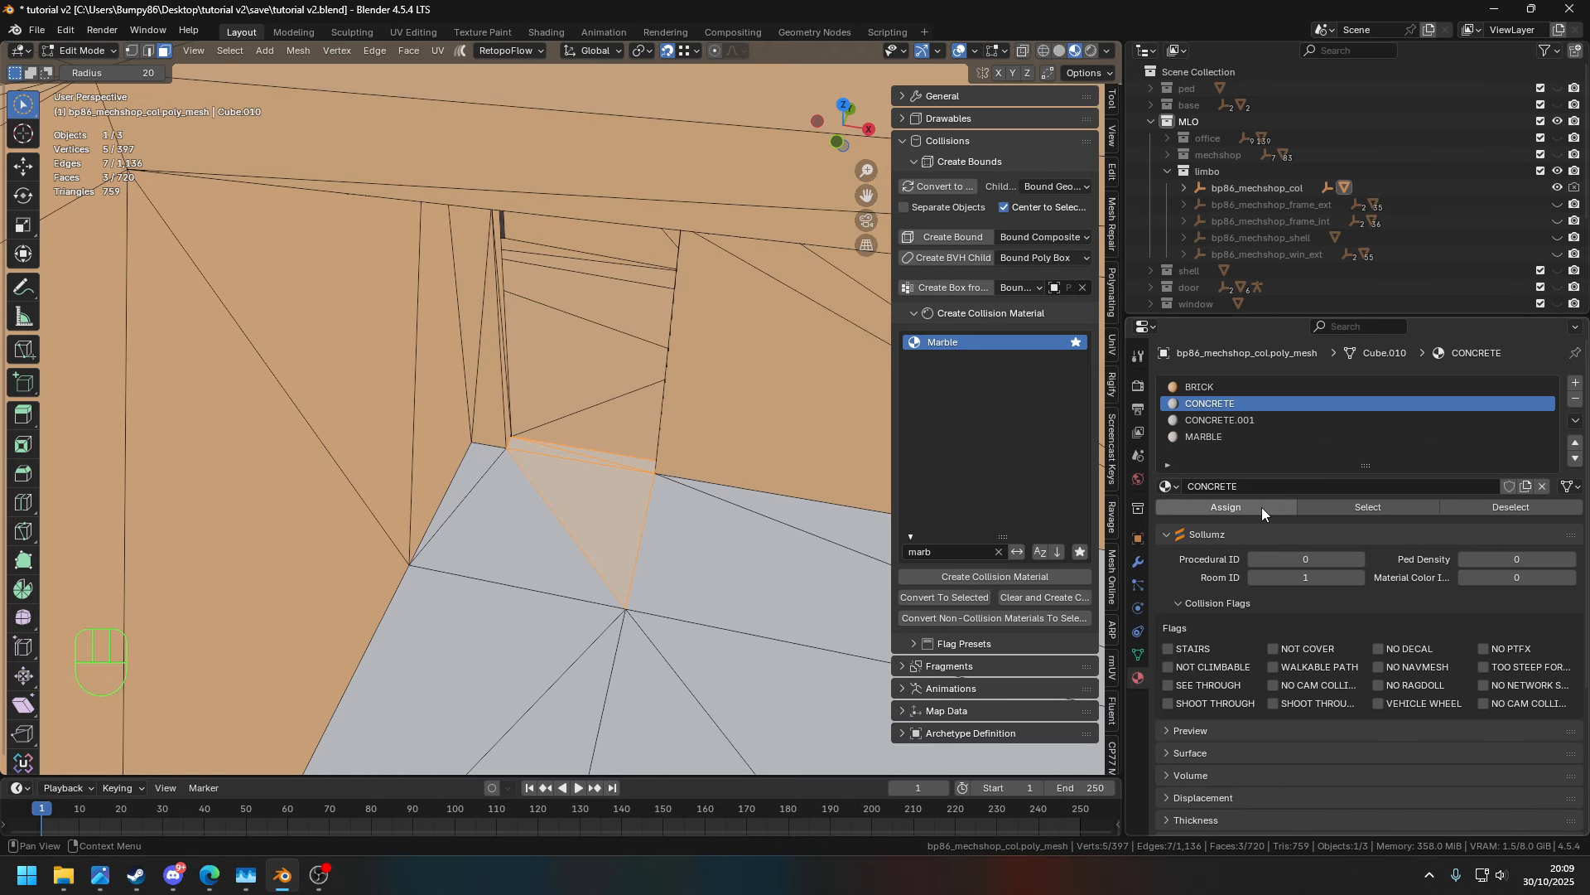
- Select the corner room's floor faces from below and assign the MARBLE material to them
{"action": "left_click", "coordinate": [1246, 420]}
{"action": "left_click", "coordinate": [1216, 436]}
{"action": "mouse_move", "coordinate": [861, 464]}
{"action": "middle_mouse_down"}
{"action": "mouse_move", "coordinate": [588, 368]}
{"action": "mouse_move", "coordinate": [653, 429]}
{"action": "middle_mouse_up"}
{"action": "mouse_move", "coordinate": [654, 430]}
{"action": "left_mouse_down"}
{"action": "mouse_move", "coordinate": [622, 447]}
{"action": "mouse_move", "coordinate": [587, 610]}
{"action": "left_mouse_up"}
{"action": "mouse_move", "coordinate": [540, 493]}
{"action": "left_mouse_down"}
{"action": "mouse_move", "coordinate": [323, 405]}
{"action": "mouse_move", "coordinate": [243, 401]}
{"action": "left_mouse_up"}
{"action": "left_click_drag", "start_coordinate": [335, 363], "coordinate": [423, 469]}
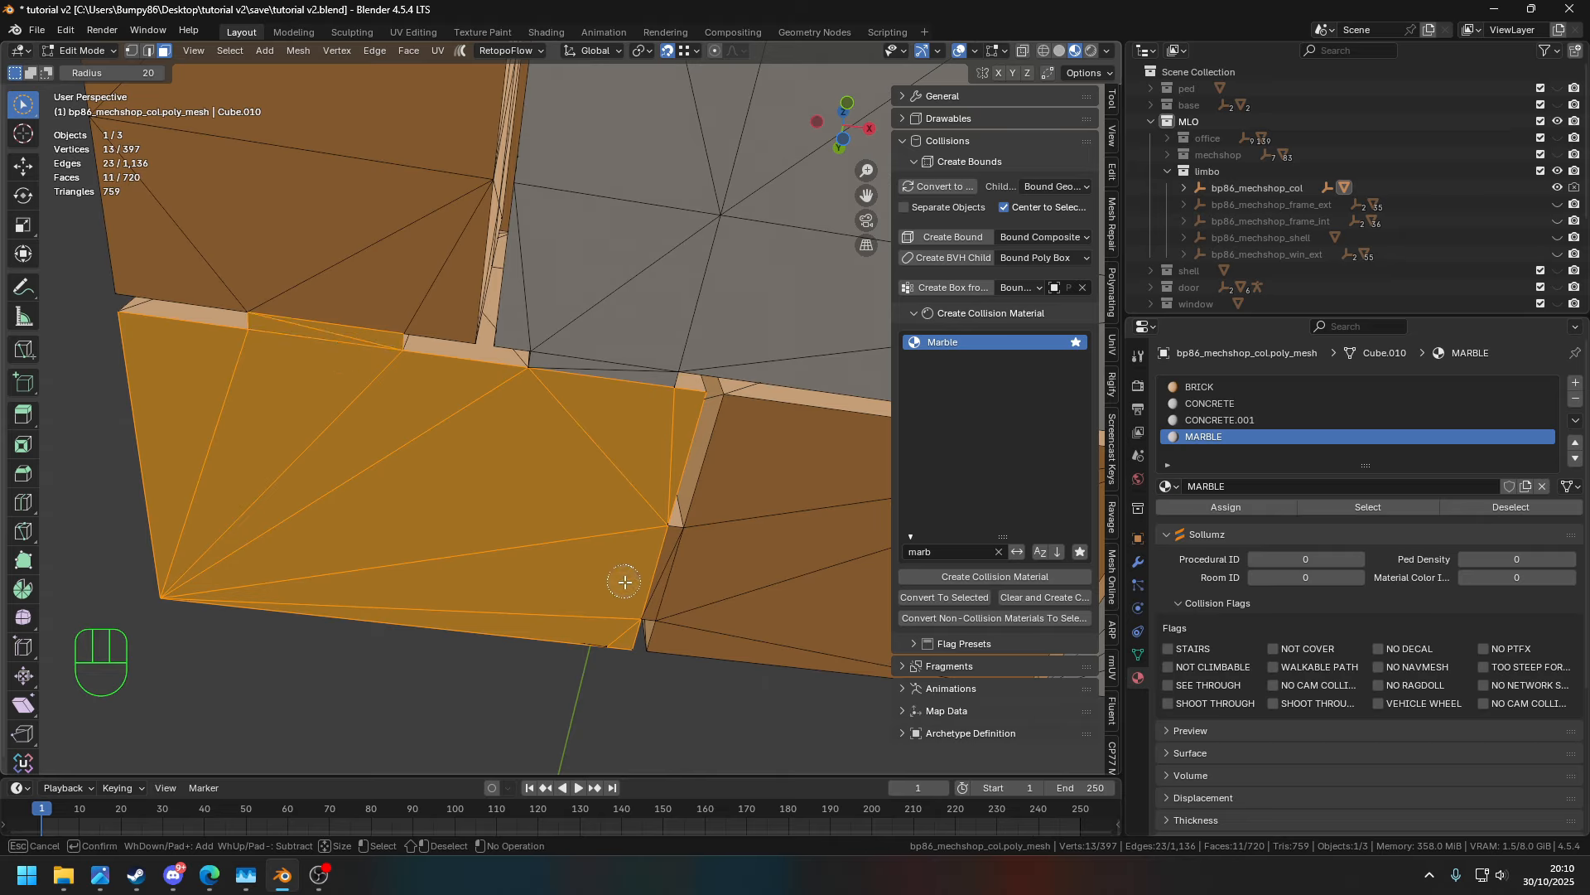
{"action": "left_click_drag", "start_coordinate": [621, 578], "coordinate": [632, 596]}
{"action": "key", "text": "Escape"}
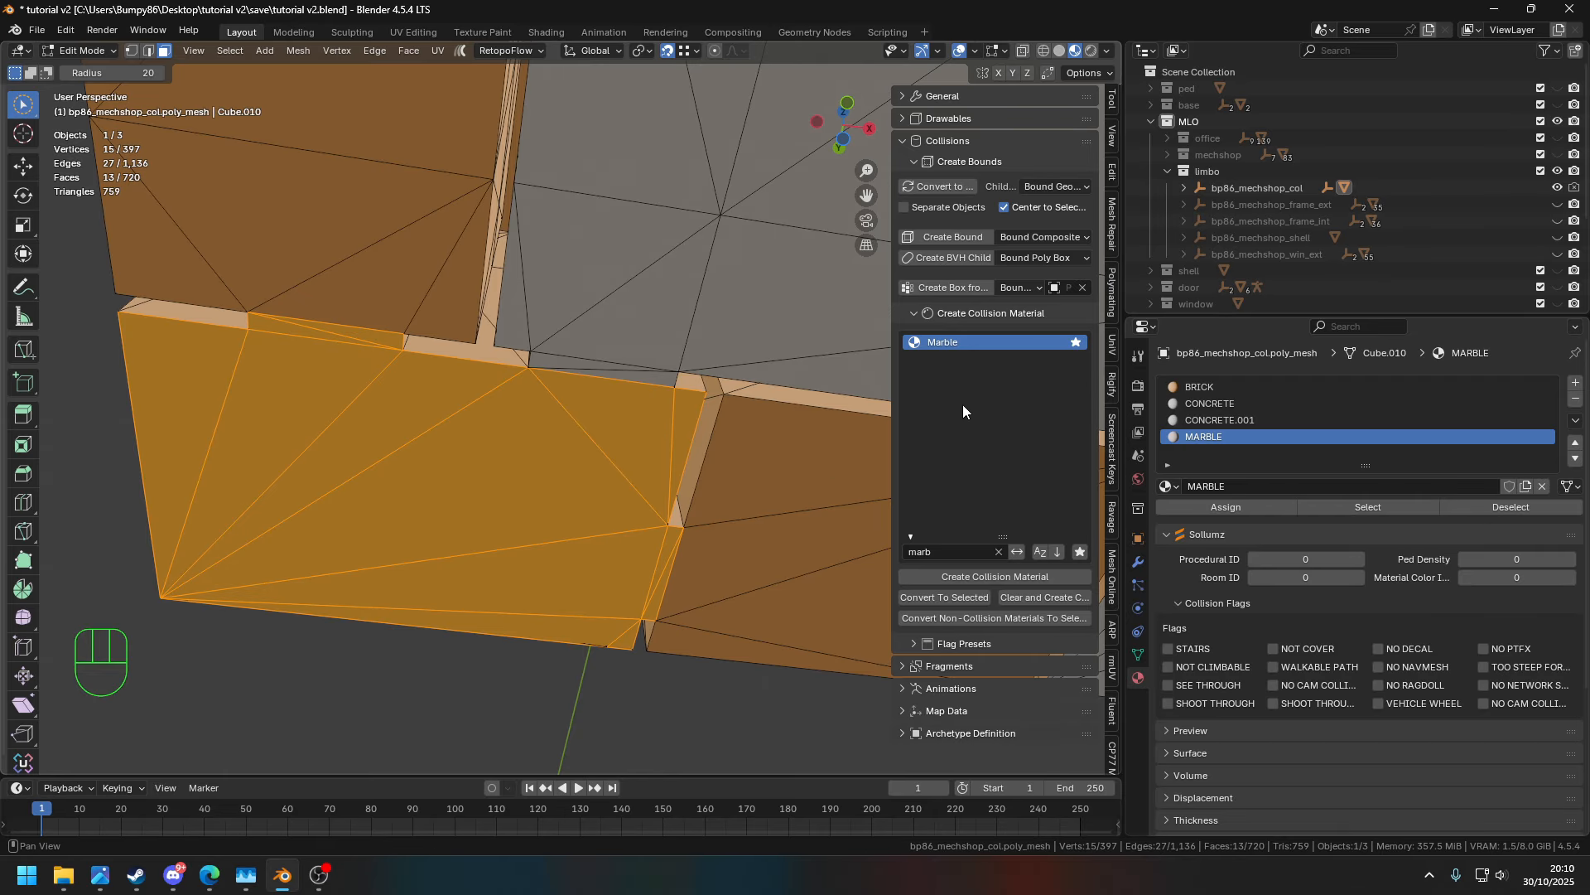
{"action": "left_click", "coordinate": [1218, 505]}
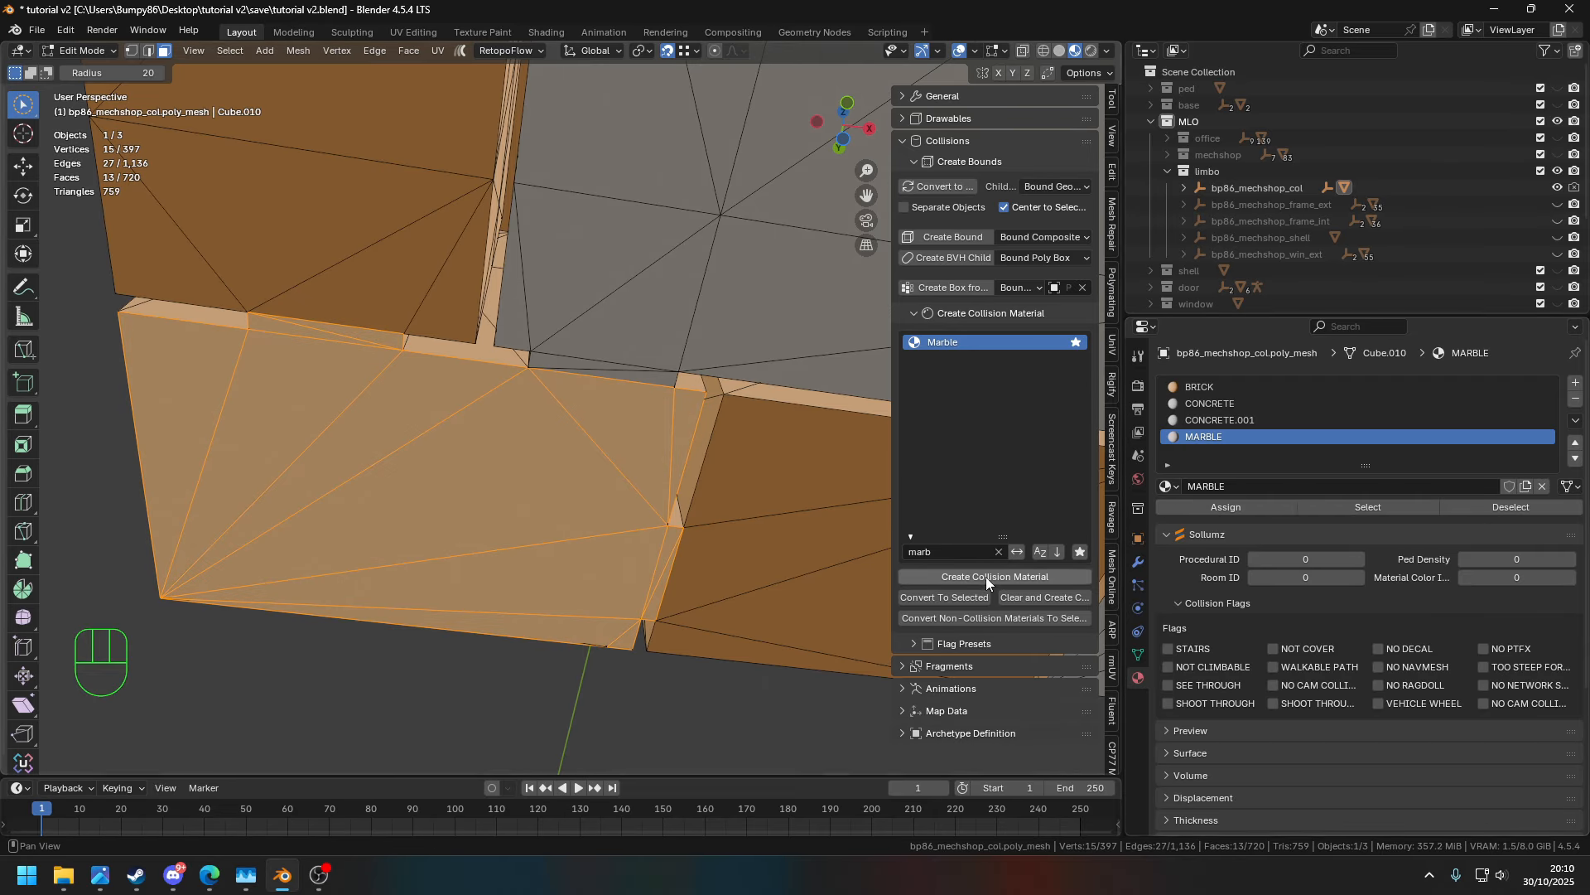
- Set the MARBLE material's Room ID to 3
{"action": "scroll", "coordinate": [407, 473], "scroll_direction": "down", "scroll_amount": 4}
{"action": "middle_click_drag", "start_coordinate": [668, 439], "coordinate": [419, 427], "text": "shift"}
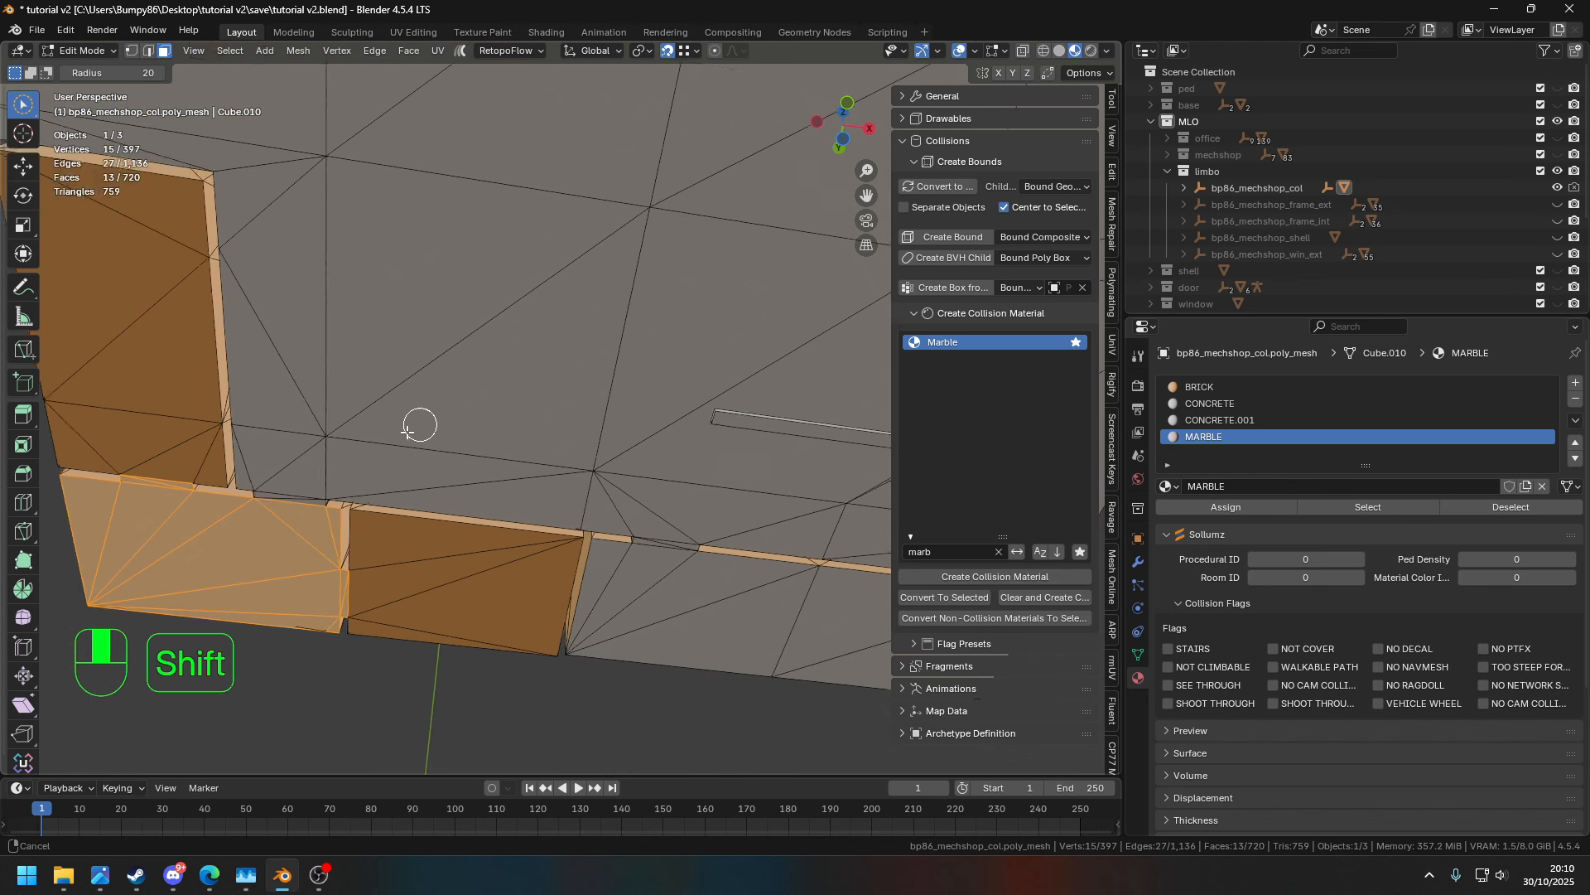
{"action": "scroll", "coordinate": [419, 426], "scroll_direction": "down", "scroll_amount": 3}
{"action": "middle_click_drag", "start_coordinate": [498, 538], "coordinate": [433, 472], "text": "shift"}
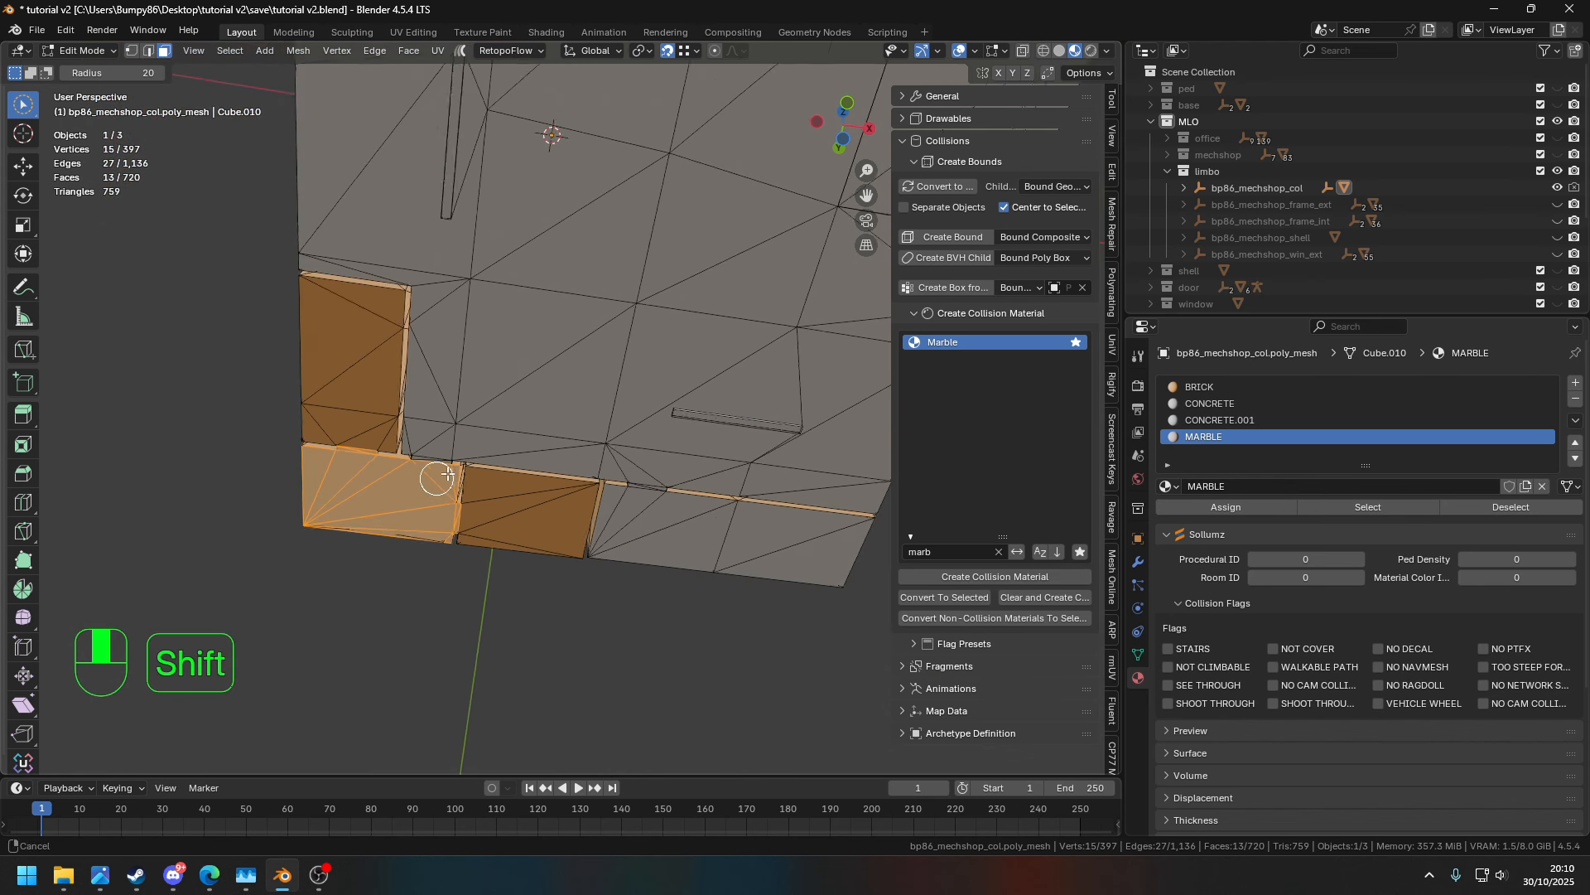
{"action": "scroll", "coordinate": [564, 442], "scroll_direction": "up", "scroll_amount": 3}
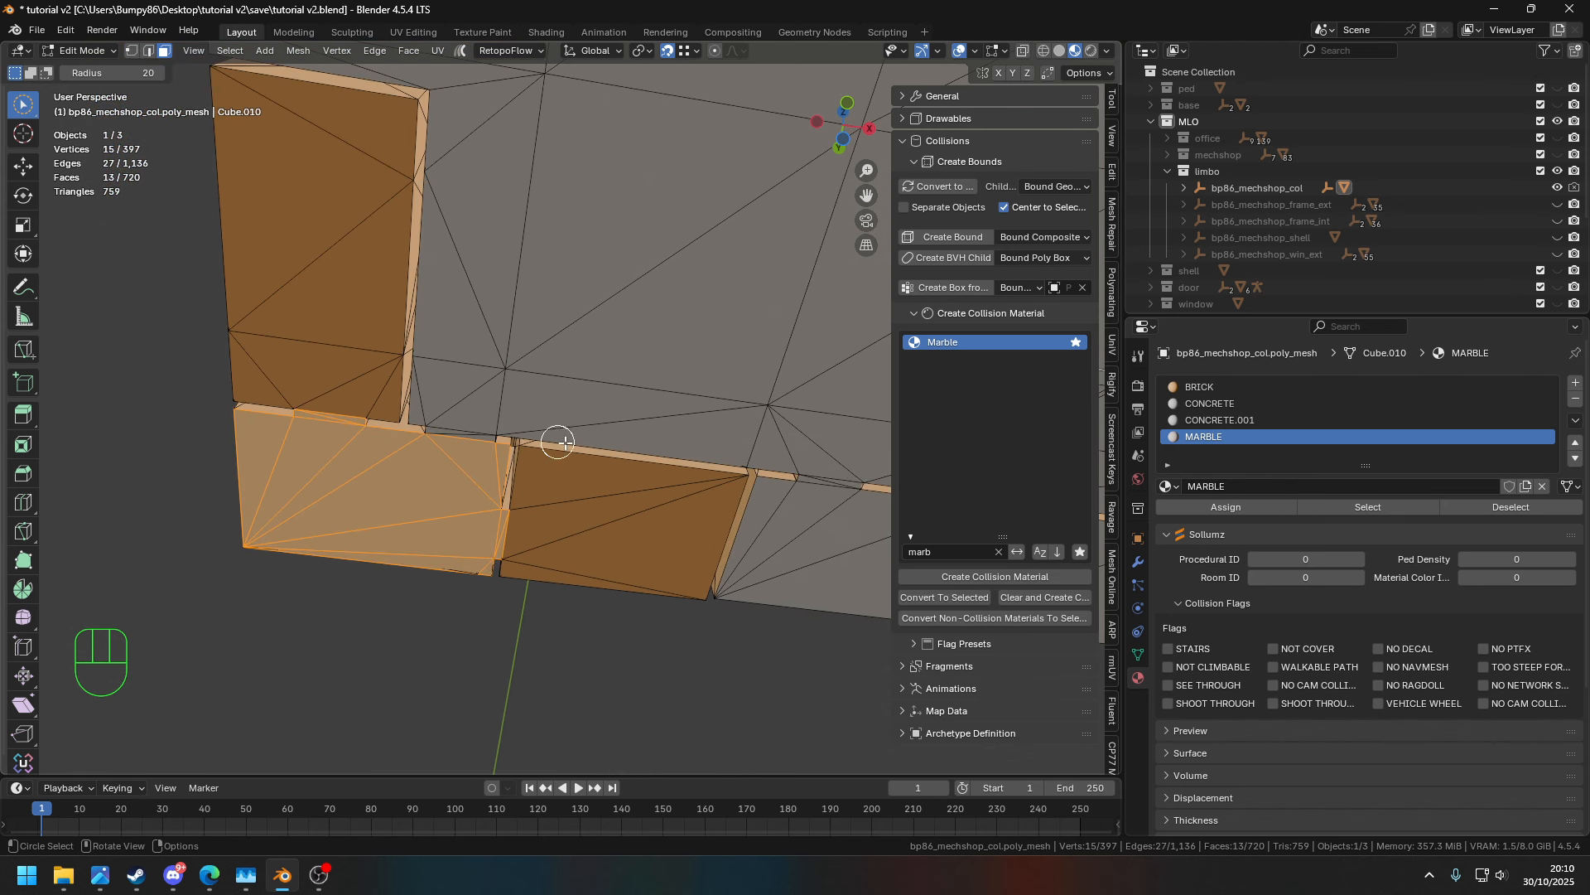
{"action": "triple_click", "coordinate": [1360, 580]}
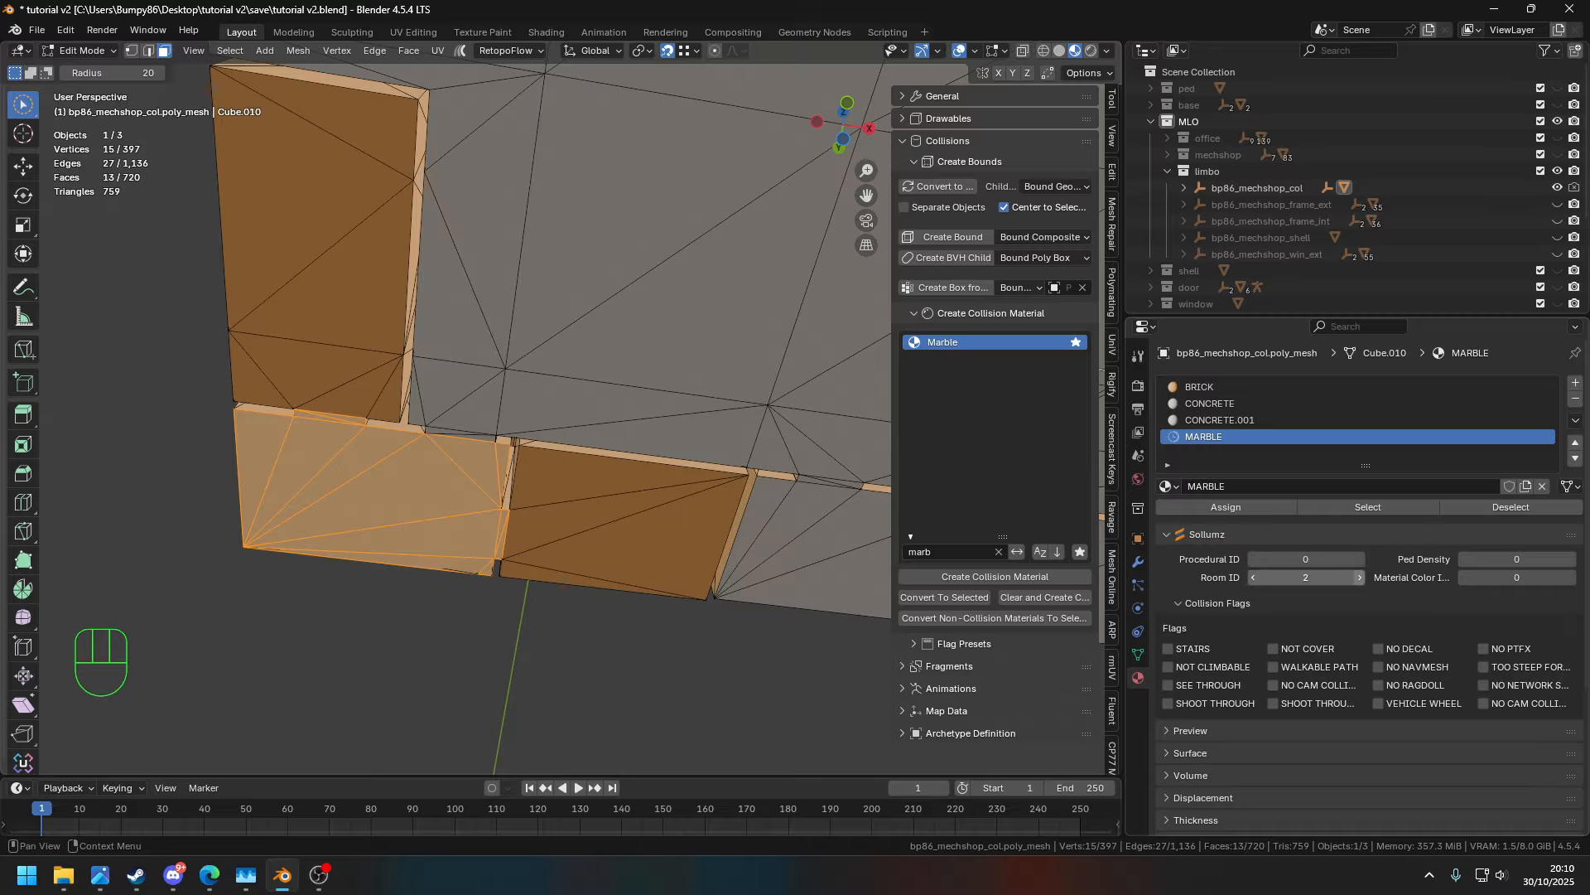
- Add a second Marble collision material and select the floor faces of the room beside the corner room
{"action": "middle_click_drag", "start_coordinate": [568, 518], "coordinate": [590, 448], "text": "shift"}
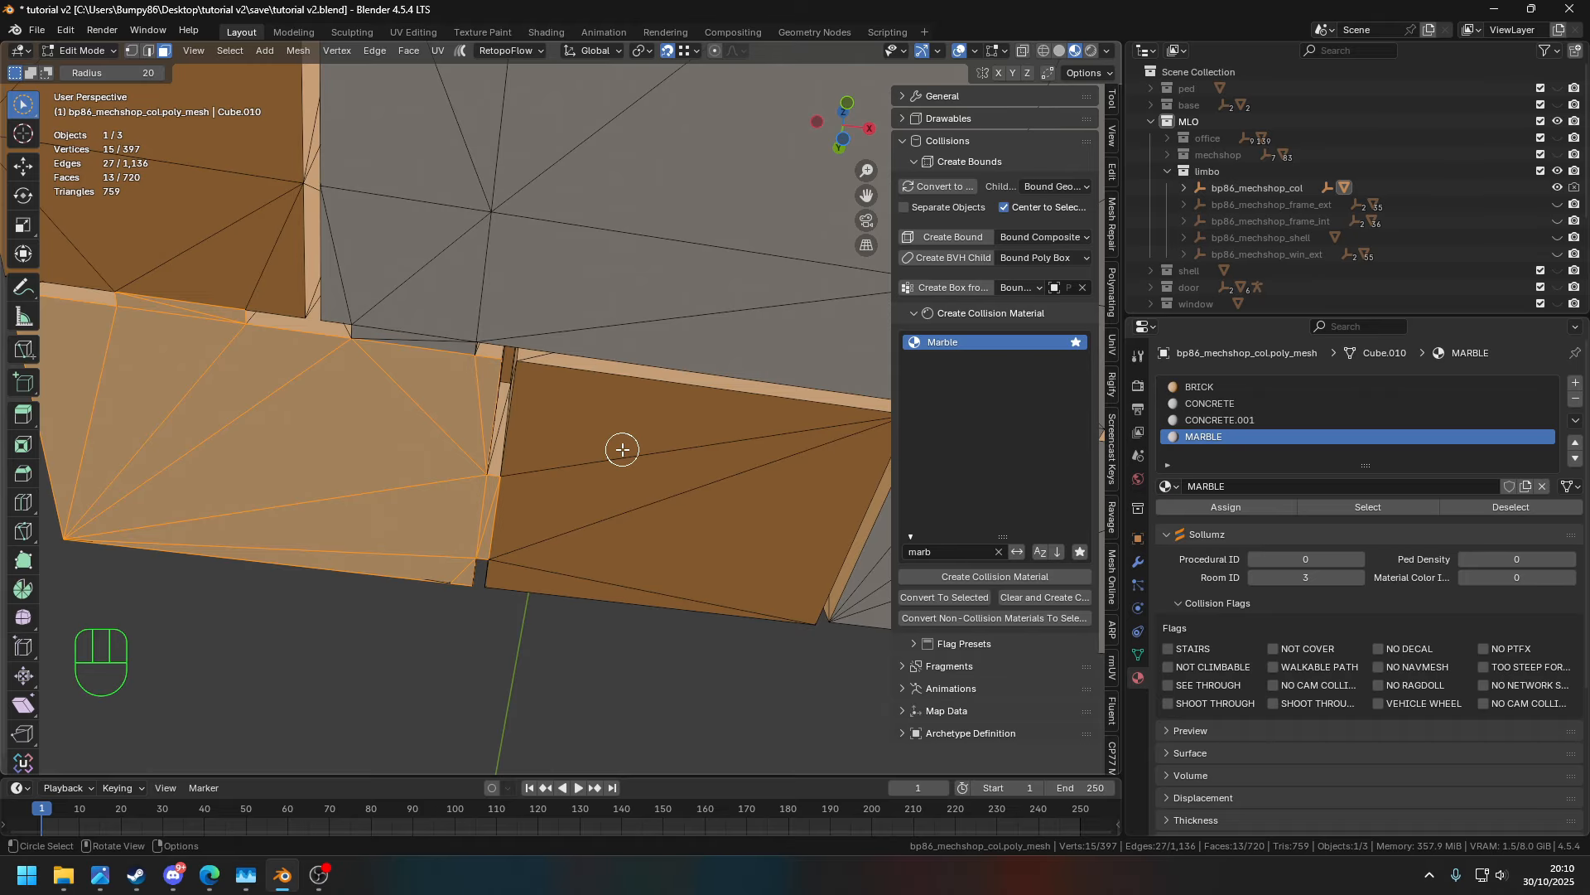
{"action": "left_click", "coordinate": [972, 578]}
{"action": "mouse_move", "coordinate": [638, 443]}
{"action": "left_mouse_down"}
{"action": "mouse_move", "coordinate": [589, 537]}
{"action": "mouse_move", "coordinate": [685, 543]}
{"action": "left_mouse_up"}
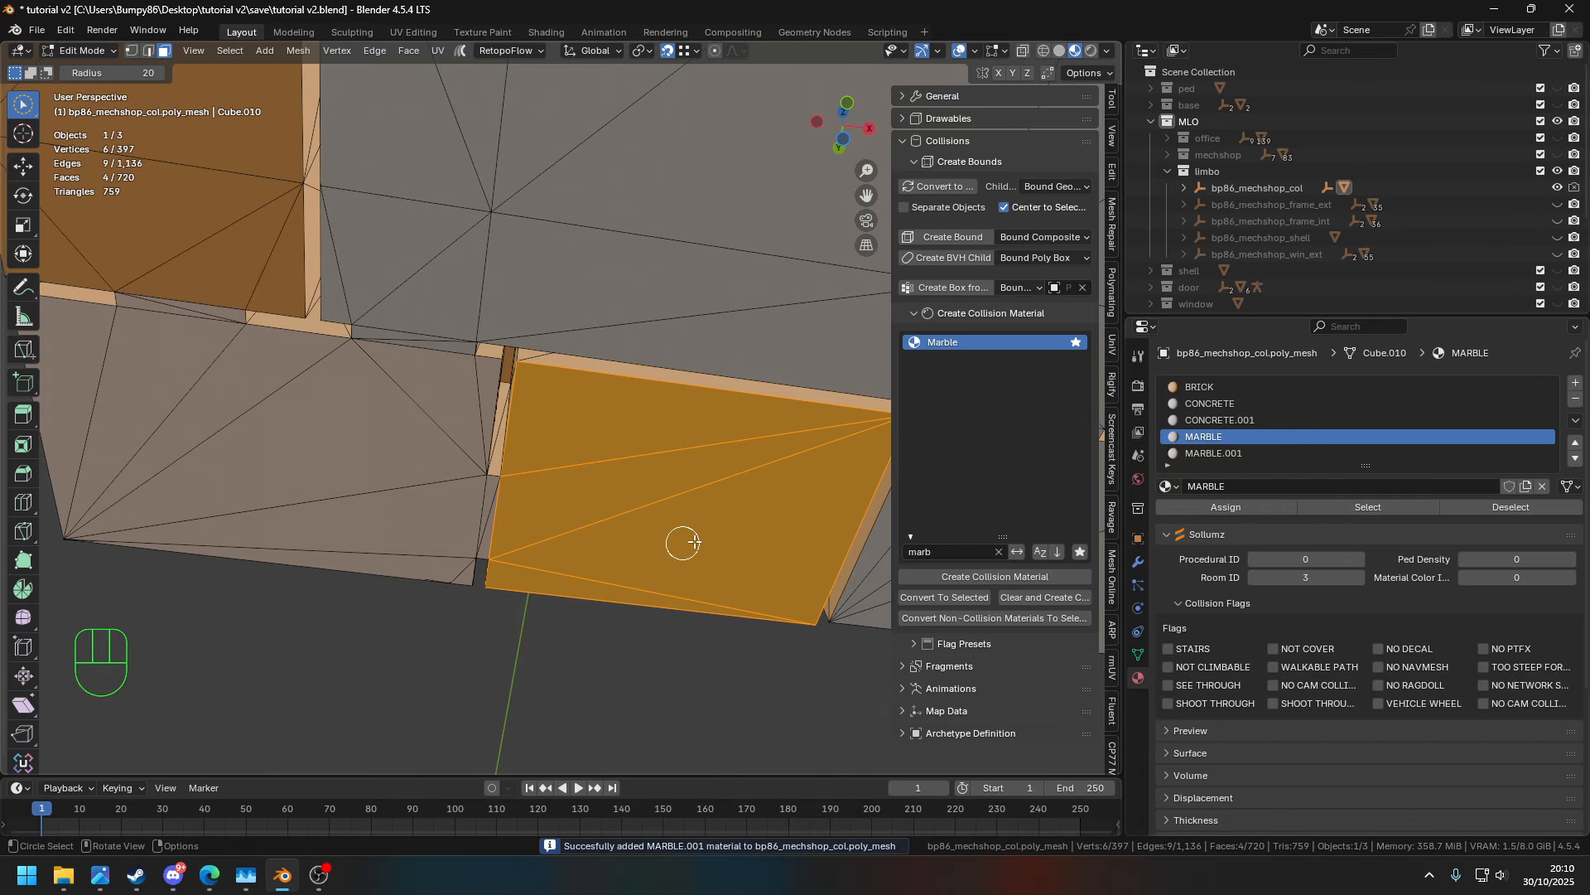
{"action": "left_click", "coordinate": [1203, 456]}
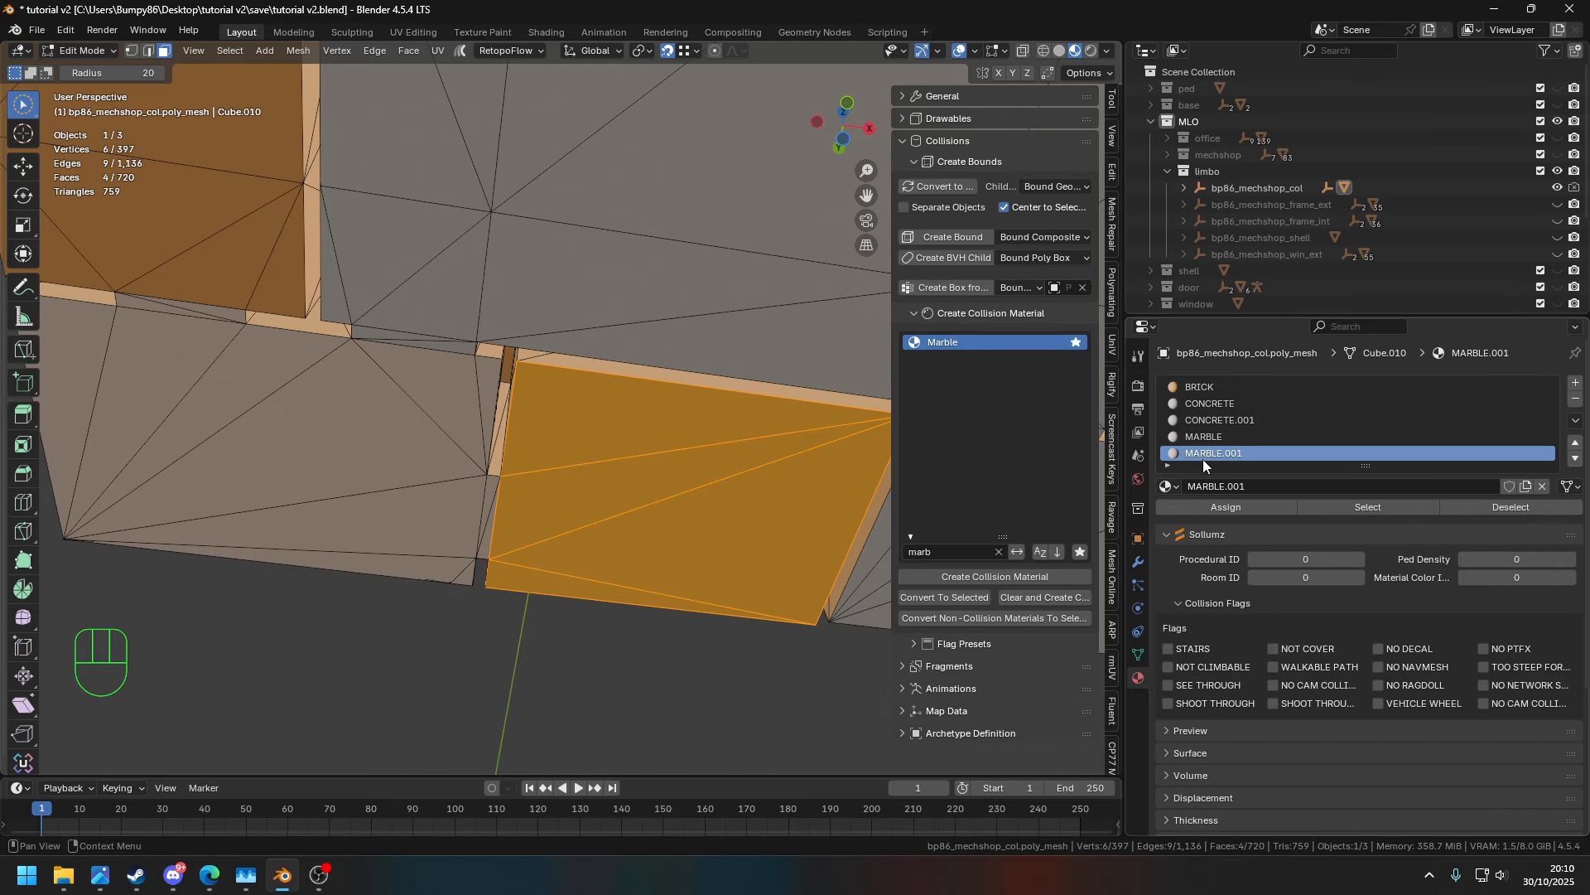
- Set MARBLE.001's Room ID to 4 and assign it to the selected floor faces
{"action": "left_click", "coordinate": [1360, 579]}
{"action": "left_click", "coordinate": [1362, 579]}
{"action": "left_click", "coordinate": [1361, 579]}
{"action": "left_click", "coordinate": [1361, 580]}
{"action": "left_click", "coordinate": [1185, 507]}
- Select the long room's floor faces next to the corner room and add a third Marble collision material
{"action": "middle_click_drag", "start_coordinate": [781, 455], "coordinate": [451, 425], "text": "shift"}
{"action": "mouse_move", "coordinate": [447, 419]}
{"action": "left_mouse_down"}
{"action": "mouse_move", "coordinate": [311, 387]}
{"action": "mouse_move", "coordinate": [266, 284]}
{"action": "mouse_move", "coordinate": [286, 228]}
{"action": "left_mouse_up"}
{"action": "middle_click_drag", "start_coordinate": [456, 217], "coordinate": [476, 457], "text": "shift"}
{"action": "left_click", "coordinate": [490, 274], "text": "shift"}
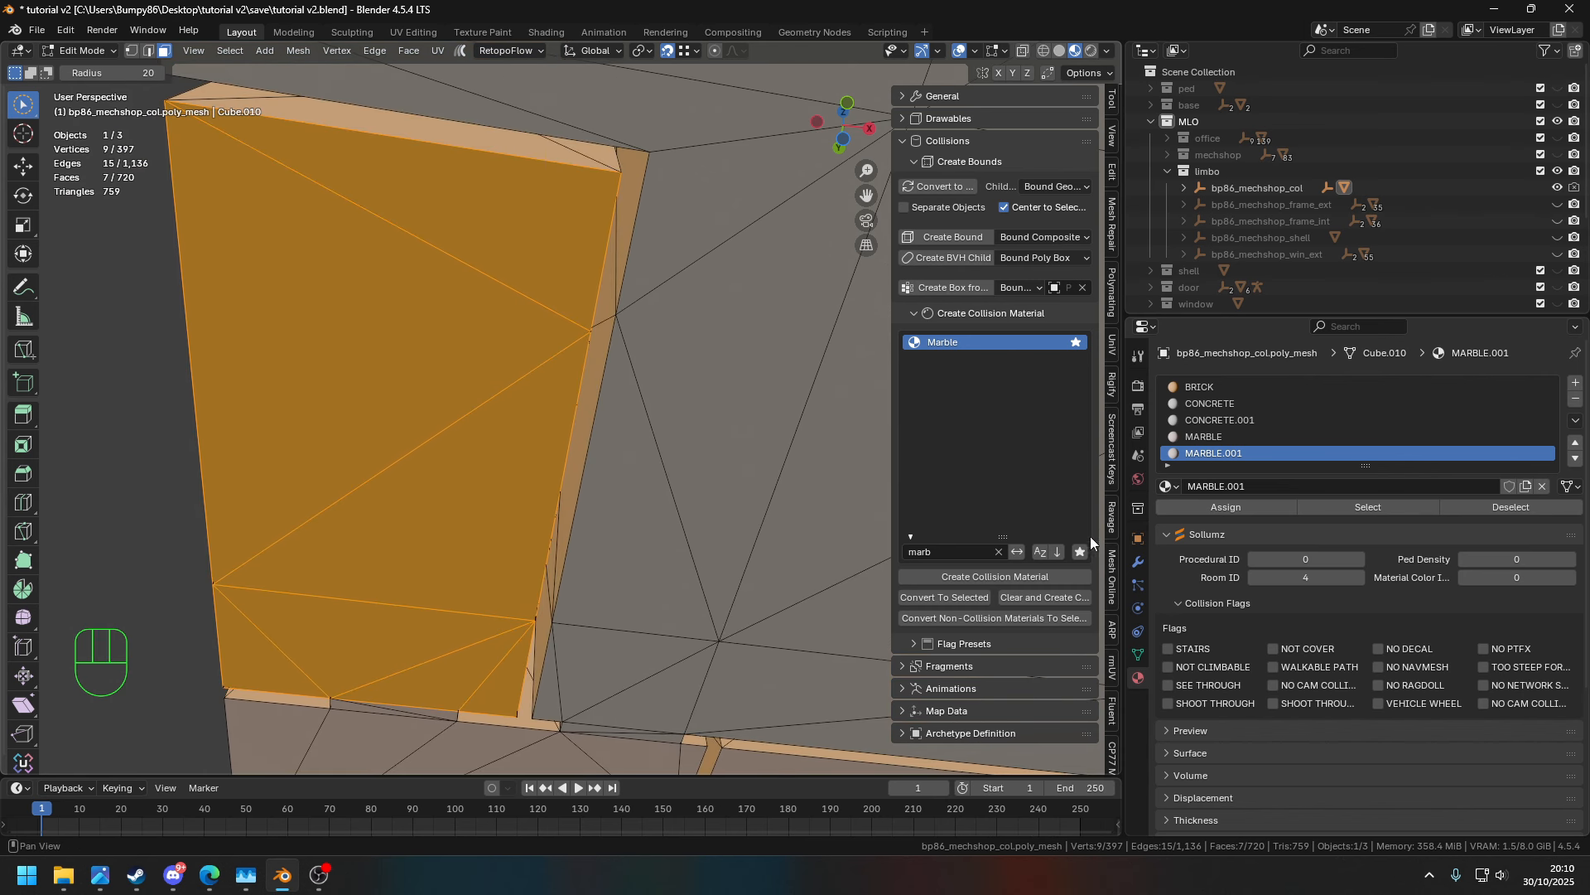
{"action": "left_click", "coordinate": [1032, 577]}
{"action": "scroll", "coordinate": [1245, 426], "scroll_direction": "down", "scroll_amount": 1}
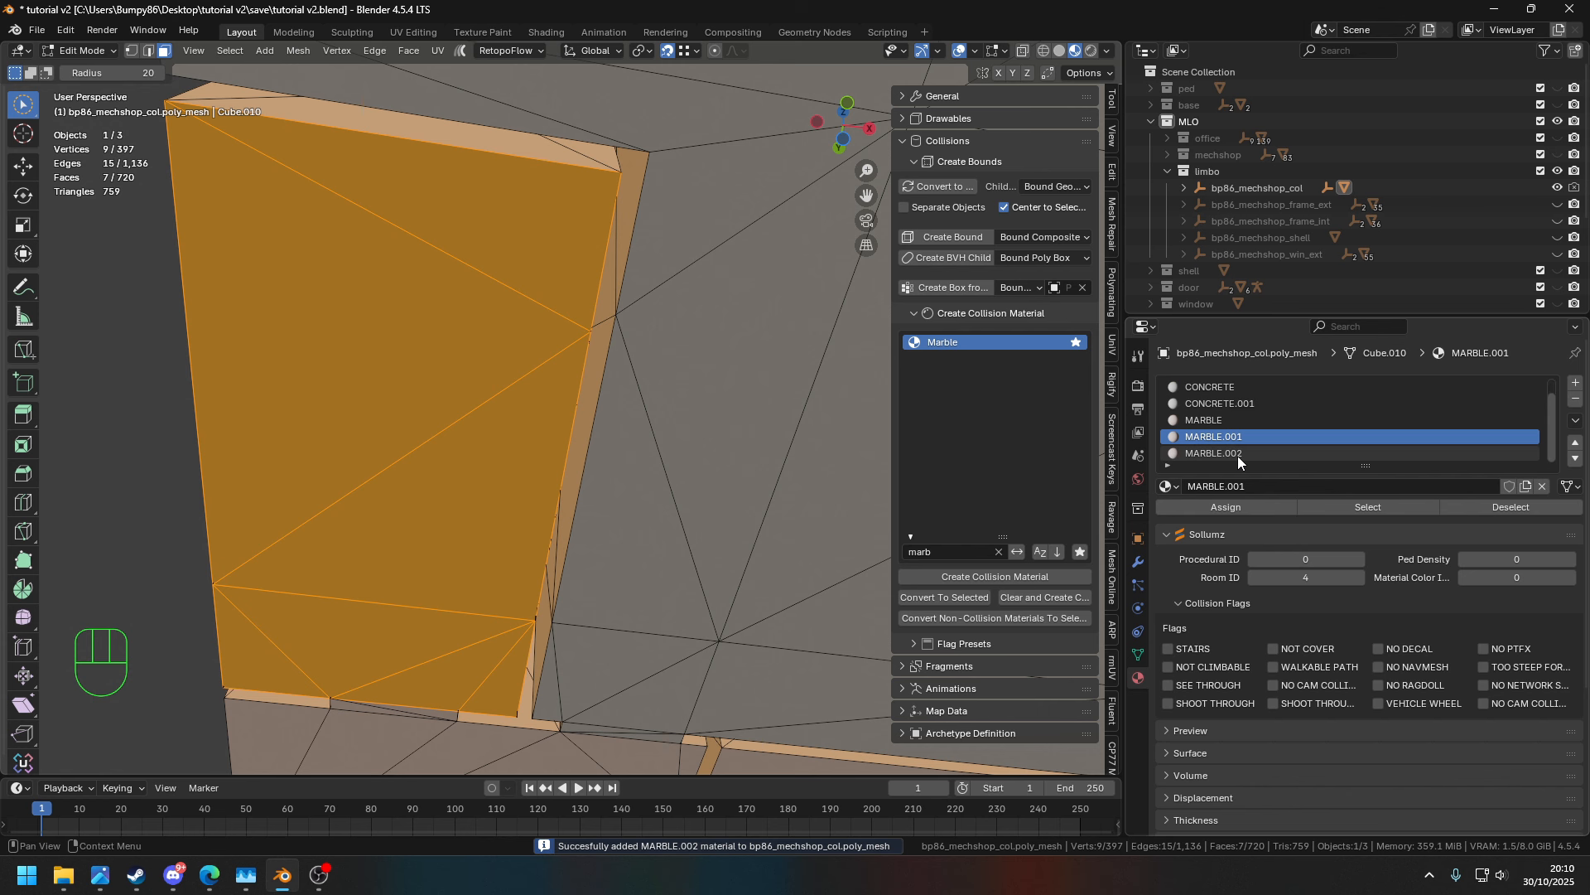
- Set MARBLE.002's Room ID to 5 and assign it to the selected floor faces
{"action": "left_click", "coordinate": [1237, 455]}
{"action": "left_click", "coordinate": [1362, 583]}
{"action": "left_click", "coordinate": [1363, 582]}
{"action": "left_click", "coordinate": [1362, 582]}
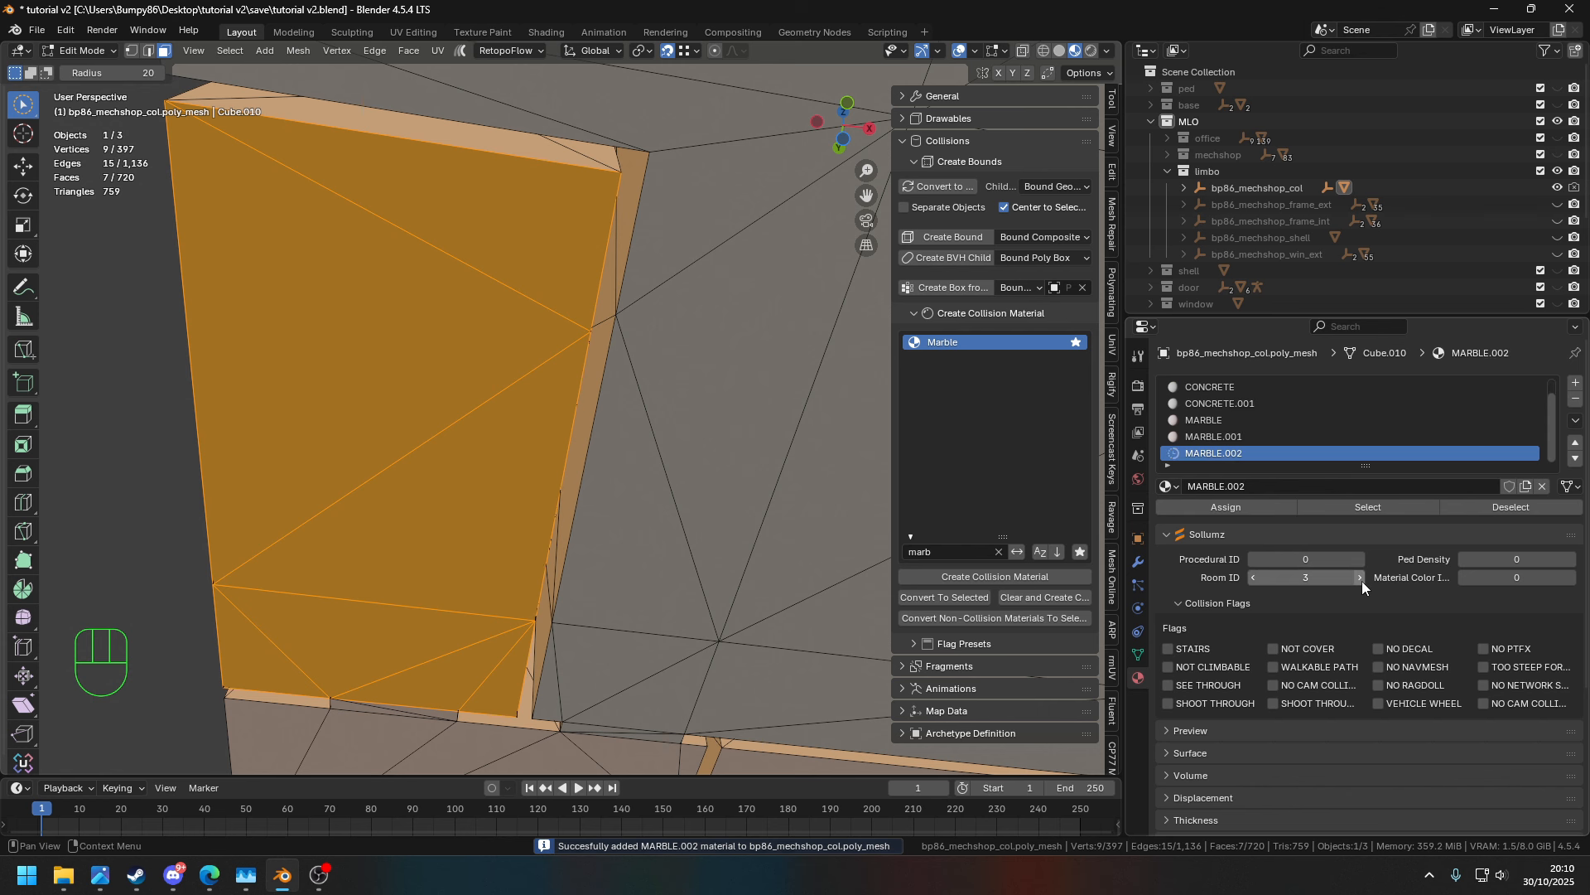
{"action": "left_click", "coordinate": [1215, 509]}
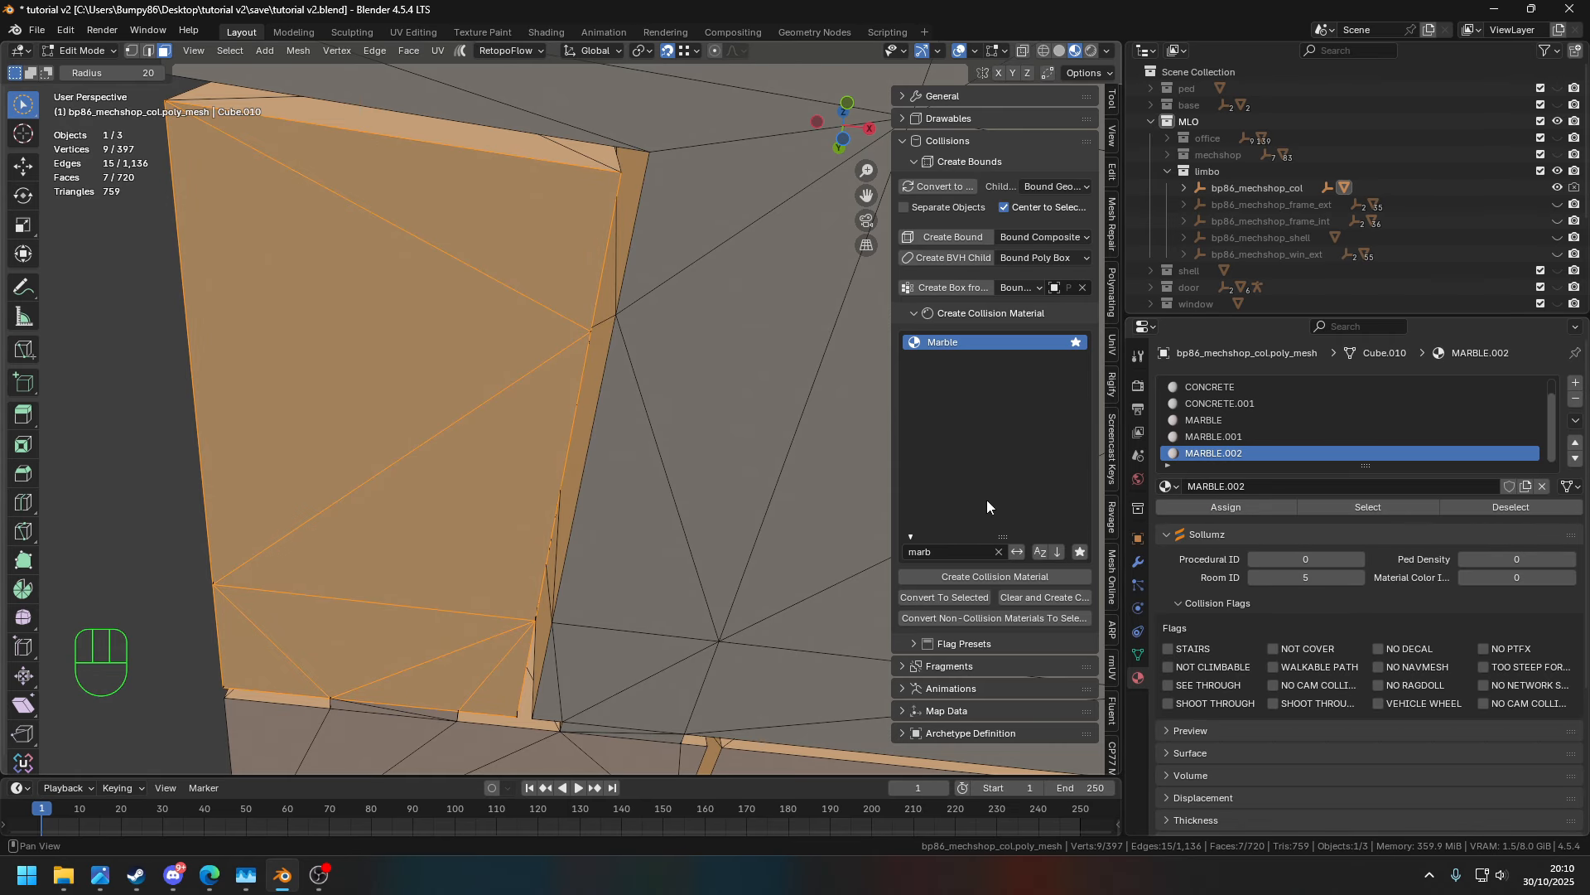
- Filter the collision materials by "car" and add a Carpet Solid collision material to the poly mesh
{"action": "scroll", "coordinate": [646, 352], "scroll_direction": "down", "scroll_amount": 5}
{"action": "middle_click_drag", "start_coordinate": [630, 342], "coordinate": [572, 397], "text": "shift"}
{"action": "middle_click_drag", "start_coordinate": [572, 398], "coordinate": [580, 535]}
{"action": "scroll", "coordinate": [347, 551], "scroll_direction": "up", "scroll_amount": 2}
{"action": "middle_click_drag", "start_coordinate": [580, 534], "coordinate": [721, 430]}
{"action": "scroll", "coordinate": [663, 414], "scroll_direction": "up", "scroll_amount": 4}
{"action": "middle_click_drag", "start_coordinate": [397, 372], "coordinate": [485, 438], "text": "shift"}
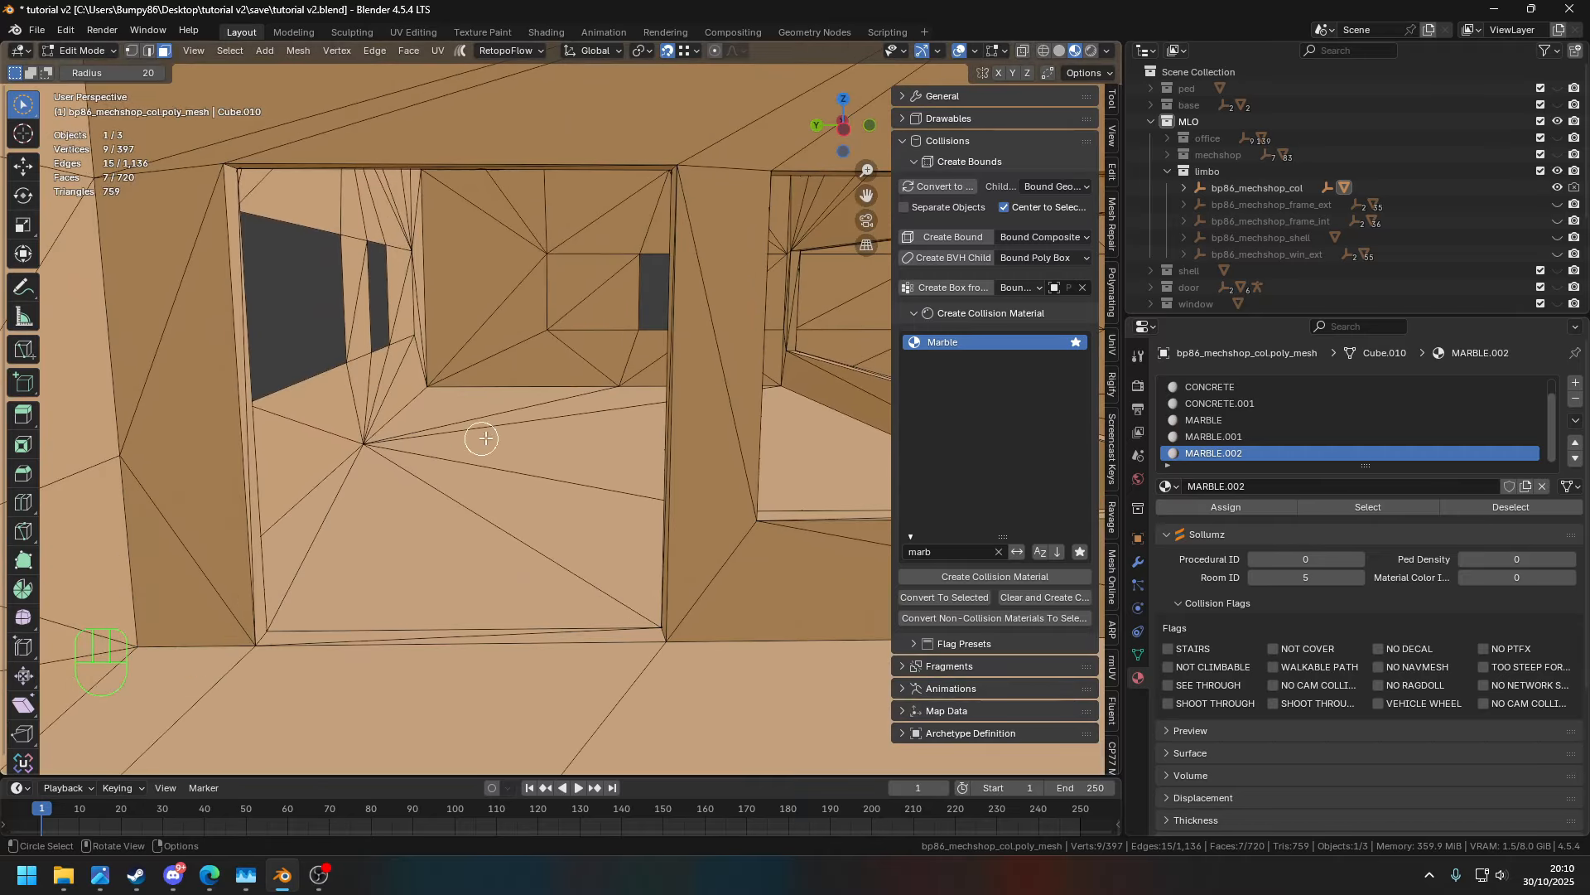
{"action": "left_click", "coordinate": [997, 553]}
{"action": "type", "text": "ca"}
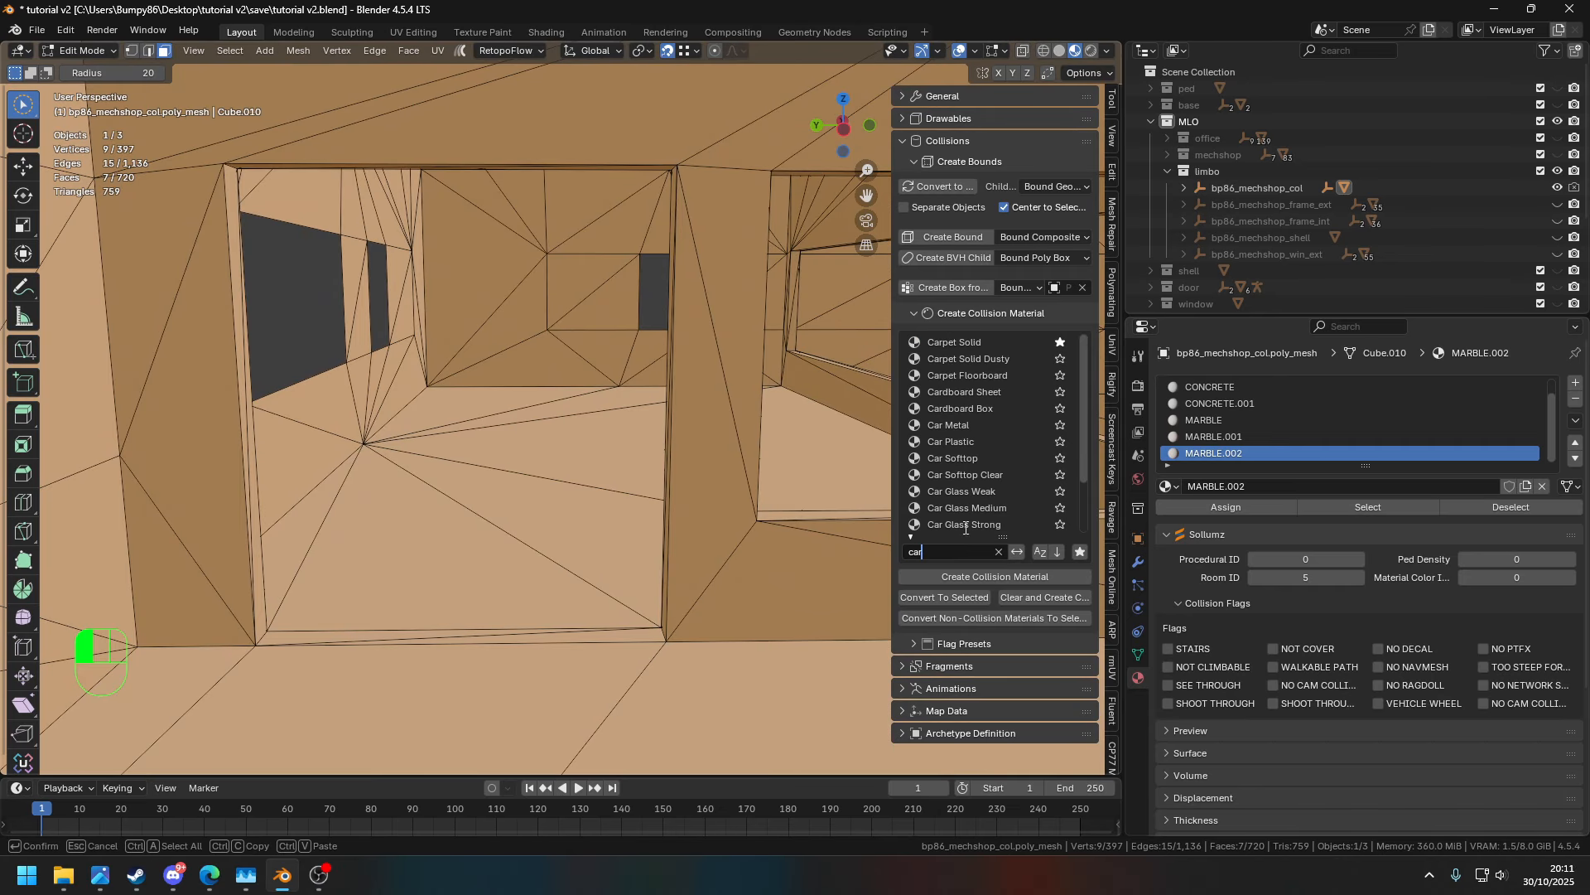
{"action": "key", "text": "Return"}
{"action": "left_click", "coordinate": [966, 343]}
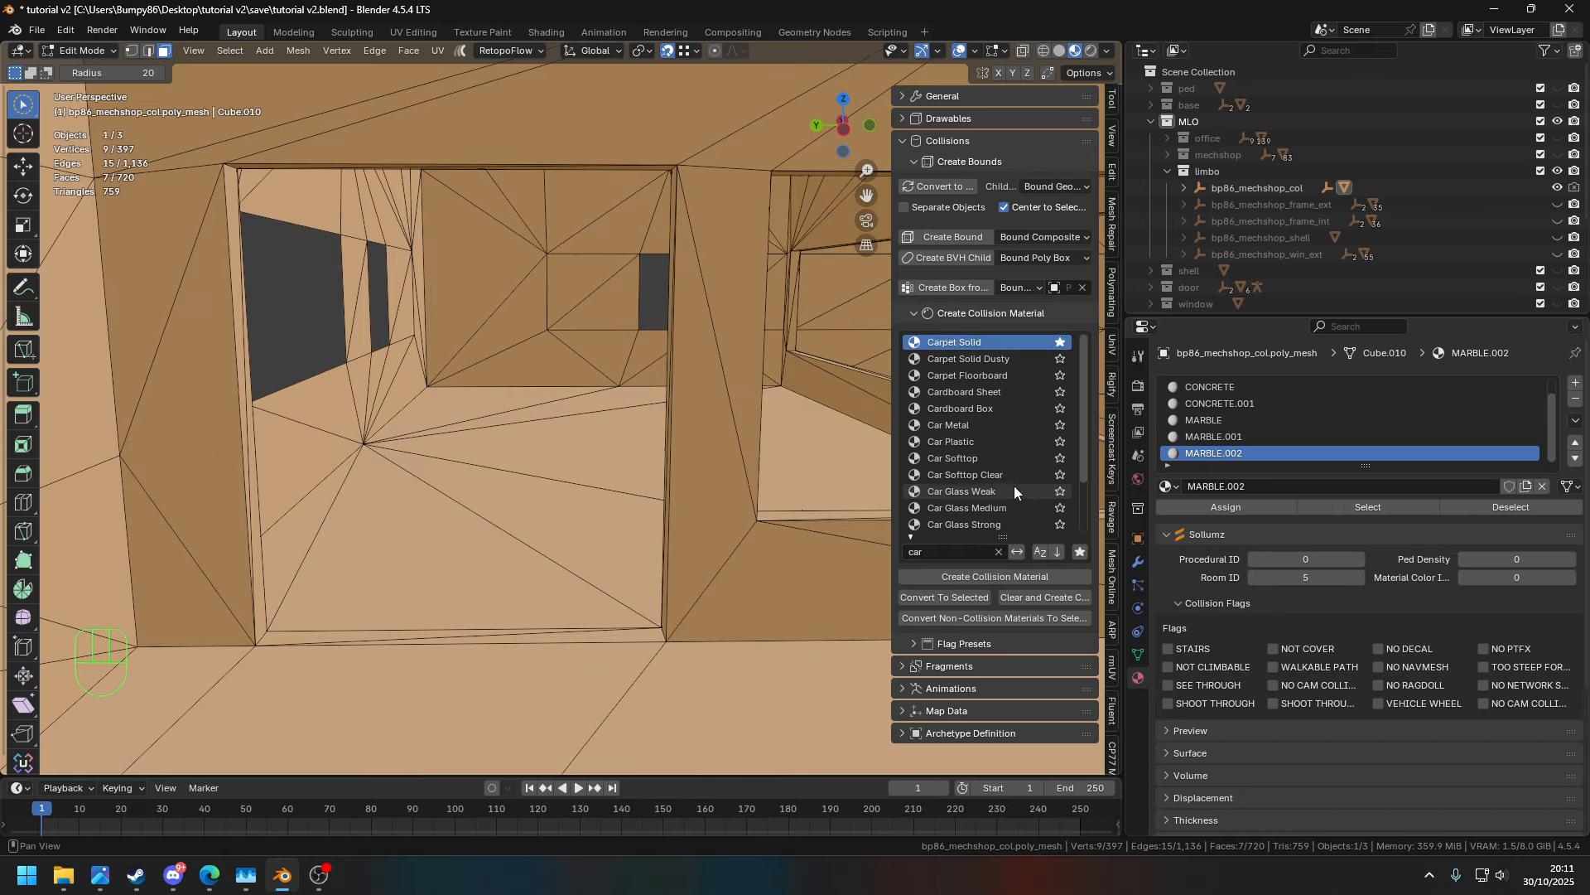
{"action": "left_click", "coordinate": [979, 577]}
- Select the upper room's floor faces and assign the CARPET_SOLID material to them
{"action": "middle_click_drag", "start_coordinate": [514, 415], "coordinate": [488, 424]}
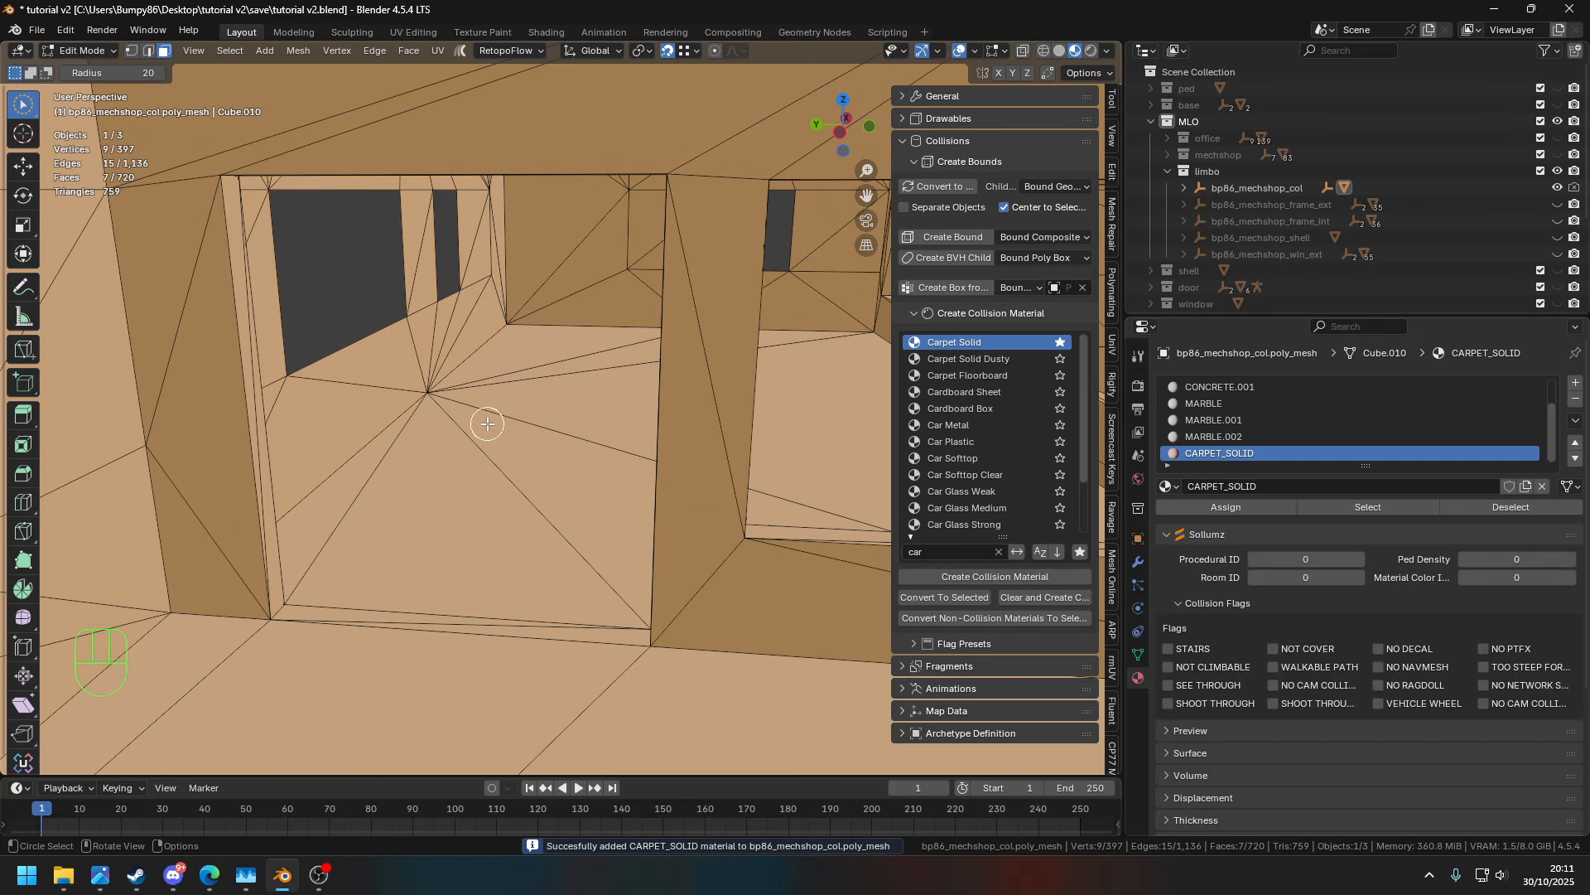
{"action": "left_click_drag", "start_coordinate": [488, 424], "coordinate": [458, 434]}
{"action": "left_click_drag", "start_coordinate": [389, 479], "coordinate": [383, 480]}
{"action": "key", "text": "KP_Decimal"}
{"action": "middle_click_drag", "start_coordinate": [384, 480], "coordinate": [560, 593]}
{"action": "middle_click_drag", "start_coordinate": [671, 539], "coordinate": [994, 497], "text": "shift"}
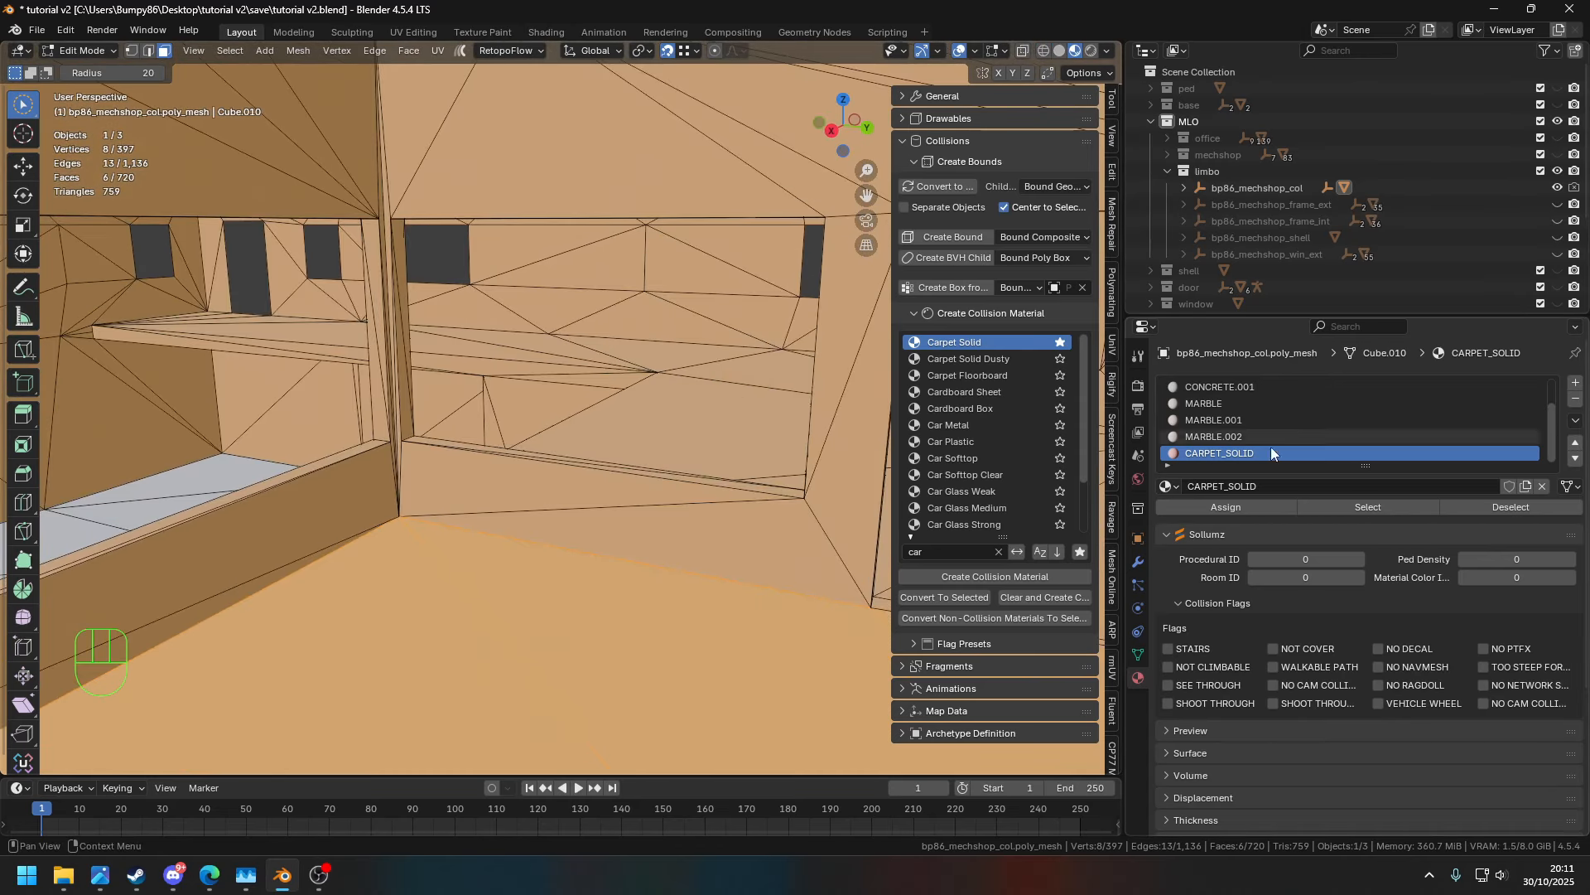
{"action": "left_click", "coordinate": [1216, 505]}
- Select the floor faces of the raised platform outside the upper room's doorway and assign CONCRETE to them
{"action": "middle_click_drag", "start_coordinate": [828, 481], "coordinate": [720, 461]}
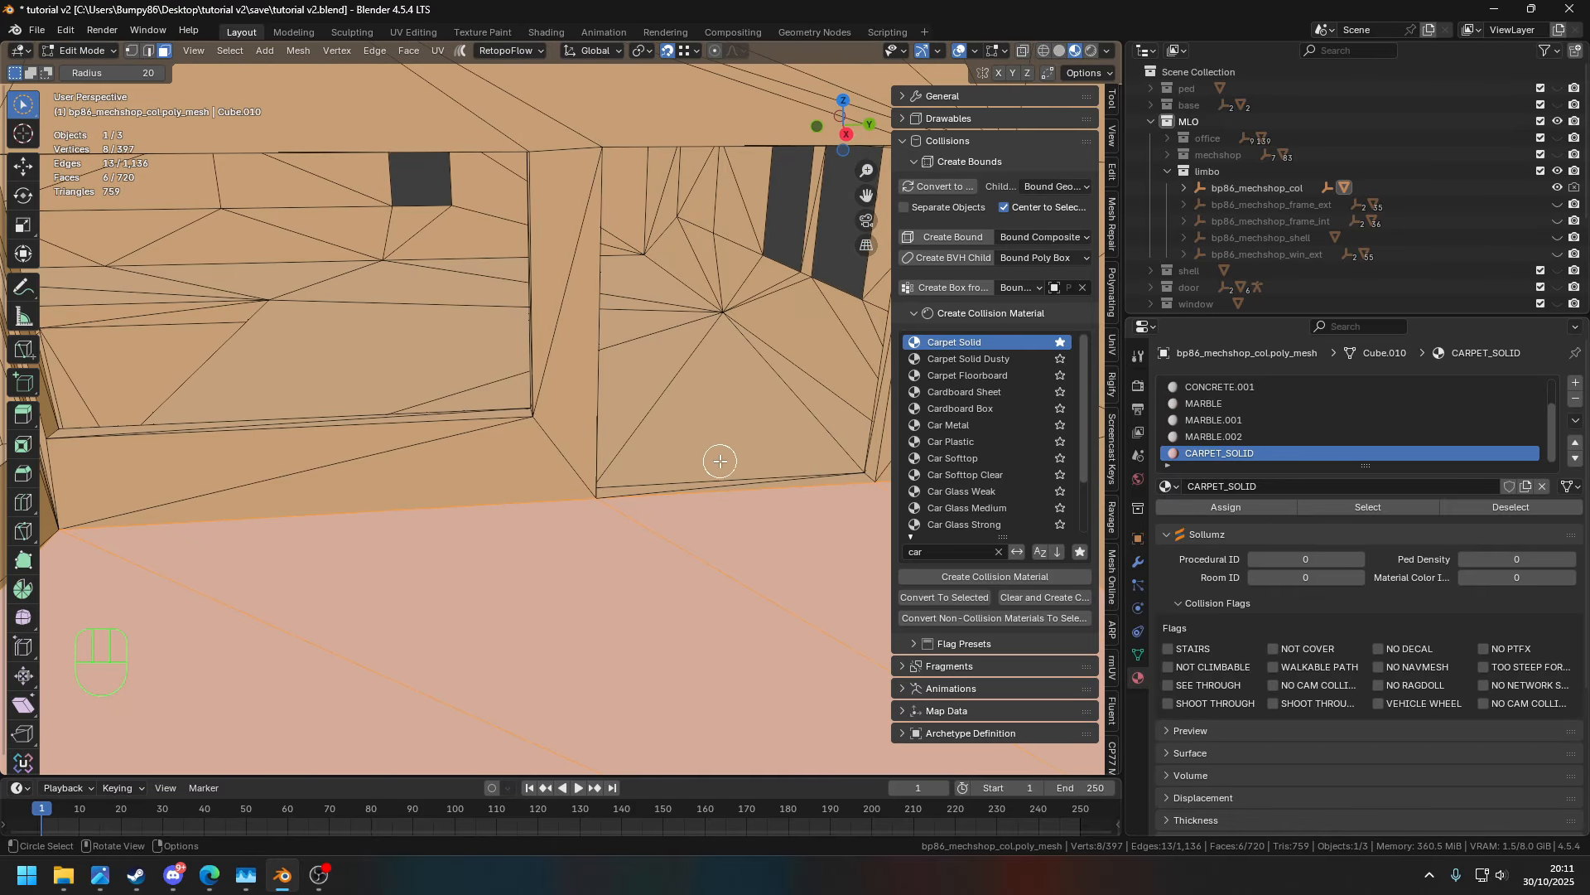
{"action": "mouse_move", "coordinate": [744, 468]}
{"action": "left_mouse_down"}
{"action": "mouse_move", "coordinate": [755, 403]}
{"action": "mouse_move", "coordinate": [659, 312]}
{"action": "left_mouse_up"}
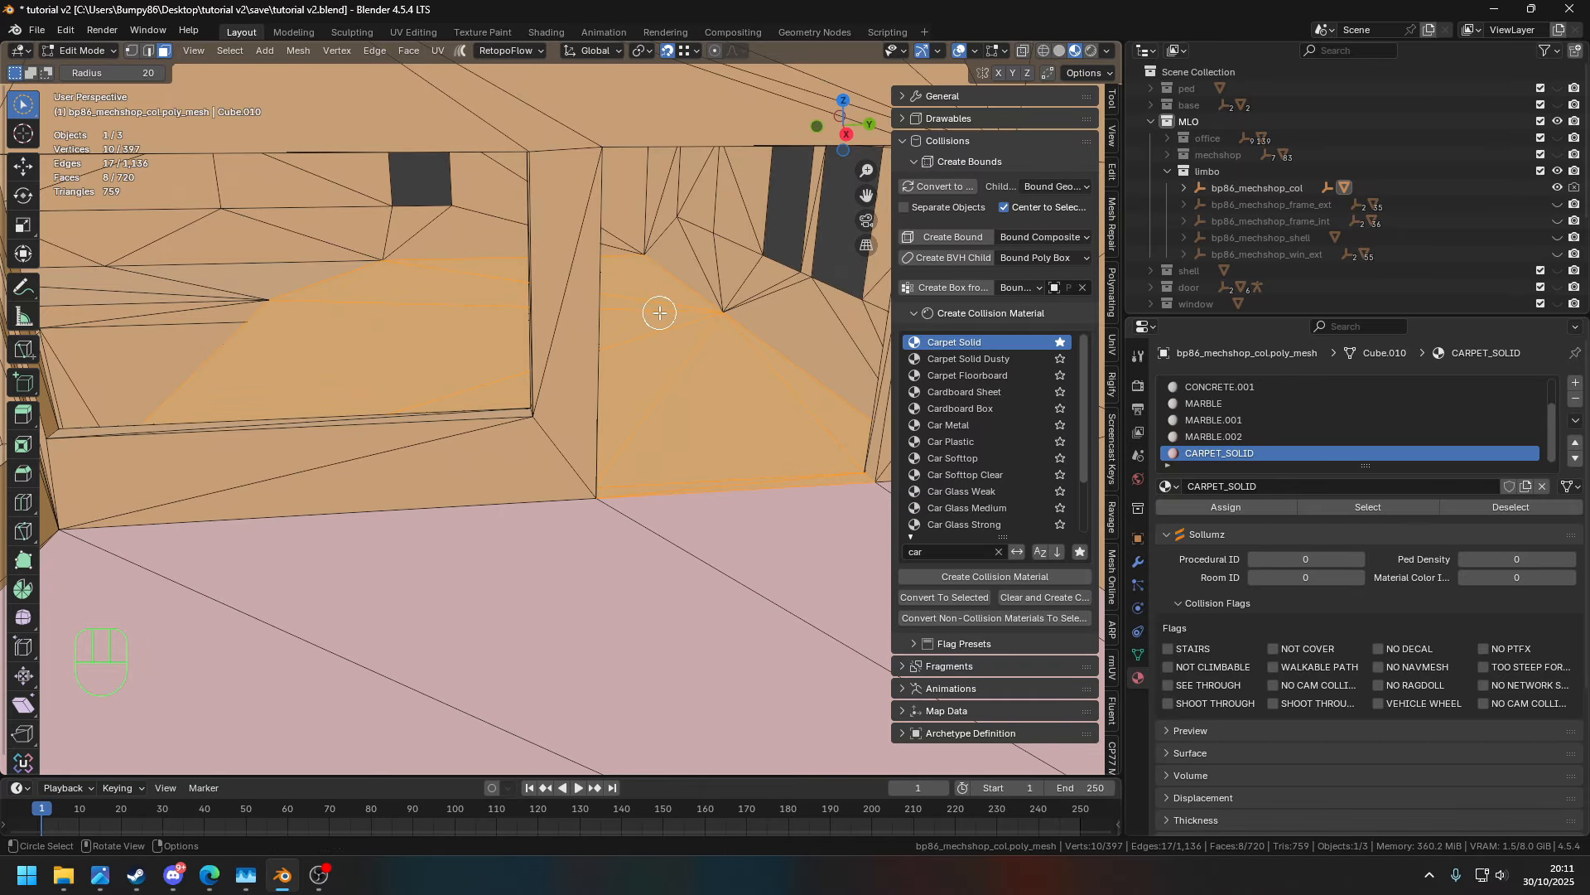
{"action": "key", "text": "KP_Decimal"}
{"action": "mouse_move", "coordinate": [632, 319]}
{"action": "middle_mouse_down"}
{"action": "mouse_move", "coordinate": [504, 390]}
{"action": "mouse_move", "coordinate": [710, 390]}
{"action": "mouse_move", "coordinate": [386, 368]}
{"action": "mouse_move", "coordinate": [337, 348]}
{"action": "mouse_move", "coordinate": [625, 333]}
{"action": "middle_mouse_up"}
{"action": "mouse_move", "coordinate": [577, 396]}
{"action": "left_mouse_down", "text": "shift"}
{"action": "mouse_move", "coordinate": [585, 523]}
{"action": "mouse_move", "coordinate": [622, 563]}
{"action": "left_mouse_up", "text": "shift"}
{"action": "middle_click_drag", "start_coordinate": [623, 563], "coordinate": [431, 424]}
{"action": "left_click_drag", "start_coordinate": [410, 405], "coordinate": [366, 373], "text": "shift"}
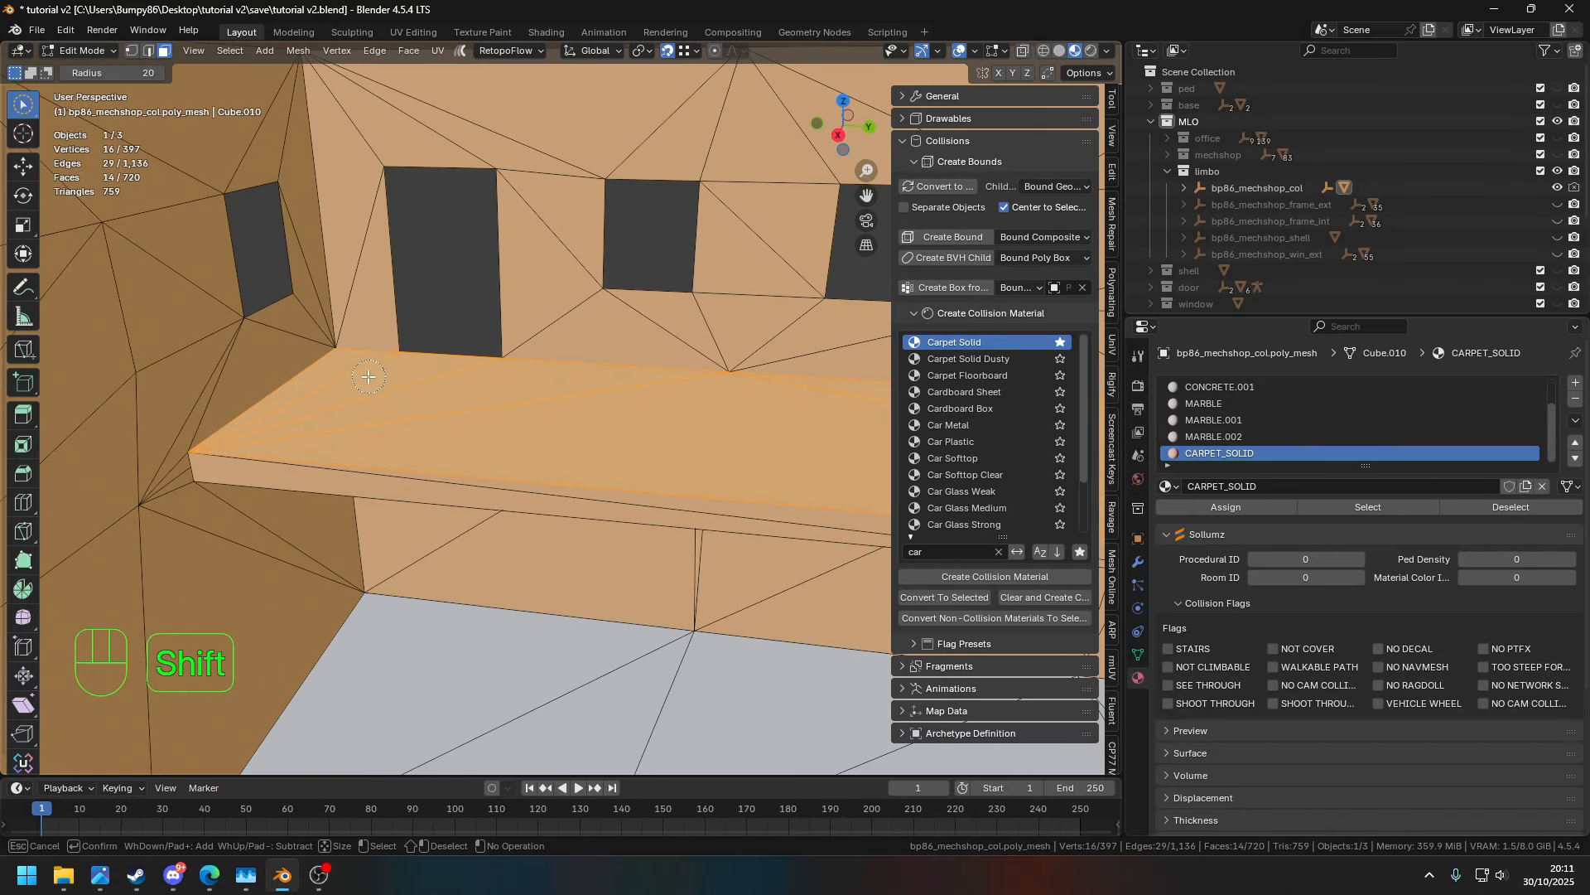
{"action": "scroll", "coordinate": [1235, 403], "scroll_direction": "up", "scroll_amount": 2}
{"action": "left_click", "coordinate": [1244, 401]}
{"action": "left_click", "coordinate": [1226, 505]}
- Clear the face selection and examine the outer edge and underside of the raised platform
{"action": "middle_click_drag", "start_coordinate": [445, 418], "coordinate": [203, 343]}
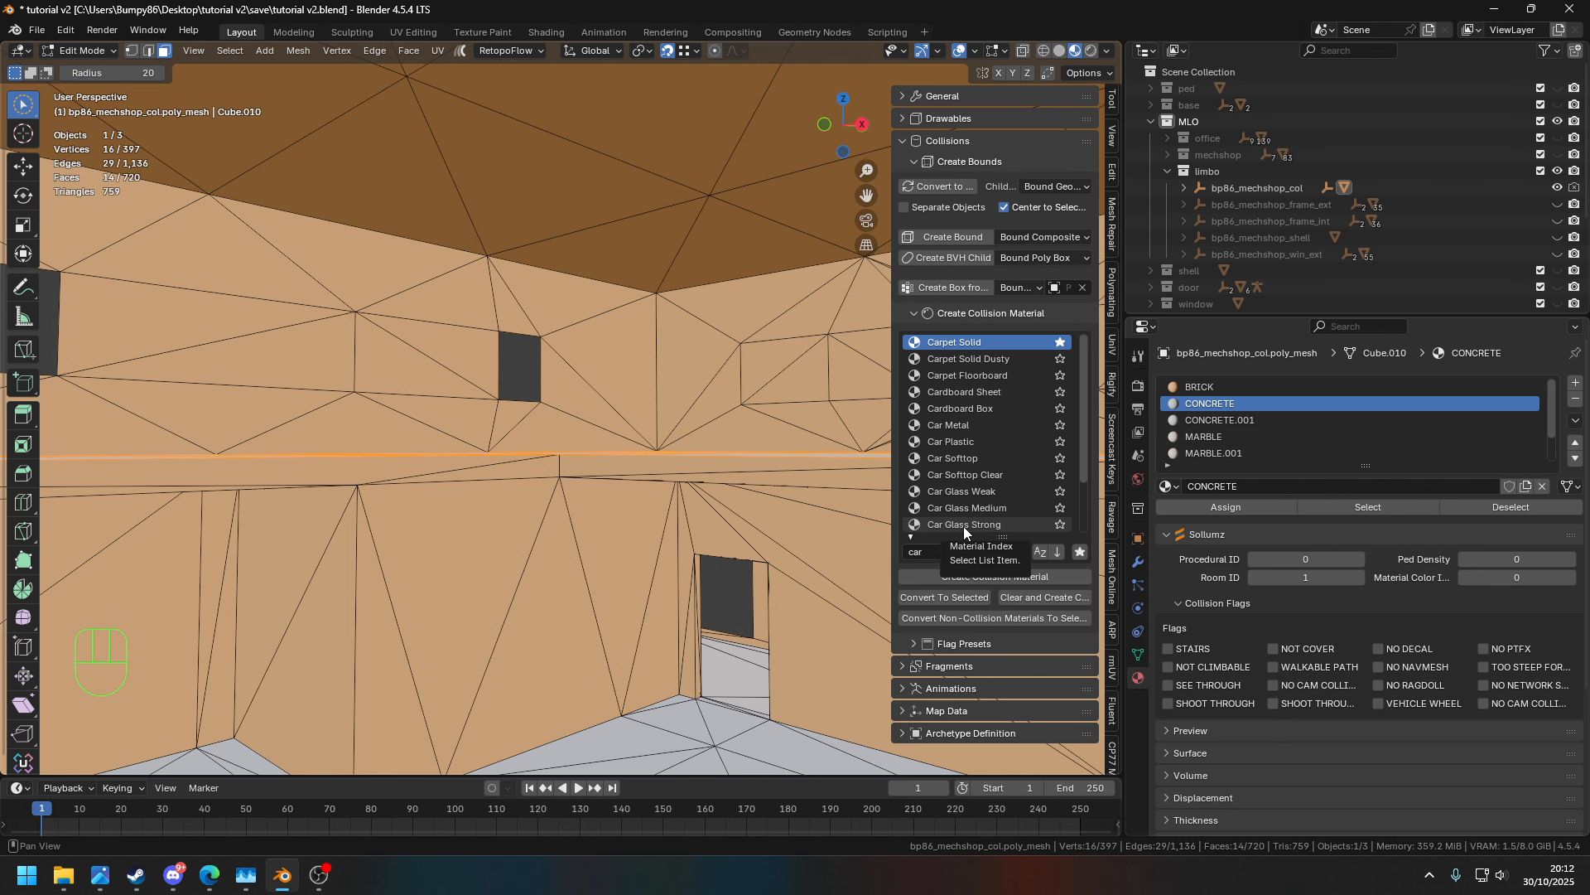
{"action": "middle_click_drag", "start_coordinate": [530, 464], "coordinate": [494, 547]}
{"action": "scroll", "coordinate": [496, 551], "scroll_direction": "down", "scroll_amount": 10}
{"action": "left_click", "coordinate": [530, 597]}
{"action": "middle_click_drag", "start_coordinate": [530, 596], "coordinate": [687, 532]}
{"action": "scroll", "coordinate": [523, 536], "scroll_direction": "up", "scroll_amount": 4}
{"action": "scroll", "coordinate": [524, 536], "scroll_direction": "up", "scroll_amount": 4}
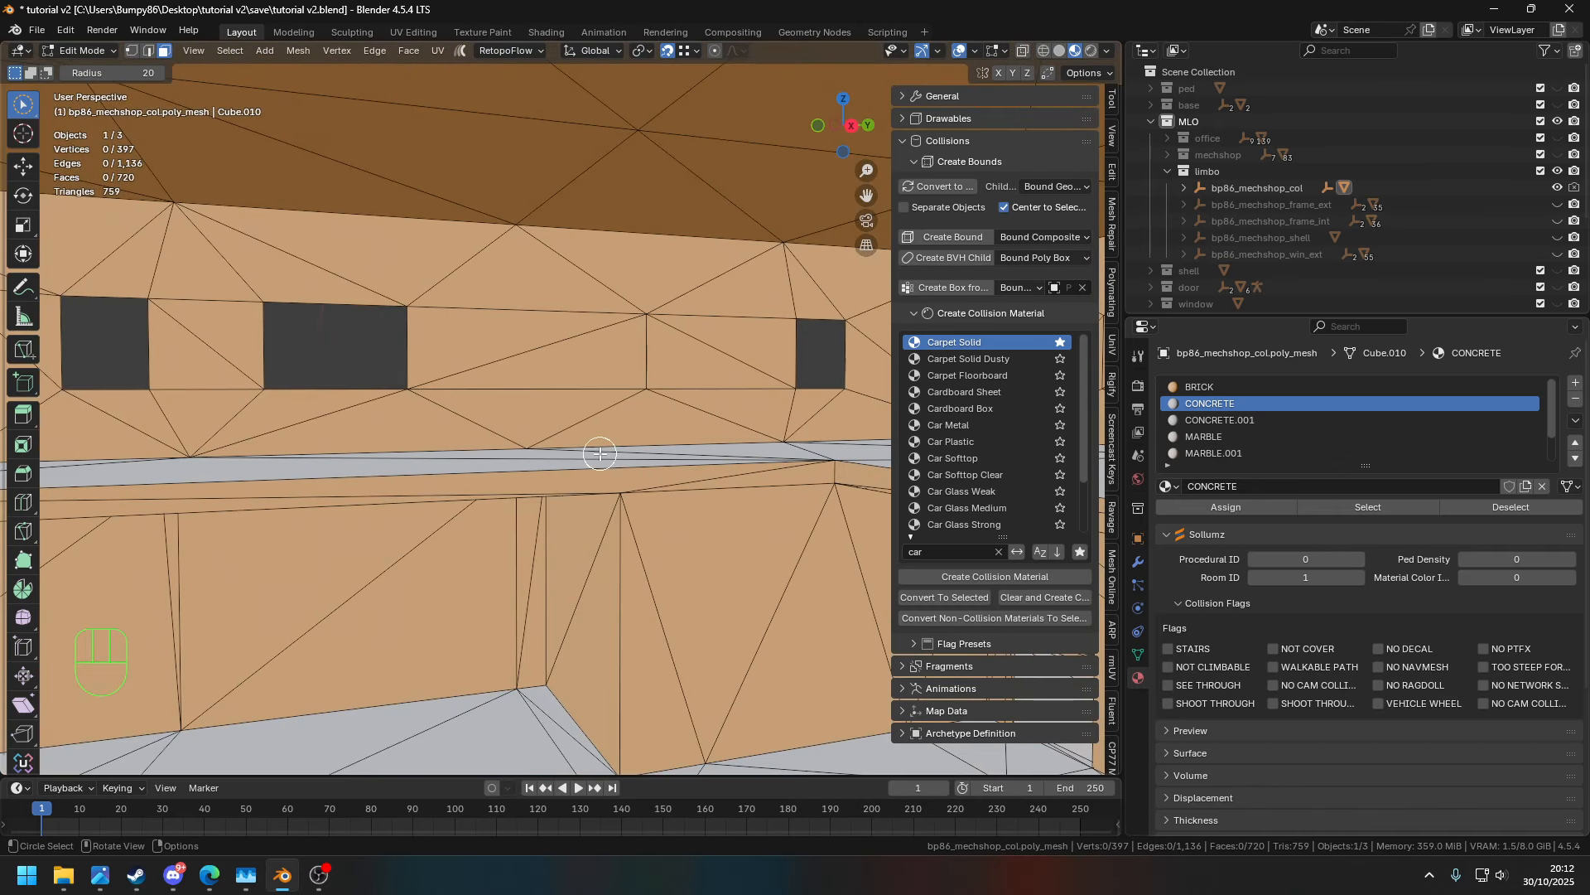
- Compare the raised platform with the mechshop shell model by temporarily swapping its visibility with the collision poly mesh
{"action": "left_click_drag", "start_coordinate": [1123, 249], "coordinate": [1194, 248]}
{"action": "left_click", "coordinate": [1255, 237]}
{"action": "left_click", "coordinate": [1558, 254]}
{"action": "left_click", "coordinate": [1258, 189]}
{"action": "left_click", "coordinate": [1557, 221]}
{"action": "middle_click_drag", "start_coordinate": [567, 362], "coordinate": [529, 453], "text": "shift"}
{"action": "key", "text": "Tab"}
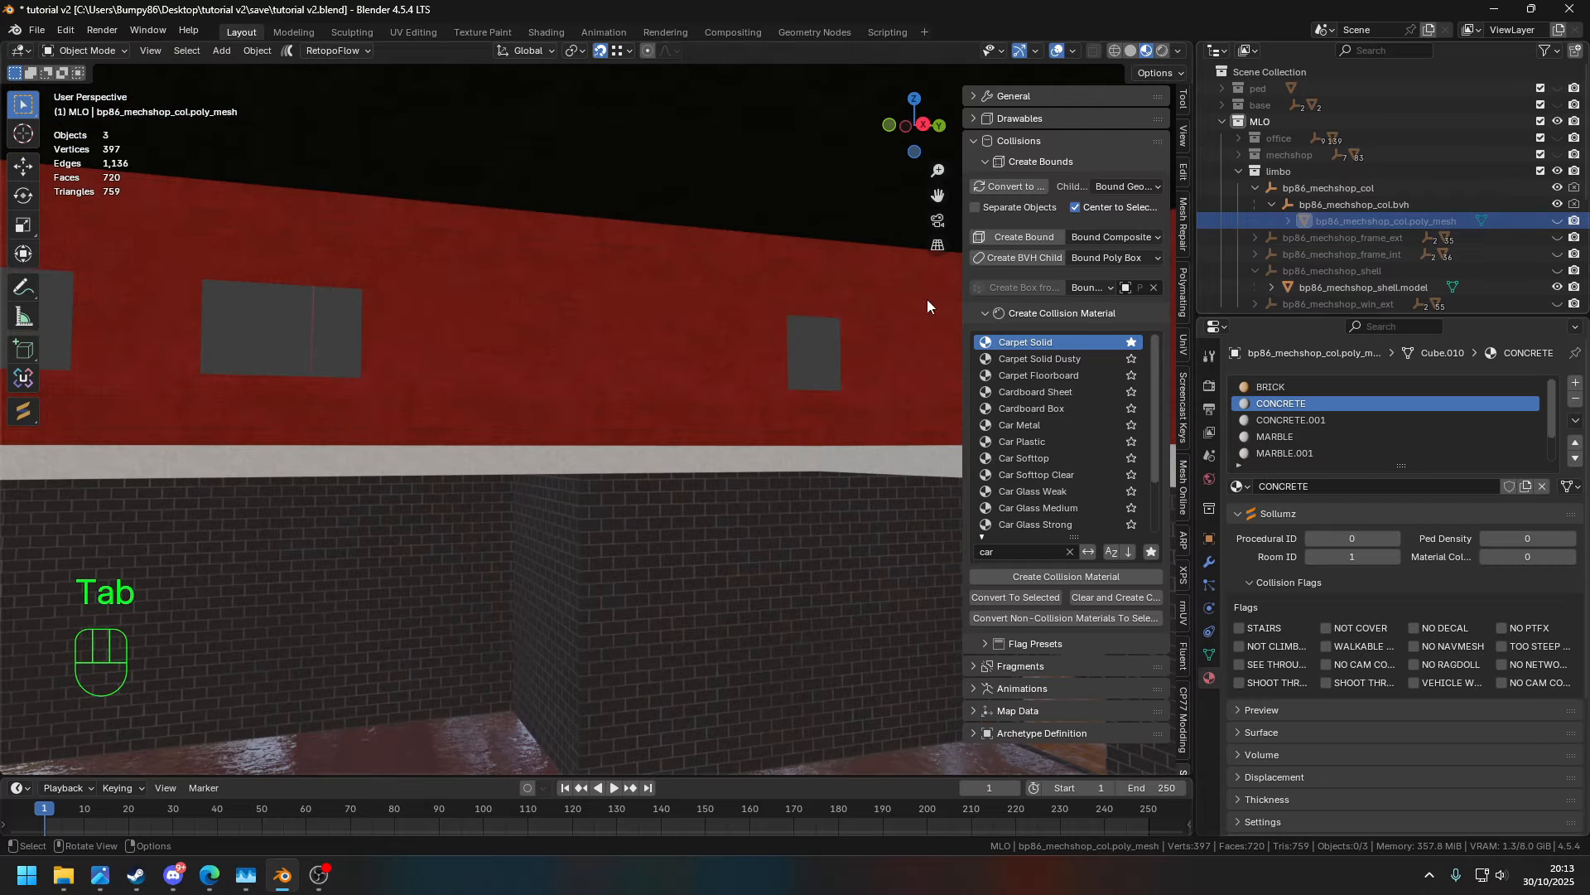
{"action": "key", "text": "Tab"}
{"action": "left_click", "coordinate": [1557, 222]}
{"action": "left_click", "coordinate": [1557, 288]}
{"action": "key", "text": "Tab"}
{"action": "middle_click_drag", "start_coordinate": [513, 364], "coordinate": [662, 362]}
- Select the raised platform's open lower edge and extrude it back to the wall to cover the underside
{"action": "key", "text": "2"}
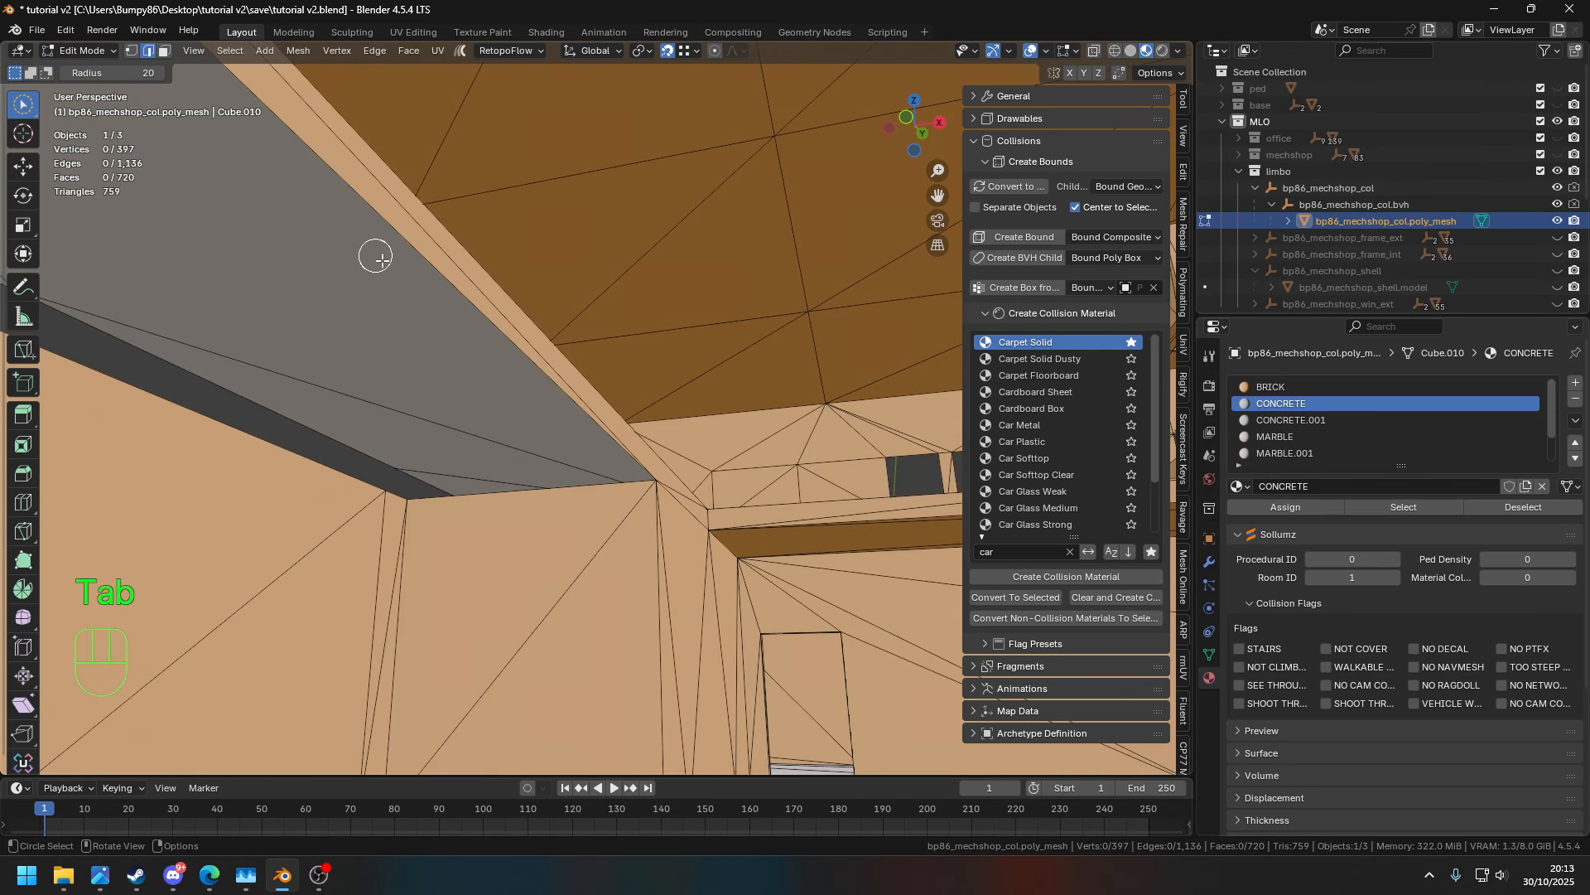
{"action": "key", "text": "w"}
{"action": "key", "text": "w"}
{"action": "key", "text": "w"}
{"action": "left_click", "coordinate": [381, 259]}
{"action": "middle_click_drag", "start_coordinate": [383, 264], "coordinate": [515, 273], "text": "shift"}
{"action": "middle_click_drag", "start_coordinate": [518, 501], "coordinate": [859, 527]}
{"action": "key", "text": "e"}
{"action": "left_click", "coordinate": [521, 498]}
{"action": "middle_click_drag", "start_coordinate": [431, 420], "coordinate": [861, 386]}
- Add a centred loop cut to the platform's extruded geometry and slide its end vertices onto the neighbouring vertices
{"action": "key", "text": "ctrl+r"}
{"action": "left_click", "coordinate": [535, 423]}
{"action": "right_click", "coordinate": [535, 422]}
{"action": "middle_click_drag", "start_coordinate": [530, 373], "coordinate": [365, 385], "text": "shift"}
{"action": "scroll", "coordinate": [348, 386], "scroll_direction": "up", "scroll_amount": 4}
{"action": "key", "text": "1"}
{"action": "left_click", "coordinate": [186, 465]}
{"action": "left_click", "coordinate": [1210, 356]}
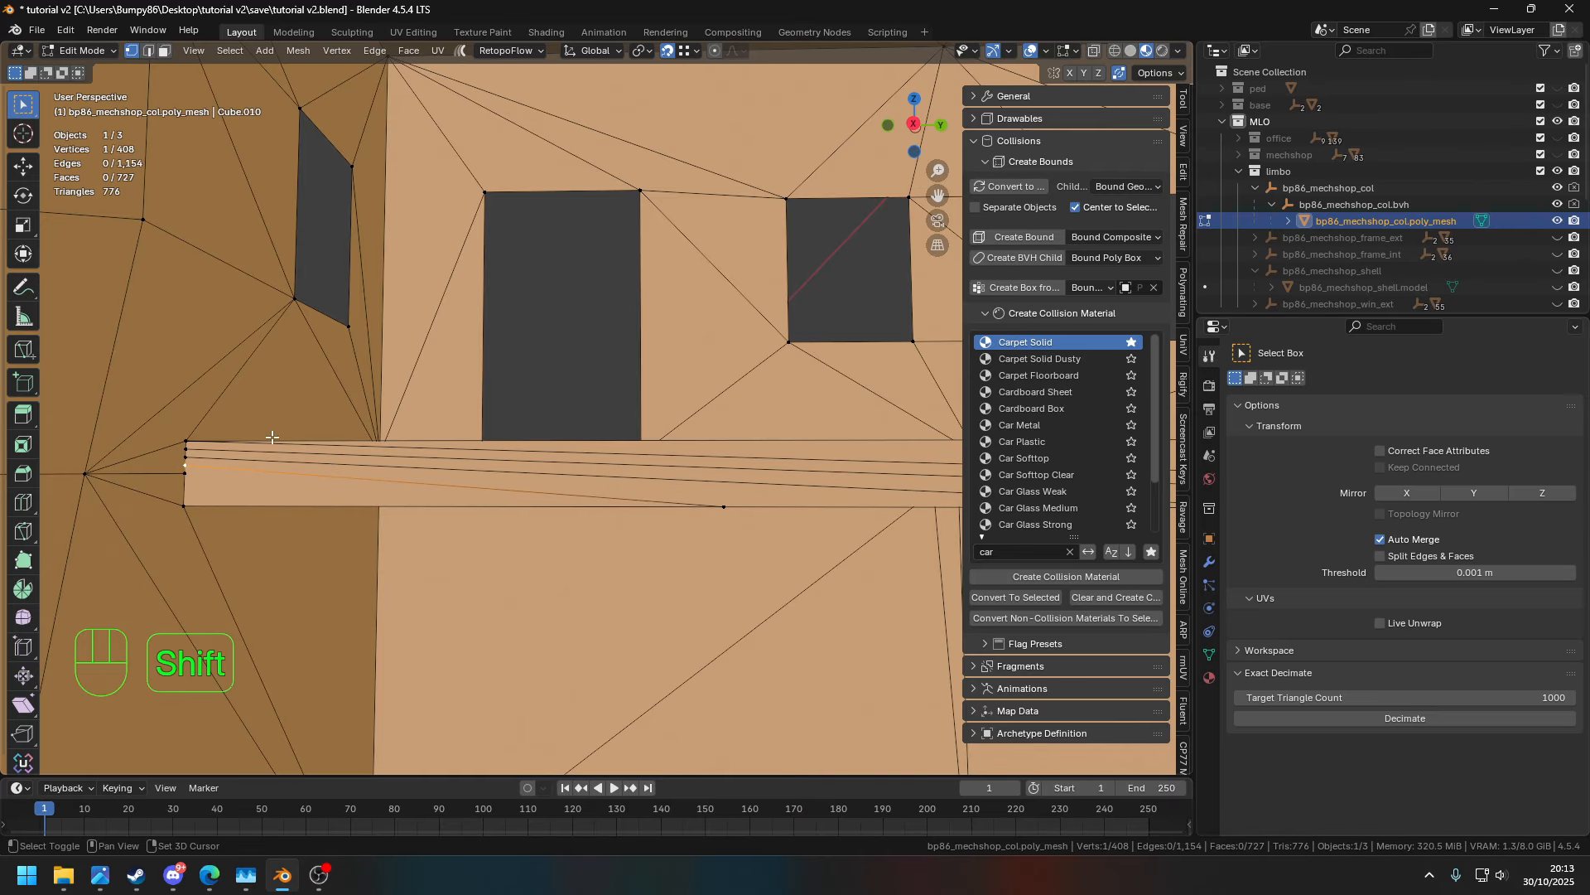
{"action": "key", "text": "shift+v"}
{"action": "key", "text": "shift+v"}
{"action": "key", "text": "shift+v"}
{"action": "middle_click_drag", "start_coordinate": [712, 489], "coordinate": [447, 456], "text": "shift"}
{"action": "middle_click_drag", "start_coordinate": [447, 455], "coordinate": [440, 434]}
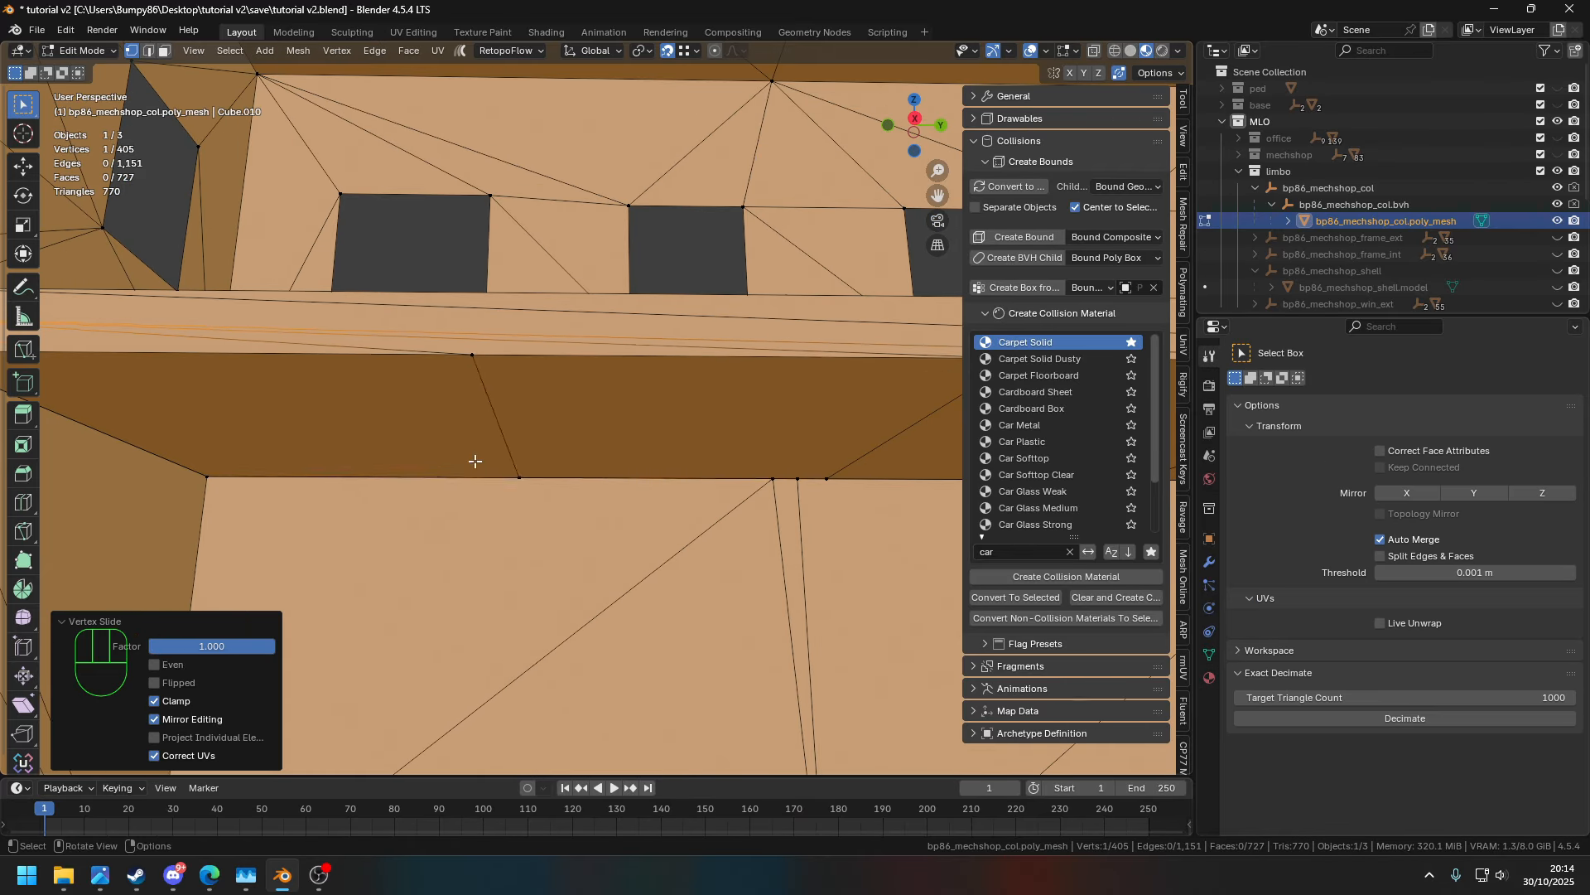
- Slide a vertex along the underside's wall edge, rip the cross edge beside it and reposition the ripped vertex
{"action": "left_click", "coordinate": [538, 471]}
{"action": "middle_click_drag", "start_coordinate": [538, 470], "coordinate": [561, 426], "text": "shift"}
{"action": "key", "text": "shift+v"}
{"action": "left_click", "coordinate": [620, 422]}
{"action": "left_click", "coordinate": [657, 285], "text": "shift"}
{"action": "key", "text": "v"}
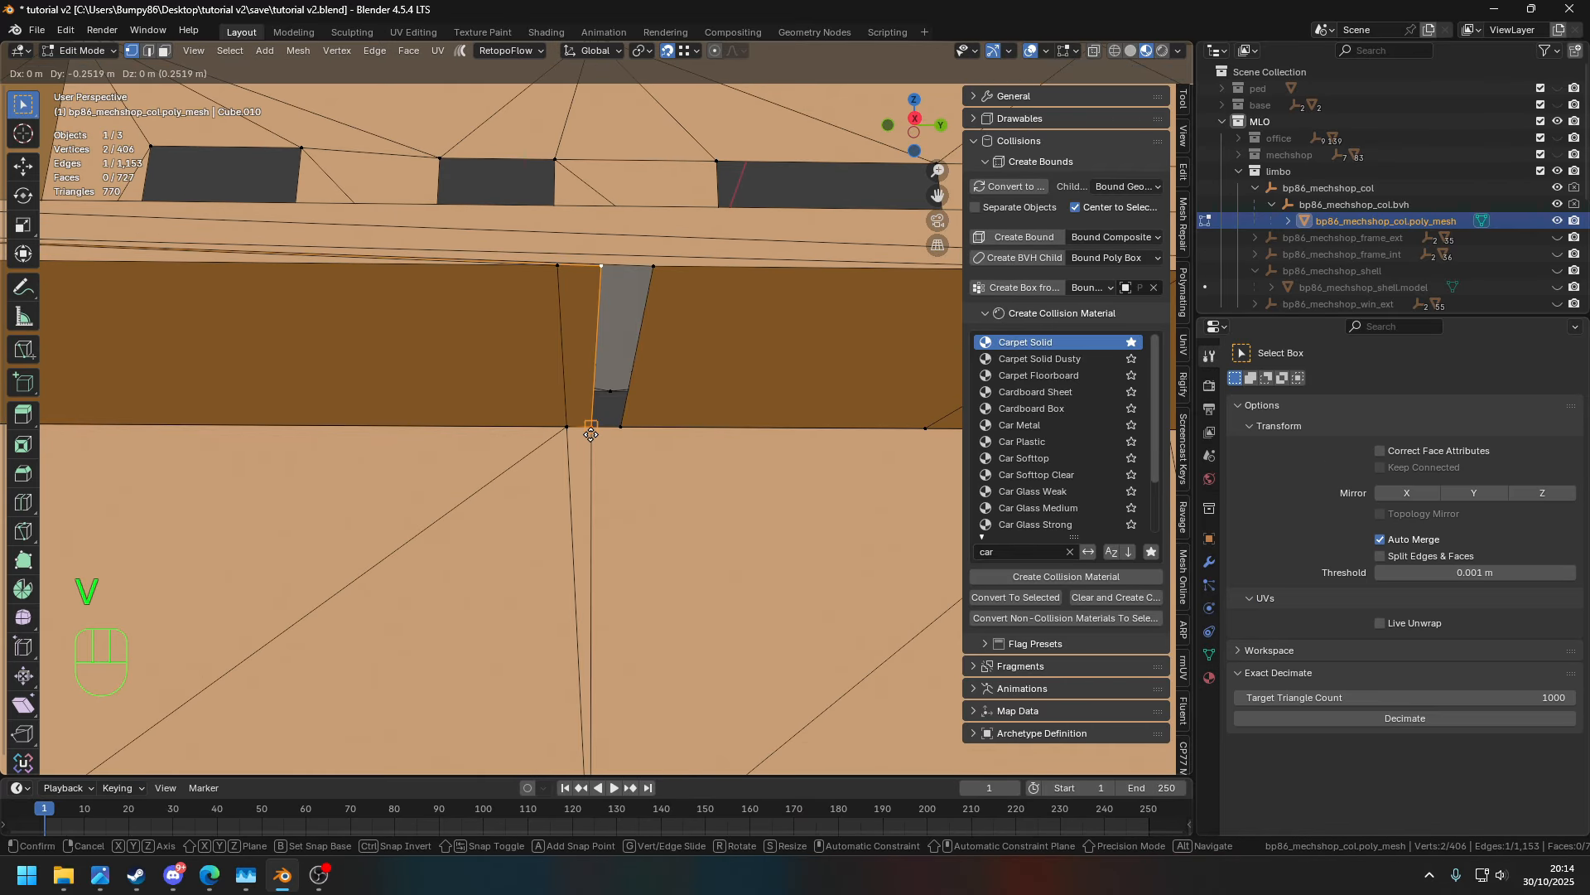
{"action": "right_click", "coordinate": [593, 427]}
{"action": "key", "text": "g"}
{"action": "left_click", "coordinate": [614, 433]}
- Slide and move the loose vertices on the underside's wall edge to meet the adjoining wall vertices
{"action": "key", "text": "shift+v"}
{"action": "right_click", "coordinate": [616, 434]}
{"action": "key", "text": "shift+v"}
{"action": "right_click", "coordinate": [585, 427]}
{"action": "middle_click_drag", "start_coordinate": [750, 530], "coordinate": [754, 517]}
{"action": "key", "text": "shift+v"}
{"action": "left_click", "coordinate": [694, 487]}
{"action": "left_click", "coordinate": [593, 436]}
{"action": "key", "text": "g"}
{"action": "key", "text": "g"}
{"action": "left_click", "coordinate": [592, 436]}
- Slide the next pair of vertices further along the platform's underside and clear the selection
{"action": "middle_click_drag", "start_coordinate": [634, 450], "coordinate": [157, 432], "text": "shift"}
{"action": "left_click", "coordinate": [443, 419]}
{"action": "left_click", "coordinate": [341, 224], "text": "shift"}
{"action": "key", "text": "shift+v"}
{"action": "left_click", "coordinate": [689, 427]}
{"action": "key", "text": "alt+a"}
- Switch to face selection, clear the "car" filter, list only favorites and add another Concrete collision material to the poly mesh
{"action": "key", "text": "3"}
{"action": "left_click", "coordinate": [1046, 50]}
{"action": "scroll", "coordinate": [585, 340], "scroll_direction": "down", "scroll_amount": 3}
{"action": "middle_click_drag", "start_coordinate": [596, 290], "coordinate": [664, 477]}
{"action": "left_click", "coordinate": [588, 331]}
{"action": "left_click", "coordinate": [1070, 552]}
{"action": "left_click", "coordinate": [1151, 552]}
{"action": "scroll", "coordinate": [1045, 406], "scroll_direction": "up", "scroll_amount": 7}
{"action": "left_click", "coordinate": [1055, 580]}
{"action": "left_click", "coordinate": [1209, 678]}
{"action": "scroll", "coordinate": [1360, 431], "scroll_direction": "down", "scroll_amount": 3}
{"action": "left_click", "coordinate": [1360, 452]}
- Select the raised platform's lip and underside faces and triangulate them
{"action": "middle_click_drag", "start_coordinate": [489, 331], "coordinate": [563, 333]}
{"action": "left_click", "coordinate": [289, 252], "text": "shift"}
{"action": "left_click", "coordinate": [497, 299], "text": "shift"}
{"action": "key", "text": "w"}
{"action": "left_click", "coordinate": [714, 366], "text": "shift"}
{"action": "middle_click_drag", "start_coordinate": [711, 364], "coordinate": [408, 431]}
{"action": "left_click", "coordinate": [597, 460], "text": "shift"}
{"action": "key", "text": "ctrl+t"}
- Add the remaining platform edge faces to the selection and assign CONCRETE.002 to them
{"action": "left_click", "coordinate": [609, 377], "text": "shift"}
{"action": "left_click", "coordinate": [852, 177], "text": "shift"}
{"action": "key", "text": "w"}
{"action": "key", "text": "w"}
{"action": "key", "text": "w"}
{"action": "scroll", "coordinate": [1298, 457], "scroll_direction": "down", "scroll_amount": 3}
{"action": "left_click", "coordinate": [1298, 455]}
{"action": "left_click", "coordinate": [1307, 507]}
- Check the room's wall and ceiling surfaces on the shell model in place of the collision poly mesh
{"action": "left_click", "coordinate": [1558, 288]}
{"action": "left_click", "coordinate": [1557, 221]}
{"action": "middle_click_drag", "start_coordinate": [828, 348], "coordinate": [601, 208]}
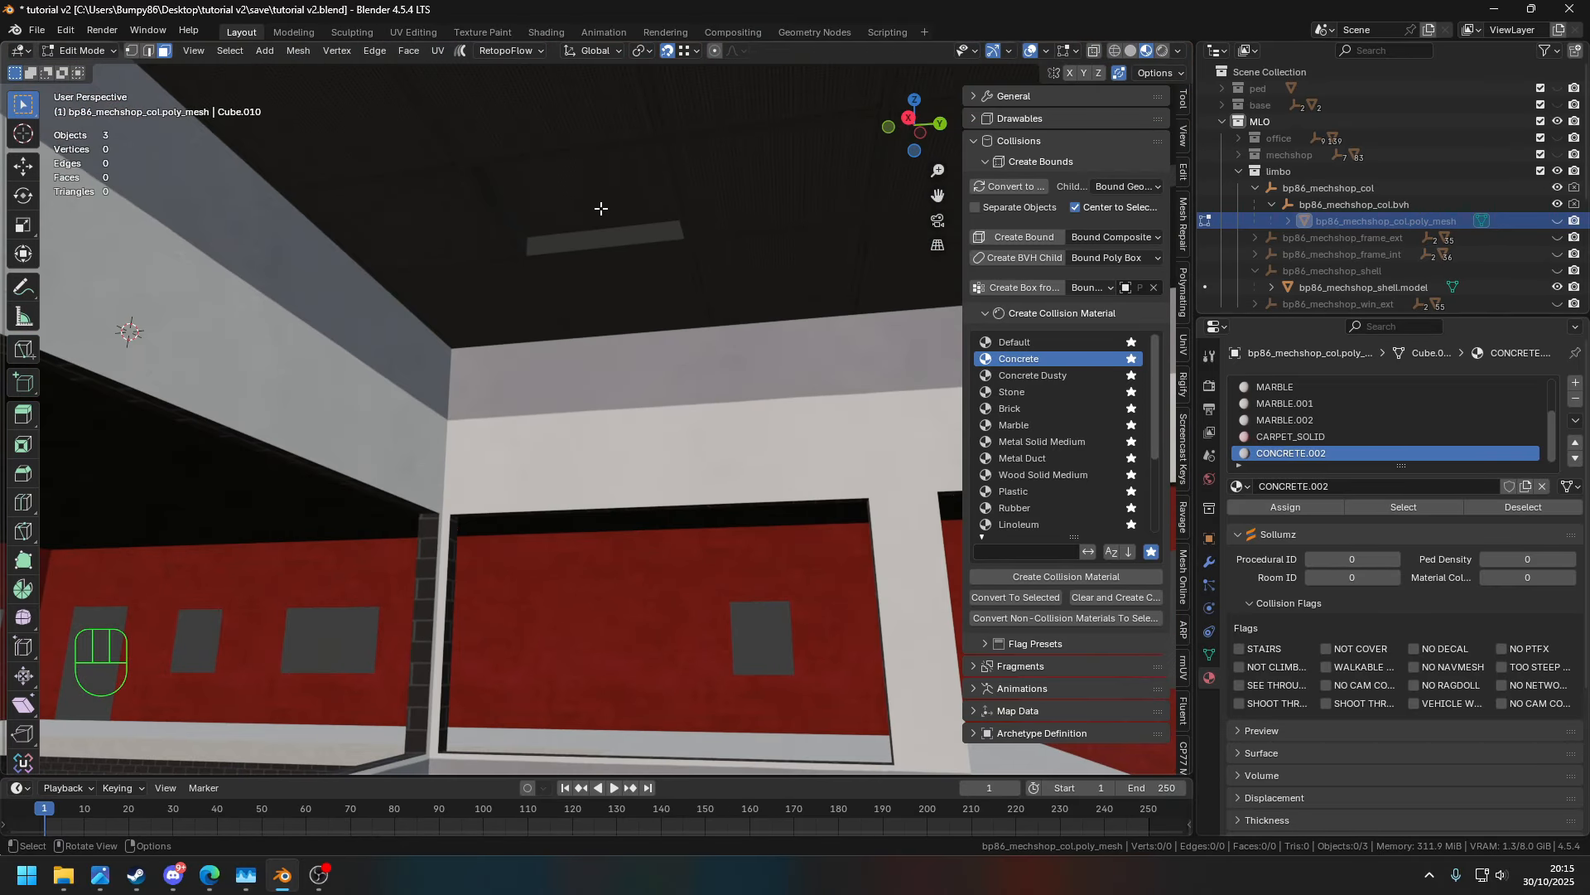
{"action": "left_click", "coordinate": [1557, 221]}
{"action": "left_click", "coordinate": [1558, 288]}
{"action": "middle_click_drag", "start_coordinate": [920, 319], "coordinate": [1042, 400]}
- Add a Plaster Solid collision material to the poly mesh
{"action": "scroll", "coordinate": [1042, 481], "scroll_direction": "down", "scroll_amount": 2}
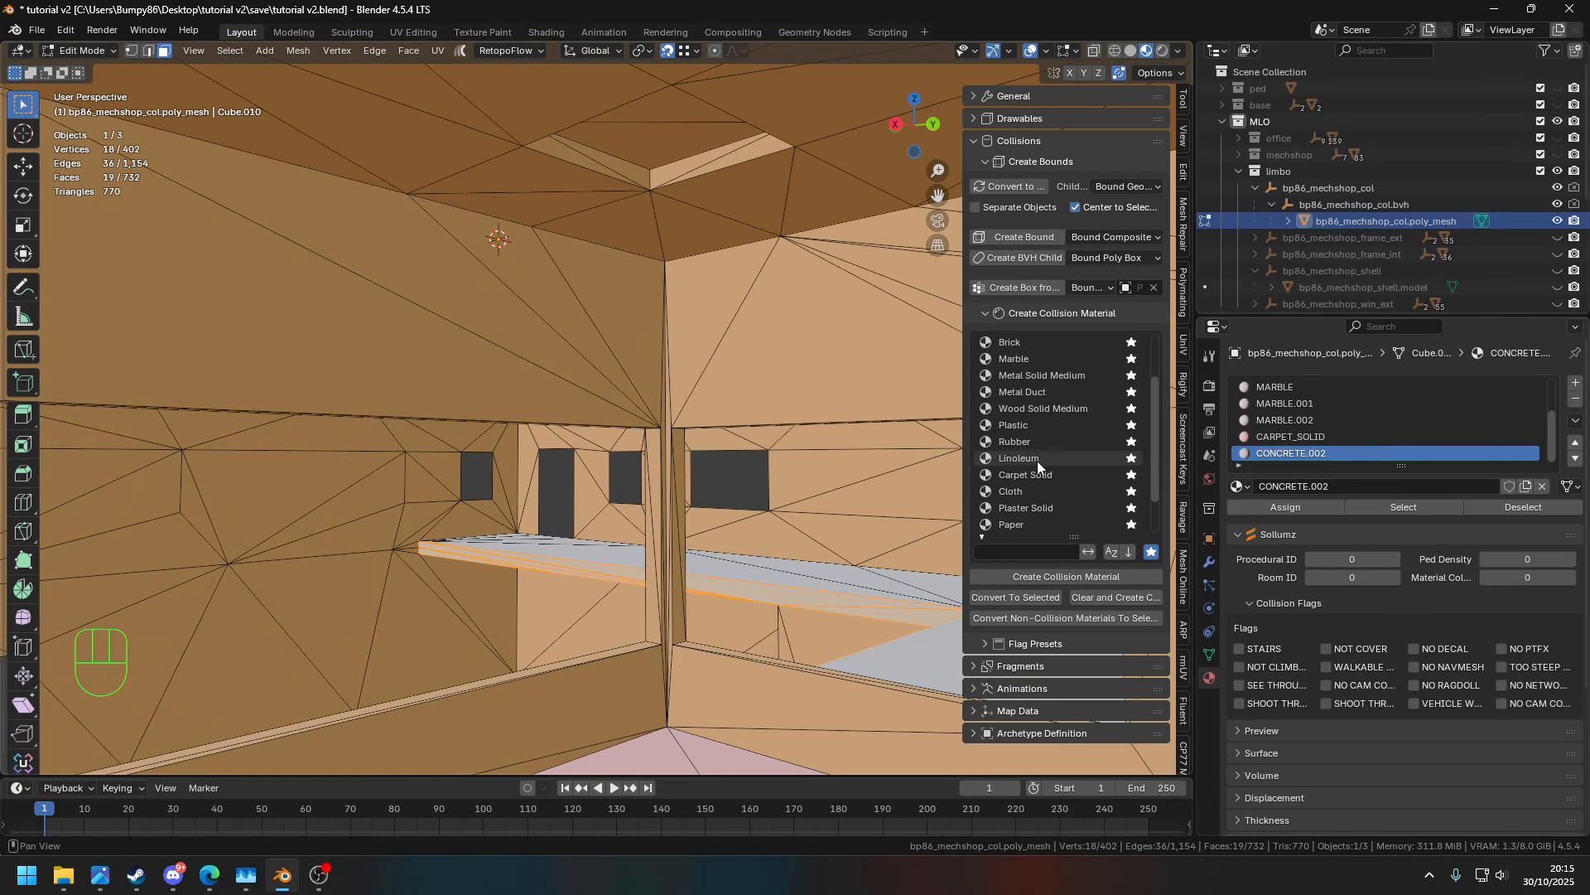
{"action": "left_click", "coordinate": [1341, 219]}
{"action": "left_click", "coordinate": [1060, 576]}
- Select all wall faces around the pink-floored room, including those around its openings, and assign PLASTER_SOLID to them
{"action": "key", "text": "w"}
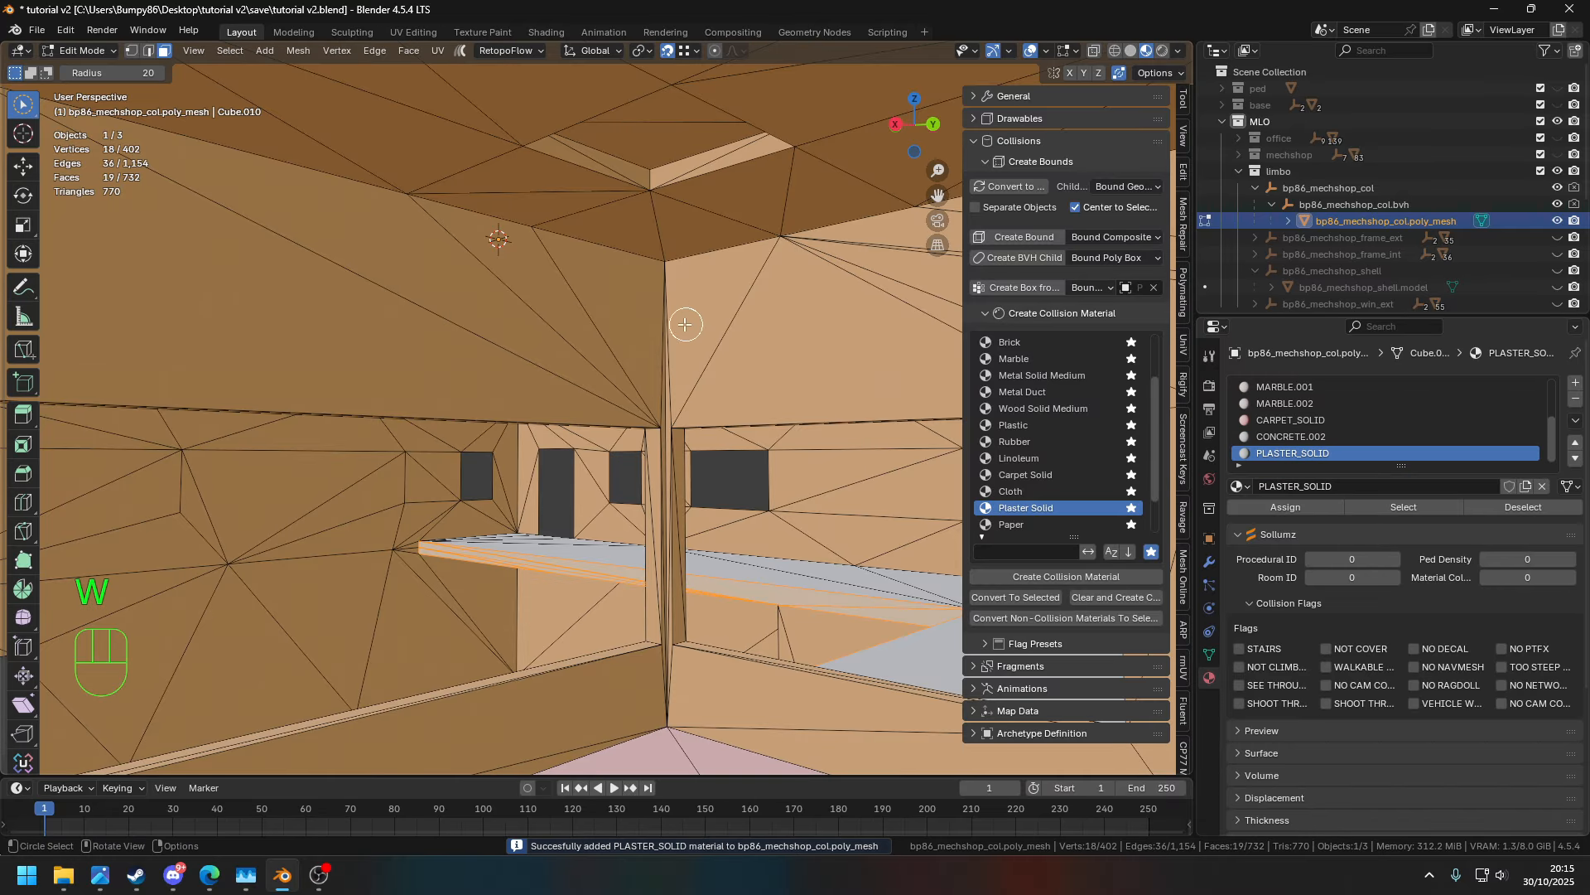
{"action": "left_click", "coordinate": [671, 398]}
{"action": "scroll", "coordinate": [702, 359], "scroll_direction": "up", "scroll_amount": 2}
{"action": "key", "text": "KP_Decimal"}
{"action": "scroll", "coordinate": [746, 373], "scroll_direction": "up", "scroll_amount": 1}
{"action": "left_click", "coordinate": [1046, 51]}
{"action": "middle_click_drag", "start_coordinate": [878, 464], "coordinate": [799, 439], "text": "shift"}
{"action": "mouse_move", "coordinate": [783, 580]}
{"action": "left_mouse_down", "text": "shift"}
{"action": "mouse_move", "coordinate": [778, 612]}
{"action": "mouse_move", "coordinate": [815, 625]}
{"action": "left_mouse_up", "text": "shift"}
{"action": "middle_click_drag", "start_coordinate": [819, 559], "coordinate": [710, 461]}
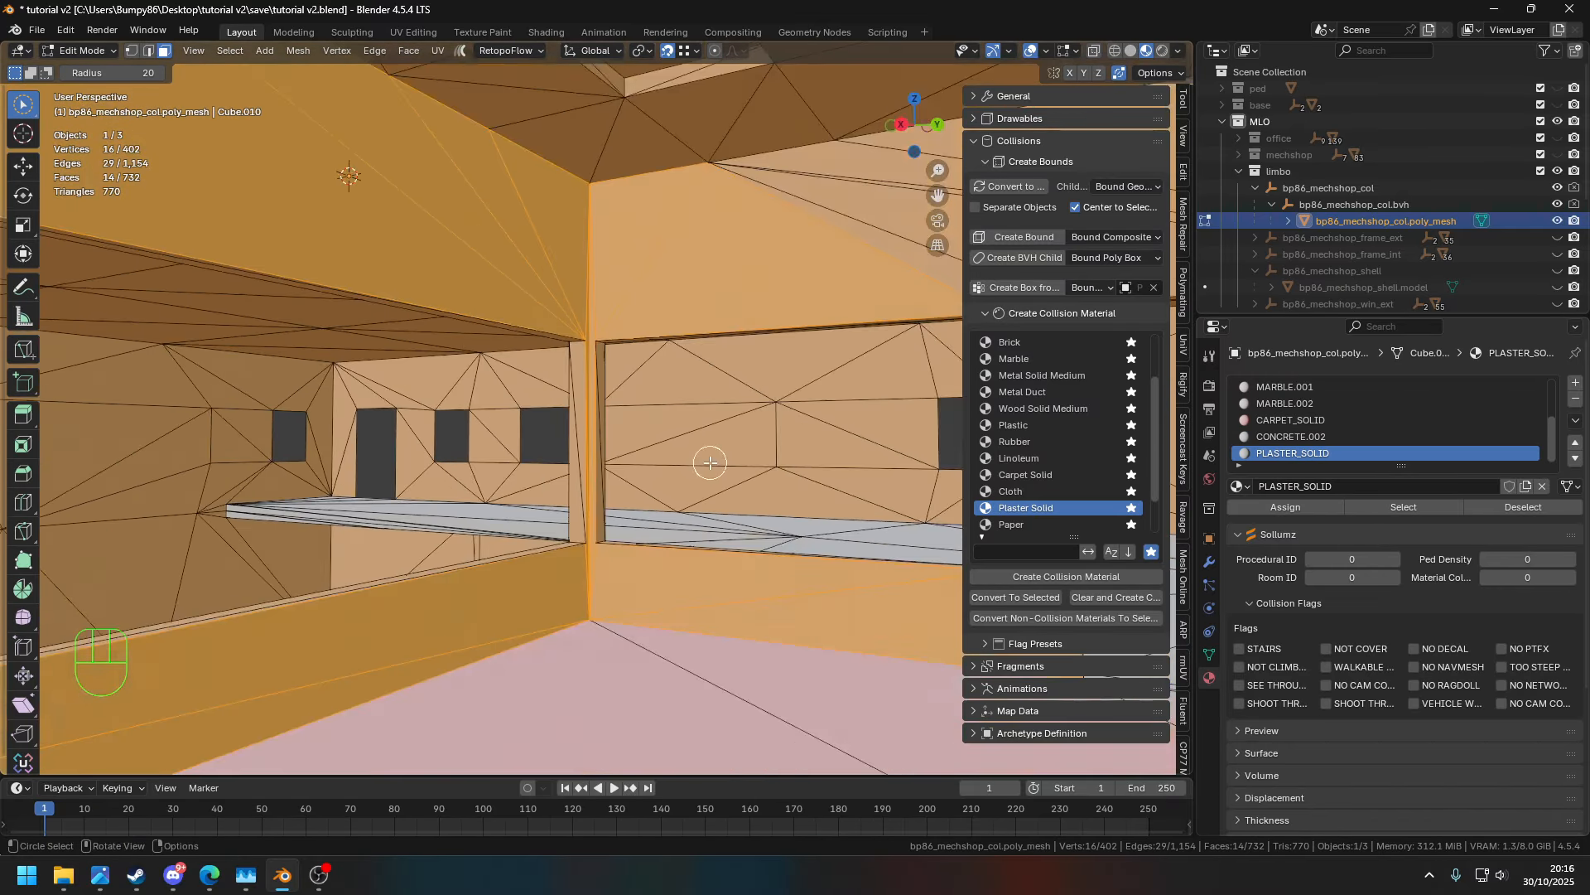
{"action": "left_click", "coordinate": [791, 208], "text": "shift"}
{"action": "middle_click_drag", "start_coordinate": [791, 208], "coordinate": [698, 291]}
{"action": "left_click_drag", "start_coordinate": [698, 292], "coordinate": [678, 482], "text": "shift"}
{"action": "mouse_move", "coordinate": [679, 482]}
{"action": "middle_mouse_down"}
{"action": "mouse_move", "coordinate": [859, 390]}
{"action": "mouse_move", "coordinate": [613, 514]}
{"action": "mouse_move", "coordinate": [704, 530]}
{"action": "middle_mouse_up"}
{"action": "left_click", "coordinate": [613, 530], "text": "shift"}
{"action": "mouse_move", "coordinate": [704, 530]}
{"action": "left_mouse_down", "text": "shift"}
{"action": "mouse_move", "coordinate": [632, 373]}
{"action": "mouse_move", "coordinate": [642, 190]}
{"action": "left_mouse_up", "text": "shift"}
{"action": "middle_click_drag", "start_coordinate": [642, 190], "coordinate": [688, 170]}
{"action": "left_click_drag", "start_coordinate": [687, 170], "coordinate": [831, 614], "text": "shift"}
{"action": "middle_click_drag", "start_coordinate": [831, 614], "coordinate": [703, 288]}
{"action": "left_click_drag", "start_coordinate": [703, 288], "coordinate": [746, 397], "text": "shift"}
{"action": "middle_click_drag", "start_coordinate": [746, 397], "coordinate": [579, 521]}
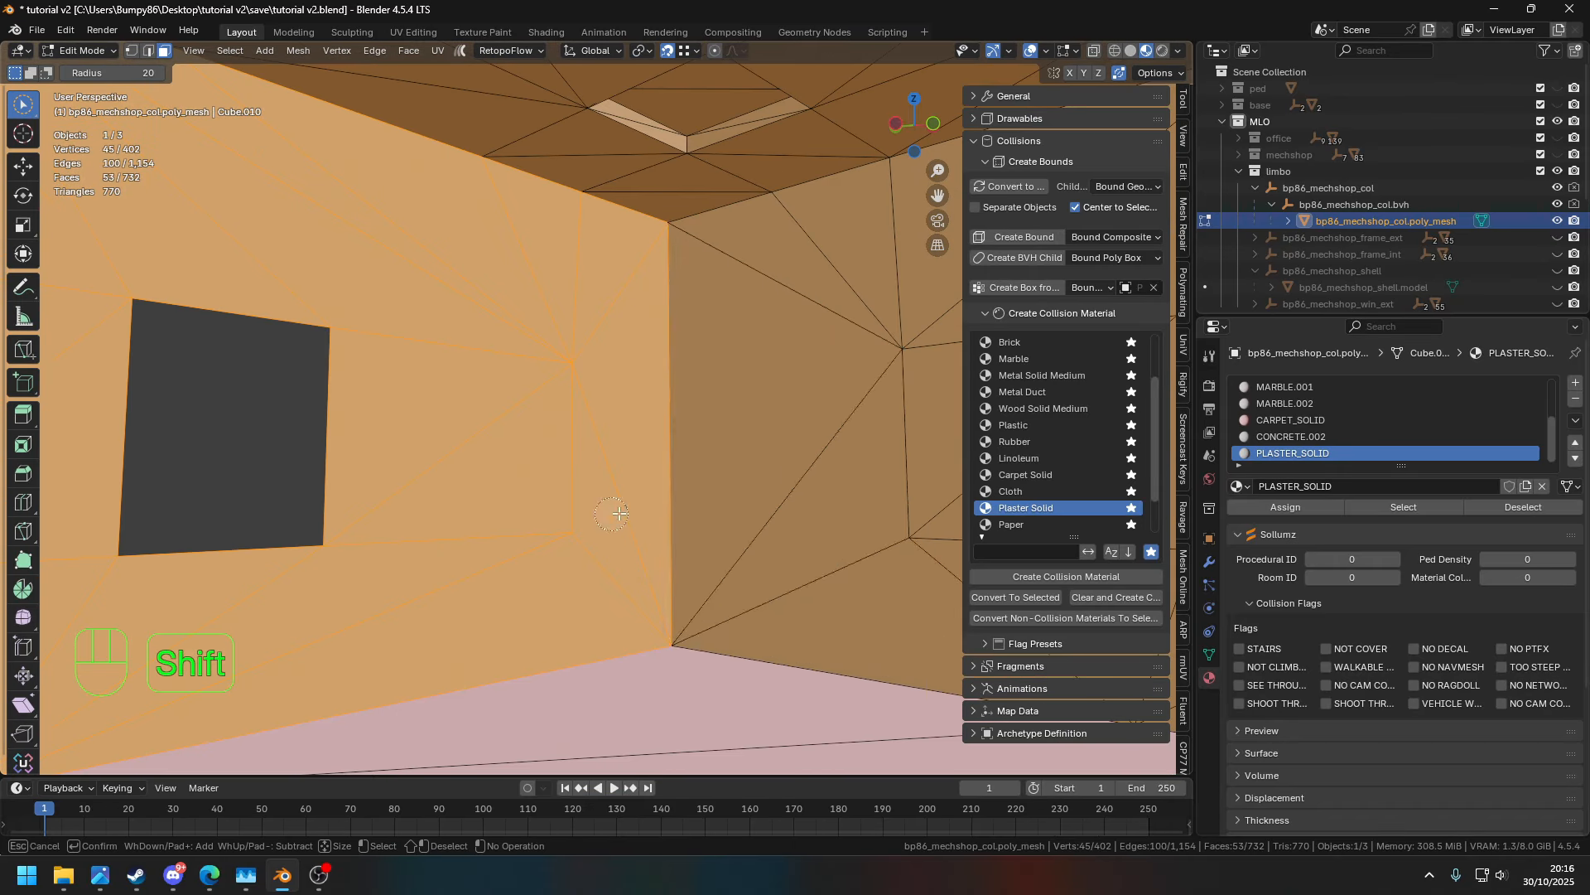
{"action": "left_click_drag", "start_coordinate": [579, 522], "coordinate": [862, 463], "text": "shift"}
{"action": "middle_click_drag", "start_coordinate": [862, 463], "coordinate": [772, 576]}
{"action": "left_click_drag", "start_coordinate": [772, 575], "coordinate": [837, 629], "text": "shift"}
{"action": "middle_click_drag", "start_coordinate": [836, 630], "coordinate": [489, 534], "text": "shift"}
{"action": "mouse_move", "coordinate": [489, 534]}
{"action": "left_mouse_down", "text": "shift"}
{"action": "mouse_move", "coordinate": [770, 464]}
{"action": "mouse_move", "coordinate": [734, 240]}
{"action": "left_mouse_up", "text": "shift"}
{"action": "middle_click_drag", "start_coordinate": [733, 240], "coordinate": [812, 273]}
{"action": "left_click_drag", "start_coordinate": [813, 274], "coordinate": [818, 579], "text": "shift"}
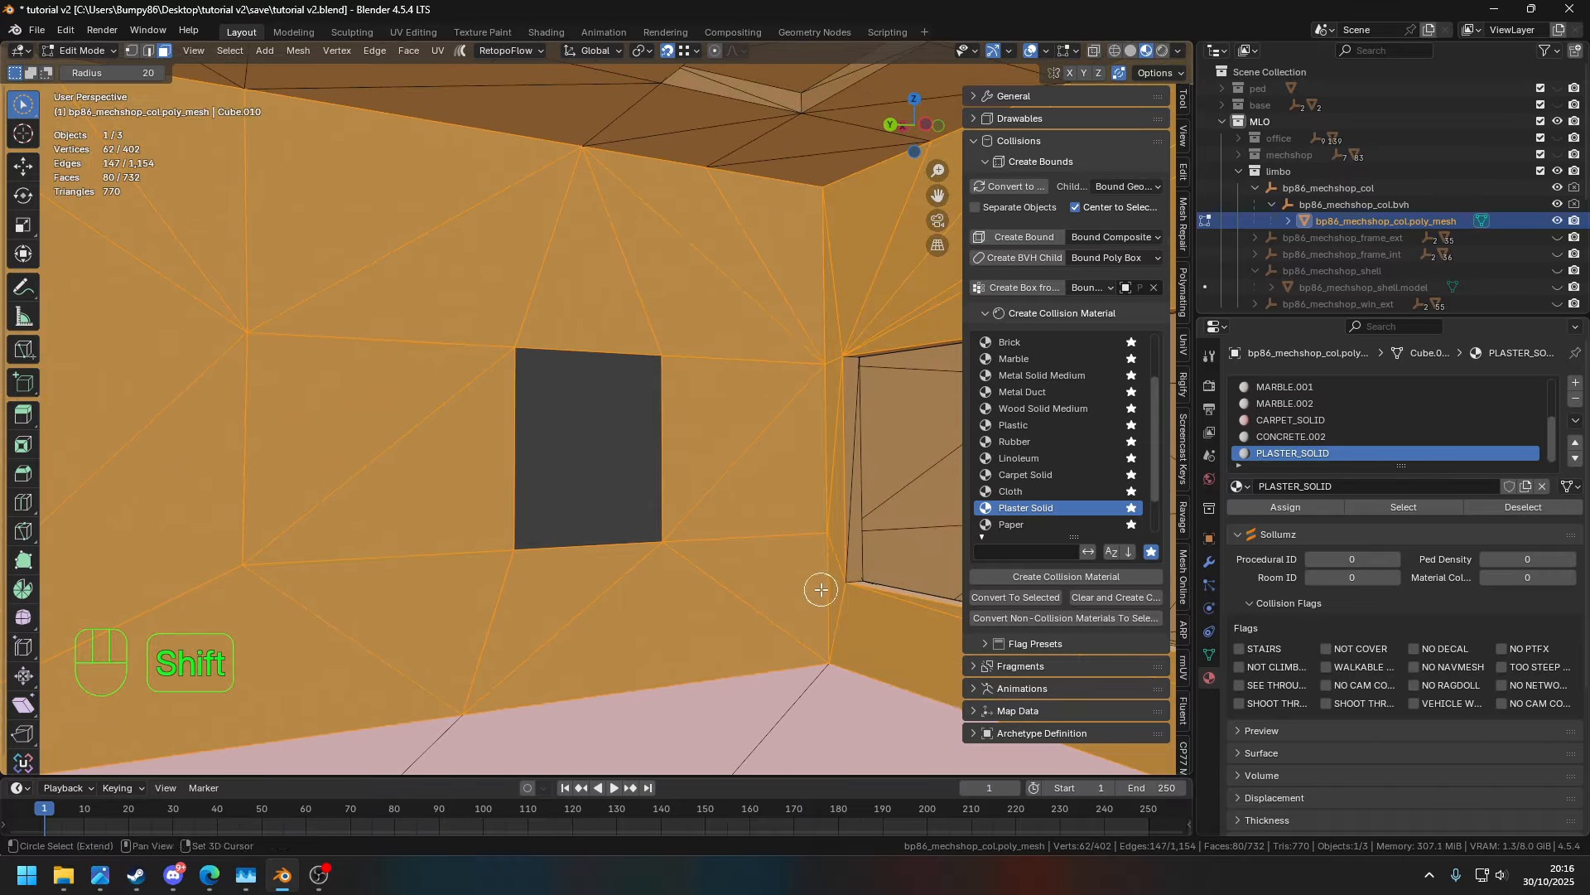
{"action": "middle_click_drag", "start_coordinate": [817, 579], "coordinate": [497, 537], "text": "shift"}
{"action": "left_click", "coordinate": [1292, 512]}
- Examine the roof section from above and look through the favorite collision materials for a suitable ceiling material
{"action": "middle_click_drag", "start_coordinate": [274, 389], "coordinate": [540, 401], "text": "shift"}
{"action": "scroll", "coordinate": [543, 398], "scroll_direction": "down", "scroll_amount": 2}
{"action": "middle_click_drag", "start_coordinate": [601, 228], "coordinate": [609, 422], "text": "shift"}
{"action": "scroll", "coordinate": [607, 370], "scroll_direction": "down", "scroll_amount": 3}
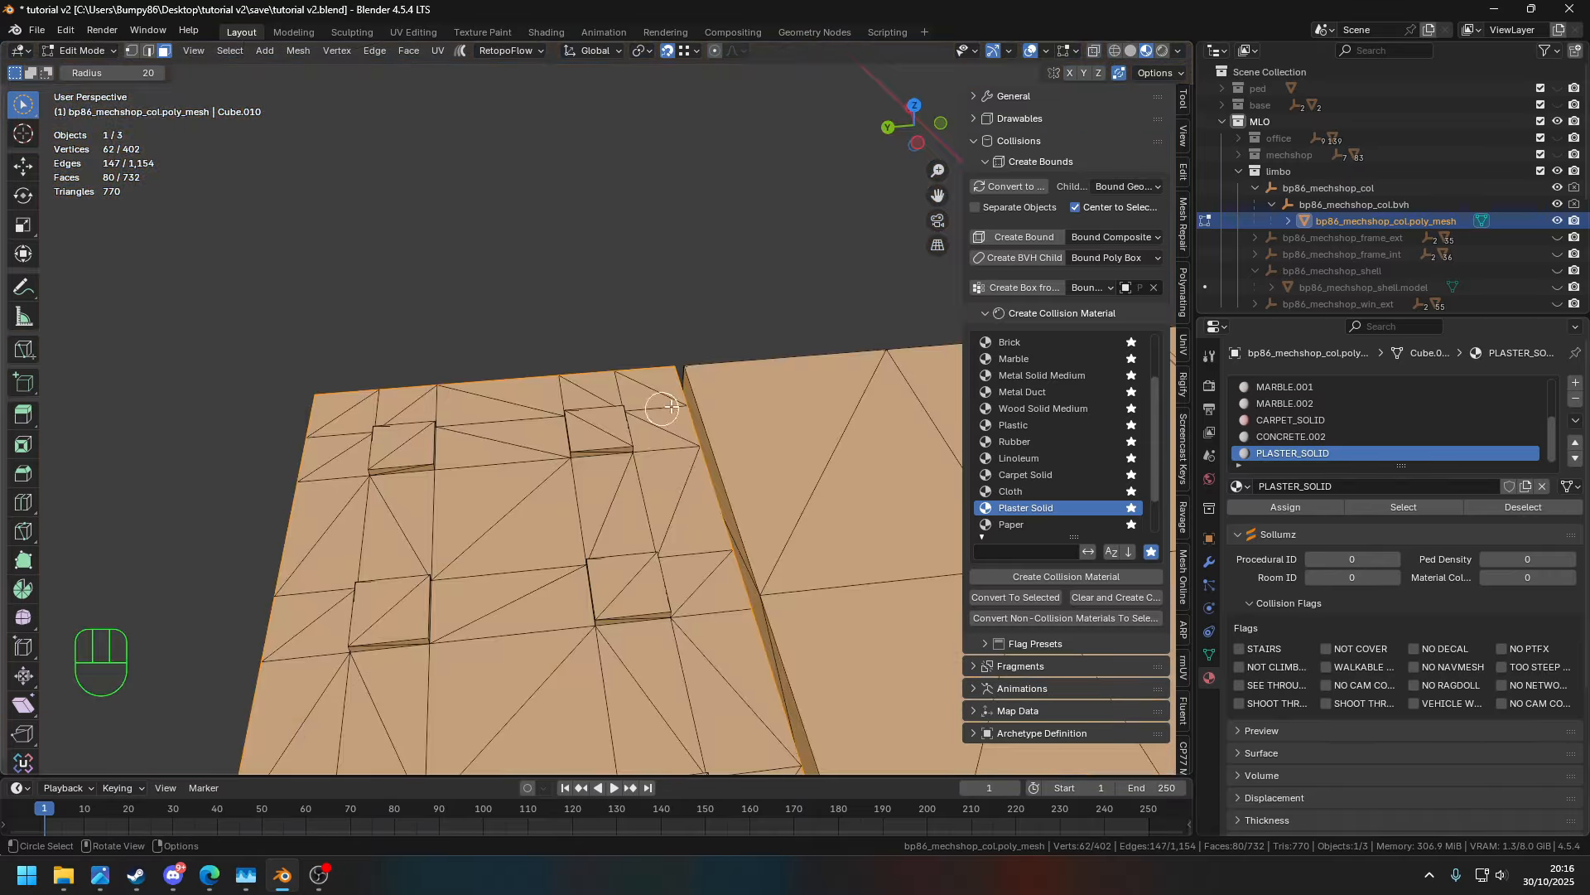
{"action": "scroll", "coordinate": [1048, 418], "scroll_direction": "down", "scroll_amount": 3}
{"action": "scroll", "coordinate": [1035, 405], "scroll_direction": "up", "scroll_amount": 5}
{"action": "scroll", "coordinate": [1037, 407], "scroll_direction": "down", "scroll_amount": 1}
{"action": "scroll", "coordinate": [1039, 416], "scroll_direction": "down", "scroll_amount": 4}
{"action": "scroll", "coordinate": [1042, 420], "scroll_direction": "up", "scroll_amount": 7}
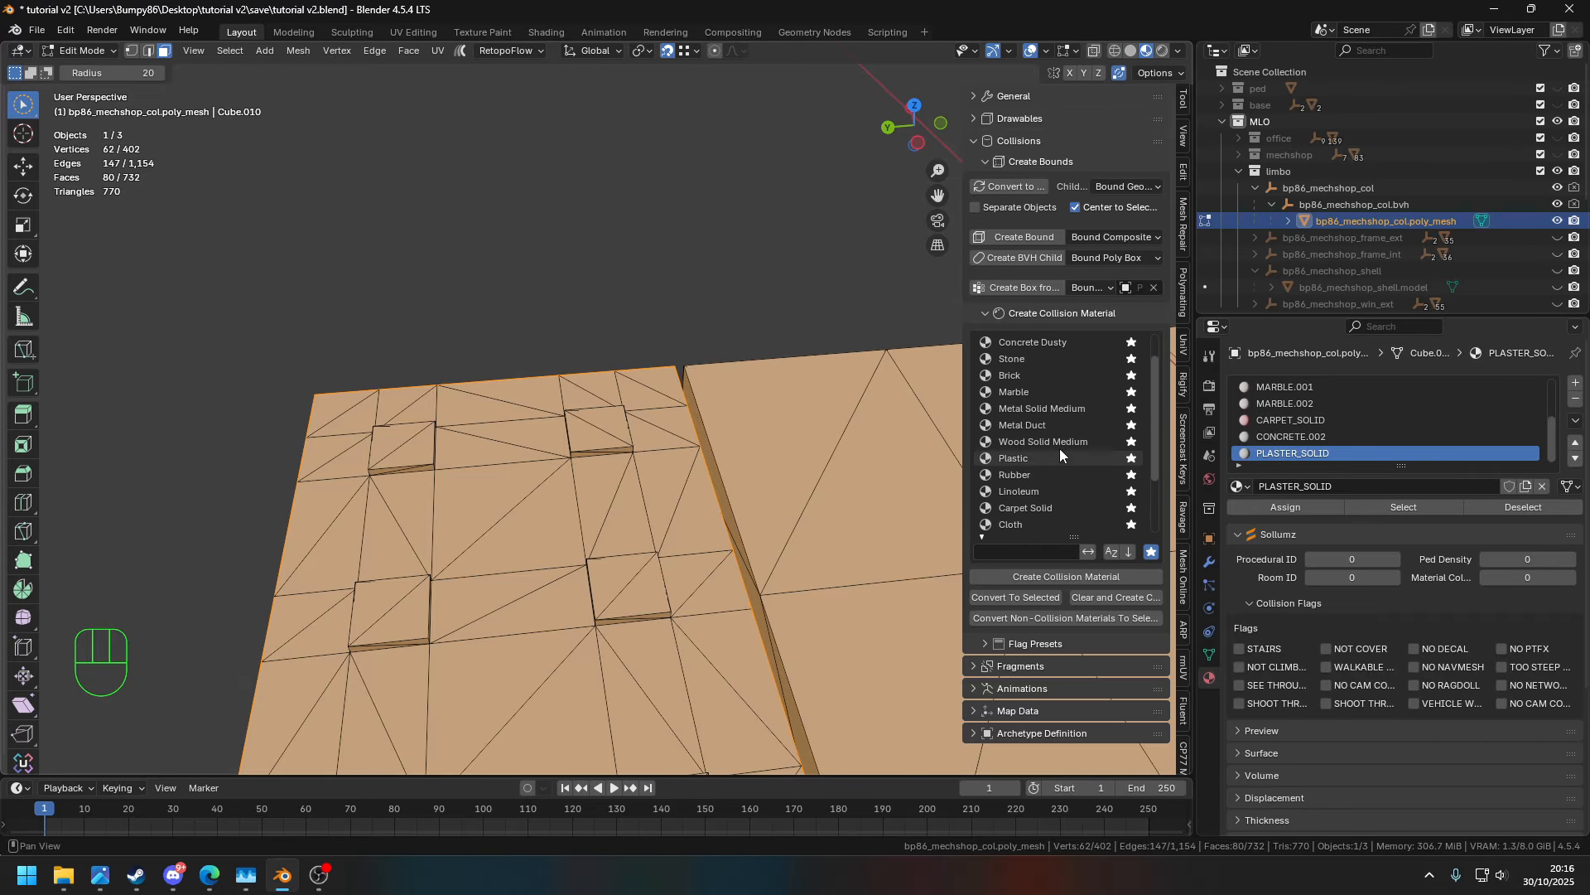
- Search the full collision material list for "pol", return to the favorites and add a Polystyrene collision material to the poly mesh
{"action": "left_click", "coordinate": [1151, 551]}
{"action": "left_click", "coordinate": [1039, 553]}
{"action": "type", "text": "pol"}
{"action": "left_click", "coordinate": [1070, 552]}
{"action": "left_click", "coordinate": [1150, 552]}
{"action": "left_click", "coordinate": [1085, 579]}
{"action": "scroll", "coordinate": [1097, 505], "scroll_direction": "down", "scroll_amount": 3}
{"action": "scroll", "coordinate": [1334, 431], "scroll_direction": "down", "scroll_amount": 1}
{"action": "left_click", "coordinate": [1349, 456]}
- Select all faces of the roof section above the pink-floored room, including the recessed squares, and assign POLYSTYRENE to them
{"action": "mouse_move", "coordinate": [716, 215]}
{"action": "left_mouse_down"}
{"action": "mouse_move", "coordinate": [613, 395]}
{"action": "mouse_move", "coordinate": [442, 184]}
{"action": "left_mouse_up"}
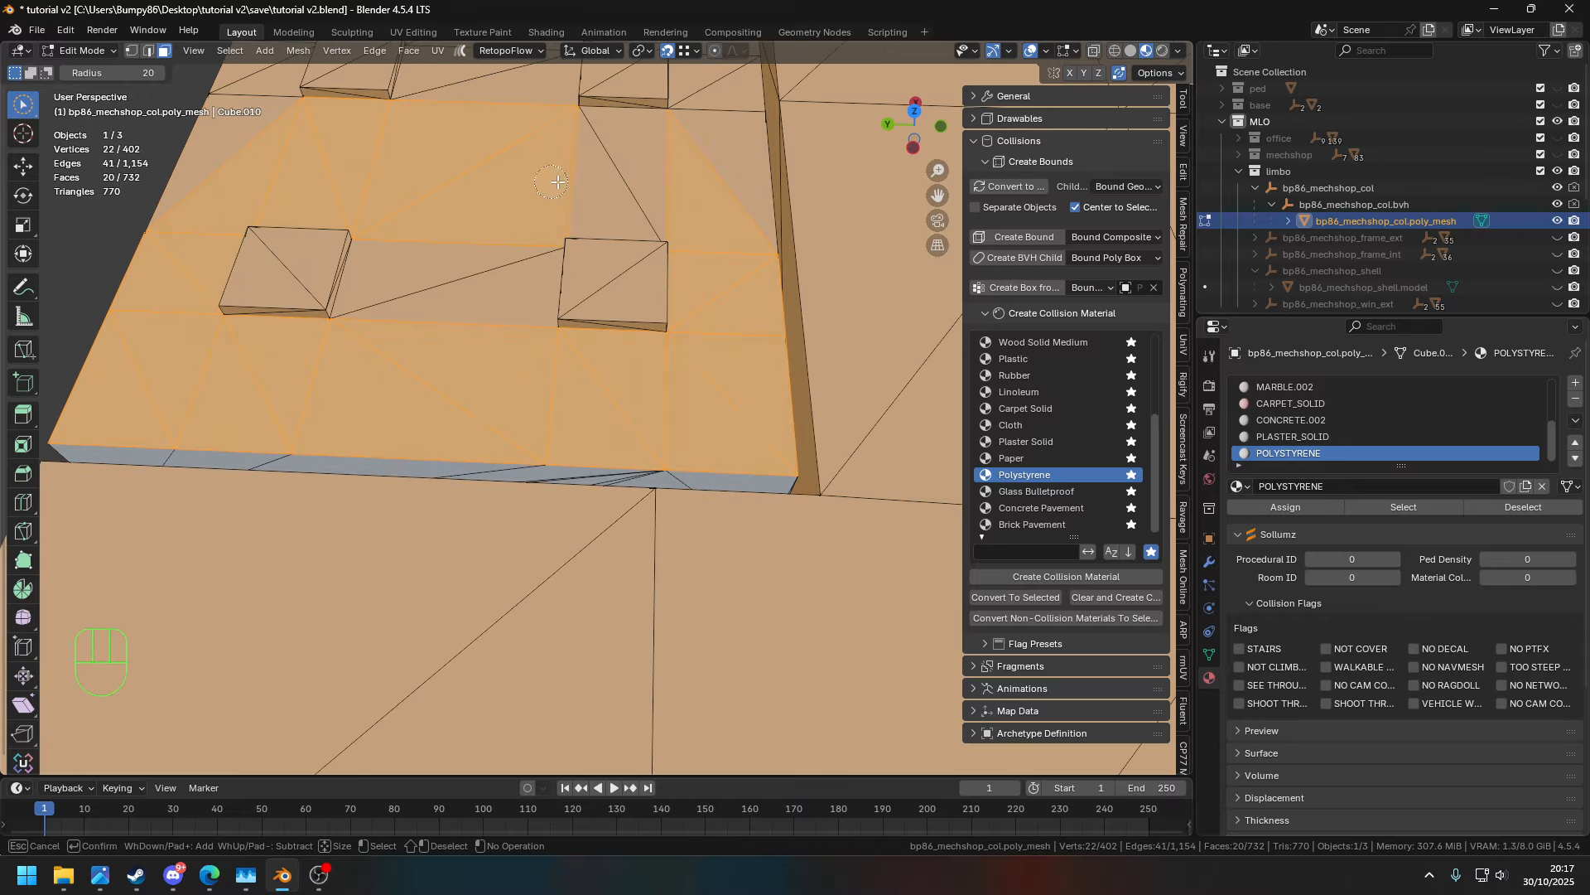
{"action": "left_click_drag", "start_coordinate": [588, 286], "coordinate": [626, 310]}
{"action": "middle_click_drag", "start_coordinate": [625, 311], "coordinate": [710, 276]}
{"action": "left_click_drag", "start_coordinate": [530, 530], "coordinate": [758, 191]}
{"action": "mouse_move", "coordinate": [663, 331]}
{"action": "middle_mouse_down", "text": "shift"}
{"action": "mouse_move", "coordinate": [738, 369]}
{"action": "mouse_move", "coordinate": [770, 273]}
{"action": "mouse_move", "coordinate": [845, 311]}
{"action": "middle_mouse_up", "text": "shift"}
{"action": "middle_click_drag", "start_coordinate": [845, 311], "coordinate": [908, 346], "text": "shift"}
{"action": "left_click_drag", "start_coordinate": [862, 464], "coordinate": [803, 583]}
{"action": "middle_click_drag", "start_coordinate": [816, 588], "coordinate": [497, 395], "text": "shift"}
{"action": "mouse_move", "coordinate": [497, 394]}
{"action": "left_mouse_down"}
{"action": "mouse_move", "coordinate": [286, 236]}
{"action": "mouse_move", "coordinate": [760, 321]}
{"action": "left_mouse_up"}
{"action": "middle_click_drag", "start_coordinate": [760, 322], "coordinate": [729, 504], "text": "shift"}
{"action": "mouse_move", "coordinate": [729, 430]}
{"action": "left_mouse_down"}
{"action": "mouse_move", "coordinate": [555, 285]}
{"action": "mouse_move", "coordinate": [397, 224]}
{"action": "left_mouse_up"}
{"action": "middle_click_drag", "start_coordinate": [554, 398], "coordinate": [315, 356]}
{"action": "middle_click_drag", "start_coordinate": [315, 357], "coordinate": [519, 380], "text": "shift"}
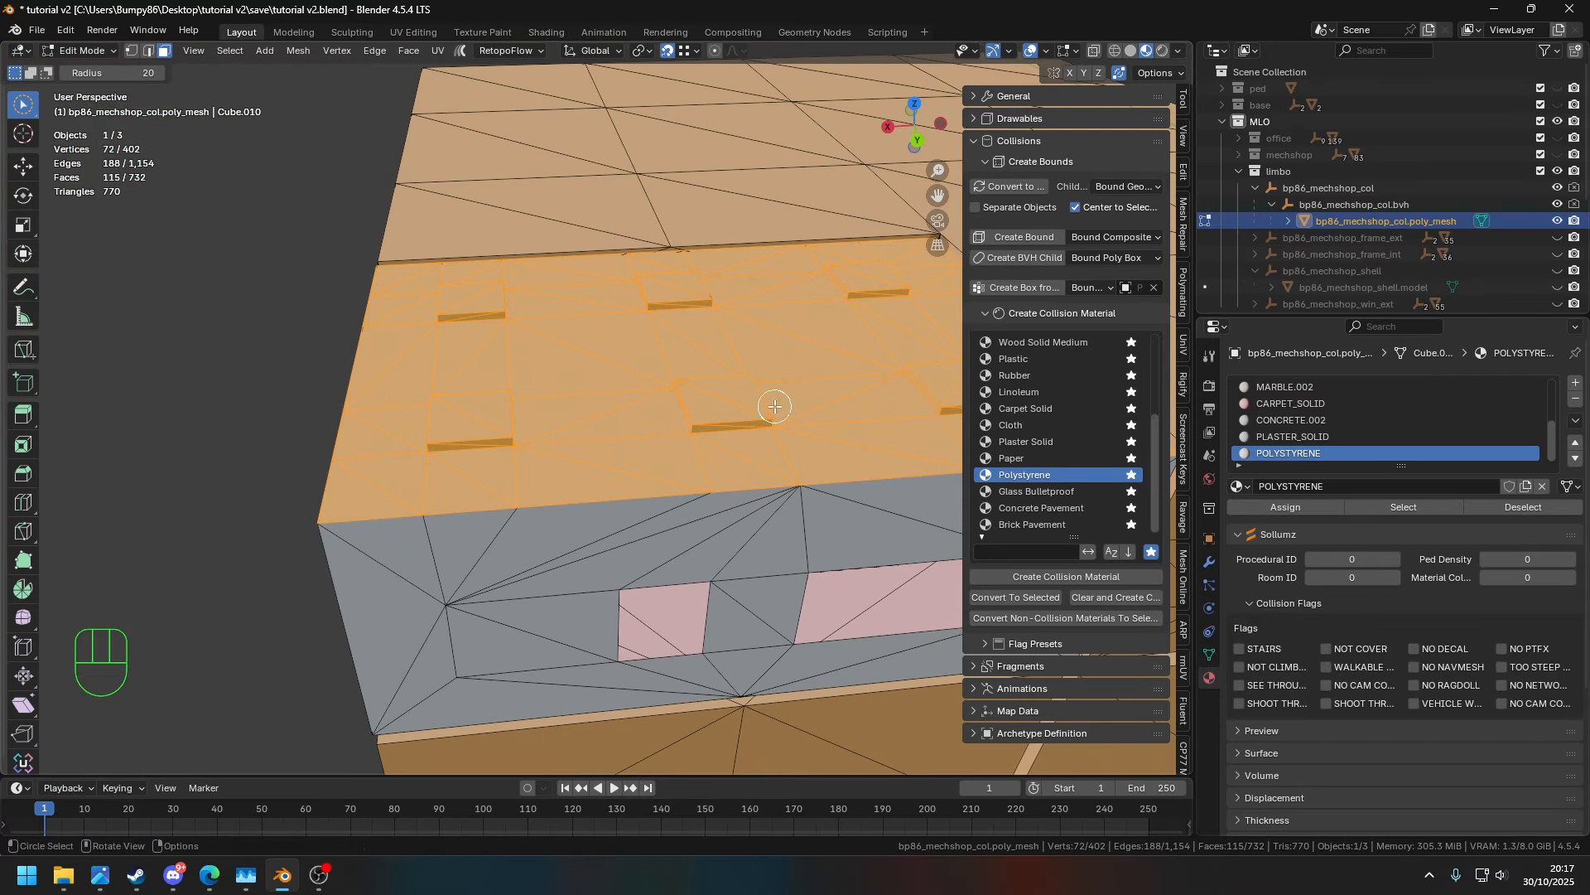
{"action": "middle_click_drag", "start_coordinate": [770, 405], "coordinate": [605, 365]}
{"action": "middle_click_drag", "start_coordinate": [604, 364], "coordinate": [800, 360], "text": "shift"}
{"action": "left_click", "coordinate": [886, 462]}
{"action": "middle_click_drag", "start_coordinate": [886, 462], "coordinate": [770, 489]}
{"action": "right_click", "coordinate": [425, 376]}
{"action": "key", "text": "Tab"}
- Compare the collision mesh with bp86_mechshop_shell.model from inside the building by swapping their visibility
{"action": "key", "text": "n"}
{"action": "left_click", "coordinate": [1557, 287]}
{"action": "left_click", "coordinate": [1557, 222]}
{"action": "middle_click_drag", "start_coordinate": [839, 345], "coordinate": [439, 431]}
{"action": "middle_click_drag", "start_coordinate": [439, 431], "coordinate": [430, 505], "text": "shift"}
{"action": "middle_click_drag", "start_coordinate": [431, 505], "coordinate": [671, 312]}
{"action": "left_click", "coordinate": [1557, 221]}
{"action": "left_click", "coordinate": [1557, 287]}
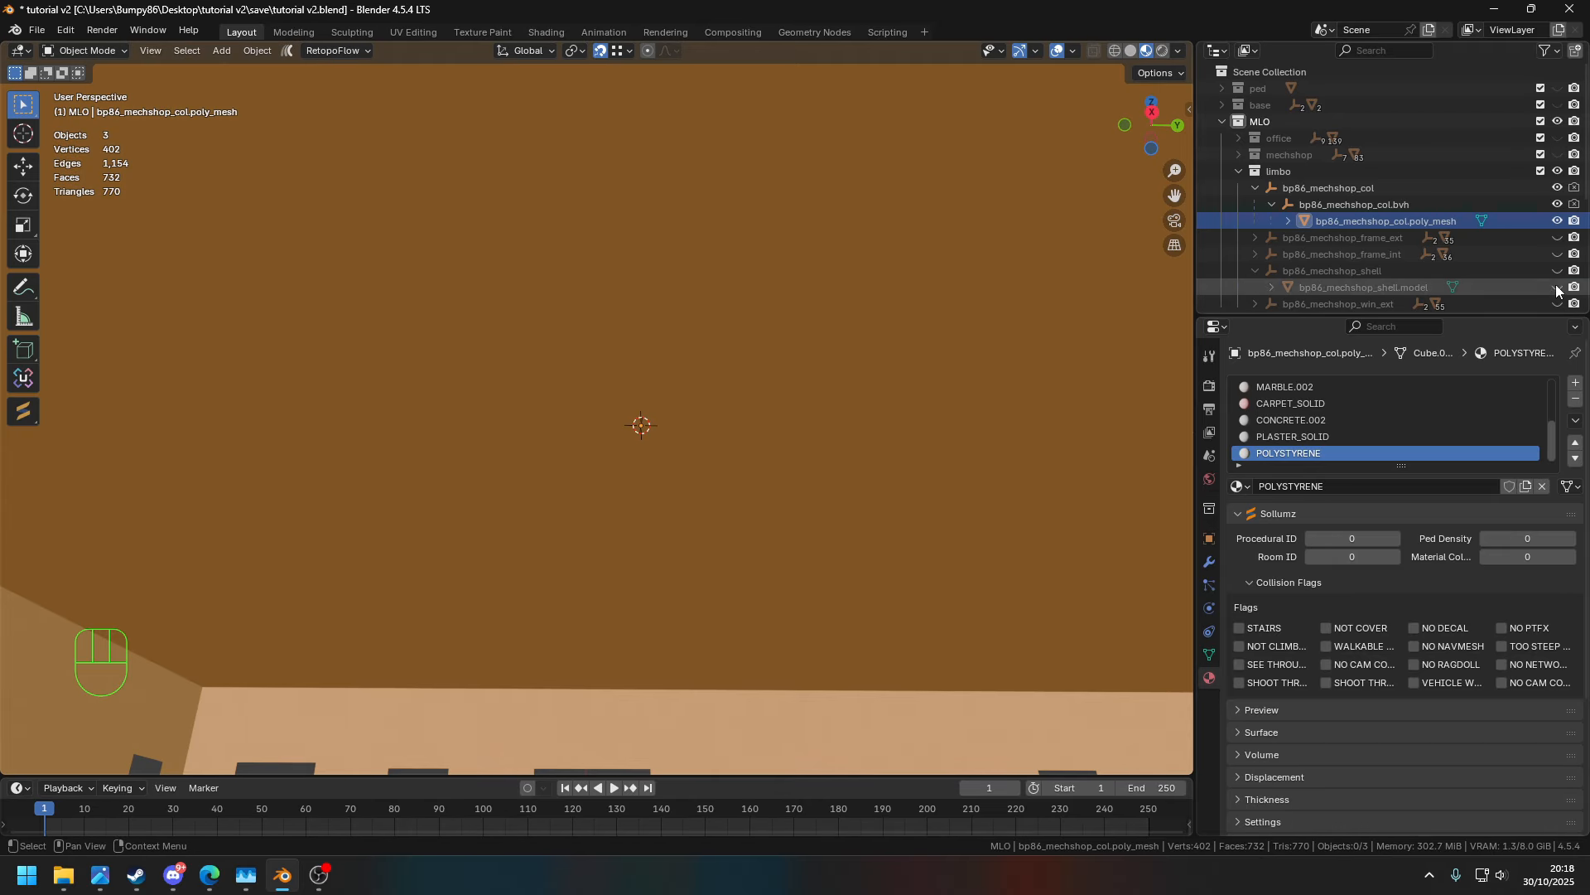
- Select the large ceiling faces above the main garage in the poly mesh and assign a collision material to them
{"action": "middle_click_drag", "start_coordinate": [869, 501], "coordinate": [937, 590]}
{"action": "key", "text": "Tab"}
{"action": "key", "text": "w"}
{"action": "left_click", "coordinate": [919, 507]}
{"action": "left_click", "coordinate": [938, 581]}
{"action": "left_click", "coordinate": [902, 507]}
{"action": "key", "text": "w"}
{"action": "key", "text": "w"}
{"action": "middle_click_drag", "start_coordinate": [899, 507], "coordinate": [932, 704]}
{"action": "key", "text": "w"}
{"action": "mouse_move", "coordinate": [950, 291]}
{"action": "left_mouse_down", "text": "shift"}
{"action": "mouse_move", "coordinate": [373, 273]}
{"action": "mouse_move", "coordinate": [881, 649]}
{"action": "left_mouse_up", "text": "shift"}
{"action": "mouse_move", "coordinate": [880, 649]}
{"action": "middle_mouse_down"}
{"action": "mouse_move", "coordinate": [554, 441]}
{"action": "mouse_move", "coordinate": [431, 444]}
{"action": "middle_mouse_up"}
{"action": "left_click", "coordinate": [1311, 505]}
- Select the whole collision mesh and triangulate all of its faces
{"action": "middle_click_drag", "start_coordinate": [845, 447], "coordinate": [536, 308]}
{"action": "scroll", "coordinate": [597, 376], "scroll_direction": "up", "scroll_amount": 5}
{"action": "key", "text": "w"}
{"action": "key", "text": "w"}
{"action": "key", "text": "w"}
{"action": "left_click", "coordinate": [731, 385]}
{"action": "key", "text": "a"}
{"action": "key", "text": "ctrl+t"}
{"action": "scroll", "coordinate": [596, 373], "scroll_direction": "down", "scroll_amount": 6}
- Check the collision materials and Room IDs by selecting sample floor and wall faces, ending on the carpet floor
{"action": "key", "text": "Tab"}
{"action": "middle_click_drag", "start_coordinate": [596, 373], "coordinate": [712, 530]}
{"action": "scroll", "coordinate": [681, 543], "scroll_direction": "up", "scroll_amount": 4}
{"action": "key", "text": "Tab"}
{"action": "left_click", "coordinate": [704, 530]}
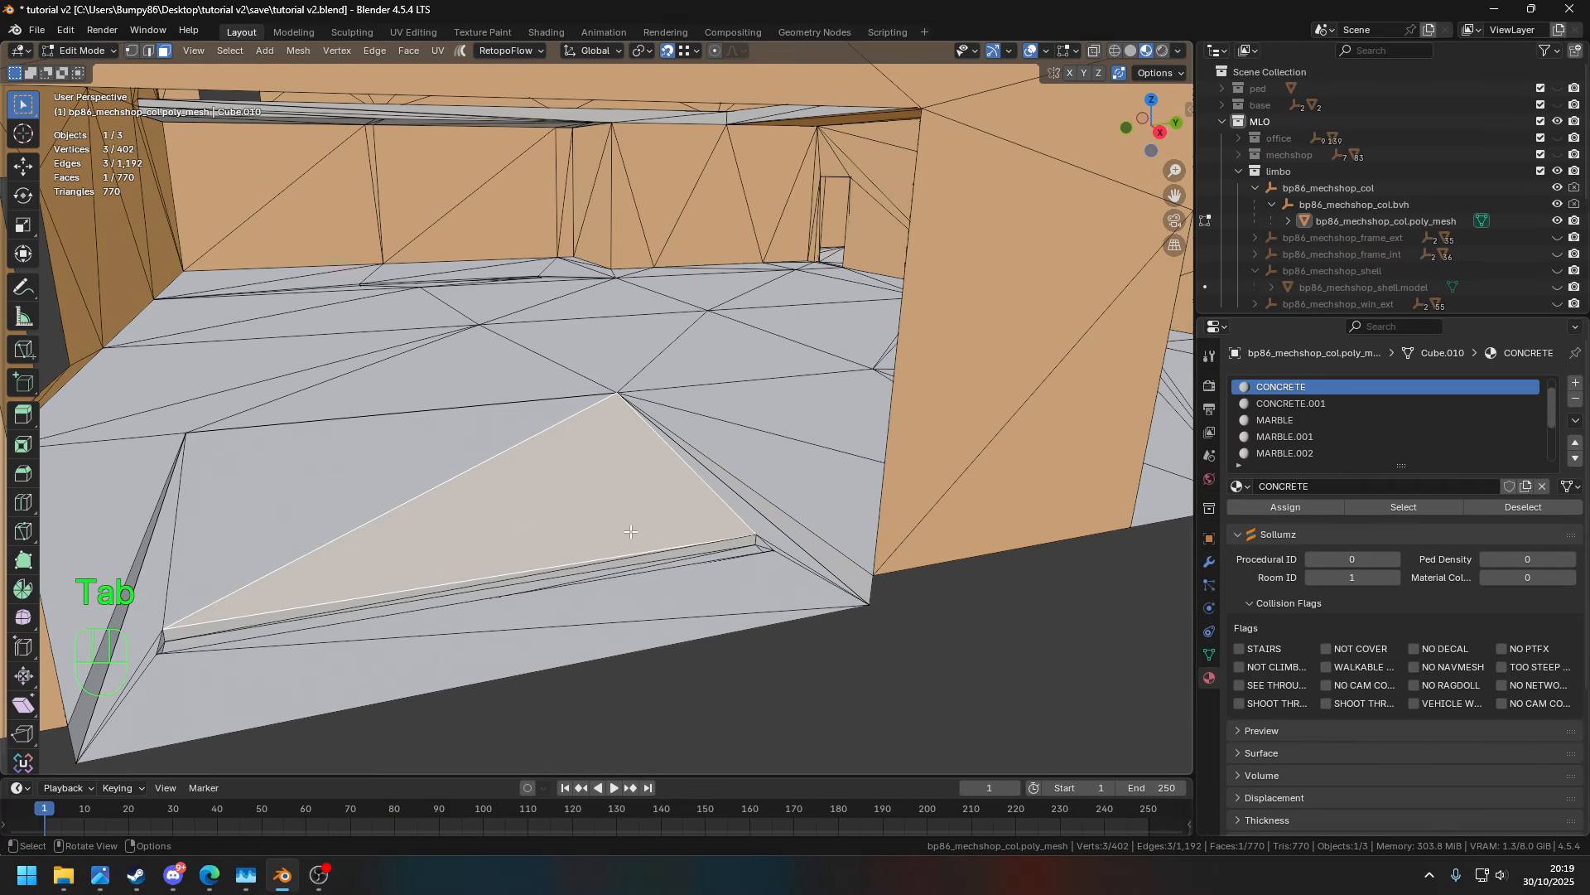
{"action": "scroll", "coordinate": [780, 538], "scroll_direction": "up", "scroll_amount": 4}
{"action": "left_click", "coordinate": [762, 464]}
{"action": "middle_click_drag", "start_coordinate": [762, 464], "coordinate": [795, 646], "text": "shift"}
{"action": "left_click", "coordinate": [464, 497]}
{"action": "left_click", "coordinate": [979, 321]}
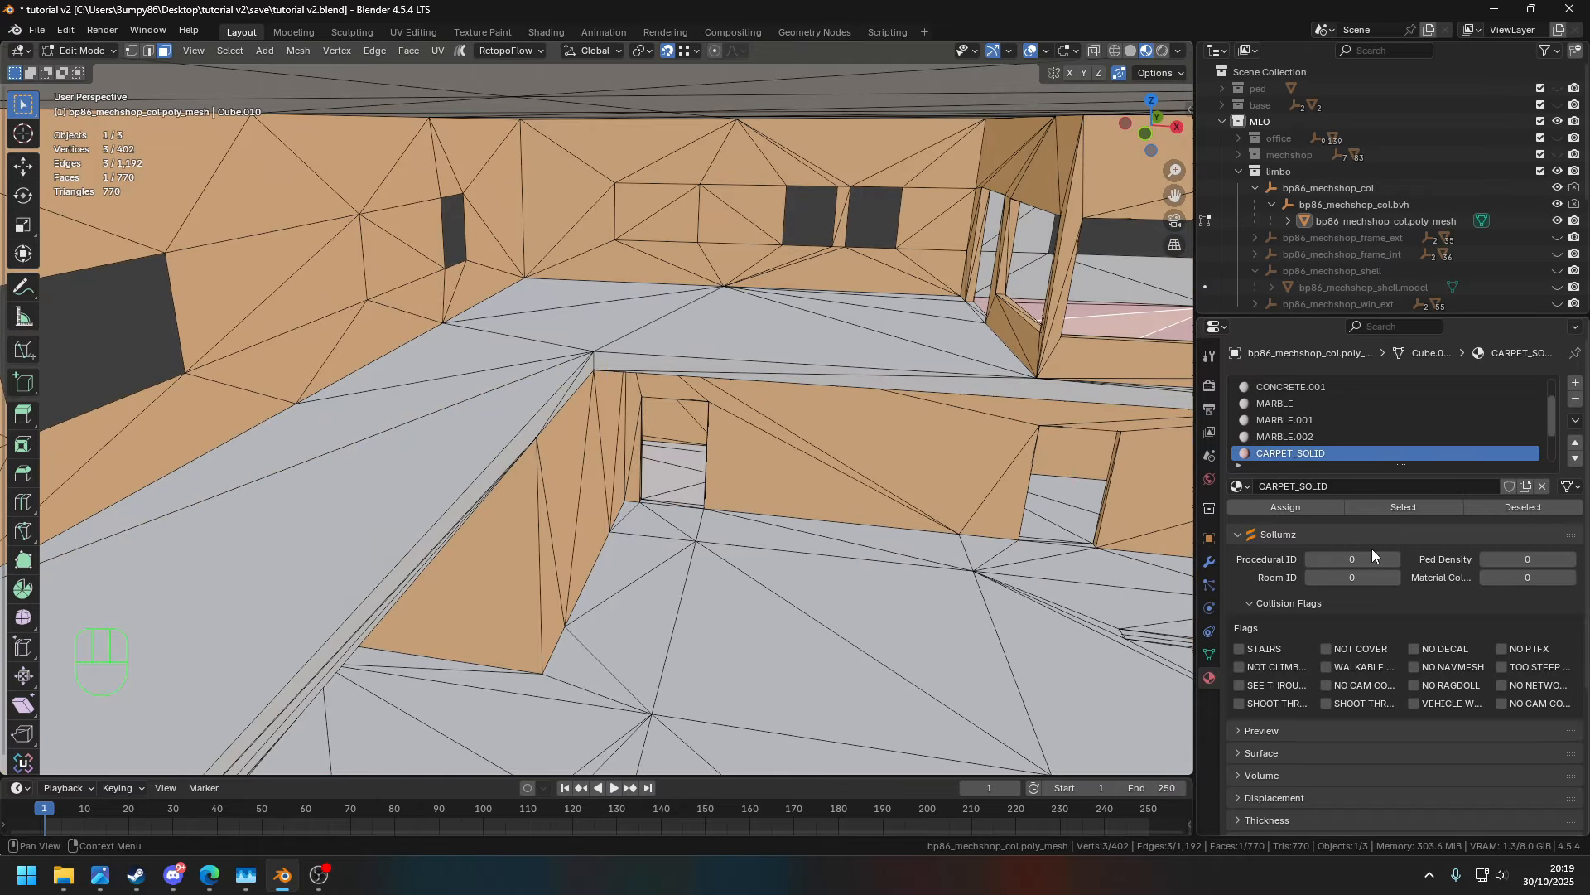
- Set the Room ID of the CARPET_SOLID material to 6
{"action": "scroll", "coordinate": [503, 446], "scroll_direction": "down", "scroll_amount": 5}
{"action": "middle_click_drag", "start_coordinate": [503, 445], "coordinate": [571, 348], "text": "shift"}
{"action": "left_click", "coordinate": [726, 580]}
{"action": "left_click", "coordinate": [912, 472]}
{"action": "left_click", "coordinate": [533, 433]}
{"action": "scroll", "coordinate": [580, 447], "scroll_direction": "down", "scroll_amount": 6}
{"action": "middle_click_drag", "start_coordinate": [579, 447], "coordinate": [803, 393]}
{"action": "left_click", "coordinate": [609, 512]}
{"action": "scroll", "coordinate": [641, 419], "scroll_direction": "up", "scroll_amount": 6}
{"action": "left_click", "coordinate": [920, 443]}
{"action": "left_click", "coordinate": [1395, 578]}
{"action": "left_click", "coordinate": [385, 420]}
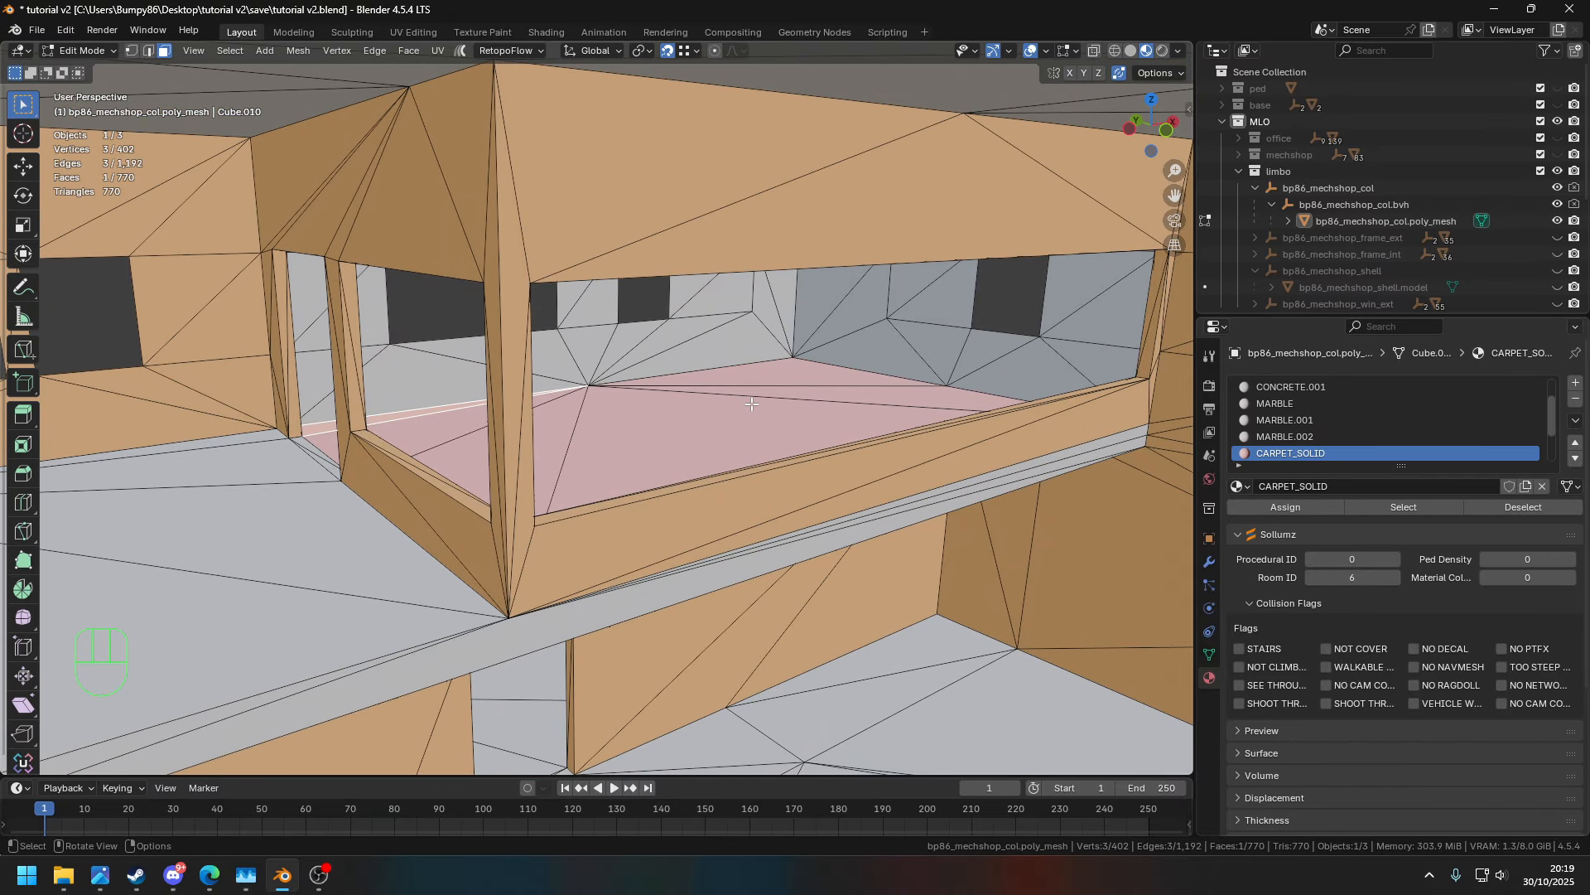
- Select the carpet floor faces, leave mesh editing and save the file
{"action": "key", "text": "w"}
{"action": "left_click_drag", "start_coordinate": [751, 404], "coordinate": [561, 408], "text": "shift"}
{"action": "key", "text": "w"}
{"action": "key", "text": "w"}
{"action": "key", "text": "w"}
{"action": "key", "text": "Tab"}
{"action": "middle_click_drag", "start_coordinate": [737, 400], "coordinate": [661, 379]}
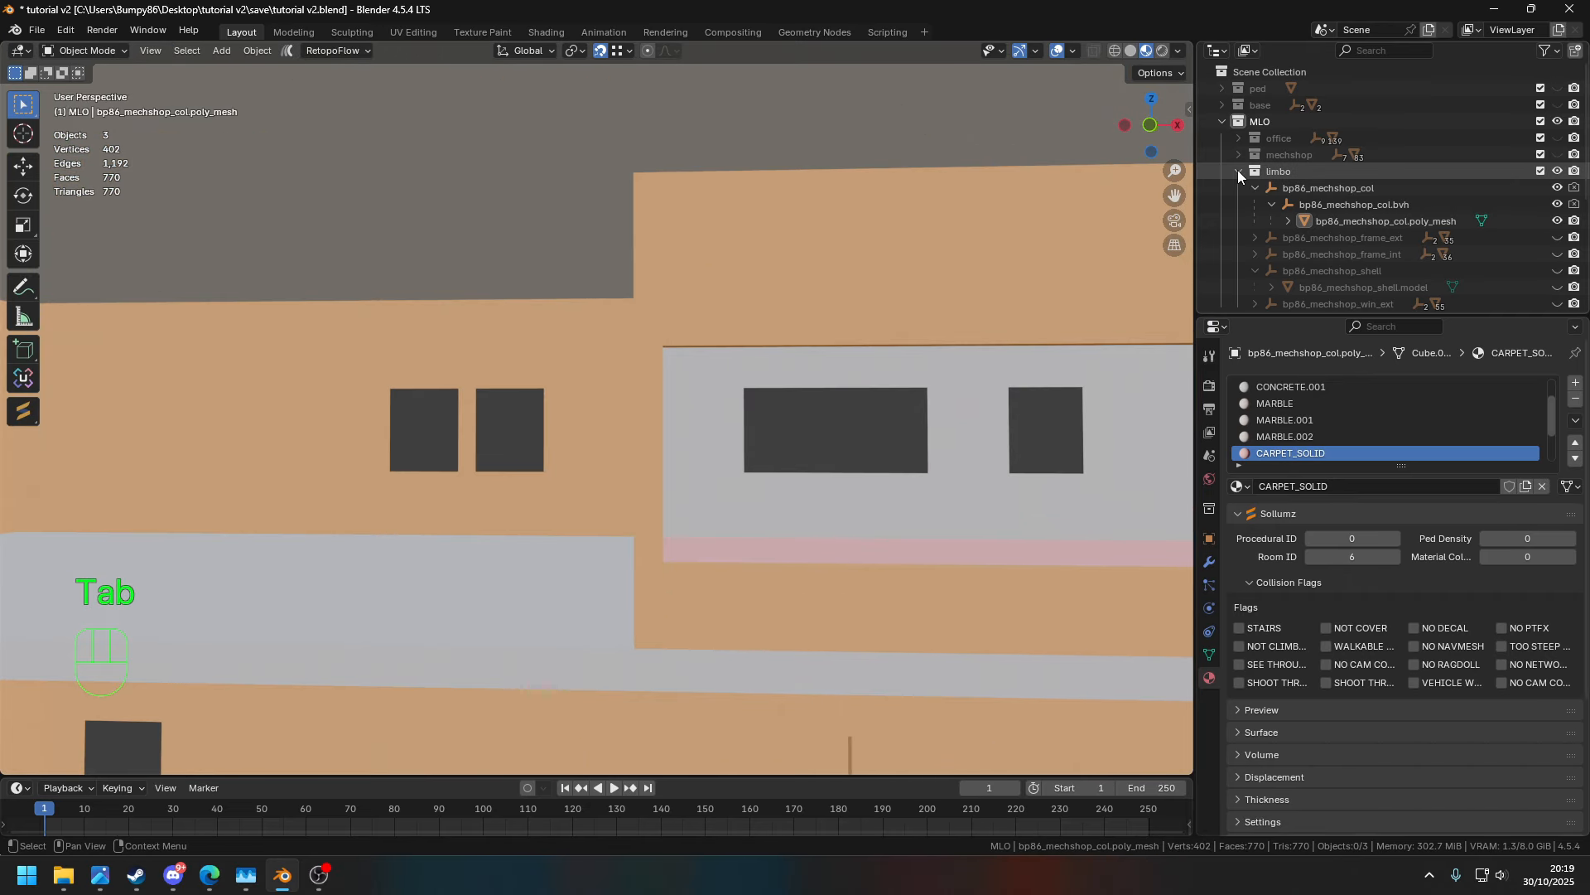
{"action": "key", "text": "ctrl+s"}
{"action": "left_click", "coordinate": [810, 479]}
{"action": "scroll", "coordinate": [810, 479], "scroll_direction": "down", "scroll_amount": 8}
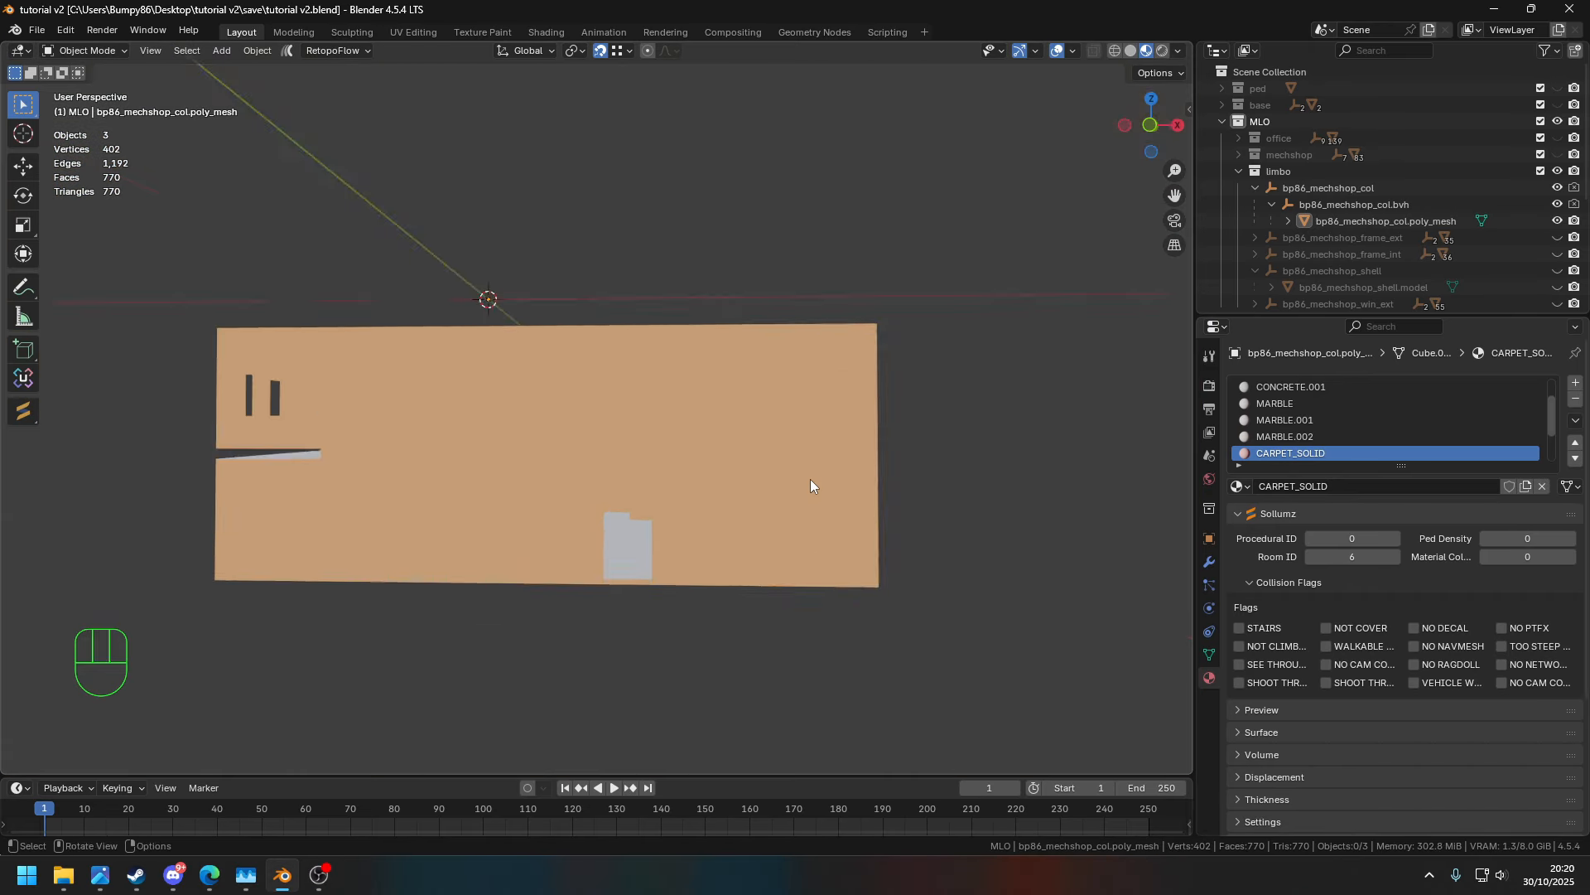
{"action": "middle_click_drag", "start_coordinate": [810, 479], "coordinate": [729, 530]}
{"action": "left_click", "coordinate": [800, 514]}
{"action": "key", "text": "g"}
{"action": "right_click", "coordinate": [906, 430]}
{"action": "key", "text": "KP_7"}
{"action": "scroll", "coordinate": [907, 431], "scroll_direction": "down", "scroll_amount": 5}
{"action": "key", "text": "r"}
{"action": "left_click", "coordinate": [511, 360]}
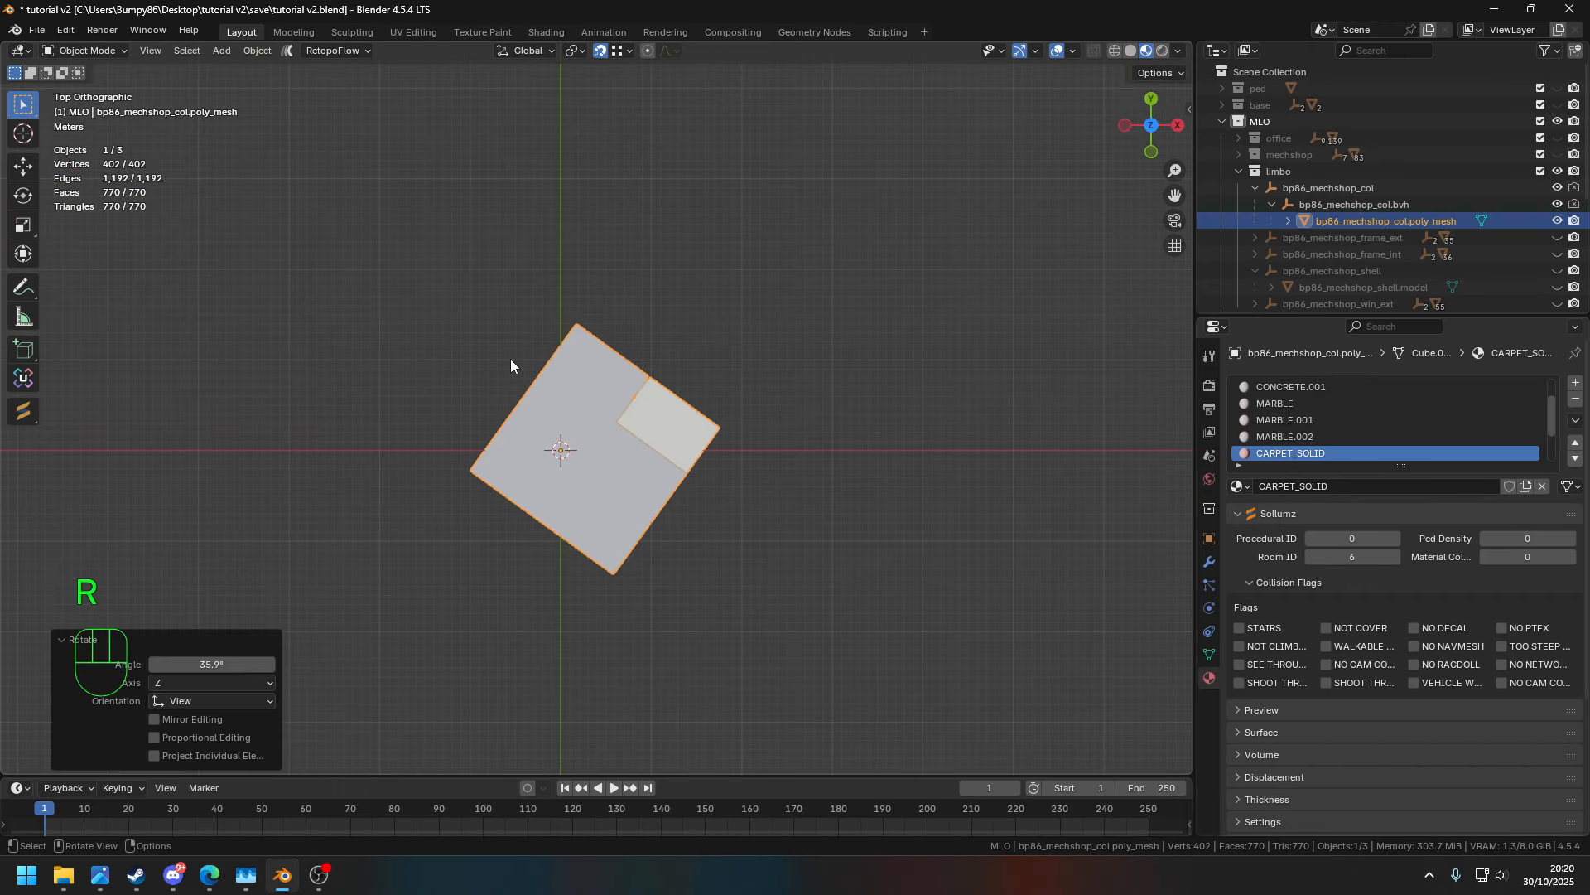
{"action": "key", "text": "ctrl+z"}
- Add a YTYP named bp86_mechshop_int in the archetype definitions
{"action": "scroll", "coordinate": [887, 332], "scroll_direction": "up", "scroll_amount": 6}
{"action": "middle_click_drag", "start_coordinate": [886, 331], "coordinate": [992, 392], "text": "shift"}
{"action": "scroll", "coordinate": [993, 392], "scroll_direction": "down", "scroll_amount": 3}
{"action": "left_click", "coordinate": [1342, 222]}
{"action": "key", "text": "n"}
{"action": "left_click", "coordinate": [987, 314]}
{"action": "left_click", "coordinate": [982, 142]}
{"action": "left_click", "coordinate": [974, 230]}
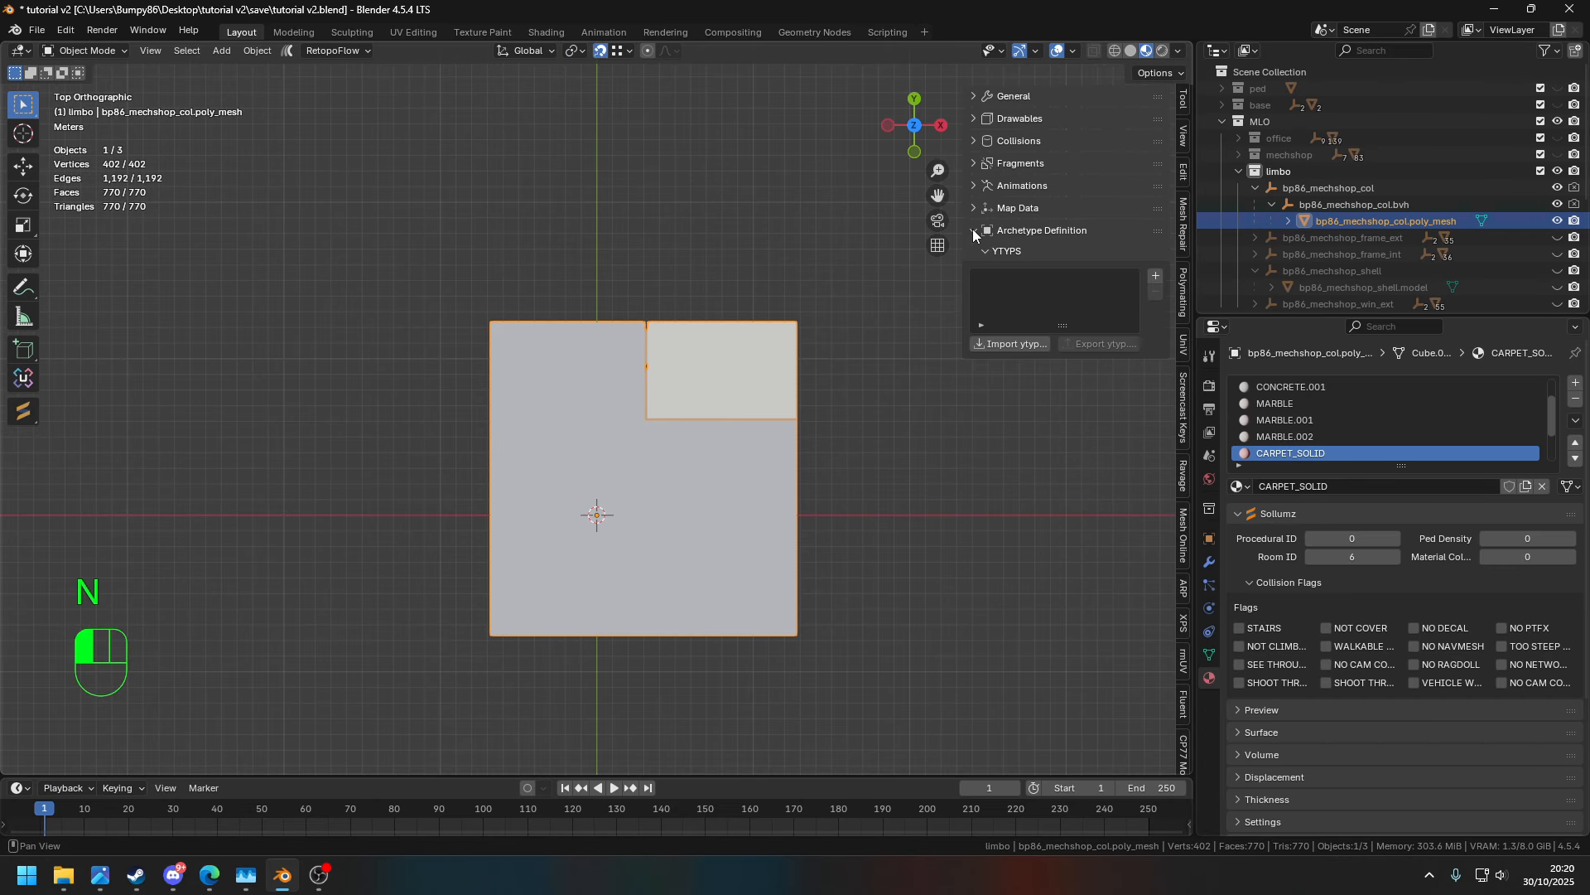
{"action": "left_click", "coordinate": [1155, 275]}
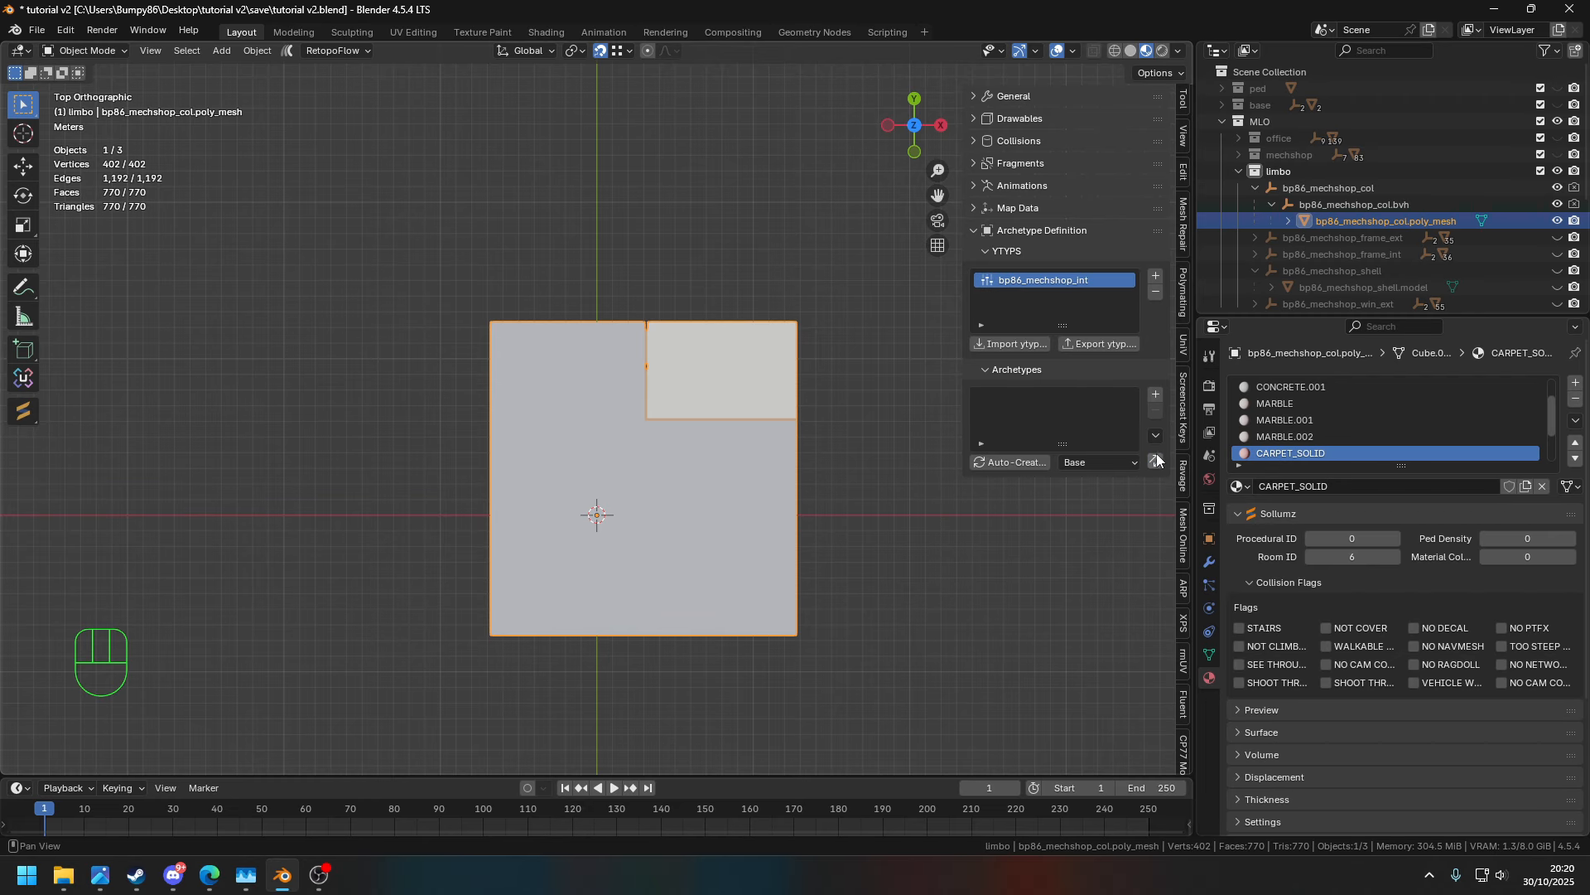
- Auto-create an MLO archetype from the bp86_mechshop_col object
{"action": "left_click", "coordinate": [1101, 462]}
{"action": "left_click", "coordinate": [1092, 543]}
{"action": "left_click", "coordinate": [1327, 186]}
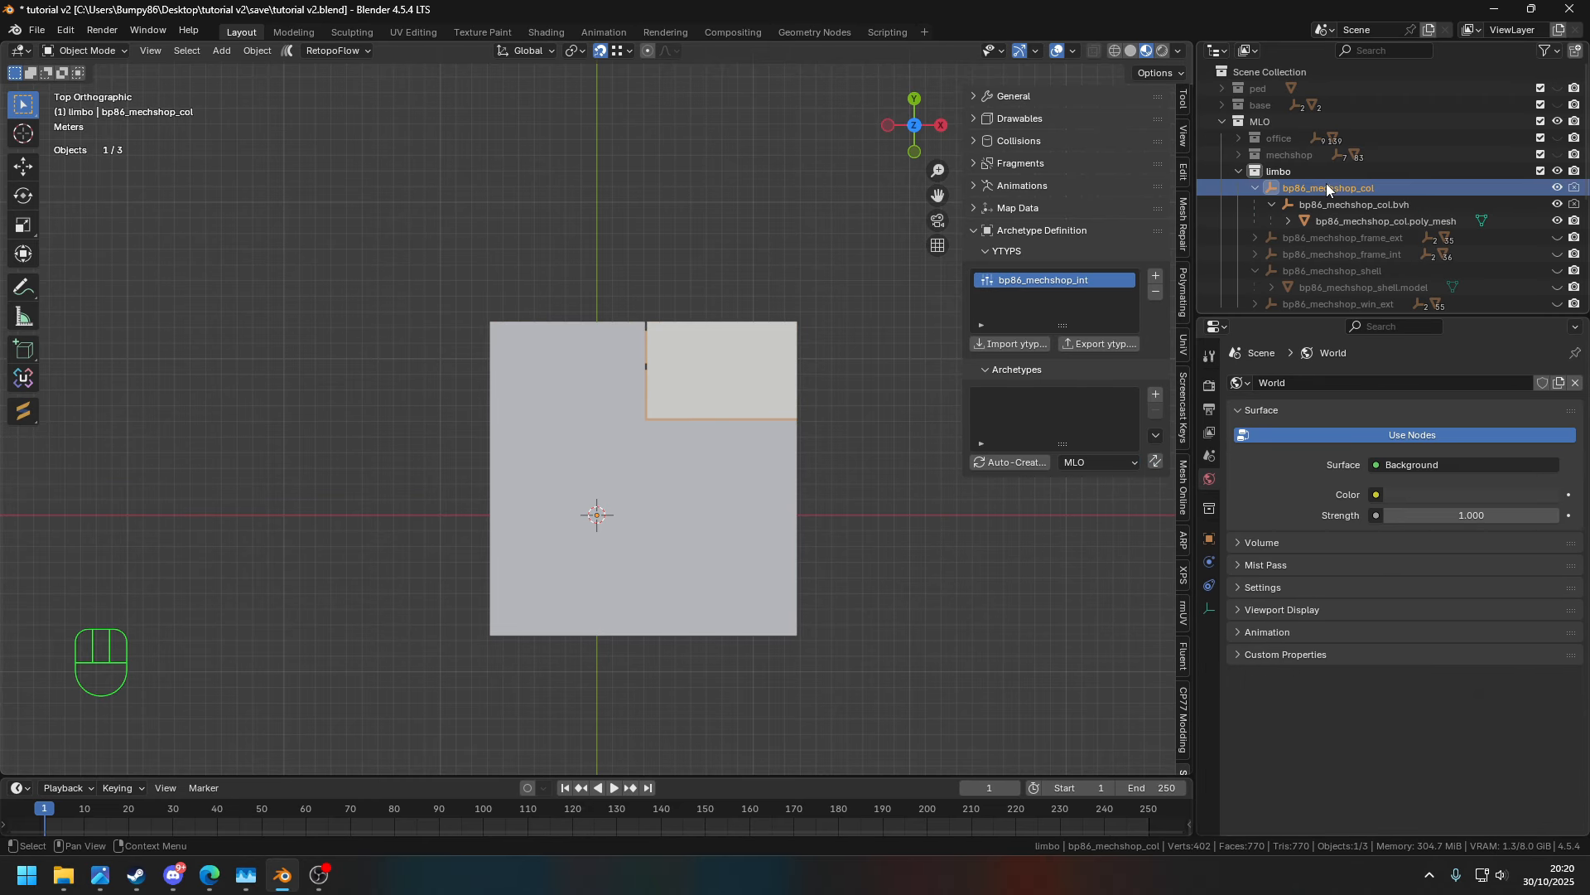
{"action": "left_click", "coordinate": [1026, 462]}
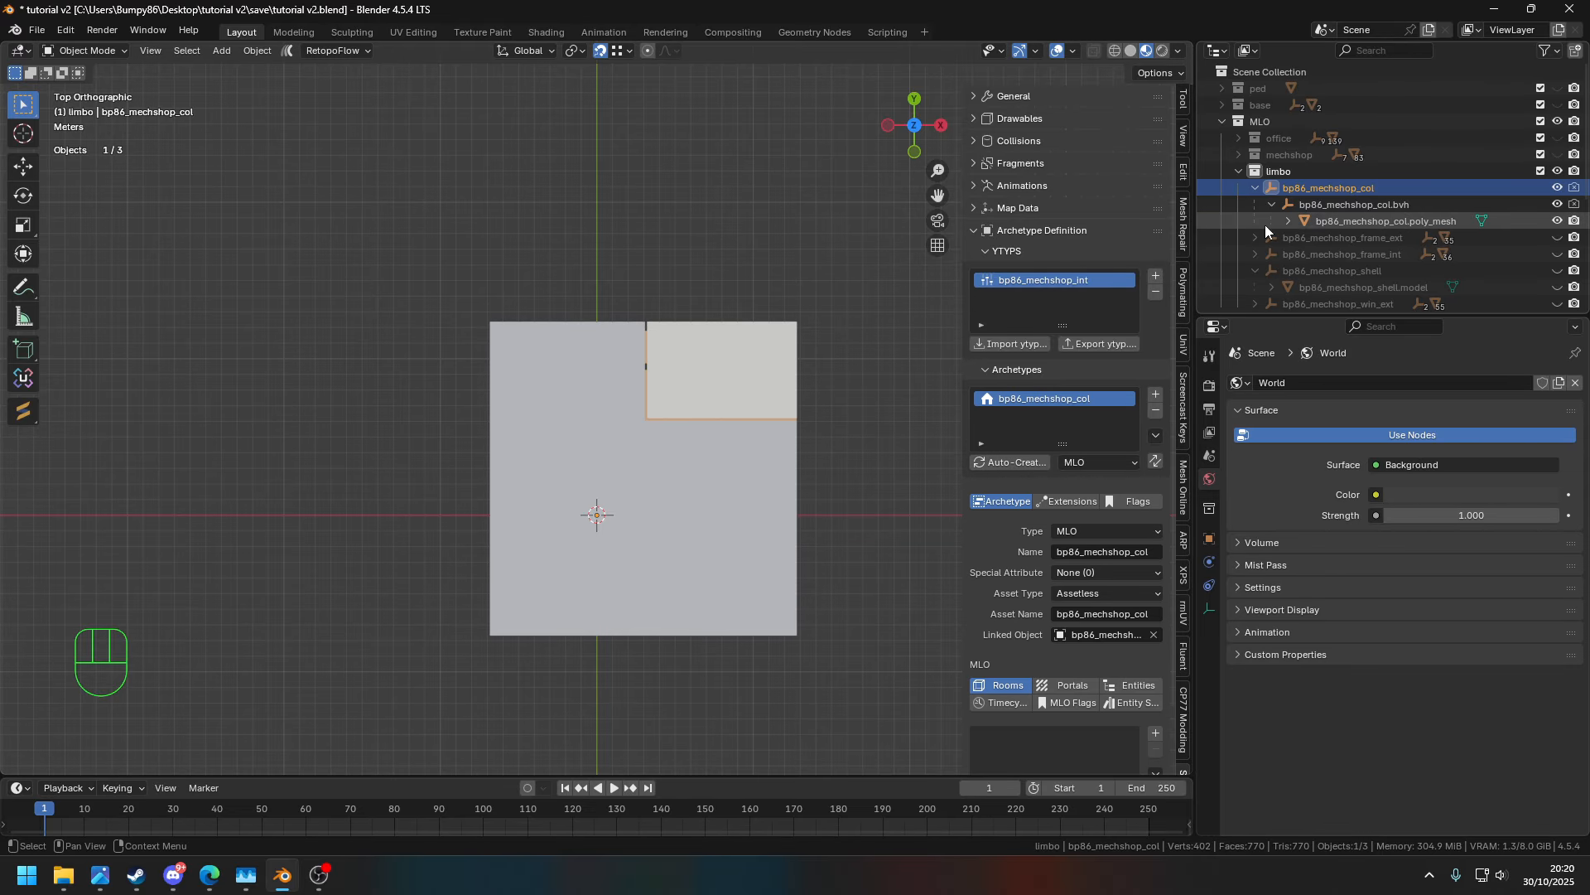
- Open bp86_mechshop_col.poly_mesh for mesh editing and view the building at an angle
{"action": "left_click", "coordinate": [1352, 222]}
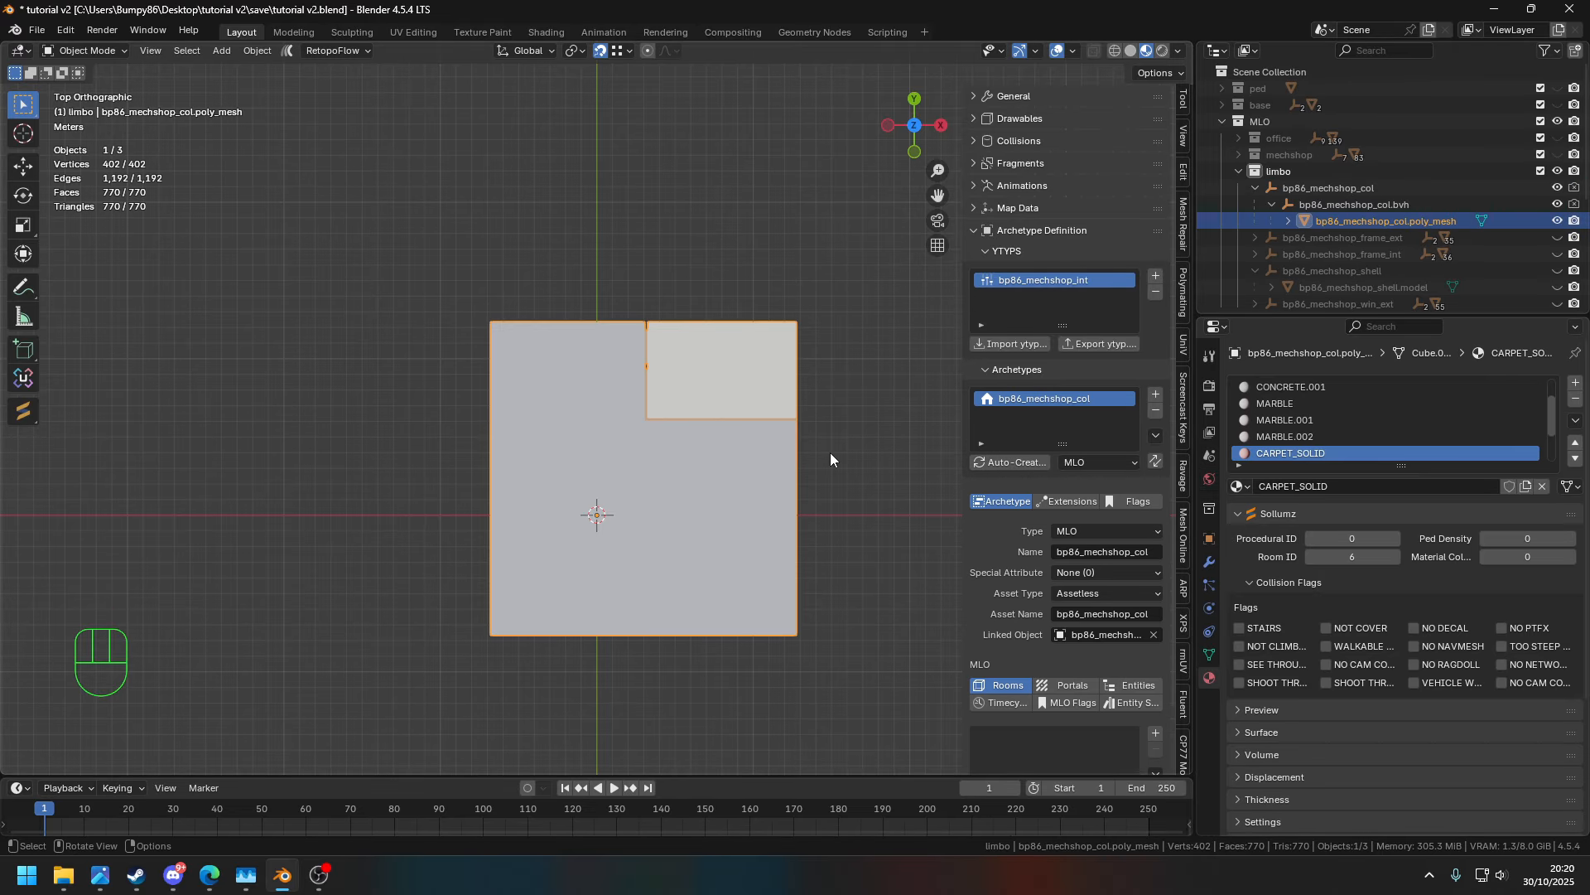
{"action": "key", "text": "Tab"}
{"action": "middle_click_drag", "start_coordinate": [800, 614], "coordinate": [737, 477]}
{"action": "middle_click_drag", "start_coordinate": [758, 505], "coordinate": [745, 463], "text": "shift"}
{"action": "scroll", "coordinate": [745, 463], "scroll_direction": "up", "scroll_amount": 4}
{"action": "scroll", "coordinate": [1015, 679], "scroll_direction": "down", "scroll_amount": 1}
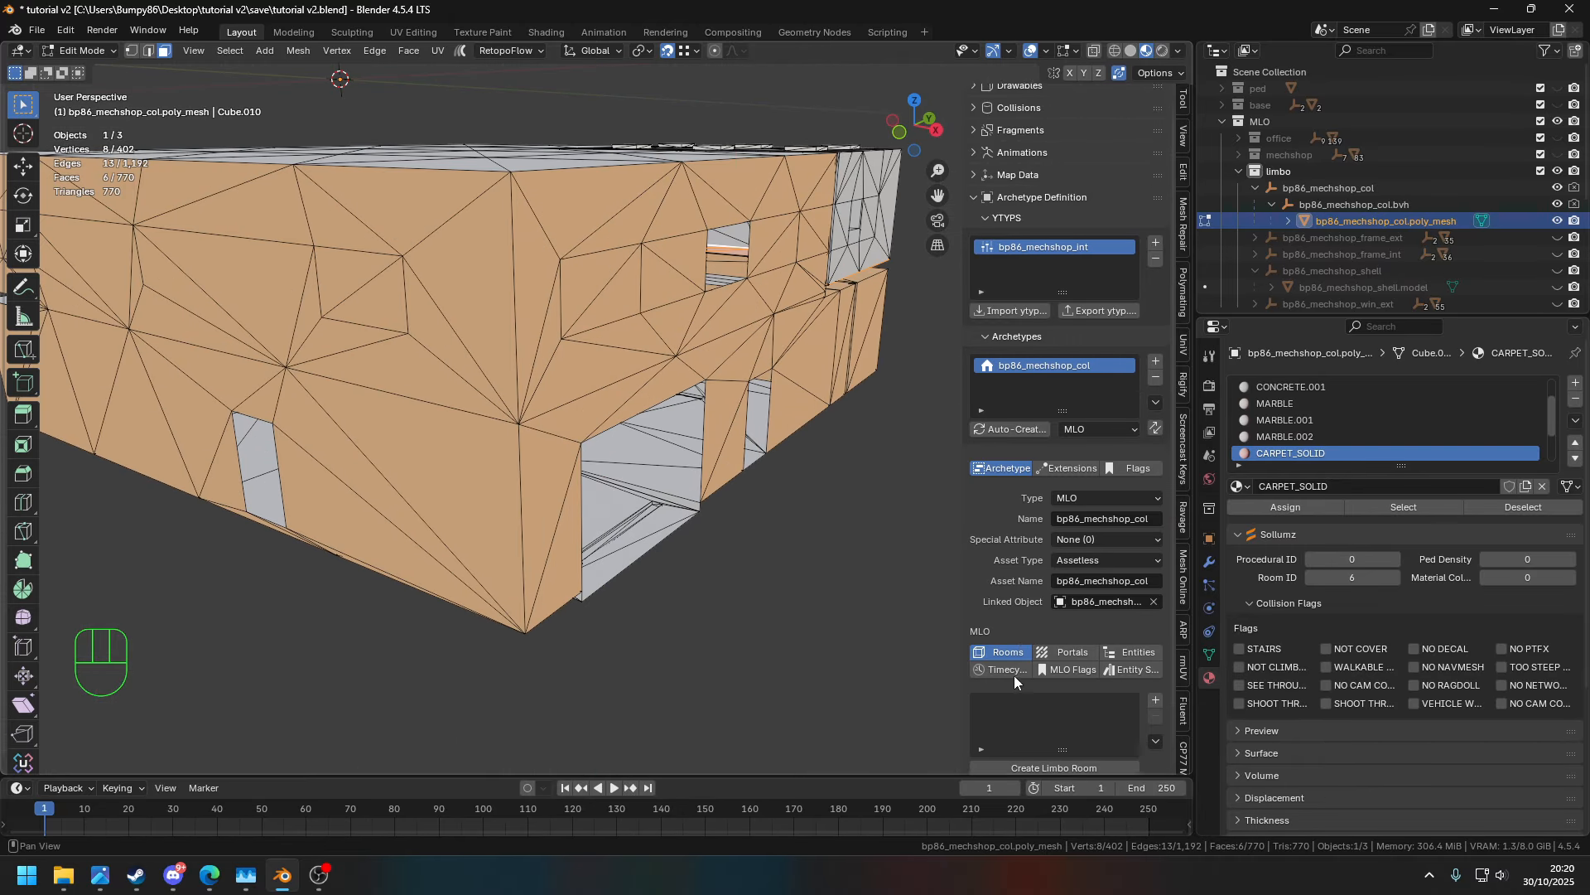
- Create a limbo room for the MLO archetype, inspect its bounds and remove it again
{"action": "scroll", "coordinate": [1014, 674], "scroll_direction": "down", "scroll_amount": 1}
{"action": "left_click", "coordinate": [1057, 735]}
{"action": "middle_click_drag", "start_coordinate": [735, 544], "coordinate": [608, 464]}
{"action": "scroll", "coordinate": [1005, 599], "scroll_direction": "down", "scroll_amount": 8}
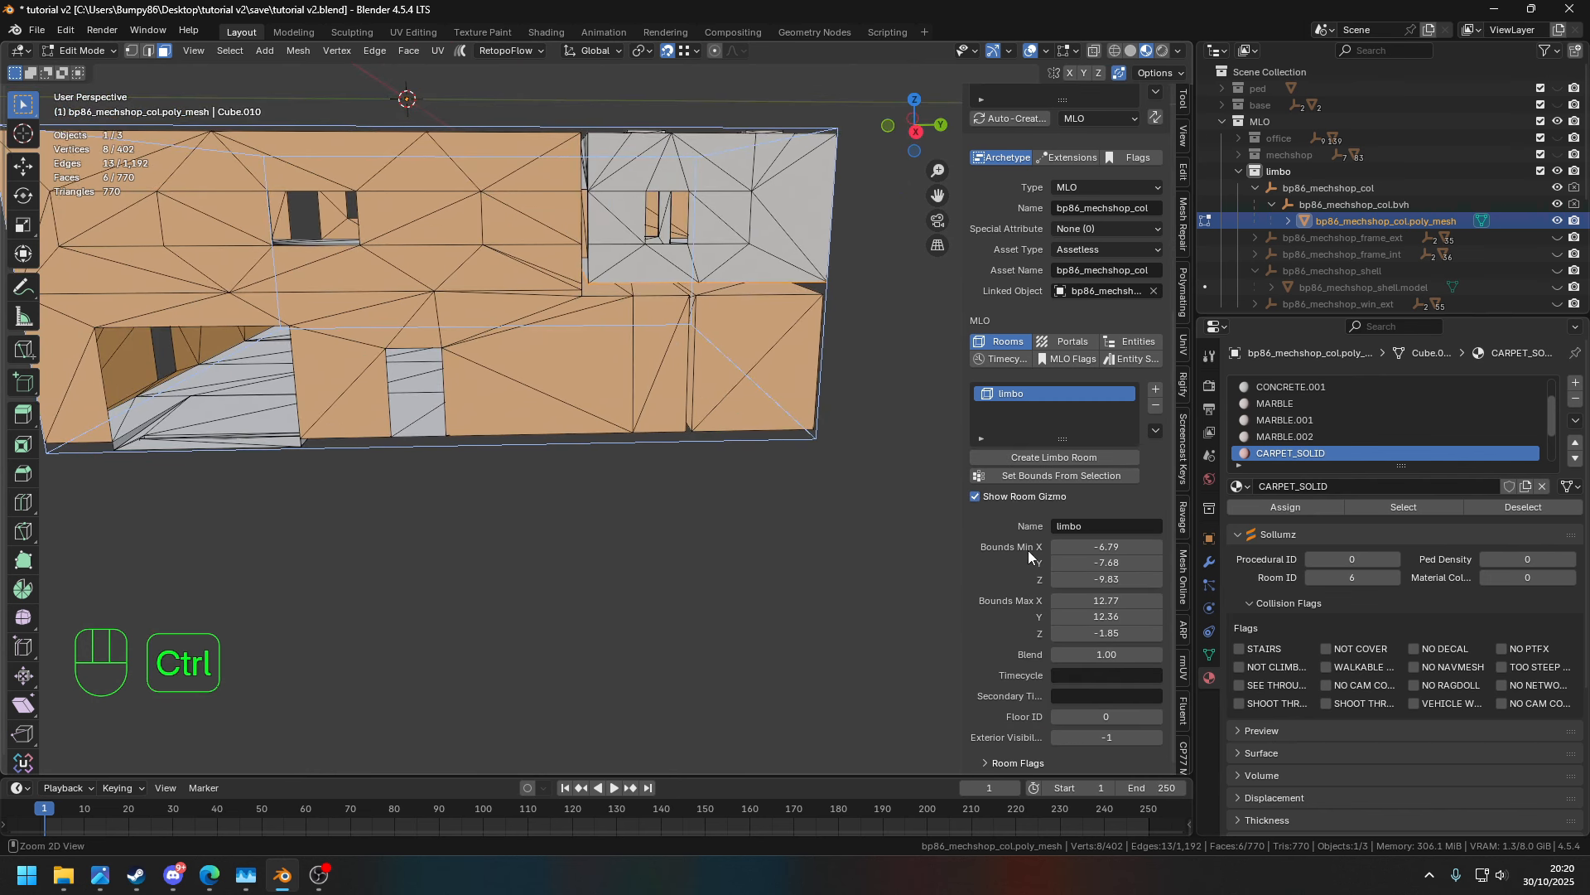
{"action": "key", "text": "ctrl+z"}
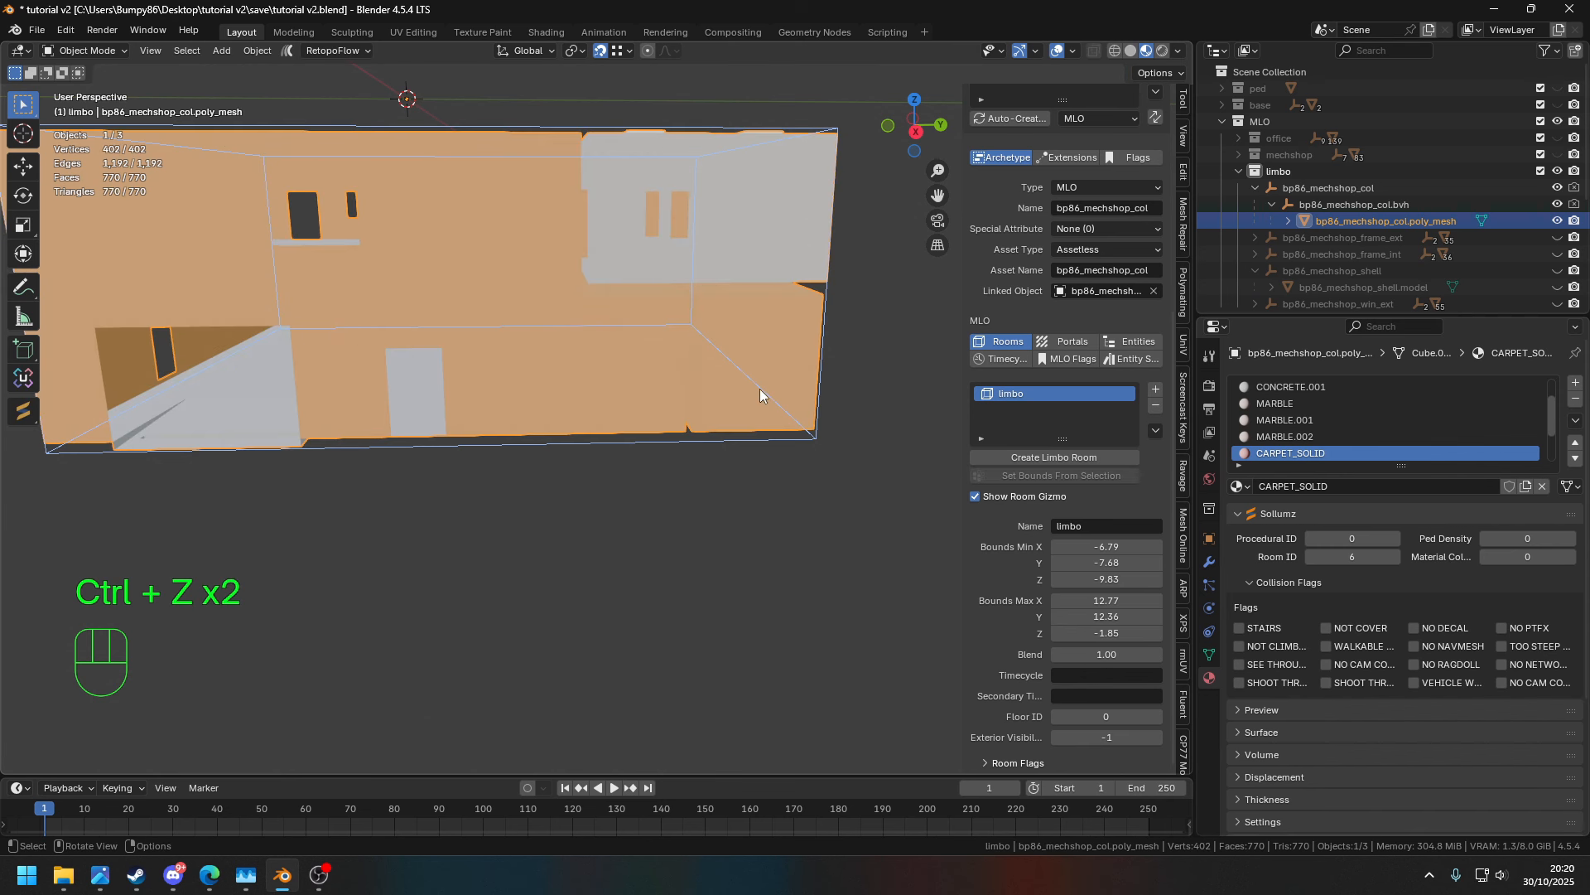
{"action": "key", "text": "Tab"}
{"action": "middle_click_drag", "start_coordinate": [810, 415], "coordinate": [893, 387], "text": "shift"}
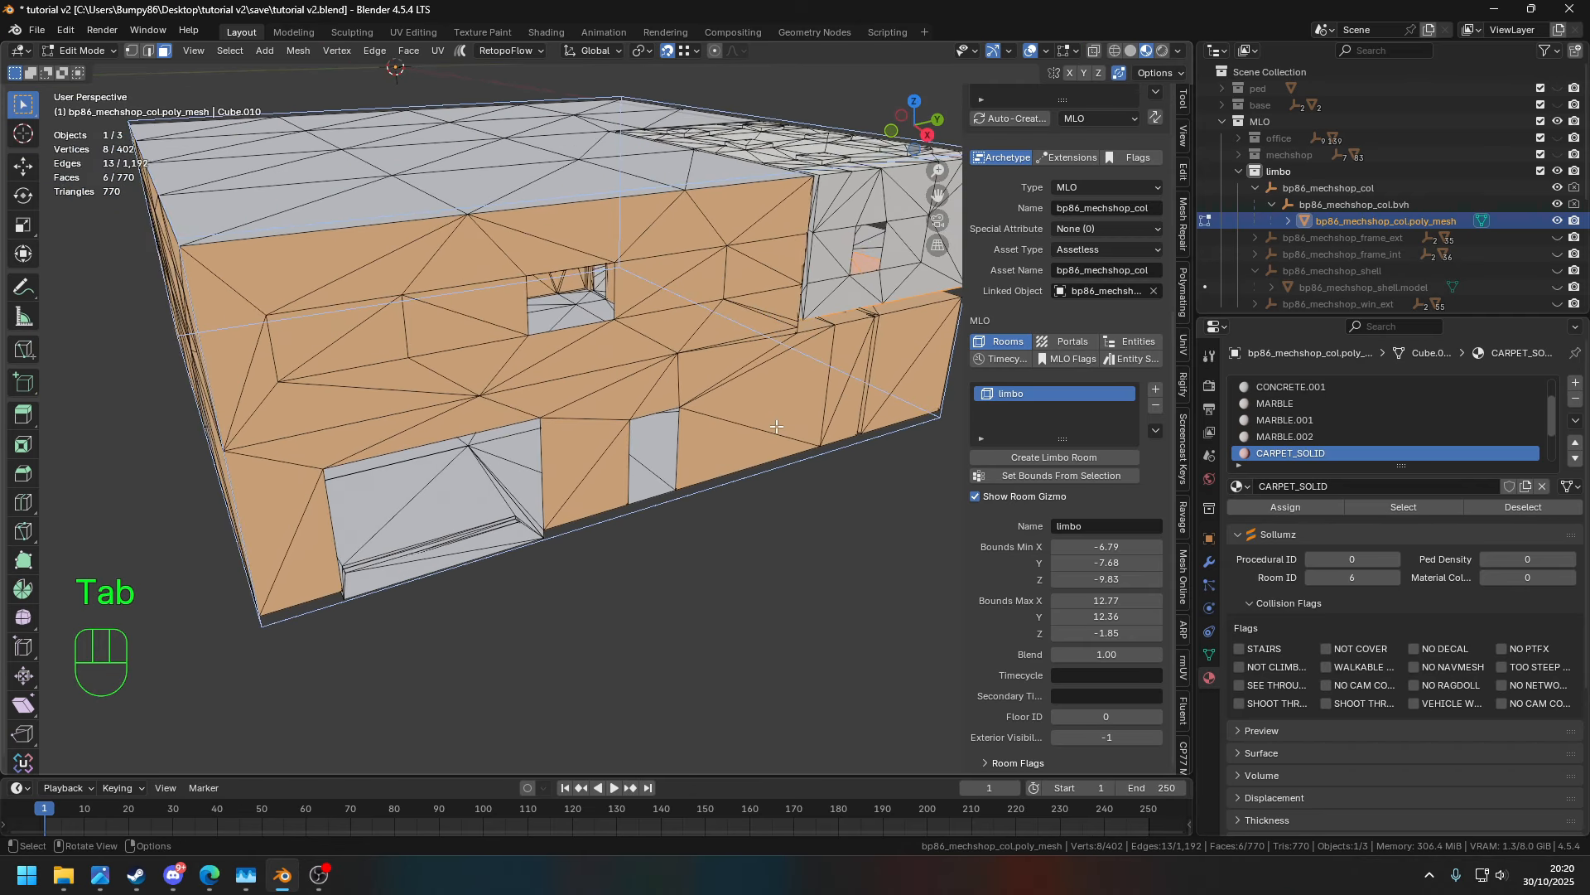
{"action": "left_click", "coordinate": [1155, 406]}
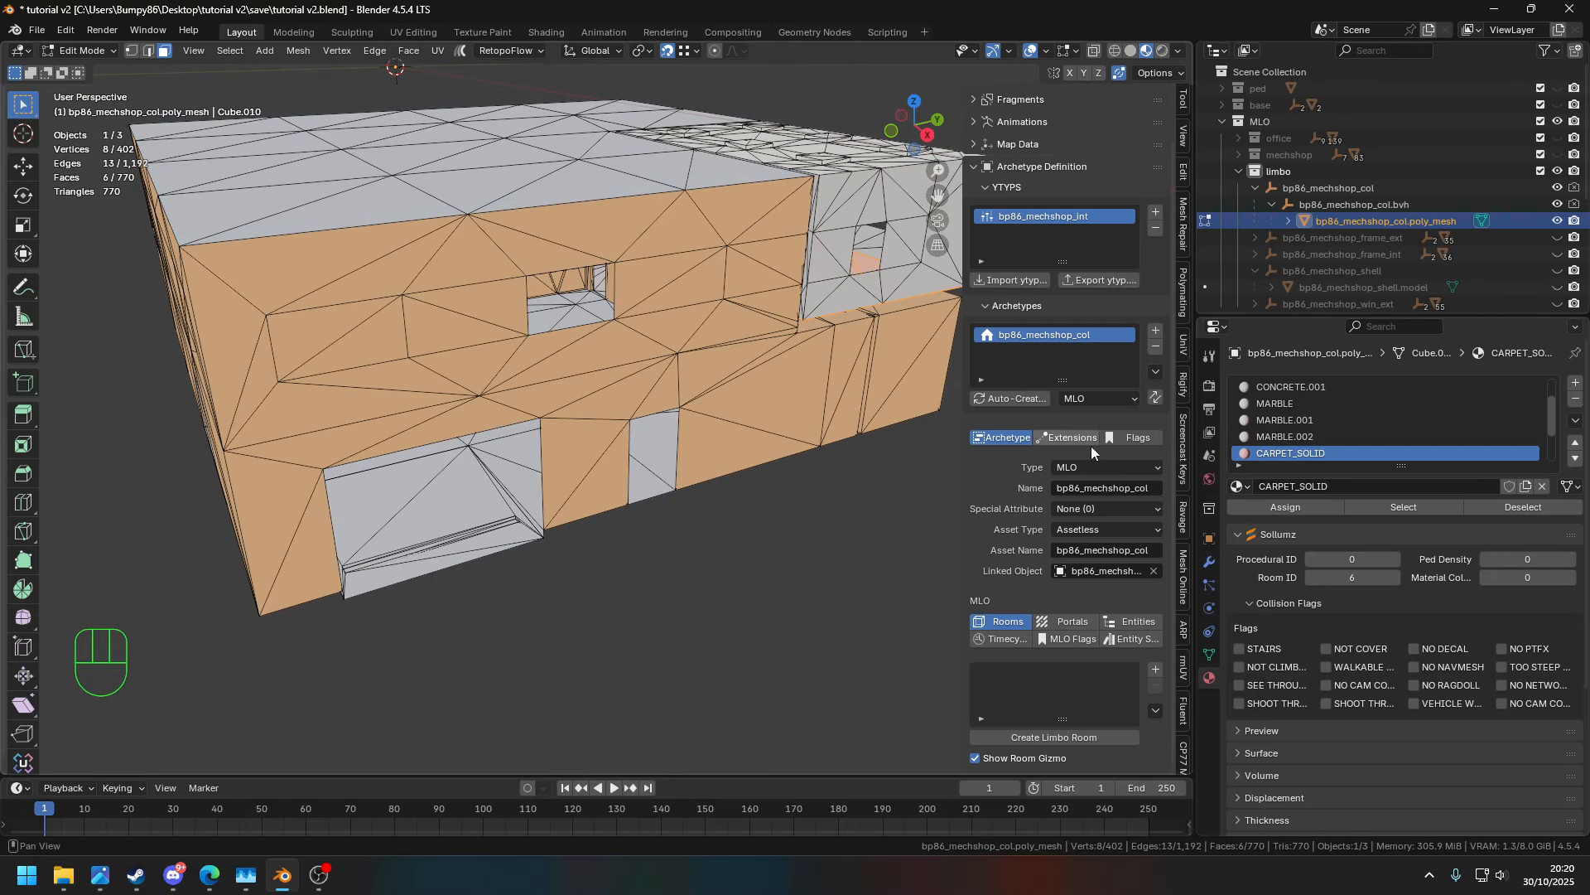
- Create a limbo room and widen its bounds to minimum -6.85, -7.71, -9.86 and maximum 12.80, 12.39, -1.82
{"action": "left_click", "coordinate": [1055, 738]}
{"action": "middle_click_drag", "start_coordinate": [796, 615], "coordinate": [795, 597], "text": "shift"}
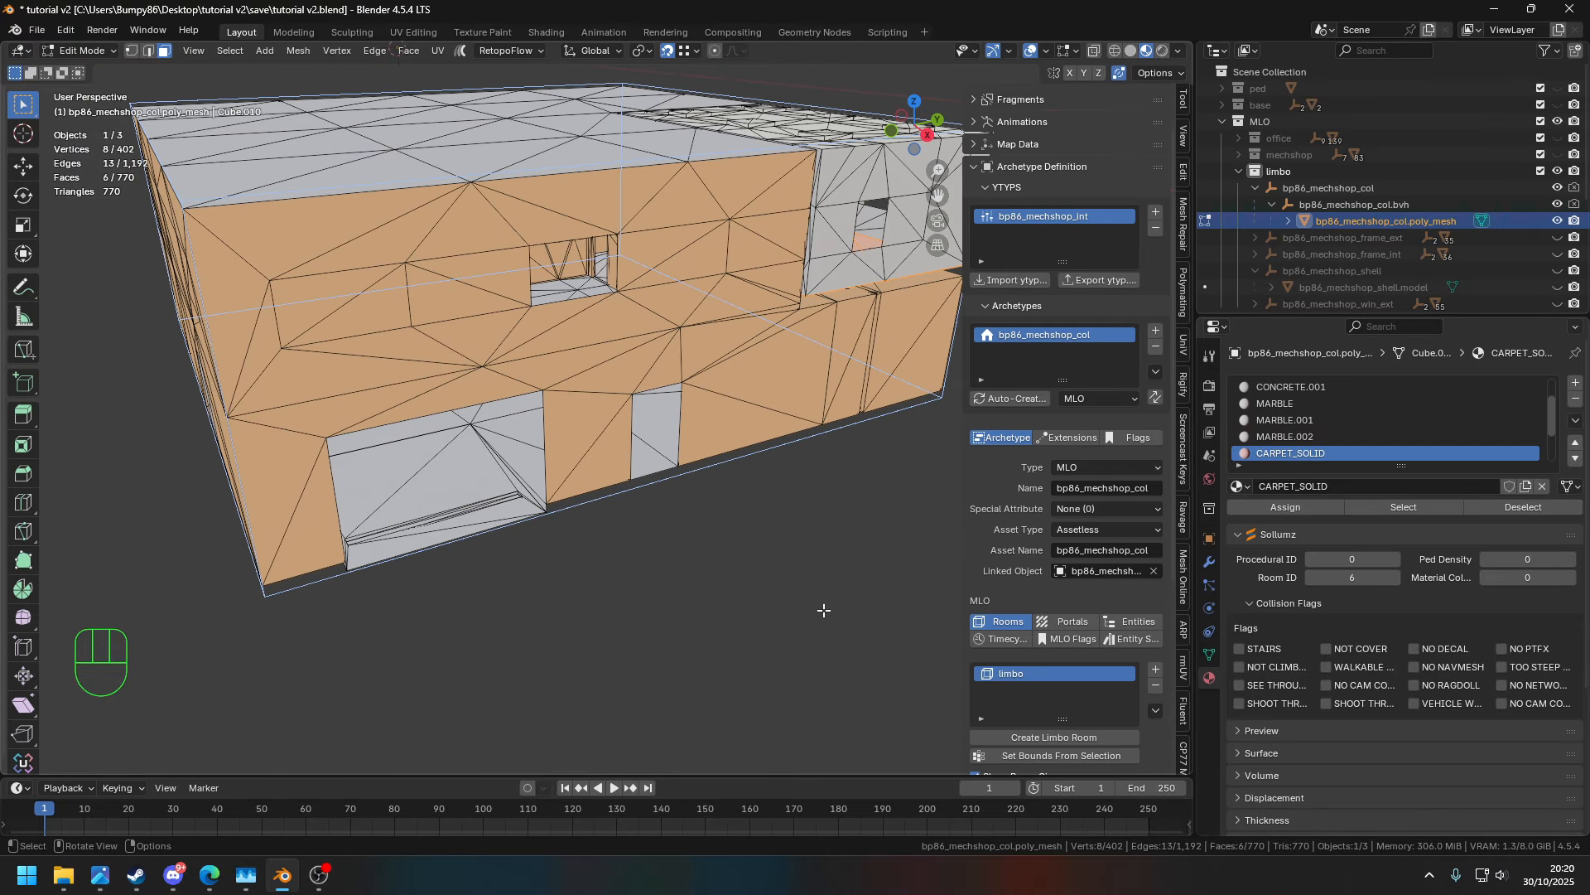
{"action": "scroll", "coordinate": [1041, 674], "scroll_direction": "down", "scroll_amount": 5}
{"action": "scroll", "coordinate": [1041, 674], "scroll_direction": "down", "scroll_amount": 3}
{"action": "scroll", "coordinate": [1095, 562], "scroll_direction": "down", "scroll_amount": 1, "text": "ctrl"}
{"action": "scroll", "coordinate": [1103, 577], "scroll_direction": "down", "scroll_amount": 1, "text": "ctrl"}
{"action": "scroll", "coordinate": [1111, 596], "scroll_direction": "down", "scroll_amount": 1, "text": "ctrl"}
{"action": "scroll", "coordinate": [1114, 616], "scroll_direction": "up", "scroll_amount": 1, "text": "ctrl"}
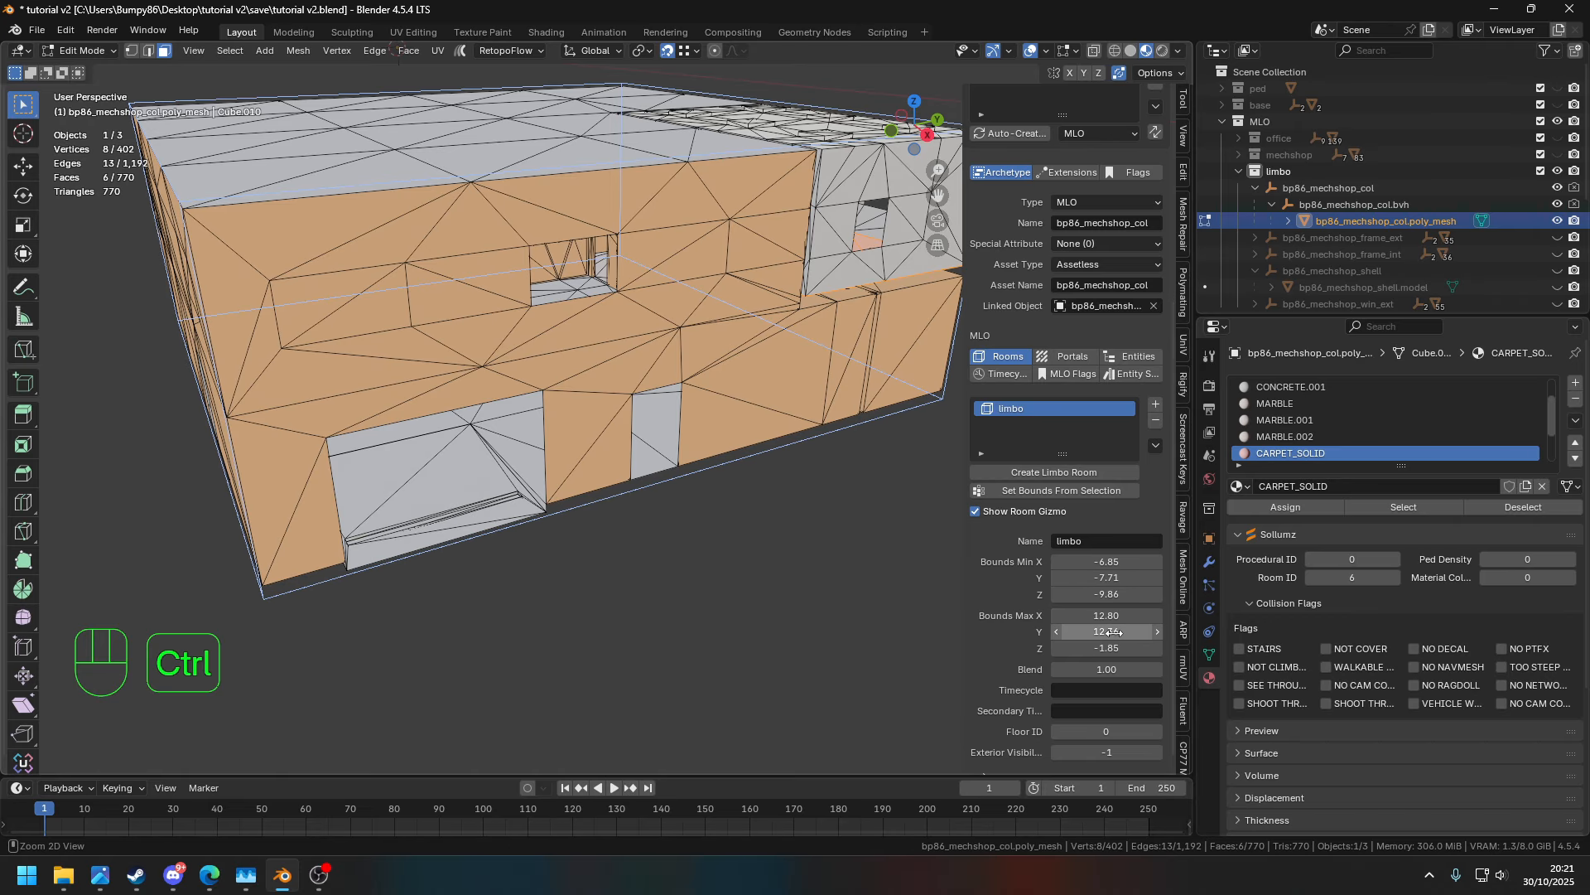
{"action": "scroll", "coordinate": [1109, 631], "scroll_direction": "up", "scroll_amount": 1, "text": "ctrl"}
- Examine how the limbo room's bounds box encloses the whole building
{"action": "middle_click_drag", "start_coordinate": [766, 524], "coordinate": [675, 502]}
{"action": "scroll", "coordinate": [737, 423], "scroll_direction": "up", "scroll_amount": 5}
{"action": "middle_click_drag", "start_coordinate": [786, 376], "coordinate": [770, 427], "text": "shift"}
{"action": "scroll", "coordinate": [709, 425], "scroll_direction": "down", "scroll_amount": 5}
{"action": "middle_click_drag", "start_coordinate": [716, 450], "coordinate": [779, 445]}
{"action": "middle_click_drag", "start_coordinate": [670, 415], "coordinate": [761, 454], "text": "shift"}
{"action": "middle_click_drag", "start_coordinate": [907, 475], "coordinate": [820, 539], "text": "shift"}
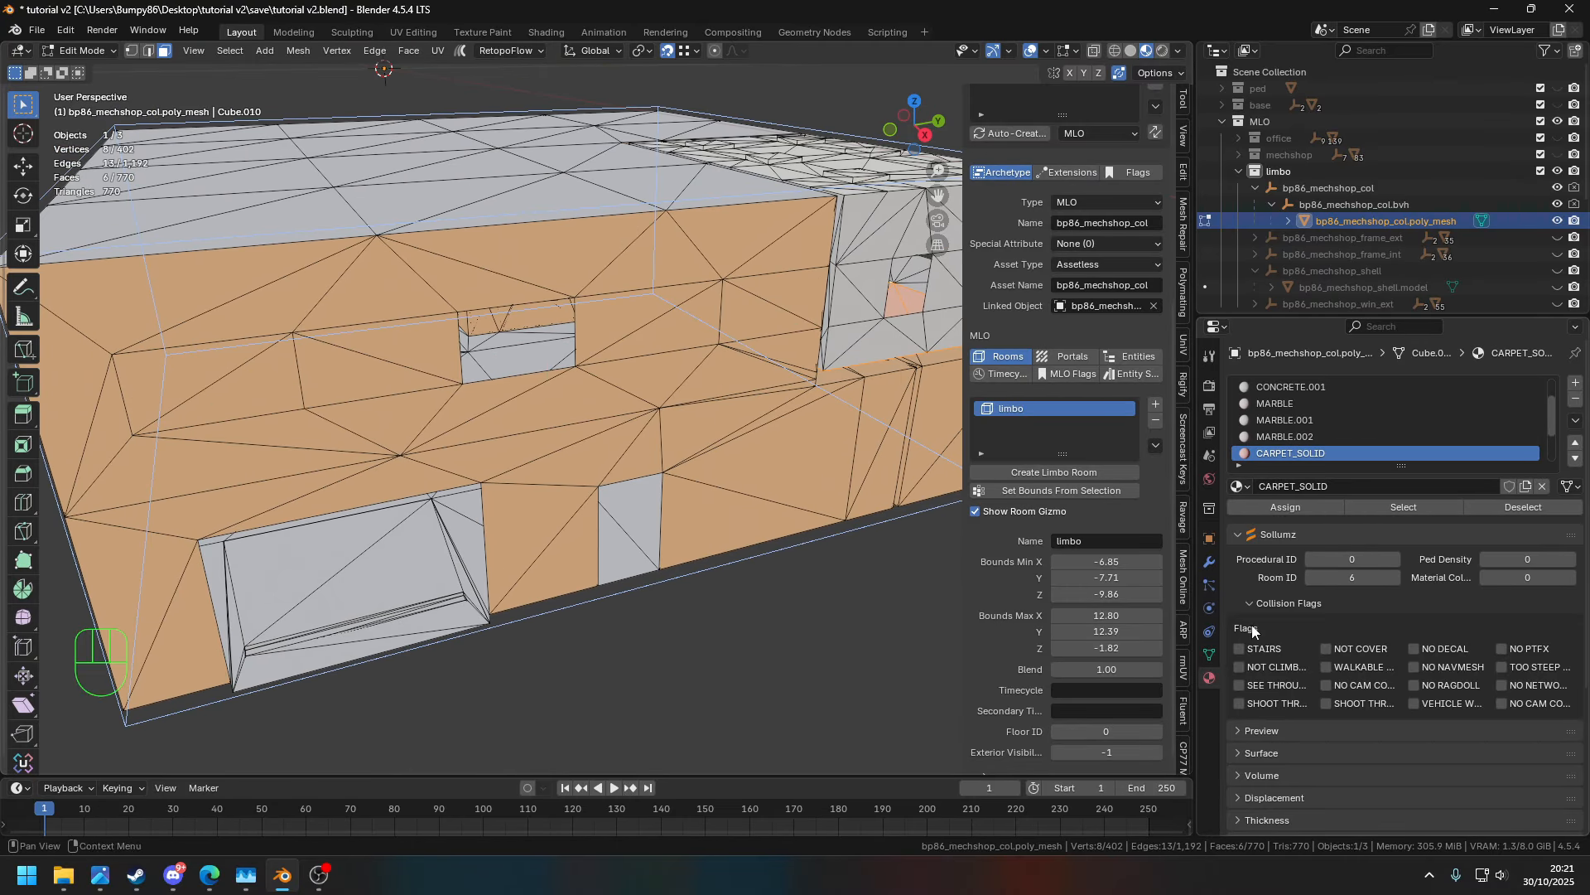
- Add six more rooms to the MLO archetype and lengthen the room list to show them all
{"action": "left_click", "coordinate": [1155, 404]}
{"action": "left_click", "coordinate": [1156, 404]}
{"action": "left_click", "coordinate": [1156, 404]}
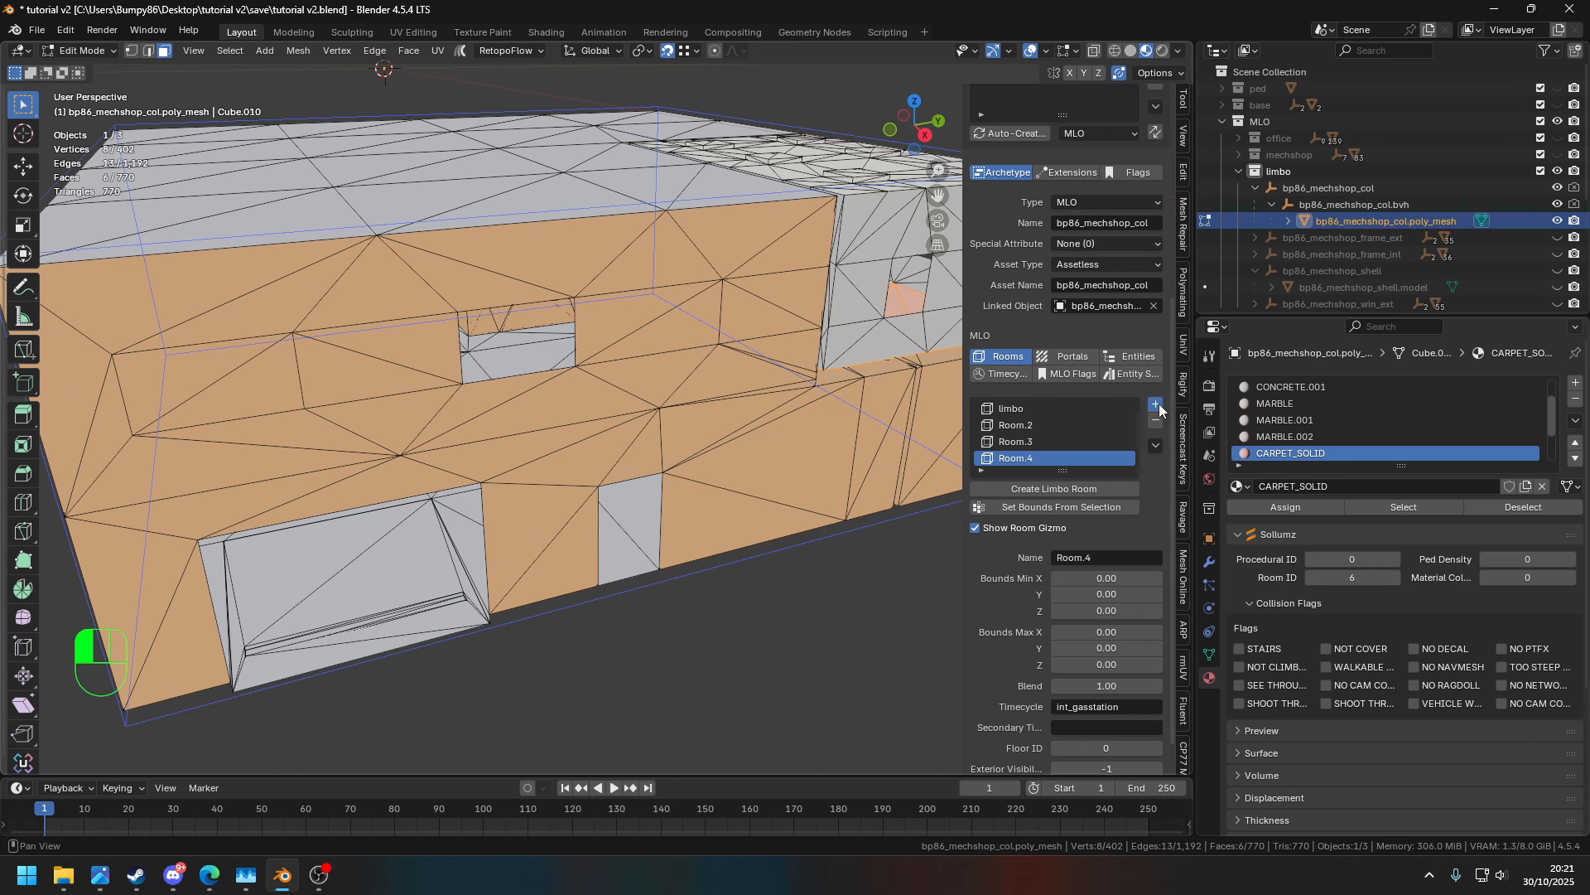
{"action": "left_click", "coordinate": [1157, 404]}
{"action": "left_click", "coordinate": [1156, 404]}
{"action": "left_click_drag", "start_coordinate": [1062, 488], "coordinate": [1062, 560]}
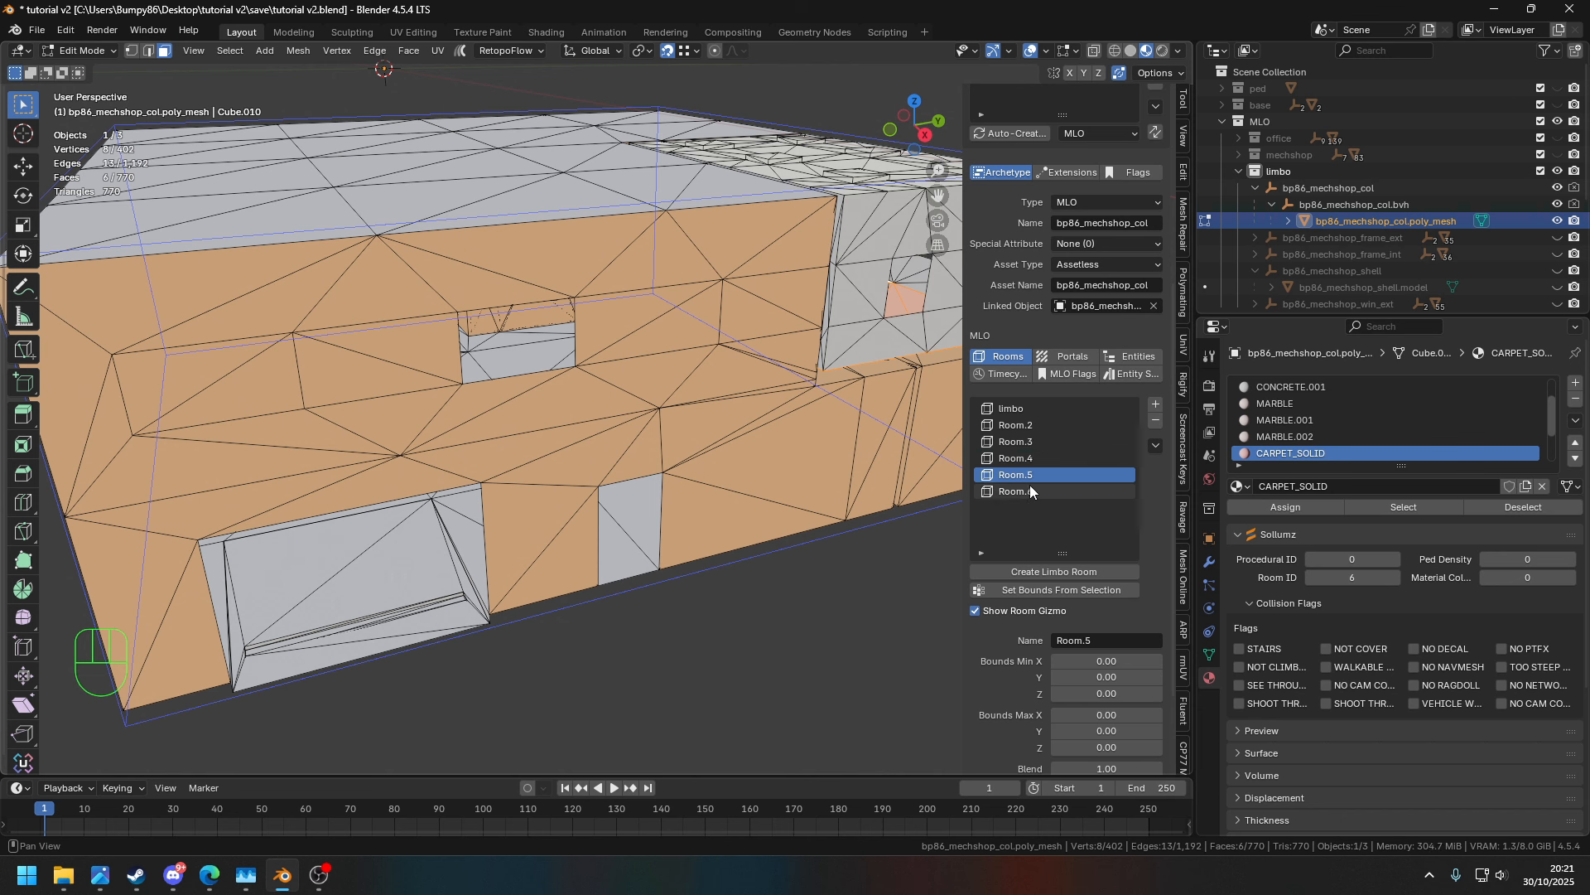
{"action": "left_click", "coordinate": [1158, 410]}
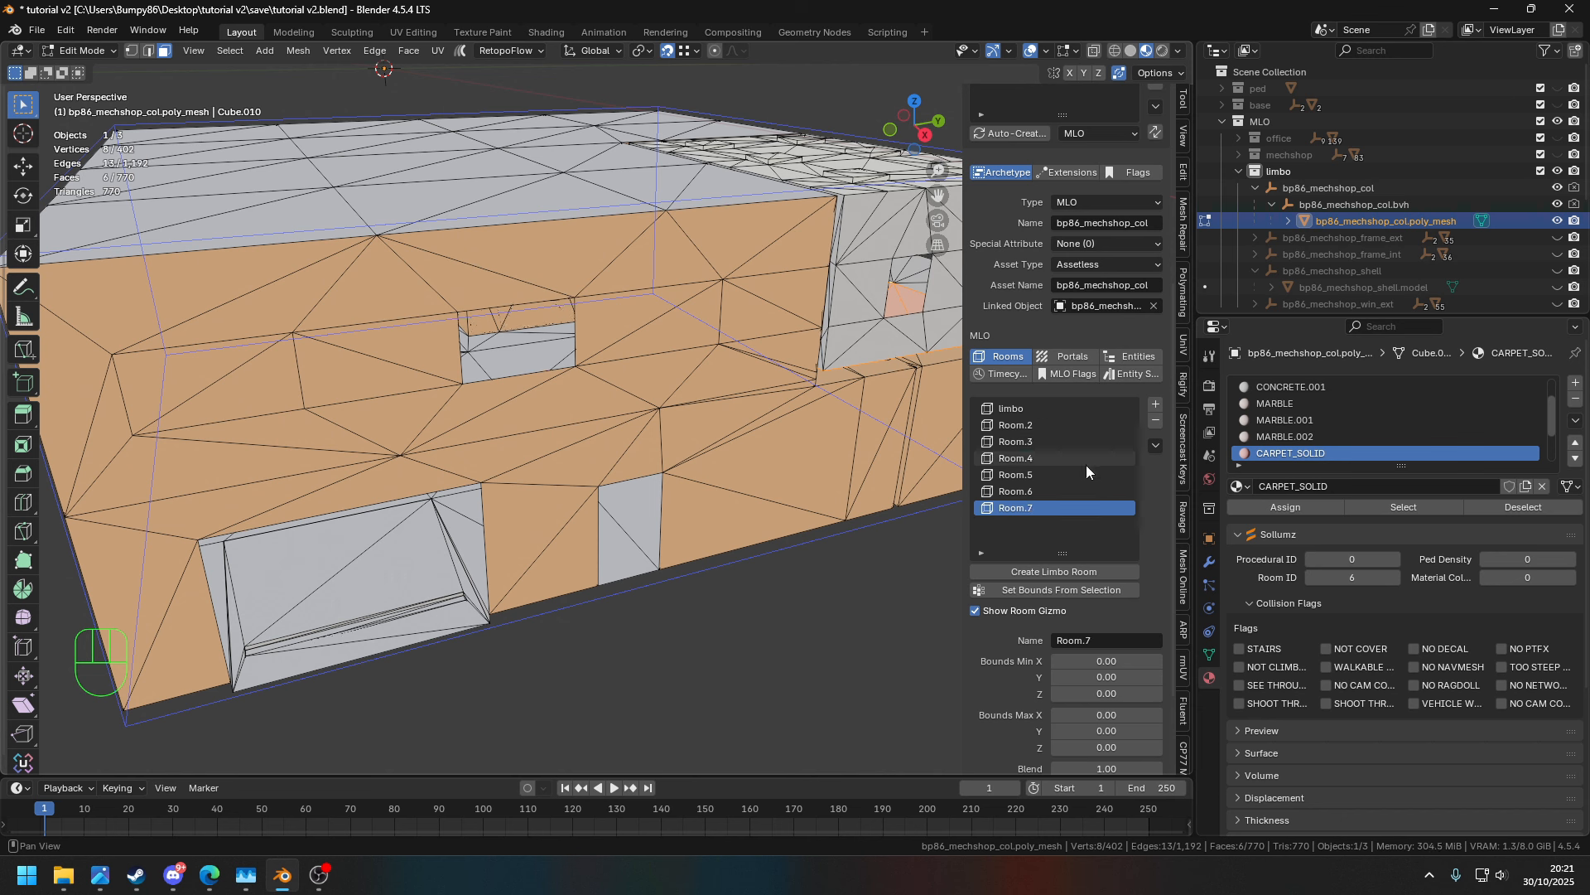
- Rename Room.2 as main_garage
{"action": "left_click", "coordinate": [1038, 428]}
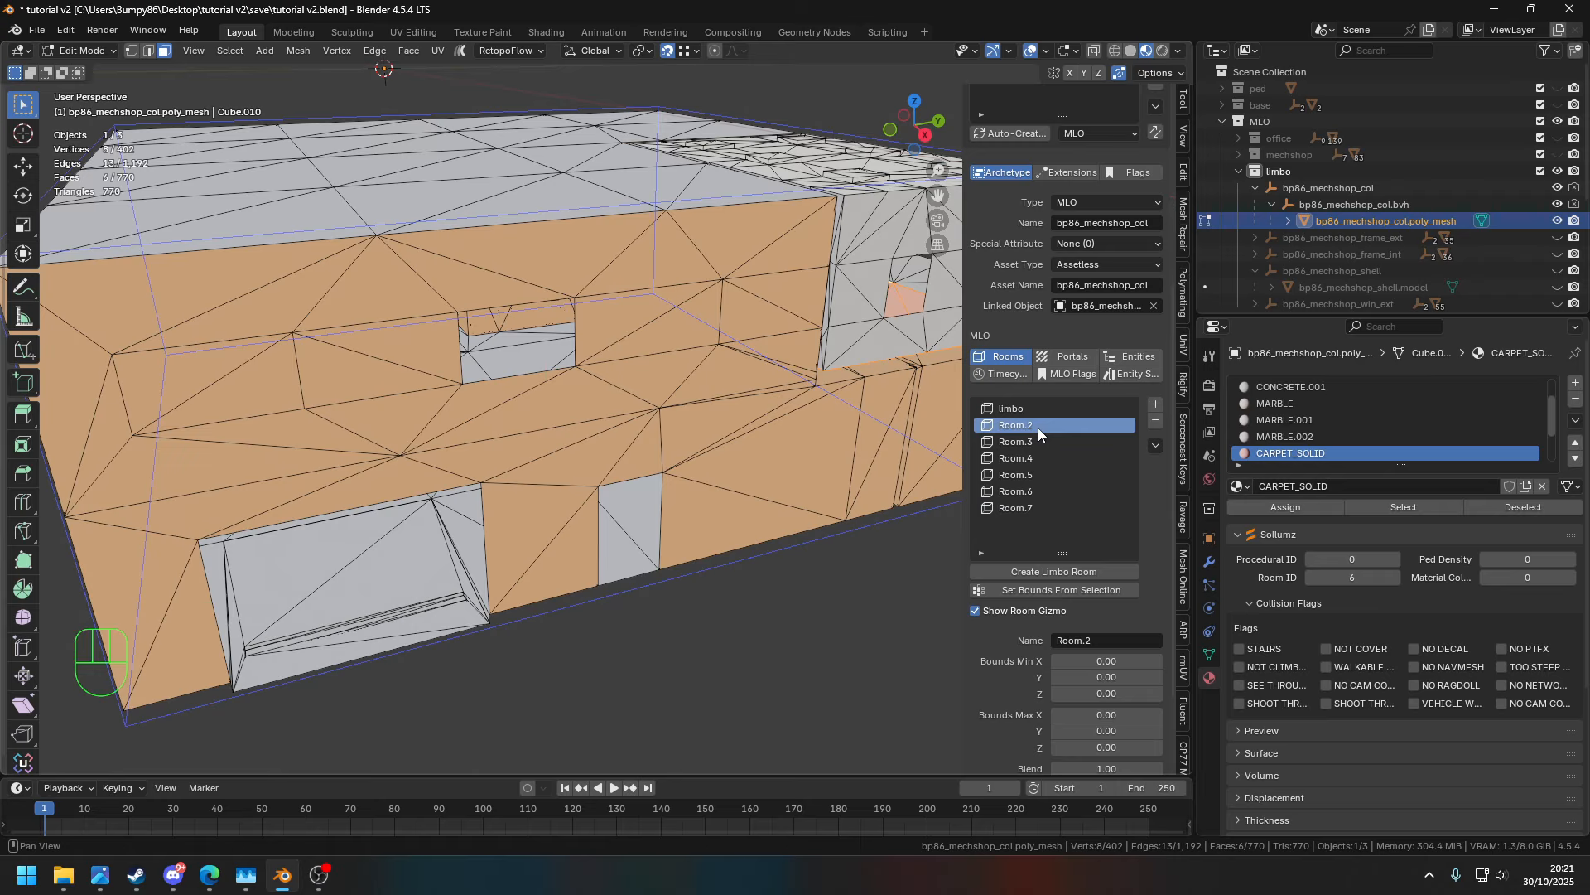
{"action": "double_click", "coordinate": [1039, 427]}
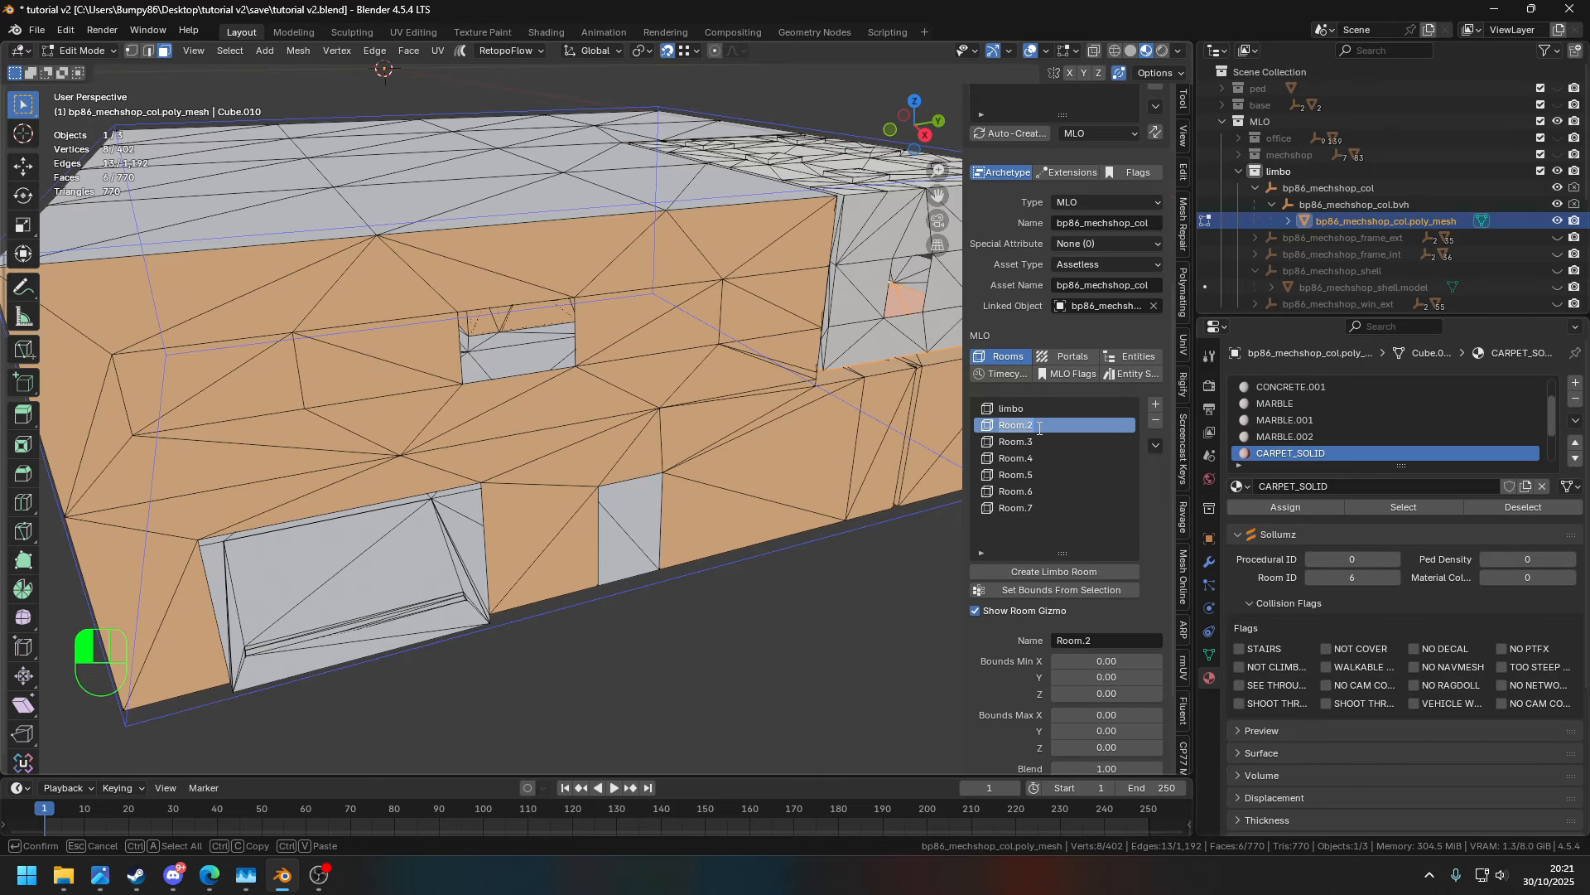
{"action": "type", "text": "main_garage"}
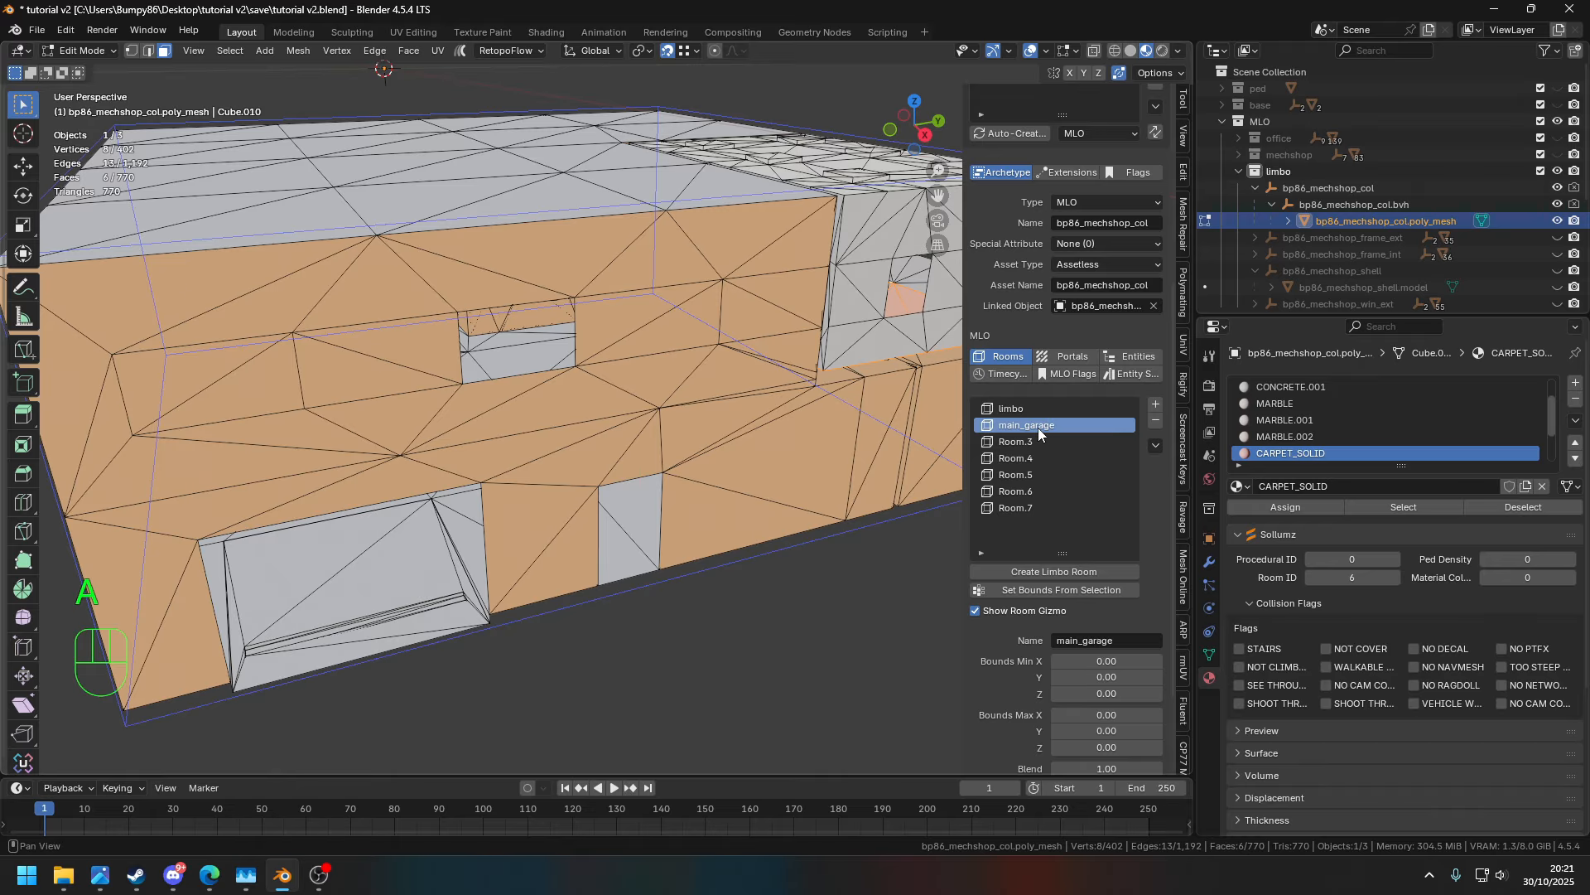
{"action": "key", "text": "Return"}
- Pick a main garage floor face and select all faces that use its CONCRETE material
{"action": "middle_click_drag", "start_coordinate": [501, 656], "coordinate": [543, 440], "text": "shift"}
{"action": "scroll", "coordinate": [542, 440], "scroll_direction": "up", "scroll_amount": 4}
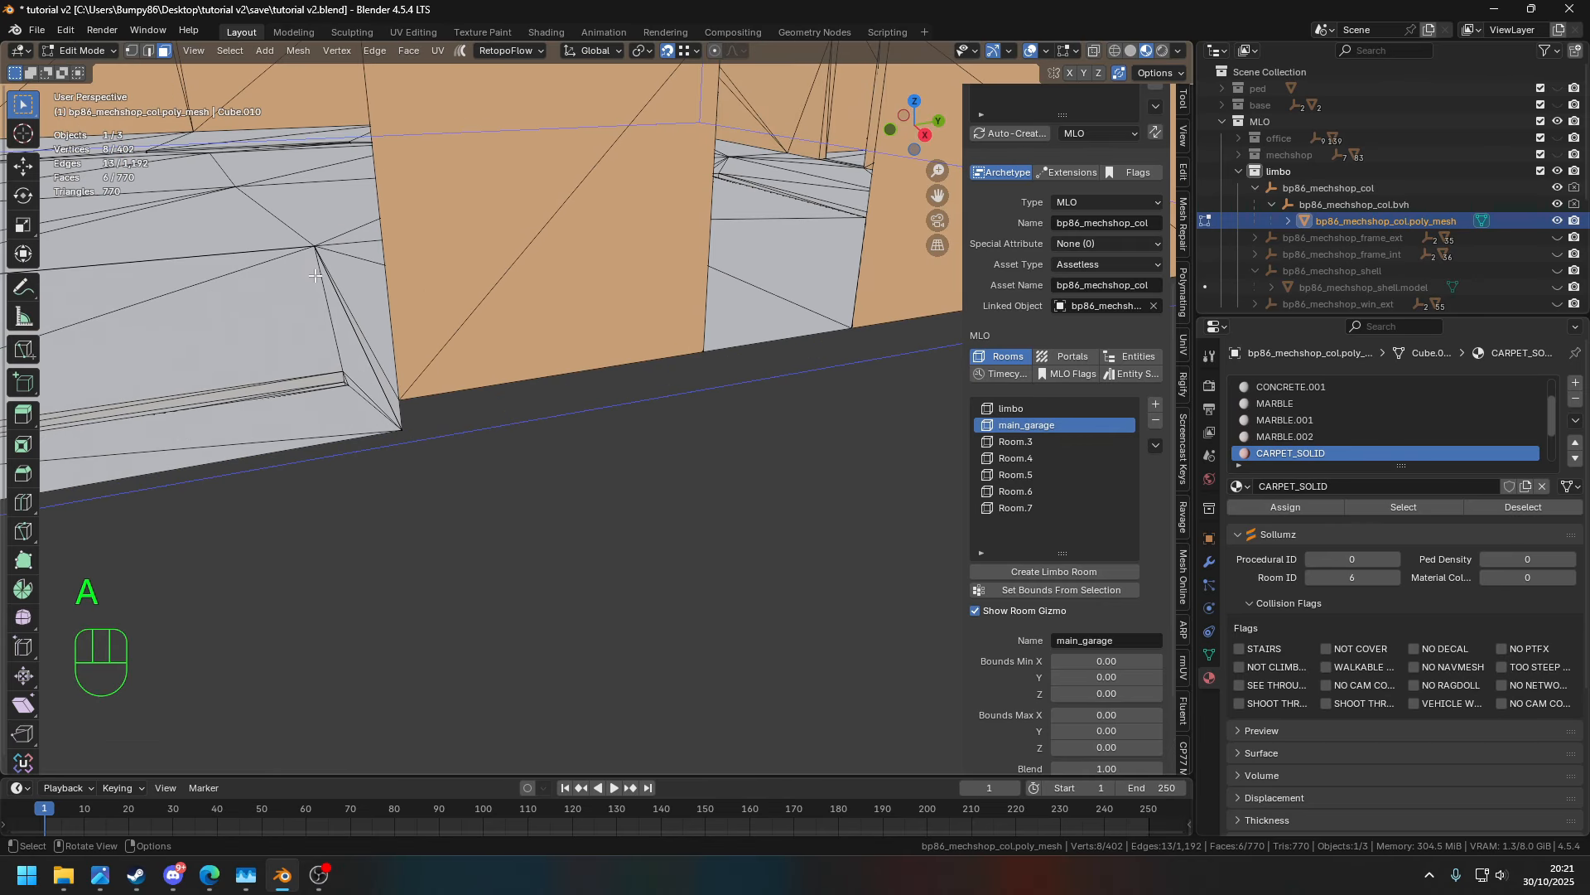
{"action": "left_click", "coordinate": [249, 365]}
{"action": "middle_click_drag", "start_coordinate": [249, 365], "coordinate": [366, 273], "text": "shift"}
{"action": "middle_click_drag", "start_coordinate": [366, 274], "coordinate": [476, 397]}
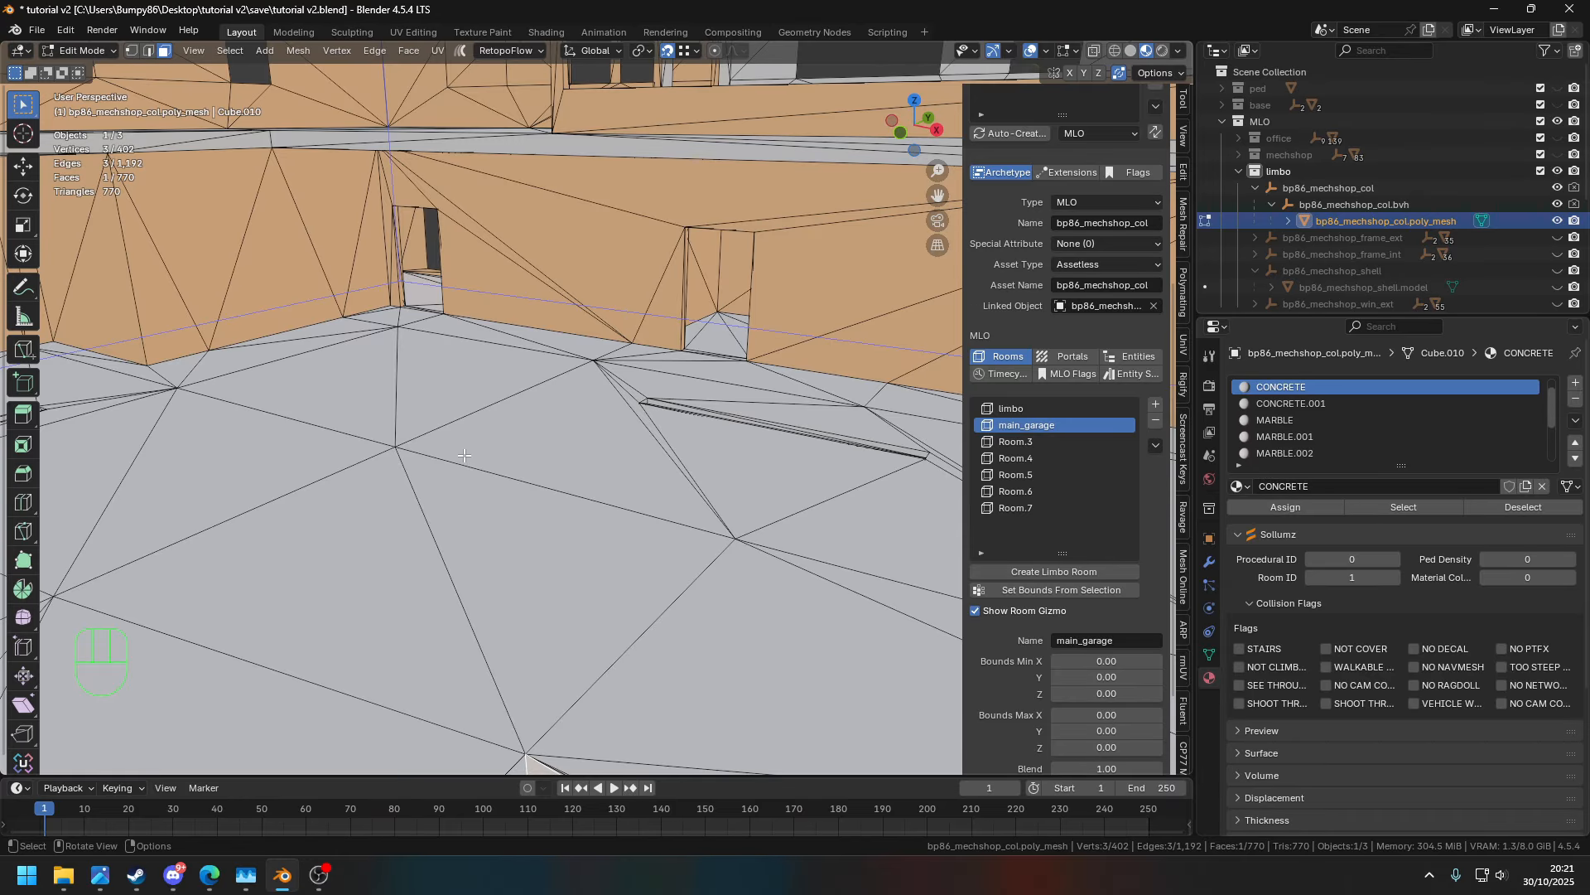
{"action": "left_click", "coordinate": [1402, 506]}
{"action": "middle_click_drag", "start_coordinate": [580, 497], "coordinate": [613, 356]}
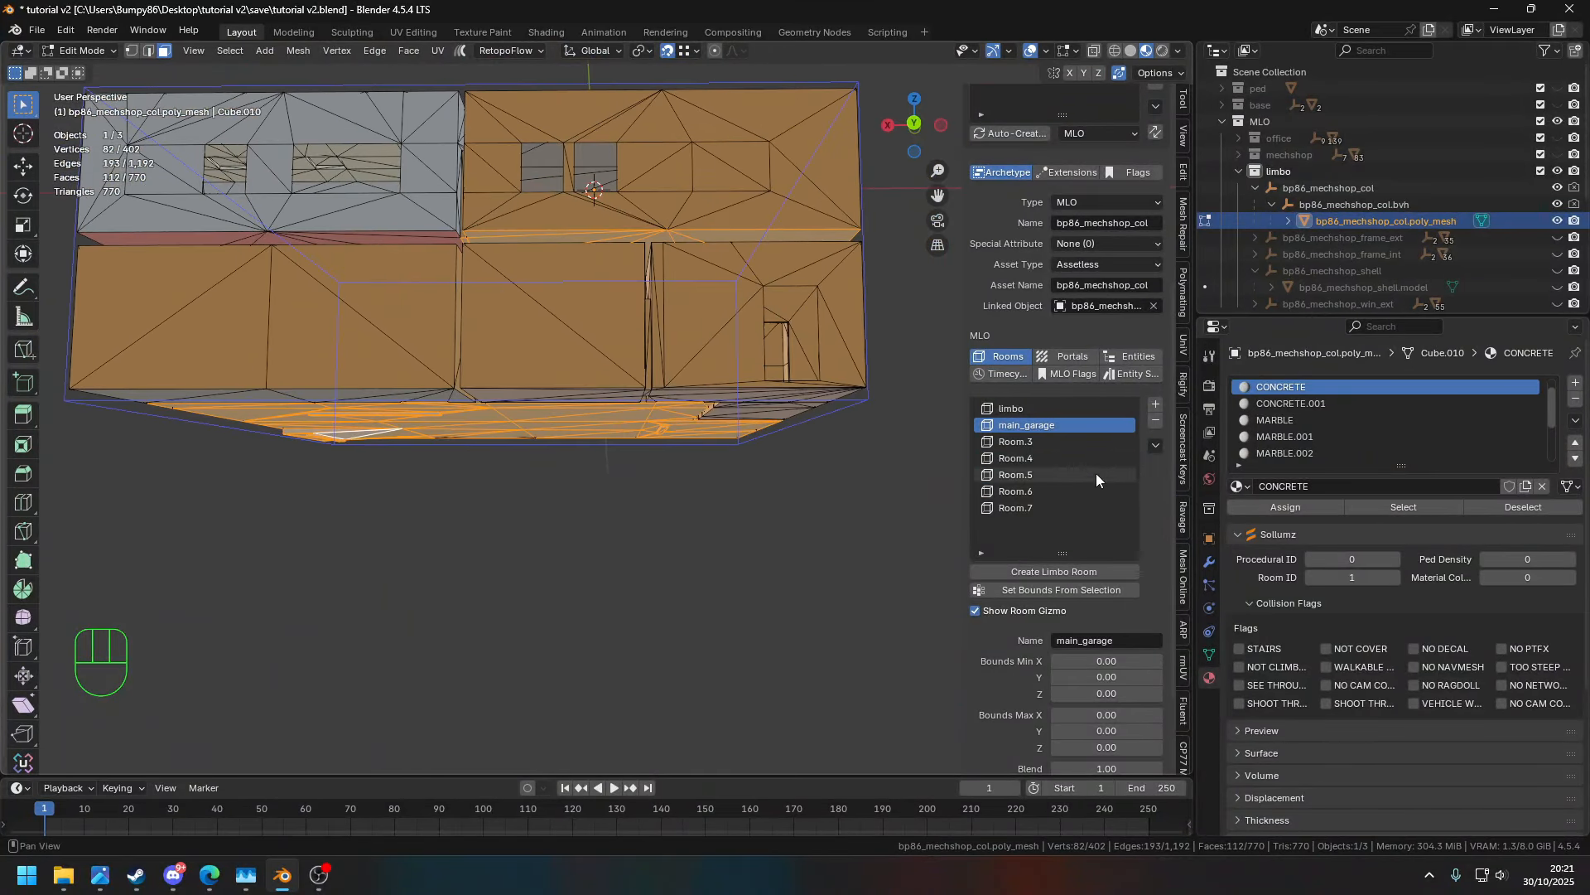
- Set the main_garage bounds from its selected floor faces, extending them upward by adding the CONCRETE.002 roof corner faces to the selection
{"action": "left_click", "coordinate": [1049, 590]}
{"action": "middle_click_drag", "start_coordinate": [721, 440], "coordinate": [646, 324]}
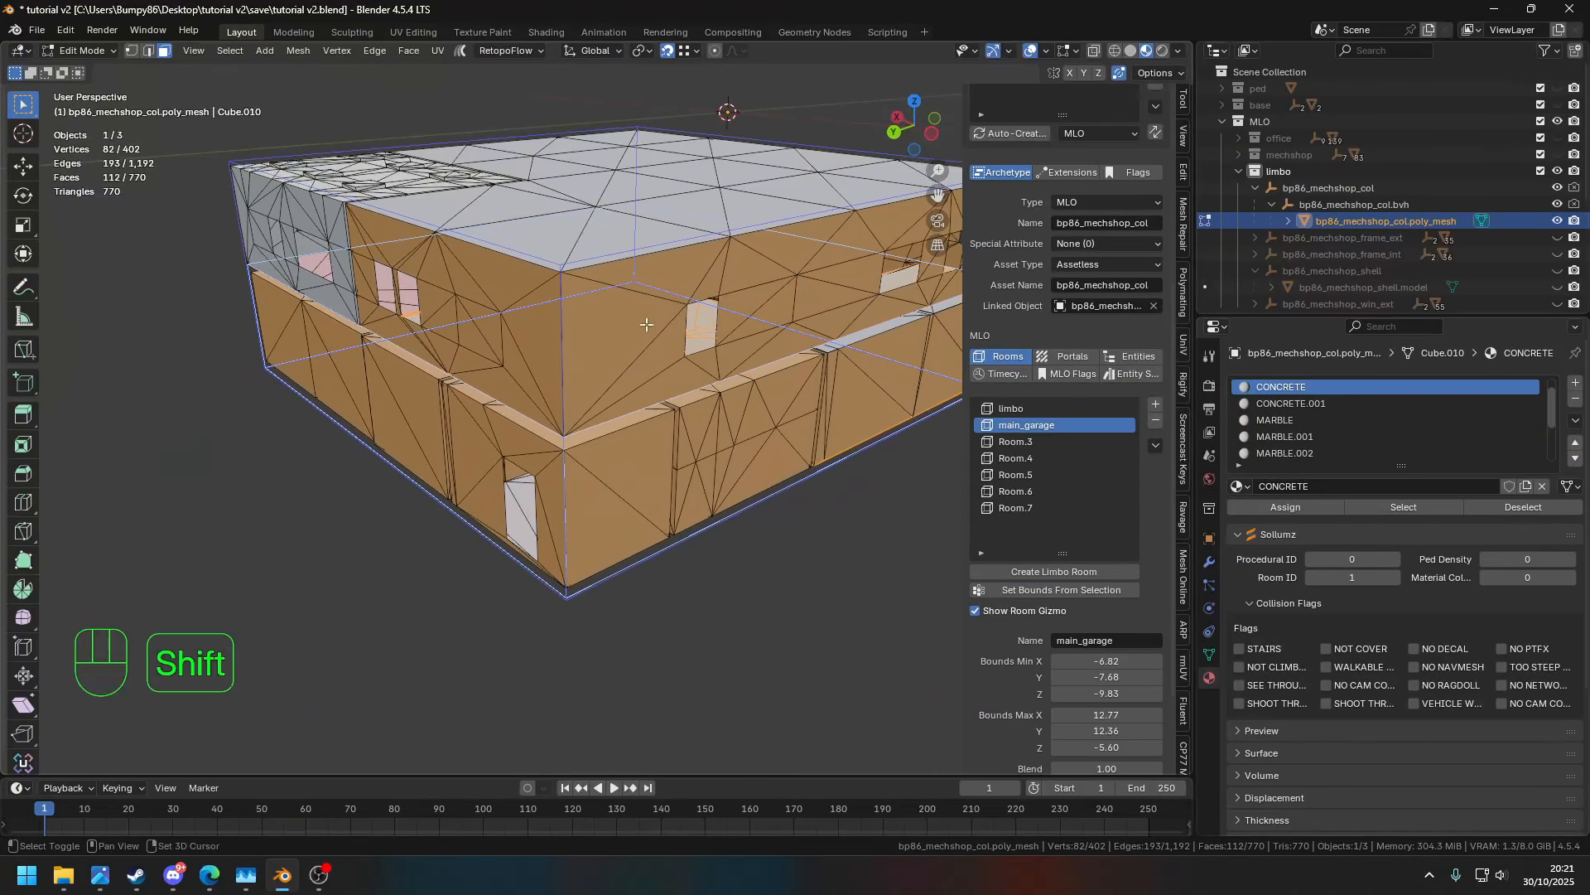
{"action": "left_click", "coordinate": [589, 239], "text": "shift"}
{"action": "left_click", "coordinate": [568, 235], "text": "shift"}
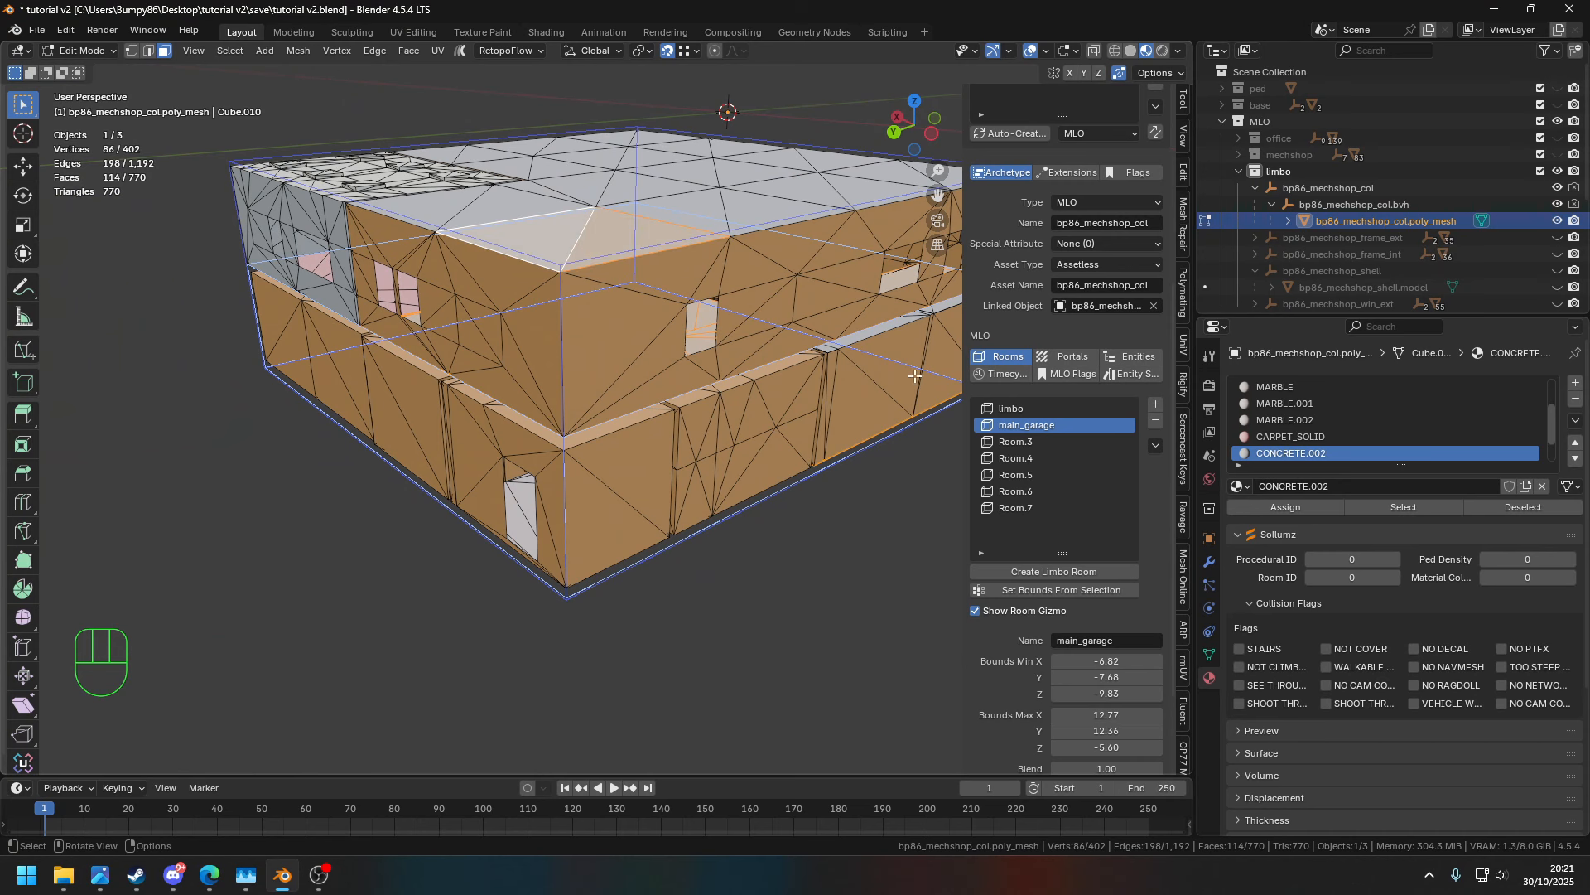
{"action": "left_click", "coordinate": [1077, 590]}
{"action": "middle_click_drag", "start_coordinate": [749, 490], "coordinate": [834, 440]}
{"action": "scroll", "coordinate": [833, 440], "scroll_direction": "up", "scroll_amount": 1}
{"action": "middle_click_drag", "start_coordinate": [590, 476], "coordinate": [724, 447]}
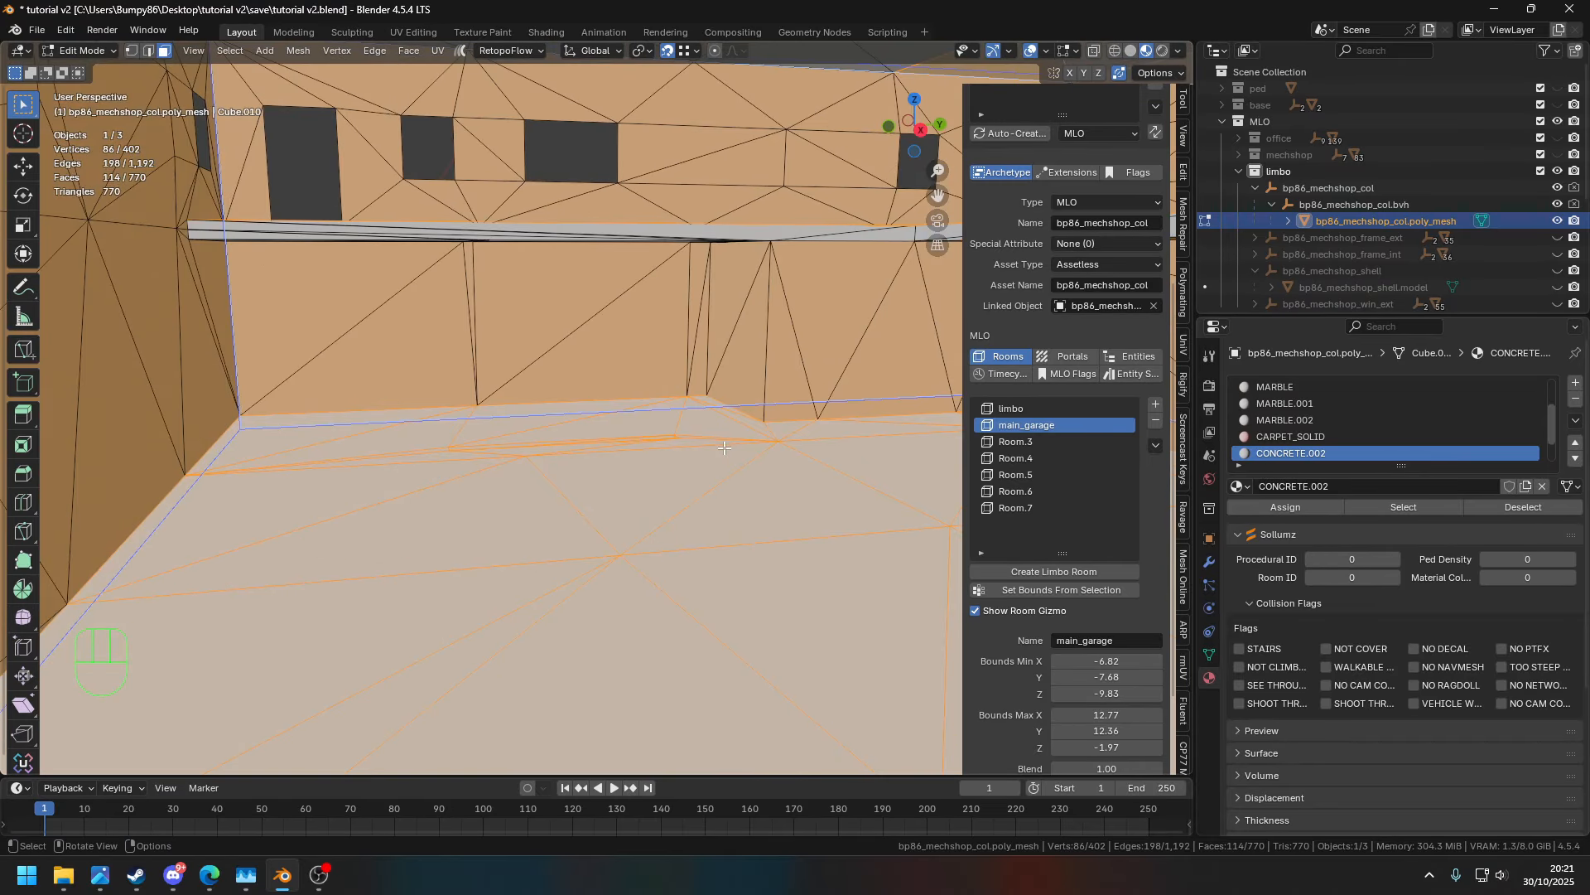
- Set Room.3's bounds from all CONCRETE.001 floor faces plus a BRICK face at the top of that room
{"action": "left_click", "coordinate": [1017, 442]}
{"action": "middle_click_drag", "start_coordinate": [837, 451], "coordinate": [576, 460], "text": "shift"}
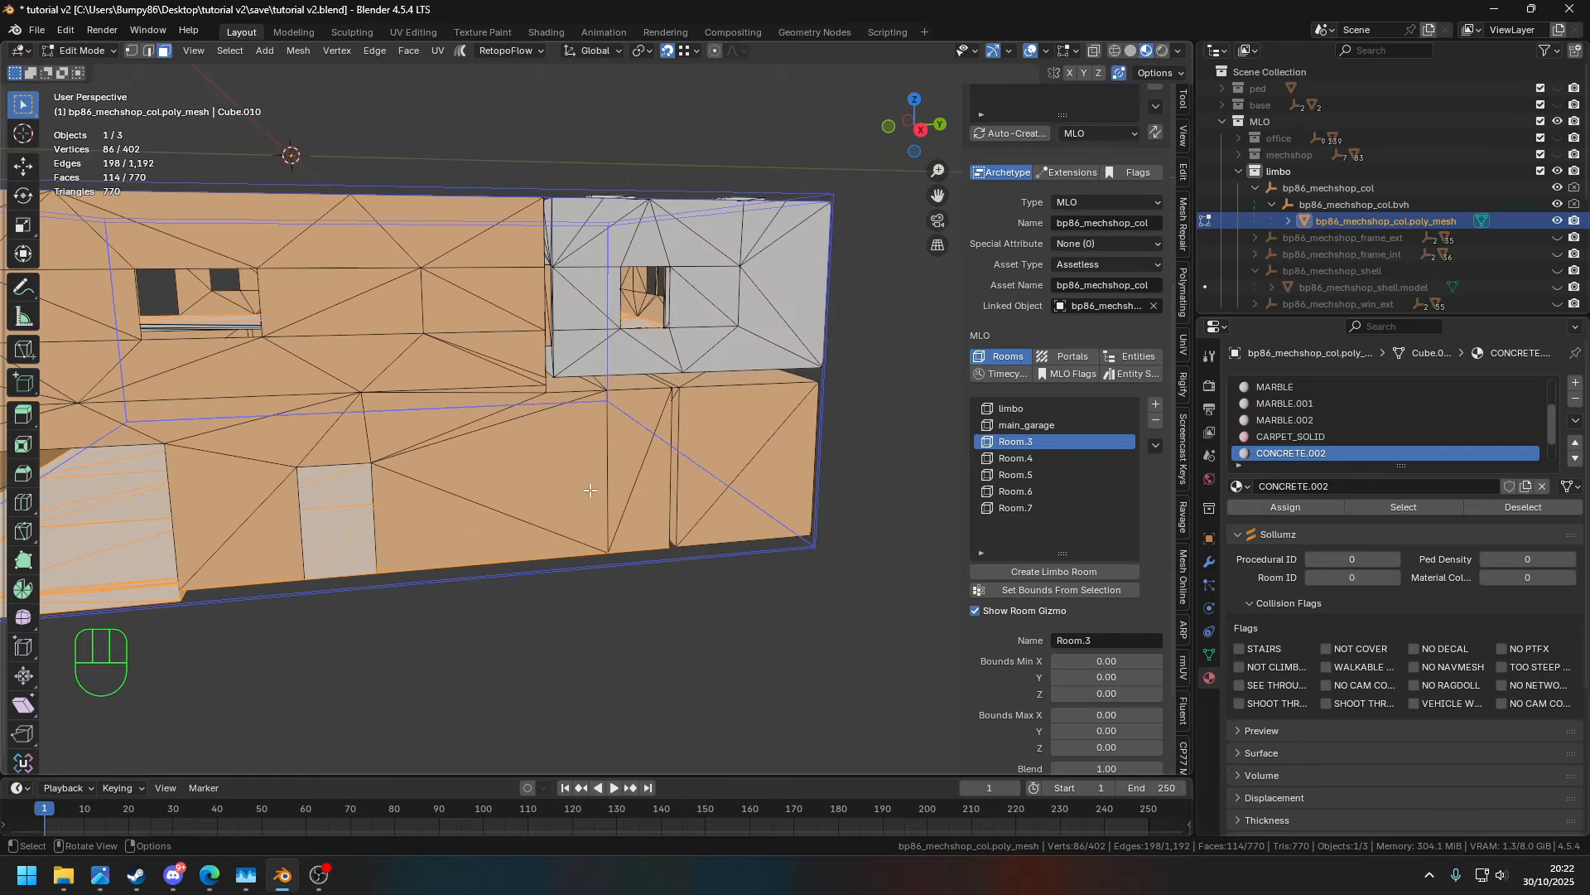
{"action": "middle_click_drag", "start_coordinate": [692, 476], "coordinate": [701, 410], "text": "shift"}
{"action": "middle_click_drag", "start_coordinate": [628, 365], "coordinate": [670, 328]}
{"action": "left_click", "coordinate": [671, 329]}
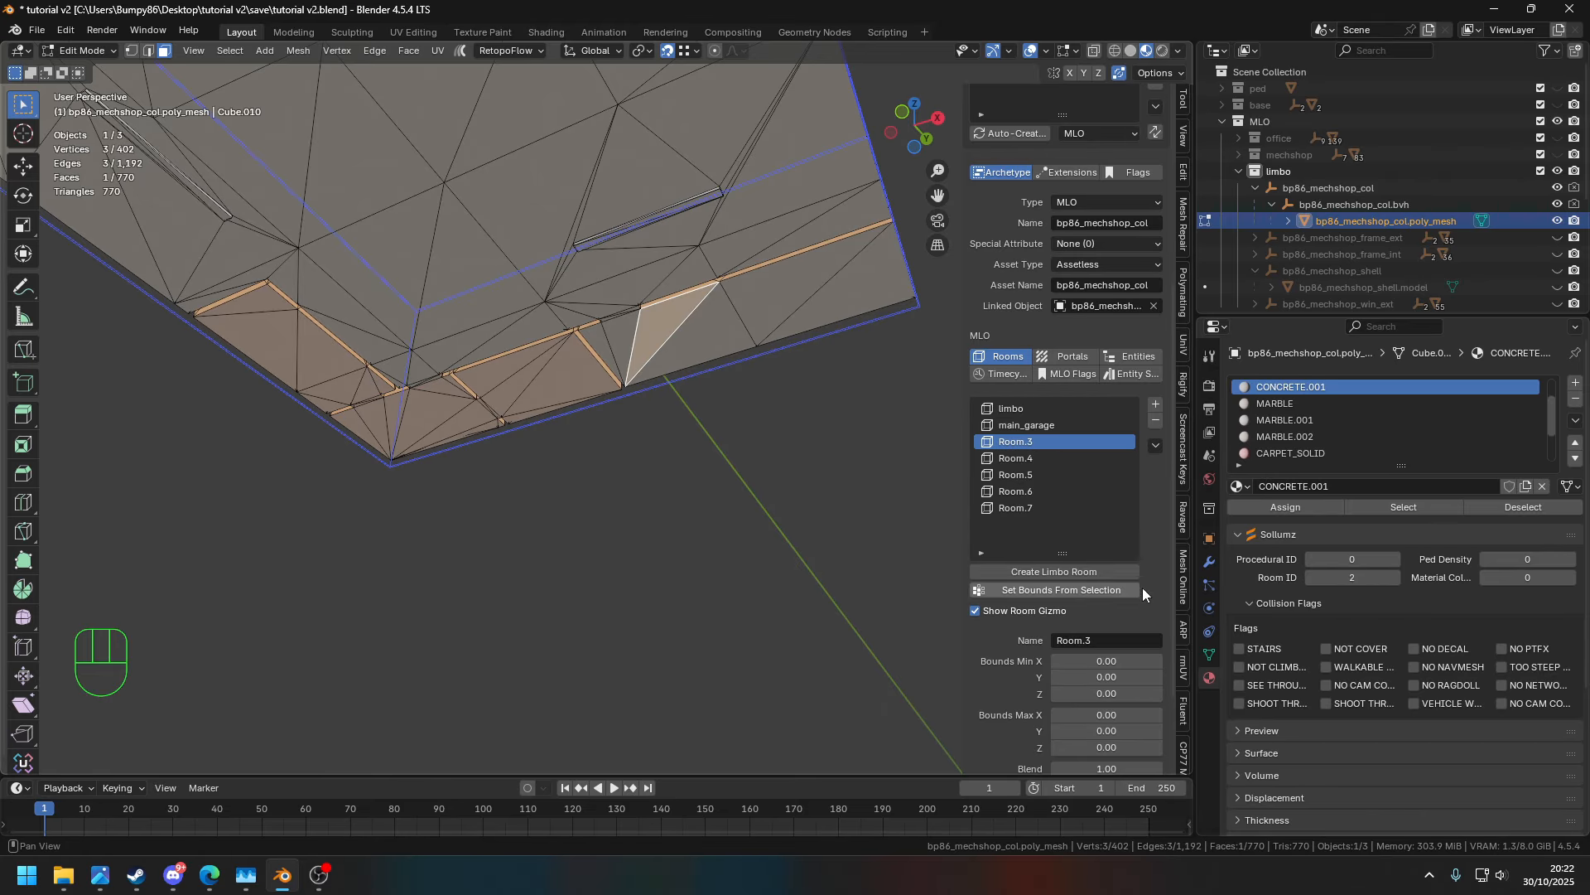
{"action": "left_click", "coordinate": [1404, 507]}
{"action": "middle_click_drag", "start_coordinate": [663, 372], "coordinate": [609, 390]}
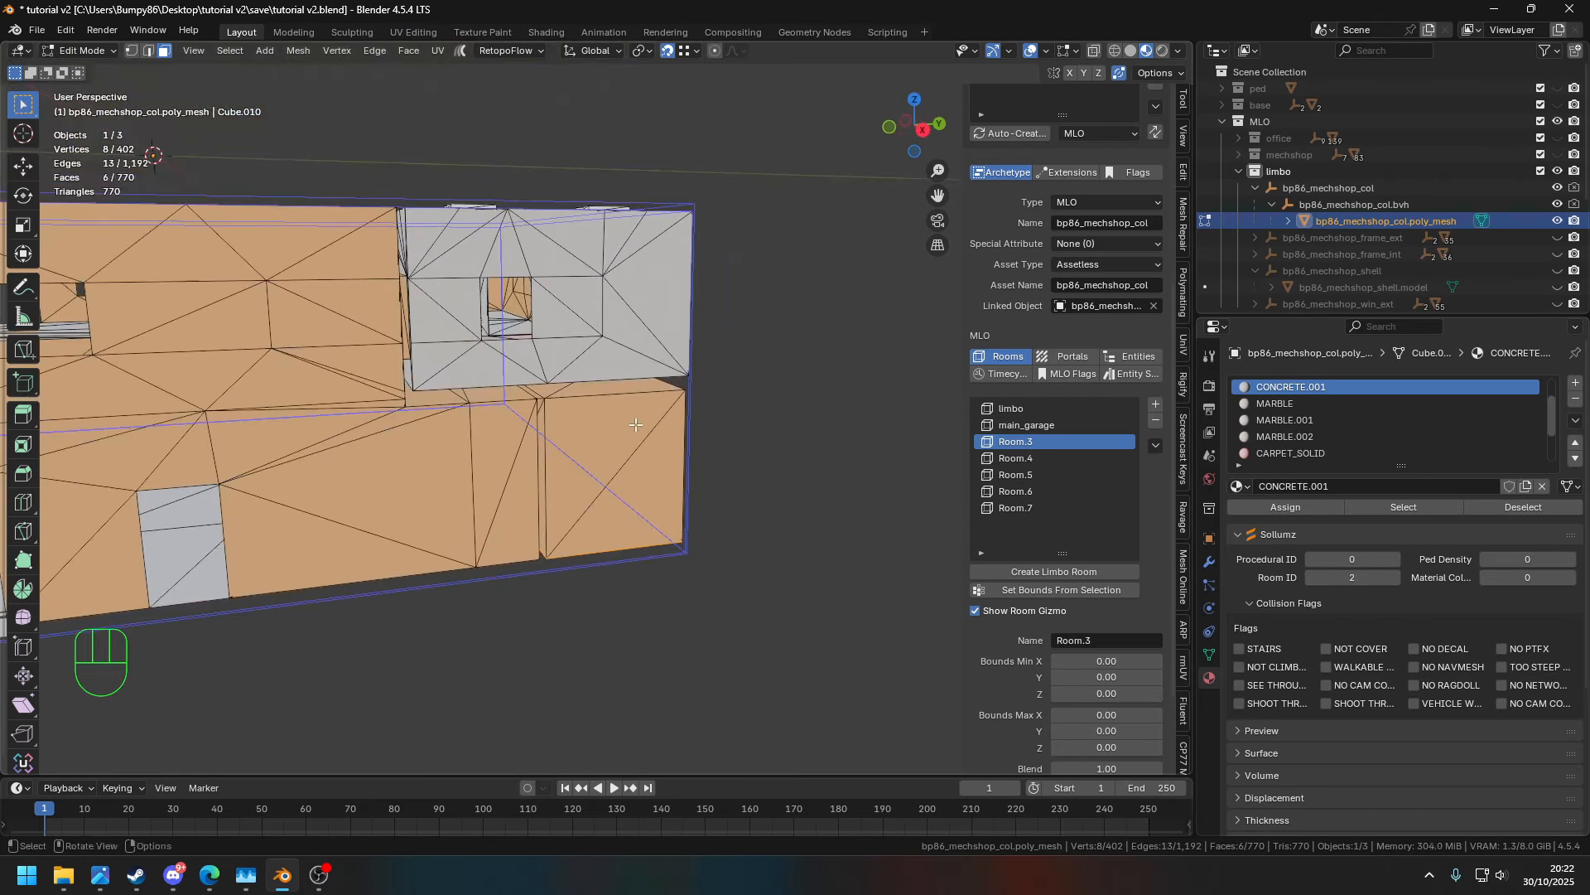
{"action": "left_click", "coordinate": [609, 390], "text": "shift"}
{"action": "left_click", "coordinate": [1025, 593]}
- Check that Room.3's bounds box fits its room and rename Room.3 as storage
{"action": "middle_click_drag", "start_coordinate": [746, 464], "coordinate": [696, 437]}
{"action": "scroll", "coordinate": [697, 437], "scroll_direction": "up", "scroll_amount": 5}
{"action": "middle_click_drag", "start_coordinate": [614, 366], "coordinate": [617, 439], "text": "shift"}
{"action": "middle_click_drag", "start_coordinate": [618, 439], "coordinate": [585, 449]}
{"action": "scroll", "coordinate": [401, 468], "scroll_direction": "down", "scroll_amount": 8}
{"action": "scroll", "coordinate": [729, 443], "scroll_direction": "up", "scroll_amount": 3}
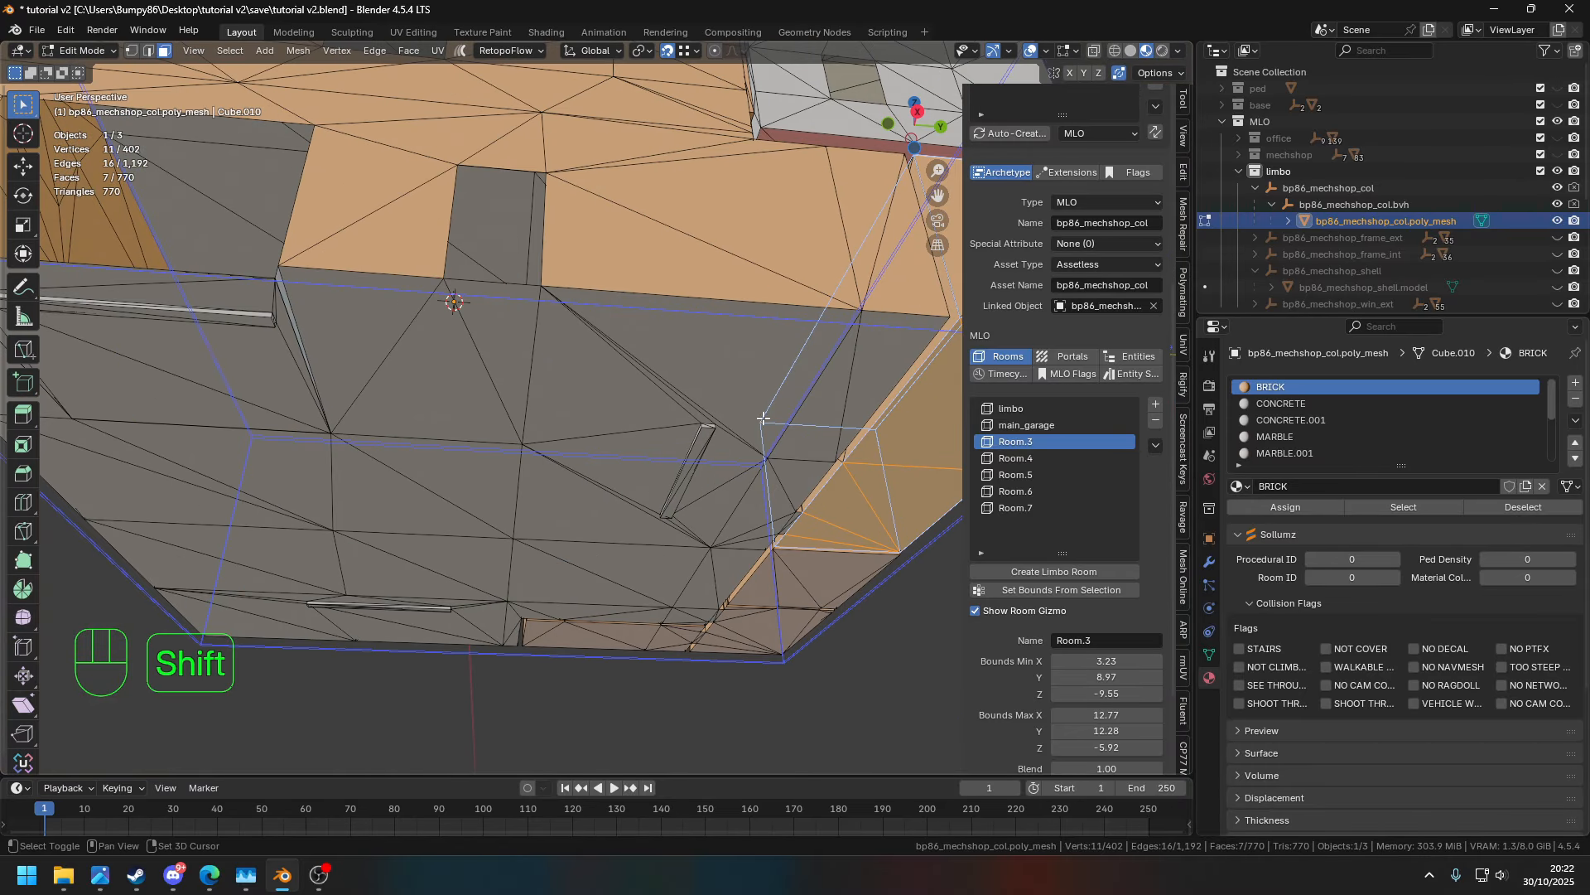
{"action": "middle_click_drag", "start_coordinate": [729, 443], "coordinate": [607, 420], "text": "shift"}
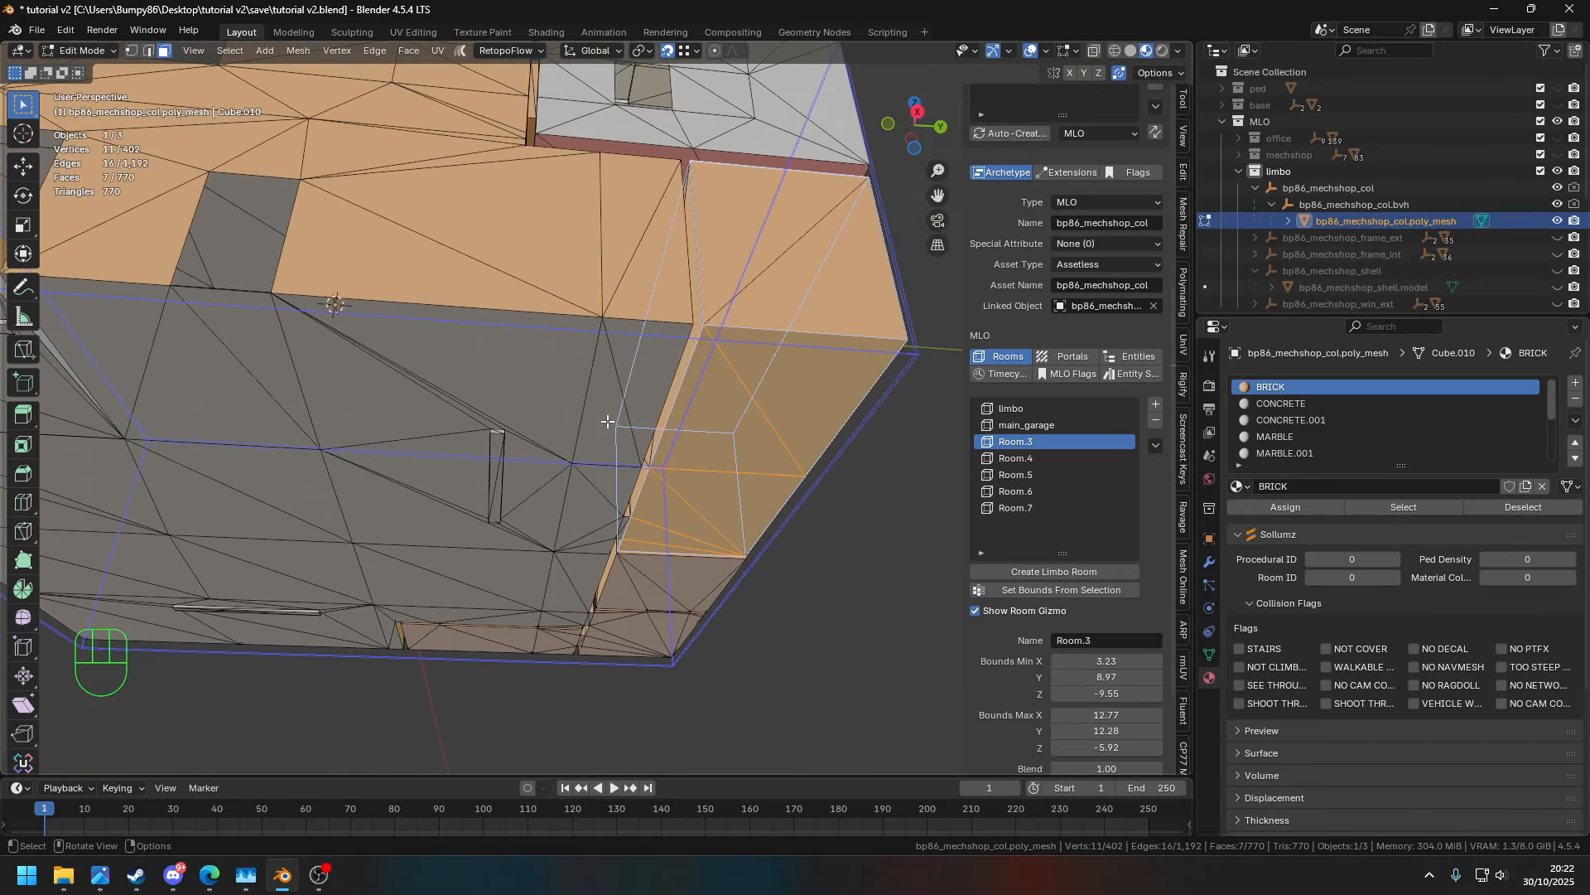
{"action": "double_click", "coordinate": [1035, 440]}
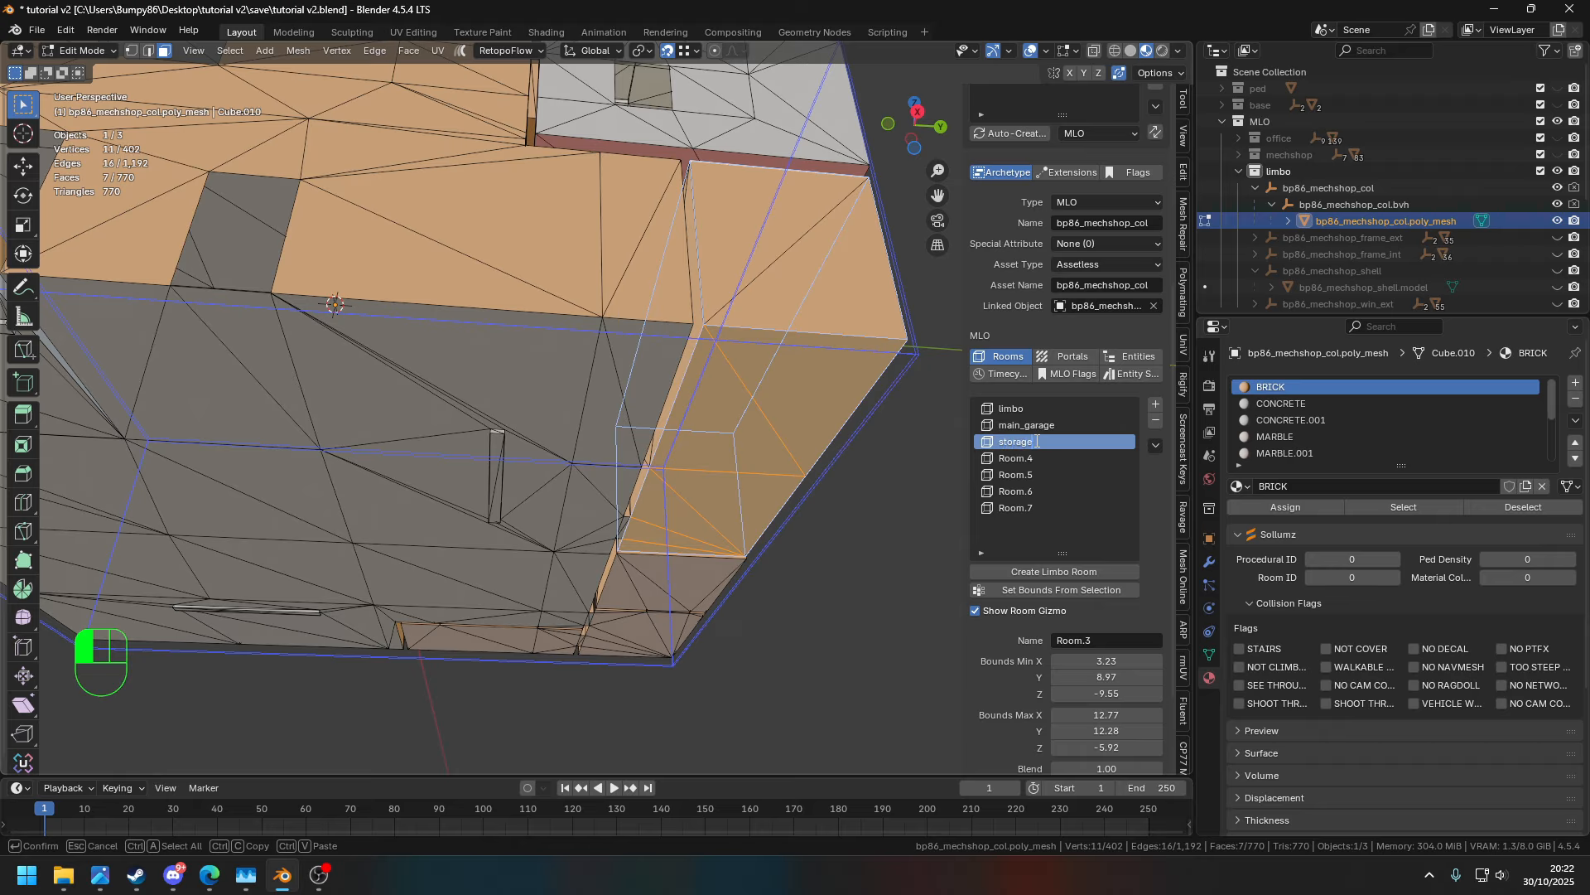
{"action": "key", "text": "Return"}
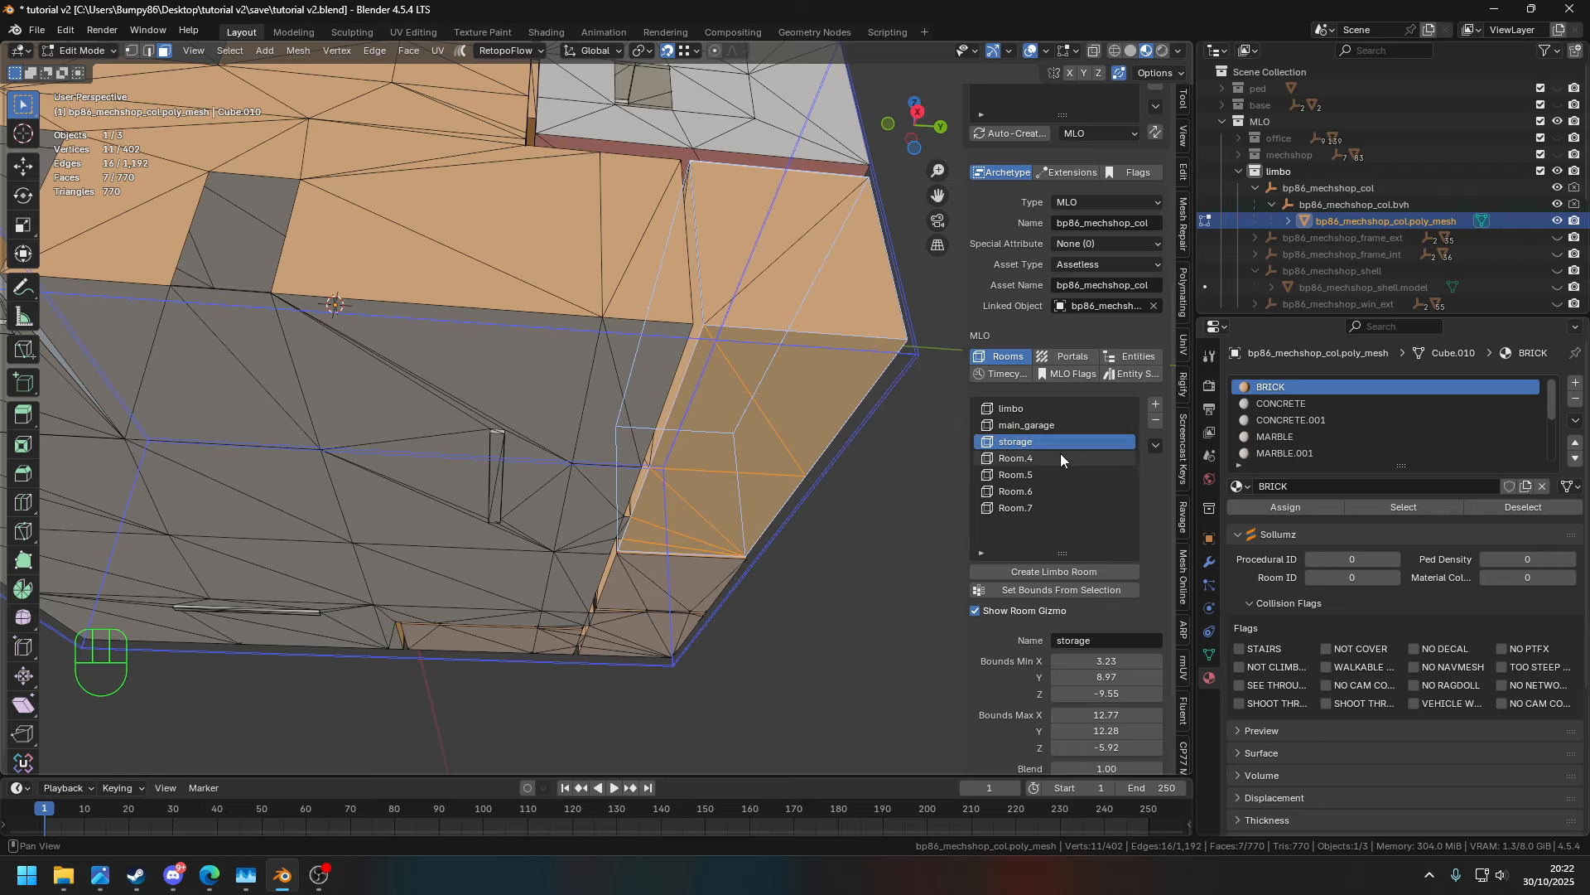
- Match the corner room's MARBLE floor to Room.4 by comparing Room IDs with the room list order, and rename Room.4 as main_hall
{"action": "left_click", "coordinate": [1060, 459]}
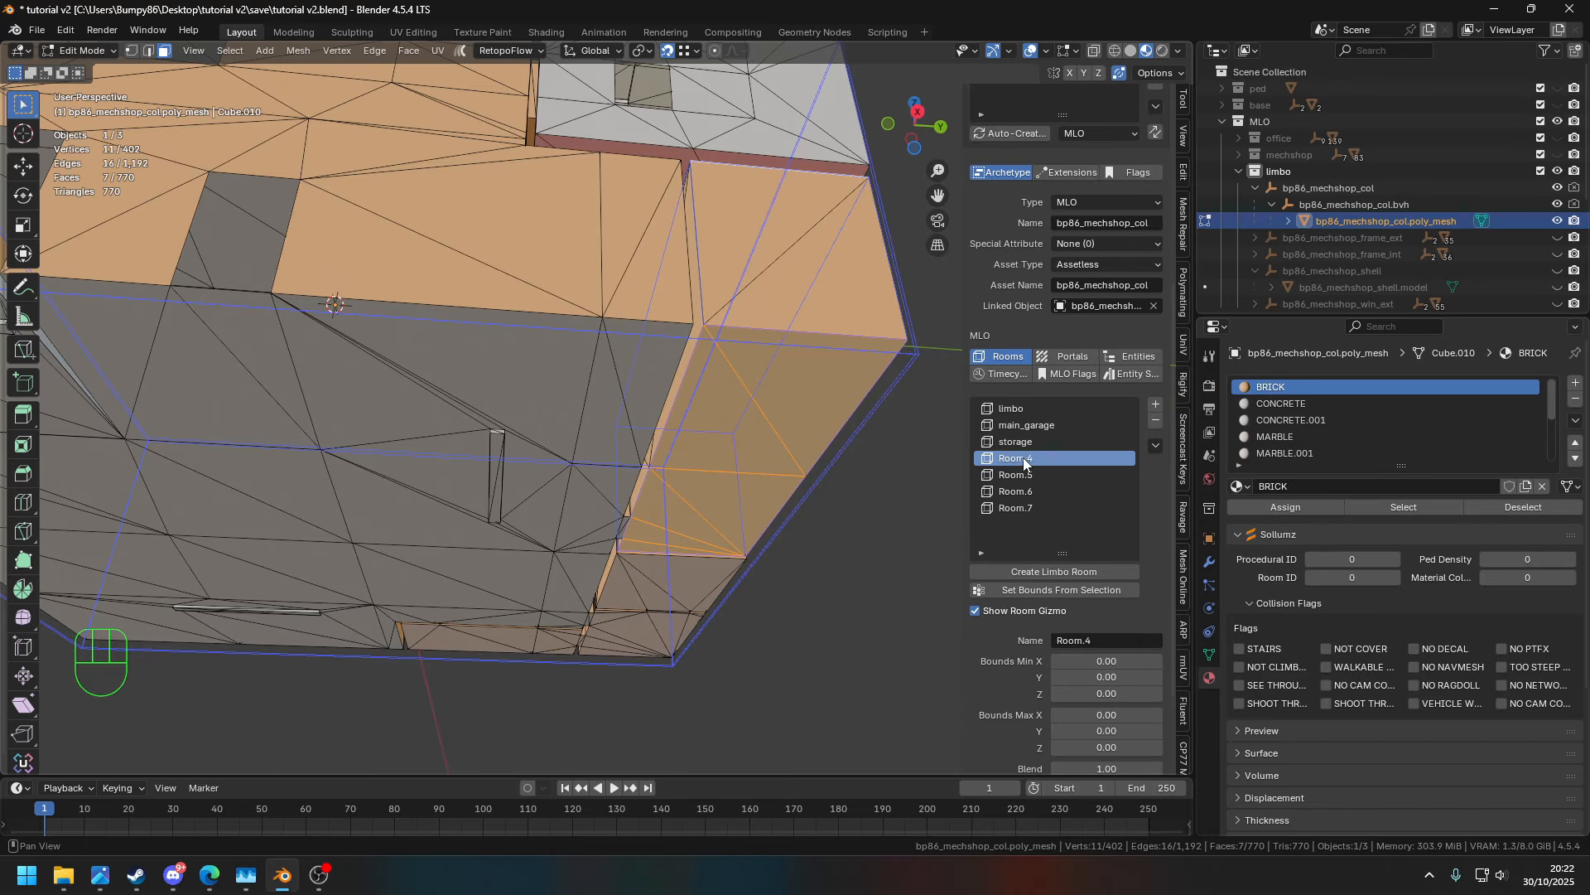
{"action": "middle_click_drag", "start_coordinate": [631, 513], "coordinate": [808, 468]}
{"action": "middle_click_drag", "start_coordinate": [808, 468], "coordinate": [736, 514], "text": "shift"}
{"action": "left_click", "coordinate": [610, 529]}
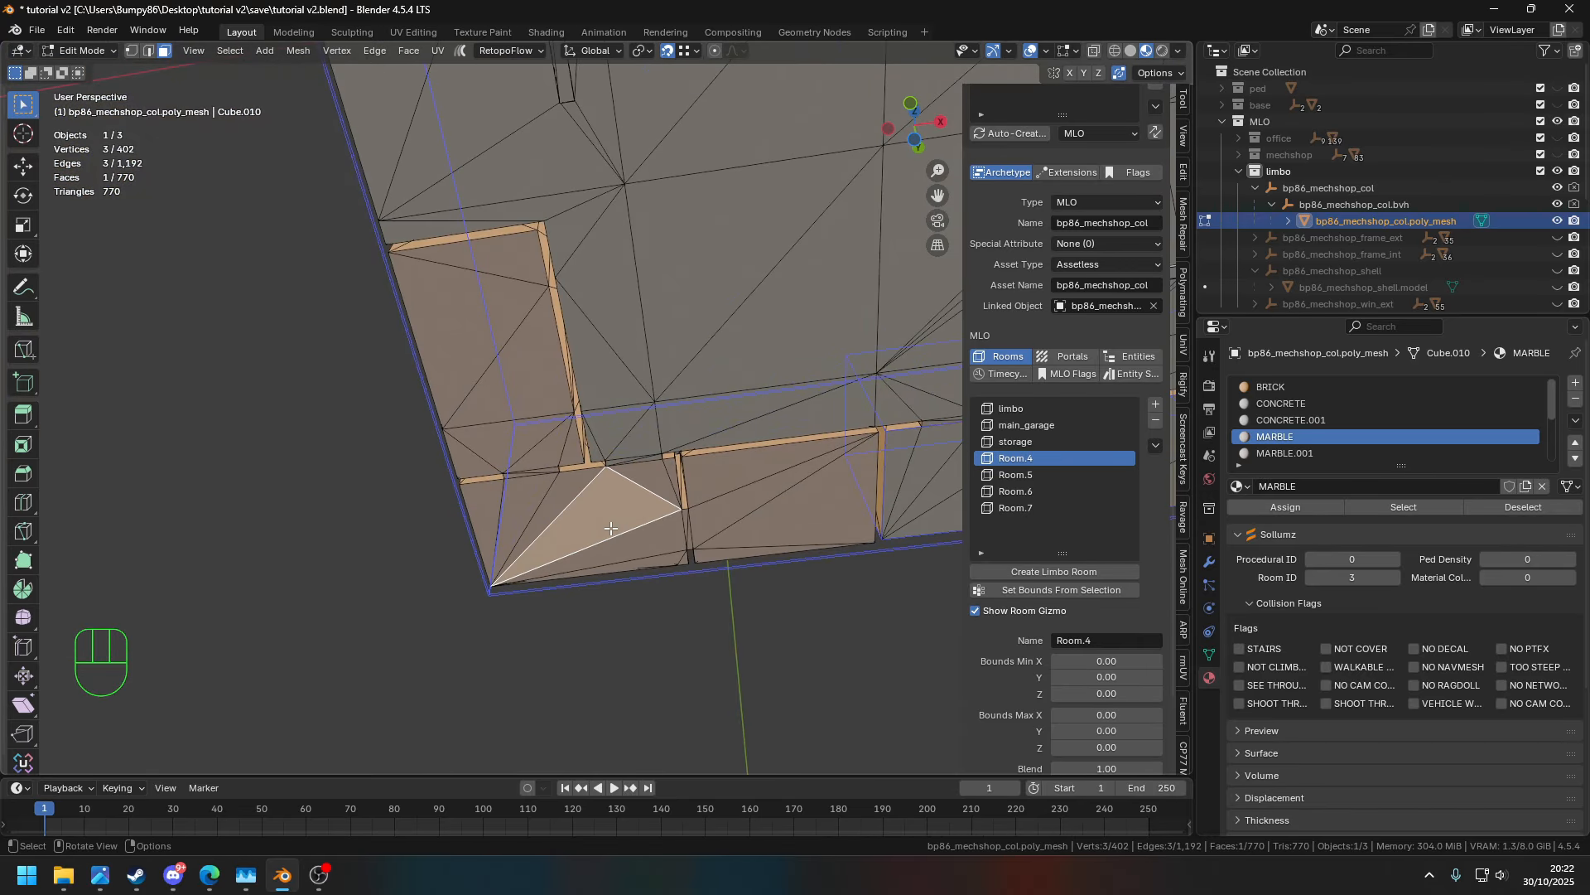
{"action": "left_click", "coordinate": [923, 497]}
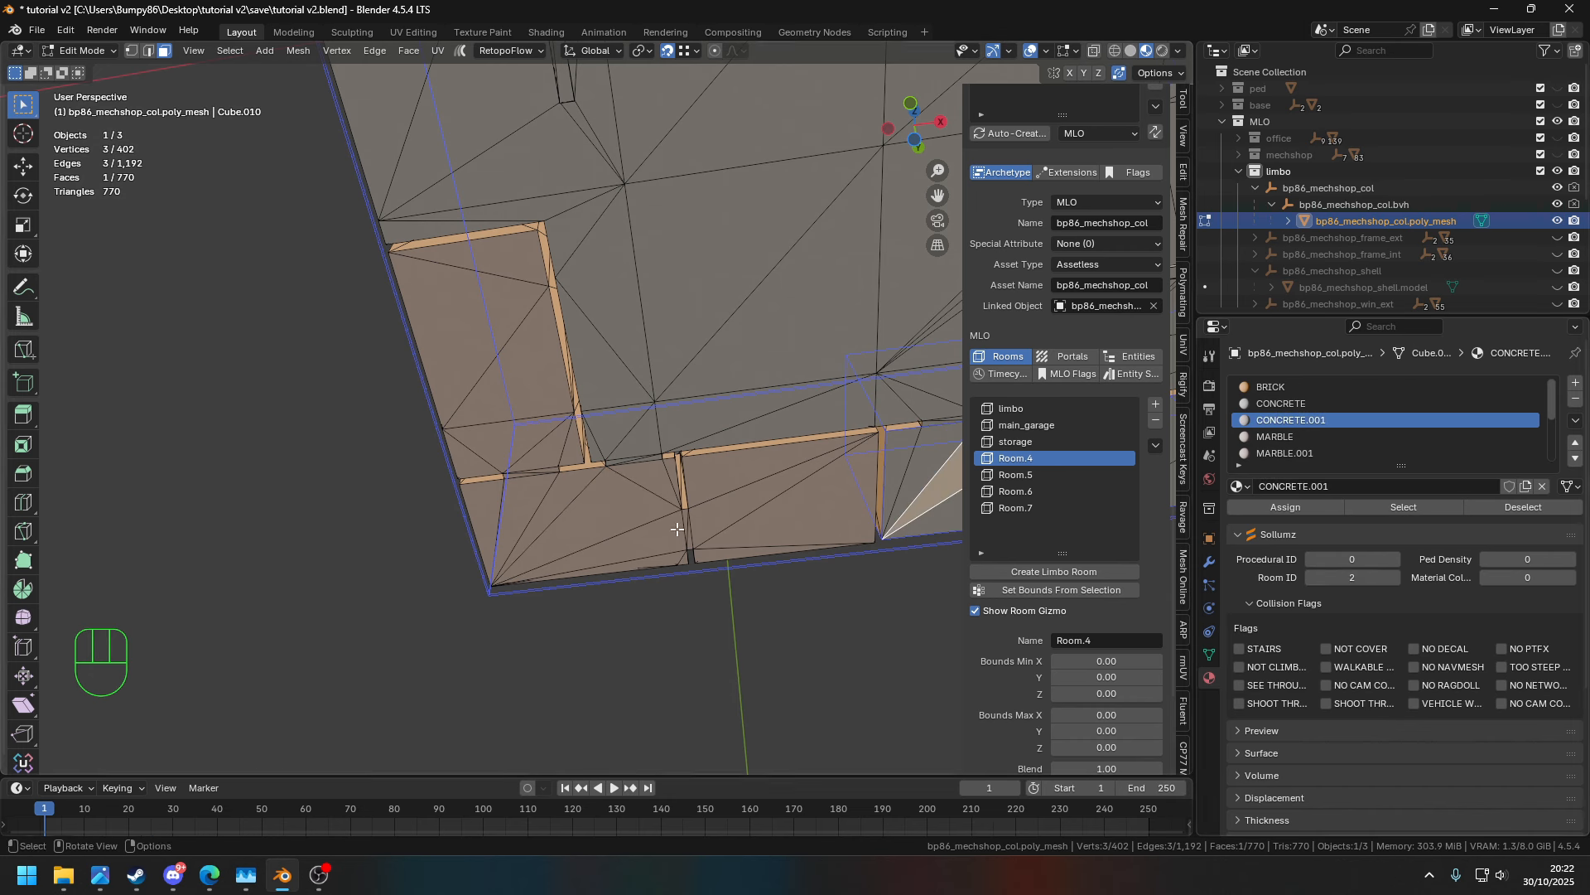
{"action": "left_click", "coordinate": [1018, 428]}
{"action": "left_click", "coordinate": [1018, 443]}
{"action": "left_click", "coordinate": [1017, 460]}
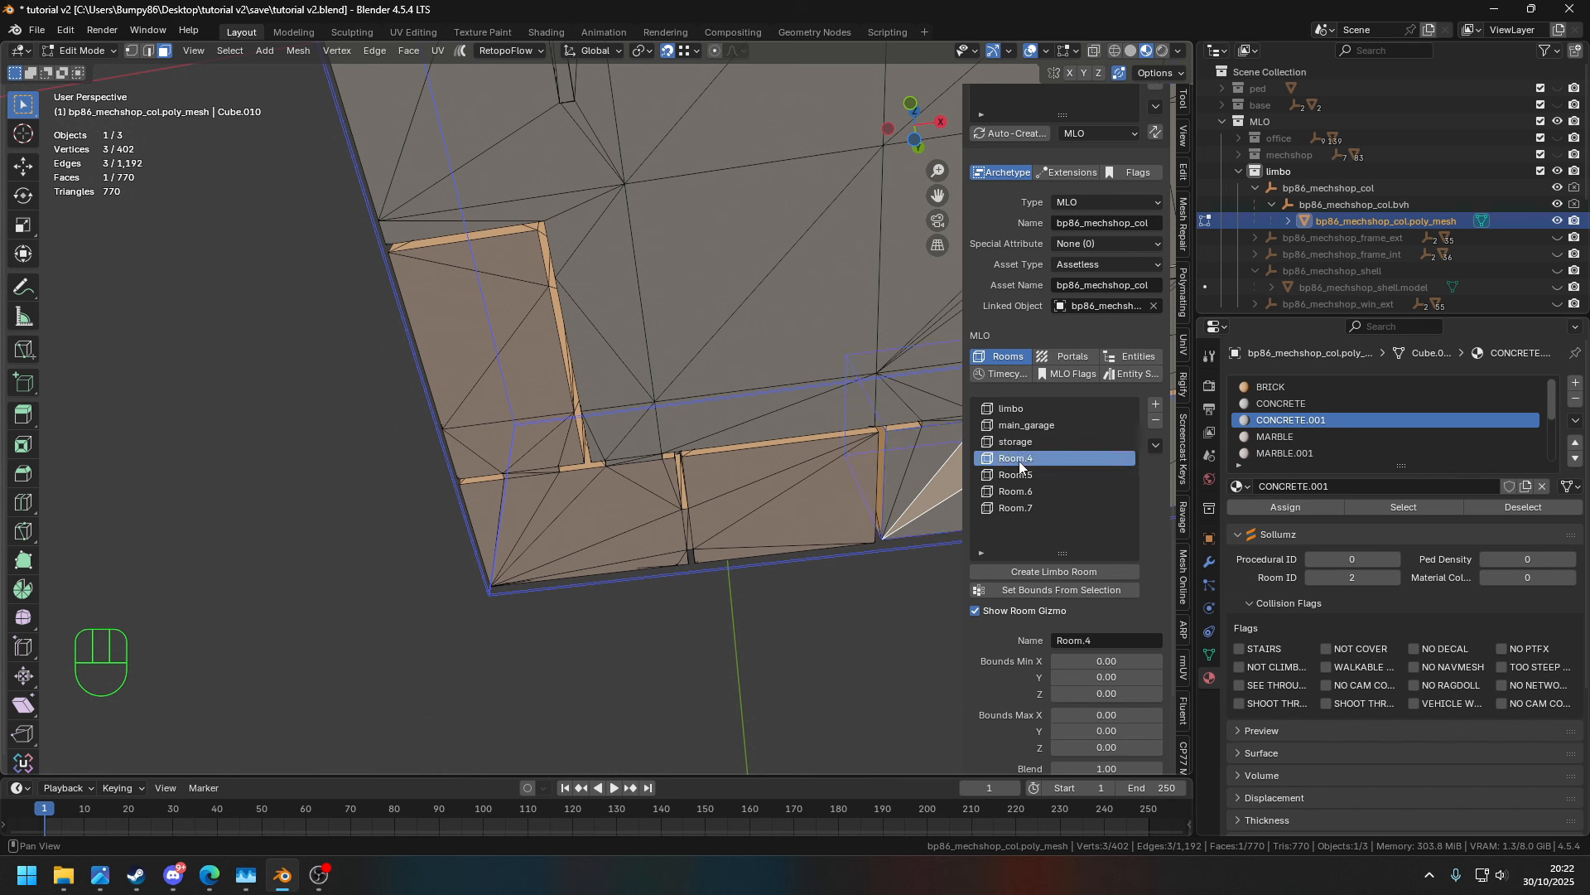
{"action": "left_click", "coordinate": [638, 523]}
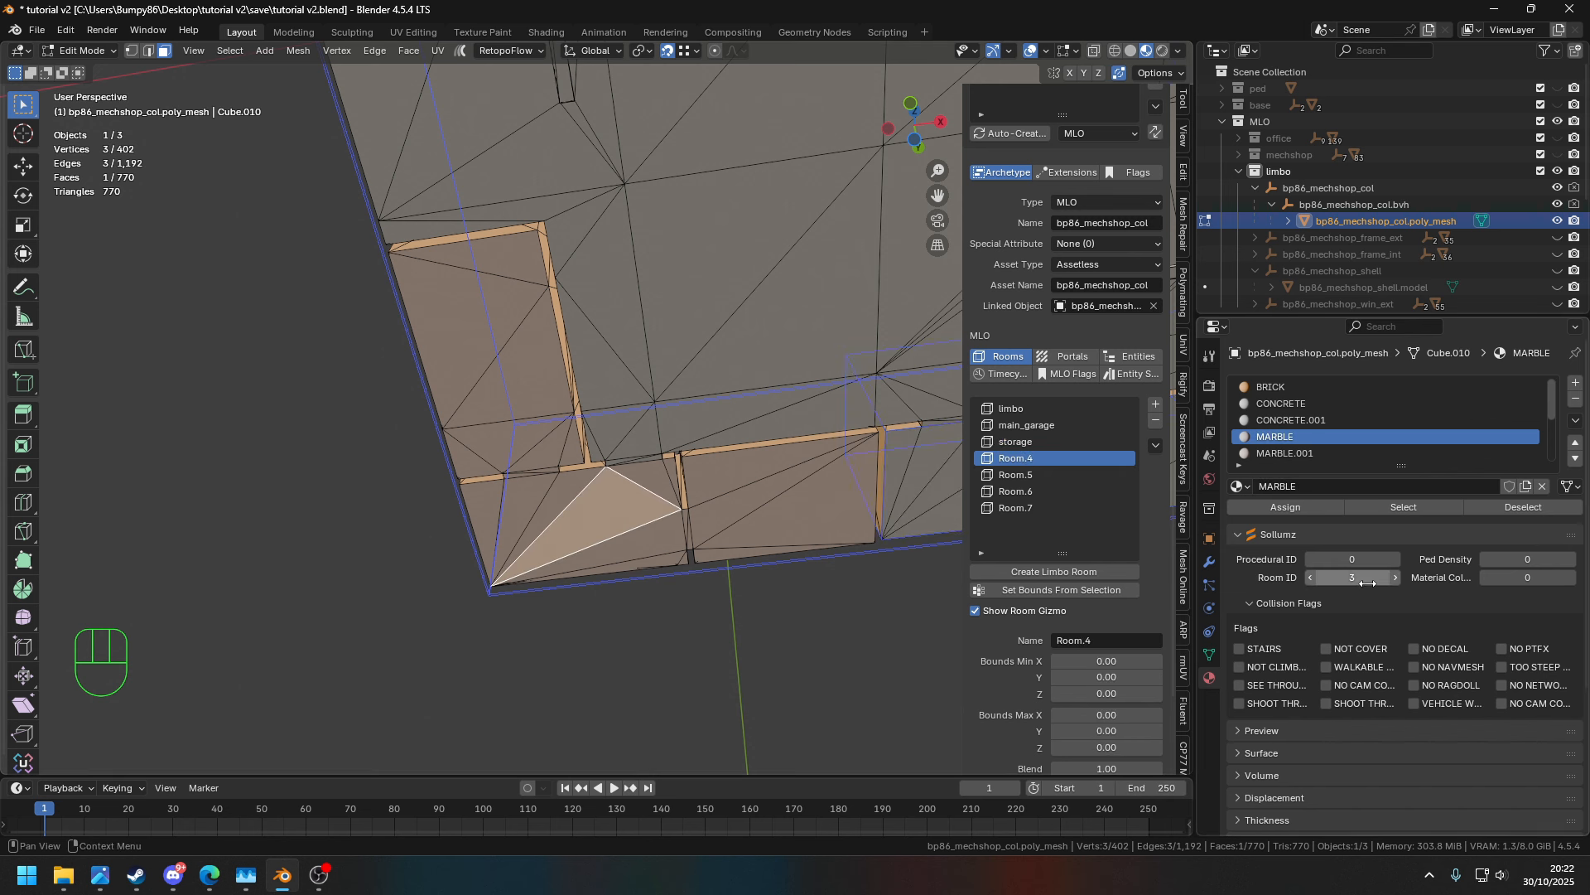
{"action": "double_click", "coordinate": [1042, 459]}
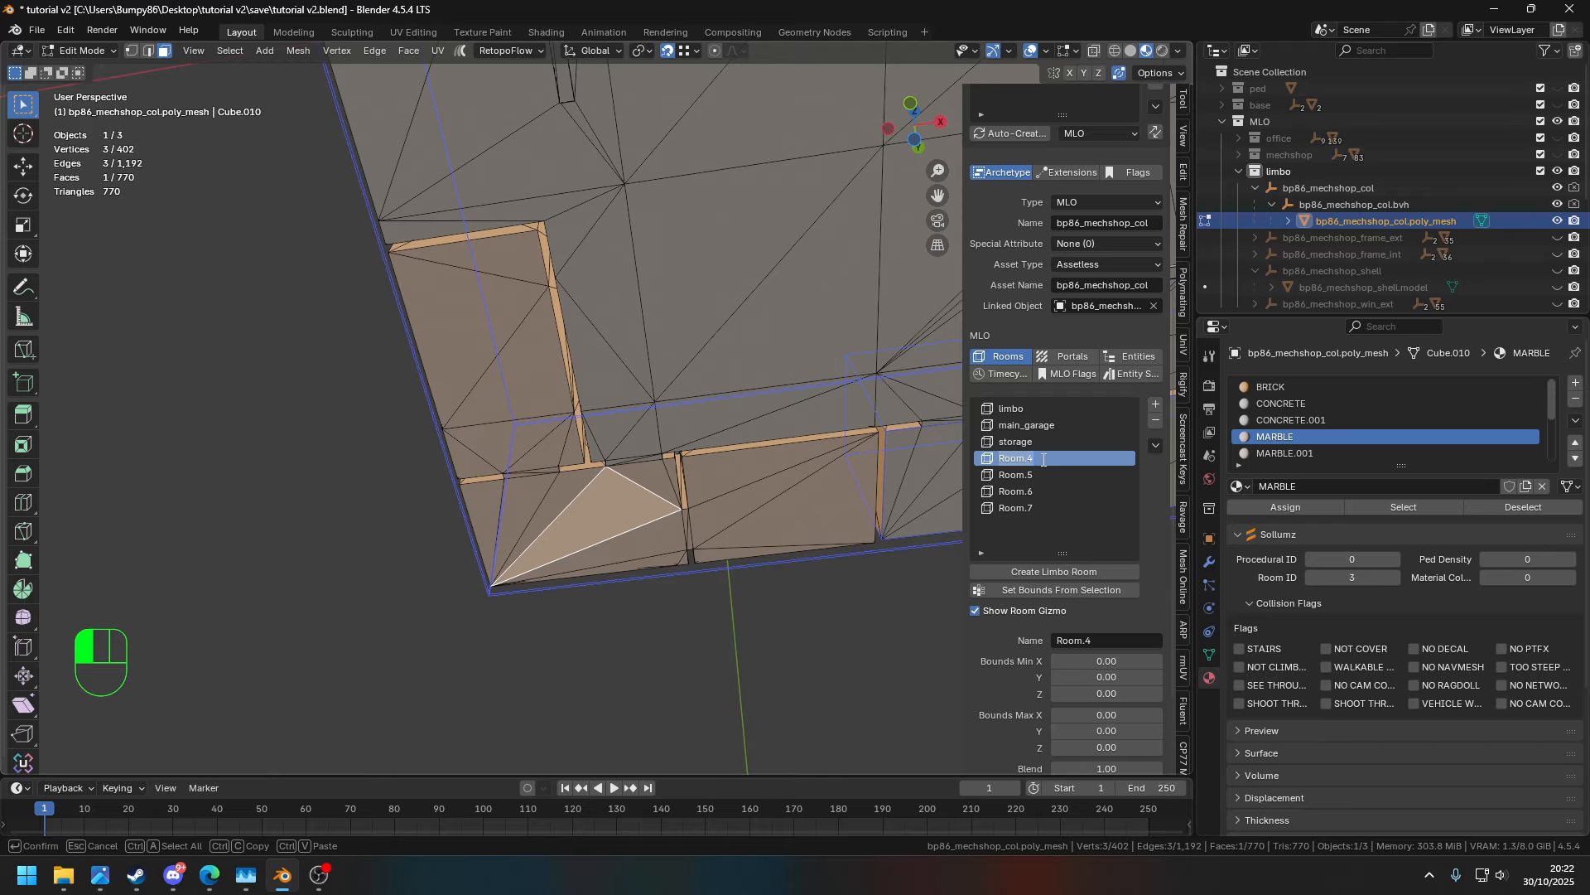
{"action": "type", "text": "main_hall"}
{"action": "key", "text": "Return"}
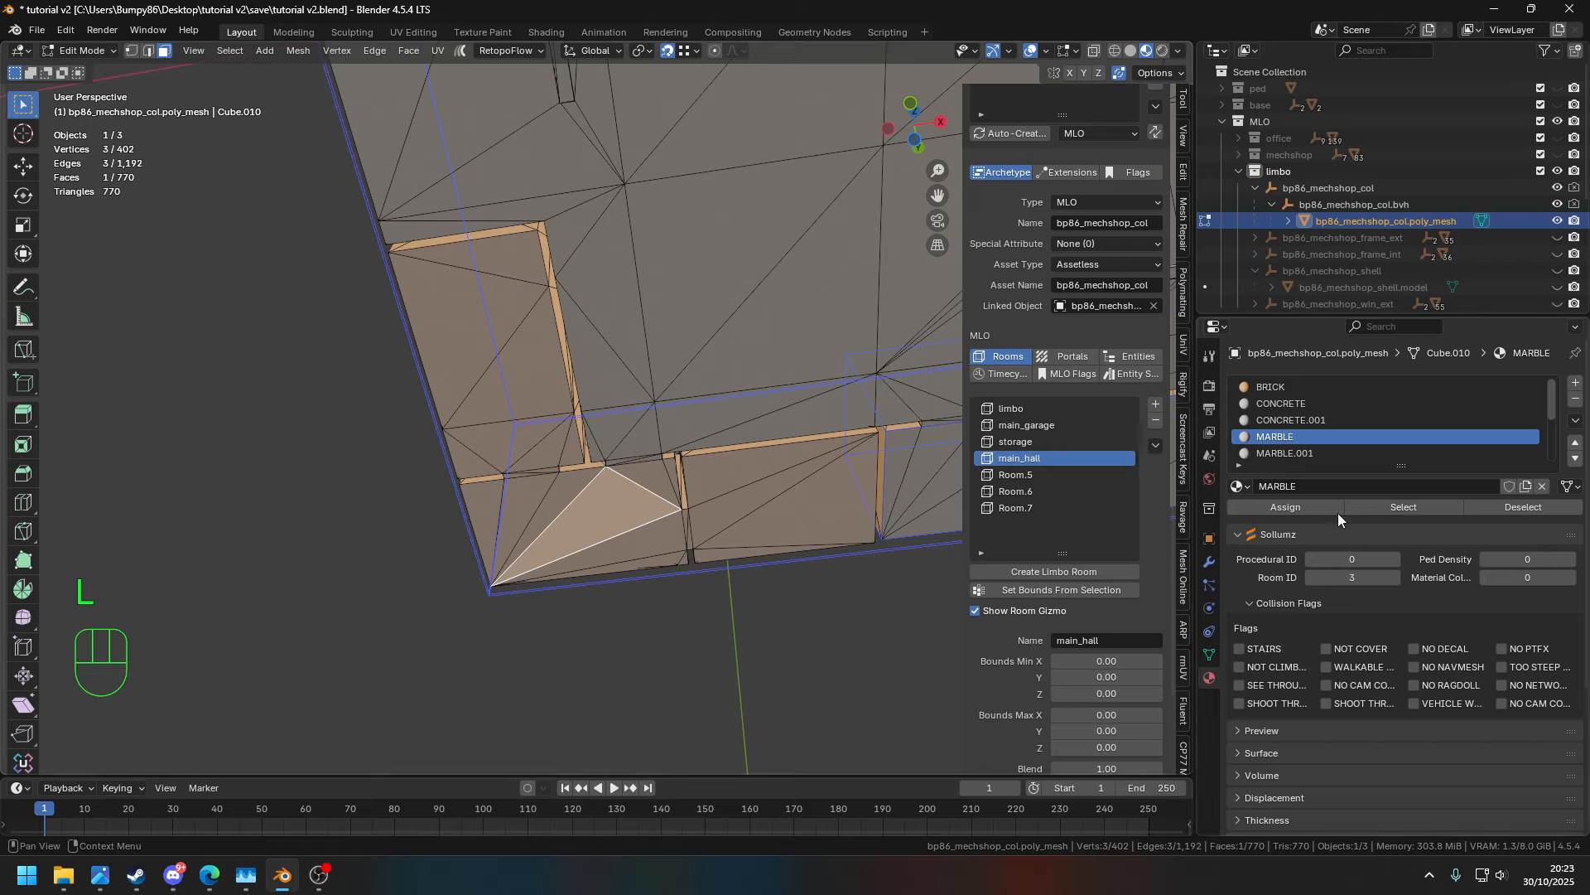
- Set the main_hall bounds from all MARBLE floor faces plus a BRICK face above the room
{"action": "left_click", "coordinate": [1385, 508]}
{"action": "middle_click_drag", "start_coordinate": [712, 571], "coordinate": [751, 669]}
{"action": "left_click", "coordinate": [540, 356], "text": "shift"}
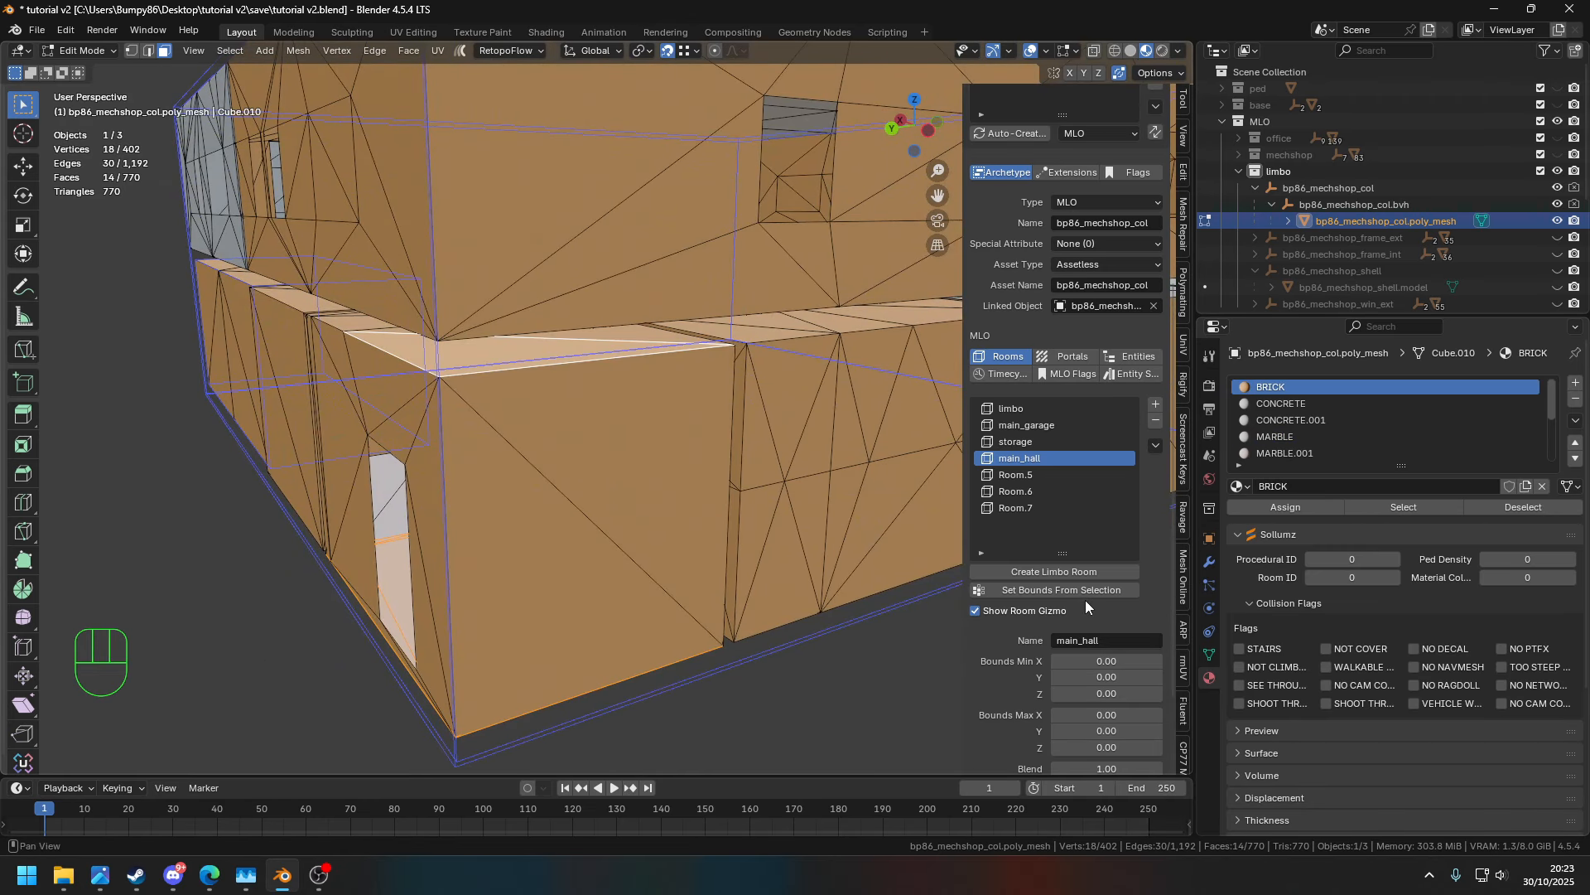
{"action": "left_click", "coordinate": [1047, 592]}
{"action": "mouse_move", "coordinate": [786, 580]}
{"action": "middle_mouse_down"}
{"action": "mouse_move", "coordinate": [706, 530]}
{"action": "mouse_move", "coordinate": [699, 380]}
{"action": "mouse_move", "coordinate": [523, 370]}
{"action": "mouse_move", "coordinate": [699, 426]}
{"action": "mouse_move", "coordinate": [632, 355]}
{"action": "mouse_move", "coordinate": [884, 447]}
{"action": "mouse_move", "coordinate": [664, 426]}
{"action": "mouse_move", "coordinate": [646, 461]}
{"action": "mouse_move", "coordinate": [514, 451]}
{"action": "mouse_move", "coordinate": [673, 428]}
{"action": "mouse_move", "coordinate": [525, 557]}
{"action": "mouse_move", "coordinate": [449, 549]}
{"action": "mouse_move", "coordinate": [488, 539]}
{"action": "mouse_move", "coordinate": [479, 527]}
{"action": "mouse_move", "coordinate": [547, 472]}
{"action": "middle_mouse_up"}
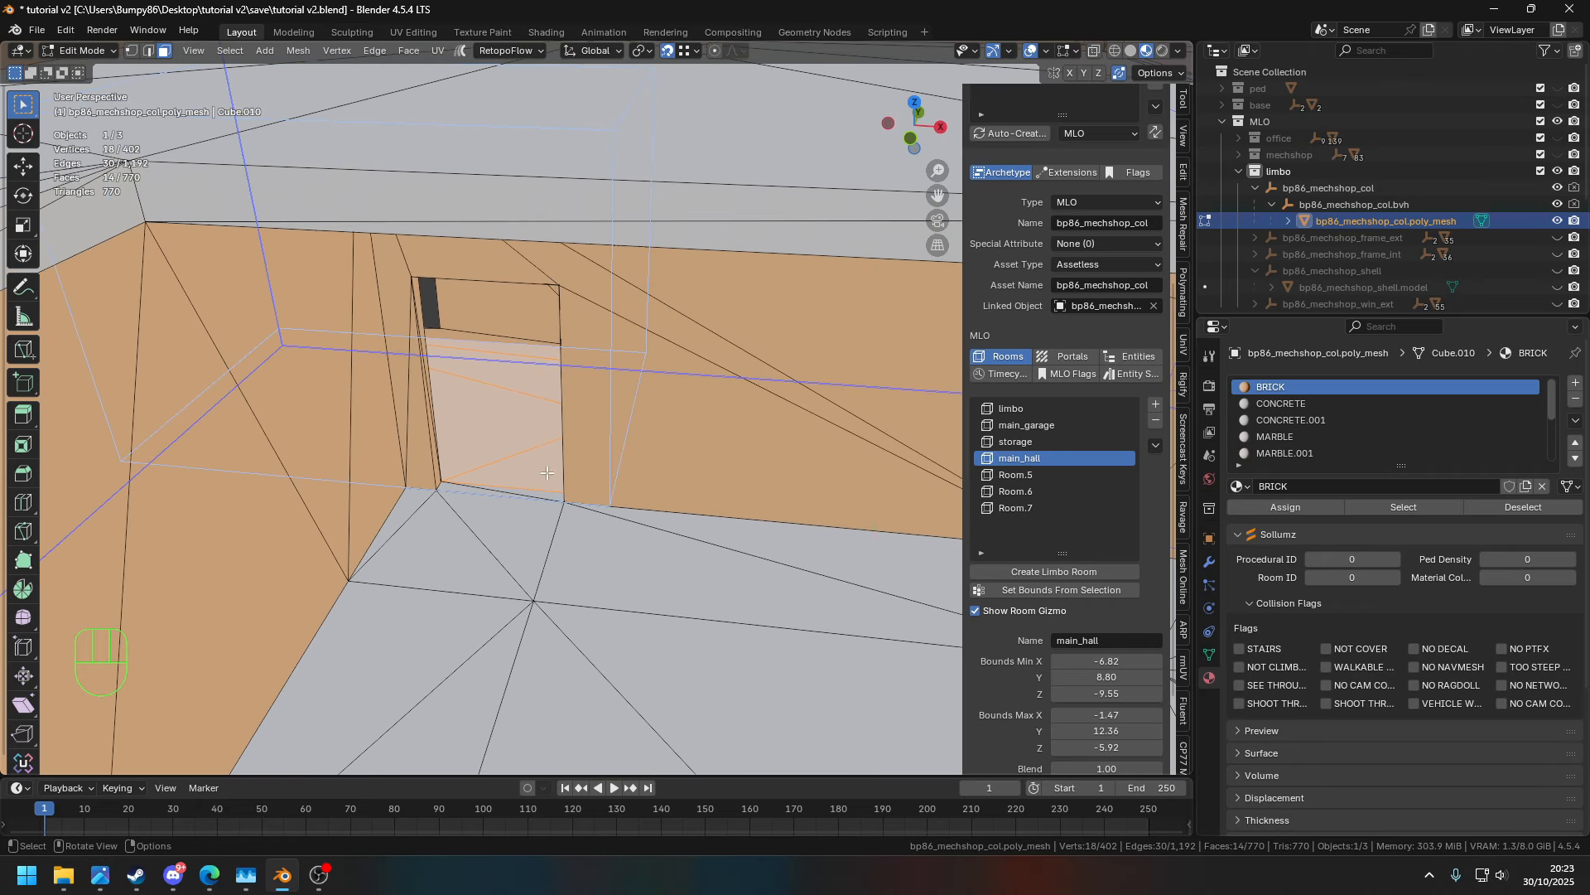
{"action": "scroll", "coordinate": [547, 472], "scroll_direction": "down", "scroll_amount": 5}
- Set Room.5's bounds from all MARBLE.001 floor faces plus BRICK faces along the top of that room
{"action": "middle_click_drag", "start_coordinate": [655, 464], "coordinate": [605, 389]}
{"action": "left_click", "coordinate": [555, 327]}
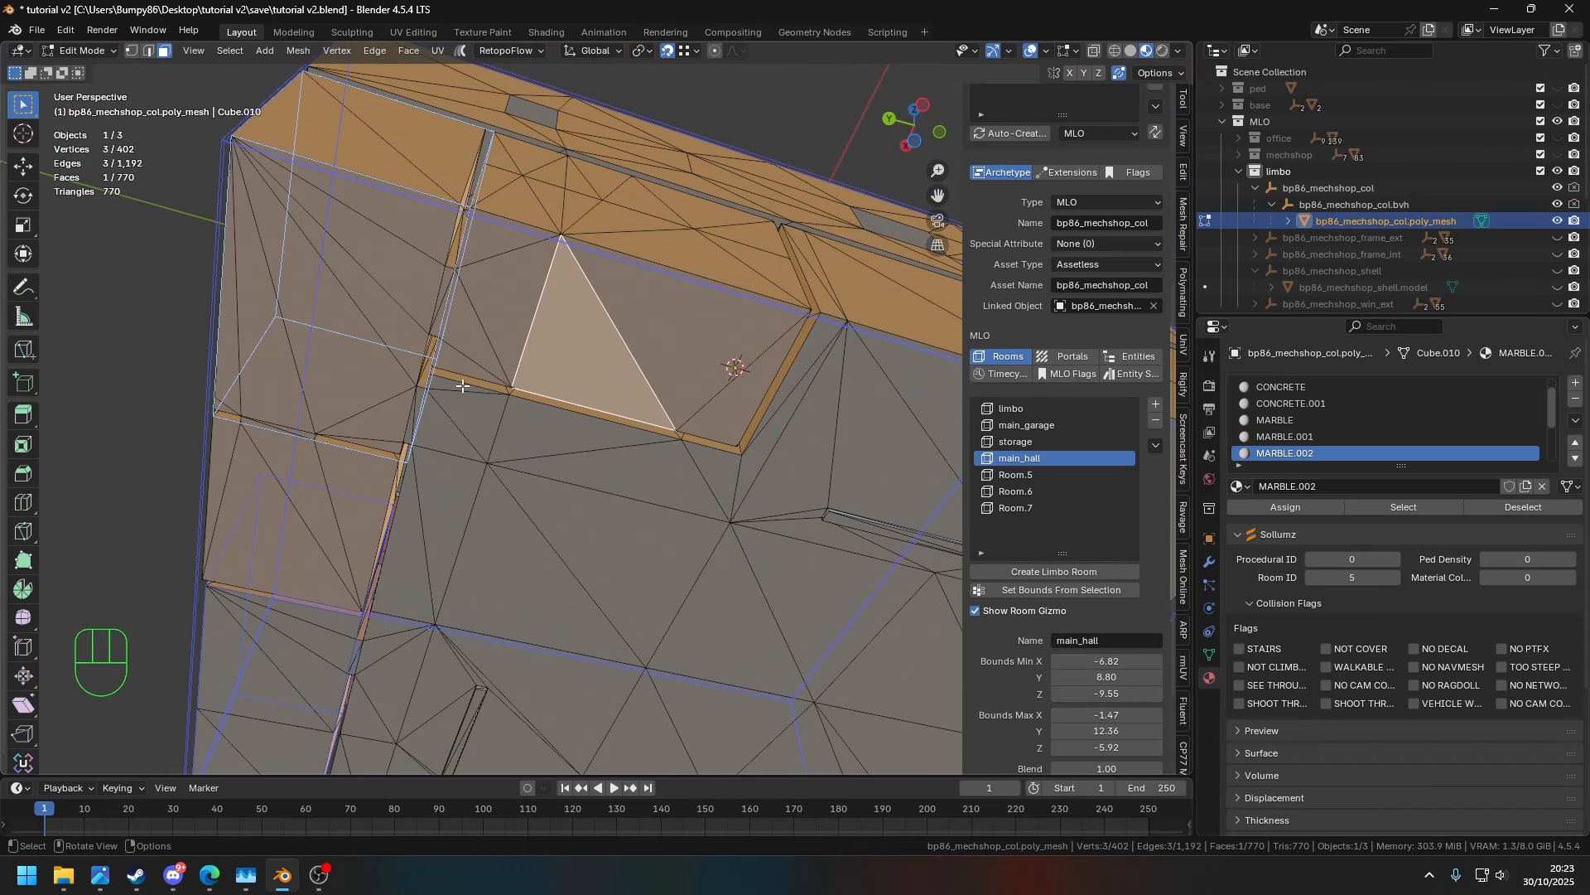
{"action": "left_click", "coordinate": [395, 347]}
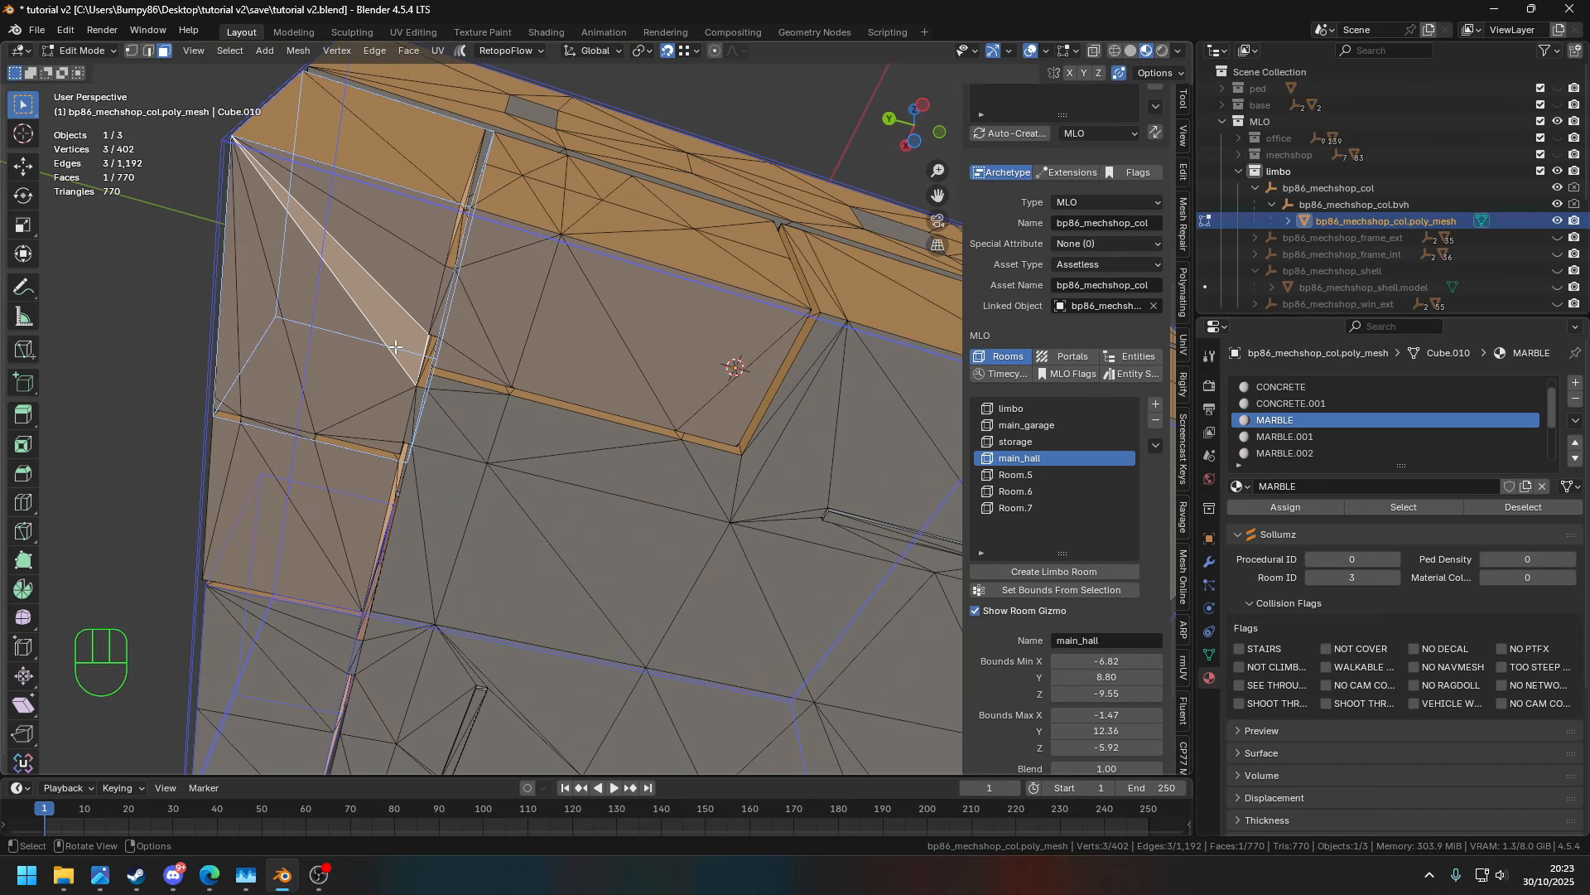
{"action": "left_click", "coordinate": [354, 506]}
{"action": "left_click", "coordinate": [1417, 510]}
{"action": "middle_click_drag", "start_coordinate": [476, 368], "coordinate": [588, 530]}
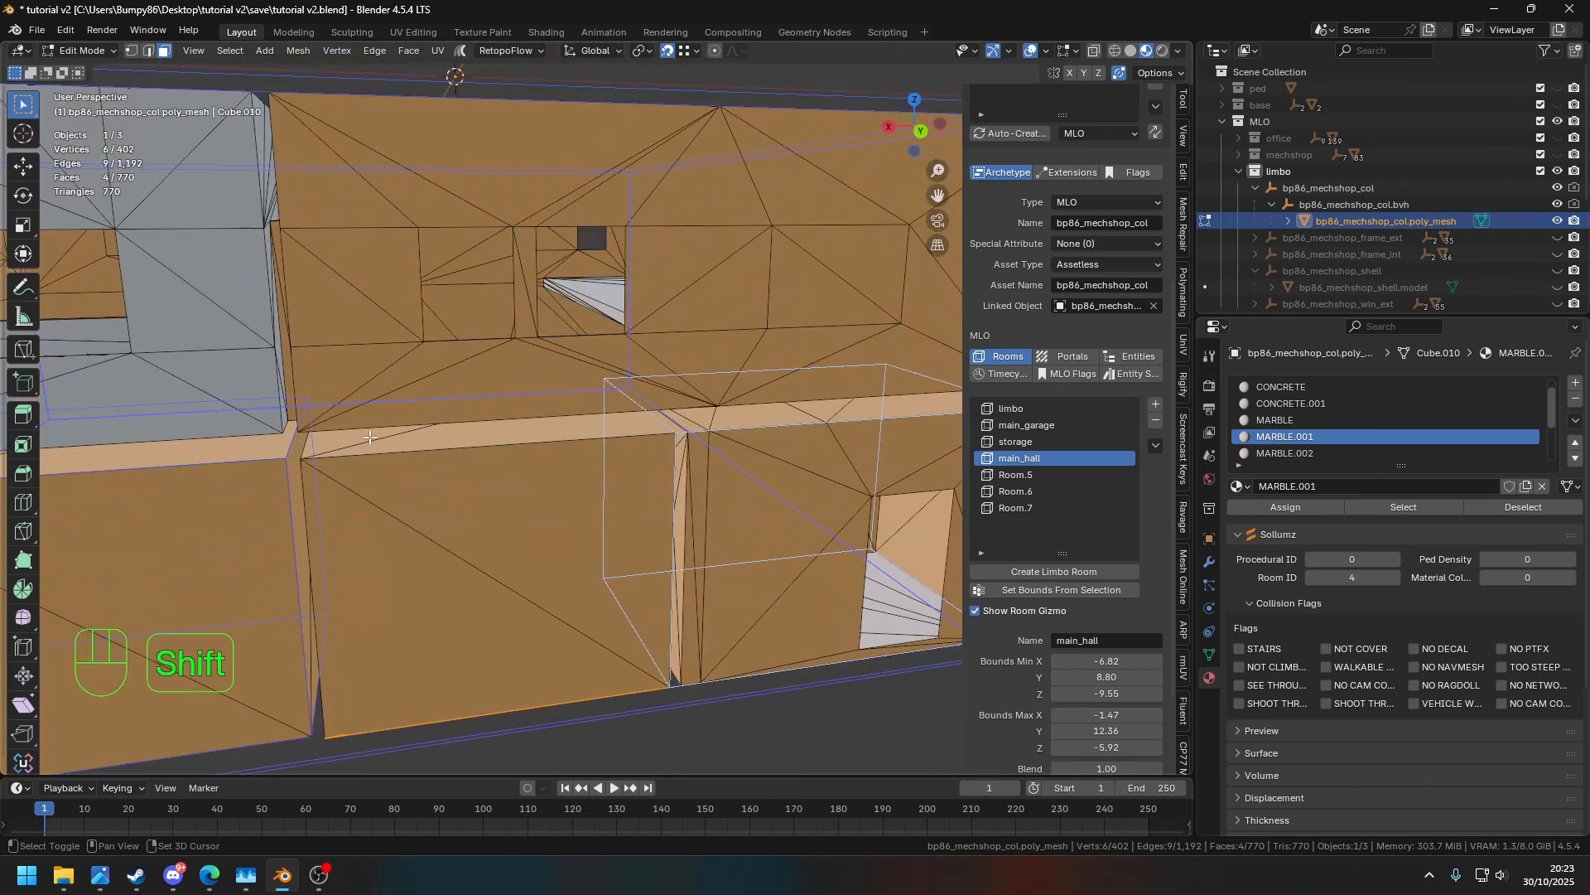
{"action": "left_click", "coordinate": [370, 437], "text": "shift"}
{"action": "left_click", "coordinate": [1047, 473]}
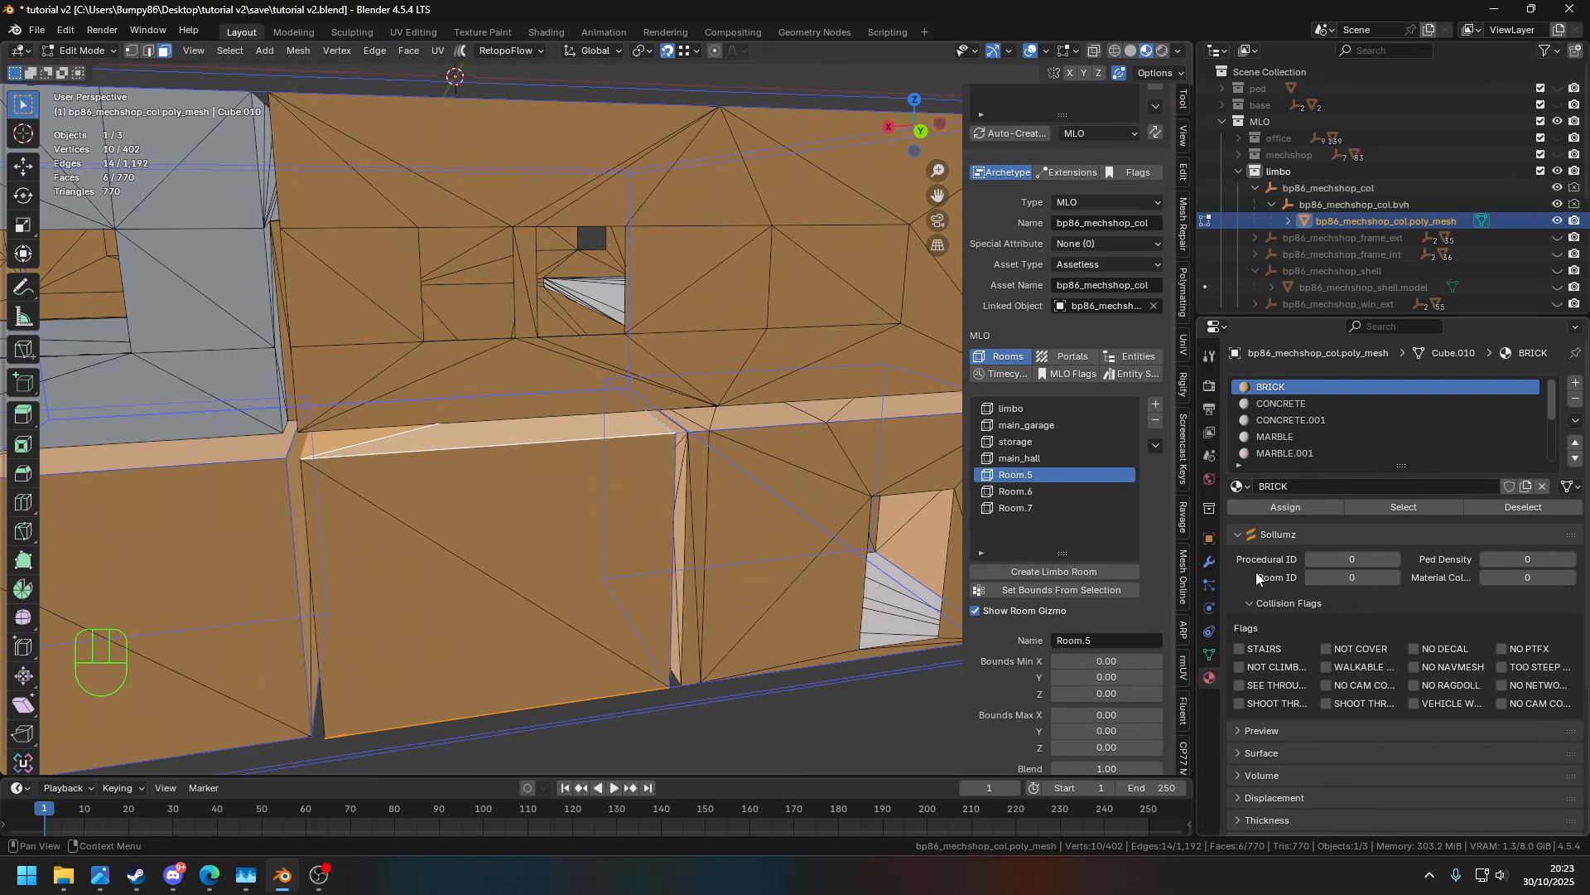
{"action": "middle_click_drag", "start_coordinate": [669, 569], "coordinate": [656, 465]}
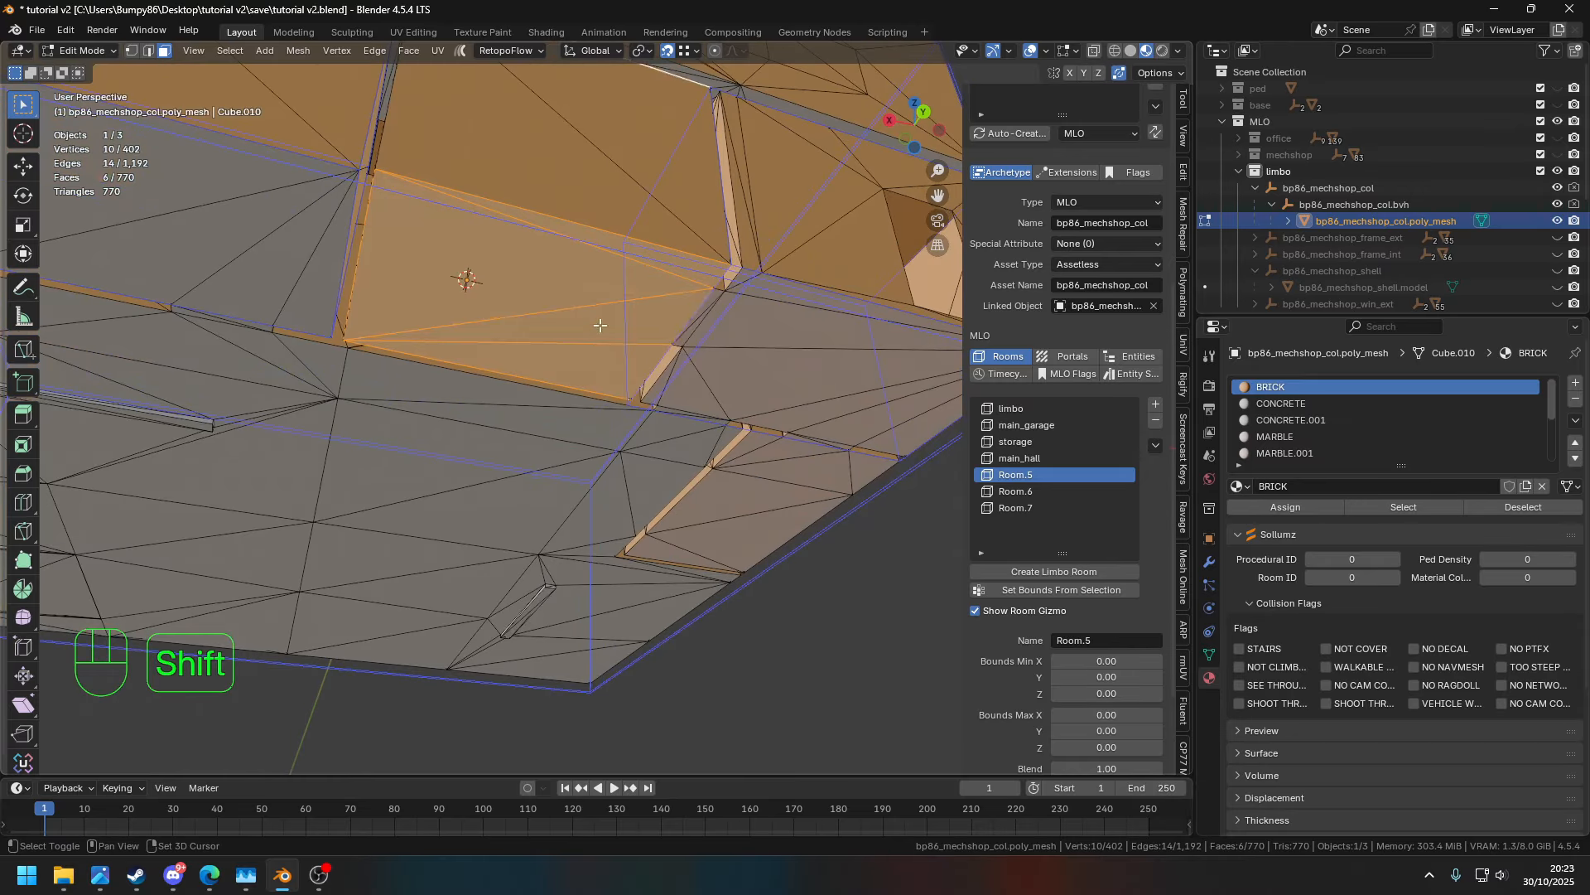
{"action": "left_click", "coordinate": [599, 326], "text": "shift"}
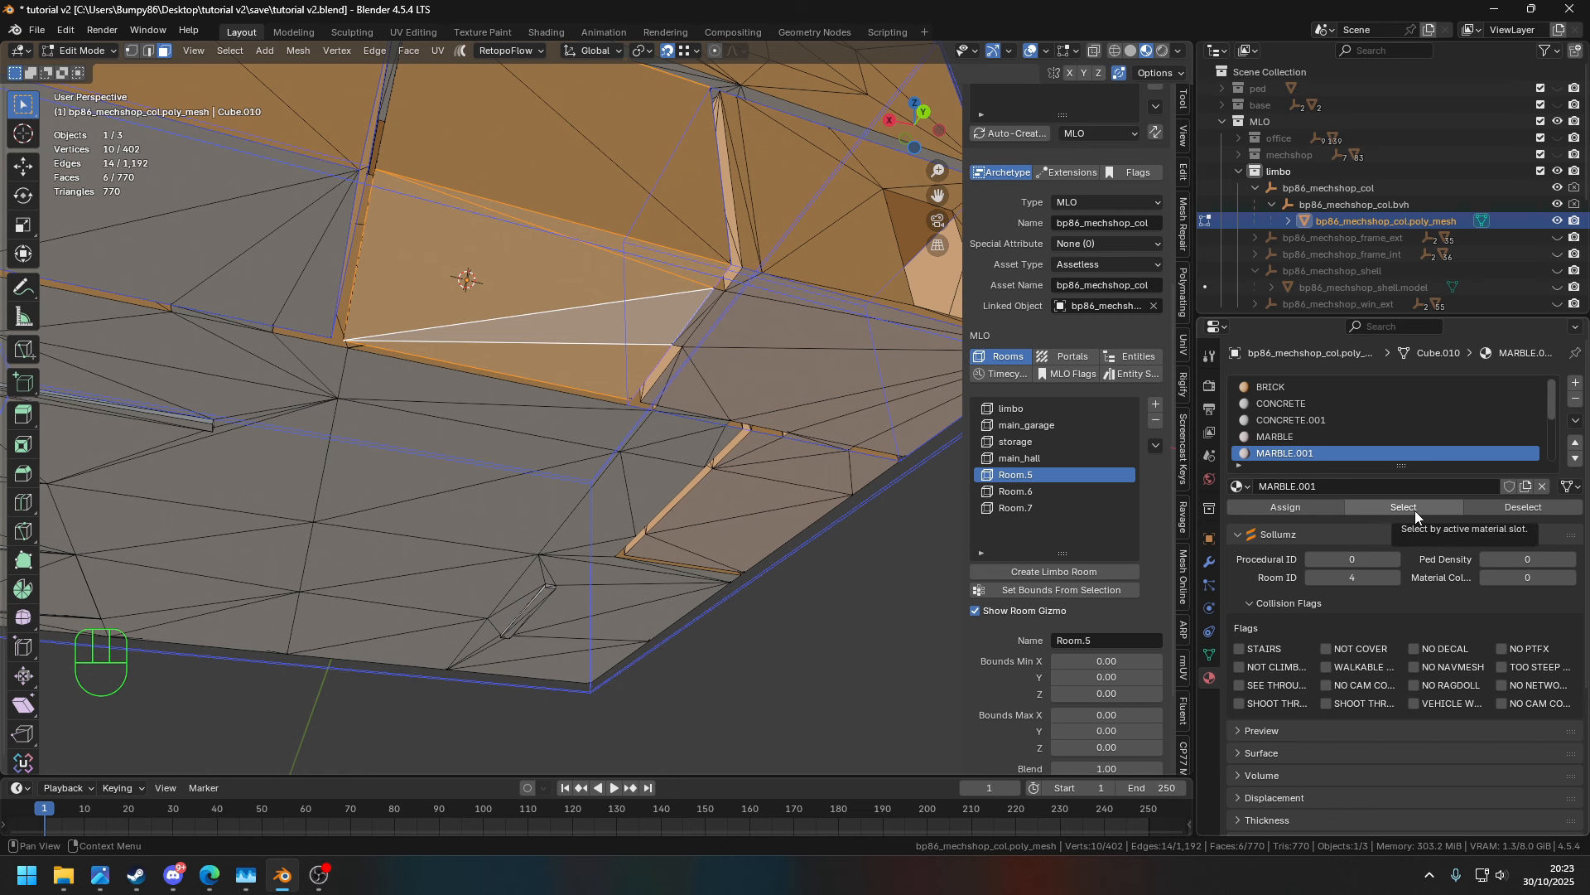
{"action": "middle_click_drag", "start_coordinate": [783, 450], "coordinate": [739, 454]}
{"action": "left_click", "coordinate": [1061, 590]}
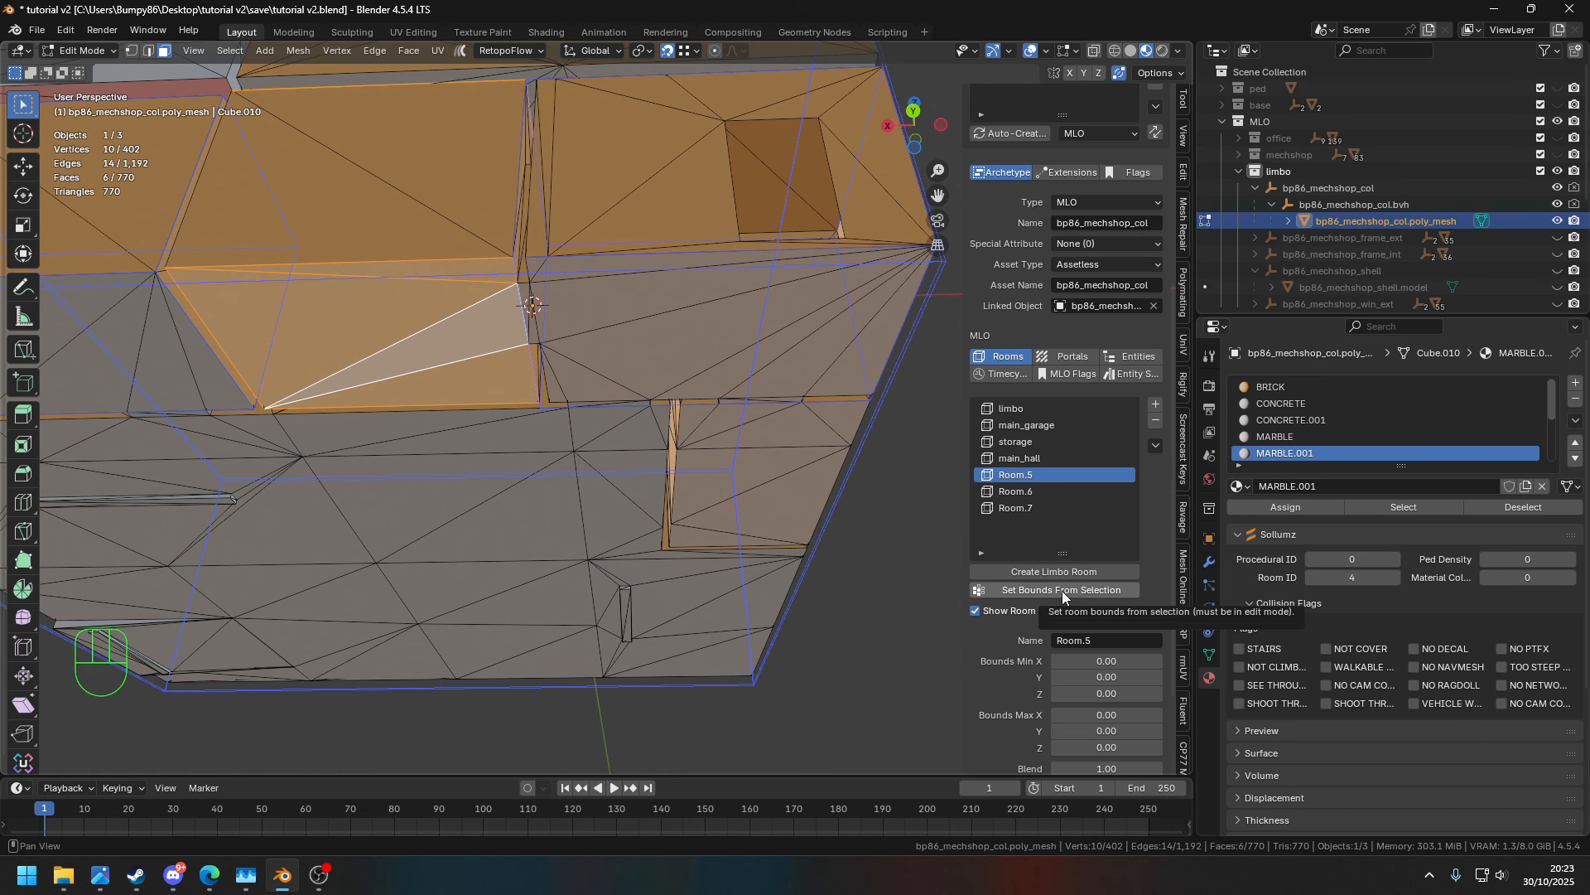
- Rename Room.5 as dress_room
{"action": "middle_click_drag", "start_coordinate": [584, 386], "coordinate": [593, 439]}
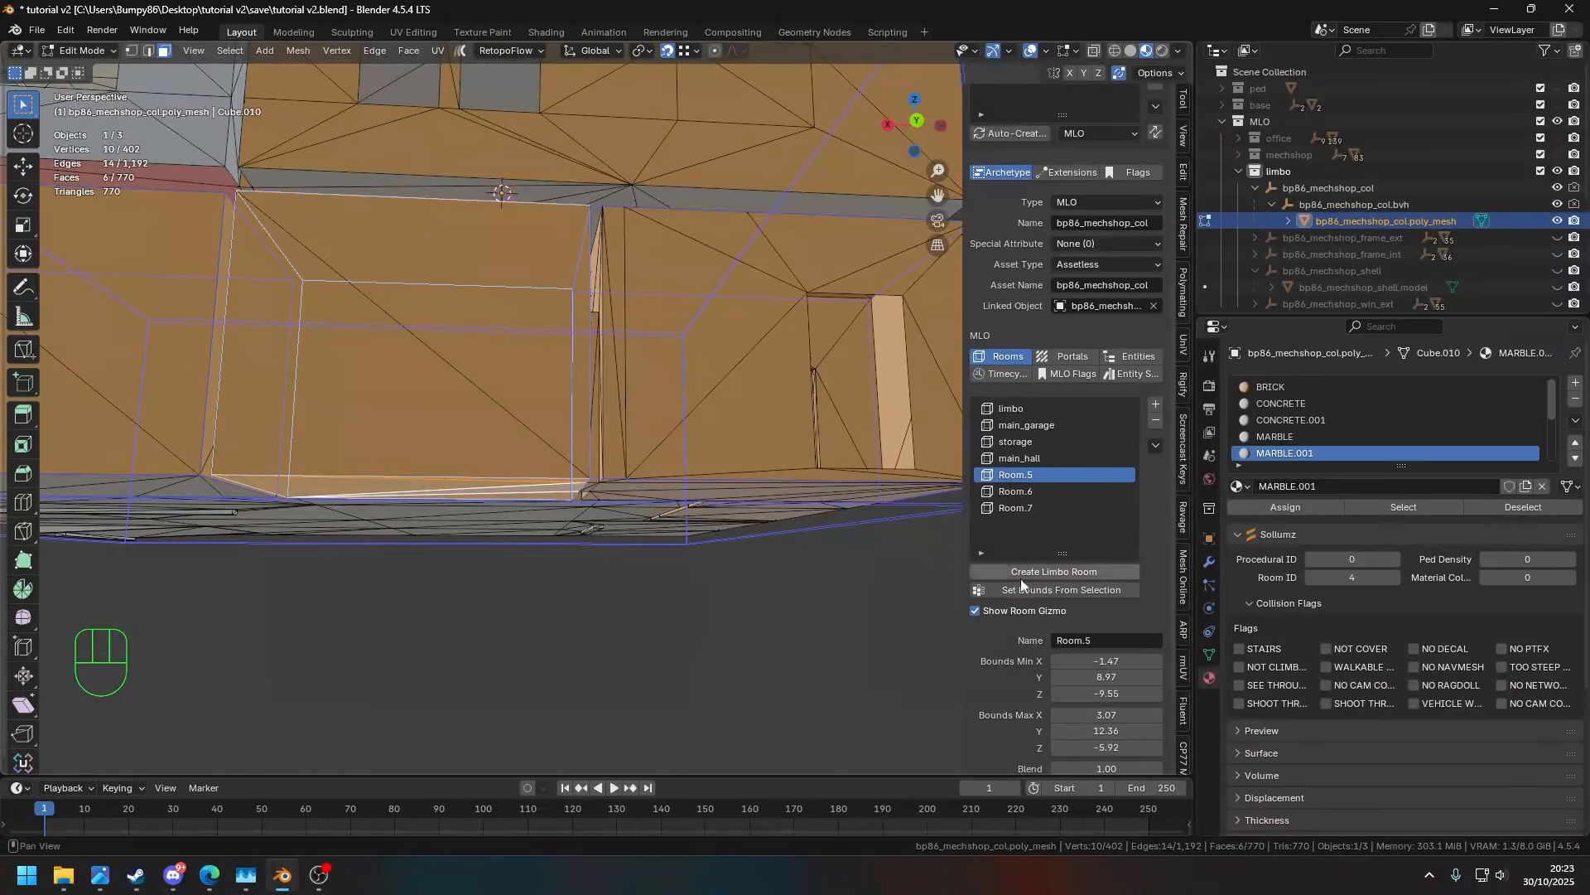
{"action": "double_click", "coordinate": [1029, 473]}
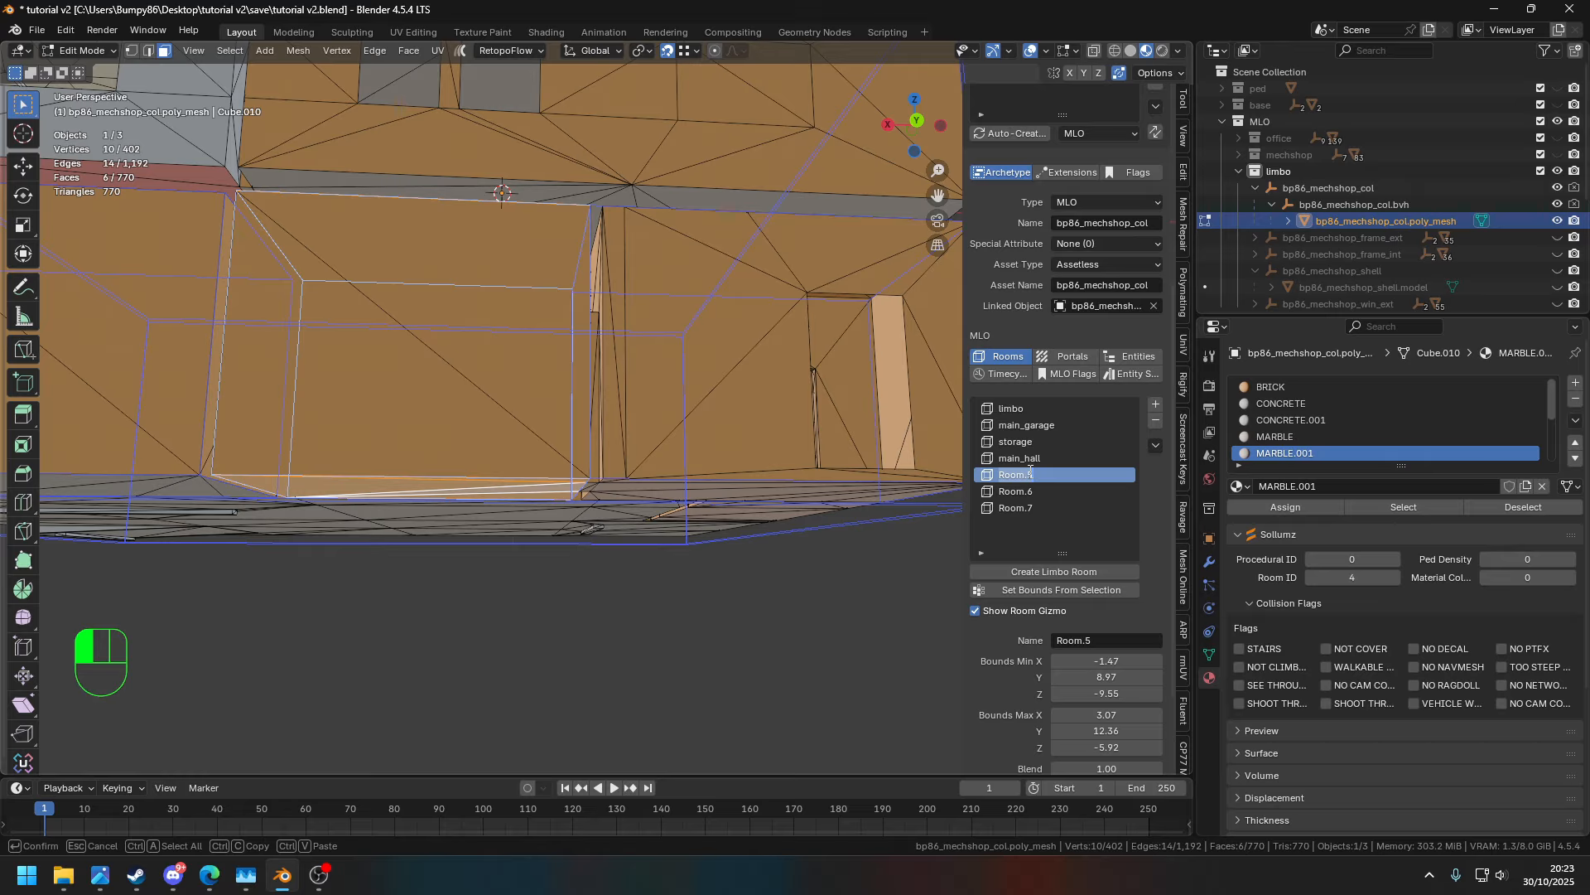
{"action": "type", "text": "dress_mo"}
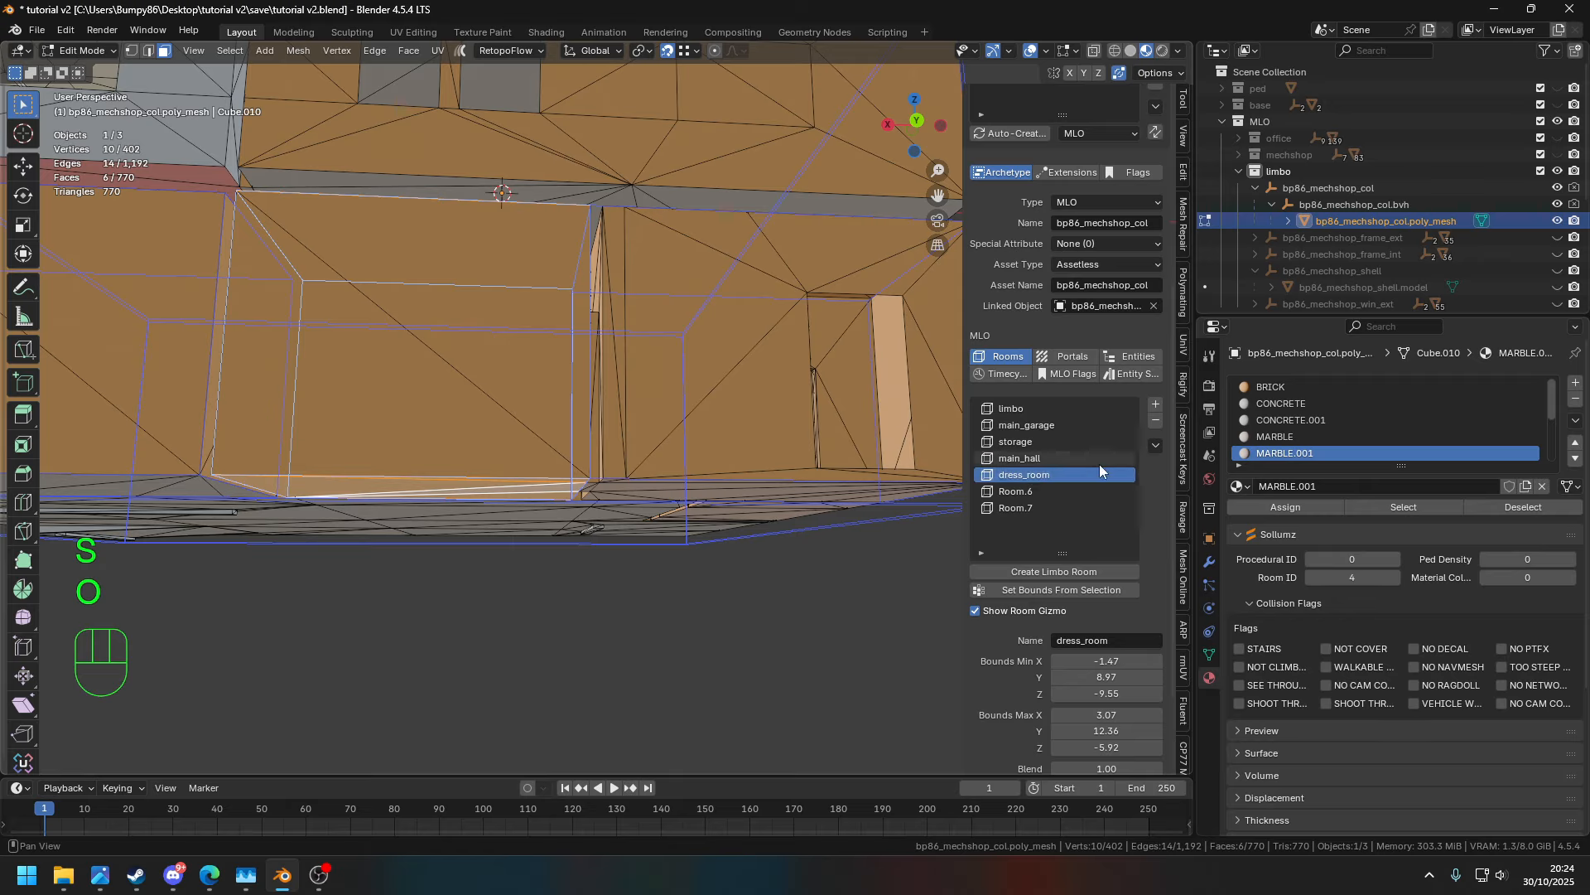
{"action": "key", "text": "Return"}
- Set Room.6's bounds from all MARBLE.002 floor faces plus two BRICK faces at the top of that room
{"action": "middle_click_drag", "start_coordinate": [556, 441], "coordinate": [447, 331]}
{"action": "middle_click_drag", "start_coordinate": [493, 352], "coordinate": [589, 356]}
{"action": "left_click", "coordinate": [616, 377]}
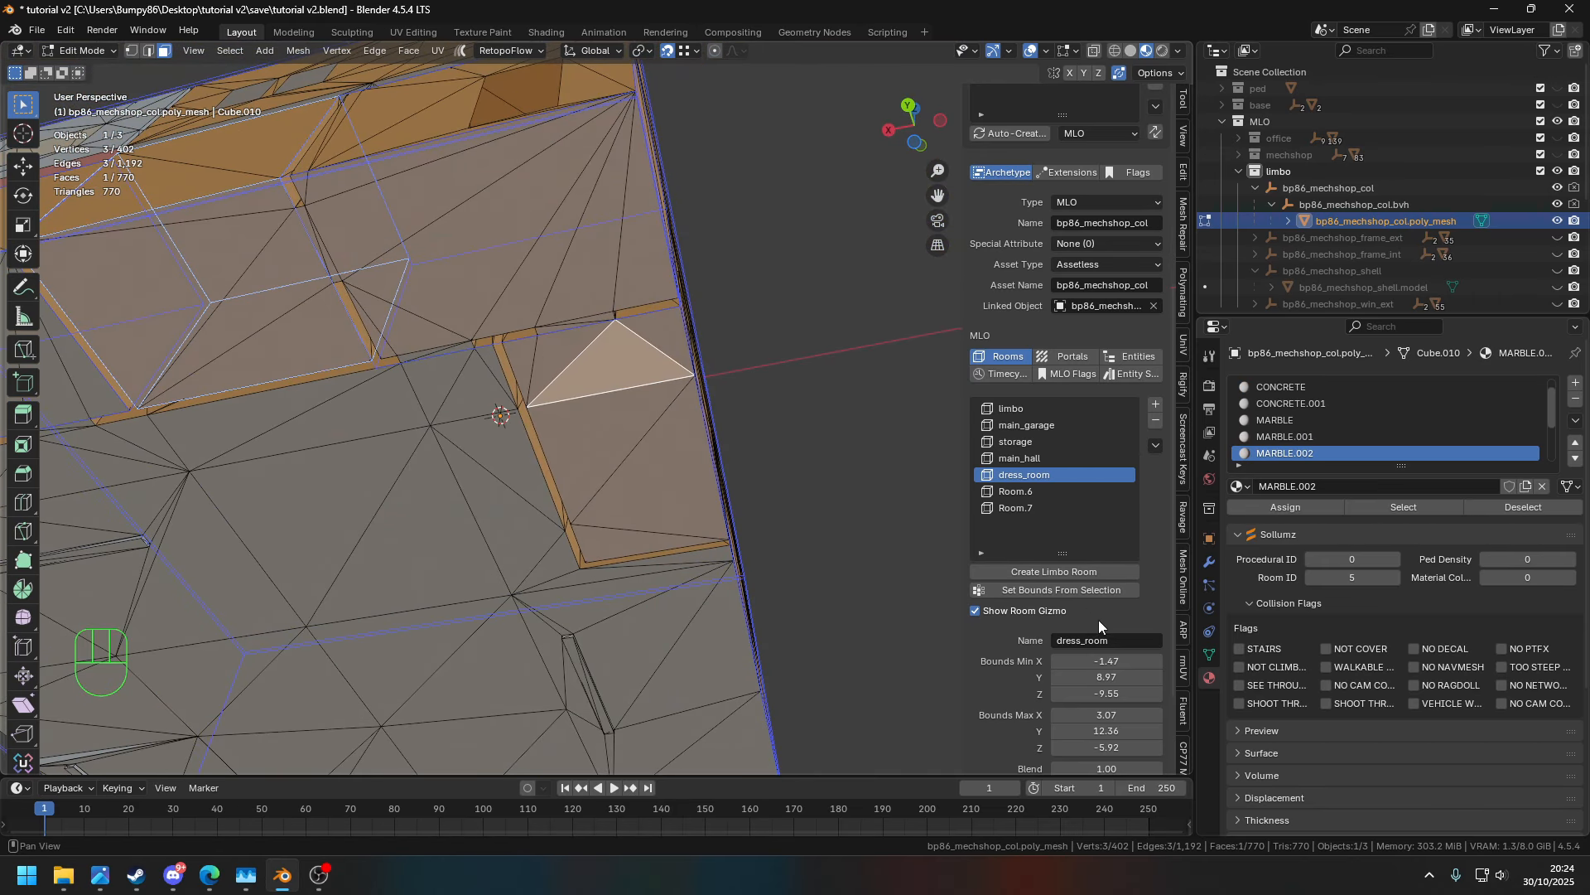
{"action": "left_click", "coordinate": [1384, 506]}
{"action": "middle_click_drag", "start_coordinate": [596, 538], "coordinate": [617, 455]}
{"action": "left_click", "coordinate": [465, 368], "text": "shift"}
{"action": "left_click", "coordinate": [701, 369], "text": "shift"}
{"action": "middle_click_drag", "start_coordinate": [634, 383], "coordinate": [704, 397]}
{"action": "left_click", "coordinate": [1032, 494]}
{"action": "left_click", "coordinate": [1061, 595]}
- Rename Room.6 as bath_room
{"action": "middle_click_drag", "start_coordinate": [608, 575], "coordinate": [929, 531]}
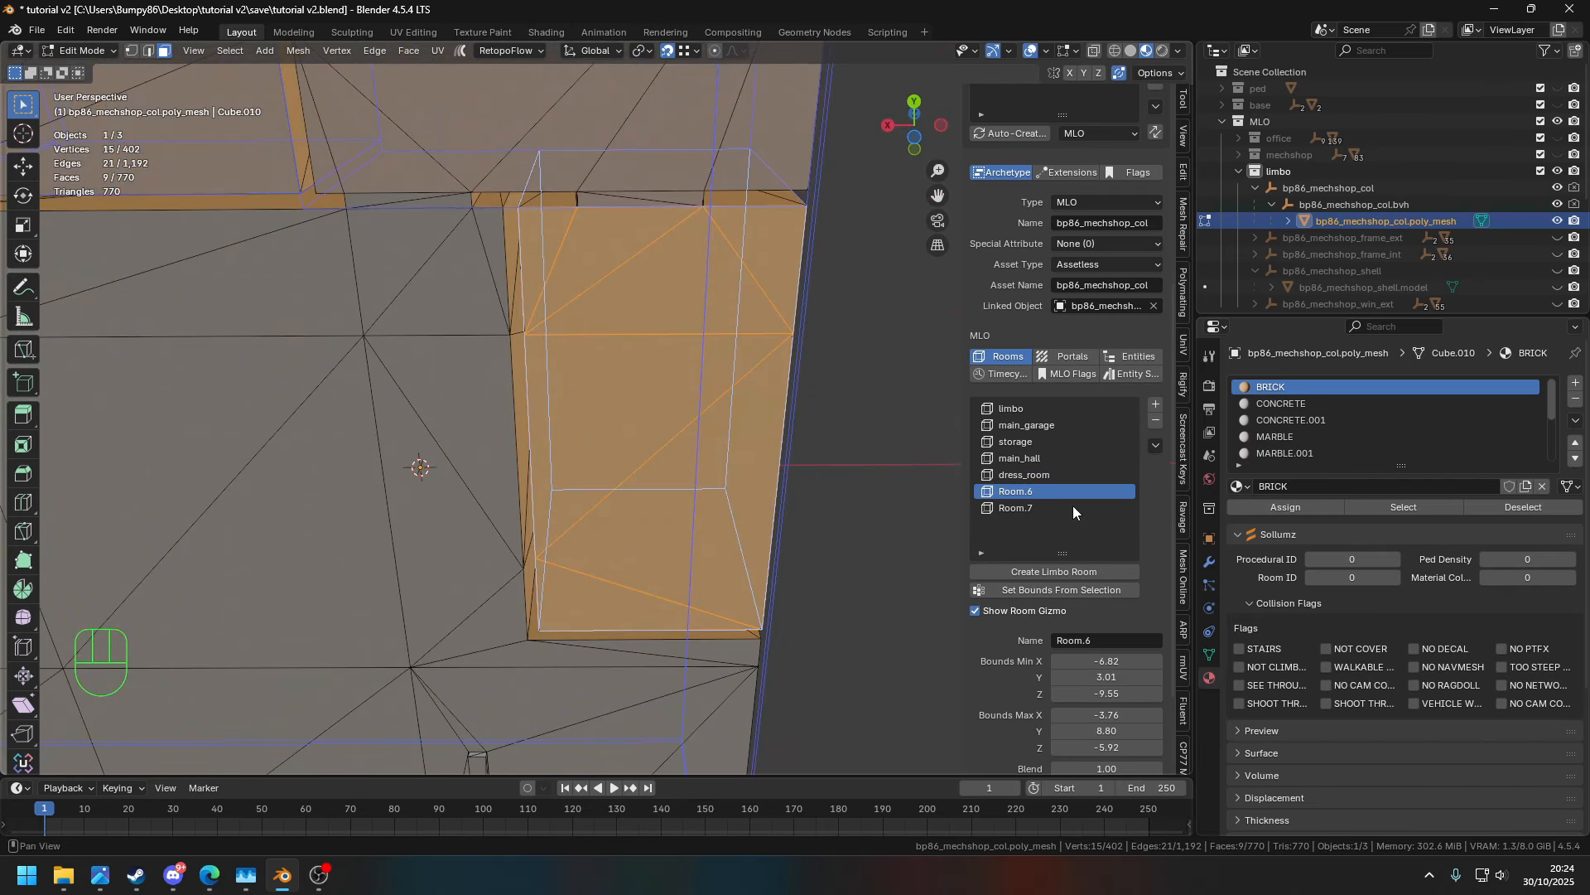
{"action": "double_click", "coordinate": [1049, 492]}
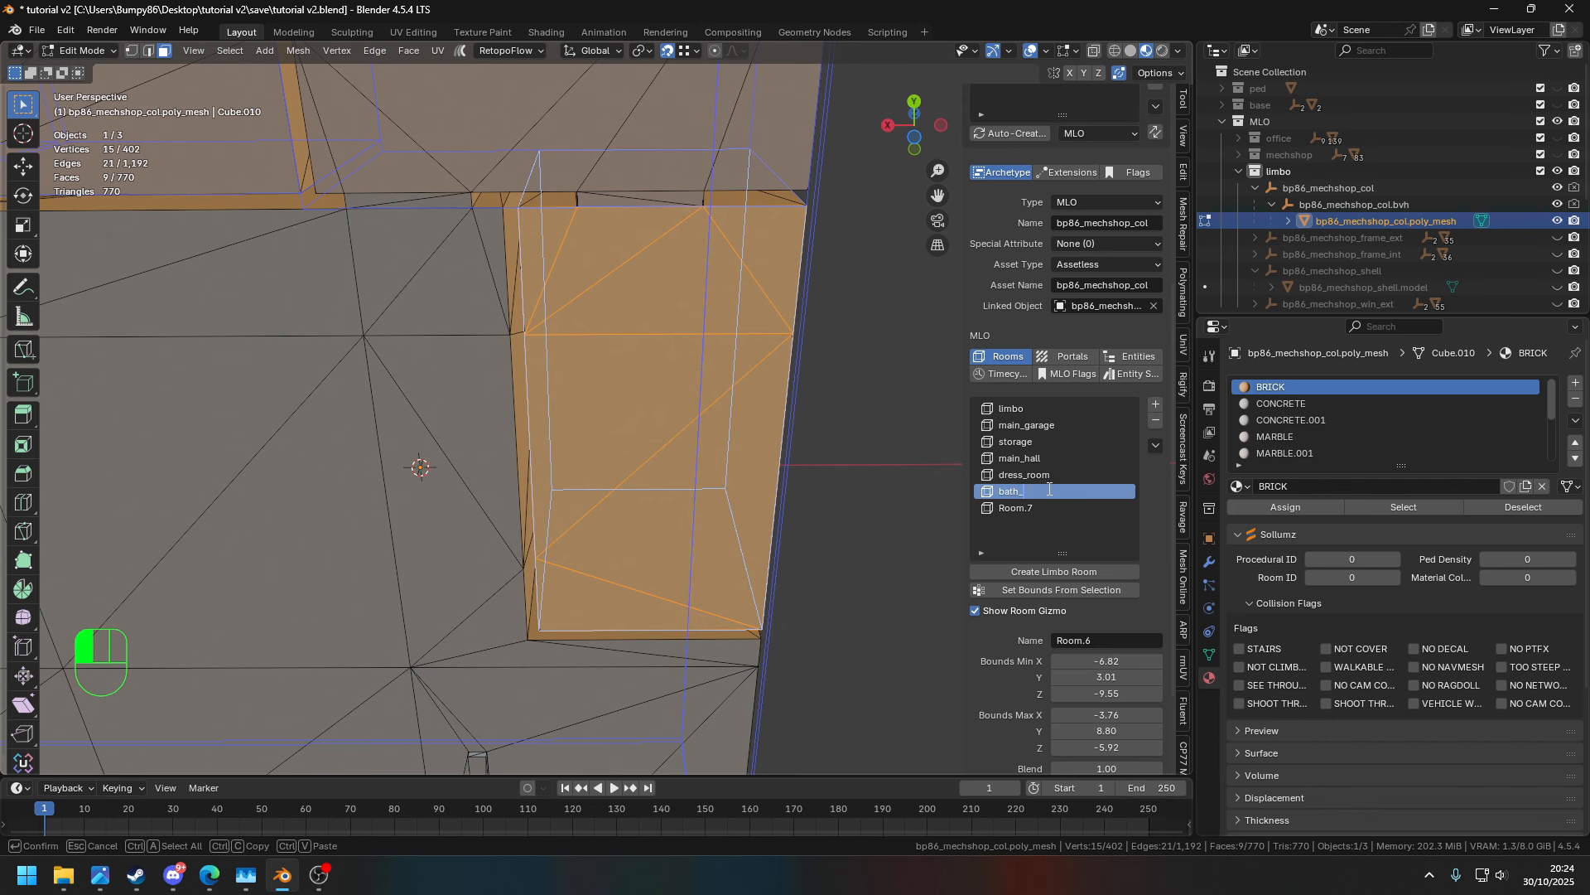
{"action": "key", "text": "Return"}
- Set Room.7's bounds from all CARPET_SOLID floor faces plus POLYSTYRENE ceiling faces at the corners of that room
{"action": "middle_click_drag", "start_coordinate": [538, 305], "coordinate": [547, 488]}
{"action": "scroll", "coordinate": [547, 489], "scroll_direction": "down", "scroll_amount": 3}
{"action": "middle_click_drag", "start_coordinate": [547, 415], "coordinate": [563, 505], "text": "shift"}
{"action": "middle_click_drag", "start_coordinate": [564, 505], "coordinate": [753, 498]}
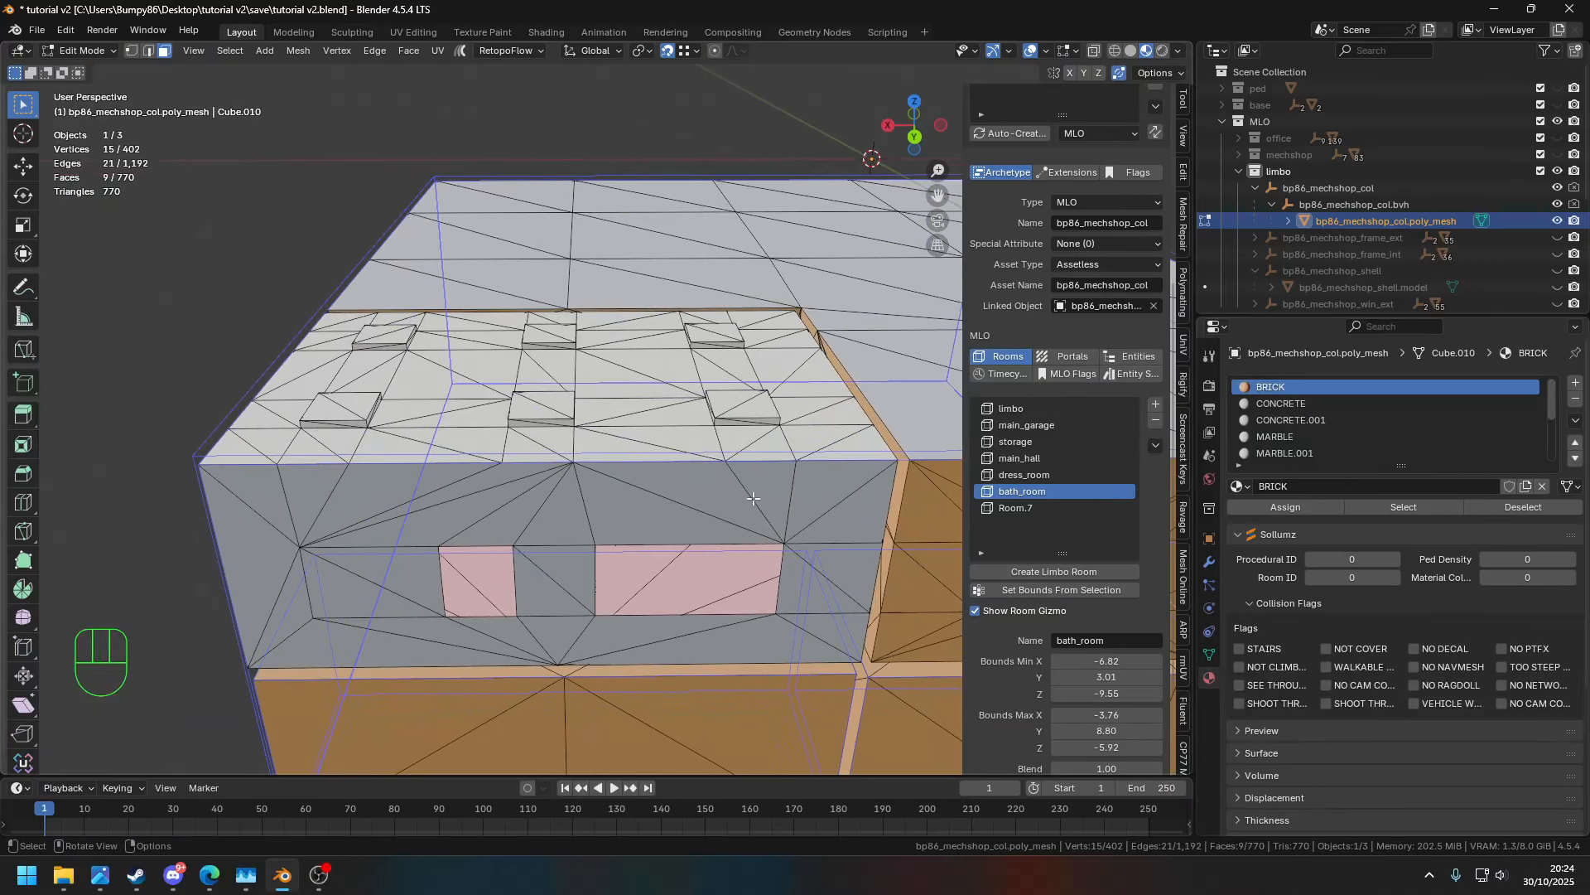
{"action": "left_click", "coordinate": [701, 575]}
{"action": "left_click", "coordinate": [1438, 513]}
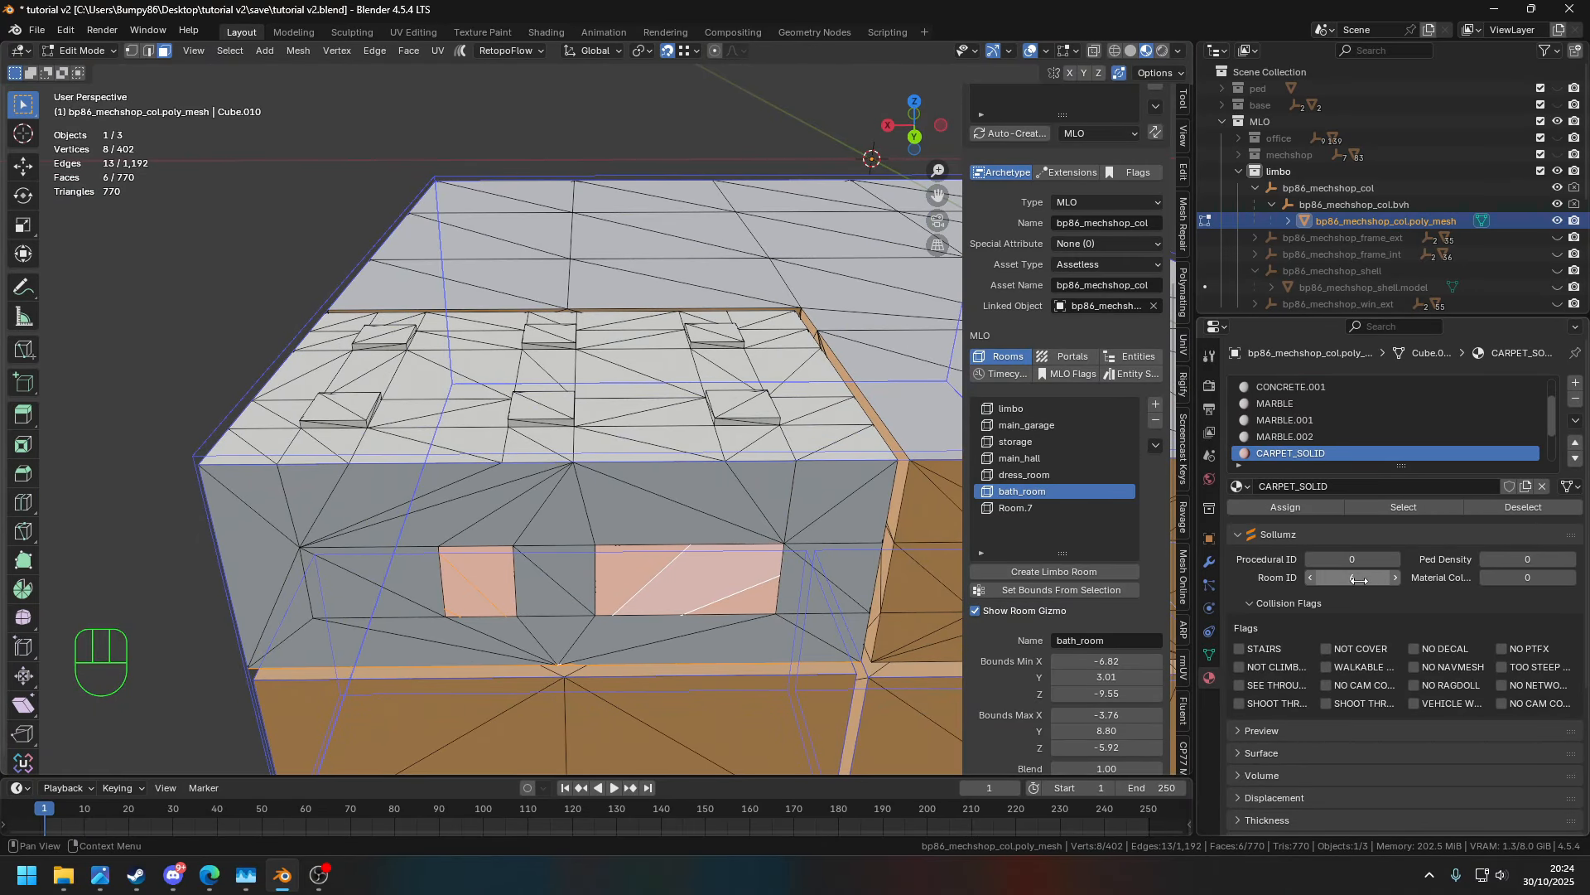
{"action": "left_click", "coordinate": [822, 438], "text": "shift"}
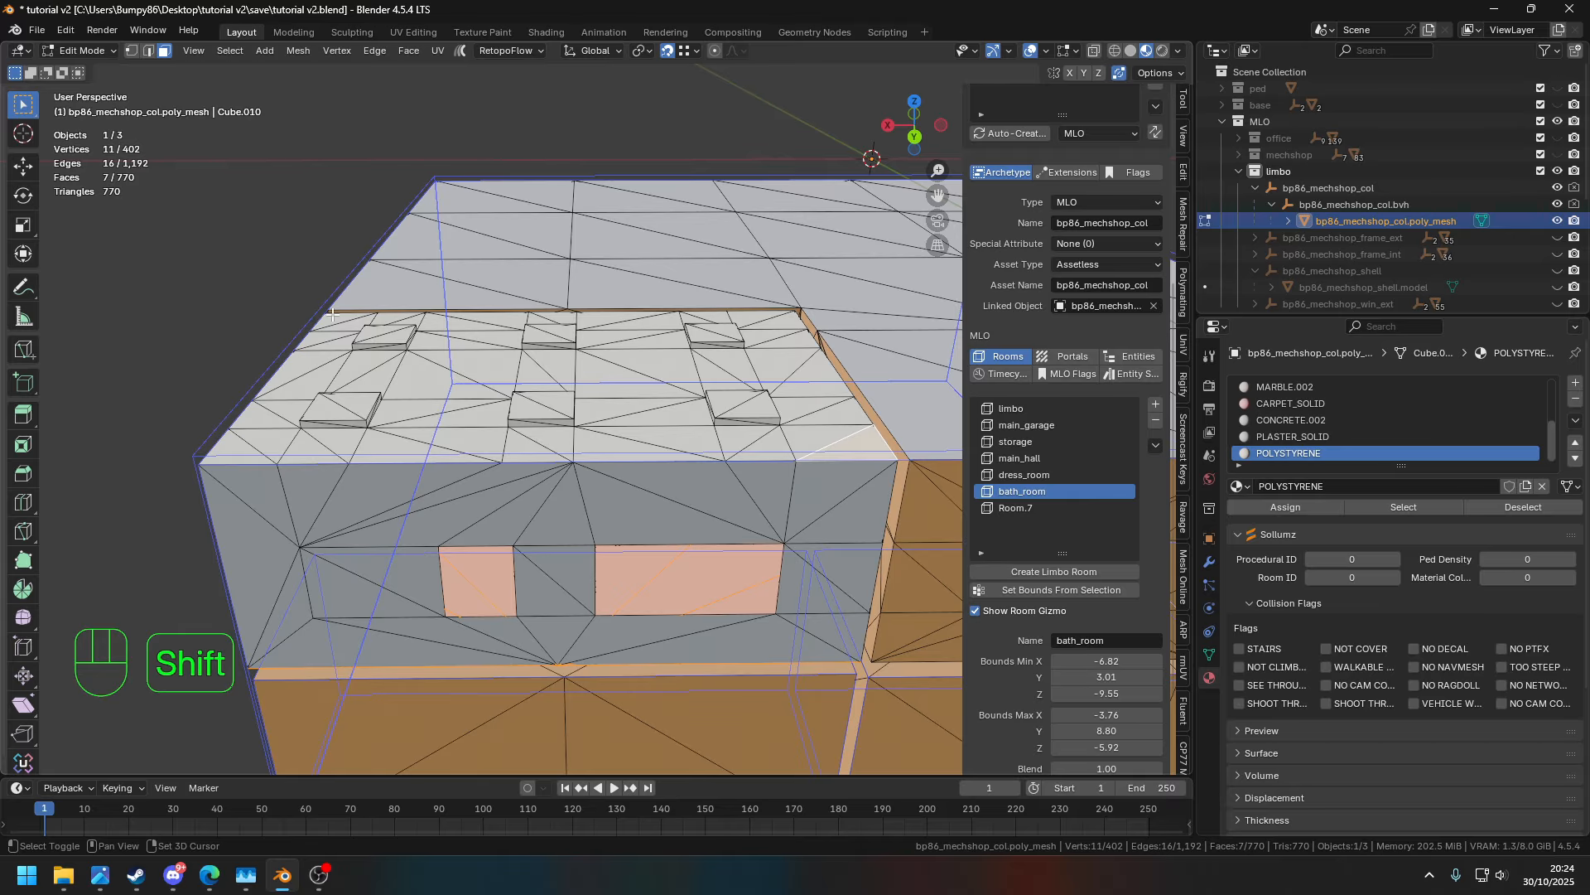
{"action": "left_click", "coordinate": [780, 317], "text": "shift"}
{"action": "left_click", "coordinate": [780, 317], "text": "shift"}
{"action": "middle_click_drag", "start_coordinate": [779, 317], "coordinate": [755, 451]}
{"action": "left_click", "coordinate": [1030, 507]}
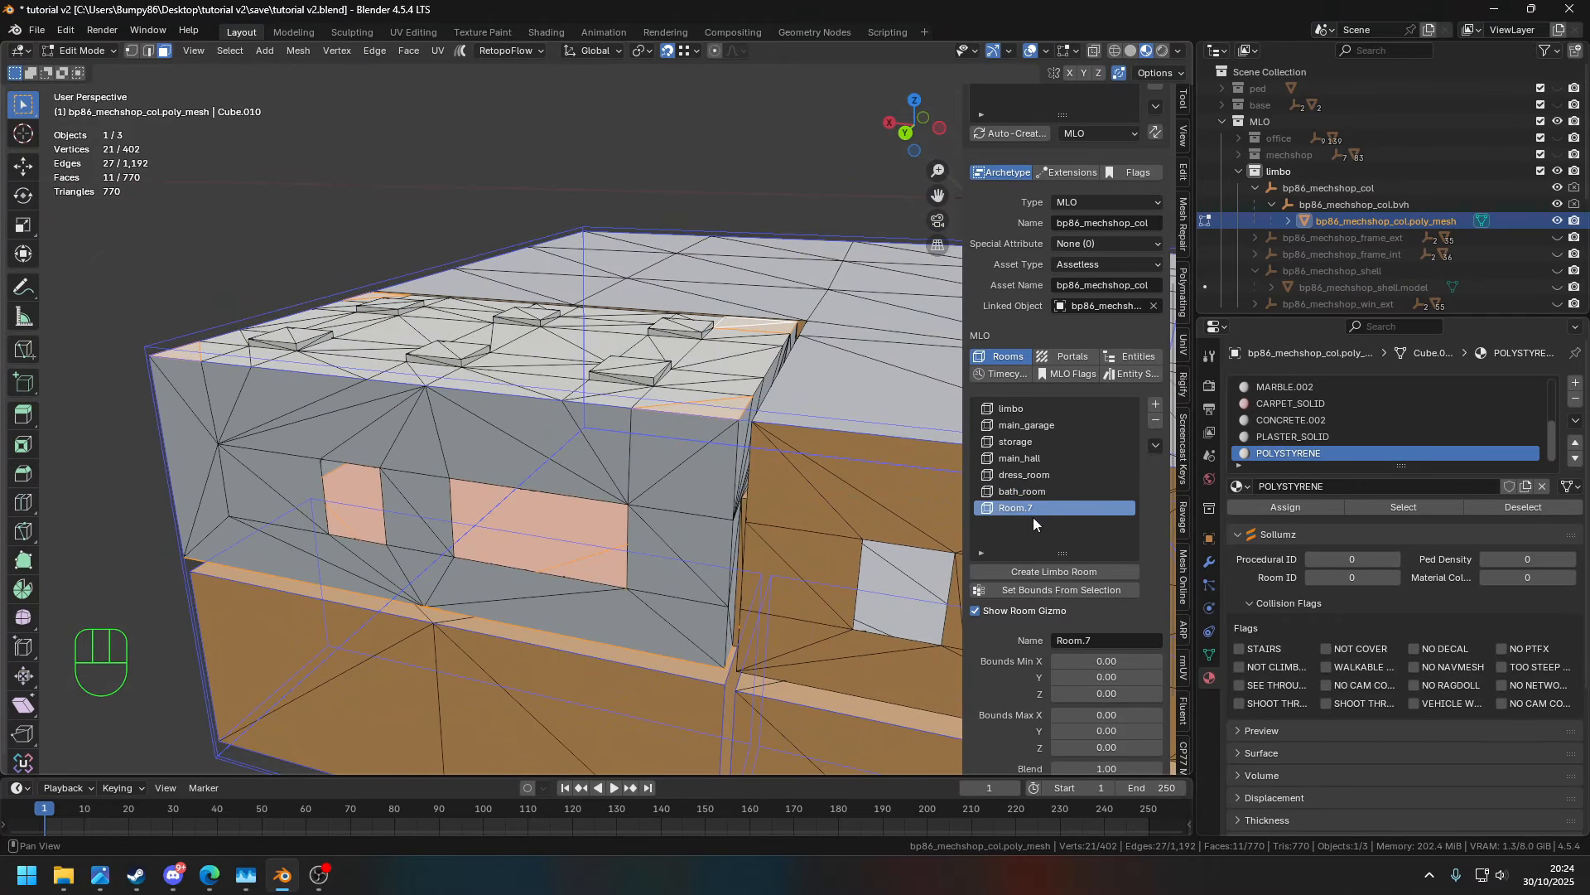
{"action": "left_click", "coordinate": [1062, 589]}
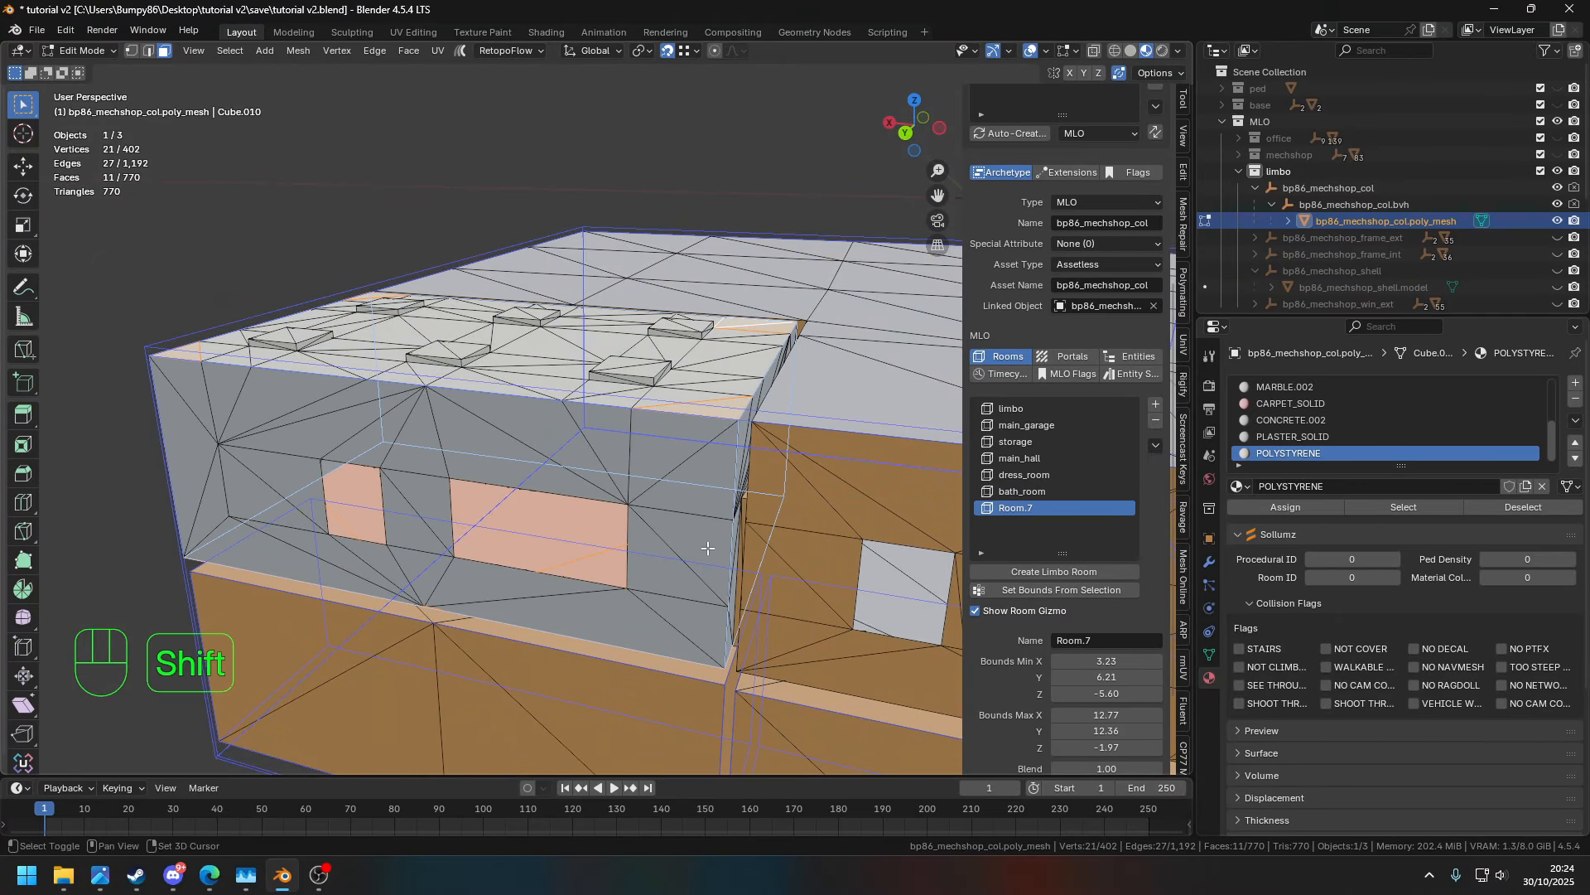
- Rename Room.7 as office
{"action": "middle_click_drag", "start_coordinate": [967, 573], "coordinate": [950, 570], "text": "shift"}
{"action": "double_click", "coordinate": [1021, 510]}
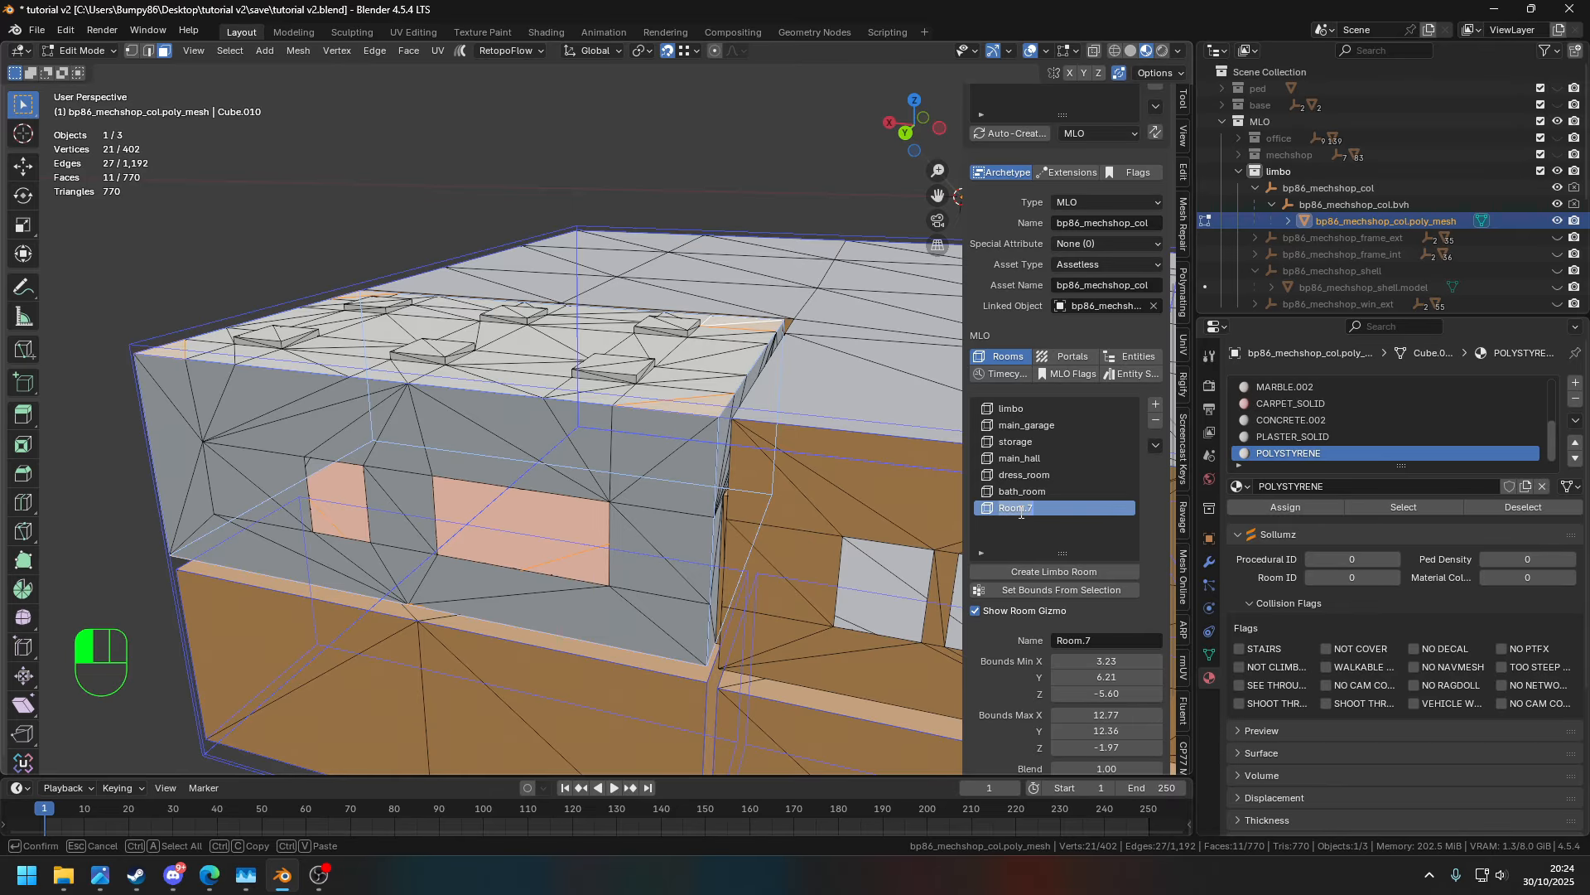
{"action": "type", "text": "office"}
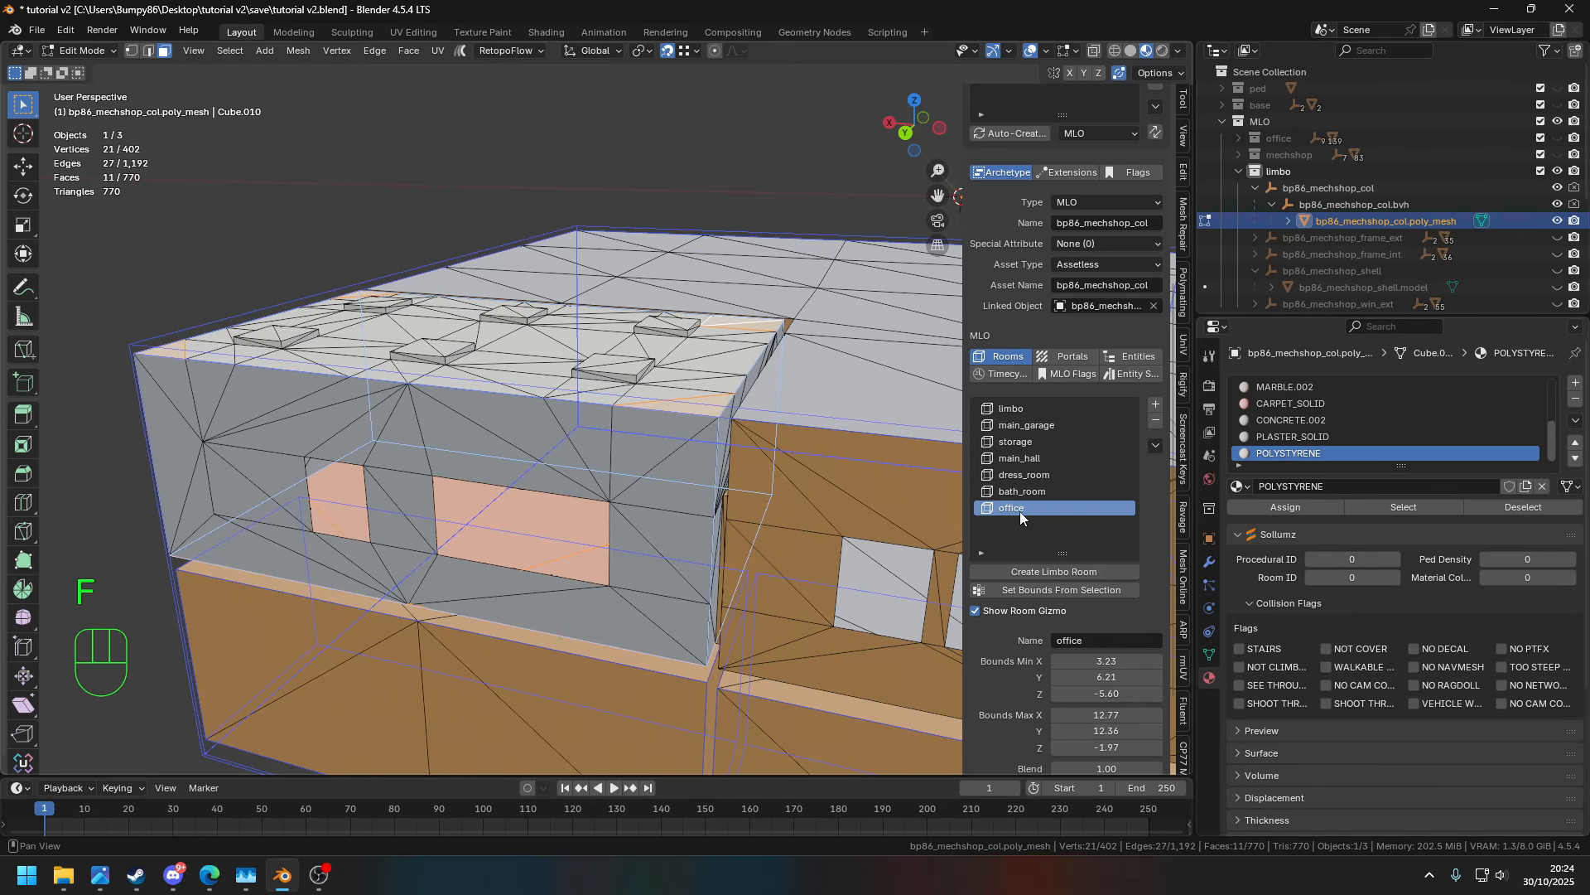
- Hide the collision poly mesh and examine the limbo and main_garage entries against the room bounds boxes
{"action": "middle_click_drag", "start_coordinate": [944, 497], "coordinate": [727, 518]}
{"action": "scroll", "coordinate": [719, 461], "scroll_direction": "down", "scroll_amount": 4}
{"action": "left_click", "coordinate": [904, 601]}
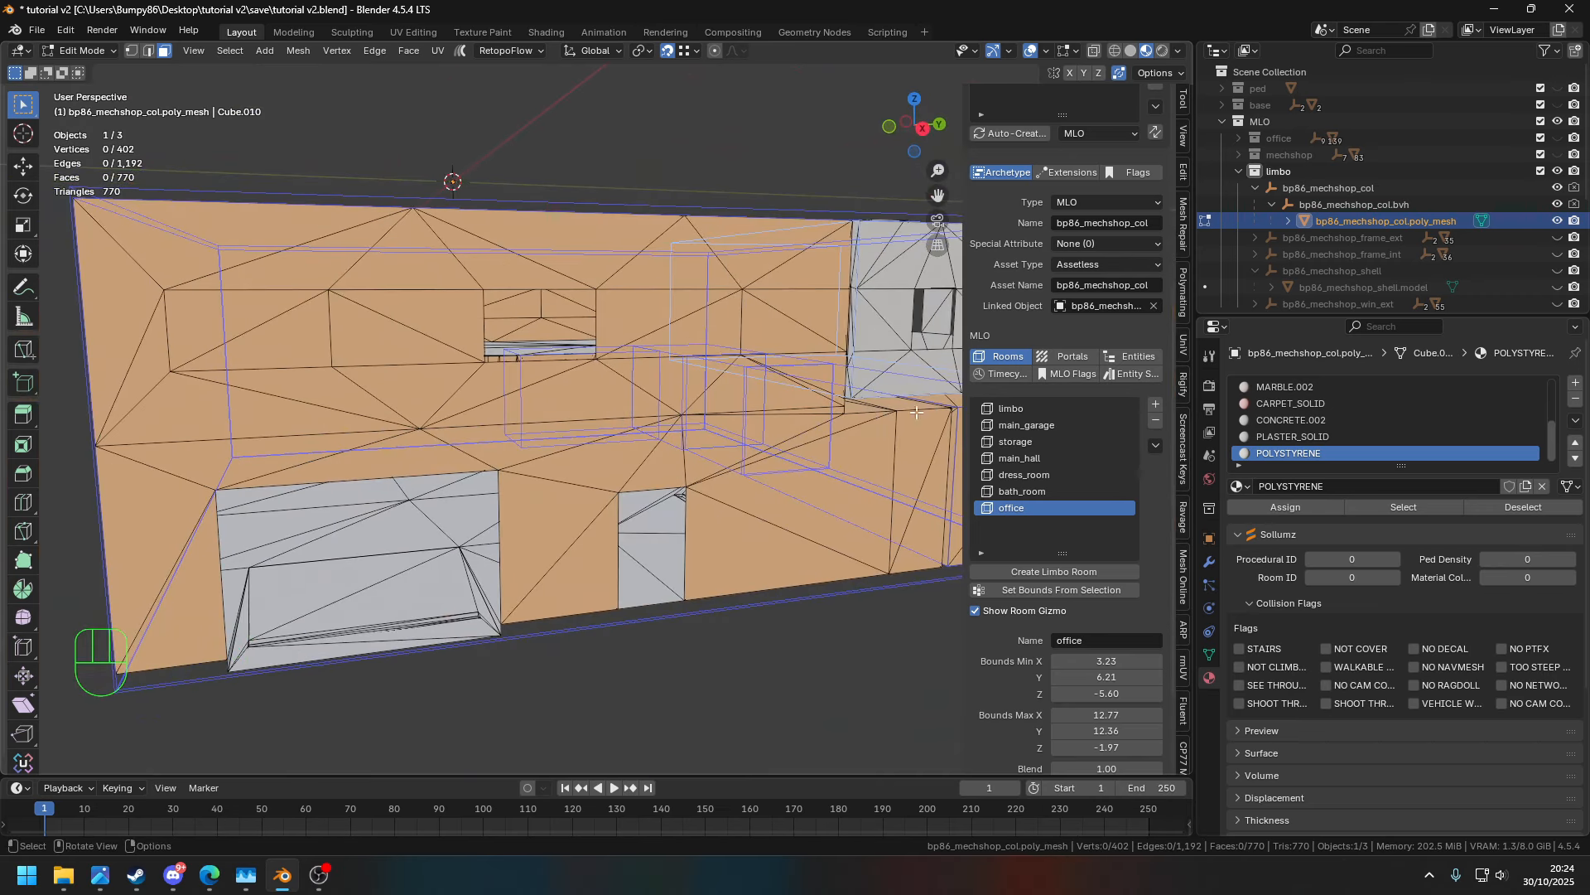
{"action": "left_click", "coordinate": [1557, 221]}
{"action": "middle_click_drag", "start_coordinate": [731, 387], "coordinate": [354, 443], "text": "shift"}
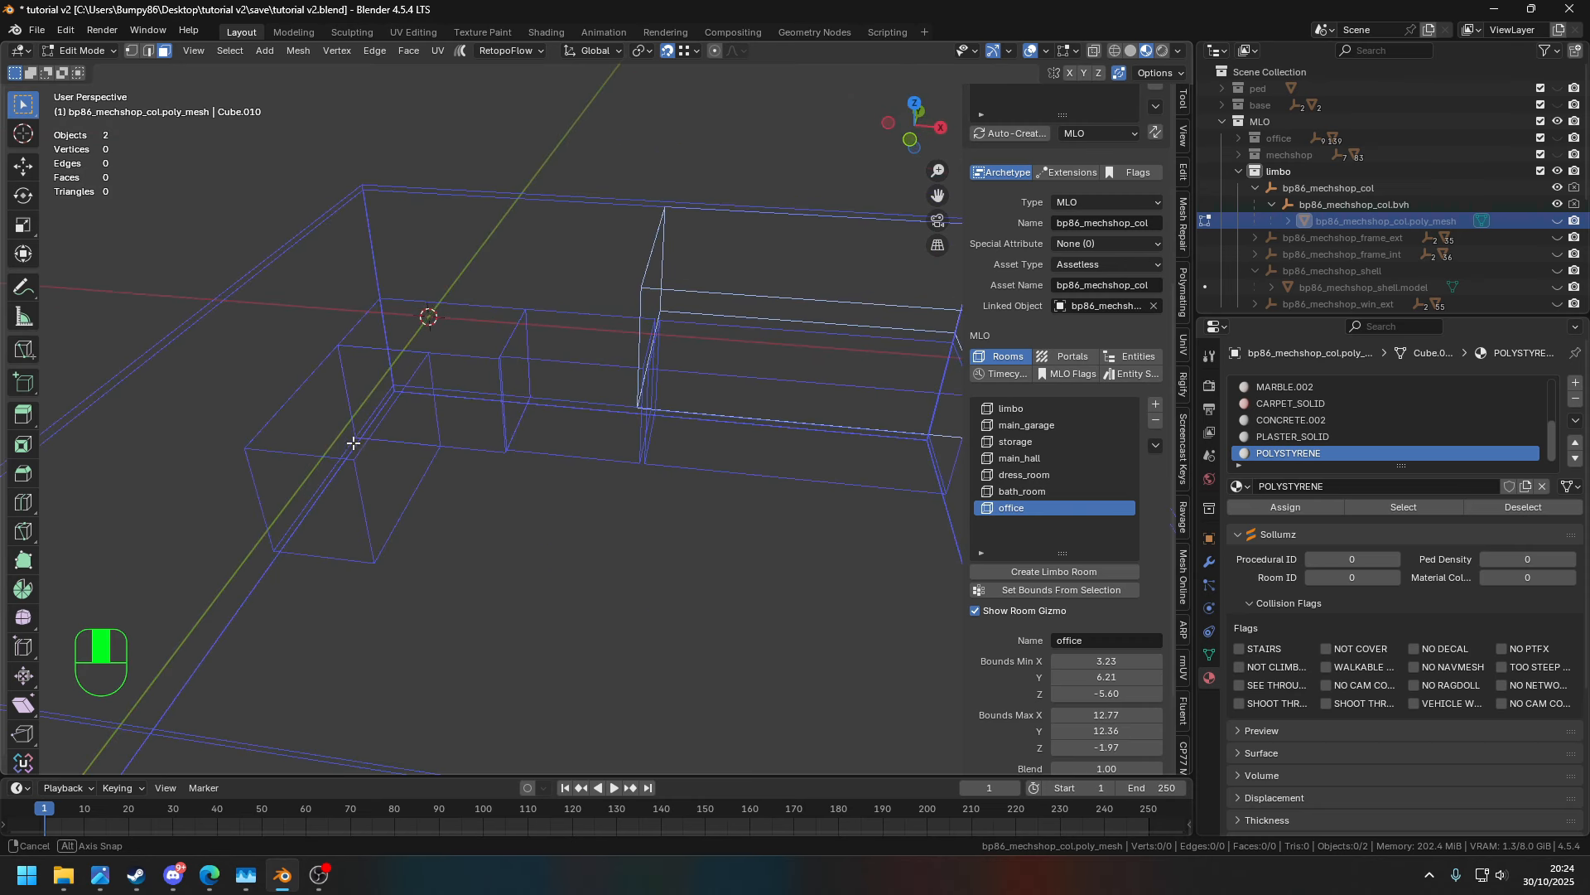
{"action": "left_click", "coordinate": [1056, 425]}
{"action": "scroll", "coordinate": [550, 419], "scroll_direction": "down", "scroll_amount": 4}
{"action": "middle_click_drag", "start_coordinate": [550, 419], "coordinate": [720, 324]}
{"action": "middle_click_drag", "start_coordinate": [354, 502], "coordinate": [911, 444]}
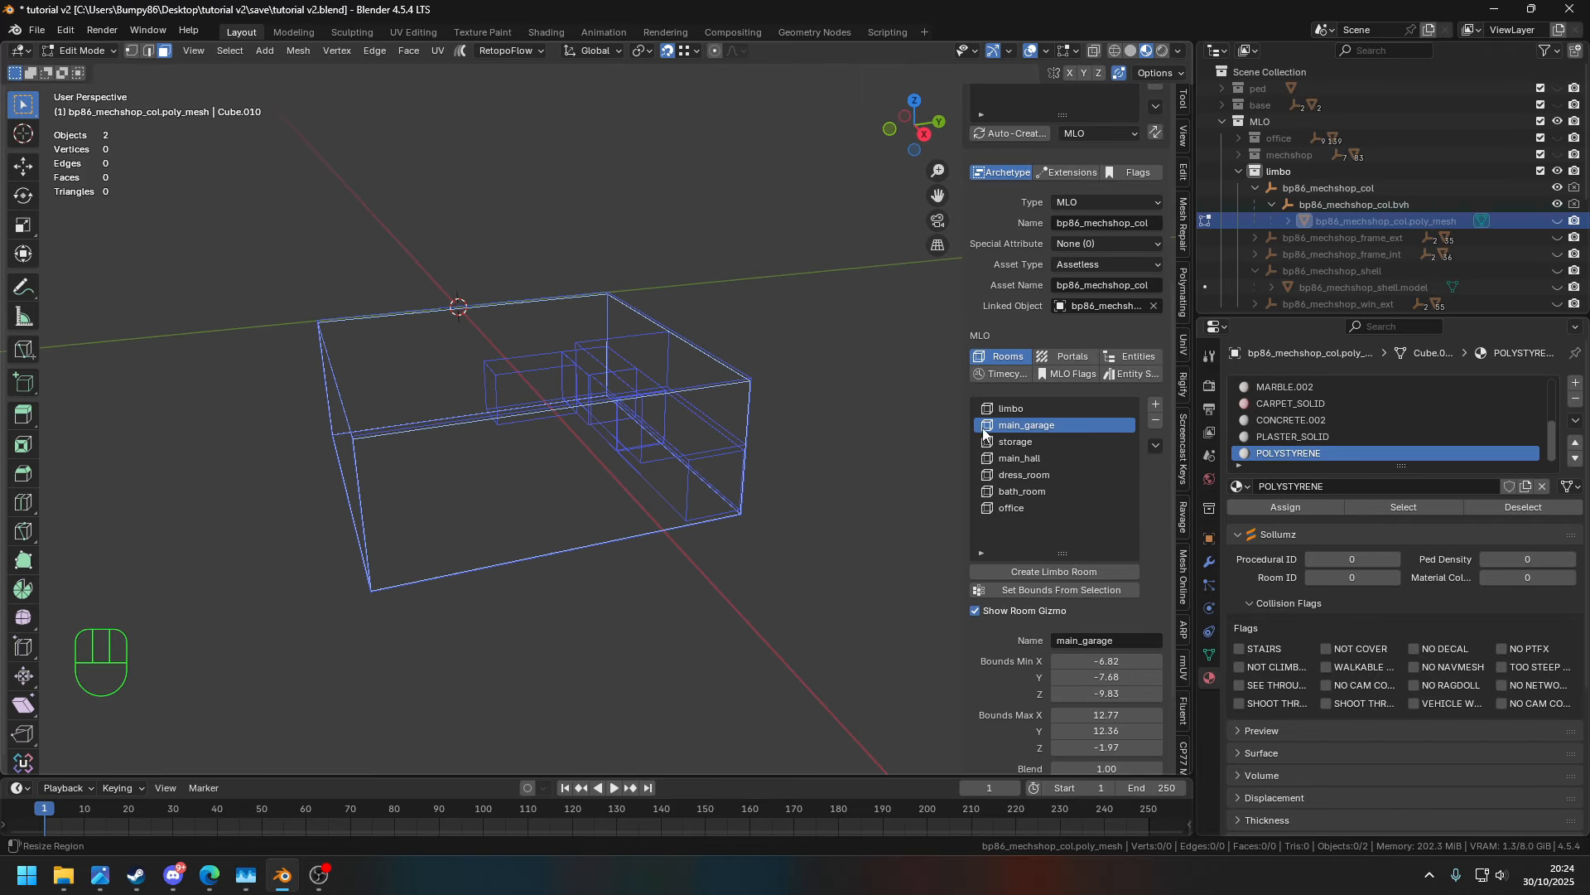
{"action": "left_click", "coordinate": [1000, 409]}
{"action": "left_click", "coordinate": [1028, 425]}
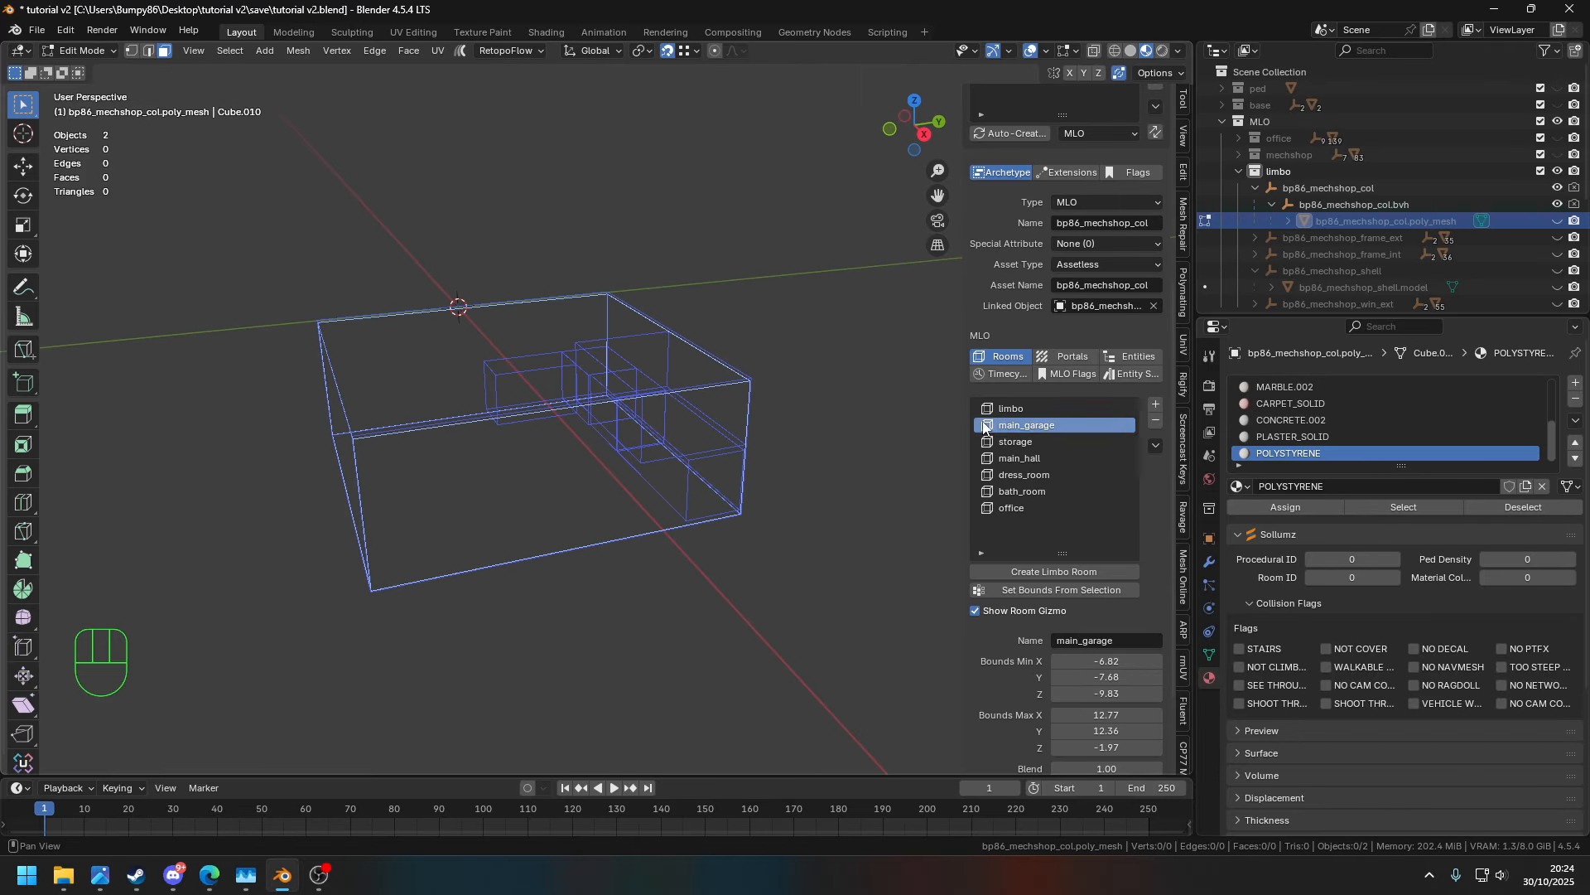
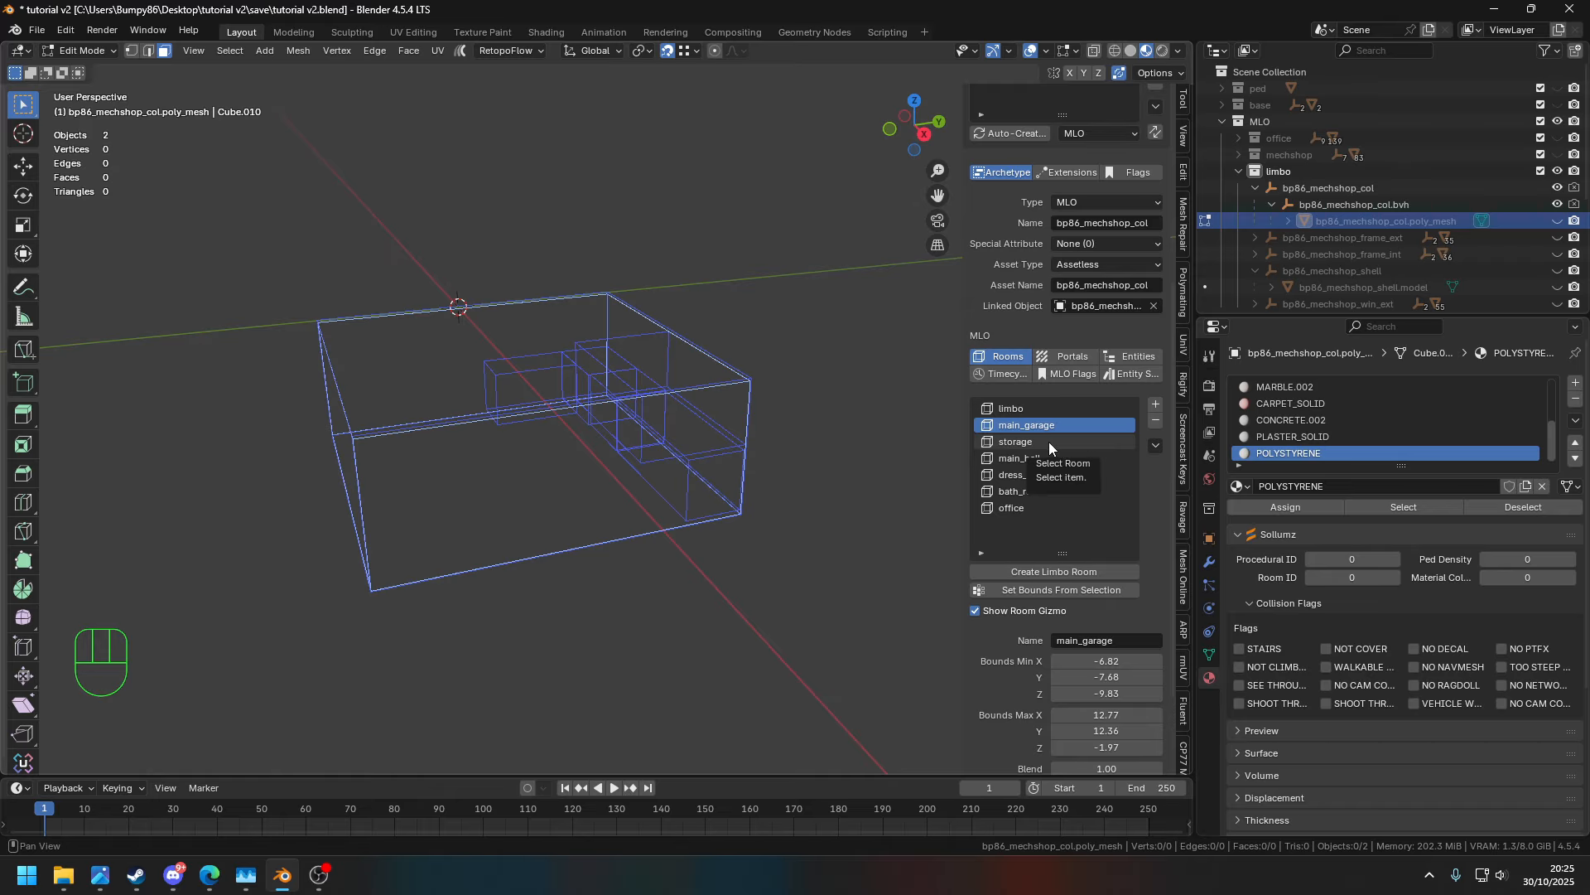
- Check the bounds of storage, main_hall, dress_room, bath_room and office in turn, and show the collision poly mesh again
{"action": "left_click", "coordinate": [1049, 441]}
{"action": "middle_click_drag", "start_coordinate": [928, 464], "coordinate": [439, 393]}
{"action": "left_click", "coordinate": [1007, 460]}
{"action": "middle_click_drag", "start_coordinate": [217, 321], "coordinate": [540, 387], "text": "shift"}
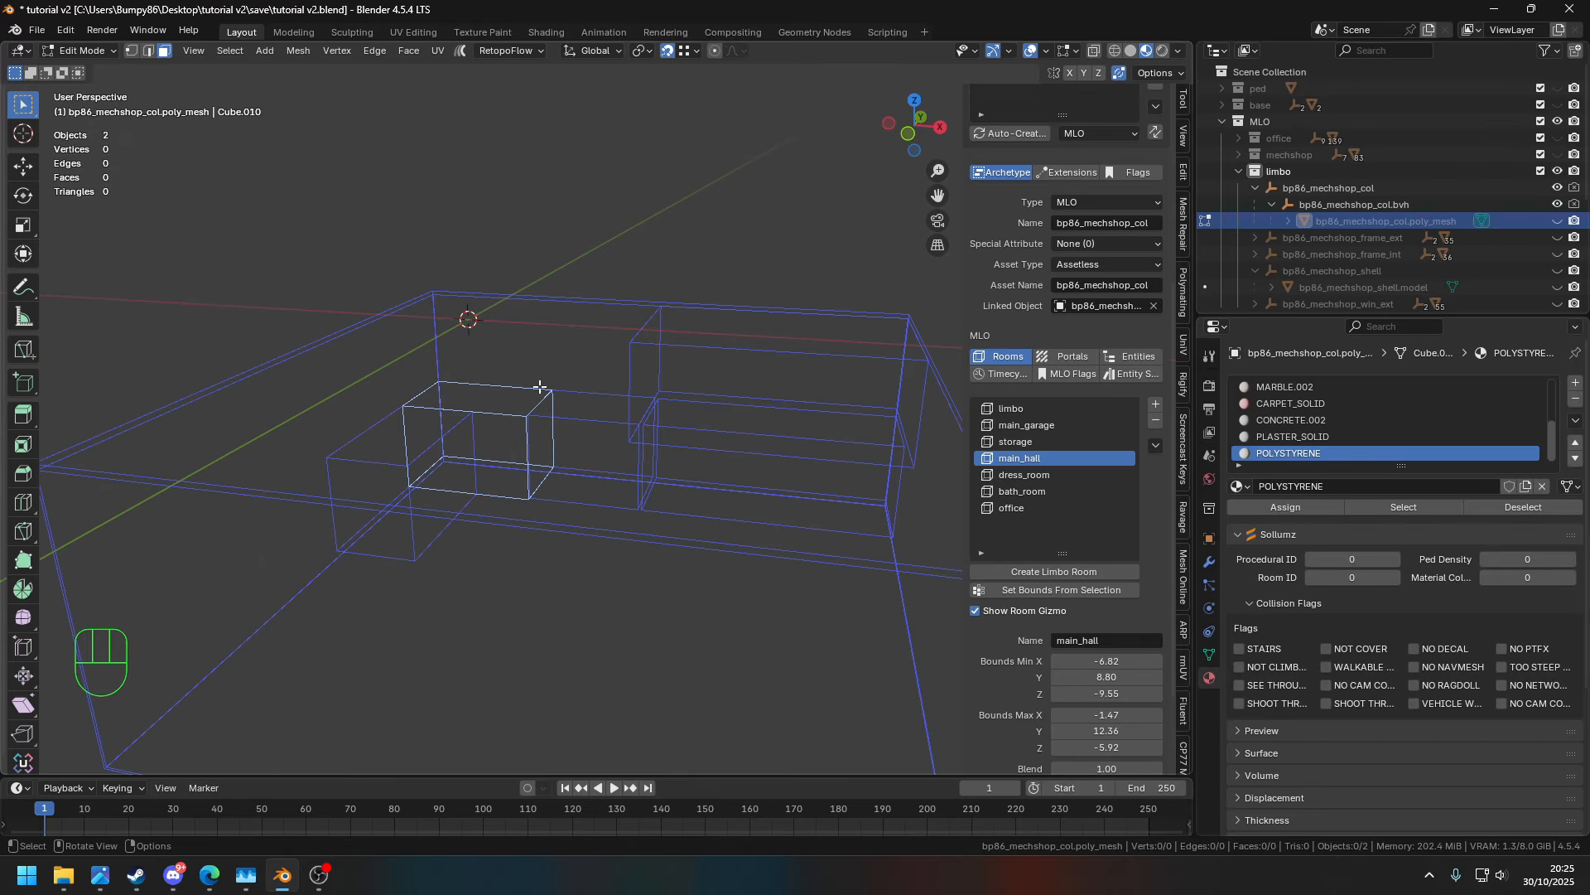
{"action": "left_click", "coordinate": [1027, 476]}
{"action": "left_click", "coordinate": [1012, 490]}
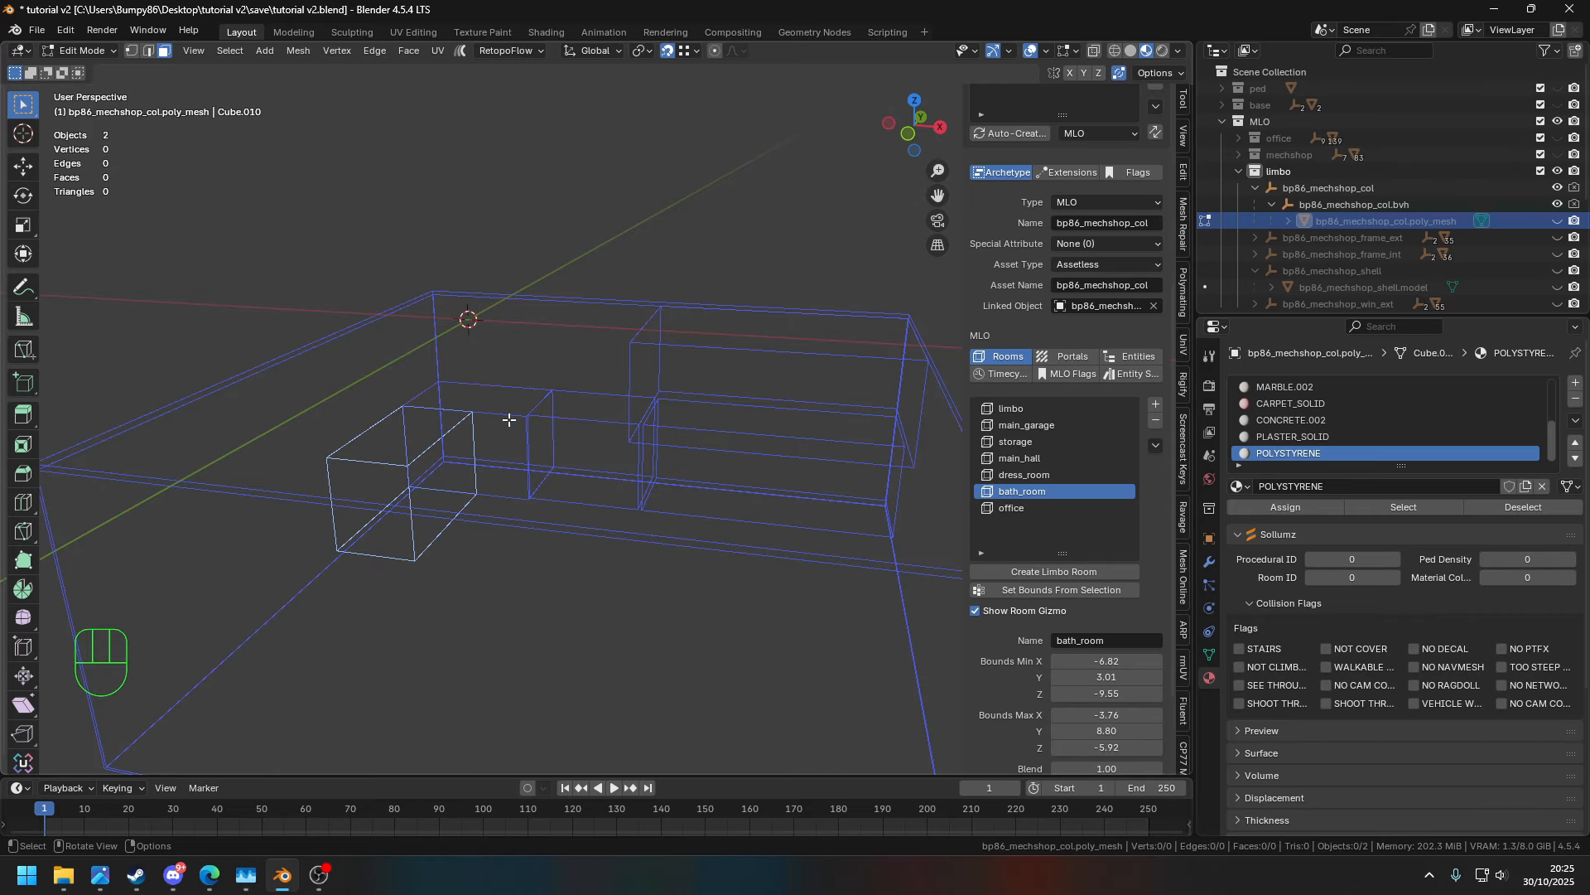
{"action": "left_click", "coordinate": [1035, 509]}
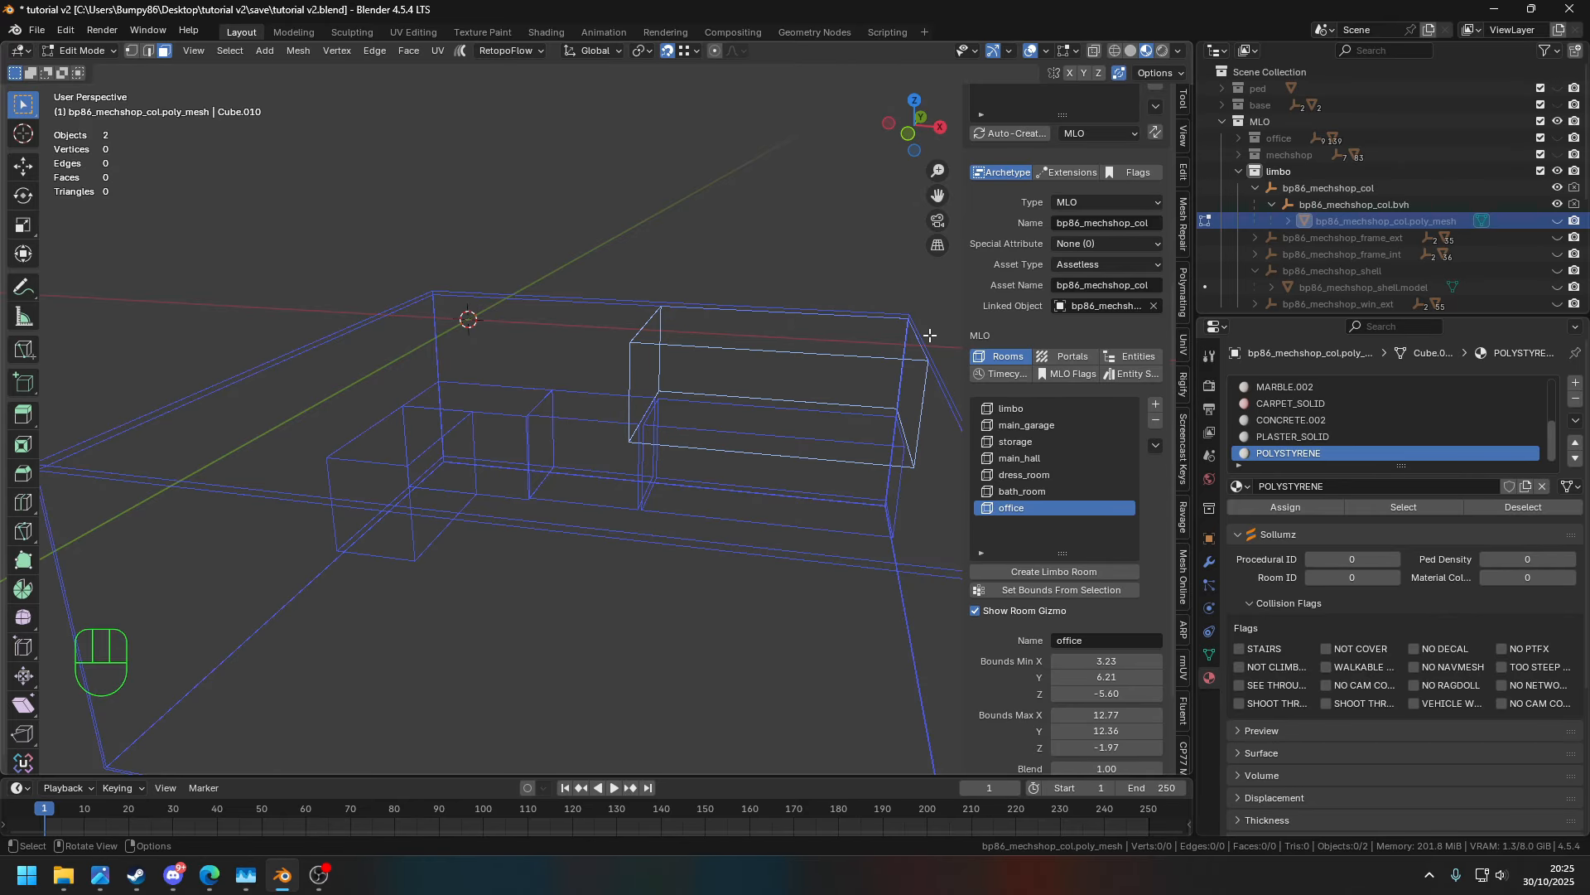
{"action": "middle_click_drag", "start_coordinate": [930, 335], "coordinate": [823, 364], "text": "shift"}
{"action": "middle_click_drag", "start_coordinate": [928, 402], "coordinate": [739, 388]}
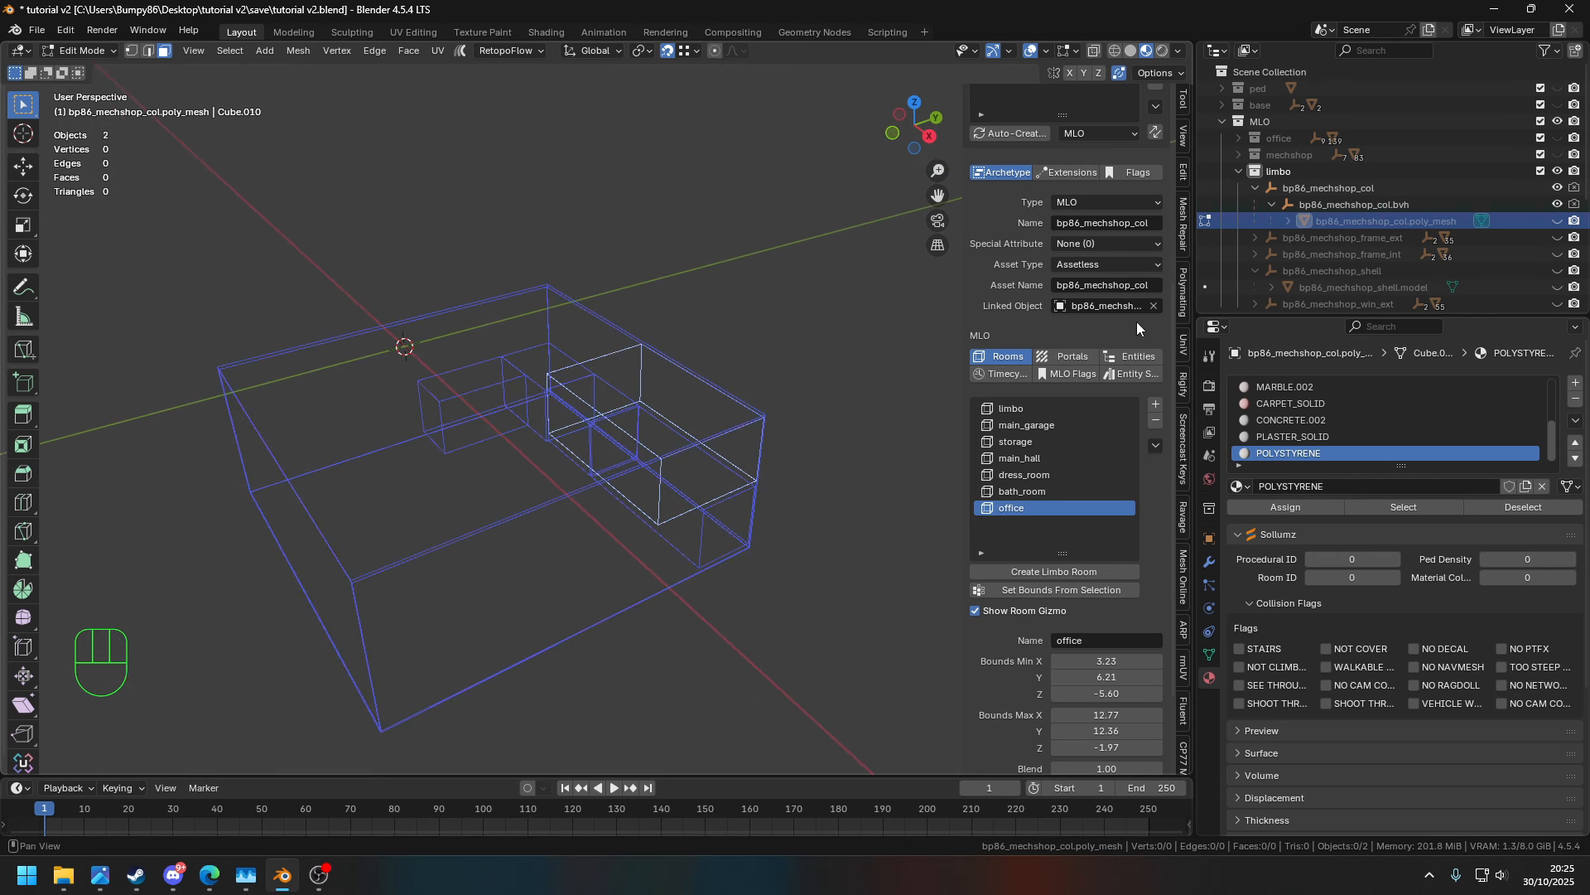
{"action": "left_click", "coordinate": [1557, 220]}
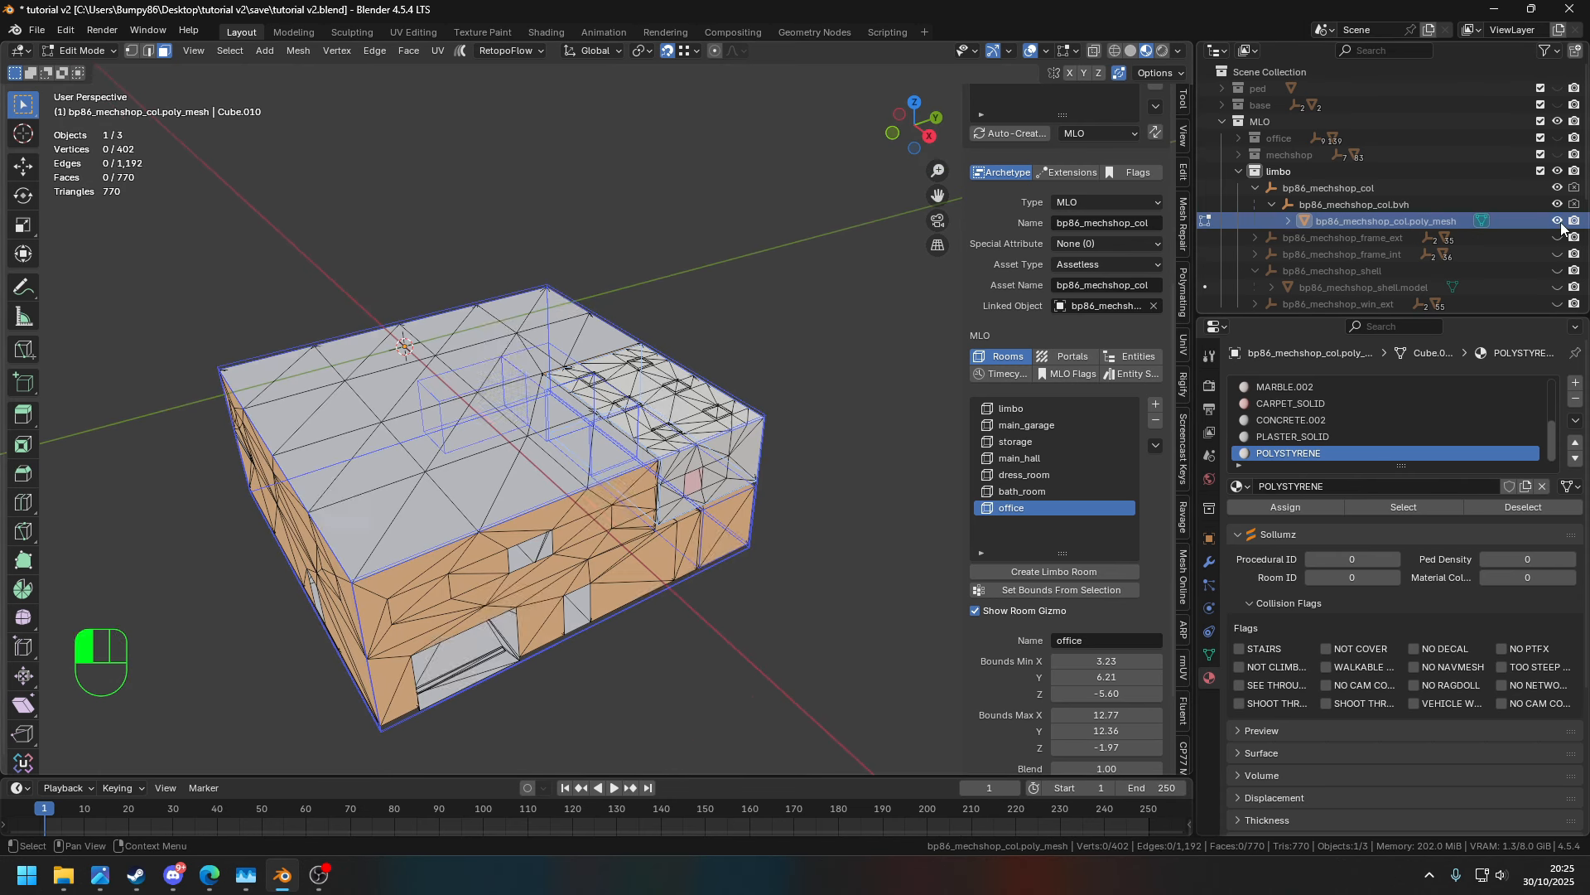
- Create a portal from main_garage to limbo using the four corner vertices of the large garage door opening
{"action": "left_click", "coordinate": [1080, 359]}
{"action": "middle_click_drag", "start_coordinate": [860, 428], "coordinate": [866, 264], "text": "shift"}
{"action": "scroll", "coordinate": [795, 356], "scroll_direction": "up", "scroll_amount": 3}
{"action": "middle_click_drag", "start_coordinate": [779, 373], "coordinate": [710, 376]}
{"action": "middle_click_drag", "start_coordinate": [711, 376], "coordinate": [862, 298], "text": "shift"}
{"action": "scroll", "coordinate": [745, 348], "scroll_direction": "up", "scroll_amount": 4}
{"action": "middle_click_drag", "start_coordinate": [704, 331], "coordinate": [789, 431], "text": "shift"}
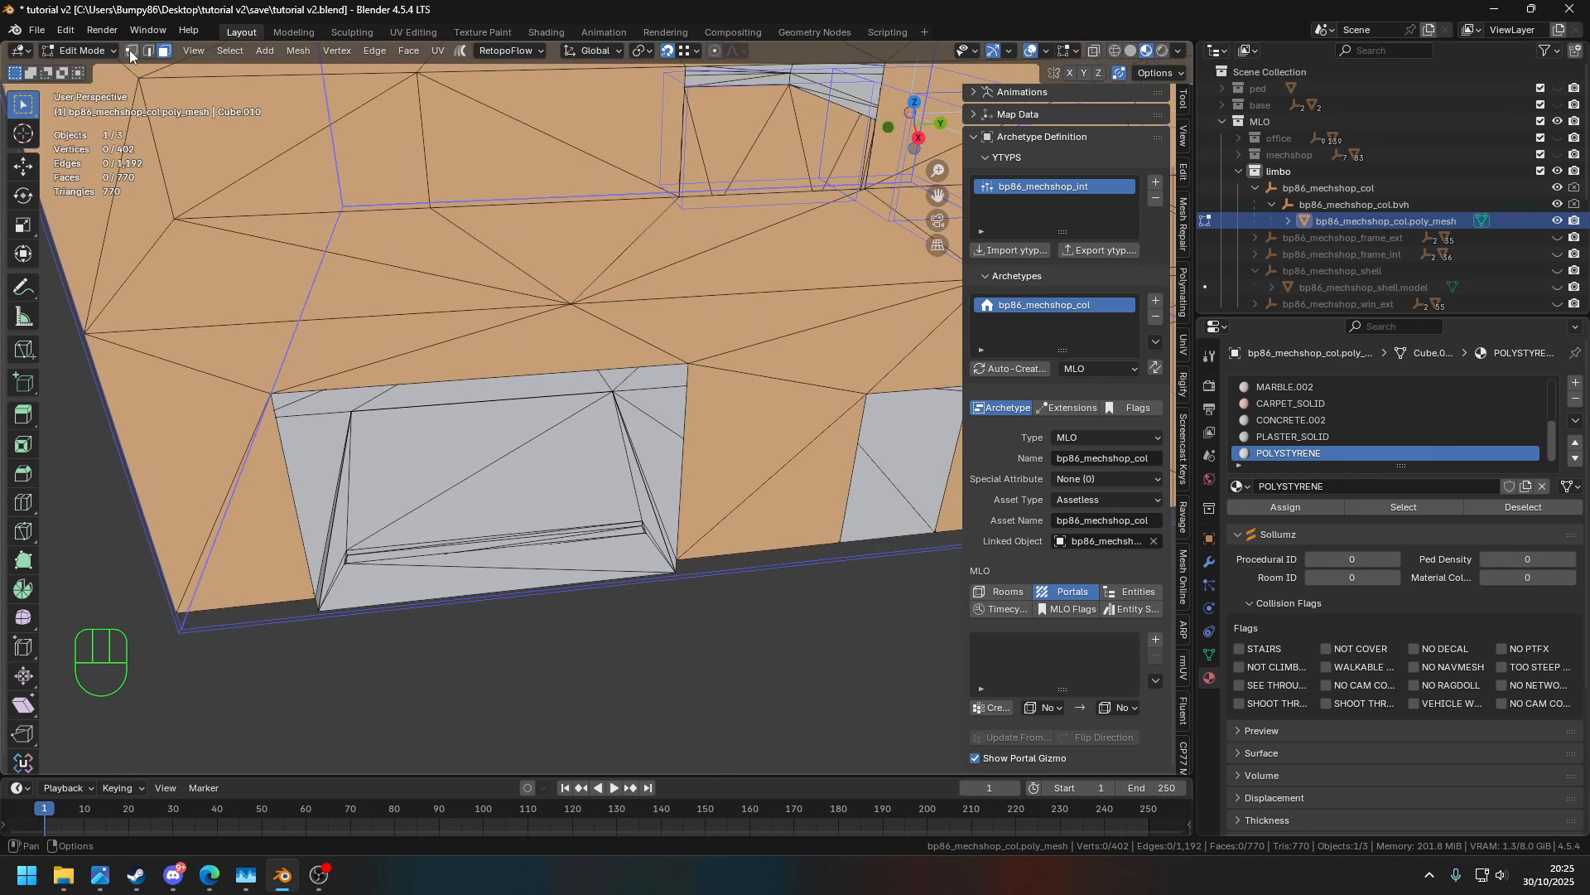
{"action": "left_click", "coordinate": [274, 390]}
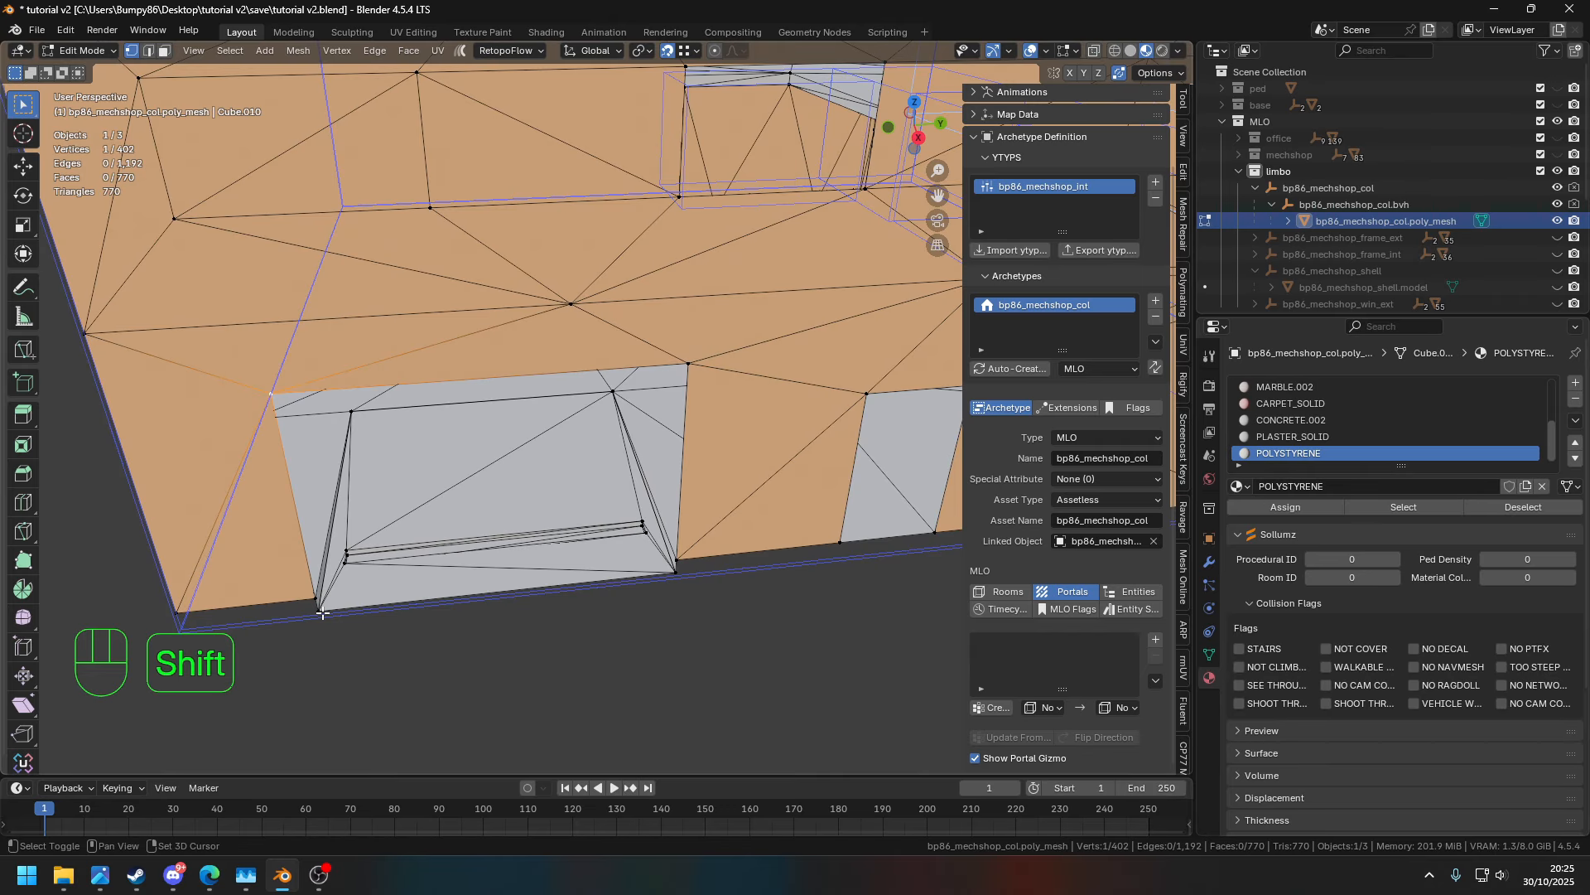
{"action": "middle_click_drag", "start_coordinate": [323, 613], "coordinate": [444, 519], "text": "shift"}
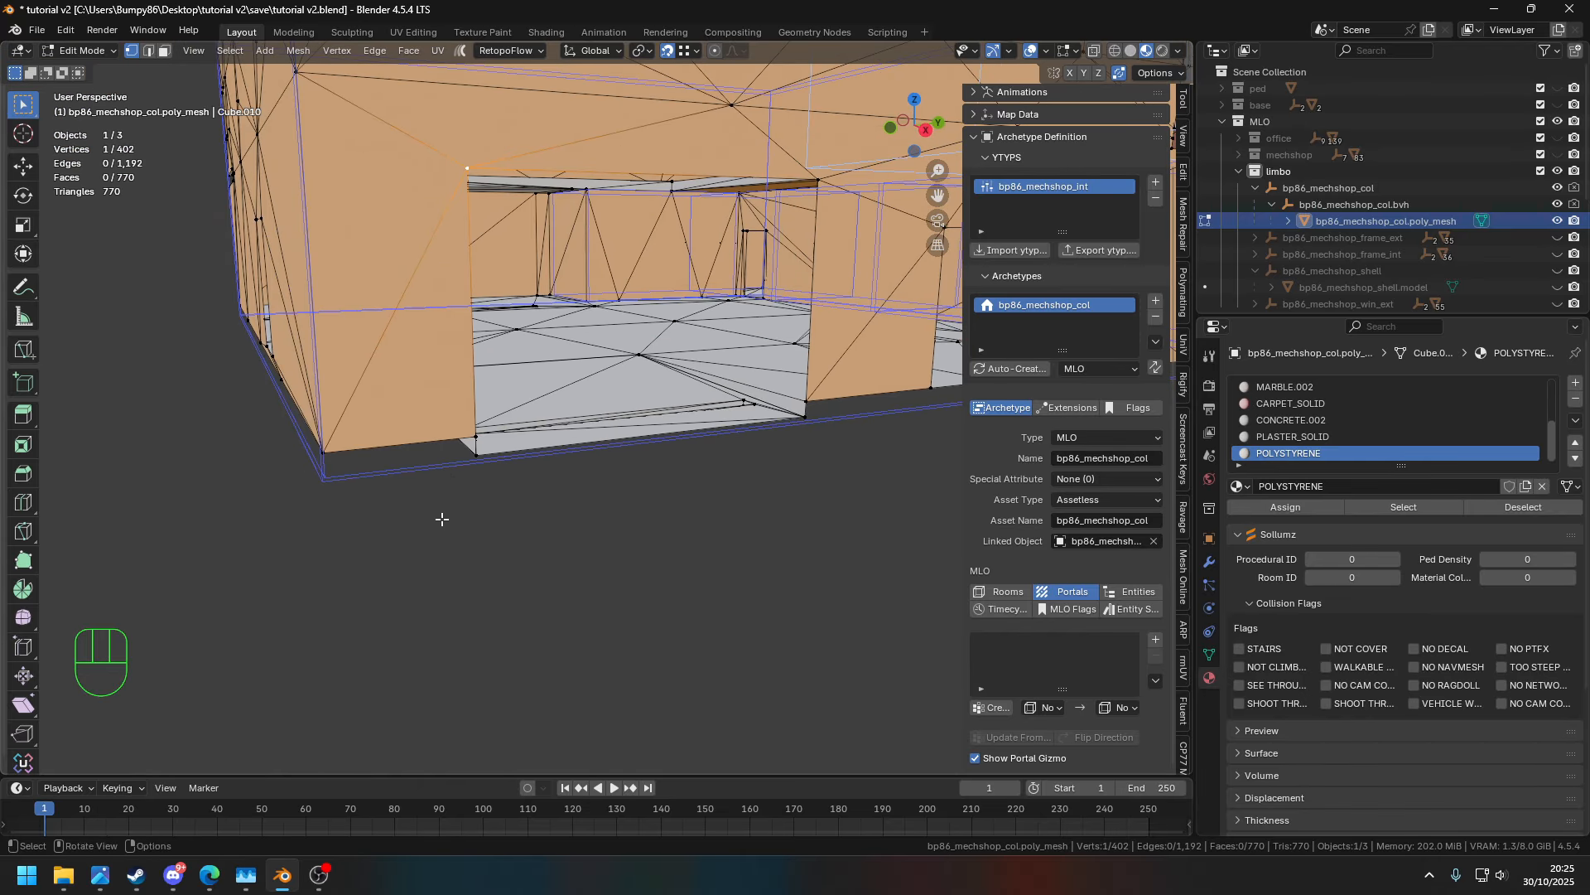
{"action": "left_click", "coordinate": [803, 417], "text": "shift"}
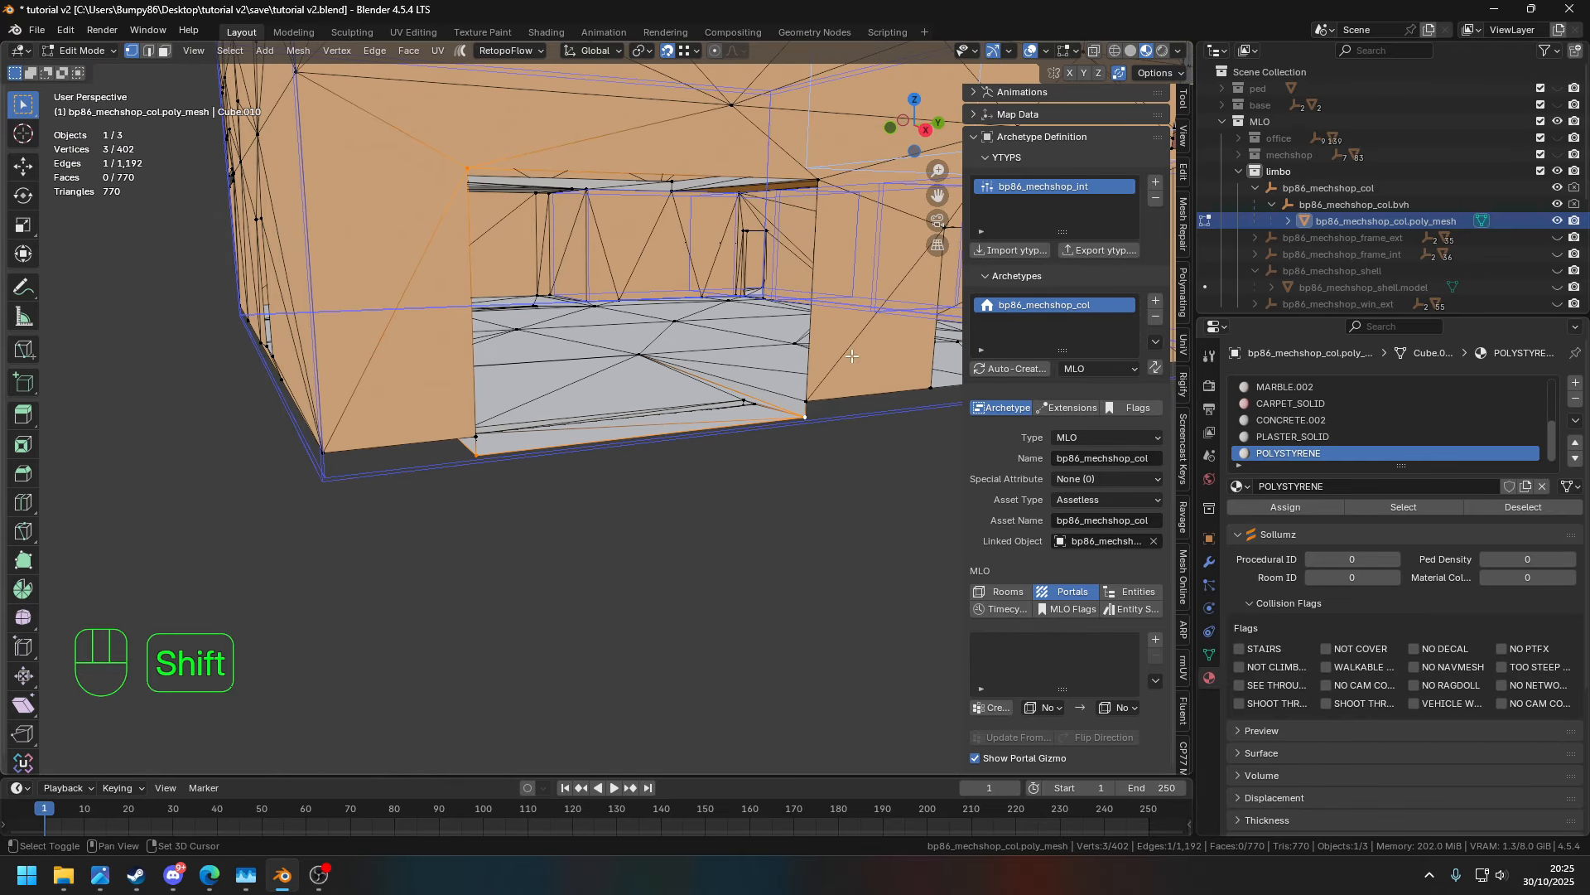
{"action": "left_click", "coordinate": [822, 181], "text": "shift"}
{"action": "middle_click_drag", "start_coordinate": [823, 183], "coordinate": [818, 211]}
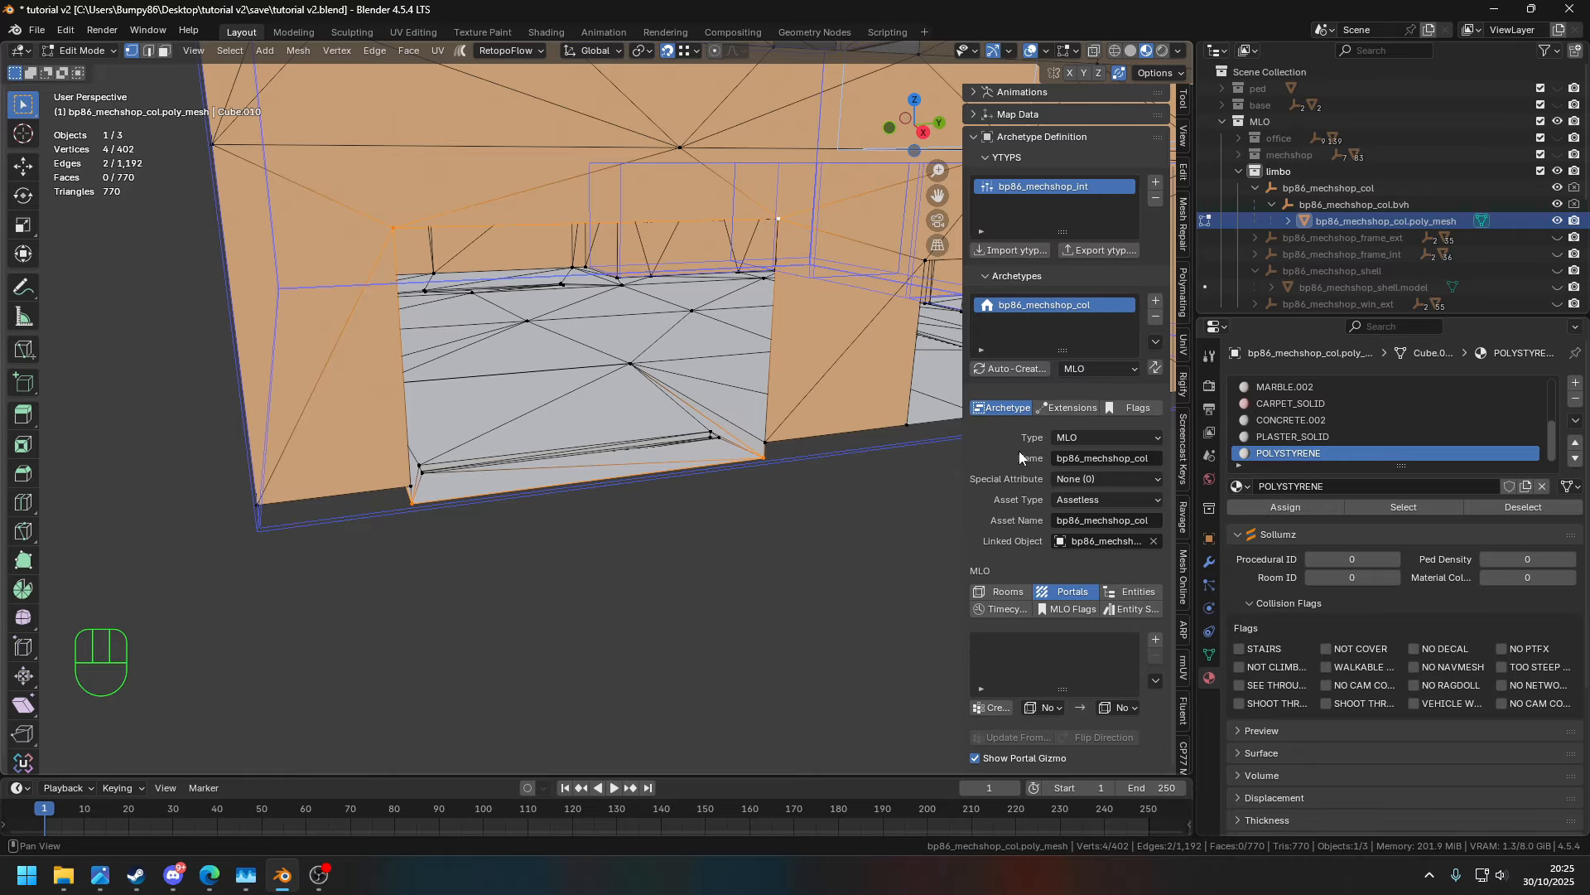
{"action": "left_click", "coordinate": [1049, 708]}
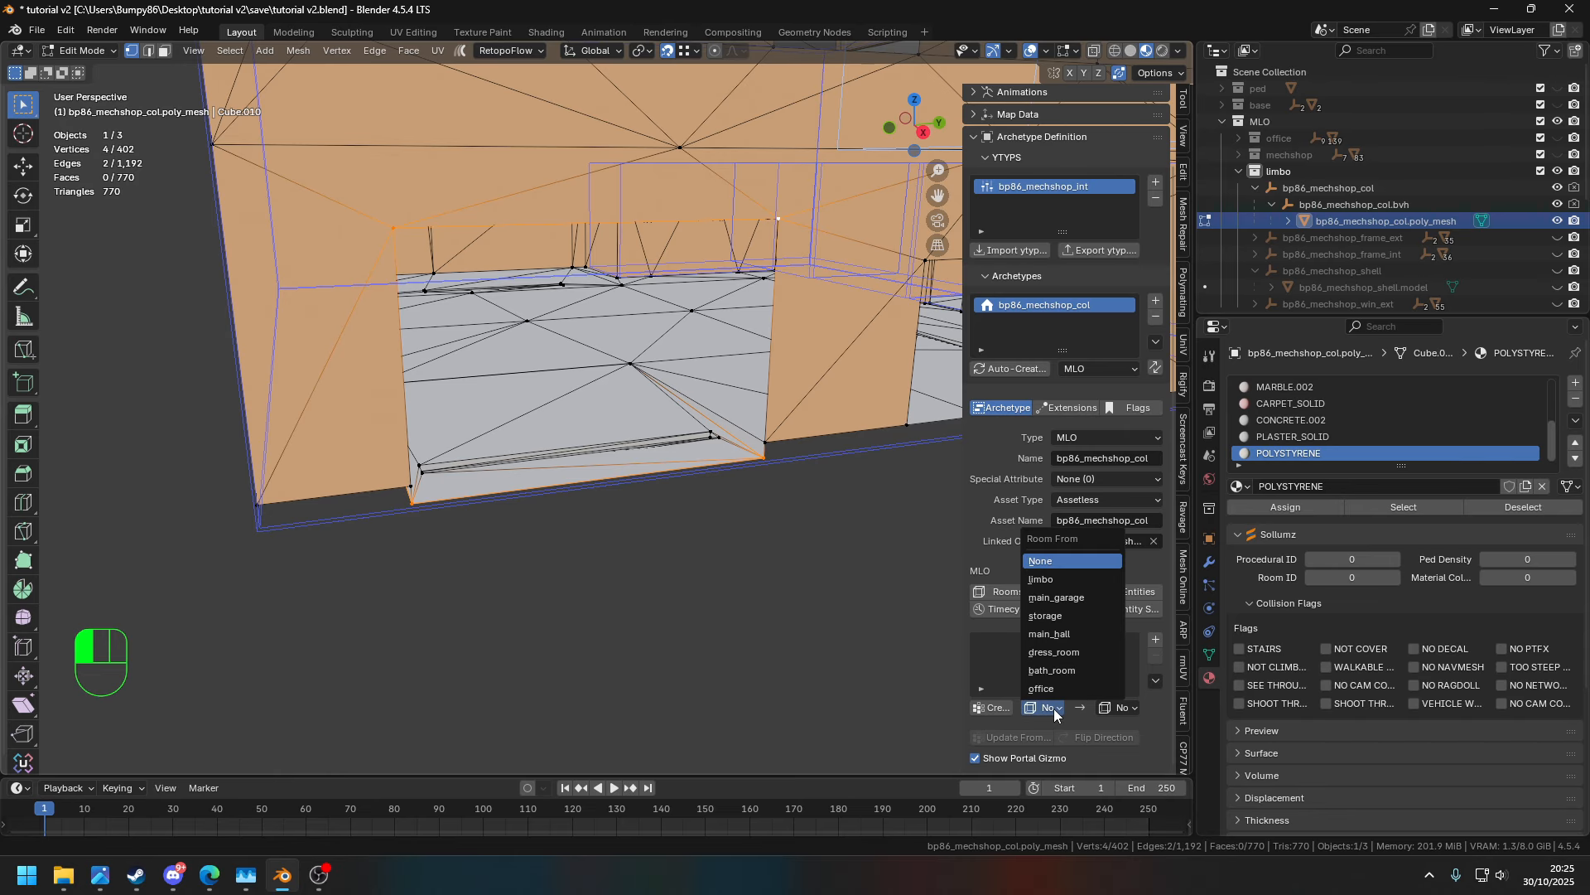
{"action": "left_click", "coordinate": [1067, 598]}
{"action": "left_click", "coordinate": [1126, 707]}
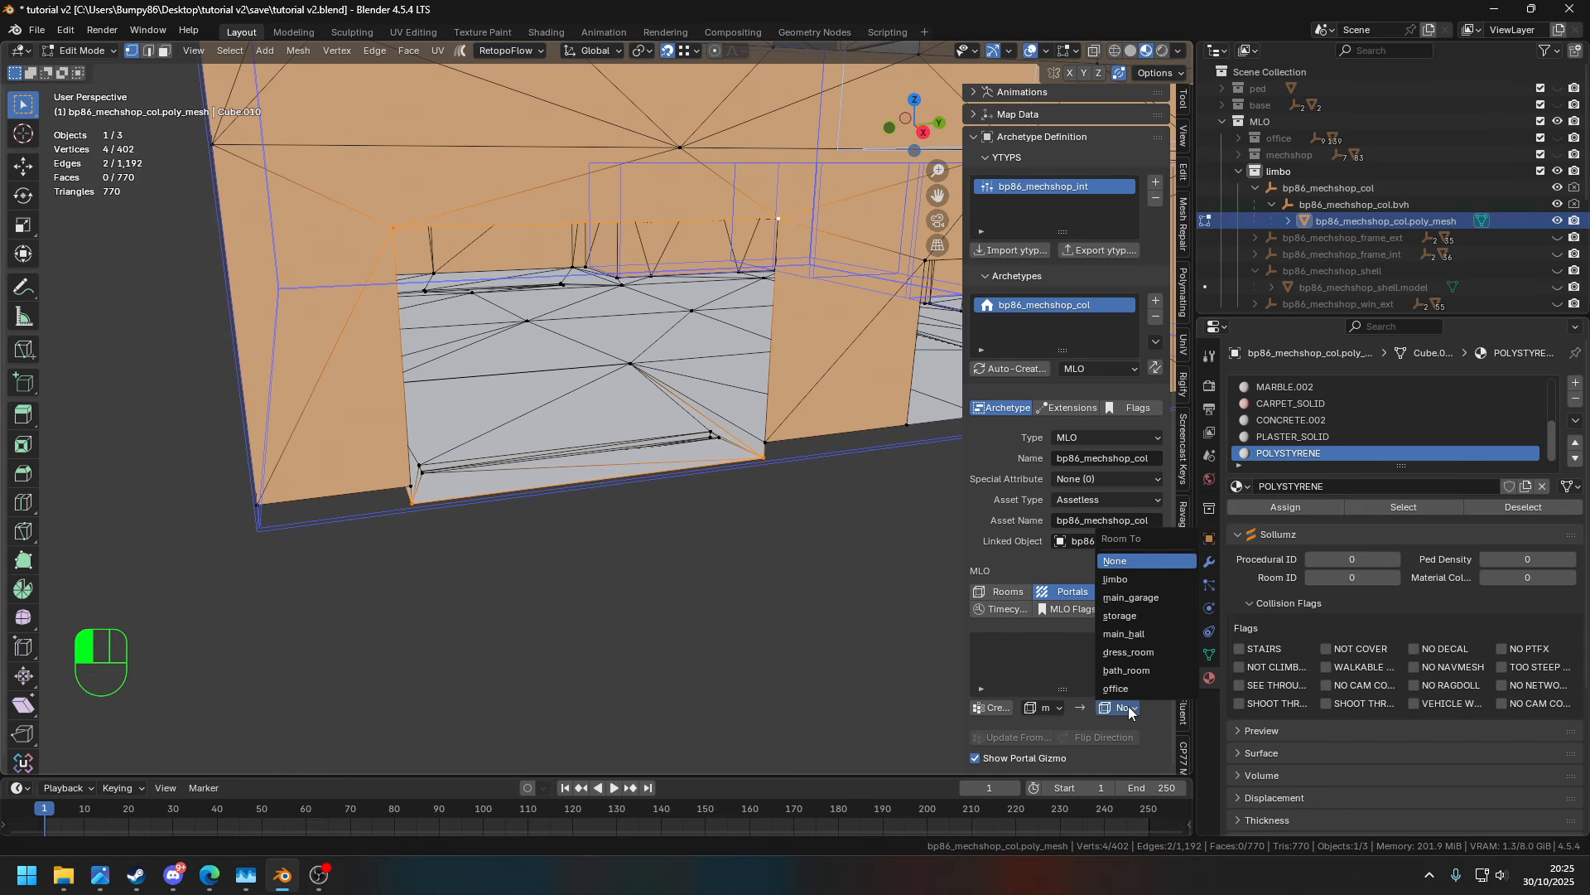
{"action": "left_click", "coordinate": [1130, 579]}
{"action": "left_click_drag", "start_coordinate": [964, 636], "coordinate": [806, 642]}
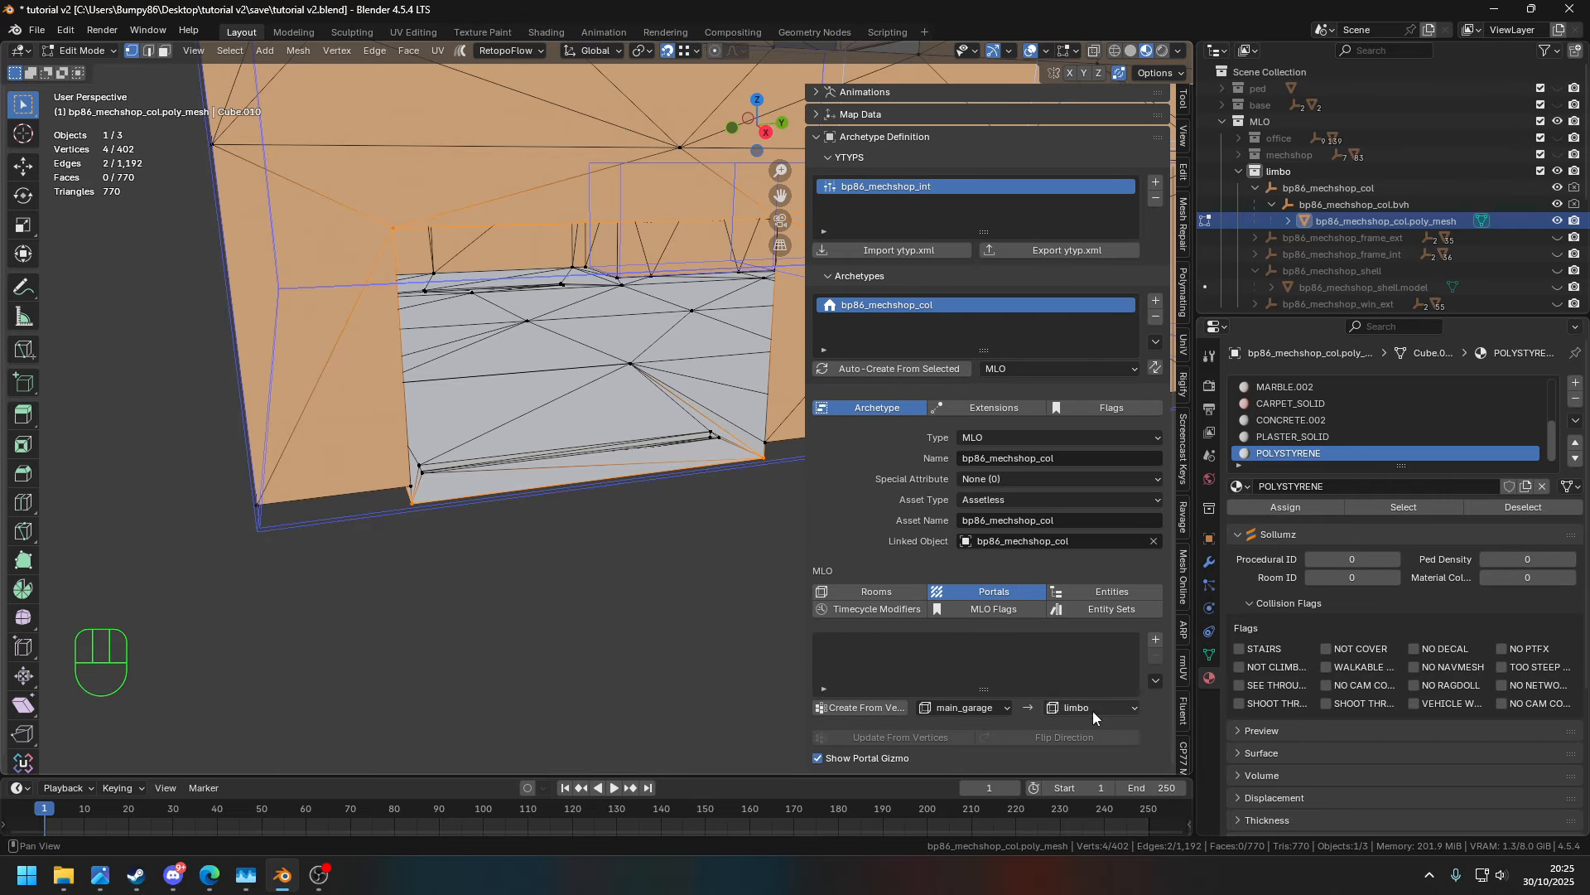
{"action": "left_click", "coordinate": [876, 707]}
- Create a main_garage-to-limbo portal from the four corners of the small doorway beside the garage door
{"action": "middle_click_drag", "start_coordinate": [760, 650], "coordinate": [498, 526]}
{"action": "left_click_drag", "start_coordinate": [498, 526], "coordinate": [496, 528], "text": "shift"}
{"action": "left_click", "coordinate": [527, 528]}
{"action": "left_click", "coordinate": [522, 364], "text": "shift"}
{"action": "left_click", "coordinate": [615, 356], "text": "shift"}
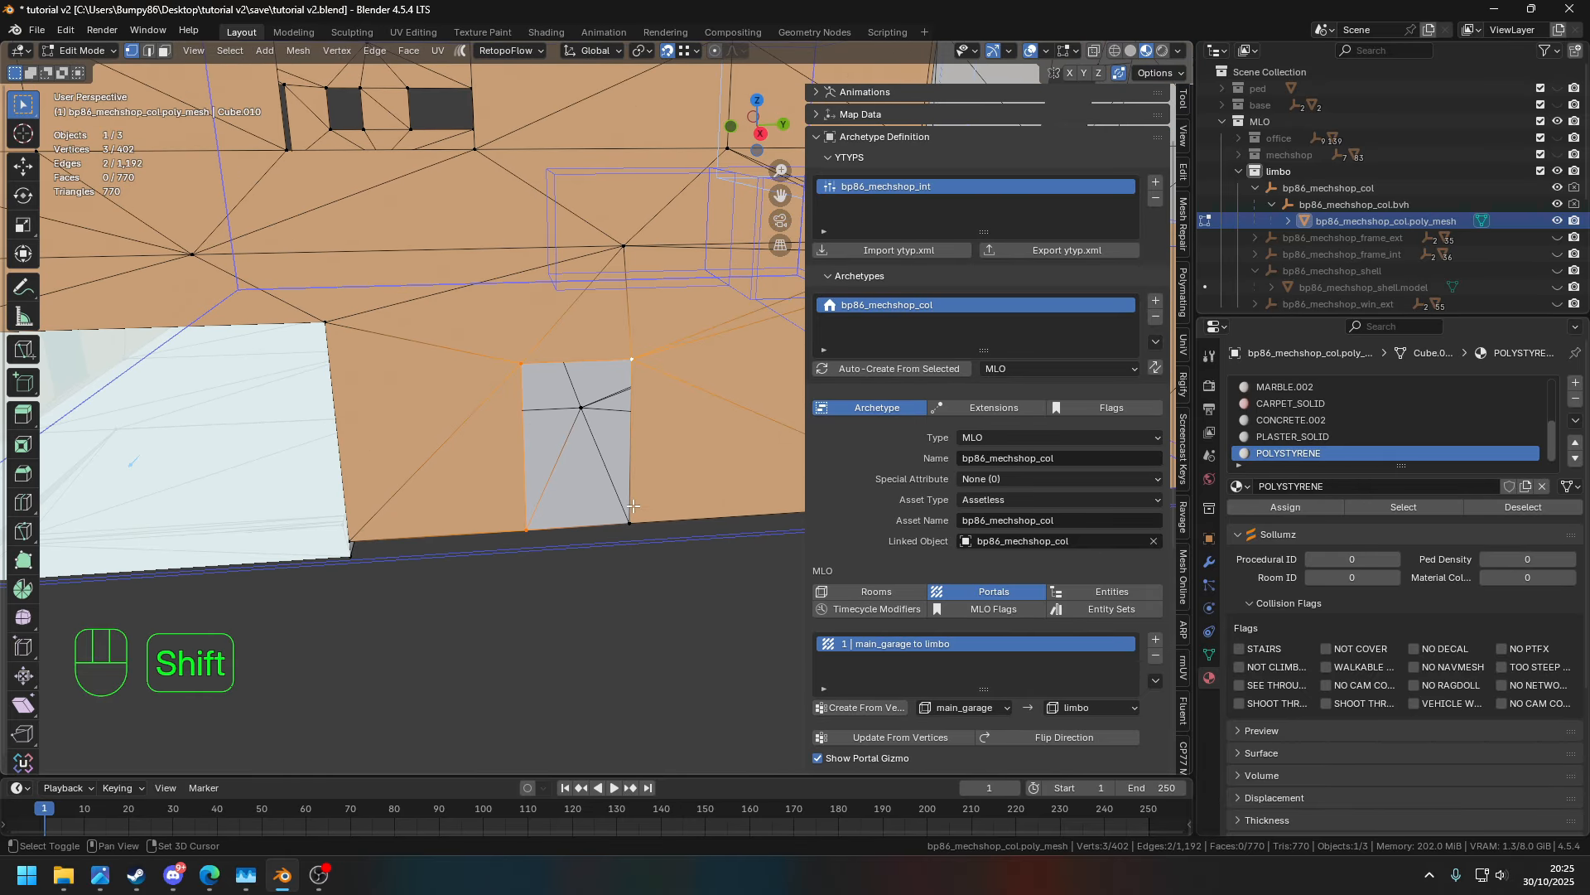
{"action": "left_click", "coordinate": [630, 523], "text": "shift"}
{"action": "left_click", "coordinate": [870, 711]}
- Create a main_garage-to-limbo portal from the four corners of the tall opening at the corner end of the rear wall
{"action": "middle_click_drag", "start_coordinate": [741, 530], "coordinate": [313, 491], "text": "shift"}
{"action": "middle_click_drag", "start_coordinate": [389, 452], "coordinate": [220, 479], "text": "shift"}
{"action": "middle_click_drag", "start_coordinate": [497, 423], "coordinate": [336, 468], "text": "shift"}
{"action": "middle_click_drag", "start_coordinate": [510, 464], "coordinate": [327, 463]}
{"action": "middle_click_drag", "start_coordinate": [572, 444], "coordinate": [236, 447], "text": "shift"}
{"action": "middle_click_drag", "start_coordinate": [463, 412], "coordinate": [556, 598], "text": "shift"}
{"action": "left_click", "coordinate": [555, 448]}
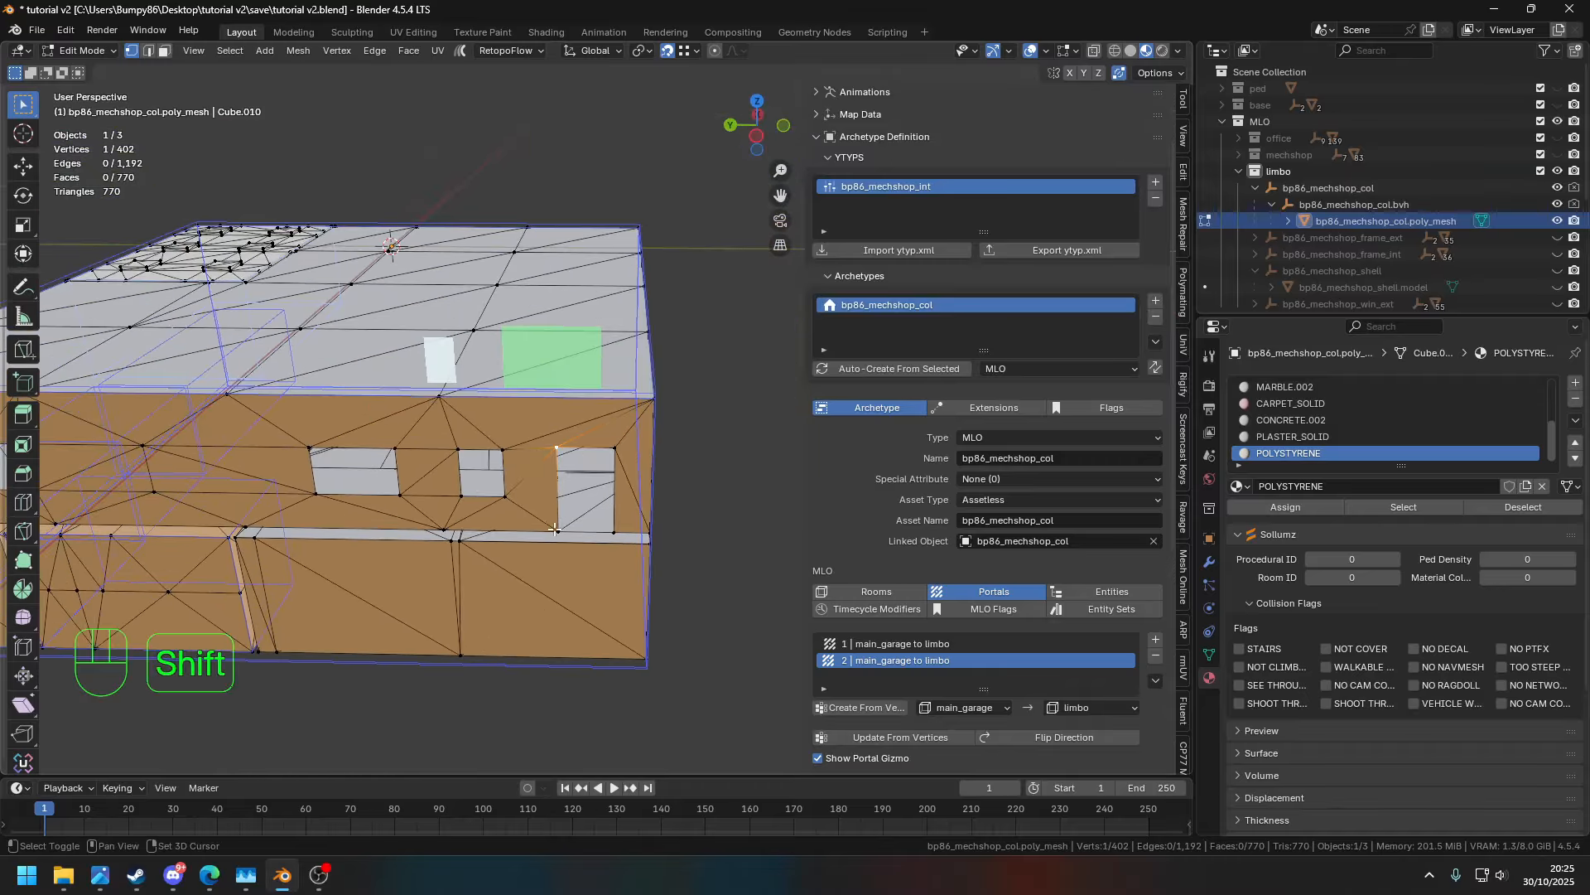
{"action": "left_click", "coordinate": [617, 528], "text": "shift"}
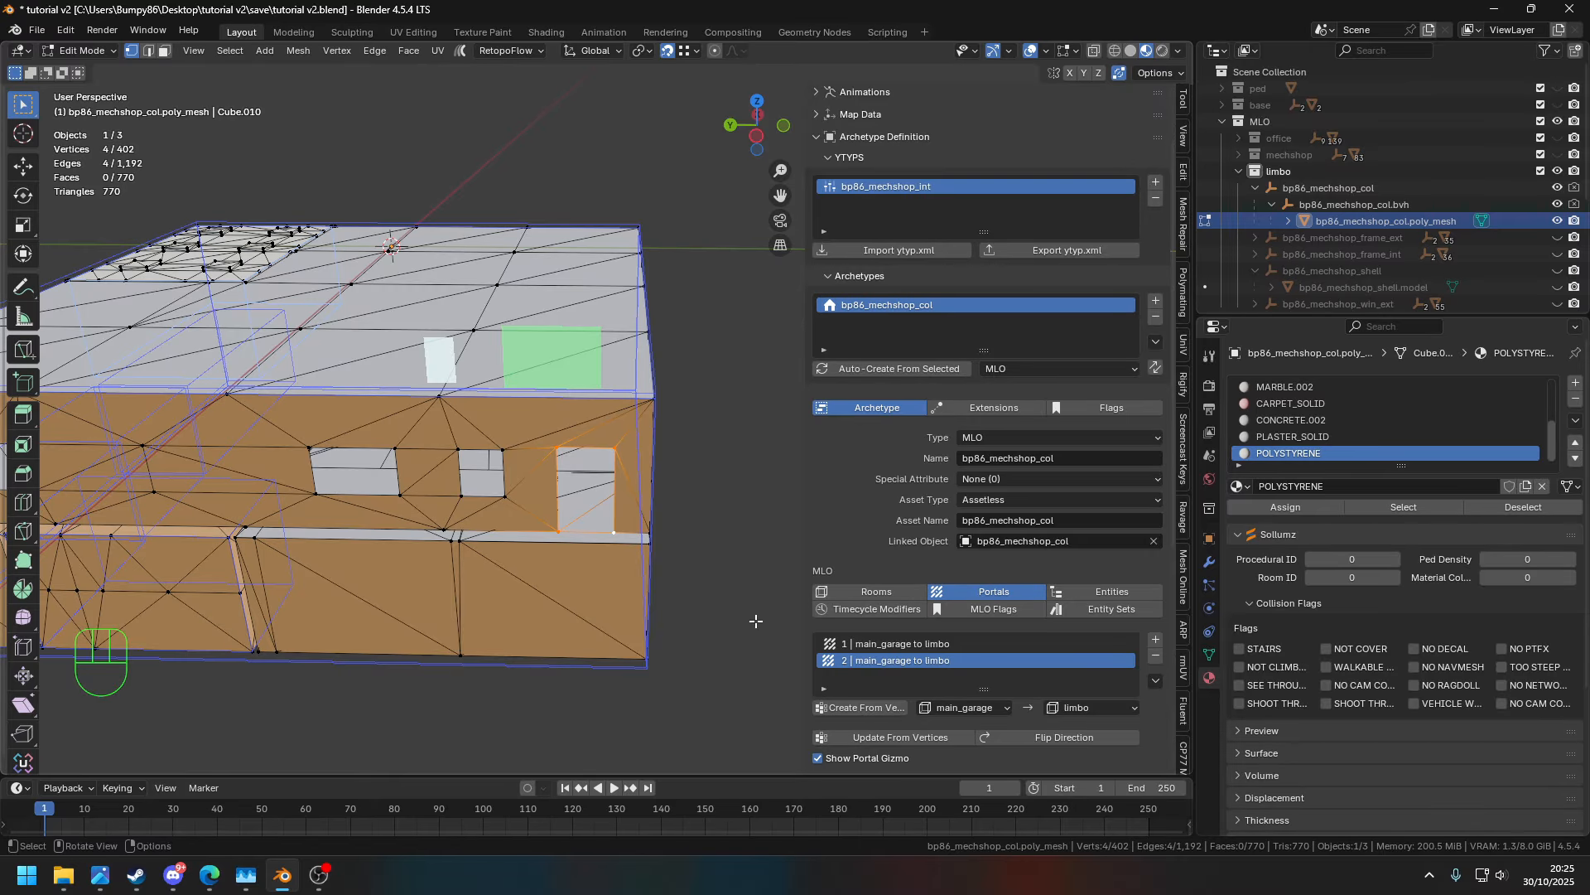
{"action": "left_click", "coordinate": [862, 709]}
- Create a main_garage-to-limbo portal from the four corners of the single doorway in the side wall
{"action": "middle_click_drag", "start_coordinate": [703, 653], "coordinate": [452, 585]}
{"action": "middle_click_drag", "start_coordinate": [531, 580], "coordinate": [216, 576], "text": "shift"}
{"action": "middle_click_drag", "start_coordinate": [778, 534], "coordinate": [457, 567], "text": "shift"}
{"action": "left_click", "coordinate": [457, 551]}
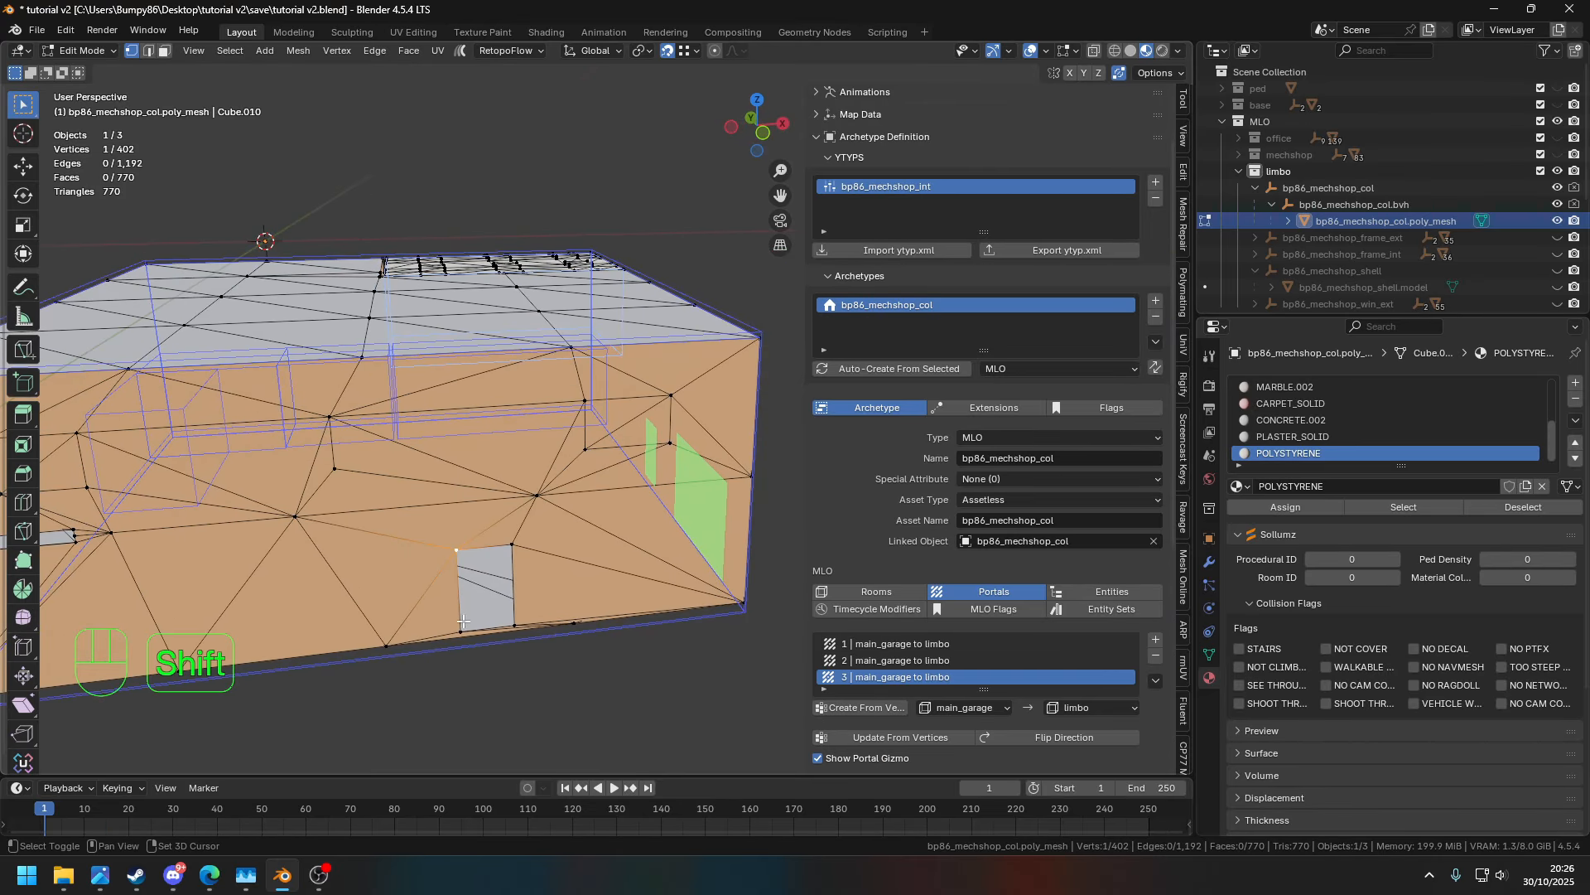
{"action": "left_click", "coordinate": [514, 543], "text": "shift"}
{"action": "left_click", "coordinate": [873, 709]}
- Create a main_garage-to-limbo portal from the four corners of the window above the garage door wall's doorways
{"action": "middle_click_drag", "start_coordinate": [614, 539], "coordinate": [530, 535]}
{"action": "mouse_move", "coordinate": [531, 535]}
{"action": "middle_mouse_down", "text": "shift"}
{"action": "mouse_move", "coordinate": [571, 521]}
{"action": "mouse_move", "coordinate": [530, 521]}
{"action": "middle_mouse_up", "text": "shift"}
{"action": "middle_click_drag", "start_coordinate": [530, 521], "coordinate": [408, 521]}
{"action": "scroll", "coordinate": [497, 505], "scroll_direction": "down", "scroll_amount": 3}
{"action": "middle_click_drag", "start_coordinate": [501, 504], "coordinate": [460, 500]}
{"action": "scroll", "coordinate": [536, 485], "scroll_direction": "up", "scroll_amount": 4}
{"action": "middle_click_drag", "start_coordinate": [733, 490], "coordinate": [505, 441], "text": "shift"}
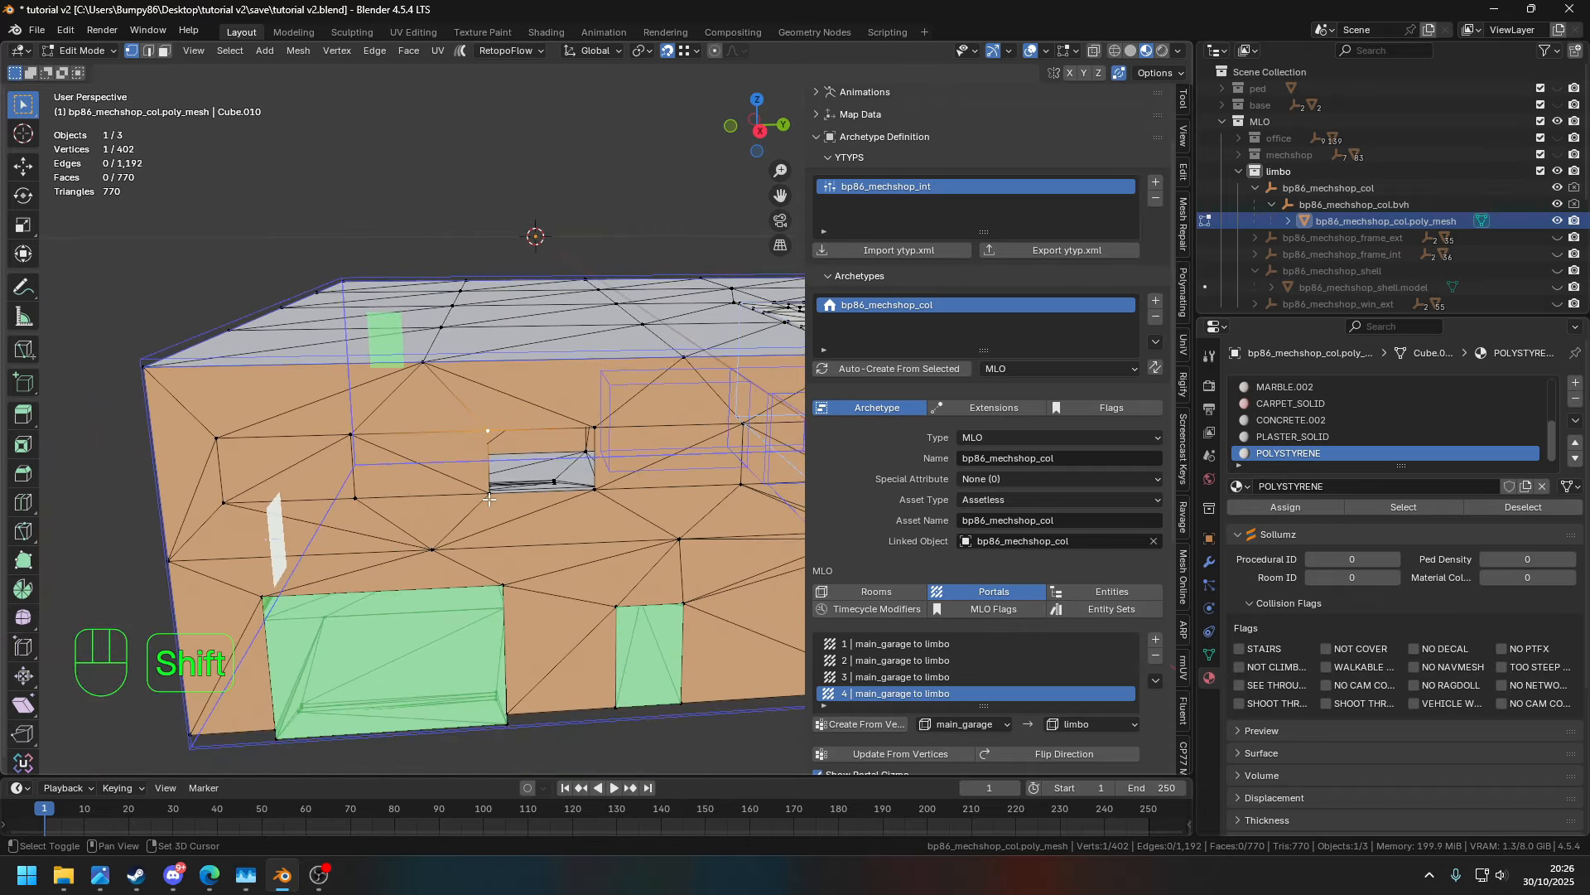
{"action": "left_click", "coordinate": [602, 435], "text": "shift"}
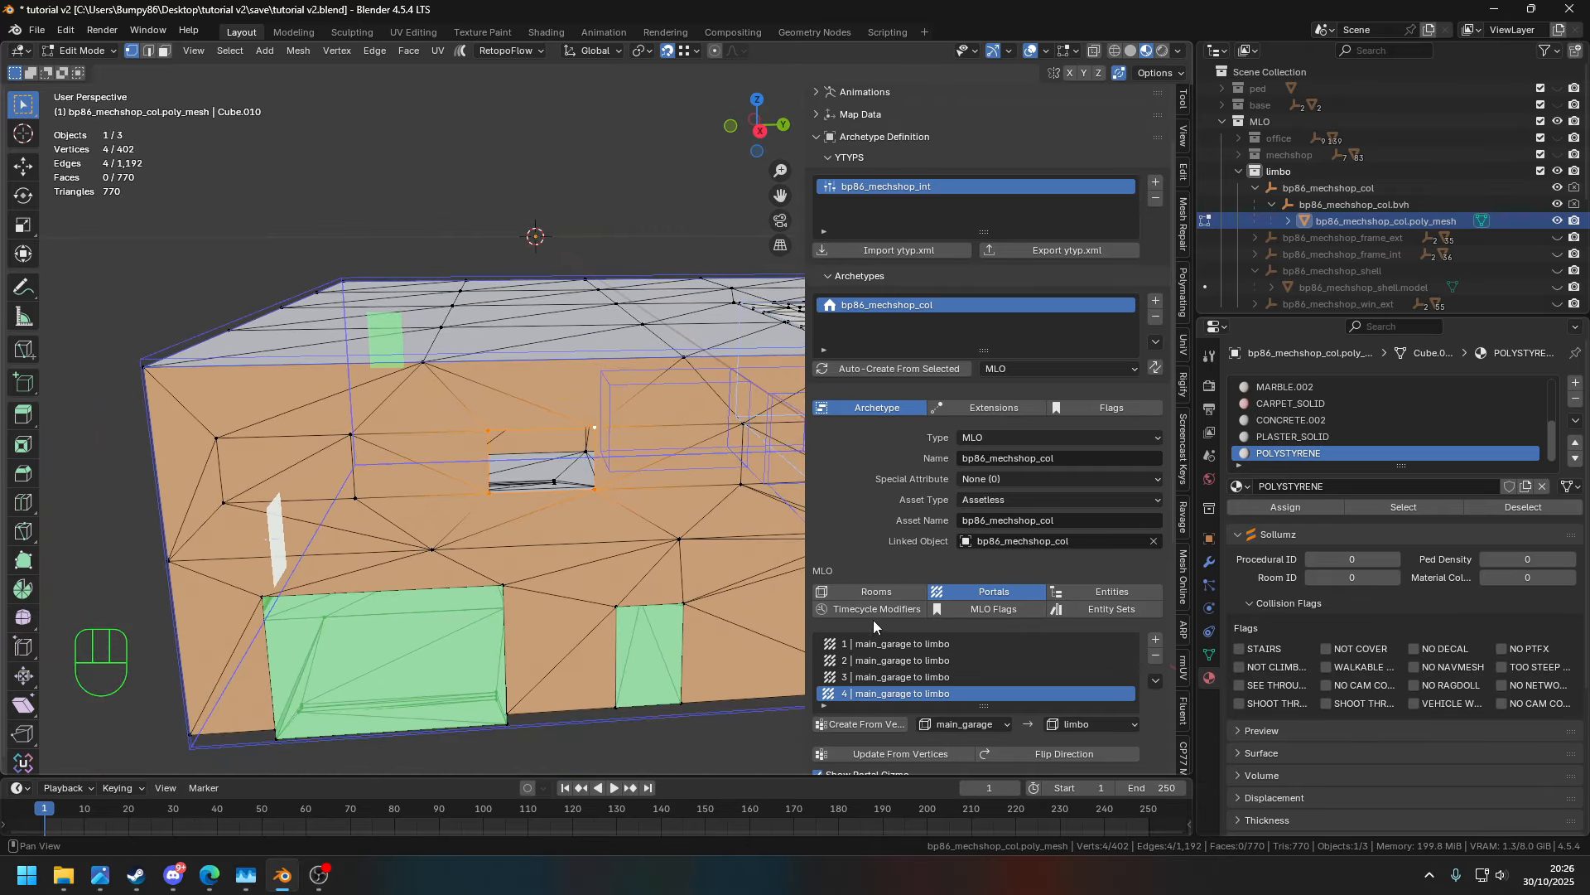
{"action": "left_click", "coordinate": [874, 722]}
- Create a main_garage-to-limbo portal for each of the two adjacent windows in the brick wall beside the office
{"action": "middle_click_drag", "start_coordinate": [666, 462], "coordinate": [431, 487]}
{"action": "scroll", "coordinate": [651, 489], "scroll_direction": "down", "scroll_amount": 3}
{"action": "middle_click_drag", "start_coordinate": [564, 493], "coordinate": [389, 499]}
{"action": "middle_click_drag", "start_coordinate": [770, 501], "coordinate": [605, 510], "text": "shift"}
{"action": "scroll", "coordinate": [616, 512], "scroll_direction": "up", "scroll_amount": 4}
{"action": "left_click", "coordinate": [584, 514]}
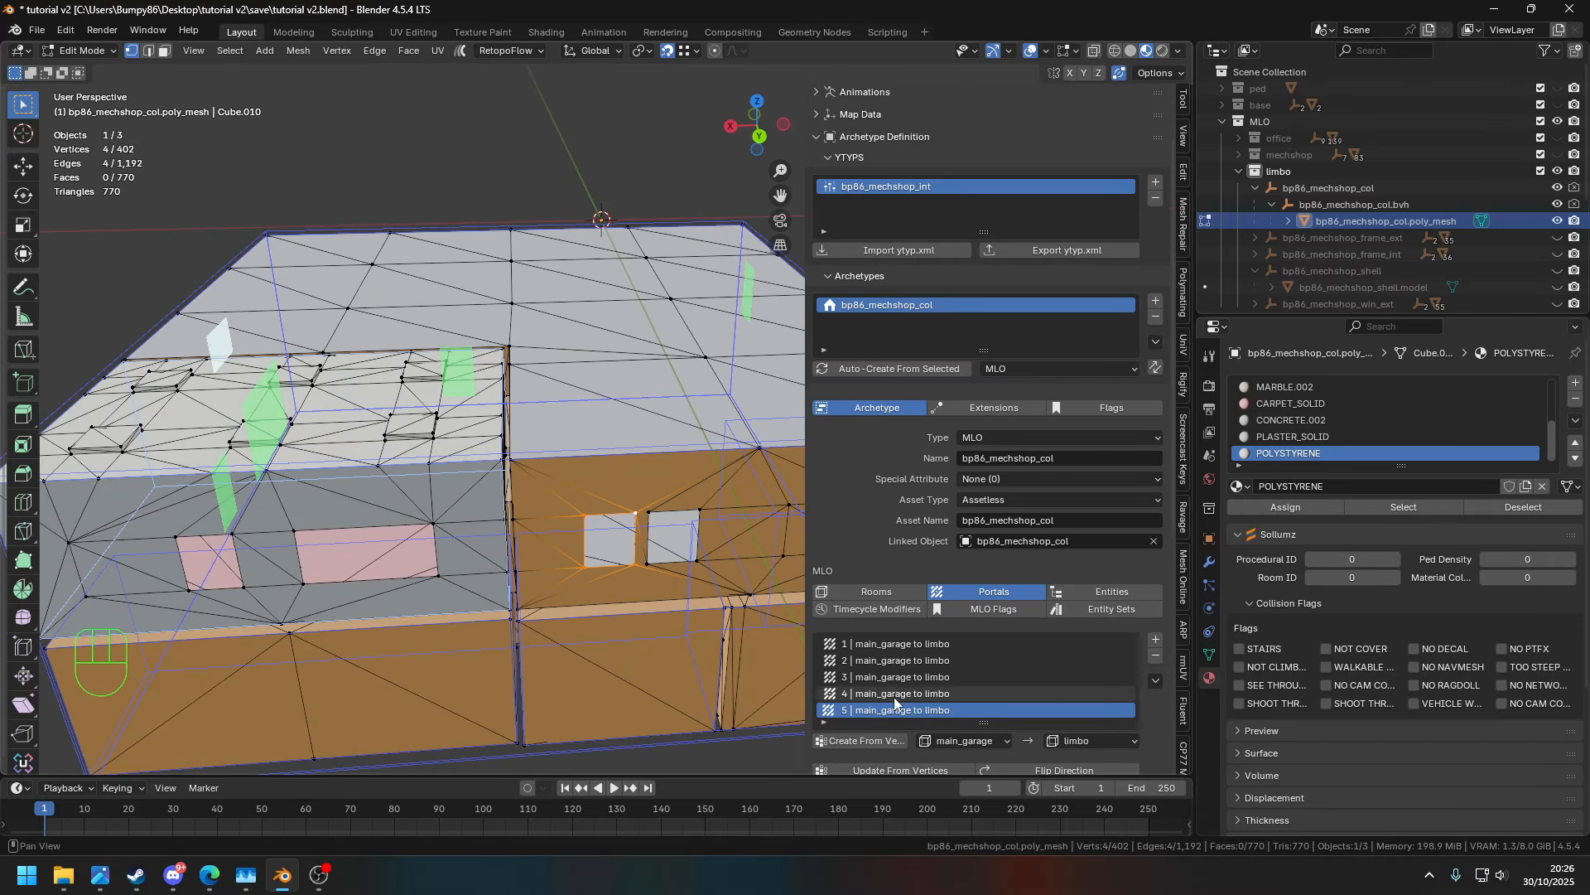
{"action": "left_click", "coordinate": [853, 741]}
{"action": "left_click", "coordinate": [648, 510]}
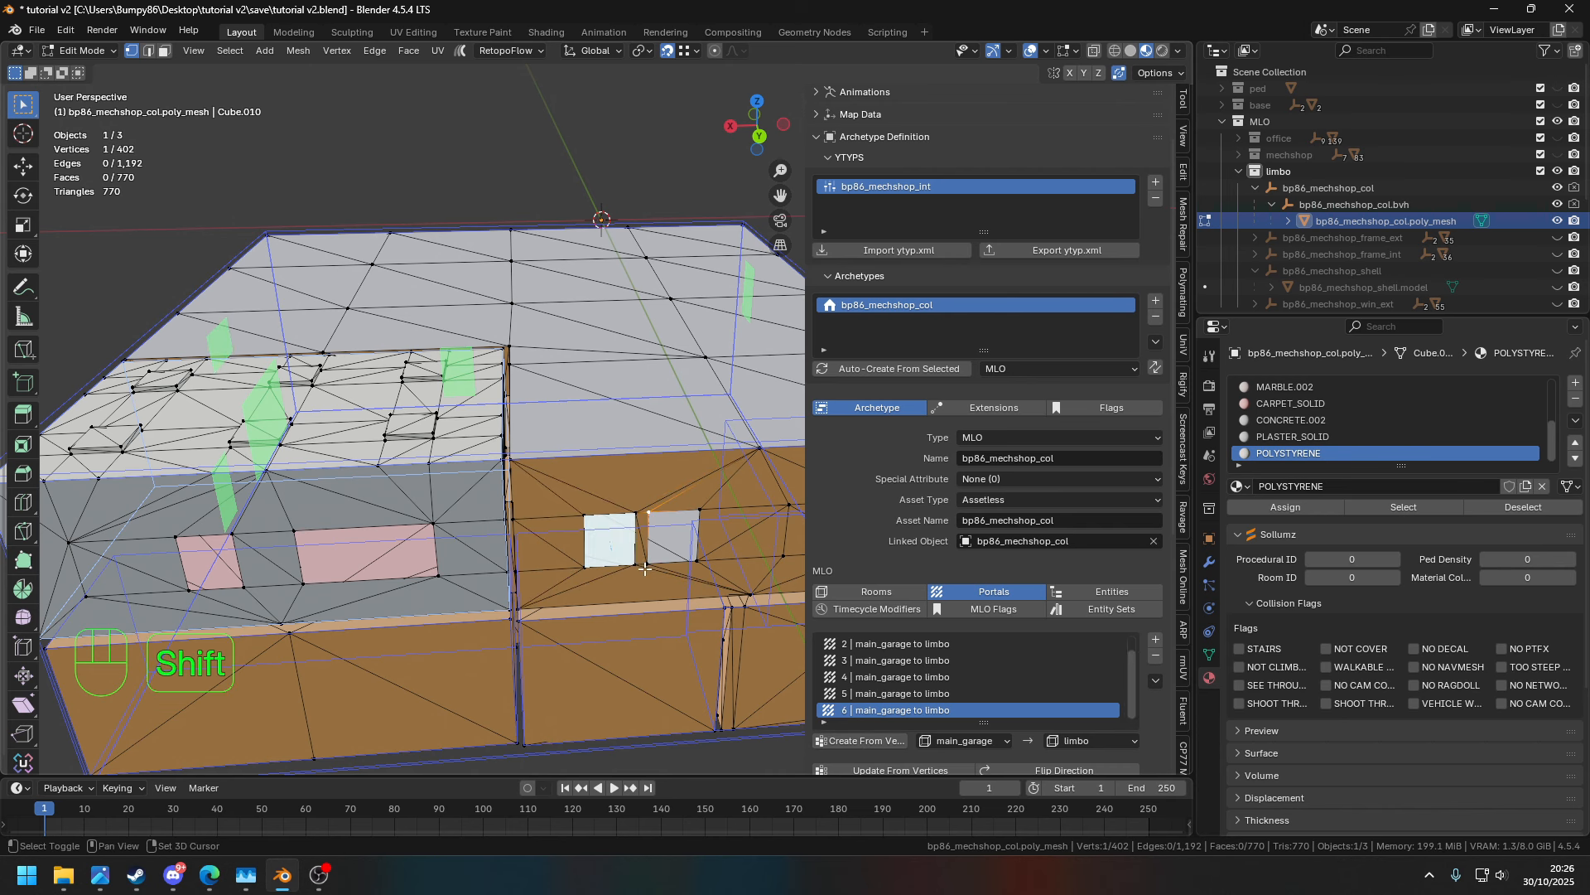
{"action": "left_click", "coordinate": [878, 740]}
- Create a main_garage-to-limbo portal from the four corners of the square window at the rear wall's far end
{"action": "middle_click_drag", "start_coordinate": [771, 529], "coordinate": [518, 538], "text": "shift"}
{"action": "mouse_move", "coordinate": [518, 539]}
{"action": "middle_mouse_down"}
{"action": "mouse_move", "coordinate": [418, 538]}
{"action": "mouse_move", "coordinate": [525, 515]}
{"action": "middle_mouse_up"}
{"action": "left_click", "coordinate": [558, 507]}
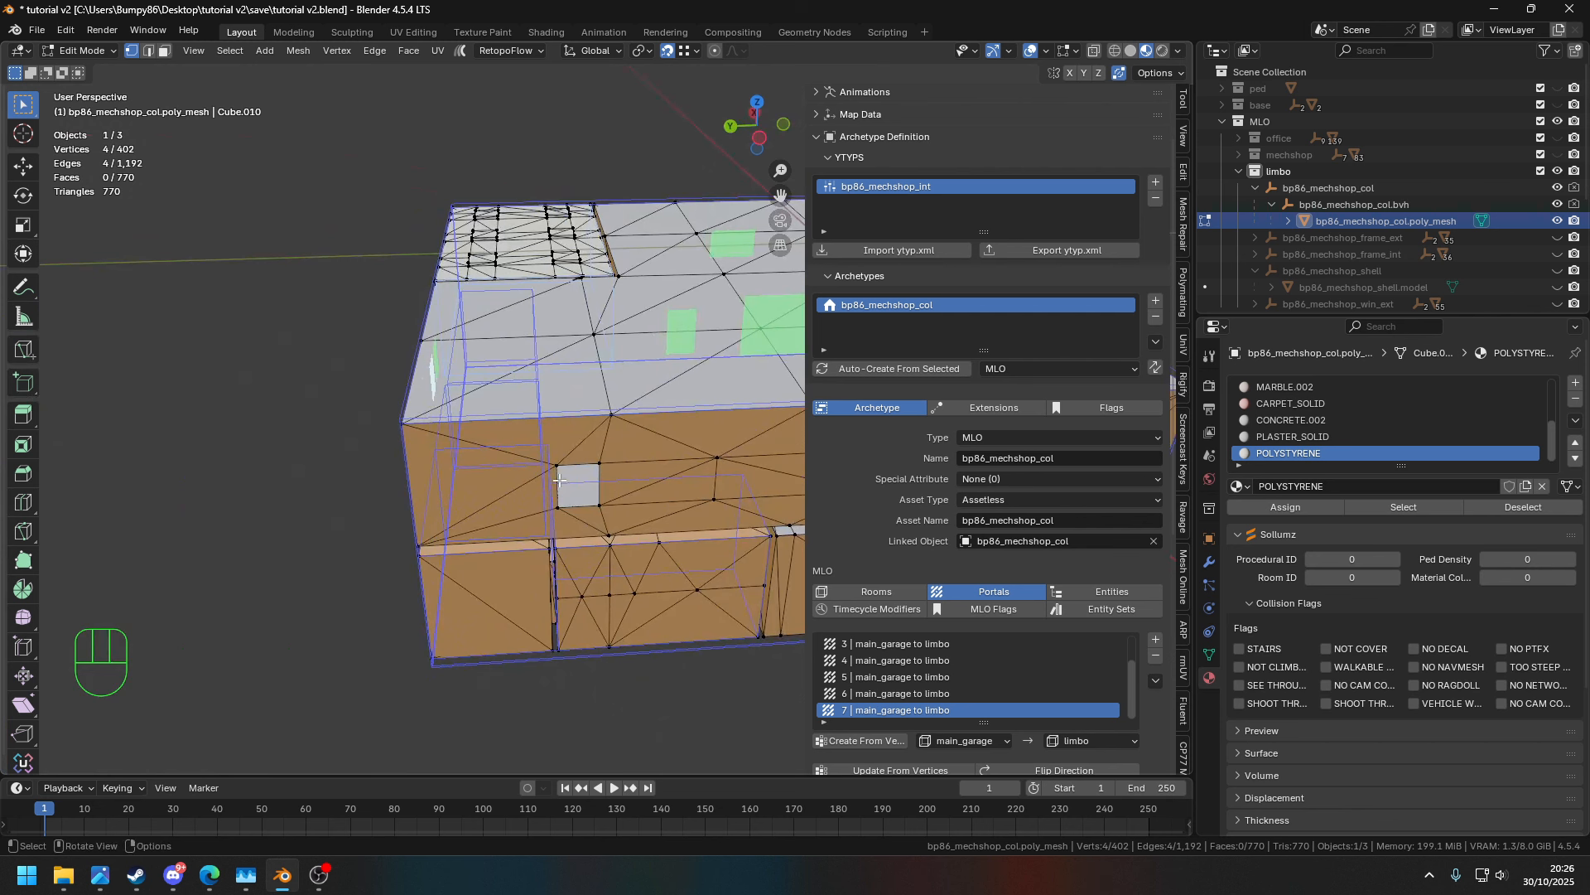
{"action": "left_click", "coordinate": [601, 464], "text": "shift"}
{"action": "left_click", "coordinate": [866, 741]}
- Create a main_garage-to-limbo portal from the four corners of the wide window in the rear wall
{"action": "middle_click_drag", "start_coordinate": [580, 485], "coordinate": [421, 478]}
{"action": "scroll", "coordinate": [421, 477], "scroll_direction": "up", "scroll_amount": 3}
{"action": "middle_click_drag", "start_coordinate": [712, 509], "coordinate": [542, 458], "text": "shift"}
{"action": "left_click", "coordinate": [474, 481]}
{"action": "left_click", "coordinate": [488, 561], "text": "shift"}
{"action": "left_click", "coordinate": [613, 542], "text": "shift"}
{"action": "left_click", "coordinate": [880, 742]}
- Create a main_garage-to-limbo portal from the four corners of the square window beside the wide one
{"action": "left_click", "coordinate": [728, 486]}
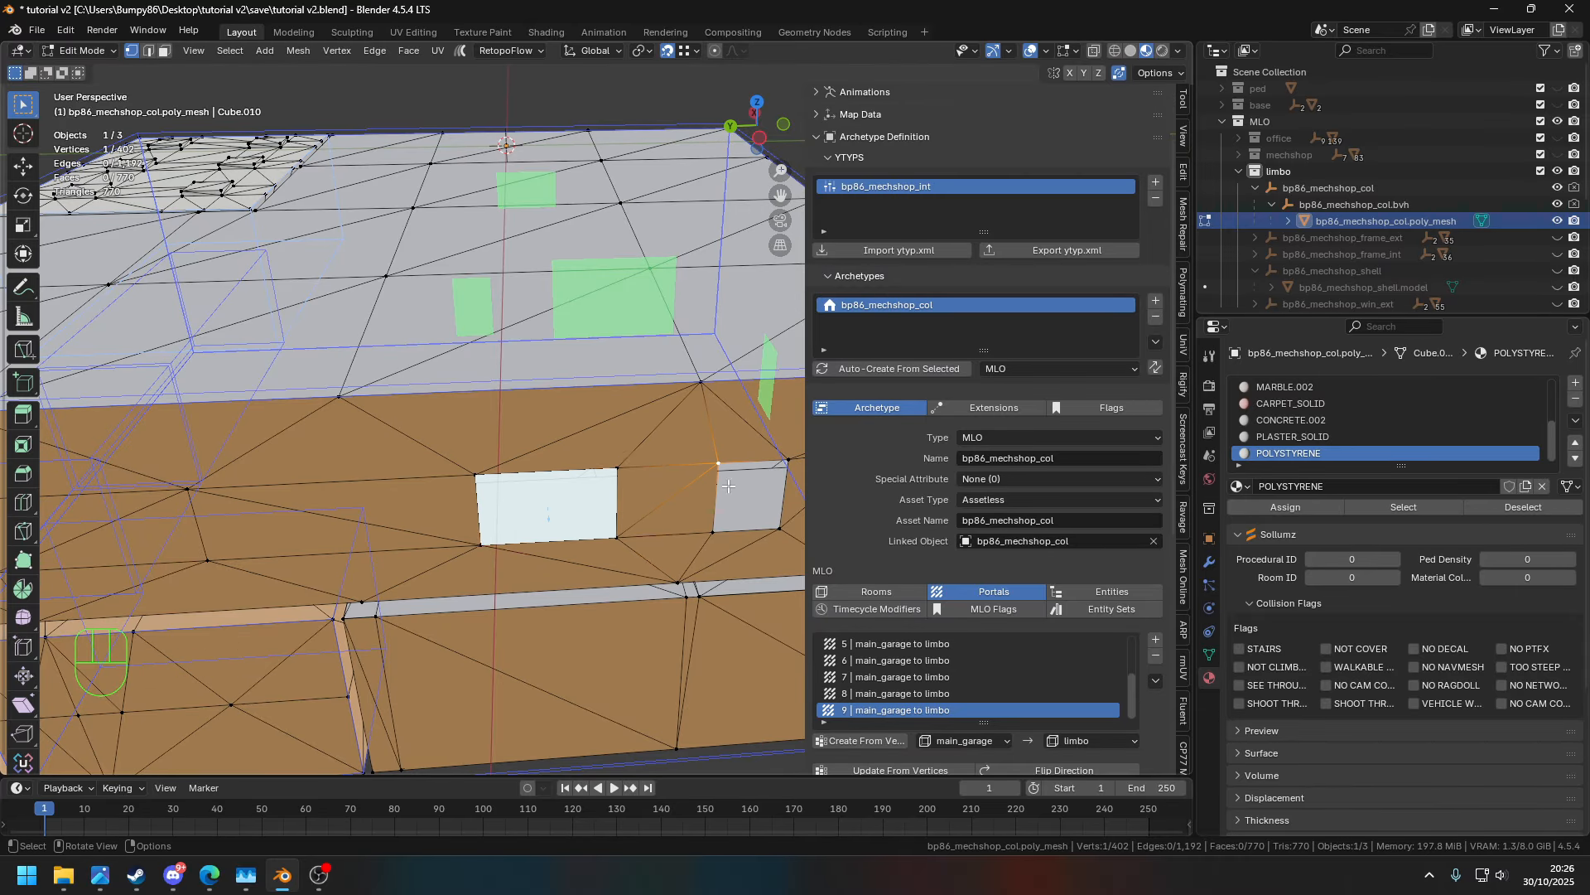
{"action": "left_click", "coordinate": [713, 531], "text": "shift"}
{"action": "middle_click_drag", "start_coordinate": [720, 495], "coordinate": [617, 502], "text": "shift"}
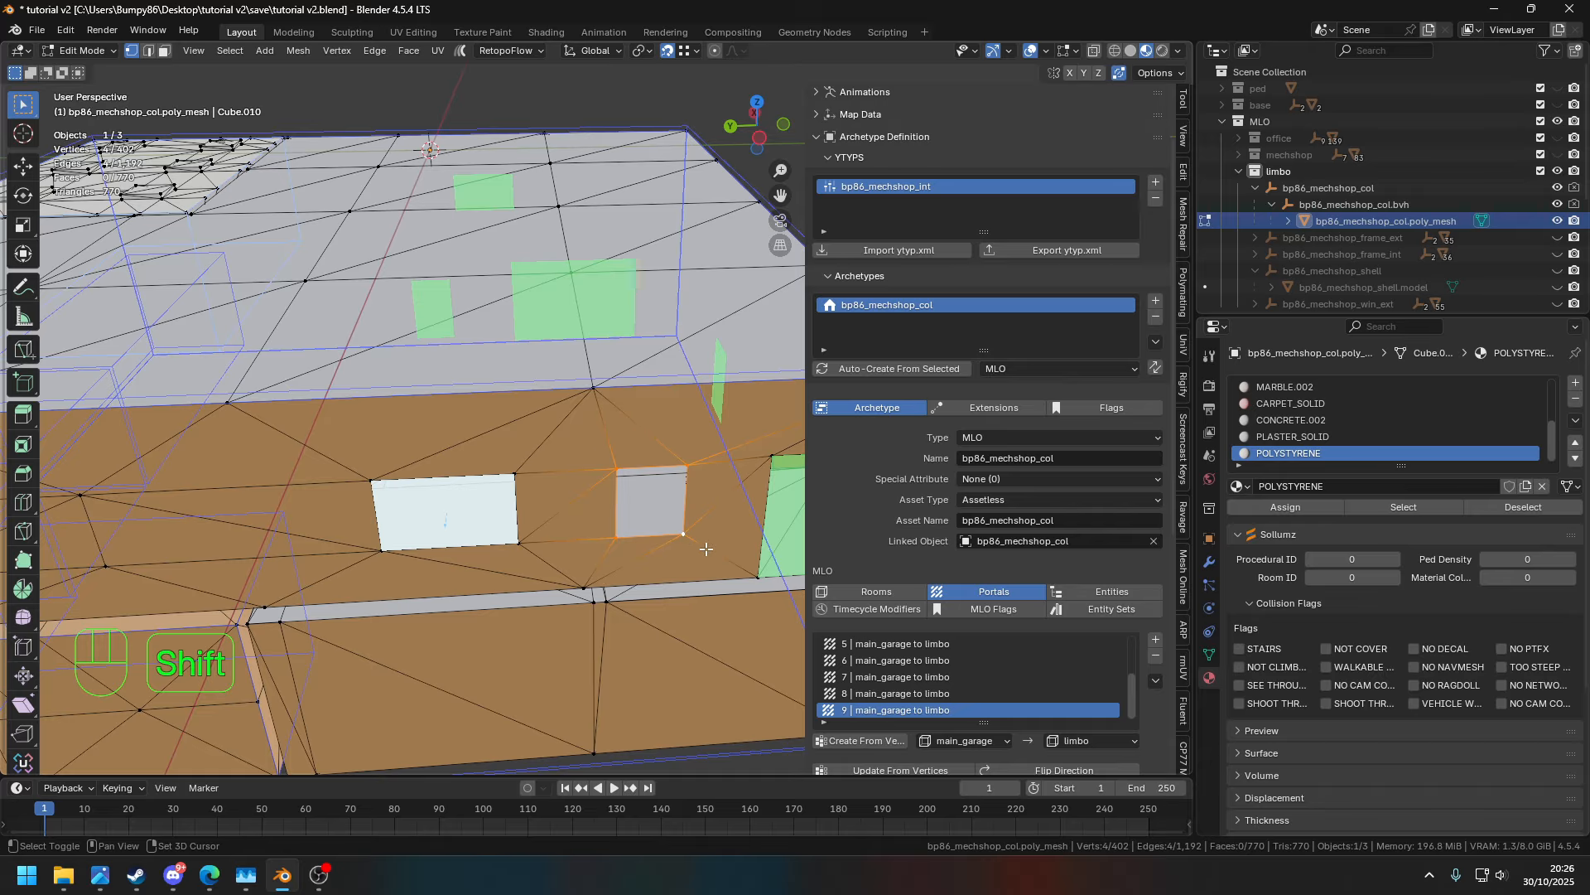
{"action": "left_click", "coordinate": [867, 741]}
- Create a main_garage-to-limbo portal from the four corners of the window around the corner in the adjoining exterior wall
{"action": "middle_click_drag", "start_coordinate": [679, 530], "coordinate": [563, 530]}
{"action": "scroll", "coordinate": [564, 530], "scroll_direction": "down", "scroll_amount": 3}
{"action": "middle_click_drag", "start_coordinate": [704, 488], "coordinate": [505, 563], "text": "shift"}
{"action": "scroll", "coordinate": [497, 576], "scroll_direction": "up", "scroll_amount": 5}
{"action": "left_click", "coordinate": [462, 587]}
{"action": "left_click", "coordinate": [468, 649], "text": "shift"}
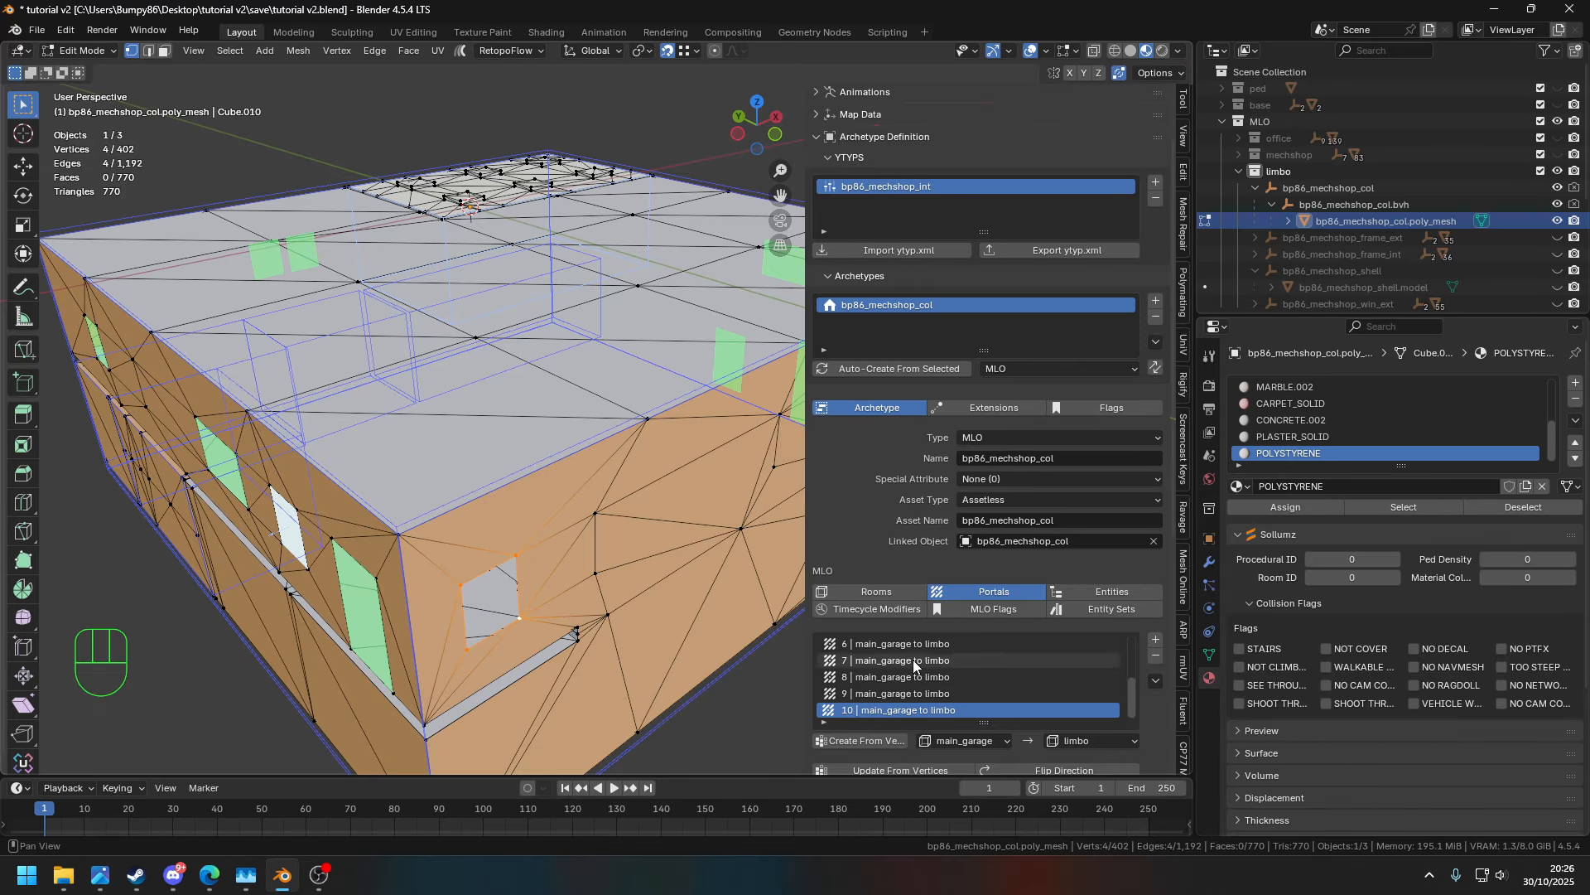
{"action": "left_click", "coordinate": [863, 739]}
- Set the rooms for new portals to storage as the source and main_garage as the destination
{"action": "scroll", "coordinate": [536, 577], "scroll_direction": "down", "scroll_amount": 4}
{"action": "middle_click_drag", "start_coordinate": [580, 572], "coordinate": [536, 577]}
{"action": "middle_click_drag", "start_coordinate": [584, 530], "coordinate": [232, 501], "text": "shift"}
{"action": "middle_click_drag", "start_coordinate": [803, 464], "coordinate": [414, 456], "text": "shift"}
{"action": "scroll", "coordinate": [415, 456], "scroll_direction": "up", "scroll_amount": 3}
{"action": "middle_click_drag", "start_coordinate": [381, 514], "coordinate": [505, 538]}
{"action": "middle_click_drag", "start_coordinate": [356, 584], "coordinate": [566, 444], "text": "shift"}
{"action": "scroll", "coordinate": [582, 518], "scroll_direction": "up", "scroll_amount": 4}
{"action": "middle_click_drag", "start_coordinate": [566, 444], "coordinate": [510, 386], "text": "shift"}
{"action": "left_click", "coordinate": [994, 740]}
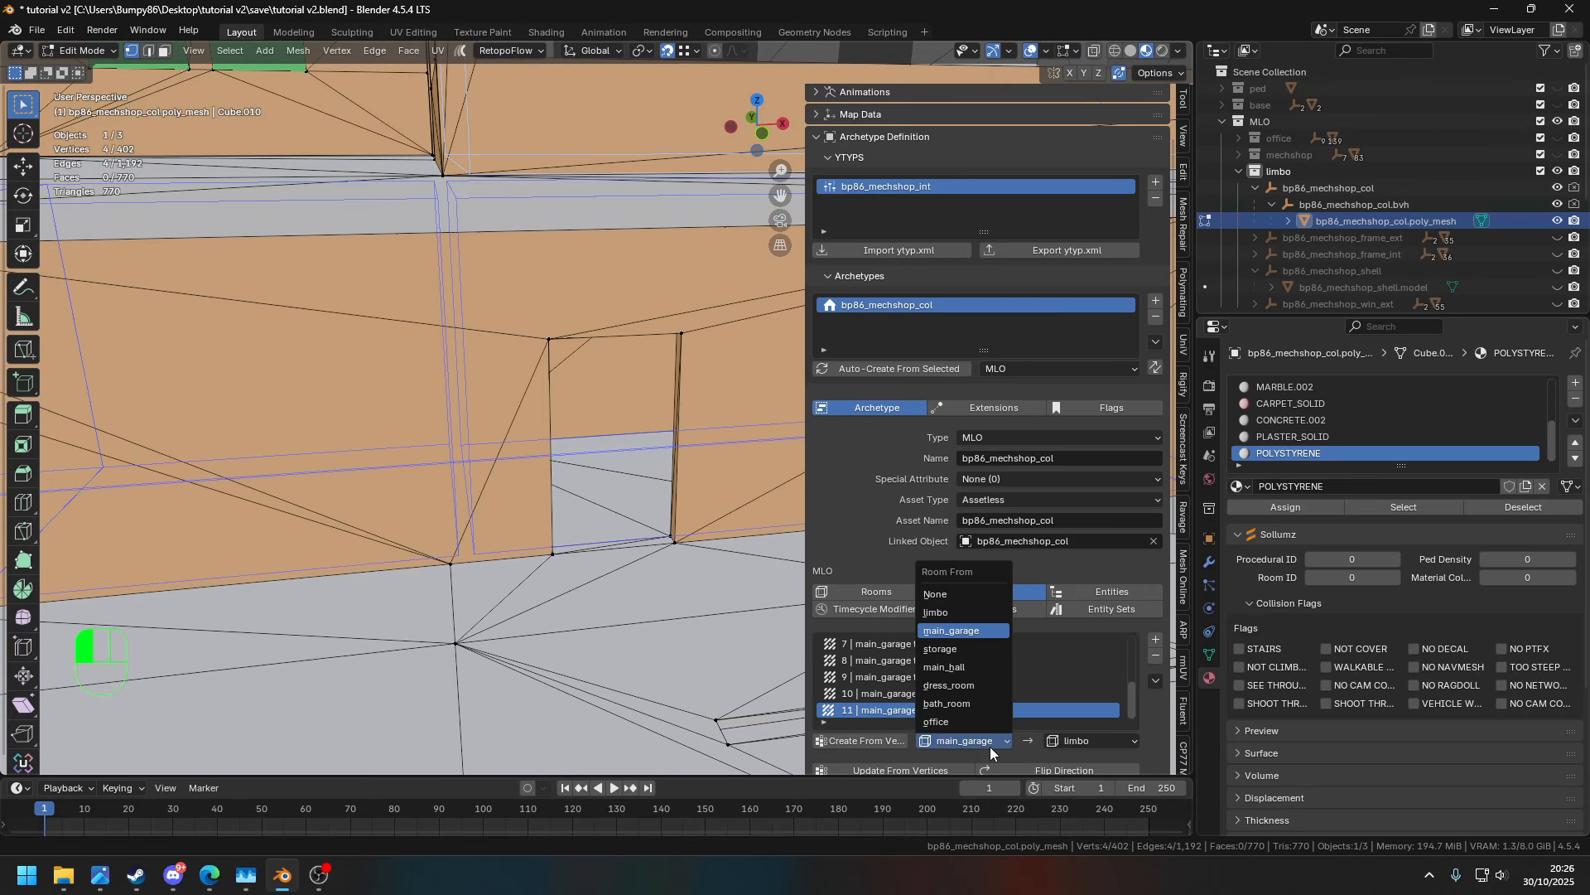
{"action": "left_click", "coordinate": [957, 649]}
{"action": "left_click", "coordinate": [1088, 743]}
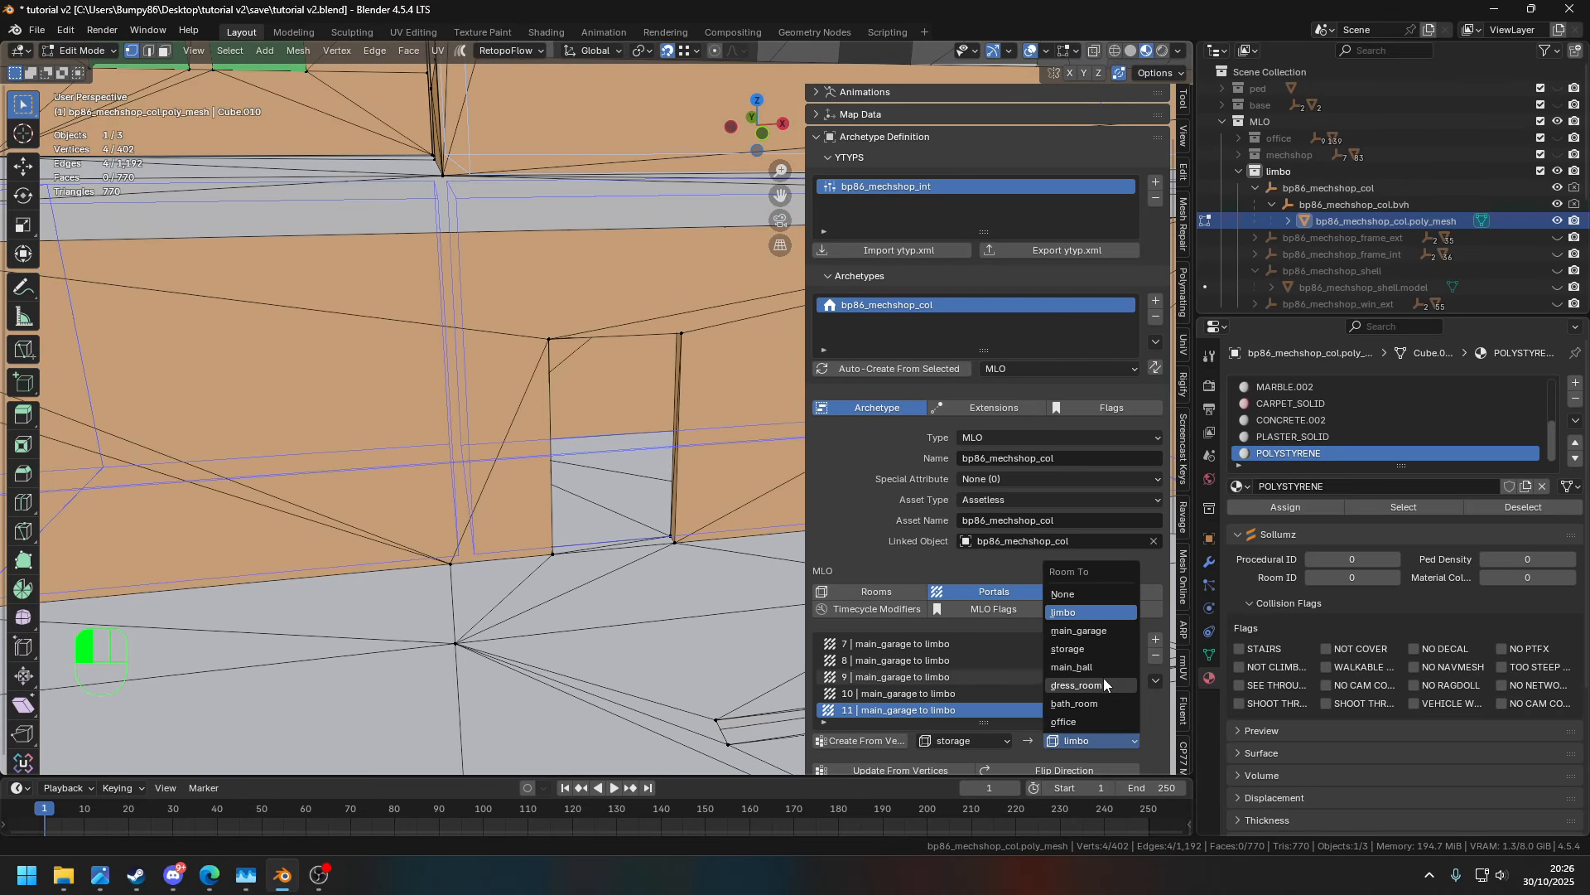
{"action": "left_click", "coordinate": [1096, 636]}
- Check the room IDs of the floor faces inside the storage doorway
{"action": "middle_click_drag", "start_coordinate": [626, 456], "coordinate": [405, 440], "text": "shift"}
{"action": "scroll", "coordinate": [650, 394], "scroll_direction": "up", "scroll_amount": 3}
{"action": "middle_click_drag", "start_coordinate": [617, 355], "coordinate": [307, 436], "text": "shift"}
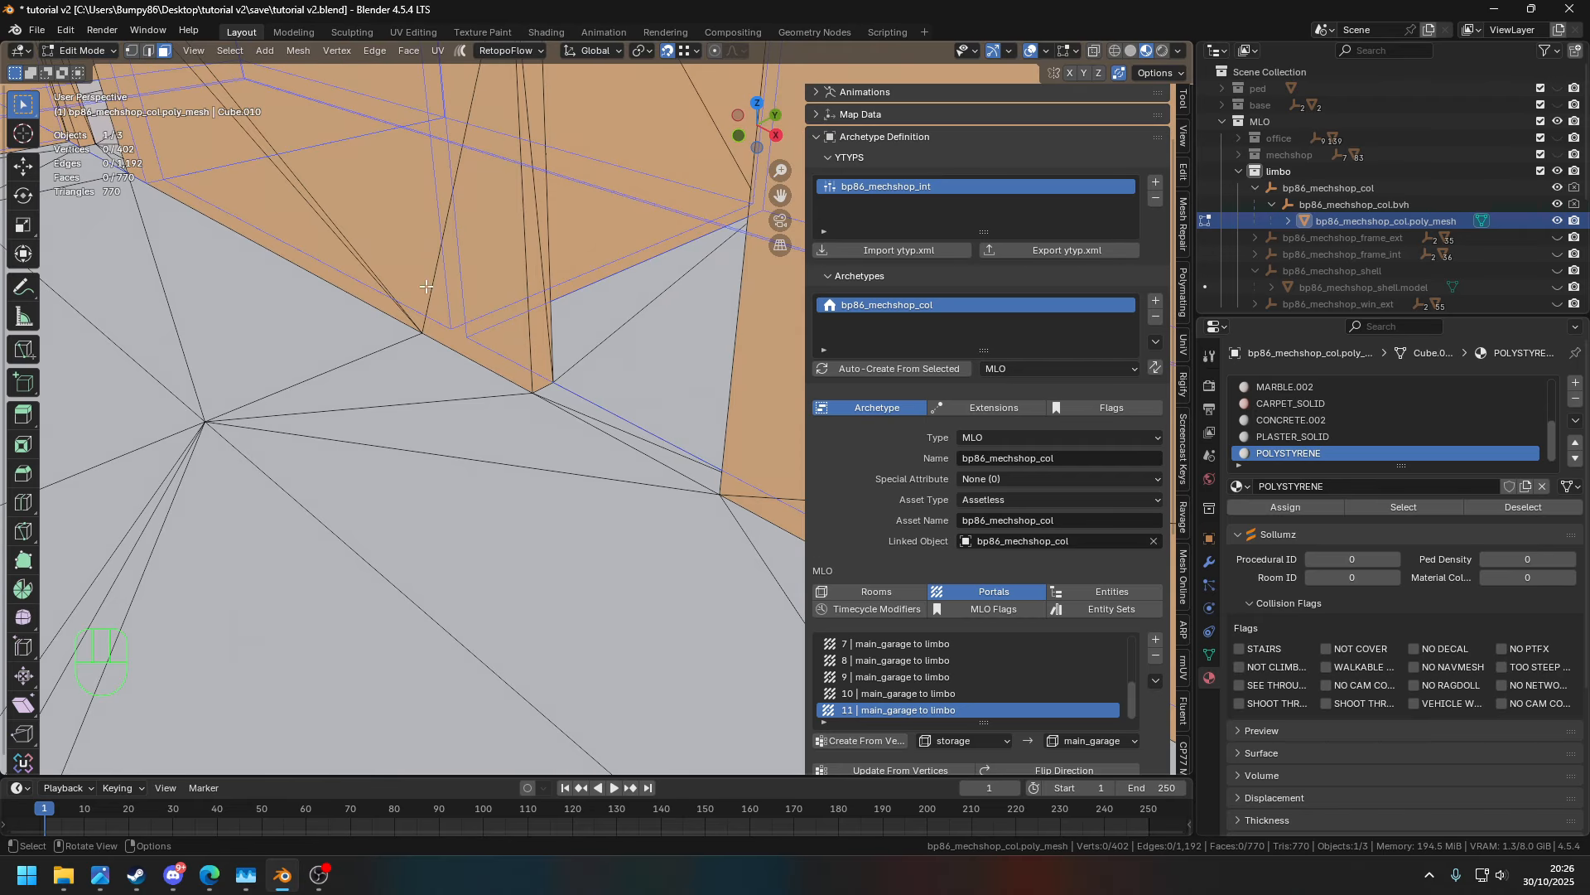
{"action": "left_click", "coordinate": [567, 409]}
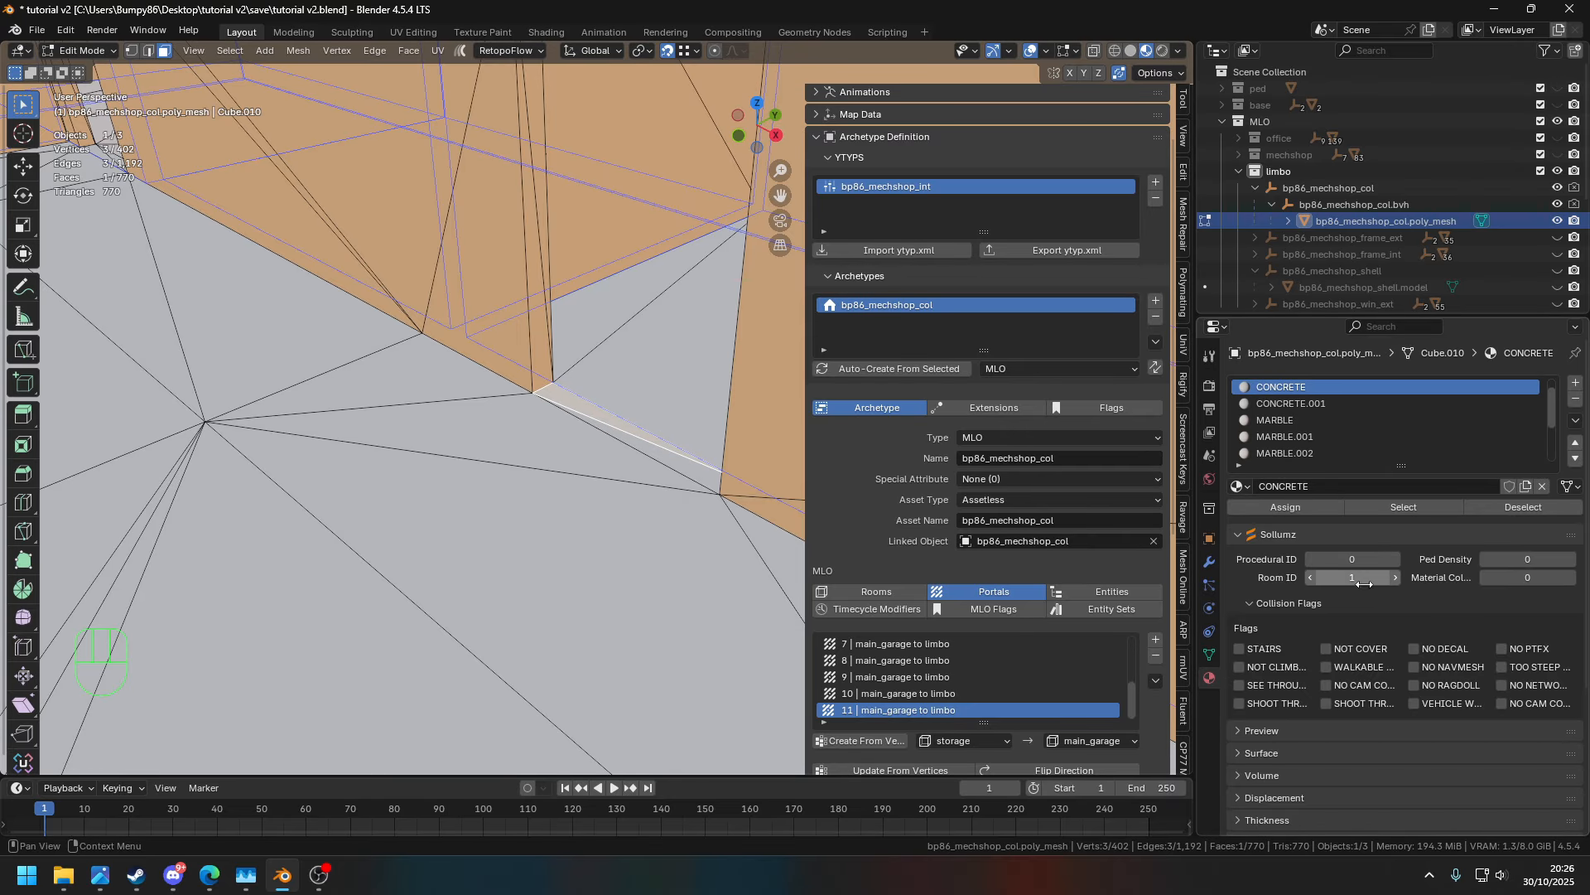
{"action": "left_click", "coordinate": [666, 406]}
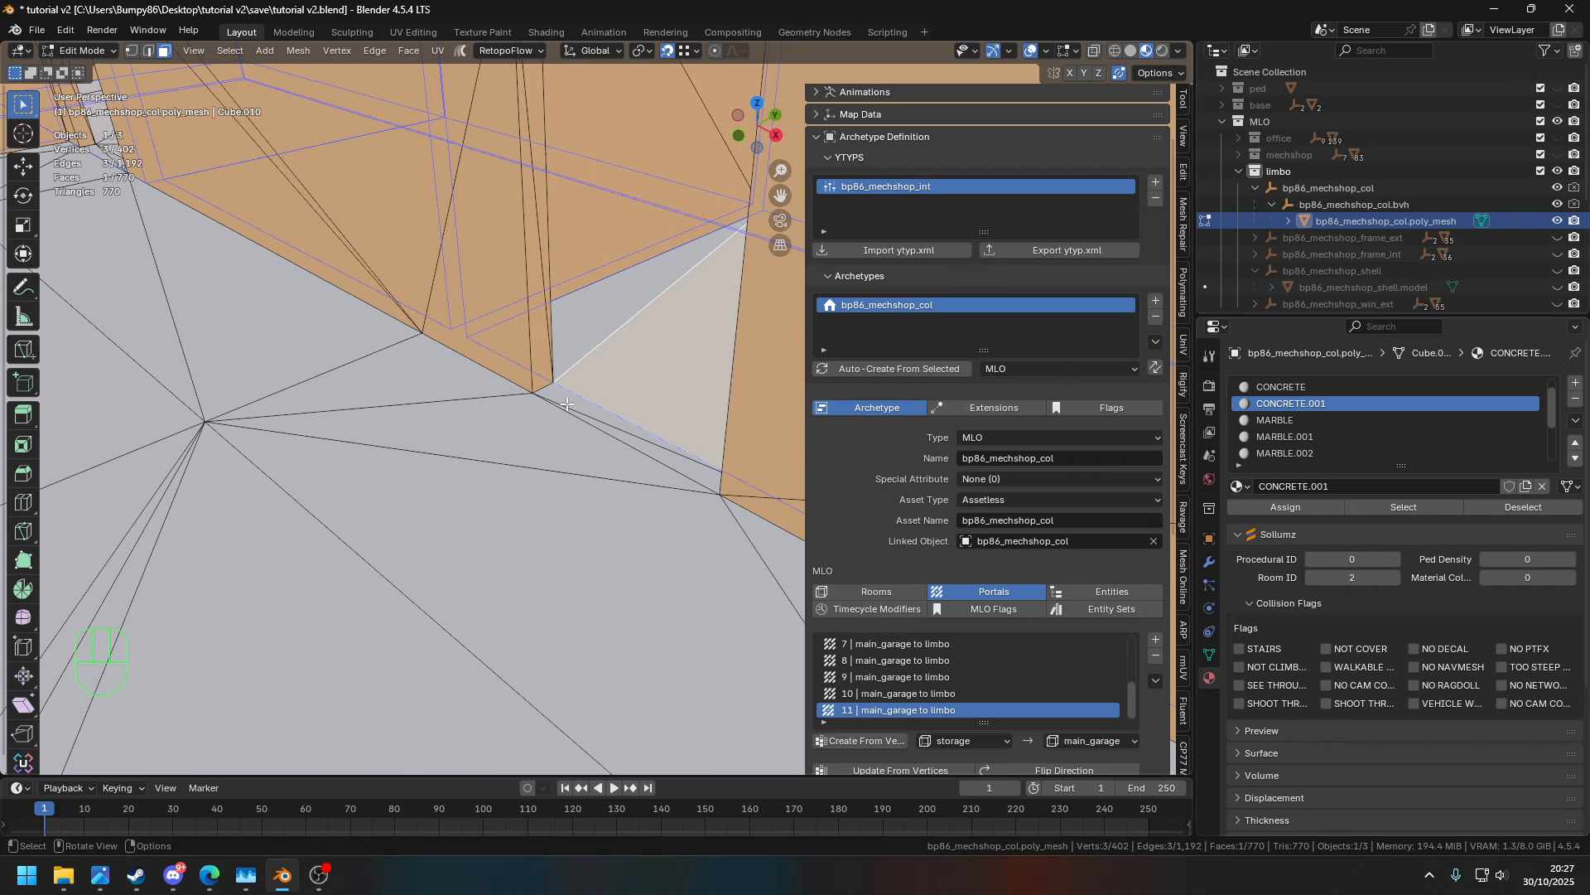
{"action": "middle_click_drag", "start_coordinate": [571, 400], "coordinate": [535, 505], "text": "shift"}
- Create a storage-to-main_garage portal from the four corners of the storage doorway where the floor's room ID changes
{"action": "left_click", "coordinate": [131, 51]}
{"action": "left_click", "coordinate": [544, 435]}
{"action": "middle_click_drag", "start_coordinate": [544, 435], "coordinate": [463, 481], "text": "shift"}
{"action": "left_click", "coordinate": [534, 542], "text": "shift"}
{"action": "middle_click_drag", "start_coordinate": [464, 480], "coordinate": [650, 364], "text": "shift"}
{"action": "left_click", "coordinate": [602, 313], "text": "shift"}
{"action": "middle_click_drag", "start_coordinate": [603, 313], "coordinate": [599, 509]}
{"action": "left_click", "coordinate": [550, 485], "text": "shift"}
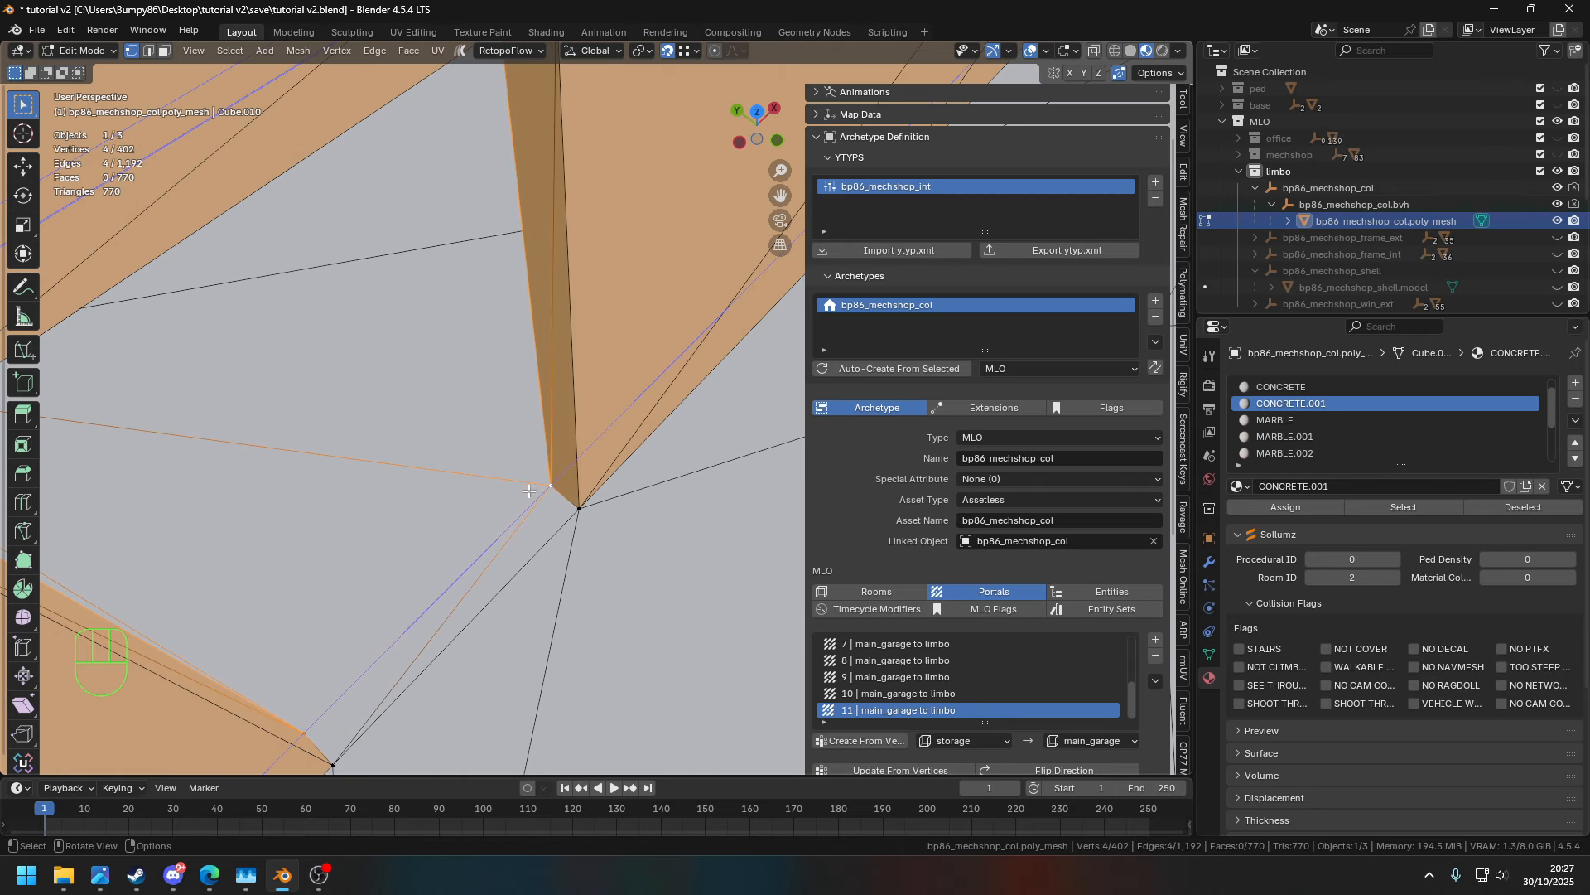
{"action": "middle_click_drag", "start_coordinate": [536, 493], "coordinate": [543, 453]}
{"action": "scroll", "coordinate": [542, 453], "scroll_direction": "down", "scroll_amount": 2}
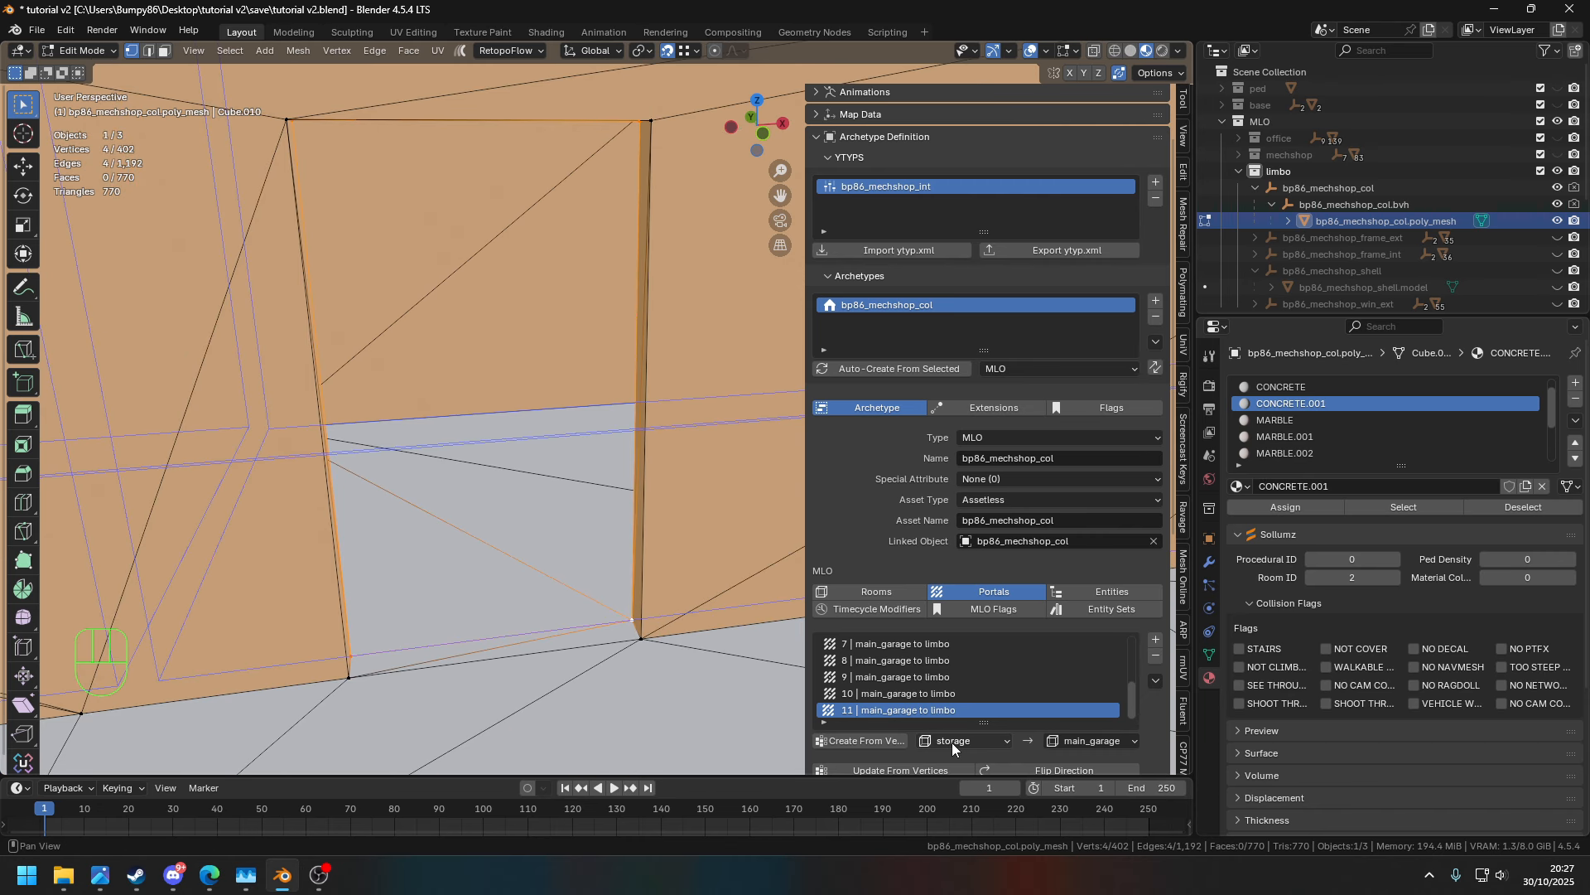
{"action": "middle_click_drag", "start_coordinate": [658, 516], "coordinate": [607, 484]}
{"action": "middle_click_drag", "start_coordinate": [592, 572], "coordinate": [664, 498], "text": "shift"}
{"action": "mouse_move", "coordinate": [664, 499]}
{"action": "middle_mouse_down"}
{"action": "mouse_move", "coordinate": [684, 492]}
{"action": "mouse_move", "coordinate": [666, 523]}
{"action": "middle_mouse_up"}
{"action": "scroll", "coordinate": [683, 492], "scroll_direction": "down", "scroll_amount": 2}
{"action": "left_click_drag", "start_coordinate": [808, 483], "coordinate": [872, 478]}
{"action": "left_click", "coordinate": [921, 741]}
- Create a main_hall-to-main_garage portal from the four corners of the doorway between the hall and the garage
{"action": "middle_click_drag", "start_coordinate": [654, 505], "coordinate": [493, 394]}
{"action": "scroll", "coordinate": [692, 492], "scroll_direction": "down", "scroll_amount": 3}
{"action": "scroll", "coordinate": [640, 470], "scroll_direction": "up", "scroll_amount": 2}
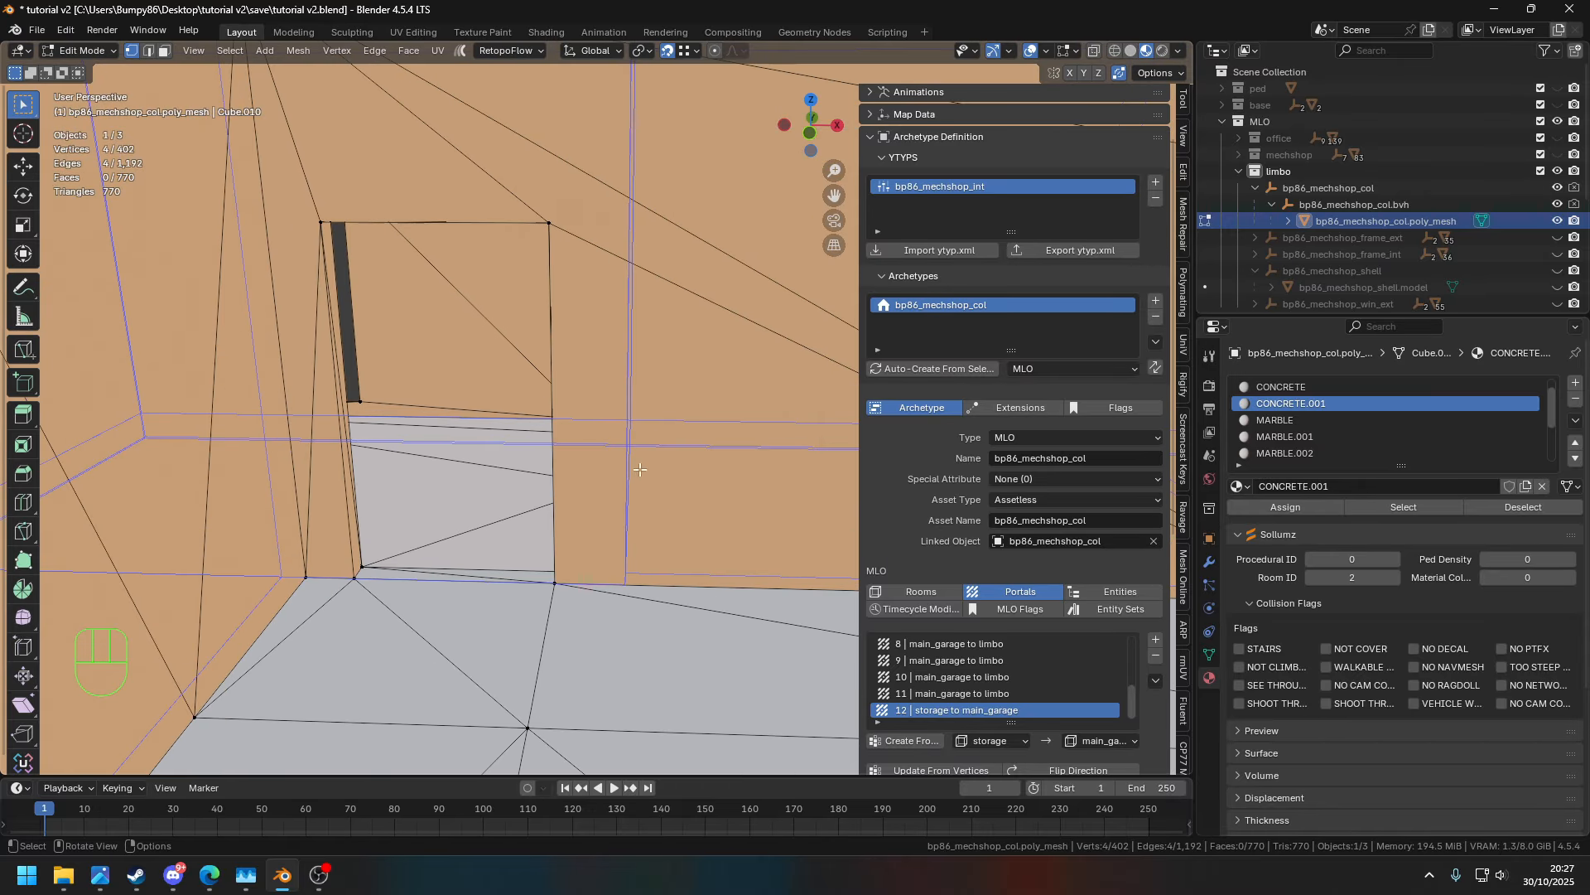
{"action": "left_click", "coordinate": [1012, 743]}
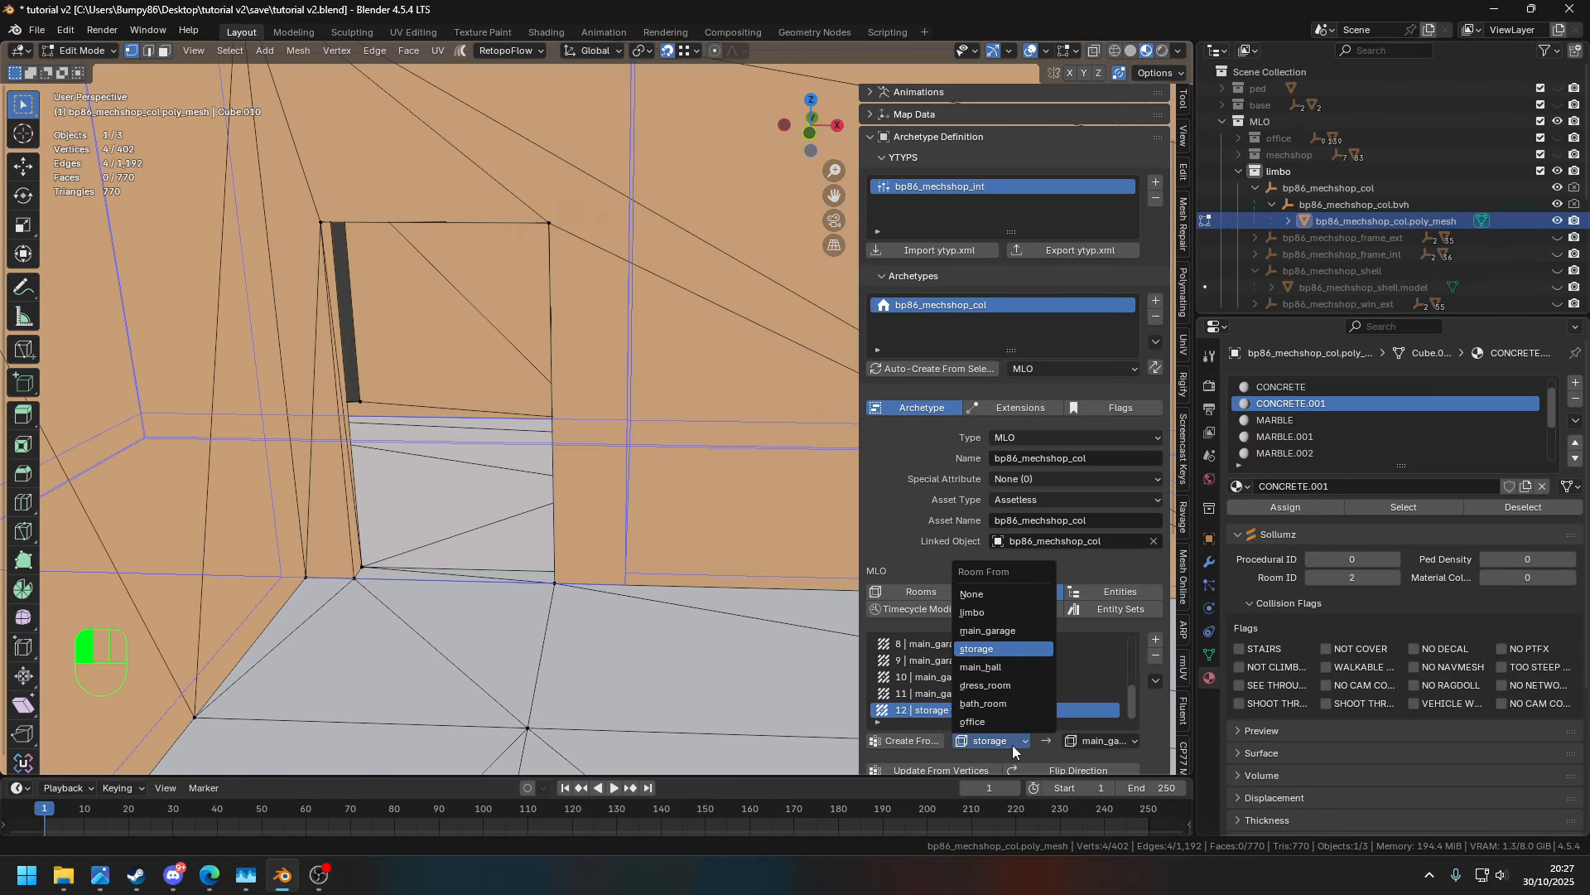
{"action": "left_click", "coordinate": [1002, 667]}
{"action": "middle_click_drag", "start_coordinate": [530, 605], "coordinate": [501, 403]}
{"action": "left_click", "coordinate": [508, 551]}
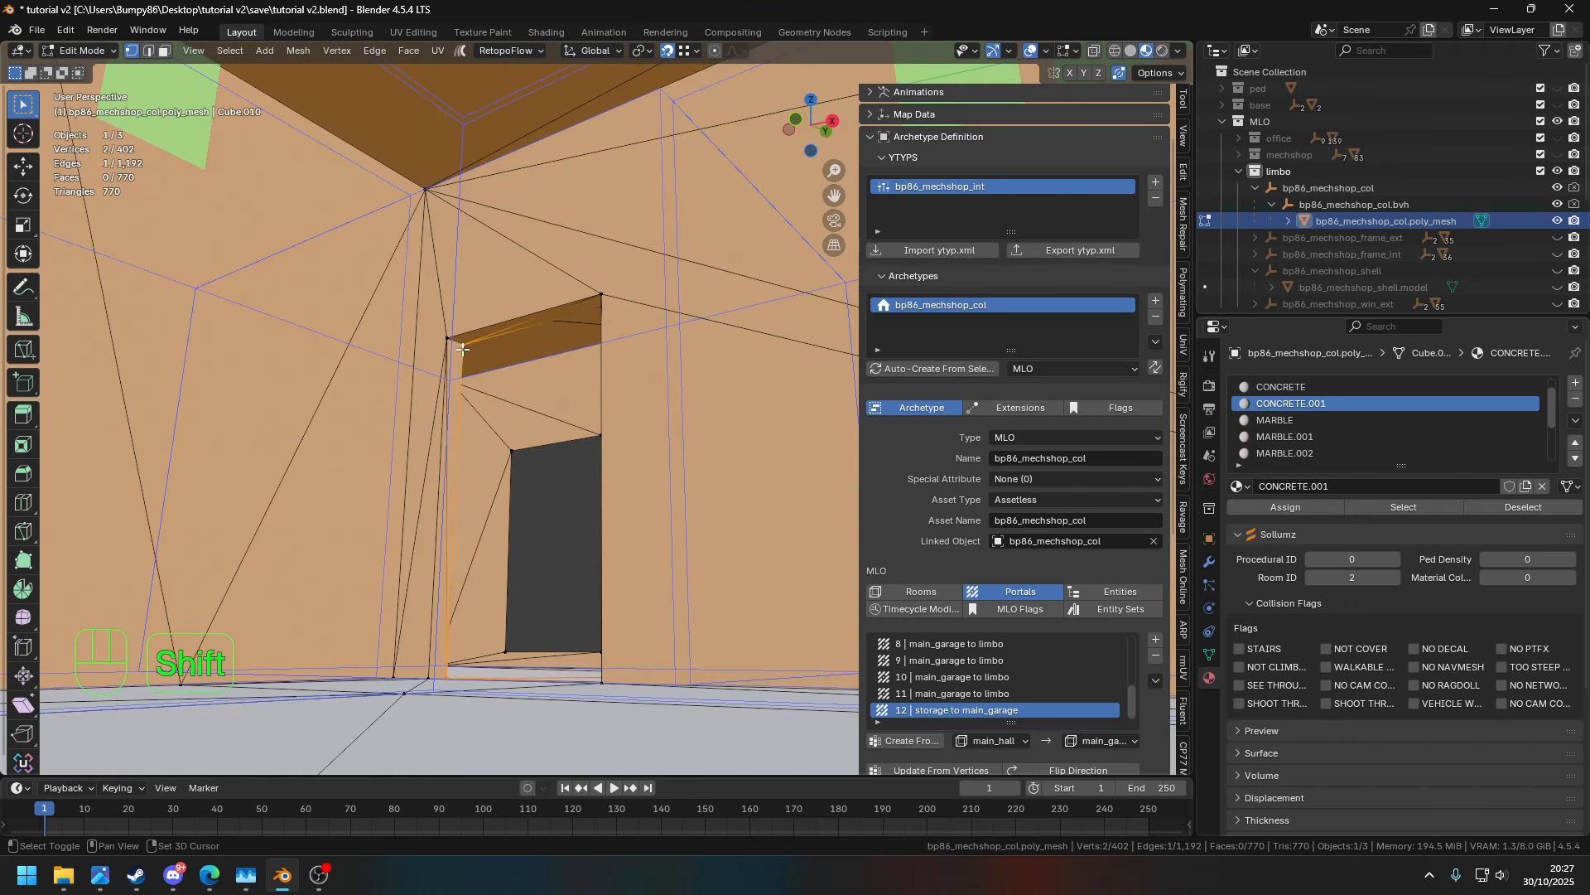
{"action": "middle_click_drag", "start_coordinate": [462, 350], "coordinate": [617, 352]}
{"action": "left_click", "coordinate": [590, 298], "text": "shift"}
{"action": "left_click", "coordinate": [591, 581], "text": "shift"}
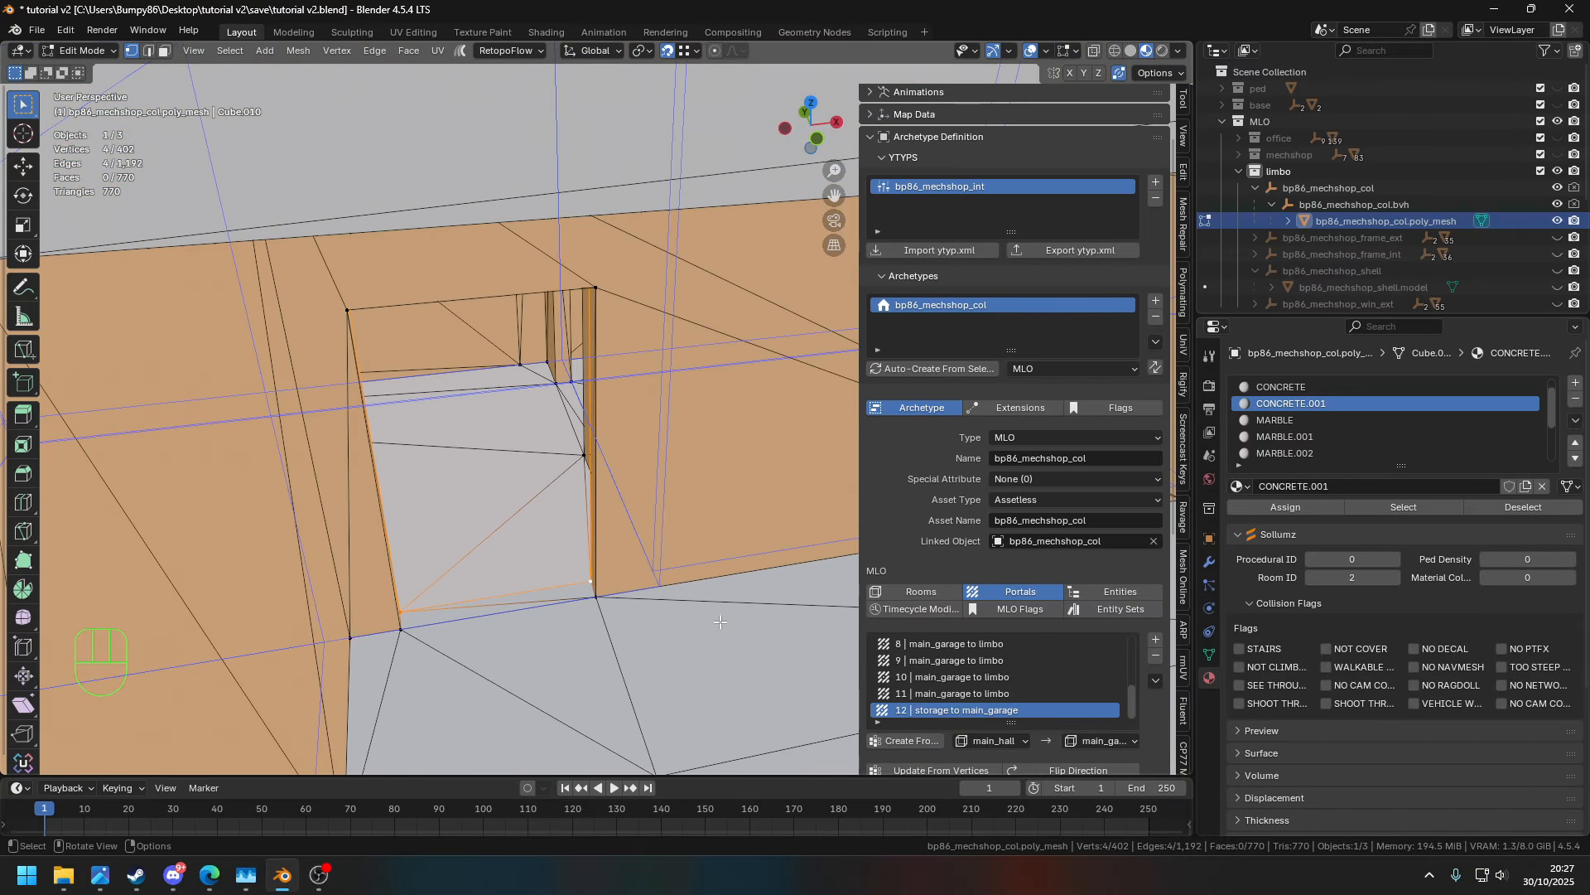
{"action": "left_click", "coordinate": [917, 742]}
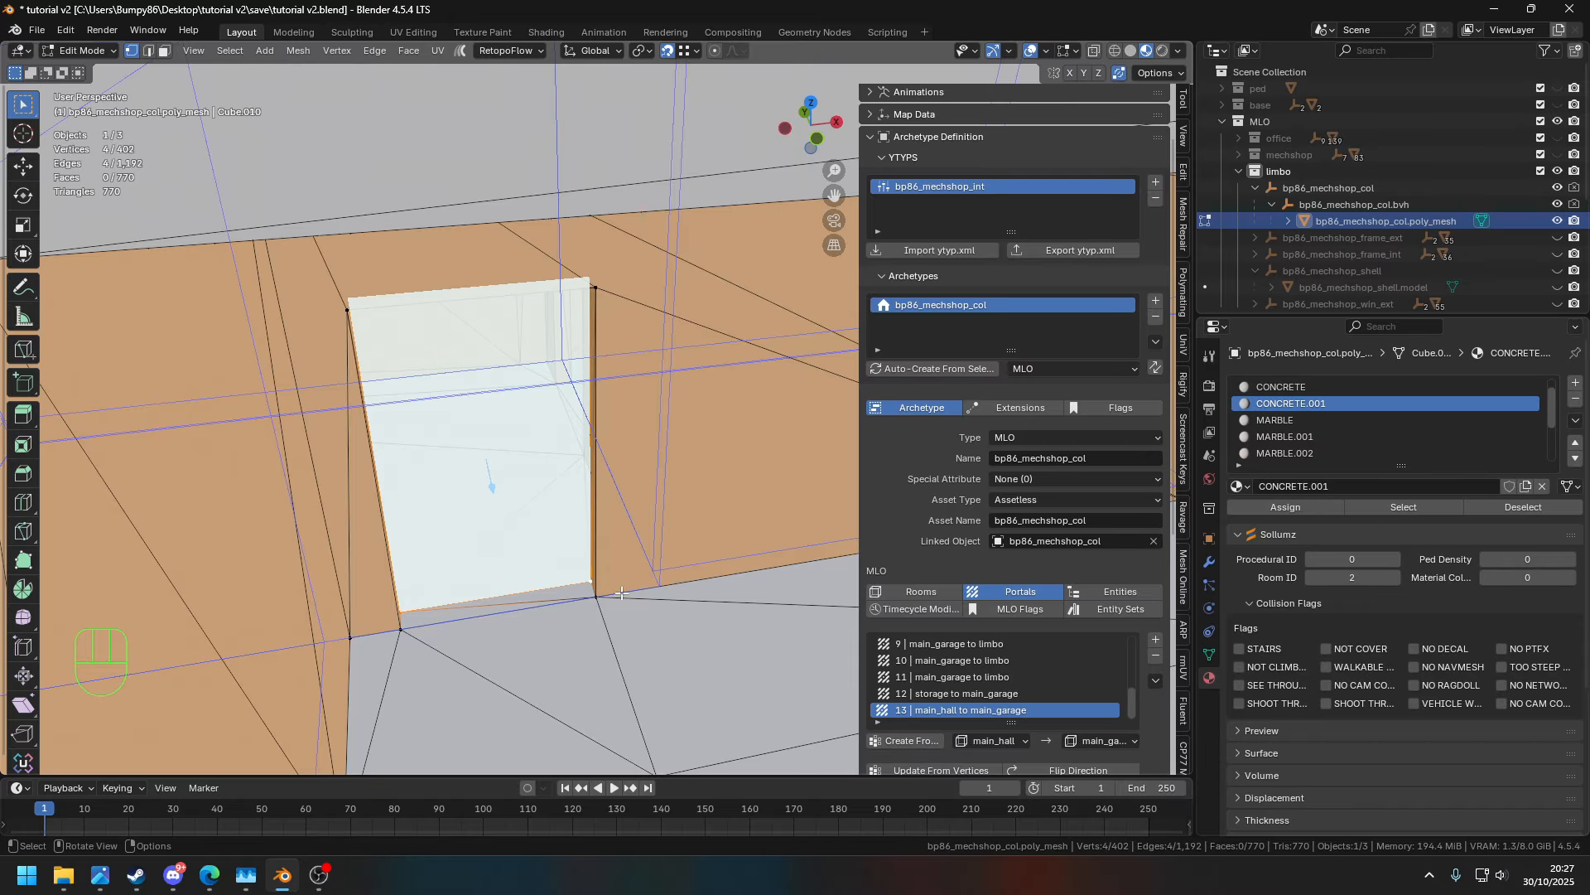
- Create a main_hall-to-limbo portal from the four corners of the hall's exterior doorway
{"action": "middle_click_drag", "start_coordinate": [676, 658], "coordinate": [574, 552]}
{"action": "scroll", "coordinate": [1151, 707], "scroll_direction": "down", "scroll_amount": 2}
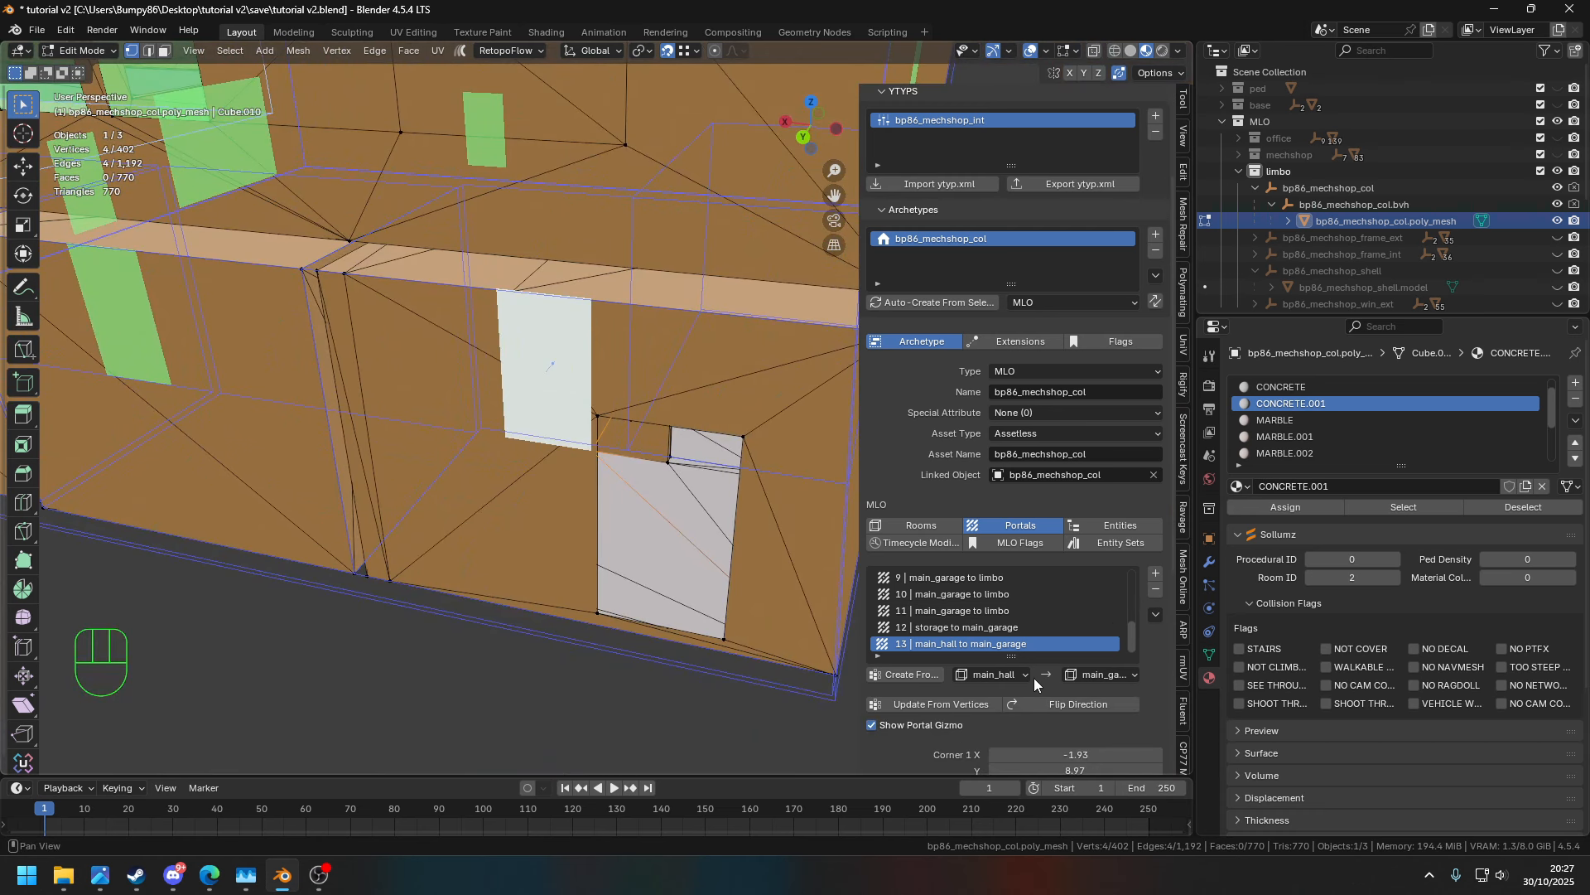
{"action": "left_click", "coordinate": [1105, 677]}
{"action": "left_click", "coordinate": [1092, 567]}
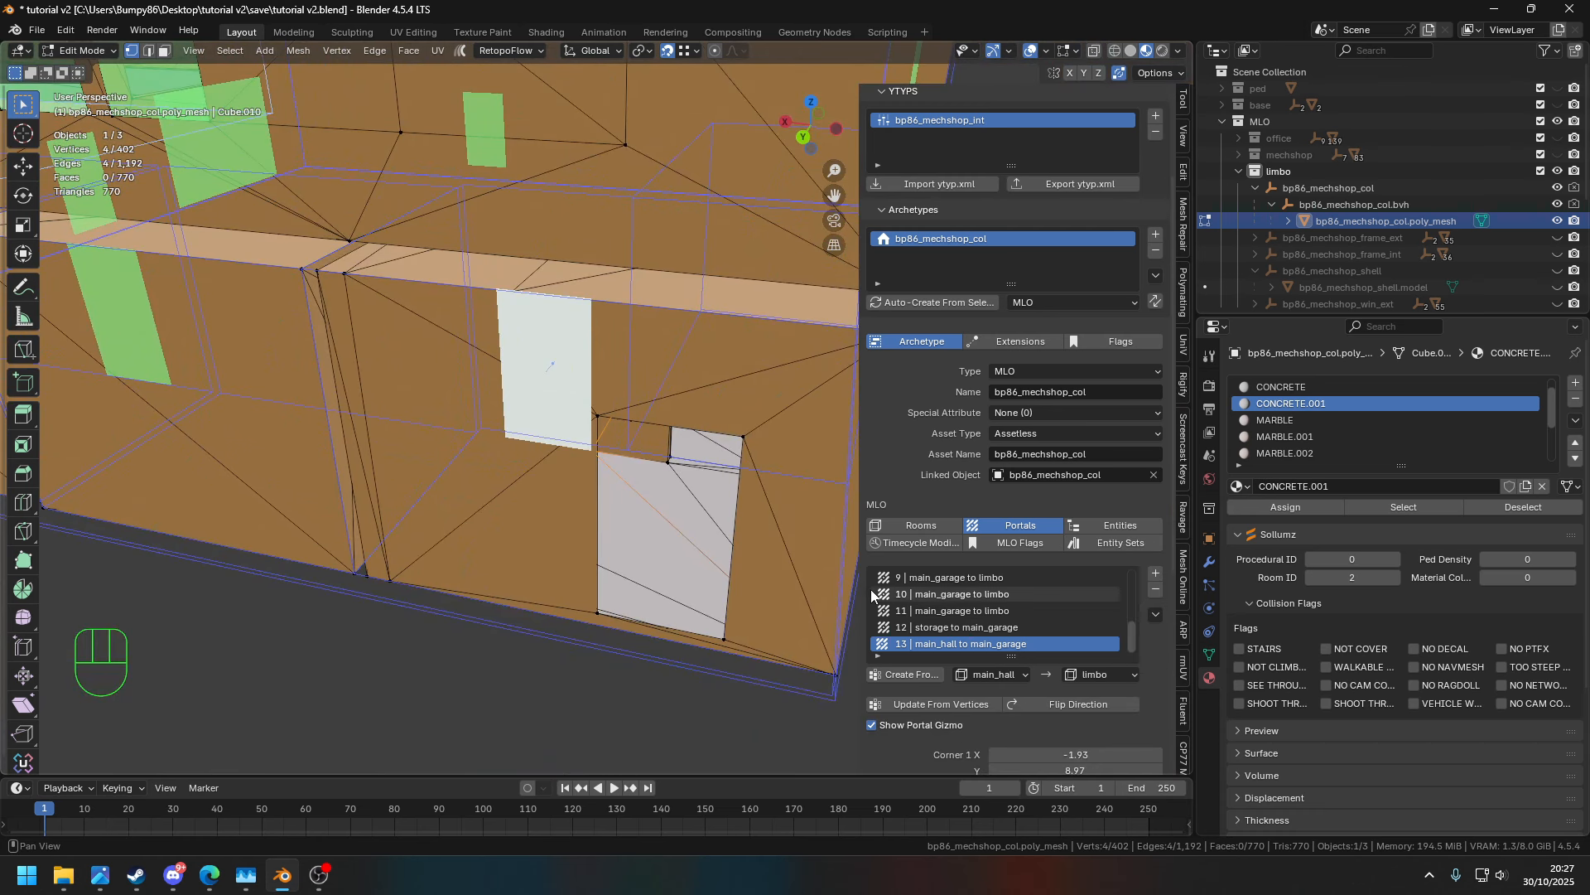
{"action": "middle_click_drag", "start_coordinate": [764, 620], "coordinate": [791, 642]}
{"action": "left_click", "coordinate": [831, 489], "text": "shift"}
{"action": "left_click", "coordinate": [685, 485], "text": "shift"}
{"action": "left_click", "coordinate": [680, 636], "text": "shift"}
{"action": "middle_click_drag", "start_coordinate": [683, 631], "coordinate": [729, 583]}
{"action": "middle_click_drag", "start_coordinate": [729, 583], "coordinate": [624, 561], "text": "shift"}
{"action": "left_click", "coordinate": [914, 675]}
- Set the rooms for new portals to dress_room as the source and main_hall as the destination
{"action": "scroll", "coordinate": [708, 595], "scroll_direction": "up", "scroll_amount": 4}
{"action": "scroll", "coordinate": [708, 594], "scroll_direction": "up", "scroll_amount": 2}
{"action": "scroll", "coordinate": [691, 577], "scroll_direction": "up", "scroll_amount": 4}
{"action": "middle_click_drag", "start_coordinate": [492, 534], "coordinate": [505, 579]}
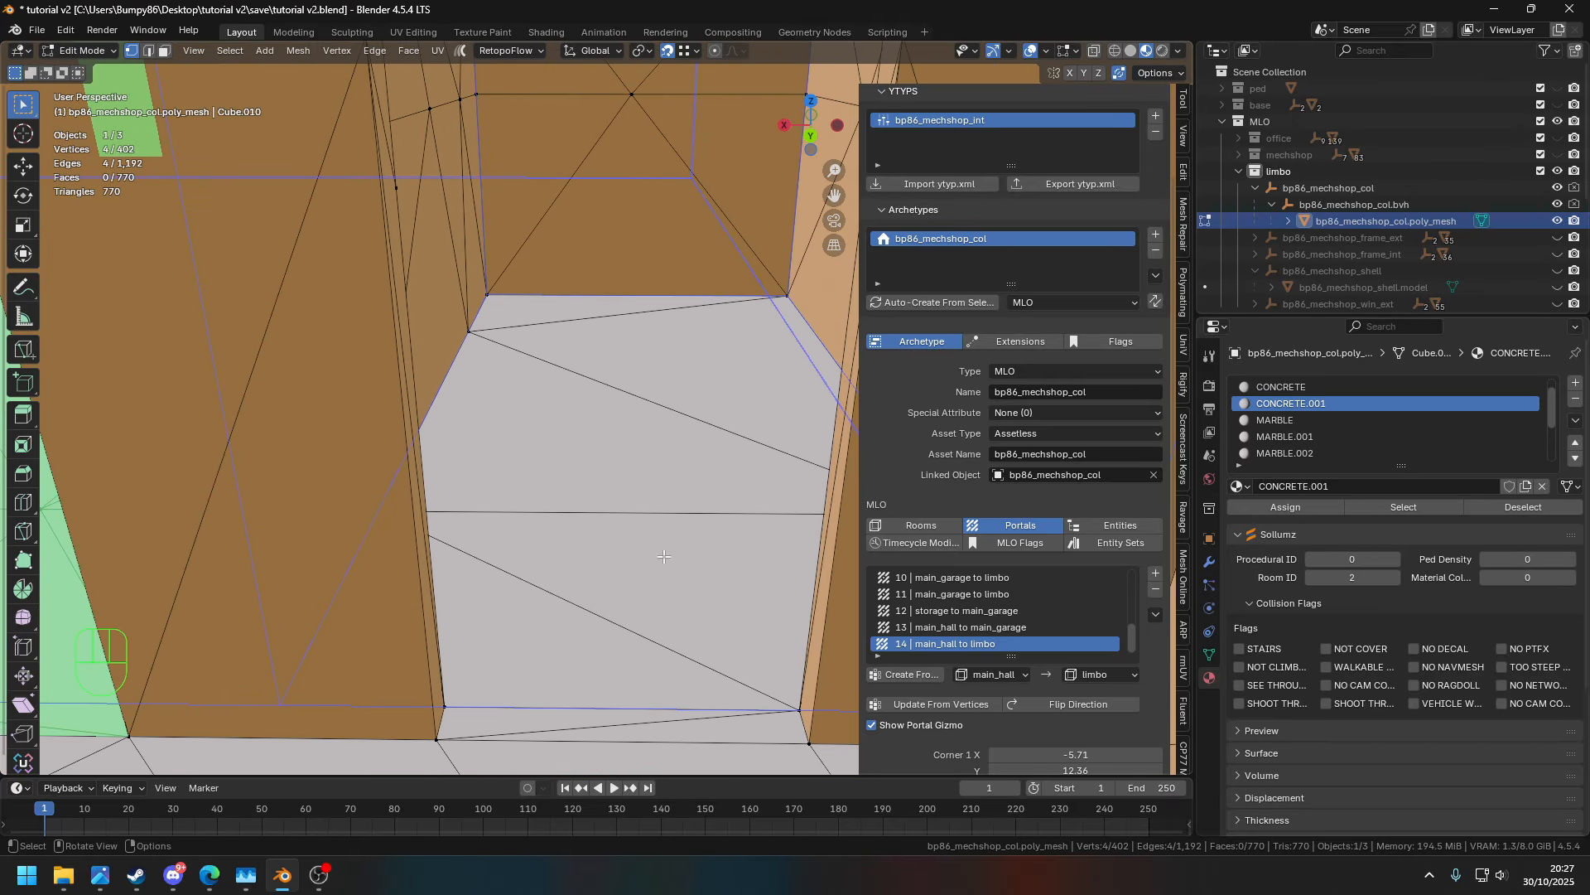
{"action": "left_click", "coordinate": [990, 673]}
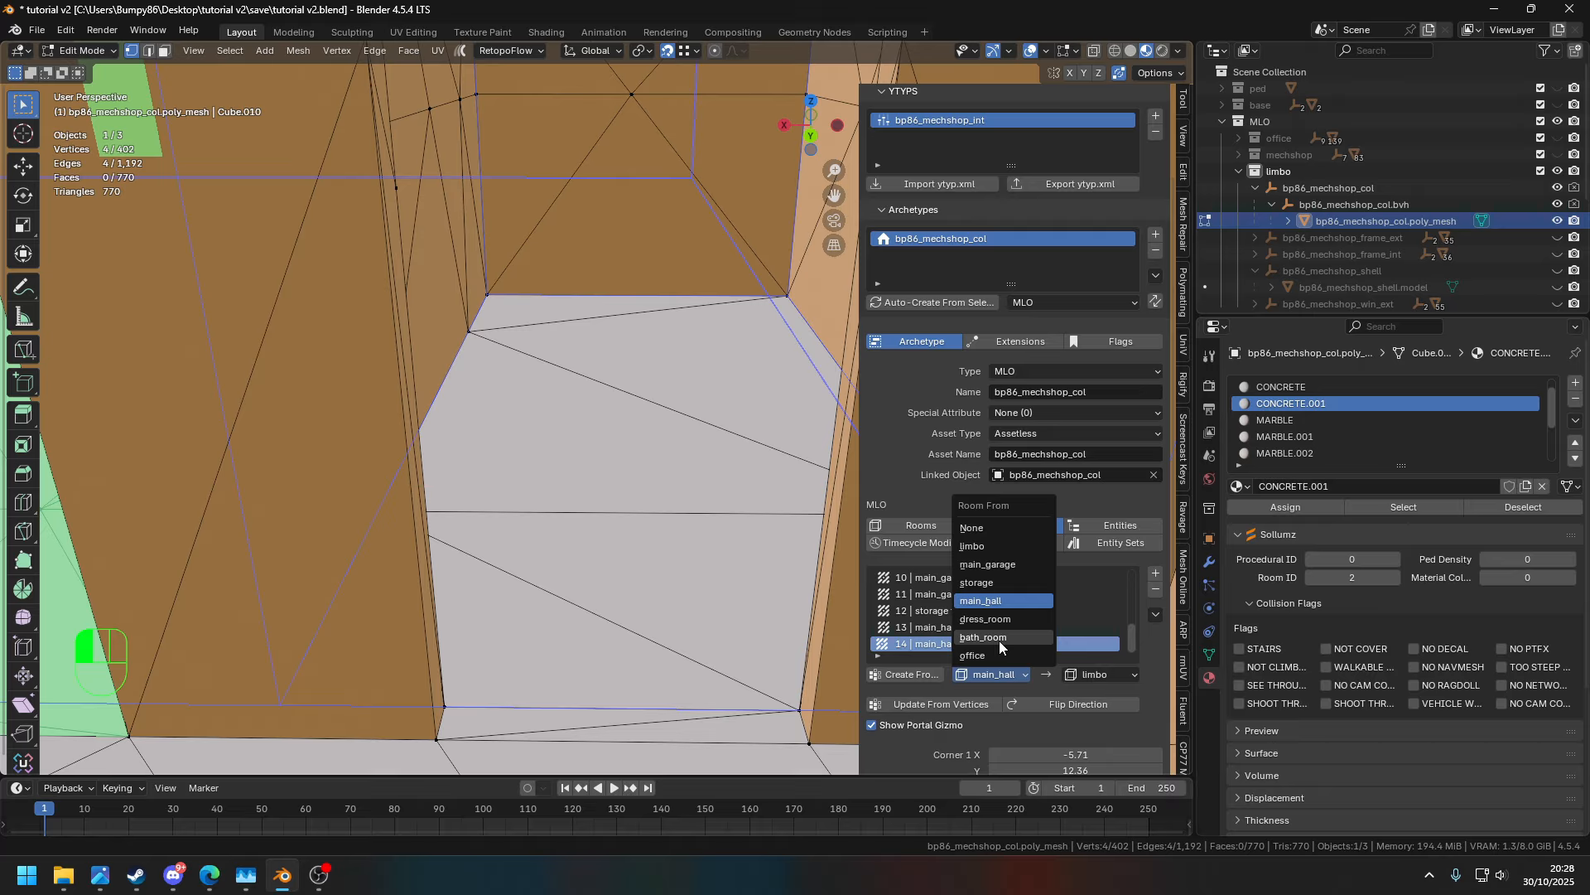
{"action": "left_click", "coordinate": [1000, 620]}
{"action": "left_click", "coordinate": [1103, 675]}
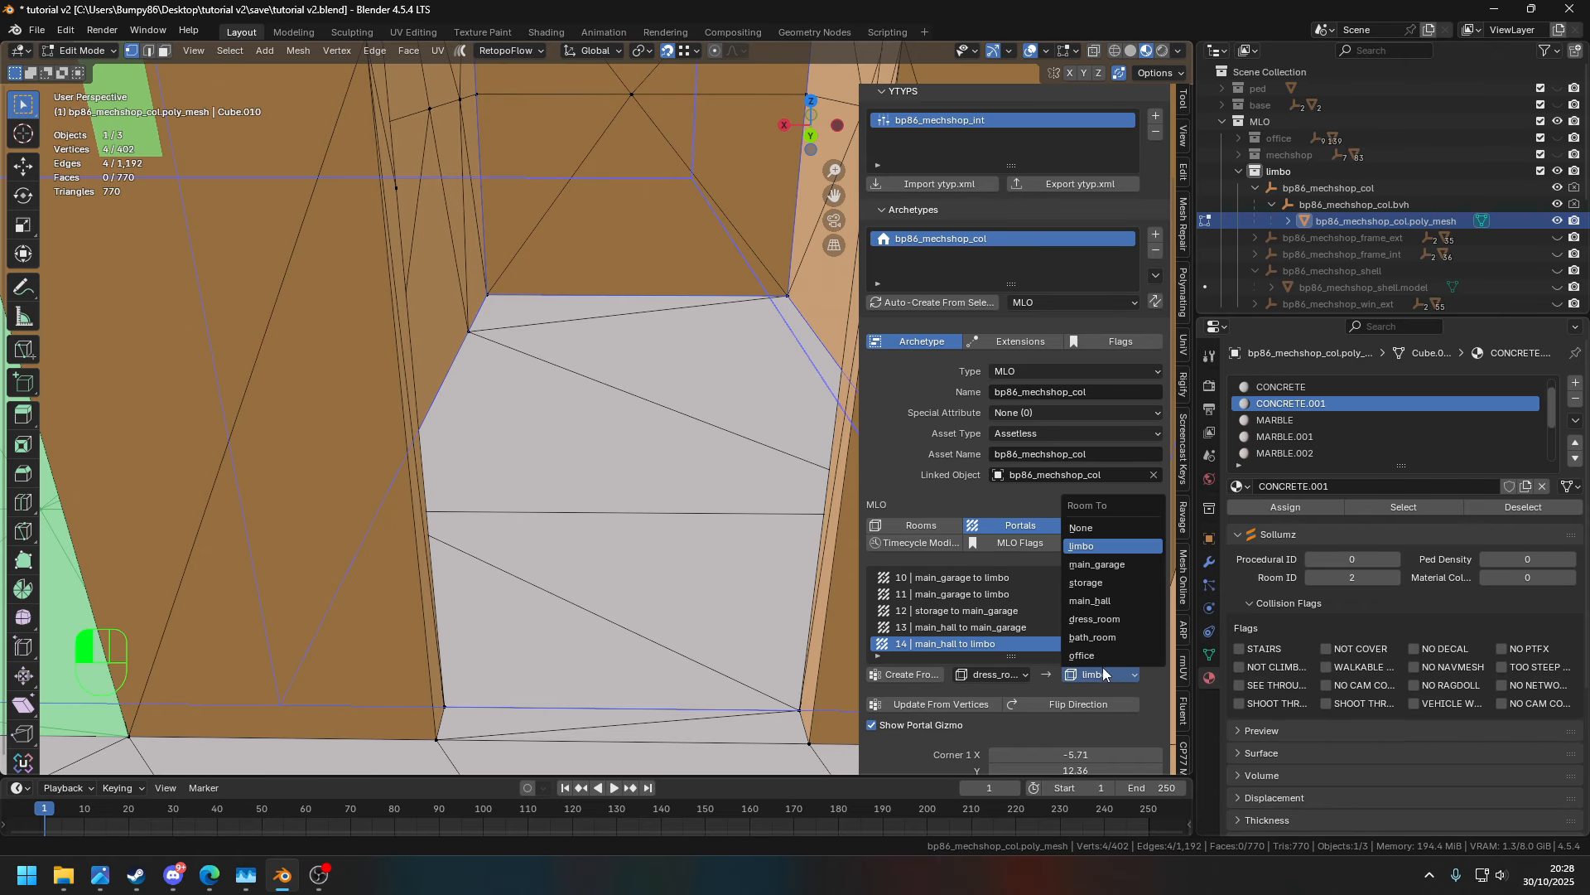
{"action": "left_click", "coordinate": [1101, 601]}
- Create a dress_room-to-main_hall portal from the four corners of the dressing room's doorway
{"action": "middle_click_drag", "start_coordinate": [492, 555], "coordinate": [530, 547], "text": "shift"}
{"action": "middle_click_drag", "start_coordinate": [531, 547], "coordinate": [439, 530]}
{"action": "middle_click_drag", "start_coordinate": [439, 530], "coordinate": [497, 337], "text": "shift"}
{"action": "left_click", "coordinate": [455, 525]}
{"action": "left_click", "coordinate": [450, 340], "text": "shift"}
{"action": "scroll", "coordinate": [609, 338], "scroll_direction": "down", "scroll_amount": 2}
{"action": "left_click", "coordinate": [616, 315], "text": "shift"}
{"action": "middle_click_drag", "start_coordinate": [616, 315], "coordinate": [650, 590]}
{"action": "left_click", "coordinate": [612, 590], "text": "shift"}
{"action": "key", "text": "ctrl+z"}
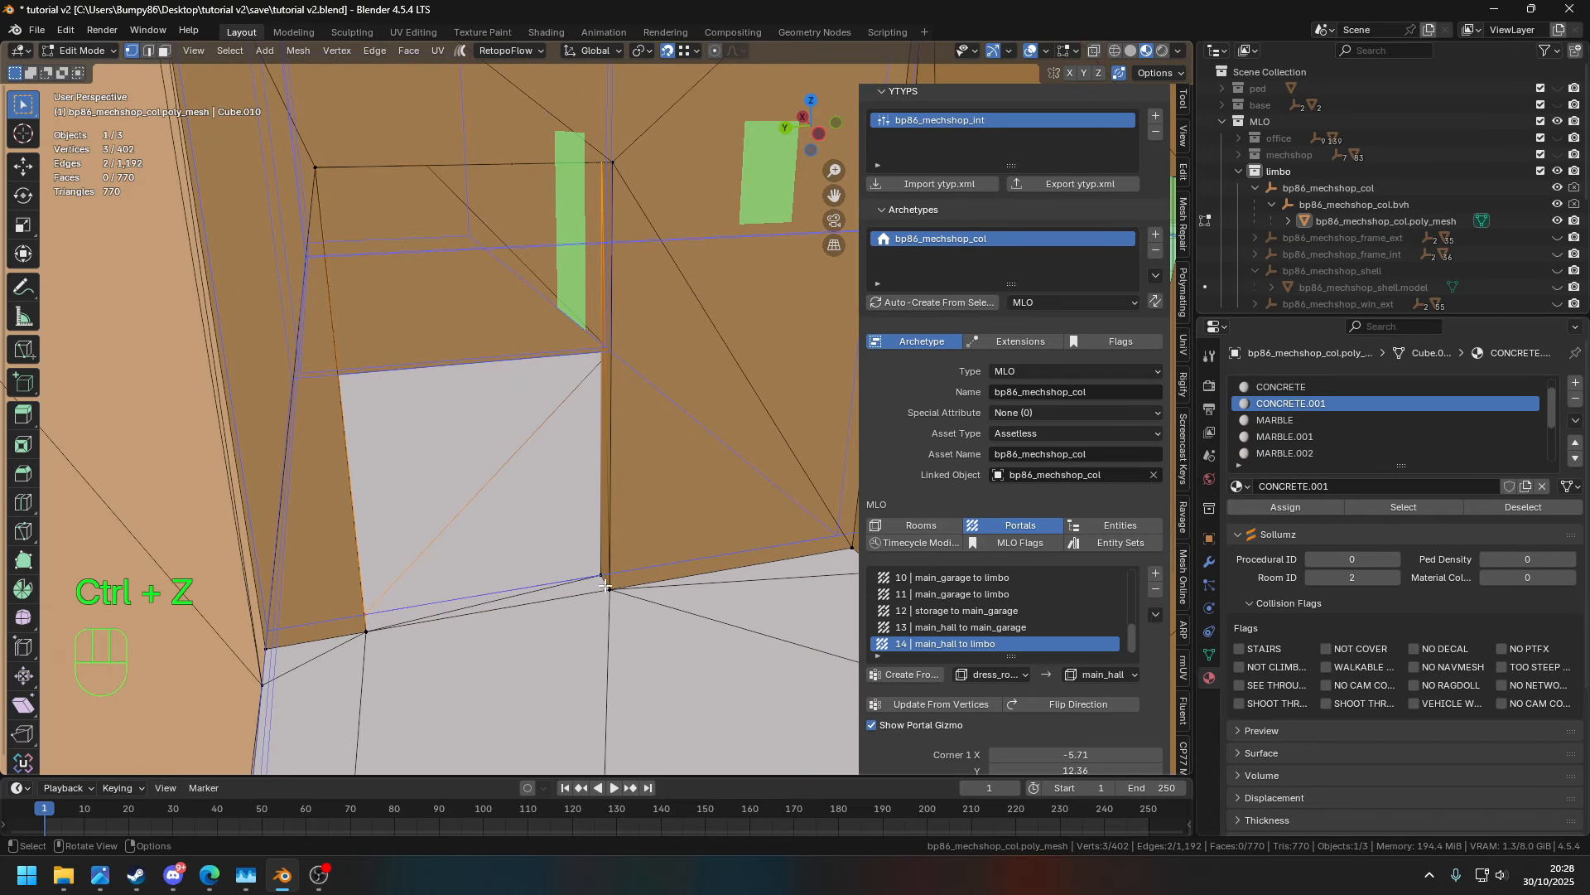
{"action": "middle_click_drag", "start_coordinate": [619, 599], "coordinate": [563, 571]}
{"action": "left_click", "coordinate": [907, 674]}
- Create a bath_room-to-main_hall portal from the four corners of the bathroom's doorway
{"action": "middle_click_drag", "start_coordinate": [572, 571], "coordinate": [687, 577]}
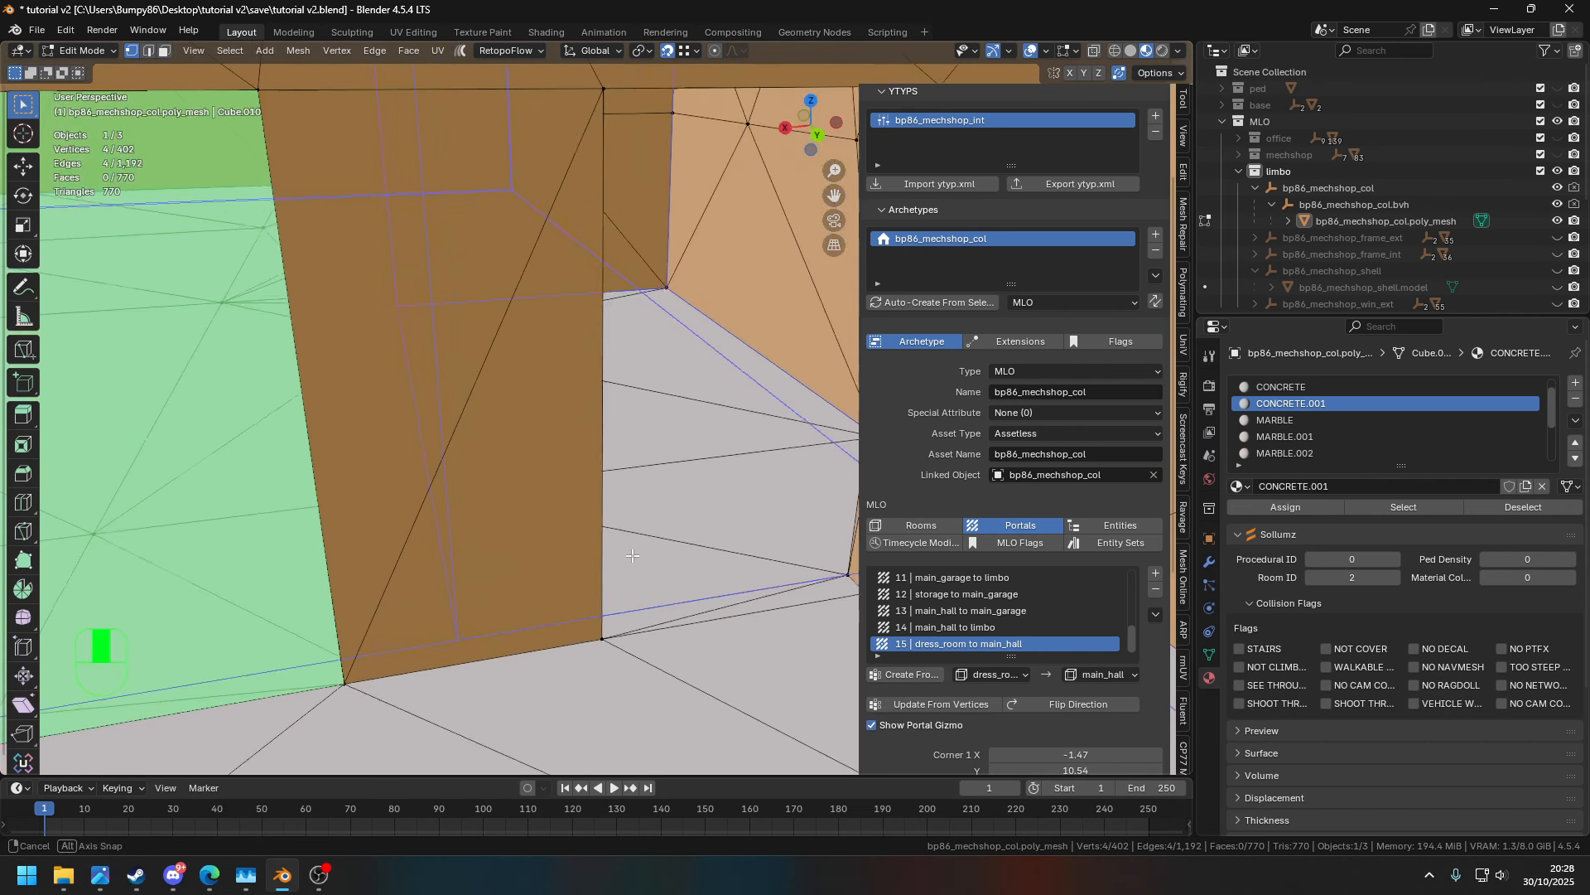
{"action": "left_click", "coordinate": [987, 677]}
{"action": "left_click", "coordinate": [984, 637]}
{"action": "middle_click_drag", "start_coordinate": [795, 571], "coordinate": [554, 588], "text": "shift"}
{"action": "left_click", "coordinate": [751, 608], "text": "shift"}
{"action": "middle_click_drag", "start_coordinate": [748, 607], "coordinate": [724, 457]}
{"action": "left_click", "coordinate": [739, 312], "text": "shift"}
{"action": "middle_click_drag", "start_coordinate": [740, 311], "coordinate": [681, 303]}
{"action": "scroll", "coordinate": [679, 303], "scroll_direction": "up", "scroll_amount": 1}
{"action": "left_click", "coordinate": [425, 289], "text": "shift"}
{"action": "middle_click_drag", "start_coordinate": [428, 289], "coordinate": [524, 365]}
{"action": "left_click", "coordinate": [901, 675]}
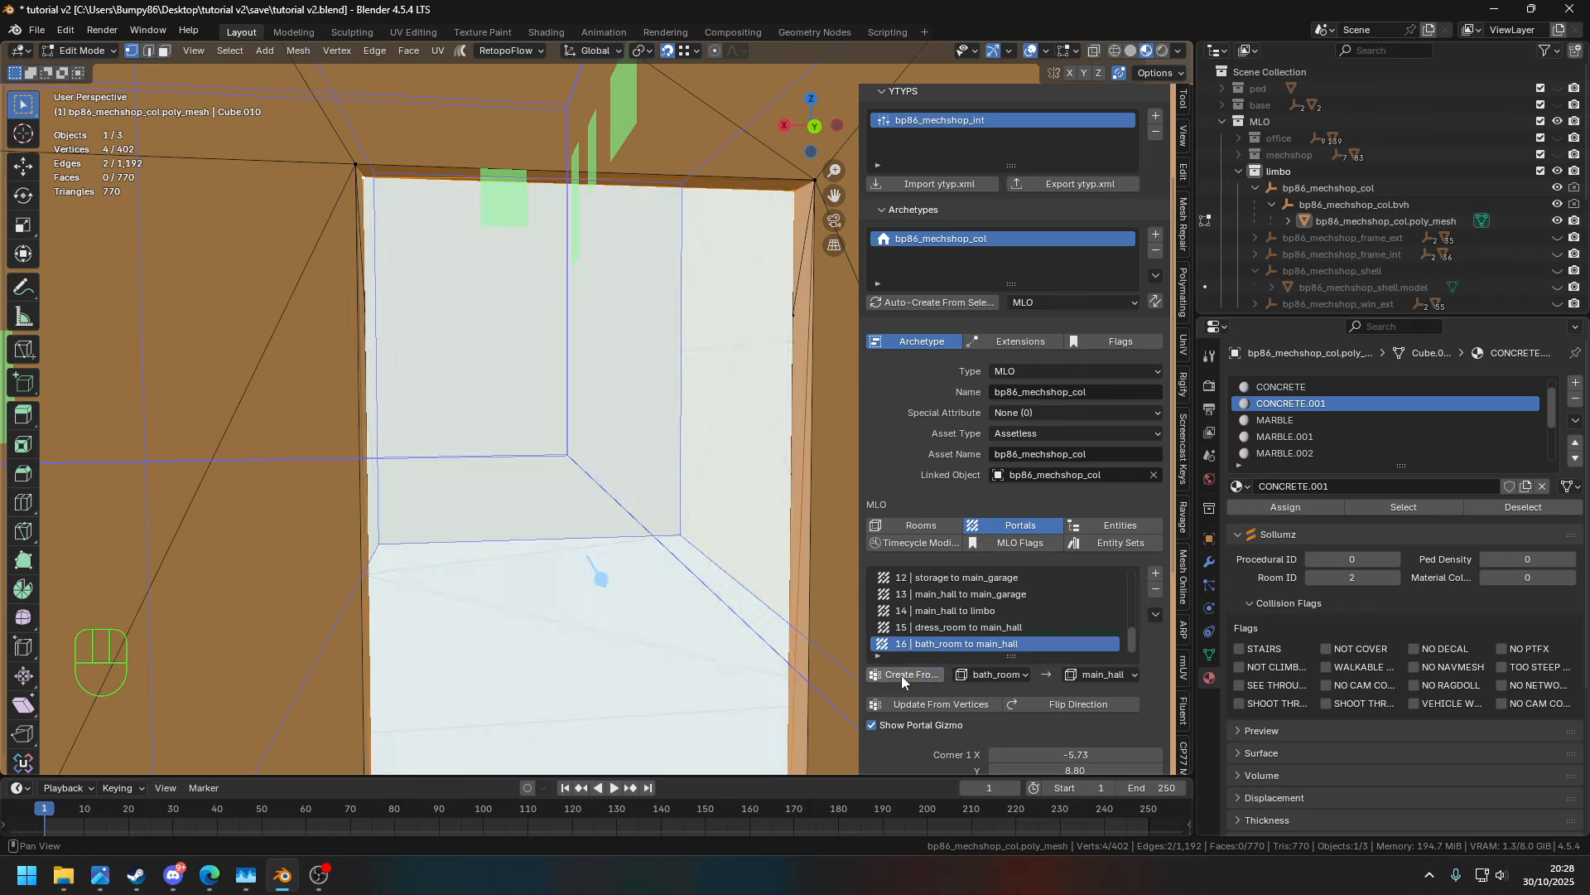
- Set the rooms for new portals to office as the source and main_garage as the destination
{"action": "middle_click_drag", "start_coordinate": [700, 613], "coordinate": [679, 598]}
{"action": "scroll", "coordinate": [674, 594], "scroll_direction": "down", "scroll_amount": 7}
{"action": "middle_click_drag", "start_coordinate": [464, 431], "coordinate": [571, 485]}
{"action": "middle_click_drag", "start_coordinate": [476, 507], "coordinate": [476, 443], "text": "shift"}
{"action": "middle_click_drag", "start_coordinate": [365, 390], "coordinate": [500, 469], "text": "shift"}
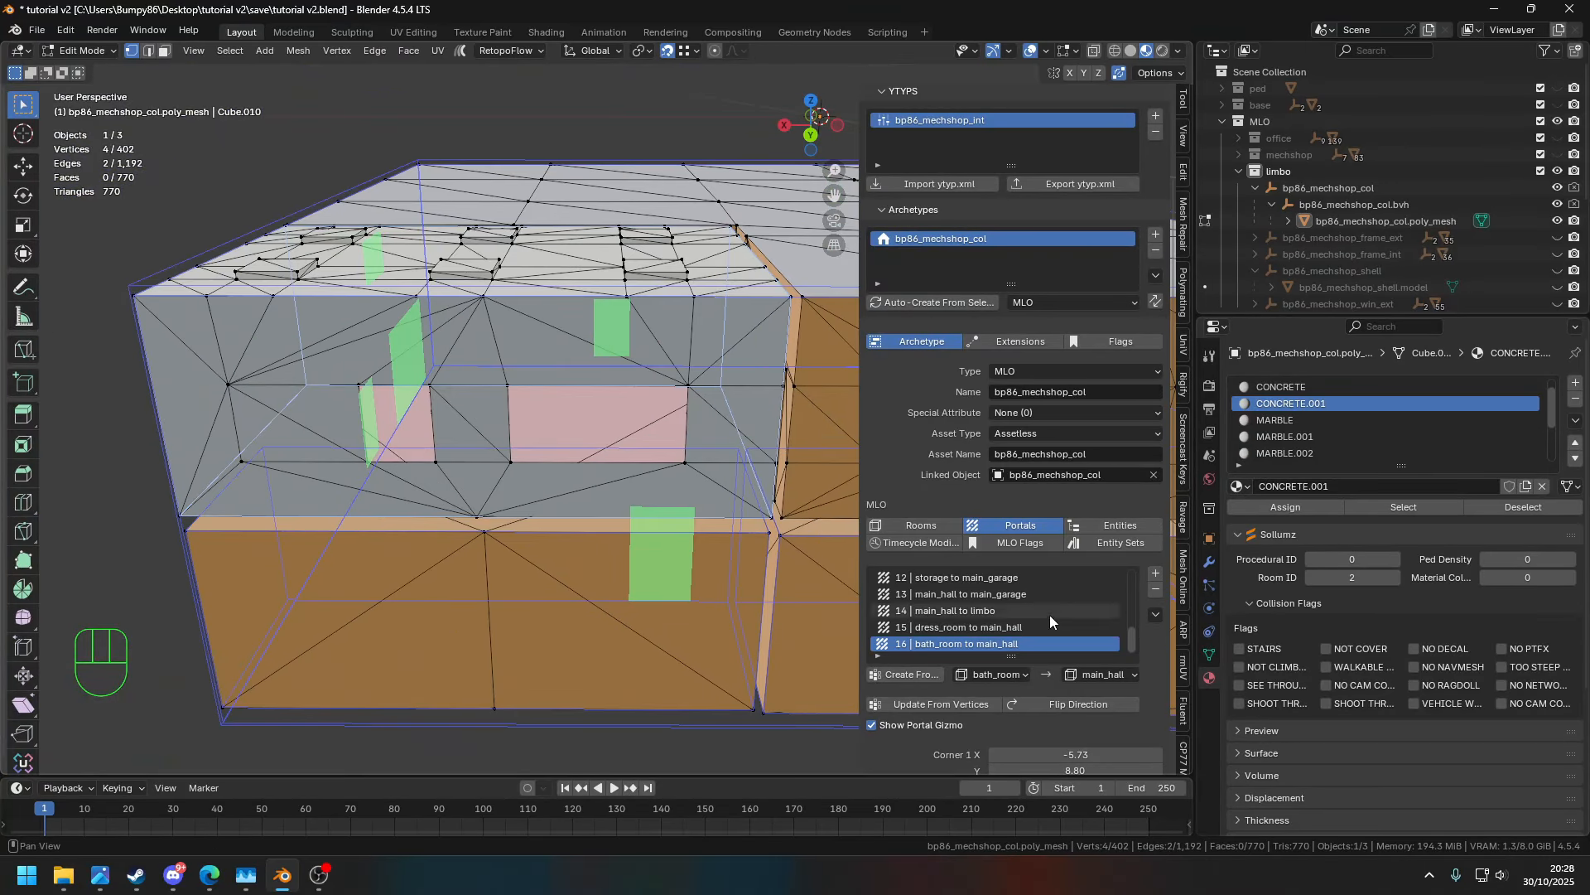
{"action": "left_click", "coordinate": [1026, 676]}
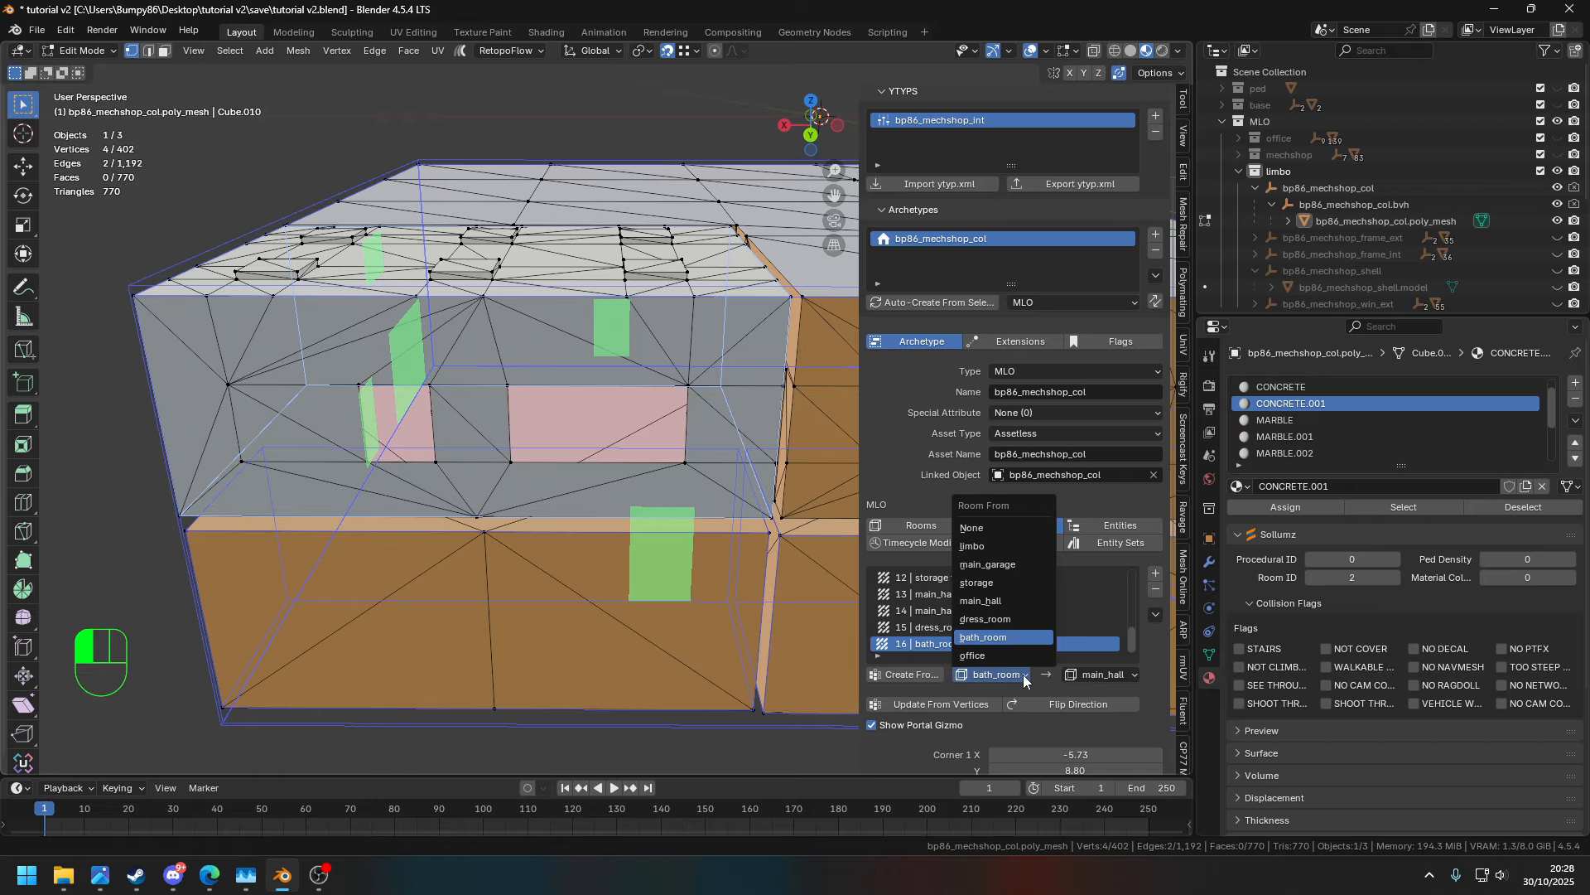
{"action": "left_click", "coordinate": [1001, 655]}
{"action": "left_click", "coordinate": [1119, 675]}
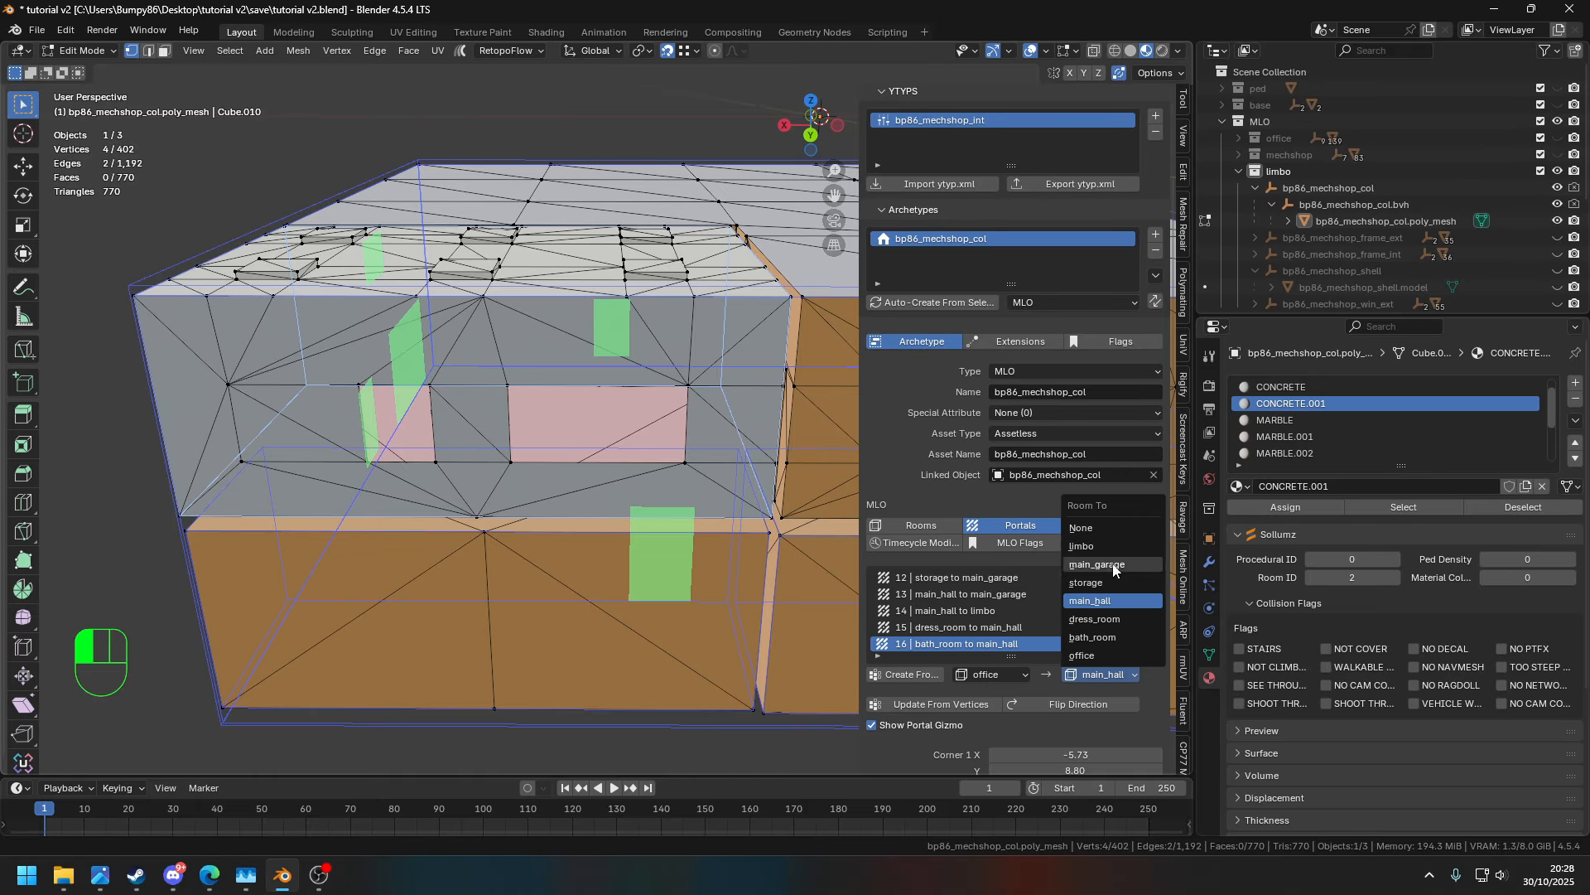
{"action": "left_click", "coordinate": [1114, 569]}
{"action": "middle_click_drag", "start_coordinate": [696, 439], "coordinate": [542, 464]}
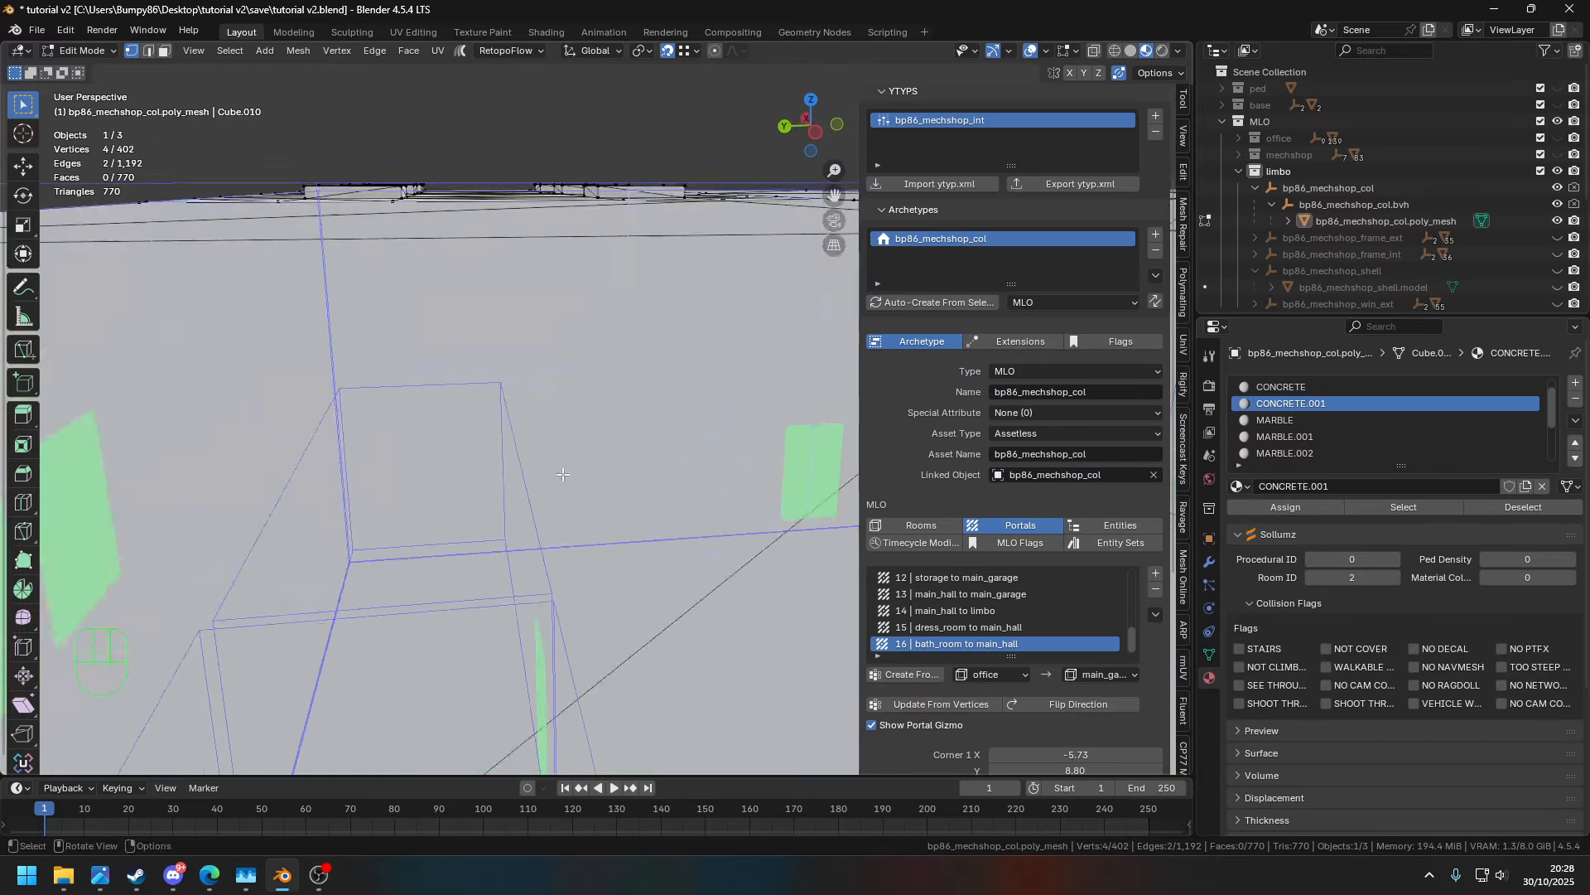
{"action": "scroll", "coordinate": [545, 448], "scroll_direction": "up", "scroll_amount": 3}
{"action": "left_click", "coordinate": [1110, 676]}
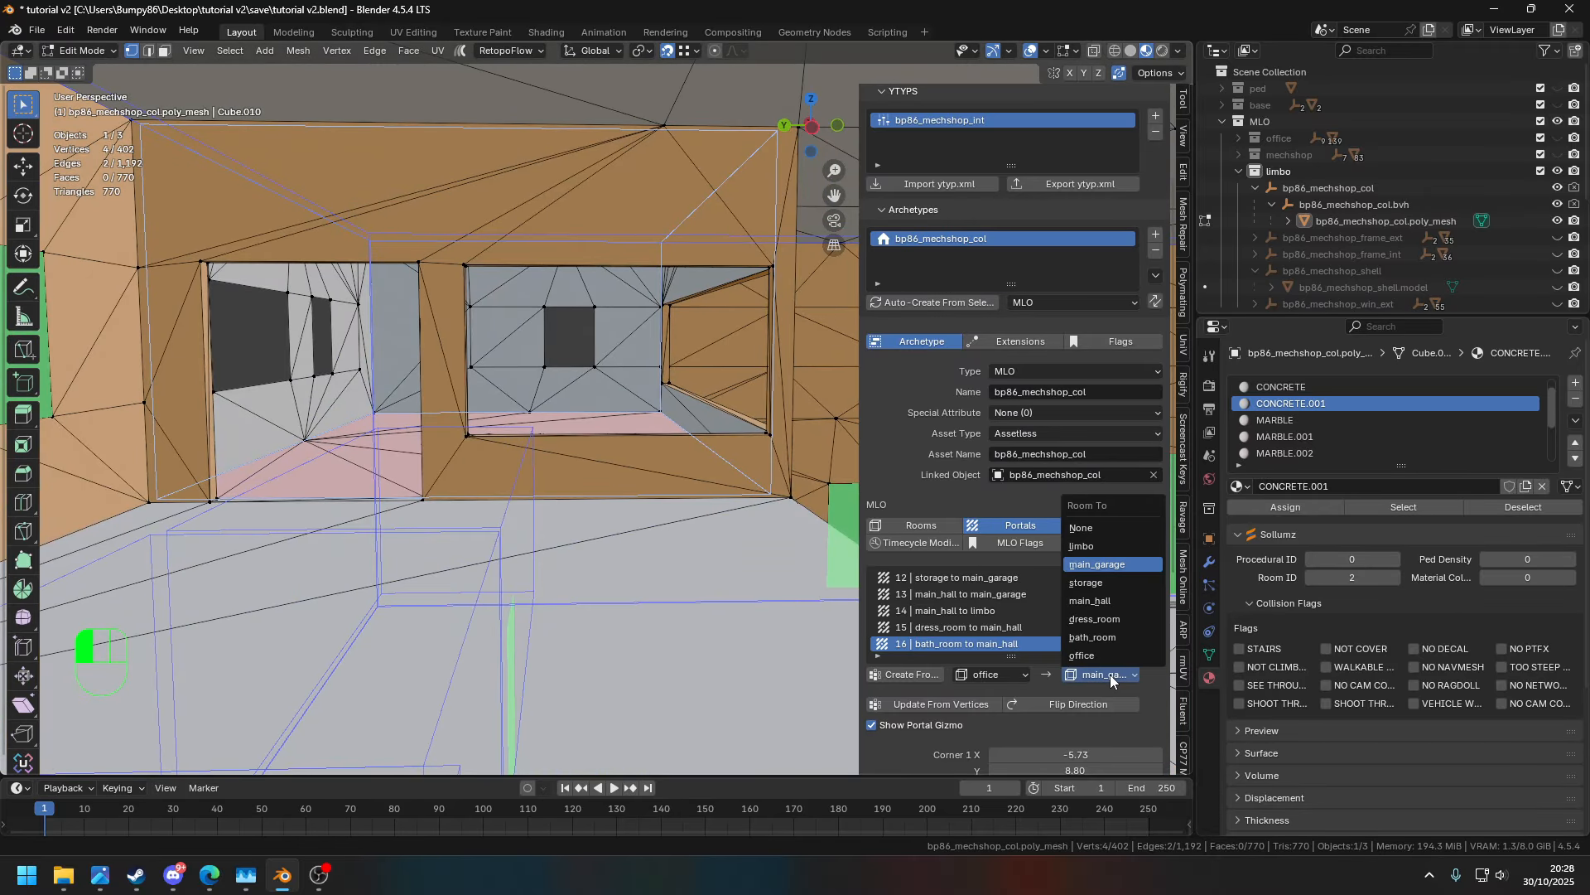
- Create an office-to-main_garage portal from the four corners of the office's tall opening onto the garage
{"action": "middle_click_drag", "start_coordinate": [439, 497], "coordinate": [613, 515], "text": "shift"}
{"action": "left_click", "coordinate": [634, 564]}
{"action": "scroll", "coordinate": [662, 489], "scroll_direction": "up", "scroll_amount": 3}
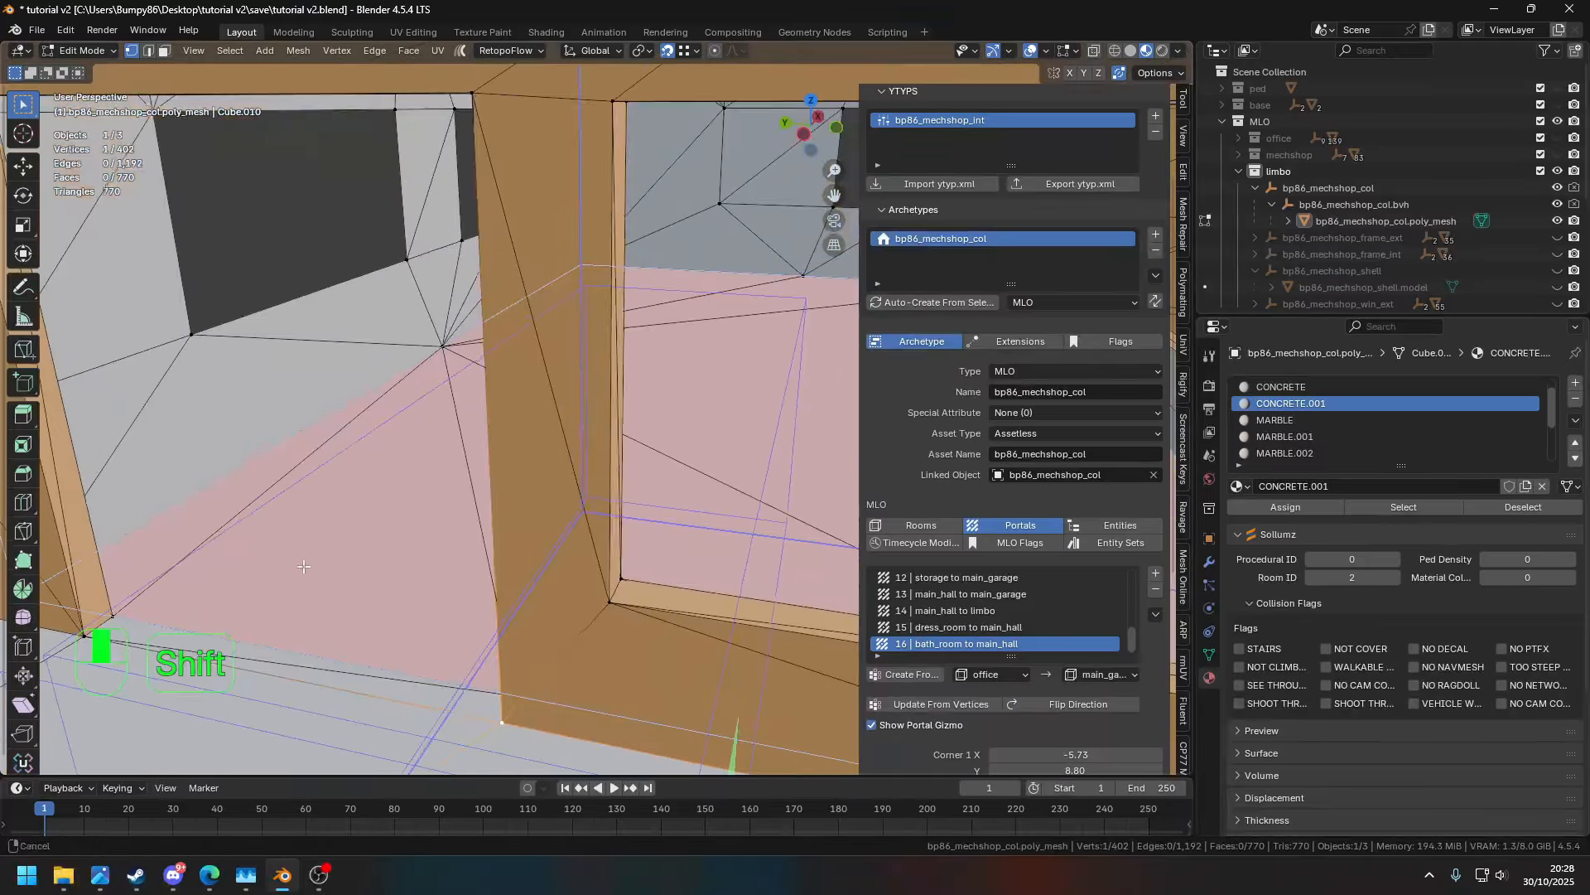
{"action": "middle_click_drag", "start_coordinate": [415, 547], "coordinate": [680, 551], "text": "shift"}
{"action": "left_click", "coordinate": [314, 616]}
{"action": "middle_click_drag", "start_coordinate": [315, 613], "coordinate": [480, 552]}
{"action": "left_click", "coordinate": [362, 116], "text": "shift"}
{"action": "middle_click_drag", "start_coordinate": [388, 139], "coordinate": [453, 291]}
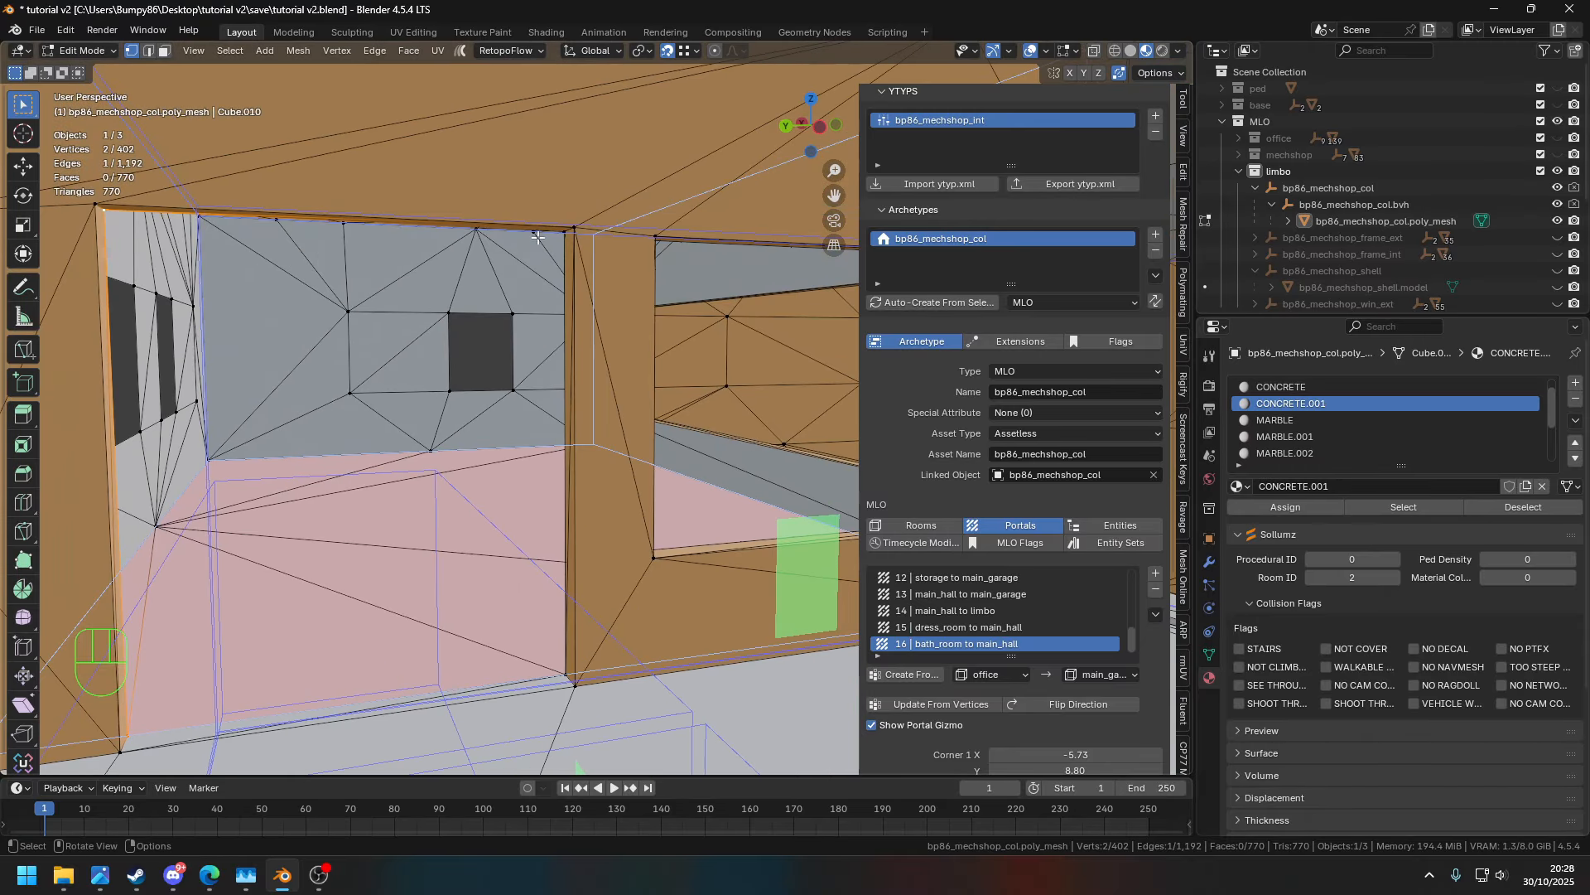
{"action": "left_click", "coordinate": [561, 235], "text": "shift"}
{"action": "middle_click_drag", "start_coordinate": [560, 234], "coordinate": [572, 352]}
{"action": "left_click", "coordinate": [555, 713], "text": "shift"}
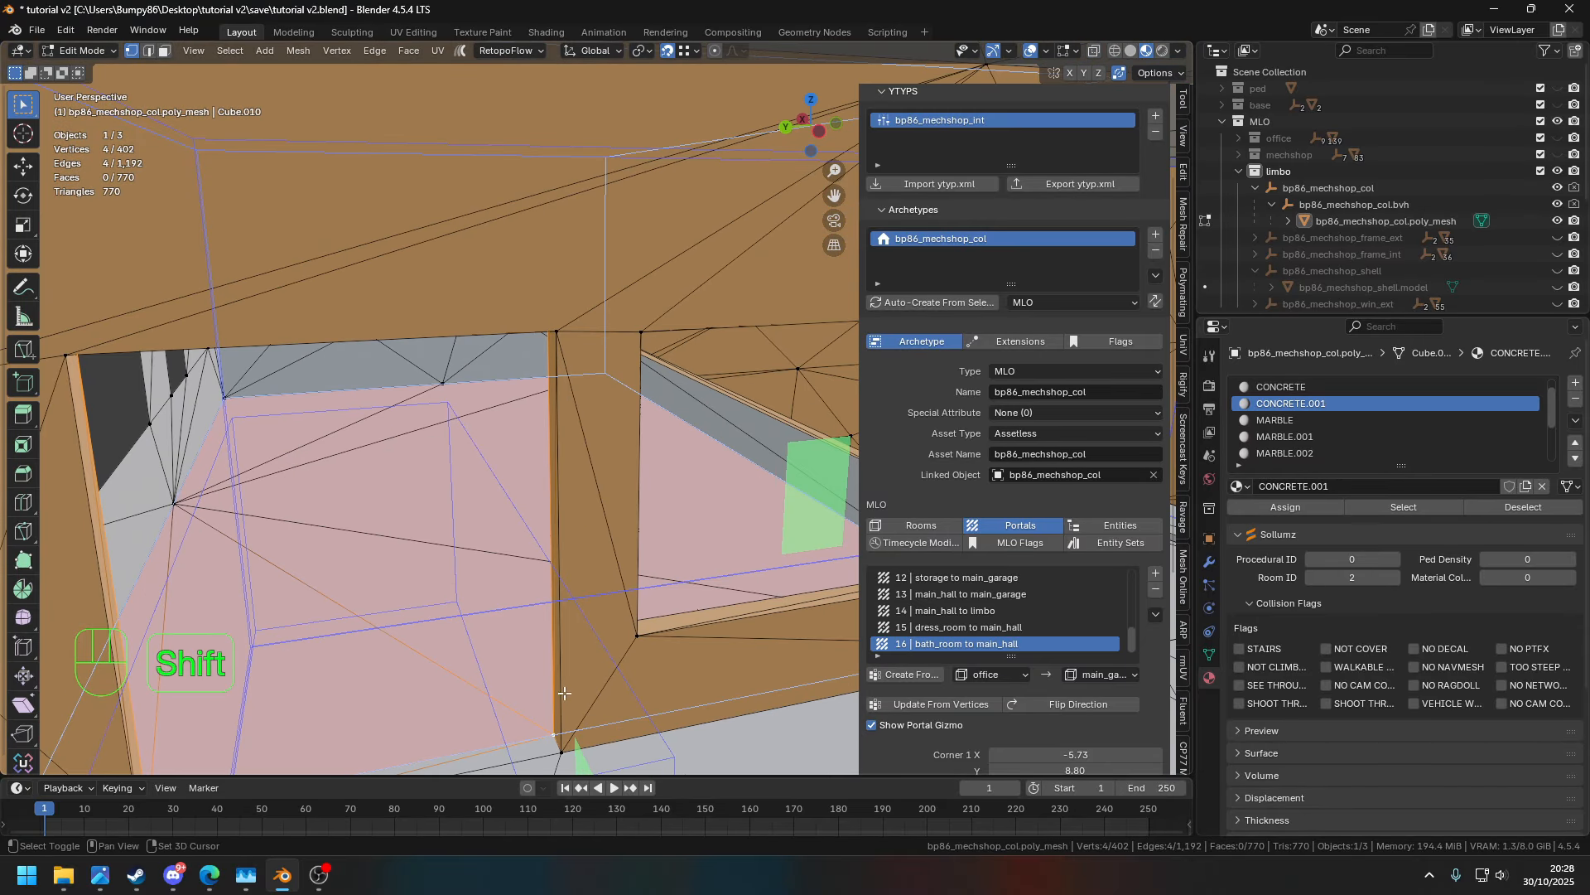
{"action": "middle_click_drag", "start_coordinate": [903, 684], "coordinate": [960, 609], "text": "shift"}
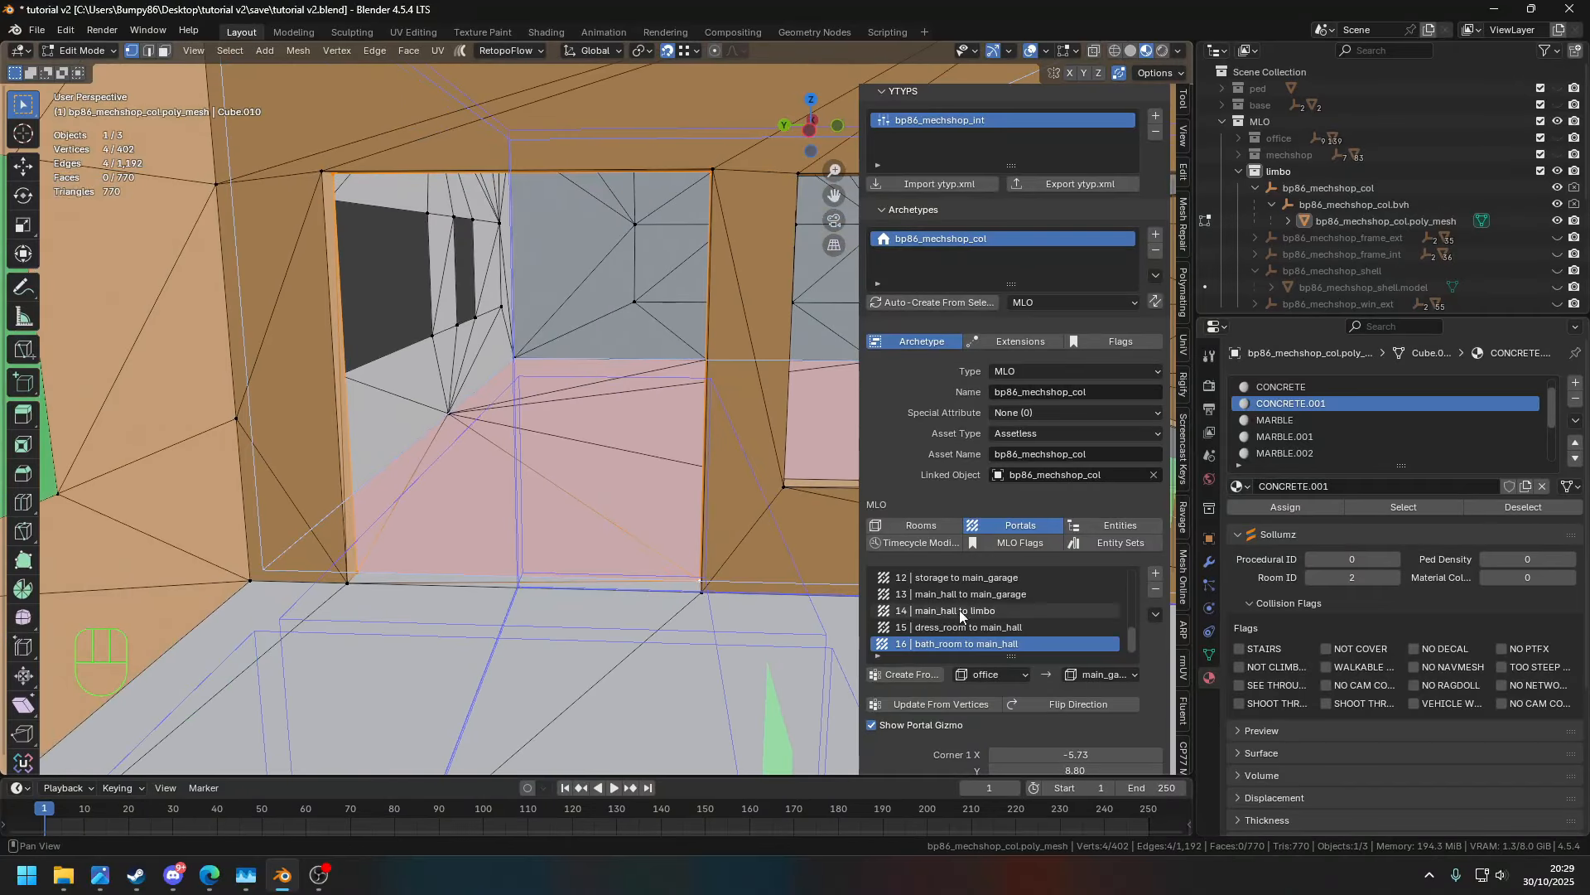
{"action": "left_click", "coordinate": [921, 678]}
- Create an office-to-main_garage portal from the four corners of the interior window beside the office's tall opening
{"action": "middle_click_drag", "start_coordinate": [704, 473], "coordinate": [257, 522], "text": "shift"}
{"action": "left_click", "coordinate": [275, 273], "text": "shift"}
{"action": "middle_click_drag", "start_coordinate": [277, 275], "coordinate": [497, 319]}
{"action": "middle_click_drag", "start_coordinate": [497, 319], "coordinate": [547, 375], "text": "shift"}
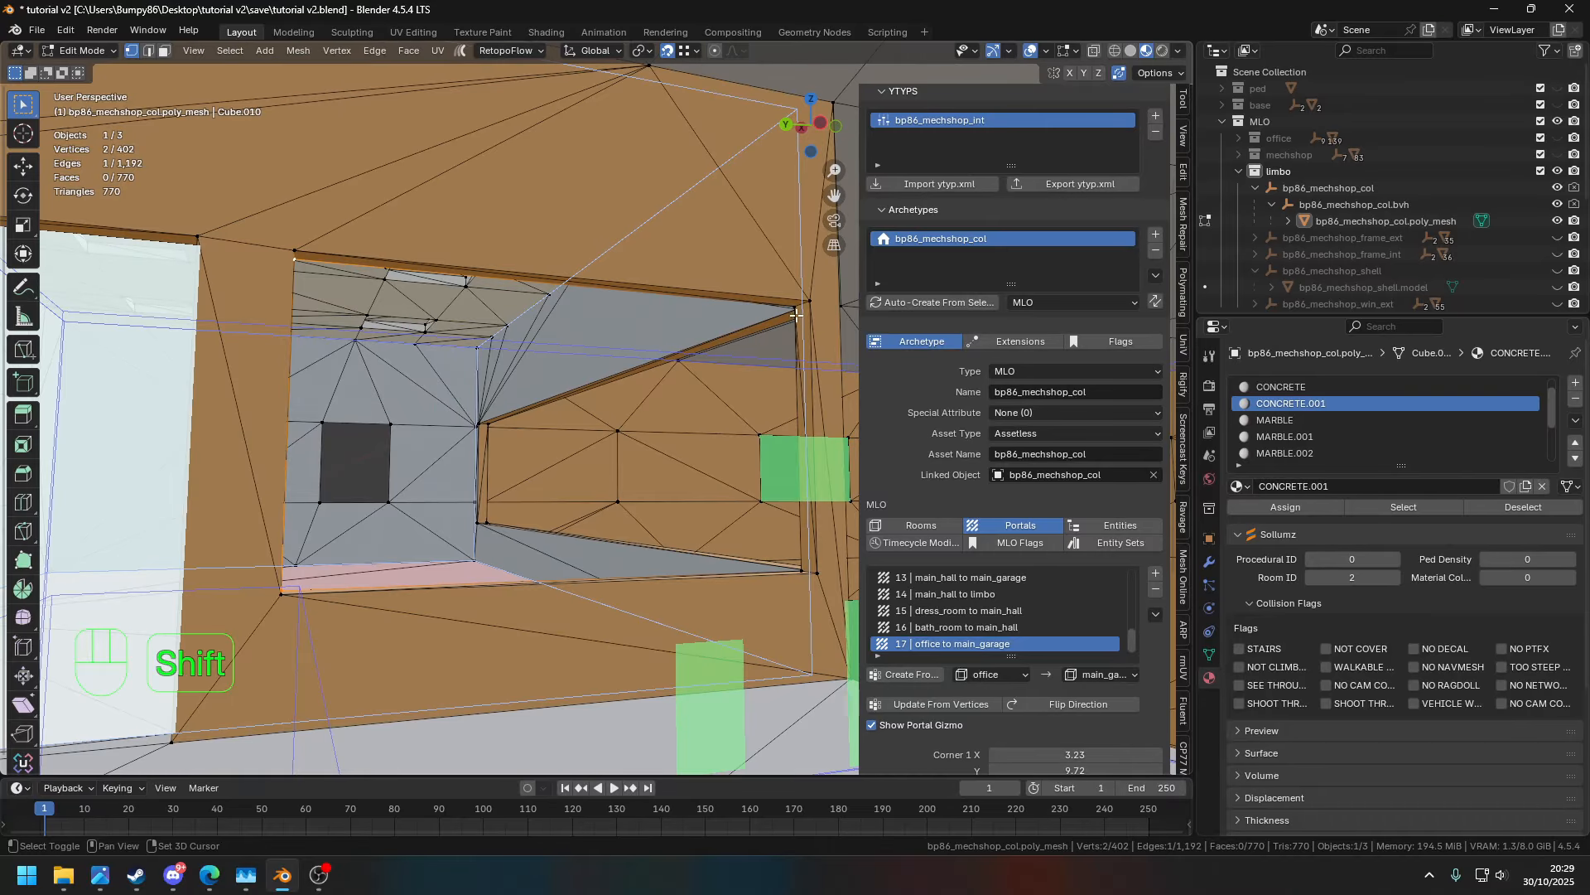
{"action": "left_click", "coordinate": [803, 570], "text": "shift"}
{"action": "middle_click_drag", "start_coordinate": [803, 527], "coordinate": [783, 555]}
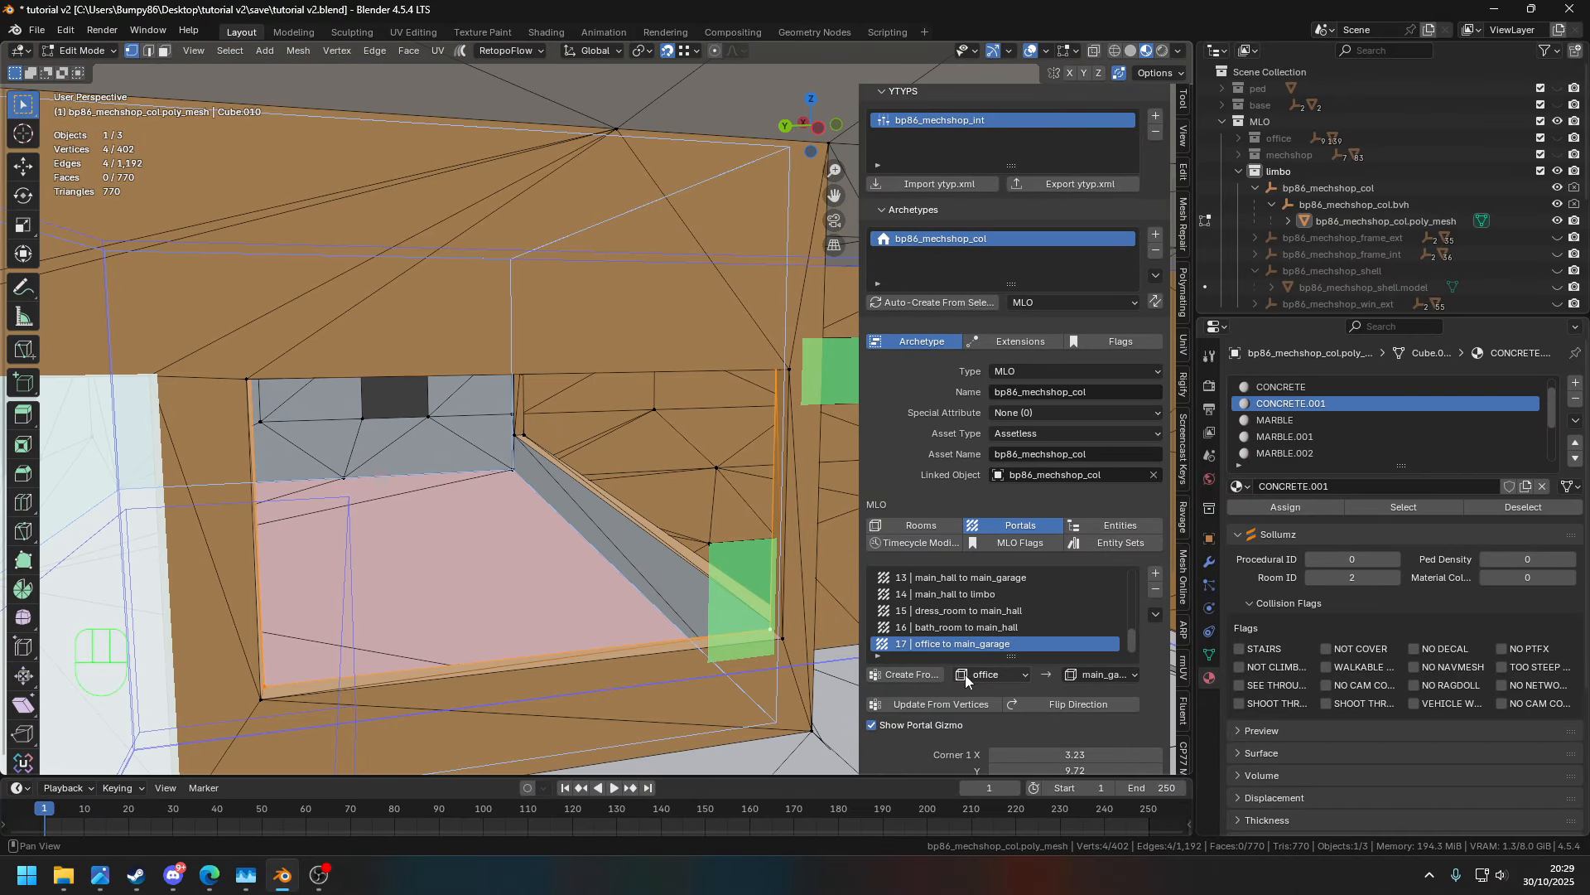
{"action": "left_click", "coordinate": [910, 675]}
- Create an office-to-main_garage portal from the four corners of the long interior window on the office's adjoining wall
{"action": "middle_click_drag", "start_coordinate": [464, 572], "coordinate": [367, 463]}
{"action": "left_click", "coordinate": [386, 273], "text": "shift"}
{"action": "middle_click_drag", "start_coordinate": [456, 374], "coordinate": [666, 443]}
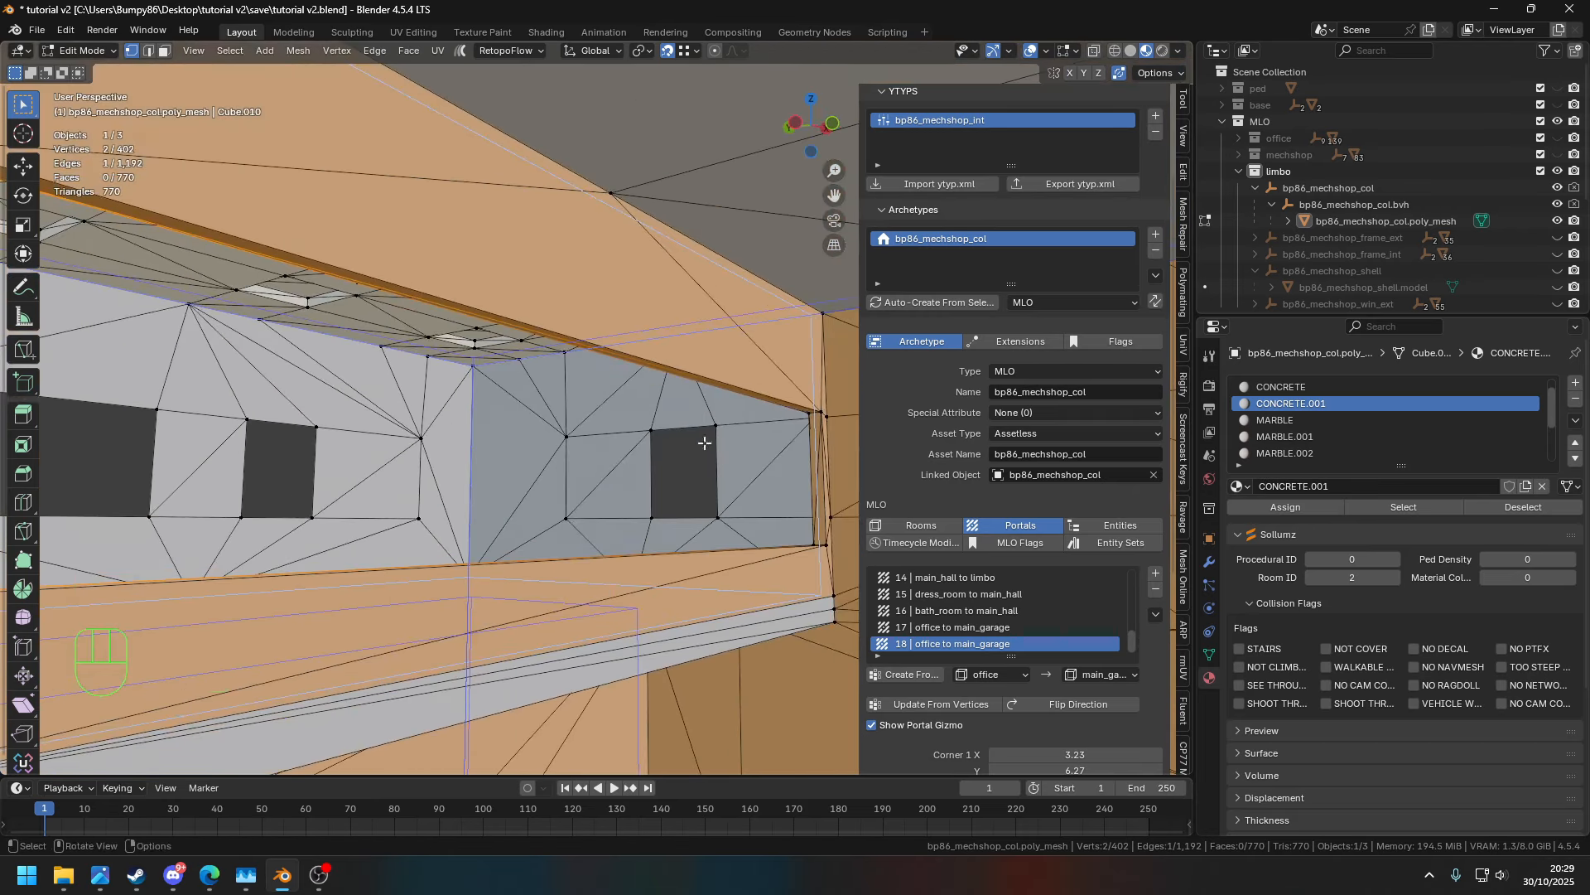
{"action": "left_click", "coordinate": [809, 416], "text": "shift"}
{"action": "middle_click_drag", "start_coordinate": [789, 438], "coordinate": [785, 491]}
{"action": "left_click", "coordinate": [812, 488], "text": "shift"}
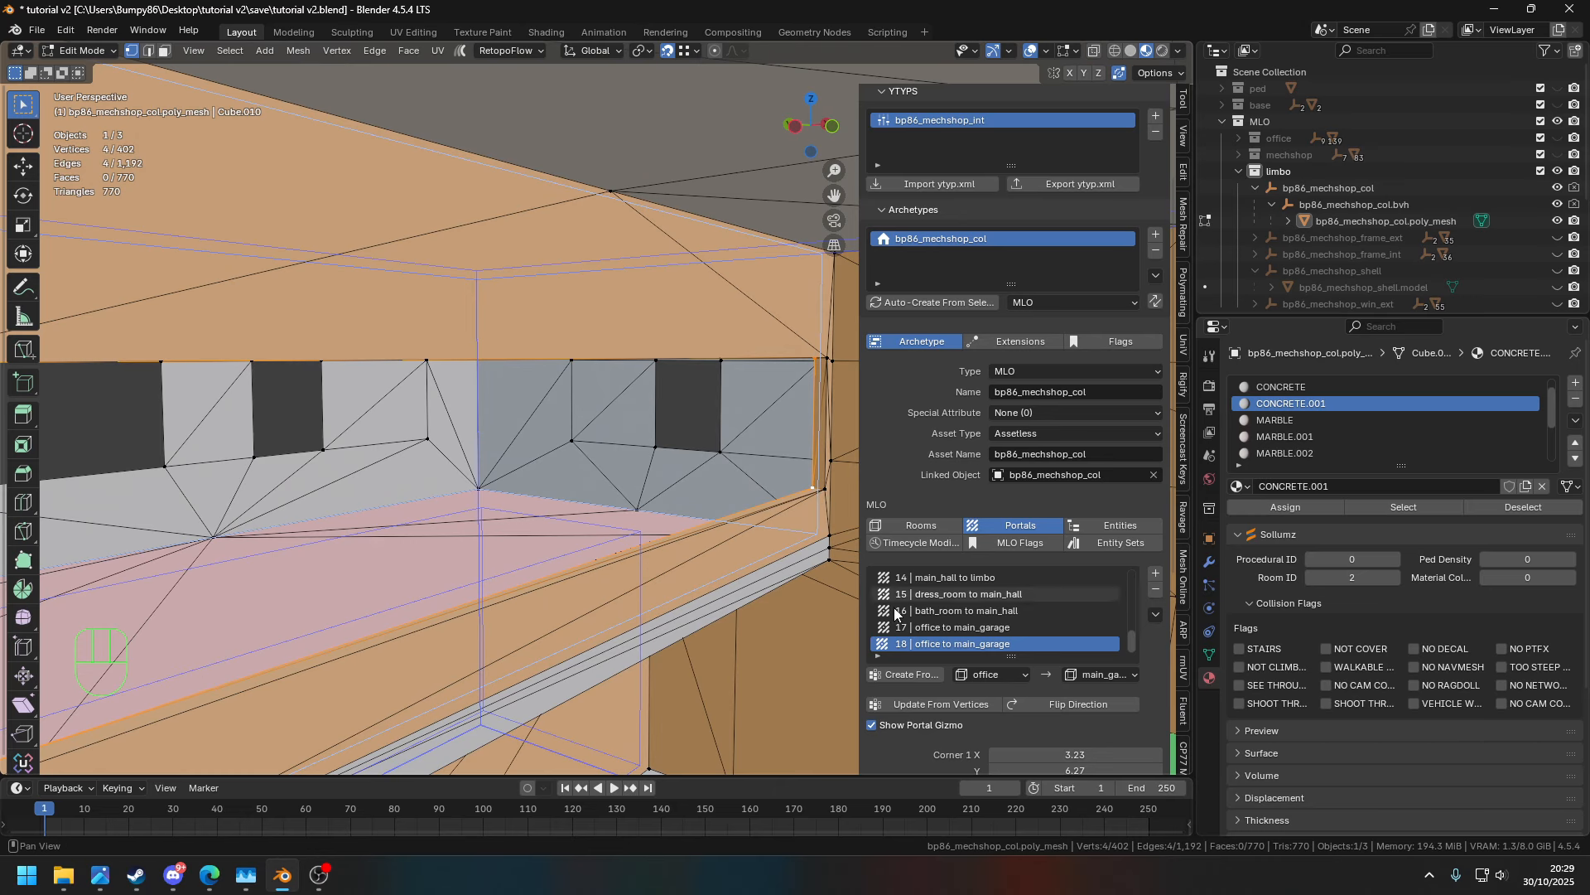
{"action": "middle_click_drag", "start_coordinate": [633, 597], "coordinate": [540, 510]}
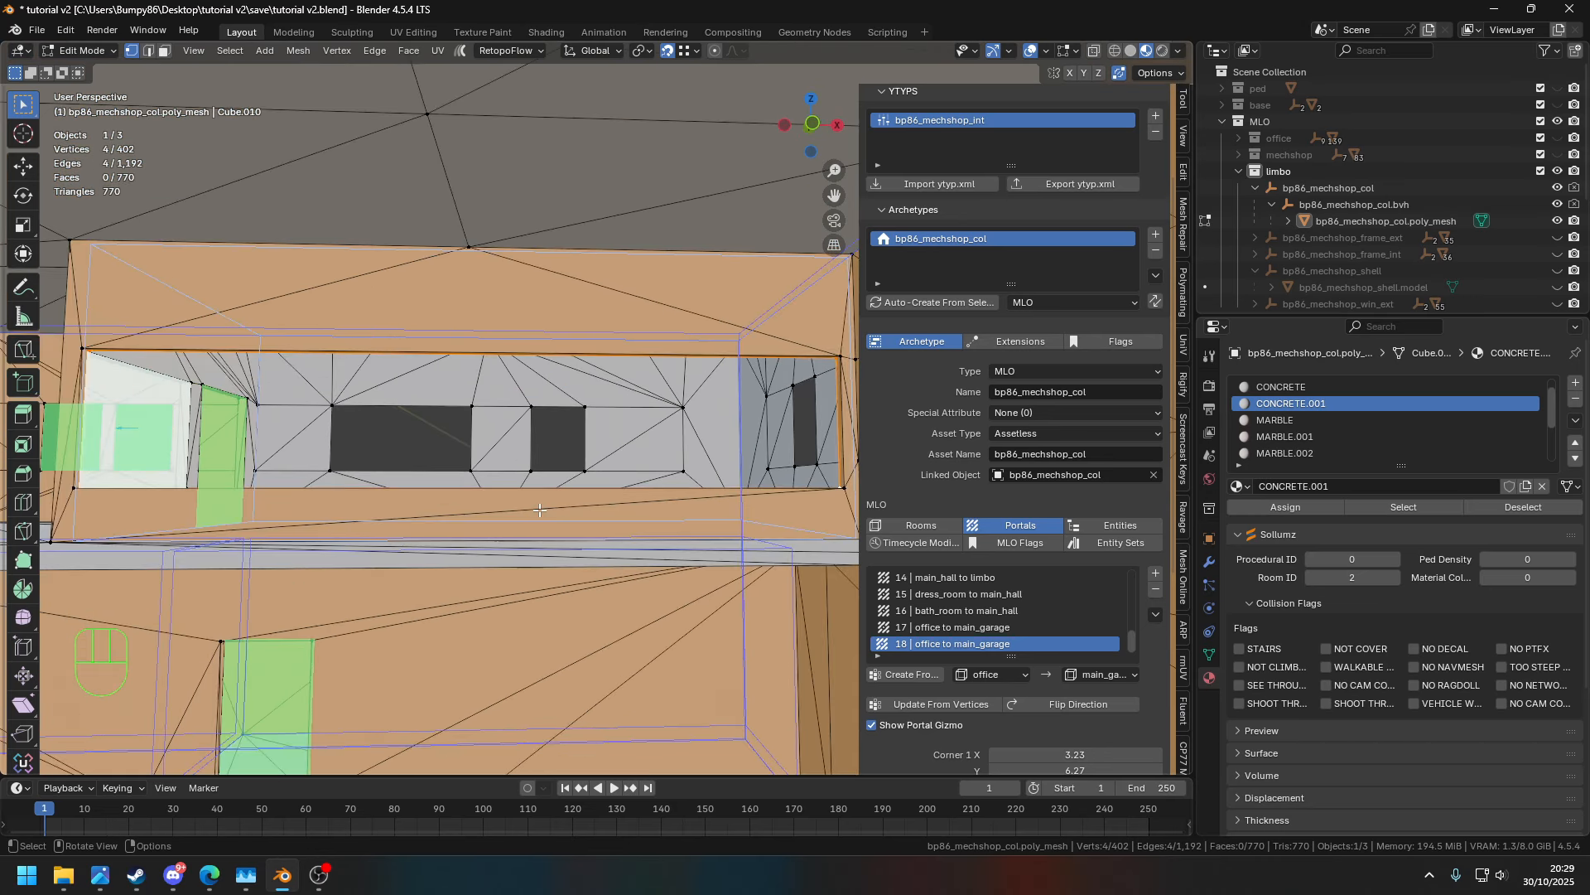
{"action": "middle_click_drag", "start_coordinate": [485, 461], "coordinate": [910, 520], "text": "shift"}
{"action": "left_click", "coordinate": [912, 681]}
- Create a portal from the four corners of the office's end-wall window, with office as the source room and limbo as the destination
{"action": "middle_click_drag", "start_coordinate": [580, 559], "coordinate": [741, 600]}
{"action": "middle_click_drag", "start_coordinate": [741, 600], "coordinate": [525, 632], "text": "shift"}
{"action": "left_click", "coordinate": [513, 620]}
{"action": "left_click", "coordinate": [505, 479], "text": "shift"}
{"action": "middle_click_drag", "start_coordinate": [507, 480], "coordinate": [512, 519]}
{"action": "left_click", "coordinate": [606, 655], "text": "shift"}
{"action": "middle_click_drag", "start_coordinate": [606, 655], "coordinate": [683, 492]}
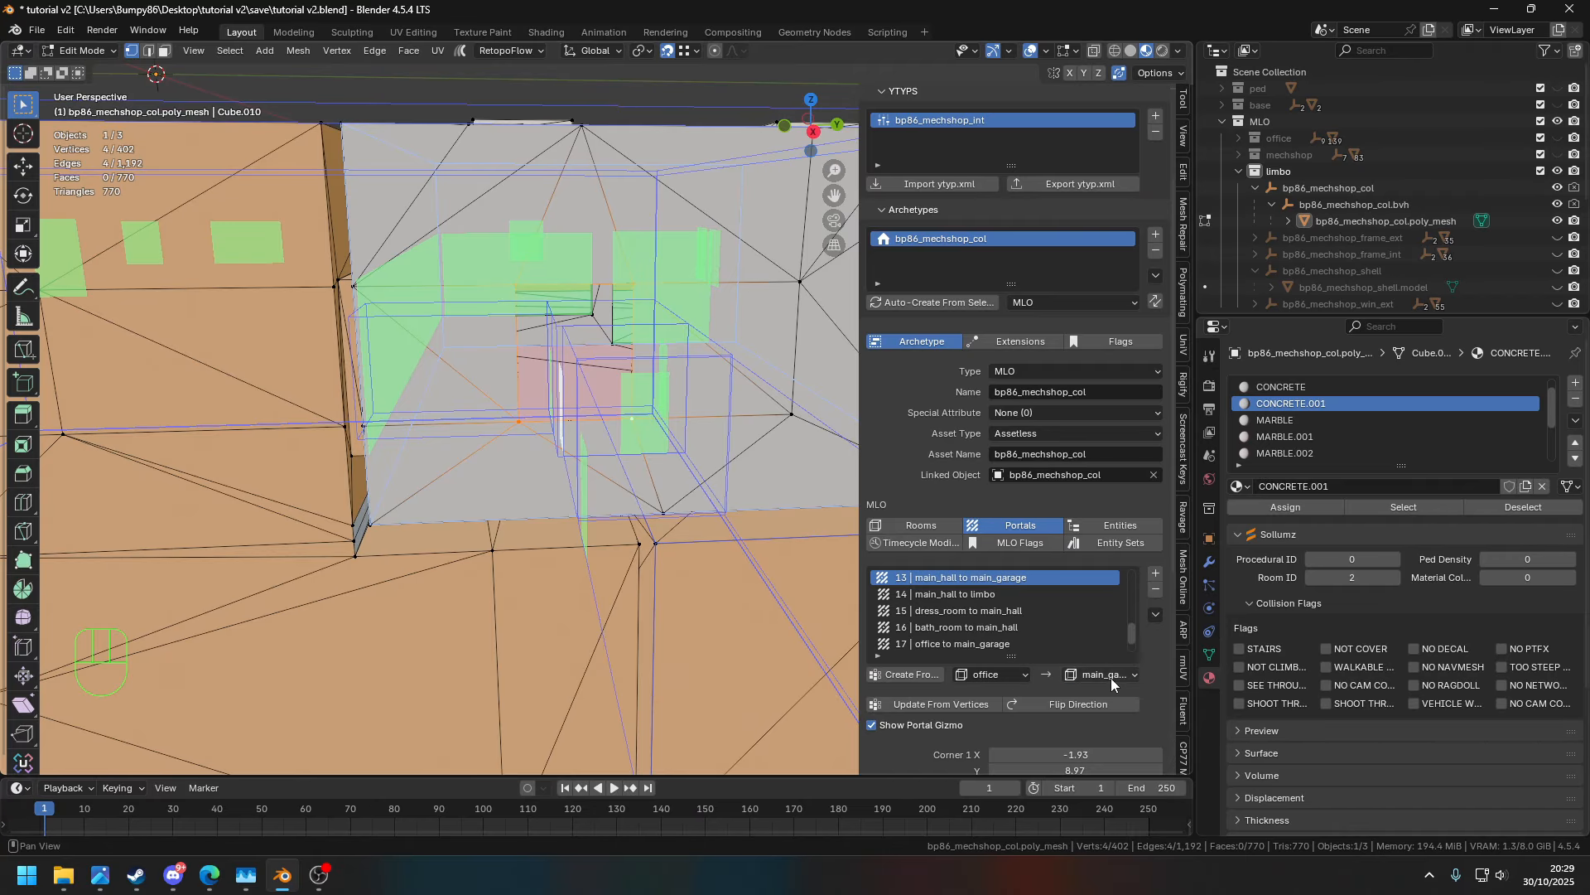
{"action": "left_click", "coordinate": [1115, 677]}
{"action": "left_click", "coordinate": [1106, 545]}
{"action": "middle_click_drag", "start_coordinate": [766, 488], "coordinate": [406, 531]}
{"action": "left_click", "coordinate": [909, 674]}
- Create an office-to-limbo portal from the four corners of the narrower window in the office's long exterior wall
{"action": "left_click", "coordinate": [545, 433]}
{"action": "left_click", "coordinate": [557, 560], "text": "shift"}
{"action": "left_click", "coordinate": [621, 559], "text": "shift"}
{"action": "left_click", "coordinate": [613, 432], "text": "shift"}
{"action": "left_click", "coordinate": [915, 676]}
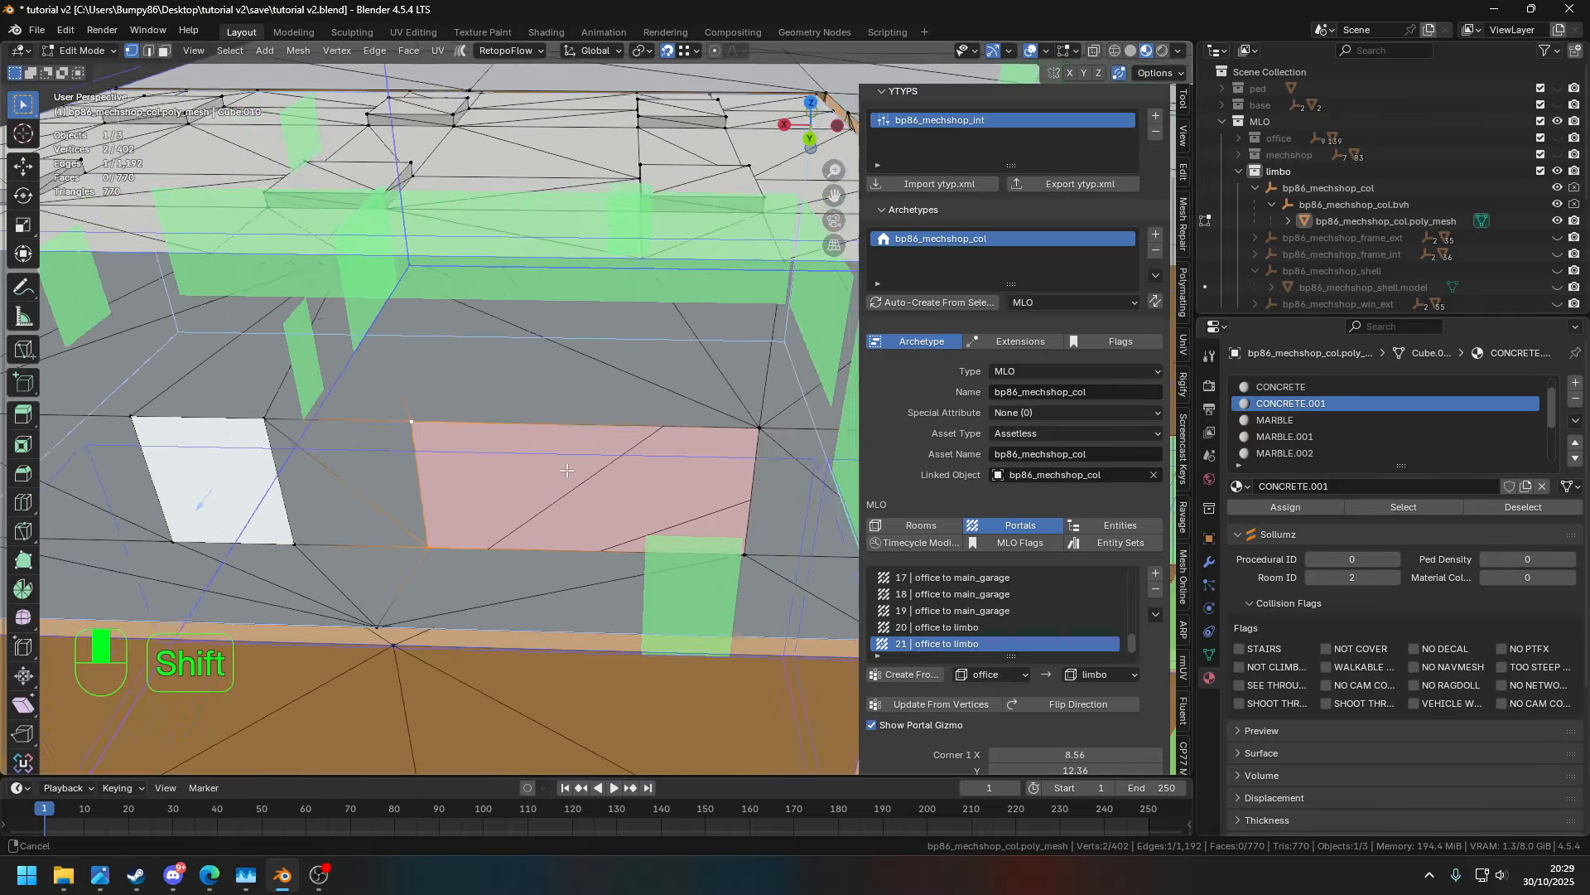
- Create an office-to-limbo portal from the four corners of the wide window in the office's long exterior wall
{"action": "middle_click_drag", "start_coordinate": [568, 470], "coordinate": [453, 474], "text": "shift"}
{"action": "left_click", "coordinate": [641, 431], "text": "shift"}
{"action": "left_click", "coordinate": [632, 549], "text": "shift"}
{"action": "left_click", "coordinate": [916, 676]}
- Leave mesh editing for Object Mode and save the Blender file
{"action": "middle_click_drag", "start_coordinate": [704, 580], "coordinate": [472, 658]}
{"action": "scroll", "coordinate": [617, 522], "scroll_direction": "down", "scroll_amount": 6}
{"action": "key", "text": "Tab"}
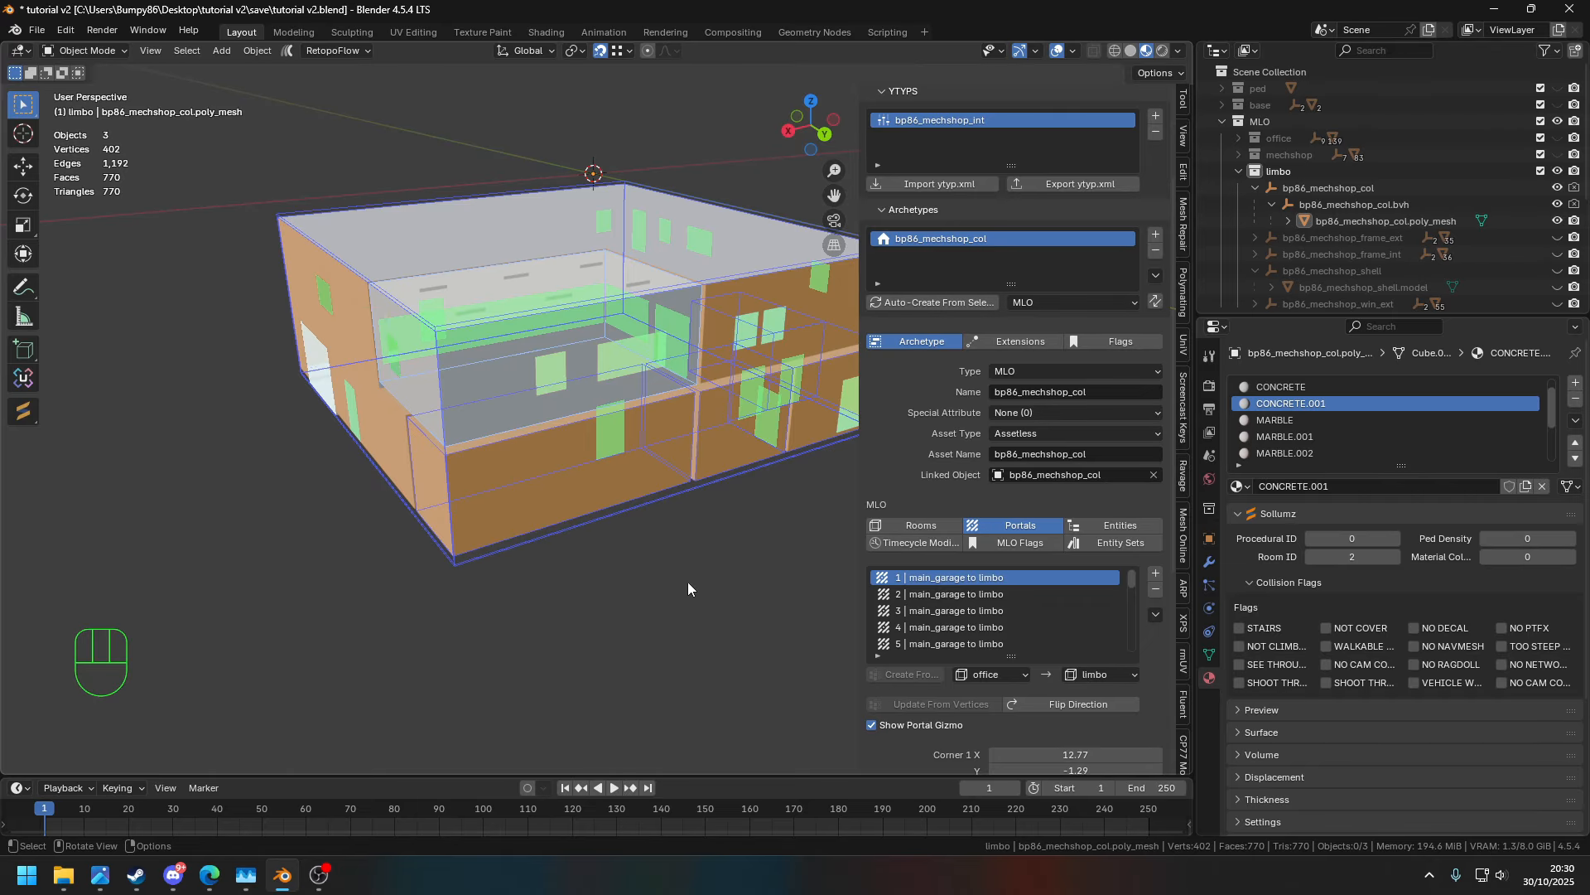
{"action": "key", "text": "ctrl+s"}
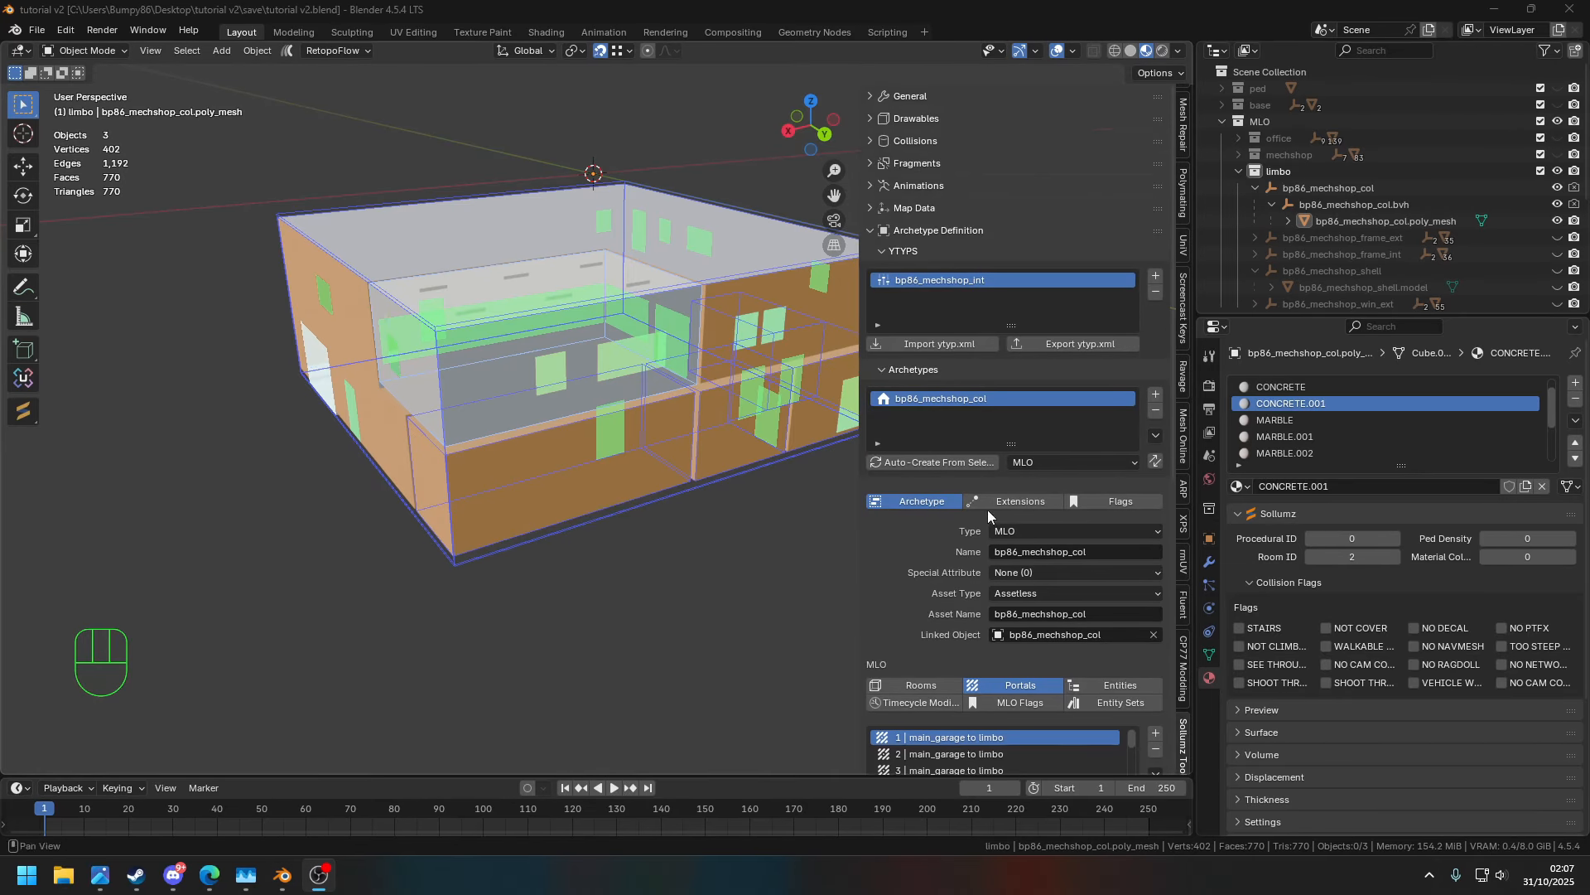
- Hide bp86_mechshop_col with its children, show bp86_mechshop_shell with its children, and select bp86_mechshop_shell
{"action": "middle_click_drag", "start_coordinate": [704, 646], "coordinate": [702, 663], "text": "shift"}
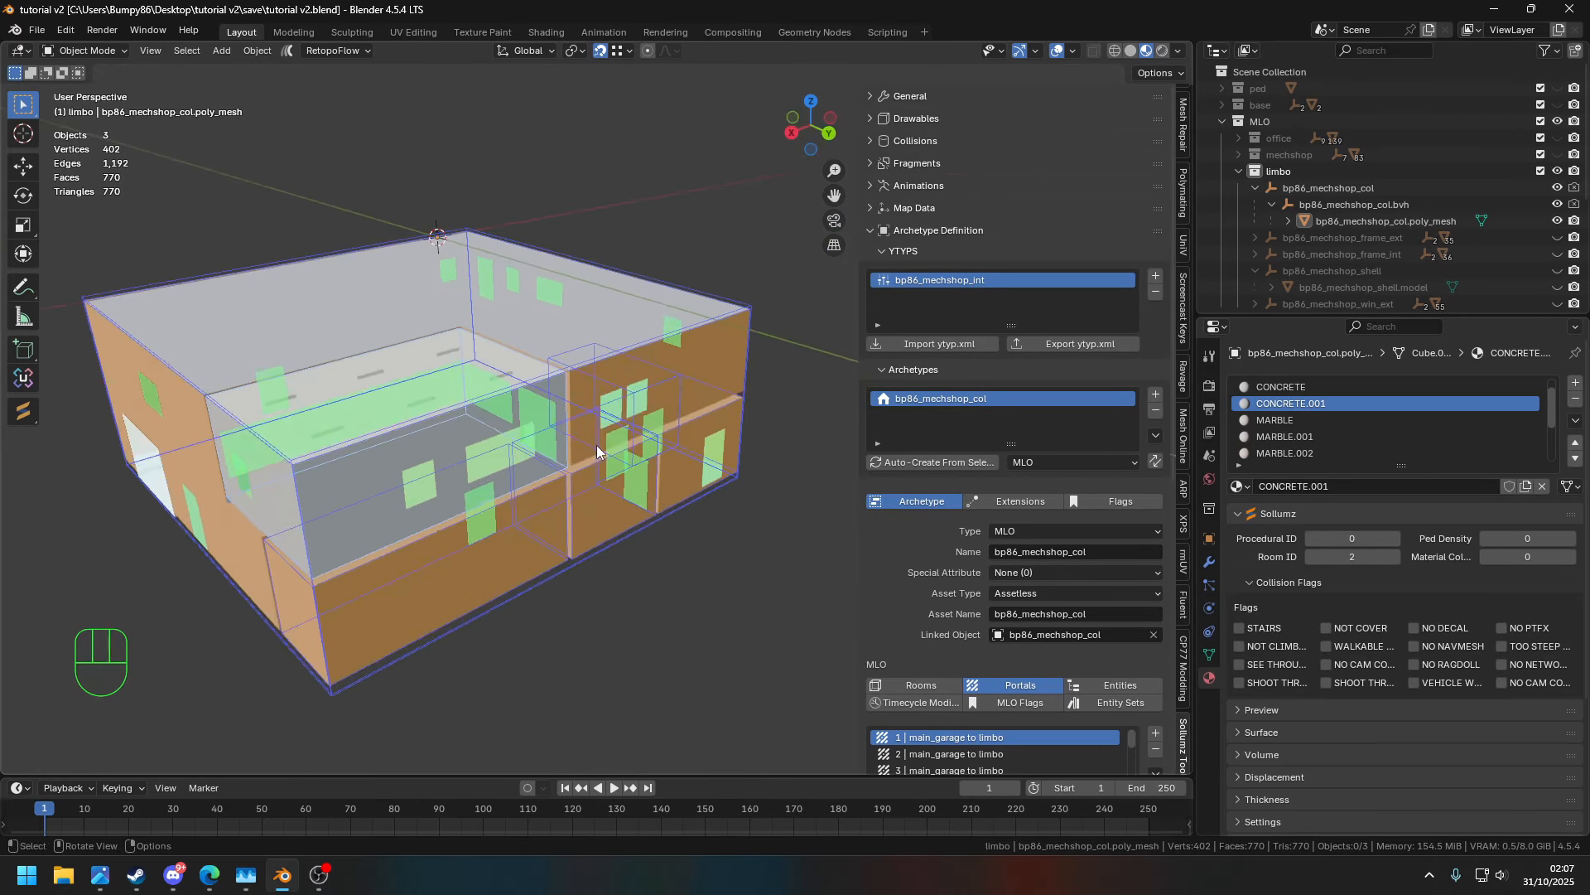
{"action": "scroll", "coordinate": [701, 662], "scroll_direction": "up", "scroll_amount": 3}
{"action": "key", "text": "n"}
{"action": "middle_click_drag", "start_coordinate": [1027, 523], "coordinate": [754, 522], "text": "shift"}
{"action": "scroll", "coordinate": [754, 522], "scroll_direction": "down", "scroll_amount": 3}
{"action": "left_click", "coordinate": [1255, 188]}
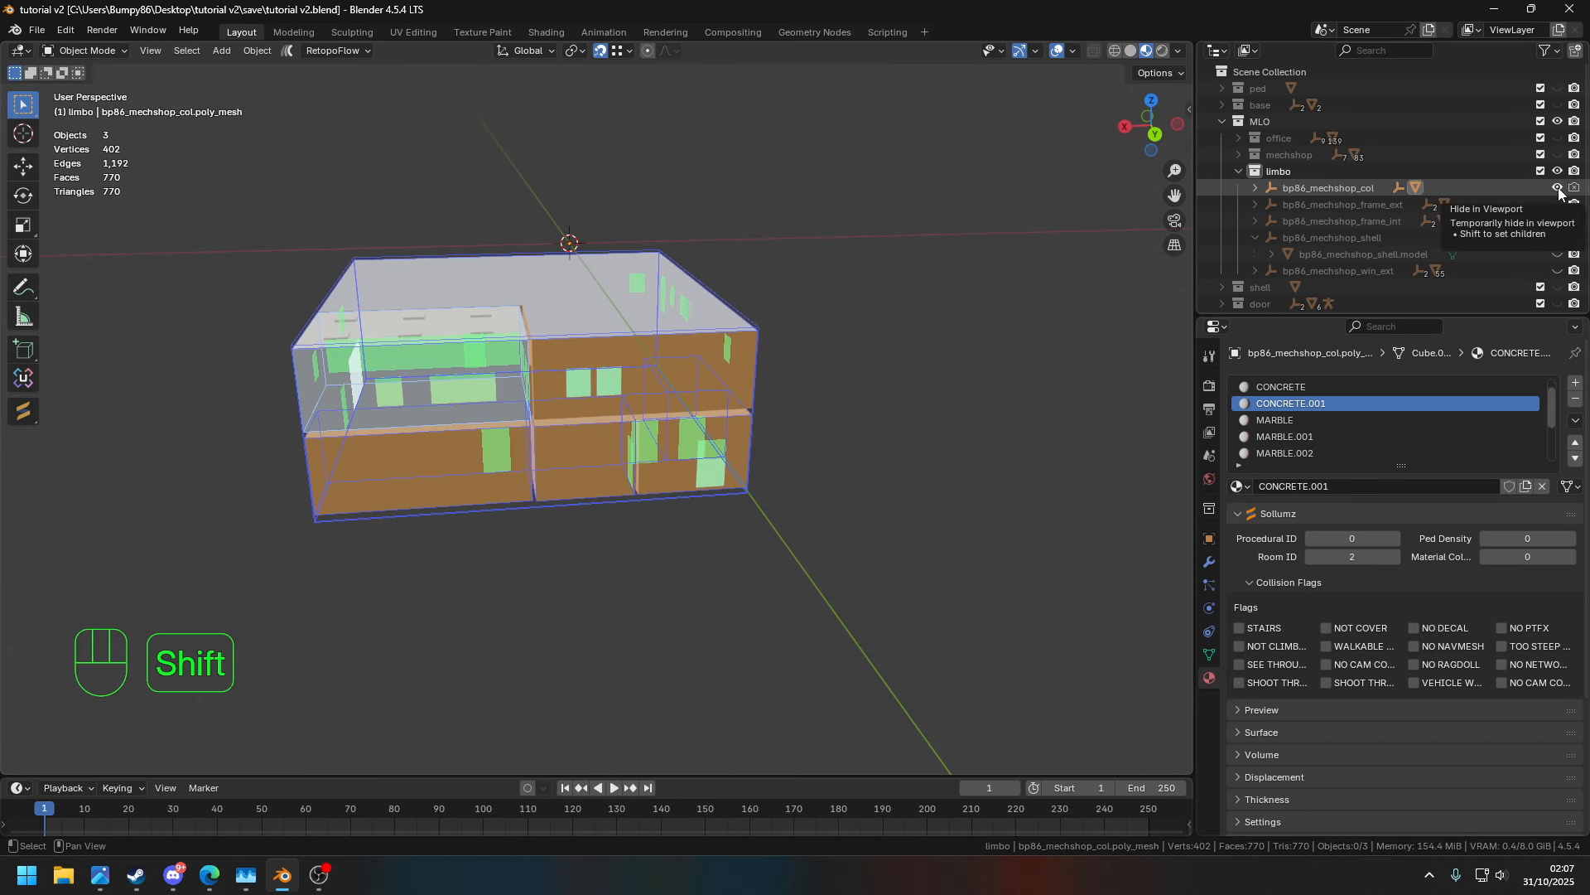
{"action": "left_click", "coordinate": [1557, 188], "text": "shift"}
{"action": "left_click", "coordinate": [1257, 239]}
{"action": "left_click", "coordinate": [1557, 238], "text": "shift"}
{"action": "left_click", "coordinate": [1311, 237]}
{"action": "key", "text": "n"}
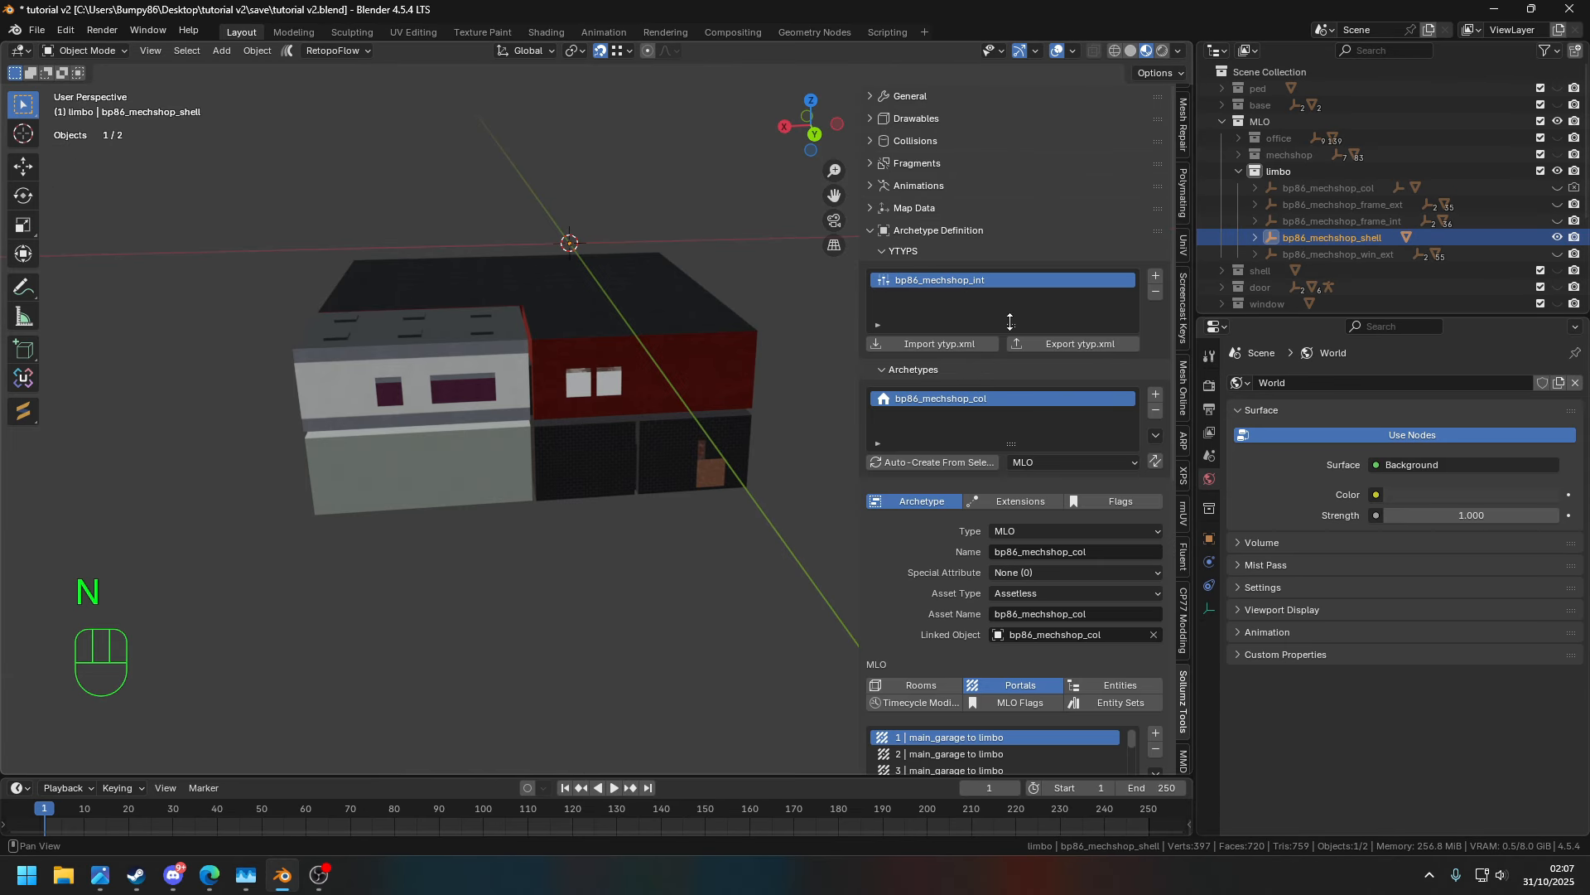
- Auto-create a Base archetype from the selected bp86_mechshop_shell in the bp86_mechshop_int YTYP
{"action": "left_click", "coordinate": [1085, 460]}
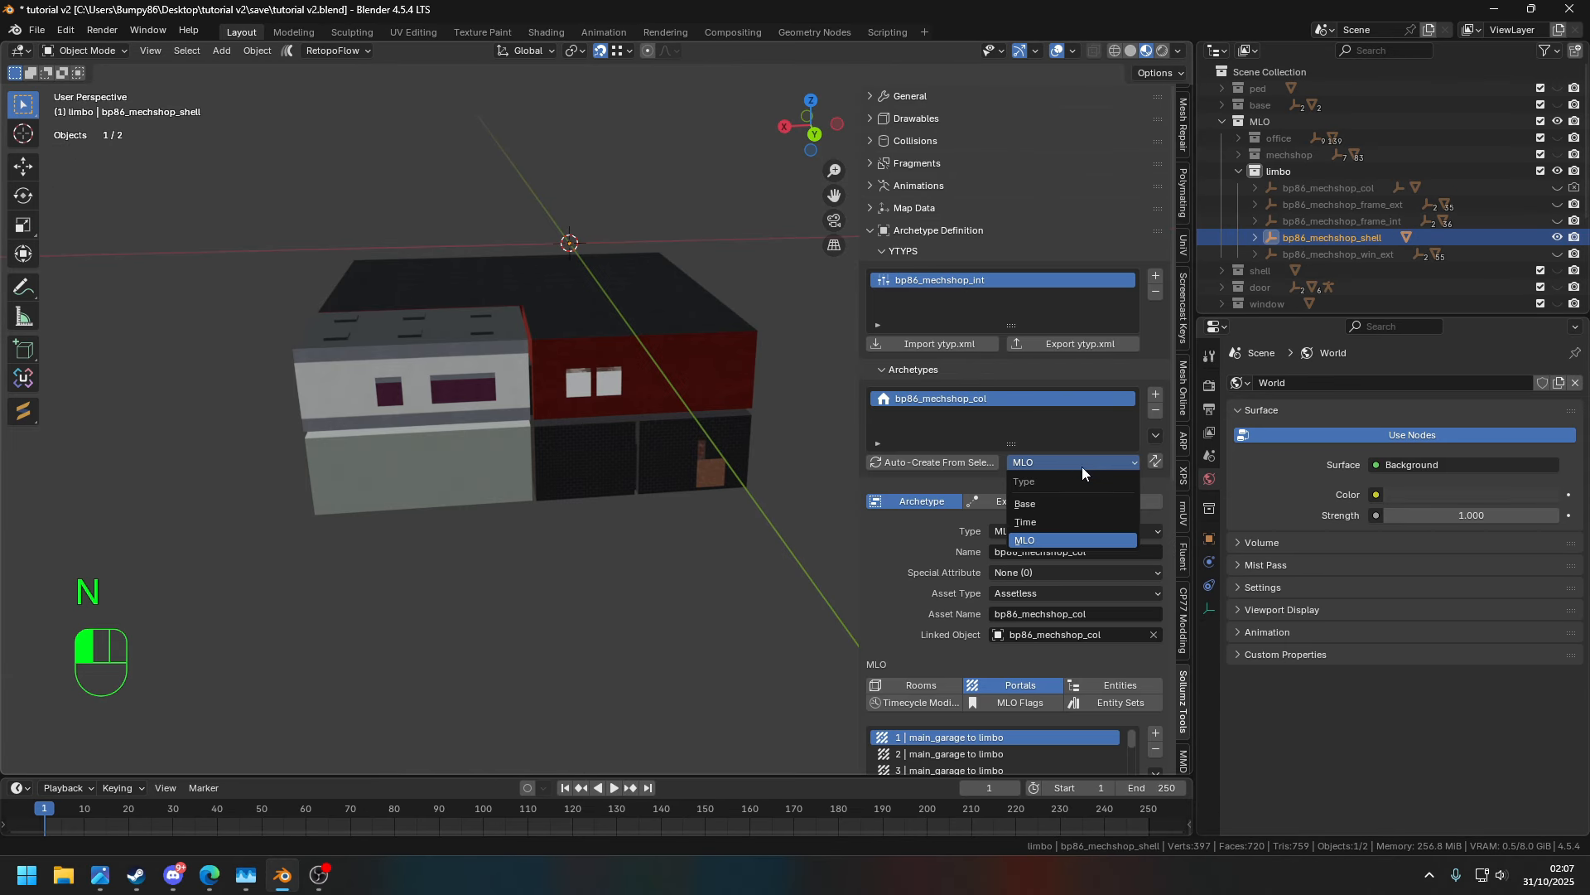
{"action": "left_click", "coordinate": [1031, 507]}
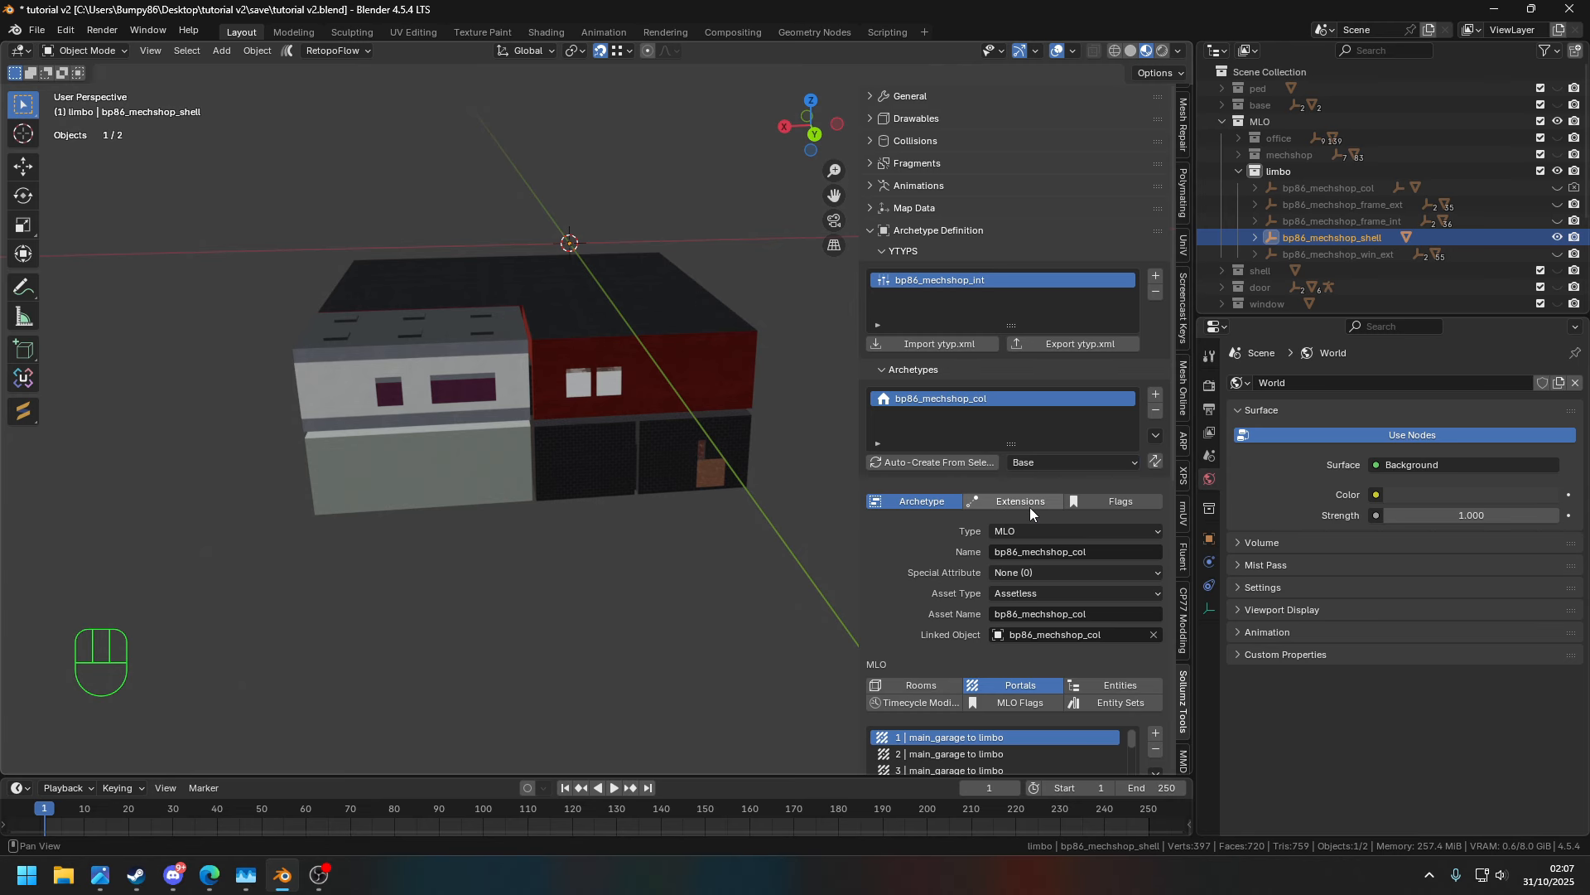
{"action": "left_click", "coordinate": [930, 465]}
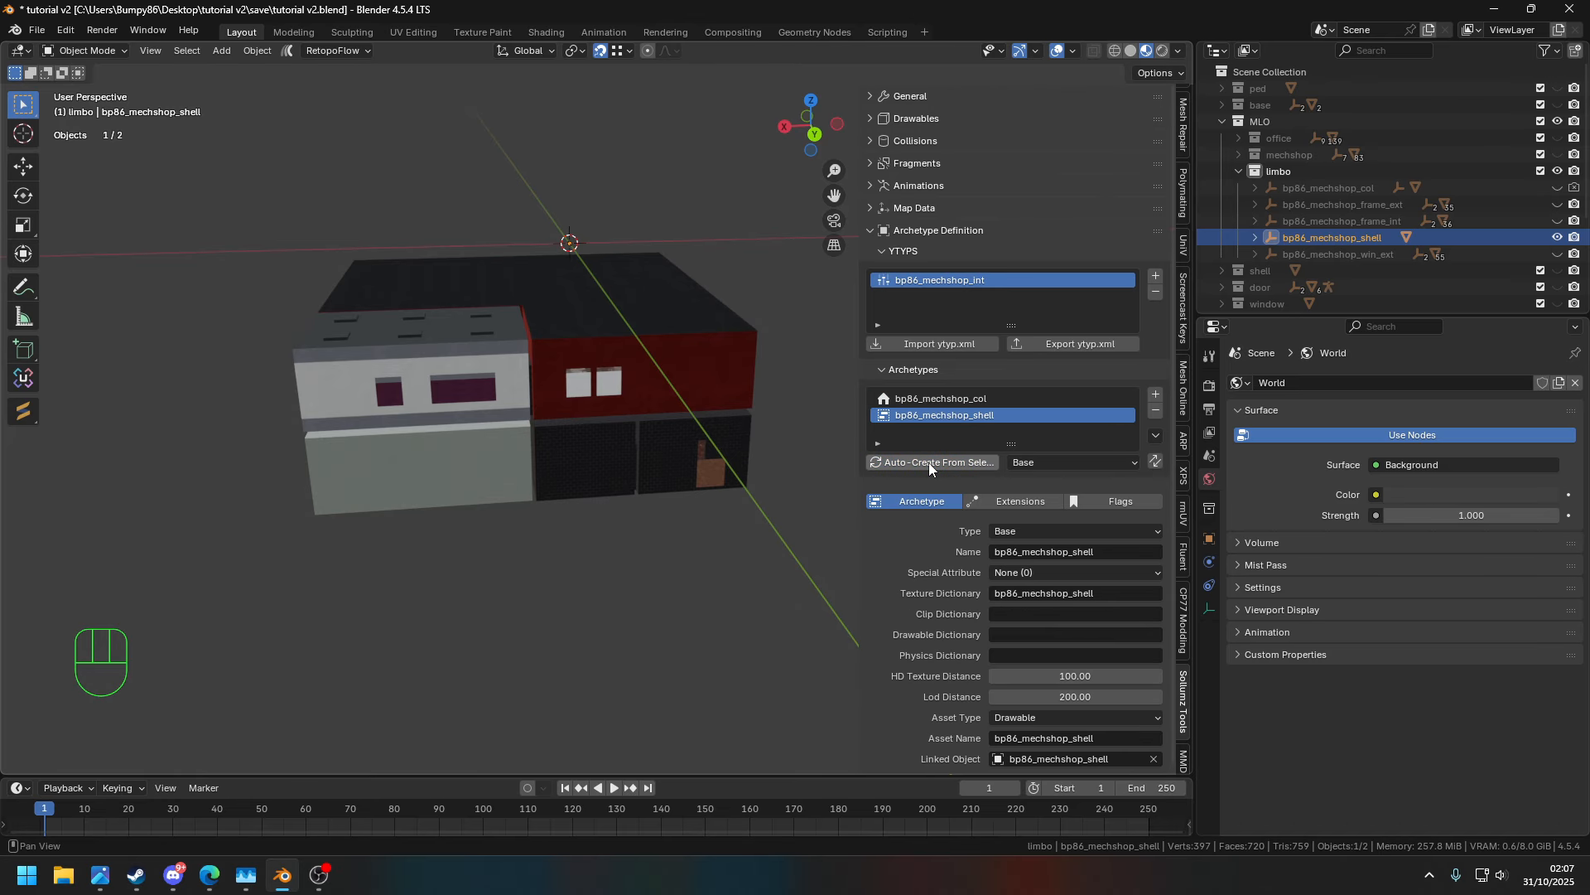
- Add the selected shell object as an entity of the bp86_mechshop_col MLO archetype
{"action": "left_click", "coordinate": [957, 399]}
{"action": "scroll", "coordinate": [953, 563], "scroll_direction": "down", "scroll_amount": 5}
{"action": "left_click", "coordinate": [1119, 520]}
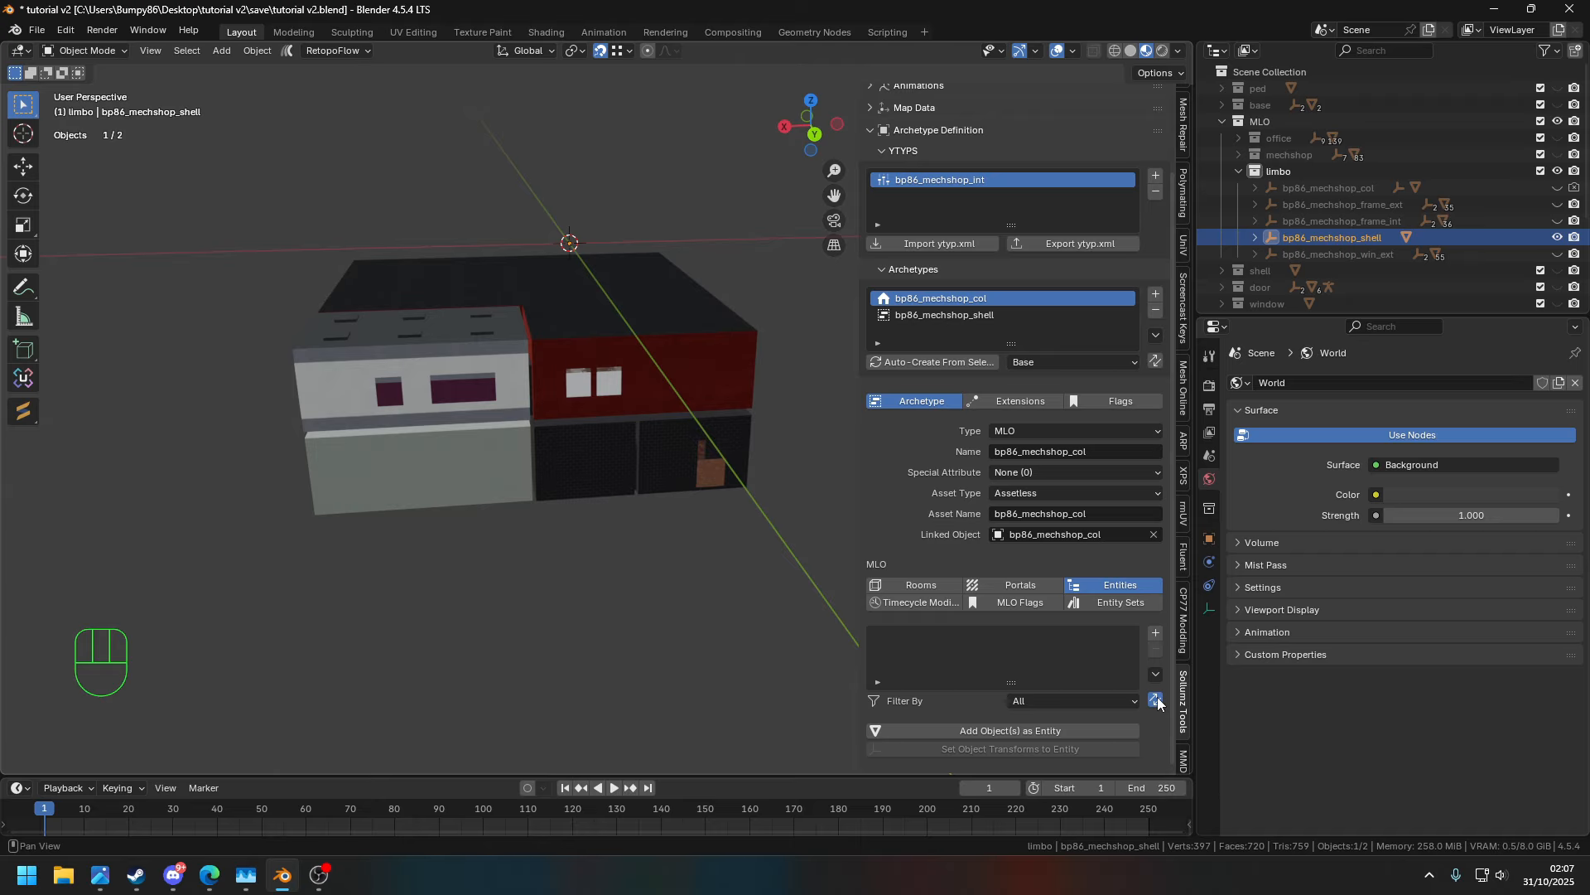
{"action": "left_click", "coordinate": [1024, 731]}
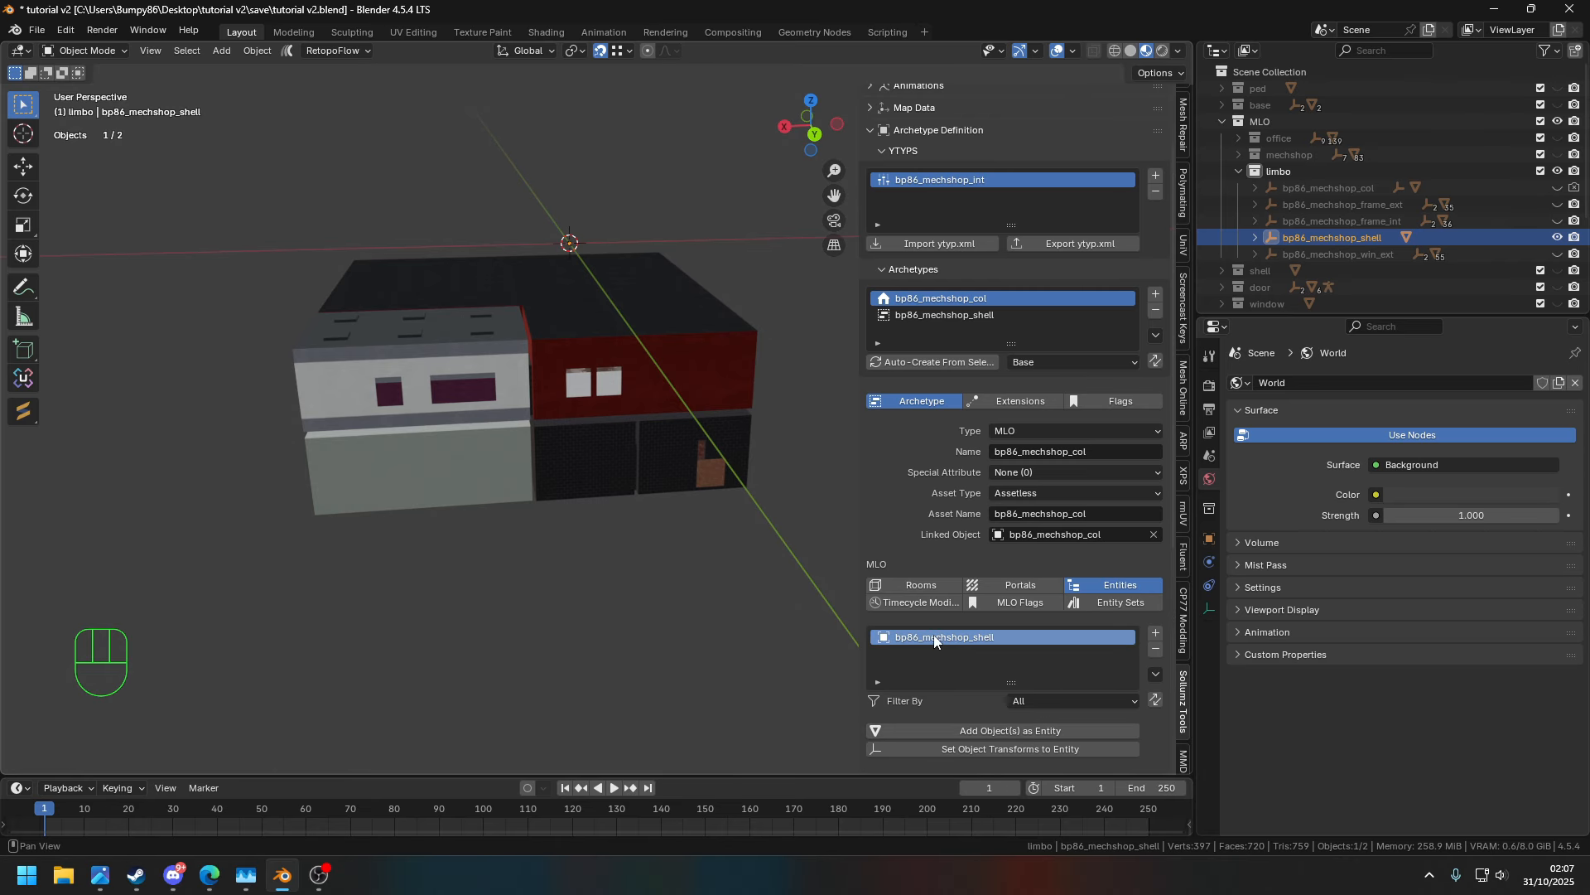
- Assign the bp86_mechshop_shell entity to the limbo room
{"action": "scroll", "coordinate": [930, 636], "scroll_direction": "down", "scroll_amount": 8}
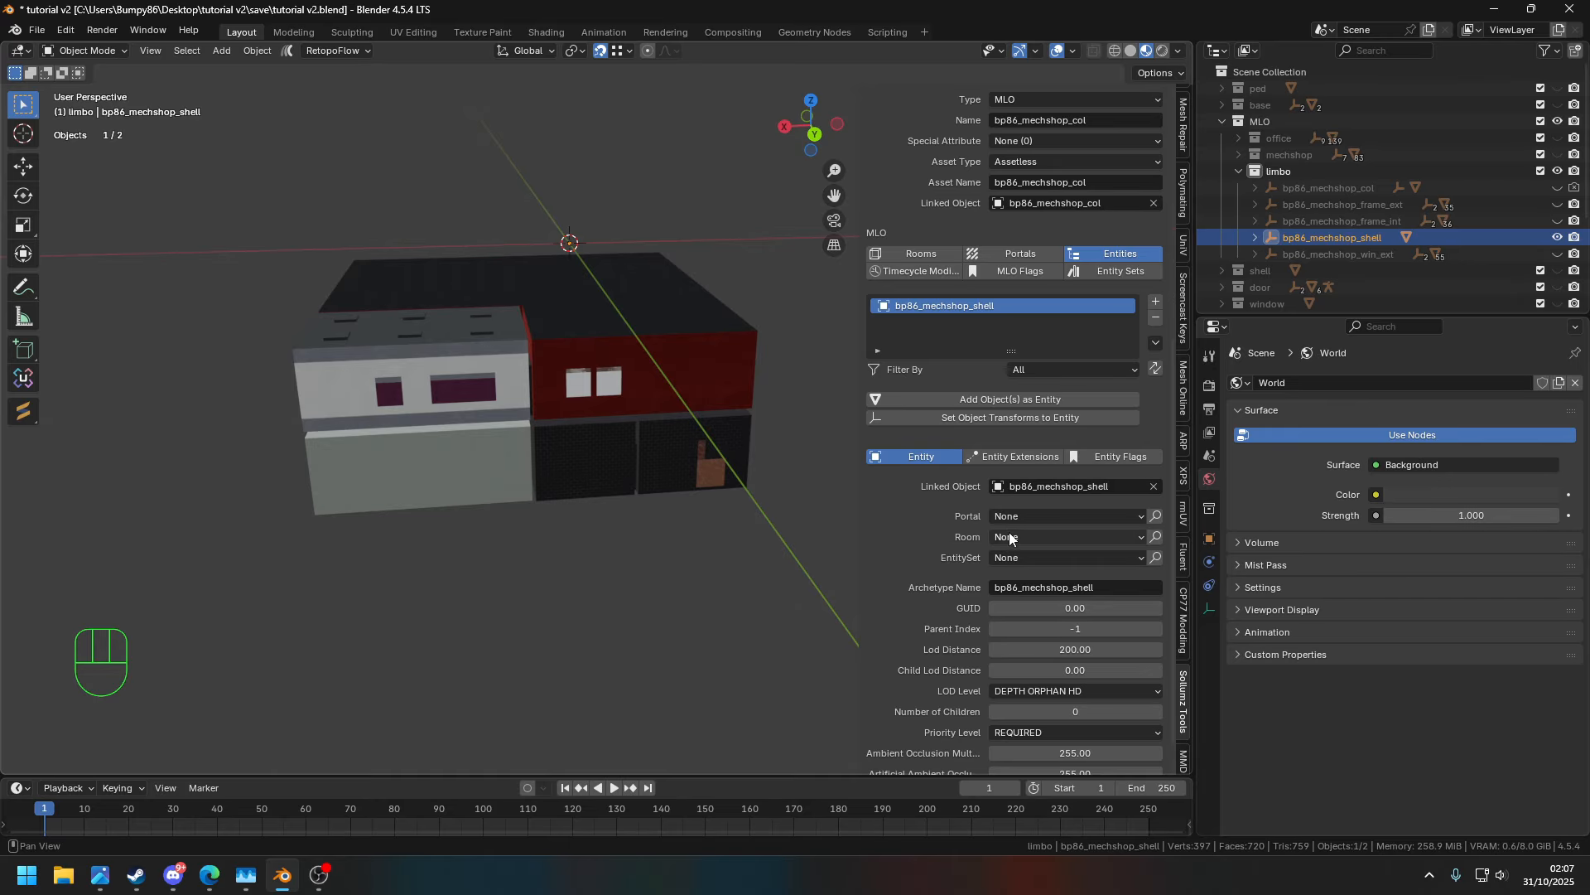
{"action": "left_click", "coordinate": [1011, 539]}
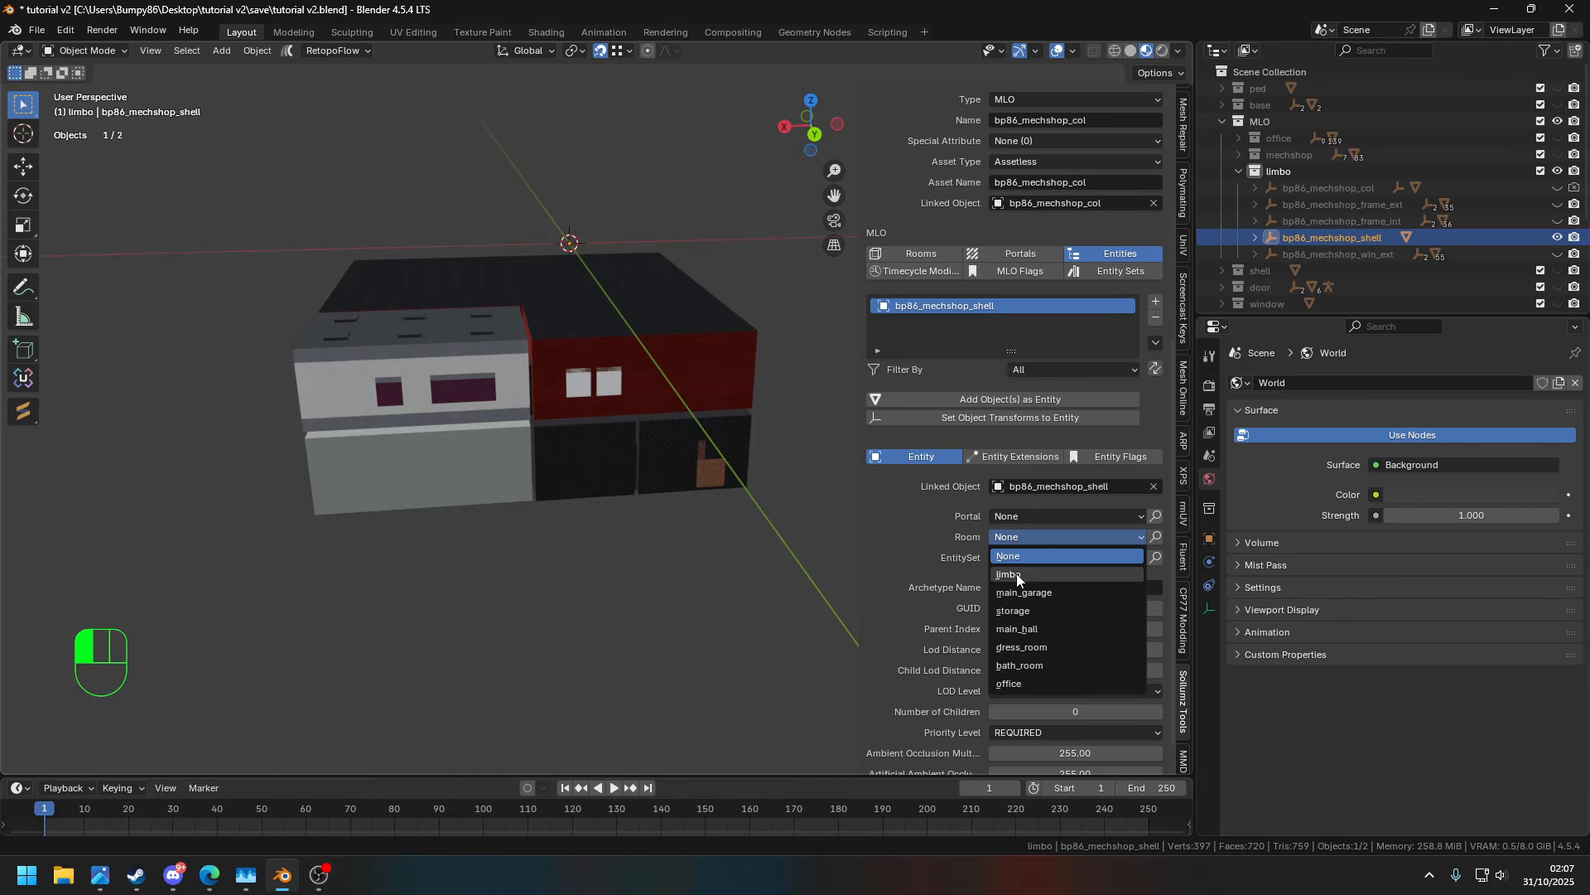
{"action": "left_click", "coordinate": [1016, 573]}
{"action": "scroll", "coordinate": [927, 574], "scroll_direction": "down", "scroll_amount": 1}
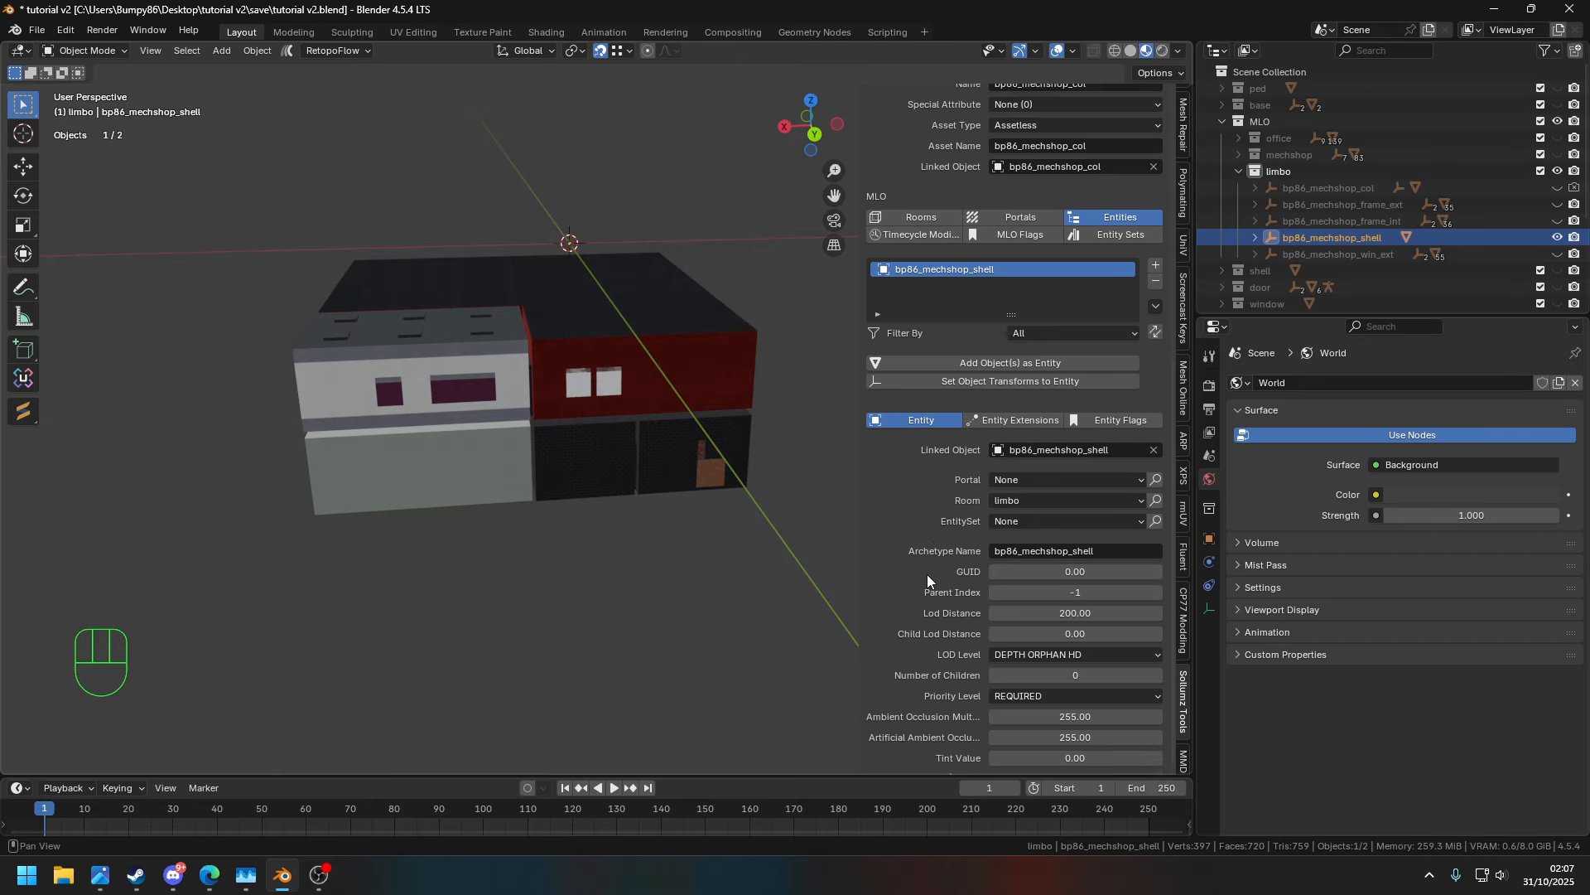
- Enable the Static entity, Cast Static Shadows and Cast Dynamic Shadows flags on the bp86_mechshop_shell entity
{"action": "scroll", "coordinate": [927, 574], "scroll_direction": "up", "scroll_amount": 3}
{"action": "left_click", "coordinate": [1124, 554]}
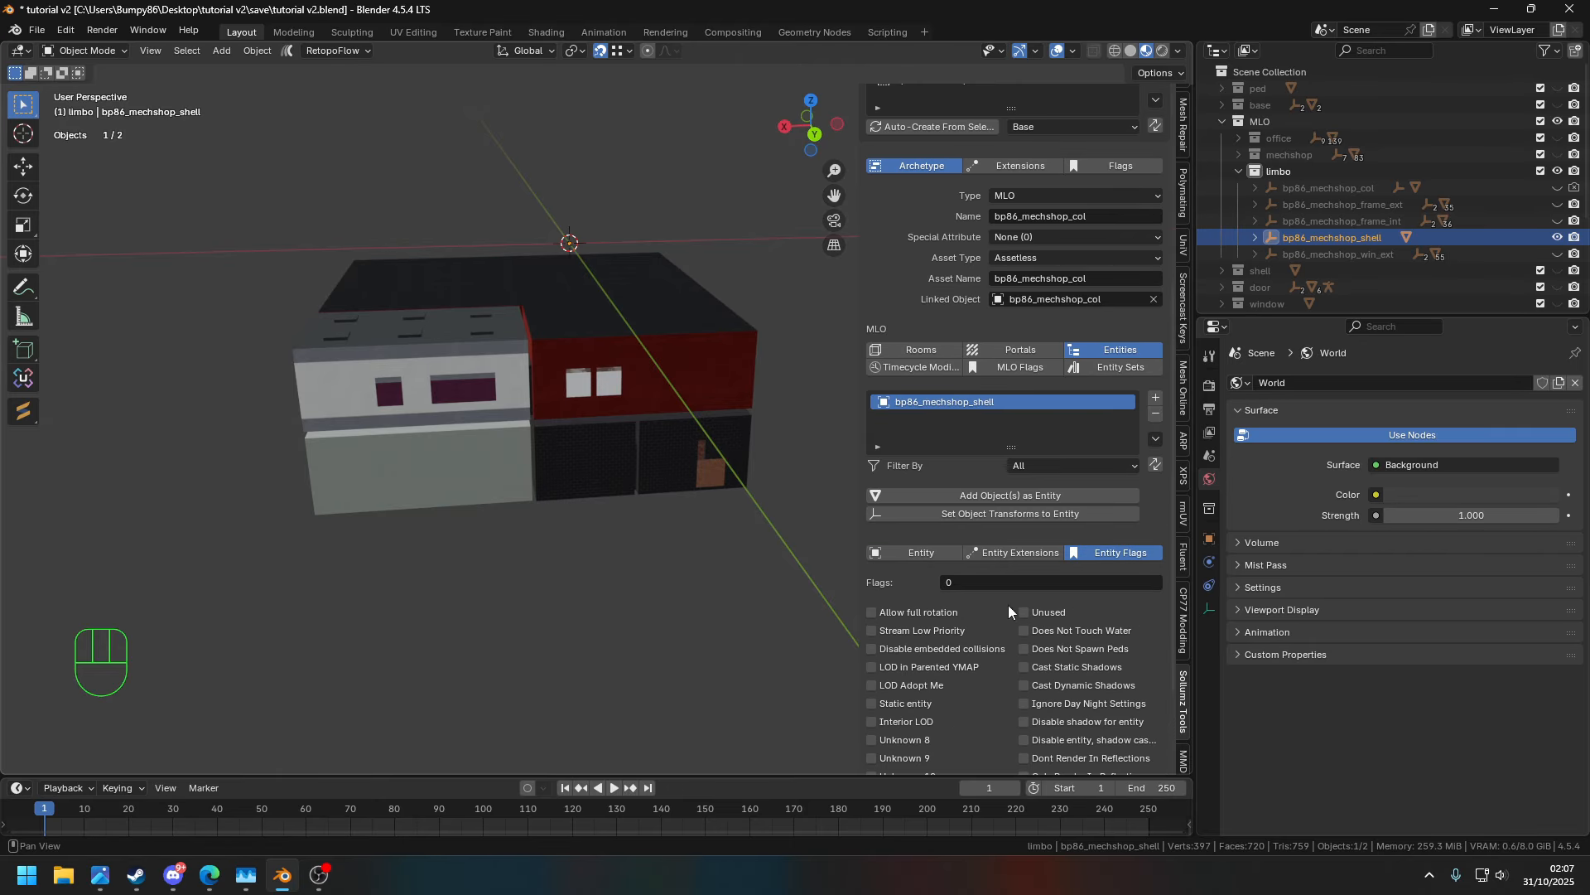
{"action": "scroll", "coordinate": [1007, 604], "scroll_direction": "down", "scroll_amount": 2}
{"action": "left_click", "coordinate": [901, 635]}
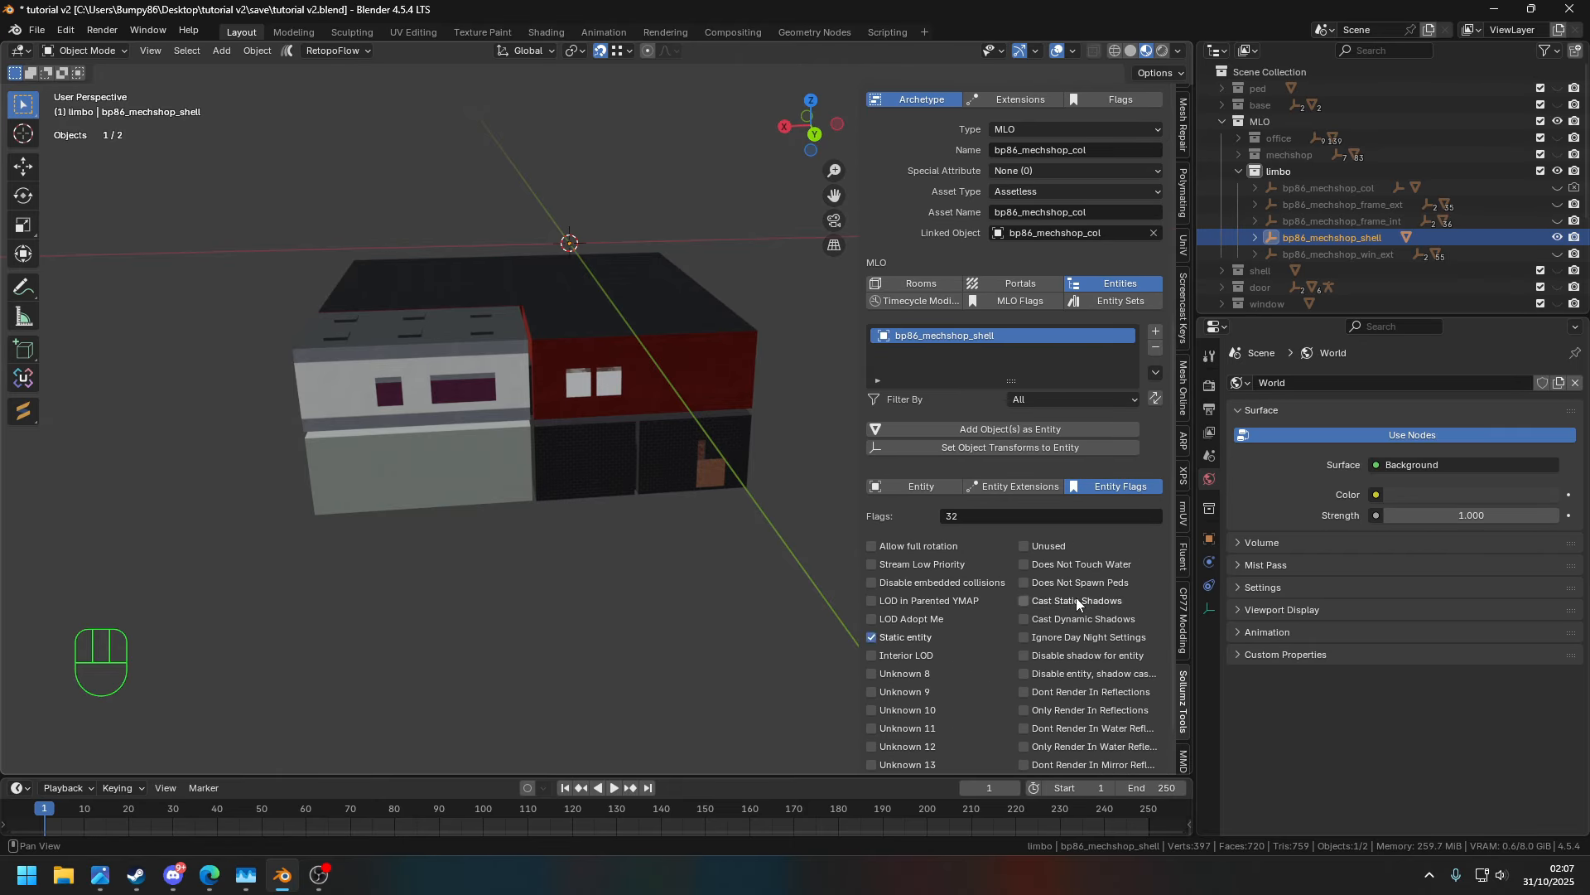
{"action": "scroll", "coordinate": [966, 222], "scroll_direction": "up", "scroll_amount": 8}
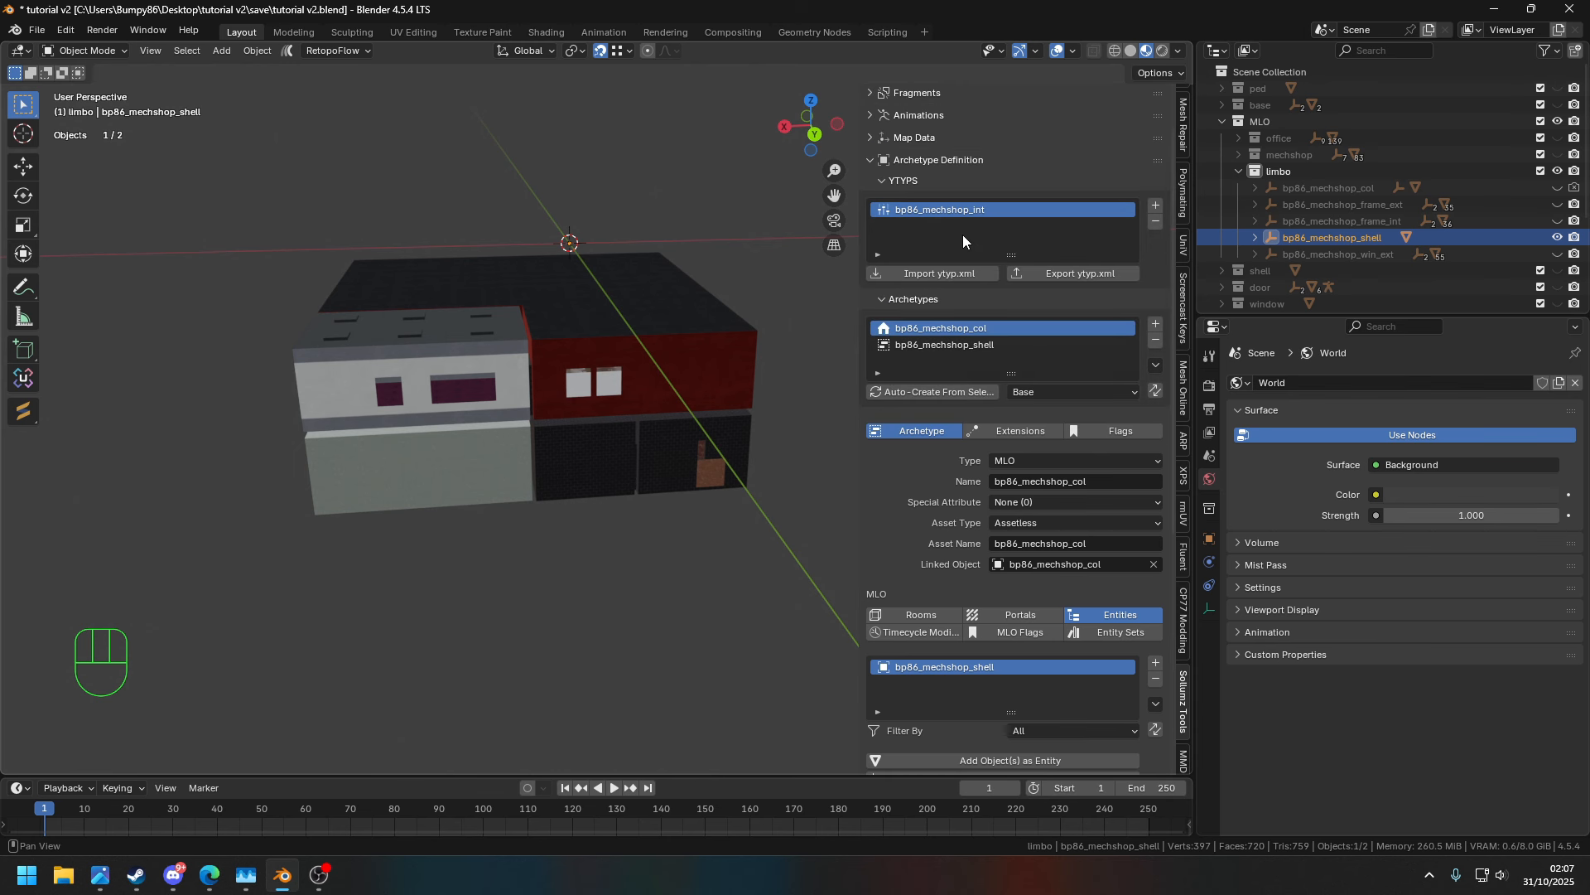
- Enable the Static and Cast Texture Shadows flags on the bp86_mechshop_shell archetype
{"action": "left_click", "coordinate": [1115, 430]}
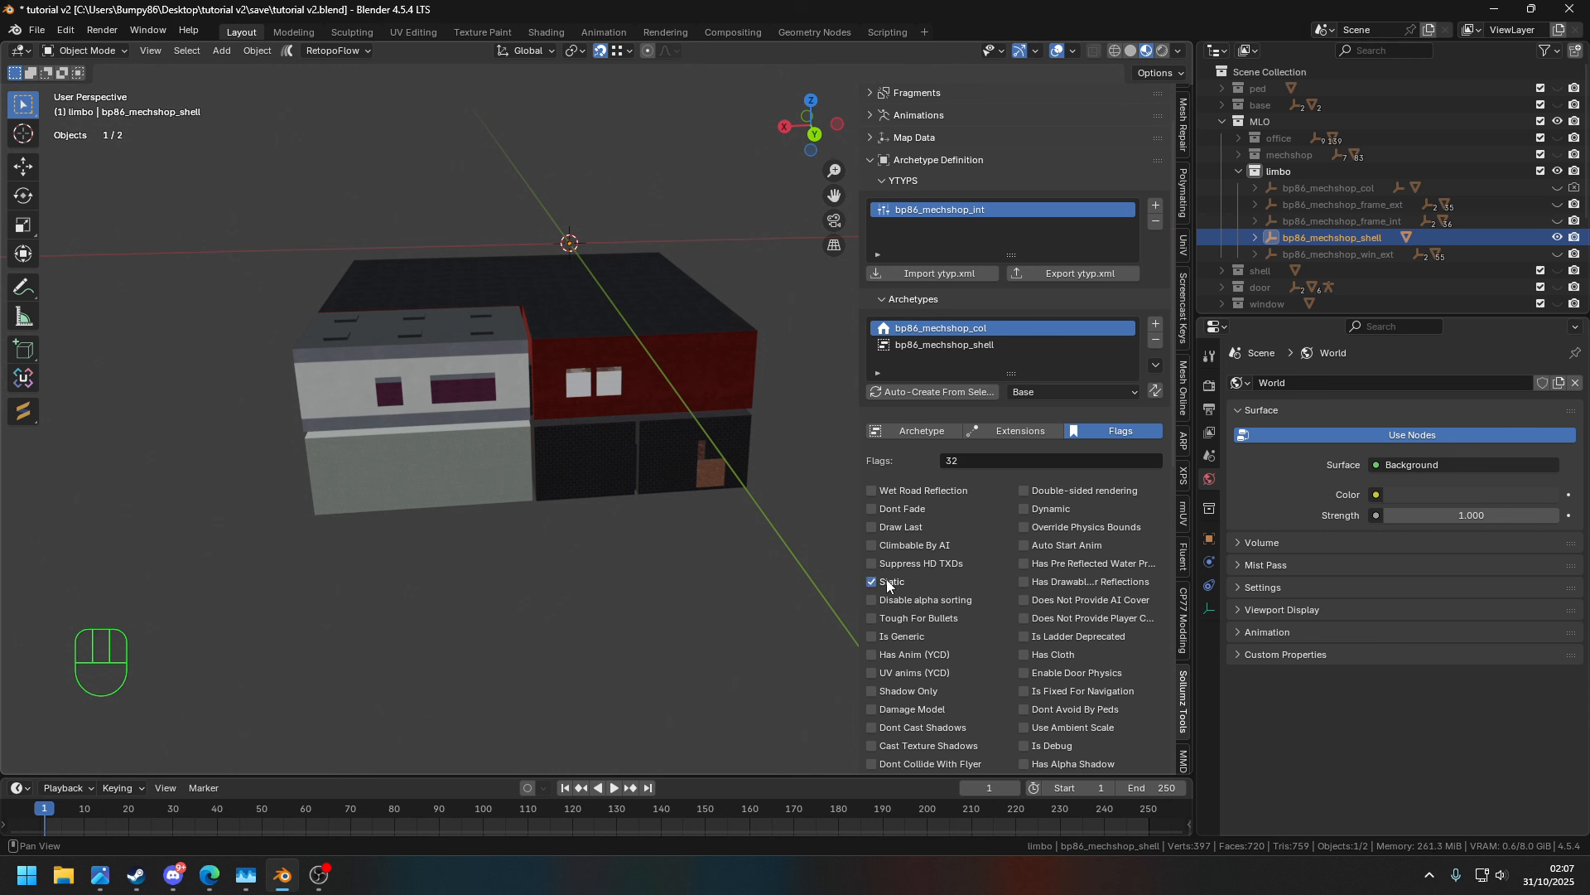
{"action": "left_click", "coordinate": [932, 347]}
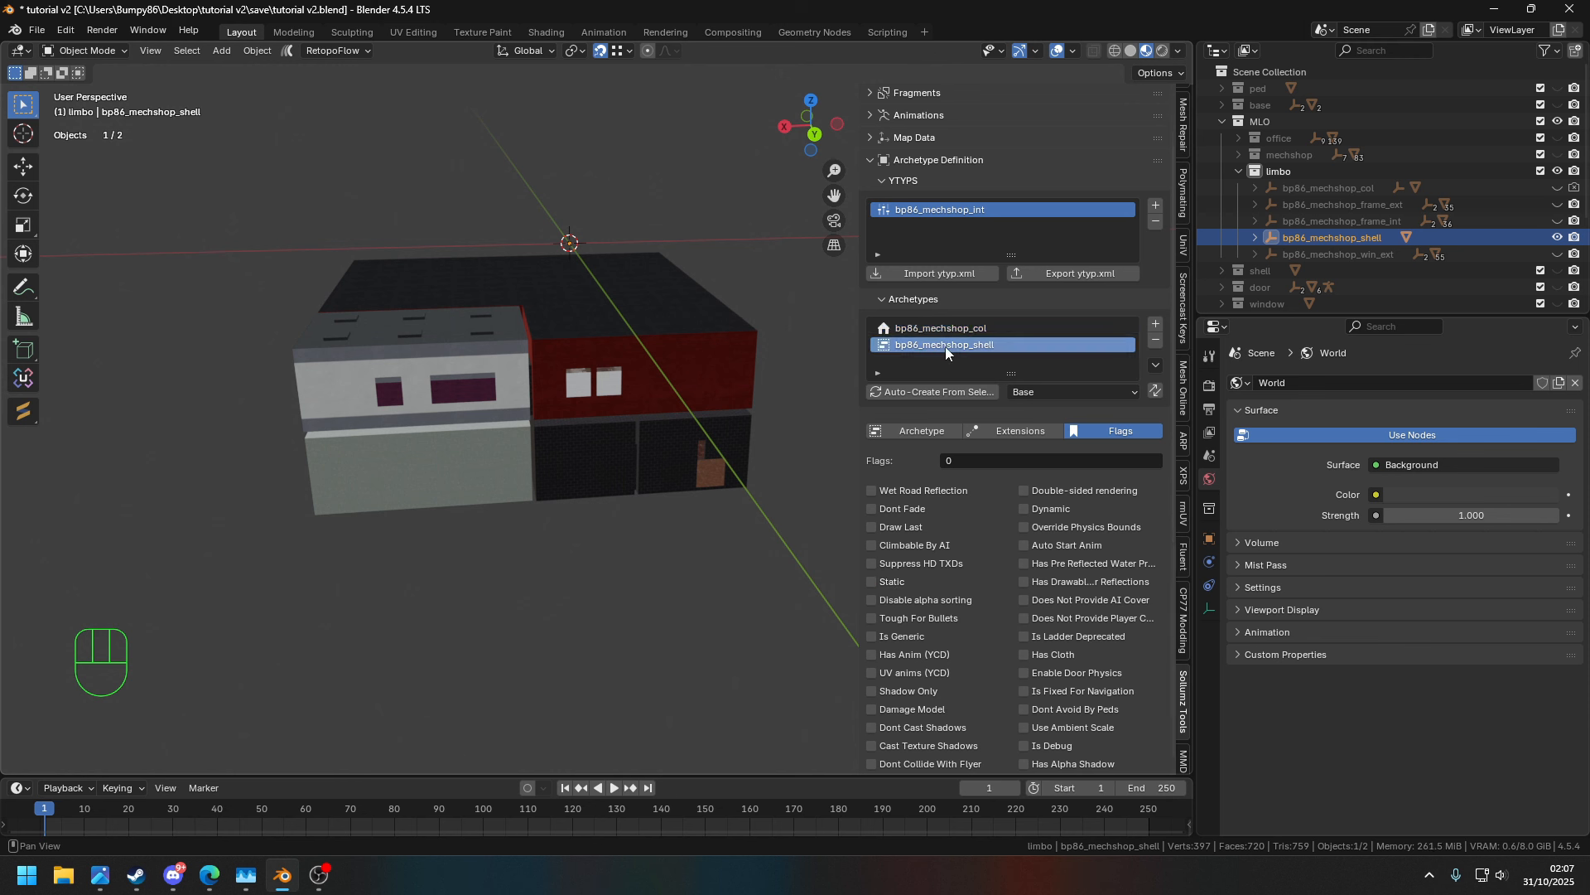
{"action": "left_click", "coordinate": [871, 581]}
{"action": "left_click", "coordinate": [956, 738]}
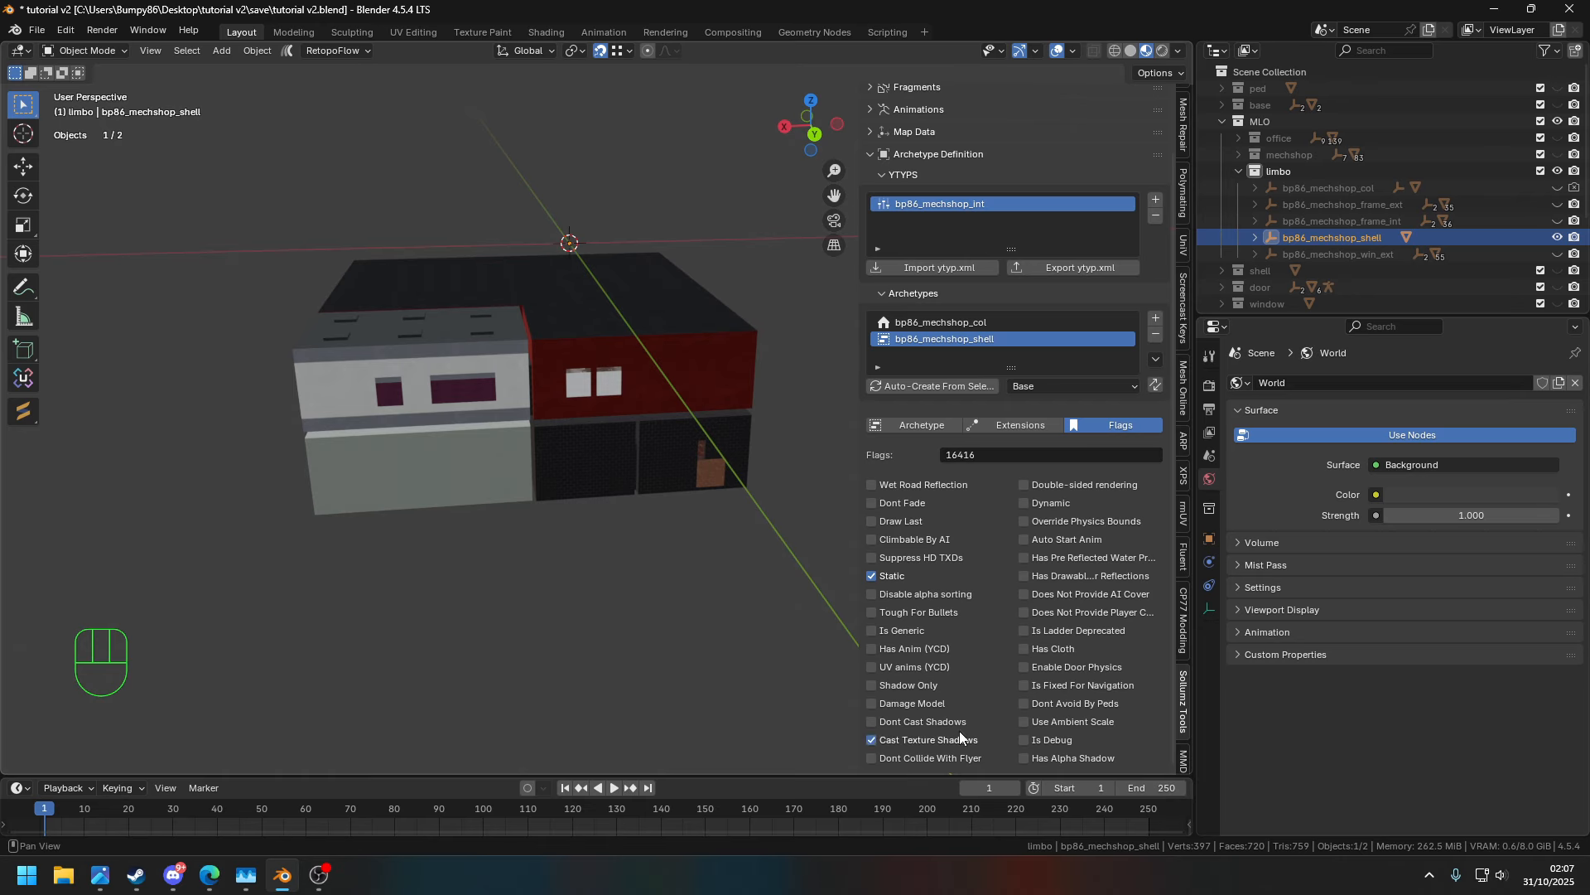
- Compare the archetype flags of bp86_mechshop_col and bp86_mechshop_shell, and review the shell entity's flags and room assignment
{"action": "scroll", "coordinate": [992, 646], "scroll_direction": "up", "scroll_amount": 3}
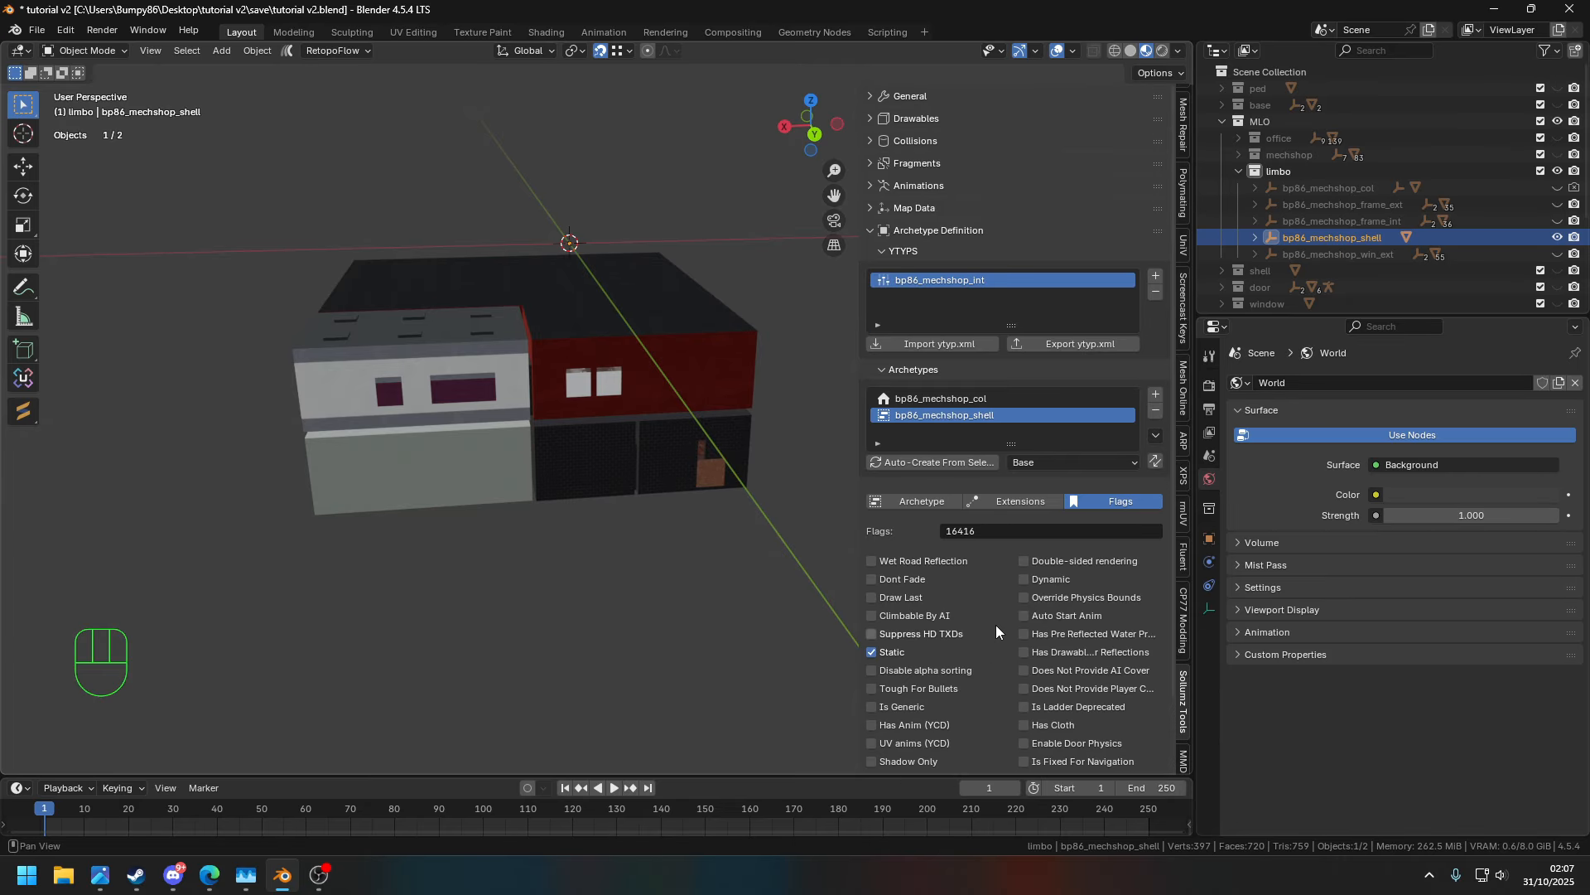
{"action": "left_click", "coordinate": [940, 398]}
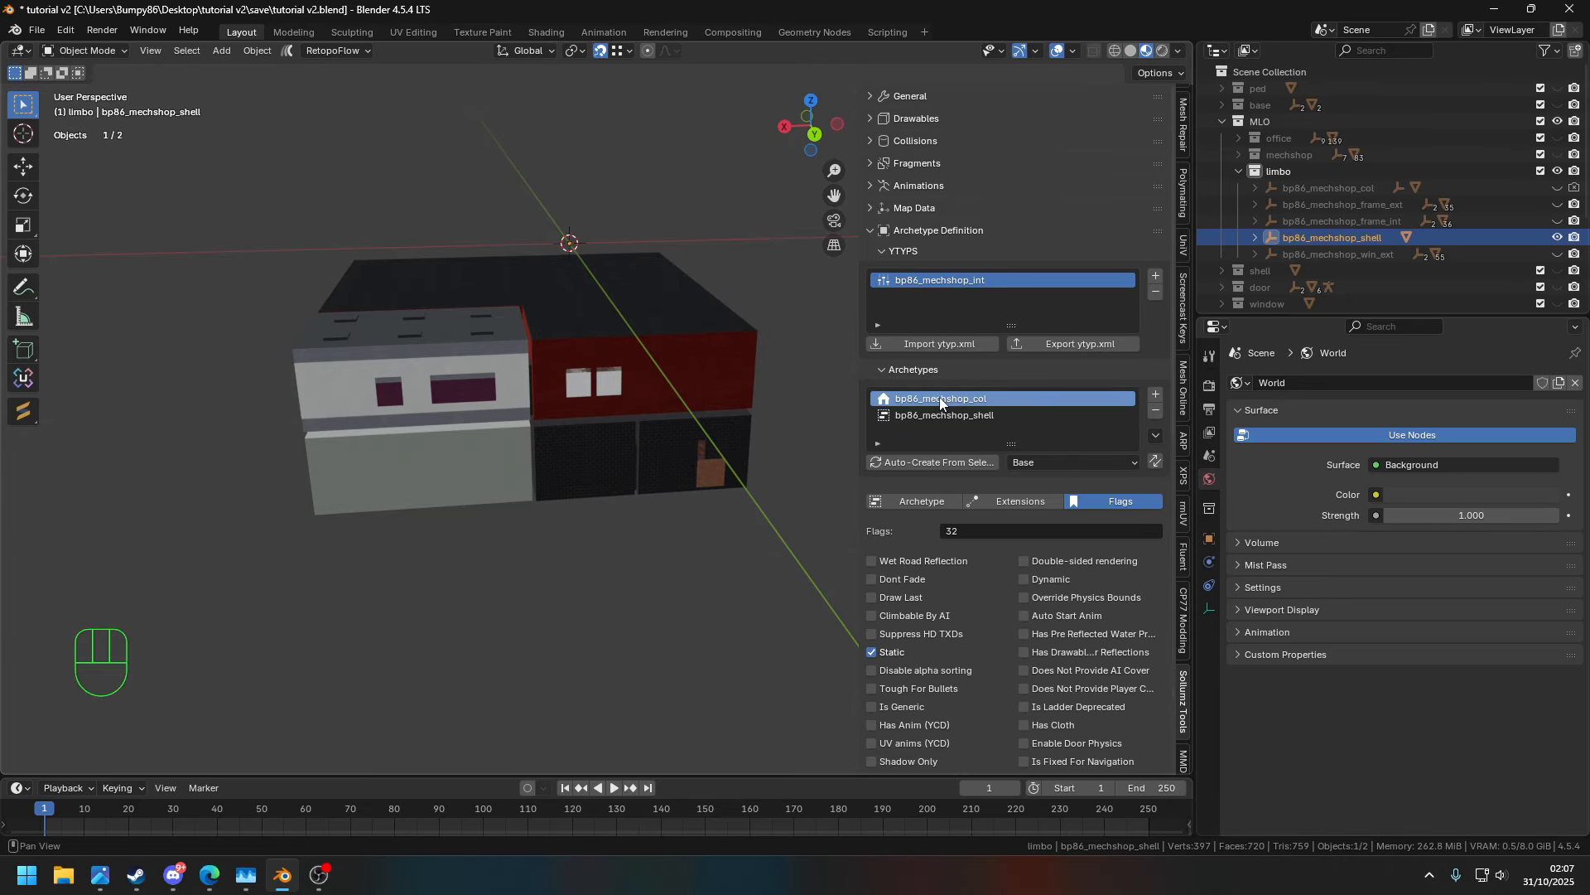
{"action": "left_click", "coordinate": [987, 417]}
{"action": "scroll", "coordinate": [1016, 423], "scroll_direction": "down", "scroll_amount": 3}
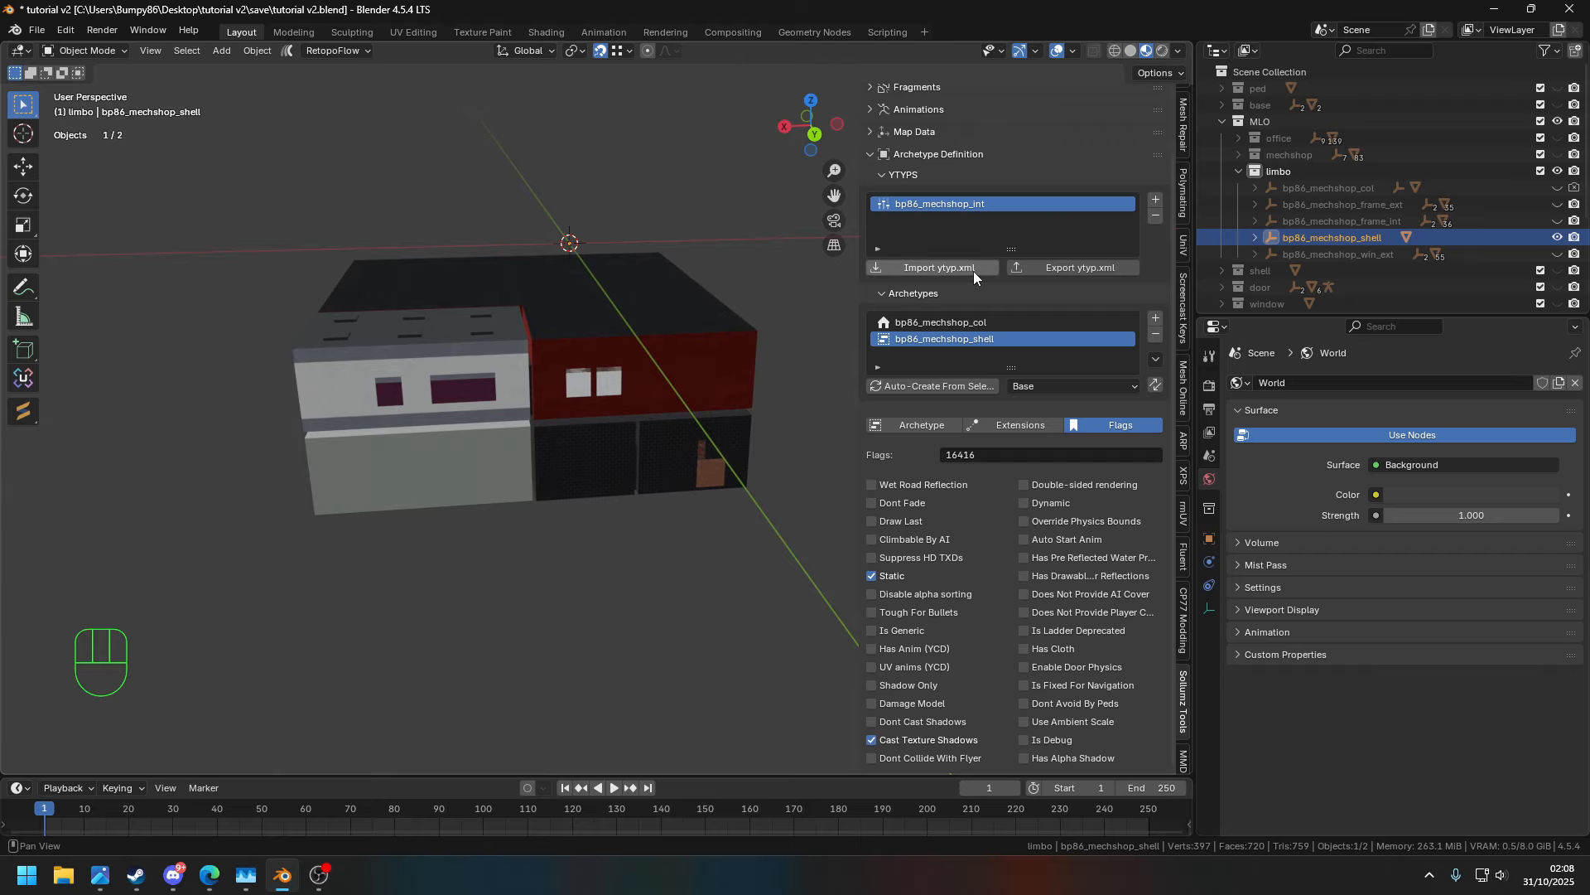
{"action": "left_click", "coordinate": [965, 323]}
{"action": "scroll", "coordinate": [995, 484], "scroll_direction": "down", "scroll_amount": 8}
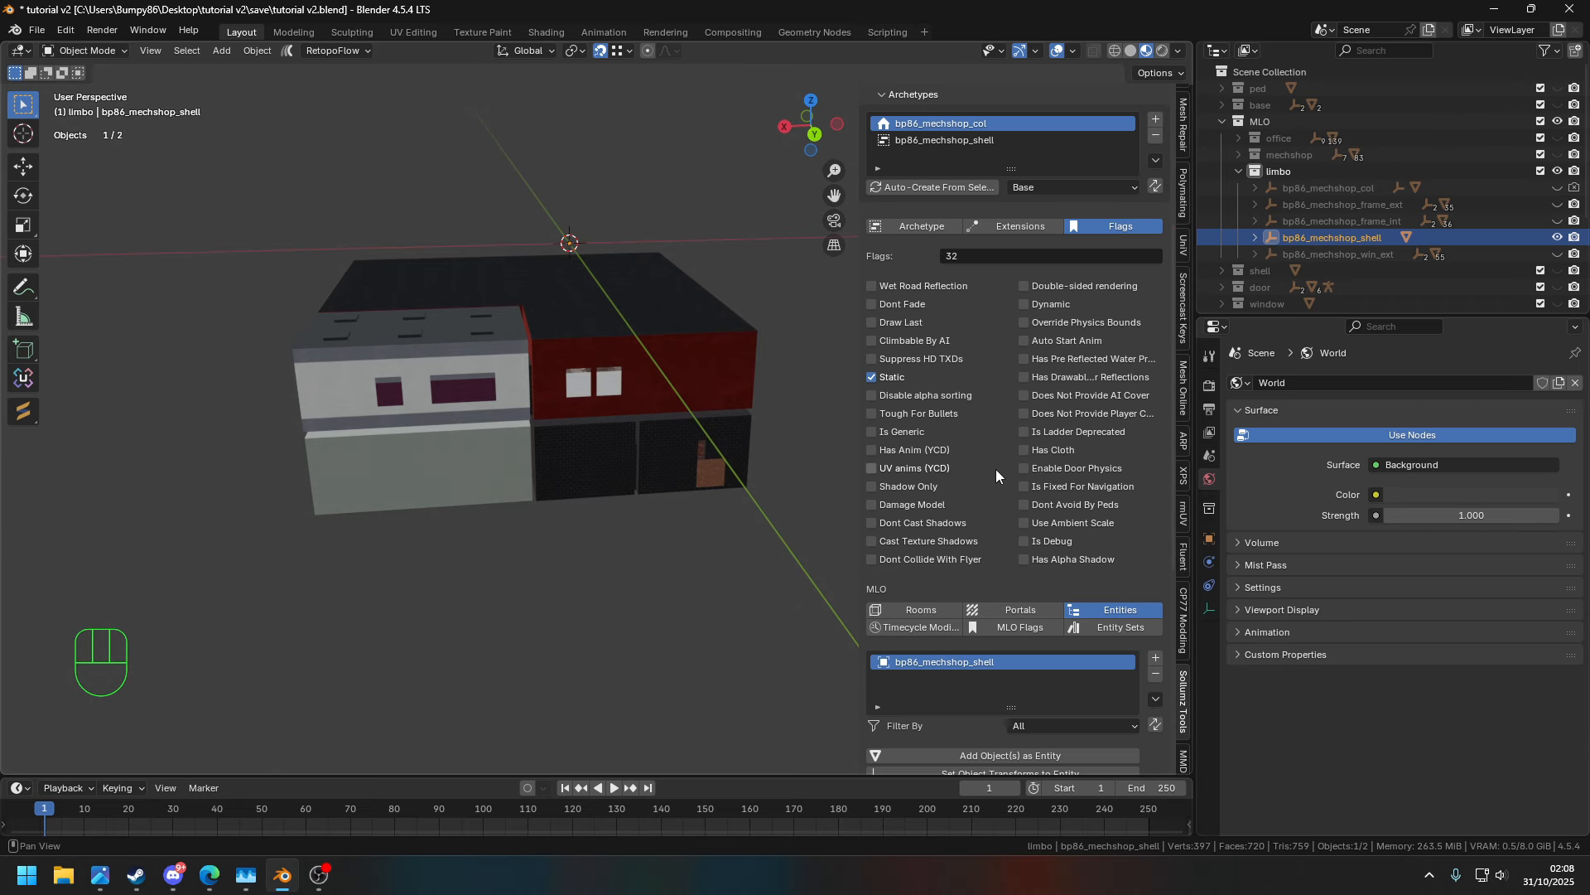
{"action": "scroll", "coordinate": [995, 469], "scroll_direction": "down", "scroll_amount": 5}
{"action": "scroll", "coordinate": [1068, 613], "scroll_direction": "down", "scroll_amount": 7}
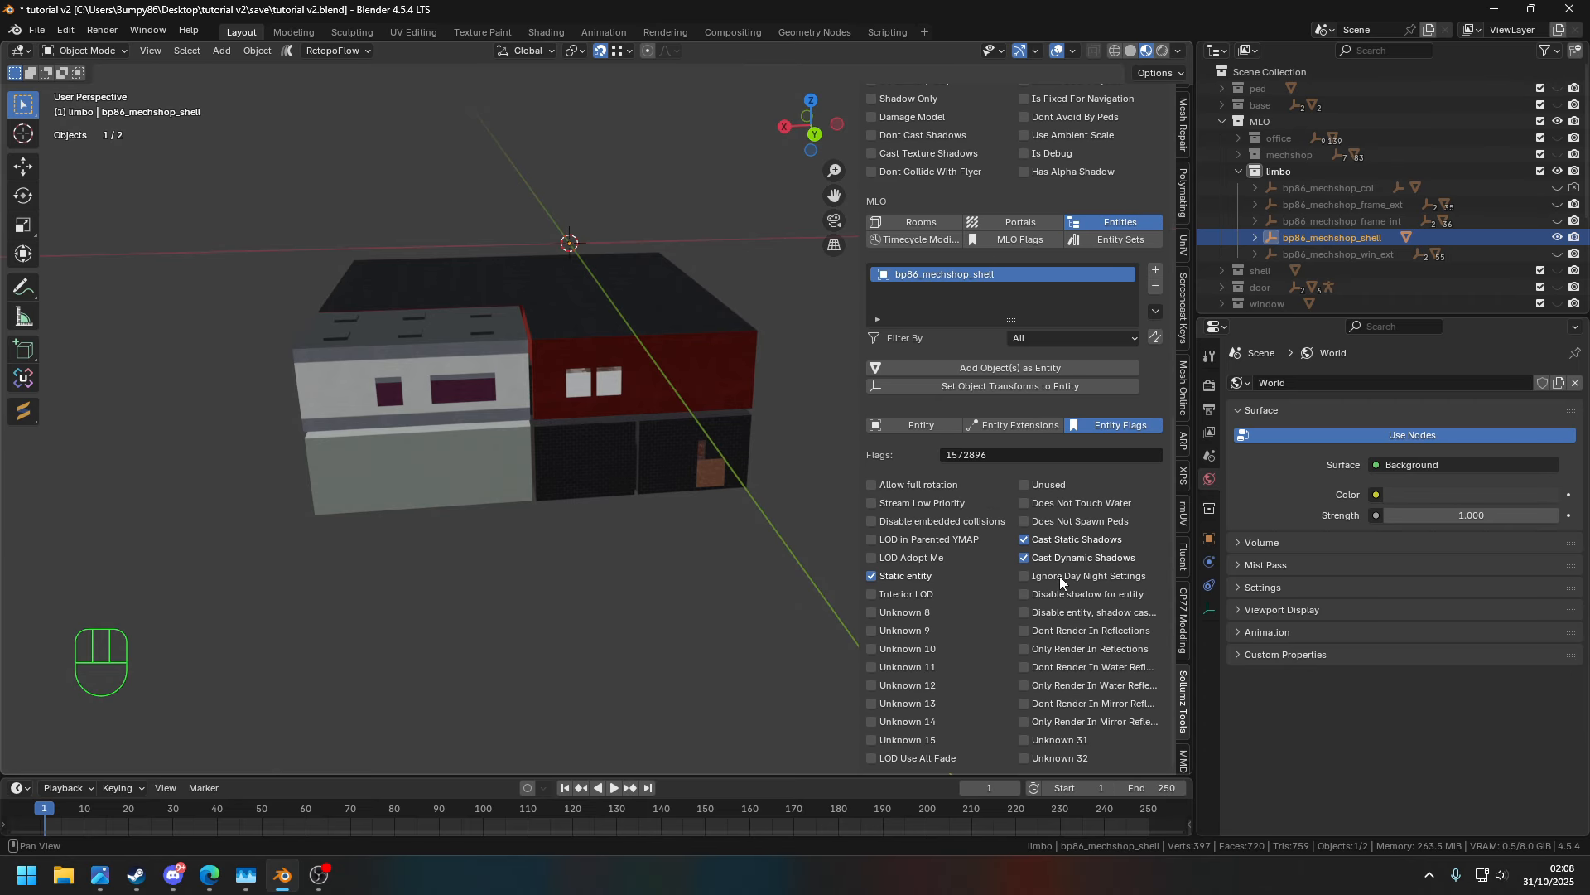
{"action": "left_click", "coordinate": [937, 428]}
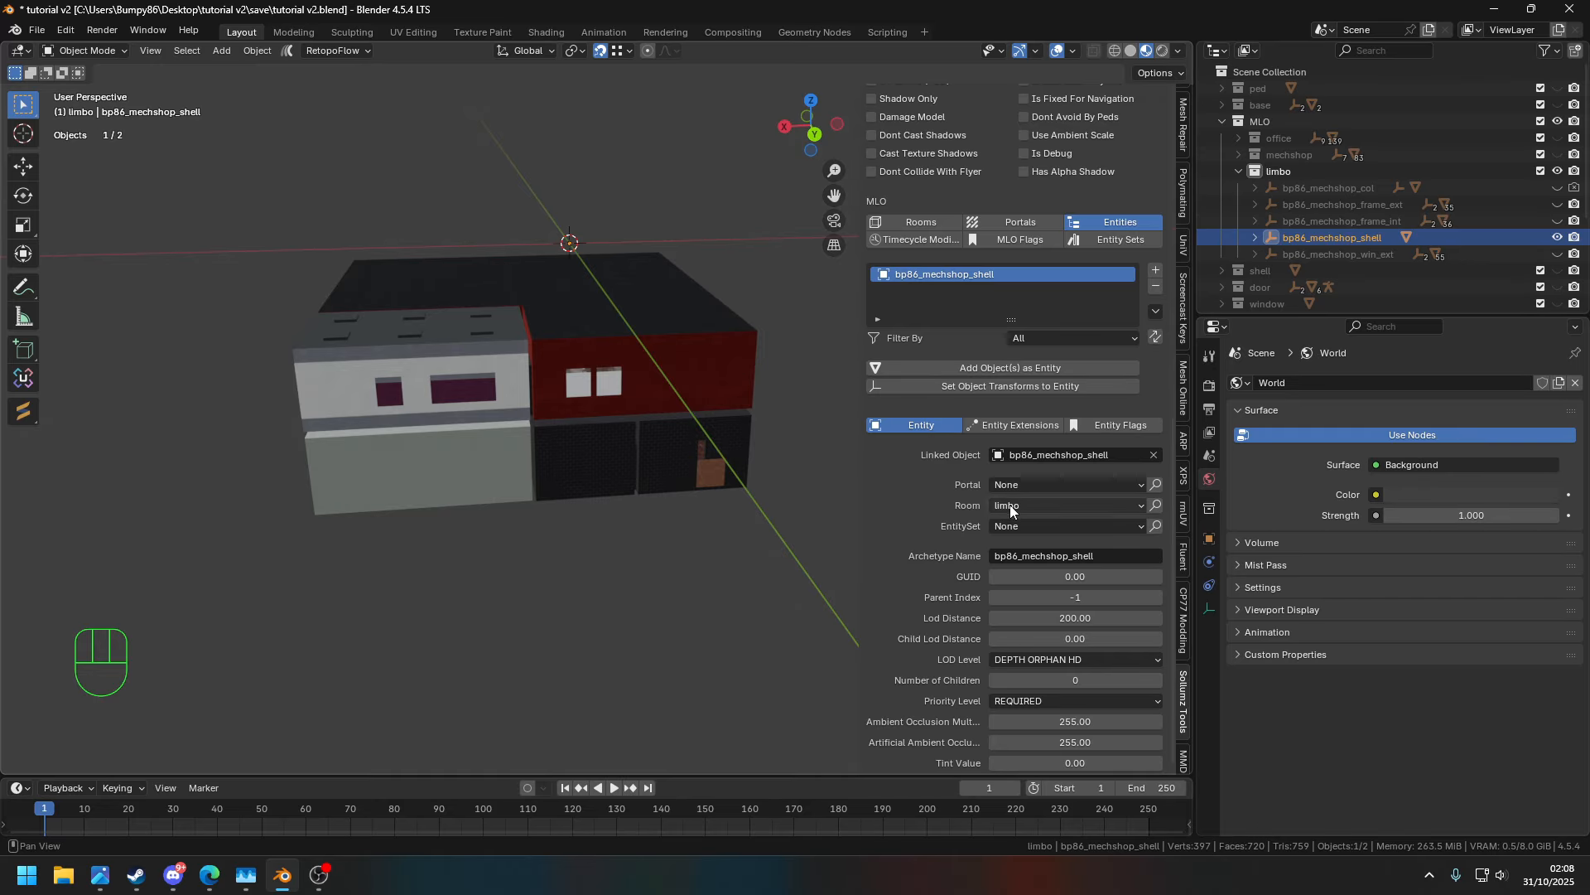
{"action": "scroll", "coordinate": [925, 510], "scroll_direction": "up", "scroll_amount": 6}
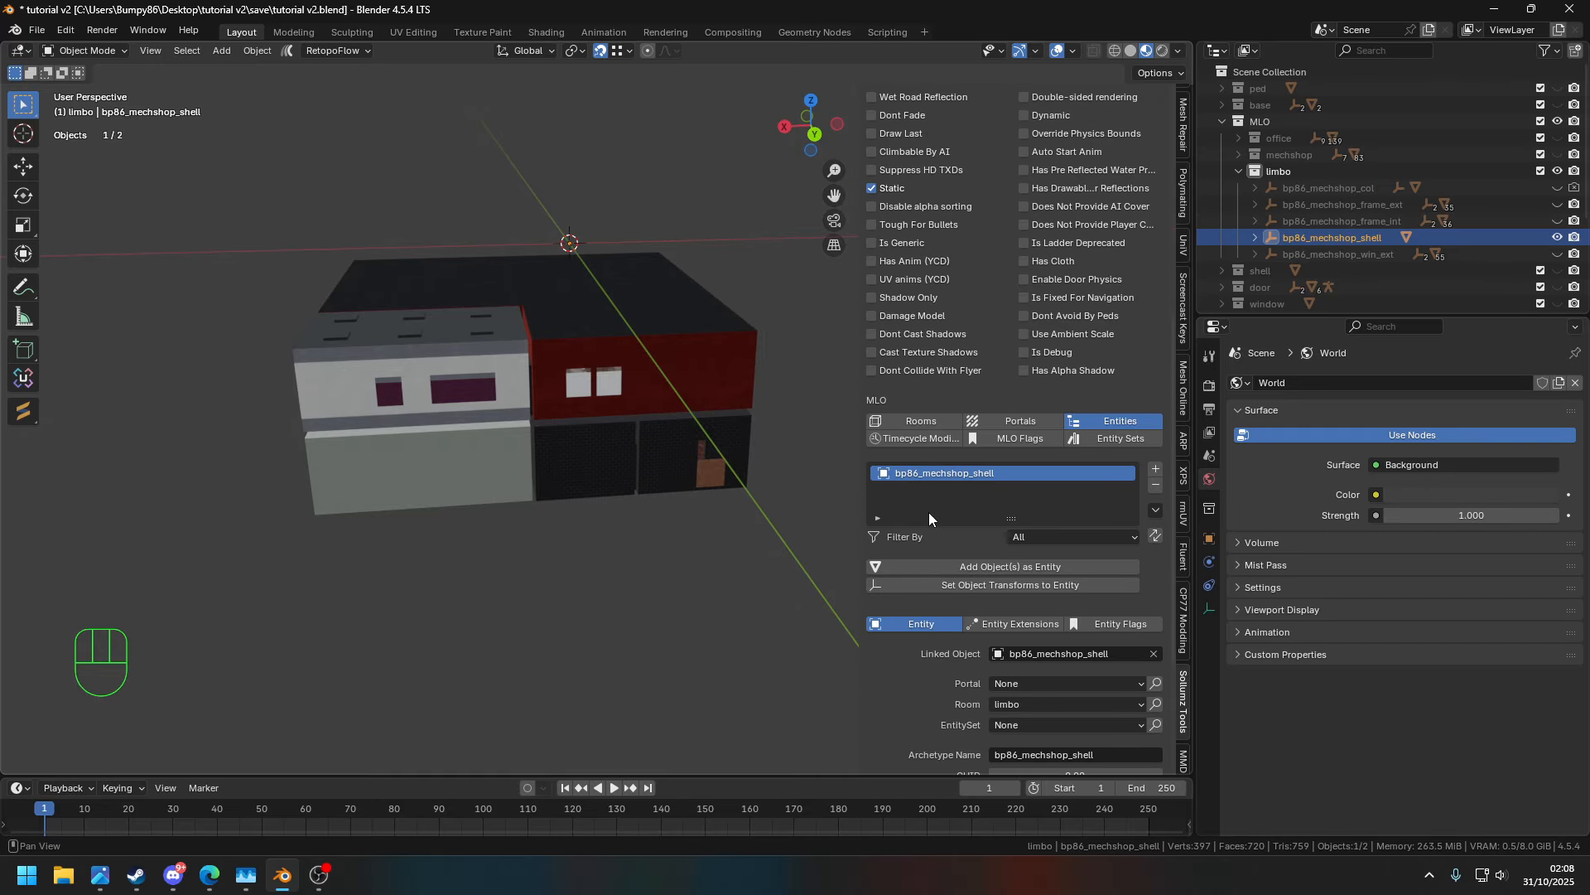
- Hide bp86_mechshop_shell and show bp86_mechshop_frame_int, bp86_mechshop_frame_ext and bp86_mechshop_win_ext with their children
{"action": "left_click", "coordinate": [1558, 238], "text": "shift"}
{"action": "left_click", "coordinate": [1557, 221], "text": "shift"}
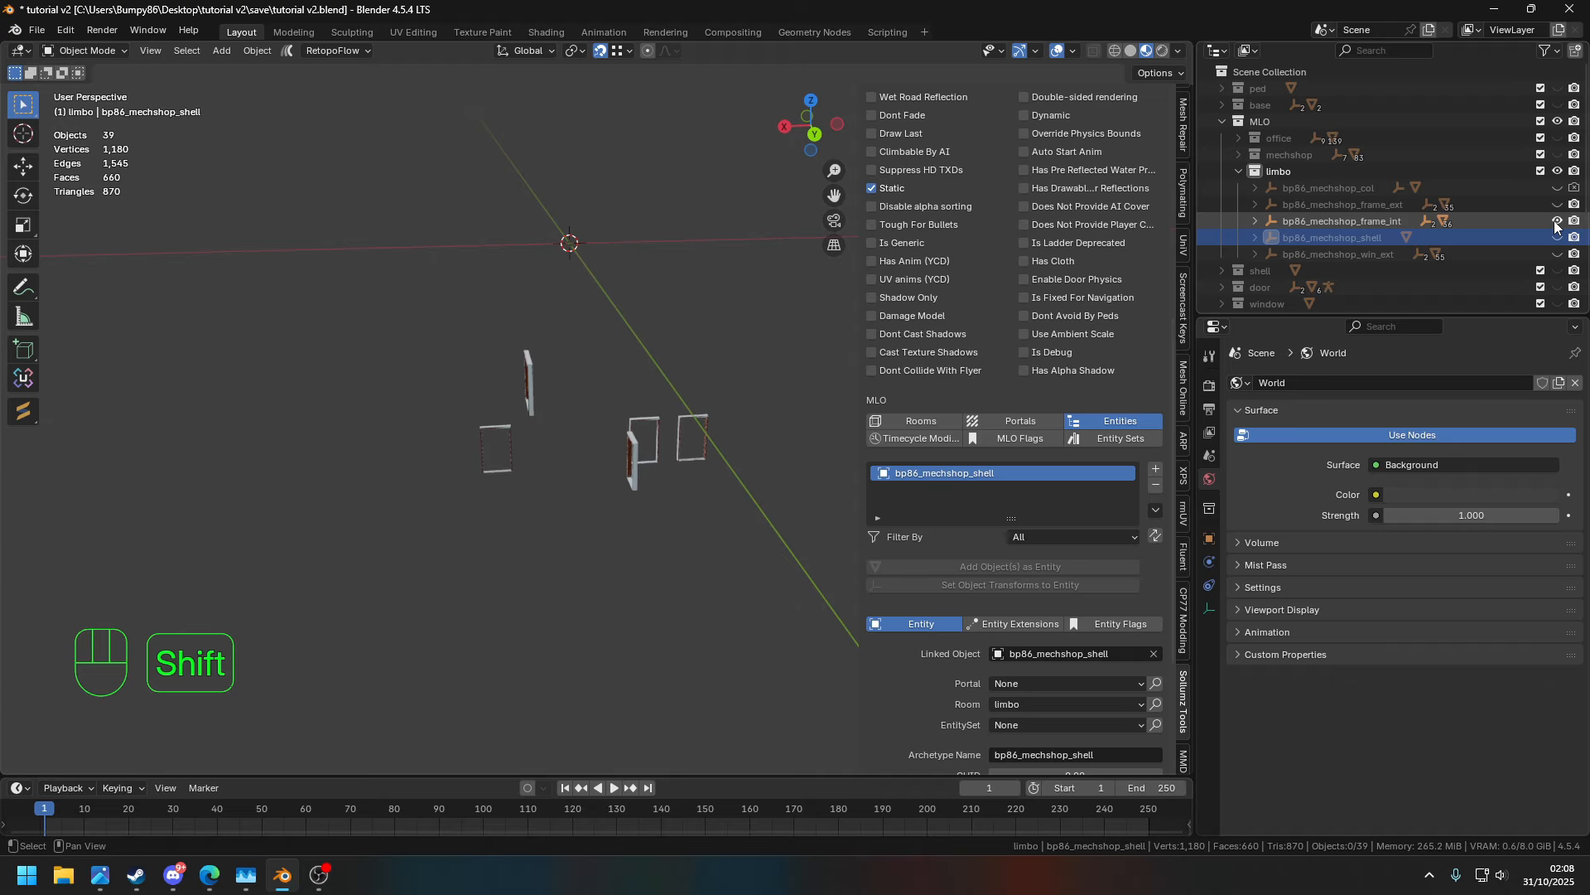
{"action": "left_click", "coordinate": [1557, 205], "text": "shift"}
{"action": "left_click", "coordinate": [1558, 256], "text": "shift"}
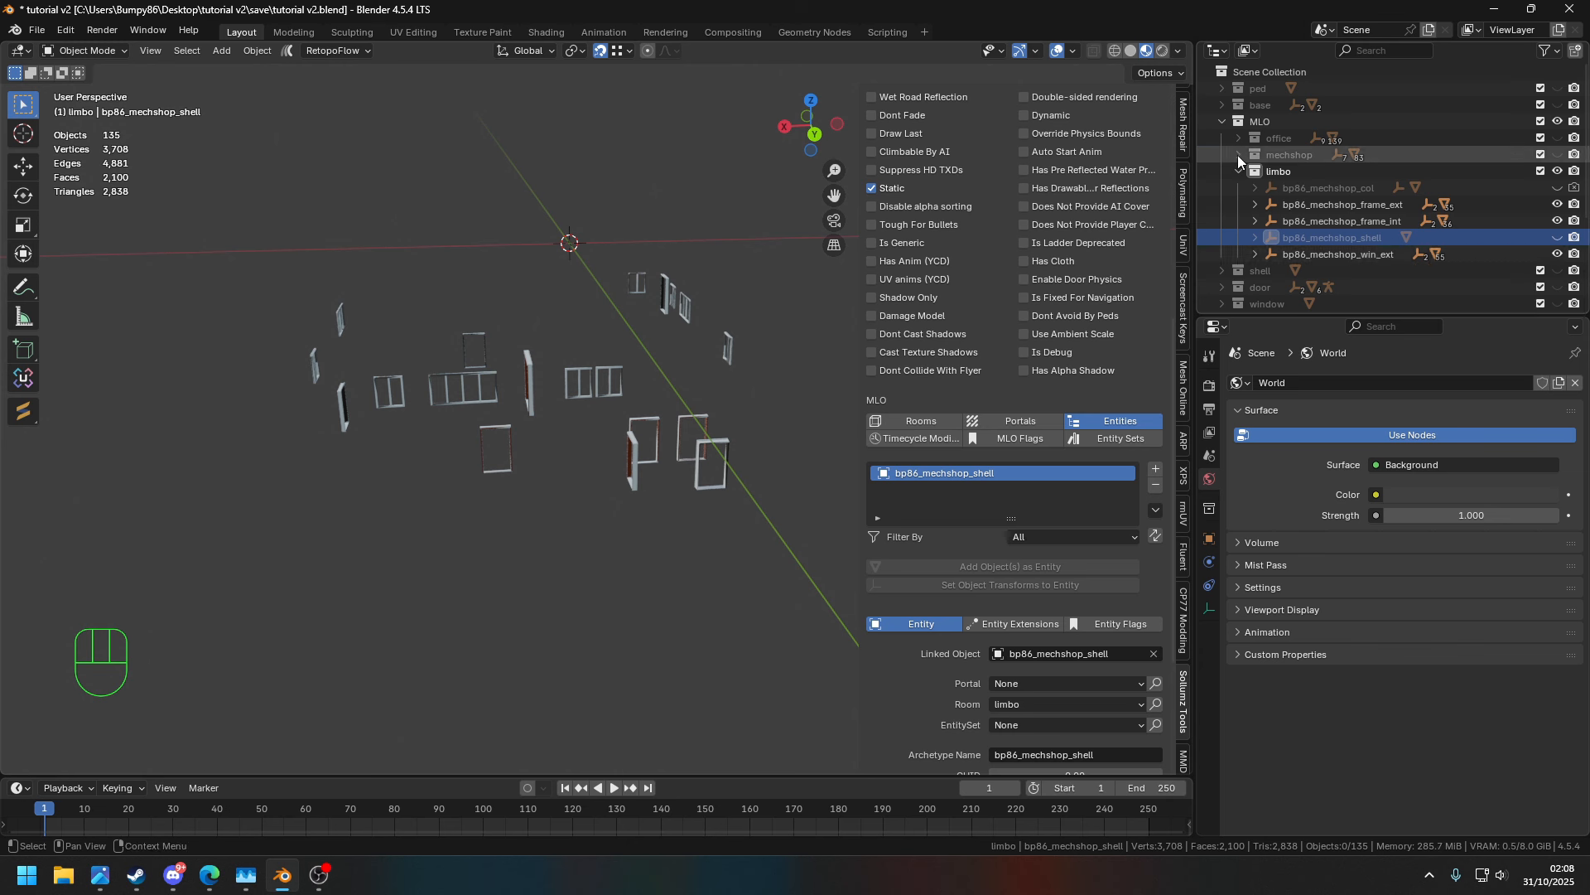
- Auto-create Base archetypes from bp86_mechshop_frame_ext, bp86_mechshop_frame_int and bp86_mechshop_win_ext together
{"action": "left_click", "coordinate": [1333, 207]}
{"action": "left_click", "coordinate": [1335, 222], "text": "ctrl"}
{"action": "left_click", "coordinate": [1334, 255], "text": "ctrl"}
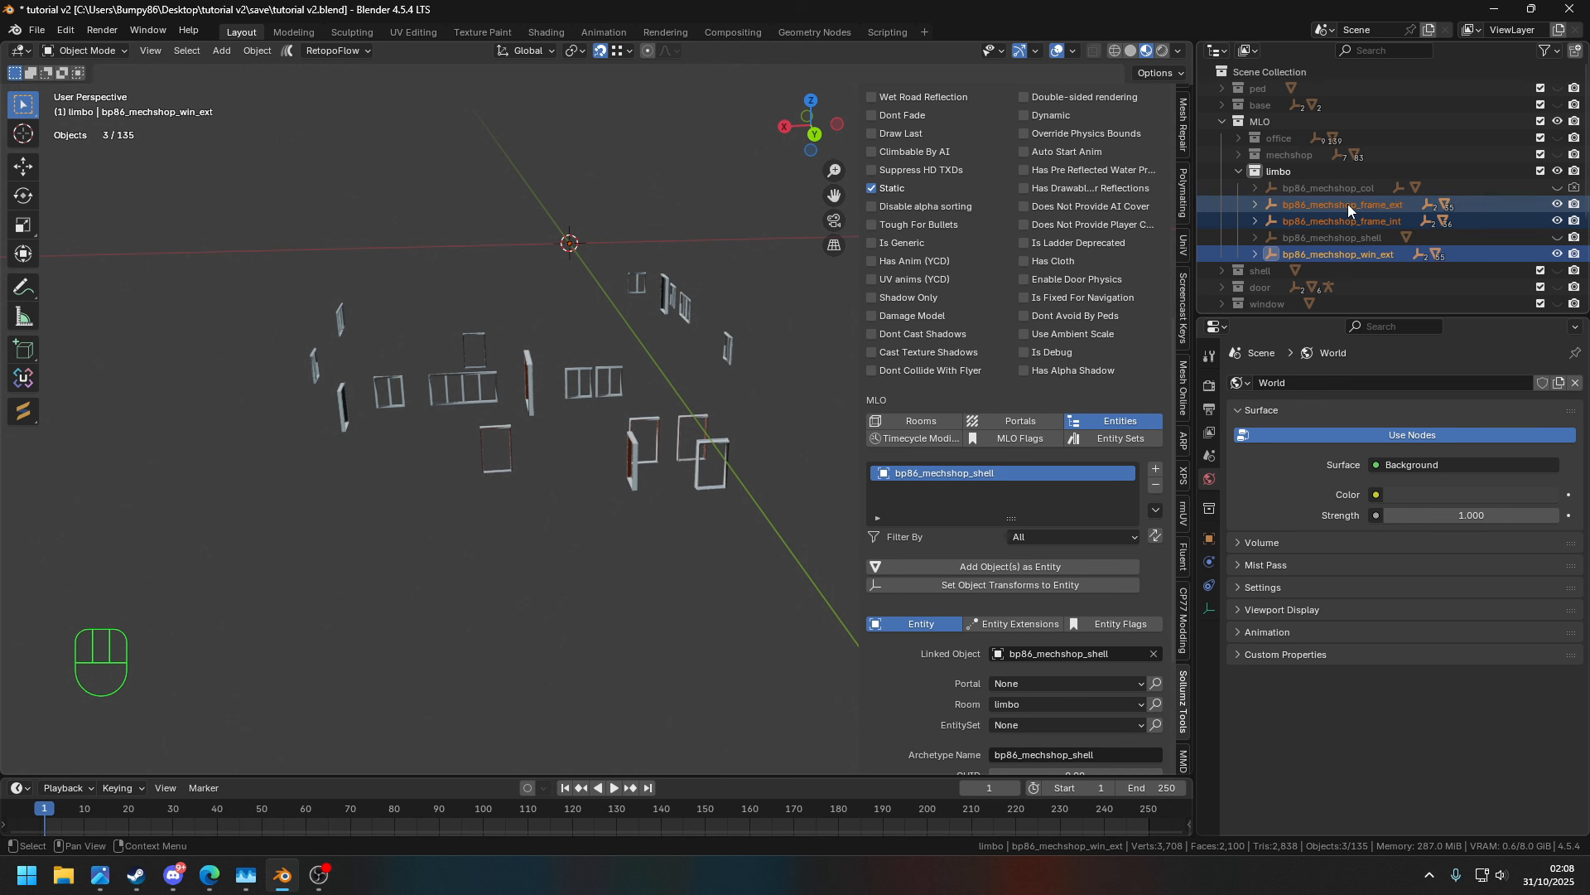
{"action": "scroll", "coordinate": [1006, 354], "scroll_direction": "up", "scroll_amount": 5}
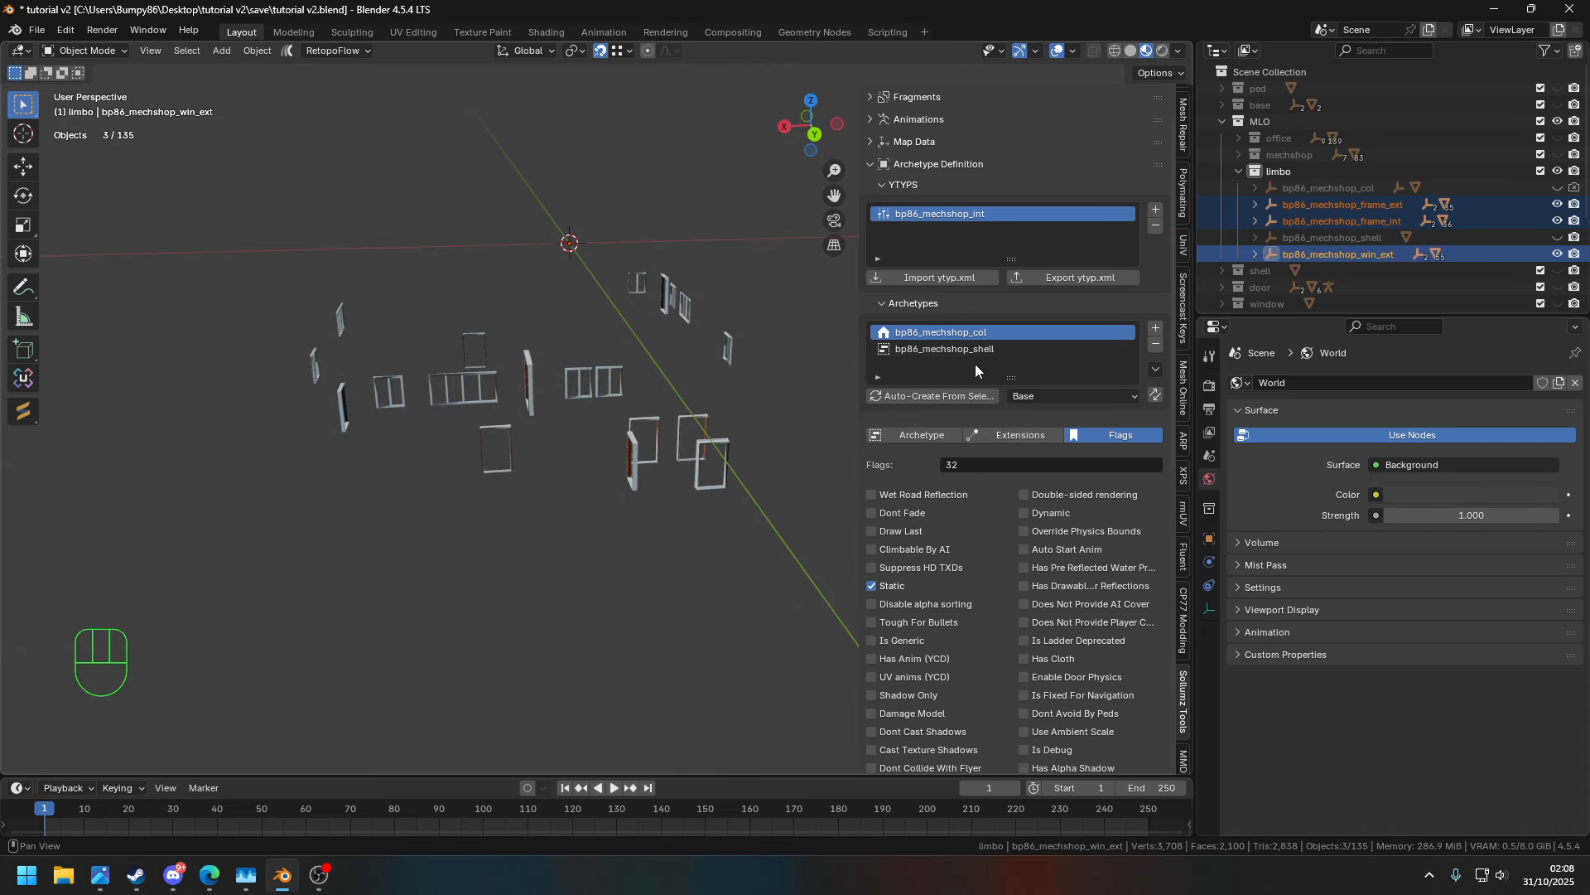
{"action": "left_click", "coordinate": [954, 396]}
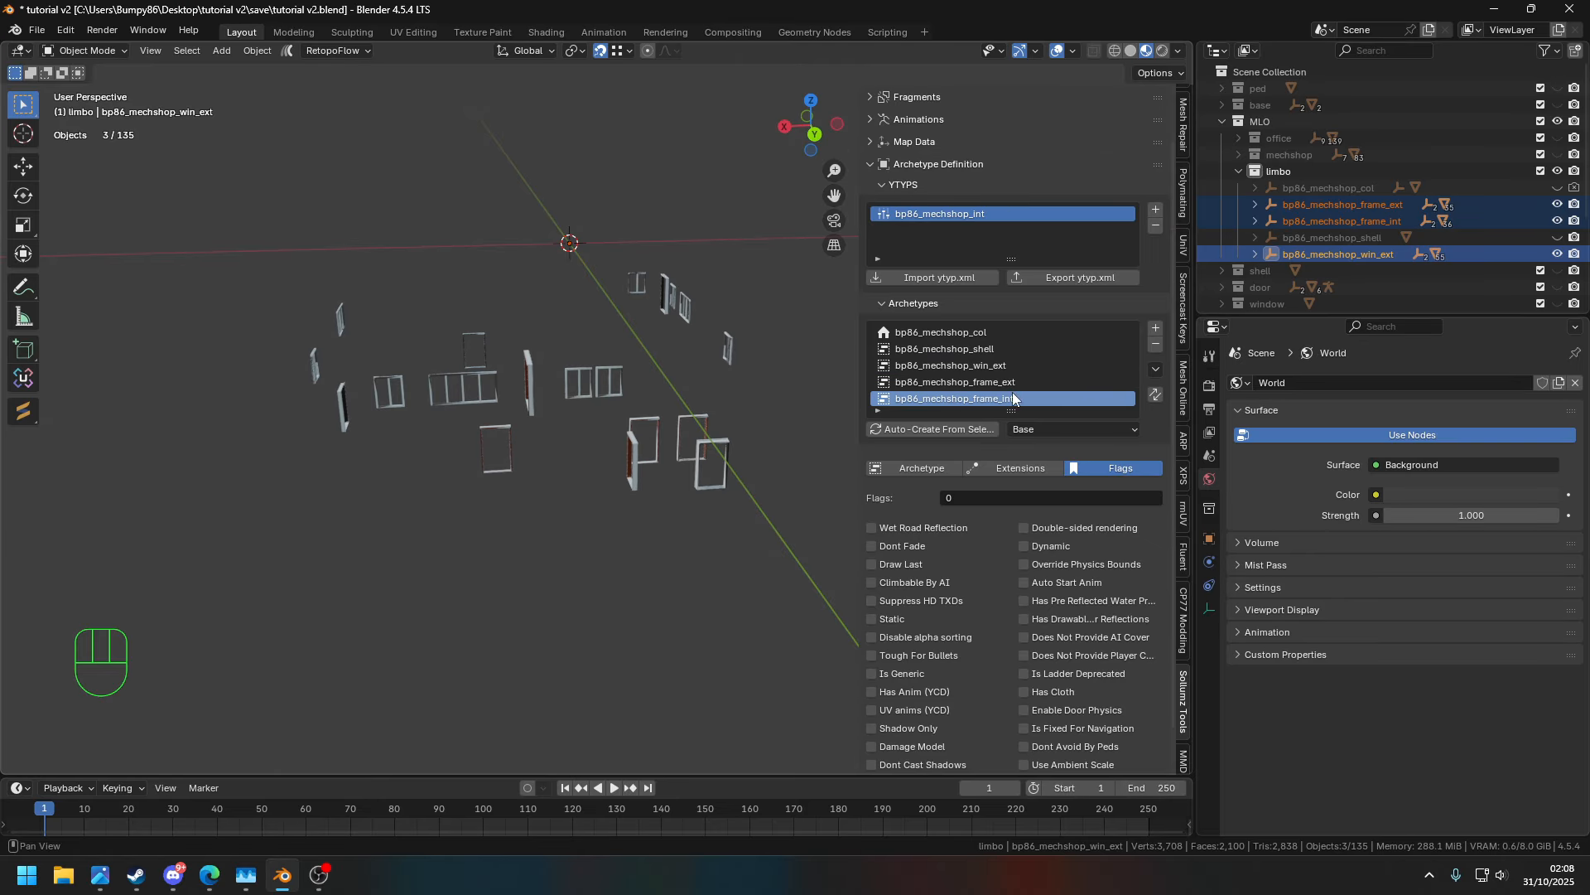
- Enable the Static flag on the win_ext, frame_ext and frame_int archetypes selected together
{"action": "left_click", "coordinate": [1002, 364], "text": "shift"}
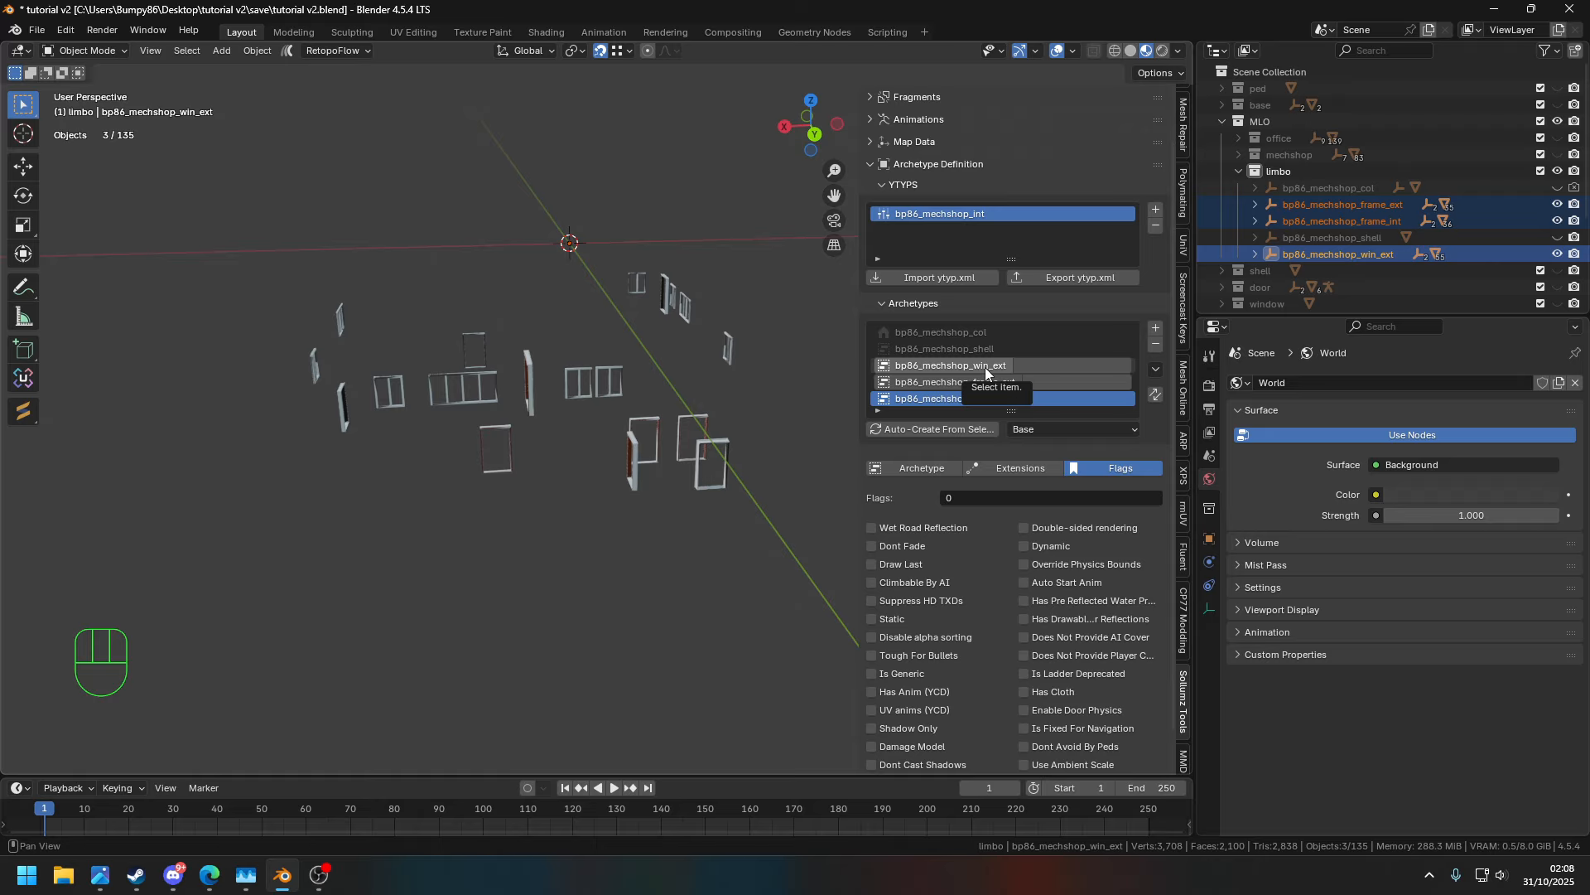
{"action": "scroll", "coordinate": [1016, 514], "scroll_direction": "down", "scroll_amount": 2}
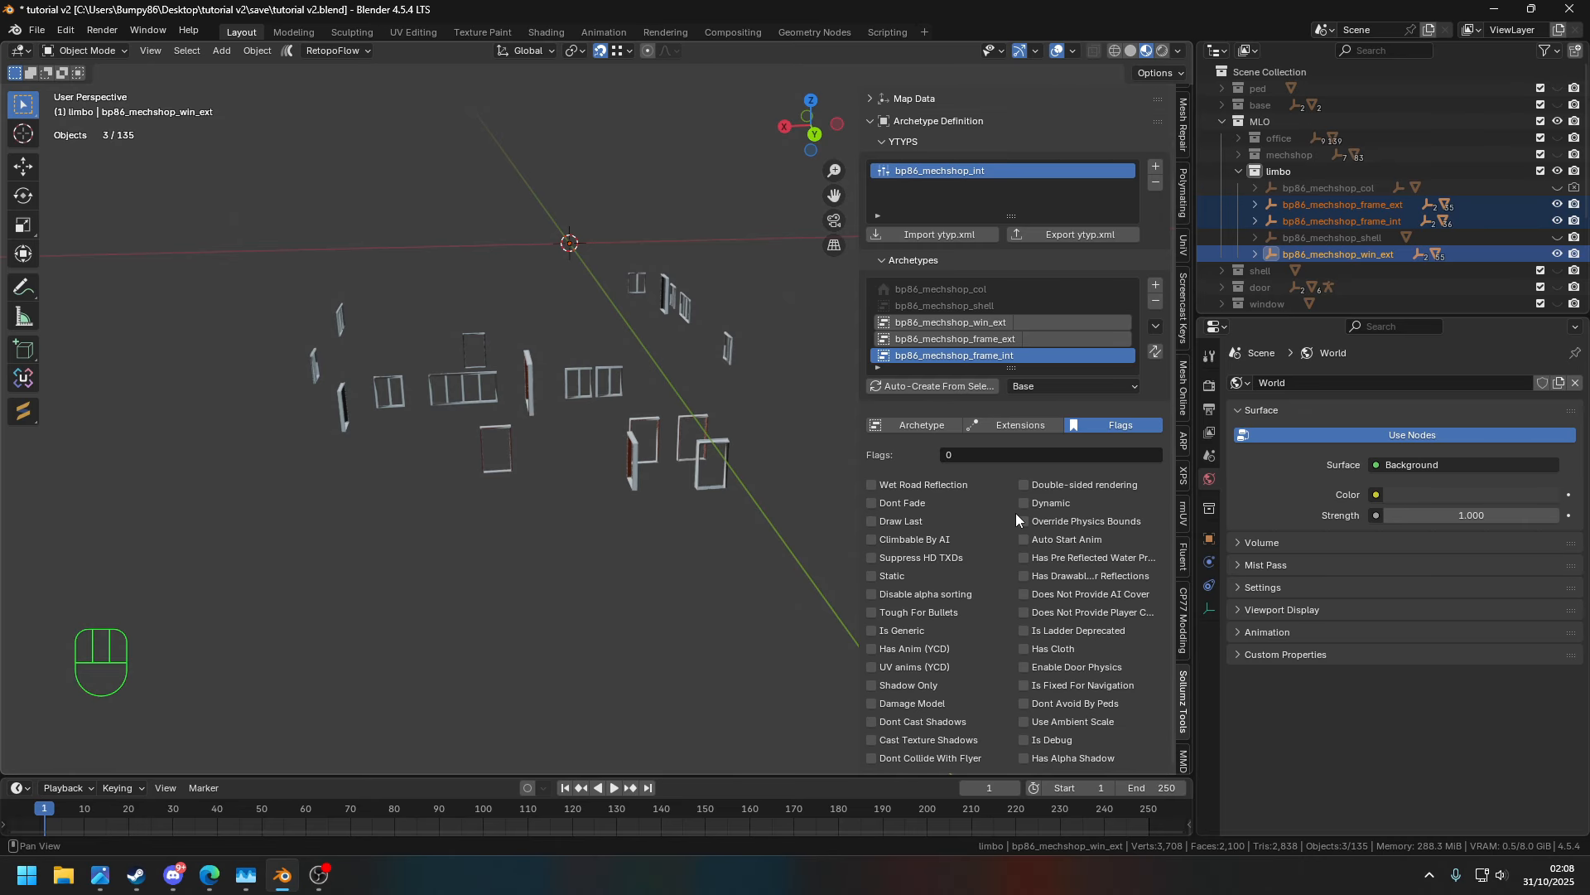
{"action": "left_click", "coordinate": [886, 575]}
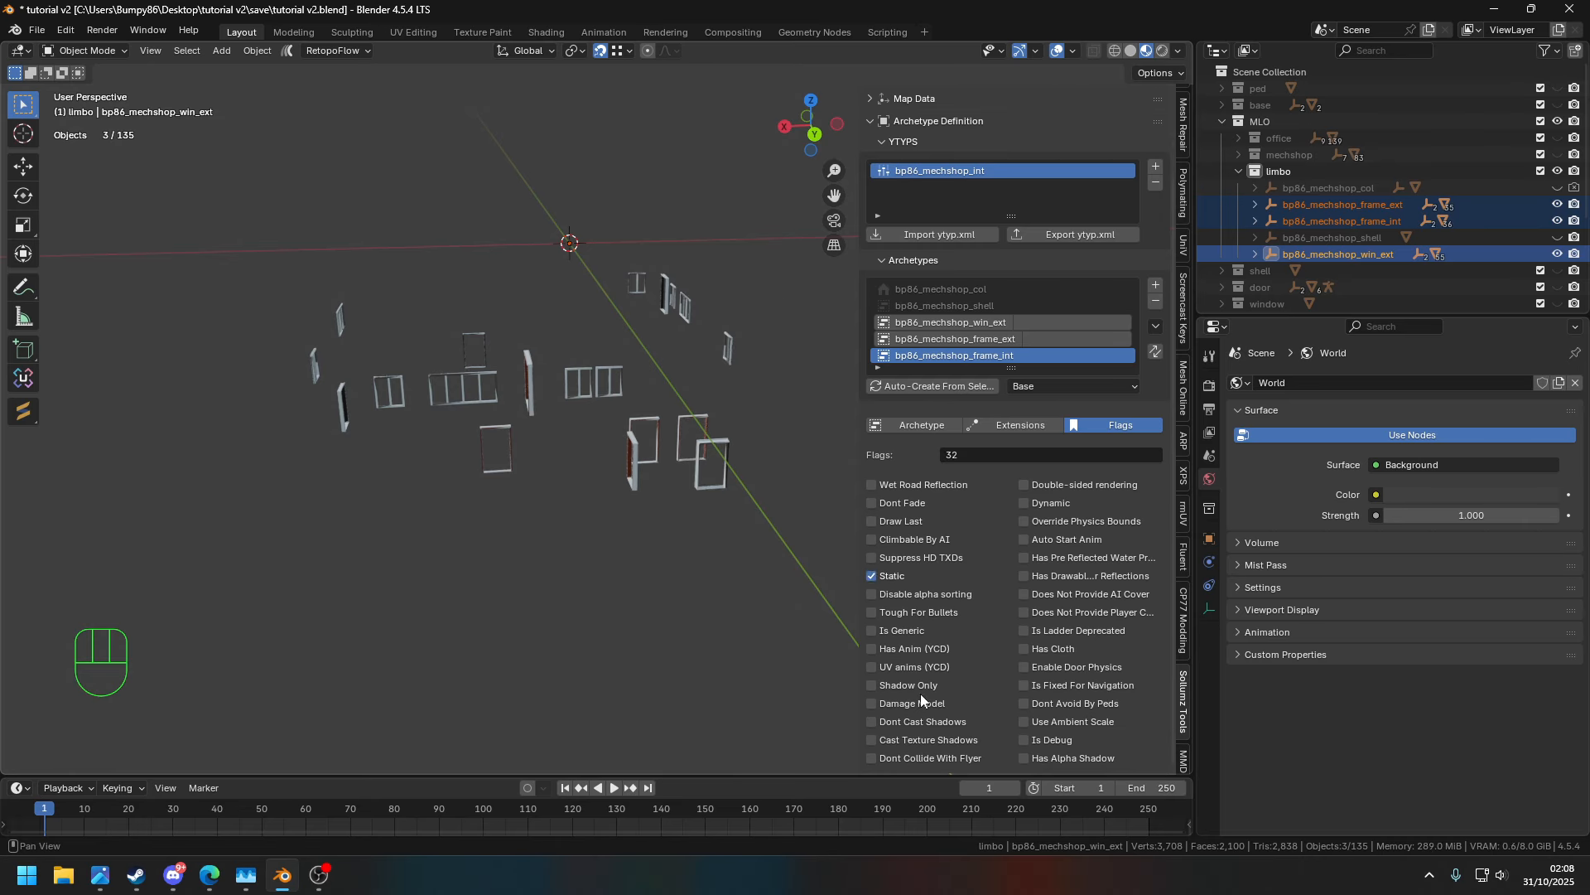
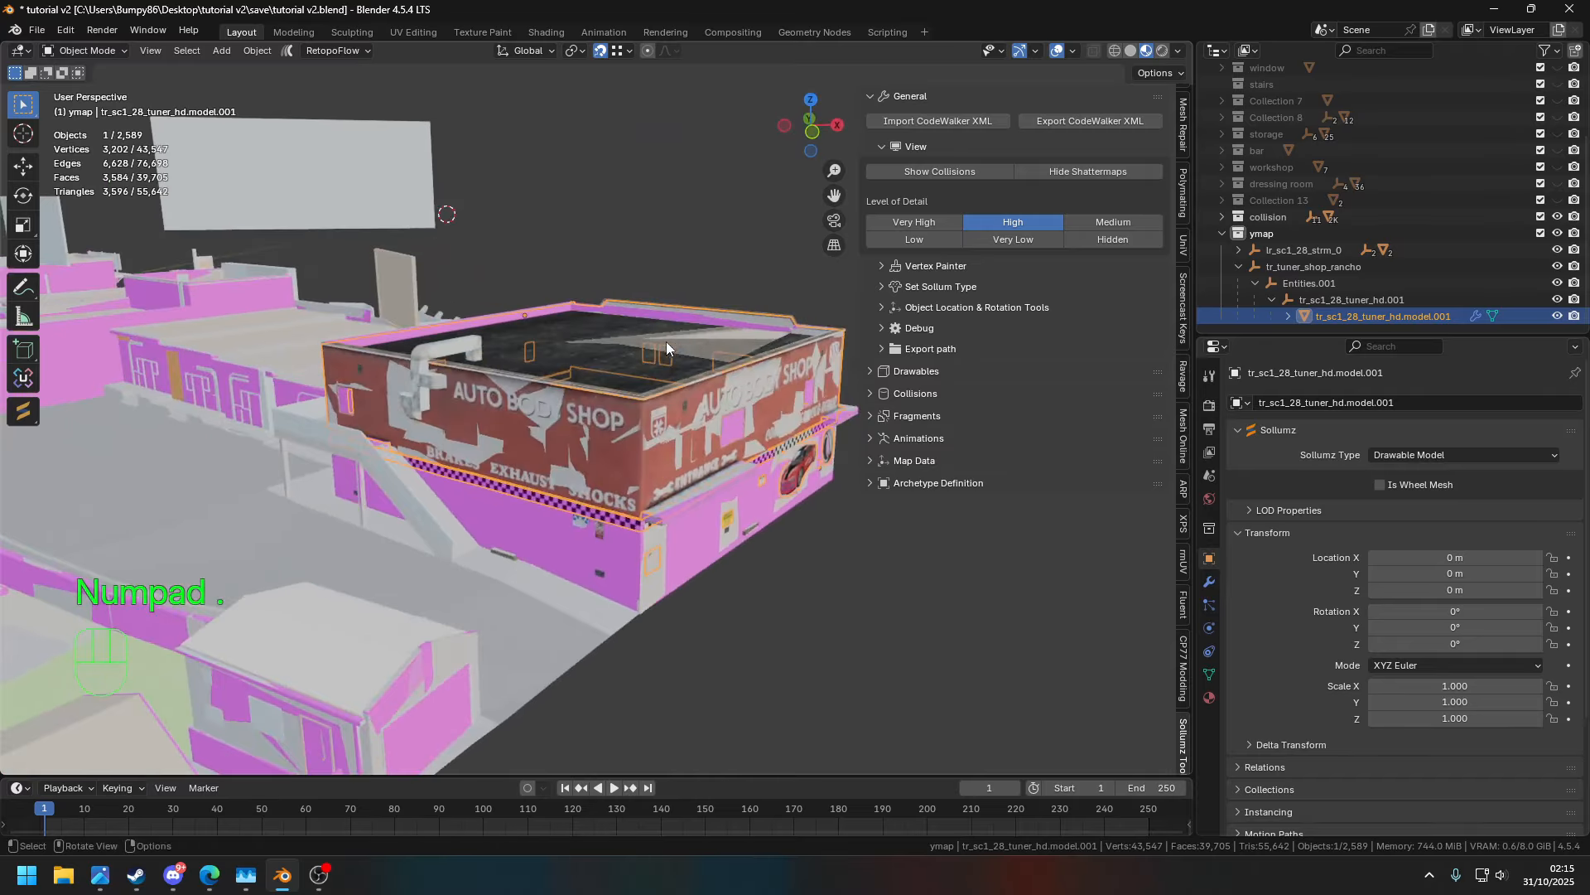
{"action": "scroll", "coordinate": [744, 386], "scroll_direction": "up", "scroll_amount": 2}
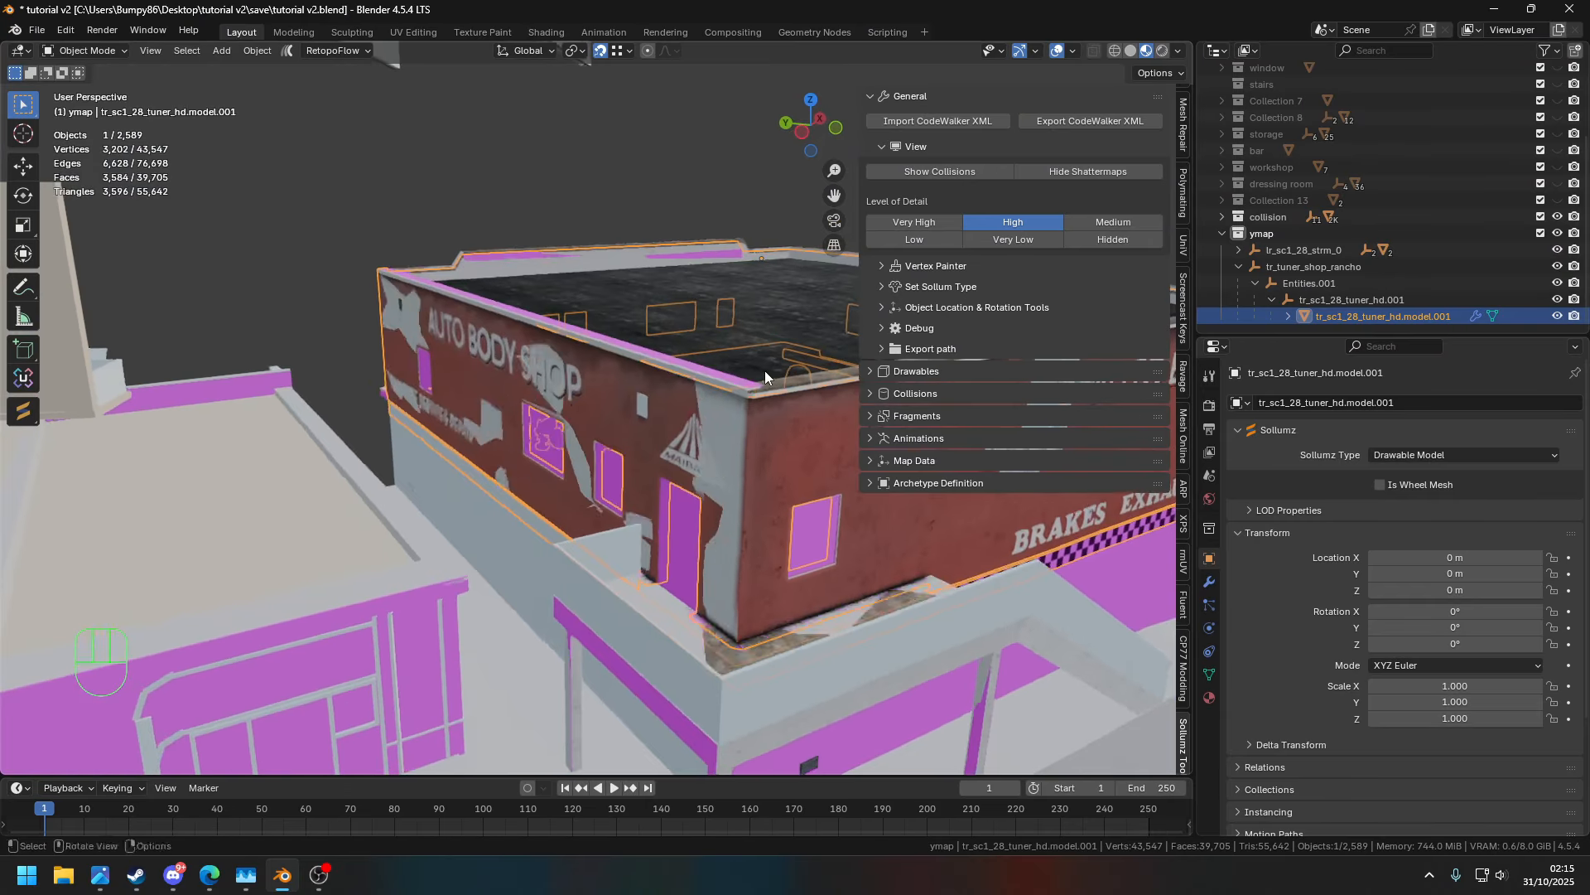
{"action": "scroll", "coordinate": [628, 321], "scroll_direction": "up", "scroll_amount": 4}
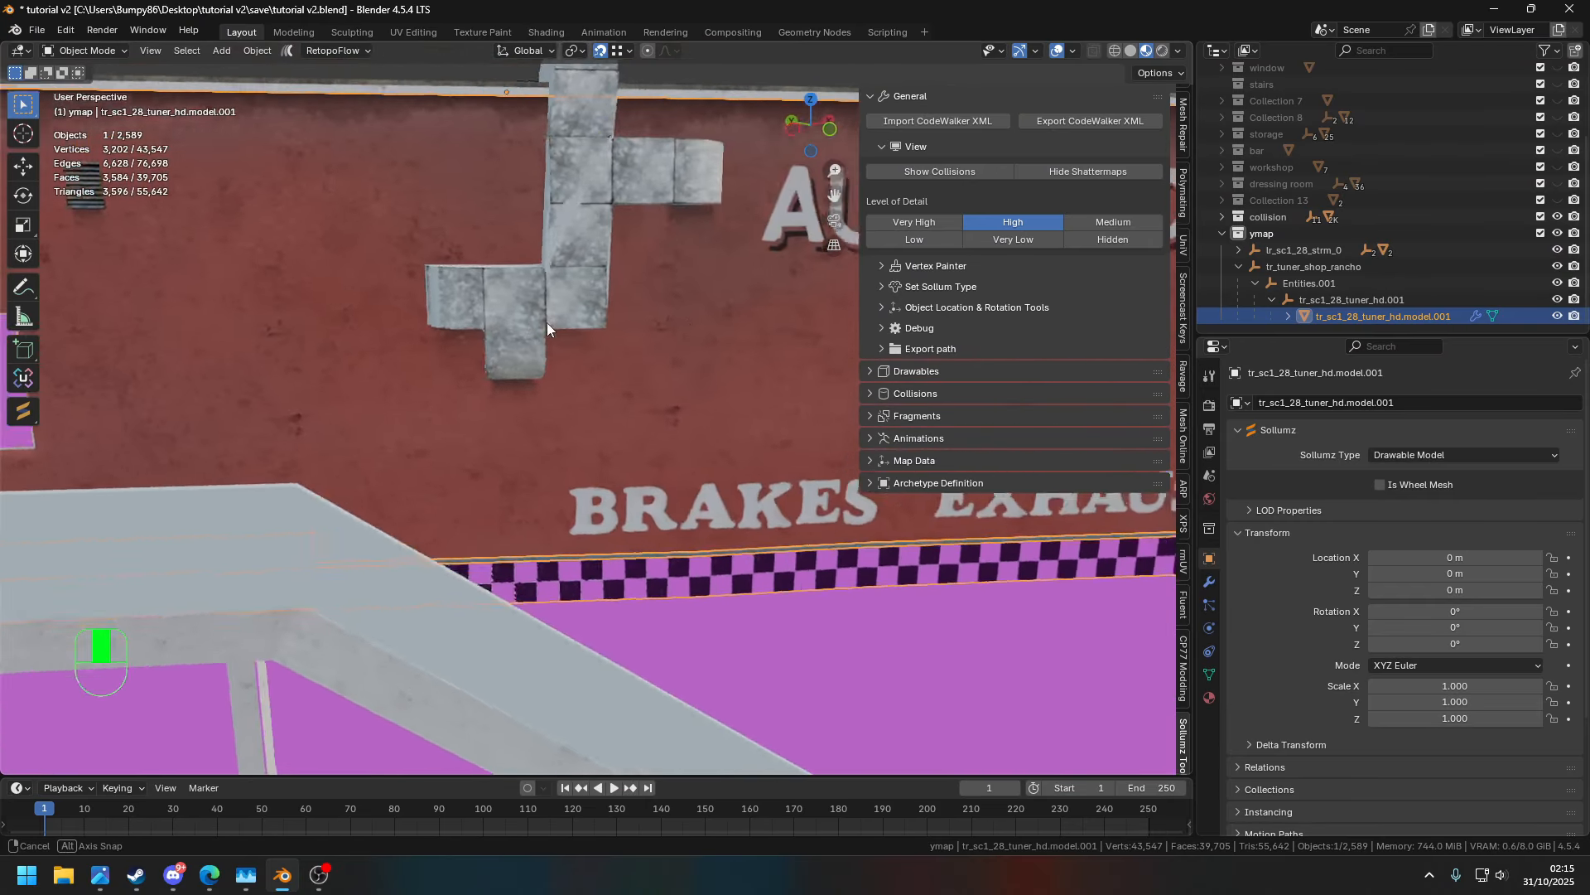
- Collapse the ymap collection and hide it, leaving the building's collision geometry exposed
{"action": "scroll", "coordinate": [401, 321], "scroll_direction": "down", "scroll_amount": 6}
{"action": "middle_click_drag", "start_coordinate": [581, 331], "coordinate": [547, 322]}
{"action": "left_click", "coordinate": [1237, 267]}
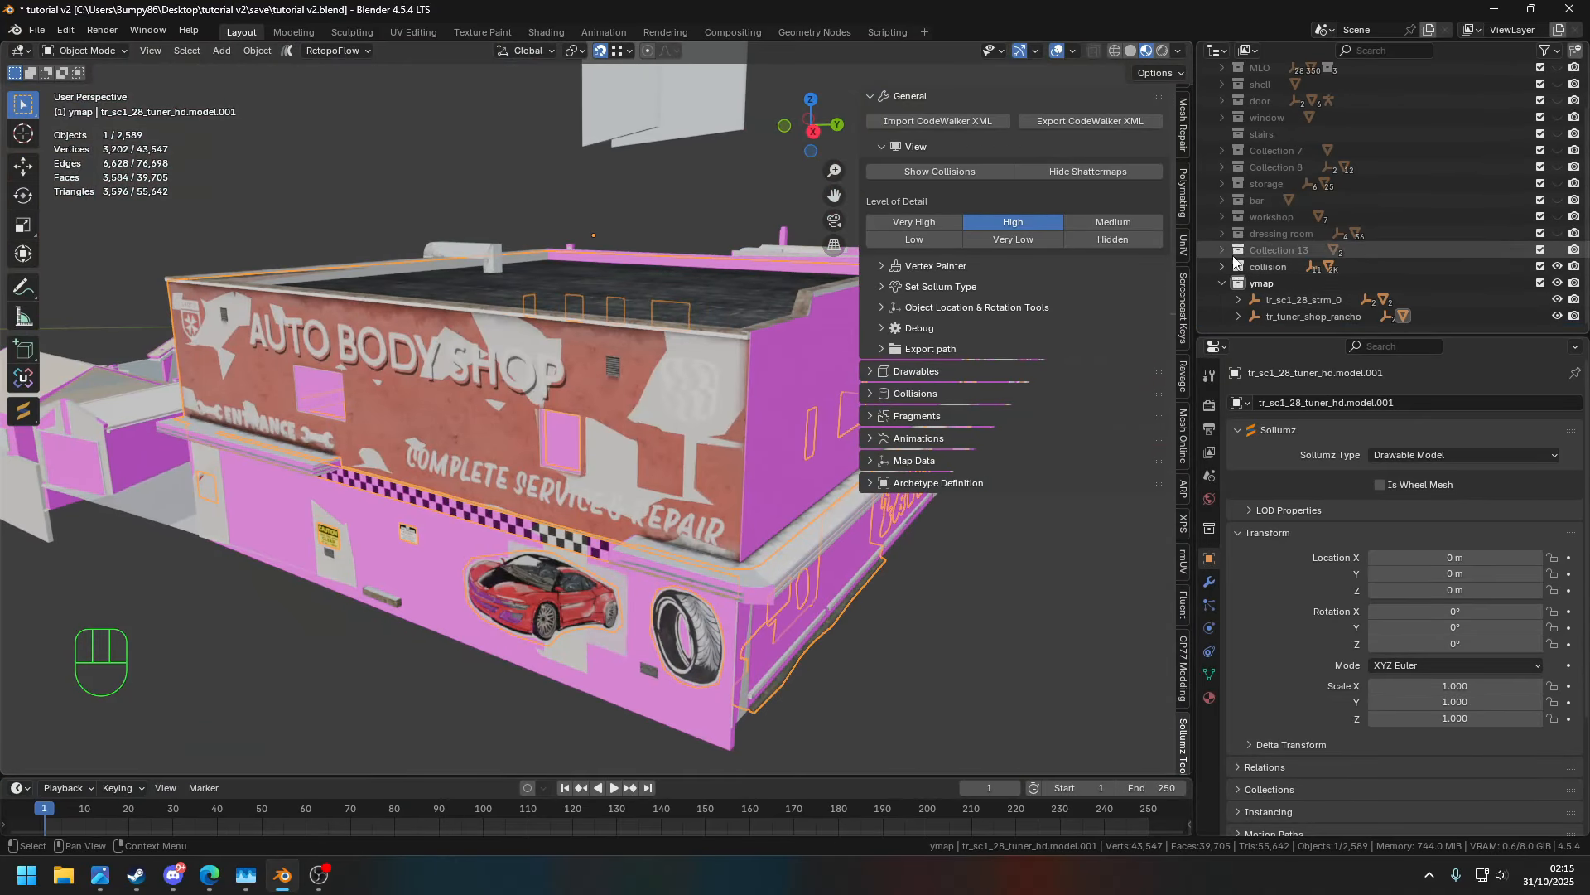
{"action": "left_click", "coordinate": [1222, 284]}
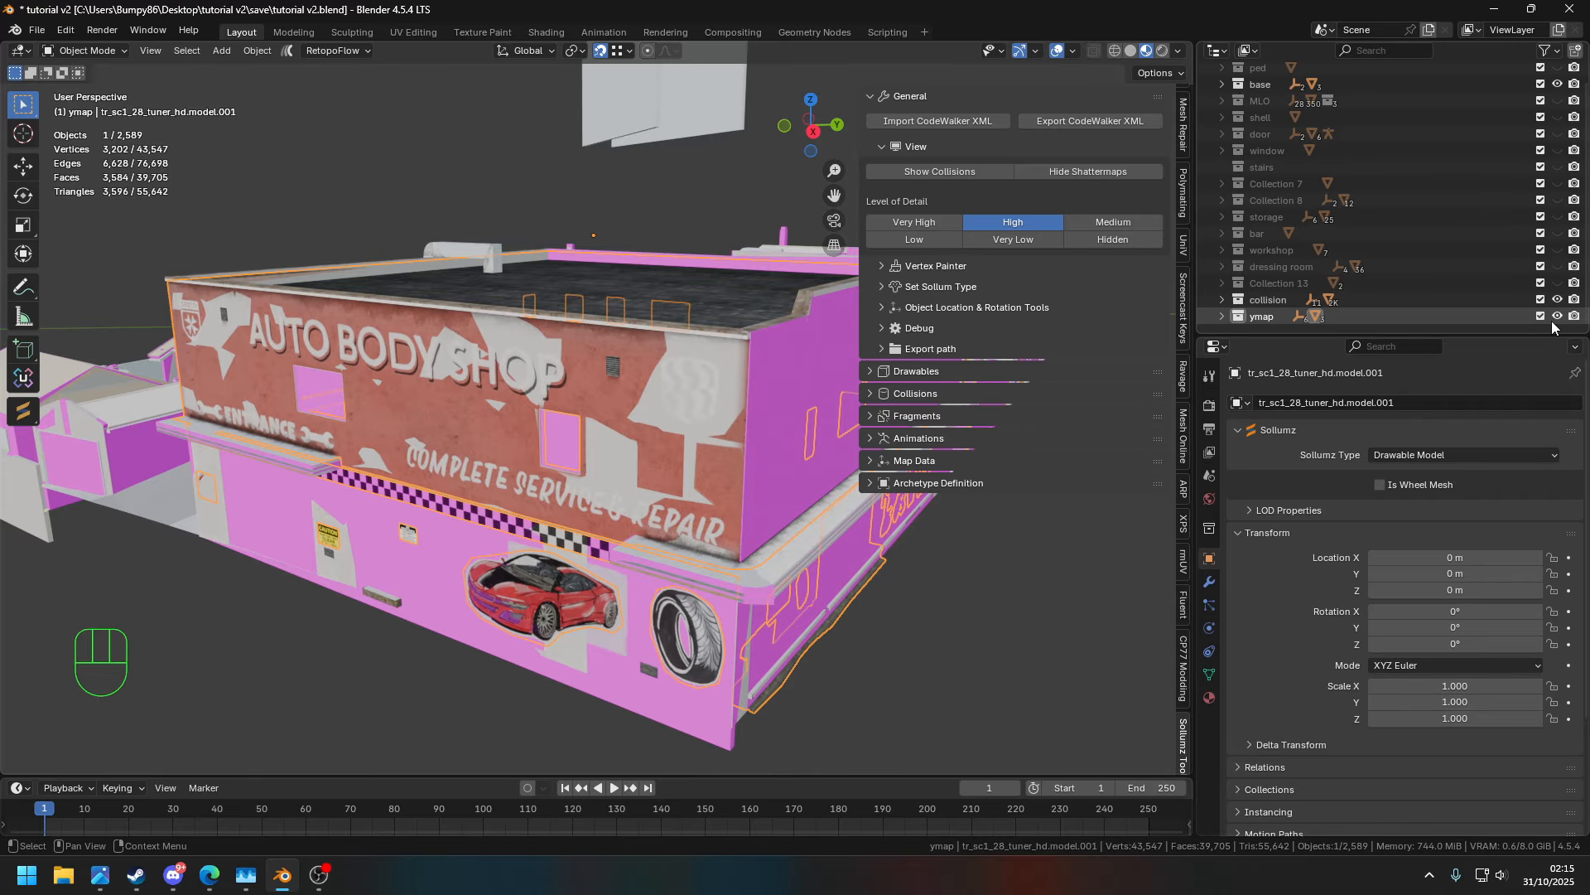
{"action": "left_click", "coordinate": [1557, 316]}
{"action": "middle_click_drag", "start_coordinate": [668, 425], "coordinate": [742, 630]}
- Identify the collision pieces by temporarily moving them, and leave the upper-wall mesh Bound Poly Mesh.007 selected
{"action": "left_click", "coordinate": [624, 460]}
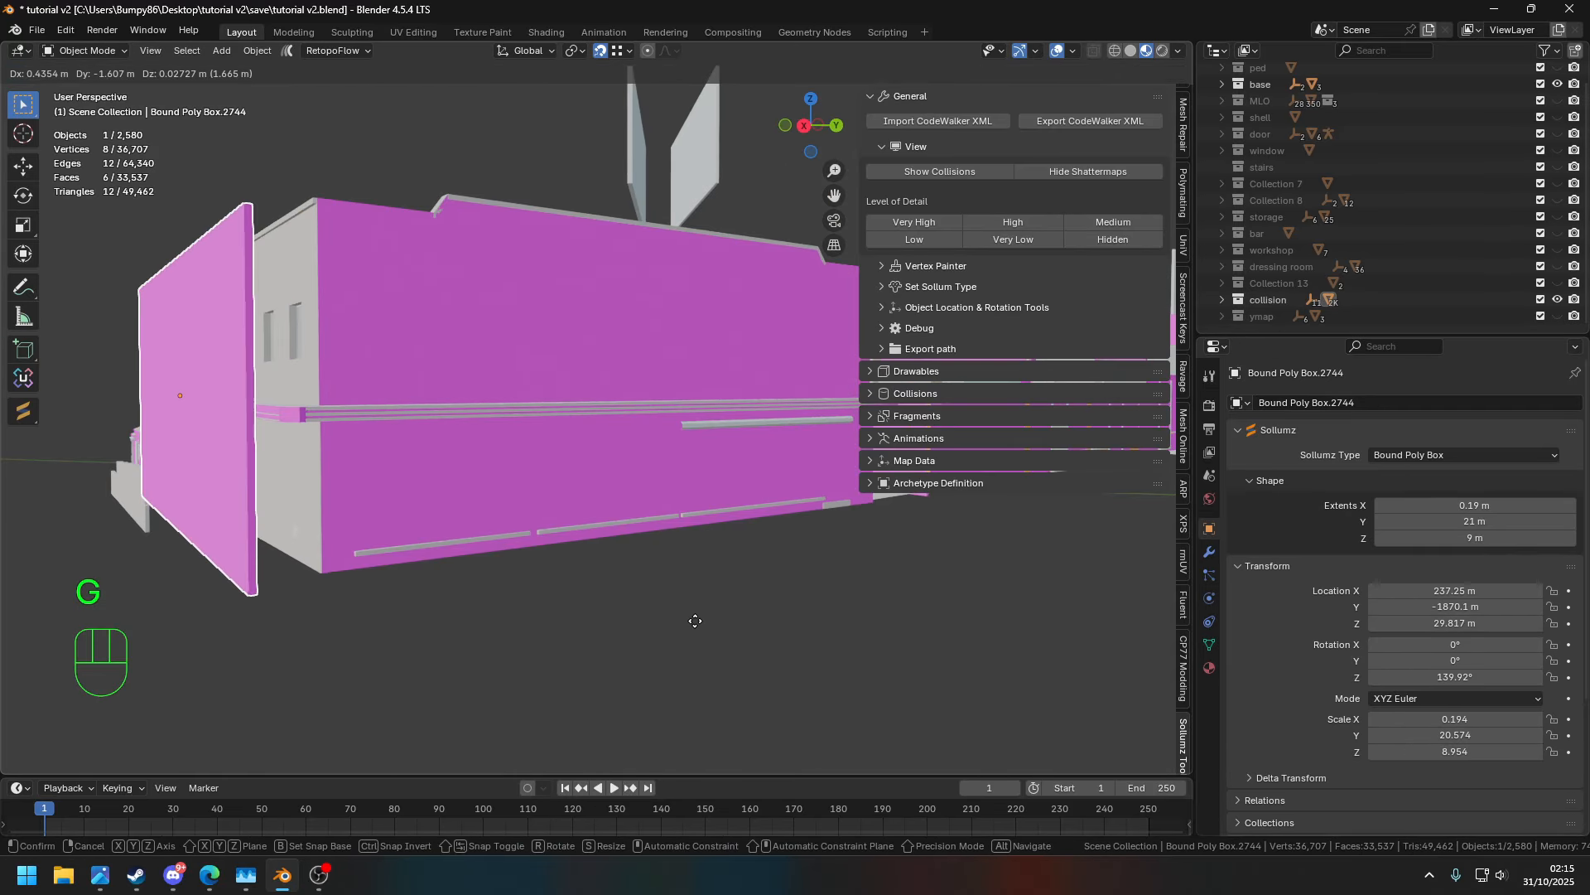
{"action": "middle_click_drag", "start_coordinate": [565, 574], "coordinate": [674, 612]}
{"action": "left_click", "coordinate": [760, 468]}
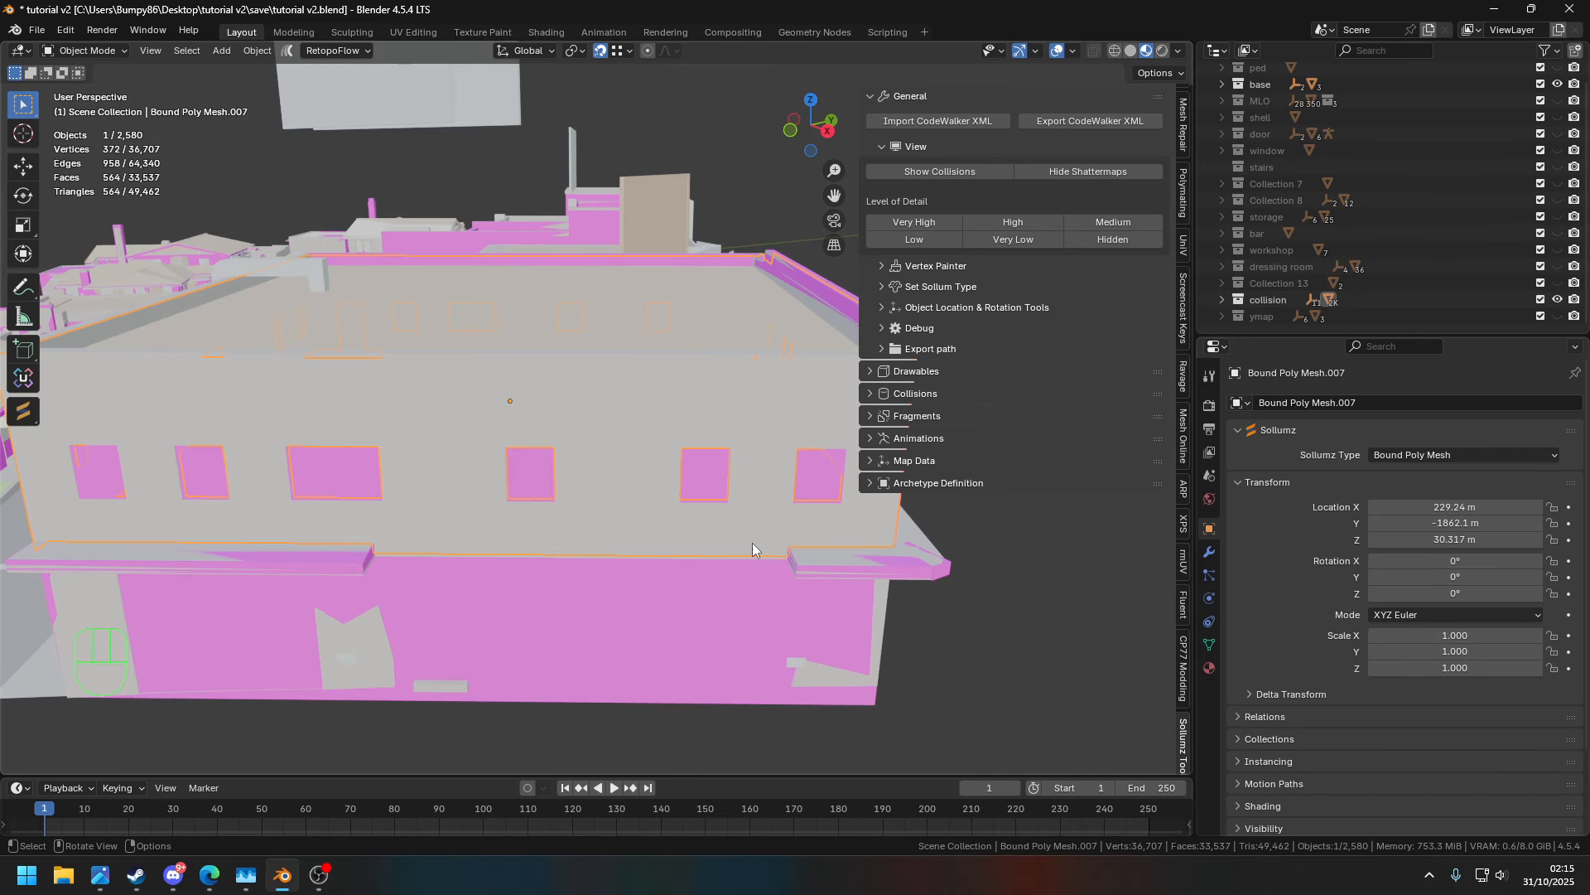
{"action": "key", "text": "g"}
{"action": "right_click", "coordinate": [952, 722]}
{"action": "middle_click_drag", "start_coordinate": [809, 616], "coordinate": [650, 521], "text": "shift"}
{"action": "key", "text": "n"}
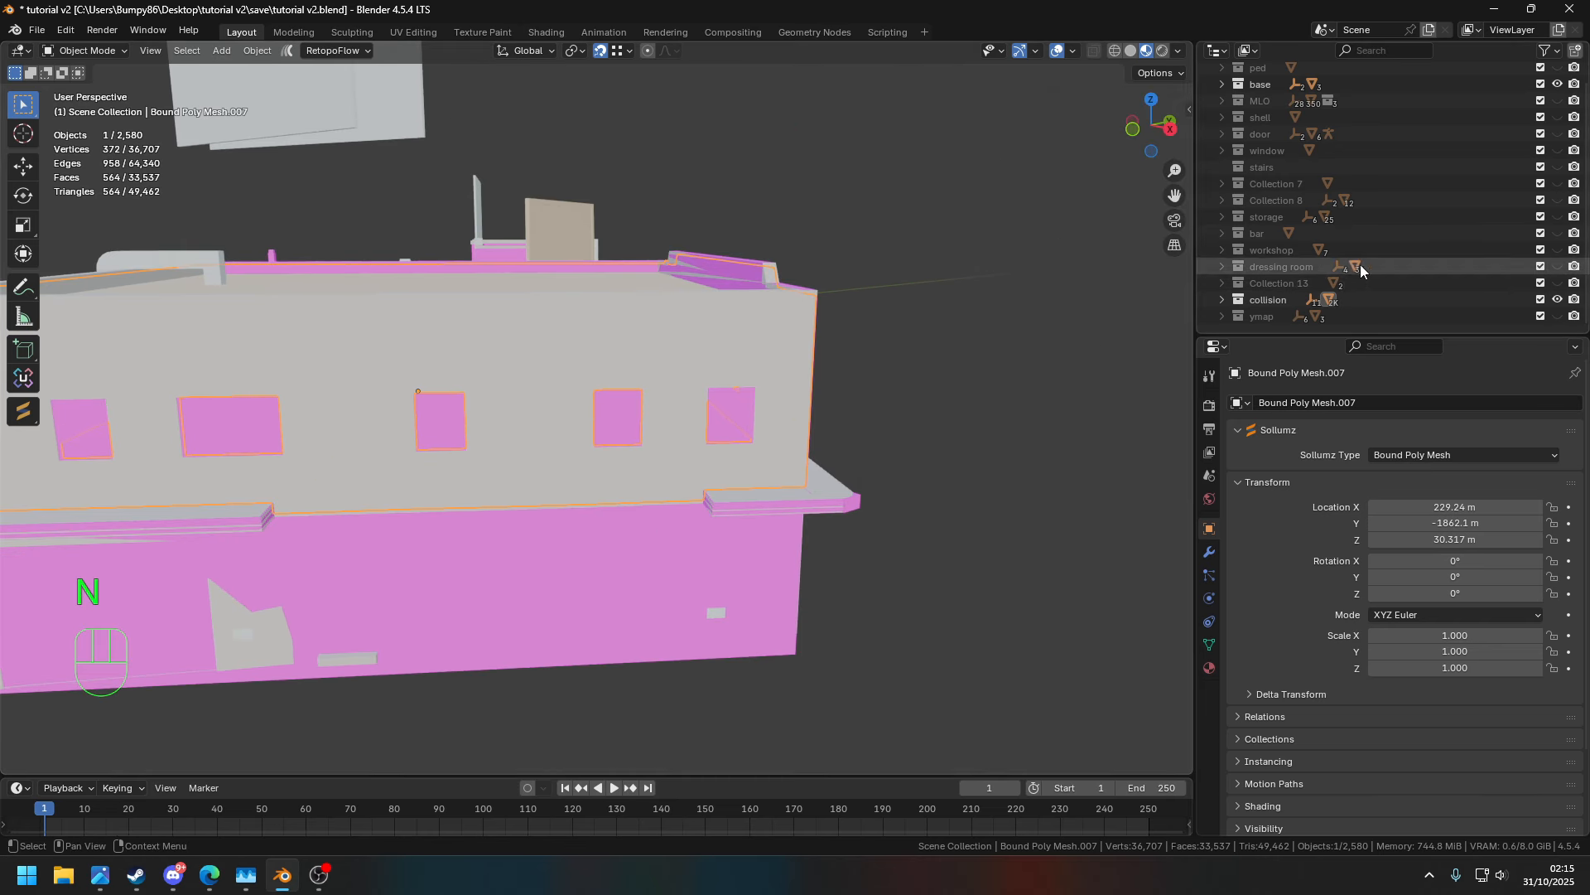
- Show the ymap collection, enter Edit Mode on Bound Poly Mesh.007 and hide tr_tuner_shop_rancho with its children
{"action": "left_click", "coordinate": [1557, 317]}
{"action": "mouse_move", "coordinate": [728, 389]}
{"action": "middle_mouse_down", "text": "shift"}
{"action": "mouse_move", "coordinate": [707, 400]}
{"action": "mouse_move", "coordinate": [632, 349]}
{"action": "mouse_move", "coordinate": [725, 407]}
{"action": "middle_mouse_up", "text": "shift"}
{"action": "key", "text": "Tab"}
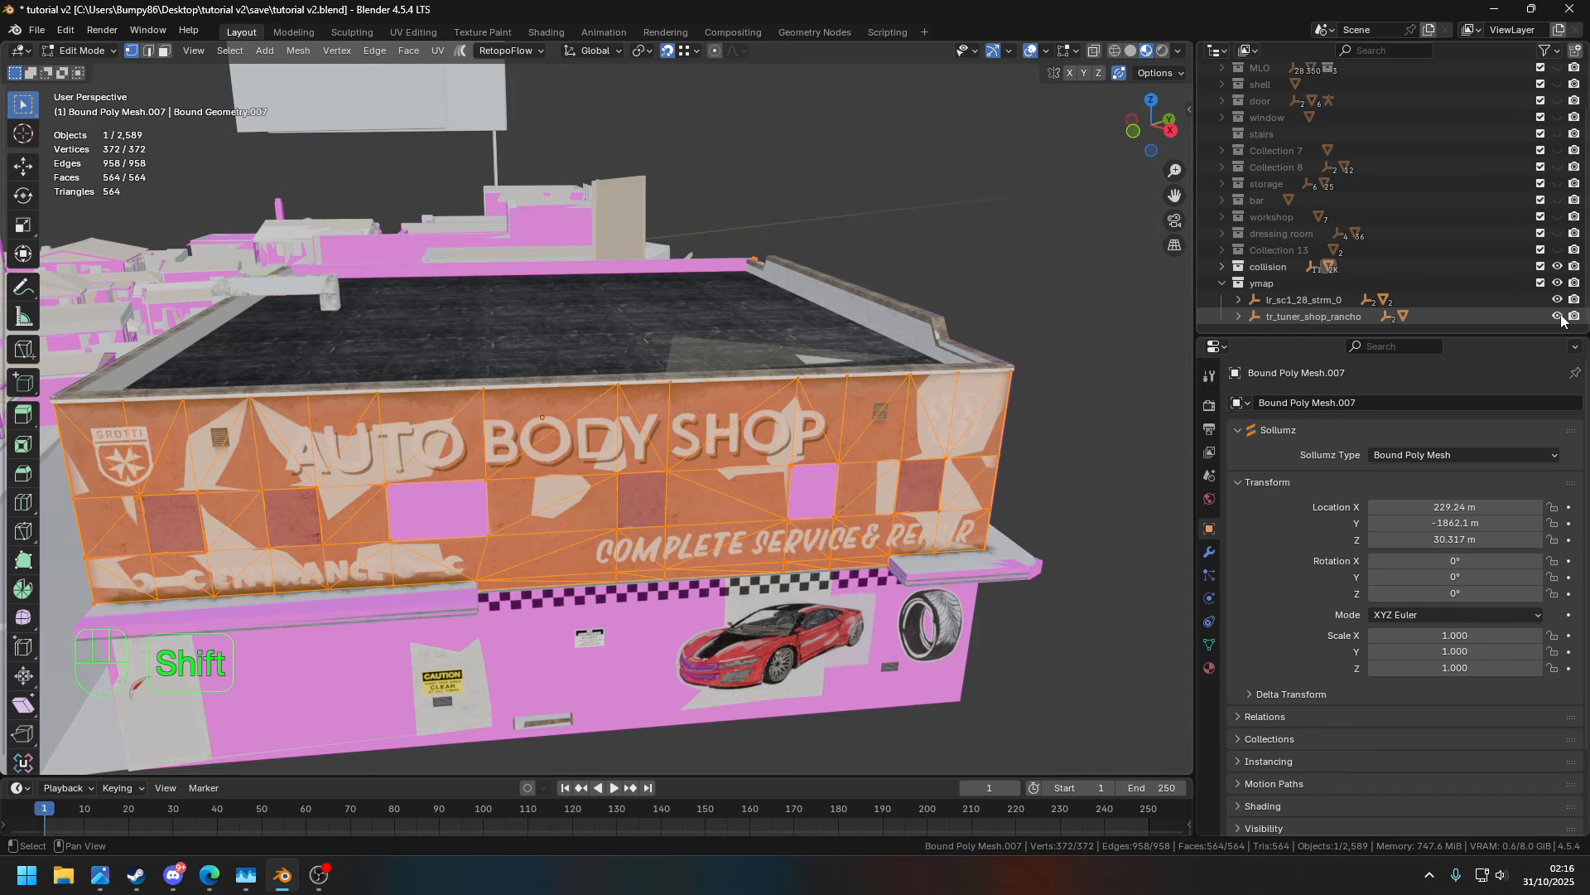
{"action": "left_click", "coordinate": [1557, 316]}
{"action": "middle_click_drag", "start_coordinate": [1073, 511], "coordinate": [1057, 461], "text": "shift"}
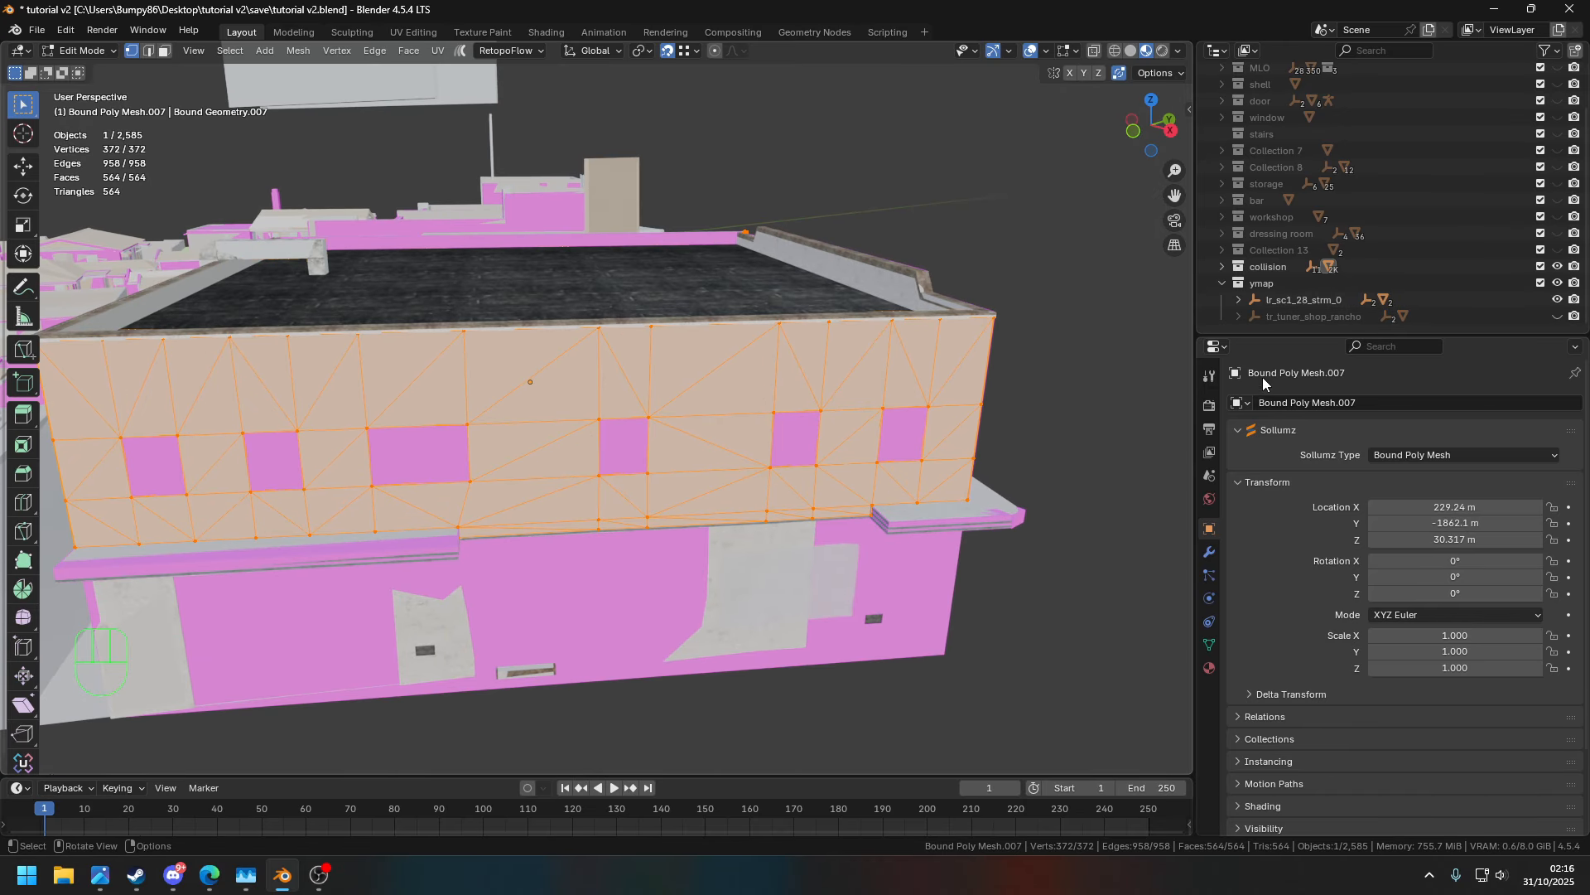
- Expand the other ymap's entities and select sc1_28_build01.model.001 to see its outline against the collision mesh
{"action": "left_click", "coordinate": [1256, 317]}
{"action": "scroll", "coordinate": [1270, 309], "scroll_direction": "down", "scroll_amount": 1}
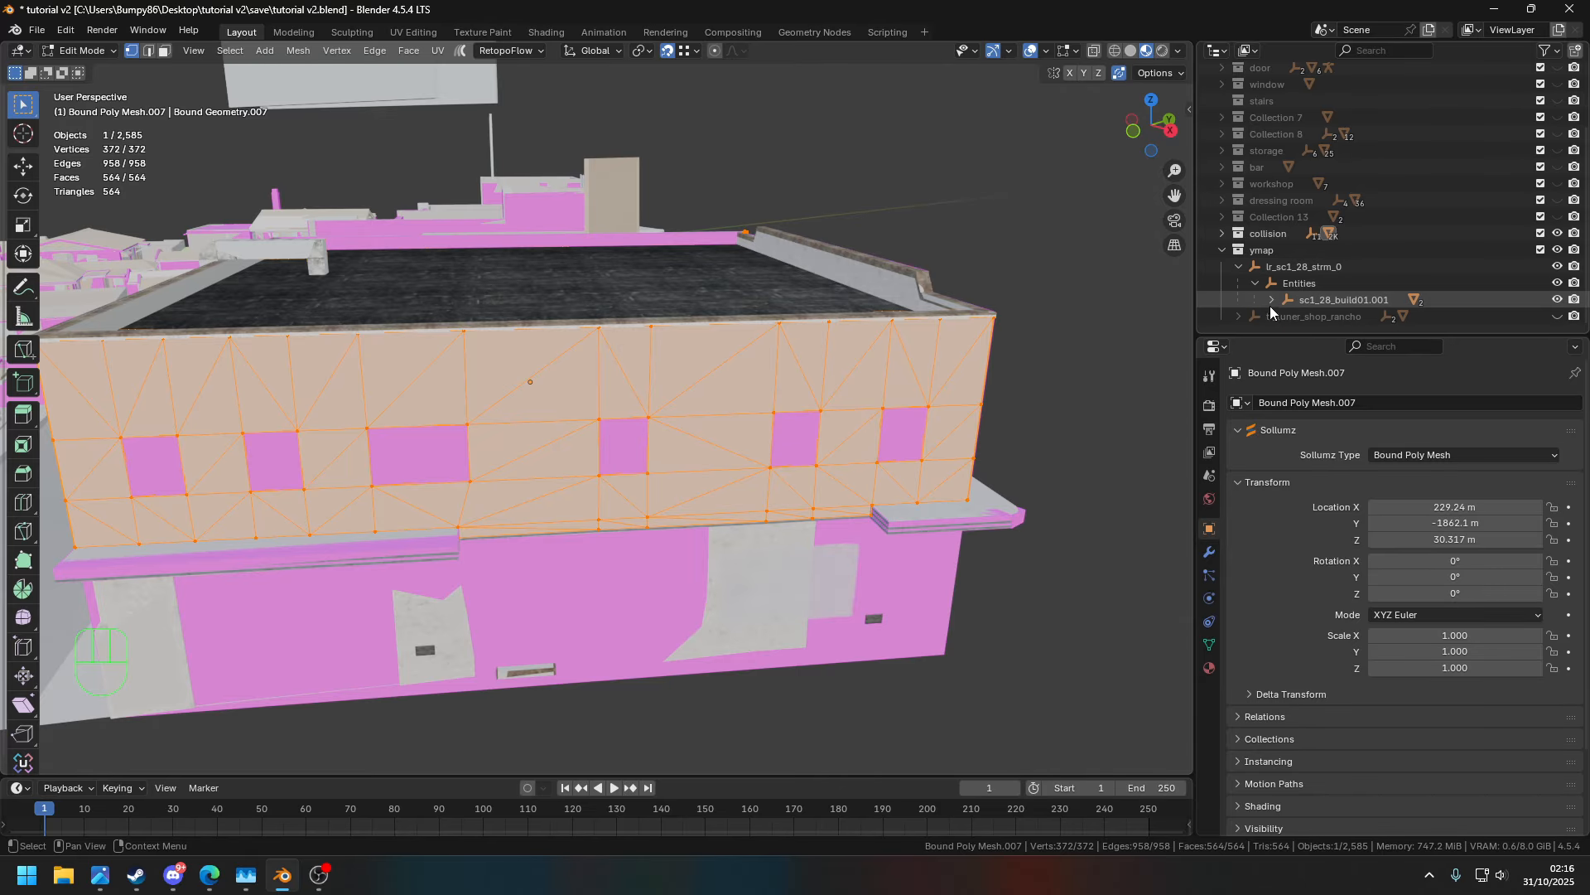
{"action": "scroll", "coordinate": [1350, 320], "scroll_direction": "down", "scroll_amount": 1}
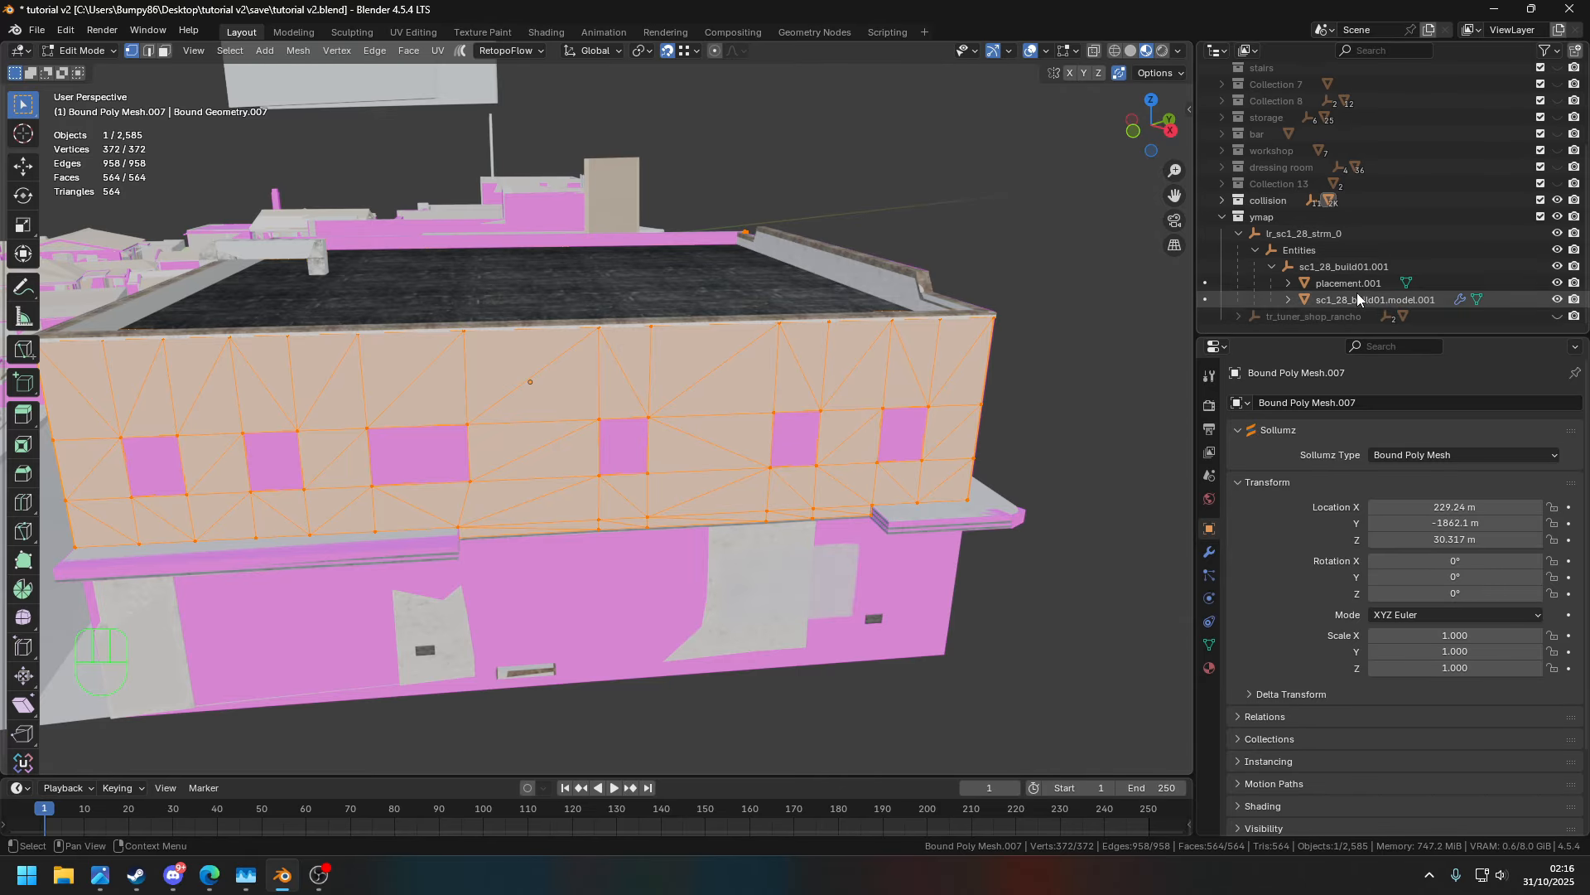
{"action": "left_click", "coordinate": [1362, 300]}
{"action": "middle_click_drag", "start_coordinate": [1044, 340], "coordinate": [642, 372]}
{"action": "middle_click_drag", "start_coordinate": [450, 404], "coordinate": [501, 428]}
{"action": "middle_click_drag", "start_coordinate": [590, 571], "coordinate": [700, 527], "text": "shift"}
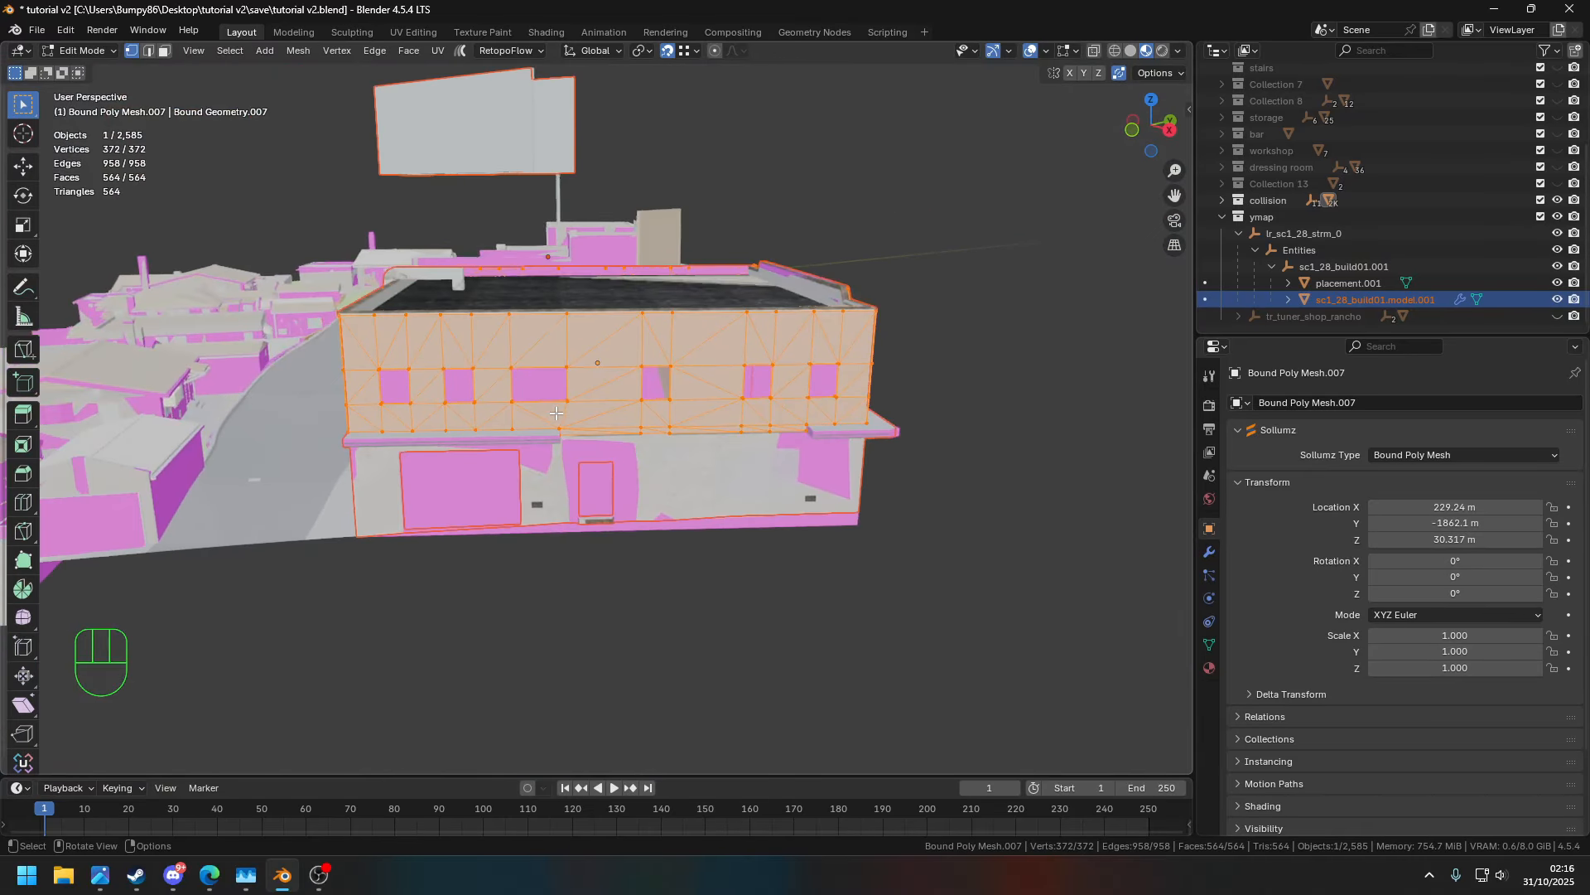
- Compare the building model's window openings with the collision by hiding and reshowing the collision collection
{"action": "scroll", "coordinate": [699, 527], "scroll_direction": "up", "scroll_amount": 4}
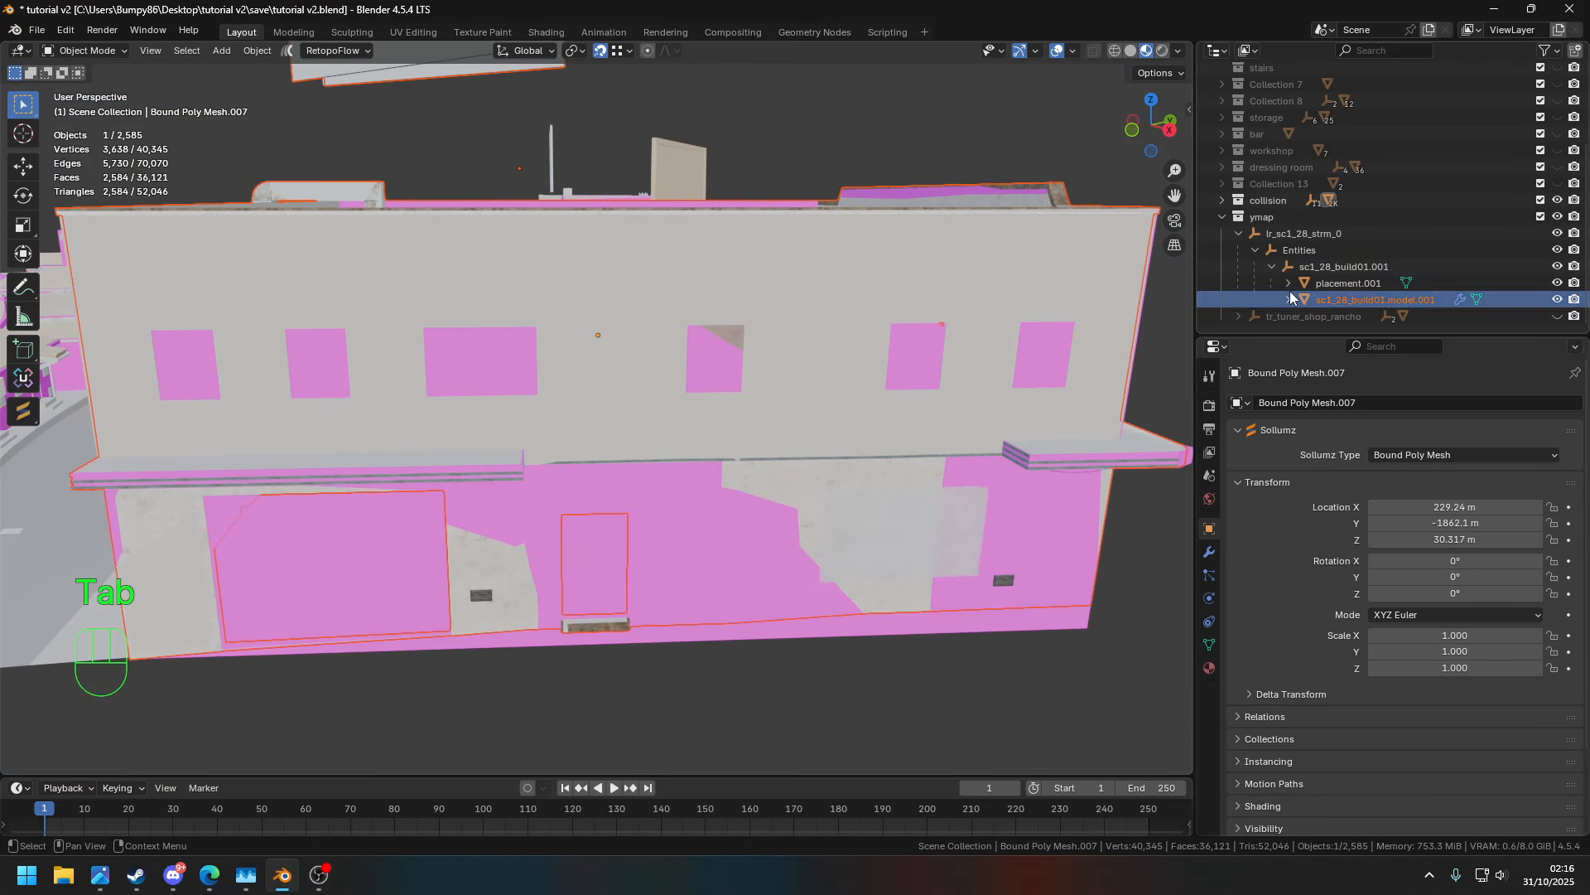
{"action": "left_click", "coordinate": [1558, 202]}
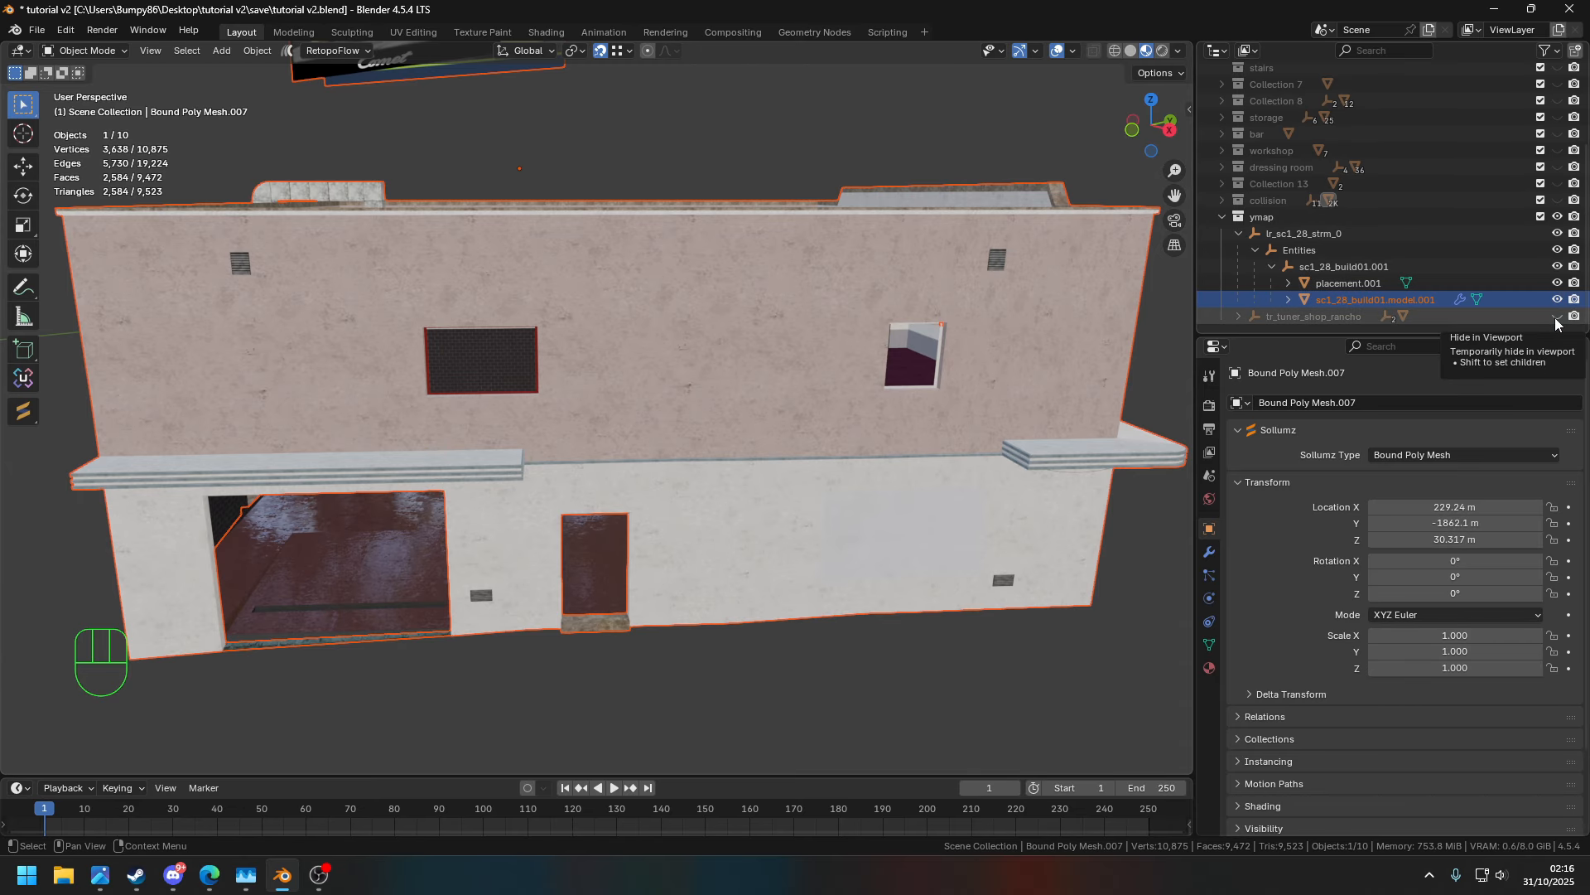
{"action": "left_click", "coordinate": [1559, 202]}
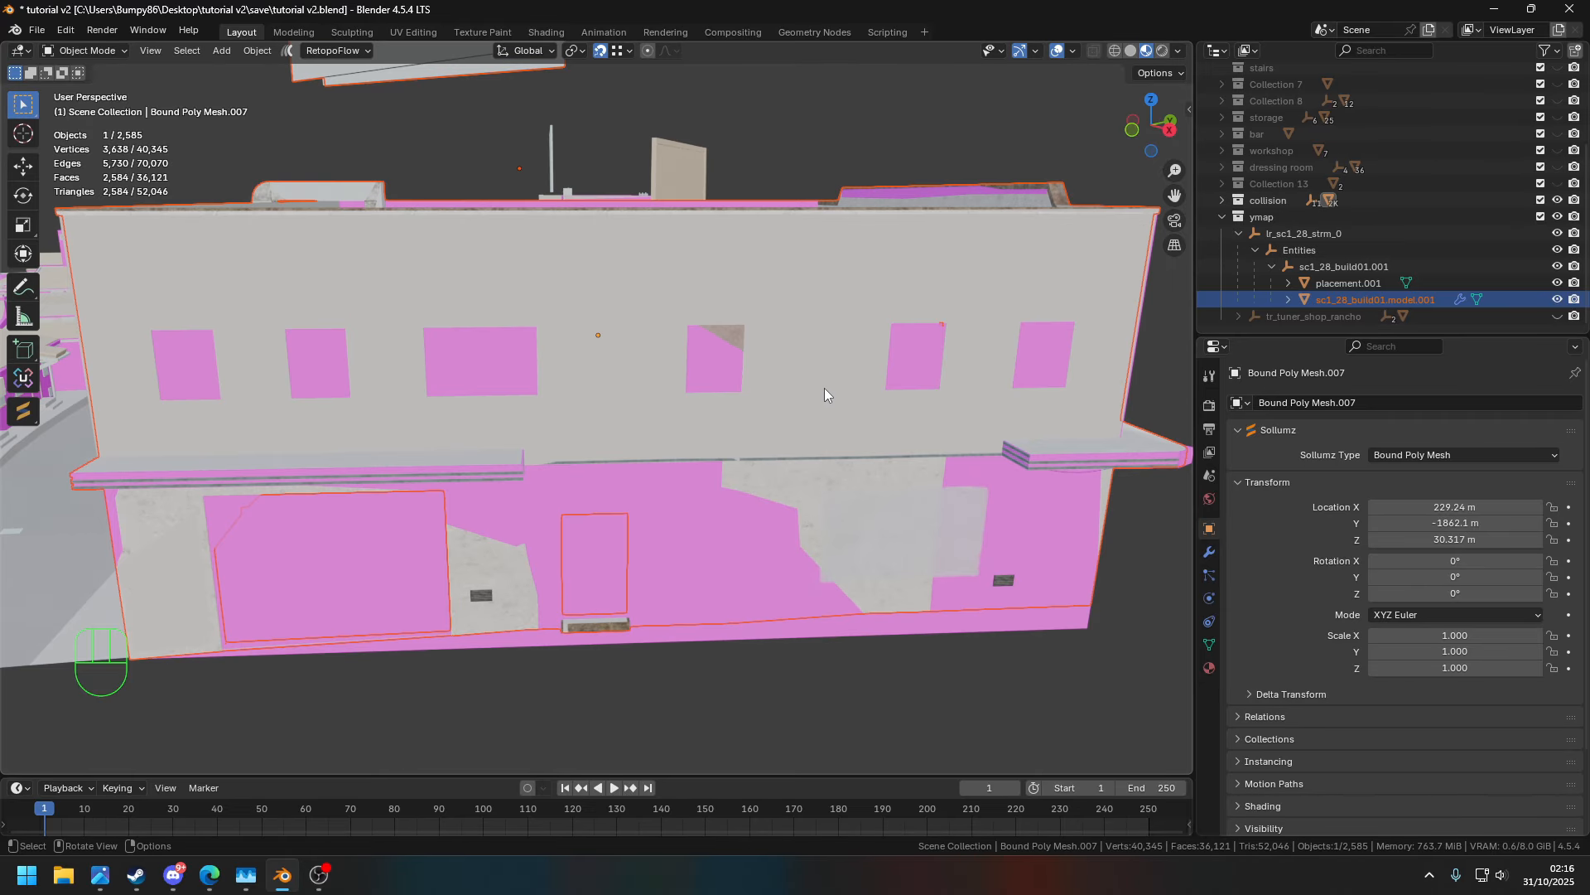
- Reselect the upper-wall mesh Bound Poly Mesh.007, check its extent with a temporary move, and enter Edit Mode
{"action": "left_click", "coordinate": [833, 360]}
{"action": "scroll", "coordinate": [832, 359], "scroll_direction": "down", "scroll_amount": 3}
{"action": "key", "text": "g"}
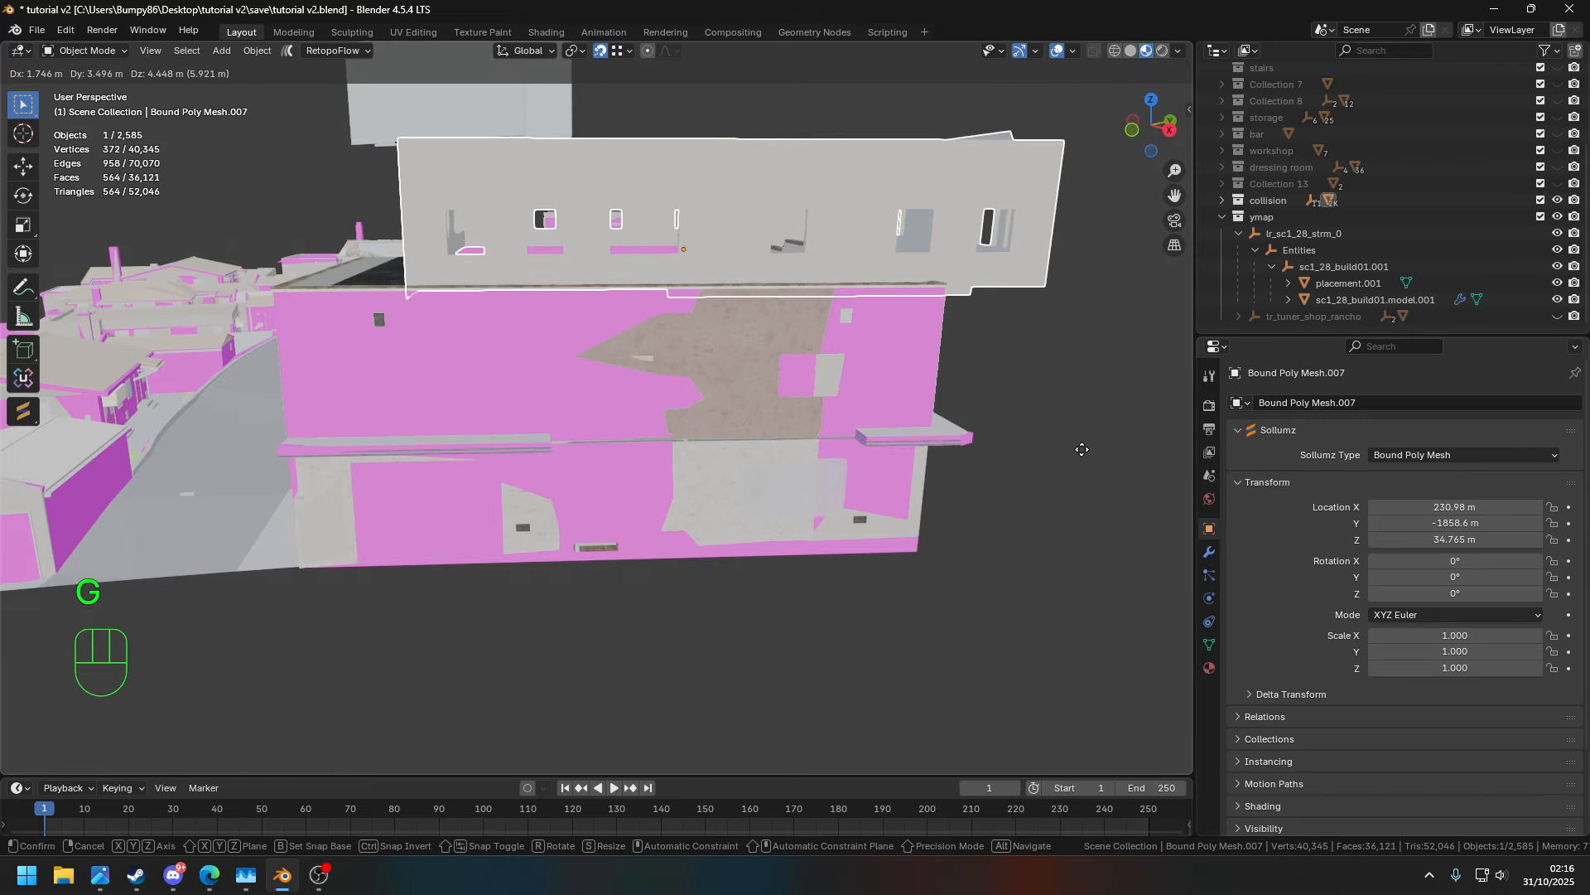
{"action": "right_click", "coordinate": [1081, 449]}
{"action": "key", "text": "Tab"}
- Select the recessed vertices of the small window beside the wide one on the front upper wall, with see-through selection, and delete them
{"action": "middle_click_drag", "start_coordinate": [853, 376], "coordinate": [791, 432]}
{"action": "scroll", "coordinate": [784, 466], "scroll_direction": "up", "scroll_amount": 5}
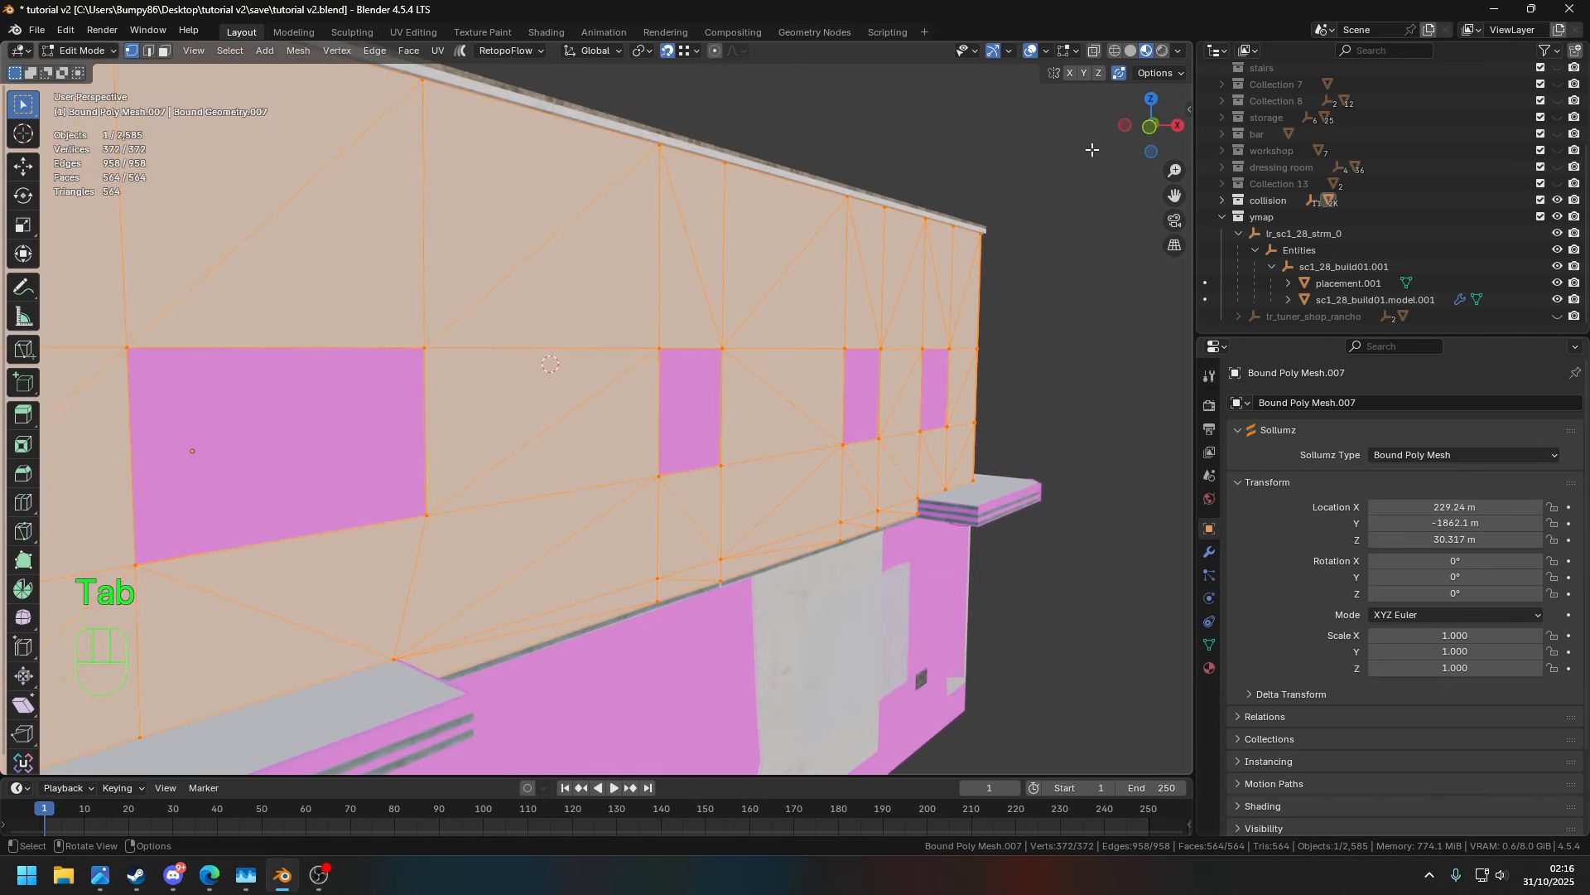
{"action": "middle_click_drag", "start_coordinate": [996, 175], "coordinate": [870, 228]}
{"action": "middle_click_drag", "start_coordinate": [754, 318], "coordinate": [397, 115]}
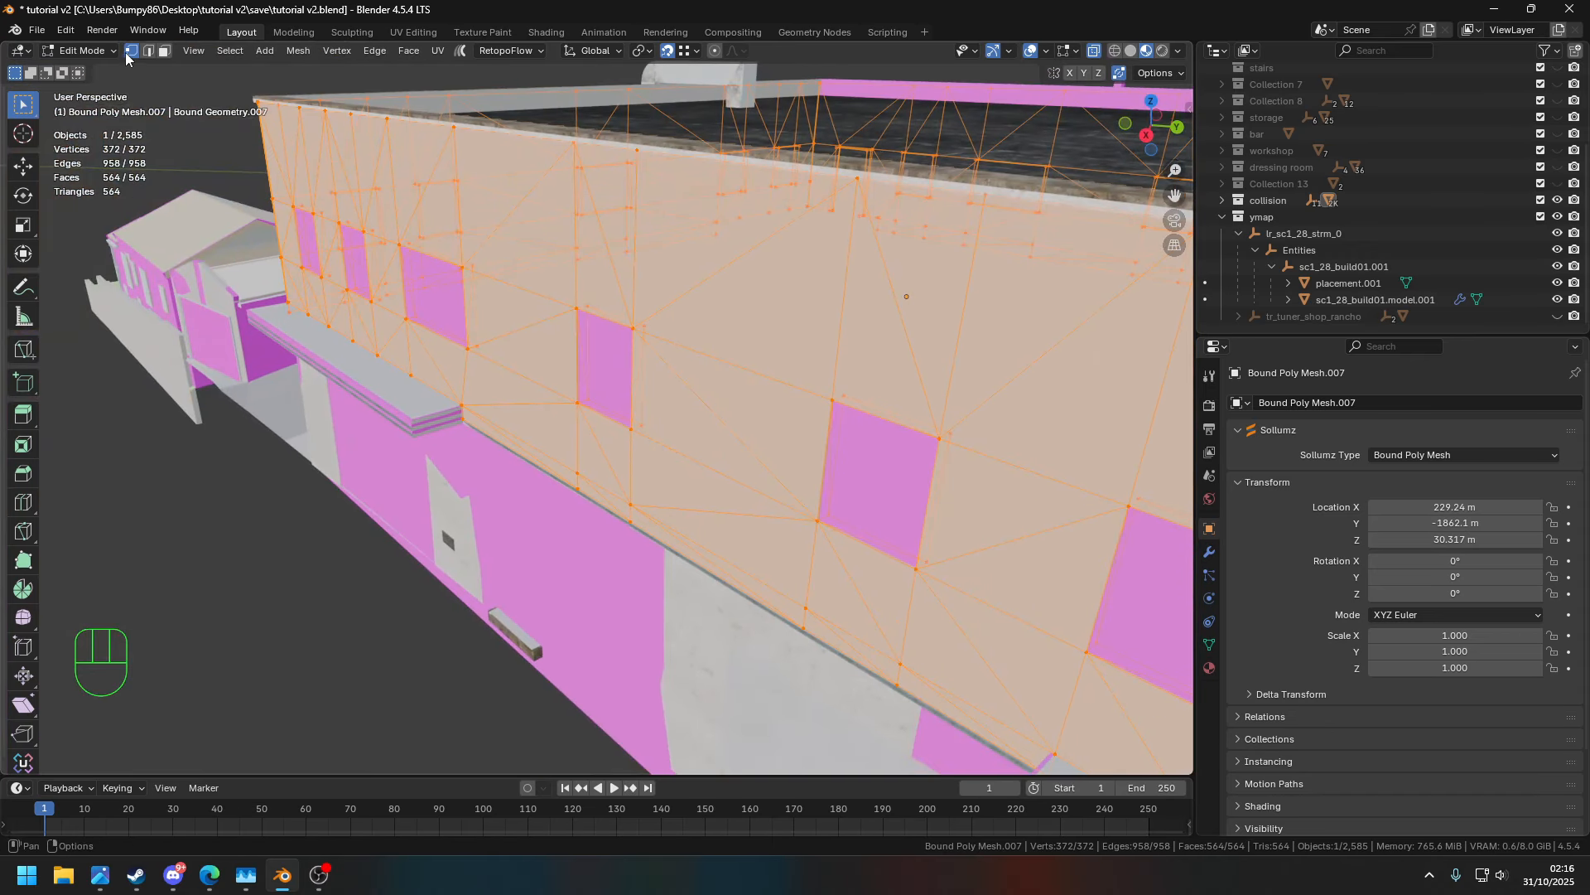
{"action": "middle_click_drag", "start_coordinate": [408, 193], "coordinate": [786, 421]}
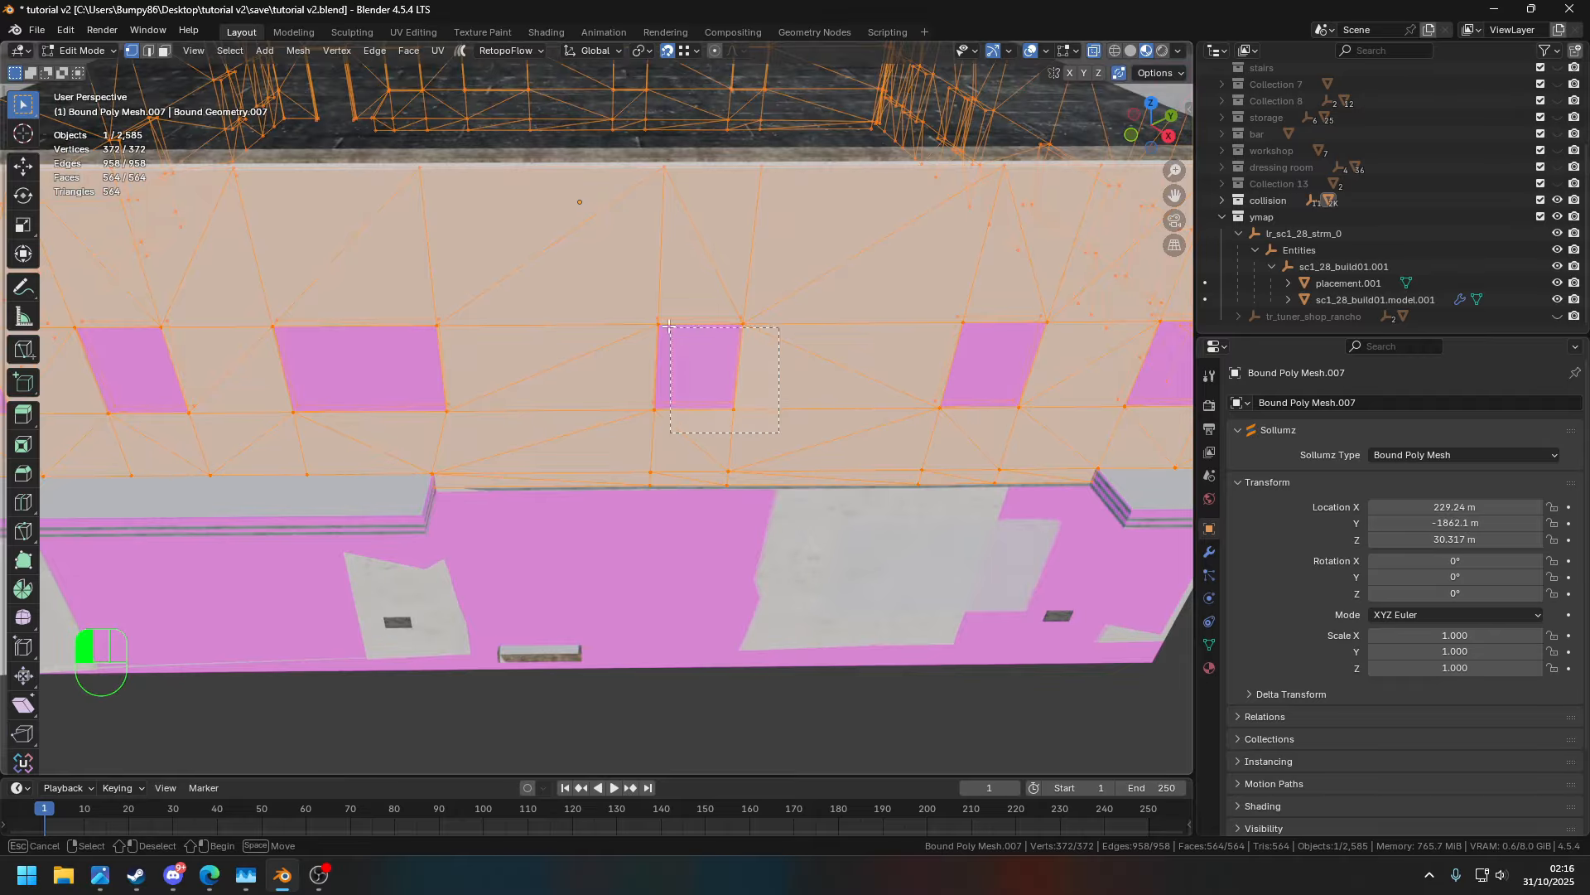
{"action": "key", "text": "x"}
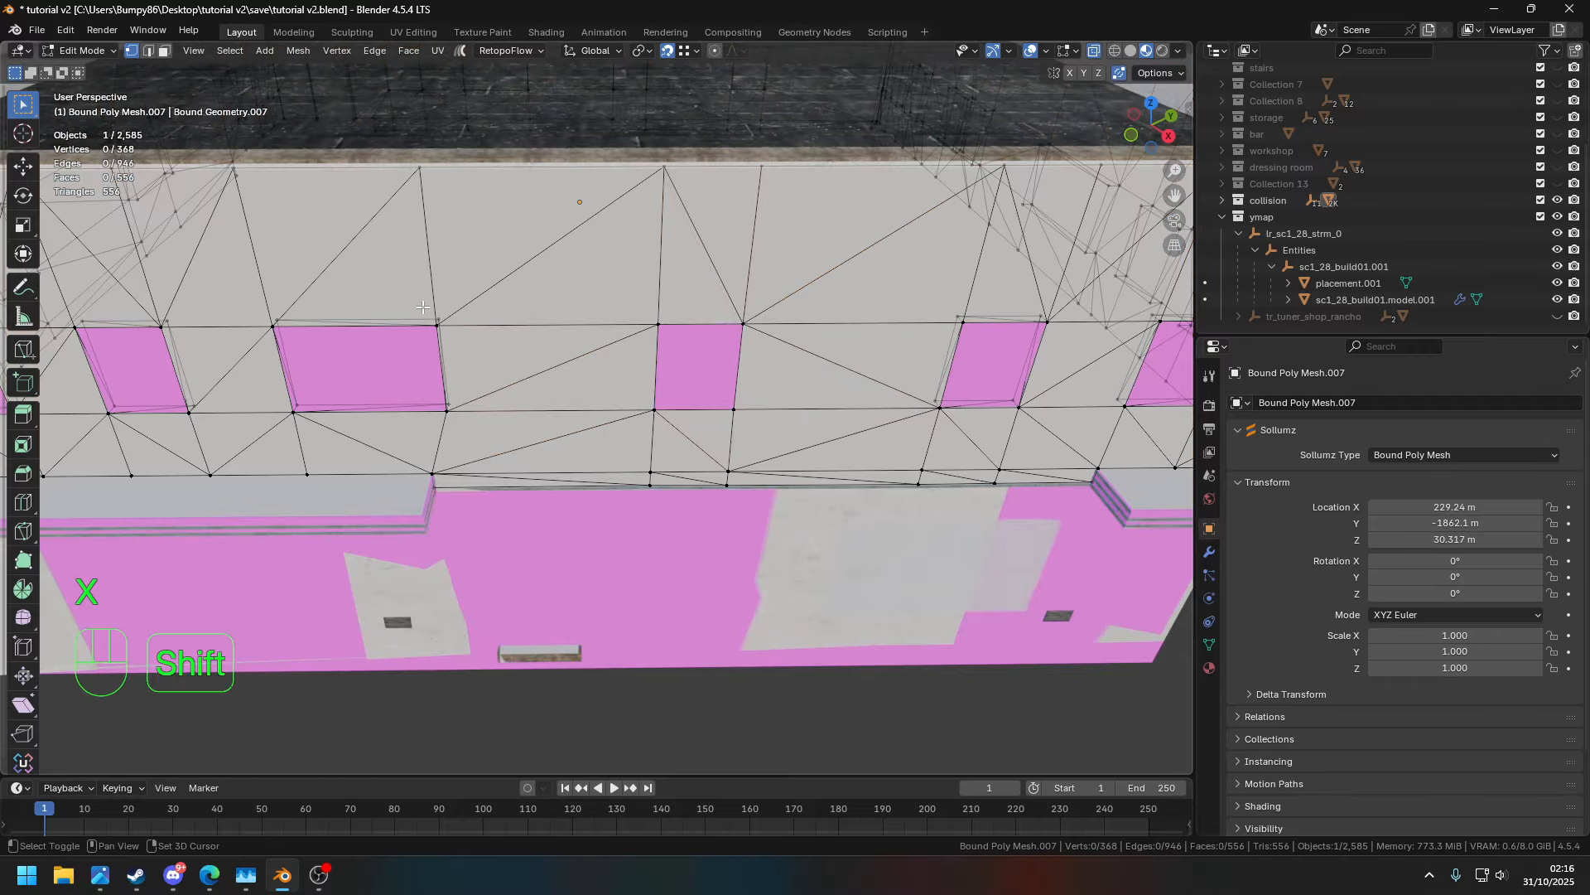
- Toggle the ymap and collision collections' visibility to check which front-wall windows exist in the building model
{"action": "middle_click_drag", "start_coordinate": [473, 314], "coordinate": [672, 376]}
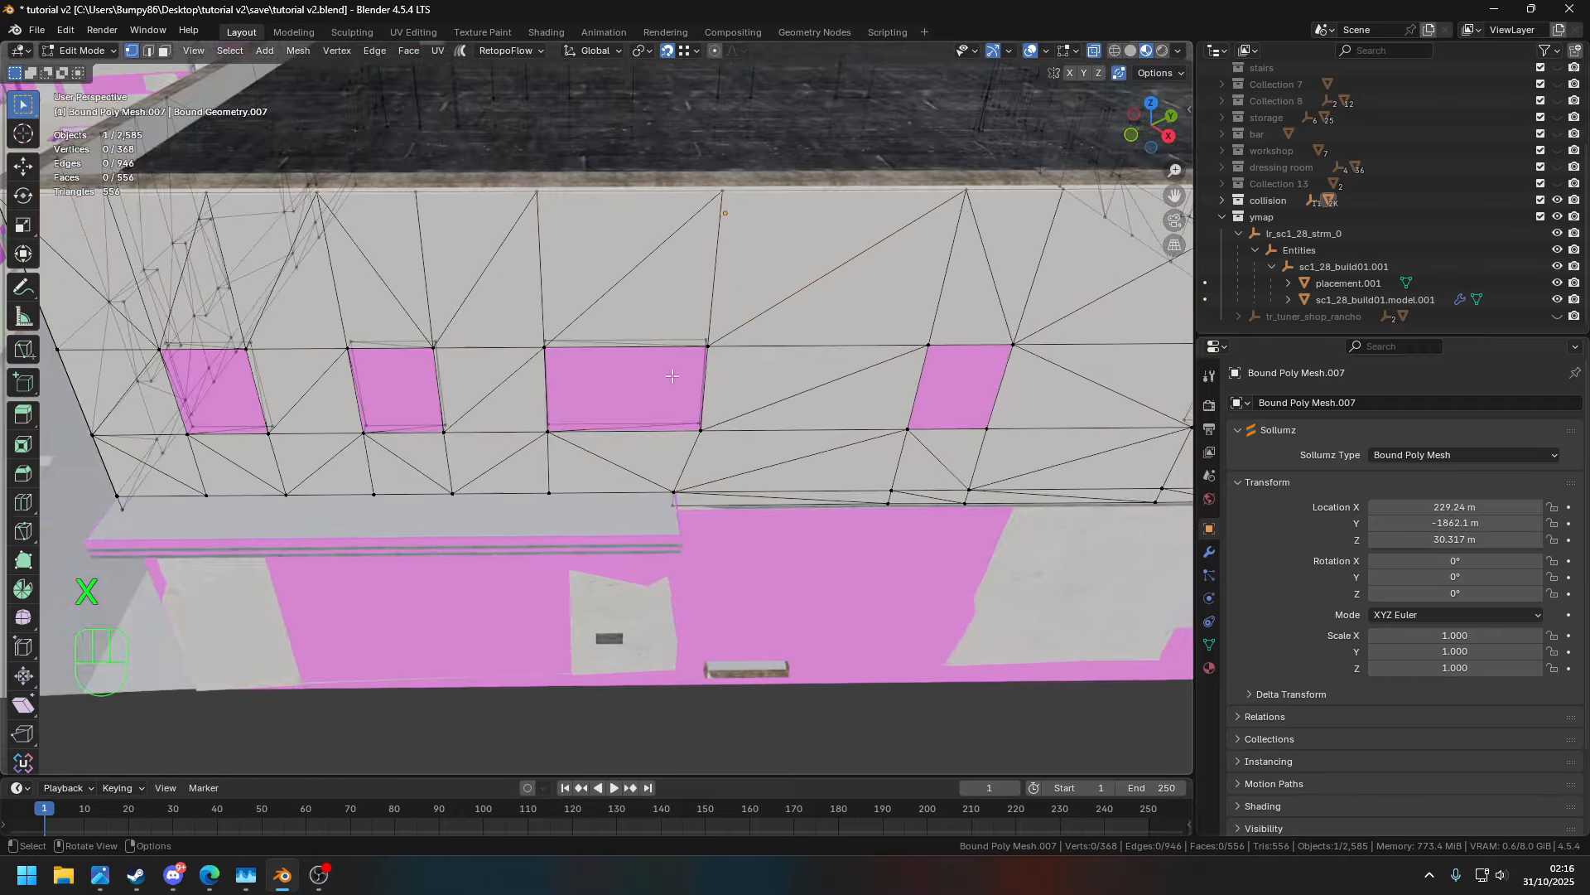
{"action": "left_click", "coordinate": [1558, 218]}
{"action": "left_click", "coordinate": [1558, 217]}
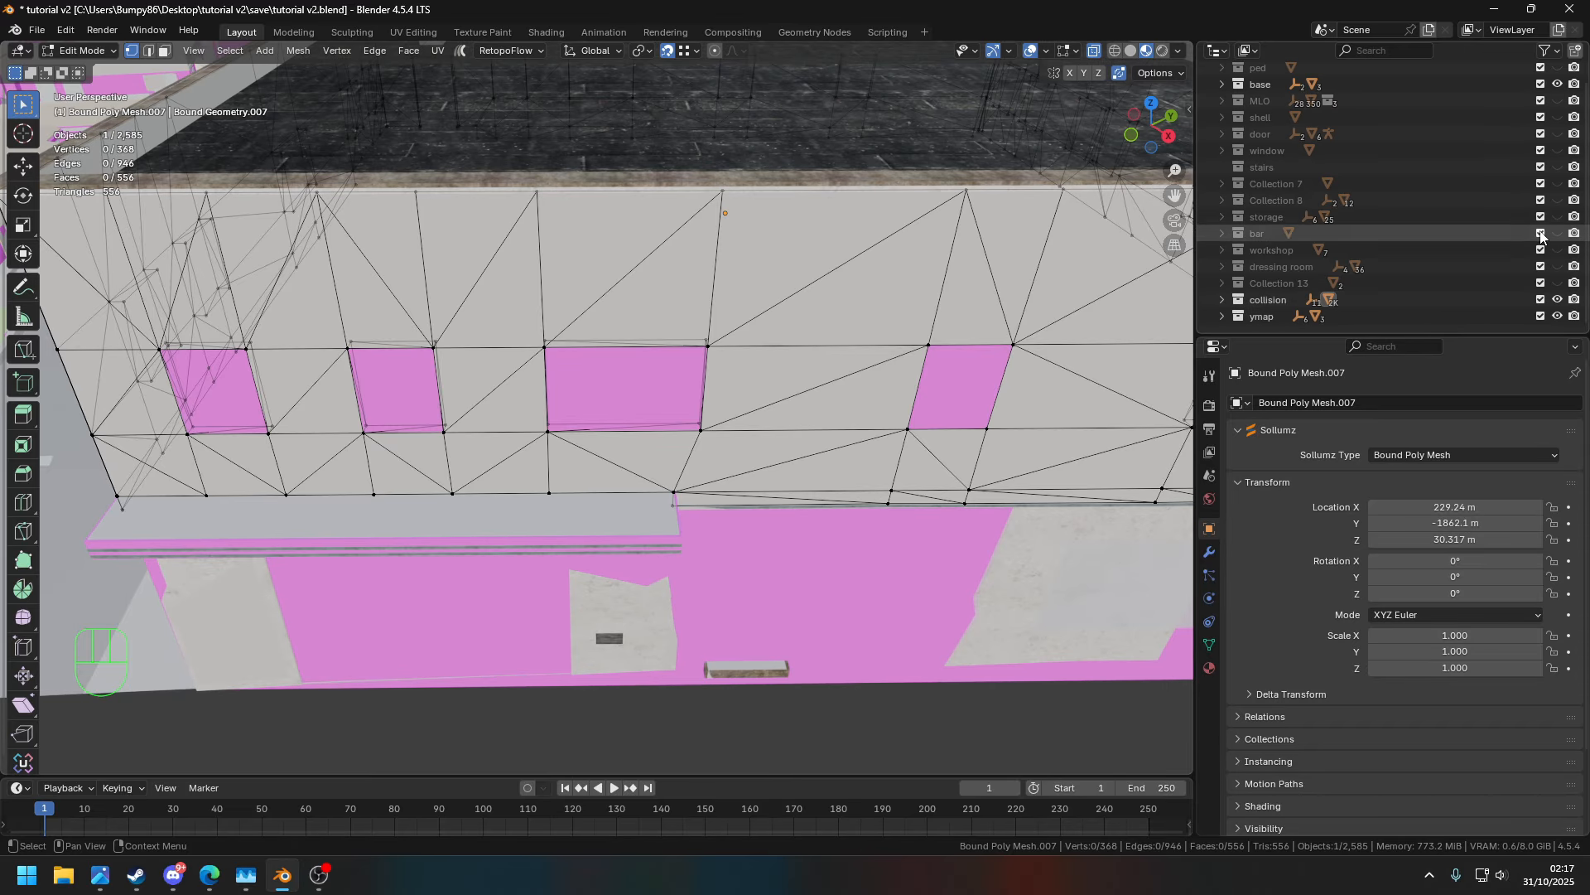
{"action": "left_click", "coordinate": [1556, 301]}
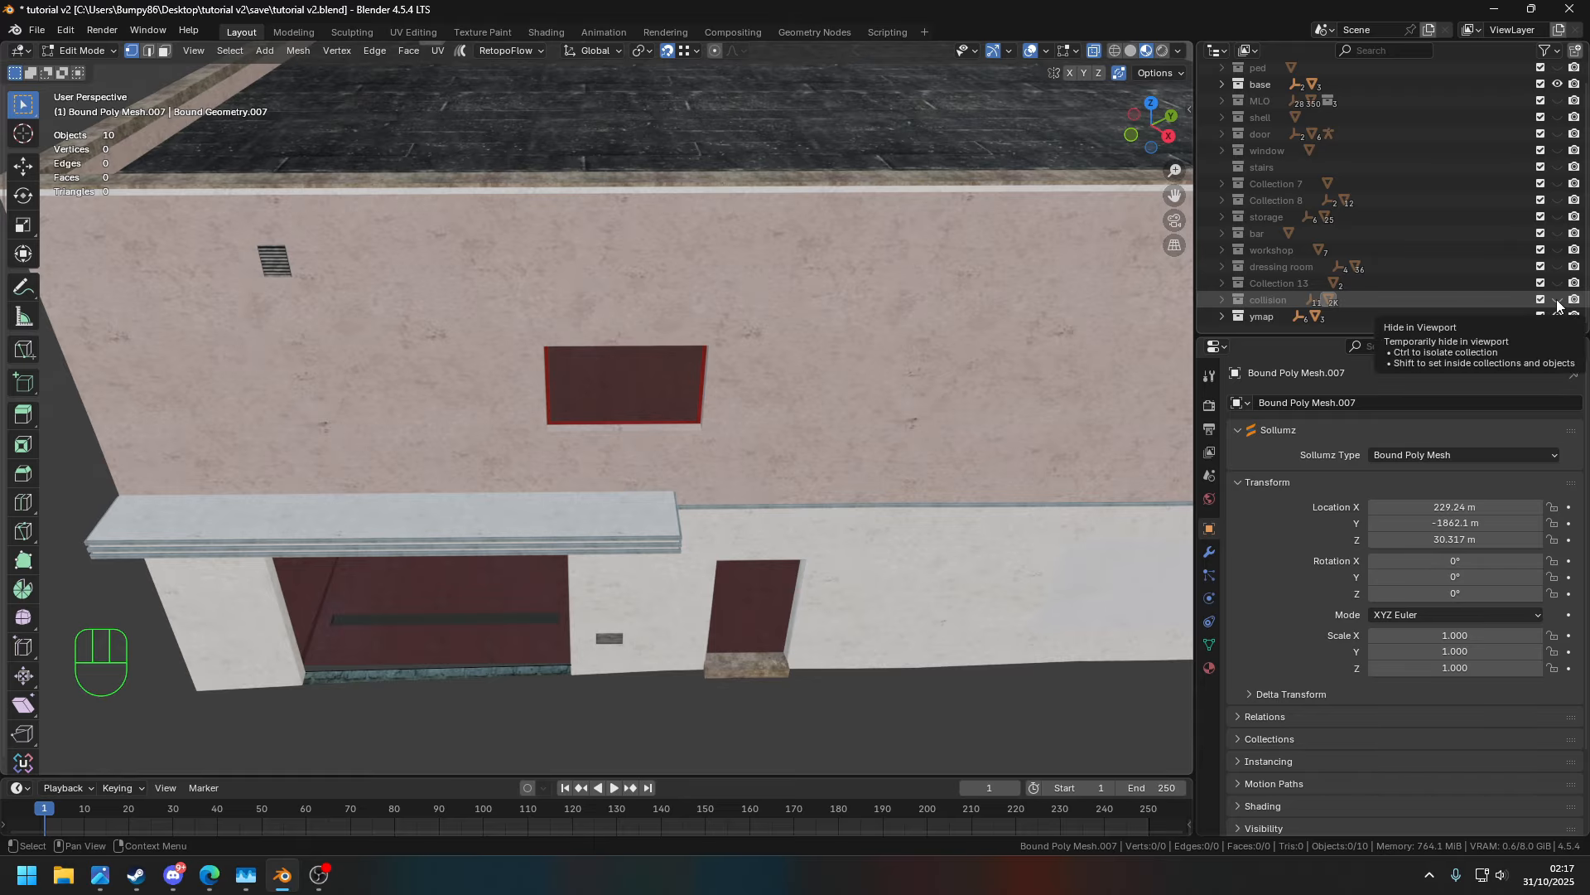
{"action": "left_click", "coordinate": [1557, 304]}
- Delete the recessed vertices of the two small windows at one end of the front wall and the last window at the other end
{"action": "middle_click_drag", "start_coordinate": [447, 437], "coordinate": [763, 528], "text": "shift"}
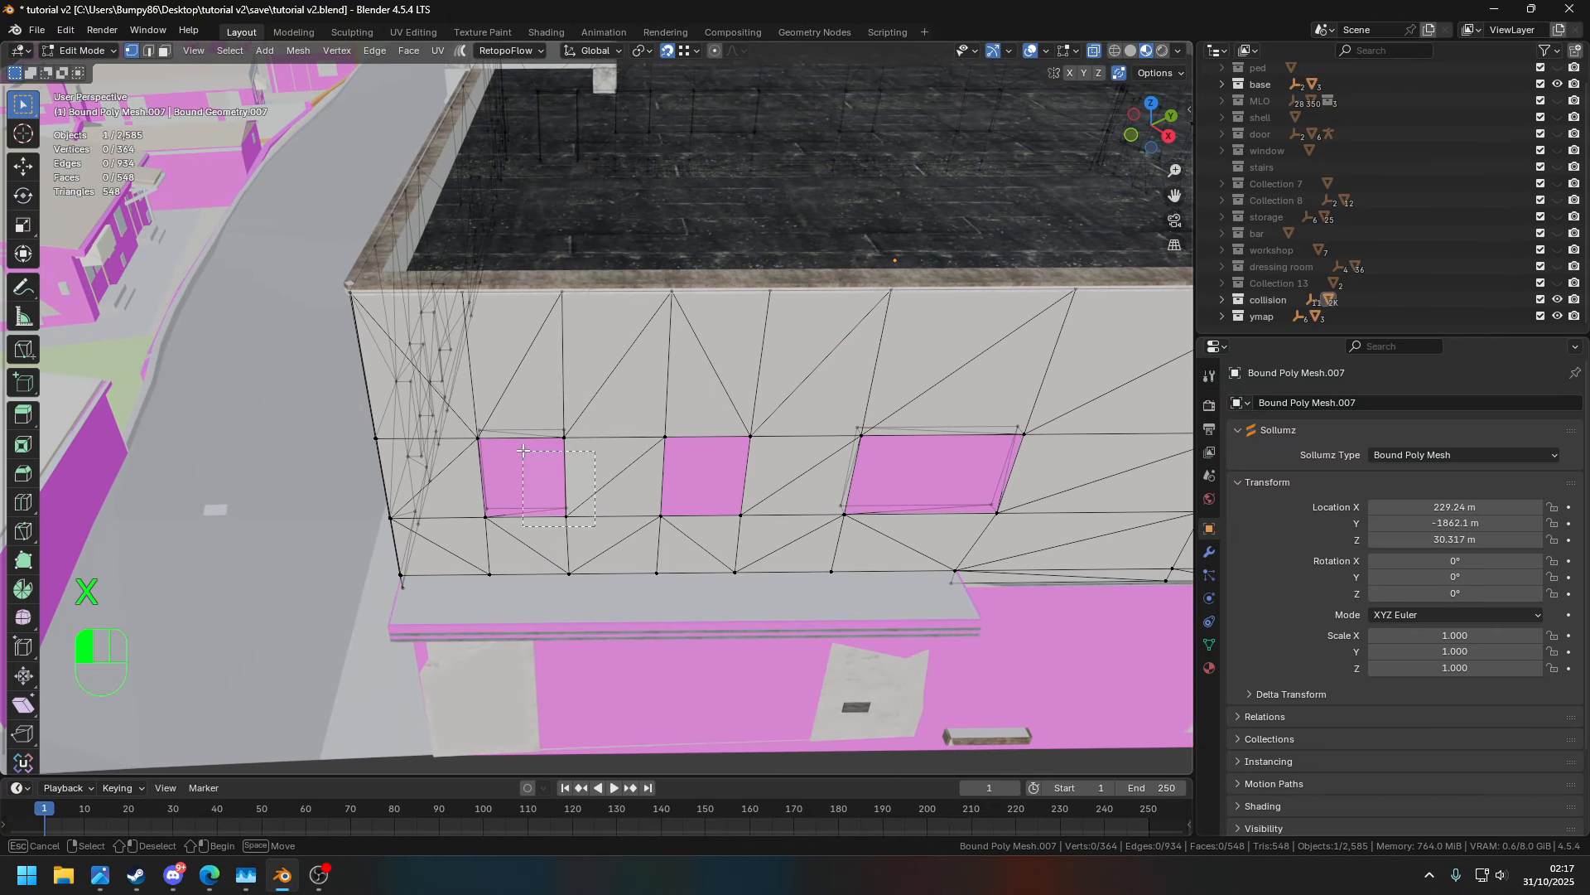
{"action": "middle_click_drag", "start_coordinate": [491, 412], "coordinate": [218, 370], "text": "shift"}
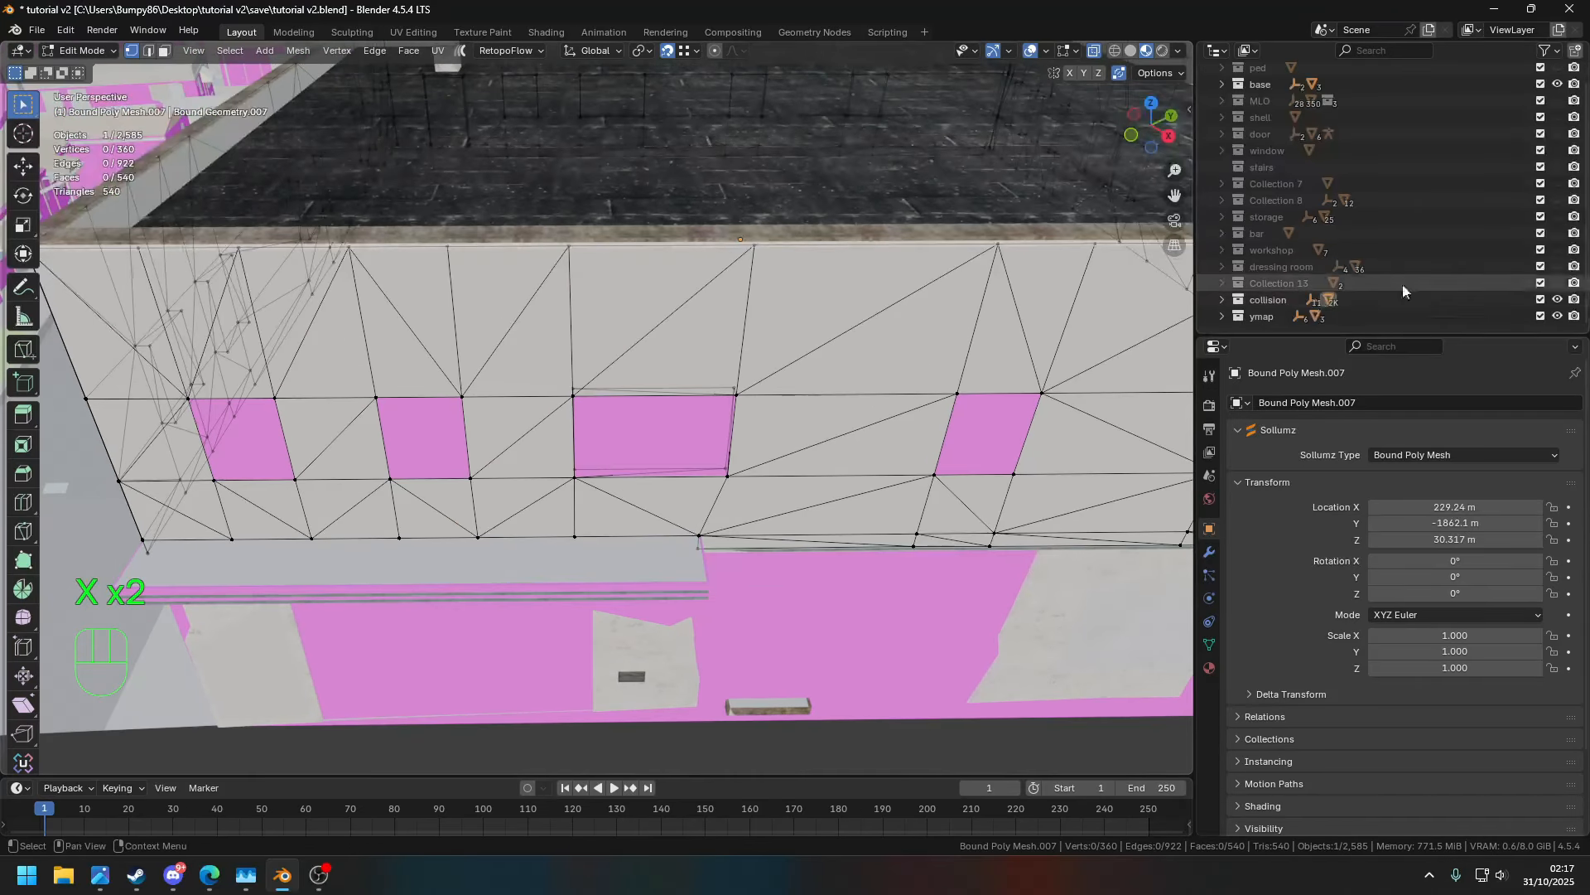
{"action": "left_click", "coordinate": [1558, 304]}
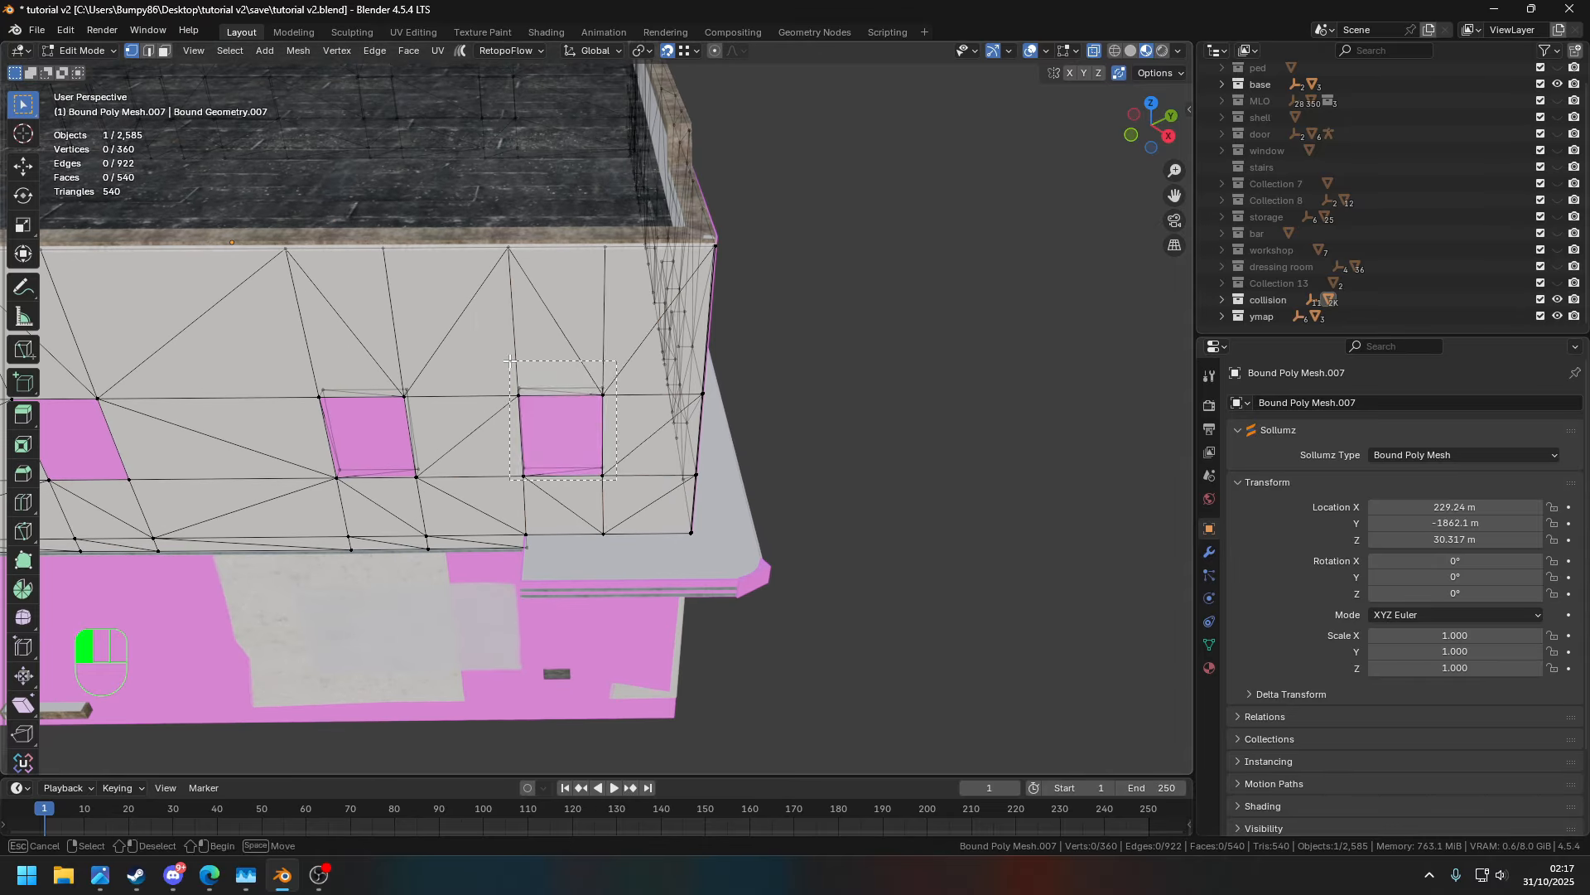
{"action": "left_click_drag", "start_coordinate": [603, 490], "coordinate": [490, 379]}
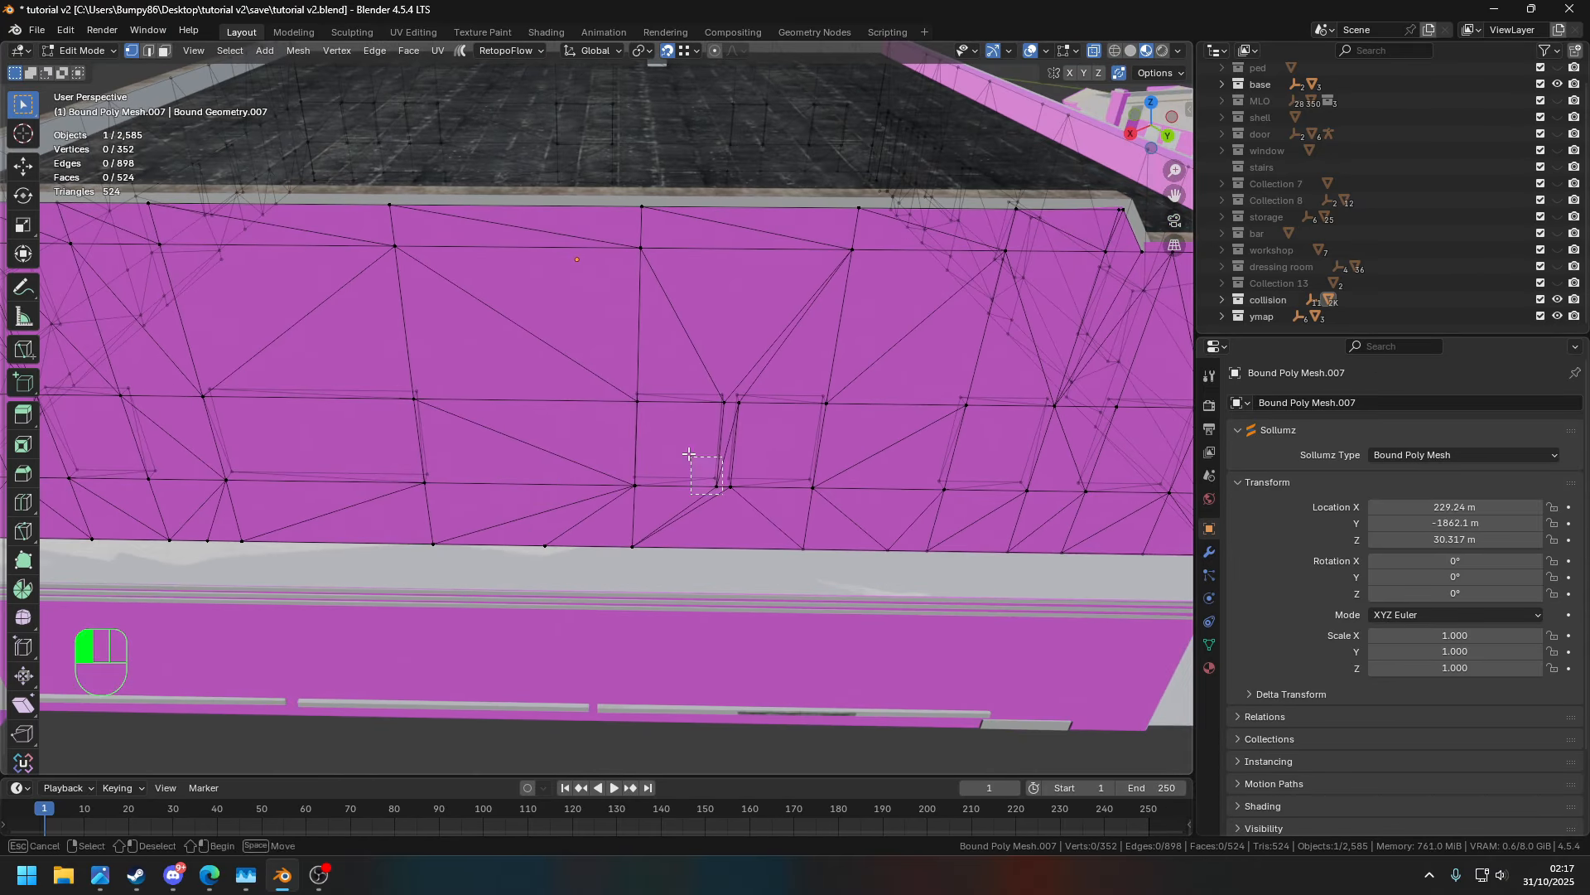
- Try to delete the window vertices beside the narrow pillar on the shutter-side wall, and undo it
{"action": "key", "text": "x"}
{"action": "key", "text": "x"}
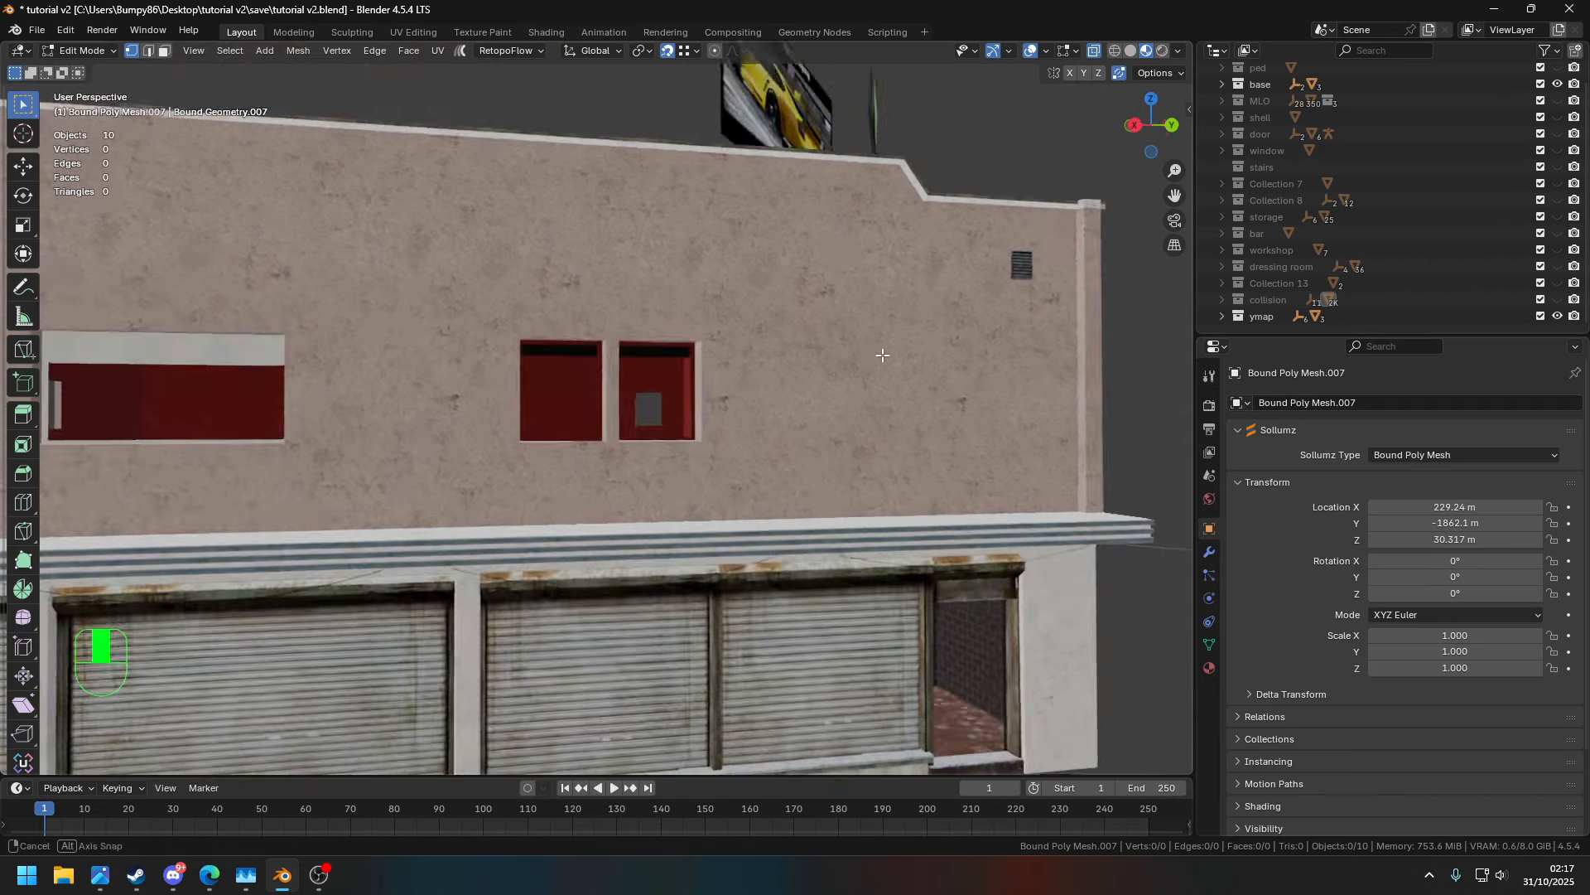
{"action": "key", "text": "ctrl+z"}
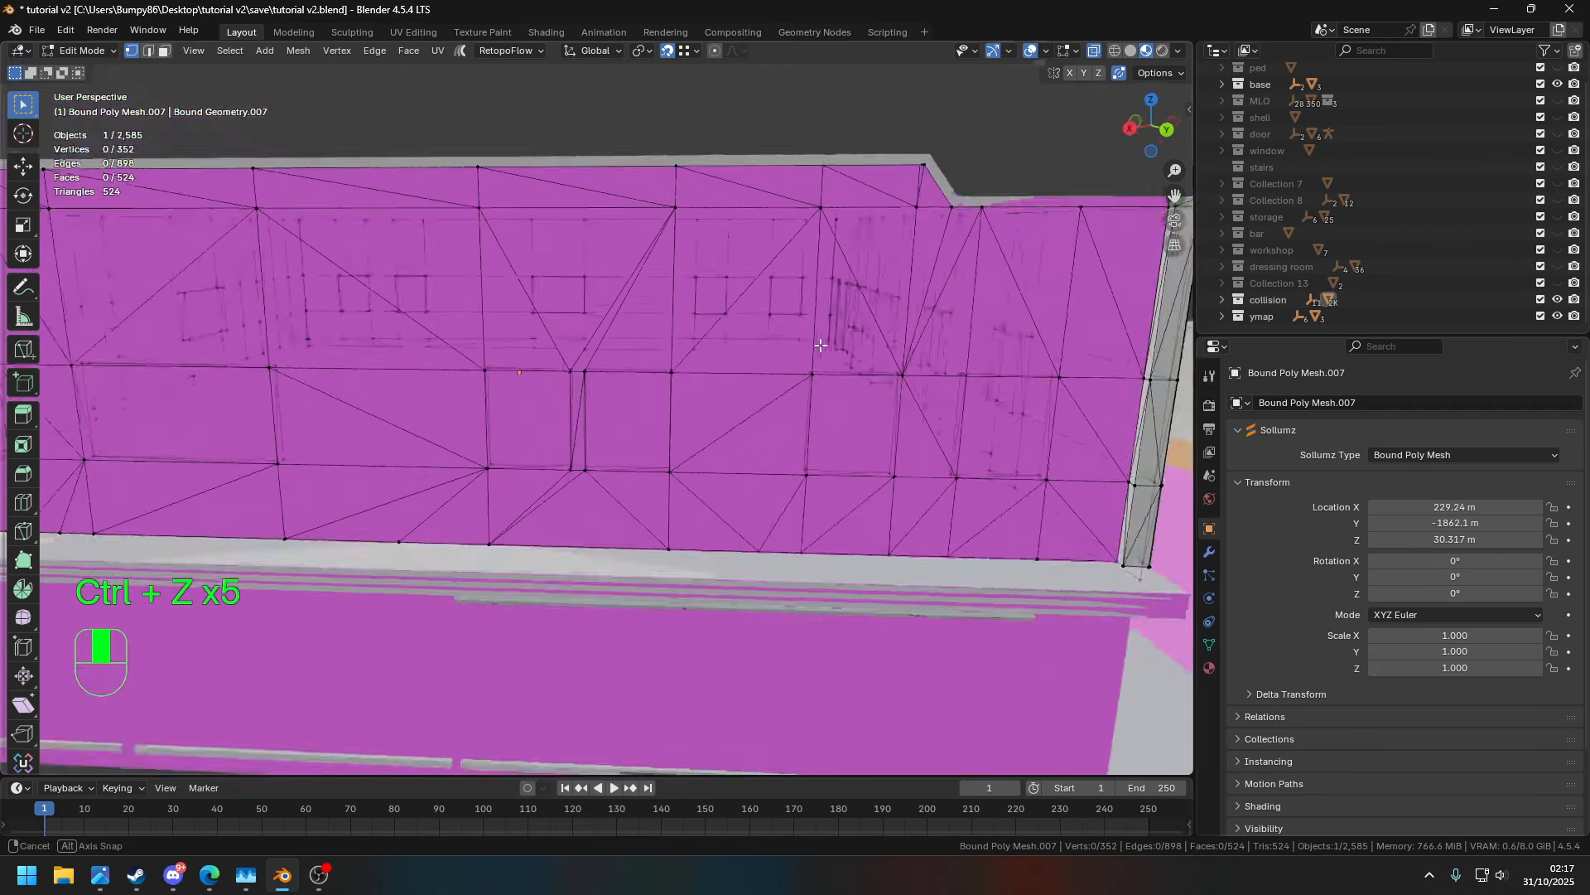
- Compare the shutter-side wall's collision windows with the openings in the building interior
{"action": "middle_click_drag", "start_coordinate": [597, 331], "coordinate": [629, 315]}
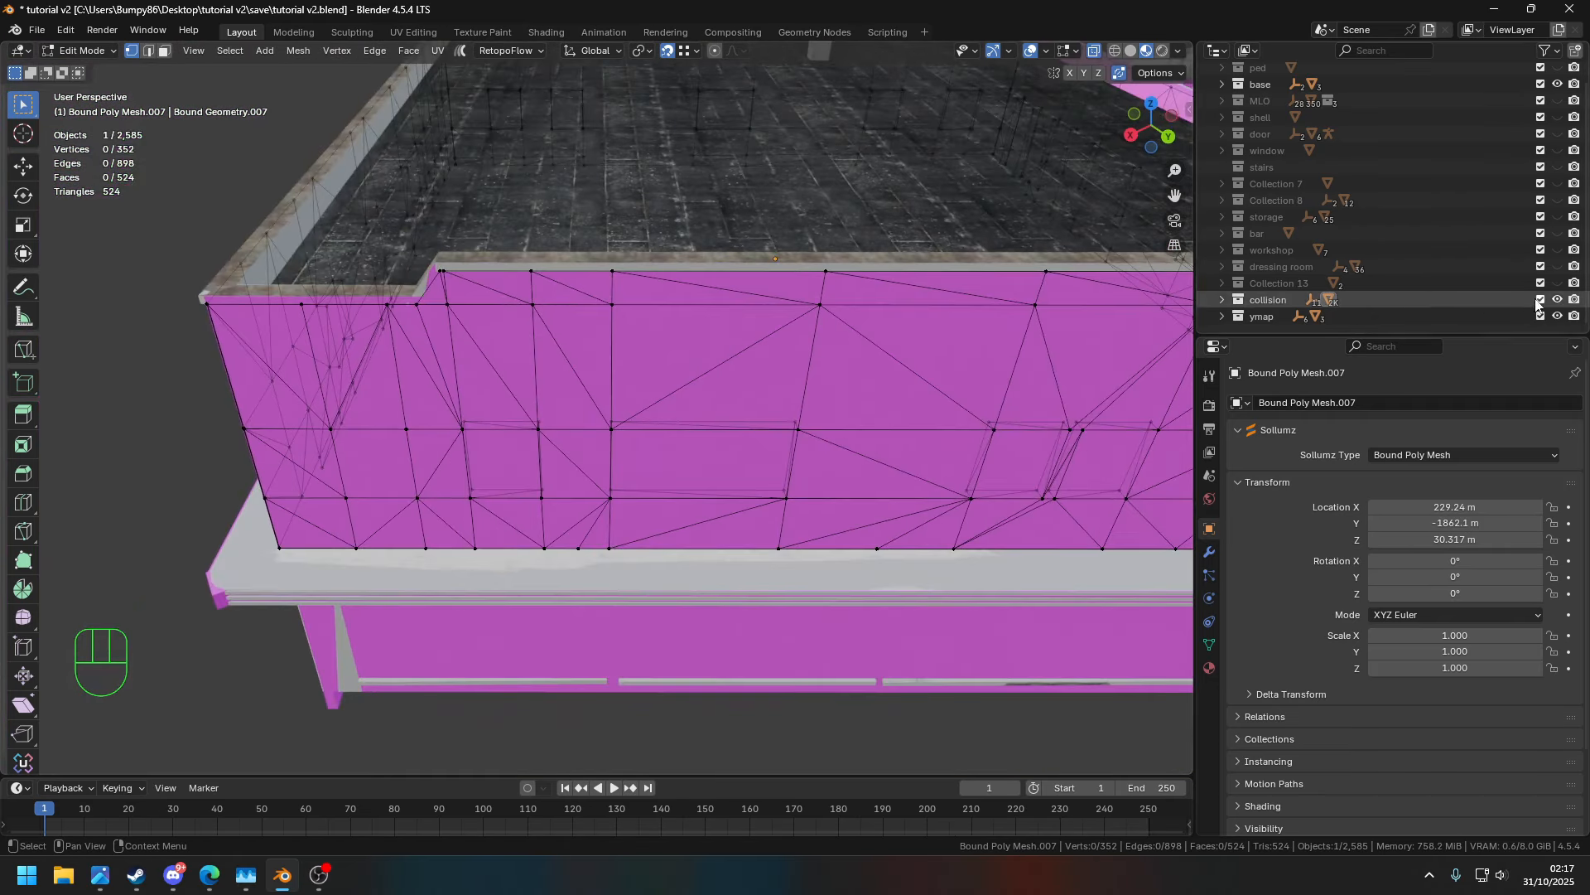
{"action": "middle_click_drag", "start_coordinate": [579, 274], "coordinate": [610, 263]}
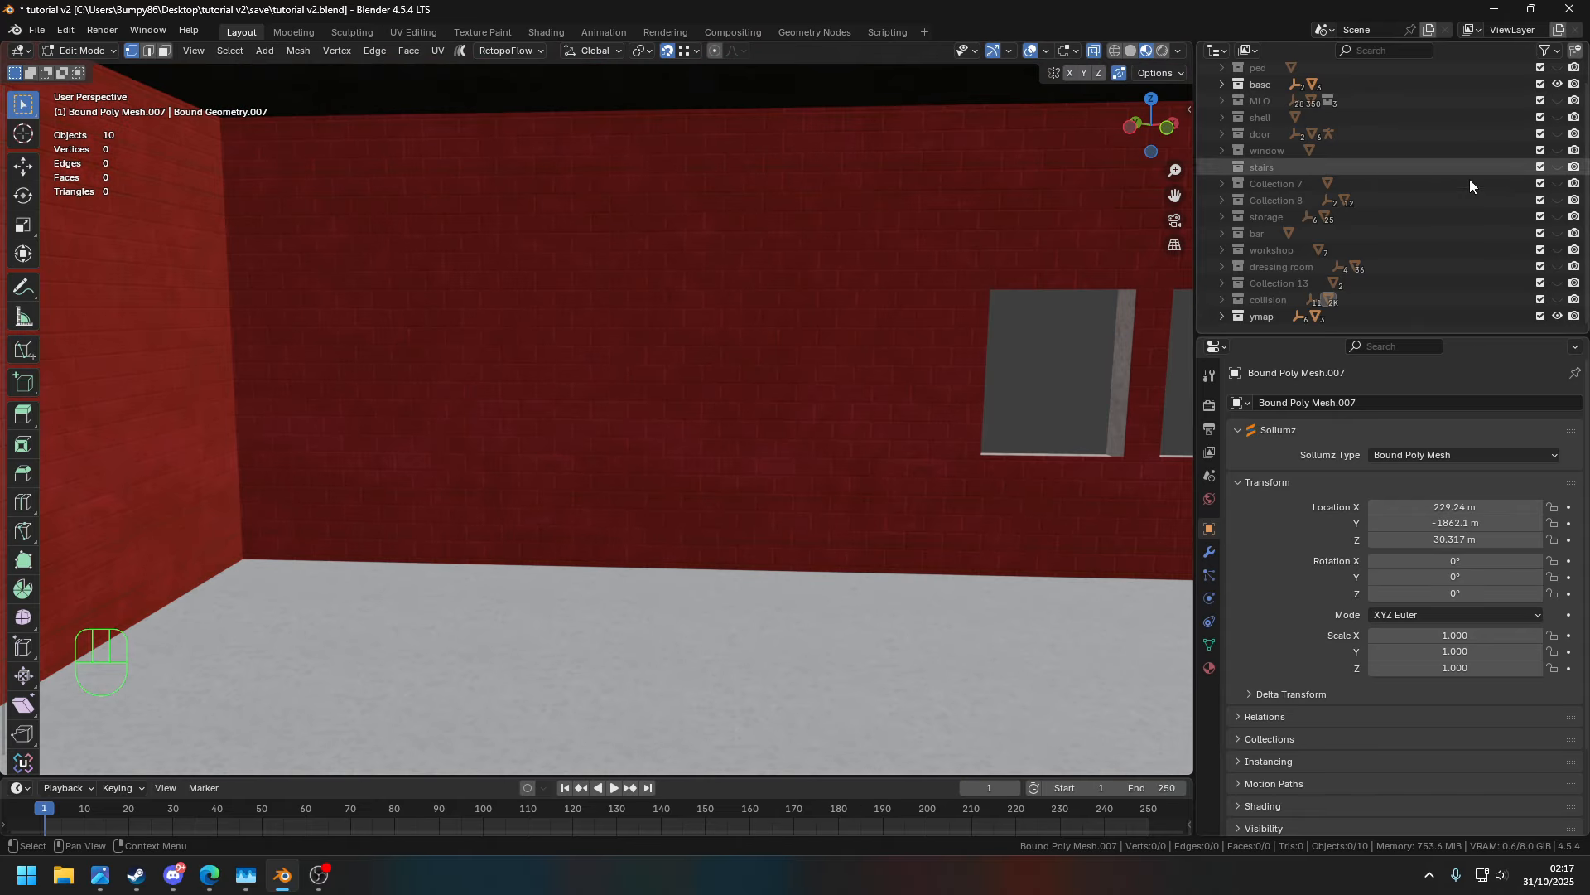
{"action": "left_click", "coordinate": [1557, 299]}
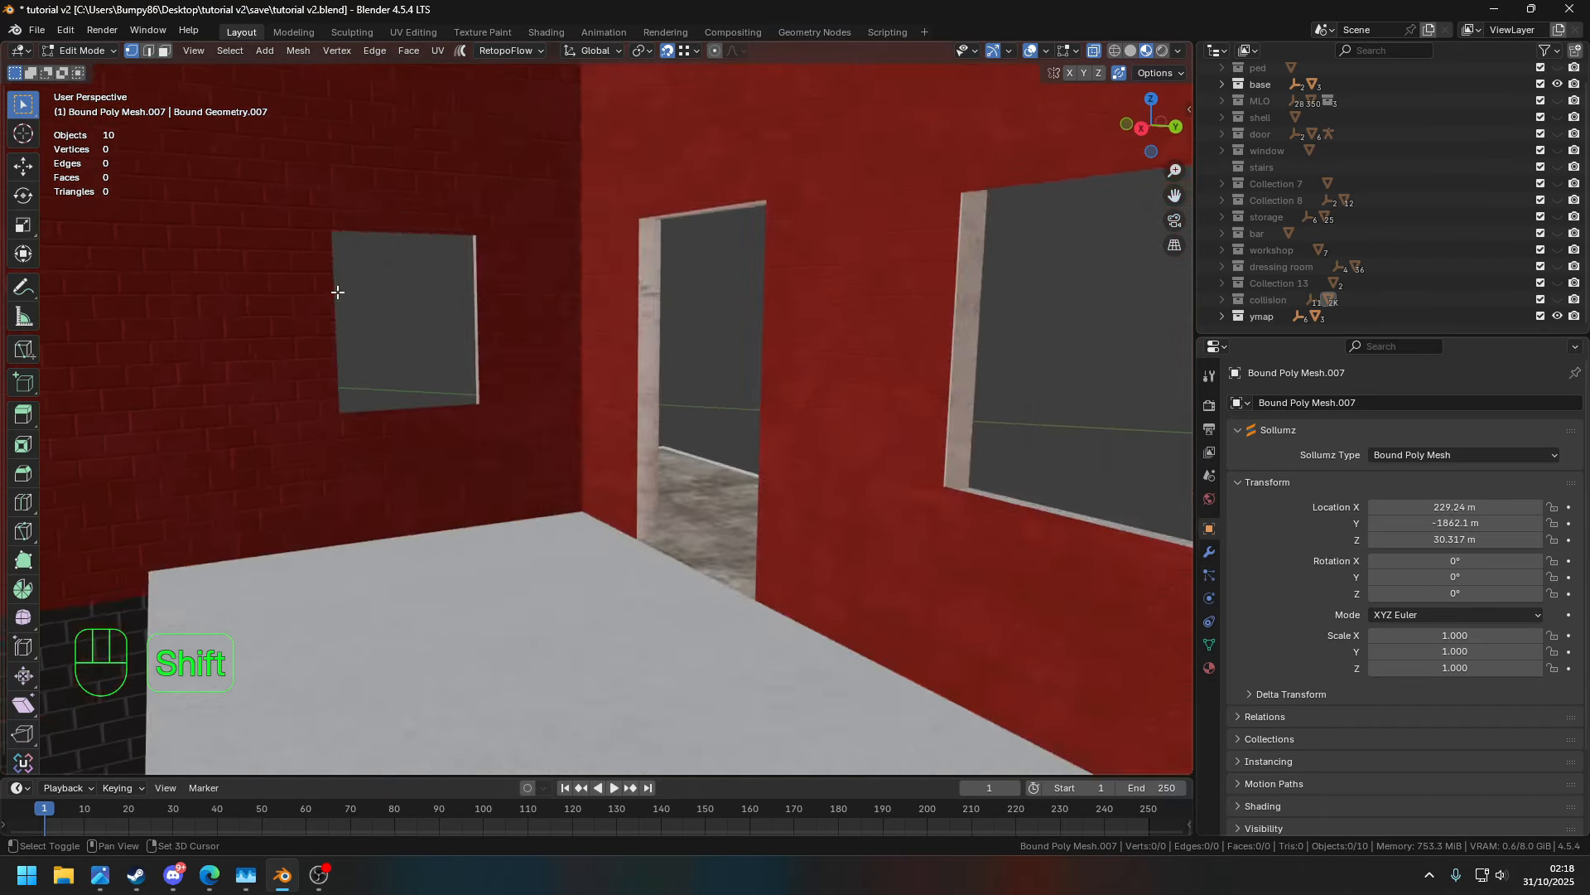
- Delete the recessed vertices of the unneeded collision windows along the remaining upper walls, one window at a time
{"action": "middle_click_drag", "start_coordinate": [464, 397], "coordinate": [505, 386]}
{"action": "key", "text": "x"}
{"action": "middle_click_drag", "start_coordinate": [529, 305], "coordinate": [806, 306], "text": "shift"}
{"action": "key", "text": "x"}
{"action": "middle_click_drag", "start_coordinate": [351, 252], "coordinate": [881, 279], "text": "shift"}
{"action": "key", "text": "x"}
{"action": "left_click_drag", "start_coordinate": [137, 266], "coordinate": [135, 264]}
{"action": "key", "text": "x"}
{"action": "middle_click_drag", "start_coordinate": [148, 267], "coordinate": [356, 289]}
{"action": "middle_click_drag", "start_coordinate": [444, 340], "coordinate": [773, 331], "text": "shift"}
- Check the remaining collision windows against the building's openings by hiding and reshowing the collision collection
{"action": "left_click", "coordinate": [1557, 299]}
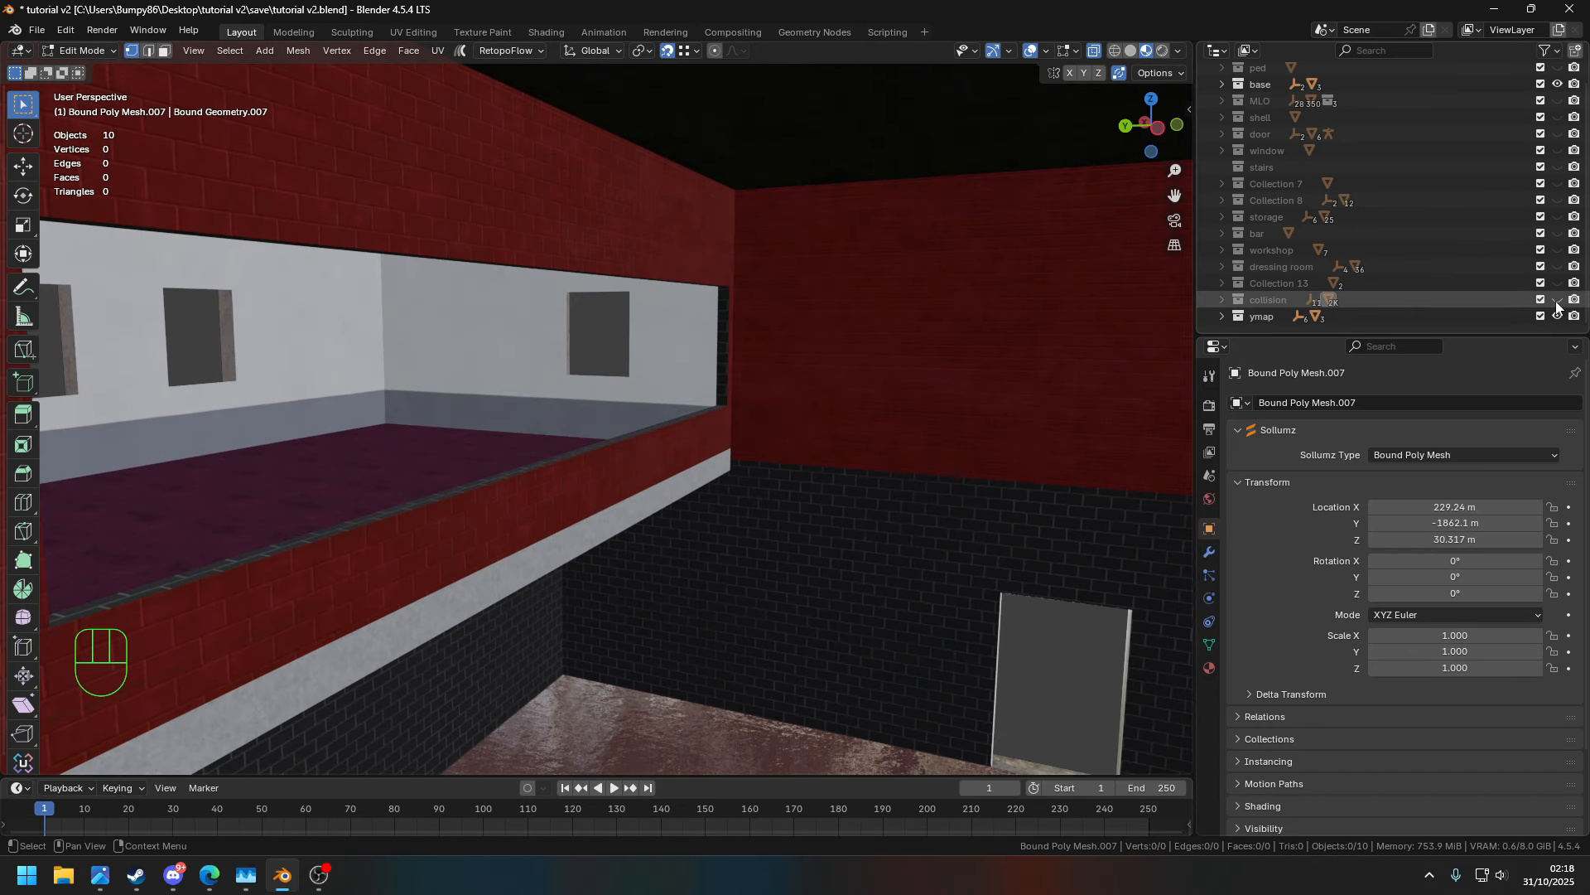
{"action": "middle_click_drag", "start_coordinate": [953, 331], "coordinate": [479, 332], "text": "shift"}
{"action": "left_click", "coordinate": [1558, 299]}
{"action": "scroll", "coordinate": [607, 295], "scroll_direction": "down", "scroll_amount": 3}
{"action": "scroll", "coordinate": [607, 295], "scroll_direction": "down", "scroll_amount": 8}
{"action": "middle_click_drag", "start_coordinate": [795, 315], "coordinate": [1383, 347]}
- Hide every object except Bound Poly Mesh.007 and reopen that mesh in Edit Mode
{"action": "key", "text": "Tab"}
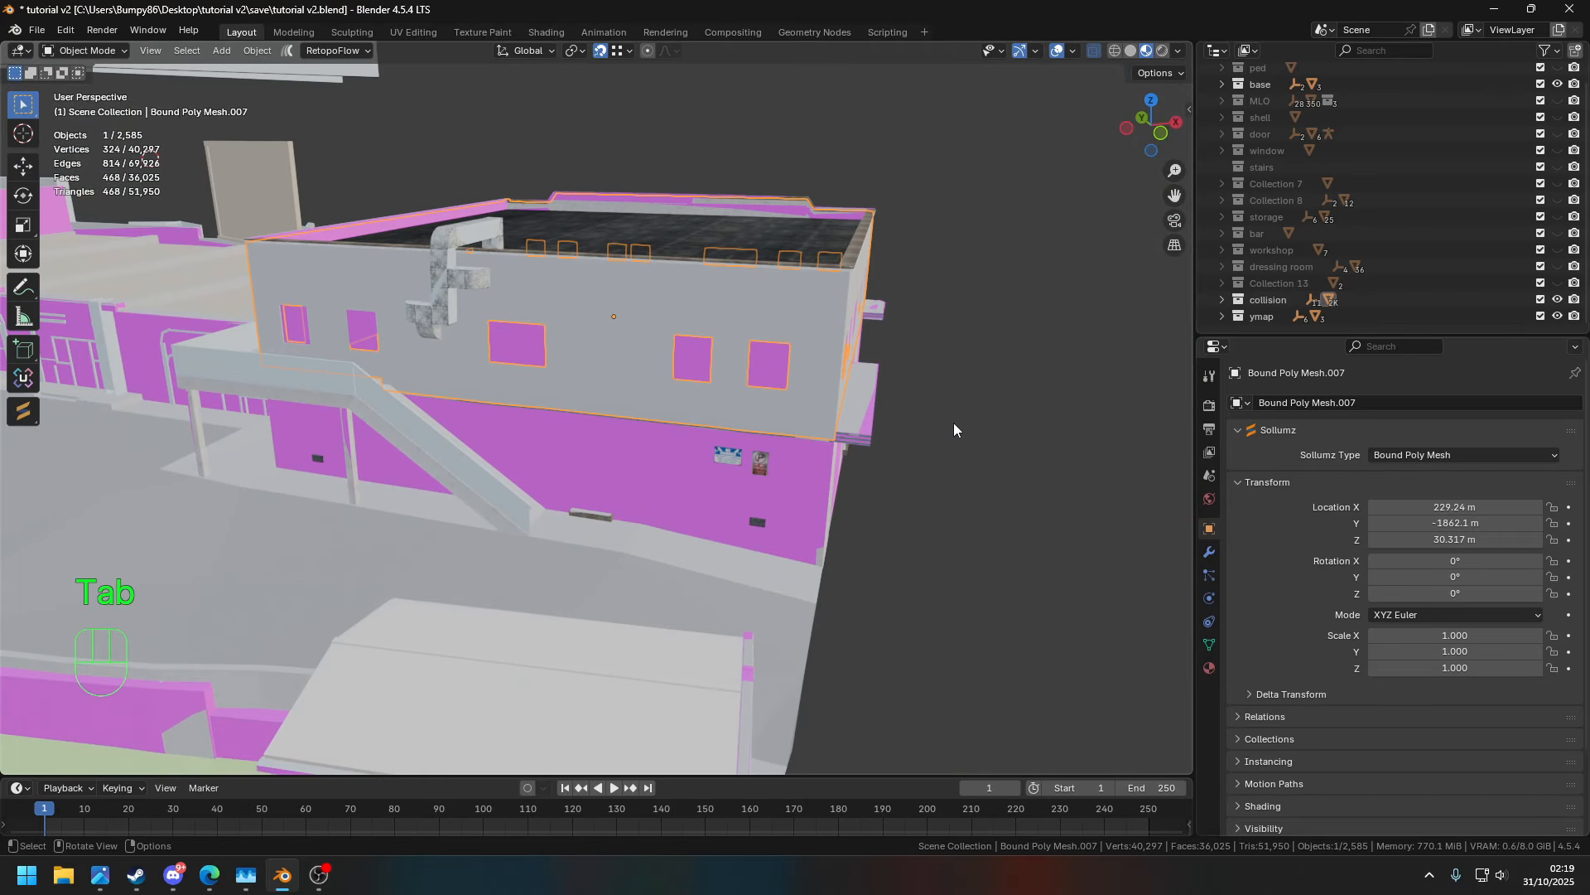
{"action": "key", "text": "ctrl+i"}
{"action": "key", "text": "h"}
{"action": "key", "text": "Tab"}
- Fill the first emptied window holes in the collision wall with faces between their opposite edges
{"action": "middle_click_drag", "start_coordinate": [599, 377], "coordinate": [332, 402]}
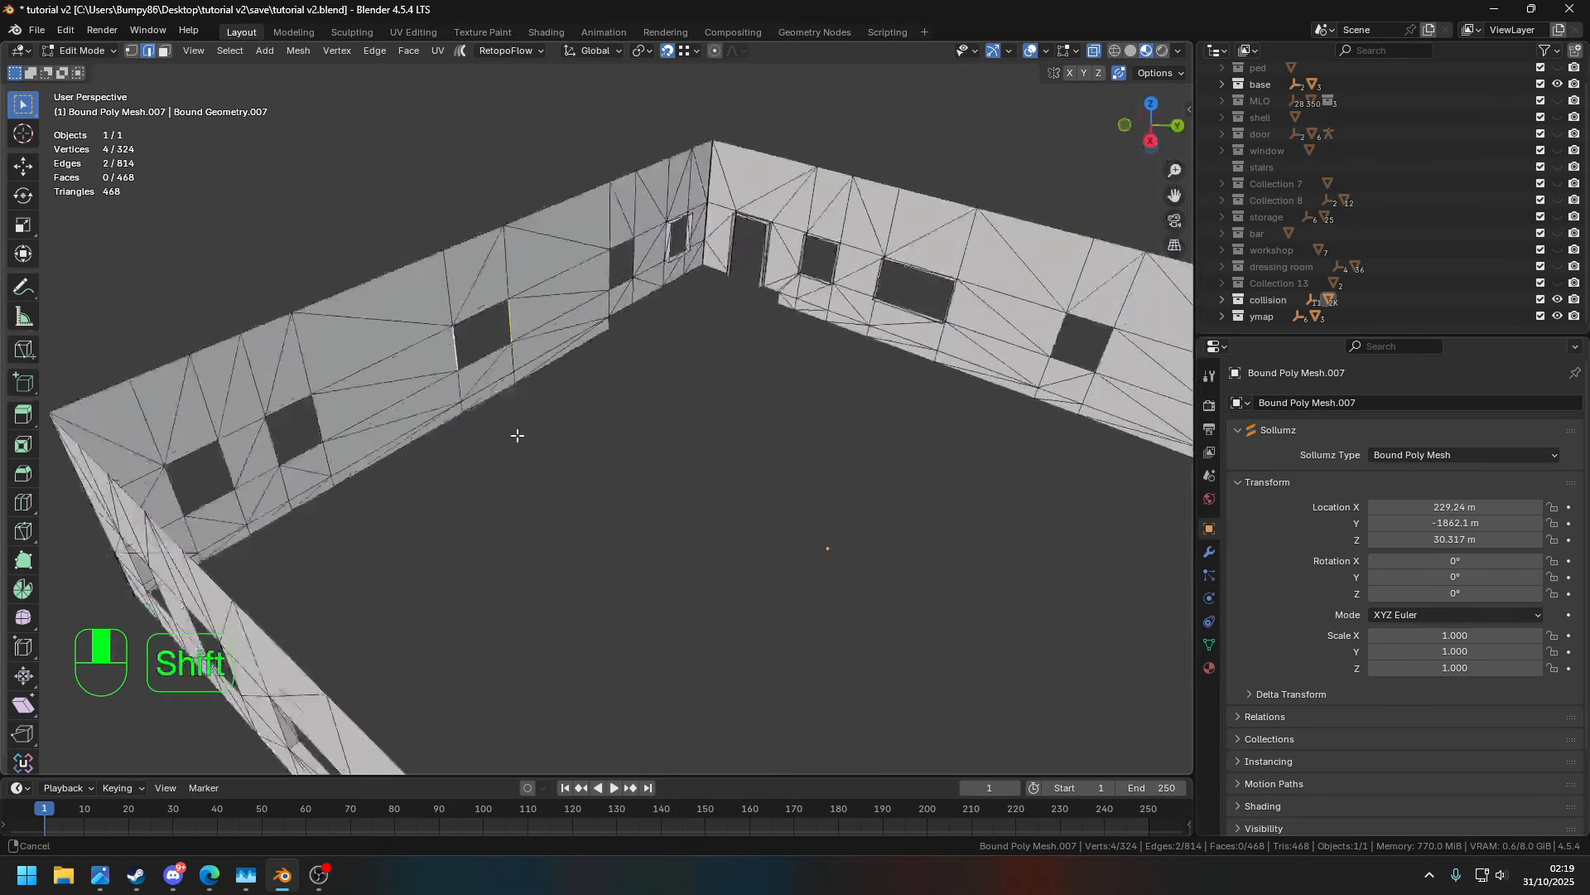
{"action": "middle_click_drag", "start_coordinate": [514, 434], "coordinate": [530, 539], "text": "shift"}
{"action": "scroll", "coordinate": [580, 372], "scroll_direction": "up", "scroll_amount": 5}
{"action": "left_click", "coordinate": [711, 346]}
{"action": "left_click", "coordinate": [642, 343], "text": "shift"}
{"action": "key", "text": "f"}
{"action": "middle_click_drag", "start_coordinate": [642, 343], "coordinate": [853, 349], "text": "shift"}
{"action": "left_click", "coordinate": [556, 328]}
{"action": "left_click", "coordinate": [497, 323], "text": "shift"}
{"action": "key", "text": "f"}
{"action": "left_click", "coordinate": [430, 312]}
{"action": "left_click", "coordinate": [366, 308], "text": "shift"}
{"action": "key", "text": "f"}
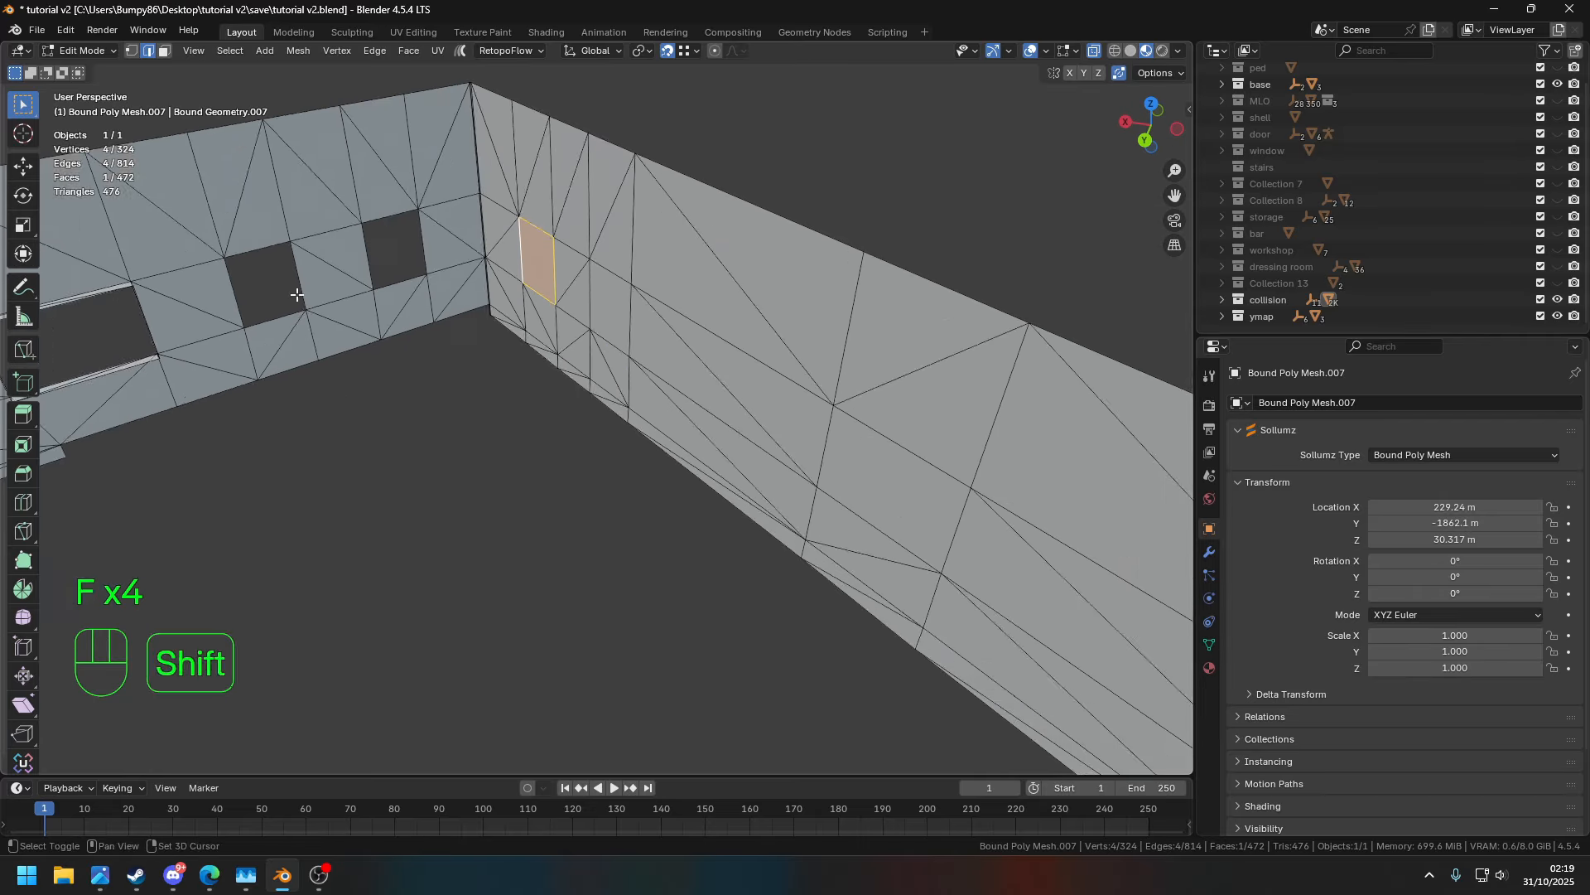
- Fill the remaining emptied window holes on the adjoining collision walls with faces
{"action": "key", "text": "f"}
{"action": "key", "text": "f"}
{"action": "key", "text": "f"}
{"action": "left_click", "coordinate": [412, 347]}
{"action": "key", "text": "f"}
{"action": "middle_click_drag", "start_coordinate": [413, 347], "coordinate": [704, 325]}
{"action": "left_click", "coordinate": [593, 319]}
{"action": "key", "text": "f"}
{"action": "middle_click_drag", "start_coordinate": [544, 337], "coordinate": [795, 336], "text": "shift"}
{"action": "middle_click_drag", "start_coordinate": [430, 352], "coordinate": [508, 353]}
{"action": "middle_click_drag", "start_coordinate": [386, 372], "coordinate": [512, 346]}
{"action": "left_click", "coordinate": [512, 346]}
{"action": "key", "text": "f"}
{"action": "middle_click_drag", "start_coordinate": [365, 348], "coordinate": [727, 343]}
- Triangulate all faces of Bound Poly Mesh.007 and clear the selection
{"action": "key", "text": "a"}
{"action": "key", "text": "ctrl+t"}
{"action": "scroll", "coordinate": [776, 437], "scroll_direction": "down", "scroll_amount": 3}
{"action": "left_click", "coordinate": [775, 437]}
{"action": "middle_click_drag", "start_coordinate": [776, 437], "coordinate": [1188, 449]}
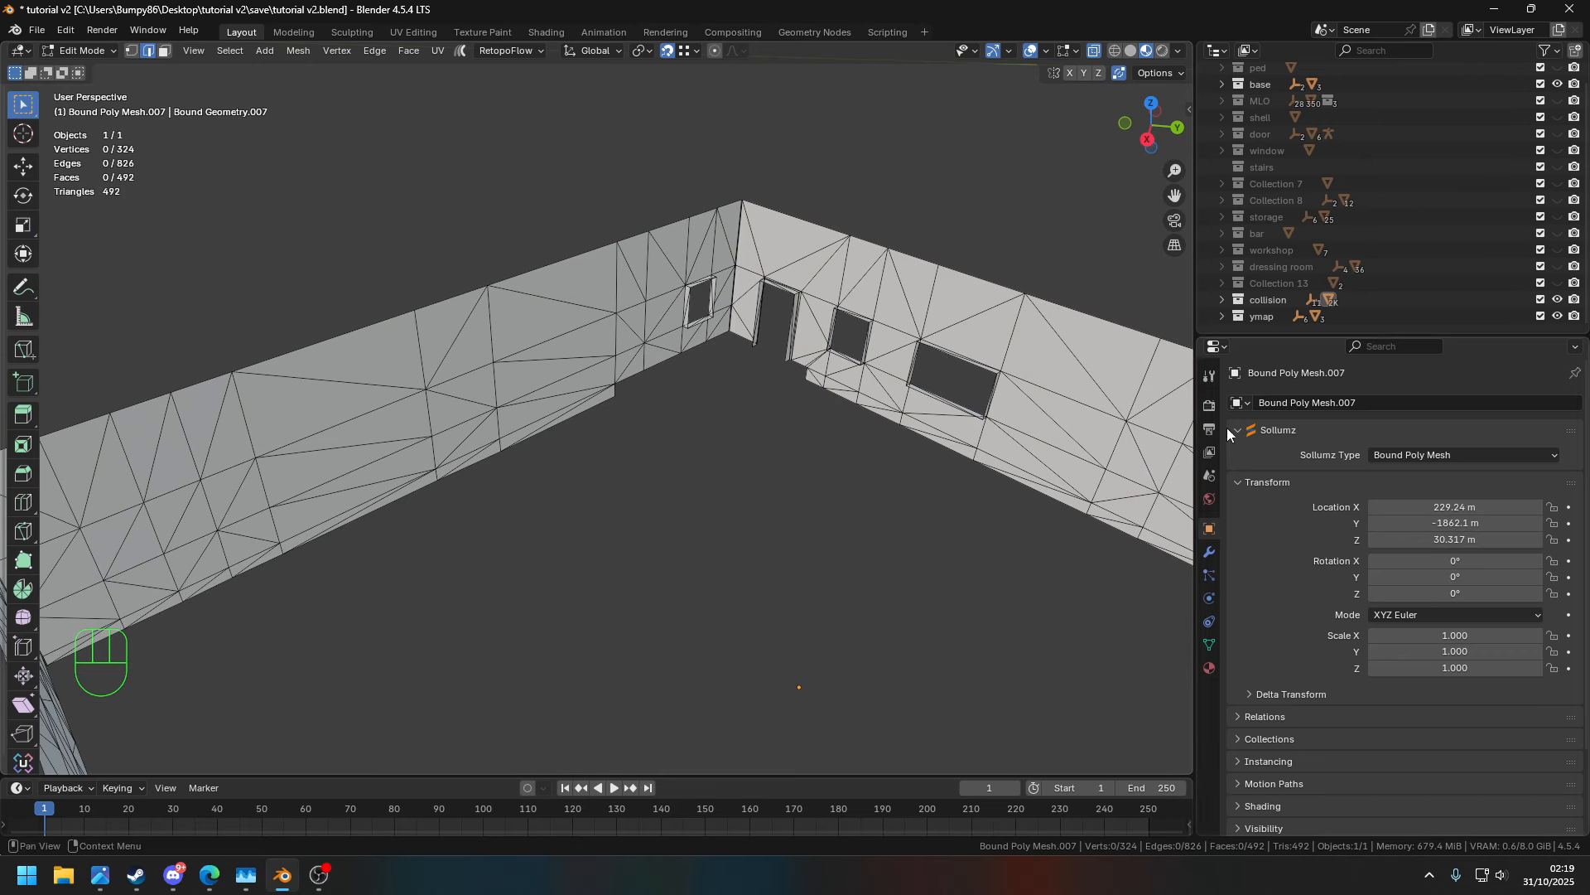
- Show the collision collection again and hide tr_tuner_shop_rancho_1 and sc1_28_0, leaving only hi@sc1_28_0 visible in it
{"action": "left_click", "coordinate": [1557, 300], "text": "shift"}
{"action": "left_click", "coordinate": [1557, 300], "text": "shift"}
{"action": "middle_click_drag", "start_coordinate": [837, 374], "coordinate": [1068, 377]}
{"action": "left_click", "coordinate": [1218, 299]}
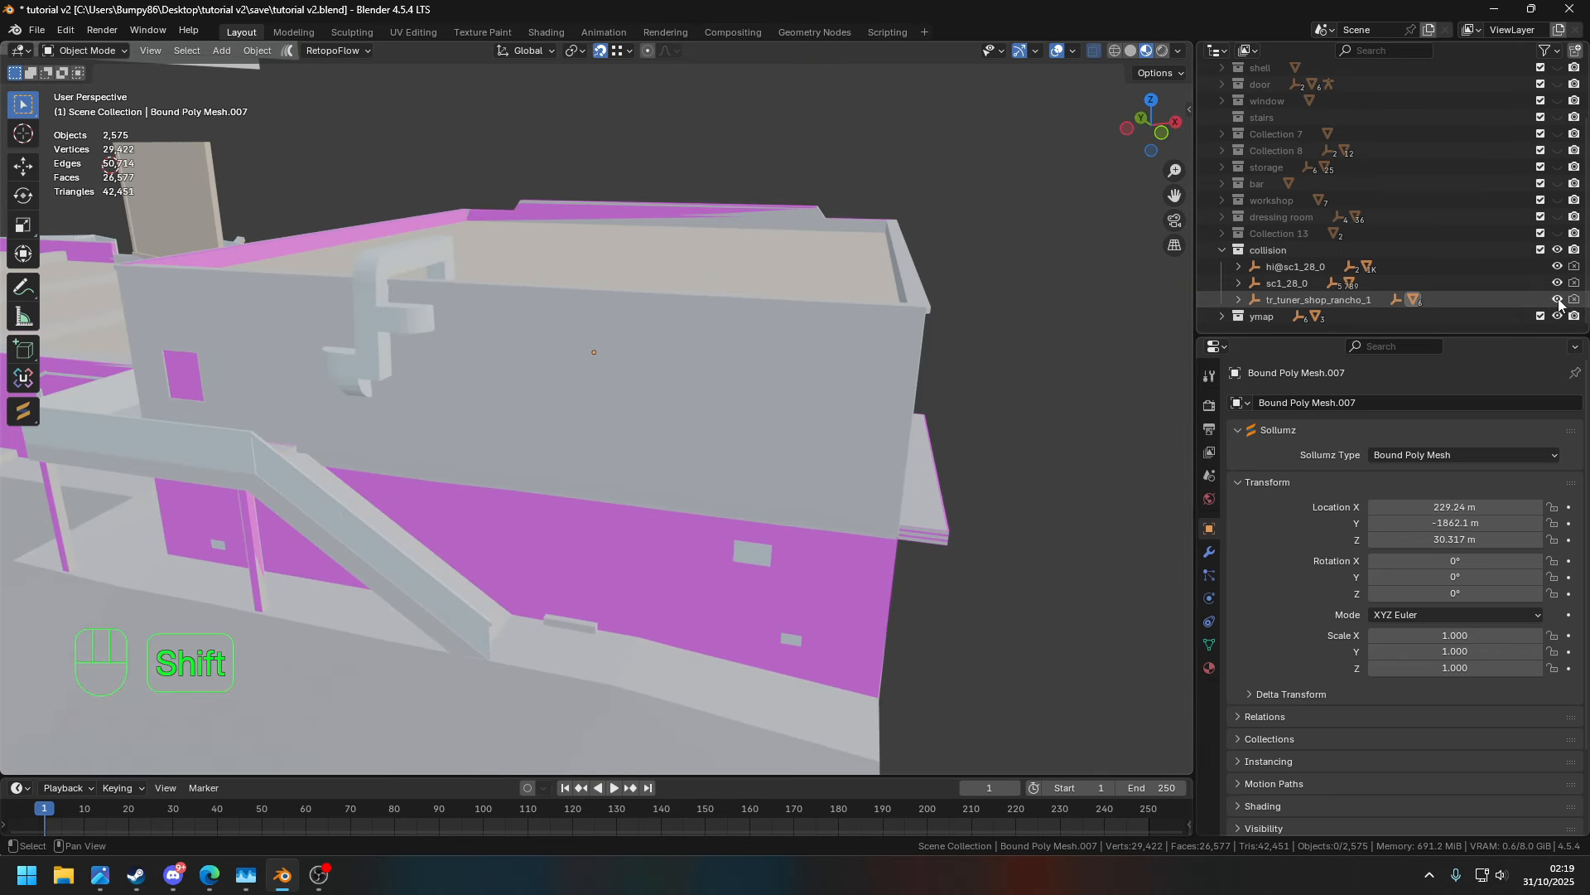
{"action": "left_click", "coordinate": [1558, 300], "text": "shift"}
{"action": "left_click", "coordinate": [1558, 283], "text": "shift"}
{"action": "middle_click_drag", "start_coordinate": [745, 423], "coordinate": [514, 451]}
{"action": "left_click", "coordinate": [569, 404]}
{"action": "scroll", "coordinate": [565, 414], "scroll_direction": "up", "scroll_amount": 2}
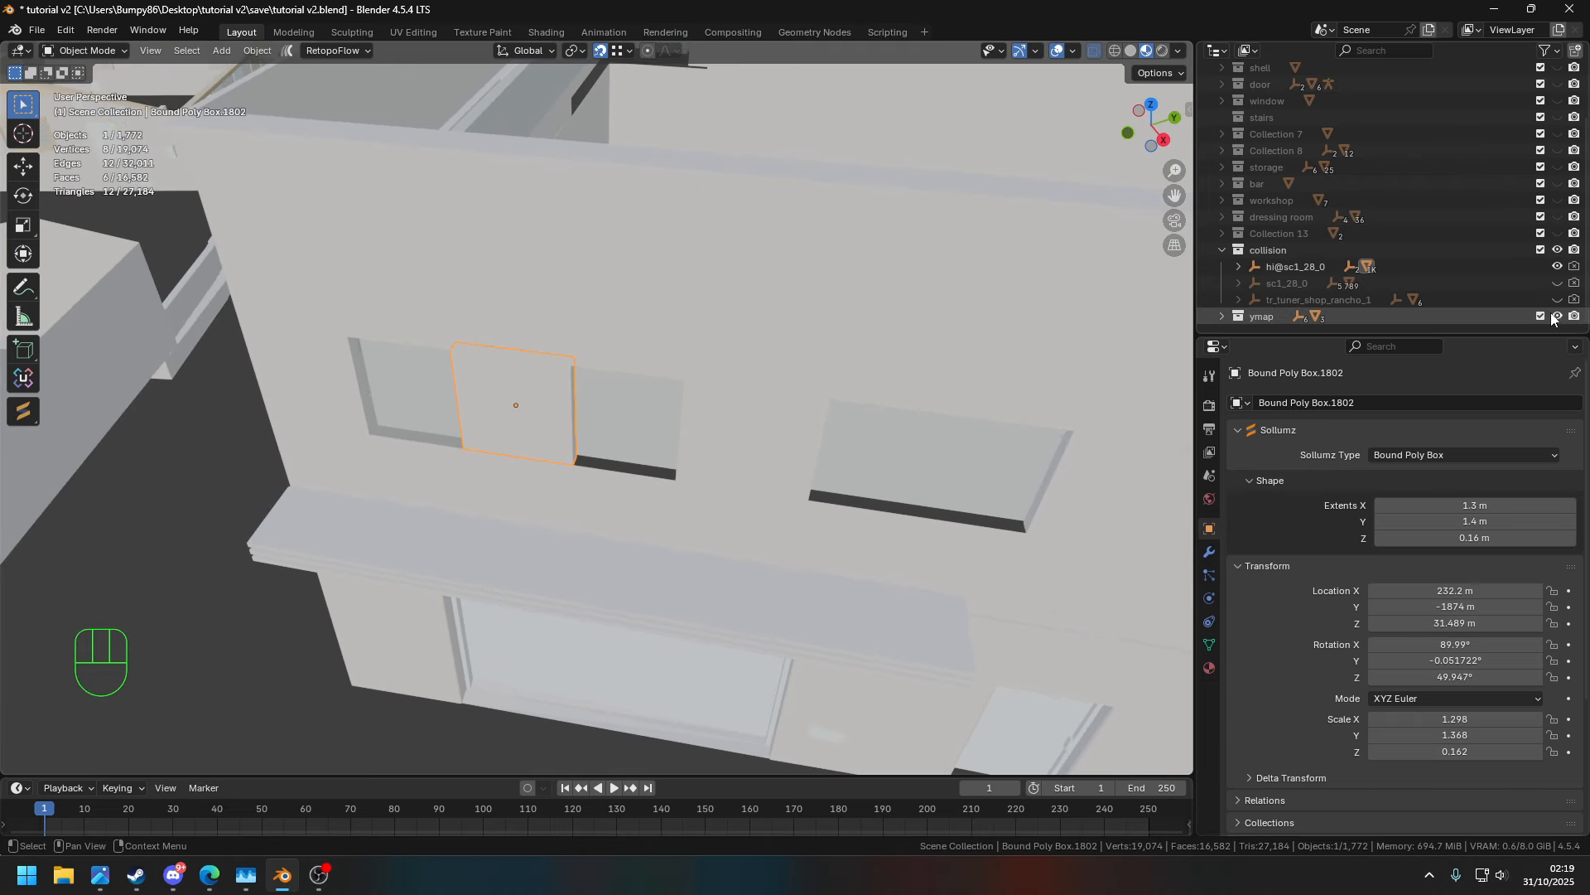
- Expand the ymap collection and show the placement.001 entity under sc1_28_build01.001
{"action": "left_click", "coordinate": [1222, 316]}
{"action": "scroll", "coordinate": [1478, 282], "scroll_direction": "down", "scroll_amount": 3}
{"action": "left_click", "coordinate": [1557, 283]}
- Select the building's Bound Poly Mesh and open it in Edit Mode with face selection
{"action": "middle_click_drag", "start_coordinate": [720, 311], "coordinate": [746, 356]}
{"action": "left_click", "coordinate": [717, 383]}
{"action": "middle_click_drag", "start_coordinate": [717, 382], "coordinate": [711, 388]}
{"action": "scroll", "coordinate": [714, 393], "scroll_direction": "down", "scroll_amount": 6}
{"action": "key", "text": "g"}
{"action": "right_click", "coordinate": [1011, 497]}
{"action": "key", "text": "Tab"}
{"action": "middle_click_drag", "start_coordinate": [952, 477], "coordinate": [831, 434]}
{"action": "scroll", "coordinate": [829, 426], "scroll_direction": "up", "scroll_amount": 6}
{"action": "left_click", "coordinate": [166, 50]}
{"action": "middle_click_drag", "start_coordinate": [609, 356], "coordinate": [431, 377]}
- Examine the collision mesh around the upper corner doorway in X-ray view
{"action": "left_click", "coordinate": [658, 368]}
{"action": "key", "text": "x"}
{"action": "scroll", "coordinate": [431, 377], "scroll_direction": "down", "scroll_amount": 5}
{"action": "key", "text": "alt+z"}
{"action": "middle_click_drag", "start_coordinate": [836, 356], "coordinate": [606, 392]}
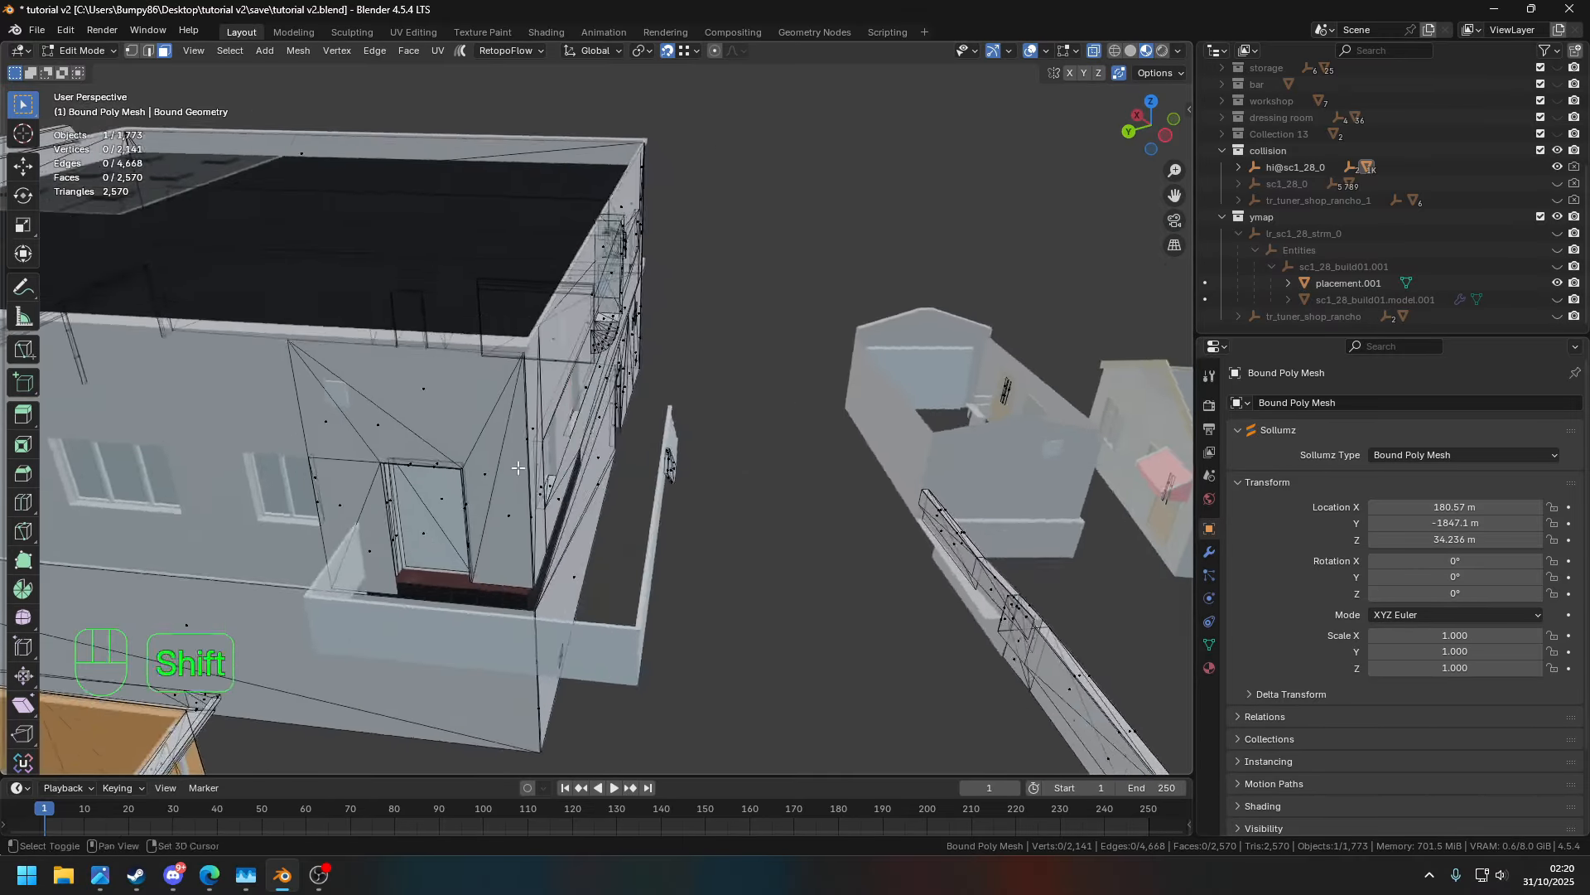
{"action": "scroll", "coordinate": [605, 392], "scroll_direction": "up", "scroll_amount": 6}
{"action": "left_click", "coordinate": [684, 487]}
{"action": "key", "text": "g"}
{"action": "key", "text": "Tab"}
{"action": "key", "text": "g"}
{"action": "right_click", "coordinate": [753, 438]}
{"action": "key", "text": "Tab"}
{"action": "left_click", "coordinate": [1096, 53]}
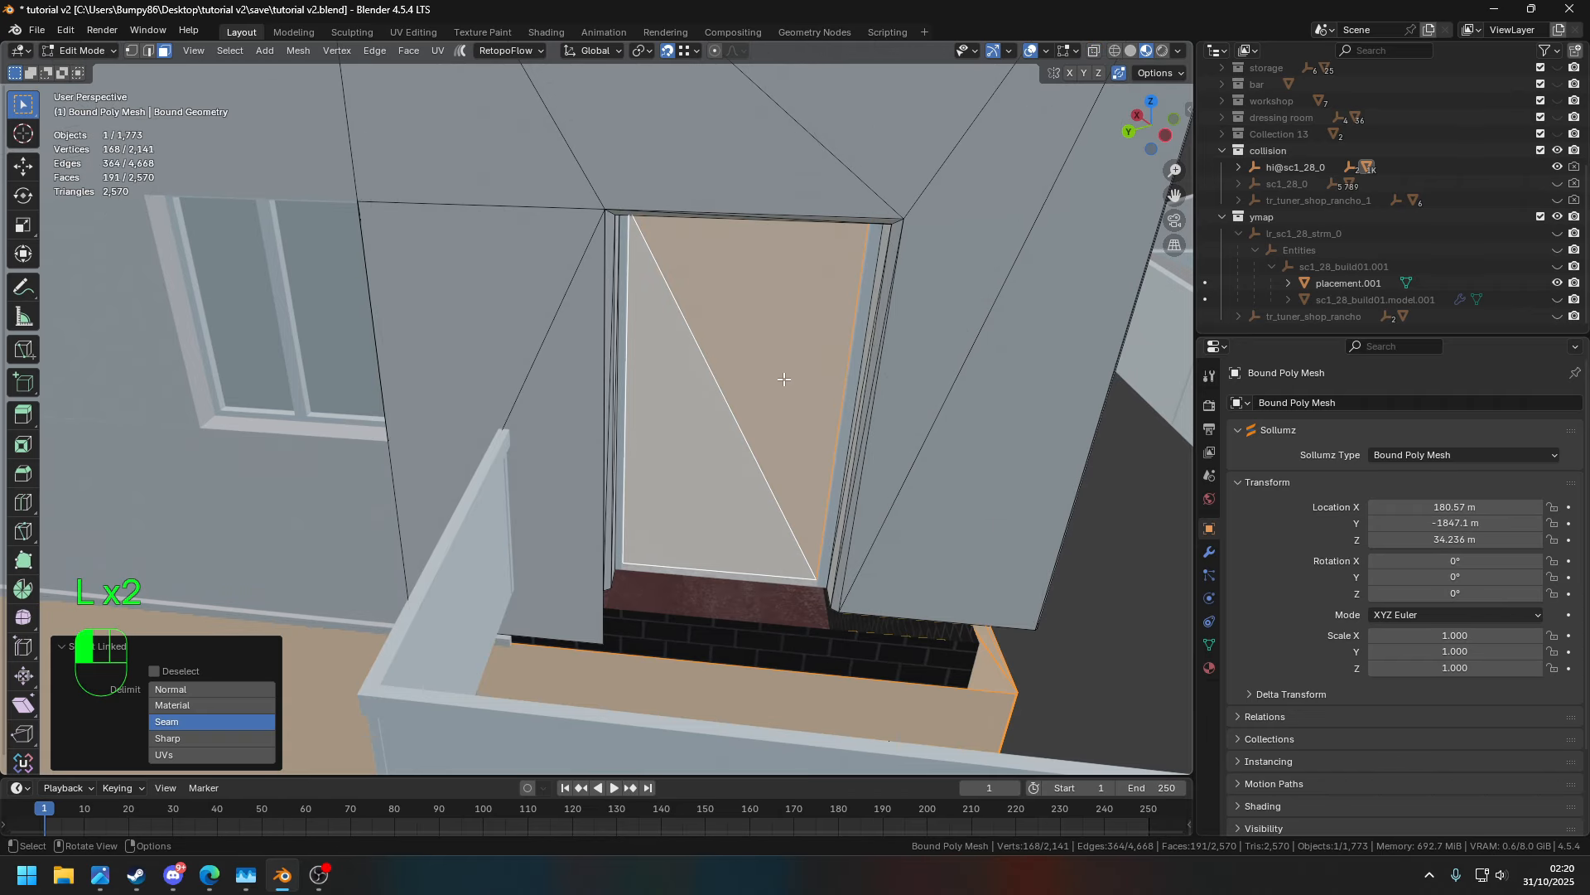
- Delete the two triangles filling the upper corner doorway from Bound Poly Mesh and return to Object Mode
{"action": "left_click", "coordinate": [785, 379]}
{"action": "key", "text": "l"}
{"action": "key", "text": "KP_Decimal"}
{"action": "key", "text": "x"}
{"action": "middle_click_drag", "start_coordinate": [784, 378], "coordinate": [646, 364]}
{"action": "left_click", "coordinate": [582, 366]}
{"action": "key", "text": "Tab"}
- Delete the Bound Poly Boxes that frame the upper doorway in the red wall
{"action": "left_click", "coordinate": [458, 258]}
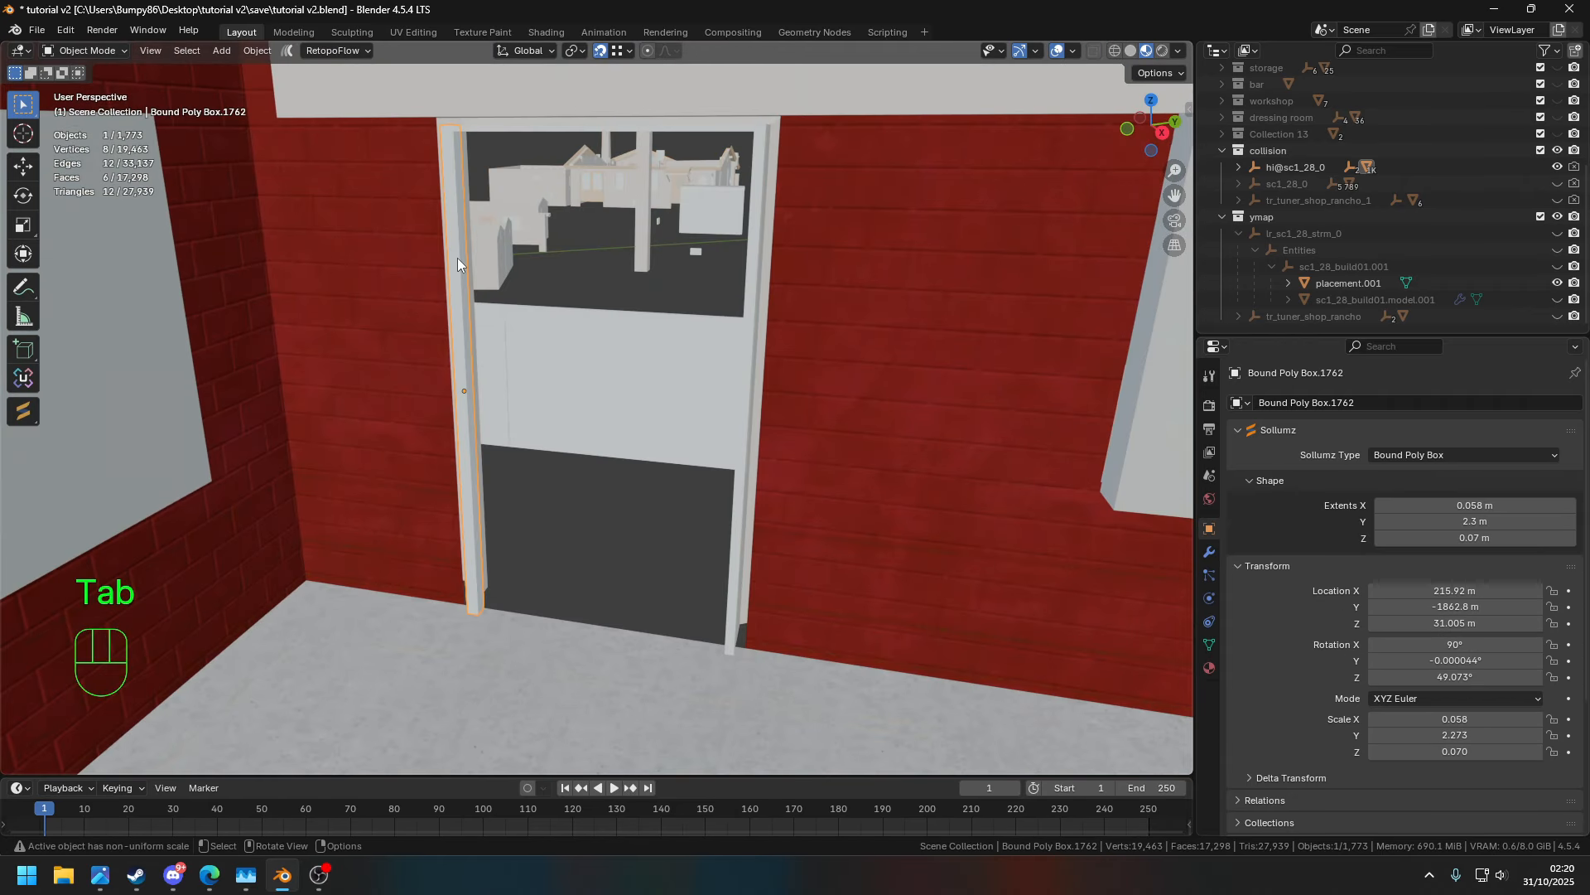
{"action": "middle_click_drag", "start_coordinate": [461, 256], "coordinate": [472, 459], "text": "shift"}
{"action": "left_click", "coordinate": [580, 338], "text": "shift"}
{"action": "left_click", "coordinate": [744, 447], "text": "shift"}
{"action": "middle_click_drag", "start_coordinate": [729, 480], "coordinate": [717, 403]}
{"action": "key", "text": "x"}
{"action": "left_click", "coordinate": [746, 555]}
- Delete the single Bound Poly Boxes that remain around the building's door openings
{"action": "left_click", "coordinate": [749, 432]}
{"action": "key", "text": "Tab"}
{"action": "key", "text": "Tab"}
{"action": "left_click", "coordinate": [696, 416]}
{"action": "key", "text": "x"}
{"action": "left_click", "coordinate": [665, 430]}
{"action": "left_click", "coordinate": [631, 311]}
{"action": "middle_click_drag", "start_coordinate": [631, 311], "coordinate": [437, 528]}
{"action": "key", "text": "x"}
{"action": "left_click", "coordinate": [514, 554]}
- Reopen Bound Poly Mesh in Edit Mode and delete the four faces filling the shopfront doorway
{"action": "left_click", "coordinate": [437, 522]}
{"action": "key", "text": "Tab"}
{"action": "left_click", "coordinate": [482, 543]}
{"action": "left_click", "coordinate": [406, 512], "text": "shift"}
{"action": "left_click", "coordinate": [187, 575], "text": "shift"}
{"action": "left_click", "coordinate": [154, 549], "text": "shift"}
{"action": "middle_click_drag", "start_coordinate": [157, 549], "coordinate": [397, 454]}
{"action": "middle_click_drag", "start_coordinate": [1027, 464], "coordinate": [835, 448], "text": "shift"}
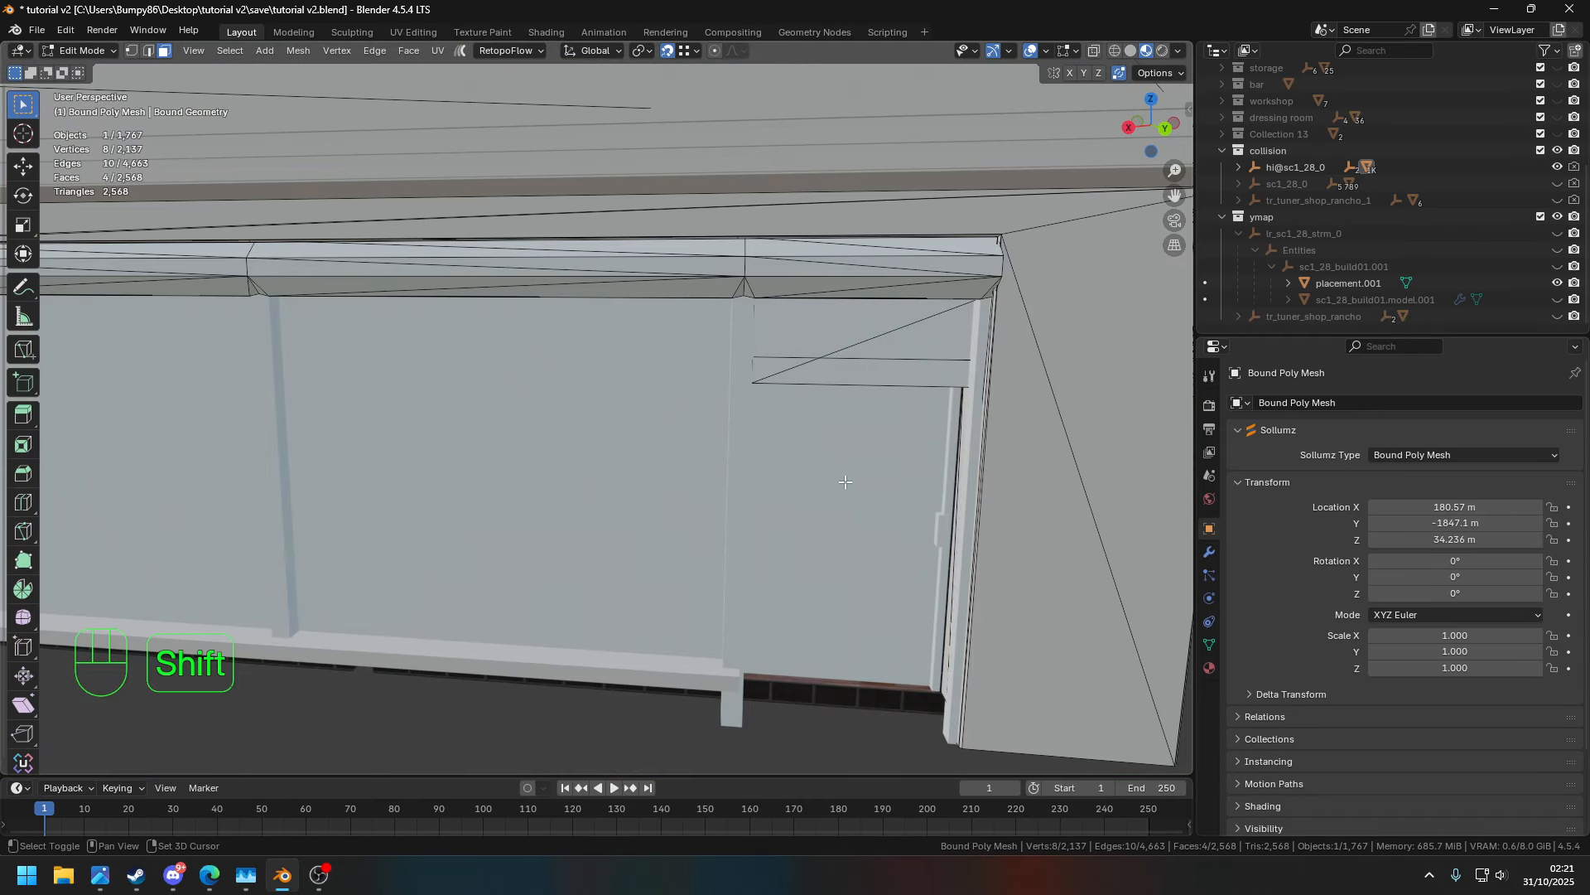
{"action": "mouse_move", "coordinate": [863, 351]}
{"action": "middle_mouse_down"}
{"action": "mouse_move", "coordinate": [806, 202]}
{"action": "mouse_move", "coordinate": [887, 366]}
{"action": "middle_mouse_up"}
{"action": "key", "text": "KP_Decimal"}
{"action": "scroll", "coordinate": [887, 365], "scroll_direction": "down", "scroll_amount": 5}
{"action": "key", "text": "alt+z"}
{"action": "left_click", "coordinate": [599, 476]}
{"action": "middle_click_drag", "start_coordinate": [609, 414], "coordinate": [822, 260]}
{"action": "key", "text": "Tab"}
{"action": "key", "text": "x"}
{"action": "left_click", "coordinate": [713, 444]}
- Delete the lintel and side-post Bound Poly Boxes framing the shopfront doorway in the dark brick wall
{"action": "key", "text": "KP_Decimal"}
{"action": "left_click", "coordinate": [822, 261]}
{"action": "left_click", "coordinate": [533, 249], "text": "shift"}
{"action": "middle_click_drag", "start_coordinate": [667, 212], "coordinate": [828, 232]}
{"action": "left_click", "coordinate": [994, 232], "text": "shift"}
{"action": "key", "text": "x"}
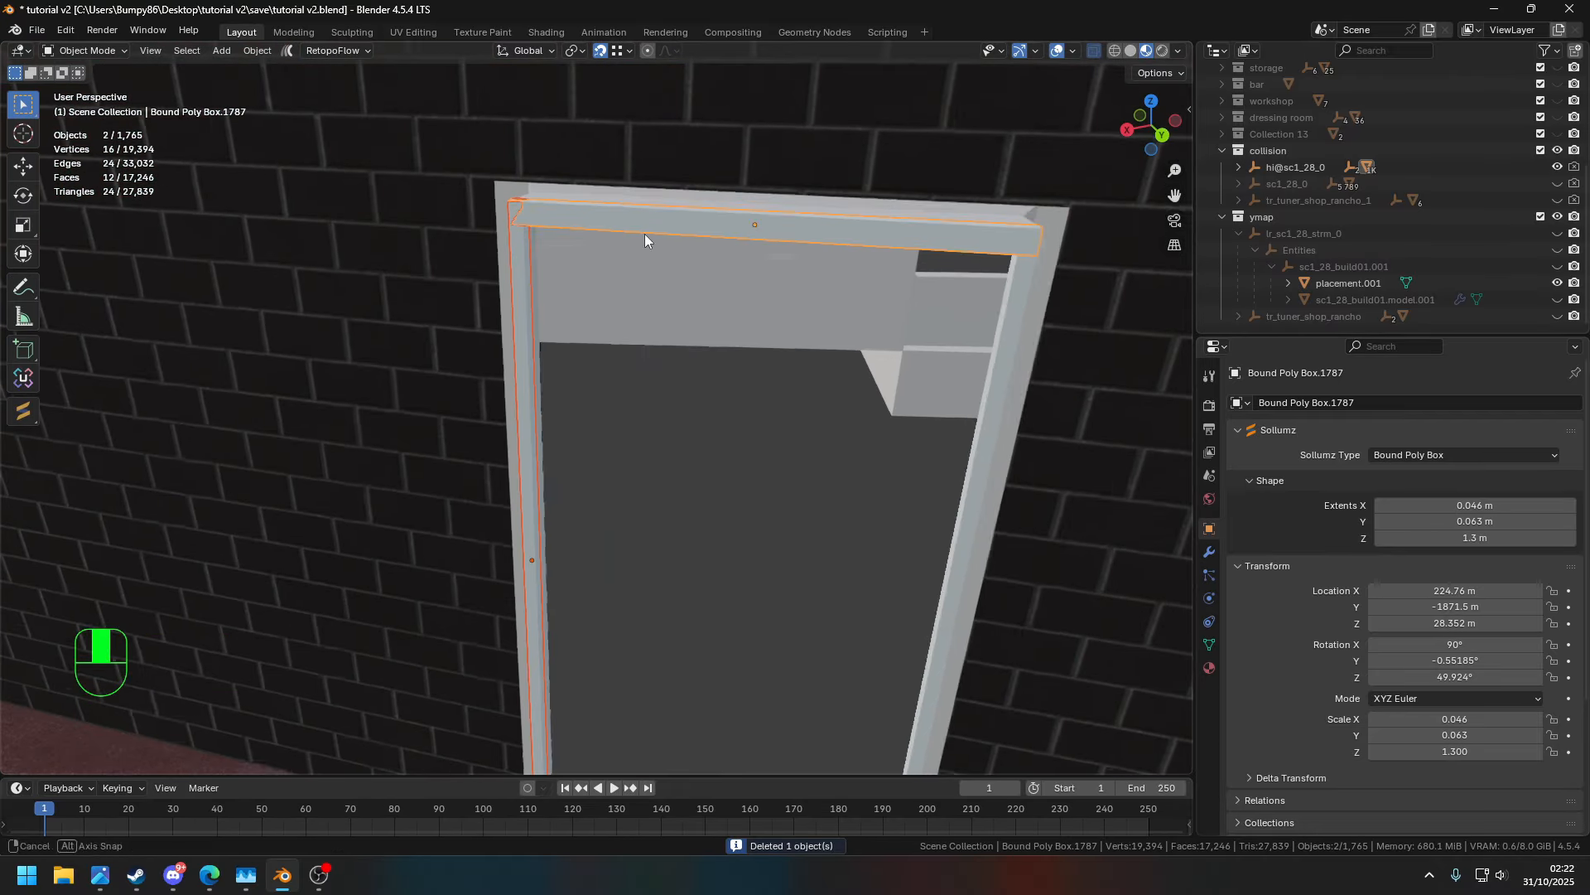
{"action": "left_click", "coordinate": [1014, 285]}
{"action": "middle_click_drag", "start_coordinate": [1014, 285], "coordinate": [745, 318]}
{"action": "left_click", "coordinate": [358, 352]}
{"action": "left_click", "coordinate": [931, 308], "text": "shift"}
{"action": "key", "text": "x"}
{"action": "left_click", "coordinate": [931, 308]}
- Delete the three Bound Poly Boxes obstructing the next opening in the building
{"action": "middle_click_drag", "start_coordinate": [931, 308], "coordinate": [828, 165]}
{"action": "scroll", "coordinate": [607, 244], "scroll_direction": "down", "scroll_amount": 5}
{"action": "scroll", "coordinate": [608, 336], "scroll_direction": "down", "scroll_amount": 3}
{"action": "scroll", "coordinate": [826, 288], "scroll_direction": "up", "scroll_amount": 5}
{"action": "left_click", "coordinate": [865, 279]}
{"action": "left_click", "coordinate": [677, 142], "text": "shift"}
{"action": "left_click", "coordinate": [449, 235], "text": "shift"}
{"action": "key", "text": "x"}
{"action": "left_click", "coordinate": [495, 238]}
- Delete the other Bound Poly Boxes obstructing the building's openings, including the doorway beside the brown brick wall
{"action": "middle_click_drag", "start_coordinate": [495, 238], "coordinate": [677, 353]}
{"action": "scroll", "coordinate": [620, 367], "scroll_direction": "up", "scroll_amount": 3}
{"action": "left_click", "coordinate": [622, 369]}
{"action": "key", "text": "x"}
{"action": "left_click", "coordinate": [637, 380]}
{"action": "left_click", "coordinate": [663, 387]}
{"action": "left_click", "coordinate": [678, 353], "text": "shift"}
{"action": "left_click", "coordinate": [675, 417]}
{"action": "middle_click_drag", "start_coordinate": [675, 417], "coordinate": [611, 401]}
{"action": "left_click", "coordinate": [837, 389]}
{"action": "left_click", "coordinate": [721, 419]}
{"action": "left_click", "coordinate": [596, 290], "text": "shift"}
{"action": "key", "text": "x"}
{"action": "left_click", "coordinate": [555, 499]}
{"action": "middle_click_drag", "start_coordinate": [555, 499], "coordinate": [633, 340]}
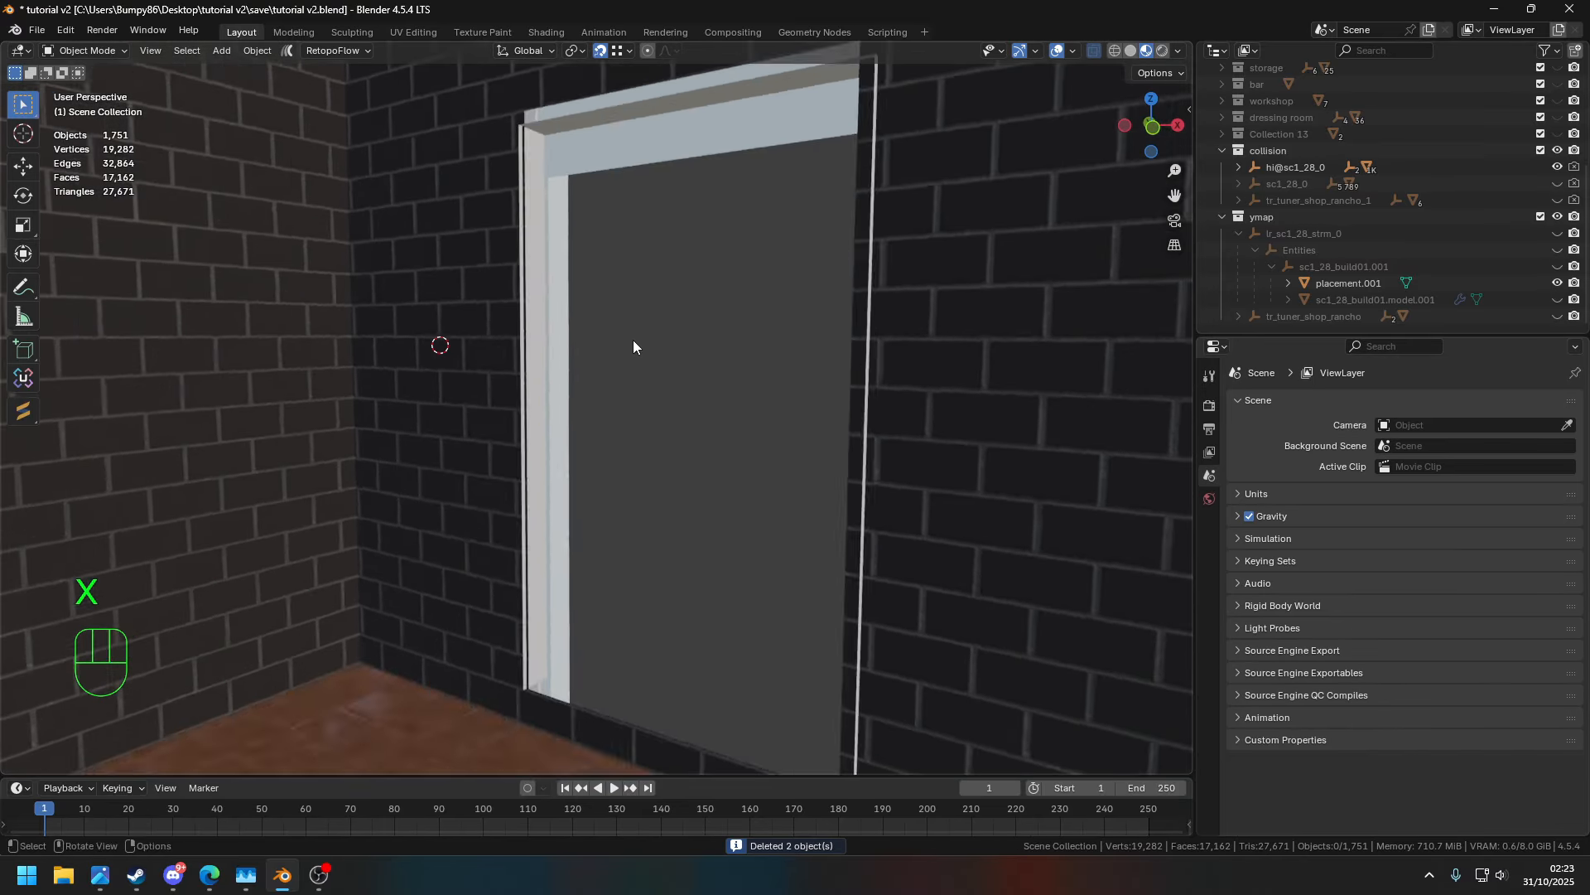
- Check whether the frame left around the dark brick doorway is part of the main collision mesh
{"action": "left_click", "coordinate": [519, 252]}
{"action": "middle_click_drag", "start_coordinate": [519, 252], "coordinate": [654, 389]}
{"action": "key", "text": "g"}
{"action": "right_click", "coordinate": [688, 455]}
{"action": "middle_click_drag", "start_coordinate": [689, 455], "coordinate": [365, 470]}
{"action": "scroll", "coordinate": [731, 466], "scroll_direction": "down", "scroll_amount": 3}
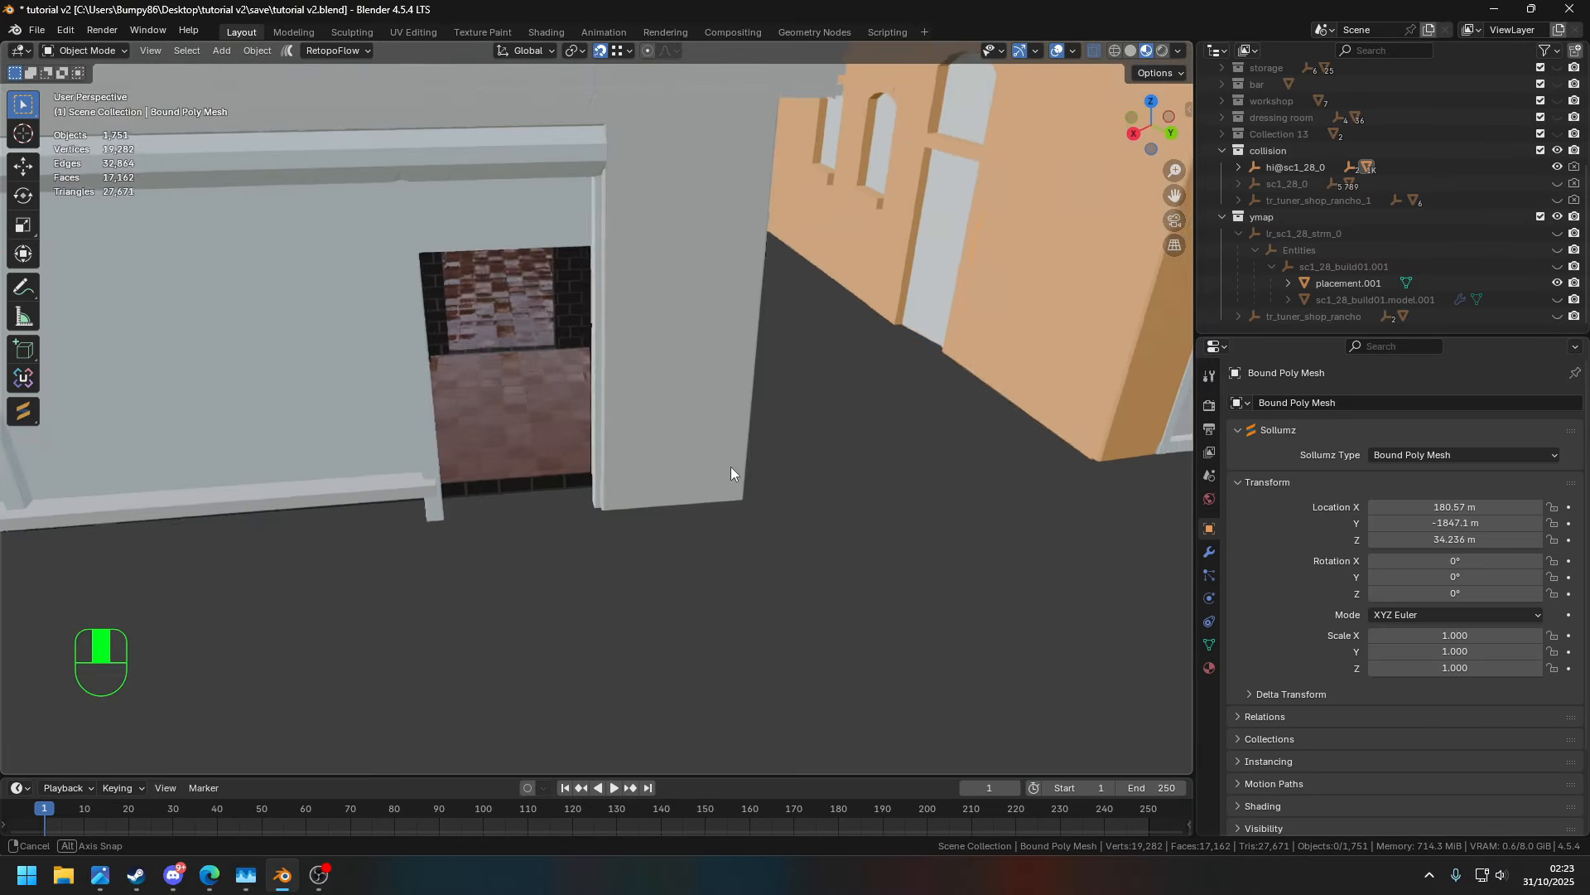
{"action": "left_click", "coordinate": [732, 466]}
{"action": "scroll", "coordinate": [618, 448], "scroll_direction": "down", "scroll_amount": 4}
{"action": "scroll", "coordinate": [618, 447], "scroll_direction": "up", "scroll_amount": 4}
- Delete the Bound Poly Boxes covering the upper-floor window openings
{"action": "left_click", "coordinate": [705, 301]}
{"action": "middle_click_drag", "start_coordinate": [618, 448], "coordinate": [709, 274]}
{"action": "left_click", "coordinate": [712, 275], "text": "shift"}
{"action": "left_click", "coordinate": [788, 296]}
{"action": "left_click", "coordinate": [788, 297]}
{"action": "left_click", "coordinate": [704, 304], "text": "shift"}
{"action": "left_click", "coordinate": [616, 307], "text": "shift"}
{"action": "key", "text": "x"}
{"action": "left_click", "coordinate": [612, 307]}
- Delete the Bound Poly Boxes forming the bars across the upper window openings that look into the red-walled room
{"action": "scroll", "coordinate": [701, 315], "scroll_direction": "up", "scroll_amount": 4}
{"action": "left_click", "coordinate": [654, 265], "text": "shift"}
{"action": "middle_click_drag", "start_coordinate": [415, 308], "coordinate": [812, 258], "text": "shift"}
{"action": "left_click", "coordinate": [683, 286], "text": "shift"}
{"action": "left_click", "coordinate": [846, 302], "text": "shift"}
{"action": "key", "text": "x"}
{"action": "scroll", "coordinate": [845, 302], "scroll_direction": "down", "scroll_amount": 4}
{"action": "left_click", "coordinate": [897, 220], "text": "shift"}
{"action": "left_click", "coordinate": [1081, 187], "text": "shift"}
{"action": "key", "text": "x"}
- Delete the remaining vertical and upper frame boxes in the barred window of the adjoining pair
{"action": "left_click", "coordinate": [455, 205], "text": "shift"}
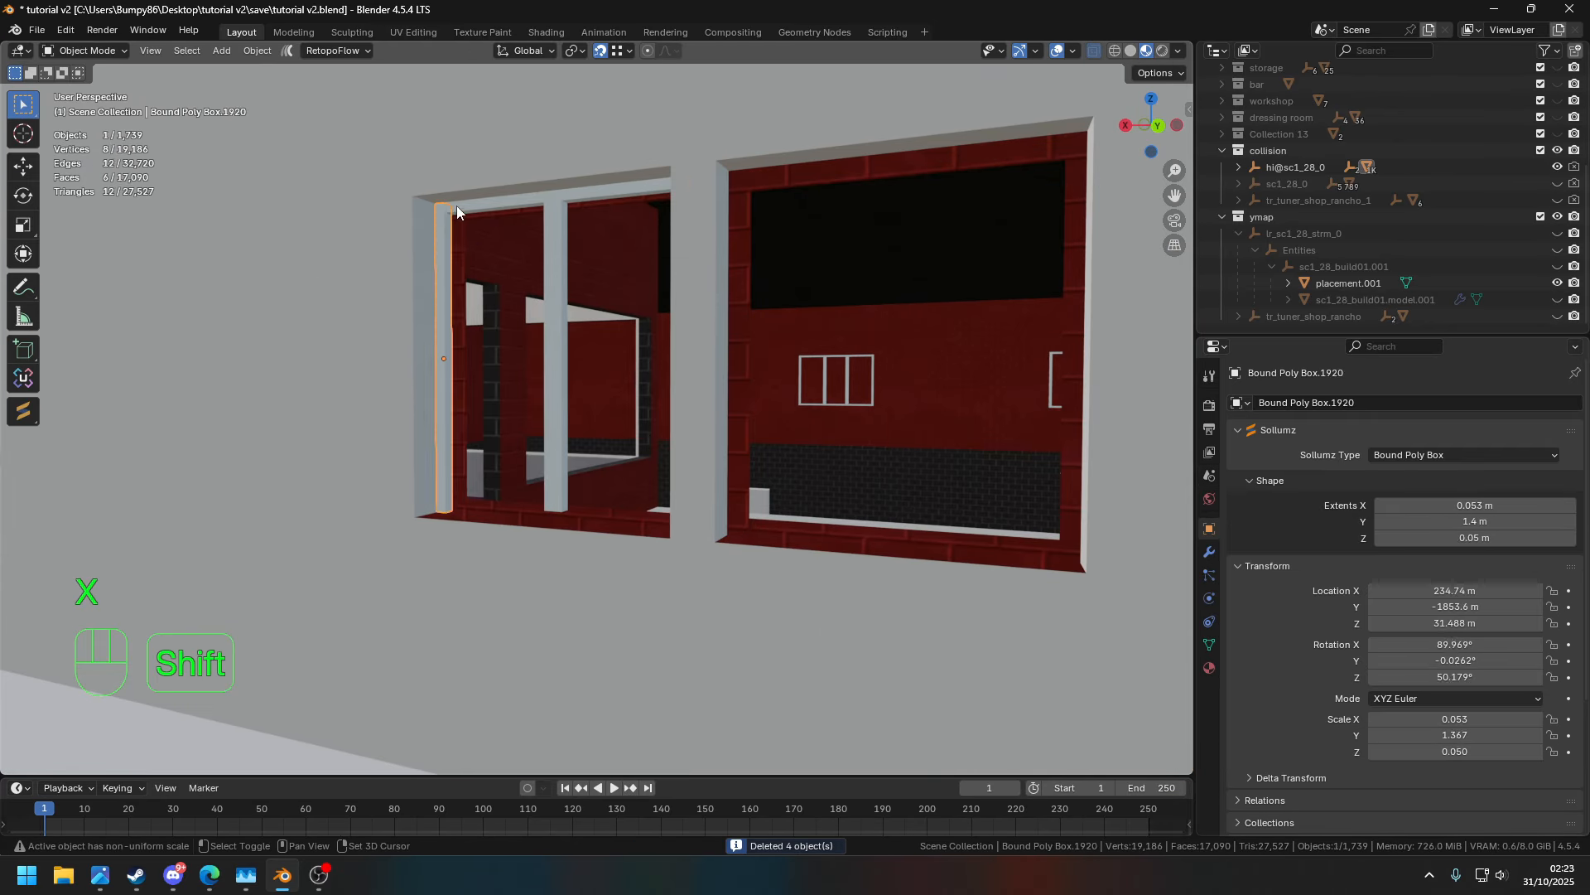
{"action": "left_click", "coordinate": [556, 204], "text": "shift"}
{"action": "middle_click_drag", "start_coordinate": [557, 204], "coordinate": [613, 207]}
{"action": "left_click", "coordinate": [482, 201], "text": "shift"}
{"action": "key", "text": "x"}
- Delete the three Bound Poly Boxes framing the next upper window opening along the wall
{"action": "middle_click_drag", "start_coordinate": [658, 325], "coordinate": [663, 297]}
{"action": "scroll", "coordinate": [663, 296], "scroll_direction": "up", "scroll_amount": 4}
{"action": "left_click", "coordinate": [673, 281], "text": "shift"}
{"action": "left_click", "coordinate": [745, 251], "text": "shift"}
{"action": "left_click", "coordinate": [185, 282], "text": "shift"}
{"action": "key", "text": "x"}
- Delete the frame boxes obstructing the following upper window opening before the building's corner
{"action": "middle_click_drag", "start_coordinate": [185, 282], "coordinate": [436, 241], "text": "shift"}
{"action": "key", "text": "x"}
{"action": "left_click", "coordinate": [434, 252], "text": "shift"}
{"action": "left_click", "coordinate": [398, 235], "text": "shift"}
{"action": "left_click", "coordinate": [270, 273], "text": "shift"}
{"action": "middle_click_drag", "start_coordinate": [315, 278], "coordinate": [497, 277]}
{"action": "key", "text": "x"}
- Delete all frame and divider boxes of the two-pane window nearest the building's corner
{"action": "left_click", "coordinate": [630, 284]}
{"action": "left_click", "coordinate": [475, 249], "text": "shift"}
{"action": "left_click", "coordinate": [405, 226], "text": "shift"}
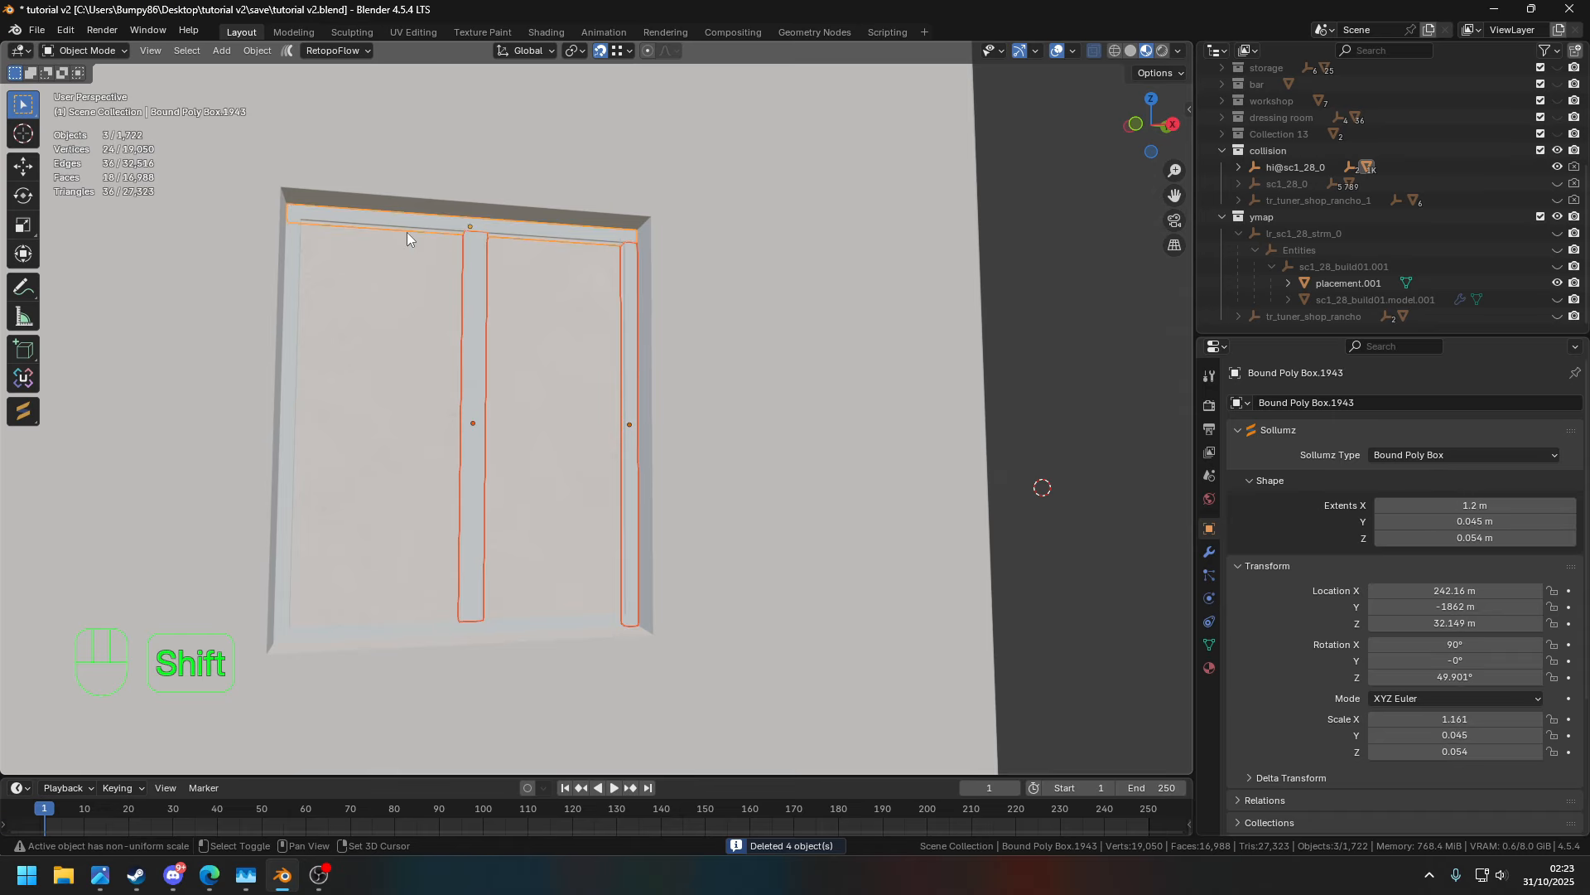
{"action": "left_click", "coordinate": [292, 247], "text": "shift"}
{"action": "key", "text": "x"}
{"action": "left_click", "coordinate": [293, 249]}
{"action": "left_click", "coordinate": [638, 448]}
{"action": "key", "text": "x"}
- Select and delete the frame and divider Bound Poly Boxes in the next group of upper windows around the corner
{"action": "middle_click_drag", "start_coordinate": [605, 500], "coordinate": [534, 390]}
{"action": "left_click", "coordinate": [412, 535]}
{"action": "left_click", "coordinate": [535, 397]}
{"action": "left_click", "coordinate": [662, 341], "text": "shift"}
{"action": "left_click", "coordinate": [776, 367], "text": "shift"}
{"action": "left_click", "coordinate": [647, 397], "text": "shift"}
{"action": "middle_click_drag", "start_coordinate": [648, 398], "coordinate": [764, 461]}
{"action": "left_click", "coordinate": [592, 543], "text": "shift"}
{"action": "left_click", "coordinate": [639, 503], "text": "shift"}
{"action": "key", "text": "x"}
- Delete the Bound Poly Boxes framing the next window on this side of the building
{"action": "middle_click_drag", "start_coordinate": [638, 501], "coordinate": [521, 455]}
{"action": "left_click", "coordinate": [514, 459]}
{"action": "left_click", "coordinate": [812, 480], "text": "shift"}
{"action": "left_click", "coordinate": [817, 330], "text": "shift"}
{"action": "middle_click_drag", "start_coordinate": [813, 480], "coordinate": [574, 457]}
{"action": "key", "text": "Delete"}
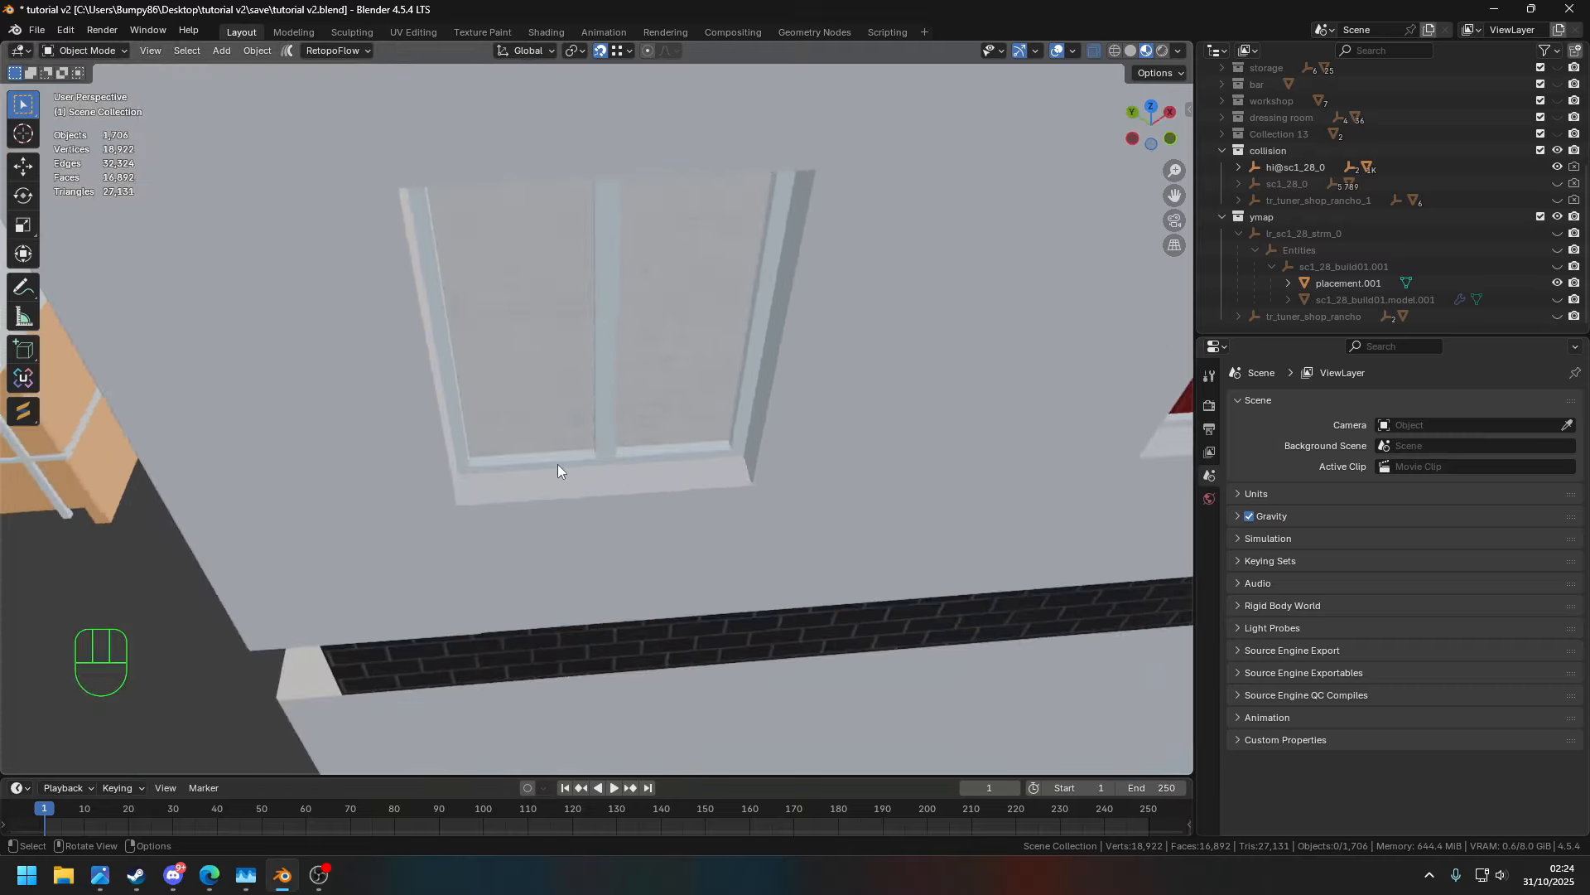
- Delete the ten frame and divider boxes of the neighbouring two-pane windows, leaving the large wall box deselected
{"action": "left_click", "coordinate": [574, 457]}
{"action": "left_click", "coordinate": [607, 397], "text": "shift"}
{"action": "left_click", "coordinate": [469, 395], "text": "shift"}
{"action": "left_click", "coordinate": [639, 253], "text": "shift"}
{"action": "middle_click_drag", "start_coordinate": [468, 395], "coordinate": [50, 303]}
{"action": "left_click", "coordinate": [651, 272], "text": "shift"}
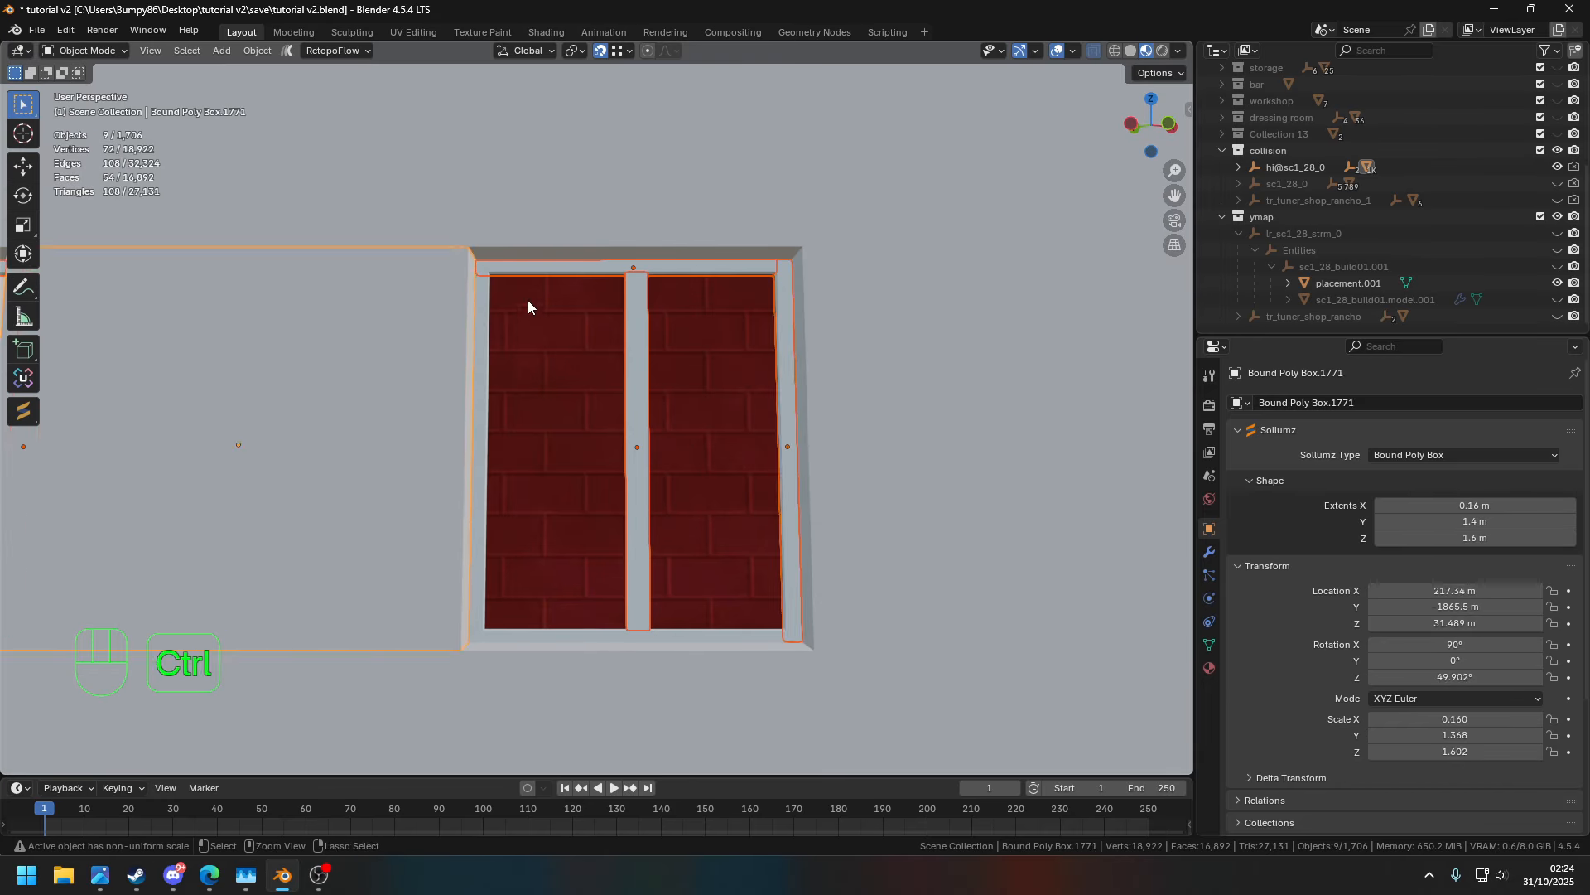
{"action": "key", "text": "ctrl+z"}
{"action": "left_click", "coordinate": [481, 332], "text": "shift"}
{"action": "middle_click_drag", "start_coordinate": [481, 332], "coordinate": [563, 484]}
{"action": "left_click", "coordinate": [570, 500], "text": "shift"}
{"action": "key", "text": "x"}
- Delete the frame and divider boxes of the three-pane window, excluding the adjoining wall box from the selection
{"action": "middle_click_drag", "start_coordinate": [571, 426], "coordinate": [149, 448], "text": "shift"}
{"action": "left_click", "coordinate": [584, 474]}
{"action": "left_click", "coordinate": [708, 457], "text": "shift"}
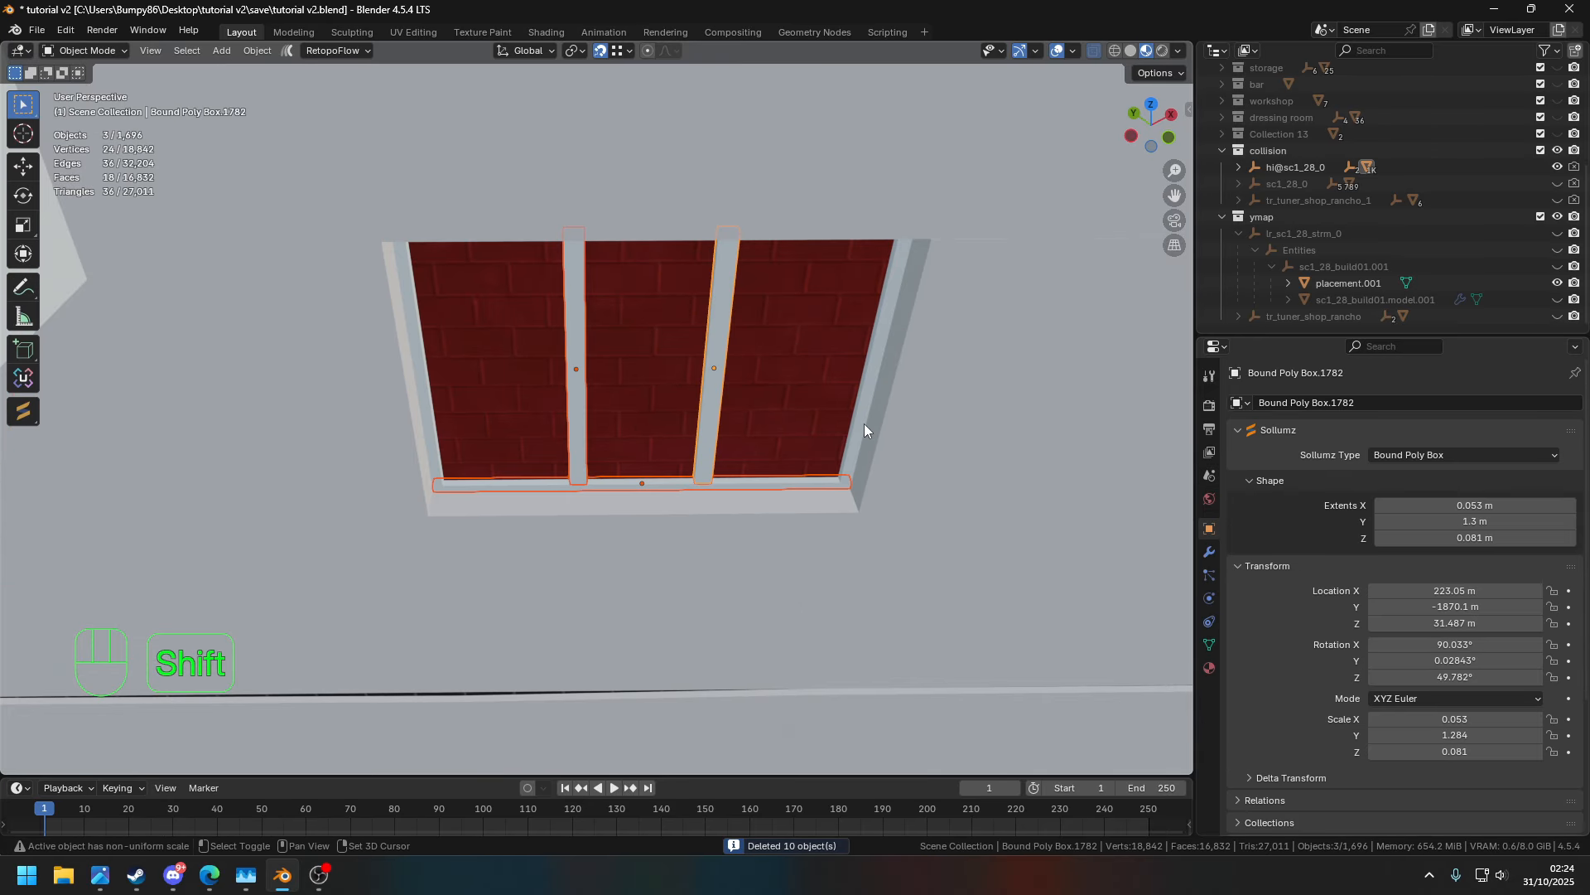
{"action": "left_click", "coordinate": [863, 423], "text": "shift"}
{"action": "key", "text": "ctrl+z"}
{"action": "middle_click_drag", "start_coordinate": [862, 416], "coordinate": [868, 328]}
{"action": "left_click", "coordinate": [869, 328], "text": "shift"}
{"action": "left_click", "coordinate": [790, 313], "text": "shift"}
{"action": "left_click", "coordinate": [424, 361], "text": "shift"}
{"action": "key", "text": "x"}
- Check the cleared openings around the building, swapping the visibility of the hi@sc1_28_0 and tr_tuner_shop_rancho_1 collisions to compare them
{"action": "left_click", "coordinate": [491, 365]}
{"action": "scroll", "coordinate": [568, 397], "scroll_direction": "down", "scroll_amount": 3}
{"action": "middle_click_drag", "start_coordinate": [569, 398], "coordinate": [373, 439]}
{"action": "scroll", "coordinate": [523, 421], "scroll_direction": "down", "scroll_amount": 3}
{"action": "middle_click_drag", "start_coordinate": [523, 421], "coordinate": [745, 376]}
{"action": "key", "text": "Tab"}
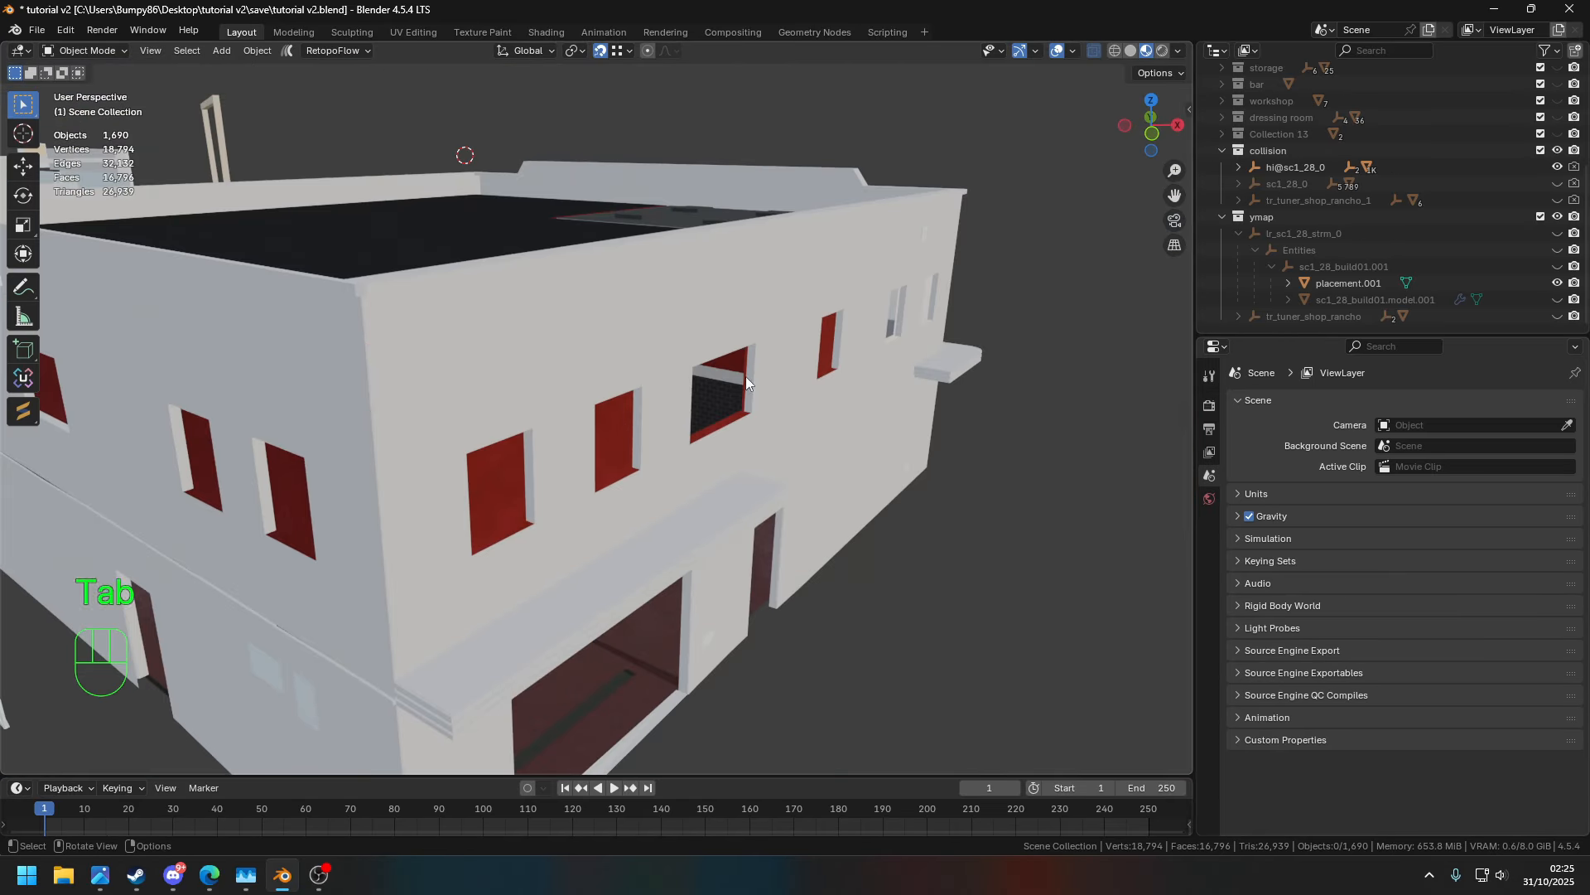
{"action": "scroll", "coordinate": [746, 376], "scroll_direction": "down", "scroll_amount": 3}
{"action": "left_click", "coordinate": [1222, 217]}
{"action": "left_click", "coordinate": [1558, 267], "text": "shift"}
{"action": "left_click", "coordinate": [1558, 301], "text": "shift"}
{"action": "middle_click_drag", "start_coordinate": [590, 431], "coordinate": [539, 426]}
{"action": "left_click", "coordinate": [1557, 301], "text": "shift"}
{"action": "left_click", "coordinate": [1557, 266], "text": "shift"}
- Inspect the exterior collision mesh in Edit Mode from several sides, toggling the ymap collection's visibility to compare
{"action": "middle_click_drag", "start_coordinate": [928, 414], "coordinate": [653, 460]}
{"action": "left_click", "coordinate": [657, 436]}
{"action": "key", "text": "Tab"}
{"action": "left_click", "coordinate": [132, 51]}
{"action": "middle_click_drag", "start_coordinate": [663, 332], "coordinate": [623, 418], "text": "shift"}
{"action": "left_click", "coordinate": [1557, 316]}
{"action": "middle_click_drag", "start_coordinate": [630, 364], "coordinate": [490, 367]}
{"action": "key", "text": "Tab"}
{"action": "left_click", "coordinate": [510, 427]}
{"action": "key", "text": "Tab"}
{"action": "middle_click_drag", "start_coordinate": [511, 427], "coordinate": [608, 431]}
{"action": "middle_click_drag", "start_coordinate": [609, 431], "coordinate": [495, 426], "text": "shift"}
{"action": "scroll", "coordinate": [439, 442], "scroll_direction": "down", "scroll_amount": 4}
{"action": "left_click", "coordinate": [668, 466]}
{"action": "key", "text": "Tab"}
{"action": "left_click", "coordinate": [1557, 316]}
{"action": "middle_click_drag", "start_coordinate": [617, 430], "coordinate": [728, 437]}
{"action": "scroll", "coordinate": [634, 384], "scroll_direction": "down", "scroll_amount": 4}
- Duplicate the 2.9 m wide wall Bound Poly Box along its normal X axis over the adjacent window opening, with snapping turned off
{"action": "left_click", "coordinate": [551, 435]}
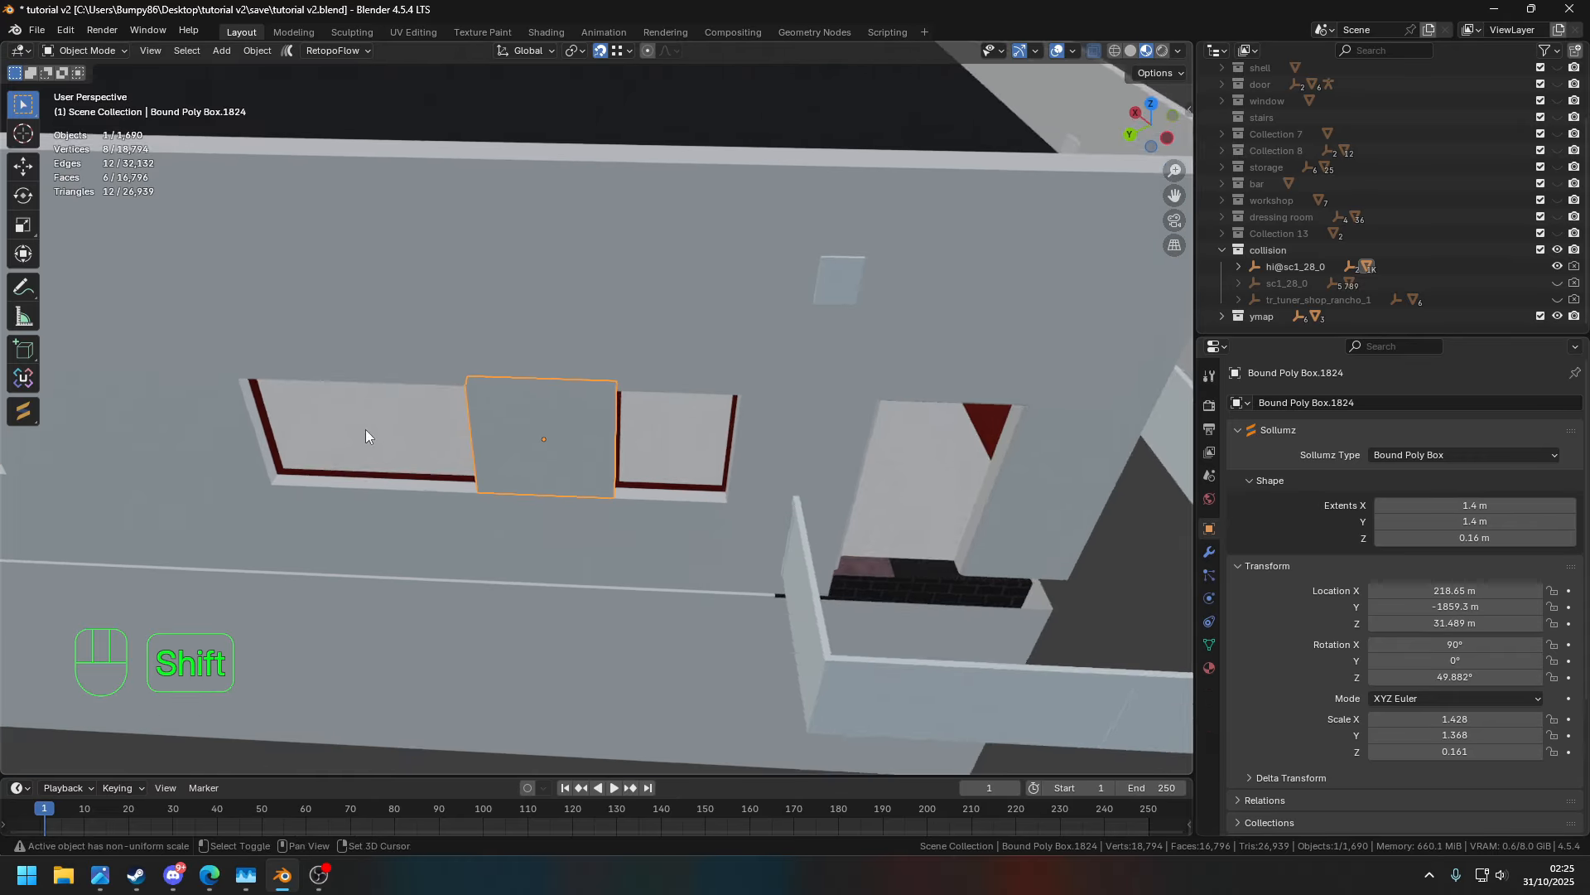
{"action": "middle_click_drag", "start_coordinate": [365, 429], "coordinate": [746, 443], "text": "shift"}
{"action": "left_click", "coordinate": [748, 443]}
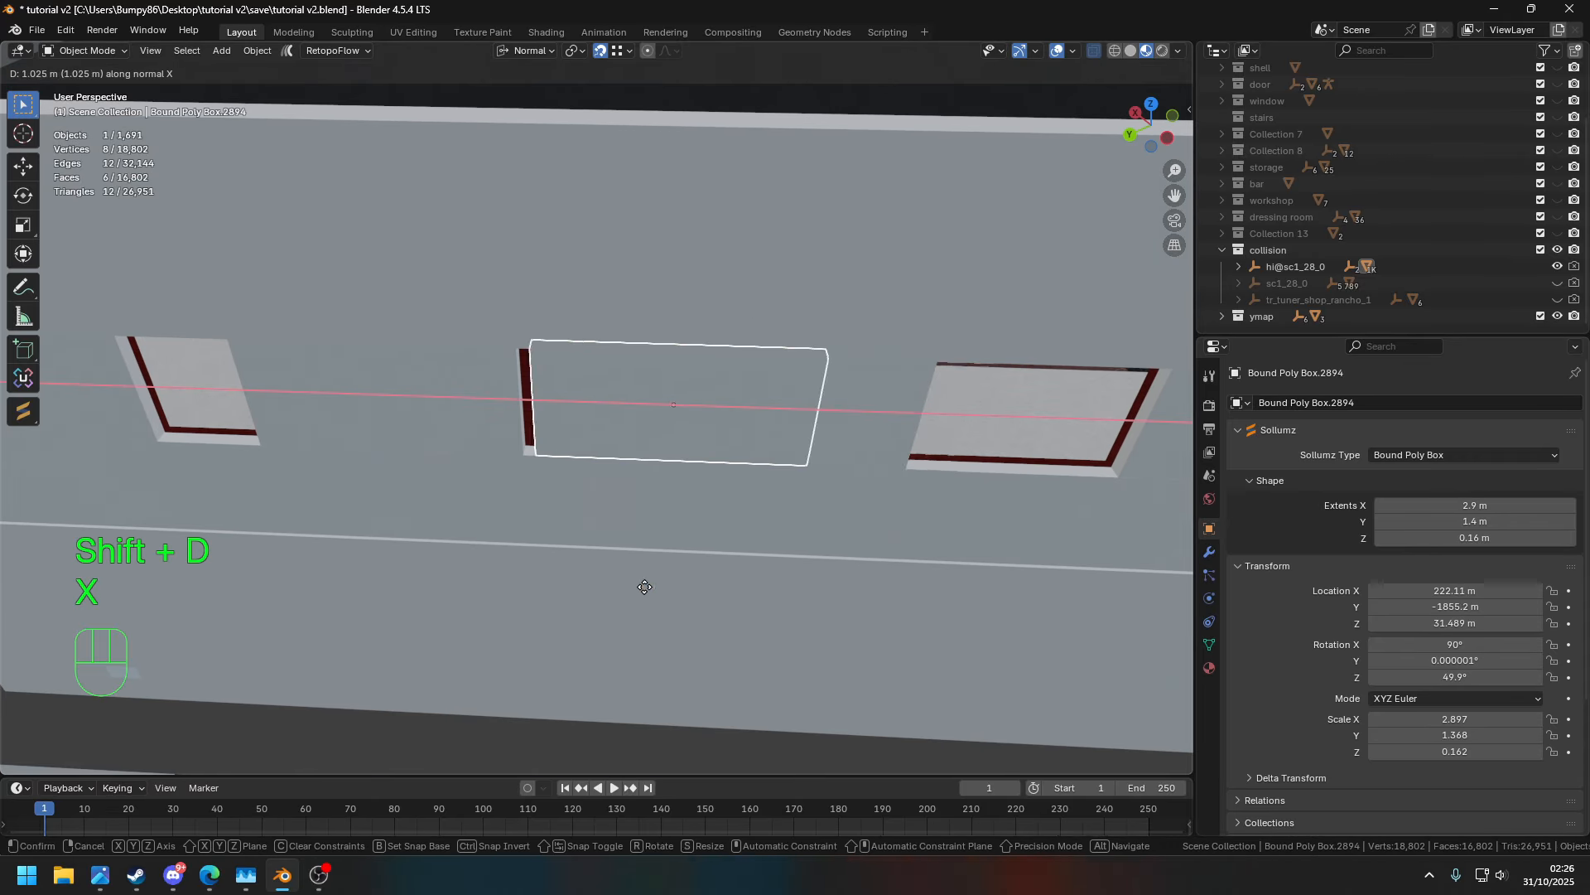
{"action": "left_click", "coordinate": [599, 57]}
- Duplicate the wall Bound Poly Boxes between the upper windows above the storefront along their normal Z axis to cover the openings
{"action": "middle_click_drag", "start_coordinate": [663, 273], "coordinate": [520, 504]}
{"action": "left_click", "coordinate": [390, 403]}
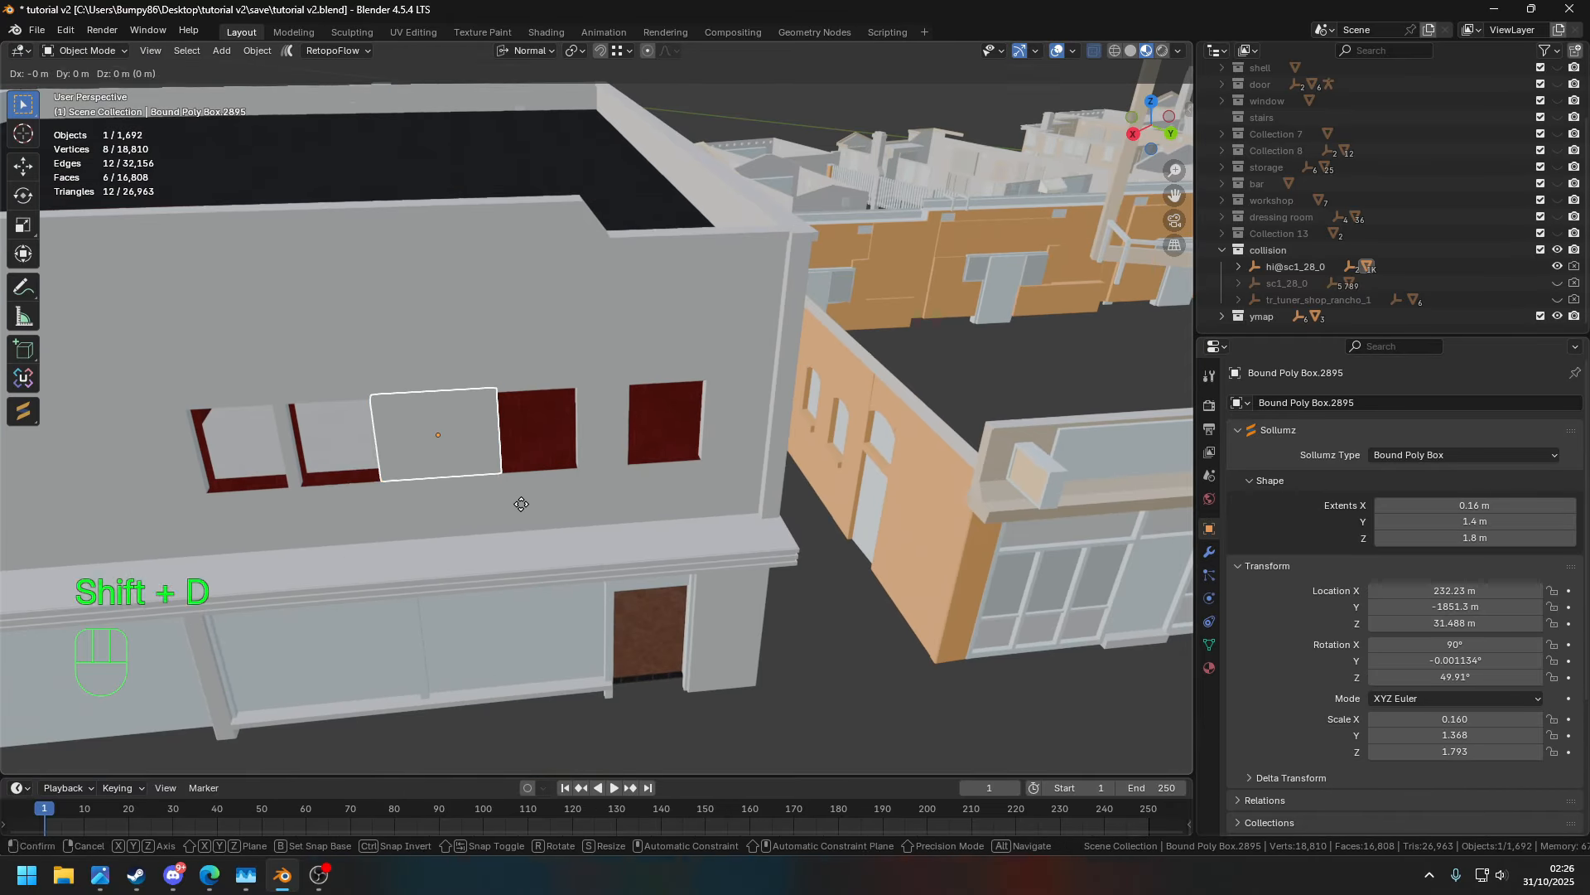
{"action": "left_click", "coordinate": [748, 496]}
{"action": "middle_click_drag", "start_coordinate": [748, 495], "coordinate": [543, 440]}
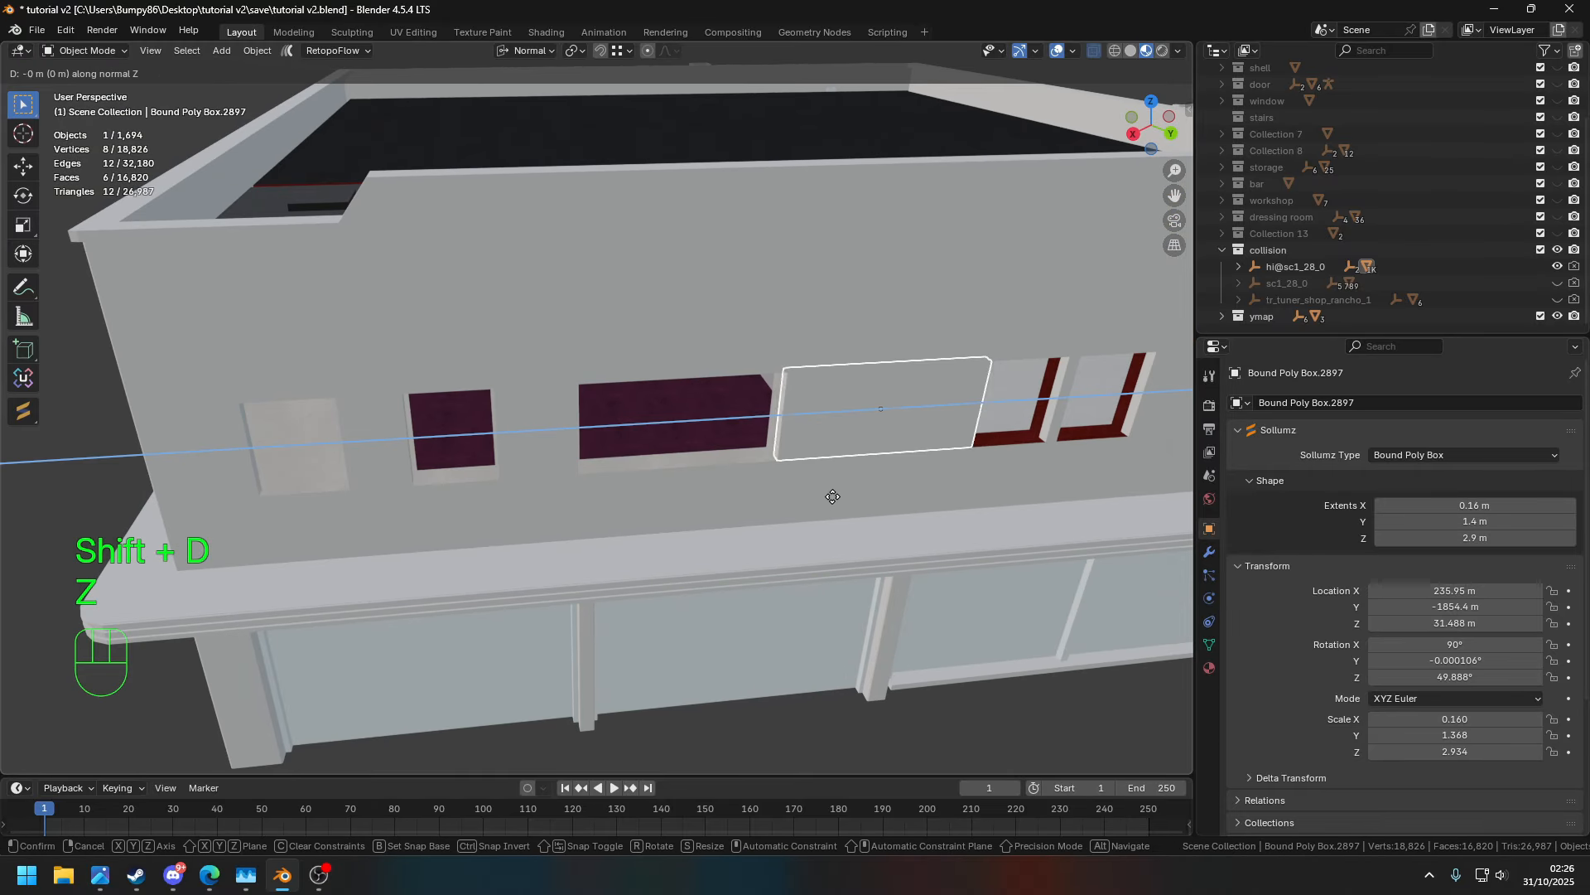
{"action": "key", "text": "ctrl+z"}
{"action": "key", "text": "ctrl+z"}
{"action": "key", "text": "ctrl+z"}
{"action": "left_click", "coordinate": [192, 487]}
{"action": "middle_click_drag", "start_coordinate": [193, 488], "coordinate": [598, 415]}
- Duplicate the 1.5 m wide wall box near the building's corner and slide it about 1.3 m along its normal X axis
{"action": "left_click", "coordinate": [601, 455]}
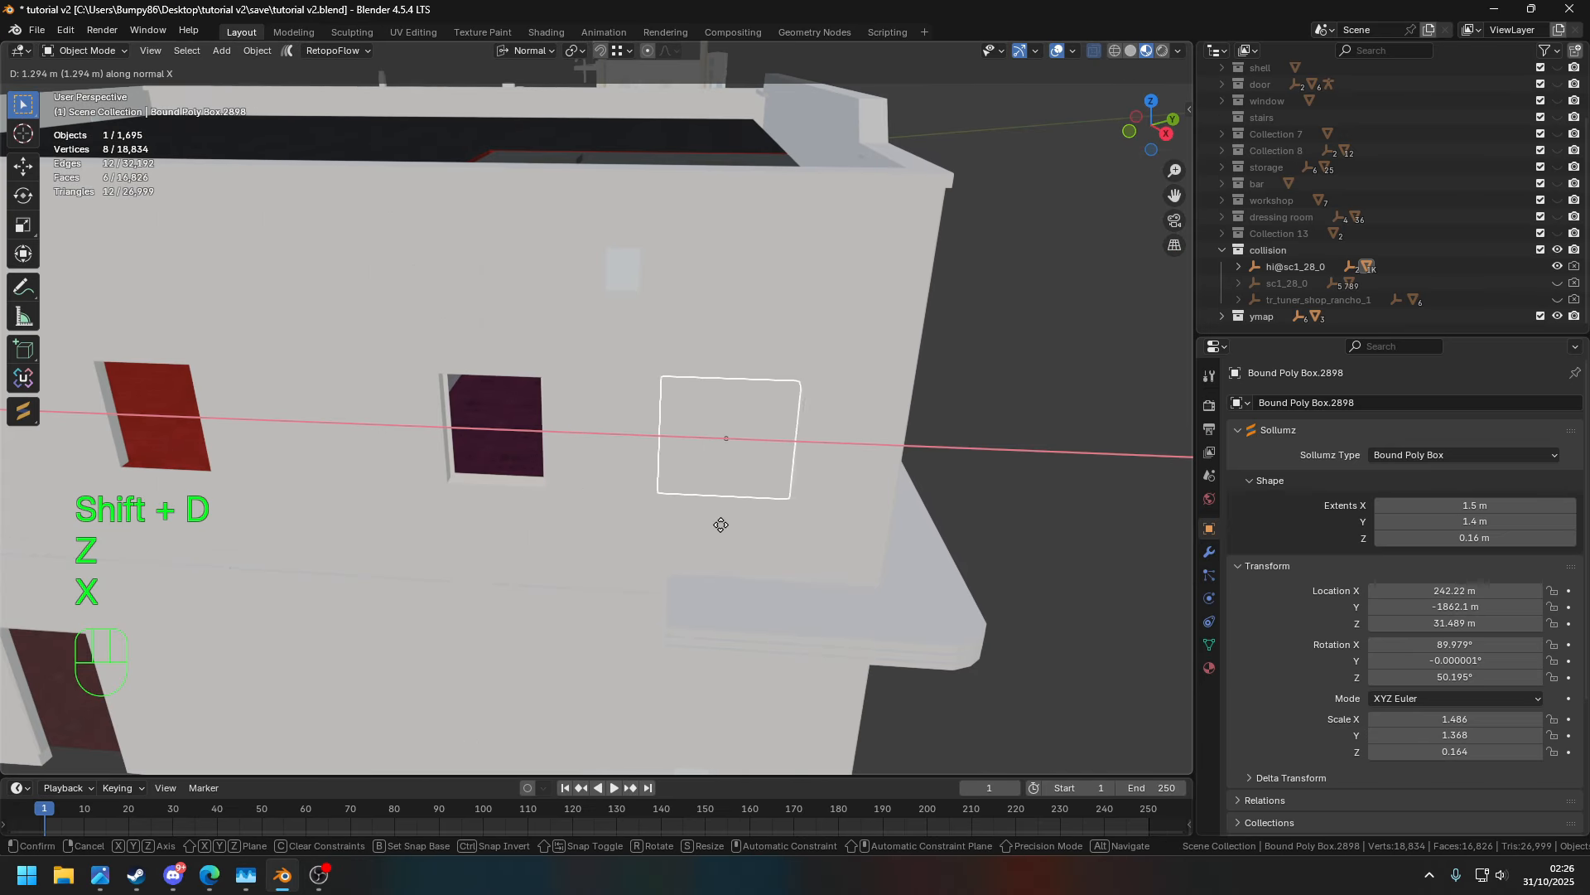
{"action": "left_click", "coordinate": [720, 524]}
{"action": "middle_click_drag", "start_coordinate": [207, 488], "coordinate": [928, 488], "text": "shift"}
- Duplicate the next wall box on this side along its normal X axis to cover the neighbouring window opening
{"action": "left_click", "coordinate": [777, 452]}
{"action": "middle_click_drag", "start_coordinate": [777, 454], "coordinate": [664, 439], "text": "shift"}
{"action": "key", "text": "shift+d"}
{"action": "key", "text": "z"}
{"action": "key", "text": "x"}
{"action": "left_click", "coordinate": [596, 489]}
- Duplicate the wall box farther along the same side twice along its normal X axis to cover two more window openings
{"action": "middle_click_drag", "start_coordinate": [414, 460], "coordinate": [941, 509], "text": "shift"}
{"action": "left_click", "coordinate": [757, 430]}
{"action": "key", "text": "shift+d"}
{"action": "key", "text": "z"}
{"action": "key", "text": "x"}
{"action": "left_click", "coordinate": [639, 470]}
{"action": "key", "text": "shift+d"}
{"action": "key", "text": "x"}
{"action": "left_click", "coordinate": [451, 466]}
- Duplicate the 4.1 m wide wall box between the upper windows along its normal Z axis to cover the openings on this side
{"action": "middle_click_drag", "start_coordinate": [414, 460], "coordinate": [617, 414]}
{"action": "left_click", "coordinate": [702, 384]}
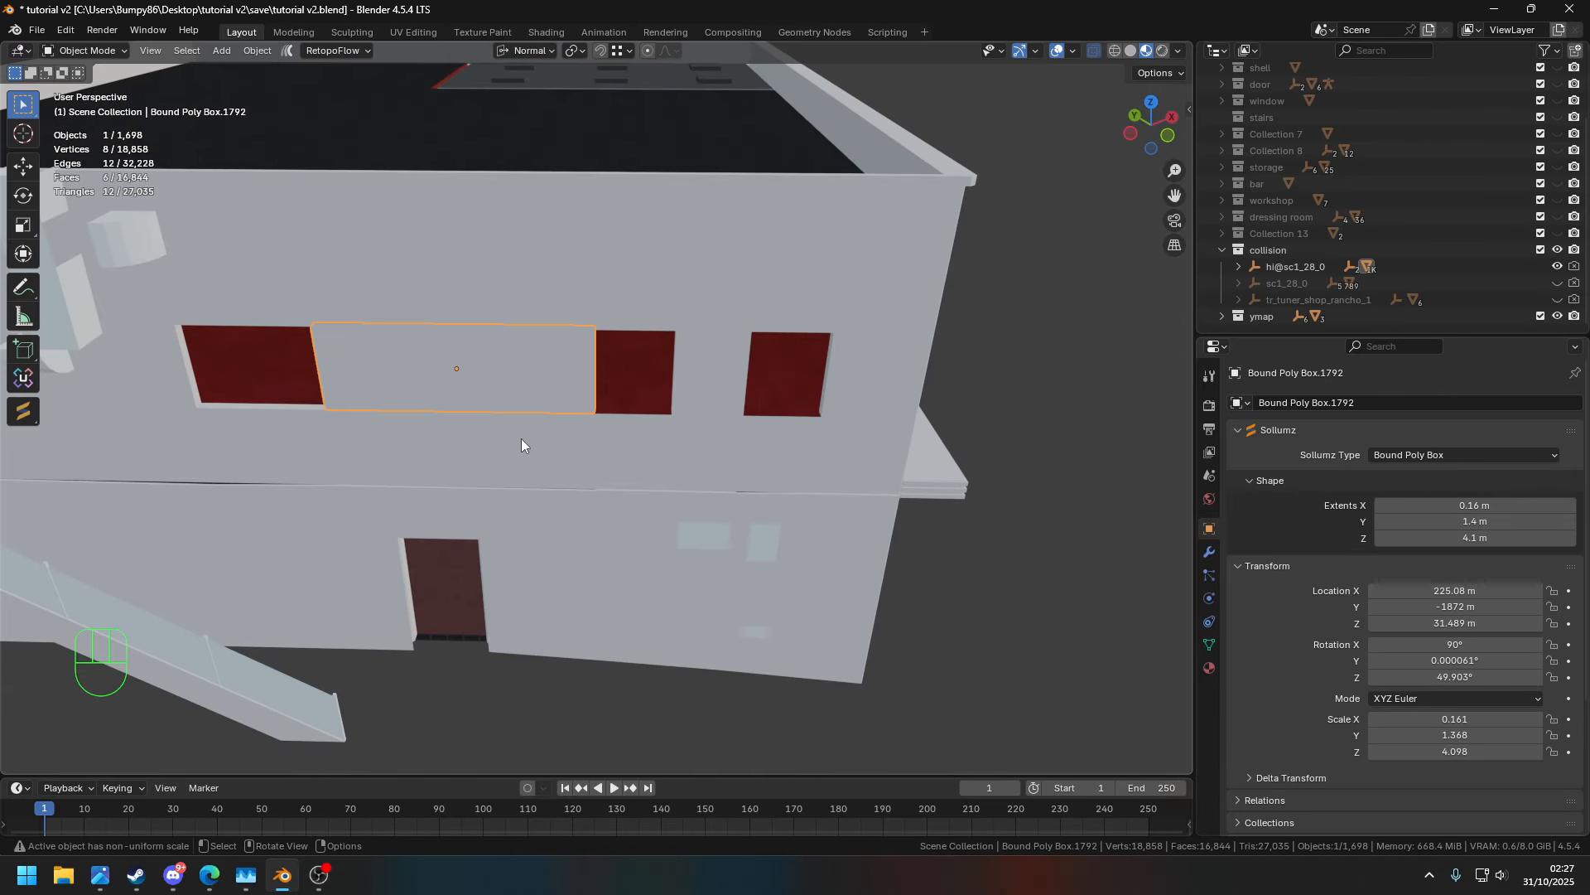
{"action": "left_click", "coordinate": [825, 444]}
{"action": "middle_click_drag", "start_coordinate": [464, 394], "coordinate": [663, 433], "text": "shift"}
{"action": "key", "text": "shift+d"}
{"action": "key", "text": "z"}
{"action": "left_click", "coordinate": [207, 437]}
{"action": "middle_click_drag", "start_coordinate": [207, 437], "coordinate": [722, 447], "text": "shift"}
{"action": "left_click", "coordinate": [375, 444]}
- Look over the upper openings and the collision boxes filling the storefront bays
{"action": "middle_click_drag", "start_coordinate": [375, 444], "coordinate": [671, 307]}
{"action": "scroll", "coordinate": [832, 522], "scroll_direction": "down", "scroll_amount": 5}
{"action": "left_click", "coordinate": [837, 530]}
{"action": "scroll", "coordinate": [797, 455], "scroll_direction": "up", "scroll_amount": 5}
{"action": "left_click", "coordinate": [769, 388]}
{"action": "key", "text": "KP_Decimal"}
{"action": "middle_click_drag", "start_coordinate": [671, 306], "coordinate": [704, 352], "text": "shift"}
{"action": "middle_click_drag", "start_coordinate": [704, 352], "coordinate": [505, 348]}
{"action": "scroll", "coordinate": [434, 370], "scroll_direction": "down", "scroll_amount": 5}
{"action": "middle_click_drag", "start_coordinate": [505, 348], "coordinate": [580, 340]}
{"action": "left_click", "coordinate": [580, 356]}
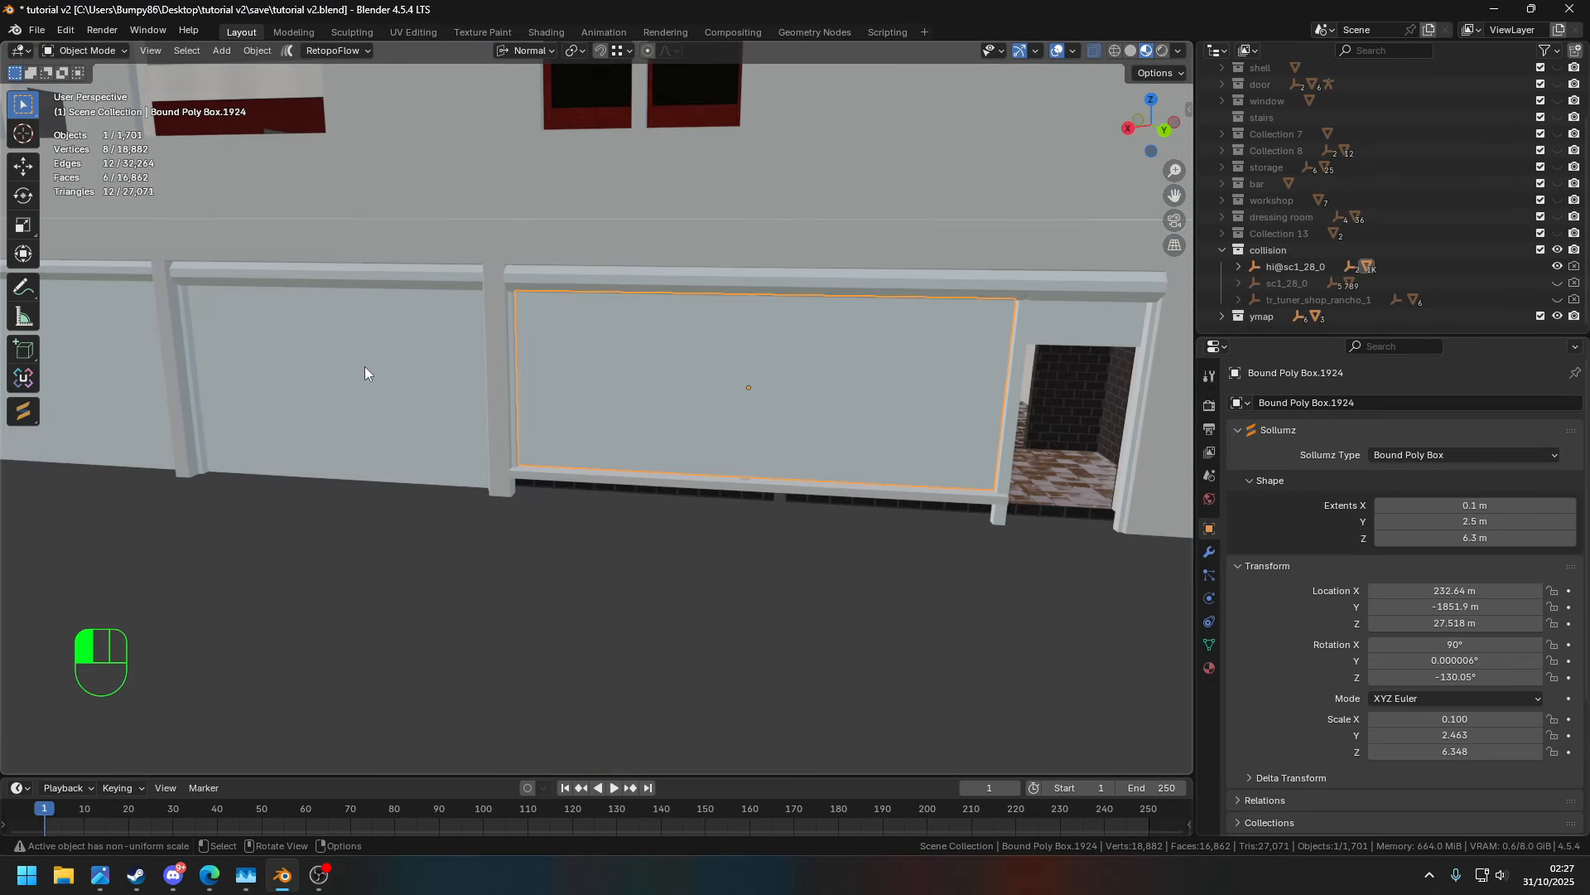
- Try deleting the wide garage-door collision box in the storefront, then undo the deletion
{"action": "middle_click_drag", "start_coordinate": [364, 366], "coordinate": [630, 364], "text": "shift"}
{"action": "left_click", "coordinate": [630, 364]}
{"action": "key", "text": "x"}
{"action": "left_click", "coordinate": [912, 371]}
{"action": "key", "text": "ctrl+z"}
{"action": "key", "text": "ctrl+z"}
- Make the collision collection active and create a Bound Poly Box from the geometry of the 9.5 m wide garage-door box
{"action": "left_click", "coordinate": [1239, 267]}
{"action": "left_click_drag", "start_coordinate": [1317, 335], "coordinate": [1334, 557]}
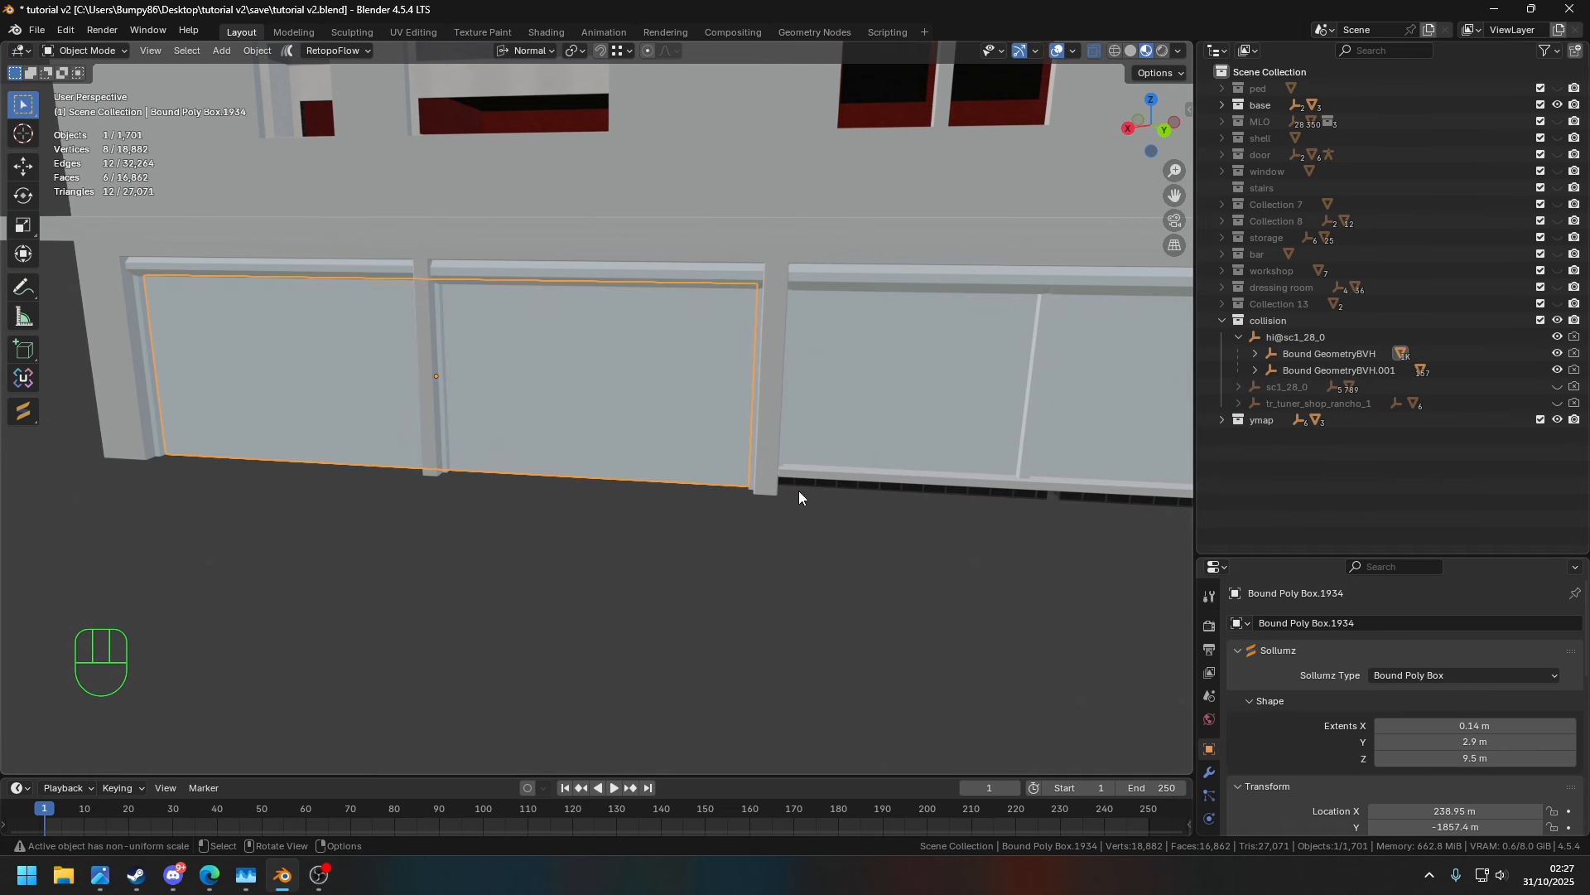
{"action": "middle_click_drag", "start_coordinate": [709, 227], "coordinate": [870, 191]}
{"action": "key", "text": "n"}
{"action": "left_click", "coordinate": [1275, 323]}
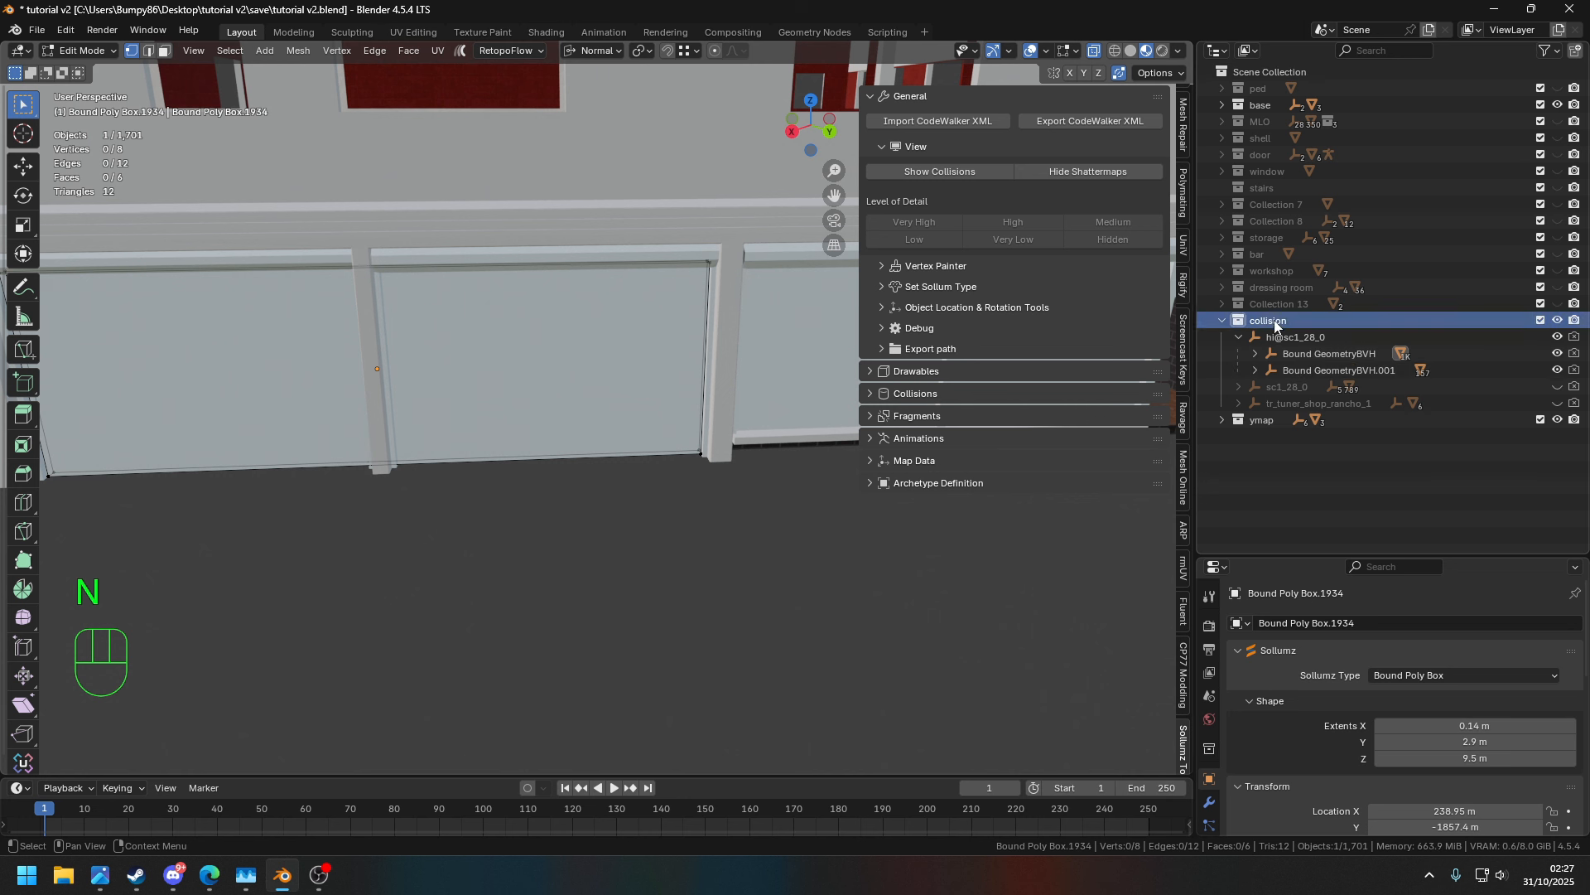
{"action": "middle_click_drag", "start_coordinate": [757, 359], "coordinate": [323, 147]}
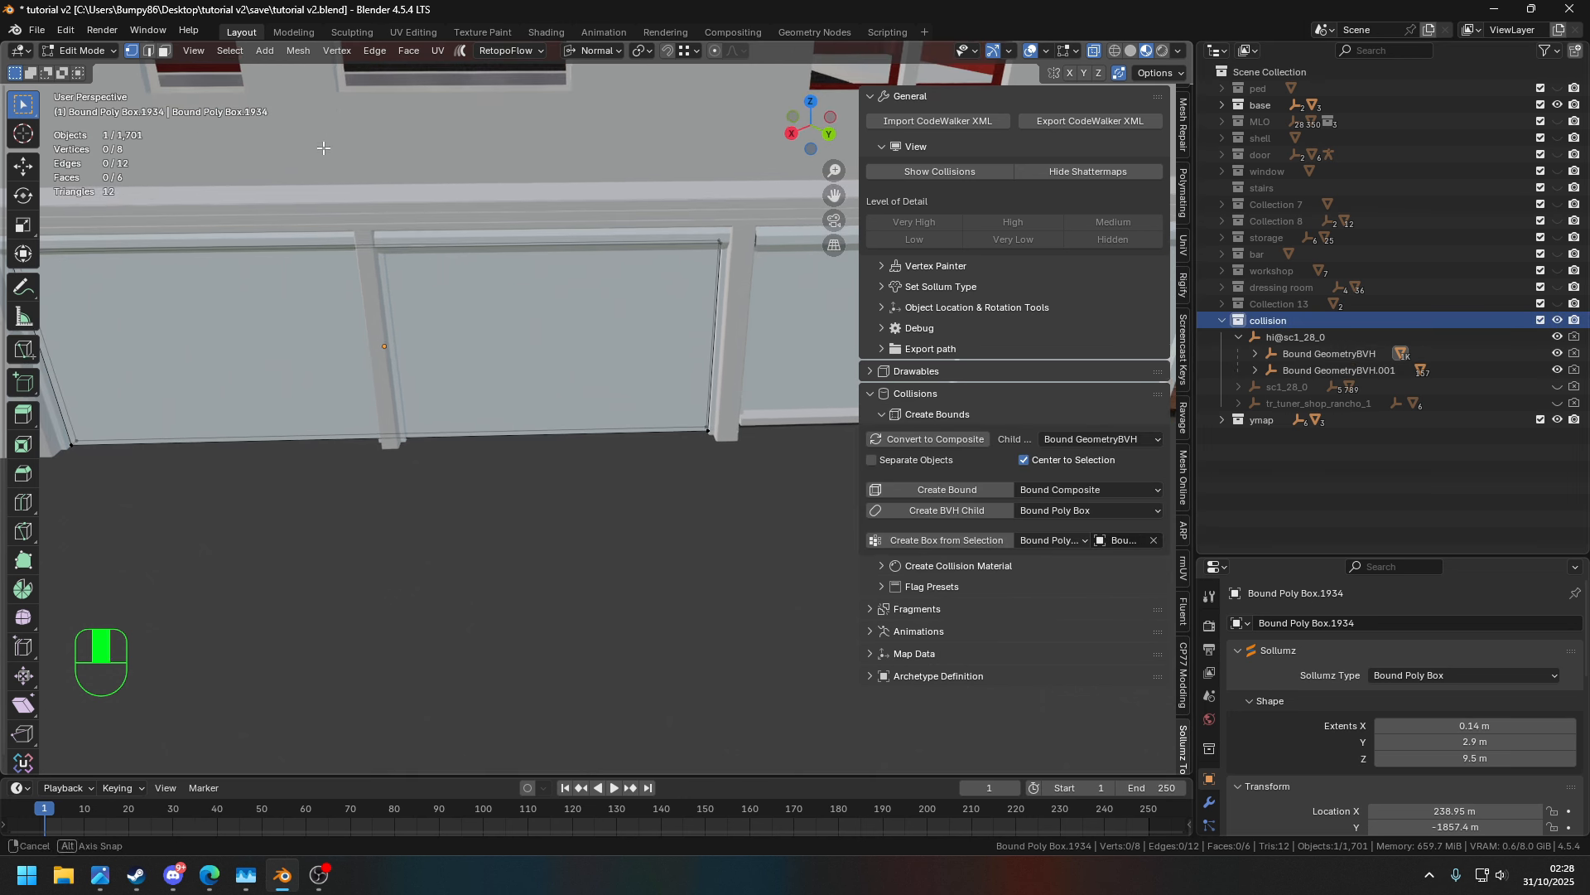
{"action": "left_click", "coordinate": [928, 541]}
{"action": "middle_click_drag", "start_coordinate": [704, 489], "coordinate": [687, 551]}
{"action": "key", "text": "Tab"}
{"action": "scroll", "coordinate": [687, 552], "scroll_direction": "down", "scroll_amount": 5}
- Switch the transform orientation to Global, set the new box's X and Y rotation to 0°, and adjust its X extent
{"action": "left_click_drag", "start_coordinate": [1283, 555], "coordinate": [1284, 486]}
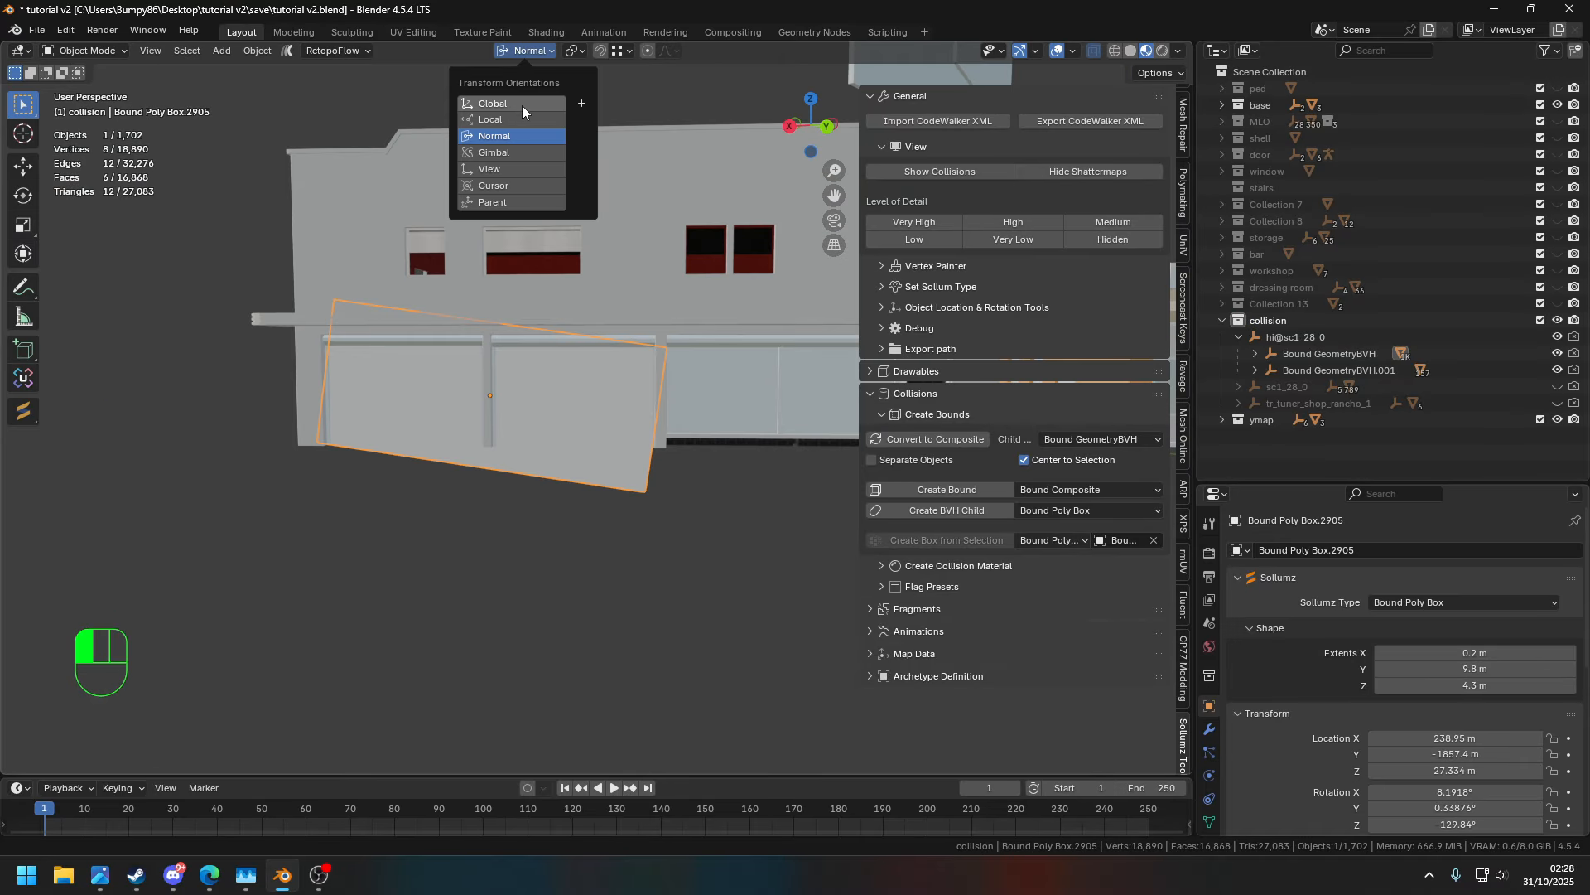
{"action": "left_click", "coordinate": [505, 103]}
{"action": "scroll", "coordinate": [1389, 622], "scroll_direction": "down", "scroll_amount": 5}
{"action": "scroll", "coordinate": [593, 573], "scroll_direction": "up", "scroll_amount": 3}
{"action": "middle_click_drag", "start_coordinate": [593, 573], "coordinate": [749, 589]}
{"action": "scroll", "coordinate": [1483, 623], "scroll_direction": "up", "scroll_amount": 4}
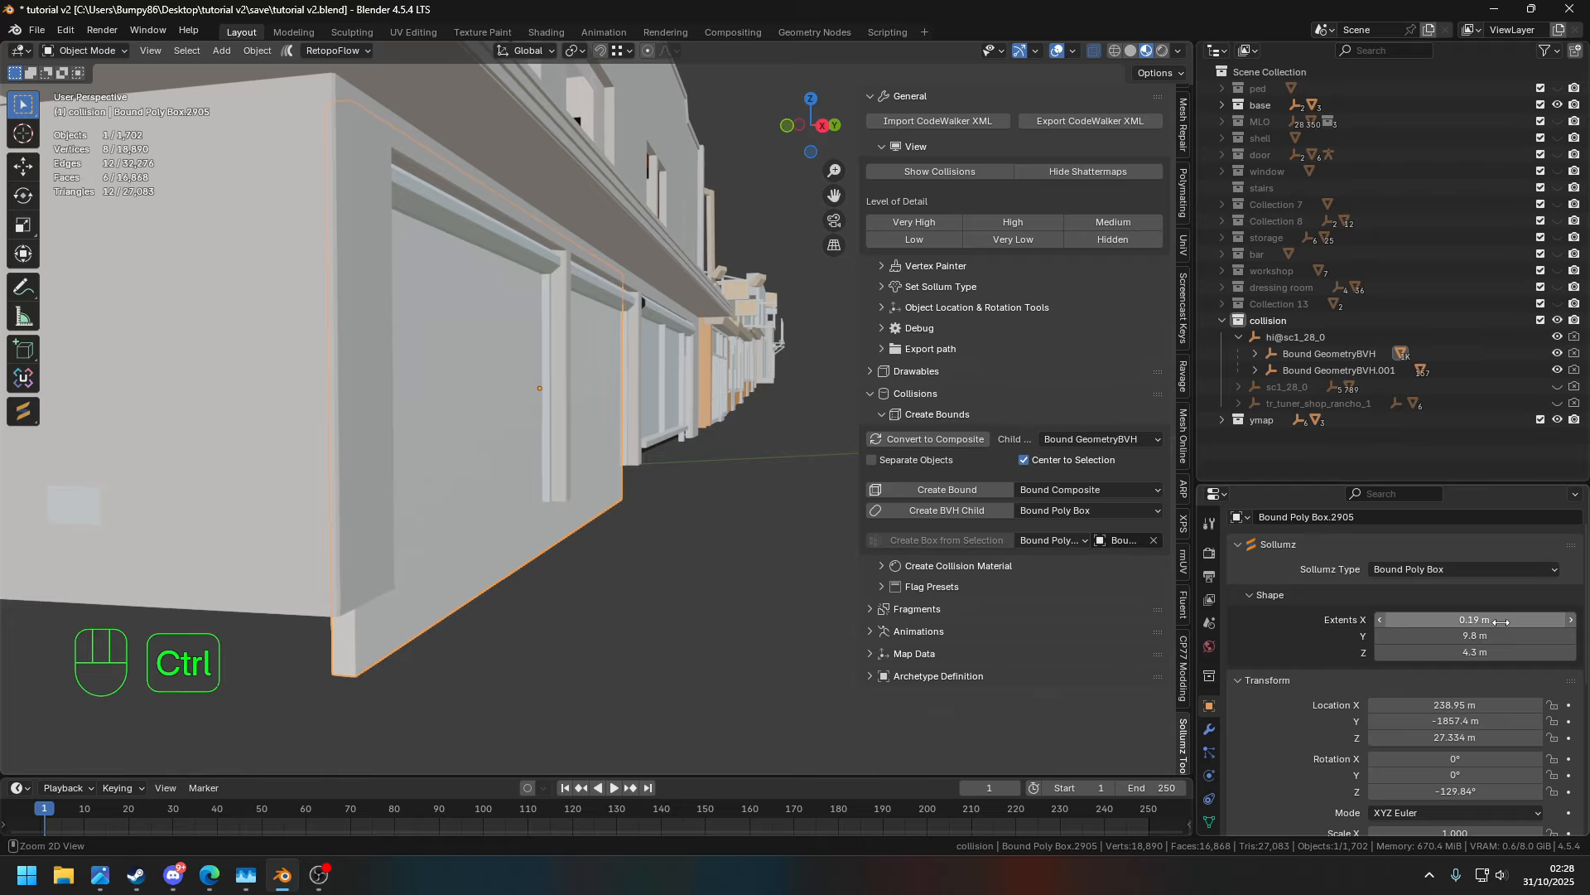
{"action": "scroll", "coordinate": [1502, 622], "scroll_direction": "up", "scroll_amount": 1, "text": "ctrl"}
- Copy the METAL_GARAGE_DOOR material from the original garage-door box to the new box, and delete the original
{"action": "middle_click_drag", "start_coordinate": [642, 590], "coordinate": [524, 374]}
{"action": "scroll", "coordinate": [648, 606], "scroll_direction": "up", "scroll_amount": 2}
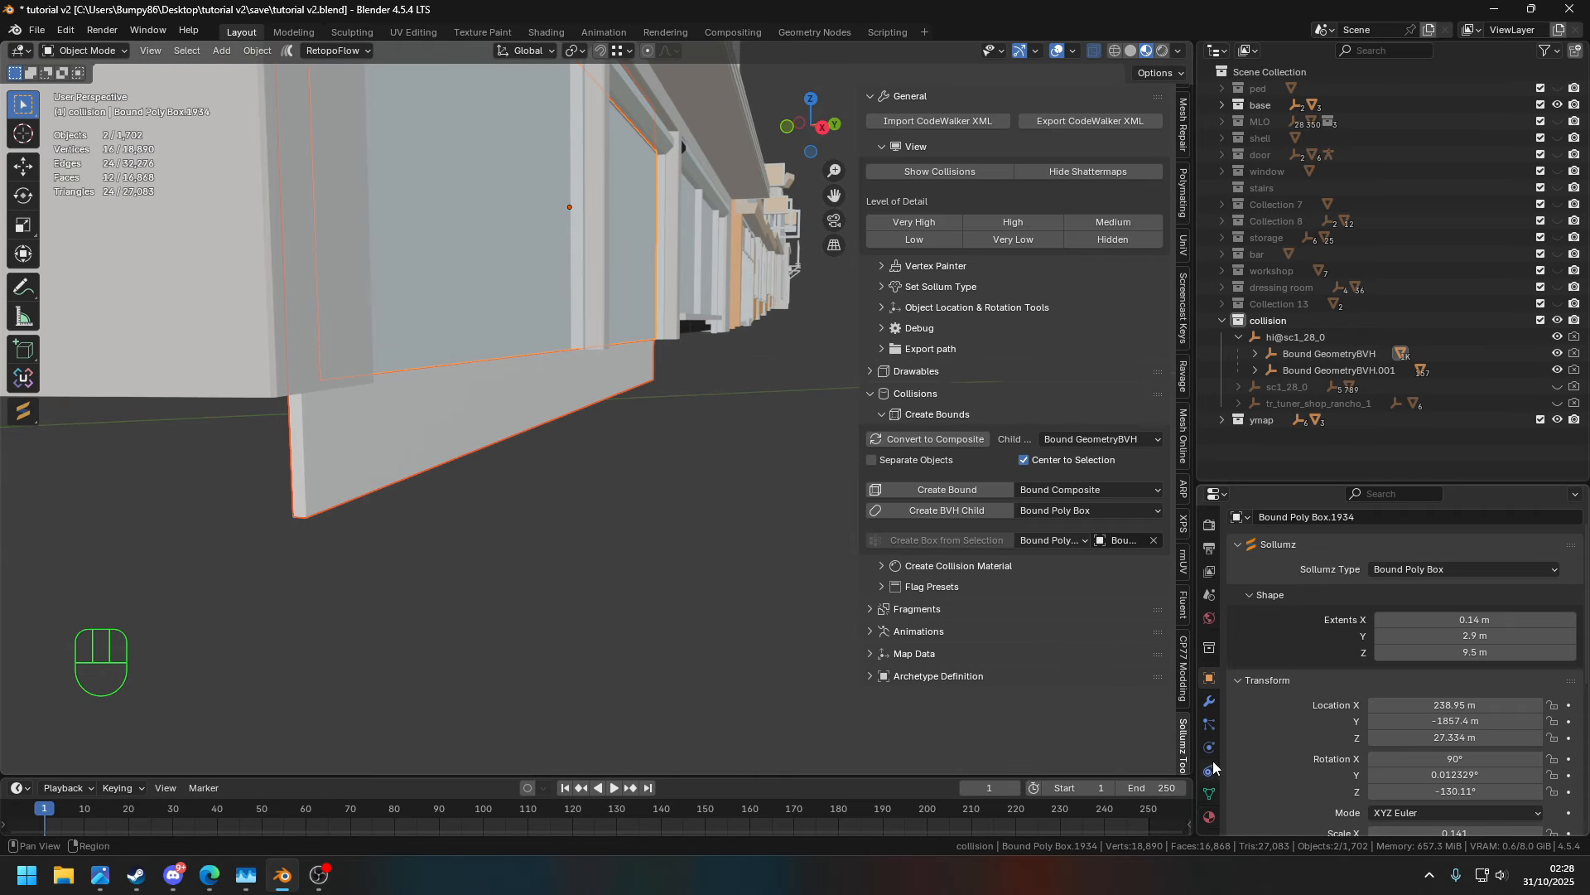
{"action": "left_click", "coordinate": [1209, 817]}
{"action": "left_click", "coordinate": [1576, 555]}
{"action": "middle_click_drag", "start_coordinate": [628, 440], "coordinate": [596, 553], "text": "shift"}
{"action": "left_click", "coordinate": [499, 479]}
{"action": "key", "text": "x"}
{"action": "left_click", "coordinate": [502, 488]}
- Switch the transform orientation to Normal and move the garage-door box about 0.16 m in the negative direction along its X axis
{"action": "key", "text": "g"}
{"action": "key", "text": "y"}
{"action": "key", "text": "x"}
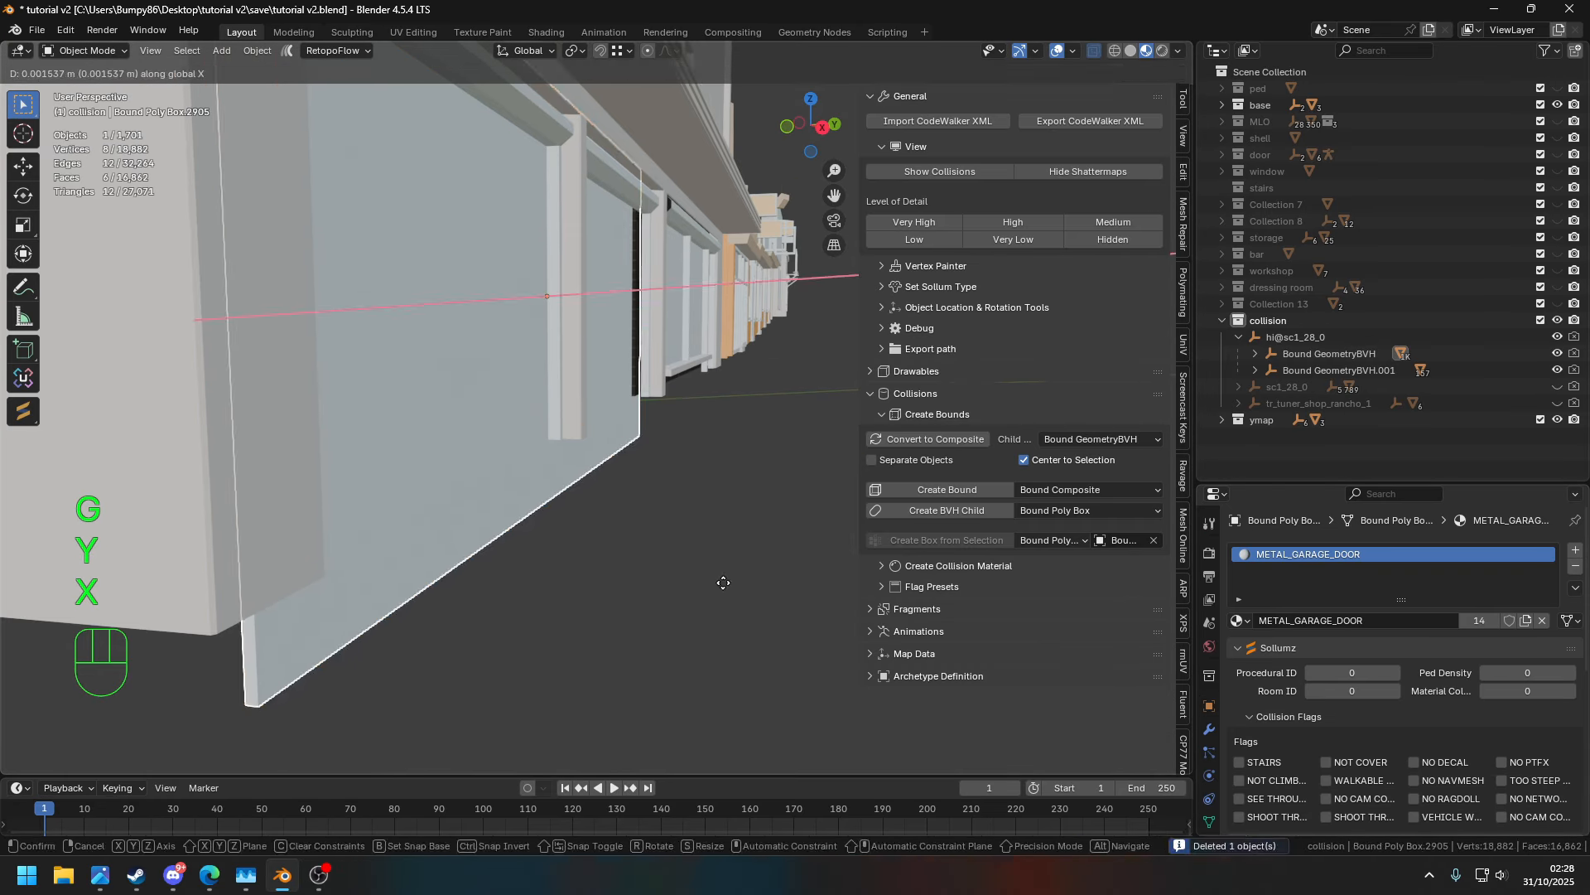
{"action": "left_click", "coordinate": [724, 579]}
{"action": "scroll", "coordinate": [724, 579], "scroll_direction": "down", "scroll_amount": 3}
{"action": "middle_click_drag", "start_coordinate": [724, 579], "coordinate": [704, 646]}
{"action": "left_click", "coordinate": [510, 137]}
{"action": "key", "text": "g"}
{"action": "key", "text": "z"}
{"action": "key", "text": "x"}
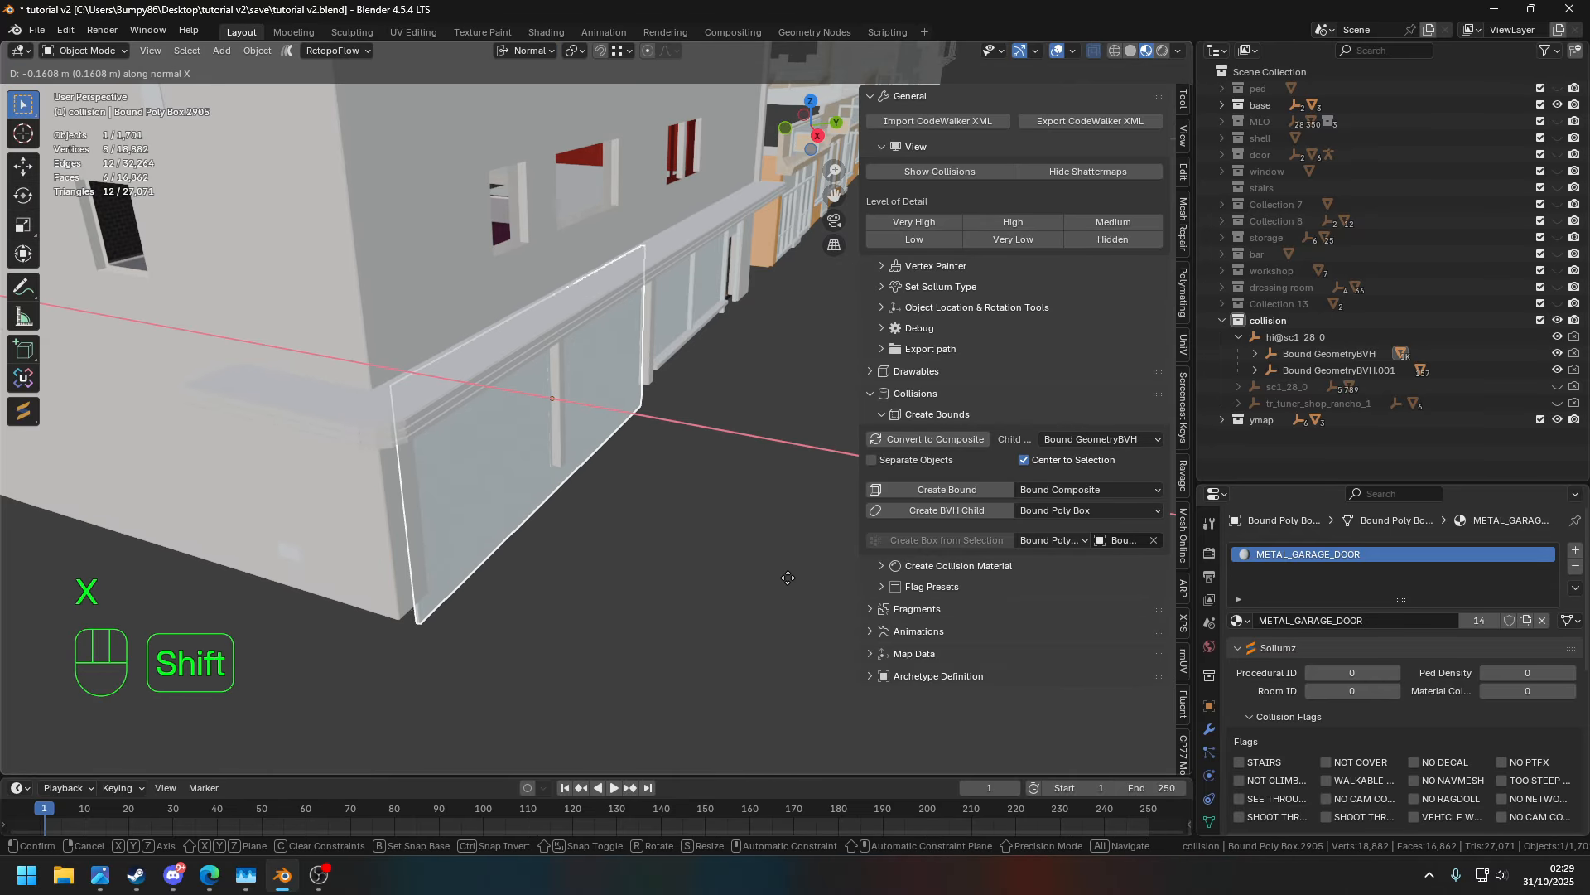
{"action": "left_click", "coordinate": [787, 577]}
- Show the sc1_28_build01.model.001 building model and move the garage-door box about 0.08 m along its normal X axis to match it
{"action": "middle_click_drag", "start_coordinate": [788, 577], "coordinate": [766, 489]}
{"action": "left_click", "coordinate": [1222, 420]}
{"action": "scroll", "coordinate": [1259, 423], "scroll_direction": "down", "scroll_amount": 3}
{"action": "left_click", "coordinate": [1557, 447]}
{"action": "middle_click_drag", "start_coordinate": [712, 538], "coordinate": [707, 602]}
{"action": "key", "text": "g"}
{"action": "key", "text": "x"}
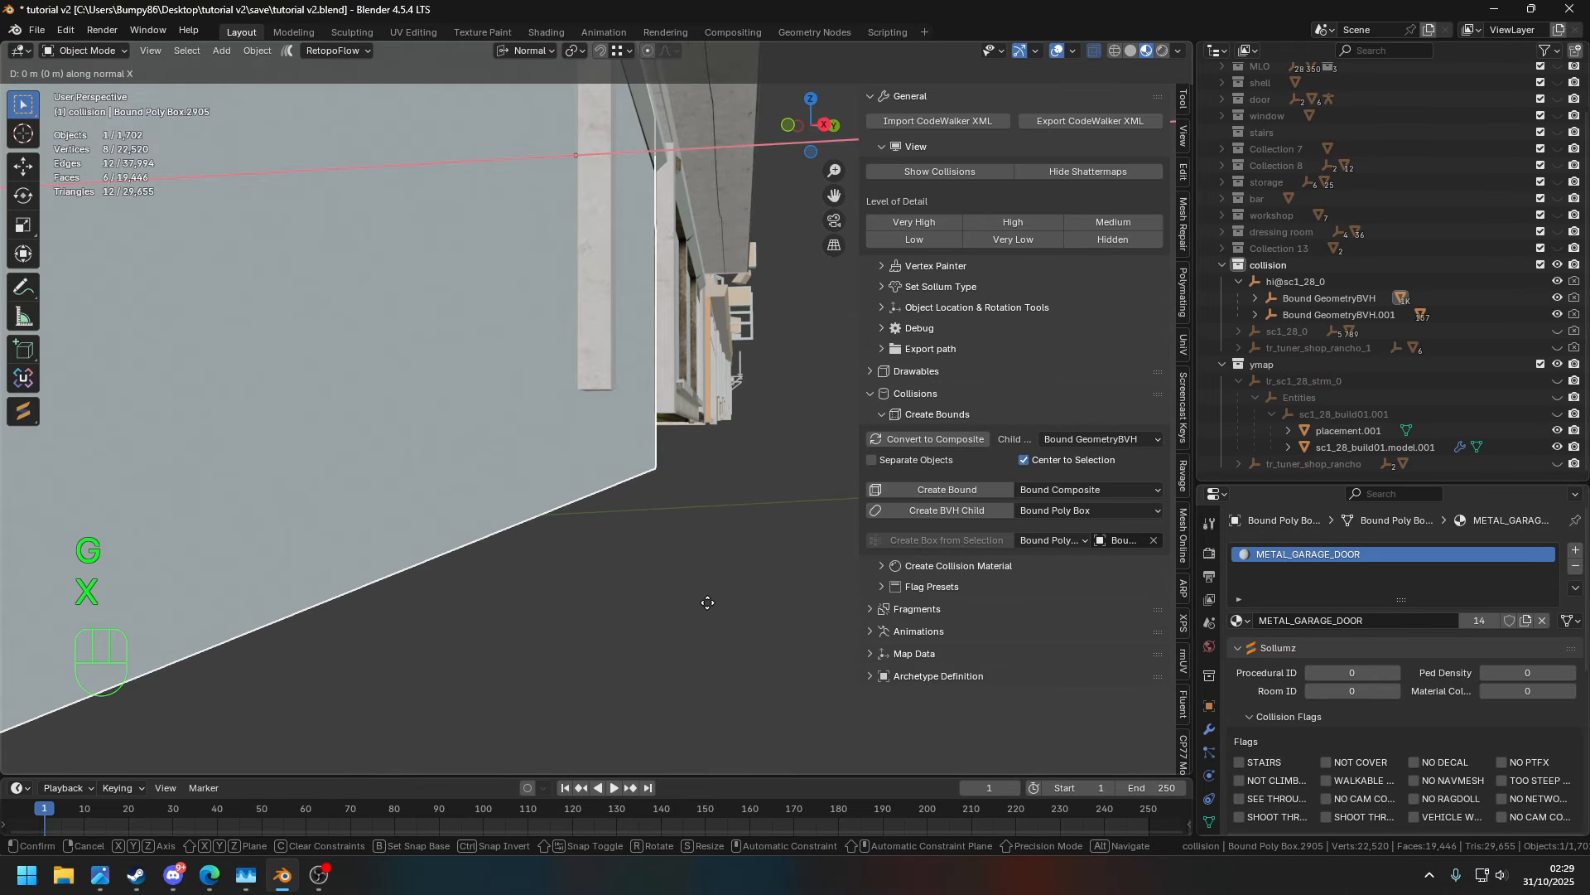
{"action": "left_click", "coordinate": [682, 600]}
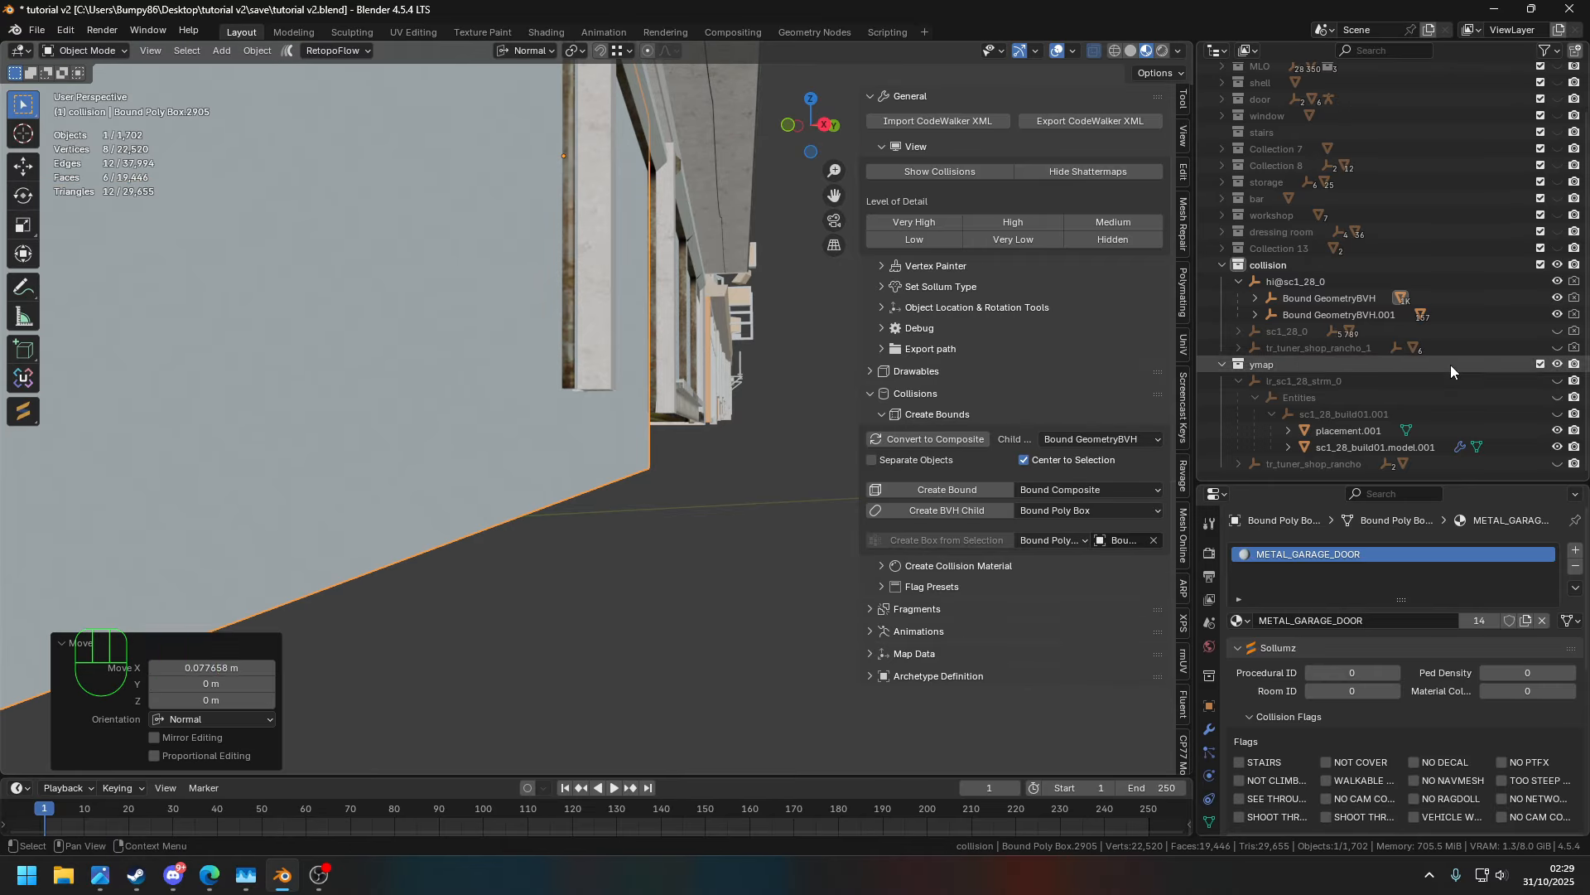
- Compare the garage-door box with the sc1_28_0 collision, check the Bound GeometryBVH flags, and hide sc1_28_0 again
{"action": "left_click", "coordinate": [1558, 330]}
{"action": "middle_click_drag", "start_coordinate": [746, 513], "coordinate": [686, 493], "text": "shift"}
{"action": "left_click", "coordinate": [1209, 706]}
{"action": "left_click", "coordinate": [1329, 299]}
{"action": "scroll", "coordinate": [1349, 694], "scroll_direction": "down", "scroll_amount": 8}
{"action": "scroll", "coordinate": [1348, 694], "scroll_direction": "up", "scroll_amount": 5}
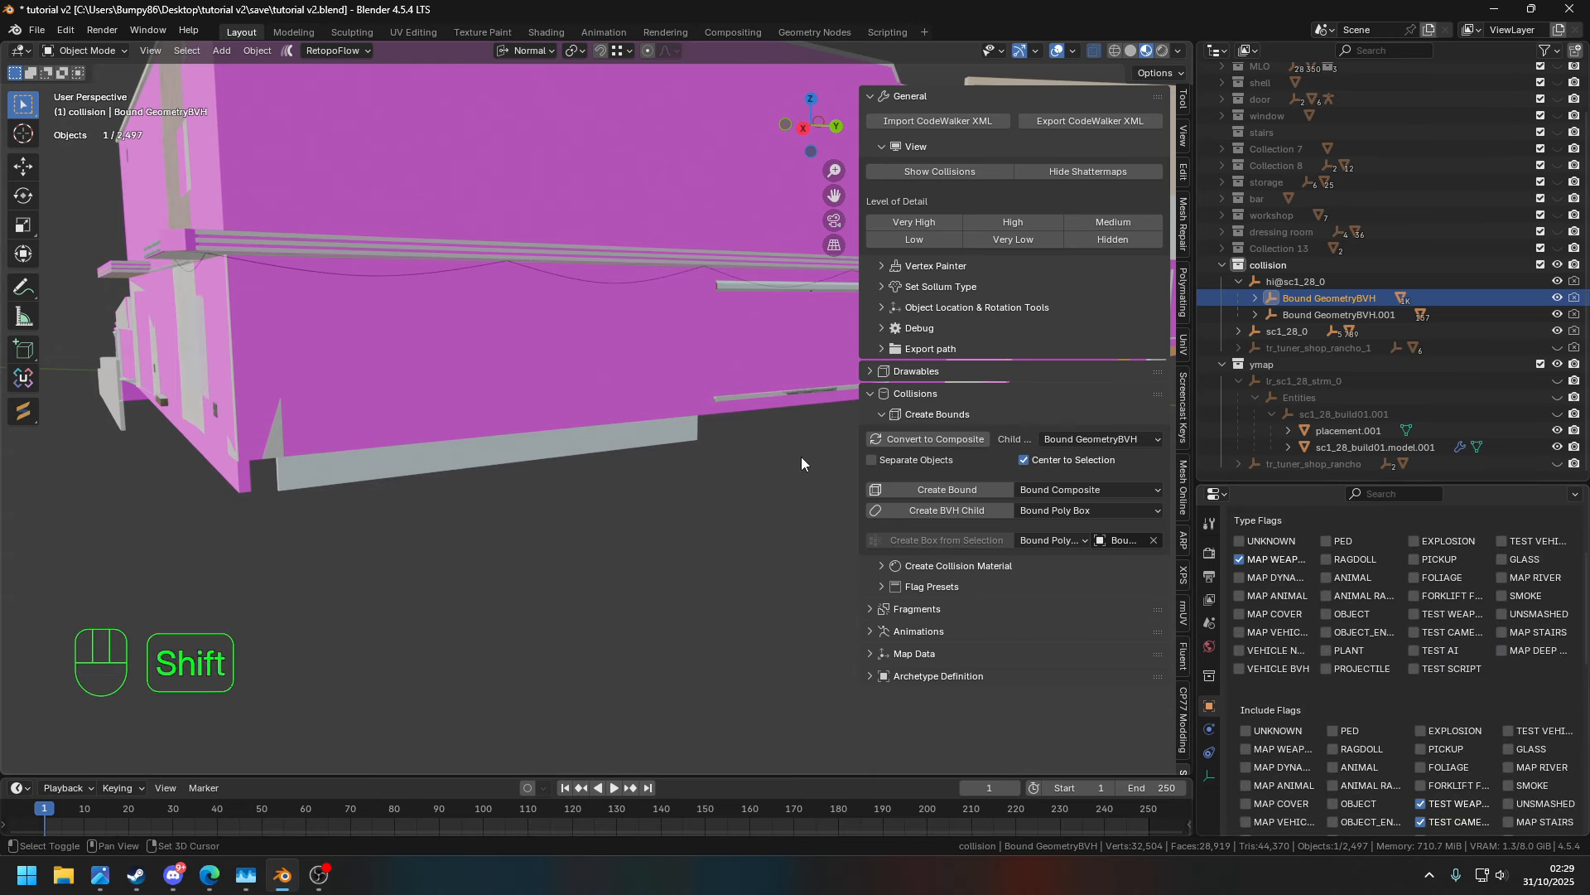
{"action": "middle_click_drag", "start_coordinate": [802, 455], "coordinate": [940, 356], "text": "shift"}
{"action": "left_click", "coordinate": [1557, 332], "text": "shift"}
- Create a Bound Poly Box from all the geometry of the 20 m long upper wall box below the roof edge
{"action": "middle_click_drag", "start_coordinate": [630, 347], "coordinate": [771, 365], "text": "shift"}
{"action": "key", "text": "n"}
{"action": "middle_click_drag", "start_coordinate": [770, 364], "coordinate": [878, 333], "text": "shift"}
{"action": "scroll", "coordinate": [723, 389], "scroll_direction": "up", "scroll_amount": 5}
{"action": "left_click", "coordinate": [878, 333]}
{"action": "middle_click_drag", "start_coordinate": [596, 348], "coordinate": [935, 313], "text": "shift"}
{"action": "scroll", "coordinate": [1304, 562], "scroll_direction": "up", "scroll_amount": 2}
{"action": "key", "text": "ctrl+v"}
{"action": "key", "text": "ctrl+z"}
{"action": "scroll", "coordinate": [787, 312], "scroll_direction": "up", "scroll_amount": 5}
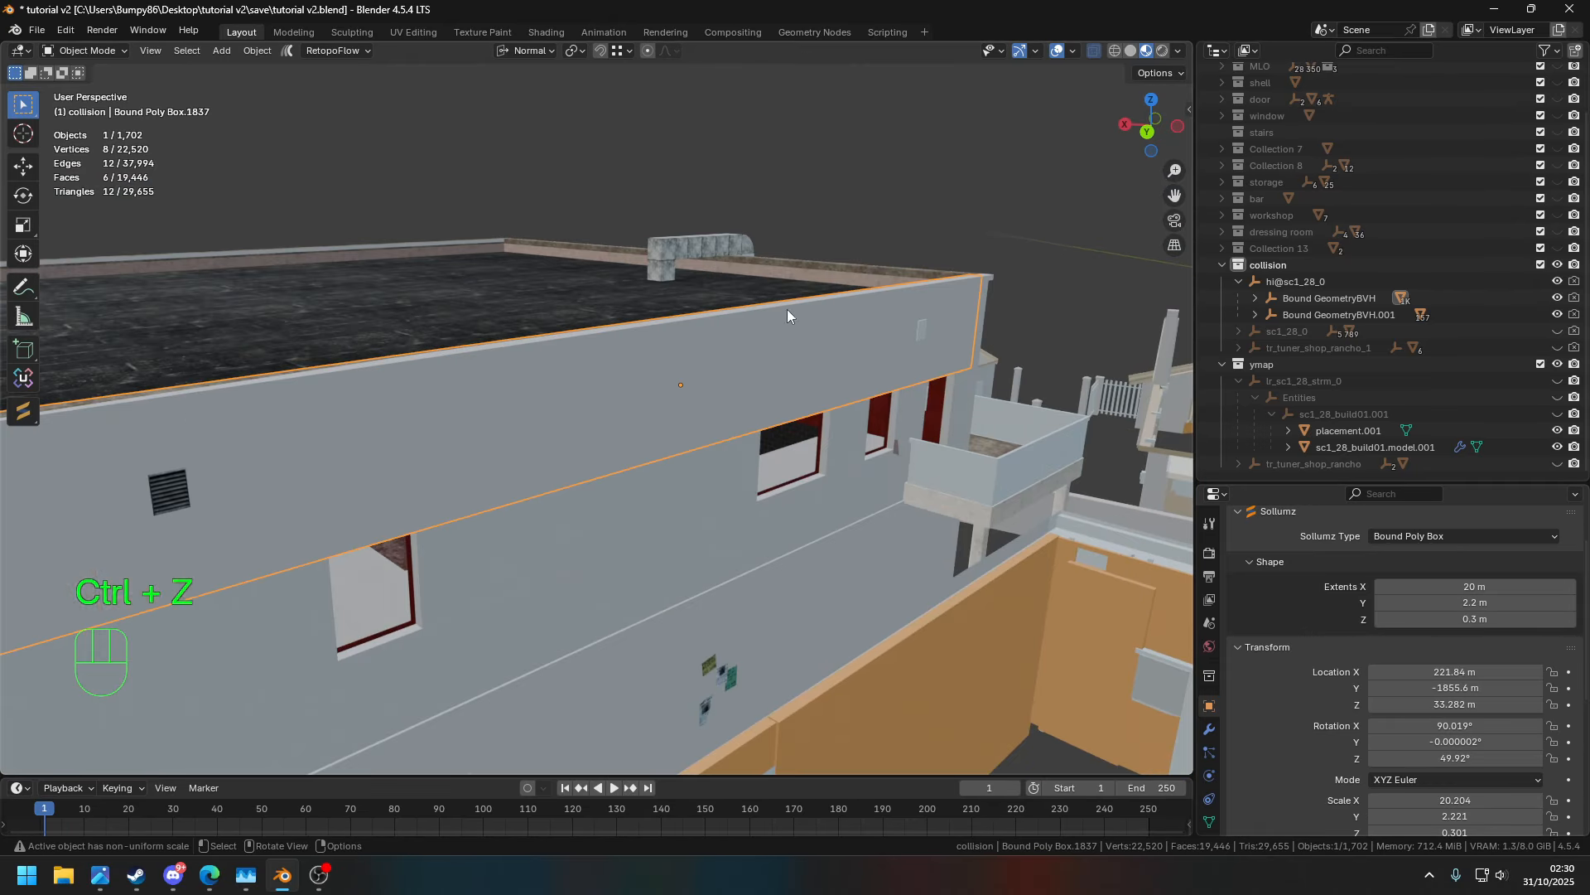
{"action": "key", "text": "n"}
{"action": "key", "text": "Tab"}
{"action": "key", "text": "a"}
{"action": "left_click", "coordinate": [930, 544]}
{"action": "scroll", "coordinate": [663, 389], "scroll_direction": "down", "scroll_amount": 5}
{"action": "middle_click_drag", "start_coordinate": [605, 397], "coordinate": [663, 364]}
{"action": "key", "text": "Tab"}
{"action": "scroll", "coordinate": [663, 365], "scroll_direction": "up", "scroll_amount": 3}
{"action": "middle_click_drag", "start_coordinate": [663, 364], "coordinate": [663, 402], "text": "shift"}
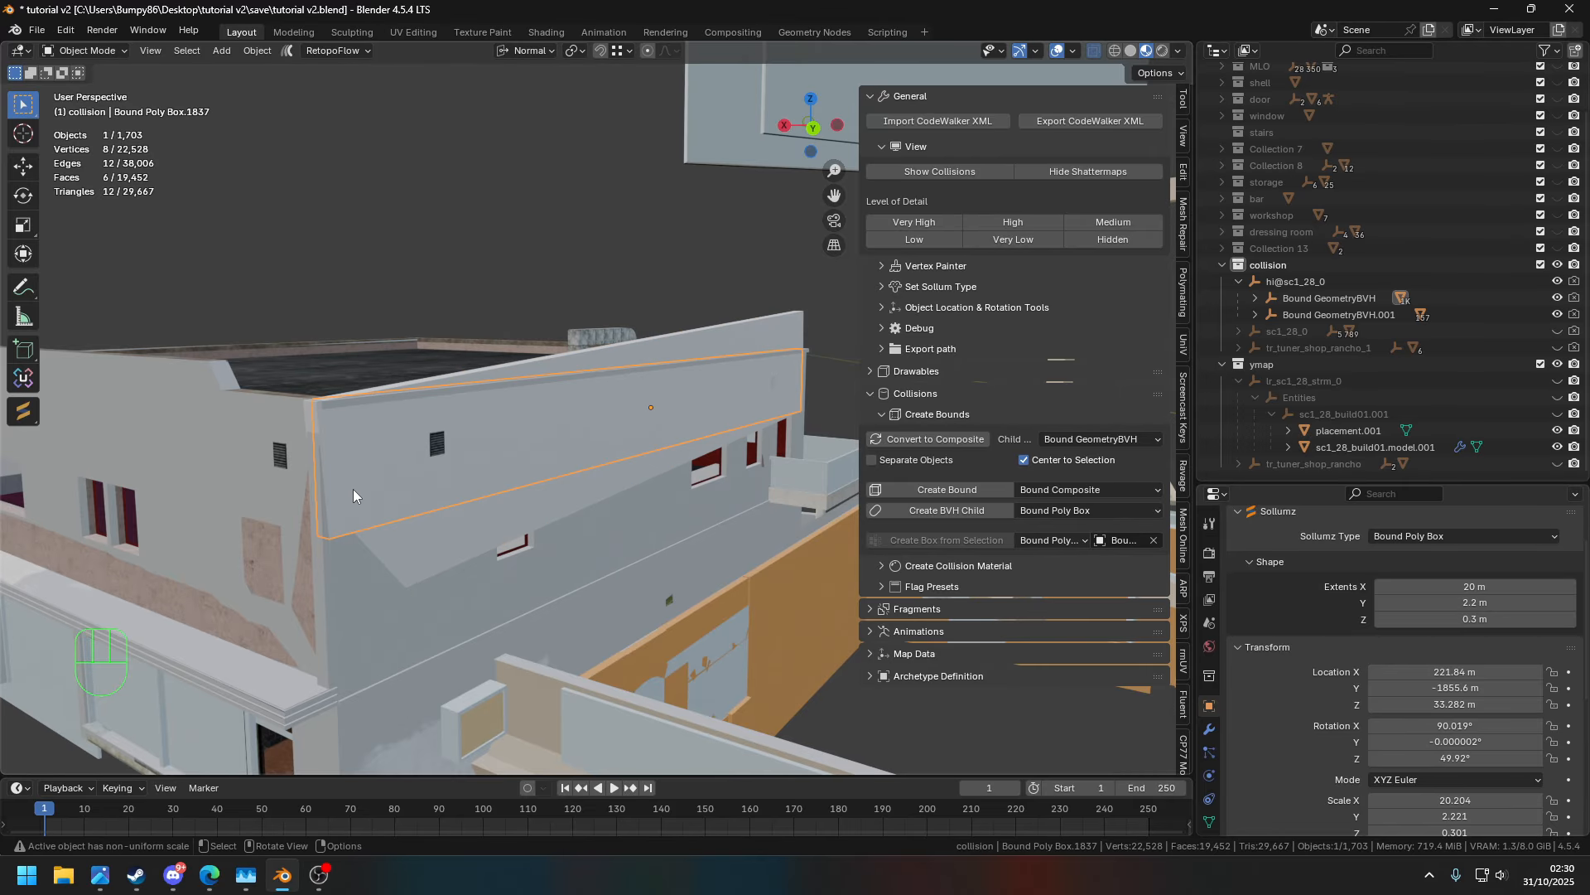
- Raise the original 20 m wall box about 5.4 m along the global Z axis, clear of the building
{"action": "middle_click_drag", "start_coordinate": [787, 332], "coordinate": [561, 355]}
{"action": "key", "text": "g"}
{"action": "key", "text": "z"}
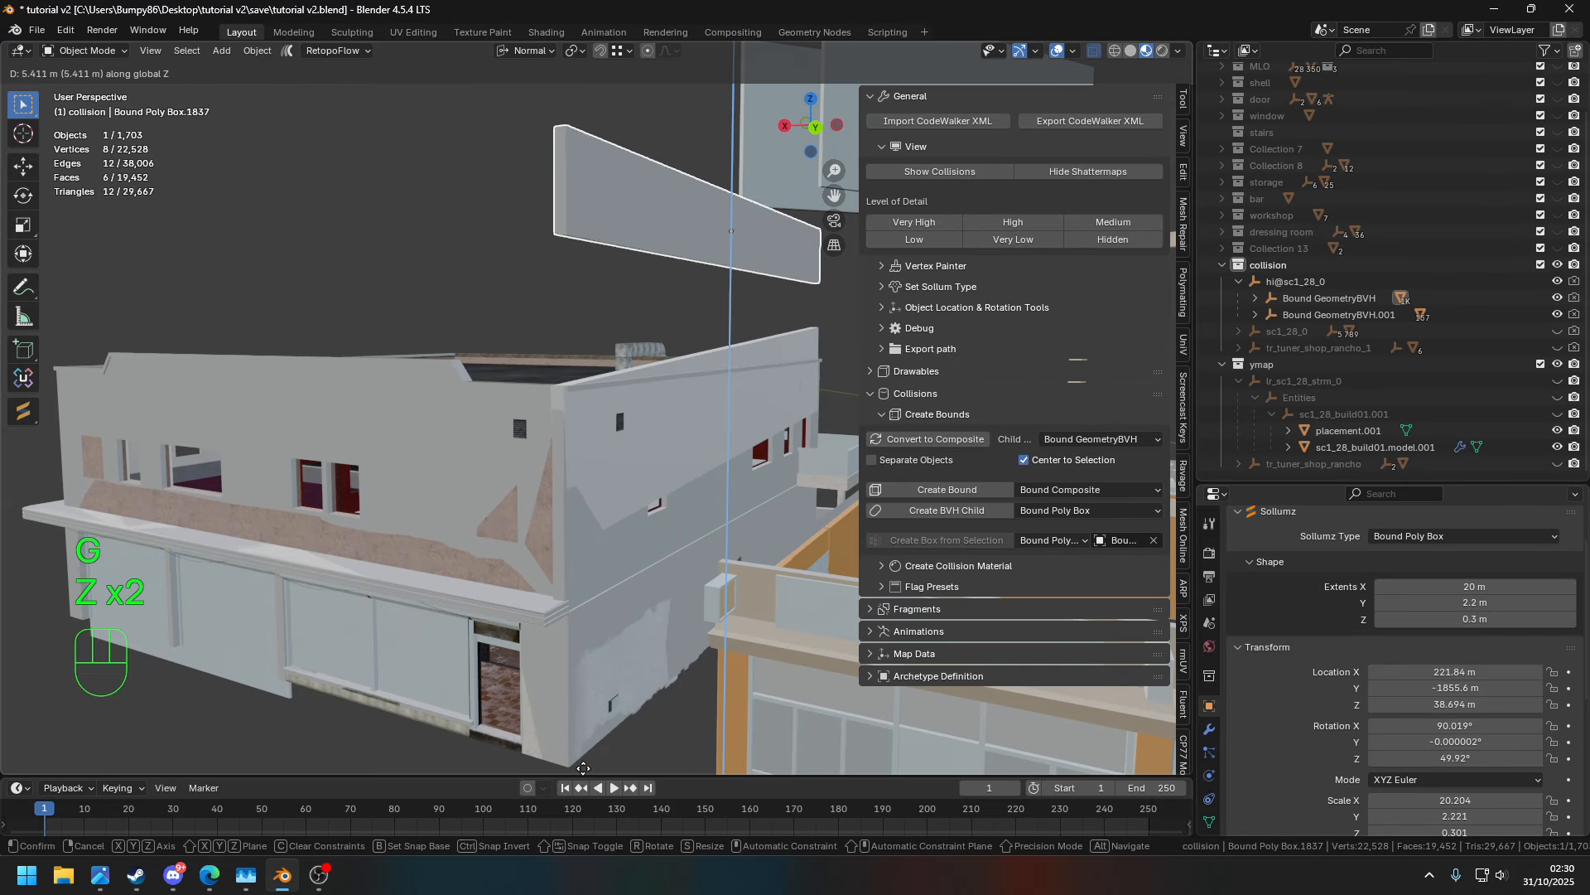
{"action": "left_click", "coordinate": [583, 768]}
- Copy the CONCRETE.003 material from the raised original to the new wall box, and delete the original
{"action": "middle_click_drag", "start_coordinate": [583, 705], "coordinate": [502, 769], "text": "shift"}
{"action": "left_click", "coordinate": [753, 383], "text": "shift"}
{"action": "scroll", "coordinate": [1214, 736], "scroll_direction": "down", "scroll_amount": 2}
{"action": "left_click", "coordinate": [1210, 817]}
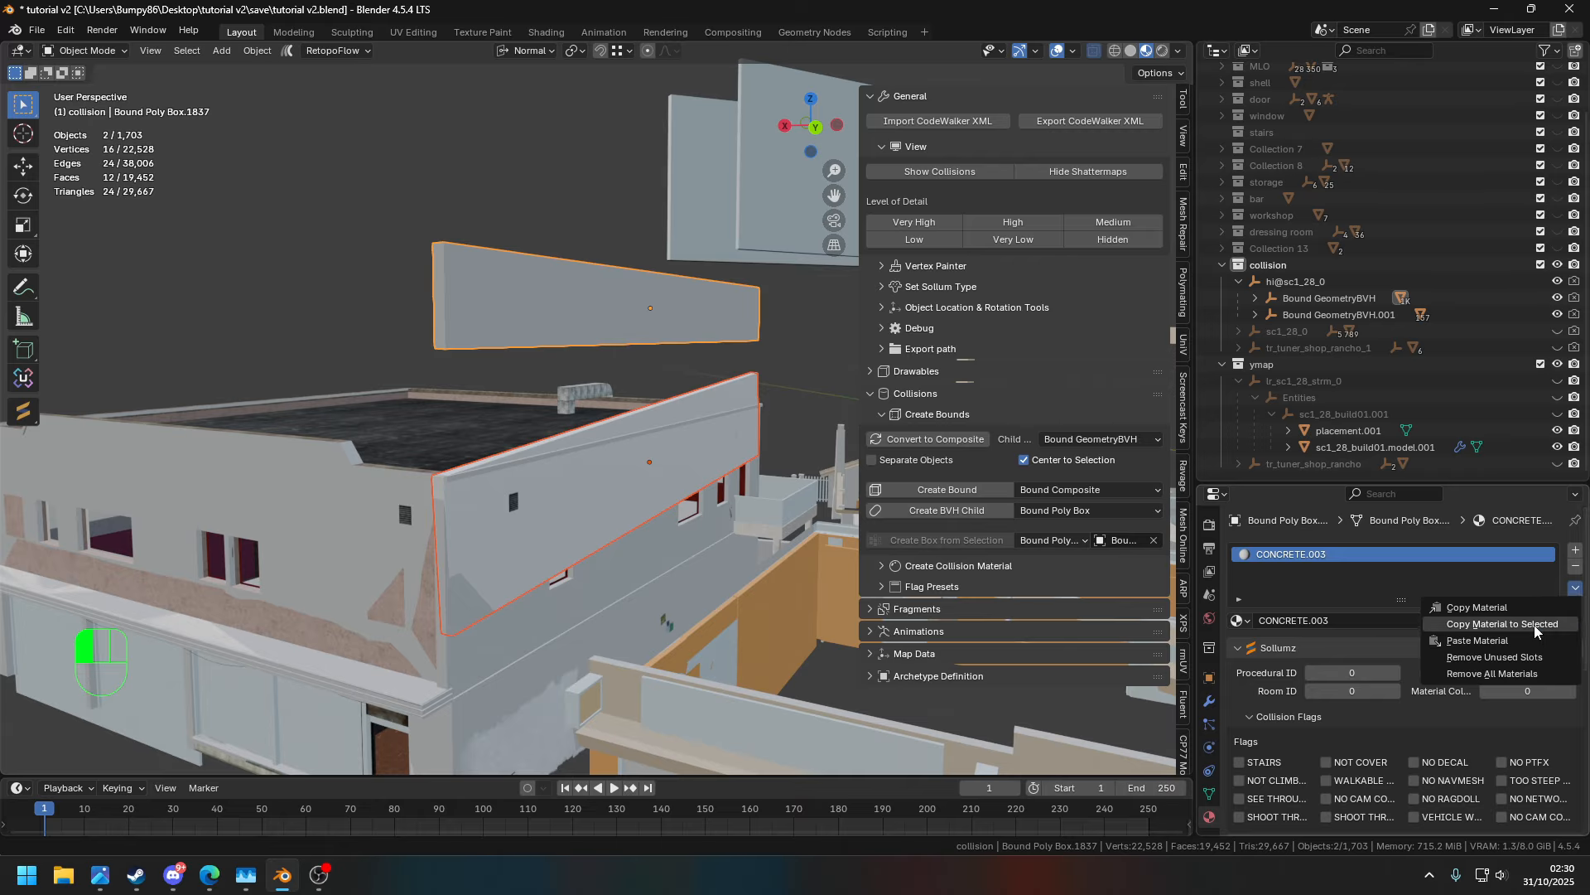
{"action": "left_click", "coordinate": [1536, 631]}
{"action": "left_click", "coordinate": [657, 306]}
{"action": "key", "text": "Delete"}
- Straighten the new 20 m wall box by setting its X and Y rotation to 0°
{"action": "left_click", "coordinate": [696, 431]}
{"action": "left_click", "coordinate": [1210, 706]}
{"action": "scroll", "coordinate": [1325, 632], "scroll_direction": "up", "scroll_amount": 8}
{"action": "mouse_move", "coordinate": [1459, 760]}
{"action": "left_mouse_down"}
{"action": "mouse_move", "coordinate": [1459, 791]}
{"action": "mouse_move", "coordinate": [1460, 759]}
{"action": "left_mouse_up"}
{"action": "type", "text": "0"}
{"action": "key", "text": "Return"}
{"action": "key", "text": "ctrl+z"}
{"action": "type", "text": "0"}
{"action": "key", "text": "Return"}
{"action": "middle_click_drag", "start_coordinate": [745, 580], "coordinate": [778, 550]}
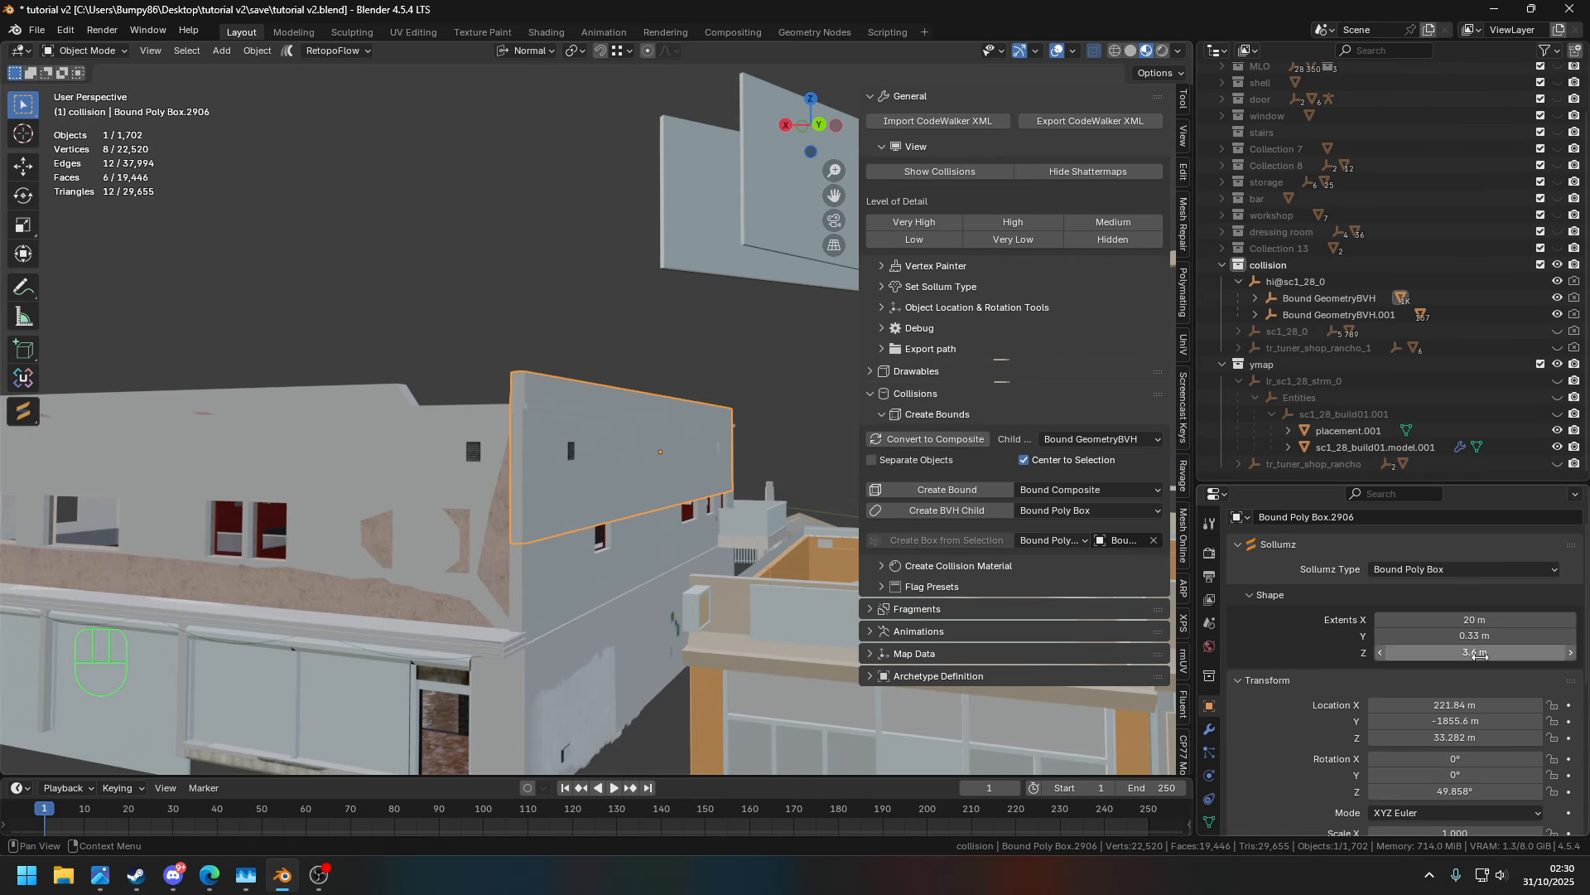
- Reduce the wall box's Z extent to 0.87 m and raise it about 0.62 m along its normal Z axis to the roof edge
{"action": "left_click_drag", "start_coordinate": [1511, 648], "coordinate": [1497, 648], "text": "ctrl+shift"}
{"action": "mouse_move", "coordinate": [714, 456]}
{"action": "middle_mouse_down"}
{"action": "mouse_move", "coordinate": [732, 482]}
{"action": "mouse_move", "coordinate": [734, 463]}
{"action": "middle_mouse_up"}
{"action": "scroll", "coordinate": [734, 464], "scroll_direction": "up", "scroll_amount": 3}
{"action": "key", "text": "Return"}
{"action": "middle_click_drag", "start_coordinate": [838, 564], "coordinate": [817, 523]}
{"action": "key", "text": "g"}
{"action": "key", "text": "z"}
{"action": "left_click", "coordinate": [597, 375]}
{"action": "middle_click_drag", "start_coordinate": [580, 377], "coordinate": [675, 400]}
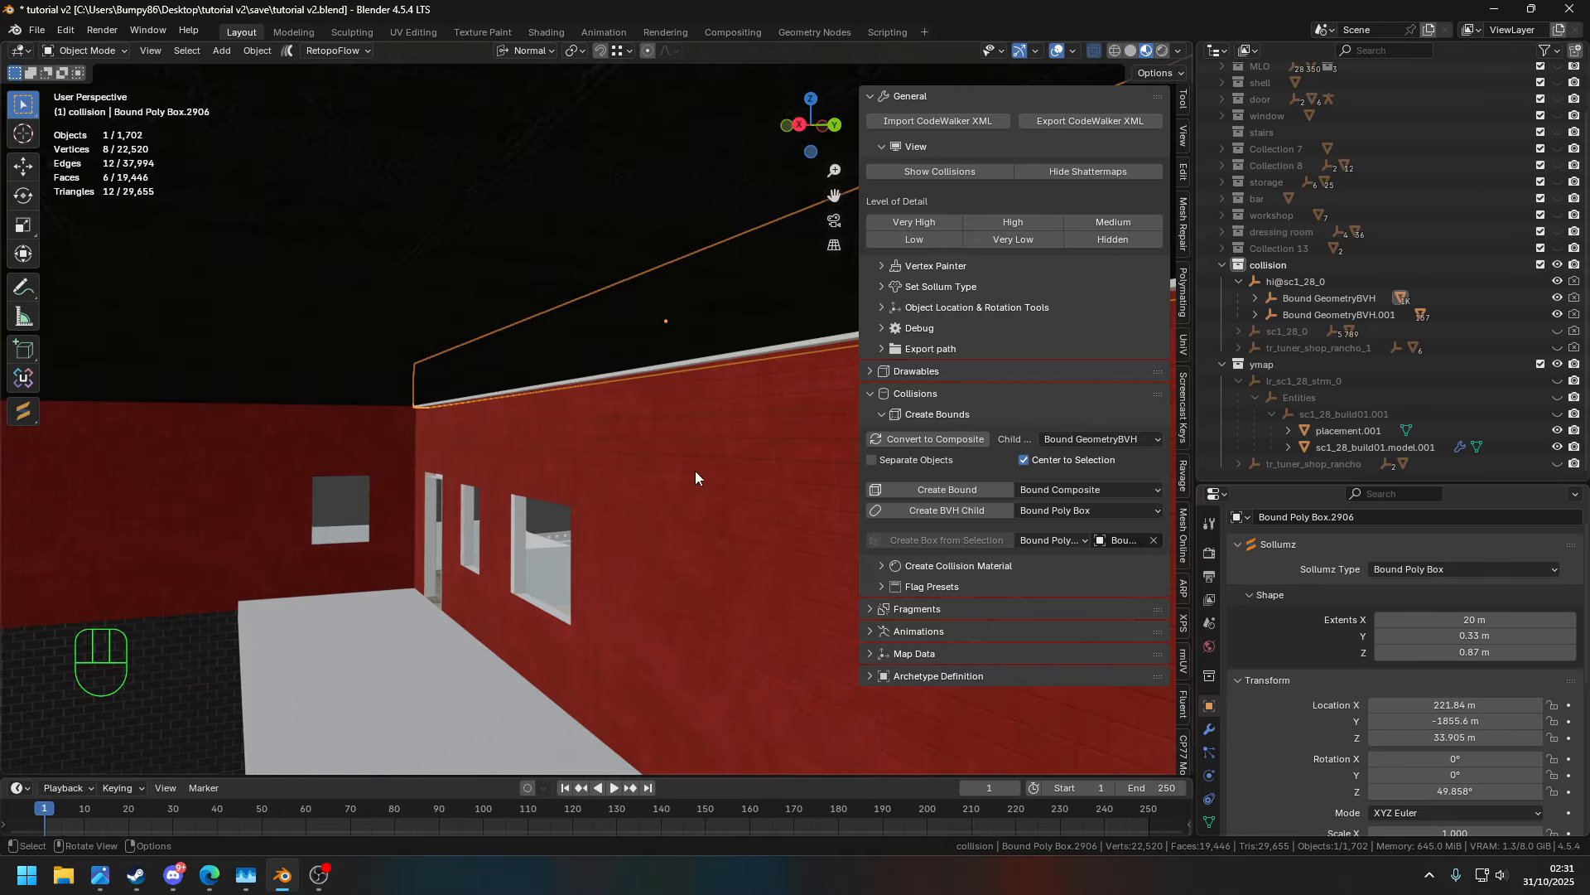
- Raise the roof-edge box about 0.05 m more along its normal Z axis to align it with the parapet top
{"action": "key", "text": "n"}
{"action": "middle_click_drag", "start_coordinate": [696, 479], "coordinate": [593, 440], "text": "shift"}
{"action": "key", "text": "g"}
{"action": "key", "text": "z"}
{"action": "left_click", "coordinate": [902, 283]}
{"action": "key", "text": "g"}
{"action": "key", "text": "z"}
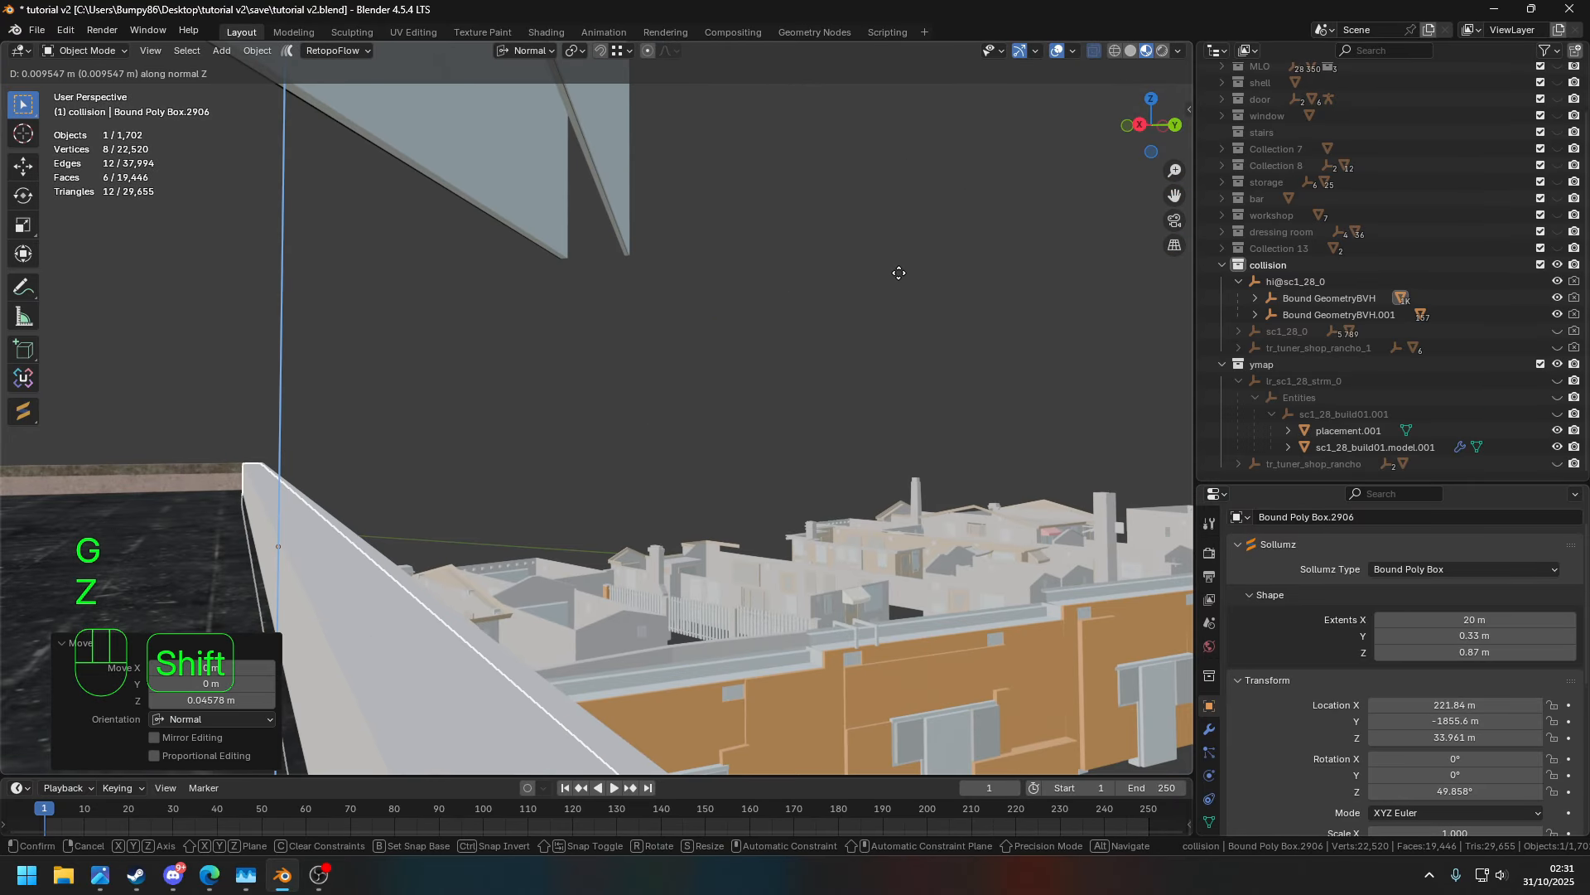
{"action": "left_click", "coordinate": [897, 276]}
- Duplicate the roof-edge box about 1.23 m lower onto the uncovered wall strip and reduce the copy's Y extent to 0.11 m
{"action": "middle_click_drag", "start_coordinate": [696, 572], "coordinate": [464, 306], "text": "shift"}
{"action": "middle_click_drag", "start_coordinate": [464, 306], "coordinate": [563, 277]}
{"action": "key", "text": "shift+d"}
{"action": "key", "text": "z"}
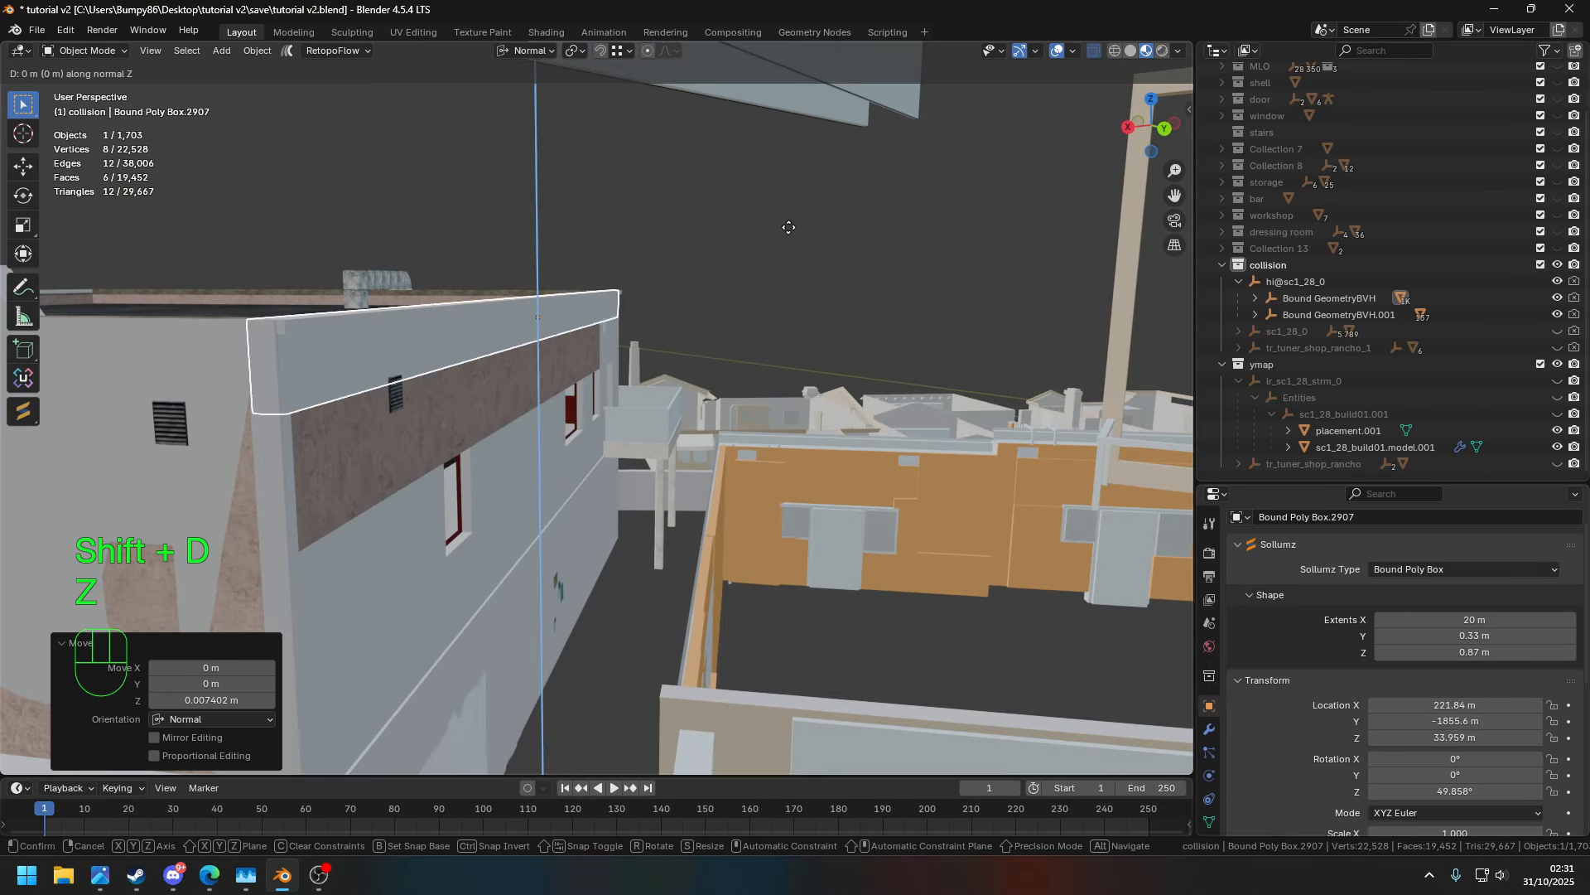
{"action": "left_click", "coordinate": [795, 315]}
{"action": "scroll", "coordinate": [1506, 641], "scroll_direction": "down", "scroll_amount": 4, "text": "ctrl"}
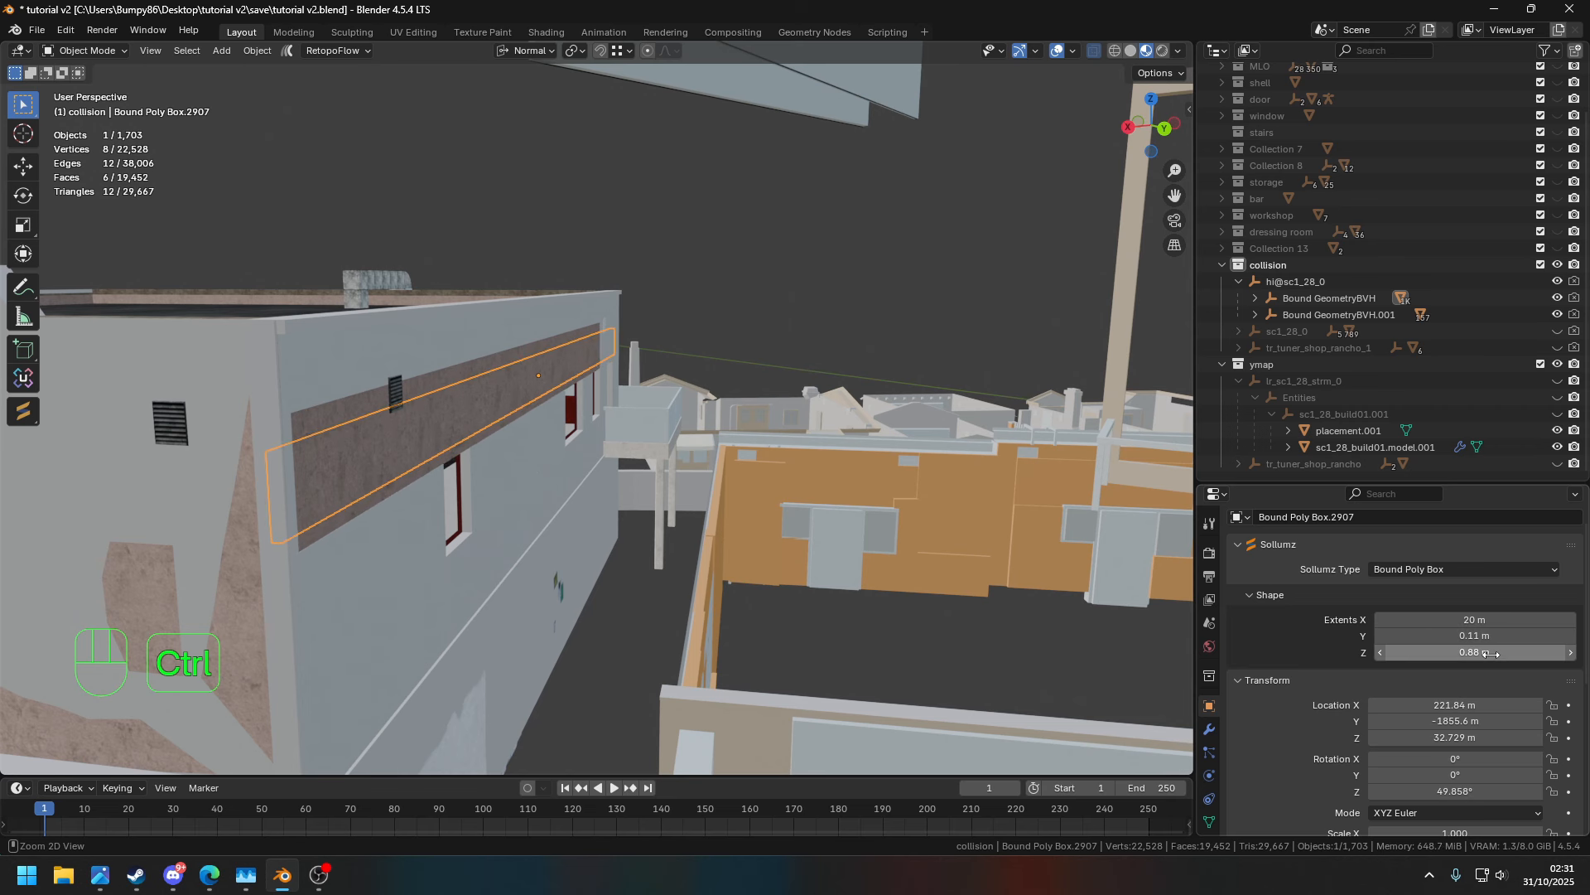
- Increase the strip box's Z extent to 1.5 m, align it along normal Y, and raise it about 0.10 m
{"action": "scroll", "coordinate": [748, 279], "scroll_direction": "up", "scroll_amount": 1}
{"action": "middle_click_drag", "start_coordinate": [736, 294], "coordinate": [863, 236]}
{"action": "key", "text": "g"}
{"action": "key", "text": "y"}
{"action": "left_click", "coordinate": [746, 284]}
{"action": "left_click", "coordinate": [810, 260]}
{"action": "scroll", "coordinate": [863, 235], "scroll_direction": "up", "scroll_amount": 1}
{"action": "key", "text": "g"}
{"action": "key", "text": "z"}
- Shift the strip box about 0.04 m along its negative normal Y axis and set its Y extent to 0.18 m
{"action": "key", "text": "g"}
{"action": "key", "text": "y"}
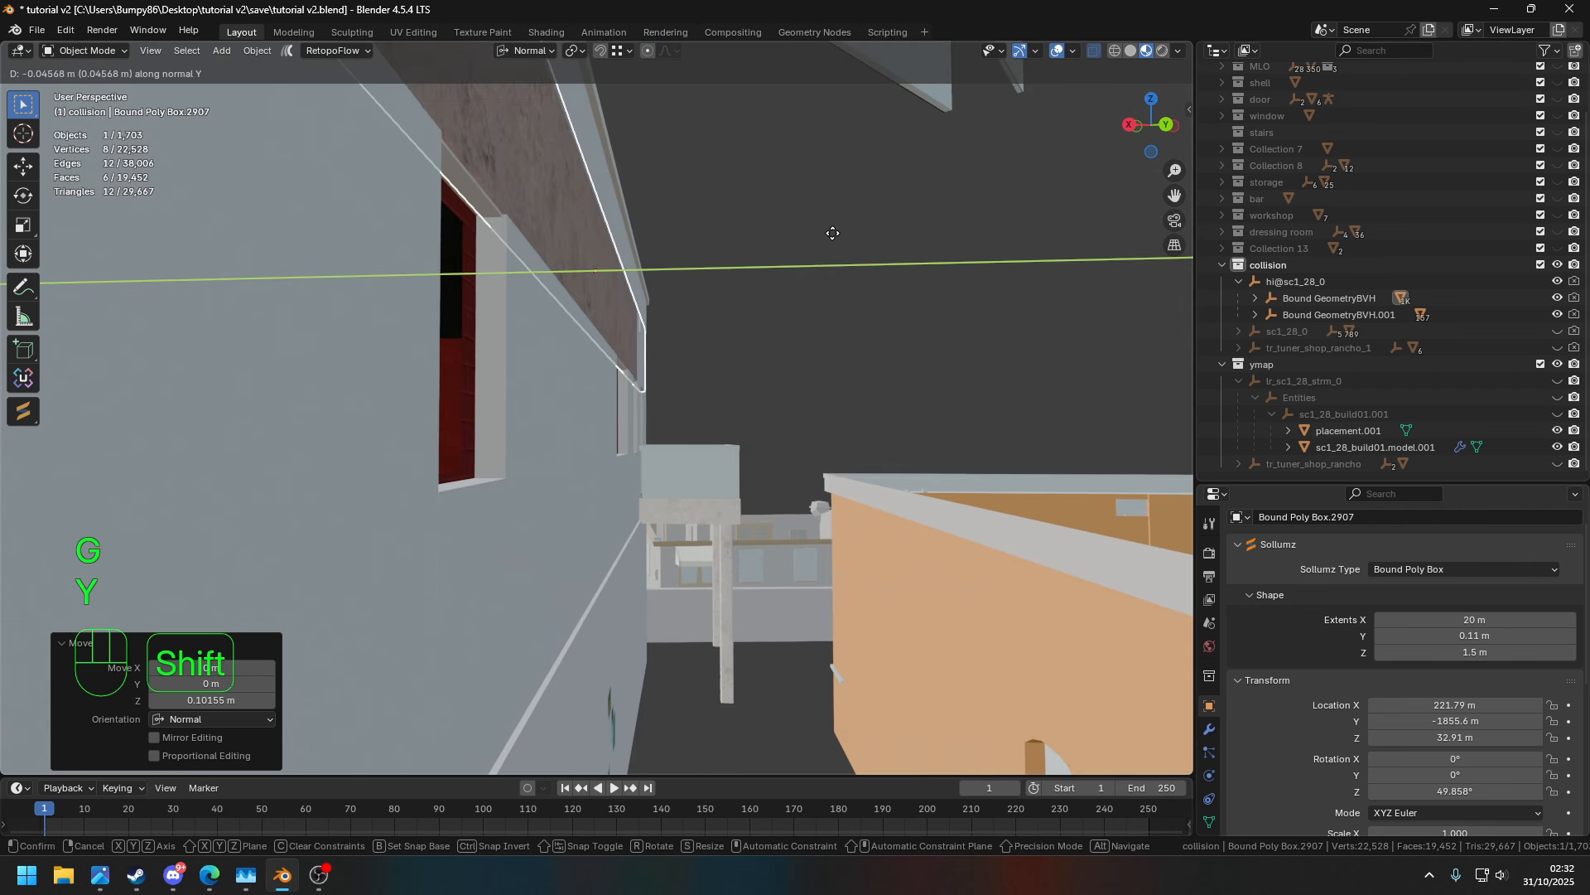
{"action": "left_click", "coordinate": [834, 232]}
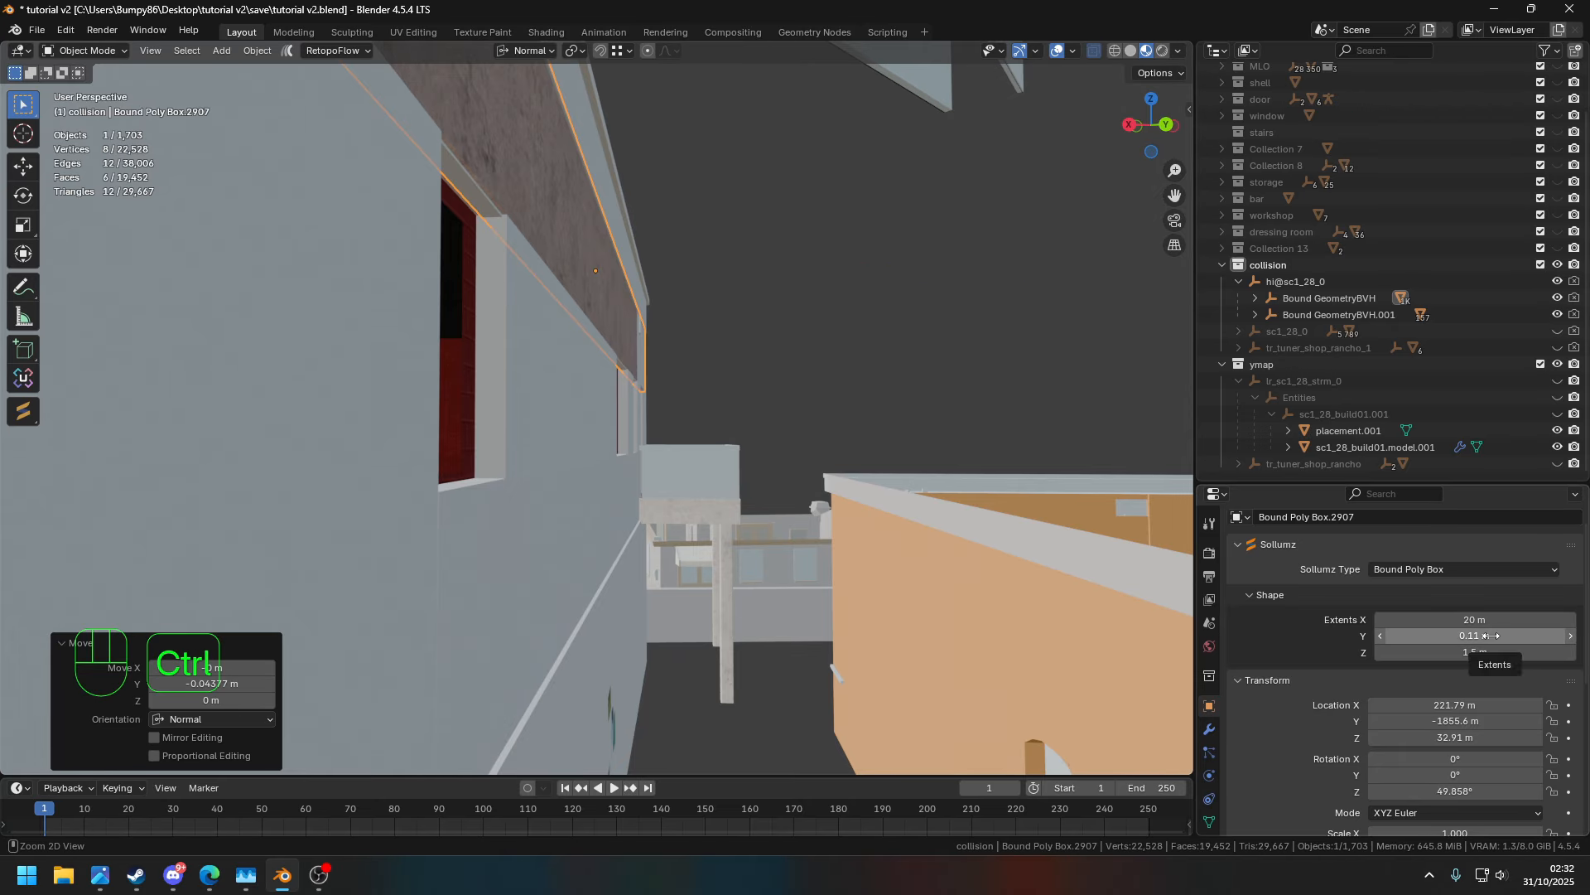
{"action": "left_click", "coordinate": [954, 289]}
{"action": "scroll", "coordinate": [949, 292], "scroll_direction": "down", "scroll_amount": 4}
{"action": "middle_click_drag", "start_coordinate": [944, 294], "coordinate": [832, 323]}
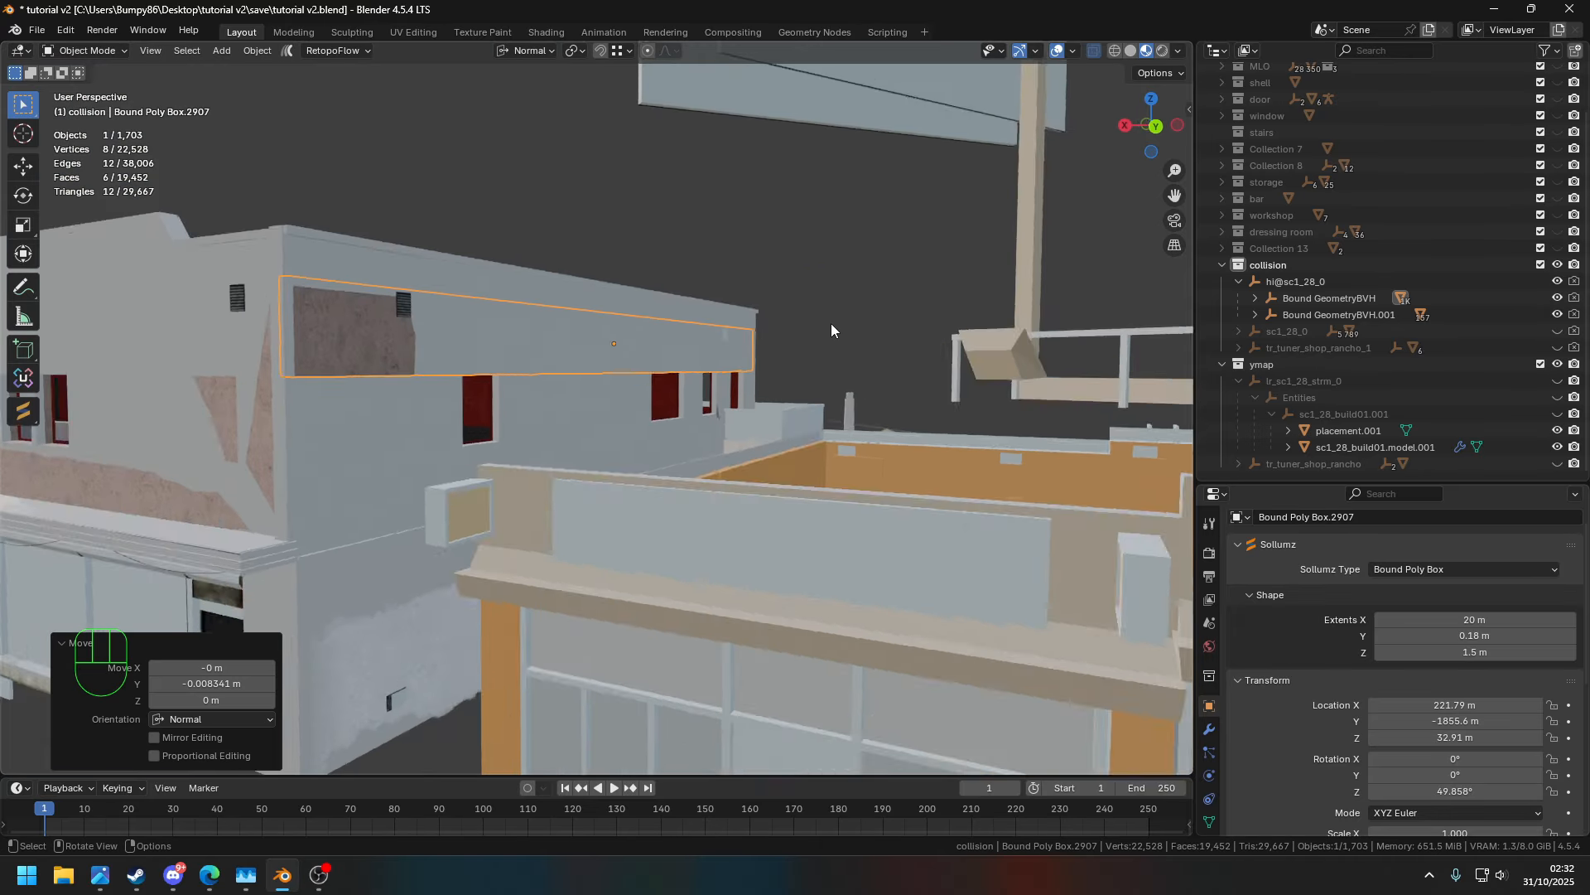
- Rotate the strip box about Z to 49.911° and nudge it along its normal Y axis against the wall
{"action": "key", "text": "r"}
{"action": "key", "text": "z"}
{"action": "left_click", "coordinate": [925, 290]}
{"action": "scroll", "coordinate": [931, 284], "scroll_direction": "up", "scroll_amount": 4}
{"action": "key", "text": "g"}
{"action": "key", "text": "y"}
{"action": "middle_click_drag", "start_coordinate": [933, 281], "coordinate": [596, 439]}
{"action": "left_click", "coordinate": [939, 305]}
- Examine the side wall's collision boxes from close up and from around the building for remaining gaps
{"action": "left_click", "coordinate": [514, 414]}
{"action": "scroll", "coordinate": [514, 414], "scroll_direction": "up", "scroll_amount": 4}
{"action": "left_click", "coordinate": [595, 420]}
{"action": "left_click", "coordinate": [560, 338]}
{"action": "left_click", "coordinate": [446, 429]}
{"action": "scroll", "coordinate": [447, 429], "scroll_direction": "down", "scroll_amount": 6}
{"action": "middle_click_drag", "start_coordinate": [596, 439], "coordinate": [745, 463], "text": "shift"}
{"action": "middle_click_drag", "start_coordinate": [745, 464], "coordinate": [953, 414]}
{"action": "middle_click_drag", "start_coordinate": [952, 414], "coordinate": [1105, 410], "text": "shift"}
{"action": "scroll", "coordinate": [616, 469], "scroll_direction": "up", "scroll_amount": 3}
{"action": "scroll", "coordinate": [976, 465], "scroll_direction": "down", "scroll_amount": 5}
- Hide the ymap model and the hi@sc1_28_0 collision, and show the sc1_28_0 collision instead
{"action": "left_click", "coordinate": [1557, 365]}
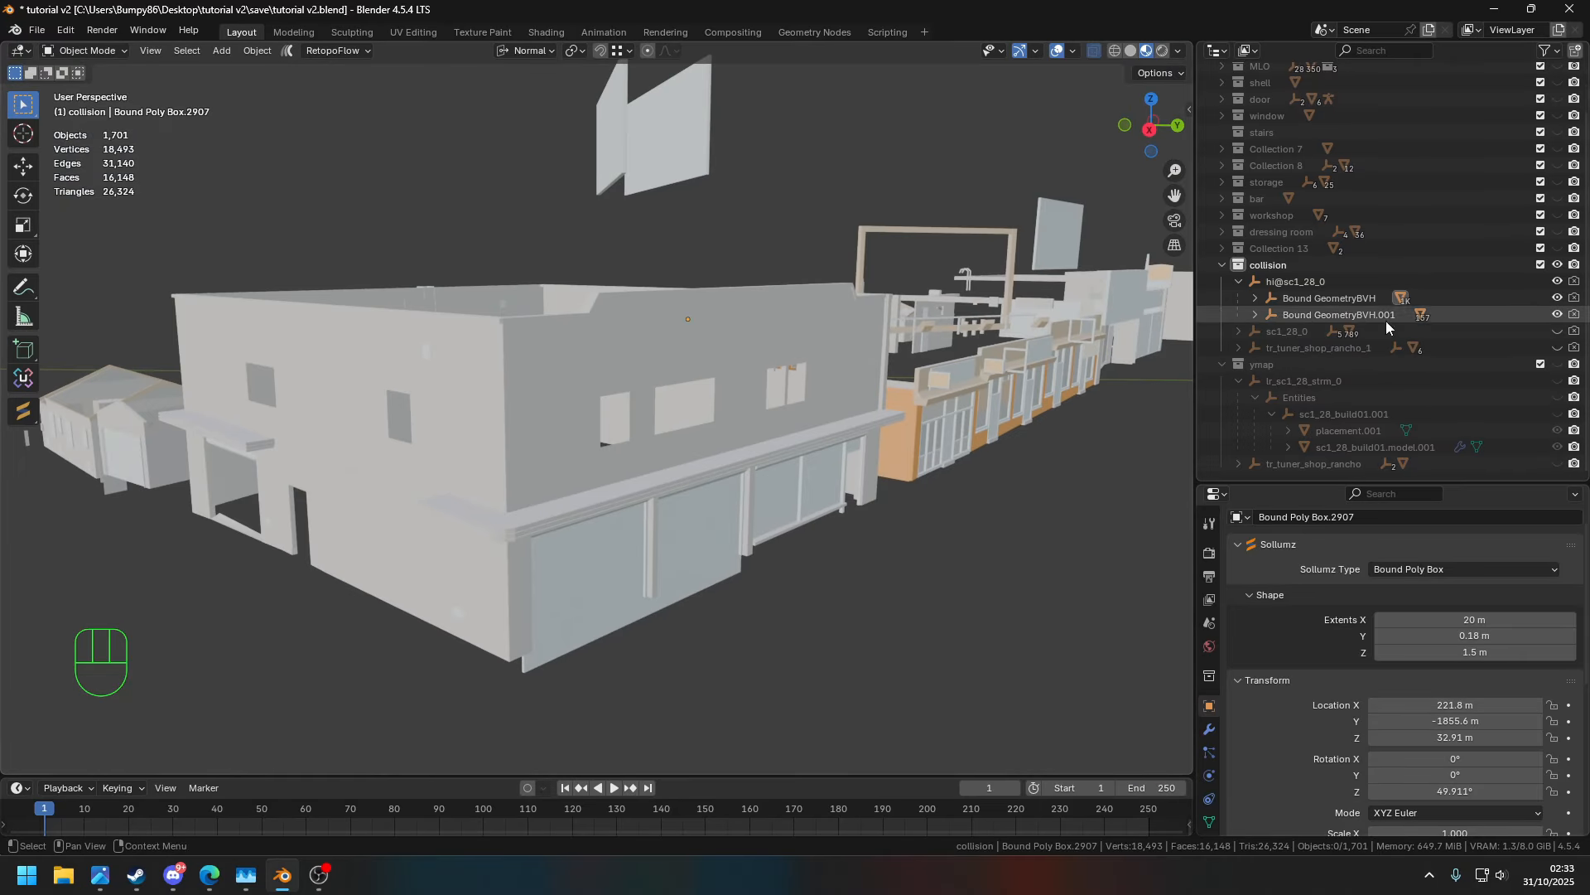
{"action": "left_click", "coordinate": [1558, 315], "text": "shift"}
{"action": "left_click", "coordinate": [1558, 331], "text": "shift"}
- Select the old wall collision boxes around the building in sc1_28_0 and delete them
{"action": "middle_click_drag", "start_coordinate": [928, 397], "coordinate": [637, 522]}
{"action": "left_click", "coordinate": [744, 465], "text": "shift"}
{"action": "left_click", "coordinate": [623, 447], "text": "shift"}
{"action": "left_click", "coordinate": [637, 522], "text": "shift"}
{"action": "key", "text": "g"}
{"action": "right_click", "coordinate": [742, 669]}
{"action": "middle_click_drag", "start_coordinate": [869, 452], "coordinate": [715, 484]}
{"action": "left_click", "coordinate": [716, 484], "text": "shift"}
{"action": "middle_click_drag", "start_coordinate": [534, 572], "coordinate": [368, 571]}
{"action": "key", "text": "g"}
{"action": "middle_click_drag", "start_coordinate": [356, 502], "coordinate": [880, 494]}
{"action": "key", "text": "x"}
{"action": "left_click", "coordinate": [980, 393]}
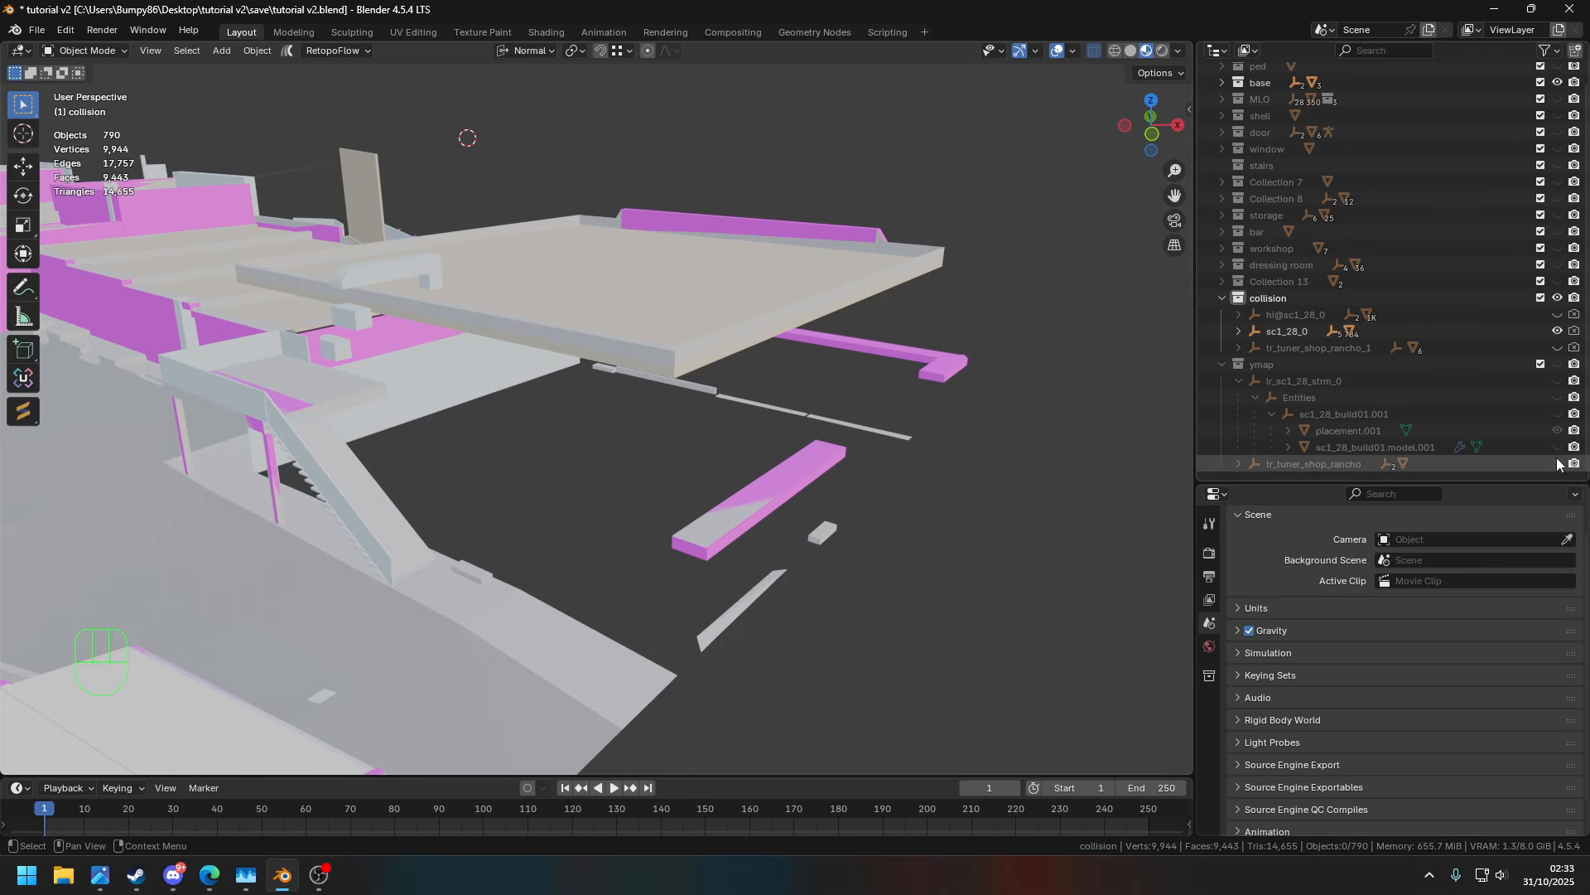
- Show the ymap building and inspect the collision flags of the front parapet box's material
{"action": "left_click", "coordinate": [1558, 365]}
{"action": "middle_click_drag", "start_coordinate": [807, 479], "coordinate": [737, 465], "text": "shift"}
{"action": "middle_click_drag", "start_coordinate": [737, 466], "coordinate": [774, 431]}
{"action": "mouse_move", "coordinate": [775, 430]}
{"action": "middle_mouse_down"}
{"action": "mouse_move", "coordinate": [905, 417]}
{"action": "mouse_move", "coordinate": [660, 401]}
{"action": "mouse_move", "coordinate": [749, 384]}
{"action": "mouse_move", "coordinate": [511, 401]}
{"action": "mouse_move", "coordinate": [554, 370]}
{"action": "mouse_move", "coordinate": [738, 422]}
{"action": "mouse_move", "coordinate": [683, 388]}
{"action": "mouse_move", "coordinate": [823, 424]}
{"action": "mouse_move", "coordinate": [576, 444]}
{"action": "mouse_move", "coordinate": [737, 454]}
{"action": "mouse_move", "coordinate": [623, 434]}
{"action": "mouse_move", "coordinate": [750, 439]}
{"action": "middle_mouse_up"}
{"action": "scroll", "coordinate": [853, 433], "scroll_direction": "up", "scroll_amount": 4}
{"action": "left_click", "coordinate": [406, 352]}
{"action": "key", "text": "g"}
{"action": "key", "text": "Escape"}
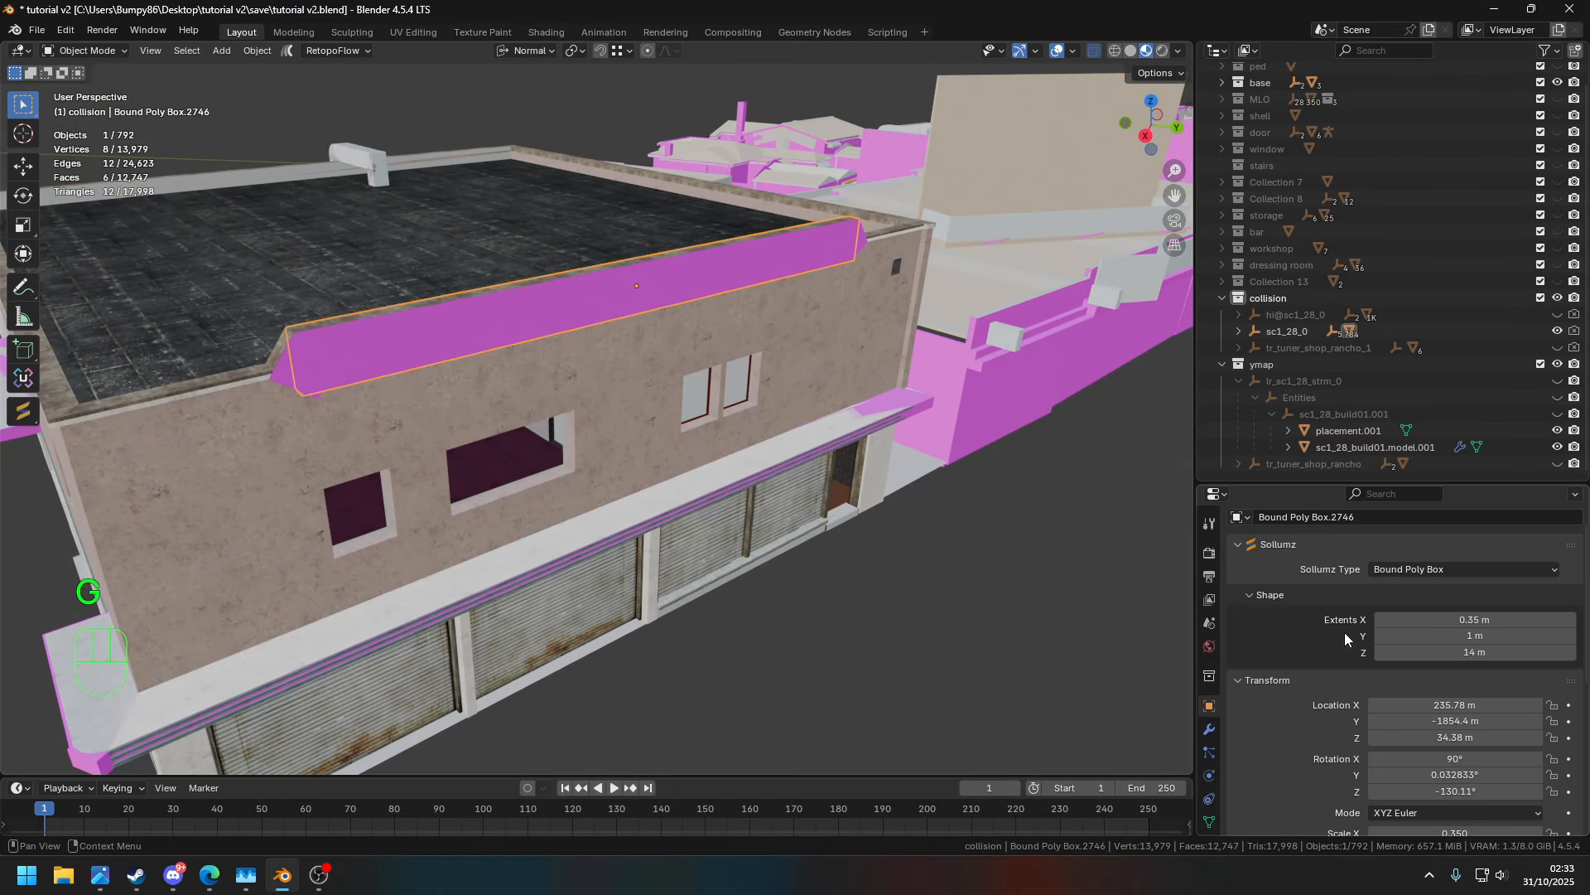
{"action": "scroll", "coordinate": [1270, 687], "scroll_direction": "down", "scroll_amount": 5}
{"action": "scroll", "coordinate": [1210, 802], "scroll_direction": "down", "scroll_amount": 2}
{"action": "left_click", "coordinate": [1210, 816]}
{"action": "scroll", "coordinate": [1279, 675], "scroll_direction": "up", "scroll_amount": 5}
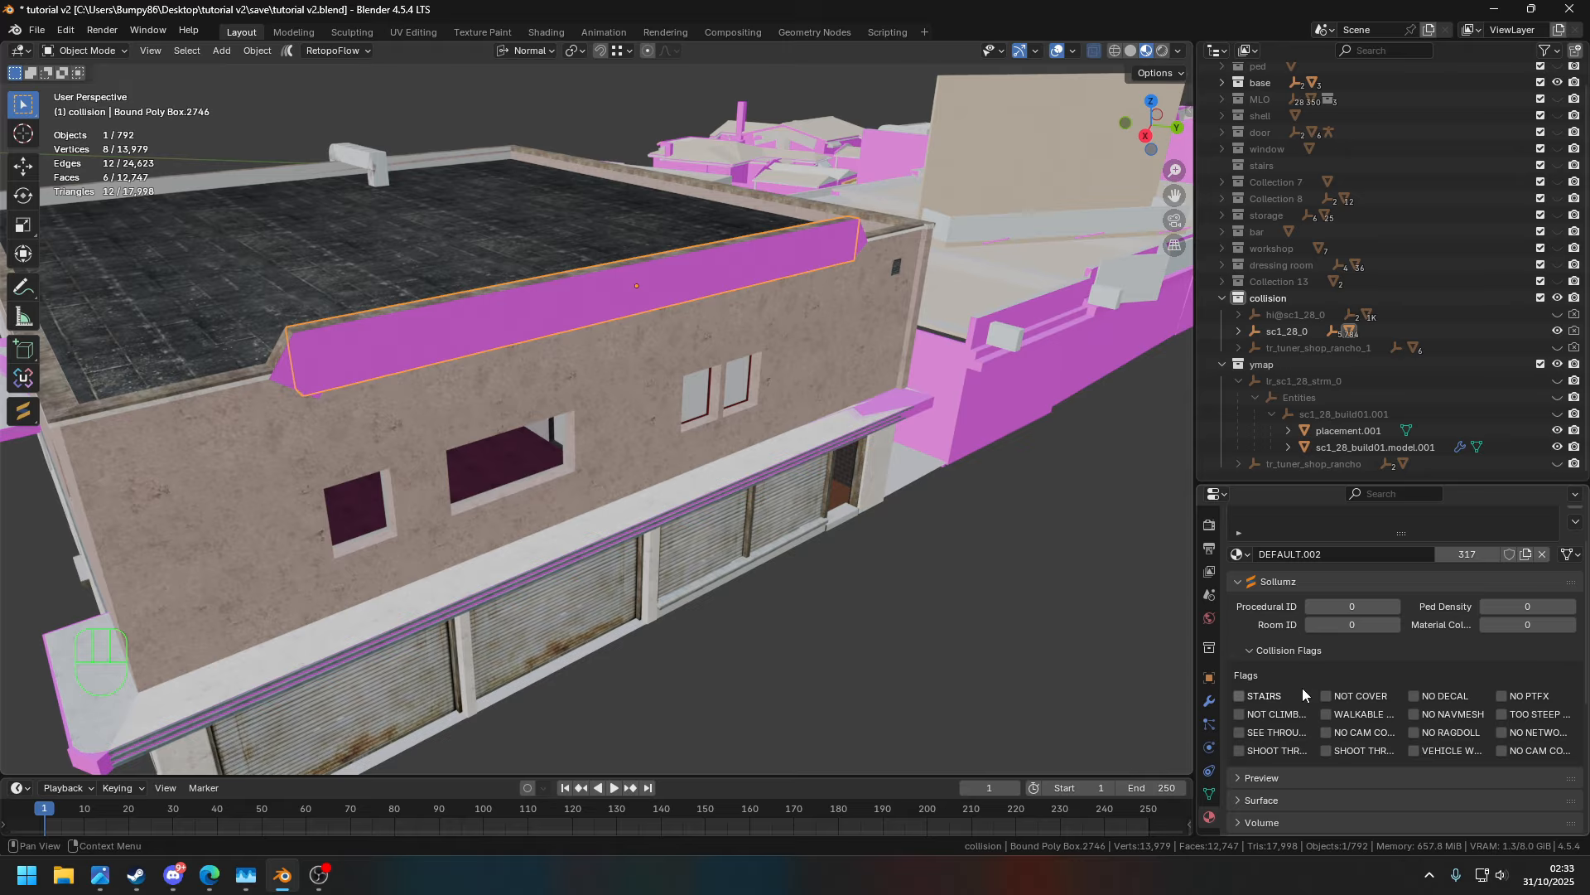
- Expand sc1_28_0 and examine the composite flags of Bound GeometryBVH.005, .003 and .004 in a widened properties area
{"action": "left_click", "coordinate": [1239, 332]}
{"action": "left_click", "coordinate": [1380, 399]}
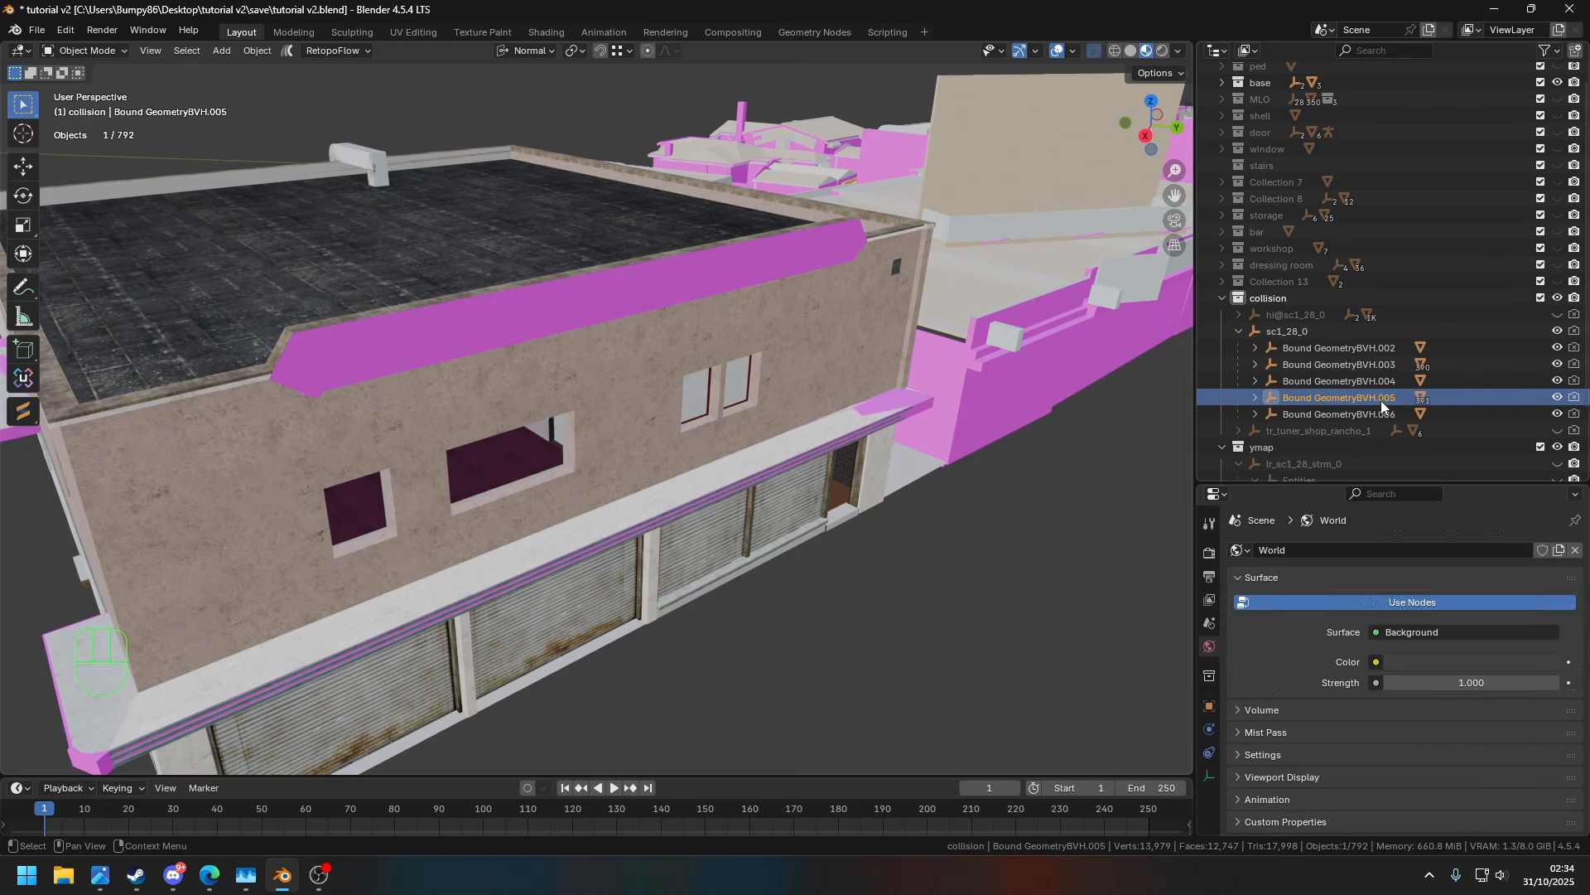
{"action": "left_click", "coordinate": [1209, 705]}
{"action": "scroll", "coordinate": [1304, 633], "scroll_direction": "down", "scroll_amount": 3}
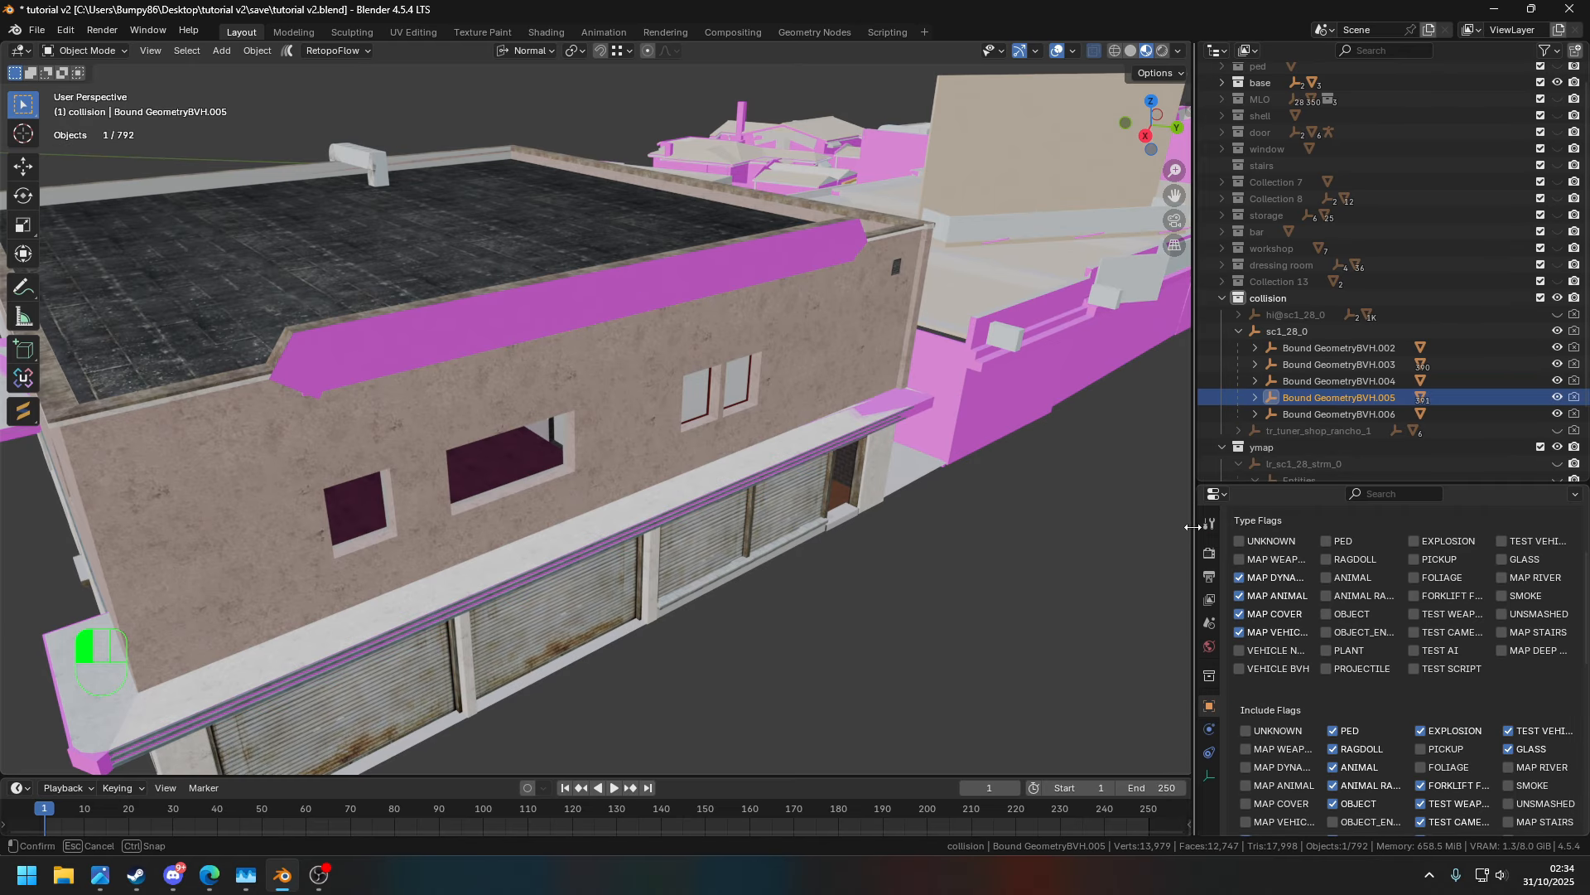
{"action": "left_click_drag", "start_coordinate": [1193, 527], "coordinate": [892, 530]}
{"action": "scroll", "coordinate": [1146, 639], "scroll_direction": "down", "scroll_amount": 3}
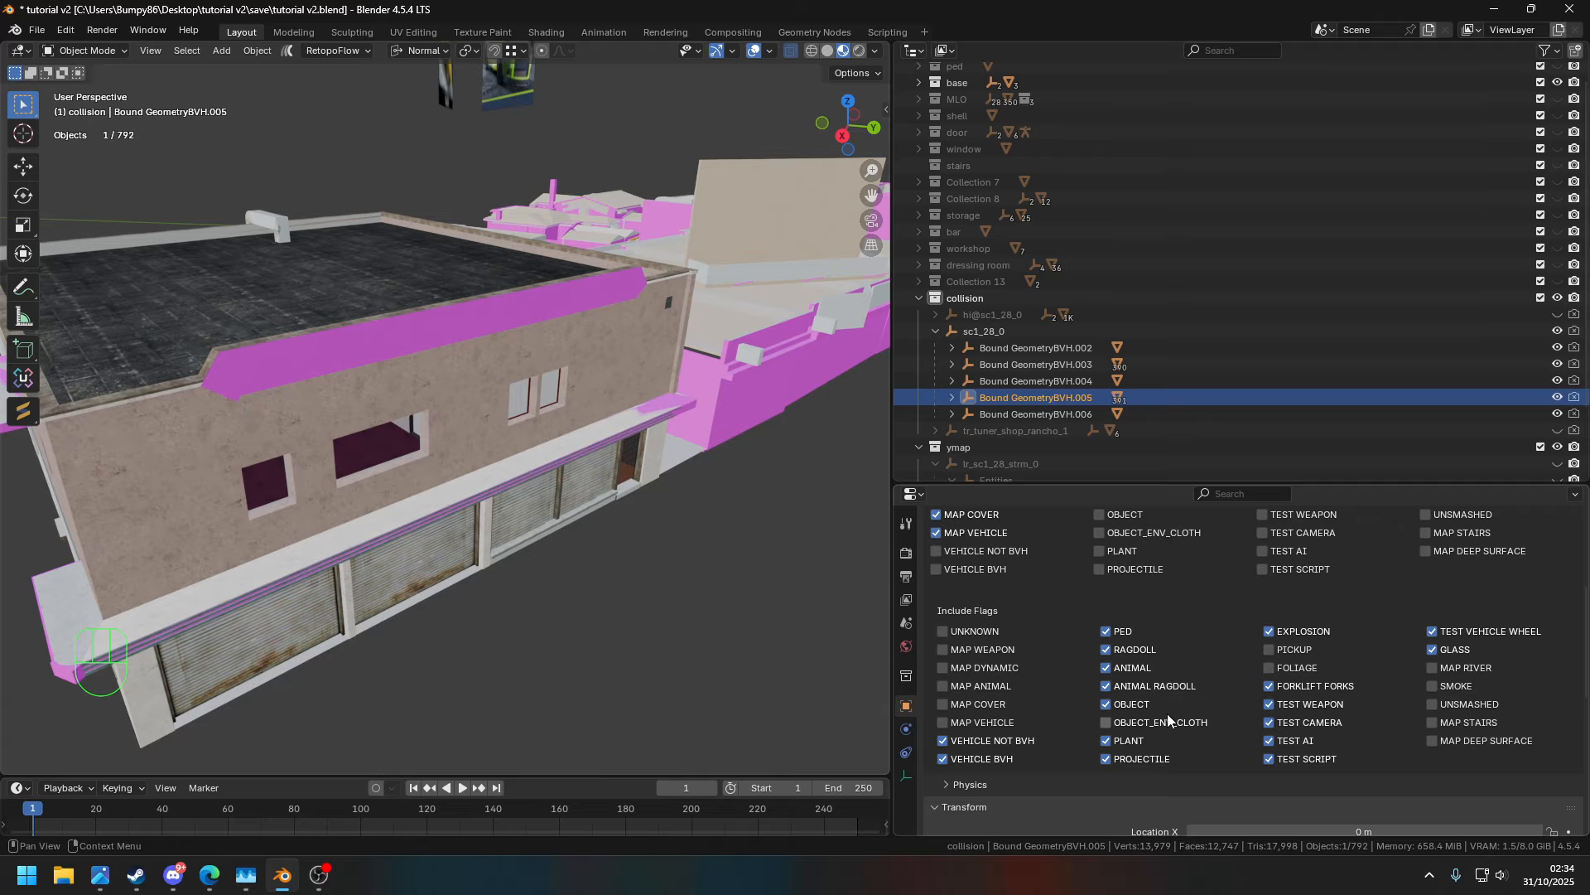
{"action": "left_click", "coordinate": [1083, 381]}
{"action": "left_click", "coordinate": [1075, 365]}
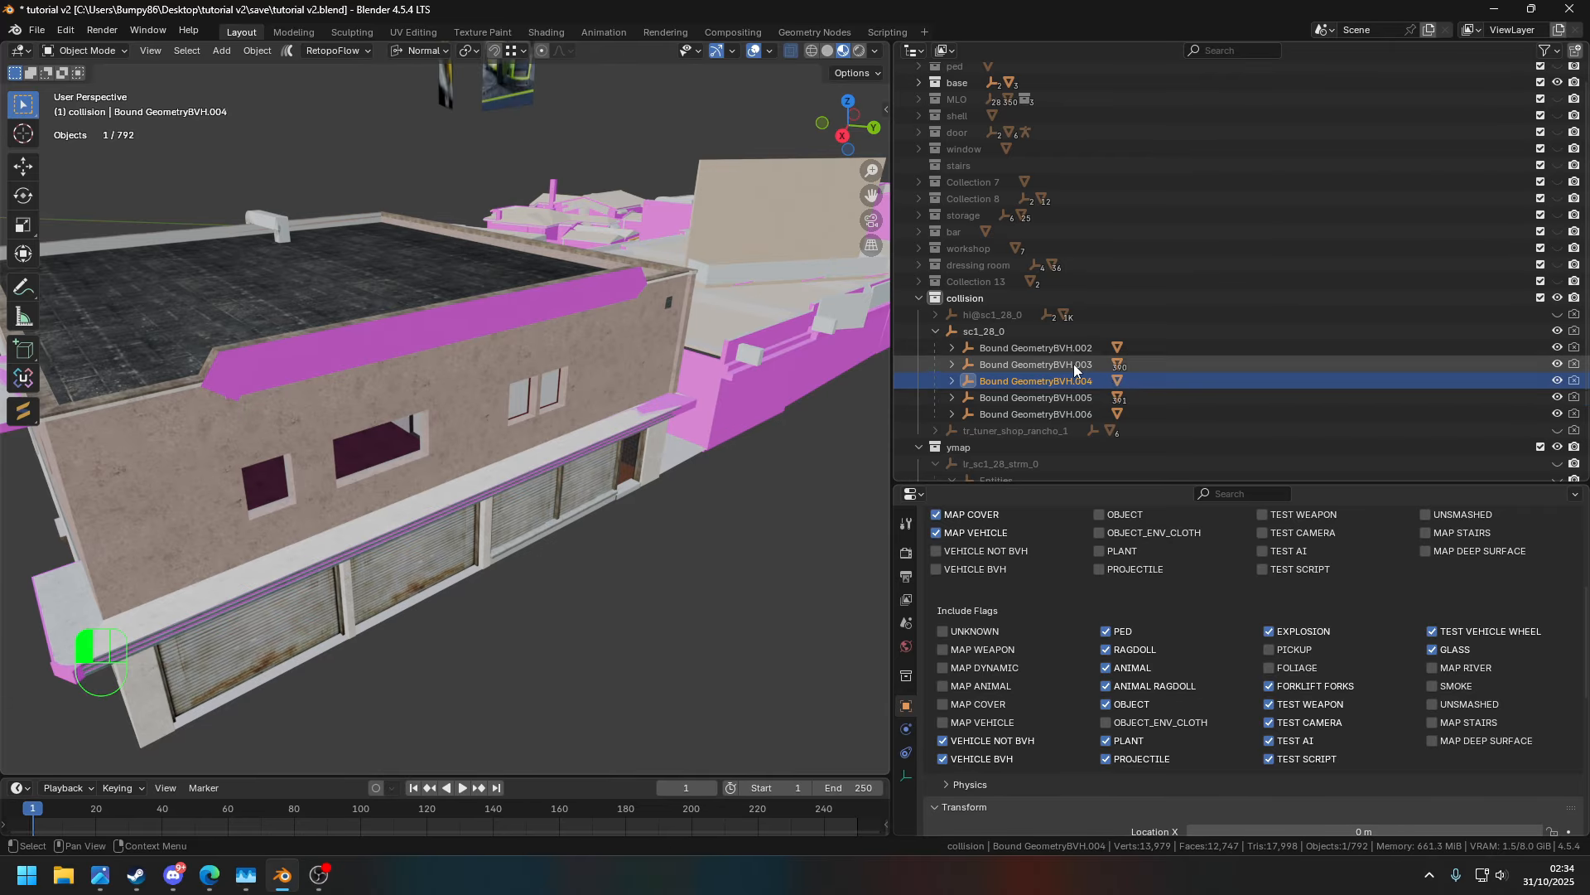
{"action": "left_click", "coordinate": [1073, 381]}
{"action": "scroll", "coordinate": [1254, 618], "scroll_direction": "up", "scroll_amount": 2}
- Expand and show hi@sc1_28_0, and hide sc1_28_0 and the ymap building
{"action": "left_click", "coordinate": [937, 315]}
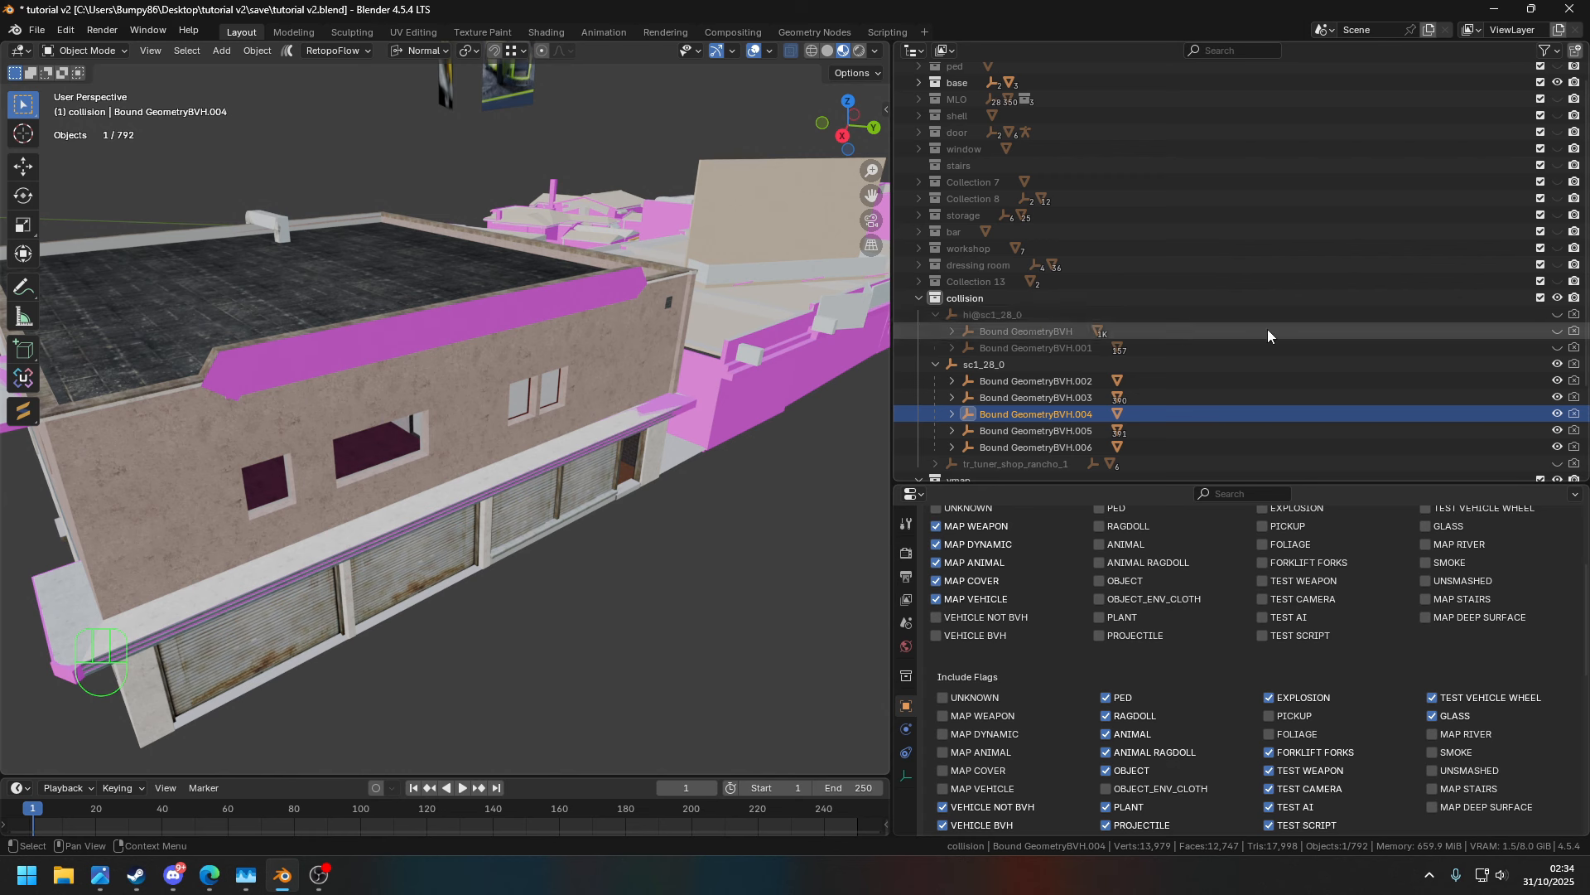
{"action": "left_click", "coordinate": [1559, 315], "text": "shift"}
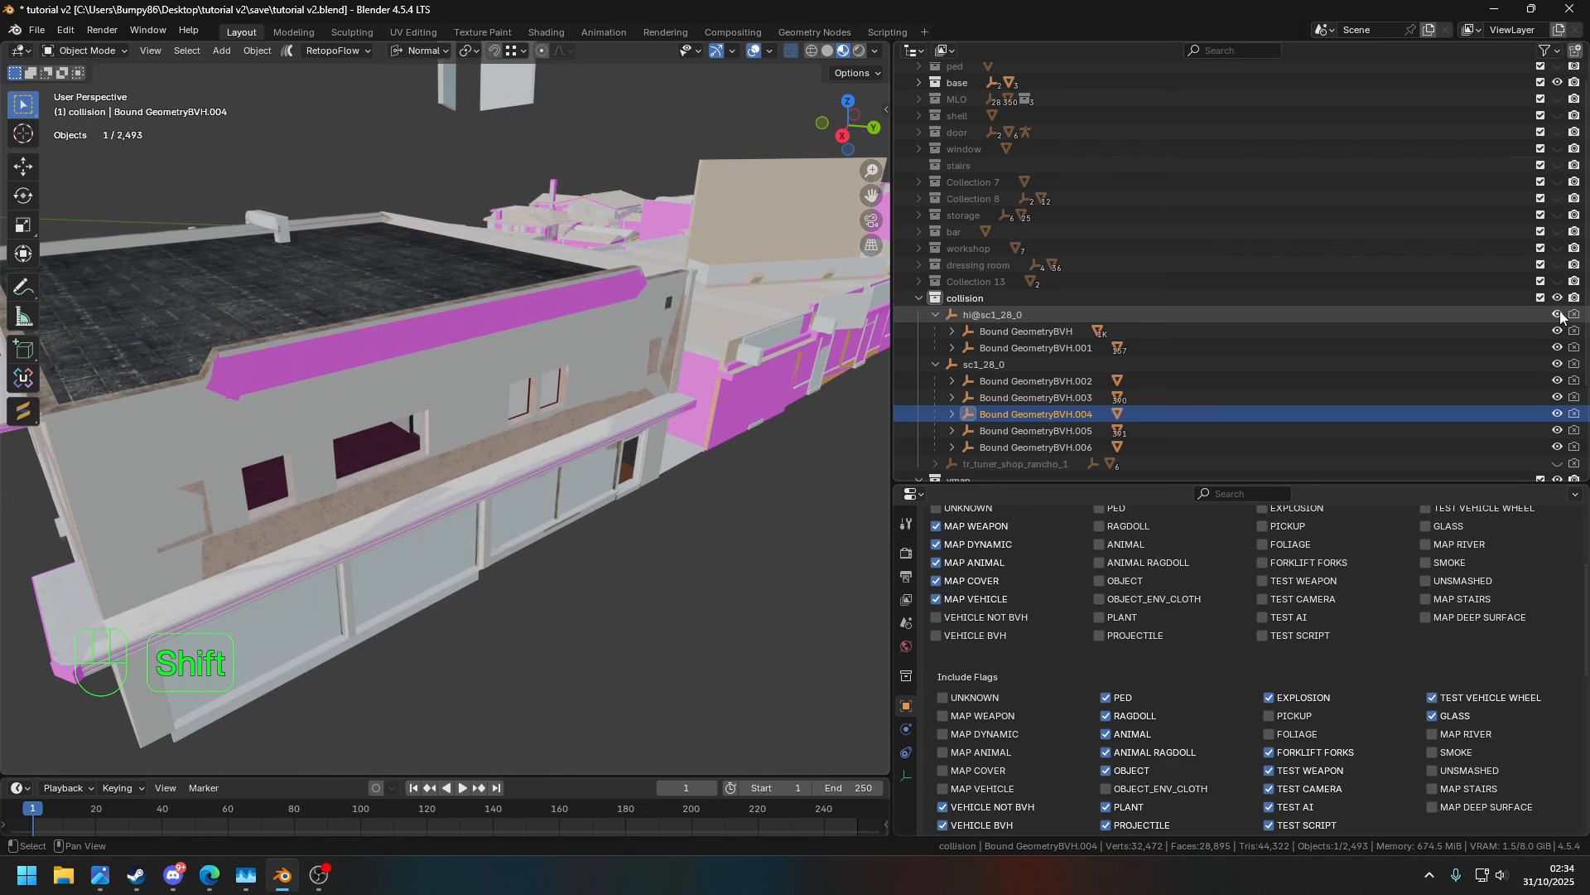
{"action": "left_click", "coordinate": [1559, 365], "text": "shift"}
{"action": "middle_click_drag", "start_coordinate": [580, 397], "coordinate": [636, 462]}
{"action": "left_click", "coordinate": [1560, 449]}
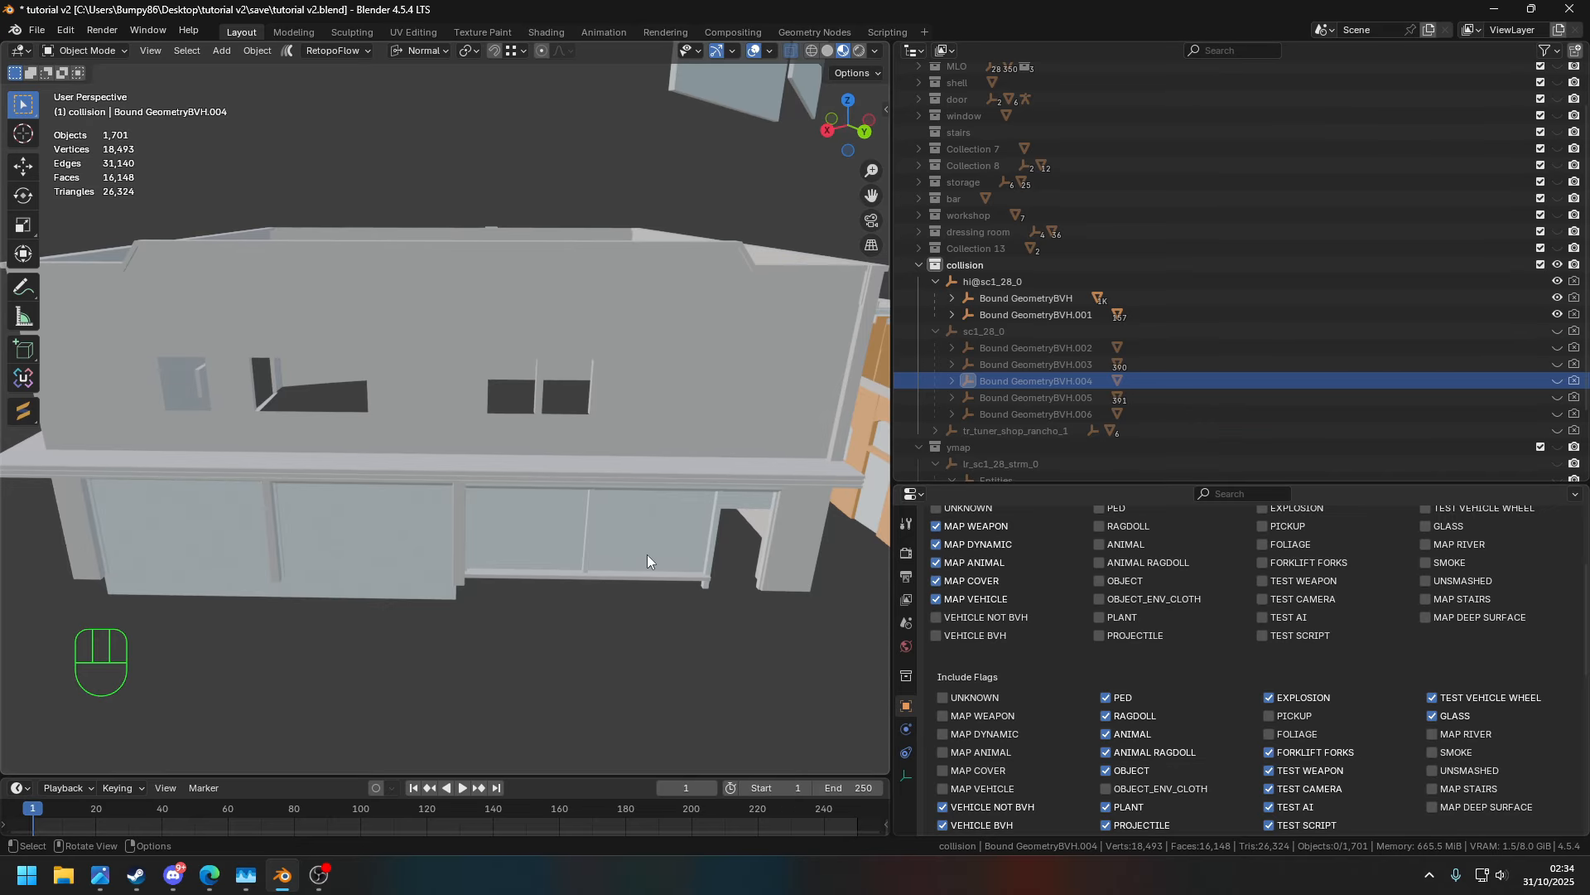
- Circle-select the collision boxes along all the mechshop building's walls from the top view
{"action": "left_click", "coordinate": [622, 546]}
{"action": "middle_click_drag", "start_coordinate": [618, 545], "coordinate": [480, 623]}
{"action": "key", "text": "g"}
{"action": "right_click", "coordinate": [480, 654]}
{"action": "key", "text": "KP_7"}
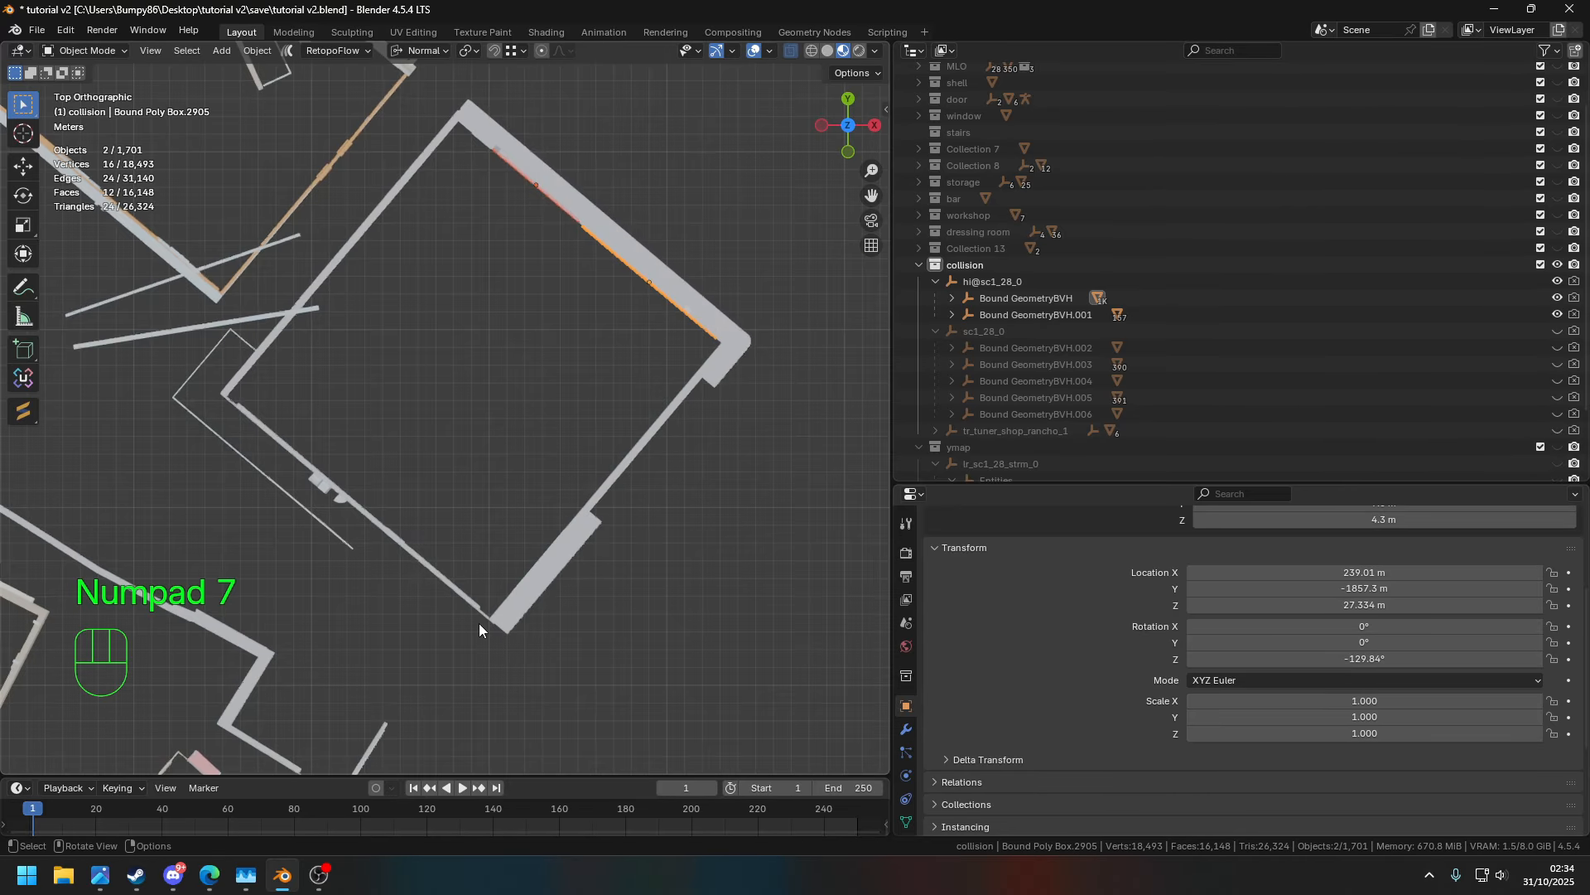
{"action": "middle_click_drag", "start_coordinate": [446, 439], "coordinate": [654, 491], "text": "shift"}
{"action": "key", "text": "w"}
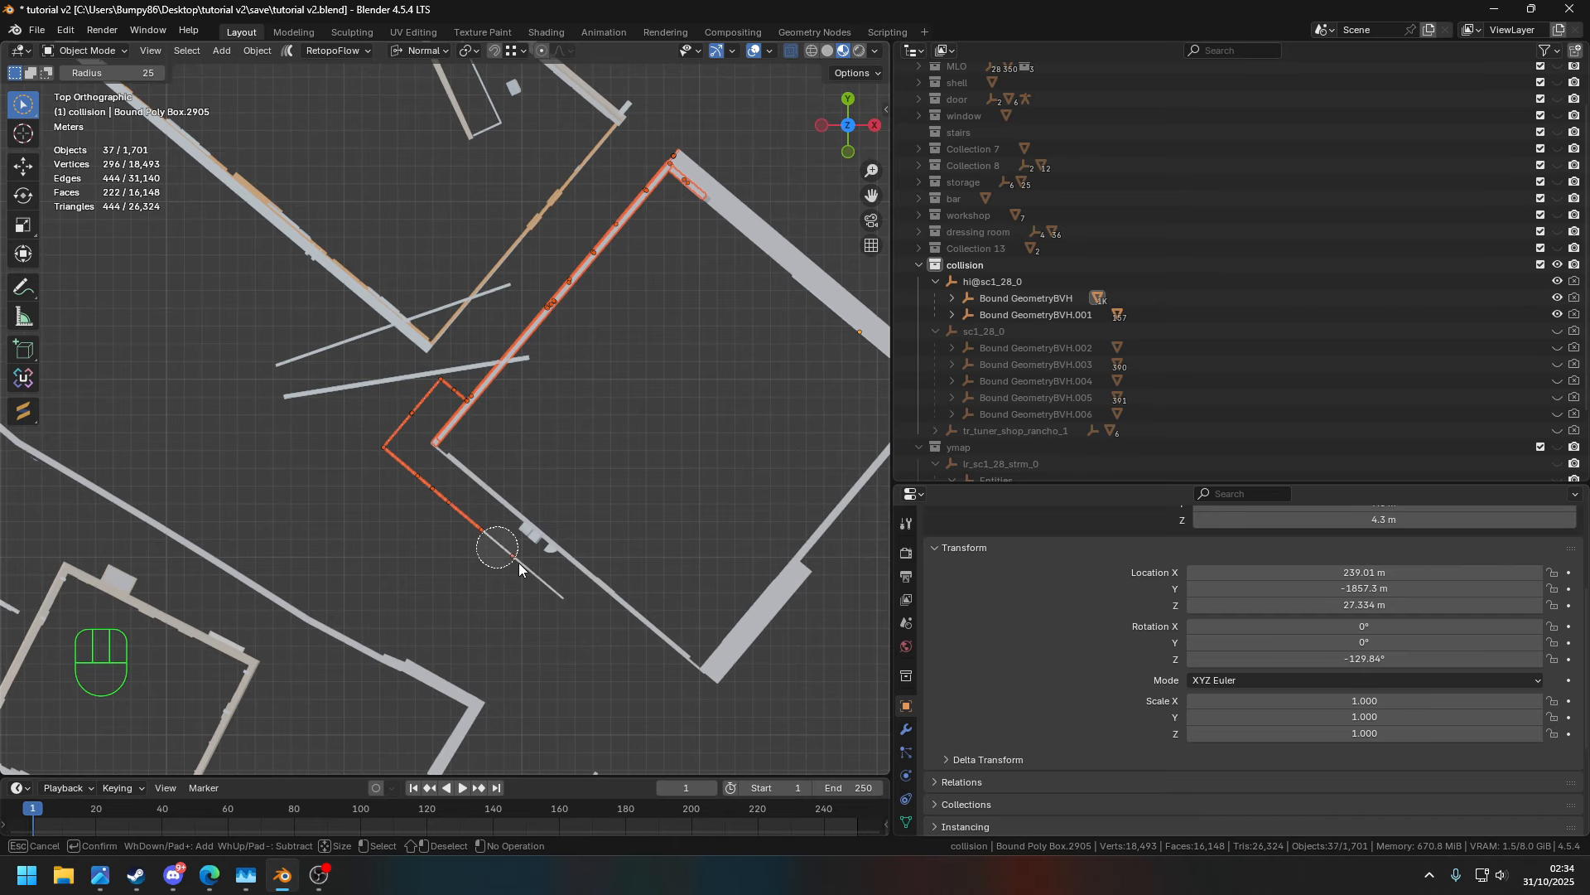
{"action": "left_click_drag", "start_coordinate": [791, 583], "coordinate": [872, 474]}
{"action": "middle_click_drag", "start_coordinate": [695, 416], "coordinate": [540, 508], "text": "shift"}
{"action": "left_click_drag", "start_coordinate": [750, 530], "coordinate": [801, 482], "text": "shift"}
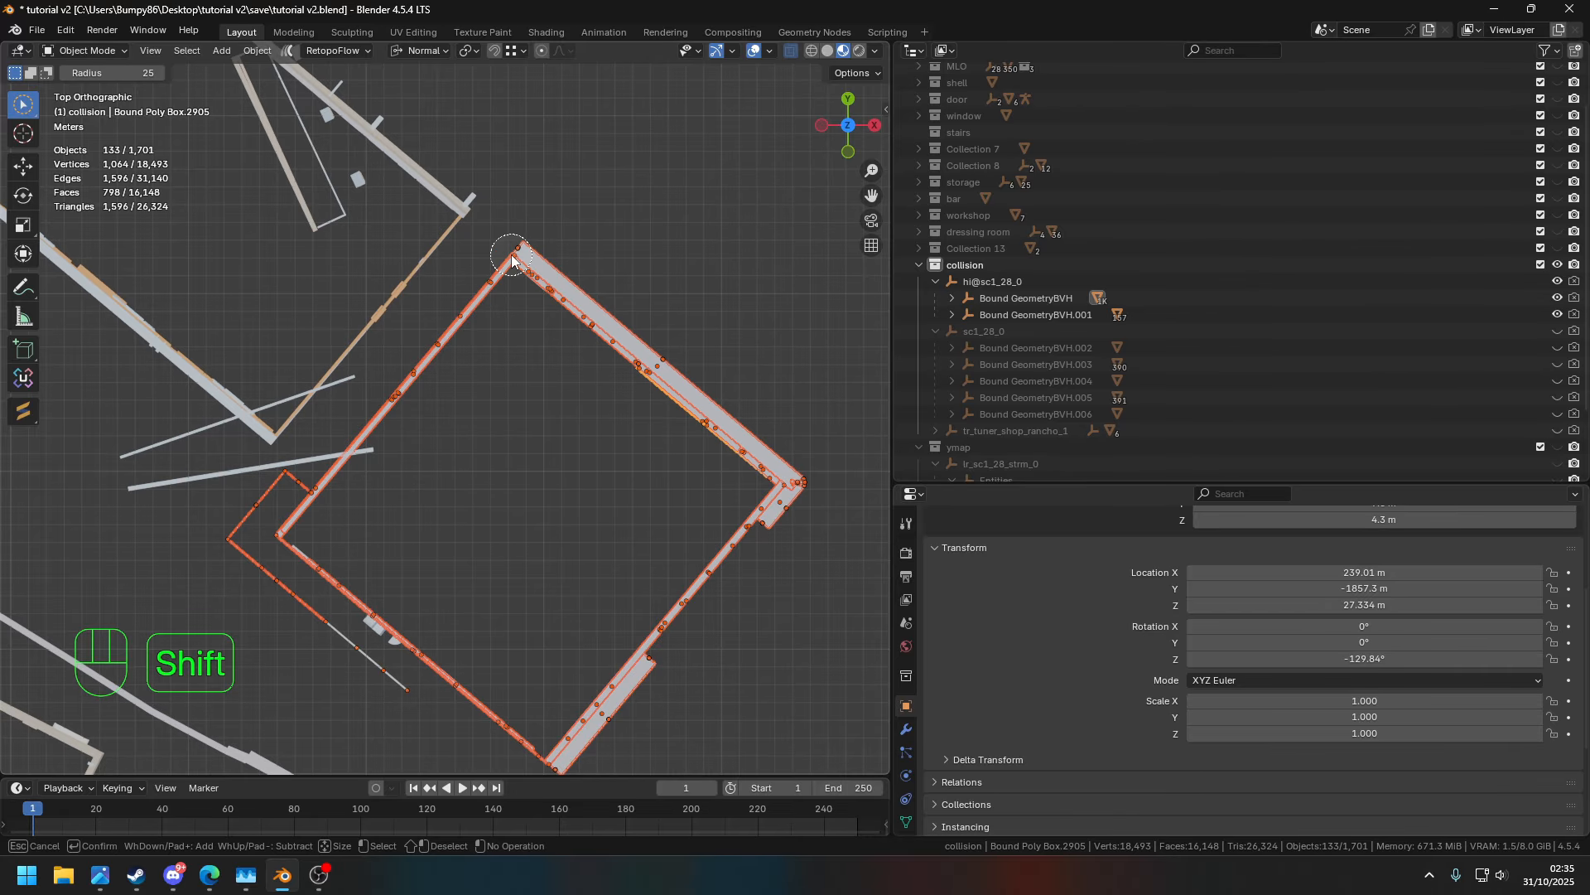
{"action": "middle_click_drag", "start_coordinate": [310, 323], "coordinate": [590, 336]}
{"action": "middle_click_drag", "start_coordinate": [718, 594], "coordinate": [679, 491]}
{"action": "middle_click_drag", "start_coordinate": [633, 377], "coordinate": [705, 434]}
{"action": "key", "text": "w"}
{"action": "key", "text": "w"}
{"action": "key", "text": "w"}
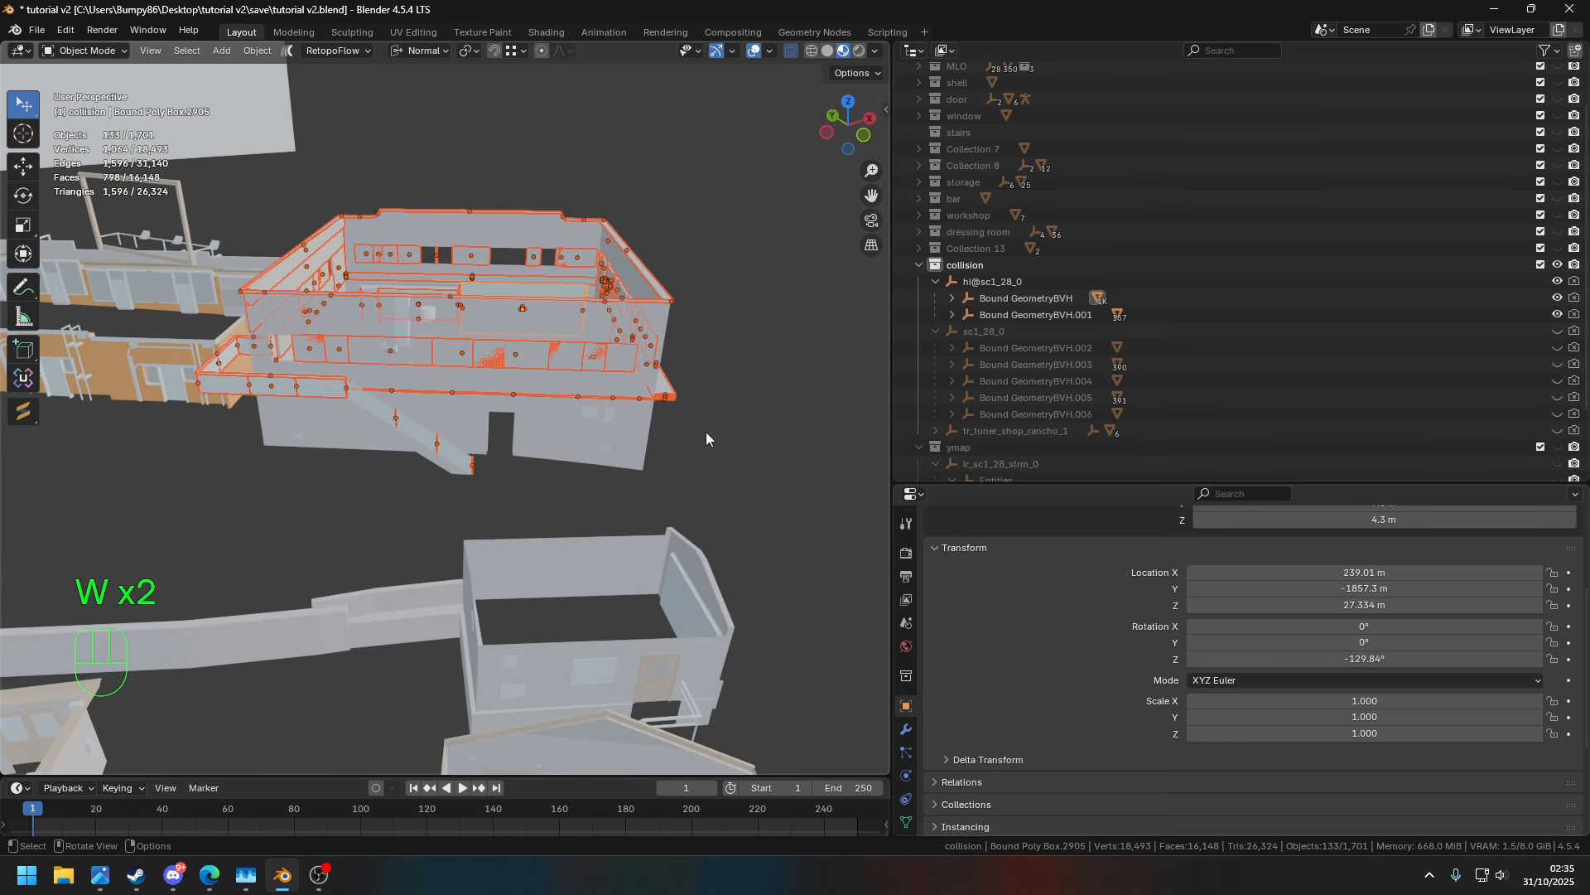
- Add the missed wall and canopy boxes to the selection and deselect boxes belonging to neighbouring buildings
{"action": "left_click_drag", "start_coordinate": [686, 487], "coordinate": [437, 172], "text": "shift"}
{"action": "middle_click_drag", "start_coordinate": [461, 212], "coordinate": [733, 213], "text": "shift"}
{"action": "left_click_drag", "start_coordinate": [730, 495], "coordinate": [497, 199], "text": "shift"}
{"action": "middle_click_drag", "start_coordinate": [530, 277], "coordinate": [298, 309], "text": "shift"}
{"action": "left_click_drag", "start_coordinate": [758, 425], "coordinate": [616, 191], "text": "shift"}
{"action": "left_click_drag", "start_coordinate": [676, 442], "coordinate": [447, 257], "text": "shift"}
{"action": "middle_click_drag", "start_coordinate": [431, 274], "coordinate": [666, 280], "text": "shift"}
{"action": "left_click_drag", "start_coordinate": [462, 457], "coordinate": [261, 257], "text": "ctrl"}
{"action": "scroll", "coordinate": [399, 286], "scroll_direction": "down", "scroll_amount": 4}
{"action": "key", "text": "g"}
{"action": "right_click", "coordinate": [758, 217]}
{"action": "middle_click_drag", "start_coordinate": [753, 219], "coordinate": [585, 240]}
{"action": "left_click_drag", "start_coordinate": [594, 554], "coordinate": [349, 189], "text": "ctrl"}
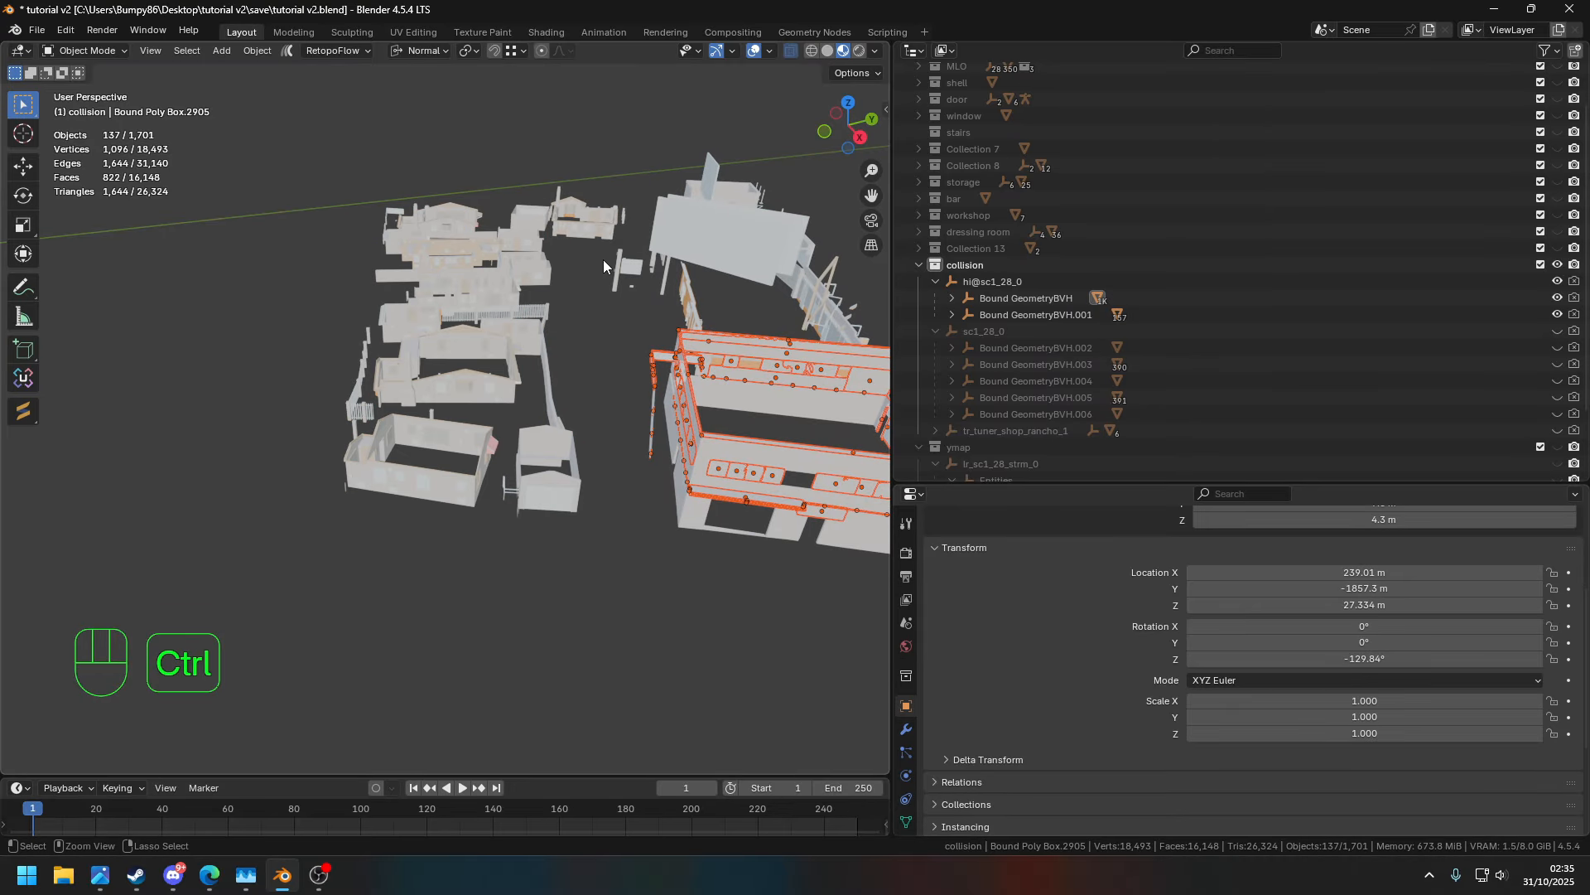
{"action": "middle_click_drag", "start_coordinate": [606, 260], "coordinate": [772, 252]}
{"action": "key", "text": "g"}
{"action": "right_click", "coordinate": [827, 247]}
- Duplicate the selected building boxes in place and clear the copies' parent while keeping their transforms
{"action": "middle_click_drag", "start_coordinate": [670, 275], "coordinate": [550, 340], "text": "shift"}
{"action": "scroll", "coordinate": [639, 324], "scroll_direction": "up", "scroll_amount": 4}
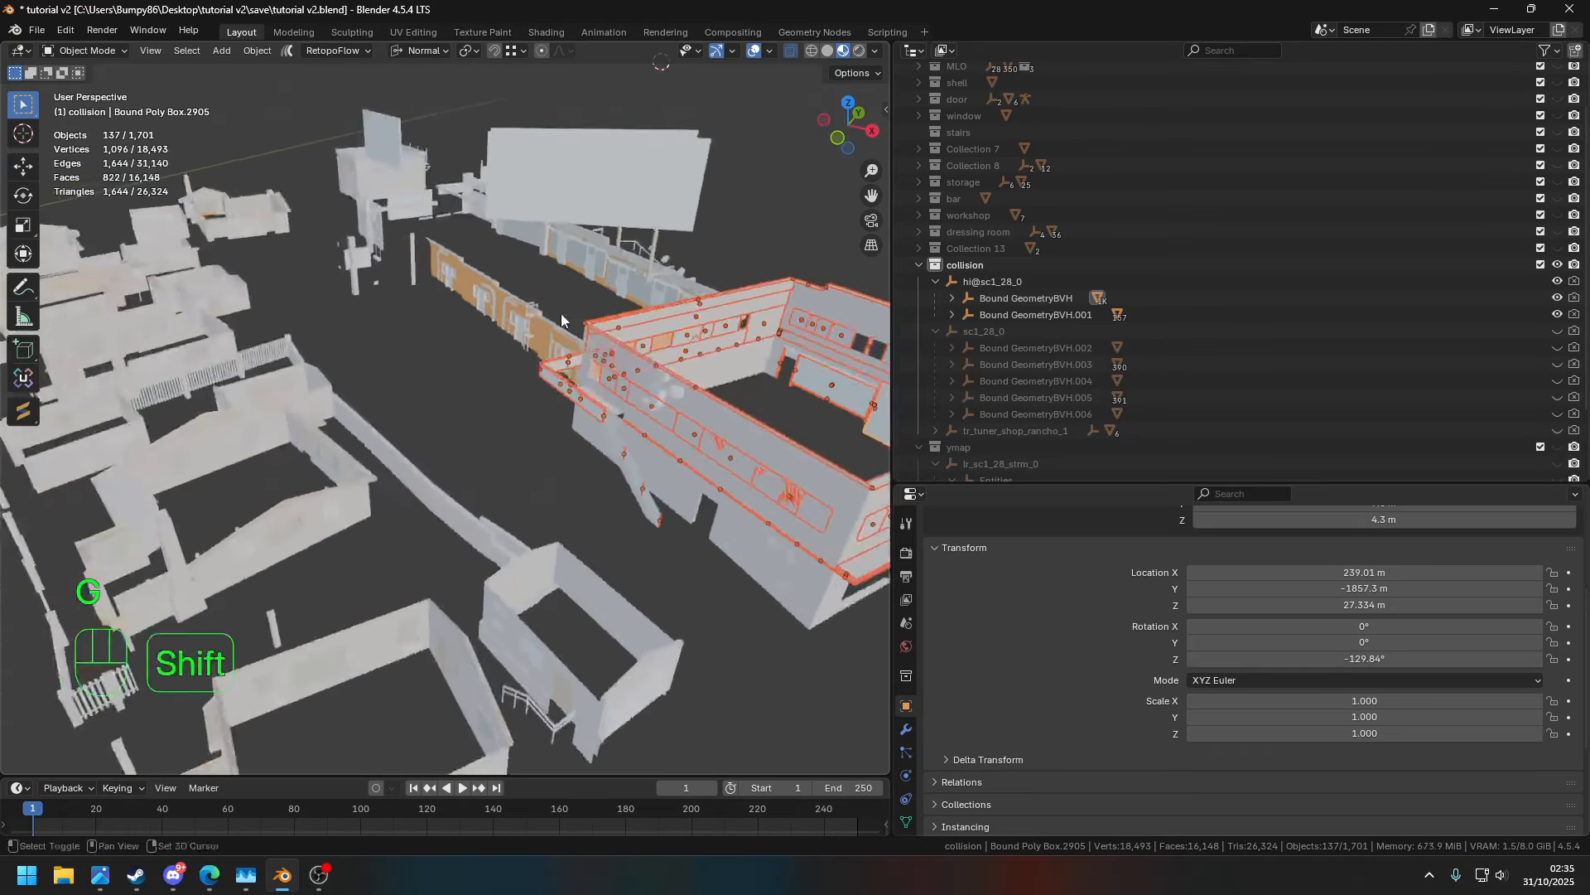
{"action": "middle_click_drag", "start_coordinate": [869, 217], "coordinate": [708, 256], "text": "shift"}
{"action": "key", "text": "shift+d"}
{"action": "right_click", "coordinate": [766, 252]}
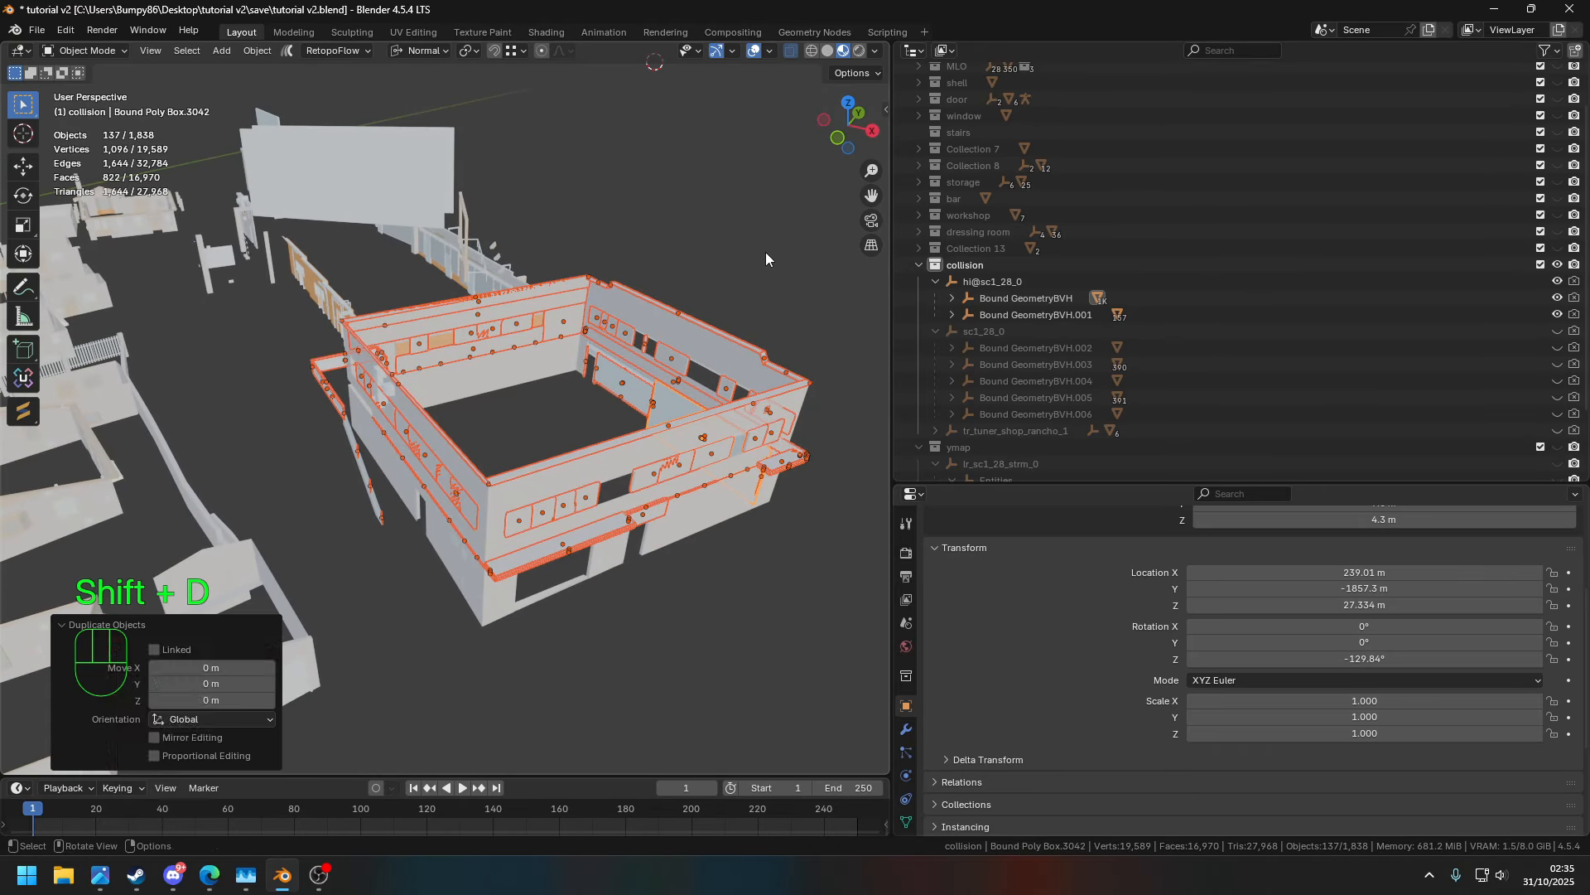
{"action": "key", "text": "q"}
{"action": "left_click", "coordinate": [765, 252]}
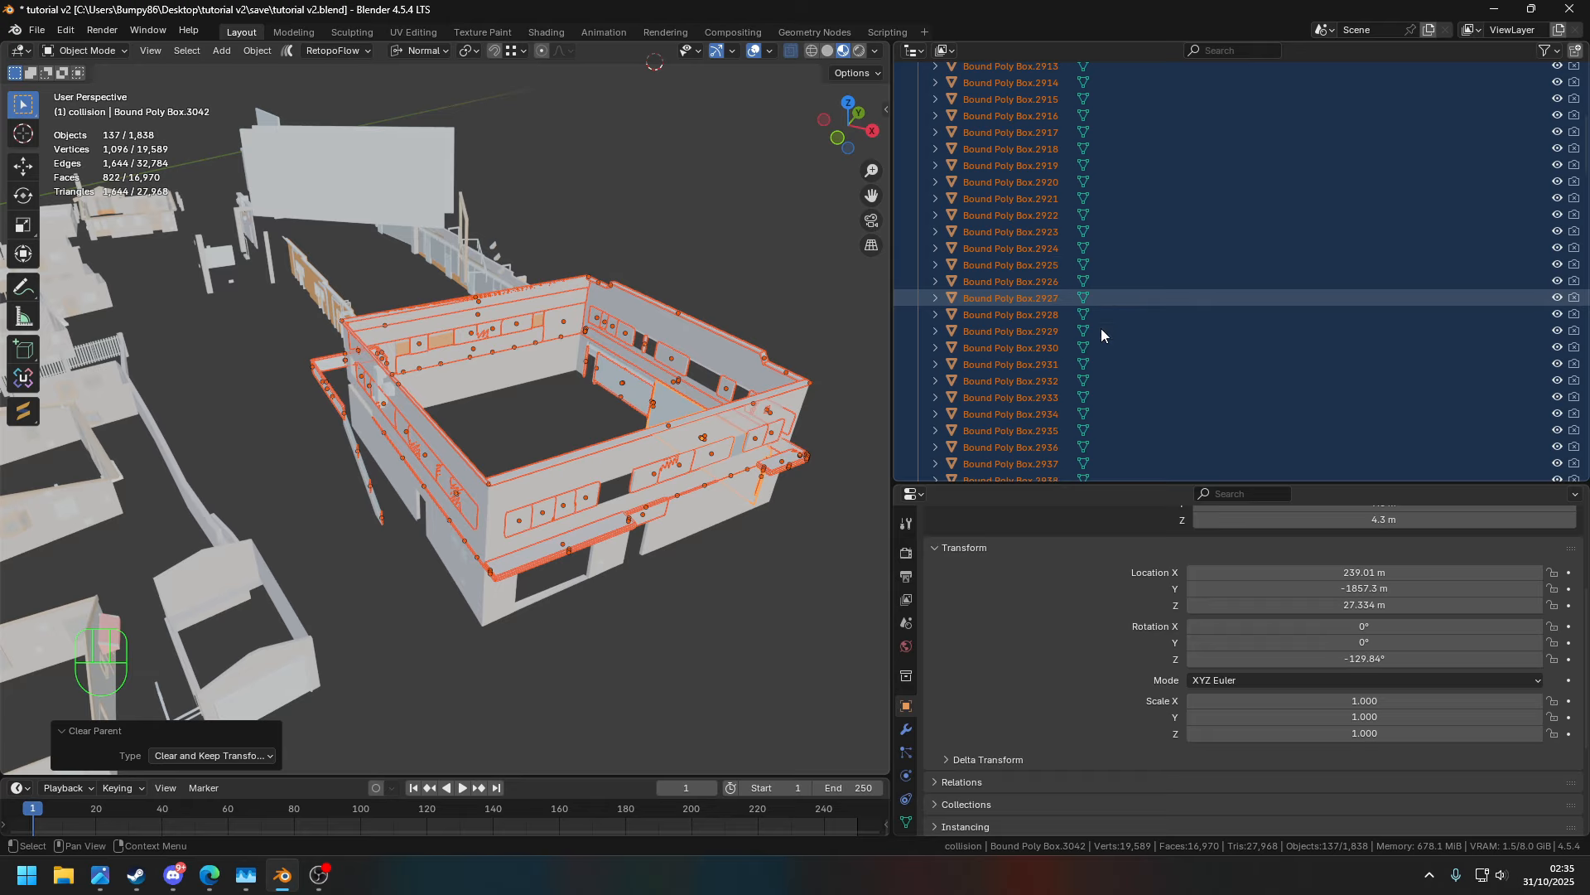
- Parent the duplicated boxes to Bound GeometryBVH.004 under sc1_28_0, keeping their transforms
{"action": "scroll", "coordinate": [1101, 329], "scroll_direction": "down", "scroll_amount": 15}
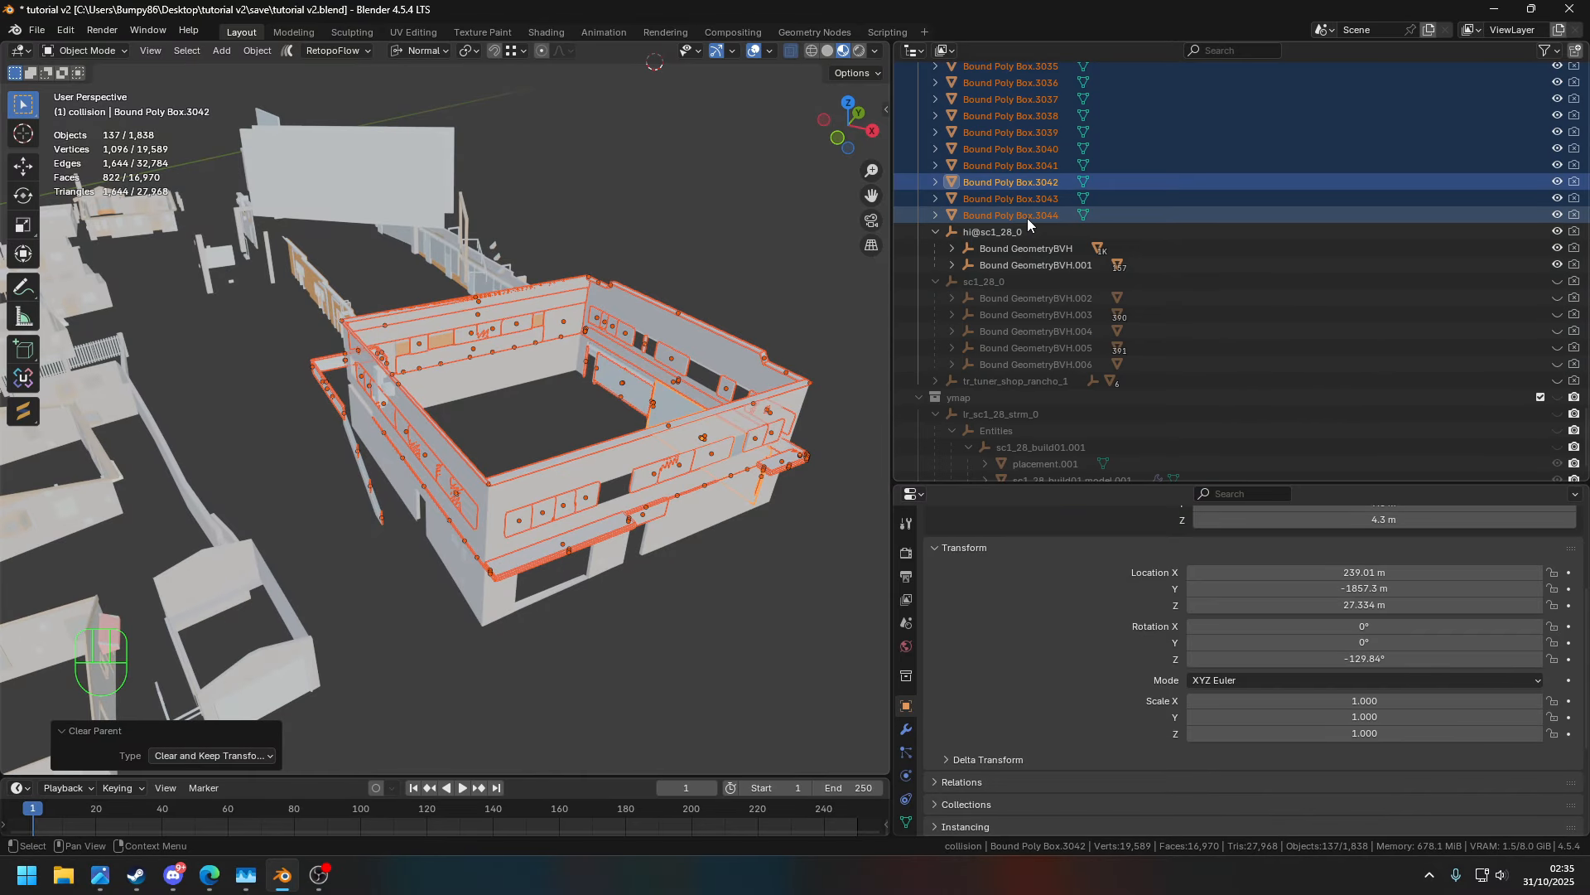
{"action": "left_click_drag", "start_coordinate": [1025, 223], "coordinate": [1062, 325]}
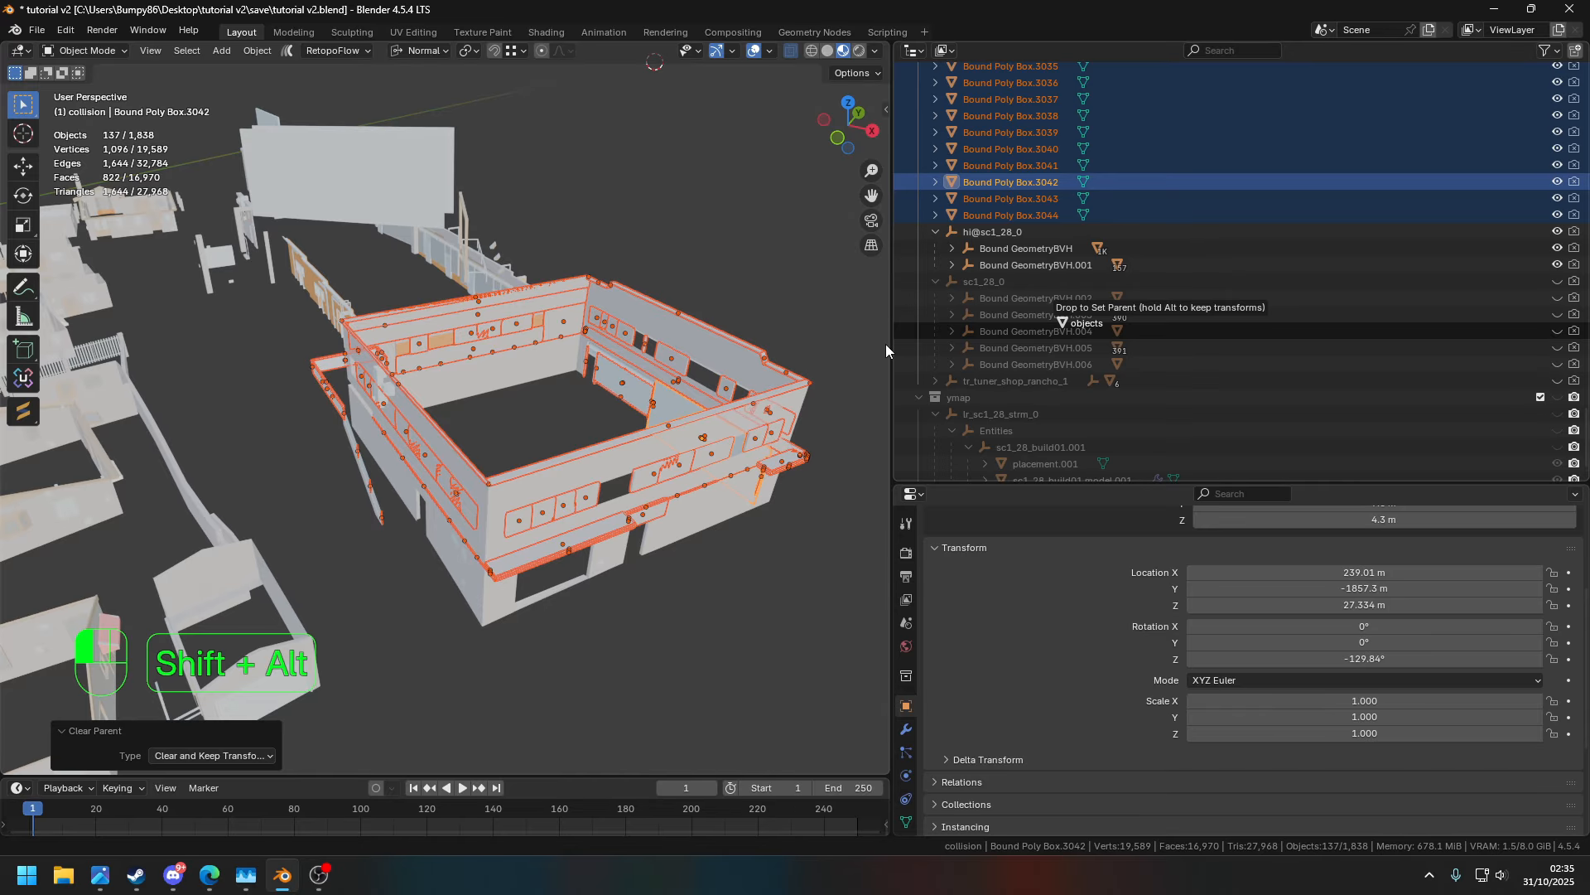
{"action": "left_click_drag", "start_coordinate": [1063, 326], "coordinate": [1063, 331], "text": "alt+shift"}
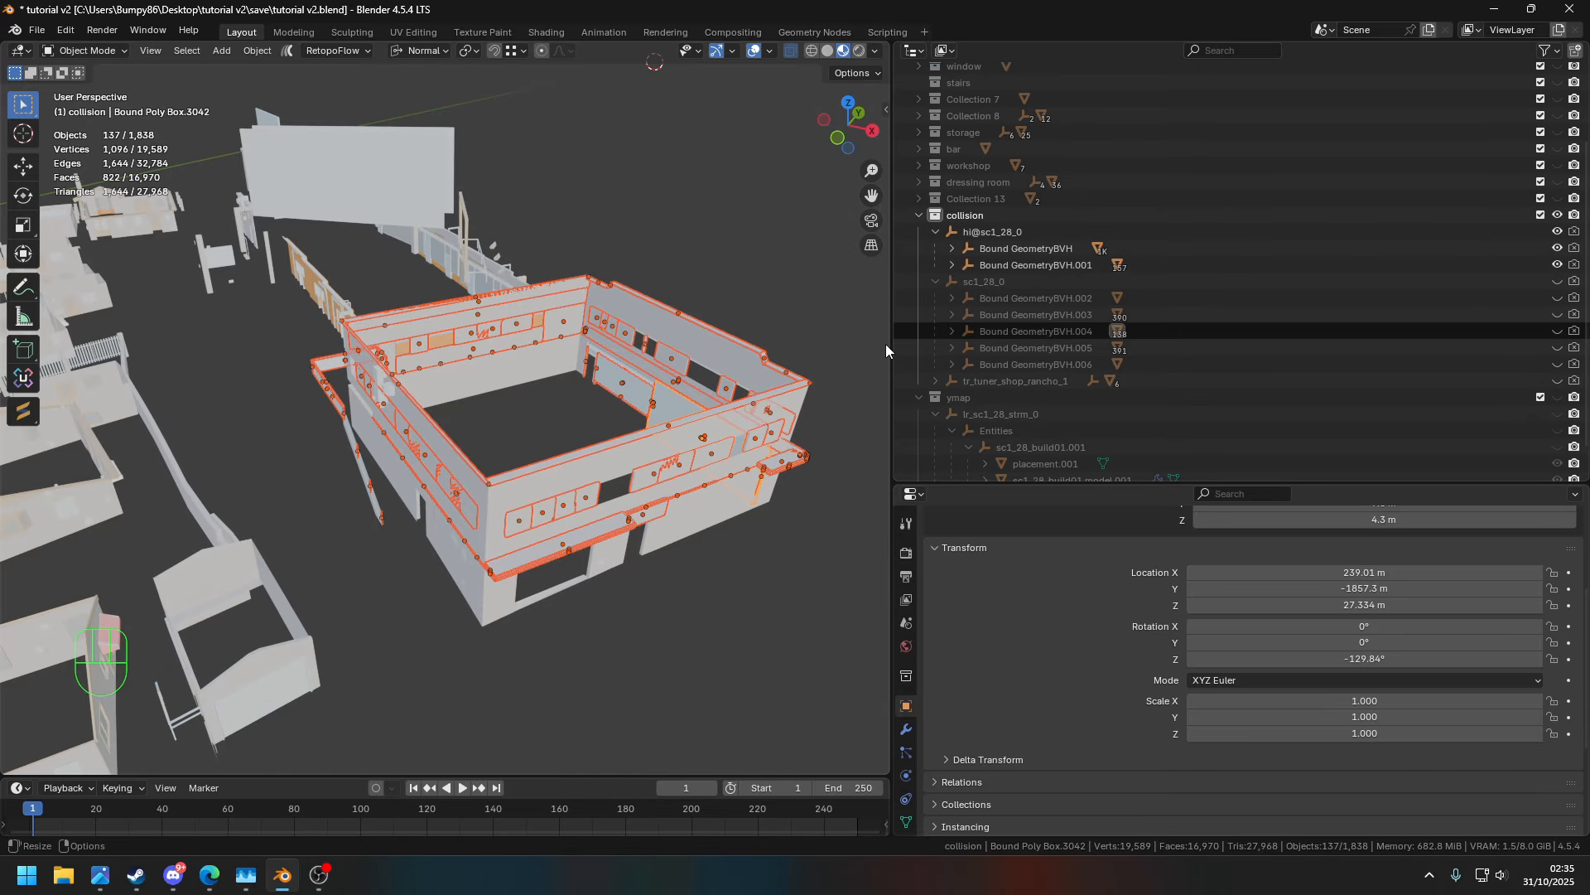
- Enlarge the properties area and compare the composite flags of Bound GeometryBVH and Bound GeometryBVH.004
{"action": "left_click", "coordinate": [1034, 248]}
{"action": "left_click_drag", "start_coordinate": [1194, 483], "coordinate": [1194, 280]}
{"action": "left_click_drag", "start_coordinate": [892, 480], "coordinate": [1068, 480]}
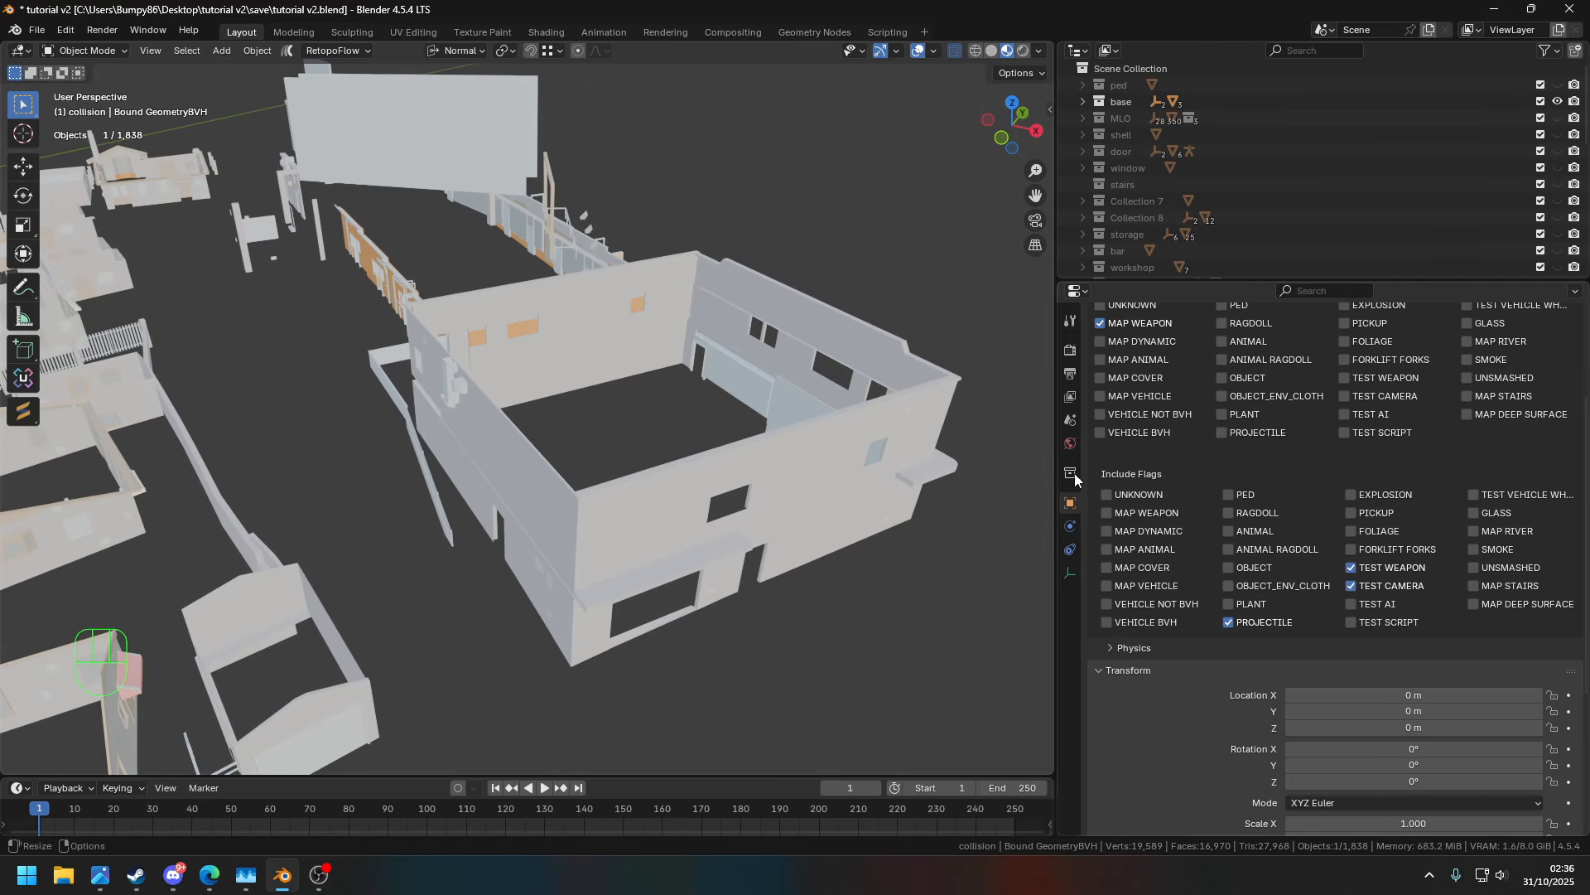
{"action": "scroll", "coordinate": [1259, 464], "scroll_direction": "up", "scroll_amount": 4}
{"action": "scroll", "coordinate": [1211, 215], "scroll_direction": "down", "scroll_amount": 5}
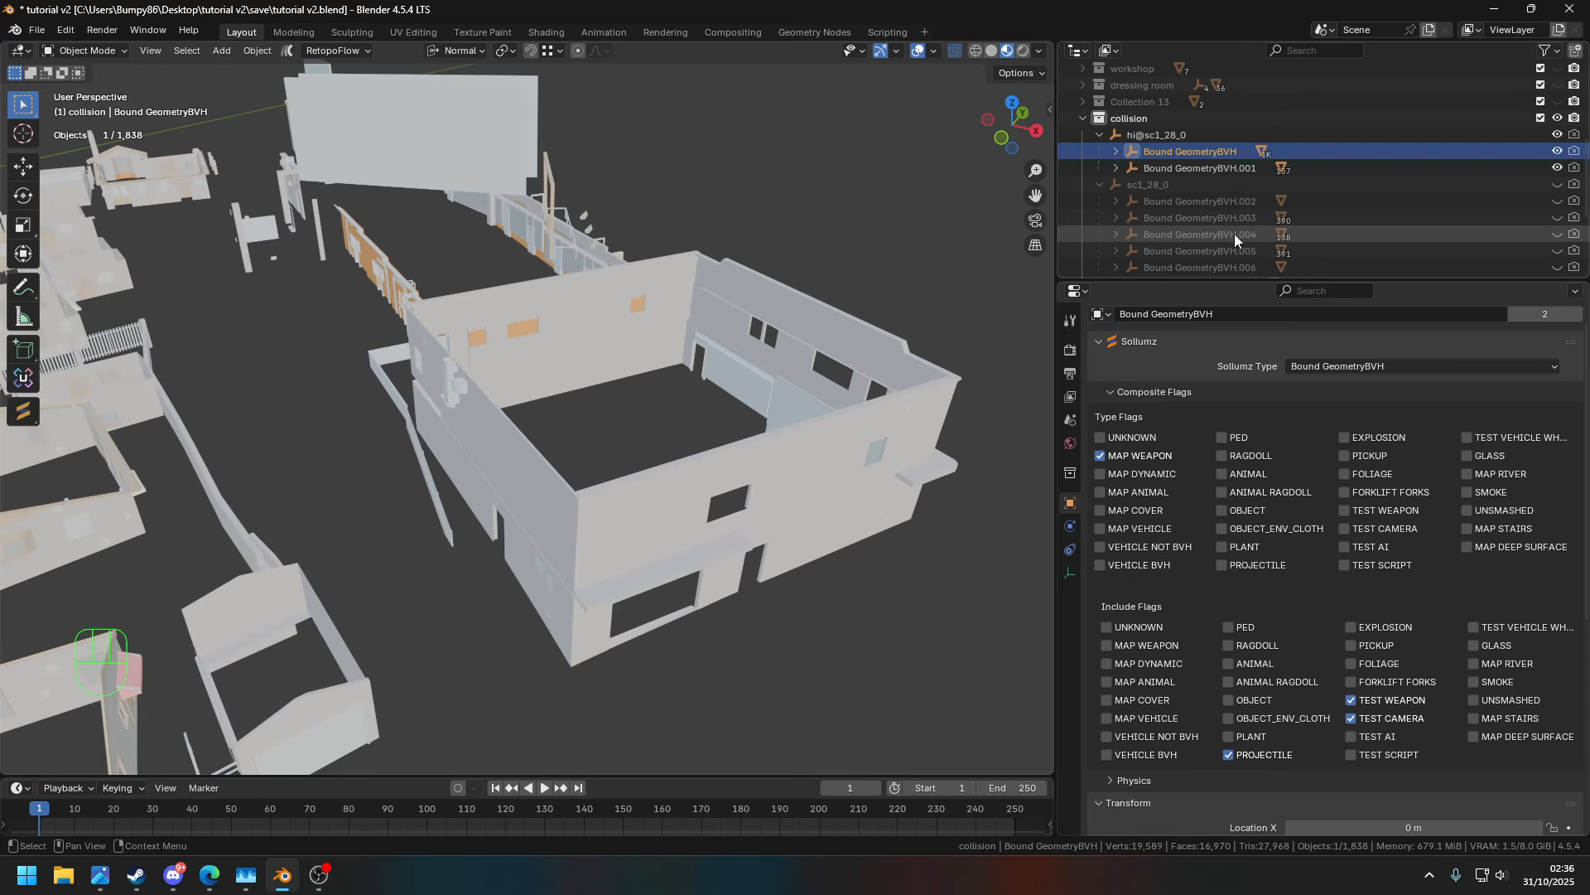
{"action": "left_click", "coordinate": [1213, 235]}
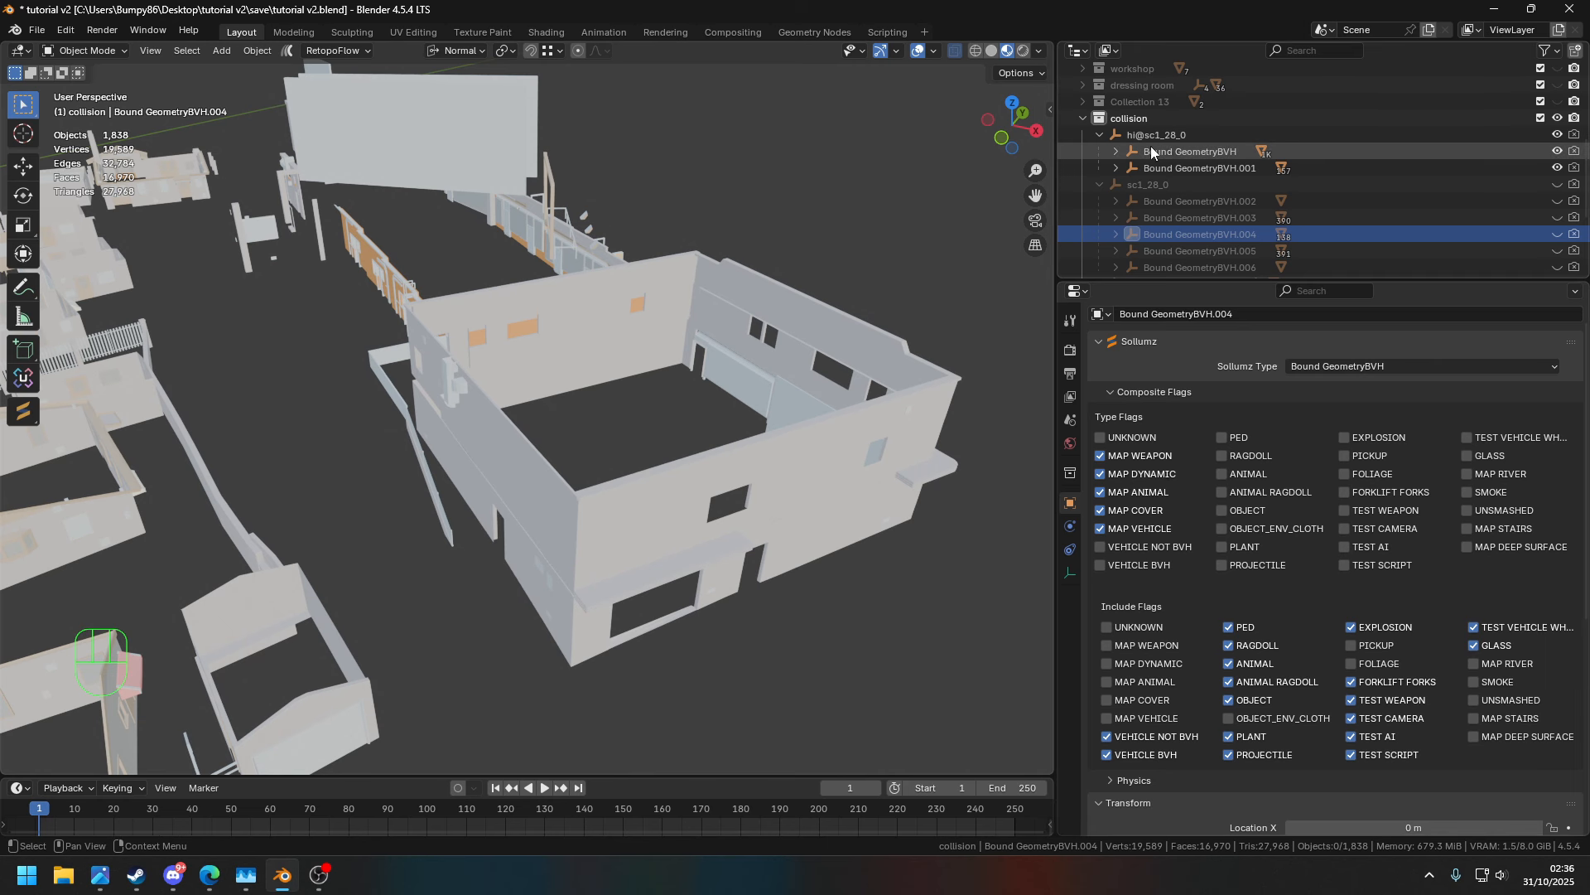
- Hide hi@sc1_28_0, show sc1_28_0, and toggle Bound GeometryBVH.001 on and off for comparison
{"action": "left_click", "coordinate": [1557, 134], "text": "shift"}
{"action": "left_click", "coordinate": [1557, 184], "text": "shift"}
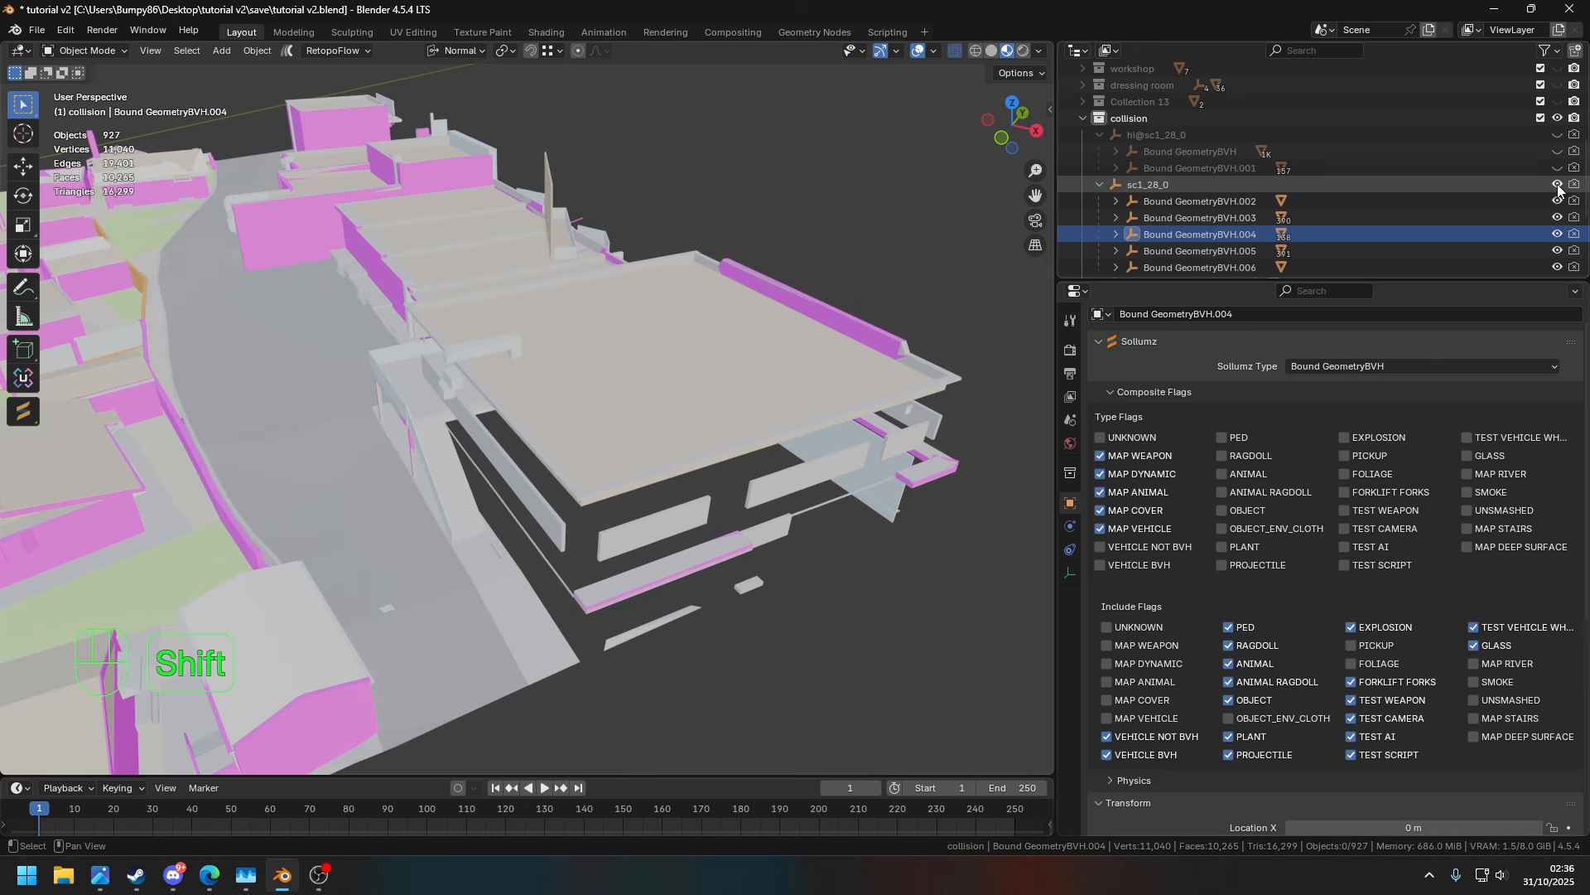
{"action": "middle_click_drag", "start_coordinate": [864, 424], "coordinate": [646, 390]}
{"action": "scroll", "coordinate": [1358, 215], "scroll_direction": "down", "scroll_amount": 4}
{"action": "scroll", "coordinate": [1344, 210], "scroll_direction": "up", "scroll_amount": 3}
{"action": "left_click", "coordinate": [1557, 129], "text": "shift"}
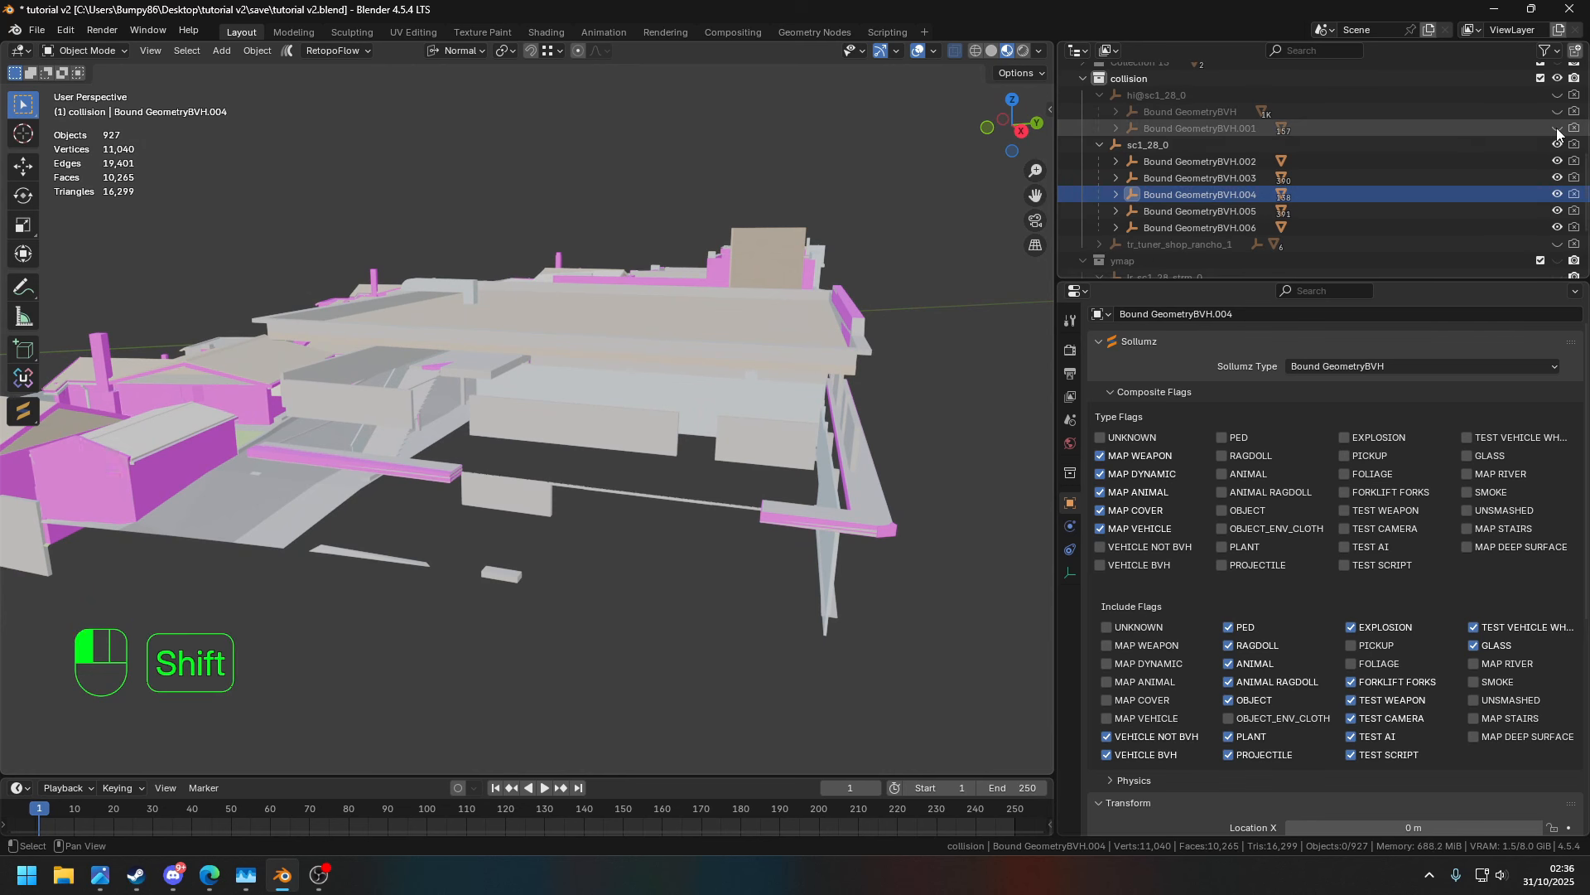
{"action": "left_click", "coordinate": [1558, 130], "text": "shift"}
- Select the garage-door collision box in sc1_28_0 and show the ymap building as a reference
{"action": "middle_click_drag", "start_coordinate": [878, 389], "coordinate": [619, 461]}
{"action": "left_click", "coordinate": [651, 436]}
{"action": "left_click", "coordinate": [682, 345]}
{"action": "left_click", "coordinate": [620, 460]}
{"action": "key", "text": "g"}
{"action": "right_click", "coordinate": [530, 381]}
{"action": "middle_click_drag", "start_coordinate": [531, 381], "coordinate": [812, 489]}
{"action": "scroll", "coordinate": [812, 489], "scroll_direction": "down", "scroll_amount": 4}
{"action": "scroll", "coordinate": [1379, 188], "scroll_direction": "down", "scroll_amount": 3}
{"action": "left_click", "coordinate": [1557, 161]}
{"action": "scroll", "coordinate": [898, 390], "scroll_direction": "up", "scroll_amount": 5}
{"action": "middle_click_drag", "start_coordinate": [898, 391], "coordinate": [863, 447]}
- Duplicate the 9.8 m garage-door box and move the copy about 0.15 m along its negative normal X axis
{"action": "key", "text": "shift+d"}
{"action": "right_click", "coordinate": [854, 485]}
{"action": "key", "text": "g"}
{"action": "key", "text": "y"}
{"action": "key", "text": "x"}
{"action": "left_click", "coordinate": [861, 469]}
- Set the copied garage-door box's X extent to 0.35 m and shift it along its normal X axis to match the front wall
{"action": "left_click", "coordinate": [1416, 419]}
{"action": "type", "text": "0"}
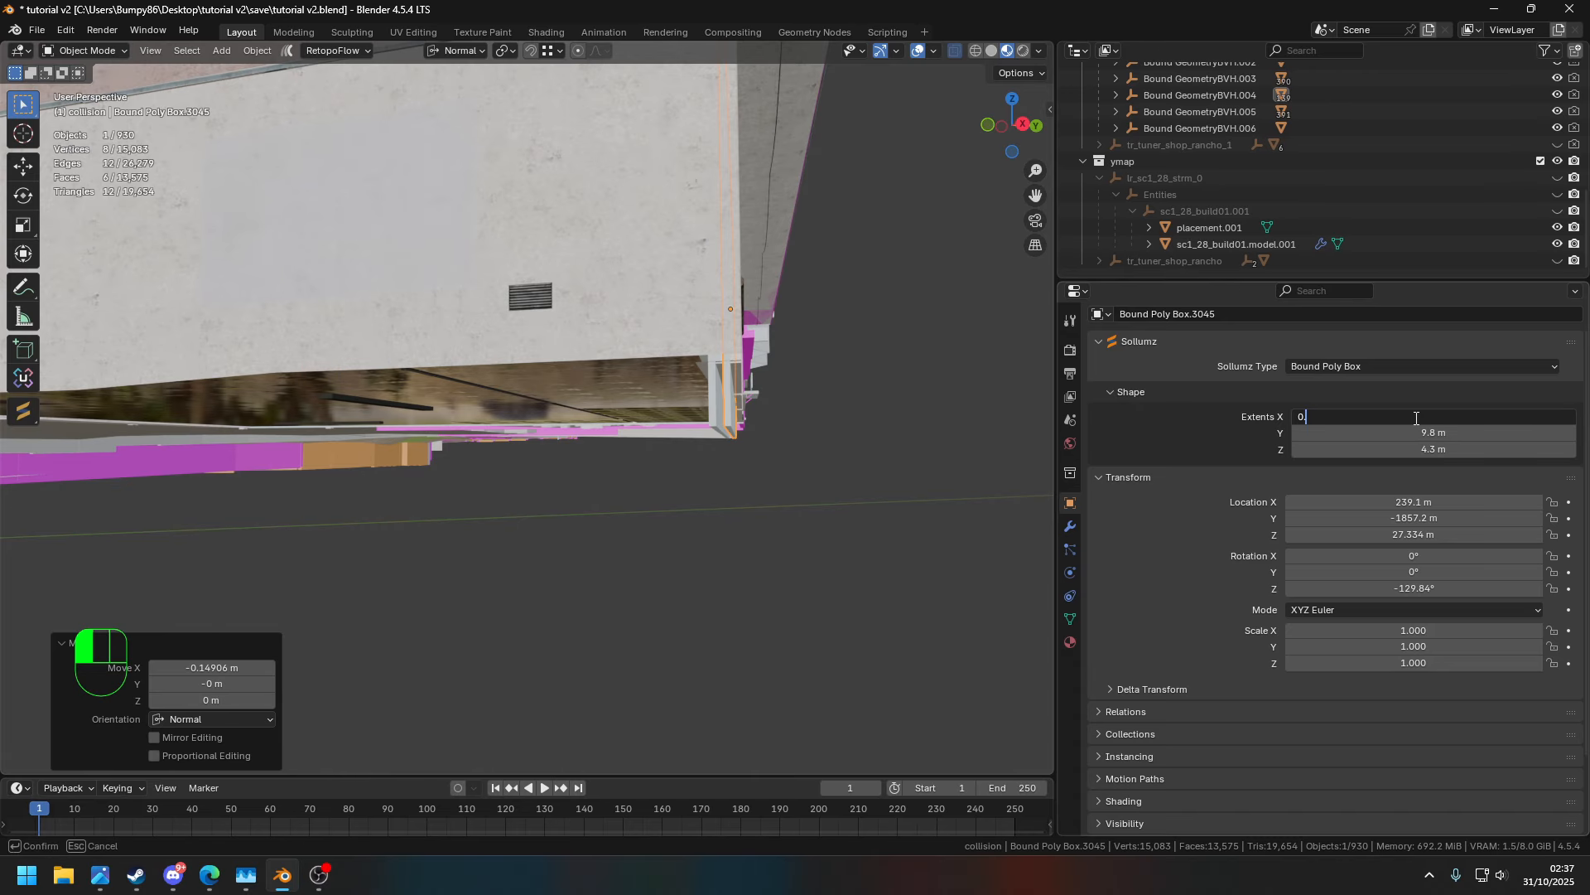
{"action": "type", "text": ".1"}
{"action": "key", "text": "Return"}
{"action": "left_click", "coordinate": [1416, 418]}
{"action": "middle_click_drag", "start_coordinate": [925, 418], "coordinate": [843, 578]}
{"action": "key", "text": "g"}
{"action": "key", "text": "y"}
{"action": "key", "text": "x"}
{"action": "left_click", "coordinate": [883, 623]}
{"action": "scroll", "coordinate": [1457, 416], "scroll_direction": "down", "scroll_amount": 1, "text": "ctrl"}
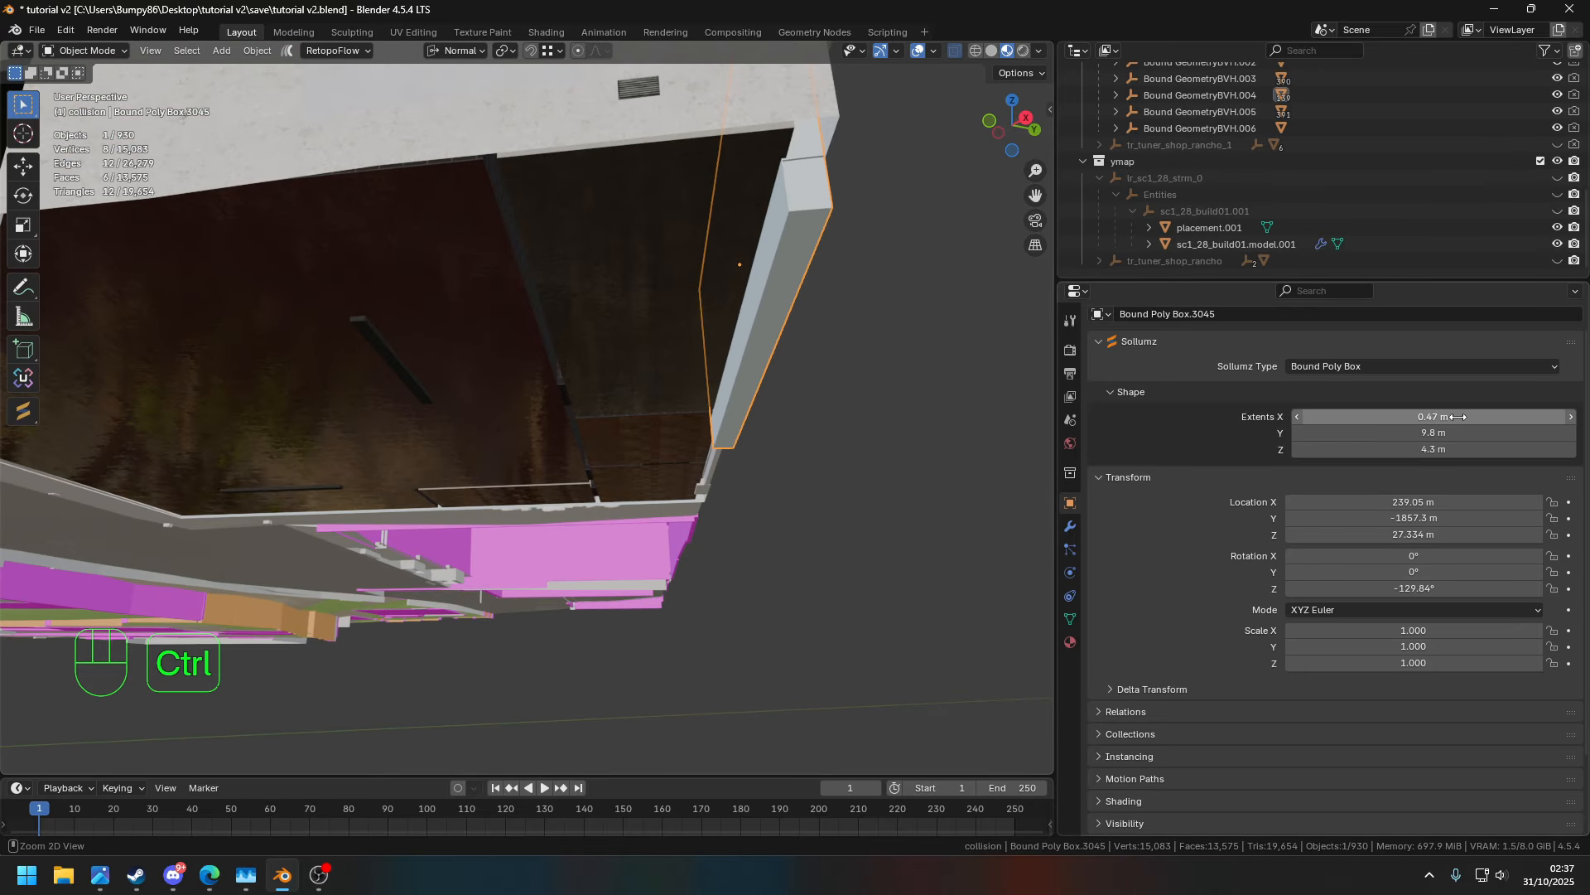
{"action": "middle_click_drag", "start_coordinate": [797, 431], "coordinate": [781, 487]}
{"action": "key", "text": "g"}
{"action": "key", "text": "x"}
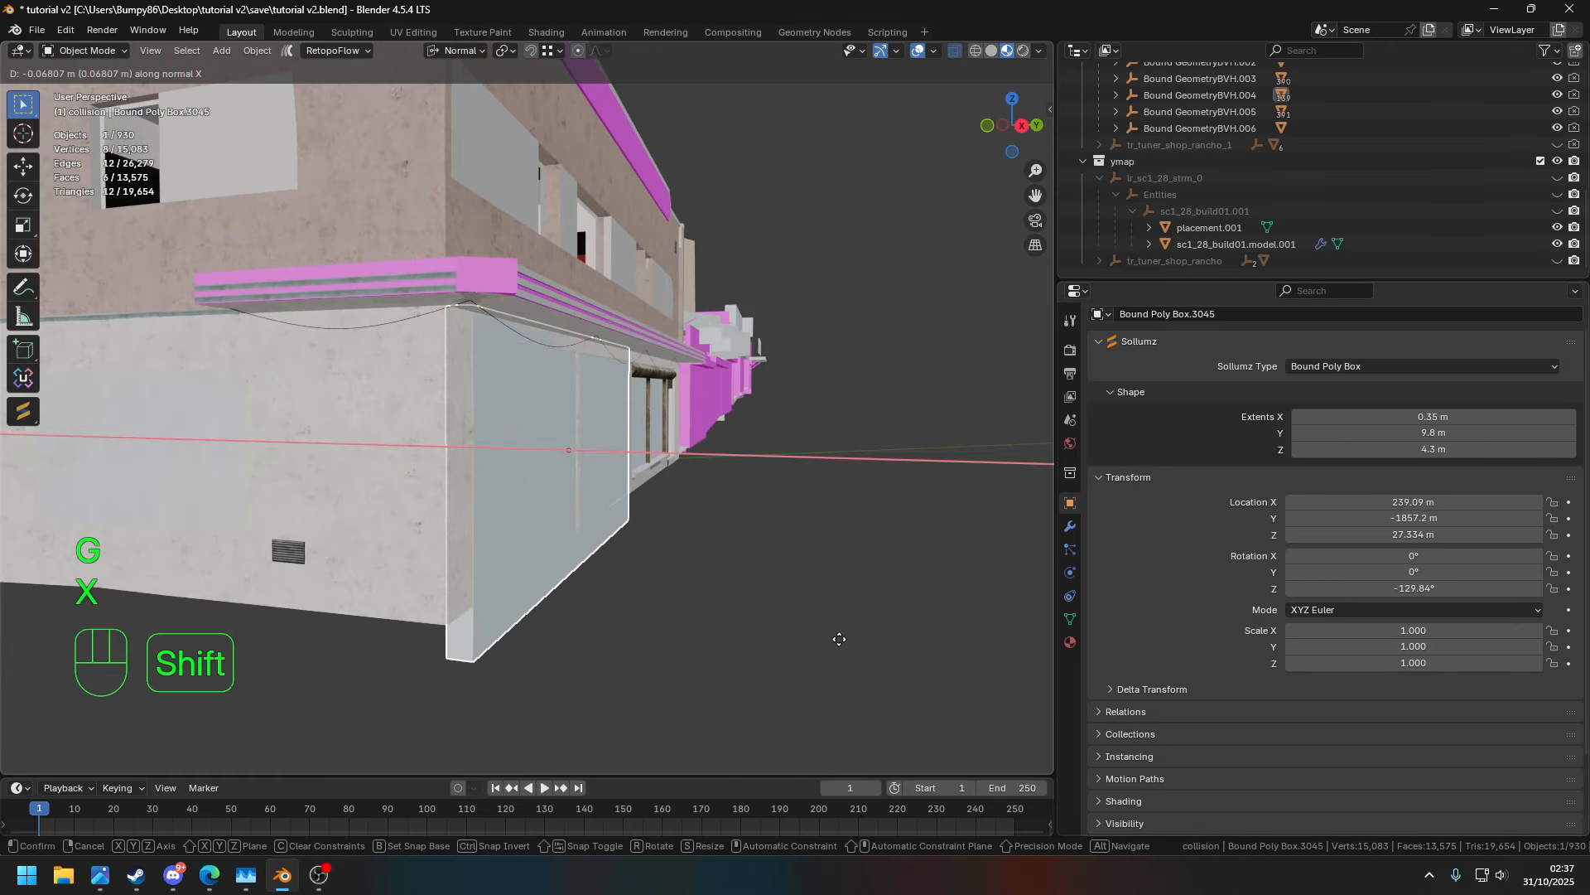
{"action": "left_click", "coordinate": [857, 651]}
- Try moving the front-wall collision box along its Z axis and undo the move
{"action": "key", "text": "g"}
{"action": "key", "text": "z"}
{"action": "left_click", "coordinate": [737, 617]}
{"action": "middle_click_drag", "start_coordinate": [721, 620], "coordinate": [783, 494], "text": "shift"}
{"action": "key", "text": "ctrl+z"}
- Set the front-wall collision box's Z extent to 5.5 m and raise it about 0.62 m along Z
{"action": "middle_click_drag", "start_coordinate": [837, 497], "coordinate": [625, 482]}
{"action": "middle_click_drag", "start_coordinate": [625, 482], "coordinate": [651, 469], "text": "shift"}
{"action": "scroll", "coordinate": [1437, 450], "scroll_direction": "up", "scroll_amount": 1, "text": "ctrl"}
{"action": "type", "text": "5"}
{"action": "key", "text": "Return"}
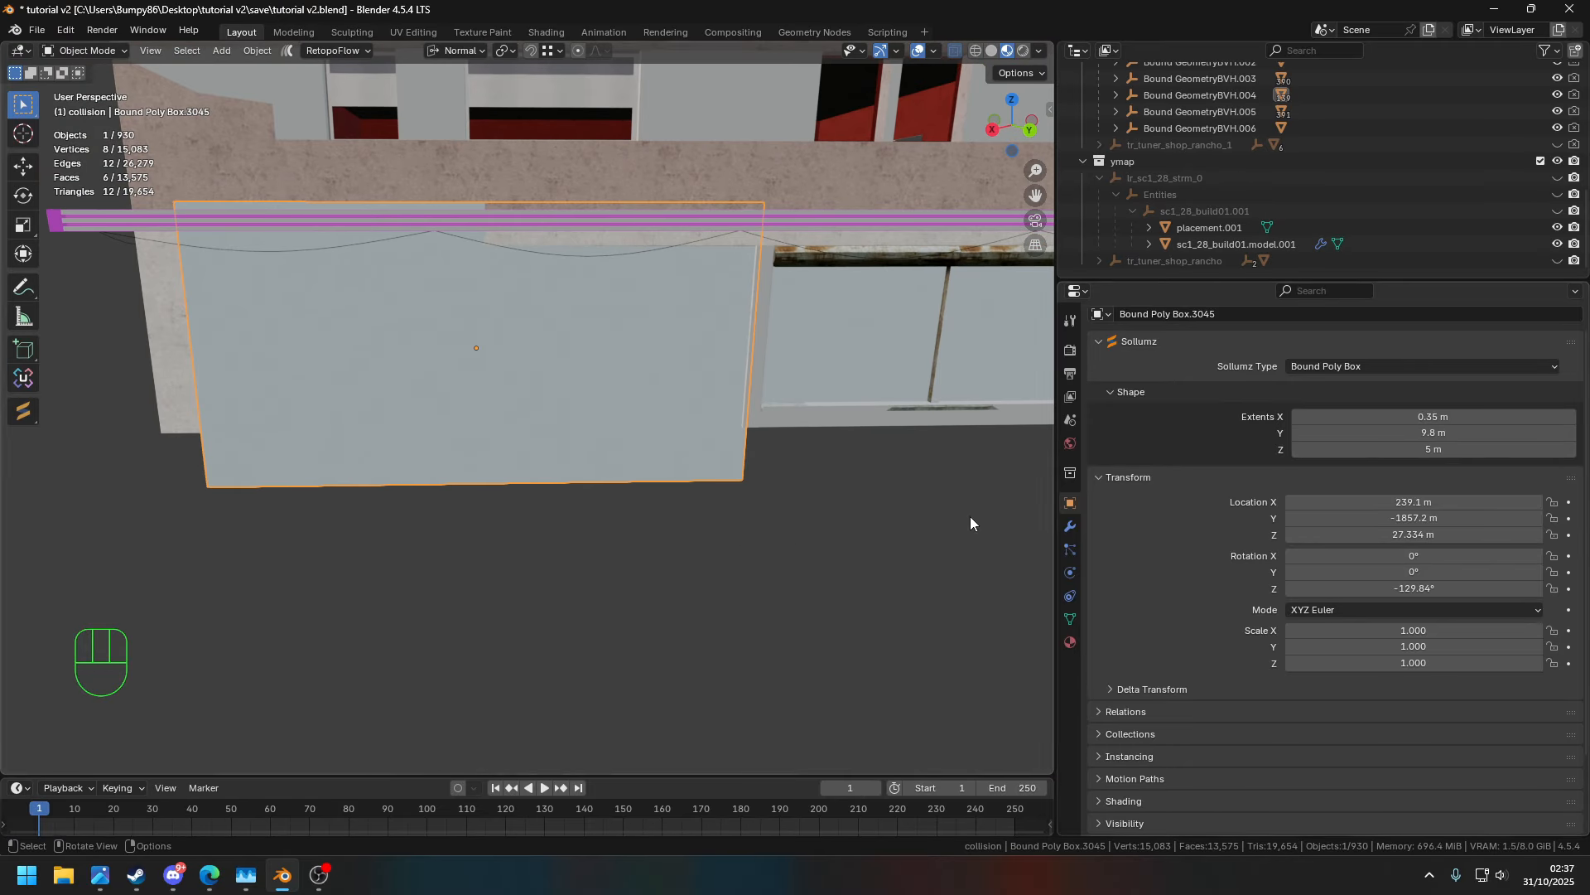
{"action": "key", "text": "Return"}
{"action": "middle_click_drag", "start_coordinate": [704, 646], "coordinate": [785, 617]}
{"action": "key", "text": "g"}
{"action": "key", "text": "z"}
{"action": "left_click", "coordinate": [777, 515]}
{"action": "middle_click_drag", "start_coordinate": [774, 506], "coordinate": [778, 712], "text": "shift"}
{"action": "middle_click_drag", "start_coordinate": [956, 99], "coordinate": [886, 114]}
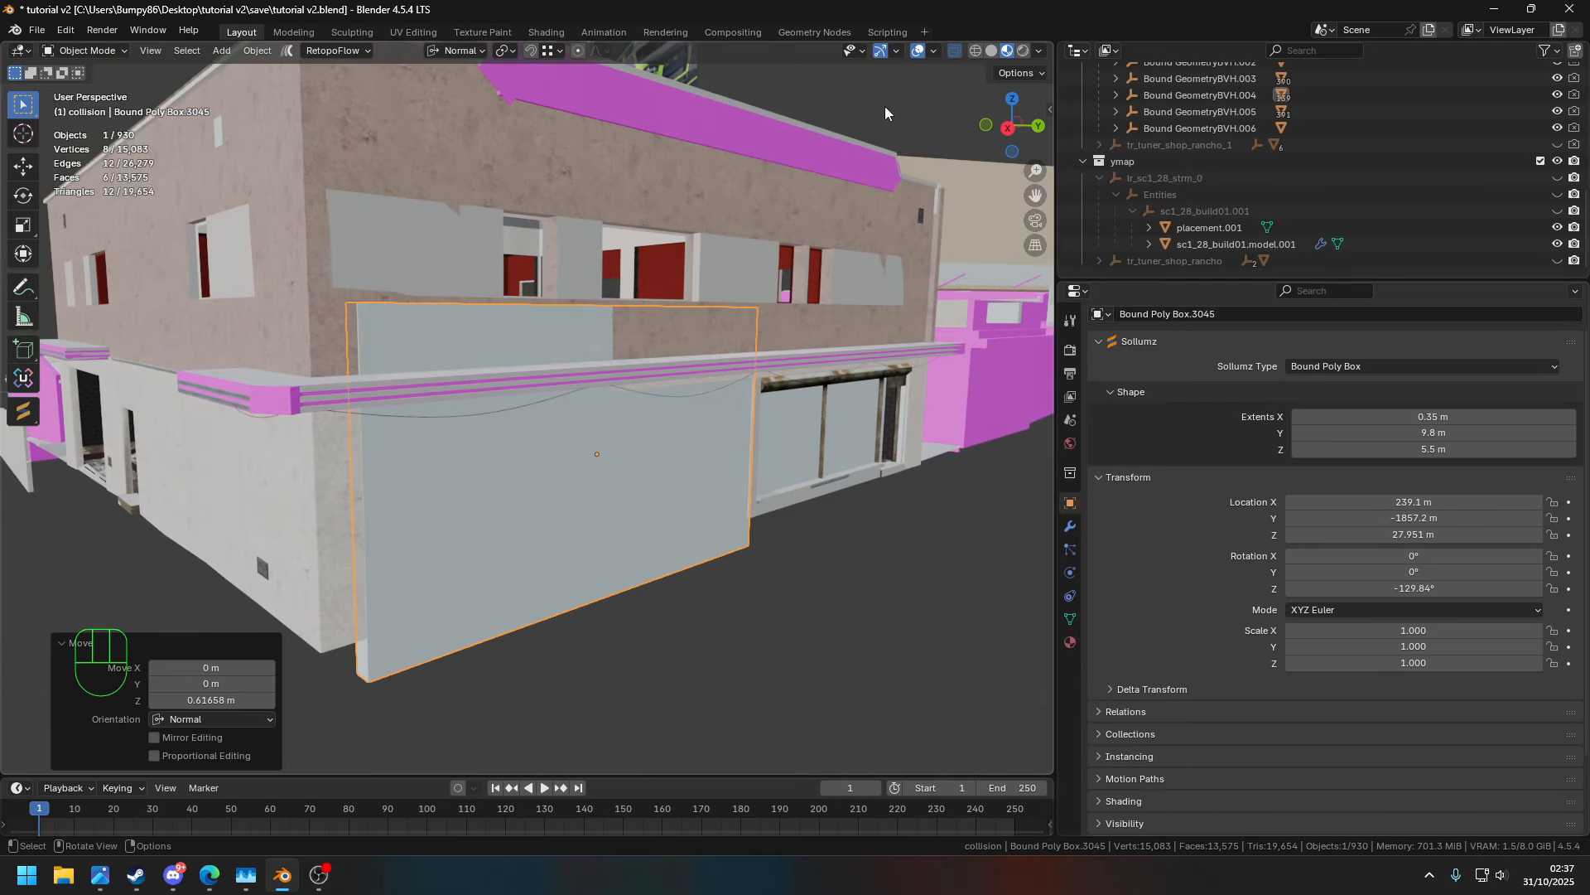
- Set the front-wall box's Z extent to 5.7 m and nudge it up about 0.02 m
{"action": "middle_click_drag", "start_coordinate": [402, 324], "coordinate": [394, 244], "text": "shift"}
{"action": "scroll", "coordinate": [604, 286], "scroll_direction": "up", "scroll_amount": 5}
{"action": "middle_click_drag", "start_coordinate": [712, 331], "coordinate": [746, 430], "text": "shift"}
{"action": "key", "text": "g"}
{"action": "key", "text": "z"}
{"action": "left_click", "coordinate": [484, 328]}
{"action": "scroll", "coordinate": [484, 328], "scroll_direction": "down", "scroll_amount": 5}
{"action": "mouse_move", "coordinate": [484, 328]}
{"action": "middle_mouse_down"}
{"action": "mouse_move", "coordinate": [517, 308]}
{"action": "mouse_move", "coordinate": [460, 323]}
{"action": "middle_mouse_up"}
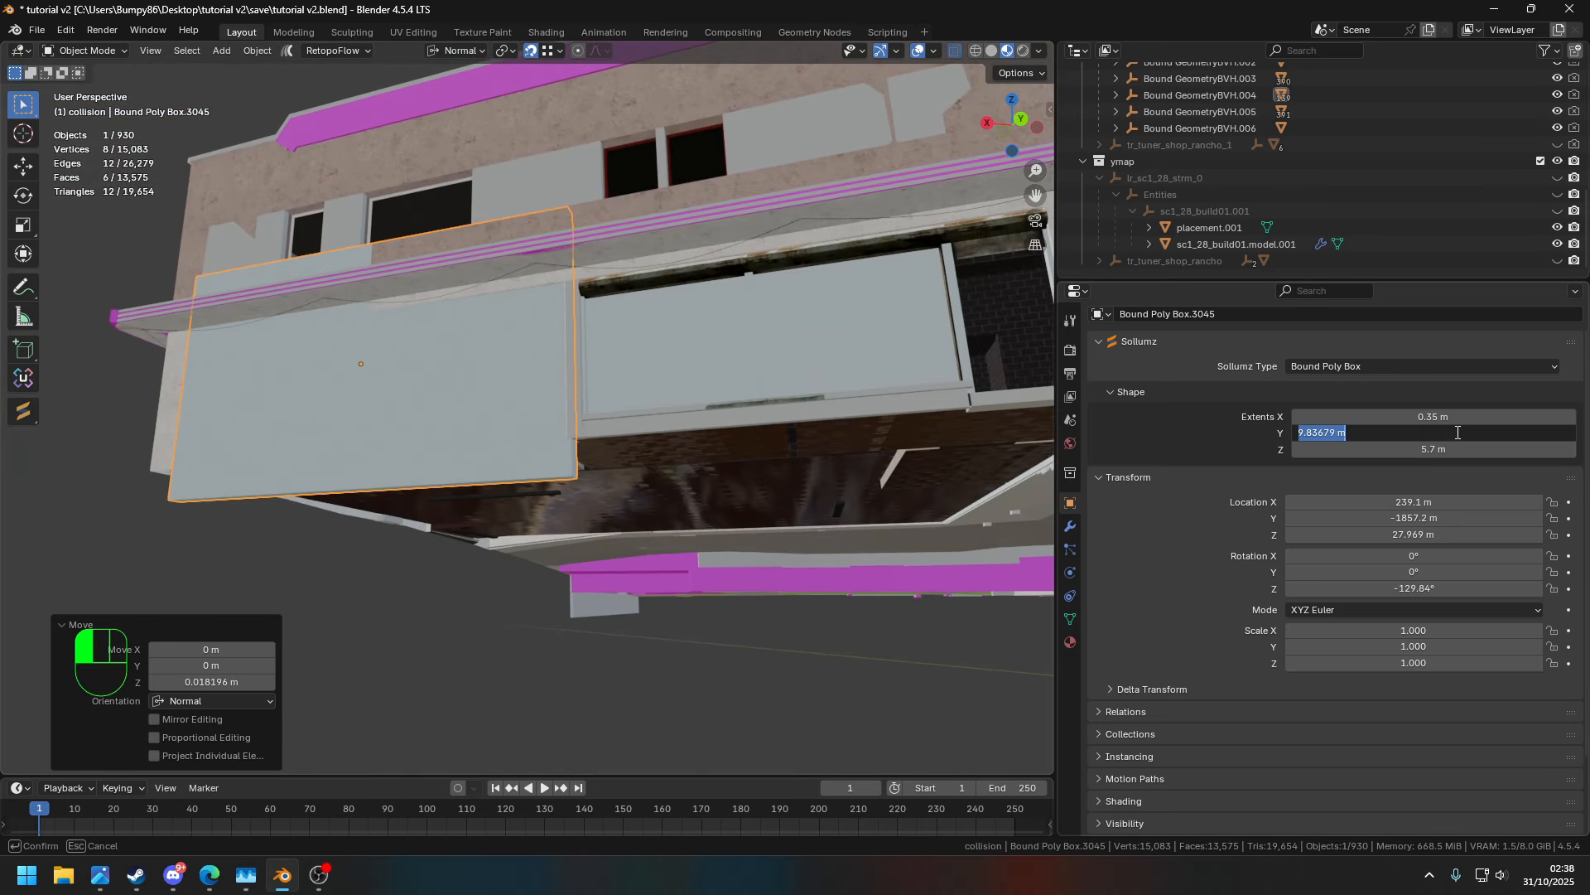
- Set the front-wall box's Y extent to 15 m and move it about 4.04 m along its negative normal Y axis
{"action": "type", "text": "15"}
{"action": "key", "text": "Return"}
{"action": "middle_click_drag", "start_coordinate": [663, 464], "coordinate": [602, 549]}
{"action": "scroll", "coordinate": [613, 513], "scroll_direction": "up", "scroll_amount": 5}
{"action": "key", "text": "g"}
{"action": "key", "text": "x"}
{"action": "key", "text": "y"}
{"action": "left_click", "coordinate": [613, 440]}
{"action": "middle_click_drag", "start_coordinate": [614, 440], "coordinate": [911, 426], "text": "shift"}
{"action": "scroll", "coordinate": [582, 365], "scroll_direction": "up", "scroll_amount": 4}
{"action": "middle_click_drag", "start_coordinate": [641, 290], "coordinate": [648, 269]}
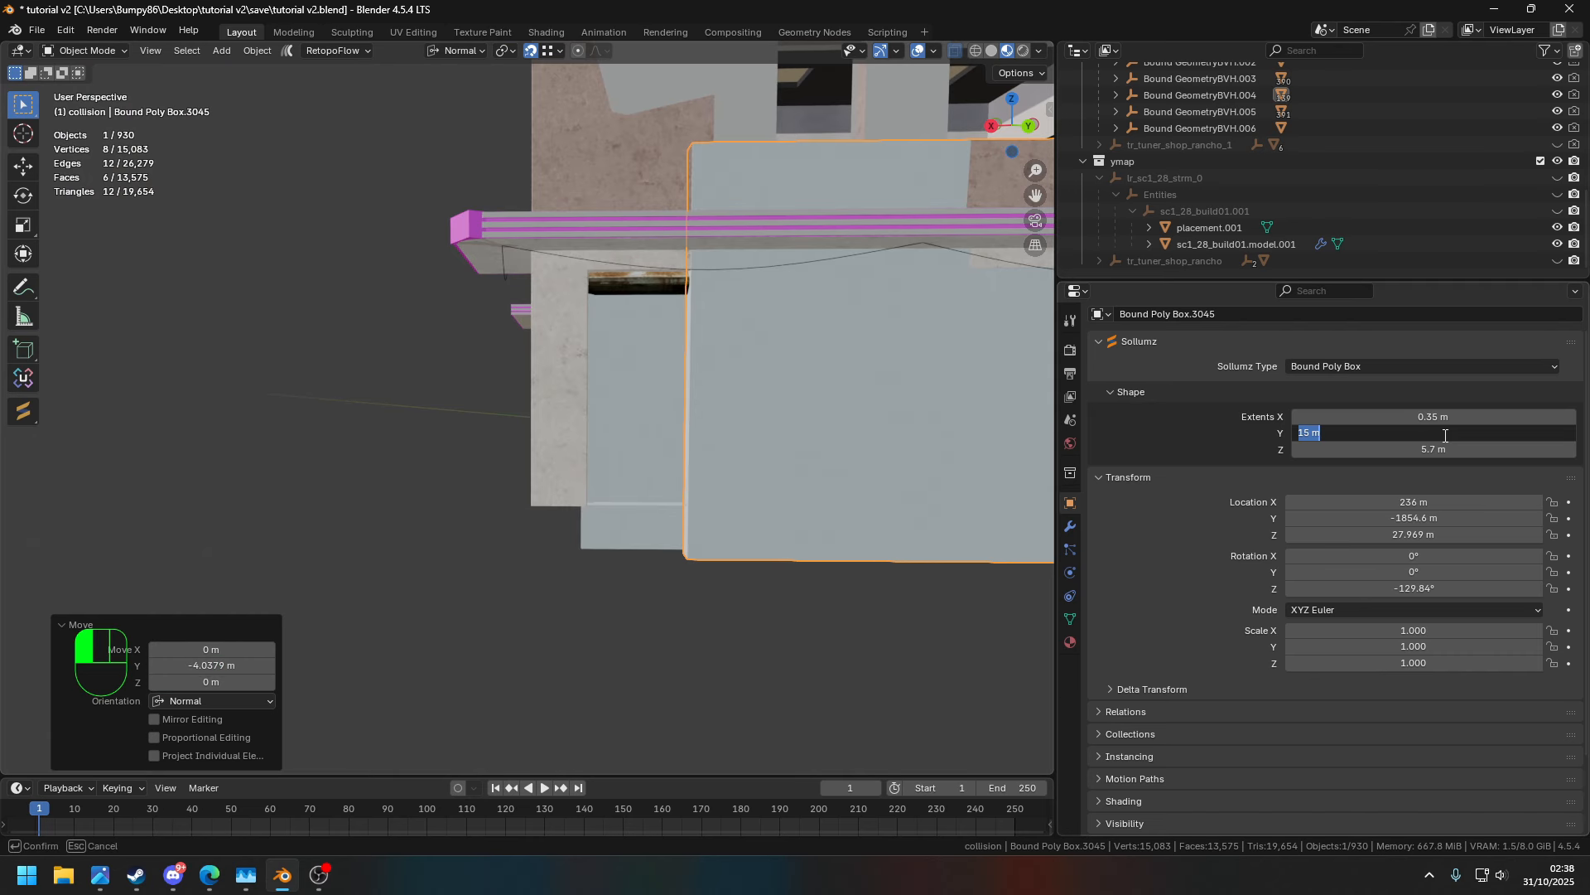
- Set the front-wall box's Y extent to 16.5 m and reposition it along its normal Y axis
{"action": "type", "text": "16.5"}
{"action": "key", "text": "Return"}
{"action": "key", "text": "g"}
{"action": "key", "text": "y"}
{"action": "left_click", "coordinate": [529, 510]}
{"action": "middle_click_drag", "start_coordinate": [535, 507], "coordinate": [310, 507], "text": "shift"}
- Set the front-wall box's Y extent to 17 m and slide it along normal Y to fit between the corner and the doorway
{"action": "scroll", "coordinate": [1447, 435], "scroll_direction": "up", "scroll_amount": 5, "text": "ctrl"}
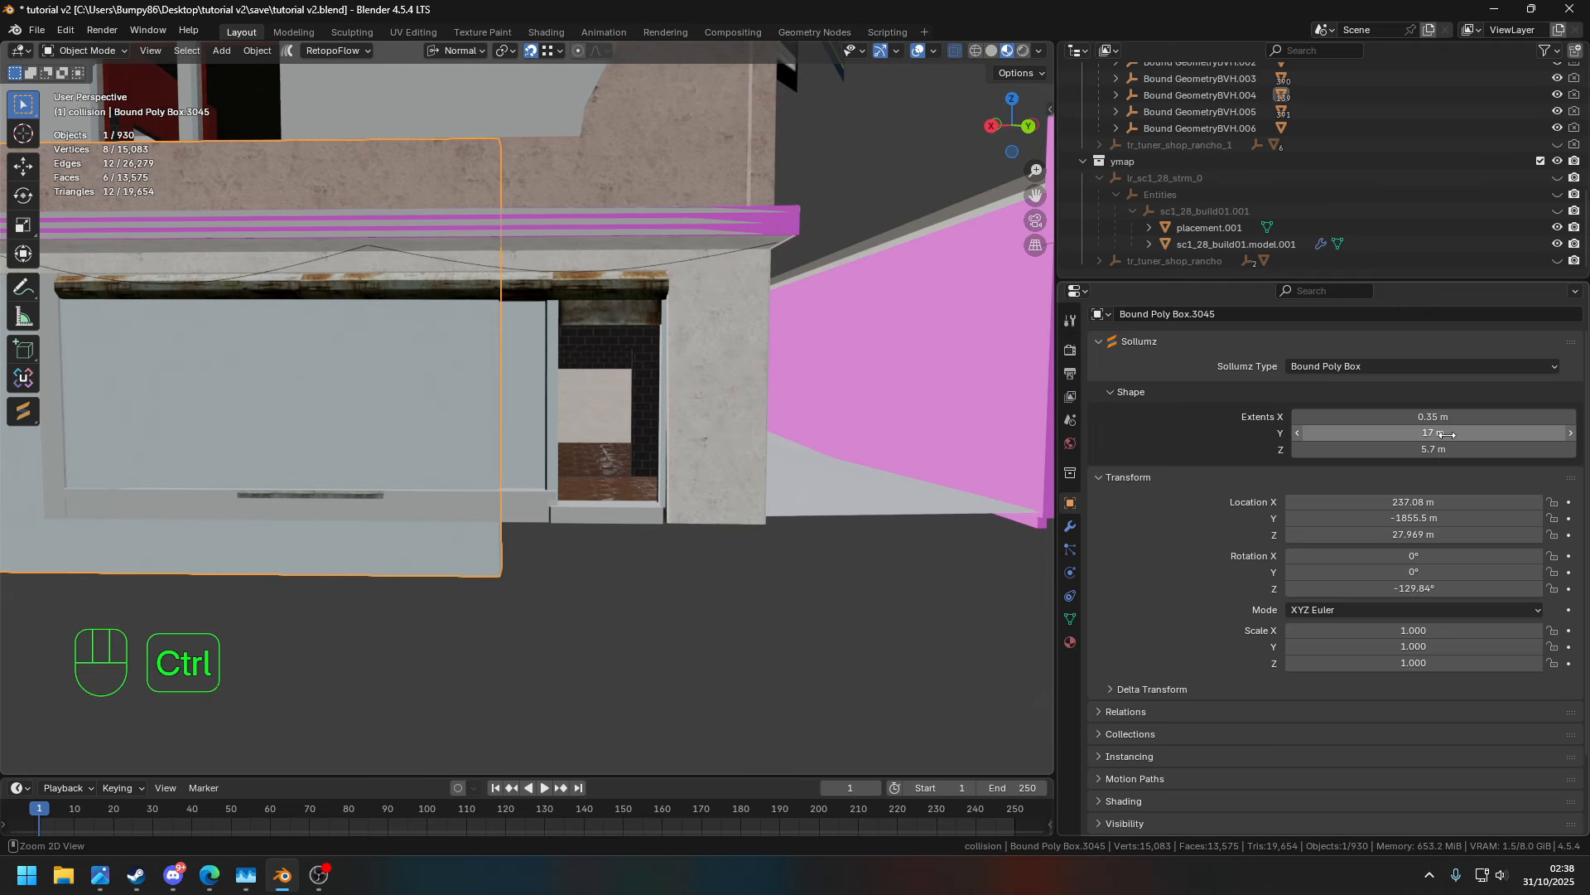
{"action": "scroll", "coordinate": [497, 464], "scroll_direction": "up", "scroll_amount": 5}
{"action": "middle_click_drag", "start_coordinate": [580, 505], "coordinate": [582, 523]}
{"action": "key", "text": "g"}
{"action": "key", "text": "x"}
{"action": "key", "text": "y"}
{"action": "left_click", "coordinate": [791, 619]}
{"action": "scroll", "coordinate": [779, 617], "scroll_direction": "down", "scroll_amount": 8}
{"action": "middle_click_drag", "start_coordinate": [240, 589], "coordinate": [651, 531], "text": "shift"}
{"action": "scroll", "coordinate": [651, 532], "scroll_direction": "up", "scroll_amount": 5}
{"action": "key", "text": "g"}
{"action": "key", "text": "y"}
{"action": "left_click", "coordinate": [691, 724]}
- Rotate the 17 m front-wall box slightly about its Z axis to follow the facade
{"action": "middle_click_drag", "start_coordinate": [697, 442], "coordinate": [719, 479]}
{"action": "scroll", "coordinate": [1445, 438], "scroll_direction": "down", "scroll_amount": 2, "text": "ctrl"}
{"action": "mouse_move", "coordinate": [662, 351]}
{"action": "middle_mouse_down"}
{"action": "mouse_move", "coordinate": [734, 339]}
{"action": "mouse_move", "coordinate": [667, 348]}
{"action": "middle_mouse_up"}
{"action": "middle_click_drag", "start_coordinate": [978, 369], "coordinate": [364, 358], "text": "shift"}
{"action": "key", "text": "r"}
{"action": "key", "text": "z"}
{"action": "left_click", "coordinate": [953, 611]}
- Shift the front-wall box along its normal X axis and fine-tune its Z rotation by about 0.02° to -130.1°
{"action": "scroll", "coordinate": [629, 605], "scroll_direction": "down", "scroll_amount": 4}
{"action": "middle_click_drag", "start_coordinate": [571, 617], "coordinate": [589, 569], "text": "shift"}
{"action": "key", "text": "g"}
{"action": "key", "text": "y"}
{"action": "key", "text": "x"}
{"action": "left_click", "coordinate": [876, 497]}
{"action": "key", "text": "r"}
{"action": "key", "text": "z"}
{"action": "left_click", "coordinate": [850, 609]}
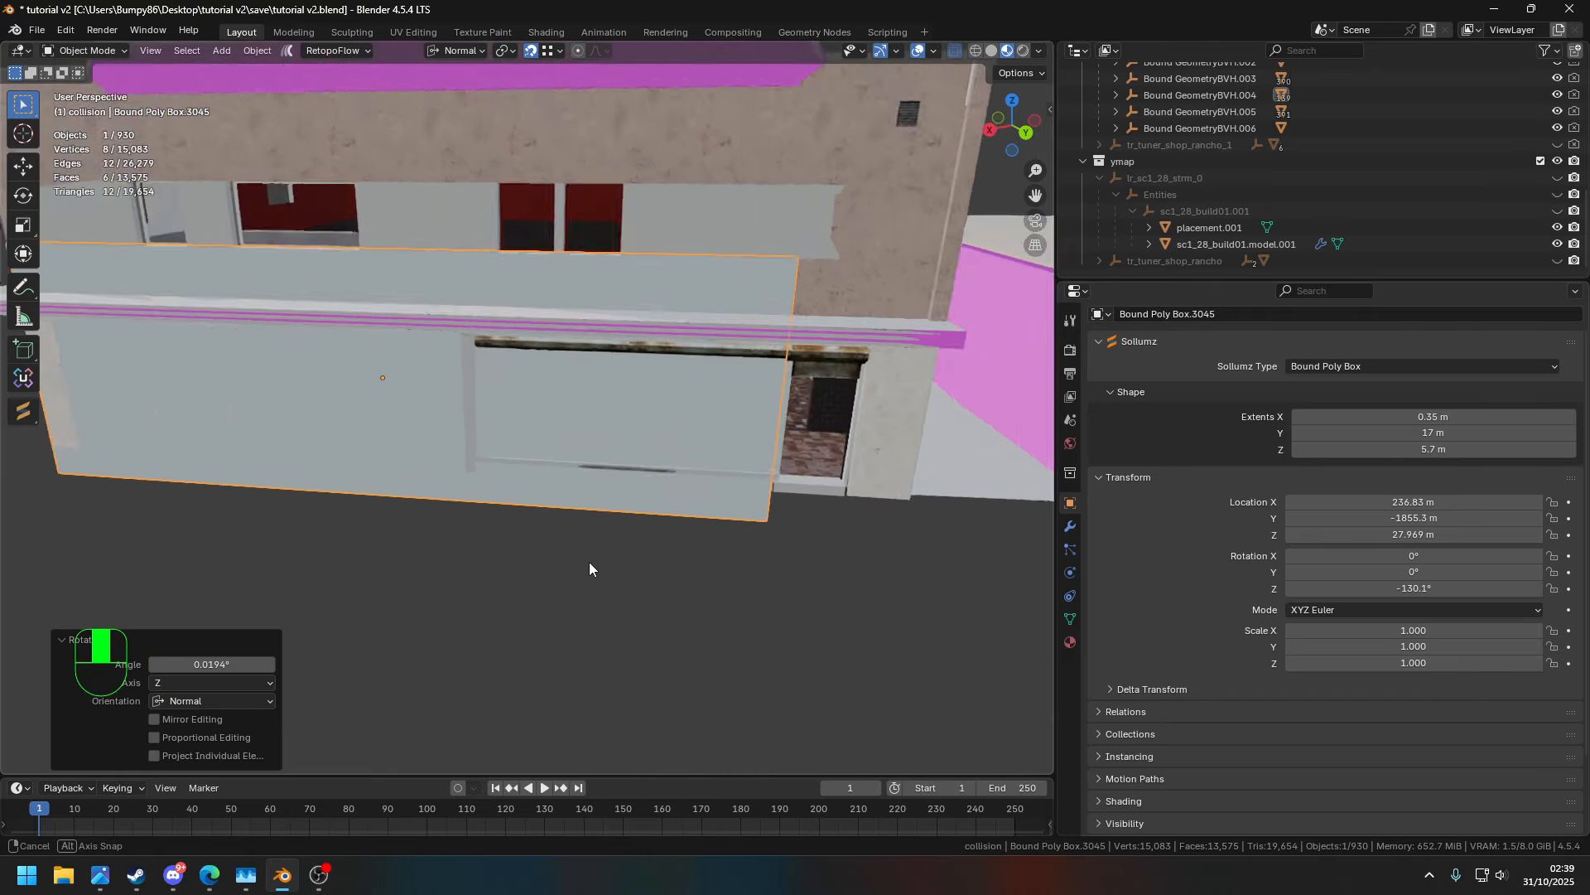
- Select the collision box by the front doorway and adjust its position along Z
{"action": "middle_click_drag", "start_coordinate": [834, 503], "coordinate": [714, 435], "text": "shift"}
{"action": "scroll", "coordinate": [714, 435], "scroll_direction": "up", "scroll_amount": 3}
{"action": "left_click", "coordinate": [710, 426]}
{"action": "scroll", "coordinate": [714, 435], "scroll_direction": "up", "scroll_amount": 3}
{"action": "key", "text": "g"}
{"action": "key", "text": "x"}
{"action": "key", "text": "z"}
{"action": "left_click", "coordinate": [704, 543]}
- Duplicate the doorway collision box along Z and adjust the copy's height
{"action": "key", "text": "shift+d"}
{"action": "key", "text": "z"}
{"action": "left_click", "coordinate": [845, 549]}
{"action": "middle_click_drag", "start_coordinate": [845, 550], "coordinate": [700, 501]}
{"action": "key", "text": "g"}
{"action": "key", "text": "z"}
{"action": "left_click", "coordinate": [790, 571]}
- Select the neighbouring collision box on the front wall and adjust its height along Z
{"action": "left_click", "coordinate": [506, 426]}
{"action": "key", "text": "g"}
{"action": "key", "text": "z"}
{"action": "left_click", "coordinate": [835, 590]}
{"action": "scroll", "coordinate": [780, 563], "scroll_direction": "down", "scroll_amount": 4}
- Duplicate the 17 m front-wall box and move the copy along normal X to the opposite side of the building
{"action": "left_click", "coordinate": [450, 487]}
{"action": "scroll", "coordinate": [450, 488], "scroll_direction": "down", "scroll_amount": 4}
{"action": "middle_click_drag", "start_coordinate": [450, 488], "coordinate": [831, 537]}
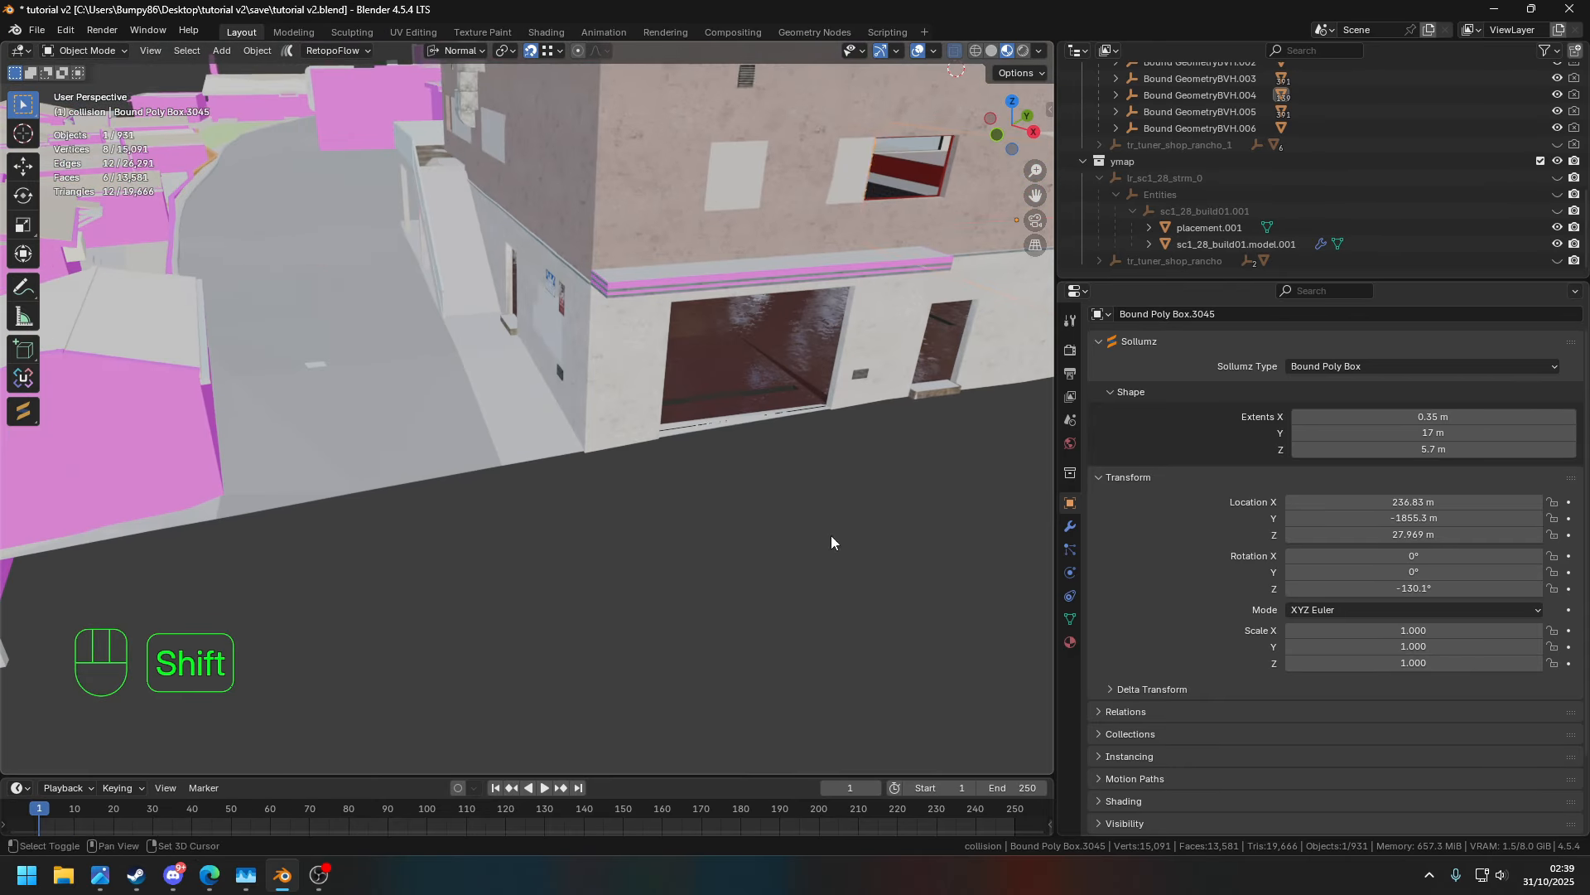
{"action": "key", "text": "shift+d"}
{"action": "key", "text": "x"}
{"action": "left_click", "coordinate": [380, 656]}
- Rotate the copied wall box about Z to -130.15° and align it along normal X with the rear wall
{"action": "middle_click_drag", "start_coordinate": [389, 654], "coordinate": [740, 517]}
{"action": "key", "text": "r"}
{"action": "key", "text": "z"}
{"action": "left_click", "coordinate": [894, 446]}
{"action": "key", "text": "g"}
{"action": "key", "text": "x"}
{"action": "left_click", "coordinate": [878, 537]}
- Set the copied wall box's Y extent to 5 m and move it along normal Y to the wall section beside the side door
{"action": "left_click", "coordinate": [1453, 432]}
{"action": "type", "text": "5"}
{"action": "key", "text": "Return"}
{"action": "key", "text": "g"}
{"action": "key", "text": "x"}
{"action": "key", "text": "y"}
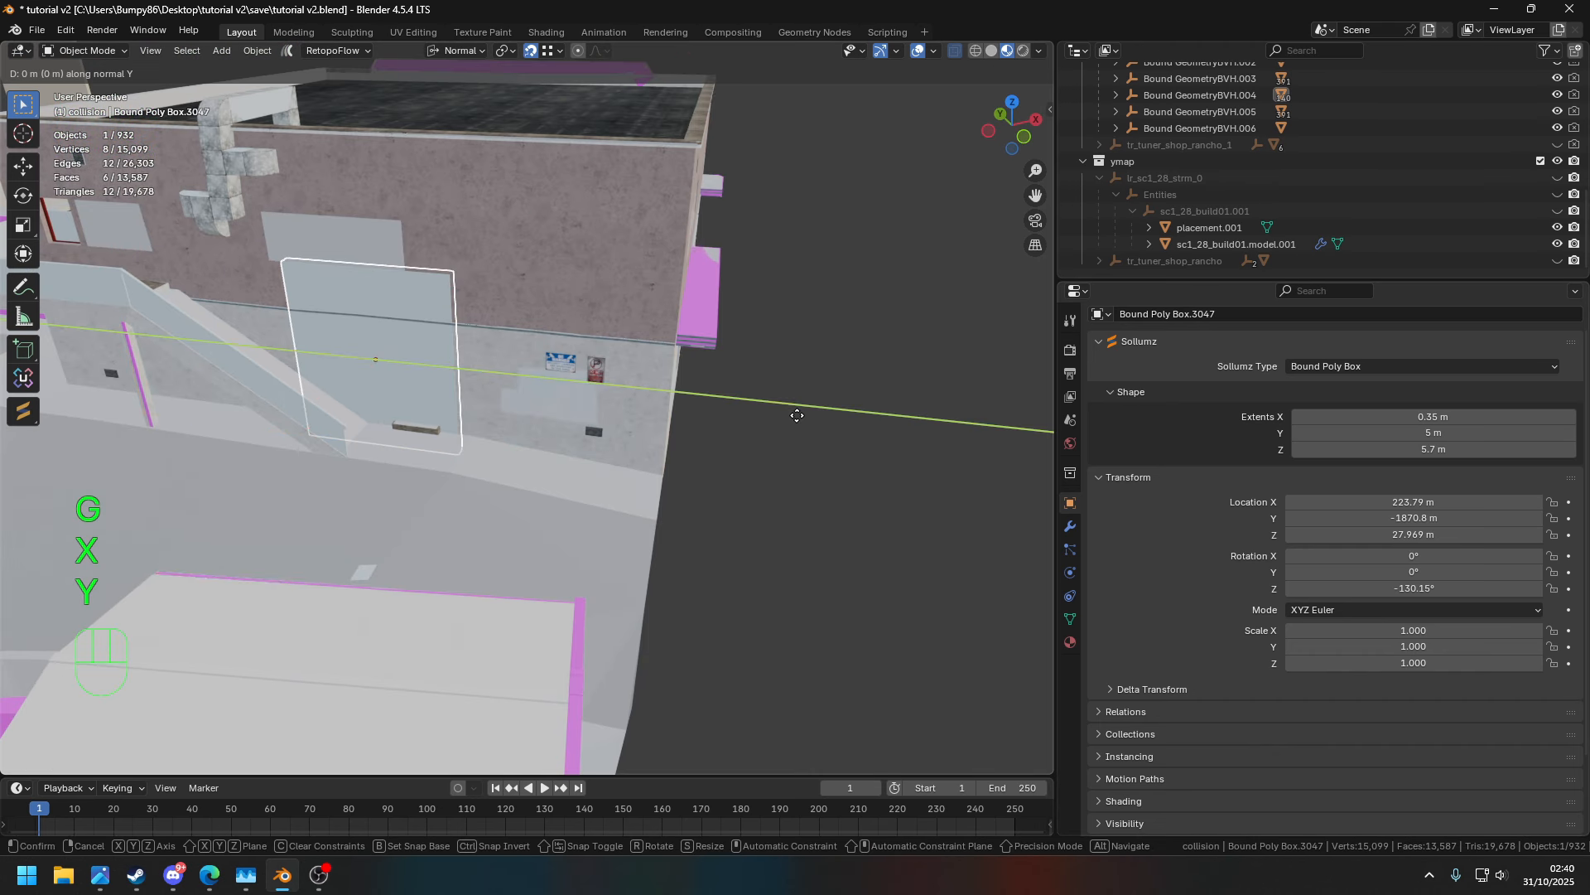
{"action": "left_click", "coordinate": [975, 448]}
{"action": "key", "text": "Return"}
- Set the box's Y extent to 6 m and nudge it along normal Y between the door and the building corner
{"action": "left_click", "coordinate": [1428, 432]}
{"action": "type", "text": "6"}
{"action": "key", "text": "Return"}
{"action": "middle_click_drag", "start_coordinate": [911, 478], "coordinate": [937, 480]}
{"action": "scroll", "coordinate": [936, 480], "scroll_direction": "up", "scroll_amount": 4}
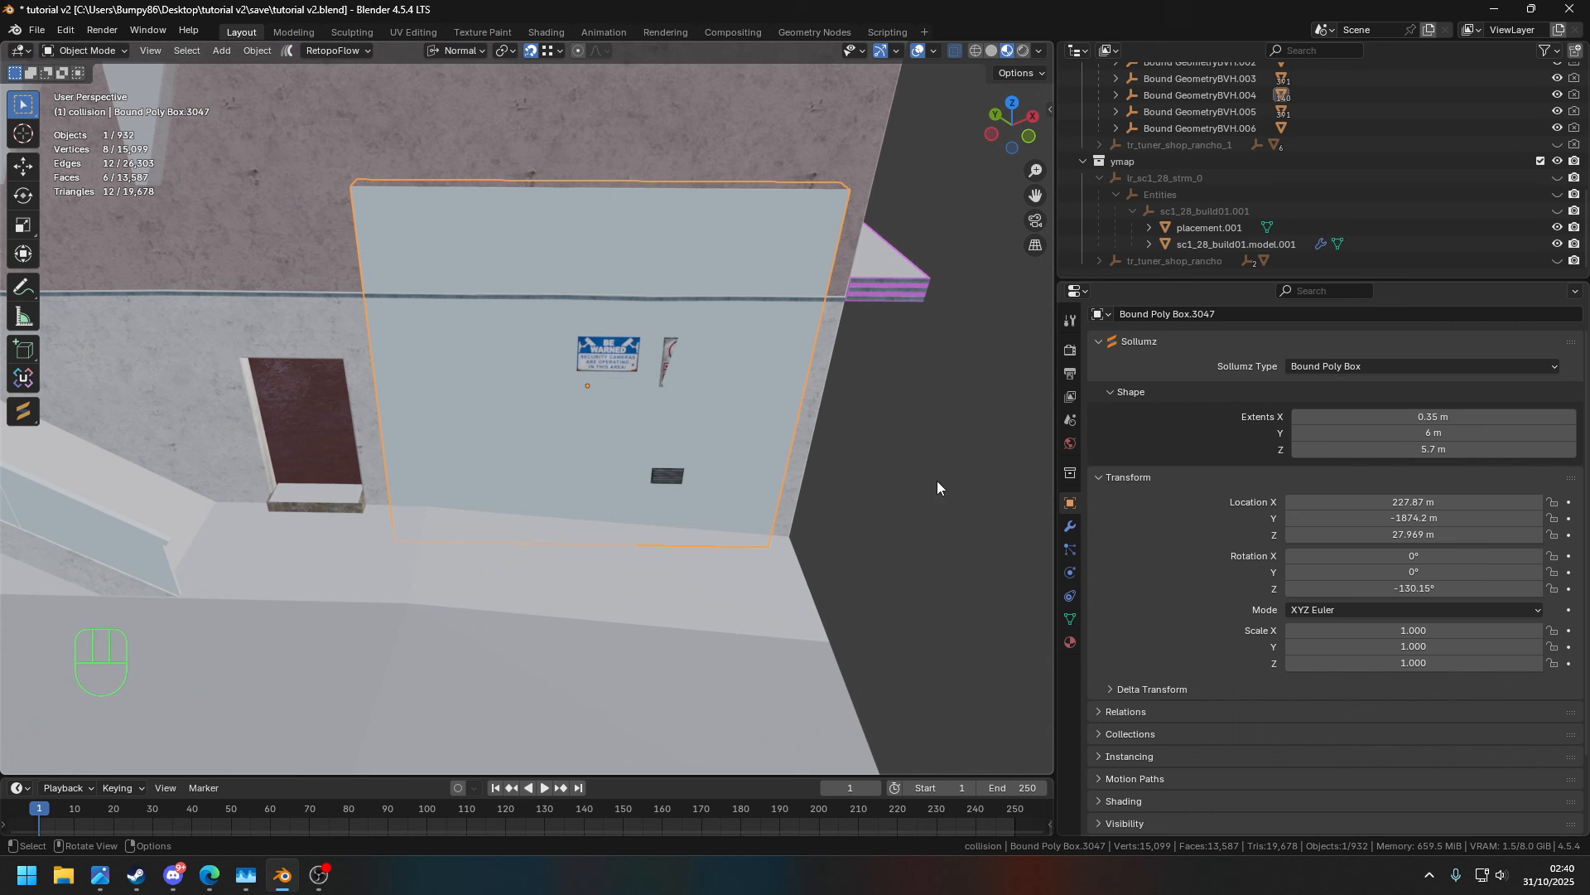
{"action": "key", "text": "g"}
{"action": "key", "text": "y"}
{"action": "left_click", "coordinate": [924, 490]}
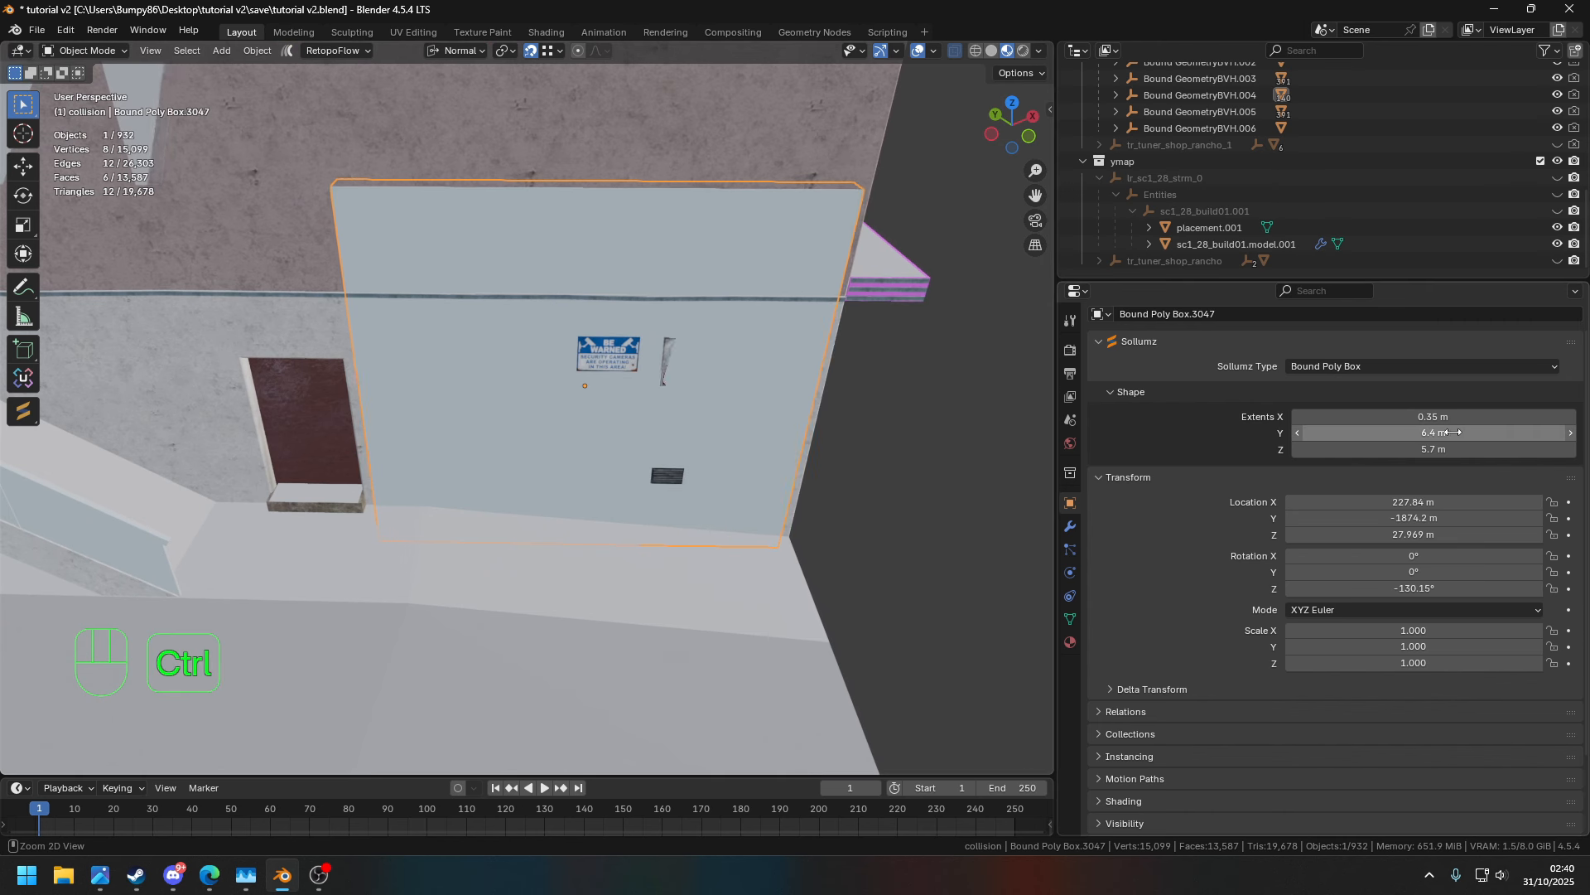
- Set the wall box's Y extent to 6.7 m and nudge it along normal Y to fill the section between the side door and corner
{"action": "middle_click_drag", "start_coordinate": [1026, 453], "coordinate": [820, 532], "text": "shift"}
{"action": "key", "text": "g"}
{"action": "key", "text": "y"}
{"action": "left_click", "coordinate": [817, 531]}
{"action": "scroll", "coordinate": [795, 505], "scroll_direction": "up", "scroll_amount": 5}
{"action": "middle_click_drag", "start_coordinate": [663, 489], "coordinate": [608, 464], "text": "shift"}
{"action": "scroll", "coordinate": [628, 471], "scroll_direction": "down", "scroll_amount": 6}
{"action": "middle_click_drag", "start_coordinate": [609, 464], "coordinate": [791, 501], "text": "shift"}
{"action": "scroll", "coordinate": [778, 499], "scroll_direction": "down", "scroll_amount": 3}
{"action": "middle_click_drag", "start_coordinate": [791, 501], "coordinate": [758, 464]}
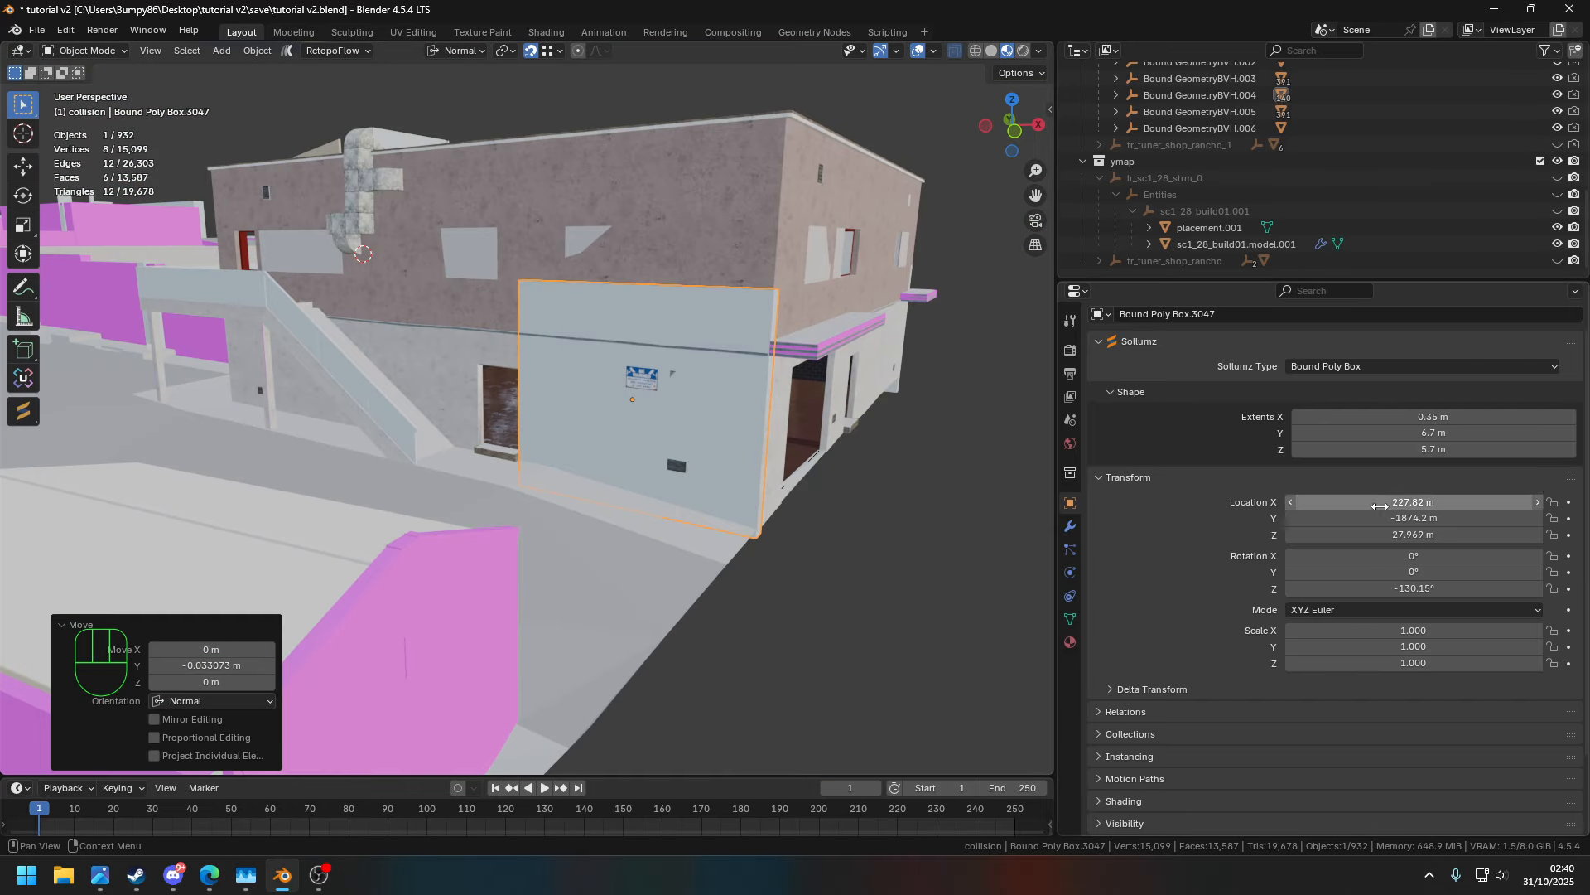
- Set the box's Z extent to 10 m and move it along normal Z to cover the full wall height up to the roof edge
{"action": "key", "text": "Return"}
{"action": "key", "text": "g"}
{"action": "key", "text": "z"}
{"action": "left_click", "coordinate": [959, 488]}
{"action": "scroll", "coordinate": [829, 364], "scroll_direction": "up", "scroll_amount": 3}
{"action": "middle_click_drag", "start_coordinate": [815, 298], "coordinate": [572, 319]}
{"action": "key", "text": "g"}
{"action": "key", "text": "z"}
{"action": "left_click", "coordinate": [471, 341]}
- Duplicate the 10 m high box and, with snapping off, move the copy along normal Y to the wall behind the stairs
{"action": "middle_click_drag", "start_coordinate": [470, 342], "coordinate": [663, 372]}
{"action": "middle_click_drag", "start_coordinate": [662, 372], "coordinate": [890, 447], "text": "shift"}
{"action": "scroll", "coordinate": [897, 447], "scroll_direction": "down", "scroll_amount": 4}
{"action": "key", "text": "shift+d"}
{"action": "key", "text": "x"}
{"action": "key", "text": "y"}
{"action": "left_click", "coordinate": [556, 623]}
{"action": "left_click", "coordinate": [532, 51]}
{"action": "key", "text": "g"}
{"action": "key", "text": "y"}
{"action": "left_click", "coordinate": [1001, 292]}
{"action": "middle_click_drag", "start_coordinate": [1001, 291], "coordinate": [1114, 295], "text": "shift"}
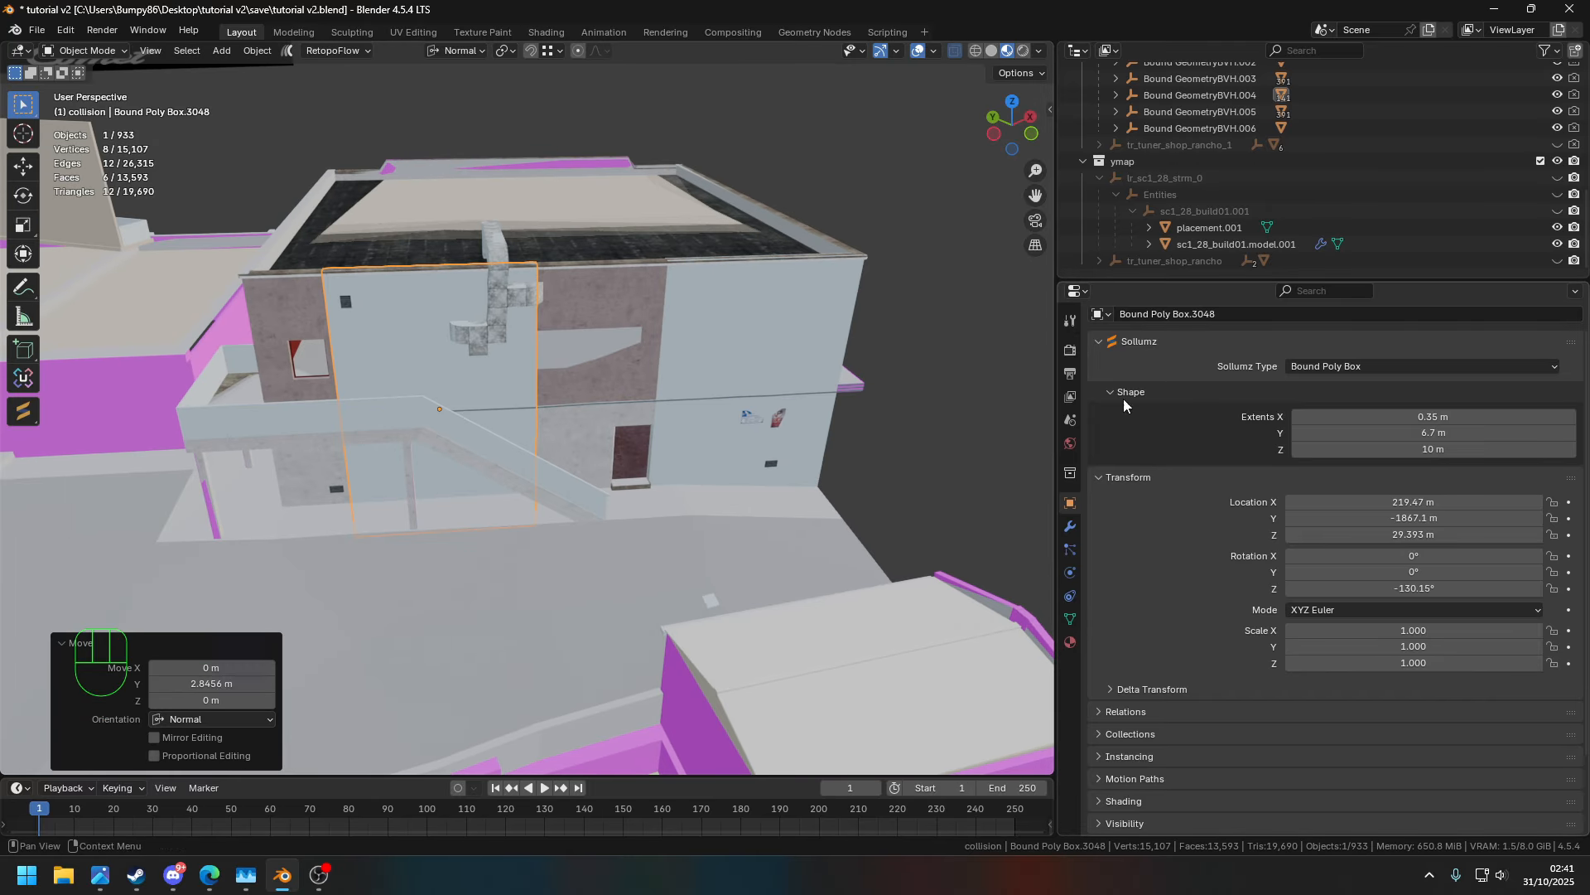
- Set the copy's Y extent to 12 m and shift it along normal Y to fit between the side door and the far corner
{"action": "type", "text": "9"}
{"action": "key", "text": "Return"}
{"action": "left_click", "coordinate": [1443, 439]}
{"action": "type", "text": "12"}
{"action": "key", "text": "Return"}
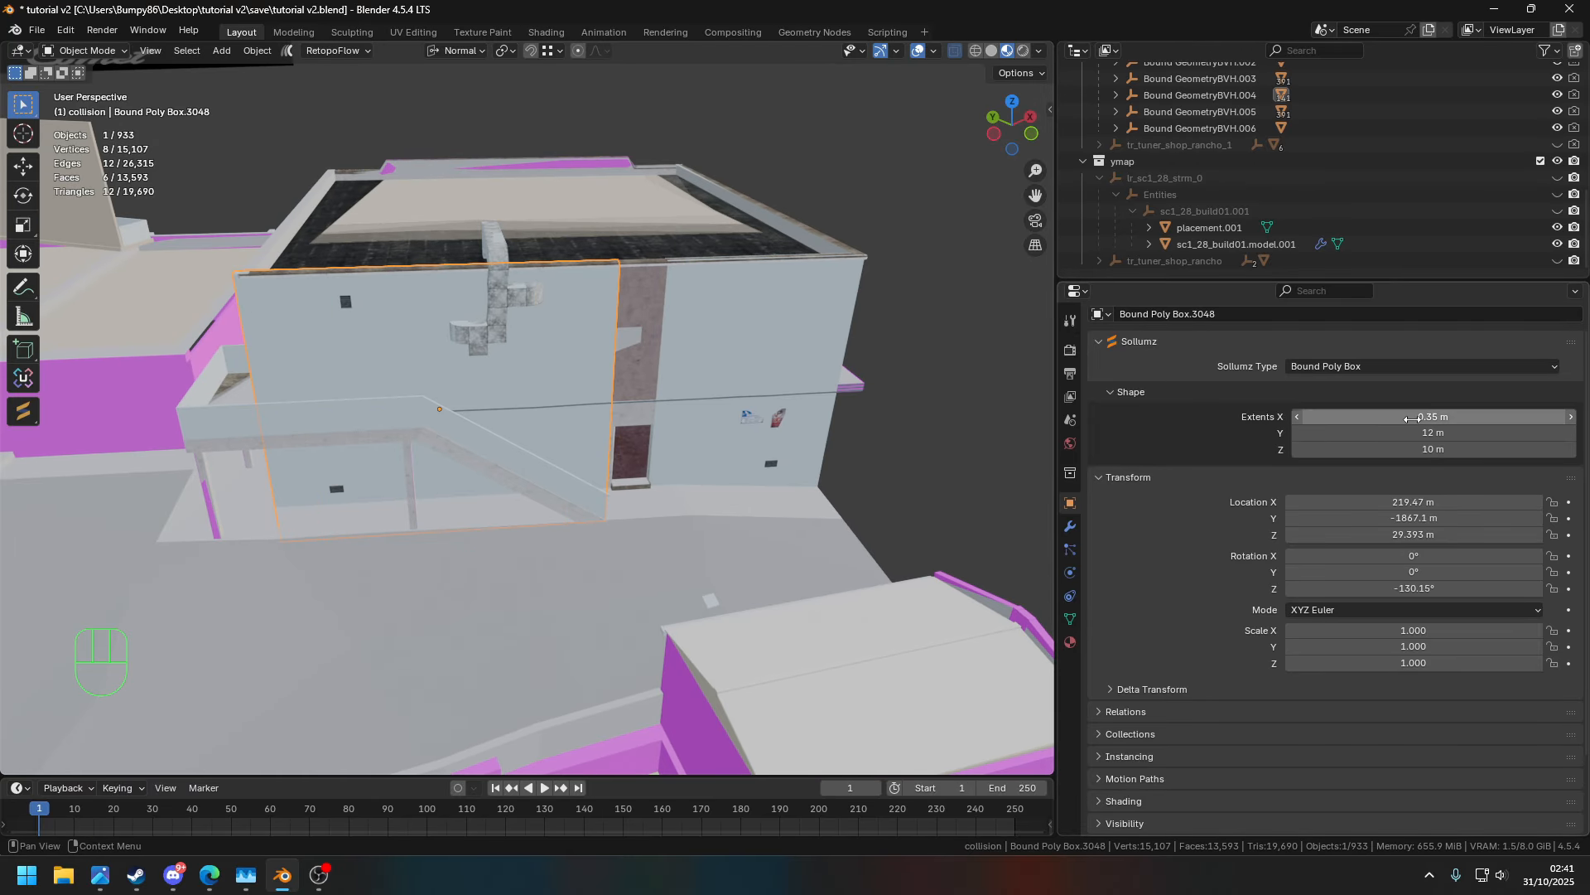
{"action": "key", "text": "g"}
{"action": "key", "text": "y"}
{"action": "left_click", "coordinate": [1036, 426]}
- Nudge the 12 m box along normal Y in small moves until its end is flush with the building corner above the stair landing
{"action": "middle_click_drag", "start_coordinate": [228, 385], "coordinate": [519, 336]}
{"action": "scroll", "coordinate": [520, 336], "scroll_direction": "up", "scroll_amount": 5}
{"action": "key", "text": "g"}
{"action": "key", "text": "y"}
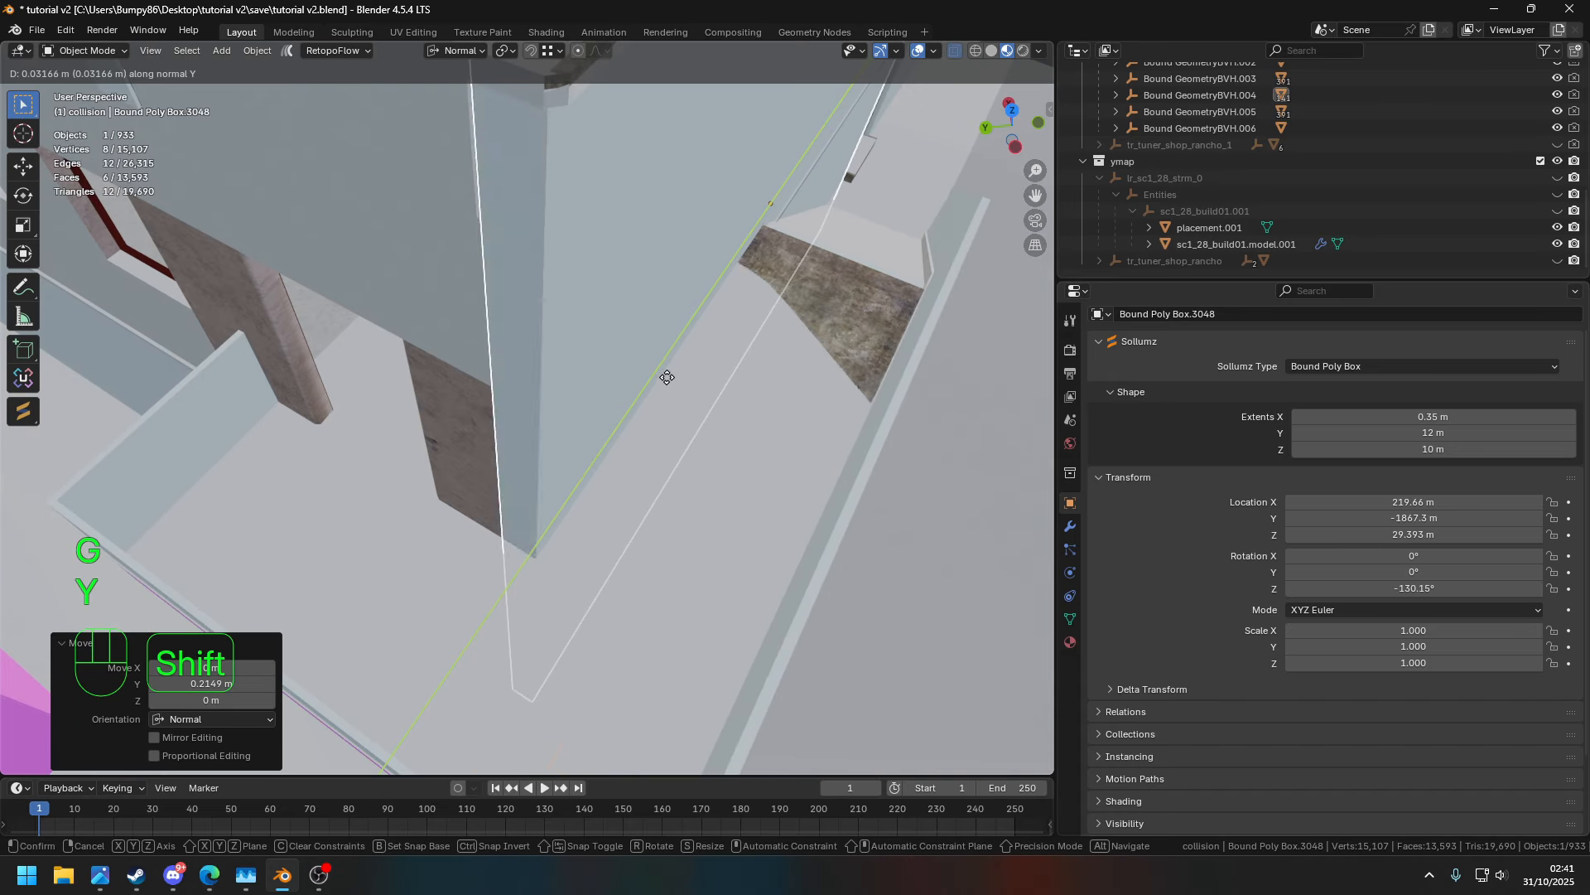
{"action": "left_click", "coordinate": [668, 373]}
{"action": "middle_click_drag", "start_coordinate": [668, 373], "coordinate": [506, 431], "text": "shift"}
{"action": "middle_click_drag", "start_coordinate": [505, 431], "coordinate": [381, 286]}
{"action": "scroll", "coordinate": [451, 370], "scroll_direction": "up", "scroll_amount": 5}
{"action": "scroll", "coordinate": [1433, 433], "scroll_direction": "down", "scroll_amount": 2, "text": "ctrl"}
{"action": "key", "text": "g"}
{"action": "key", "text": "y"}
{"action": "left_click", "coordinate": [507, 434], "text": "shift"}
{"action": "scroll", "coordinate": [509, 434], "scroll_direction": "down", "scroll_amount": 5}
{"action": "middle_click_drag", "start_coordinate": [508, 434], "coordinate": [683, 416]}
{"action": "key", "text": "g"}
{"action": "key", "text": "y"}
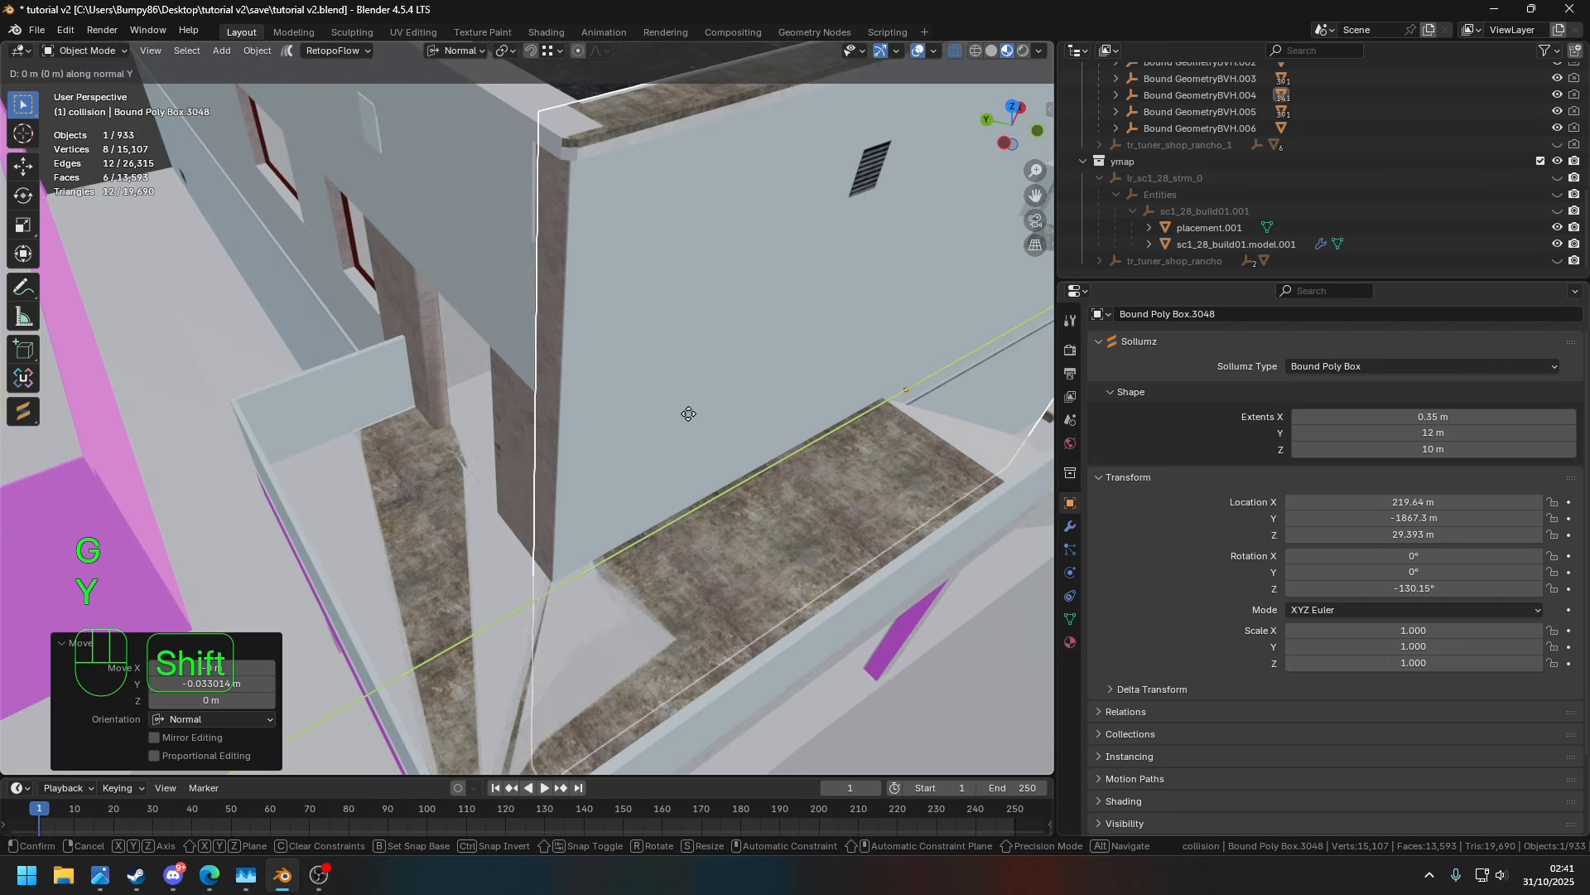
{"action": "left_click", "coordinate": [682, 417], "text": "shift"}
{"action": "scroll", "coordinate": [1464, 439], "scroll_direction": "up", "scroll_amount": 1, "text": "ctrl"}
- Duplicate the 6.7 m wide corner box and move the copy along normal Y over the gap at the side door
{"action": "middle_click_drag", "start_coordinate": [530, 364], "coordinate": [482, 351]}
{"action": "scroll", "coordinate": [262, 316], "scroll_direction": "down", "scroll_amount": 4}
{"action": "left_click", "coordinate": [774, 367]}
{"action": "key", "text": "shift+d"}
{"action": "key", "text": "y"}
{"action": "left_click", "coordinate": [830, 493]}
- Set the door-gap box's Z extent to 5 m and move it along normal Z to the upper wall above the door
{"action": "left_click", "coordinate": [1433, 449]}
{"action": "type", "text": "5"}
{"action": "key", "text": "Return"}
{"action": "key", "text": "g"}
{"action": "key", "text": "z"}
{"action": "left_click", "coordinate": [999, 452]}
{"action": "middle_click_drag", "start_coordinate": [999, 452], "coordinate": [772, 417]}
{"action": "scroll", "coordinate": [772, 417], "scroll_direction": "up", "scroll_amount": 1}
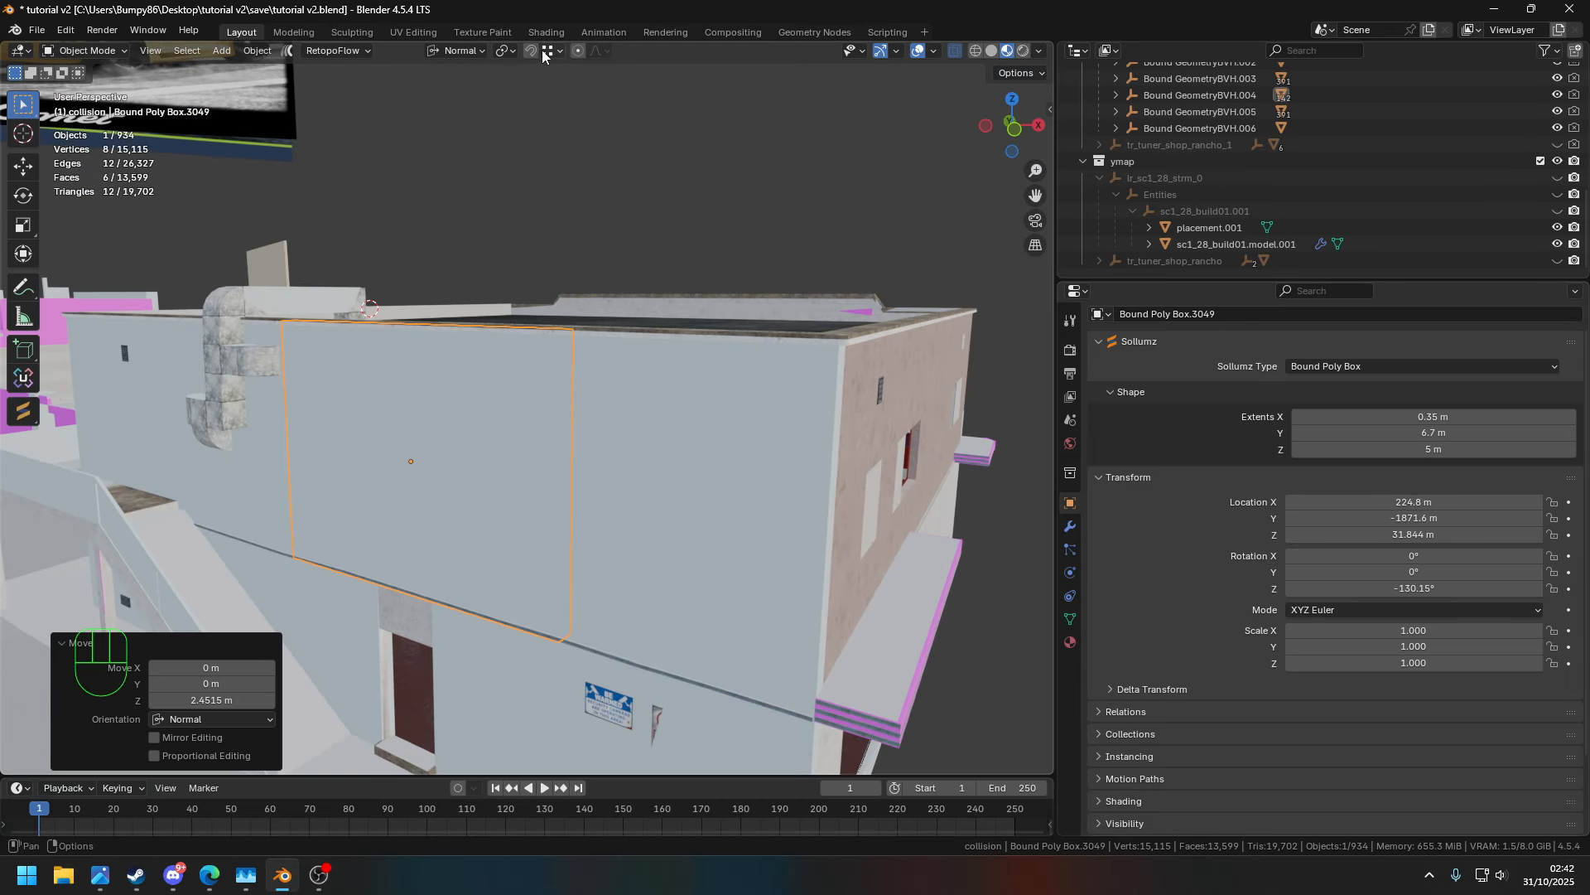
{"action": "middle_click_drag", "start_coordinate": [833, 361], "coordinate": [970, 348]}
{"action": "key", "text": "g"}
{"action": "key", "text": "z"}
{"action": "left_click", "coordinate": [1004, 381]}
{"action": "scroll", "coordinate": [1448, 448], "scroll_direction": "up", "scroll_amount": 1, "text": "ctrl"}
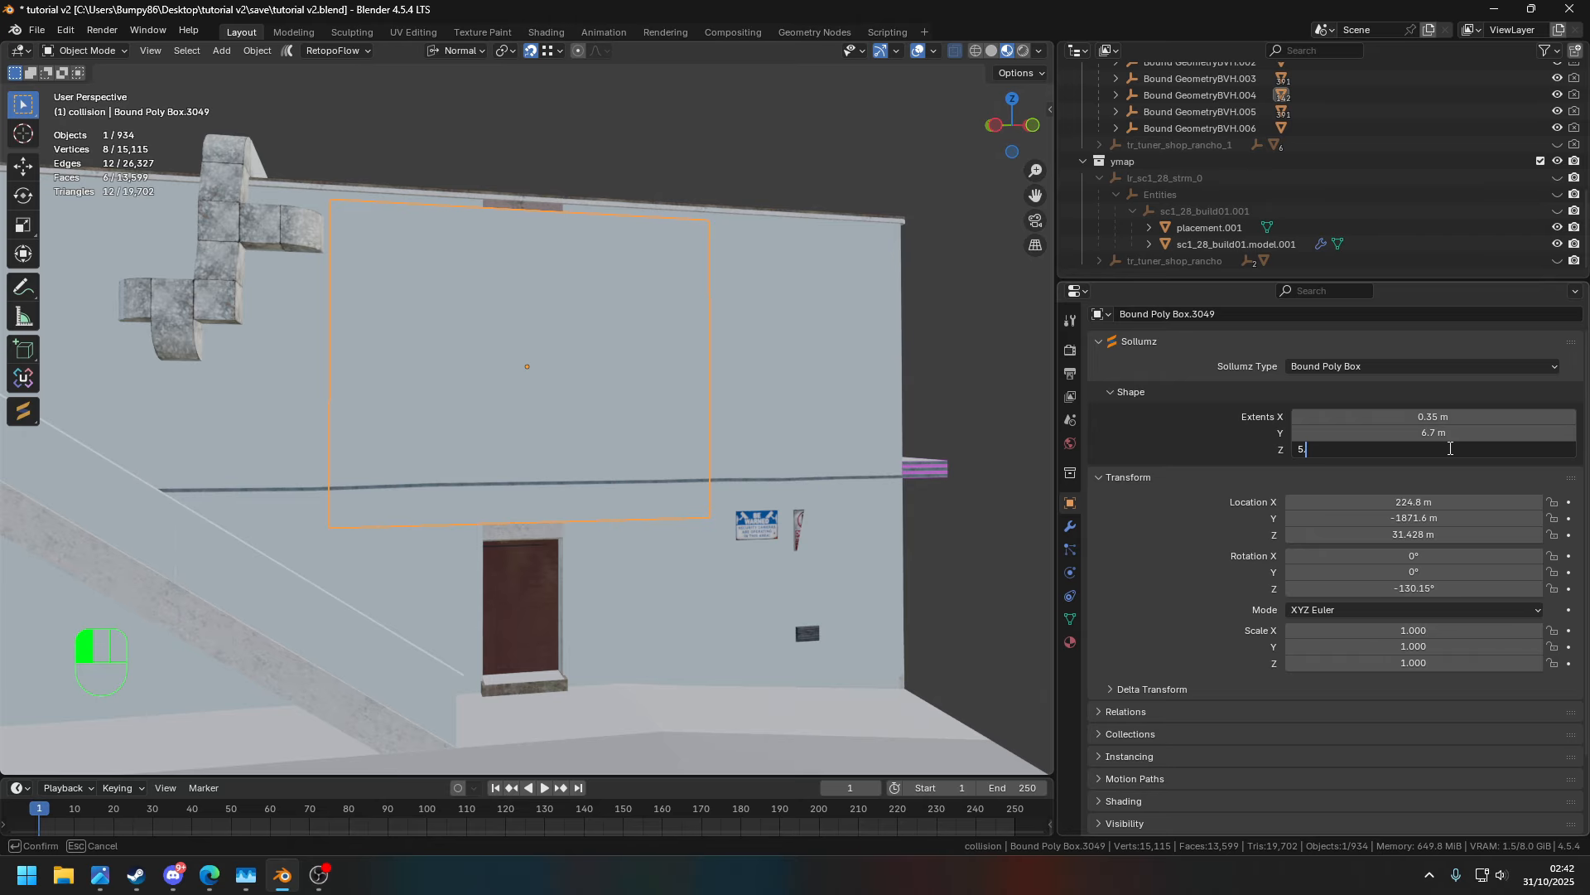
- Set the upper box's Z extent to 6 m and move it along normal Z to align between the door frame and roof edge
{"action": "middle_click_drag", "start_coordinate": [952, 439], "coordinate": [1027, 429]}
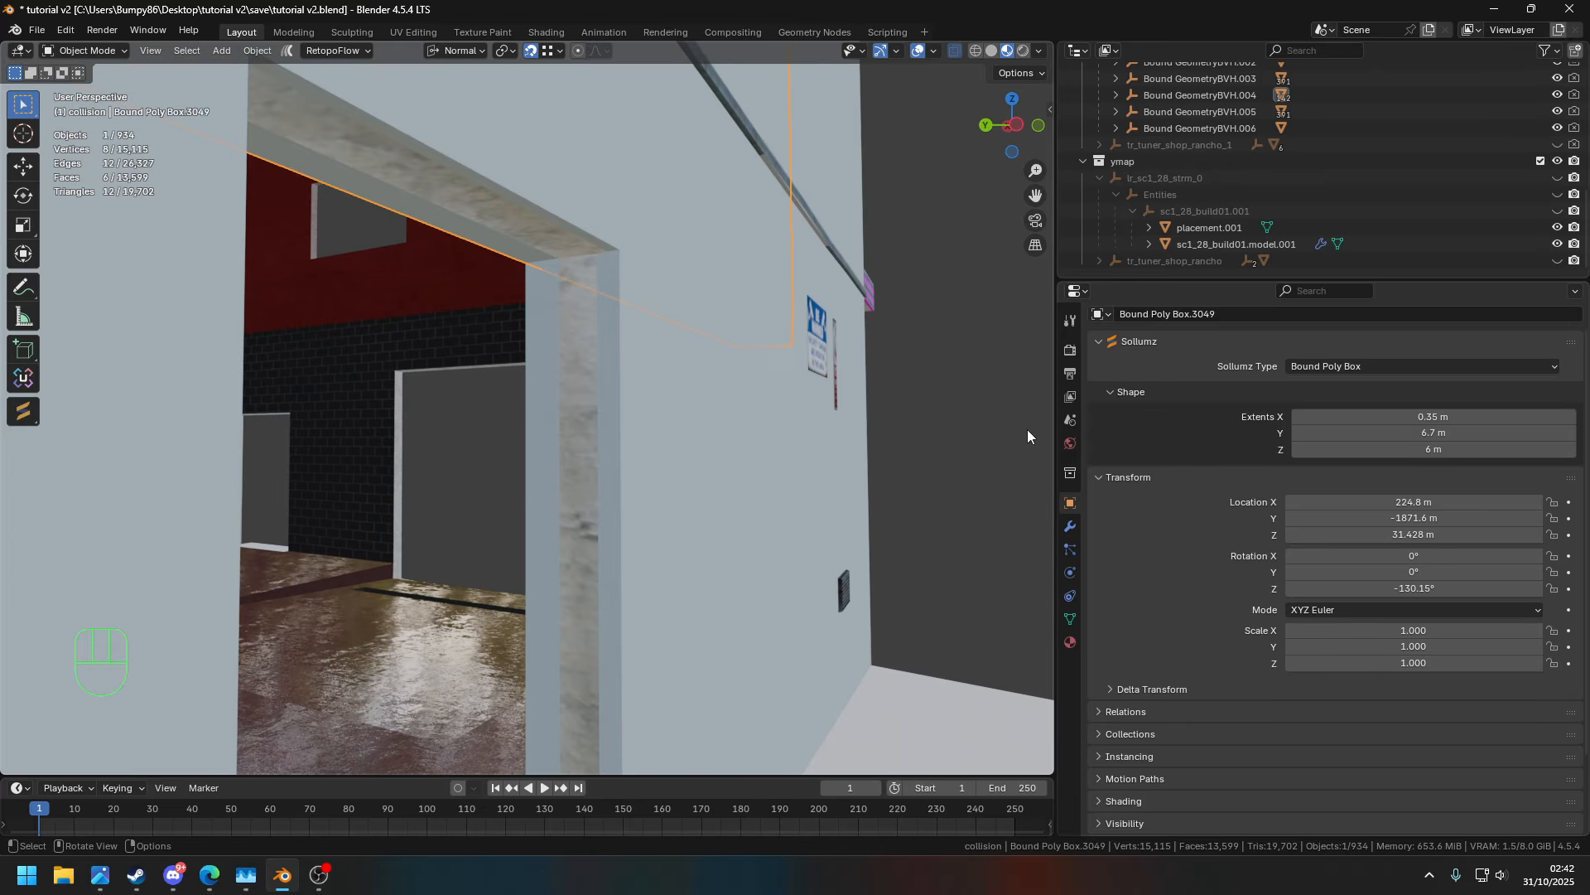
{"action": "key", "text": "g"}
{"action": "key", "text": "z"}
{"action": "left_click", "coordinate": [1048, 396]}
{"action": "middle_click_drag", "start_coordinate": [952, 332], "coordinate": [729, 372]}
{"action": "mouse_move", "coordinate": [729, 372]}
{"action": "middle_mouse_down", "text": "shift"}
{"action": "mouse_move", "coordinate": [632, 224]}
{"action": "mouse_move", "coordinate": [746, 381]}
{"action": "middle_mouse_up", "text": "shift"}
{"action": "scroll", "coordinate": [745, 381], "scroll_direction": "up", "scroll_amount": 2}
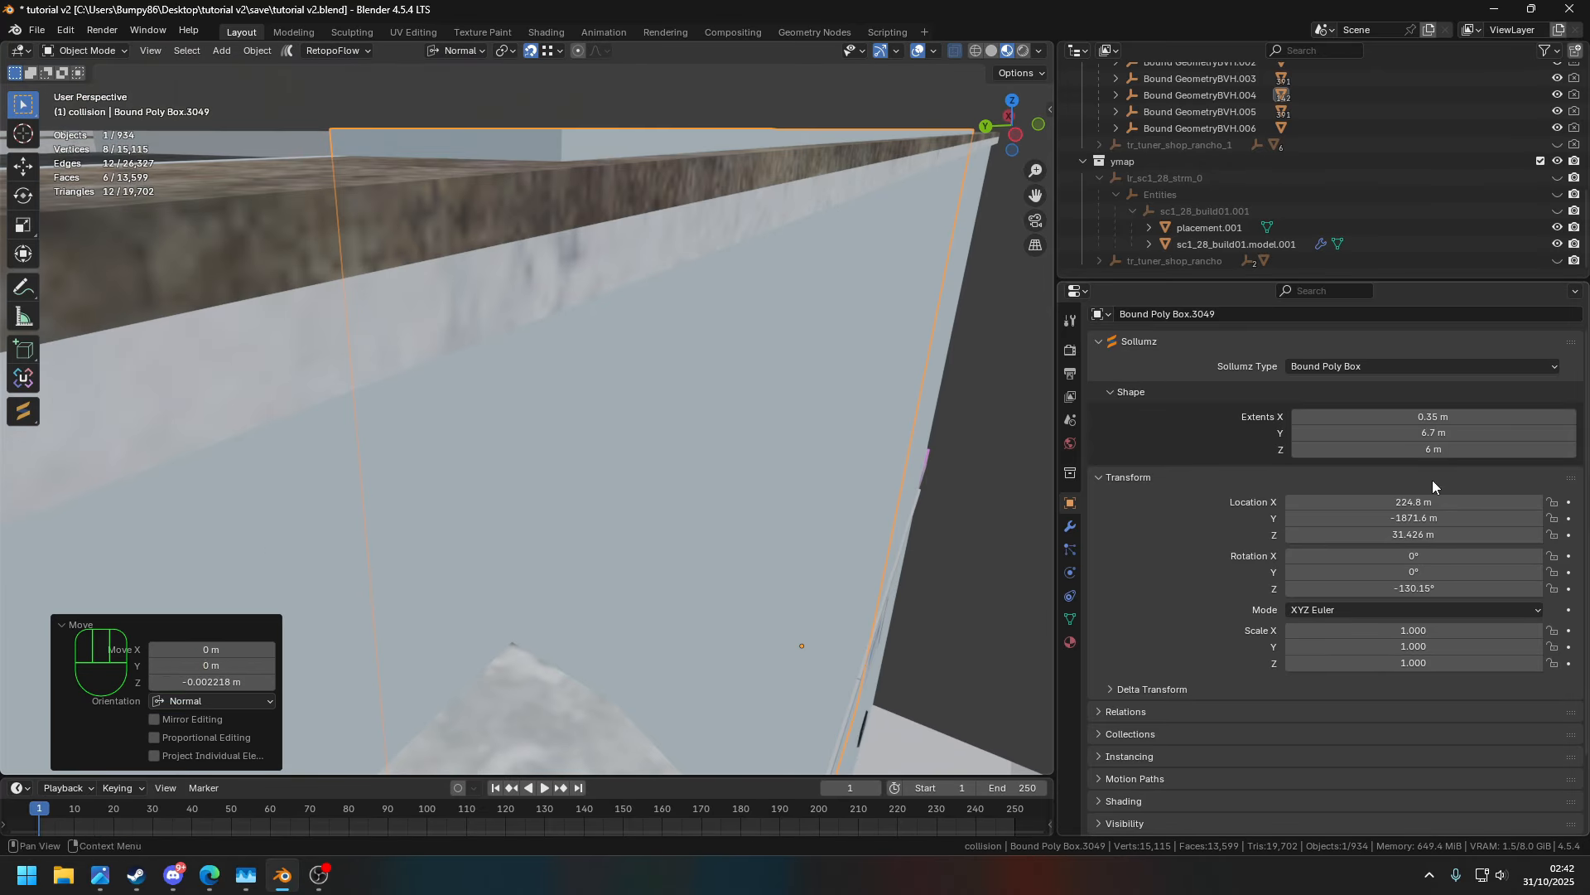
{"action": "scroll", "coordinate": [1427, 449], "scroll_direction": "up", "scroll_amount": 1, "text": "ctrl"}
{"action": "scroll", "coordinate": [1427, 450], "scroll_direction": "down", "scroll_amount": 1, "text": "ctrl"}
{"action": "middle_click_drag", "start_coordinate": [878, 464], "coordinate": [841, 398]}
{"action": "key", "text": "g"}
{"action": "key", "text": "z"}
{"action": "left_click", "coordinate": [969, 318]}
- Duplicate the 10 m high corner box in place and rotate the copy 90° about Z
{"action": "middle_click_drag", "start_coordinate": [828, 124], "coordinate": [406, 158], "text": "shift"}
{"action": "middle_click_drag", "start_coordinate": [406, 158], "coordinate": [406, 282], "text": "shift"}
{"action": "middle_click_drag", "start_coordinate": [406, 281], "coordinate": [719, 478]}
{"action": "left_click", "coordinate": [678, 492]}
{"action": "scroll", "coordinate": [704, 485], "scroll_direction": "down", "scroll_amount": 4}
{"action": "key", "text": "shift+d"}
{"action": "right_click", "coordinate": [788, 481]}
{"action": "type", "text": "rz90"}
{"action": "key", "text": "KP_Enter"}
{"action": "scroll", "coordinate": [719, 479], "scroll_direction": "up", "scroll_amount": 6}
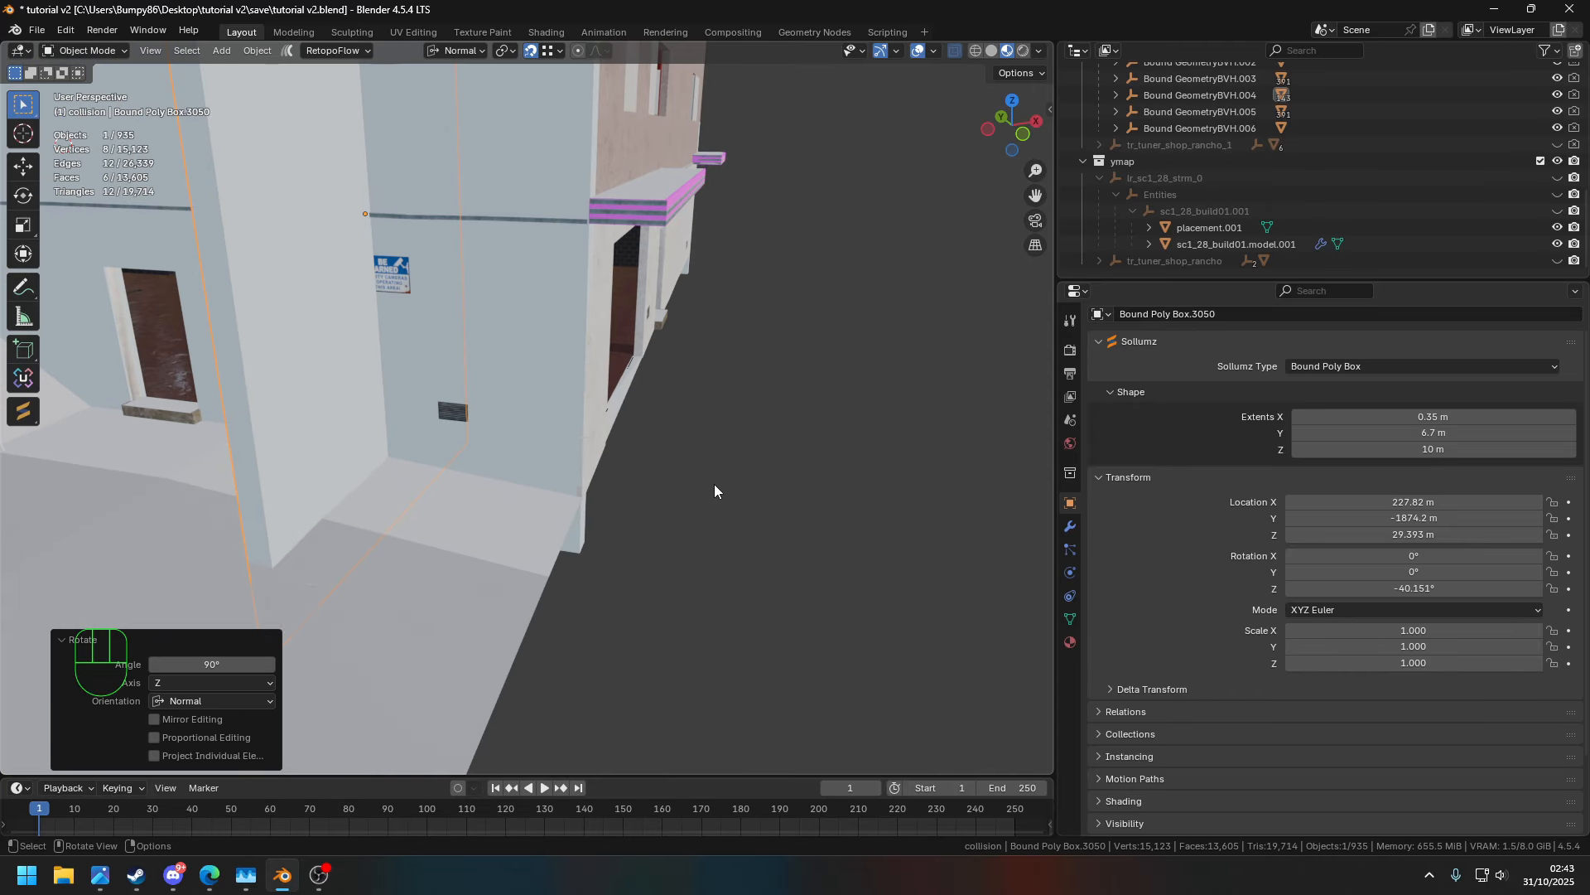
- Move the rotated box along normal X onto the adjoining facade and about 17.2 m along normal Y to its far corner
{"action": "key", "text": "g"}
{"action": "key", "text": "x"}
{"action": "left_click", "coordinate": [613, 501]}
{"action": "middle_click_drag", "start_coordinate": [634, 505], "coordinate": [578, 522]}
{"action": "scroll", "coordinate": [579, 522], "scroll_direction": "down", "scroll_amount": 5}
{"action": "key", "text": "g"}
{"action": "key", "text": "y"}
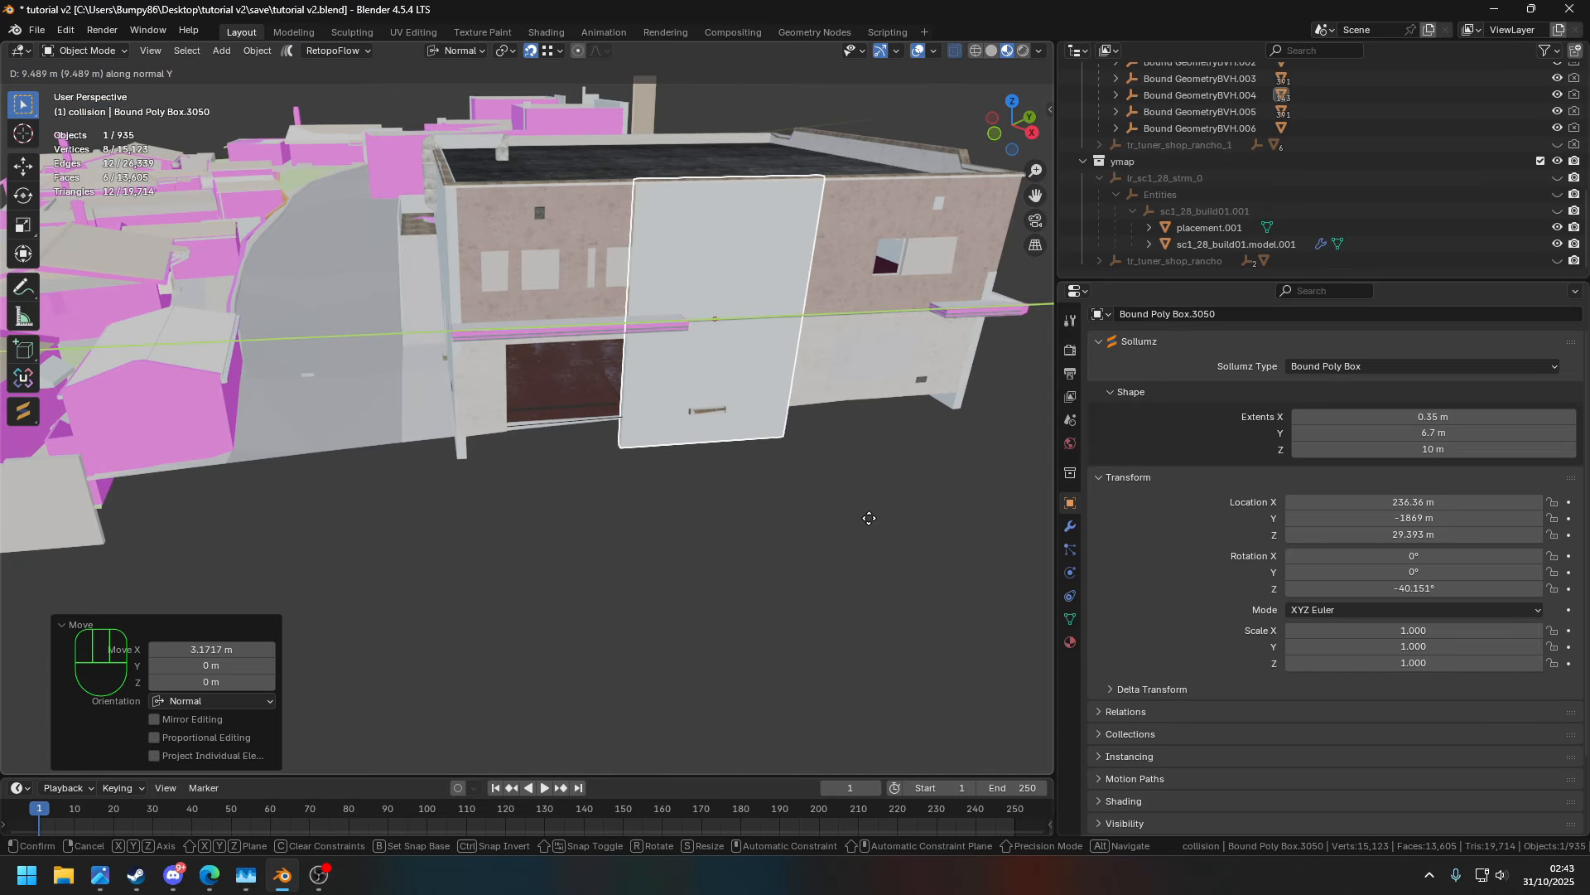
{"action": "left_click", "coordinate": [1047, 497]}
{"action": "middle_click_drag", "start_coordinate": [617, 366], "coordinate": [407, 300], "text": "shift"}
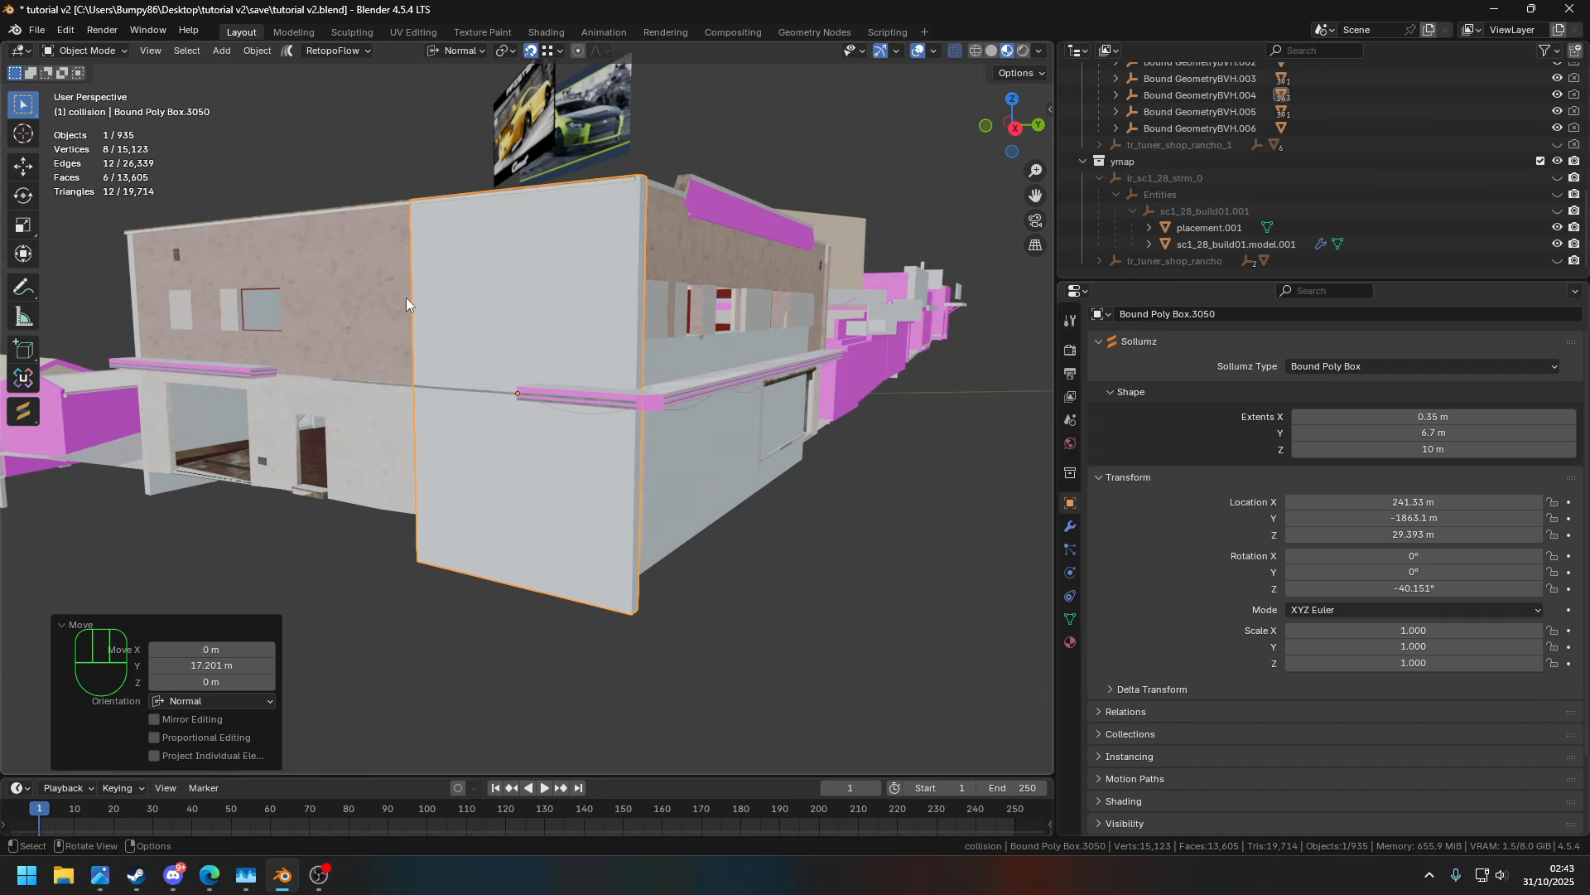
- Set the facade box's Z extent to 5 m and lower it along normal Z to the ground-floor wall
{"action": "type", "text": "5"}
{"action": "key", "text": "Return"}
{"action": "key", "text": "g"}
{"action": "key", "text": "z"}
{"action": "left_click", "coordinate": [780, 654]}
{"action": "key", "text": "g"}
{"action": "key", "text": "x"}
{"action": "right_click", "coordinate": [524, 671]}
{"action": "middle_click_drag", "start_coordinate": [517, 671], "coordinate": [630, 675]}
{"action": "left_click", "coordinate": [880, 659]}
- Set the facade box's Z extent to 6 m and adjust its height along normal Z against the ground-floor wall
{"action": "left_click_drag", "start_coordinate": [1416, 450], "coordinate": [1447, 449]}
{"action": "key", "text": "g"}
{"action": "key", "text": "z"}
{"action": "left_click", "coordinate": [738, 262]}
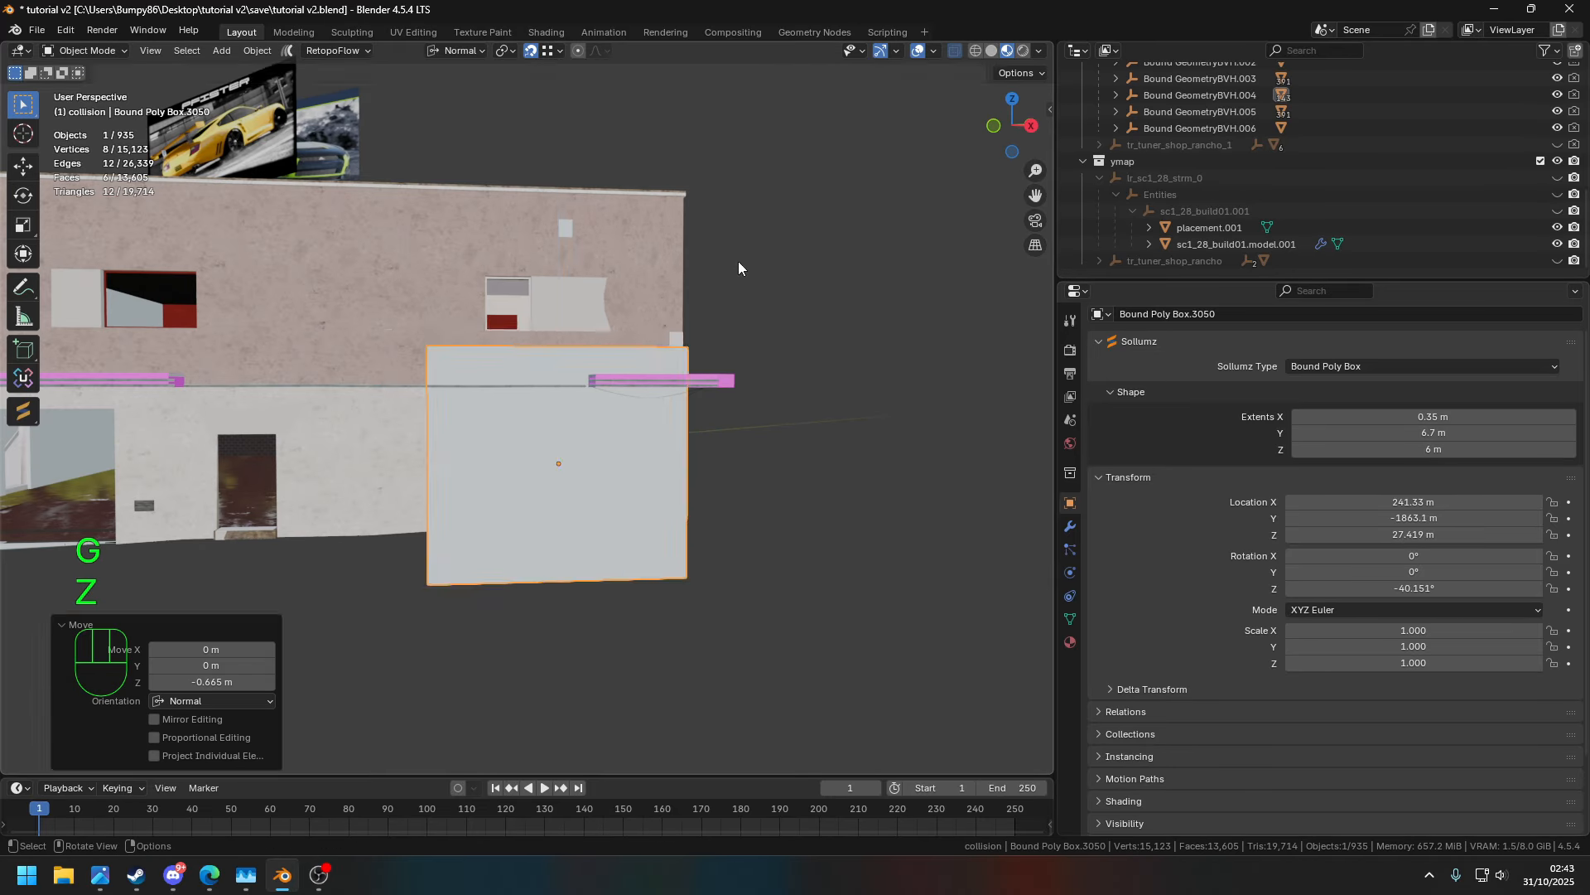
{"action": "middle_click_drag", "start_coordinate": [729, 261], "coordinate": [755, 300]}
{"action": "scroll", "coordinate": [663, 281], "scroll_direction": "up", "scroll_amount": 5}
{"action": "key", "text": "g"}
{"action": "key", "text": "z"}
{"action": "left_click", "coordinate": [576, 266]}
- Move the 6 m high facade box along normal Y away from the corner, toward the ground-floor doorway
{"action": "middle_click_drag", "start_coordinate": [576, 267], "coordinate": [538, 273]}
{"action": "scroll", "coordinate": [580, 332], "scroll_direction": "down", "scroll_amount": 2}
{"action": "key", "text": "g"}
{"action": "key", "text": "y"}
{"action": "left_click", "coordinate": [638, 610]}
{"action": "key", "text": "g"}
{"action": "key", "text": "y"}
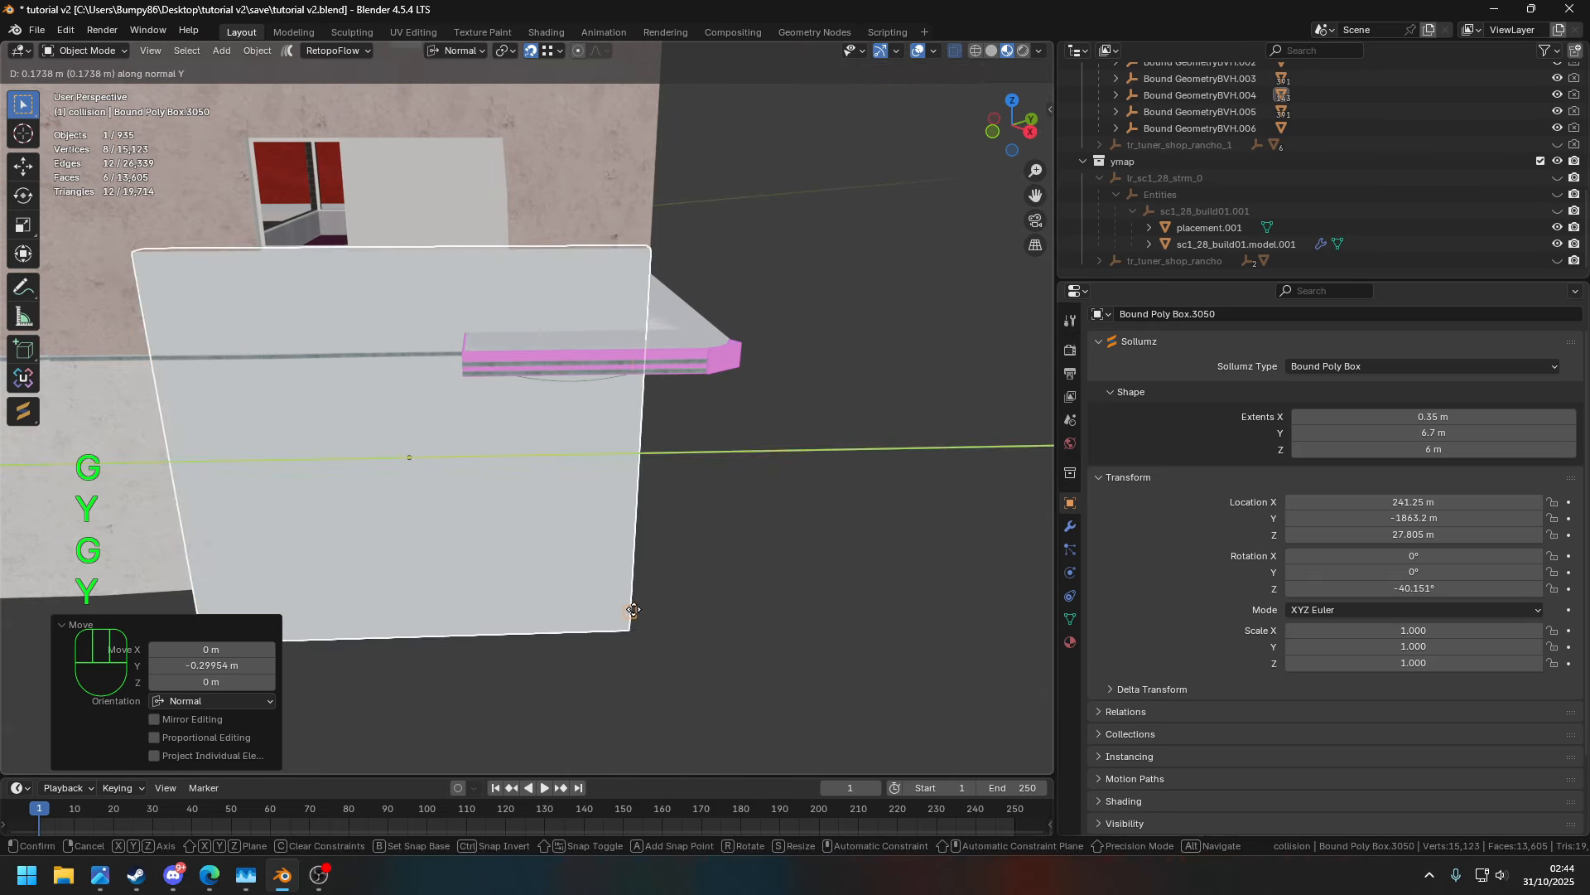
{"action": "left_click", "coordinate": [634, 611]}
{"action": "scroll", "coordinate": [651, 571], "scroll_direction": "down", "scroll_amount": 4}
{"action": "key", "text": "g"}
{"action": "key", "text": "y"}
{"action": "left_click", "coordinate": [674, 643]}
- Set the facade box's Y extent to 10 m and reposition it along normal Y between the doorway and the corner
{"action": "left_click_drag", "start_coordinate": [1426, 451], "coordinate": [1458, 451]}
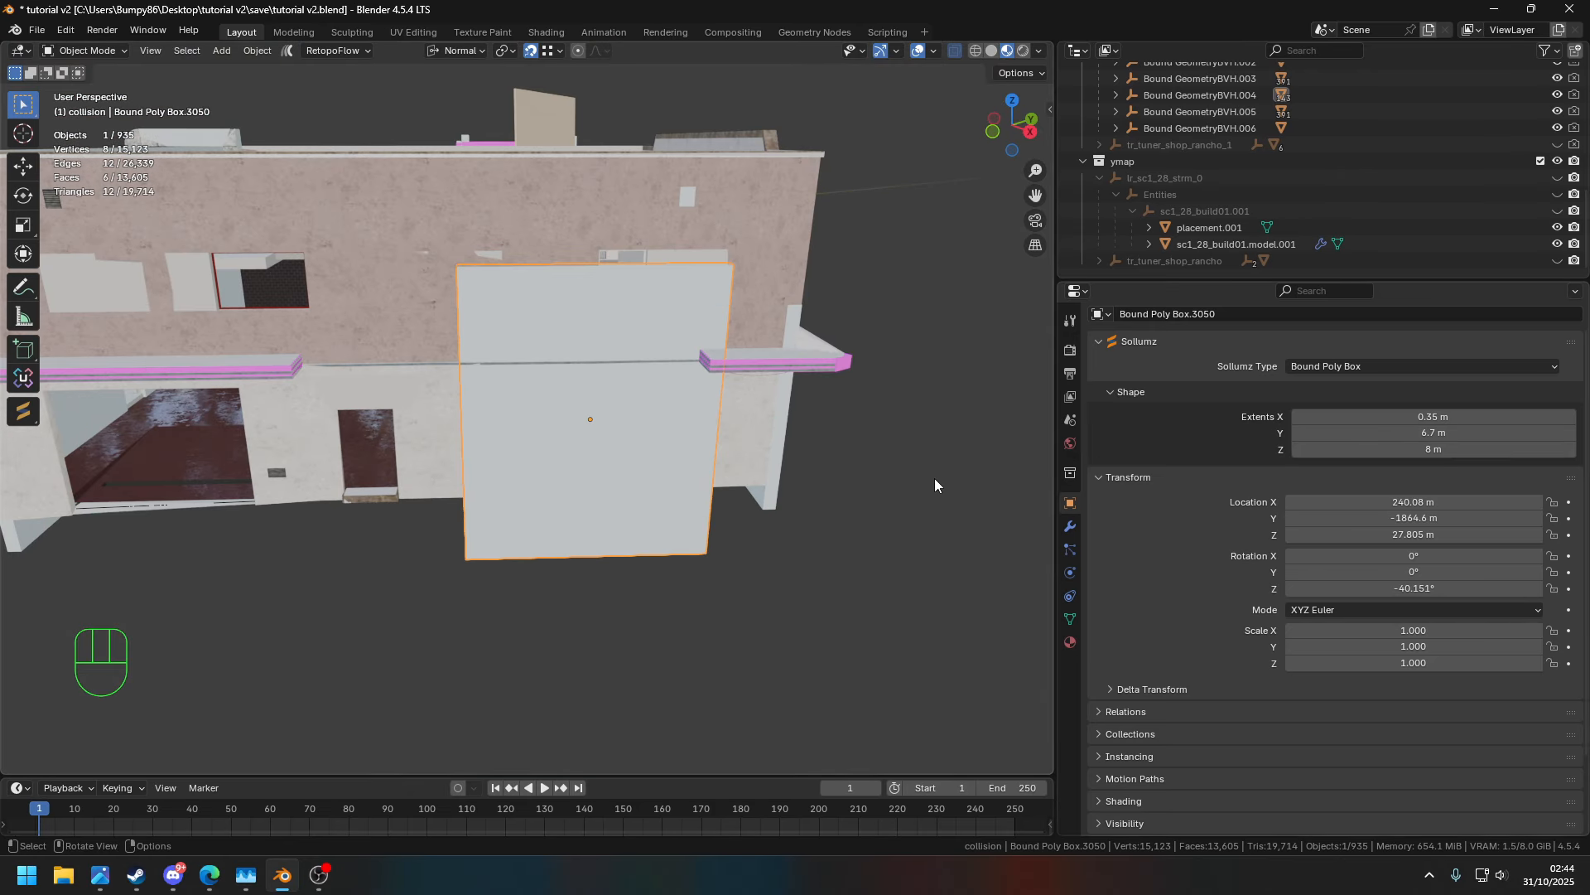
{"action": "key", "text": "ctrl+z"}
{"action": "left_click", "coordinate": [1386, 432]}
{"action": "middle_click_drag", "start_coordinate": [704, 598], "coordinate": [700, 563], "text": "shift"}
{"action": "key", "text": "g"}
{"action": "key", "text": "x"}
{"action": "key", "text": "y"}
{"action": "left_click", "coordinate": [668, 563]}
{"action": "left_click_drag", "start_coordinate": [1456, 433], "coordinate": [1460, 433], "text": "ctrl"}
{"action": "mouse_move", "coordinate": [580, 390]}
{"action": "middle_mouse_down"}
{"action": "mouse_move", "coordinate": [636, 377]}
{"action": "mouse_move", "coordinate": [597, 414]}
{"action": "middle_mouse_up"}
{"action": "scroll", "coordinate": [636, 378], "scroll_direction": "up", "scroll_amount": 3}
{"action": "middle_click_drag", "start_coordinate": [597, 414], "coordinate": [530, 427]}
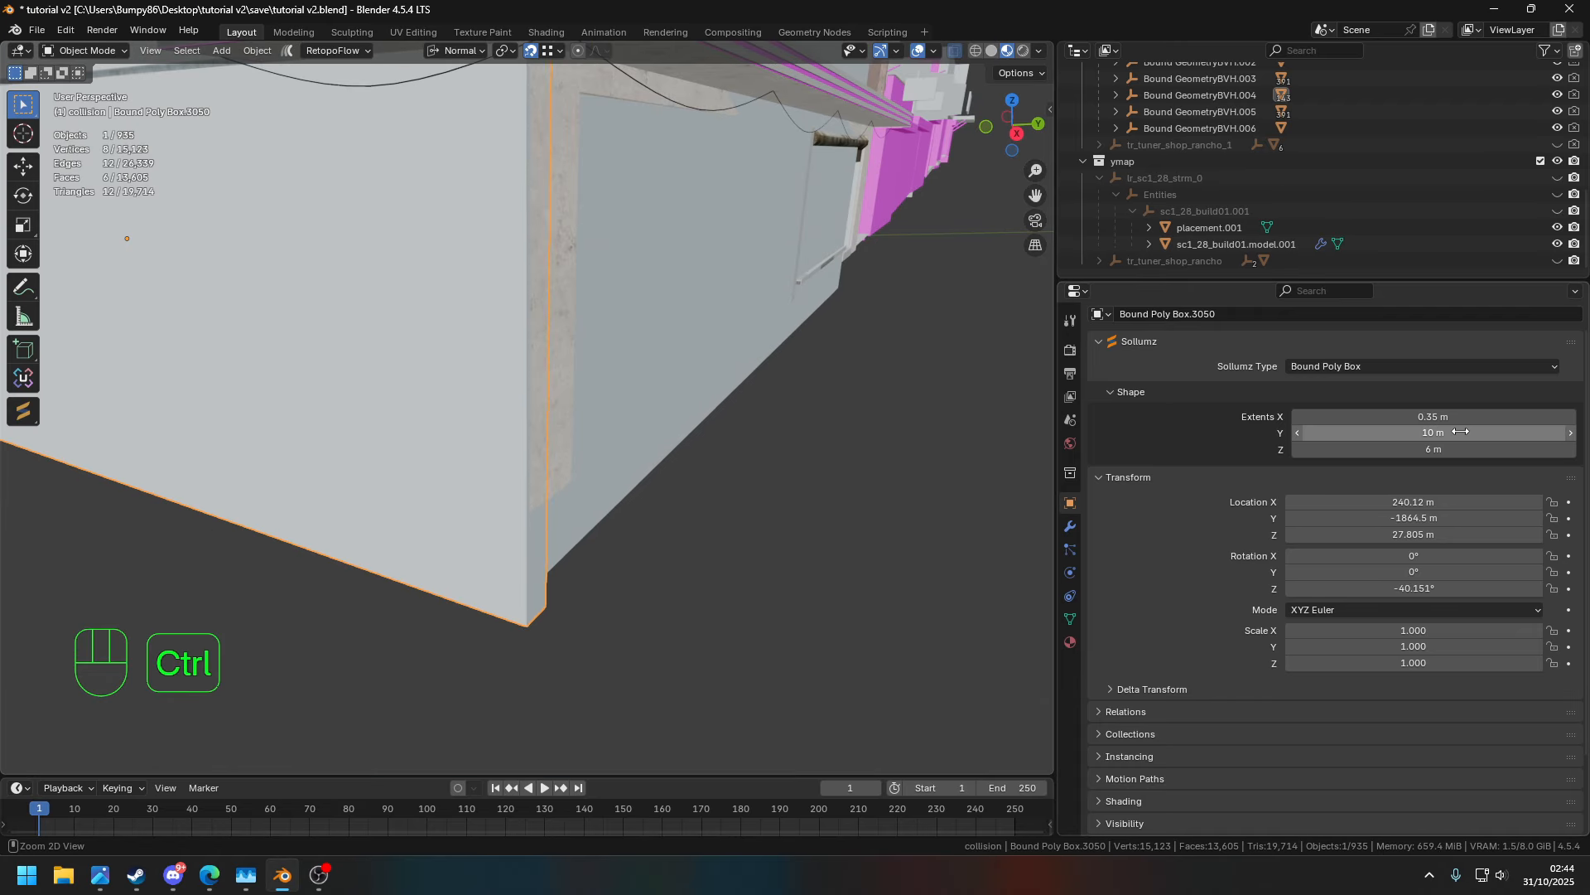
- Nudge the 10 m facade box along normal Y to line up its outer end with the building corner
{"action": "key", "text": "g"}
{"action": "key", "text": "y"}
{"action": "left_click", "coordinate": [590, 627]}
{"action": "scroll", "coordinate": [530, 588], "scroll_direction": "down", "scroll_amount": 4}
{"action": "middle_click_drag", "start_coordinate": [397, 580], "coordinate": [530, 547]}
{"action": "scroll", "coordinate": [530, 546], "scroll_direction": "up", "scroll_amount": 4}
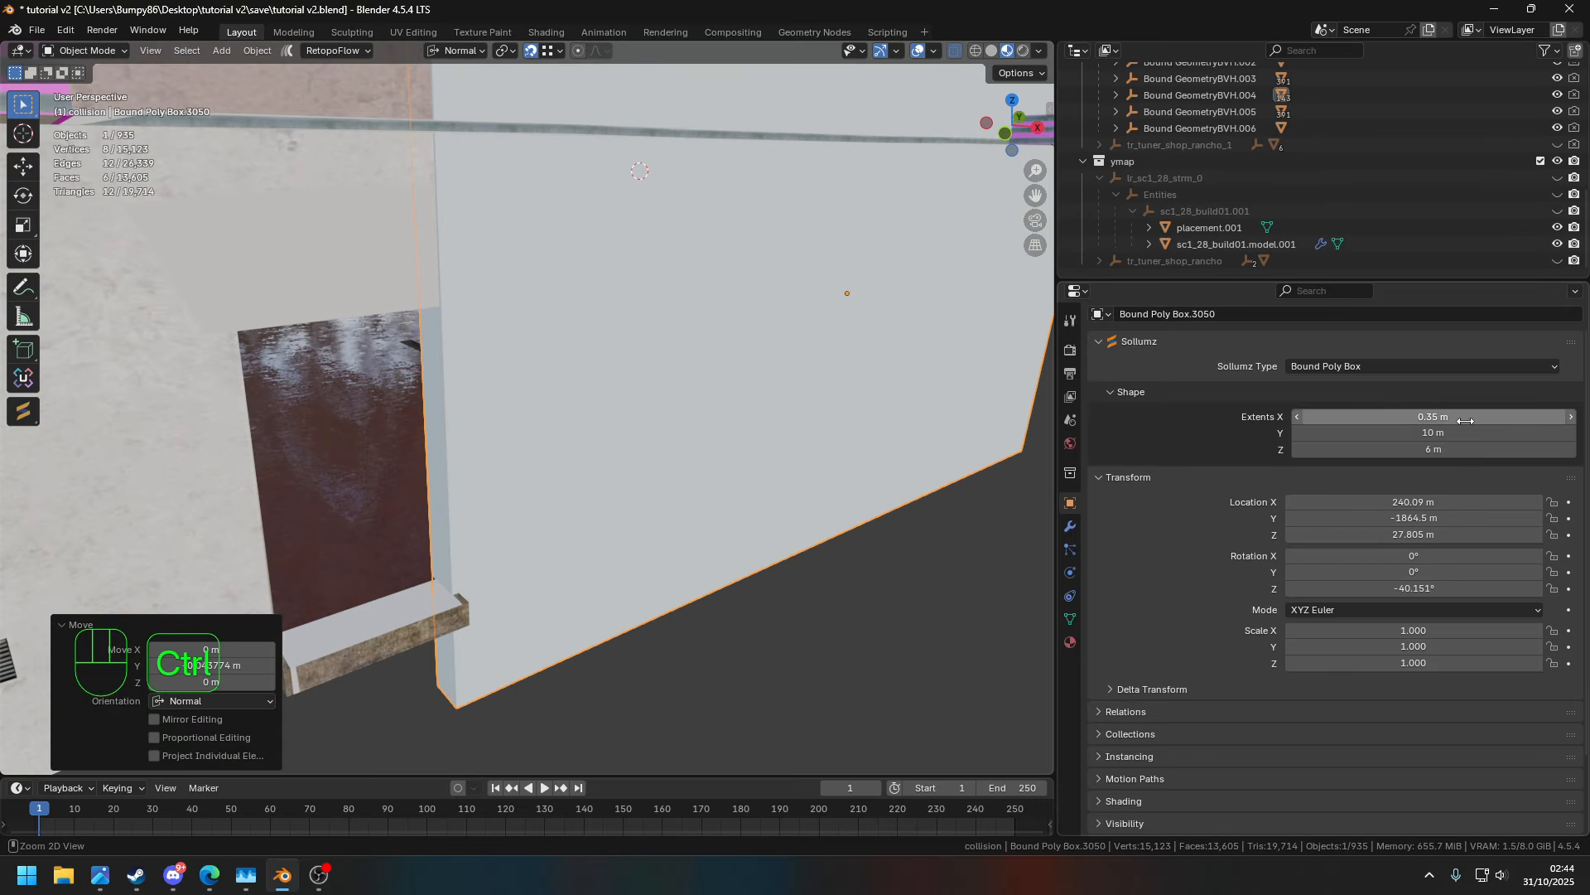
- Move the sill box at the ground-floor doorway along normal X, and duplicate it along the same axis
{"action": "left_click_drag", "start_coordinate": [1459, 431], "coordinate": [1462, 431], "text": "ctrl"}
{"action": "middle_click_drag", "start_coordinate": [704, 447], "coordinate": [705, 492]}
{"action": "left_click", "coordinate": [396, 512]}
{"action": "key", "text": "g"}
{"action": "key", "text": "x"}
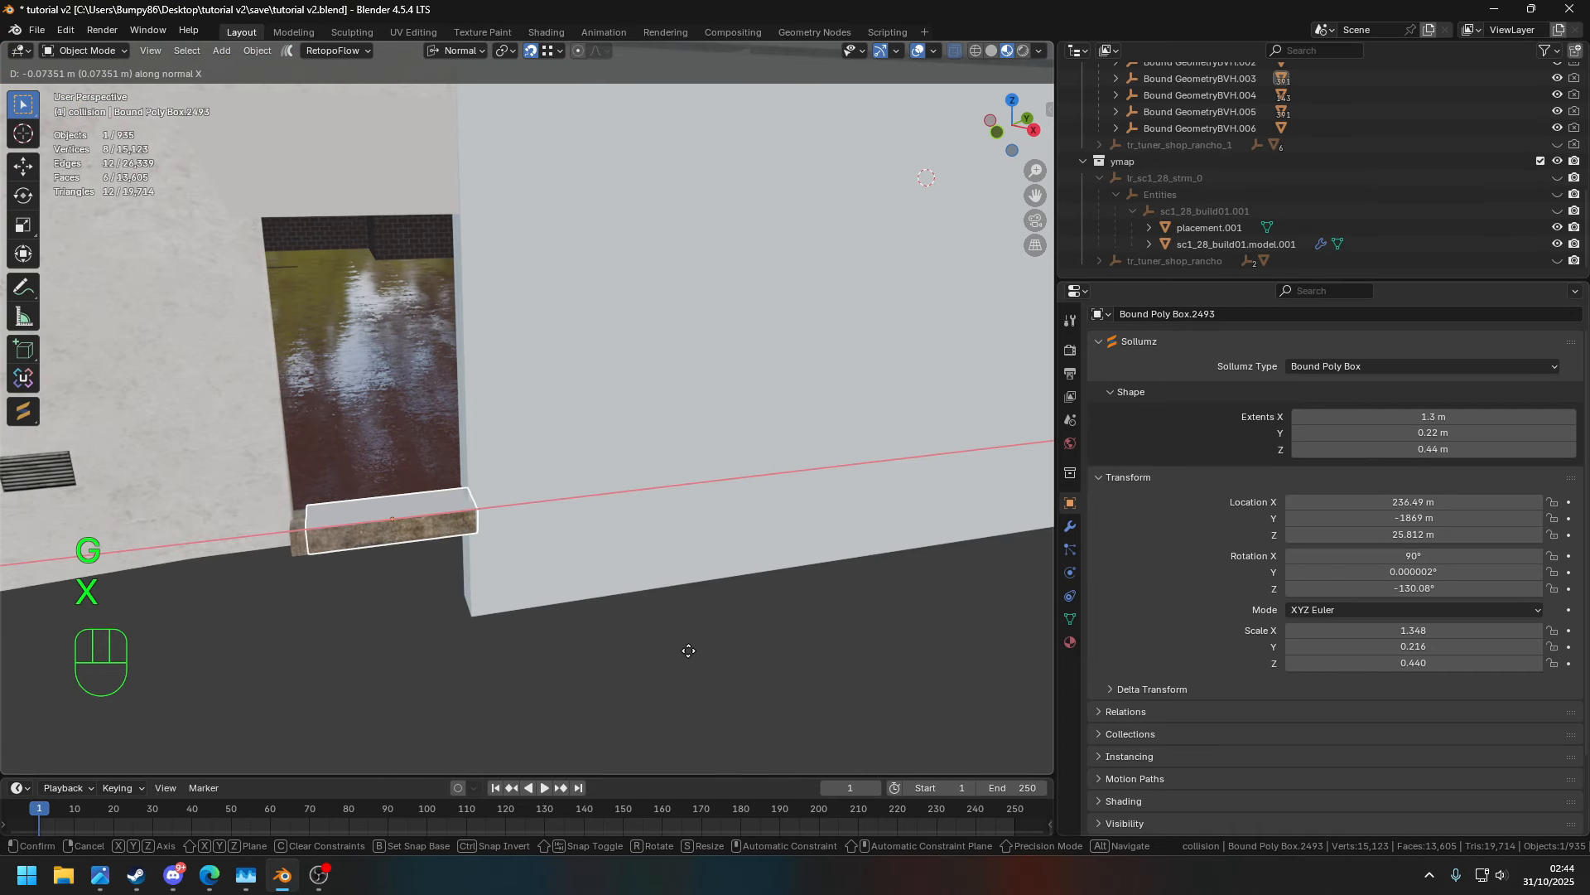
{"action": "left_click", "coordinate": [691, 651]}
{"action": "key", "text": "shift+d"}
{"action": "key", "text": "x"}
{"action": "left_click", "coordinate": [809, 660]}
{"action": "middle_click_drag", "start_coordinate": [810, 660], "coordinate": [547, 594]}
{"action": "left_click", "coordinate": [659, 583]}
{"action": "left_click", "coordinate": [349, 596]}
- Duplicate the 10 m facade box about 3.5 m up along normal Z and shift the copy along normal Y
{"action": "scroll", "coordinate": [350, 596], "scroll_direction": "down", "scroll_amount": 8}
{"action": "left_click", "coordinate": [547, 594]}
{"action": "left_click", "coordinate": [671, 513]}
{"action": "middle_click_drag", "start_coordinate": [762, 629], "coordinate": [634, 635], "text": "shift"}
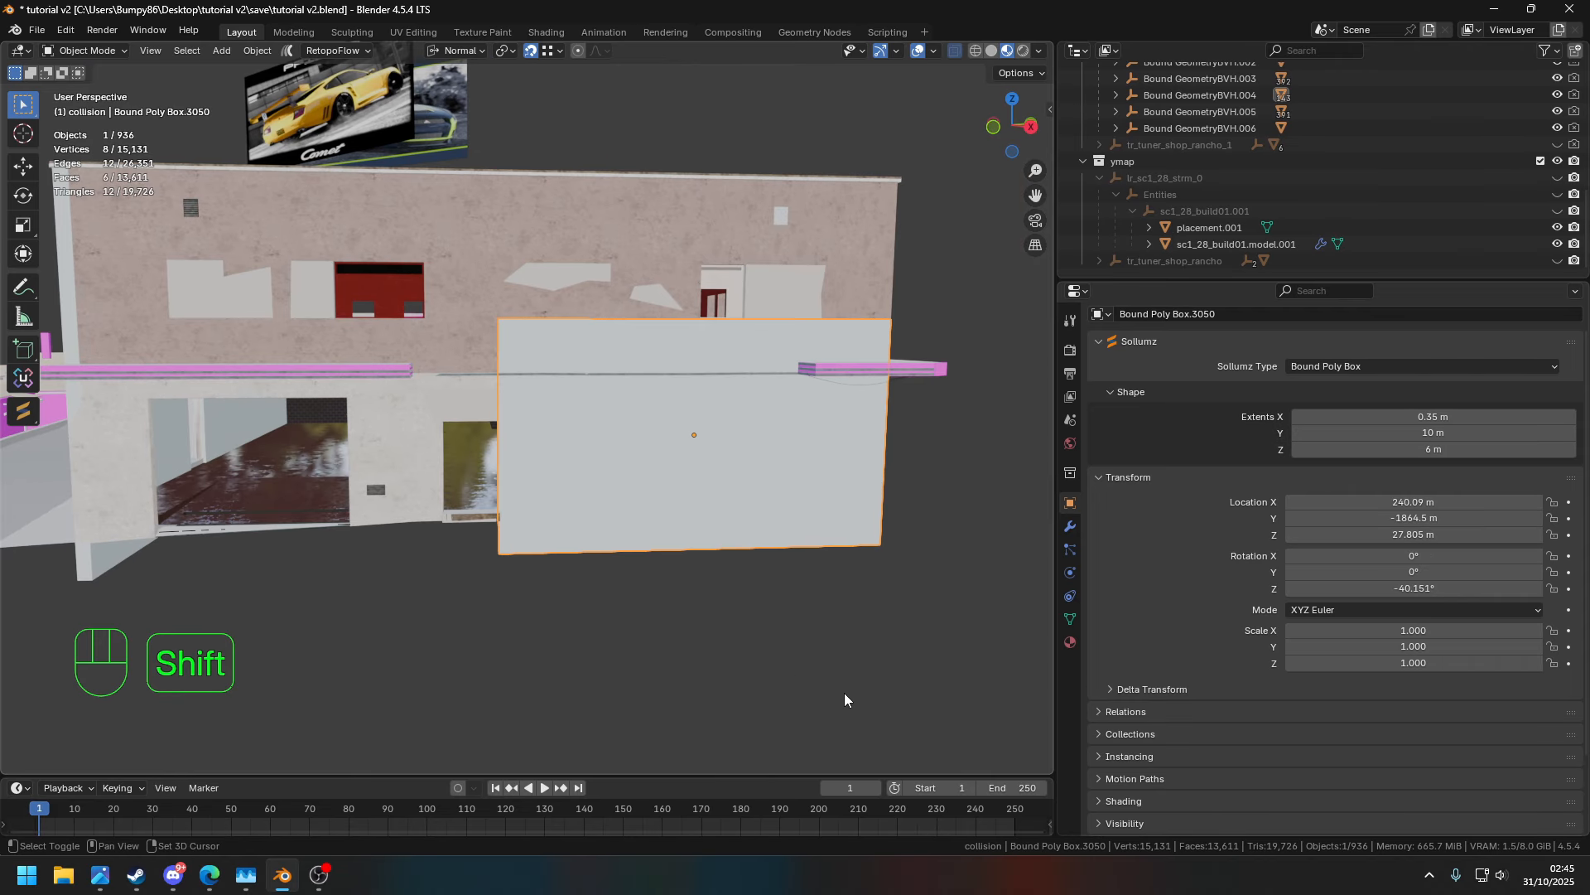
{"action": "key", "text": "shift+d"}
{"action": "key", "text": "z"}
{"action": "left_click", "coordinate": [895, 662]}
{"action": "key", "text": "g"}
{"action": "key", "text": "y"}
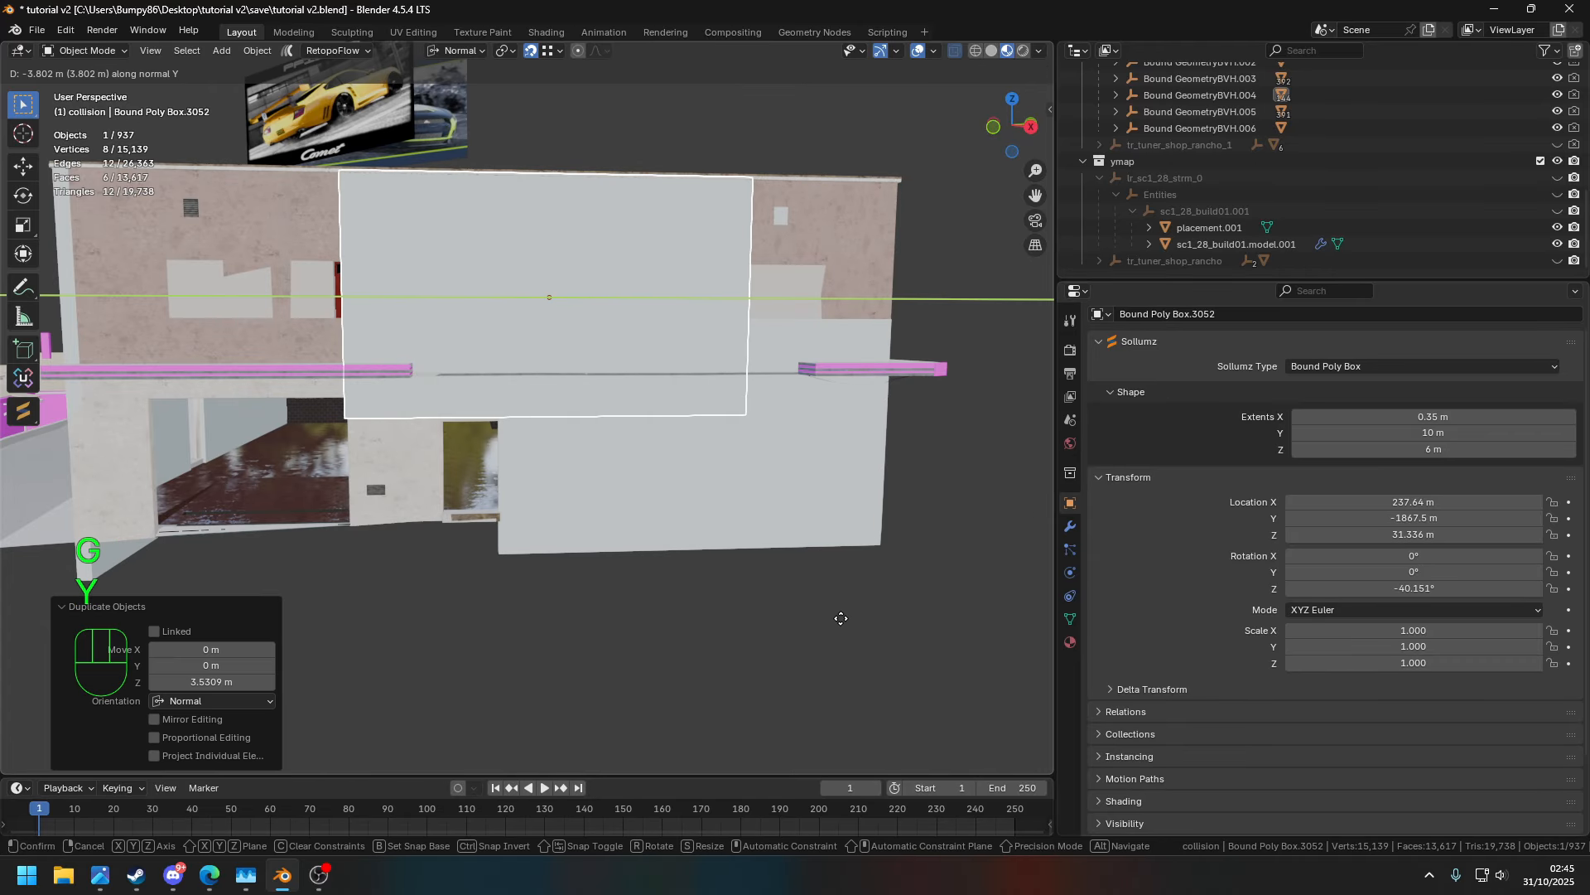
{"action": "left_click", "coordinate": [842, 624]}
- Set the upper-storey copy's Y extent to 5 m and move it along normal Y to the building corner
{"action": "left_click", "coordinate": [1417, 439]}
{"action": "type", "text": "5"}
{"action": "key", "text": "Return"}
{"action": "key", "text": "g"}
{"action": "key", "text": "x"}
{"action": "key", "text": "y"}
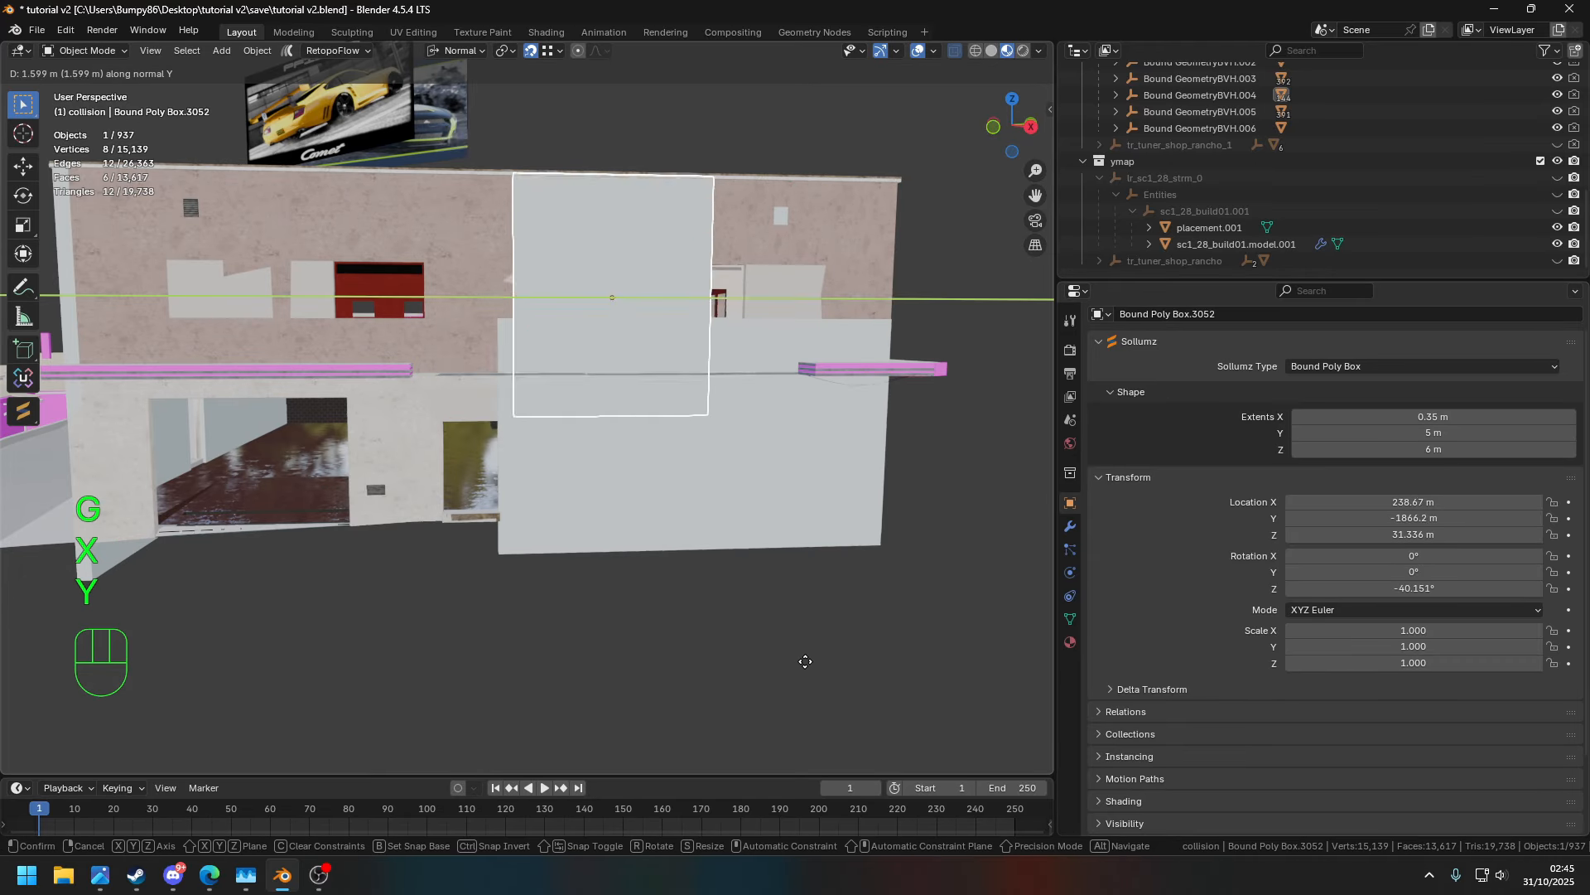
{"action": "left_click", "coordinate": [969, 547]}
{"action": "middle_click_drag", "start_coordinate": [874, 473], "coordinate": [778, 508], "text": "shift"}
{"action": "scroll", "coordinate": [767, 572], "scroll_direction": "up", "scroll_amount": 4}
{"action": "middle_click_drag", "start_coordinate": [750, 629], "coordinate": [714, 660]}
{"action": "key", "text": "g"}
{"action": "key", "text": "y"}
{"action": "left_click", "coordinate": [903, 677]}
{"action": "middle_click_drag", "start_coordinate": [905, 670], "coordinate": [932, 658]}
- Shorten the upper corner box's Y extent to 3 m and reposition it along normal Y at the corner
{"action": "left_click", "coordinate": [1477, 438]}
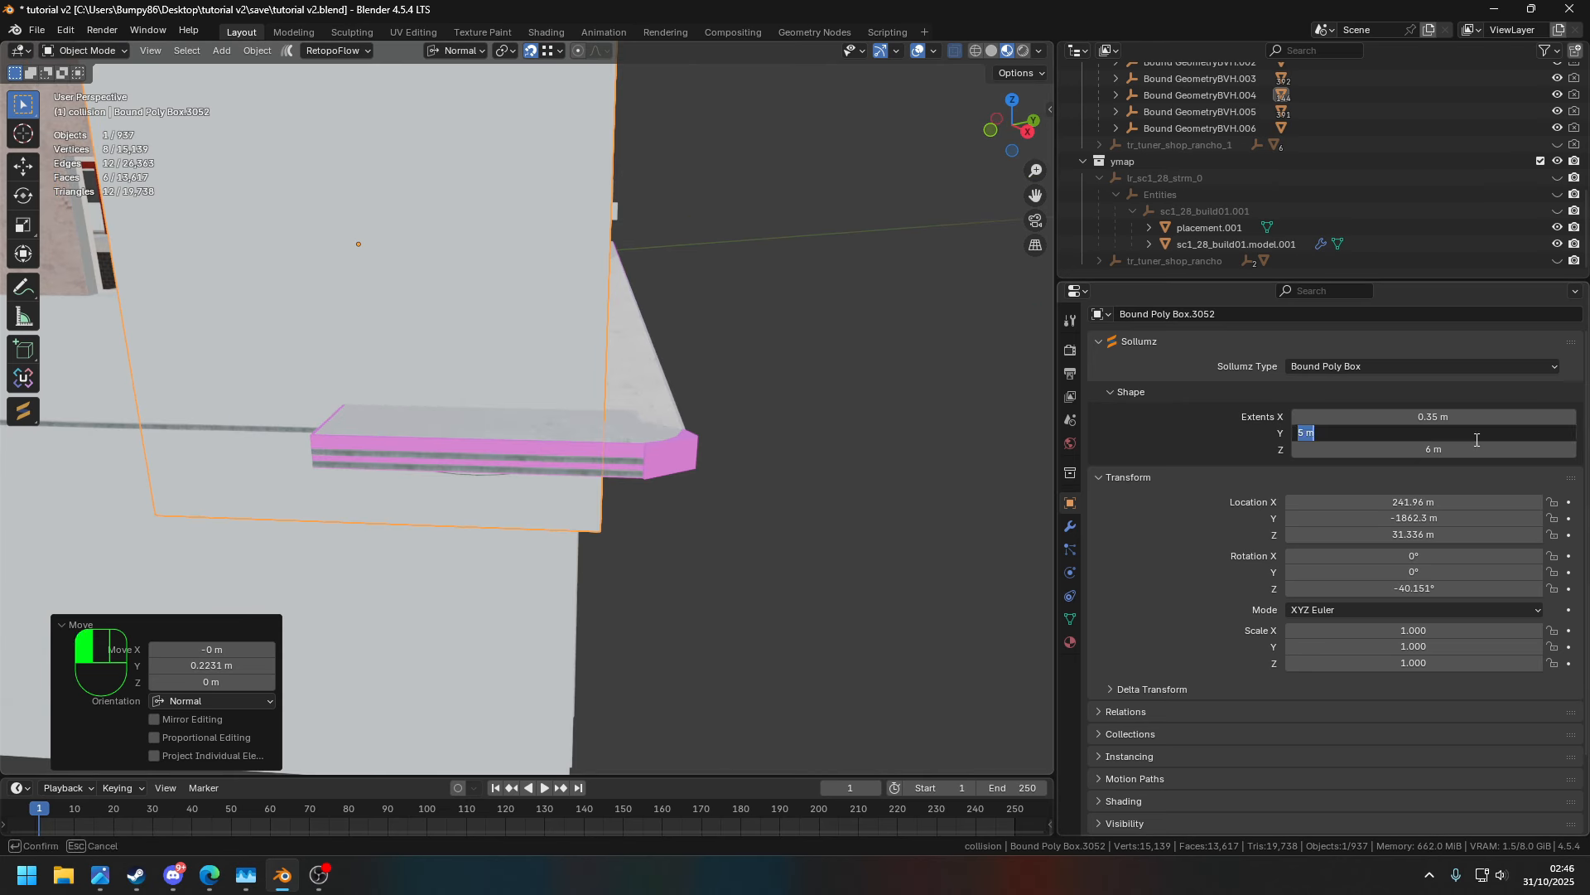
{"action": "type", "text": "3"}
{"action": "key", "text": "Return"}
{"action": "middle_click_drag", "start_coordinate": [770, 365], "coordinate": [894, 497], "text": "shift"}
{"action": "key", "text": "g"}
{"action": "key", "text": "y"}
{"action": "left_click", "coordinate": [923, 511]}
- Set the upper corner box's Y extent to 3.9 m and nudge it along normal Y between the window and the corner
{"action": "scroll", "coordinate": [1491, 433], "scroll_direction": "up", "scroll_amount": 1, "text": "ctrl"}
{"action": "middle_click_drag", "start_coordinate": [965, 356], "coordinate": [800, 423]}
{"action": "scroll", "coordinate": [1411, 428], "scroll_direction": "down", "scroll_amount": 2, "text": "ctrl"}
{"action": "middle_click_drag", "start_coordinate": [799, 488], "coordinate": [916, 437]}
{"action": "scroll", "coordinate": [1408, 431], "scroll_direction": "up", "scroll_amount": 1, "text": "ctrl"}
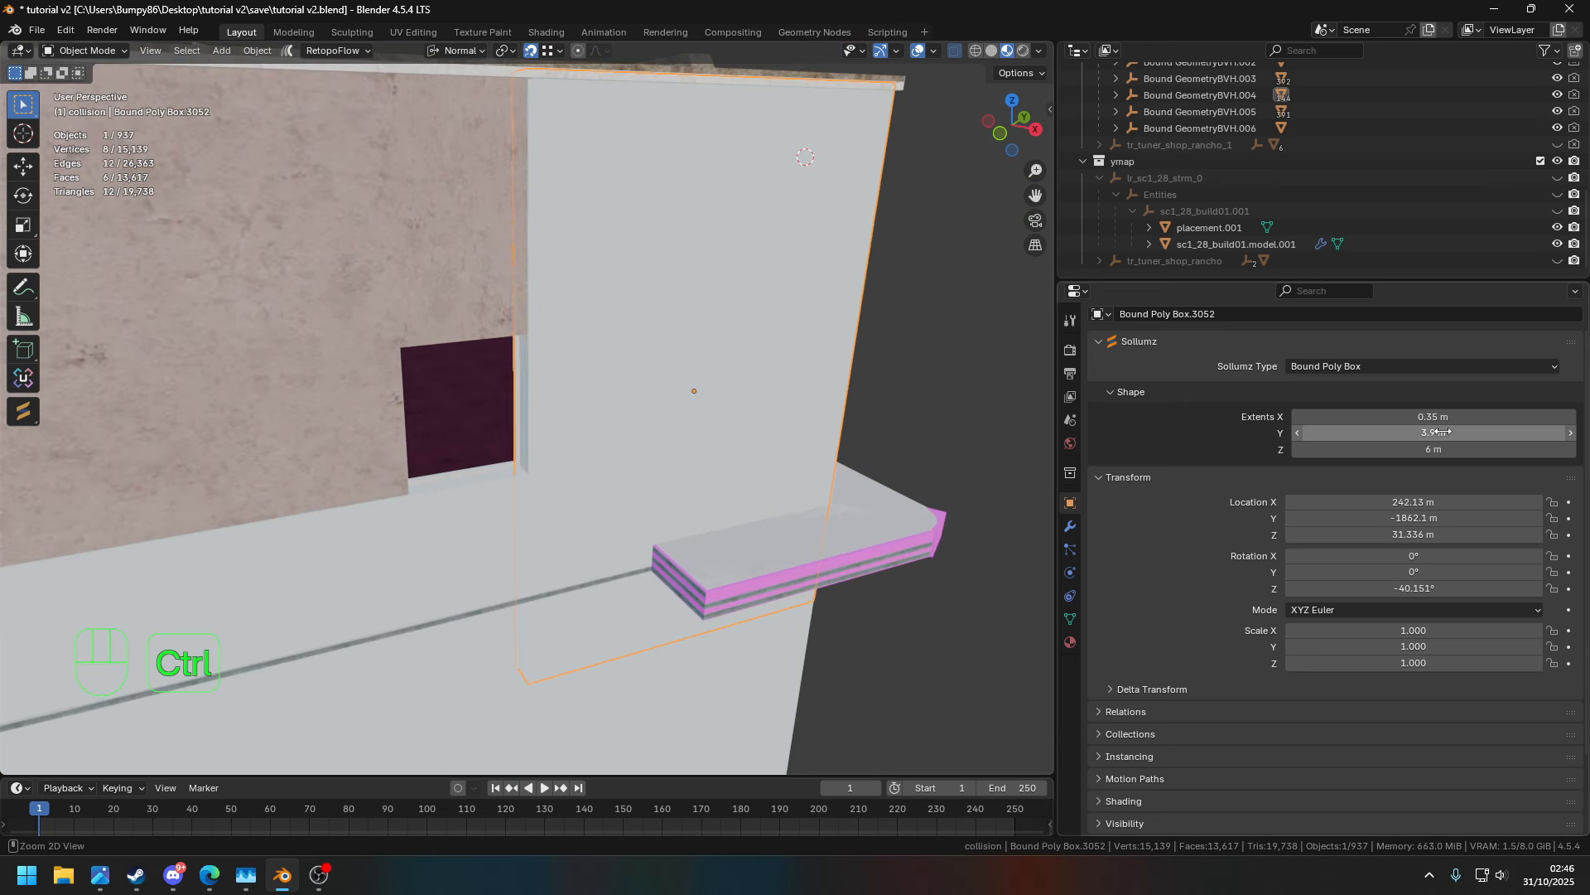
{"action": "middle_click_drag", "start_coordinate": [1027, 423], "coordinate": [954, 466]}
{"action": "key", "text": "g"}
{"action": "key", "text": "y"}
{"action": "left_click", "coordinate": [974, 470]}
- Deselect the corner box and save the Blender file
{"action": "scroll", "coordinate": [928, 470], "scroll_direction": "down", "scroll_amount": 4}
{"action": "middle_click_drag", "start_coordinate": [770, 475], "coordinate": [940, 388]}
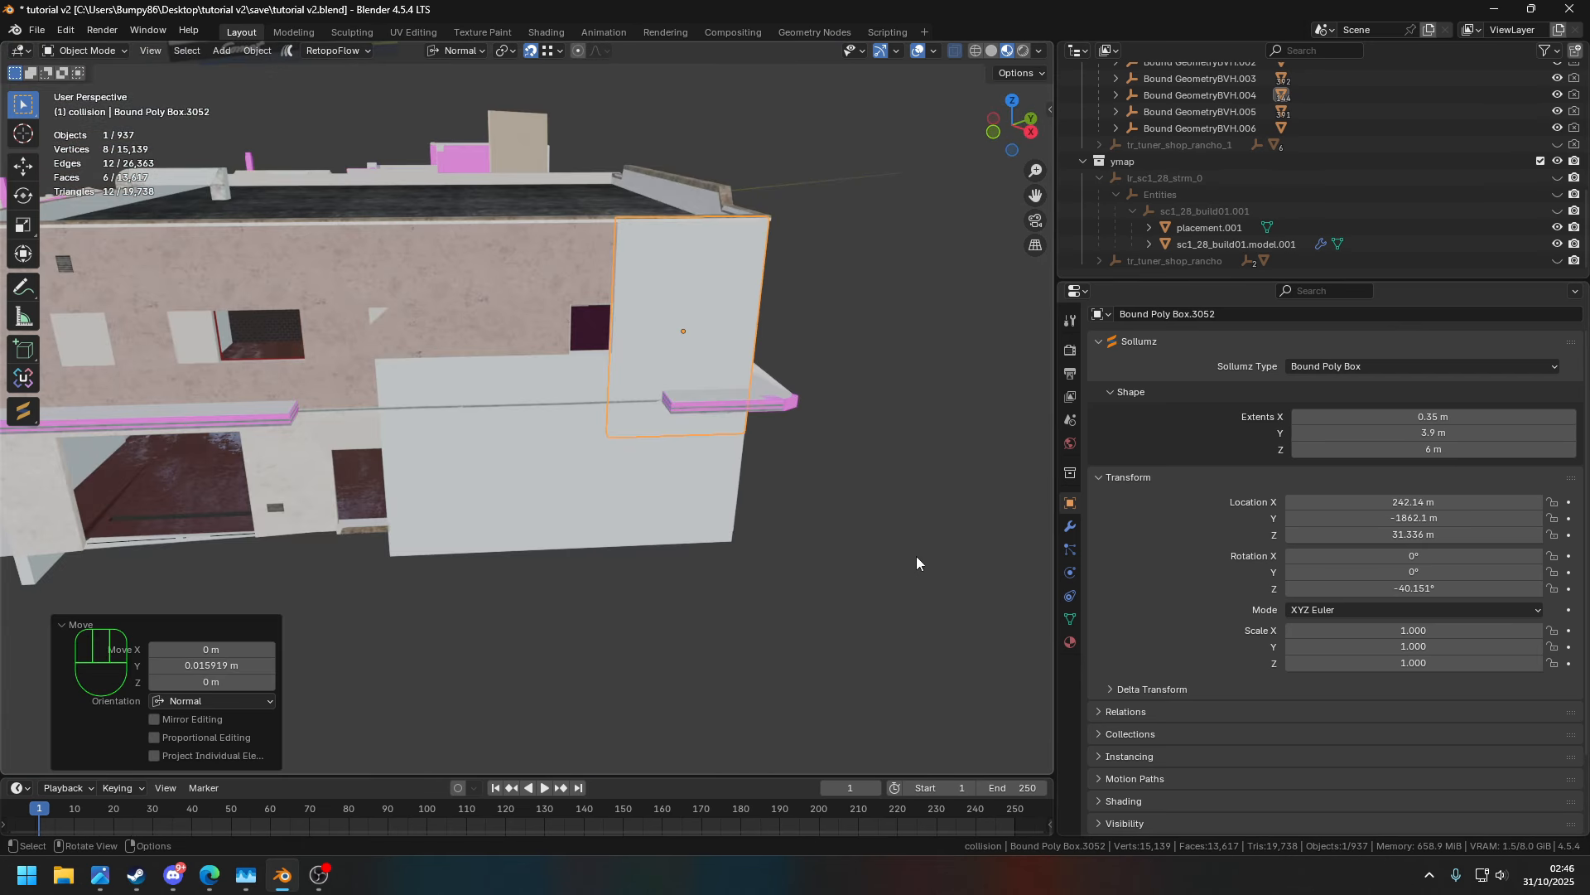
{"action": "middle_click_drag", "start_coordinate": [876, 483], "coordinate": [868, 484]}
{"action": "left_click", "coordinate": [868, 483]}
{"action": "middle_click_drag", "start_coordinate": [596, 505], "coordinate": [785, 502], "text": "shift"}
{"action": "key", "text": "ctrl+s"}
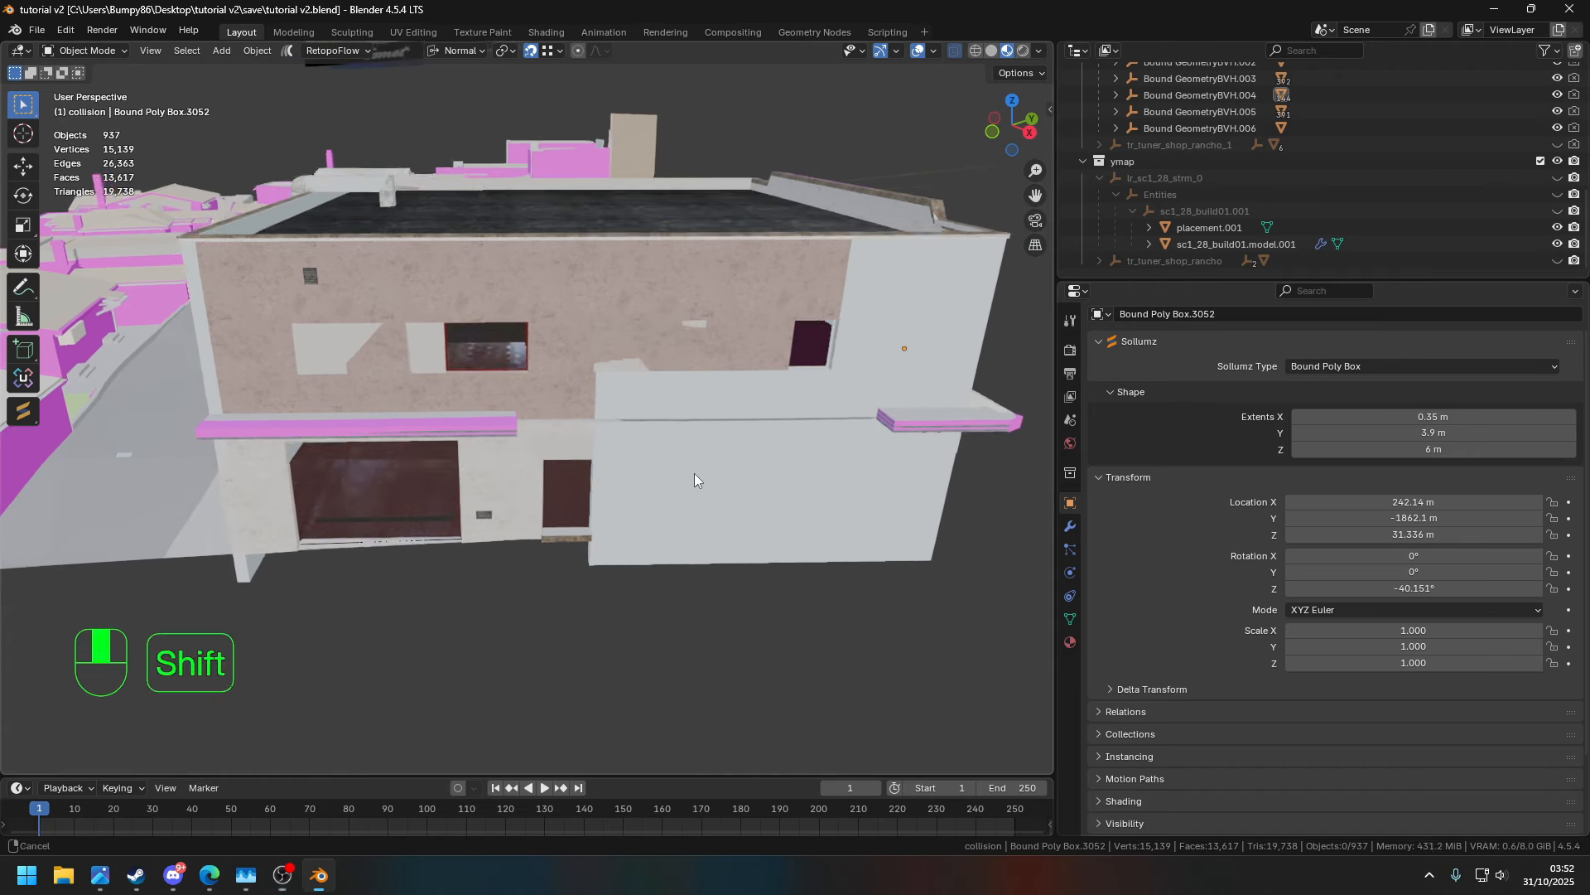
- Duplicate the 3.9 m upper corner box about 6.5 m along normal Y to the wall between the upper openings
{"action": "middle_click_drag", "start_coordinate": [694, 474], "coordinate": [950, 536]}
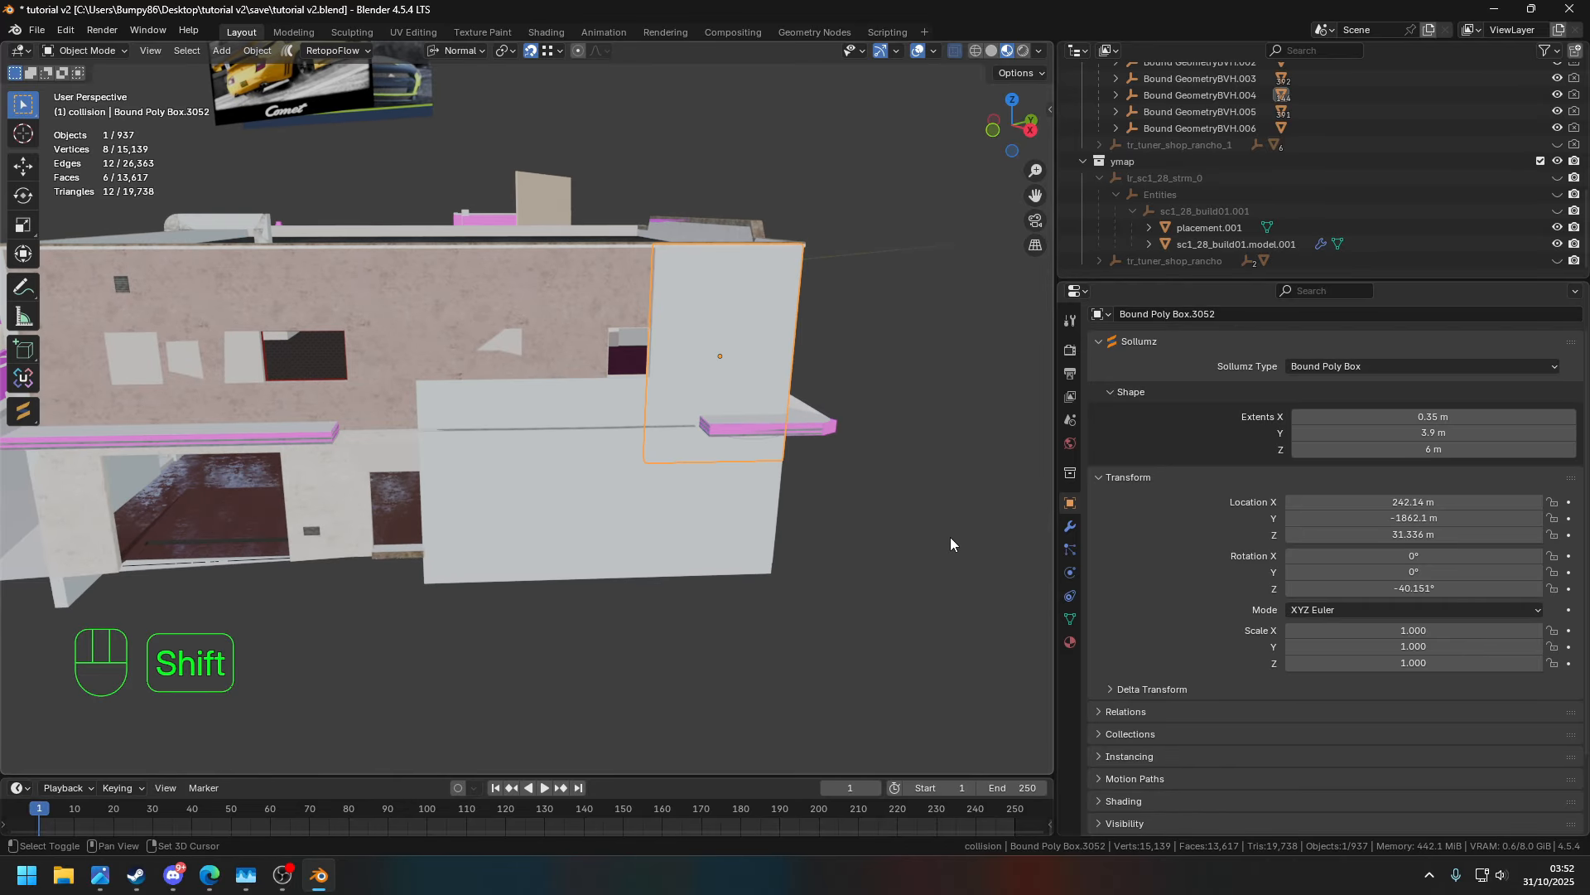
{"action": "middle_click_drag", "start_coordinate": [729, 641], "coordinate": [894, 649], "text": "shift"}
{"action": "key", "text": "shift+d"}
{"action": "key", "text": "x"}
{"action": "key", "text": "y"}
{"action": "left_click", "coordinate": [646, 649]}
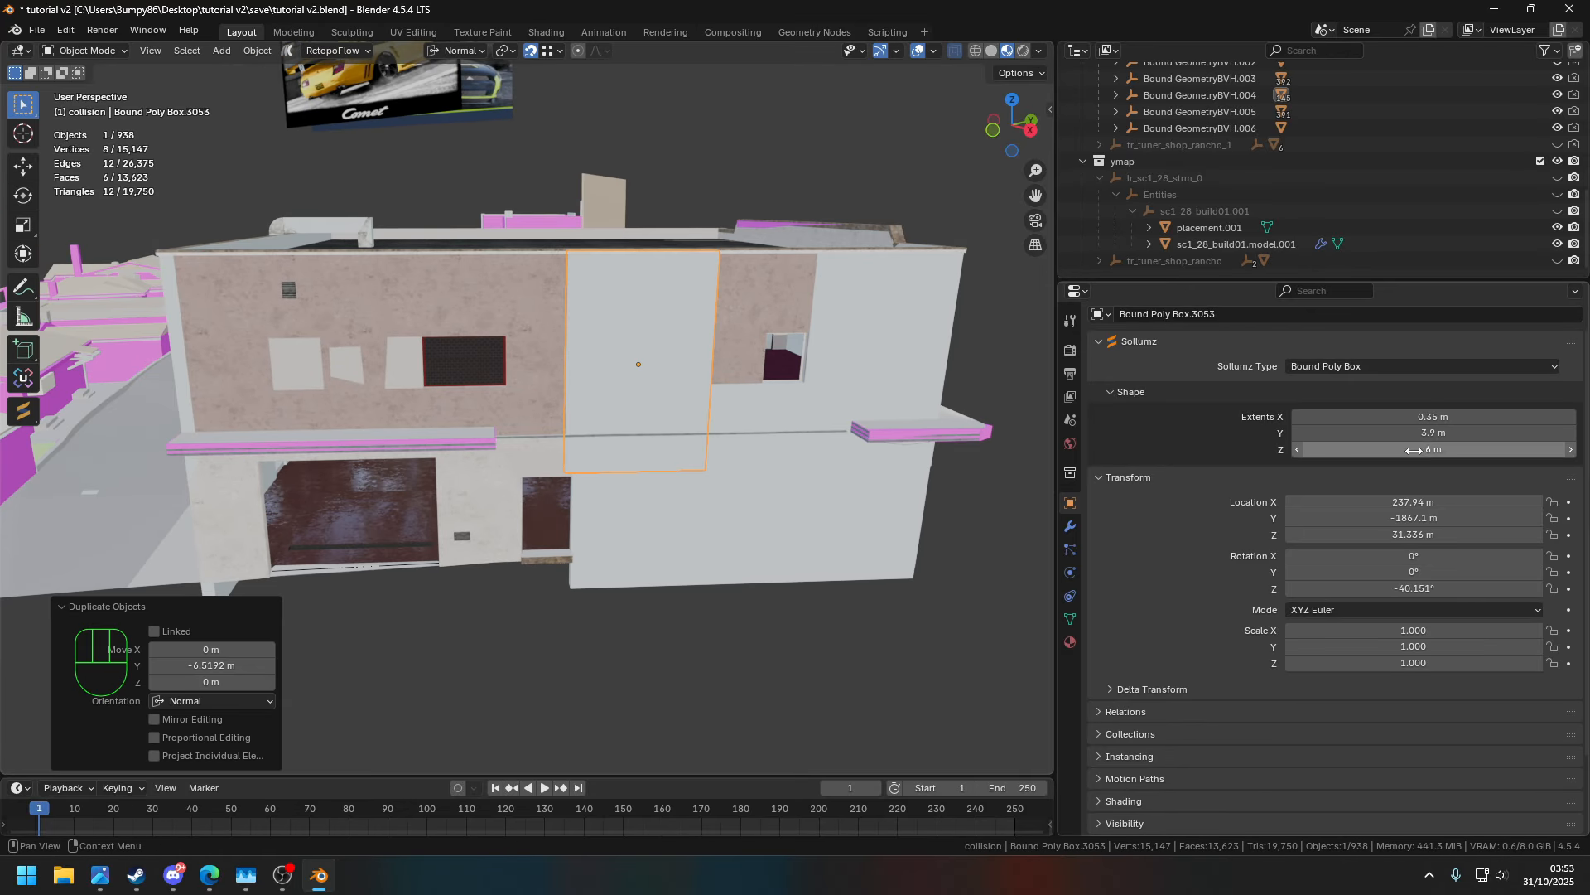
- Set the duplicate's Y extent to 7 m and fit it along normal Y between the two upper-storey openings
{"action": "type", "text": "8"}
{"action": "key", "text": "Return"}
{"action": "middle_click_drag", "start_coordinate": [703, 434], "coordinate": [771, 443], "text": "shift"}
{"action": "middle_click_drag", "start_coordinate": [646, 447], "coordinate": [515, 463]}
{"action": "left_click", "coordinate": [1447, 433]}
{"action": "type", "text": "7"}
{"action": "key", "text": "Return"}
{"action": "key", "text": "g"}
{"action": "key", "text": "y"}
{"action": "left_click", "coordinate": [748, 489]}
- Move the 7 m upper-storey box along normal X relative to the facade wall
{"action": "scroll", "coordinate": [747, 509], "scroll_direction": "up", "scroll_amount": 4}
{"action": "left_click", "coordinate": [718, 503]}
{"action": "middle_click_drag", "start_coordinate": [718, 503], "coordinate": [722, 351], "text": "shift"}
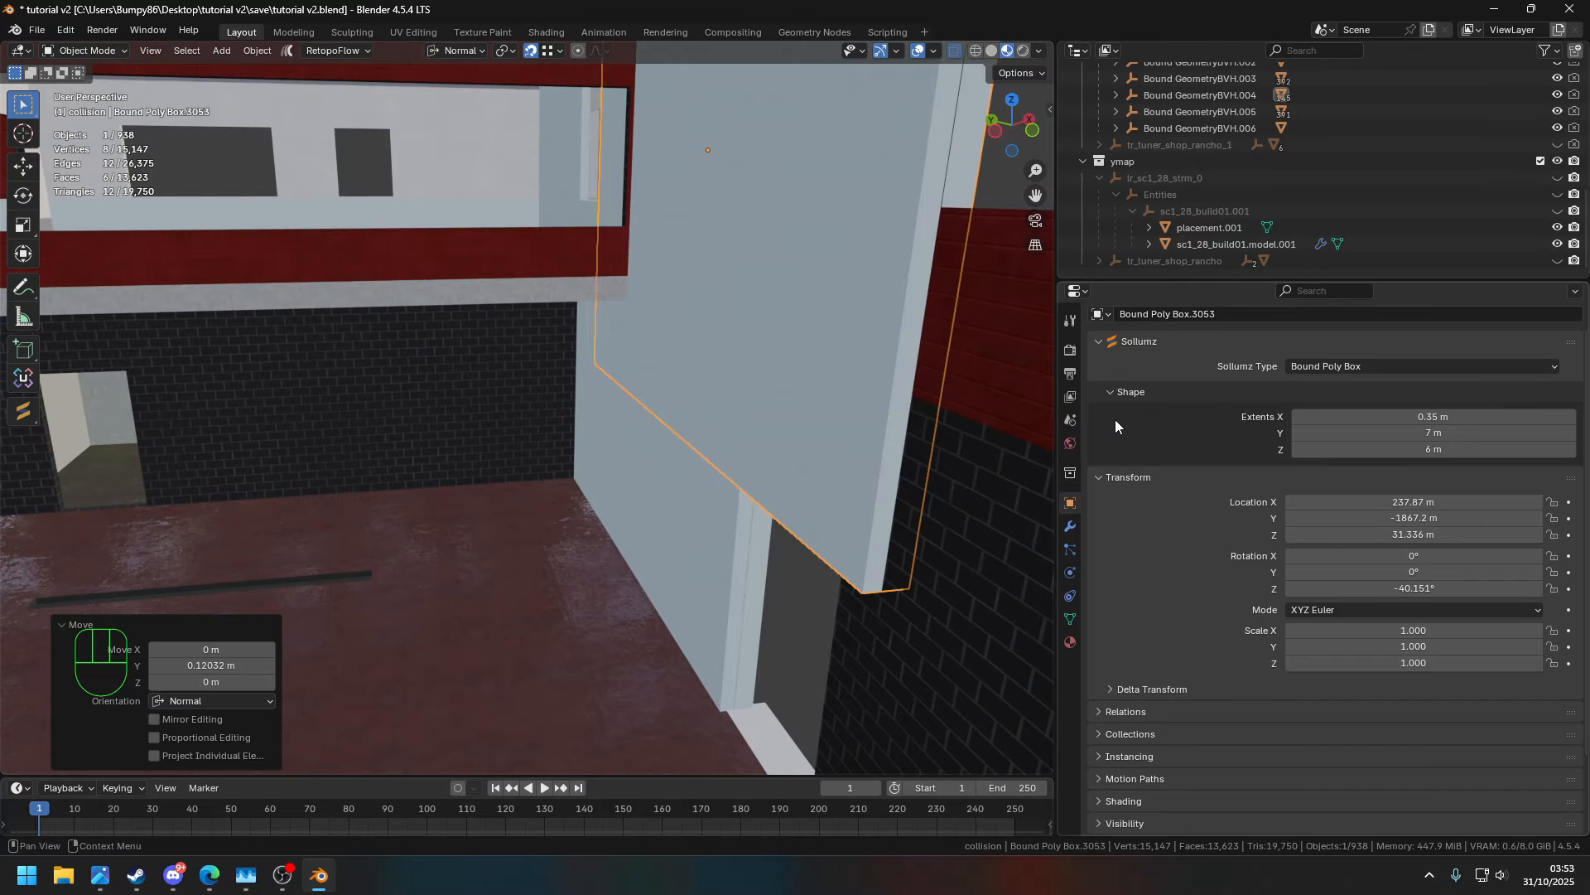
{"action": "middle_click_drag", "start_coordinate": [891, 316], "coordinate": [579, 315]}
{"action": "key", "text": "g"}
{"action": "key", "text": "x"}
{"action": "left_click", "coordinate": [366, 315]}
{"action": "middle_click_drag", "start_coordinate": [367, 315], "coordinate": [662, 331]}
- Set the 7 m upper-storey box's X extent to 0.15 m and adjust it along normal X against the facade surface
{"action": "left_click", "coordinate": [1463, 418]}
{"action": "type", "text": "0.15"}
{"action": "key", "text": "Return"}
{"action": "key", "text": "g"}
{"action": "key", "text": "y"}
{"action": "key", "text": "x"}
{"action": "middle_click_drag", "start_coordinate": [607, 386], "coordinate": [662, 373]}
{"action": "left_click", "coordinate": [770, 364]}
- Set the 10 m ground-floor box's X extent to 0.15 m and align it along normal X with the facade
{"action": "left_click", "coordinate": [662, 373]}
{"action": "left_click", "coordinate": [1433, 416]}
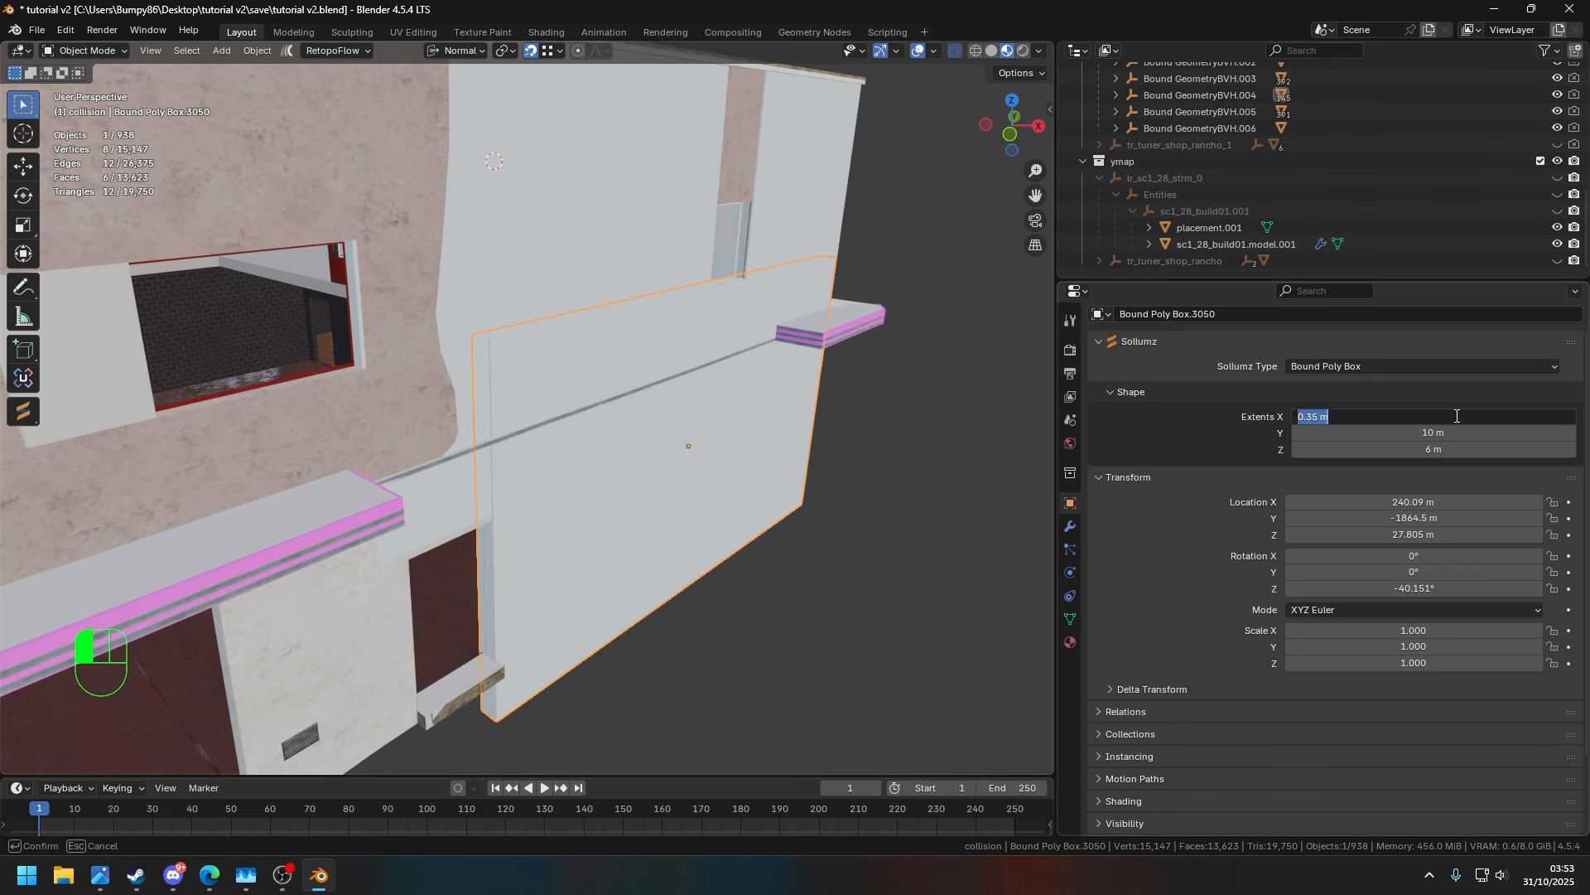
{"action": "type", "text": "0.15"}
{"action": "key", "text": "Return"}
{"action": "middle_click_drag", "start_coordinate": [523, 400], "coordinate": [497, 406]}
{"action": "key", "text": "g"}
{"action": "key", "text": "x"}
{"action": "left_click", "coordinate": [366, 413]}
- Set the X extent of the 3.9 m upper corner box to 0.15 m
{"action": "middle_click_drag", "start_coordinate": [366, 413], "coordinate": [787, 471]}
{"action": "left_click", "coordinate": [1449, 421]}
{"action": "type", "text": "0.15"}
{"action": "key", "text": "Return"}
{"action": "left_click", "coordinate": [475, 451]}
- Duplicate the 7 m upper-storey box along normal Y to the far corner of the facade
{"action": "middle_click_drag", "start_coordinate": [475, 451], "coordinate": [500, 559]}
{"action": "scroll", "coordinate": [500, 559], "scroll_direction": "down", "scroll_amount": 3}
{"action": "left_click", "coordinate": [655, 348]}
{"action": "middle_click_drag", "start_coordinate": [654, 347], "coordinate": [638, 733]}
{"action": "key", "text": "shift+d"}
{"action": "key", "text": "y"}
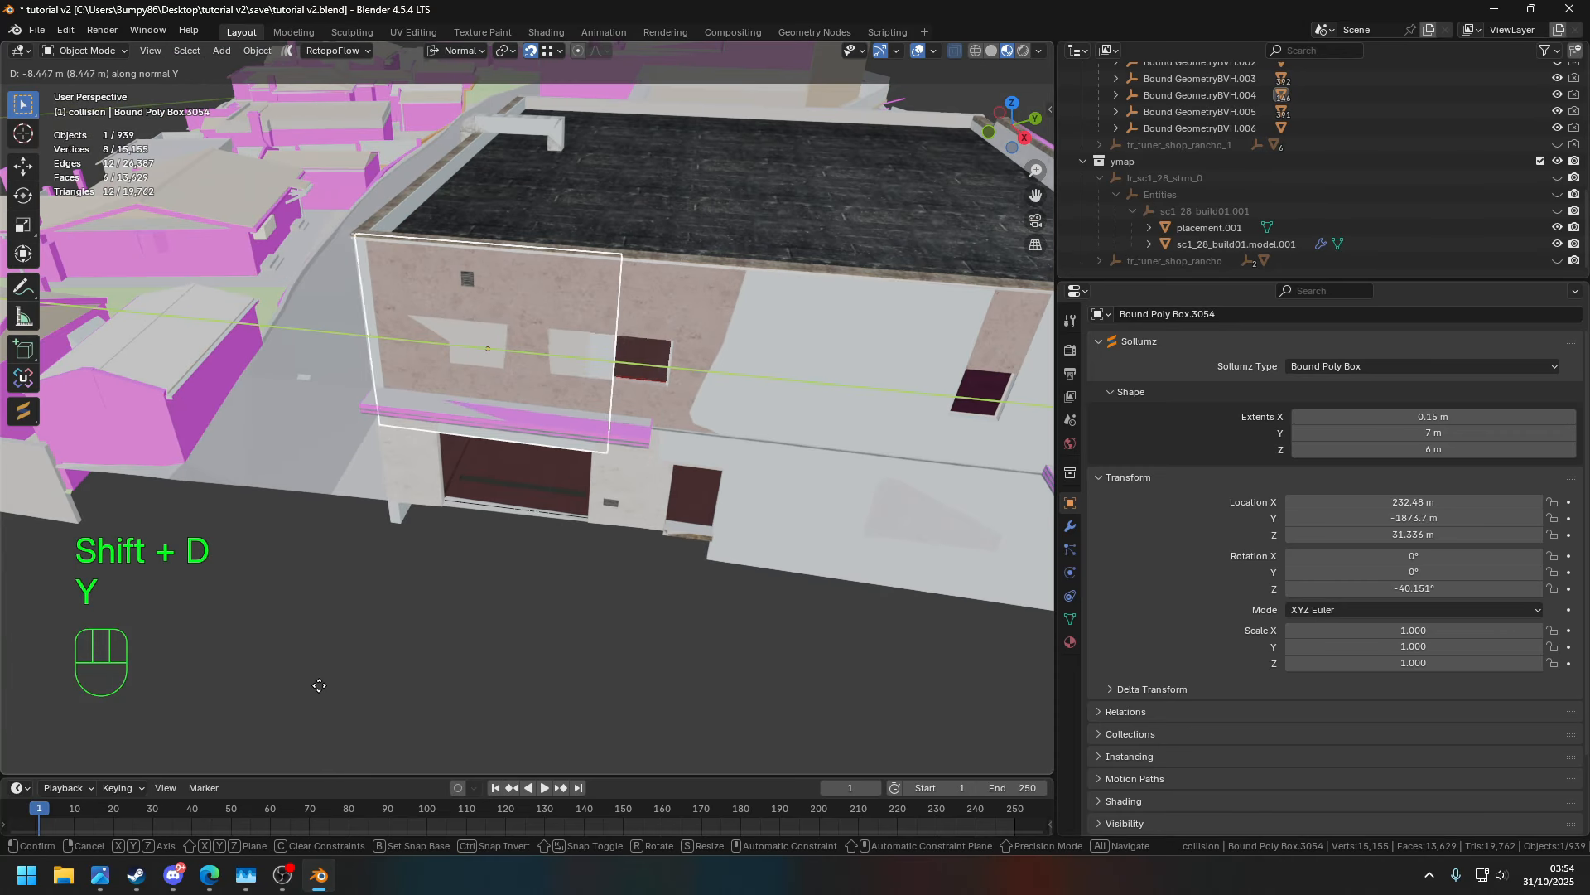
{"action": "left_click", "coordinate": [309, 683]}
- Reduce the far-corner box's Y extent to 6.3 m and line it up along normal Y with the corner and window edge
{"action": "middle_click_drag", "start_coordinate": [309, 683], "coordinate": [540, 488]}
{"action": "scroll", "coordinate": [540, 489], "scroll_direction": "up", "scroll_amount": 2}
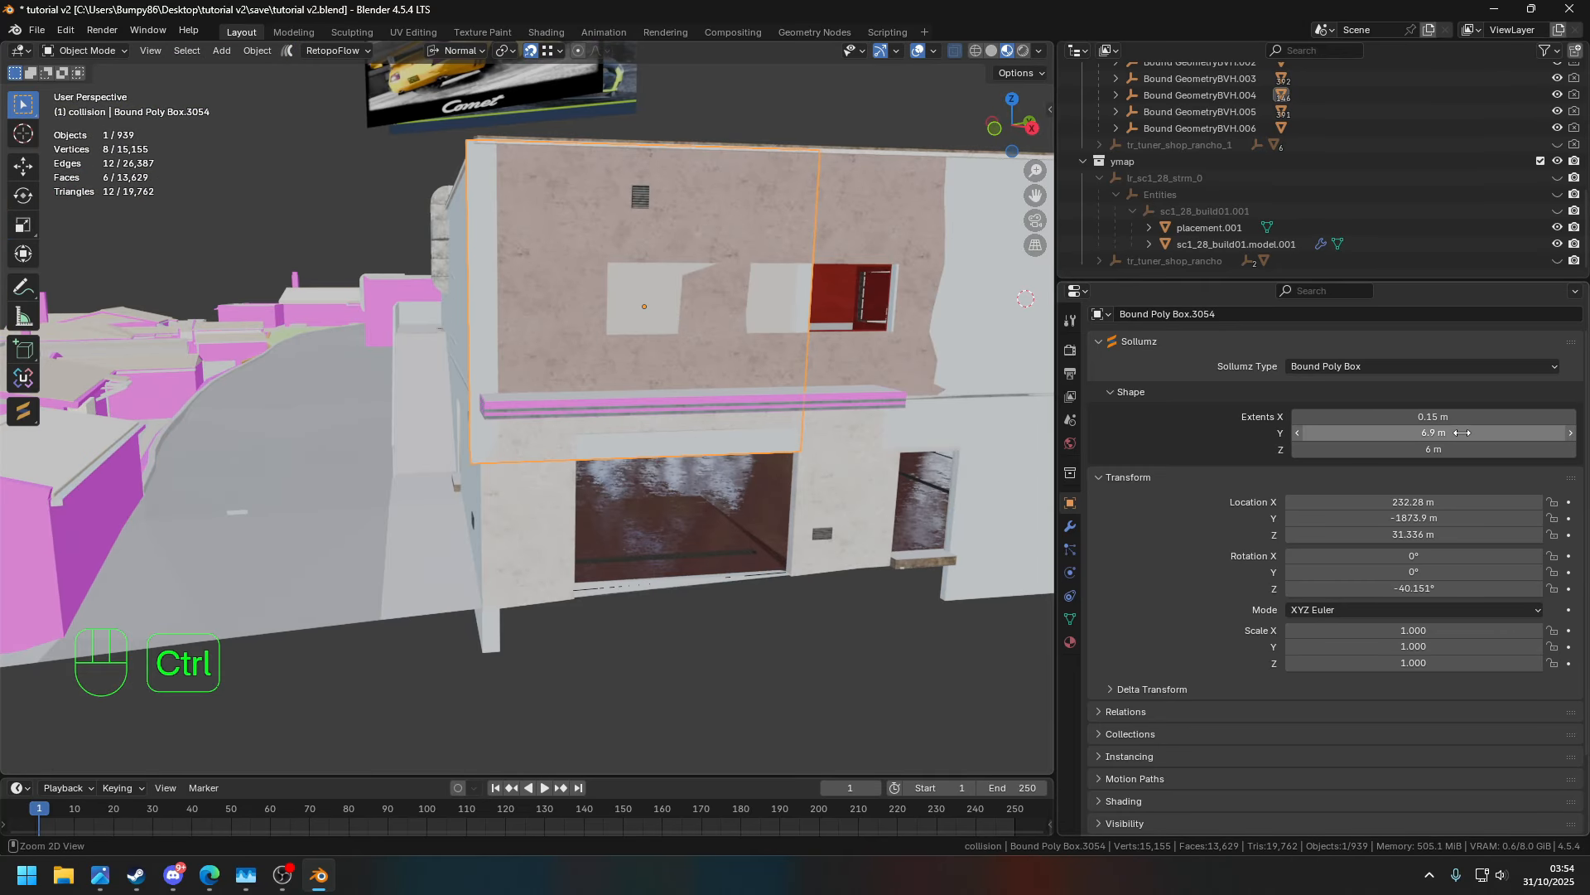
{"action": "middle_click_drag", "start_coordinate": [669, 371], "coordinate": [763, 454]}
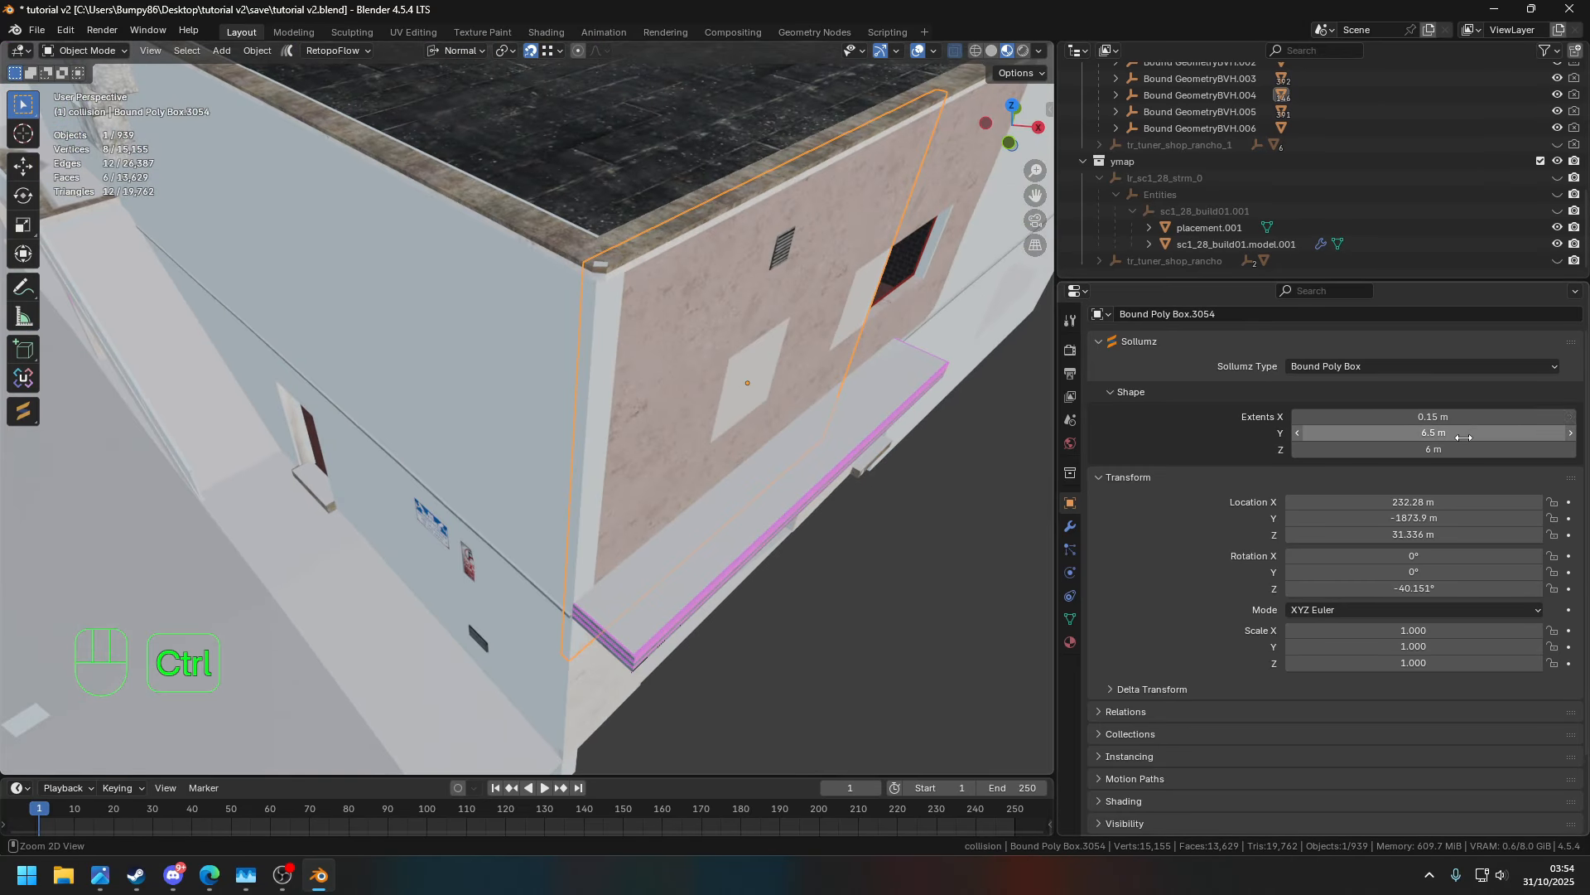
{"action": "scroll", "coordinate": [1459, 436], "scroll_direction": "down", "scroll_amount": 1, "text": "ctrl"}
{"action": "middle_click_drag", "start_coordinate": [836, 634], "coordinate": [542, 526]}
{"action": "scroll", "coordinate": [542, 526], "scroll_direction": "up", "scroll_amount": 3}
{"action": "key", "text": "g"}
{"action": "key", "text": "y"}
{"action": "left_click", "coordinate": [376, 730]}
{"action": "middle_click_drag", "start_coordinate": [376, 729], "coordinate": [823, 549]}
{"action": "left_click", "coordinate": [510, 650]}
- Rotate the 6.3 m far-corner box about 0.04° around Z and fine-tune its position along normal Y and X
{"action": "scroll", "coordinate": [510, 651], "scroll_direction": "down", "scroll_amount": 5}
{"action": "key", "text": "g"}
{"action": "key", "text": "y"}
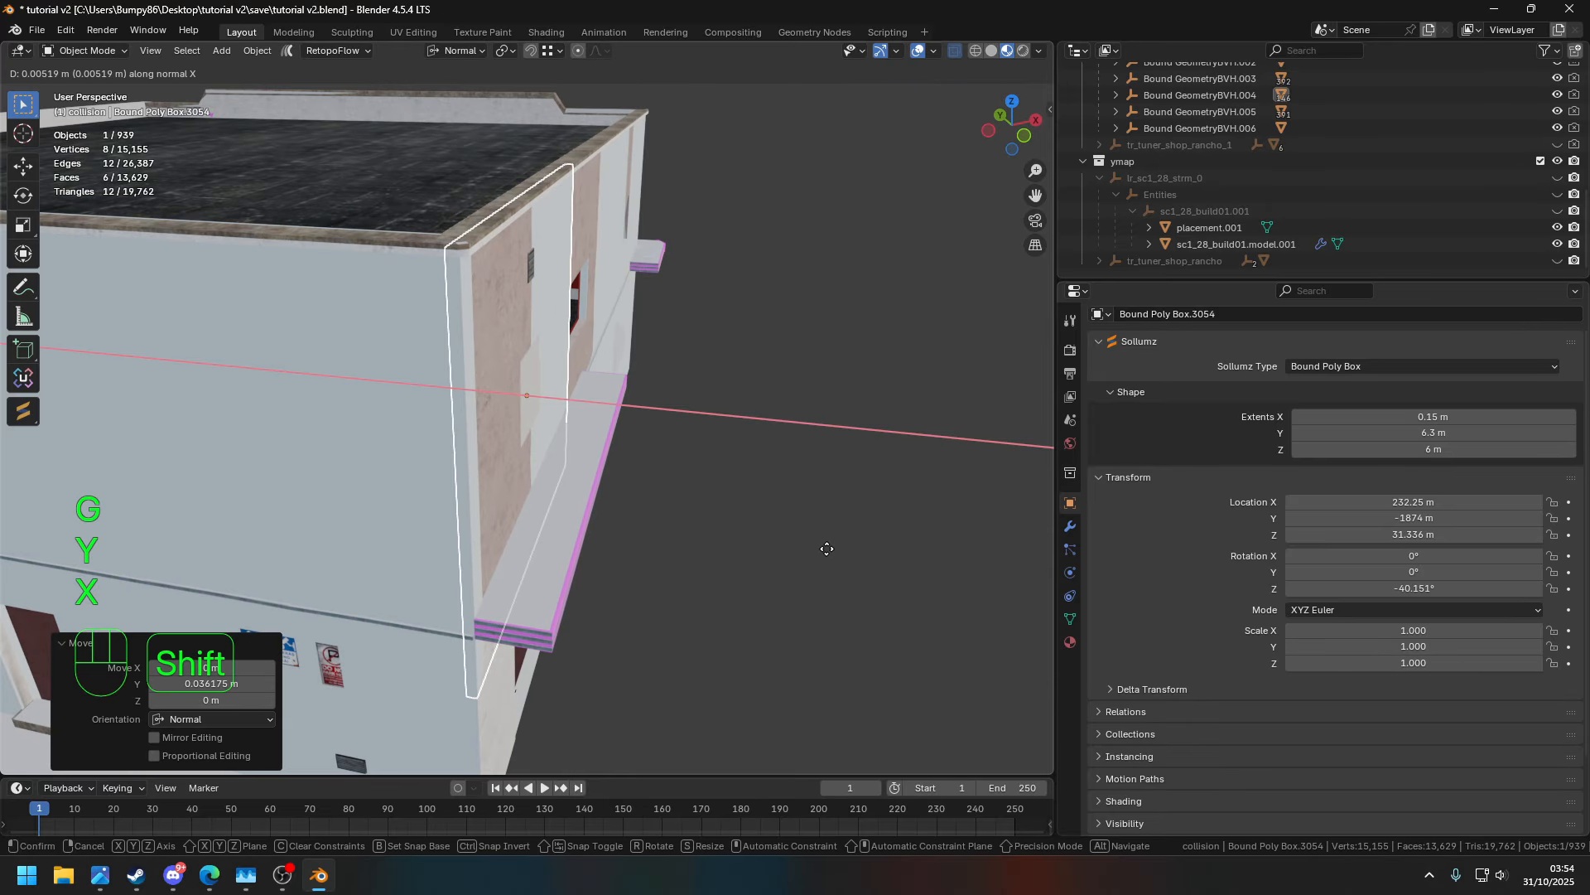
{"action": "left_click", "coordinate": [829, 547]}
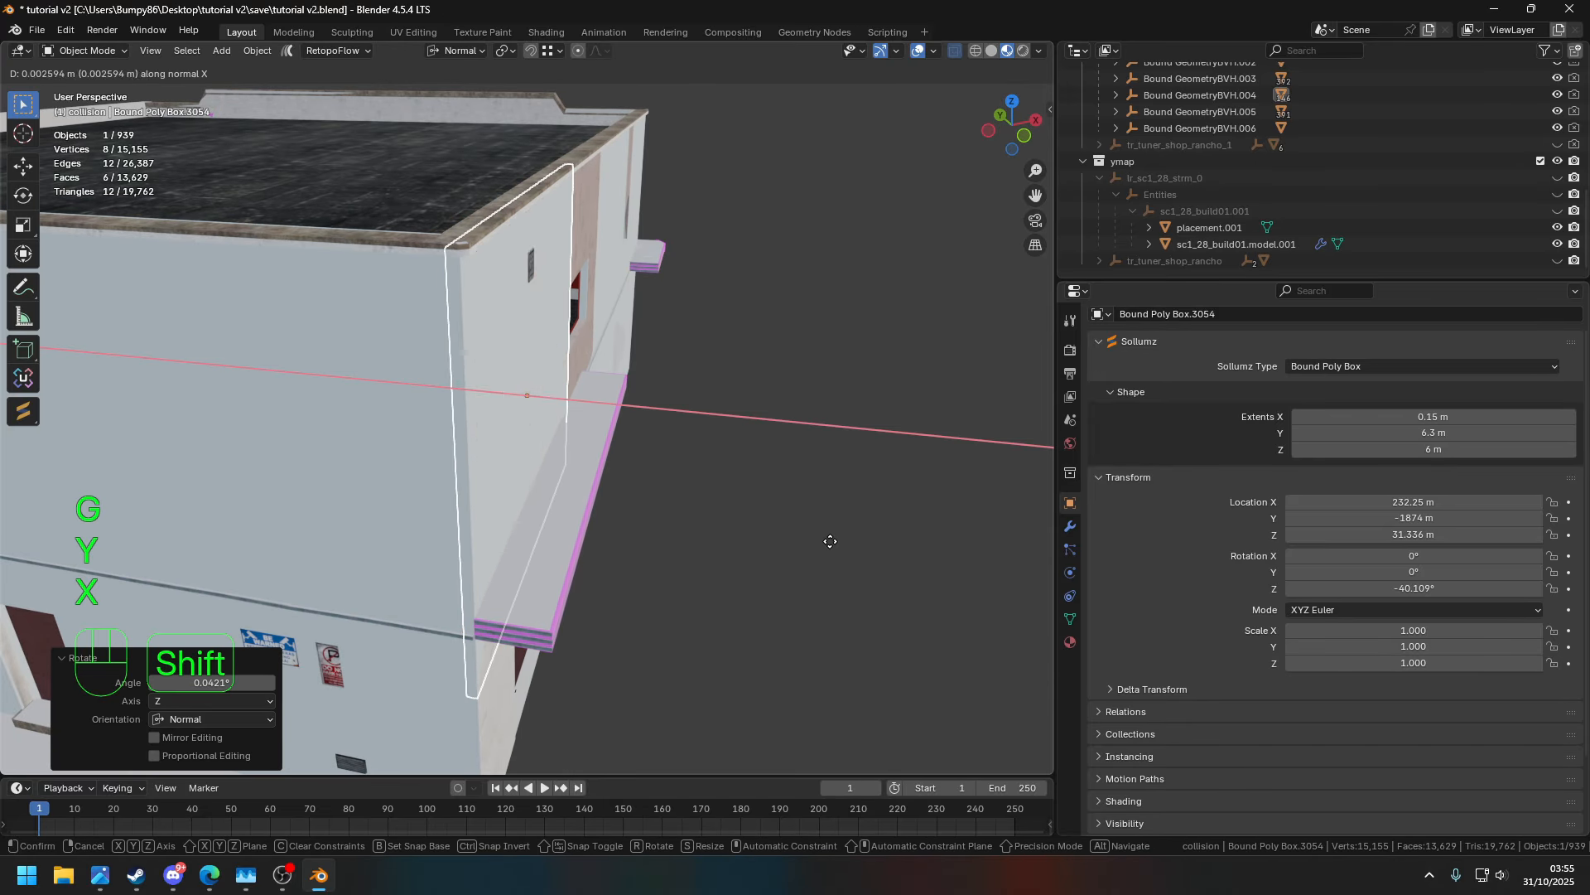
{"action": "left_click", "coordinate": [830, 541]}
{"action": "middle_click_drag", "start_coordinate": [830, 541], "coordinate": [798, 541]}
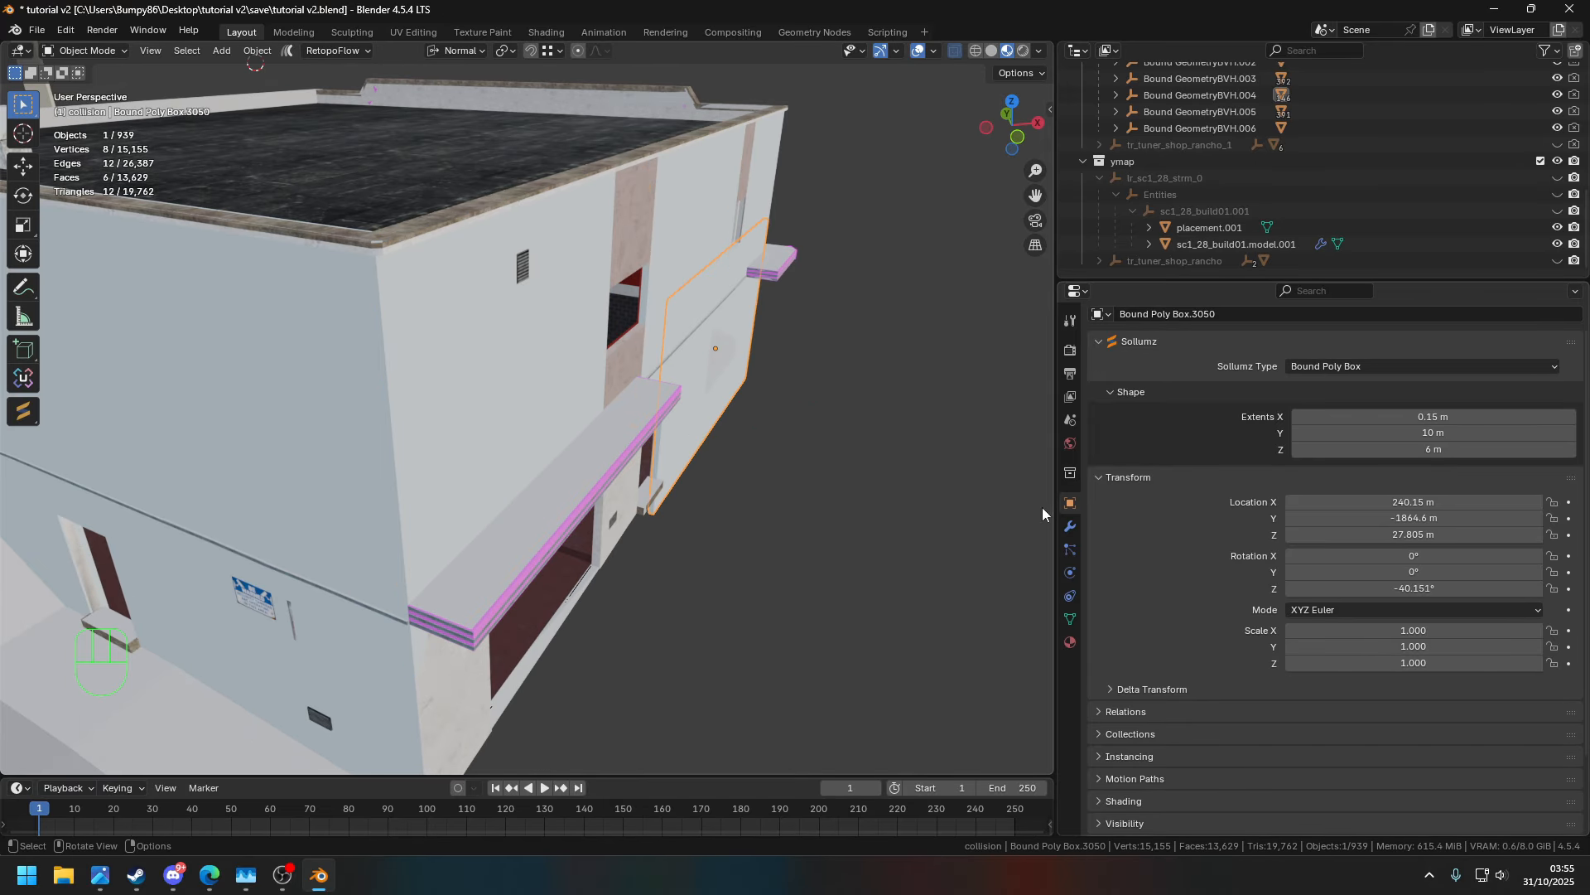
- Give the other facade boxes the 6.3 m box's Z rotation of -40.109°
{"action": "left_click", "coordinate": [1120, 567]}
{"action": "middle_click_drag", "start_coordinate": [530, 488], "coordinate": [375, 502]}
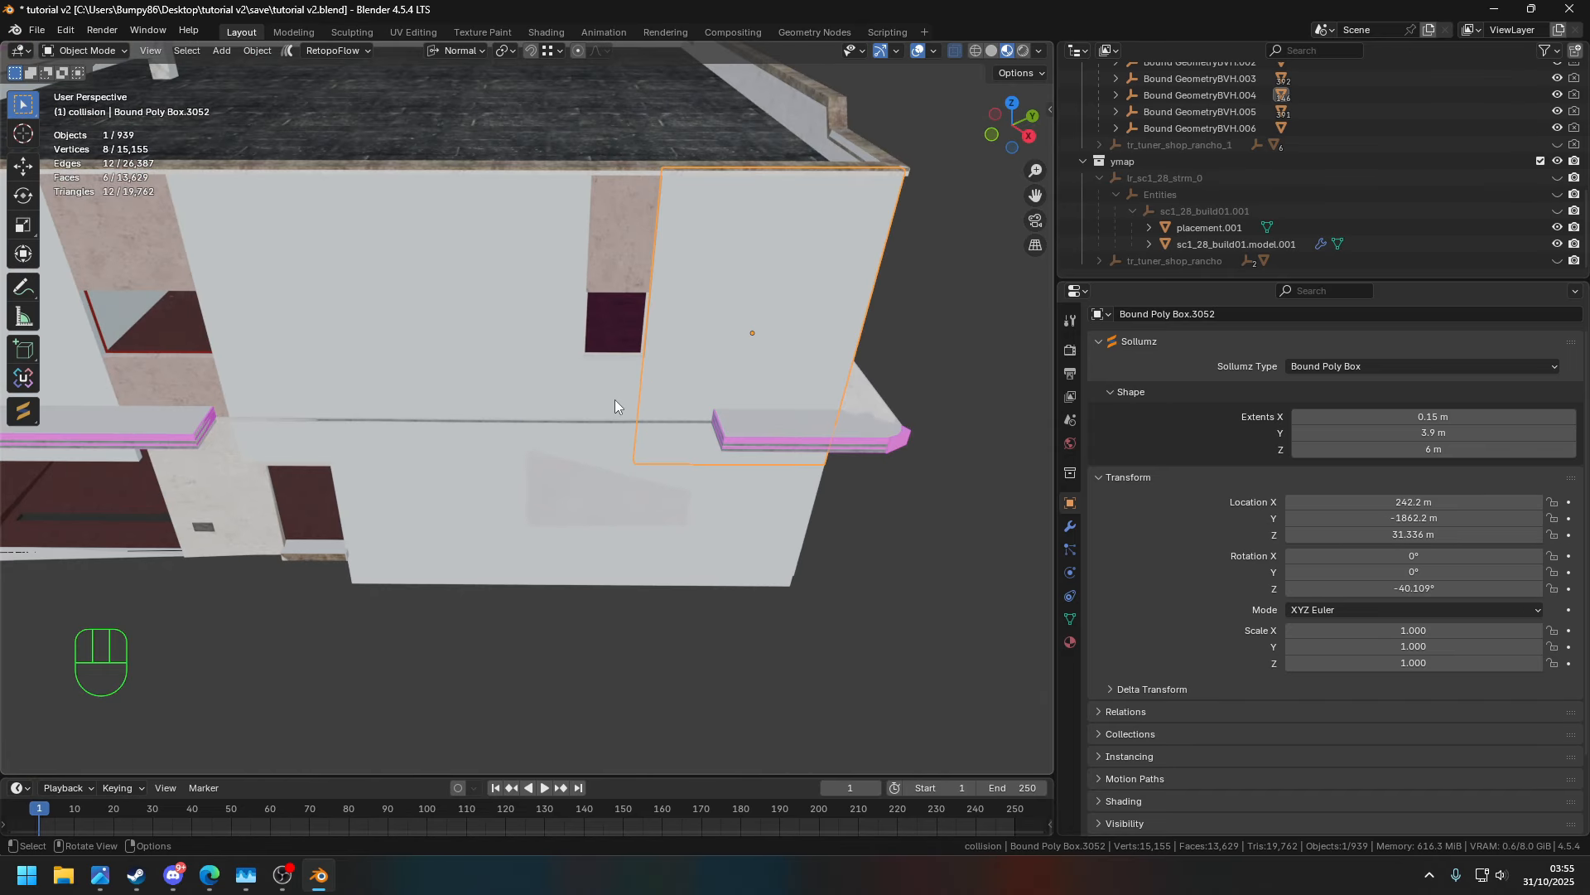
{"action": "middle_click_drag", "start_coordinate": [614, 399], "coordinate": [742, 306]}
{"action": "left_click", "coordinate": [534, 286]}
- Set the 6.3 m far-corner box's Z extent to 5.5 m and align its lower edge along normal Z with the garage opening
{"action": "middle_click_drag", "start_coordinate": [522, 289], "coordinate": [389, 312]}
{"action": "left_click", "coordinate": [406, 319]}
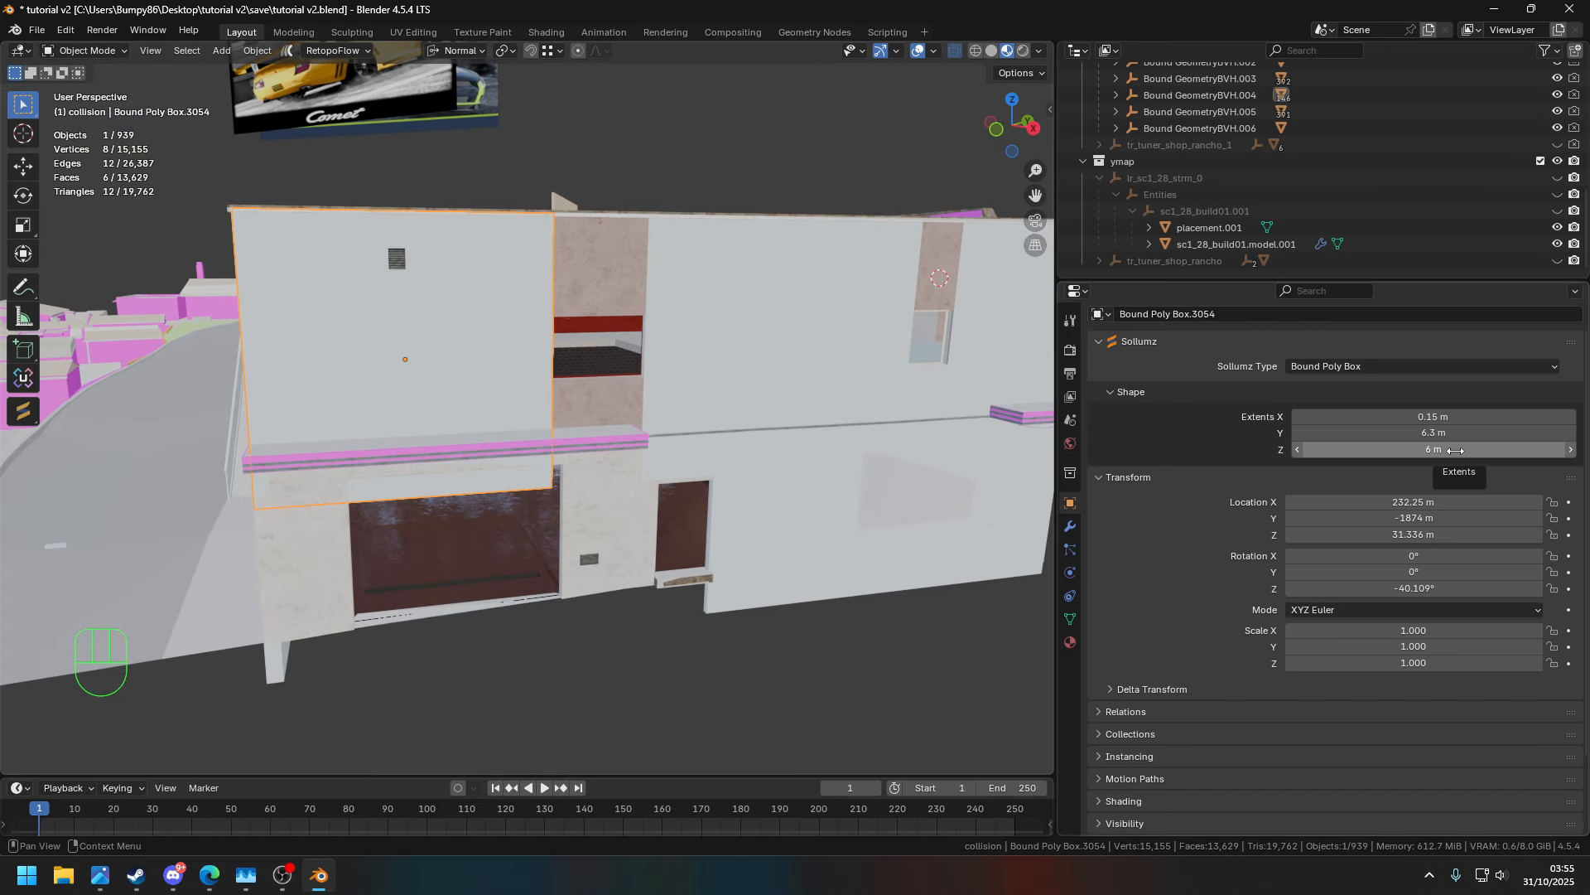
{"action": "key", "text": "g"}
{"action": "key", "text": "z"}
{"action": "left_click", "coordinate": [236, 211]}
{"action": "middle_click_drag", "start_coordinate": [373, 307], "coordinate": [779, 299]}
{"action": "middle_click_drag", "start_coordinate": [729, 191], "coordinate": [548, 408]}
{"action": "key", "text": "g"}
{"action": "key", "text": "z"}
{"action": "left_click", "coordinate": [556, 419]}
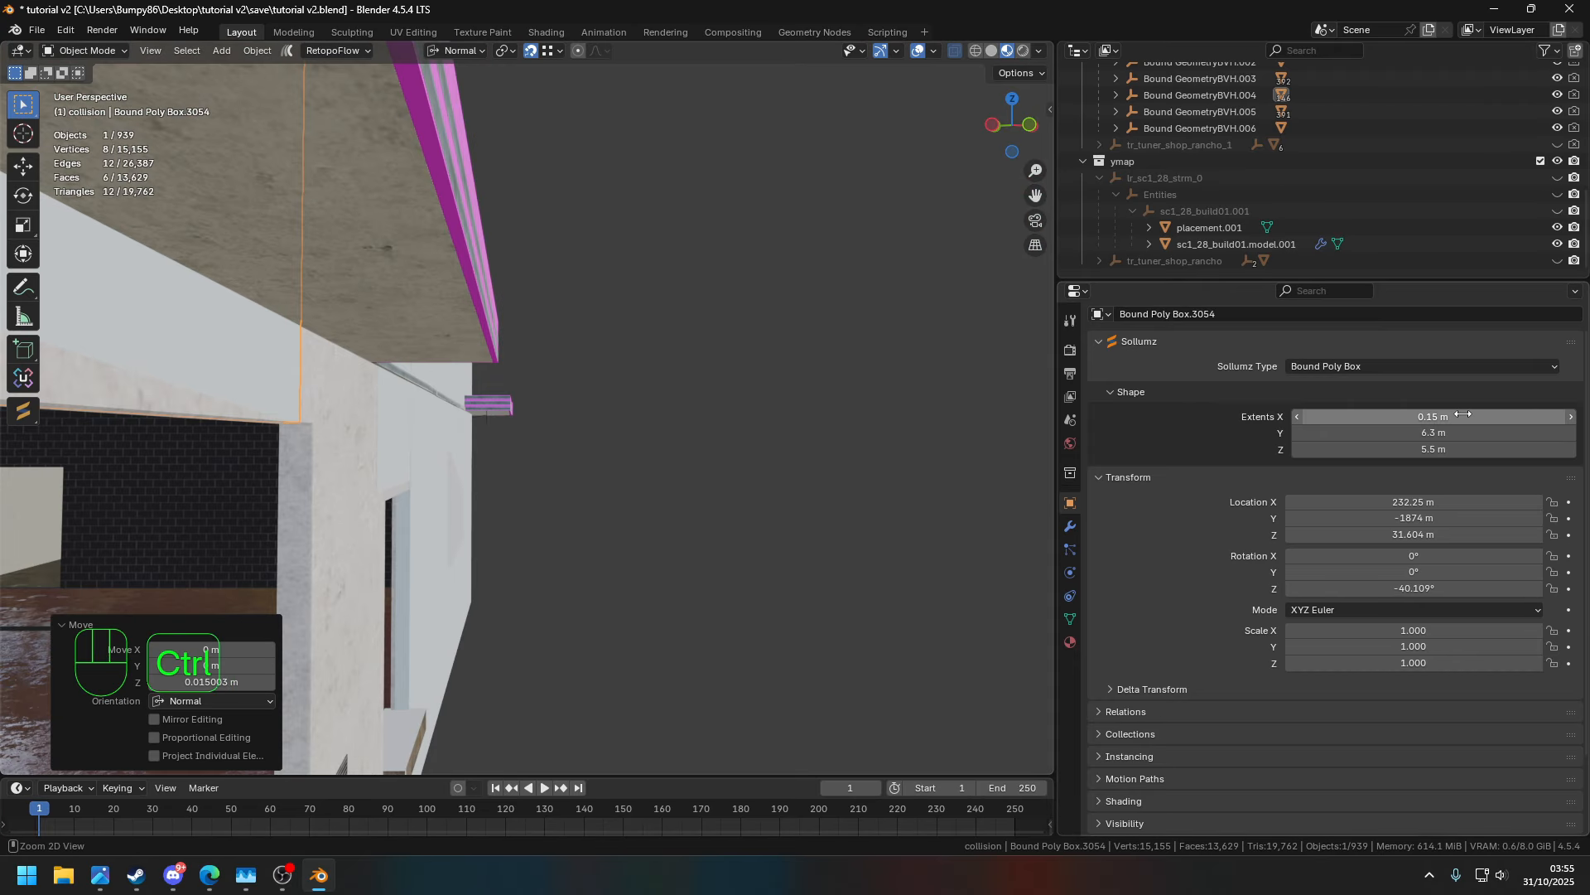
{"action": "left_click", "coordinate": [758, 529]}
{"action": "middle_click_drag", "start_coordinate": [758, 529], "coordinate": [787, 515]}
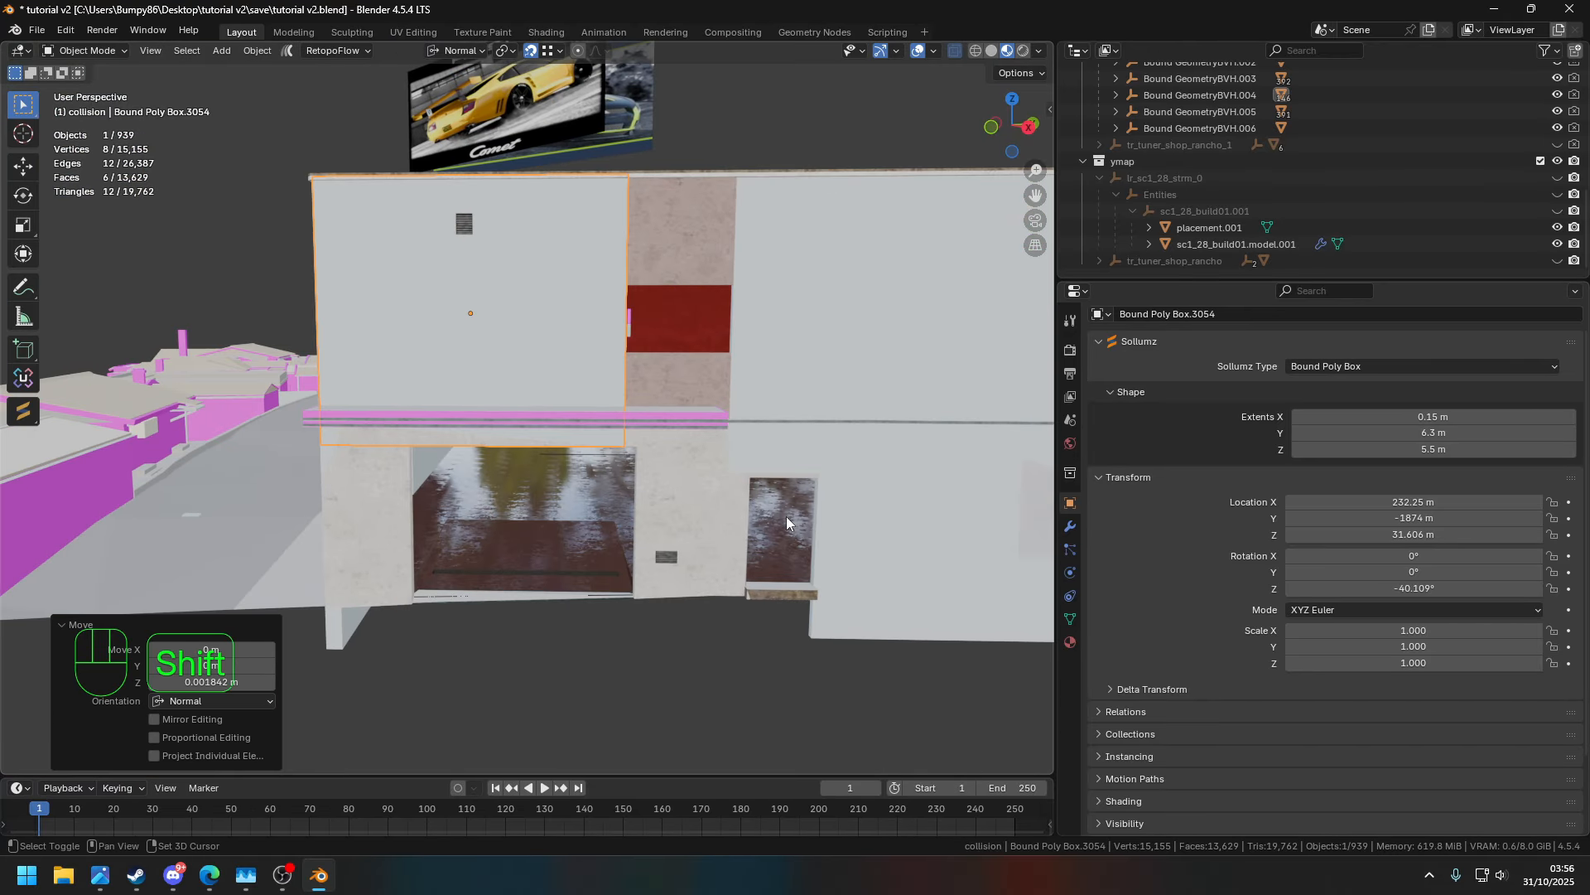
- Duplicate the 6.3 m box about 4.1 m down along normal Z and move the copy about 4.7 m along normal Y
{"action": "key", "text": "shift+d"}
{"action": "key", "text": "z"}
{"action": "left_click", "coordinate": [813, 643]}
{"action": "middle_click_drag", "start_coordinate": [813, 642], "coordinate": [909, 627], "text": "shift"}
{"action": "key", "text": "g"}
{"action": "key", "text": "y"}
{"action": "left_click", "coordinate": [929, 733]}
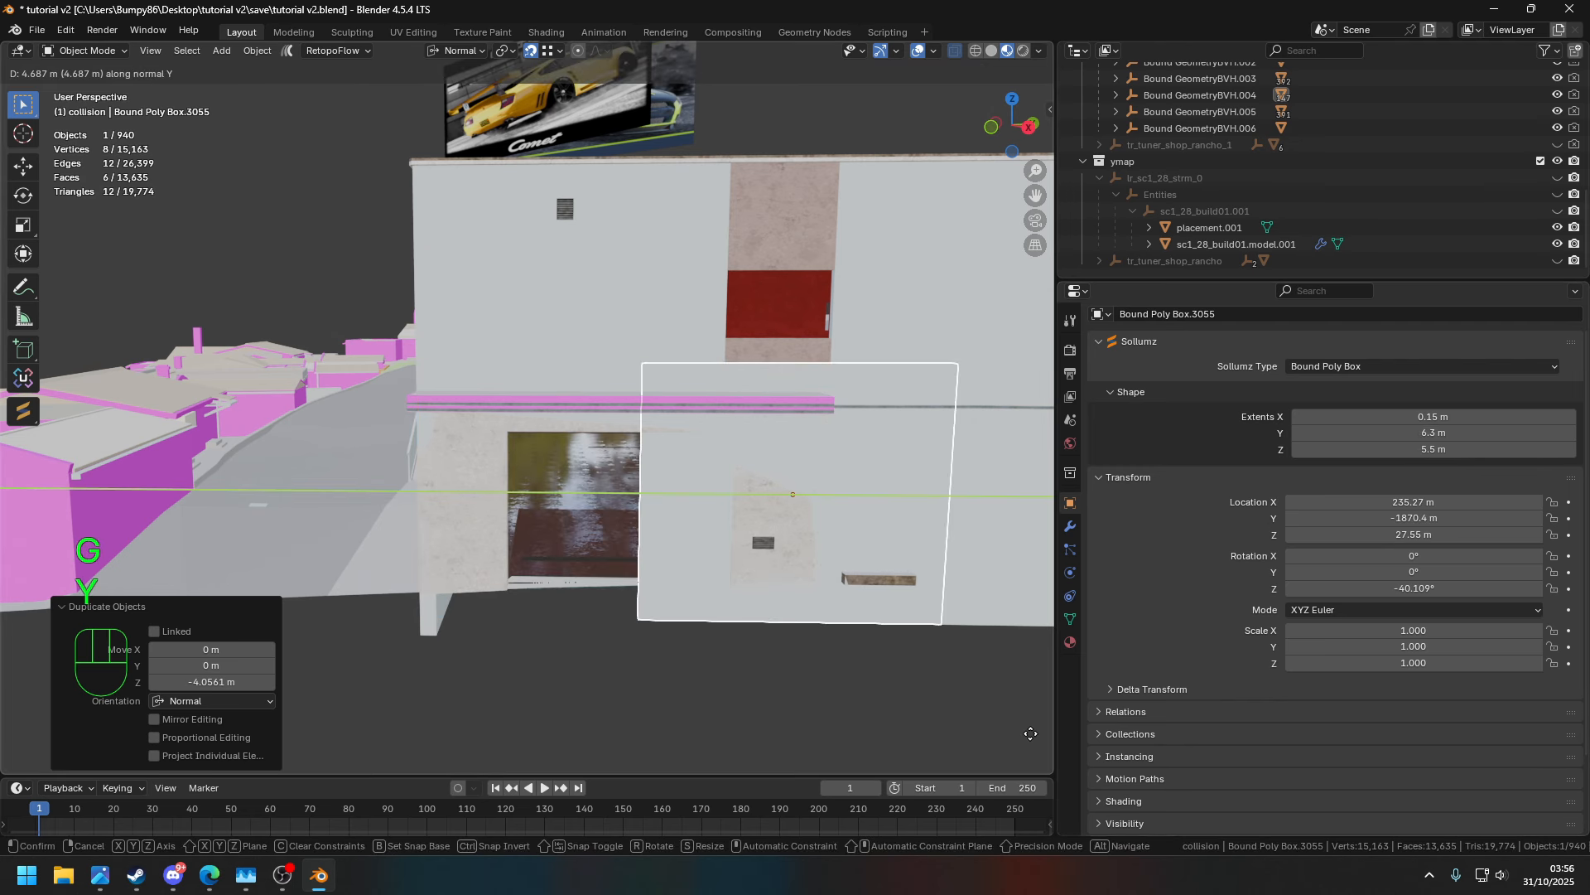
- Reduce the lower facade box's Y extent to about 2 m and move it along normal Y beside the garage opening
{"action": "double_click", "coordinate": [1433, 433]}
{"action": "type", "text": "1"}
{"action": "key", "text": "Return"}
{"action": "key", "text": "Return"}
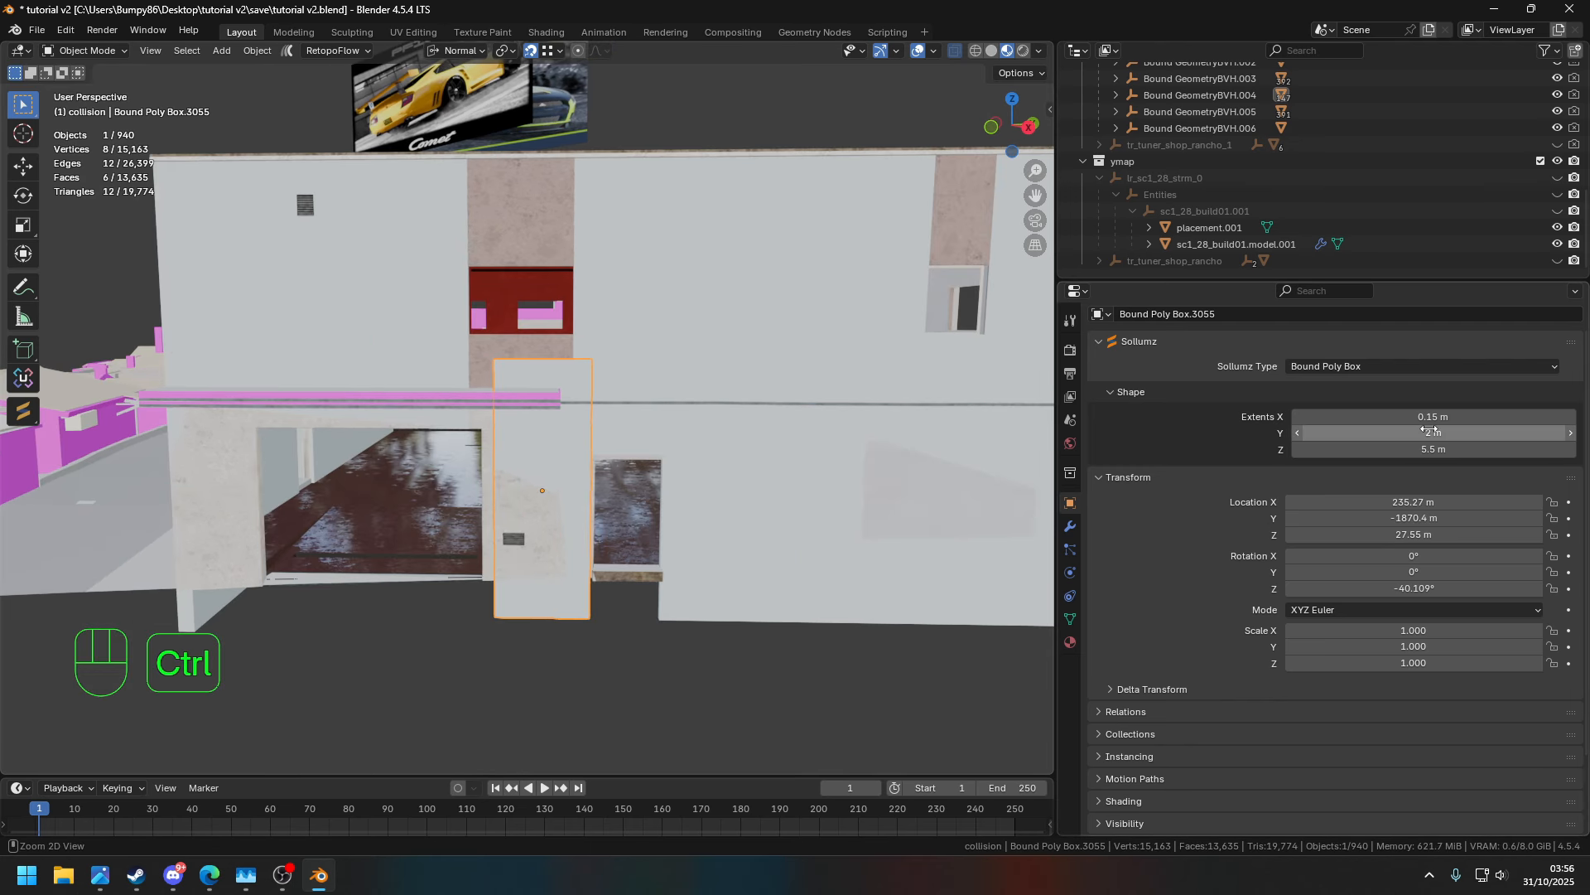
{"action": "scroll", "coordinate": [853, 599], "scroll_direction": "up", "scroll_amount": 3}
{"action": "key", "text": "g"}
{"action": "key", "text": "y"}
{"action": "left_click", "coordinate": [577, 605]}
{"action": "key", "text": "g"}
{"action": "key", "text": "y"}
{"action": "left_click", "coordinate": [639, 668]}
- Fit the 2.3 m wide box between the garage opening and the doorway by fine-tuning its position along normal Y
{"action": "scroll", "coordinate": [1408, 434], "scroll_direction": "up", "scroll_amount": 1, "text": "ctrl"}
{"action": "key", "text": "g"}
{"action": "key", "text": "y"}
{"action": "middle_click_drag", "start_coordinate": [526, 681], "coordinate": [787, 389]}
{"action": "left_click", "coordinate": [561, 694]}
{"action": "scroll", "coordinate": [1455, 434], "scroll_direction": "down", "scroll_amount": 1, "text": "ctrl"}
{"action": "key", "text": "g"}
{"action": "key", "text": "y"}
{"action": "left_click", "coordinate": [586, 674]}
{"action": "scroll", "coordinate": [596, 585], "scroll_direction": "down", "scroll_amount": 3}
- Duplicate the 2.3 m box about 6.9 m back along normal Y to the garage opening's other side and fine-tune its Y and X position
{"action": "key", "text": "shift+d"}
{"action": "key", "text": "y"}
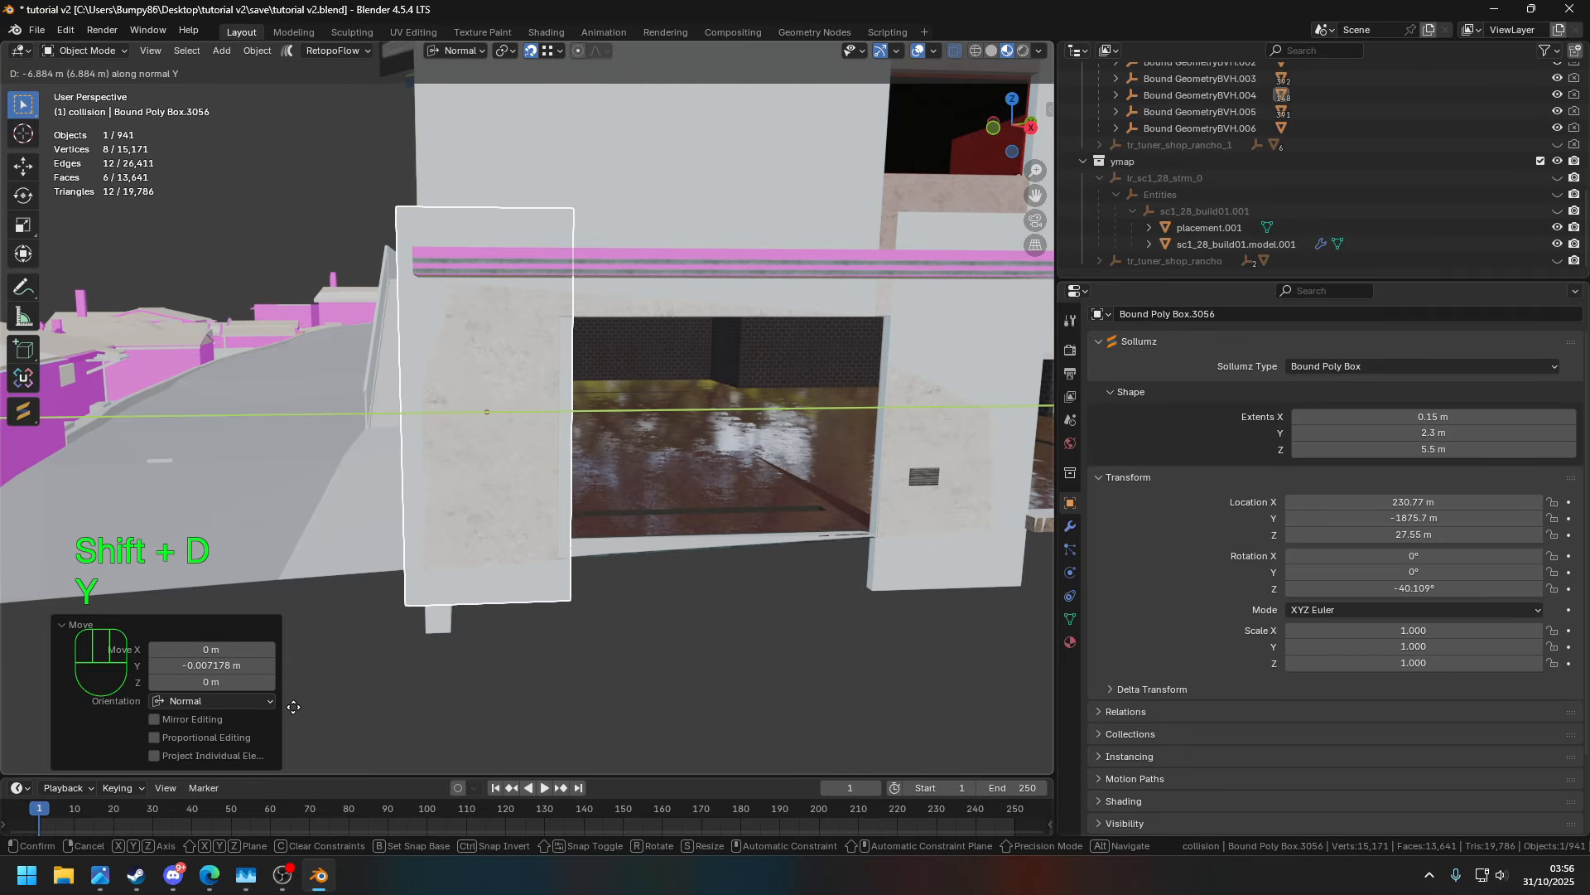
{"action": "middle_click_drag", "start_coordinate": [727, 568], "coordinate": [664, 625]}
{"action": "middle_click_drag", "start_coordinate": [621, 497], "coordinate": [719, 505]}
{"action": "key", "text": "g"}
{"action": "key", "text": "y"}
{"action": "left_click", "coordinate": [523, 515]}
{"action": "key", "text": "g"}
{"action": "key", "text": "x"}
{"action": "left_click", "coordinate": [754, 563]}
{"action": "middle_click_drag", "start_coordinate": [755, 563], "coordinate": [443, 415]}
{"action": "left_click", "coordinate": [701, 651]}
- Duplicate the 6.3 m upper facade box in place and set the copy's Z extent to 1 m
{"action": "left_click", "coordinate": [444, 415]}
{"action": "key", "text": "shift+d"}
{"action": "right_click", "coordinate": [444, 415]}
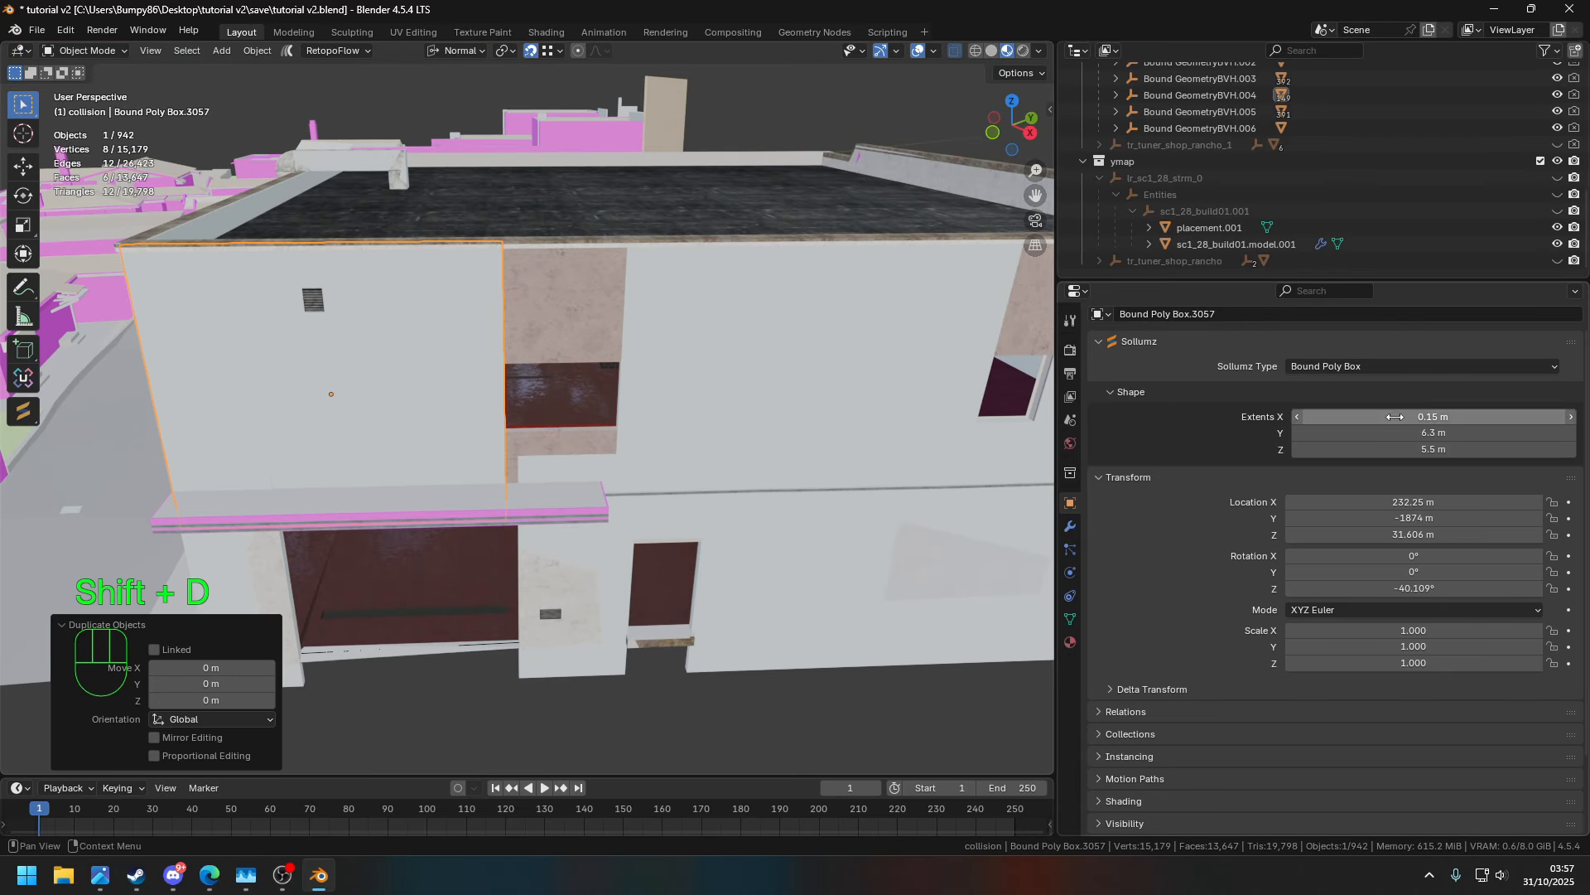
{"action": "key", "text": "Return"}
{"action": "scroll", "coordinate": [540, 393], "scroll_direction": "up", "scroll_amount": 3}
{"action": "middle_click_drag", "start_coordinate": [556, 425], "coordinate": [603, 472]}
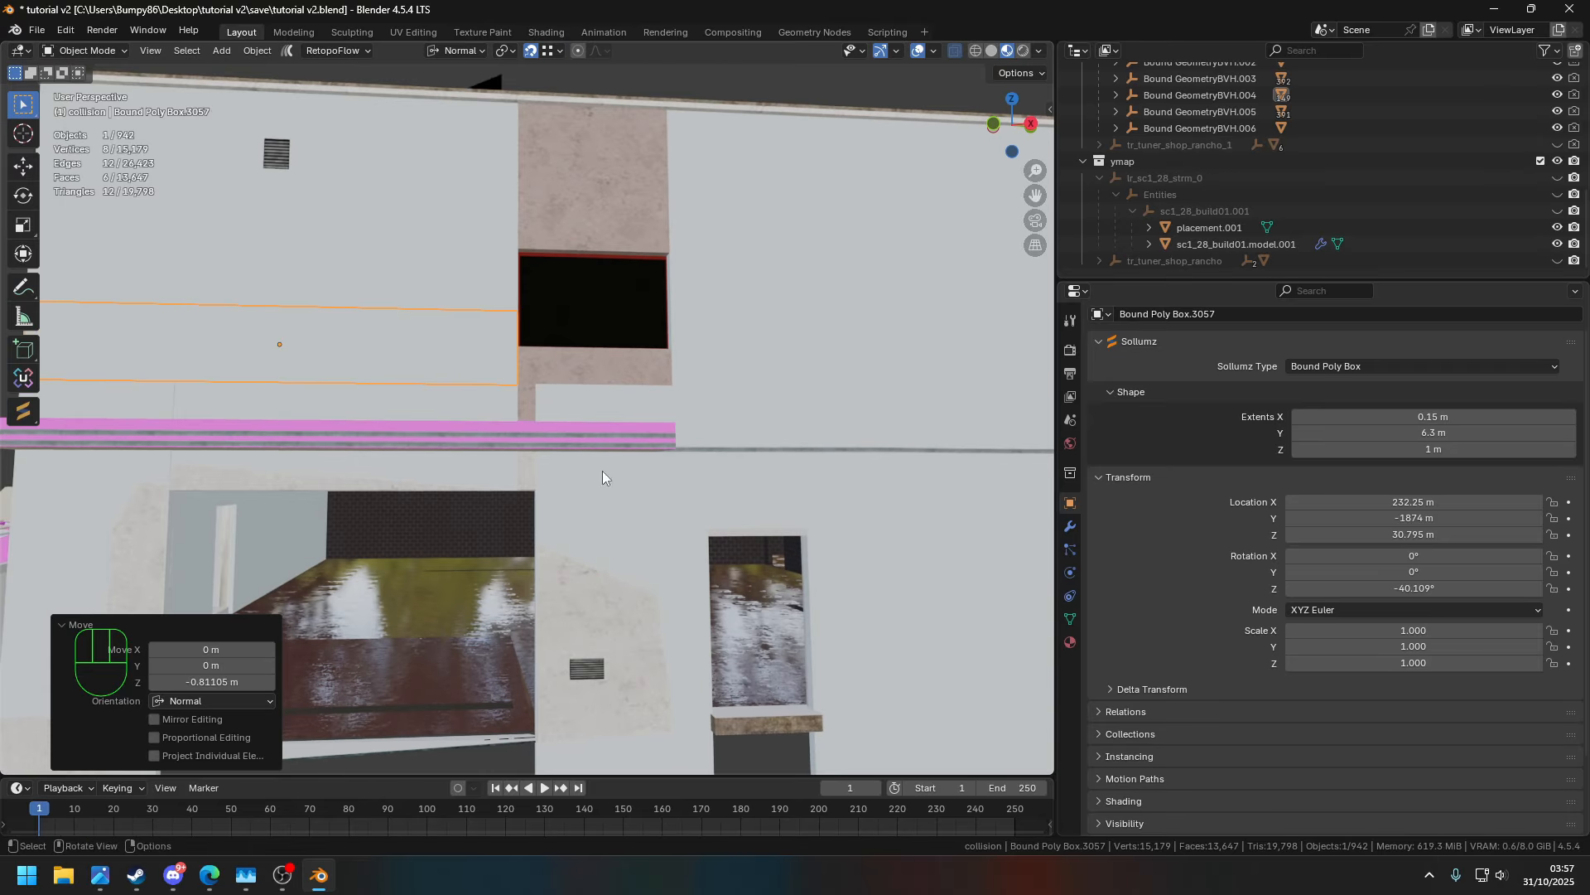
- Lower the 1 m high box along normal Z until its lower edge meets the top of the garage opening
{"action": "key", "text": "z"}
{"action": "key", "text": "g"}
{"action": "key", "text": "z"}
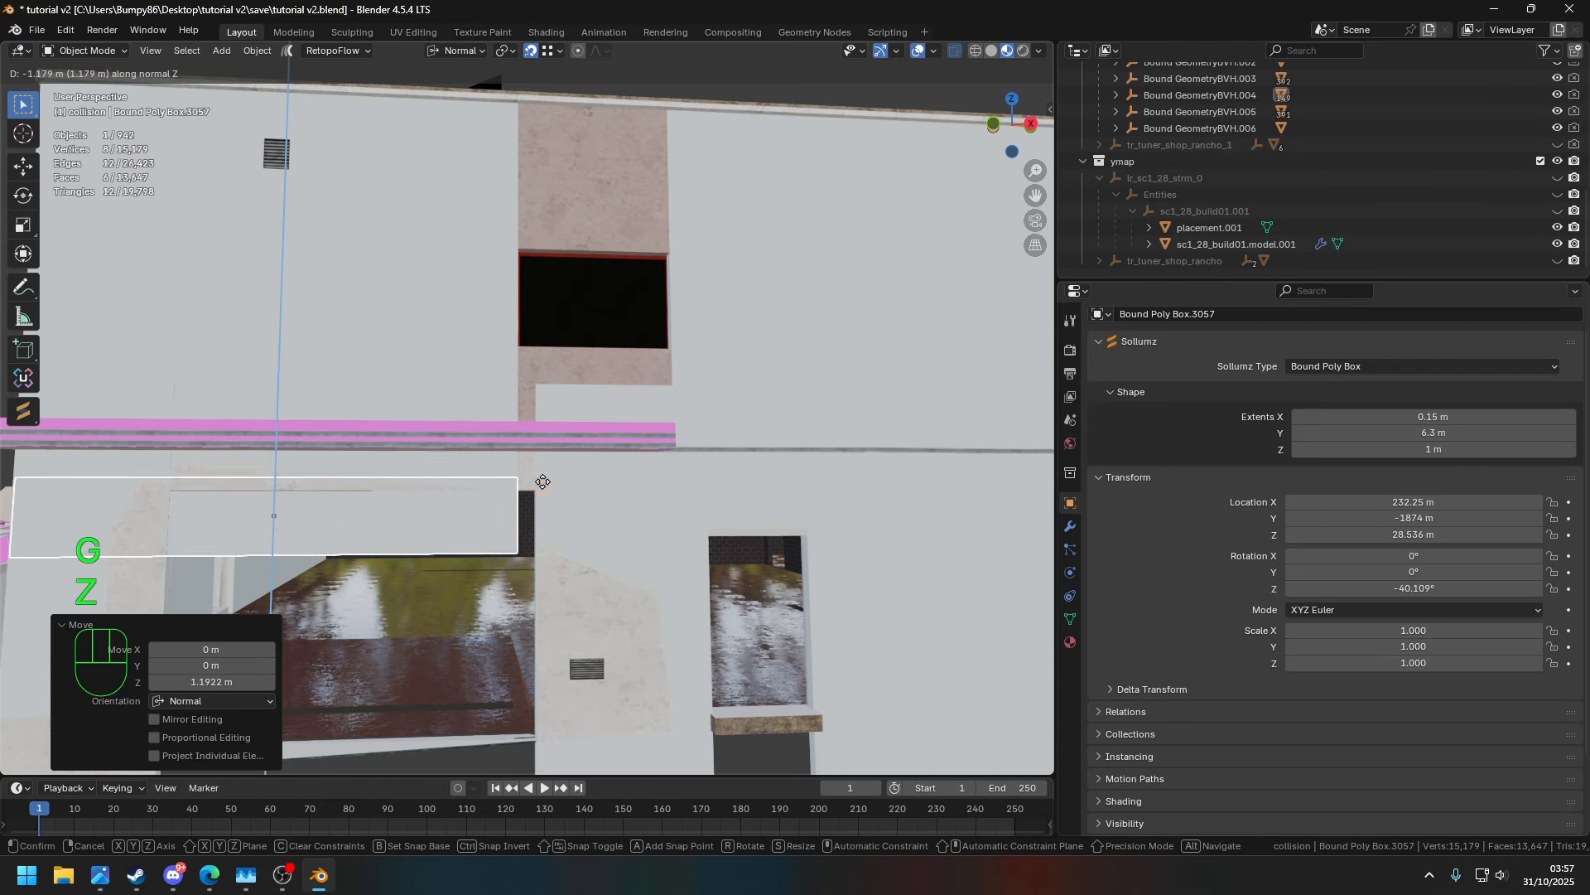
{"action": "left_click", "coordinate": [532, 460]}
{"action": "middle_click_drag", "start_coordinate": [532, 460], "coordinate": [769, 655]}
{"action": "key", "text": "g"}
{"action": "key", "text": "y"}
{"action": "key", "text": "x"}
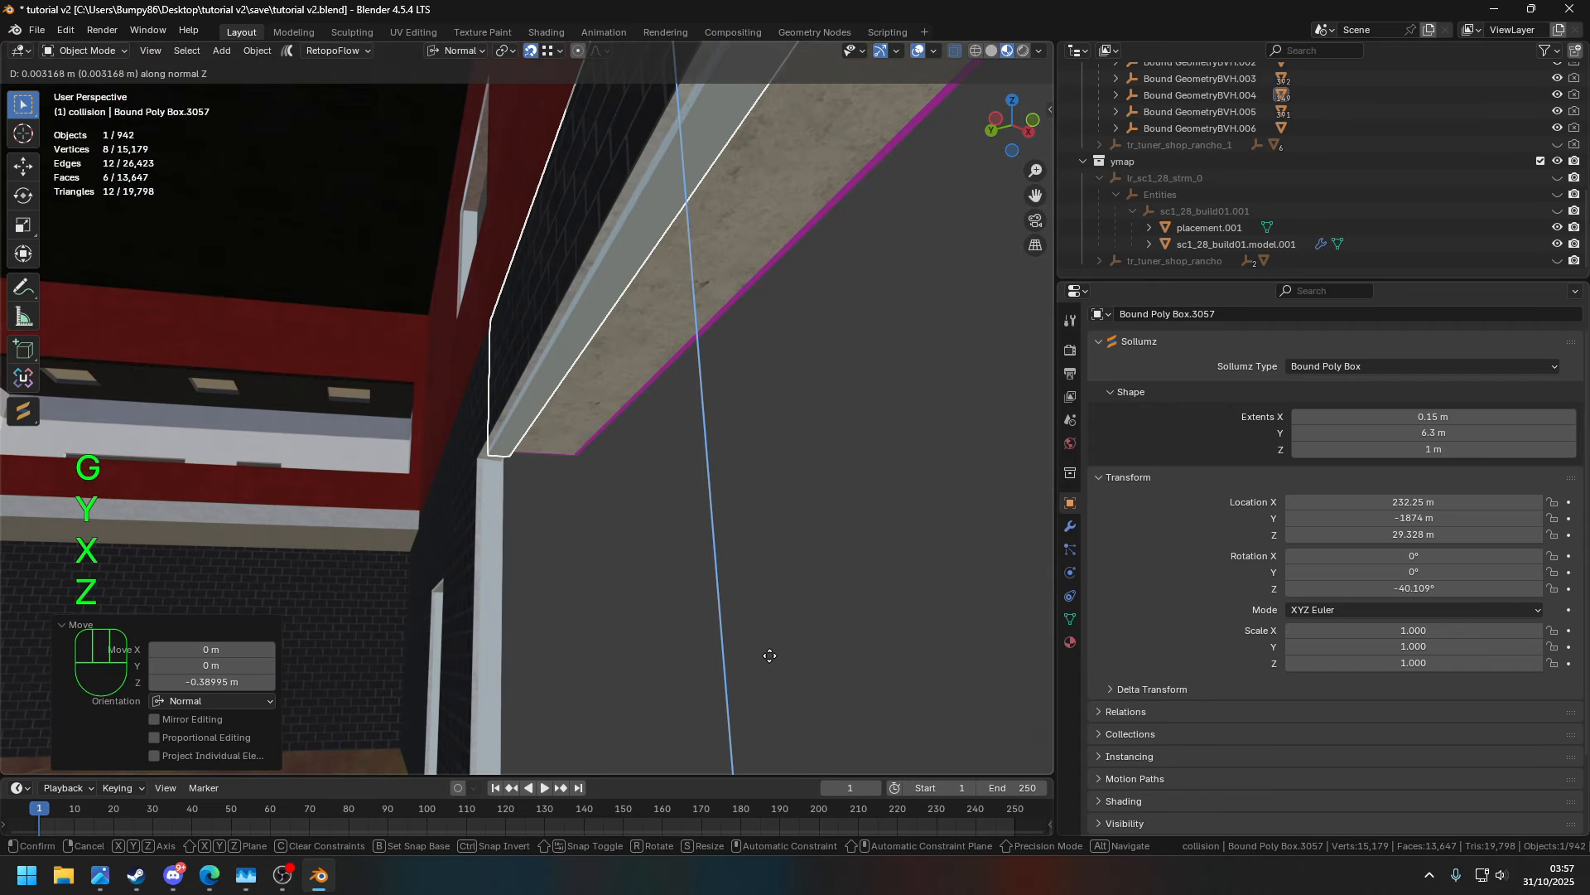
{"action": "left_click", "coordinate": [814, 572]}
- Move the 1 m high box about 4 m along normal Y, over the garage opening and the doorway
{"action": "middle_click_drag", "start_coordinate": [813, 572], "coordinate": [603, 643]}
{"action": "key", "text": "g"}
{"action": "key", "text": "y"}
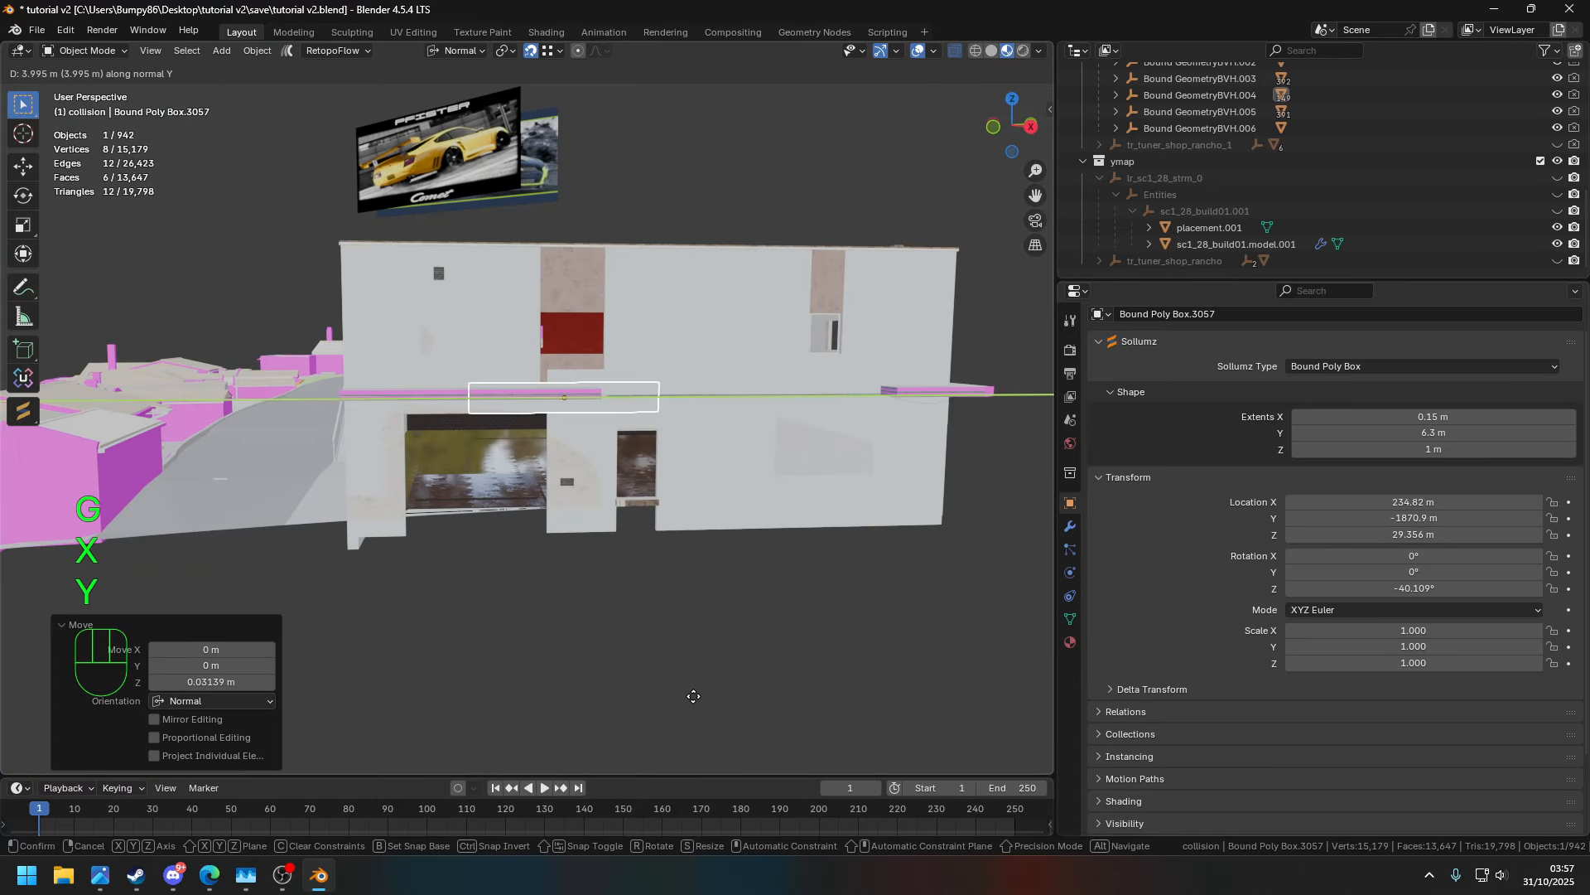
{"action": "left_click", "coordinate": [700, 694]}
{"action": "scroll", "coordinate": [707, 692], "scroll_direction": "up", "scroll_amount": 4}
- Duplicate the 1 m high box up below the upper window, and duplicate it again about 2.4 m higher along normal Z
{"action": "key", "text": "shift+d"}
{"action": "key", "text": "y"}
{"action": "middle_click_drag", "start_coordinate": [855, 573], "coordinate": [758, 633], "text": "shift"}
{"action": "key", "text": "g"}
{"action": "key", "text": "z"}
{"action": "middle_click_drag", "start_coordinate": [758, 634], "coordinate": [857, 674]}
{"action": "left_click", "coordinate": [863, 587]}
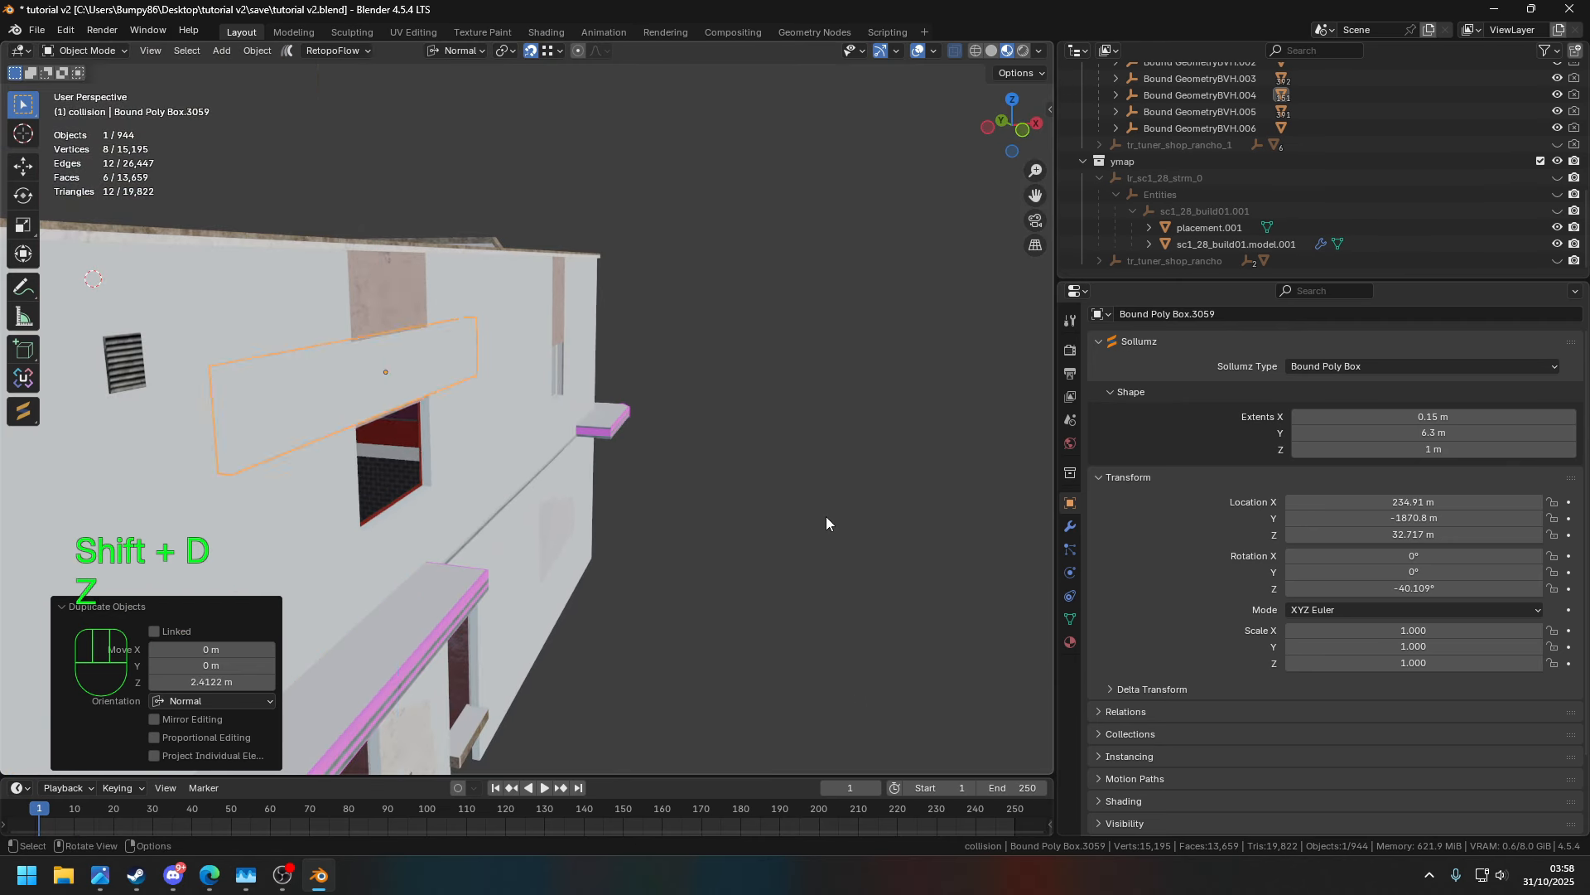
- Set the topmost copy's Z extent to 1.4 m and align it along normal Z with the upper window's top edge
{"action": "middle_click_drag", "start_coordinate": [849, 523], "coordinate": [924, 660]}
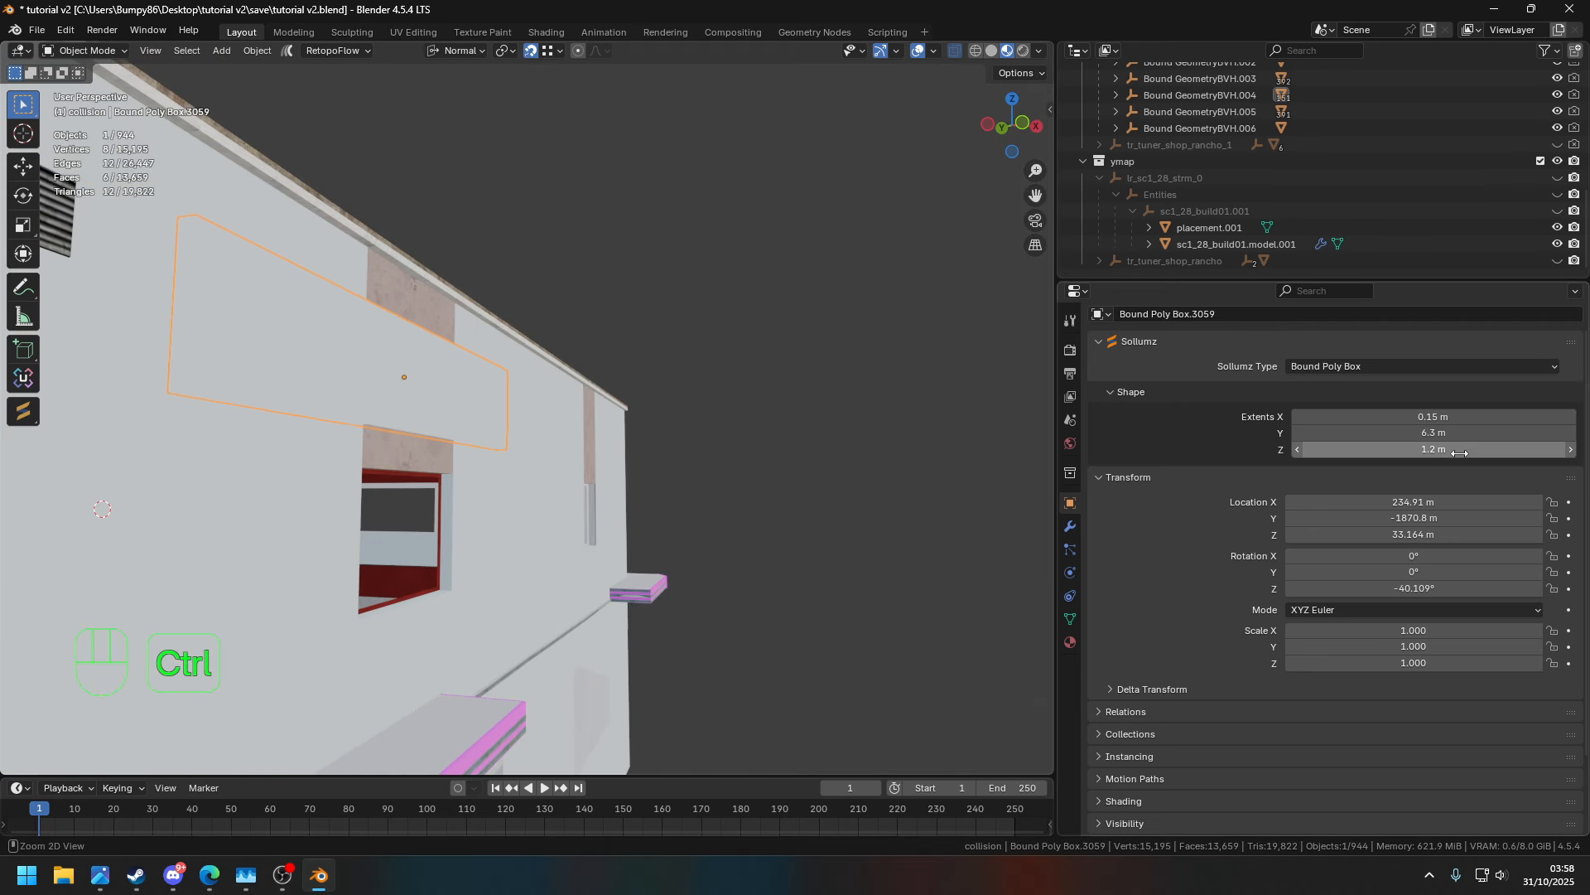
{"action": "left_click", "coordinate": [875, 706]}
{"action": "middle_click_drag", "start_coordinate": [875, 705], "coordinate": [656, 482]}
{"action": "key", "text": "g"}
{"action": "key", "text": "z"}
{"action": "left_click", "coordinate": [557, 423]}
- Move the 1.4 m high box about 4.3 m along normal Y and set its Y extent to 13 m
{"action": "middle_click_drag", "start_coordinate": [557, 423], "coordinate": [436, 469]}
{"action": "scroll", "coordinate": [464, 416], "scroll_direction": "down", "scroll_amount": 5}
{"action": "key", "text": "g"}
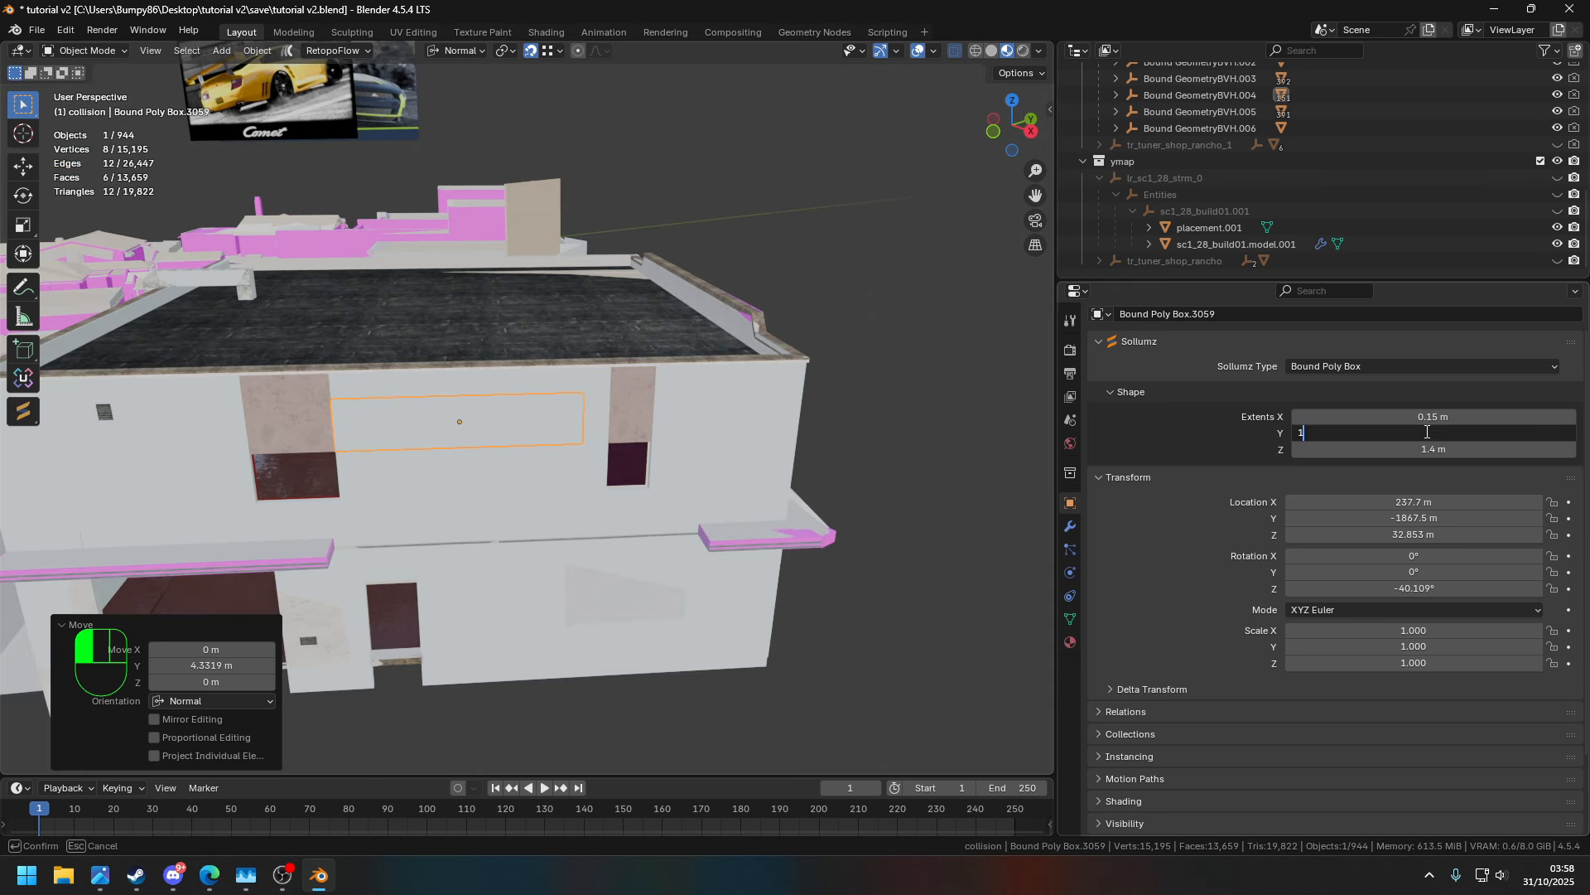
{"action": "type", "text": "13"}
{"action": "key", "text": "Return"}
- Duplicate the 13 m box about 0.6 m up along normal Z and fine-tune the copy's height against the roof edge
{"action": "middle_click_drag", "start_coordinate": [803, 675], "coordinate": [907, 578]}
{"action": "key", "text": "shift+d"}
{"action": "key", "text": "z"}
{"action": "left_click", "coordinate": [825, 455]}
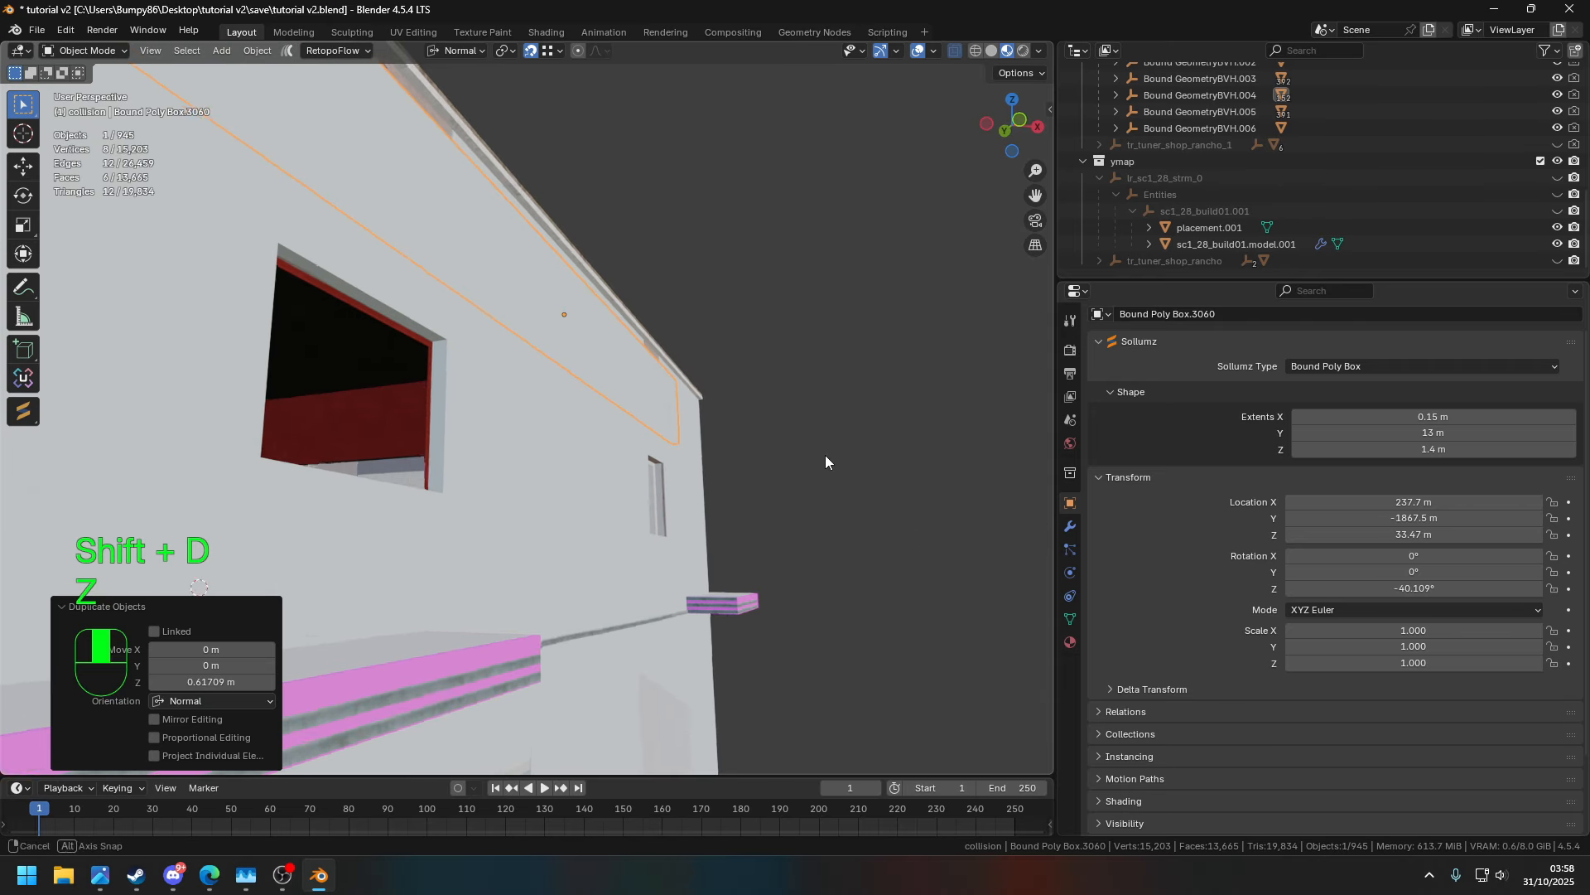
{"action": "middle_click_drag", "start_coordinate": [825, 455], "coordinate": [842, 512]}
{"action": "key", "text": "g"}
{"action": "key", "text": "z"}
{"action": "left_click", "coordinate": [684, 305]}
{"action": "middle_click_drag", "start_coordinate": [685, 305], "coordinate": [414, 373]}
{"action": "scroll", "coordinate": [772, 335], "scroll_direction": "down", "scroll_amount": 5}
{"action": "left_click", "coordinate": [454, 621]}
{"action": "middle_click_drag", "start_coordinate": [456, 623], "coordinate": [585, 405]}
{"action": "left_click", "coordinate": [613, 452]}
{"action": "key", "text": "g"}
{"action": "right_click", "coordinate": [663, 406]}
{"action": "left_click", "coordinate": [624, 457]}
{"action": "key", "text": "g"}
{"action": "left_click", "coordinate": [502, 416]}
- Hide and show the ymap collection to check the facade's collision boxes against the building model
{"action": "left_click", "coordinate": [1557, 162]}
{"action": "middle_click_drag", "start_coordinate": [936, 385], "coordinate": [845, 414]}
{"action": "left_click", "coordinate": [1561, 161]}
{"action": "middle_click_drag", "start_coordinate": [936, 357], "coordinate": [809, 409]}
{"action": "left_click", "coordinate": [808, 410]}
{"action": "scroll", "coordinate": [808, 409], "scroll_direction": "down", "scroll_amount": 3}
{"action": "middle_click_drag", "start_coordinate": [376, 395], "coordinate": [704, 392]}
- Duplicate the 3.9 m wide, 6 m high facade box at the far end and rotate the copy 90° around Z
{"action": "left_click", "coordinate": [596, 670]}
{"action": "left_click", "coordinate": [1199, 79]}
{"action": "middle_click_drag", "start_coordinate": [563, 497], "coordinate": [497, 580]}
{"action": "left_click", "coordinate": [468, 356]}
{"action": "middle_click_drag", "start_coordinate": [497, 579], "coordinate": [676, 600], "text": "shift"}
{"action": "key", "text": "shift+d"}
{"action": "key", "text": "r"}
{"action": "key", "text": "z"}
{"action": "key", "text": "KP_9"}
{"action": "key", "text": "KP_0"}
{"action": "key", "text": "KP_Enter"}
{"action": "scroll", "coordinate": [643, 555], "scroll_direction": "up", "scroll_amount": 3}
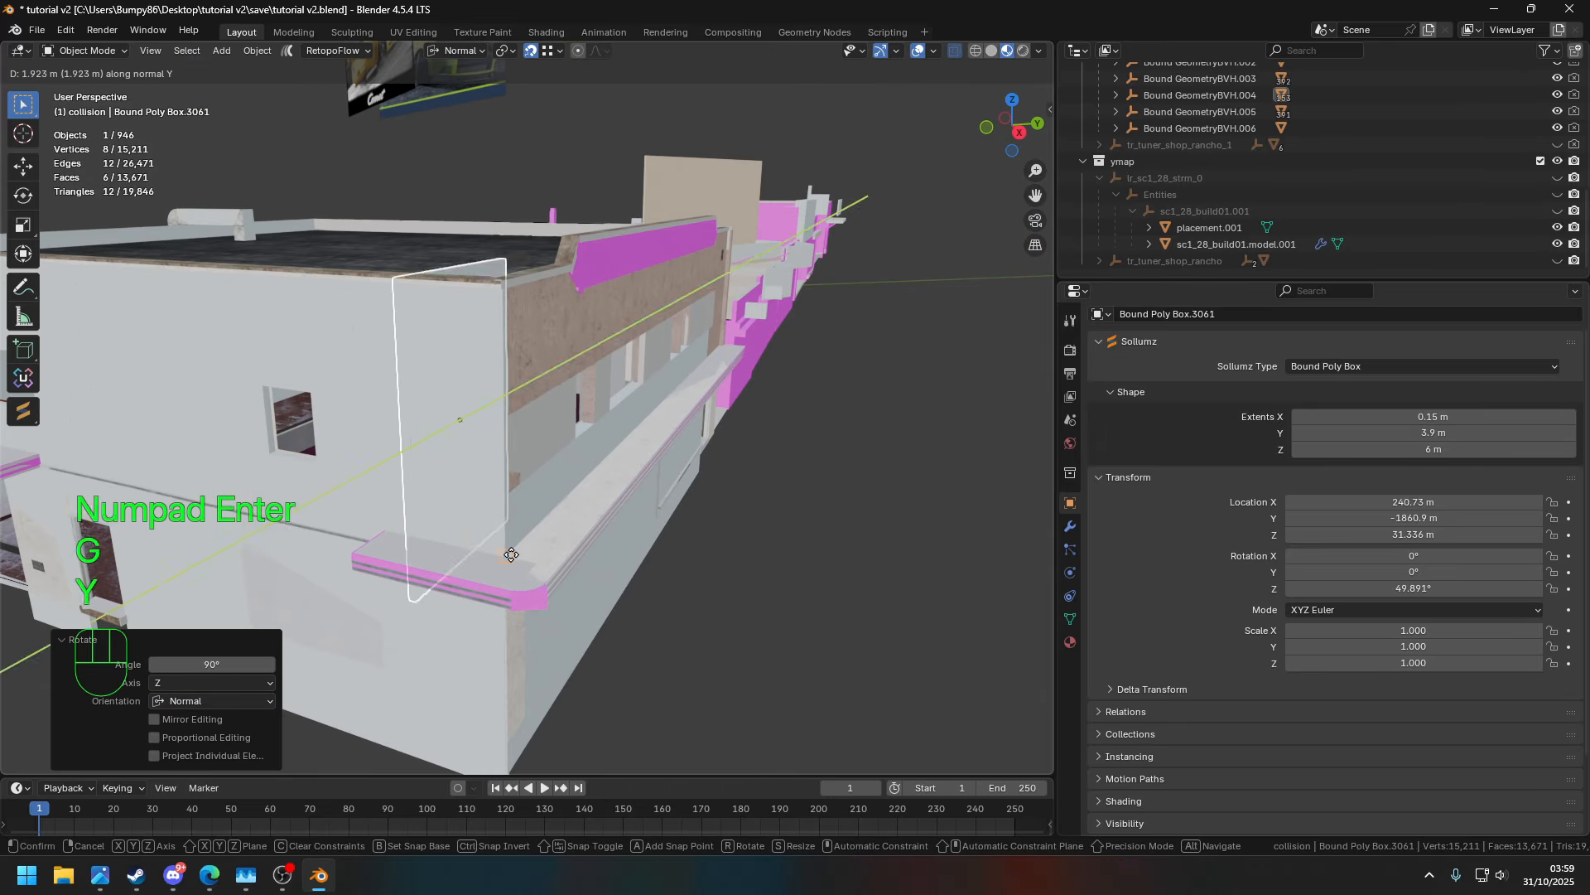
- Move the rotated box about 1.9 m along normal X and 1.6 m along normal Y onto the side wall's corner
{"action": "key", "text": "g"}
{"action": "key", "text": "y"}
{"action": "key", "text": "x"}
{"action": "left_click", "coordinate": [495, 572]}
{"action": "middle_click_drag", "start_coordinate": [494, 569], "coordinate": [414, 688]}
{"action": "key", "text": "g"}
{"action": "key", "text": "x"}
{"action": "key", "text": "y"}
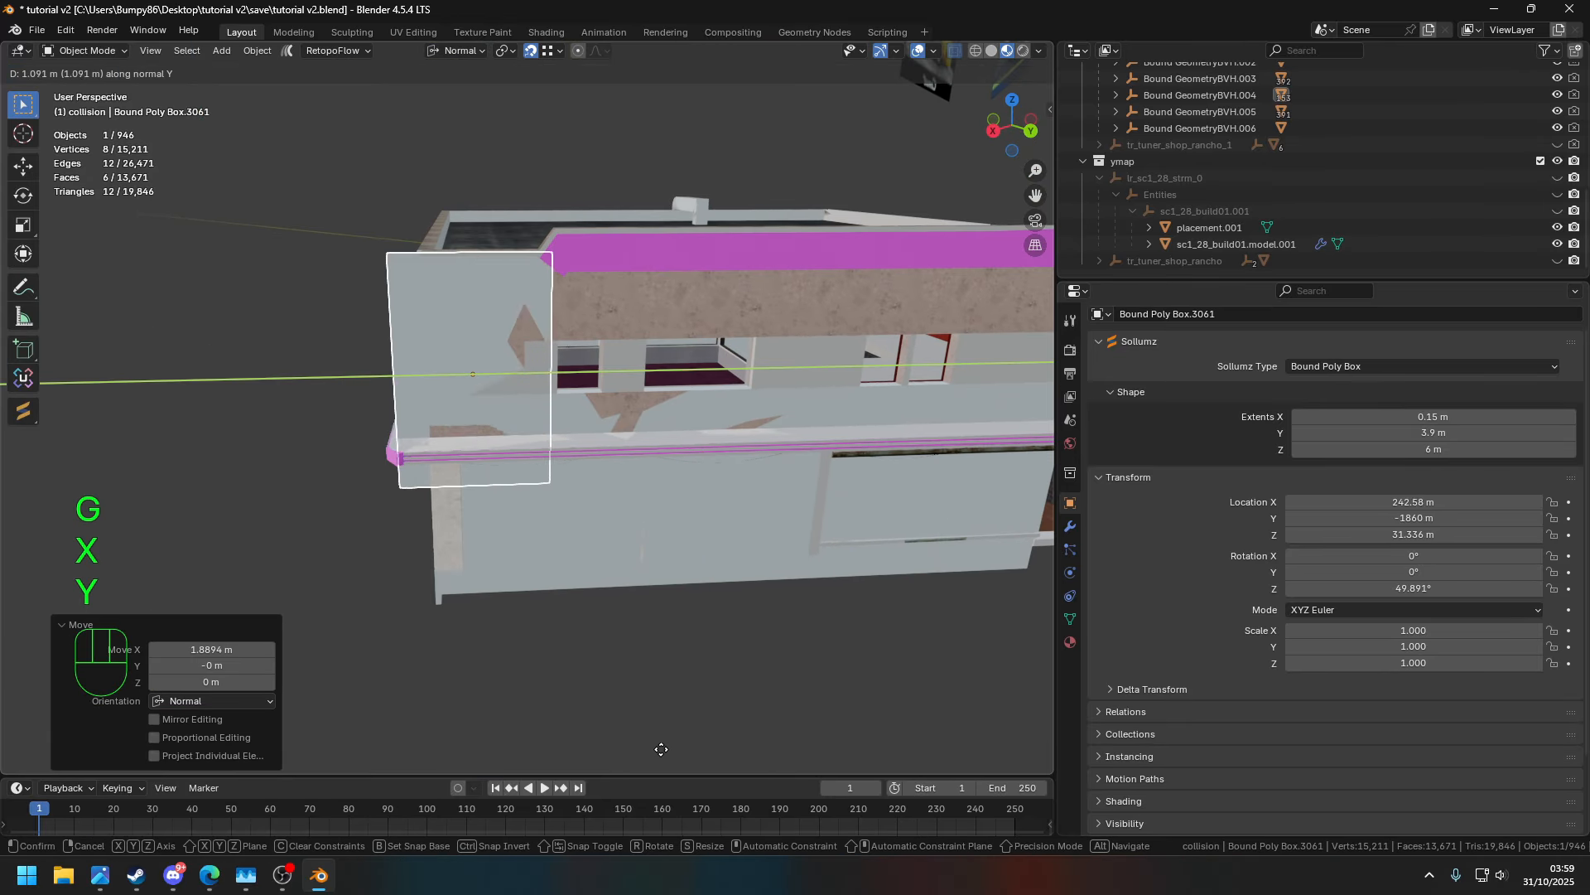
{"action": "key", "text": "g"}
{"action": "key", "text": "x"}
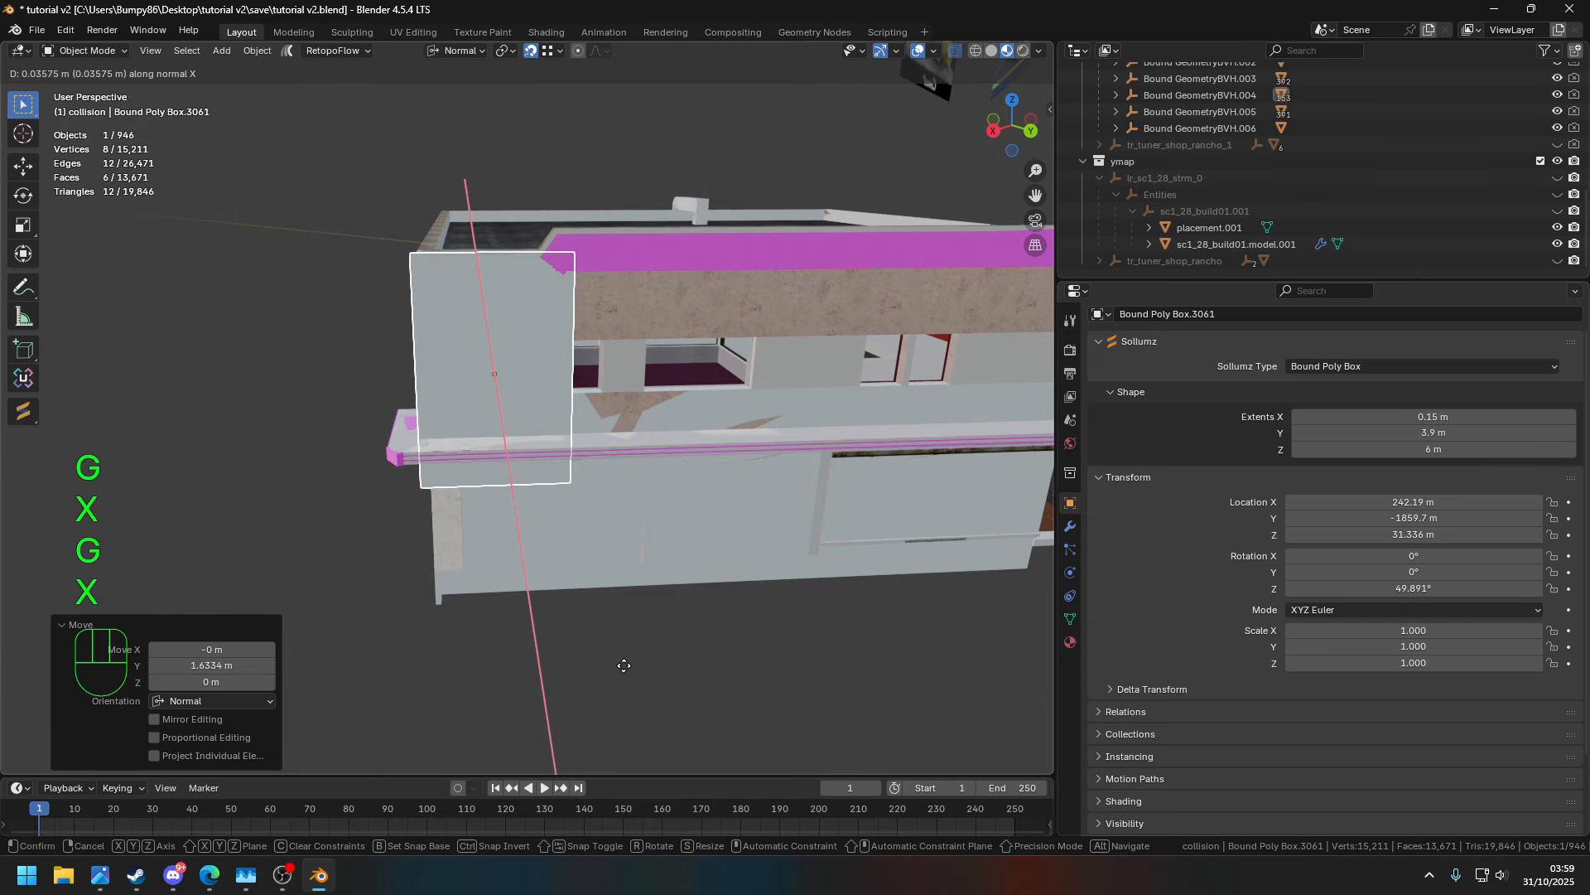
{"action": "right_click", "coordinate": [621, 664]}
- Set the side-wall box's Y extent to 3 m and shift it slightly along normal Y toward the corner
{"action": "left_click", "coordinate": [1381, 435]}
{"action": "type", "text": "3"}
{"action": "key", "text": "Return"}
{"action": "scroll", "coordinate": [627, 497], "scroll_direction": "up", "scroll_amount": 4}
{"action": "middle_click_drag", "start_coordinate": [627, 497], "coordinate": [665, 497], "text": "shift"}
{"action": "key", "text": "g"}
{"action": "key", "text": "x"}
{"action": "key", "text": "y"}
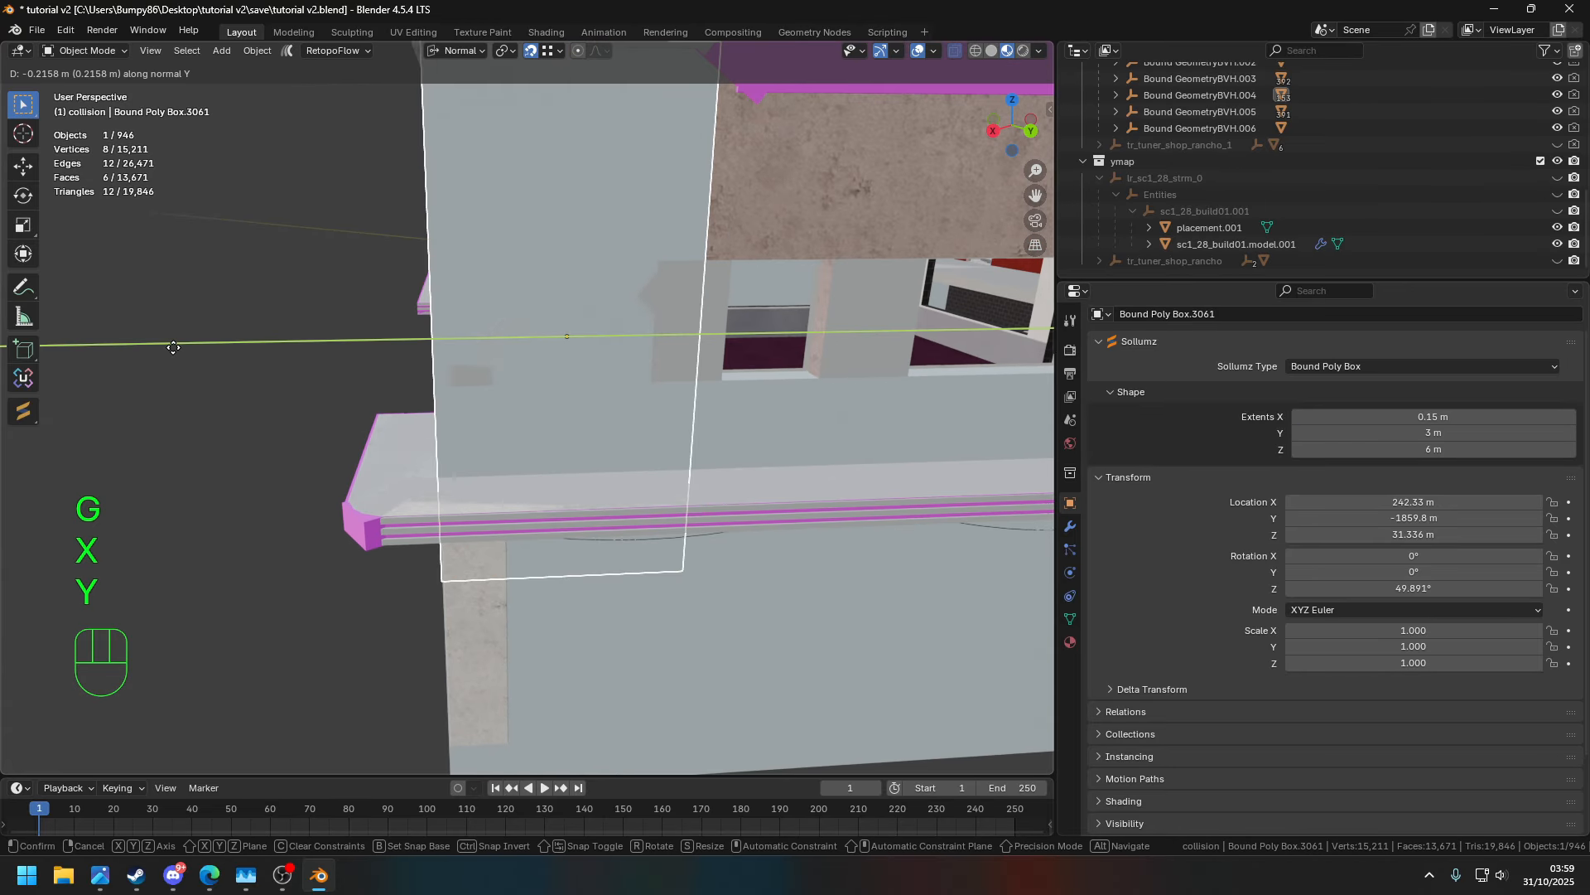
{"action": "left_click", "coordinate": [373, 141]}
- Raise the side-wall box along normal Z to align its upper edge with the roof edge
{"action": "key", "text": "g"}
{"action": "key", "text": "z"}
{"action": "left_click", "coordinate": [289, 406]}
{"action": "middle_click_drag", "start_coordinate": [284, 292], "coordinate": [290, 295], "text": "shift"}
- Set the side-wall box's Y extent to 2 m and move it along normal Y flush with the building corner
{"action": "left_click", "coordinate": [1403, 433]}
{"action": "type", "text": "2"}
{"action": "key", "text": "Return"}
{"action": "middle_click_drag", "start_coordinate": [431, 87], "coordinate": [449, 169], "text": "shift"}
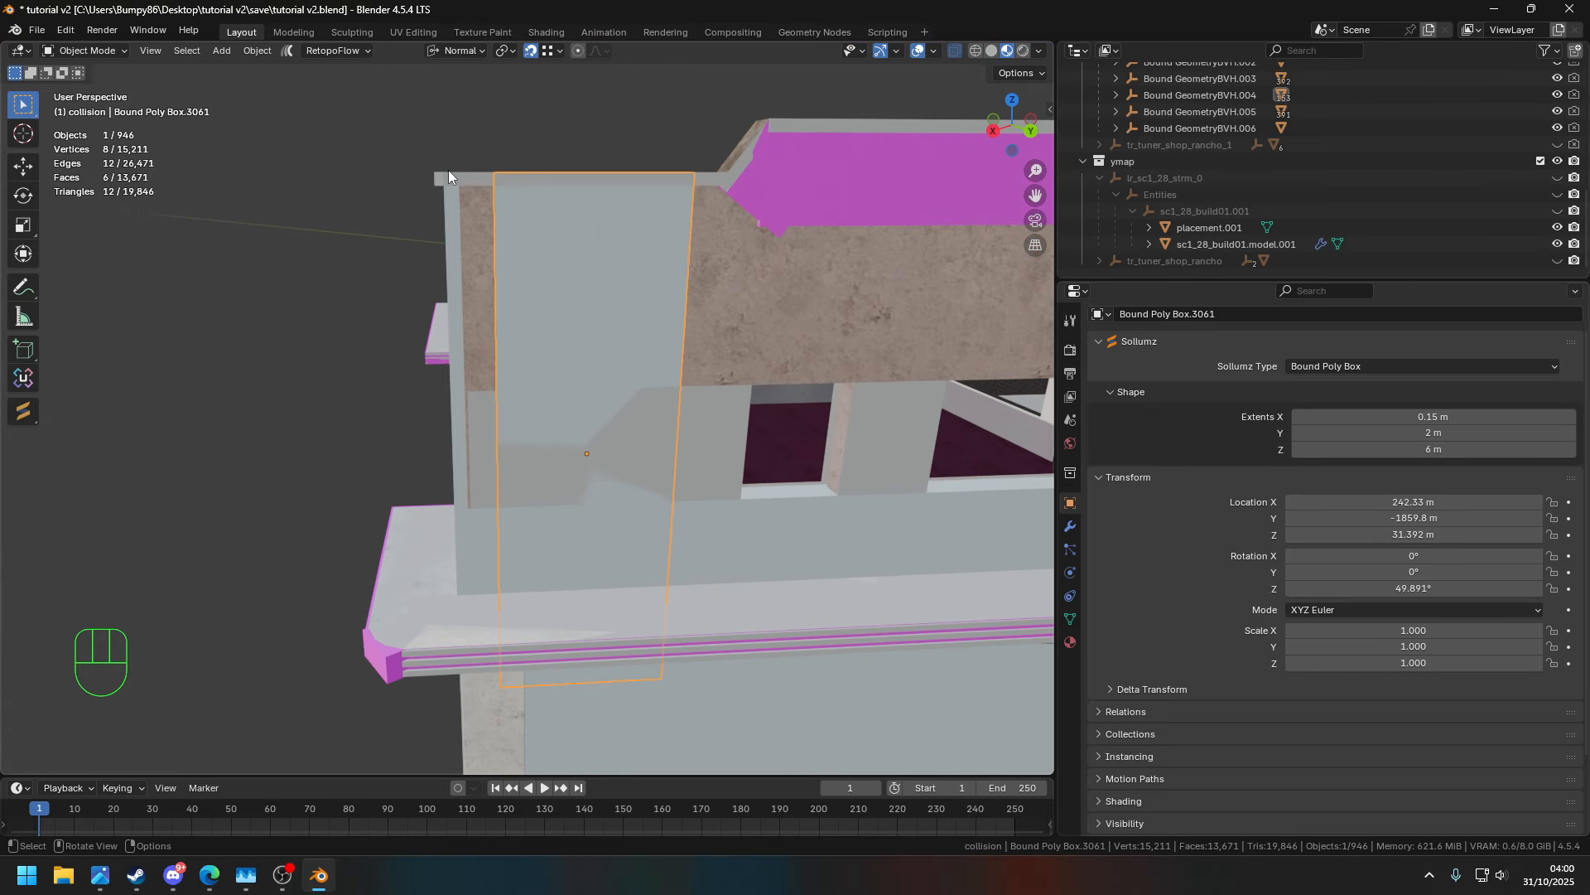
{"action": "key", "text": "g"}
{"action": "key", "text": "x"}
{"action": "key", "text": "y"}
{"action": "left_click", "coordinate": [442, 172]}
- Duplicate the 2 m side-wall box along normal Y up to the first upper window opening
{"action": "key", "text": "shift+d"}
{"action": "key", "text": "y"}
{"action": "left_click", "coordinate": [749, 386]}
{"action": "scroll", "coordinate": [748, 385], "scroll_direction": "down", "scroll_amount": 4}
{"action": "middle_click_drag", "start_coordinate": [749, 385], "coordinate": [582, 341], "text": "shift"}
{"action": "middle_click_drag", "start_coordinate": [787, 365], "coordinate": [766, 406], "text": "shift"}
- Duplicate the 2 m side-wall box along normal Y to the pillar between the first two upper window openings
{"action": "key", "text": "shift+d"}
{"action": "key", "text": "g"}
{"action": "key", "text": "y"}
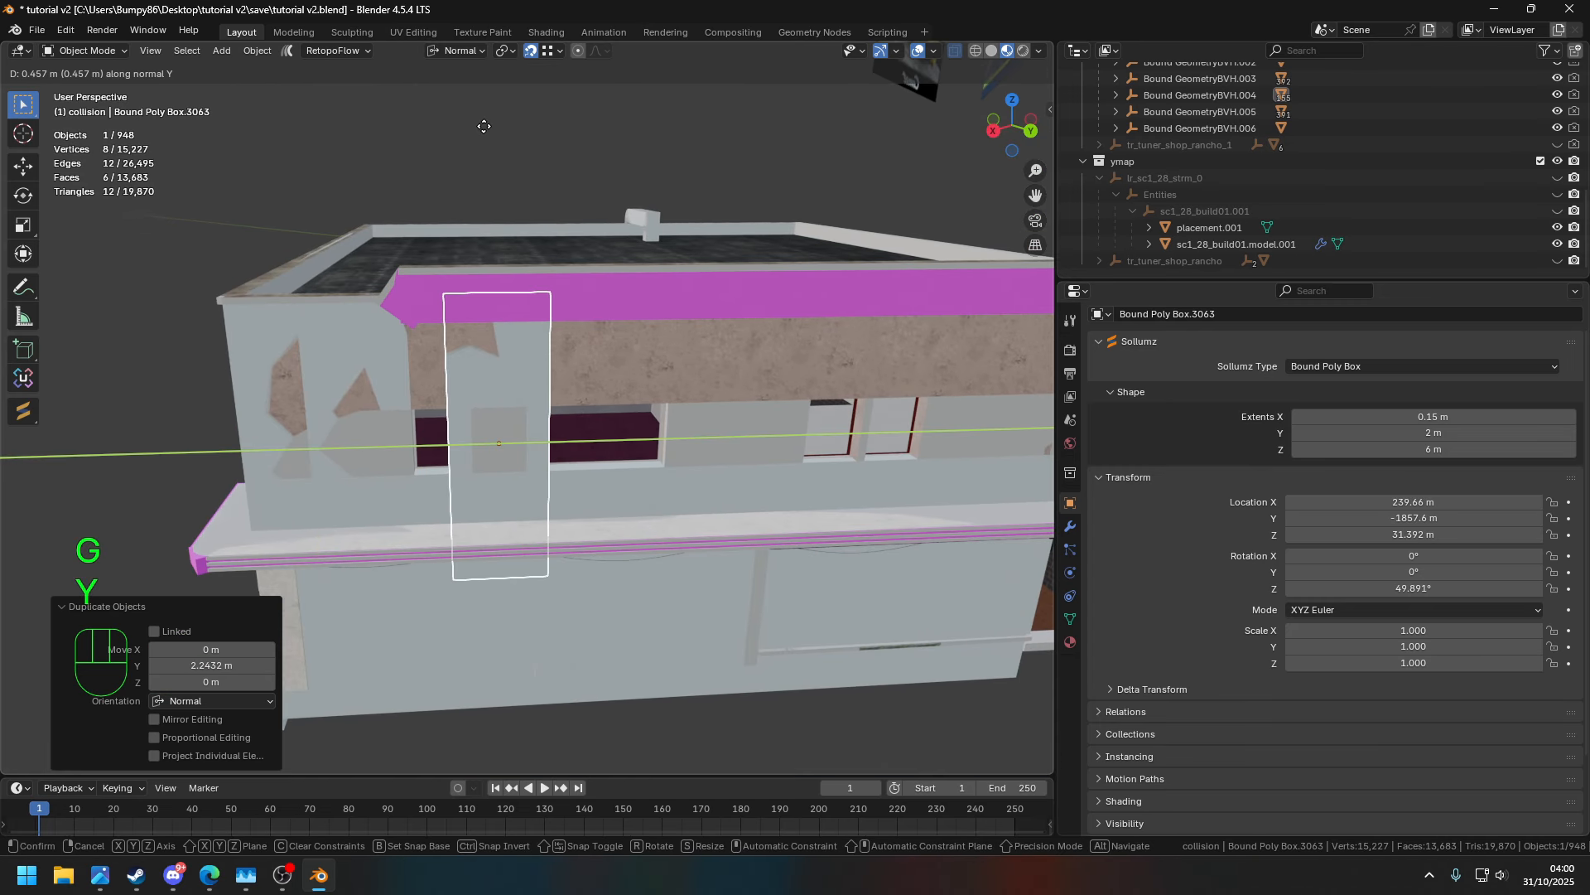
{"action": "left_click", "coordinate": [1069, 641]}
{"action": "key", "text": "shift+l"}
{"action": "left_click", "coordinate": [893, 444]}
{"action": "scroll", "coordinate": [893, 444], "scroll_direction": "down", "scroll_amount": 4}
{"action": "key", "text": "g"}
{"action": "right_click", "coordinate": [260, 706]}
{"action": "middle_click_drag", "start_coordinate": [447, 663], "coordinate": [613, 455]}
{"action": "scroll", "coordinate": [630, 439], "scroll_direction": "up", "scroll_amount": 3}
{"action": "key", "text": "g"}
{"action": "right_click", "coordinate": [903, 237]}
{"action": "left_click", "coordinate": [1557, 144], "text": "shift"}
{"action": "left_click", "coordinate": [1557, 96], "text": "shift"}
{"action": "key", "text": "ctrl+z"}
{"action": "key", "text": "ctrl+z"}
- Set the Y extent of the duplicated box at the window pillar to 1 m
{"action": "middle_click_drag", "start_coordinate": [816, 253], "coordinate": [721, 423]}
{"action": "scroll", "coordinate": [679, 513], "scroll_direction": "down", "scroll_amount": 2}
{"action": "left_click", "coordinate": [629, 615]}
{"action": "scroll", "coordinate": [580, 451], "scroll_direction": "up", "scroll_amount": 5}
{"action": "left_click", "coordinate": [572, 429]}
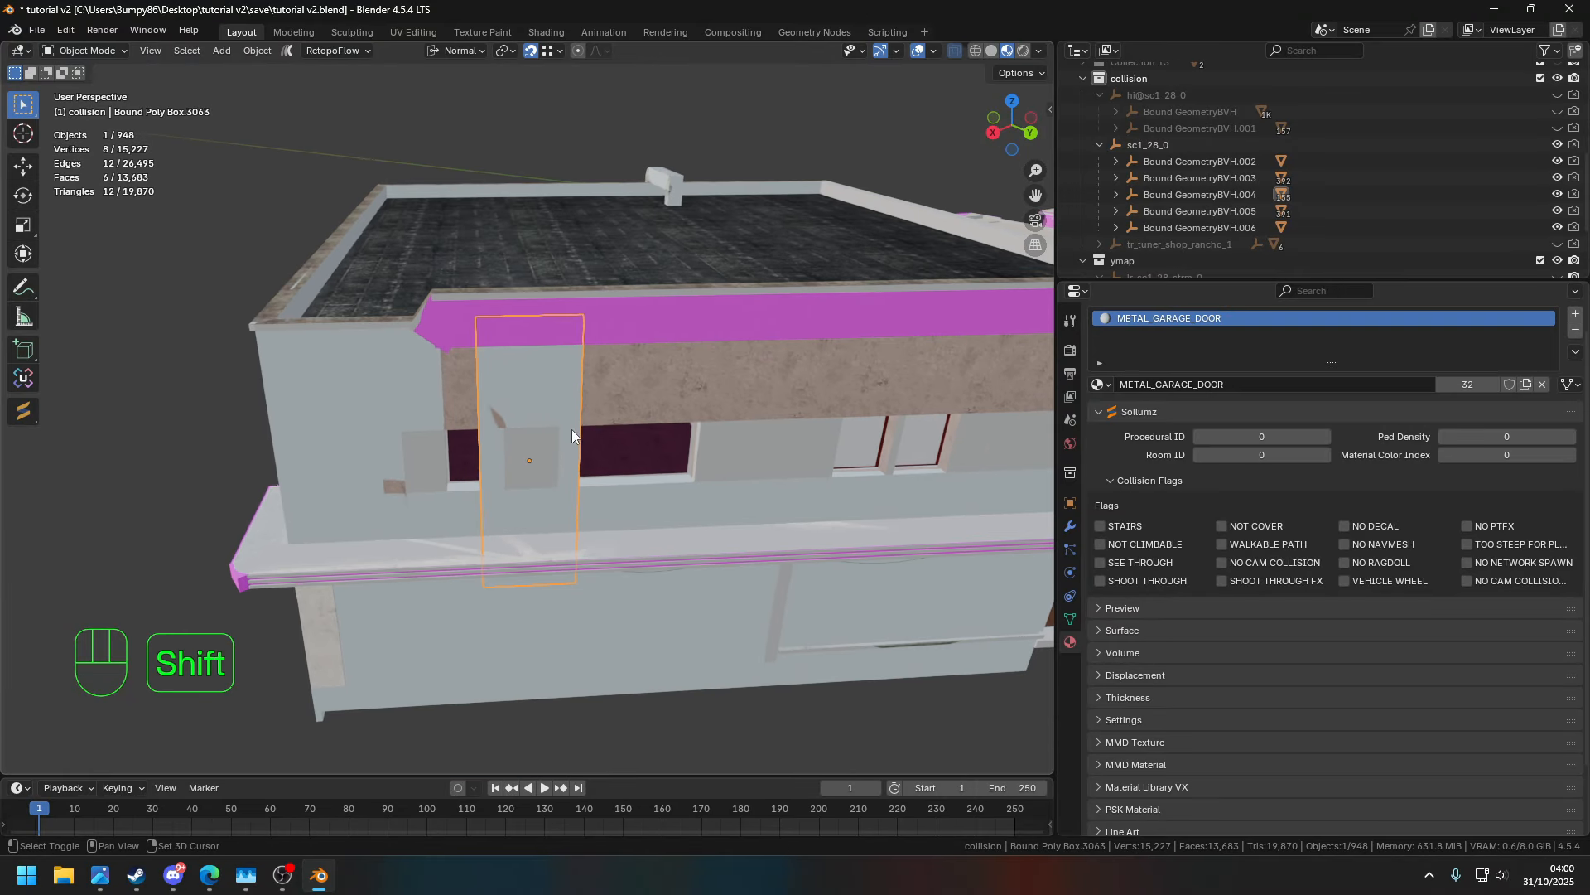
{"action": "middle_click_drag", "start_coordinate": [572, 430], "coordinate": [560, 429]}
{"action": "left_click", "coordinate": [1070, 503]}
{"action": "left_click", "coordinate": [1444, 431]}
{"action": "type", "text": "1"}
{"action": "key", "text": "Return"}
- Move the 1 m box along normal Y so its edge lines up with the window opening's edge
{"action": "scroll", "coordinate": [646, 452], "scroll_direction": "up", "scroll_amount": 6}
{"action": "middle_click_drag", "start_coordinate": [729, 495], "coordinate": [764, 386], "text": "shift"}
{"action": "key", "text": "g"}
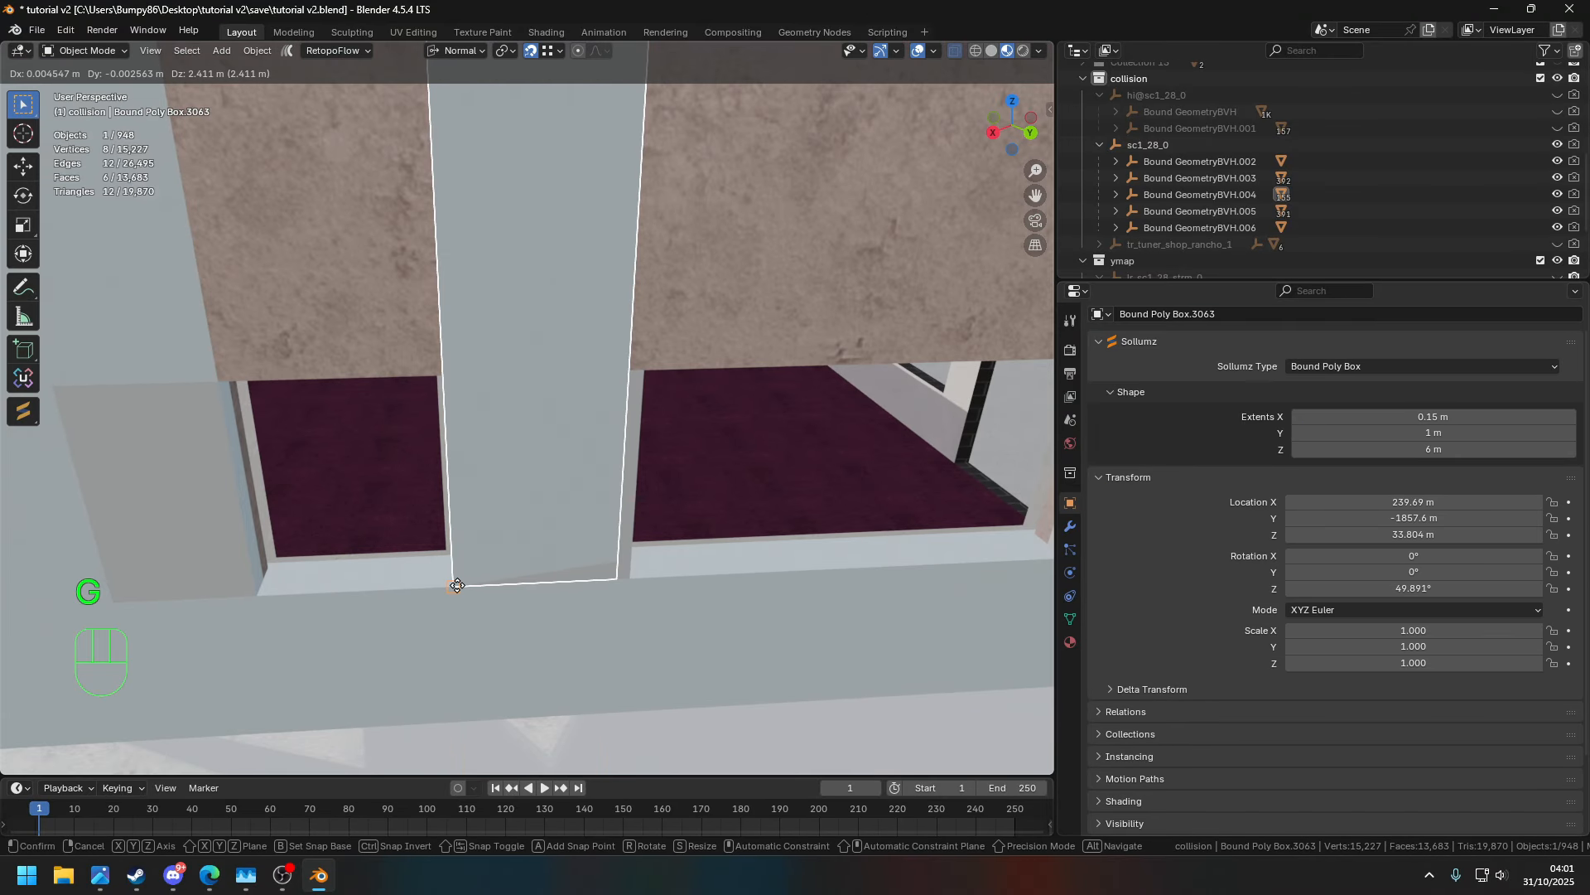
{"action": "key", "text": "y"}
{"action": "left_click", "coordinate": [638, 598]}
- Duplicate the 1 m box slightly along normal Y to cover the remaining width of the window pillar
{"action": "key", "text": "shift+d"}
{"action": "key", "text": "y"}
{"action": "left_click", "coordinate": [629, 579]}
{"action": "scroll", "coordinate": [646, 564], "scroll_direction": "down", "scroll_amount": 5}
- Duplicate the 1 m pillar box along normal Y to the wall section before the paired windows
{"action": "middle_click_drag", "start_coordinate": [920, 465], "coordinate": [623, 475], "text": "shift"}
{"action": "key", "text": "shift+d"}
{"action": "key", "text": "y"}
{"action": "left_click", "coordinate": [617, 437]}
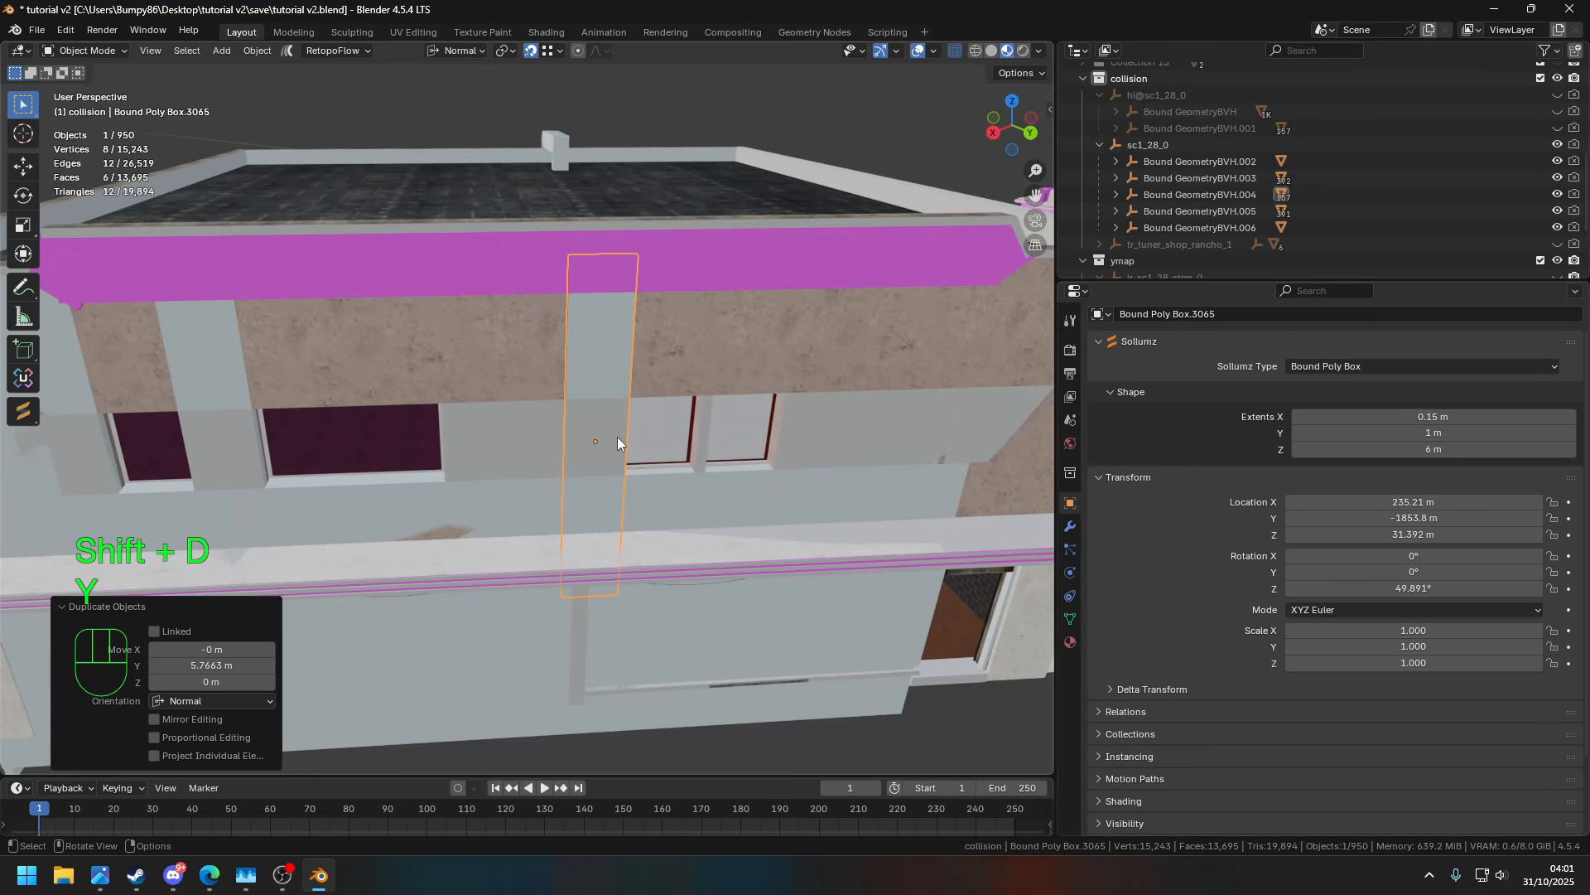
{"action": "key", "text": "g"}
{"action": "key", "text": "y"}
{"action": "left_click", "coordinate": [631, 88]}
- Resize the wall-section box to a Y extent of 2.9 m and move it along normal Y flush with the adjoining window edge
{"action": "left_click", "coordinate": [1395, 434]}
{"action": "type", "text": "3"}
{"action": "key", "text": "Return"}
{"action": "middle_click_drag", "start_coordinate": [986, 435], "coordinate": [917, 367]}
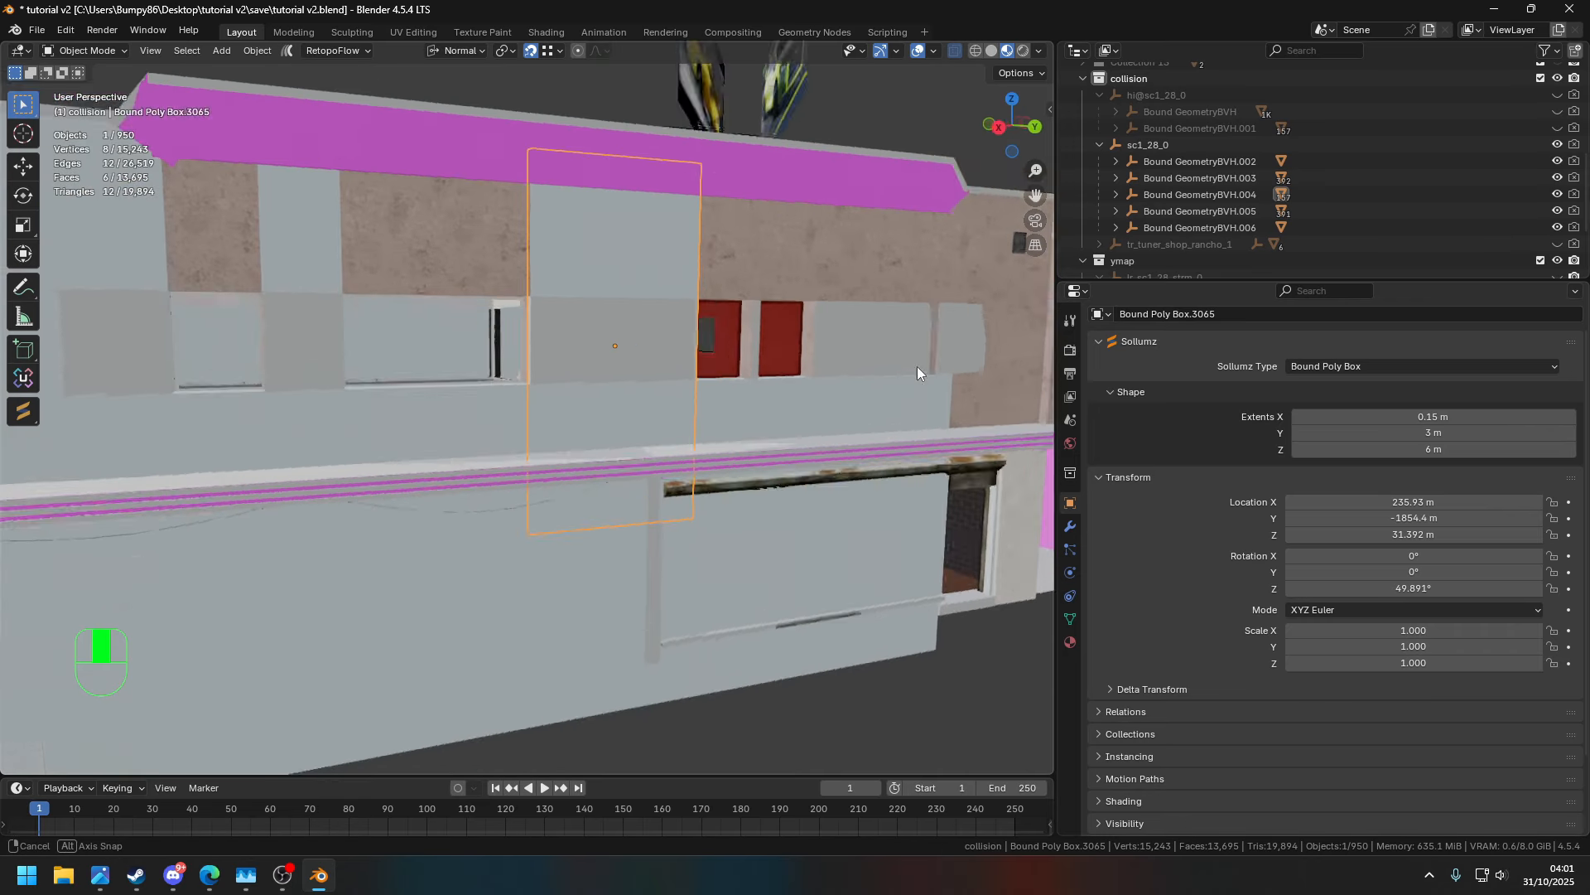
{"action": "scroll", "coordinate": [643, 331], "scroll_direction": "up", "scroll_amount": 4}
{"action": "left_click", "coordinate": [1394, 433]}
{"action": "type", "text": "2.9"}
{"action": "key", "text": "Return"}
{"action": "middle_click_drag", "start_coordinate": [643, 260], "coordinate": [718, 412], "text": "shift"}
{"action": "key", "text": "g"}
{"action": "key", "text": "y"}
{"action": "left_click", "coordinate": [421, 583]}
- Duplicate the 2.9 m box along normal Y past the paired windows and set its Y extent to 5 m
{"action": "middle_click_drag", "start_coordinate": [421, 584], "coordinate": [476, 483]}
{"action": "scroll", "coordinate": [469, 543], "scroll_direction": "down", "scroll_amount": 4}
{"action": "scroll", "coordinate": [475, 482], "scroll_direction": "down", "scroll_amount": 2}
{"action": "key", "text": "shift+d"}
{"action": "key", "text": "y"}
{"action": "left_click", "coordinate": [750, 485]}
{"action": "left_click", "coordinate": [1407, 433]}
{"action": "type", "text": "5"}
{"action": "key", "text": "Return"}
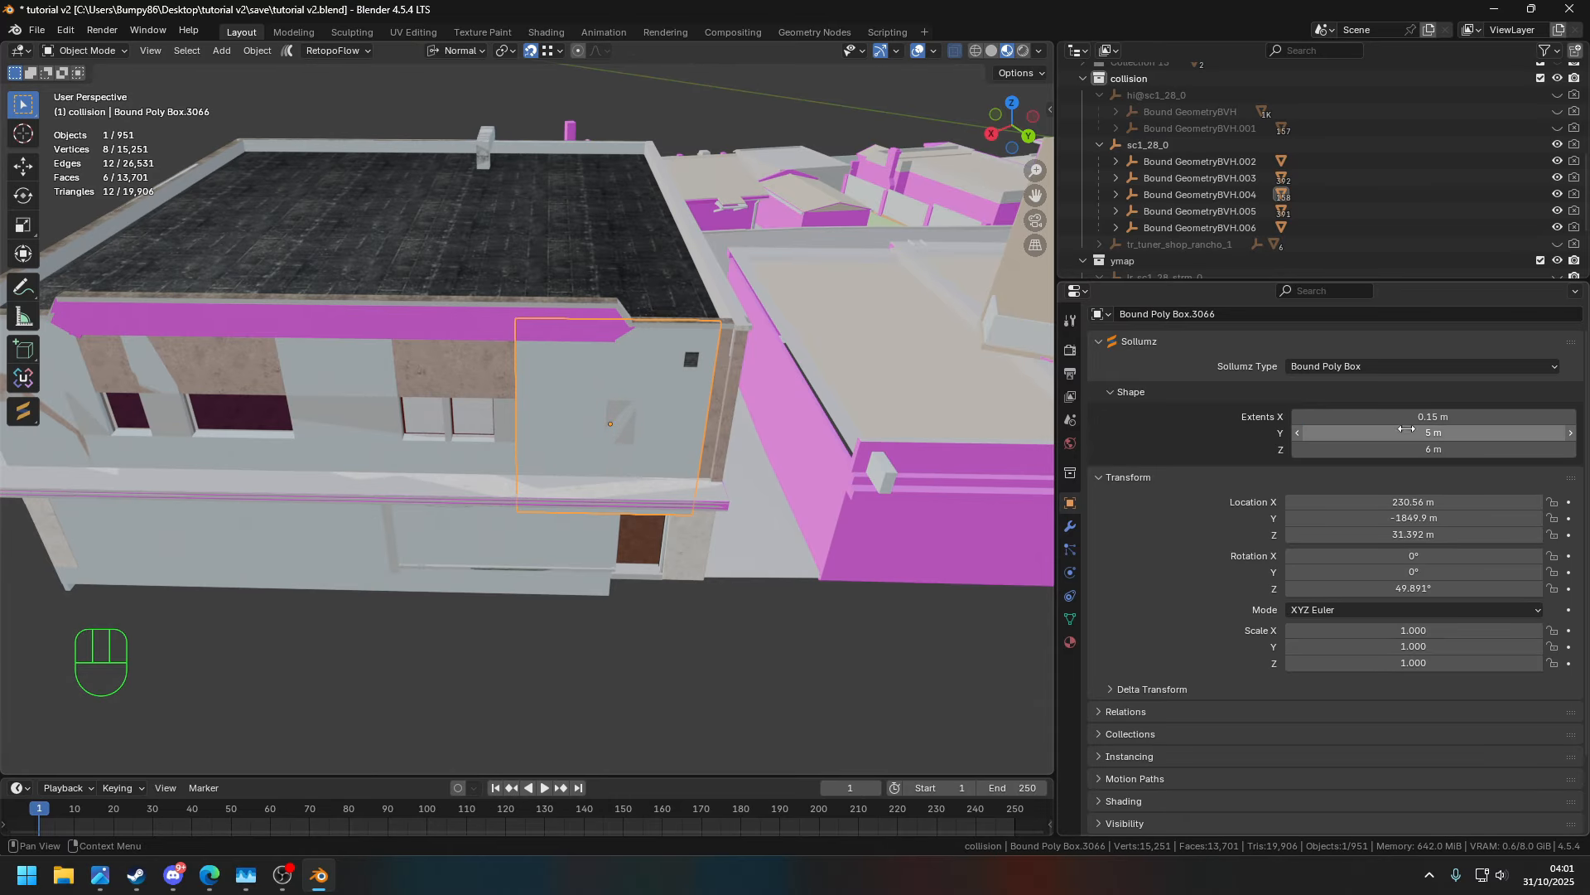
- Move the 5 m box along normal Y so its edge meets the outer edge of the paired windows
{"action": "key", "text": "g"}
{"action": "key", "text": "y"}
{"action": "left_click", "coordinate": [488, 465]}
{"action": "scroll", "coordinate": [477, 468], "scroll_direction": "up", "scroll_amount": 5}
{"action": "key", "text": "g"}
{"action": "key", "text": "y"}
{"action": "left_click", "coordinate": [447, 469]}
- Duplicate the 5 m box along normal Y at the far corner, set the copy's Z extent to 2 m and raise it 2 m
{"action": "key", "text": "shift+d"}
{"action": "key", "text": "y"}
{"action": "left_click", "coordinate": [714, 317]}
{"action": "middle_click_drag", "start_coordinate": [680, 414], "coordinate": [538, 390]}
{"action": "middle_click_drag", "start_coordinate": [539, 389], "coordinate": [647, 337]}
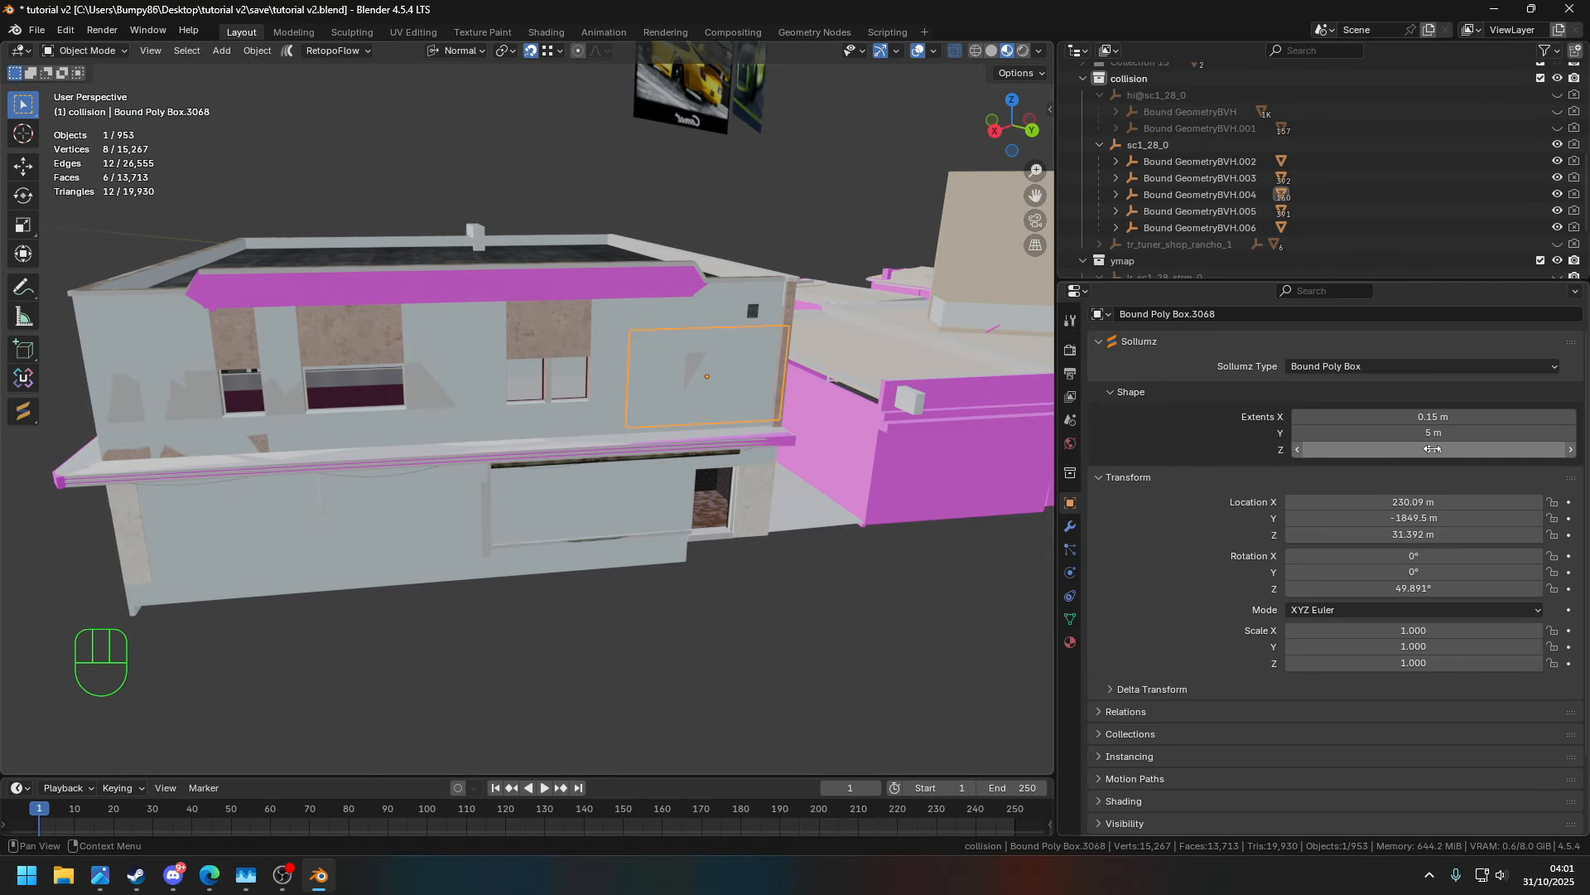
{"action": "left_click", "coordinate": [798, 283]}
{"action": "middle_click_drag", "start_coordinate": [797, 283], "coordinate": [927, 267]}
- Move the raised box along normal Y above the paired windows and set its Z extent to 2.1 m
{"action": "scroll", "coordinate": [928, 267], "scroll_direction": "up", "scroll_amount": 4}
{"action": "key", "text": "g"}
{"action": "key", "text": "y"}
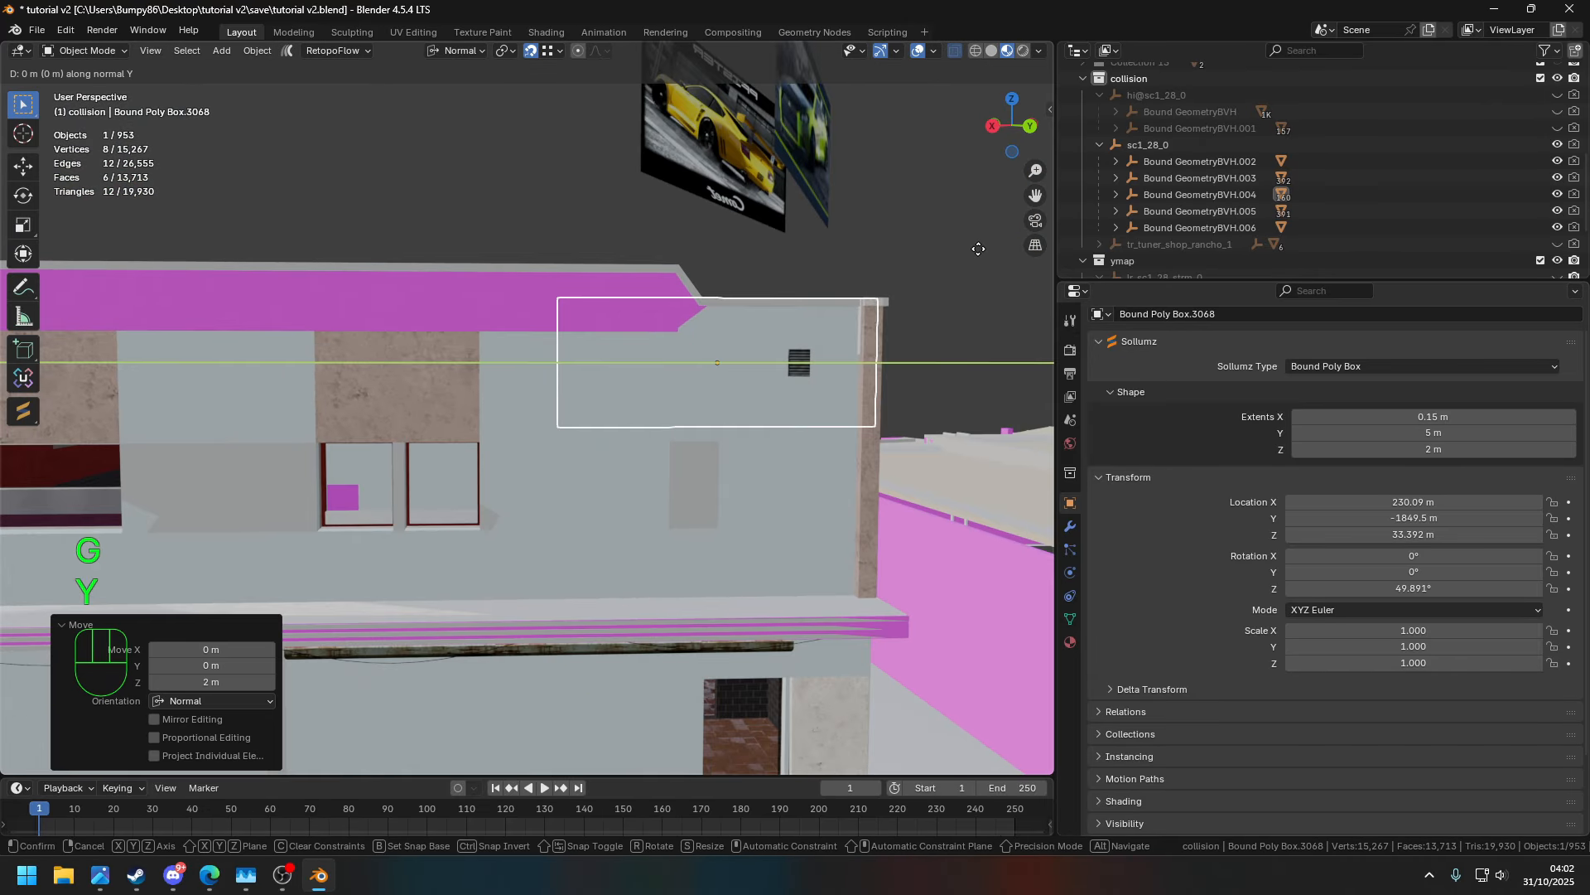
{"action": "left_click", "coordinate": [890, 297]}
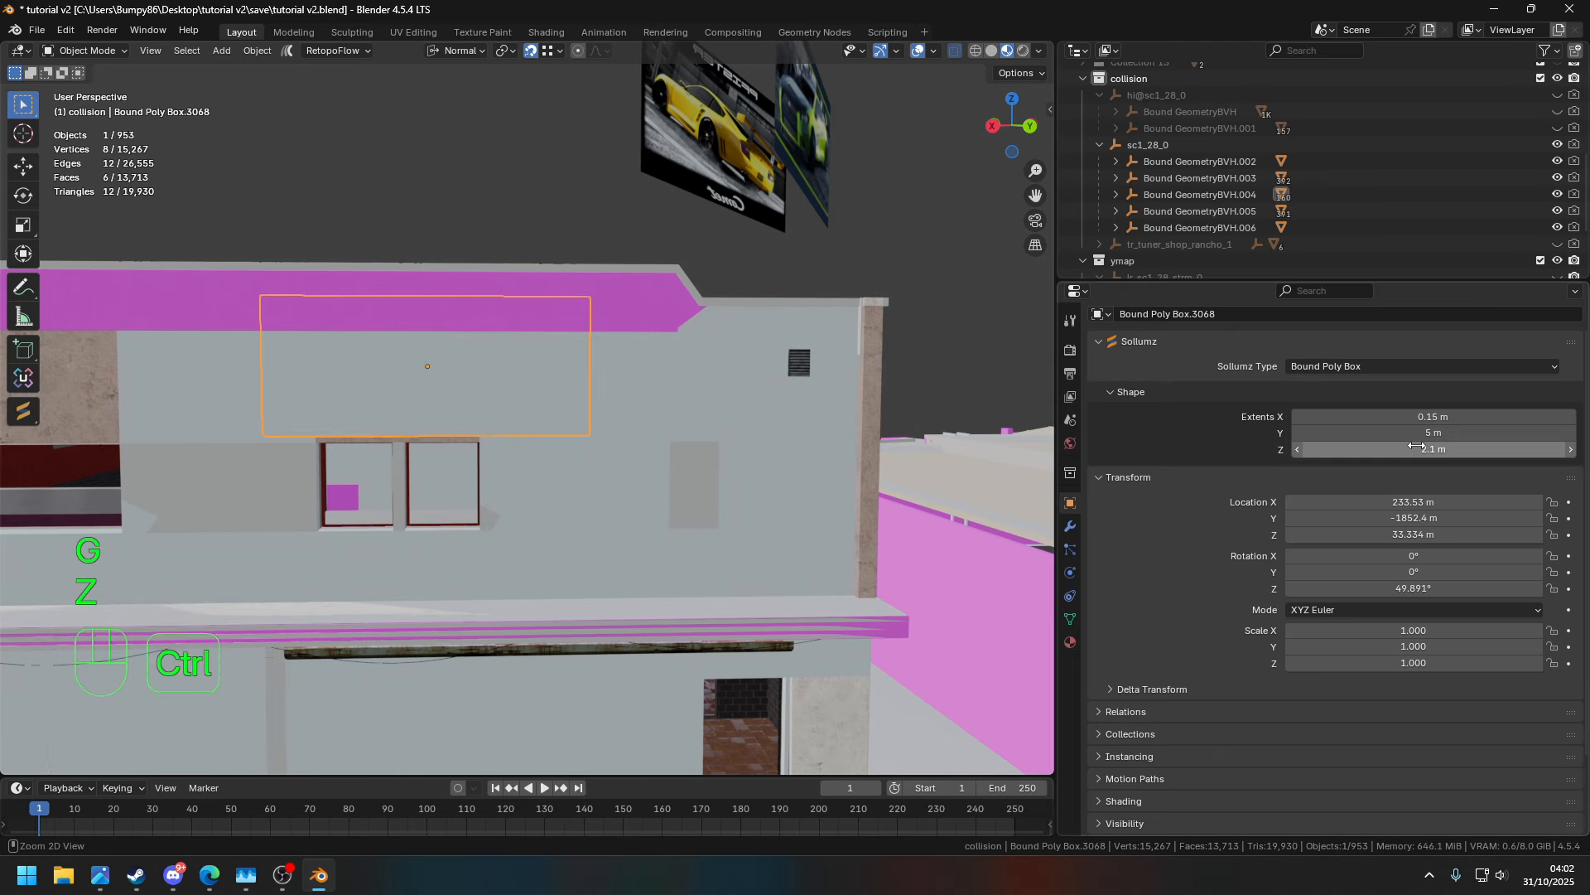
- Set the box's Z extent to 2.2 m and shift it along normal Z to fit between the window tops and the roof edge
{"action": "middle_click_drag", "start_coordinate": [802, 399], "coordinate": [877, 377]}
{"action": "scroll", "coordinate": [877, 377], "scroll_direction": "up", "scroll_amount": 4}
{"action": "key", "text": "g"}
{"action": "key", "text": "z"}
{"action": "left_click", "coordinate": [977, 290]}
- Set the upper wall box's Y extent to 16 m and move it along normal Y to span above all the upper windows
{"action": "middle_click_drag", "start_coordinate": [977, 286], "coordinate": [898, 319]}
{"action": "scroll", "coordinate": [898, 319], "scroll_direction": "down", "scroll_amount": 8}
{"action": "type", "text": "16"}
{"action": "key", "text": "Return"}
{"action": "middle_click_drag", "start_coordinate": [405, 232], "coordinate": [514, 268], "text": "shift"}
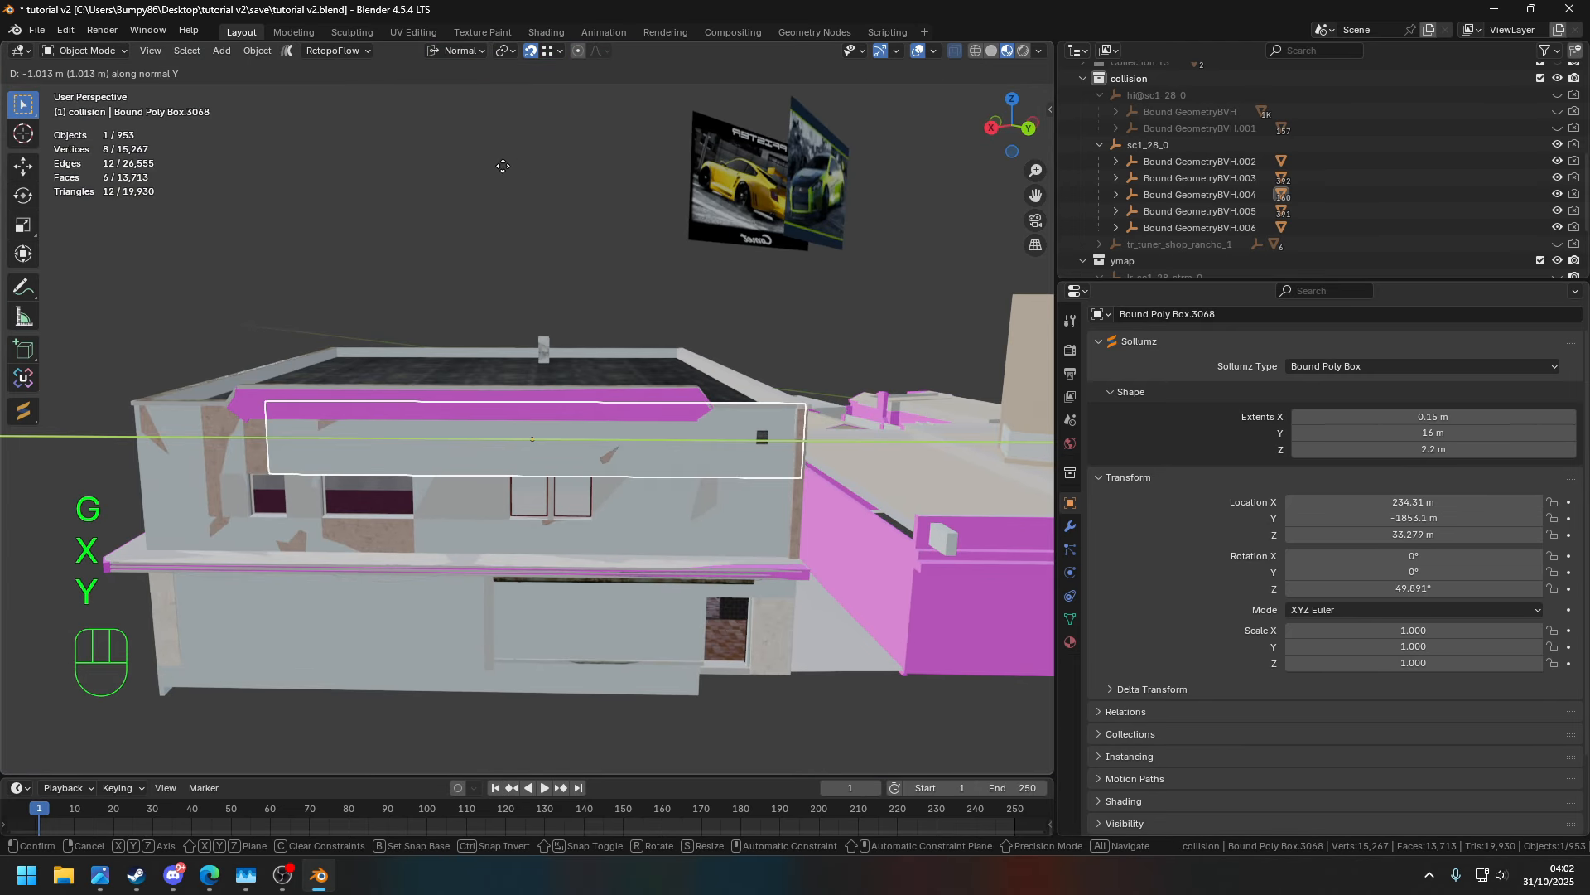
{"action": "left_click", "coordinate": [482, 165]}
- Examine the wall coverage around the building by toggling the visibility of hi@sc1_28_0 and the ymap collection
{"action": "middle_click_drag", "start_coordinate": [484, 164], "coordinate": [468, 601]}
{"action": "scroll", "coordinate": [520, 141], "scroll_direction": "up", "scroll_amount": 4}
{"action": "scroll", "coordinate": [448, 497], "scroll_direction": "down", "scroll_amount": 3}
{"action": "left_click", "coordinate": [440, 459]}
{"action": "key", "text": "g"}
{"action": "middle_click_drag", "start_coordinate": [440, 459], "coordinate": [530, 497]}
{"action": "scroll", "coordinate": [485, 295], "scroll_direction": "down", "scroll_amount": 4}
{"action": "left_click", "coordinate": [1558, 96], "text": "shift"}
{"action": "middle_click_drag", "start_coordinate": [746, 497], "coordinate": [661, 484]}
{"action": "left_click", "coordinate": [1558, 261]}
{"action": "middle_click_drag", "start_coordinate": [862, 356], "coordinate": [677, 484]}
{"action": "left_click", "coordinate": [1558, 96], "text": "shift"}
{"action": "left_click", "coordinate": [1558, 261]}
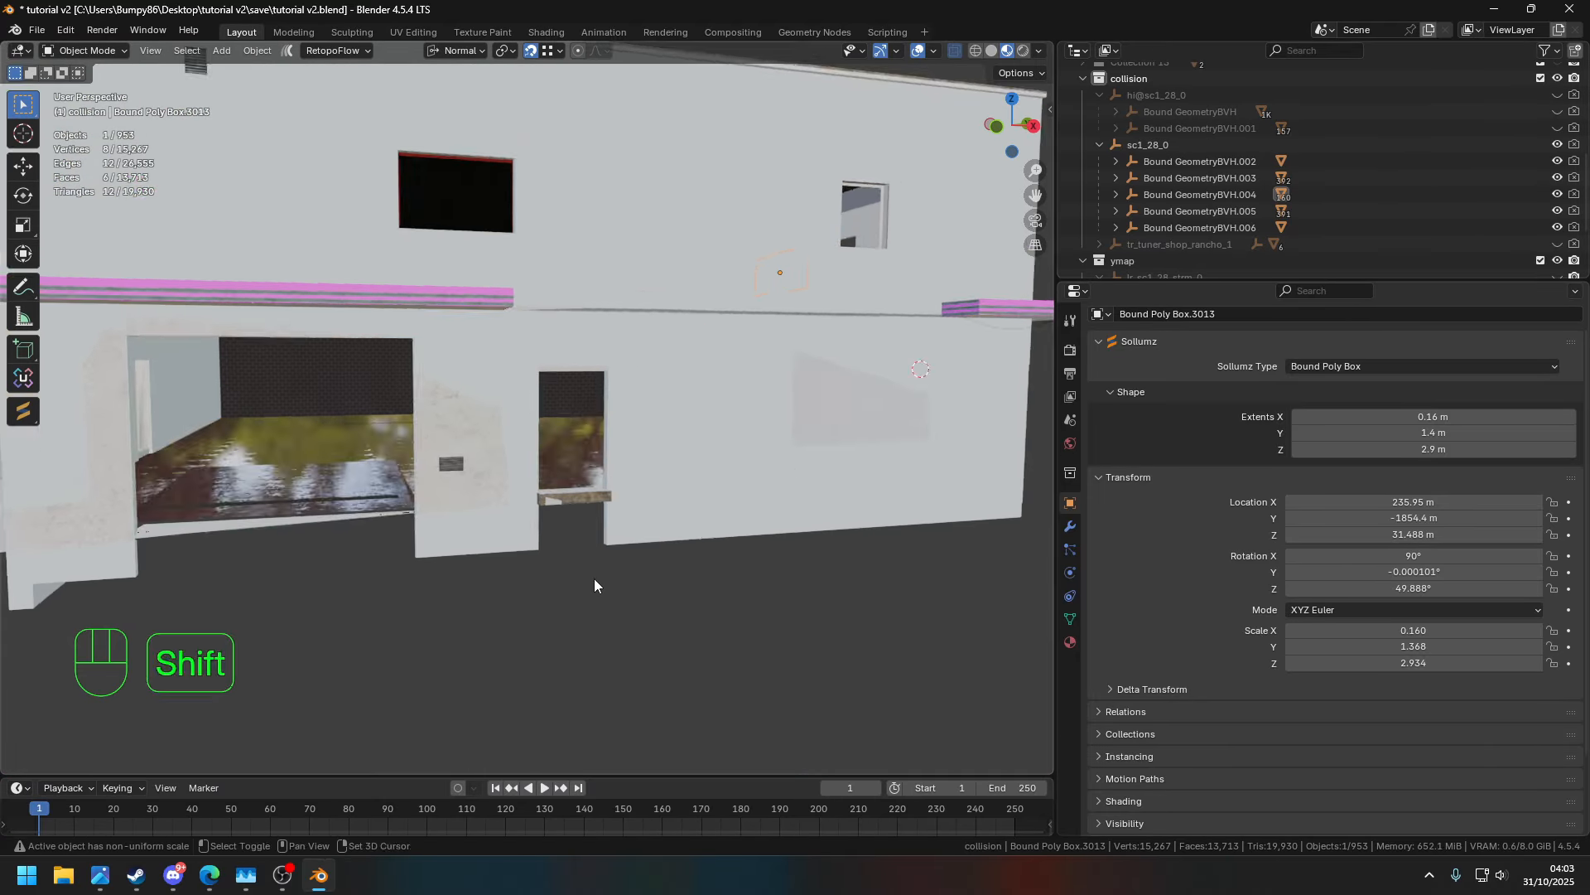
- Duplicate the facade box downward along normal Z below the ground-floor openings and set the copy's Z extent to 2 m
{"action": "left_click", "coordinate": [780, 485]}
{"action": "scroll", "coordinate": [787, 495], "scroll_direction": "down", "scroll_amount": 3}
{"action": "key", "text": "shift+d"}
{"action": "key", "text": "g"}
{"action": "key", "text": "z"}
{"action": "left_click", "coordinate": [802, 671]}
{"action": "left_click", "coordinate": [1442, 448]}
{"action": "type", "text": "2"}
{"action": "key", "text": "Return"}
- Adjust the 2 m high base box along normal Z so its upper edge sits at the bottom of the ground-floor openings
{"action": "key", "text": "g"}
{"action": "key", "text": "z"}
{"action": "left_click", "coordinate": [836, 575]}
{"action": "left_click", "coordinate": [718, 577]}
{"action": "middle_click_drag", "start_coordinate": [718, 578], "coordinate": [674, 349]}
{"action": "key", "text": "g"}
{"action": "key", "text": "z"}
{"action": "left_click", "coordinate": [933, 611]}
{"action": "key", "text": "g"}
{"action": "key", "text": "z"}
{"action": "left_click", "coordinate": [632, 343]}
{"action": "key", "text": "g"}
{"action": "key", "text": "z"}
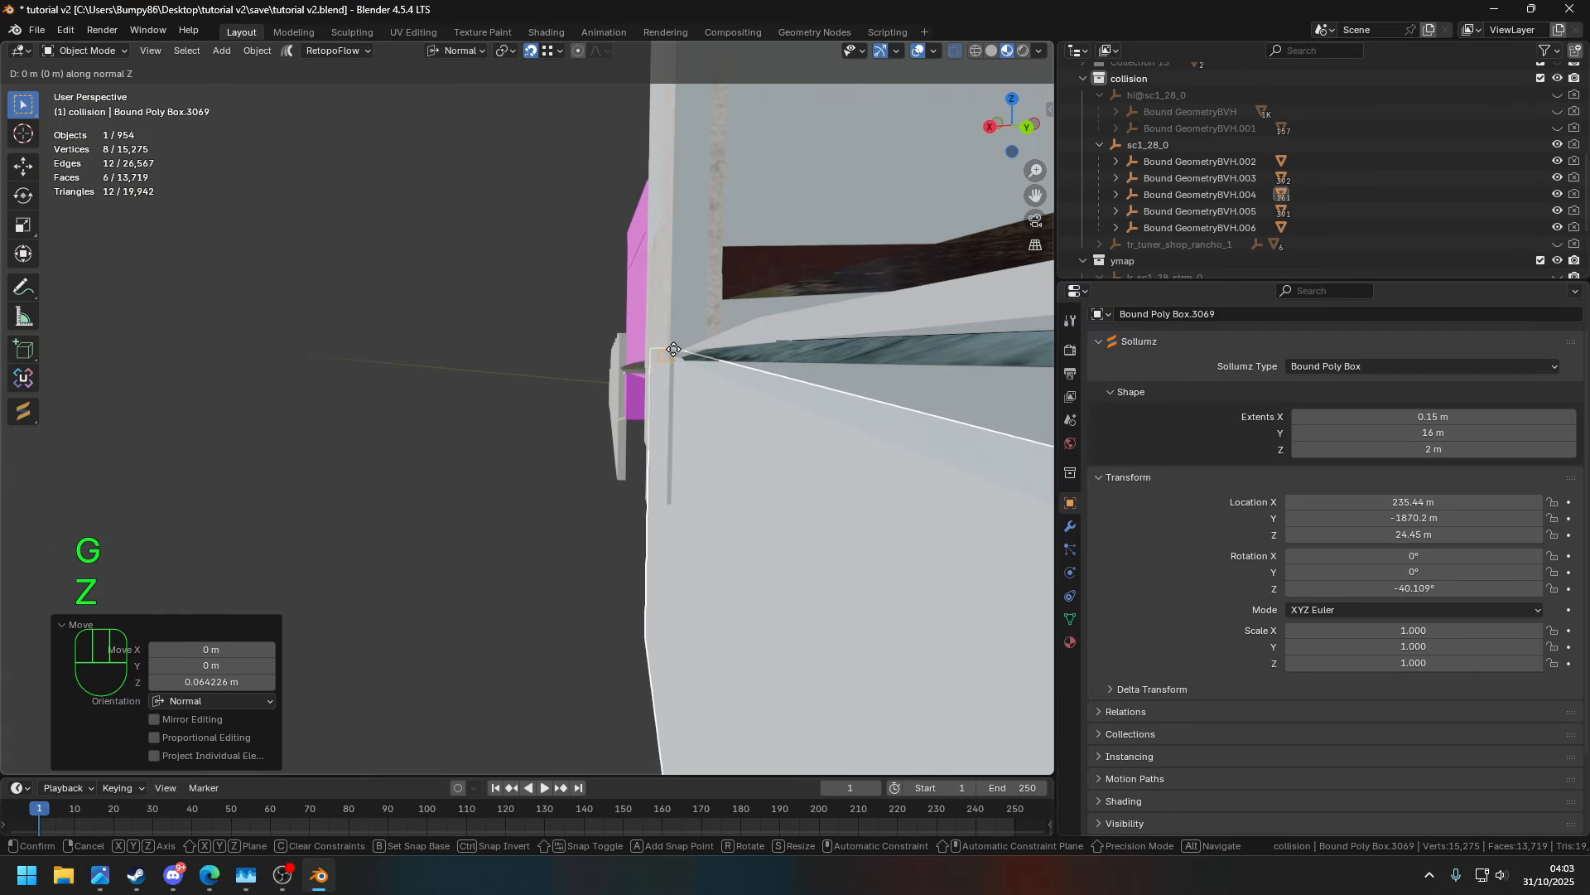
{"action": "middle_click_drag", "start_coordinate": [490, 474], "coordinate": [584, 487]}
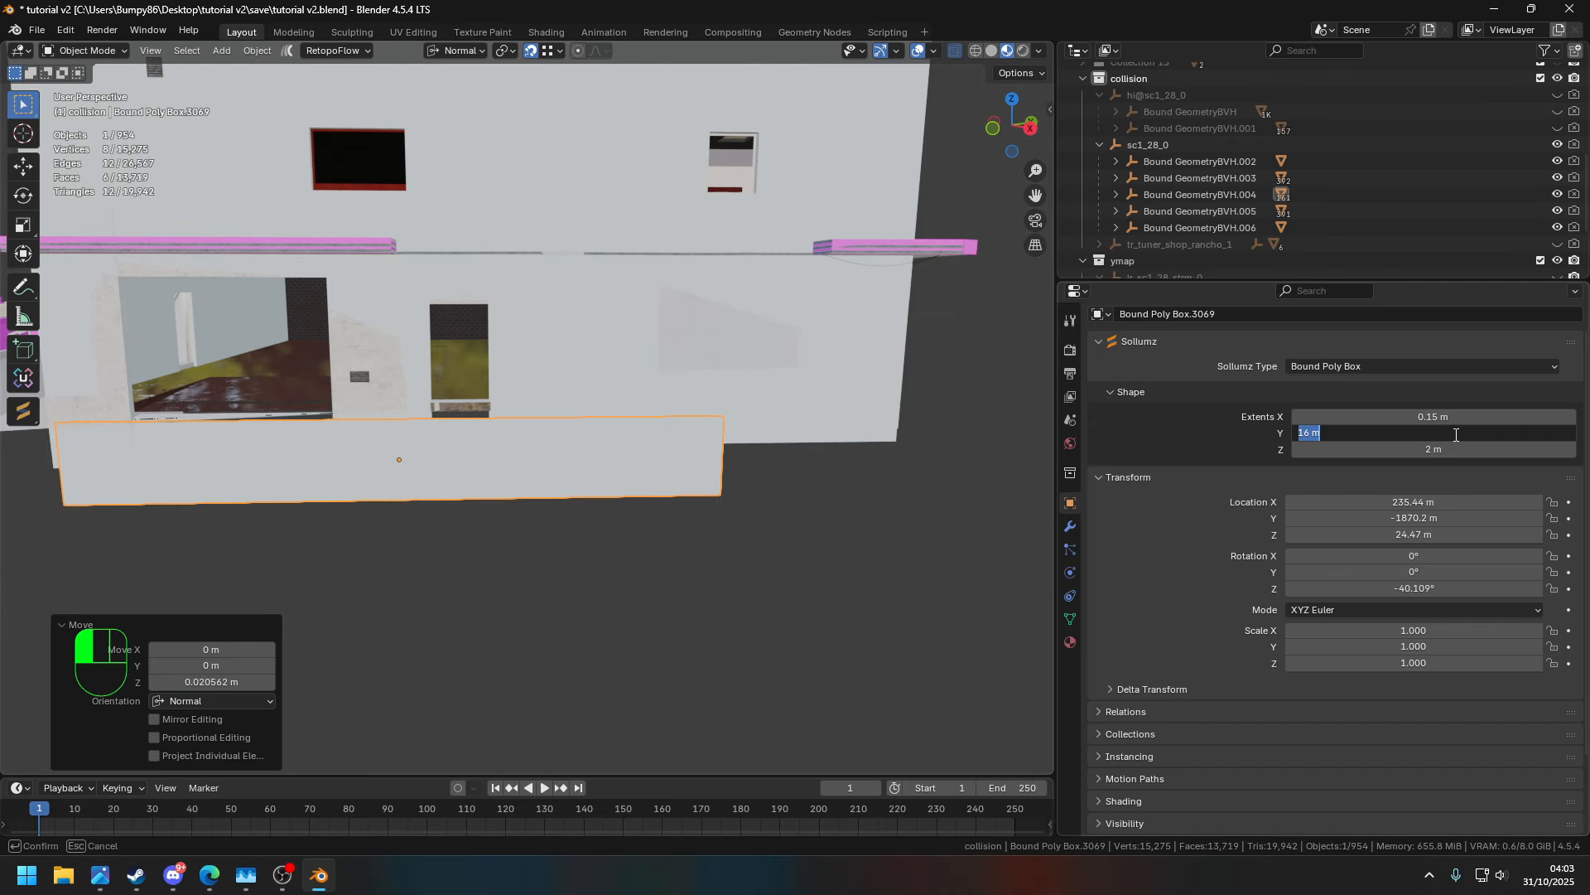
- Set the base box's Y extent to 20 m and move it along normal Y to line up with the building corner
{"action": "type", "text": "20"}
{"action": "key", "text": "Return"}
{"action": "key", "text": "g"}
{"action": "key", "text": "y"}
{"action": "left_click", "coordinate": [897, 445]}
{"action": "middle_click_drag", "start_coordinate": [704, 505], "coordinate": [868, 524]}
{"action": "key", "text": "g"}
{"action": "key", "text": "y"}
{"action": "left_click", "coordinate": [770, 522]}
- Examine the collision boxes along the facade, the finished side wall and the lower wall on the neighbouring building's side
{"action": "left_click", "coordinate": [534, 385]}
{"action": "middle_click_drag", "start_coordinate": [615, 396], "coordinate": [634, 431]}
{"action": "left_click", "coordinate": [694, 456]}
{"action": "scroll", "coordinate": [571, 419], "scroll_direction": "down", "scroll_amount": 6}
{"action": "middle_click_drag", "start_coordinate": [531, 406], "coordinate": [448, 410], "text": "shift"}
{"action": "left_click", "coordinate": [646, 398]}
{"action": "middle_click_drag", "start_coordinate": [662, 415], "coordinate": [432, 430]}
{"action": "left_click", "coordinate": [781, 426]}
{"action": "left_click", "coordinate": [580, 475]}
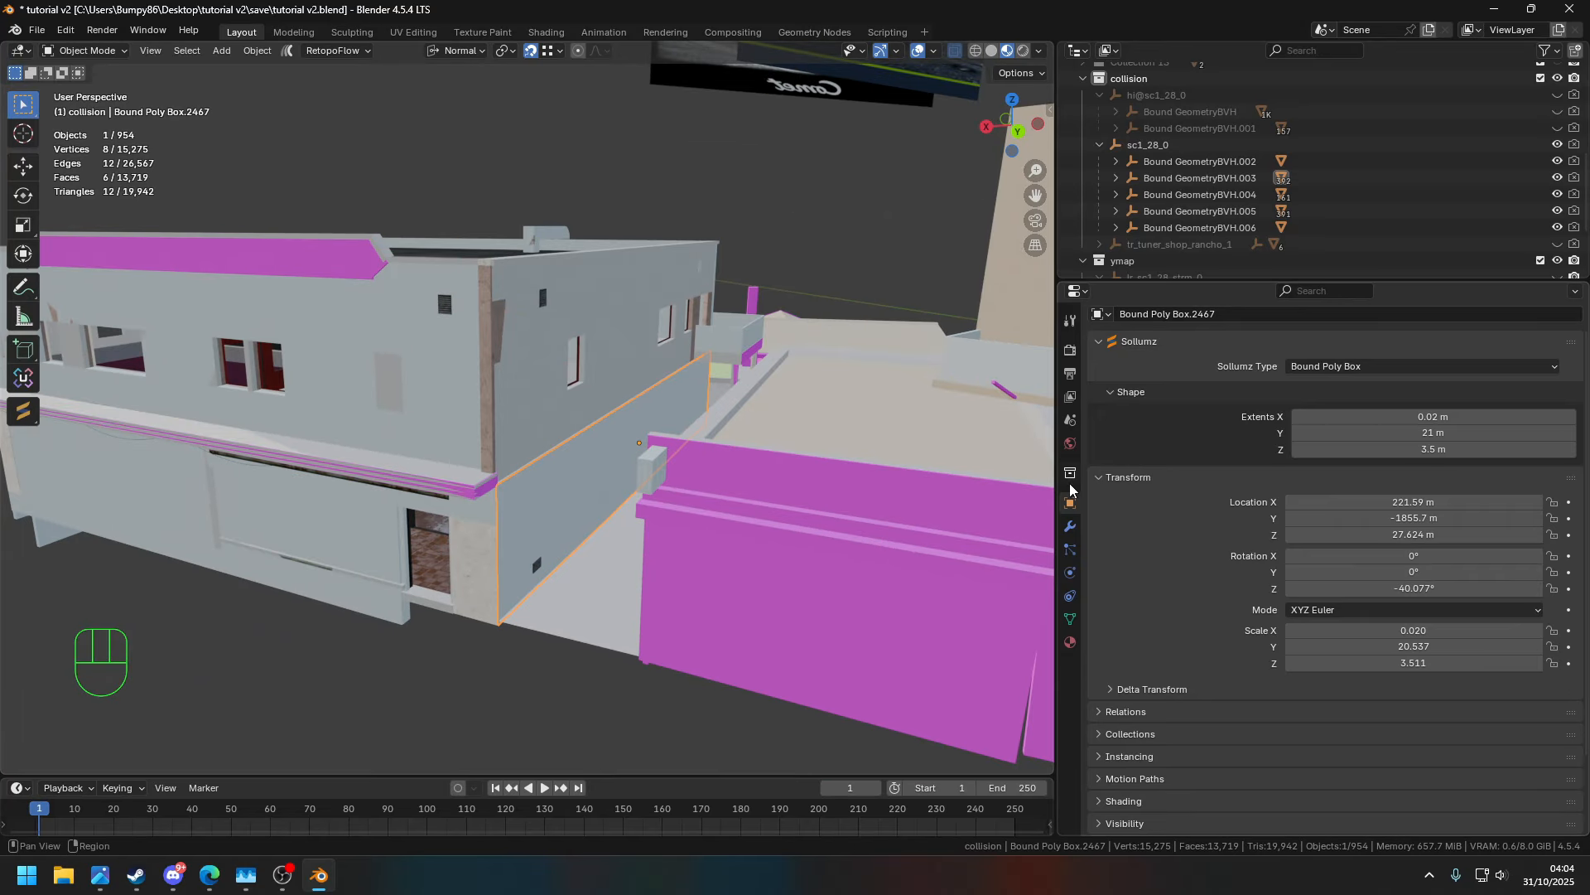
- Duplicate the 3.9 m wide, 6 m high upper wall box along normal Y toward the facade's brown corner strip
{"action": "left_click", "coordinate": [729, 379]}
{"action": "middle_click_drag", "start_coordinate": [354, 537], "coordinate": [236, 435]}
{"action": "key", "text": "shift+d"}
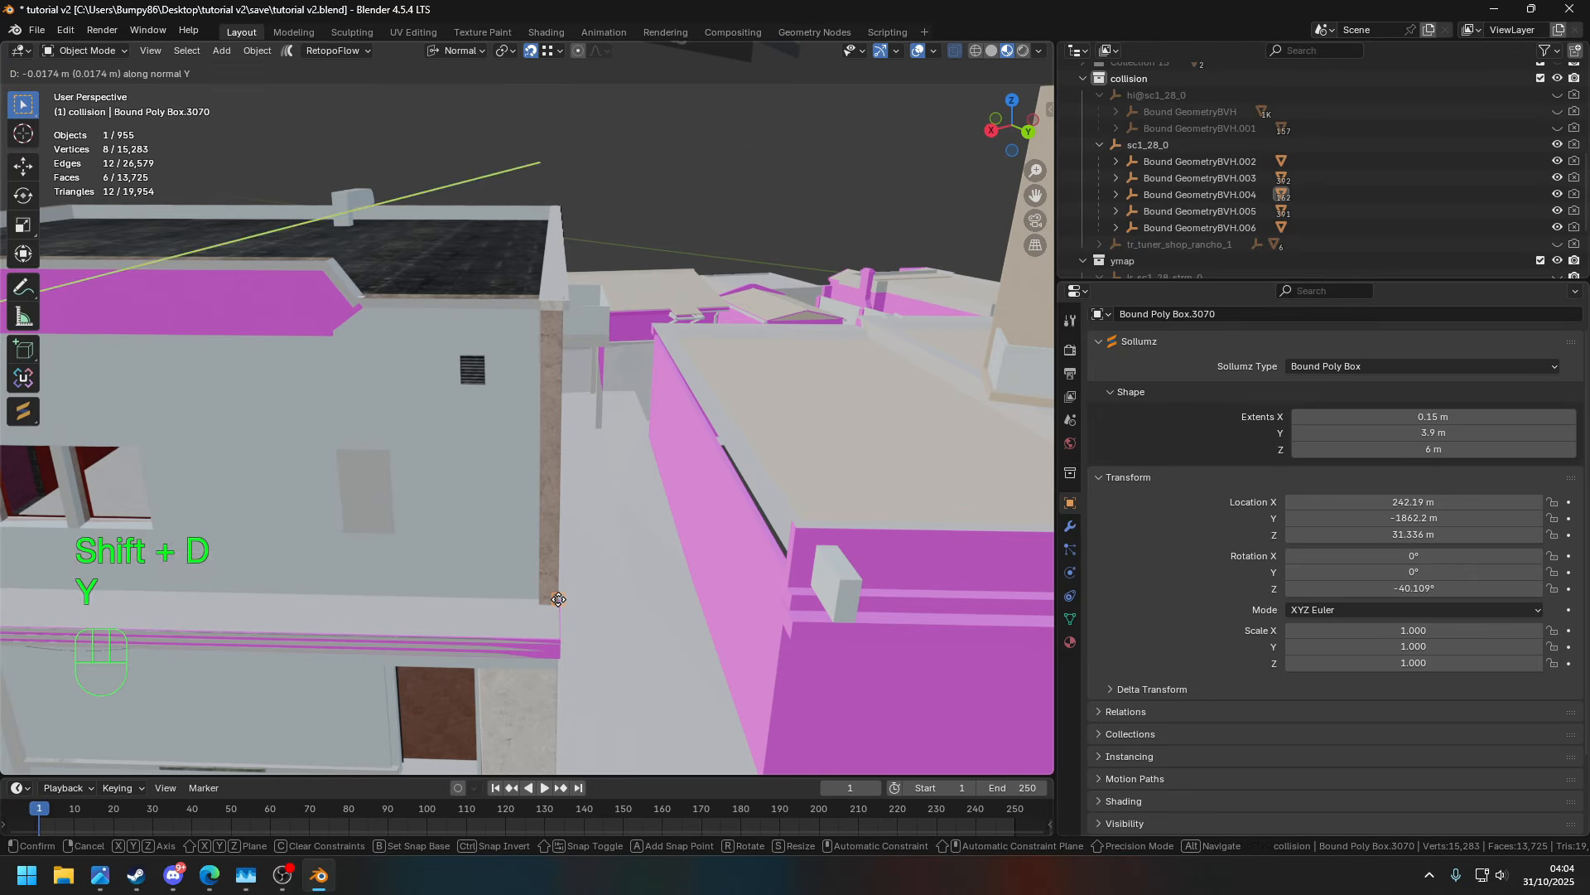
{"action": "middle_click_drag", "start_coordinate": [558, 599], "coordinate": [365, 506]}
{"action": "key", "text": "g"}
{"action": "key", "text": "y"}
{"action": "left_click", "coordinate": [319, 372]}
- Align the copied upper wall box along normal X with the brown corner strip
{"action": "middle_click_drag", "start_coordinate": [318, 373], "coordinate": [593, 414]}
{"action": "scroll", "coordinate": [674, 522], "scroll_direction": "up", "scroll_amount": 5}
{"action": "left_click", "coordinate": [664, 516]}
{"action": "key", "text": "g"}
{"action": "key", "text": "x"}
{"action": "left_click", "coordinate": [593, 414]}
{"action": "middle_click_drag", "start_coordinate": [525, 494], "coordinate": [527, 370], "text": "shift"}
{"action": "key", "text": "g"}
{"action": "key", "text": "x"}
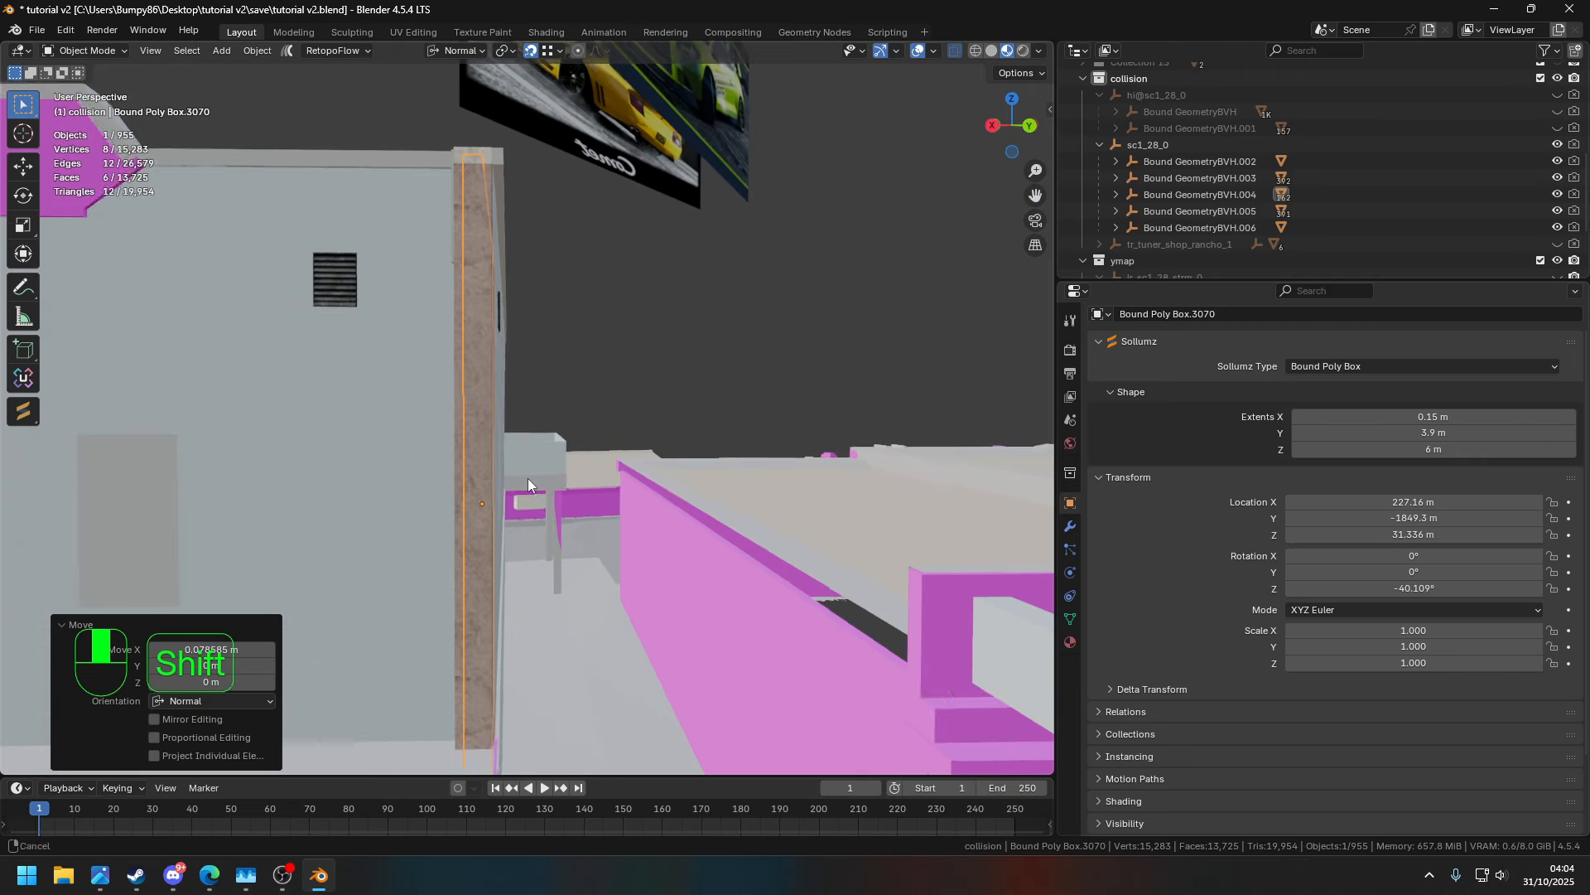
{"action": "left_click", "coordinate": [493, 739]}
- Set the copy's X and Y extents to 0.2 m and move it along normal Y to the building corner
{"action": "scroll", "coordinate": [514, 713], "scroll_direction": "down", "scroll_amount": 4}
{"action": "middle_click_drag", "start_coordinate": [696, 427], "coordinate": [530, 516]}
{"action": "left_click", "coordinate": [1431, 455]}
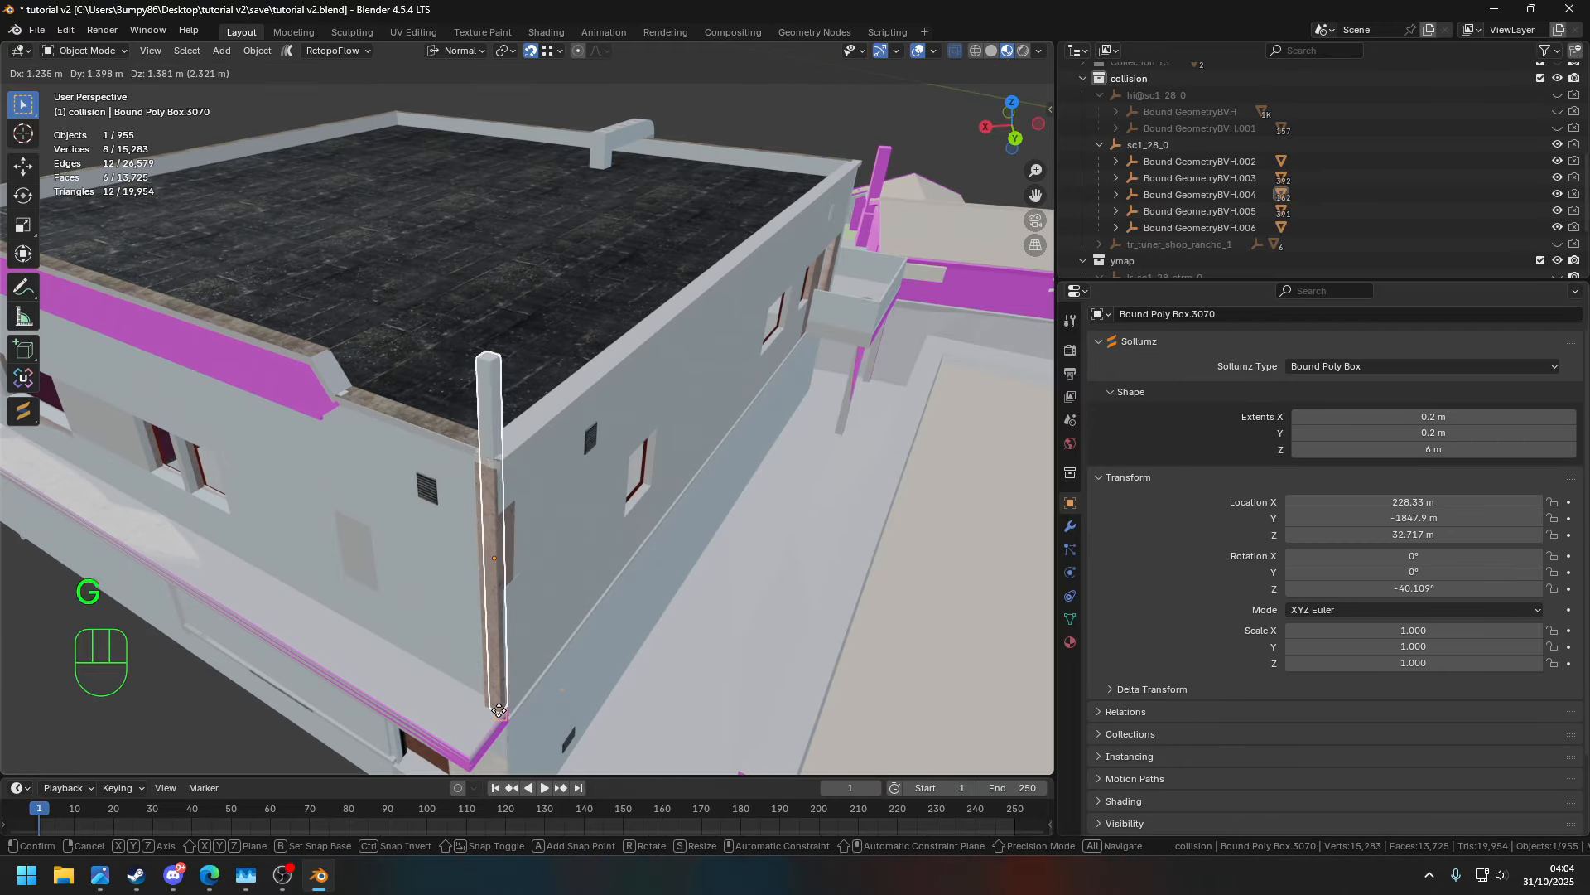
{"action": "key", "text": "x"}
{"action": "key", "text": "y"}
{"action": "left_click", "coordinate": [500, 719]}
{"action": "middle_click_drag", "start_coordinate": [500, 719], "coordinate": [497, 590], "text": "shift"}
{"action": "scroll", "coordinate": [514, 613], "scroll_direction": "up", "scroll_amount": 2}
- Set the corner box's Y extent to 0.3 m and move it along normal X to fit the corner strip
{"action": "left_click", "coordinate": [1431, 431]}
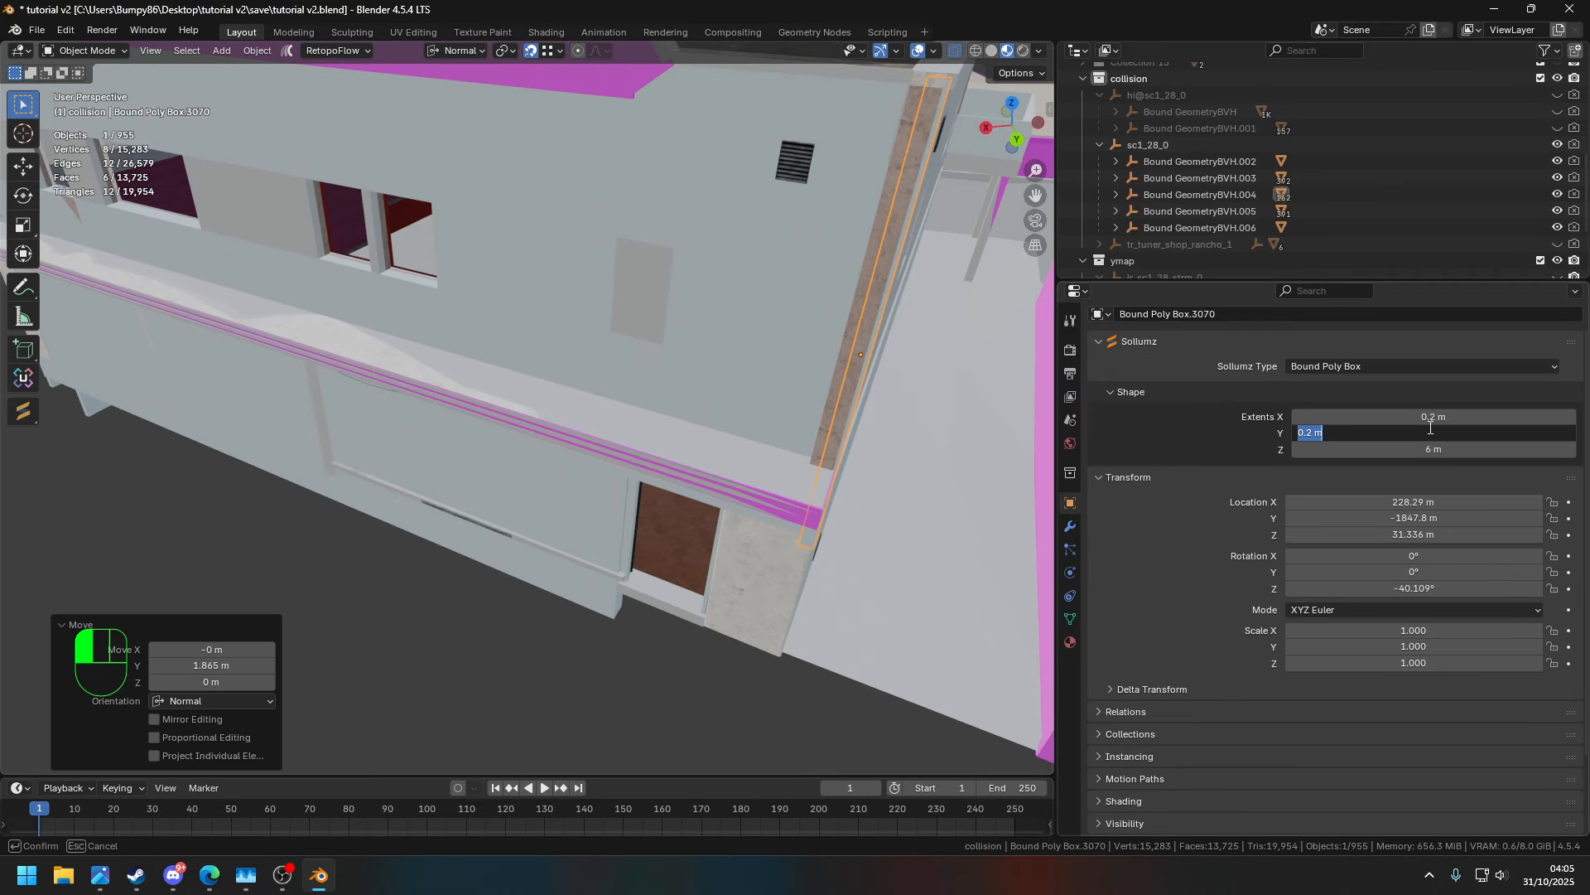
{"action": "type", "text": "0.3"}
{"action": "key", "text": "Return"}
{"action": "middle_click_drag", "start_coordinate": [969, 443], "coordinate": [845, 473]}
{"action": "key", "text": "g"}
{"action": "key", "text": "x"}
{"action": "left_click", "coordinate": [716, 494]}
{"action": "mouse_move", "coordinate": [716, 495]}
{"action": "middle_mouse_down"}
{"action": "mouse_move", "coordinate": [717, 472]}
{"action": "mouse_move", "coordinate": [721, 515]}
{"action": "middle_mouse_up"}
- Set the corner box's Z extent to 3 m, adjust it along normal Z and duplicate it along the same axis
{"action": "left_click", "coordinate": [1455, 455]}
{"action": "type", "text": "3"}
{"action": "key", "text": "Return"}
{"action": "key", "text": "g"}
{"action": "key", "text": "z"}
{"action": "left_click", "coordinate": [687, 207]}
{"action": "key", "text": "shift+d"}
{"action": "key", "text": "z"}
{"action": "left_click", "coordinate": [724, 95]}
- Duplicate a 5.5 m high wall box along normal X to the side wall beside the balcony and set its Y extent to 2 m
{"action": "middle_click_drag", "start_coordinate": [700, 402], "coordinate": [596, 497]}
{"action": "left_click", "coordinate": [577, 499]}
{"action": "middle_click_drag", "start_coordinate": [596, 497], "coordinate": [542, 520], "text": "shift"}
{"action": "left_click", "coordinate": [551, 513]}
{"action": "middle_click_drag", "start_coordinate": [596, 518], "coordinate": [372, 526]}
{"action": "middle_click_drag", "start_coordinate": [373, 526], "coordinate": [515, 474], "text": "shift"}
{"action": "key", "text": "shift+d"}
{"action": "key", "text": "x"}
{"action": "left_click", "coordinate": [744, 463]}
{"action": "key", "text": "KP_Decimal"}
{"action": "left_click", "coordinate": [1408, 432]}
{"action": "type", "text": "2"}
{"action": "key", "text": "Return"}
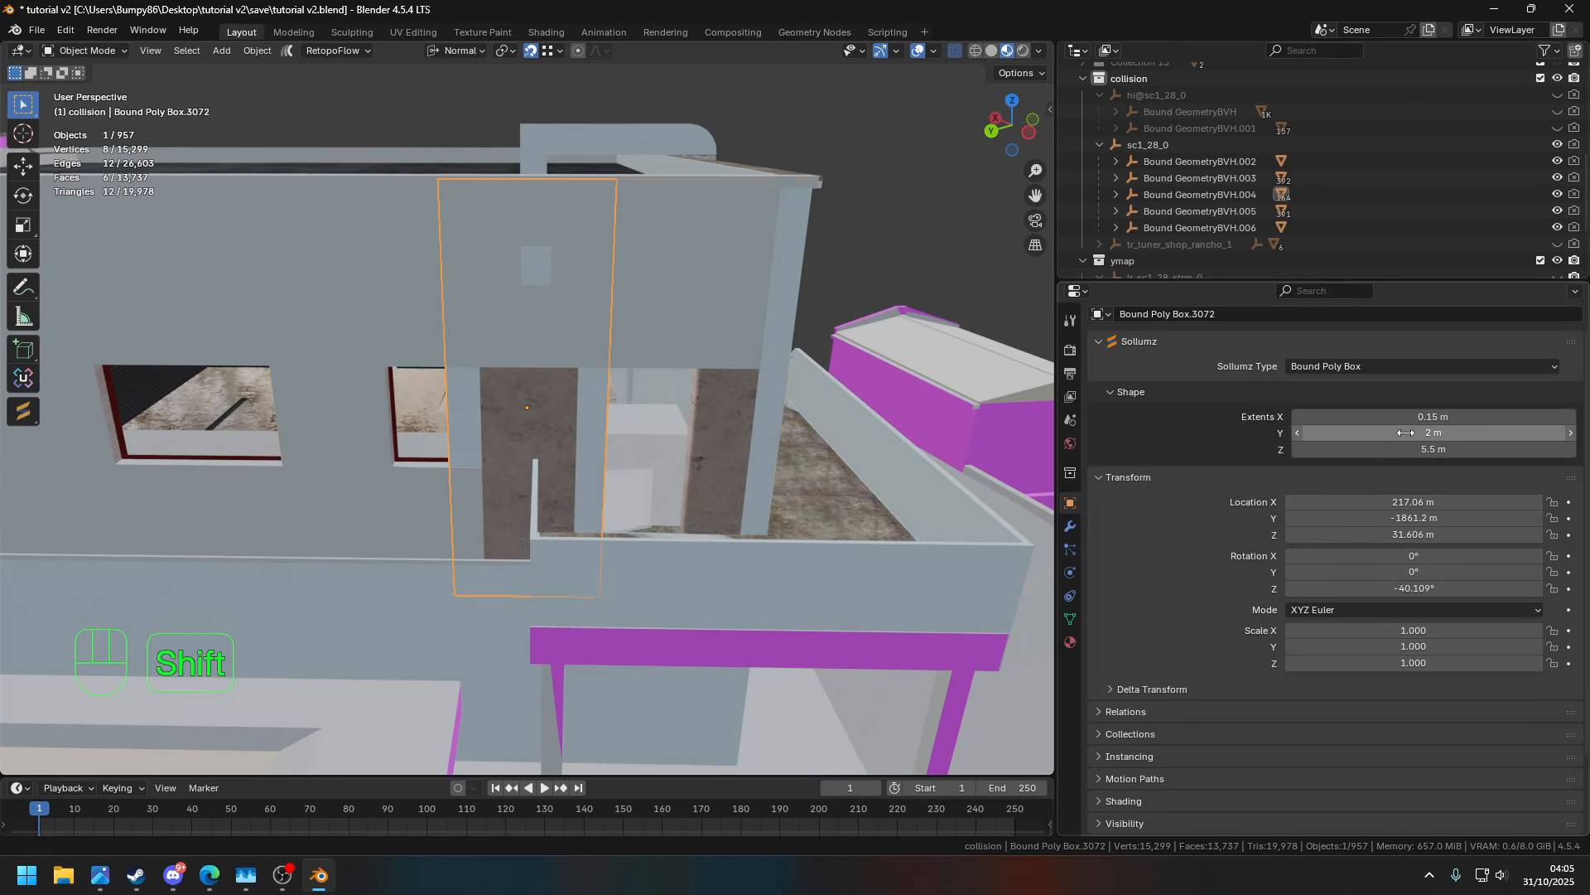
- Move the box along normal Y to the balcony doorway and set its Y extent to 1 m
{"action": "key", "text": "g"}
{"action": "key", "text": "x"}
{"action": "key", "text": "y"}
{"action": "left_click", "coordinate": [774, 535]}
{"action": "left_click", "coordinate": [1423, 433]}
{"action": "type", "text": "1"}
{"action": "key", "text": "Return"}
{"action": "key", "text": "g"}
{"action": "middle_click_drag", "start_coordinate": [898, 220], "coordinate": [802, 276], "text": "shift"}
{"action": "left_click", "coordinate": [829, 225]}
{"action": "left_click", "coordinate": [752, 173]}
- Adjust the 1 m wide box along normal Z and X so it sits flush with the side wall's upper edge
{"action": "middle_click_drag", "start_coordinate": [752, 174], "coordinate": [642, 222]}
{"action": "key", "text": "g"}
{"action": "key", "text": "z"}
{"action": "left_click", "coordinate": [674, 179]}
{"action": "key", "text": "g"}
{"action": "key", "text": "x"}
{"action": "left_click", "coordinate": [908, 231]}
{"action": "middle_click_drag", "start_coordinate": [908, 231], "coordinate": [878, 143]}
{"action": "left_click", "coordinate": [889, 174]}
- Duplicate the 1 m wide box along normal Y and align the copy with the edge of the neighbouring opening
{"action": "scroll", "coordinate": [878, 142], "scroll_direction": "down", "scroll_amount": 3}
{"action": "key", "text": "shift+d"}
{"action": "key", "text": "y"}
{"action": "left_click", "coordinate": [576, 497]}
{"action": "middle_click_drag", "start_coordinate": [576, 496], "coordinate": [660, 603]}
{"action": "key", "text": "g"}
{"action": "key", "text": "y"}
{"action": "left_click", "coordinate": [485, 542]}
- Duplicate the 1 m wide box along normal Y to the wall sections between the remaining side windows
{"action": "key", "text": "shift+d"}
{"action": "key", "text": "y"}
{"action": "left_click", "coordinate": [663, 621]}
{"action": "scroll", "coordinate": [666, 621], "scroll_direction": "down", "scroll_amount": 4}
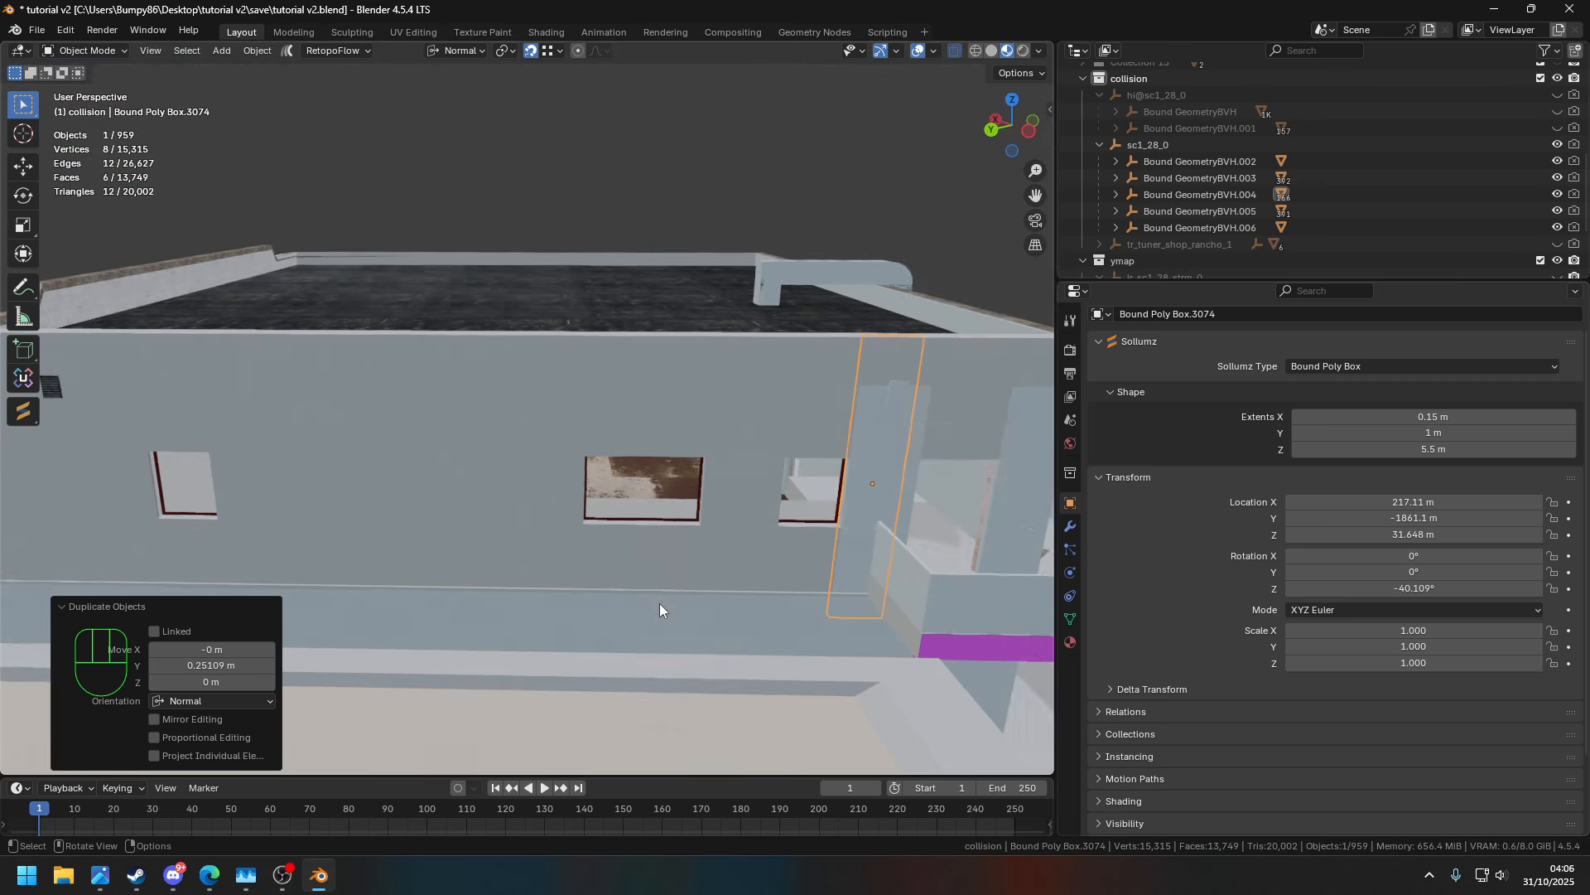
{"action": "key", "text": "shift+d"}
{"action": "key", "text": "y"}
{"action": "left_click", "coordinate": [695, 546]}
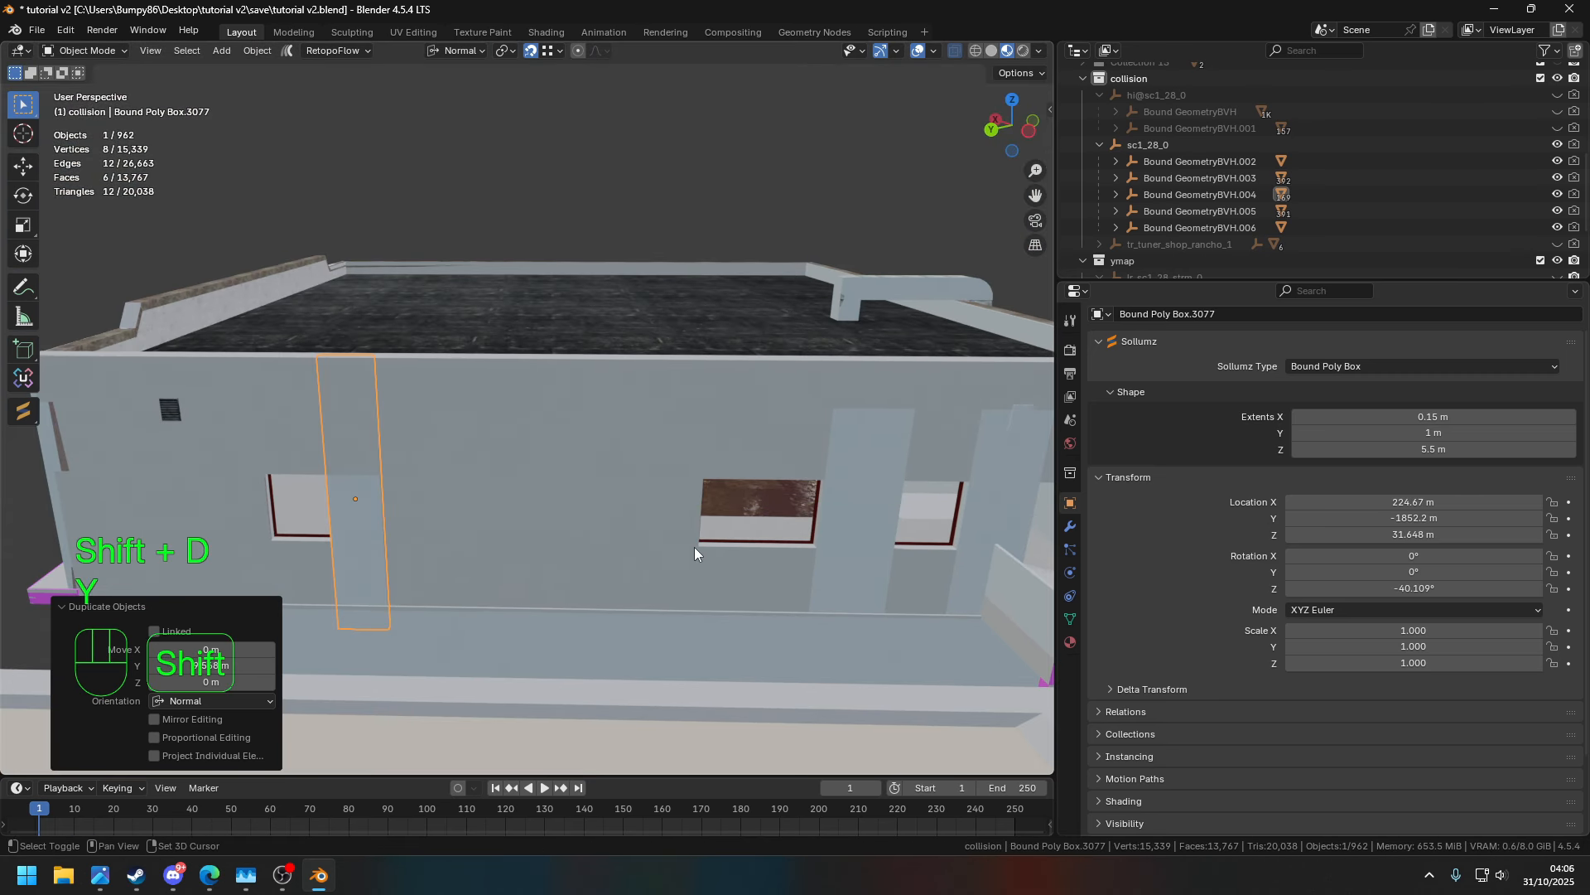
- Set the last copy's Y extent to 5 m and move it along normal Y to the edge of the side window
{"action": "key", "text": "g"}
{"action": "key", "text": "y"}
{"action": "middle_click_drag", "start_coordinate": [694, 547], "coordinate": [1048, 580], "text": "shift"}
{"action": "left_click", "coordinate": [796, 215]}
{"action": "left_click", "coordinate": [1375, 433]}
{"action": "type", "text": "5"}
{"action": "key", "text": "Return"}
{"action": "key", "text": "g"}
{"action": "key", "text": "g"}
{"action": "key", "text": "y"}
{"action": "left_click", "coordinate": [440, 550]}
- Duplicate the 5 m wide box along normal Y across the side wall toward the facade corner
{"action": "key", "text": "shift+d"}
{"action": "key", "text": "y"}
{"action": "left_click", "coordinate": [808, 554]}
{"action": "key", "text": "shift+d"}
{"action": "key", "text": "y"}
{"action": "left_click", "coordinate": [457, 714]}
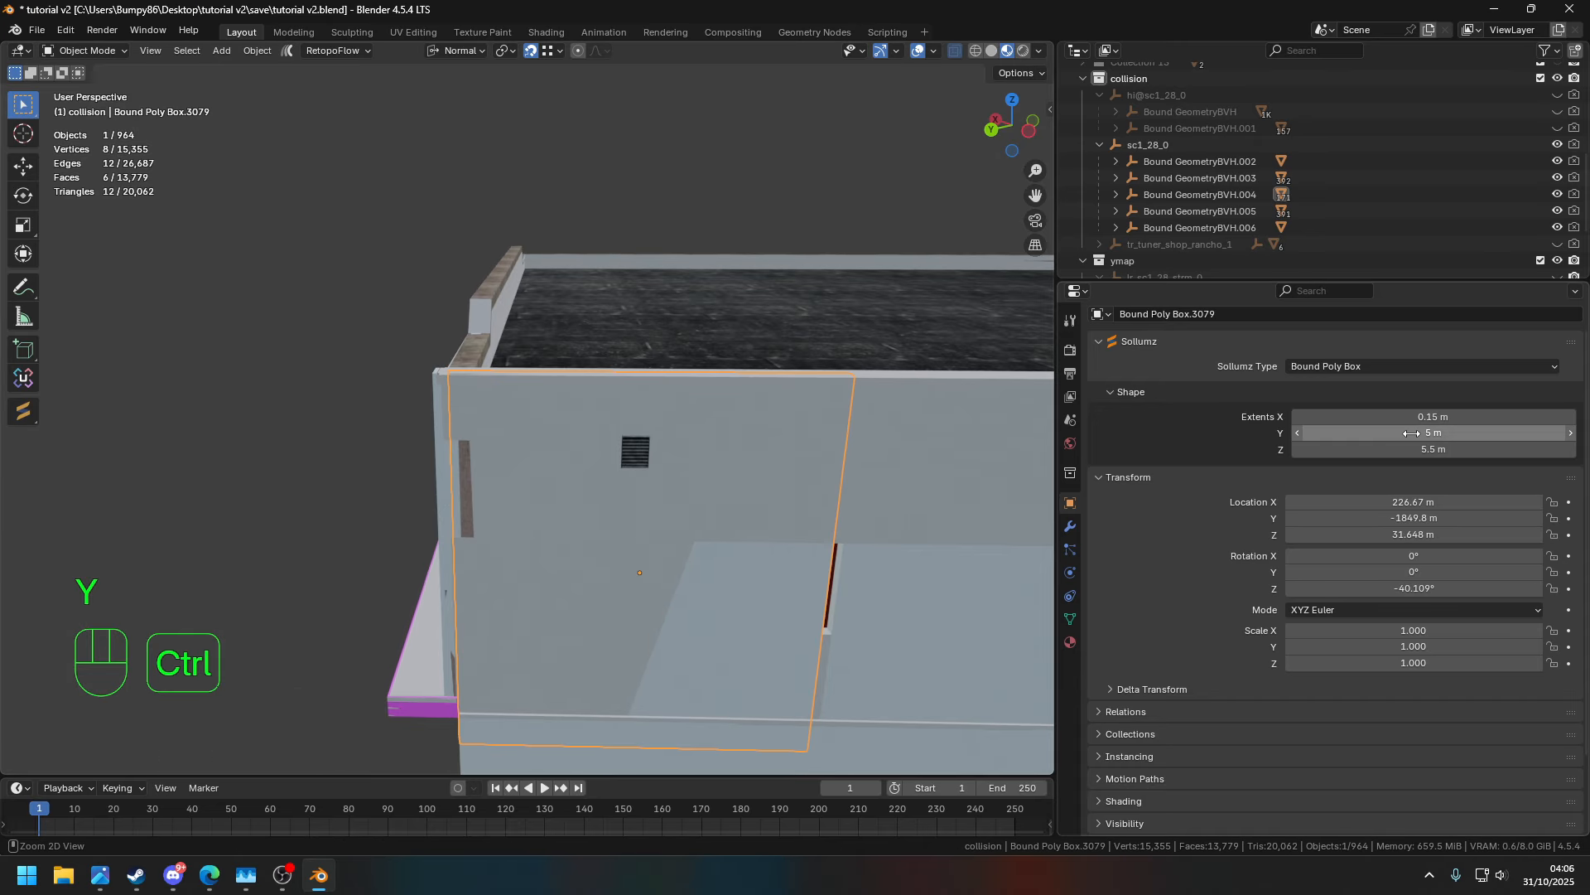
- Align the last 5 m wide box along normal Y with the facade corner
{"action": "key", "text": "g"}
{"action": "key", "text": "y"}
{"action": "left_click", "coordinate": [454, 719]}
{"action": "middle_click_drag", "start_coordinate": [454, 719], "coordinate": [377, 681]}
{"action": "key", "text": "g"}
{"action": "key", "text": "y"}
{"action": "left_click", "coordinate": [479, 671]}
- Duplicate the 17 m wide ground-floor facade box along normal Y to the building corner and shorten its Y extent
{"action": "middle_click_drag", "start_coordinate": [460, 539], "coordinate": [580, 592]}
{"action": "middle_click_drag", "start_coordinate": [663, 592], "coordinate": [635, 512], "text": "shift"}
{"action": "middle_click_drag", "start_coordinate": [414, 514], "coordinate": [704, 514]}
{"action": "scroll", "coordinate": [564, 524], "scroll_direction": "down", "scroll_amount": 4}
{"action": "middle_click_drag", "start_coordinate": [795, 580], "coordinate": [529, 627], "text": "shift"}
{"action": "left_click", "coordinate": [505, 526]}
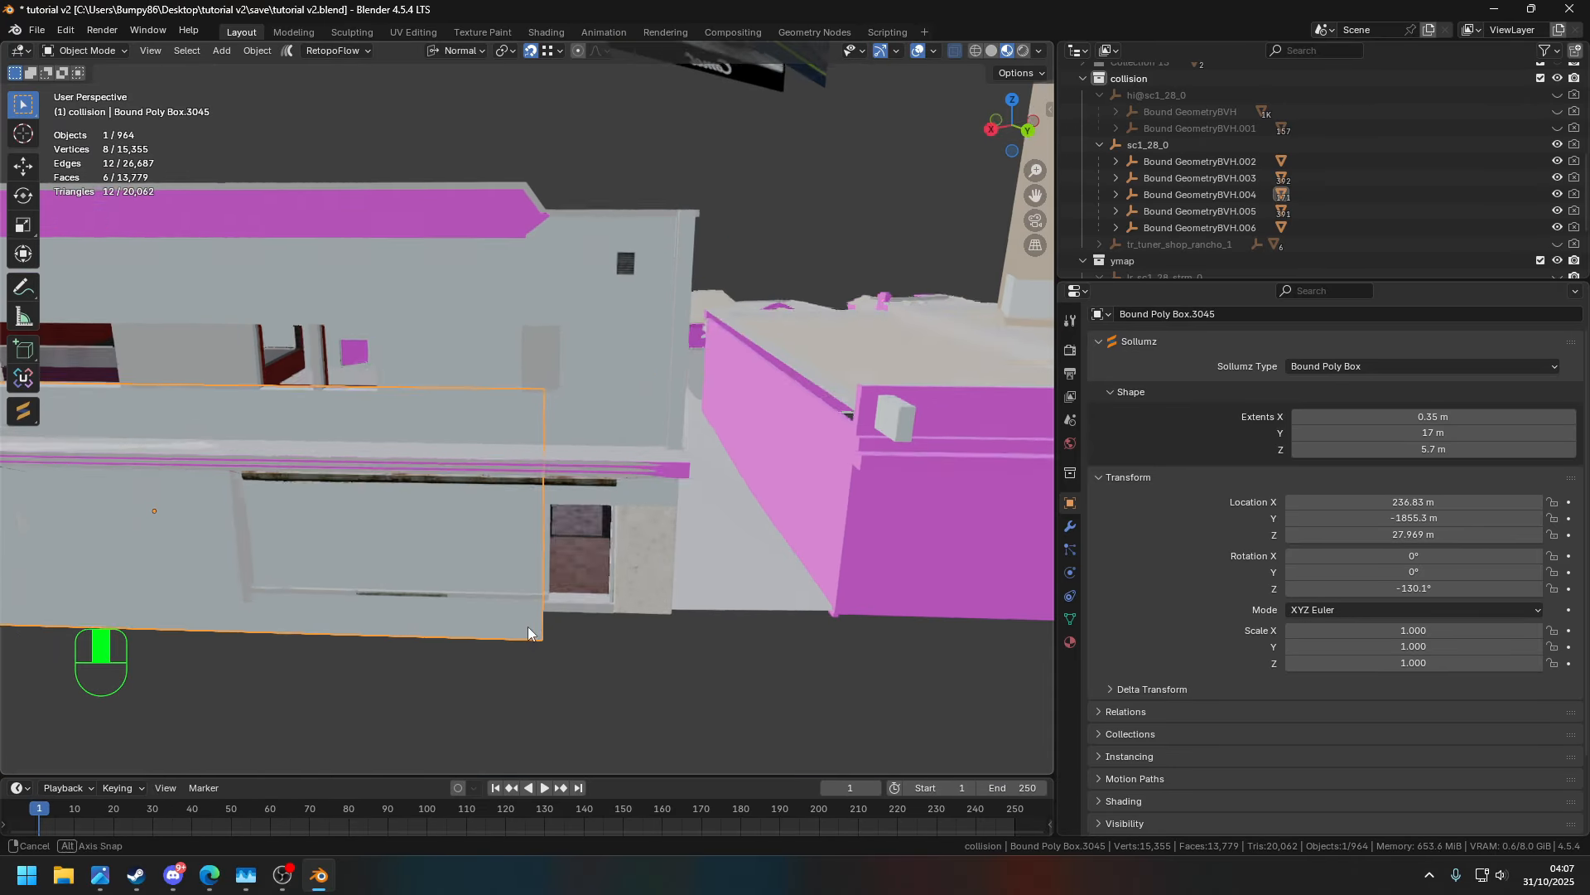
{"action": "key", "text": "shift+d"}
{"action": "key", "text": "y"}
{"action": "left_click", "coordinate": [670, 620]}
{"action": "left_click", "coordinate": [1427, 436]}
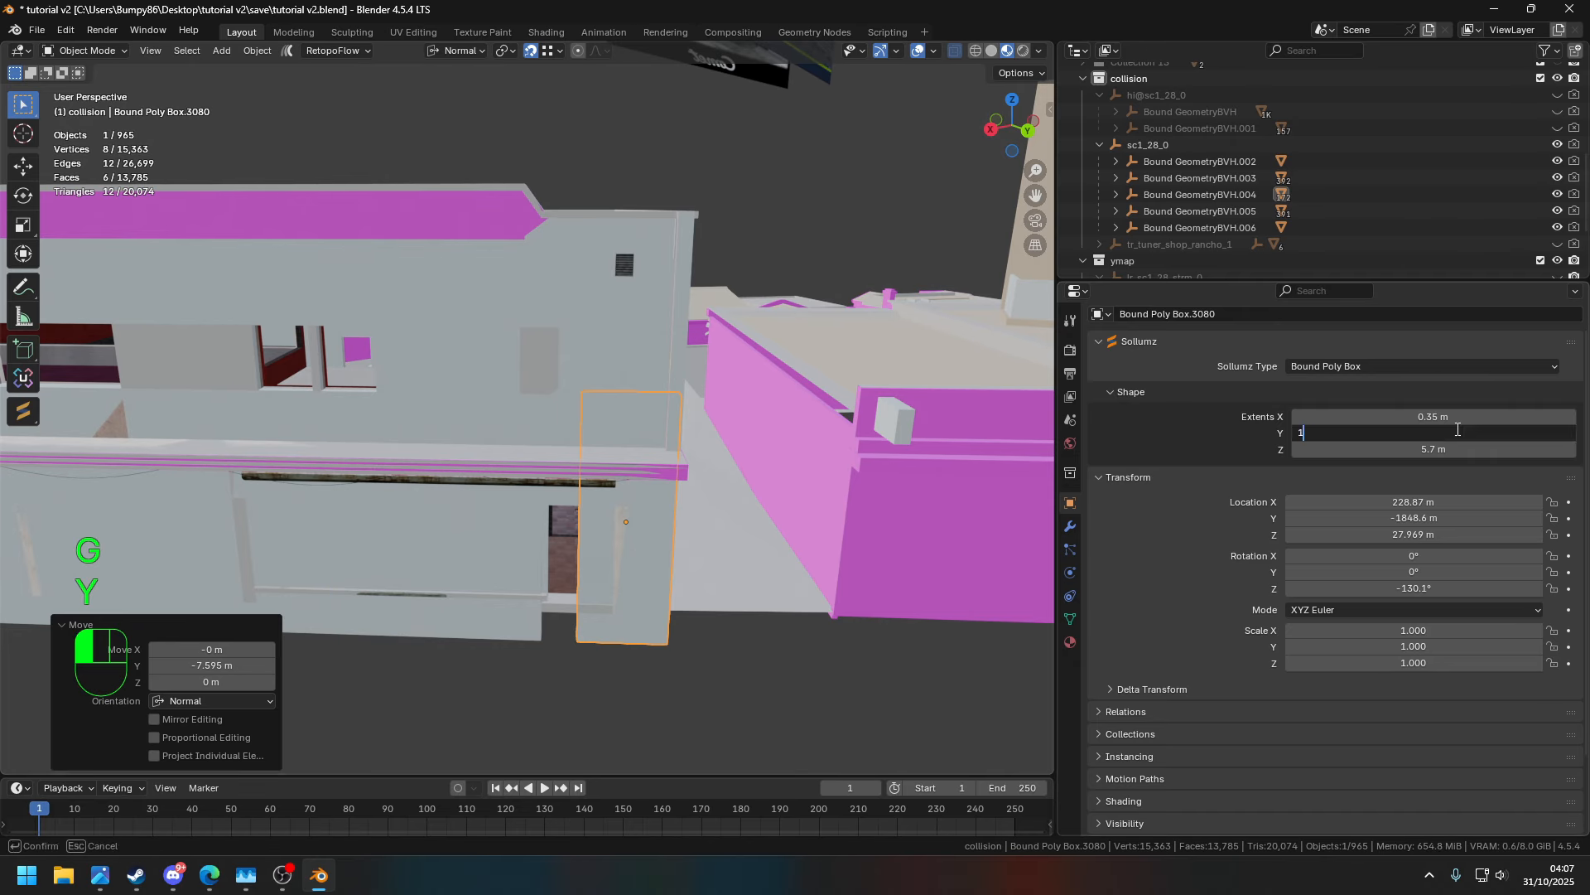
- Duplicate the short ground-floor box along normal Y beside the doorway near the corner
{"action": "scroll", "coordinate": [674, 551], "scroll_direction": "up", "scroll_amount": 3}
{"action": "key", "text": "shift+d"}
{"action": "key", "text": "y"}
{"action": "middle_click_drag", "start_coordinate": [726, 661], "coordinate": [463, 530], "text": "shift"}
{"action": "left_click", "coordinate": [647, 571]}
- Duplicate the 5 m wide side wall box in place and set the copy's Z extent to 2 m
{"action": "left_click", "coordinate": [361, 343]}
{"action": "middle_click_drag", "start_coordinate": [358, 351], "coordinate": [795, 531]}
{"action": "left_click", "coordinate": [406, 454]}
{"action": "middle_click_drag", "start_coordinate": [406, 454], "coordinate": [530, 550]}
{"action": "key", "text": "shift+d"}
{"action": "right_click", "coordinate": [478, 545]}
{"action": "left_click", "coordinate": [1431, 451]}
{"action": "type", "text": "2"}
{"action": "key", "text": "Return"}
- Slide the duplicated side wall box along normal Y below the upper-floor side windows, setting its Z extent to 1 m
{"action": "key", "text": "g"}
{"action": "key", "text": "y"}
{"action": "left_click", "coordinate": [703, 600]}
{"action": "left_click", "coordinate": [1388, 452]}
{"action": "type", "text": "1"}
{"action": "key", "text": "Return"}
{"action": "key", "text": "g"}
{"action": "key", "text": "z"}
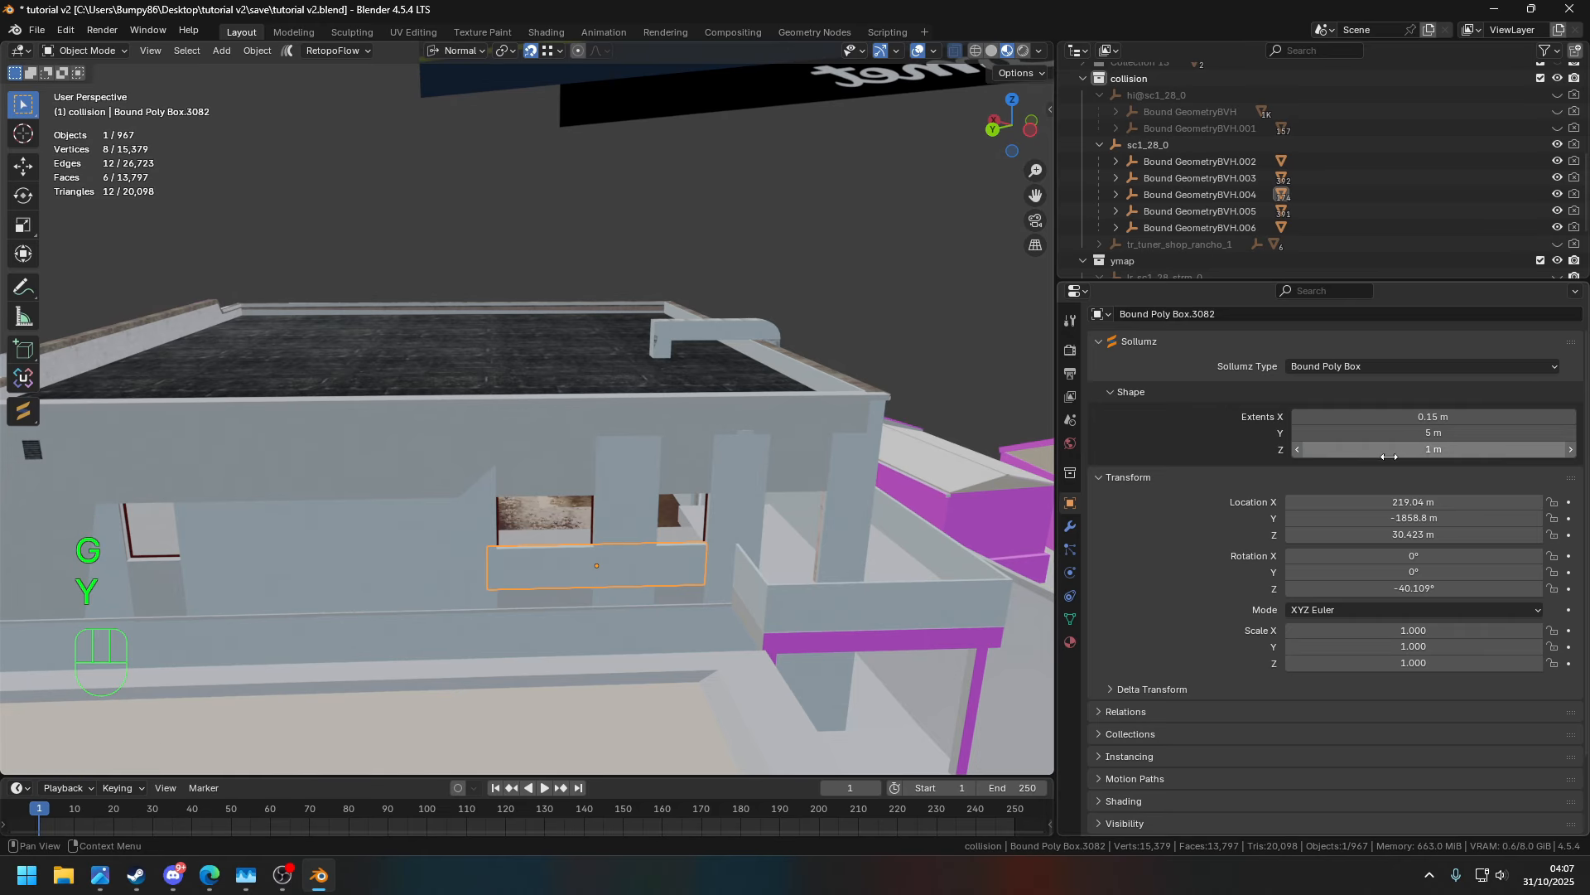
{"action": "left_click", "coordinate": [686, 583]}
- Set the windowsill box's Z extent to 1.3 m and shift it vertically beneath the side windows
{"action": "middle_click_drag", "start_coordinate": [686, 583], "coordinate": [732, 556]}
{"action": "left_click", "coordinate": [1460, 450]}
{"action": "type", "text": "1.3"}
{"action": "key", "text": "Return"}
{"action": "key", "text": "g"}
{"action": "key", "text": "z"}
{"action": "left_click", "coordinate": [458, 465]}
- Fine-align the windowsill box vertically with the lower edge of the side window openings
{"action": "middle_click_drag", "start_coordinate": [688, 454], "coordinate": [1051, 461]}
{"action": "key", "text": "KP_Decimal"}
{"action": "middle_click_drag", "start_coordinate": [893, 446], "coordinate": [978, 447]}
{"action": "scroll", "coordinate": [1433, 449], "scroll_direction": "up", "scroll_amount": 3, "text": "ctrl"}
{"action": "key", "text": "g"}
{"action": "key", "text": "z"}
{"action": "middle_click_drag", "start_coordinate": [828, 414], "coordinate": [778, 389]}
{"action": "left_click", "coordinate": [862, 295]}
{"action": "scroll", "coordinate": [1425, 449], "scroll_direction": "up", "scroll_amount": 2, "text": "ctrl"}
{"action": "key", "text": "g"}
{"action": "key", "text": "z"}
{"action": "left_click", "coordinate": [863, 297]}
- Duplicate the windowsill box along normal Y to continue the side wall beneath the windows
{"action": "scroll", "coordinate": [826, 368], "scroll_direction": "down", "scroll_amount": 4}
{"action": "middle_click_drag", "start_coordinate": [513, 410], "coordinate": [842, 509], "text": "shift"}
{"action": "key", "text": "shift+d"}
{"action": "key", "text": "y"}
{"action": "left_click", "coordinate": [323, 486]}
- Duplicate the windowsill box upward and align the copy vertically above the side windows
{"action": "middle_click_drag", "start_coordinate": [323, 485], "coordinate": [200, 532], "text": "shift"}
{"action": "key", "text": "shift+d"}
{"action": "key", "text": "z"}
{"action": "left_click", "coordinate": [780, 473]}
{"action": "key", "text": "g"}
{"action": "key", "text": "z"}
{"action": "left_click", "coordinate": [817, 344]}
{"action": "key", "text": "g"}
{"action": "key", "text": "z"}
{"action": "middle_click_drag", "start_coordinate": [817, 345], "coordinate": [763, 425]}
{"action": "left_click", "coordinate": [725, 380]}
- Slide the upper copy along normal Y over the side windows and adjust its height to the openings
{"action": "key", "text": "y"}
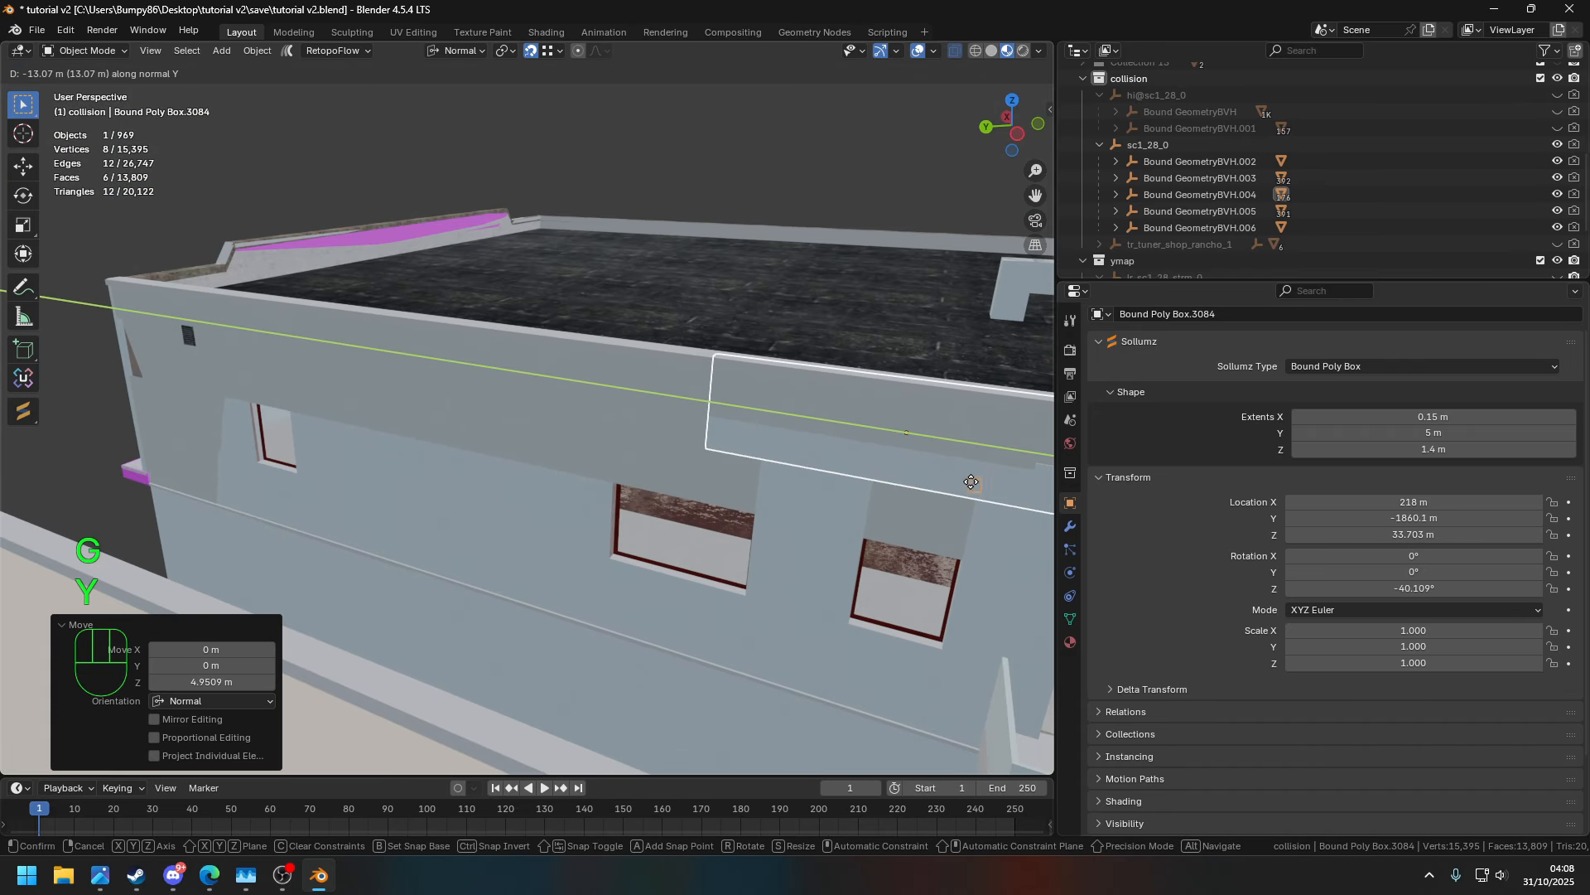
{"action": "left_click", "coordinate": [957, 567]}
{"action": "key", "text": "g"}
{"action": "key", "text": "z"}
{"action": "left_click", "coordinate": [895, 547]}
- Duplicate the upper side wall box along normal Y and align the copy's height with the neighbouring windows
{"action": "middle_click_drag", "start_coordinate": [895, 547], "coordinate": [530, 518]}
{"action": "key", "text": "shift+d"}
{"action": "key", "text": "y"}
{"action": "left_click", "coordinate": [697, 508]}
{"action": "middle_click_drag", "start_coordinate": [698, 513], "coordinate": [727, 272]}
{"action": "key", "text": "g"}
{"action": "key", "text": "z"}
{"action": "left_click", "coordinate": [943, 358]}
- Duplicate the side wall box once more along normal Y and align the copy with the end of the wall
{"action": "key", "text": "shift+d"}
{"action": "key", "text": "y"}
{"action": "left_click", "coordinate": [550, 494]}
{"action": "key", "text": "g"}
{"action": "key", "text": "y"}
{"action": "left_click", "coordinate": [580, 248]}
{"action": "left_click", "coordinate": [618, 380]}
{"action": "key", "text": "g"}
{"action": "key", "text": "g"}
{"action": "right_click", "coordinate": [659, 97]}
- Examine the collision materials and object properties of the rebuilt wall boxes
{"action": "middle_click_drag", "start_coordinate": [506, 472], "coordinate": [540, 563]}
{"action": "left_click", "coordinate": [468, 520]}
{"action": "middle_click_drag", "start_coordinate": [865, 625], "coordinate": [787, 642]}
{"action": "key", "text": "q"}
{"action": "left_click", "coordinate": [857, 654]}
{"action": "left_click", "coordinate": [1071, 643]}
{"action": "left_click", "coordinate": [1159, 196]}
{"action": "left_click", "coordinate": [1070, 503]}
{"action": "mouse_move", "coordinate": [770, 448]}
{"action": "middle_mouse_down"}
{"action": "mouse_move", "coordinate": [620, 434]}
{"action": "mouse_move", "coordinate": [798, 433]}
{"action": "middle_mouse_up"}
- Raise the doorstep collision box about 0.06 m and duplicate it about 0.1 m over to the step's outer corner
{"action": "left_click", "coordinate": [511, 577]}
{"action": "left_click", "coordinate": [1071, 643]}
{"action": "scroll", "coordinate": [941, 567], "scroll_direction": "up", "scroll_amount": 5}
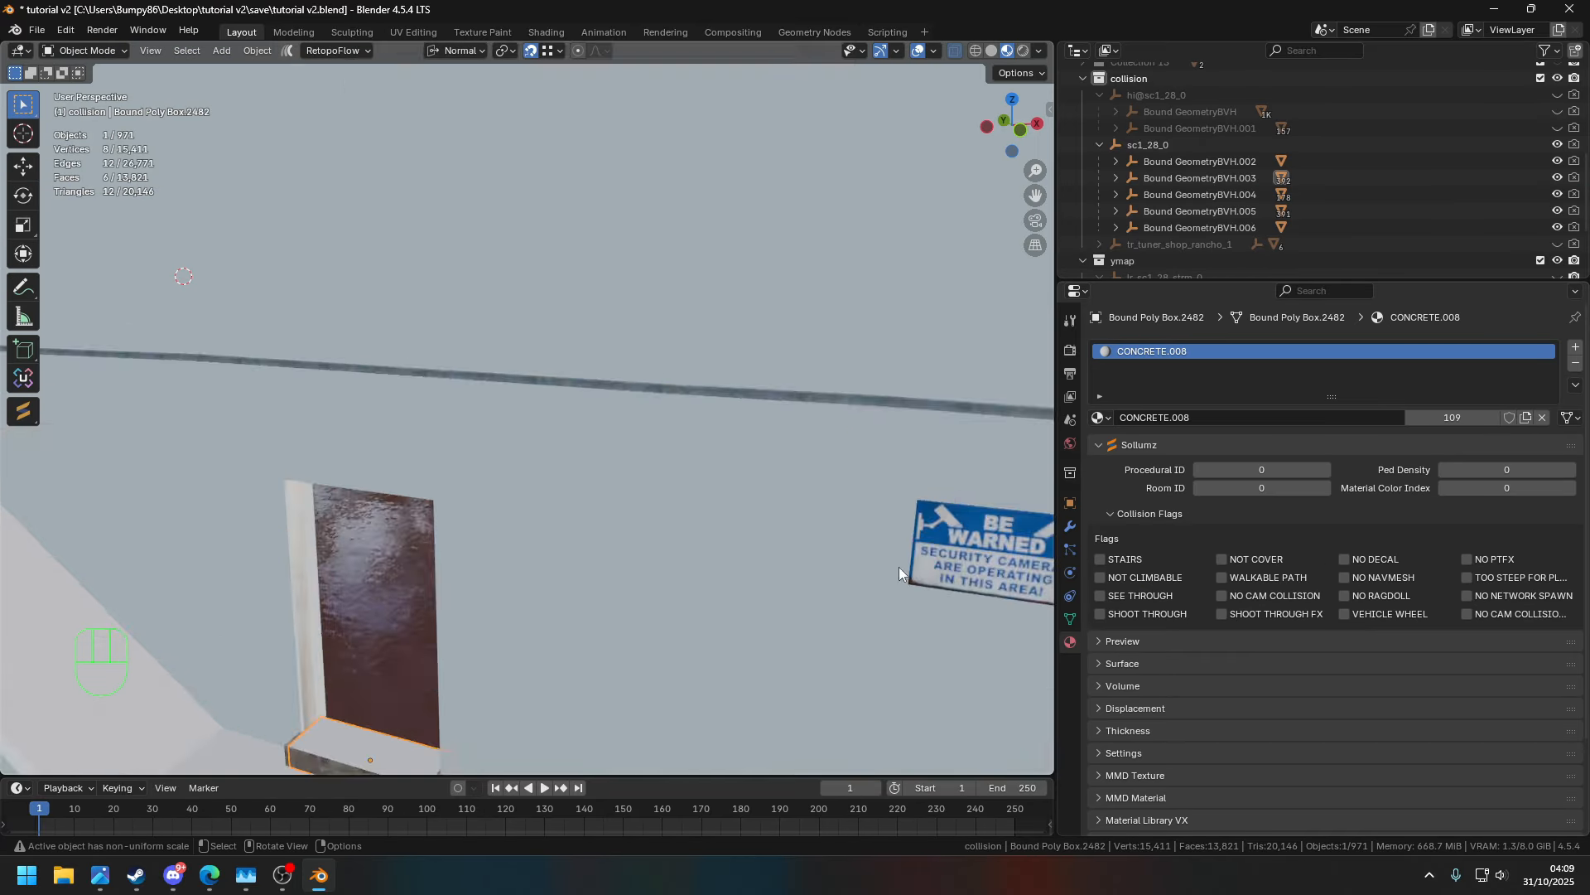
{"action": "key", "text": "KP_Decimal"}
{"action": "key", "text": "g"}
{"action": "key", "text": "g"}
{"action": "key", "text": "x"}
{"action": "key", "text": "y"}
{"action": "key", "text": "z"}
{"action": "left_click", "coordinate": [384, 430]}
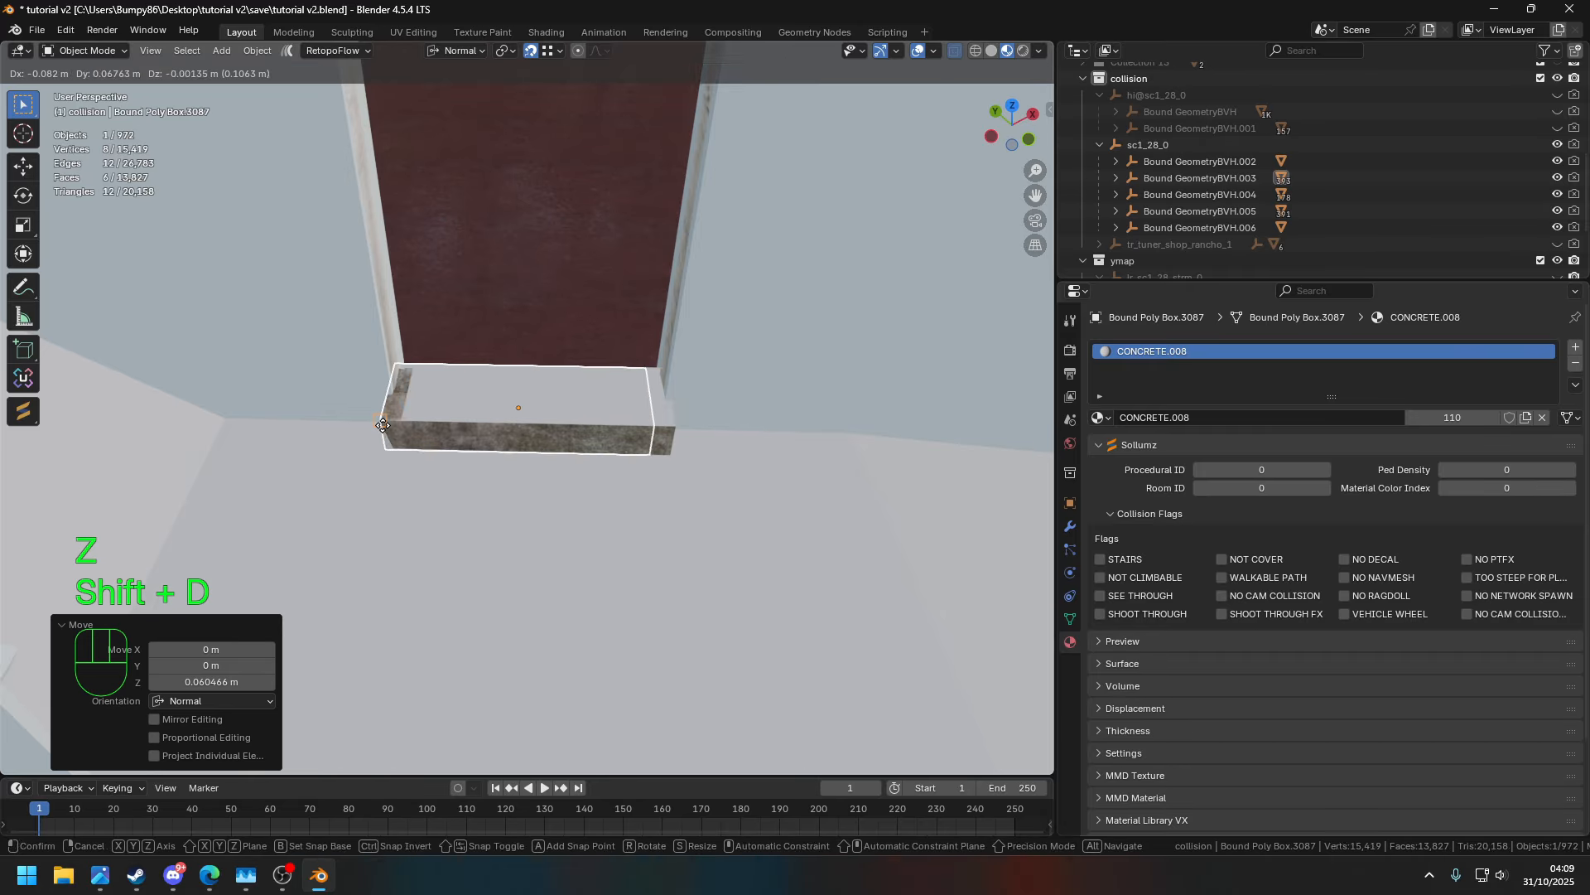
- Select the doorstep box beneath the door and remove its existing concrete material
{"action": "middle_click_drag", "start_coordinate": [560, 401], "coordinate": [922, 485]}
{"action": "left_click", "coordinate": [585, 468]}
{"action": "left_click", "coordinate": [584, 469]}
{"action": "key", "text": "shift+l"}
{"action": "left_click", "coordinate": [609, 469]}
{"action": "scroll", "coordinate": [605, 466], "scroll_direction": "down", "scroll_amount": 7}
{"action": "middle_click_drag", "start_coordinate": [580, 460], "coordinate": [489, 439]}
{"action": "middle_click_drag", "start_coordinate": [633, 546], "coordinate": [680, 598]}
{"action": "left_click", "coordinate": [475, 499]}
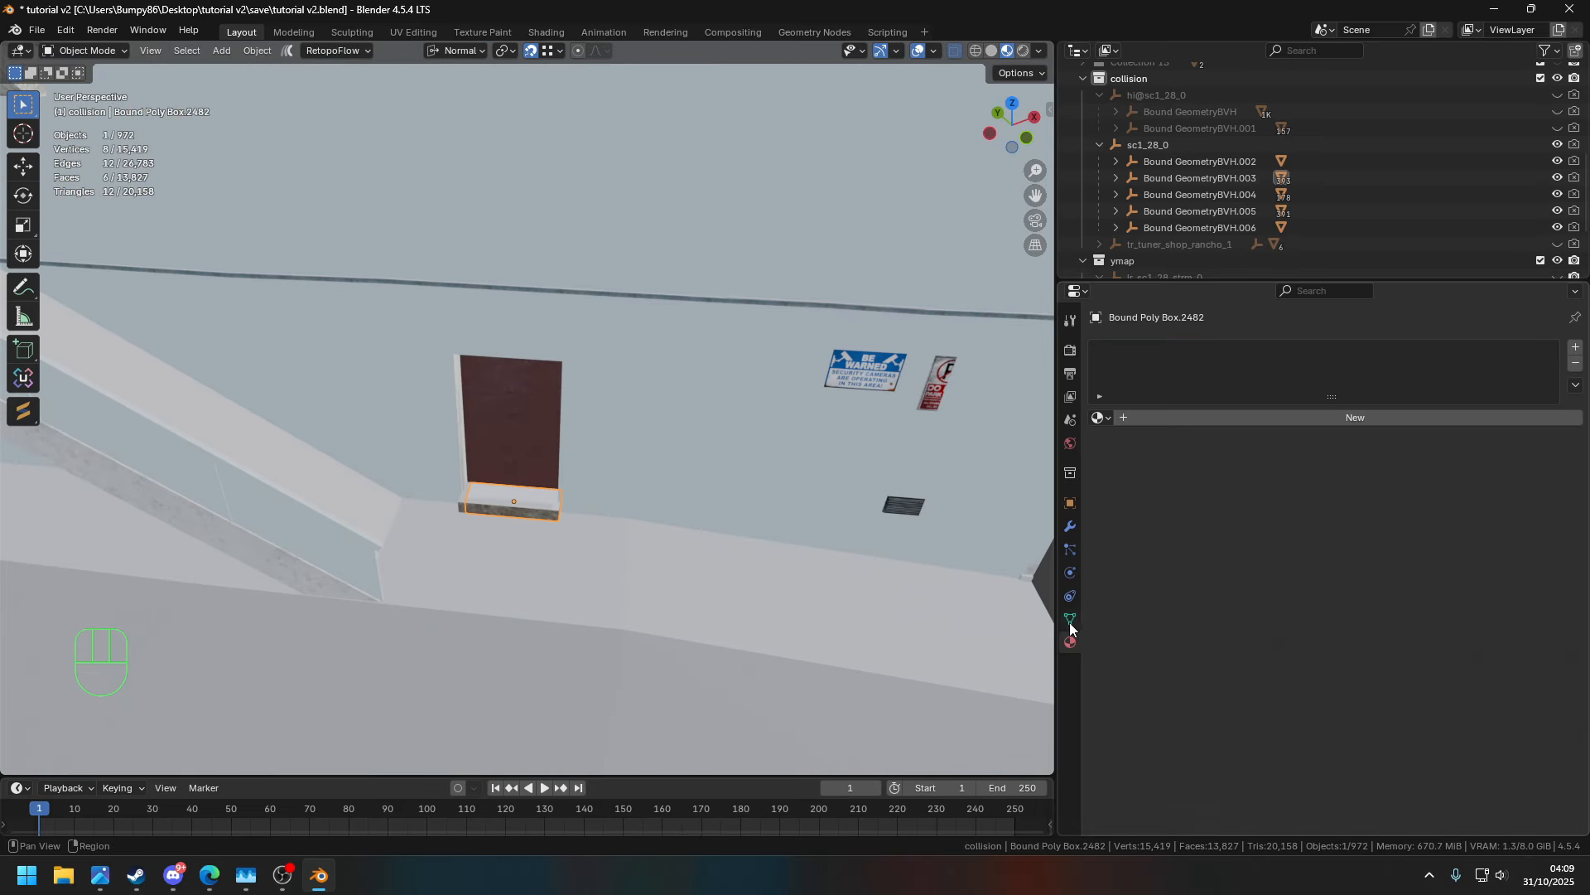
- Create a Concrete collision material for the doorstep box and enable its STAIRS flag
{"action": "key", "text": "n"}
{"action": "left_click", "coordinate": [739, 414]}
{"action": "left_click", "coordinate": [742, 435]}
{"action": "left_click", "coordinate": [778, 480]}
{"action": "left_click", "coordinate": [889, 698]}
{"action": "left_click", "coordinate": [1127, 558]}
{"action": "scroll", "coordinate": [410, 574], "scroll_direction": "up", "scroll_amount": 4}
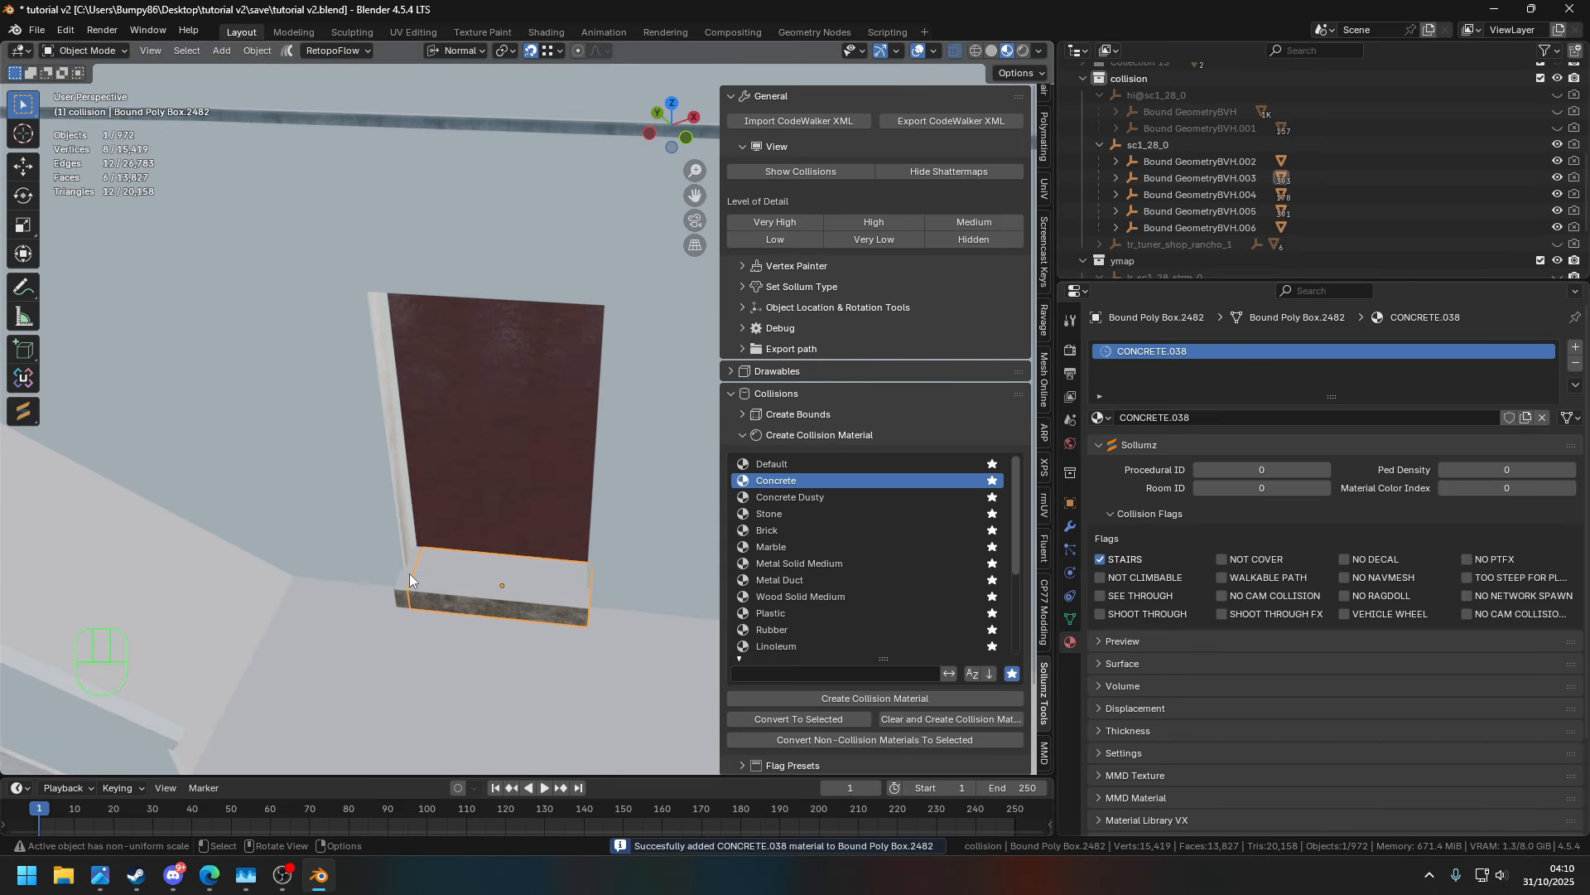
- Copy the stairs-flagged concrete material to the other doorstep boxes around the building
{"action": "left_click", "coordinate": [1477, 405]}
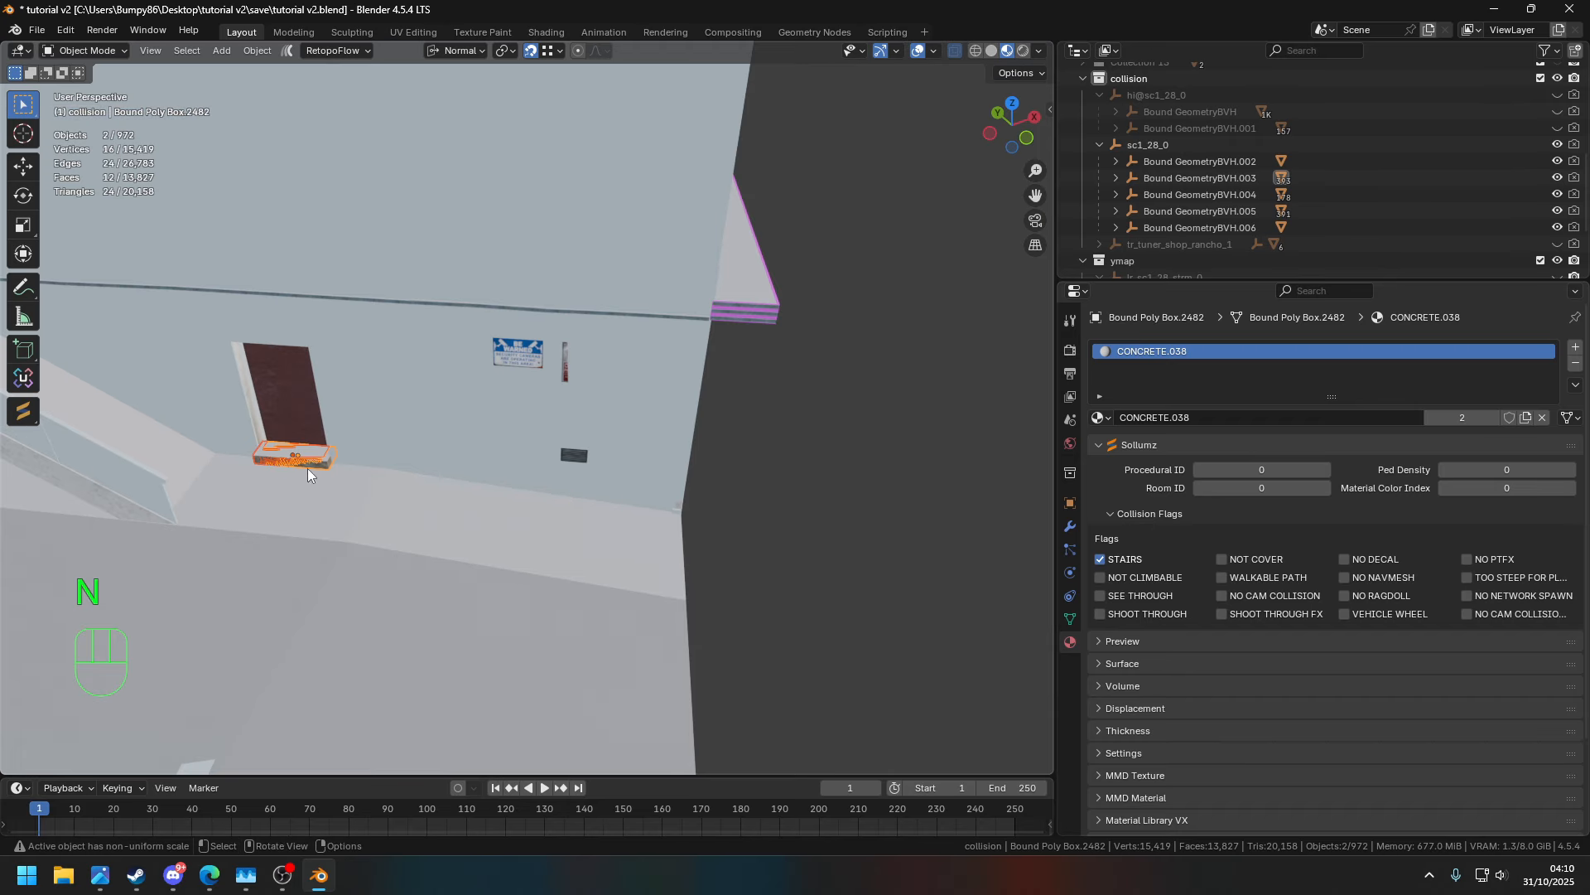
{"action": "middle_click_drag", "start_coordinate": [307, 469], "coordinate": [490, 497]}
{"action": "left_click", "coordinate": [538, 555], "text": "shift"}
{"action": "scroll", "coordinate": [490, 497], "scroll_direction": "up", "scroll_amount": 5}
{"action": "left_click", "coordinate": [507, 659], "text": "shift"}
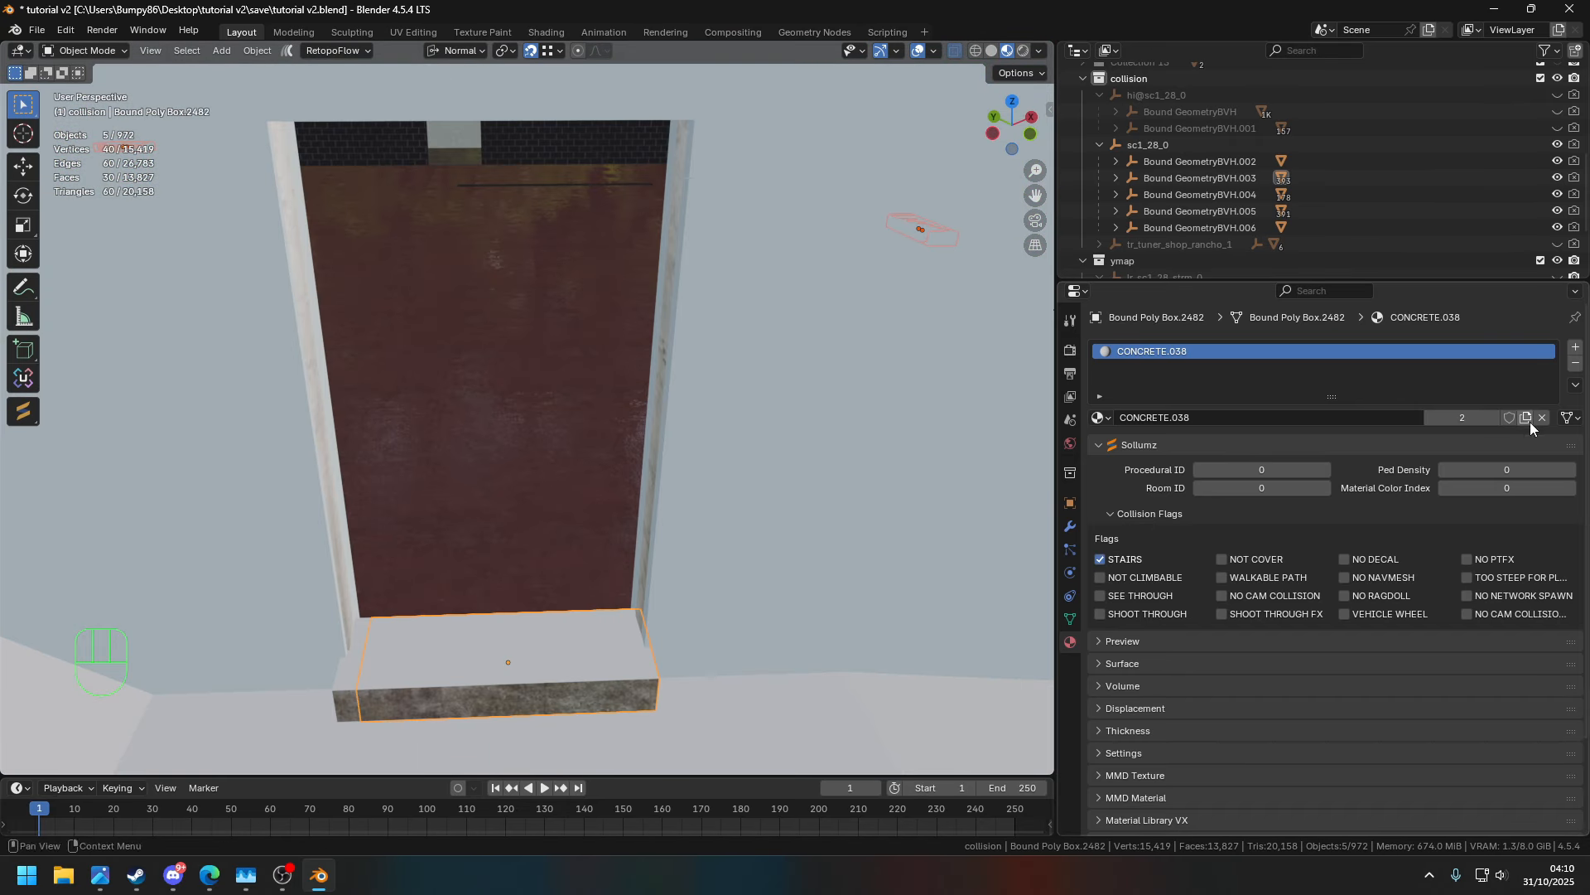
- Unlink the METAL_GARAGE_DOOR material from the 7 m wide upper facade box
{"action": "key", "text": "q"}
{"action": "key", "text": "g"}
{"action": "mouse_move", "coordinate": [782, 534]}
{"action": "middle_mouse_down"}
{"action": "mouse_move", "coordinate": [887, 405]}
{"action": "mouse_move", "coordinate": [819, 439]}
{"action": "mouse_move", "coordinate": [872, 485]}
{"action": "mouse_move", "coordinate": [779, 544]}
{"action": "middle_mouse_up"}
{"action": "scroll", "coordinate": [819, 439], "scroll_direction": "up", "scroll_amount": 5}
{"action": "scroll", "coordinate": [873, 485], "scroll_direction": "up", "scroll_amount": 3}
{"action": "left_click", "coordinate": [778, 544]}
{"action": "key", "text": "q"}
{"action": "scroll", "coordinate": [708, 649], "scroll_direction": "down", "scroll_amount": 4}
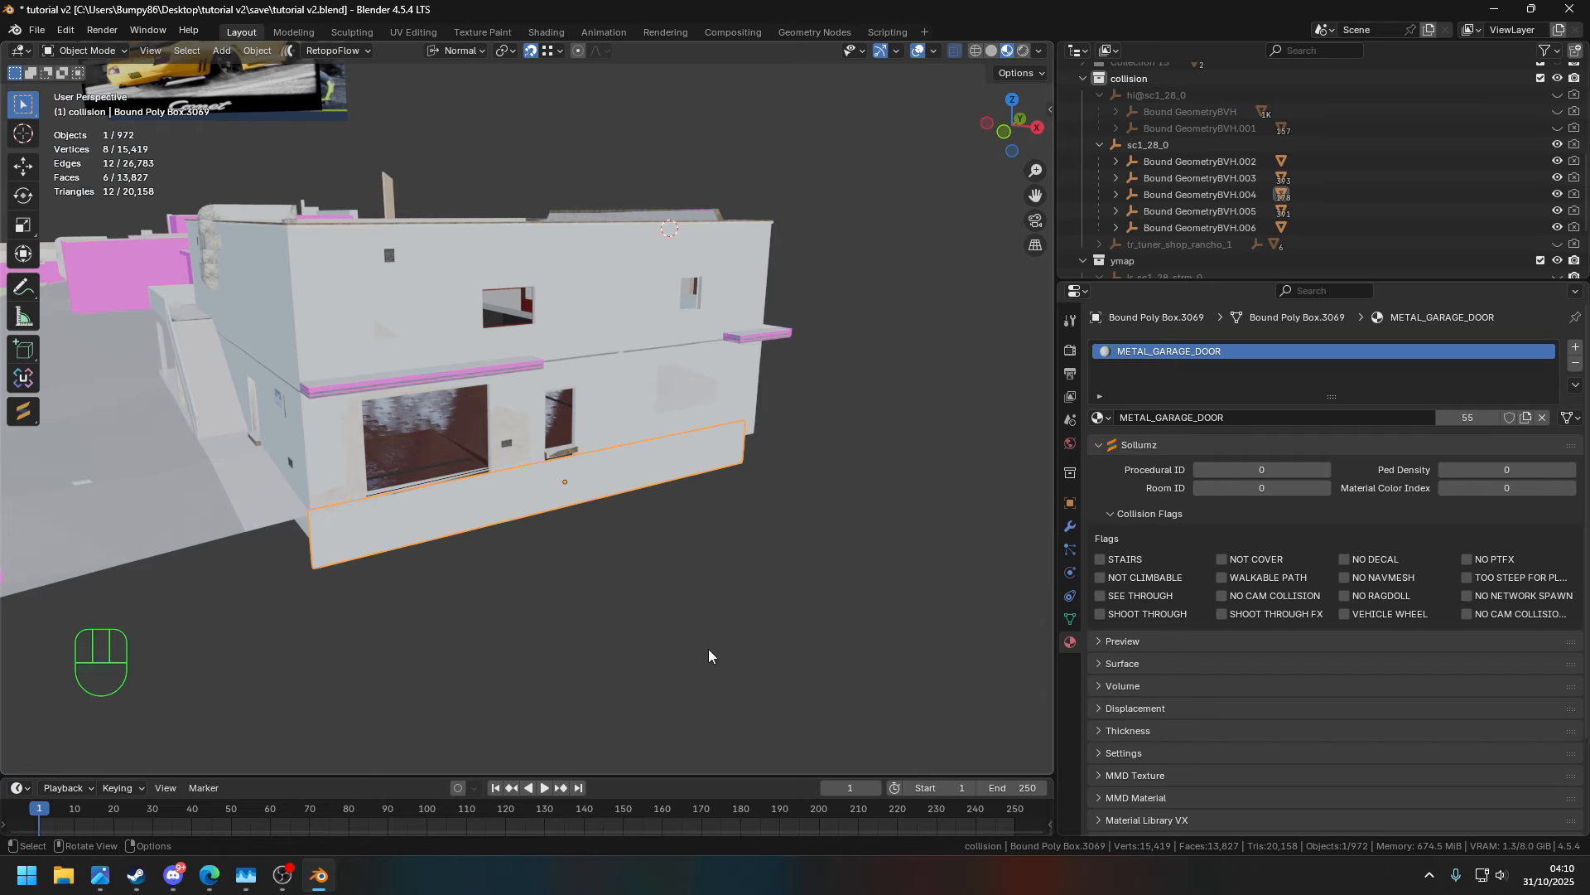
{"action": "left_click", "coordinate": [1542, 417]}
{"action": "left_click", "coordinate": [1071, 502]}
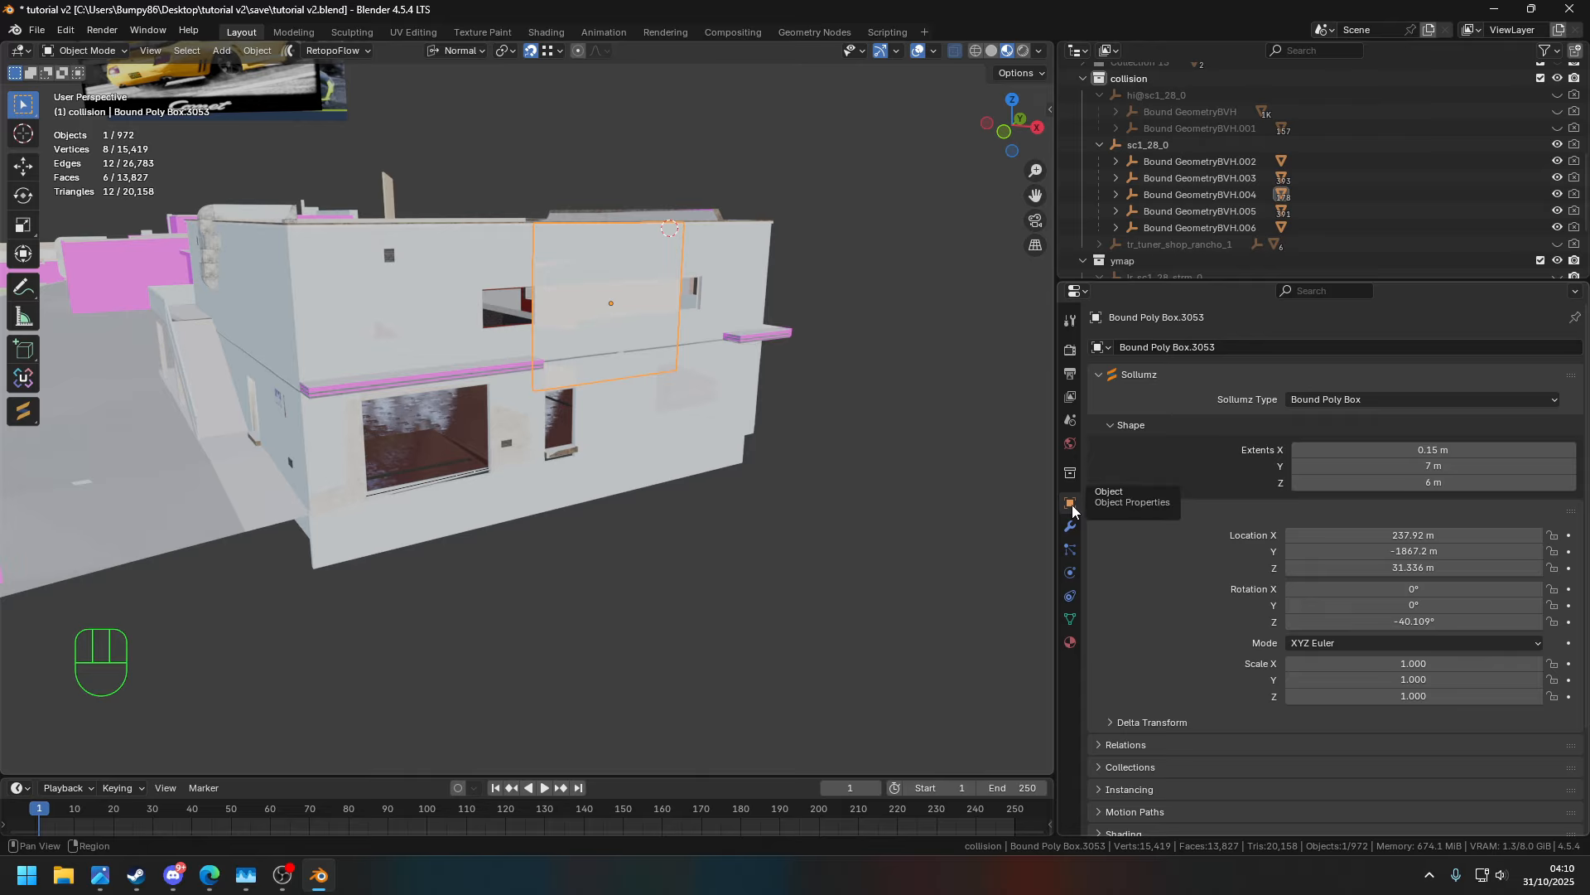
- Add a Default collision material with the SEE THROUGH and SHOOT THROUGH flags to the upper facade box
{"action": "left_click", "coordinate": [1070, 642]}
{"action": "key", "text": "n"}
{"action": "left_click", "coordinate": [816, 463]}
{"action": "left_click", "coordinate": [837, 696]}
{"action": "key", "text": "n"}
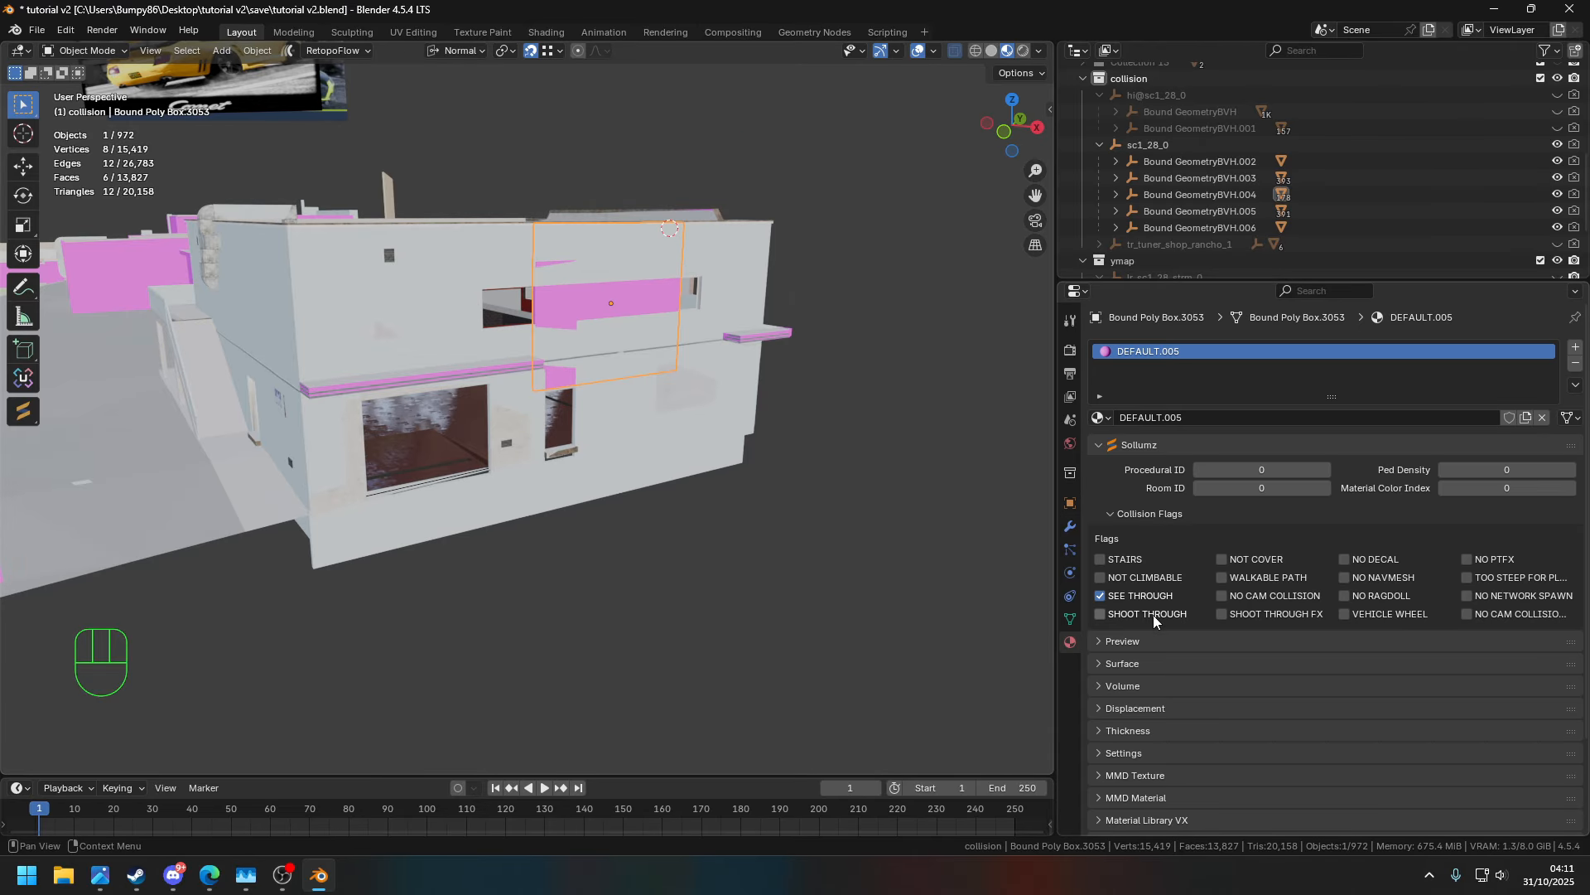
- Select the building's wall boxes sharing the garage door material and copy the facade box's Default material to them
{"action": "mouse_move", "coordinate": [836, 571]}
{"action": "middle_mouse_down"}
{"action": "mouse_move", "coordinate": [574, 526]}
{"action": "mouse_move", "coordinate": [861, 584]}
{"action": "middle_mouse_up"}
{"action": "left_click", "coordinate": [642, 492]}
{"action": "key", "text": "q"}
{"action": "left_click", "coordinate": [811, 529]}
{"action": "left_click", "coordinate": [606, 316], "text": "shift"}
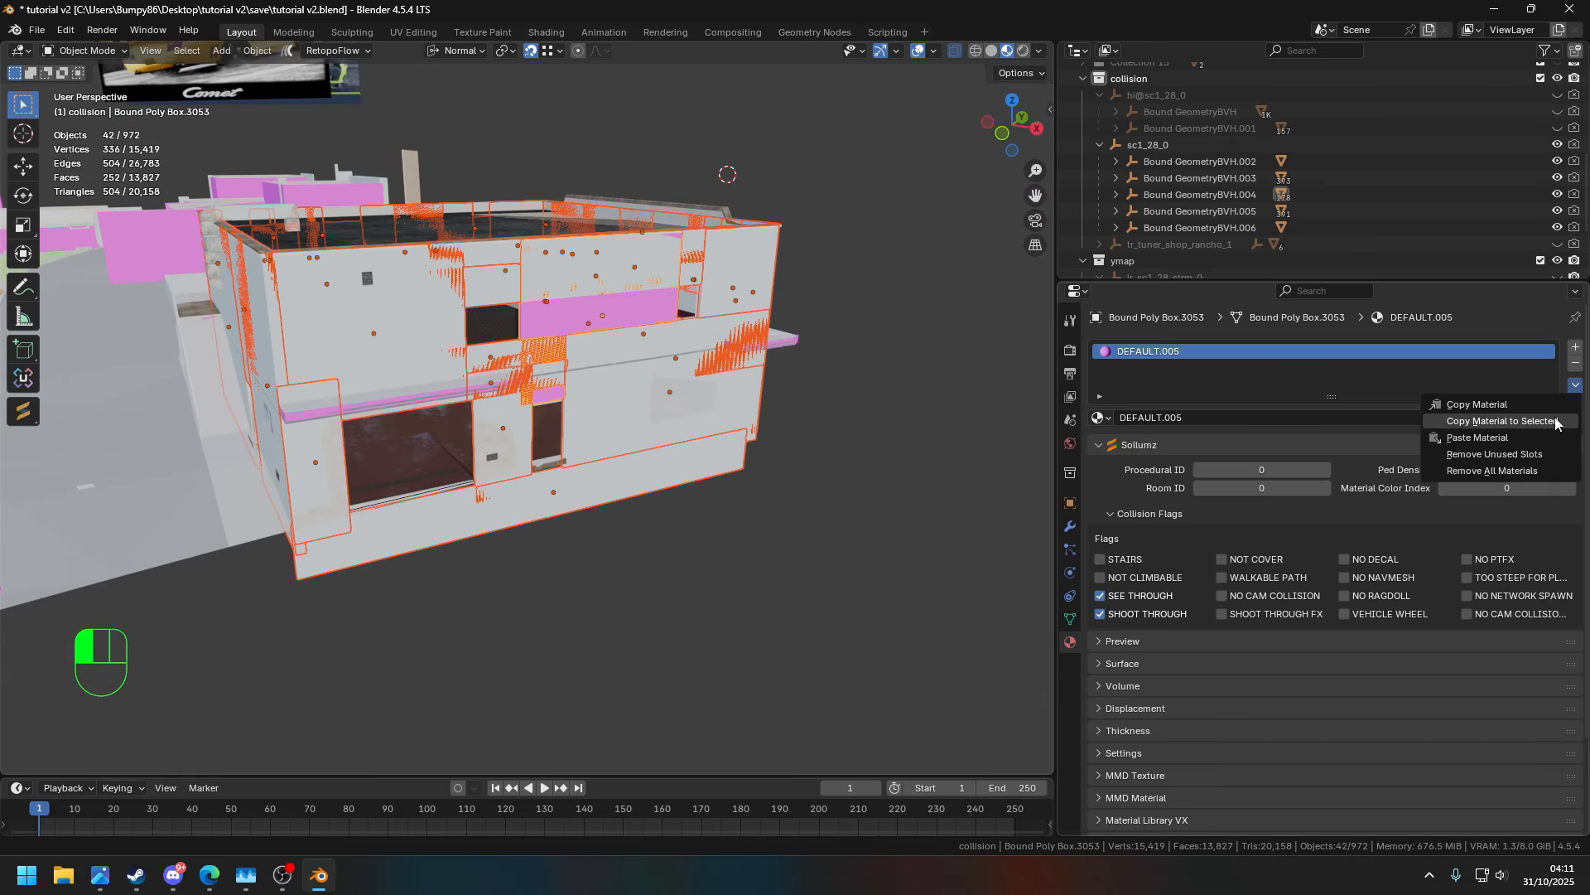
{"action": "left_click", "coordinate": [1557, 424]}
- Show only the whole collision collection, including hi@sc1_28_0, and enable NO CAM COLLISION on the walls' Default material
{"action": "left_click", "coordinate": [895, 497]}
{"action": "middle_click_drag", "start_coordinate": [895, 497], "coordinate": [795, 497]}
{"action": "left_click", "coordinate": [1558, 195], "text": "shift"}
{"action": "left_click", "coordinate": [1557, 261]}
{"action": "left_click", "coordinate": [1557, 95], "text": "shift"}
{"action": "middle_click_drag", "start_coordinate": [770, 381], "coordinate": [862, 393]}
{"action": "left_click", "coordinate": [1558, 78], "text": "shift"}
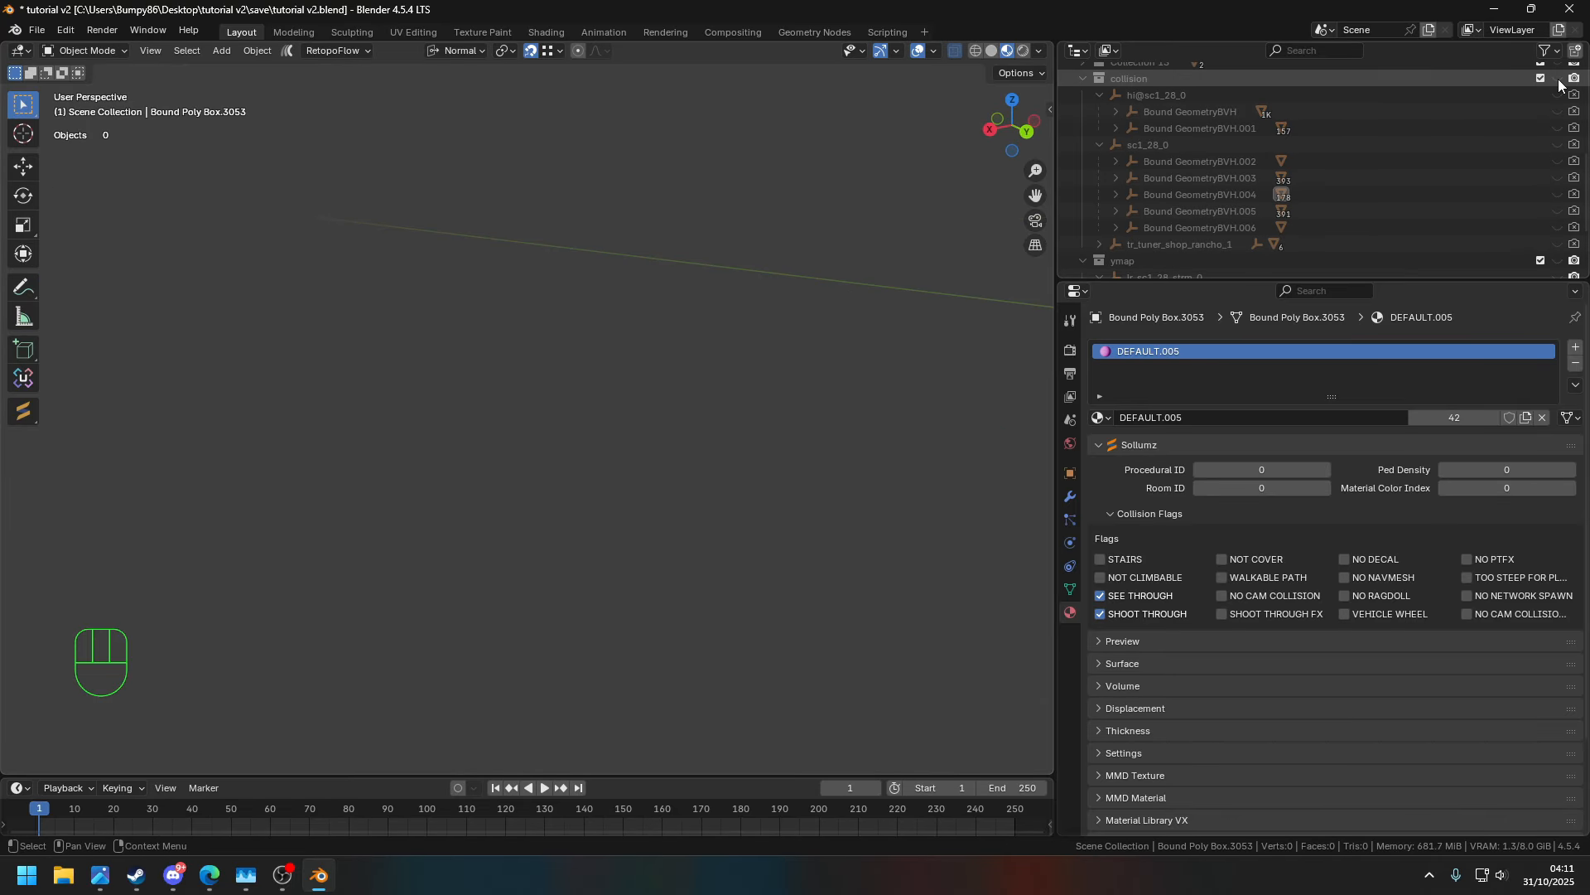
{"action": "left_click", "coordinate": [1558, 79], "text": "shift"}
{"action": "left_click", "coordinate": [1221, 596]}
- Pull the ground-floor corner wall box about 4 m out of the wall to expose the boxes behind it
{"action": "middle_click_drag", "start_coordinate": [820, 617], "coordinate": [877, 524]}
{"action": "key", "text": "g"}
{"action": "left_click", "coordinate": [721, 453]}
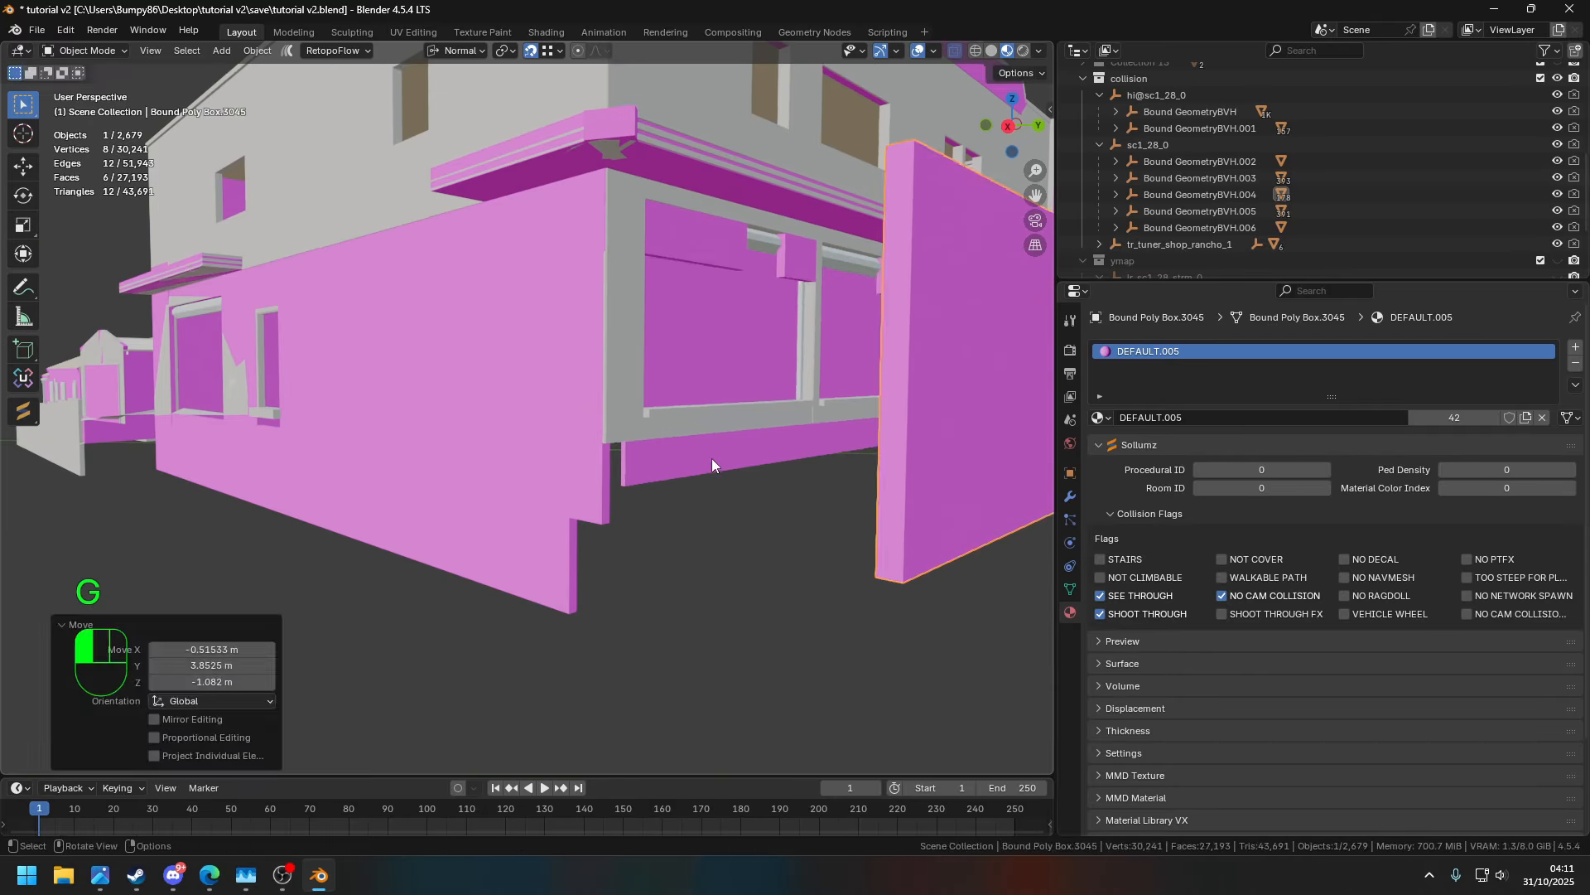
- Try to move the remaining boxes at the corner opening, undoing the move of the hi@sc1_28_0 box
{"action": "left_click", "coordinate": [702, 451]}
{"action": "key", "text": "g"}
{"action": "right_click", "coordinate": [817, 533]}
{"action": "left_click", "coordinate": [681, 468]}
{"action": "key", "text": "g"}
{"action": "key", "text": "ctrl+z"}
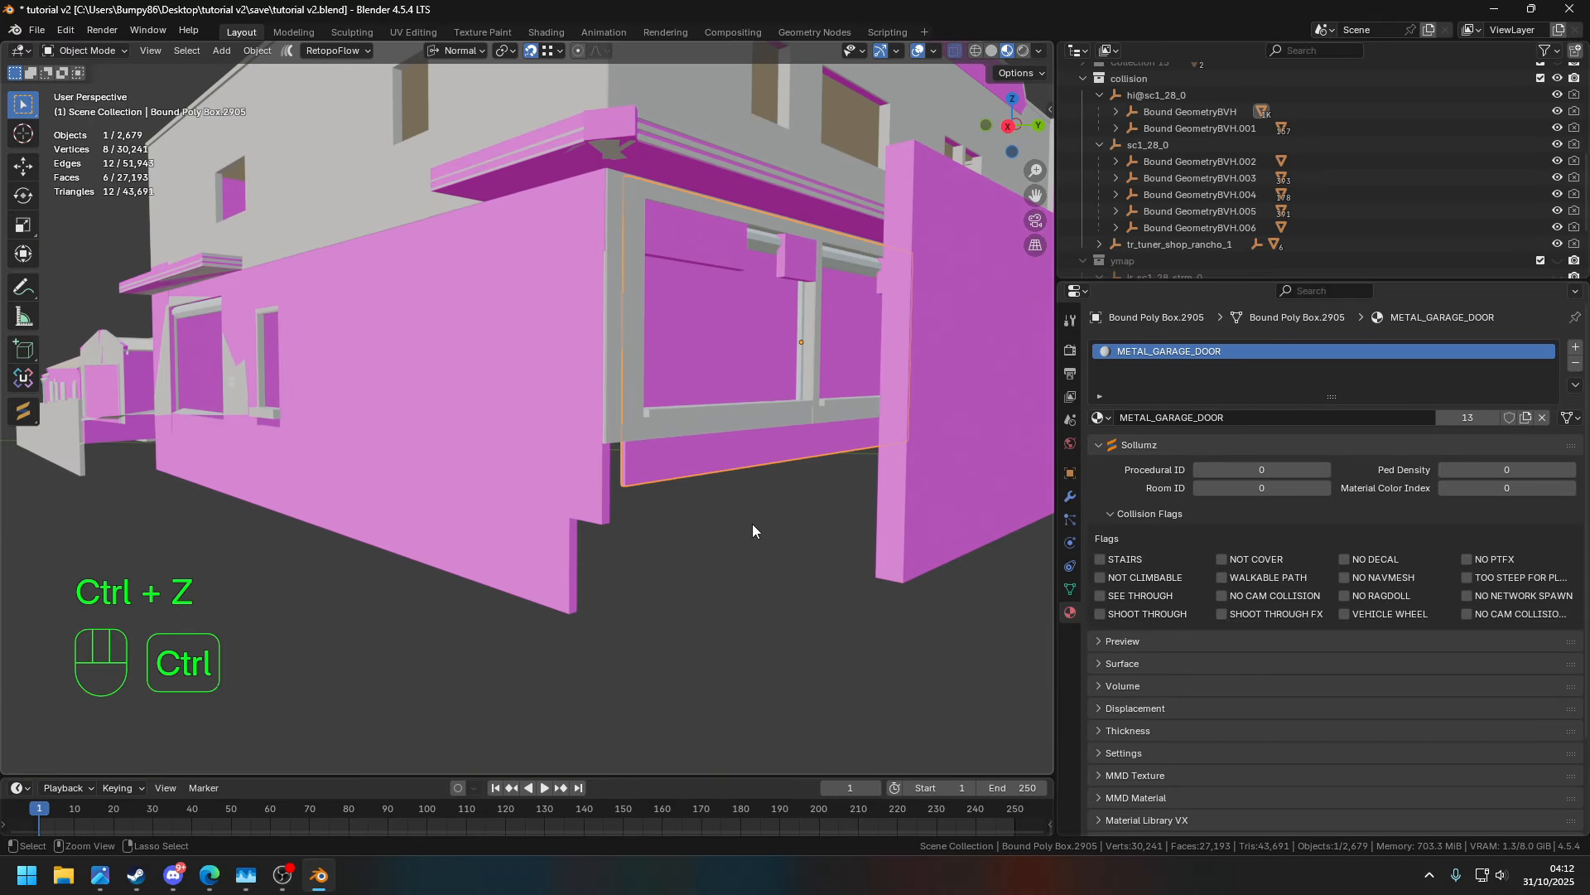
- Undo the remaining trial moves of the collision boxes around the building's corner opening
{"action": "key", "text": "ctrl+z"}
{"action": "key", "text": "ctrl+z"}
{"action": "key", "text": "ctrl+z"}
{"action": "key", "text": "g"}
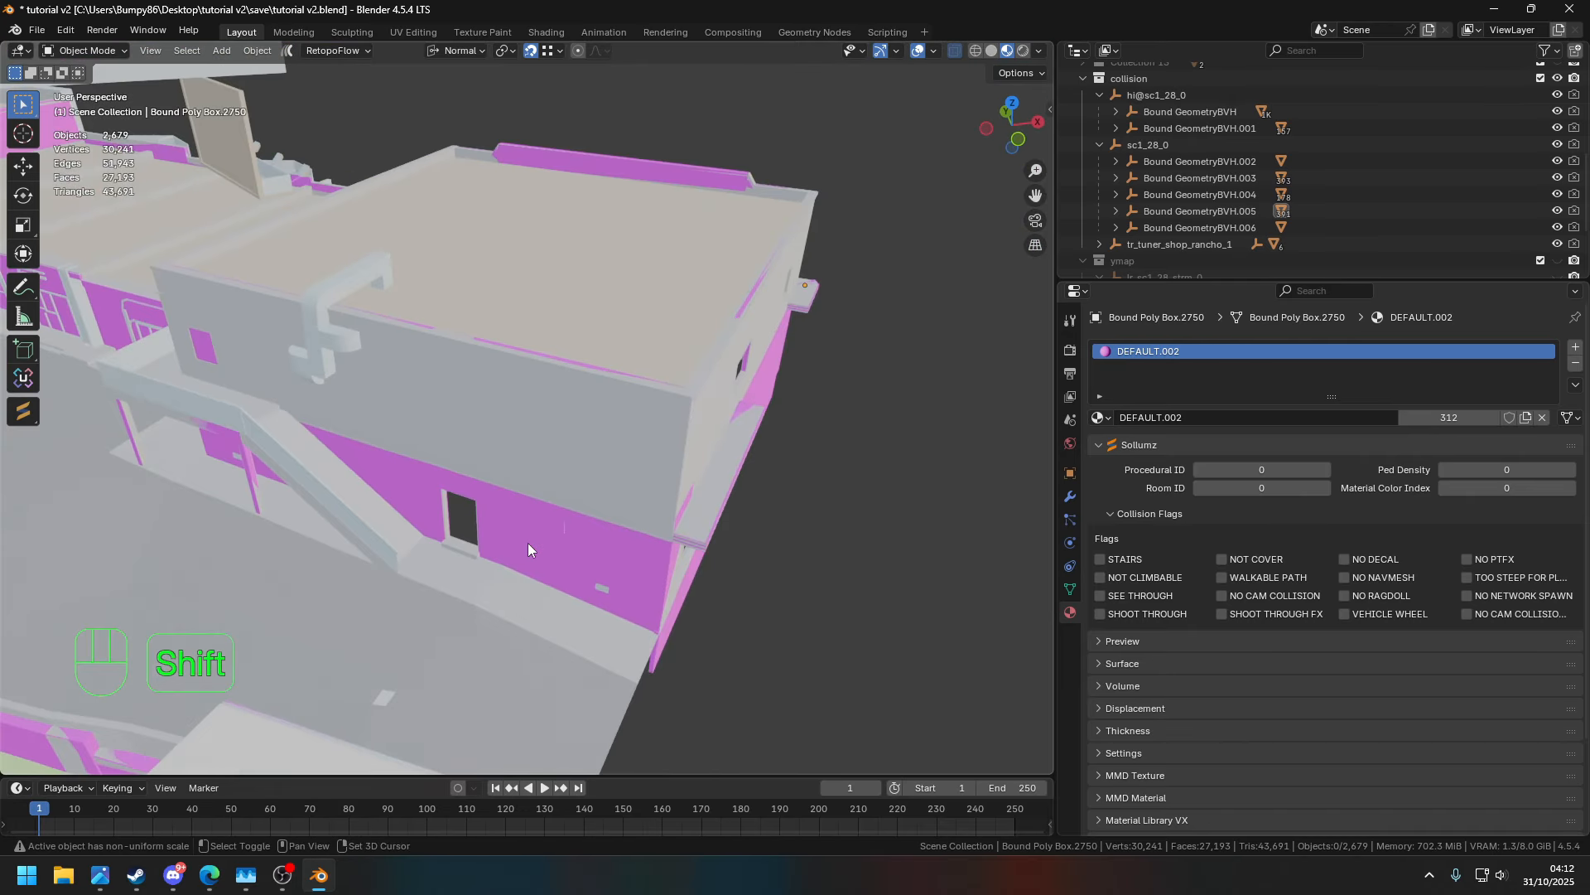
- Find the stair ramp mesh under sc1_28_0's Bound GeometryBVH.002 and hide it to expose the individual steps underneath
{"action": "left_click", "coordinate": [522, 579]}
{"action": "middle_click_drag", "start_coordinate": [654, 489], "coordinate": [547, 497]}
{"action": "middle_click_drag", "start_coordinate": [546, 497], "coordinate": [678, 497], "text": "shift"}
{"action": "left_click", "coordinate": [1116, 162]}
{"action": "left_click", "coordinate": [1160, 161]}
{"action": "left_click", "coordinate": [1072, 472]}
{"action": "left_click", "coordinate": [511, 492]}
{"action": "scroll", "coordinate": [530, 481], "scroll_direction": "up", "scroll_amount": 2}
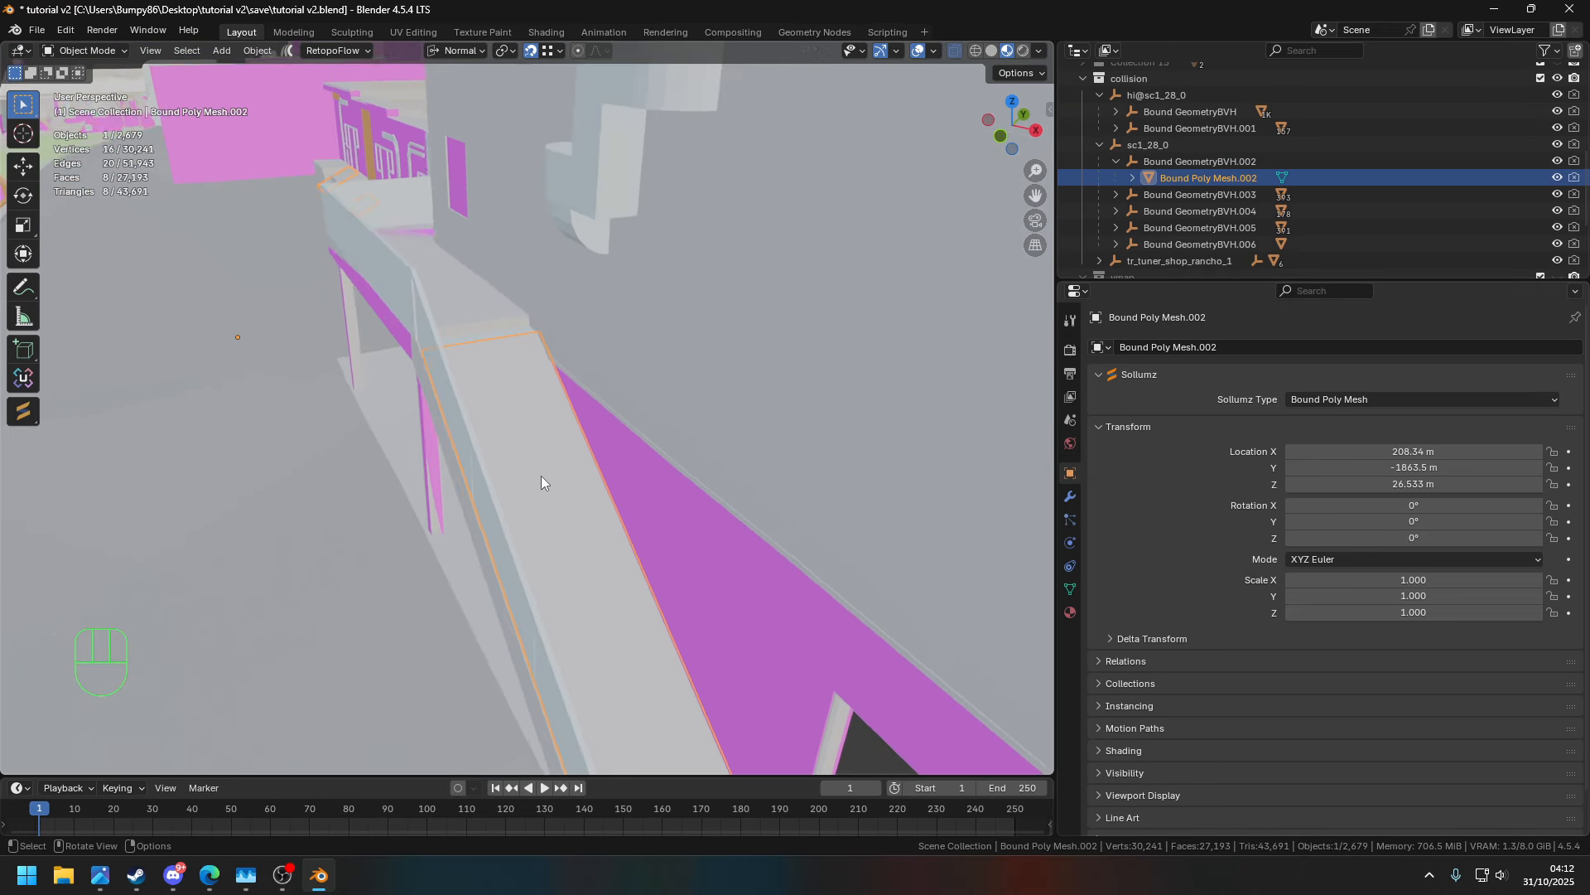
{"action": "middle_click_drag", "start_coordinate": [541, 475], "coordinate": [529, 484]}
{"action": "key", "text": "h"}
- Examine the composite type and include flags of Bound GeometryBVH.003, and collapse the sc1_28_0 and hi@sc1_28_0 hierarchies
{"action": "left_click", "coordinate": [523, 489]}
{"action": "left_click", "coordinate": [1071, 612]}
{"action": "left_click", "coordinate": [1213, 195]}
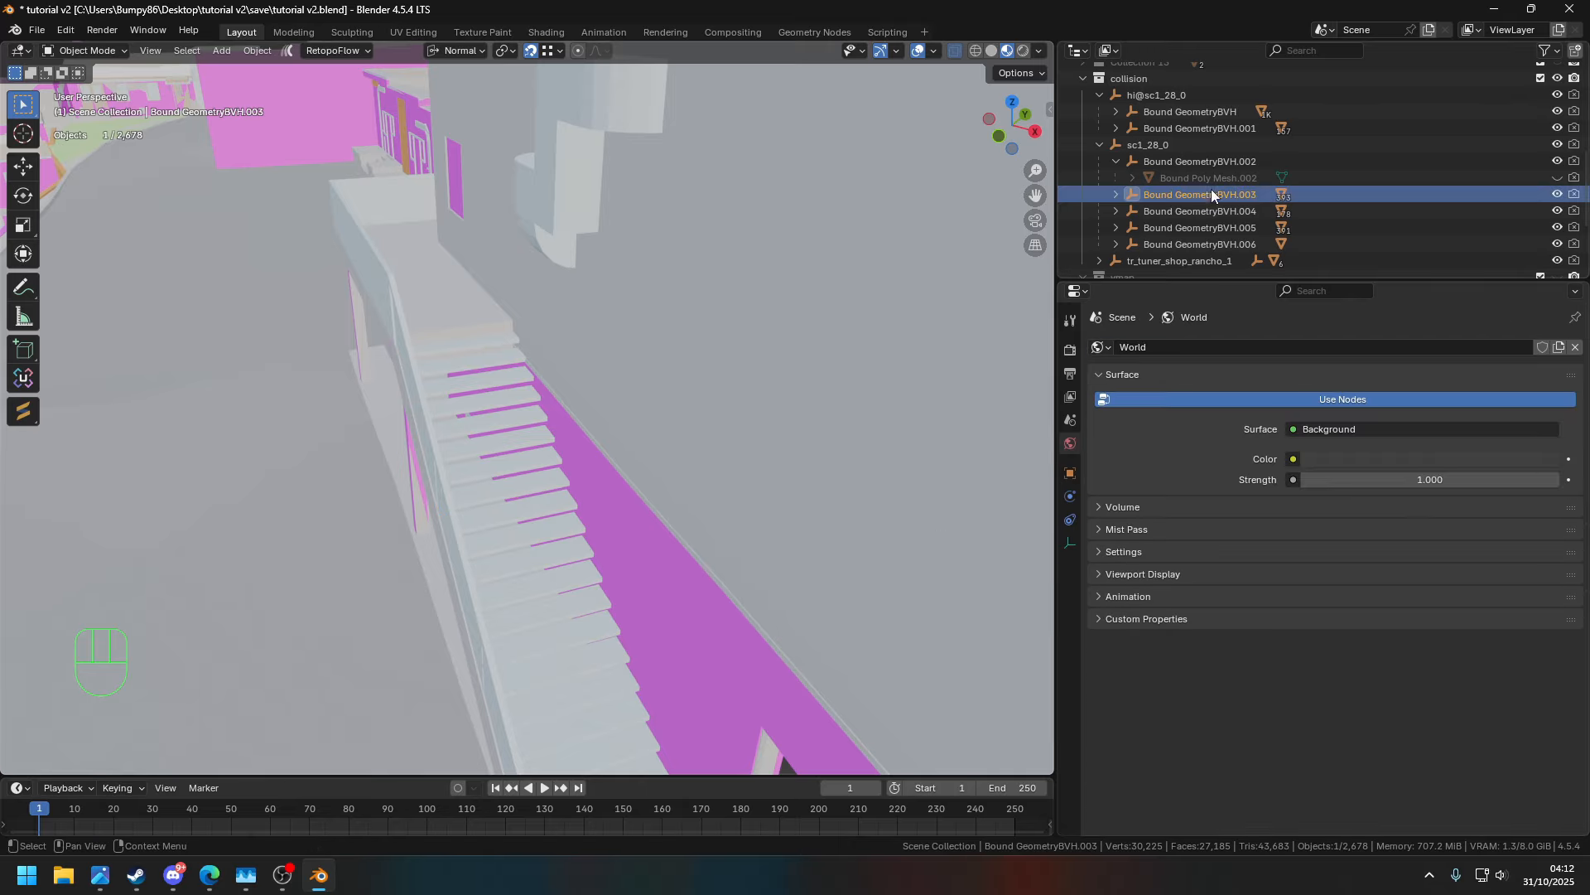
{"action": "left_click", "coordinate": [1069, 473]}
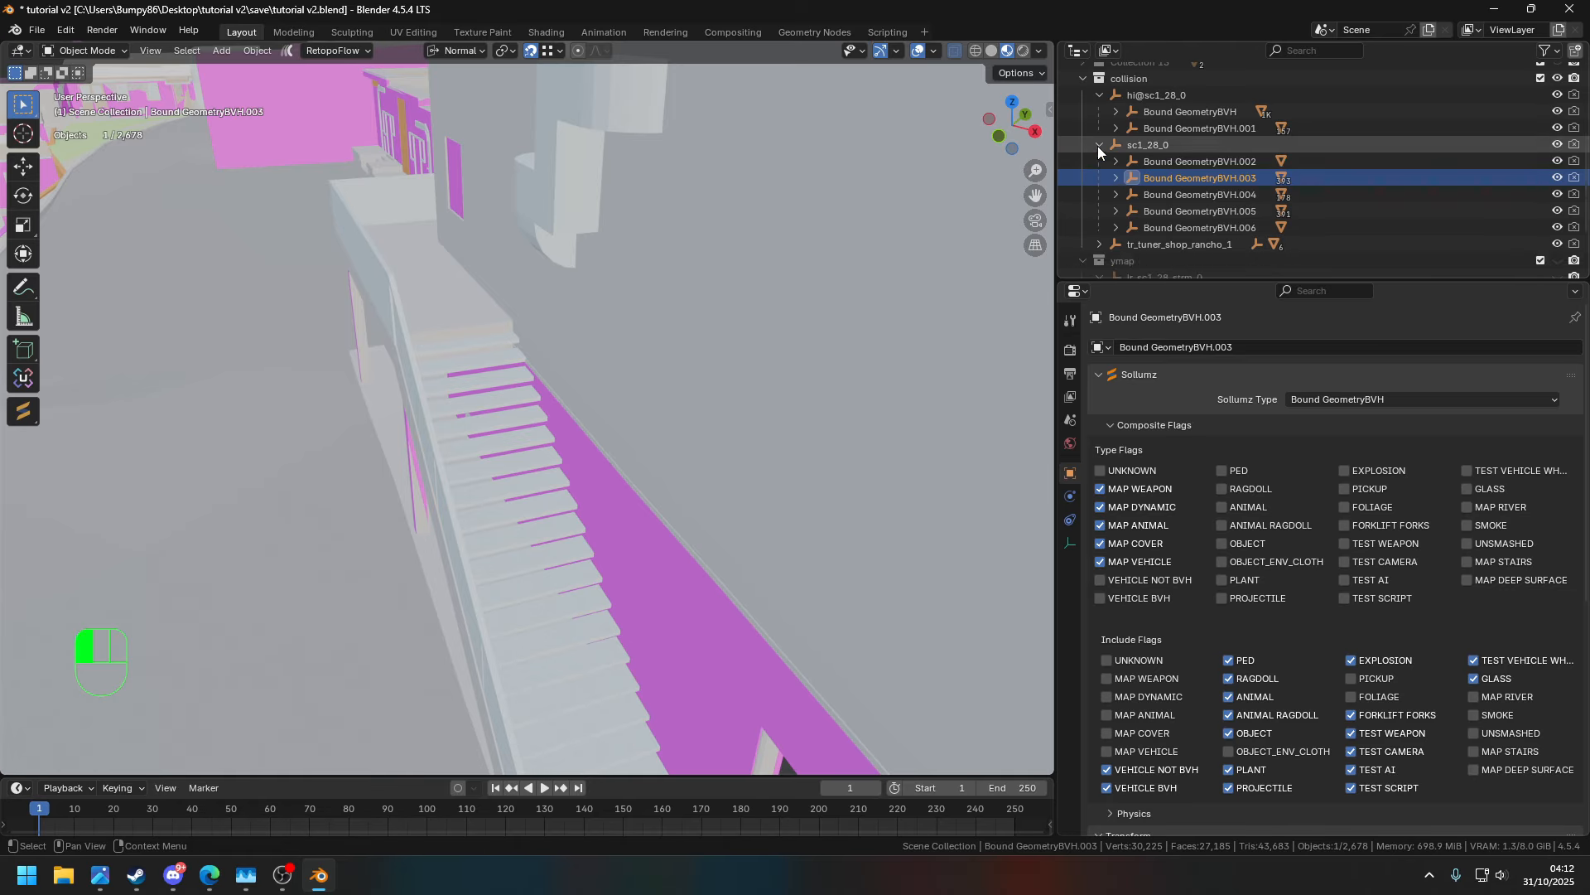
{"action": "left_click", "coordinate": [1099, 146]}
{"action": "left_click", "coordinate": [1098, 95]}
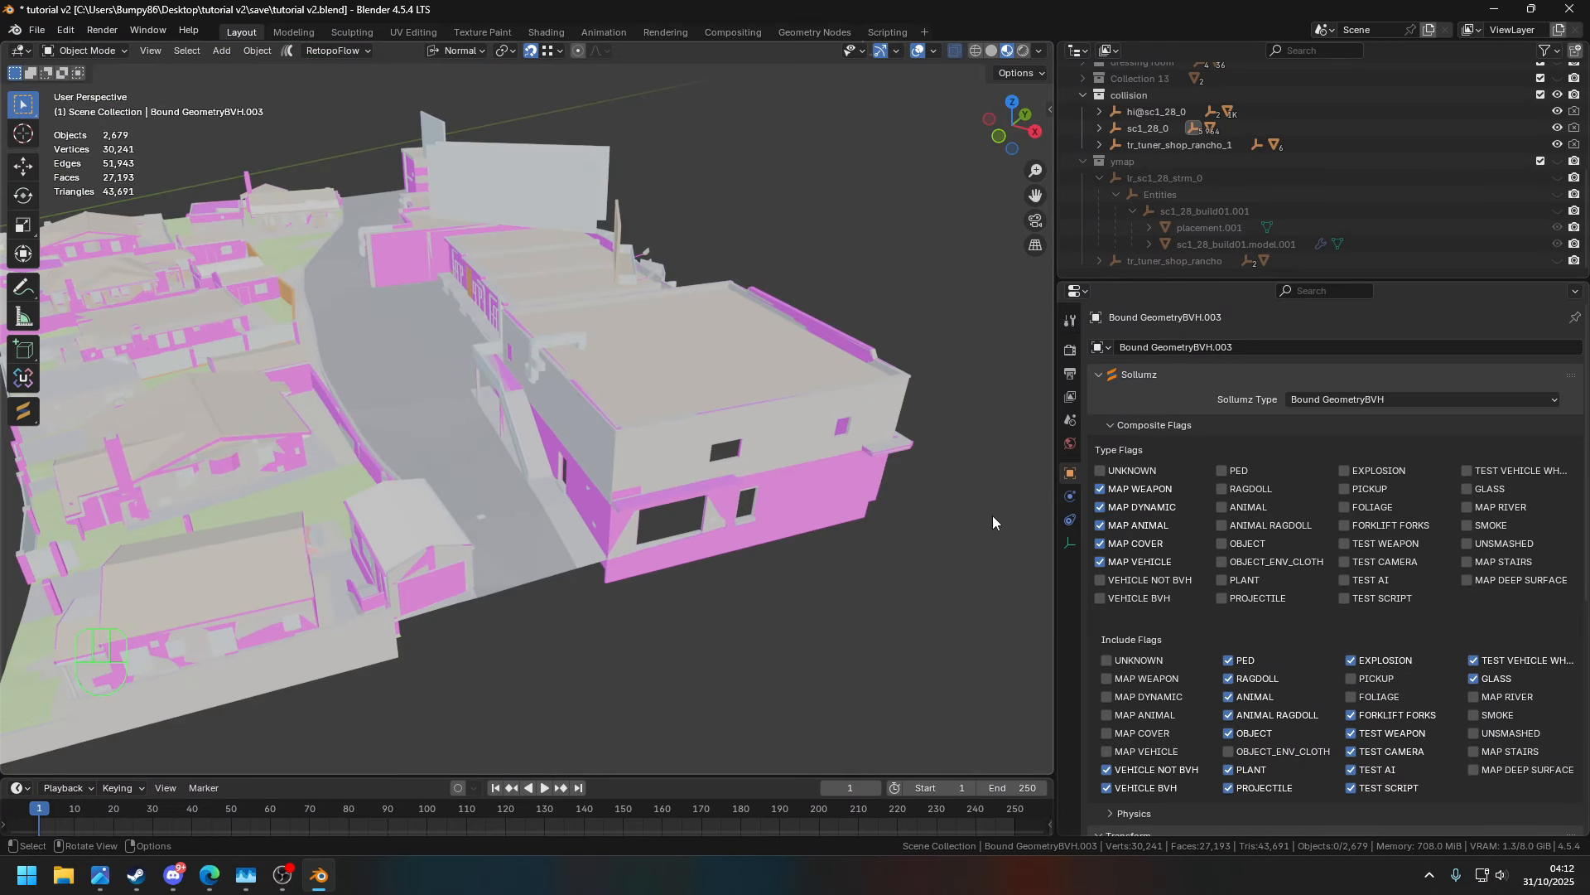
- Show the ymap collection and clear the parent of placement.001 while keeping its transformation
{"action": "middle_click_drag", "start_coordinate": [1020, 536], "coordinate": [847, 409]}
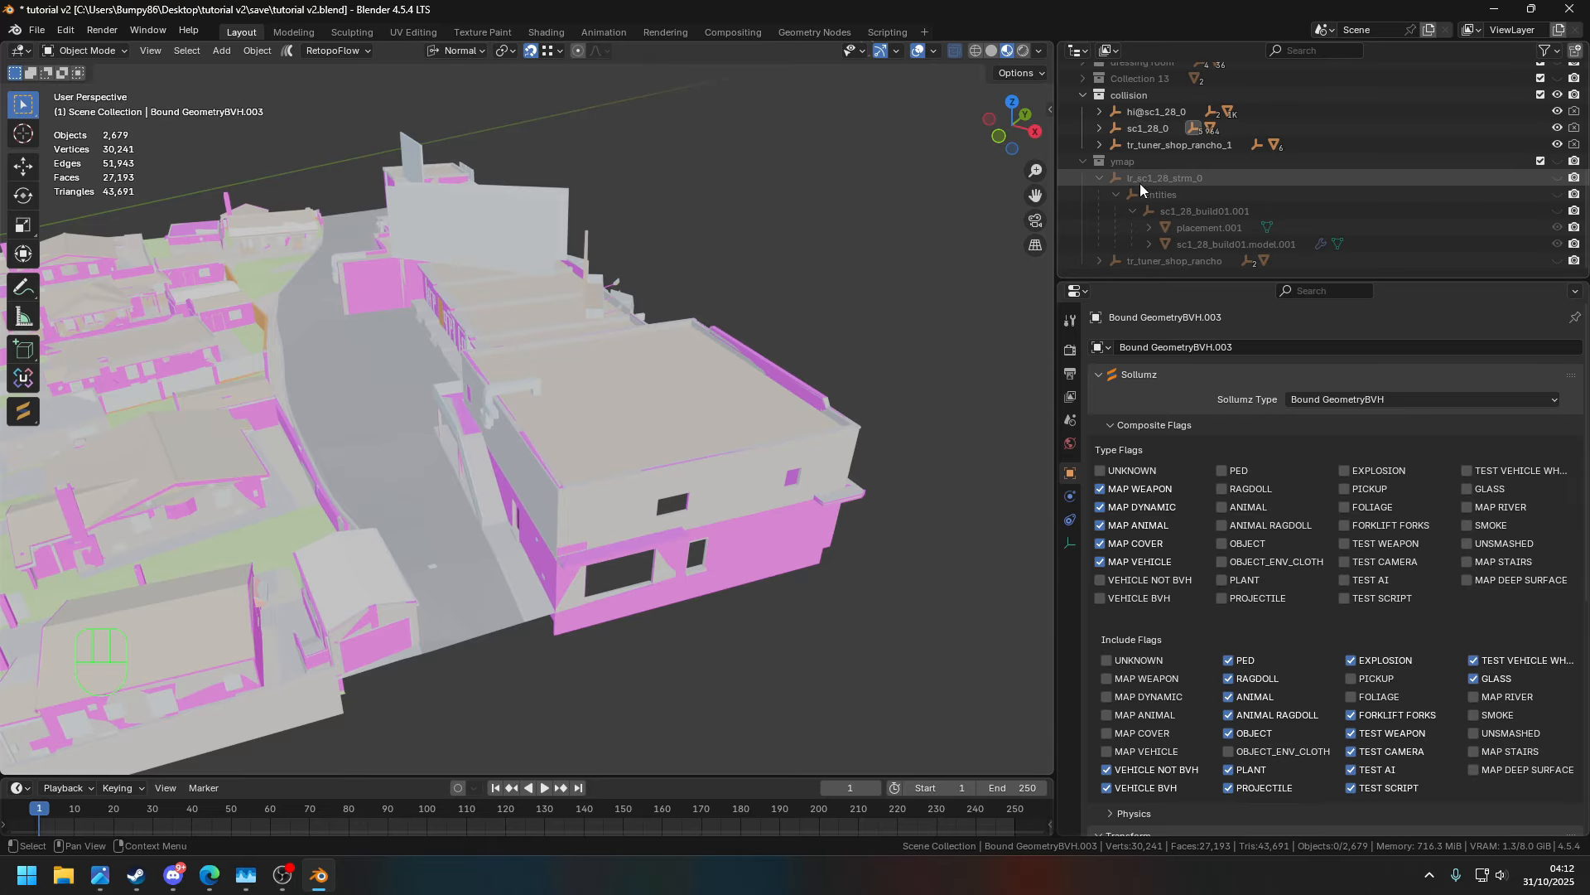
{"action": "left_click", "coordinate": [1255, 230]}
{"action": "left_click", "coordinate": [1558, 161]}
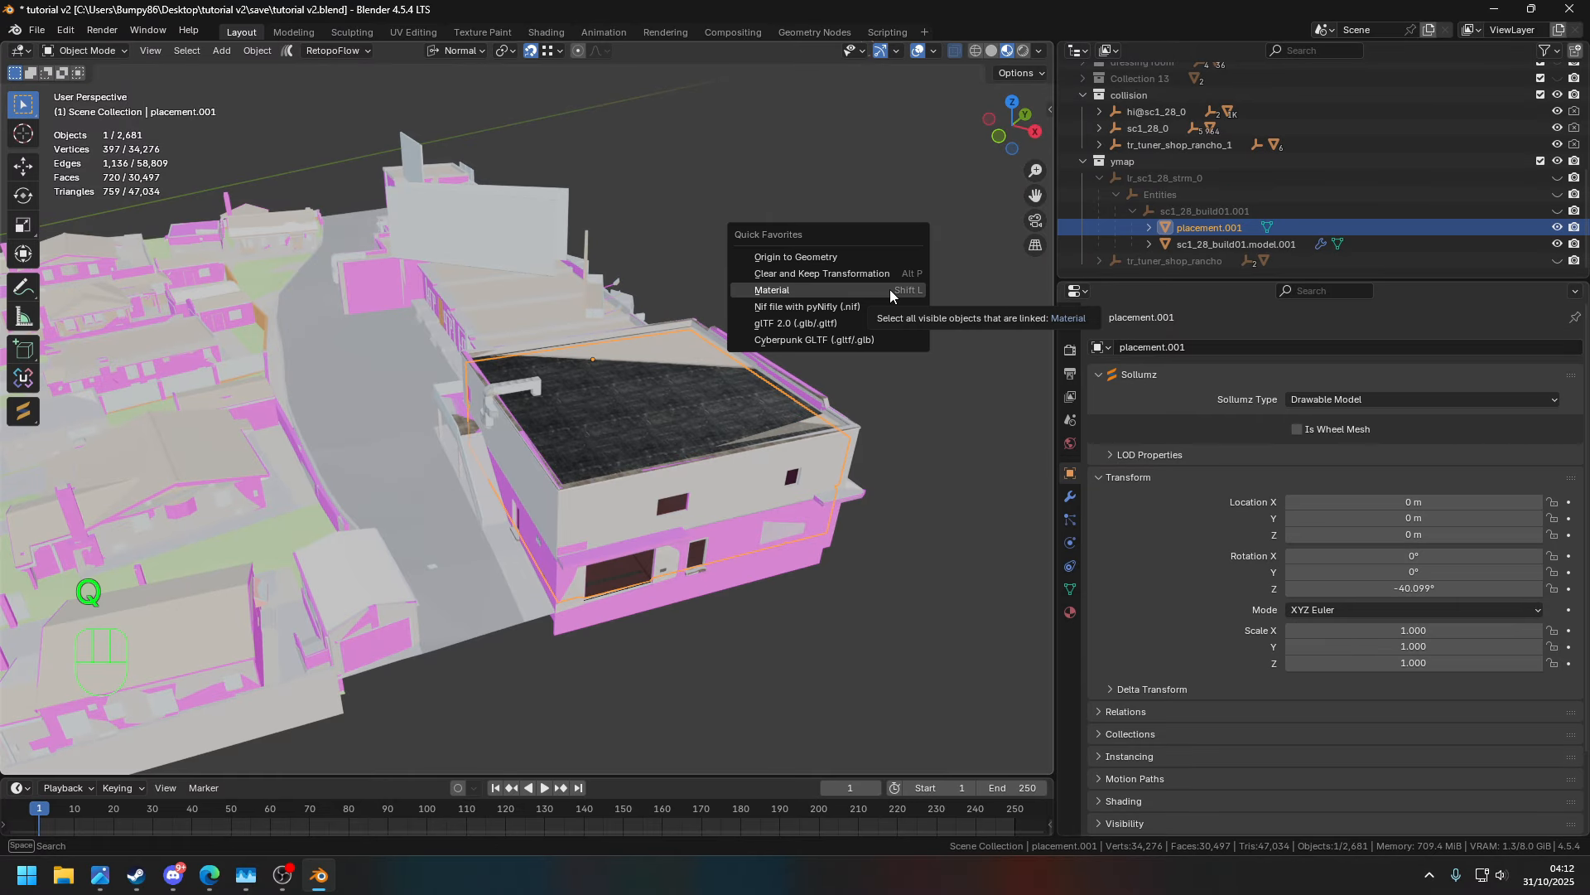
{"action": "left_click", "coordinate": [847, 273]}
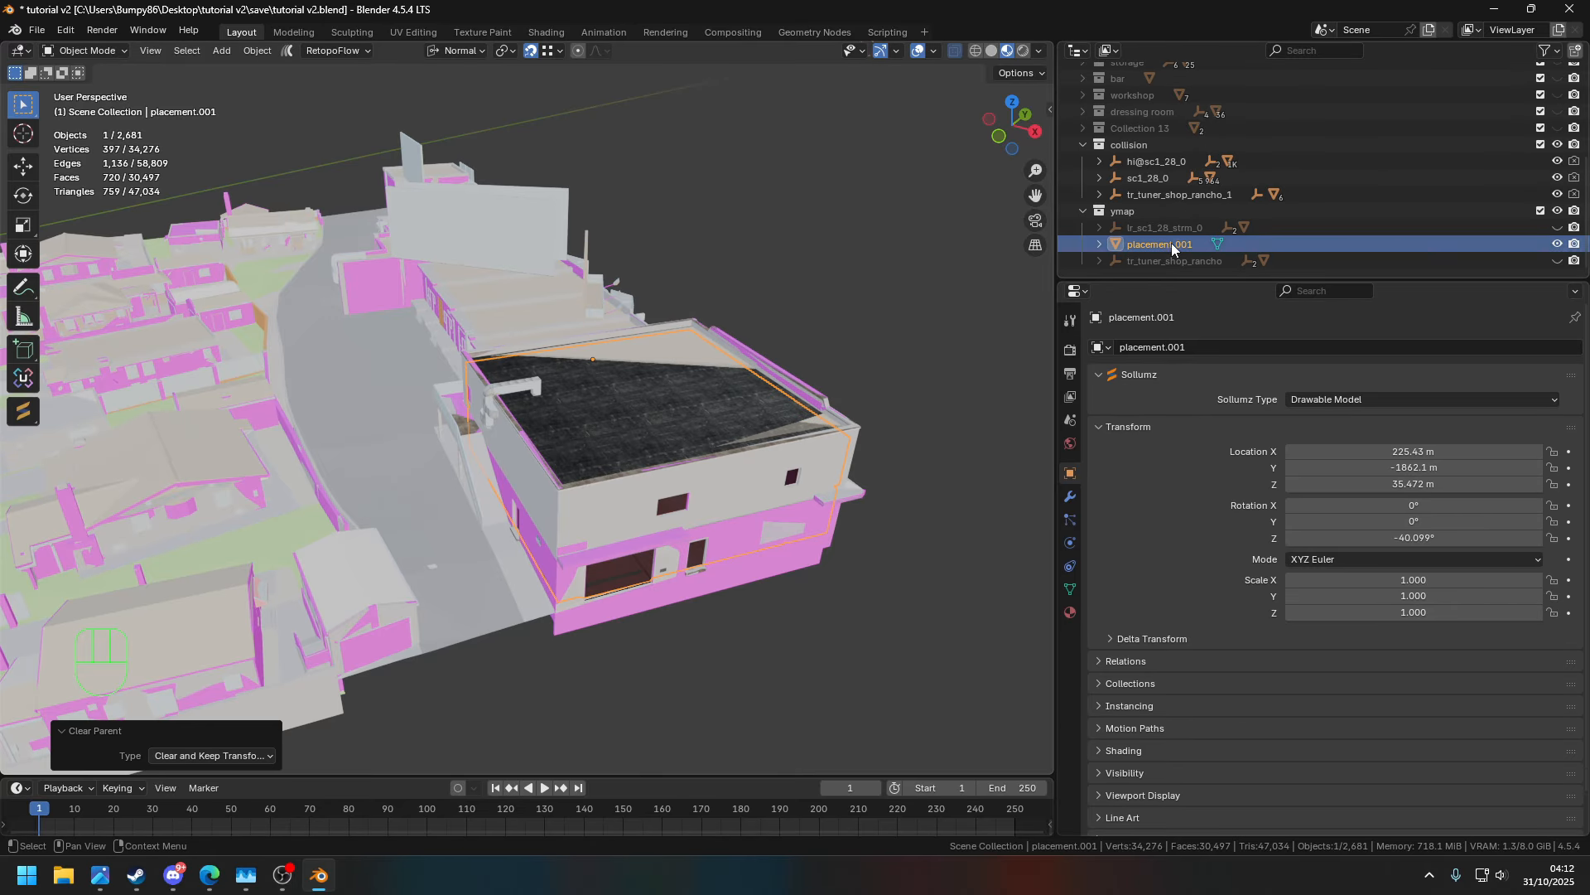
{"action": "left_click", "coordinate": [1172, 246]}
{"action": "middle_click_drag", "start_coordinate": [899, 483], "coordinate": [812, 471]}
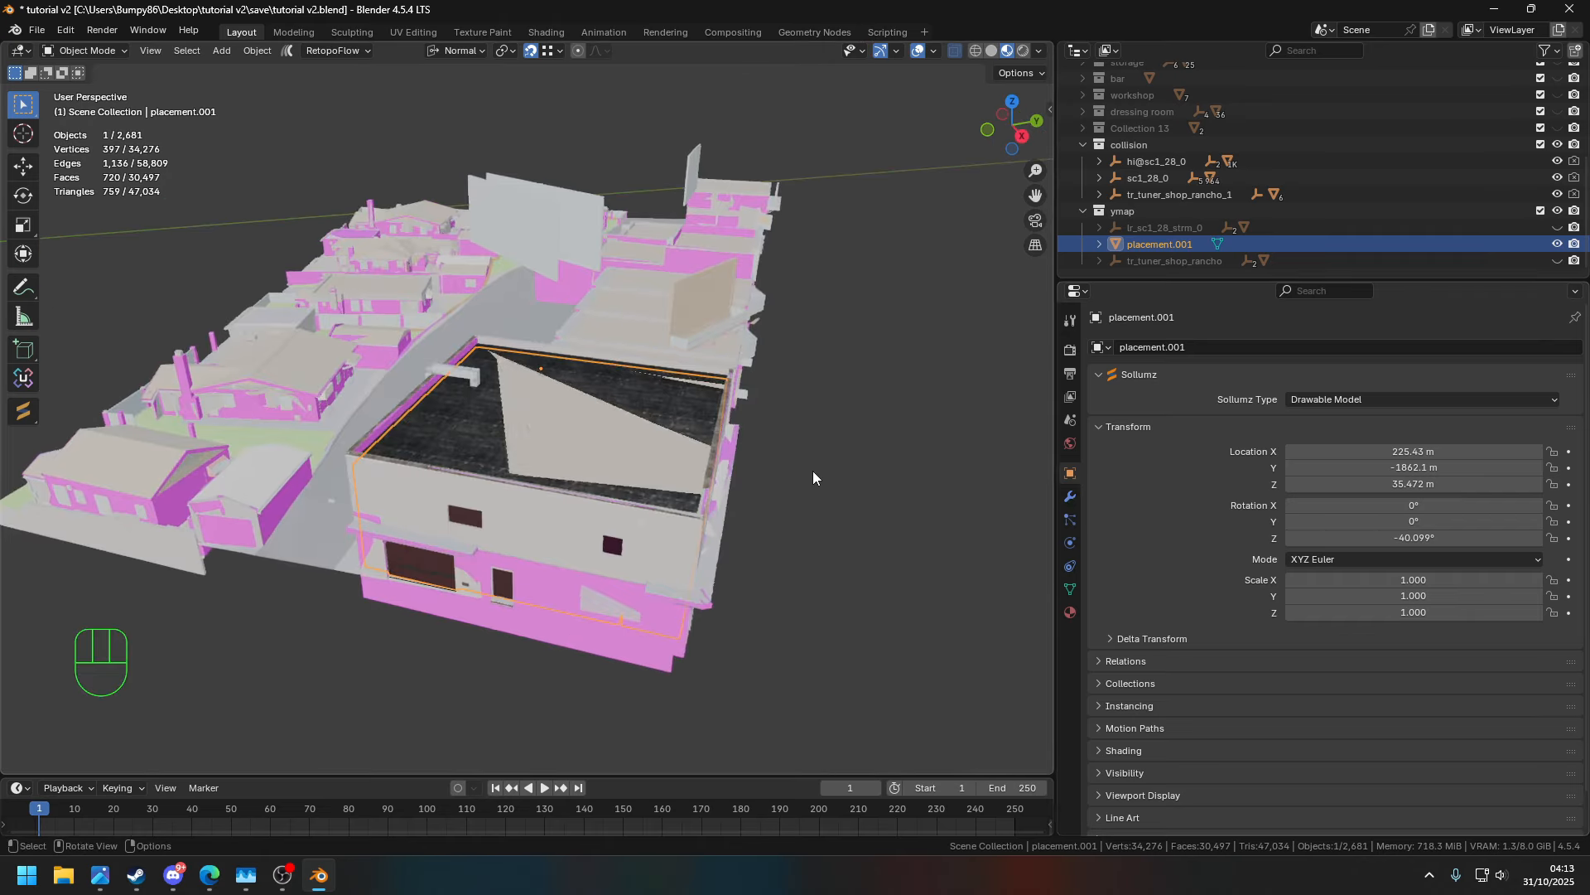
{"action": "scroll", "coordinate": [809, 470], "scroll_direction": "down", "scroll_amount": 4}
{"action": "key", "text": "g"}
{"action": "right_click", "coordinate": [882, 286]}
{"action": "middle_click_drag", "start_coordinate": [787, 320], "coordinate": [877, 311]}
{"action": "scroll", "coordinate": [877, 310], "scroll_direction": "up", "scroll_amount": 5}
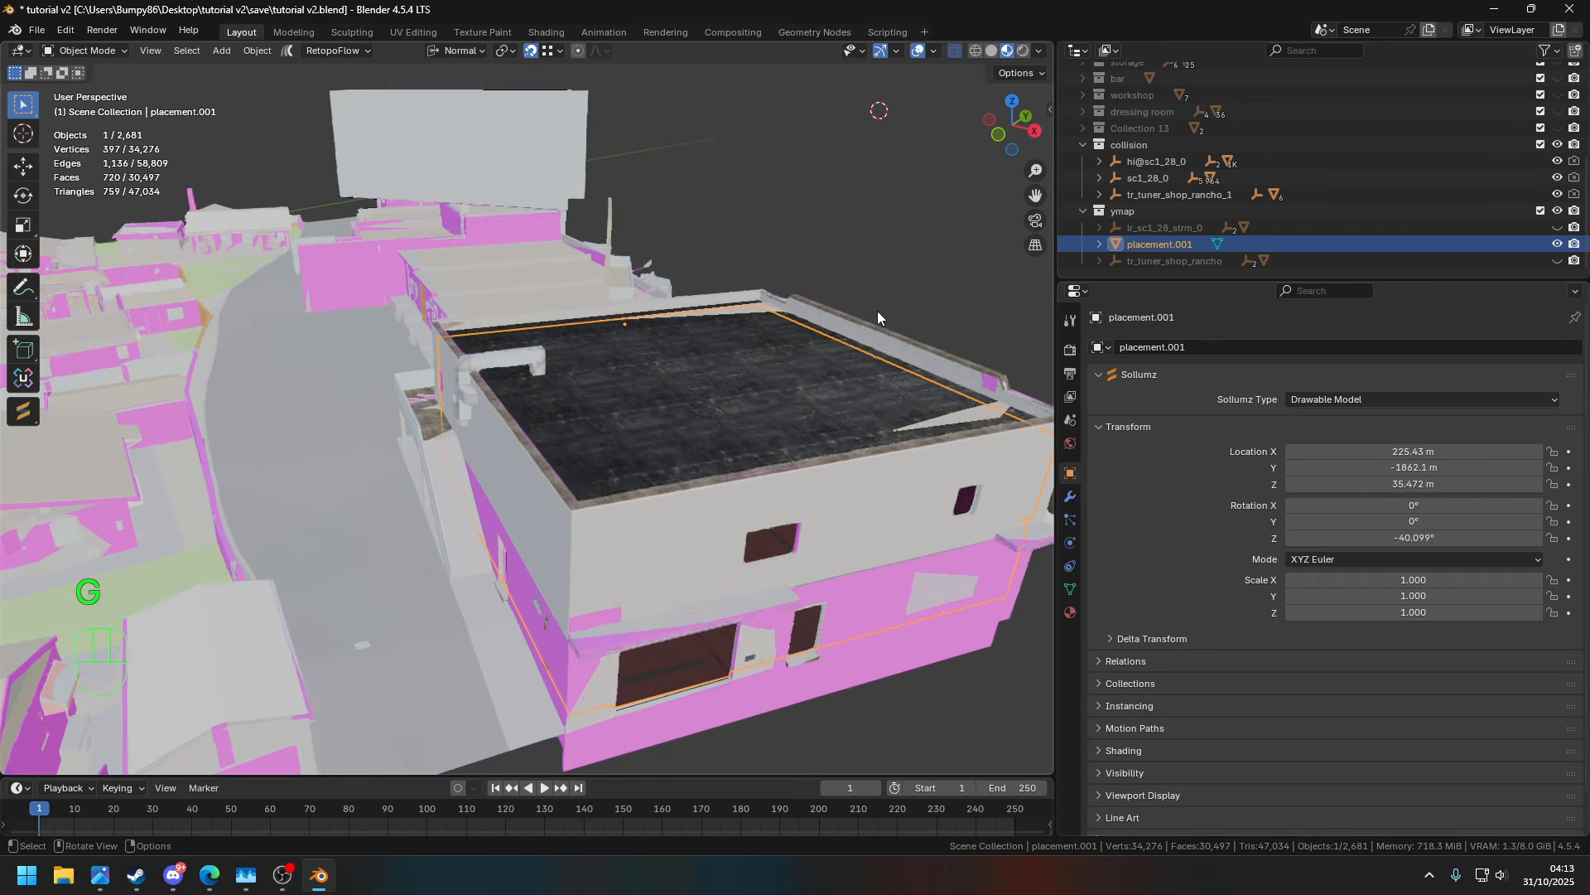
- Export the hi@sc1_28_0, sc1_28_0 and tr_tuner_shop_rancho_1 collisions together as CodeWalker XML
{"action": "left_click", "coordinate": [1160, 160]}
{"action": "left_click_drag", "start_coordinate": [1160, 162], "coordinate": [1162, 202]}
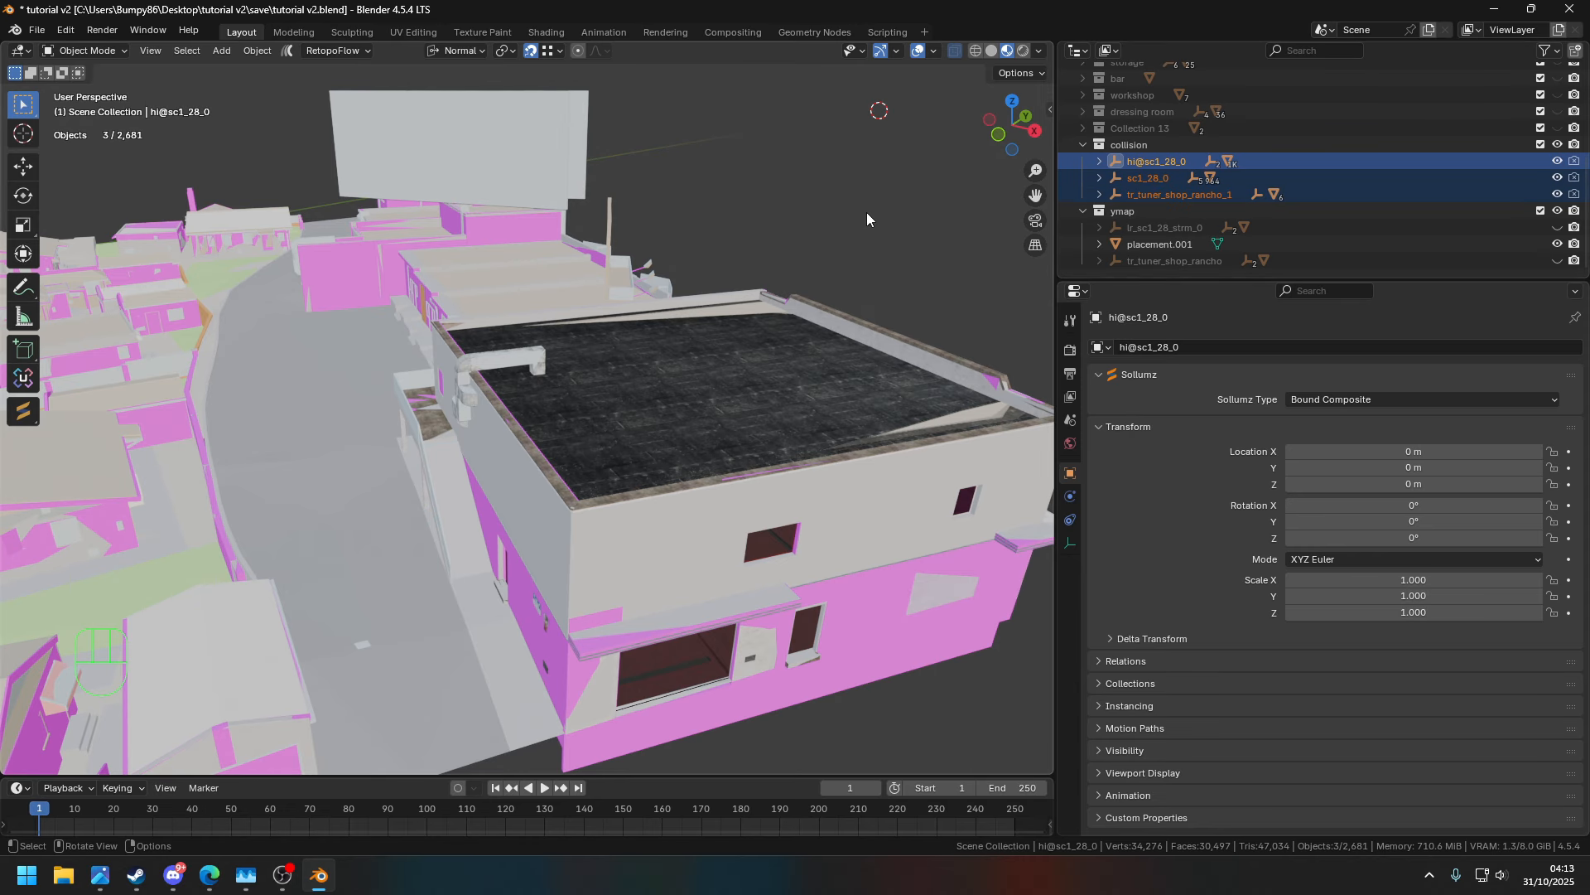
{"action": "key", "text": "n"}
{"action": "left_click_drag", "start_coordinate": [1057, 152], "coordinate": [1274, 145]}
{"action": "left_click", "coordinate": [1191, 116]}
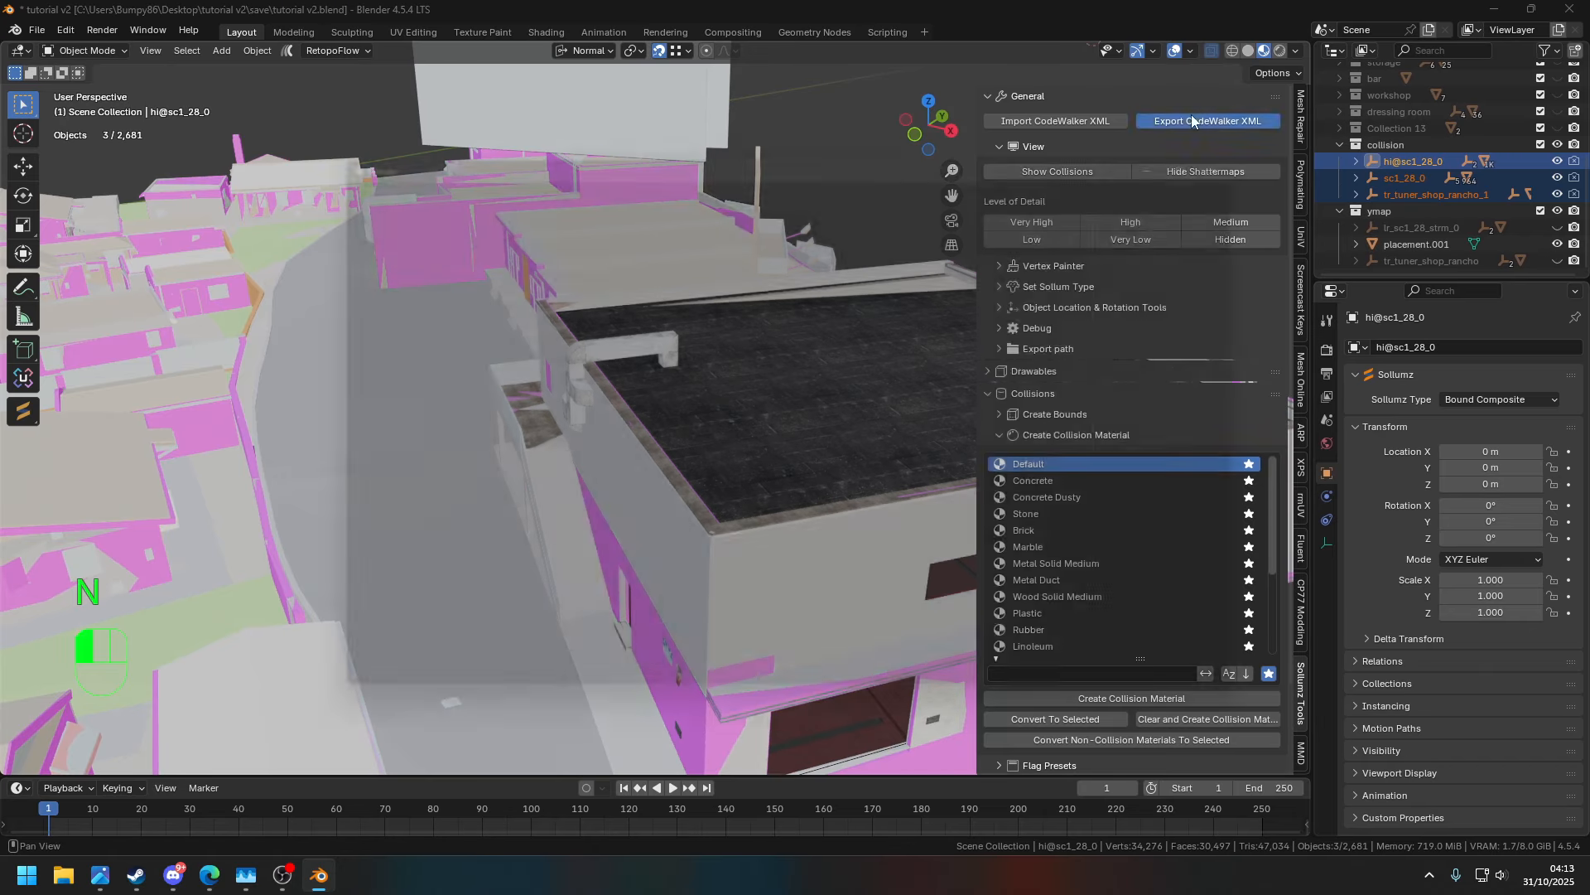
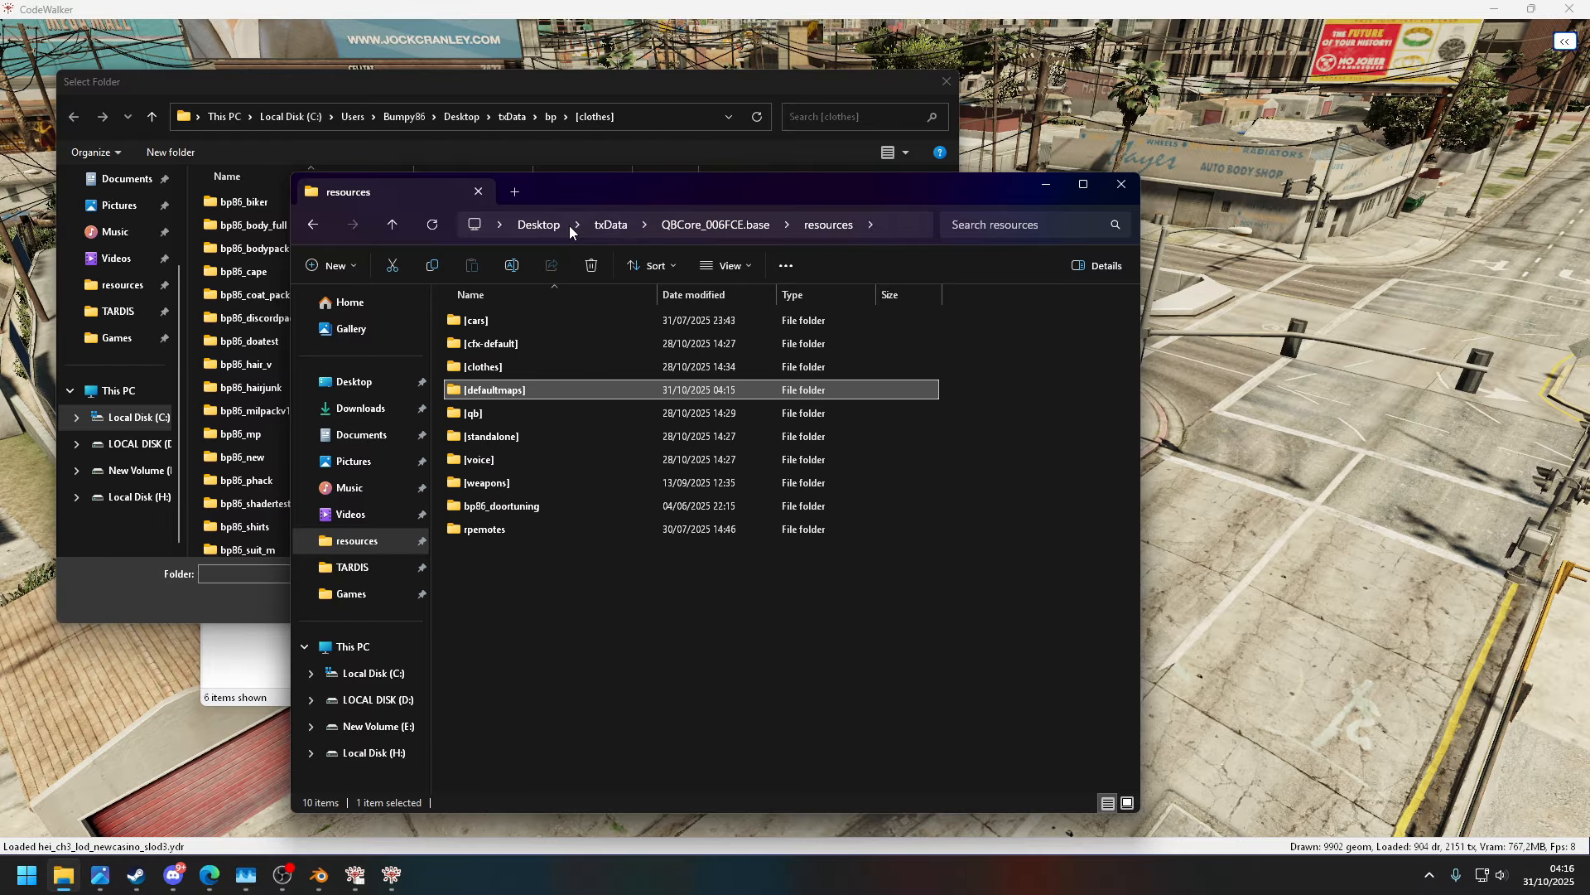
- Copy the QBCore_006FCE.base resources folder path from File Explorer and open that folder in CodeWalker's RPF Explorer
{"action": "left_click", "coordinate": [907, 229]}
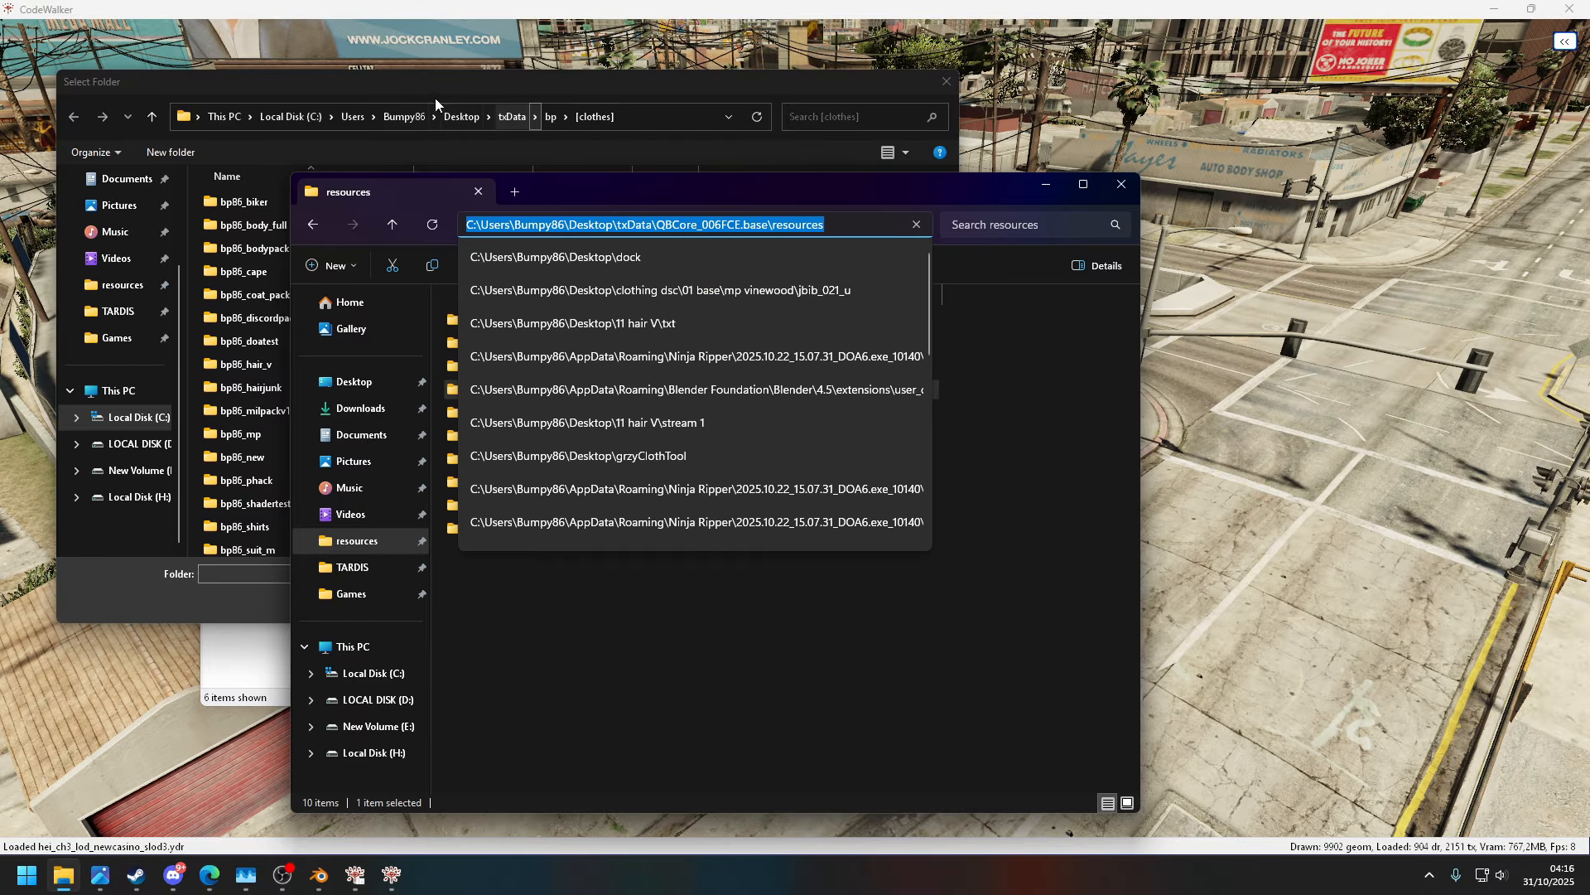
{"action": "left_click", "coordinate": [580, 117]}
{"action": "key", "text": "Return"}
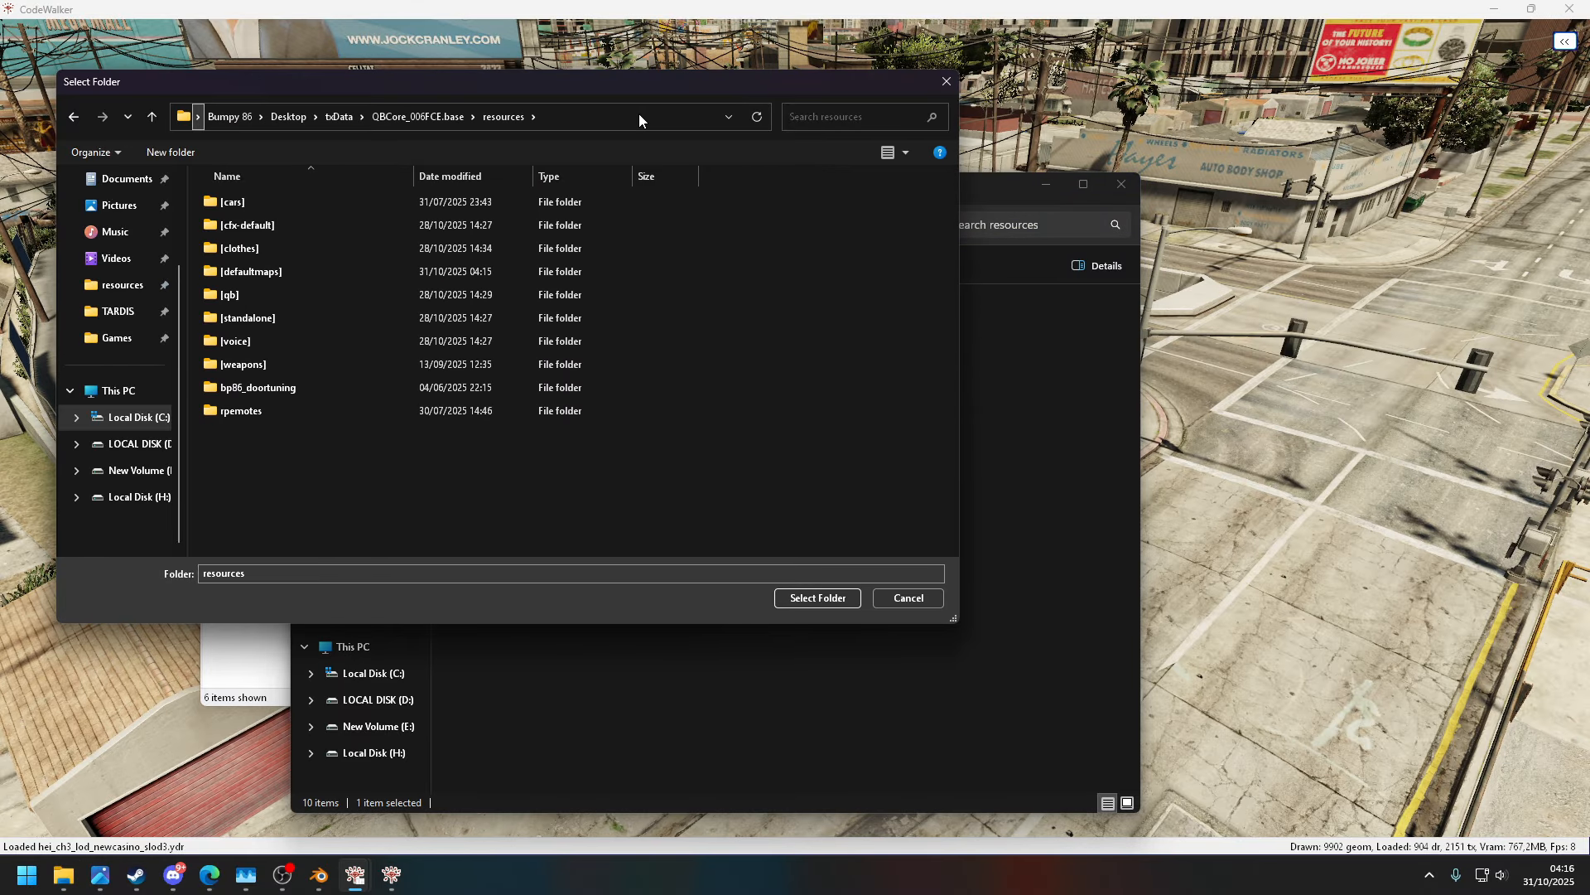
{"action": "left_click", "coordinate": [806, 600]}
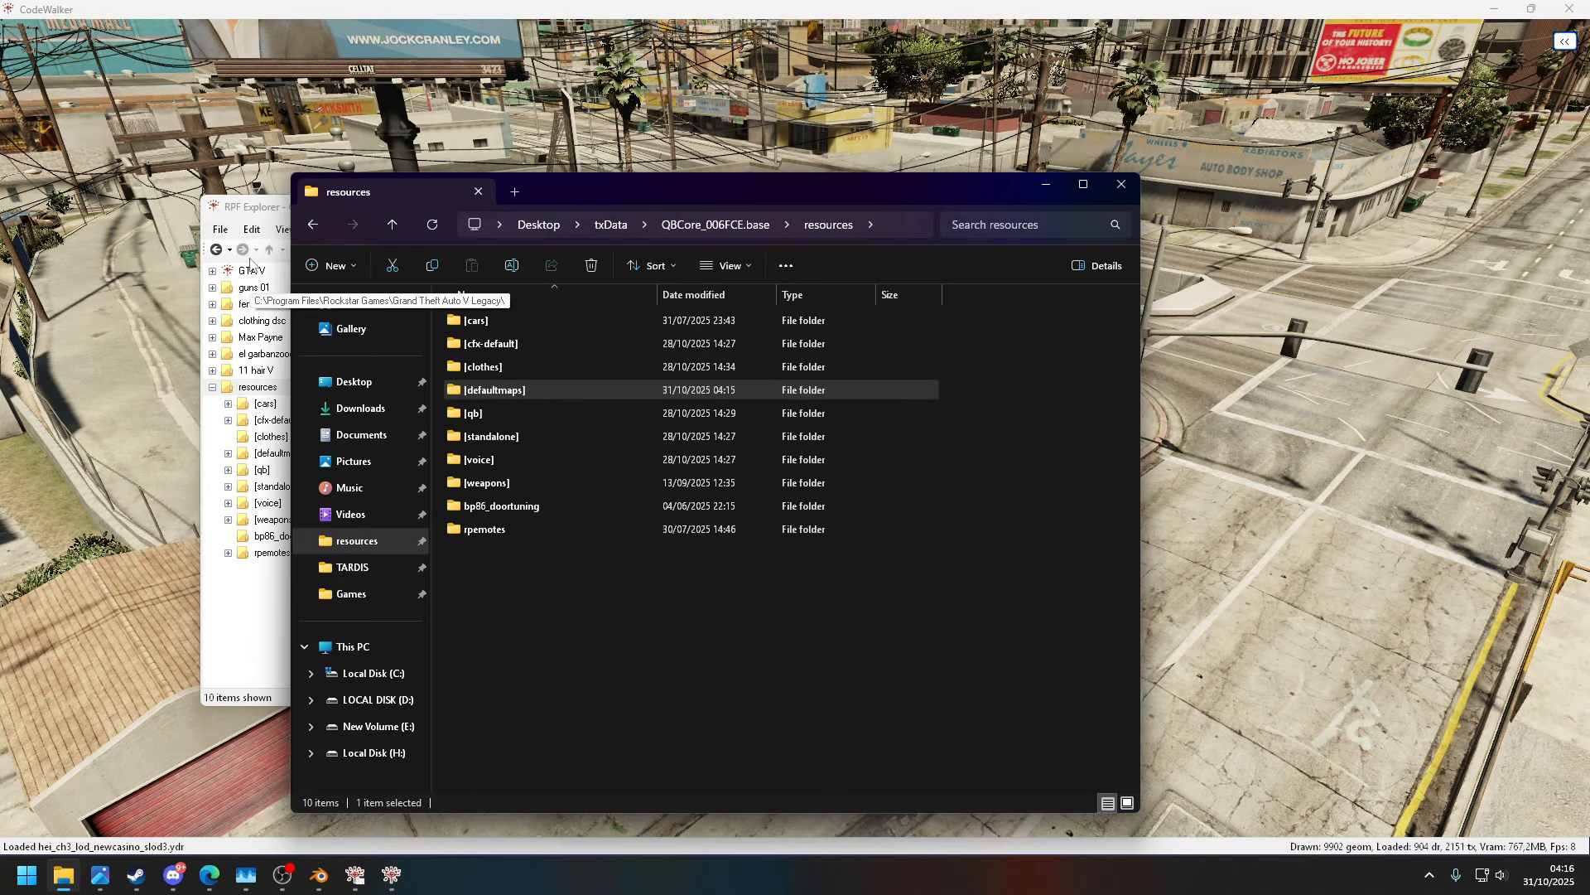
- Open the stream folder of bp86_mechshop inside [defaultmaps] in RPF Explorer
{"action": "left_click", "coordinate": [247, 209]}
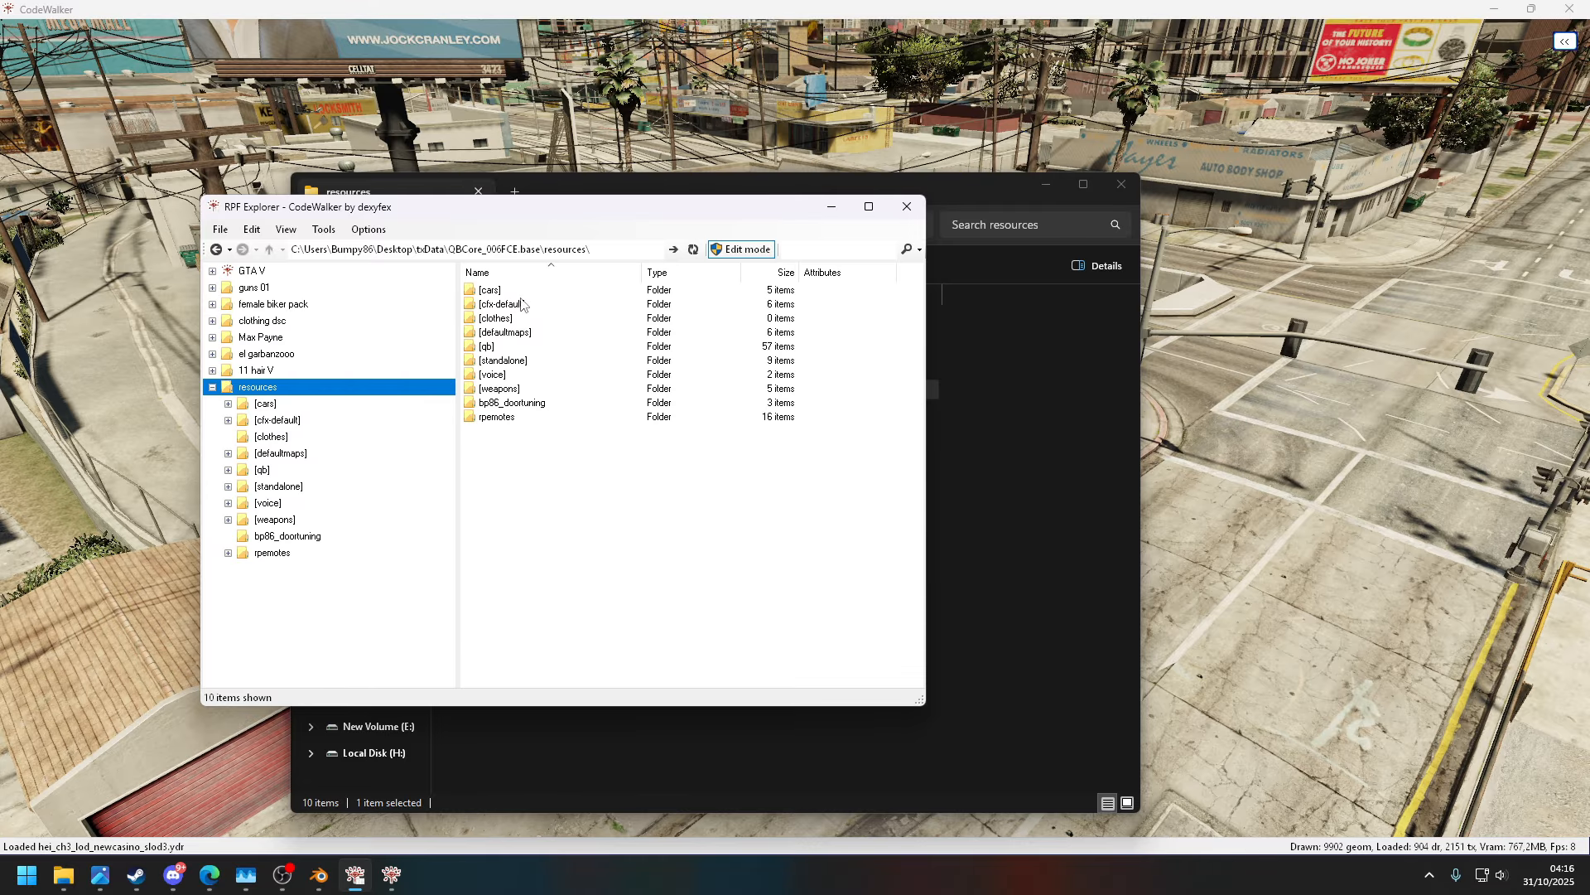
{"action": "left_click", "coordinate": [527, 336]}
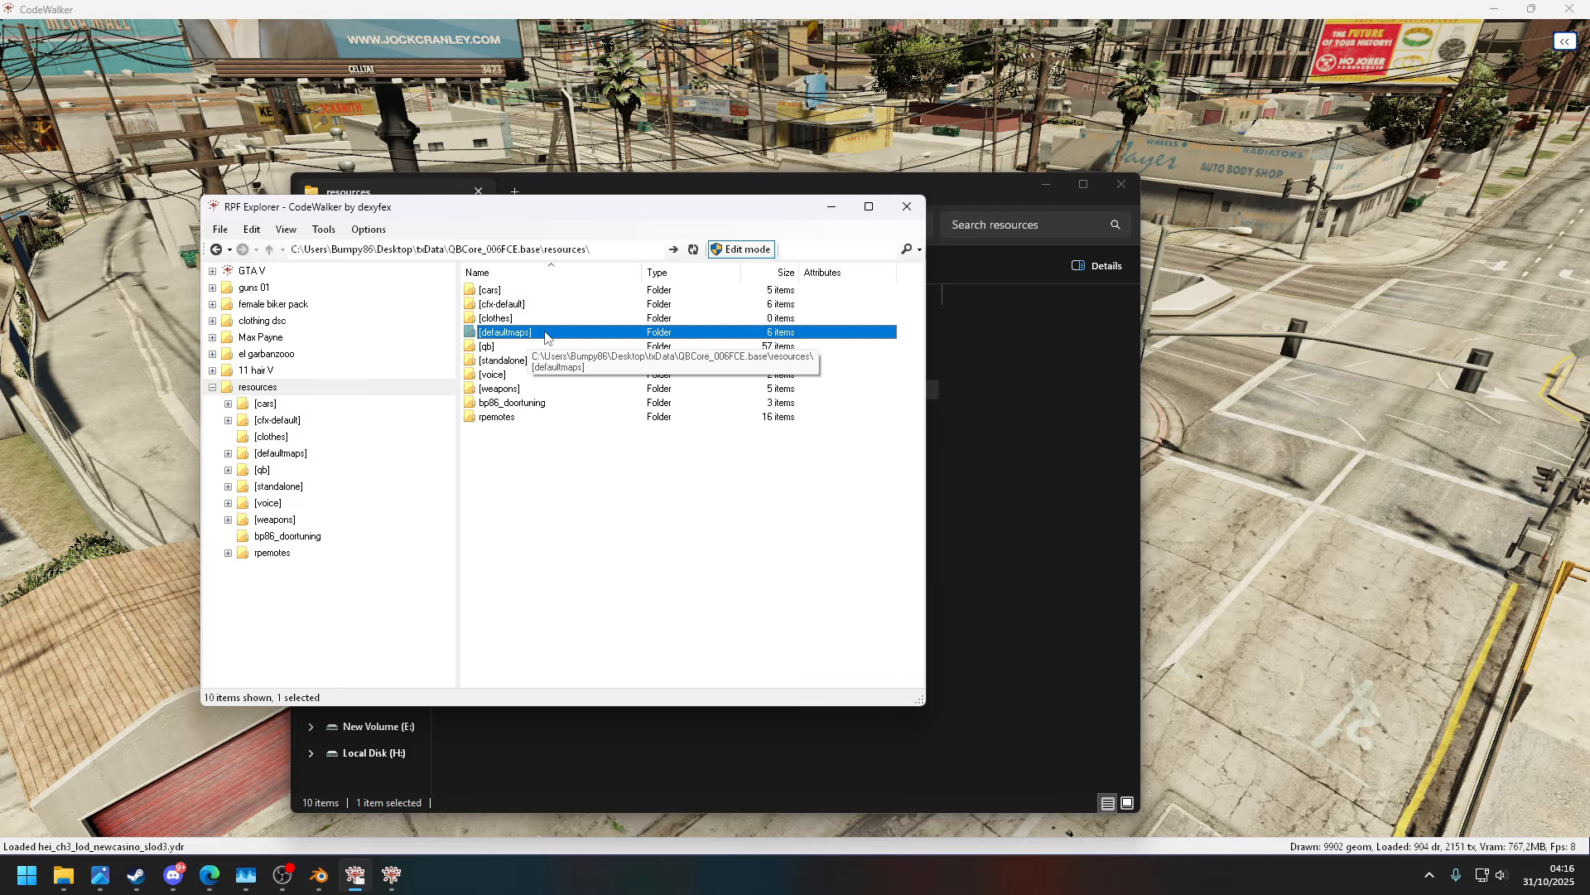
{"action": "double_click", "coordinate": [545, 334]}
{"action": "double_click", "coordinate": [536, 308]}
{"action": "double_click", "coordinate": [529, 292]}
- Arrange File Explorer beside RPF Explorer and open the export folder of tutorial v2 on the Desktop
{"action": "left_click_drag", "start_coordinate": [876, 186], "coordinate": [1140, 152]}
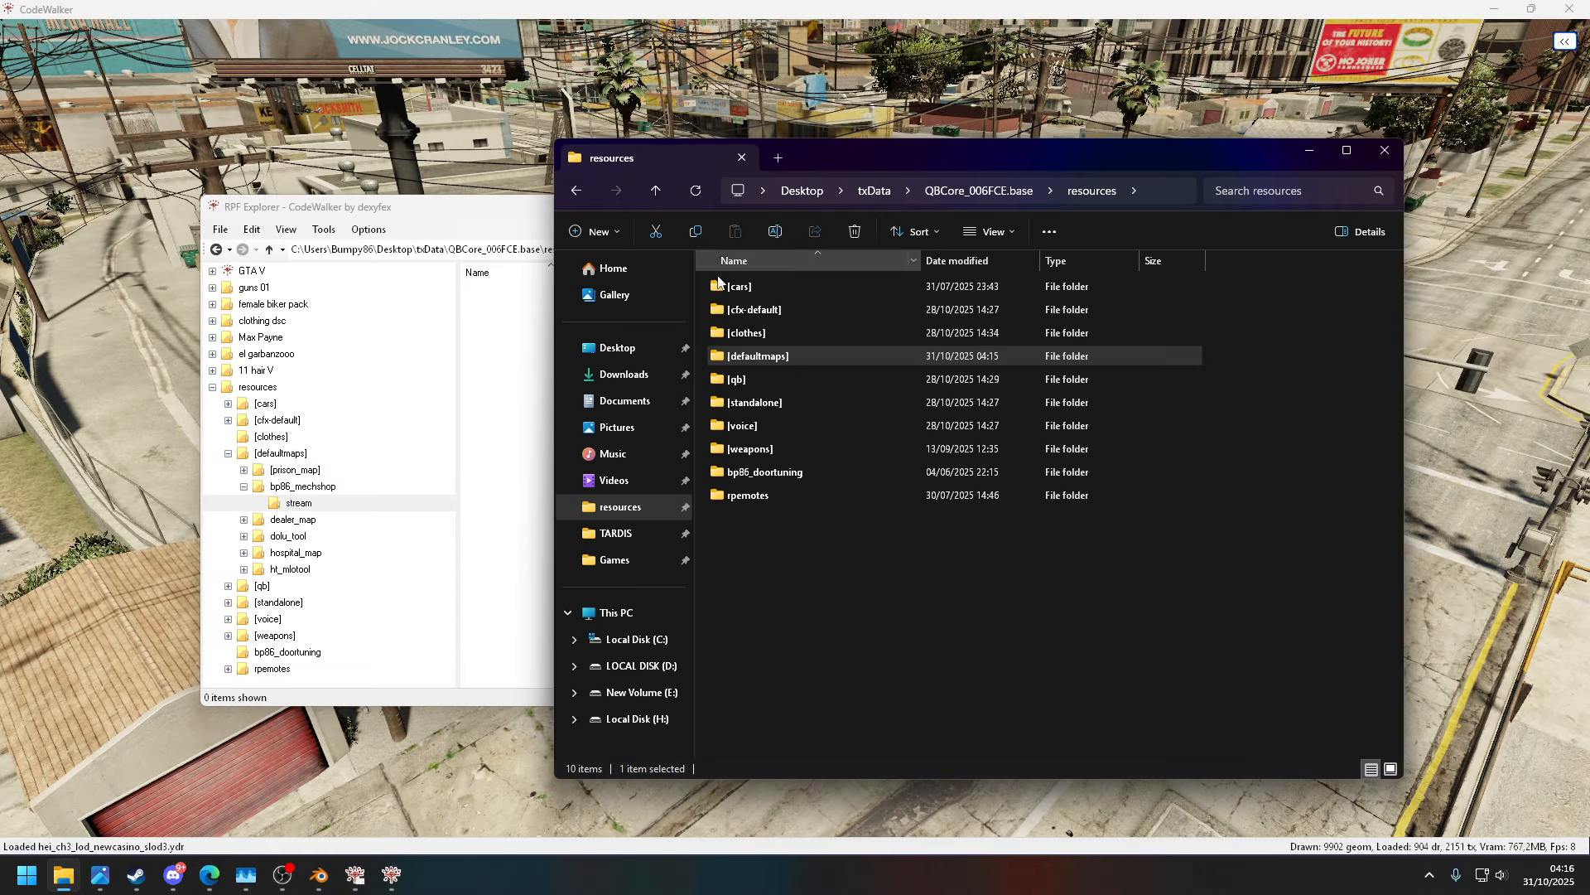
{"action": "left_click", "coordinate": [625, 348]}
{"action": "scroll", "coordinate": [878, 340], "scroll_direction": "down", "scroll_amount": 20}
{"action": "scroll", "coordinate": [881, 345], "scroll_direction": "up", "scroll_amount": 3}
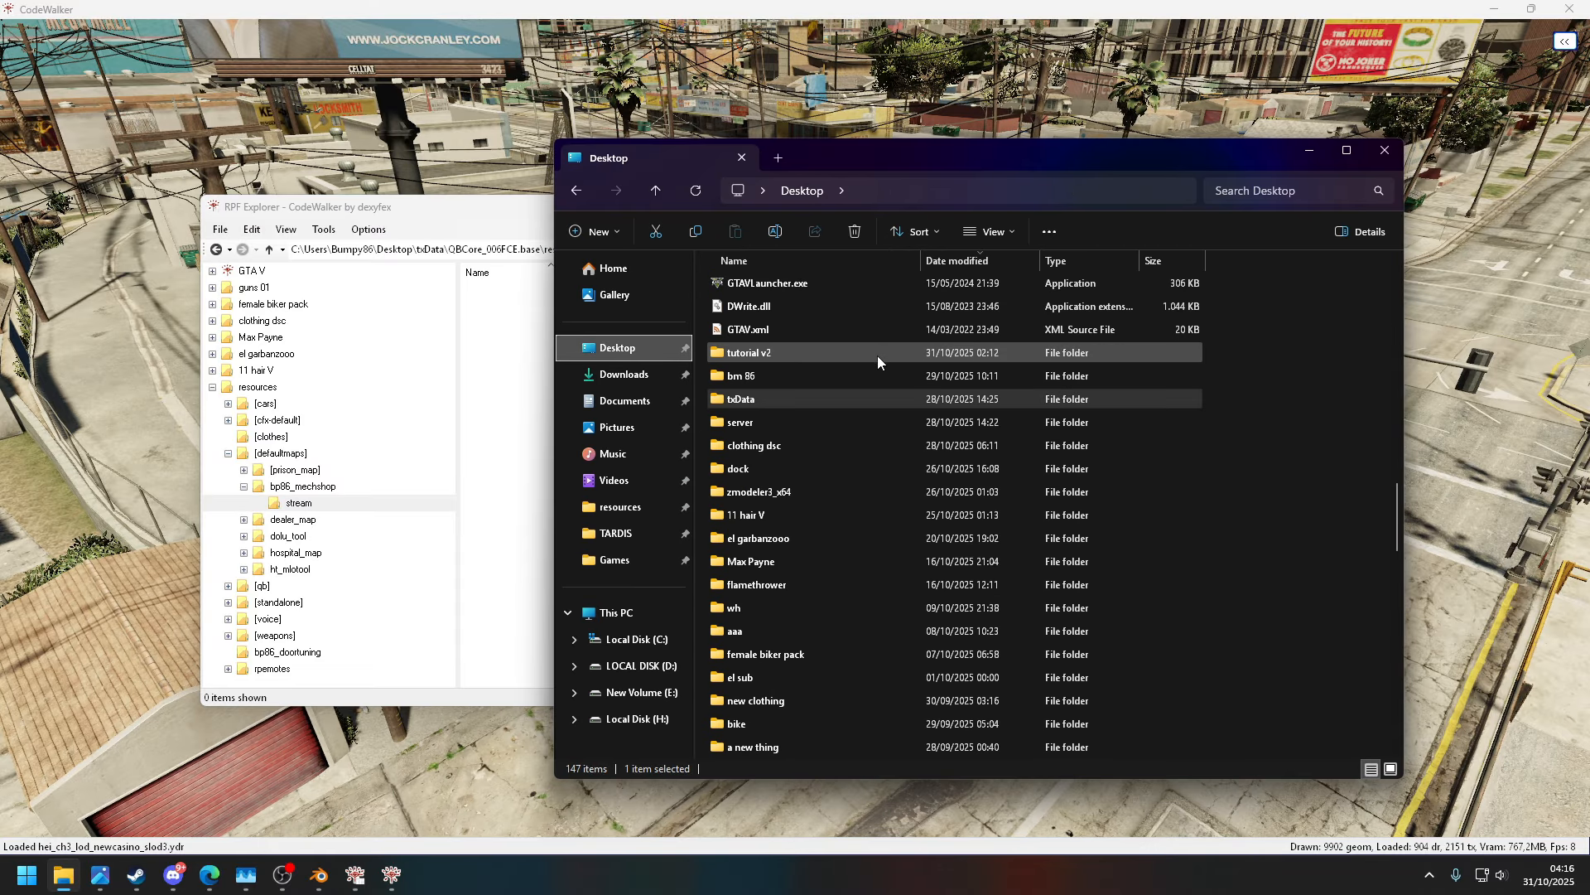
{"action": "left_click", "coordinate": [797, 353]}
{"action": "double_click", "coordinate": [798, 353]}
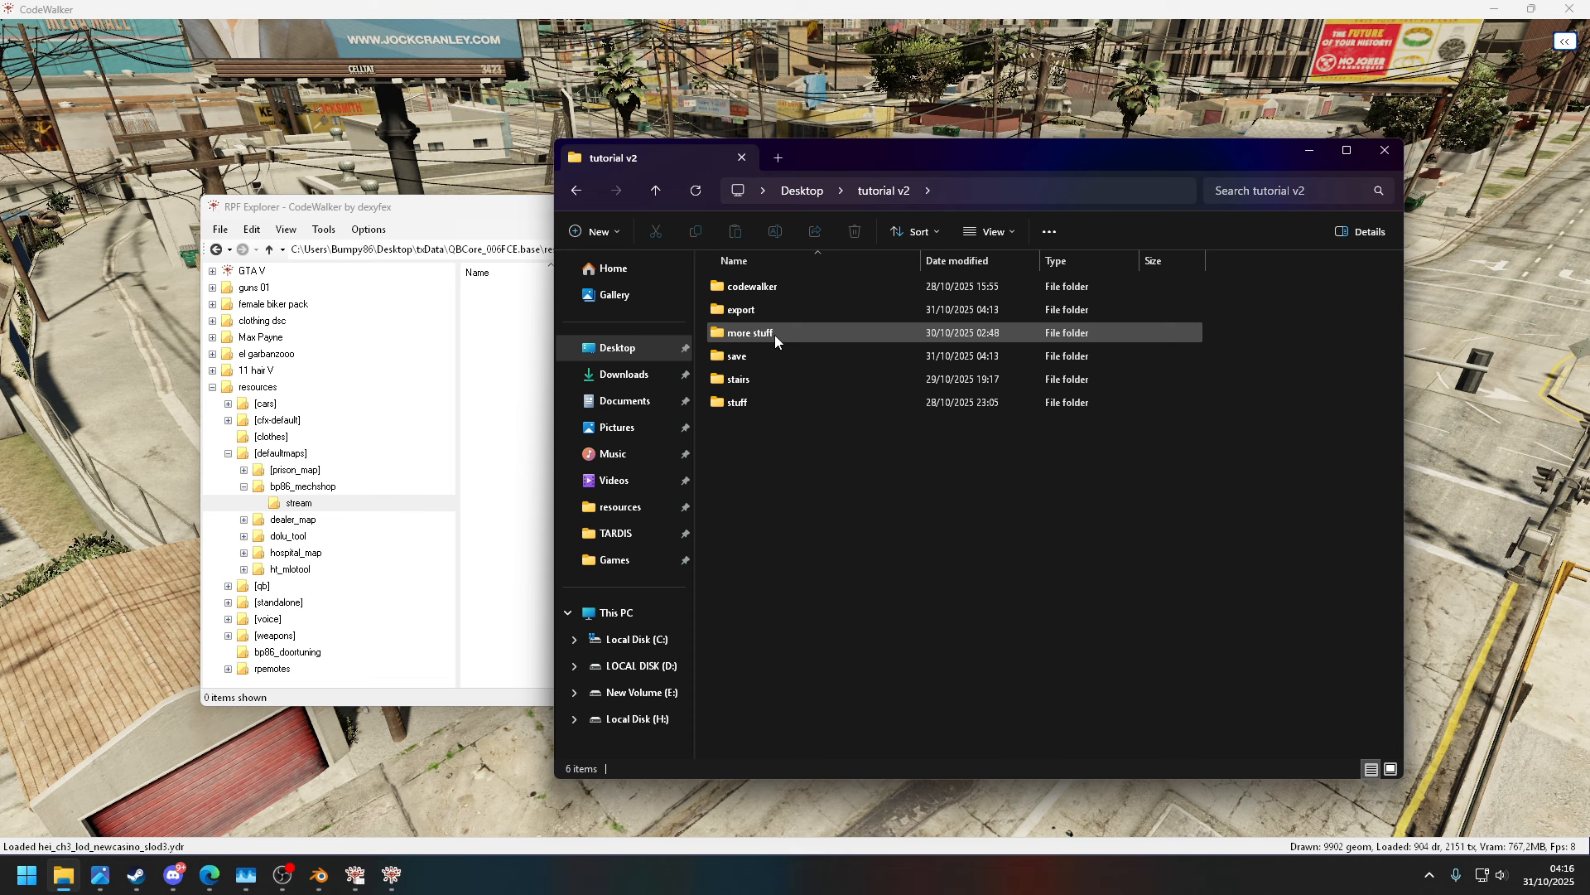
{"action": "double_click", "coordinate": [773, 312]}
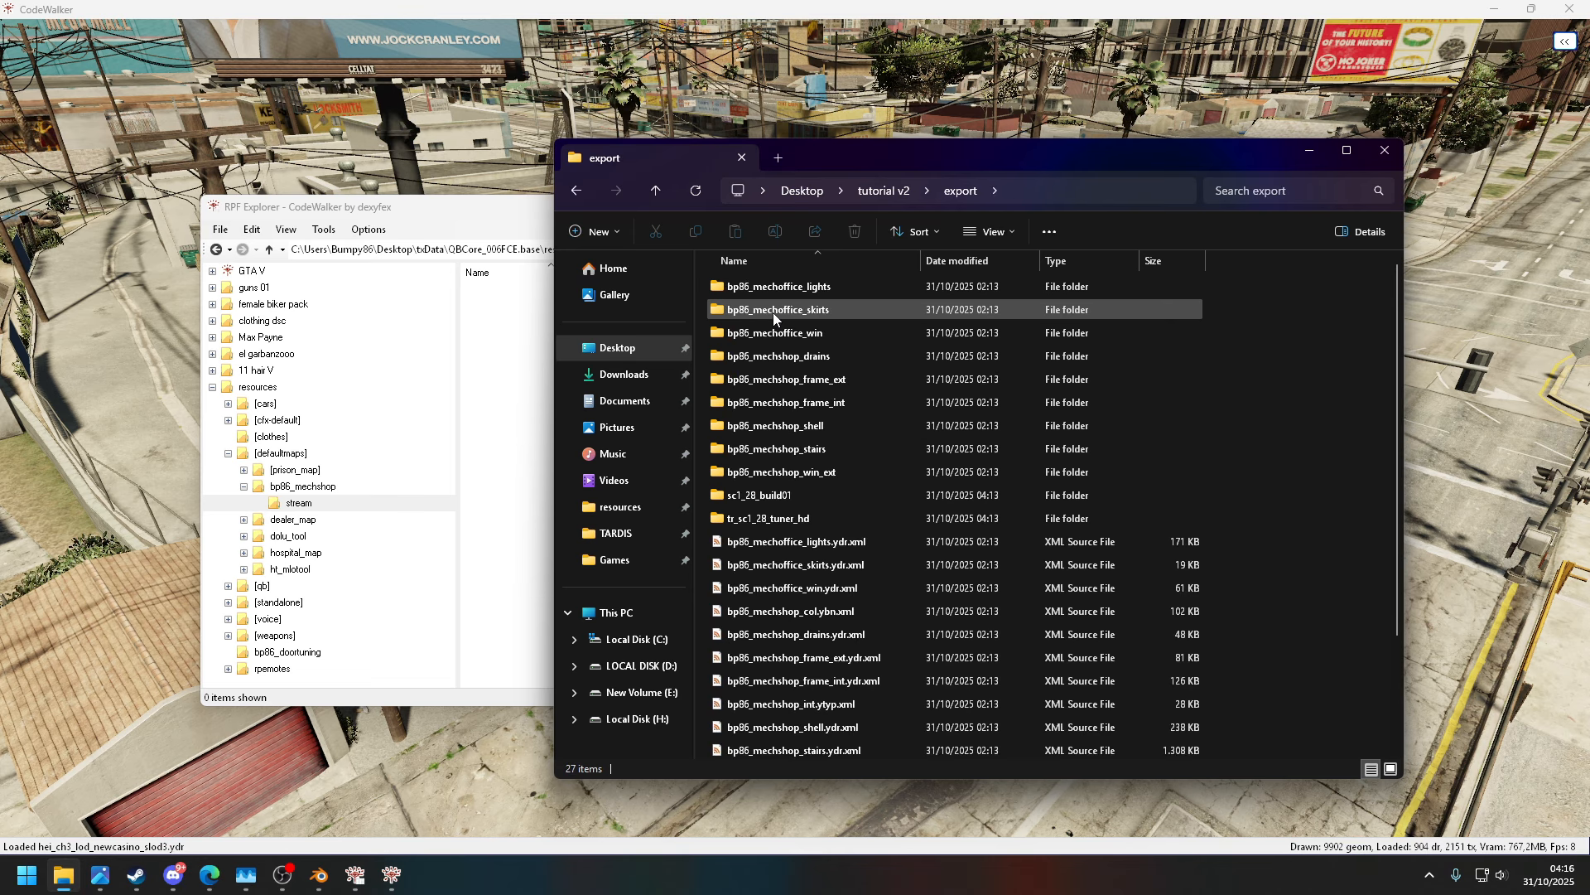
- Sort the export folder by date modified and import all its XML files into the bp86_mechshop stream folder
{"action": "left_click", "coordinate": [958, 263]}
{"action": "left_click", "coordinate": [881, 291]}
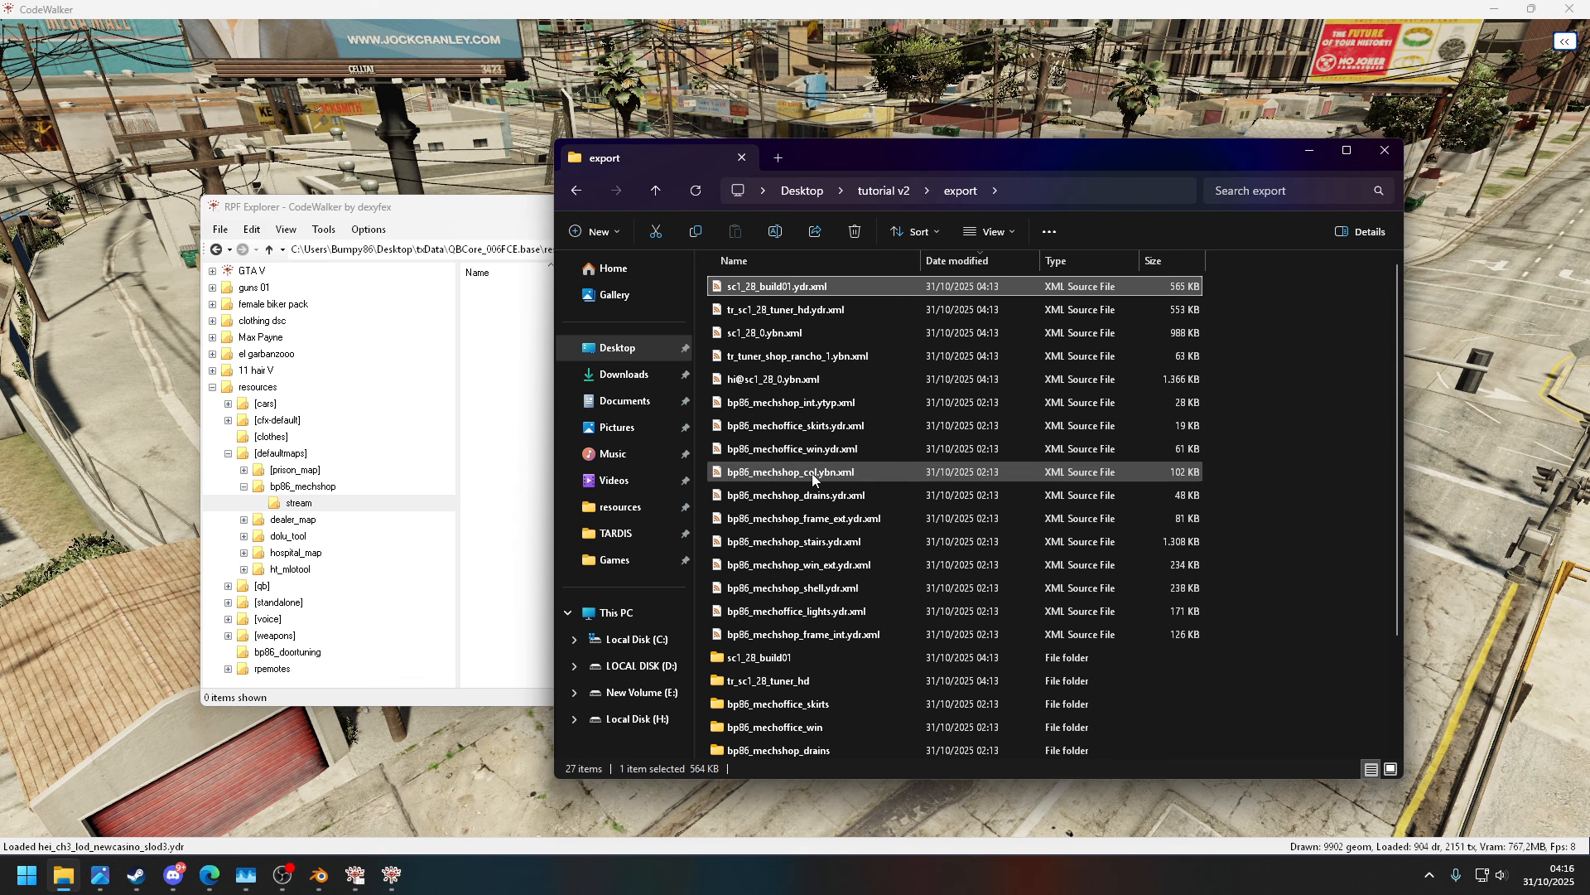
{"action": "left_click", "coordinate": [812, 635], "text": "shift"}
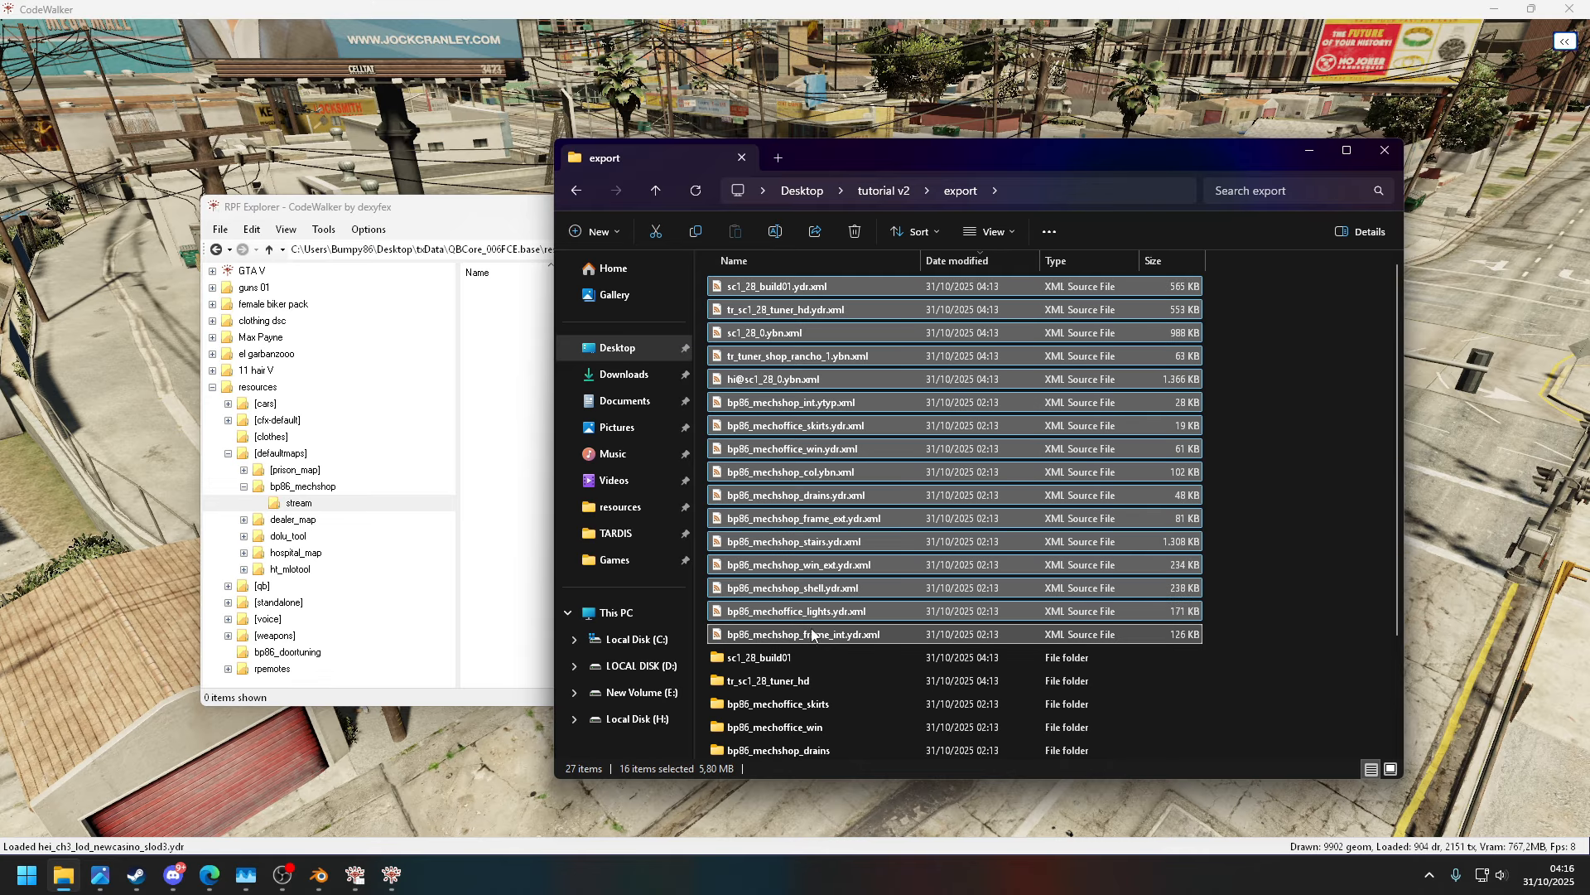
{"action": "left_click_drag", "start_coordinate": [922, 166], "coordinate": [1129, 161]}
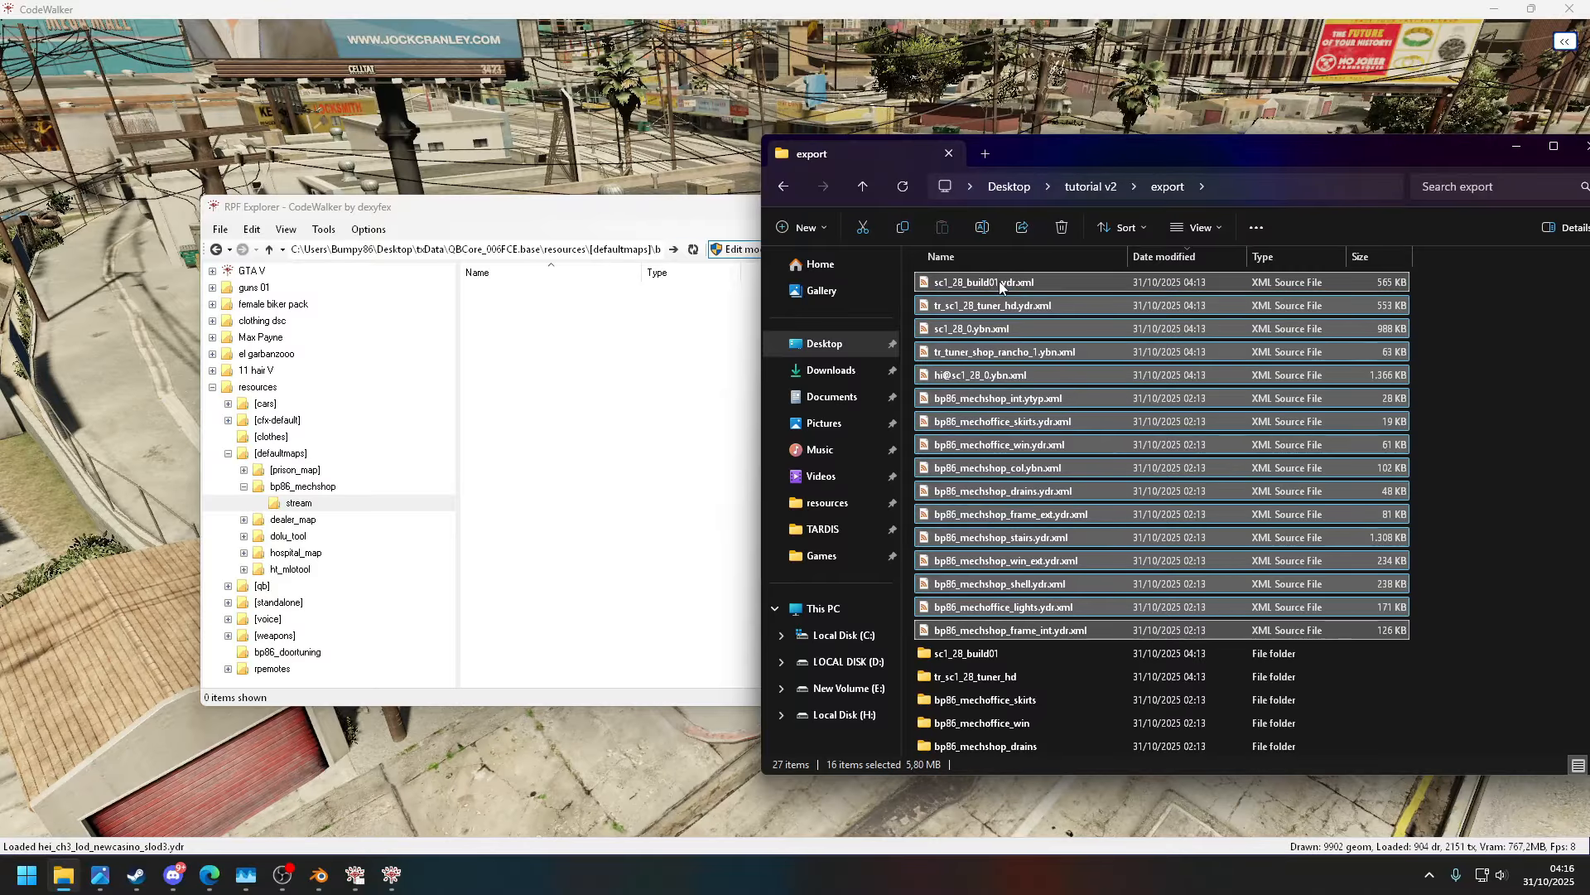
{"action": "left_click_drag", "start_coordinate": [1000, 286], "coordinate": [600, 385]}
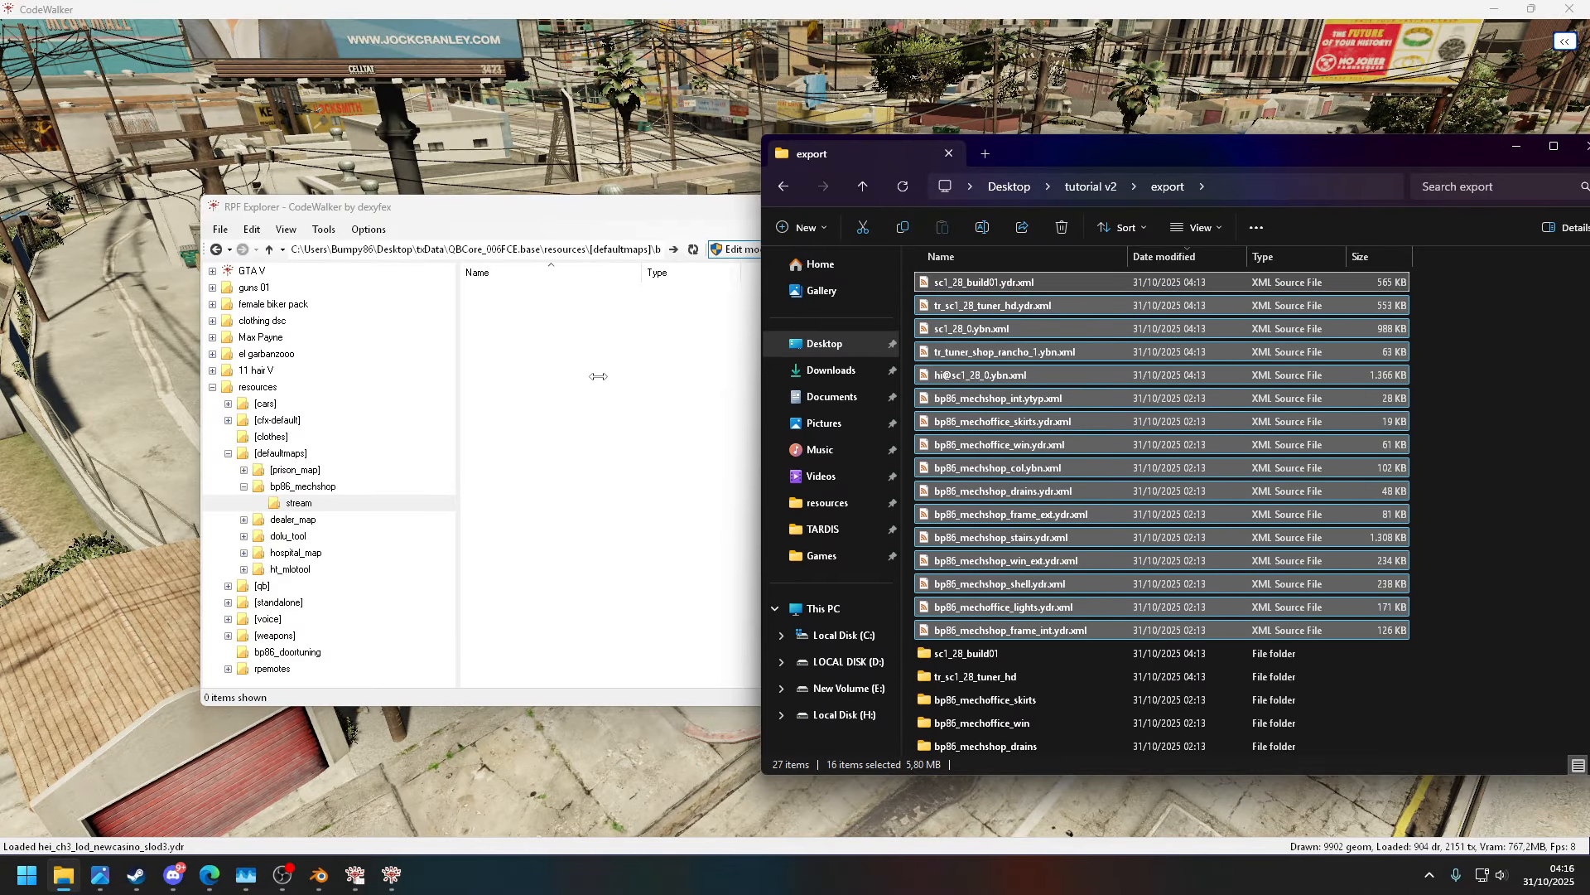
- Preview the imported bp86_mechoffice_lights.ydr model from RPF Explorer and close its viewer
{"action": "mouse_move", "coordinate": [396, 883]}
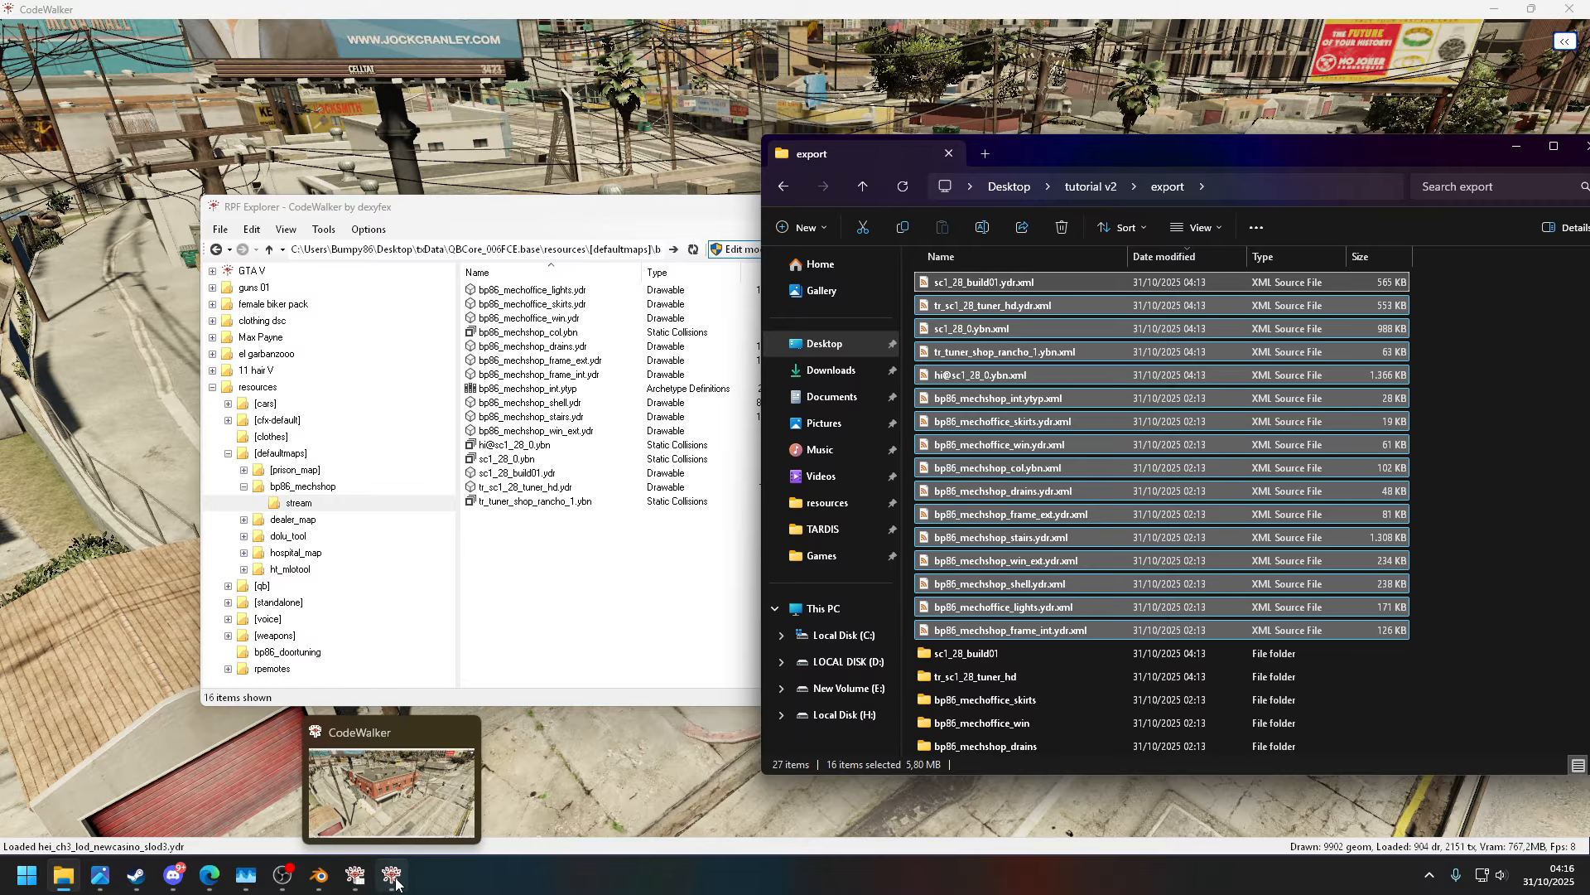
{"action": "left_click", "coordinate": [604, 553]}
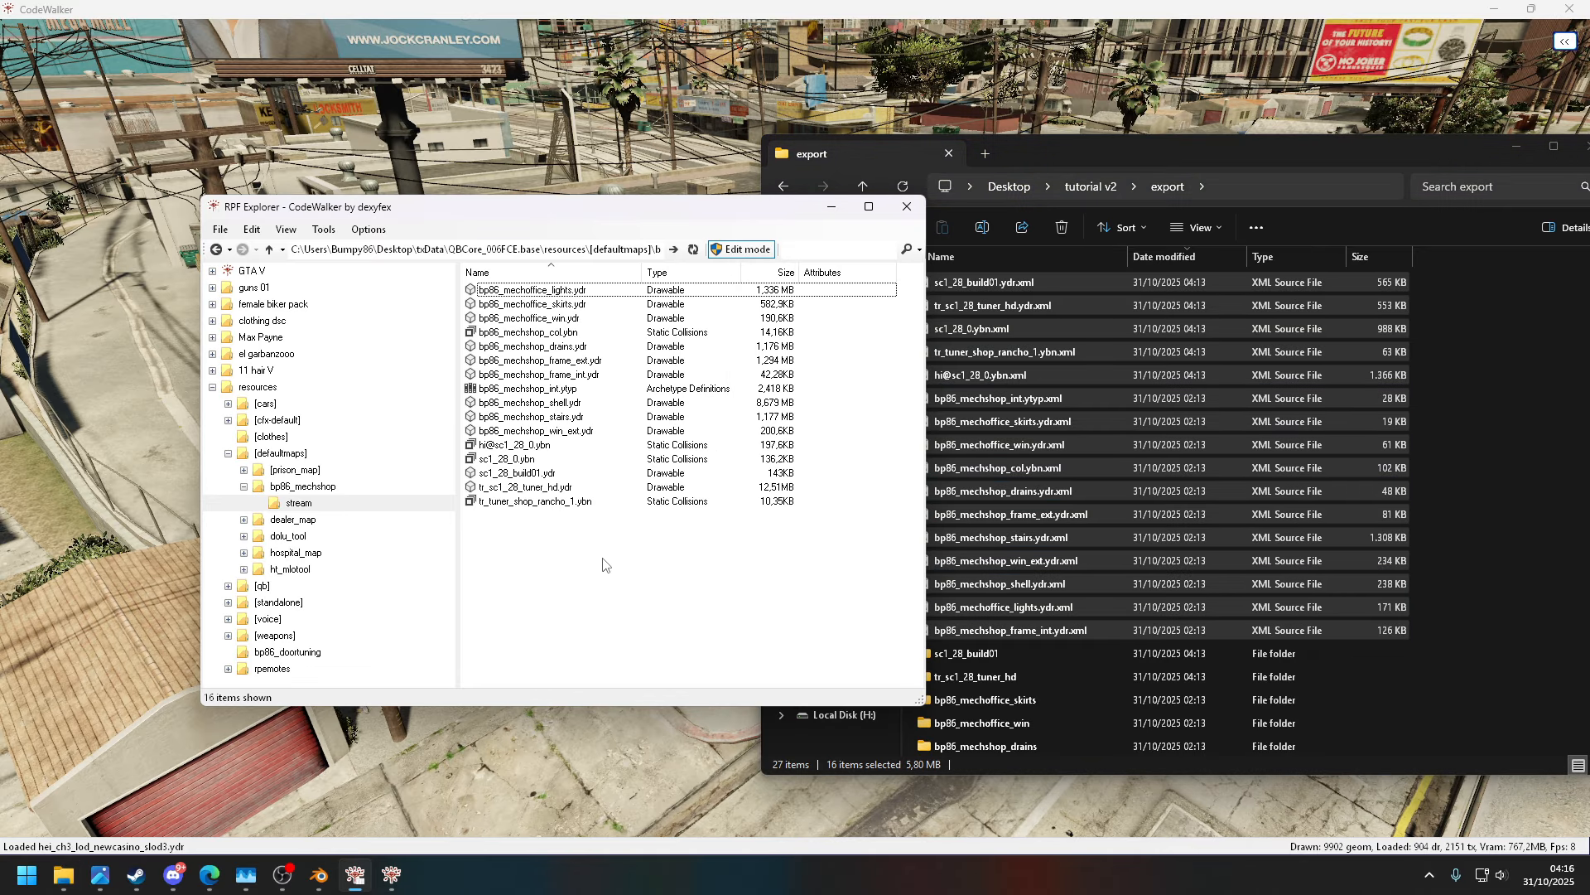
{"action": "left_click", "coordinate": [588, 295]}
{"action": "left_click", "coordinate": [579, 318]}
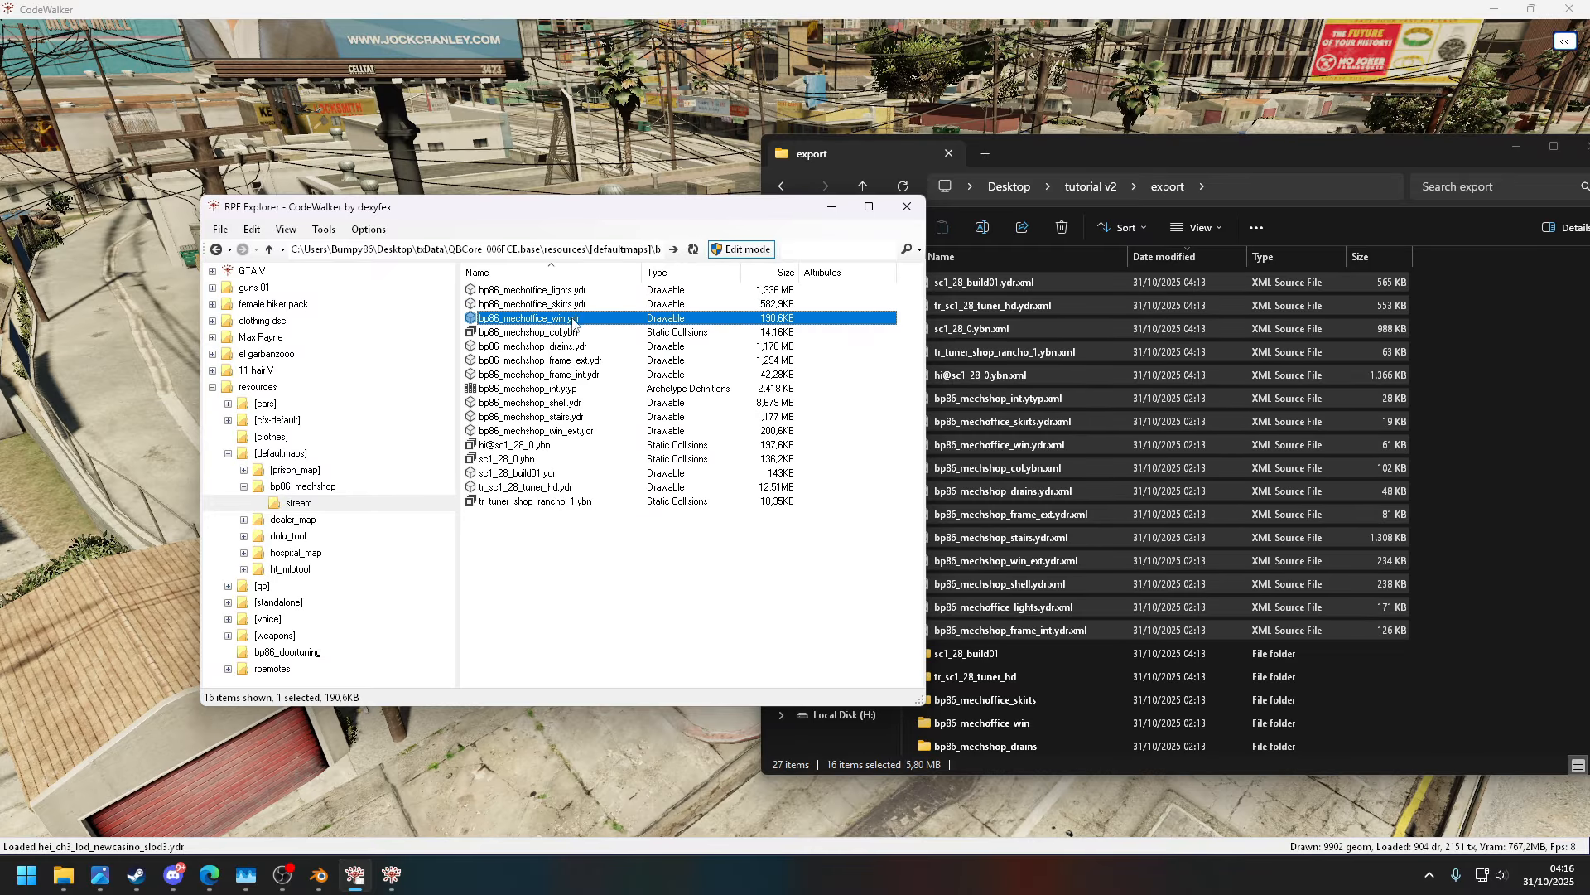
{"action": "left_click", "coordinate": [567, 332]}
{"action": "double_click", "coordinate": [575, 290]}
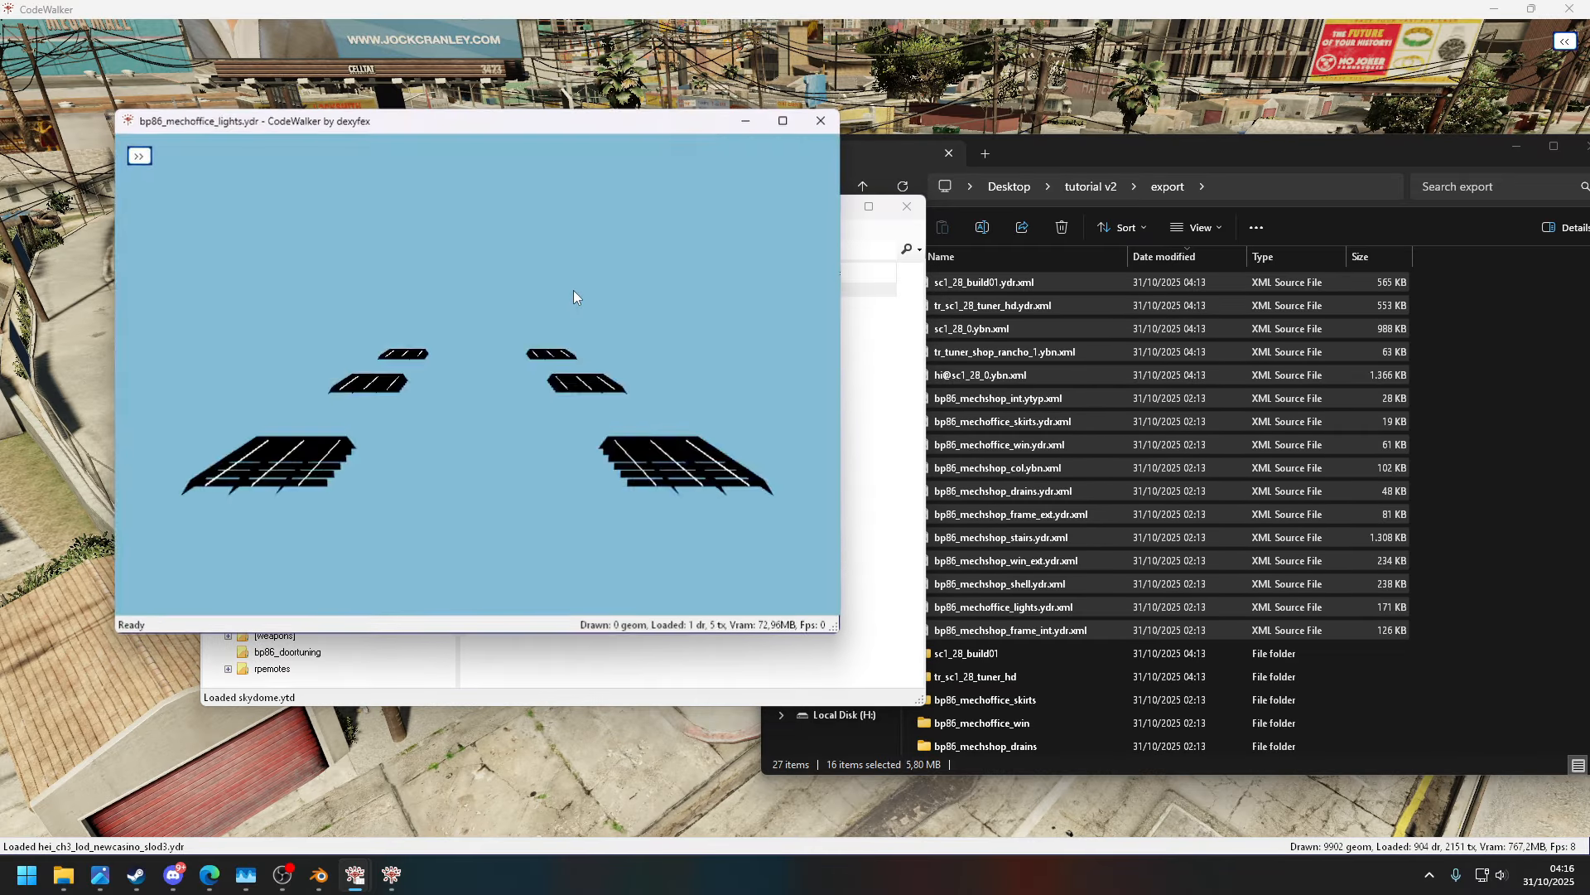
{"action": "left_click_drag", "start_coordinate": [585, 239], "coordinate": [705, 247]}
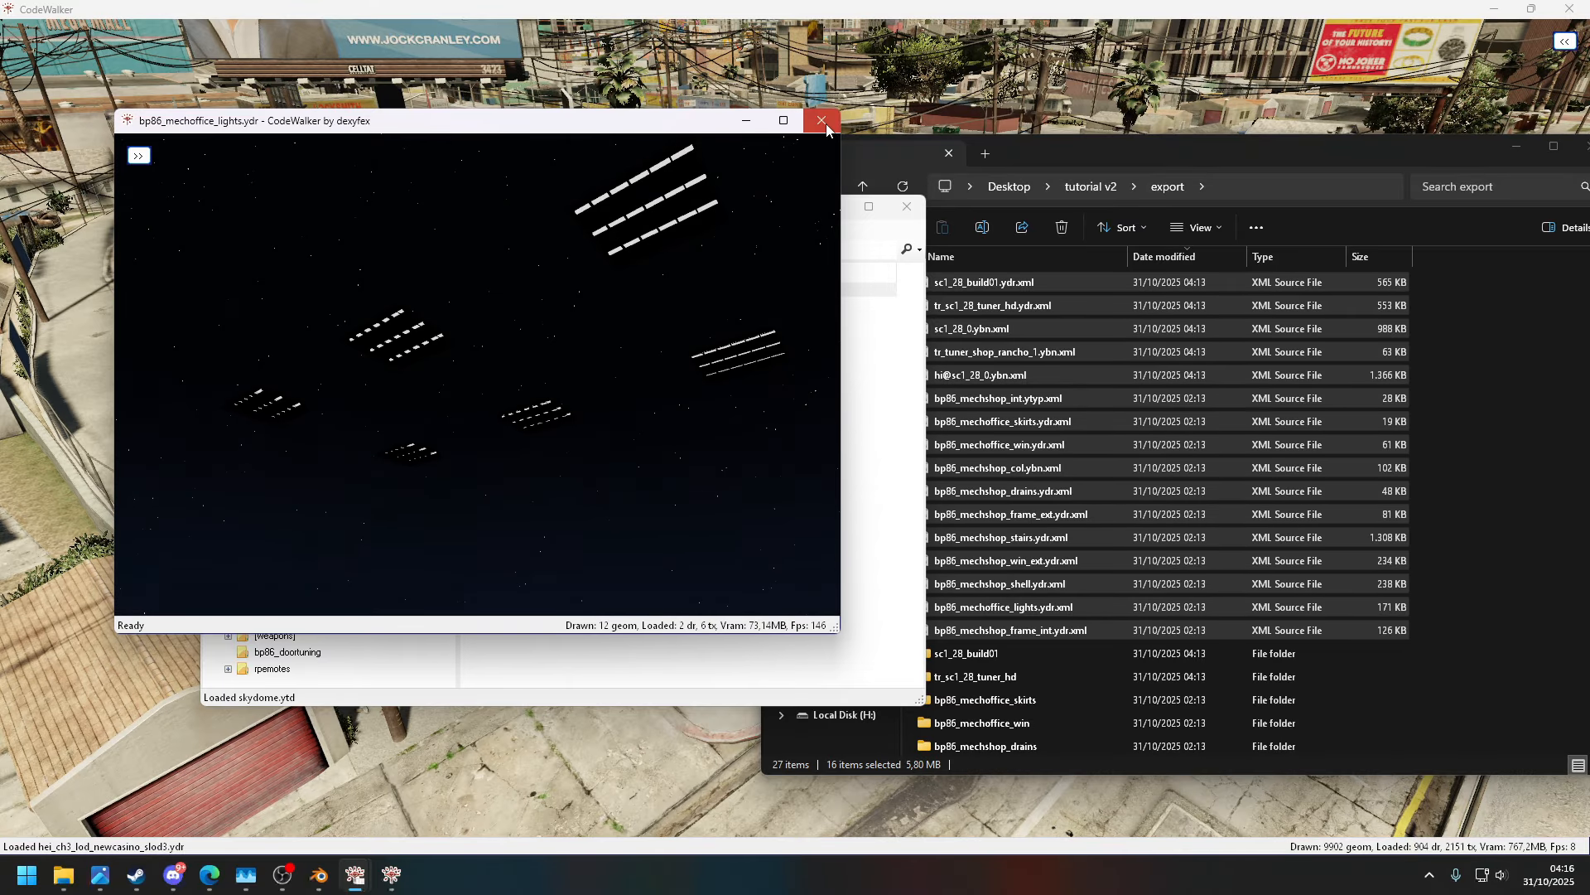
{"action": "left_click", "coordinate": [821, 120]}
- Preview the bp86_mechoffice_skirts.ydr and bp86_mechoffice_win.ydr models, closing each viewer
{"action": "left_click", "coordinate": [580, 304]}
{"action": "double_click", "coordinate": [582, 304]}
{"action": "left_click_drag", "start_coordinate": [585, 317], "coordinate": [851, 167]}
{"action": "left_click", "coordinate": [843, 141]}
{"action": "double_click", "coordinate": [601, 323]}
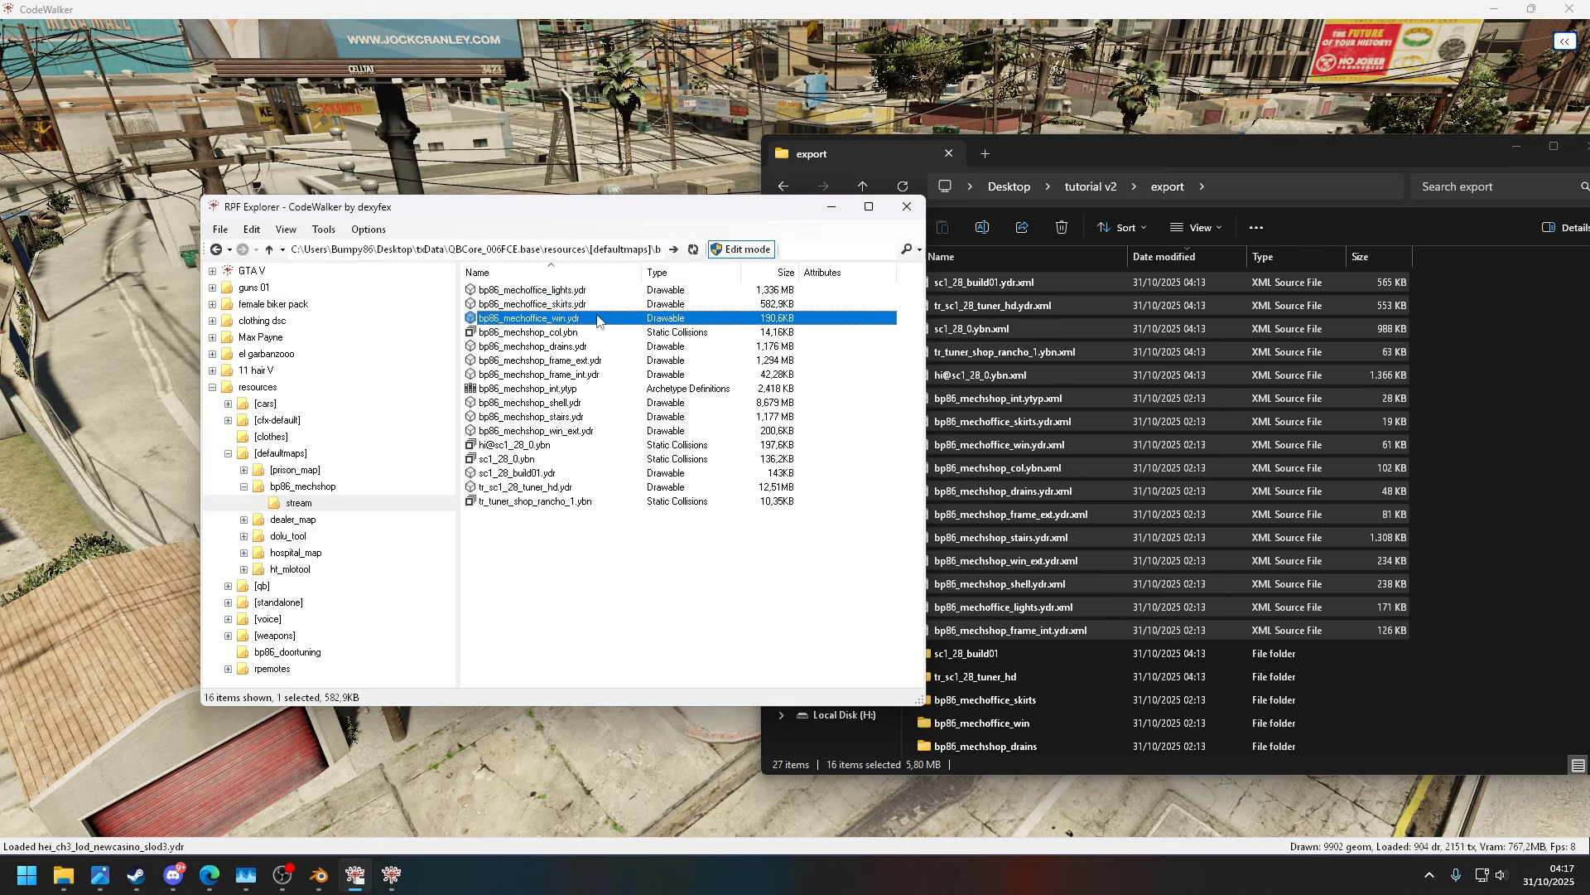
{"action": "left_click_drag", "start_coordinate": [412, 310], "coordinate": [439, 335]}
{"action": "left_click", "coordinate": [865, 163]}
- Preview the bp86_mechshop_col.ybn static collision from several angles and close its viewer
{"action": "double_click", "coordinate": [561, 337]}
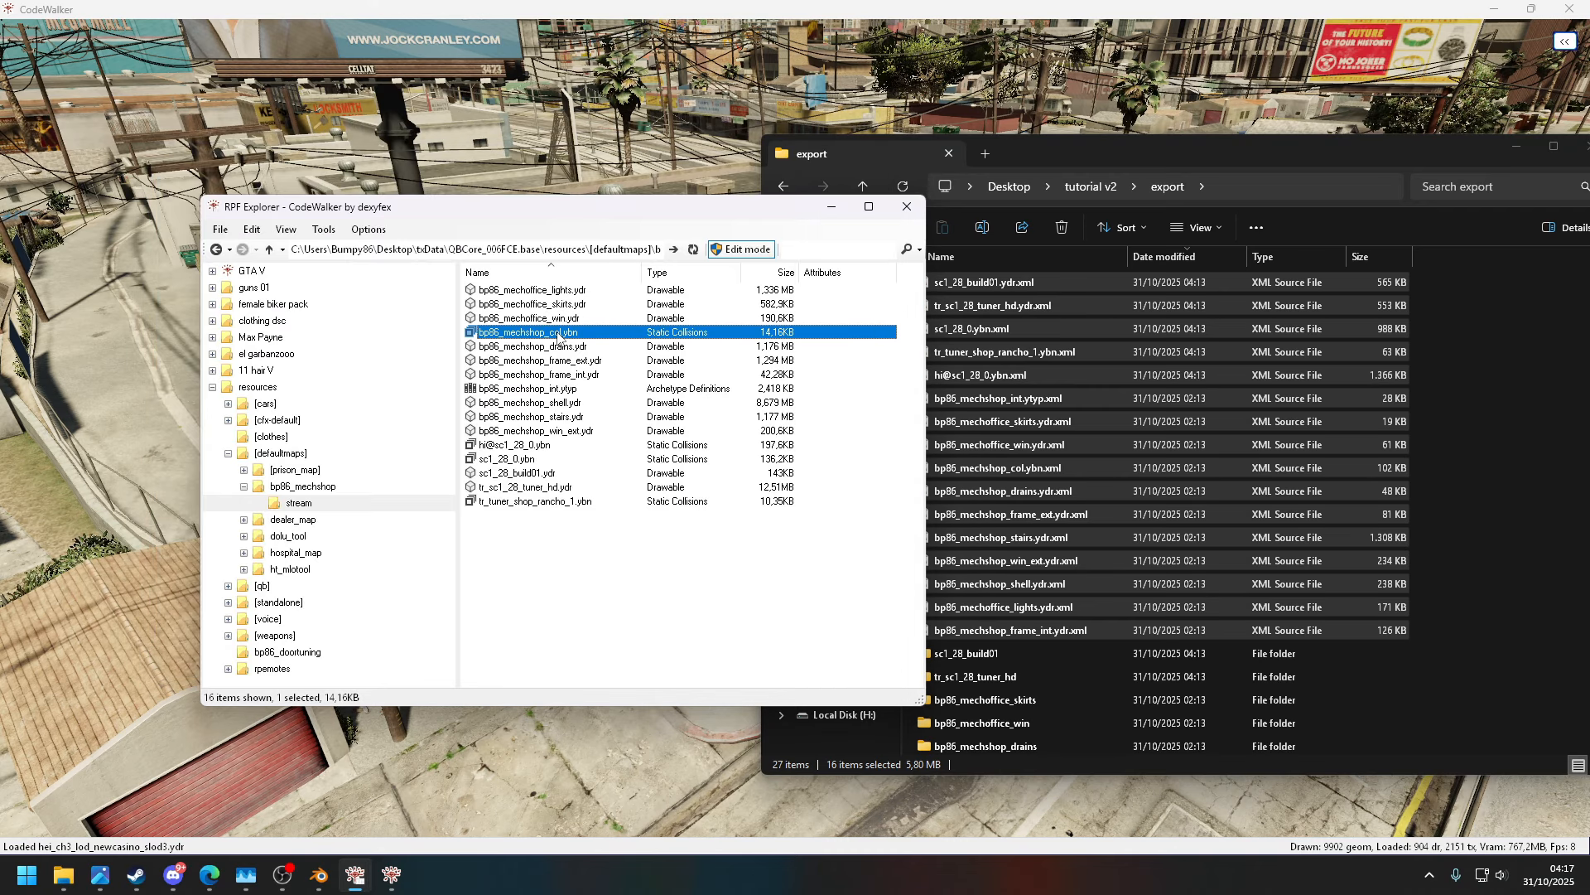
{"action": "left_click_drag", "start_coordinate": [608, 365], "coordinate": [870, 182]}
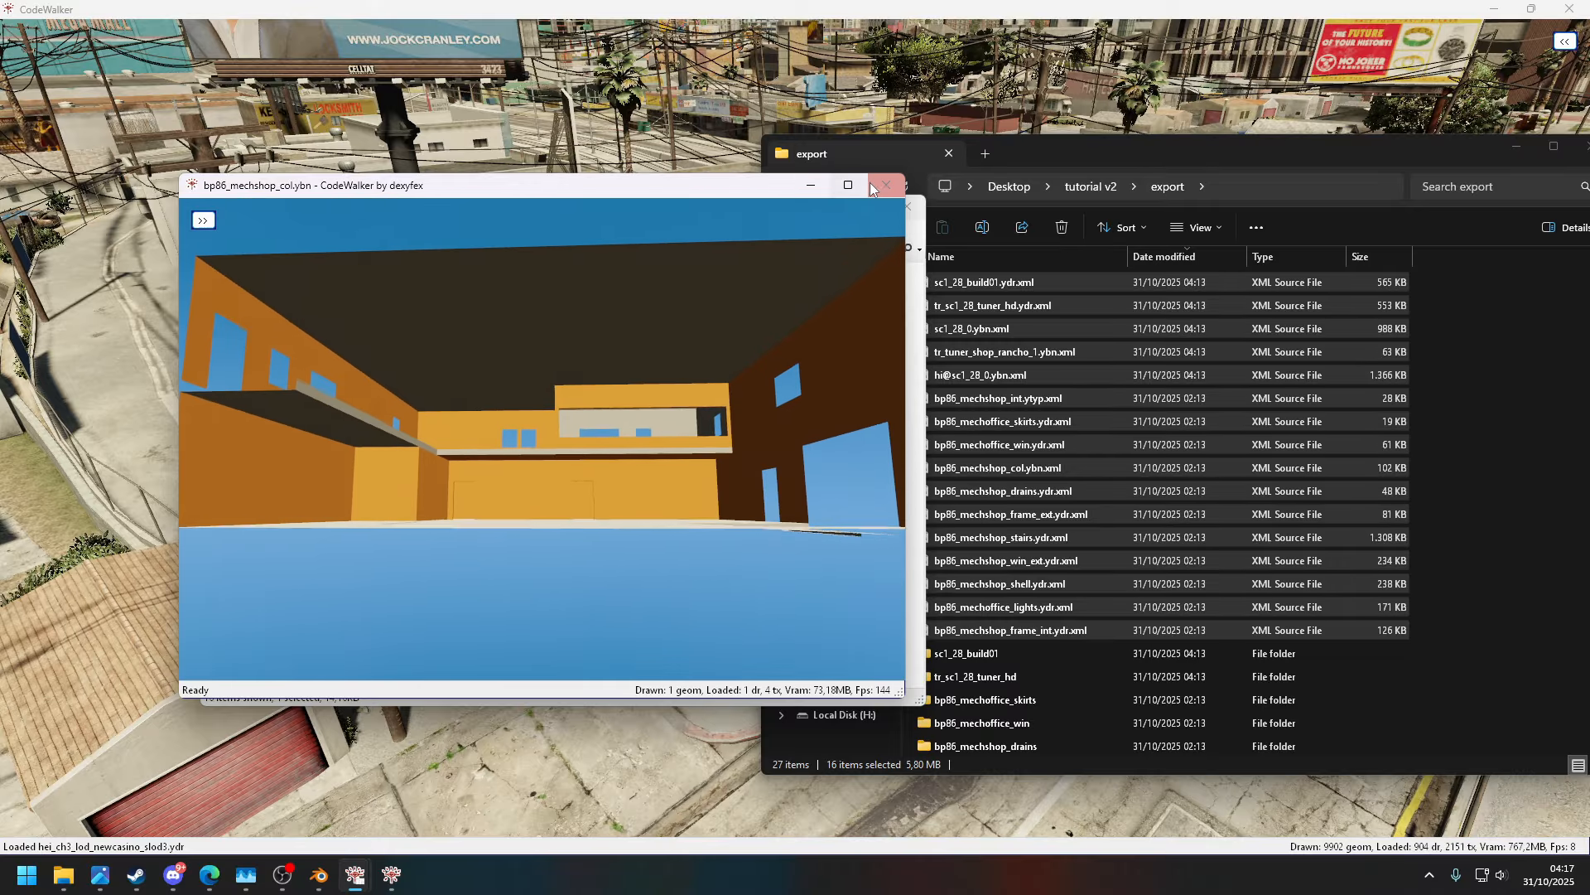
{"action": "left_click", "coordinate": [886, 184]}
- Preview the bp86_mechshop_drains.ydr and bp86_mechshop_frame_ext.ydr models, closing each viewer
{"action": "double_click", "coordinate": [579, 348]}
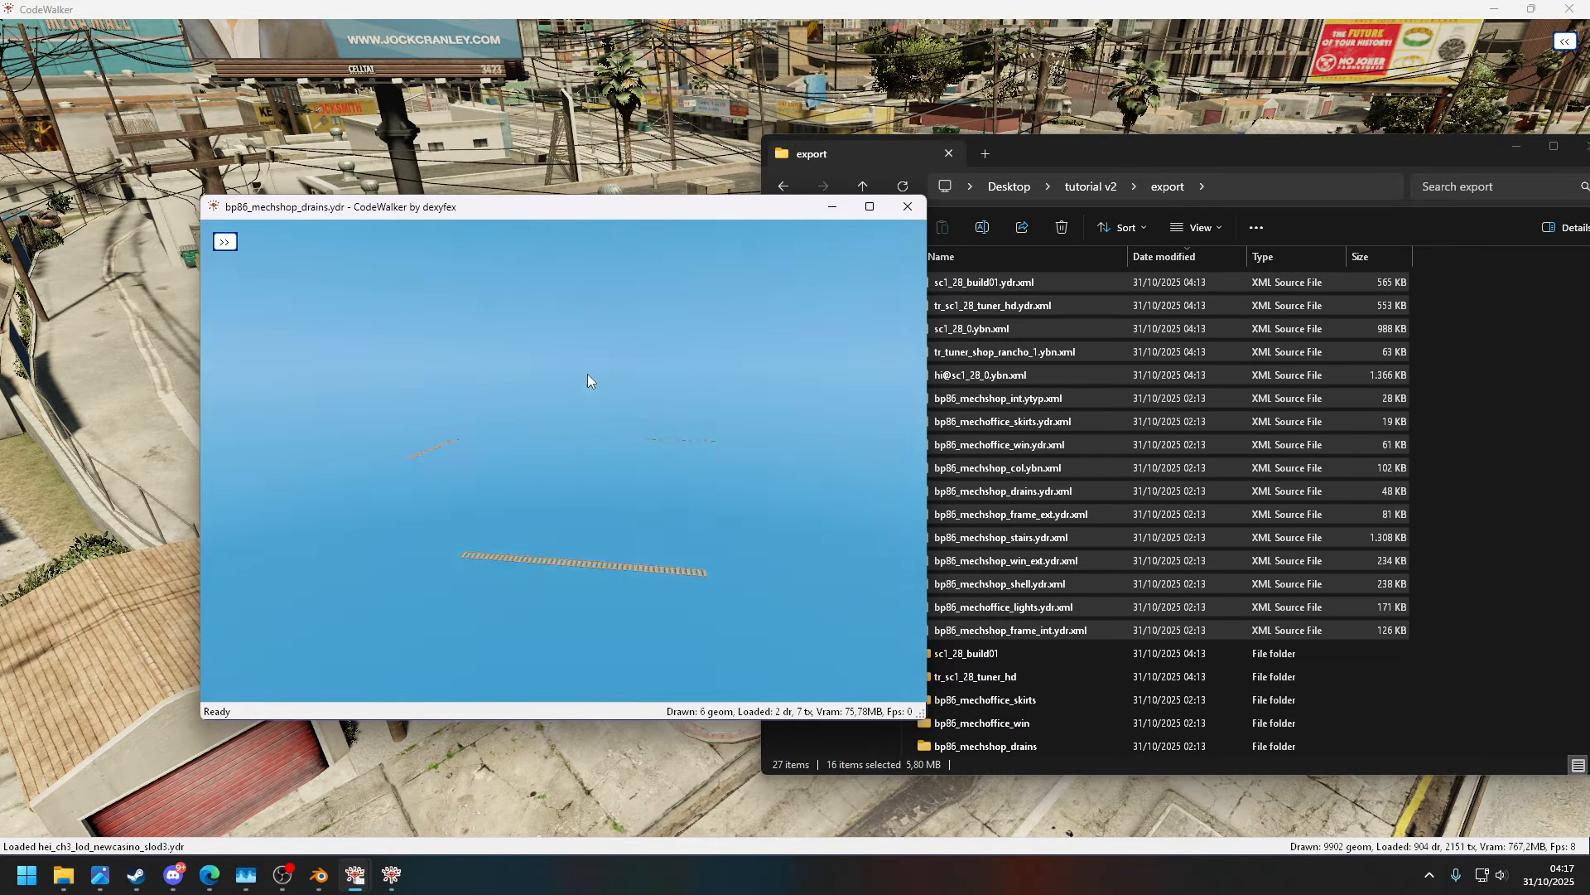
{"action": "left_click", "coordinate": [906, 209]}
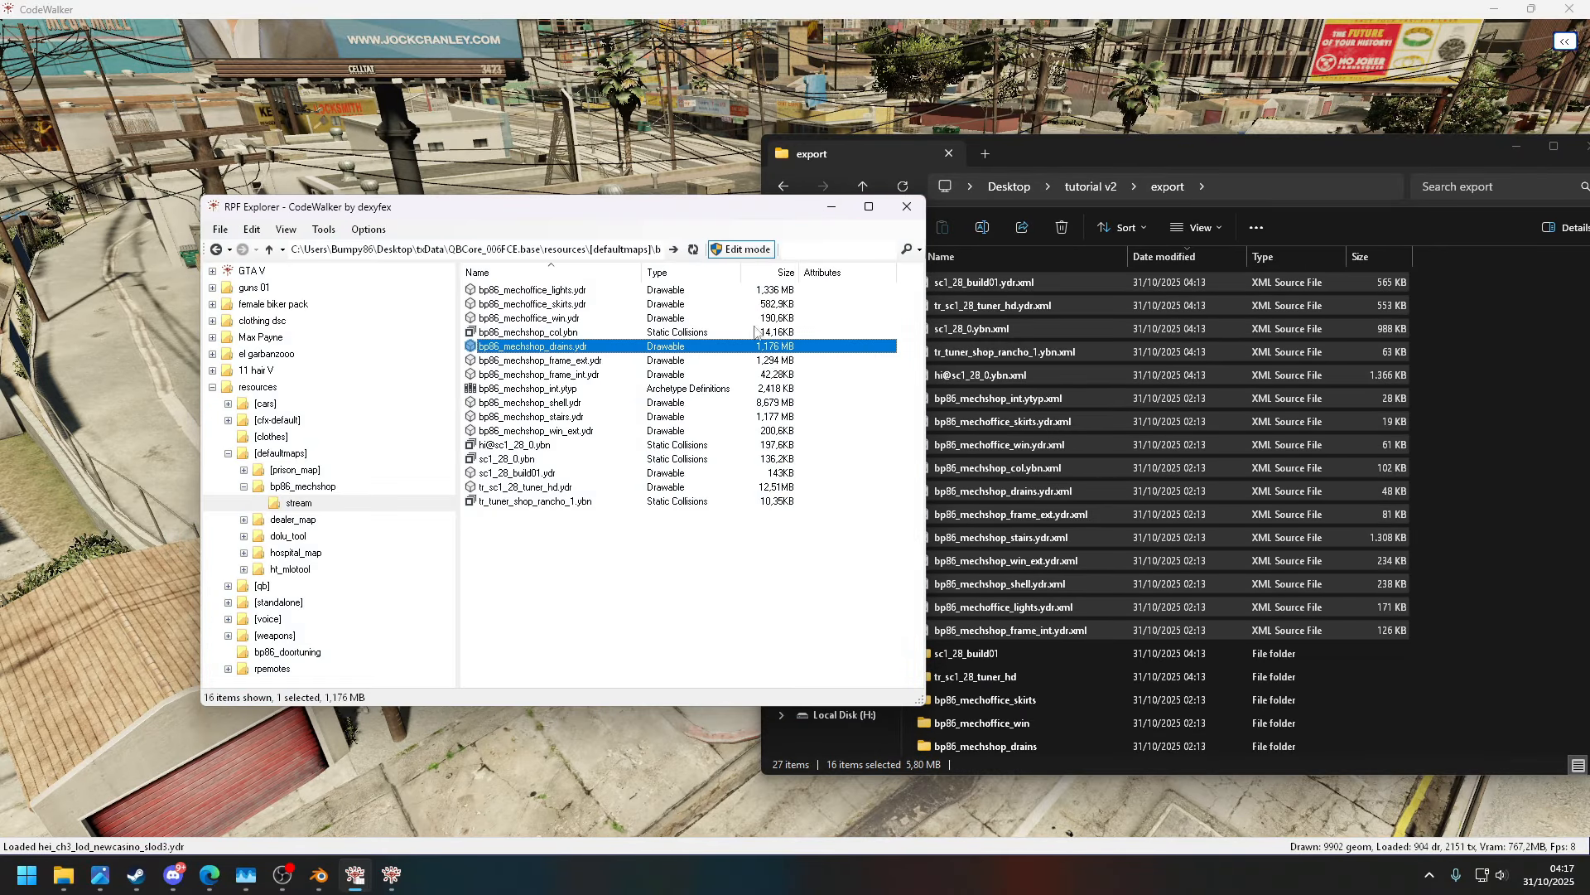
{"action": "double_click", "coordinate": [667, 365]}
{"action": "left_click_drag", "start_coordinate": [663, 362], "coordinate": [366, 371]}
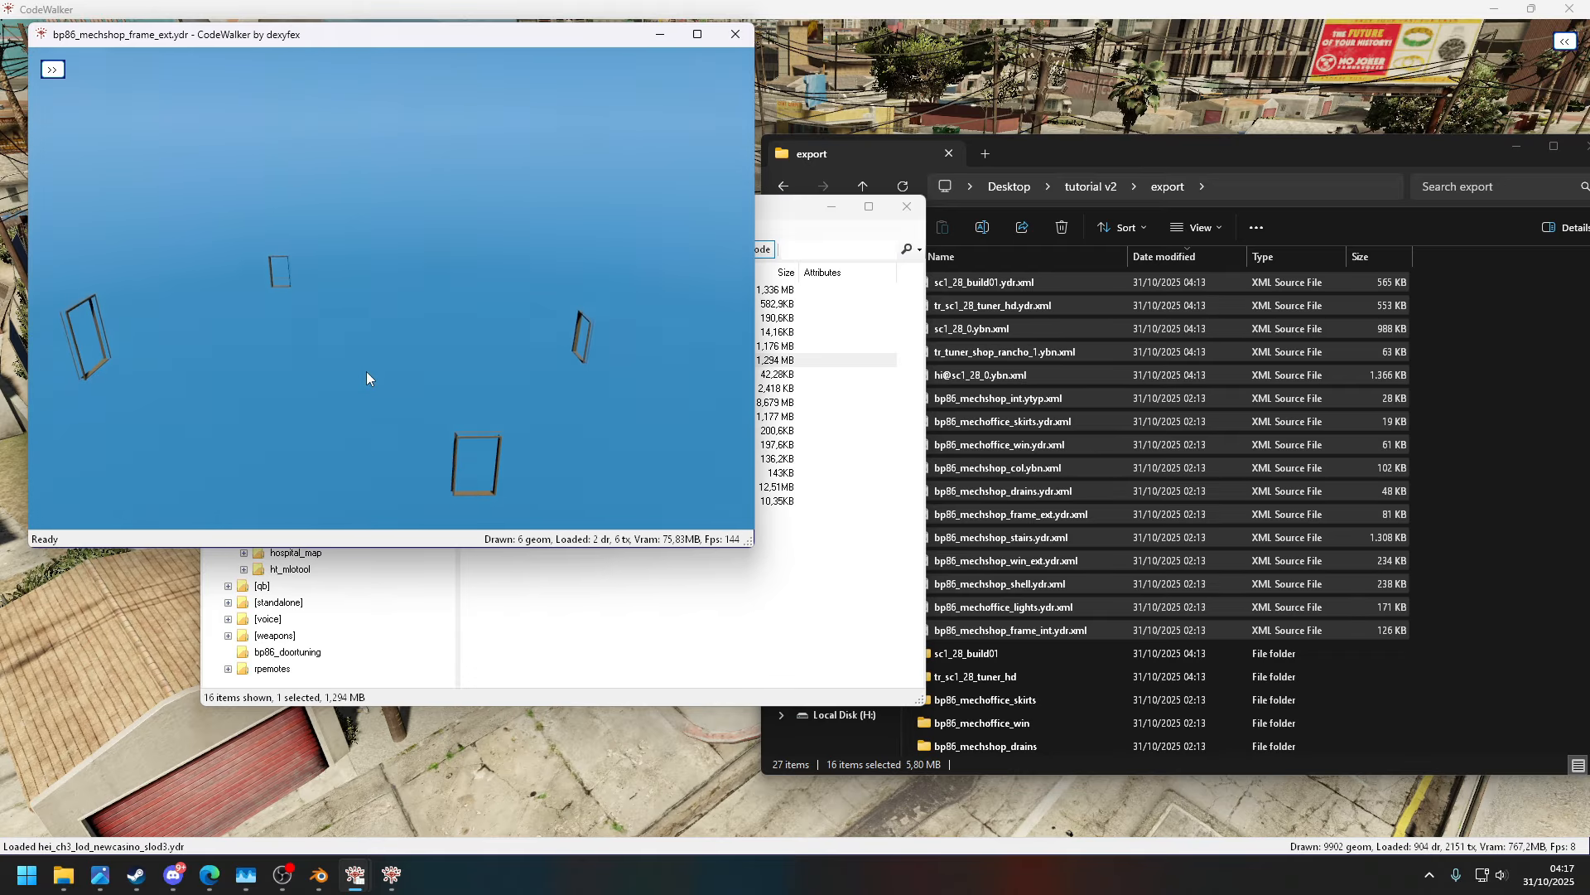
{"action": "left_click", "coordinate": [736, 35]}
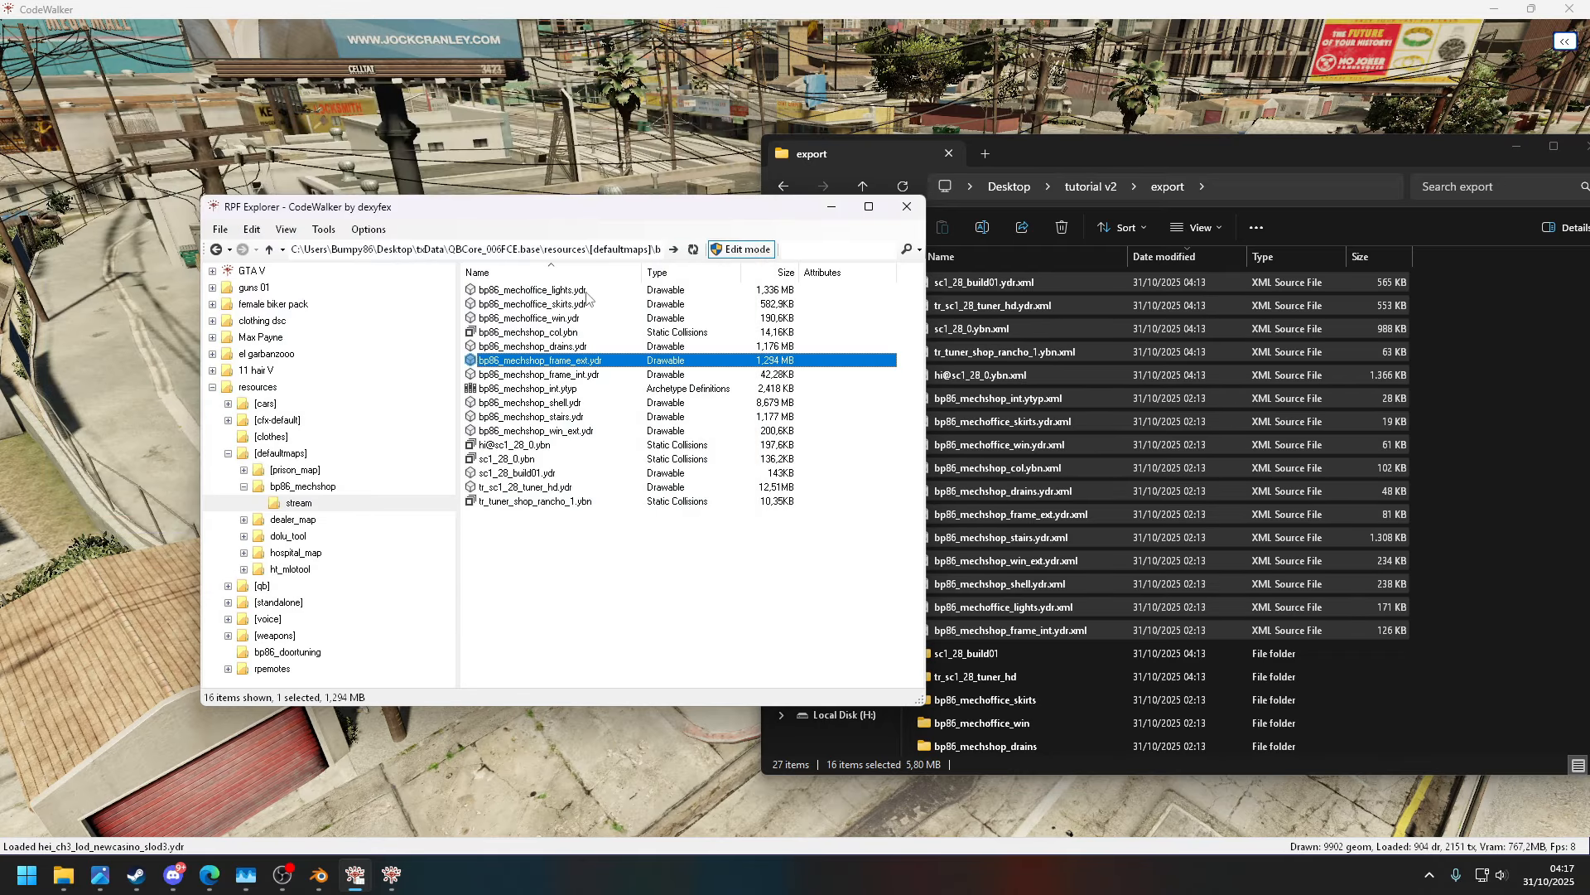
- Reopen bp86_mechoffice_lights.ydr, show its collision meshes, inspect the panels from below and close the viewer
{"action": "left_click", "coordinate": [581, 291]}
{"action": "double_click", "coordinate": [582, 292]}
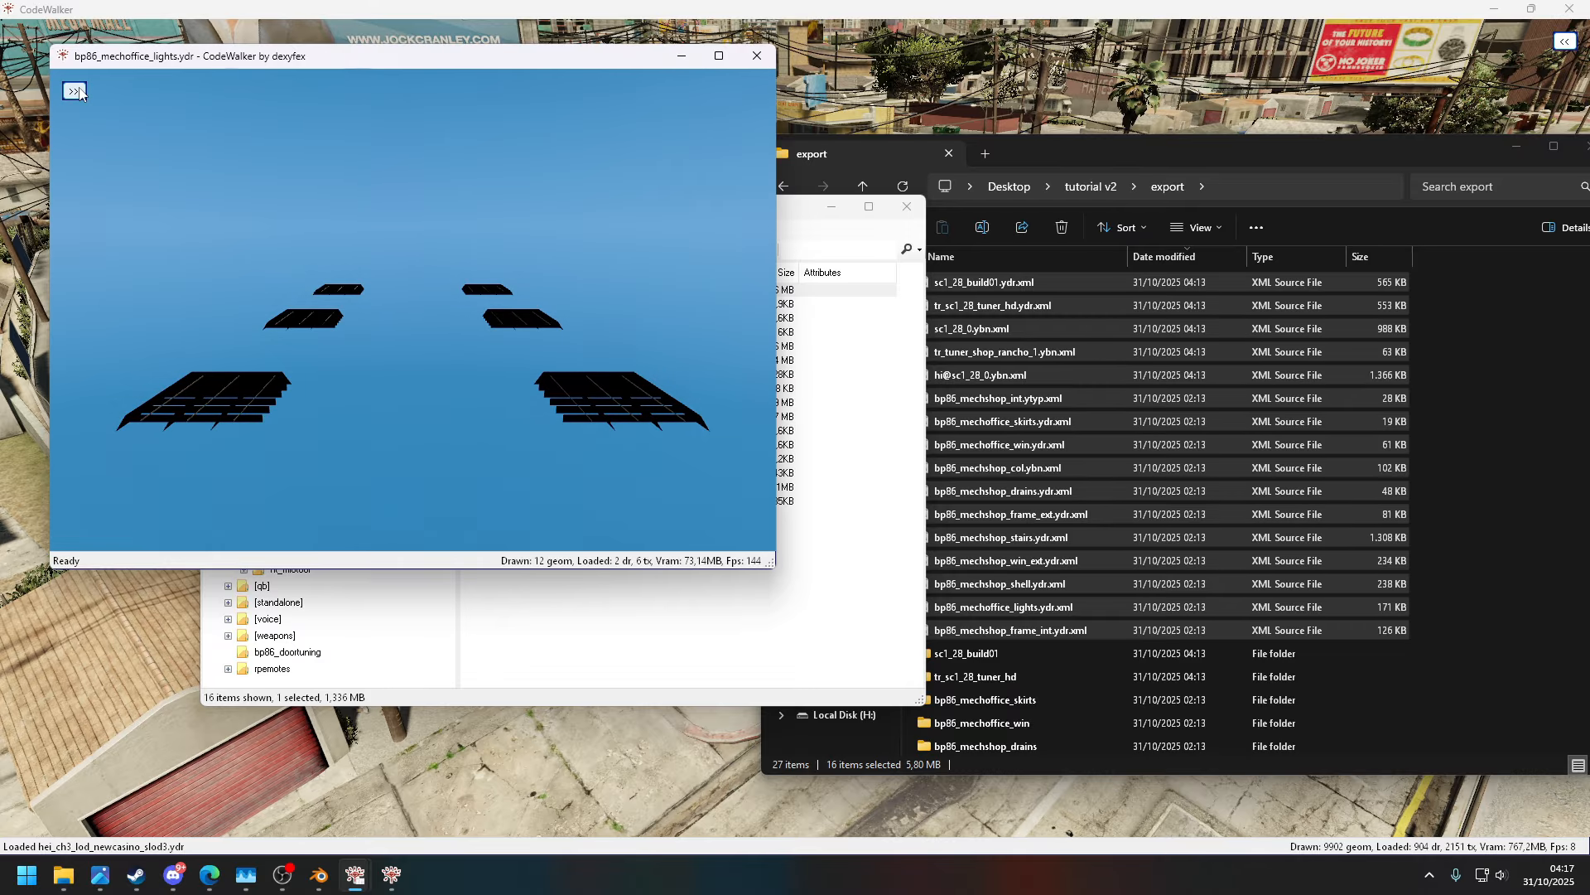
{"action": "left_click", "coordinate": [74, 90]}
{"action": "left_click", "coordinate": [202, 112]}
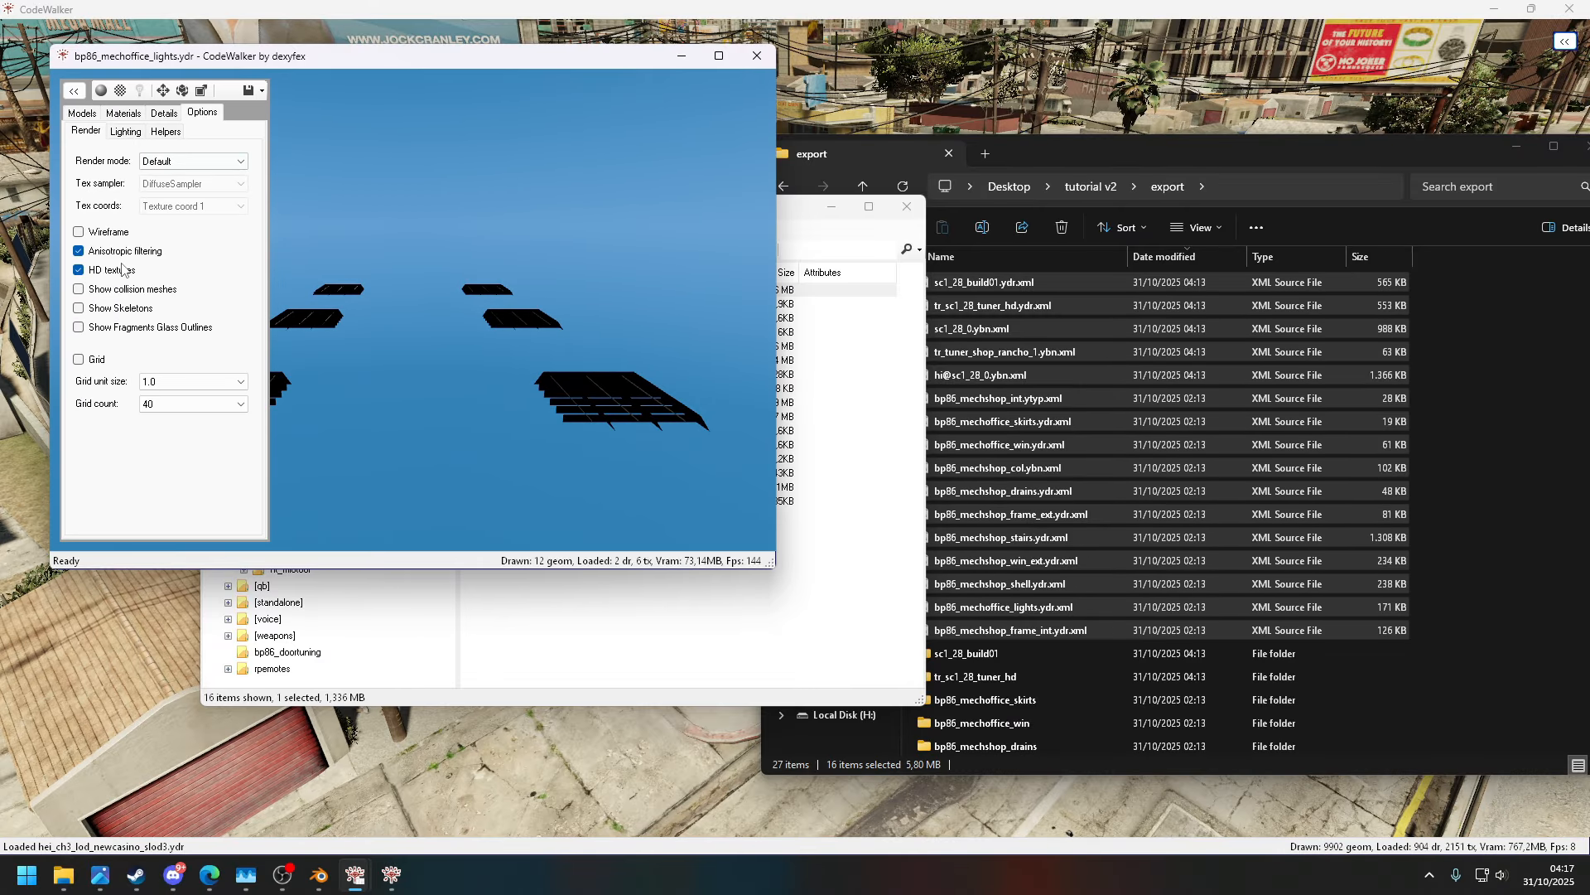
{"action": "left_click", "coordinate": [113, 289]}
{"action": "left_click_drag", "start_coordinate": [505, 293], "coordinate": [559, 261]}
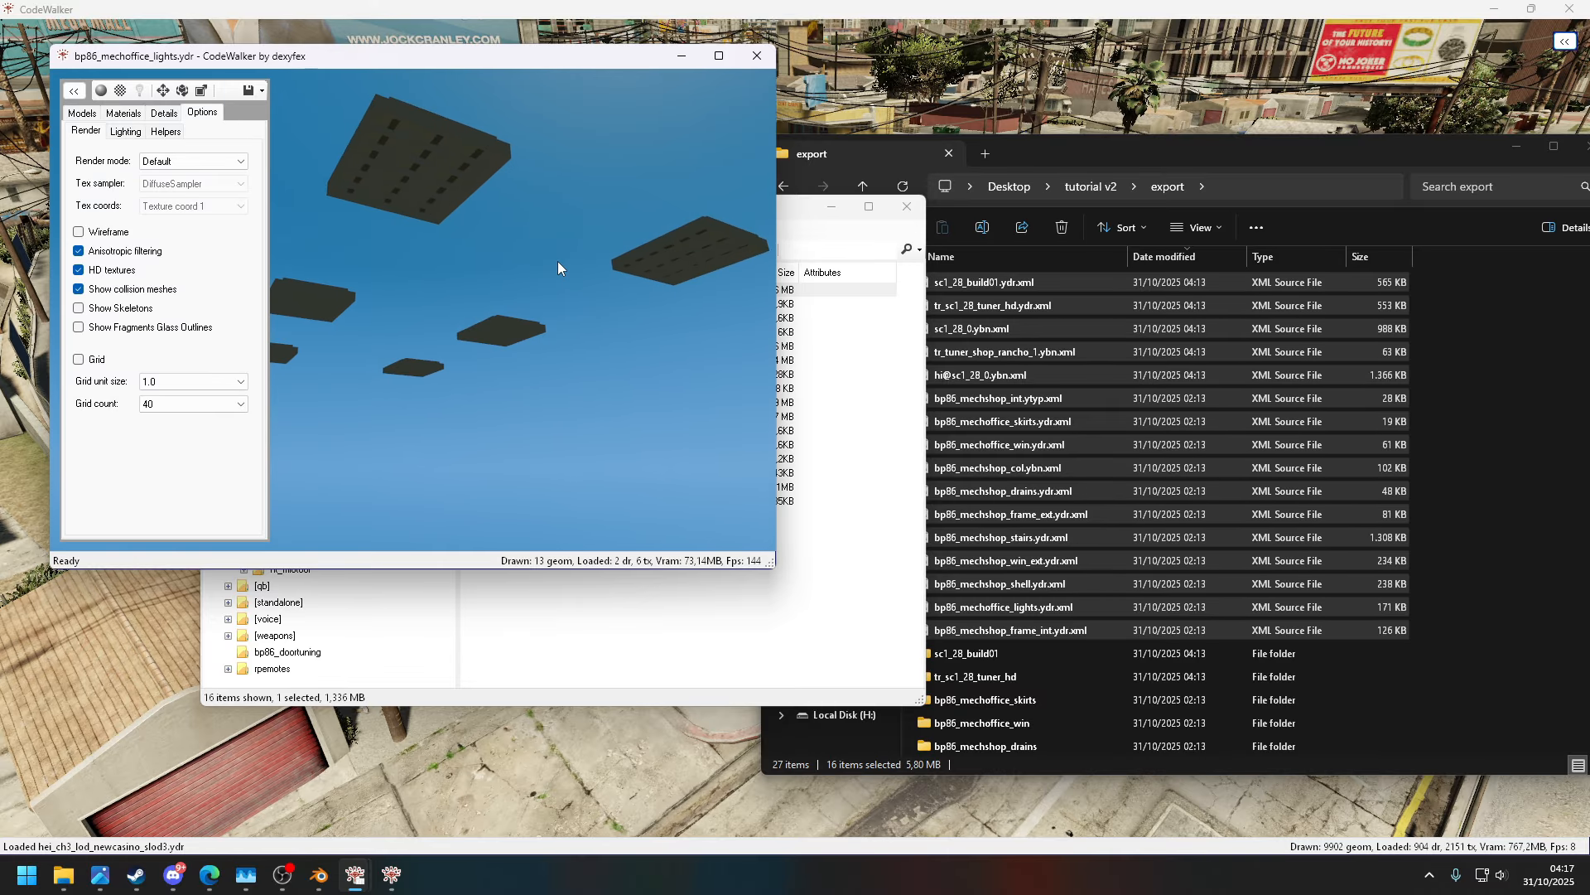
{"action": "left_click", "coordinate": [756, 56]}
- Reopen bp86_mechoffice_skirts.ydr, check its collision mesh through the render options and close the viewer
{"action": "double_click", "coordinate": [555, 304]}
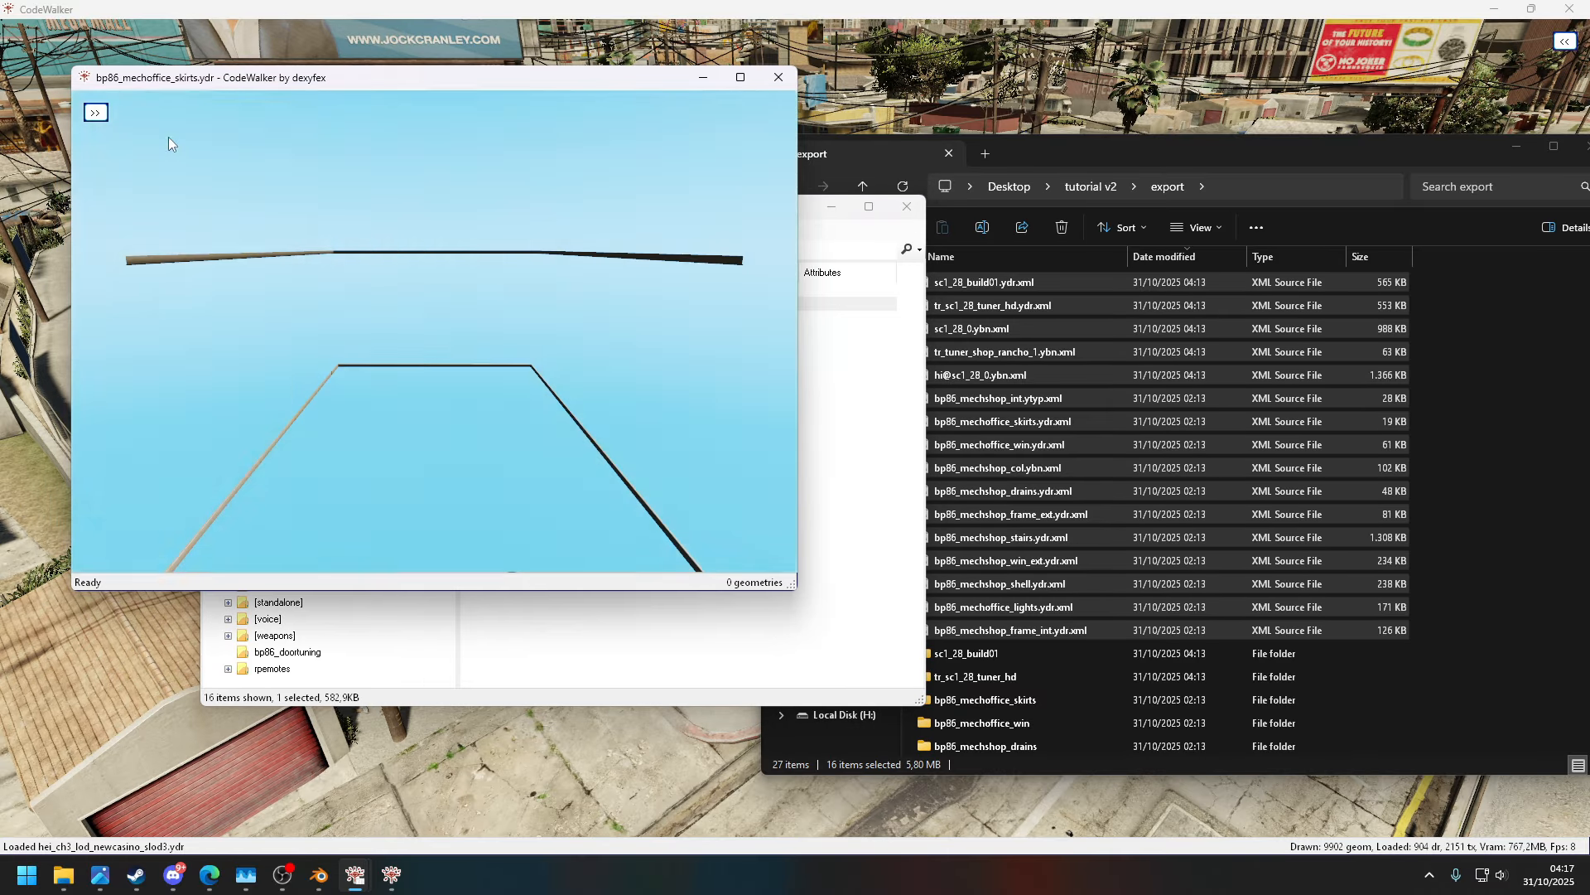
{"action": "left_click", "coordinate": [224, 134]}
{"action": "left_click_drag", "start_coordinate": [374, 304], "coordinate": [712, 207]}
{"action": "left_click", "coordinate": [779, 77]}
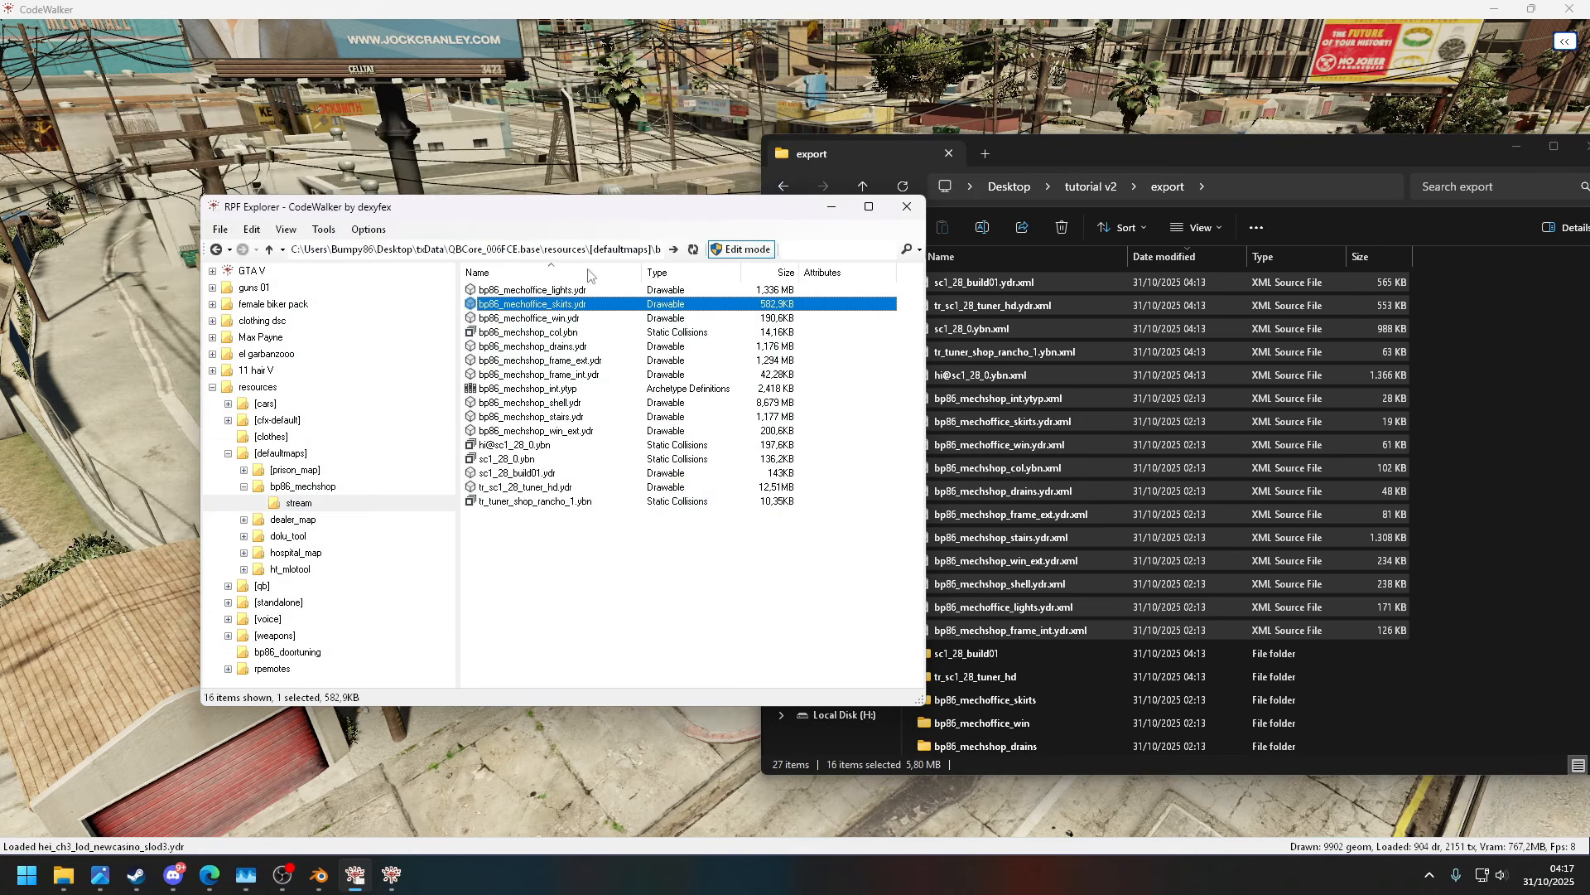
- Reopen bp86_mechoffice_win.ydr with collision meshes shown, inspect the window frames and close the viewer
{"action": "double_click", "coordinate": [532, 320]}
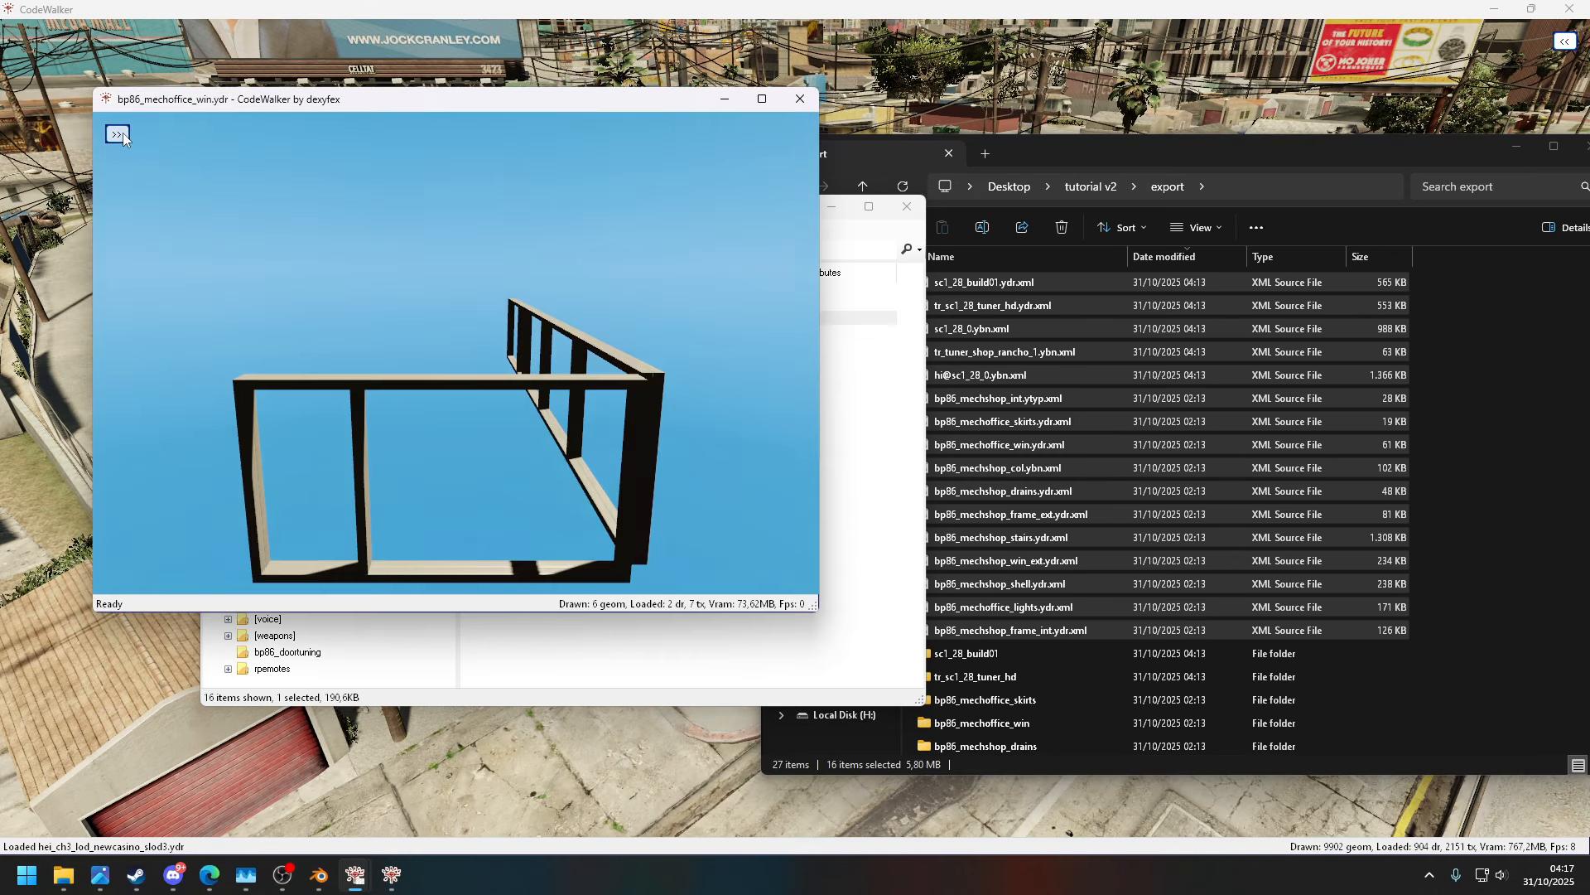
{"action": "left_click", "coordinate": [246, 156]}
{"action": "left_click", "coordinate": [165, 335]}
{"action": "mouse_move", "coordinate": [514, 372]}
{"action": "left_mouse_down"}
{"action": "mouse_move", "coordinate": [738, 363]}
{"action": "mouse_move", "coordinate": [780, 179]}
{"action": "left_mouse_up"}
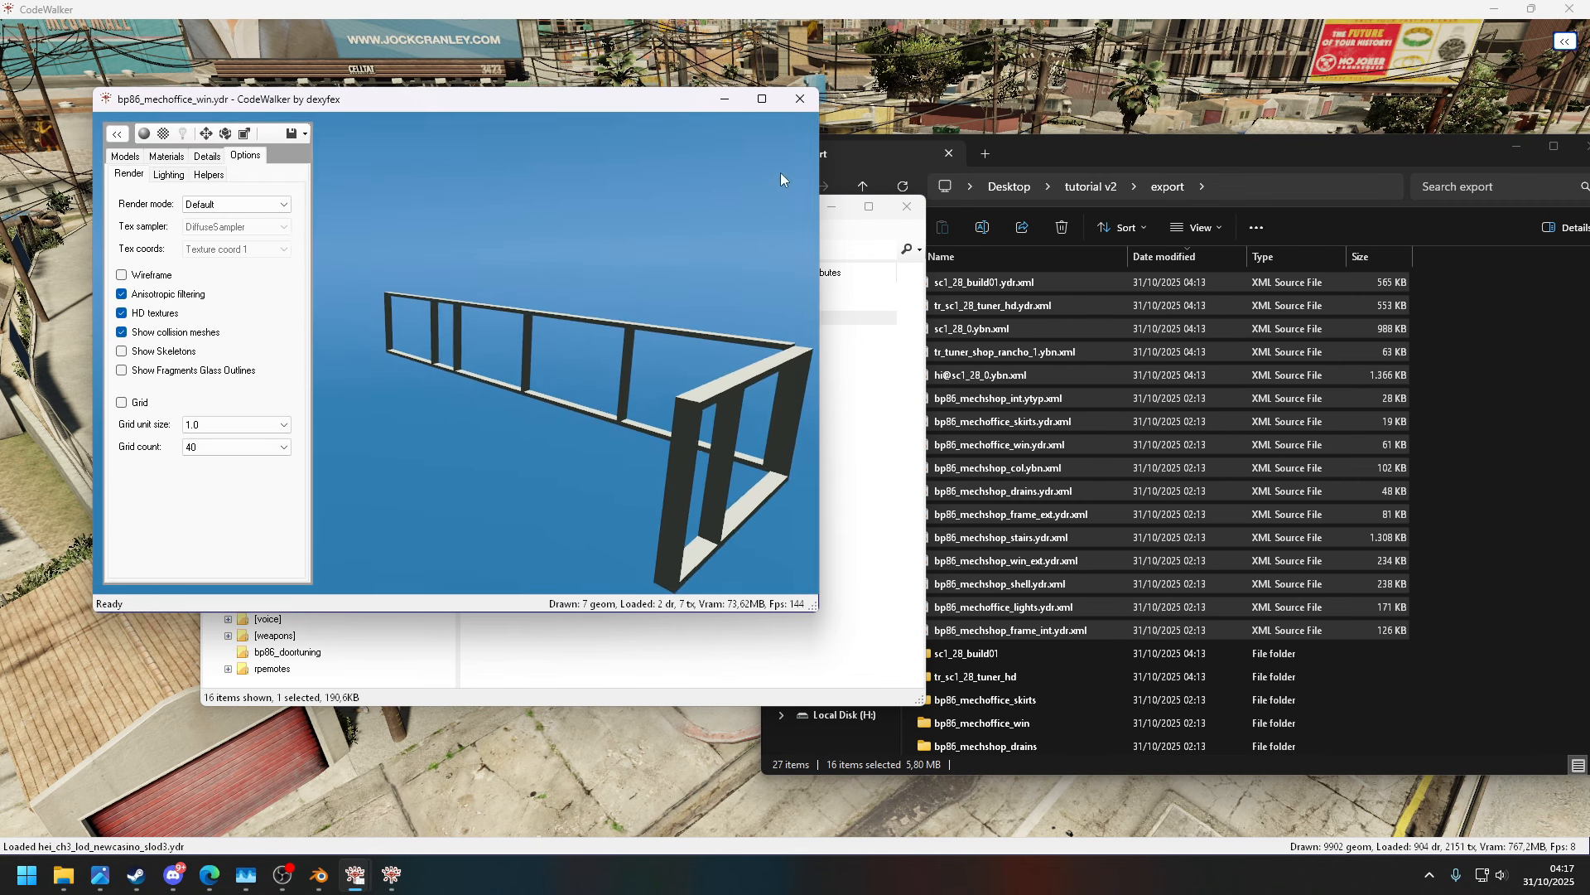
{"action": "left_click", "coordinate": [798, 101]}
- Reopen bp86_mechshop_drains.ydr to check its collision mesh
{"action": "double_click", "coordinate": [590, 351]}
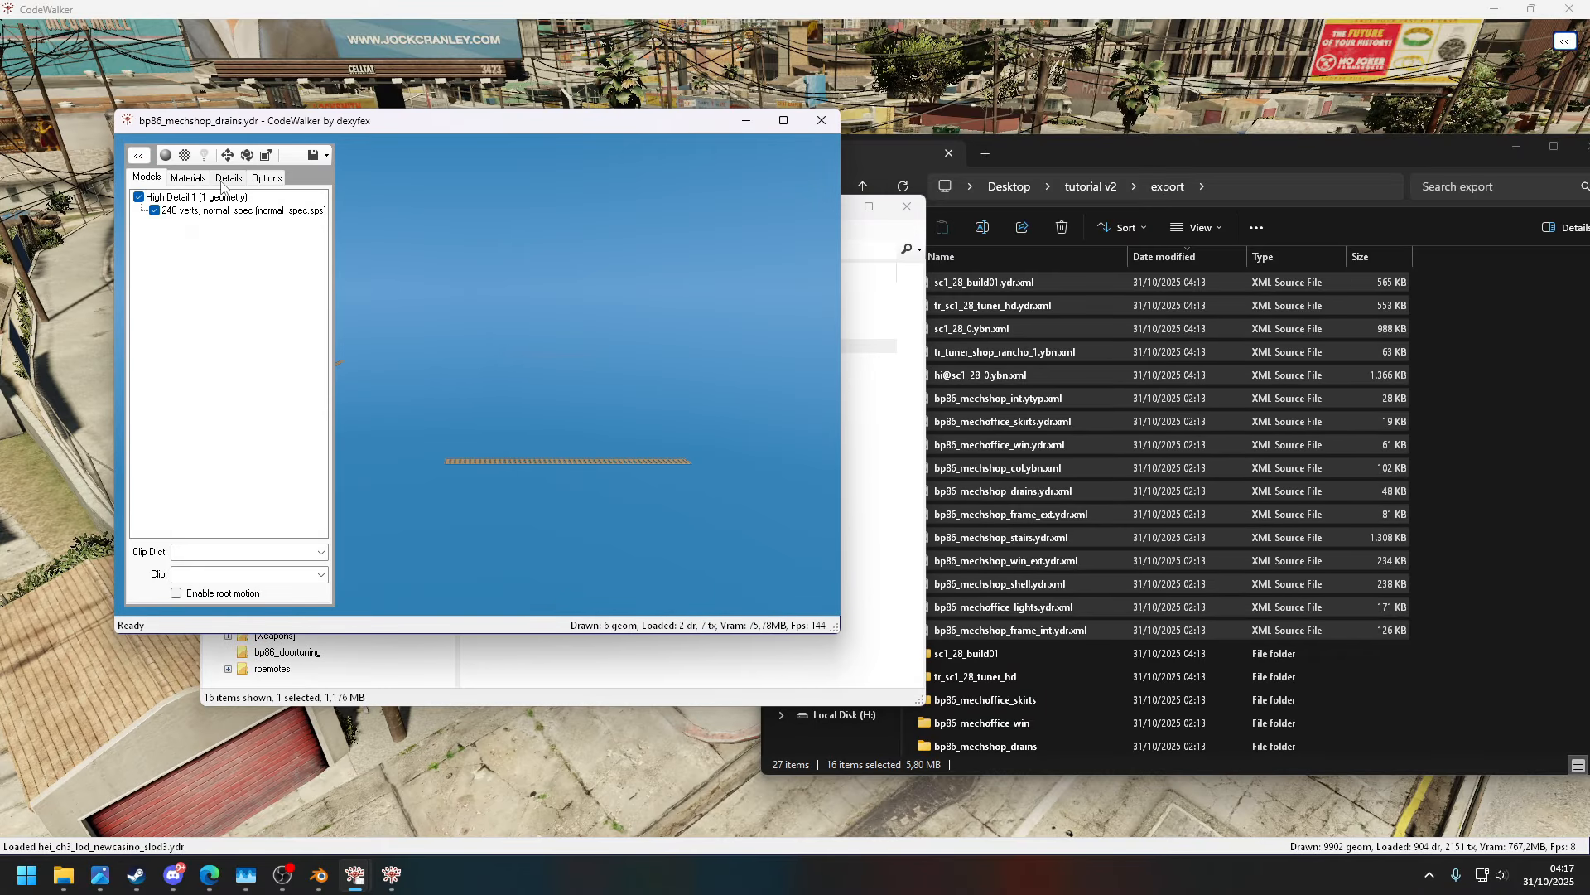
- Review the render options of the drains model, and preview bp86_mechshop_frame_ext.ydr with its materials and collision meshes shown
{"action": "left_click", "coordinate": [267, 177]}
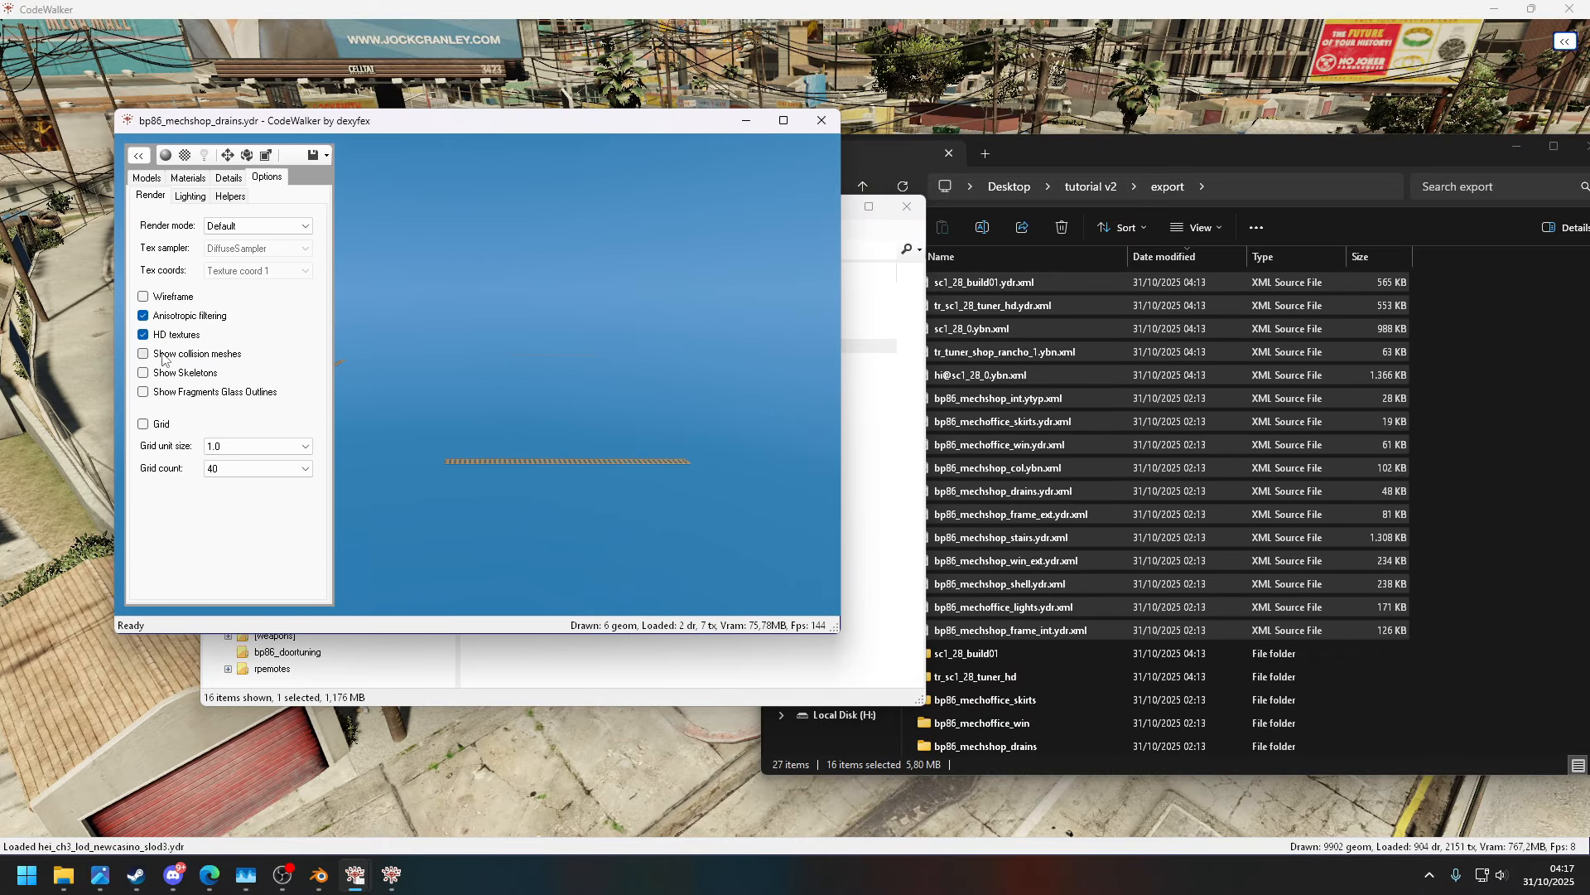
{"action": "left_click", "coordinate": [821, 121]}
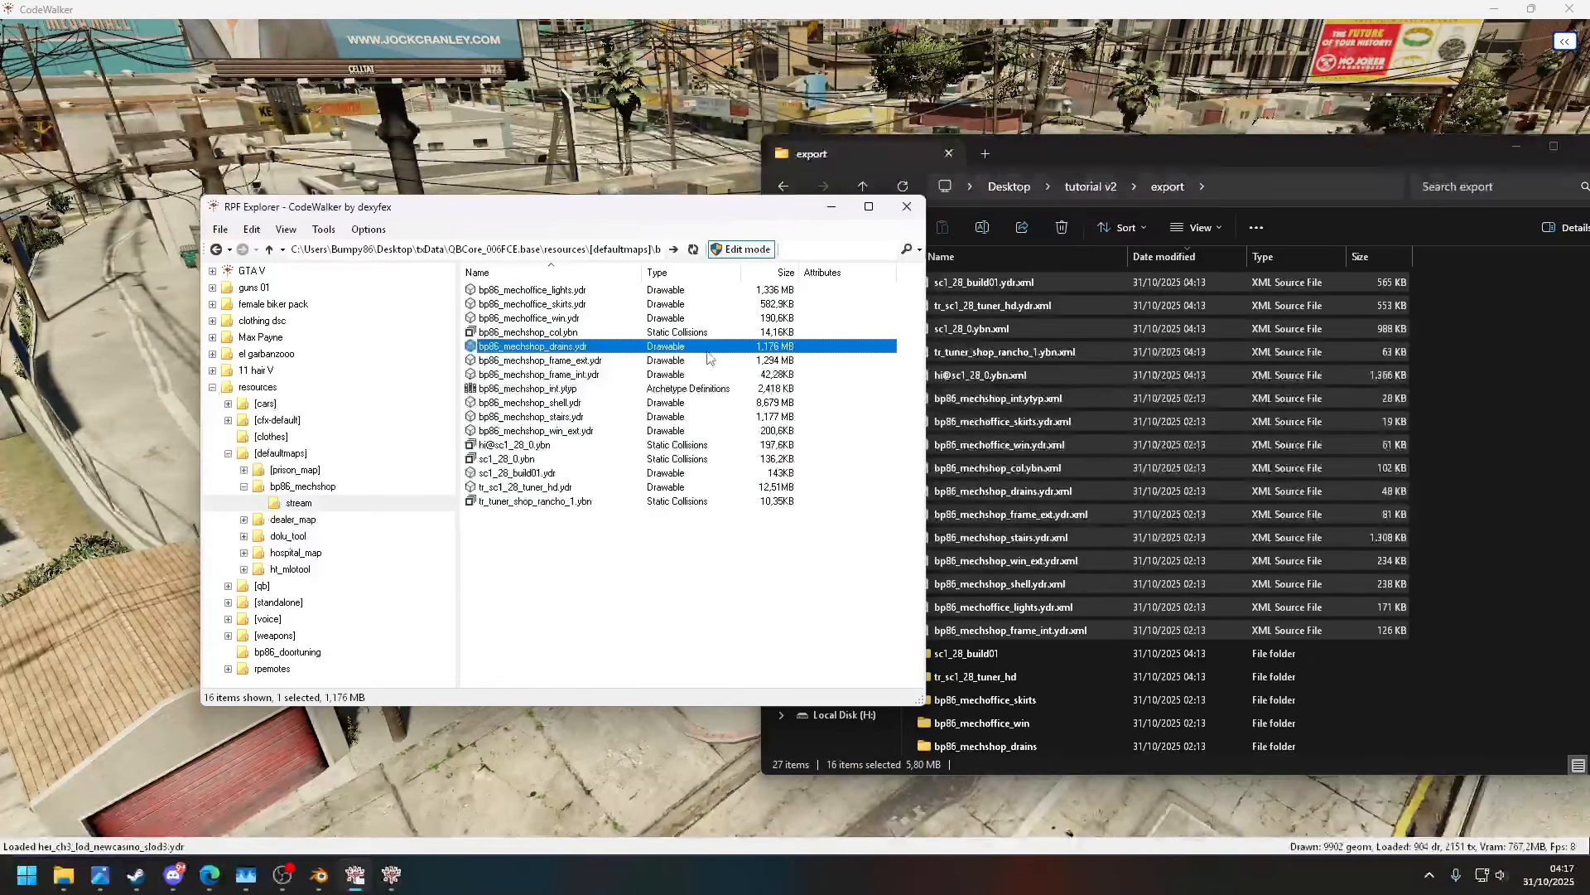
{"action": "double_click", "coordinate": [586, 361]}
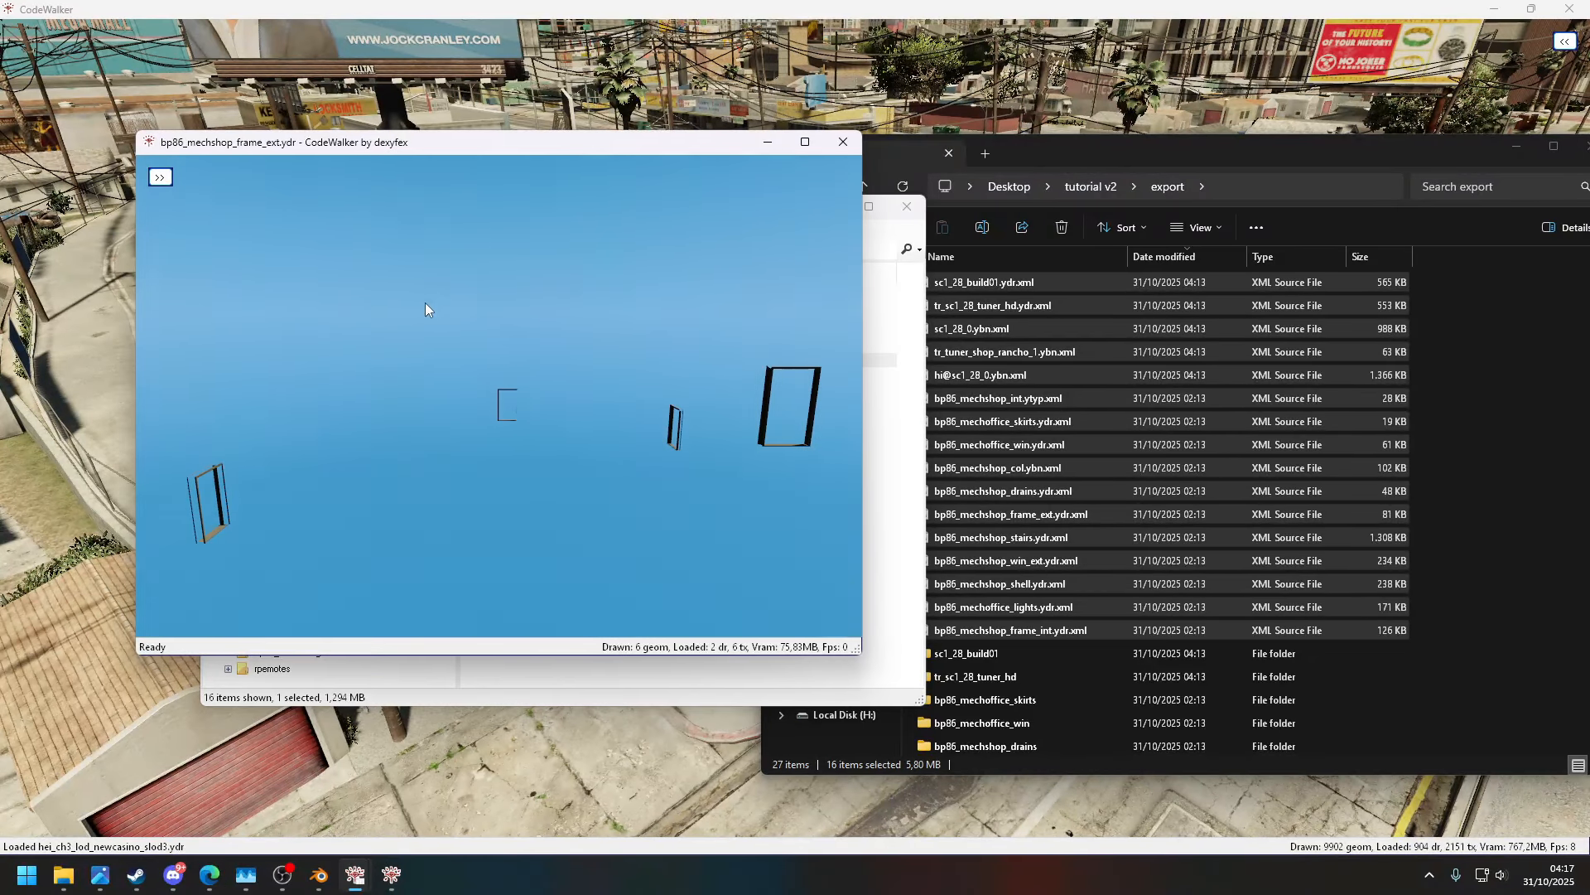
{"action": "left_click_drag", "start_coordinate": [559, 323], "coordinate": [566, 276]}
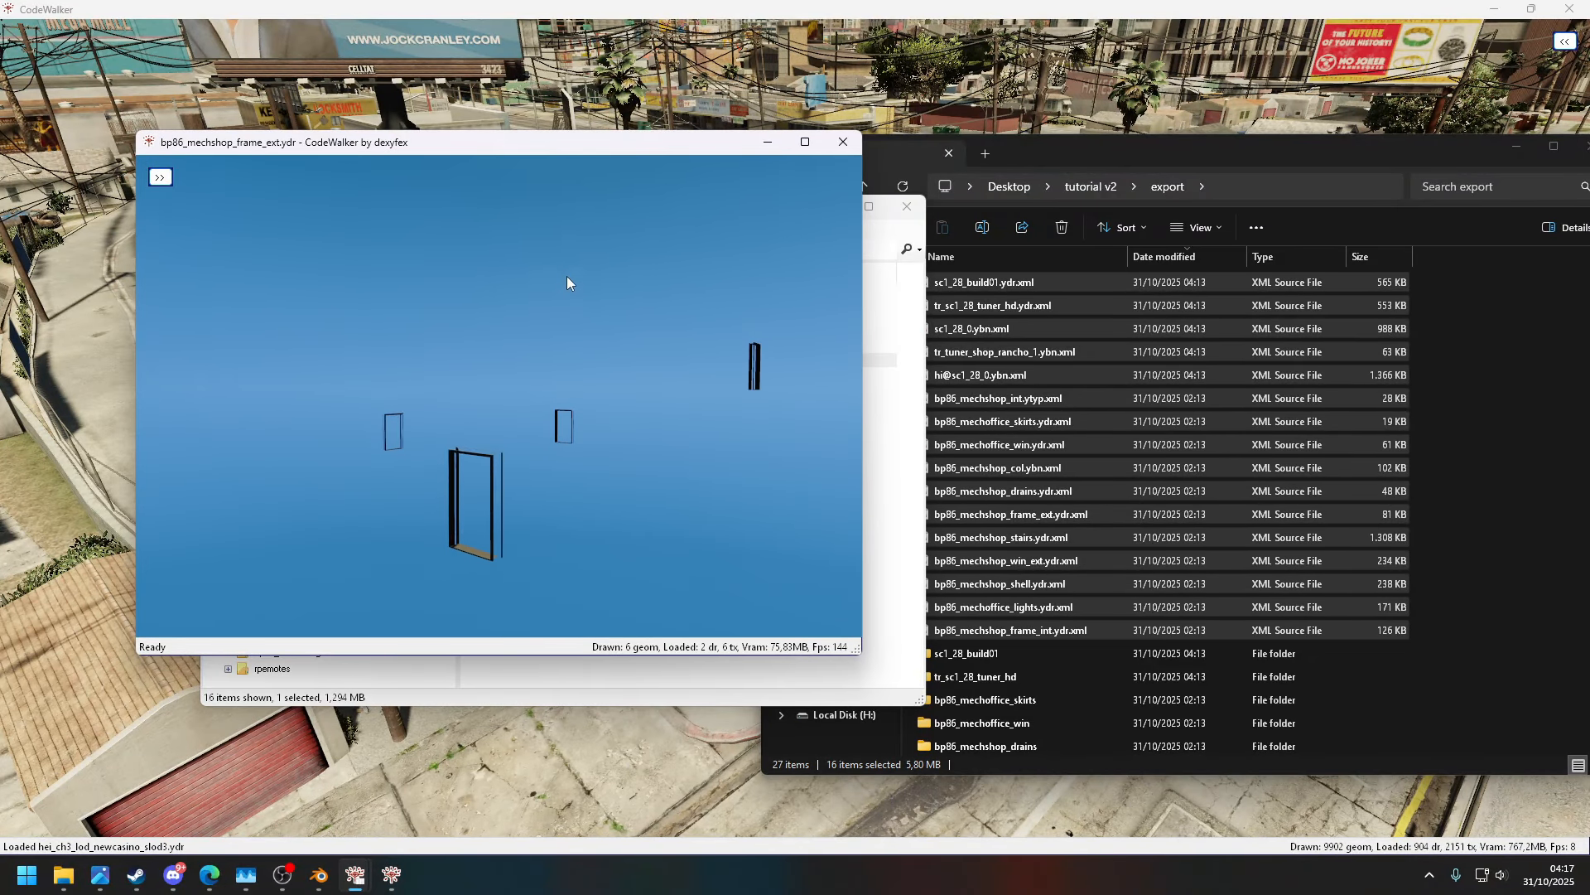
{"action": "left_click", "coordinate": [160, 176]}
{"action": "left_click", "coordinate": [218, 199]}
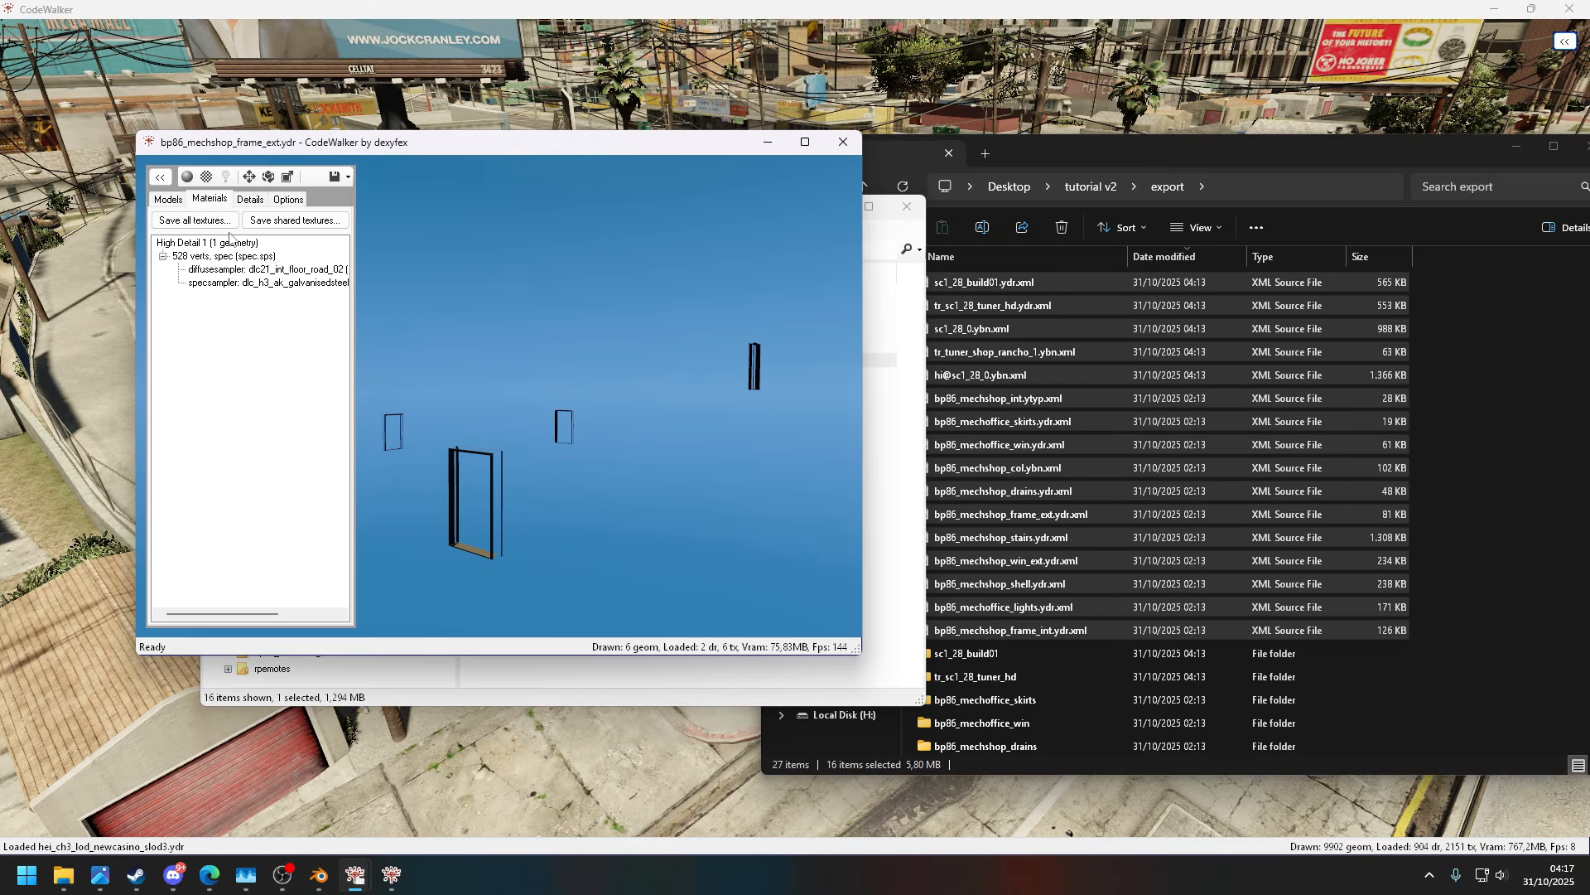
{"action": "left_click", "coordinate": [289, 200]}
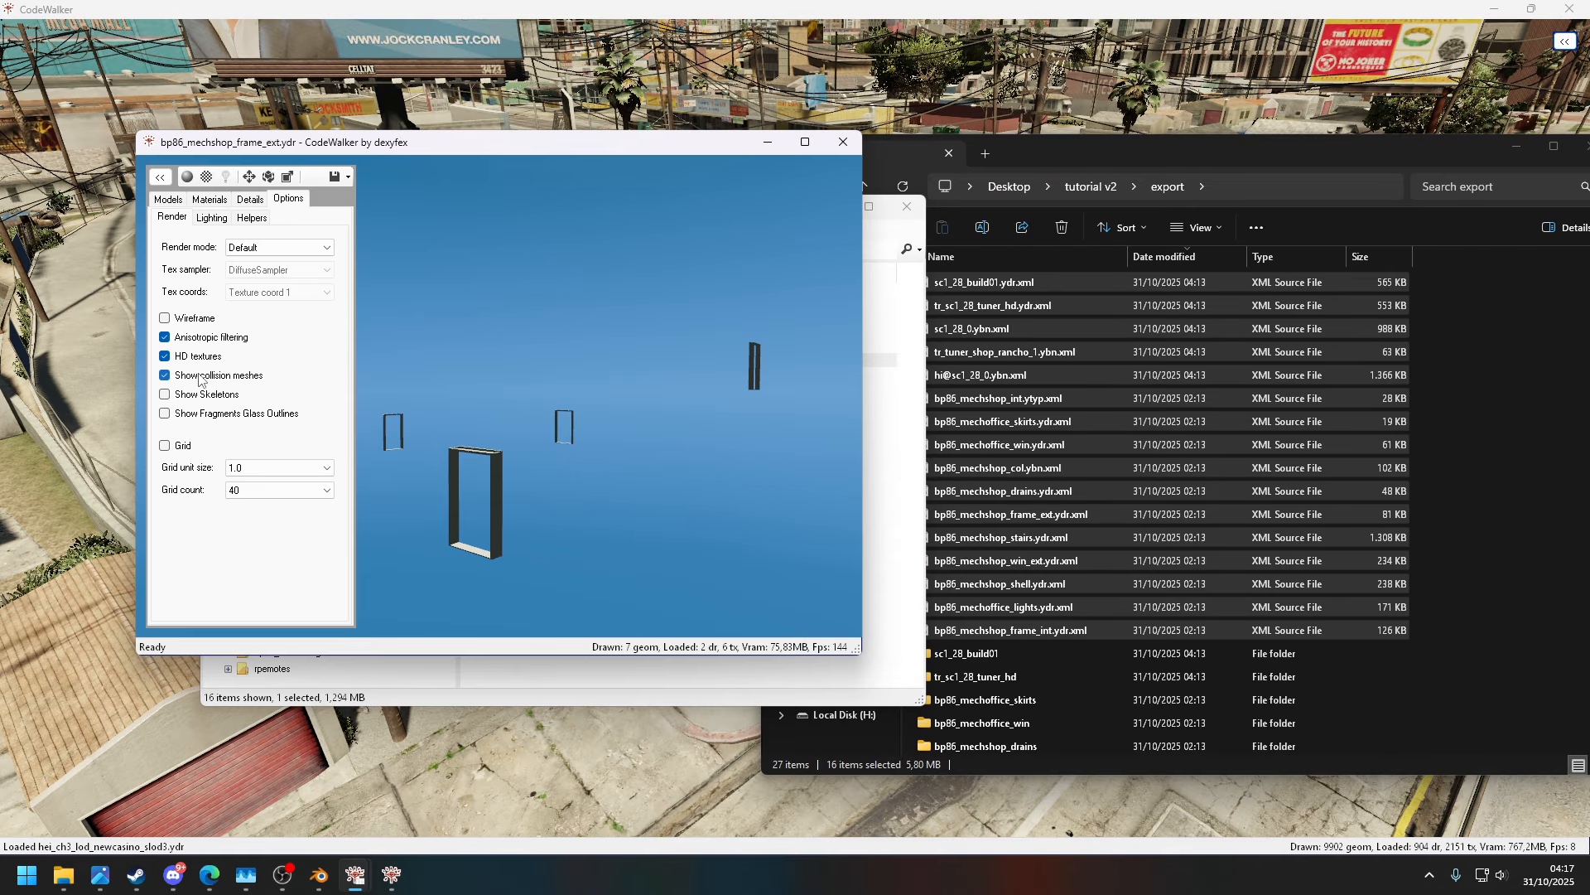
{"action": "left_click", "coordinate": [844, 143]}
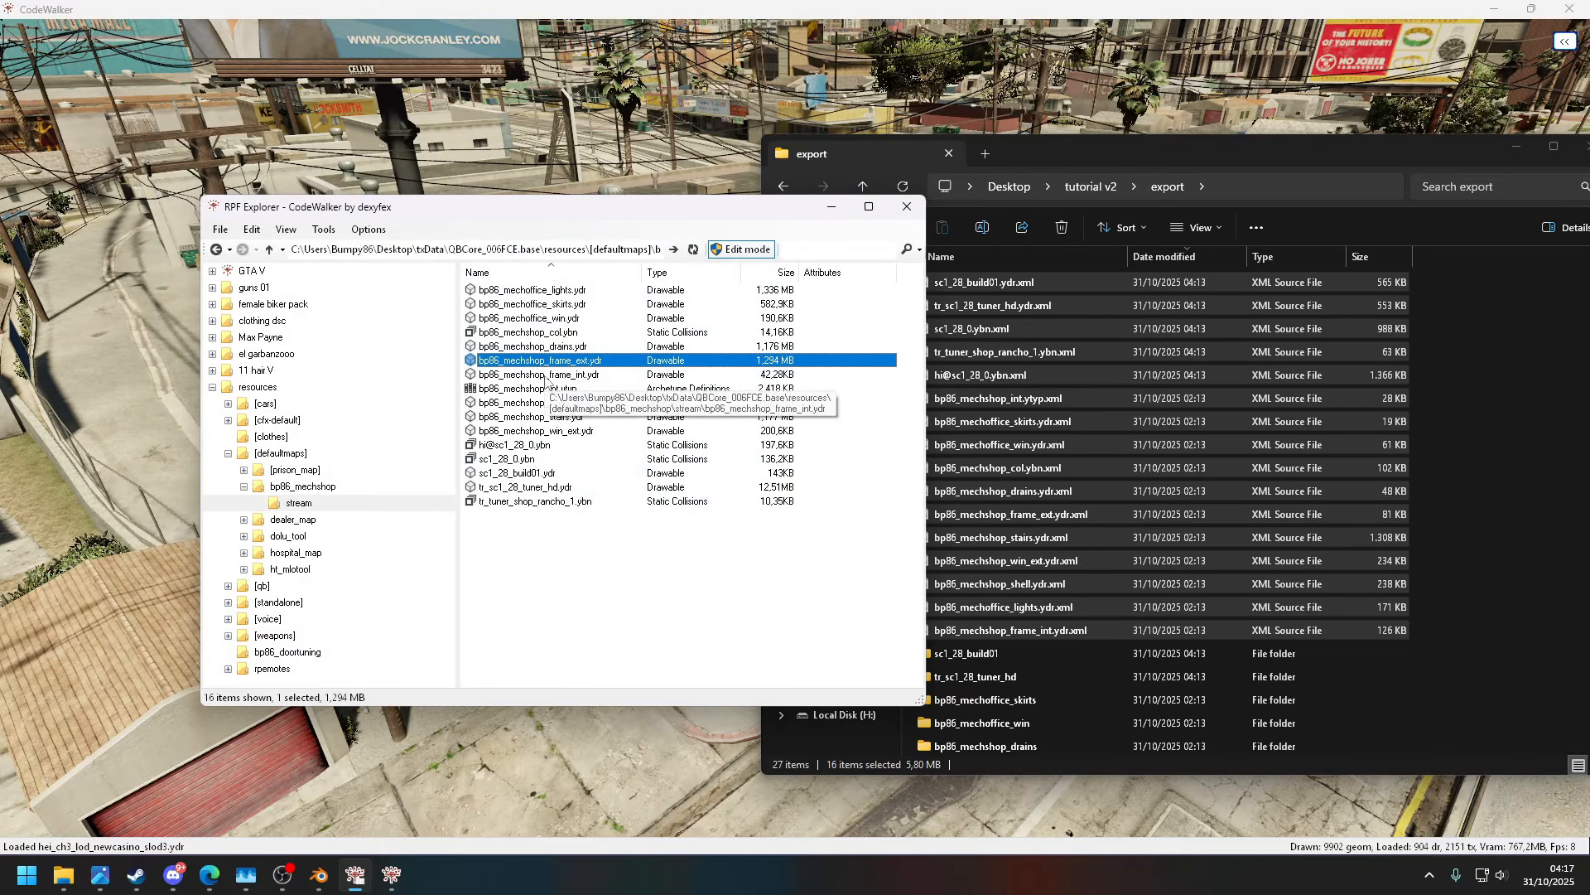
- Preview bp86_mechshop_frame_int.ydr and toggle its collision meshes on and off before closing the viewer
{"action": "double_click", "coordinate": [546, 375]}
{"action": "left_click", "coordinate": [183, 201]}
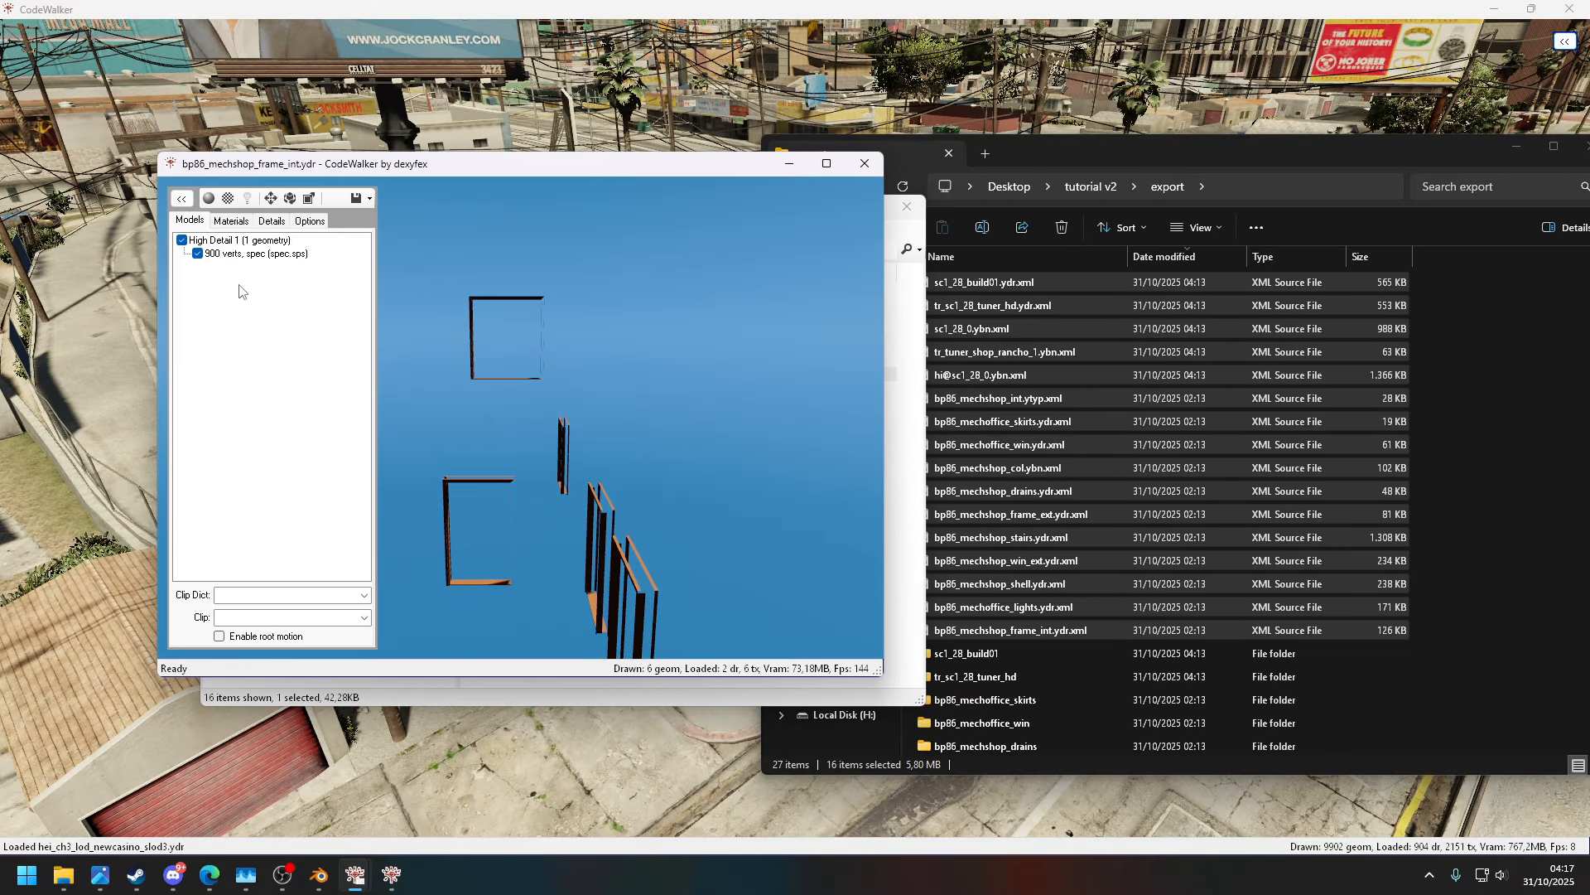
{"action": "left_click", "coordinate": [309, 220]}
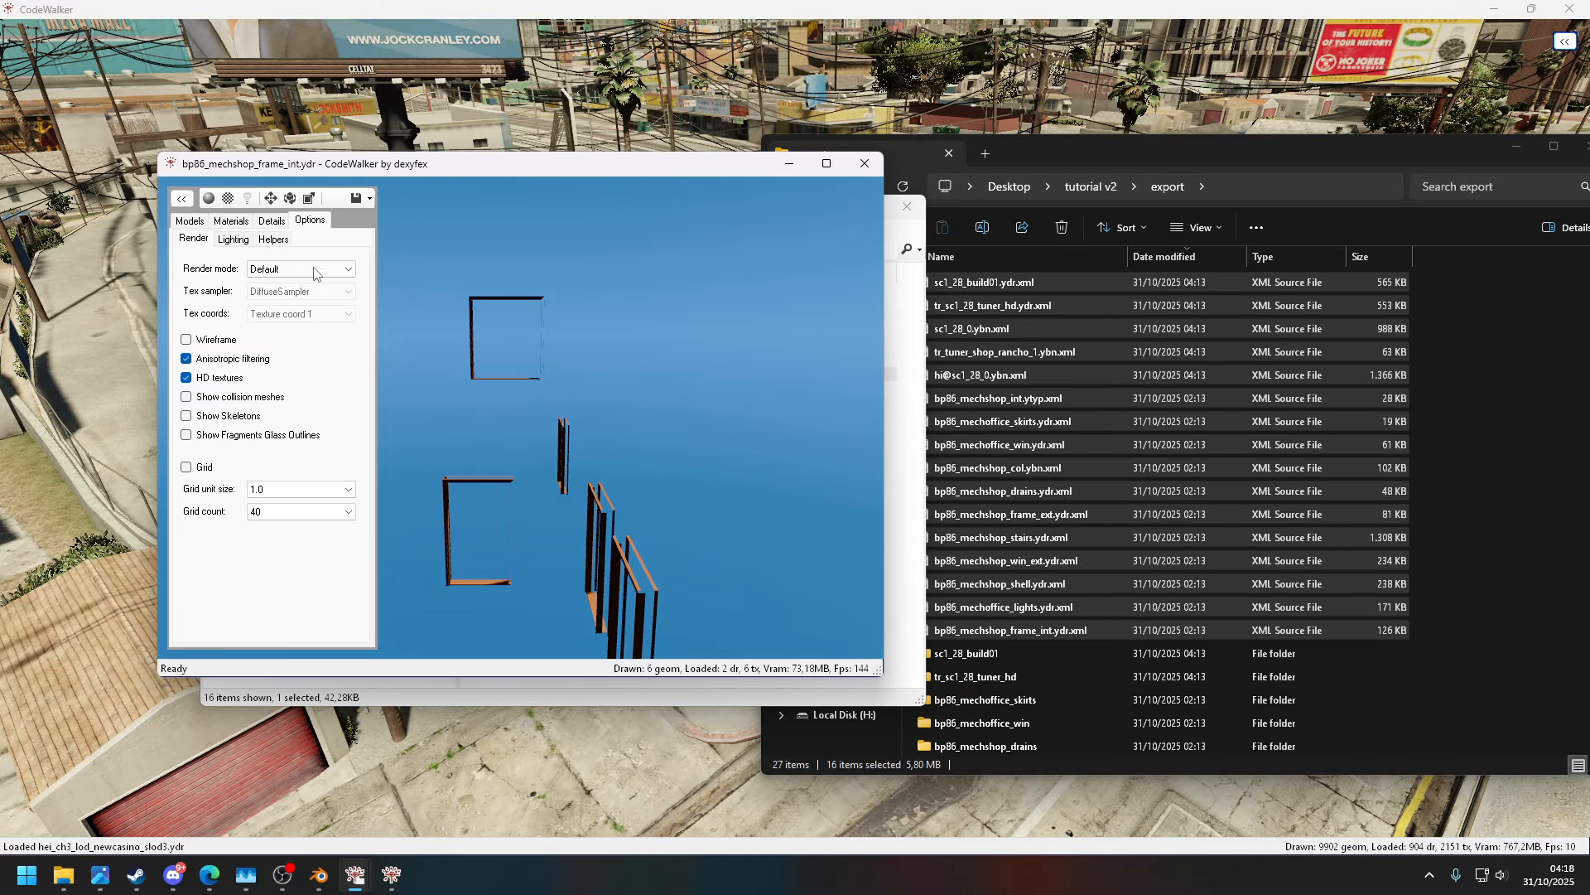
{"action": "left_click", "coordinate": [214, 405]}
{"action": "left_click", "coordinate": [213, 405]}
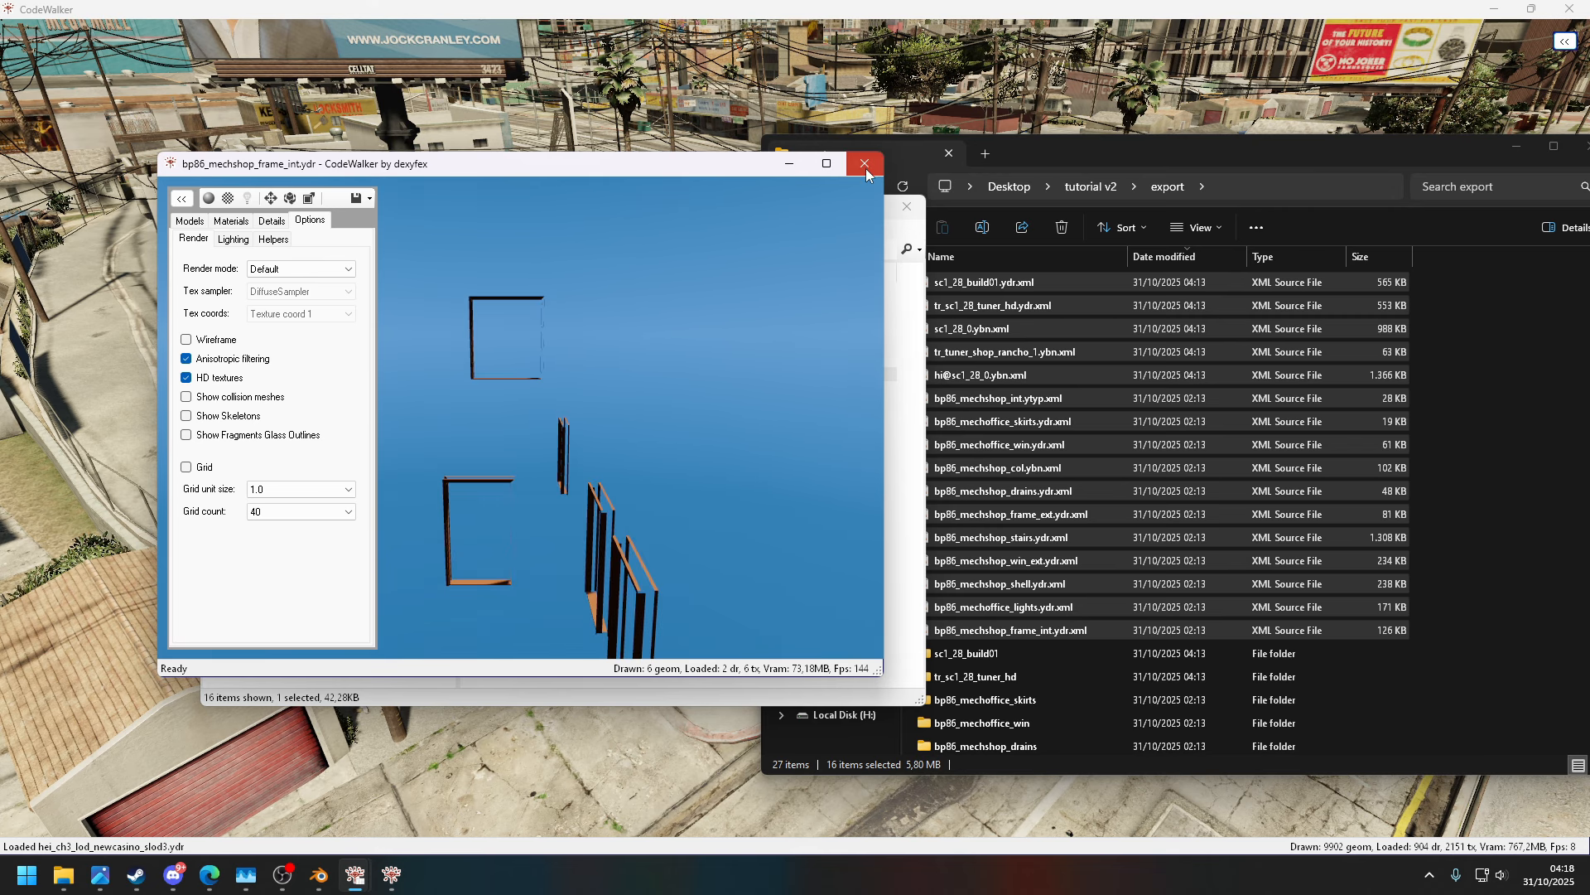
{"action": "left_click", "coordinate": [865, 166]}
- Preview bp86_mechshop_shell.ydr, inspect the shell geometry, and close the viewer
{"action": "double_click", "coordinate": [581, 403]}
{"action": "left_click_drag", "start_coordinate": [580, 403], "coordinate": [353, 396]}
{"action": "left_click", "coordinate": [885, 185]}
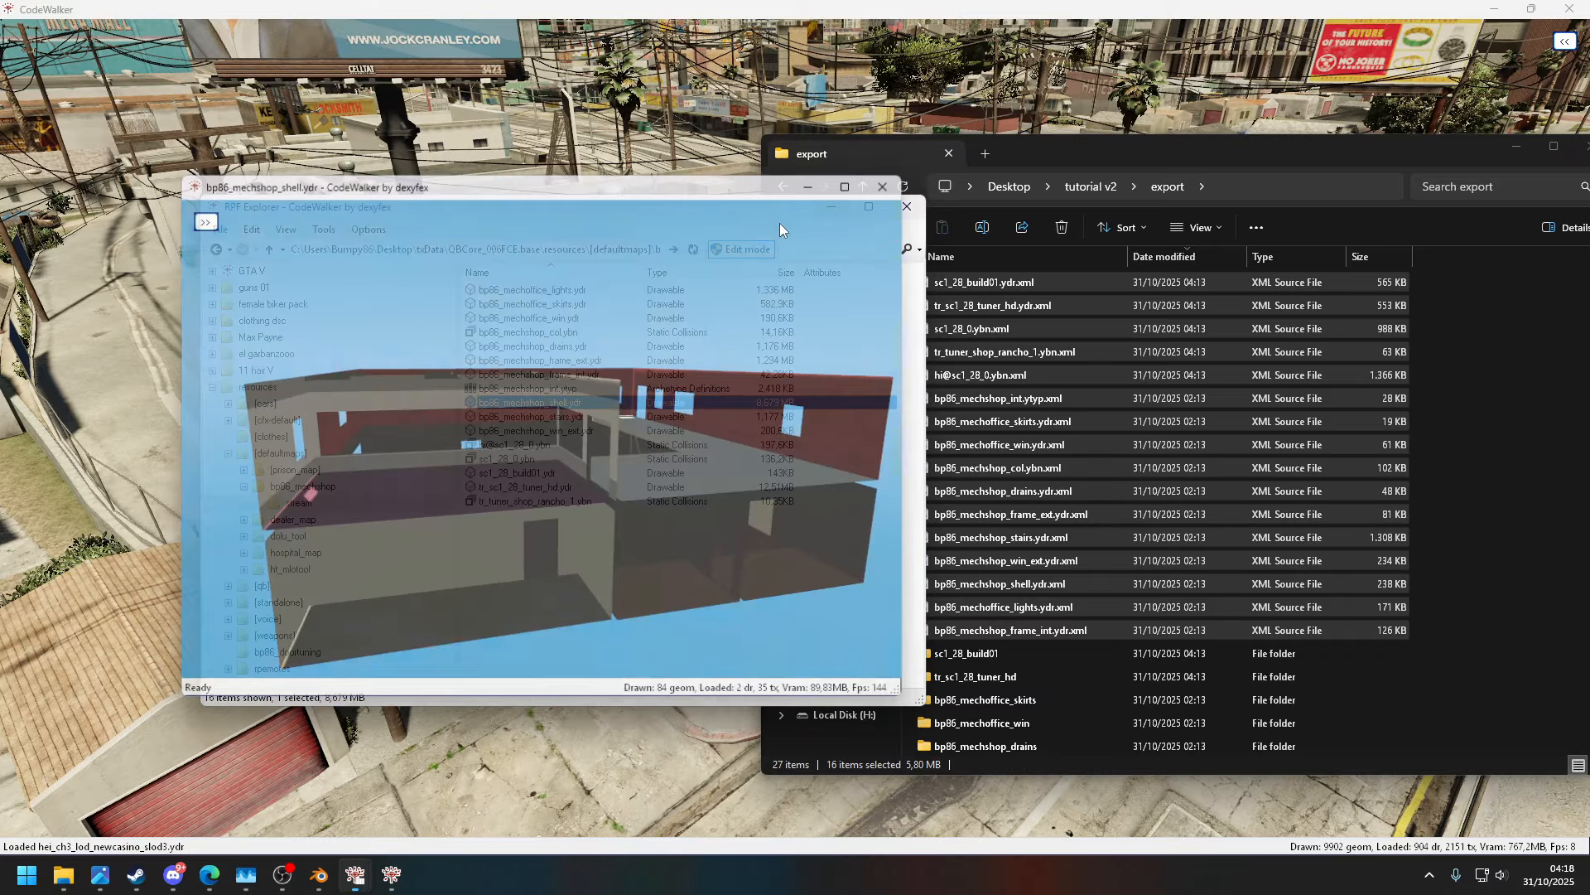
- Preview bp86_mechshop_stairs.ydr, toggle its collision mesh display, and inspect the stairs and railings
{"action": "double_click", "coordinate": [547, 452]}
{"action": "left_click_drag", "start_coordinate": [560, 426], "coordinate": [447, 439]}
{"action": "left_click", "coordinate": [225, 241]}
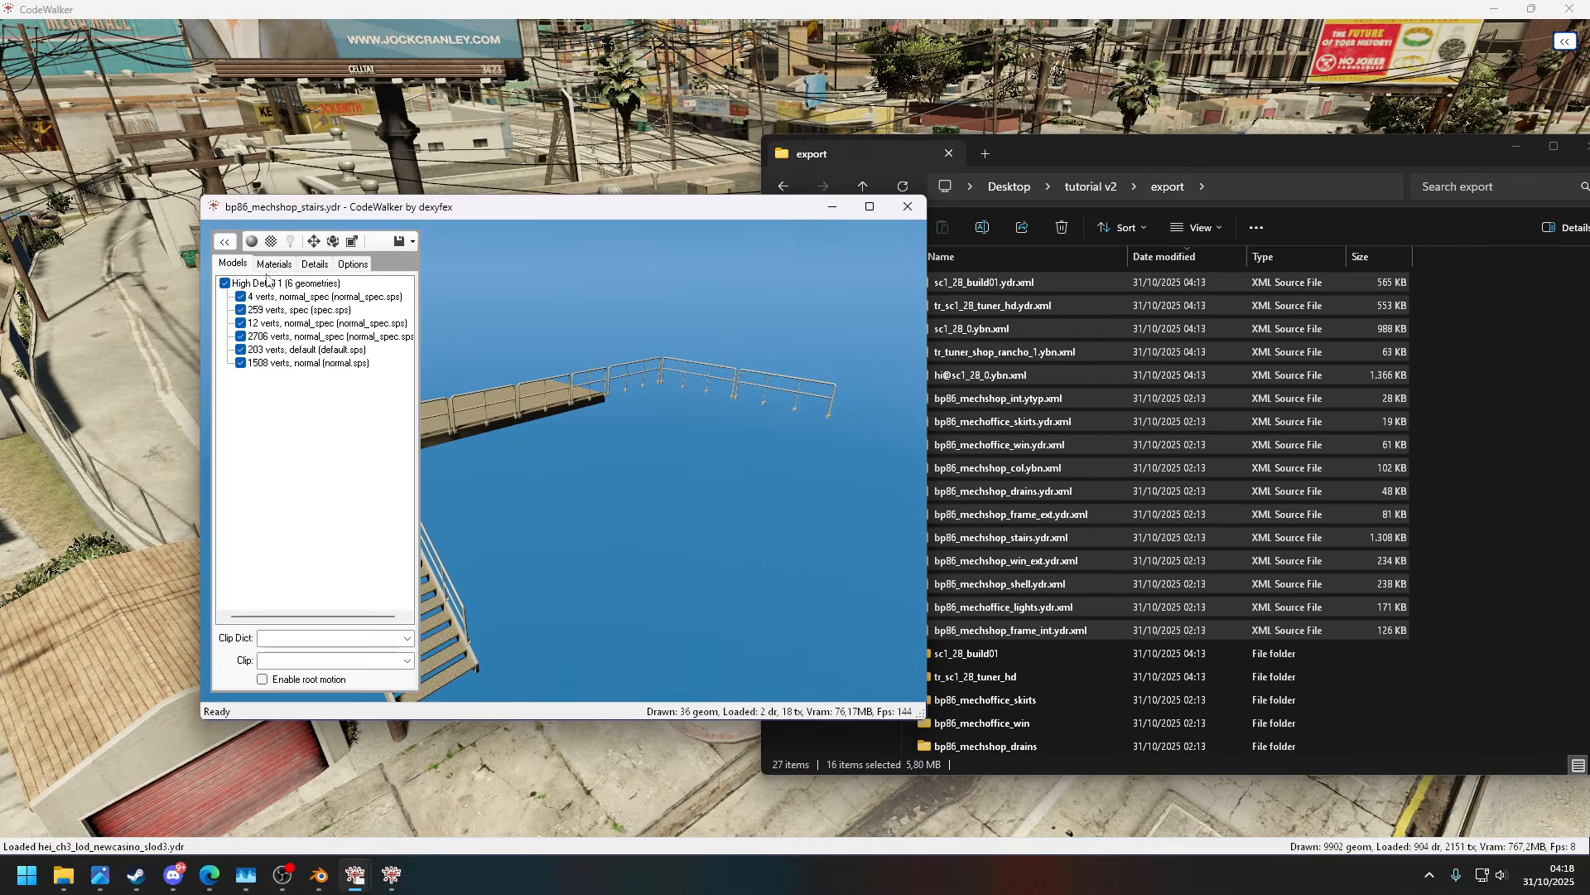
{"action": "left_click", "coordinate": [354, 265]}
{"action": "left_click", "coordinate": [241, 443]}
{"action": "left_click_drag", "start_coordinate": [560, 444], "coordinate": [593, 418]}
{"action": "left_click", "coordinate": [909, 207]}
- Preview bp86_mechshop_win_ext.ydr with collision meshes shown and close the viewer
{"action": "double_click", "coordinate": [530, 430]}
{"action": "left_click", "coordinate": [53, 71]}
{"action": "left_click", "coordinate": [180, 92]}
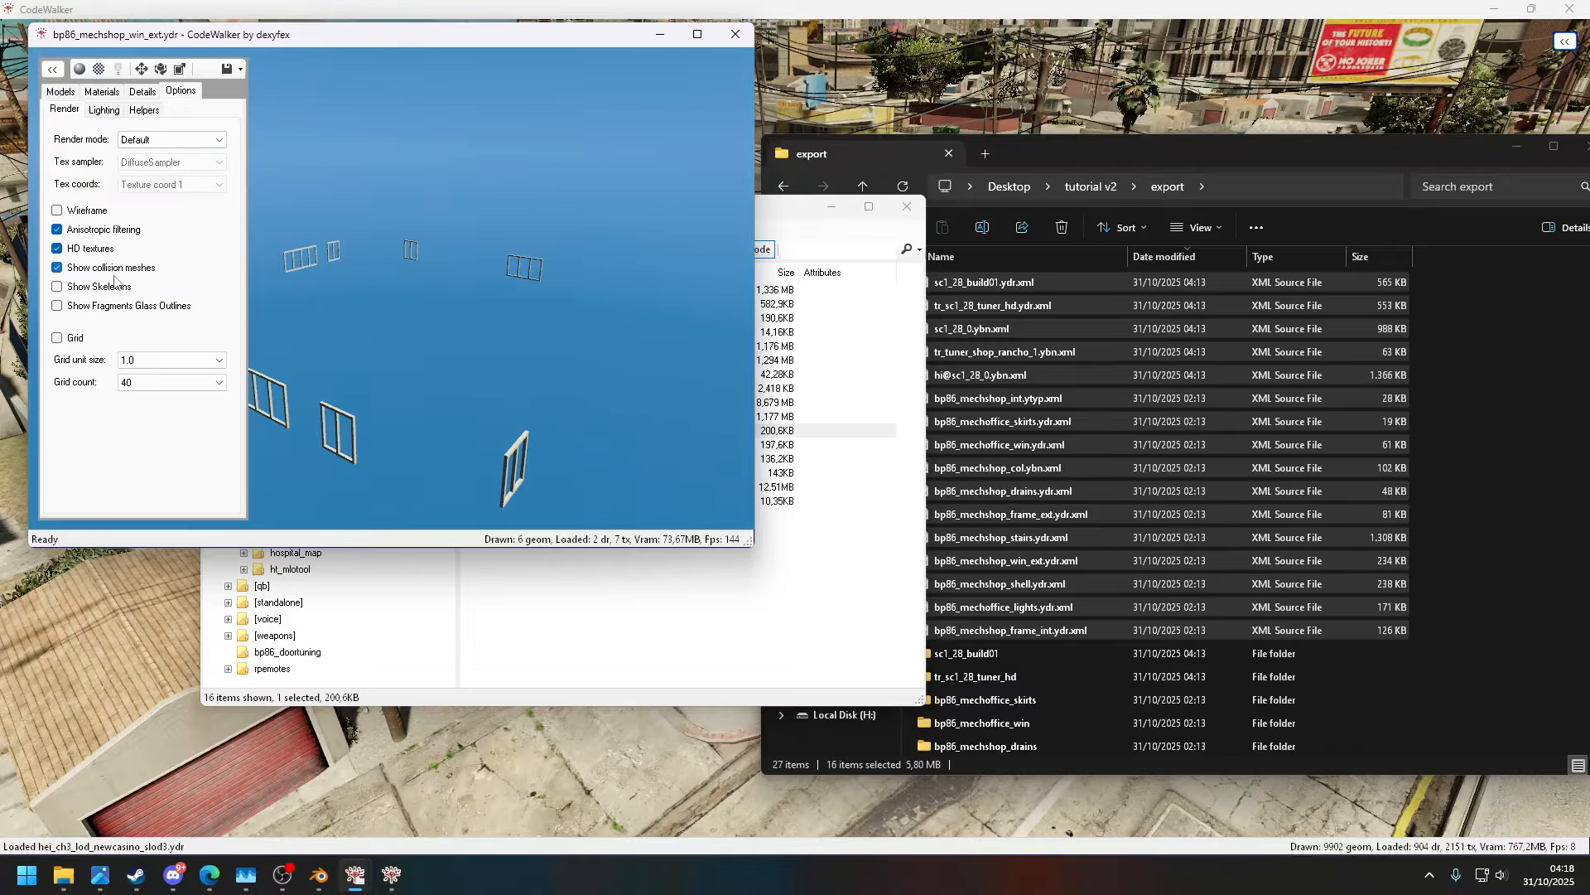
{"action": "left_click", "coordinate": [735, 36]}
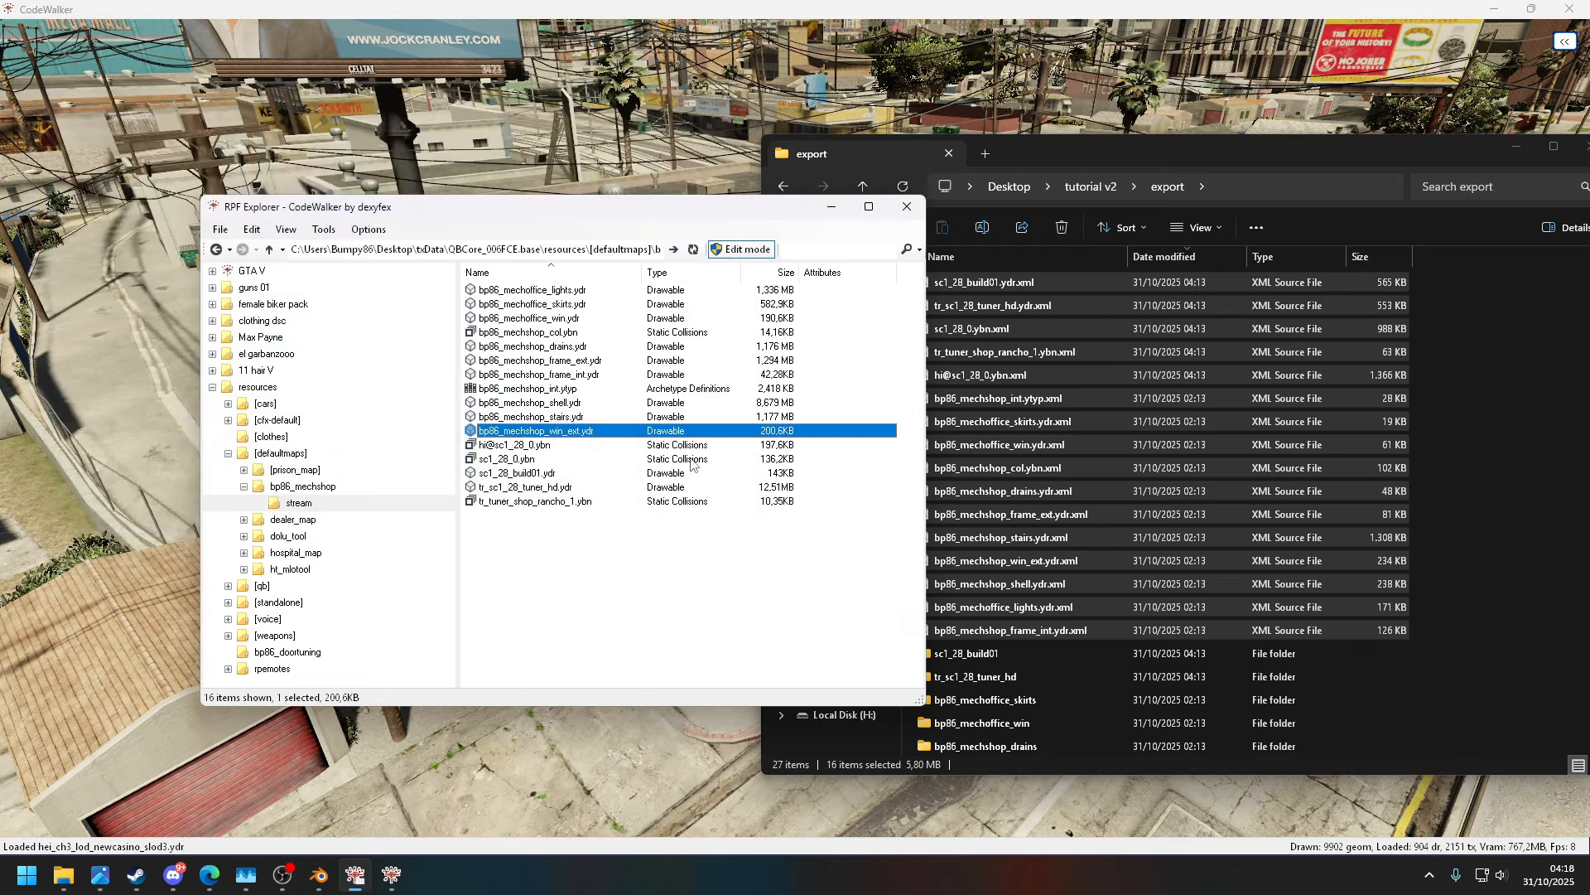
{"action": "double_click", "coordinate": [550, 446]}
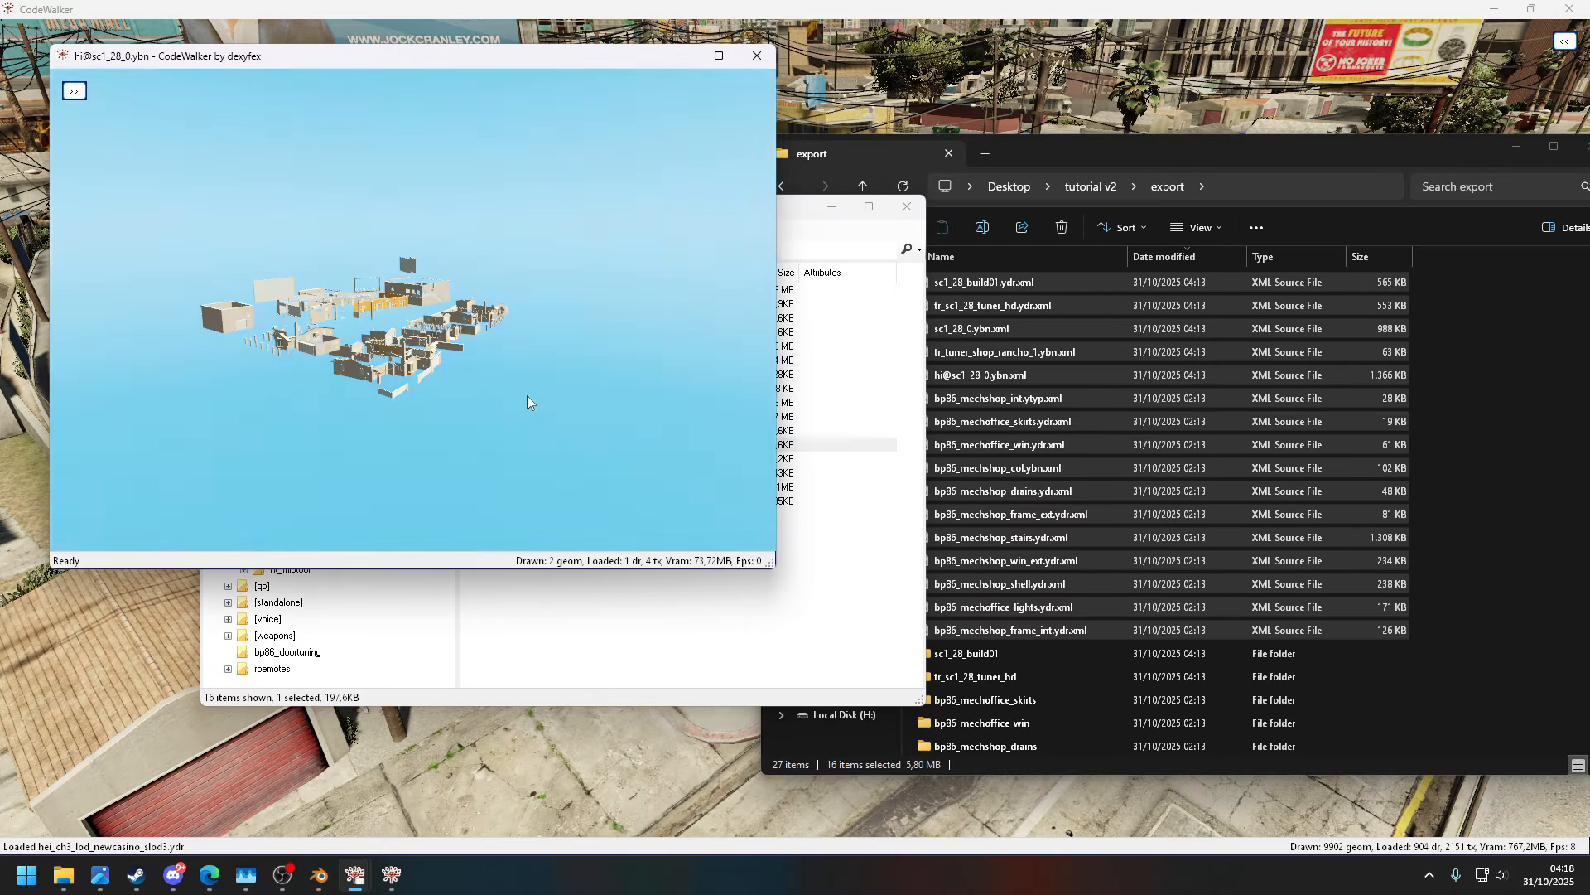
{"action": "left_click_drag", "start_coordinate": [474, 278], "coordinate": [683, 351]}
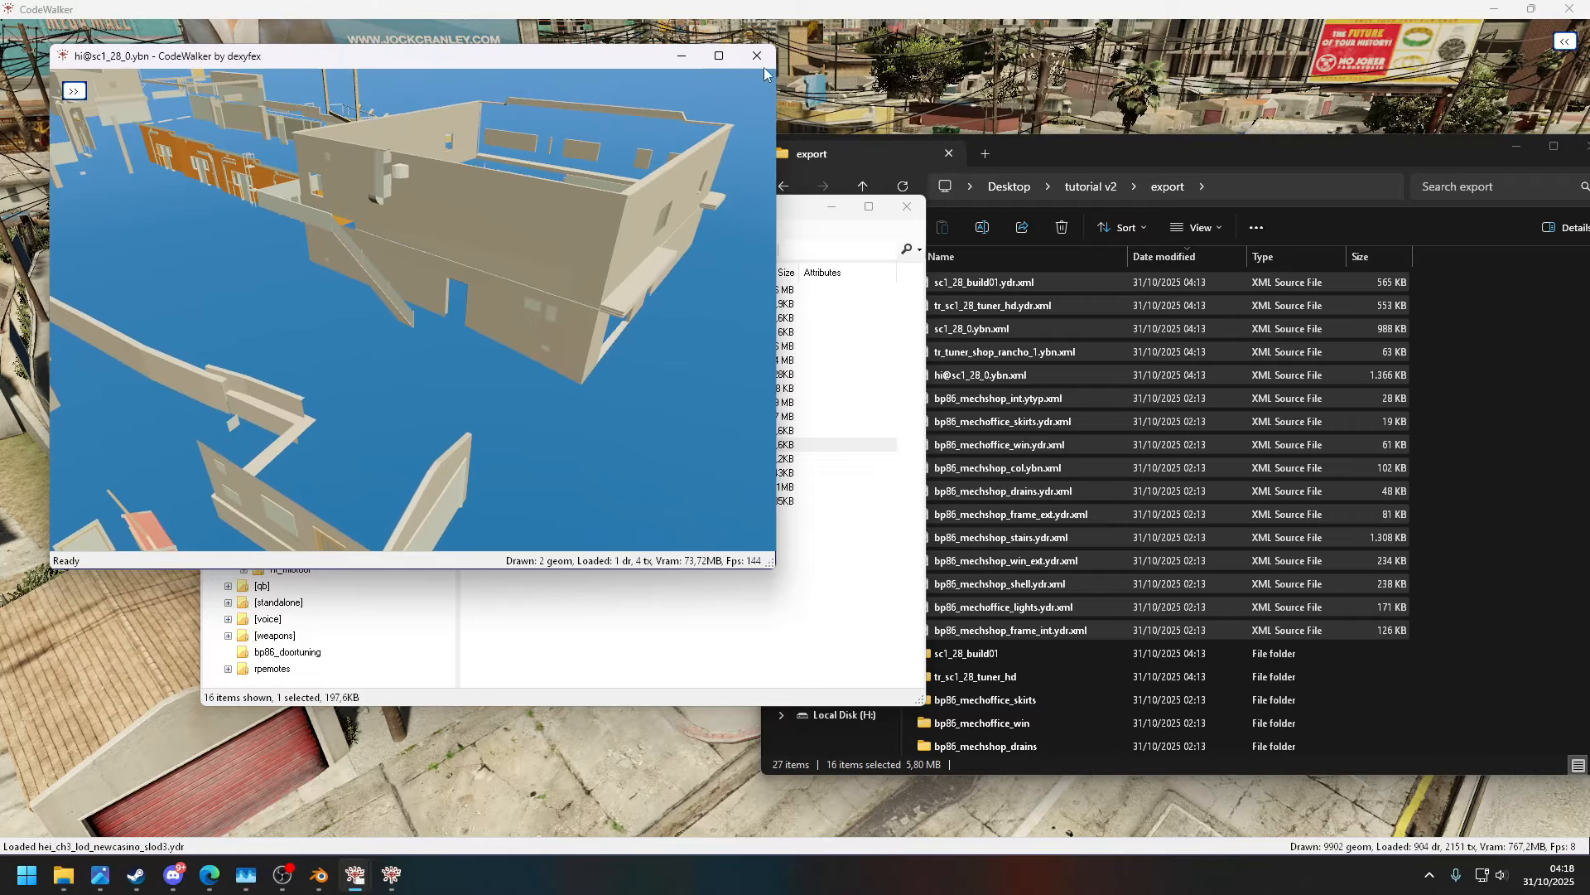
{"action": "left_click", "coordinate": [757, 55]}
{"action": "double_click", "coordinate": [546, 459]}
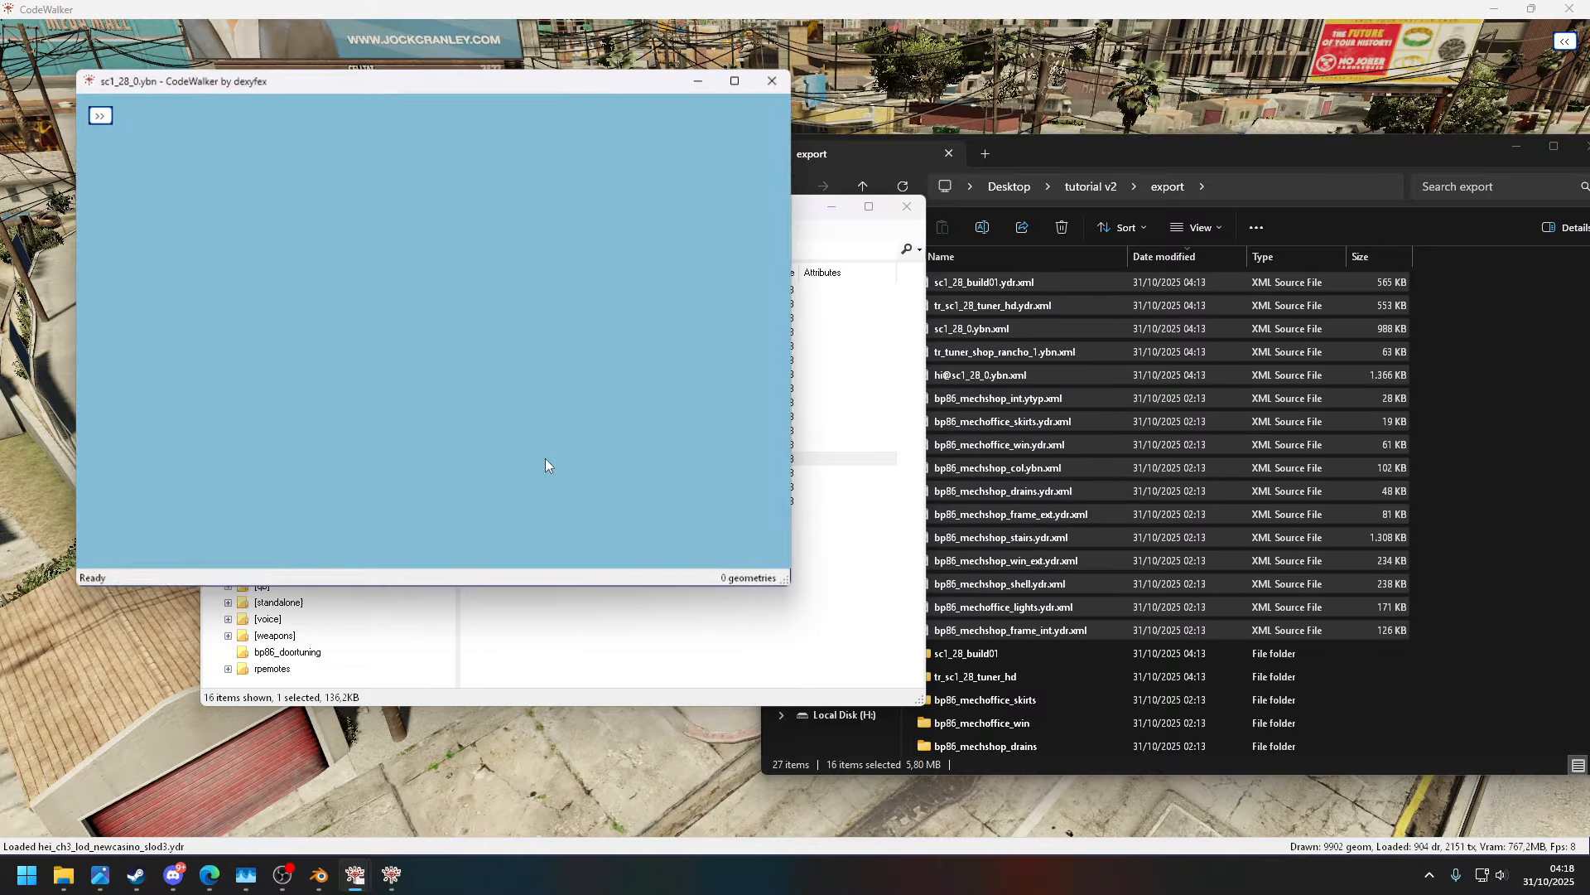
{"action": "left_click_drag", "start_coordinate": [545, 459], "coordinate": [724, 261]}
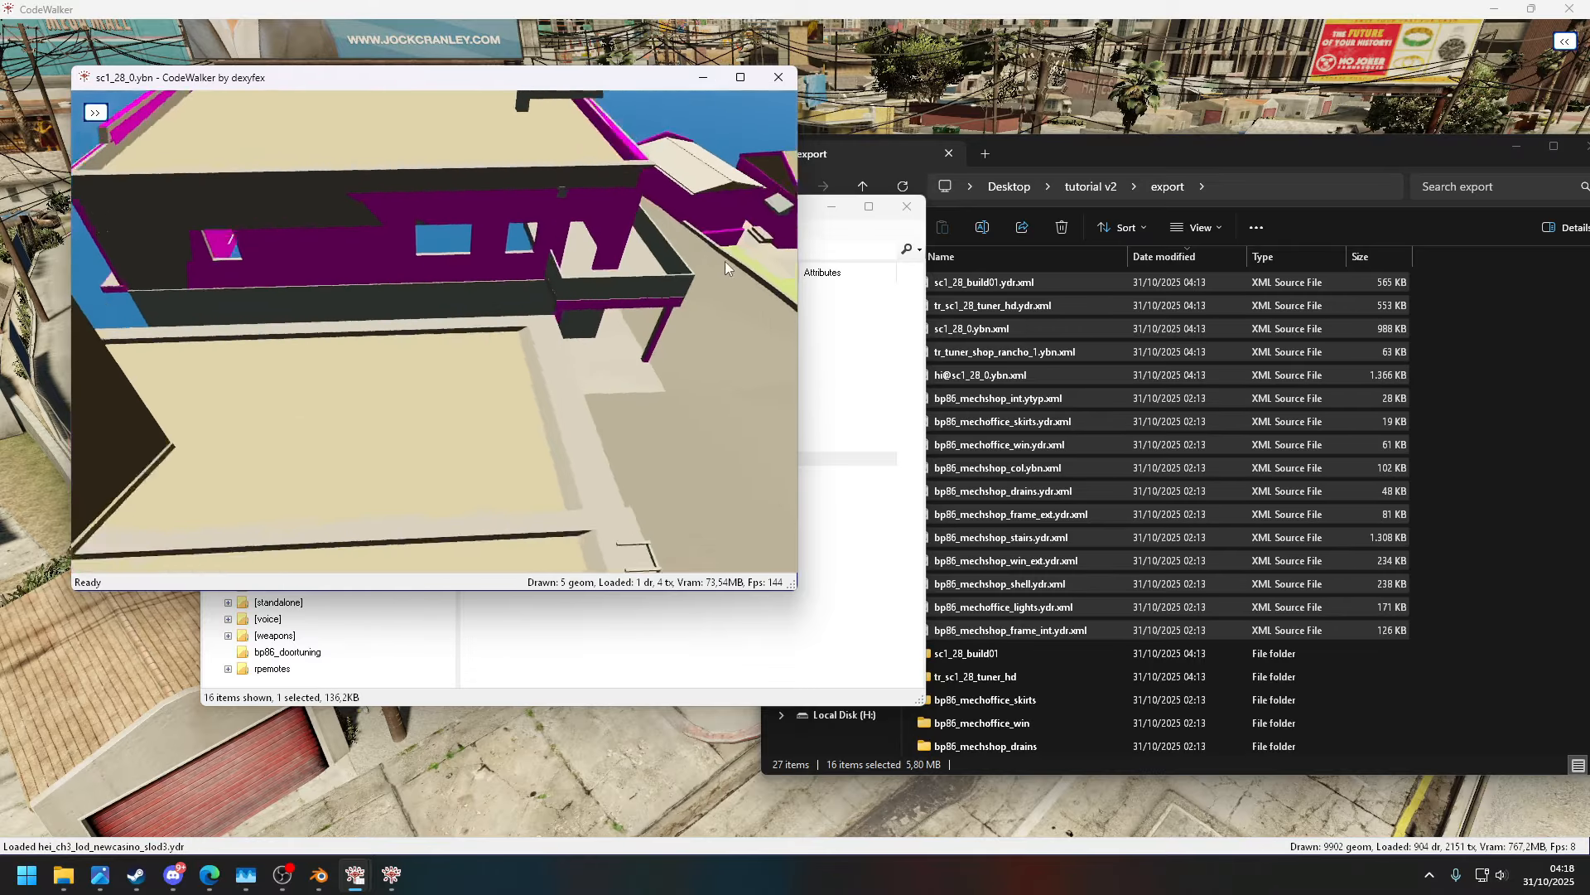
{"action": "left_click", "coordinate": [778, 77]}
- Preview sc1_28_build01.ydr, inspect the building from another angle, and close the viewer
{"action": "double_click", "coordinate": [517, 472]}
{"action": "left_click_drag", "start_coordinate": [519, 373], "coordinate": [531, 406]}
{"action": "left_click", "coordinate": [789, 107]}
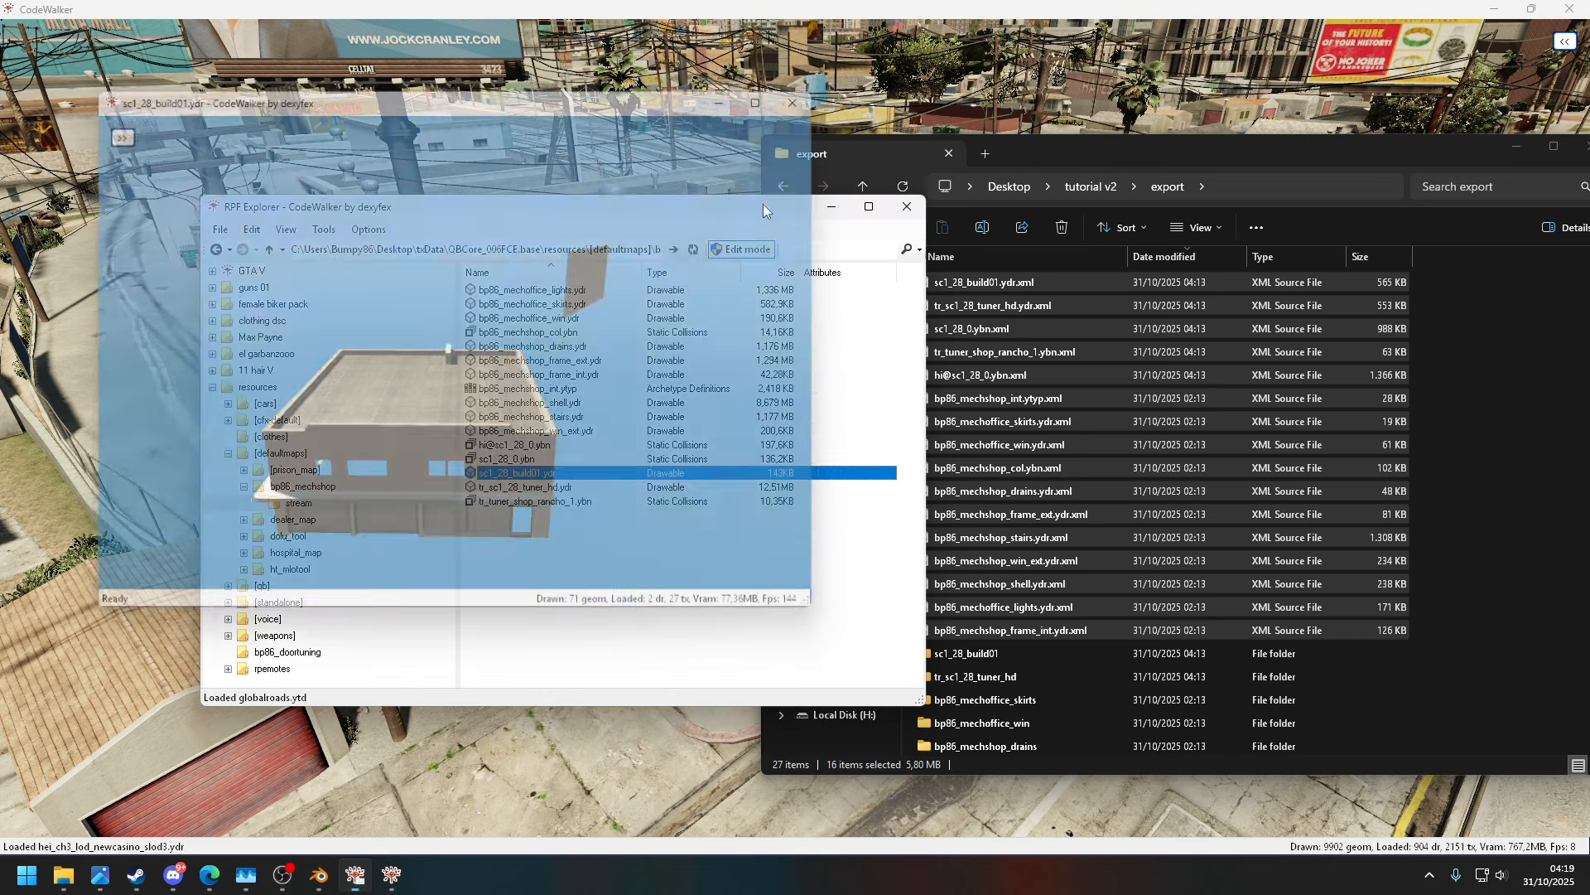
- Preview tr_sc1_28_tuner_hd.ydr, examine the texture tint around the wall and window areas, and close the viewer
{"action": "double_click", "coordinate": [553, 488]}
{"action": "left_click_drag", "start_coordinate": [564, 444], "coordinate": [476, 404]}
{"action": "scroll", "coordinate": [482, 397], "scroll_direction": "up", "scroll_amount": 4}
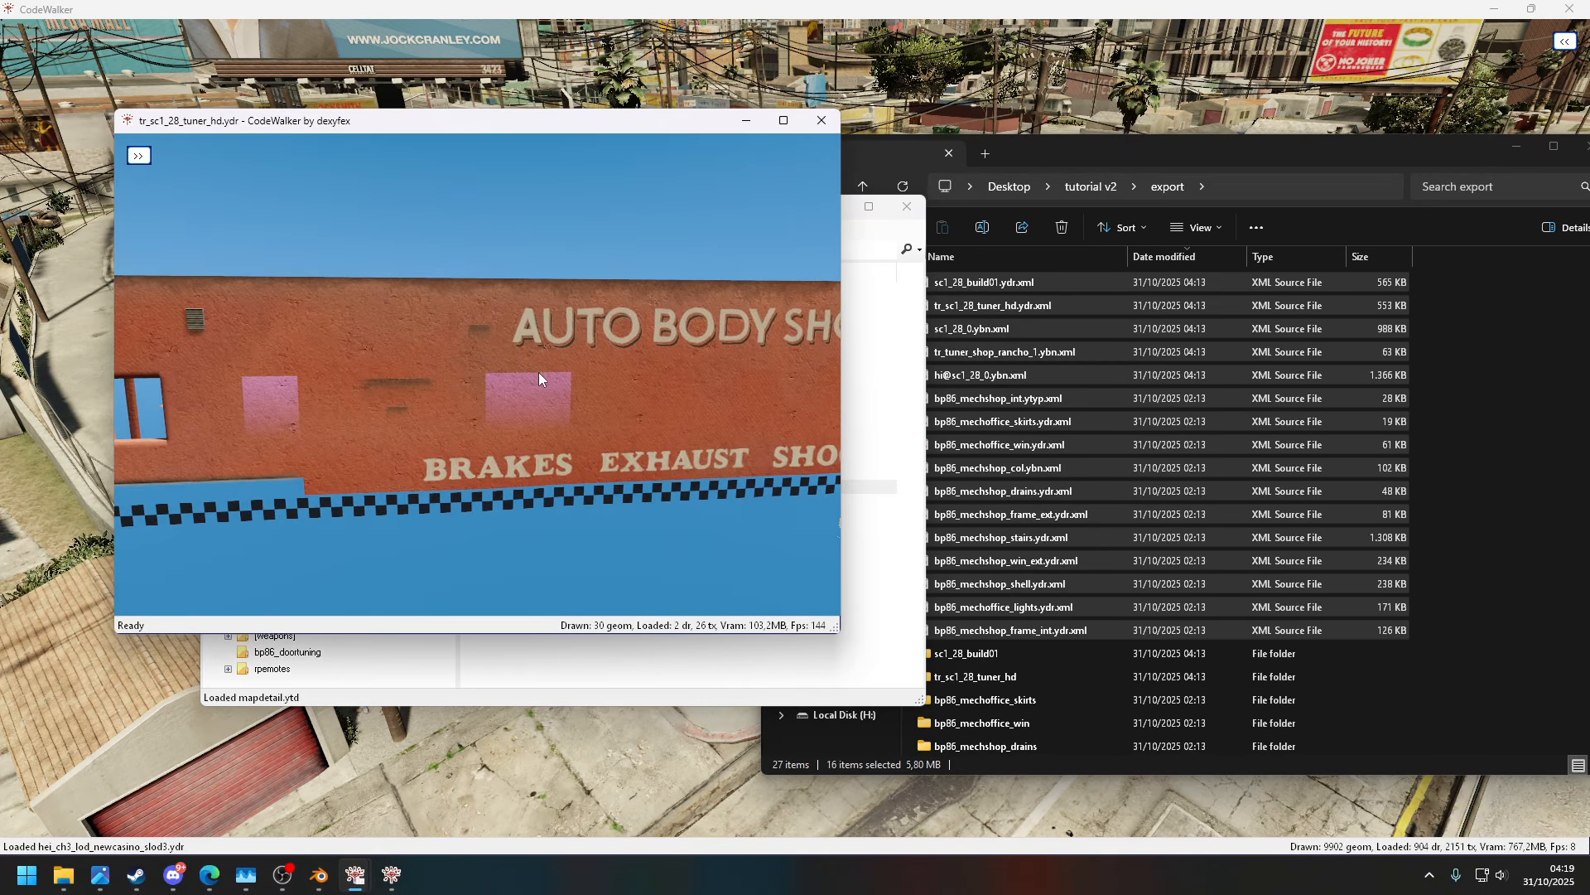
{"action": "left_click_drag", "start_coordinate": [241, 379], "coordinate": [744, 395]}
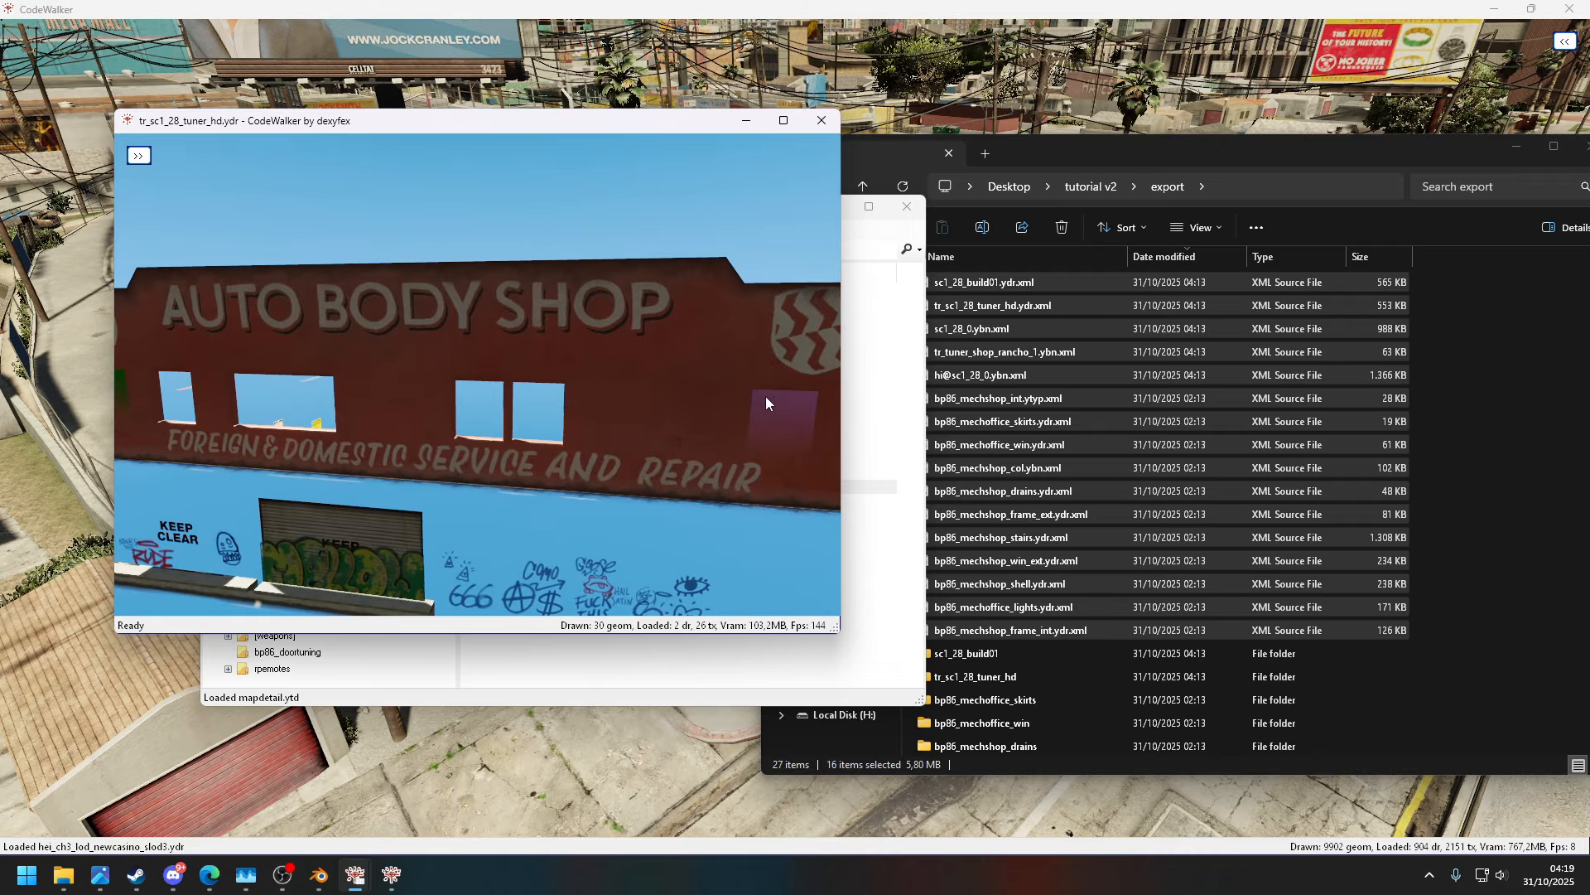
{"action": "left_click", "coordinate": [832, 117]}
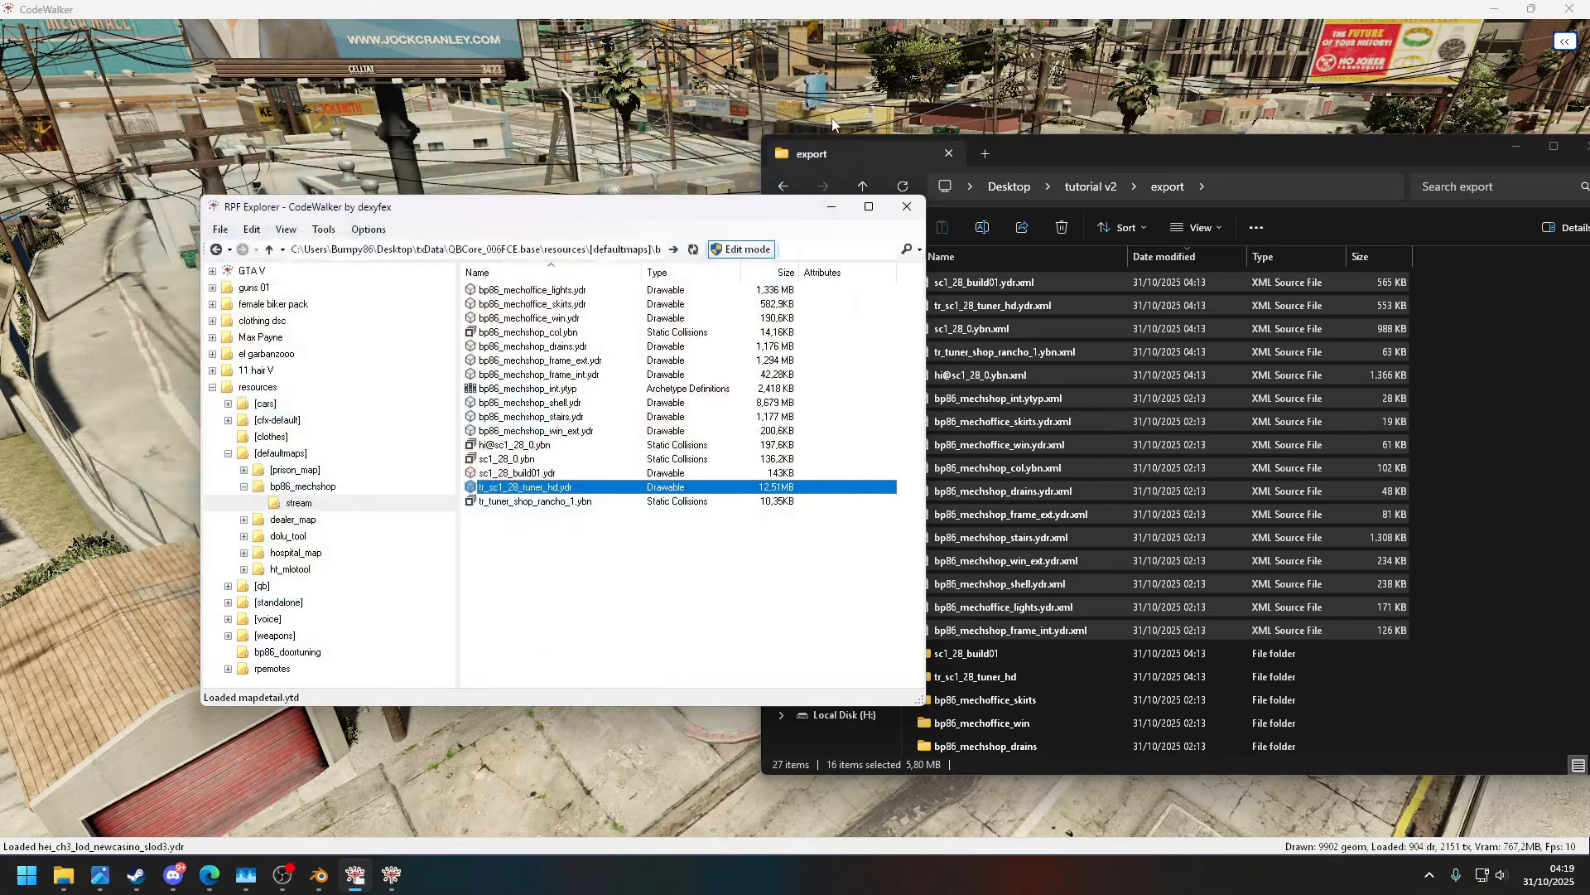
- Switch to Blender and hide the sc1_28_build01 and placement objects so only tr_sc1_28_tuner_hd is visible
{"action": "left_click", "coordinate": [319, 878]}
{"action": "scroll", "coordinate": [1433, 124], "scroll_direction": "up", "scroll_amount": 4}
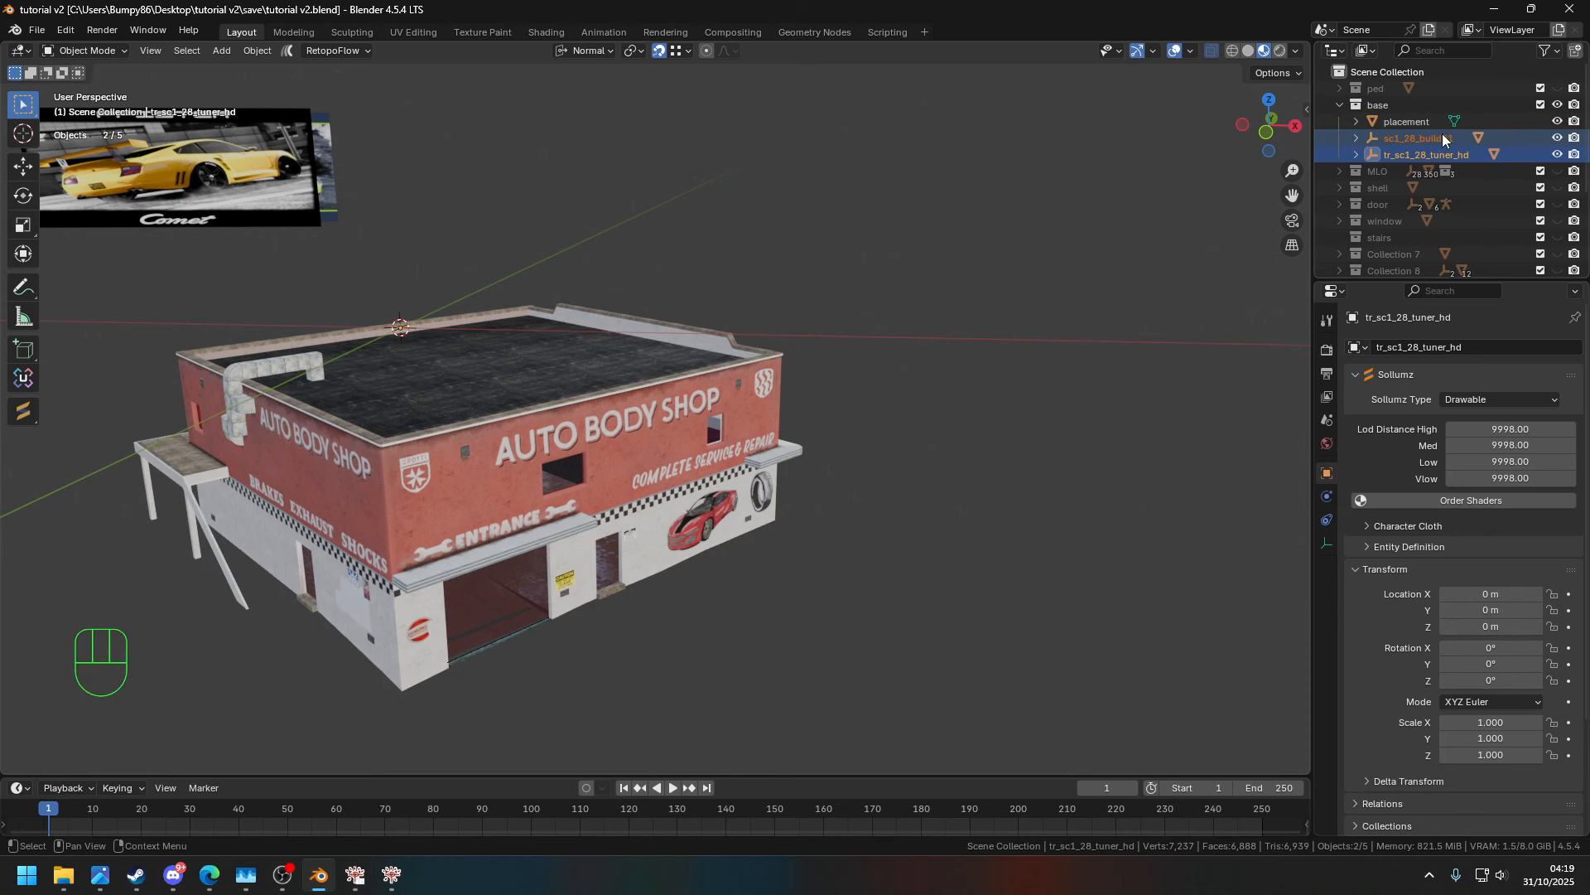
{"action": "left_click", "coordinate": [1558, 138], "text": "shift"}
{"action": "left_click", "coordinate": [1559, 123], "text": "shift"}
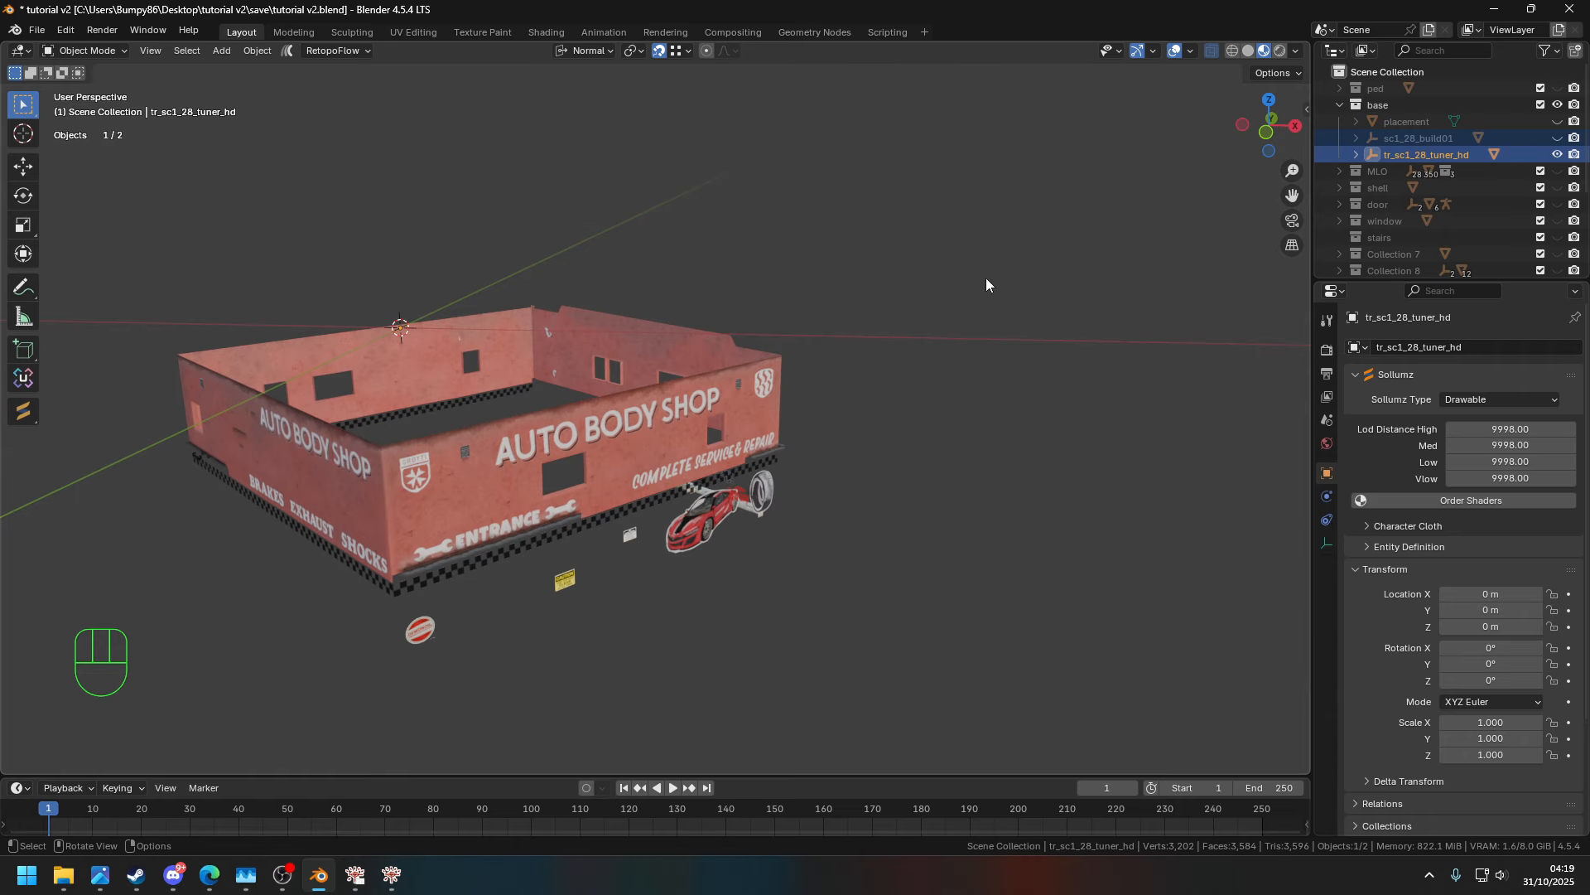
- Select tr_sc1_28_tuner_hd.model and display it in solid shading with X-ray turned off
{"action": "left_click", "coordinate": [678, 418]}
{"action": "key", "text": "g"}
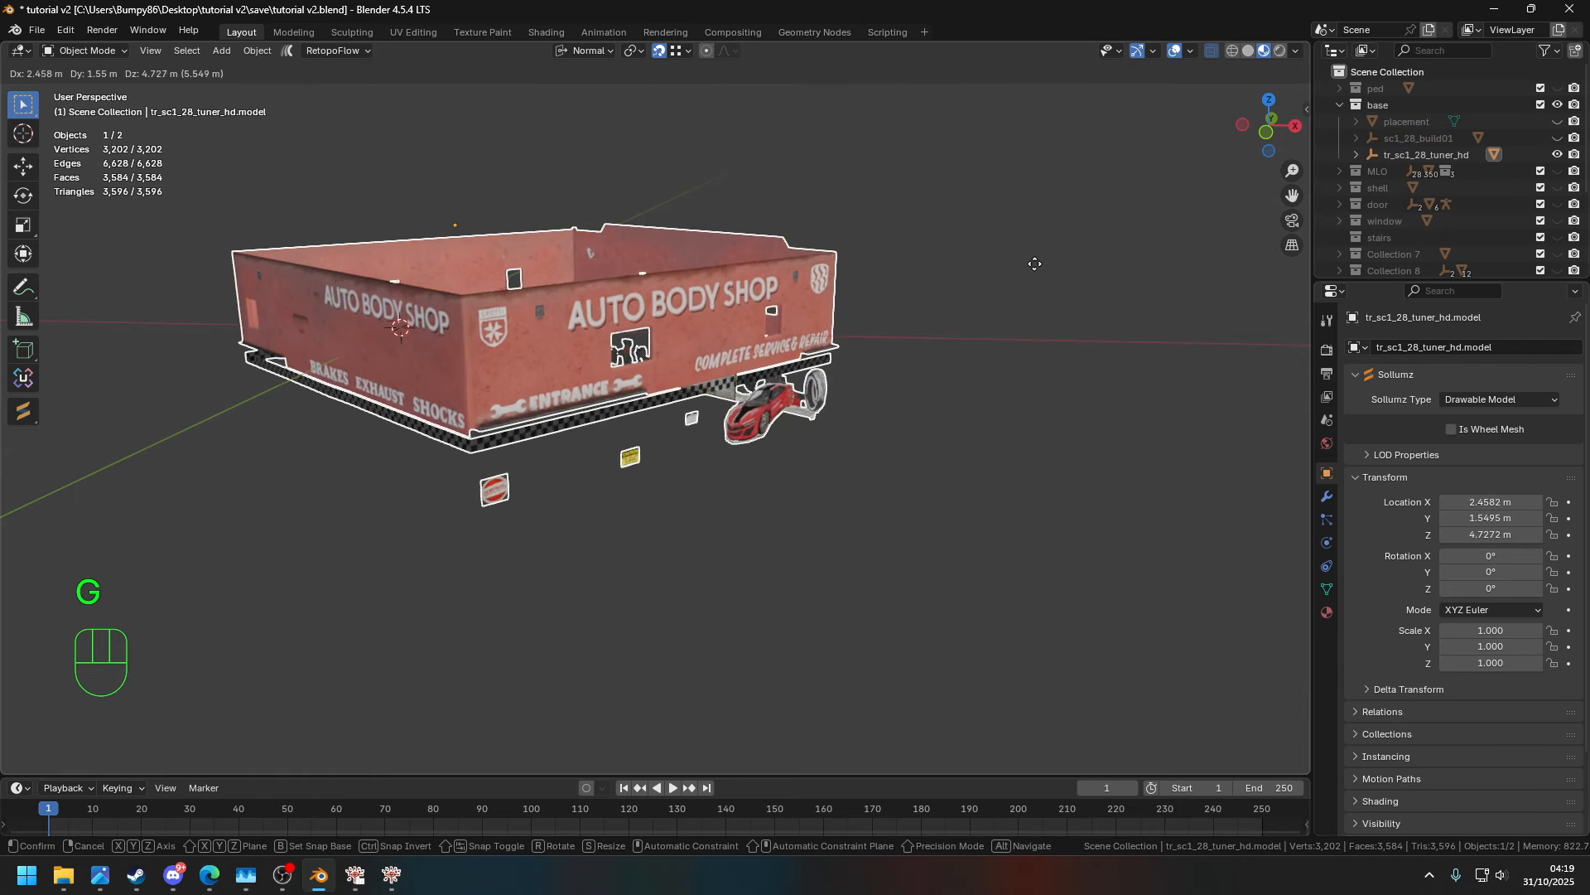
{"action": "key", "text": "Escape"}
{"action": "left_click_drag", "start_coordinate": [1395, 284], "coordinate": [1395, 495]}
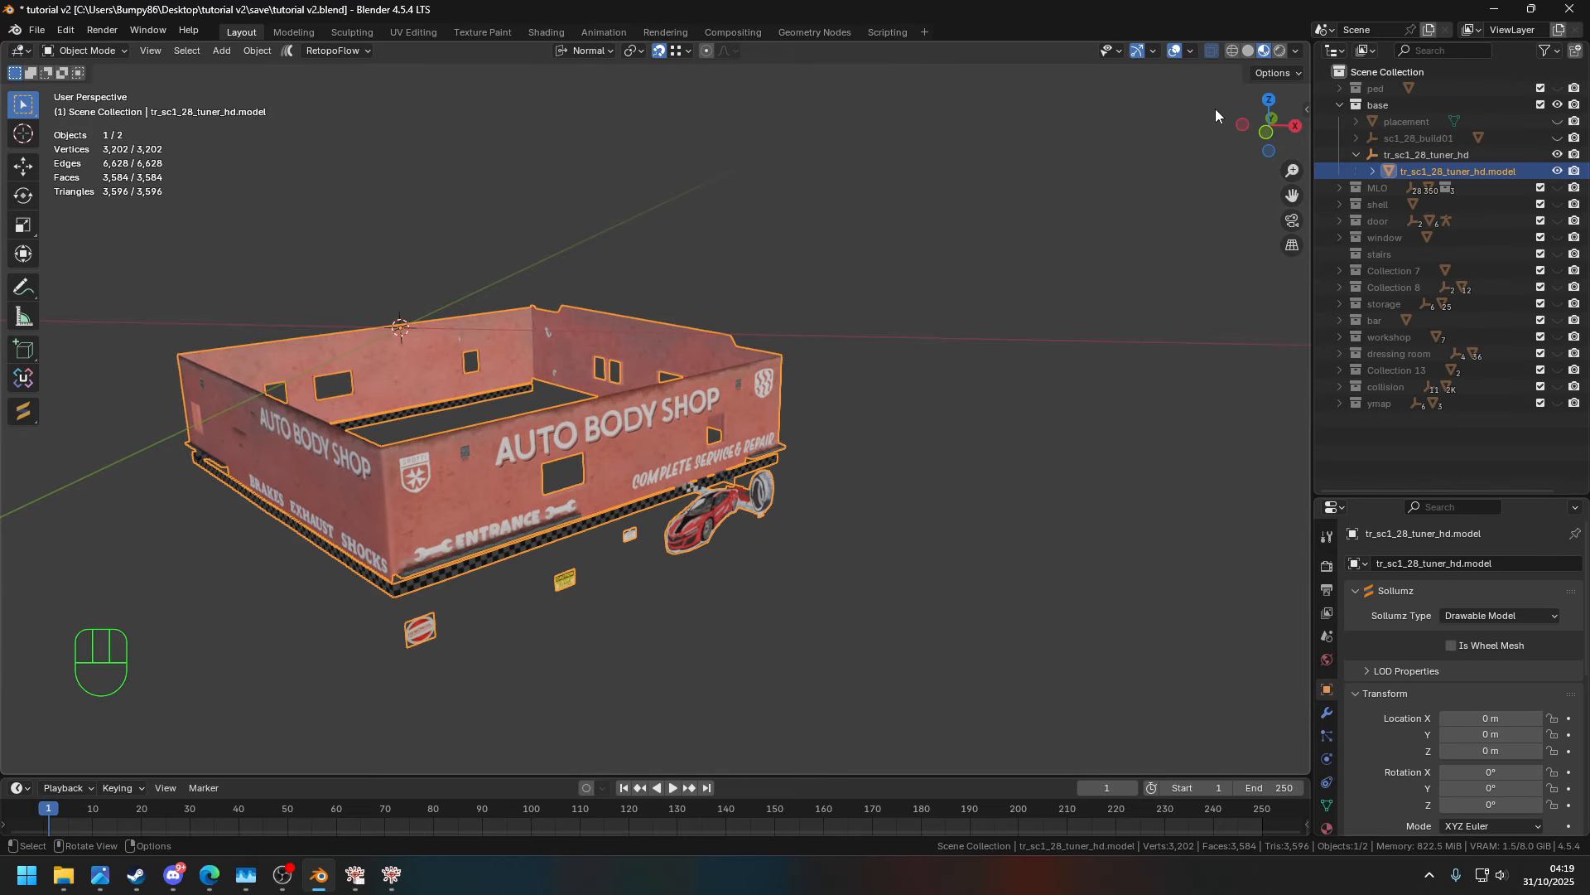
{"action": "left_click", "coordinate": [1248, 51]}
{"action": "left_click", "coordinate": [1212, 52]}
{"action": "middle_click_drag", "start_coordinate": [1043, 270], "coordinate": [803, 284]}
{"action": "scroll", "coordinate": [853, 247], "scroll_direction": "up", "scroll_amount": 3}
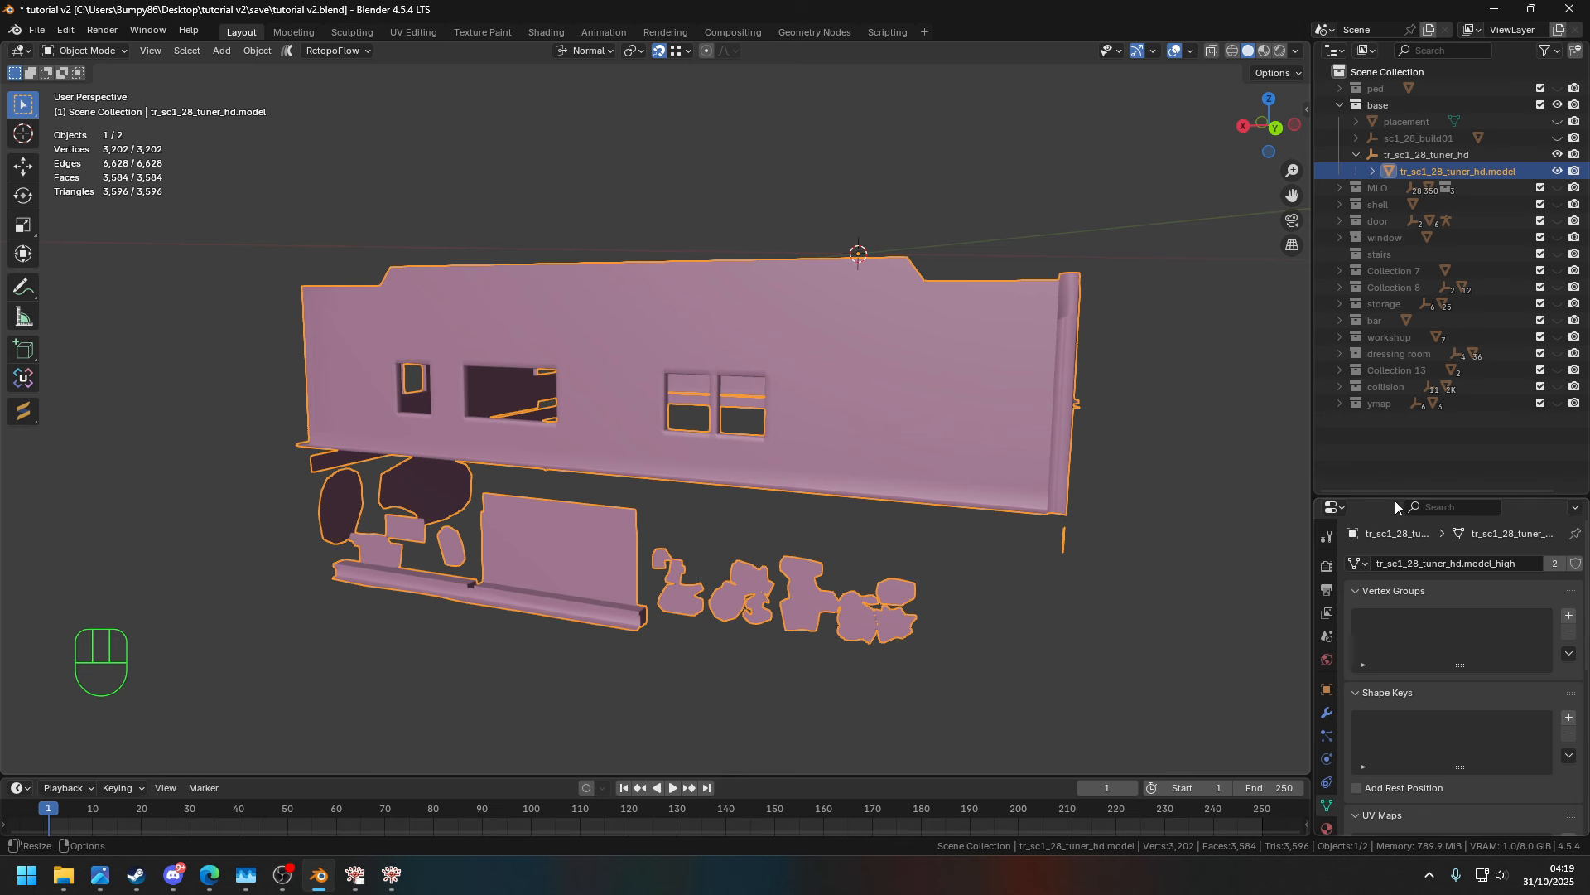
- Expand the Color Attributes of the tuner building's mesh data and enlarge the attribute list
{"action": "left_click_drag", "start_coordinate": [1397, 503], "coordinate": [1404, 330]}
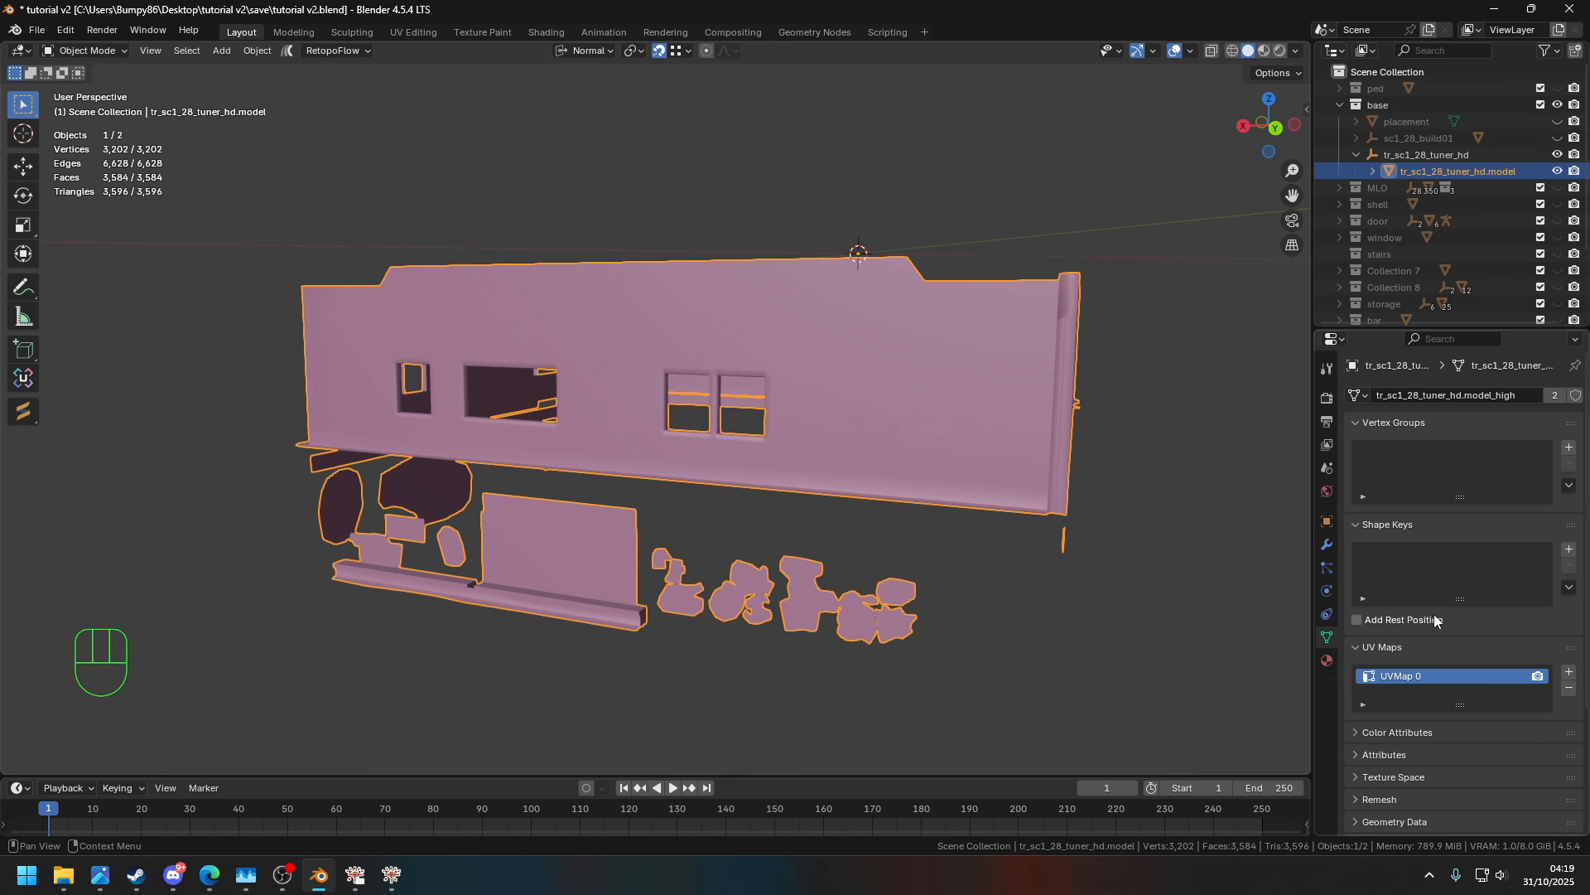
{"action": "left_click", "coordinate": [1370, 734]}
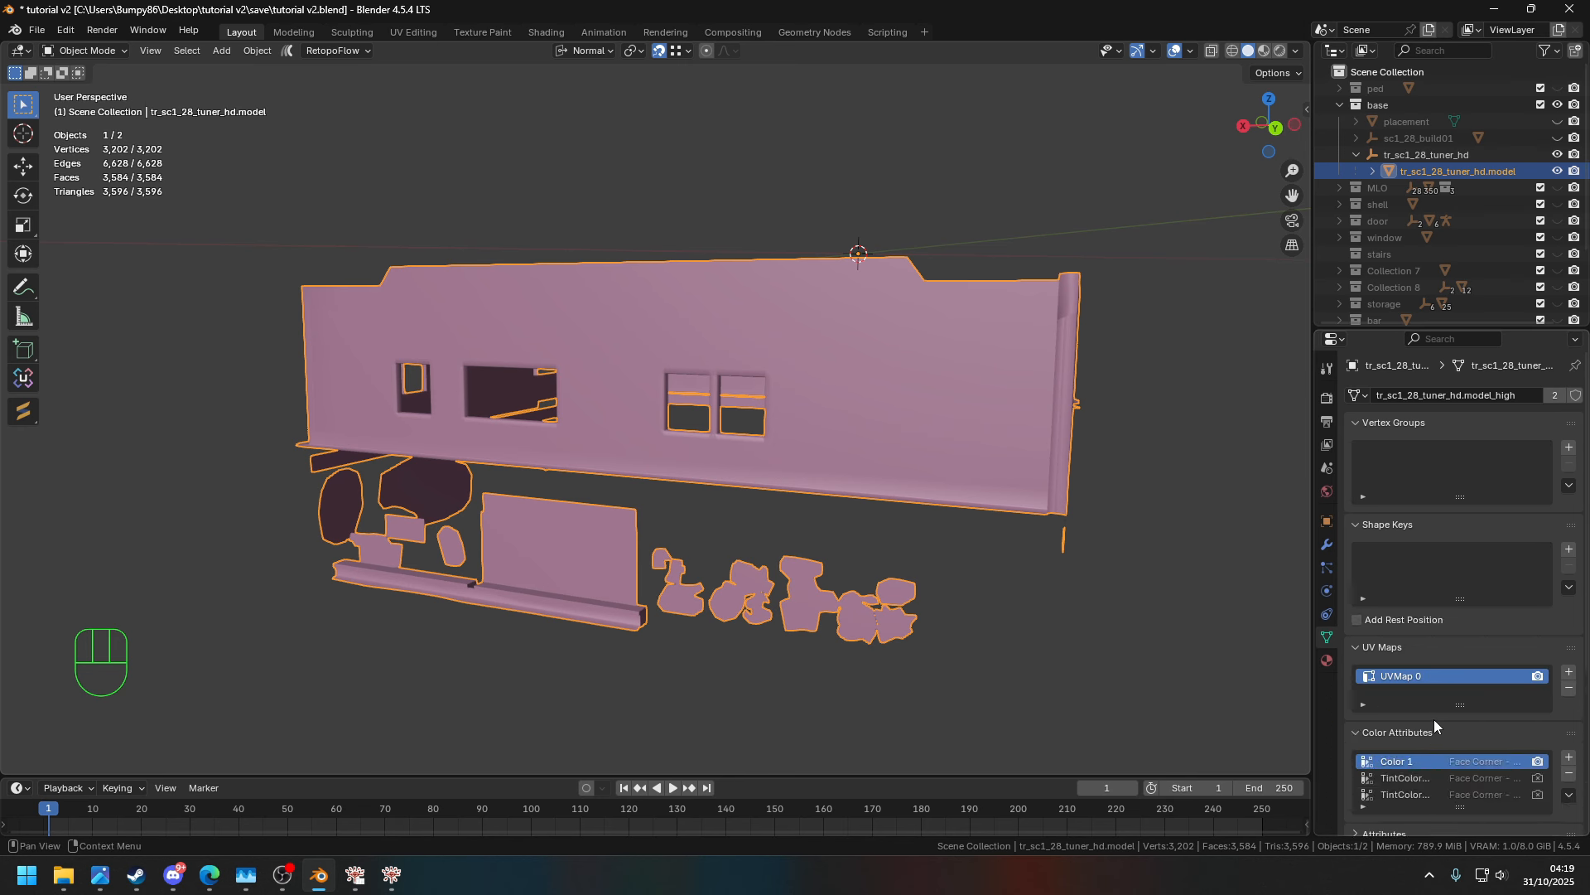
{"action": "scroll", "coordinate": [1456, 797], "scroll_direction": "down", "scroll_amount": 3}
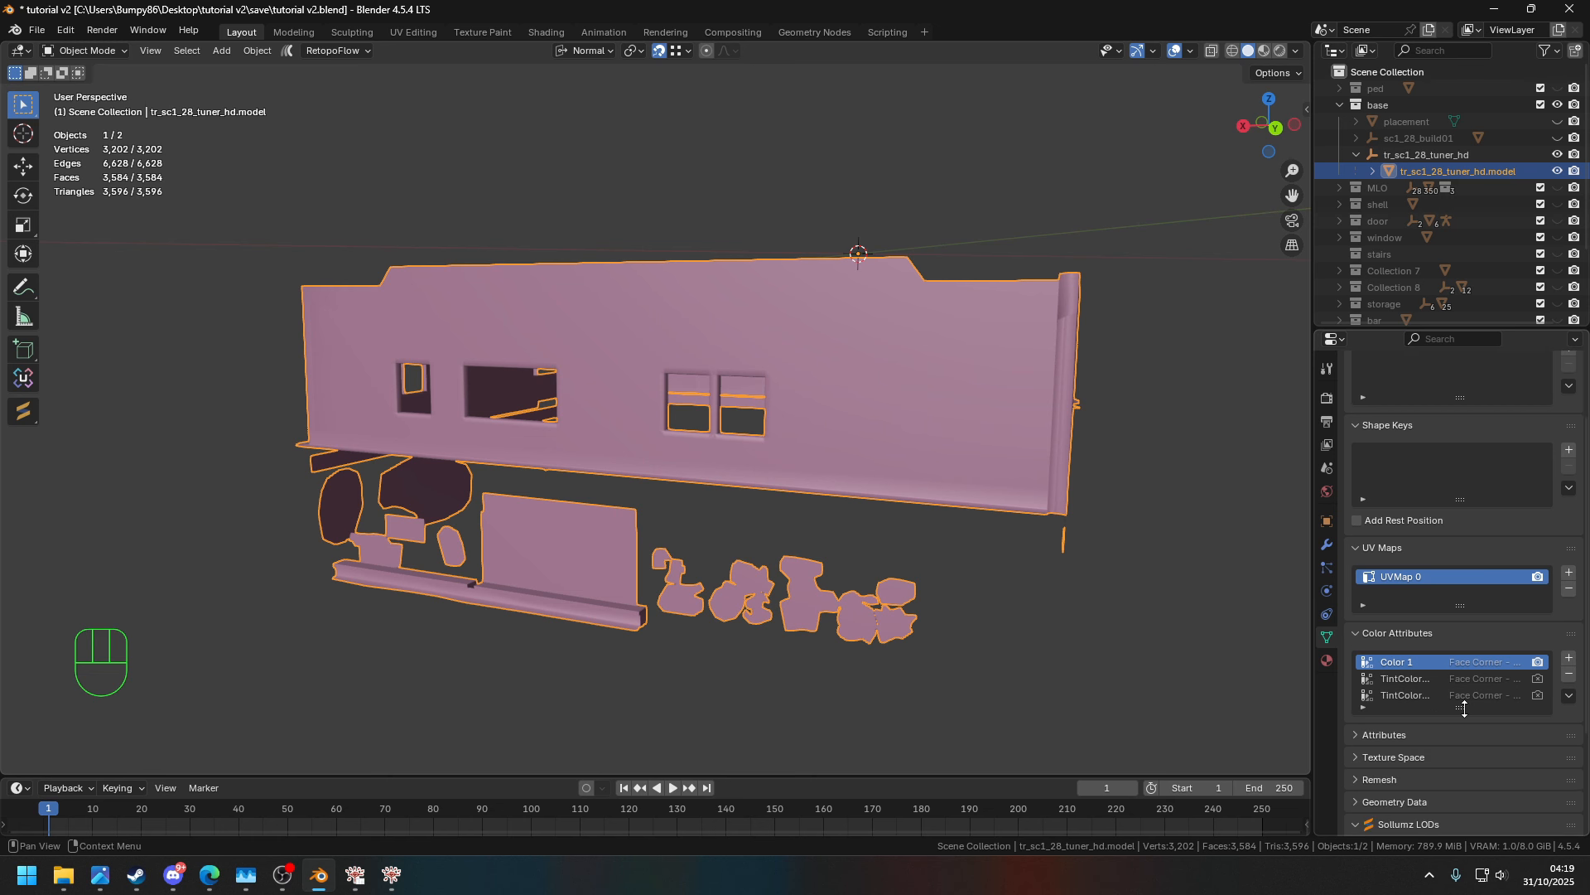
{"action": "left_click_drag", "start_coordinate": [1462, 707], "coordinate": [1462, 759]}
- Select each of the two TintColor attributes in turn while inspecting the building's walls
{"action": "left_click", "coordinate": [1419, 677]}
{"action": "middle_click_drag", "start_coordinate": [1090, 574], "coordinate": [729, 451]}
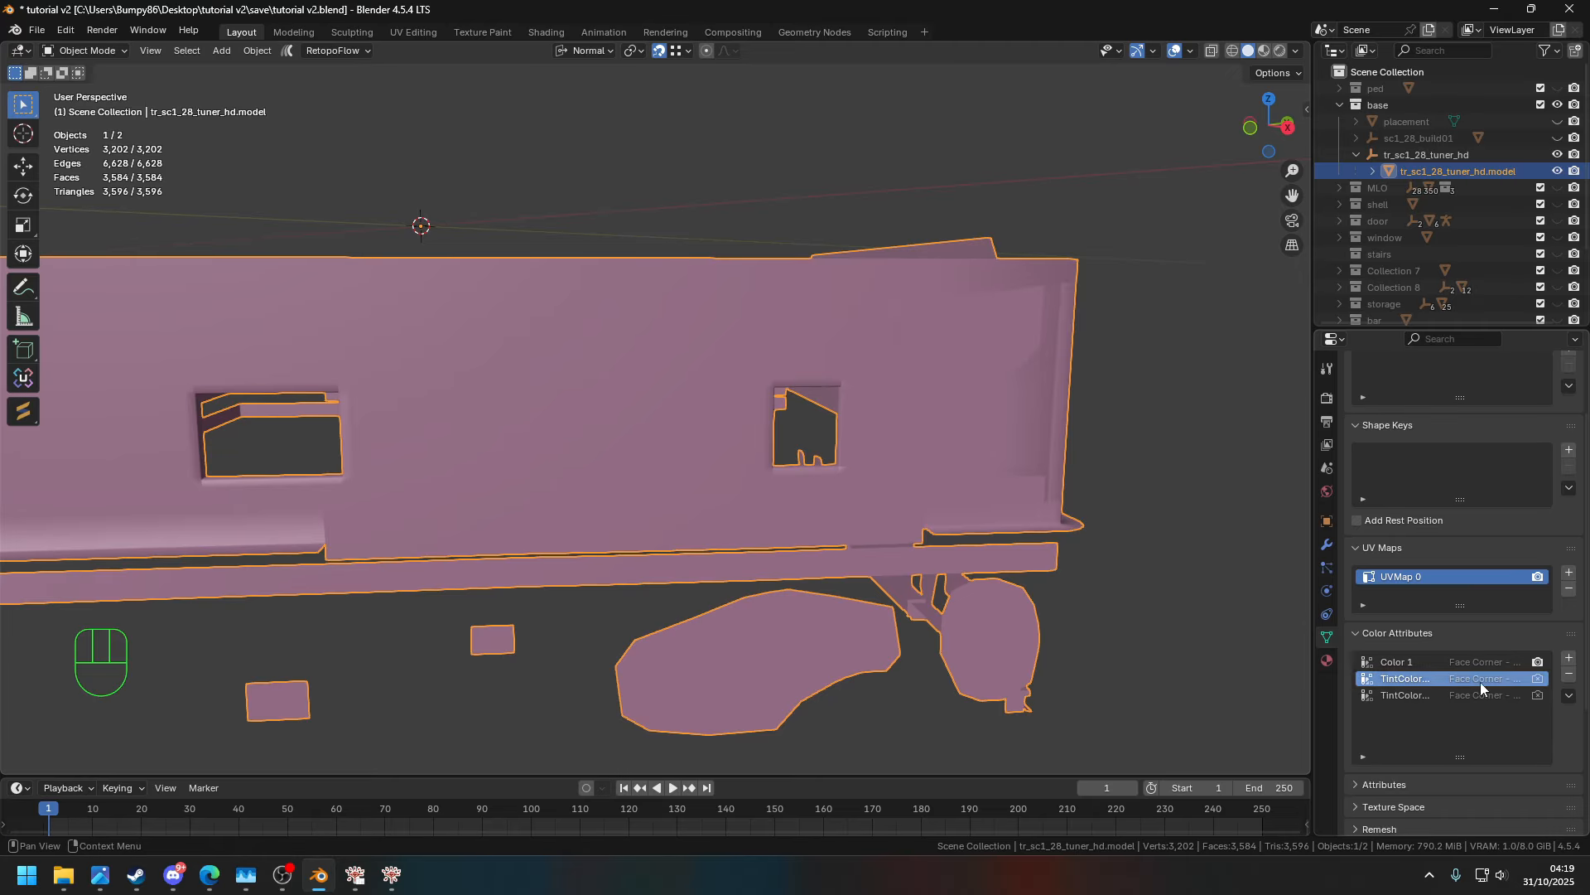
{"action": "middle_click_drag", "start_coordinate": [1077, 605], "coordinate": [977, 565]}
{"action": "left_click", "coordinate": [1417, 694]}
- Set the viewport's solid shading object color to Attribute and inspect the colors on the walls
{"action": "left_click", "coordinate": [1298, 49]}
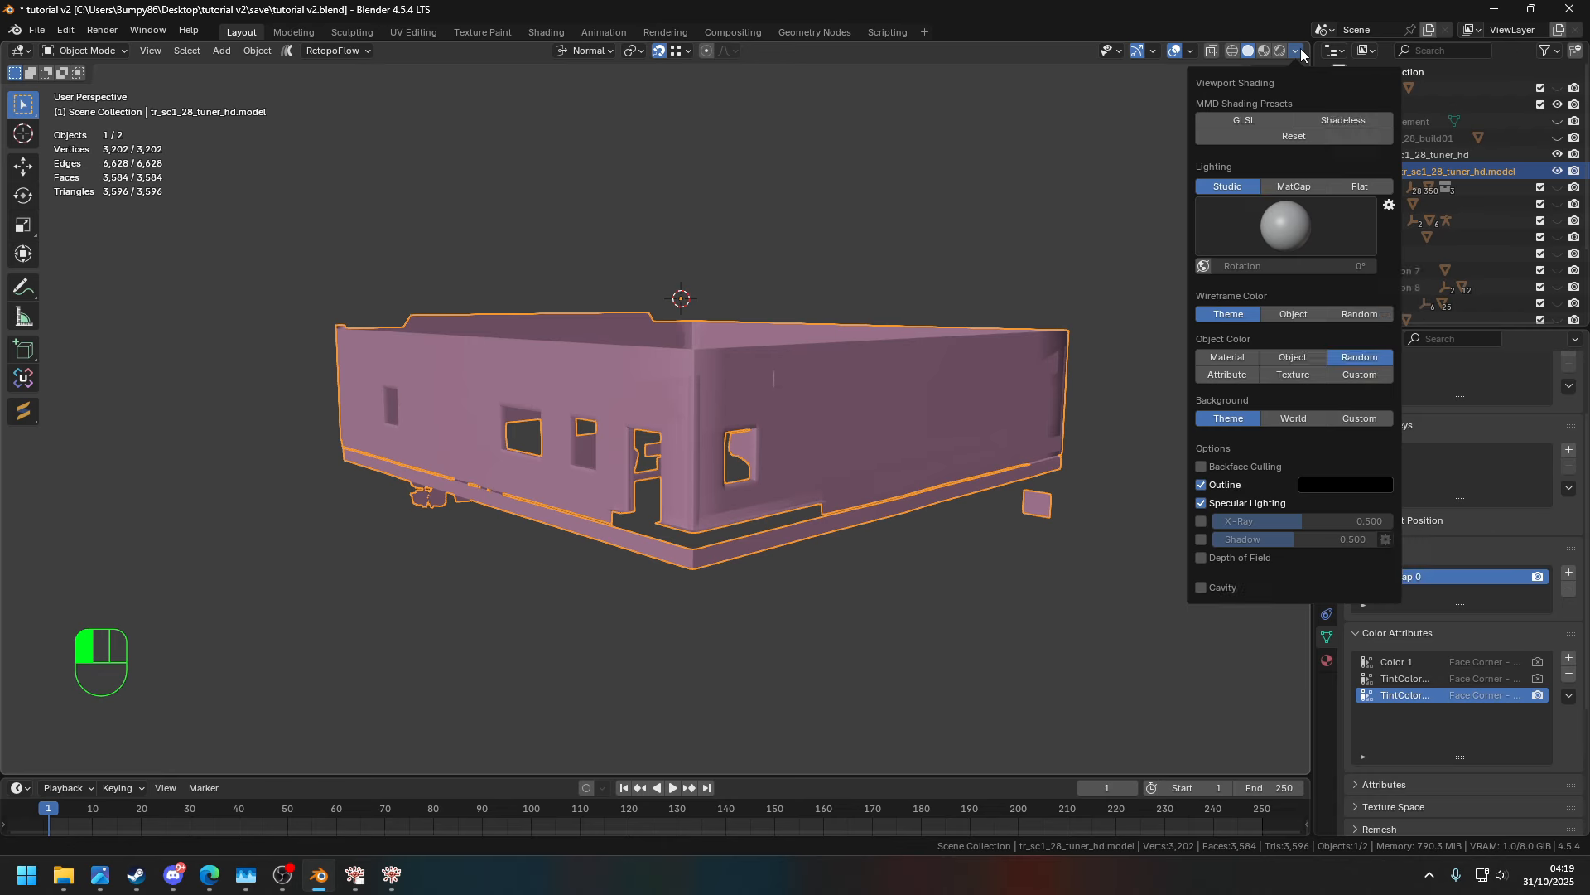
{"action": "left_click", "coordinate": [1223, 368]}
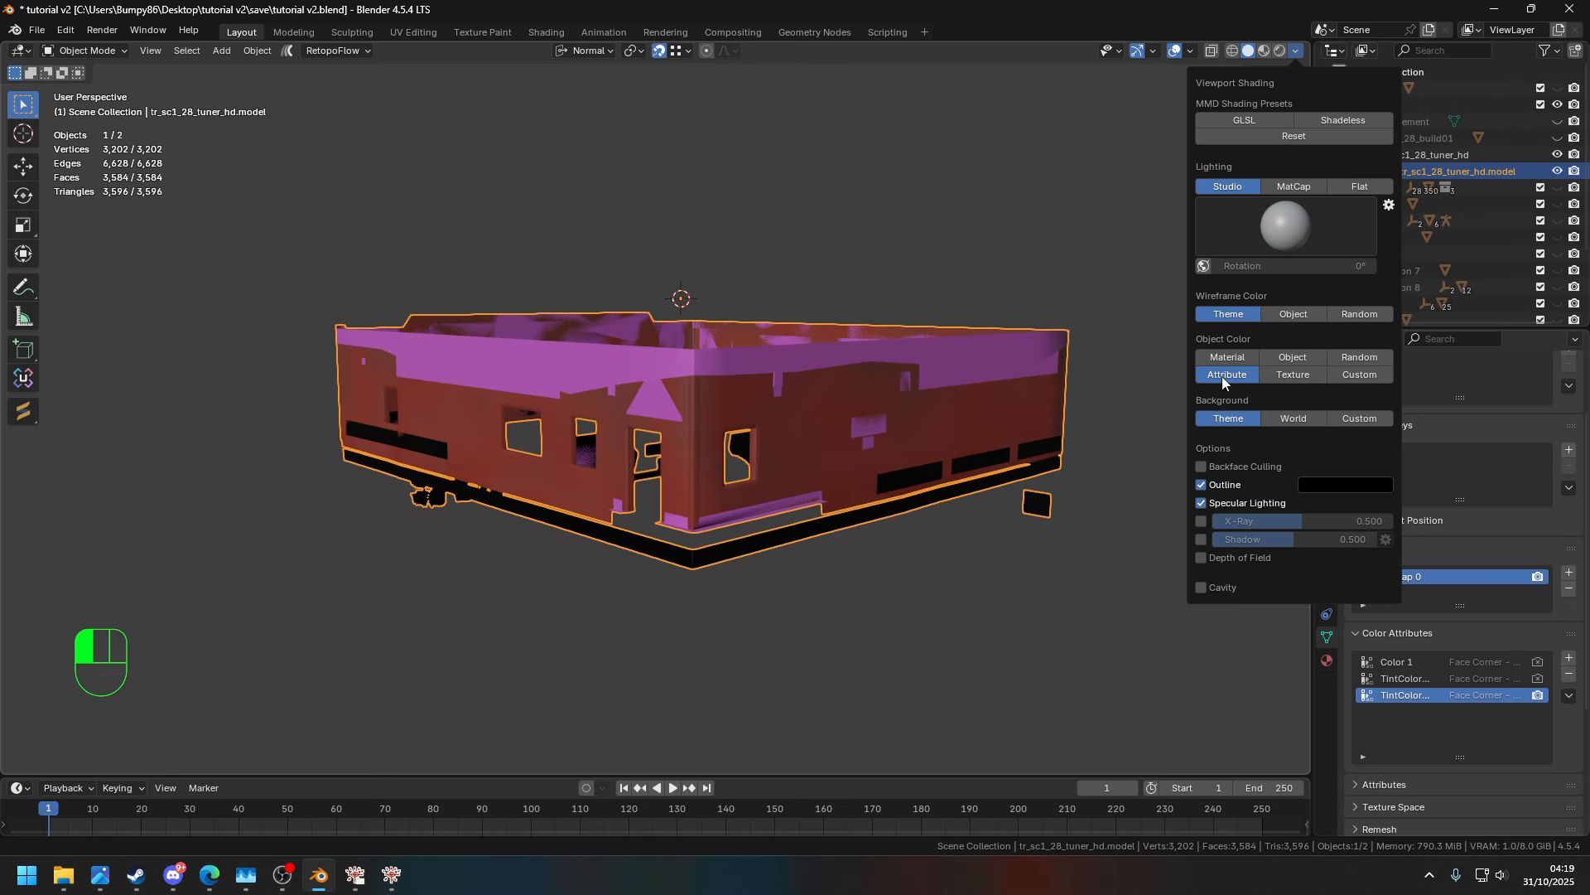
{"action": "middle_click_drag", "start_coordinate": [851, 458], "coordinate": [646, 490]}
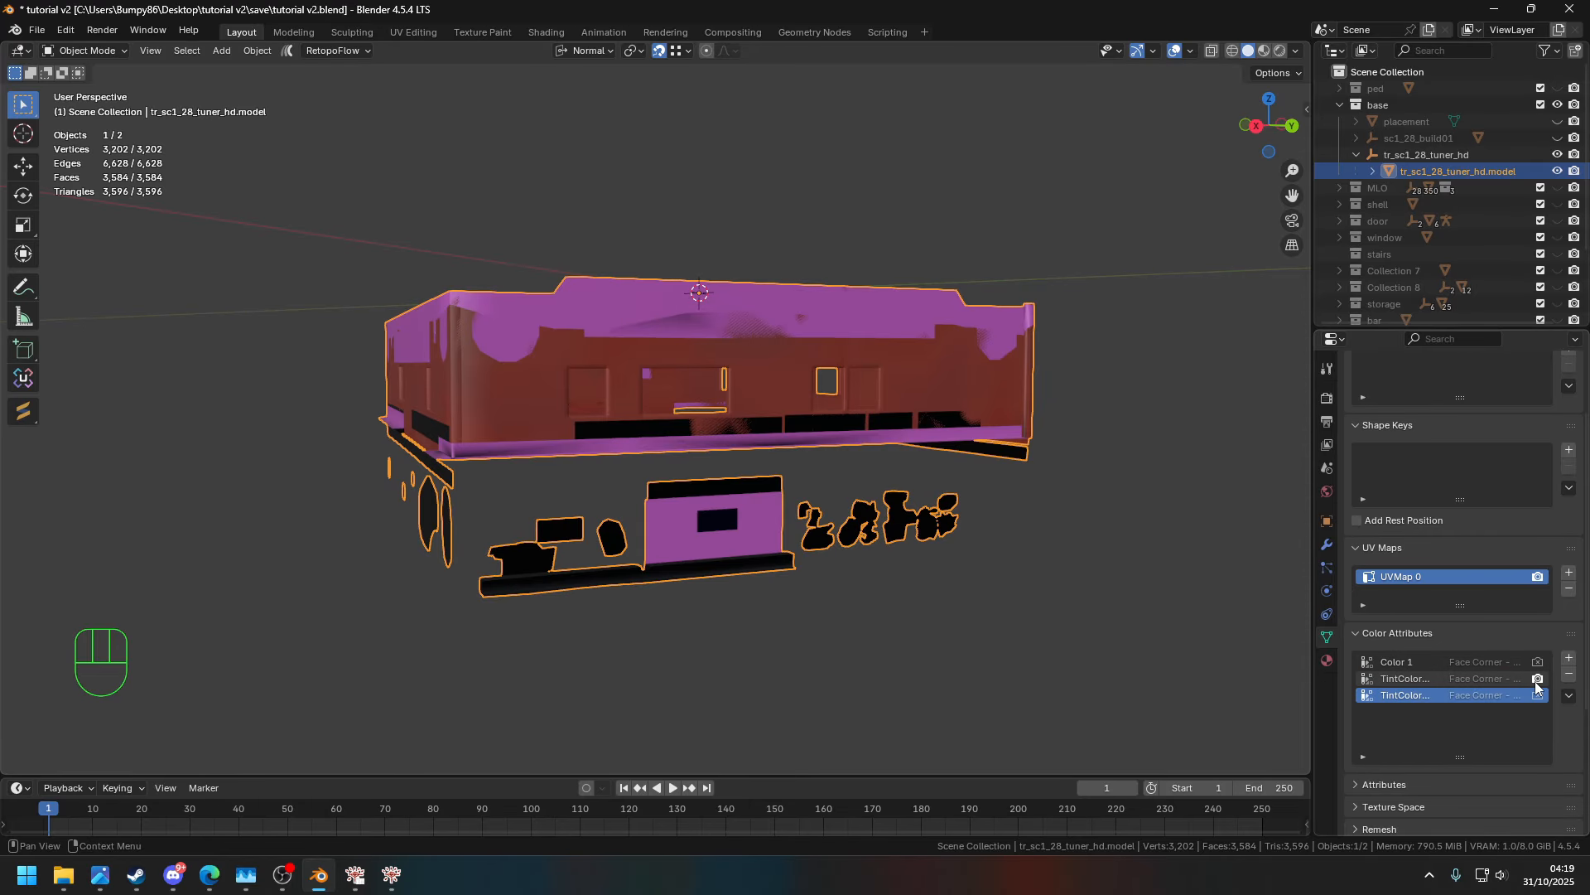
- Select the first TintColor attribute and Color 1 in turn, comparing the vertex colors across the building's walls
{"action": "left_click", "coordinate": [1477, 680]}
{"action": "middle_click_drag", "start_coordinate": [795, 530], "coordinate": [1355, 560]}
{"action": "left_click", "coordinate": [1408, 663]}
{"action": "middle_click_drag", "start_coordinate": [986, 497], "coordinate": [826, 298]}
{"action": "scroll", "coordinate": [786, 346], "scroll_direction": "up", "scroll_amount": 4}
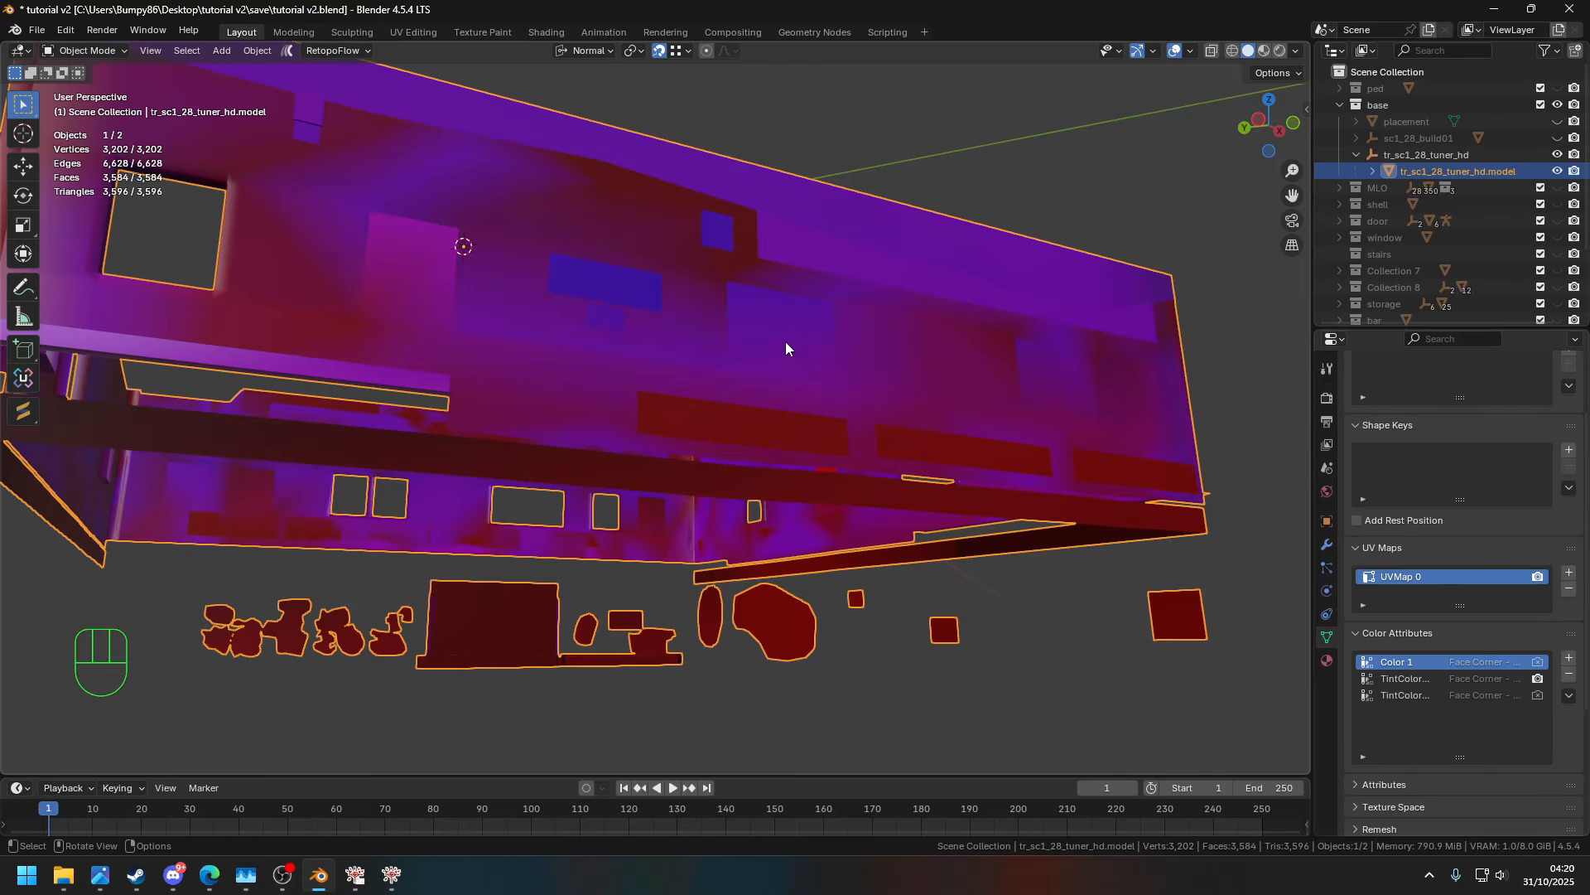
- Put the tuner building mesh in Vertex Paint mode and blur the purple patch beside the wall's window opening on Color 1
{"action": "middle_click_drag", "start_coordinate": [351, 242], "coordinate": [420, 276], "text": "shift"}
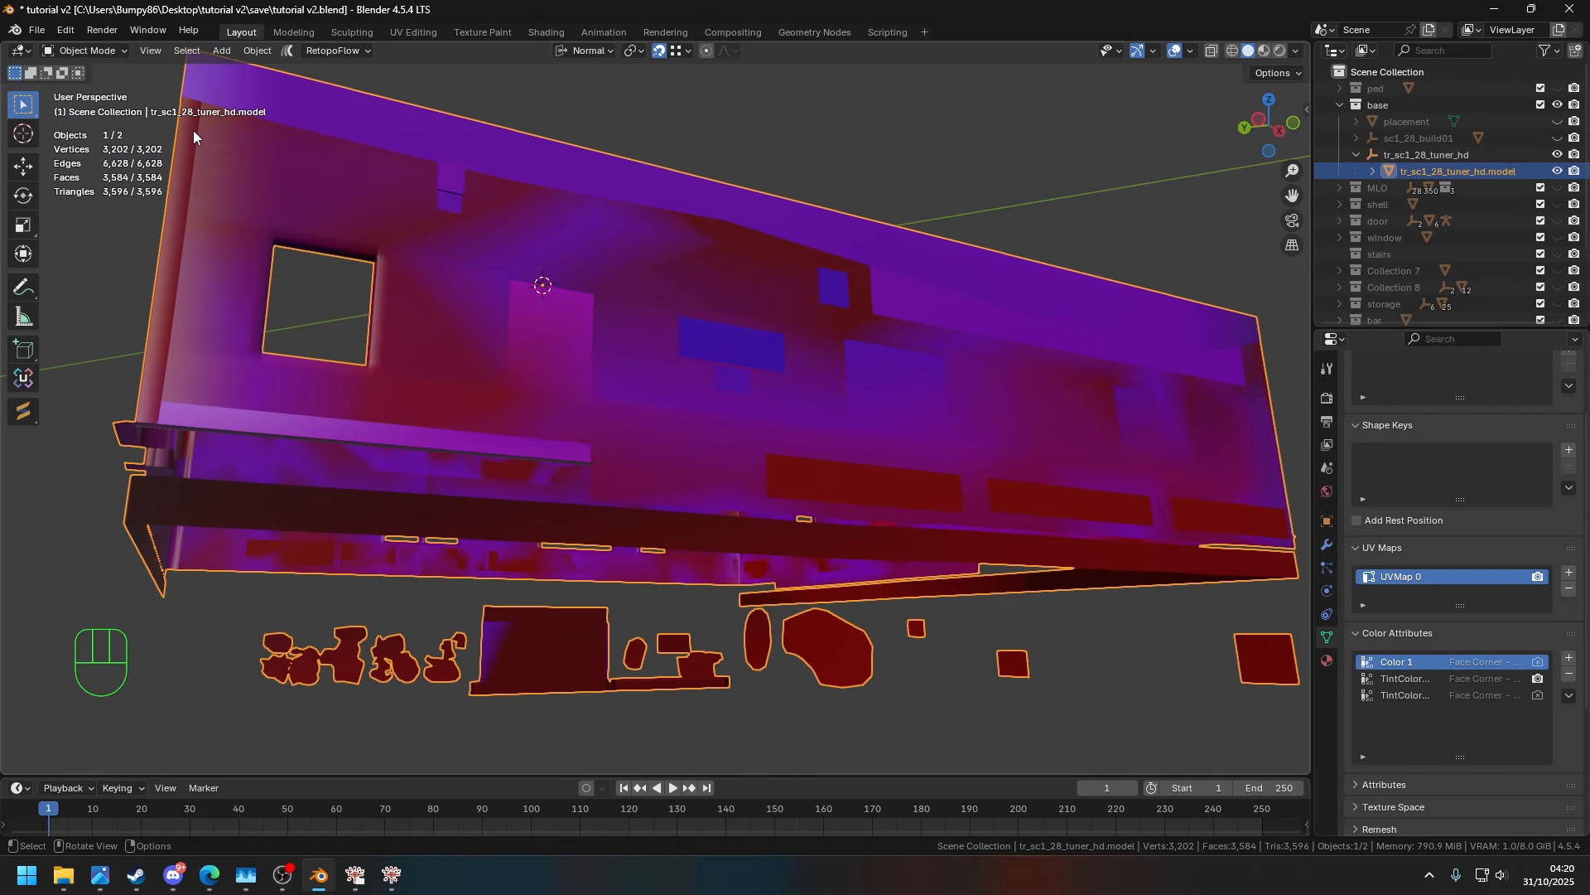
{"action": "left_click", "coordinate": [108, 51]}
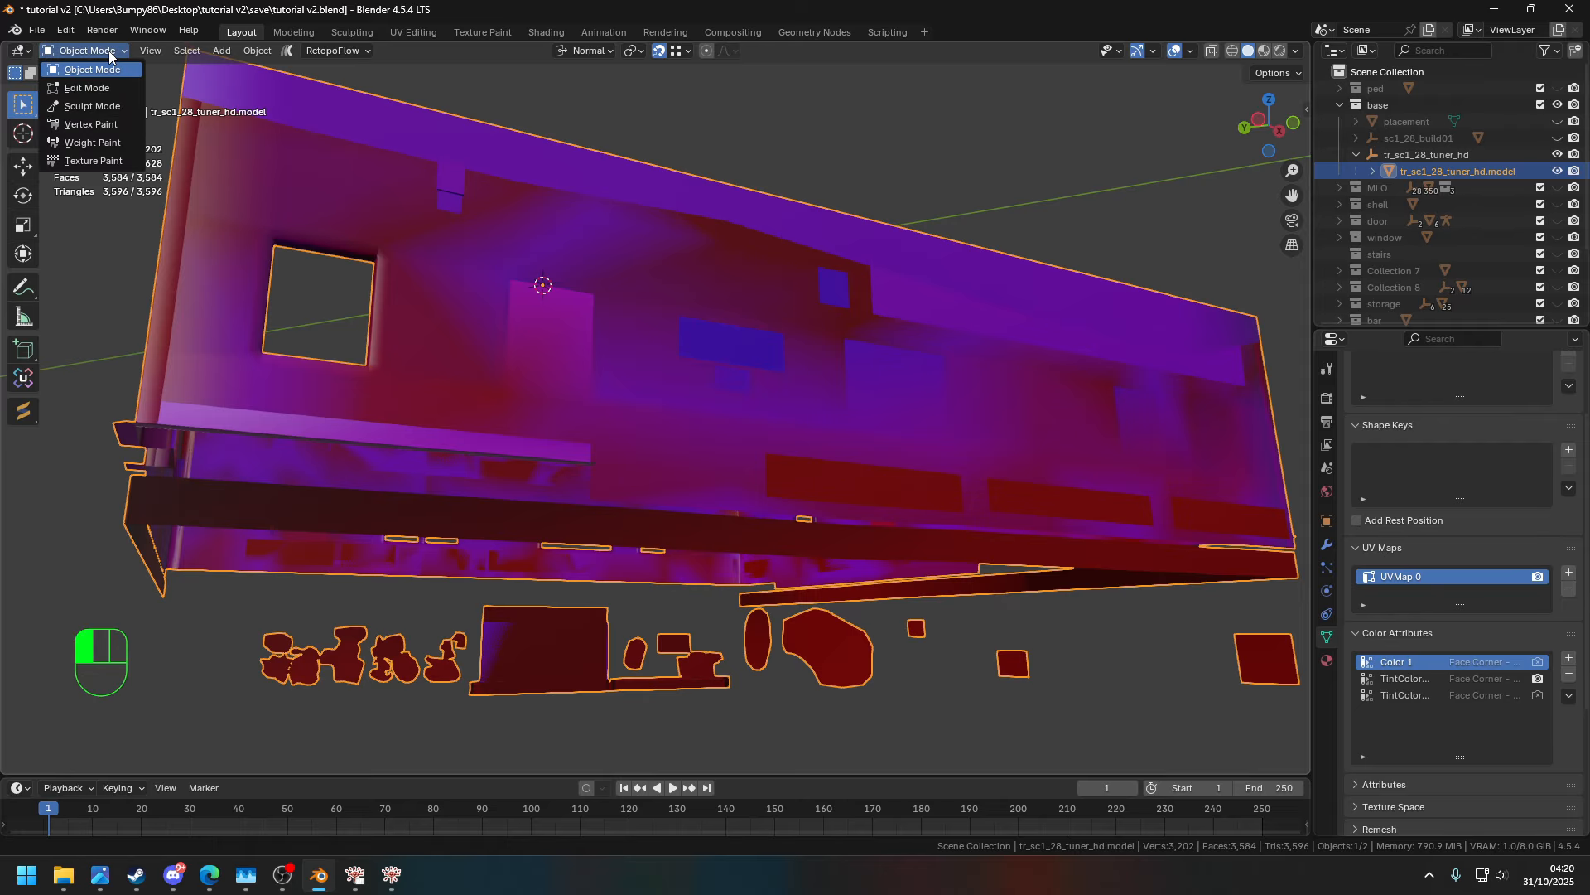
{"action": "left_click", "coordinate": [96, 128]}
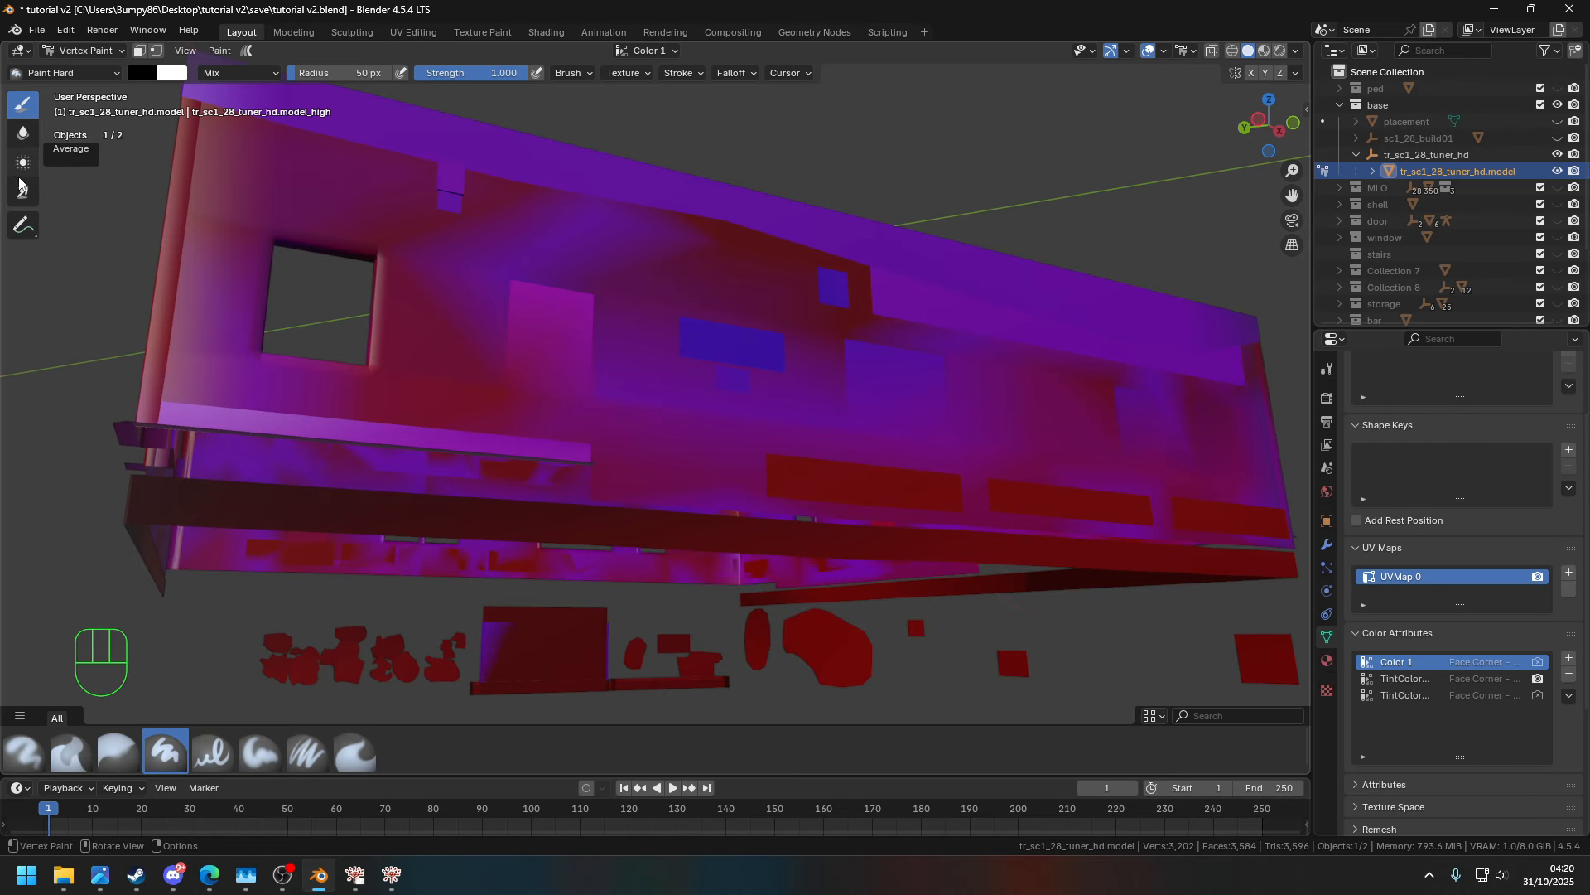
{"action": "left_click", "coordinate": [23, 134]}
{"action": "left_click_drag", "start_coordinate": [569, 302], "coordinate": [558, 308]}
{"action": "mouse_move", "coordinate": [606, 365]}
{"action": "left_mouse_down"}
{"action": "mouse_move", "coordinate": [543, 304]}
{"action": "mouse_move", "coordinate": [585, 272]}
{"action": "mouse_move", "coordinate": [569, 261]}
{"action": "left_mouse_up"}
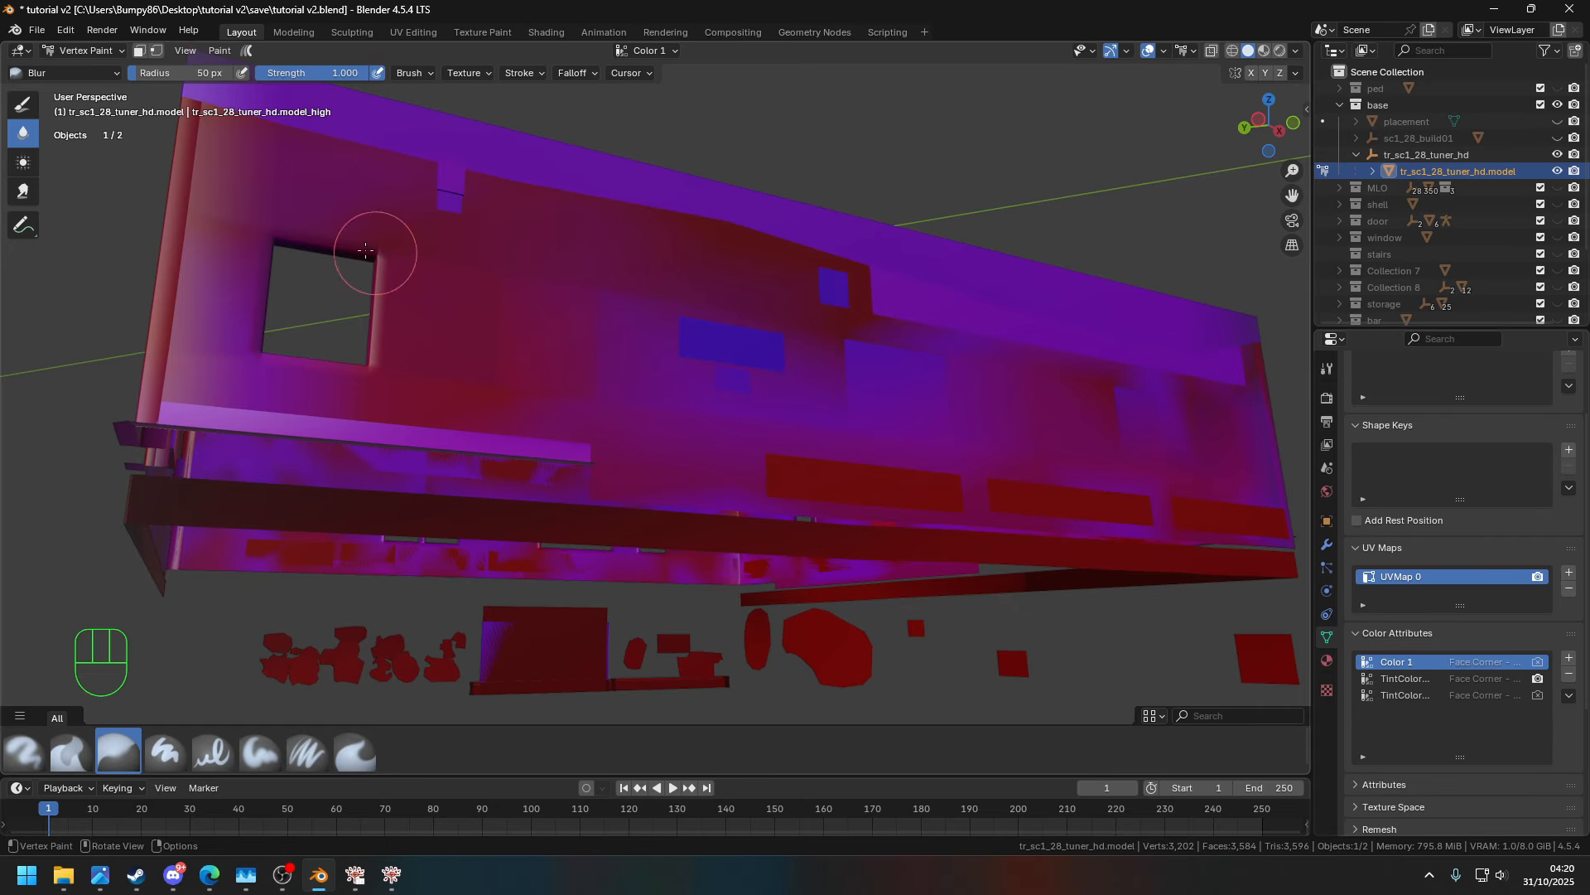
- Smear the Color 1 vertex colors across the middle of the building's long walls with the Smear brush
{"action": "left_click", "coordinate": [36, 207]}
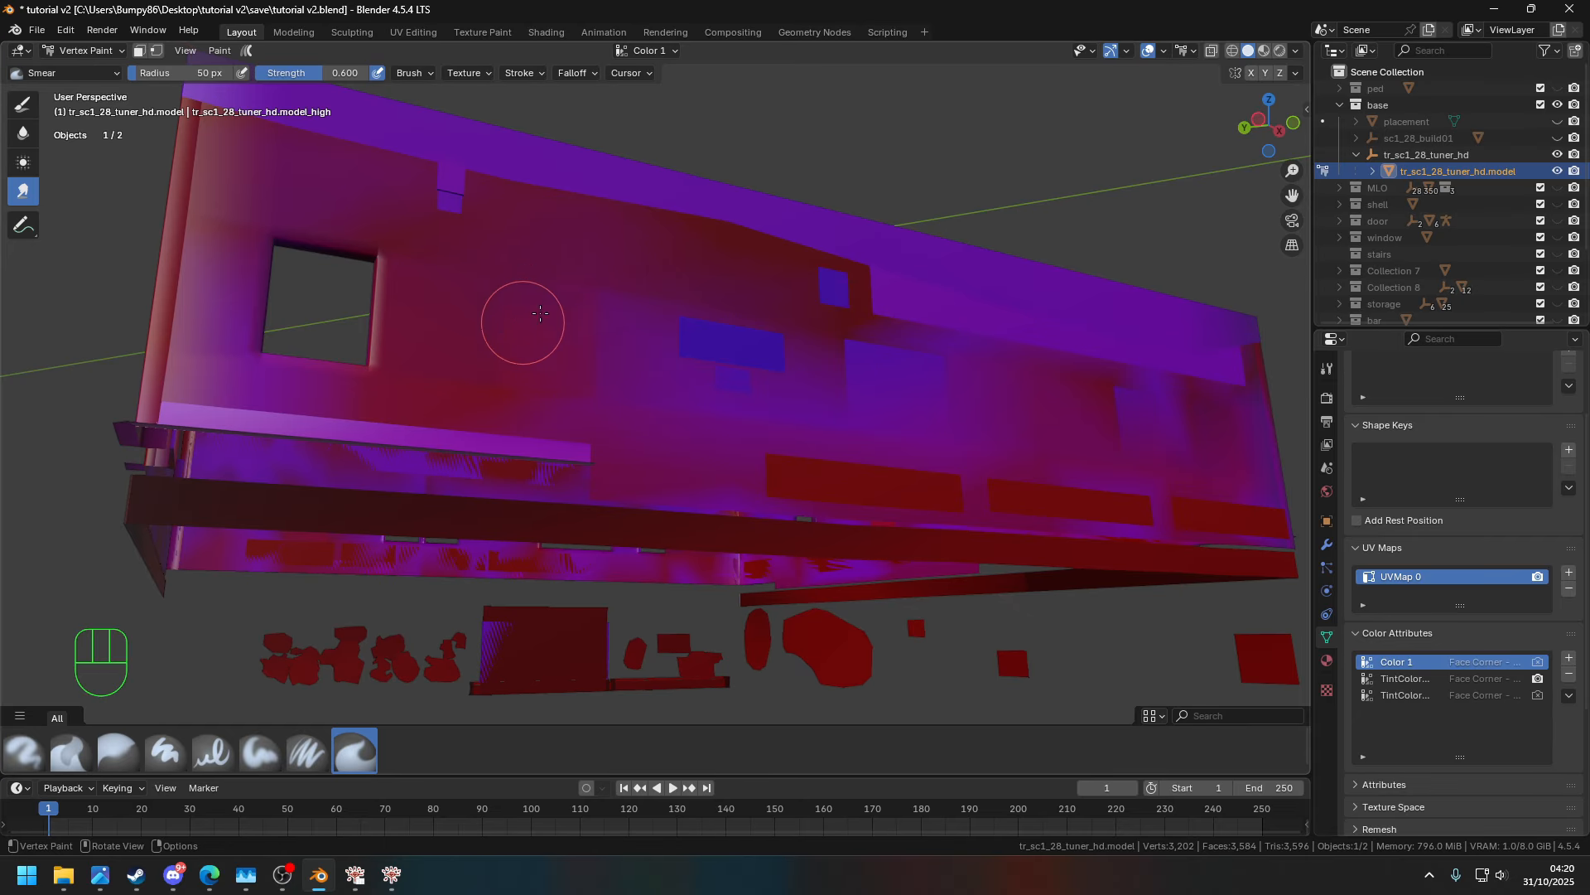
{"action": "middle_click_drag", "start_coordinate": [547, 382], "coordinate": [612, 397]}
{"action": "middle_click_drag", "start_coordinate": [718, 398], "coordinate": [597, 271]}
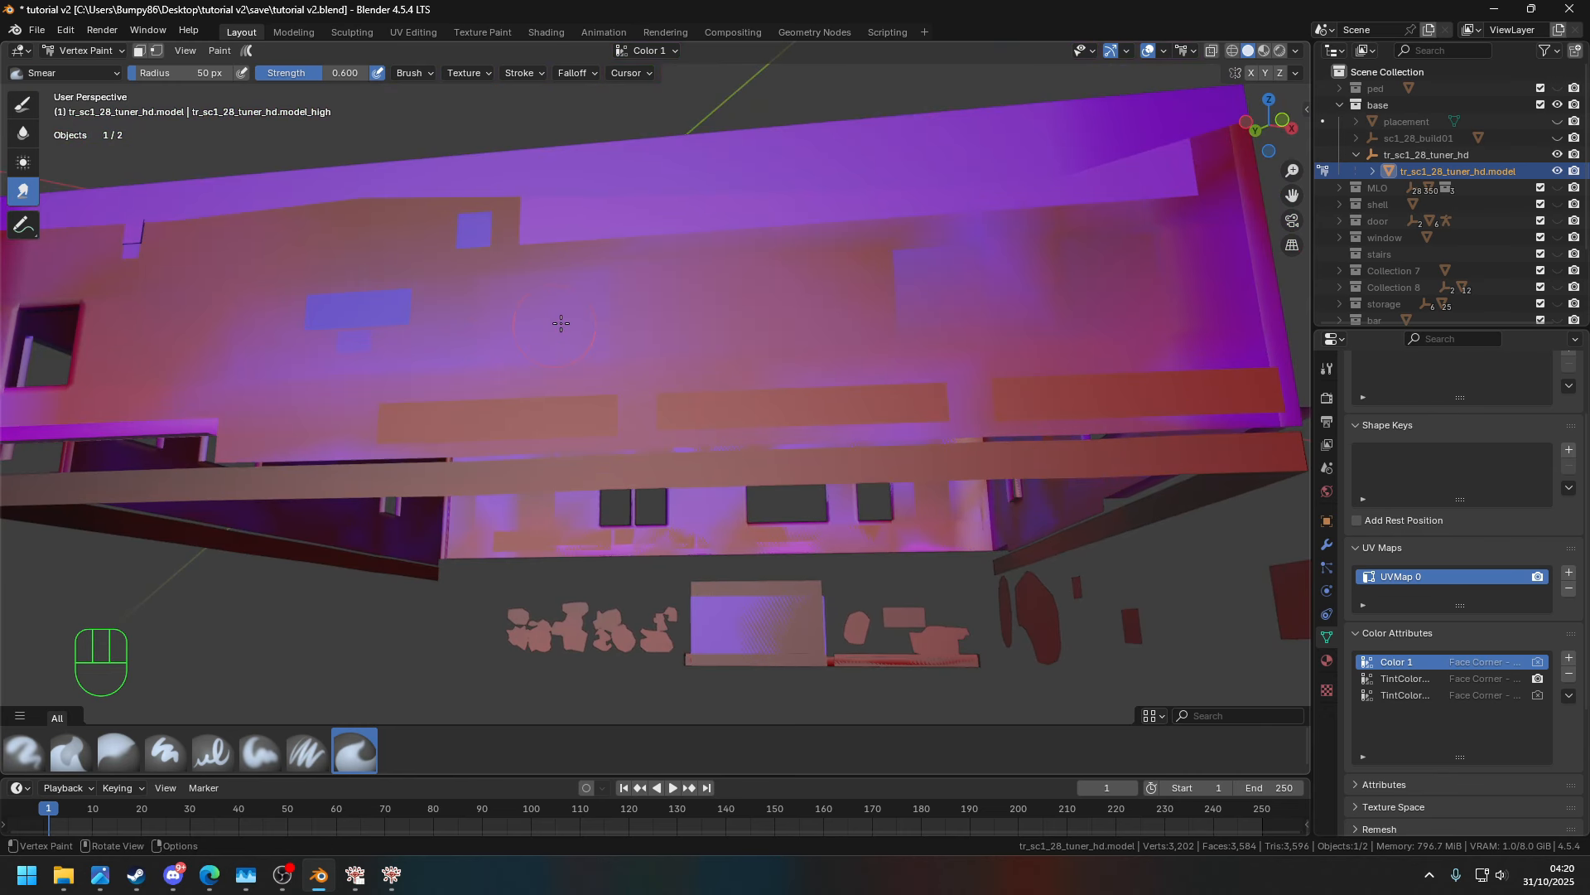
{"action": "middle_click_drag", "start_coordinate": [560, 323], "coordinate": [784, 557]}
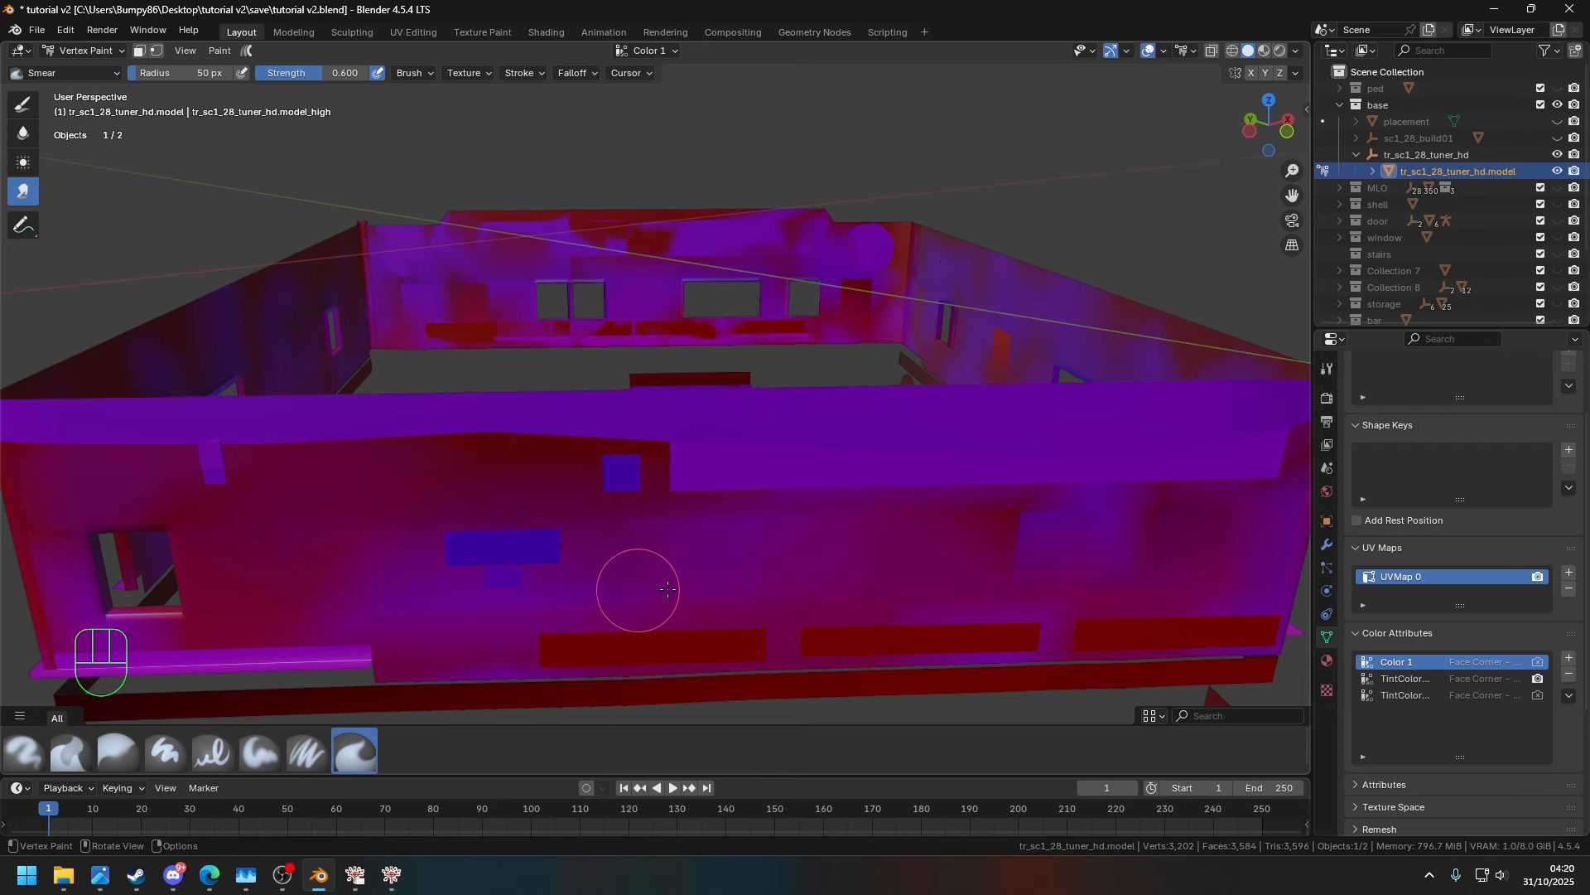
{"action": "left_click_drag", "start_coordinate": [656, 539], "coordinate": [750, 530]}
- Switch to the Blur brush and reduce its radius to 31 px for the wall colors
{"action": "left_click", "coordinate": [18, 136]}
{"action": "left_click_drag", "start_coordinate": [203, 73], "coordinate": [174, 73]}
{"action": "middle_click_drag", "start_coordinate": [651, 598], "coordinate": [612, 526], "text": "shift"}
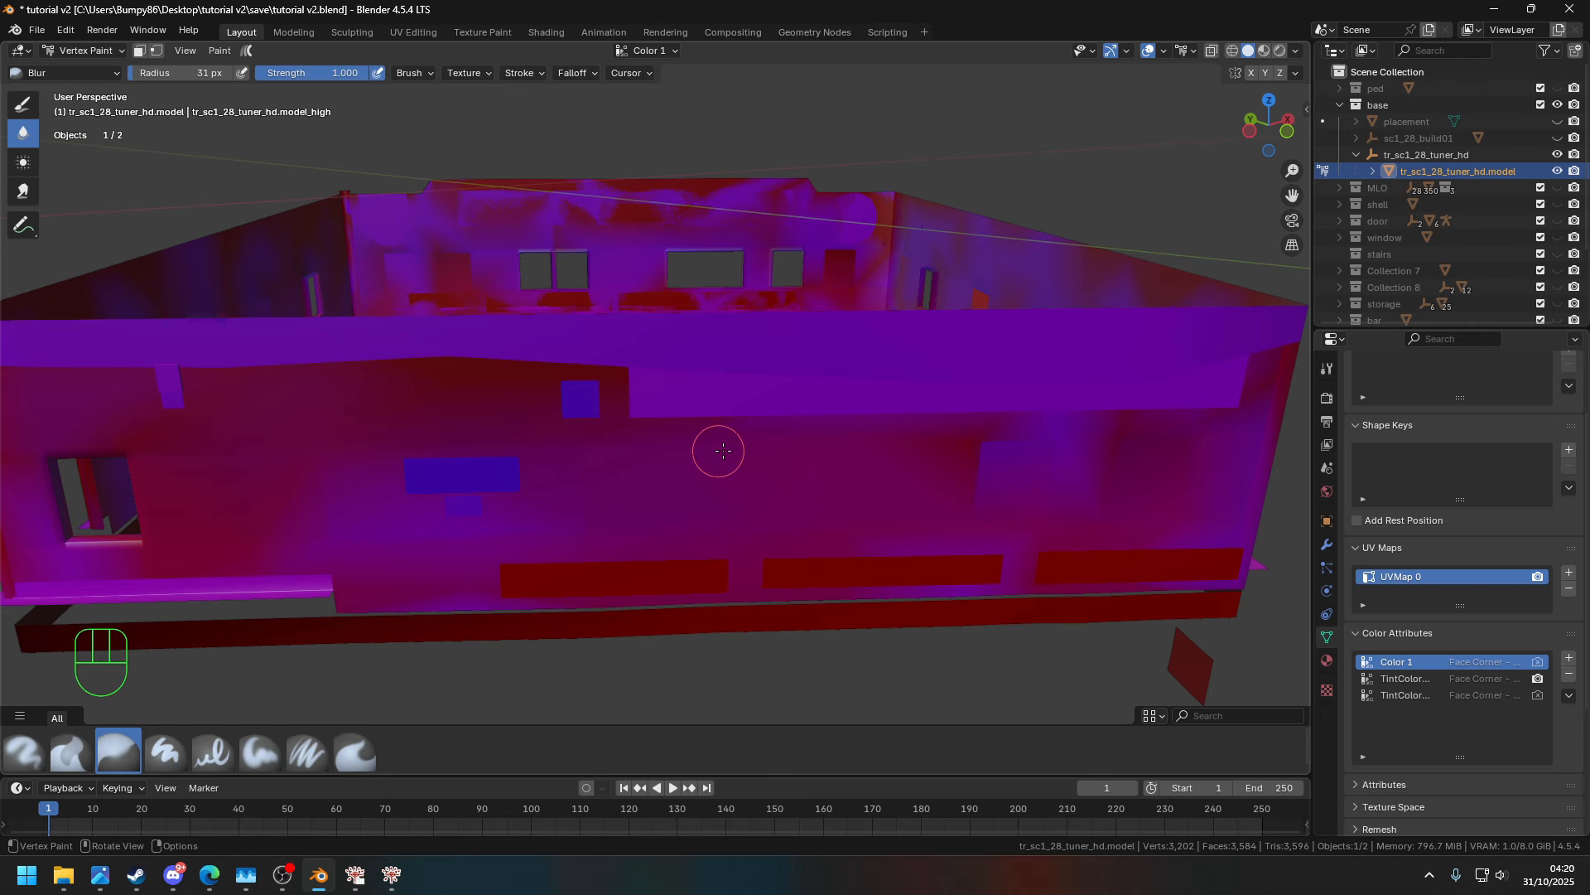
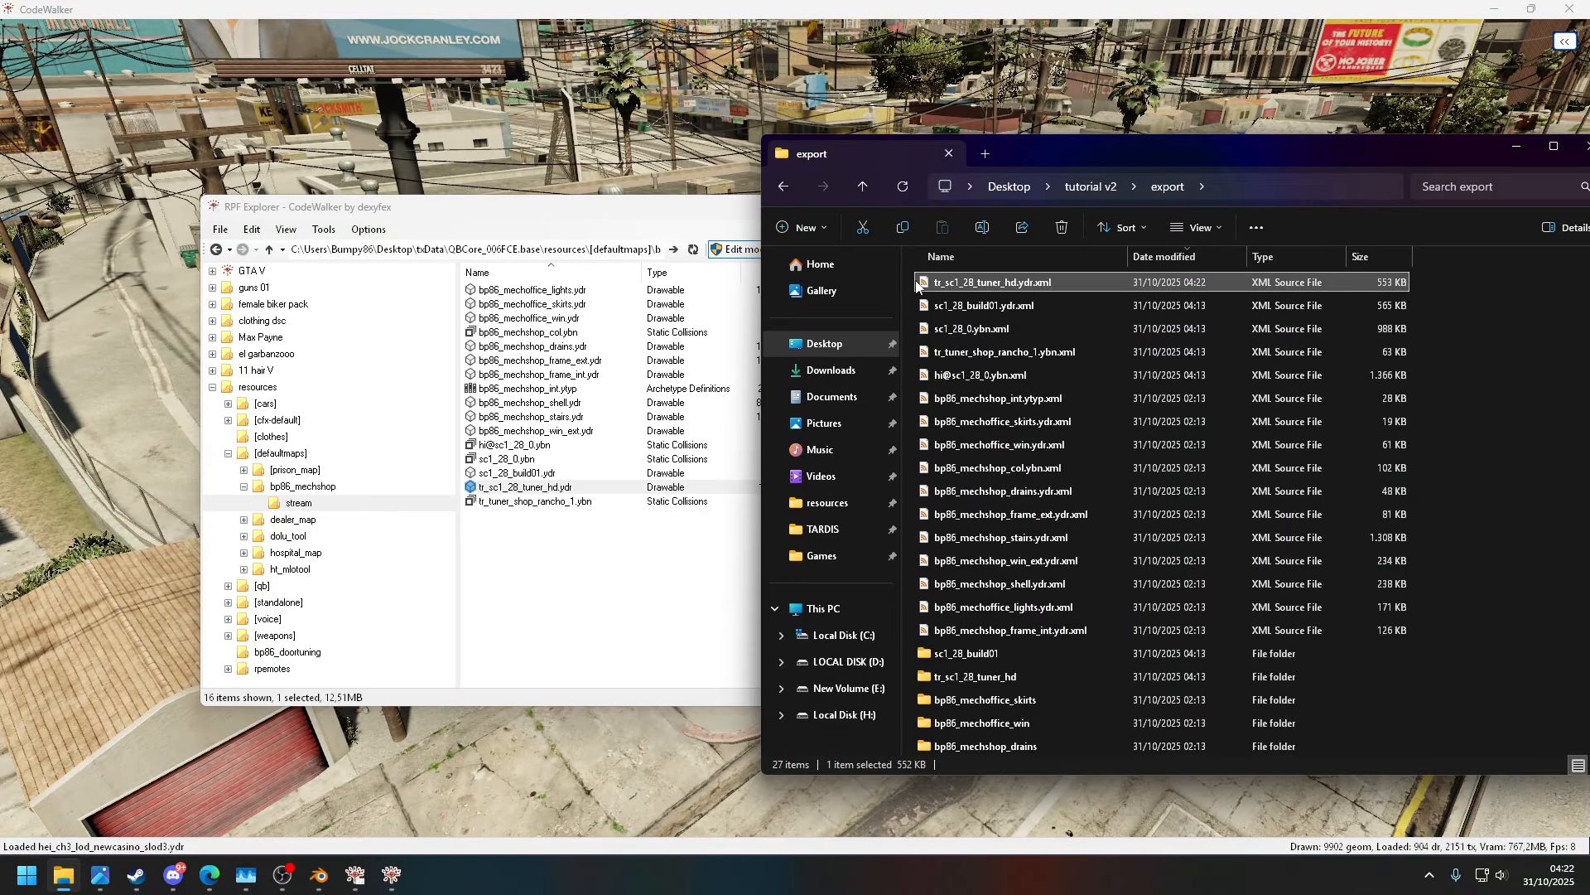
- Preview tr_sc1_28_tuner_hd.ydr in CodeWalker and inspect the wall colors around the building
{"action": "double_click", "coordinate": [570, 488]}
{"action": "scroll", "coordinate": [531, 361], "scroll_direction": "up", "scroll_amount": 5}
{"action": "scroll", "coordinate": [531, 361], "scroll_direction": "down", "scroll_amount": 10}
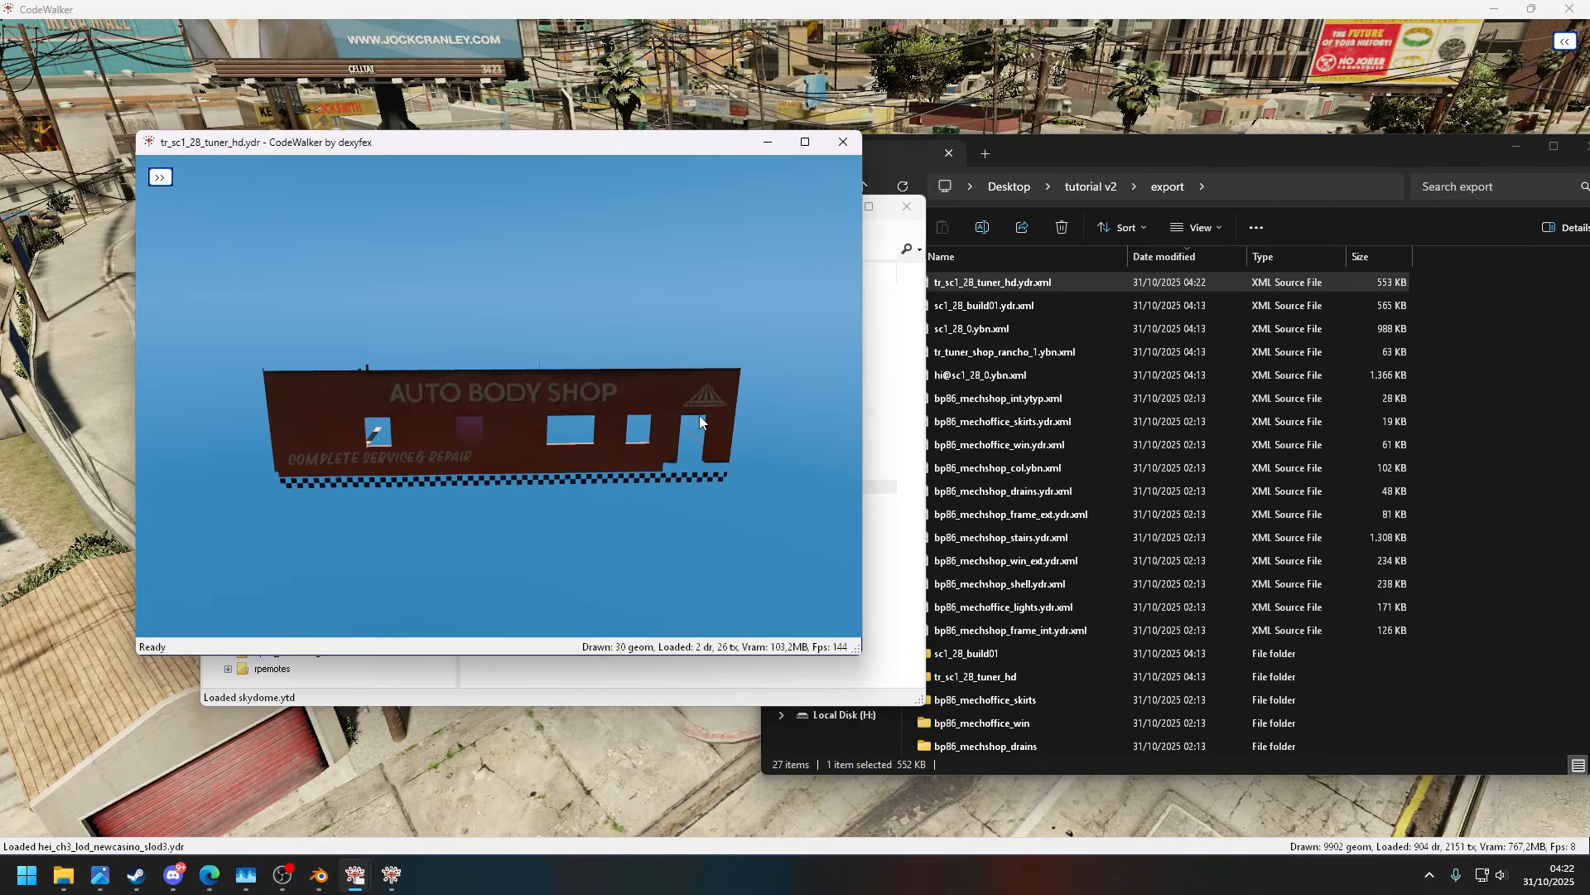
- Switch to Blender and put the tuner building mesh in Vertex Paint mode to touch up the remaining wall colors
{"action": "left_click", "coordinate": [321, 880]}
{"action": "scroll", "coordinate": [599, 381], "scroll_direction": "down", "scroll_amount": 4}
{"action": "middle_click_drag", "start_coordinate": [599, 381], "coordinate": [199, 371]}
{"action": "scroll", "coordinate": [614, 330], "scroll_direction": "up", "scroll_amount": 5}
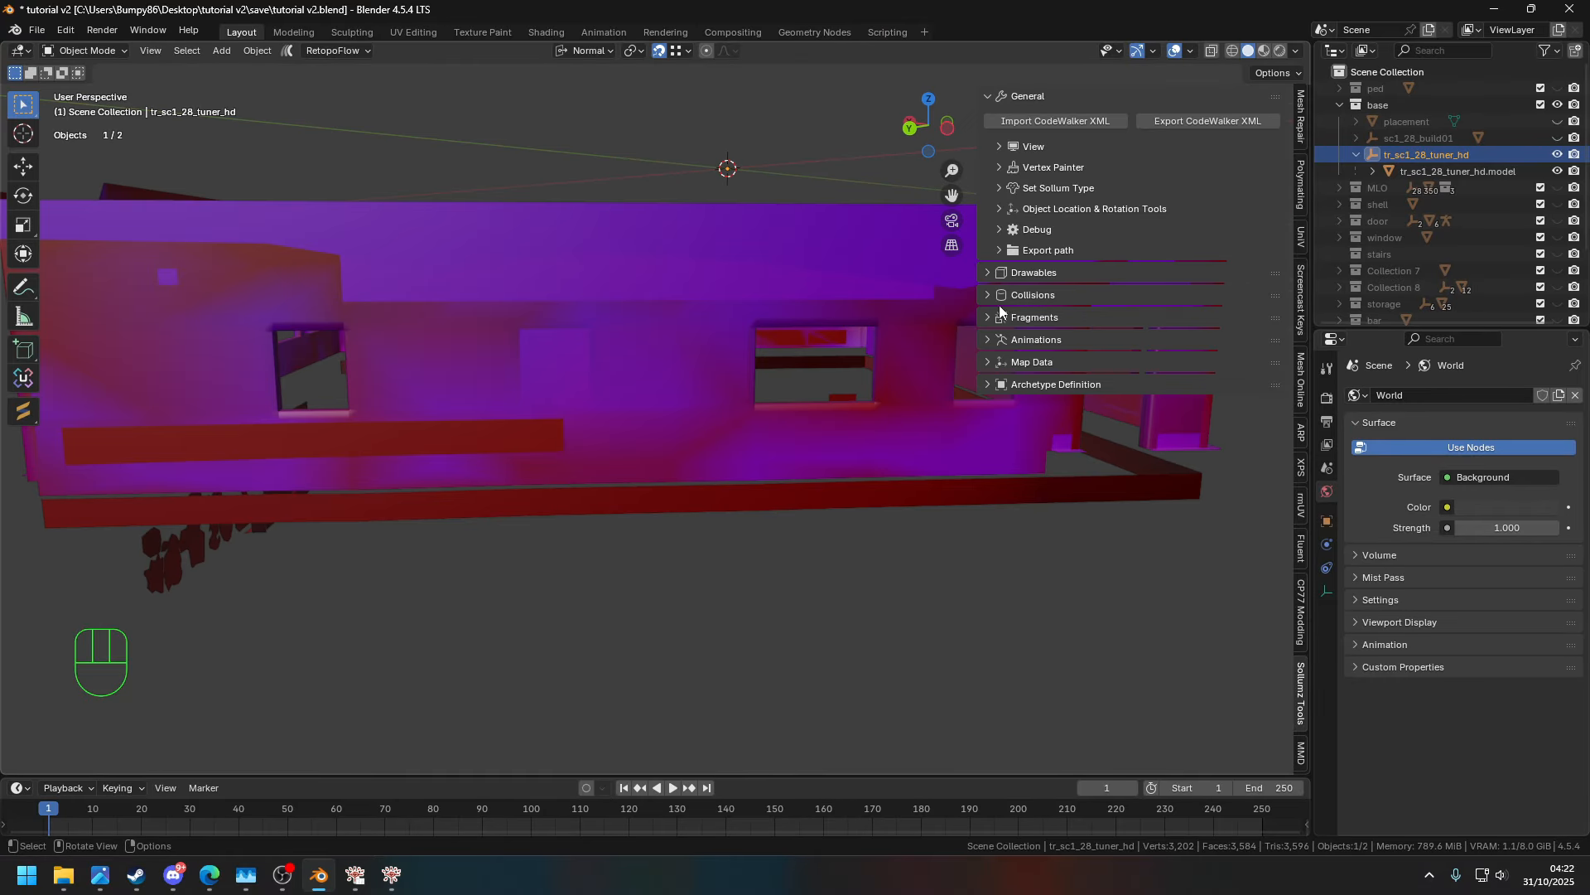
{"action": "left_click", "coordinate": [614, 330]}
{"action": "left_click", "coordinate": [86, 52]}
{"action": "left_click", "coordinate": [90, 124]}
{"action": "middle_click_drag", "start_coordinate": [555, 367], "coordinate": [229, 365]}
- Return to Object Mode and export tr_sc1_28_tuner_hd as CodeWalker XML to the export folder
{"action": "left_click", "coordinate": [85, 51]}
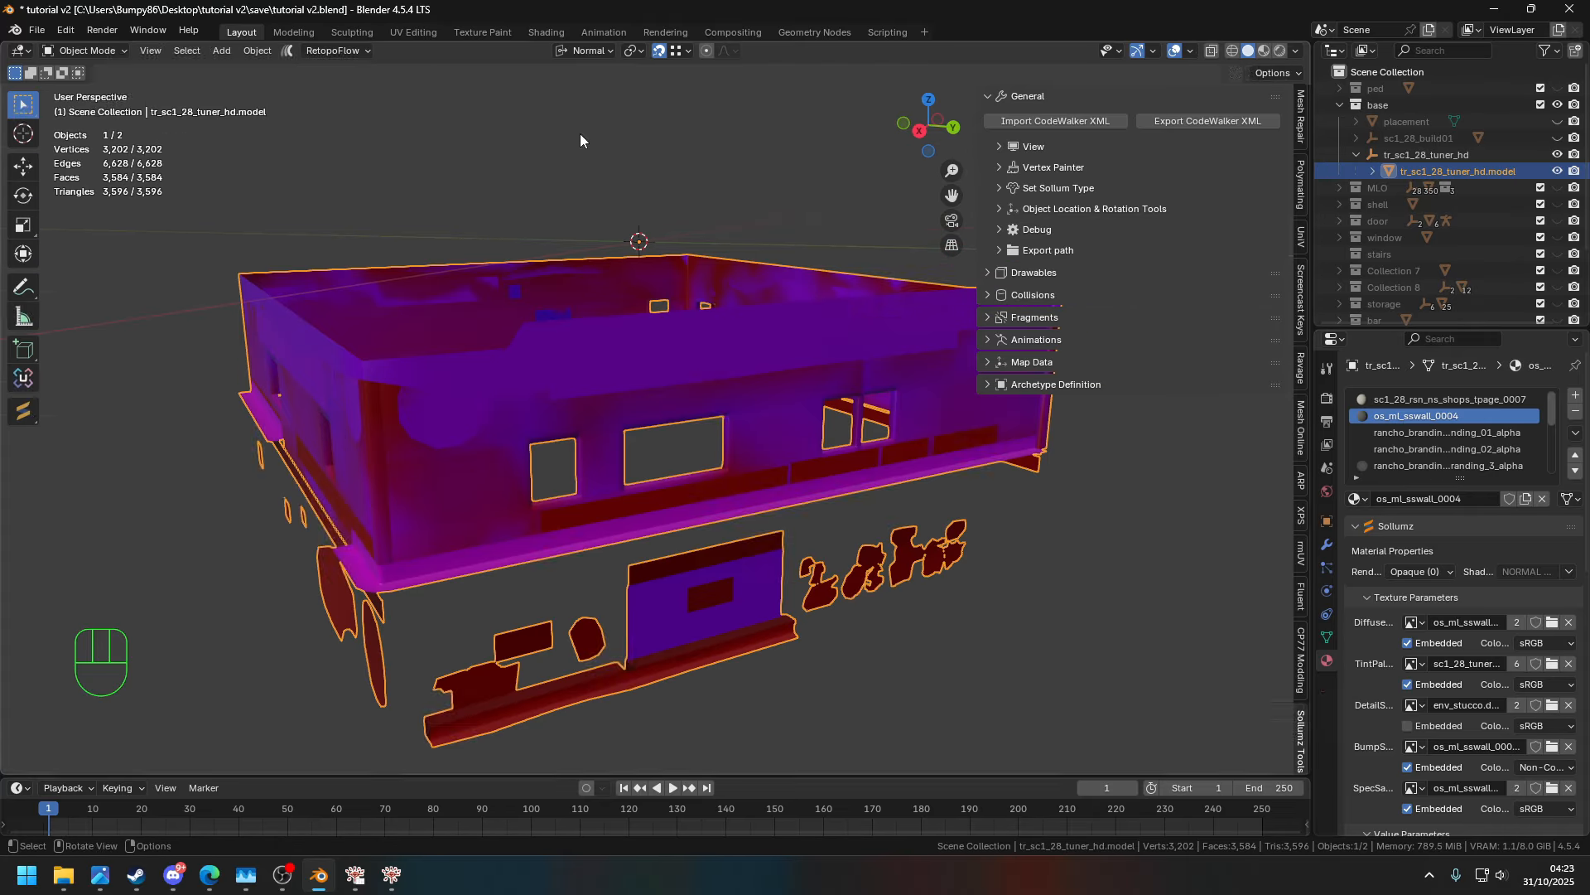
{"action": "left_click", "coordinate": [90, 69]}
{"action": "left_click", "coordinate": [1228, 116]}
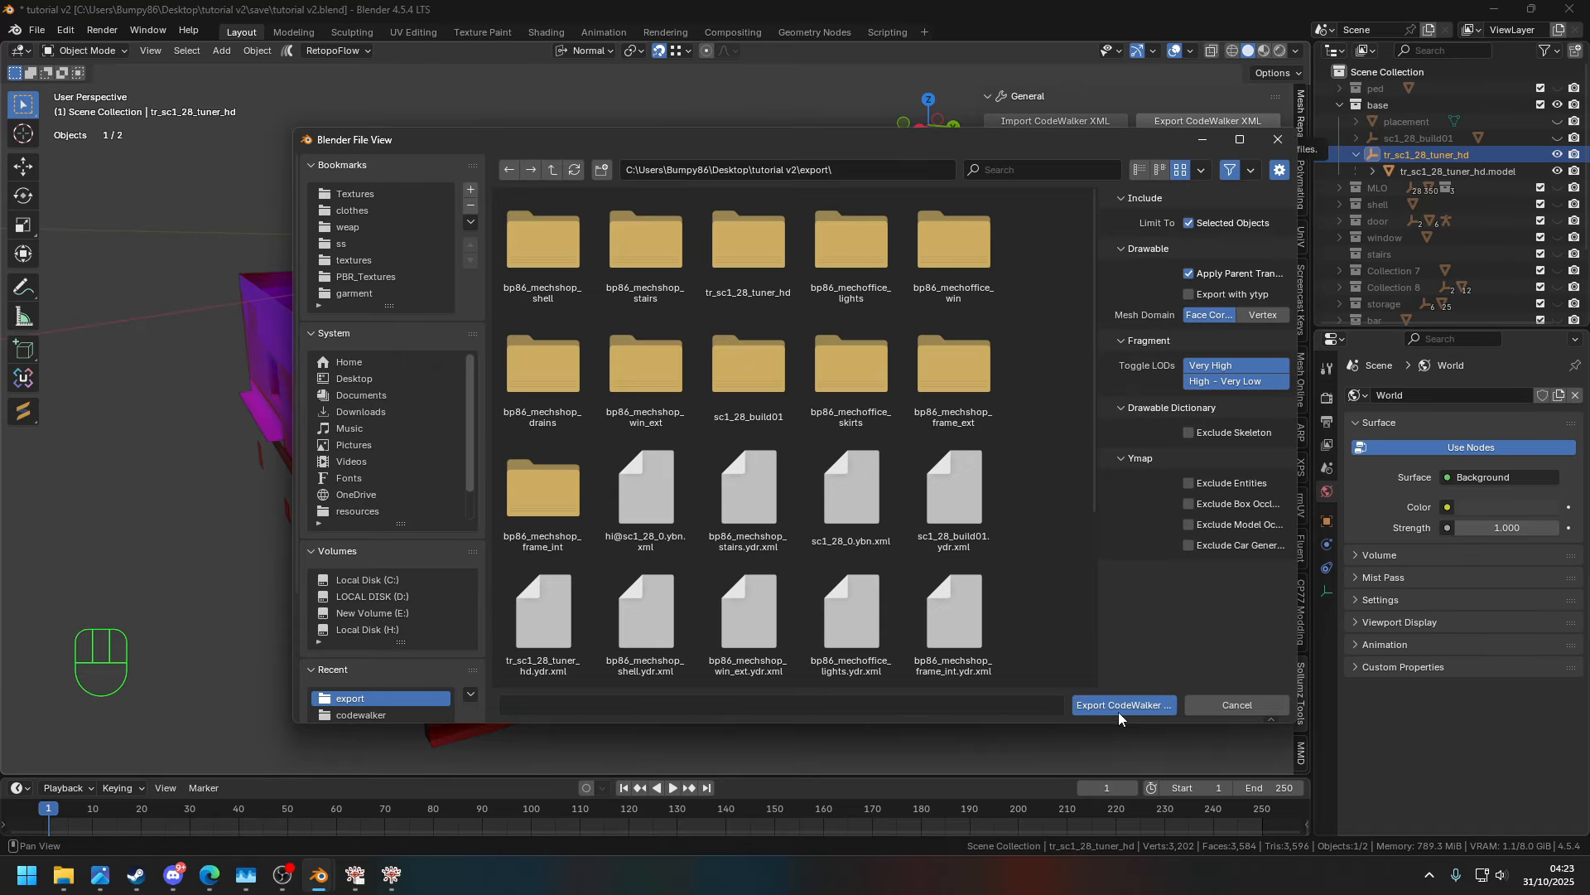
{"action": "left_click", "coordinate": [1118, 709]}
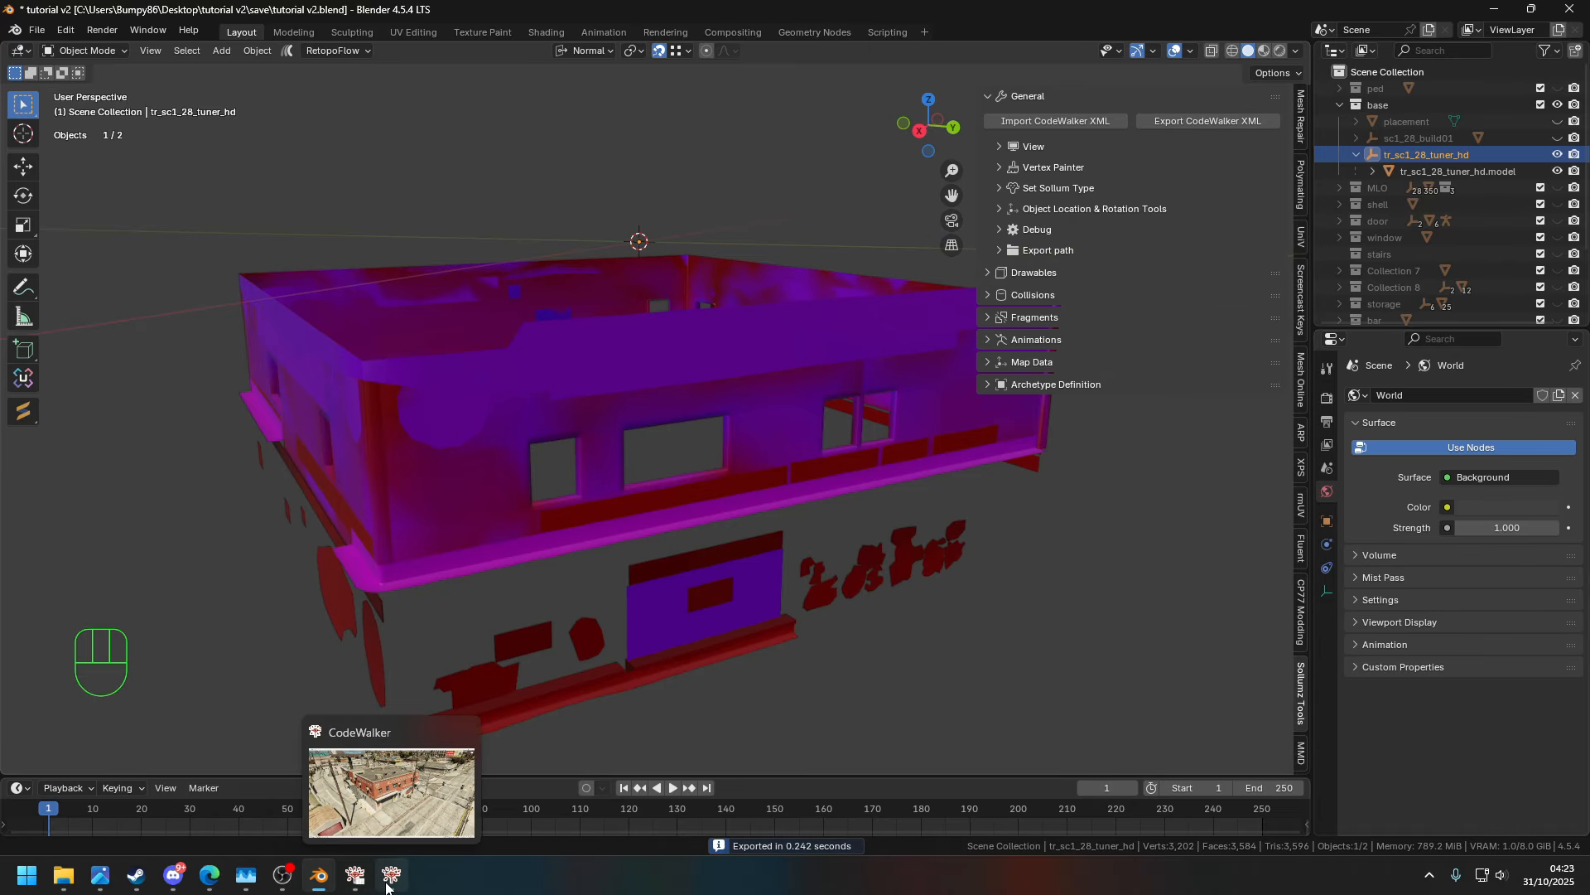
- Switch to CodeWalker's RPF Explorer, preview tr_sc1_28_tuner_hd.ydr to inspect its walls, and close the preview
{"action": "left_click", "coordinate": [415, 734]}
{"action": "left_click", "coordinate": [883, 196]}
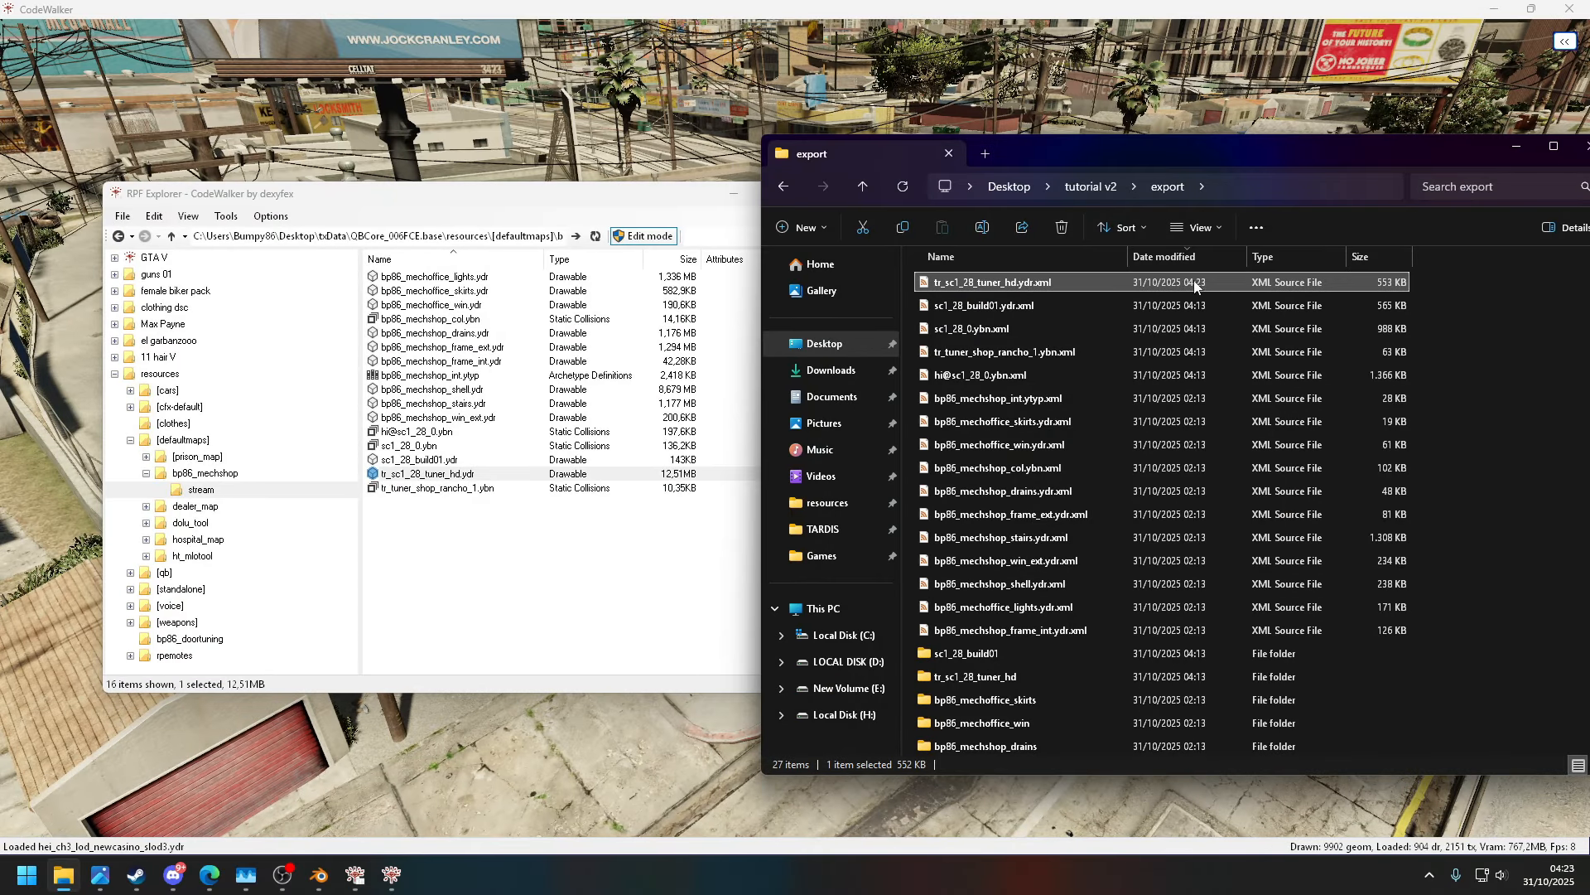
{"action": "double_click", "coordinate": [457, 474]}
{"action": "left_click_drag", "start_coordinate": [614, 378], "coordinate": [853, 207]}
{"action": "scroll", "coordinate": [580, 366], "scroll_direction": "up", "scroll_amount": 5}
{"action": "left_click", "coordinate": [865, 164]}
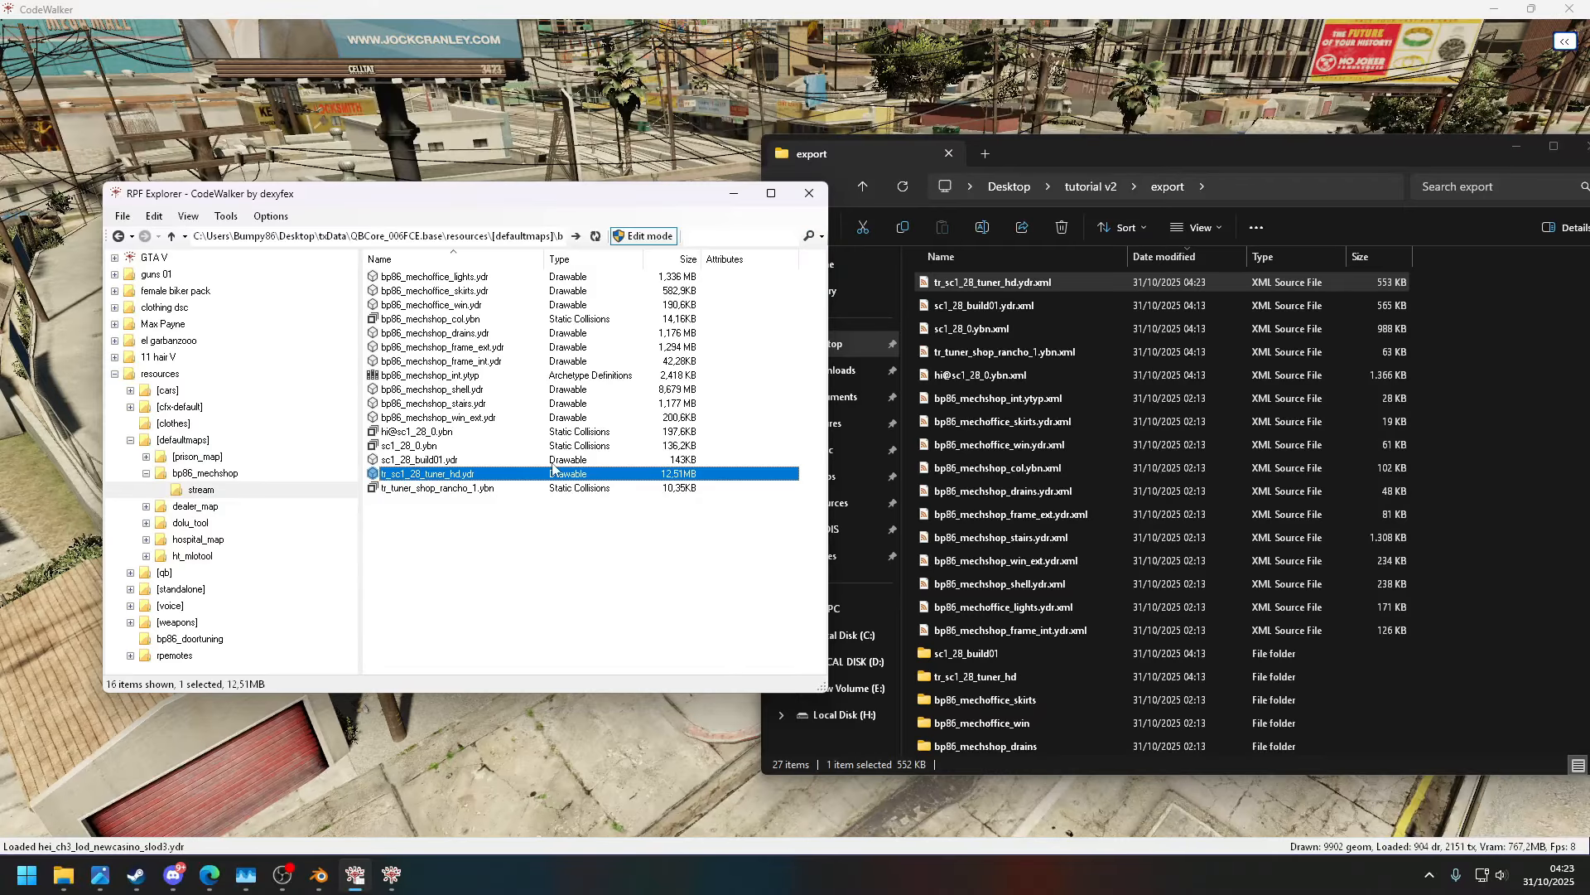
- Preview the tr_tuner_shop_rancho_1.ybn collision from another angle and close the preview
{"action": "double_click", "coordinate": [464, 487]}
{"action": "left_click_drag", "start_coordinate": [615, 430], "coordinate": [429, 448]}
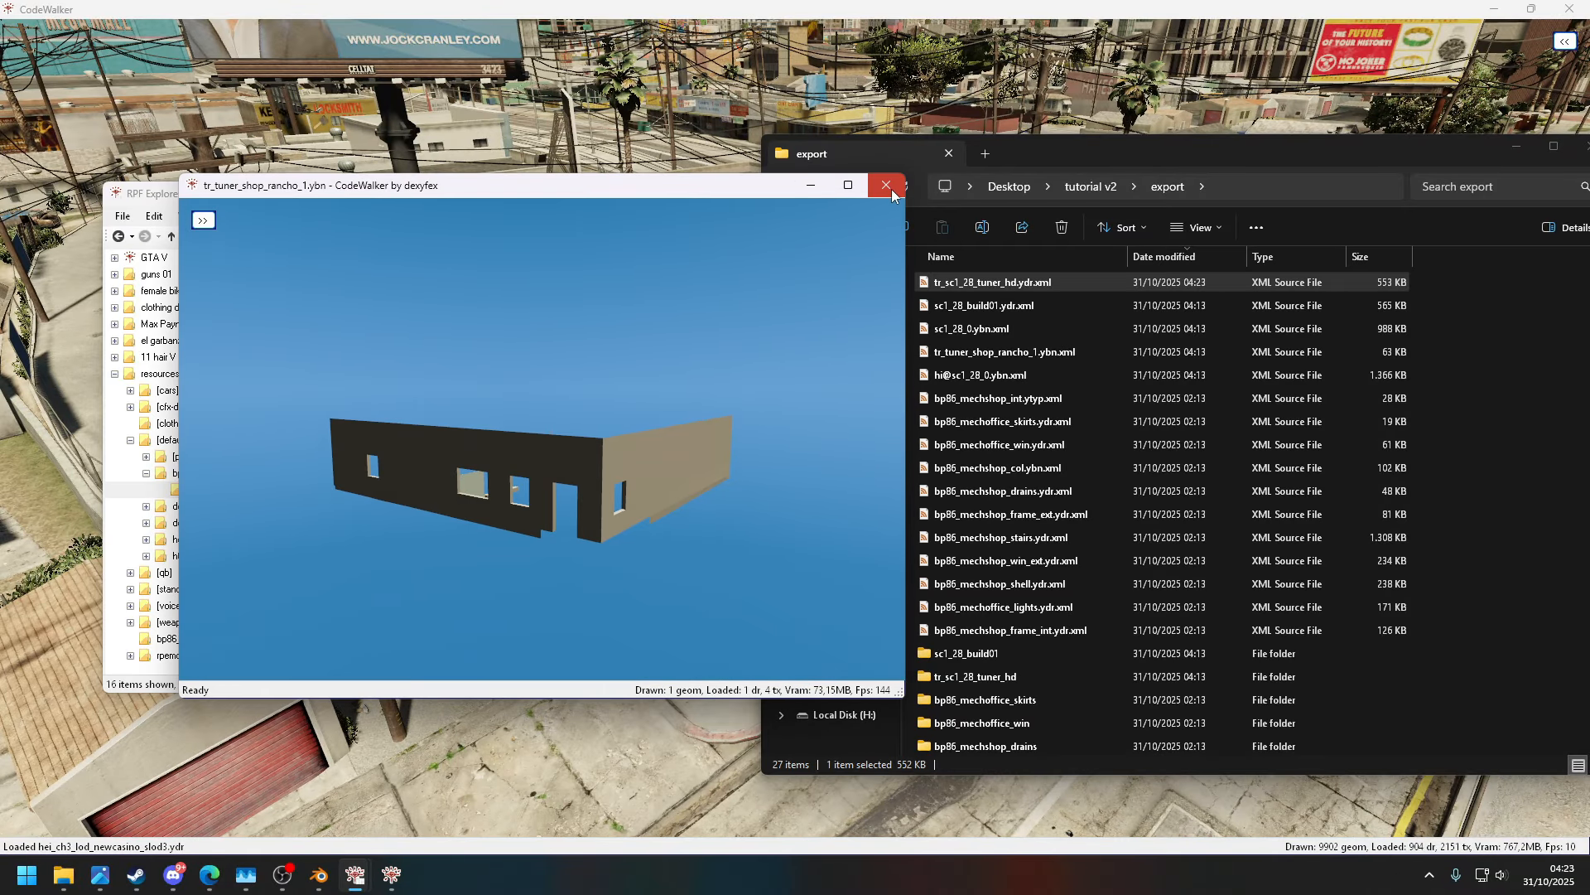
{"action": "left_click", "coordinate": [886, 186]}
- Minimize the export folder window and bring CodeWalker's world view to the front
{"action": "left_click_drag", "start_coordinate": [673, 207], "coordinate": [837, 211]}
{"action": "left_click_drag", "start_coordinate": [1285, 157], "coordinate": [1046, 137]}
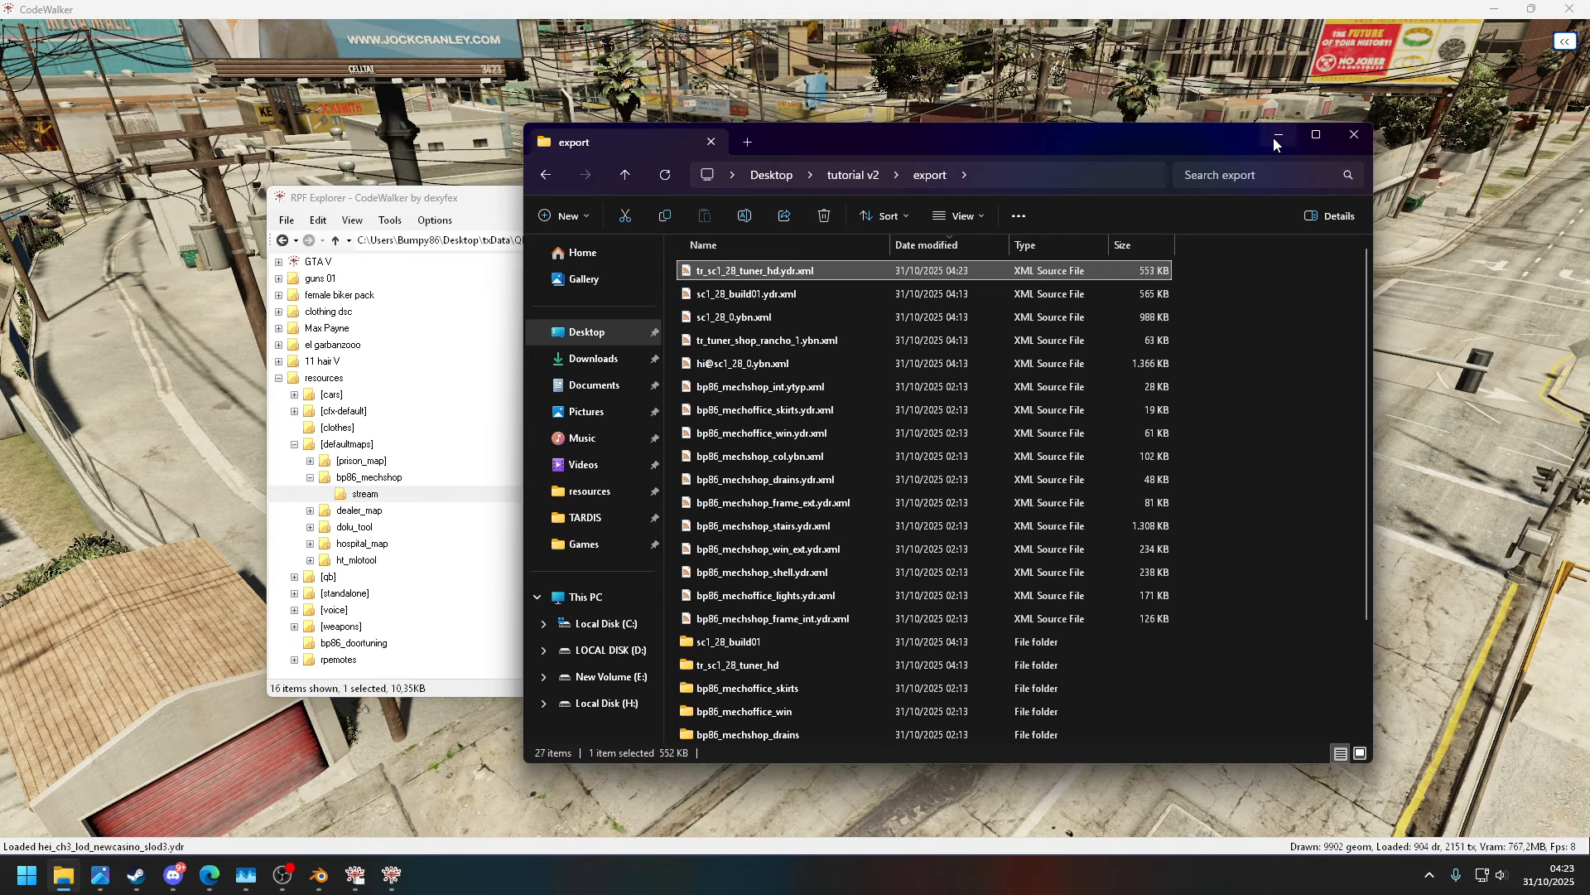
{"action": "left_click", "coordinate": [1274, 137]}
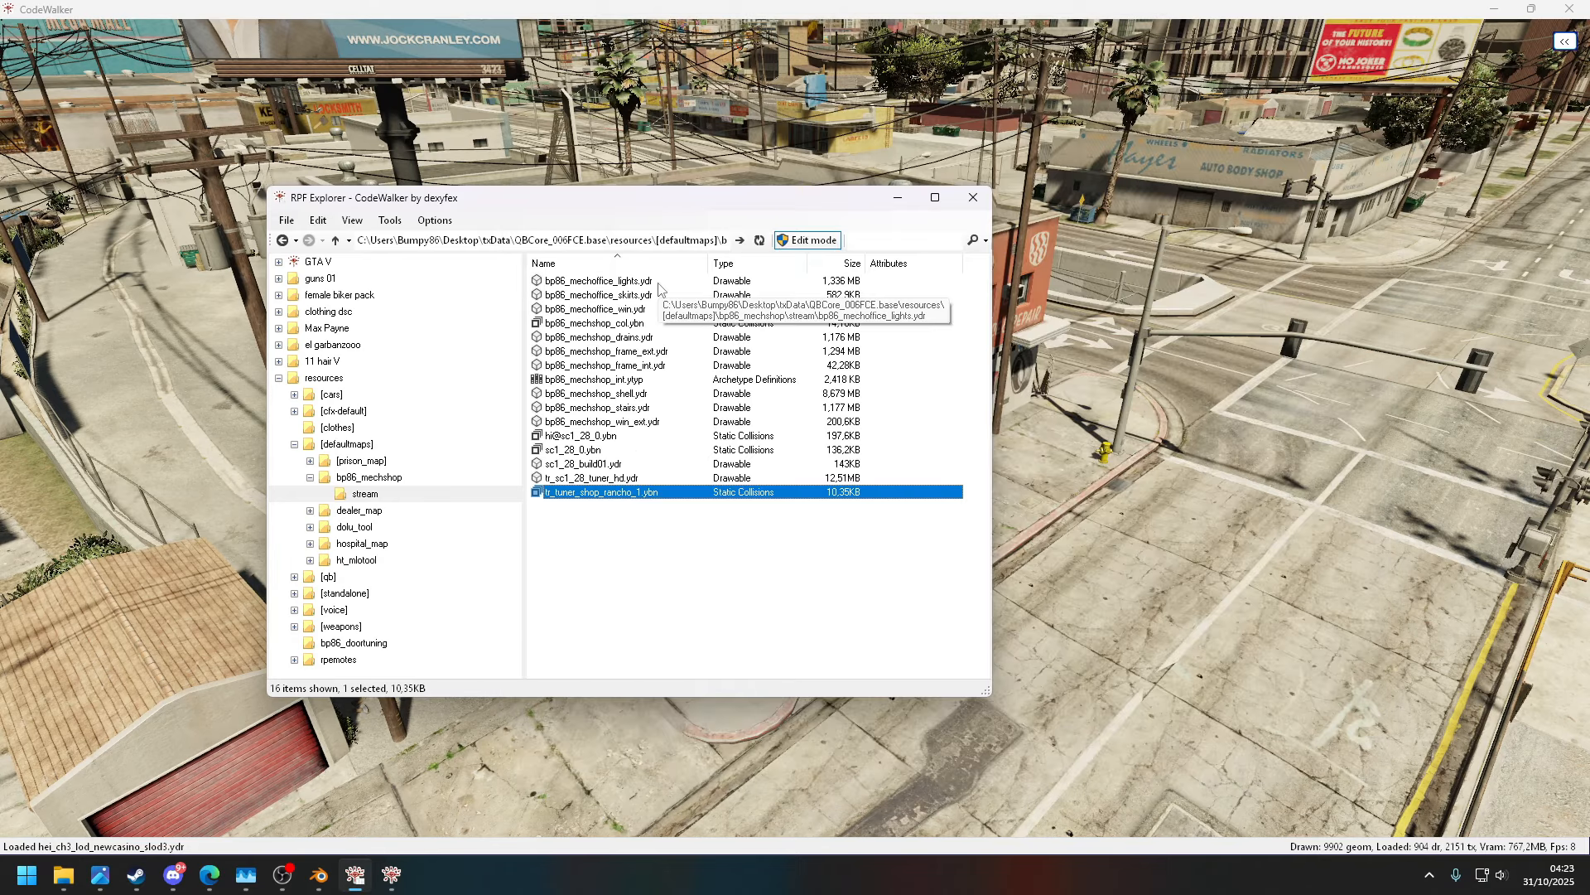
{"action": "left_click", "coordinate": [64, 10]}
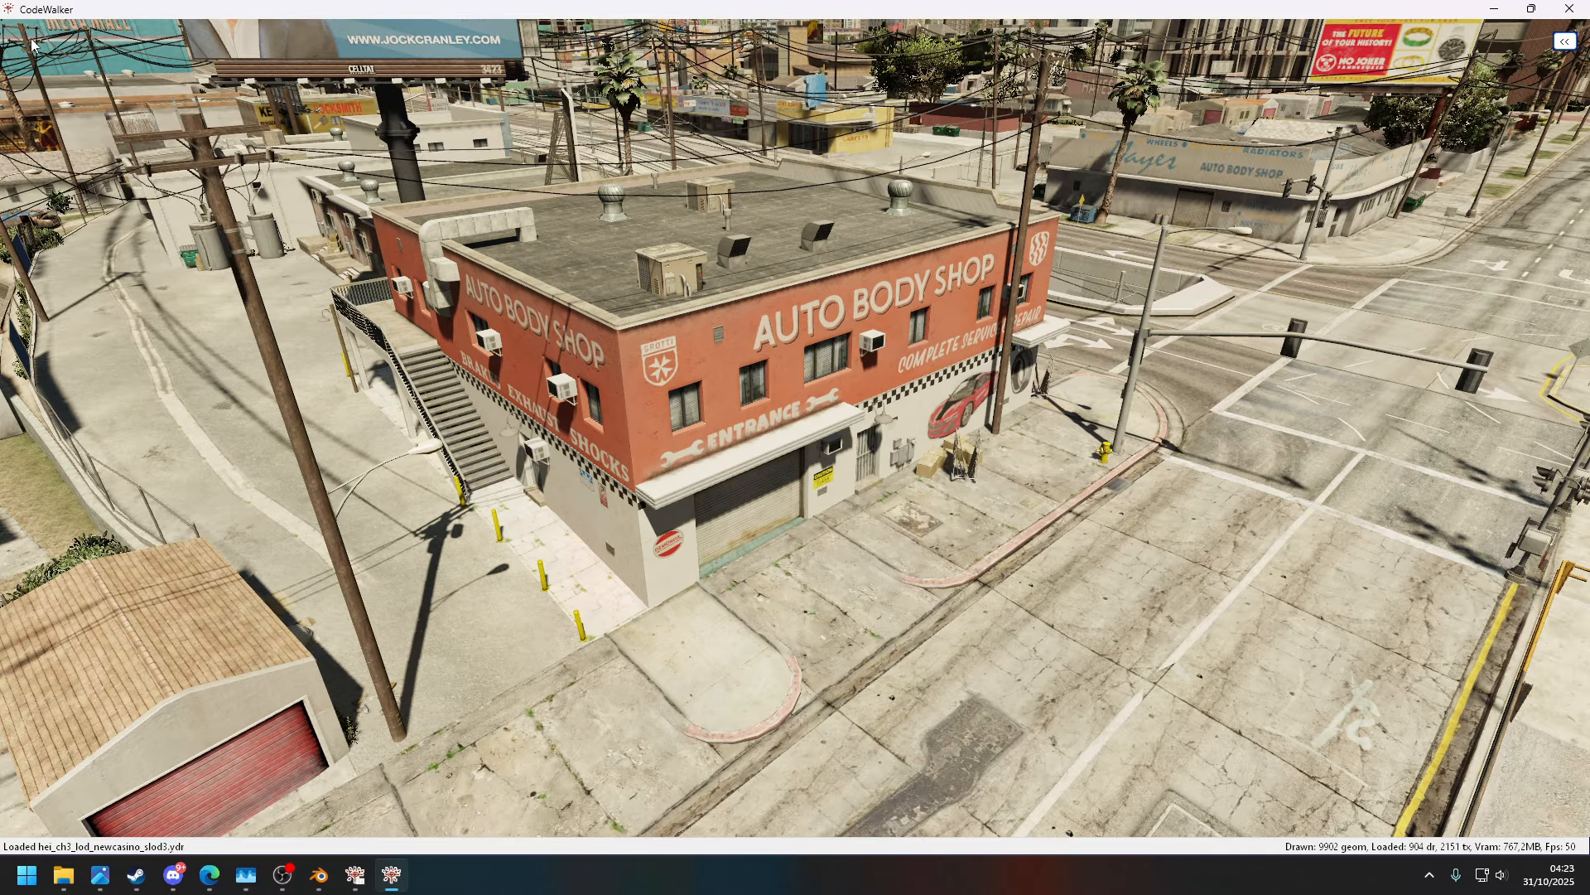
- Open all files from the bp86_mechshop stream folder in a new CodeWalker project
{"action": "left_click", "coordinate": [1565, 42]}
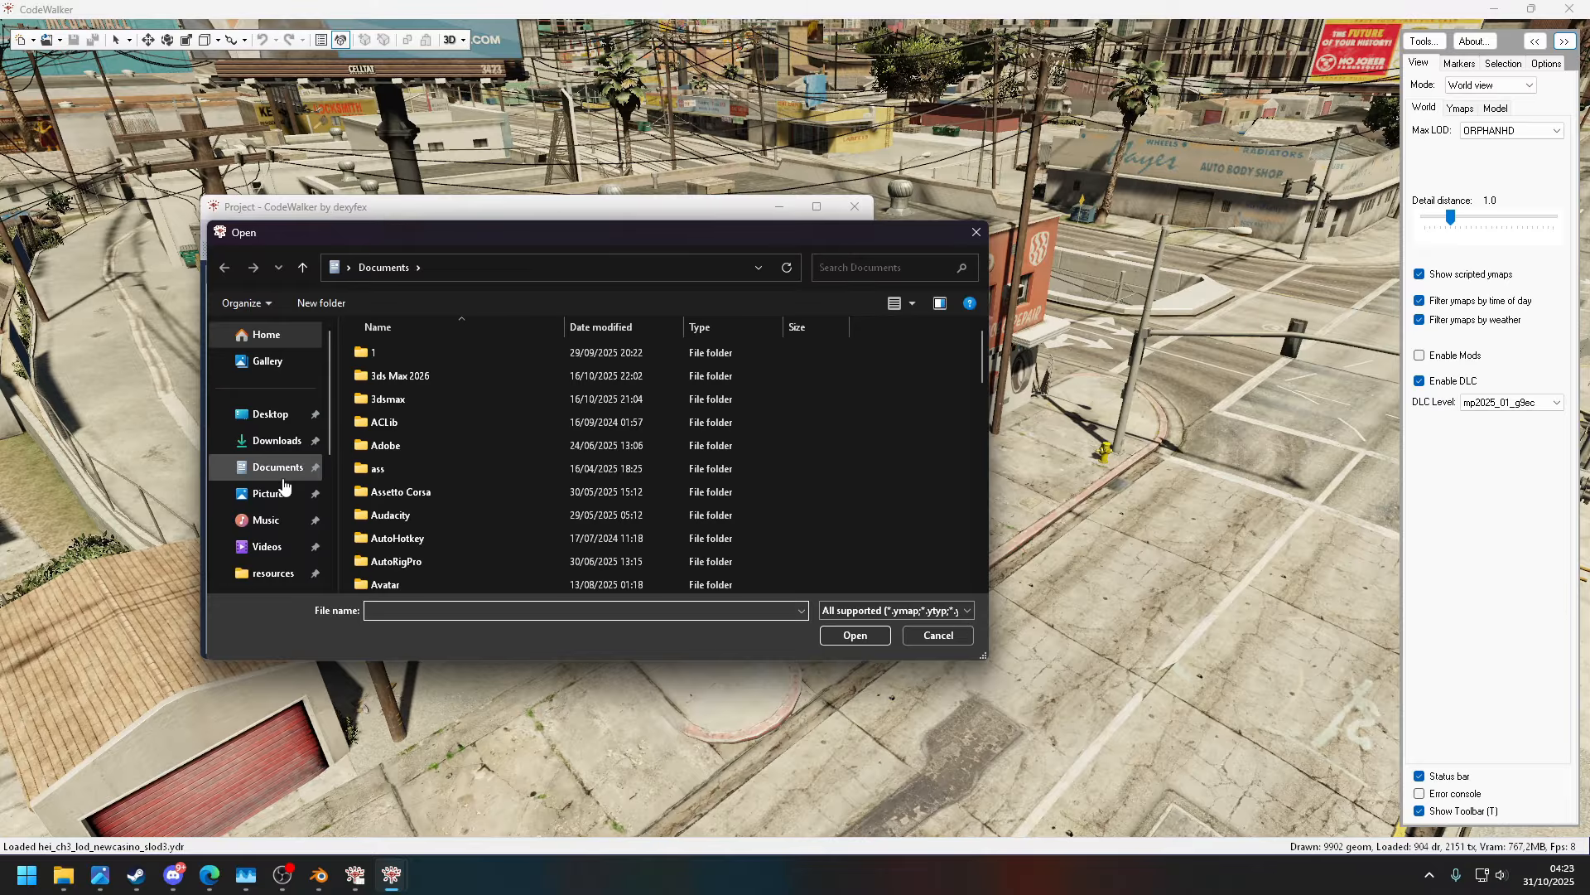
{"action": "left_click", "coordinate": [242, 565]}
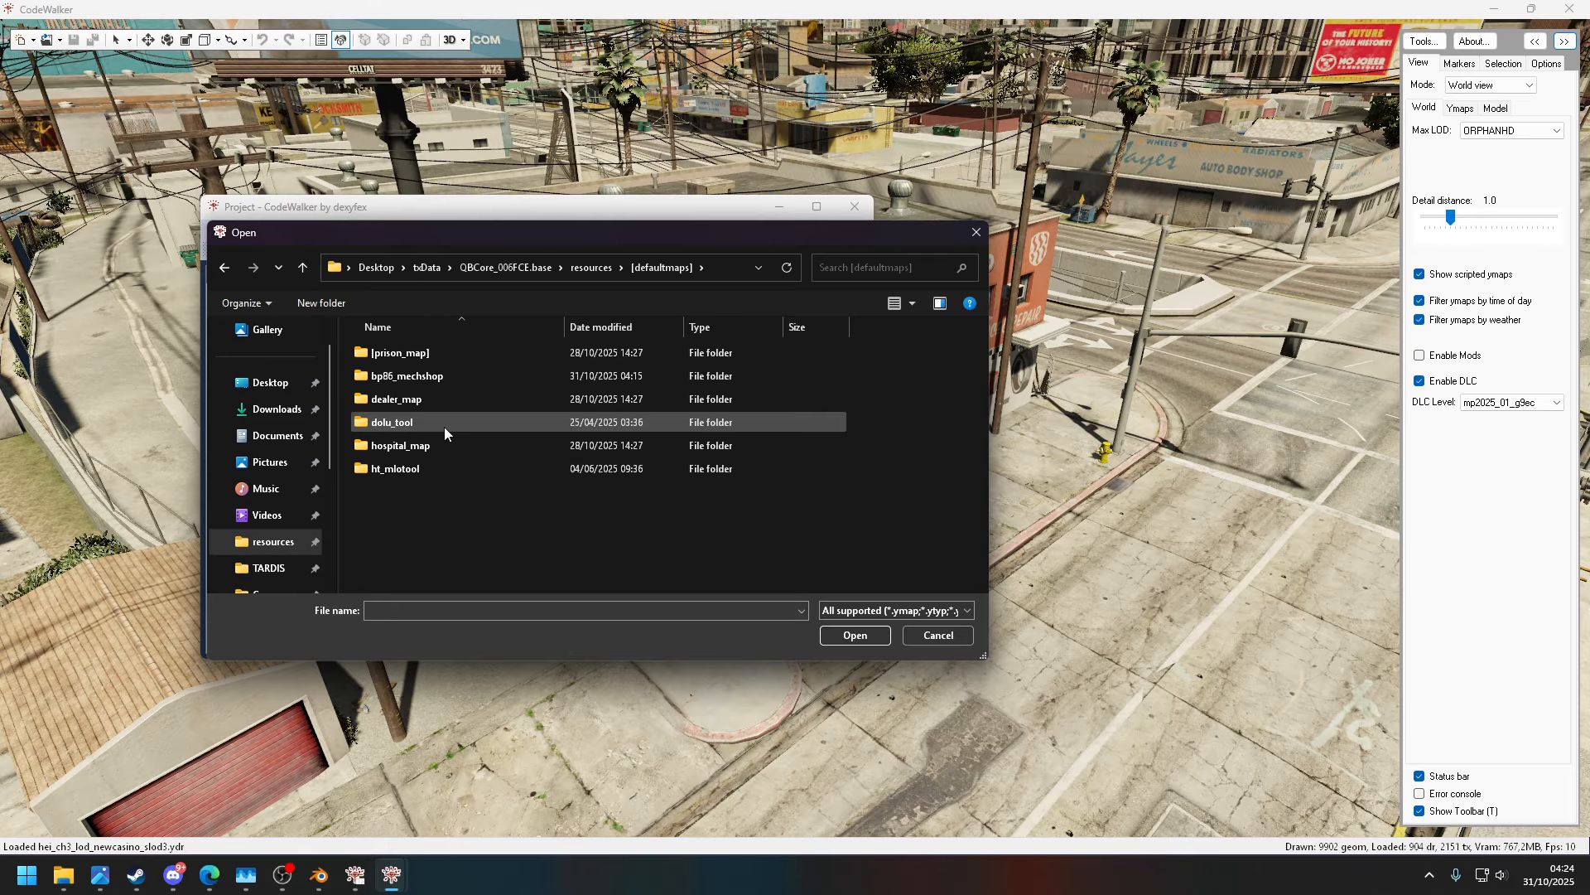
{"action": "double_click", "coordinate": [450, 376]}
{"action": "double_click", "coordinate": [441, 355]}
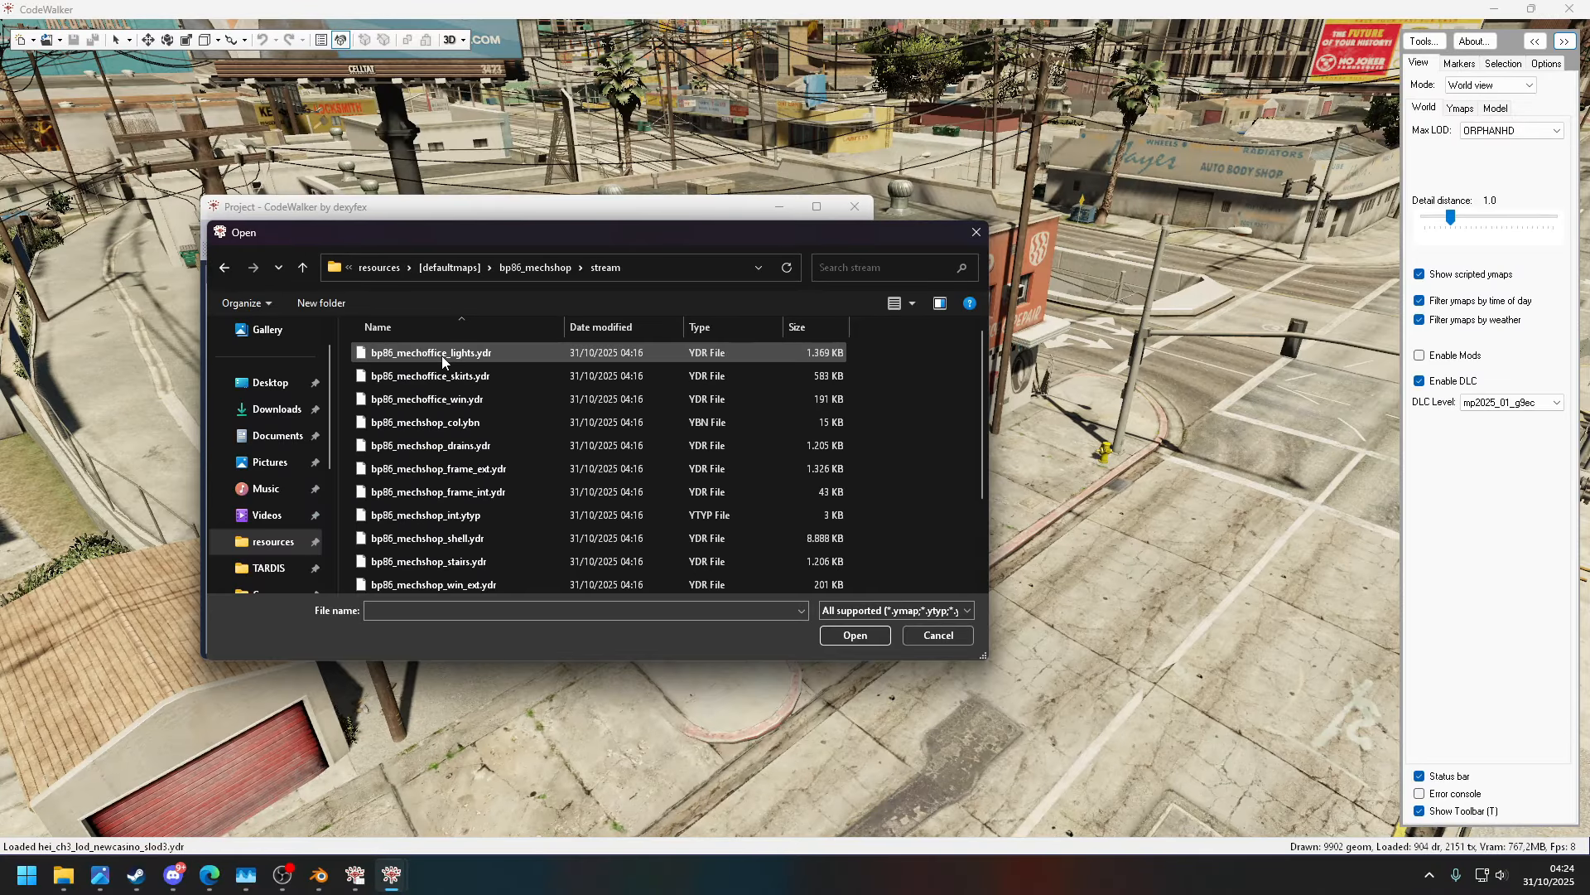
{"action": "left_click", "coordinate": [519, 359]}
{"action": "scroll", "coordinate": [519, 359], "scroll_direction": "down", "scroll_amount": 2}
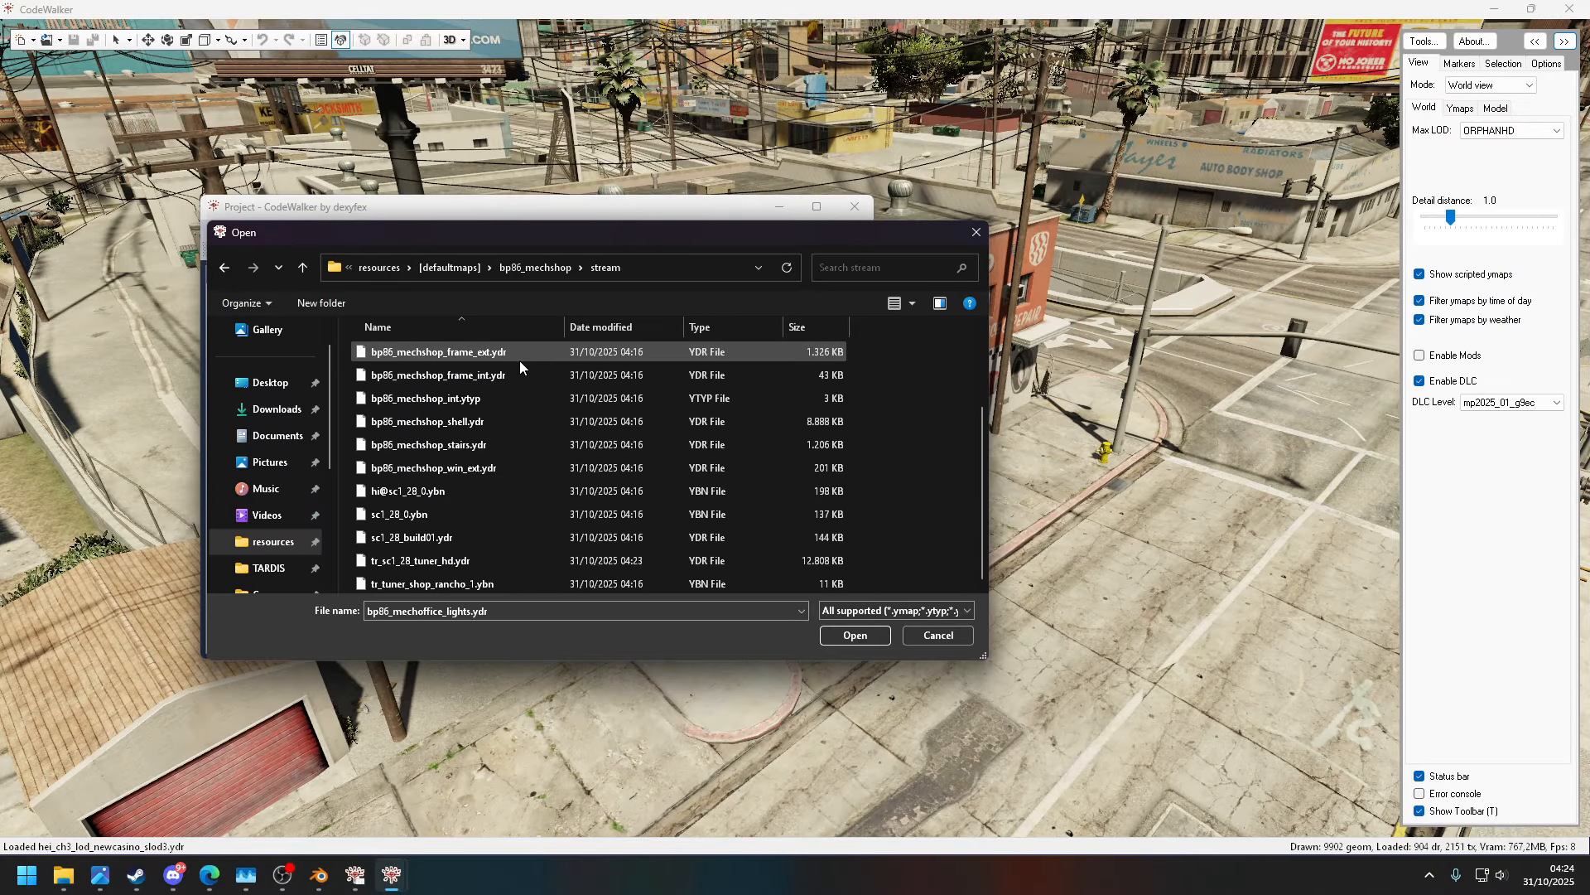
{"action": "left_click", "coordinate": [515, 583], "text": "shift"}
{"action": "left_click", "coordinate": [856, 636]}
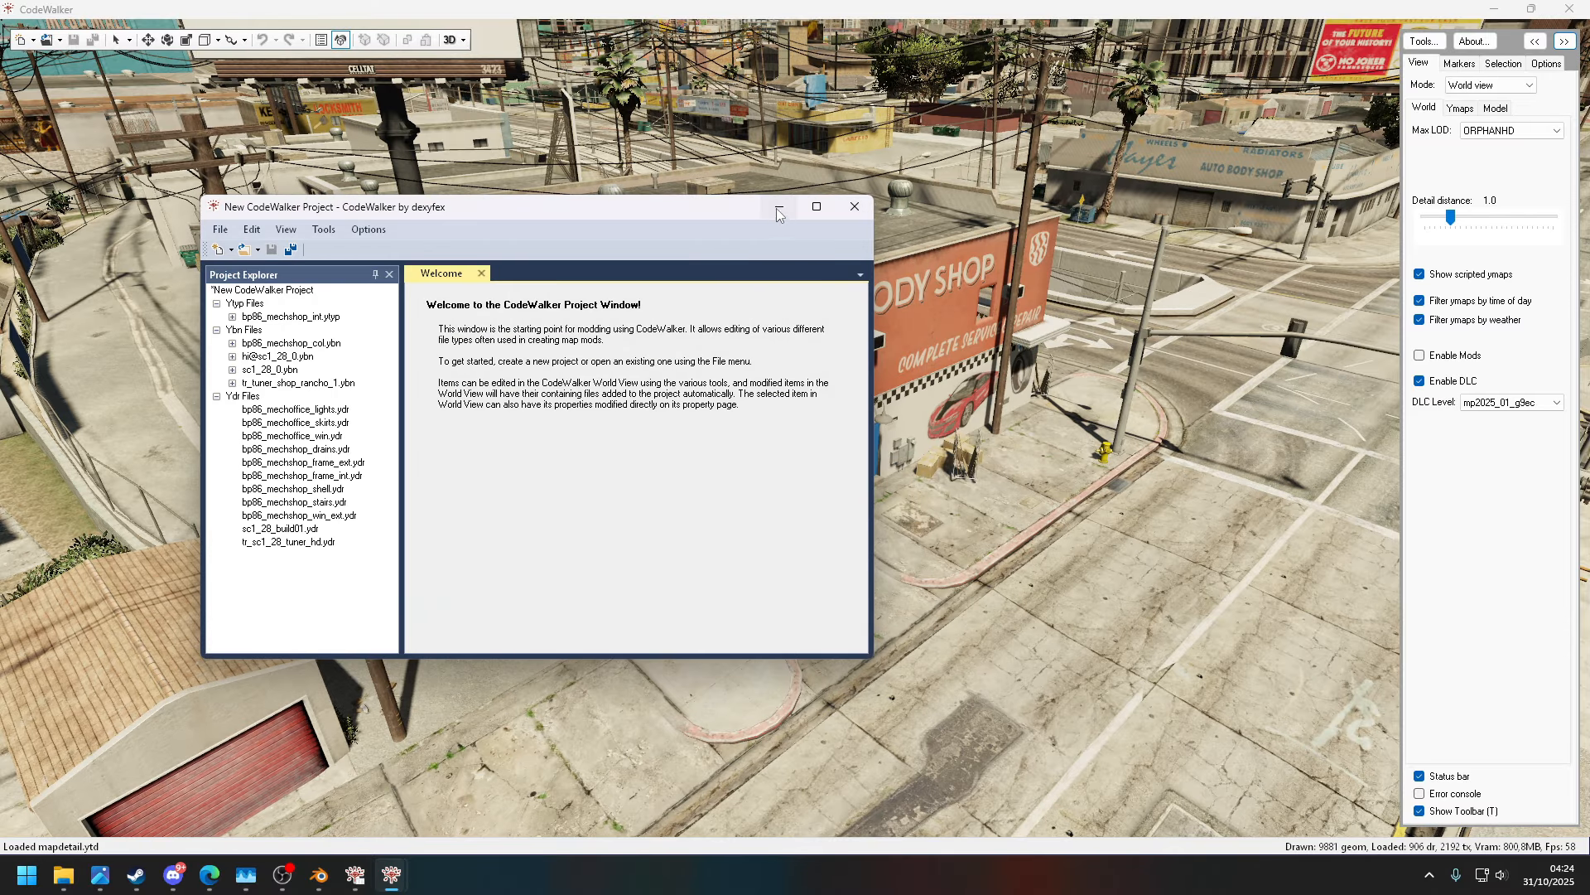
- Minimize the project window and examine the Auto Body Shop's walls, windows and entrances in the world view
{"action": "left_click", "coordinate": [779, 209]}
{"action": "key", "text": "w"}
{"action": "mouse_move", "coordinate": [837, 291]}
{"action": "left_mouse_down"}
{"action": "mouse_move", "coordinate": [742, 295]}
{"action": "mouse_move", "coordinate": [639, 237]}
{"action": "mouse_move", "coordinate": [453, 250]}
{"action": "mouse_move", "coordinate": [473, 275]}
{"action": "mouse_move", "coordinate": [659, 306]}
{"action": "mouse_move", "coordinate": [683, 353]}
{"action": "mouse_move", "coordinate": [800, 321]}
{"action": "mouse_move", "coordinate": [894, 242]}
{"action": "mouse_move", "coordinate": [1072, 333]}
{"action": "mouse_move", "coordinate": [730, 303]}
{"action": "left_mouse_up"}
{"action": "key", "text": "d"}
{"action": "key", "text": "a"}
{"action": "key", "text": "s"}
{"action": "key", "text": "a"}
{"action": "key", "text": "a"}
{"action": "key", "text": "a"}
{"action": "key", "text": "s"}
{"action": "key", "text": "d"}
{"action": "key", "text": "d"}
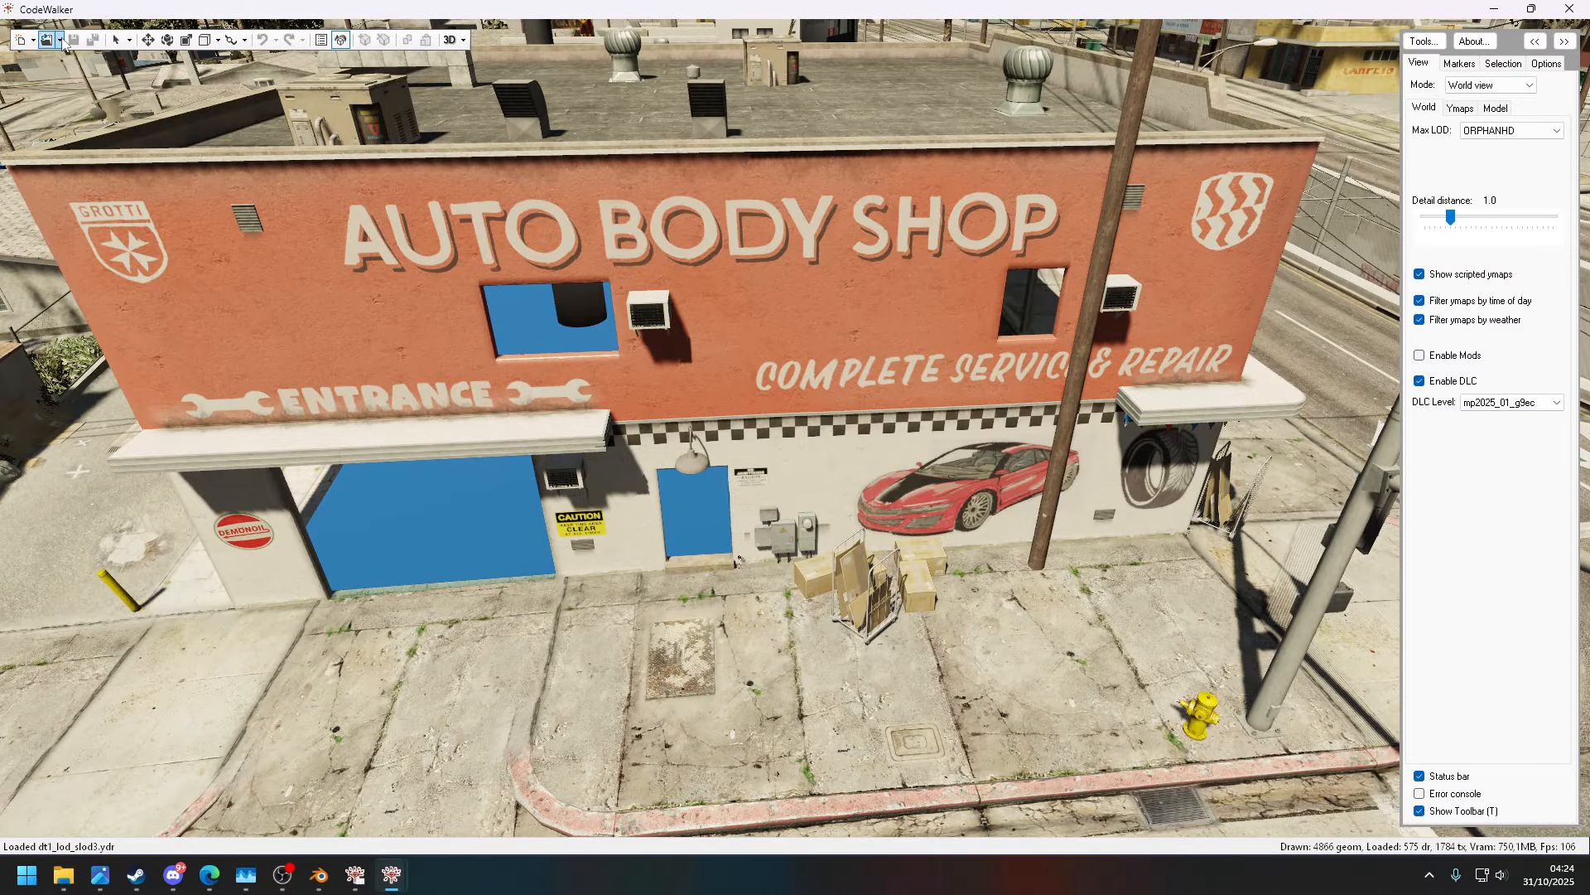
- Restore the project window clear of the building and set the selection mode to Occlusion to show the occluders
{"action": "mouse_move", "coordinate": [394, 880]}
{"action": "left_click", "coordinate": [487, 797]}
{"action": "left_click_drag", "start_coordinate": [583, 222], "coordinate": [402, 405]}
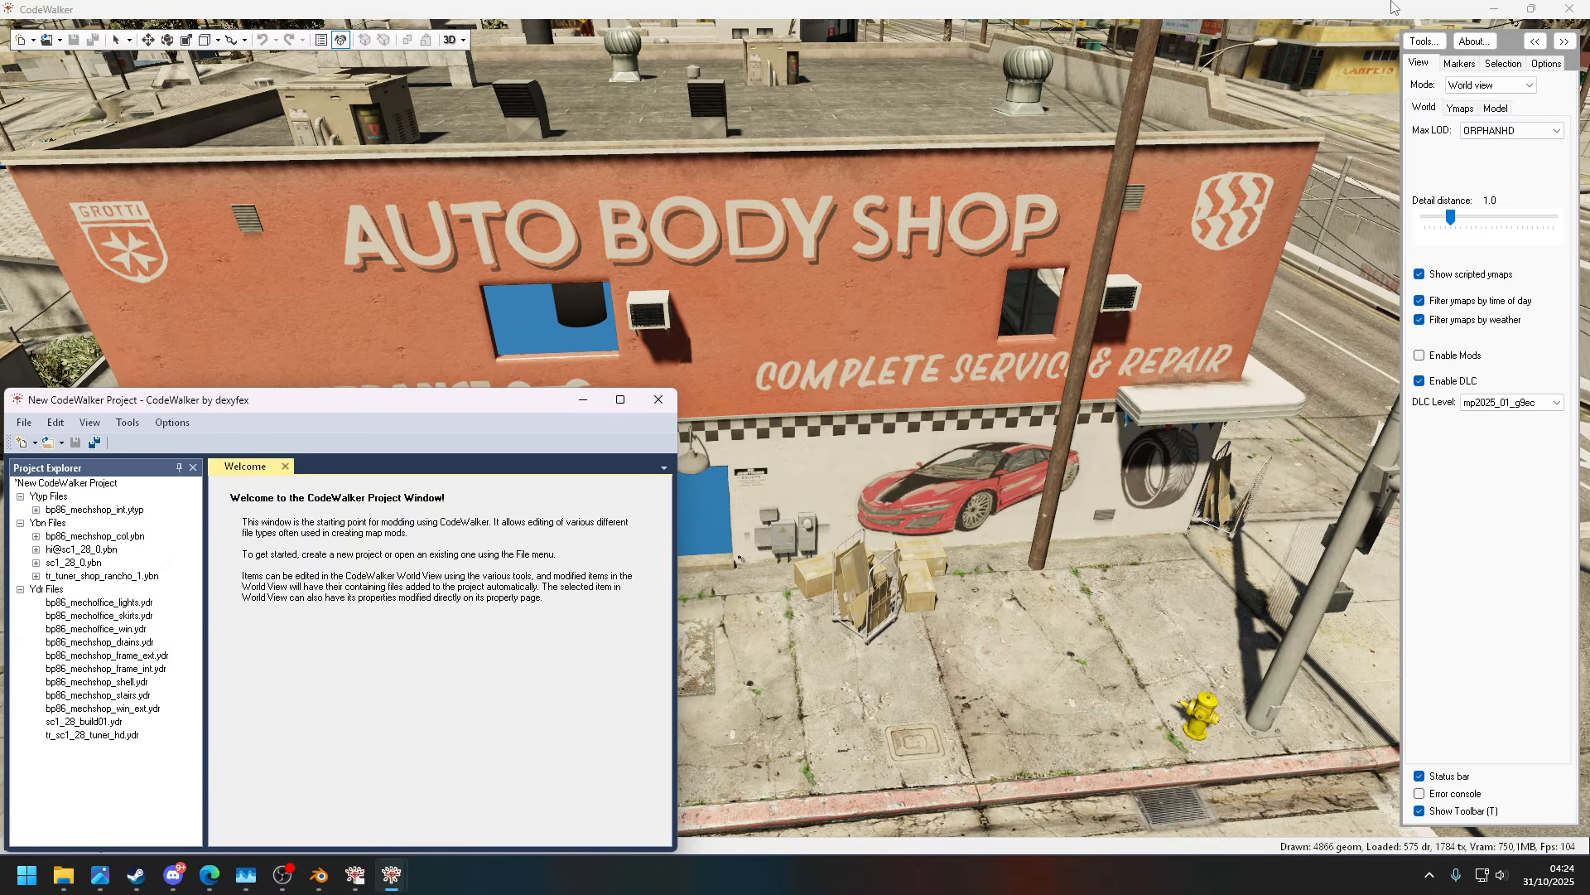
{"action": "left_click", "coordinate": [1504, 64]}
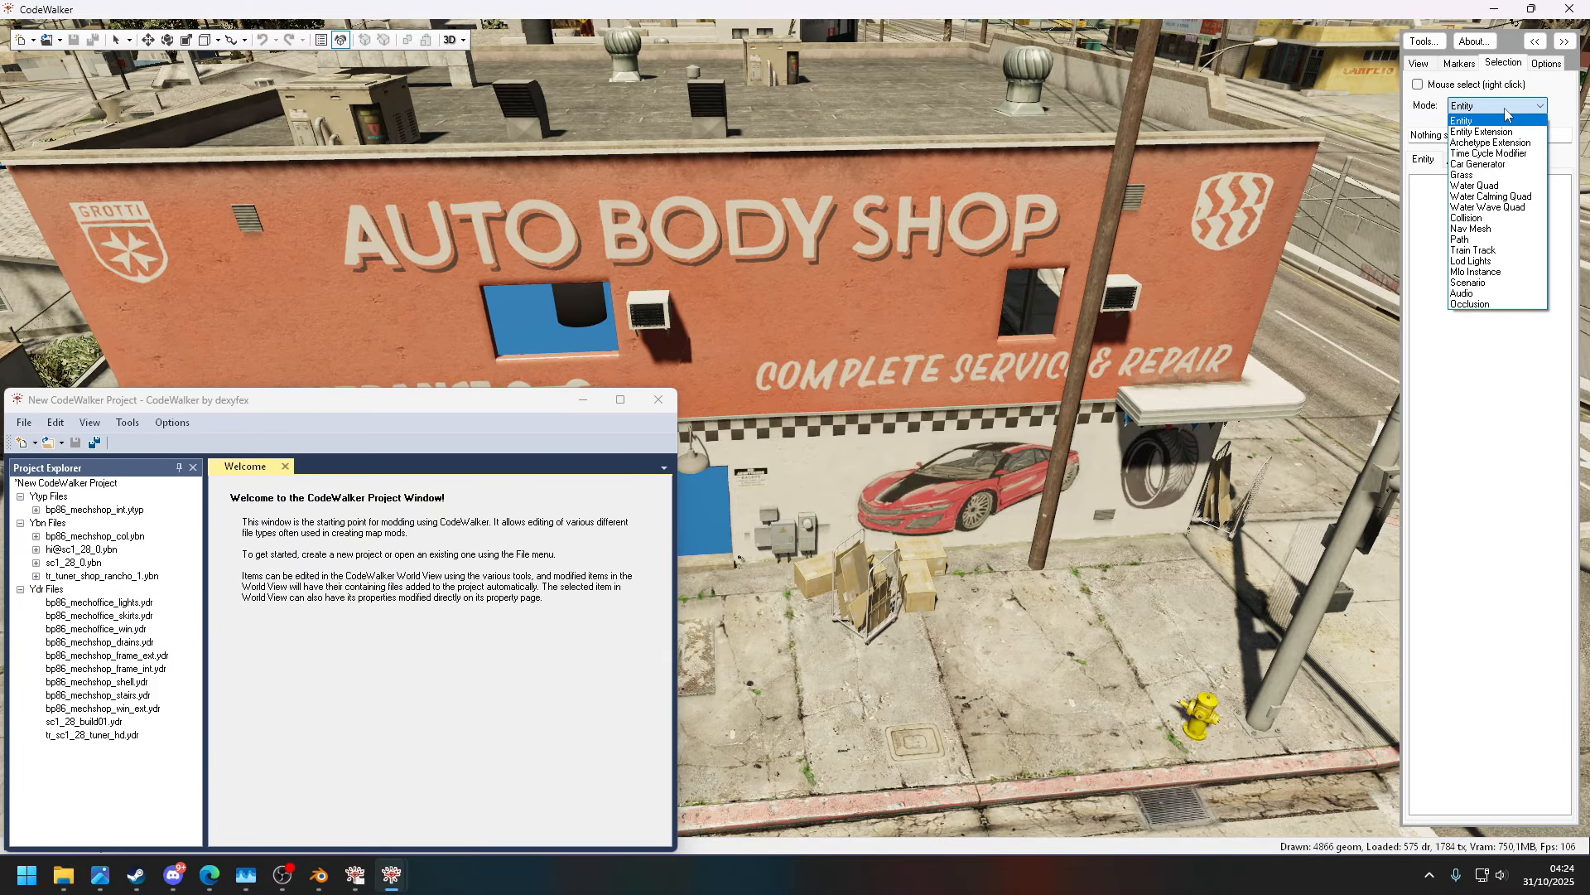
{"action": "left_click", "coordinate": [1497, 305]}
{"action": "key", "text": "w"}
{"action": "left_click_drag", "start_coordinate": [979, 267], "coordinate": [1016, 200]}
{"action": "key", "text": "s"}
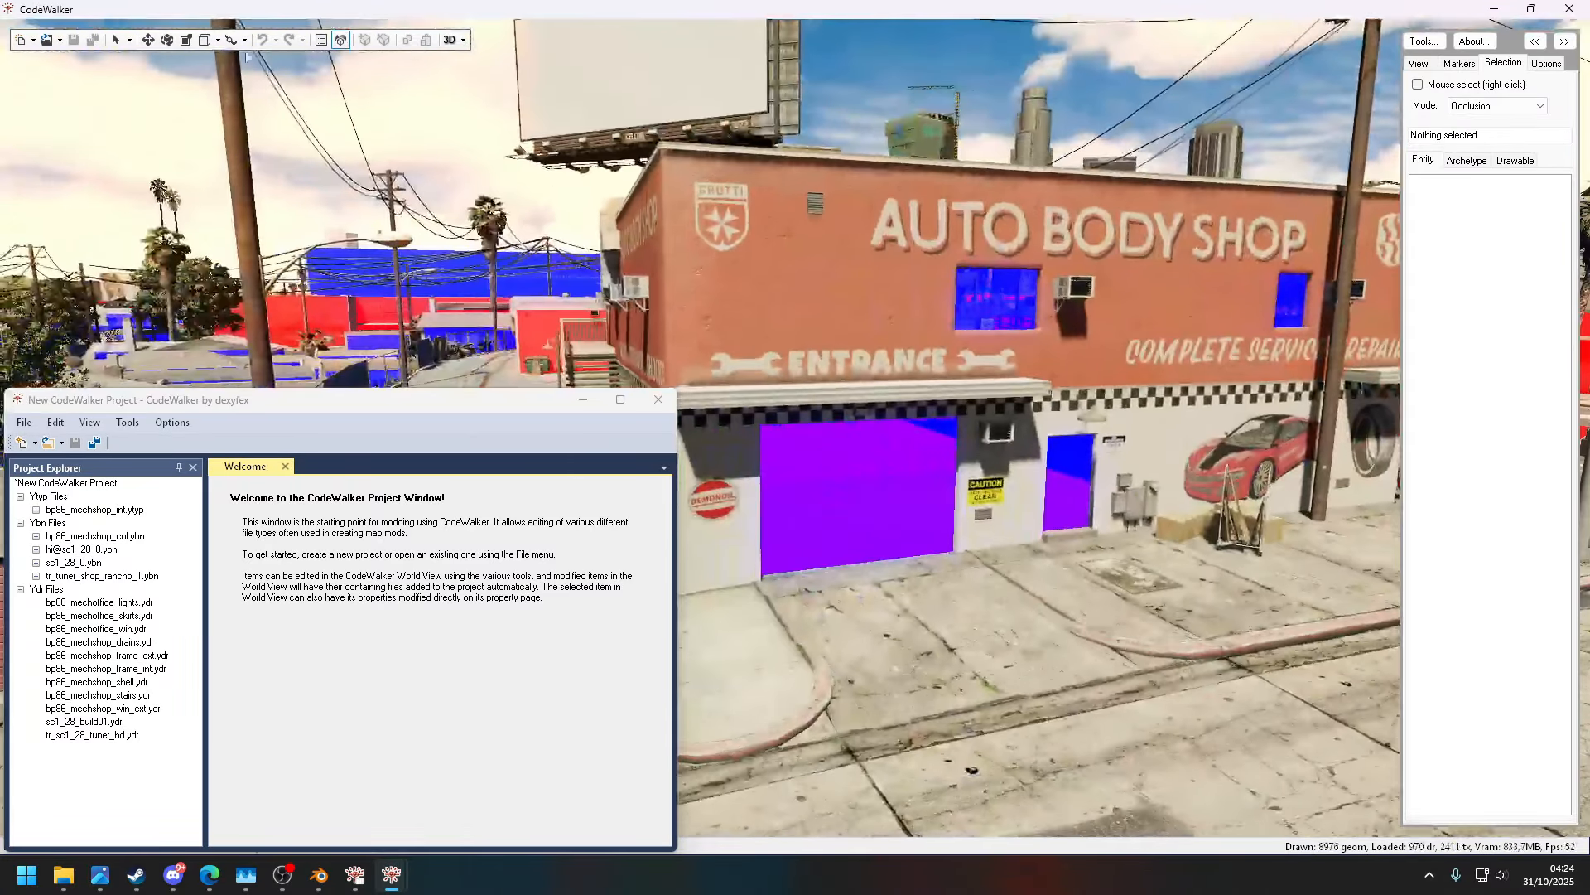
- Select the box occluder filling the Auto Body Shop and delete it from lr_sc1_occl_01.ymap
{"action": "right_click", "coordinate": [864, 448]}
{"action": "left_click_drag", "start_coordinate": [928, 33], "coordinate": [918, 217]}
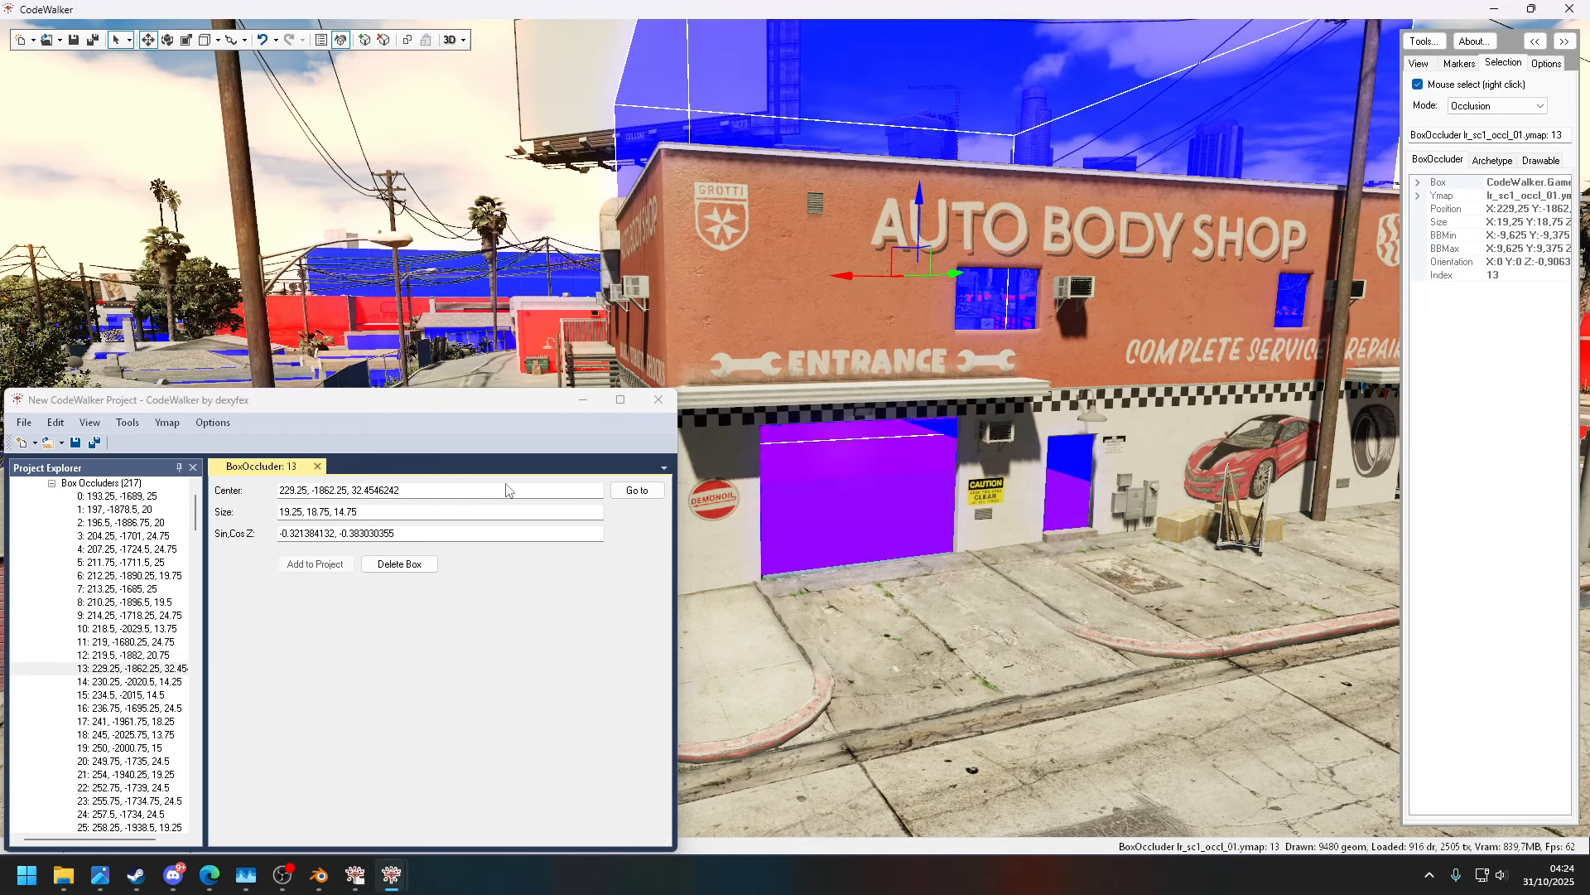
{"action": "left_click", "coordinate": [400, 564]}
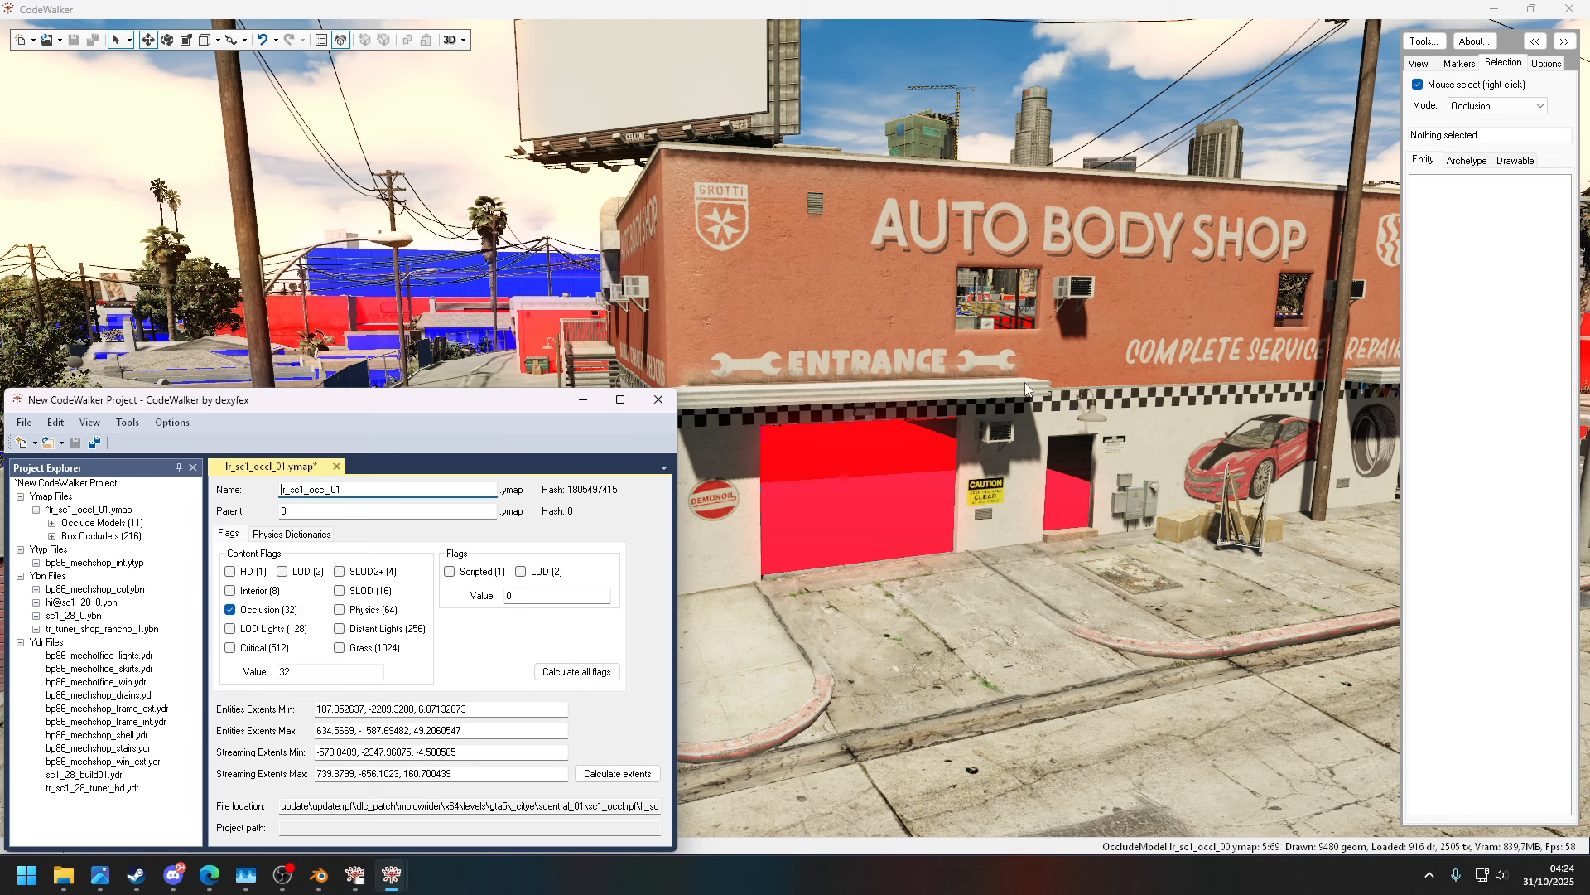
- Examine the other sides of the Auto Body Shop for remaining occluders
{"action": "key", "text": "d"}
{"action": "left_click_drag", "start_coordinate": [545, 150], "coordinate": [861, 171]}
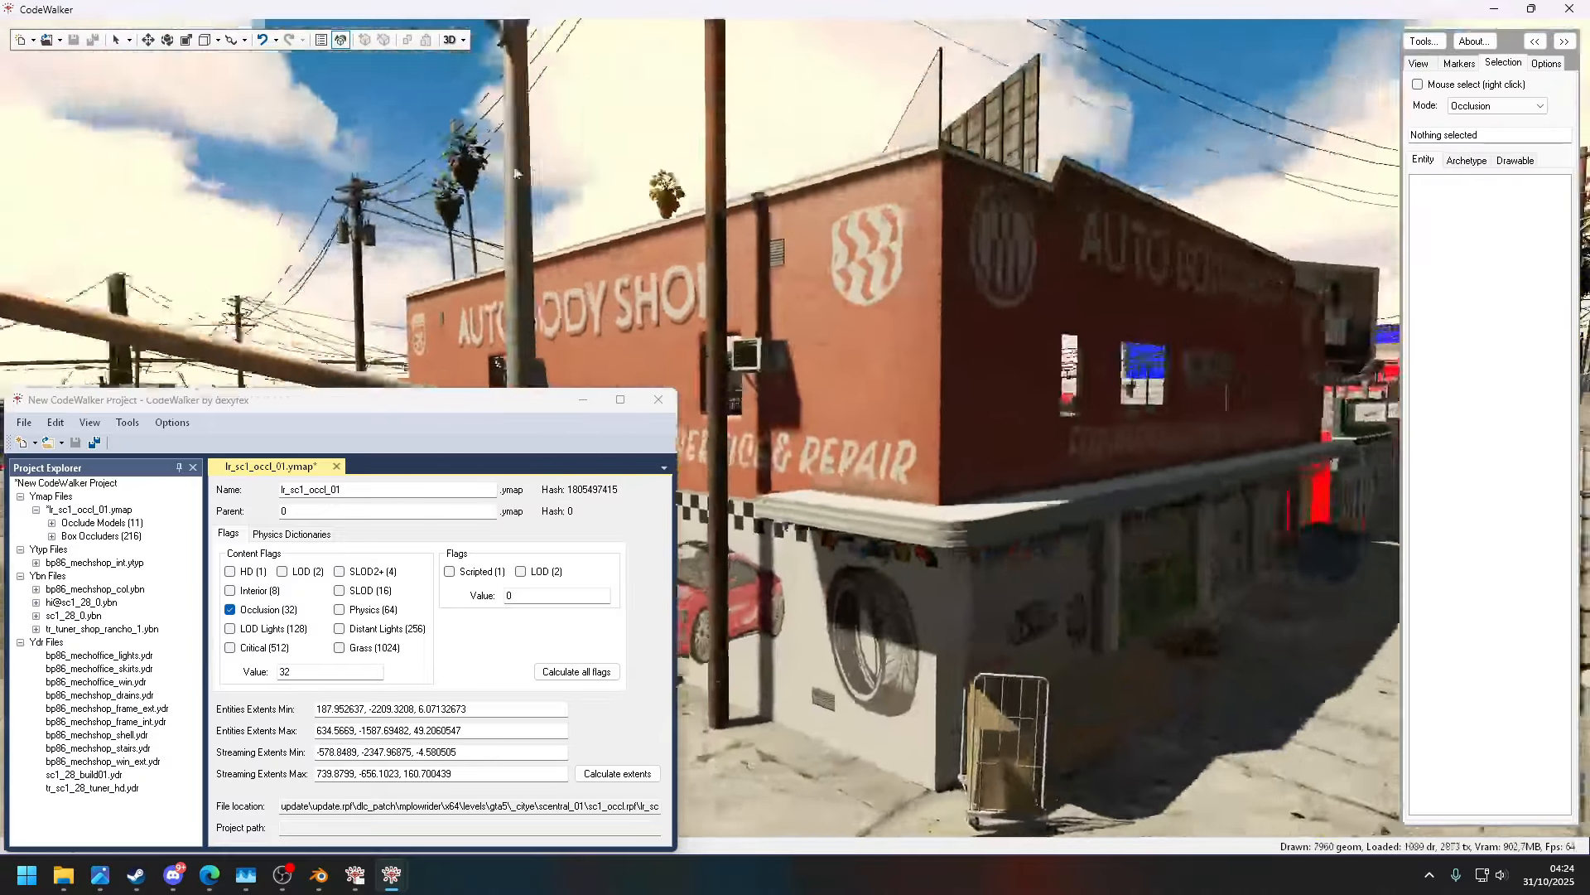
{"action": "left_click_drag", "start_coordinate": [515, 172], "coordinate": [425, 168]}
{"action": "left_click_drag", "start_coordinate": [961, 185], "coordinate": [963, 272]}
{"action": "key", "text": "w"}
- Set the selection mode back to Entity and view the front of the building
{"action": "left_click", "coordinate": [1490, 121]}
{"action": "mouse_move", "coordinate": [1139, 227]}
{"action": "left_mouse_down"}
{"action": "mouse_move", "coordinate": [1061, 257]}
{"action": "mouse_move", "coordinate": [1125, 258]}
{"action": "mouse_move", "coordinate": [1135, 235]}
{"action": "left_mouse_up"}
{"action": "key", "text": "s"}
- Set the selection mode to Collision, minimize the project window, and examine the collision meshes around the building's openings
{"action": "left_click", "coordinate": [1491, 106]}
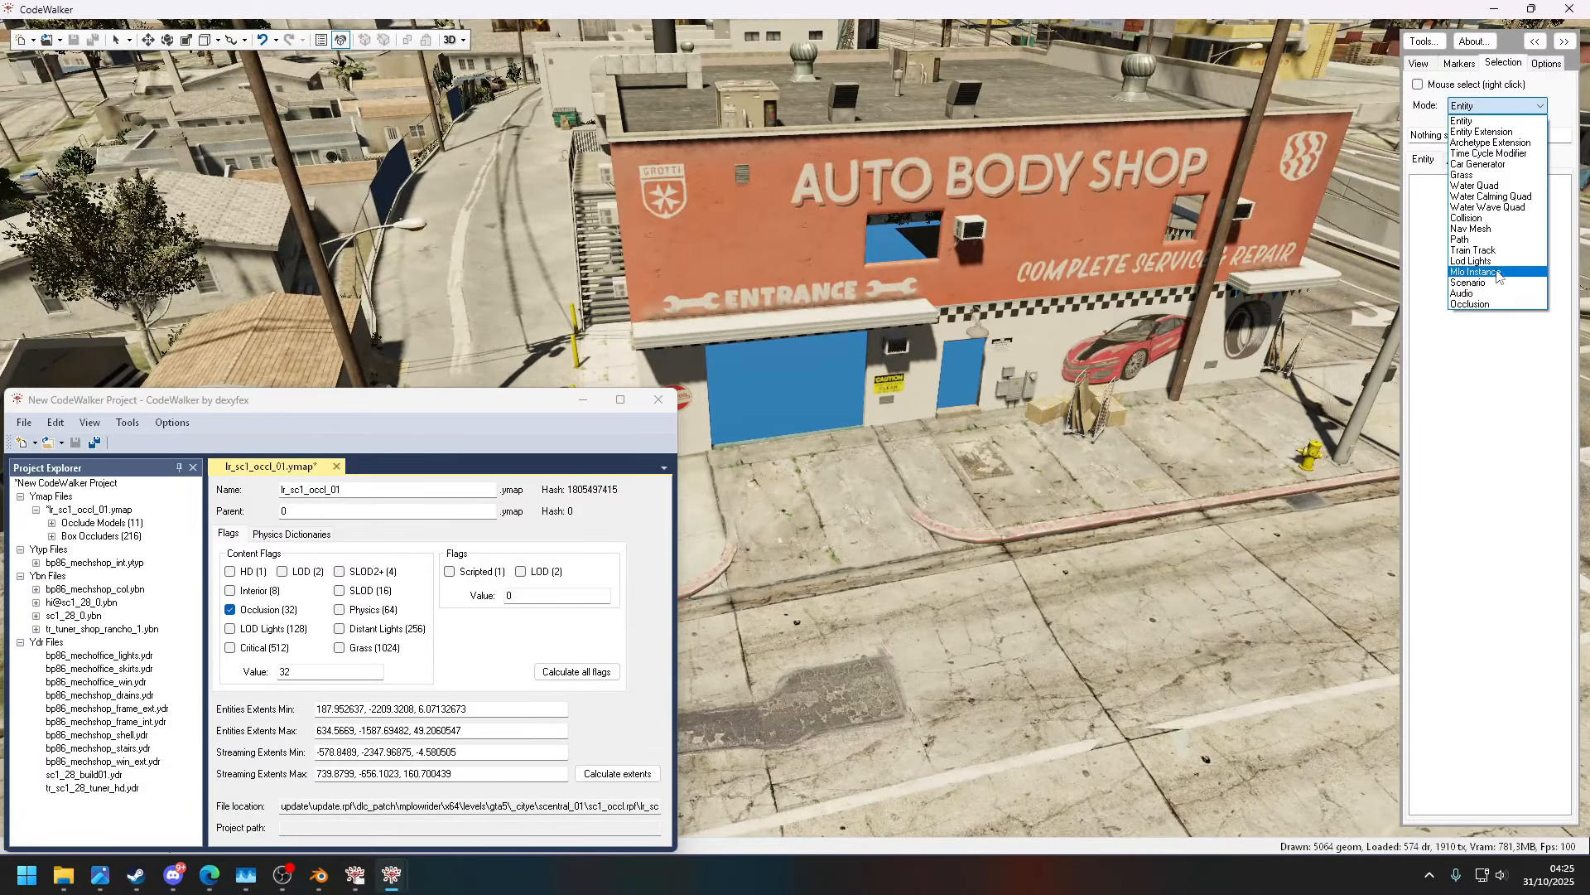
{"action": "left_click", "coordinate": [1489, 218]}
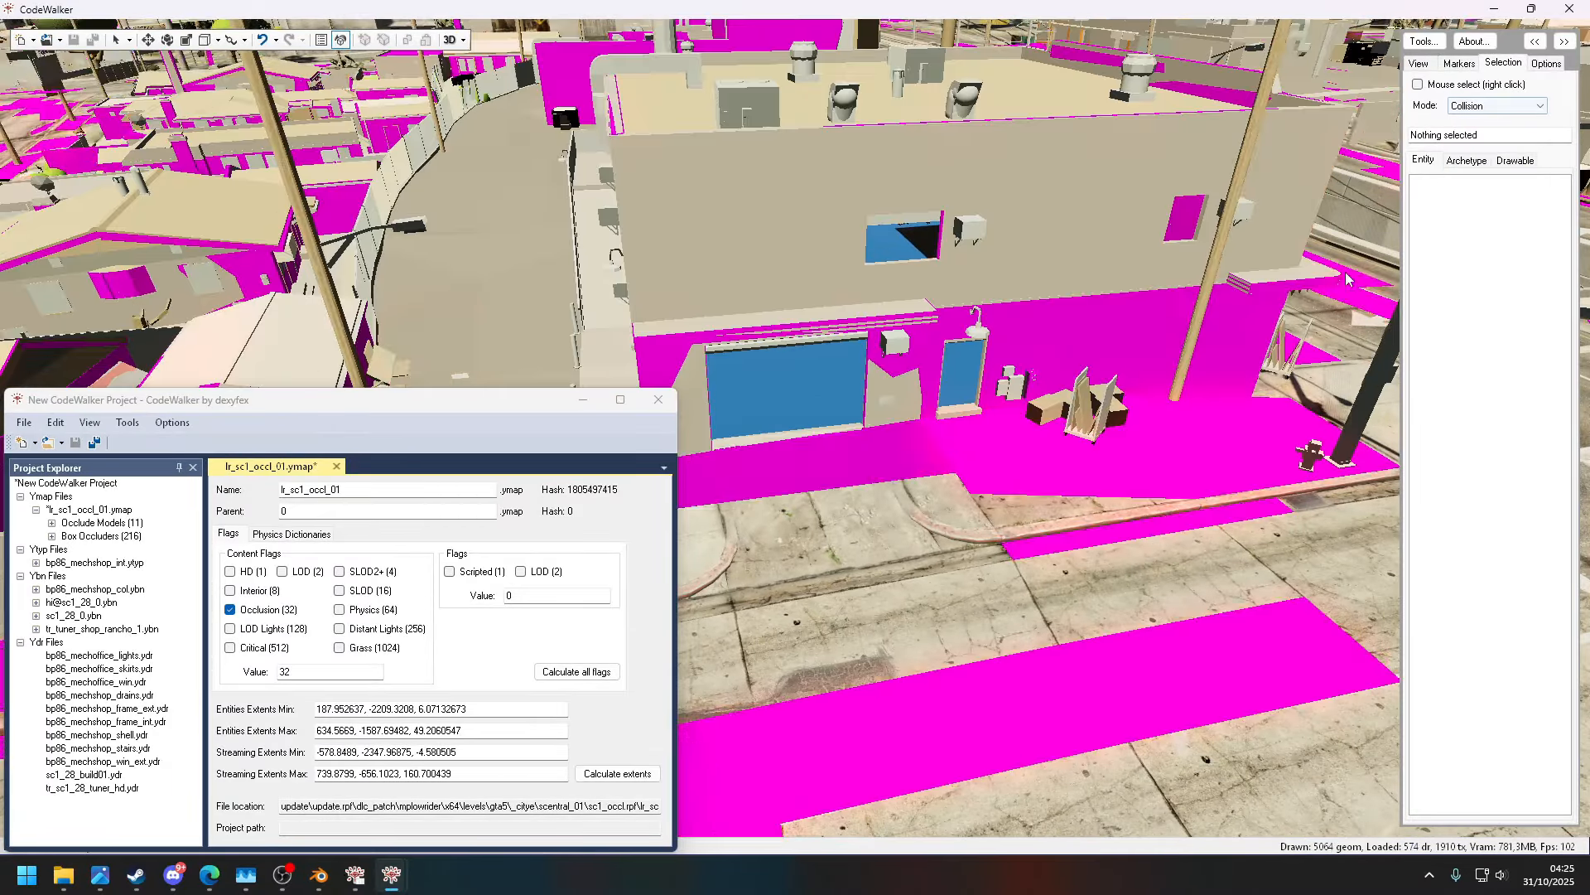
{"action": "left_click", "coordinate": [588, 398]}
{"action": "left_click_drag", "start_coordinate": [713, 364], "coordinate": [1154, 344]}
{"action": "key", "text": "w"}
{"action": "key", "text": "s"}
{"action": "key", "text": "a"}
{"action": "key", "text": "d"}
{"action": "key", "text": "w"}
{"action": "key", "text": "d"}
{"action": "key", "text": "a"}
{"action": "key", "text": "s"}
{"action": "key", "text": "a"}
{"action": "key", "text": "a"}
{"action": "key", "text": "w"}
{"action": "key", "text": "a"}
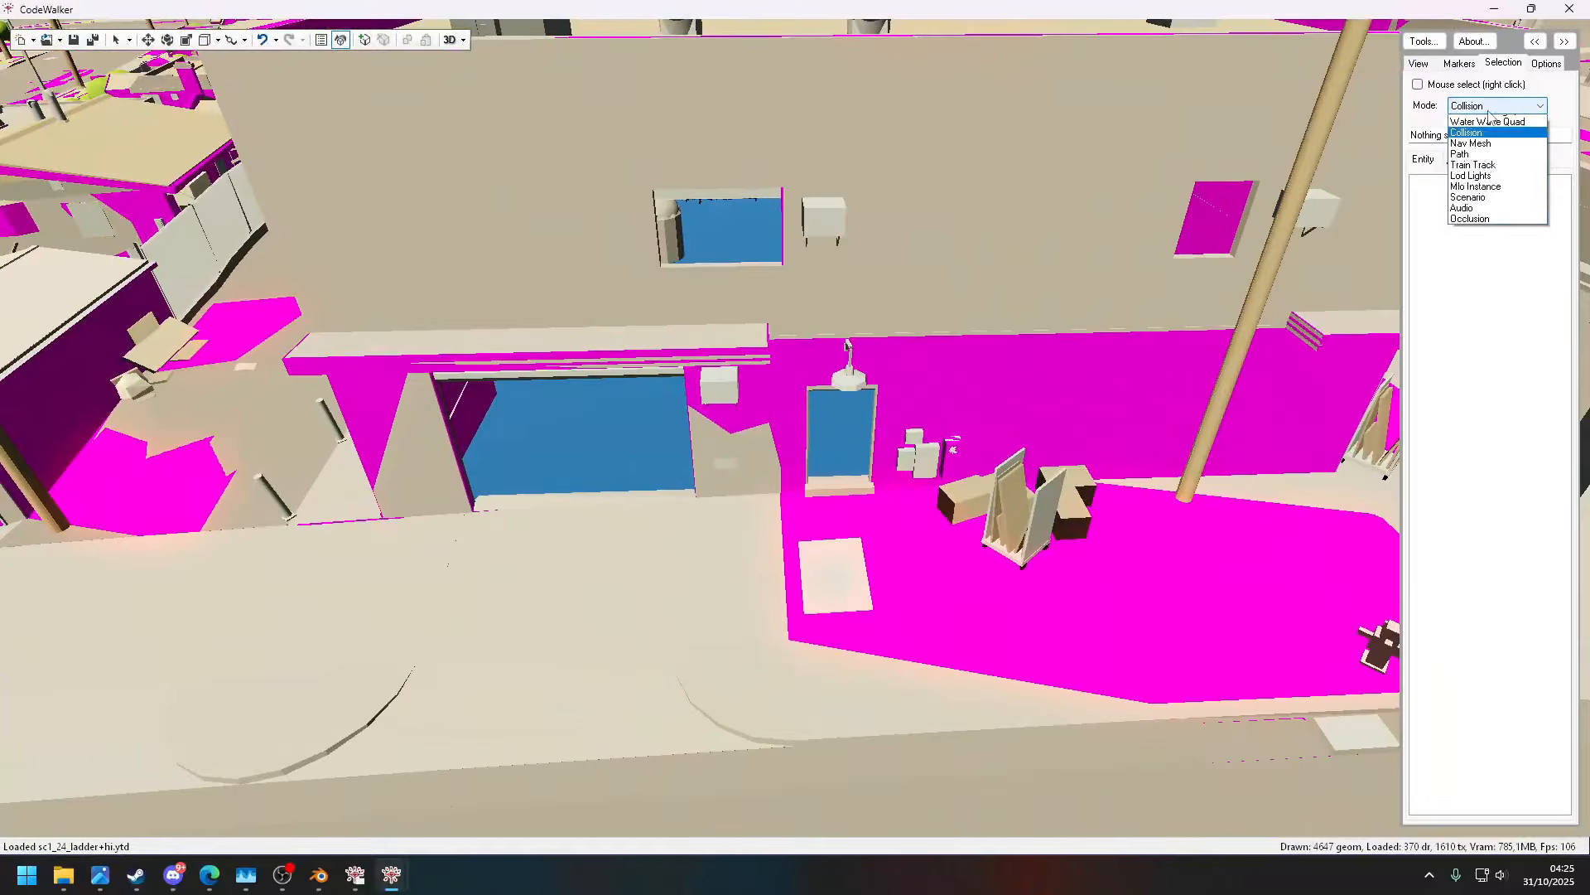
- Set the selection mode from Collision back to Entity and view the brick wall facing the planters
{"action": "left_click", "coordinate": [1493, 121]}
{"action": "key", "text": "w"}
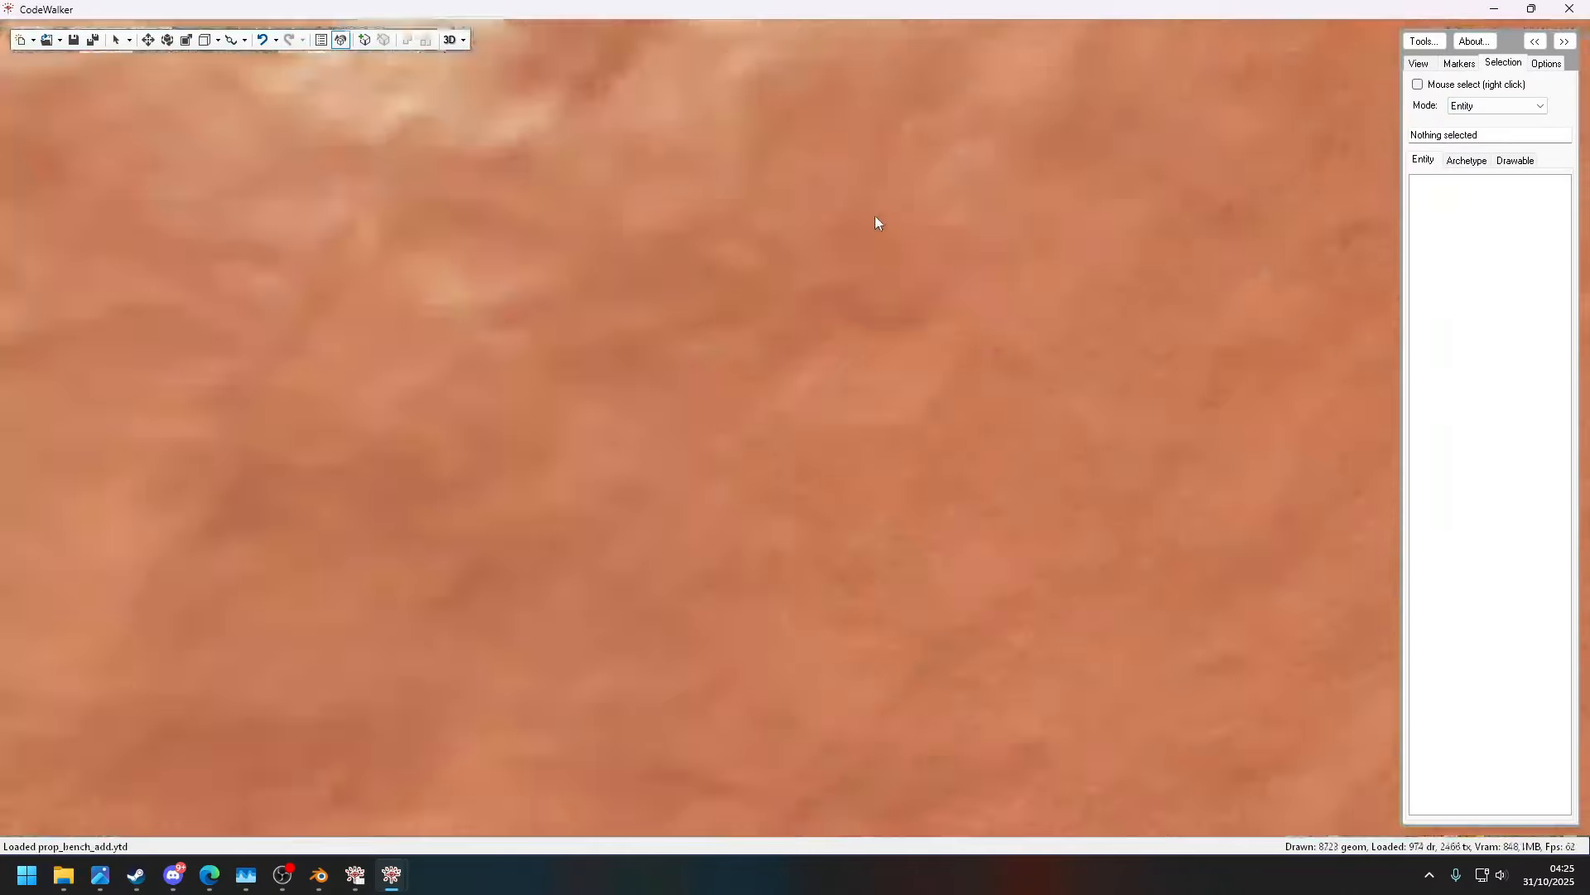
{"action": "key", "text": "w"}
{"action": "left_click_drag", "start_coordinate": [875, 216], "coordinate": [139, 118]}
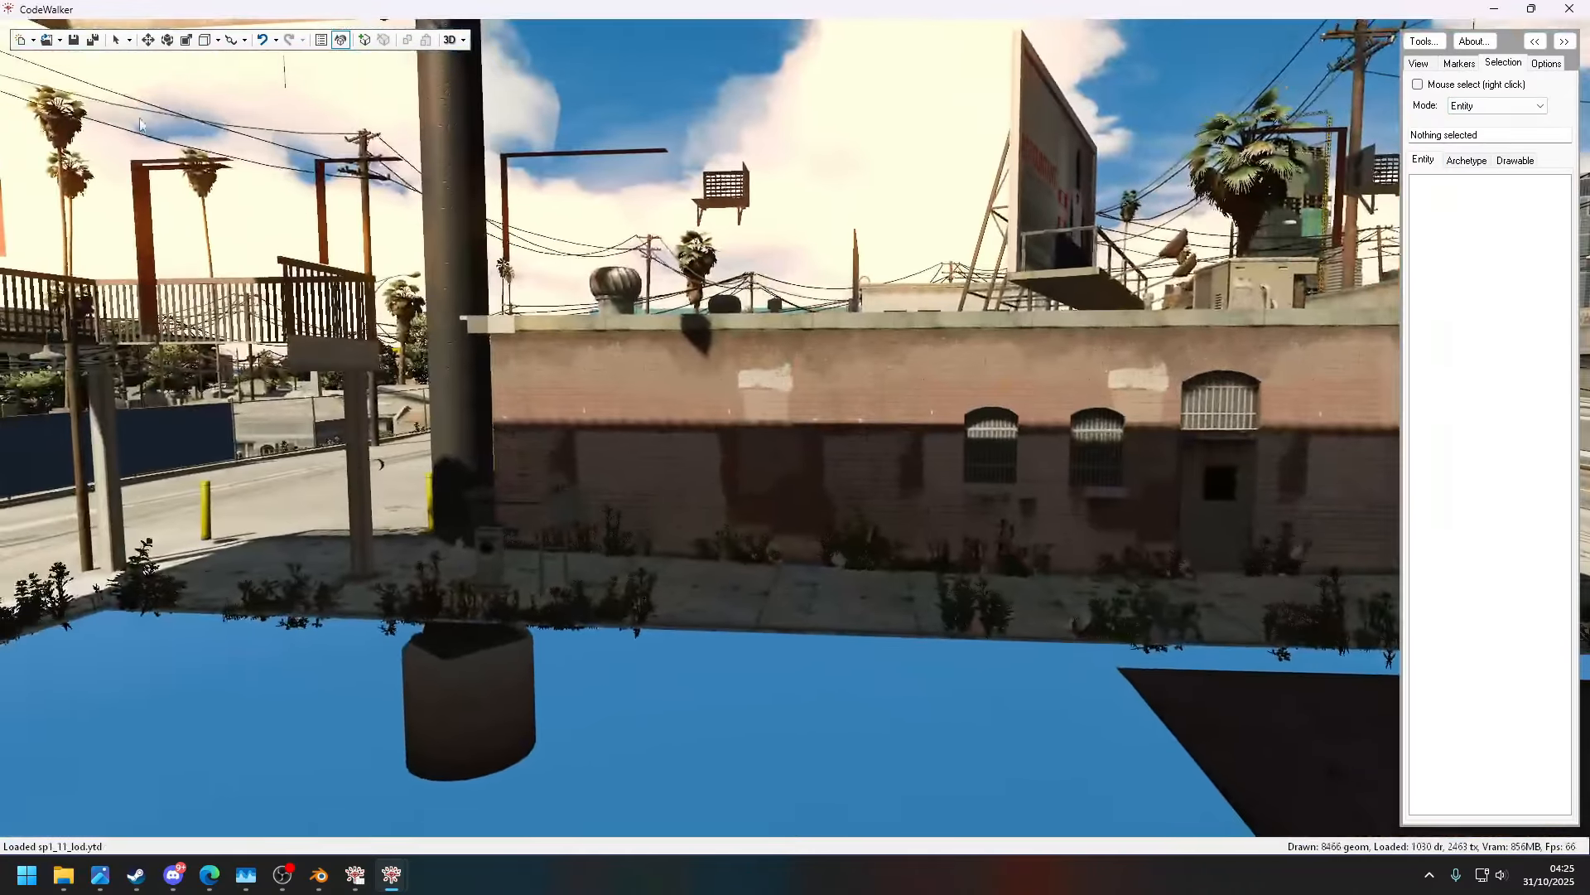
- Close the CodeWalker project window, saving lr_sc1_occl_01.ymap to the bp86_mechshop stream folder and discarding the project file
{"action": "mouse_move", "coordinate": [391, 874]}
{"action": "left_click", "coordinate": [468, 799]}
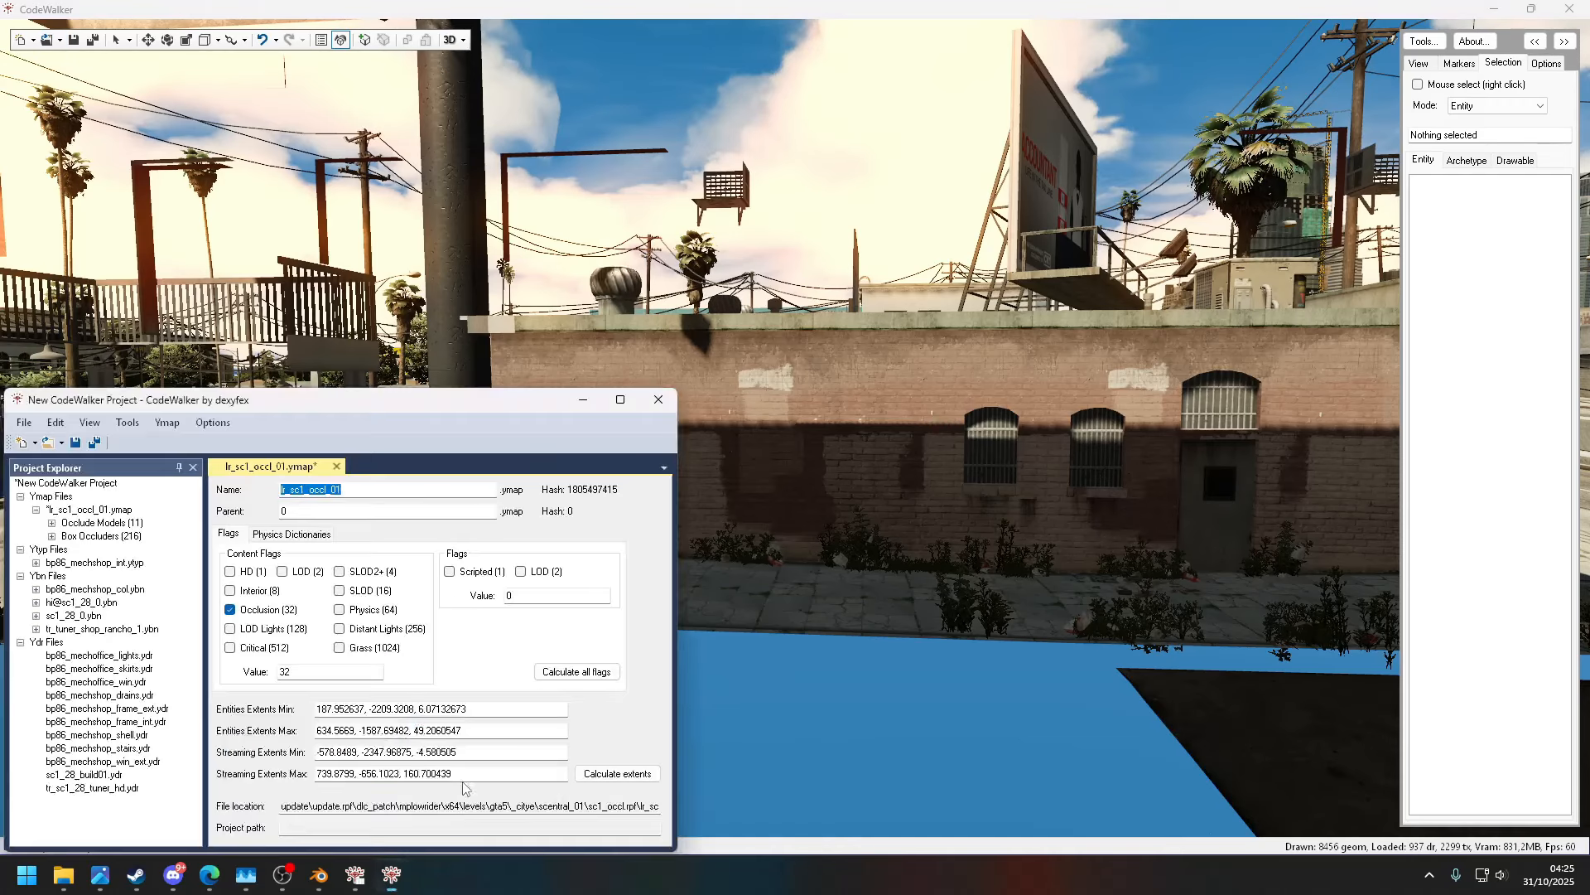
{"action": "left_click_drag", "start_coordinate": [486, 419], "coordinate": [549, 331]}
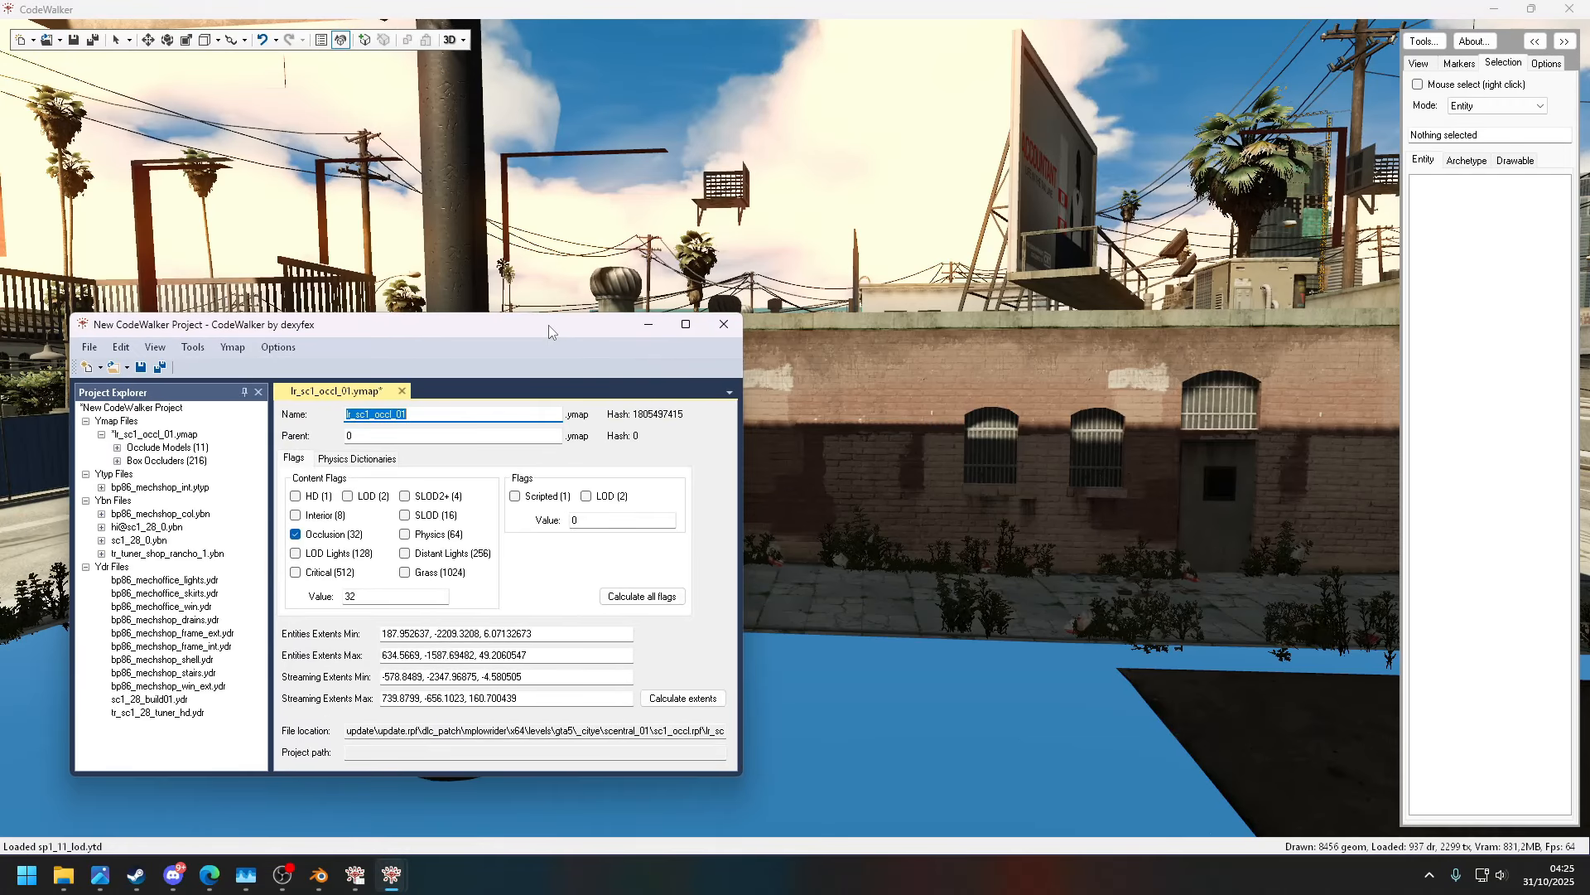
{"action": "left_click", "coordinate": [724, 325]}
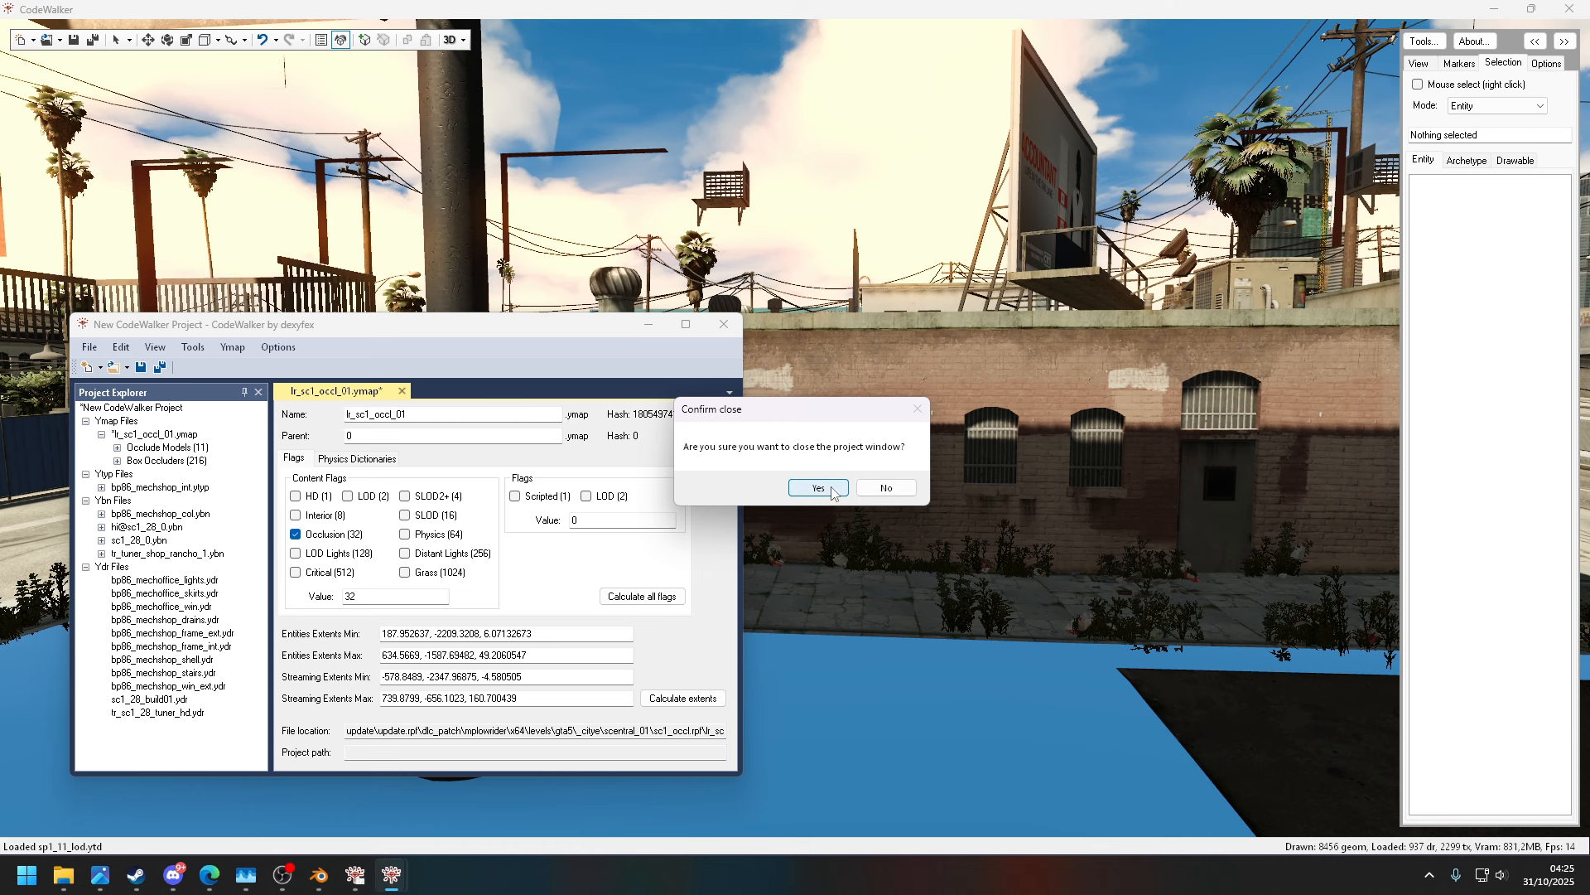
{"action": "left_click_drag", "start_coordinate": [818, 417], "coordinate": [784, 420]}
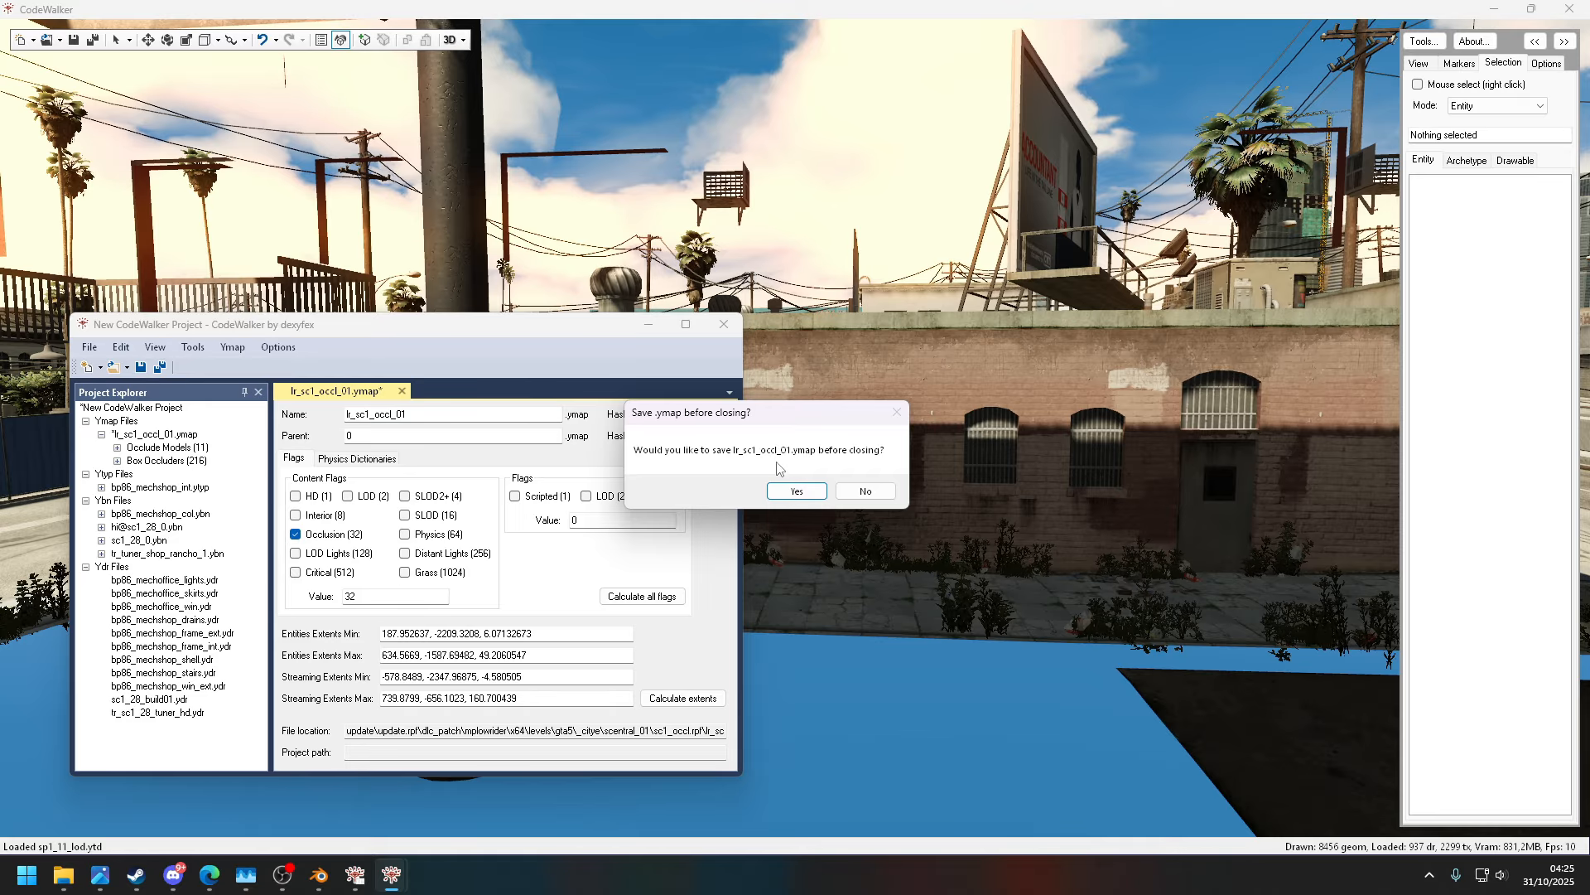
{"action": "left_click", "coordinate": [797, 491]}
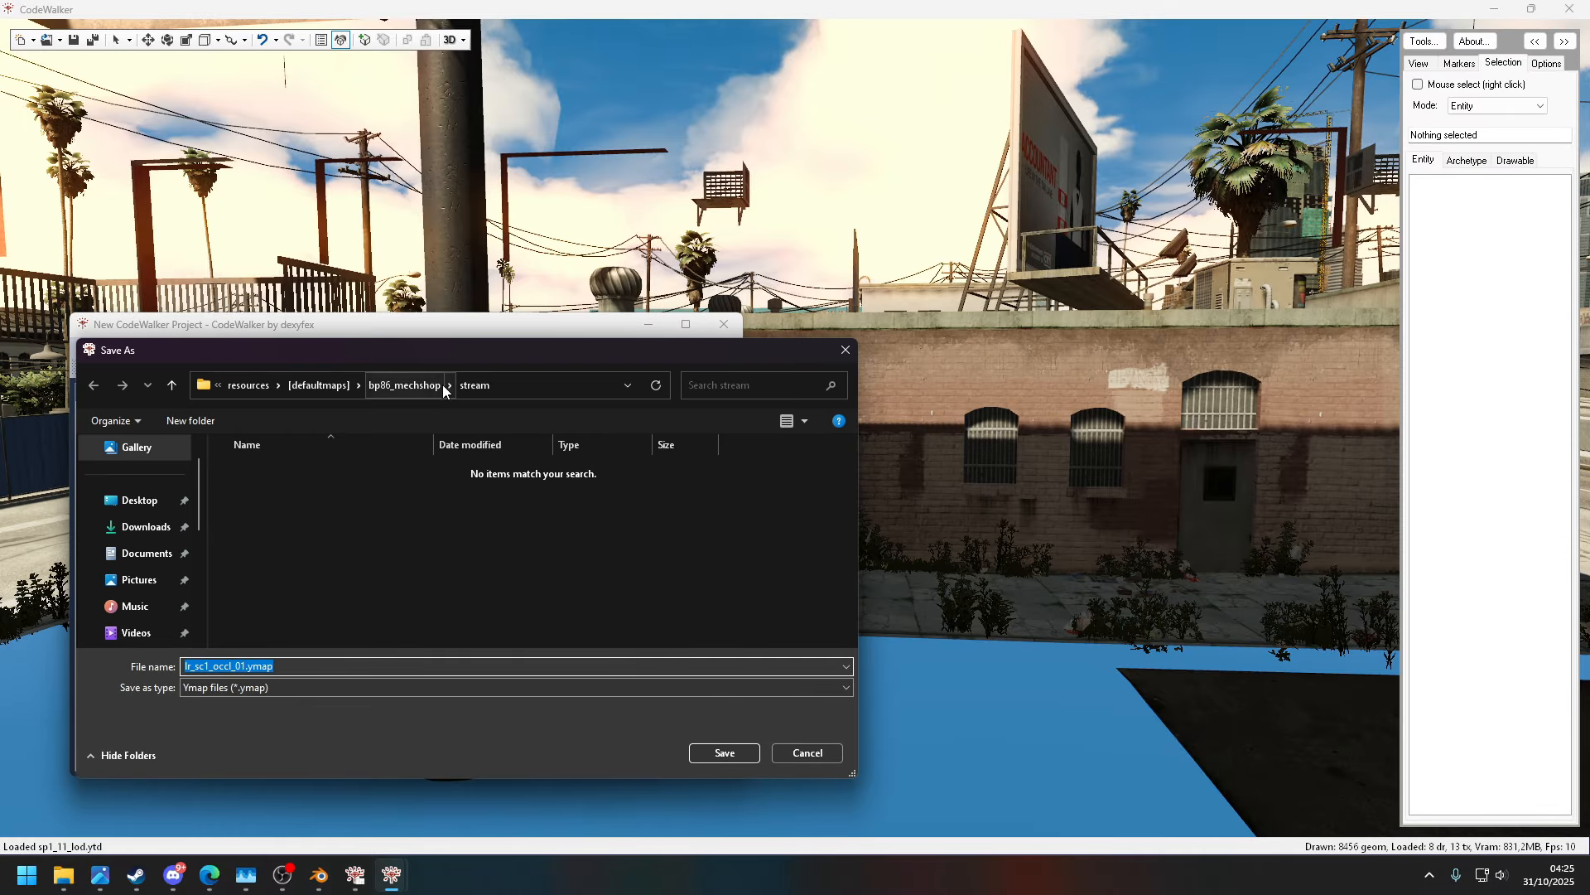
{"action": "left_click", "coordinate": [722, 753]}
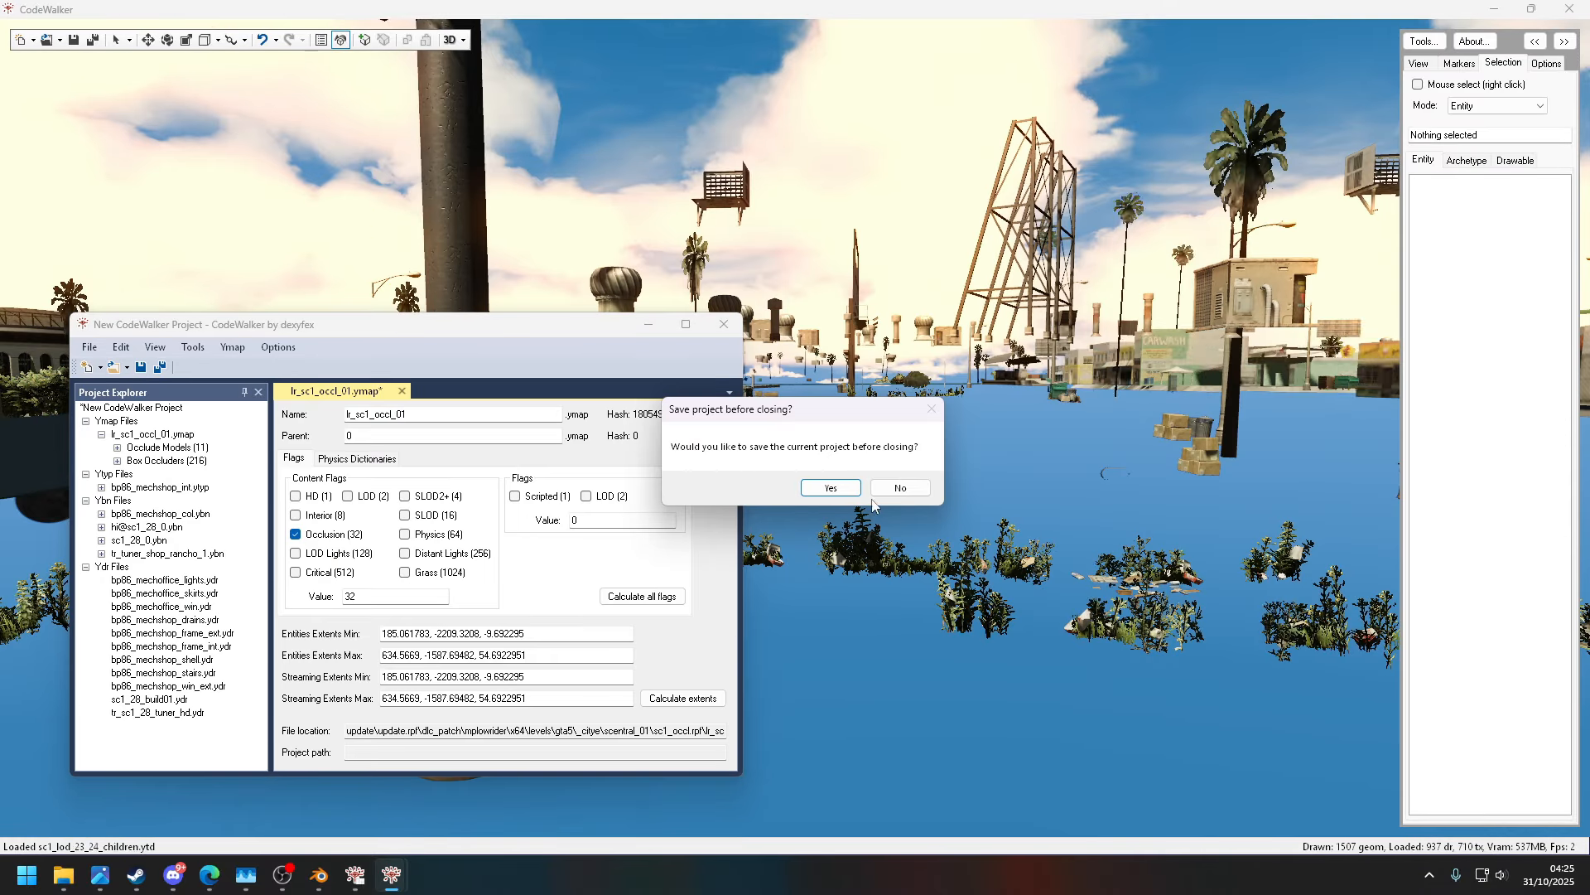
{"action": "left_click", "coordinate": [901, 488]}
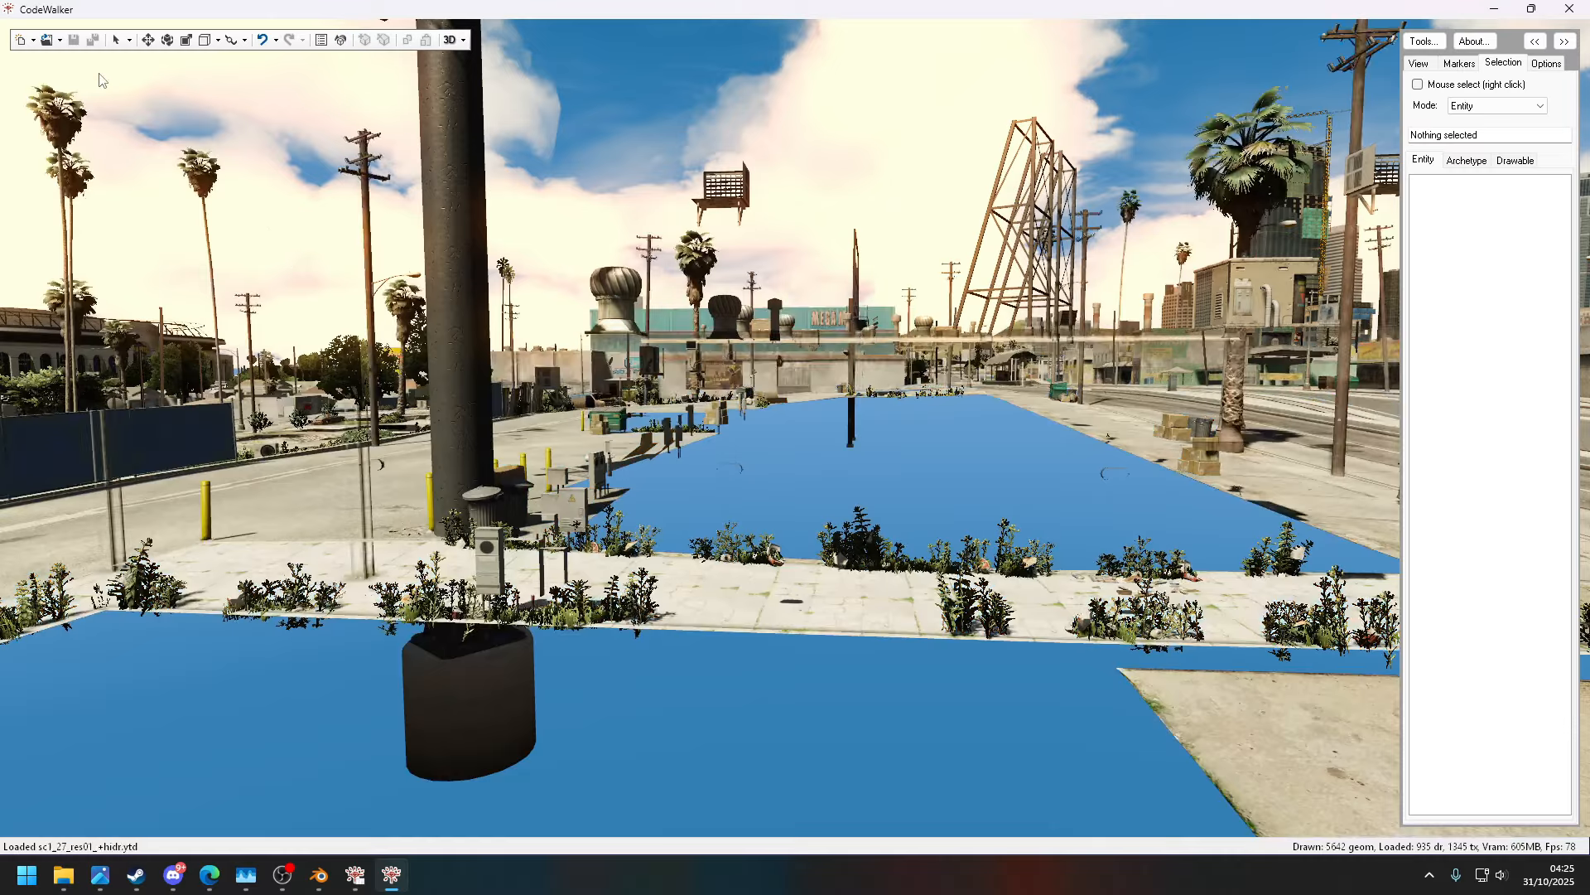
- Open all files from the bp86_mechshop stream folder, including lr_sc1_occl_01.ymap, in a new project window
{"action": "left_click", "coordinate": [63, 41]}
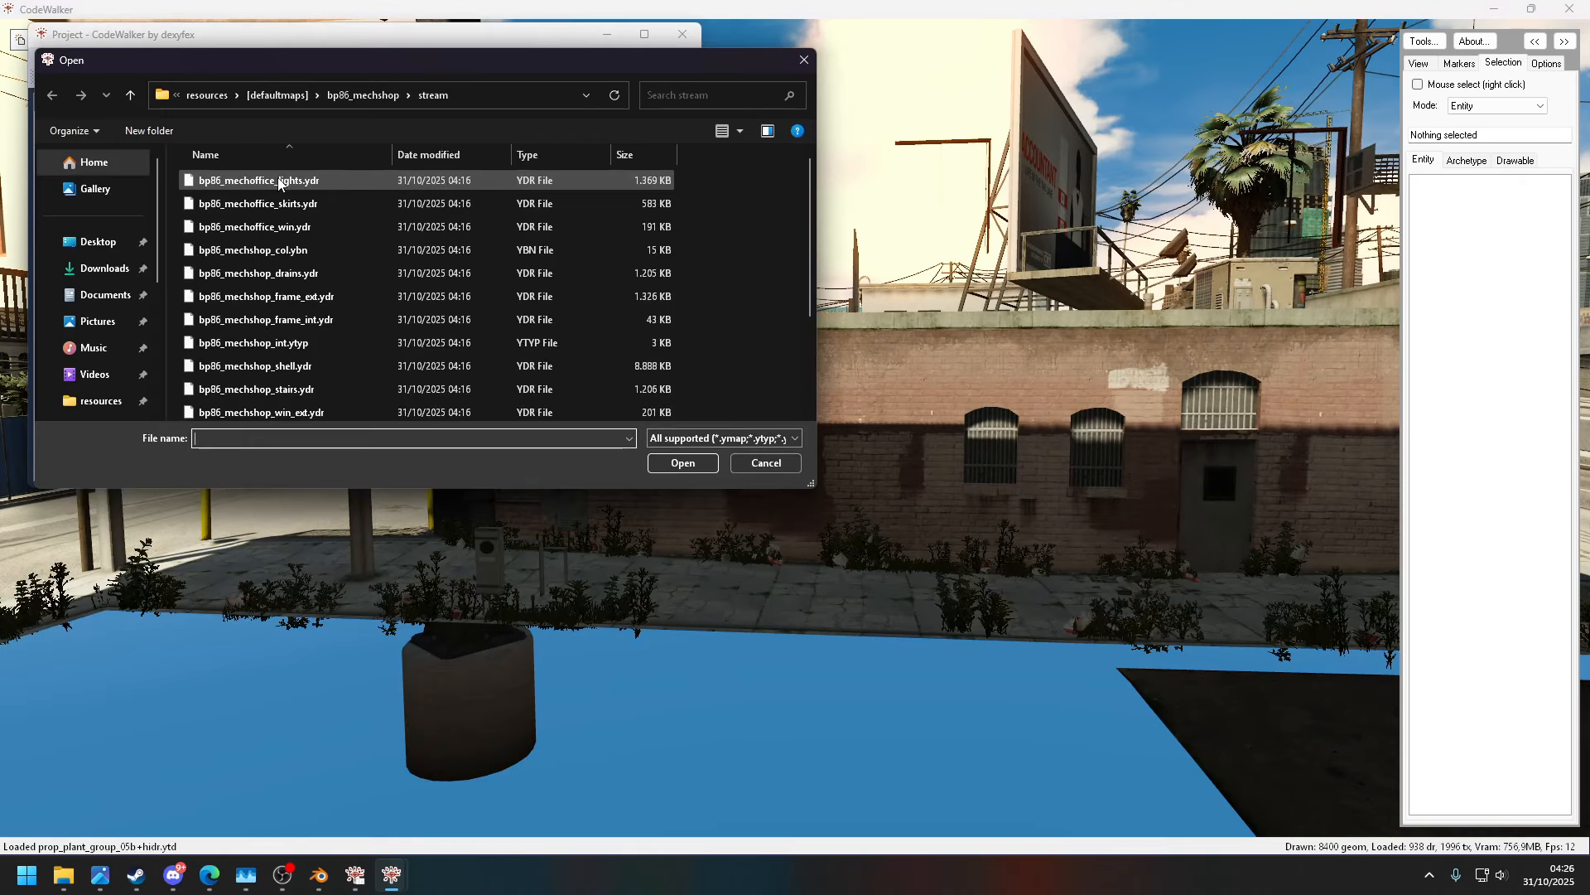
{"action": "scroll", "coordinate": [360, 218], "scroll_direction": "down", "scroll_amount": 2}
{"action": "left_click", "coordinate": [334, 411], "text": "shift"}
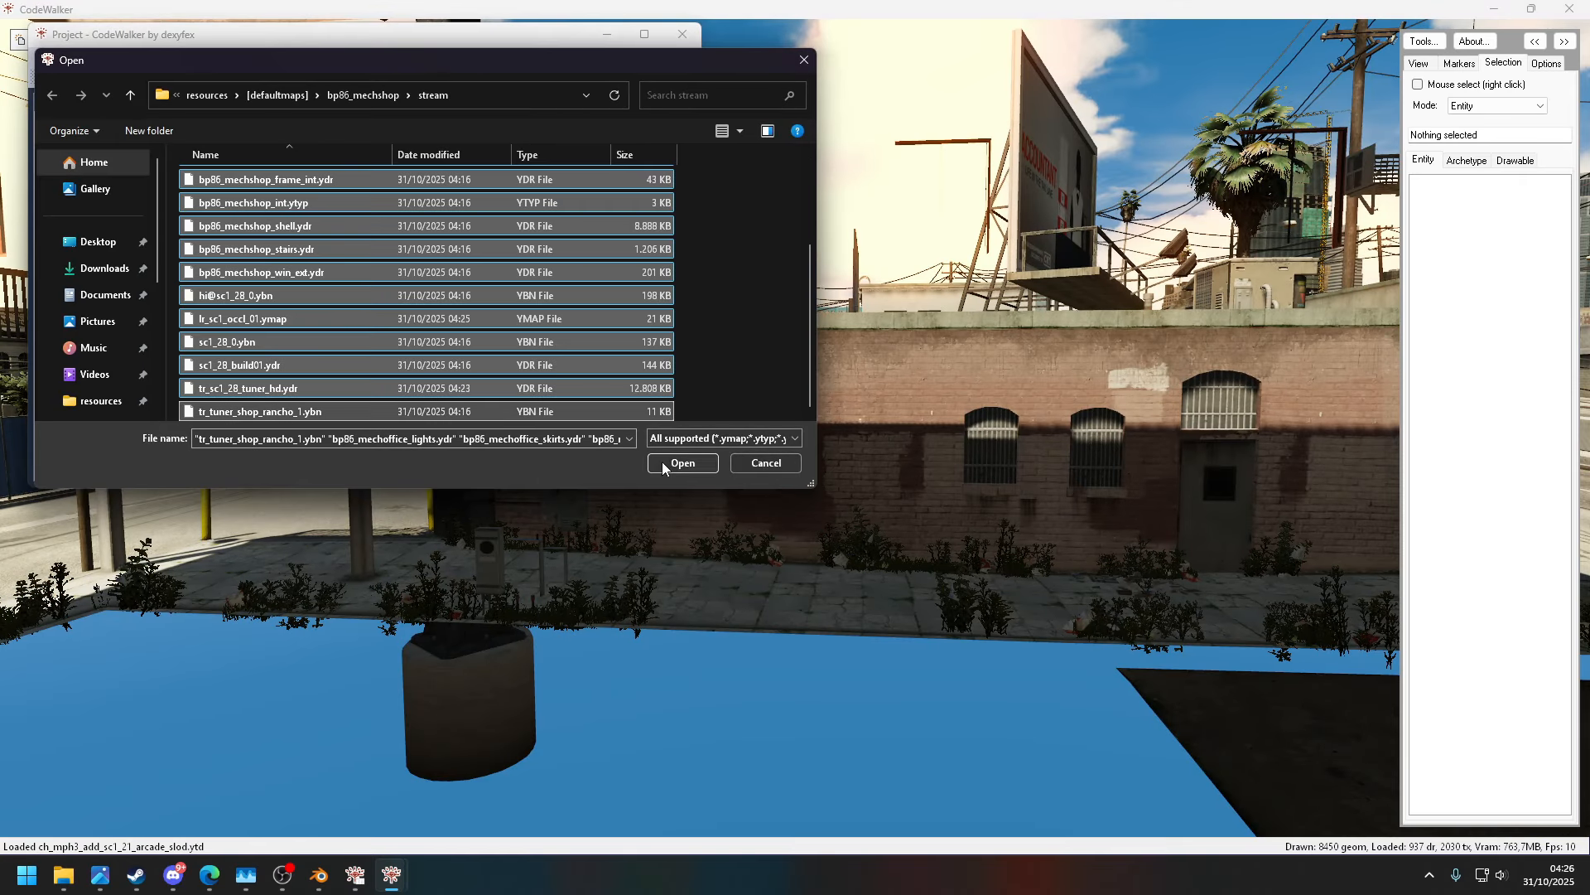
{"action": "left_click", "coordinate": [681, 462]}
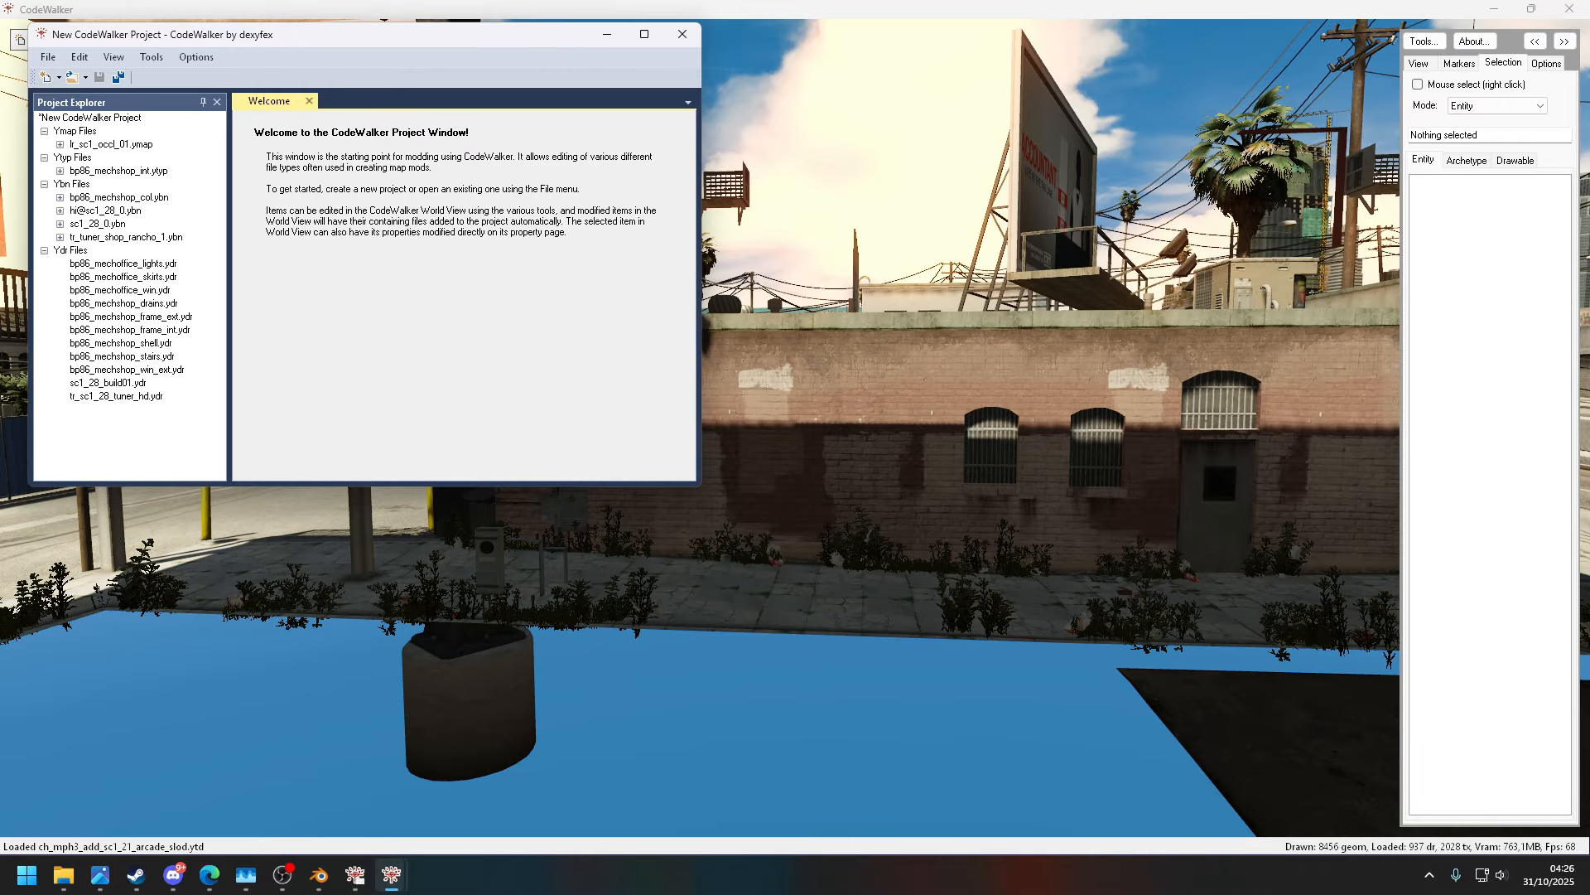
- Switch to Blender, then collapse the base collection and hide it
{"action": "left_click", "coordinate": [328, 888]}
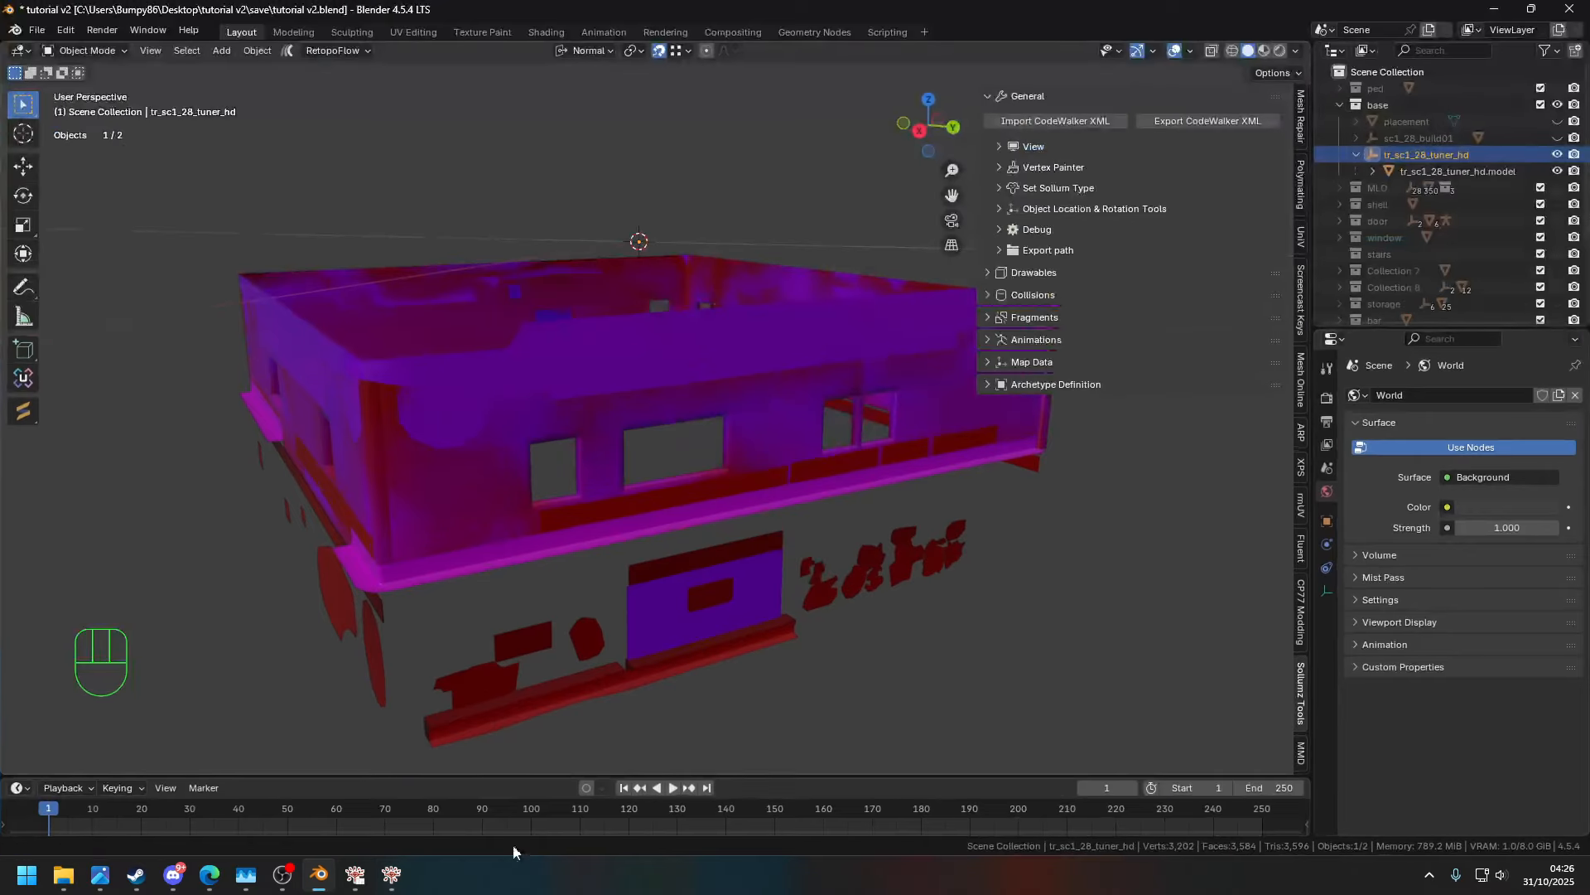
{"action": "left_click", "coordinate": [1338, 105]}
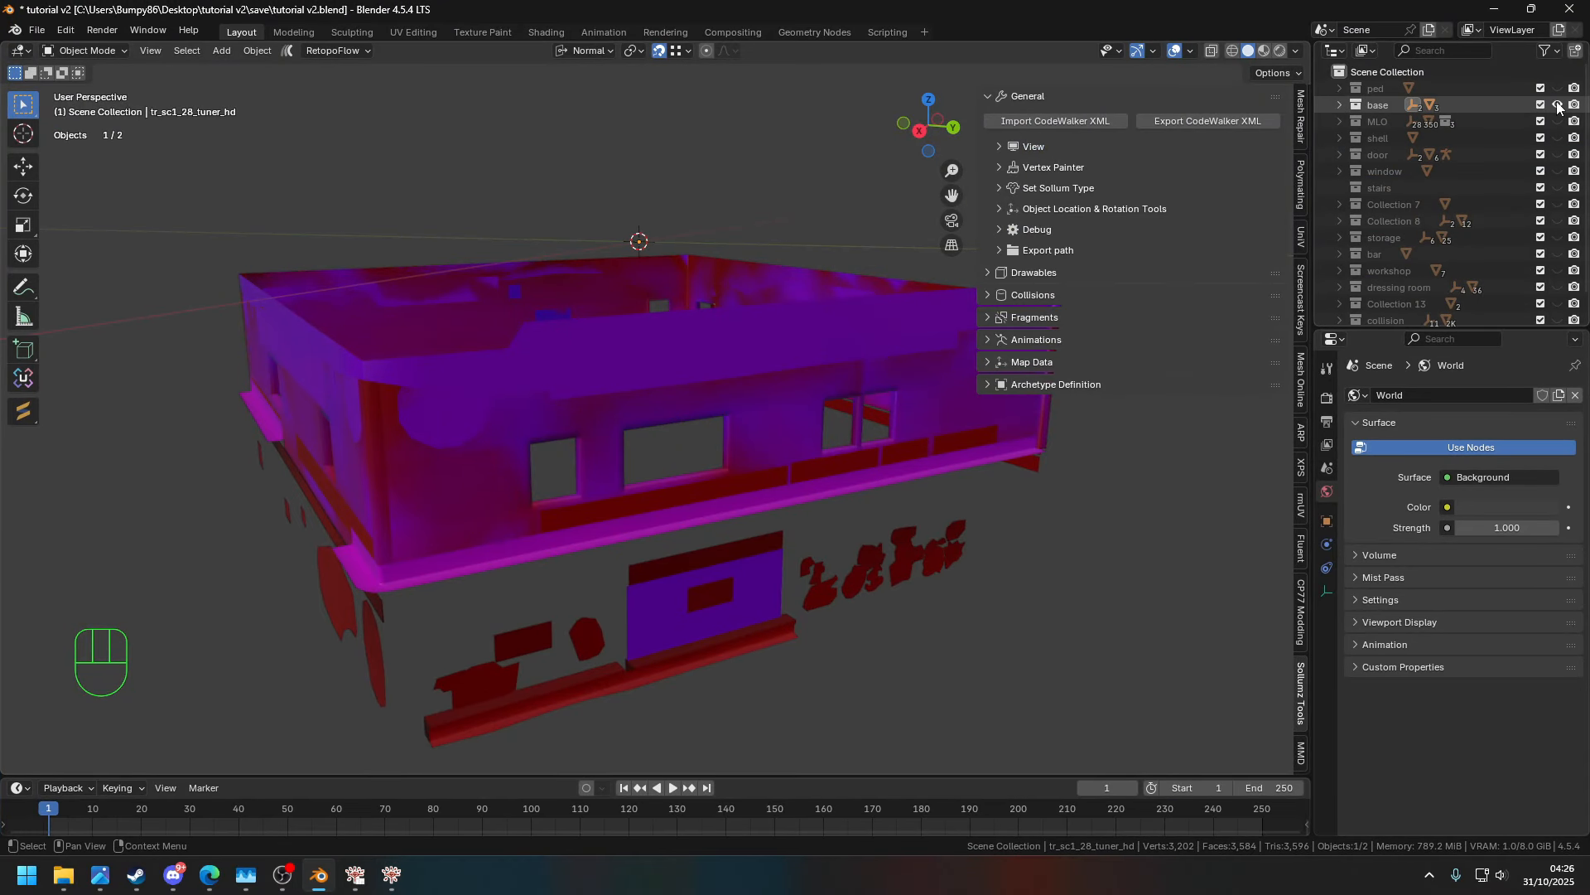
{"action": "left_click", "coordinate": [1557, 105]}
{"action": "scroll", "coordinate": [1468, 217], "scroll_direction": "down", "scroll_amount": 2}
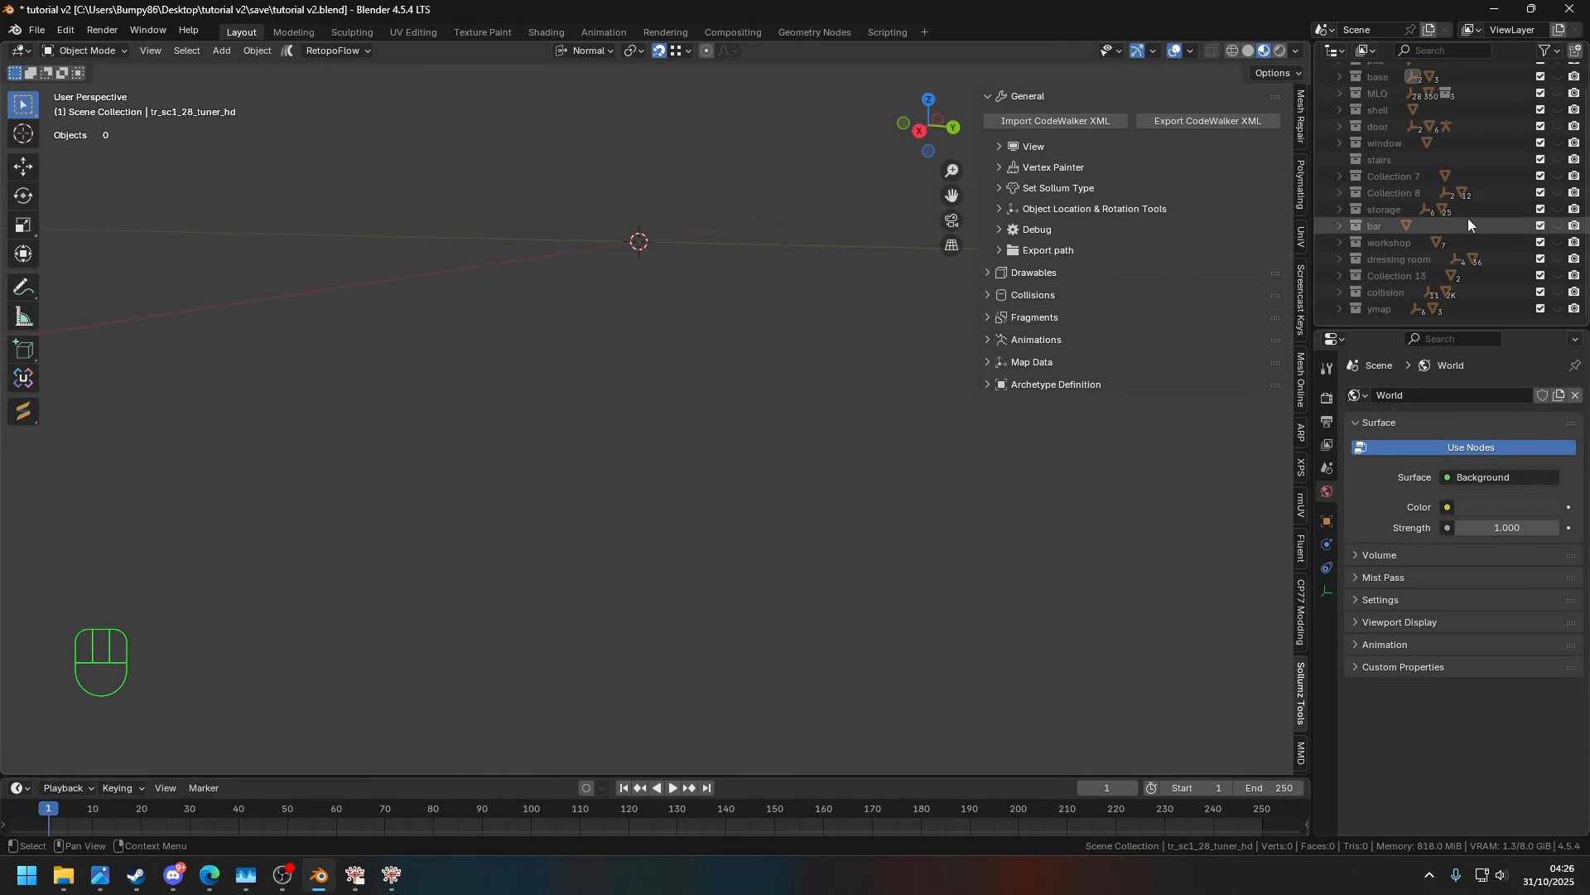
- Show the ymap collection, select placement.001, and copy its location with the Object Location & Rotation Tools
{"action": "left_click", "coordinate": [1340, 308]}
{"action": "scroll", "coordinate": [1390, 272], "scroll_direction": "down", "scroll_amount": 3}
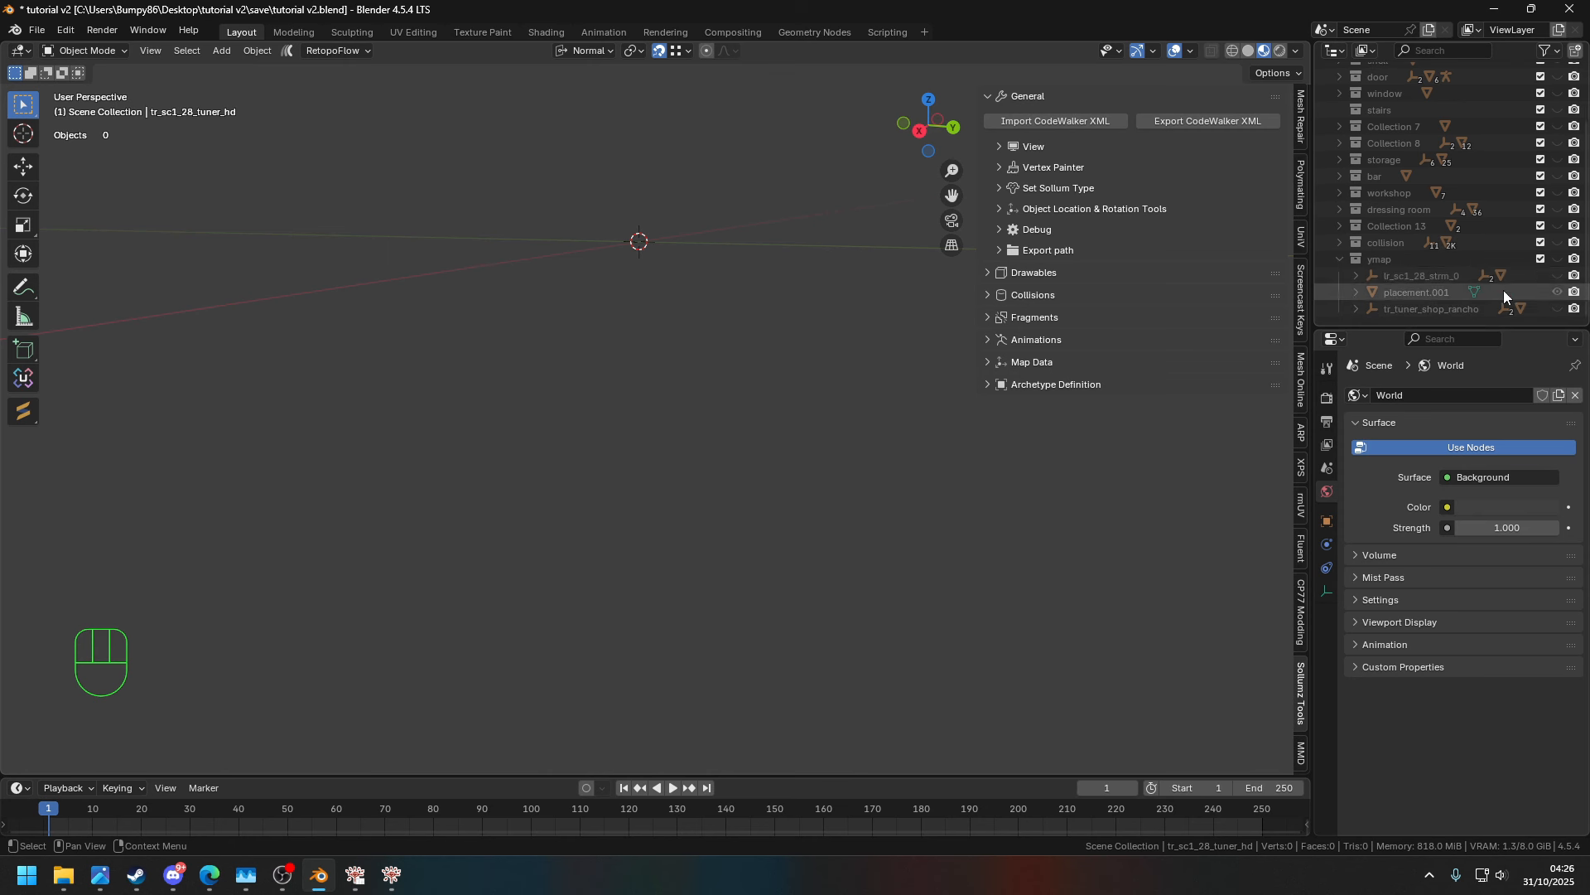
{"action": "left_click", "coordinate": [1419, 295]}
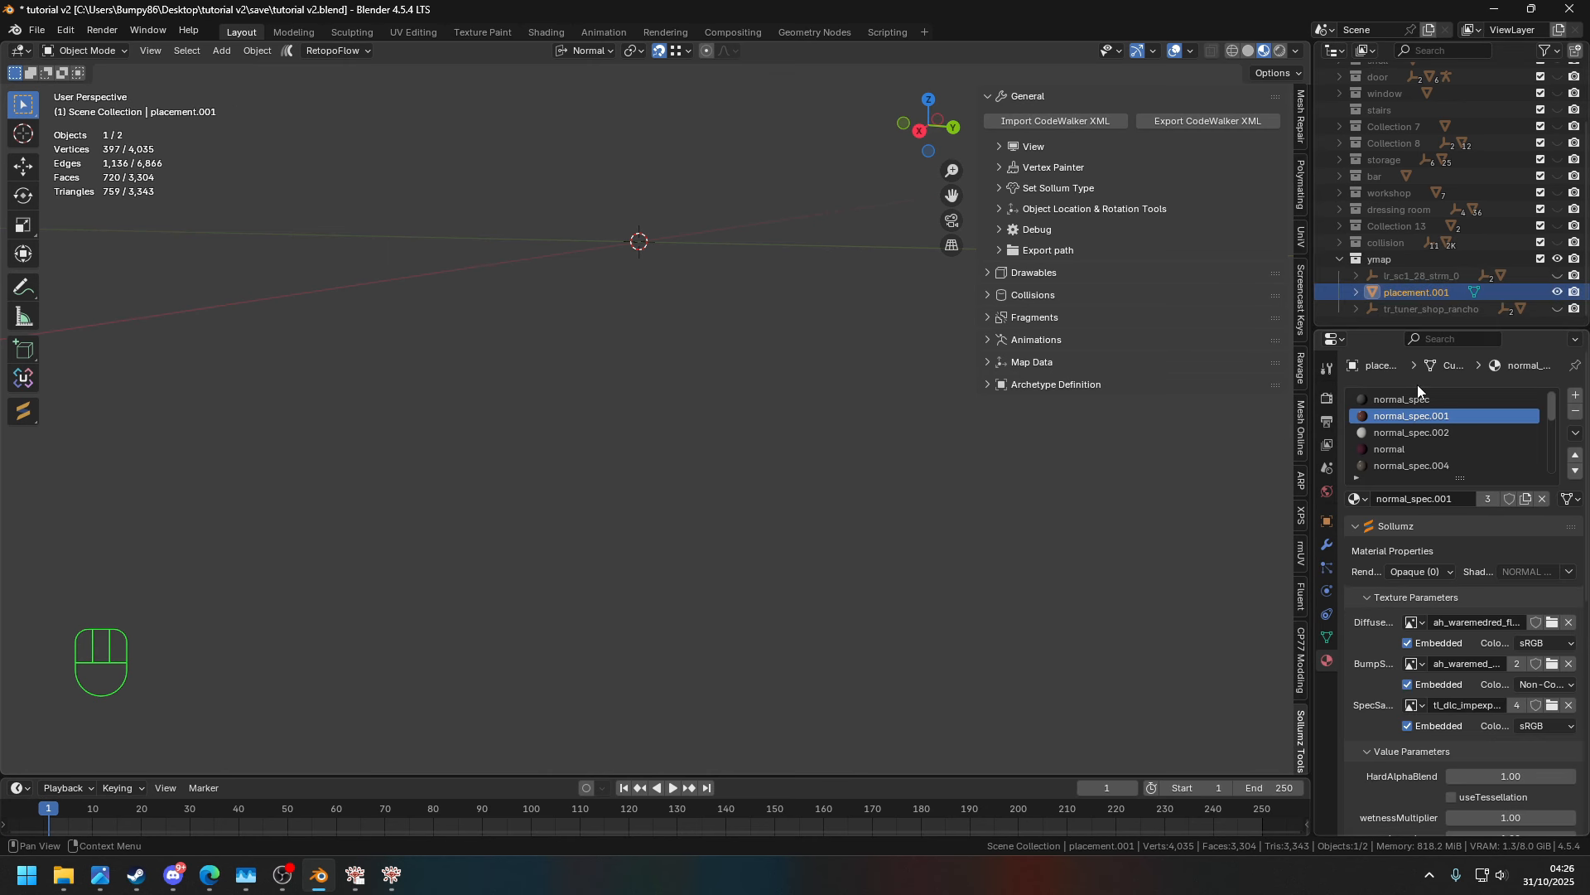
{"action": "left_click", "coordinate": [1001, 209]}
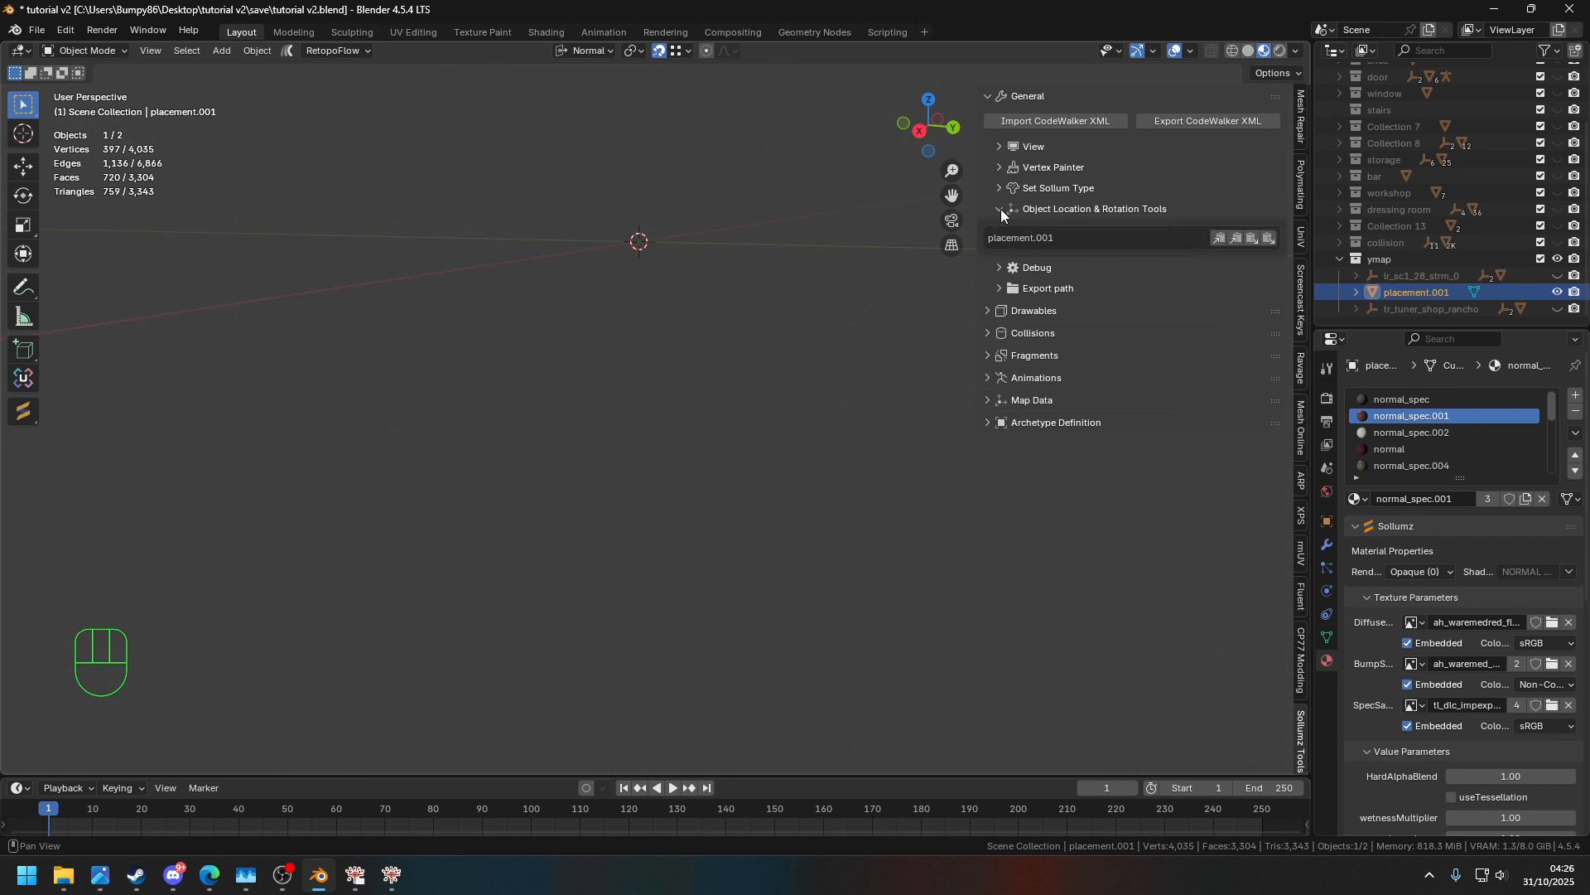
{"action": "left_click", "coordinate": [1220, 239]}
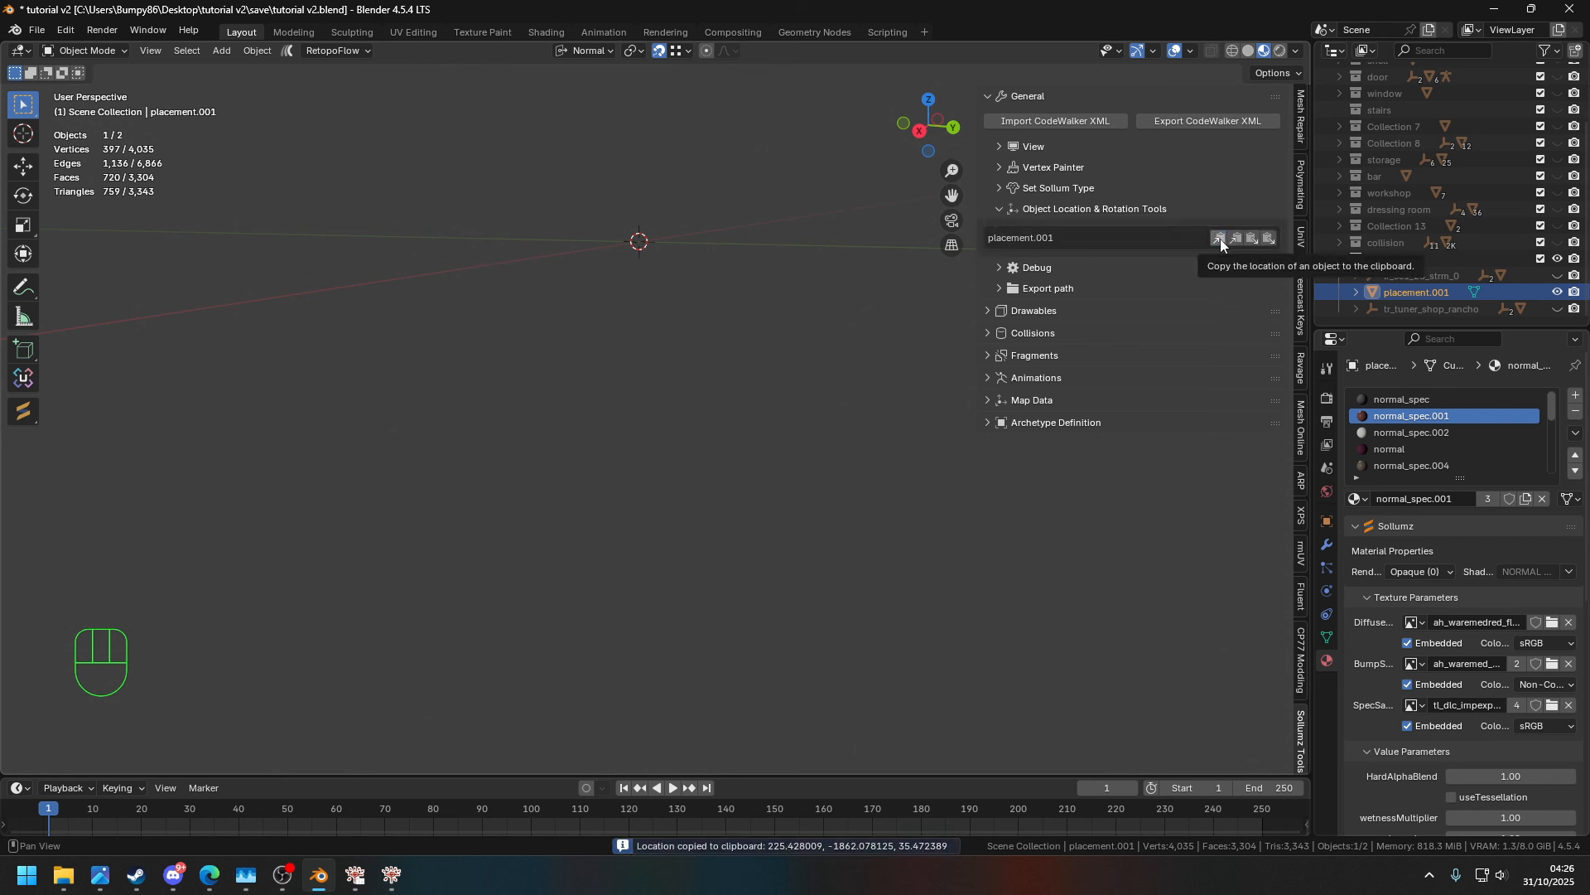
- Copy the name of bp86_mechshop_col from the MLO limbo group and reselect placement.001
{"action": "scroll", "coordinate": [1375, 128], "scroll_direction": "up", "scroll_amount": 3}
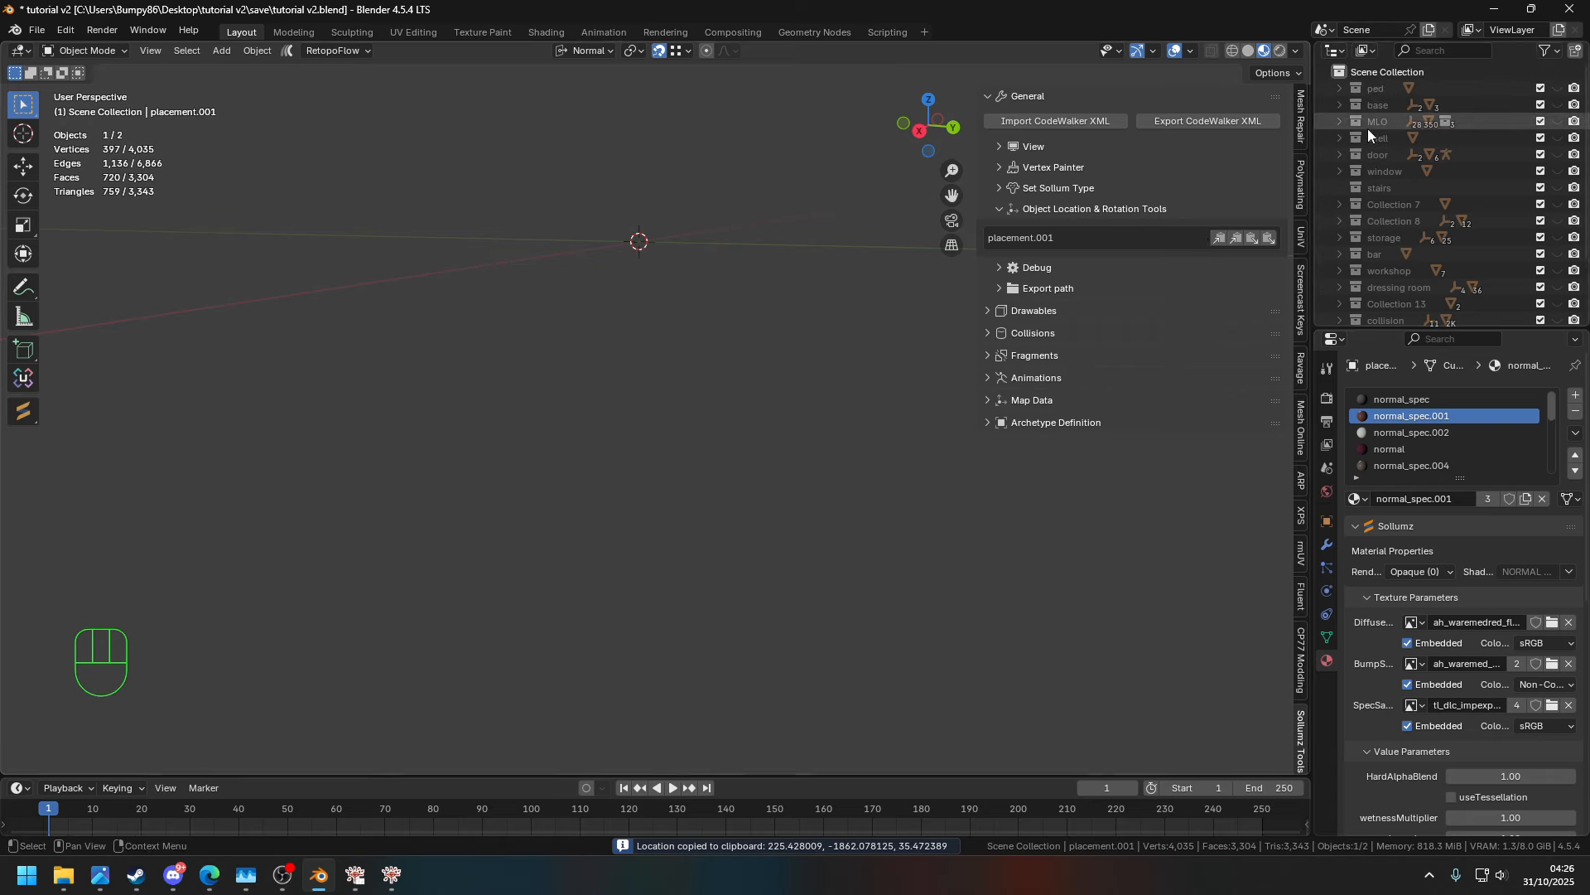
{"action": "left_click", "coordinate": [1339, 121]}
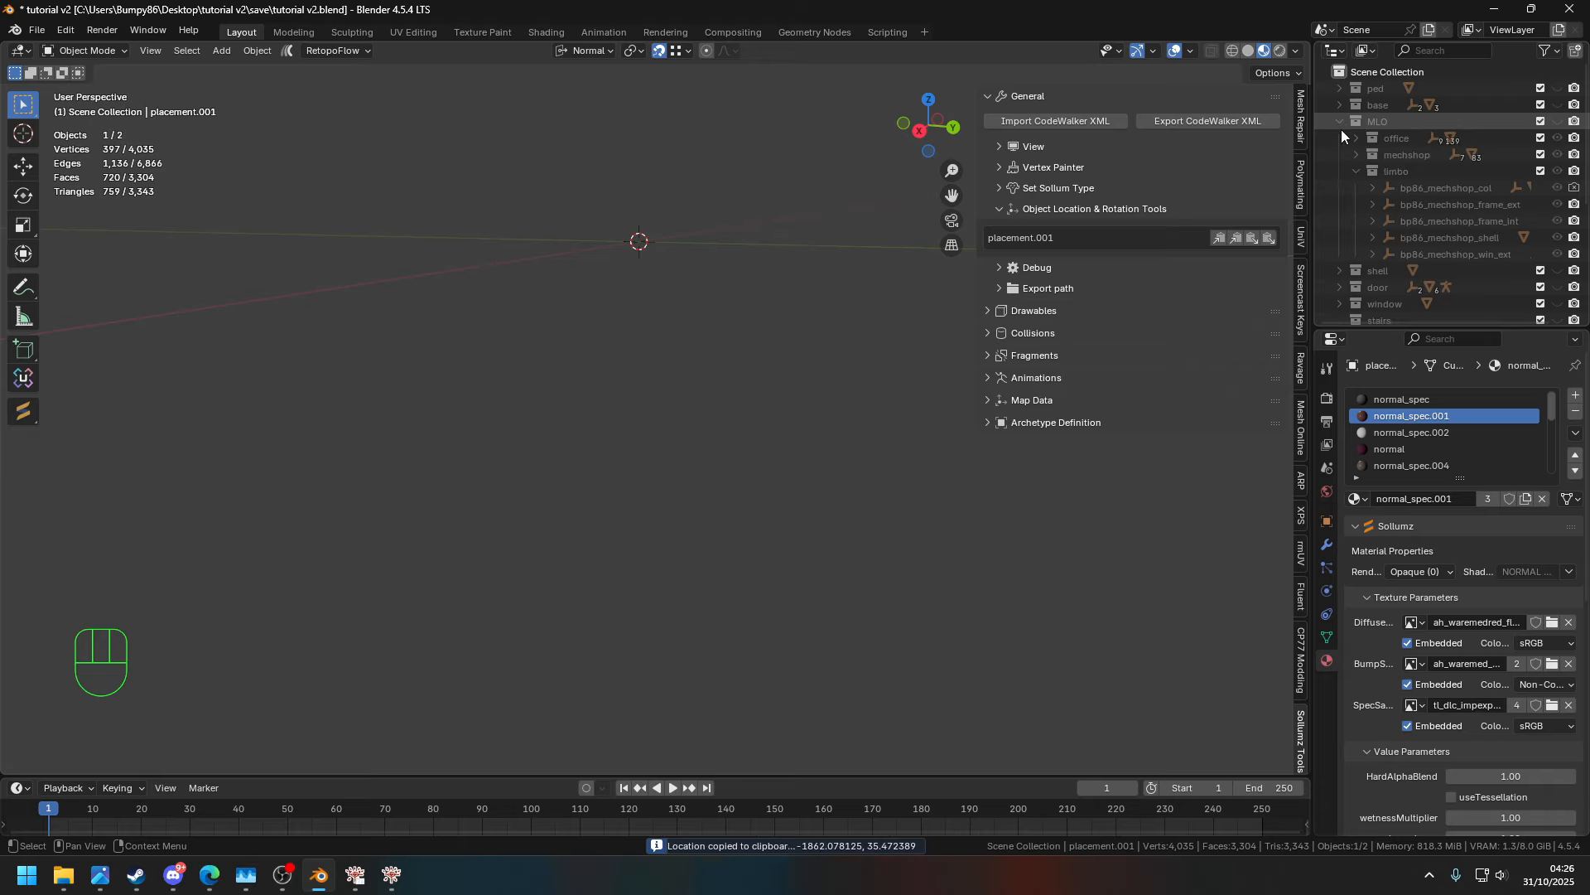
{"action": "double_click", "coordinate": [1458, 189]}
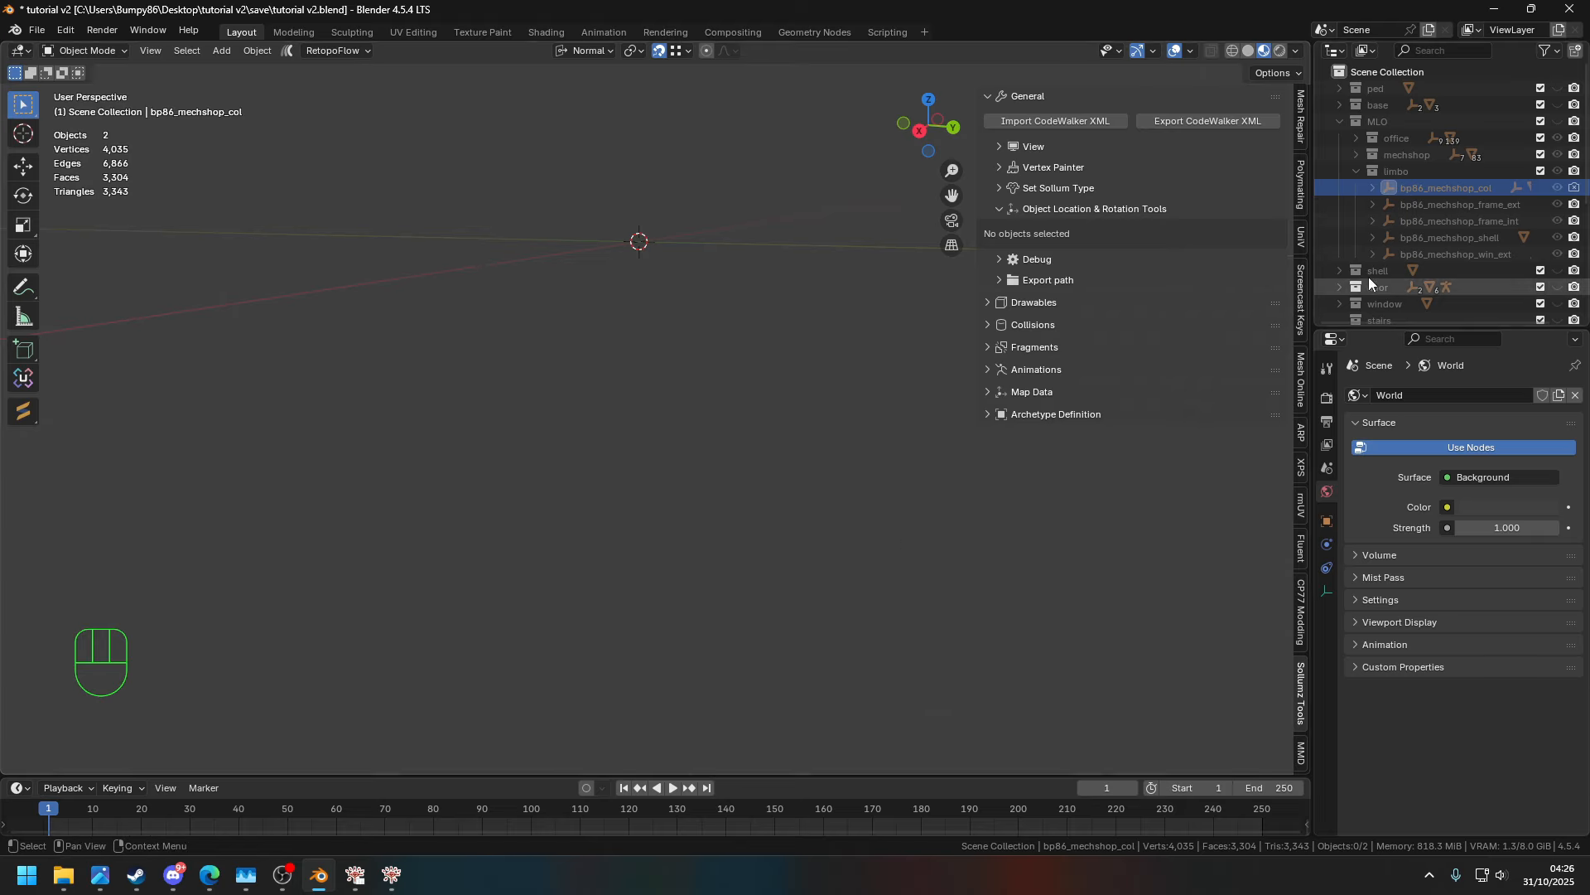
{"action": "scroll", "coordinate": [1368, 277], "scroll_direction": "down", "scroll_amount": 5}
{"action": "left_click", "coordinate": [1420, 288]}
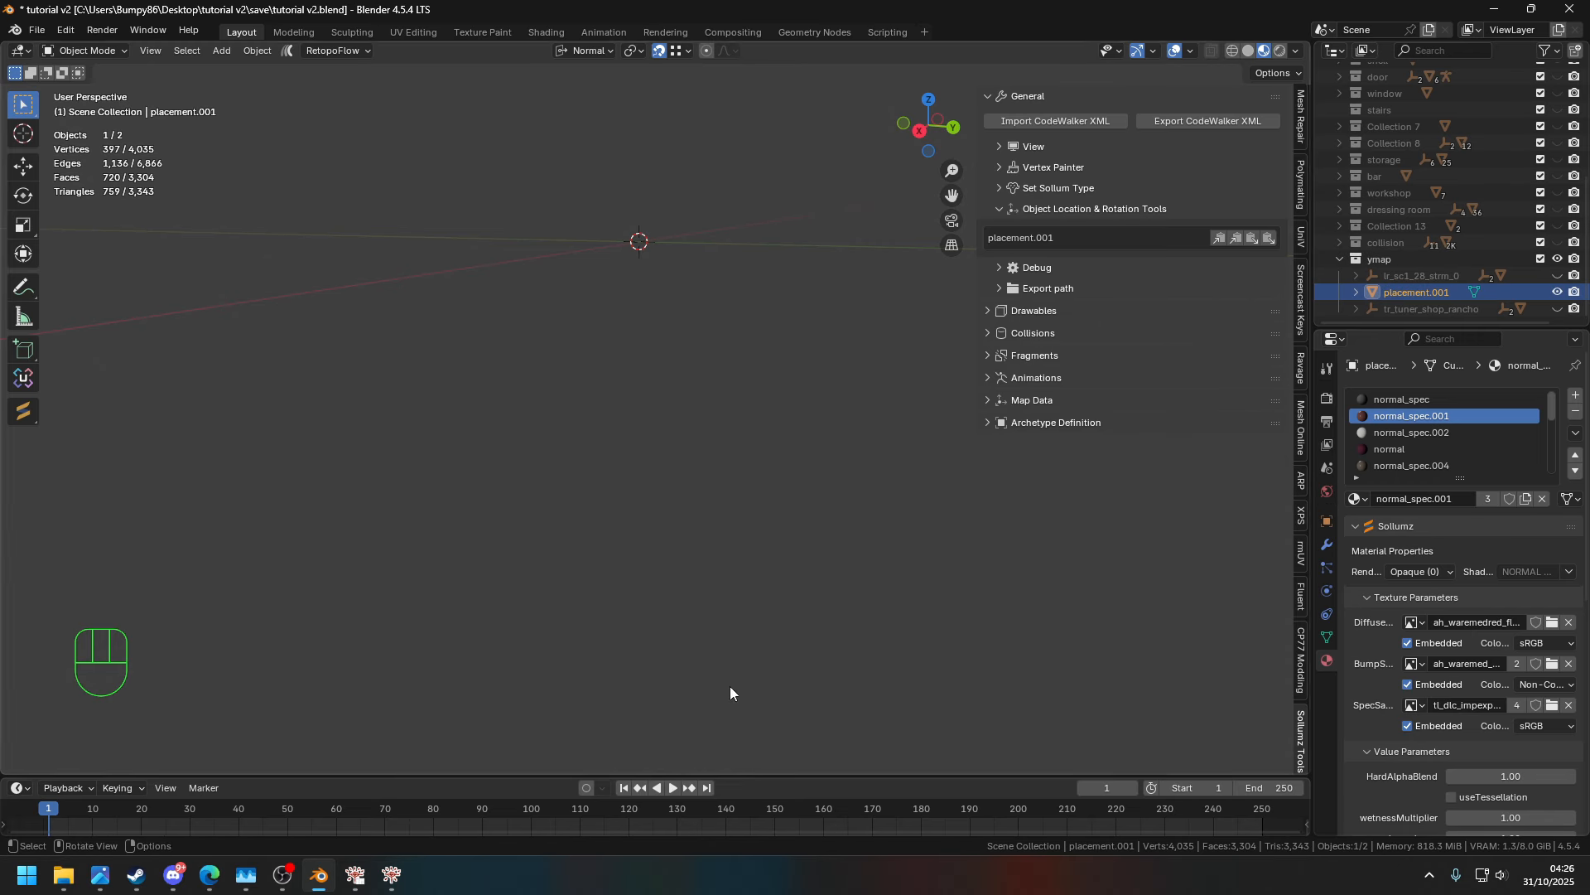
- Switch to CodeWalker and create a new ymap file named bp86_mechshop_int
{"action": "mouse_move", "coordinate": [398, 884]}
{"action": "left_click", "coordinate": [493, 765]}
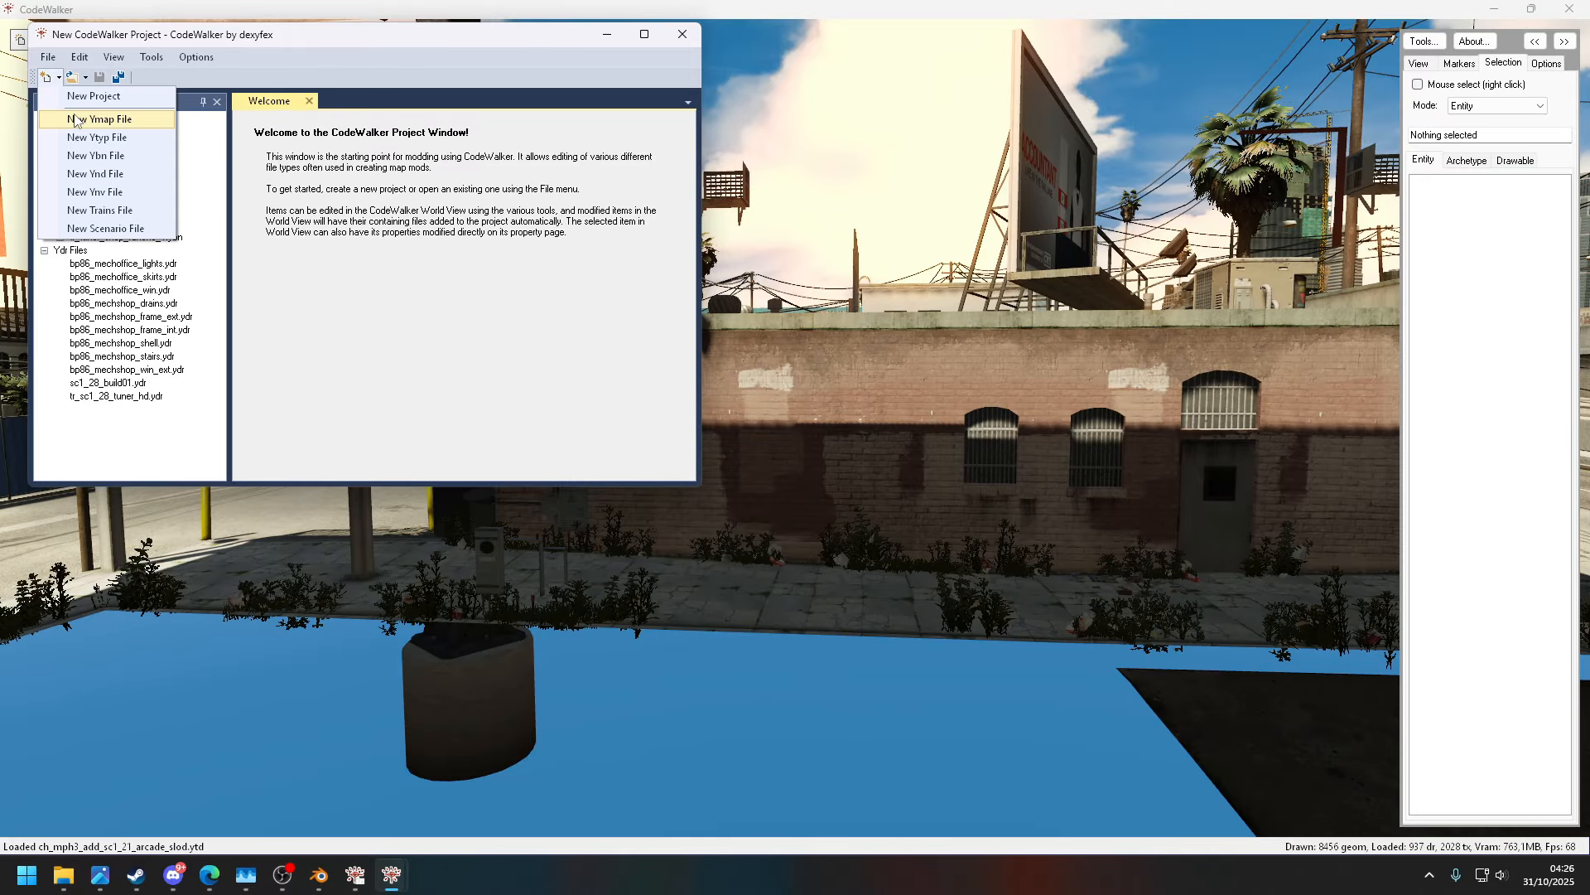
{"action": "left_click", "coordinate": [199, 157]}
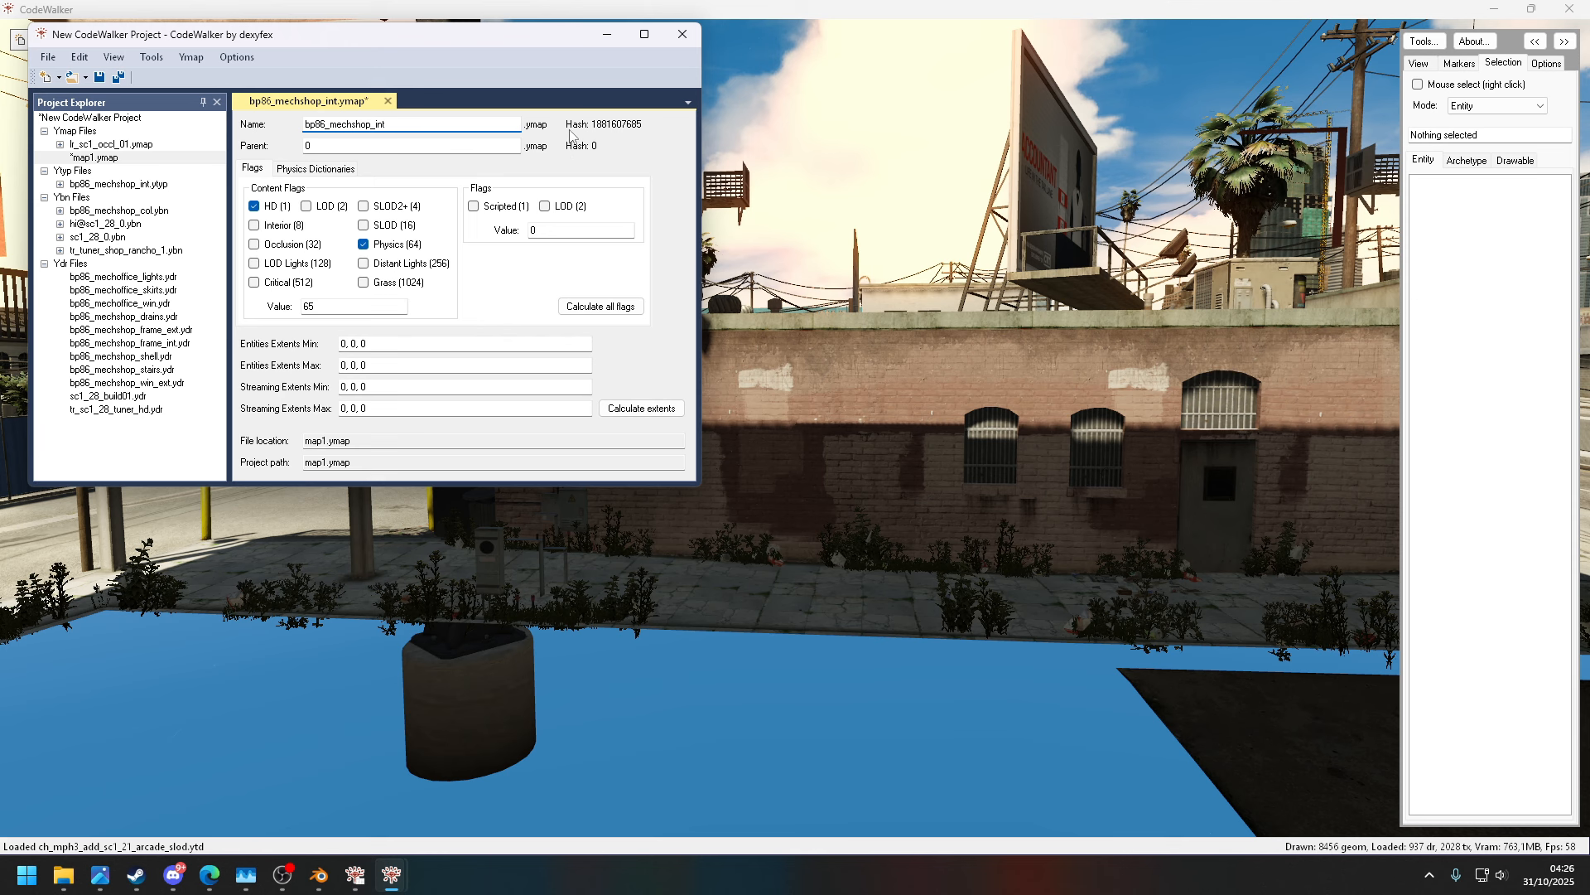
- Close the project window, saving bp86_mechshop_int.ymap to the stream folder without saving the project
{"action": "left_click", "coordinate": [684, 37]}
{"action": "left_click", "coordinate": [820, 489]}
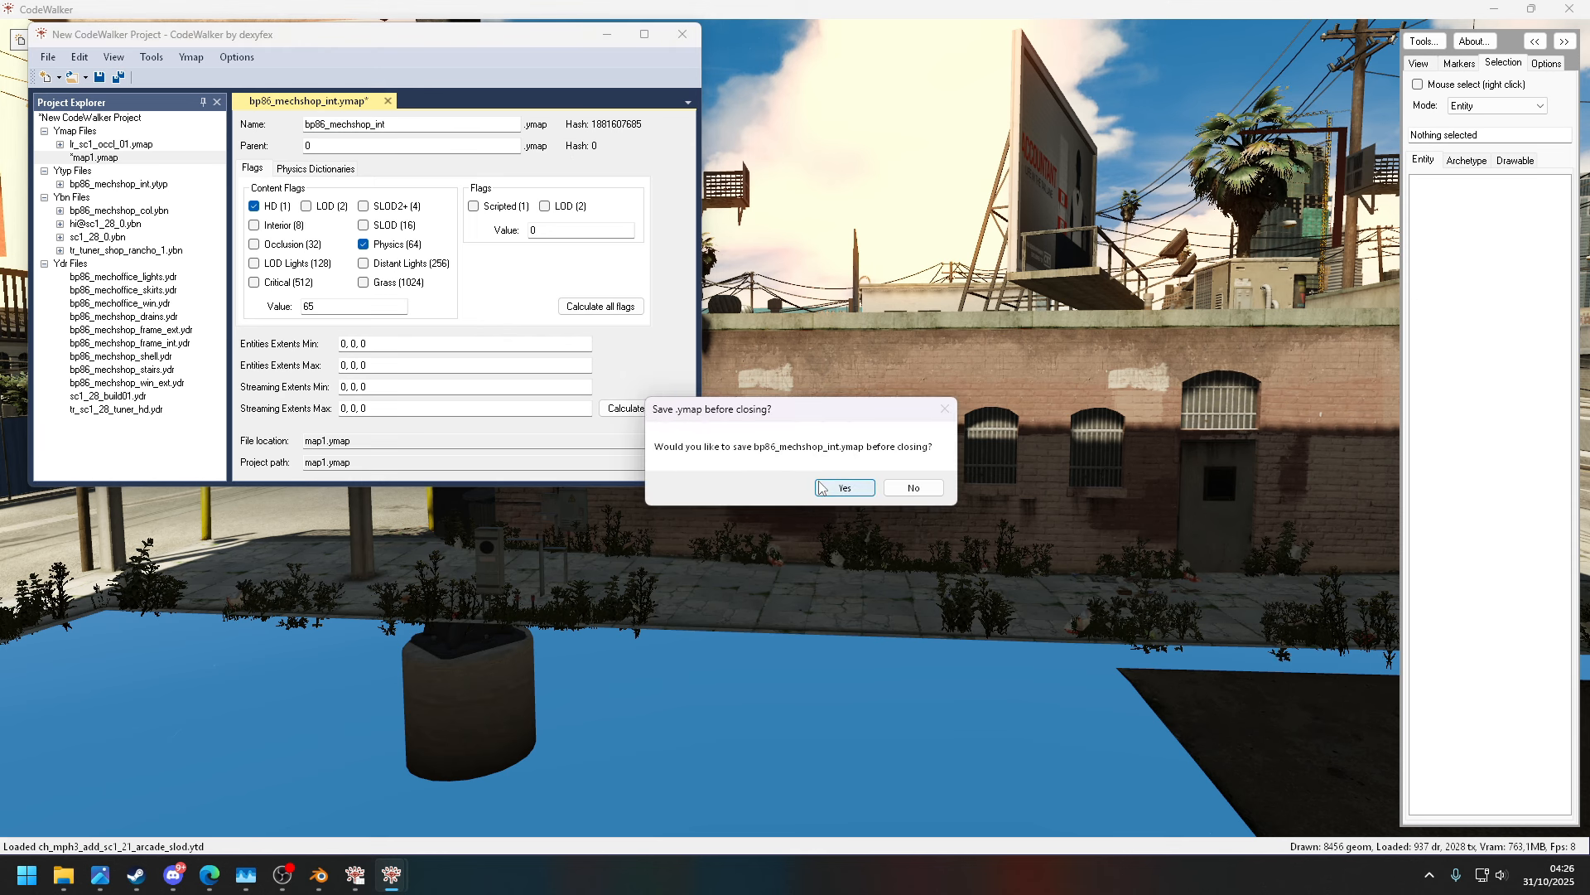
{"action": "left_click", "coordinate": [821, 490]}
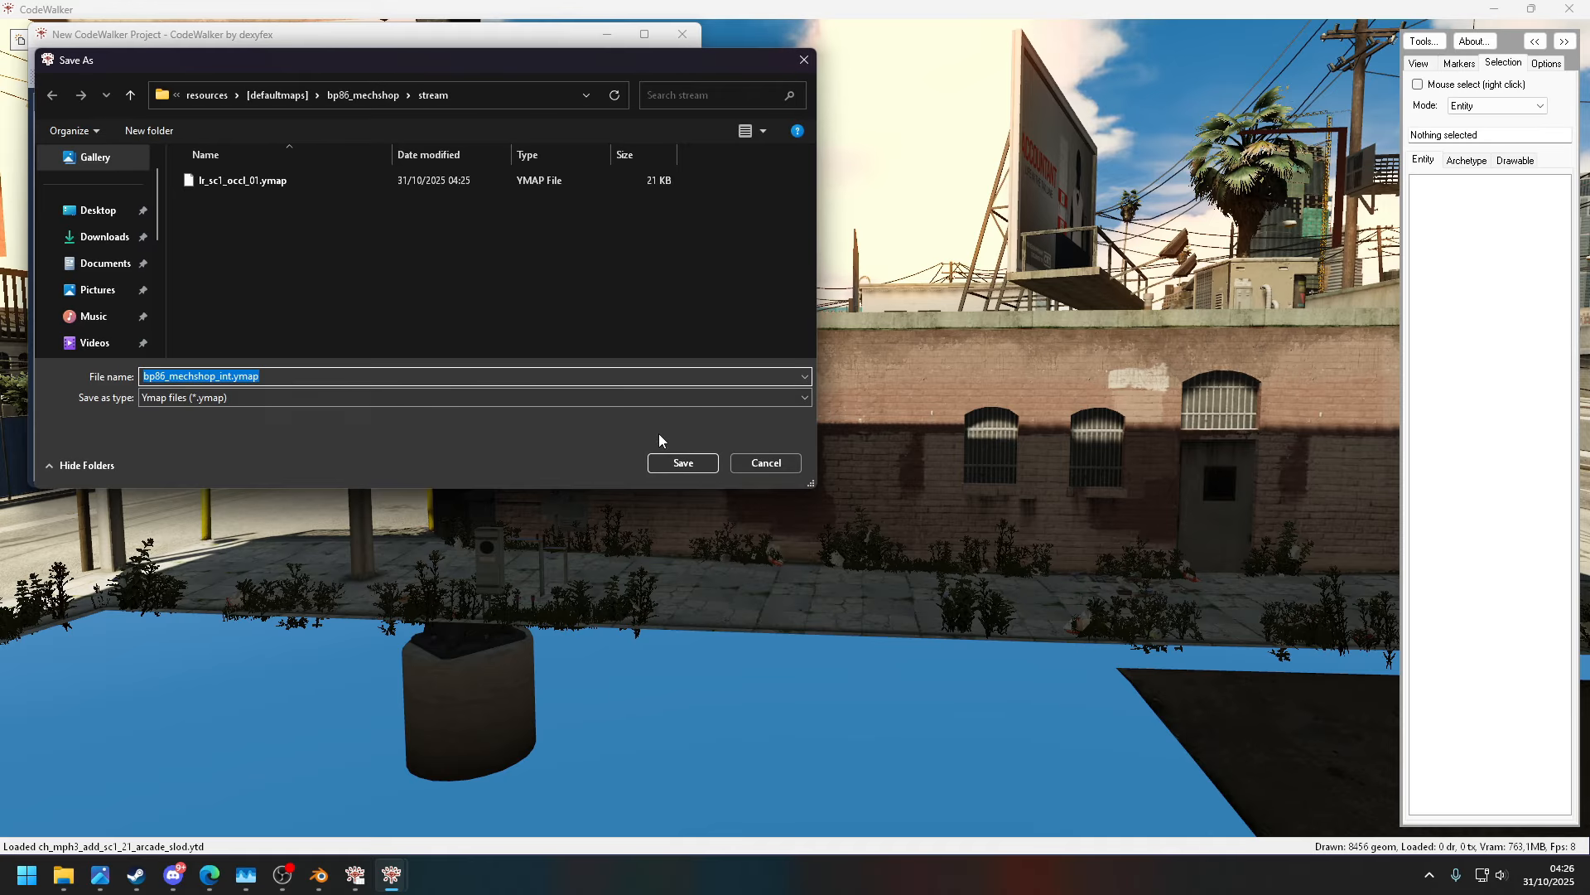
{"action": "left_click", "coordinate": [681, 462]}
{"action": "left_click", "coordinate": [902, 487]}
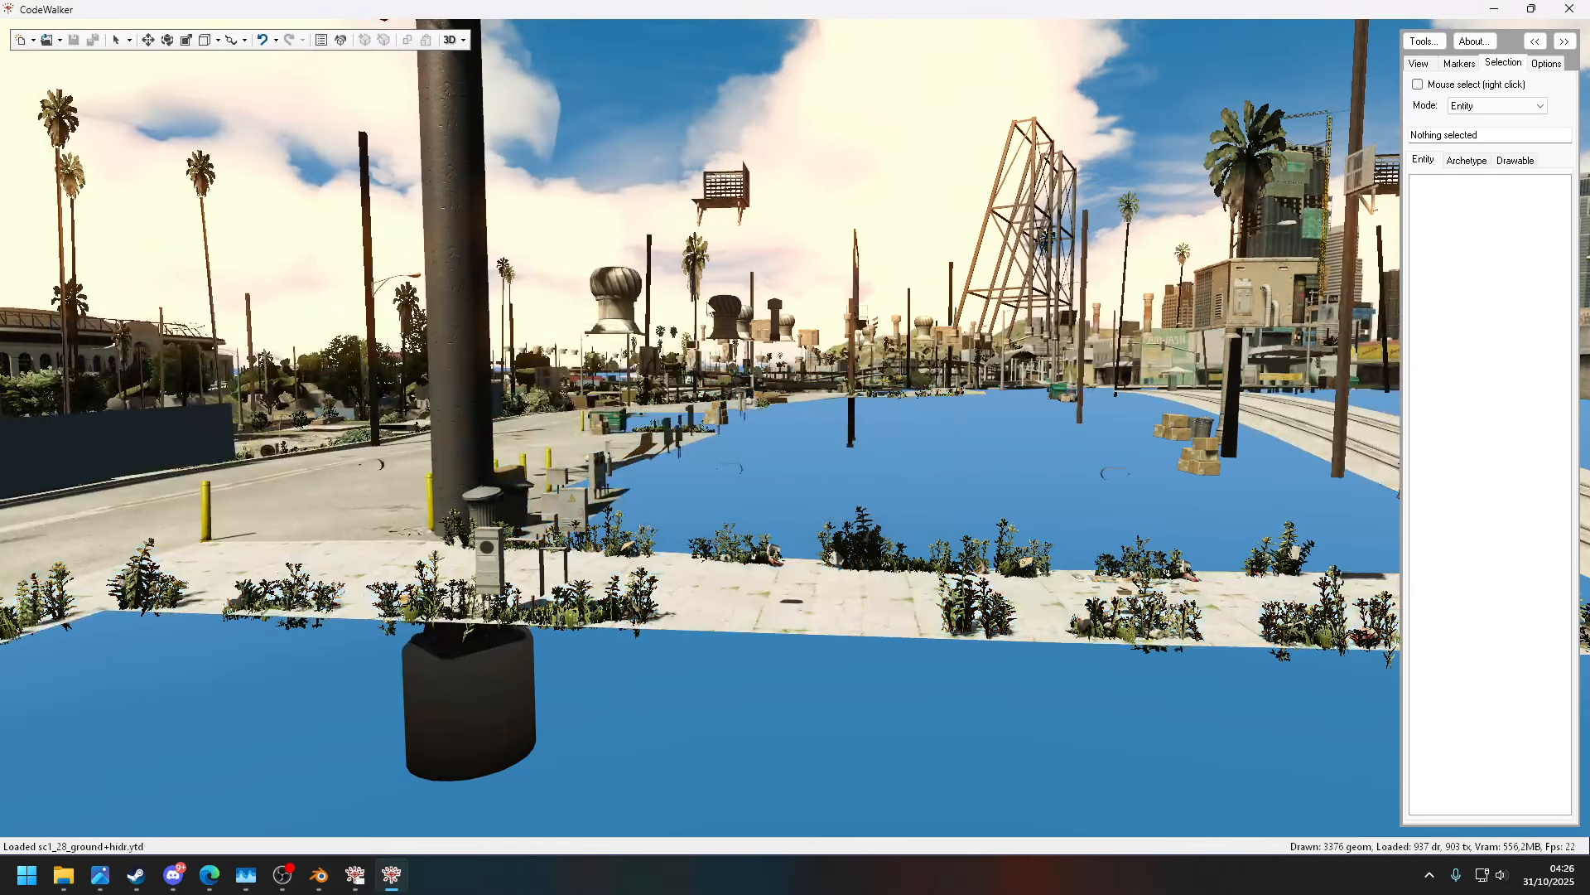
- Reopen all stream folder files, including bp86_mechshop_int.ymap, in a new project window
{"action": "left_click", "coordinate": [60, 40]}
{"action": "left_click", "coordinate": [82, 75]}
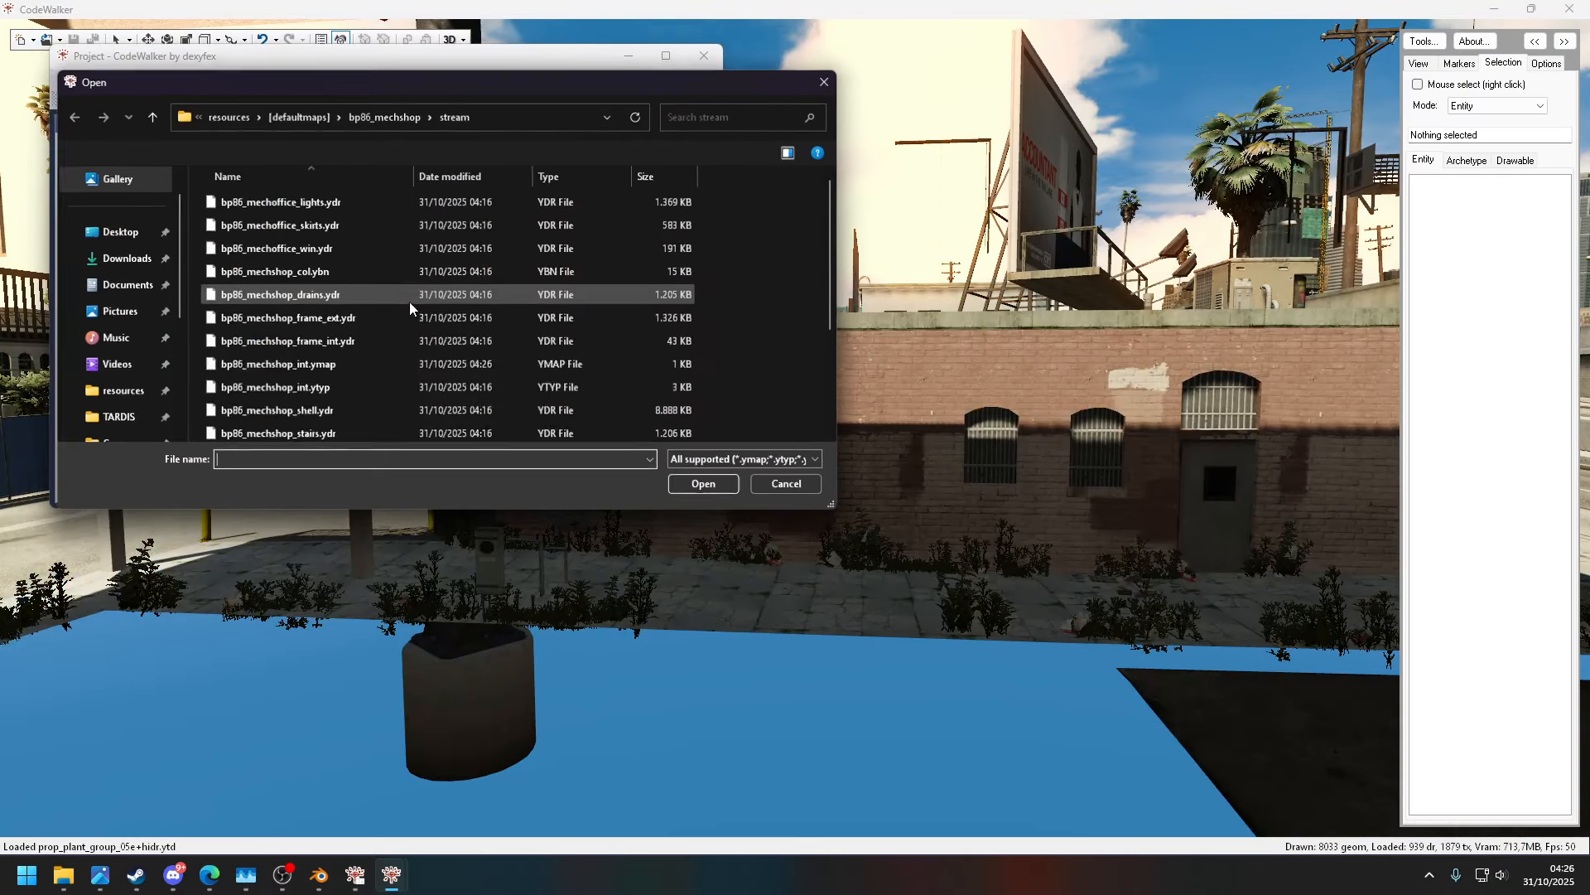
{"action": "left_click", "coordinate": [396, 294]}
{"action": "key", "text": "ctrl+a"}
{"action": "left_click", "coordinate": [721, 487]}
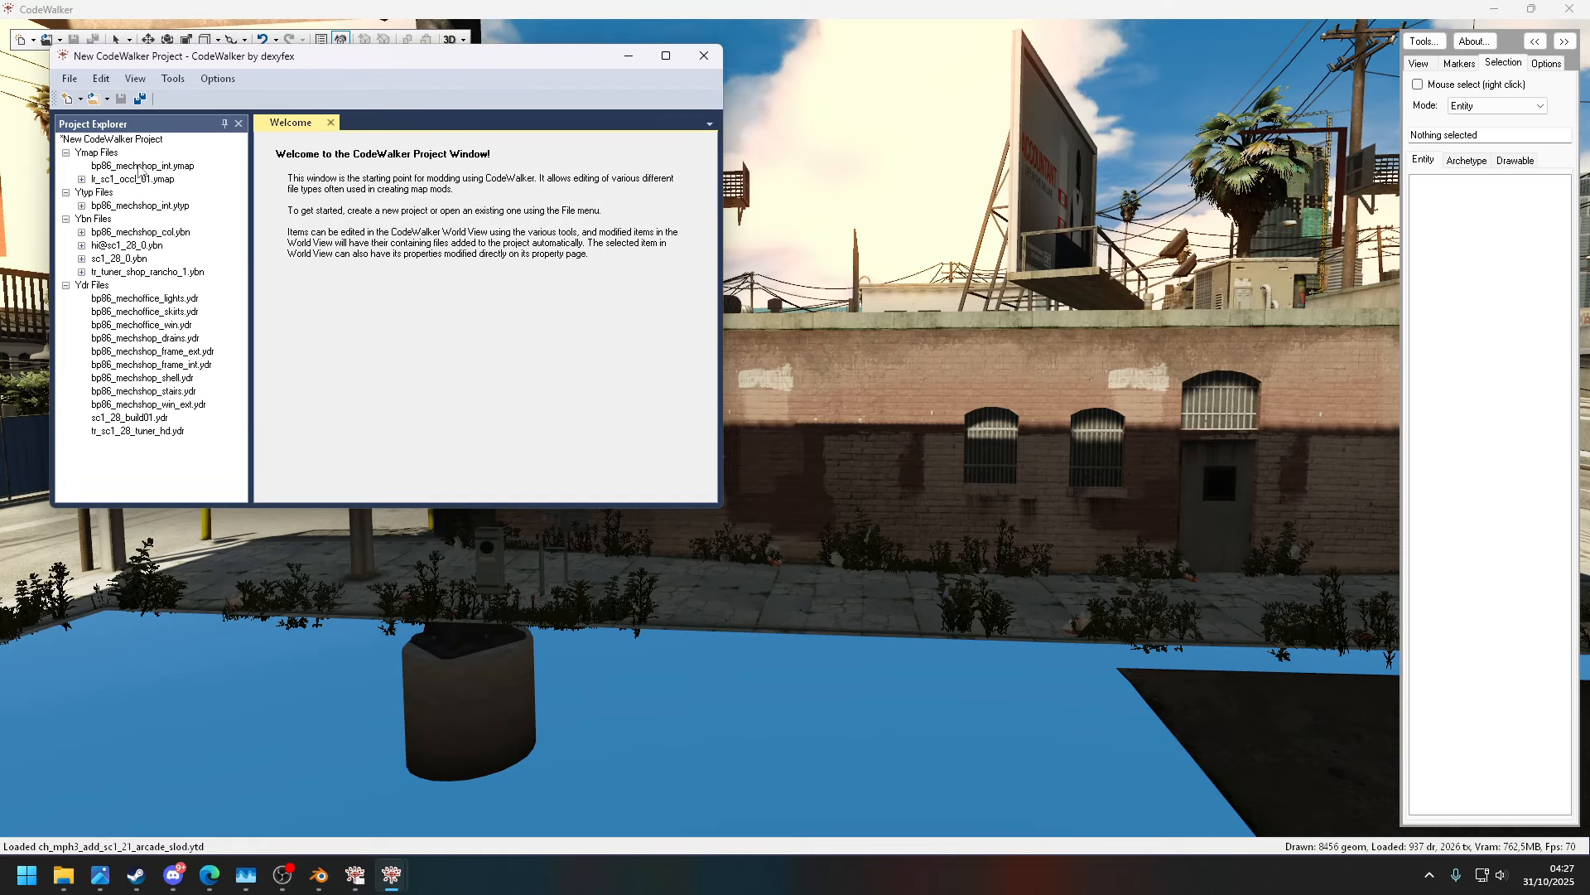
- Add a new entity to bp86_mechshop_int.ymap and set its archetype to bp86_mechshop_col
{"action": "left_click", "coordinate": [135, 167]}
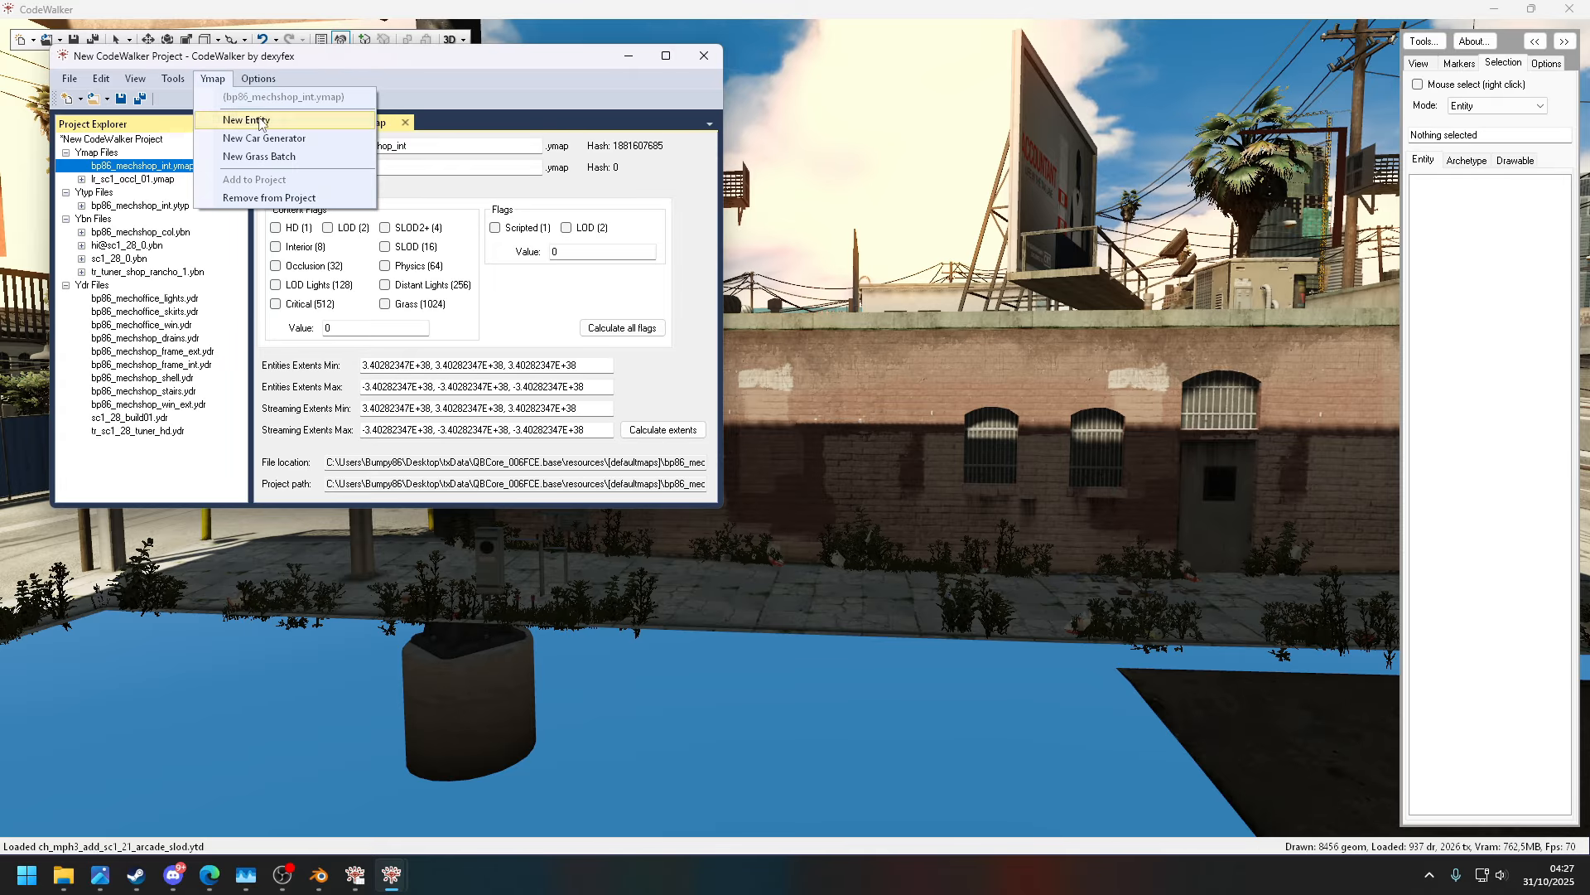
{"action": "left_click", "coordinate": [260, 121]}
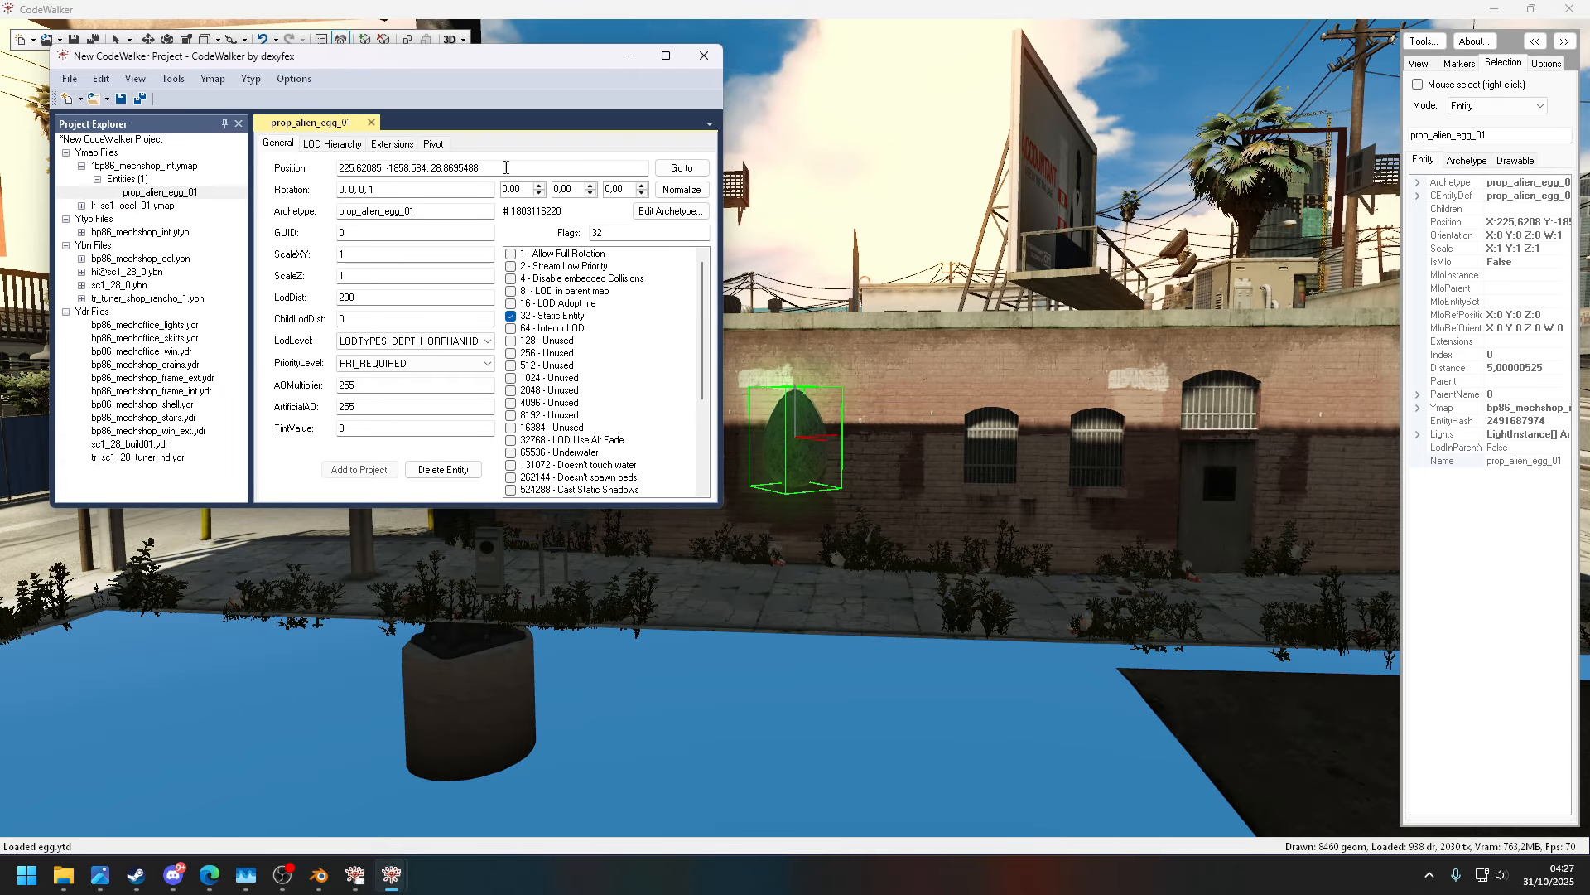
{"action": "type", "text": "bp86_mechshop_col"}
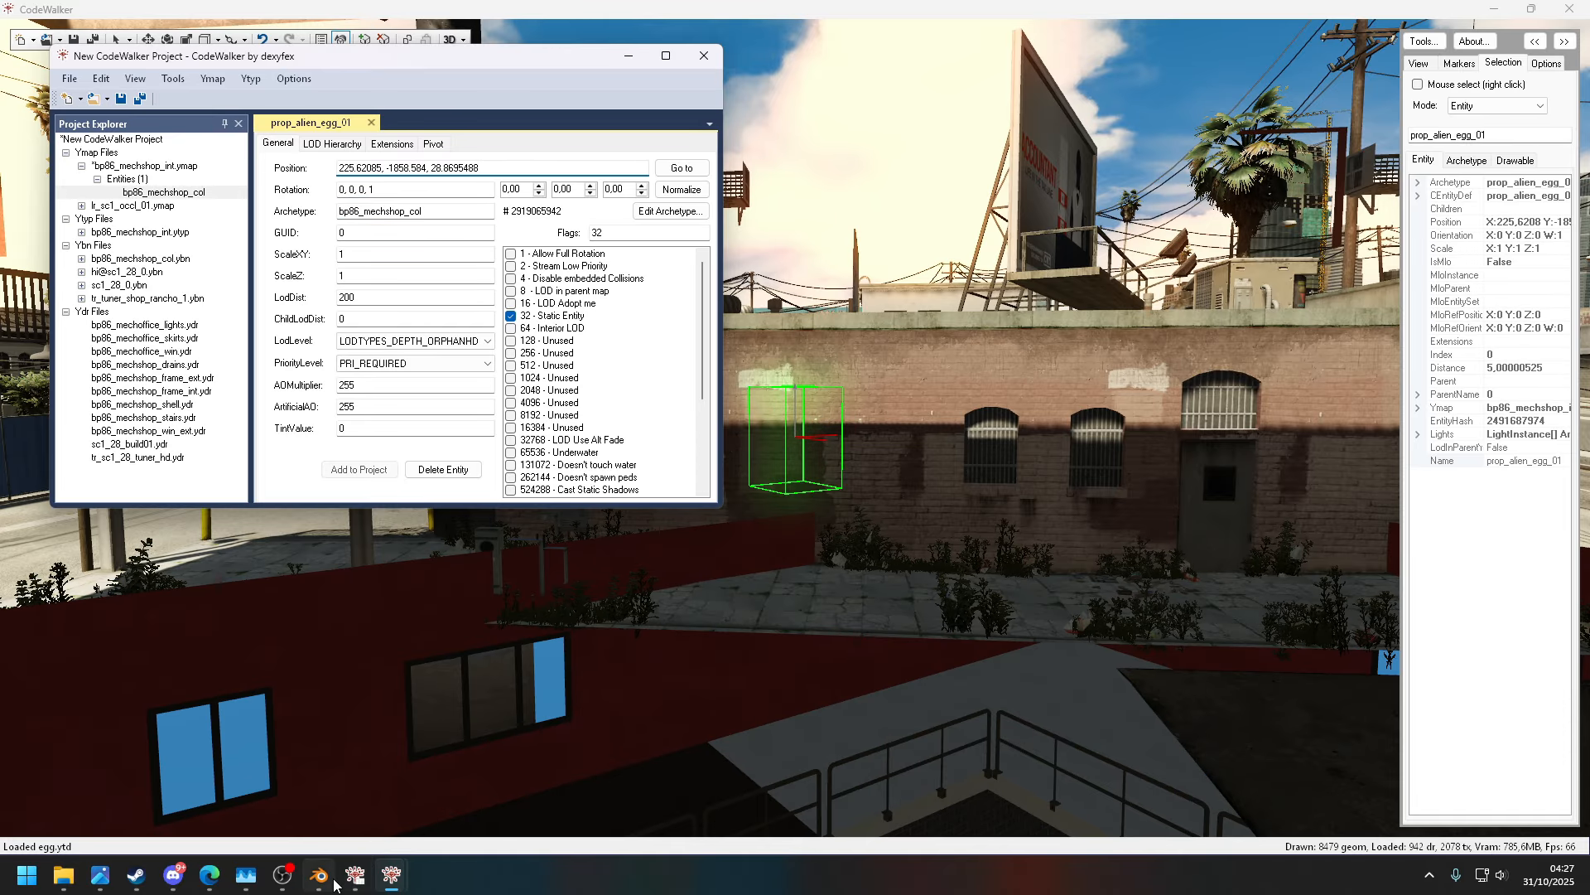
- Copy placement.001's location from Blender and set the new CodeWalker entity's position to 225.428009, -1862.078125, 35.472389
{"action": "left_click", "coordinate": [333, 880]}
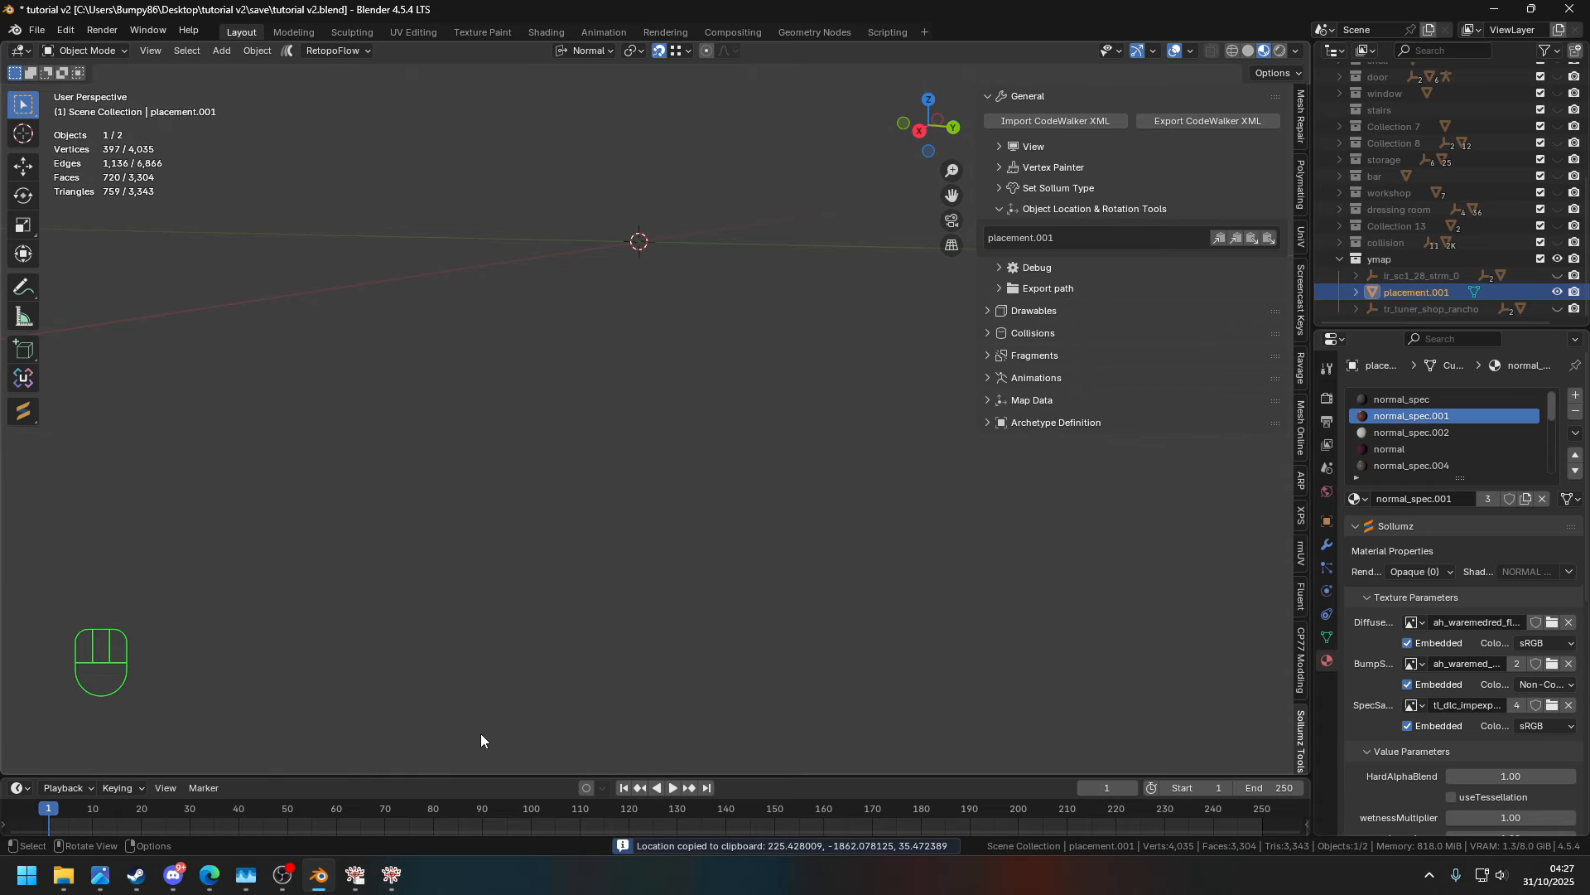
{"action": "mouse_move", "coordinate": [401, 889]}
{"action": "left_click", "coordinate": [455, 740]}
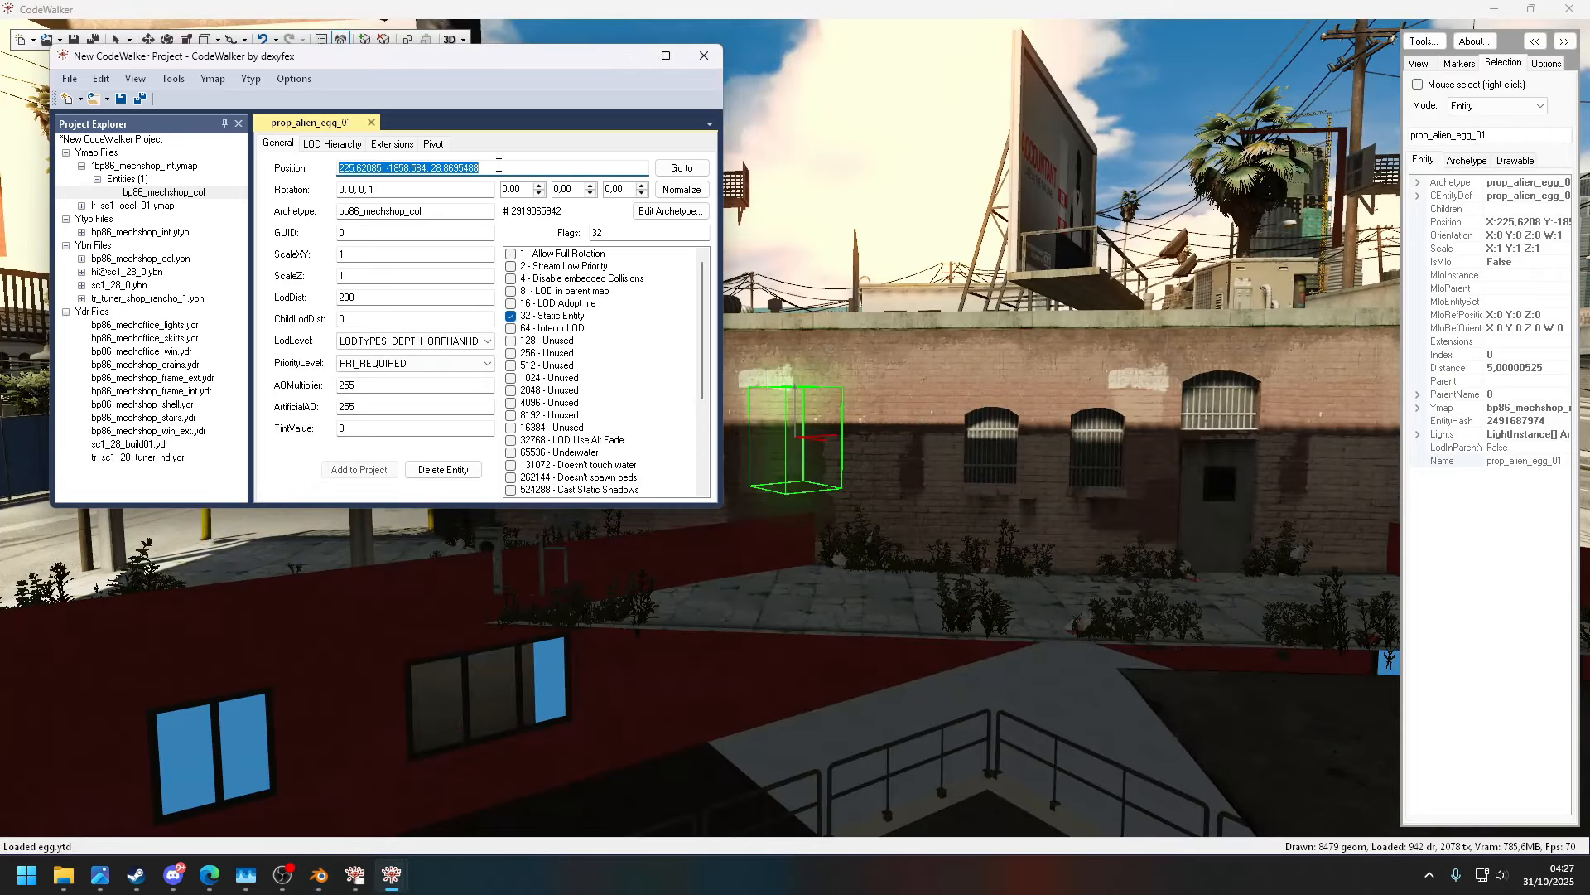
{"action": "type", "text": "225.428009, -1862.078125, 35.472389"}
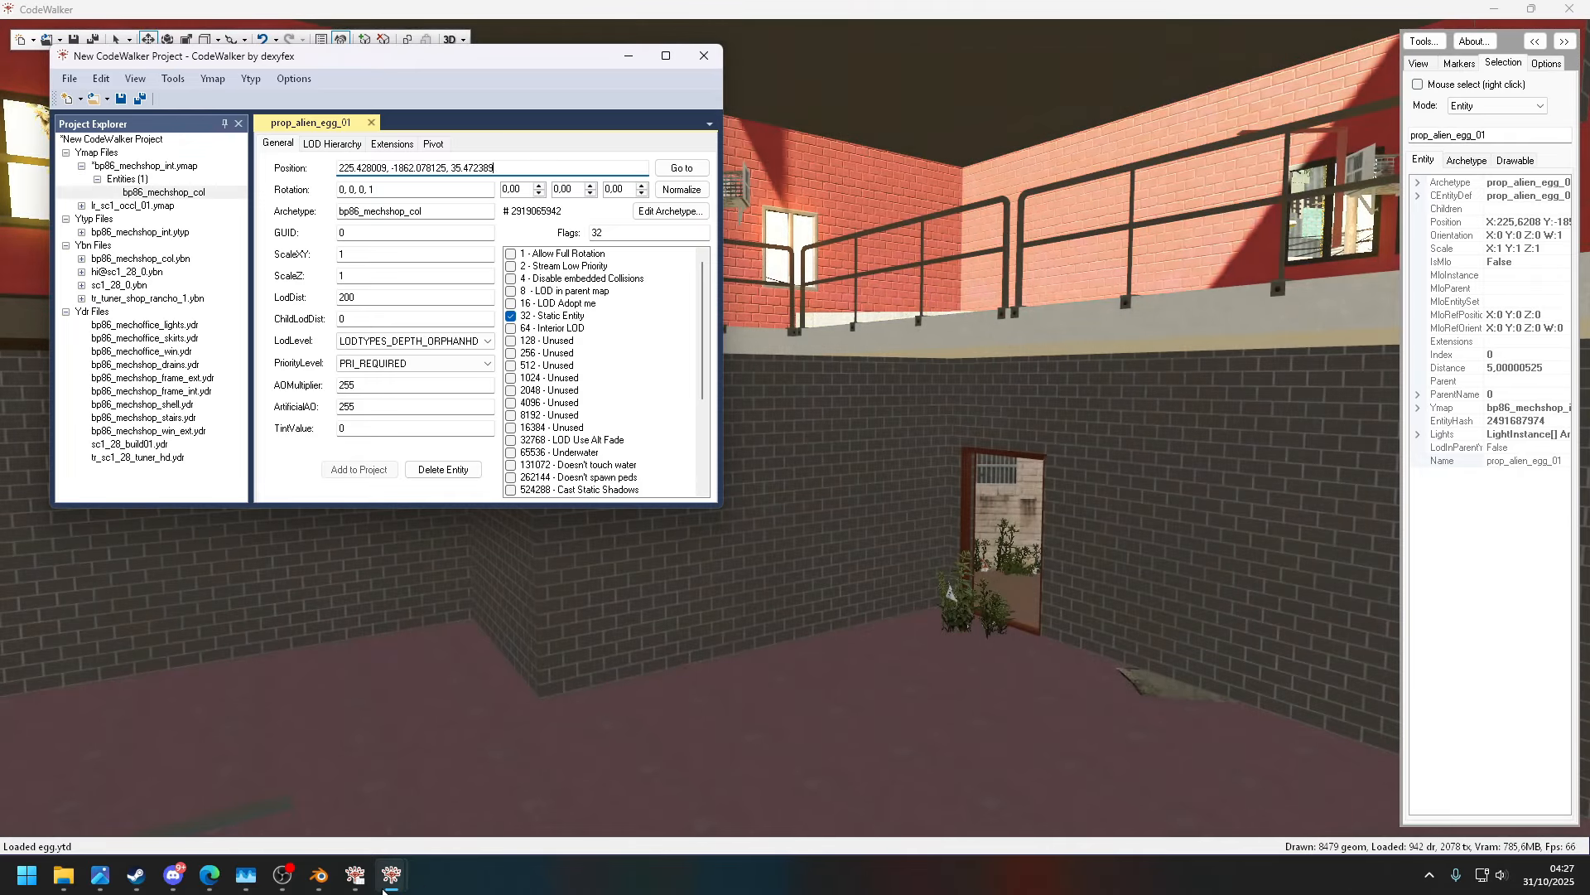
- Copy placement.001's rotation from Blender and set the CodeWalker entity's rotation to 0.000000, 0.000000, -0.342833, 0.939397
{"action": "mouse_move", "coordinate": [385, 891]}
{"action": "left_click", "coordinate": [322, 881]}
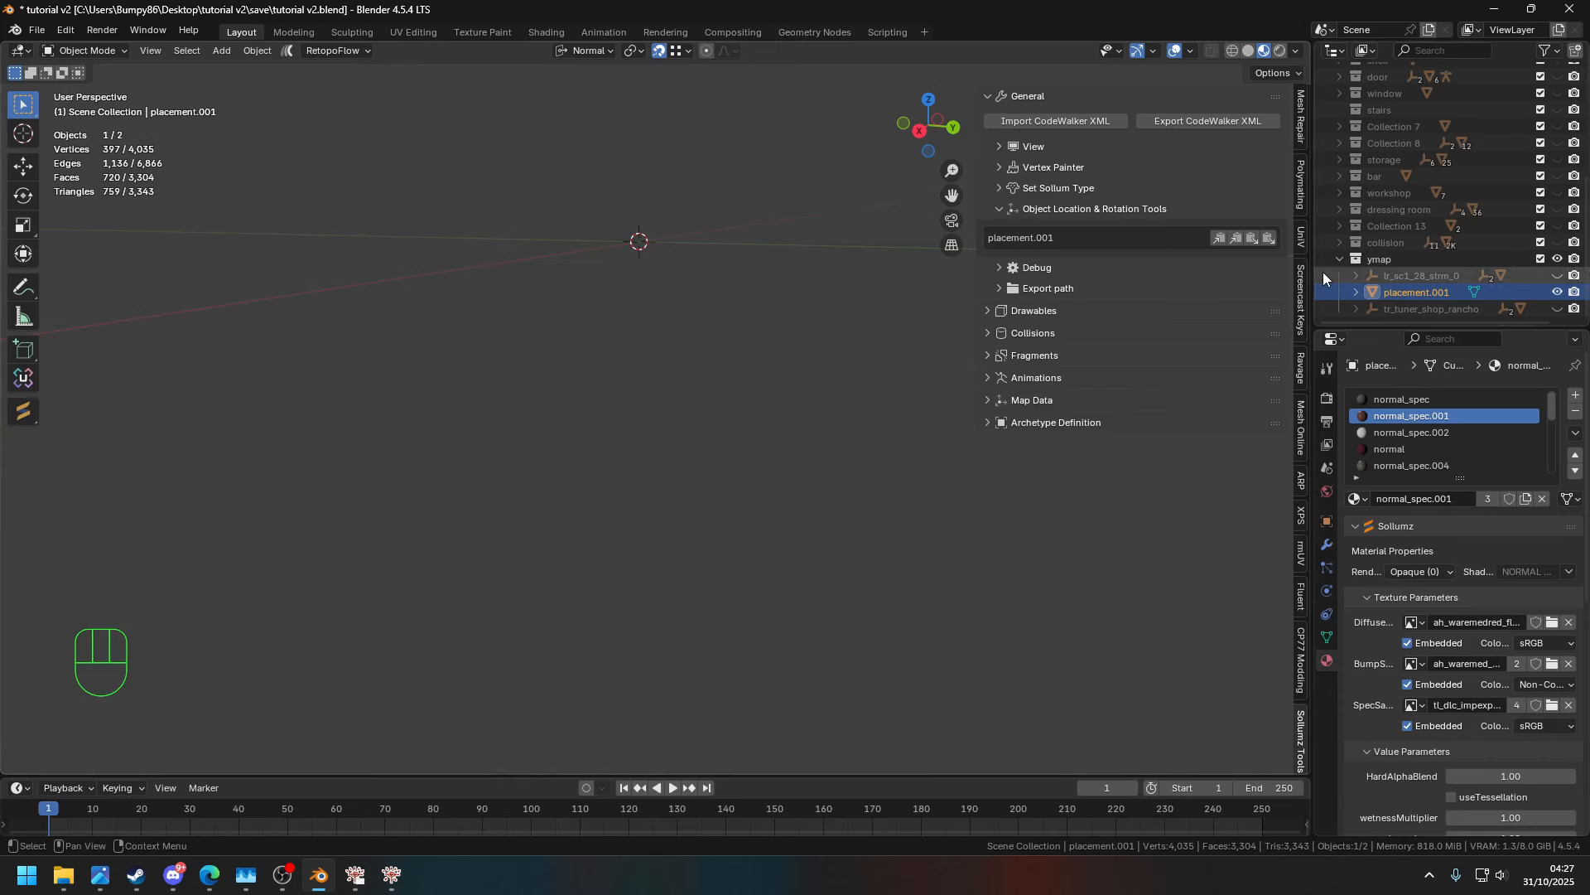
{"action": "left_click", "coordinate": [1235, 240]}
{"action": "mouse_move", "coordinate": [398, 886]}
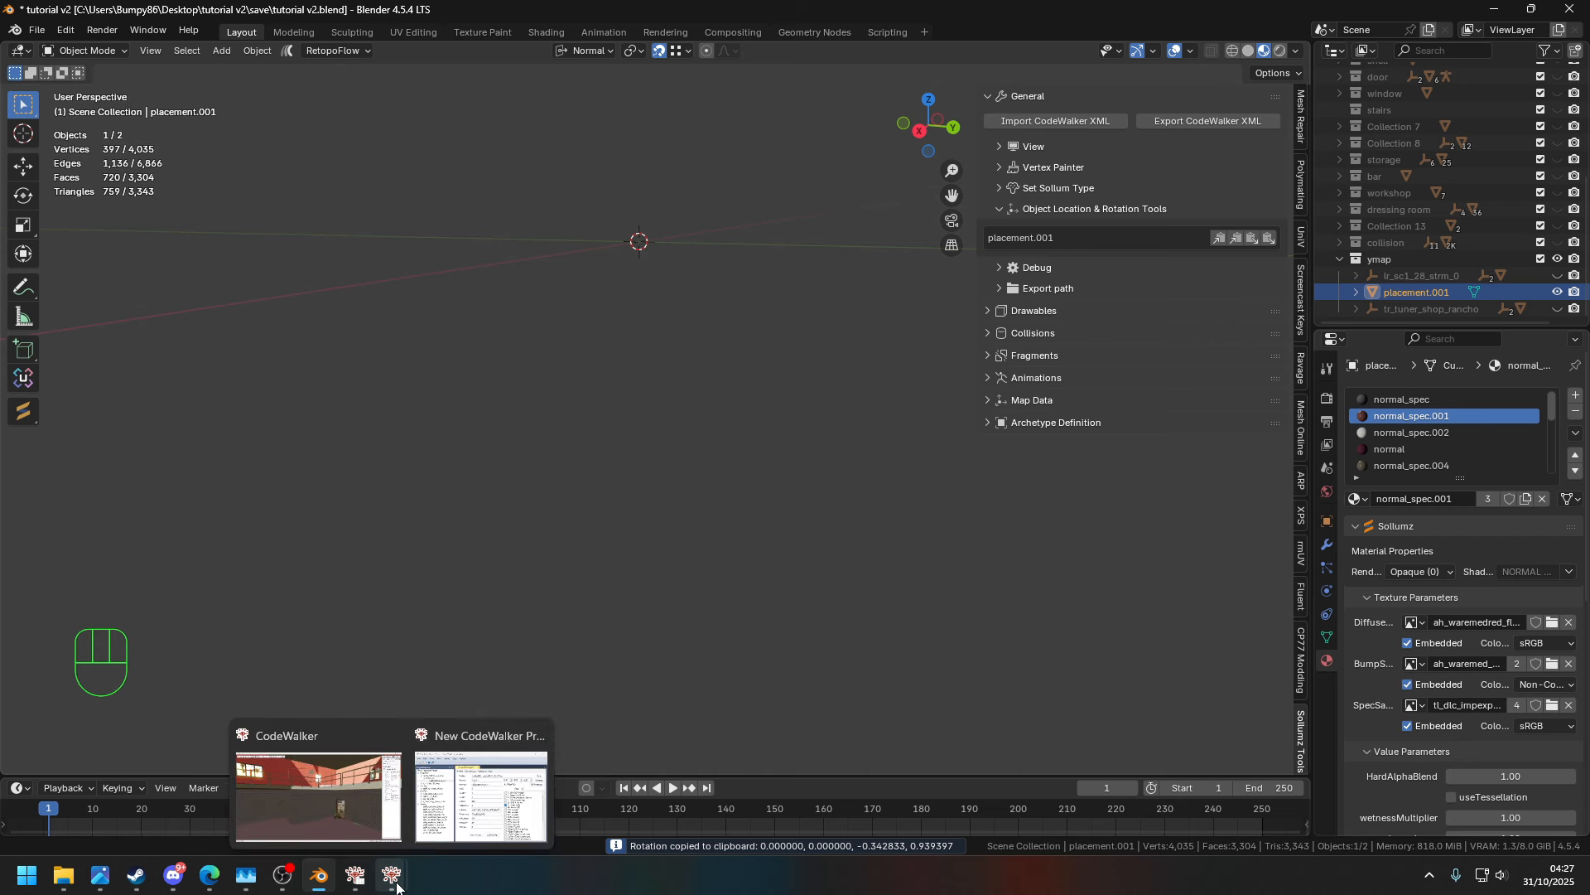
{"action": "left_click", "coordinate": [509, 786]}
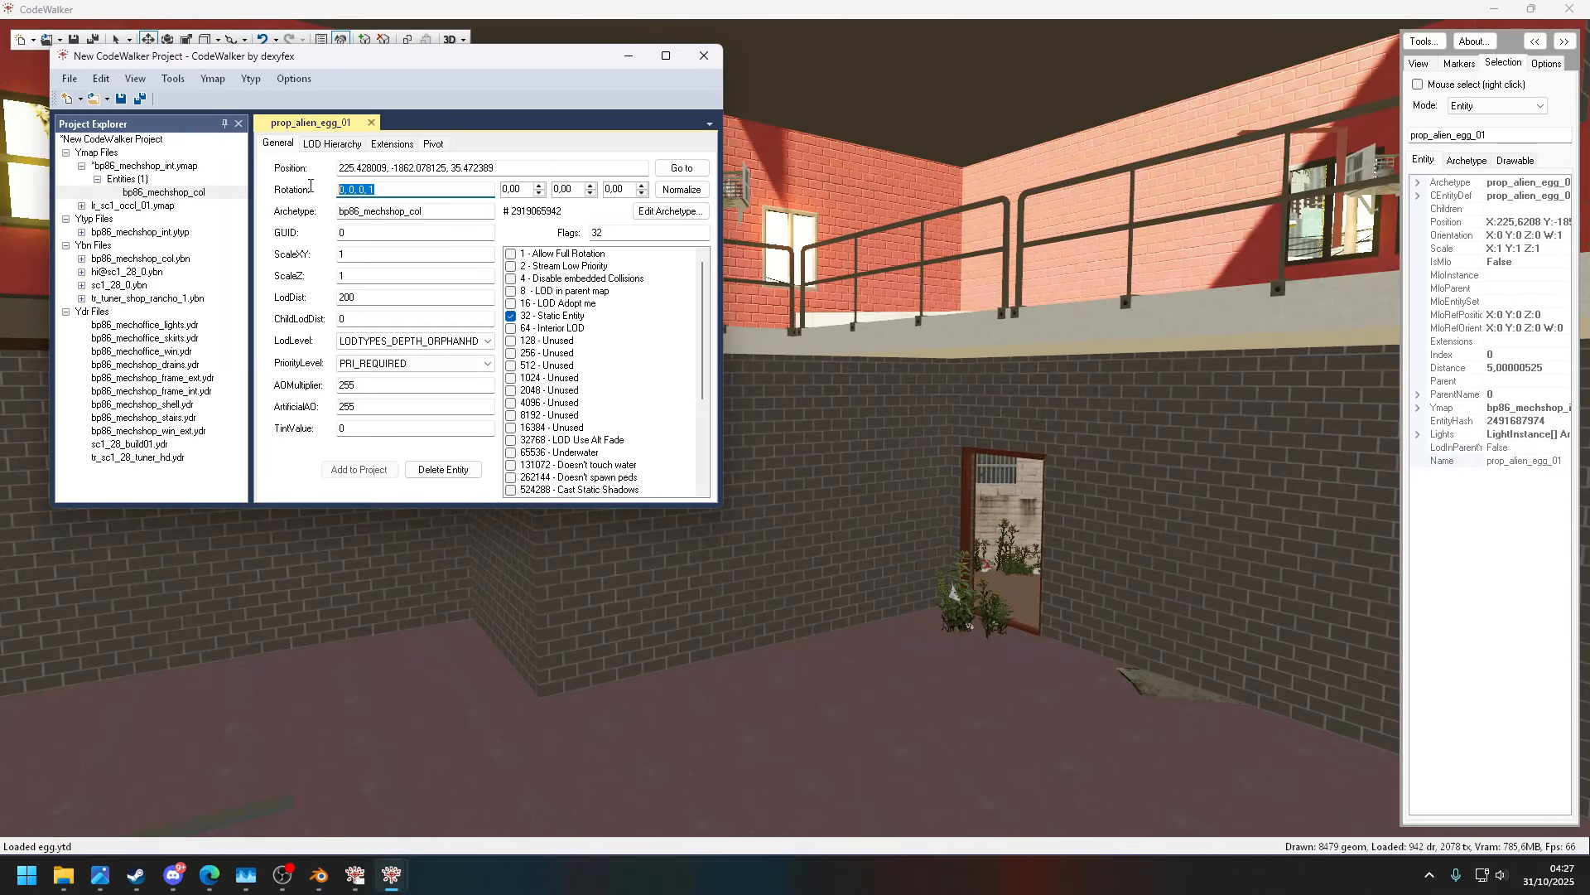
{"action": "key", "text": "ctrl+v"}
- Examine the placed mechanic shop interior in the world view, including its walls, railings, stairs and windows
{"action": "key", "text": "s"}
{"action": "left_click_drag", "start_coordinate": [854, 288], "coordinate": [1050, 441]}
{"action": "key", "text": "a"}
{"action": "key", "text": "w"}
{"action": "left_click_drag", "start_coordinate": [435, 601], "coordinate": [681, 451]}
{"action": "key", "text": "w"}
{"action": "key", "text": "s"}
{"action": "key", "text": "w"}
{"action": "key", "text": "w"}
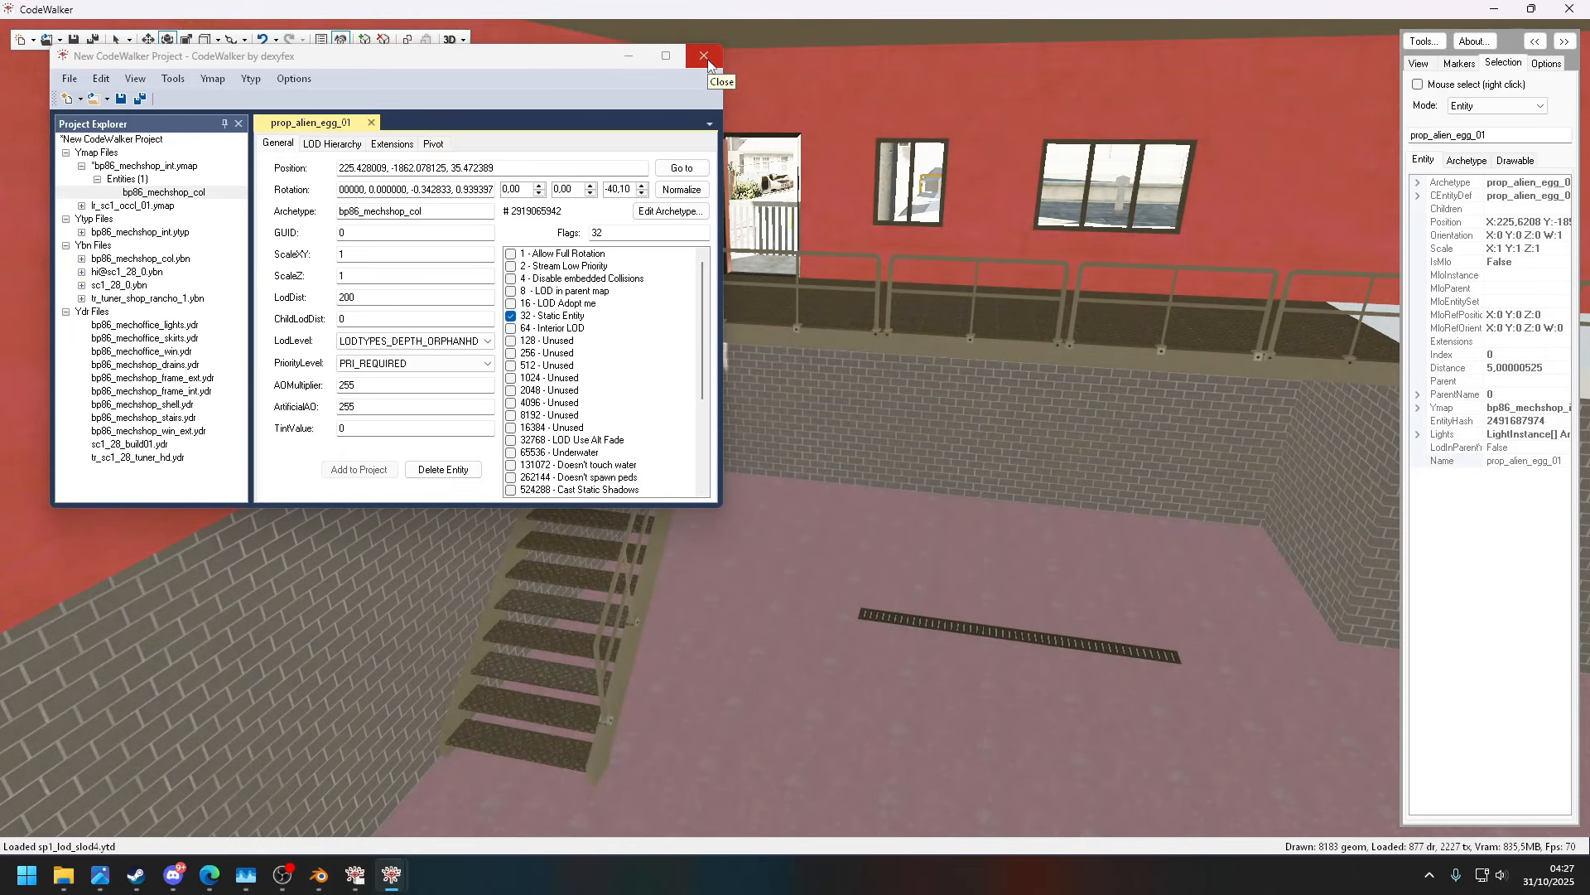
- Close the project window, saving bp86_mechshop_int.ymap but not the project
{"action": "left_click", "coordinate": [153, 167]}
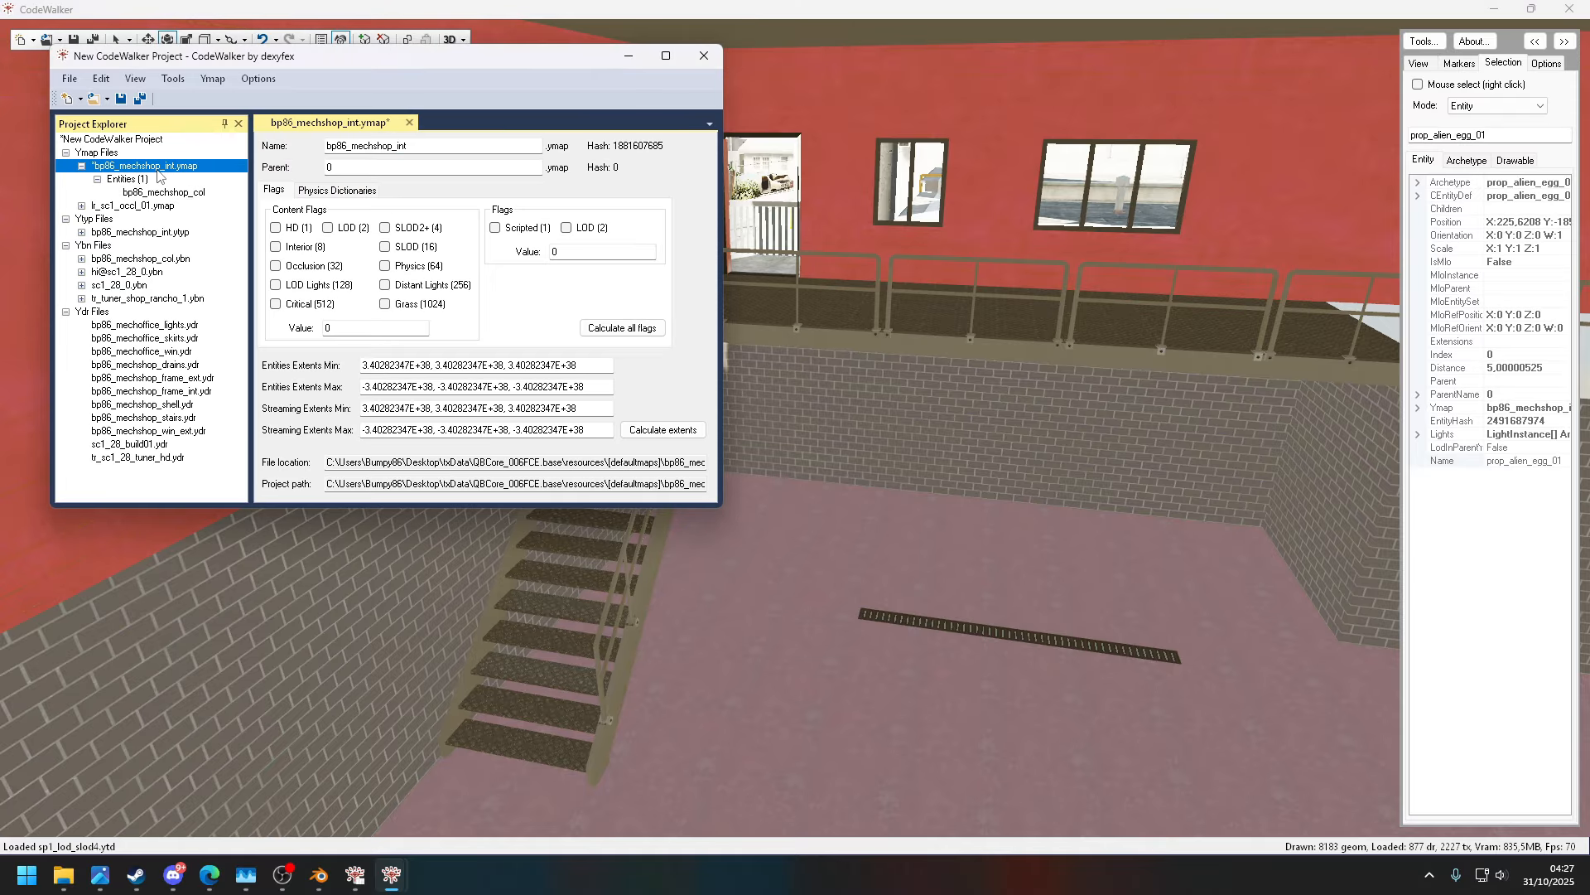
{"action": "left_click", "coordinate": [704, 56]}
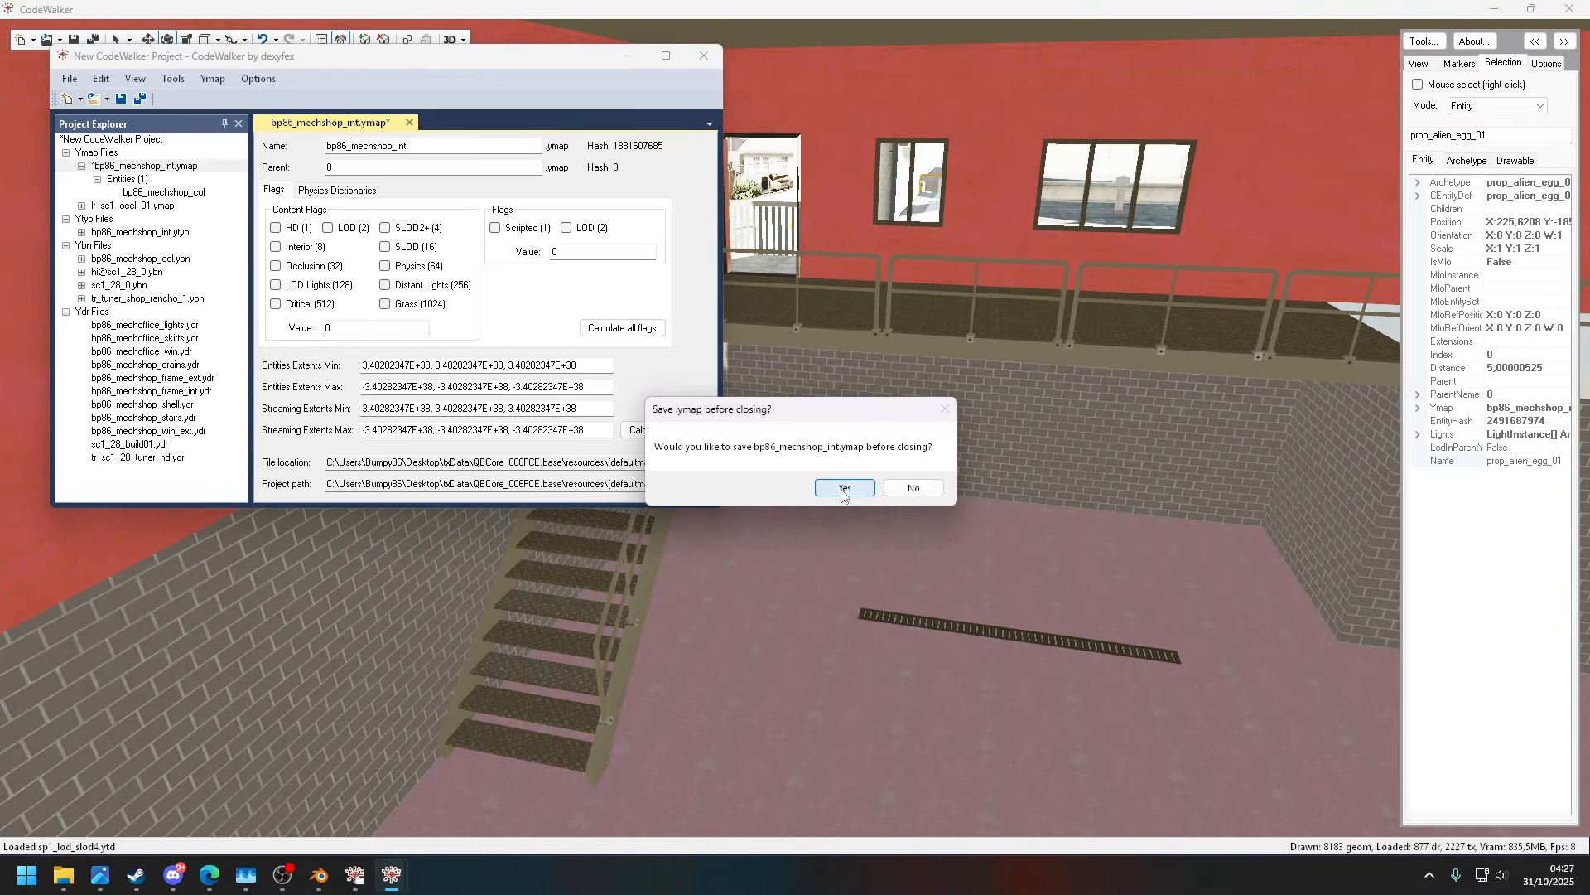
{"action": "left_click", "coordinate": [909, 492]}
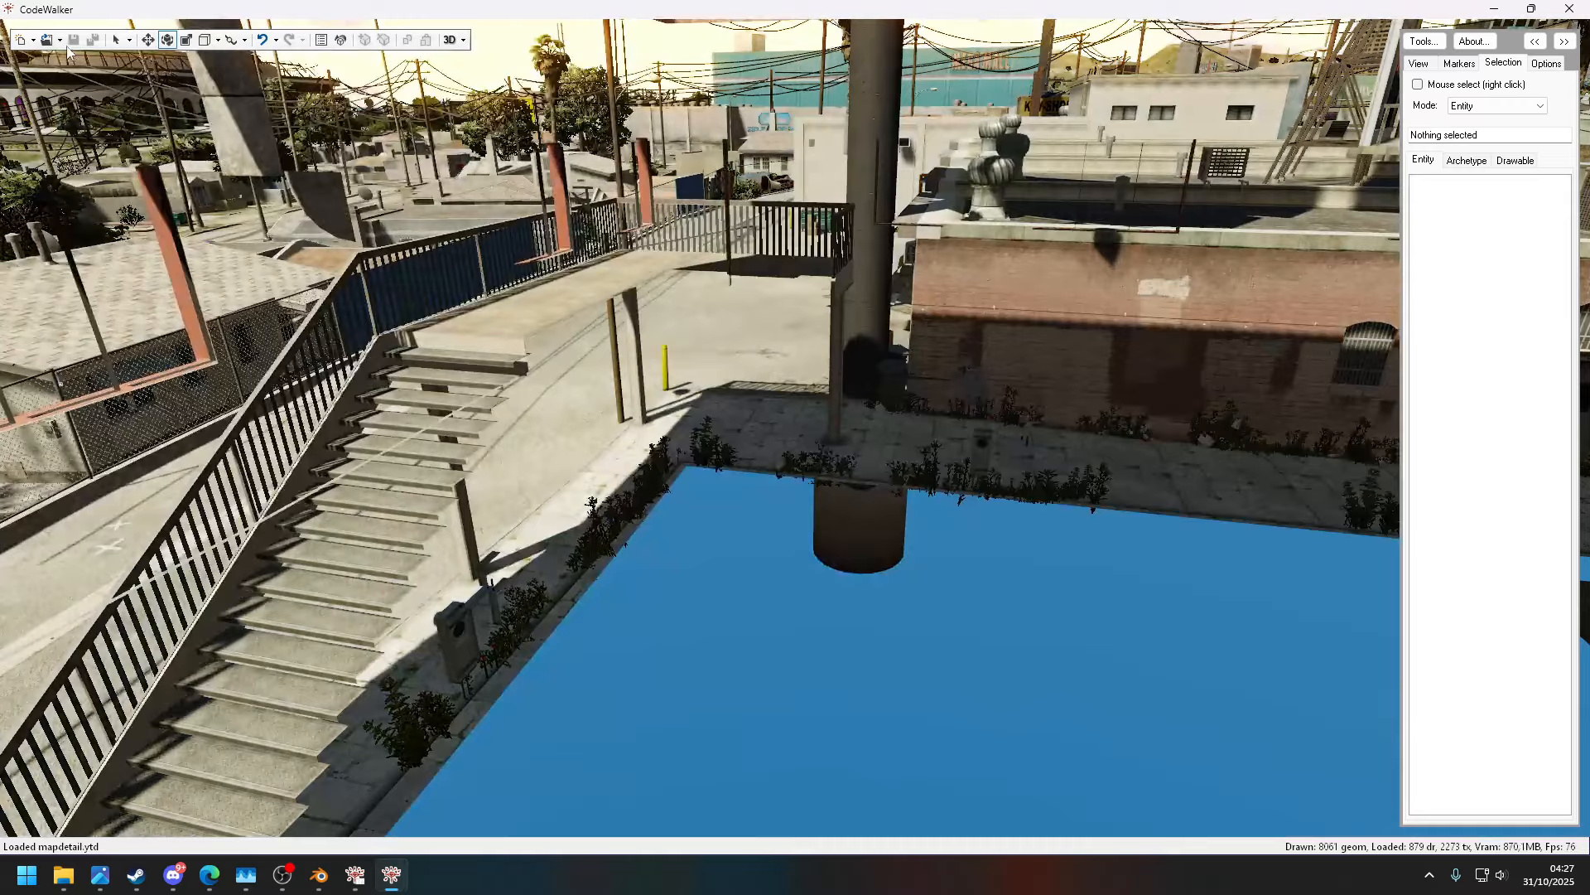
- Reopen all stream folder files in a new project window and show the properties of bp86_mechshop_int.ymap
{"action": "left_click", "coordinate": [329, 268]}
{"action": "key", "text": "ctrl+a"}
{"action": "left_click", "coordinate": [716, 508]}
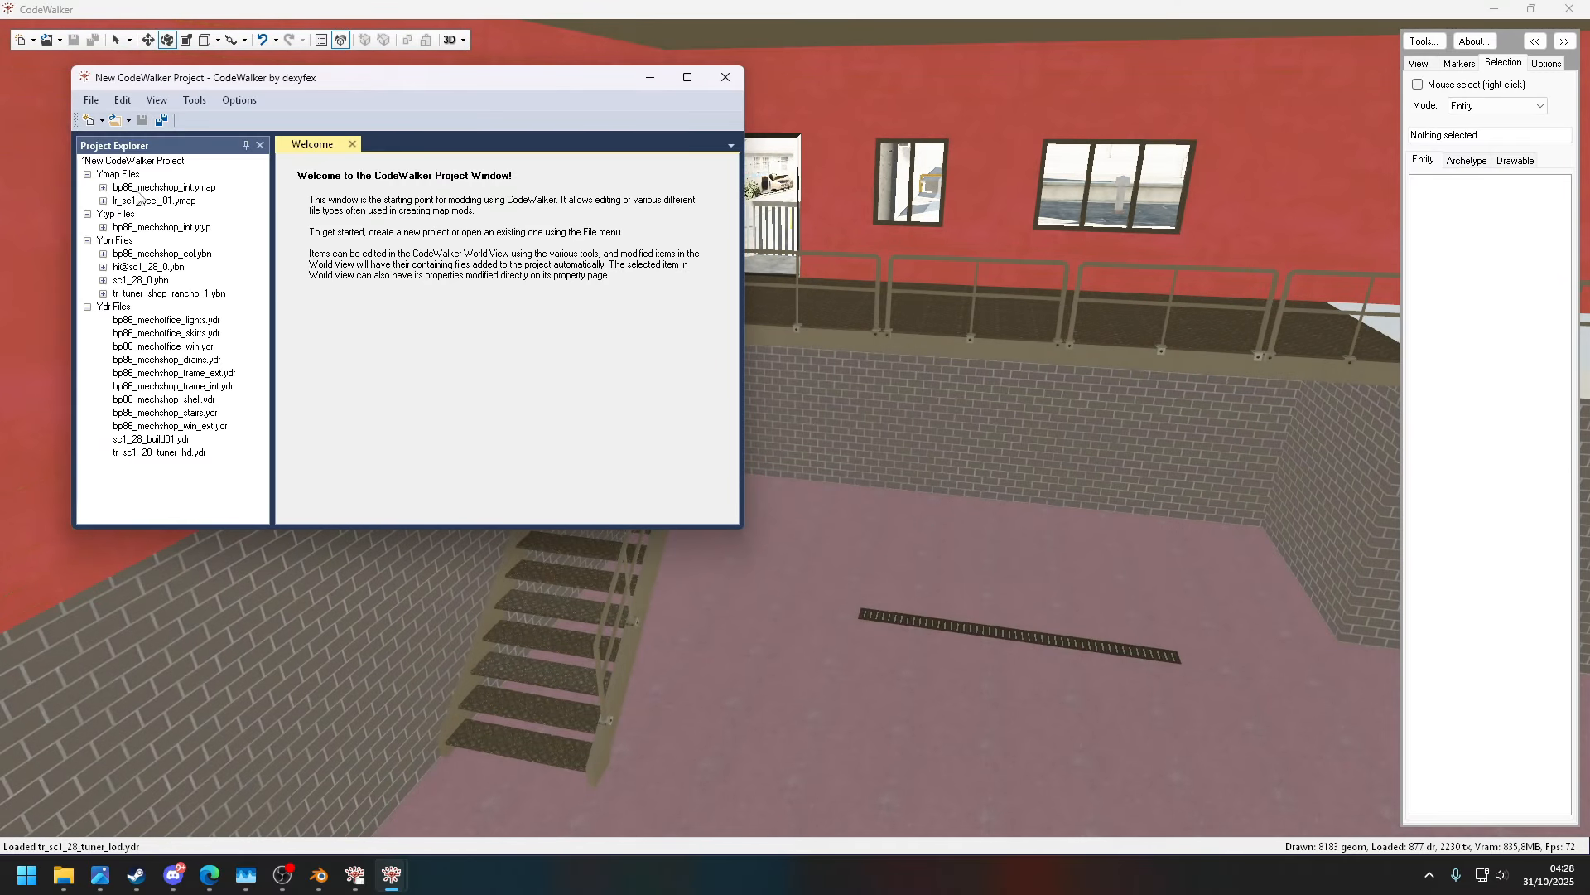
{"action": "left_click", "coordinate": [138, 191]}
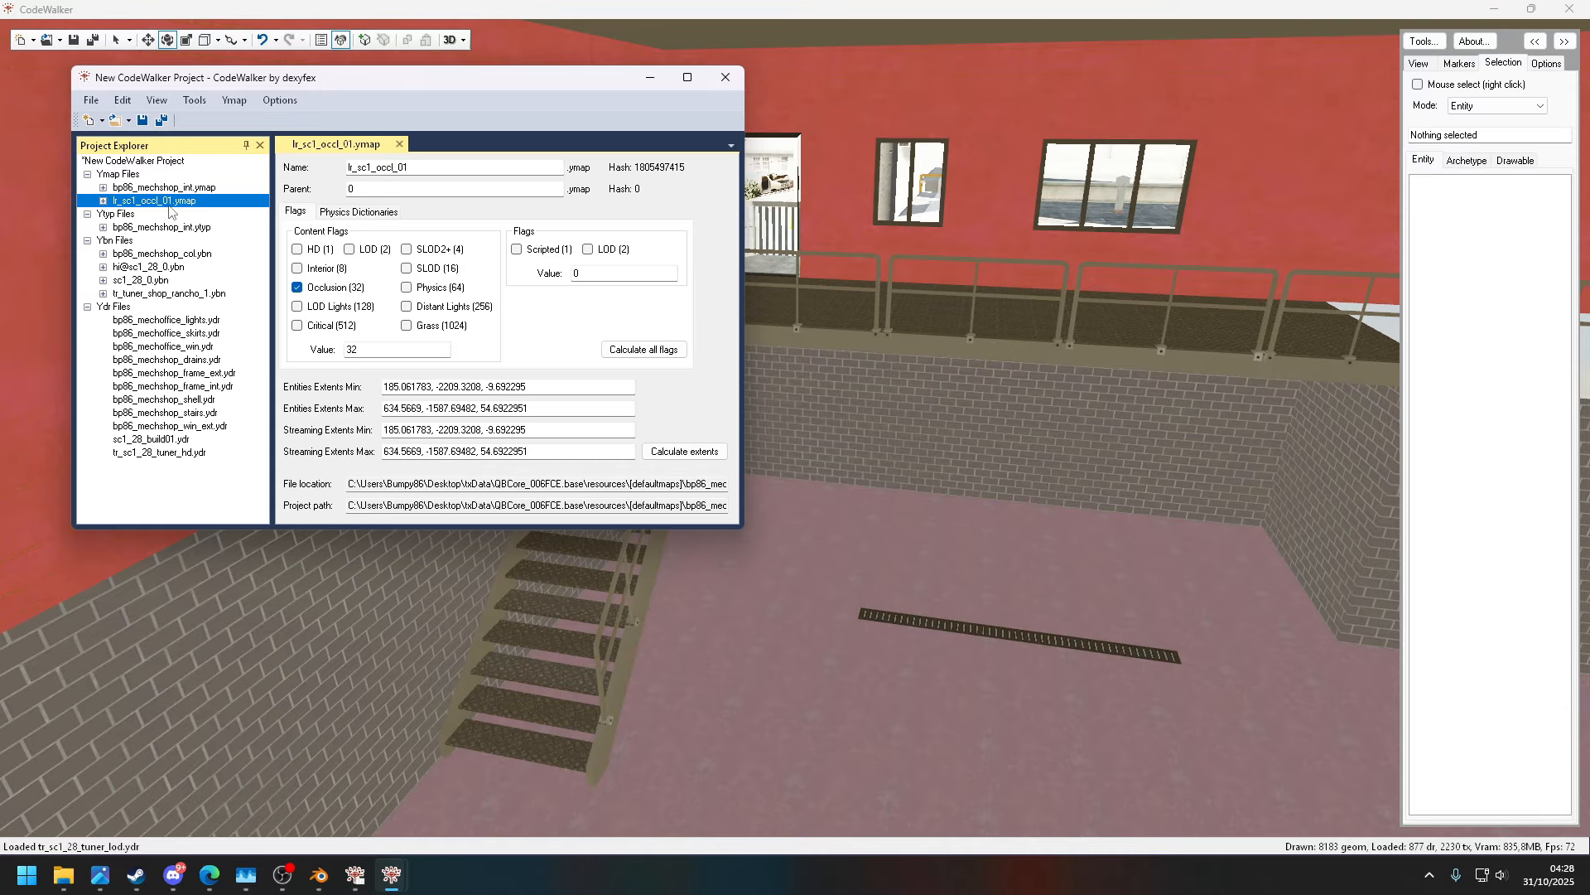
- Move the project window aside and inspect the door and window frames of the placed interior up close
{"action": "left_click_drag", "start_coordinate": [604, 82], "coordinate": [531, 389]}
{"action": "left_click_drag", "start_coordinate": [766, 333], "coordinate": [801, 438]}
{"action": "key", "text": "w"}
{"action": "key", "text": "s"}
{"action": "key", "text": "w"}
{"action": "key", "text": "s"}
{"action": "key", "text": "w"}
{"action": "key", "text": "s"}
{"action": "key", "text": "w"}
{"action": "key", "text": "w"}
{"action": "key", "text": "w"}
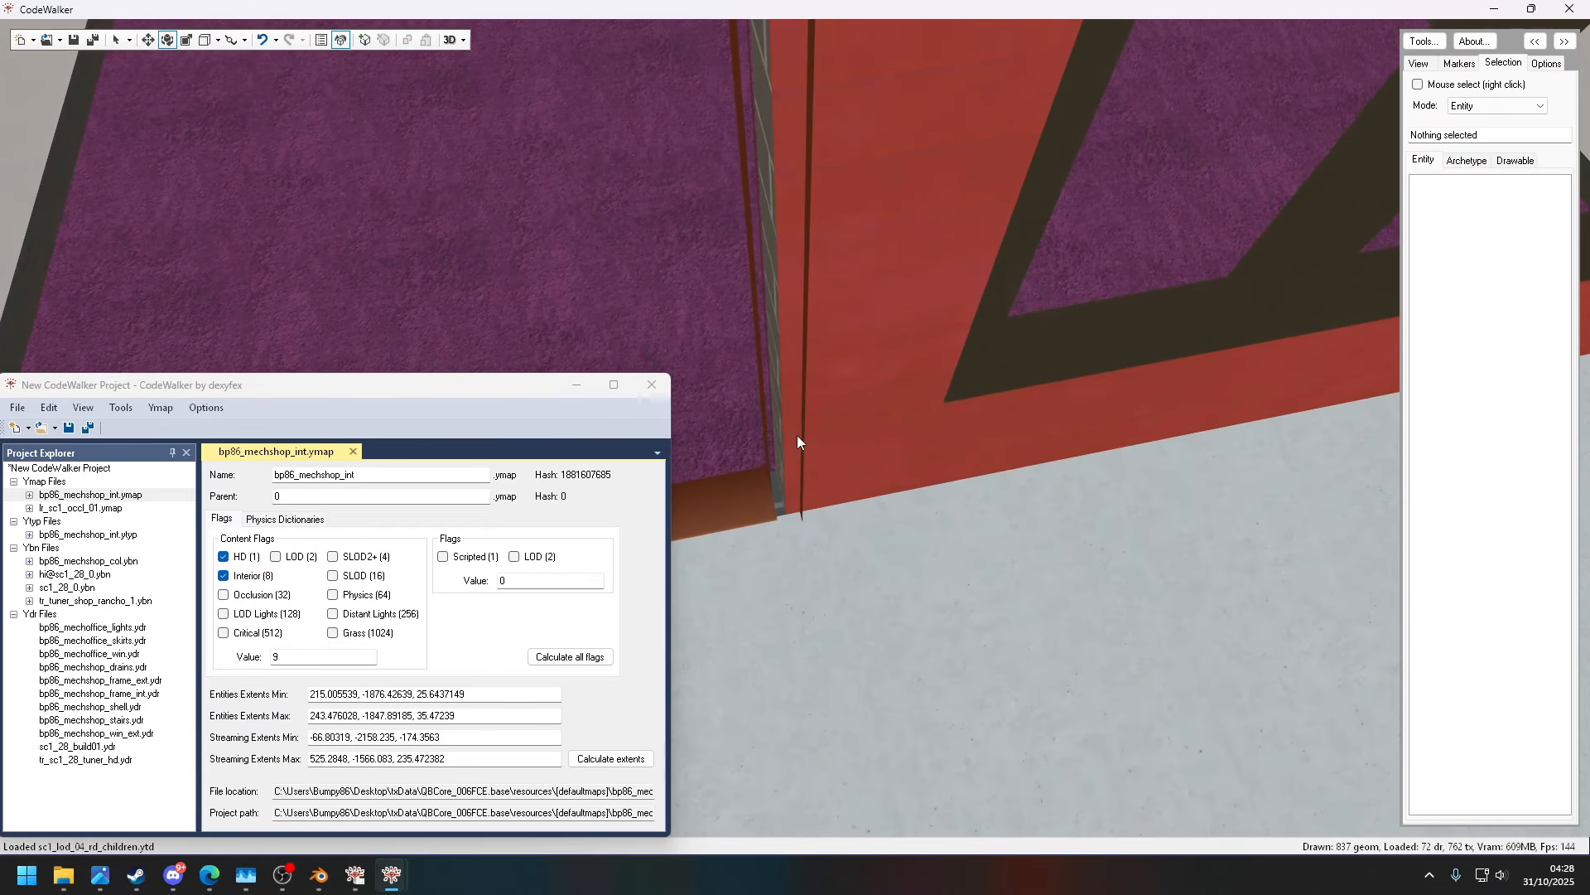
- Switch to Blender, leave only bp86_mechshop_frame_int visible in the MLO's limbo collection, and select its model
{"action": "left_click", "coordinate": [1498, 10]}
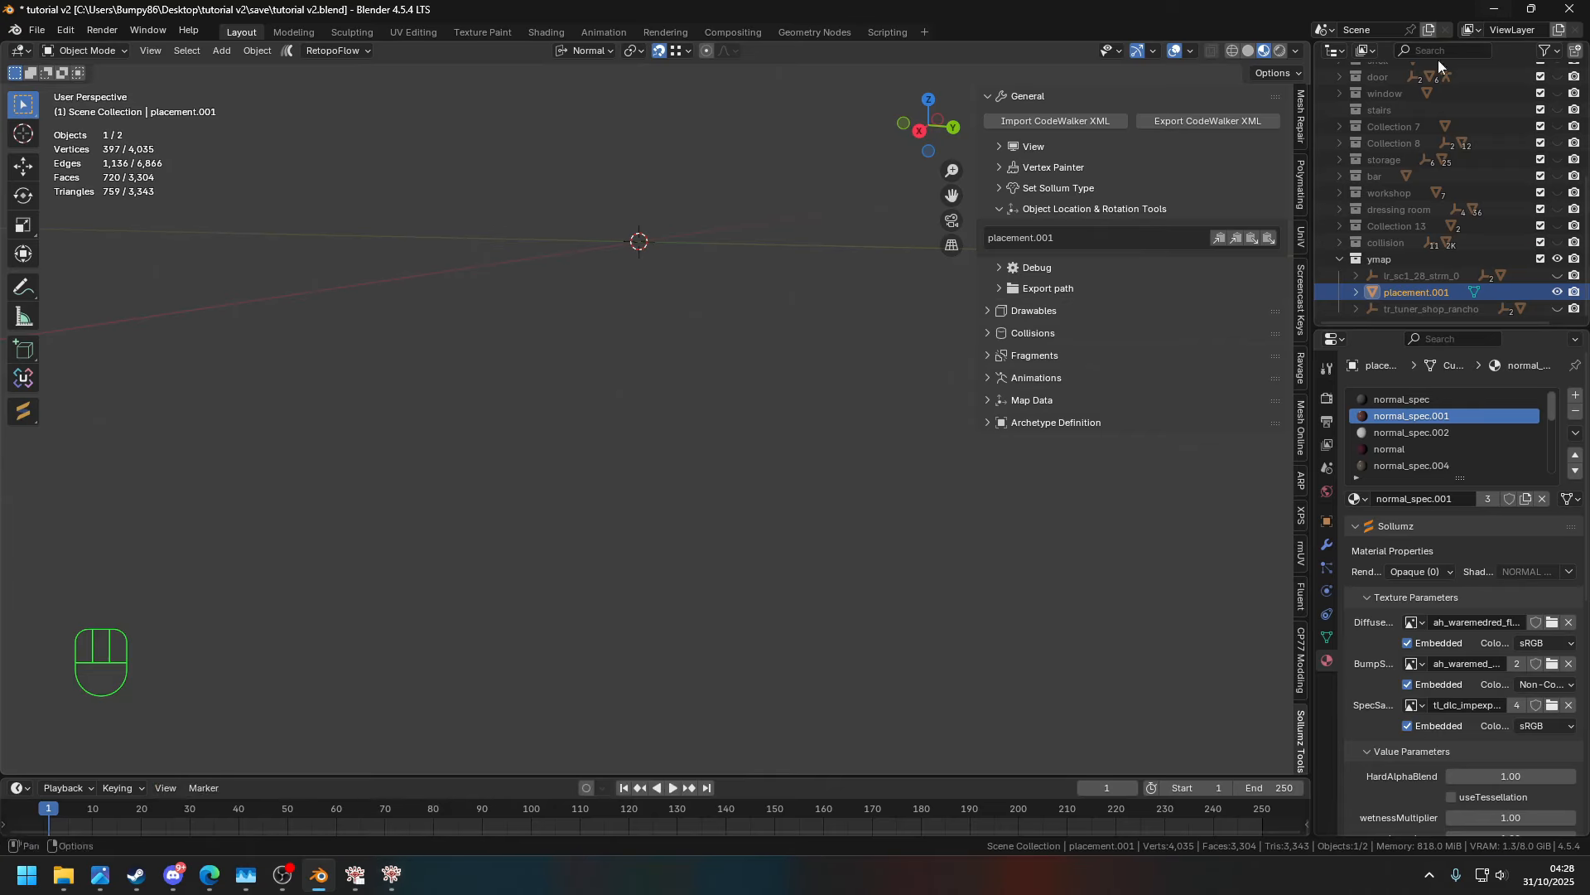
{"action": "left_click", "coordinate": [1340, 260]}
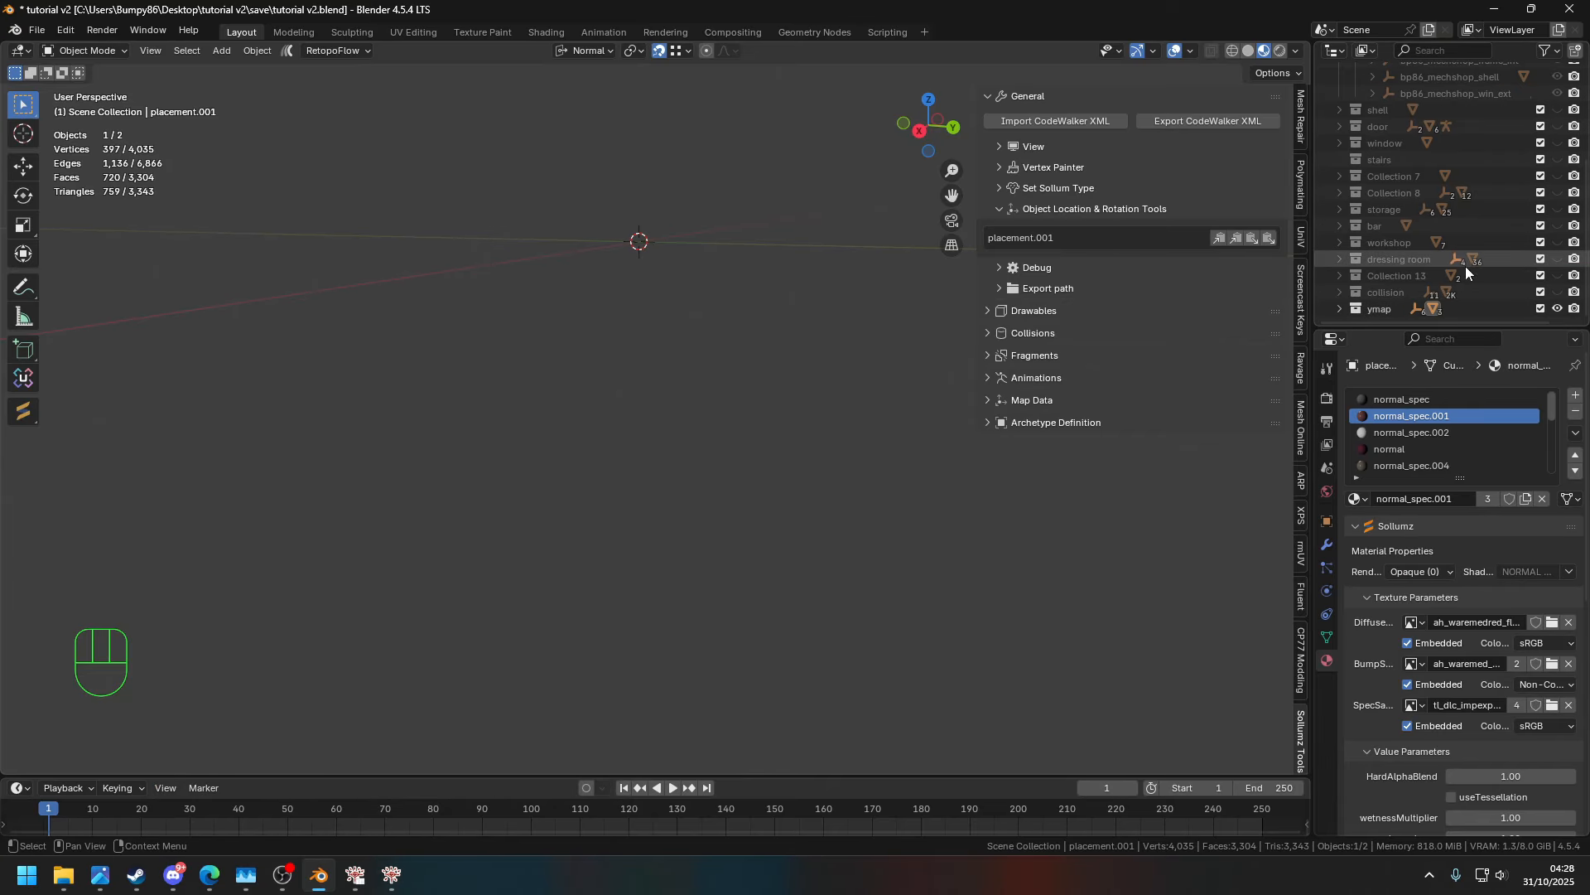
{"action": "scroll", "coordinate": [1516, 149], "scroll_direction": "up", "scroll_amount": 5}
{"action": "left_click", "coordinate": [1355, 171]}
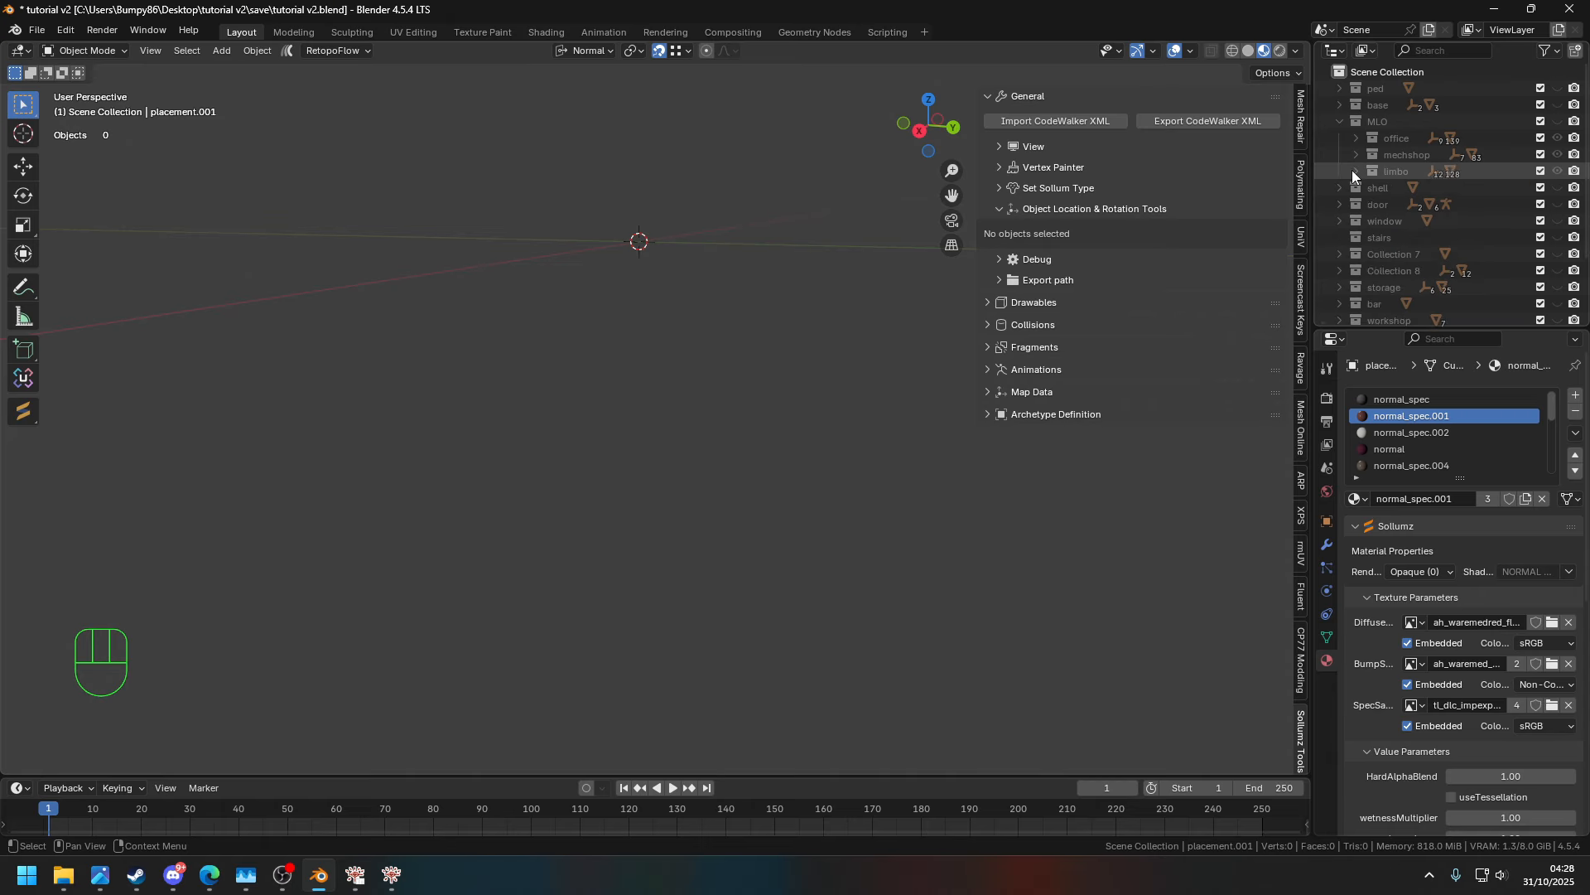
{"action": "left_click", "coordinate": [1558, 123], "text": "shift"}
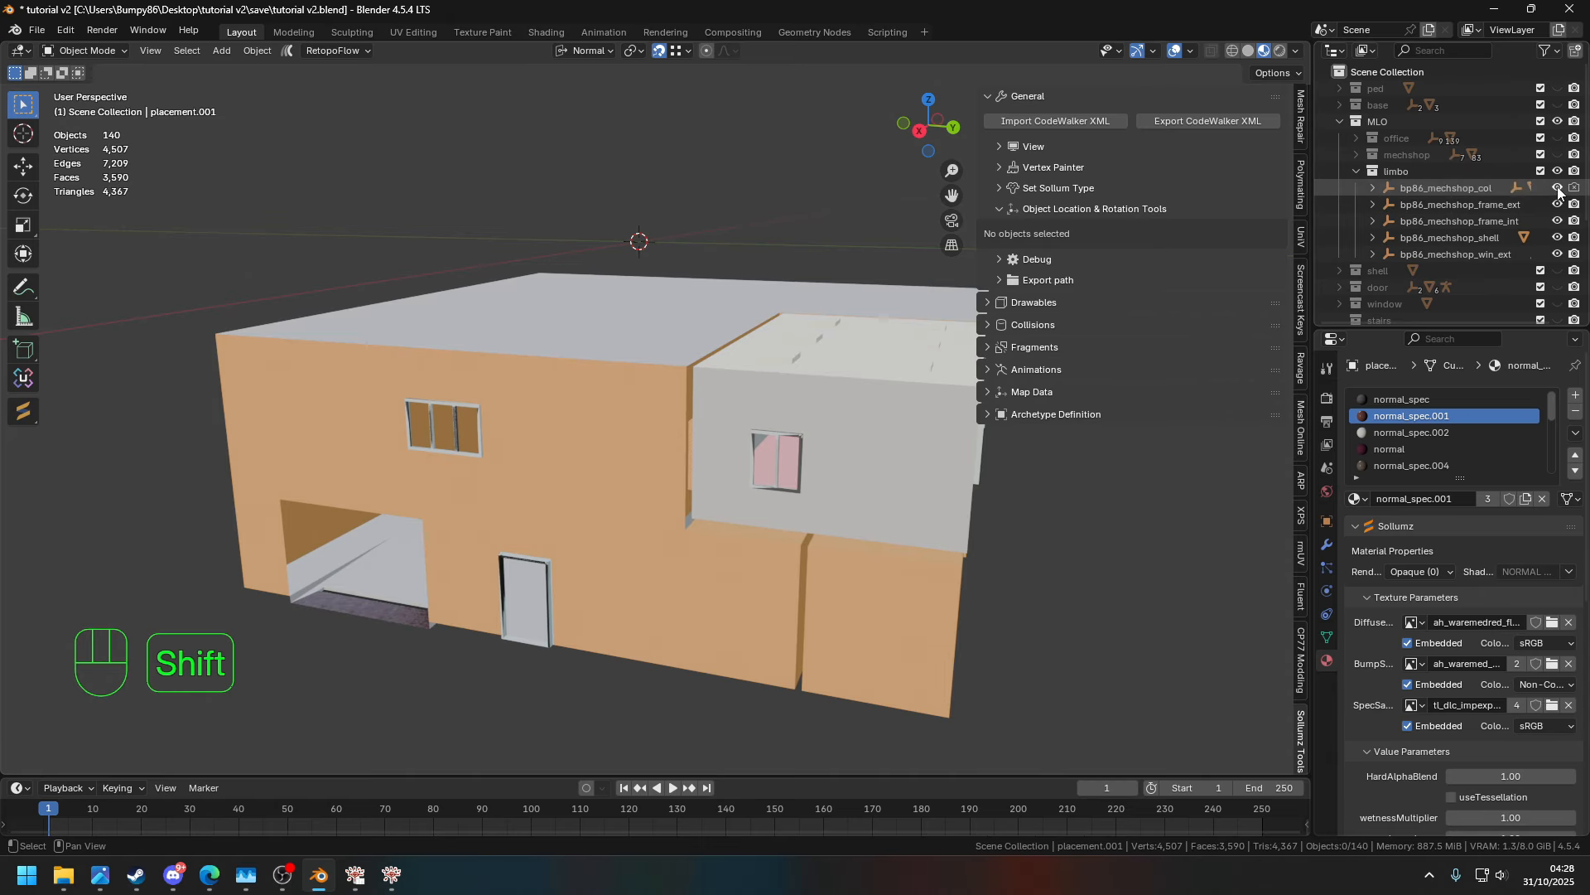
{"action": "left_click", "coordinate": [1558, 188], "text": "shift"}
{"action": "left_click", "coordinate": [1558, 205], "text": "shift"}
{"action": "left_click", "coordinate": [1558, 238], "text": "shift"}
{"action": "left_click", "coordinate": [1557, 254], "text": "shift"}
{"action": "left_click", "coordinate": [677, 464]}
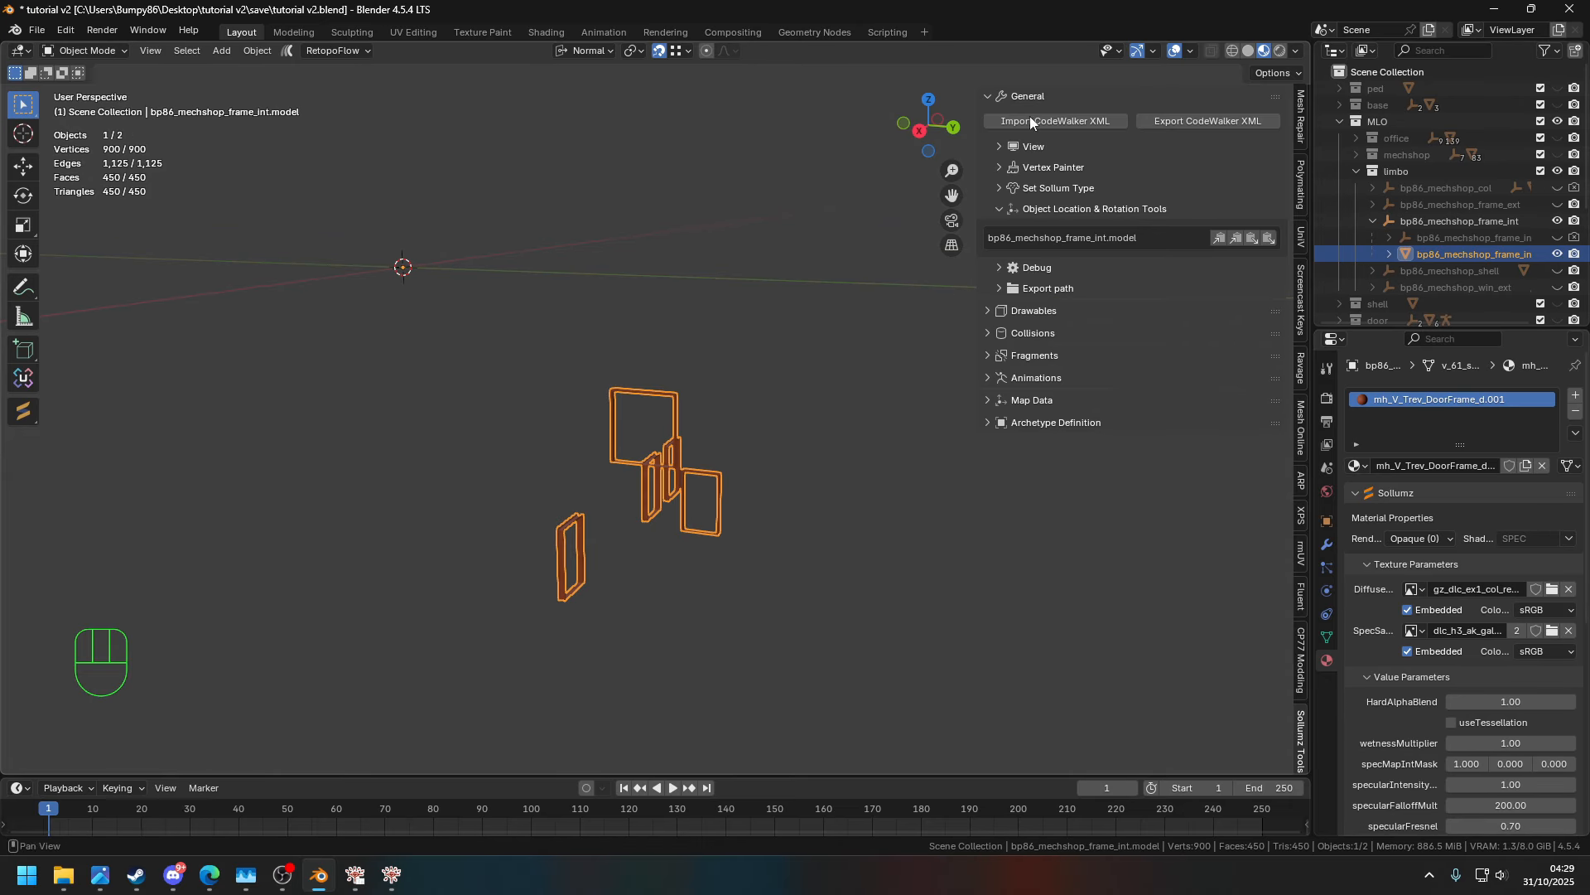
- Turn on the Face Orientation overlay and hide the sidebar to reveal which frame faces are reversed
{"action": "left_click", "coordinate": [1190, 52]}
{"action": "left_click", "coordinate": [1090, 498]}
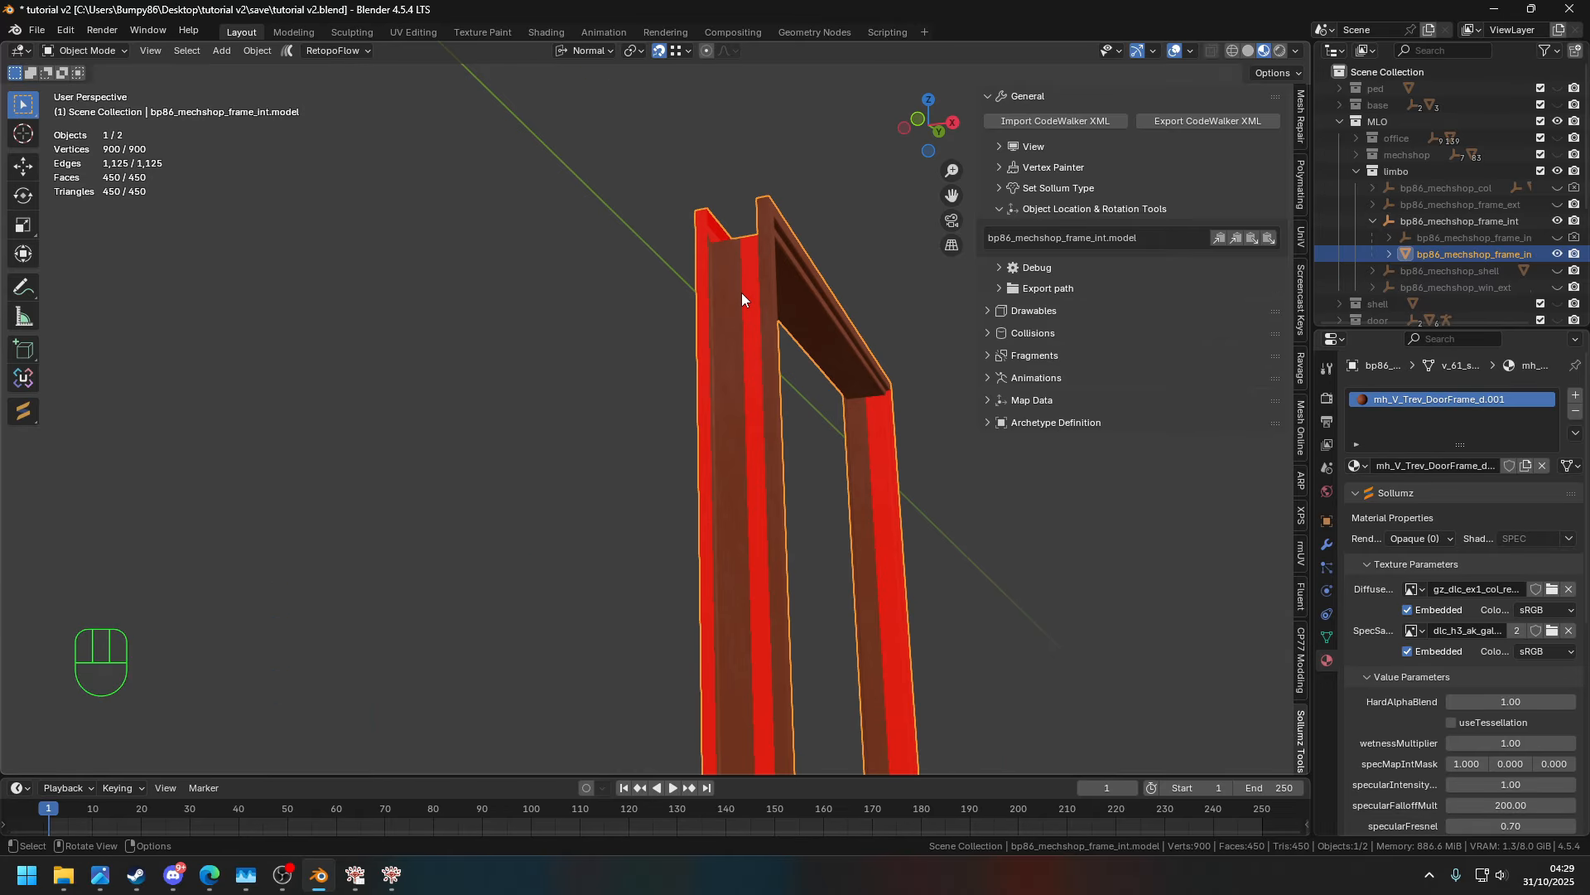
{"action": "key", "text": "n"}
{"action": "left_click", "coordinate": [1190, 51]}
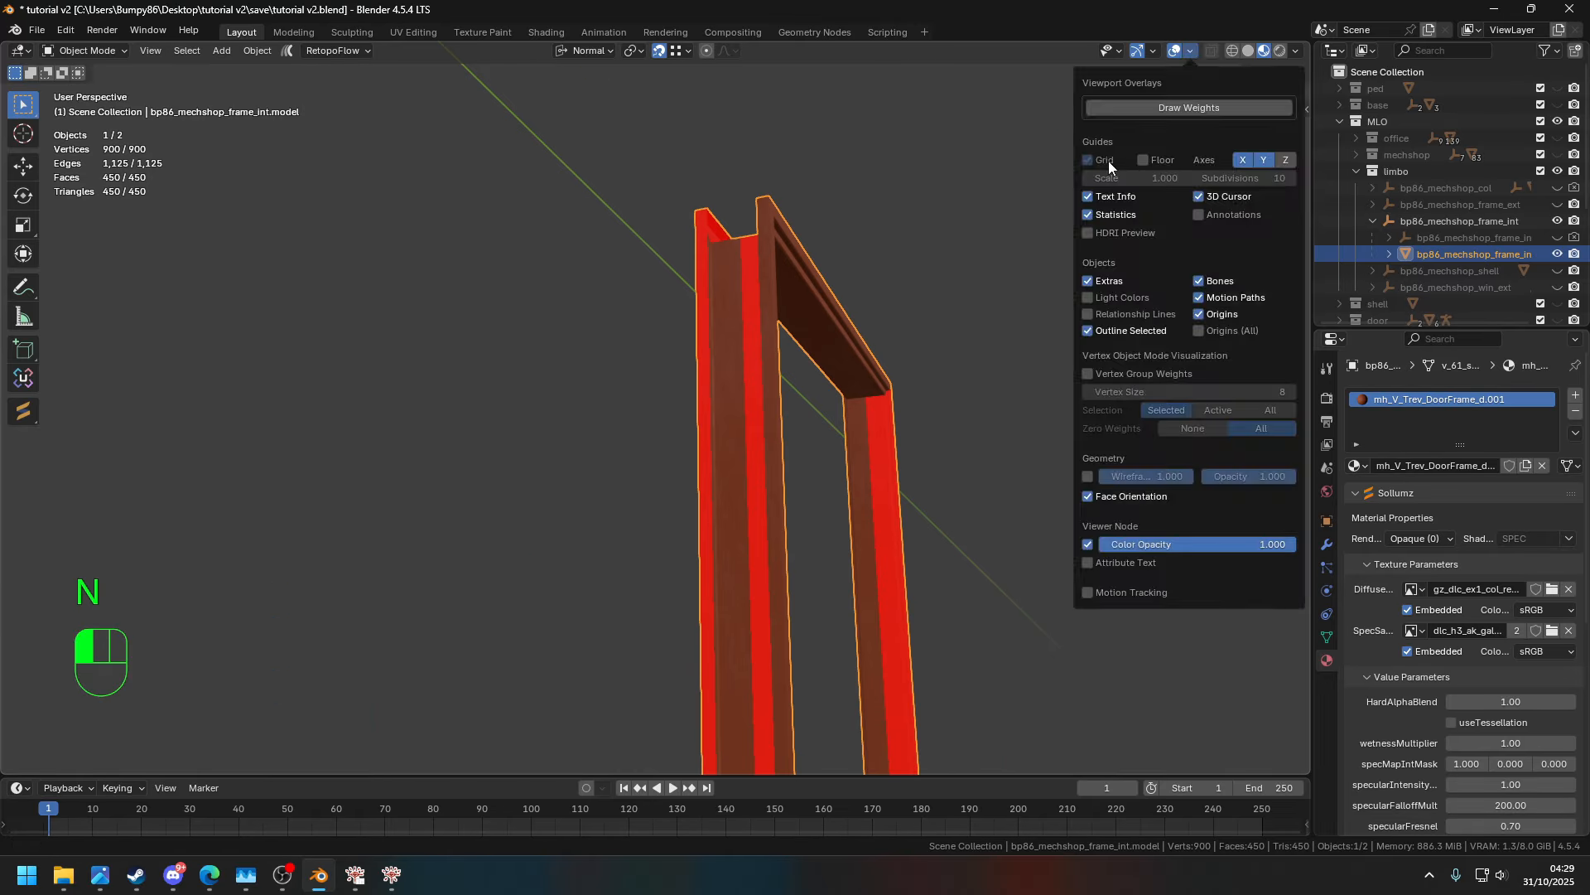
- Try to correct the reversed face normals of bp86_mechshop_frame_int in Edit Mode, including on the whole mesh
{"action": "key", "text": "Tab"}
{"action": "middle_click_drag", "start_coordinate": [638, 473], "coordinate": [588, 422]}
{"action": "left_click", "coordinate": [628, 373]}
{"action": "left_click_drag", "start_coordinate": [547, 534], "coordinate": [476, 507], "text": "shift"}
{"action": "middle_click_drag", "start_coordinate": [489, 513], "coordinate": [795, 513]}
{"action": "scroll", "coordinate": [869, 464], "scroll_direction": "up", "scroll_amount": 3}
{"action": "left_click_drag", "start_coordinate": [885, 456], "coordinate": [821, 406], "text": "shift"}
{"action": "left_click", "coordinate": [876, 418]}
{"action": "middle_click_drag", "start_coordinate": [877, 418], "coordinate": [817, 525]}
{"action": "left_click_drag", "start_coordinate": [816, 525], "coordinate": [746, 401]}
{"action": "middle_click_drag", "start_coordinate": [745, 401], "coordinate": [773, 422]}
{"action": "scroll", "coordinate": [750, 397], "scroll_direction": "down", "scroll_amount": 4}
{"action": "key", "text": "a"}
{"action": "key", "text": "alt+n"}
{"action": "left_click", "coordinate": [752, 401]}
{"action": "left_click", "coordinate": [889, 373]}
{"action": "scroll", "coordinate": [773, 422], "scroll_direction": "down", "scroll_amount": 5}
- Try to correct the normals of a box-selected group of interior frames with X-ray toggled
{"action": "left_click", "coordinate": [1211, 50]}
{"action": "left_click_drag", "start_coordinate": [862, 207], "coordinate": [514, 633]}
{"action": "key", "text": "alt+n"}
{"action": "left_click", "coordinate": [912, 220]}
{"action": "mouse_move", "coordinate": [912, 220]}
{"action": "middle_mouse_down"}
{"action": "mouse_move", "coordinate": [654, 192]}
{"action": "mouse_move", "coordinate": [891, 217]}
{"action": "middle_mouse_up"}
{"action": "key", "text": "alt+n"}
{"action": "left_click", "coordinate": [891, 217]}
{"action": "key", "text": "alt+n"}
{"action": "key", "text": "ctrl+z"}
{"action": "key", "text": "ctrl+z"}
{"action": "middle_click_drag", "start_coordinate": [823, 256], "coordinate": [530, 463]}
{"action": "left_click", "coordinate": [1211, 51]}
{"action": "left_click", "coordinate": [953, 323]}
{"action": "middle_click_drag", "start_coordinate": [823, 323], "coordinate": [729, 198]}
- Undo the attempted normal corrections on the interior frame model
{"action": "key", "text": "ctrl+z"}
{"action": "key", "text": "ctrl+z"}
{"action": "key", "text": "ctrl+z"}
{"action": "key", "text": "ctrl+z"}
{"action": "key", "text": "ctrl+z"}
{"action": "key", "text": "ctrl+z"}
{"action": "key", "text": "ctrl+z"}
{"action": "key", "text": "ctrl+z"}
{"action": "key", "text": "ctrl+z"}
{"action": "key", "text": "ctrl+z"}
{"action": "key", "text": "ctrl+z"}
{"action": "key", "text": "ctrl+z"}
{"action": "key", "text": "ctrl+z"}
{"action": "key", "text": "ctrl+z"}
{"action": "key", "text": "ctrl+z"}
{"action": "key", "text": "ctrl+z"}
{"action": "key", "text": "ctrl+z"}
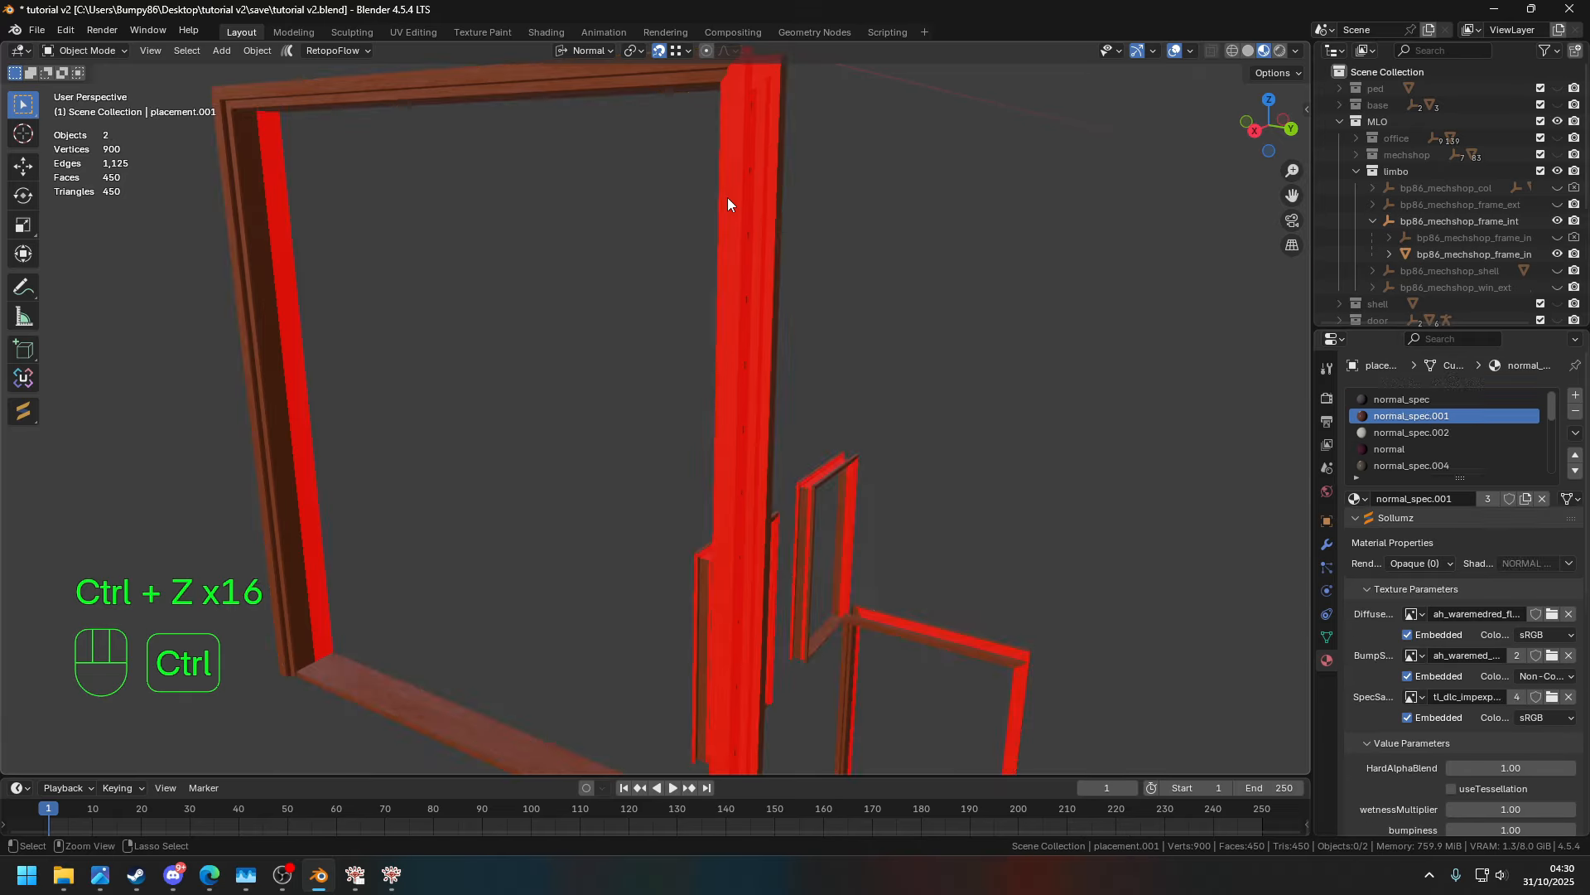
- In Edit Mode, correct the reversed normals on the first frames of bp86_mechshop_frame_int one at a time
{"action": "key", "text": "Tab"}
{"action": "key", "text": "w"}
{"action": "key", "text": "alt+n"}
{"action": "left_click", "coordinate": [800, 169]}
{"action": "middle_click_drag", "start_coordinate": [808, 164], "coordinate": [580, 258]}
{"action": "key", "text": "alt+n"}
{"action": "left_click", "coordinate": [580, 258]}
{"action": "left_click", "coordinate": [840, 204]}
{"action": "middle_click_drag", "start_coordinate": [841, 204], "coordinate": [634, 340]}
{"action": "key", "text": "alt+n"}
{"action": "left_click", "coordinate": [762, 220]}
- Select several more reversed parts of the interior frames together and correct their normals
{"action": "key", "text": "KP_Decimal"}
{"action": "left_click", "coordinate": [604, 273]}
{"action": "left_click", "coordinate": [841, 414], "text": "shift"}
{"action": "left_click", "coordinate": [1023, 377], "text": "shift"}
{"action": "left_click", "coordinate": [475, 369], "text": "shift"}
{"action": "key", "text": "alt+n"}
{"action": "left_click", "coordinate": [990, 382]}
- Focus on another interior frame, select its reversed parts, and correct their normals
{"action": "left_click", "coordinate": [462, 241]}
{"action": "key", "text": "KP_Decimal"}
{"action": "scroll", "coordinate": [461, 241], "scroll_direction": "up", "scroll_amount": 4}
{"action": "left_click", "coordinate": [624, 426], "text": "shift"}
{"action": "key", "text": "alt+n"}
{"action": "left_click", "coordinate": [781, 403]}
{"action": "left_click_drag", "start_coordinate": [634, 340], "coordinate": [688, 341]}
{"action": "middle_click_drag", "start_coordinate": [689, 341], "coordinate": [652, 301]}
{"action": "key", "text": "alt+n"}
{"action": "left_click", "coordinate": [810, 425]}
{"action": "key", "text": "alt+n"}
{"action": "scroll", "coordinate": [733, 281], "scroll_direction": "down", "scroll_amount": 4}
- Correct the normals on the remaining reversed frame parts and return to Object Mode
{"action": "left_click", "coordinate": [977, 306]}
{"action": "key", "text": "KP_Decimal"}
{"action": "left_click", "coordinate": [1057, 248], "text": "shift"}
{"action": "middle_click_drag", "start_coordinate": [1076, 313], "coordinate": [589, 419], "text": "shift"}
{"action": "left_click", "coordinate": [589, 419], "text": "shift"}
{"action": "key", "text": "alt+n"}
{"action": "left_click", "coordinate": [809, 454]}
{"action": "left_click", "coordinate": [809, 453]}
{"action": "middle_click_drag", "start_coordinate": [809, 454], "coordinate": [934, 376]}
{"action": "scroll", "coordinate": [663, 394], "scroll_direction": "down", "scroll_amount": 6}
{"action": "key", "text": "Tab"}
- Select the bp86_mechshop_frame_int drawable with all its children visible and export it as CodeWalker XML to the export folder
{"action": "left_click", "coordinate": [1557, 222], "text": "shift"}
{"action": "left_click", "coordinate": [1556, 222], "text": "shift"}
{"action": "left_click", "coordinate": [1459, 221]}
{"action": "key", "text": "n"}
{"action": "left_click", "coordinate": [1201, 121]}
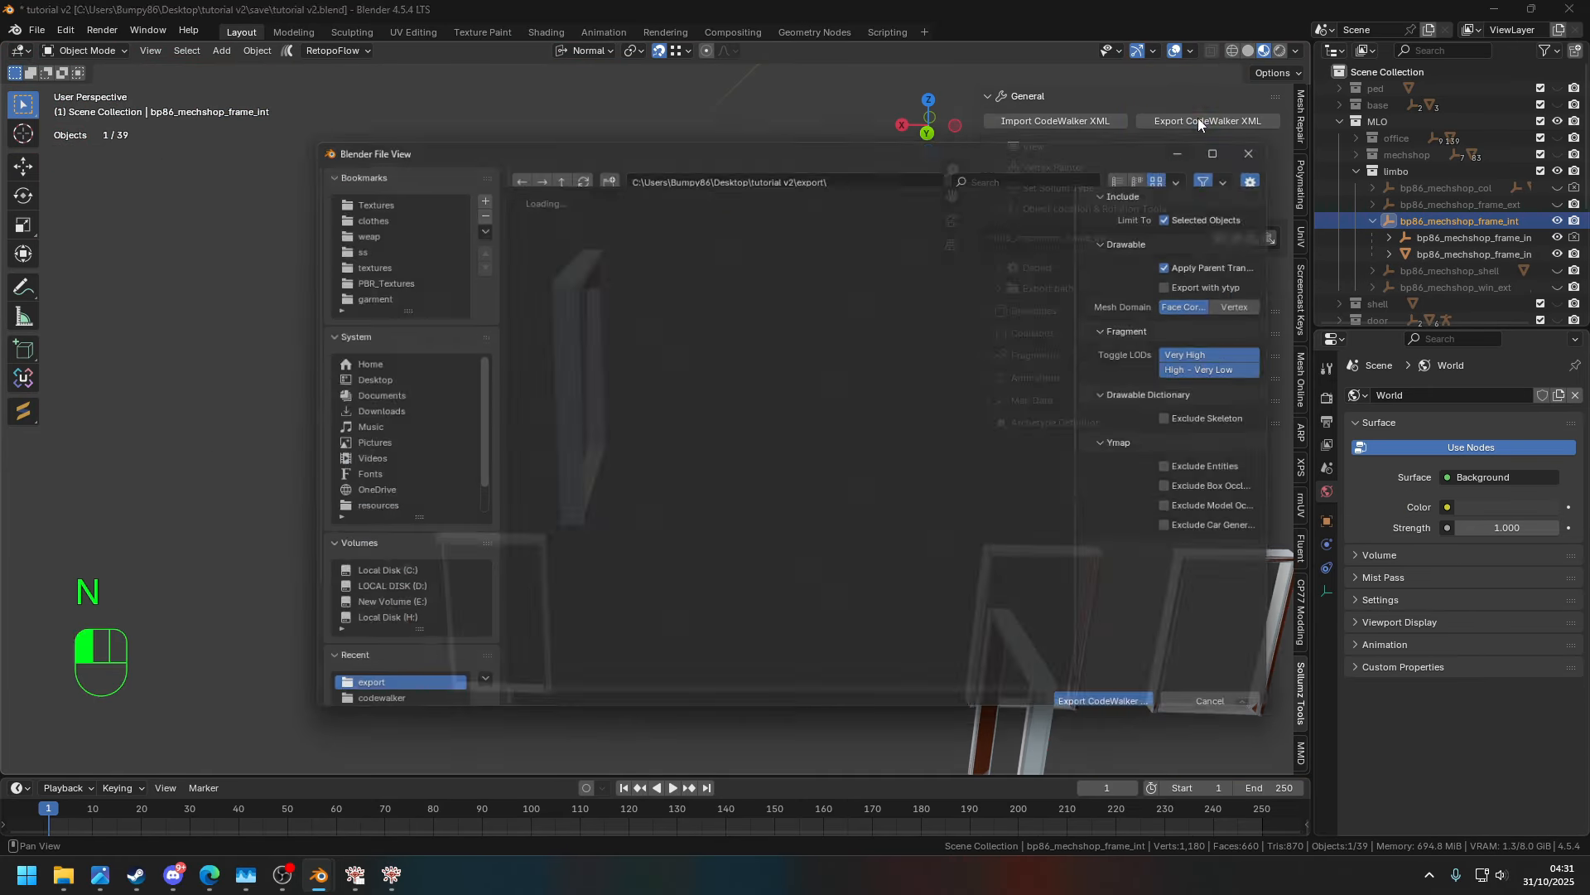
{"action": "left_click", "coordinate": [1104, 700]}
- Hide bp86_mechshop_frame_int and leave bp86_mechshop_frame_ext with its children visible in the viewport
{"action": "left_click", "coordinate": [1557, 221], "text": "shift"}
{"action": "left_click", "coordinate": [1558, 206], "text": "shift"}
{"action": "left_click", "coordinate": [1557, 206], "text": "shift"}
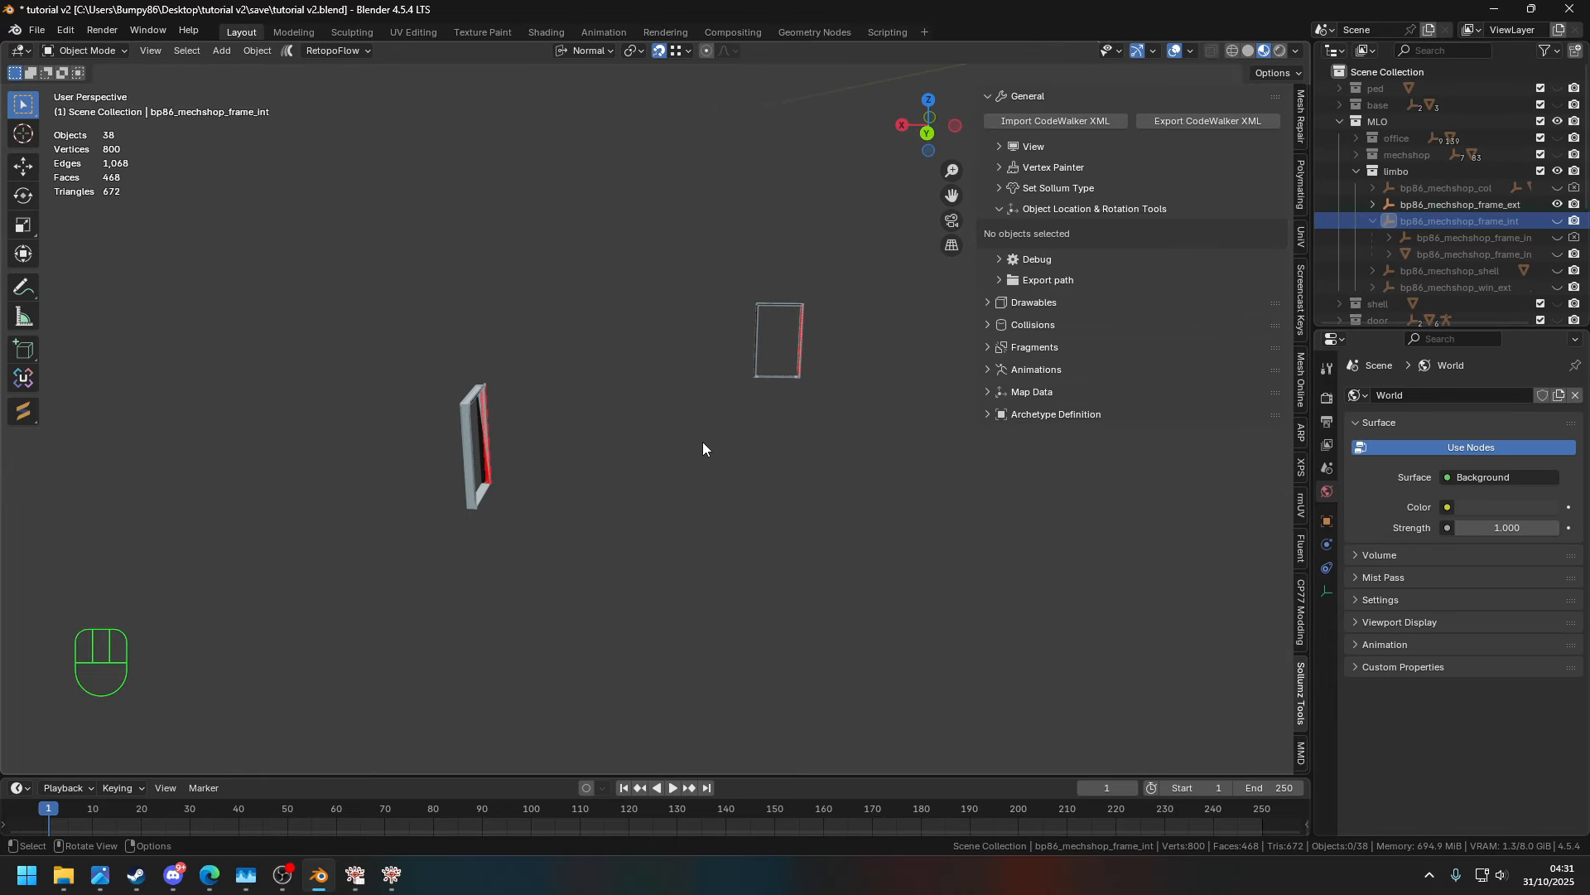
- Open the exterior frame mesh for editing and flip the normals of the reversed faces on its first frame
{"action": "left_click", "coordinate": [487, 458]}
{"action": "key", "text": "Tab"}
{"action": "key", "text": "KP_Decimal"}
{"action": "middle_click_drag", "start_coordinate": [490, 447], "coordinate": [746, 406]}
{"action": "middle_click_drag", "start_coordinate": [745, 406], "coordinate": [658, 443], "text": "shift"}
{"action": "scroll", "coordinate": [663, 373], "scroll_direction": "down", "scroll_amount": 5}
{"action": "key", "text": "alt+n"}
{"action": "left_click", "coordinate": [675, 277]}
- Select the next reversed part of the exterior frame mesh and flip its normals
{"action": "left_click", "coordinate": [874, 373]}
{"action": "middle_click_drag", "start_coordinate": [675, 277], "coordinate": [643, 367]}
{"action": "key", "text": "KP_Decimal"}
{"action": "left_click_drag", "start_coordinate": [572, 339], "coordinate": [461, 337], "text": "shift"}
{"action": "key", "text": "alt+n"}
{"action": "left_click", "coordinate": [464, 333]}
- Flip the normals of the remaining reversed exterior frame faces and return to Object Mode
{"action": "middle_click_drag", "start_coordinate": [463, 333], "coordinate": [464, 394]}
{"action": "scroll", "coordinate": [331, 265], "scroll_direction": "down", "scroll_amount": 6}
{"action": "left_click", "coordinate": [65, 286]}
{"action": "key", "text": "KP_Decimal"}
{"action": "key", "text": "alt+n"}
{"action": "left_click", "coordinate": [566, 299]}
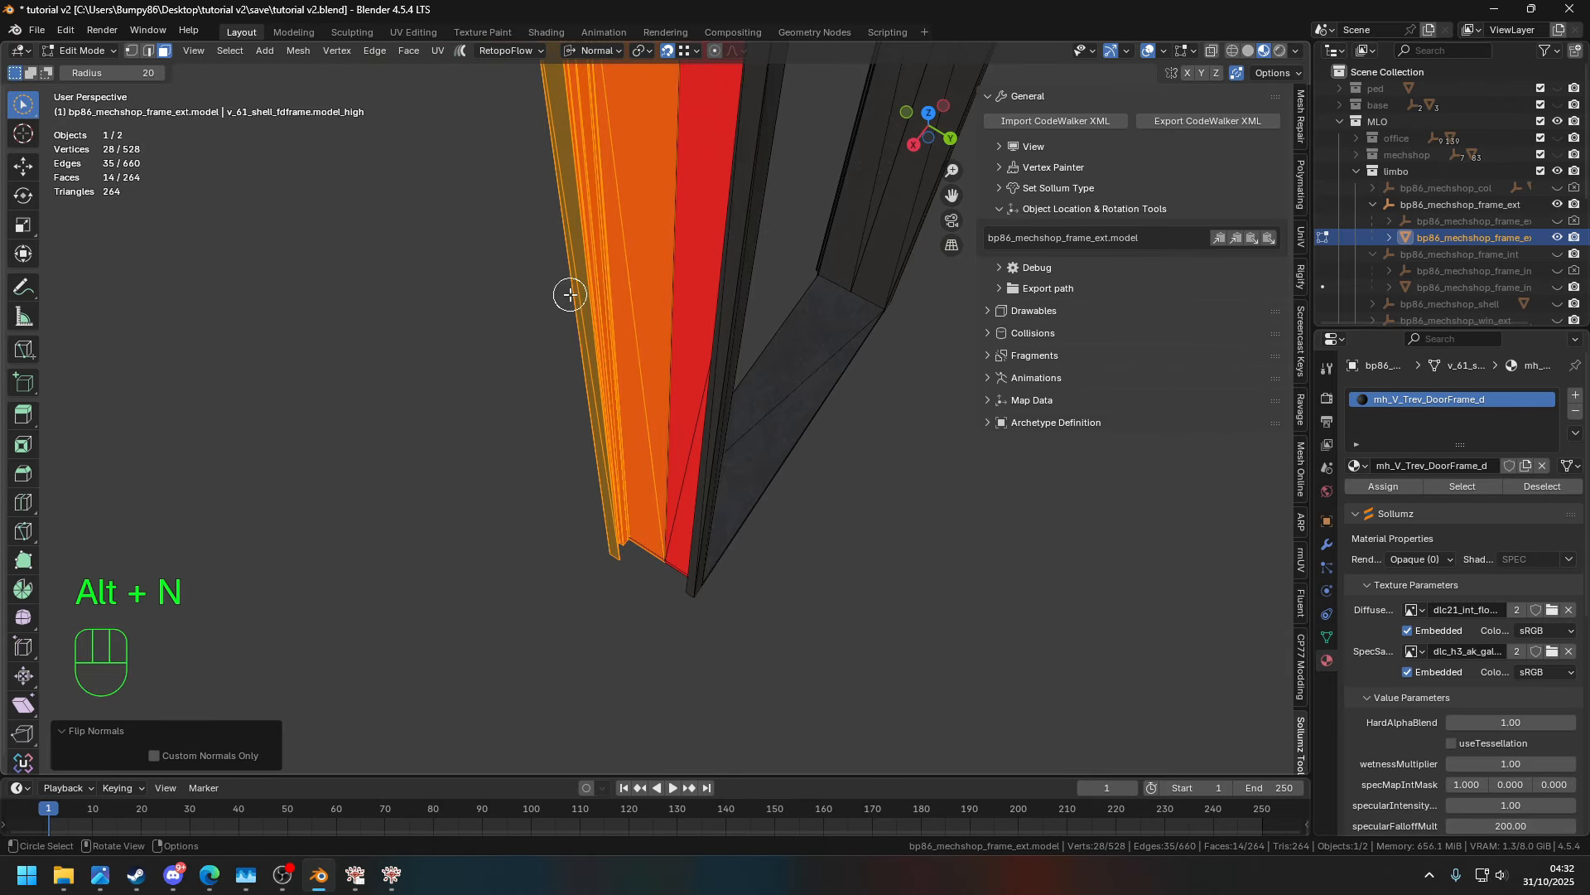
{"action": "scroll", "coordinate": [568, 290], "scroll_direction": "down", "scroll_amount": 5}
{"action": "middle_click_drag", "start_coordinate": [568, 290], "coordinate": [558, 188]}
{"action": "key", "text": "Tab"}
- Select the bp86_mechshop_frame_ext drawable with all its children visible and export it as CodeWalker XML to the export folder
{"action": "left_click", "coordinate": [1557, 205], "text": "shift"}
{"action": "left_click", "coordinate": [1557, 205], "text": "shift"}
{"action": "left_click", "coordinate": [1460, 205]}
{"action": "left_click", "coordinate": [1207, 121]}
{"action": "left_click", "coordinate": [1121, 703]}
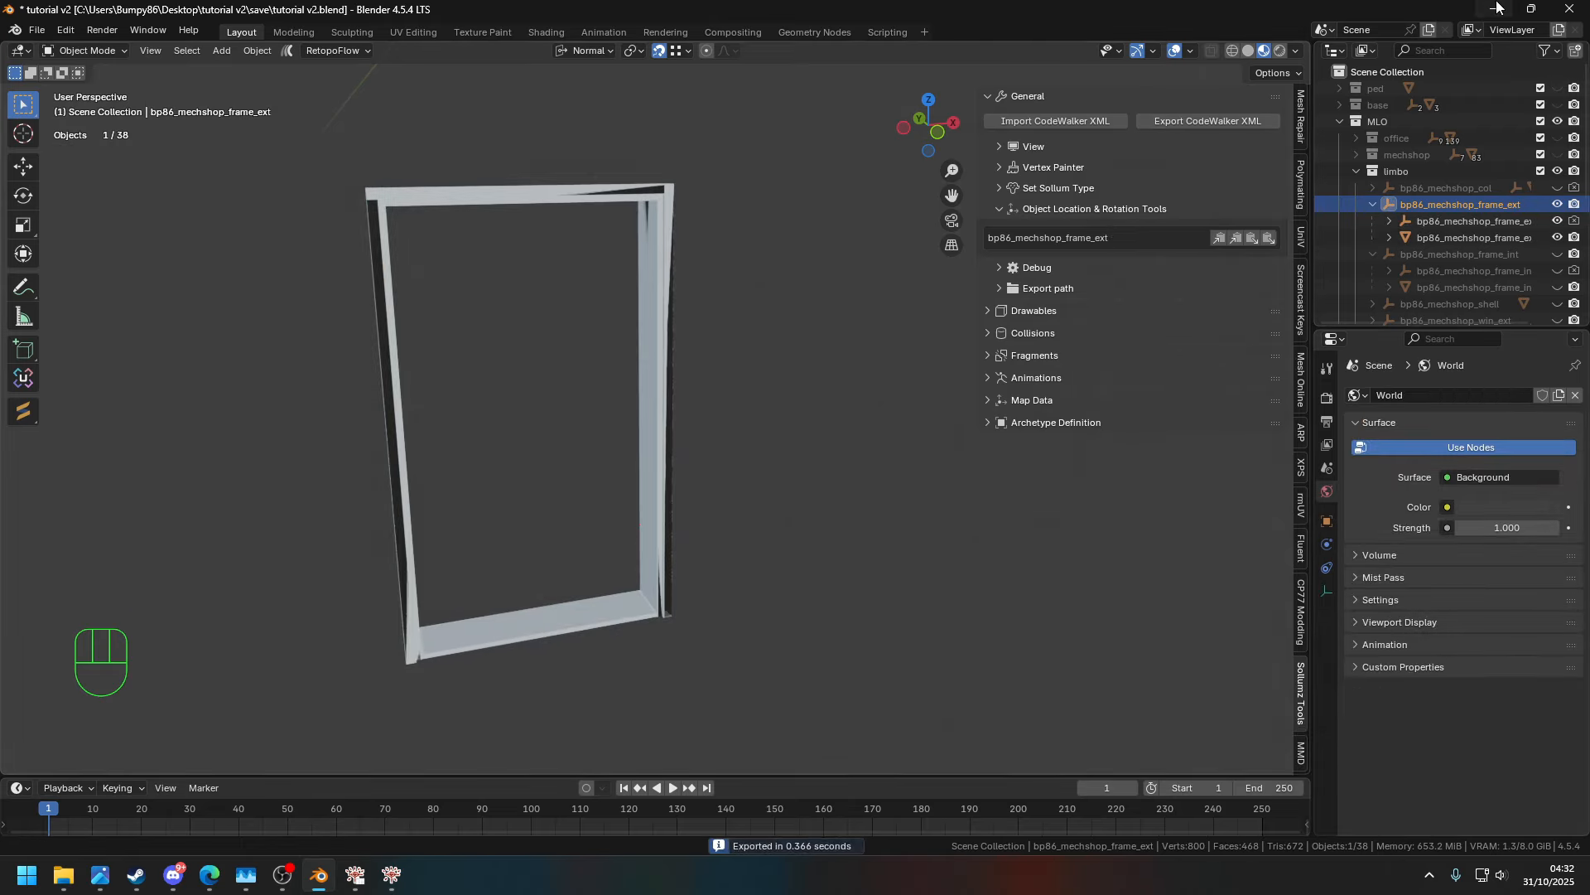
- Switch to CodeWalker and close the current project without saving it
{"action": "left_click", "coordinate": [1495, 9]}
{"action": "left_click", "coordinate": [391, 875]}
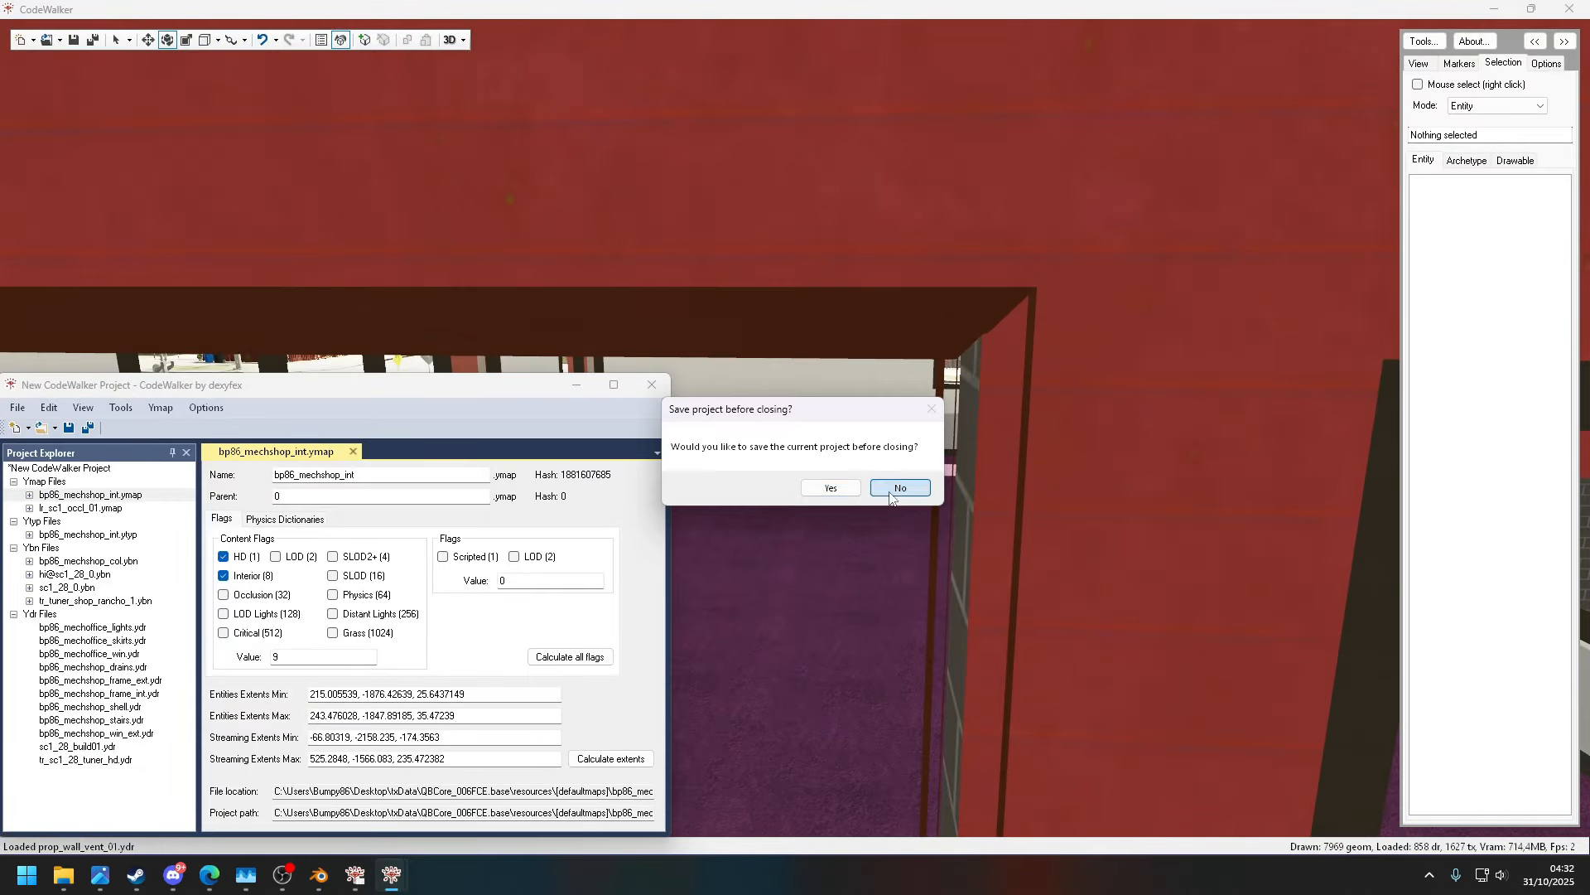
{"action": "left_click", "coordinate": [891, 494]}
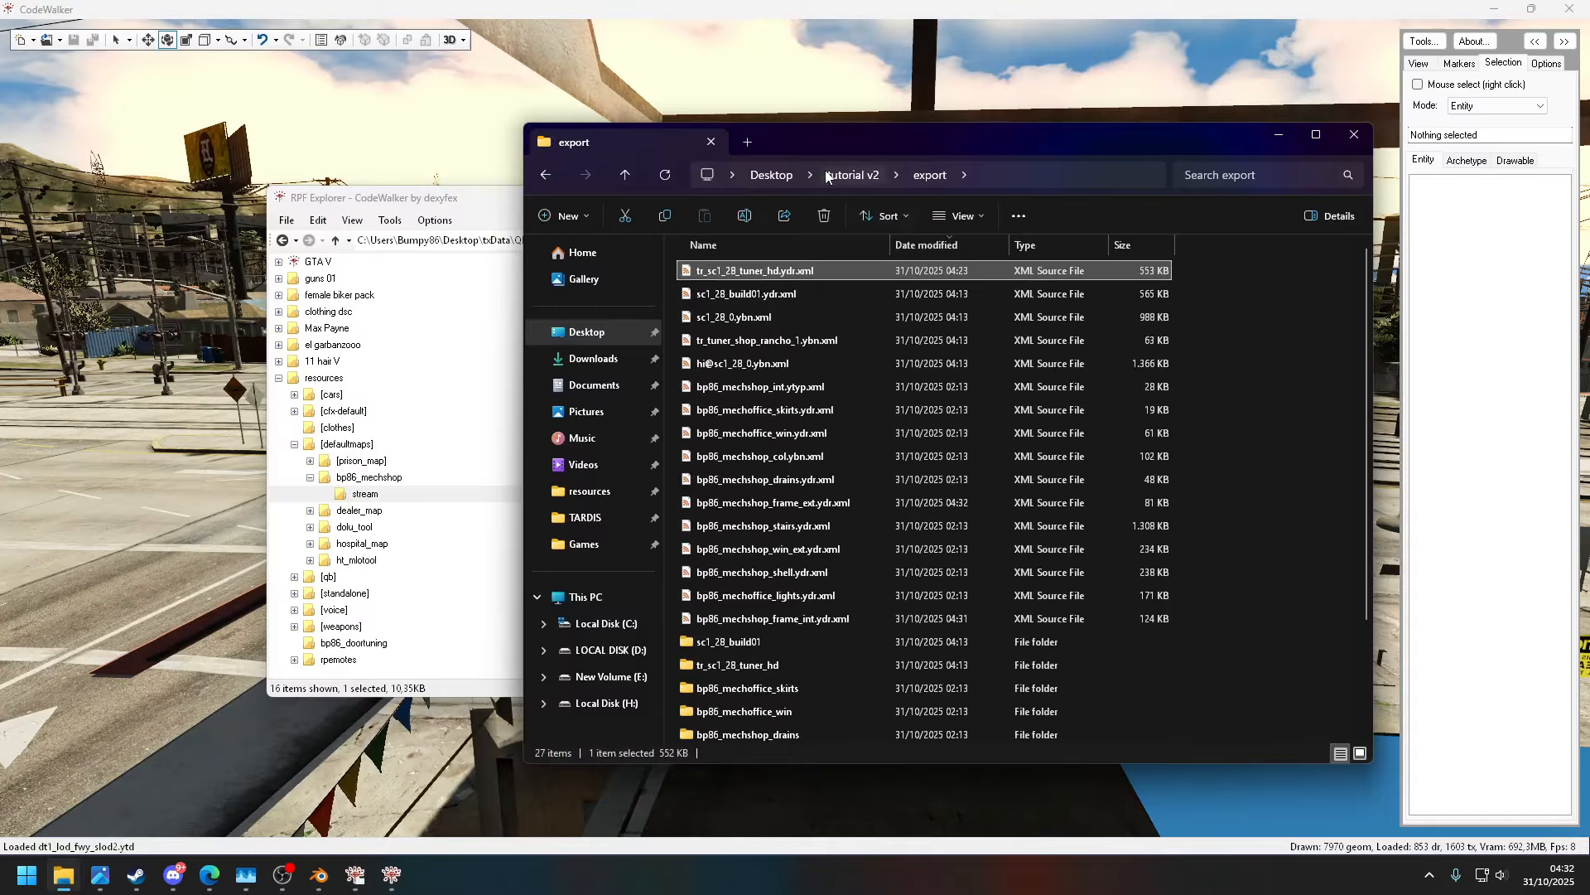
- Import bp86_mechshop_frame_ext.ydr.xml and bp86_mechshop_frame_int.ydr.xml from the export folder into the bp86_mechshop stream folder in RPF Explorer
{"action": "left_click", "coordinate": [663, 175]}
{"action": "left_click_drag", "start_coordinate": [891, 149], "coordinate": [1020, 122]}
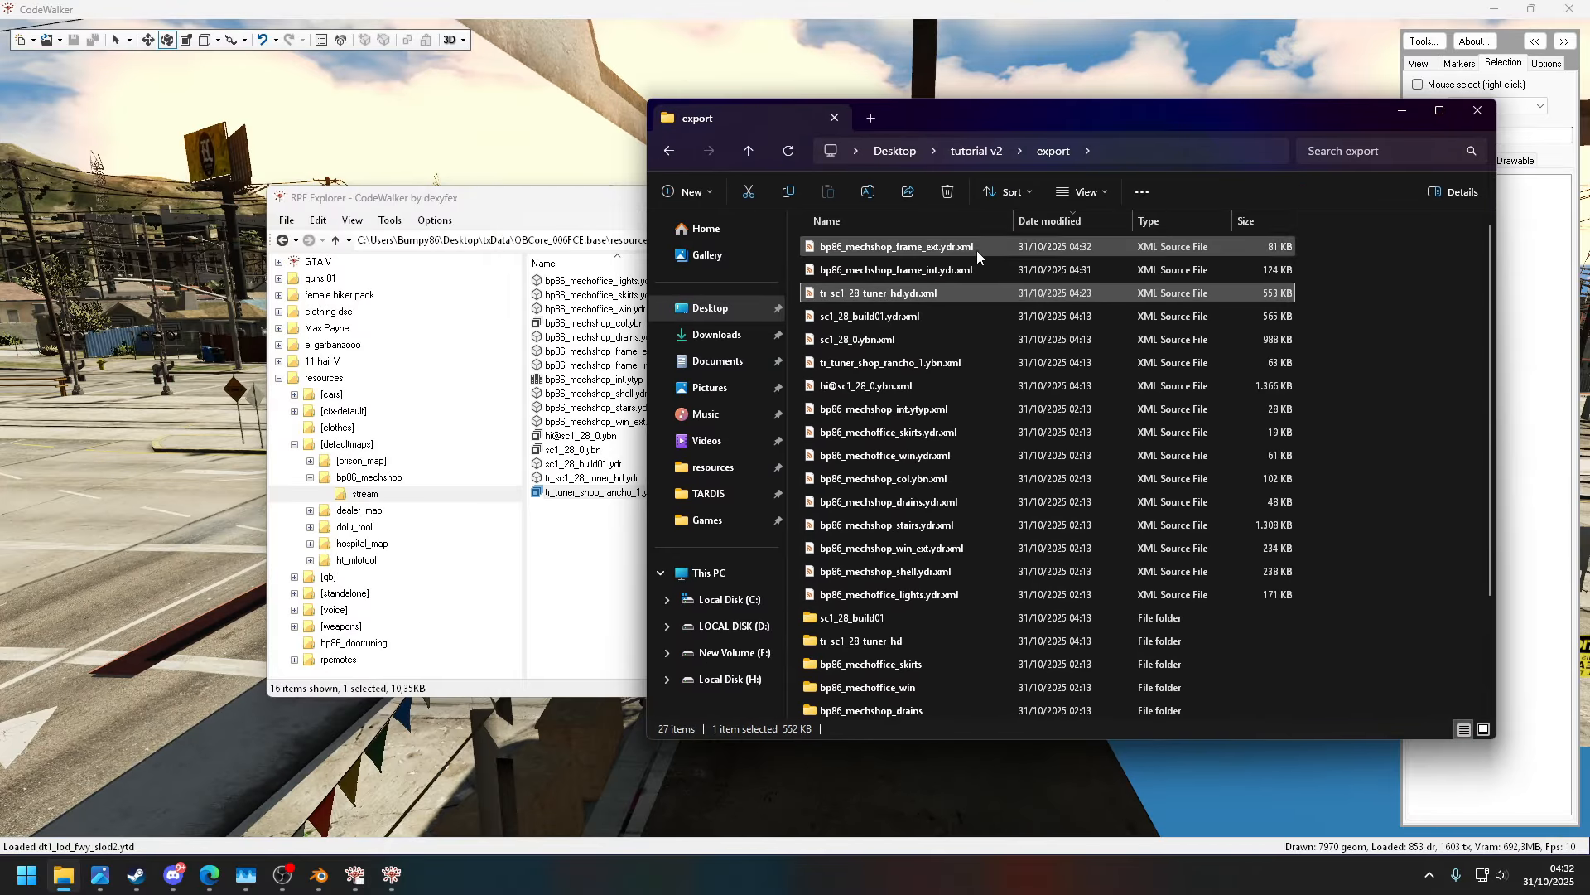
{"action": "left_click", "coordinate": [979, 269], "text": "ctrl"}
{"action": "left_click_drag", "start_coordinate": [979, 269], "coordinate": [649, 454]}
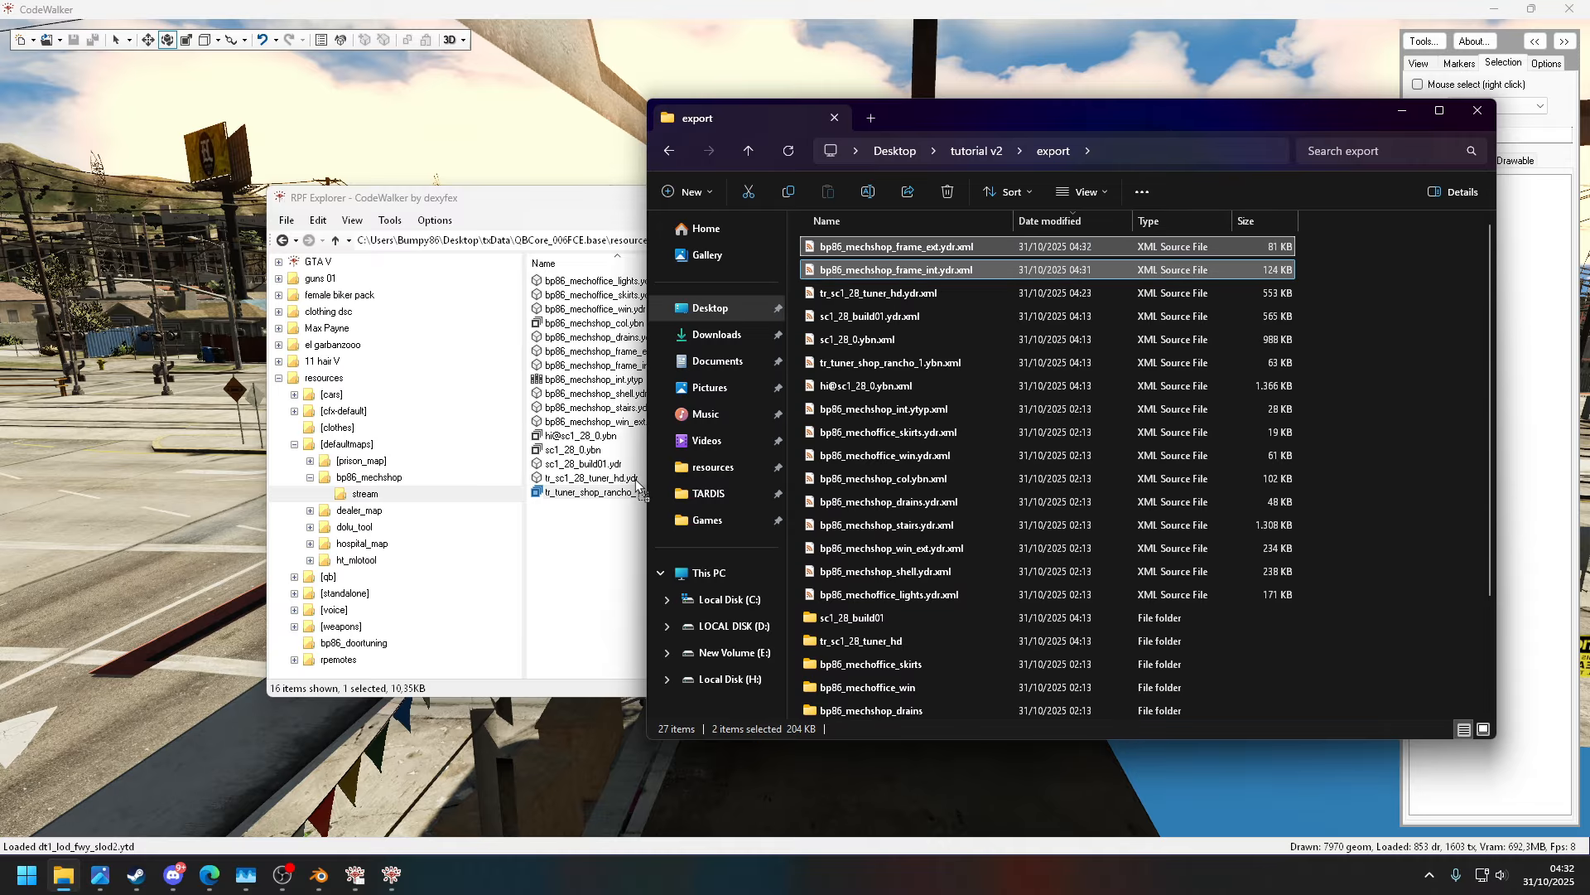
- Load all files from the bp86_mechshop stream folder into a new CodeWalker project and minimize the project window
{"action": "left_click", "coordinate": [562, 5]}
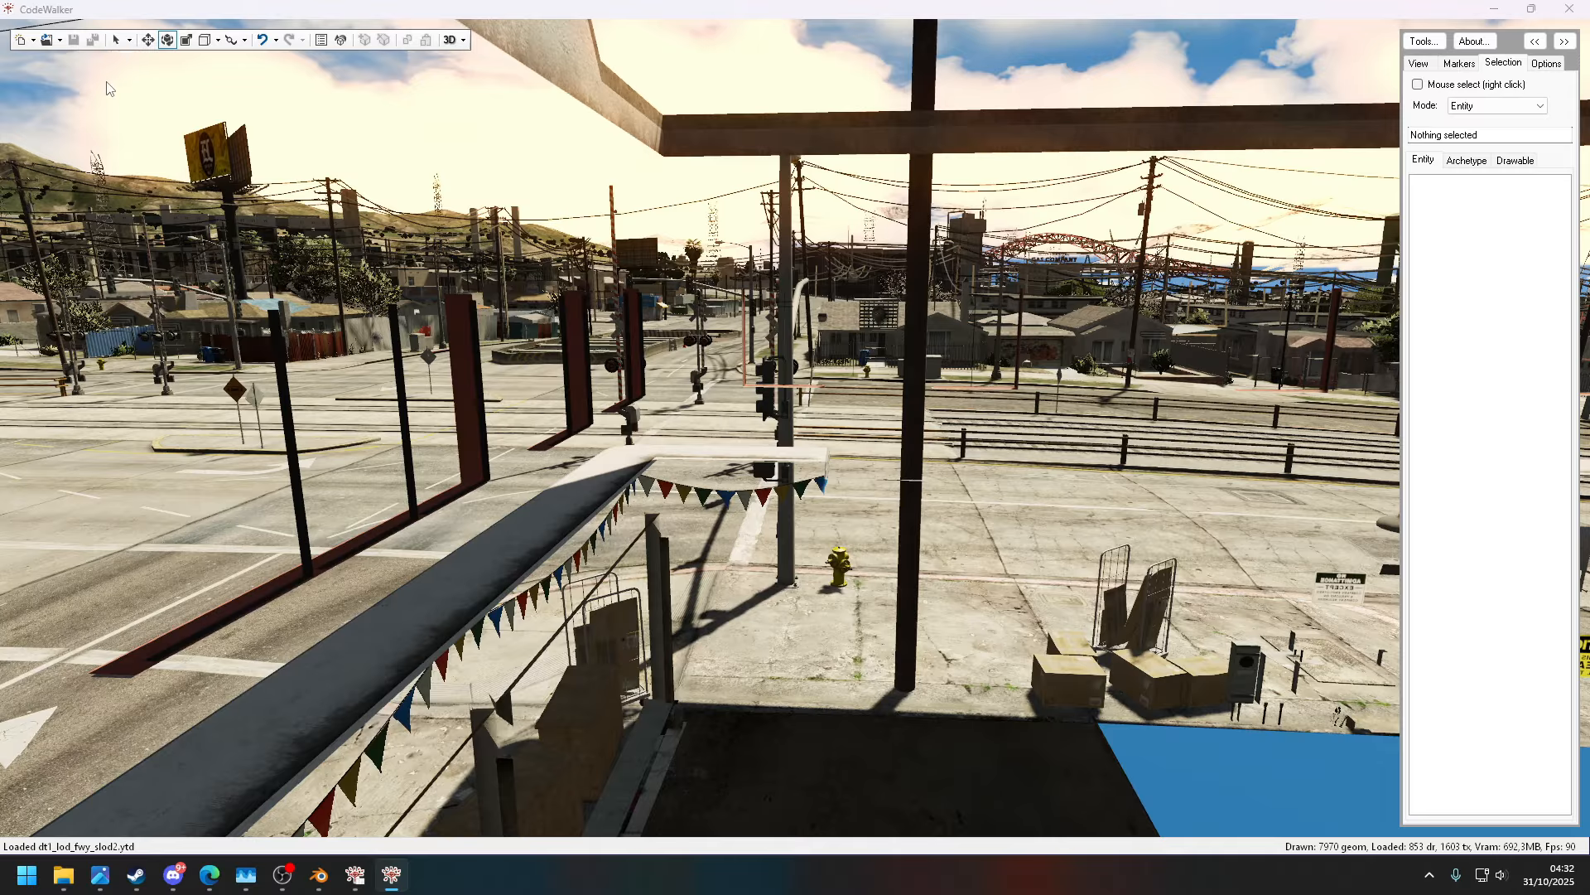
{"action": "left_click", "coordinate": [550, 386]}
{"action": "key", "text": "ctrl+a"}
{"action": "left_click", "coordinate": [732, 528]}
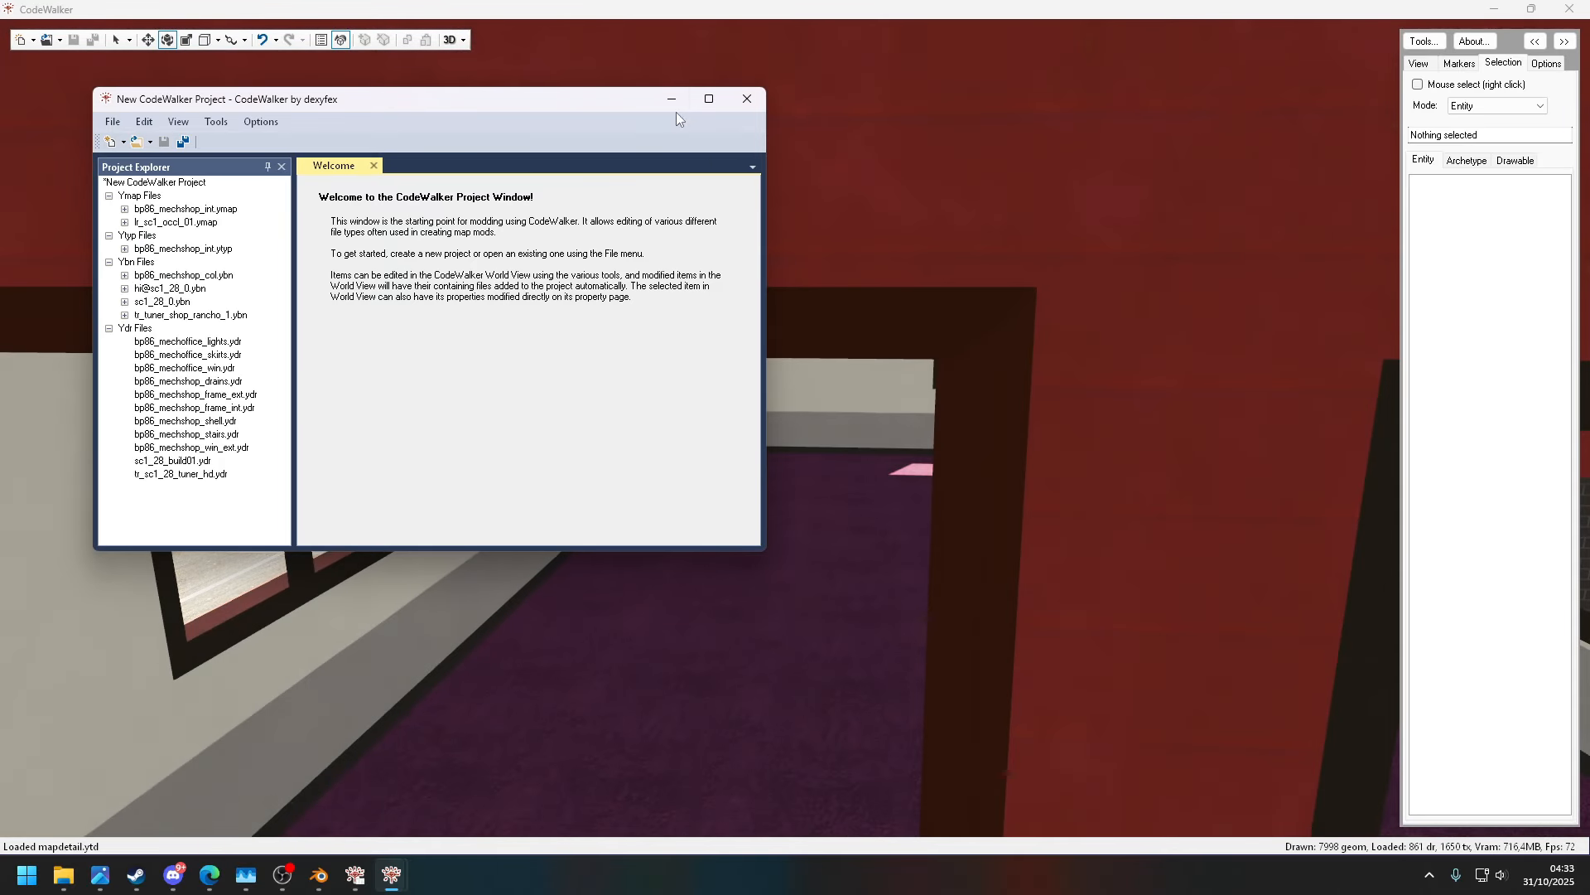
{"action": "left_click", "coordinate": [668, 101]}
- Inspect the reloaded mechanic shop's window and door frames from inside and outside
{"action": "left_click_drag", "start_coordinate": [807, 533], "coordinate": [1186, 533]}
{"action": "key", "text": "w"}
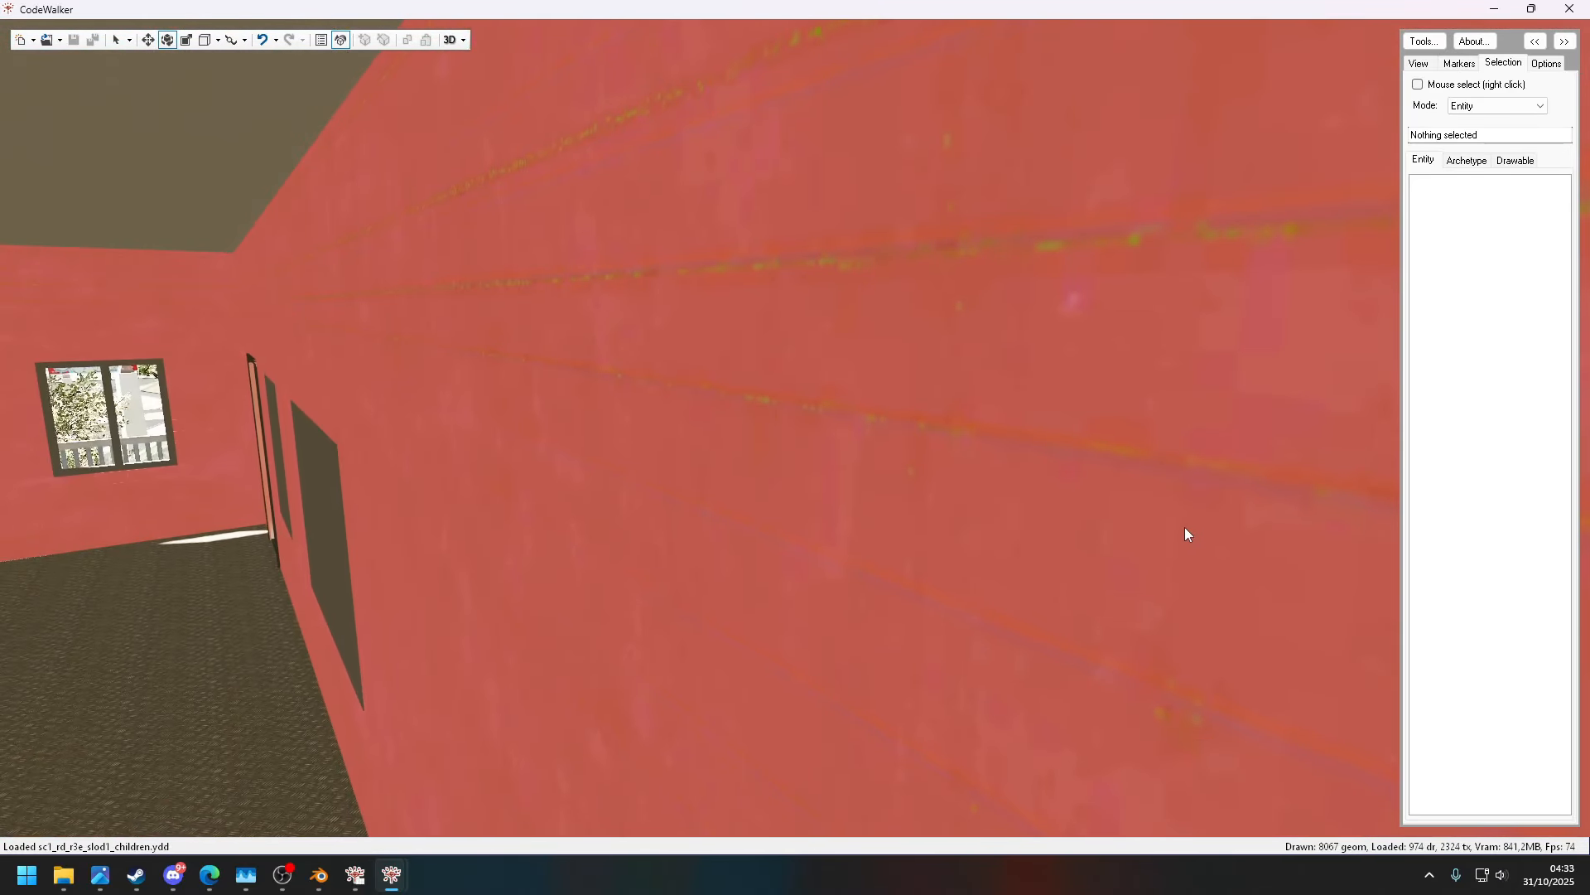
{"action": "left_click_drag", "start_coordinate": [534, 146], "coordinate": [867, 339]}
{"action": "key", "text": "w"}
{"action": "key", "text": "w"}
{"action": "left_click_drag", "start_coordinate": [777, 373], "coordinate": [807, 320]}
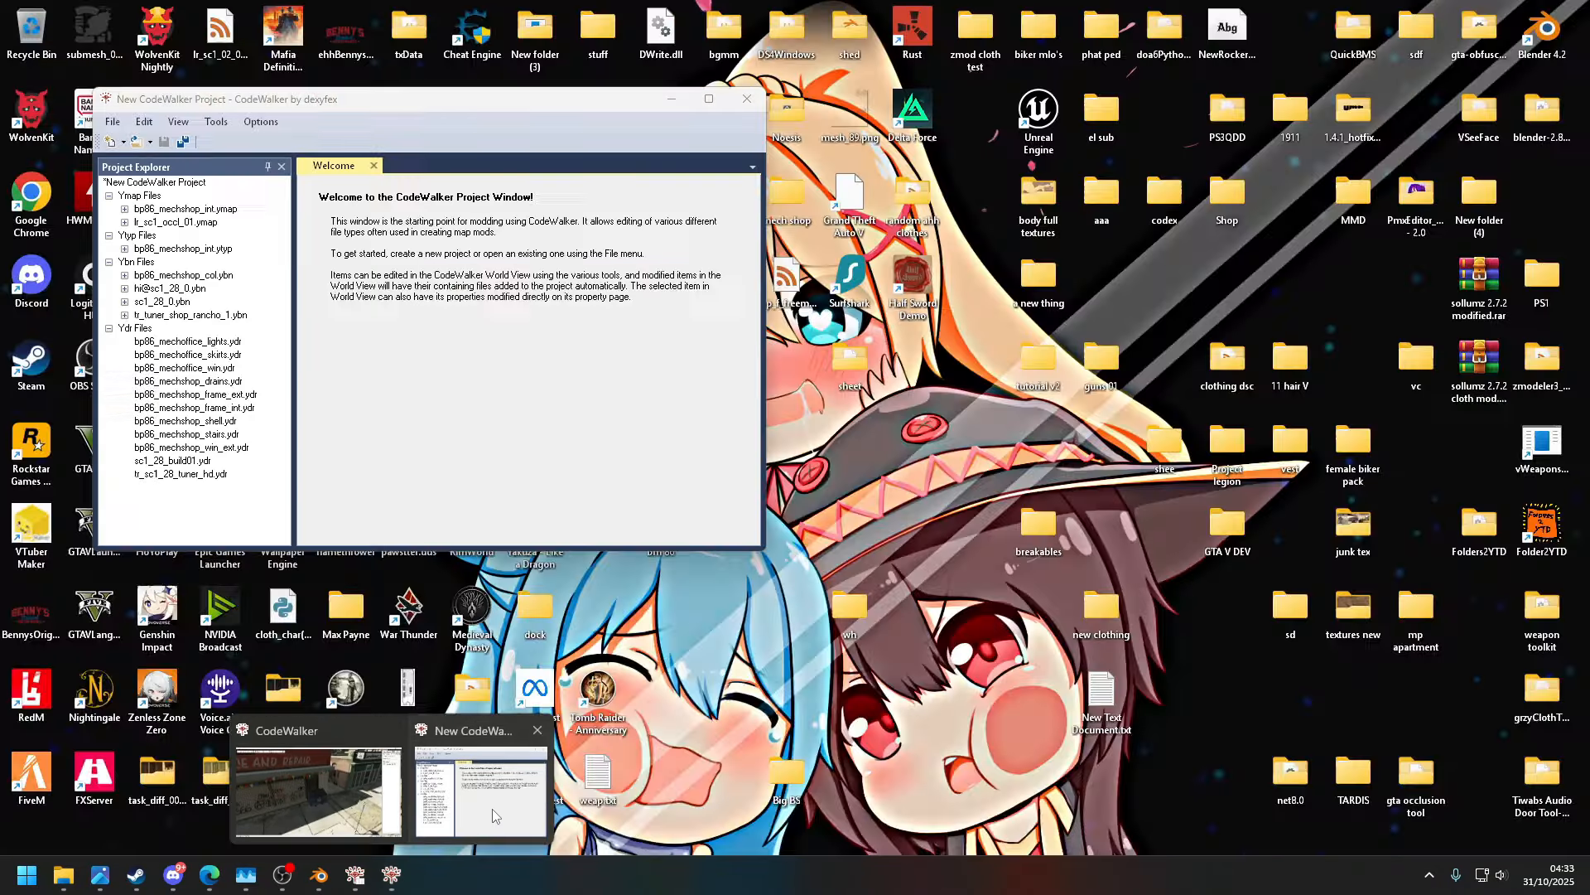
- Select the blue dumpster blocking the shop's side door and move it along the shuttered wall, clear of the doorway
{"action": "left_click", "coordinate": [492, 808]}
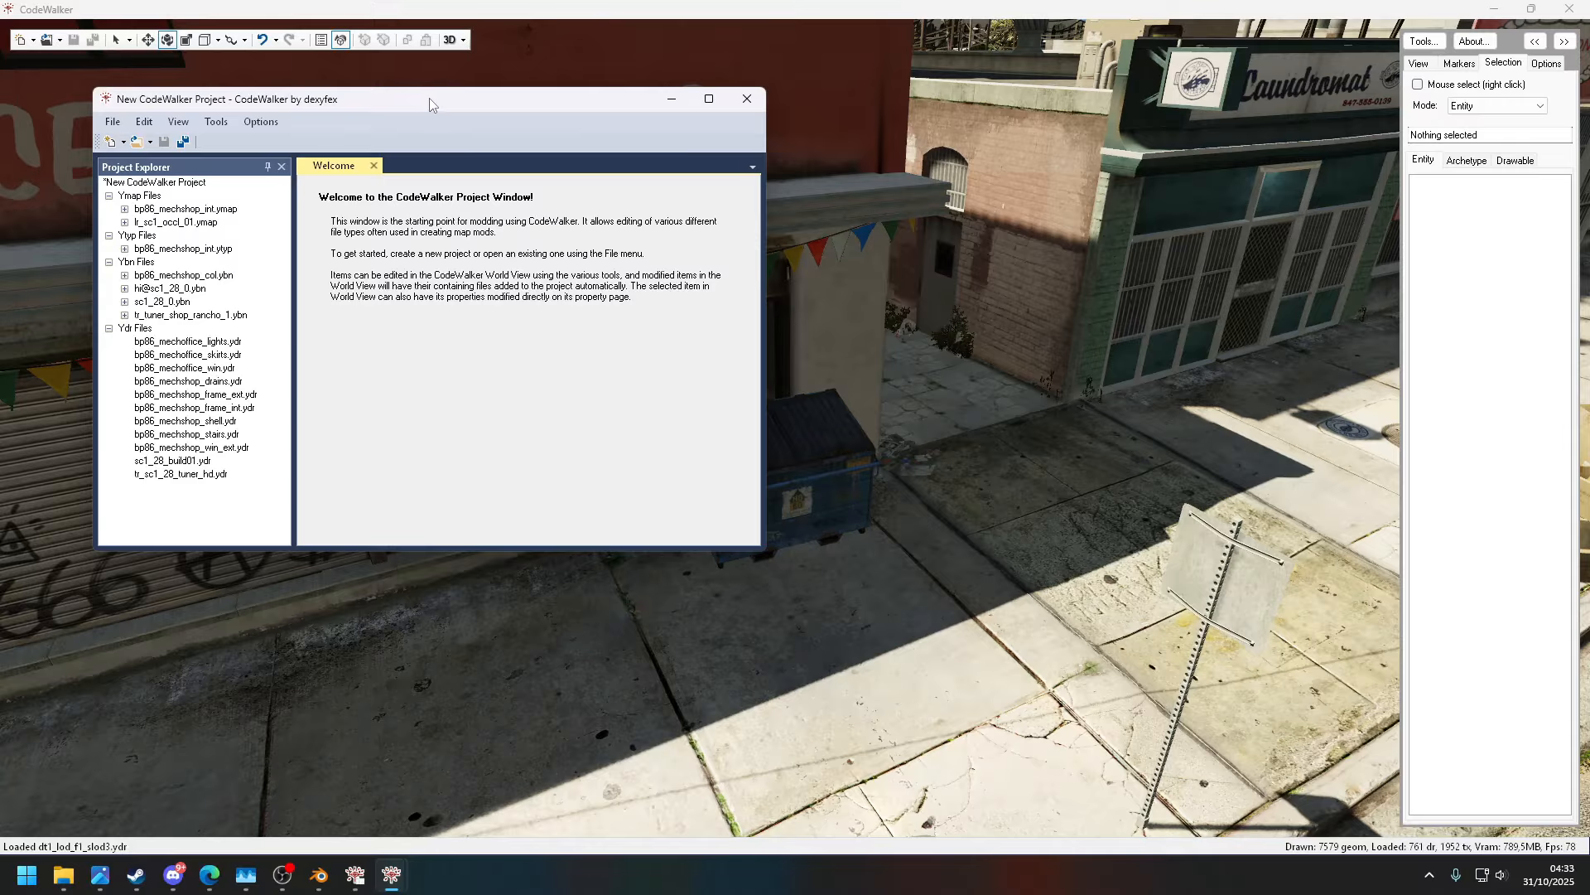
{"action": "left_click_drag", "start_coordinate": [429, 98], "coordinate": [321, 236]}
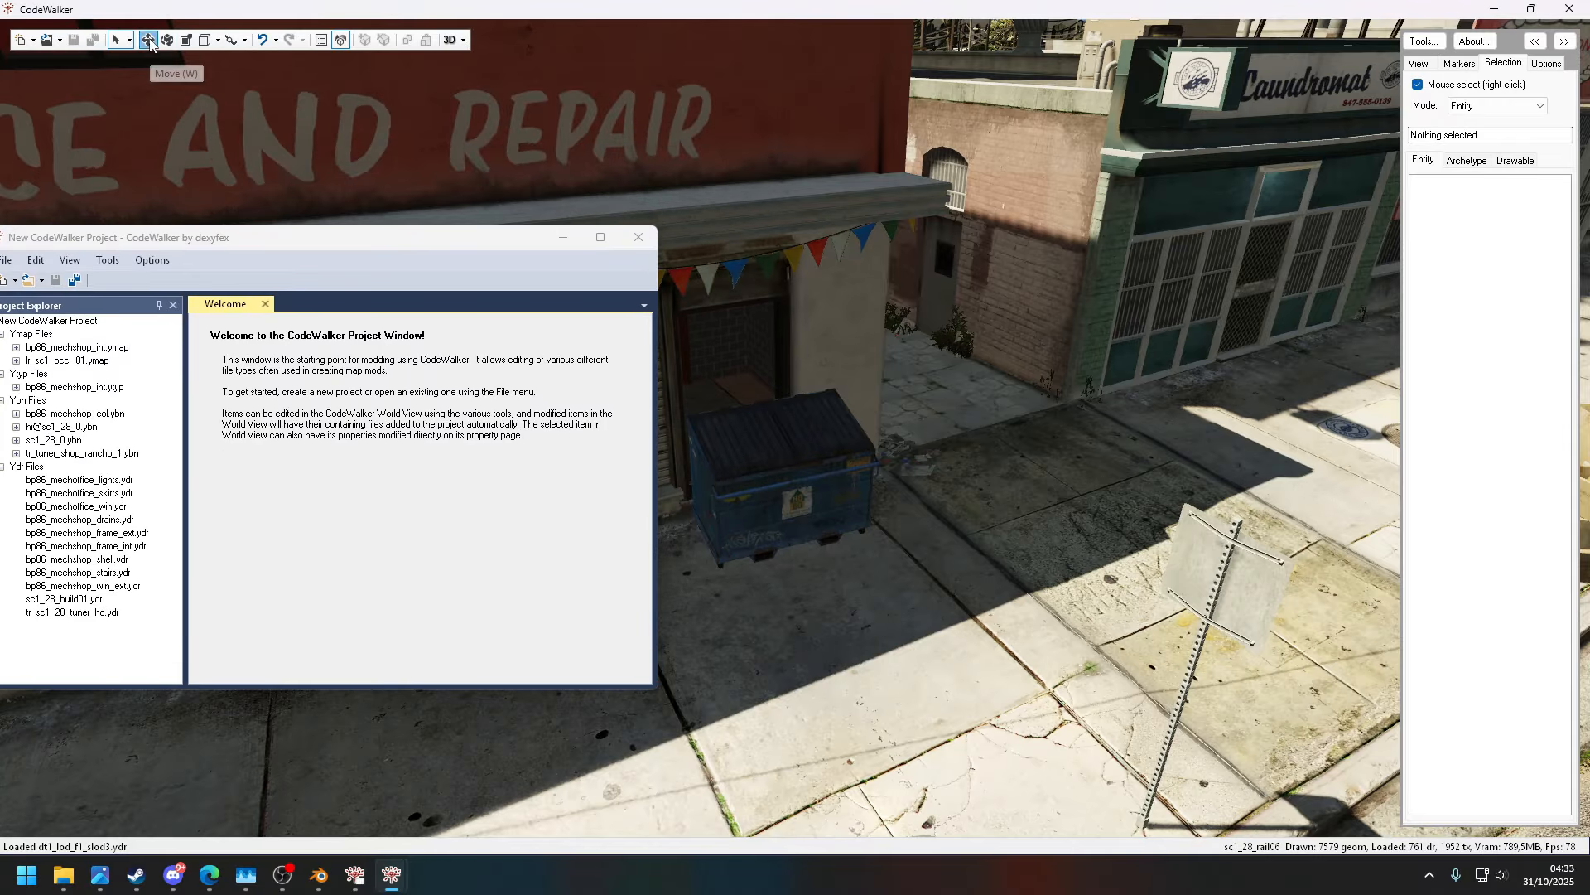
{"action": "right_click", "coordinate": [772, 477]}
{"action": "mouse_move", "coordinate": [783, 479]}
{"action": "left_mouse_down"}
{"action": "mouse_move", "coordinate": [785, 425]}
{"action": "mouse_move", "coordinate": [789, 451]}
{"action": "left_mouse_up"}
{"action": "mouse_move", "coordinate": [962, 377]}
{"action": "left_mouse_down"}
{"action": "mouse_move", "coordinate": [880, 396]}
{"action": "mouse_move", "coordinate": [961, 401]}
{"action": "left_mouse_up"}
{"action": "left_click_drag", "start_coordinate": [1180, 350], "coordinate": [965, 351]}
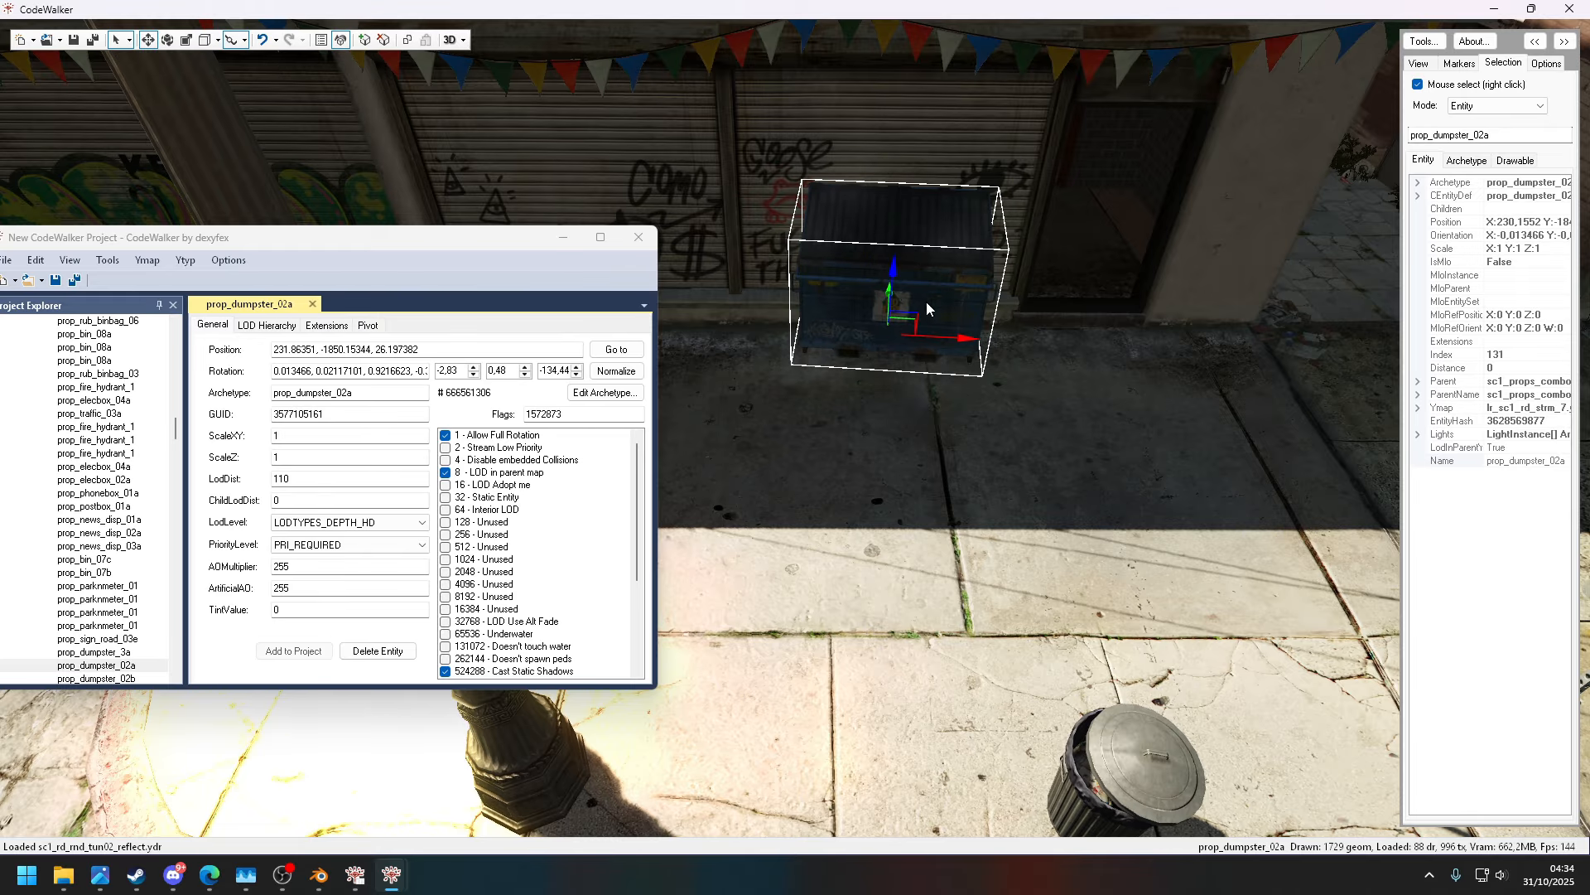
{"action": "mouse_move", "coordinate": [840, 379]}
{"action": "left_mouse_down"}
{"action": "mouse_move", "coordinate": [832, 403]}
{"action": "mouse_move", "coordinate": [703, 411]}
{"action": "mouse_move", "coordinate": [916, 390]}
{"action": "mouse_move", "coordinate": [848, 405]}
{"action": "left_mouse_up"}
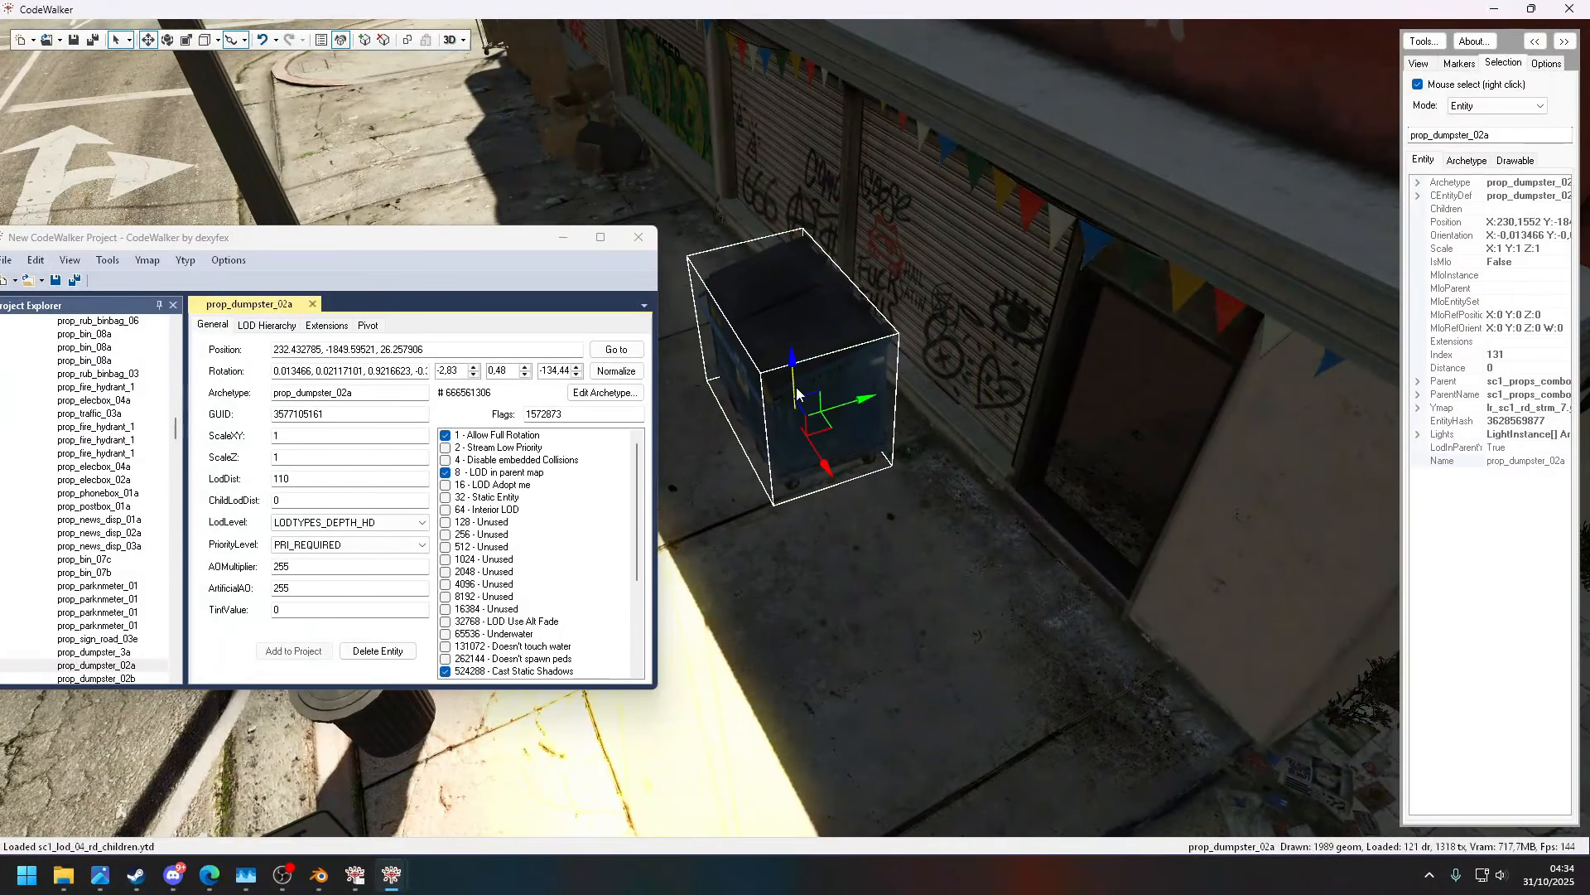
{"action": "left_click_drag", "start_coordinate": [825, 465], "coordinate": [797, 422]}
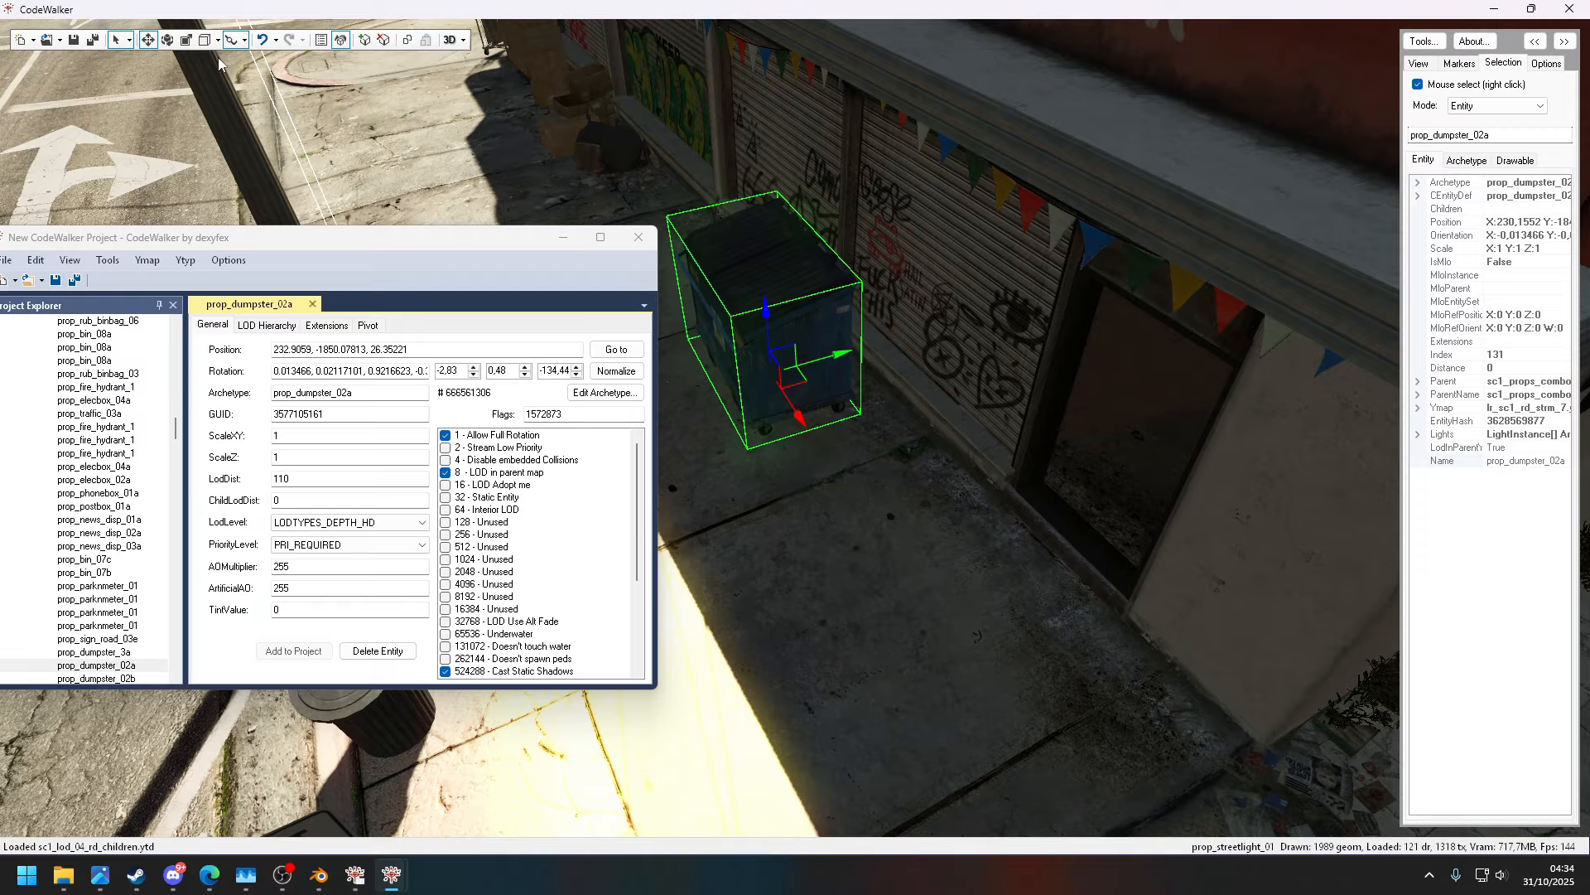
- Lower the dumpster toward the pavement, to a height of about 25.84
{"action": "key", "text": "w"}
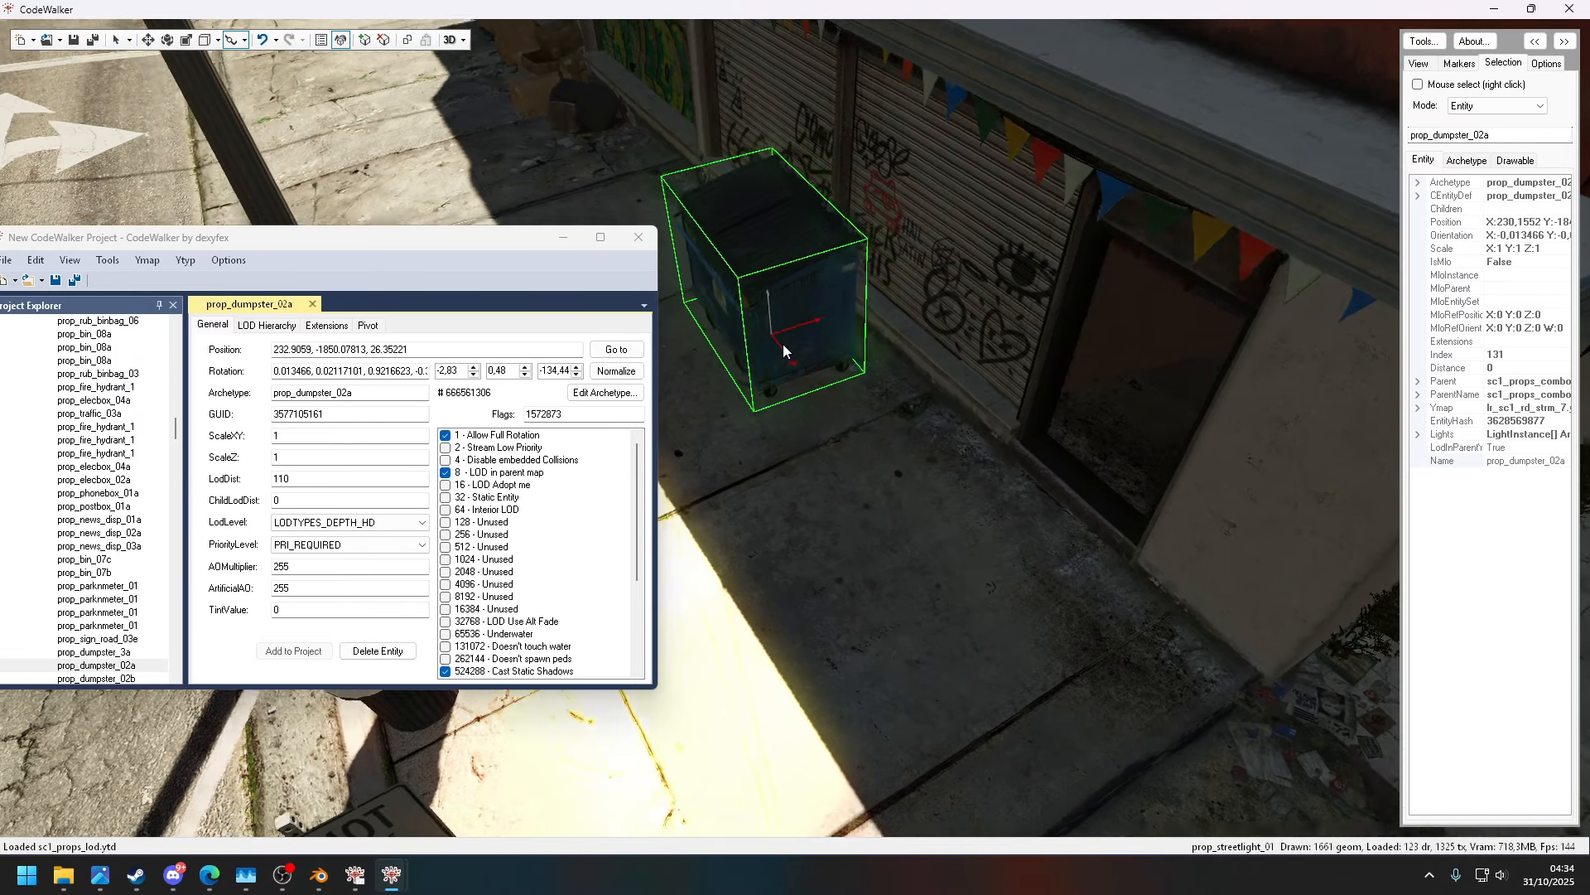
{"action": "key", "text": "a"}
{"action": "left_click_drag", "start_coordinate": [781, 347], "coordinate": [1165, 292]}
{"action": "key", "text": "a"}
{"action": "key", "text": "s"}
{"action": "key", "text": "d"}
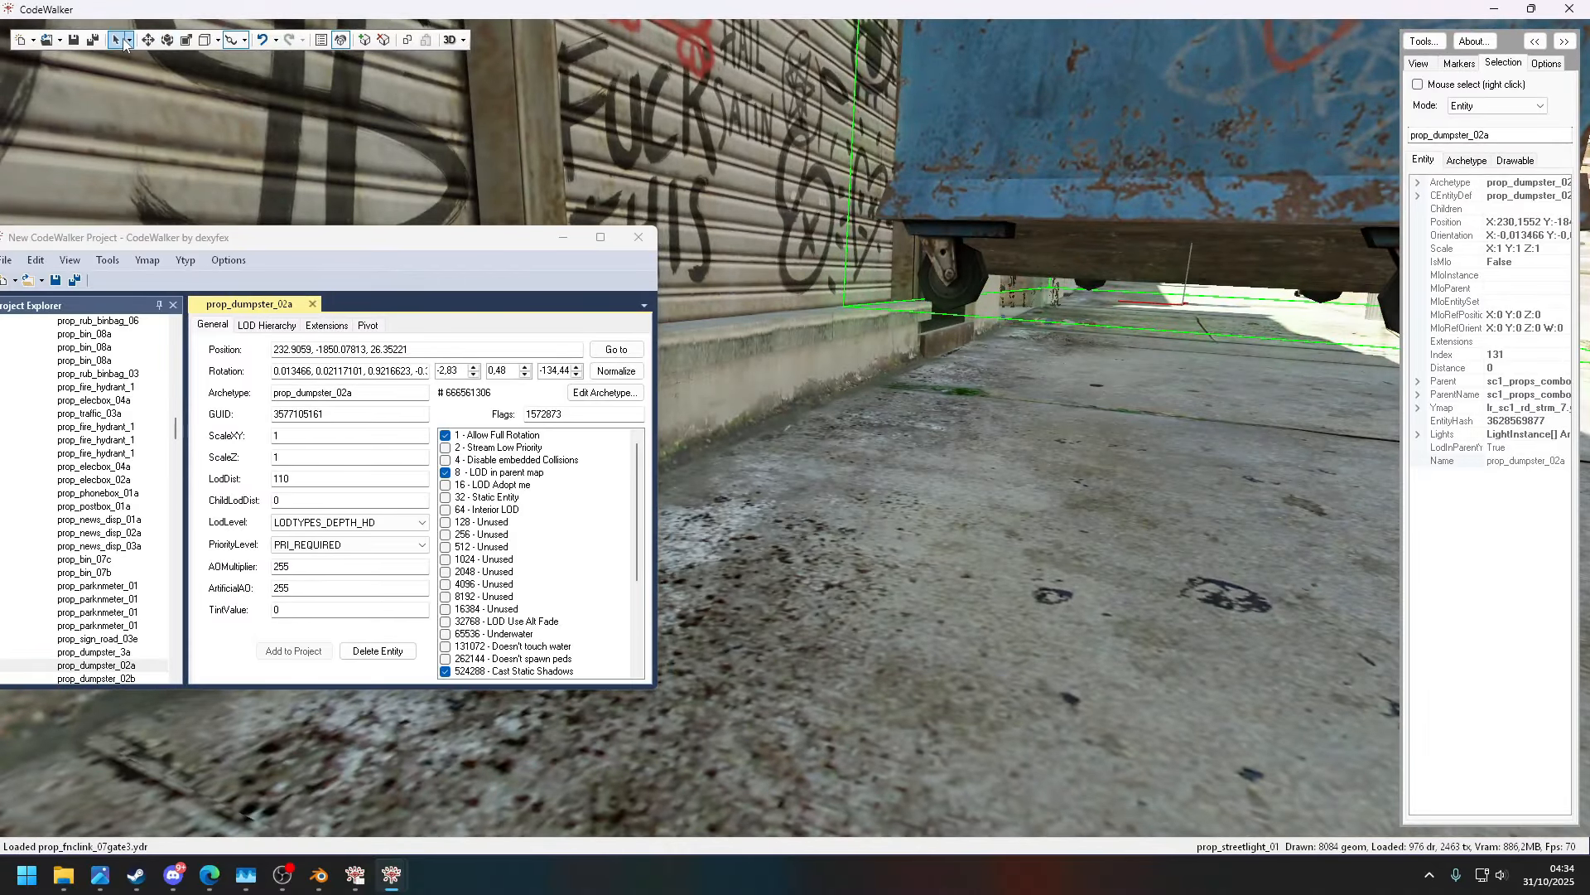
{"action": "left_click_drag", "start_coordinate": [1194, 246], "coordinate": [1194, 262]}
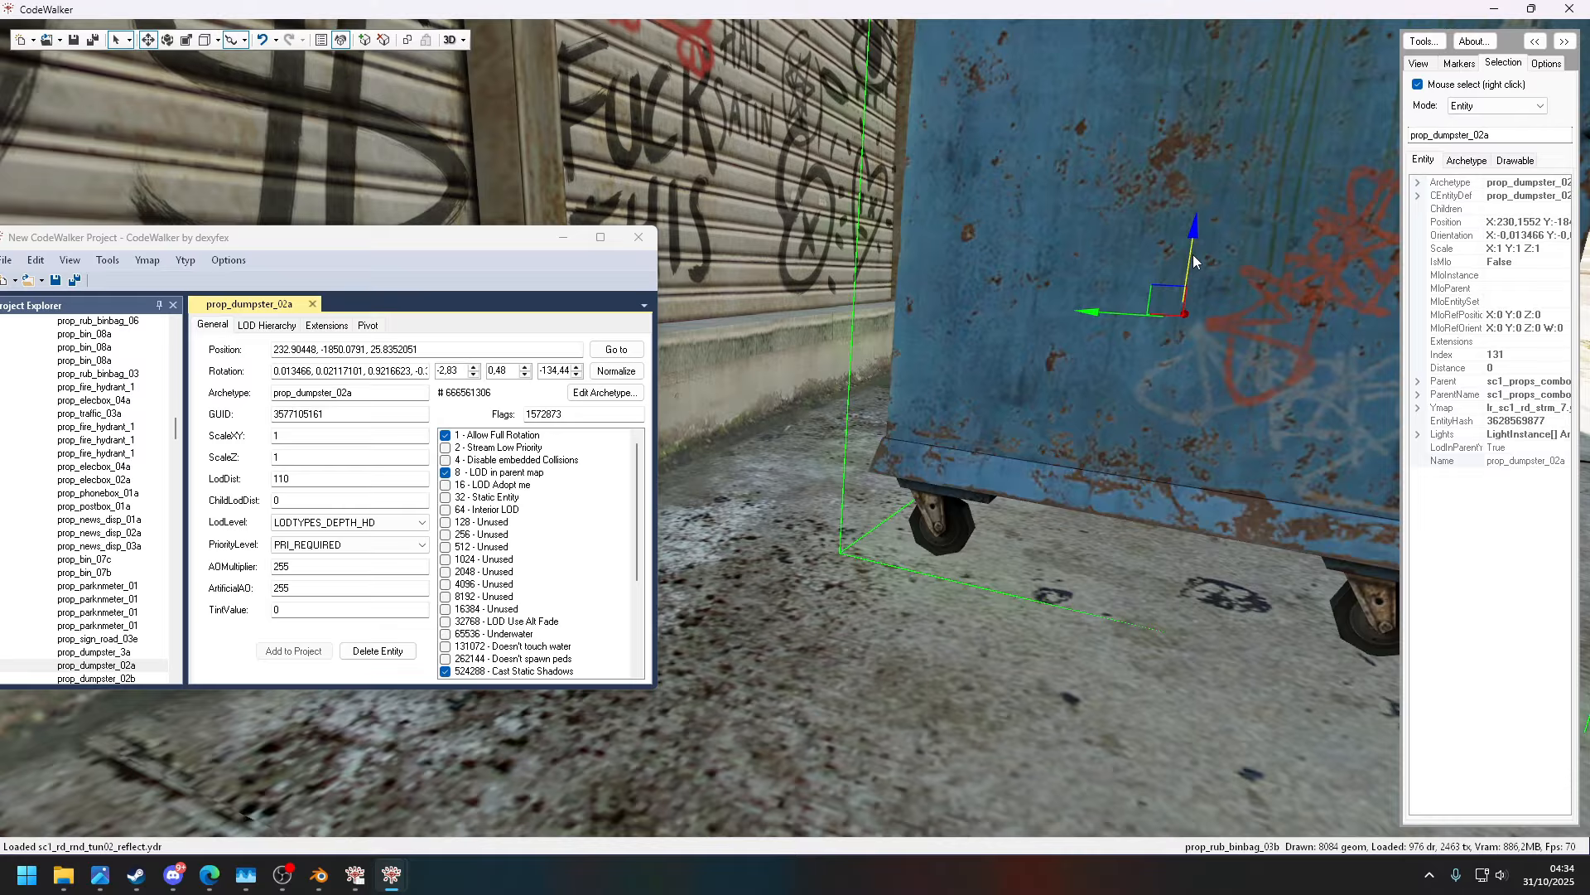
- Fine-tune the dumpster's placement beside the wall to about 232.45, -1850.52, 25.87
{"action": "left_click_drag", "start_coordinate": [1180, 319], "coordinate": [1231, 464]}
{"action": "key", "text": "d"}
{"action": "key", "text": "s"}
{"action": "key", "text": "s"}
{"action": "key", "text": "a"}
{"action": "key", "text": "w"}
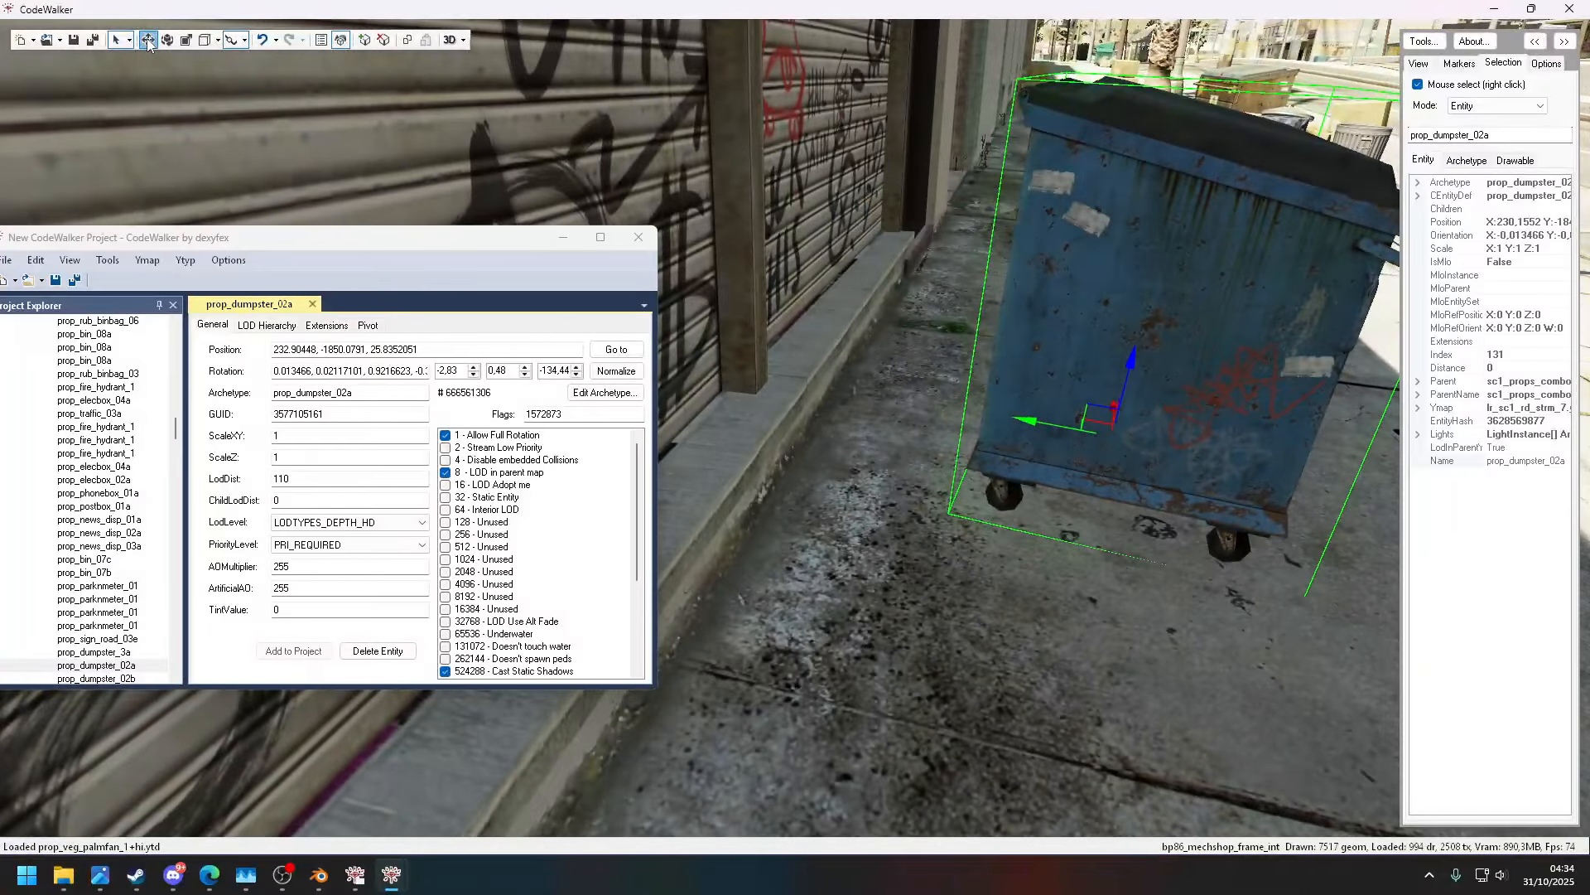
{"action": "left_click_drag", "start_coordinate": [1055, 426], "coordinate": [936, 466]}
{"action": "key", "text": "d"}
{"action": "key", "text": "s"}
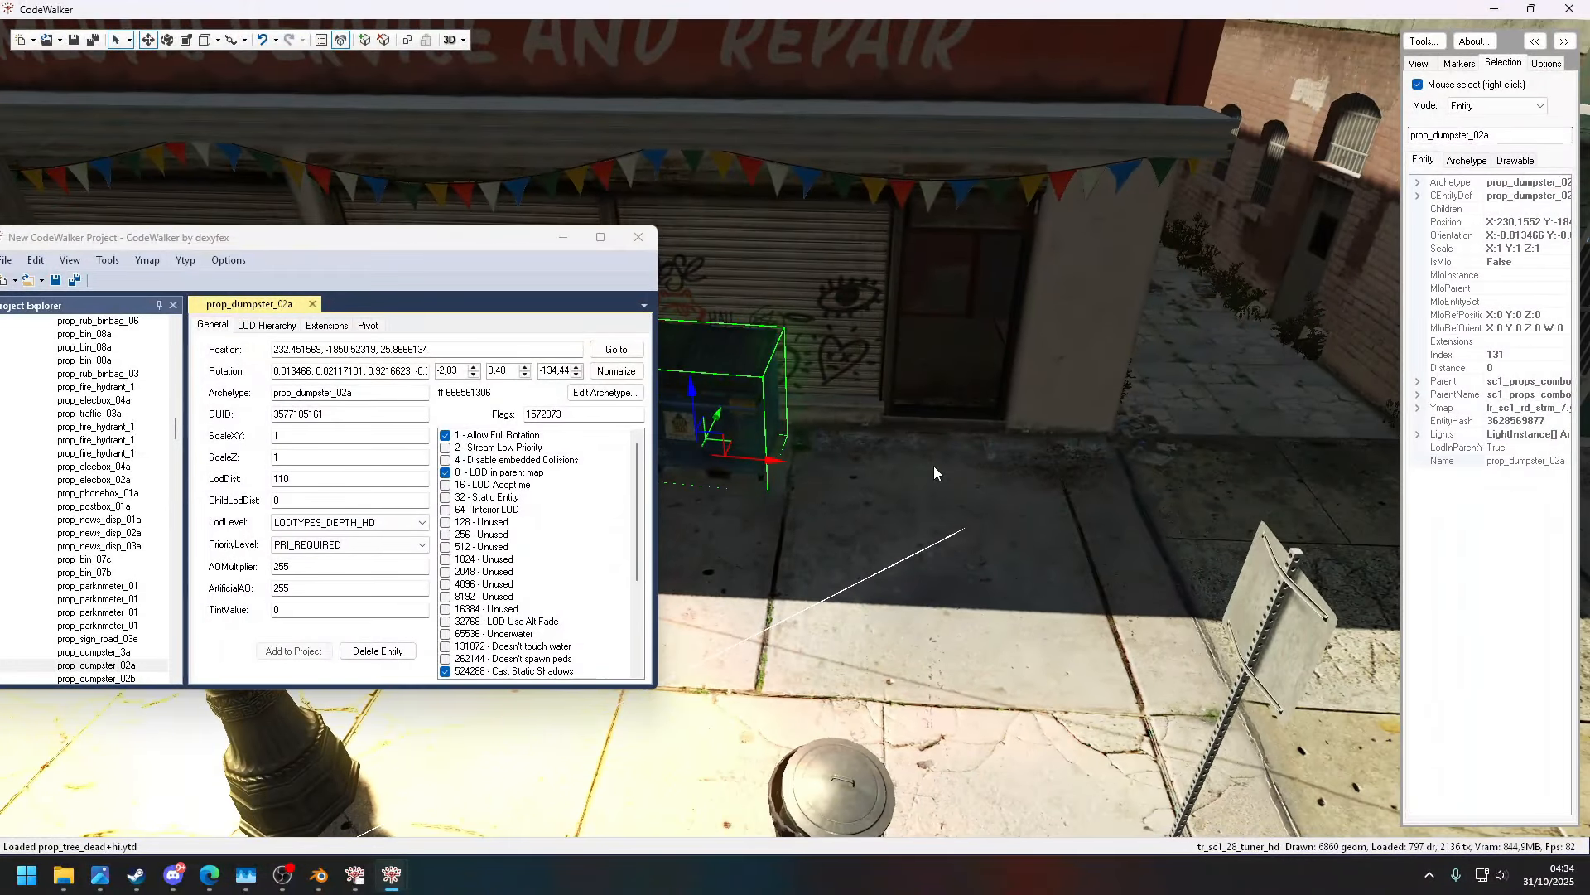
- Examine the street side of the mechanic shop for other props obstructing its entrances
{"action": "left_click_drag", "start_coordinate": [446, 240], "coordinate": [560, 214]}
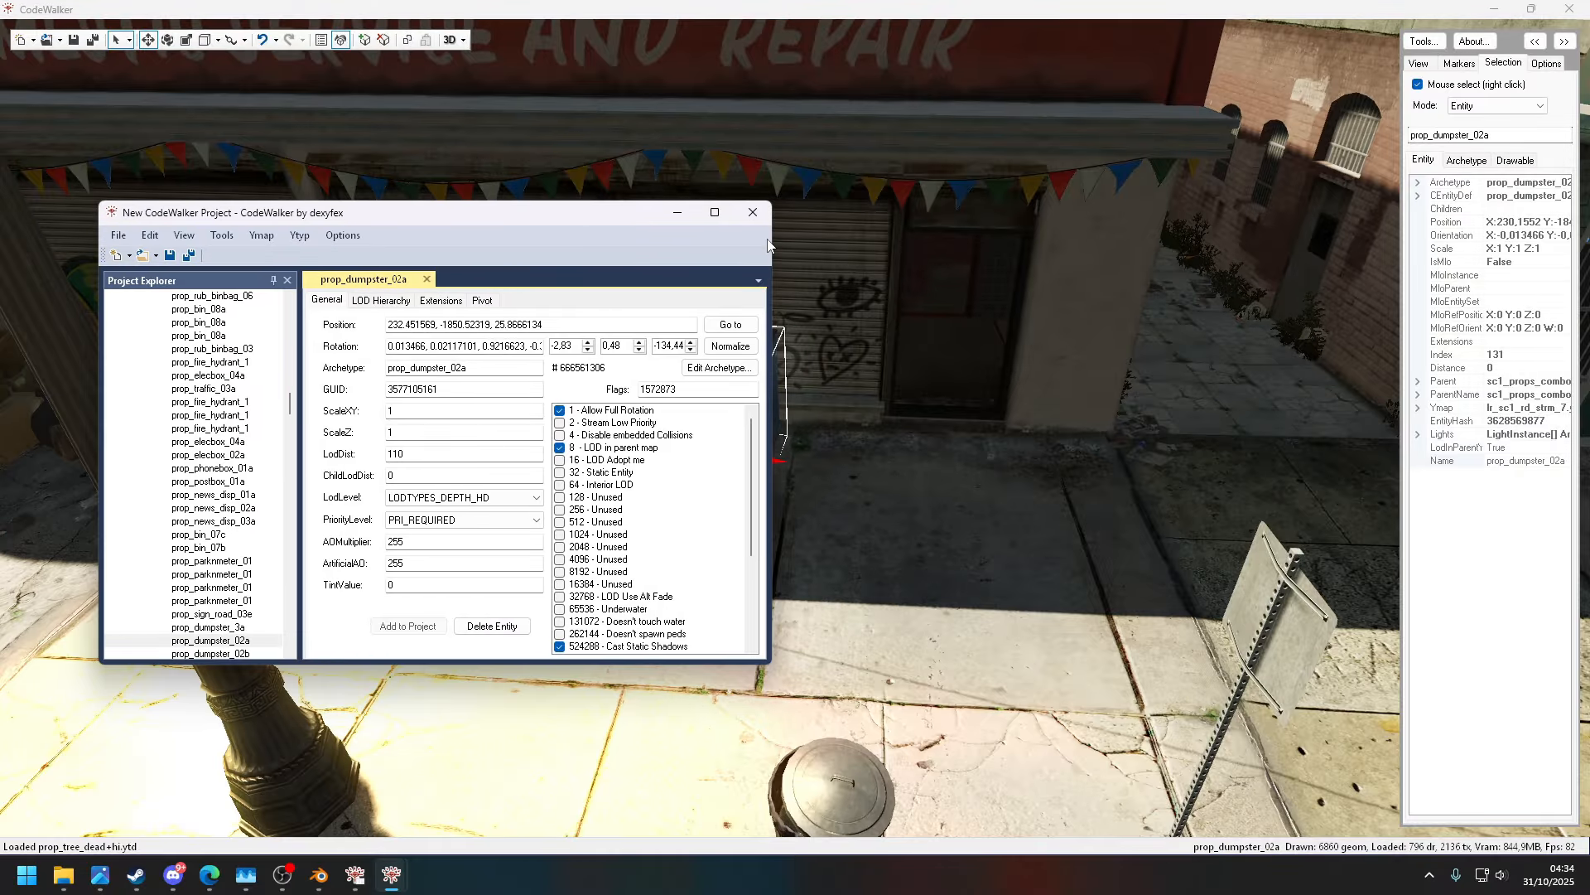
{"action": "key", "text": "w"}
{"action": "left_click_drag", "start_coordinate": [1126, 365], "coordinate": [614, 392]}
{"action": "key", "text": "d"}
{"action": "left_click_drag", "start_coordinate": [1066, 386], "coordinate": [864, 307]}
{"action": "key", "text": "w"}
{"action": "key", "text": "s"}
{"action": "key", "text": "w"}
{"action": "key", "text": "s"}
{"action": "key", "text": "d"}
{"action": "key", "text": "d"}
{"action": "key", "text": "a"}
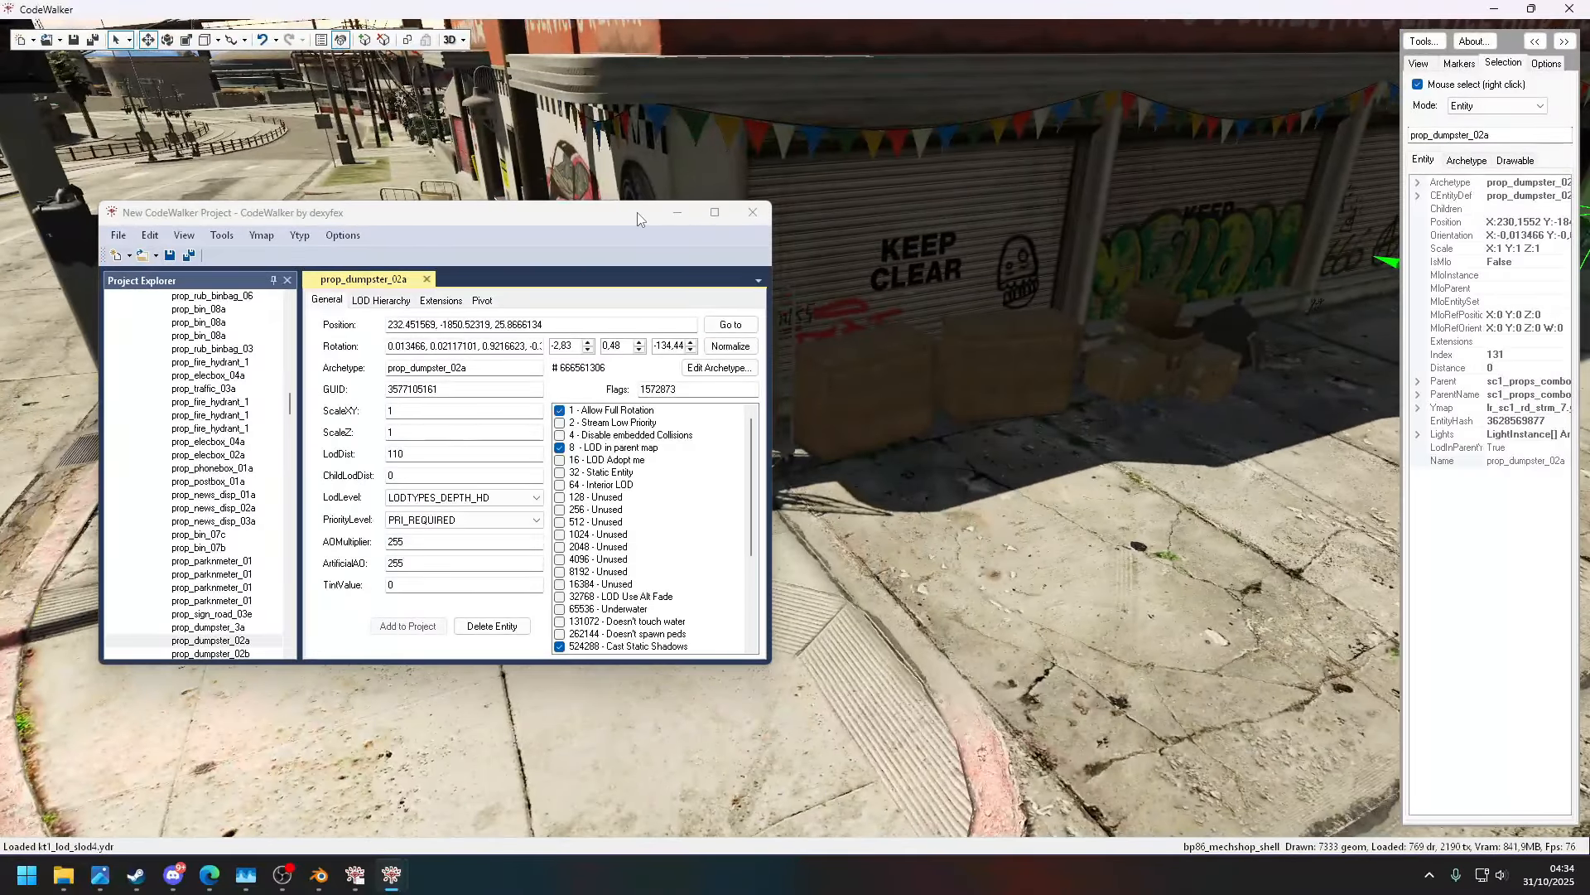
- Close the project, saving lr_sc1_rd_strm_7.ymap to the bp86_mechshop stream folder but leaving the project itself unsaved
{"action": "left_click_drag", "start_coordinate": [638, 212], "coordinate": [676, 225]}
{"action": "left_click", "coordinate": [790, 224]}
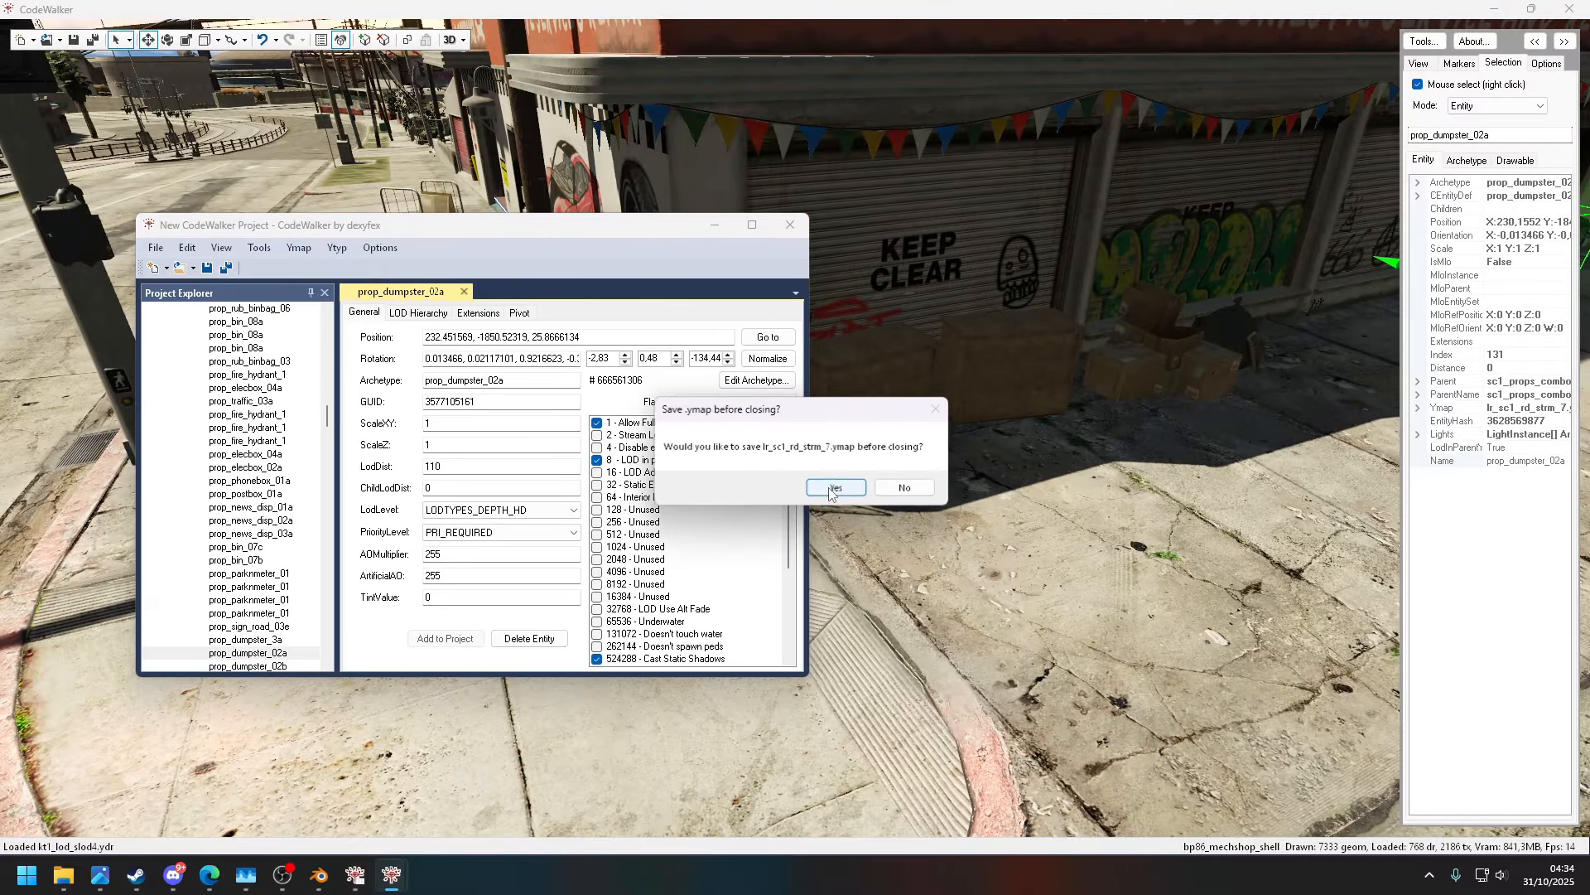
{"action": "left_click", "coordinate": [837, 488]}
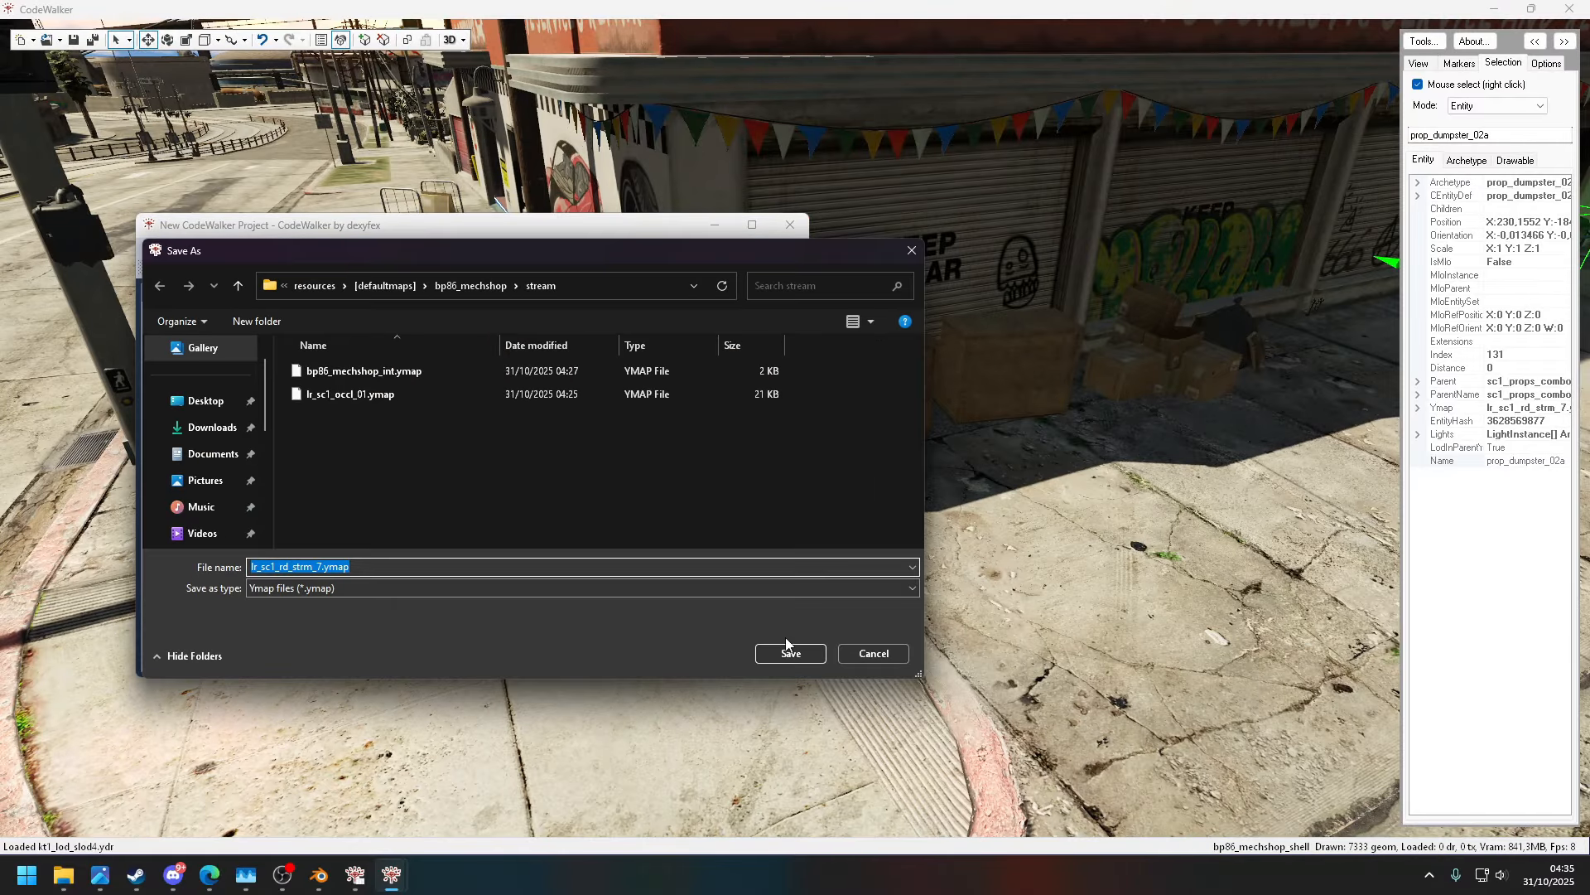
{"action": "left_click", "coordinate": [789, 653]}
{"action": "left_click", "coordinate": [903, 487]}
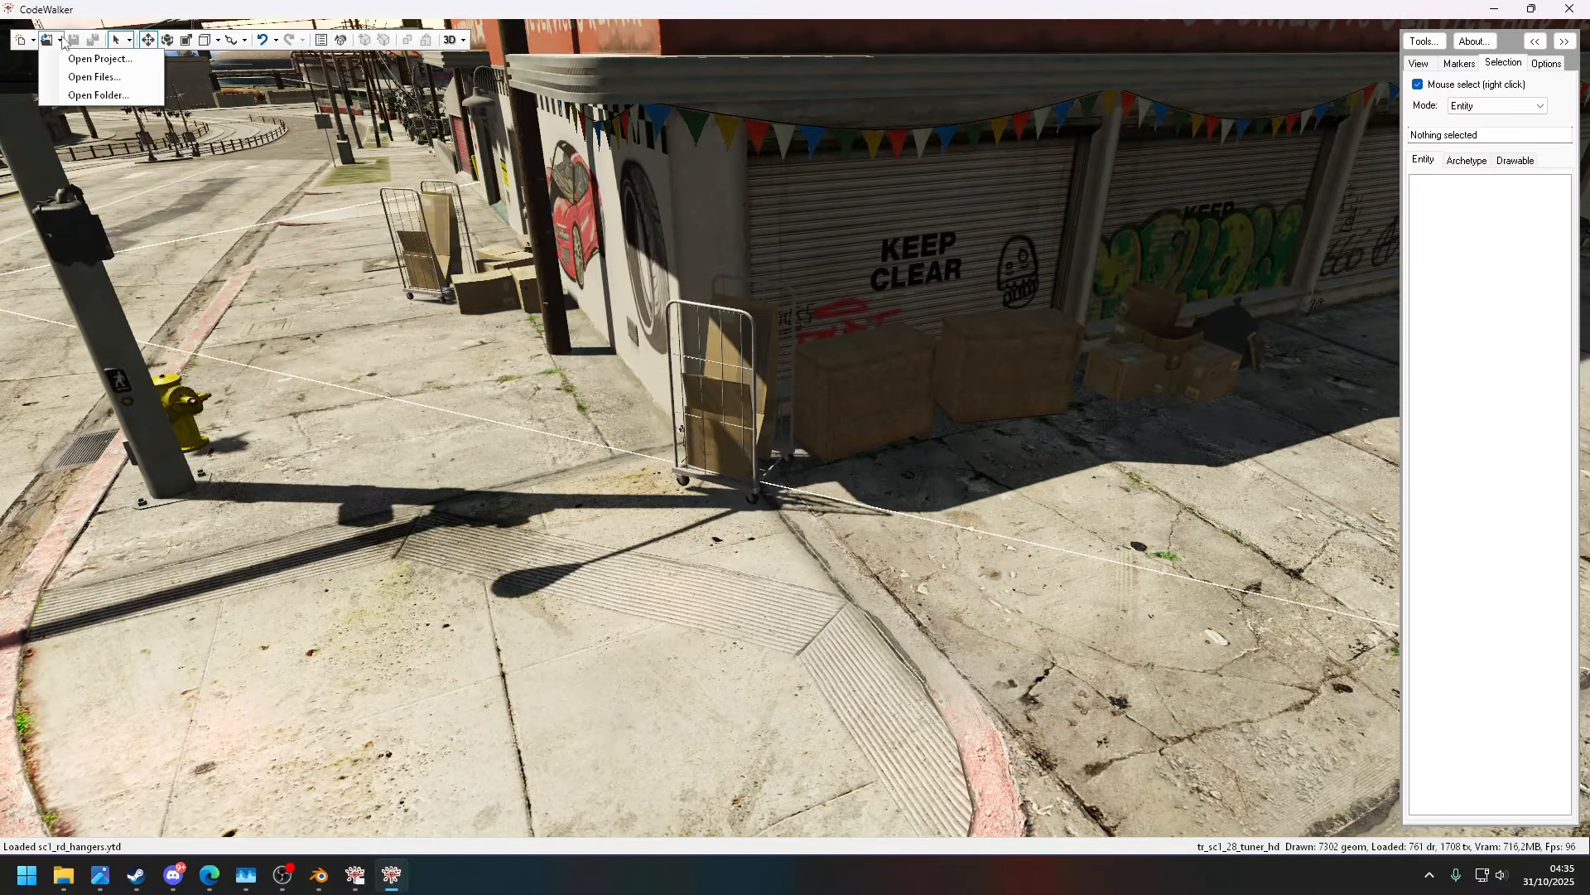
- Load every file in the bp86_mechshop stream folder, including lr_sc1_rd_strm_7.ymap, into a new project and turn off object selection
{"action": "left_click", "coordinate": [93, 76]}
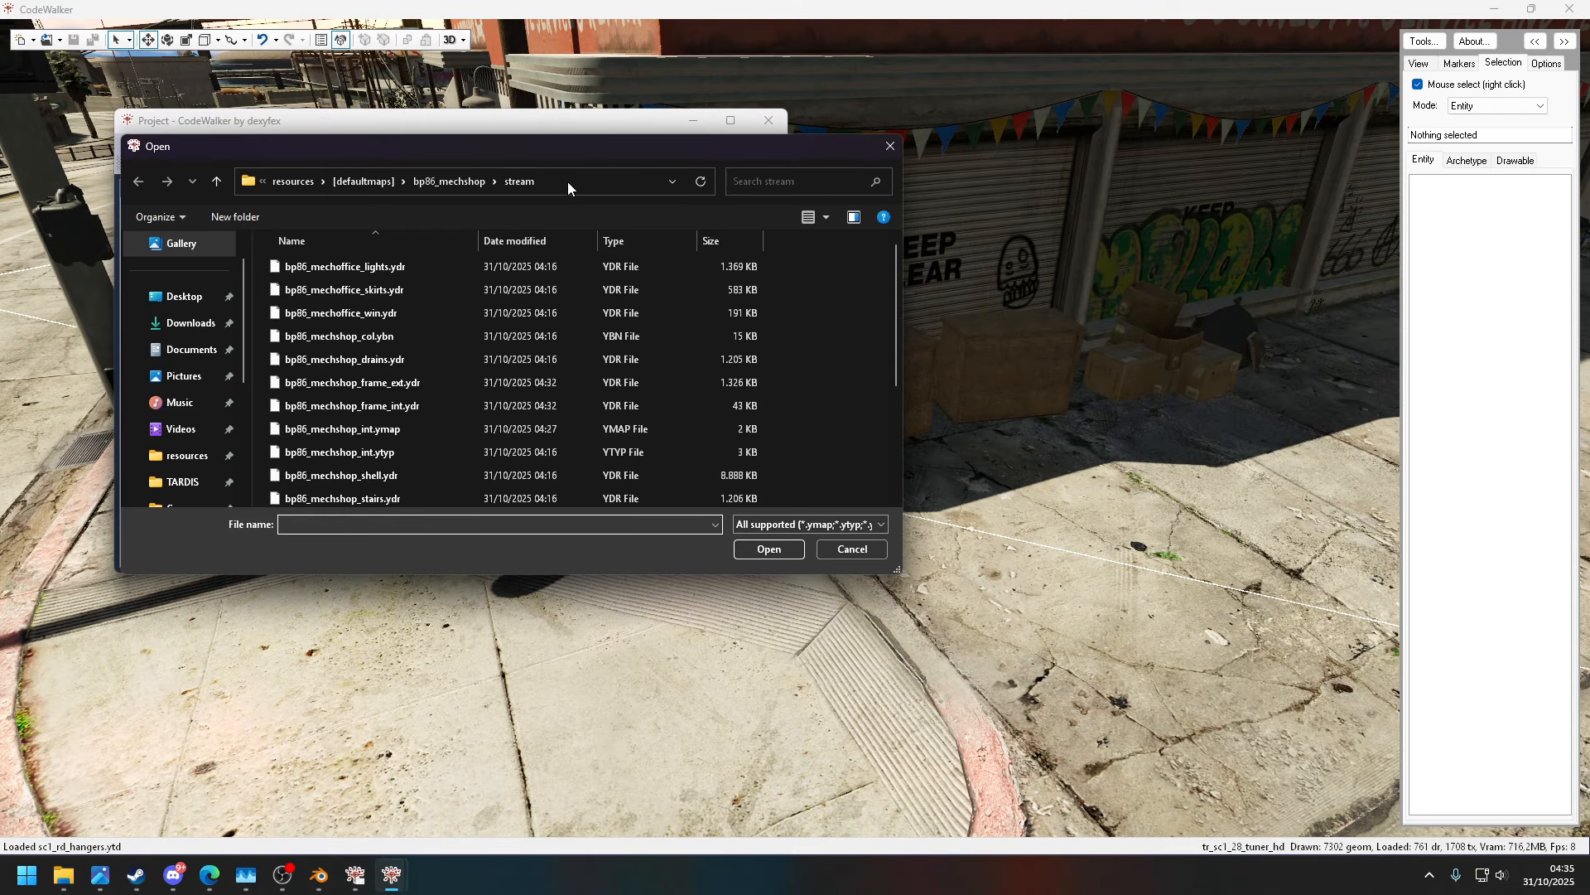
{"action": "key", "text": "ctrl+a"}
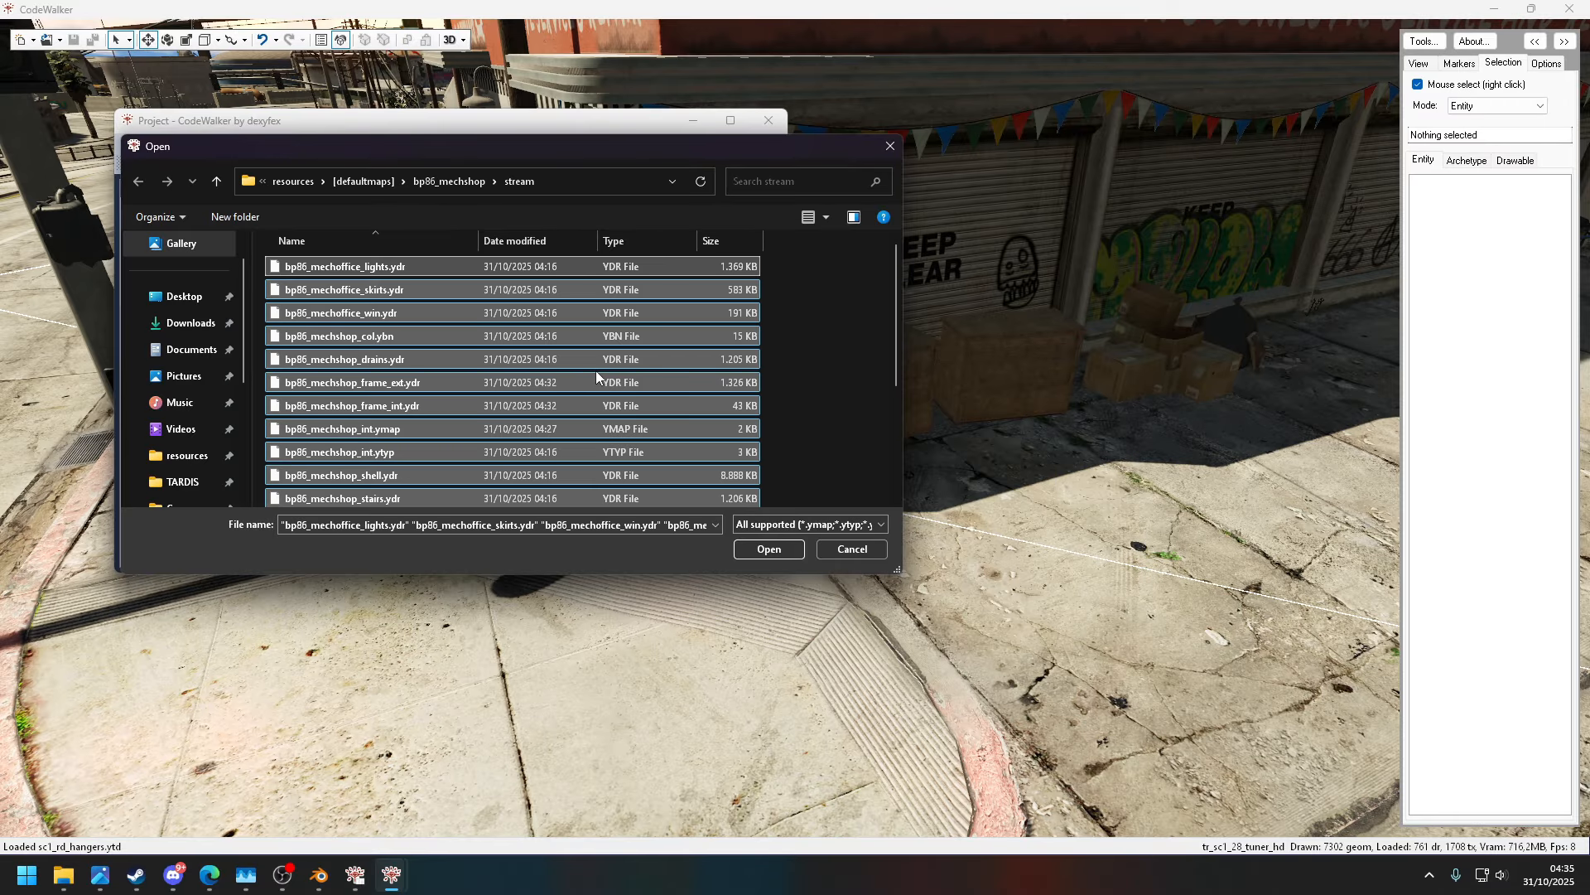
{"action": "left_click", "coordinate": [770, 550]}
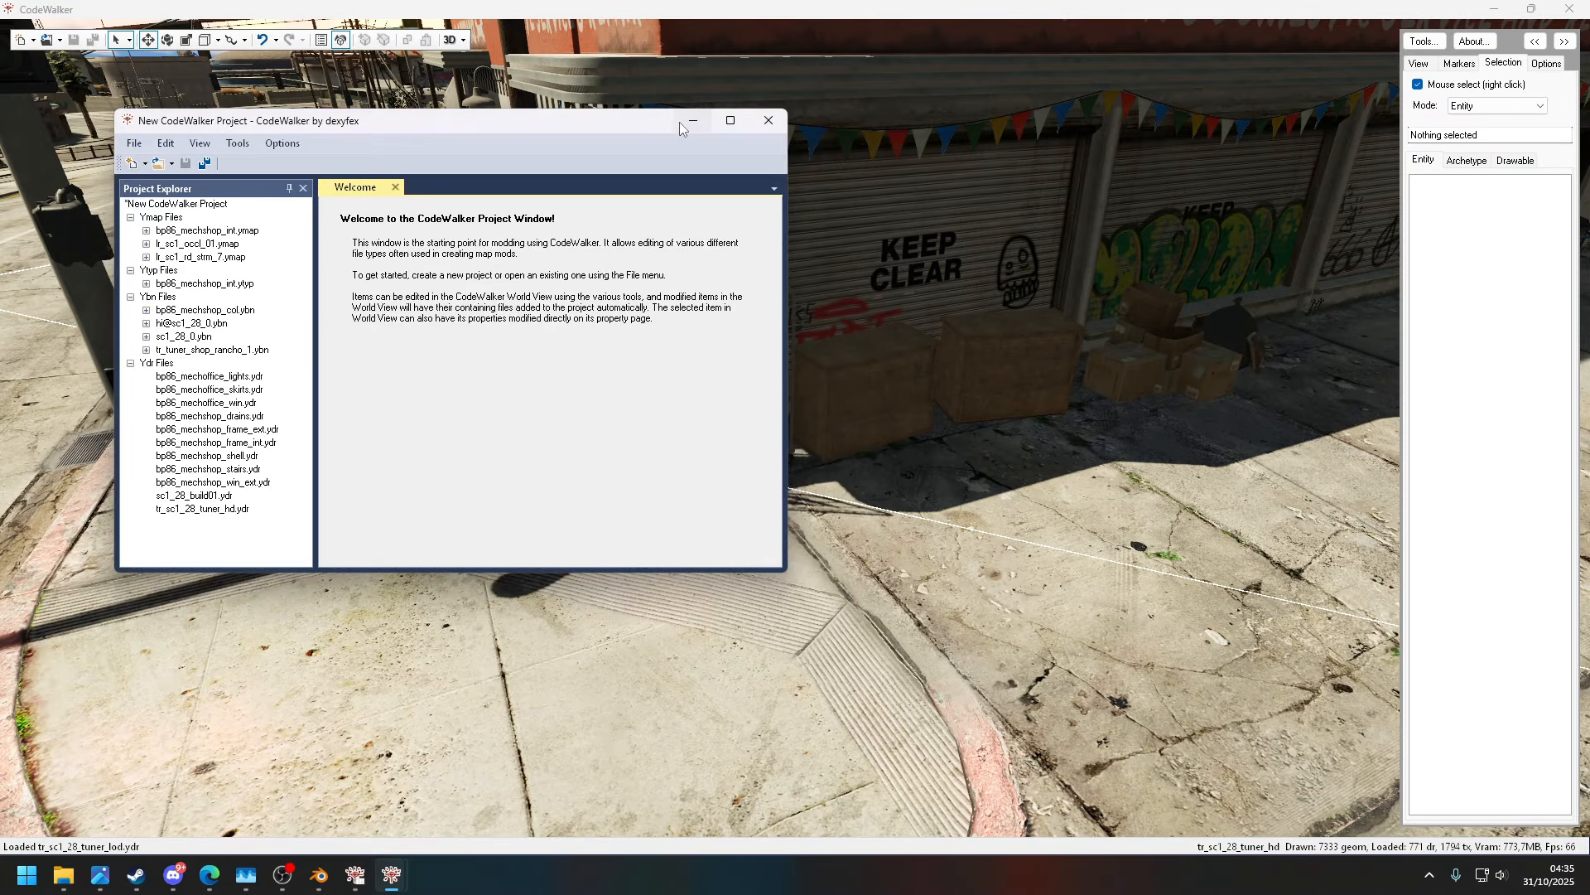
{"action": "left_click_drag", "start_coordinate": [648, 121], "coordinate": [505, 207]}
{"action": "left_click", "coordinate": [117, 41]}
- Generate the project's manifest and save it as _manifest.ymf in the bp86_mechshop stream folder
{"action": "left_click_drag", "start_coordinate": [737, 236], "coordinate": [491, 185]}
{"action": "key", "text": "w"}
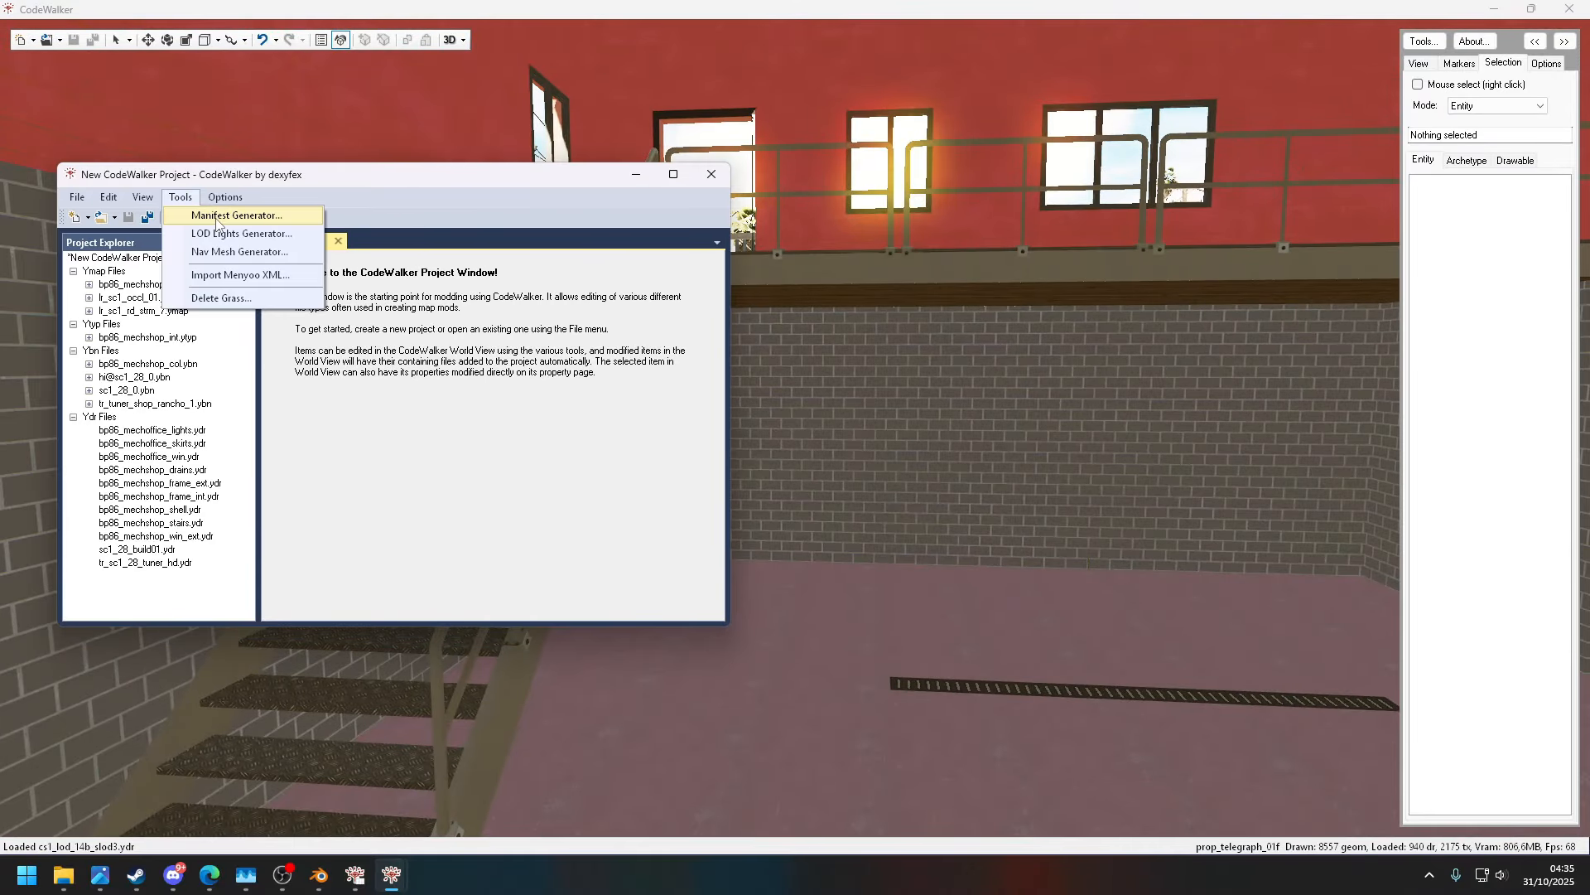
{"action": "left_click", "coordinate": [217, 217]}
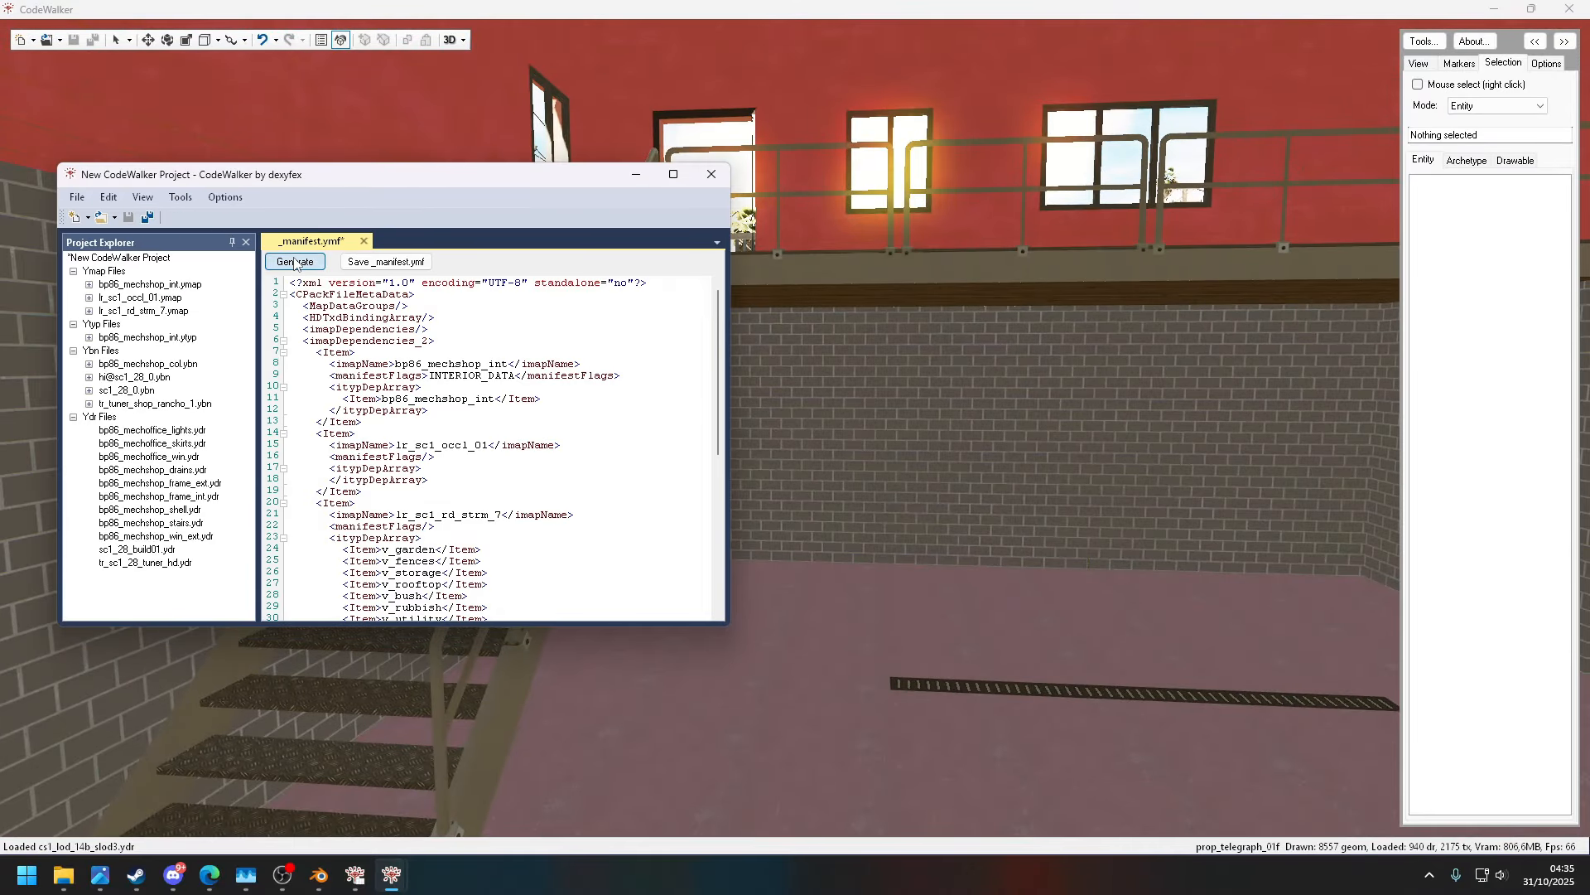
{"action": "left_click", "coordinate": [369, 263]}
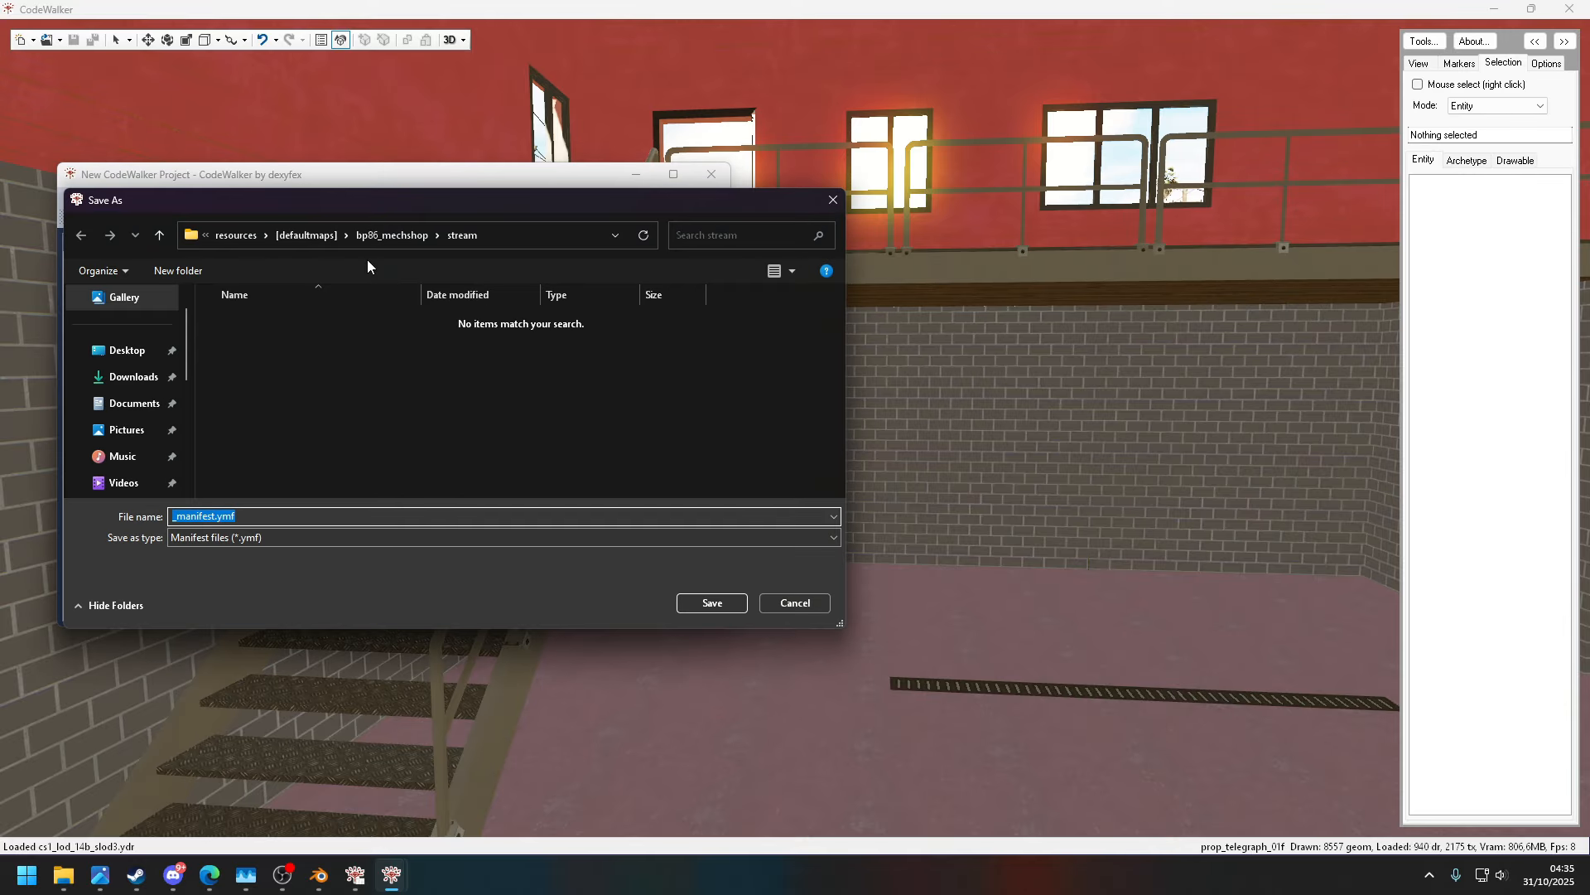
{"action": "left_click", "coordinate": [713, 606]}
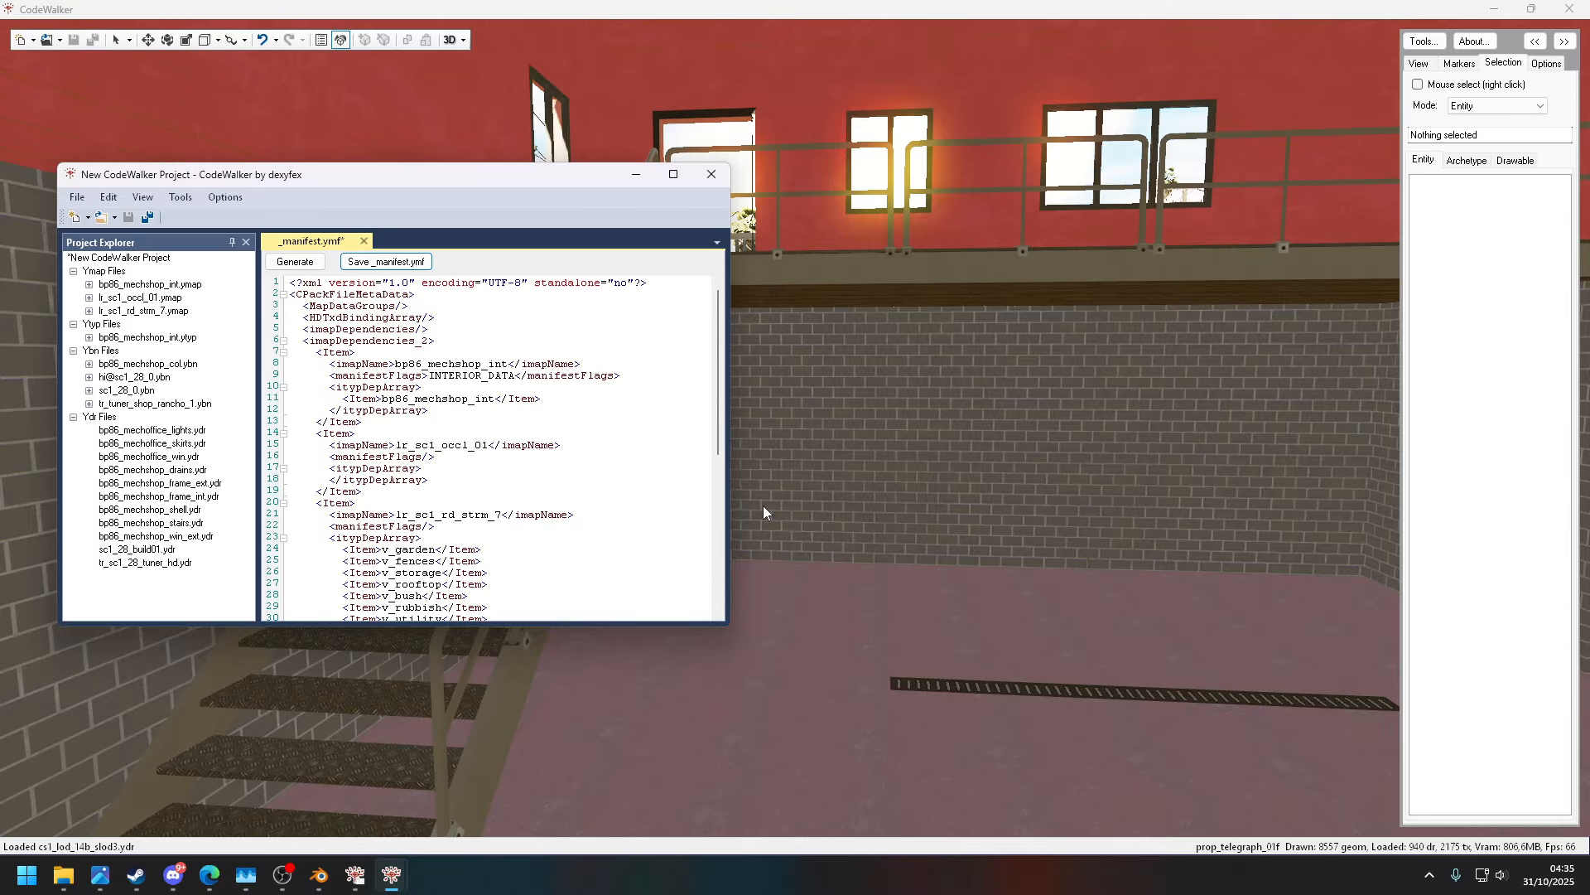
- Close the project window without saving the project
{"action": "left_click", "coordinate": [712, 174]}
{"action": "left_click", "coordinate": [820, 487]}
{"action": "left_click", "coordinate": [909, 491]}
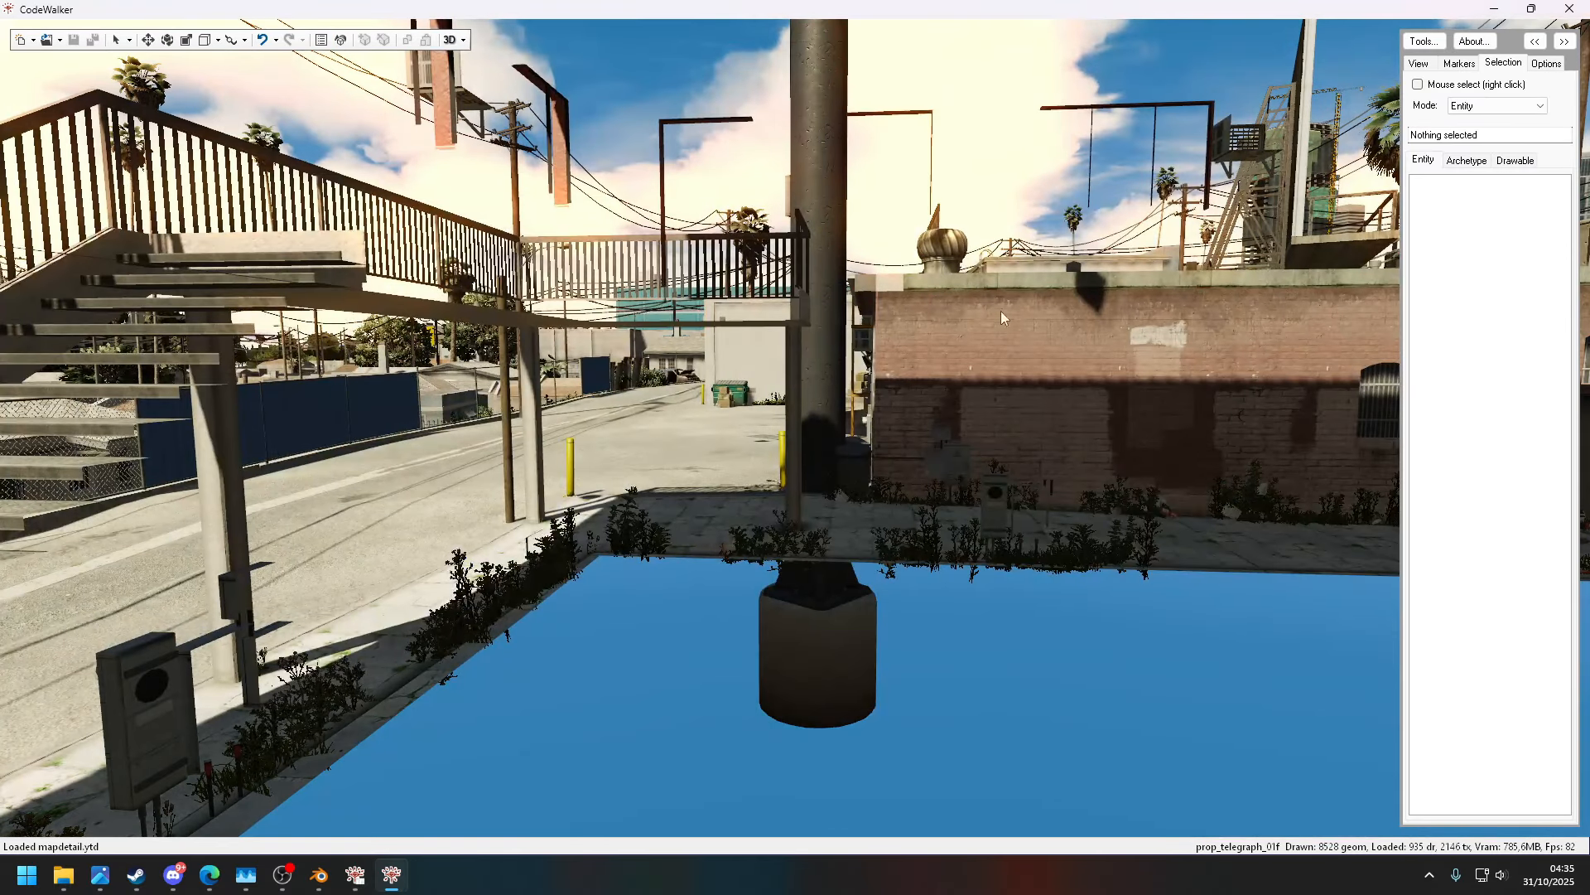
{"action": "key", "text": "w"}
{"action": "left_click_drag", "start_coordinate": [828, 437], "coordinate": [905, 455]}
{"action": "key", "text": "s"}
{"action": "key", "text": "s"}
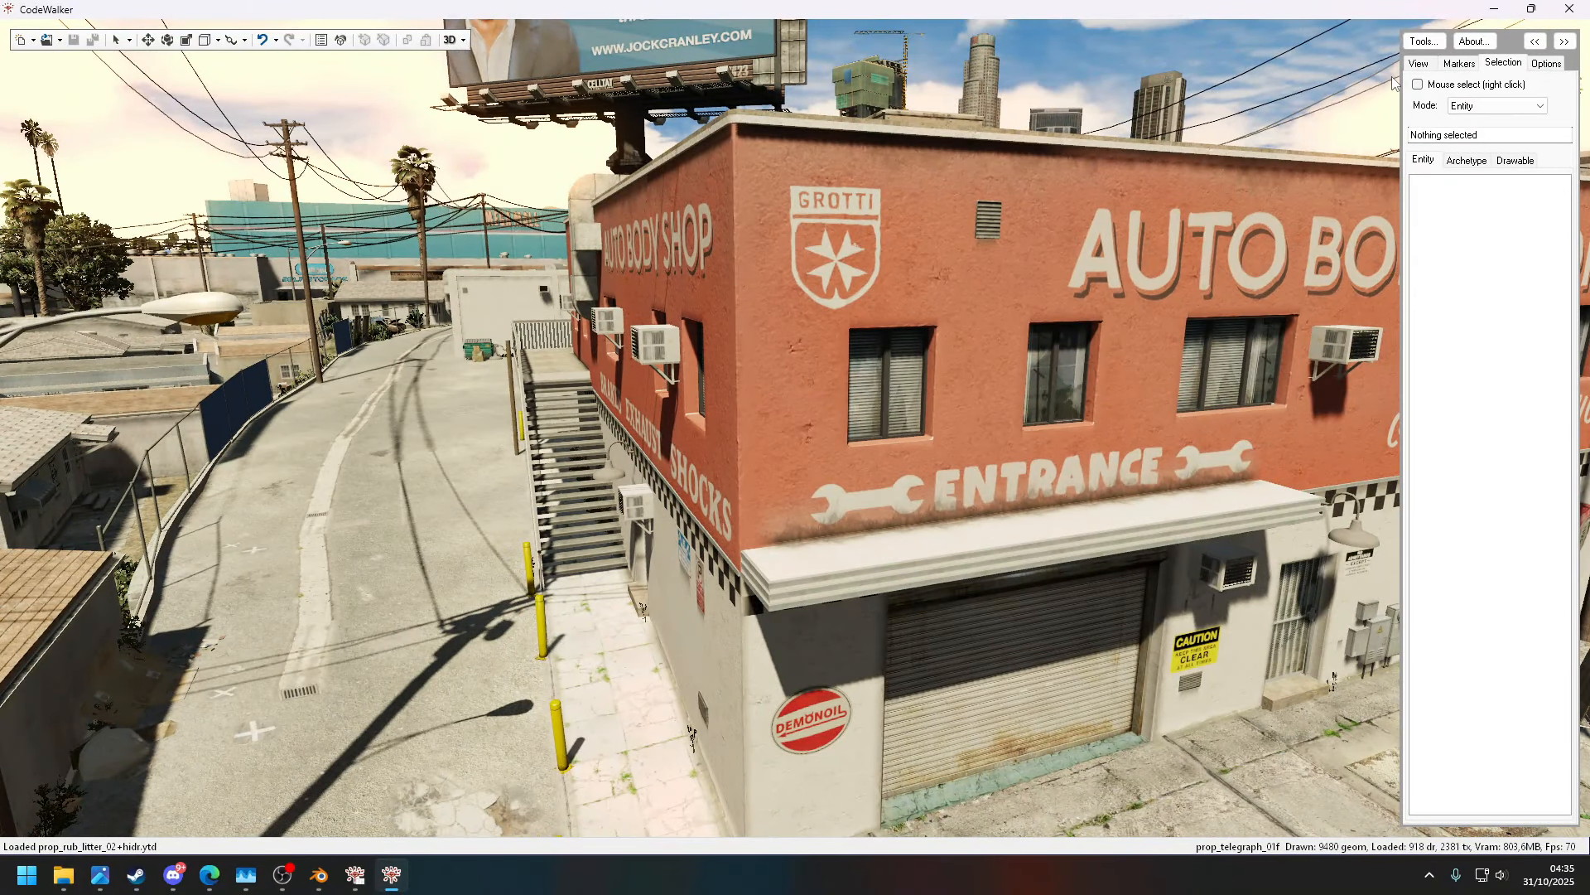
{"action": "left_click", "coordinate": [1418, 65]}
{"action": "left_click", "coordinate": [1503, 64]}
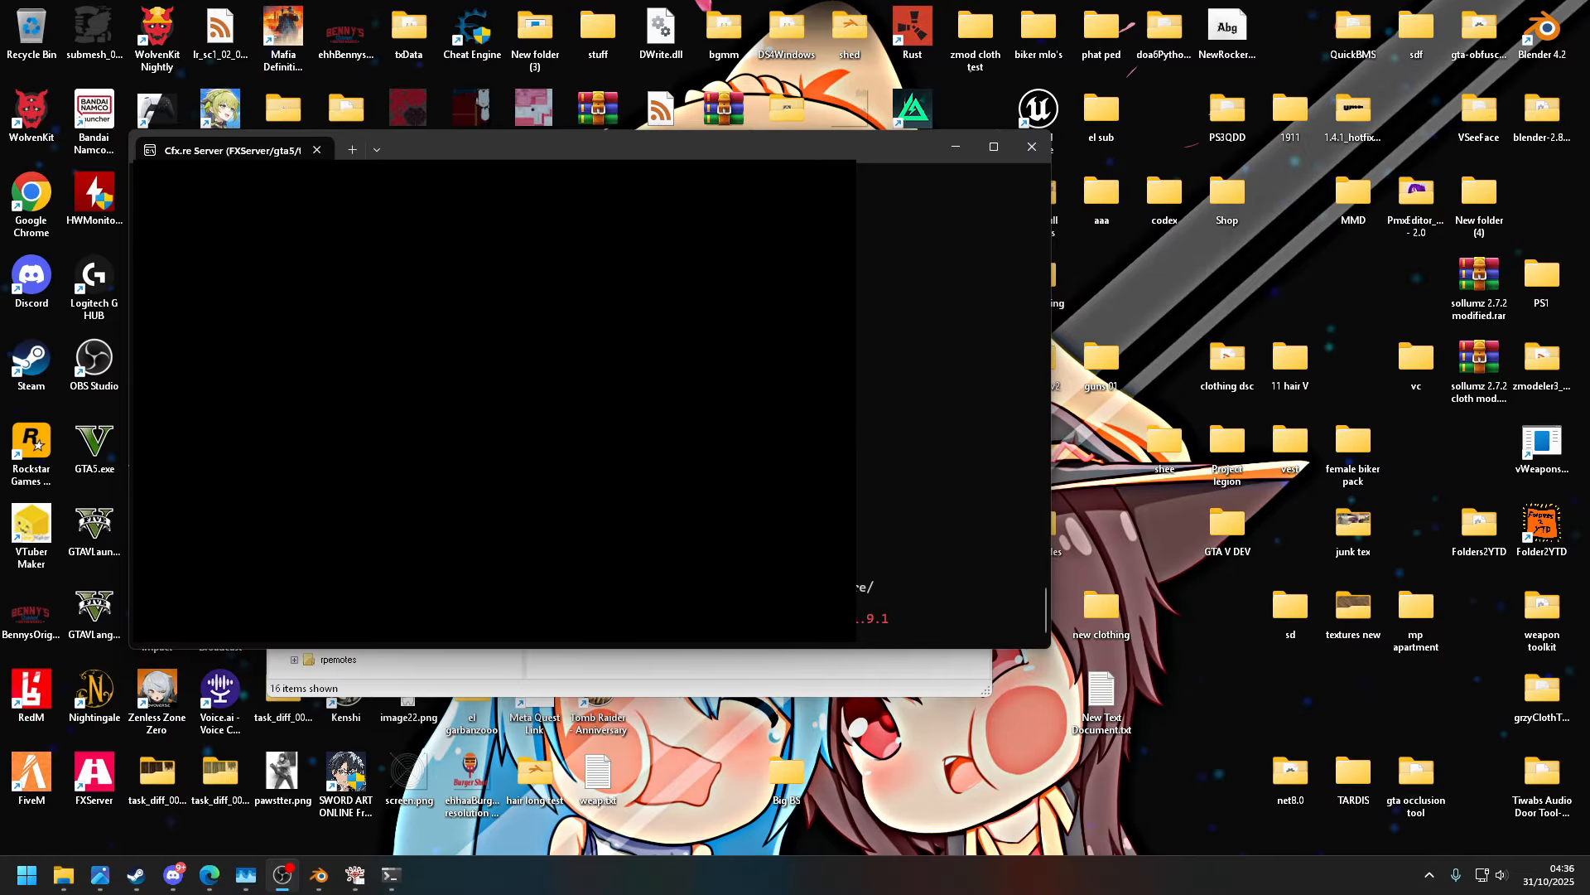
- Check the server console for the bp86_mechshop asset memory warnings and compare them with the stream folder's files sorted by size
{"action": "left_click_drag", "start_coordinate": [1046, 599], "coordinate": [1027, 492]}
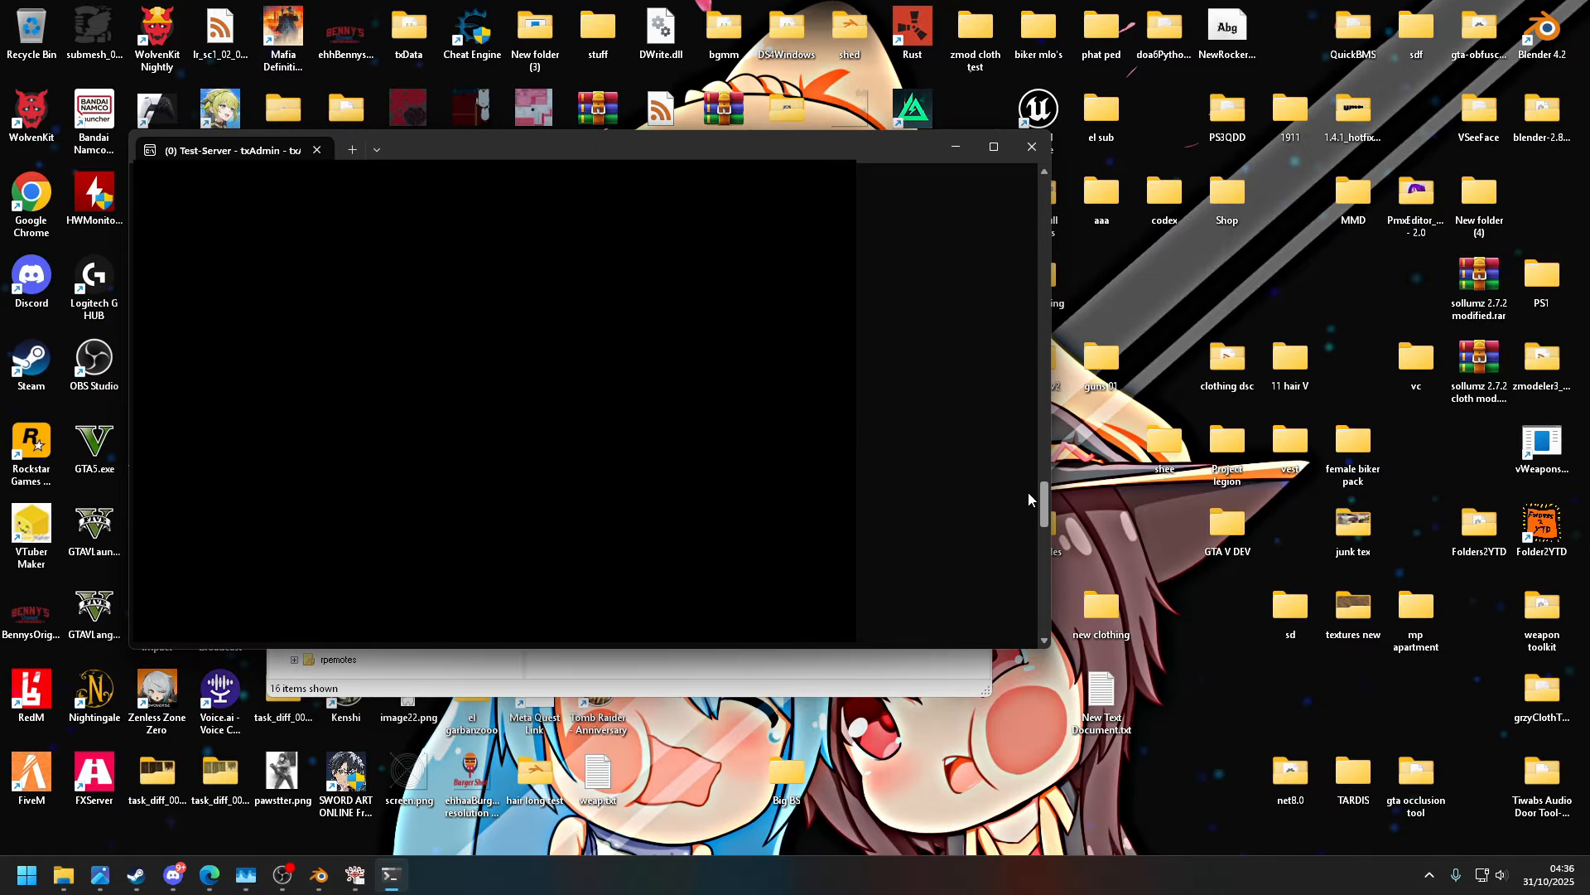
{"action": "left_click_drag", "start_coordinate": [1027, 492], "coordinate": [1014, 480]}
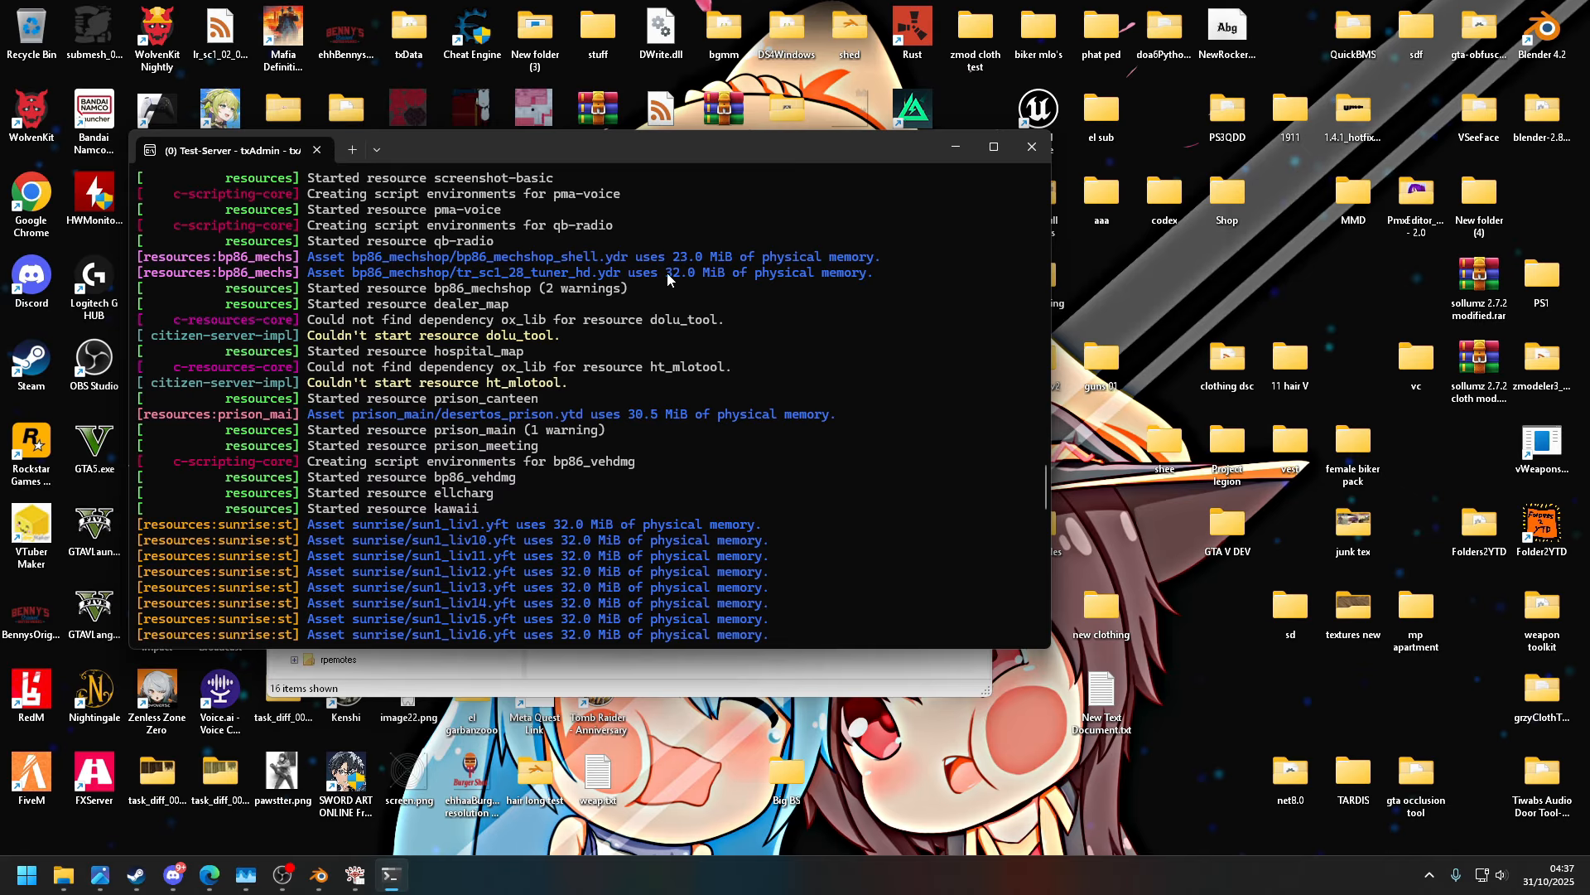
{"action": "left_click", "coordinate": [355, 875]}
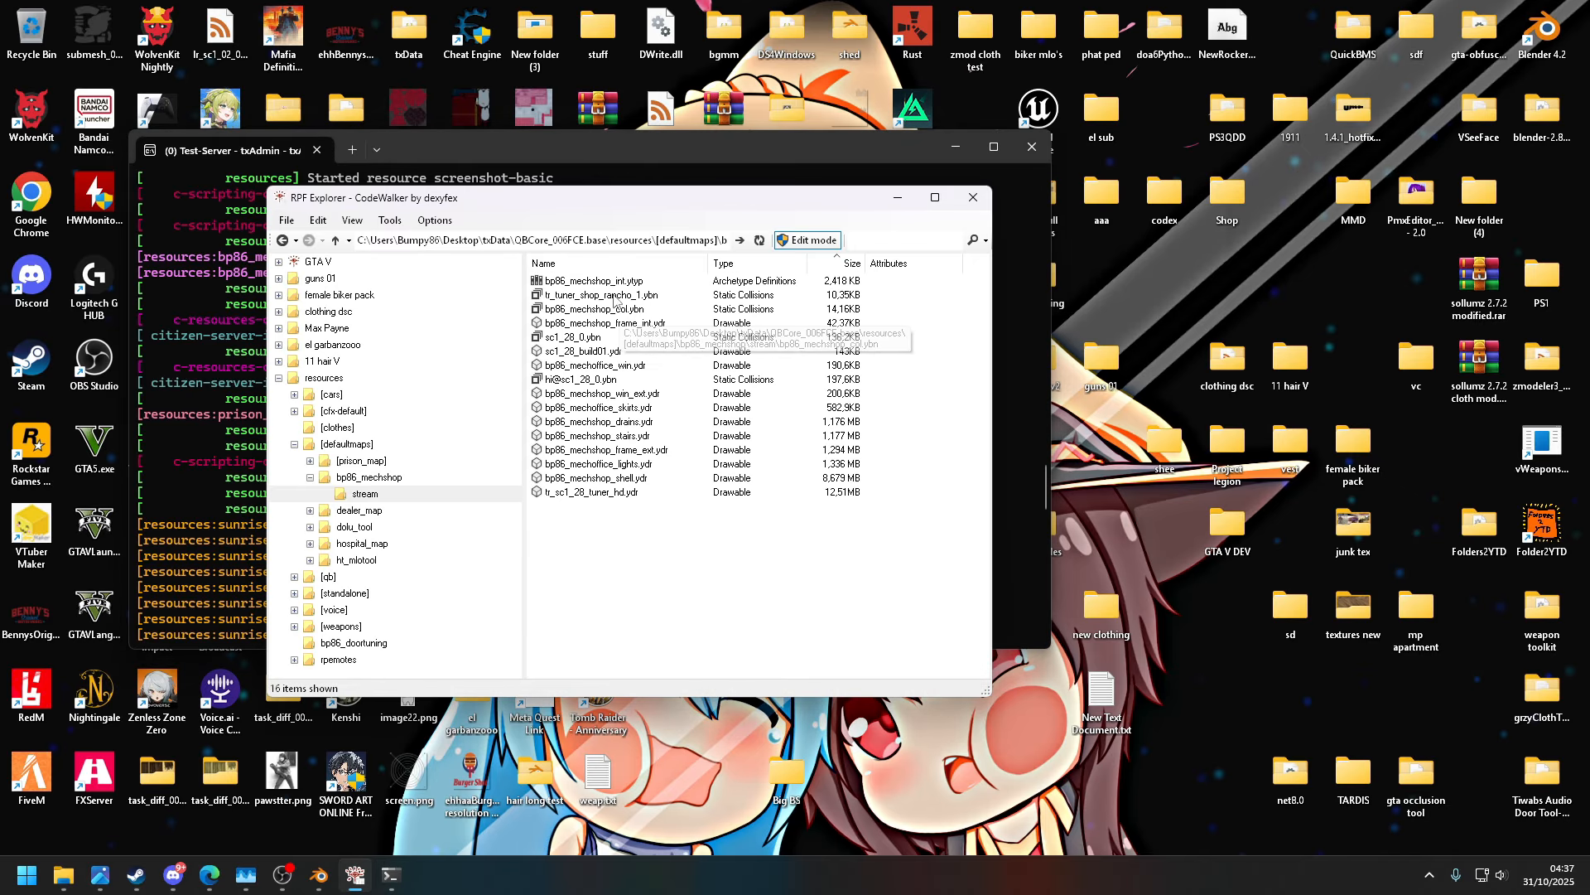
{"action": "left_click", "coordinate": [825, 295]}
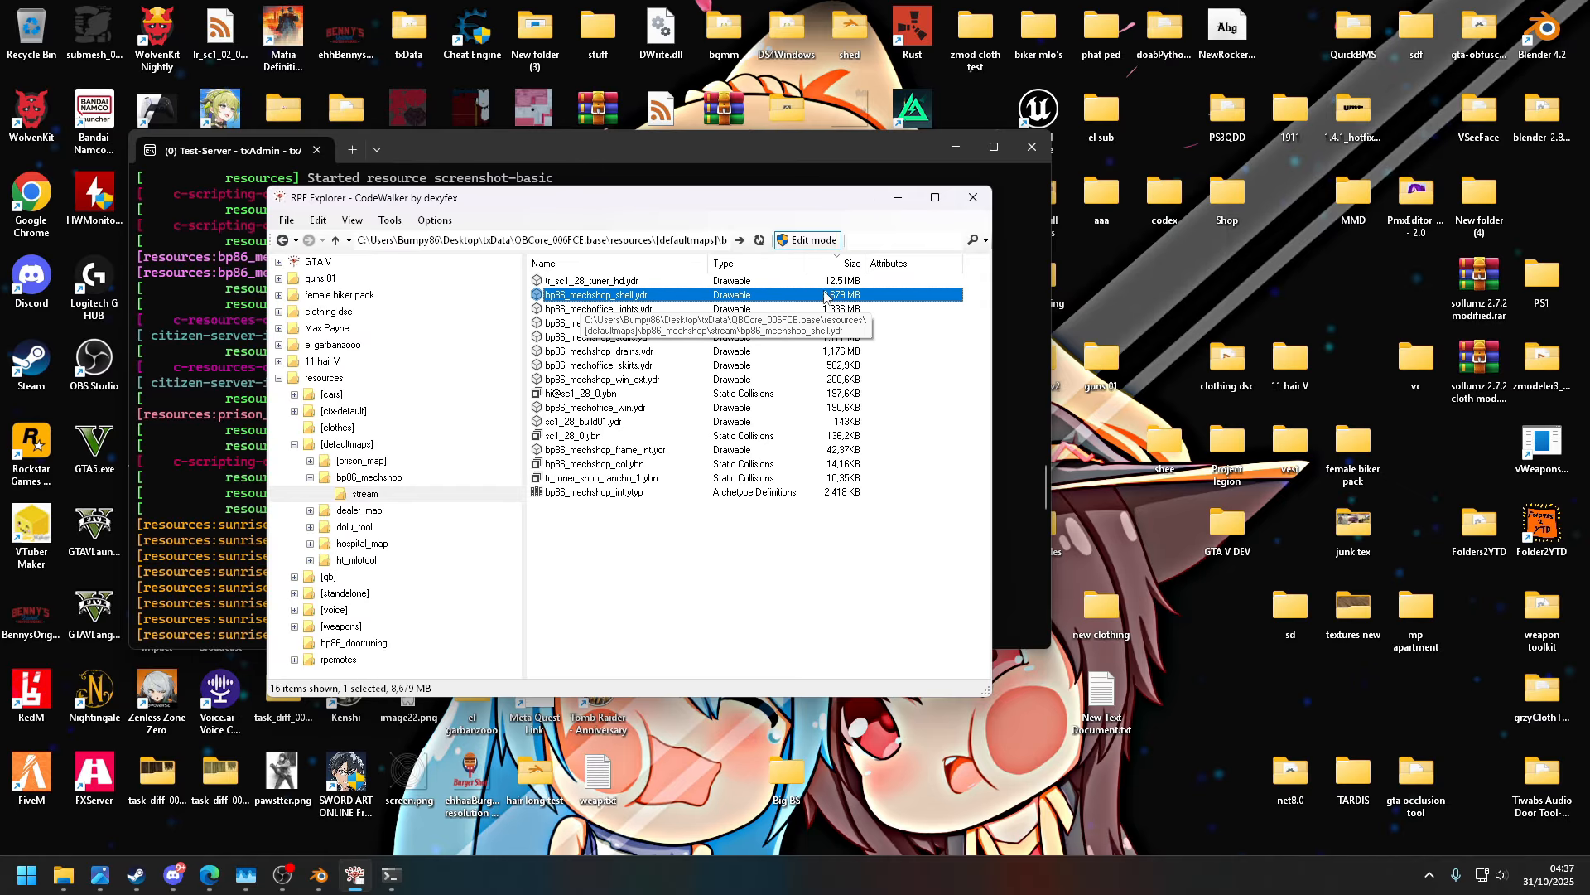
{"action": "left_click", "coordinate": [900, 199]}
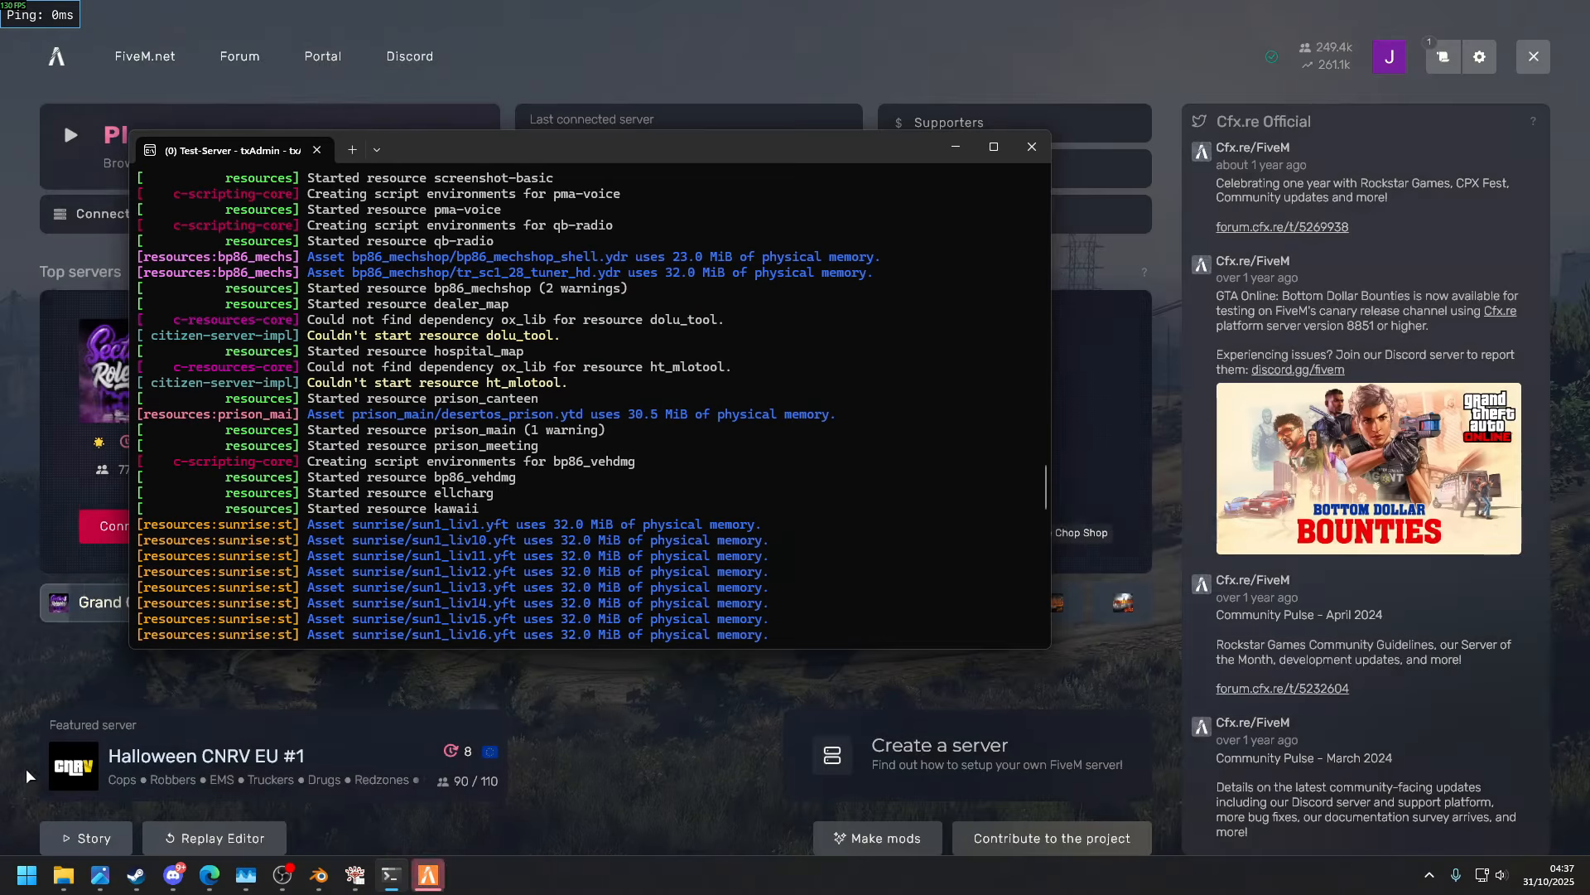
- Launch FiveM, join the local QBCore test server, load the existing character and choose the Police Department as the starting location
{"action": "left_click", "coordinate": [27, 768]}
{"action": "left_click", "coordinate": [440, 213]}
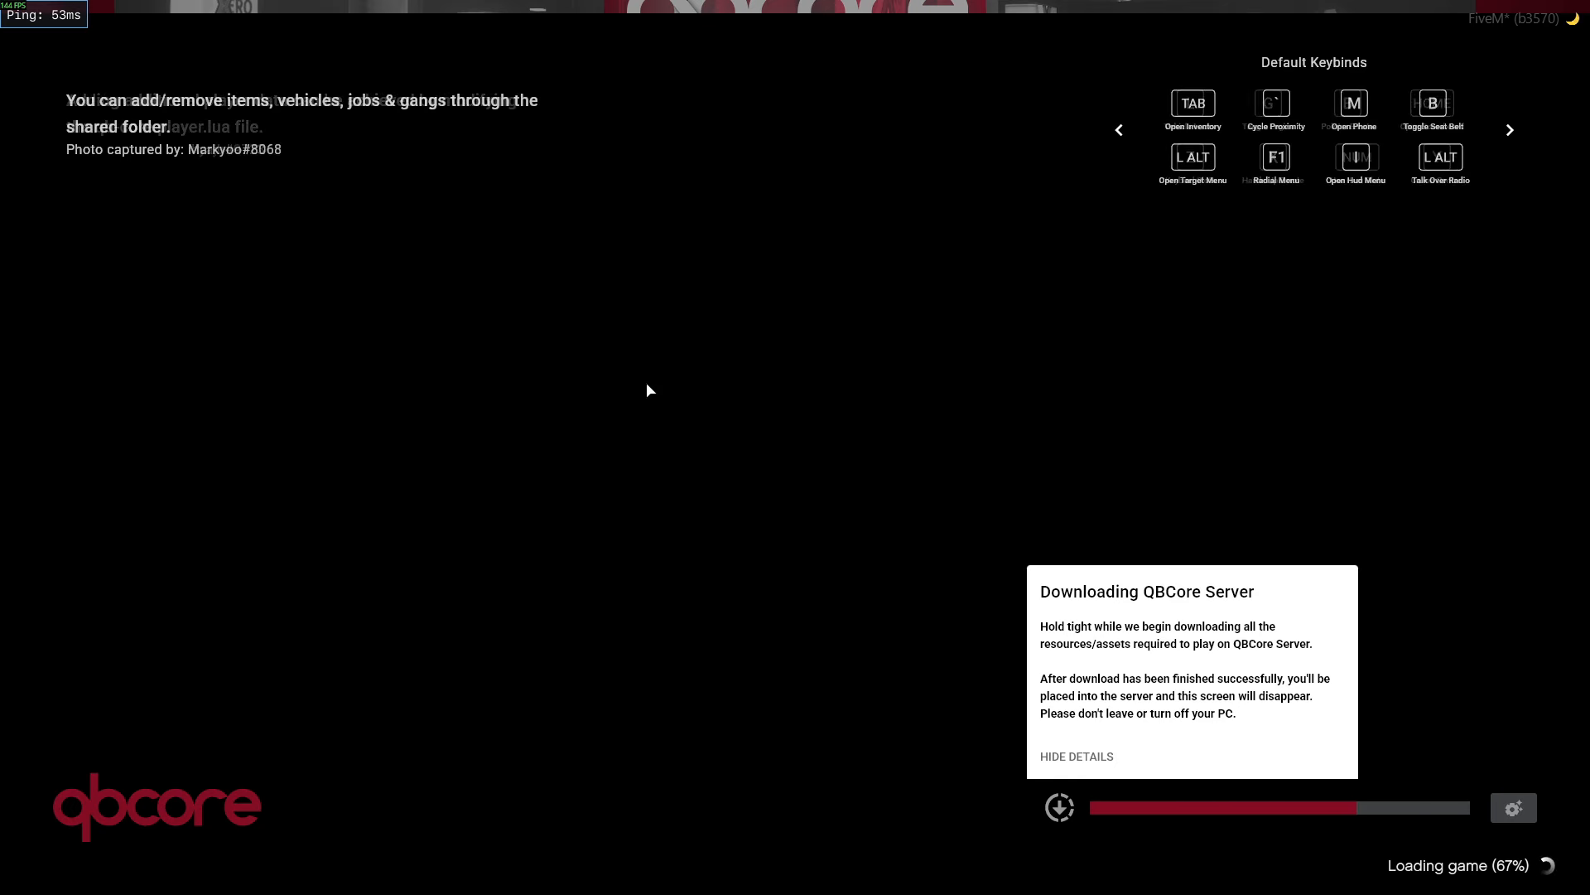
{"action": "left_click", "coordinate": [1514, 807]}
{"action": "left_click", "coordinate": [1291, 418]}
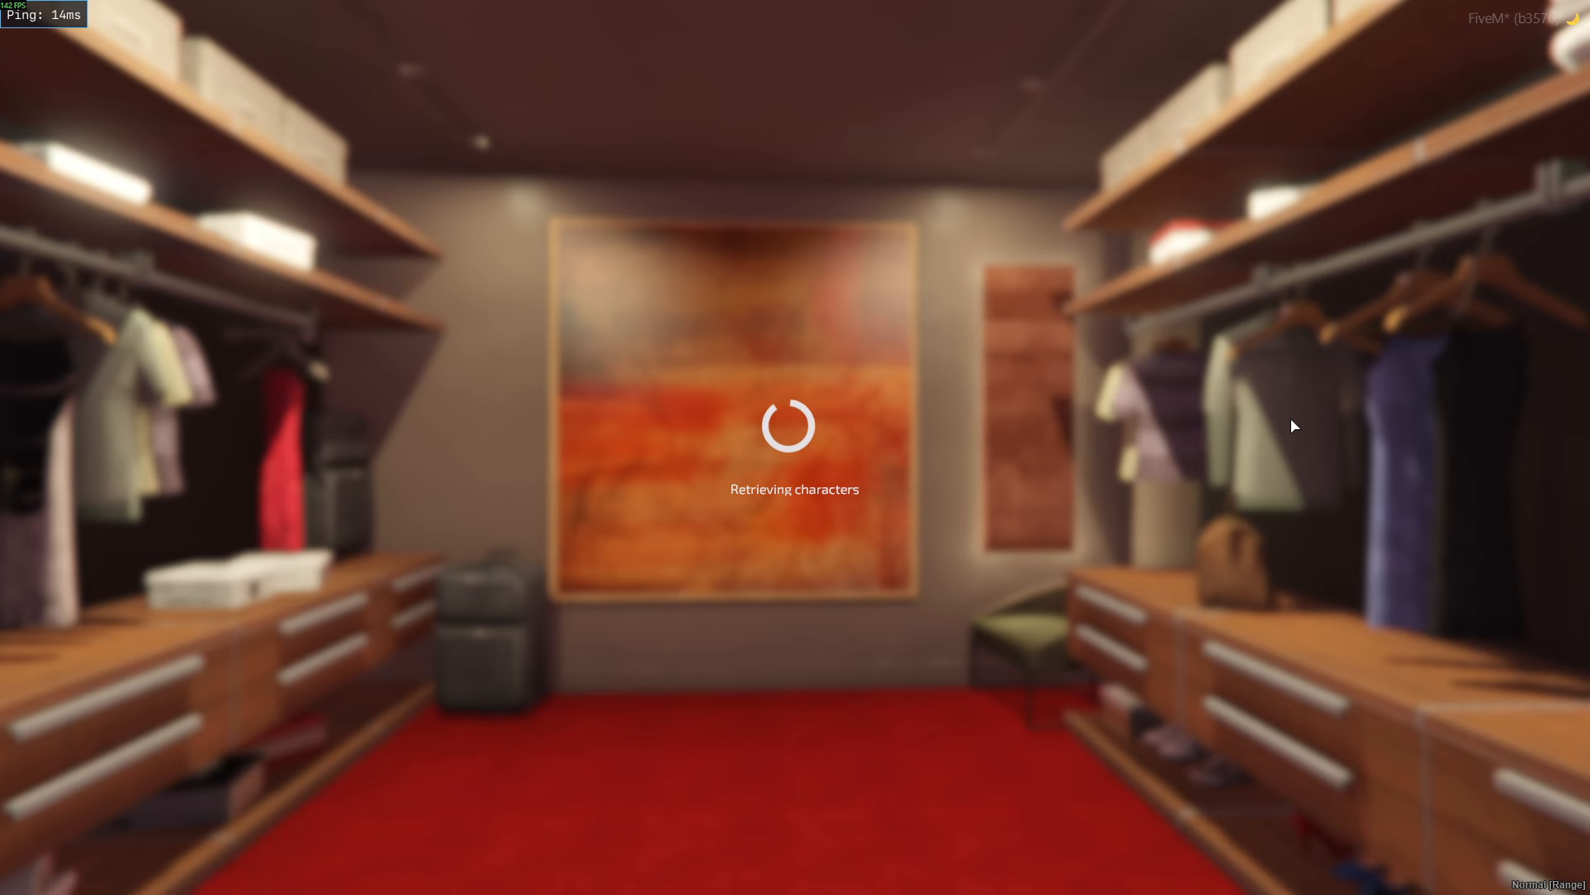
{"action": "left_click", "coordinate": [458, 788]}
{"action": "left_click", "coordinate": [394, 710]}
{"action": "left_click", "coordinate": [247, 385]}
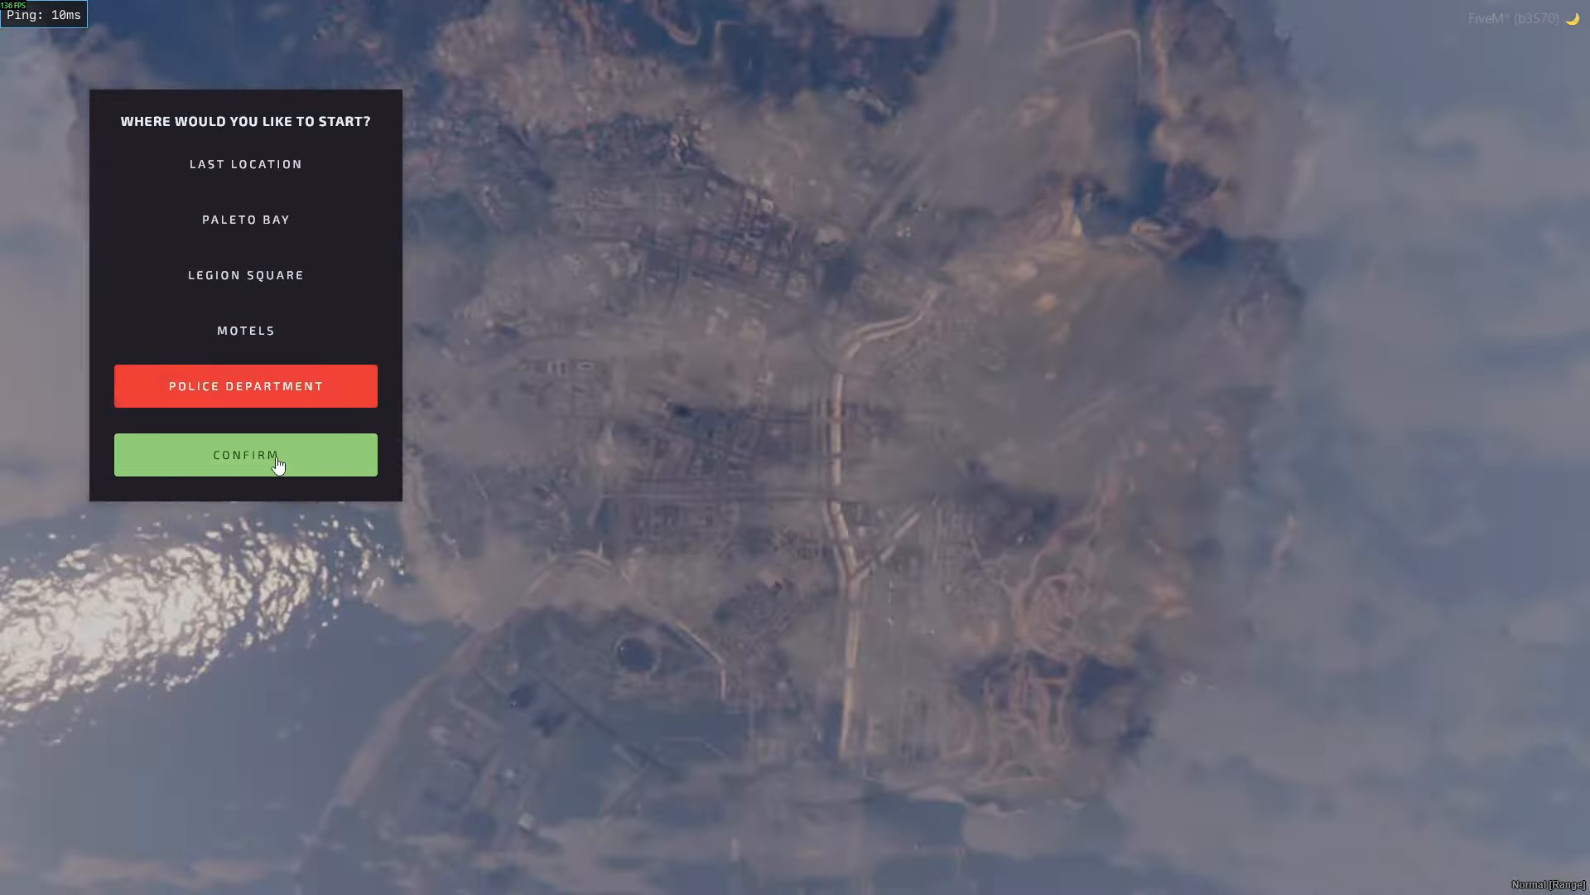
{"action": "left_click", "coordinate": [277, 460]}
- Spawn an evo9 car with the /car command and set the time of day with /morning
{"action": "key", "text": "w"}
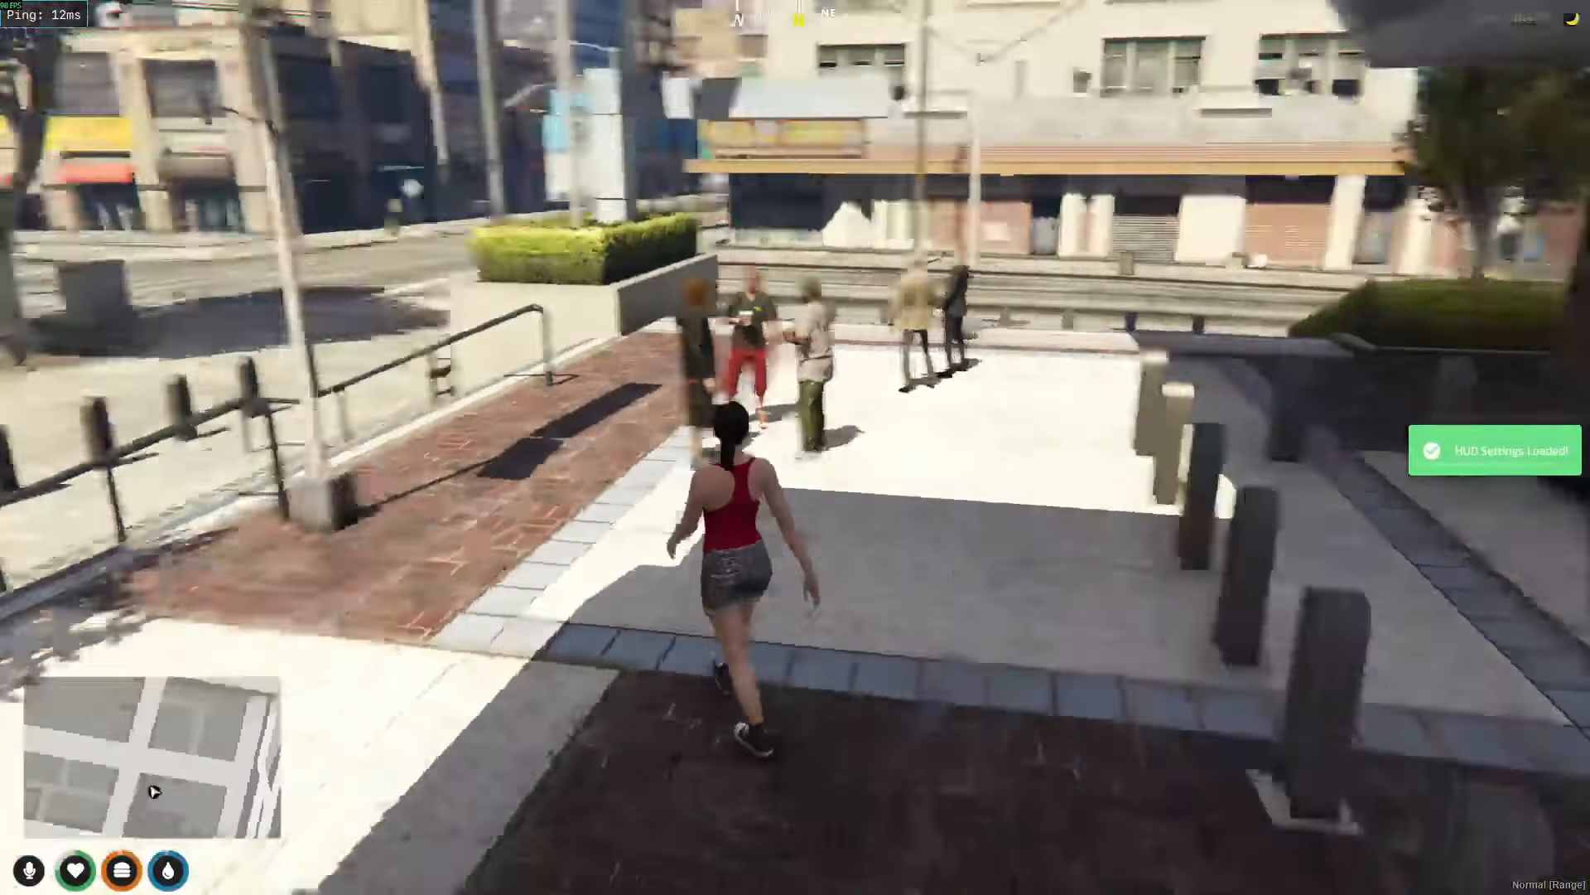
{"action": "type", "text": "t/car evo9"}
{"action": "key", "text": "Return"}
{"action": "type", "text": "t/morning"}
{"action": "key", "text": "Return"}
- Drive the evo9 to the mechanic shop at Roy Lowenstein Blvd and Carson Ave and get out beside its outer staircase
{"action": "key", "text": "w"}
{"action": "key", "text": "d"}
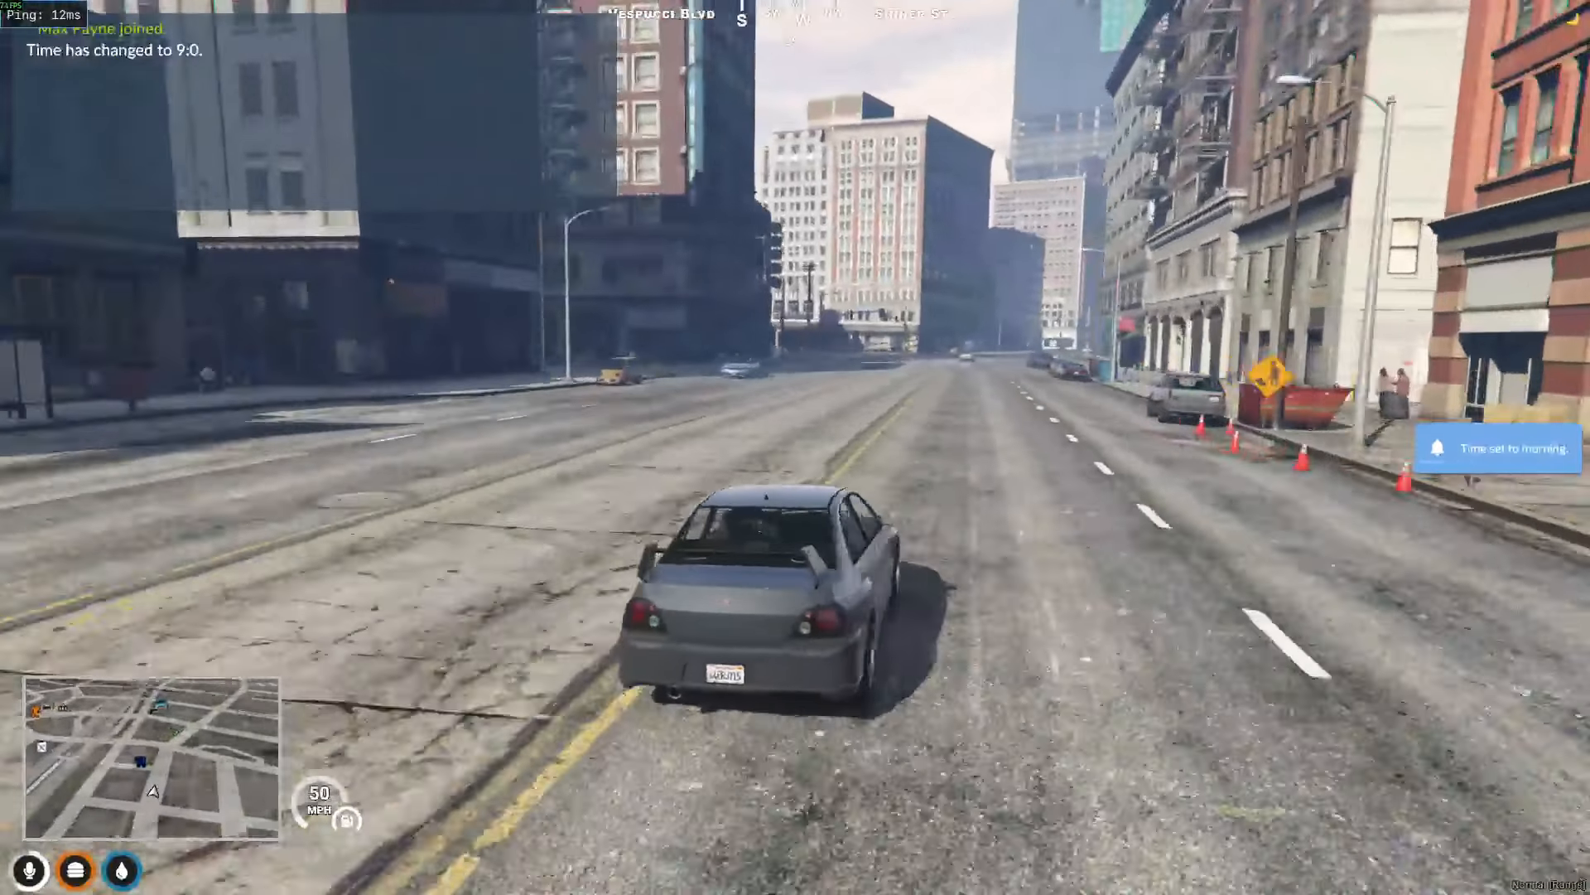
{"action": "key", "text": "a"}
{"action": "key", "text": "w"}
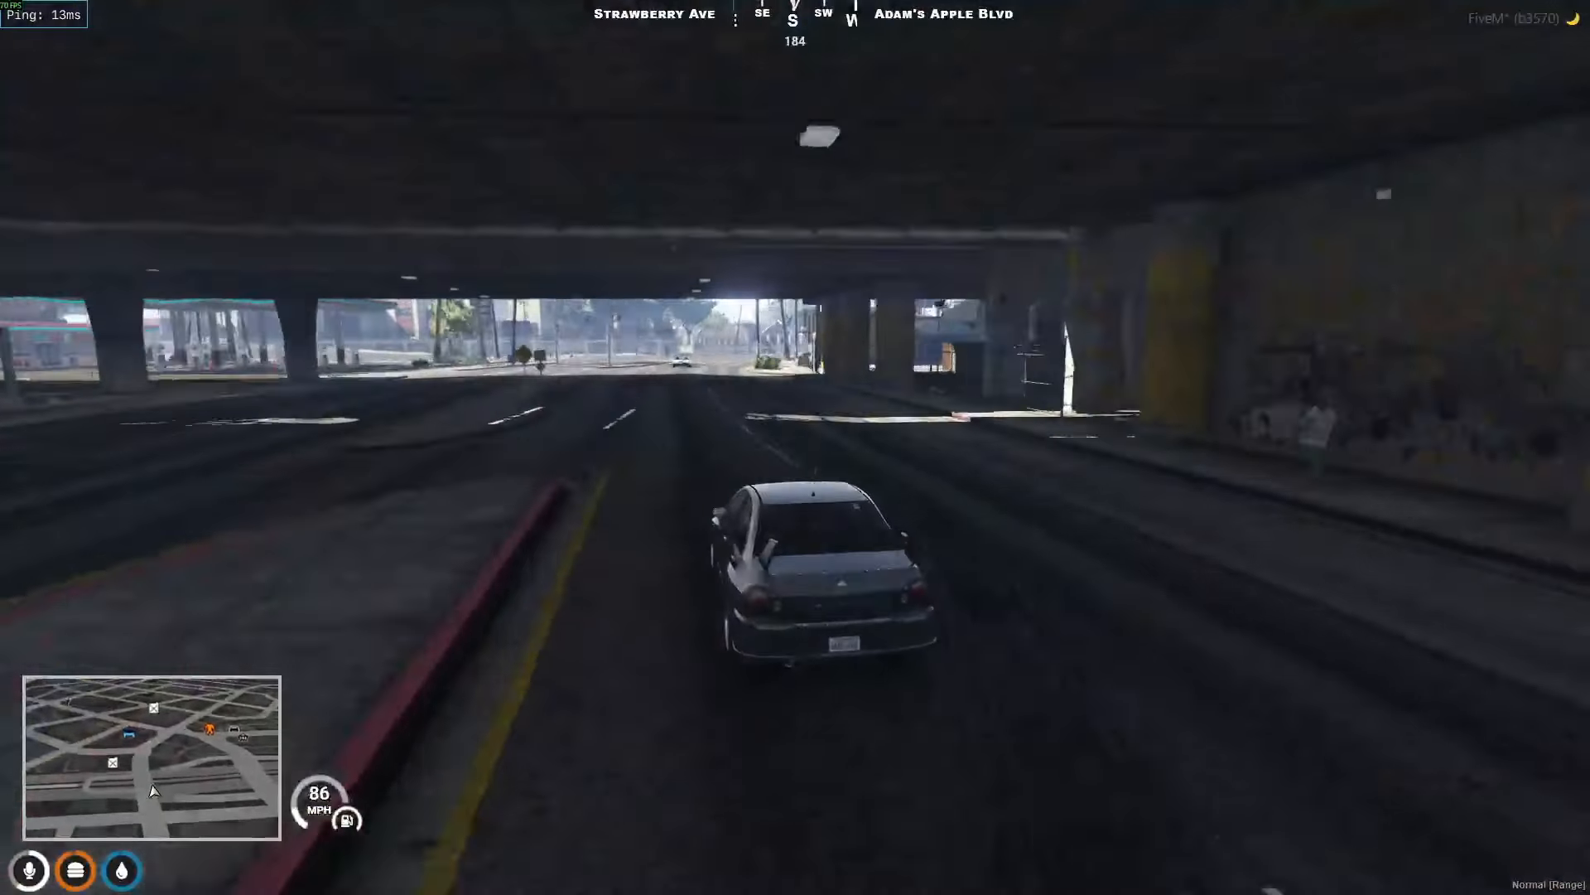
{"action": "key", "text": "d"}
{"action": "key", "text": "space"}
{"action": "key", "text": "d"}
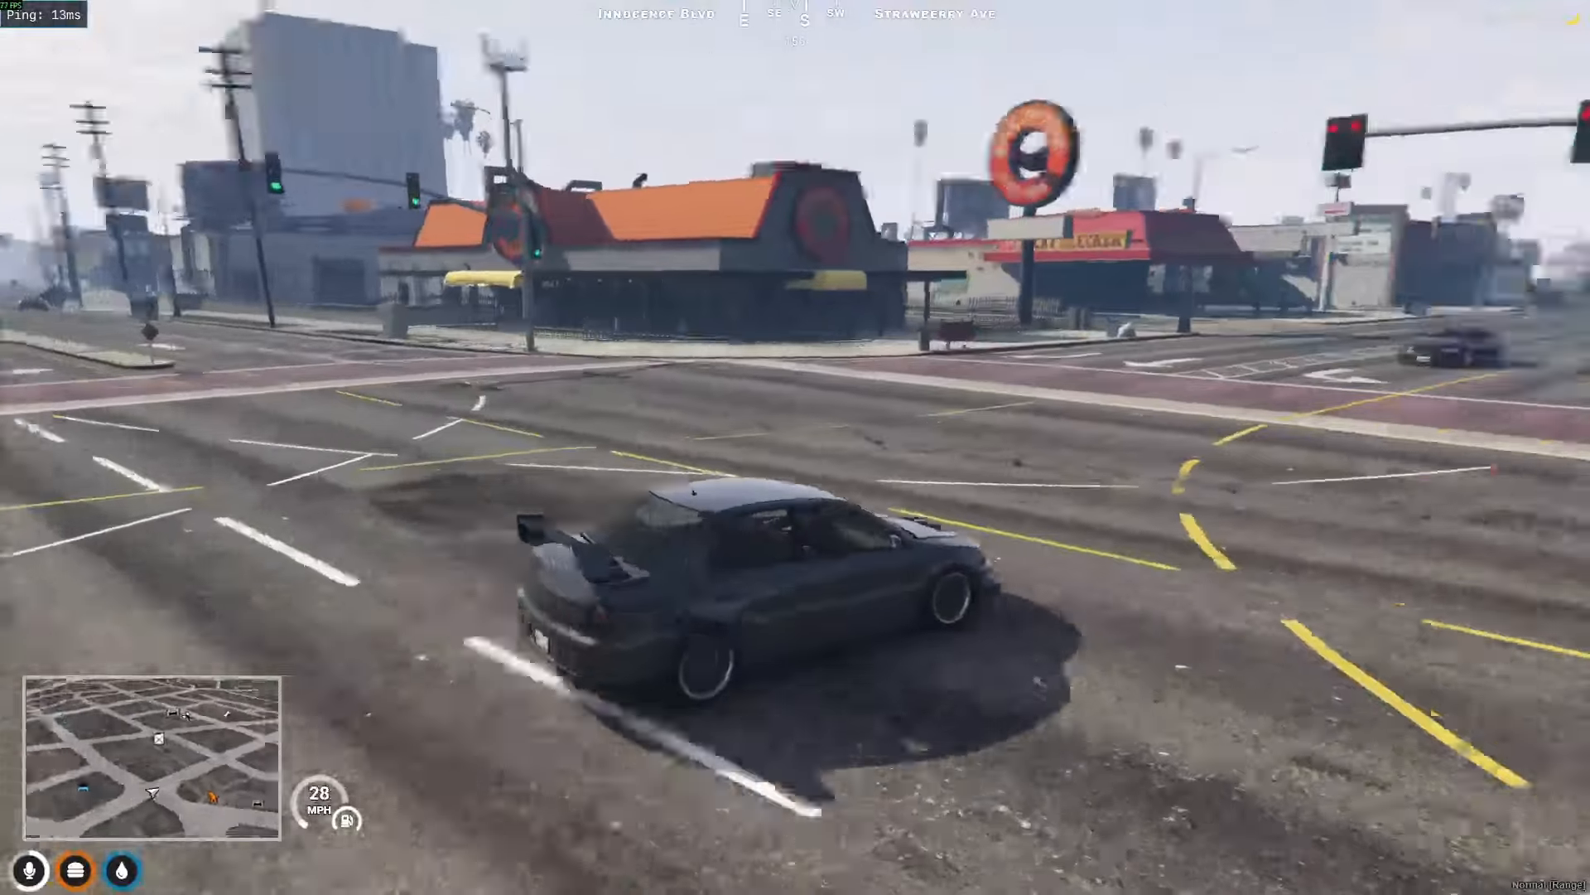
{"action": "key", "text": "a"}
{"action": "key", "text": "w"}
{"action": "key", "text": "w"}
{"action": "key", "text": "d"}
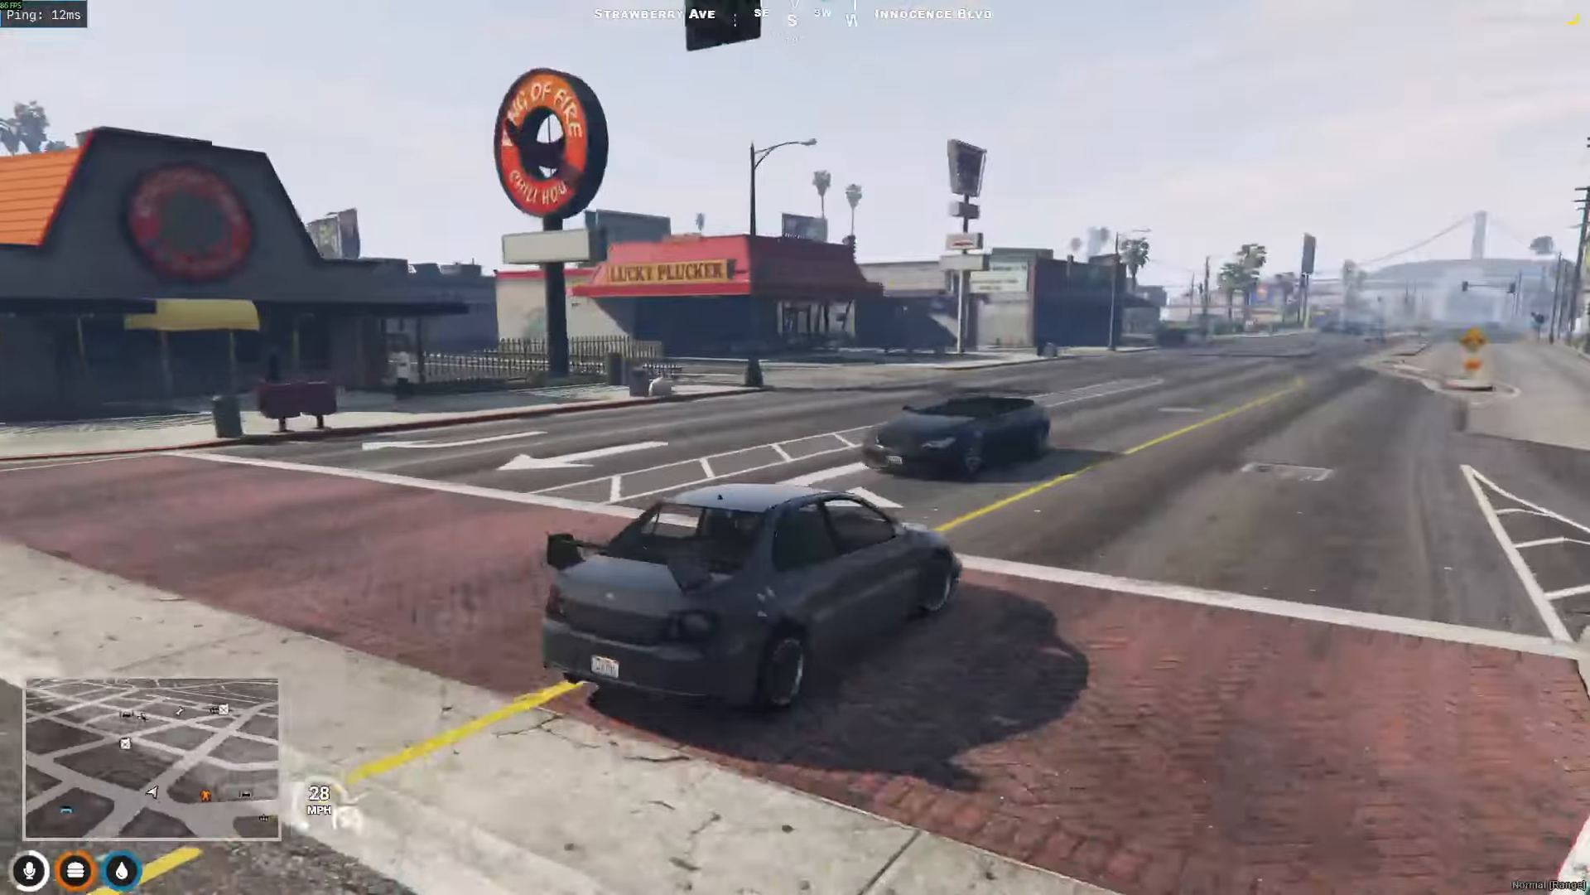
{"action": "key", "text": "w"}
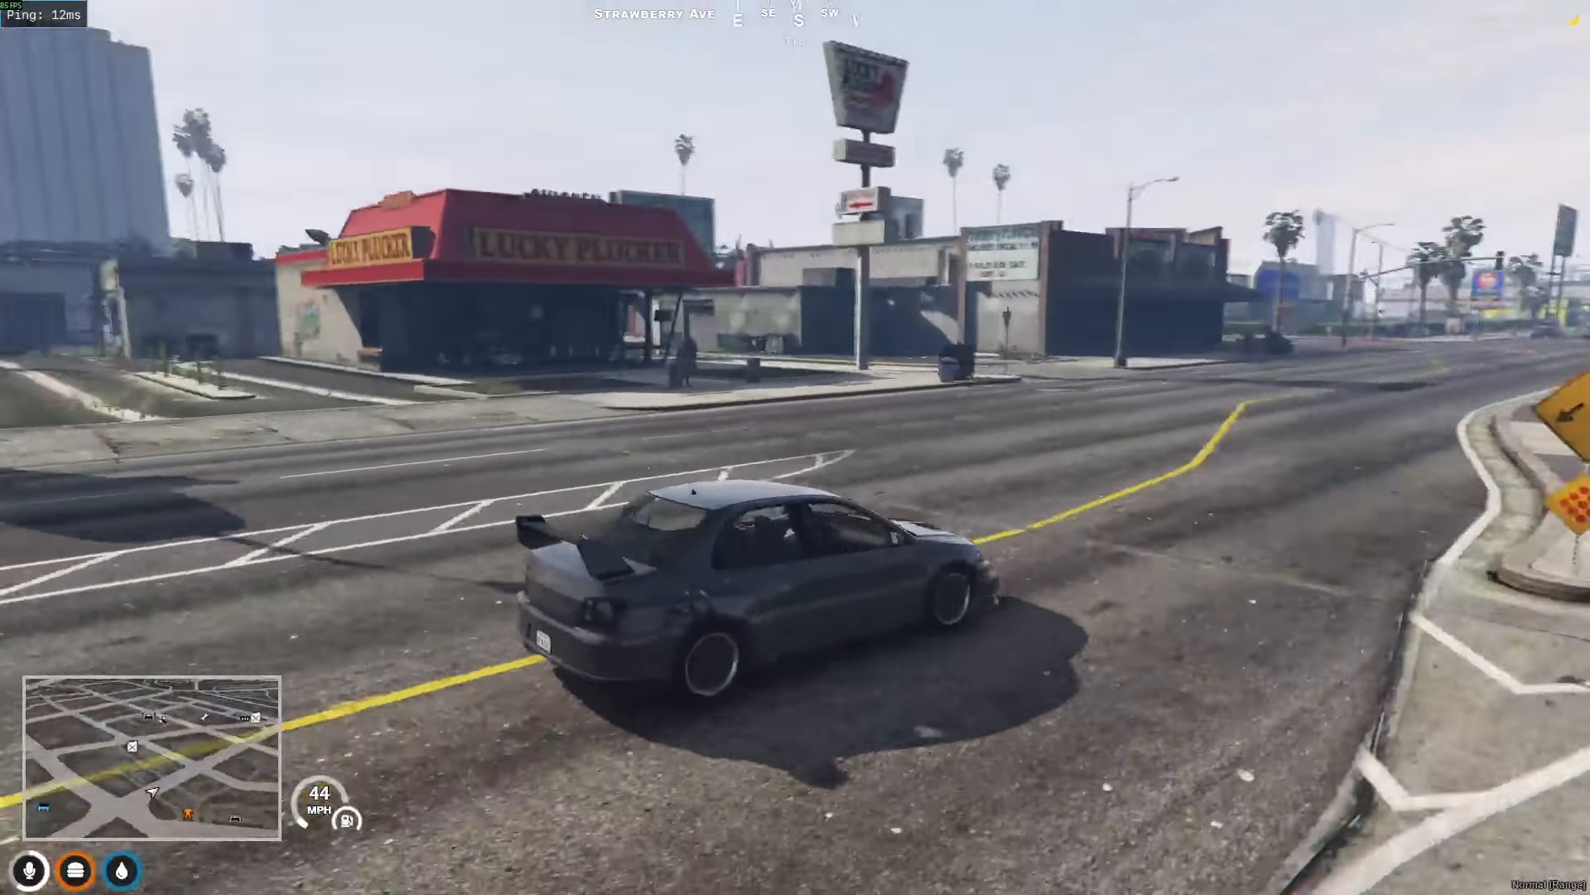
{"action": "key", "text": "w"}
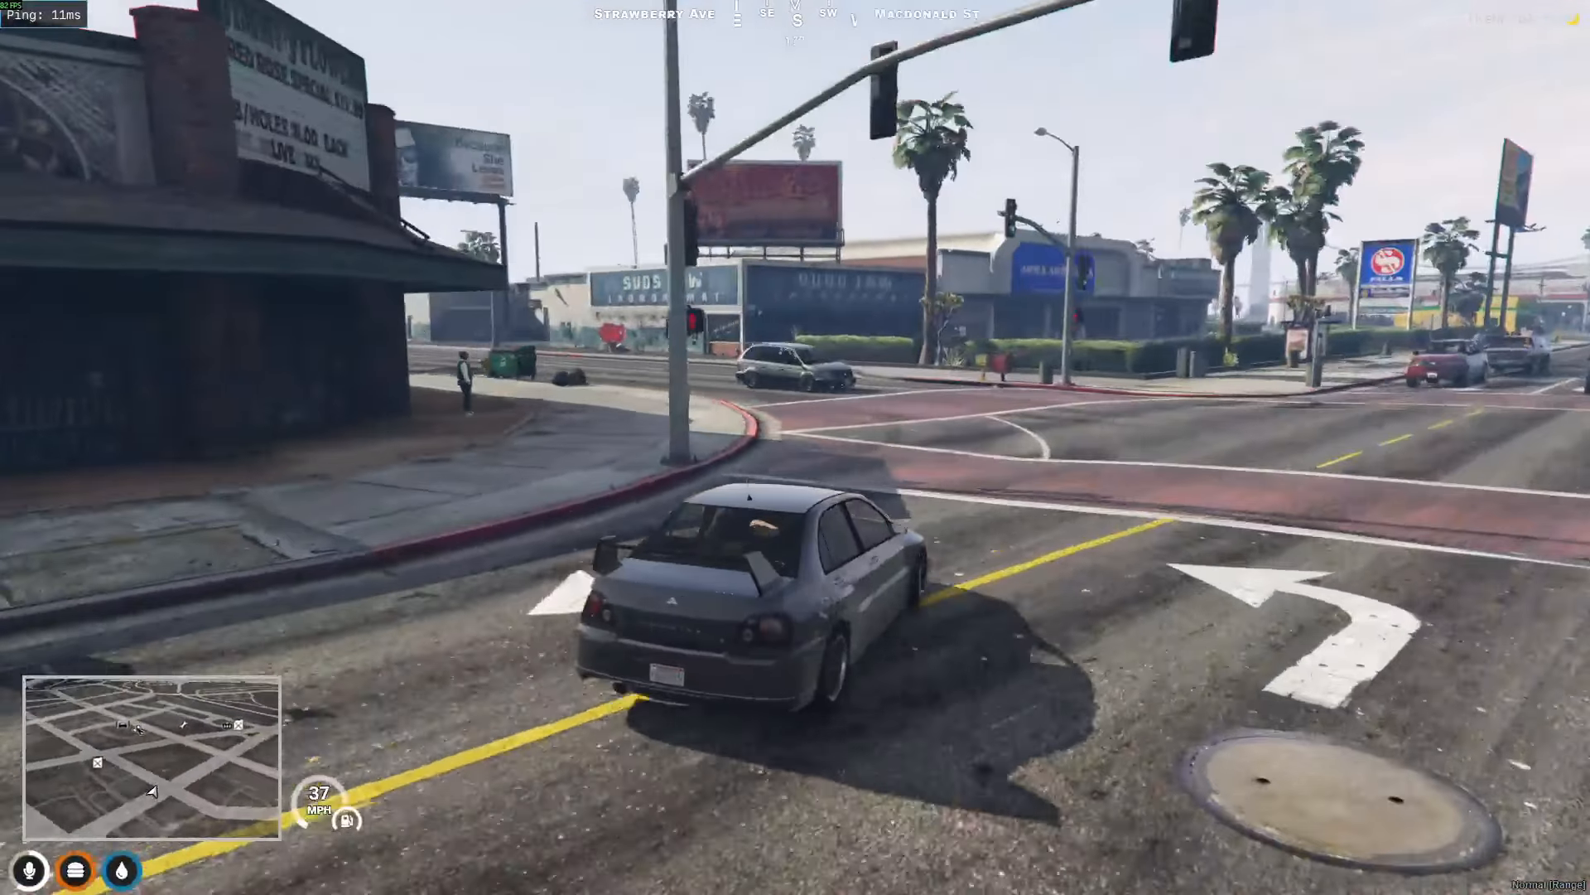
{"action": "key", "text": "w"}
{"action": "key", "text": "a"}
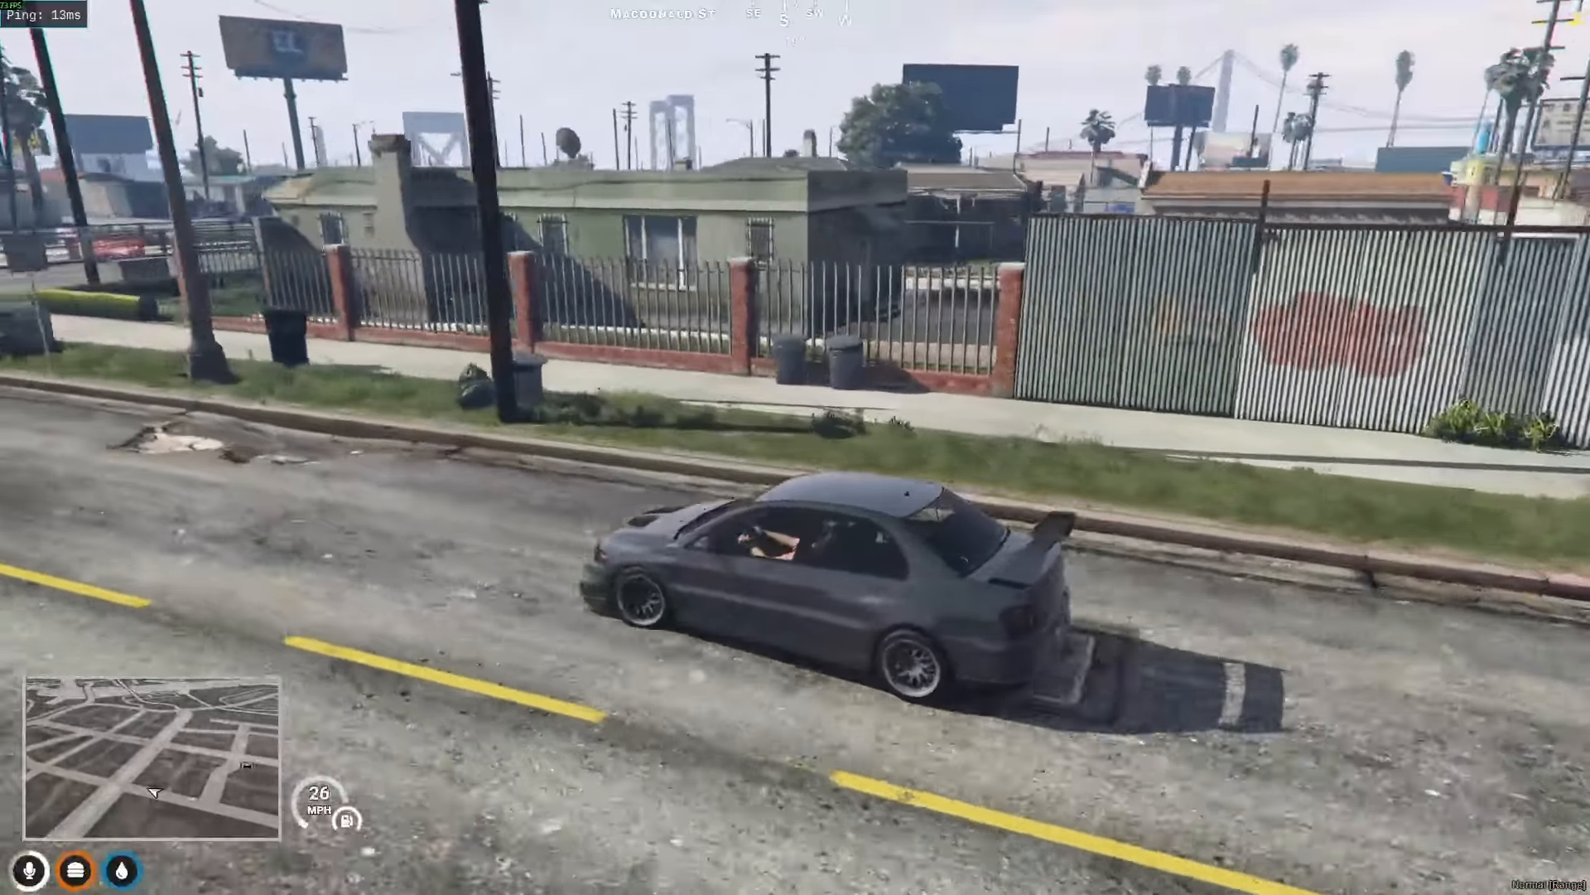
{"action": "key", "text": "d"}
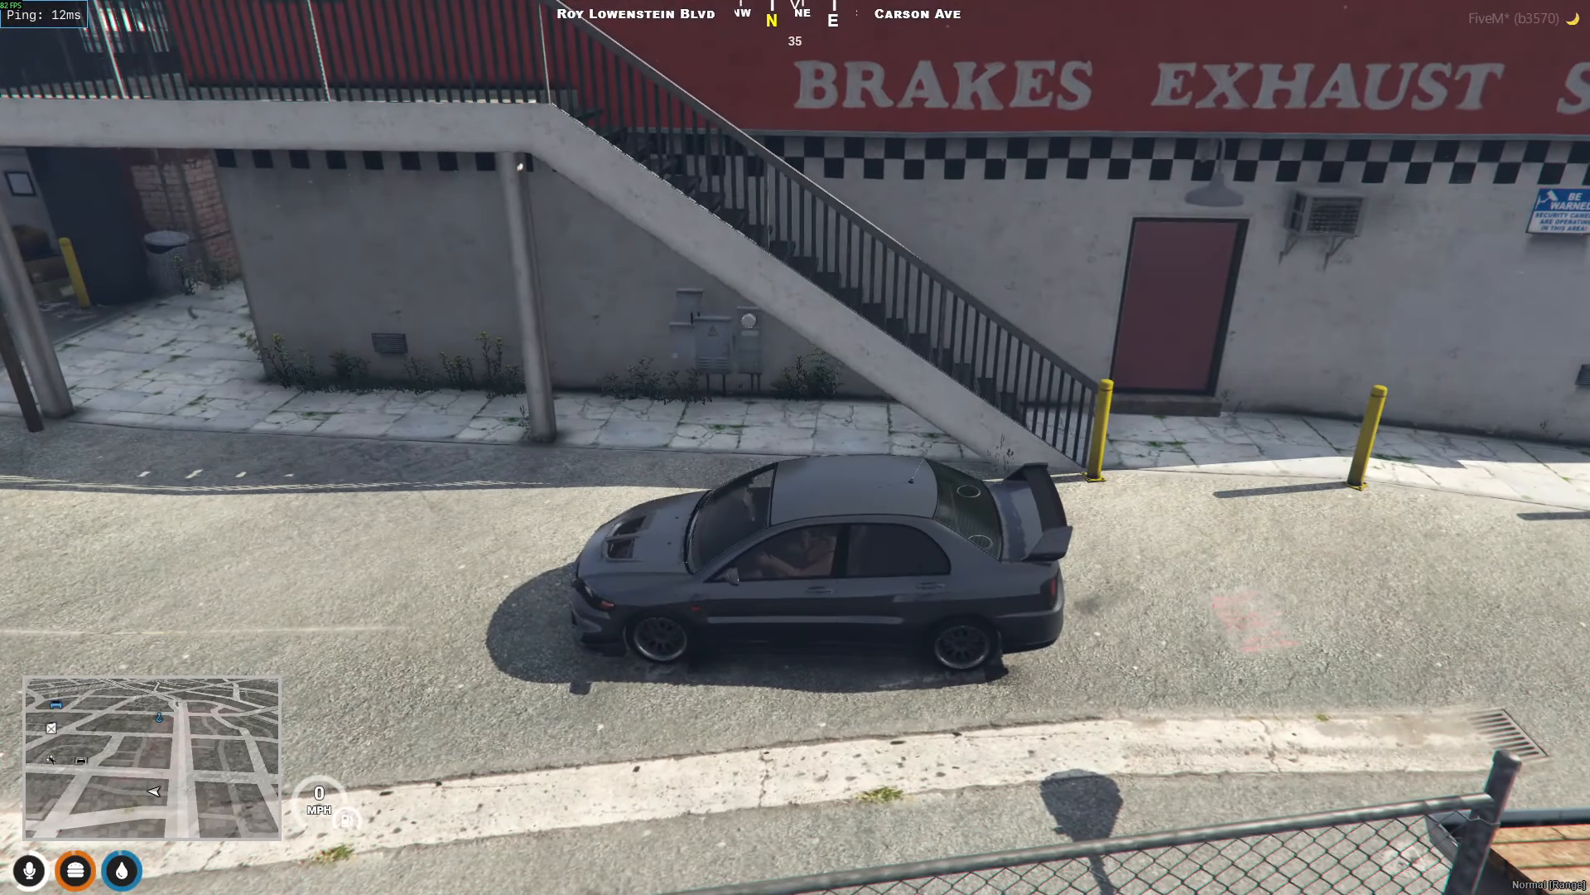
{"action": "key", "text": "f"}
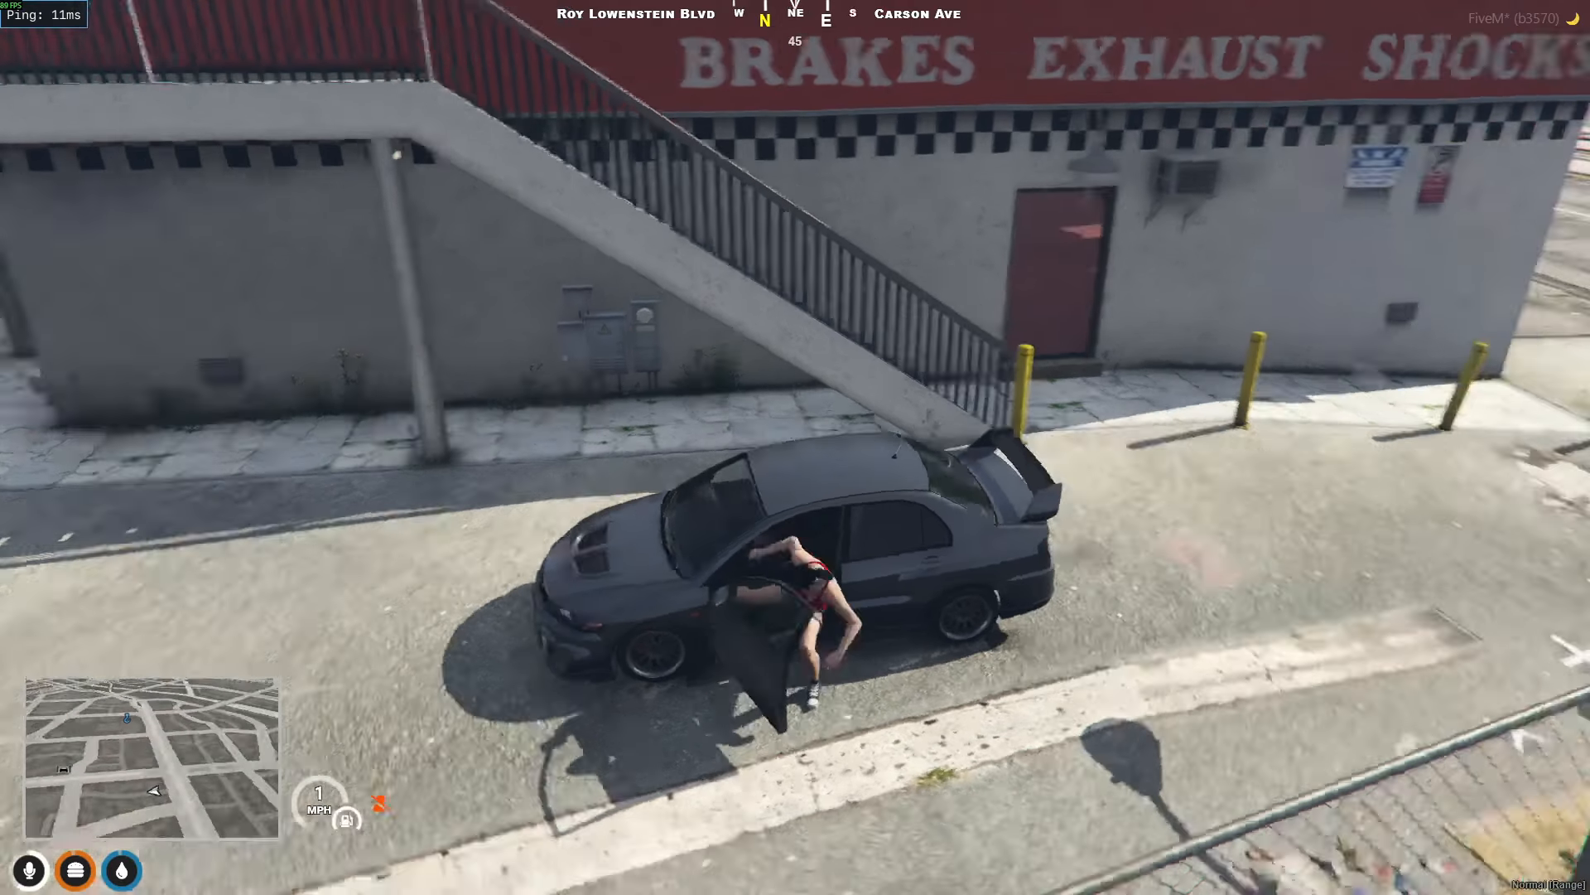
- Enter the mechanic shop on foot and inspect the ground floor's walls, doorways and lighting
{"action": "key", "text": "w"}
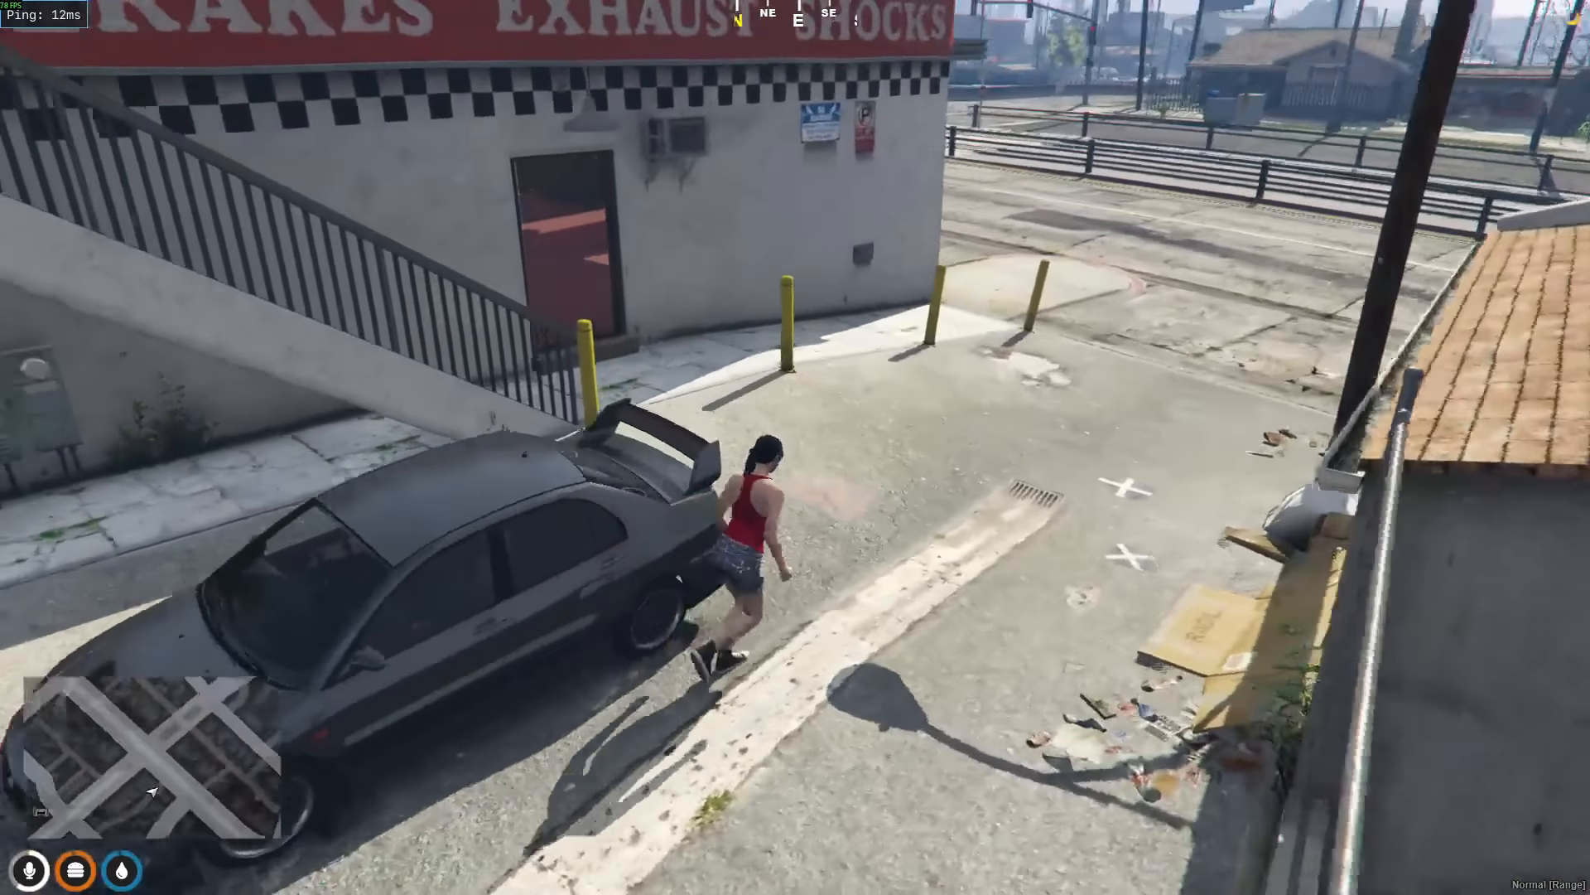
{"action": "key", "text": "w"}
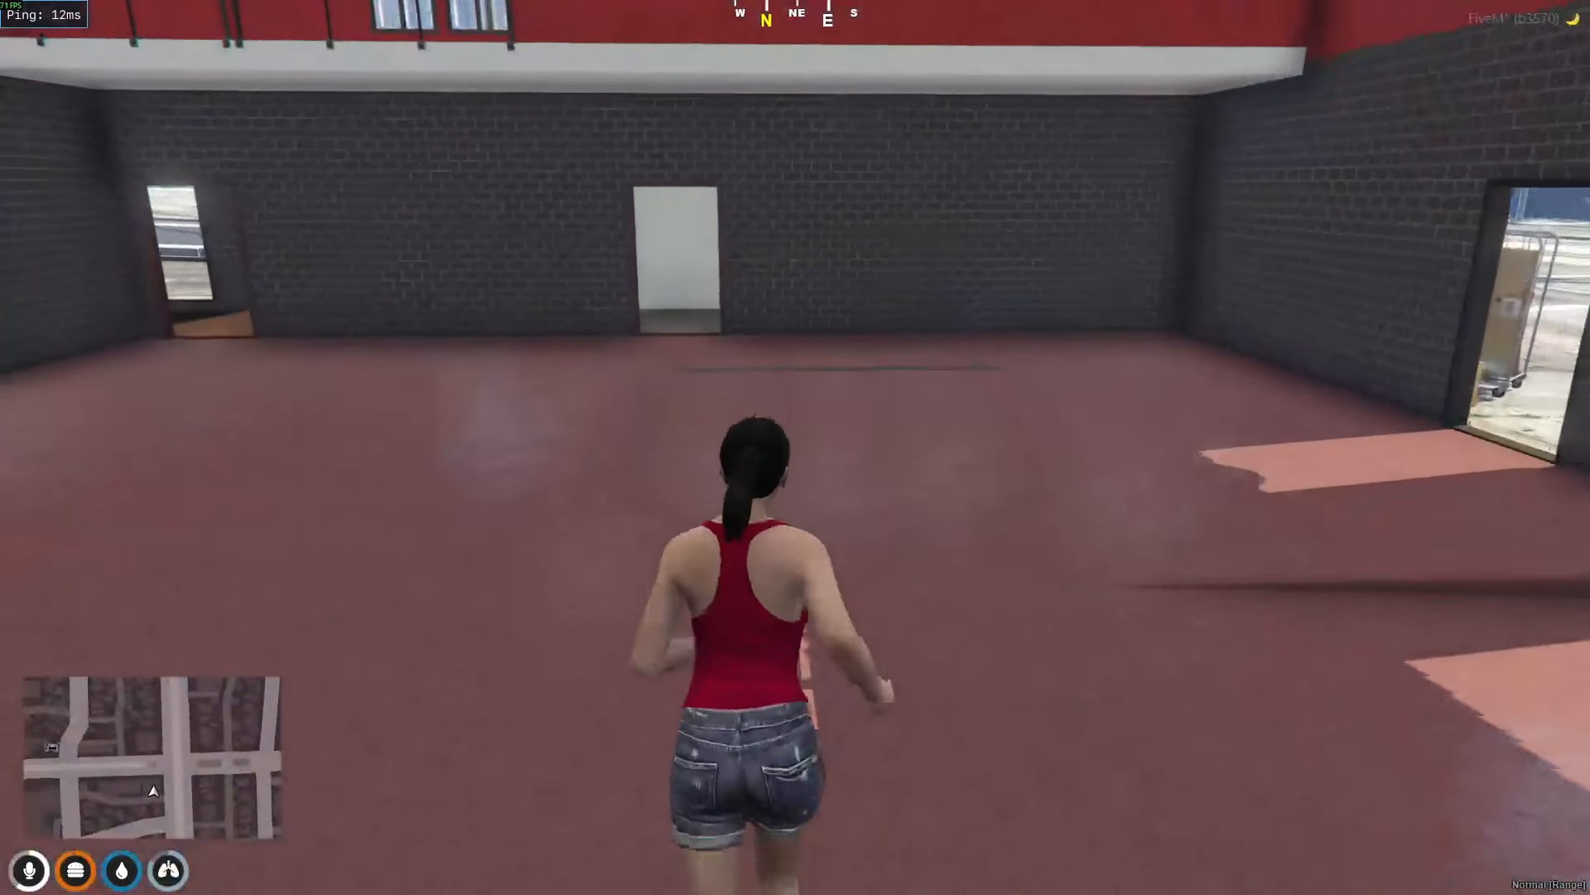
{"action": "key", "text": "w"}
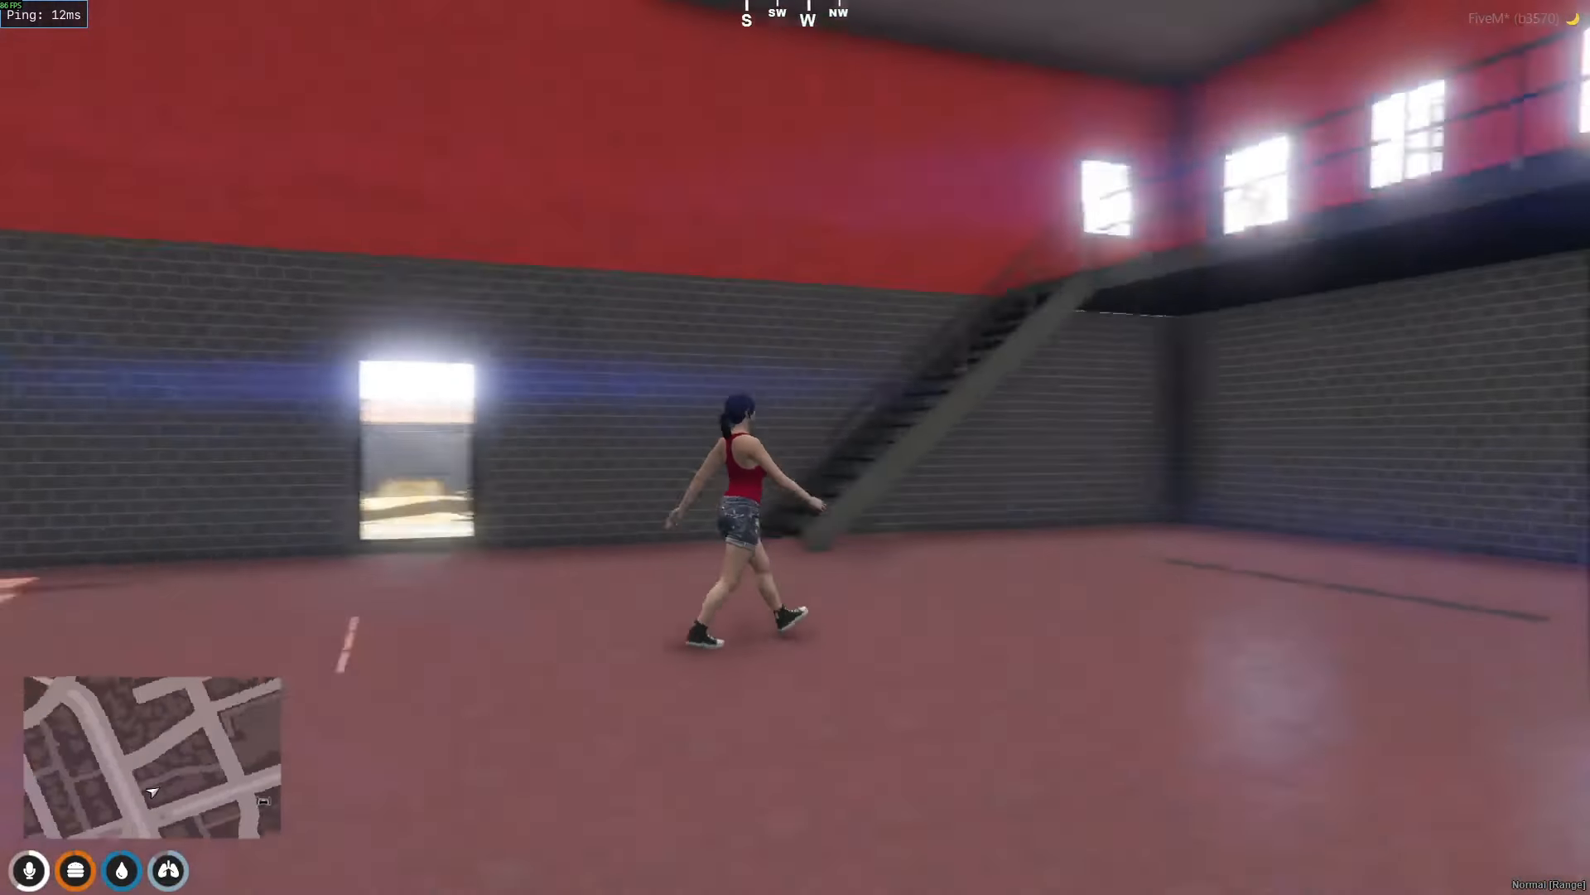
{"action": "key", "text": "w"}
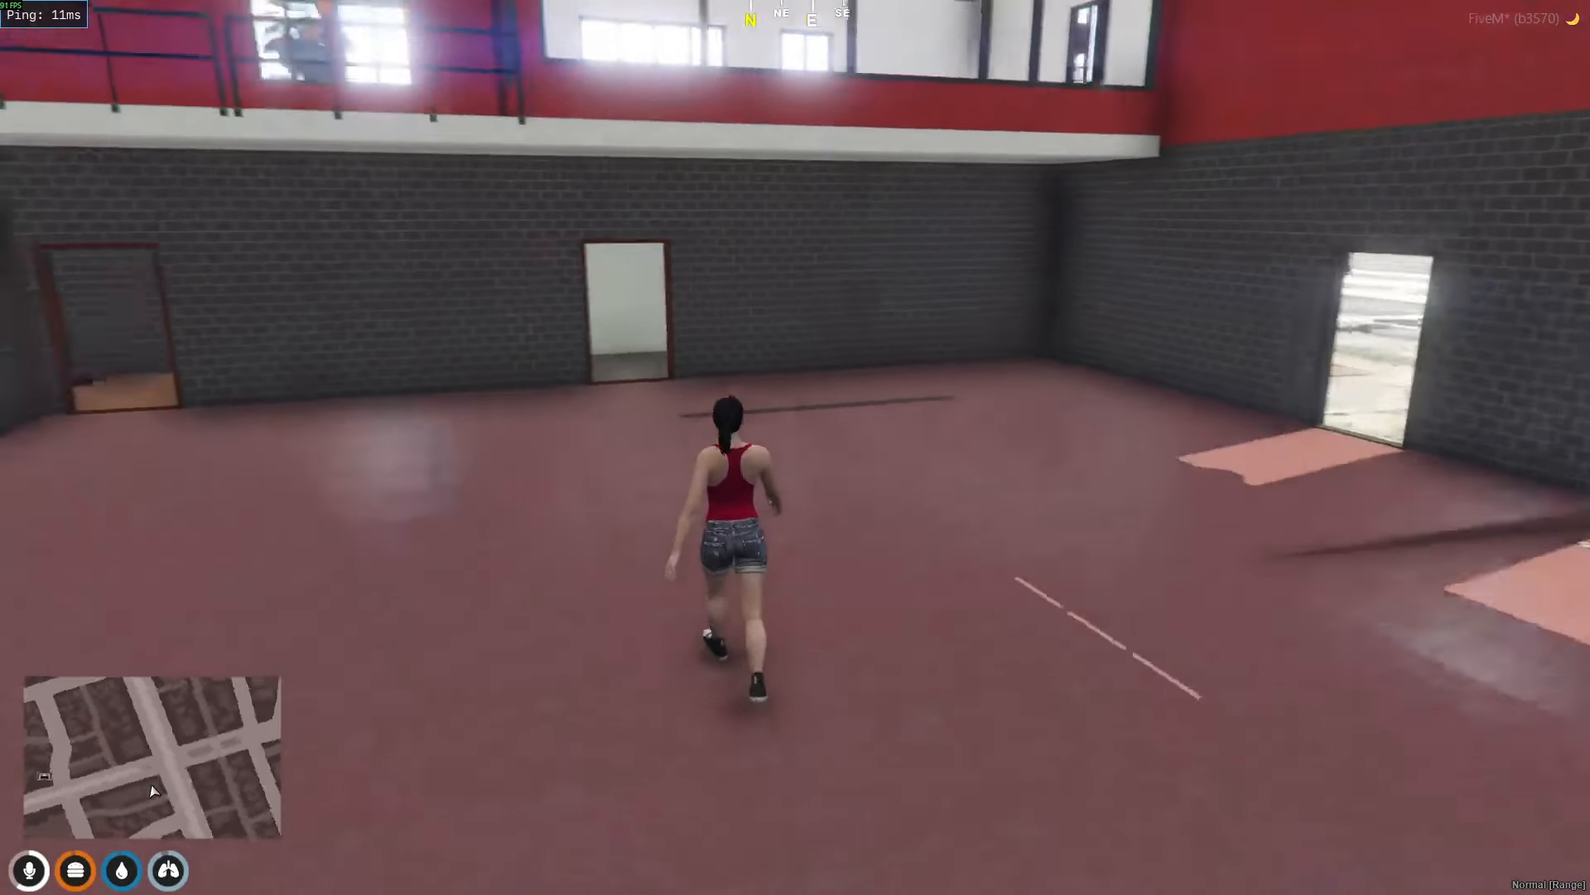
- Test the interior staircase by climbing towards the upper walkway and walking back down
{"action": "key", "text": "w"}
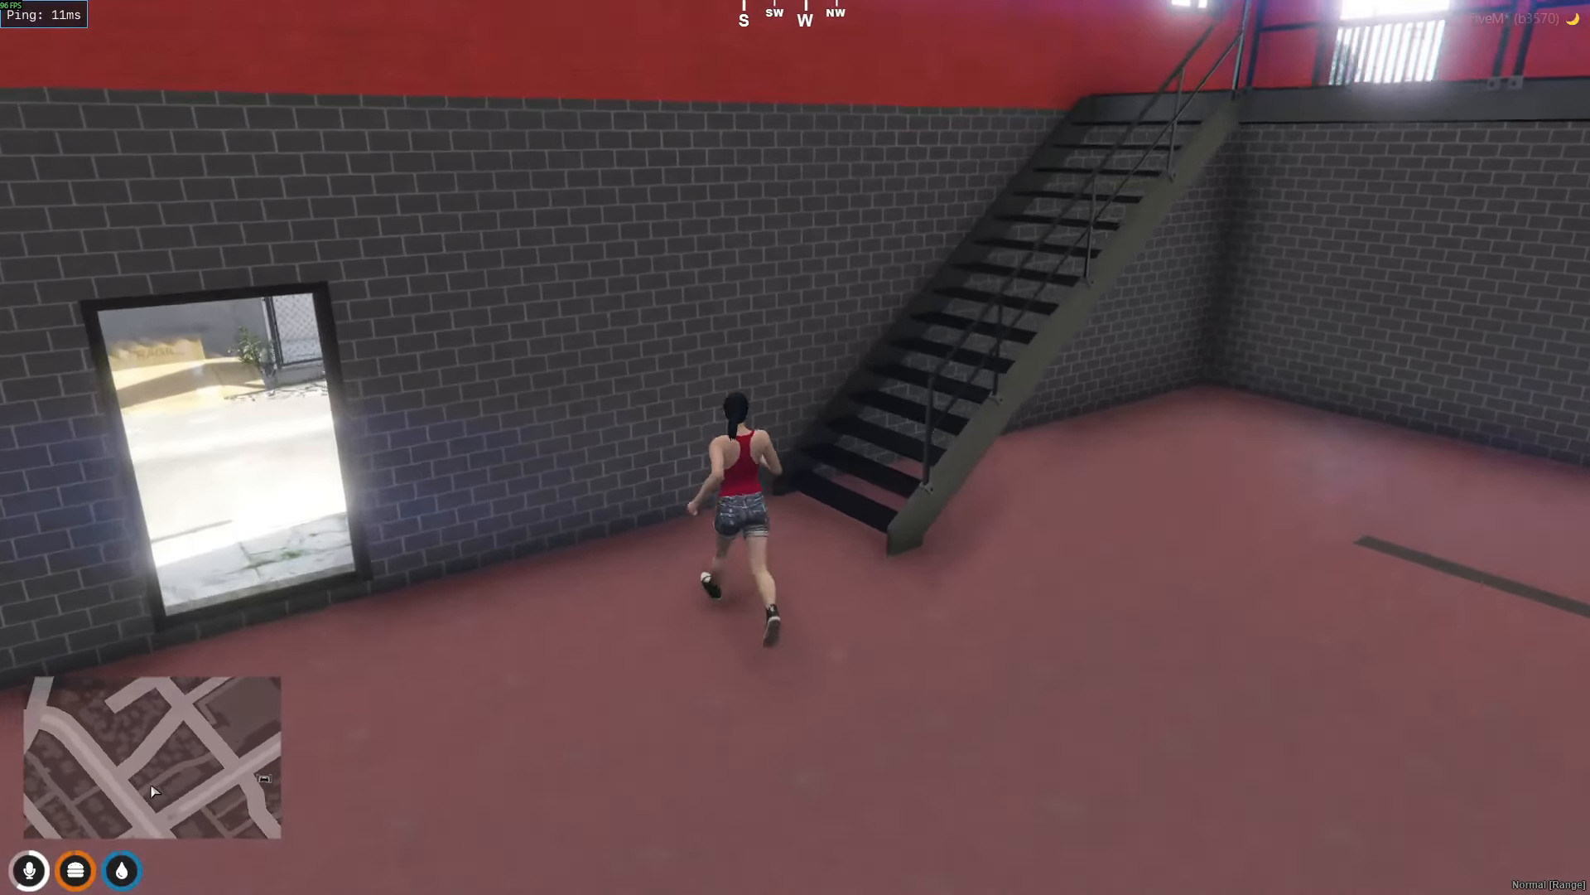
{"action": "key", "text": "w"}
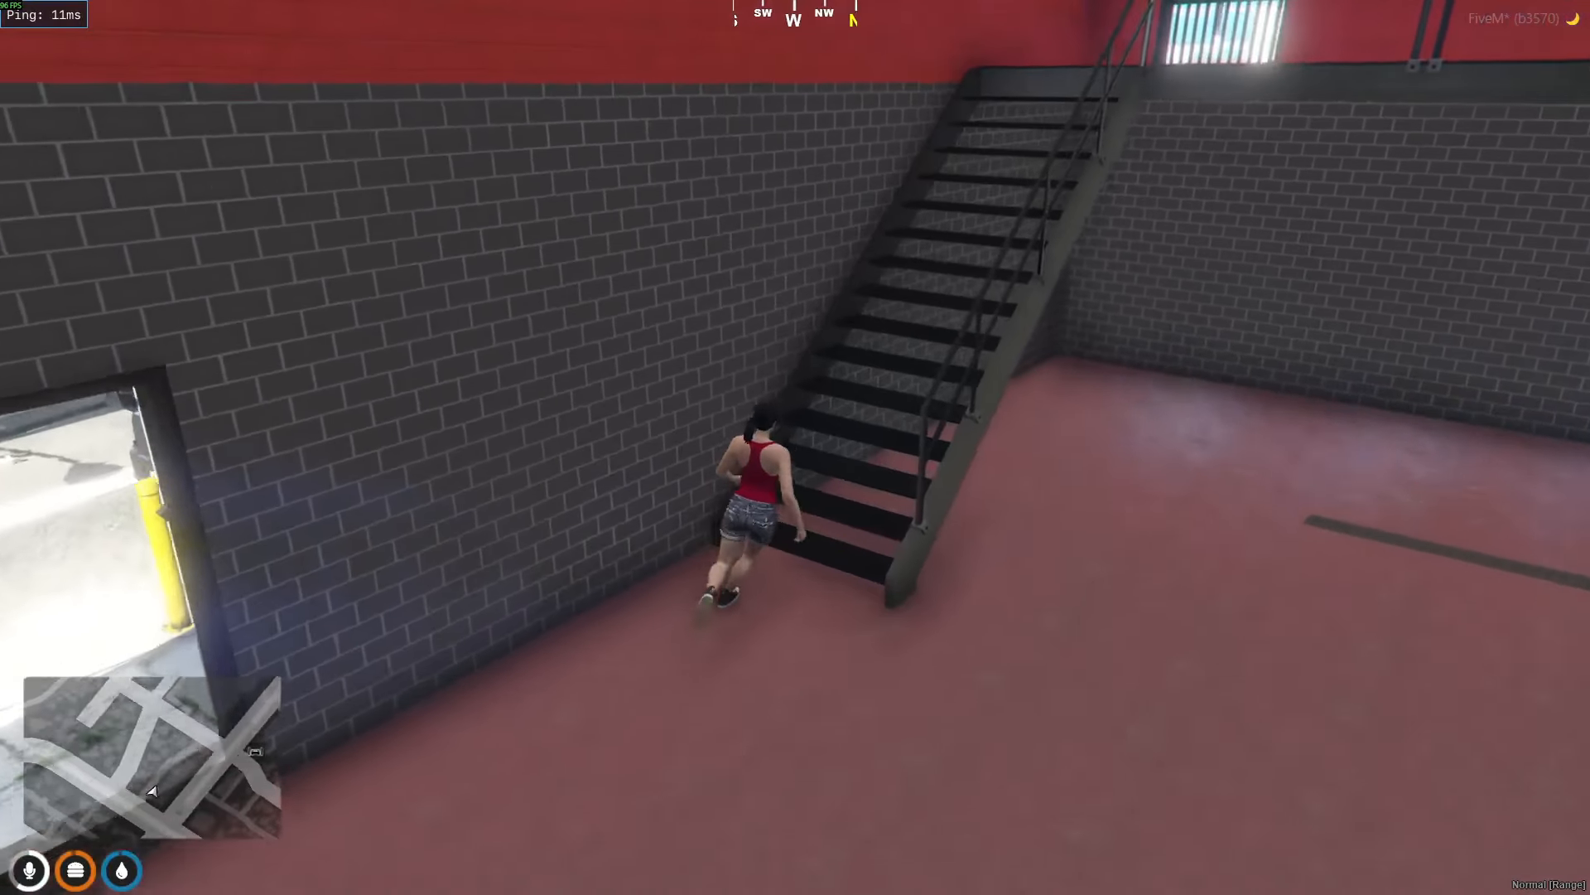
{"action": "key", "text": "w"}
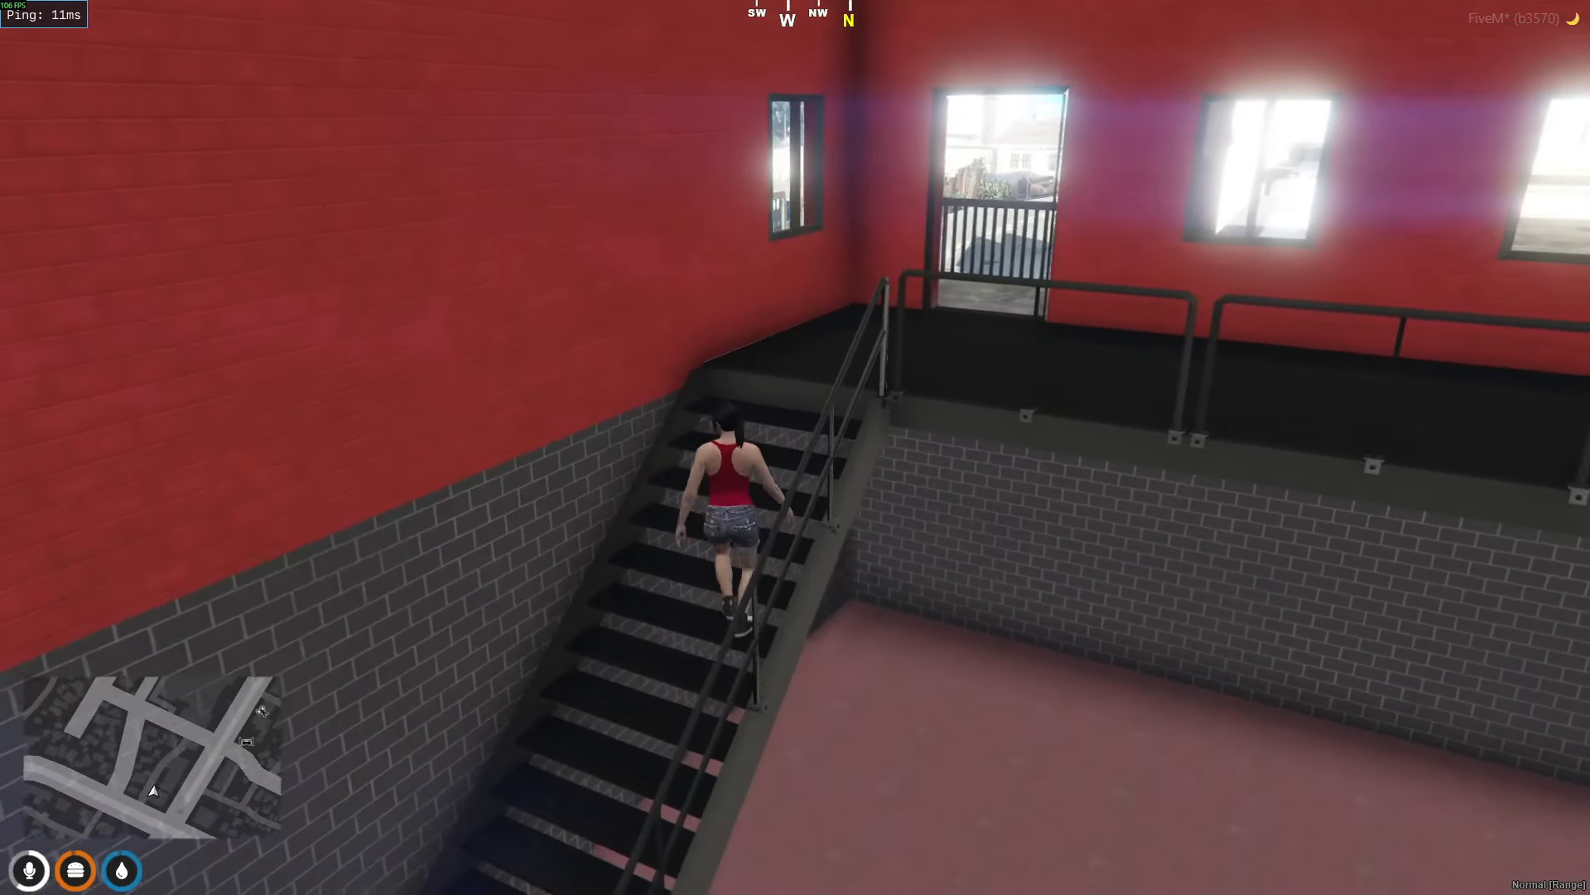
{"action": "key", "text": "w"}
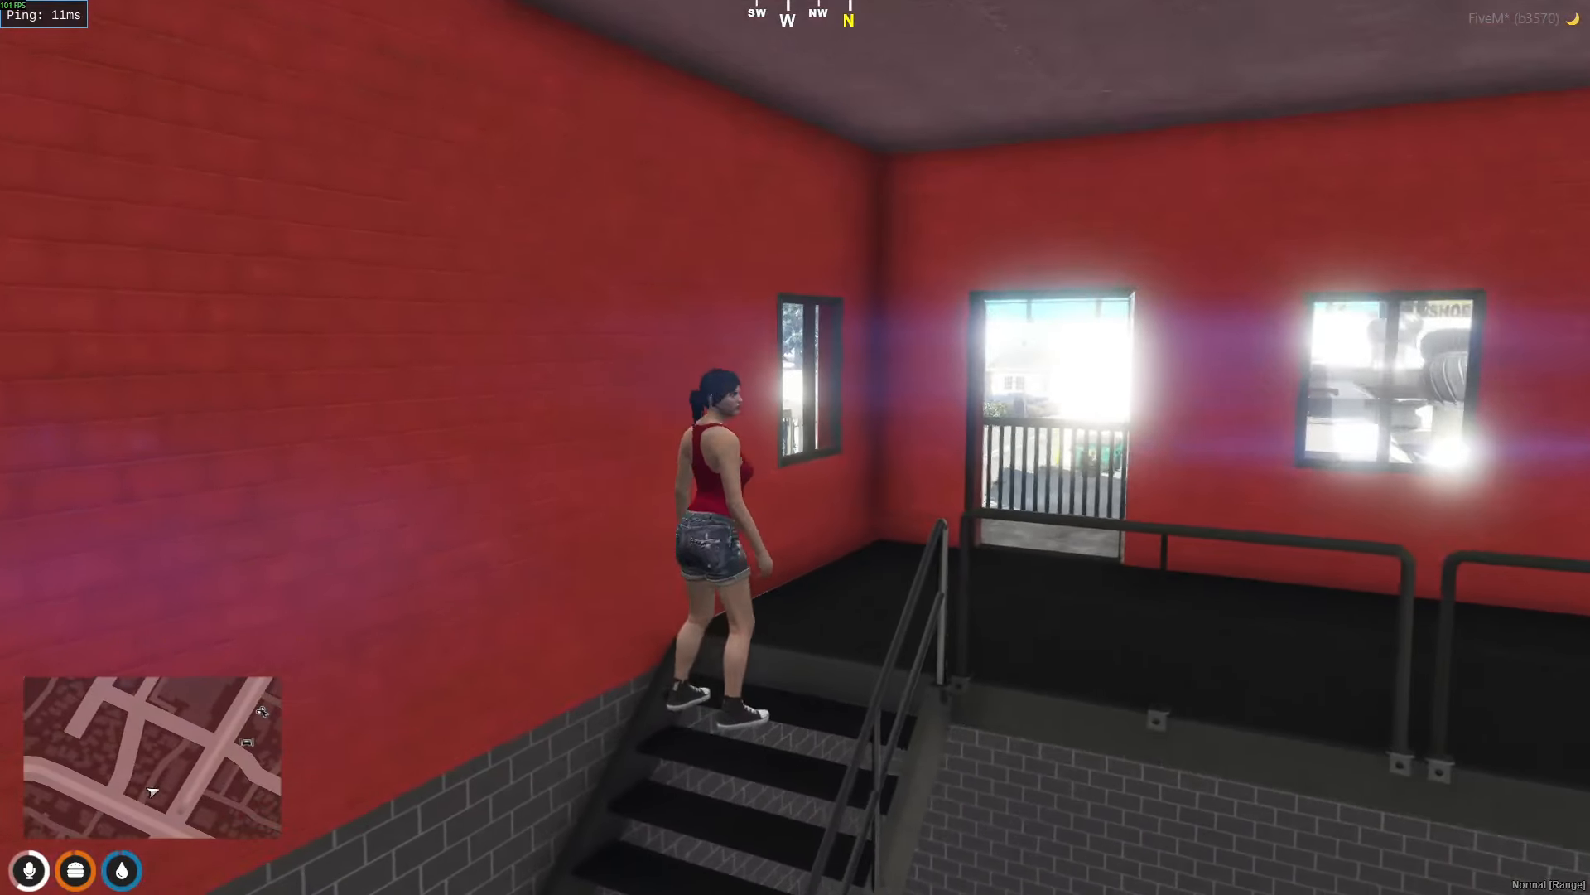
{"action": "key", "text": "s"}
{"action": "key", "text": "s"}
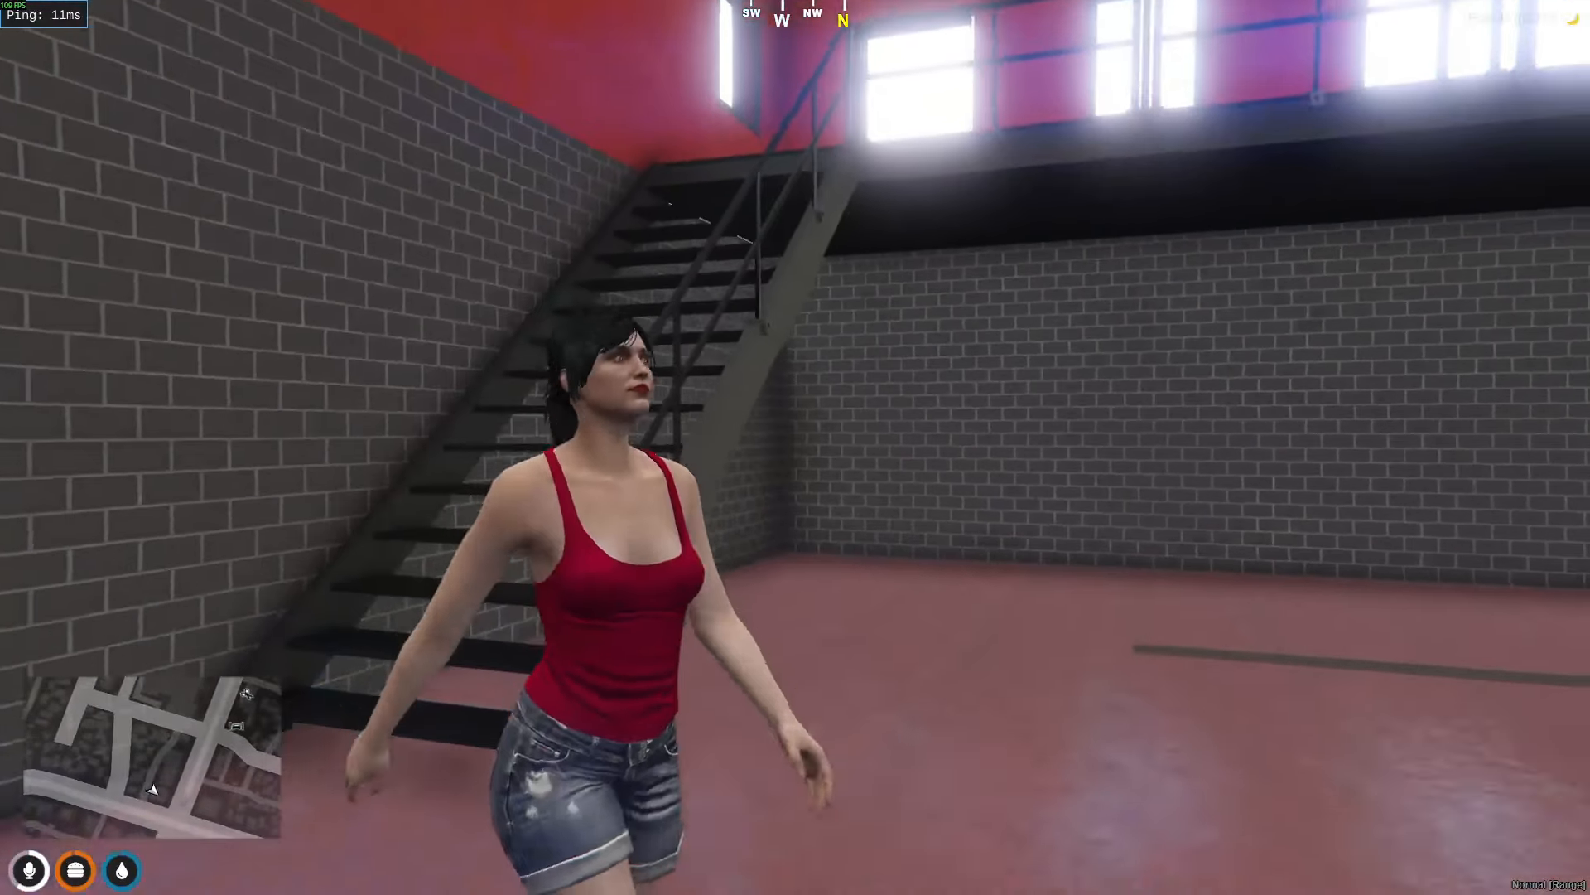
- Leave the shop through the side door and drive the car along Roy Lowenstein Blvd to inspect the surroundings
{"action": "key", "text": "w"}
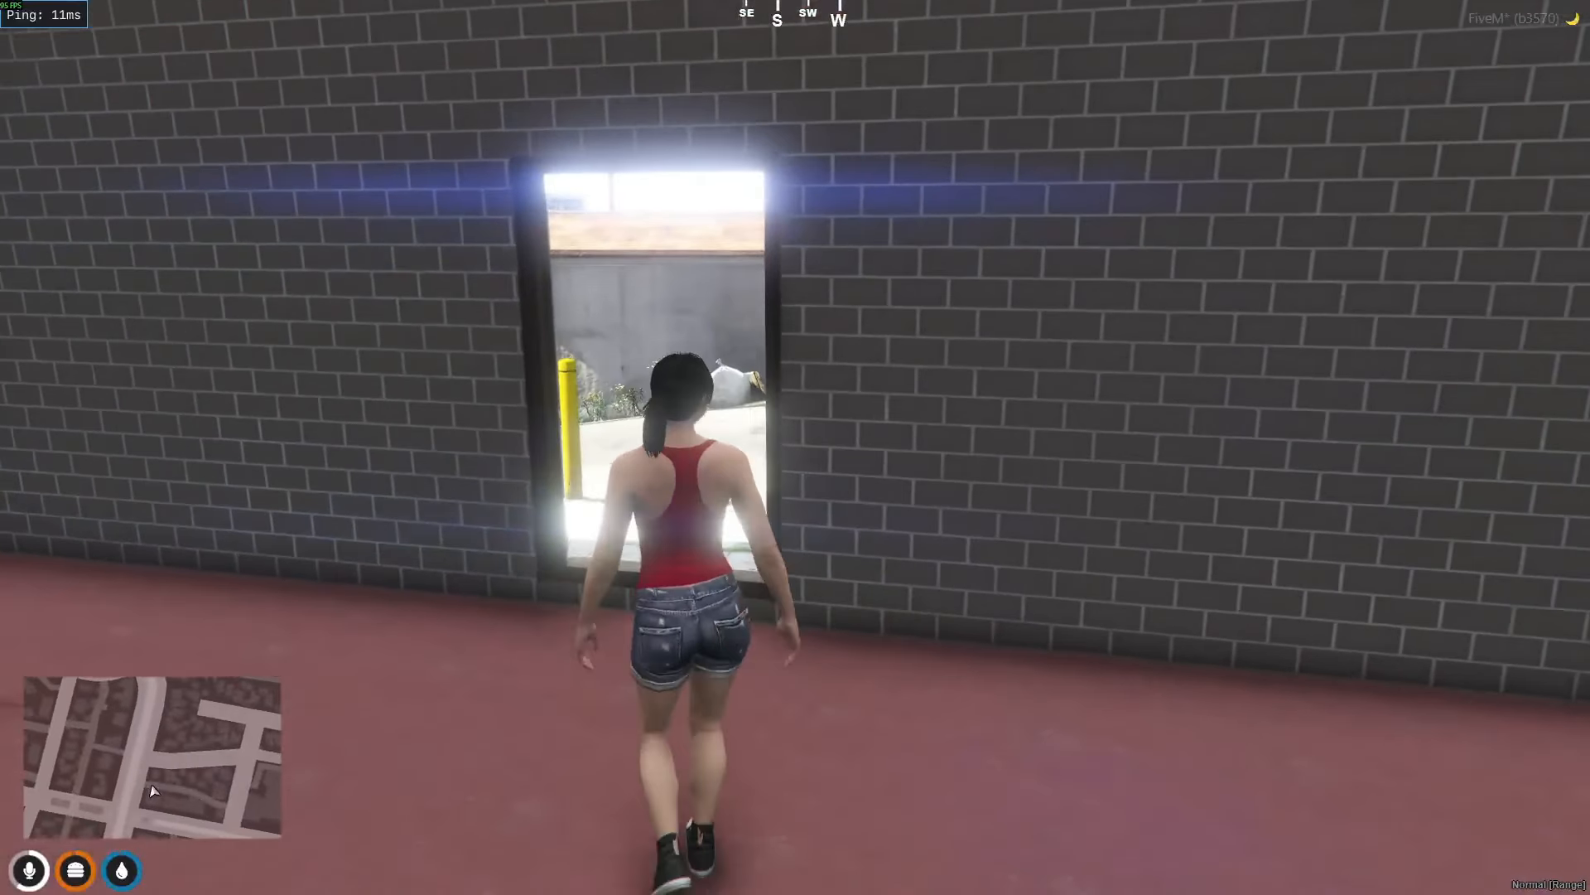
{"action": "key", "text": "w"}
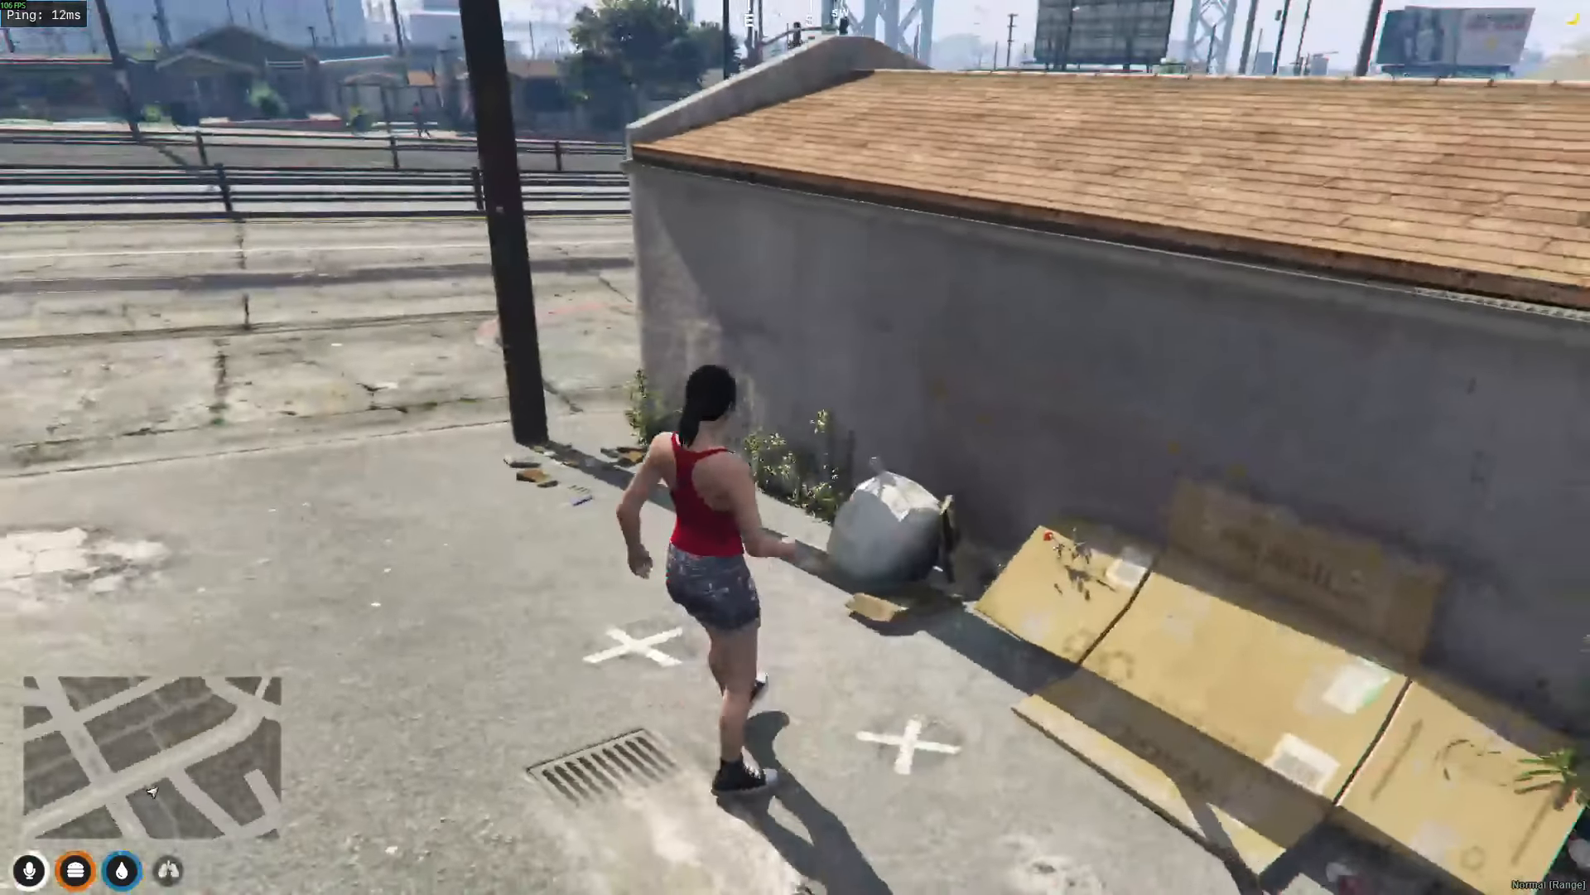
{"action": "key", "text": "w"}
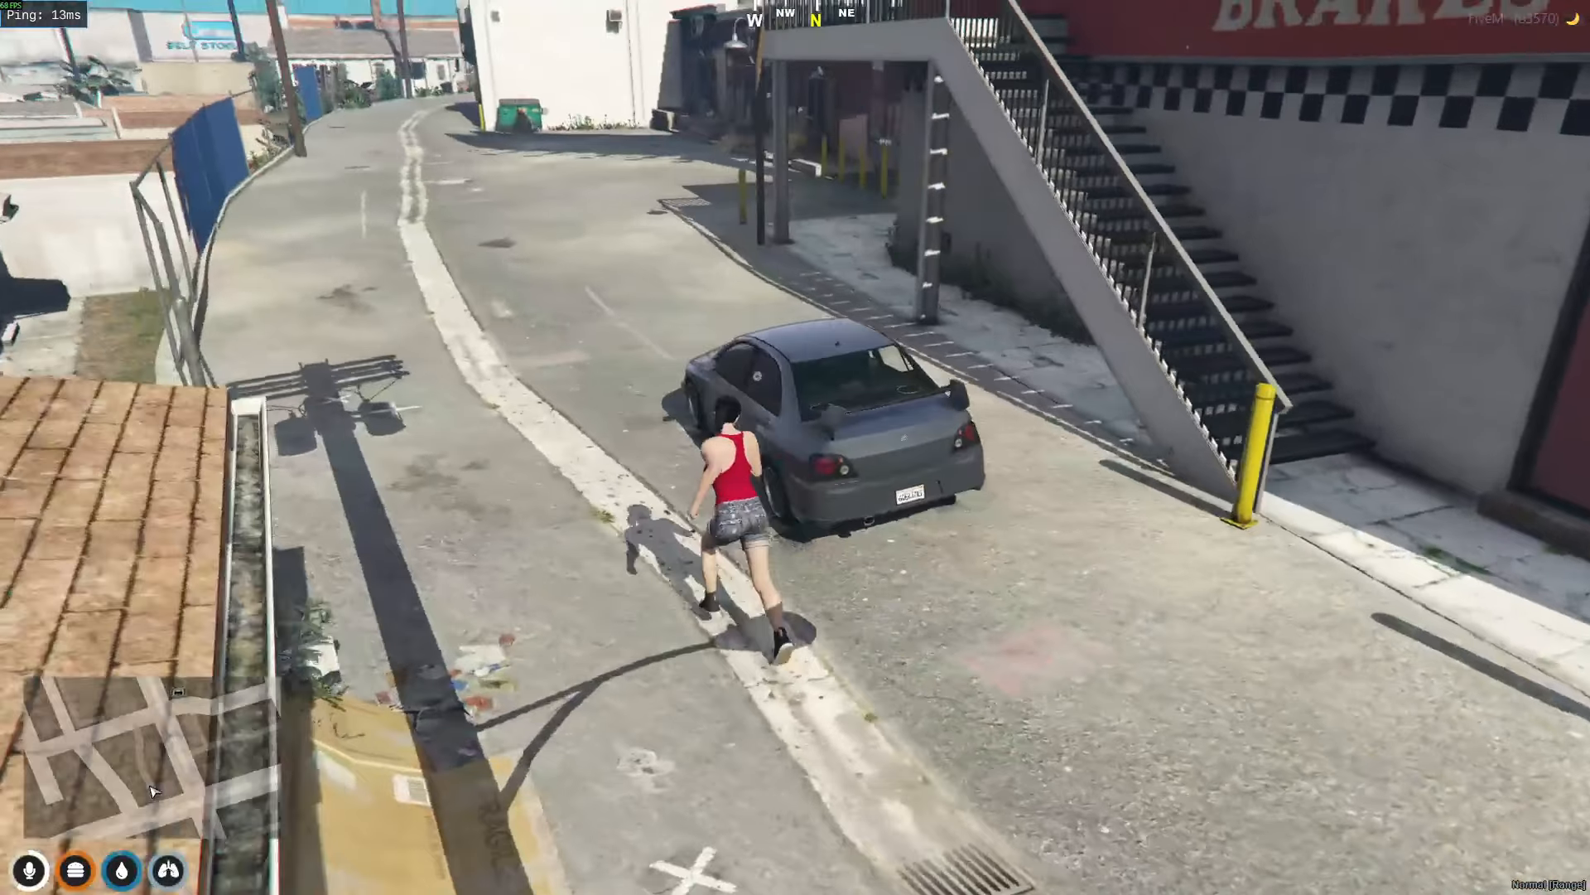
{"action": "key", "text": "f"}
{"action": "key", "text": "w"}
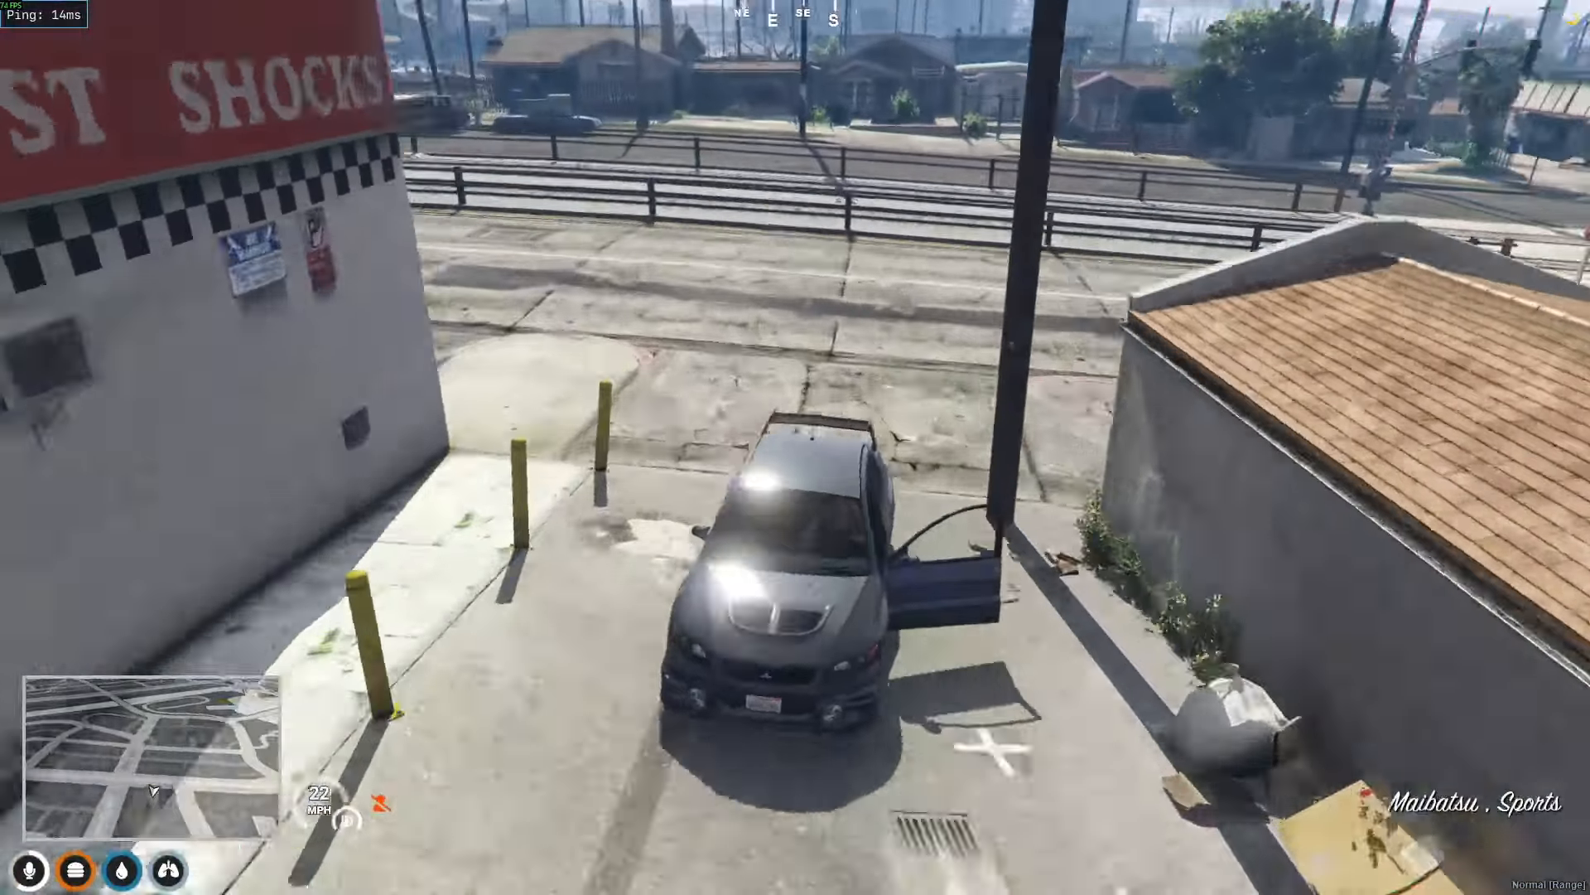
{"action": "key", "text": "w"}
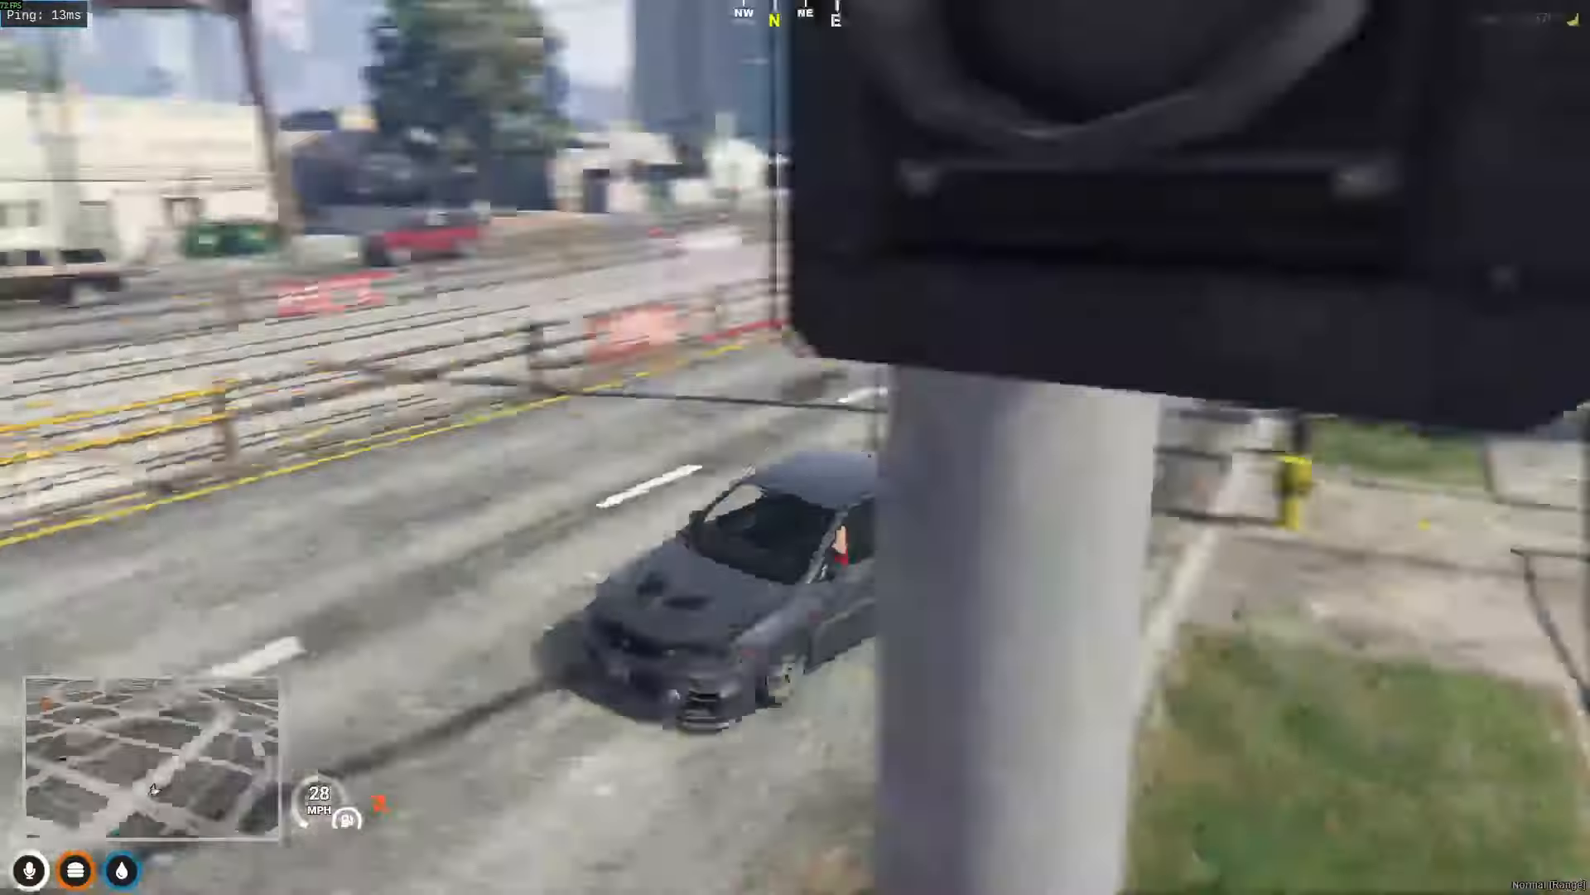
{"action": "key", "text": "w"}
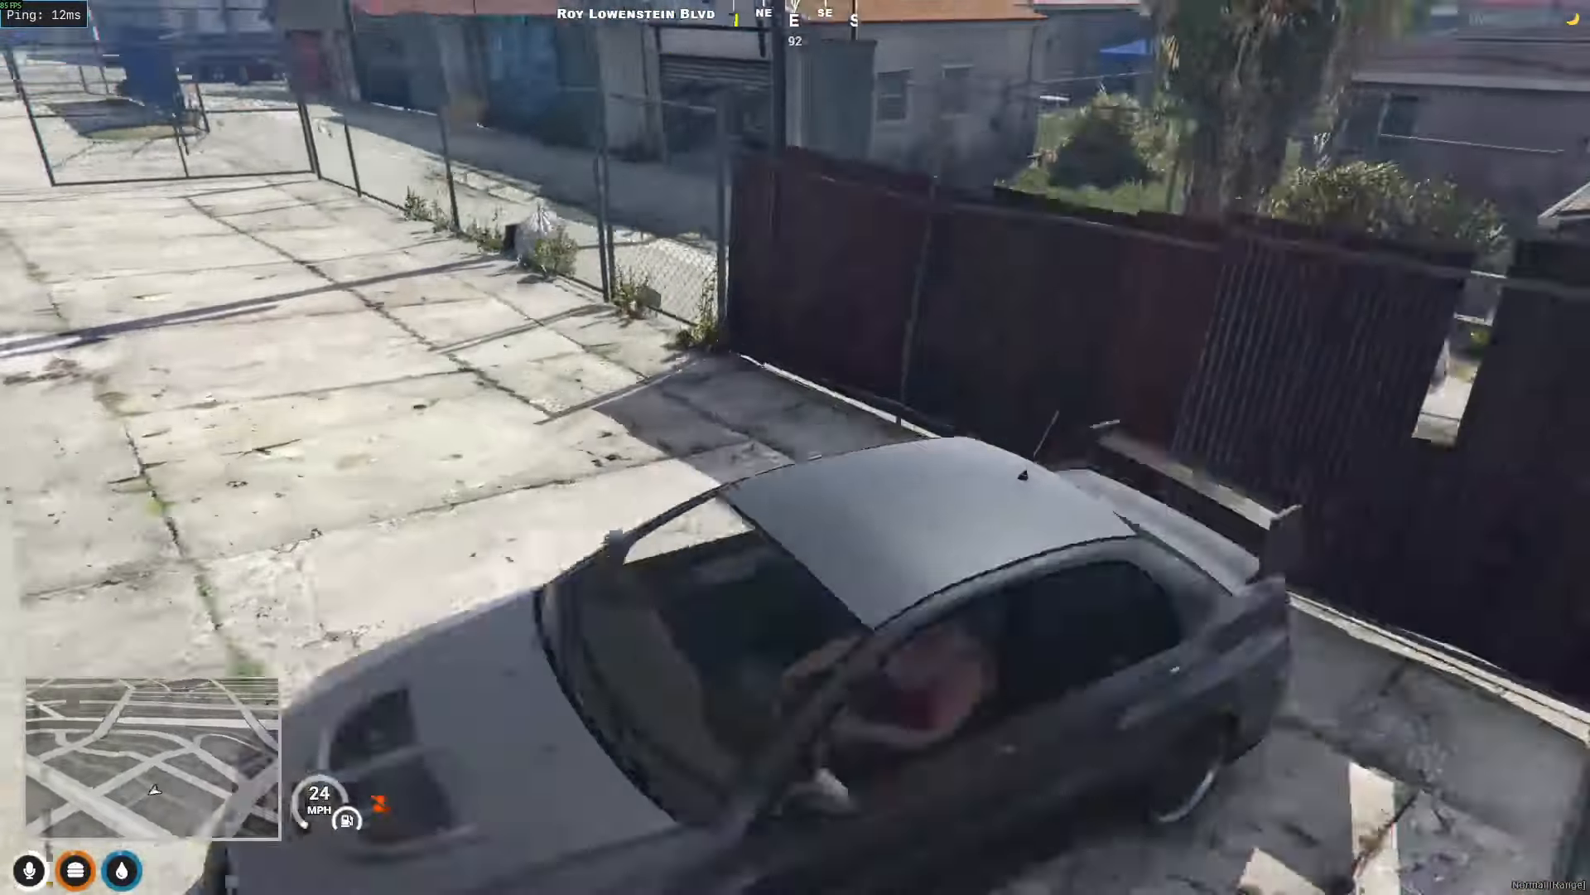
{"action": "key", "text": "w"}
{"action": "key", "text": "f"}
- Switch from the game to the editing tools and launch the CodeWalker world view
{"action": "left_click", "coordinate": [320, 874]}
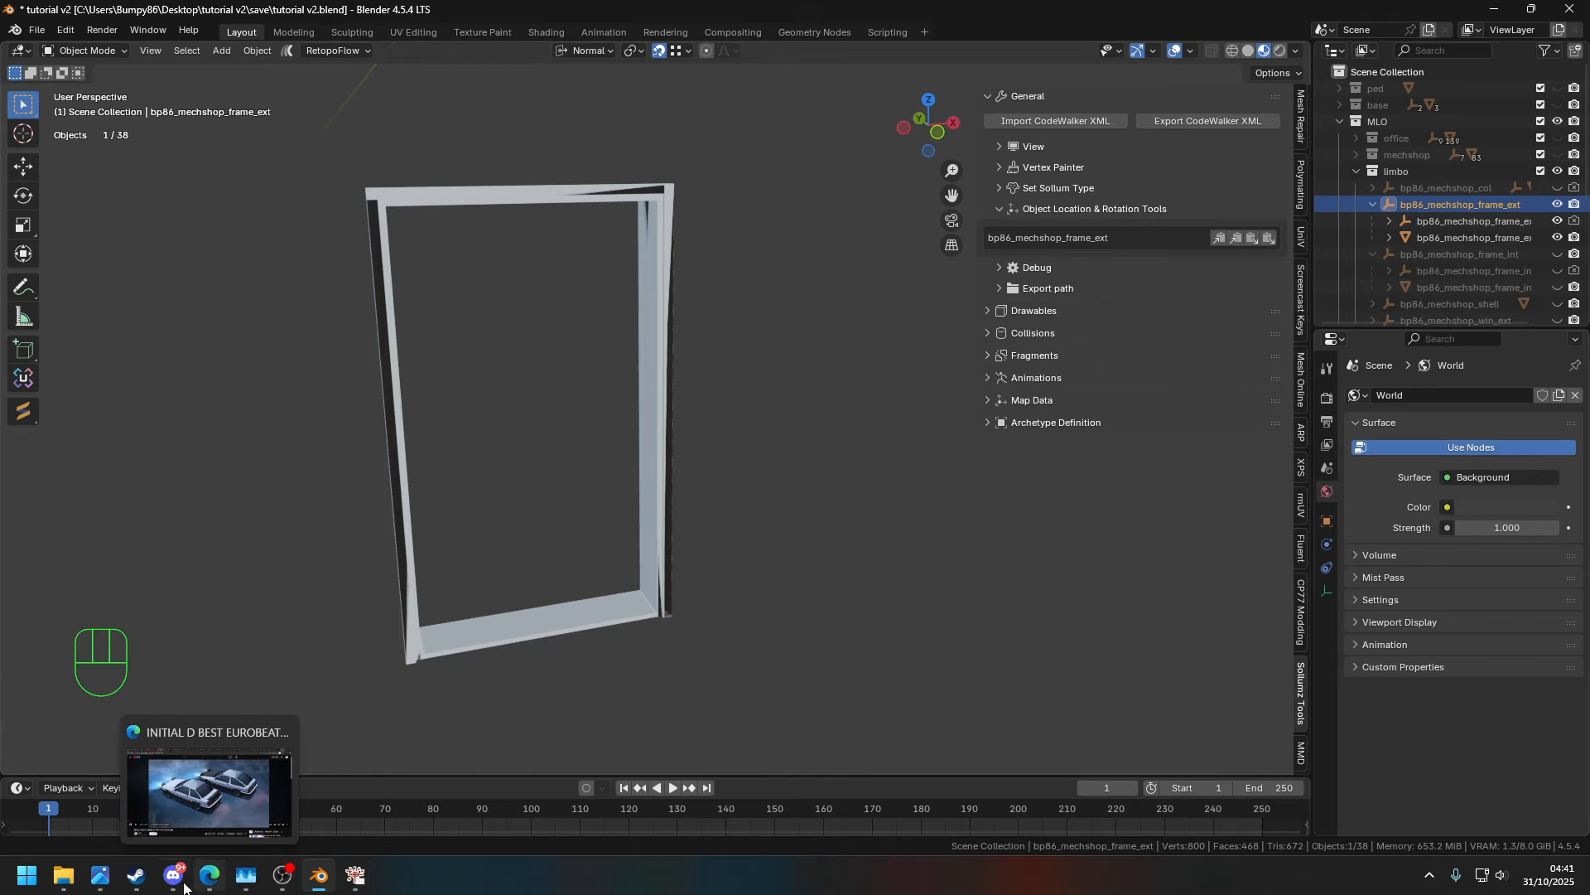
{"action": "left_click", "coordinate": [355, 875]}
{"action": "key", "text": "super"}
{"action": "left_click", "coordinate": [313, 452]}
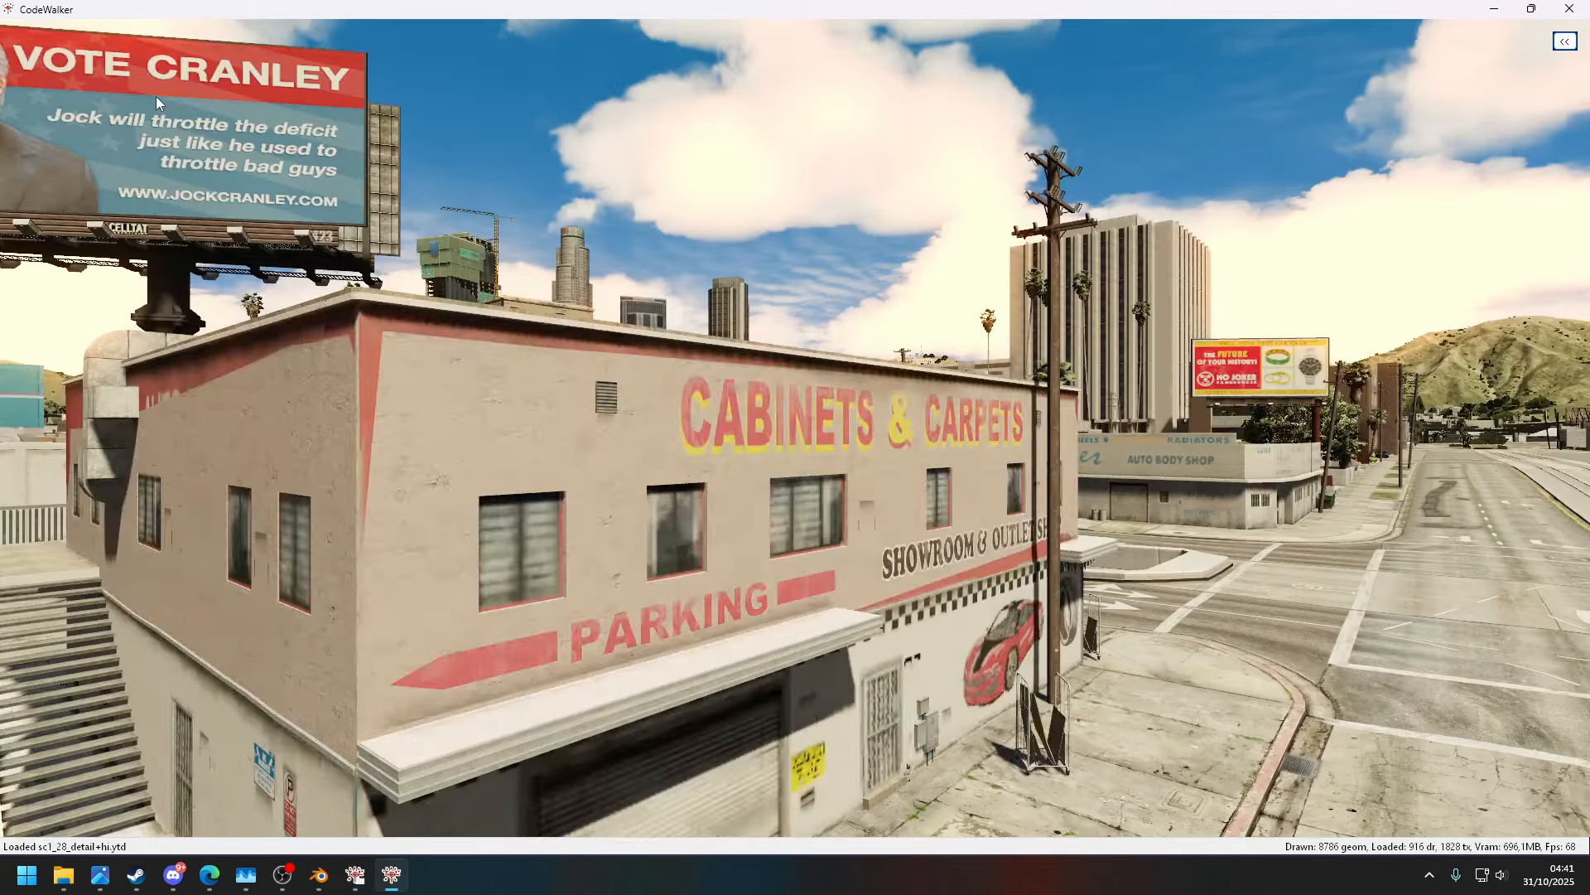
- Load all of the bp86_mechshop stream files into a CodeWalker project
{"action": "left_click", "coordinate": [51, 40]}
{"action": "left_click", "coordinate": [80, 76]}
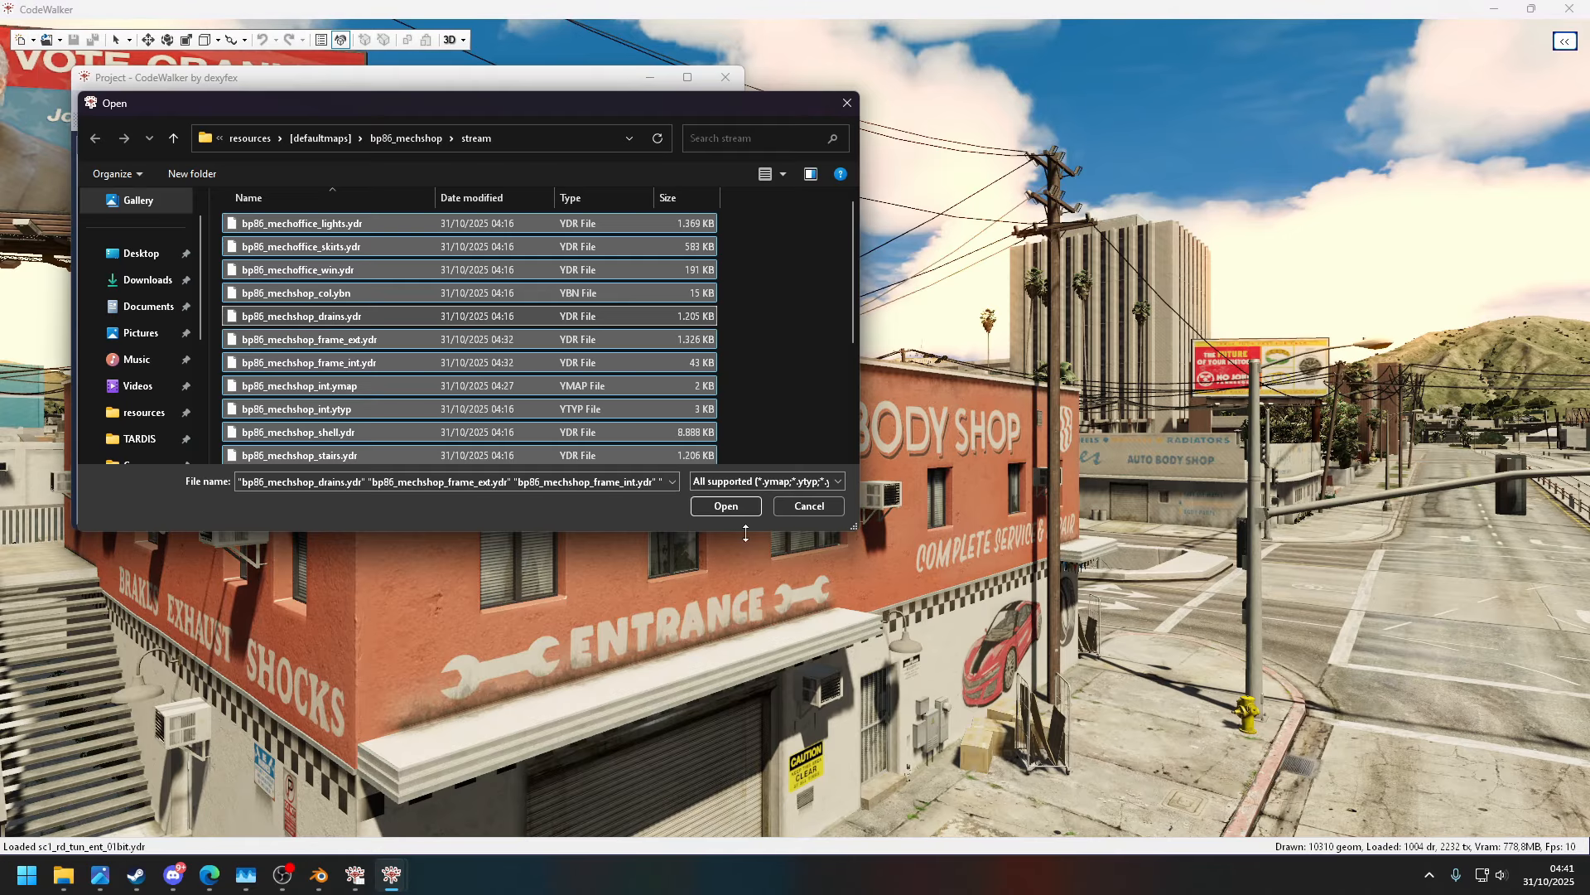
{"action": "left_click", "coordinate": [720, 504]}
- Enable mouse selection in the world view and set the selection mode to Collision
{"action": "left_click", "coordinate": [1565, 40]}
{"action": "left_click", "coordinate": [1503, 63]}
{"action": "left_click", "coordinate": [1536, 105]}
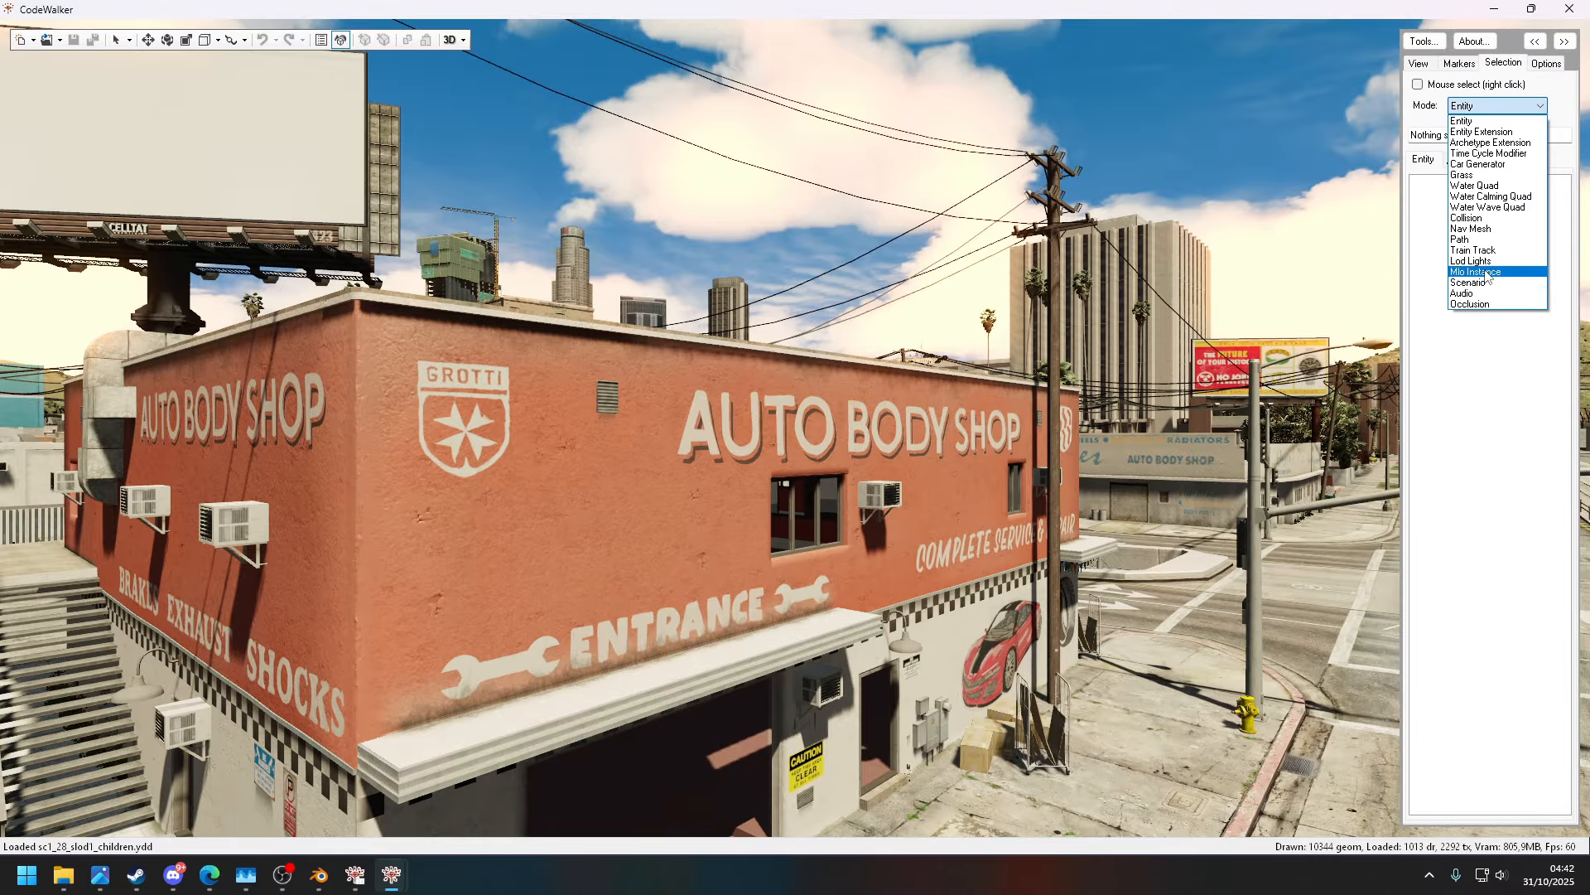
{"action": "left_click", "coordinate": [1491, 305]}
- Select the concrete collision box of the upper platform beside the shop doorway and inspect it from outside the building
{"action": "key", "text": "w"}
{"action": "left_click_drag", "start_coordinate": [684, 487], "coordinate": [557, 558]}
{"action": "left_click", "coordinate": [116, 40]}
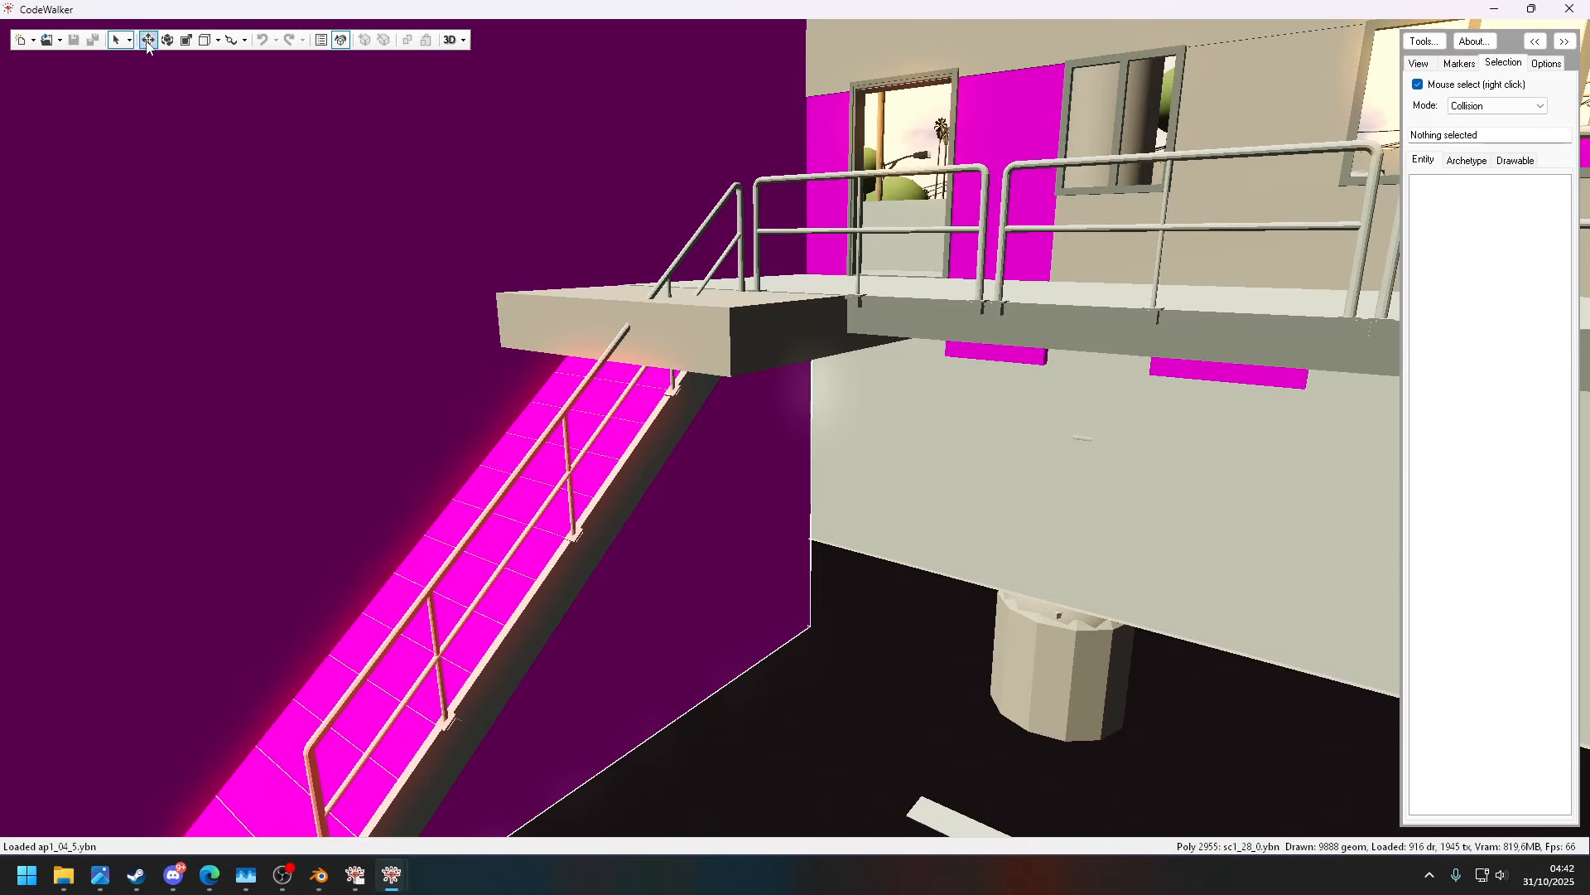
{"action": "right_click", "coordinate": [739, 354]}
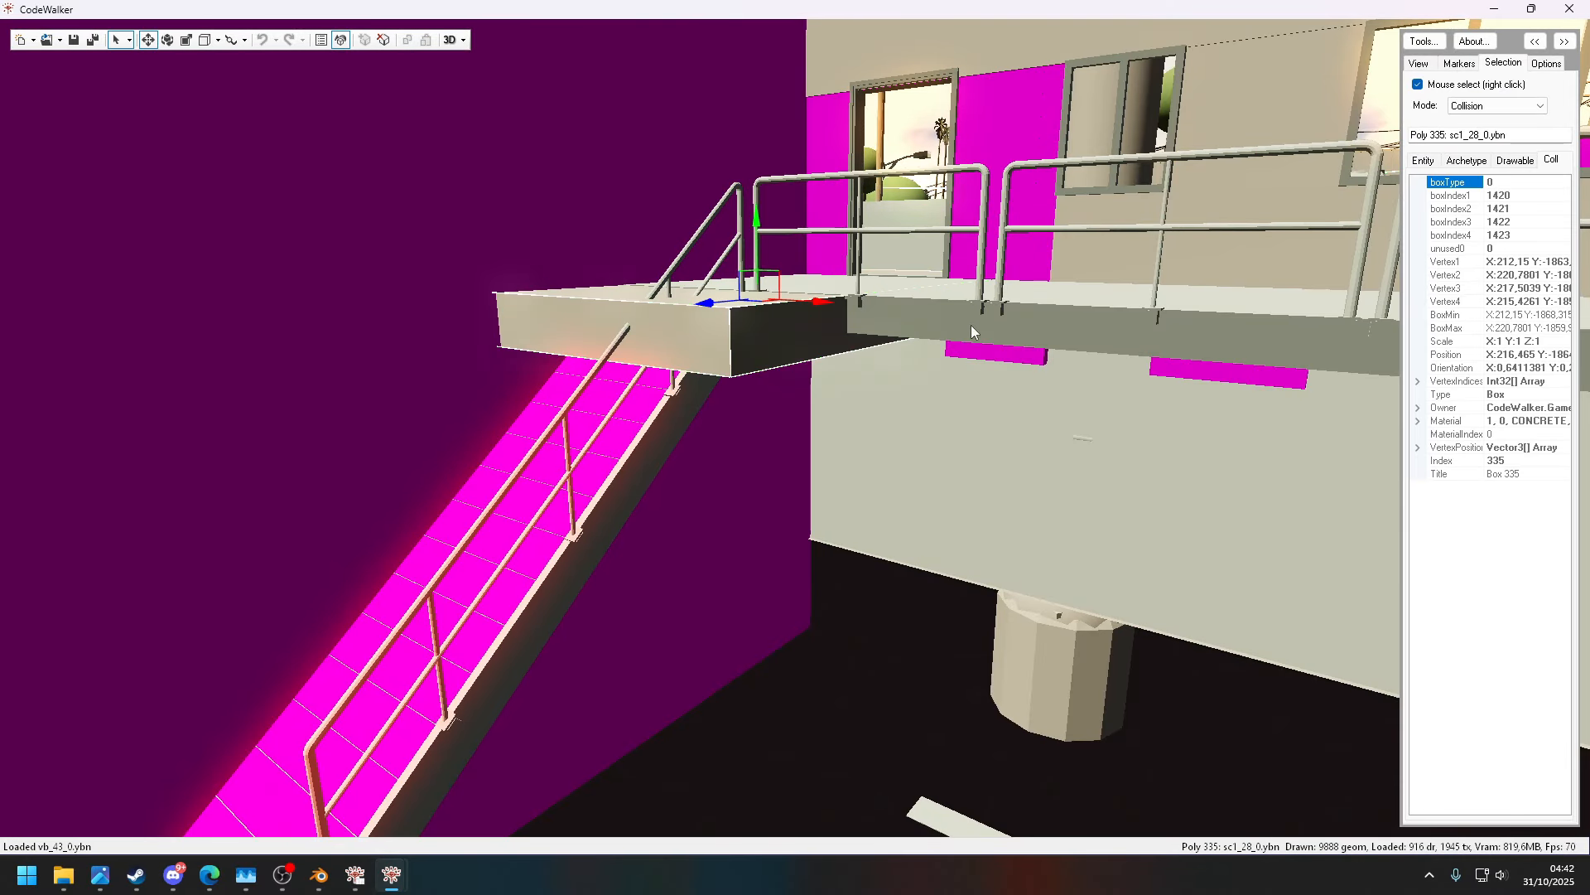
{"action": "left_click", "coordinate": [118, 41]}
{"action": "key", "text": "w"}
{"action": "left_click_drag", "start_coordinate": [957, 241], "coordinate": [515, 326]}
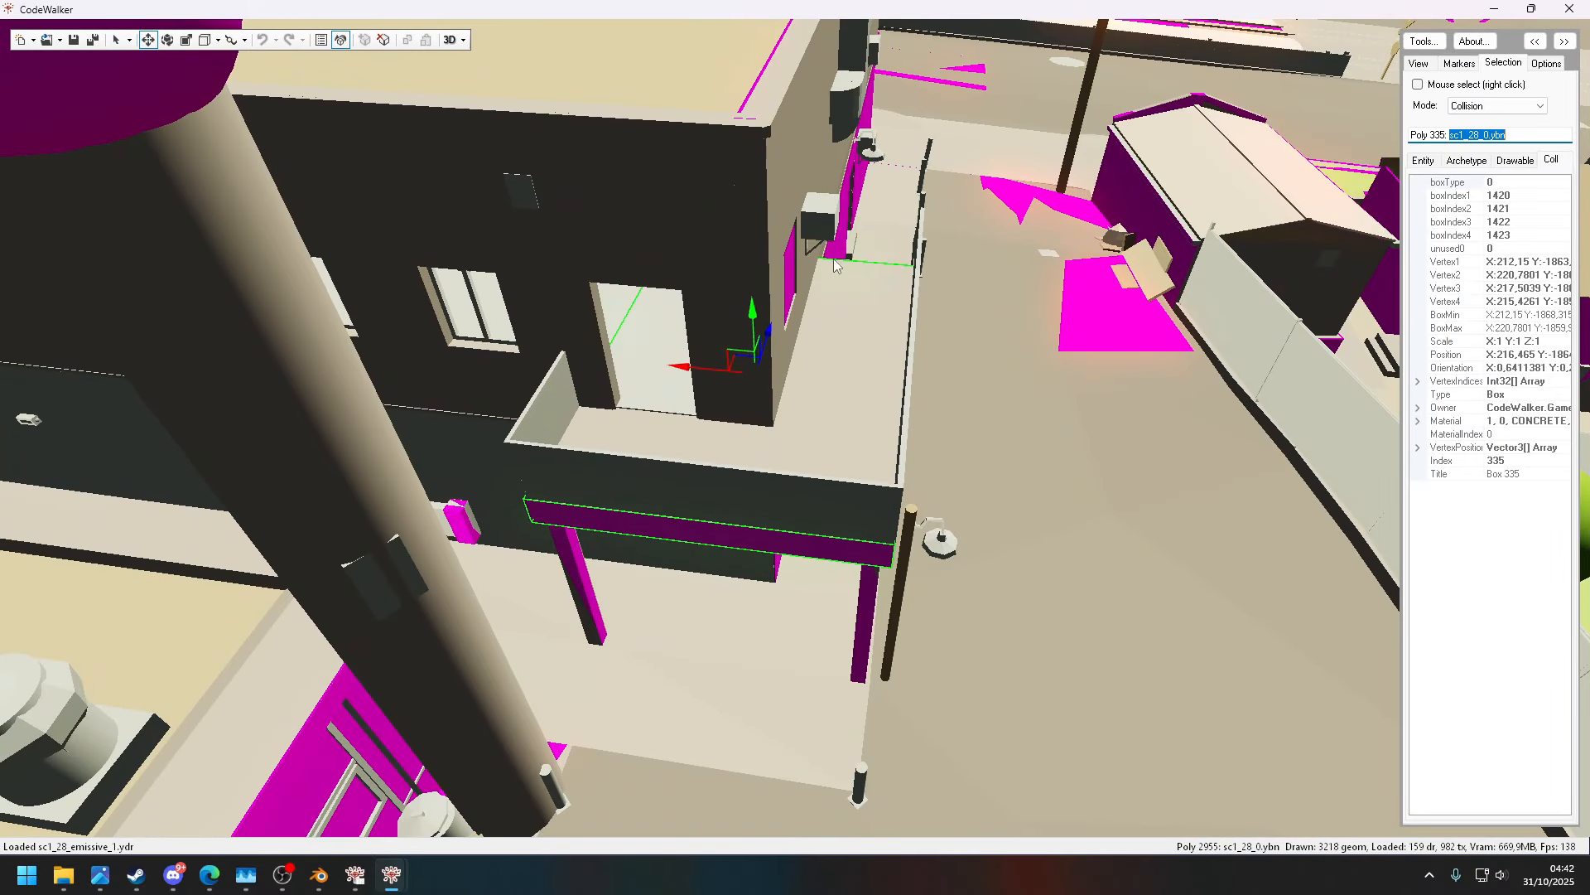
- Check which sc1_28_0.ybn geometry holds the selected box, and close the project without saving
{"action": "left_click", "coordinate": [391, 876]}
{"action": "left_click", "coordinate": [540, 728]}
{"action": "left_click", "coordinate": [821, 487]}
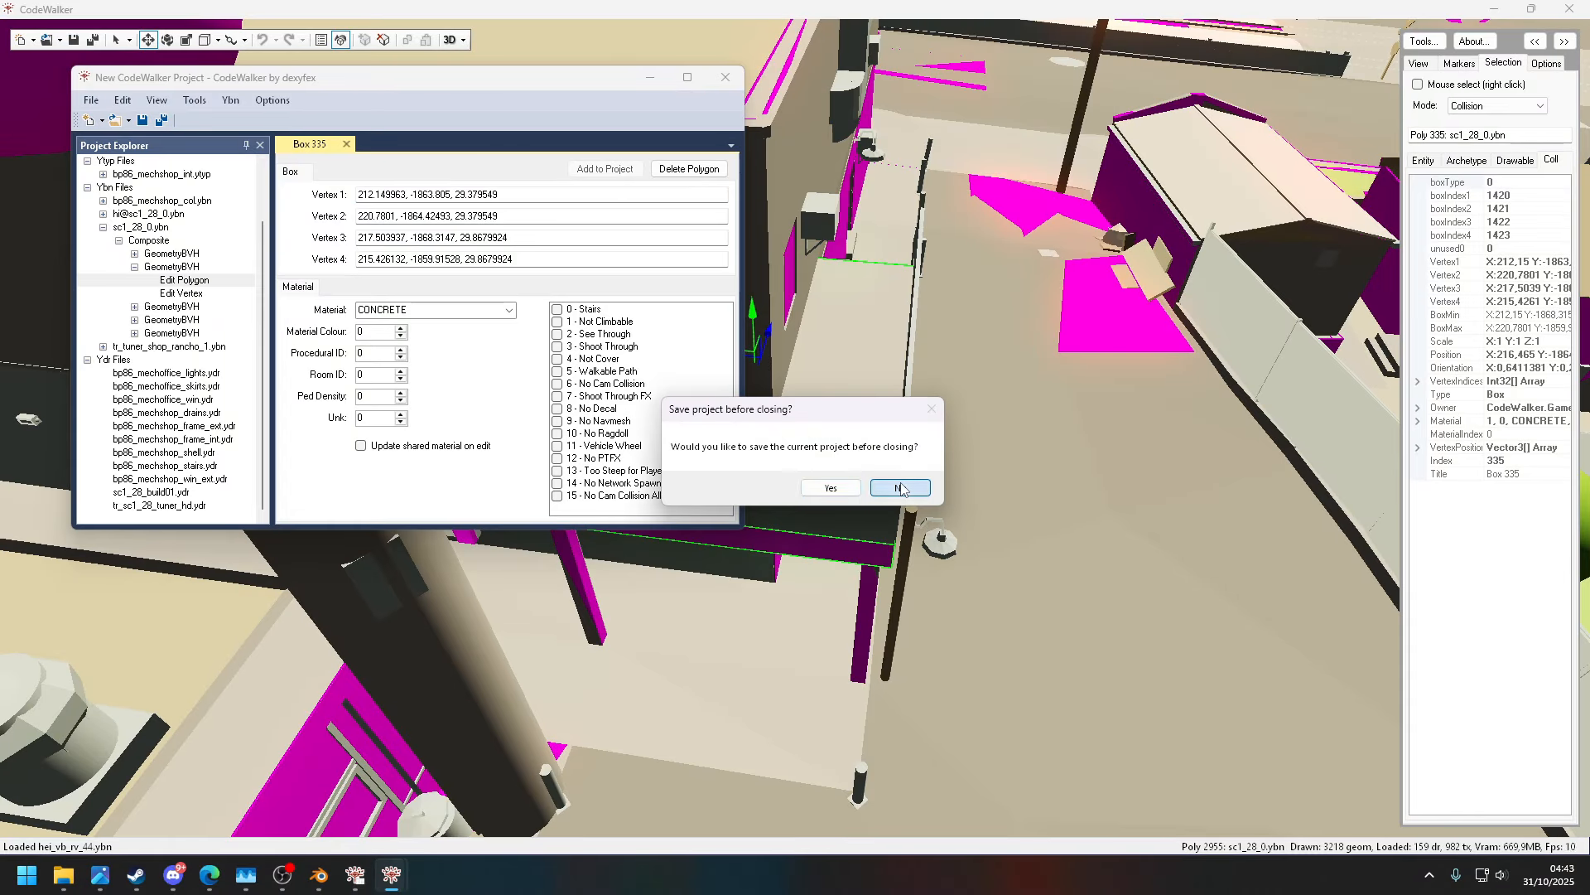
{"action": "left_click", "coordinate": [900, 487]}
- Switch to Blender and show only the collision collection
{"action": "left_click", "coordinate": [1496, 11]}
{"action": "left_click", "coordinate": [1340, 121]}
{"action": "left_click", "coordinate": [1557, 121]}
{"action": "scroll", "coordinate": [1359, 302], "scroll_direction": "down", "scroll_amount": 2}
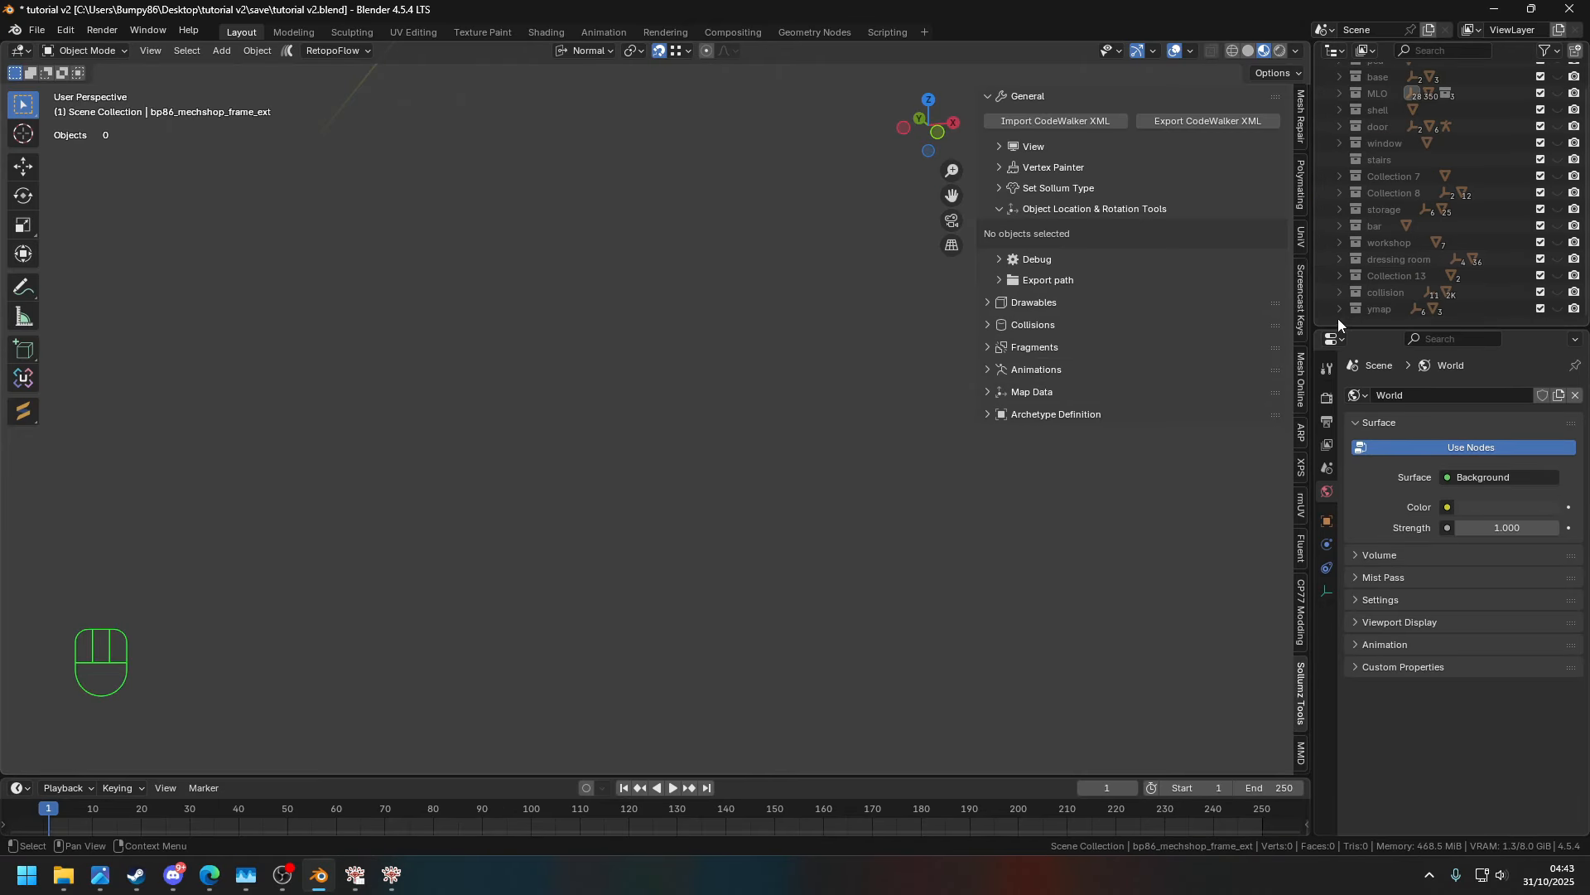
{"action": "left_click", "coordinate": [1340, 292]}
{"action": "left_click", "coordinate": [1557, 293]}
- Select Bound Poly Mesh.002 under sc1_28_0 and frame it to find the outdoor platform
{"action": "scroll", "coordinate": [1490, 294], "scroll_direction": "down", "scroll_amount": 2}
{"action": "left_click", "coordinate": [1356, 276]}
{"action": "left_click", "coordinate": [1373, 210]}
{"action": "left_click", "coordinate": [1445, 226]}
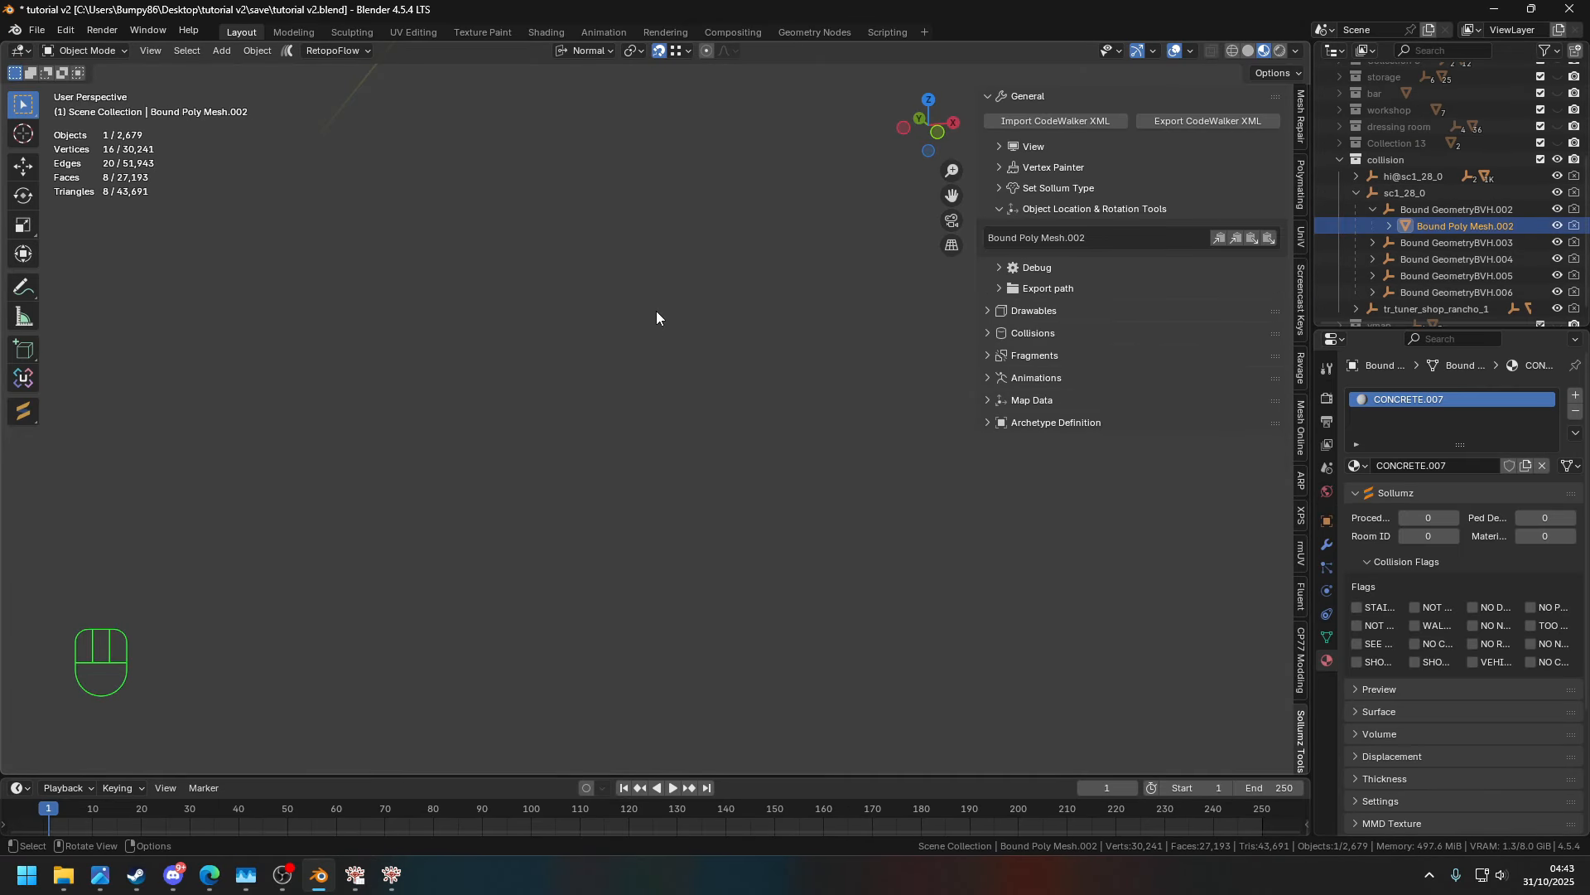
{"action": "key", "text": "KP_Decimal"}
{"action": "middle_click_drag", "start_coordinate": [656, 310], "coordinate": [534, 331]}
{"action": "scroll", "coordinate": [613, 445], "scroll_direction": "up", "scroll_amount": 5}
{"action": "middle_click_drag", "start_coordinate": [701, 367], "coordinate": [734, 454], "text": "shift"}
- Select the platform's collision box and set Bound GeometryBVH.003 as the parent for boxes created with the Sollumz collision tools
{"action": "left_click", "coordinate": [1190, 50]}
{"action": "left_click", "coordinate": [1088, 501]}
{"action": "left_click", "coordinate": [464, 429]}
{"action": "left_click", "coordinate": [995, 97]}
{"action": "left_click", "coordinate": [996, 142]}
{"action": "left_click_drag", "start_coordinate": [1369, 328], "coordinate": [1378, 503]}
{"action": "left_click_drag", "start_coordinate": [1312, 447], "coordinate": [1165, 439]}
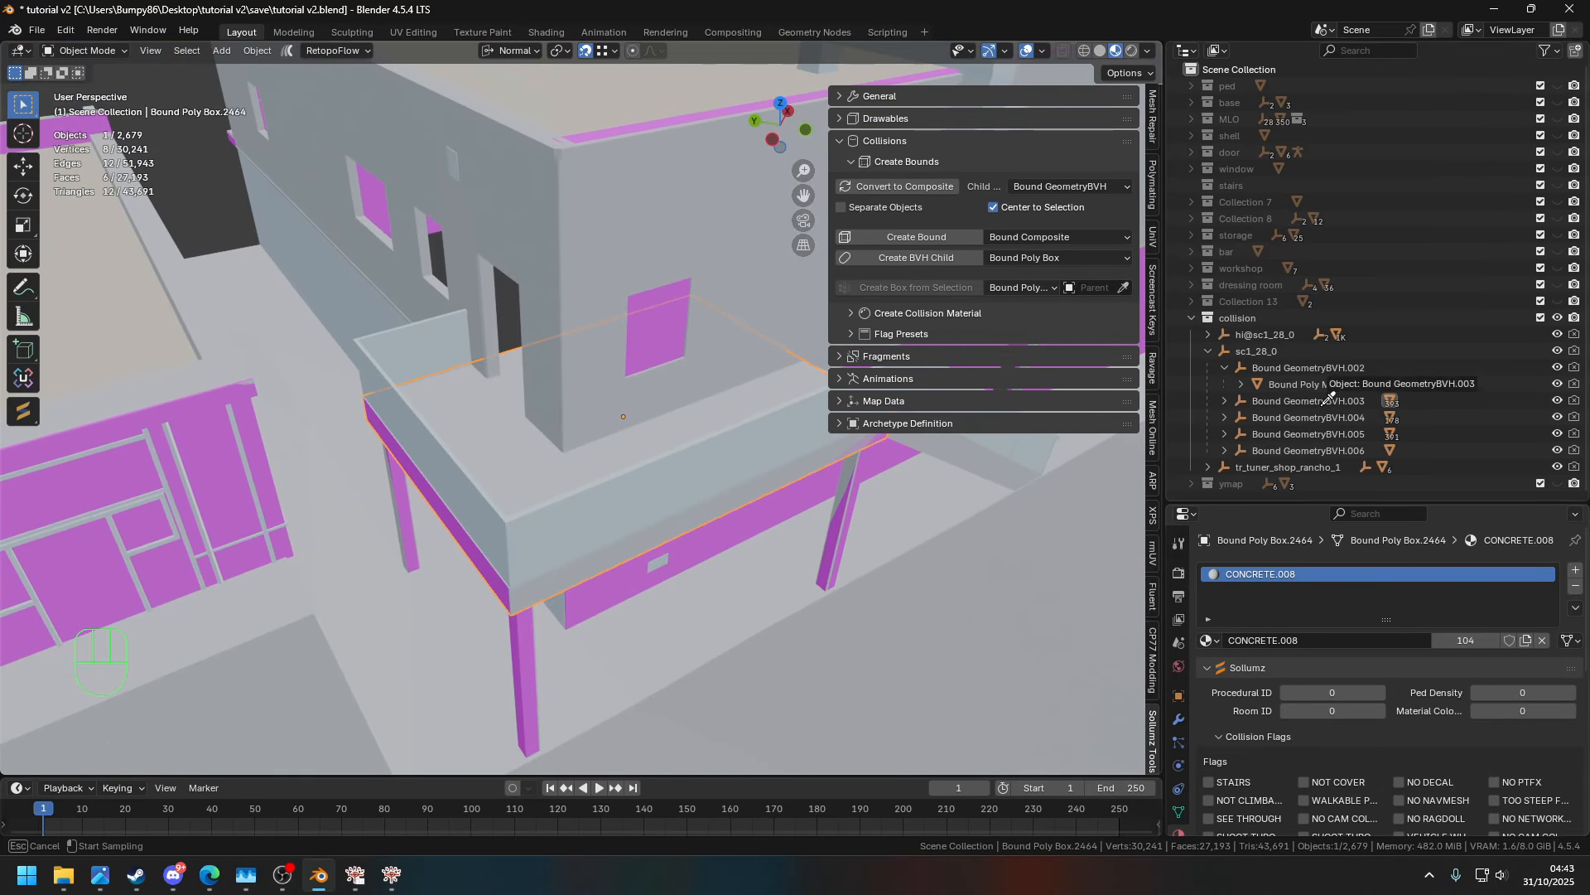
- Move the platform's collision box about 6.03 m along its negative X axis, away from the building
{"action": "middle_click_drag", "start_coordinate": [817, 368], "coordinate": [779, 497]}
{"action": "key", "text": "g"}
{"action": "key", "text": "x"}
{"action": "left_click", "coordinate": [774, 590]}
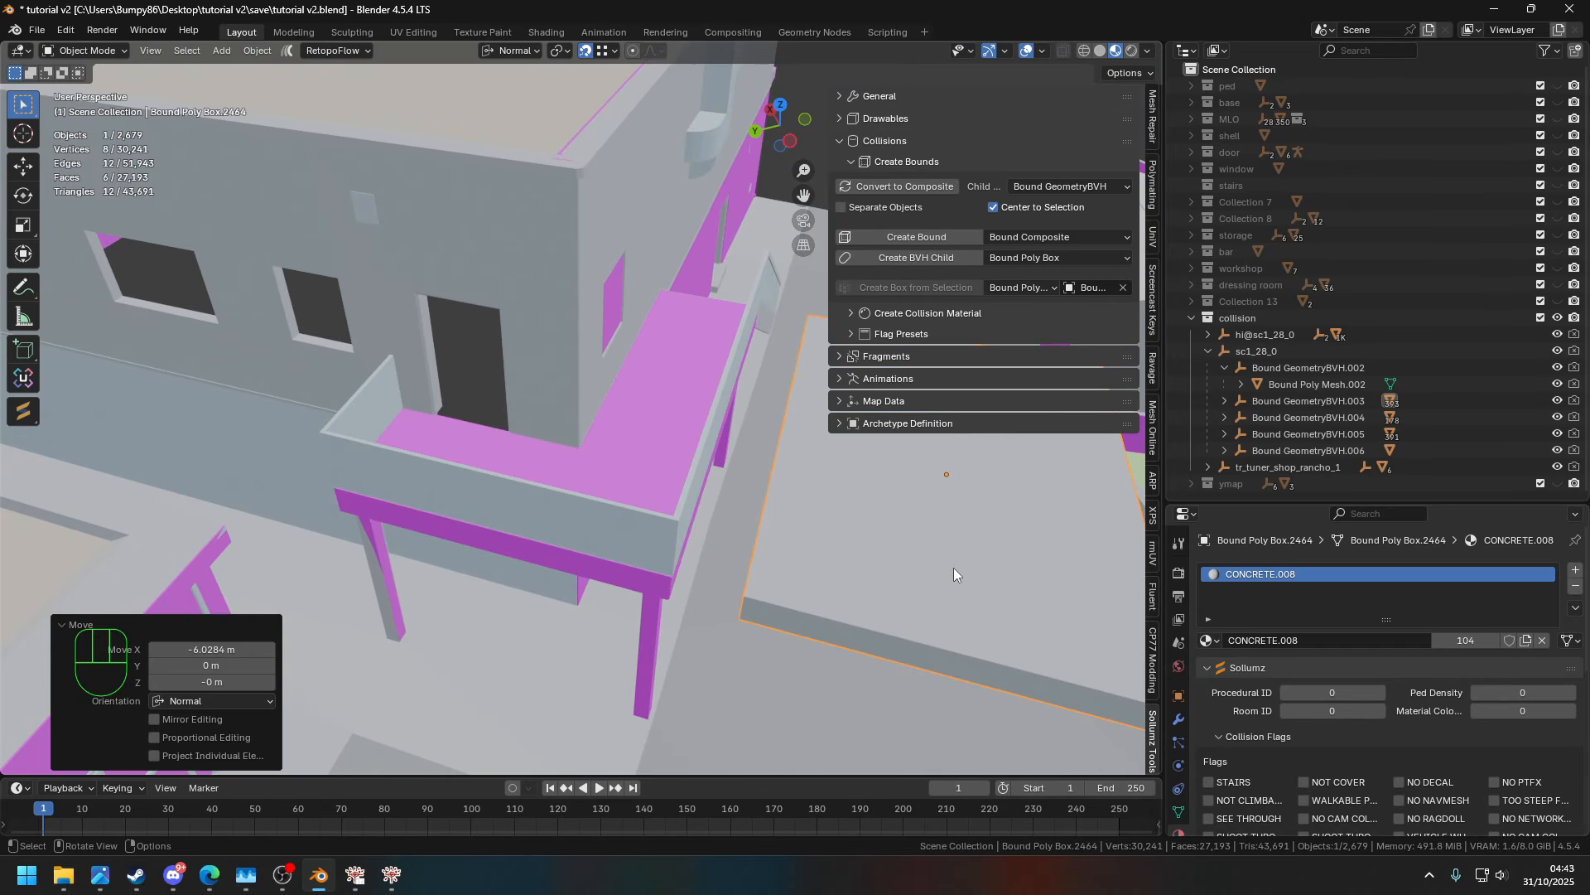
- Try to create a bound poly box from the whole geometry of the moved platform box
{"action": "key", "text": "Tab"}
{"action": "key", "text": "a"}
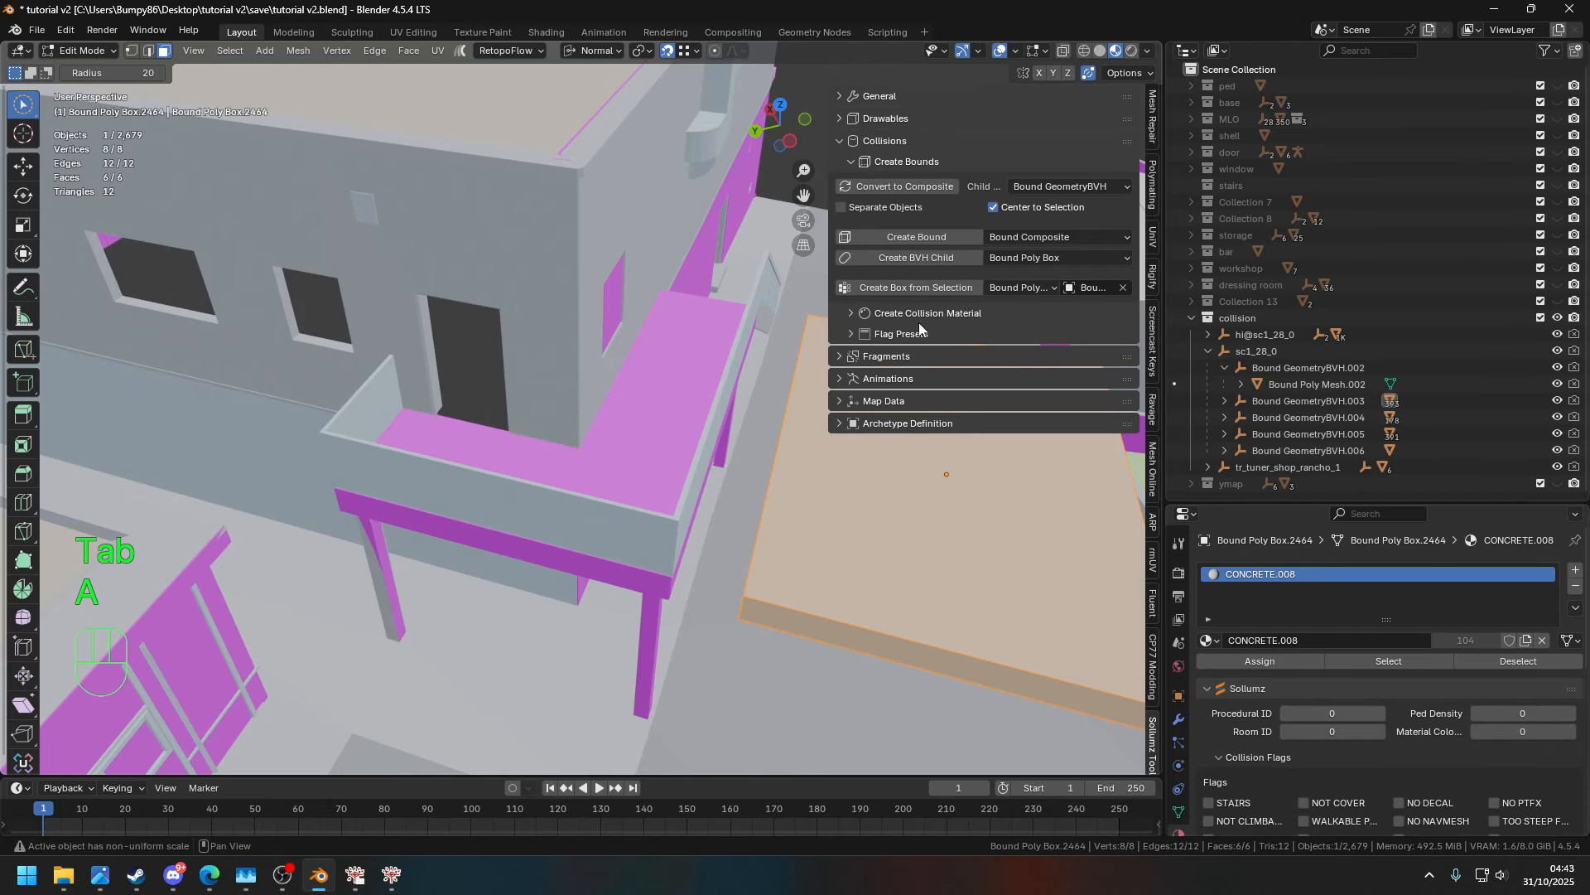
{"action": "left_click", "coordinate": [916, 287]}
{"action": "middle_click_drag", "start_coordinate": [699, 320], "coordinate": [460, 296], "text": "shift"}
{"action": "key", "text": "Tab"}
{"action": "left_click", "coordinate": [906, 643]}
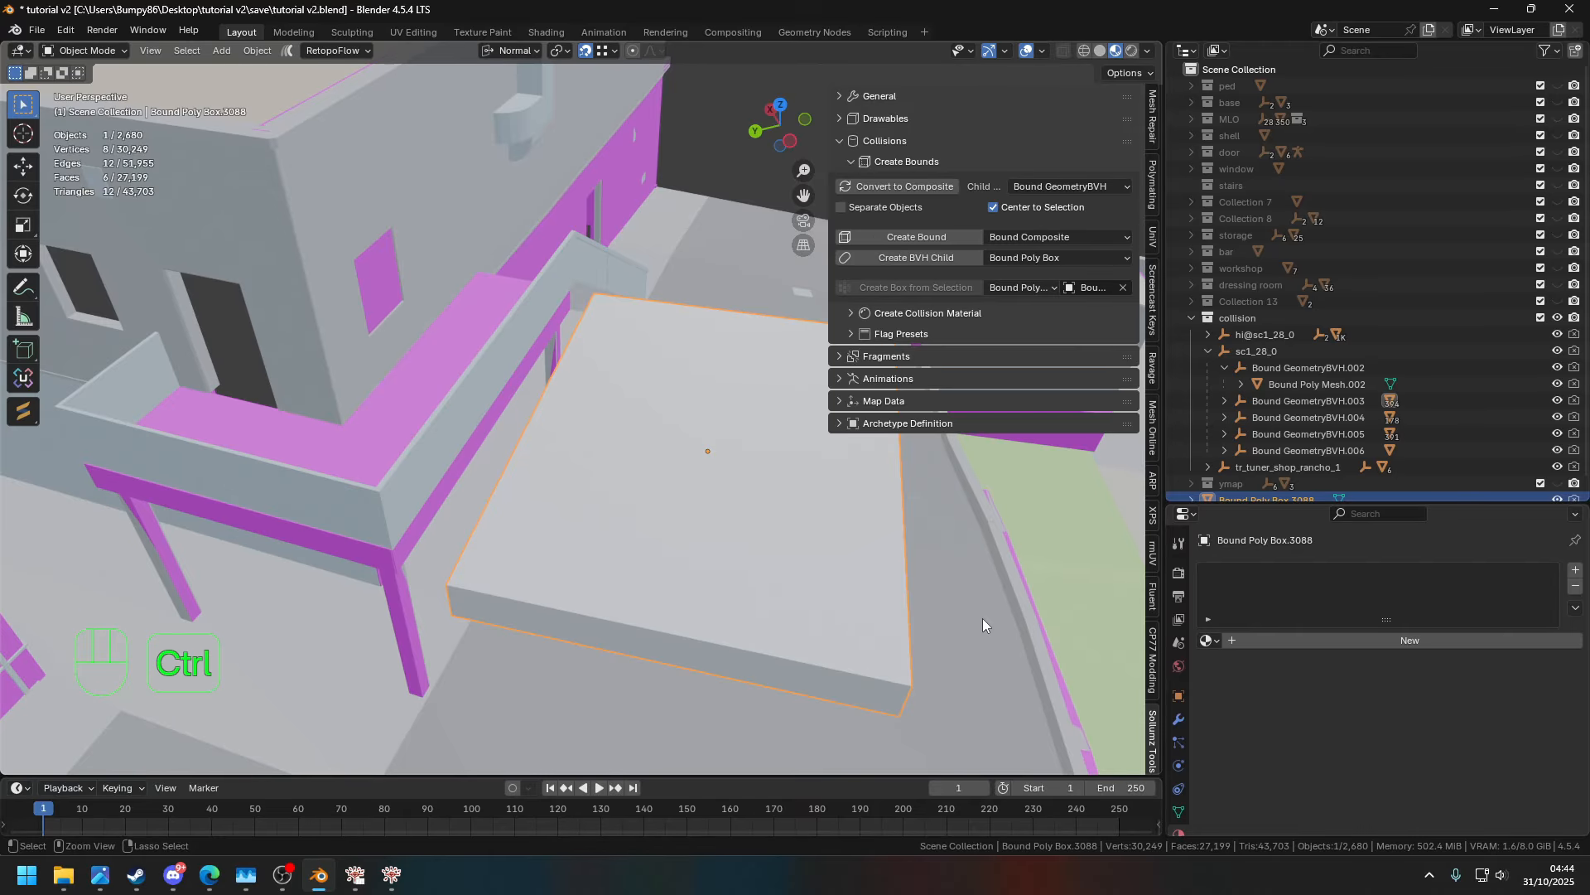
- Undo the created box and create a new bound poly box from the platform box's geometry
{"action": "key", "text": "ctrl+z"}
{"action": "key", "text": "ctrl+z"}
{"action": "key", "text": "ctrl+z"}
{"action": "left_click", "coordinate": [956, 290]}
{"action": "middle_click_drag", "start_coordinate": [797, 506], "coordinate": [584, 485]}
{"action": "key", "text": "ctrl+z"}
{"action": "left_click", "coordinate": [713, 282]}
{"action": "left_click", "coordinate": [930, 290]}
{"action": "middle_click_drag", "start_coordinate": [513, 253], "coordinate": [686, 473]}
{"action": "key", "text": "ctrl+z"}
{"action": "key", "text": "Tab"}
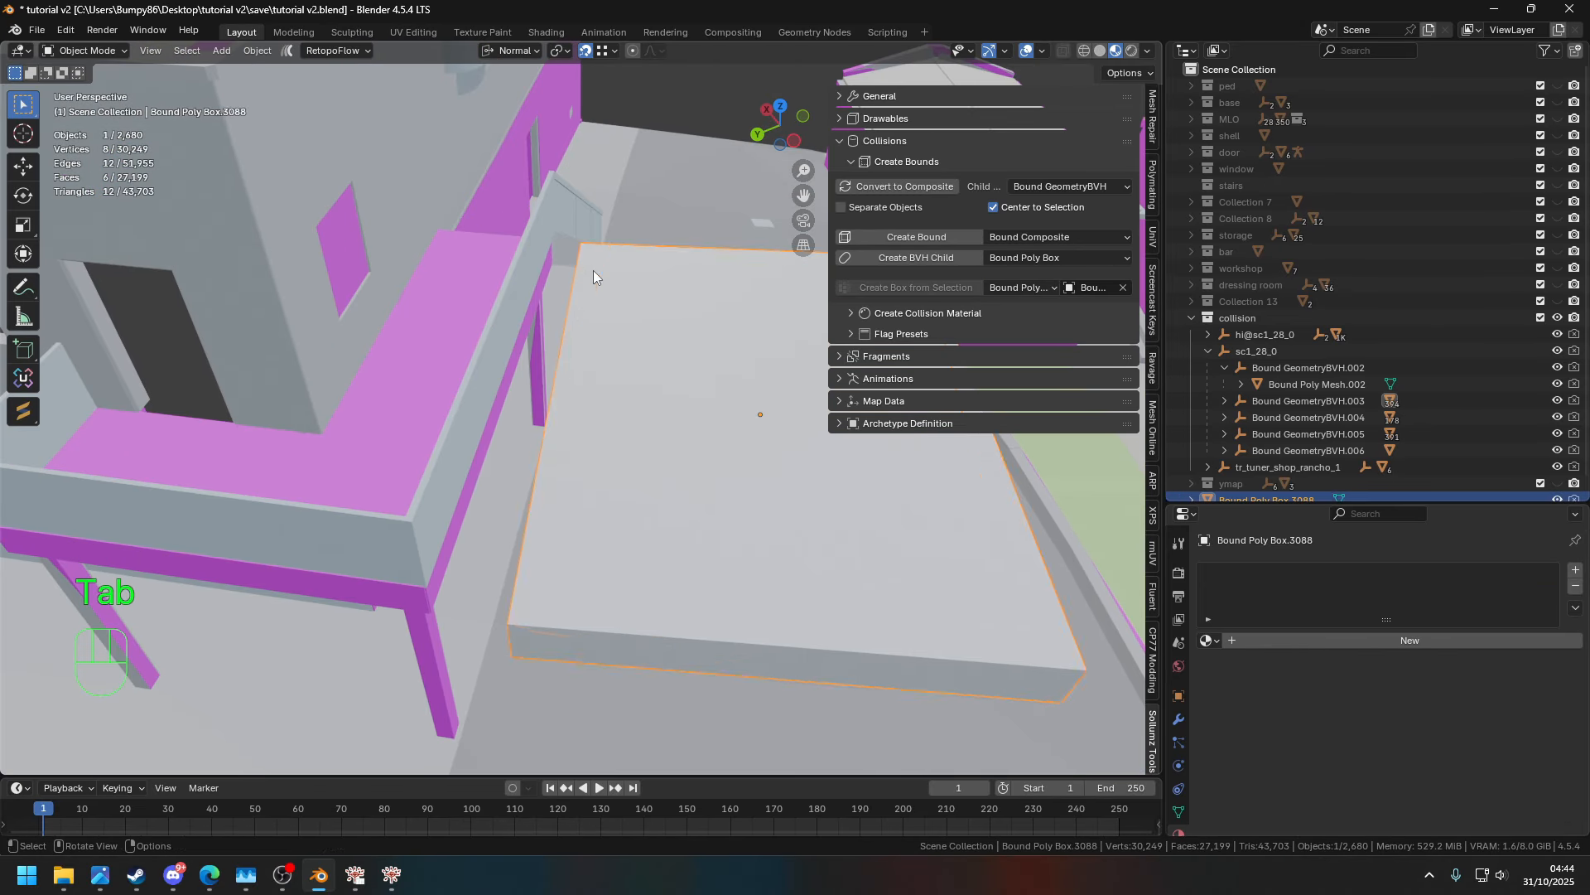
- Rotate the new box about Z to align with the walkway and move it about 2.7 m along X towards the building
{"action": "left_click", "coordinate": [593, 270]}
{"action": "key", "text": "Tab"}
{"action": "scroll", "coordinate": [605, 257], "scroll_direction": "down", "scroll_amount": 3}
{"action": "key", "text": "Tab"}
{"action": "key", "text": "r"}
{"action": "key", "text": "z"}
{"action": "left_click", "coordinate": [740, 131]}
{"action": "key", "text": "g"}
{"action": "key", "text": "y"}
{"action": "key", "text": "x"}
{"action": "left_click", "coordinate": [605, 124]}
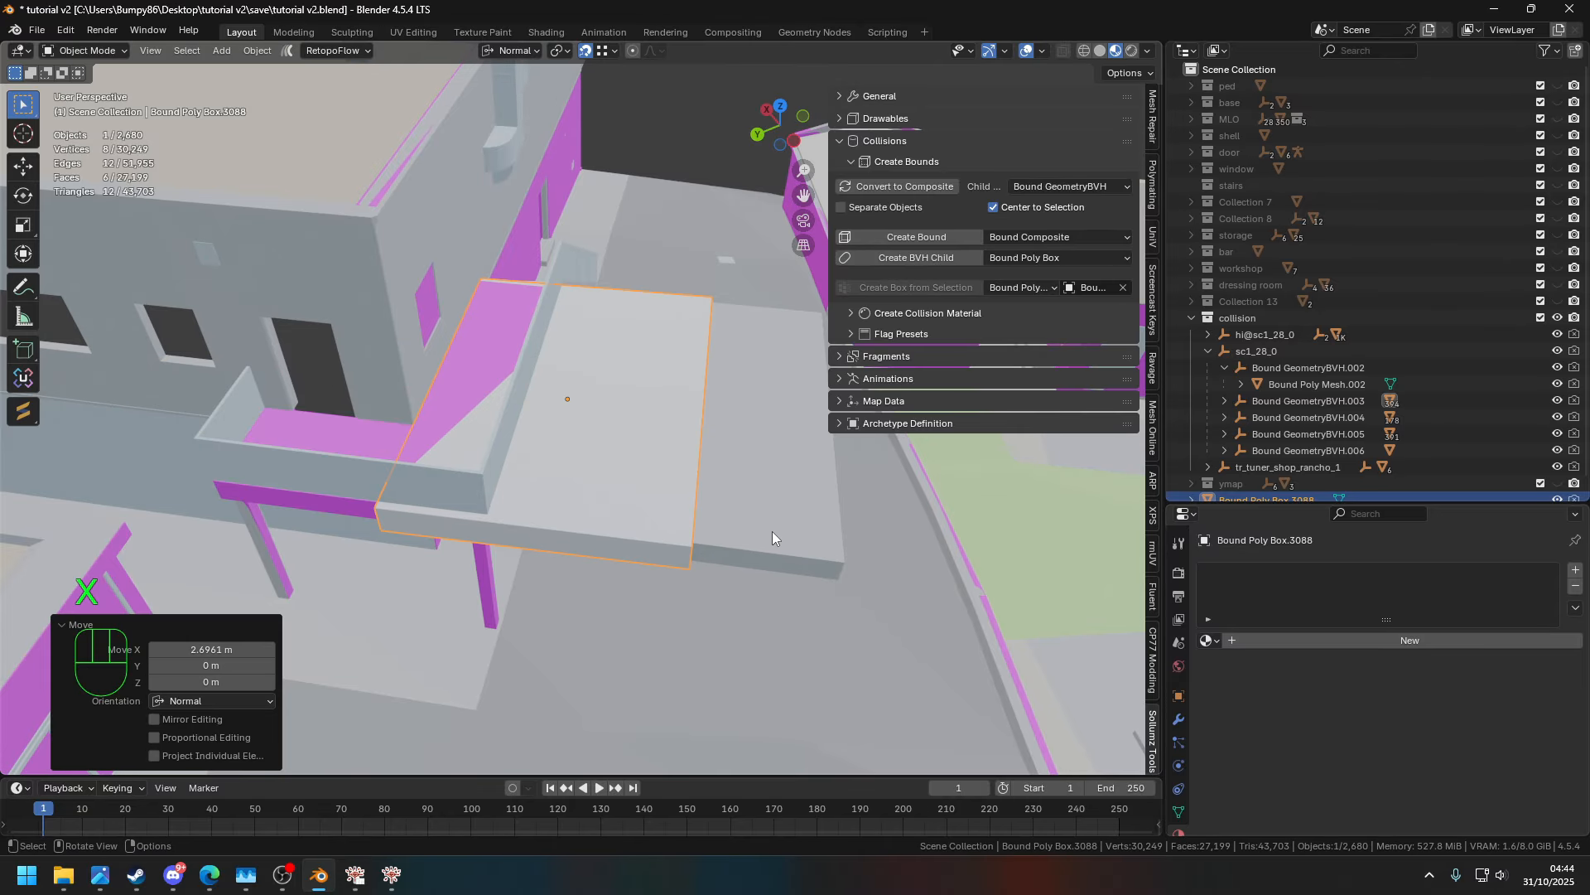
- Show the new box's object properties and undo the trial change to its extents
{"action": "middle_click_drag", "start_coordinate": [925, 594], "coordinate": [921, 502]}
{"action": "left_click", "coordinate": [1178, 696]}
{"action": "scroll", "coordinate": [1366, 749], "scroll_direction": "down", "scroll_amount": 5}
{"action": "left_click_drag", "start_coordinate": [1426, 646], "coordinate": [1433, 661]}
{"action": "left_click", "coordinate": [1434, 660]}
{"action": "key", "text": "ctrl+z"}
{"action": "middle_click_drag", "start_coordinate": [642, 319], "coordinate": [722, 426]}
{"action": "scroll", "coordinate": [1496, 694], "scroll_direction": "up", "scroll_amount": 5}
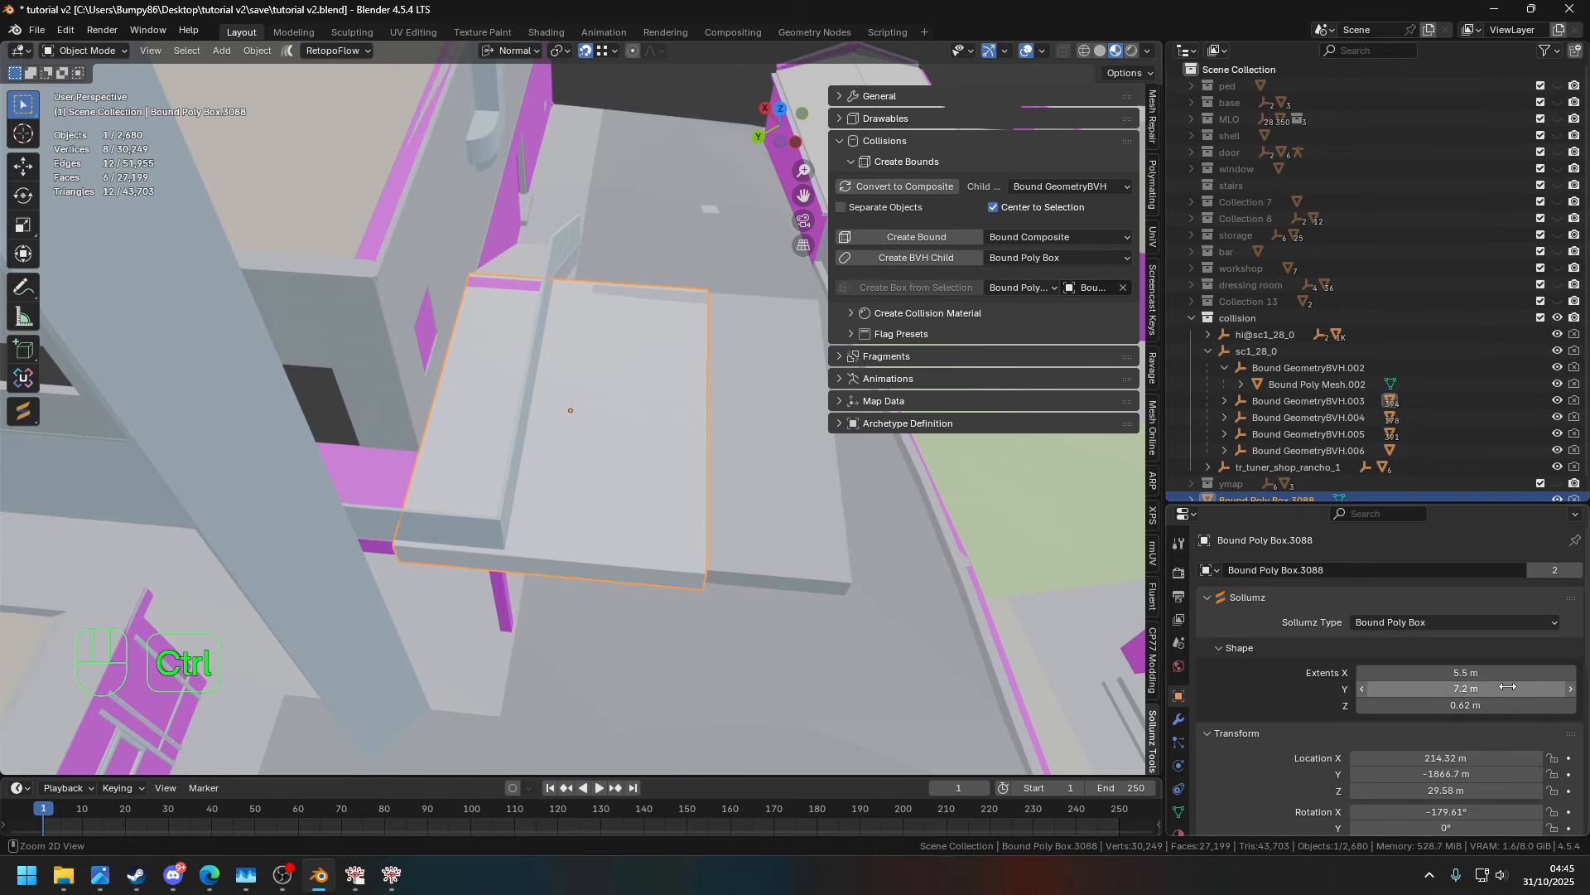
- Copy the original box's 7 m length extent into the new box's Y extent
{"action": "key", "text": "ctrl+c"}
{"action": "middle_click_drag", "start_coordinate": [853, 572], "coordinate": [678, 537]}
{"action": "scroll", "coordinate": [675, 536], "scroll_direction": "up", "scroll_amount": 2}
{"action": "left_click", "coordinate": [680, 539]}
{"action": "left_click", "coordinate": [1442, 705]}
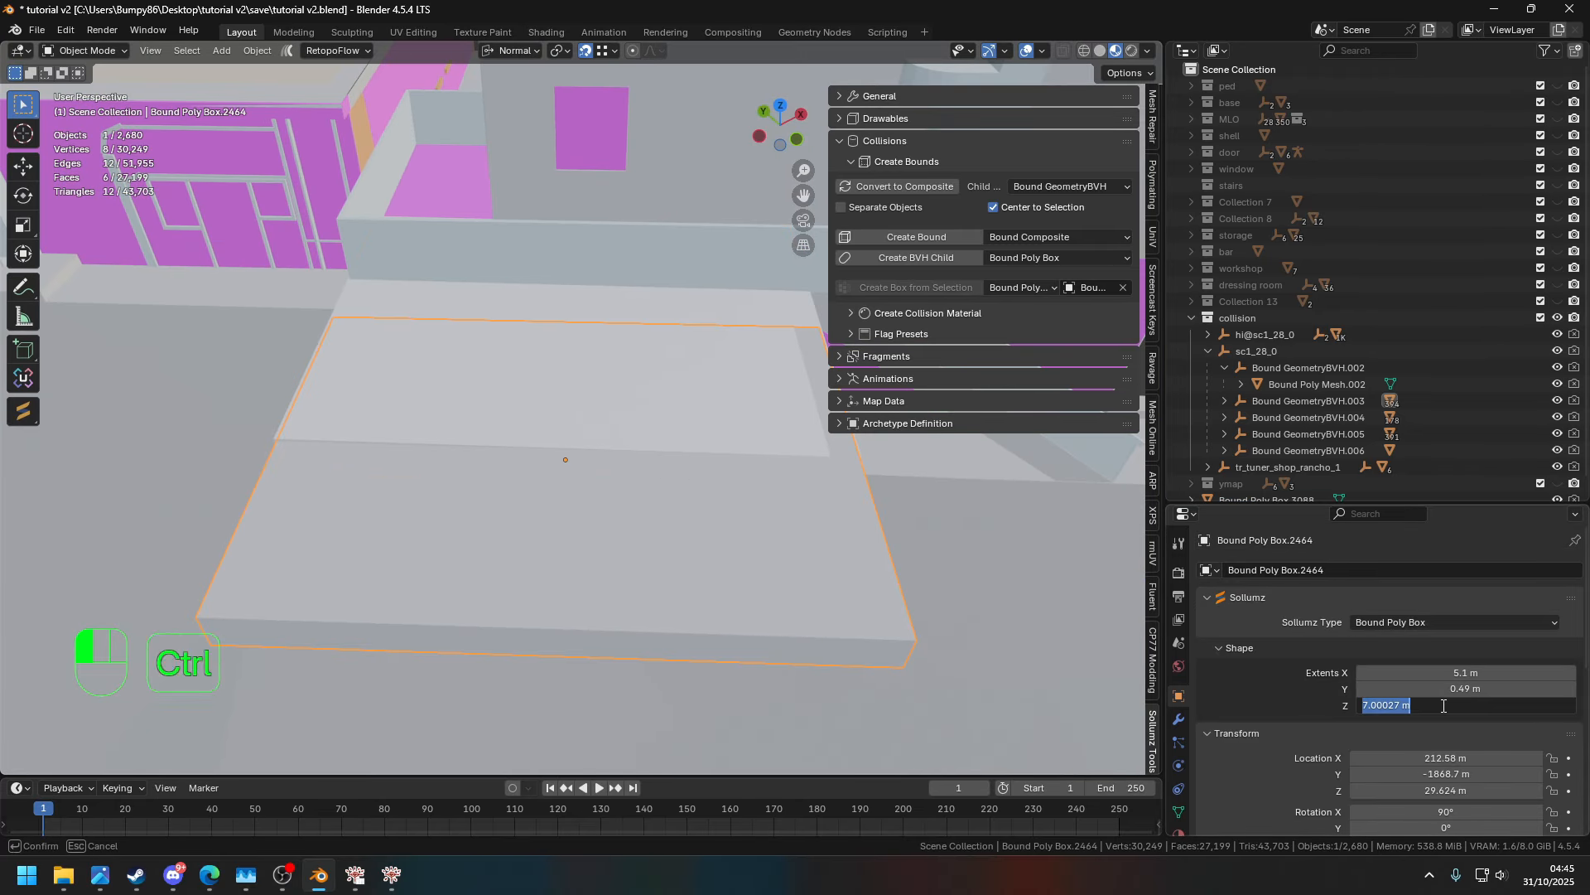
{"action": "key", "text": "ctrl+v"}
{"action": "key", "text": "Return"}
{"action": "left_click", "coordinate": [636, 308]}
{"action": "middle_click_drag", "start_coordinate": [612, 358], "coordinate": [672, 345]}
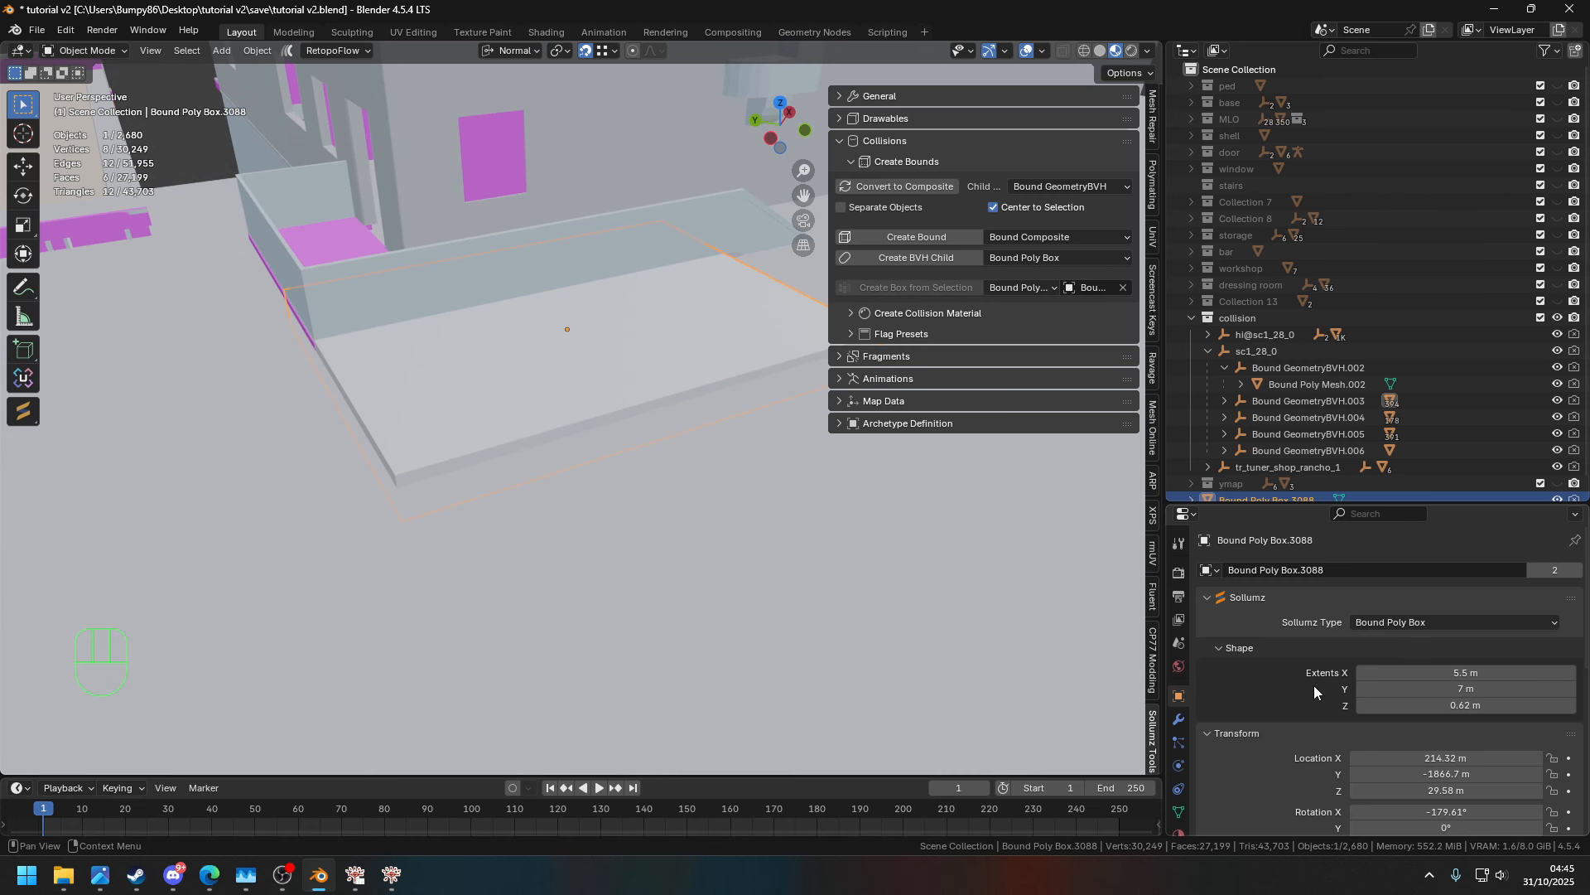
- Try to transfer another extent value between the new box and the original platform box
{"action": "left_click", "coordinate": [730, 553]}
{"action": "key", "text": "ctrl+c"}
{"action": "key", "text": "Return"}
{"action": "left_click", "coordinate": [558, 387]}
{"action": "left_click", "coordinate": [1445, 705]}
{"action": "key", "text": "ctrl+v"}
{"action": "key", "text": "Return"}
- Delete the original platform collision box
{"action": "left_click", "coordinate": [723, 565]}
{"action": "key", "text": "x"}
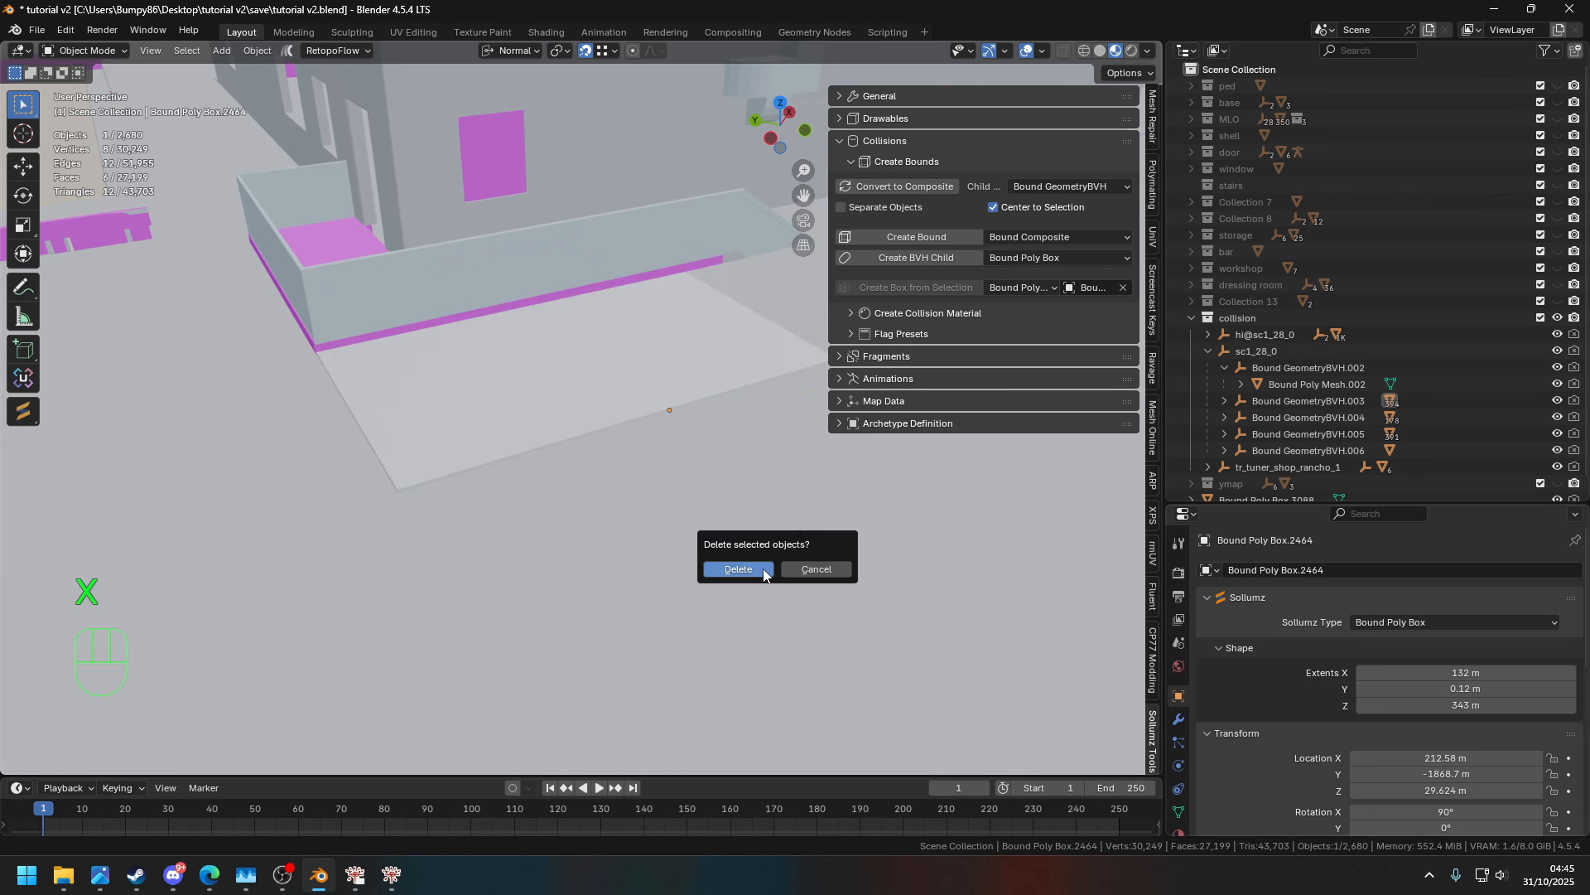
{"action": "left_click", "coordinate": [763, 568]}
- Set the remaining box's X extent to 2 m and move it along X onto the side walkway
{"action": "left_click", "coordinate": [699, 350]}
{"action": "key", "text": "KP_Decimal"}
{"action": "left_click", "coordinate": [1433, 671]}
{"action": "type", "text": "2"}
{"action": "key", "text": "Return"}
{"action": "mouse_move", "coordinate": [394, 373]}
{"action": "middle_mouse_down", "text": "shift"}
{"action": "mouse_move", "coordinate": [416, 506]}
{"action": "mouse_move", "coordinate": [401, 372]}
{"action": "middle_mouse_up", "text": "shift"}
{"action": "key", "text": "g"}
{"action": "key", "text": "y"}
{"action": "key", "text": "x"}
{"action": "left_click", "coordinate": [393, 514]}
- Reduce the walkway box's Z extent to about 0.48 m and align its height with the platform
{"action": "left_click_drag", "start_coordinate": [1449, 705], "coordinate": [1532, 705], "text": "shift"}
{"action": "middle_click_drag", "start_coordinate": [615, 178], "coordinate": [676, 240]}
{"action": "key", "text": "g"}
{"action": "key", "text": "z"}
{"action": "left_click", "coordinate": [675, 186]}
- Set the walkway box's X rotation to -180 degrees
{"action": "middle_click_drag", "start_coordinate": [674, 185], "coordinate": [498, 166]}
{"action": "scroll", "coordinate": [1321, 685], "scroll_direction": "down", "scroll_amount": 3}
{"action": "left_click", "coordinate": [1413, 713]}
{"action": "type", "text": "180"}
{"action": "key", "text": "Return"}
{"action": "left_click", "coordinate": [1413, 714]}
{"action": "key", "text": "Left"}
{"action": "type", "text": "-"}
{"action": "key", "text": "Return"}
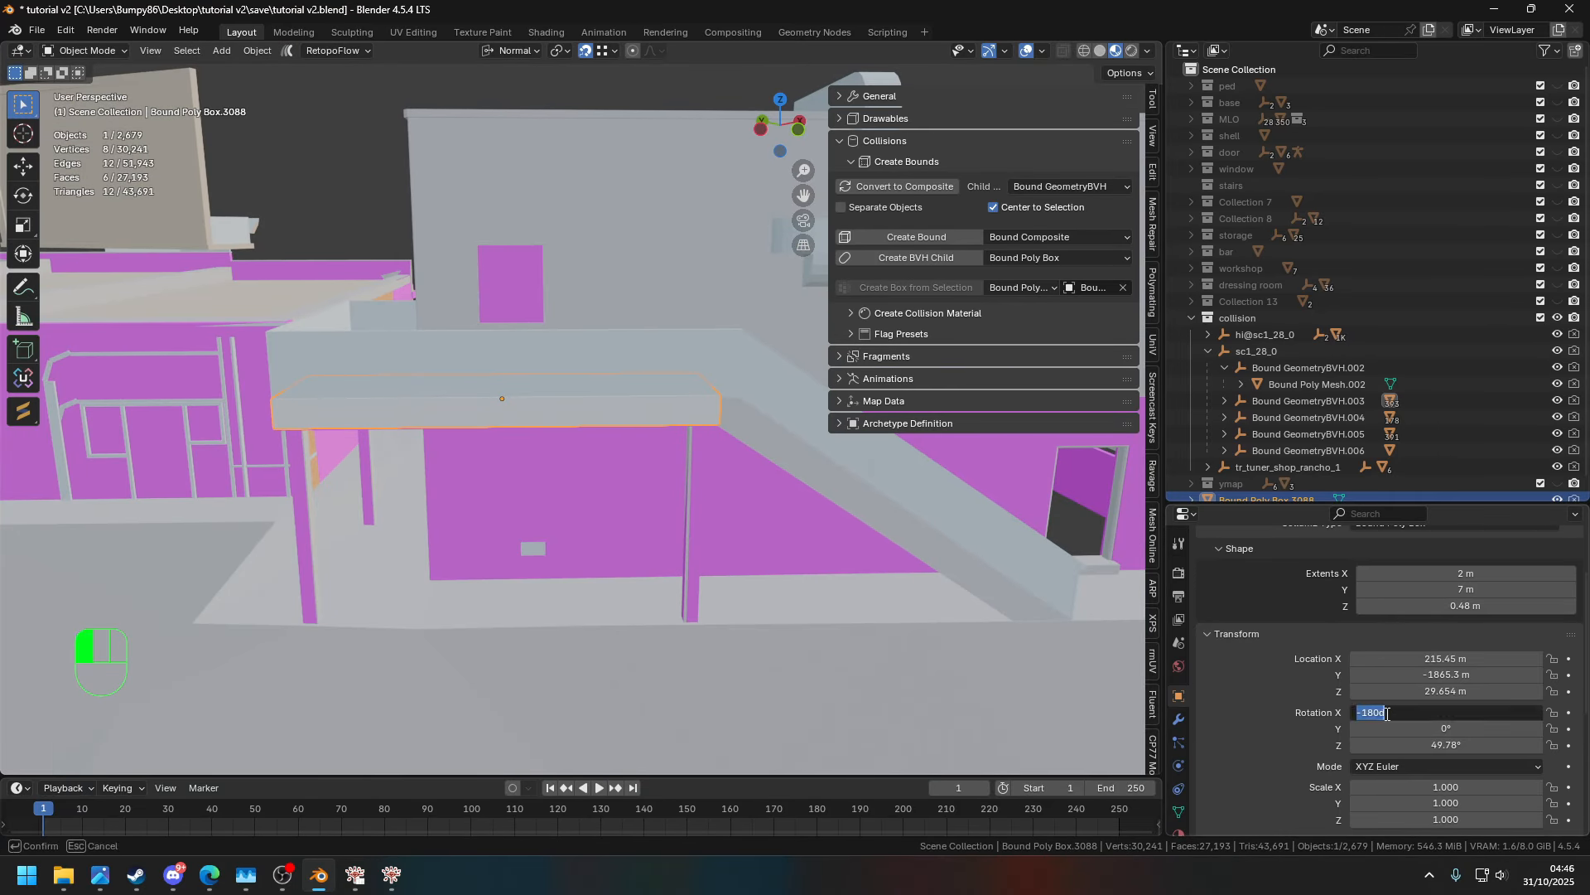
{"action": "key", "text": "Escape"}
- Nudge the walkway box about 0.028 m along its X axis to fit against the railing
{"action": "middle_click_drag", "start_coordinate": [596, 356], "coordinate": [663, 414]}
{"action": "middle_click_drag", "start_coordinate": [663, 414], "coordinate": [712, 199]}
{"action": "key", "text": "g"}
{"action": "key", "text": "x"}
{"action": "left_click", "coordinate": [755, 297]}
- Lower the walkway box to about 29.629 m in Z and adjust its position along Y at the stair end
{"action": "middle_click_drag", "start_coordinate": [712, 199], "coordinate": [331, 100]}
{"action": "key", "text": "g"}
{"action": "key", "text": "z"}
{"action": "right_click", "coordinate": [328, 134]}
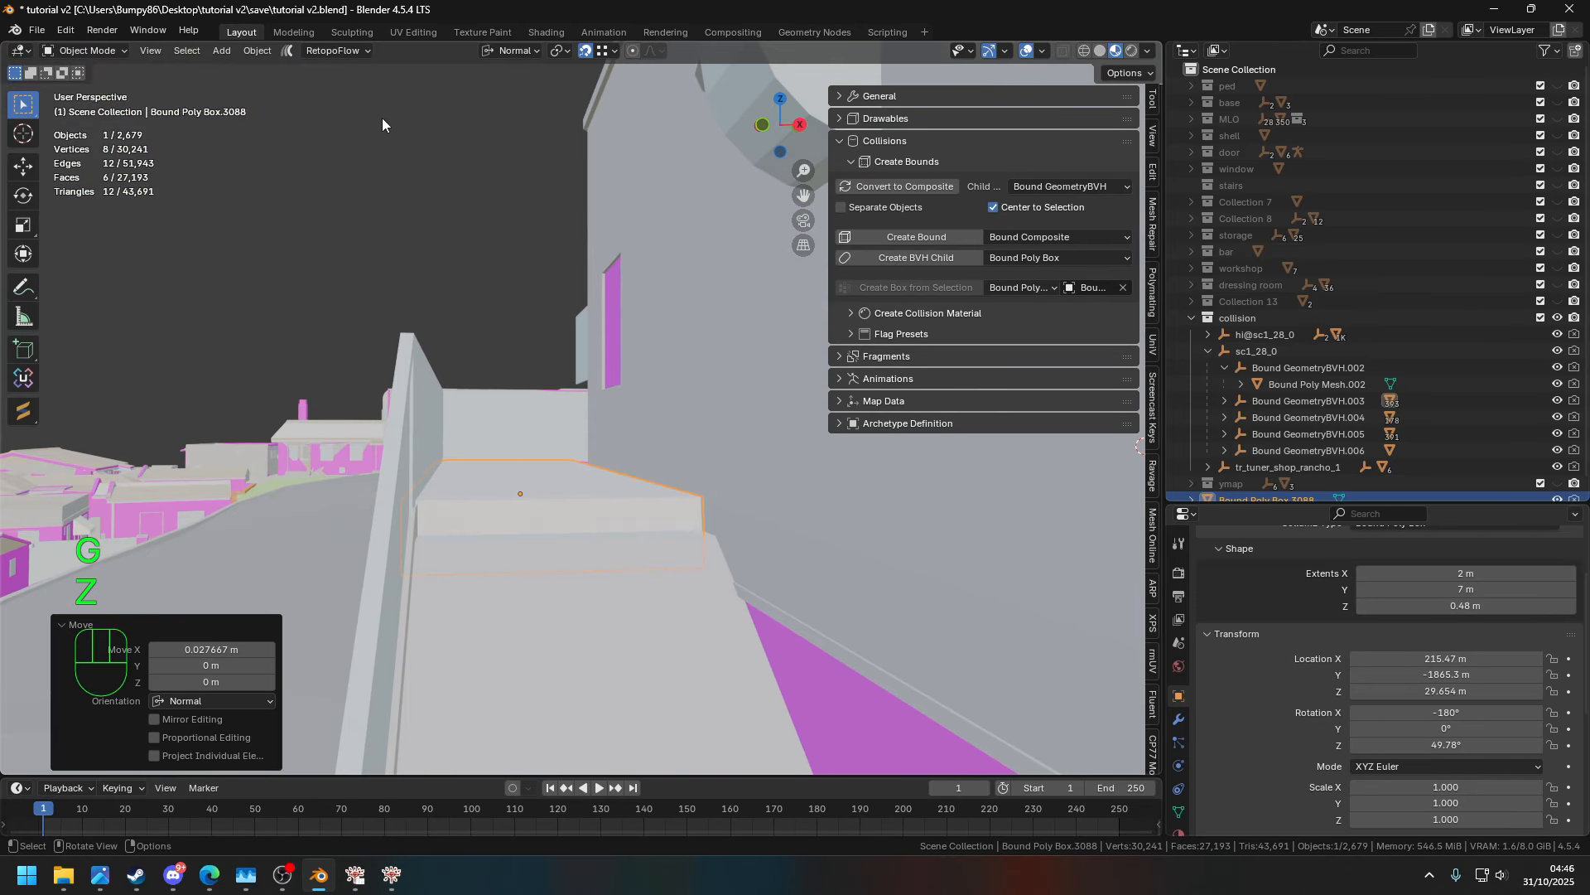
{"action": "key", "text": "g"}
{"action": "key", "text": "z"}
{"action": "left_click", "coordinate": [380, 150]}
{"action": "middle_click_drag", "start_coordinate": [380, 151], "coordinate": [662, 331]}
{"action": "key", "text": "g"}
{"action": "key", "text": "y"}
{"action": "left_click", "coordinate": [684, 403]}
- Duplicate the walkway box in place and rotate the copy 90 degrees about Z
{"action": "key", "text": "shift+d"}
{"action": "right_click", "coordinate": [646, 307]}
{"action": "type", "text": "rz90"}
{"action": "key", "text": "Return"}
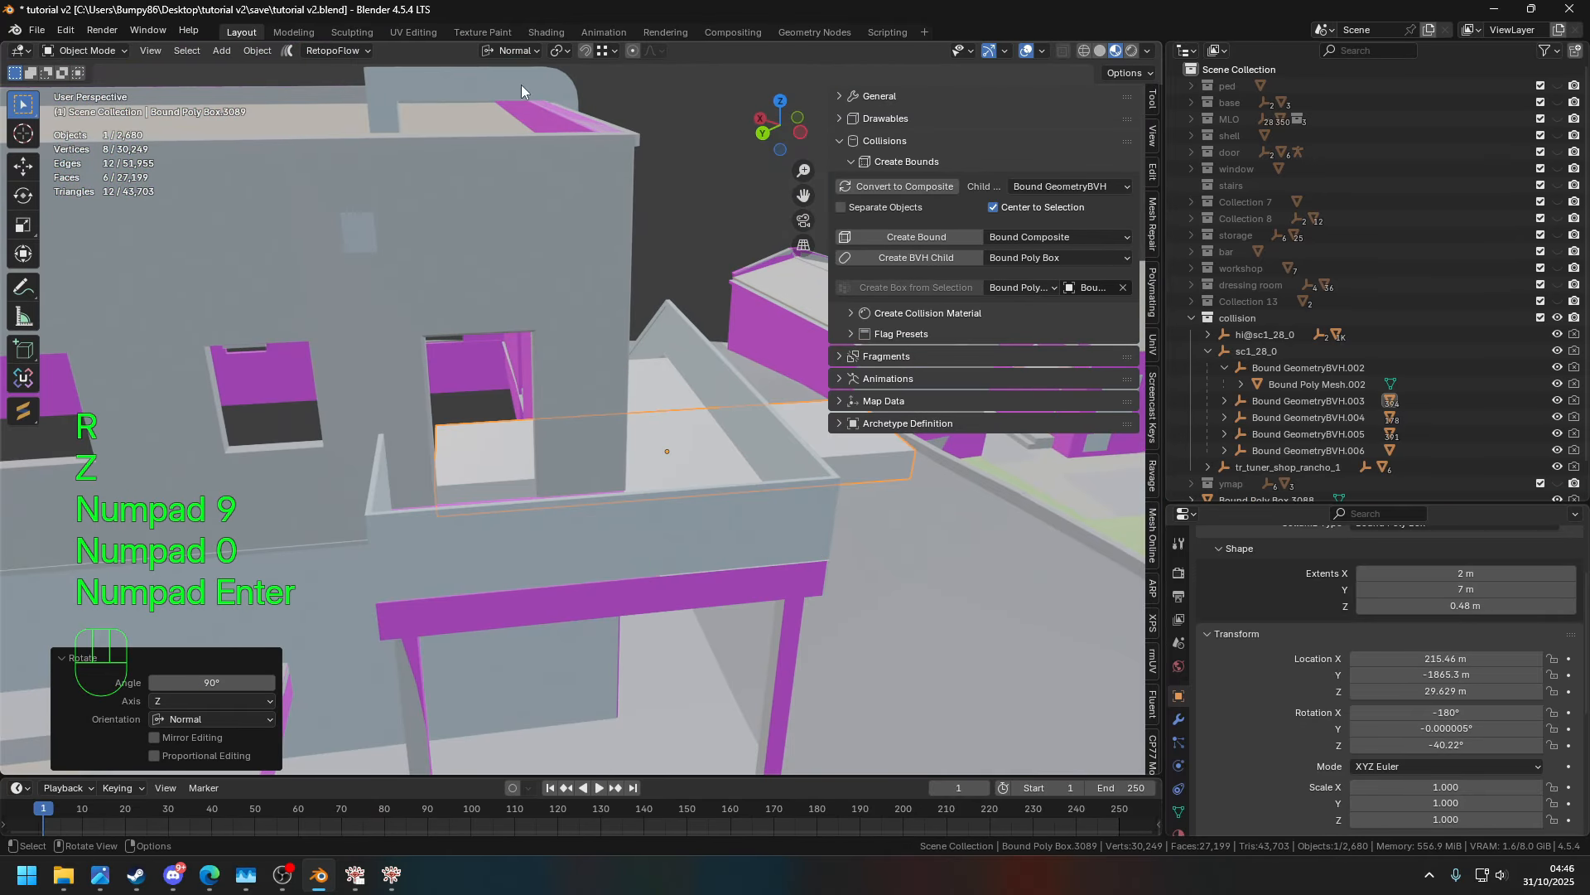
- Move the copy about 2.5 m along negative X, fit it along Y under the front walkway, and set its Y extent to about 5.2 m
{"action": "key", "text": "g"}
{"action": "key", "text": "x"}
{"action": "left_click", "coordinate": [692, 157]}
{"action": "key", "text": "g"}
{"action": "key", "text": "y"}
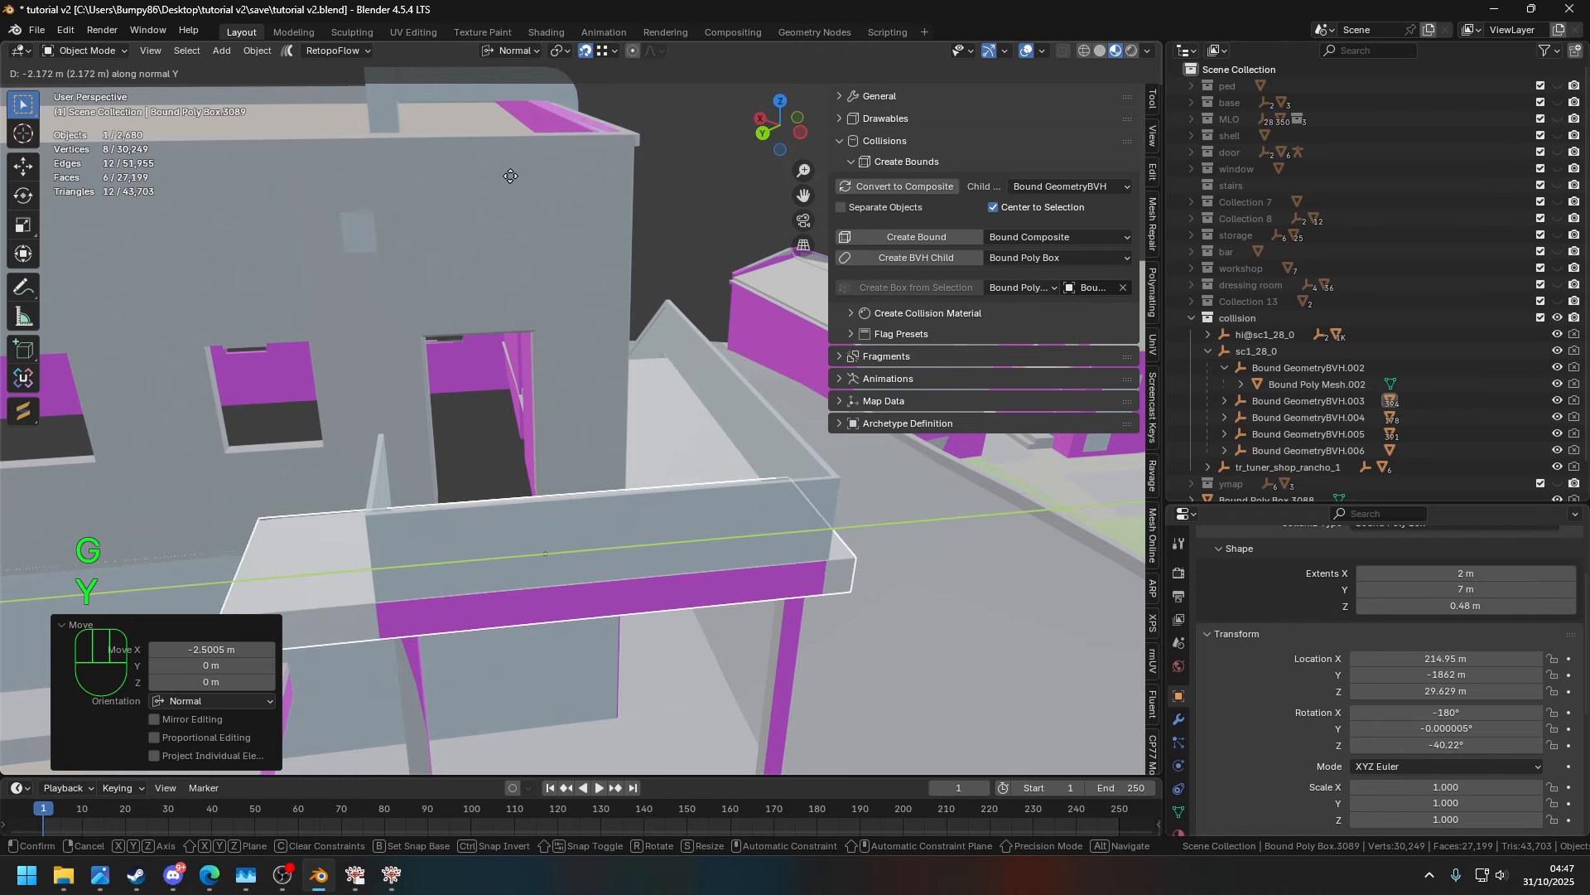
{"action": "left_click", "coordinate": [559, 163]}
{"action": "middle_click_drag", "start_coordinate": [560, 163], "coordinate": [531, 176]}
{"action": "scroll", "coordinate": [1488, 587], "scroll_direction": "down", "scroll_amount": 1, "text": "ctrl"}
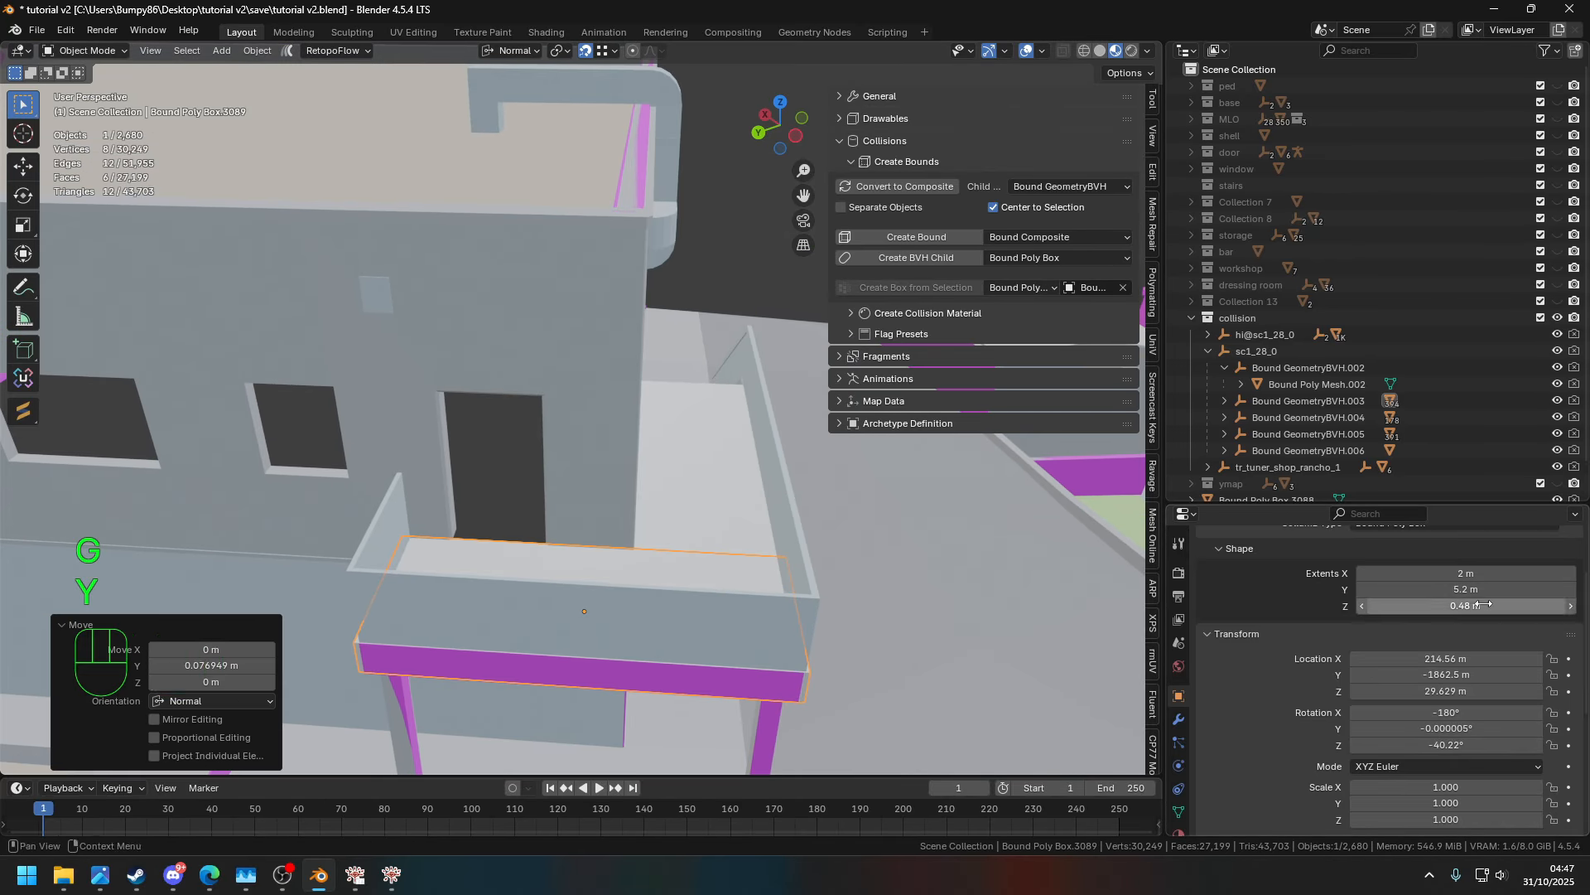
- Resize the duplicated walkway box to 2.2 m by 5.1 m and shift it along X and Y to fit under the doorway walkway
{"action": "scroll", "coordinate": [1489, 587], "scroll_direction": "down", "scroll_amount": 1, "text": "ctrl"}
{"action": "middle_click_drag", "start_coordinate": [746, 248], "coordinate": [617, 436]}
{"action": "key", "text": "g"}
{"action": "key", "text": "y"}
{"action": "scroll", "coordinate": [1480, 575], "scroll_direction": "up", "scroll_amount": 2, "text": "ctrl"}
{"action": "scroll", "coordinate": [778, 672], "scroll_direction": "up", "scroll_amount": 3}
{"action": "middle_click_drag", "start_coordinate": [779, 673], "coordinate": [752, 590], "text": "shift"}
{"action": "key", "text": "g"}
{"action": "key", "text": "x"}
{"action": "left_click", "coordinate": [680, 726]}
{"action": "scroll", "coordinate": [1439, 576], "scroll_direction": "up", "scroll_amount": 1, "text": "ctrl"}
{"action": "key", "text": "g"}
{"action": "key", "text": "x"}
{"action": "left_click", "coordinate": [679, 729]}
{"action": "scroll", "coordinate": [1437, 574], "scroll_direction": "up", "scroll_amount": 1, "text": "ctrl"}
{"action": "middle_click_drag", "start_coordinate": [937, 604], "coordinate": [610, 496]}
{"action": "key", "text": "Tab"}
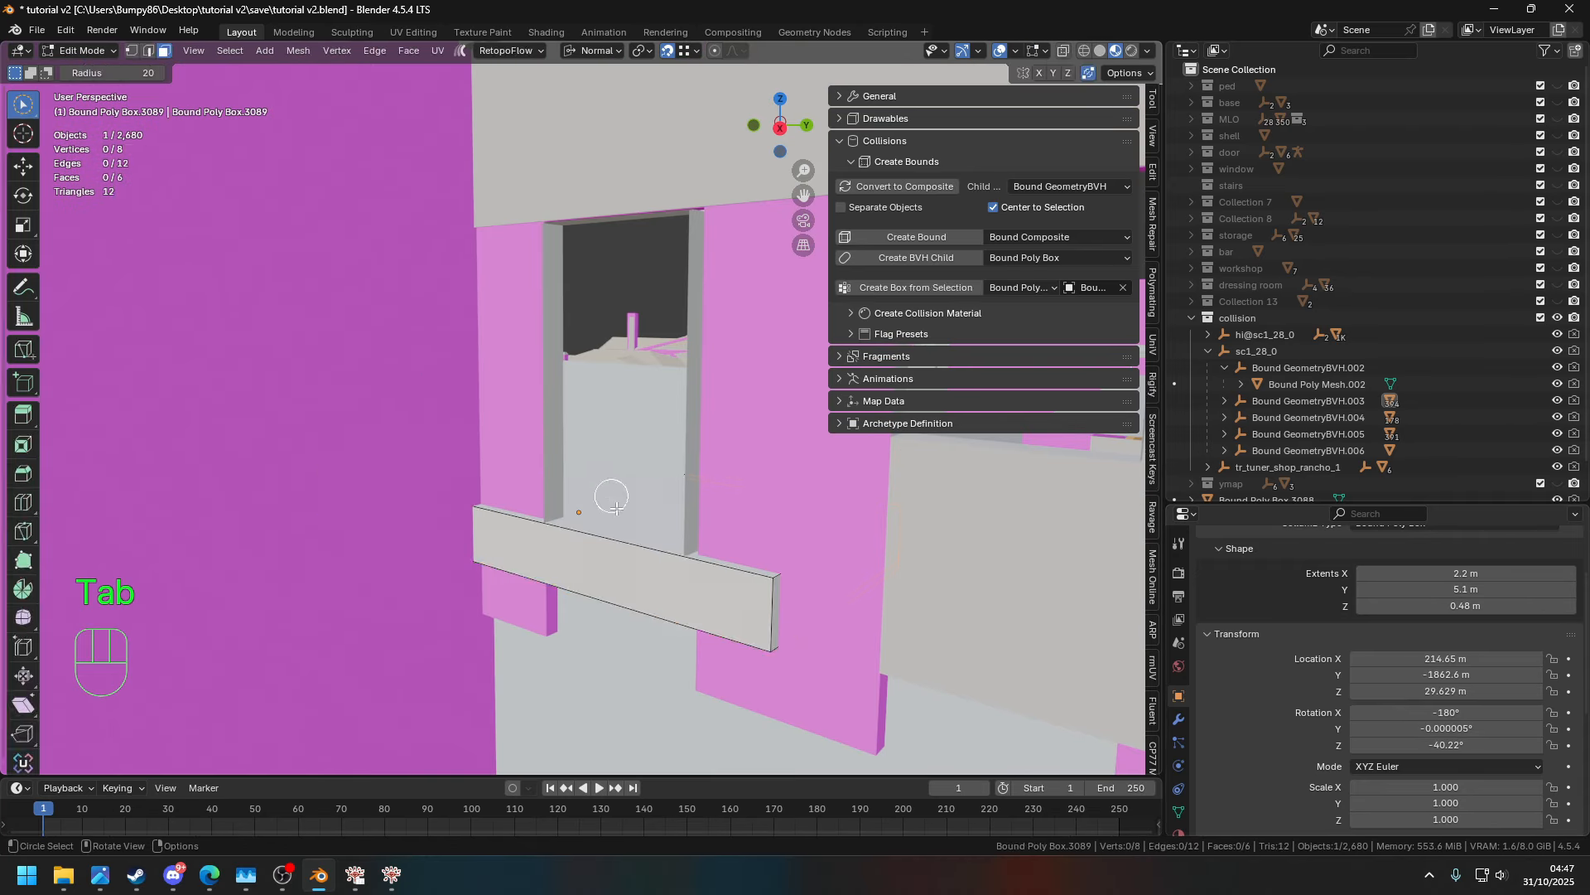
{"action": "key", "text": "Tab"}
- Export the sc1_28_0 collision composite as CodeWalker XML to the export folder
{"action": "left_click", "coordinate": [1208, 351]}
{"action": "left_click", "coordinate": [1259, 353]}
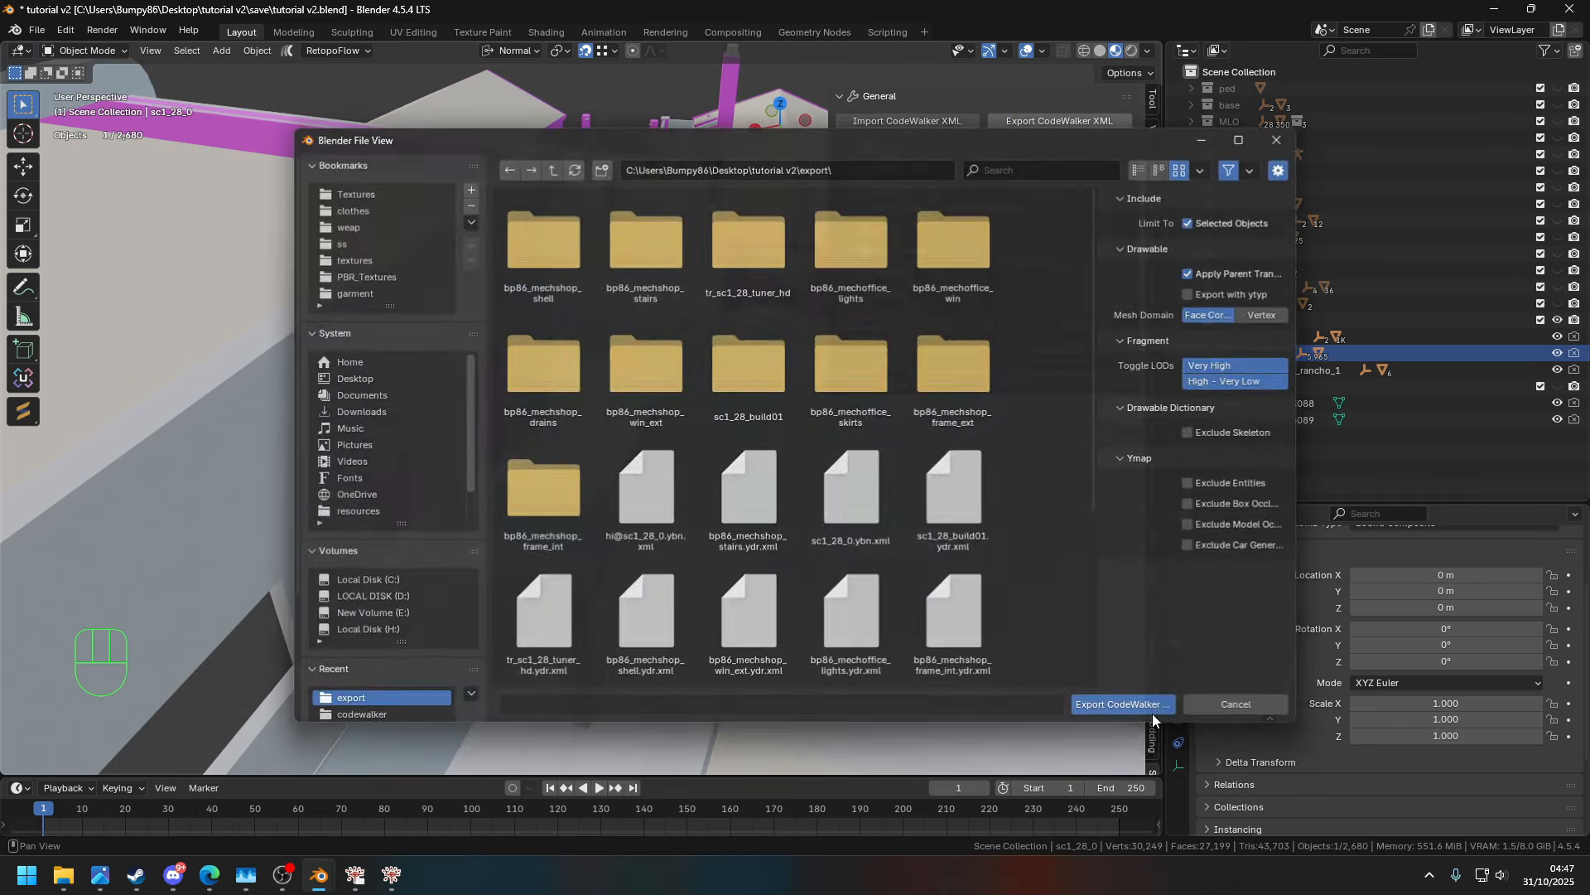
{"action": "left_click", "coordinate": [1114, 702]}
{"action": "left_click", "coordinate": [1506, 63]}
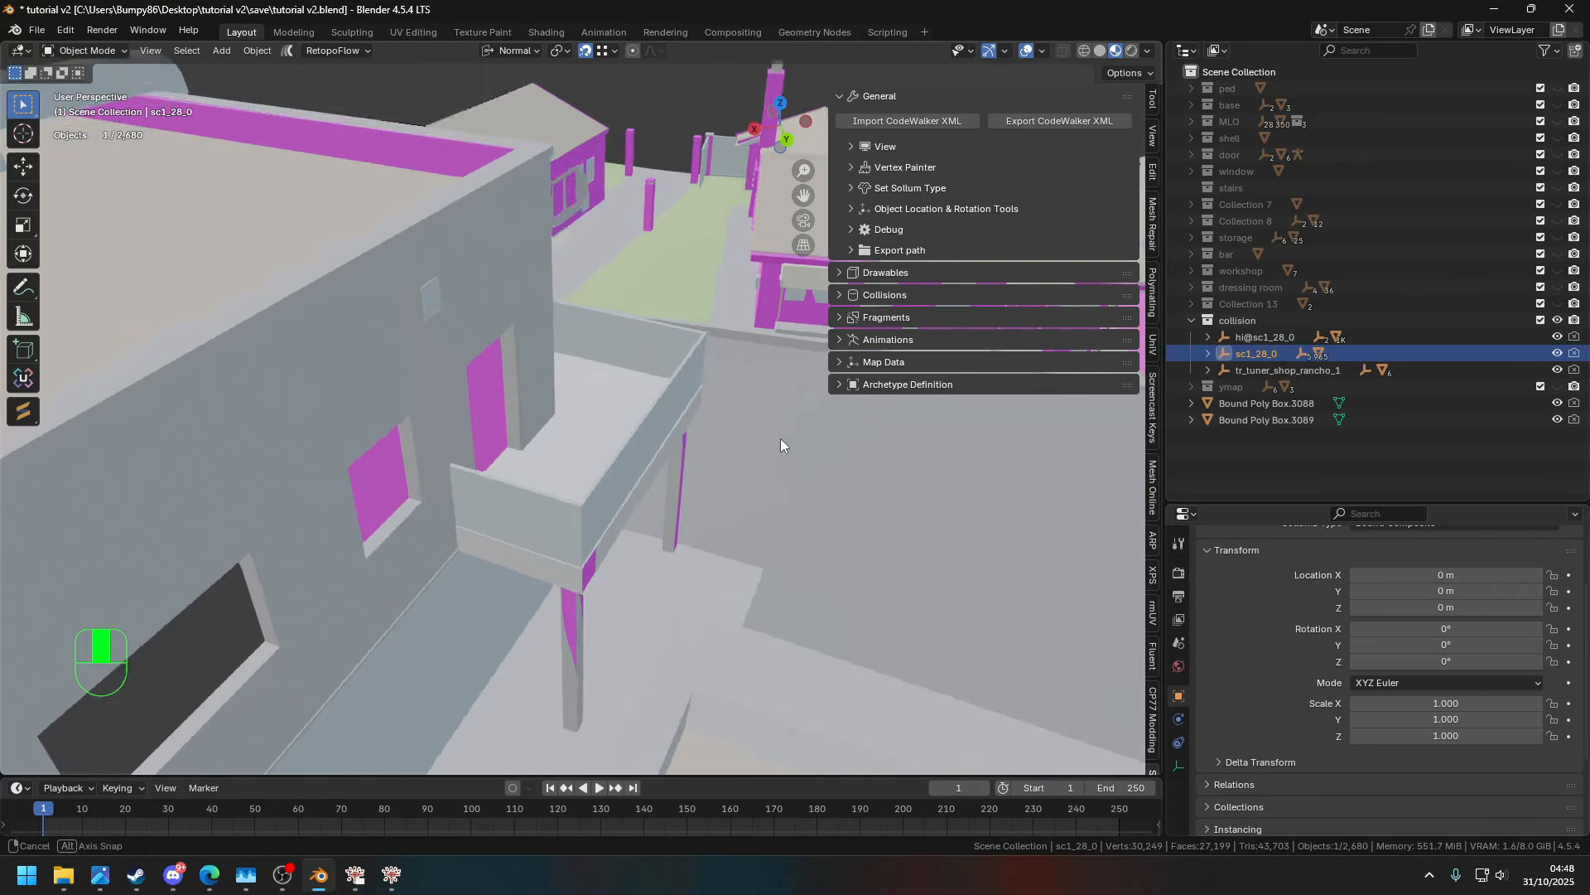
- Select both new platform floor boxes together without changing their positions
{"action": "middle_click_drag", "start_coordinate": [780, 439], "coordinate": [894, 513]}
{"action": "left_click", "coordinate": [895, 530]}
{"action": "key", "text": "g"}
{"action": "right_click", "coordinate": [966, 593]}
{"action": "left_click", "coordinate": [745, 530]}
{"action": "key", "text": "g"}
{"action": "left_click", "coordinate": [751, 462], "text": "shift"}
{"action": "key", "text": "g"}
{"action": "right_click", "coordinate": [911, 580]}
{"action": "middle_click_drag", "start_coordinate": [923, 589], "coordinate": [841, 536]}
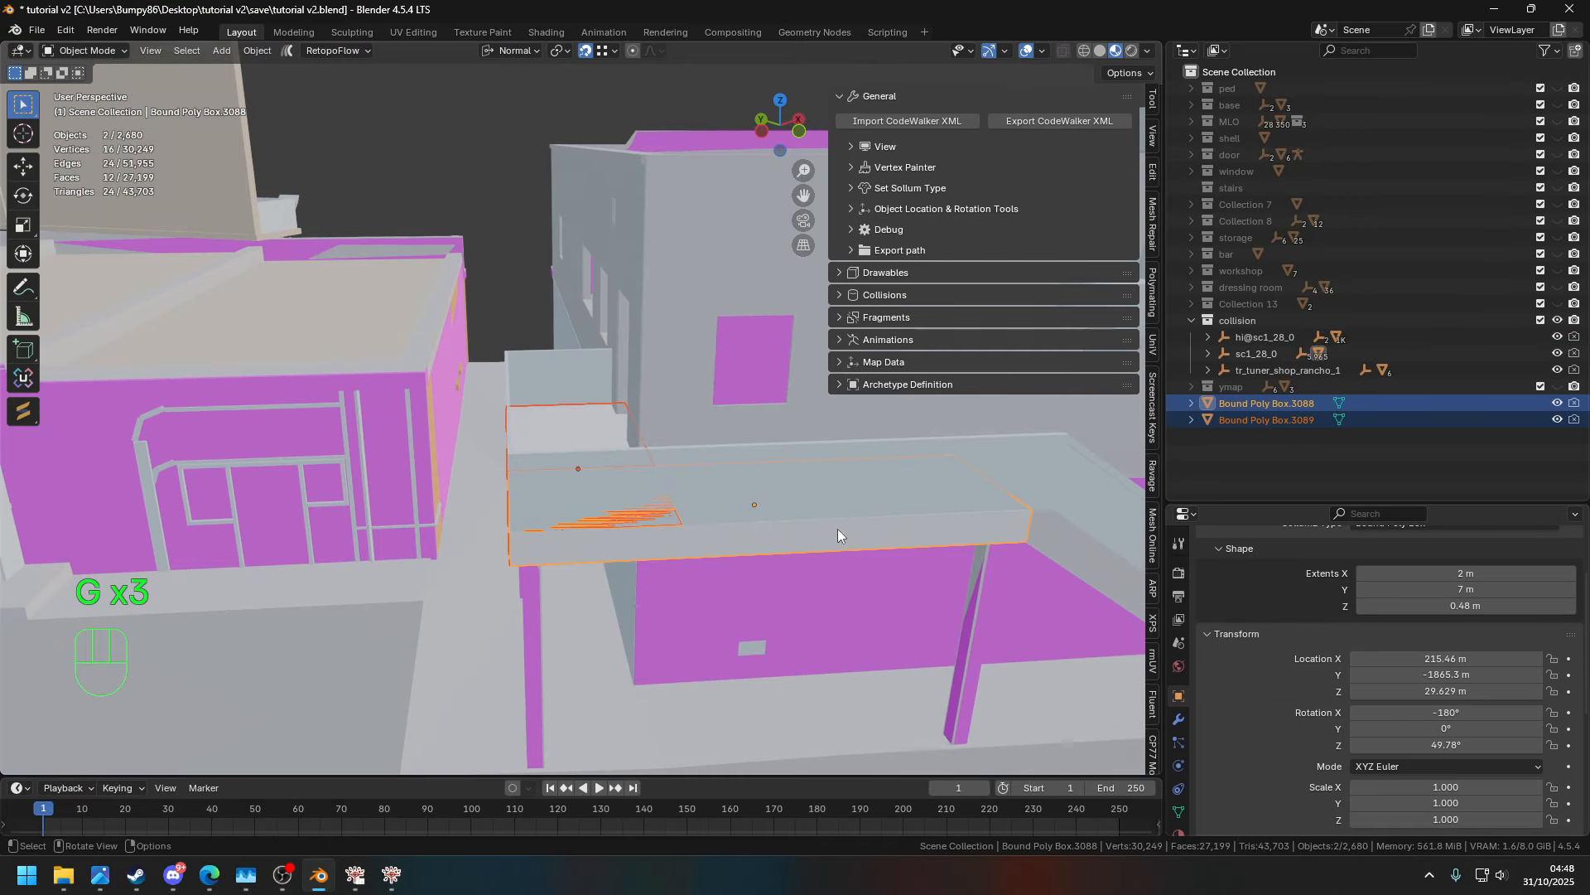
- Switch to CodeWalker and inspect the material type of the existing platform collision box
{"action": "left_click", "coordinate": [396, 880]}
{"action": "key", "text": "w"}
{"action": "left_click_drag", "start_coordinate": [858, 477], "coordinate": [736, 476]}
{"action": "key", "text": "c"}
{"action": "right_click", "coordinate": [736, 477]}
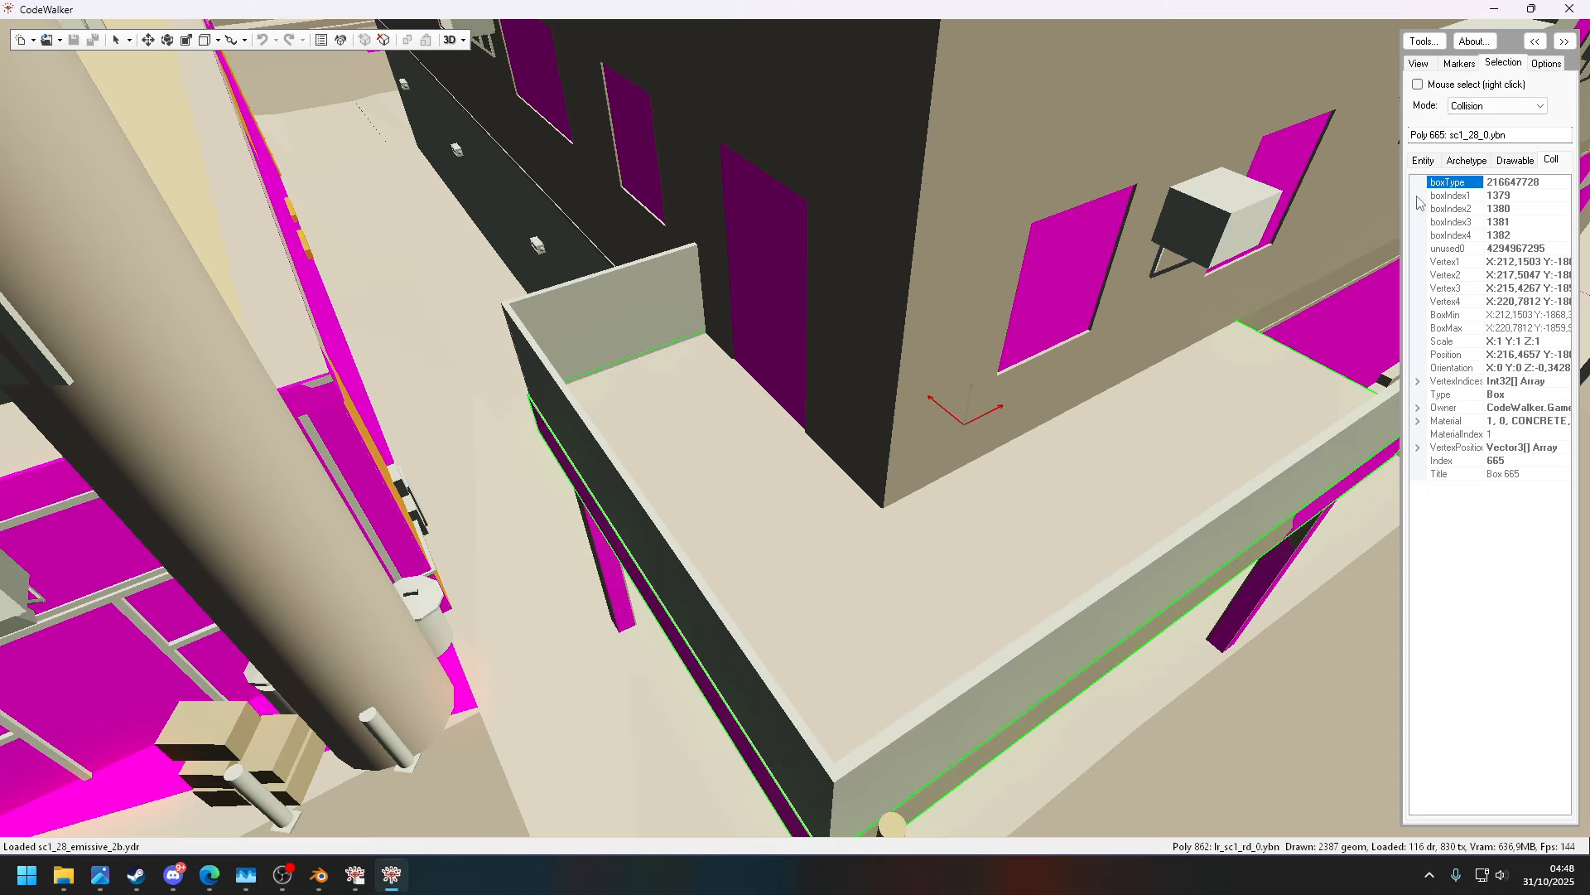
{"action": "left_click_drag", "start_coordinate": [1403, 194], "coordinate": [1017, 188]}
{"action": "left_click", "coordinate": [1031, 382]}
{"action": "left_click", "coordinate": [1031, 382]}
{"action": "left_click", "coordinate": [1031, 421]}
{"action": "left_click", "coordinate": [1042, 430]}
{"action": "left_click", "coordinate": [1051, 434]}
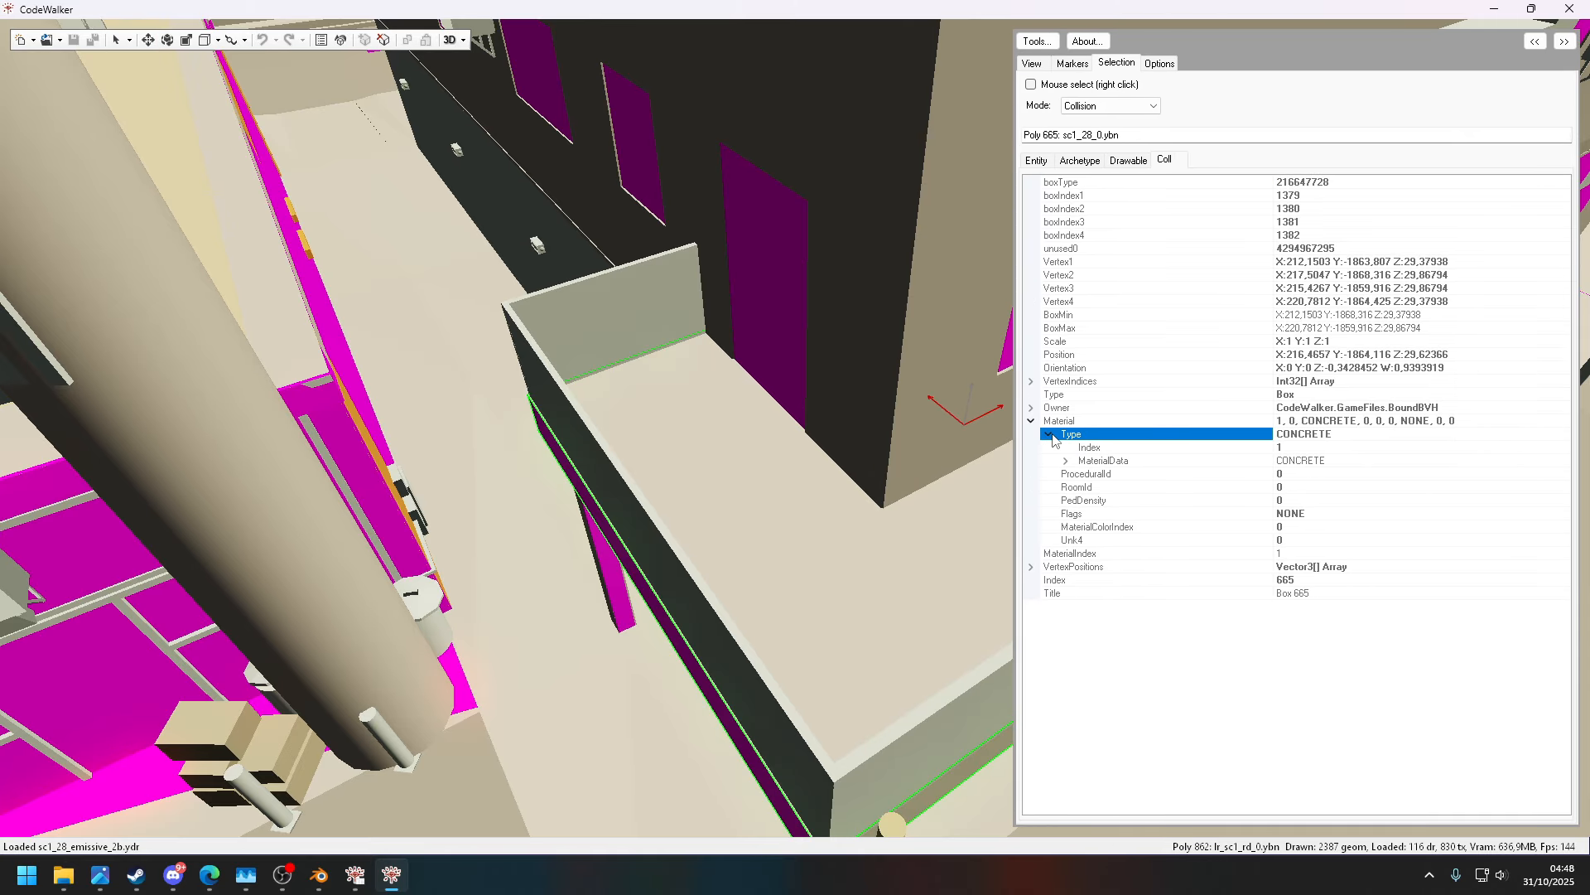
{"action": "double_click", "coordinate": [1092, 461]}
{"action": "left_click", "coordinate": [1567, 10]}
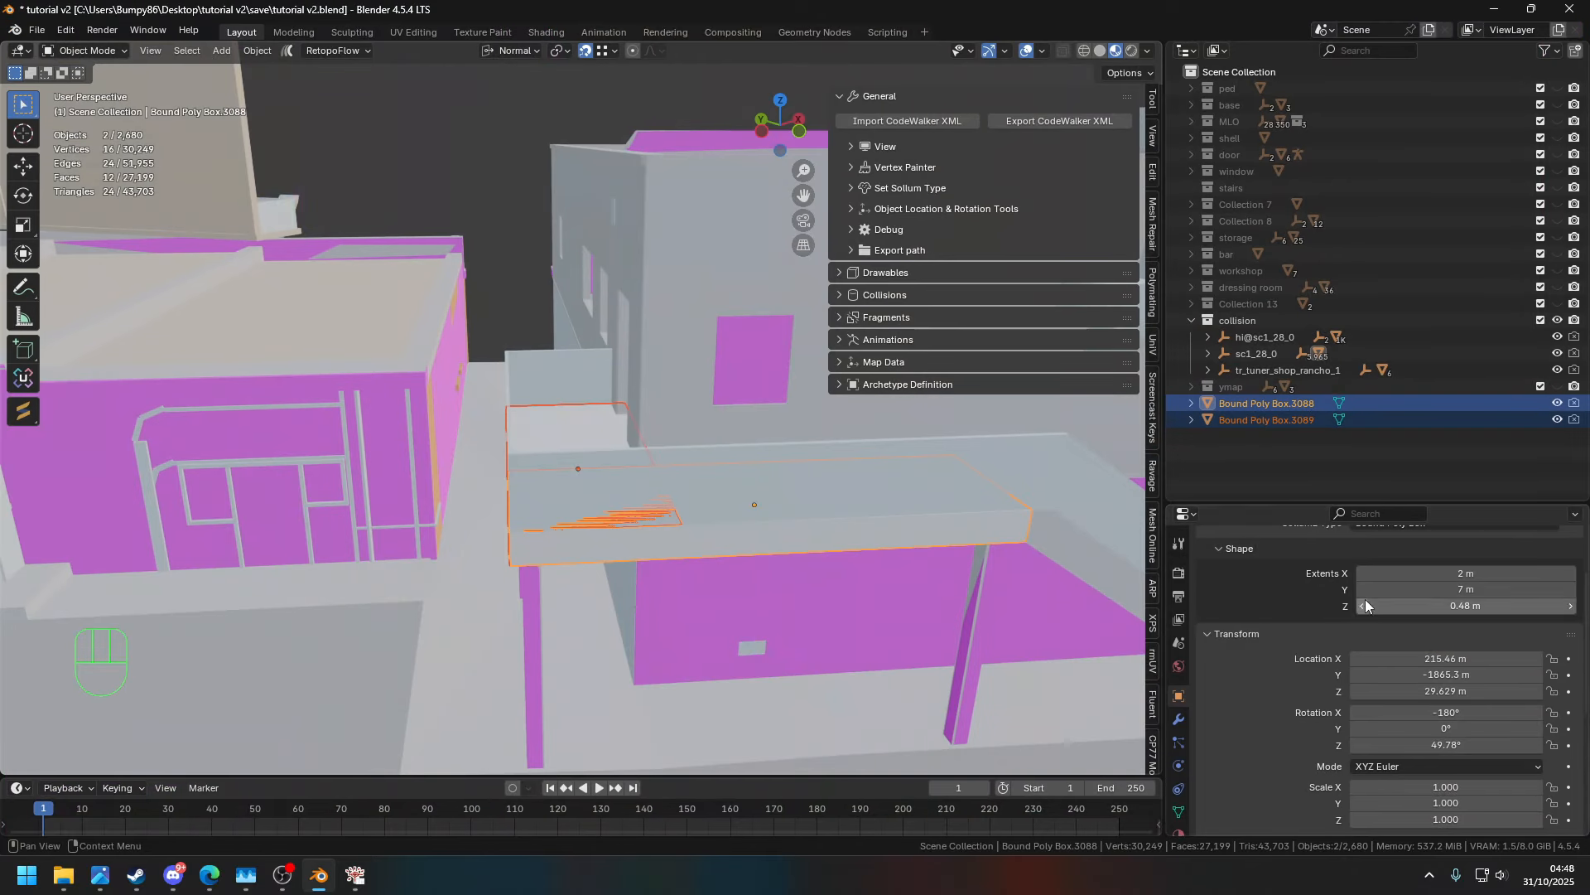
- Create a Concrete collision material on the two selected platform boxes
{"action": "left_click", "coordinate": [836, 298]}
{"action": "left_click", "coordinate": [853, 469]}
{"action": "left_click", "coordinate": [973, 734]}
- Move Bound Poly Box.3088 and Bound Poly Box.3089 into the collision collection
{"action": "scroll", "coordinate": [547, 489], "scroll_direction": "down", "scroll_amount": 4}
{"action": "middle_click_drag", "start_coordinate": [534, 480], "coordinate": [762, 479]}
{"action": "left_click", "coordinate": [1193, 321]}
{"action": "left_click", "coordinate": [1479, 414]}
{"action": "middle_click_drag", "start_coordinate": [650, 277], "coordinate": [554, 424], "text": "shift"}
{"action": "left_click", "coordinate": [1193, 322]}
{"action": "left_click", "coordinate": [1260, 404]}
{"action": "left_click", "coordinate": [1259, 421], "text": "shift"}
{"action": "left_click_drag", "start_coordinate": [1259, 420], "coordinate": [1234, 322]}
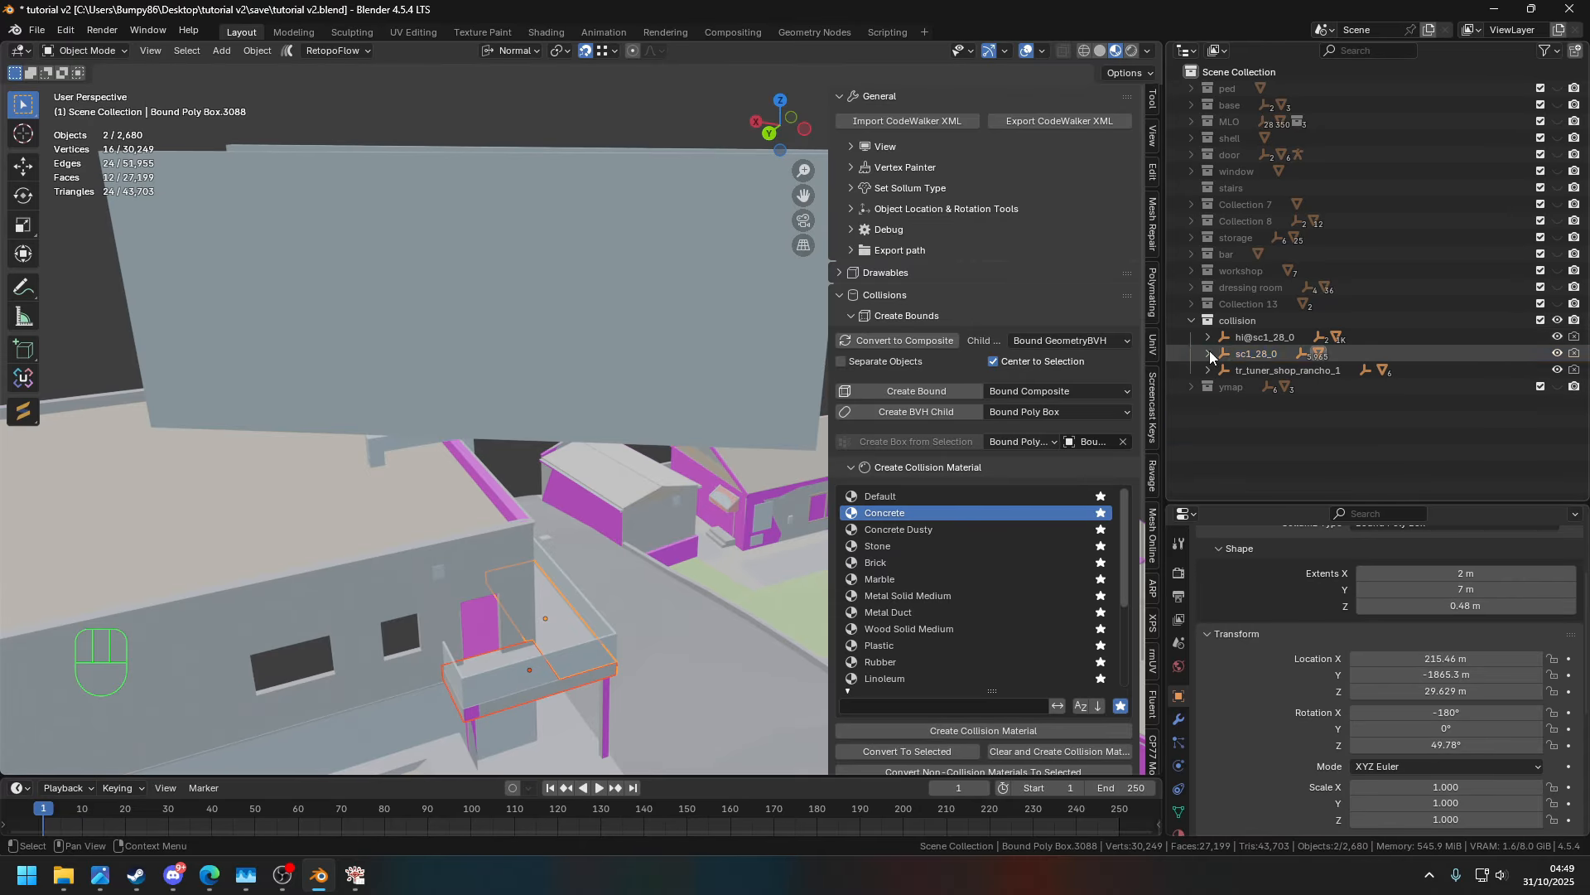
- Export sc1_28_0 with the added platform boxes as CodeWalker XML
{"action": "left_click", "coordinate": [1255, 354]}
{"action": "left_click", "coordinate": [1059, 122]}
{"action": "left_click", "coordinate": [1114, 703]}
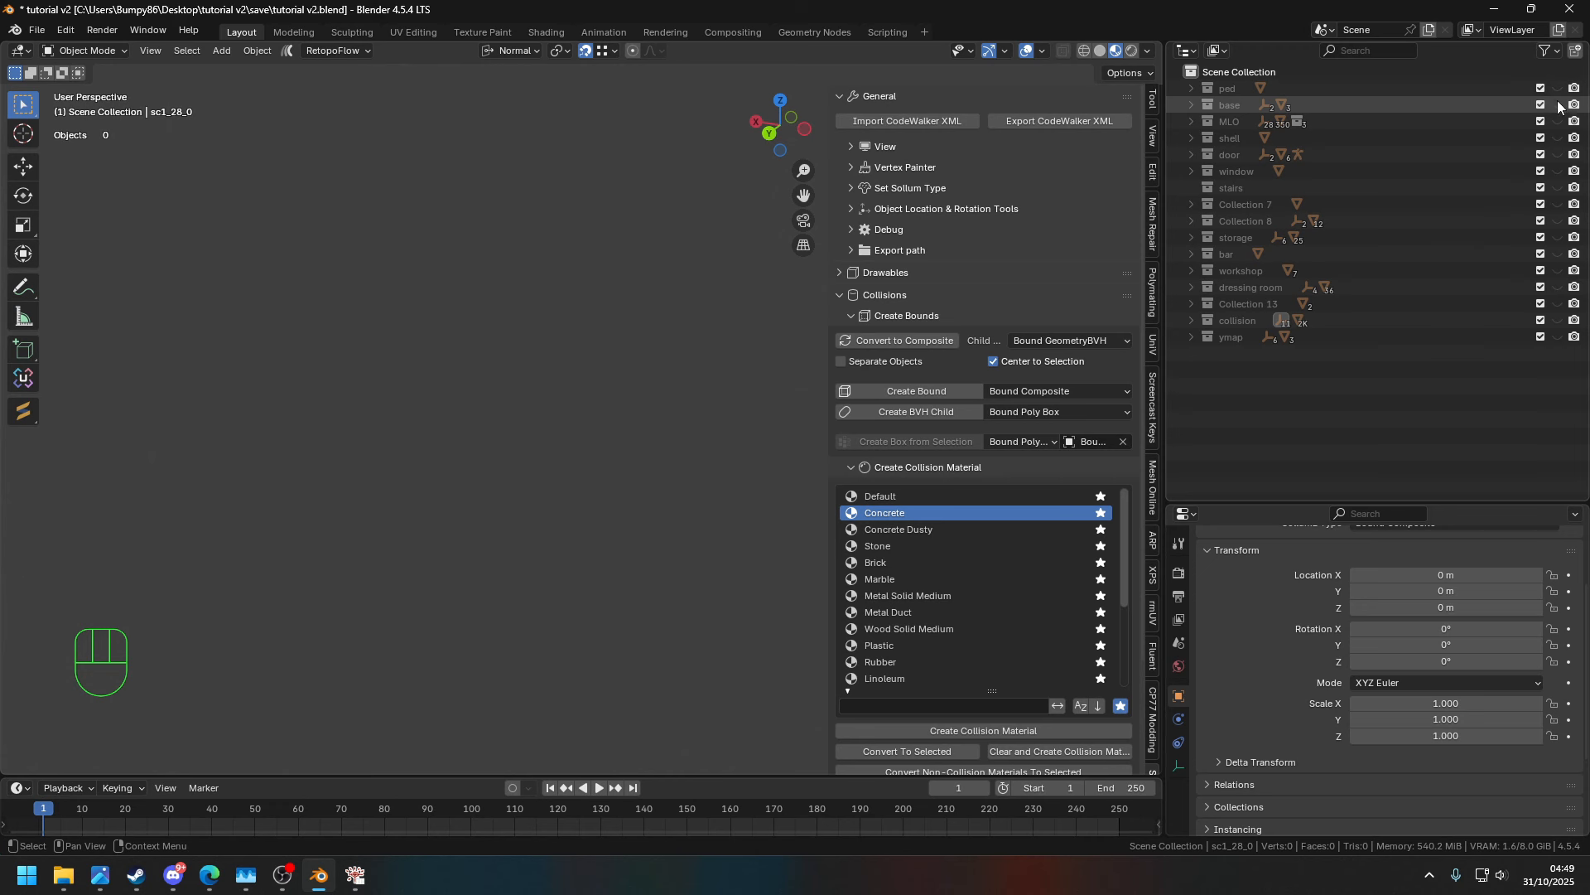
- Show the MLO collection, hide the frame and collision objects in limbo, and select the isolated bp86_mechshop_shell model
{"action": "left_click", "coordinate": [1192, 122]}
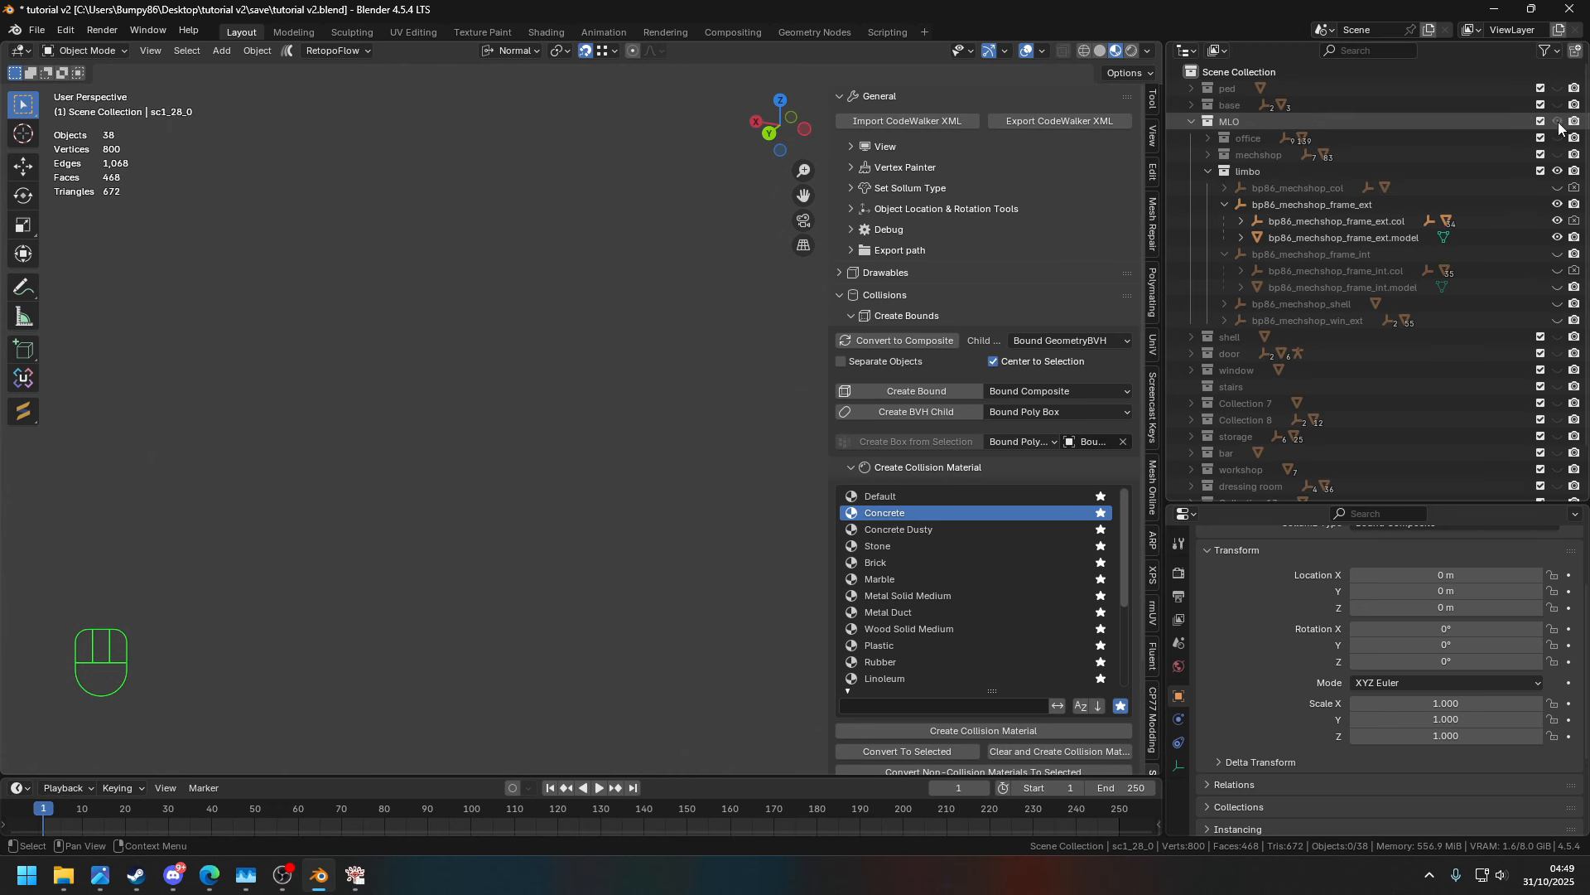
{"action": "left_click", "coordinate": [1557, 122]}
{"action": "left_click", "coordinate": [1558, 205], "text": "shift"}
{"action": "left_click", "coordinate": [1325, 237]}
{"action": "key", "text": "KP_Decimal"}
{"action": "middle_click_drag", "start_coordinate": [444, 366], "coordinate": [563, 368]}
{"action": "left_click", "coordinate": [646, 497]}
{"action": "left_click", "coordinate": [1225, 204]}
{"action": "left_click", "coordinate": [1558, 188], "text": "shift"}
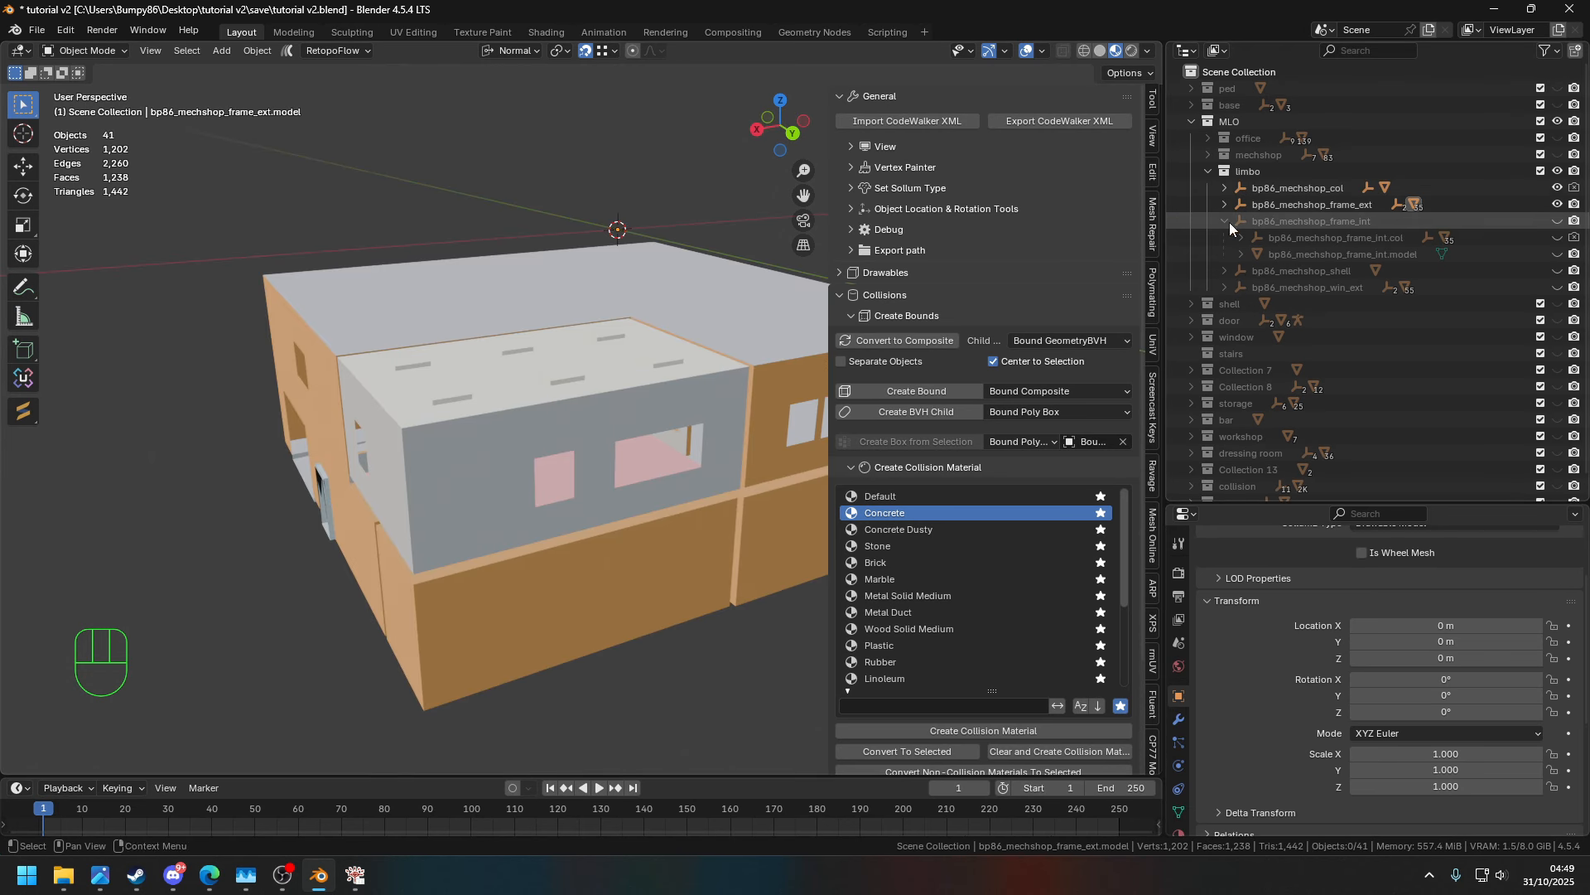
{"action": "left_click", "coordinate": [1225, 221]}
{"action": "left_click", "coordinate": [1557, 205], "text": "shift"}
{"action": "left_click", "coordinate": [1557, 238], "text": "shift"}
{"action": "left_click", "coordinate": [1557, 188], "text": "shift"}
{"action": "left_click", "coordinate": [564, 441]}
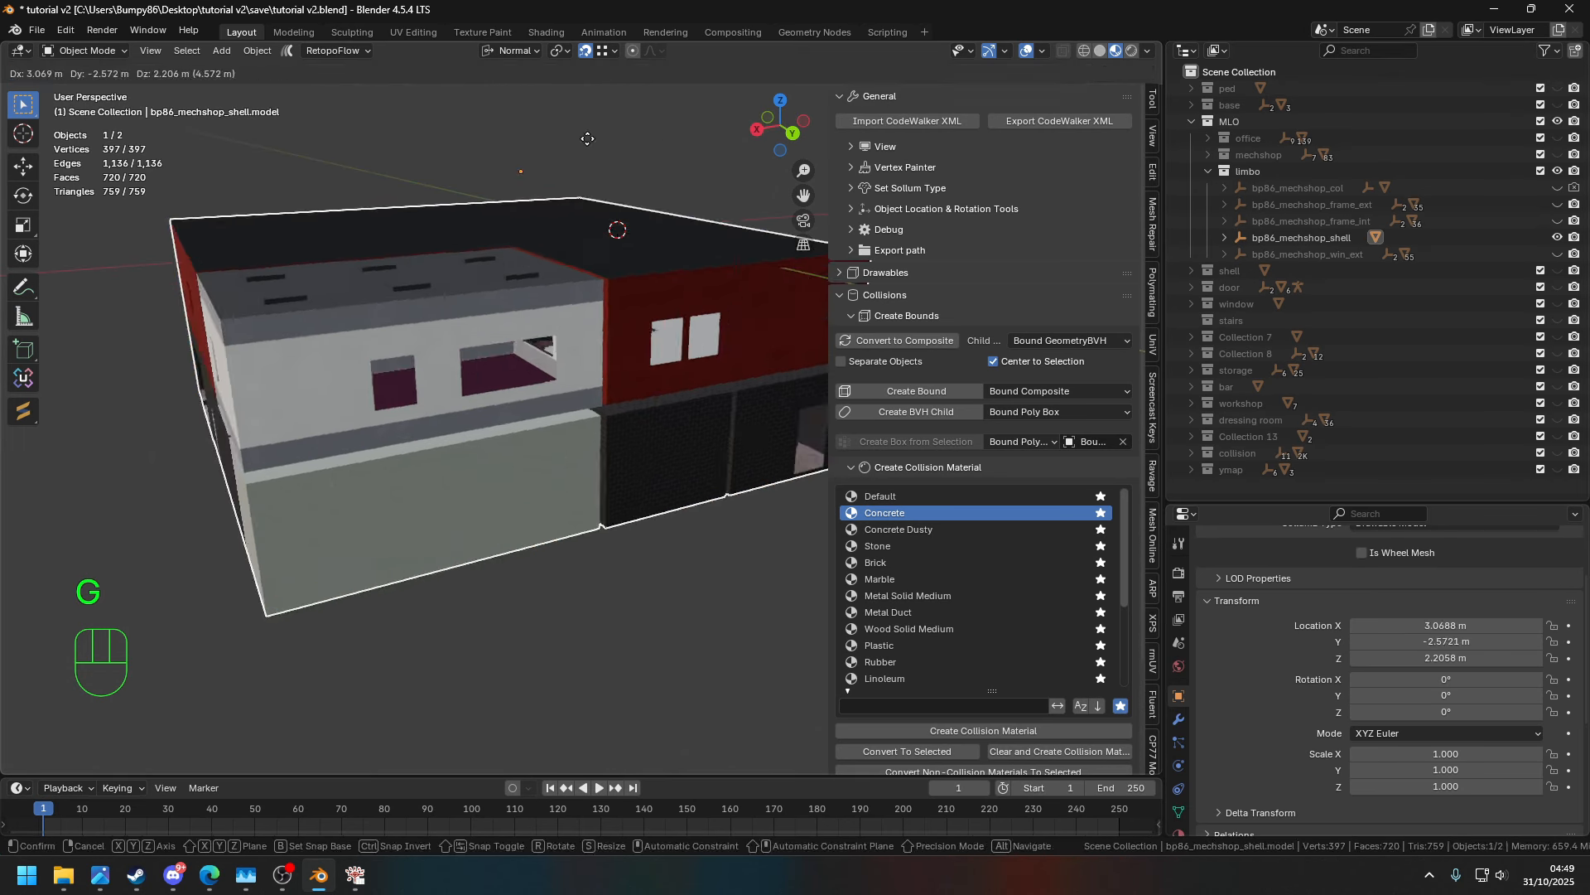
- Darken the Vertex Painter's green and red swatches, setting the red one to 0.400, and try painting the shell green
{"action": "scroll", "coordinate": [1145, 460], "scroll_direction": "down", "scroll_amount": 15}
{"action": "scroll", "coordinate": [880, 536], "scroll_direction": "down", "scroll_amount": 15}
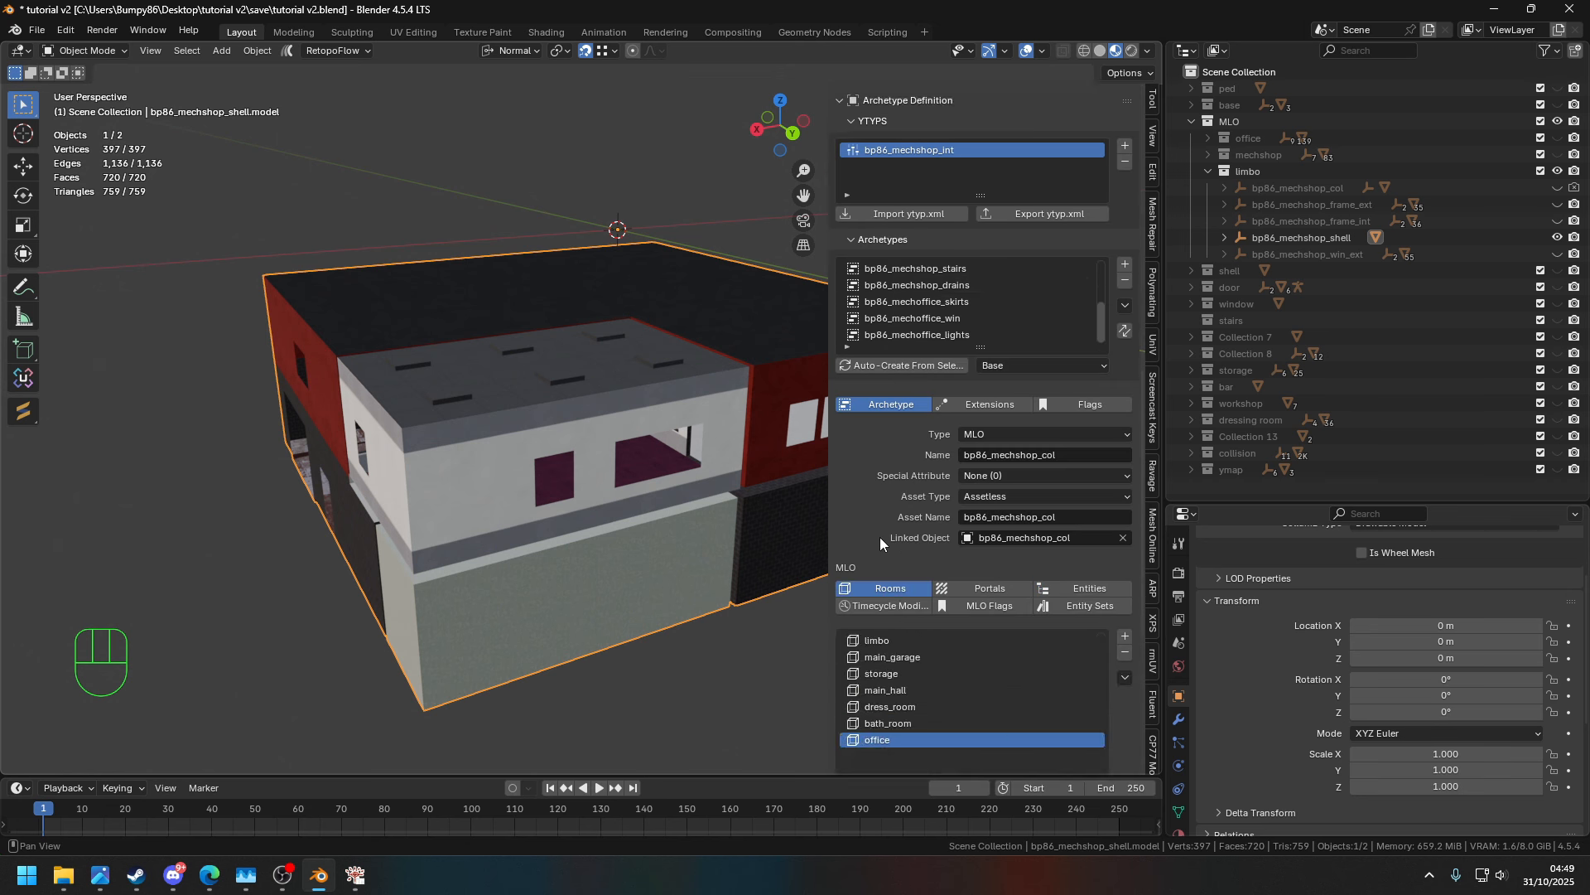
{"action": "middle_click_drag", "start_coordinate": [771, 530], "coordinate": [888, 513]}
{"action": "scroll", "coordinate": [994, 331], "scroll_direction": "up", "scroll_amount": 12}
{"action": "left_click", "coordinate": [845, 170]}
{"action": "left_click", "coordinate": [848, 170]}
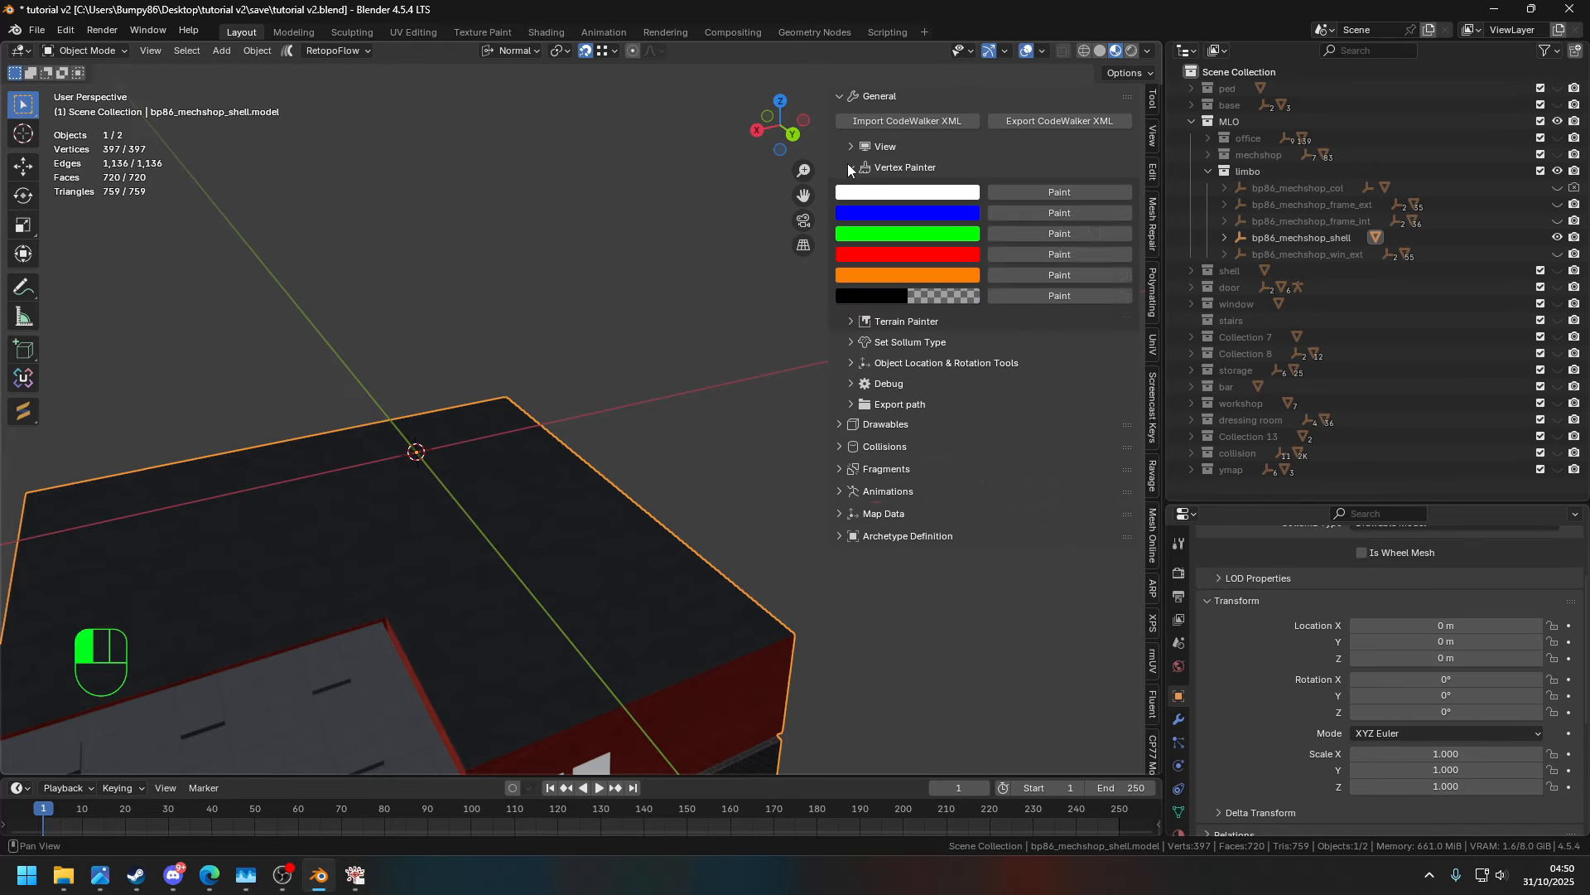
{"action": "left_click", "coordinate": [907, 233]}
{"action": "left_click_drag", "start_coordinate": [989, 438], "coordinate": [904, 449]}
{"action": "left_click", "coordinate": [907, 254]}
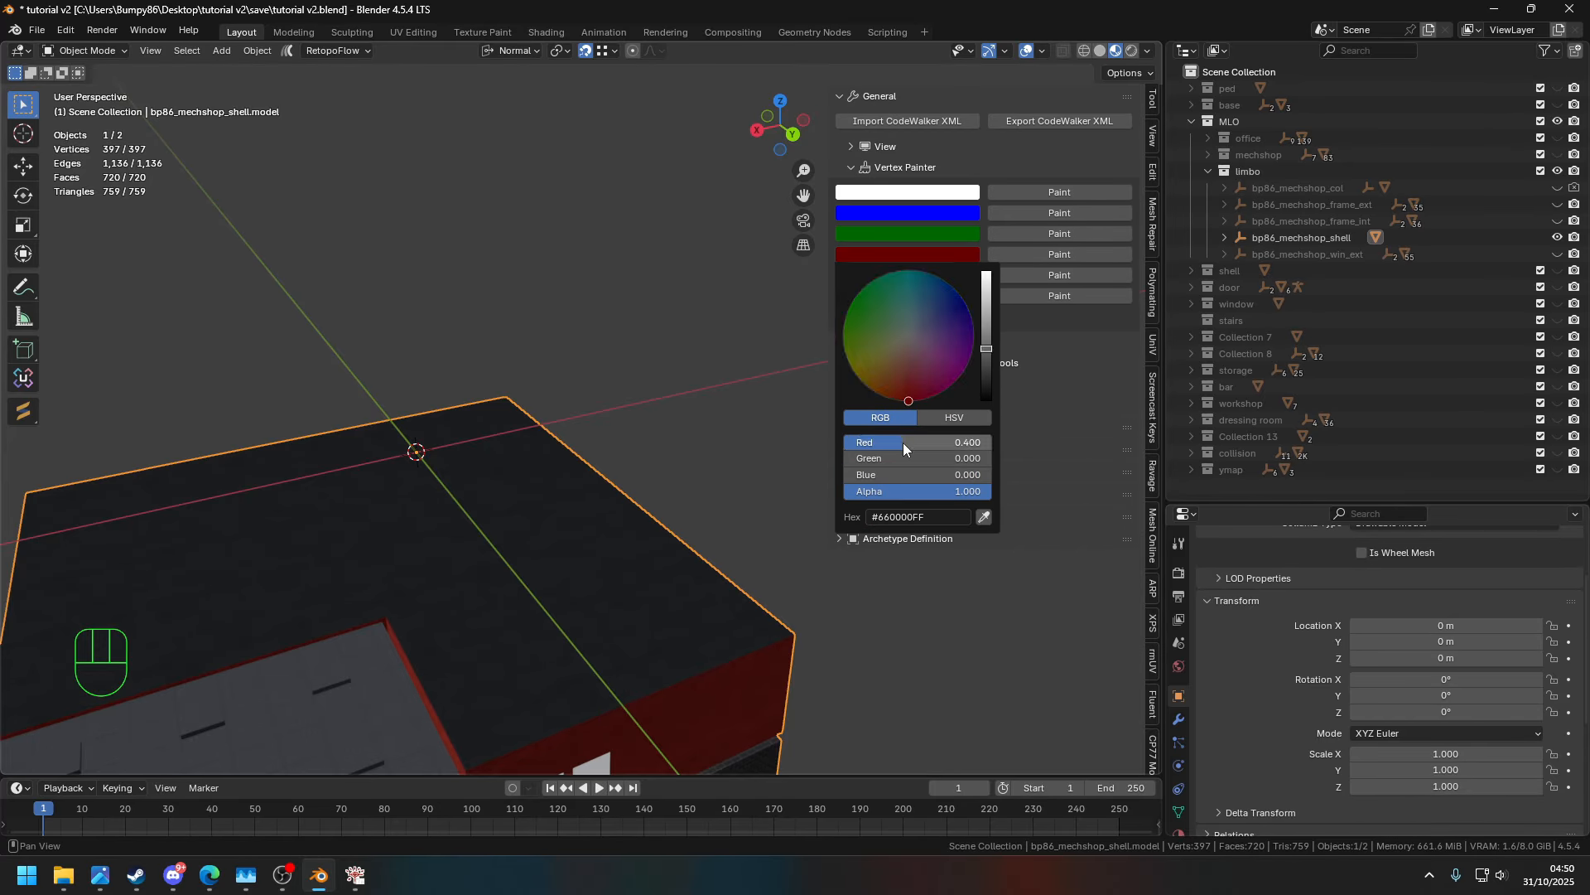
{"action": "scroll", "coordinate": [642, 332], "scroll_direction": "down", "scroll_amount": 4}
{"action": "key", "text": "g"}
{"action": "right_click", "coordinate": [564, 248]}
{"action": "left_click", "coordinate": [1029, 235]}
- Clean up the shell mesh's UV maps and color attributes, keeping only UVMap 0 and Color 1
{"action": "left_click", "coordinate": [1178, 811]}
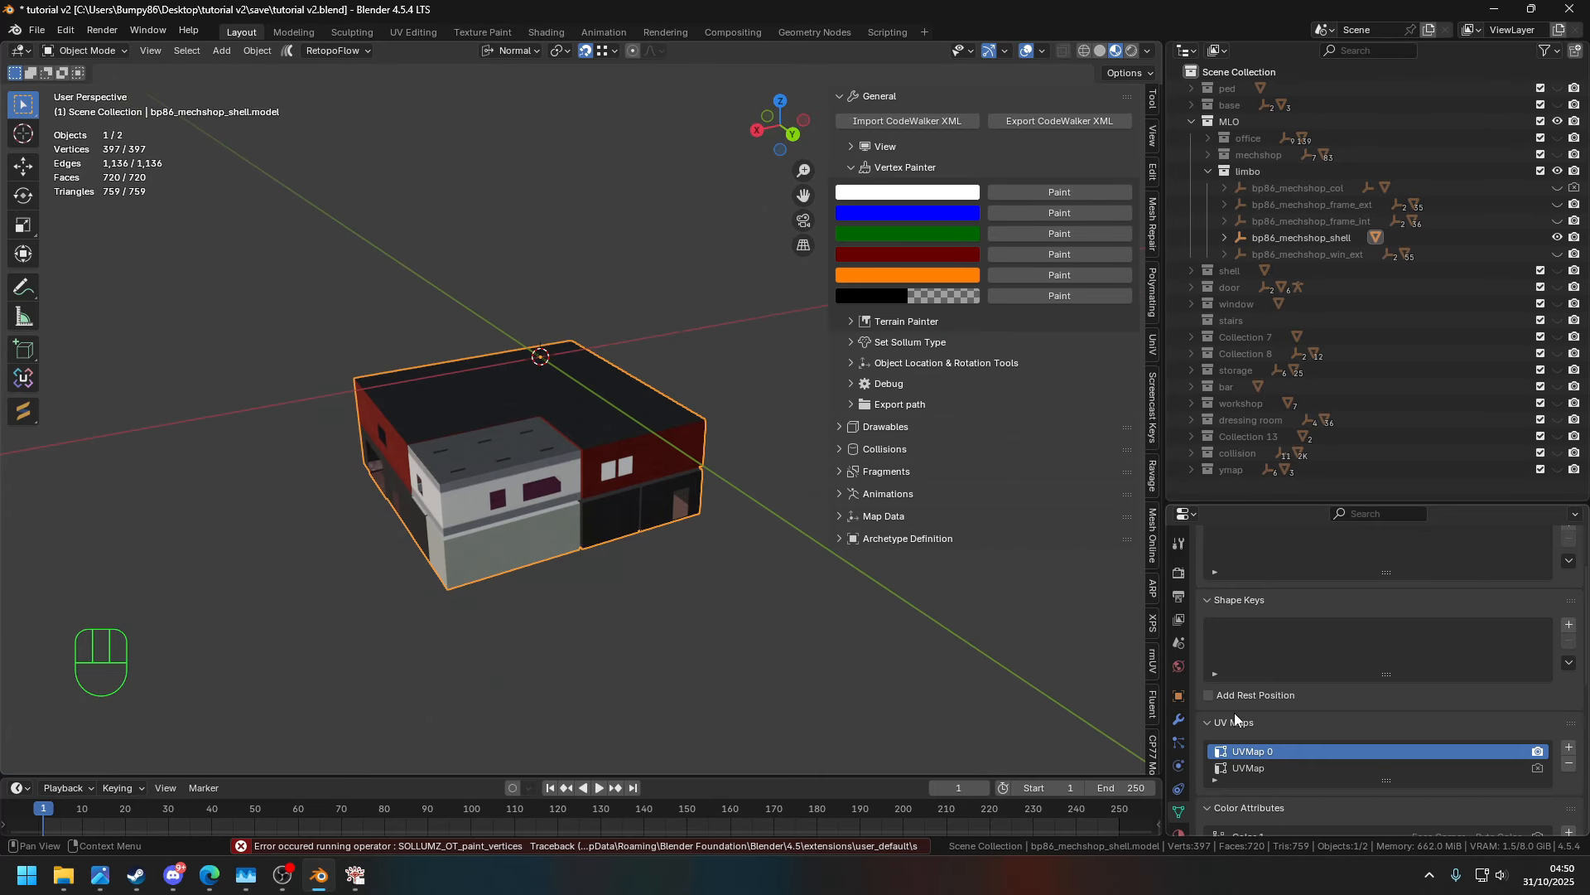
{"action": "scroll", "coordinate": [1234, 713], "scroll_direction": "down", "scroll_amount": 5}
{"action": "left_click", "coordinate": [1282, 603]}
{"action": "left_click", "coordinate": [1569, 597]}
{"action": "middle_click_drag", "start_coordinate": [700, 538], "coordinate": [795, 464]}
{"action": "scroll", "coordinate": [618, 472], "scroll_direction": "up", "scroll_amount": 8}
{"action": "left_click", "coordinate": [1569, 597]}
{"action": "key", "text": "ctrl+z"}
{"action": "left_click", "coordinate": [1454, 721]}
{"action": "left_click", "coordinate": [1569, 598]}
{"action": "key", "text": "ctrl+z"}
{"action": "scroll", "coordinate": [996, 655], "scroll_direction": "down", "scroll_amount": 7}
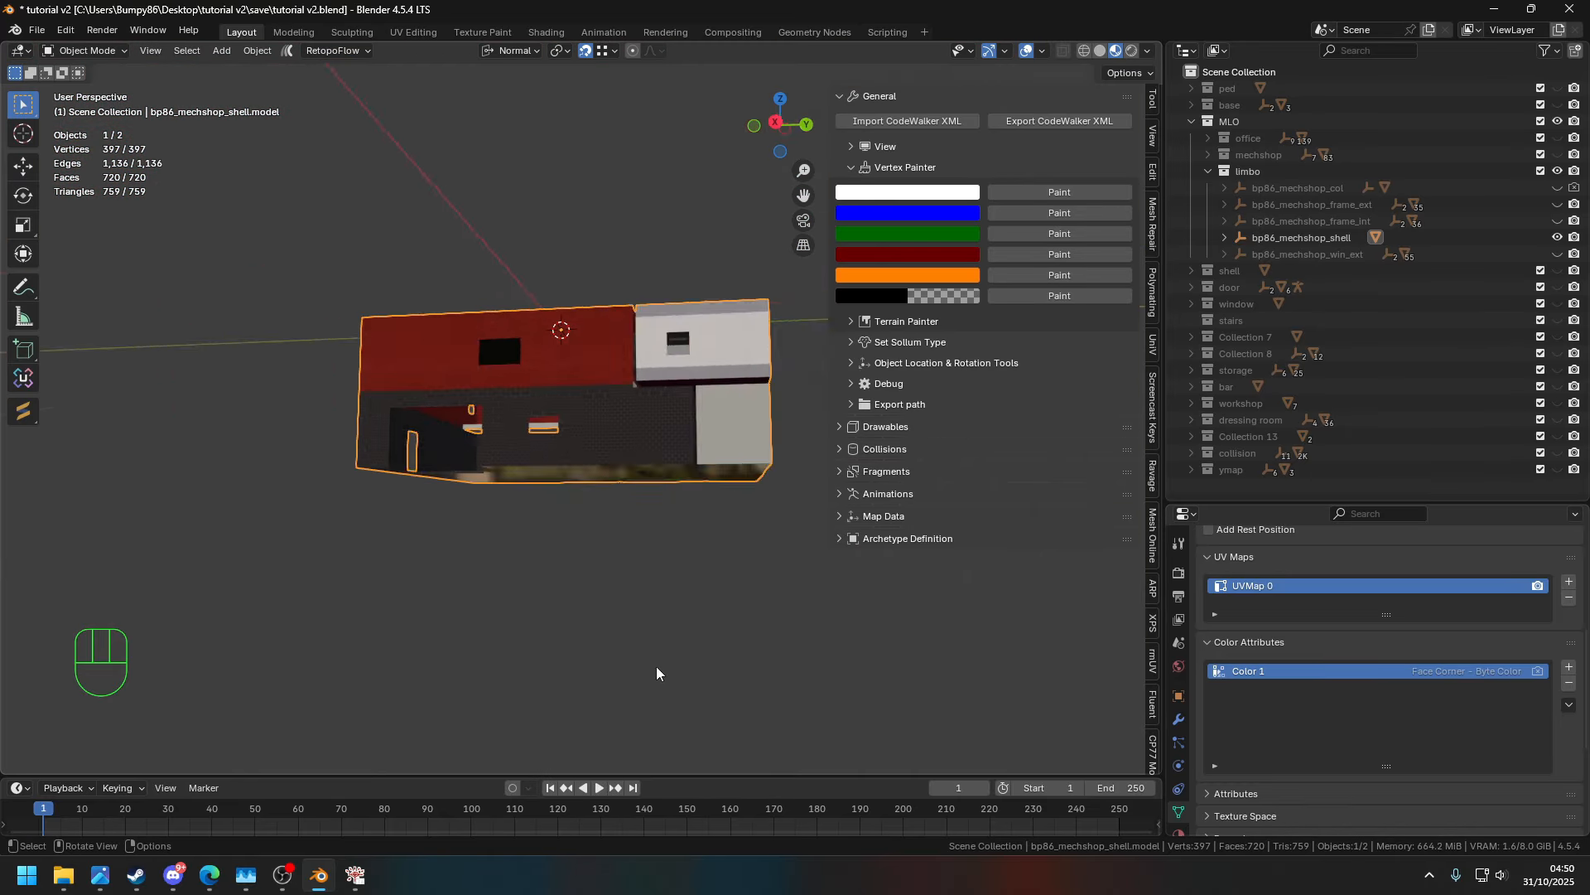
- Paint the shell model's vertices with the darkened green and check the result from several sides
{"action": "key", "text": "g"}
{"action": "mouse_move", "coordinate": [656, 671]}
{"action": "middle_mouse_down"}
{"action": "mouse_move", "coordinate": [703, 518]}
{"action": "mouse_move", "coordinate": [514, 510]}
{"action": "mouse_move", "coordinate": [520, 490]}
{"action": "mouse_move", "coordinate": [729, 497]}
{"action": "middle_mouse_up"}
{"action": "scroll", "coordinate": [704, 519], "scroll_direction": "up", "scroll_amount": 8}
{"action": "scroll", "coordinate": [523, 487], "scroll_direction": "down", "scroll_amount": 8}
{"action": "left_click", "coordinate": [1067, 233]}
{"action": "mouse_move", "coordinate": [704, 397]}
{"action": "middle_mouse_down"}
{"action": "mouse_move", "coordinate": [546, 465]}
{"action": "mouse_move", "coordinate": [590, 526]}
{"action": "mouse_move", "coordinate": [652, 390]}
{"action": "mouse_move", "coordinate": [637, 404]}
{"action": "middle_mouse_up"}
{"action": "key", "text": "g"}
{"action": "scroll", "coordinate": [590, 525], "scroll_direction": "up", "scroll_amount": 4}
{"action": "key", "text": "n"}
{"action": "scroll", "coordinate": [638, 404], "scroll_direction": "down", "scroll_amount": 4}
{"action": "key", "text": "n"}
- Export bp86_mechshop_shell as CodeWalker XML
{"action": "left_click", "coordinate": [1301, 238]}
{"action": "left_click", "coordinate": [1059, 120]}
{"action": "left_click", "coordinate": [1100, 704]}
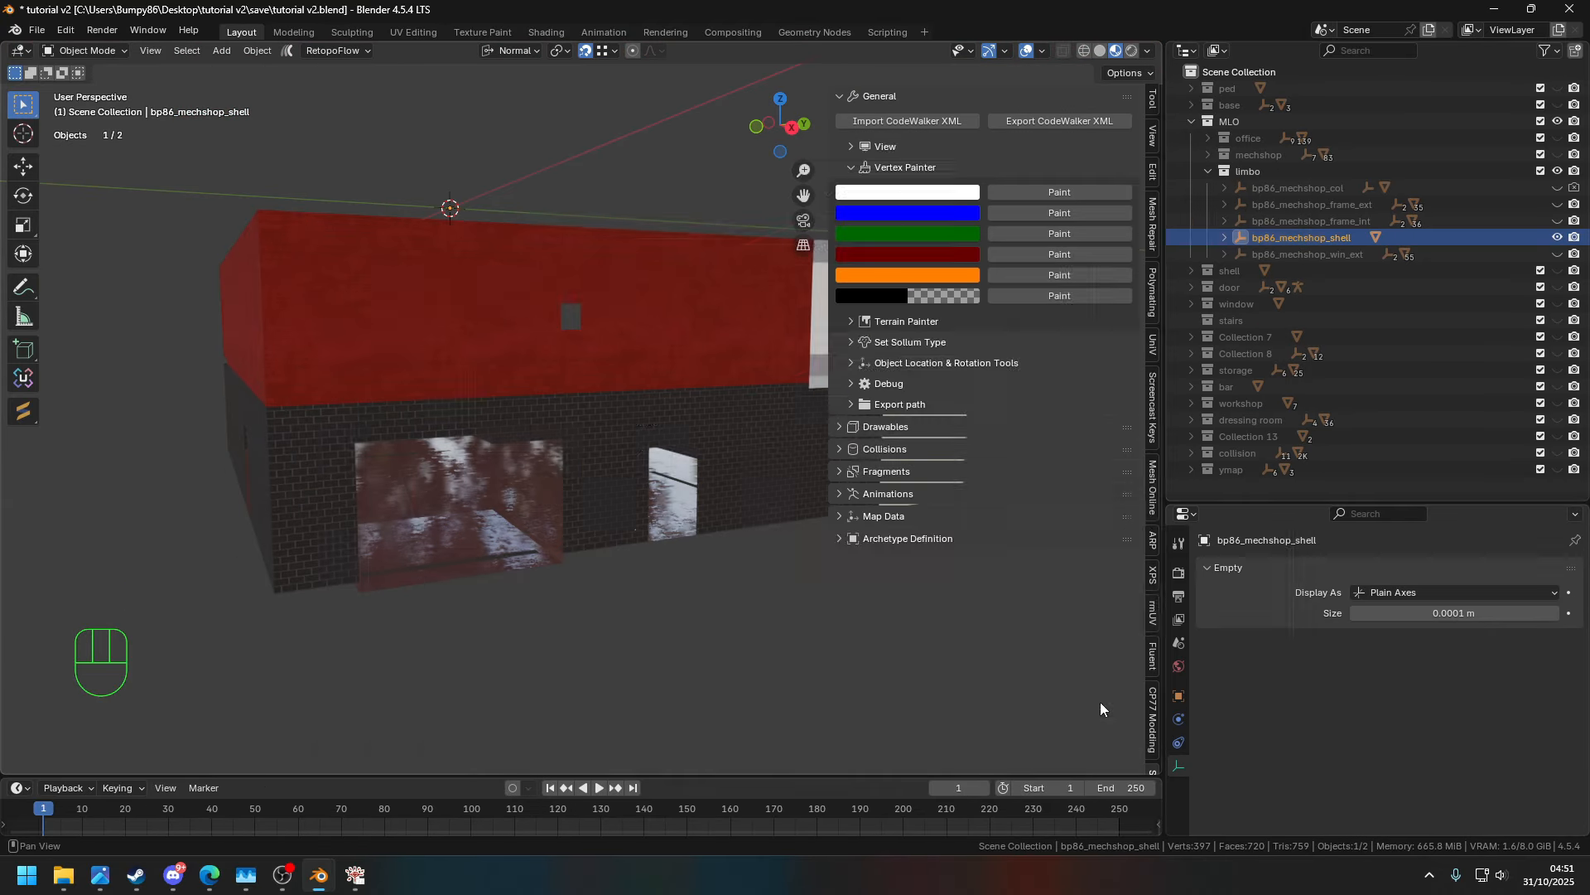
- Hide the shell, show the office skirts, and paint bp86_mechoffice_skirts.model's vertices with the darkened green
{"action": "left_click", "coordinate": [1557, 238], "text": "shift"}
{"action": "left_click", "coordinate": [1208, 172]}
{"action": "left_click", "coordinate": [1206, 156]}
{"action": "left_click", "coordinate": [1205, 156]}
{"action": "left_click", "coordinate": [1206, 140]}
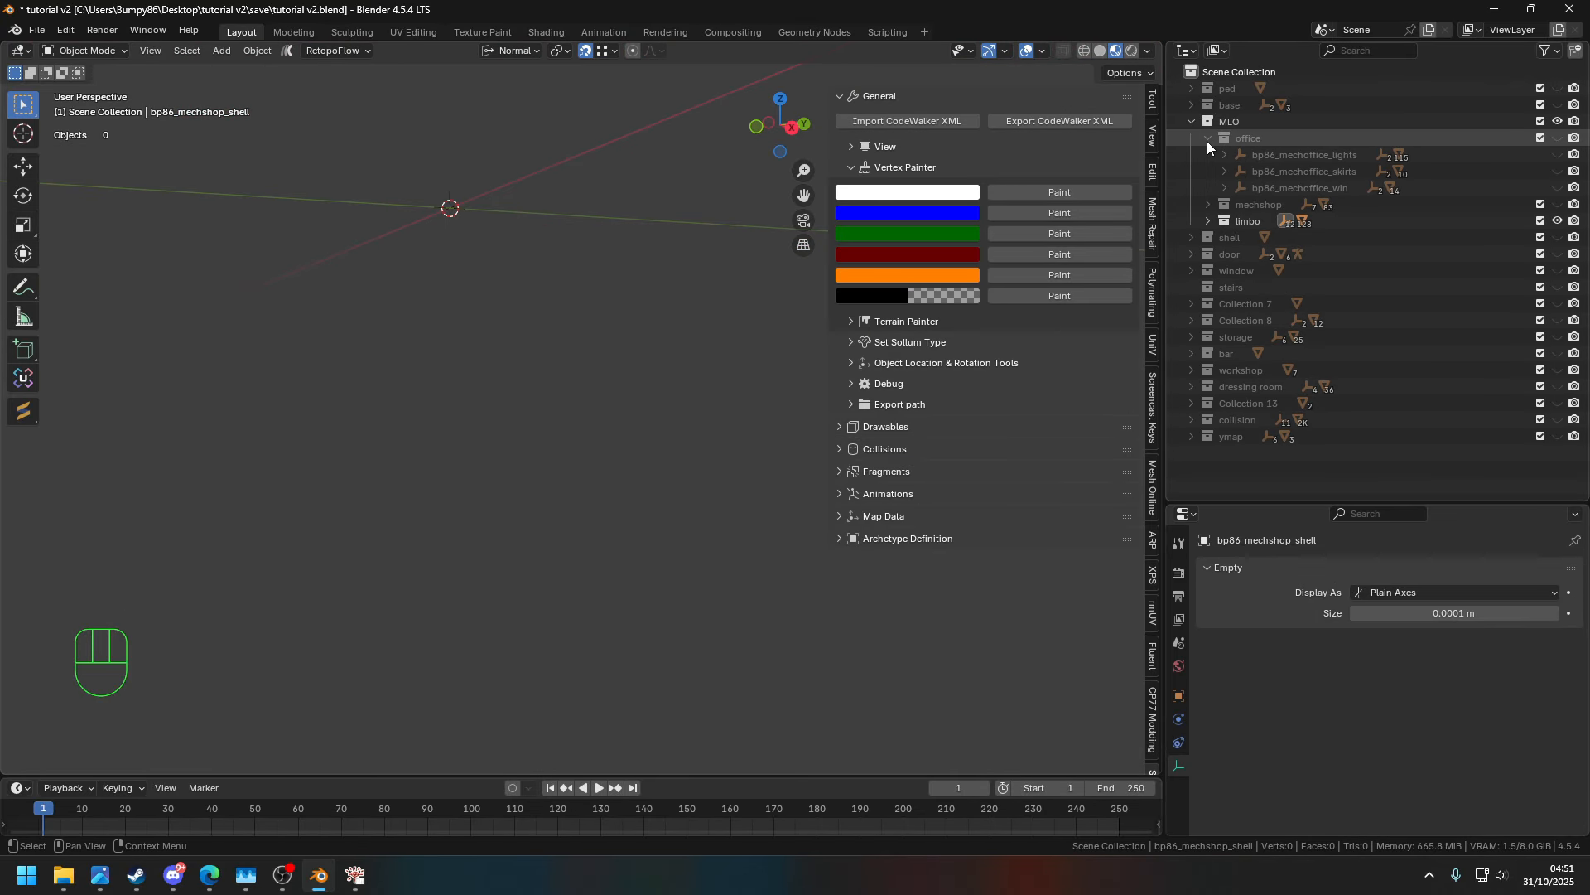
{"action": "left_click", "coordinate": [1558, 172], "text": "shift"}
{"action": "left_click", "coordinate": [1225, 171]}
{"action": "left_click", "coordinate": [1560, 204], "text": "shift"}
{"action": "left_click", "coordinate": [1475, 221]}
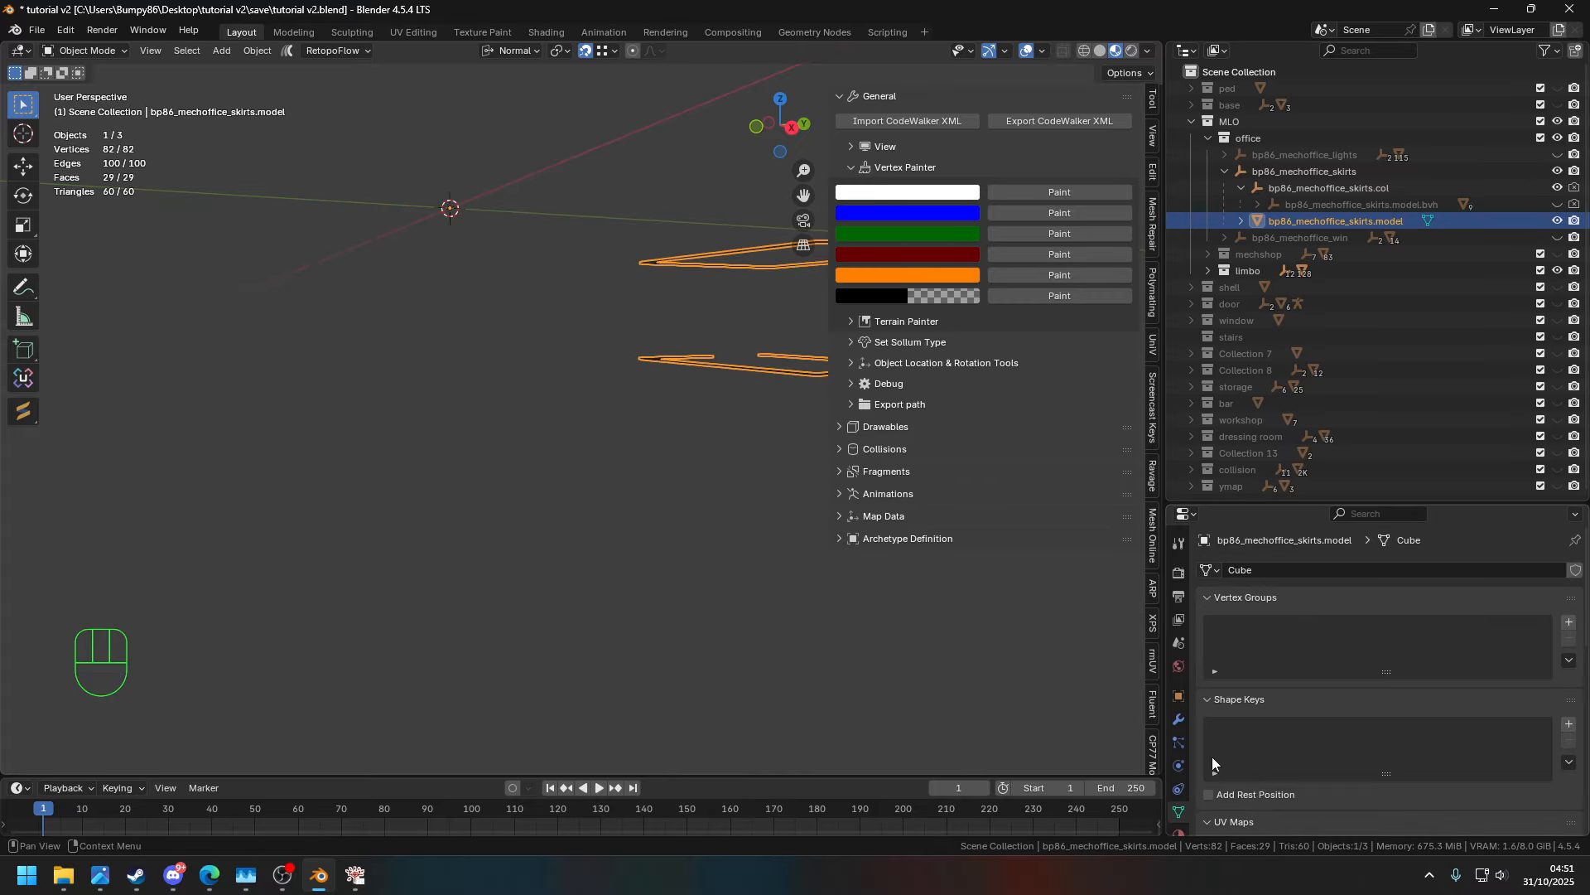
{"action": "left_click", "coordinate": [1030, 235]}
- Export bp86_mechoffice_skirts as CodeWalker XML
{"action": "left_click", "coordinate": [1224, 174]}
{"action": "left_click", "coordinate": [1225, 171]}
{"action": "left_click", "coordinate": [1074, 122]}
{"action": "left_click", "coordinate": [1131, 704]}
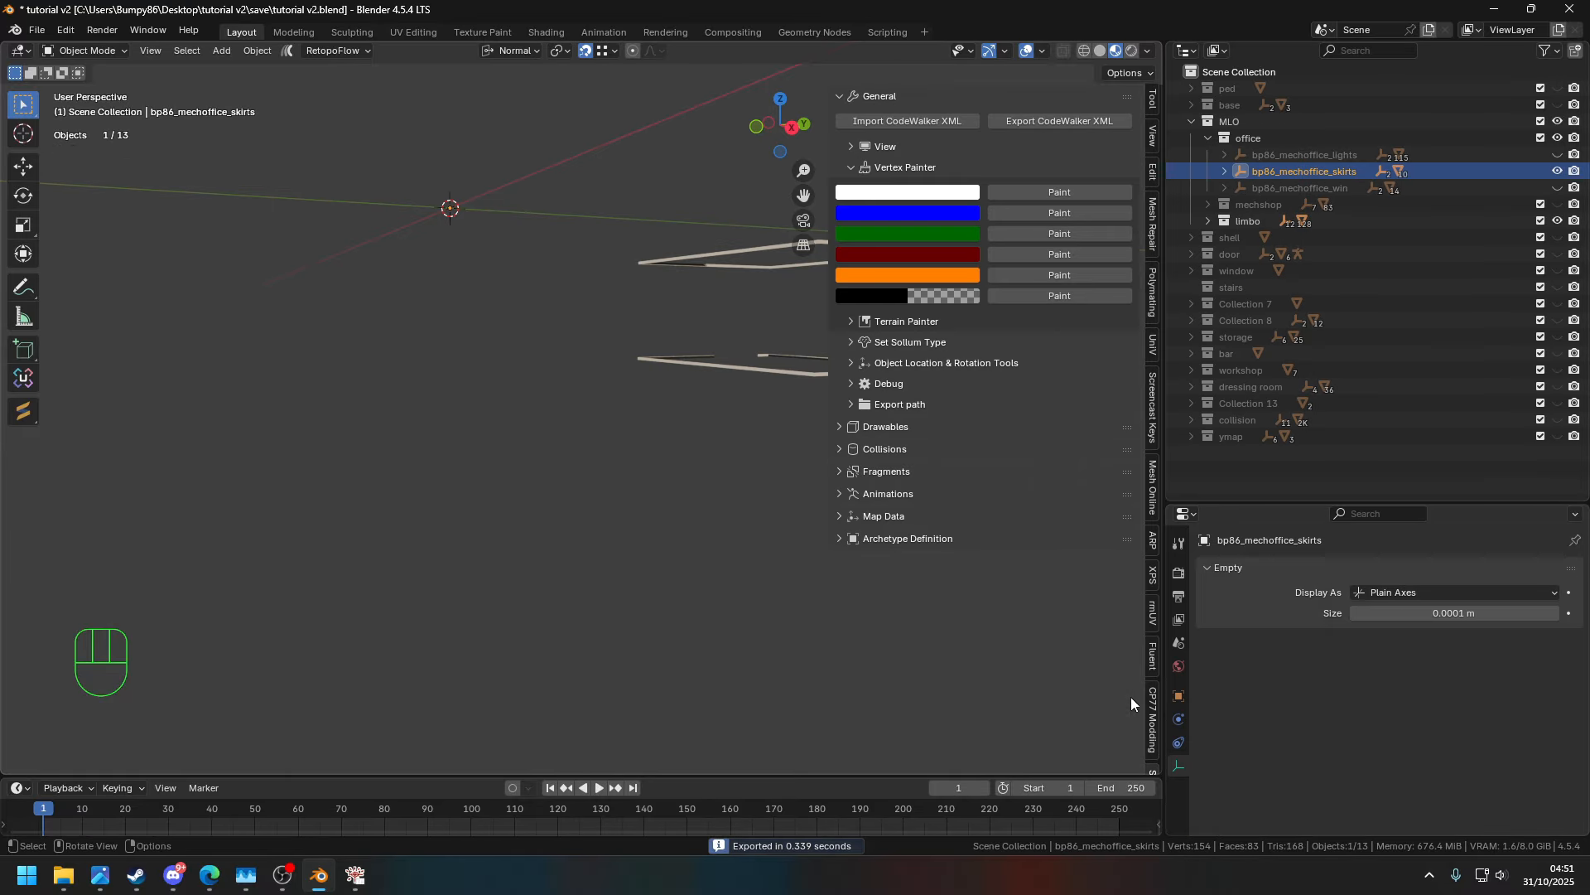
- Switch to the export folder beside RPF Explorer and select the newly exported skirts, shell and sc1_28_0 XML files
{"action": "left_click", "coordinate": [1494, 10]}
{"action": "left_click", "coordinate": [63, 875]}
{"action": "left_click", "coordinate": [804, 149]}
{"action": "left_click_drag", "start_coordinate": [911, 116], "coordinate": [1017, 90]}
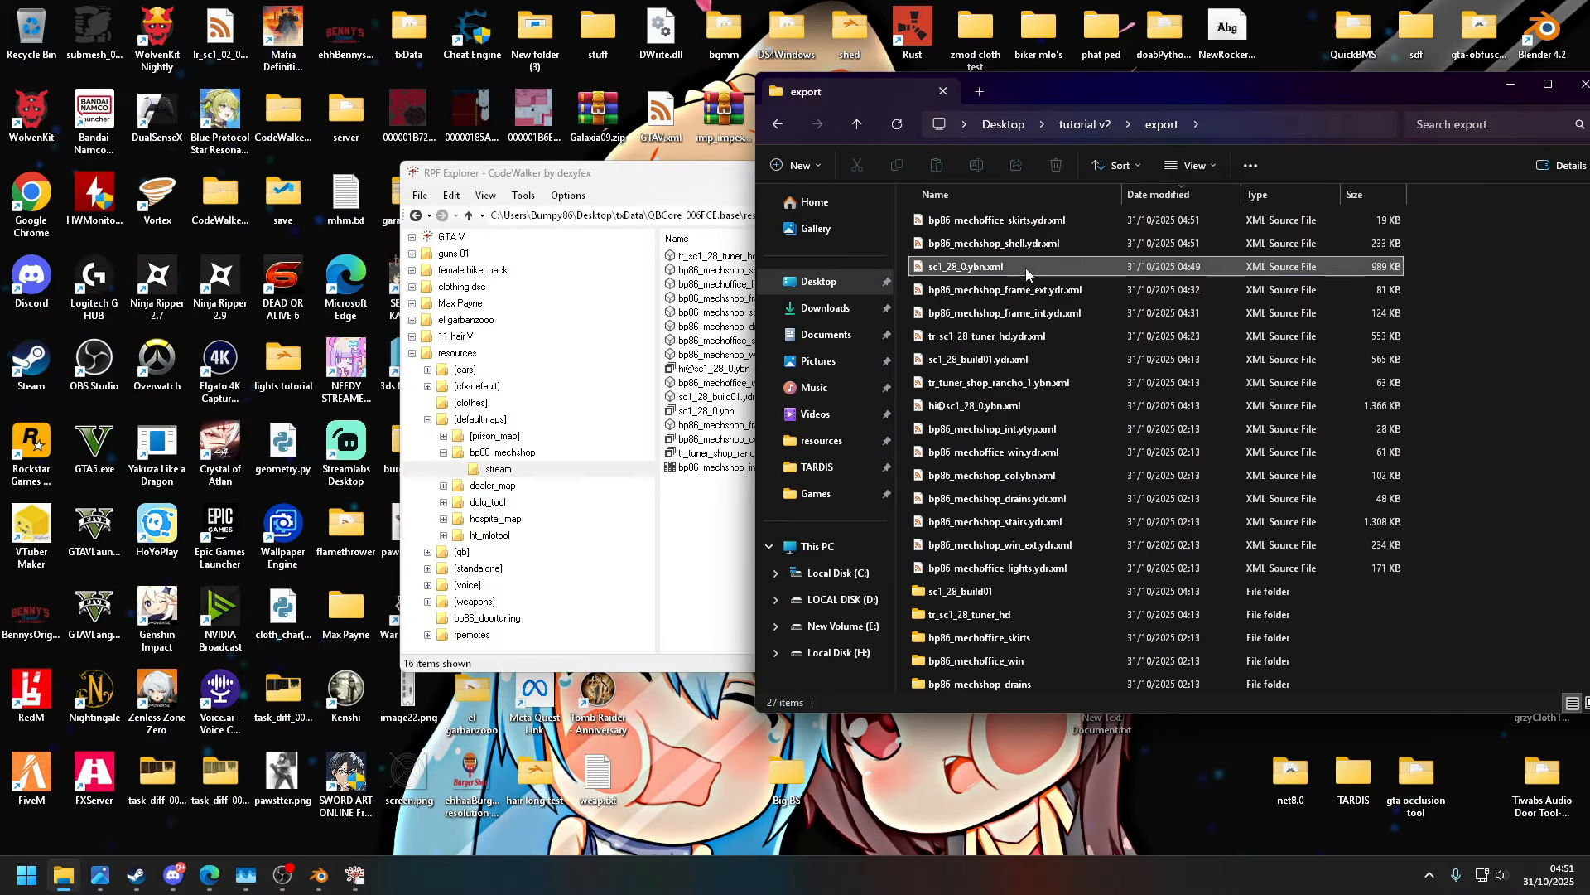
{"action": "left_click_drag", "start_coordinate": [1030, 268], "coordinate": [1071, 220]}
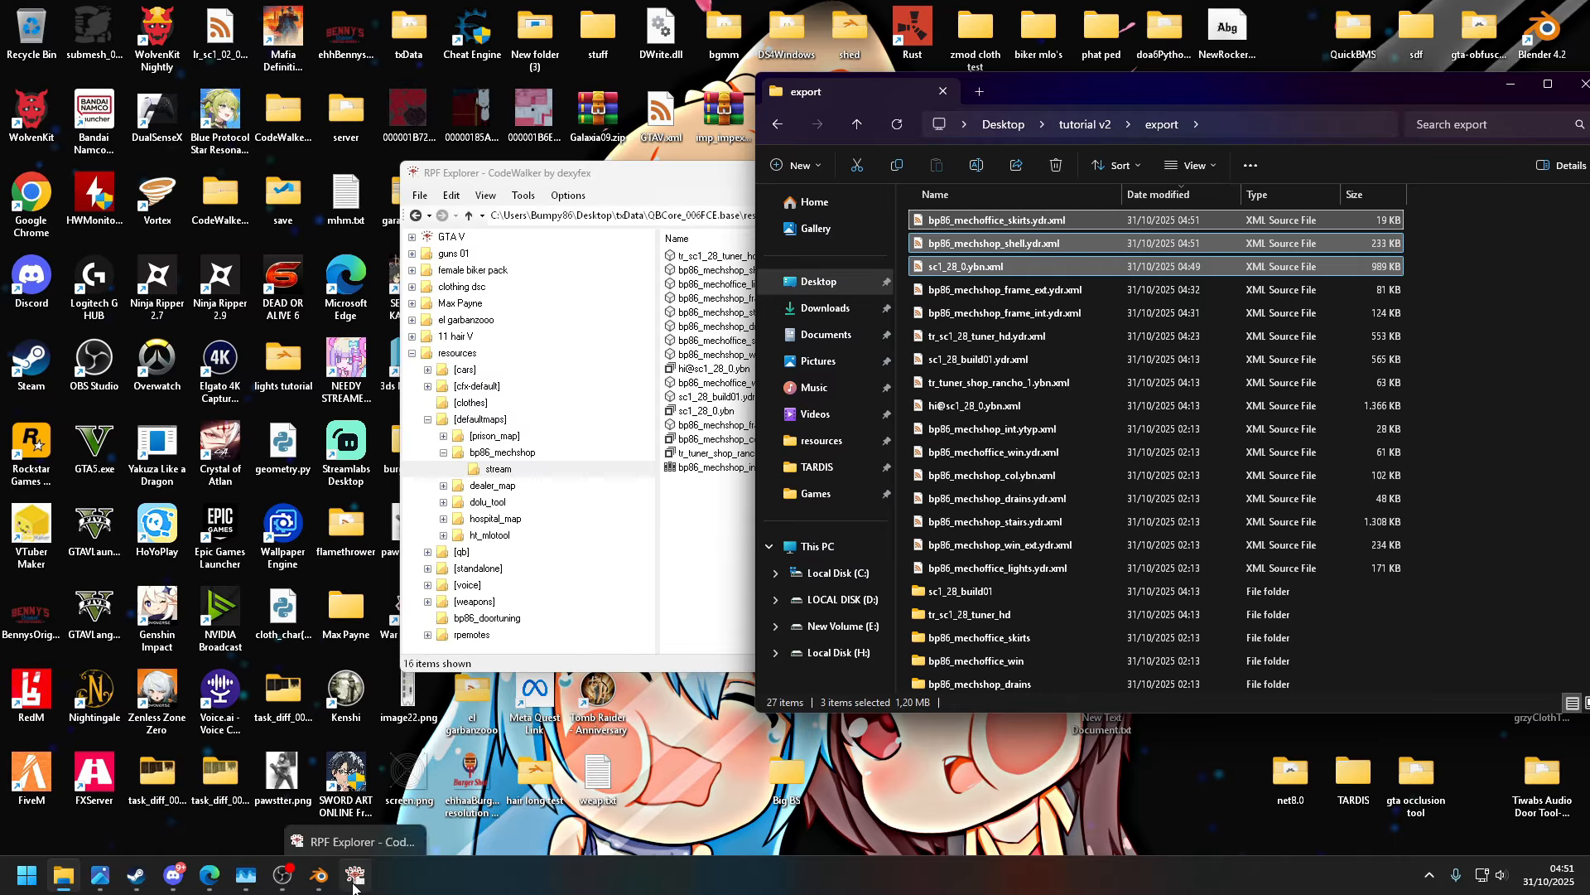
- Open the CodeWalker world view and set the selection mode to Entity inside the shop interior
{"action": "left_click", "coordinate": [319, 880]}
{"action": "left_click", "coordinate": [320, 880]}
{"action": "left_click", "coordinate": [27, 877]}
{"action": "left_click", "coordinate": [311, 460]}
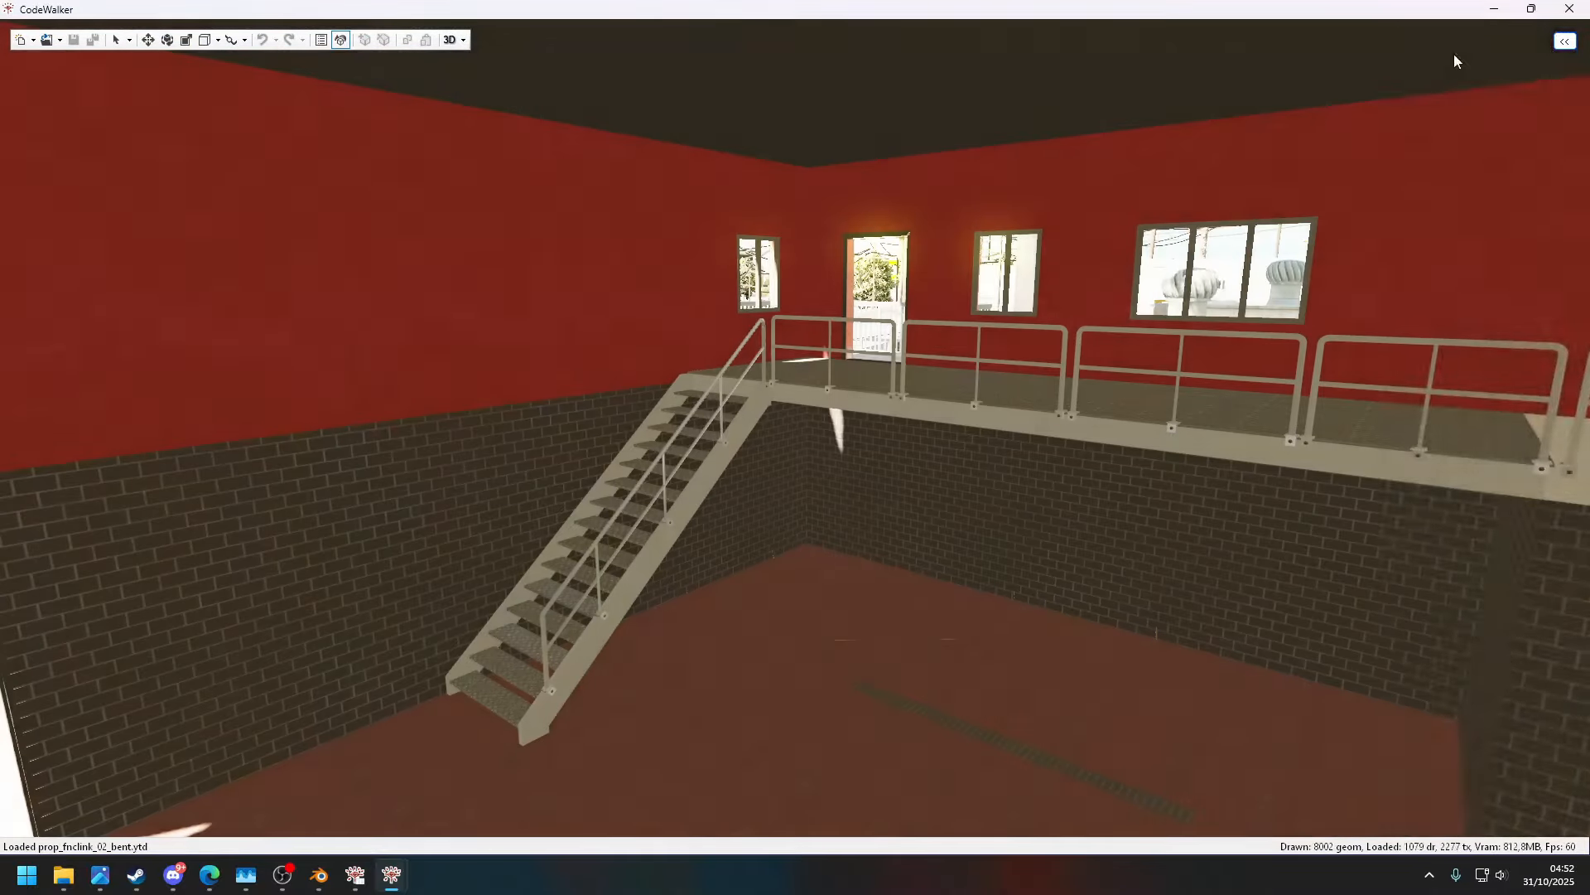
{"action": "left_click", "coordinate": [1565, 41]}
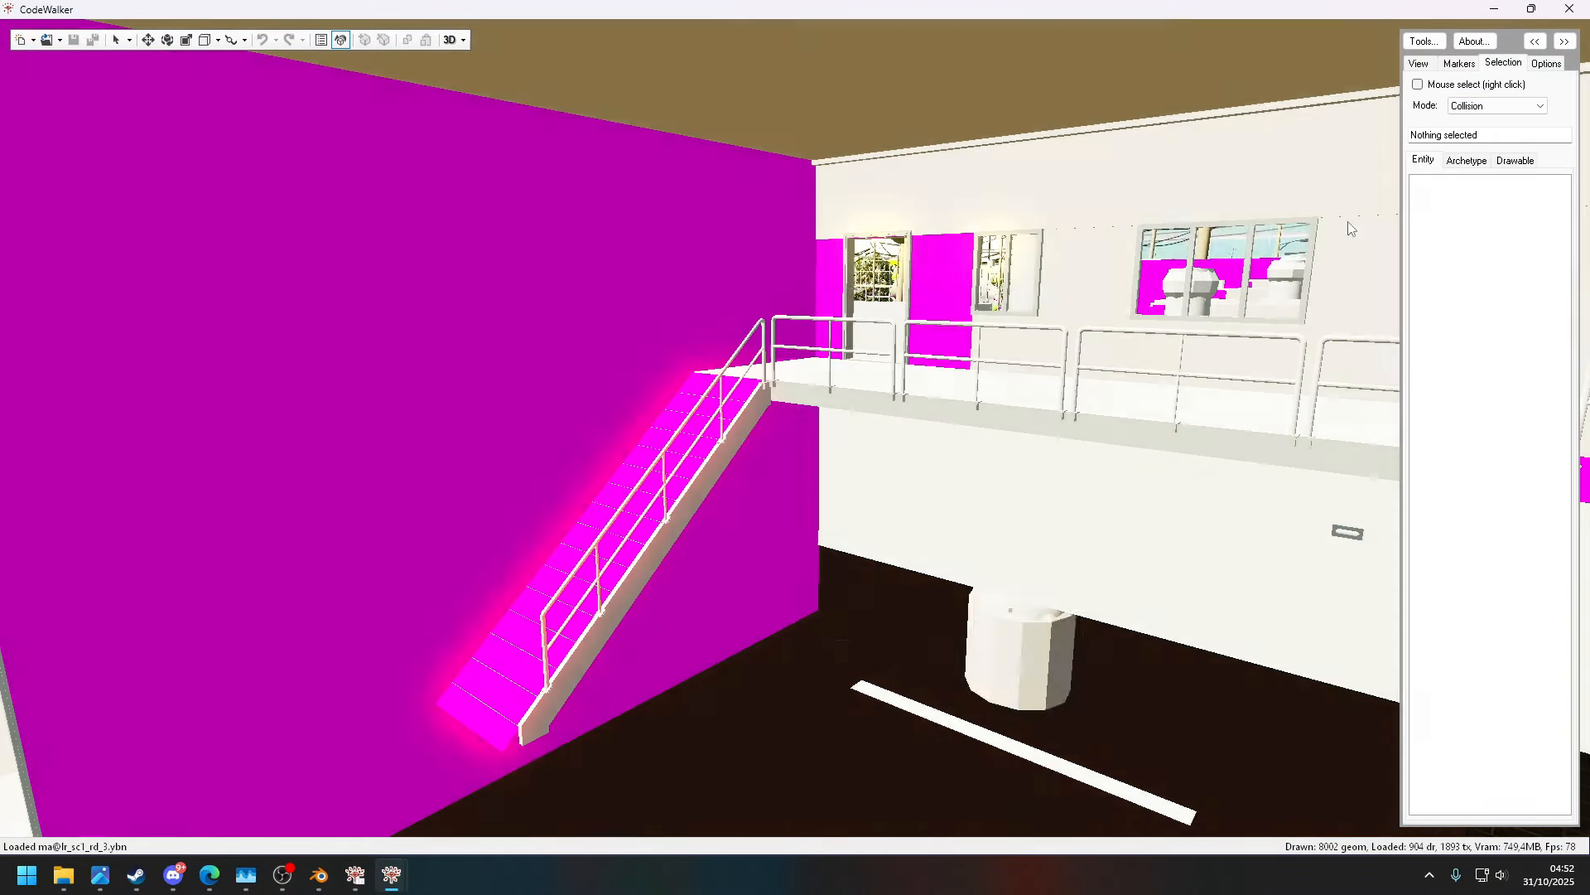
{"action": "left_click_drag", "start_coordinate": [1348, 228], "coordinate": [807, 389]}
{"action": "left_click", "coordinate": [1509, 107]}
{"action": "left_click", "coordinate": [1498, 121]}
{"action": "left_click_drag", "start_coordinate": [1226, 273], "coordinate": [1105, 362]}
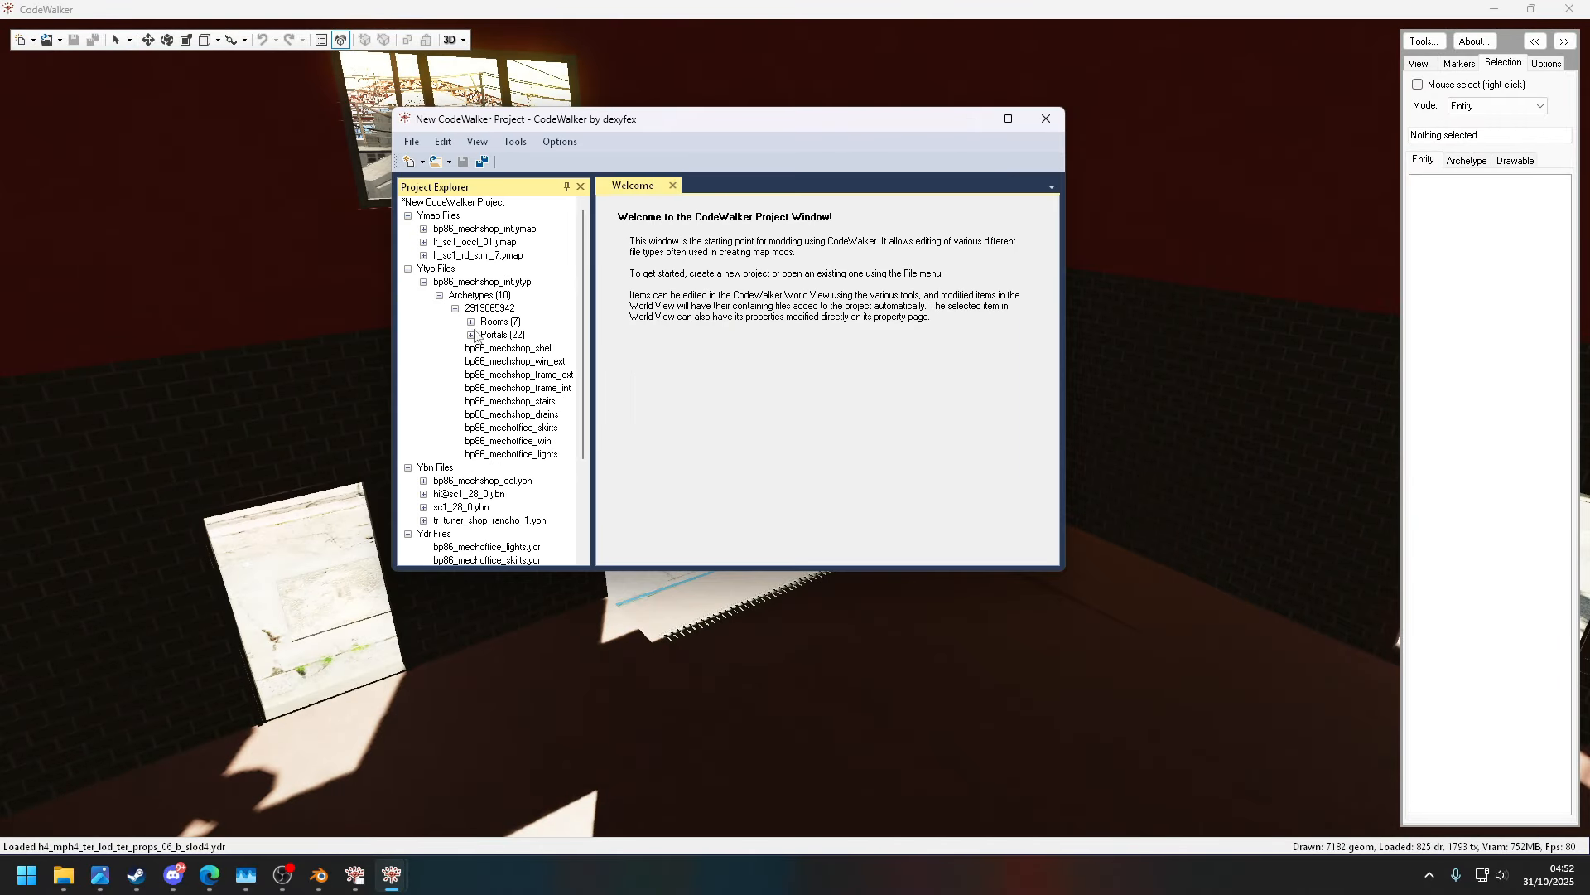
- Review the room definitions in bp86_mechshop_int.ytyp and close the project window
{"action": "left_click", "coordinate": [471, 322]}
{"action": "left_click", "coordinate": [527, 347]}
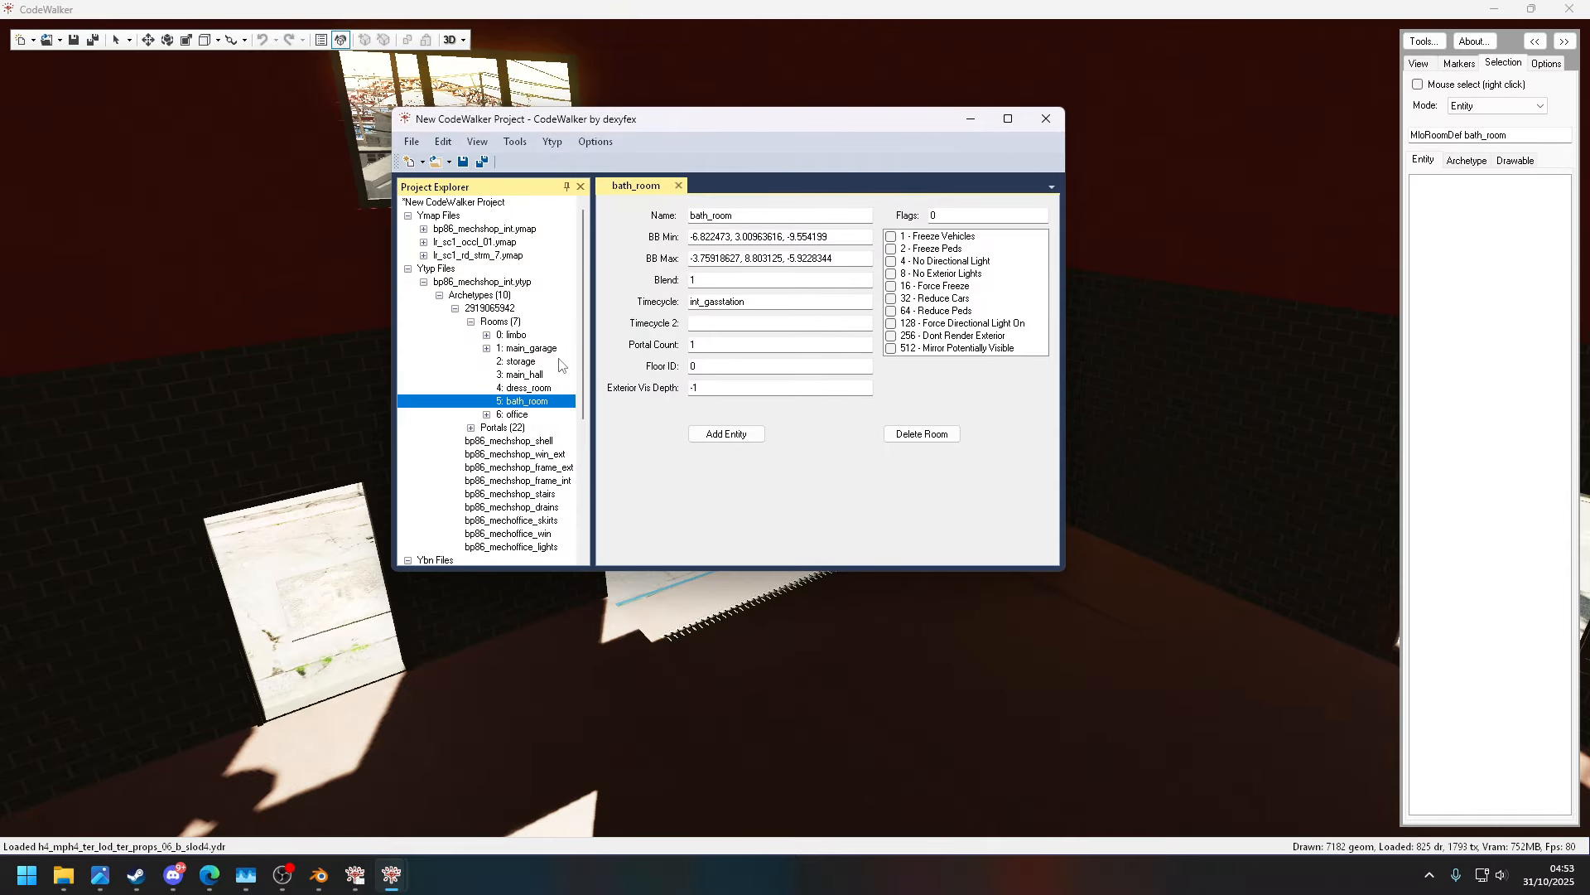
{"action": "left_click", "coordinate": [1046, 120]}
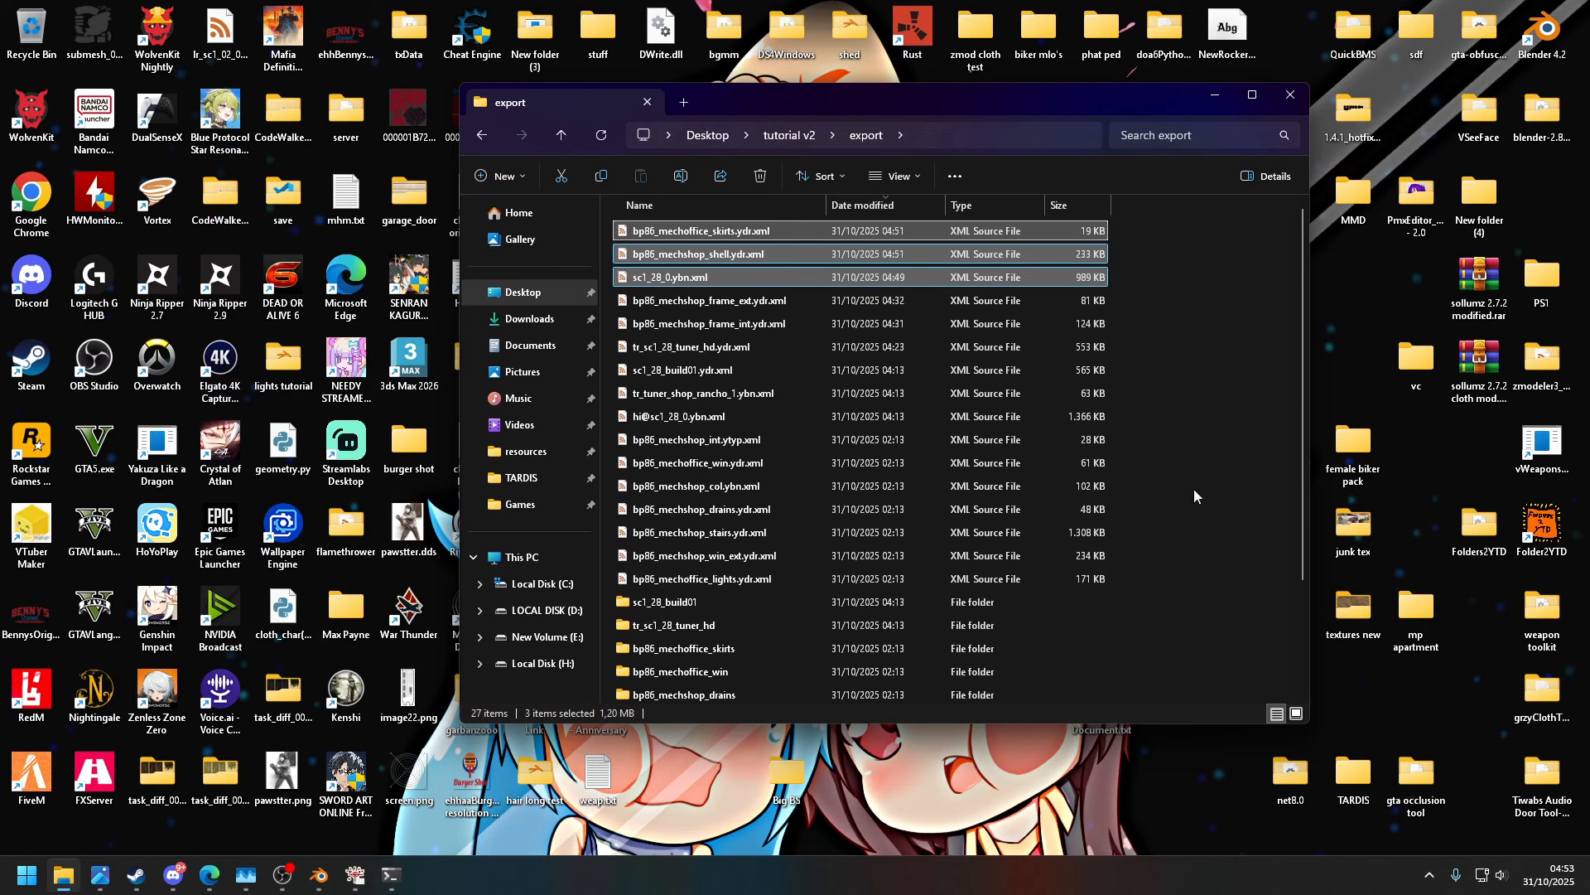
- Look through the exported textures in the bp86_mechshop_shell folder, then minimize the file window
{"action": "scroll", "coordinate": [1194, 496], "scroll_direction": "down", "scroll_amount": 2}
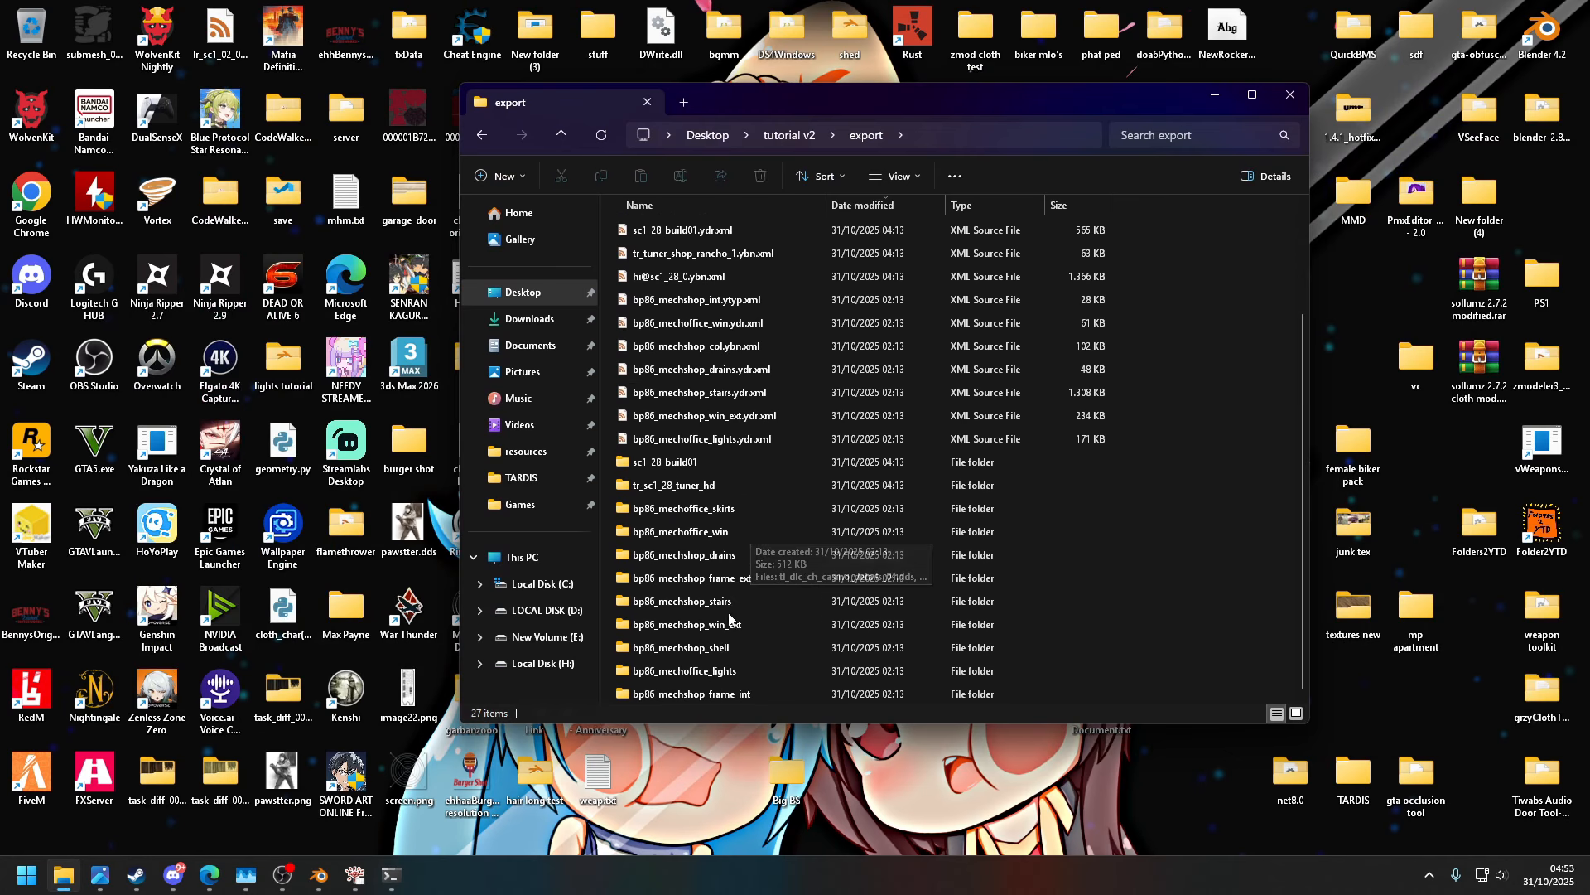
{"action": "double_click", "coordinate": [662, 558]}
{"action": "key", "text": "ctrl+a"}
{"action": "left_click", "coordinate": [1045, 667]}
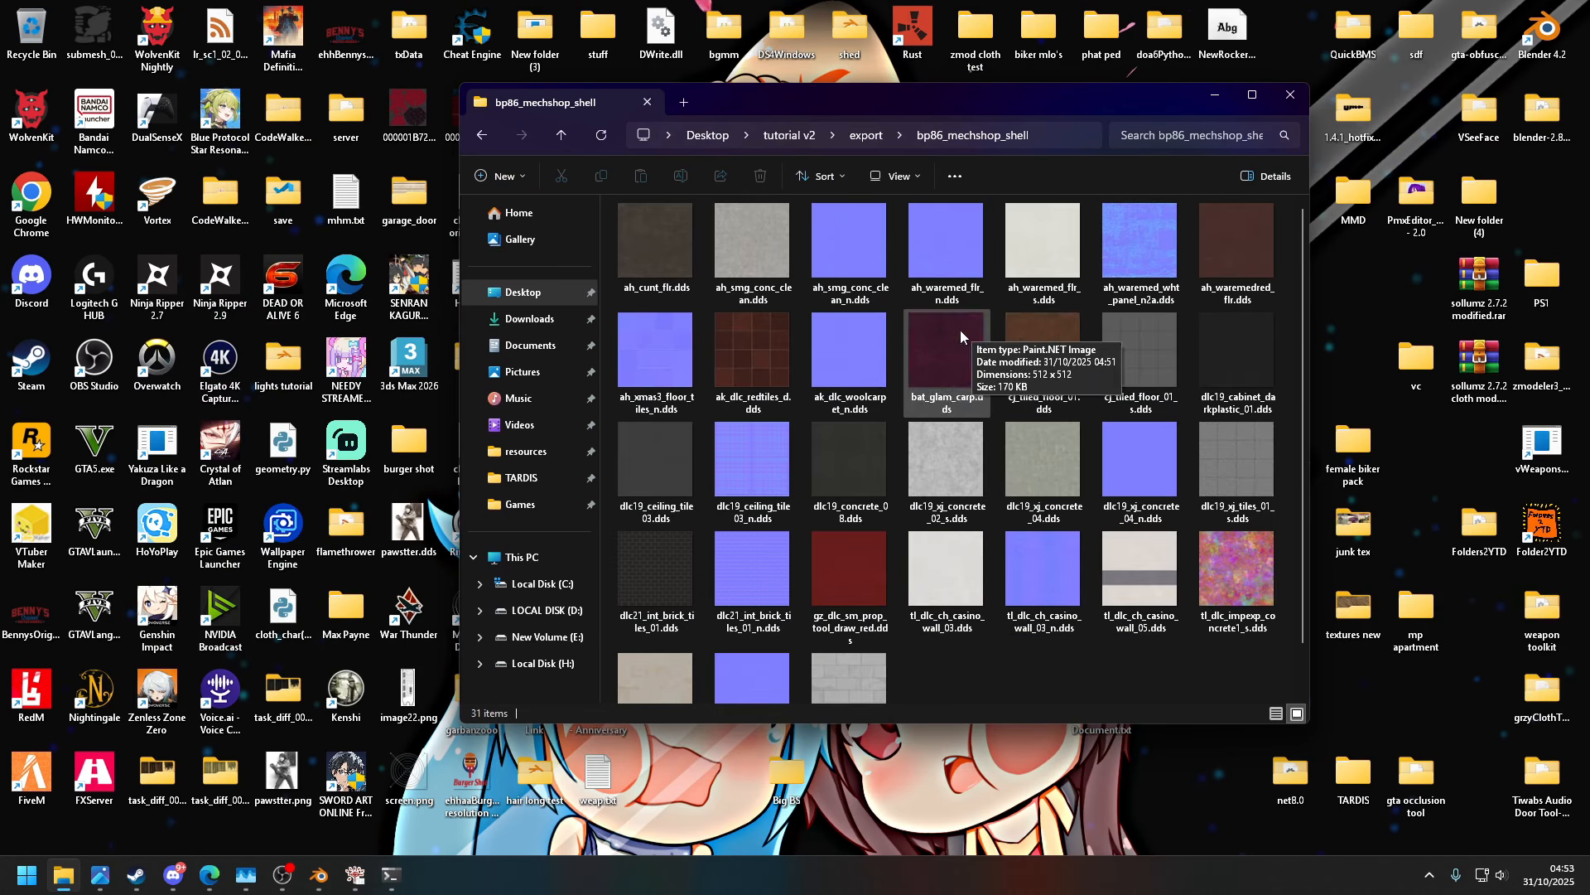
{"action": "left_click", "coordinate": [1217, 98]}
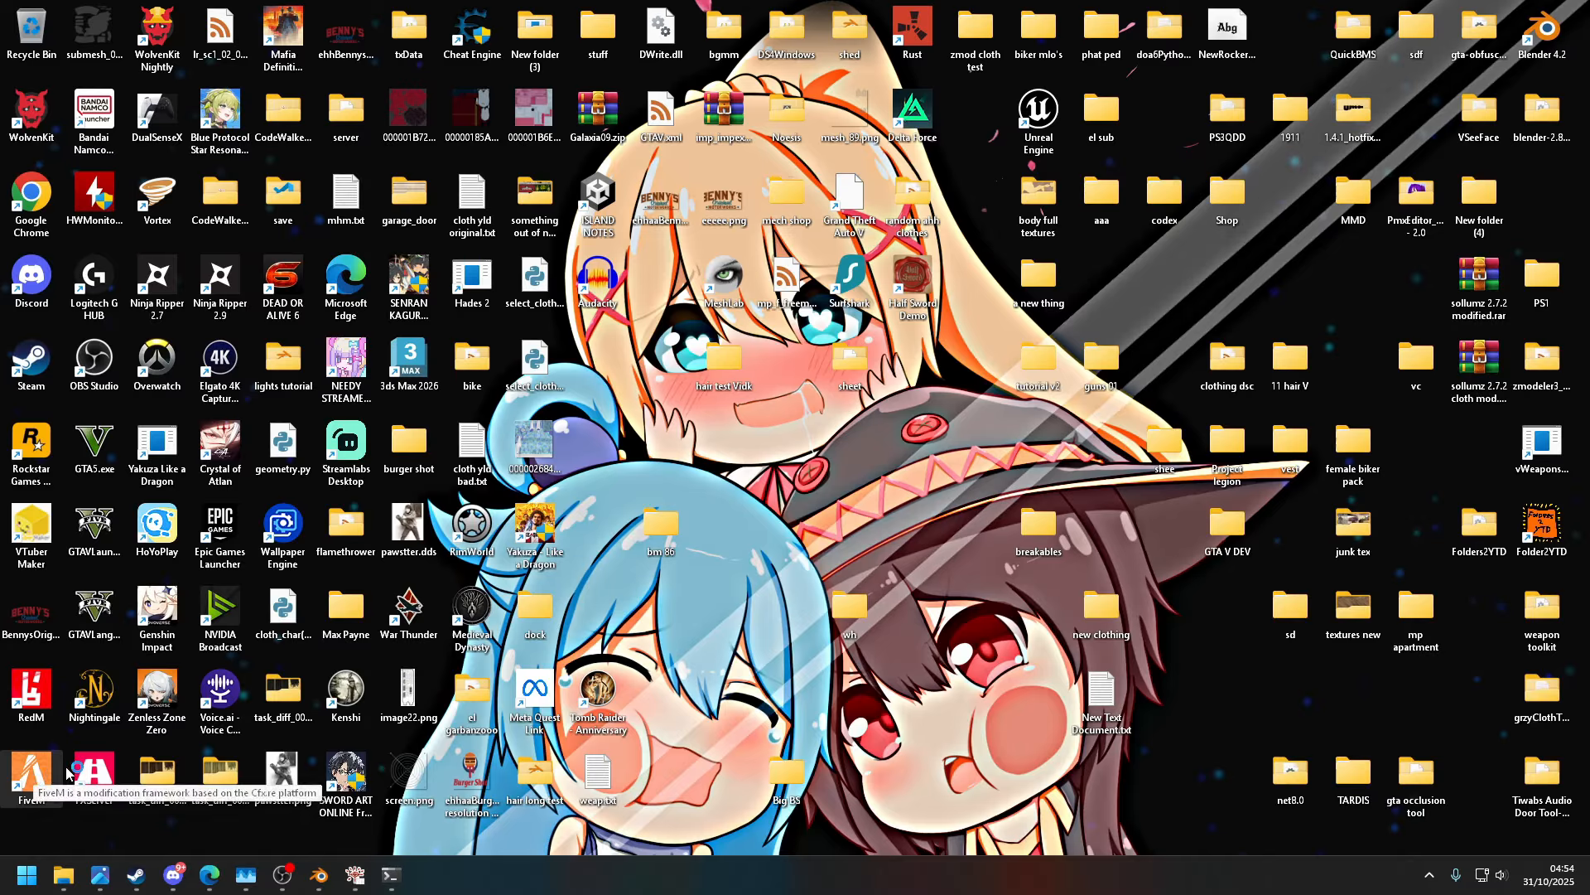
- Launch FiveM, connect to the local LAN server, and spawn into the game with a character
{"action": "double_click", "coordinate": [68, 773]}
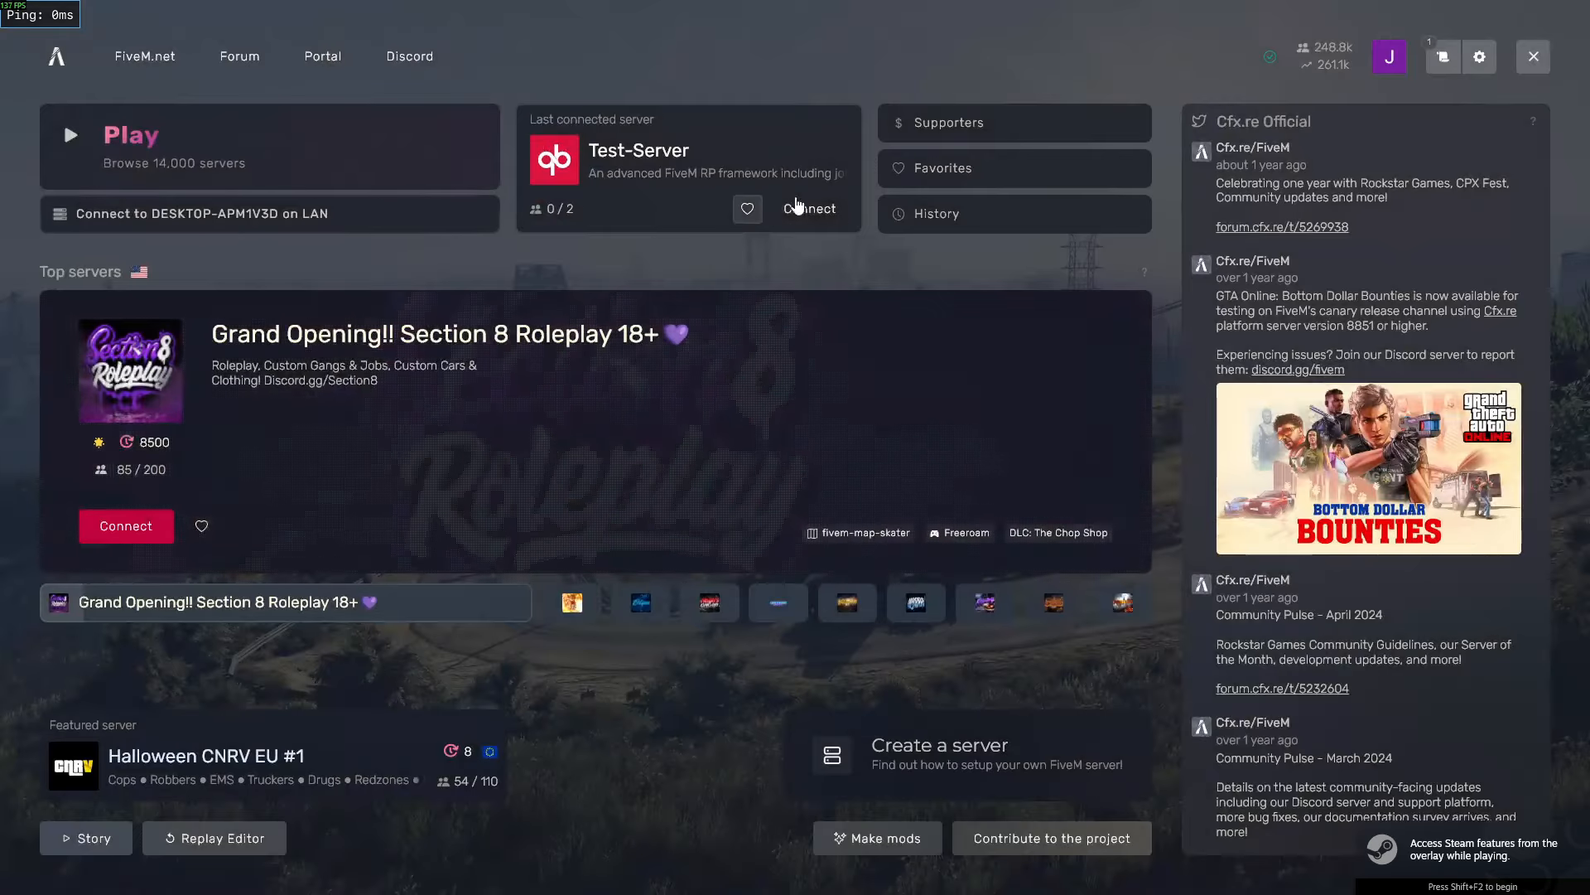
{"action": "left_click", "coordinate": [432, 217]}
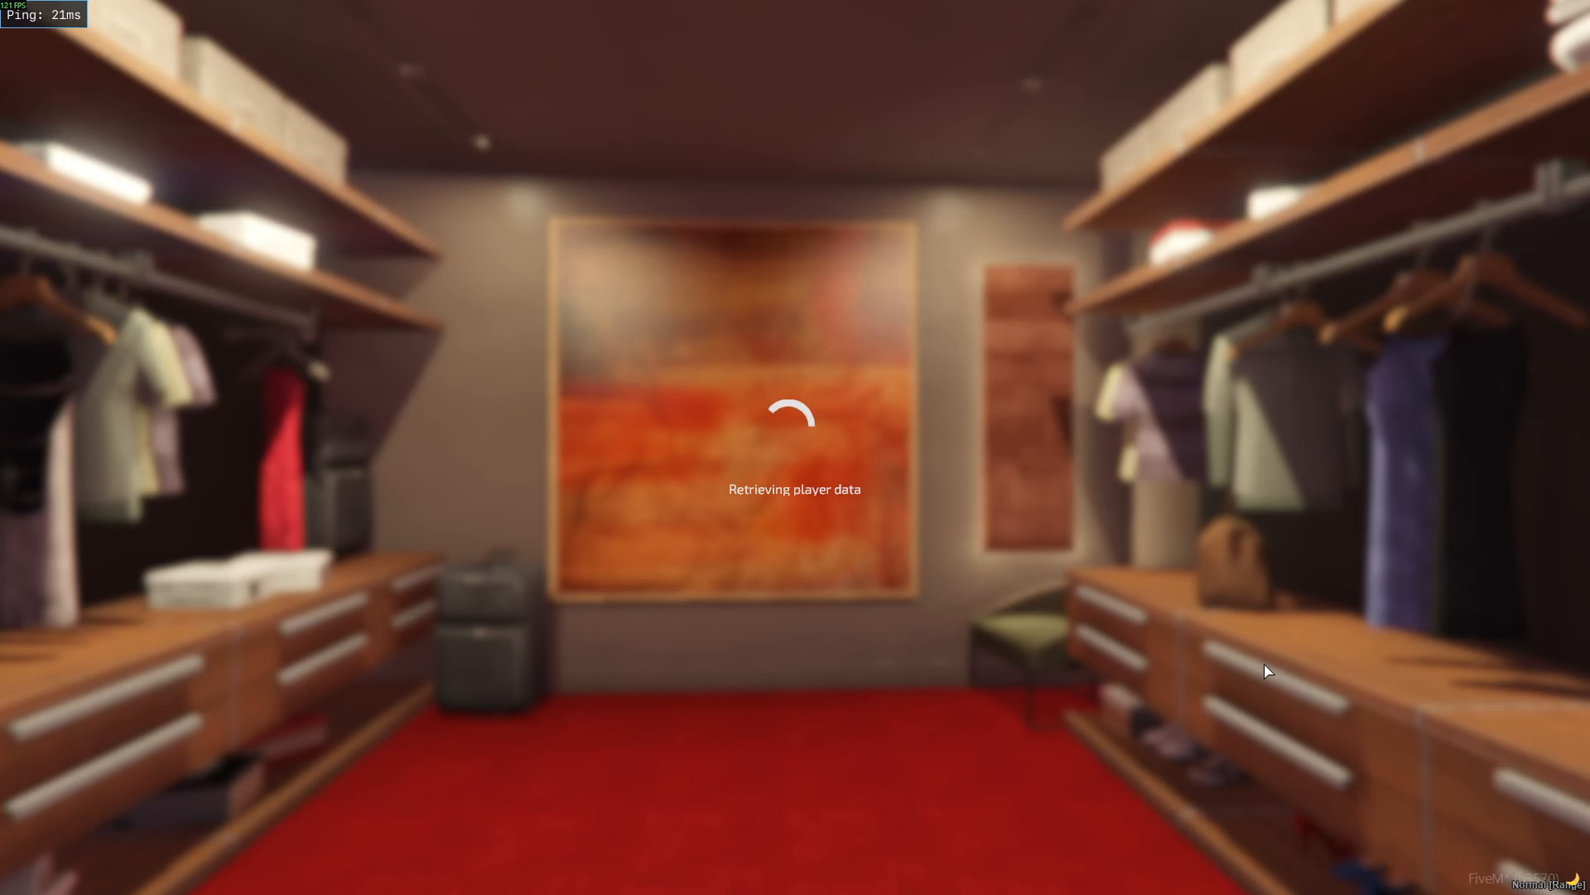
{"action": "left_click", "coordinate": [461, 763]}
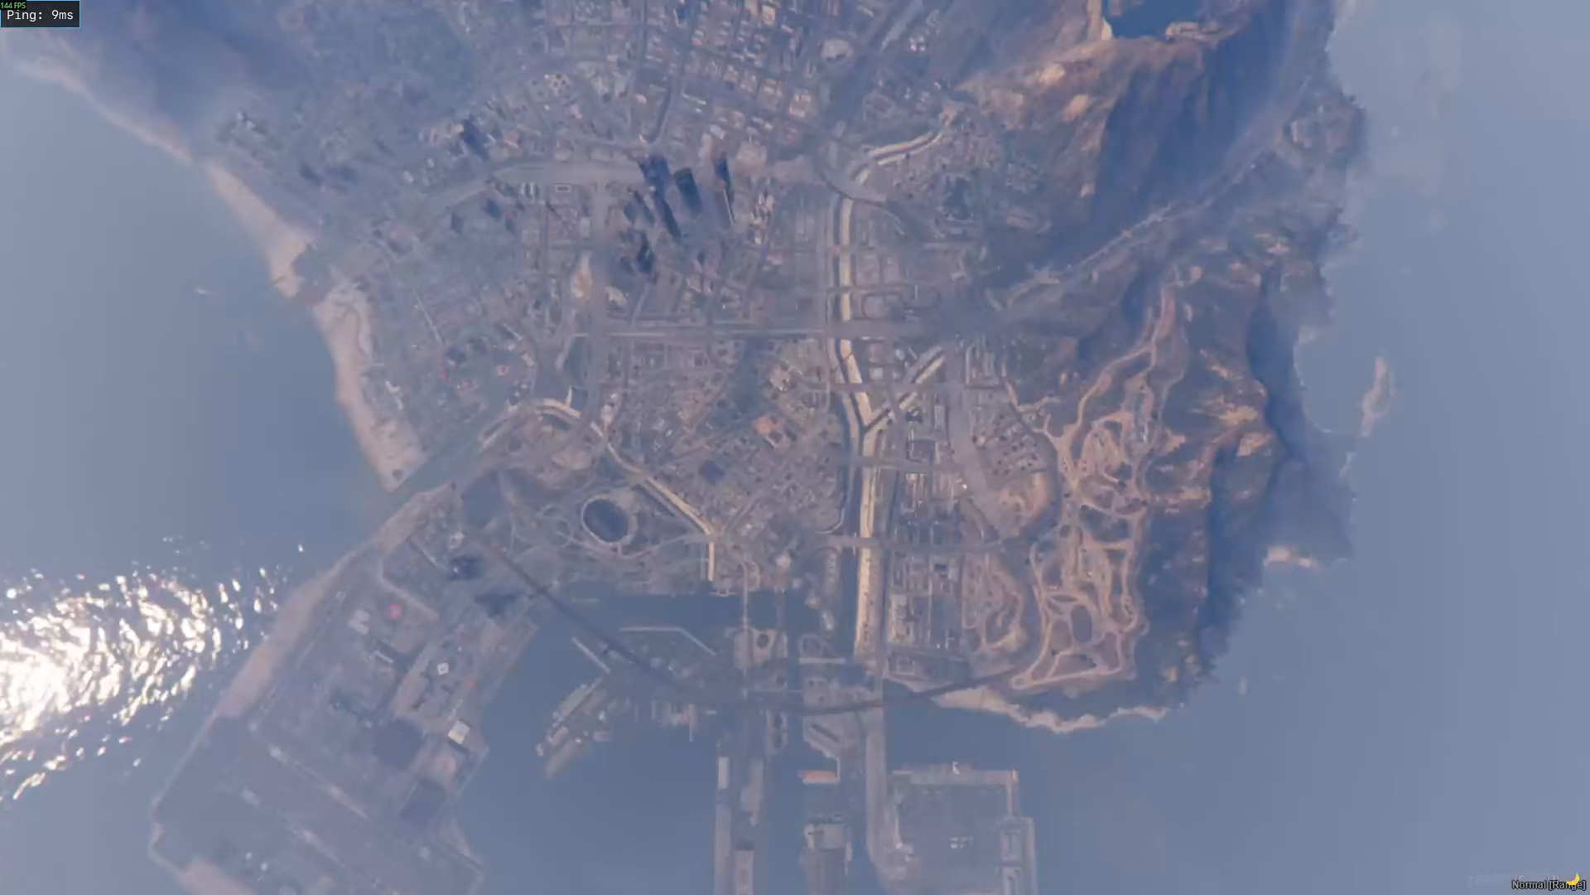
{"action": "left_click", "coordinate": [246, 164]}
{"action": "left_click", "coordinate": [246, 455]}
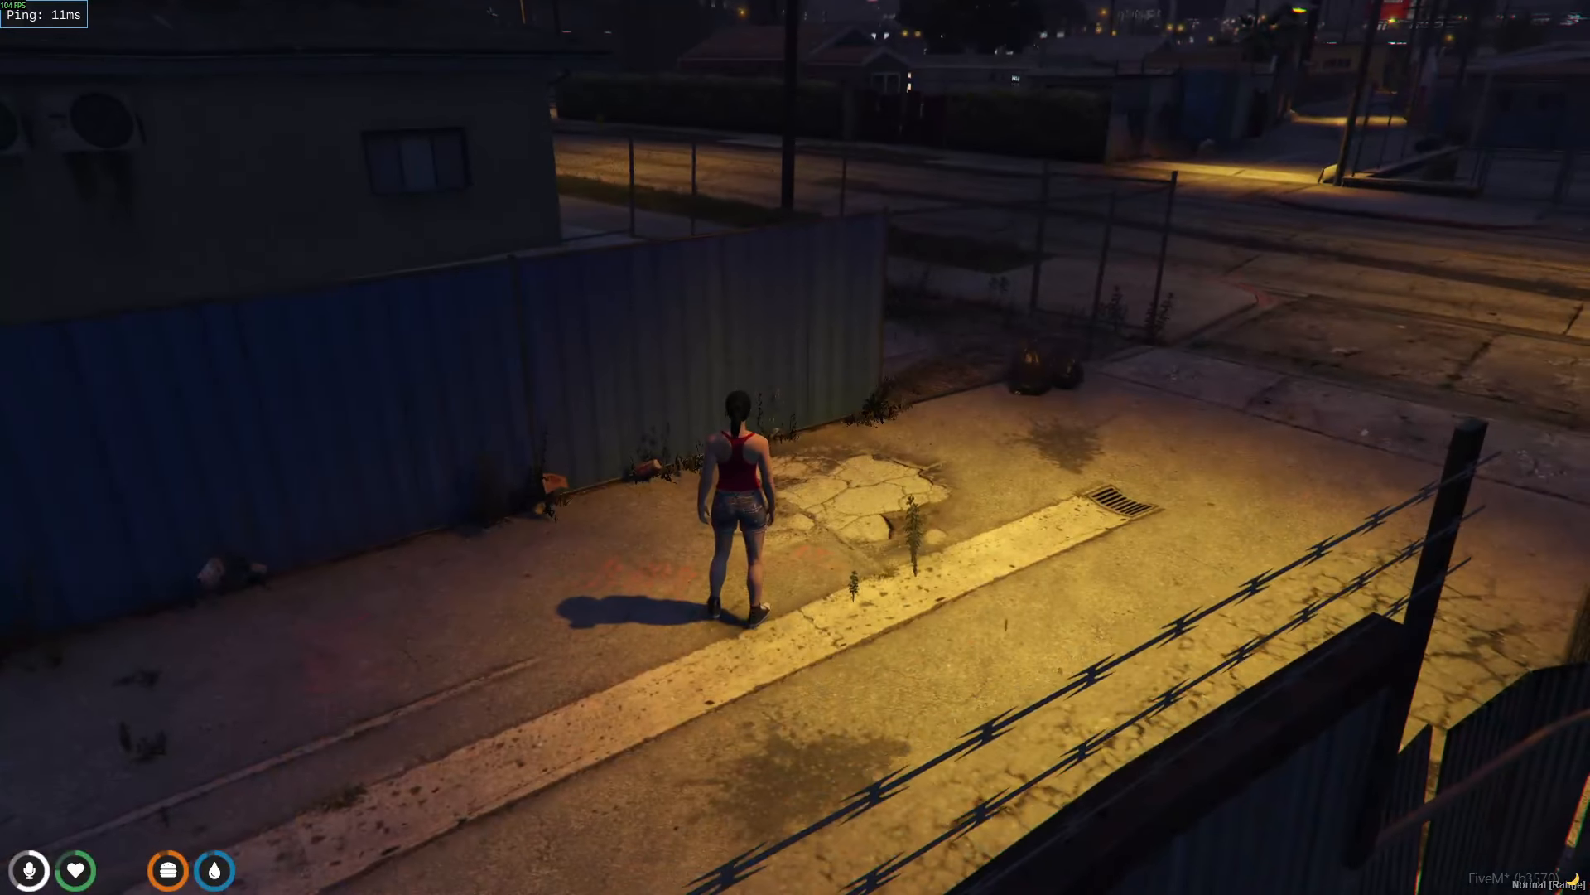
- Set the in-game time with /morning and spawn a sunrise car with /car
{"action": "type", "text": "/morning"}
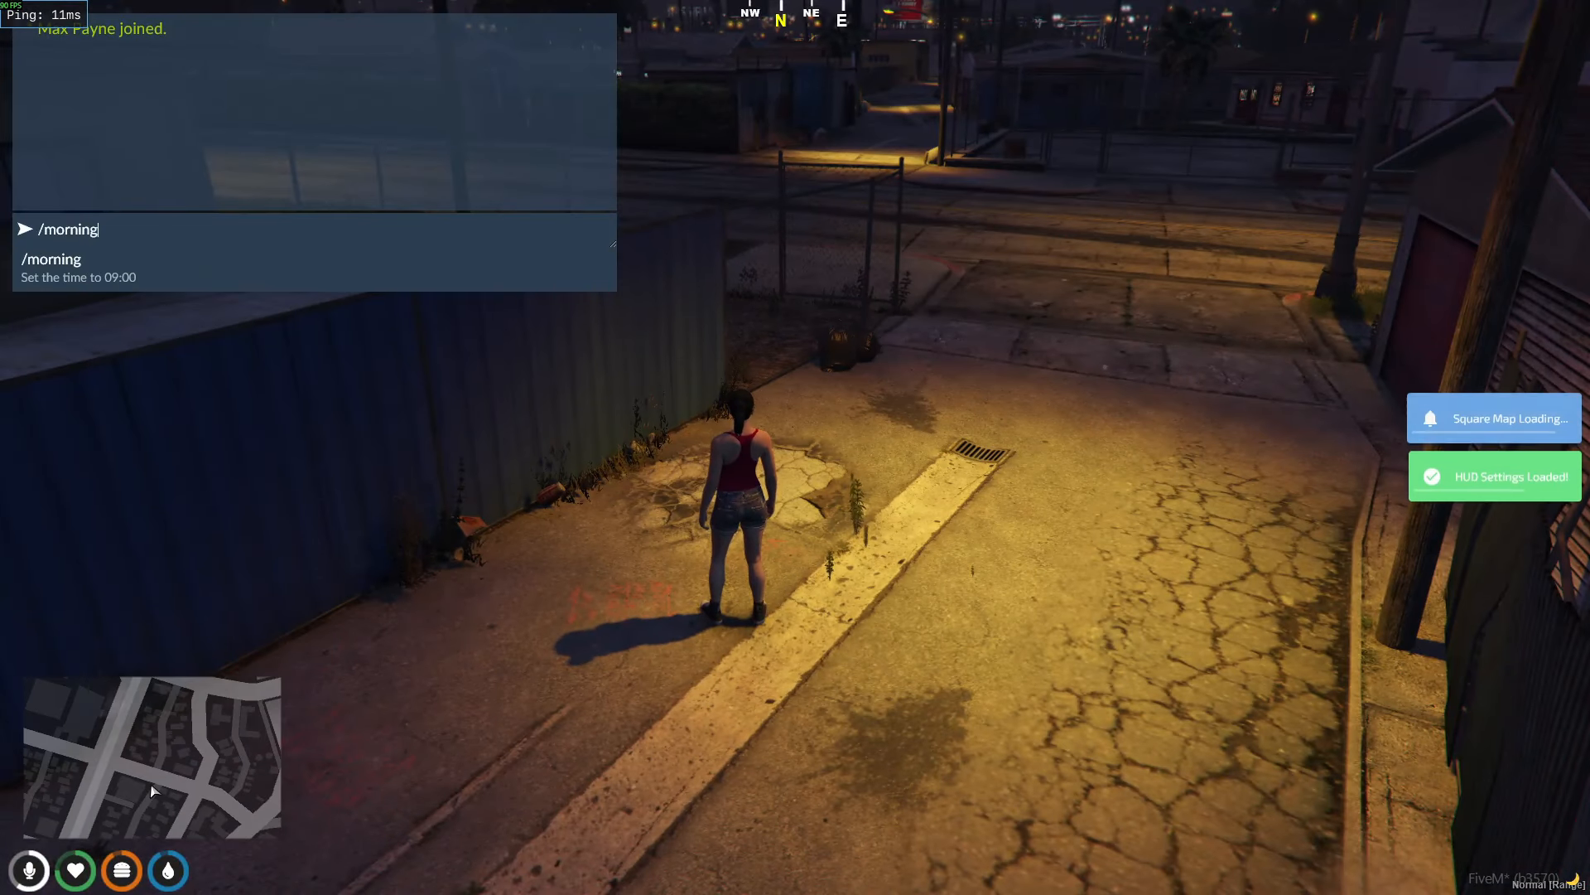
{"action": "key", "text": "Return"}
{"action": "type", "text": "t/car sunrise"}
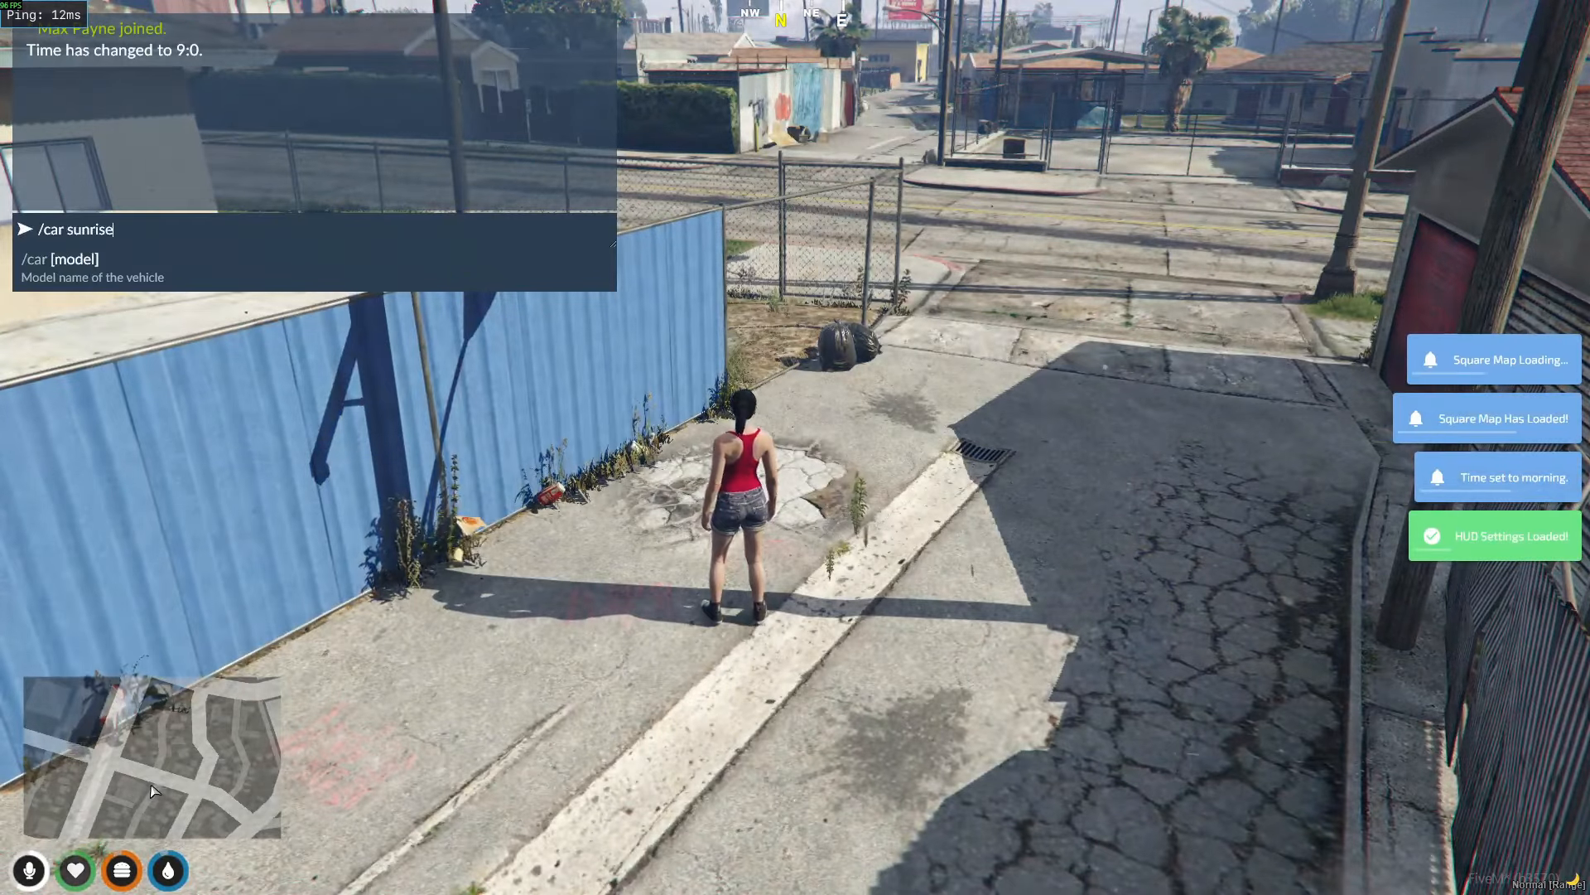
{"action": "key", "text": "Return"}
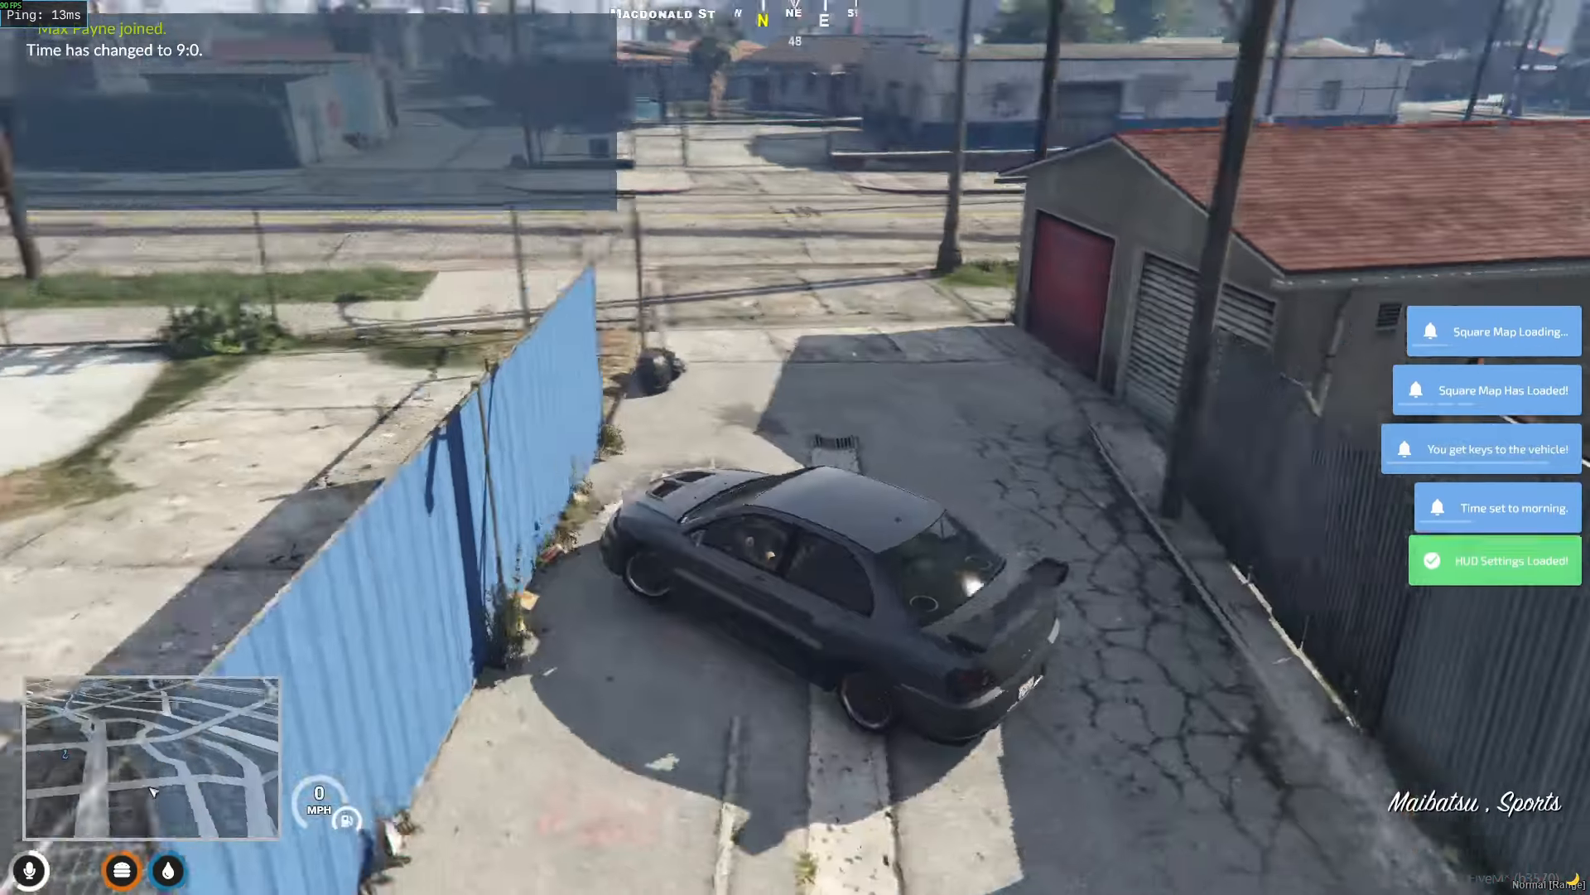
- Drive the car to the mechanic shop and circle its ground floor to check the walls, floor and lighting
{"action": "key", "text": "w"}
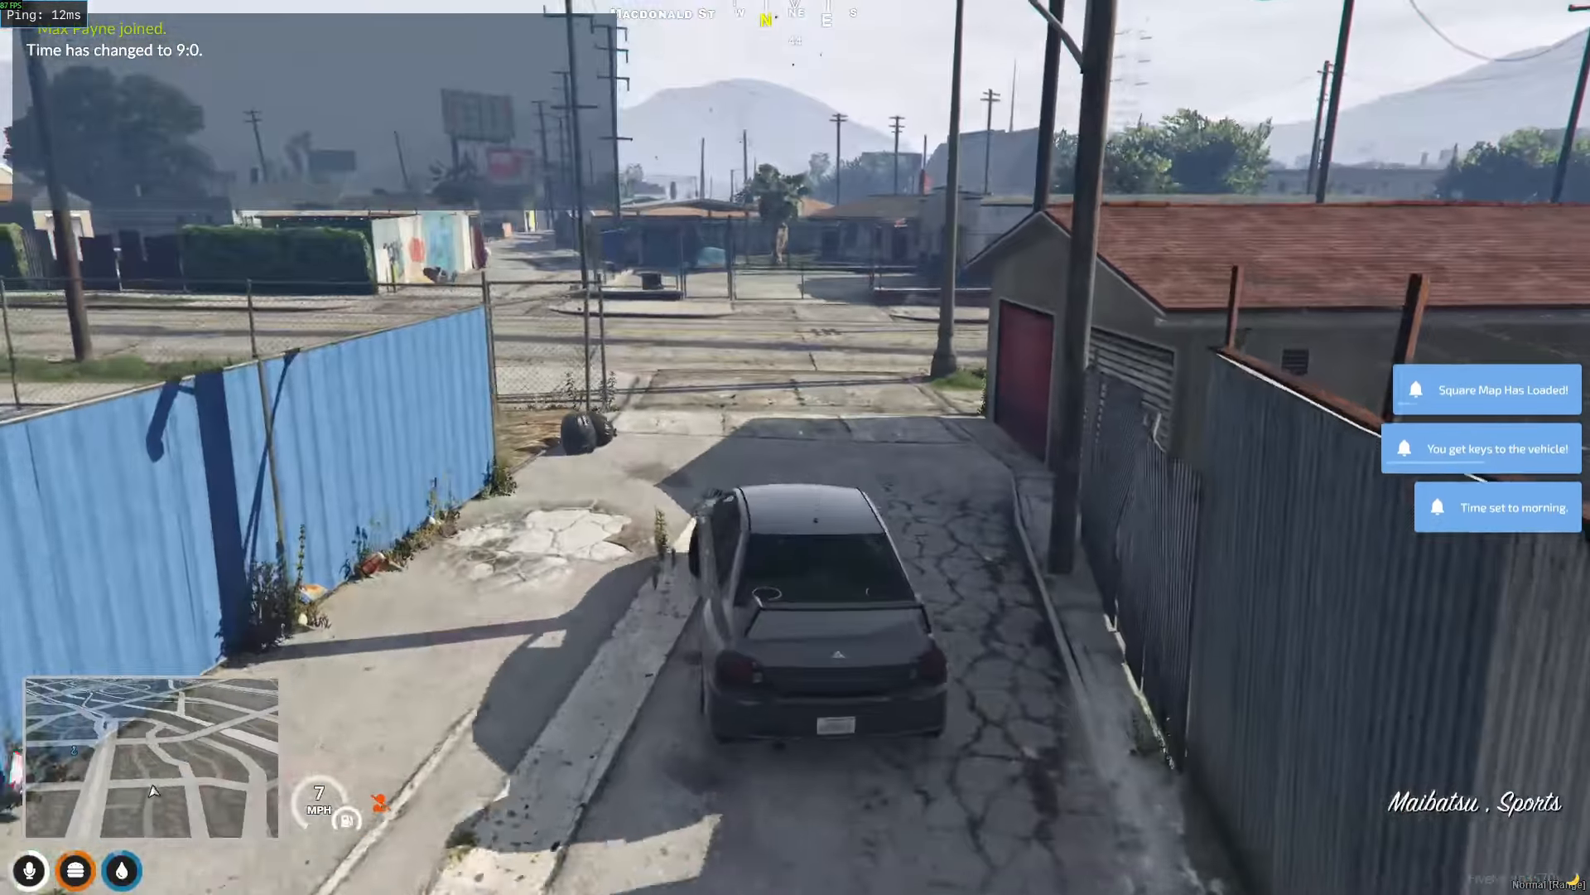
{"action": "key", "text": "a"}
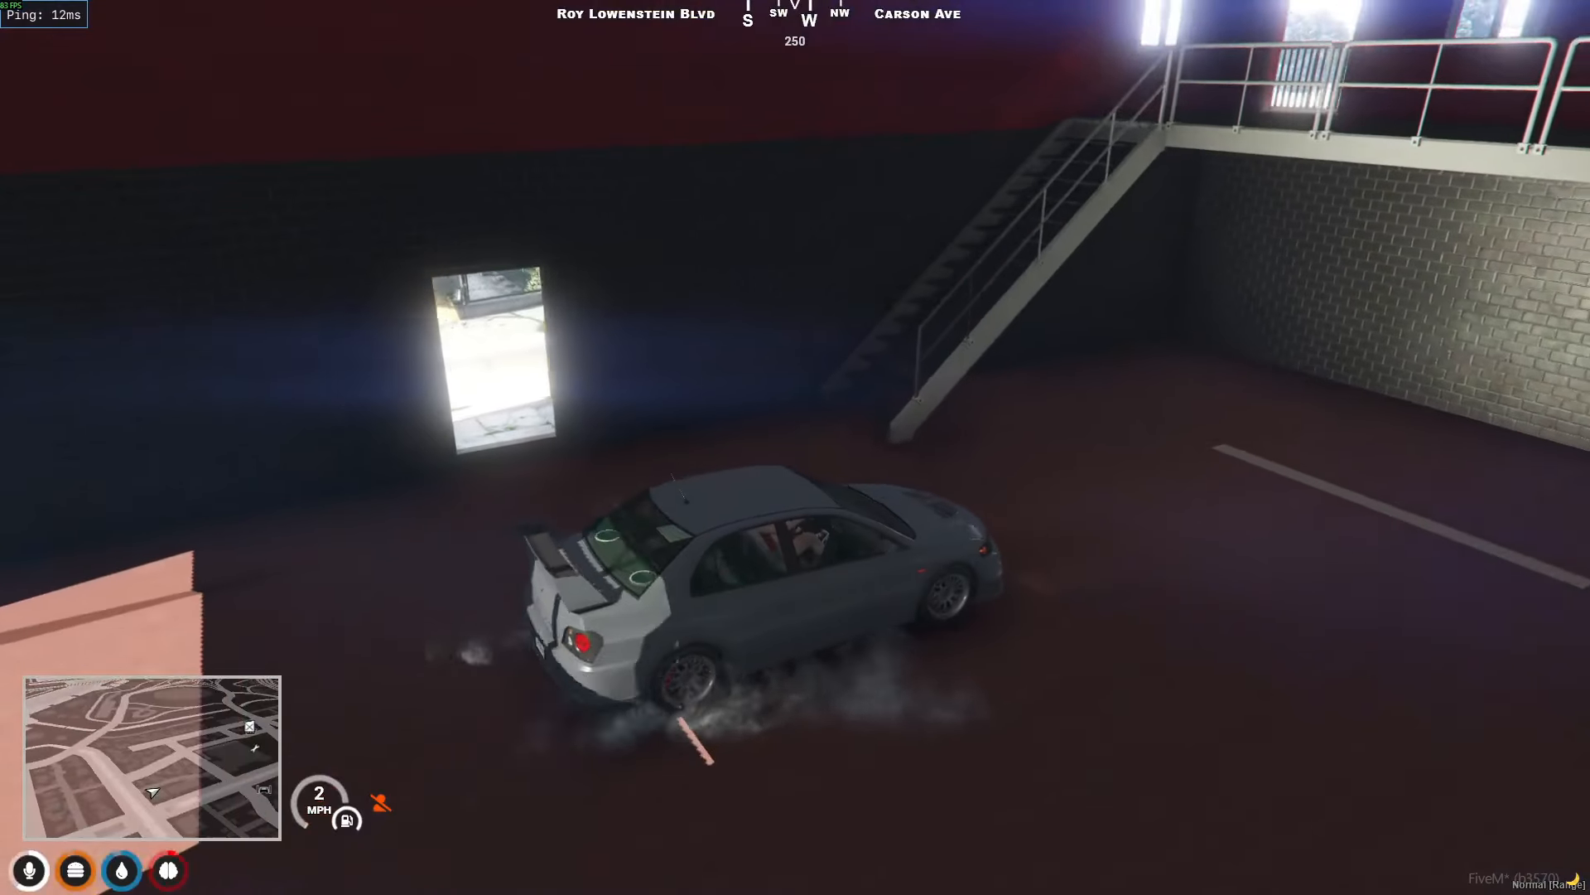
{"action": "key", "text": "w"}
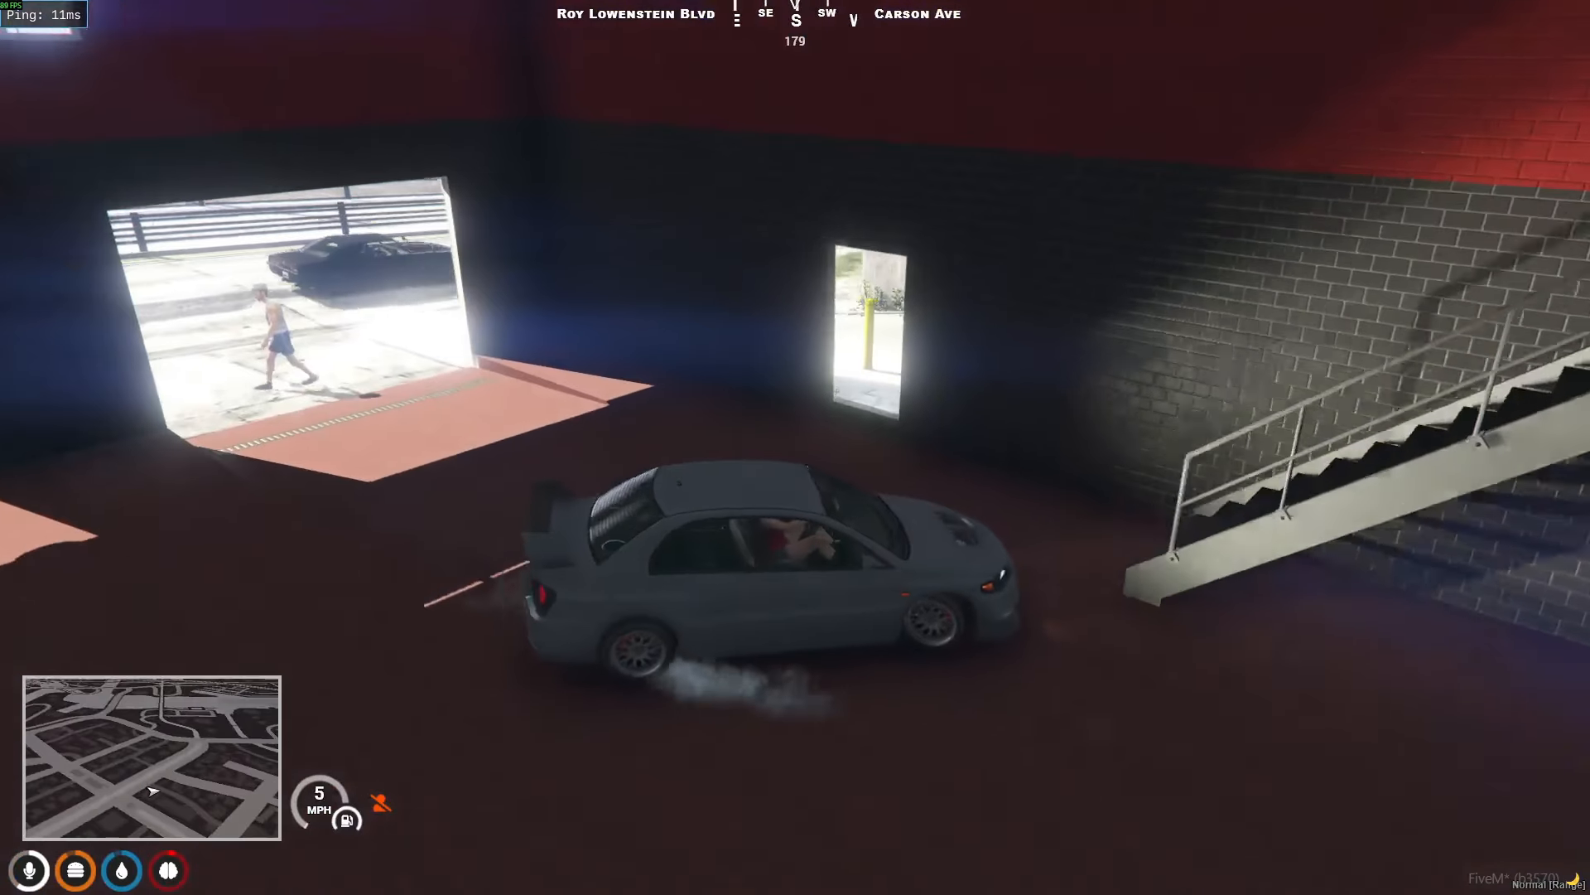
{"action": "key", "text": "a"}
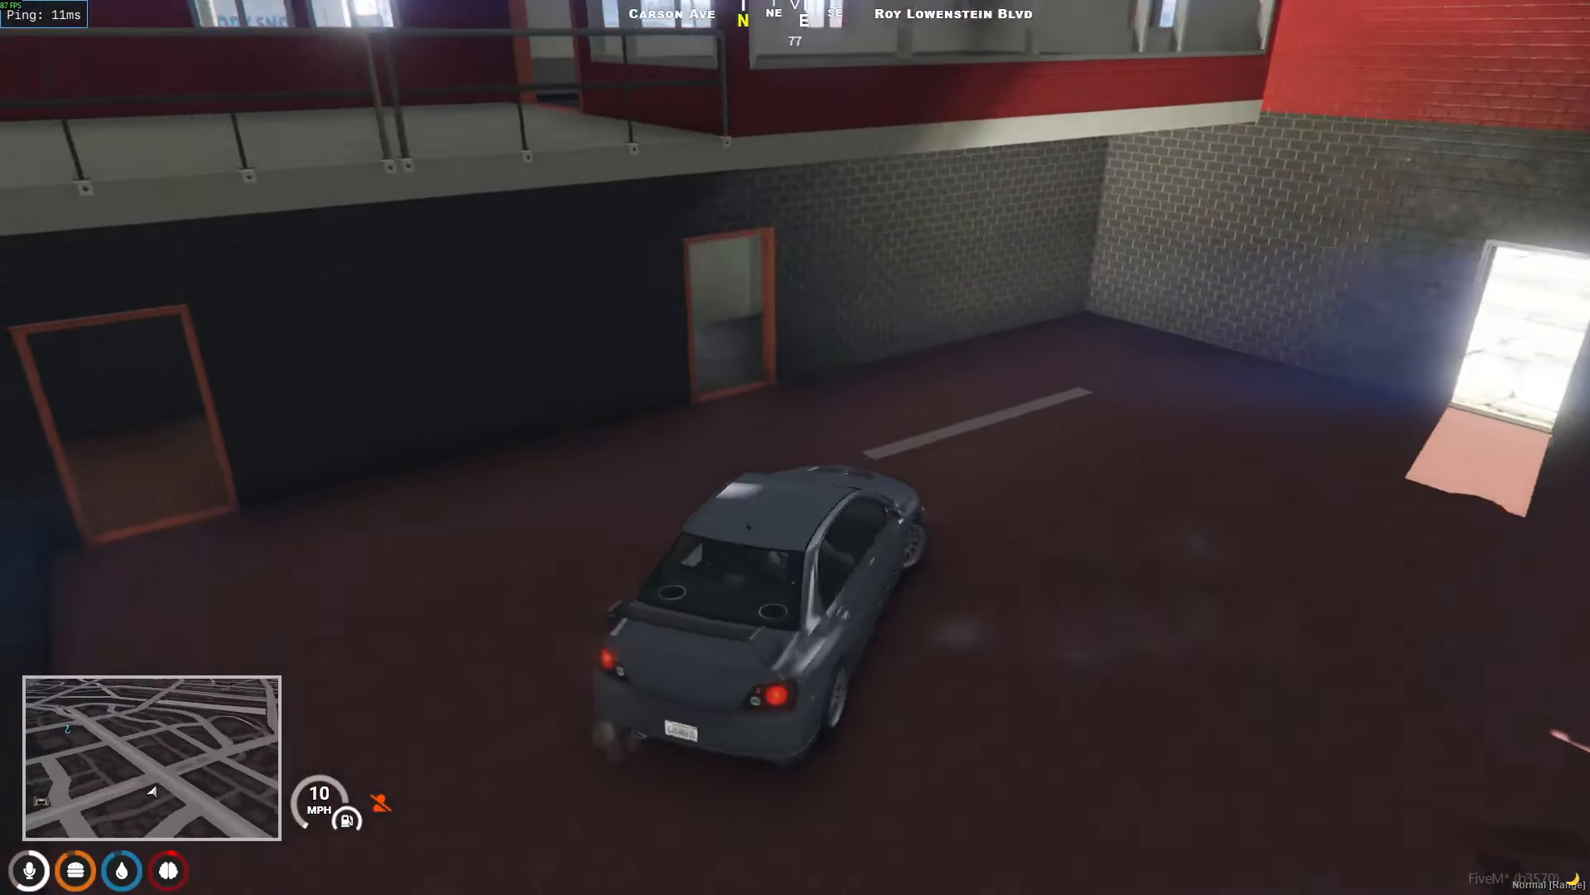
{"action": "key", "text": "s"}
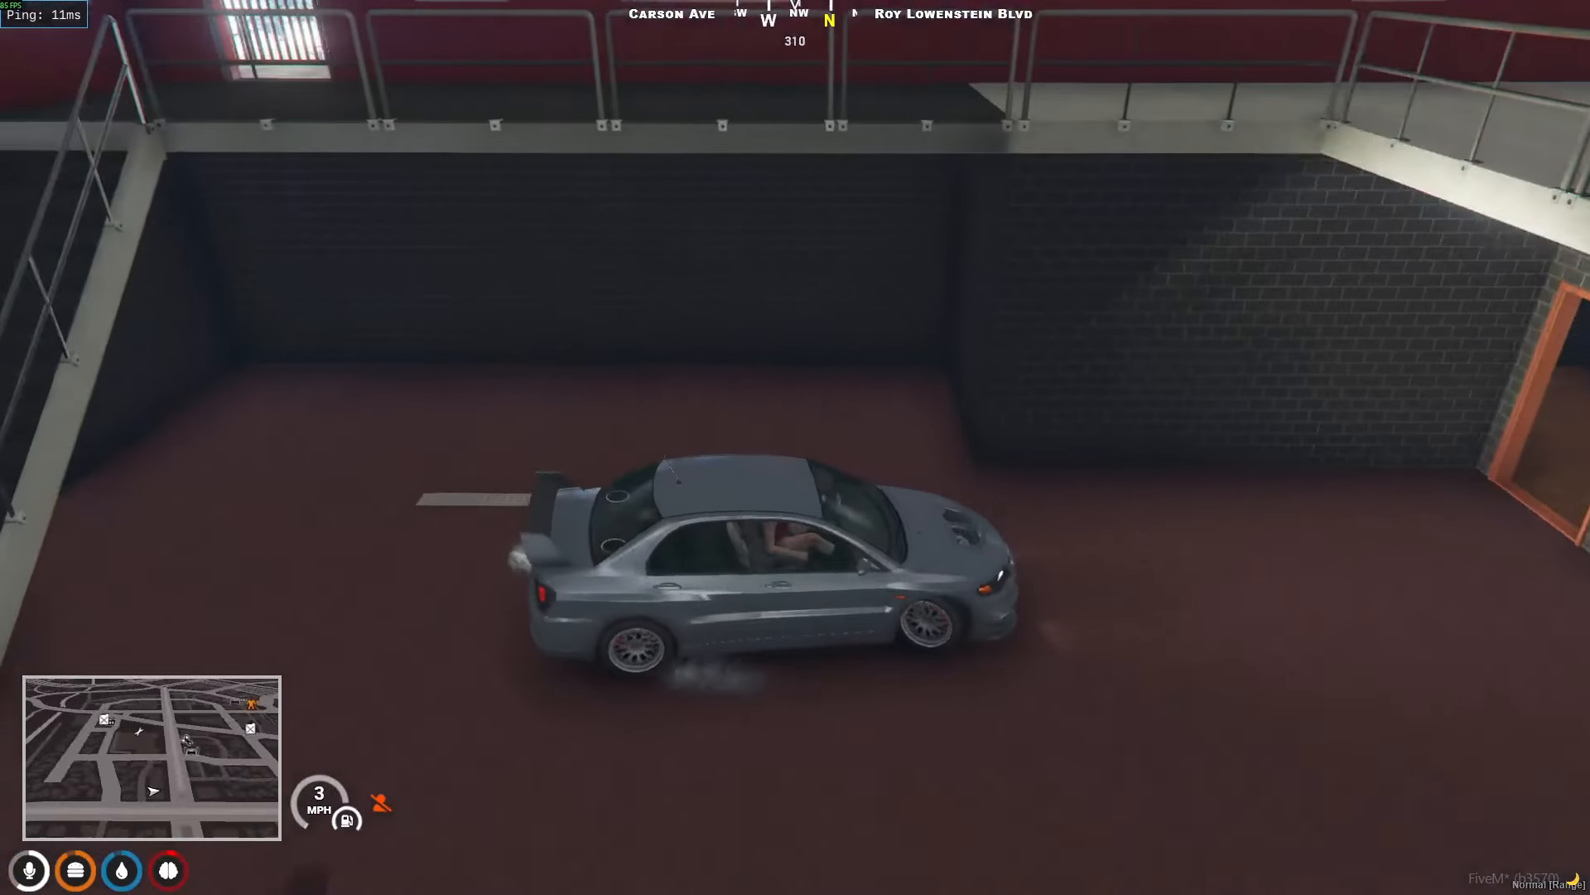
{"action": "key", "text": "w"}
{"action": "key", "text": "a"}
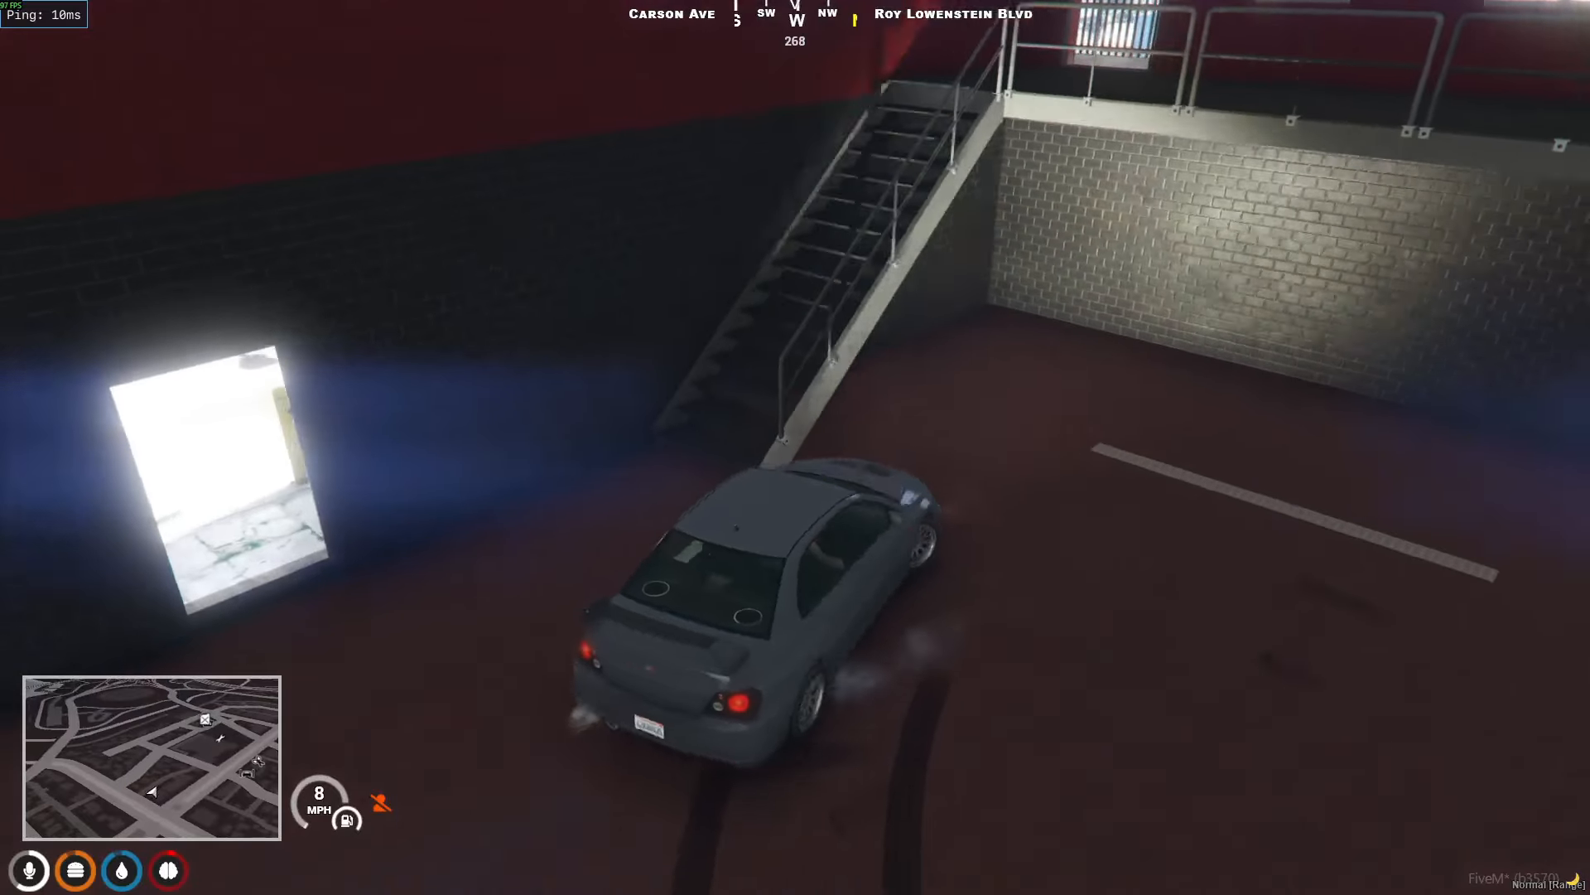
{"action": "key", "text": "w"}
- Get out of the car and run up the stairs and along the upper platform to test their collision
{"action": "key", "text": "f"}
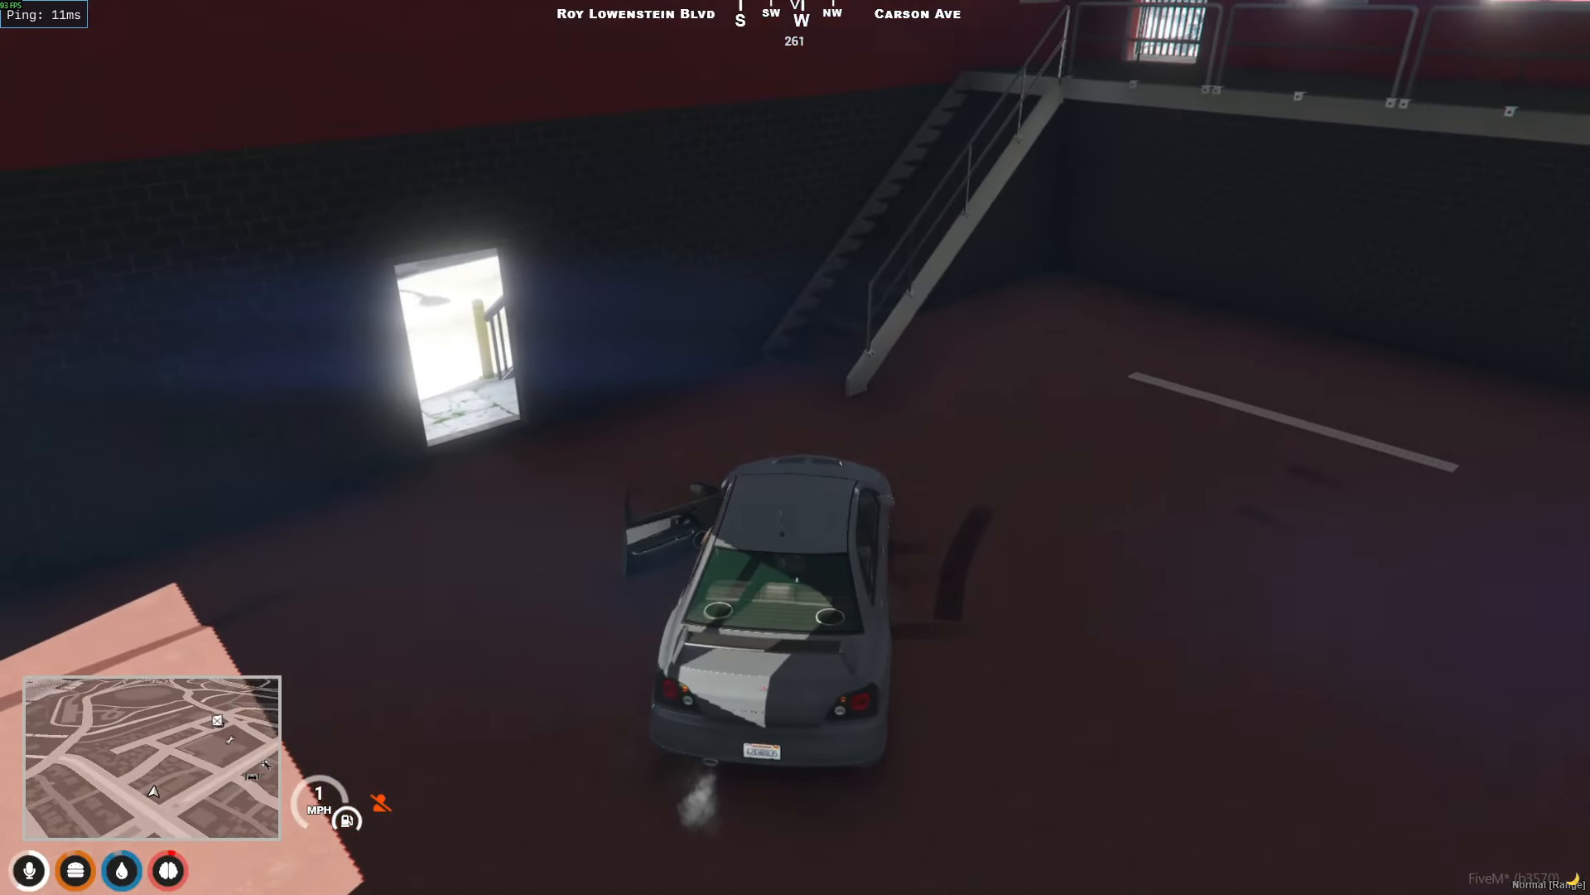
{"action": "key", "text": "w"}
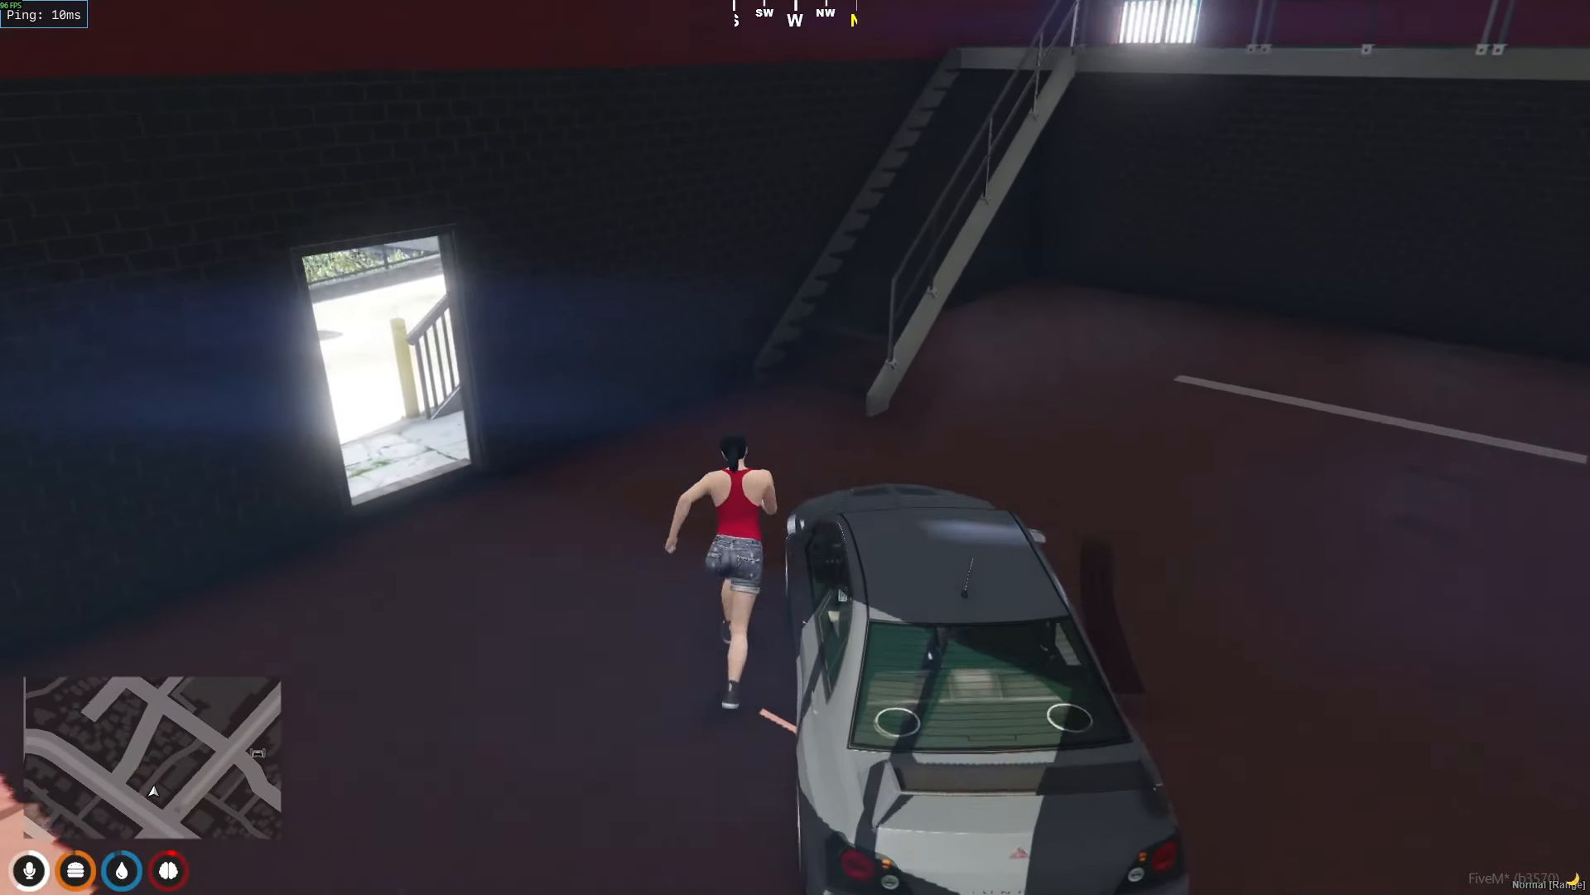
{"action": "key", "text": "w"}
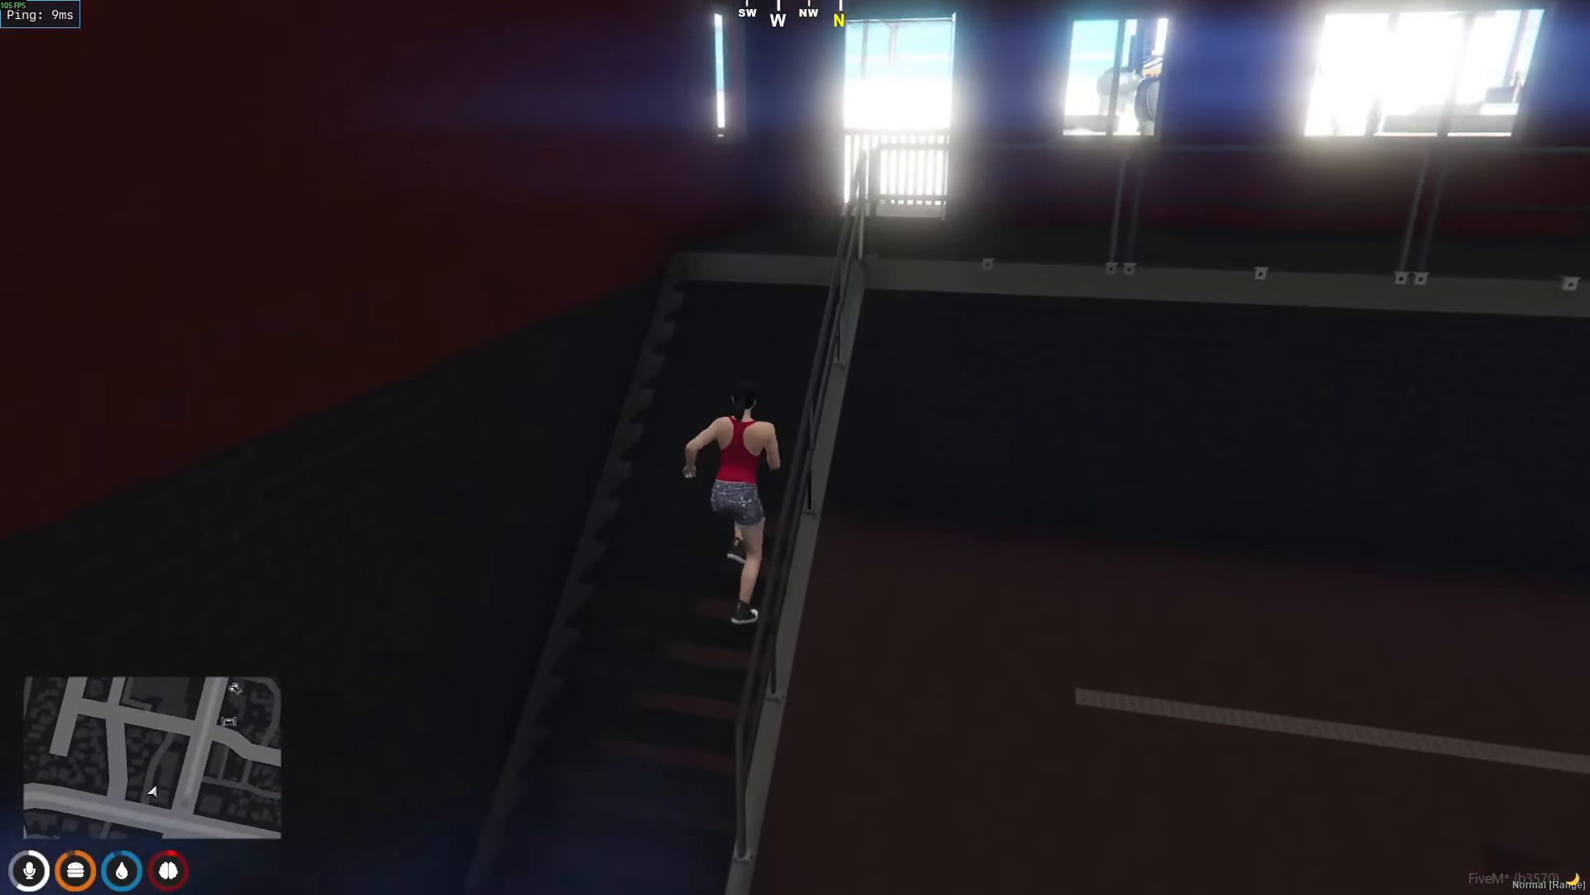
{"action": "key", "text": "w"}
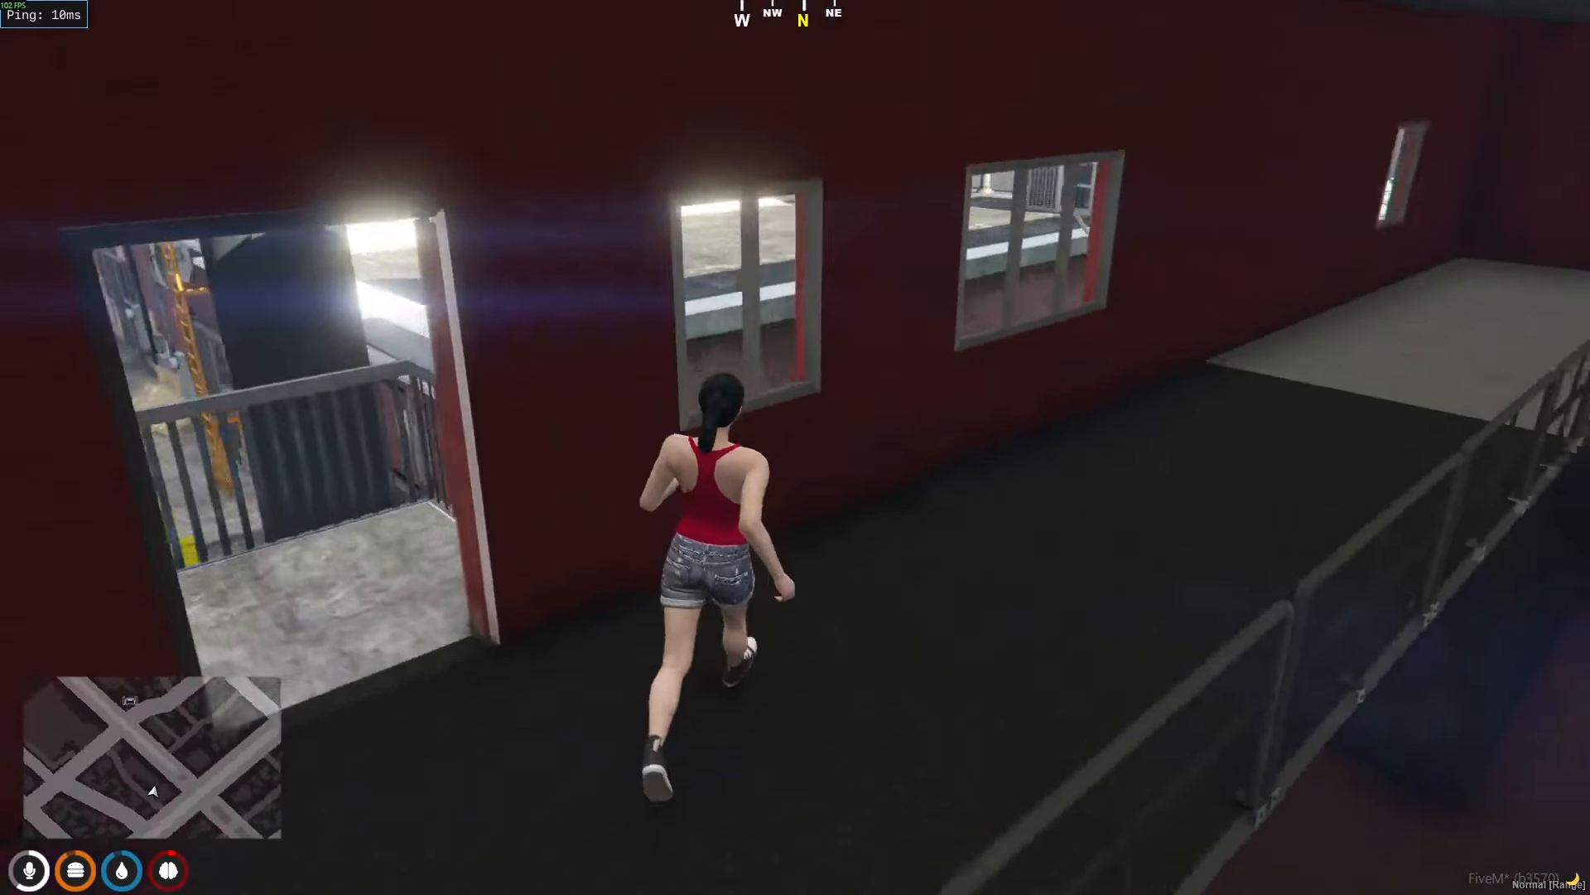
{"action": "key", "text": "w"}
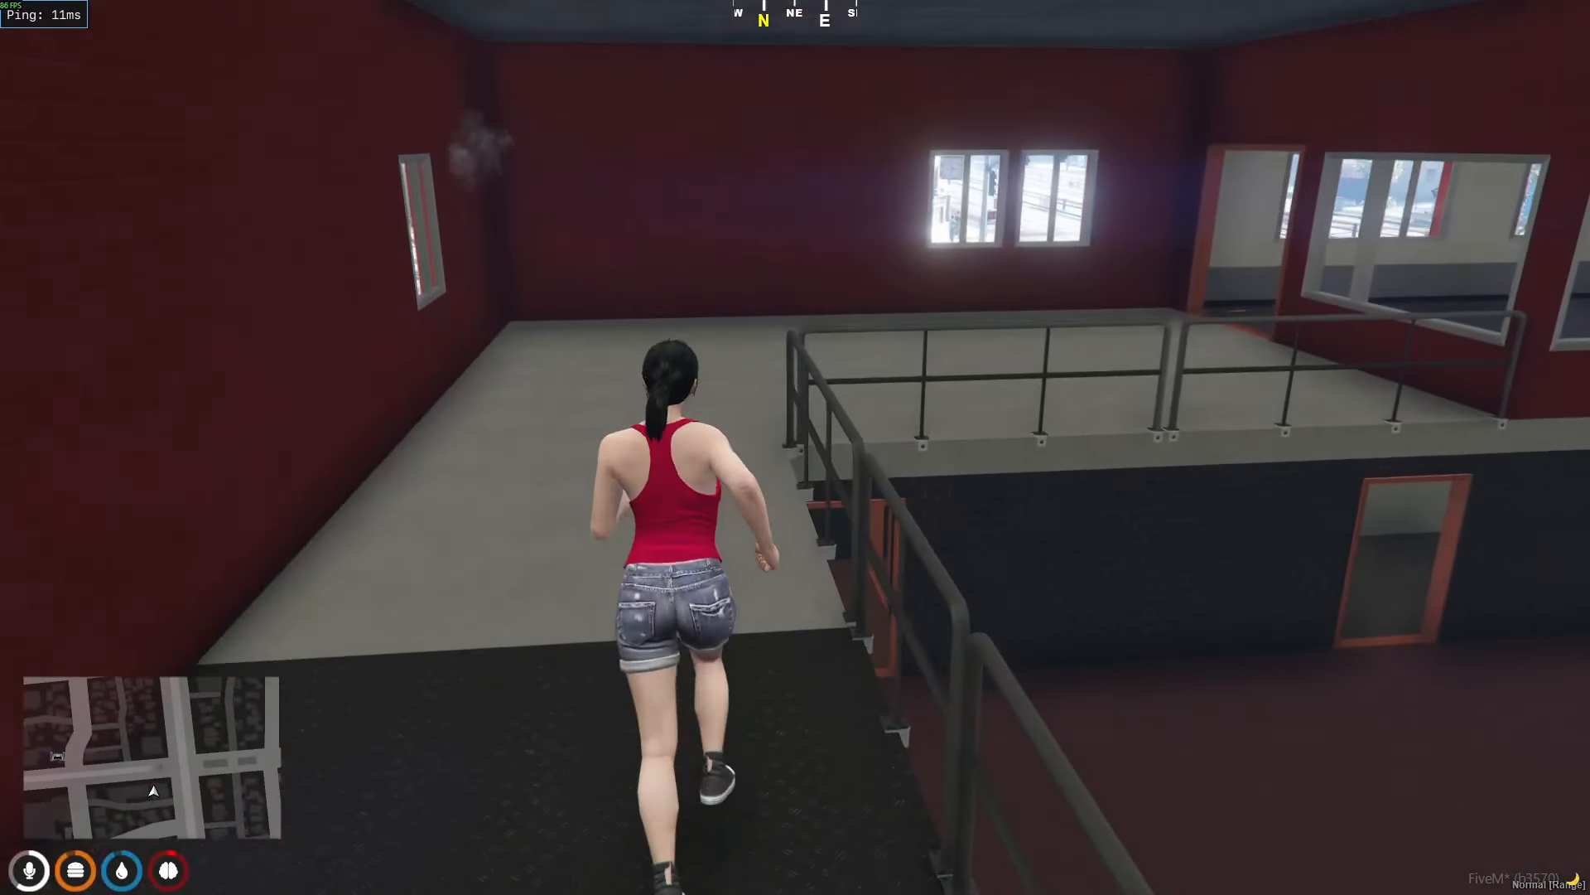
{"action": "key", "text": "w"}
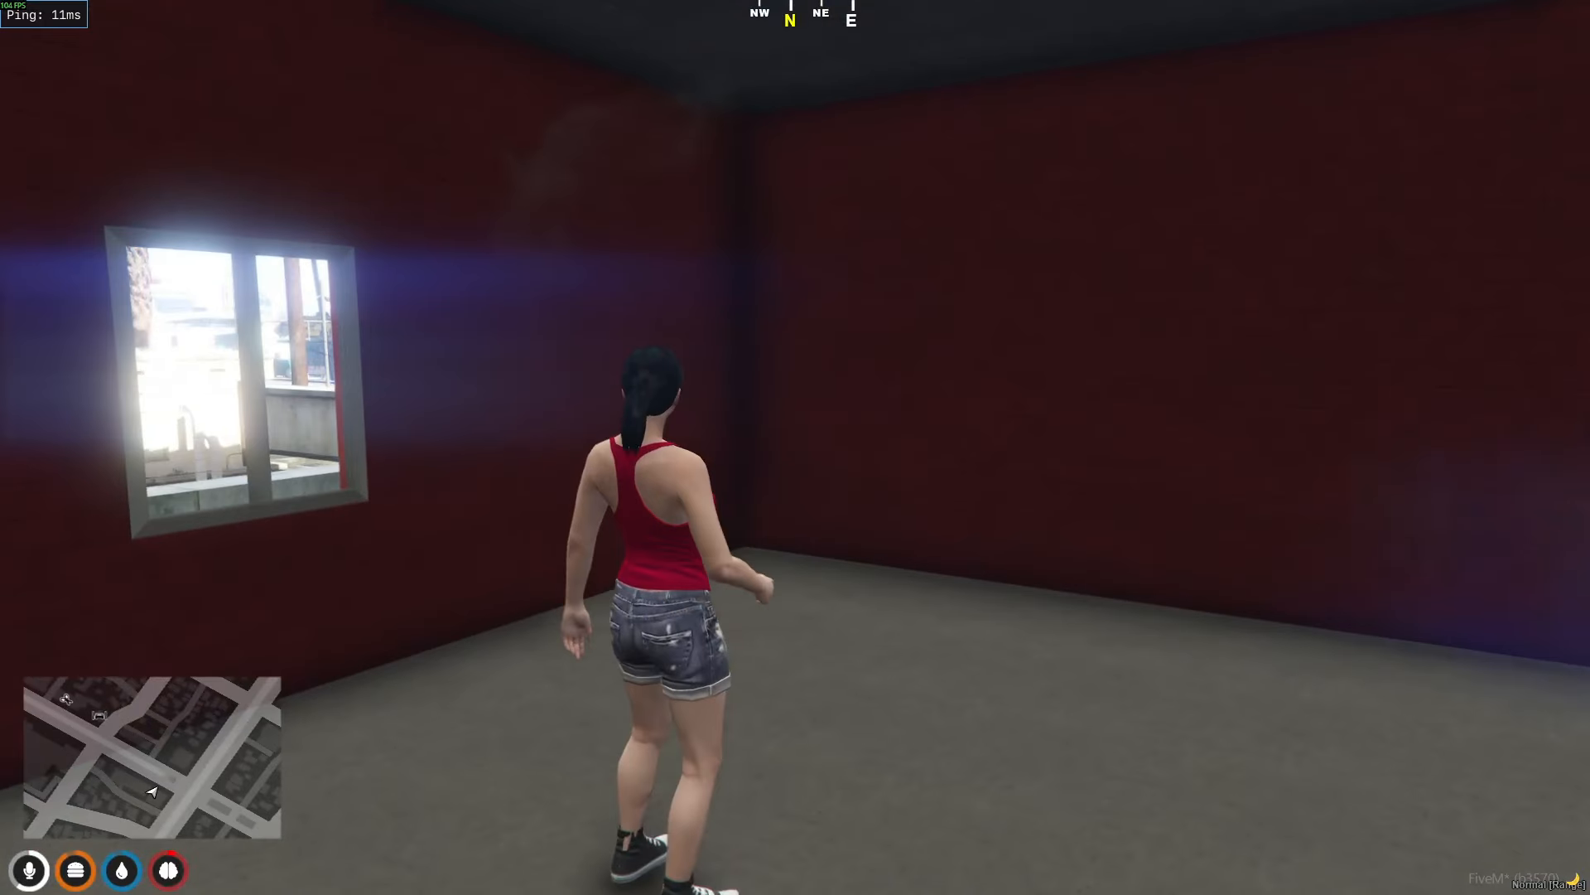
- Walk back and forth on the upper platform to compare its floor, walls and windows in daylight
{"action": "key", "text": "a"}
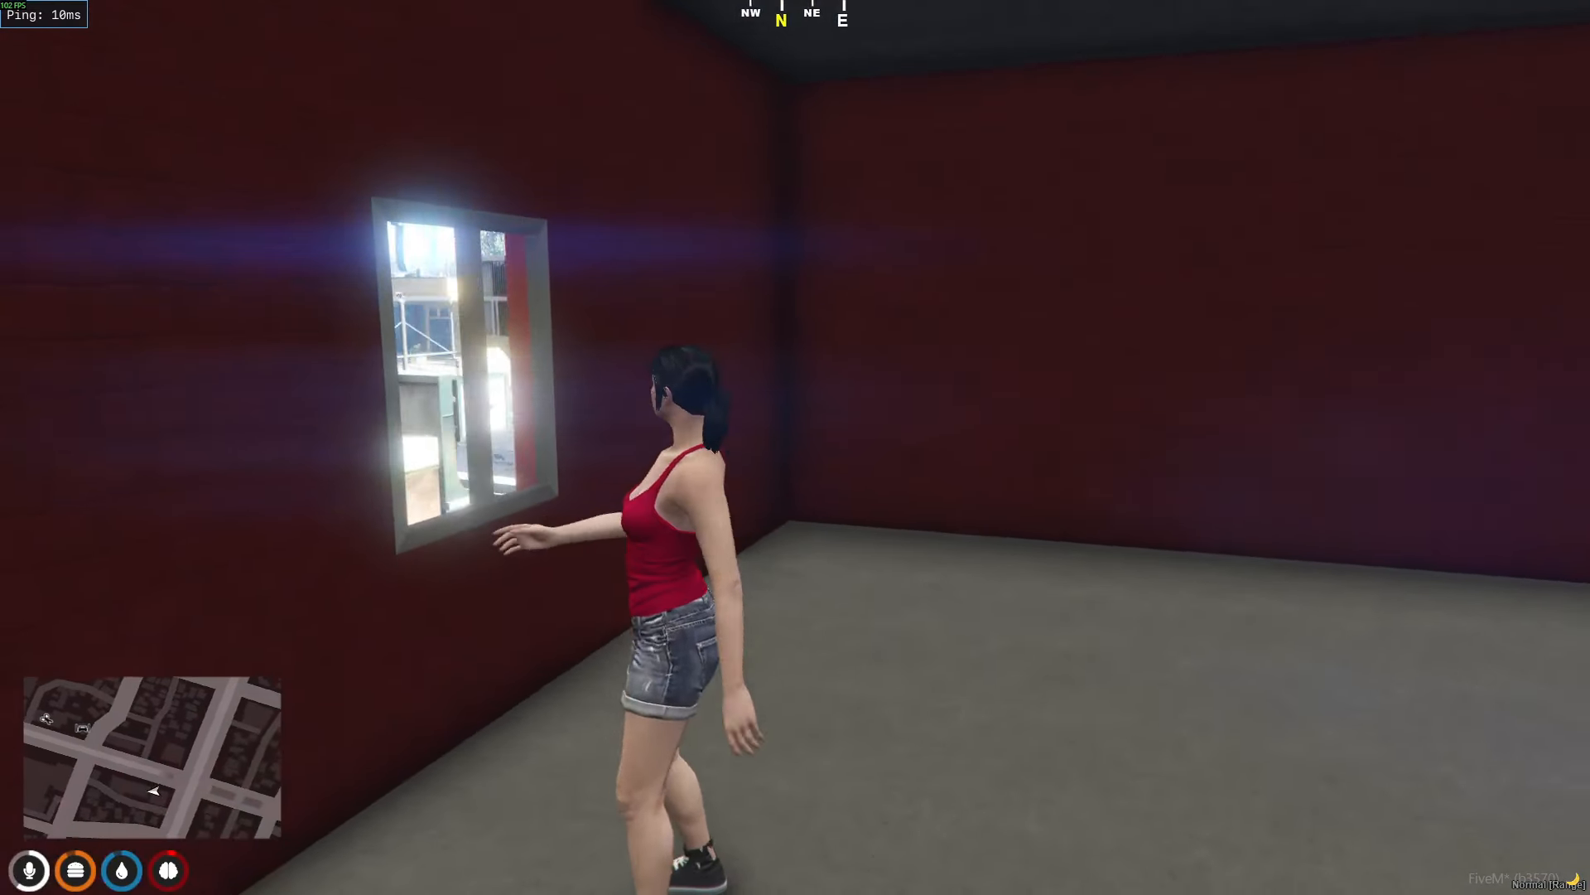
{"action": "key", "text": "s"}
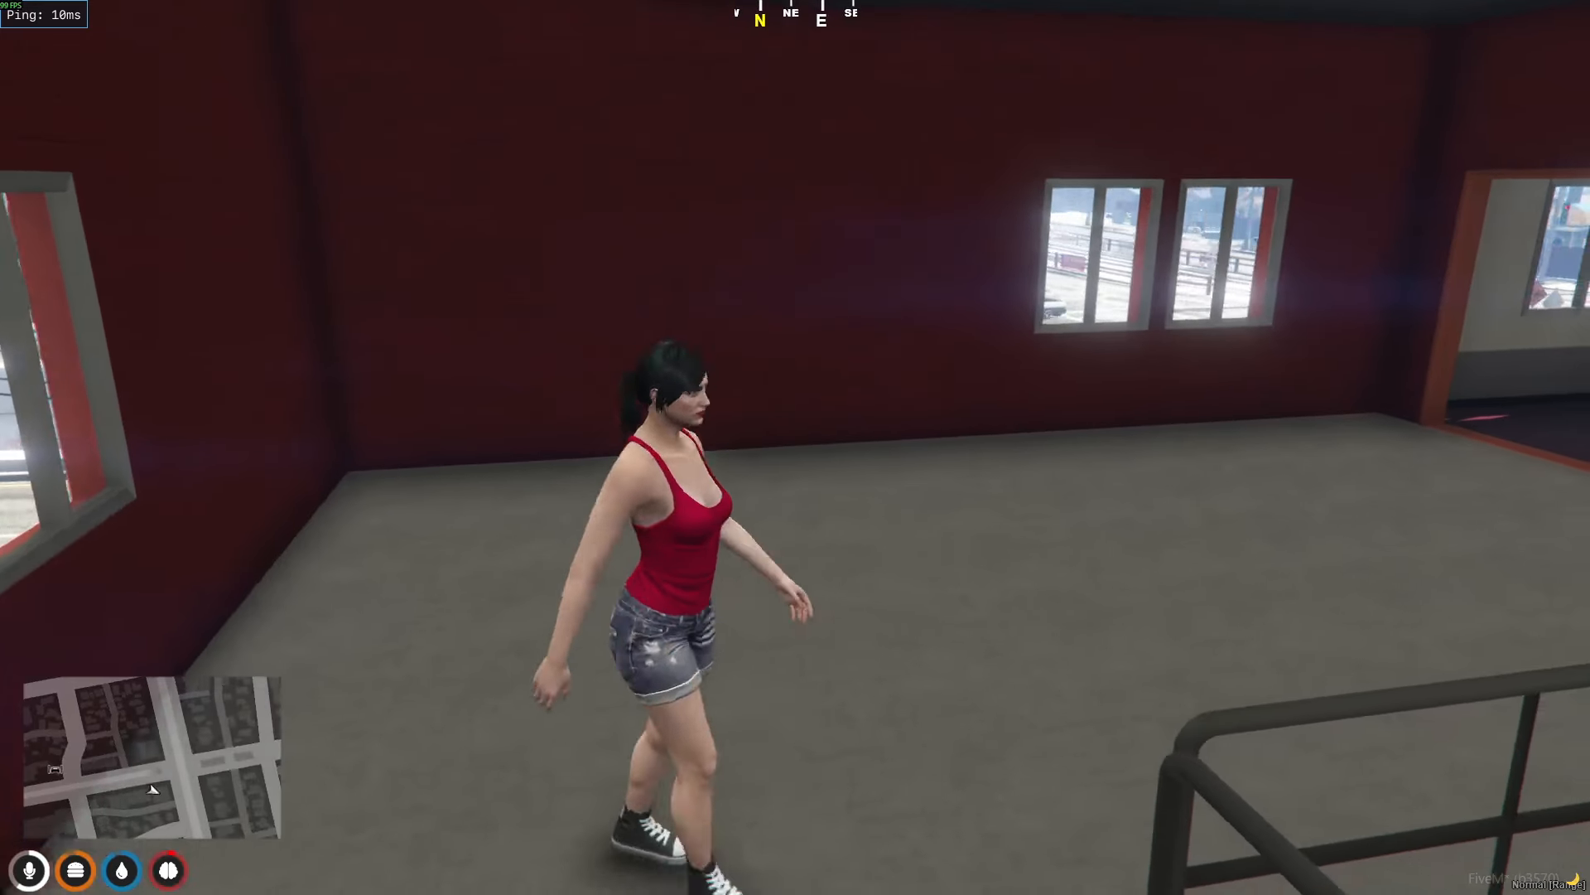
{"action": "key", "text": "s"}
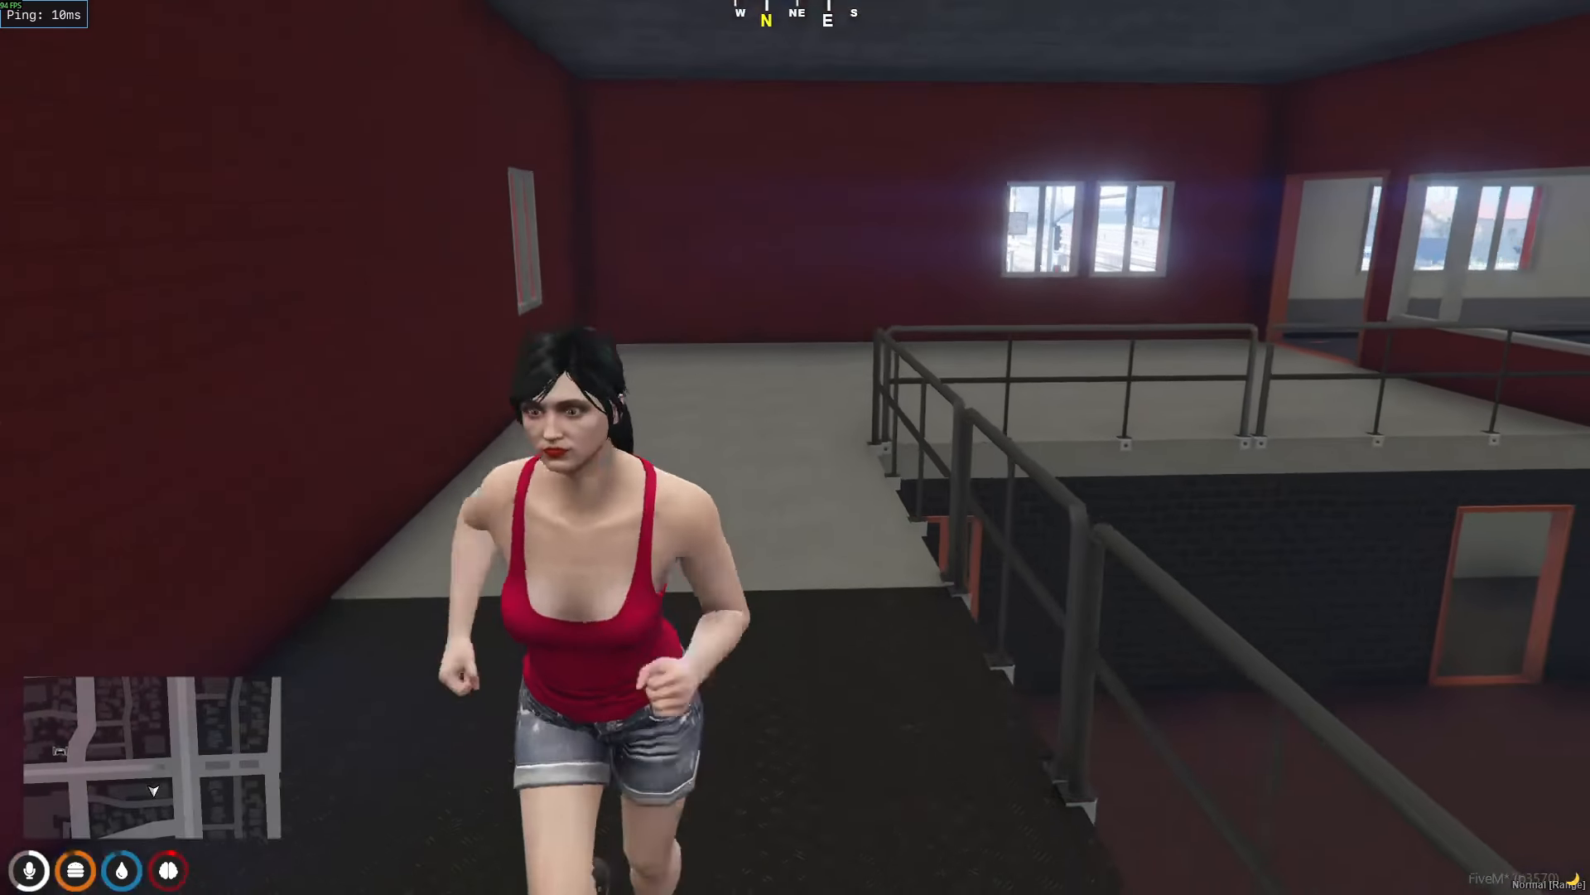
{"action": "key", "text": "w"}
{"action": "key", "text": "w"}
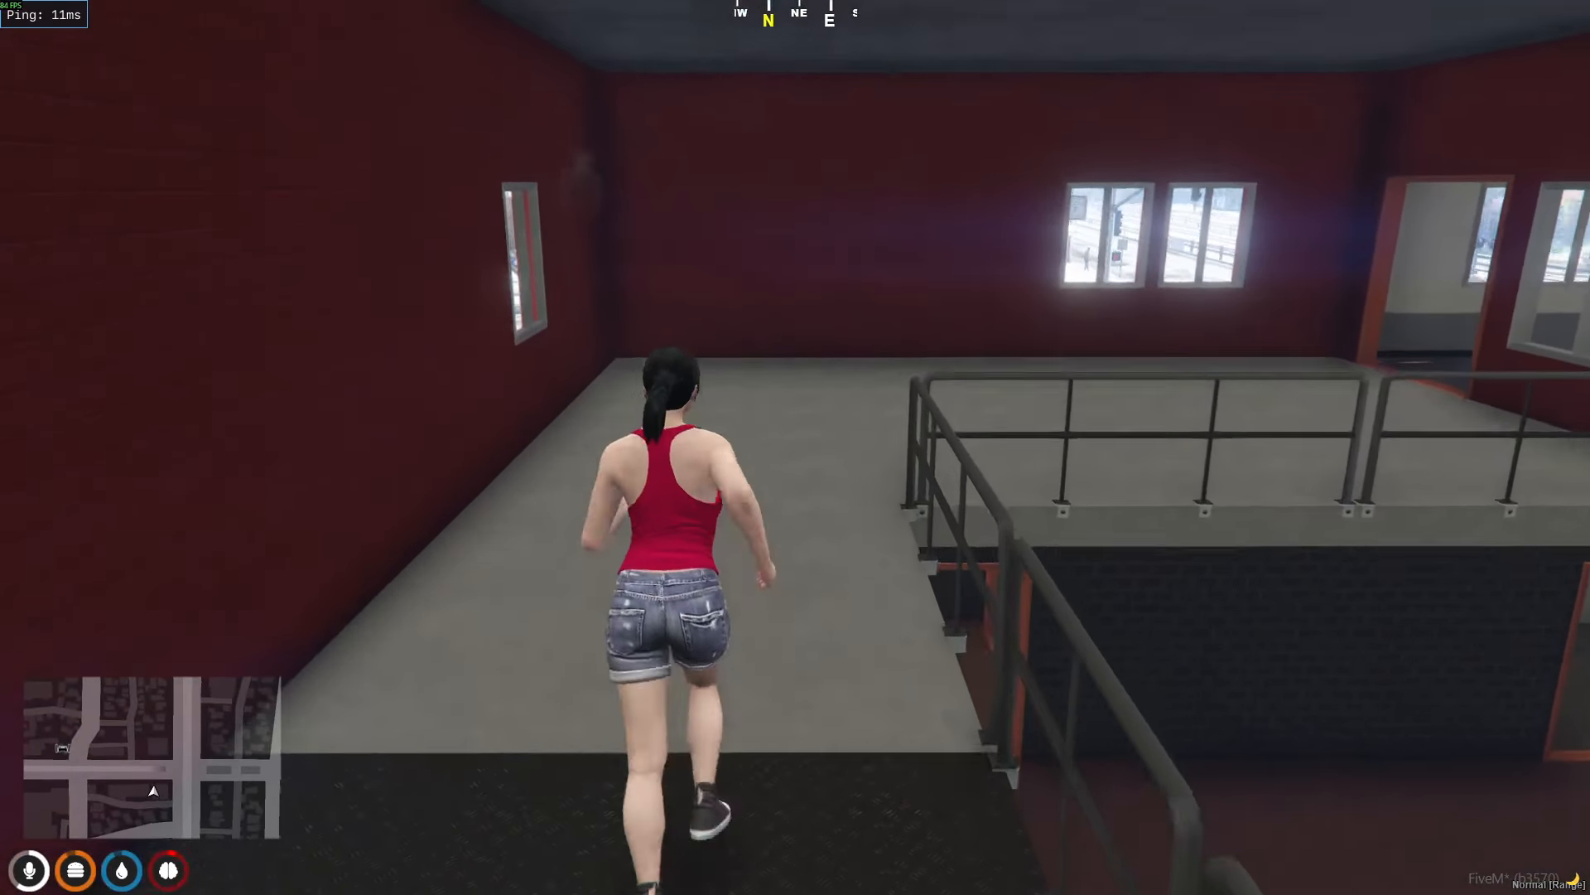
{"action": "key", "text": "w"}
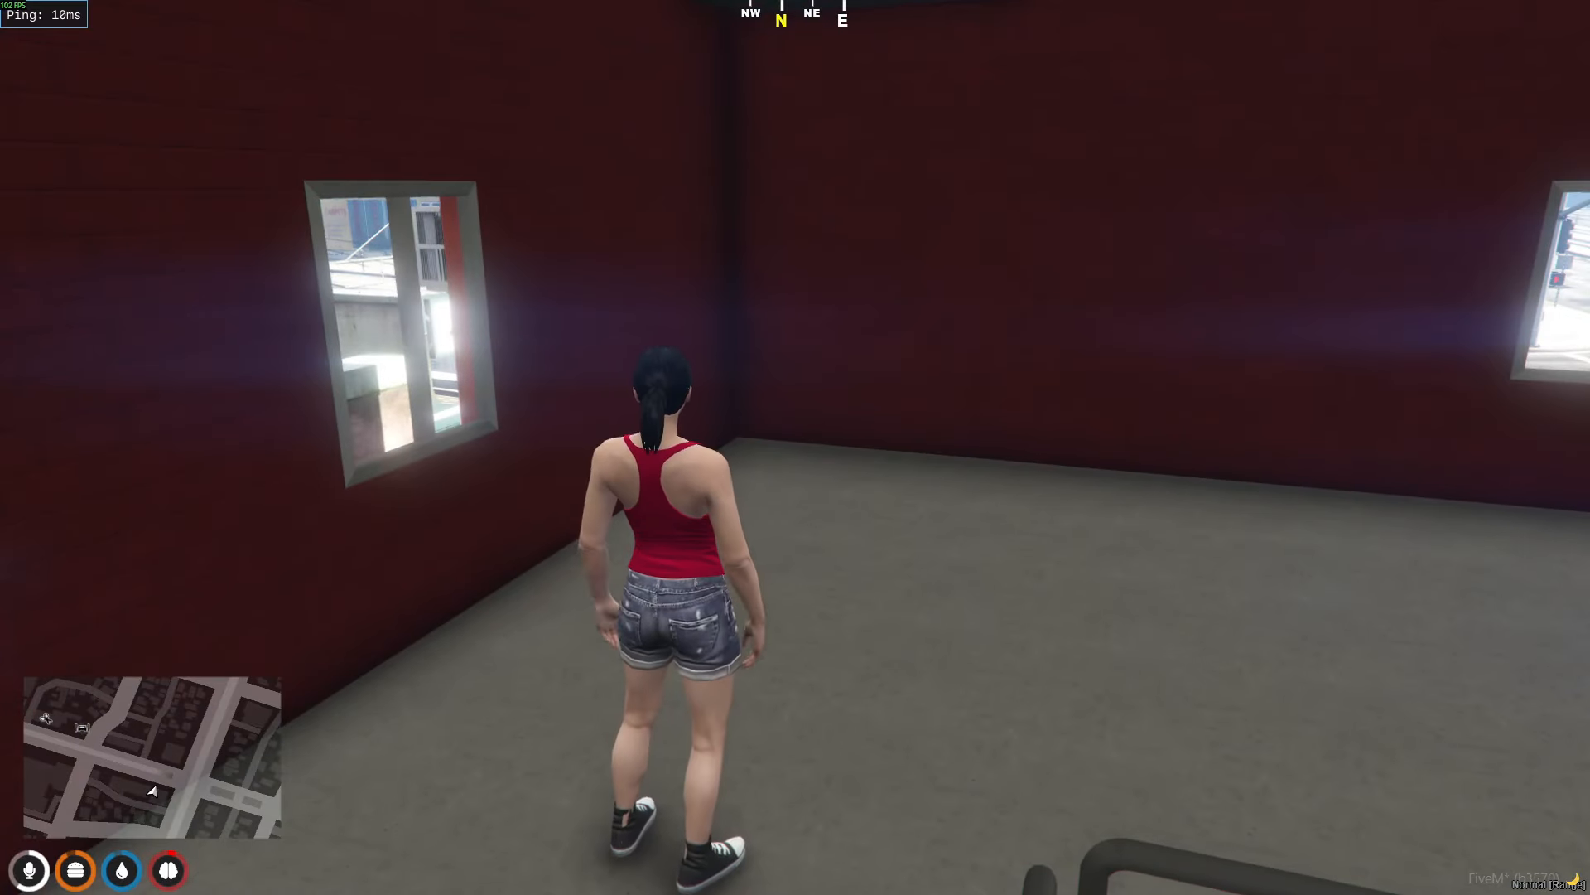
{"action": "key", "text": "w"}
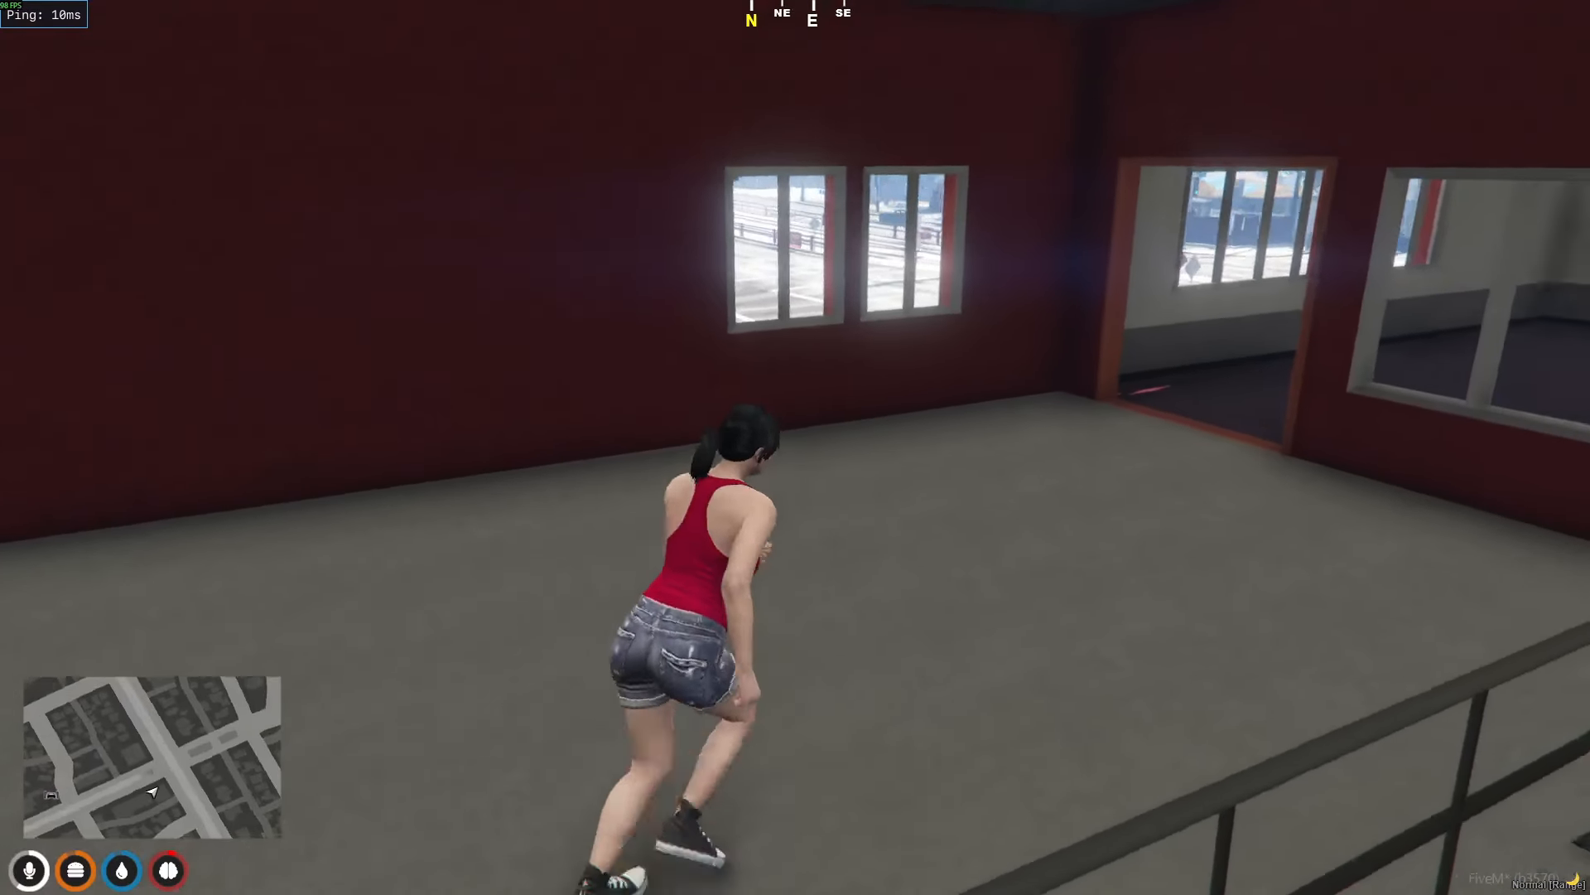
- Enter the upstairs office and examine its floor, walls, windows and ceiling in daylight
{"action": "key", "text": "w"}
{"action": "key", "text": "w"}
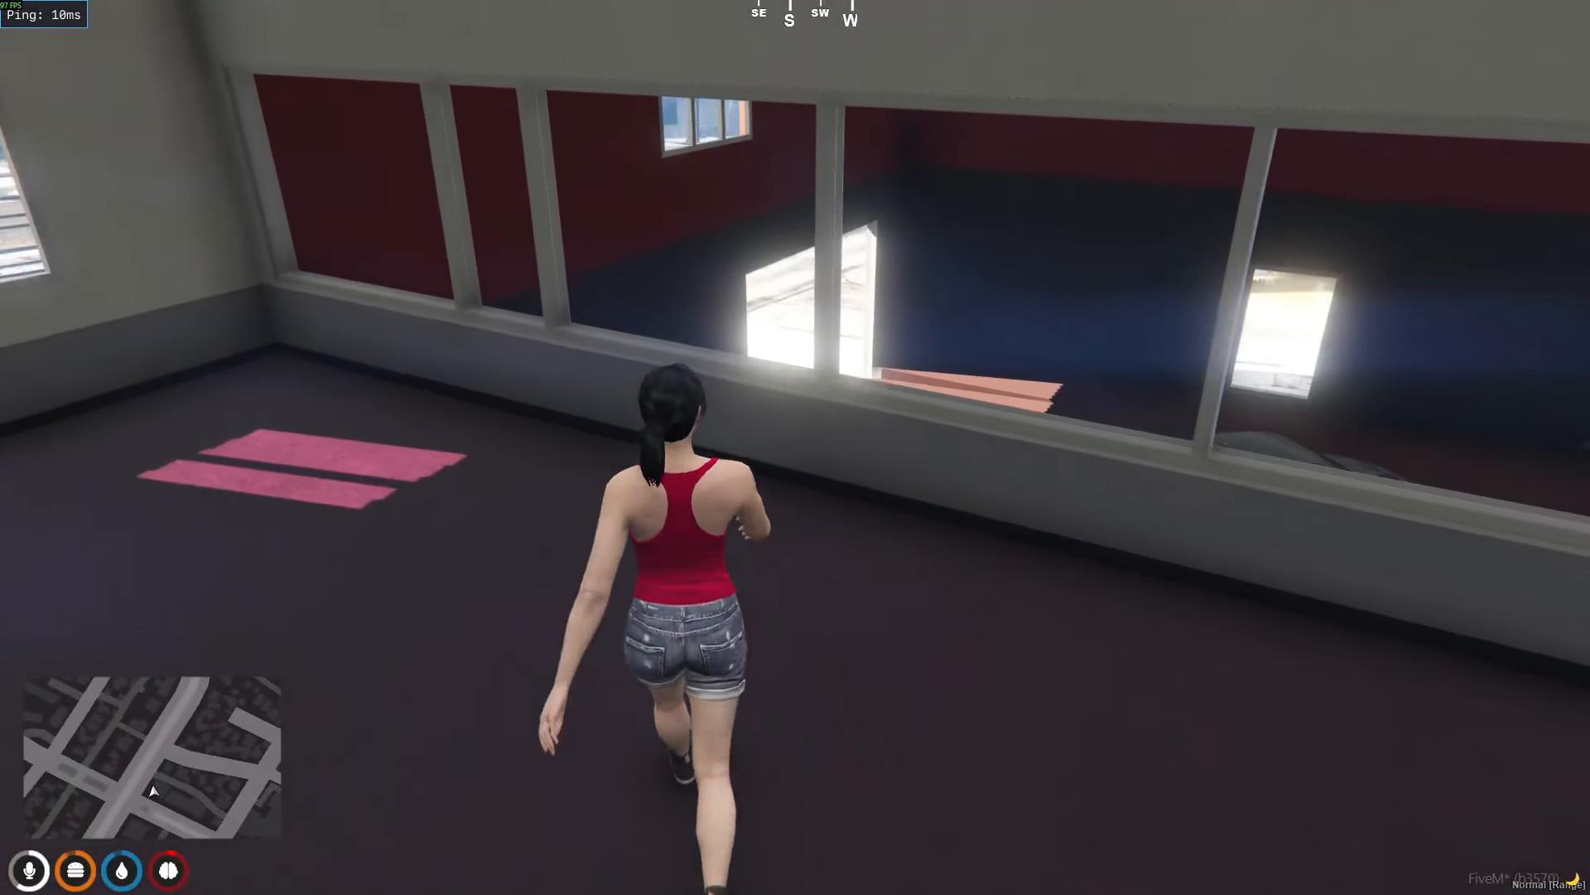
{"action": "key", "text": "w"}
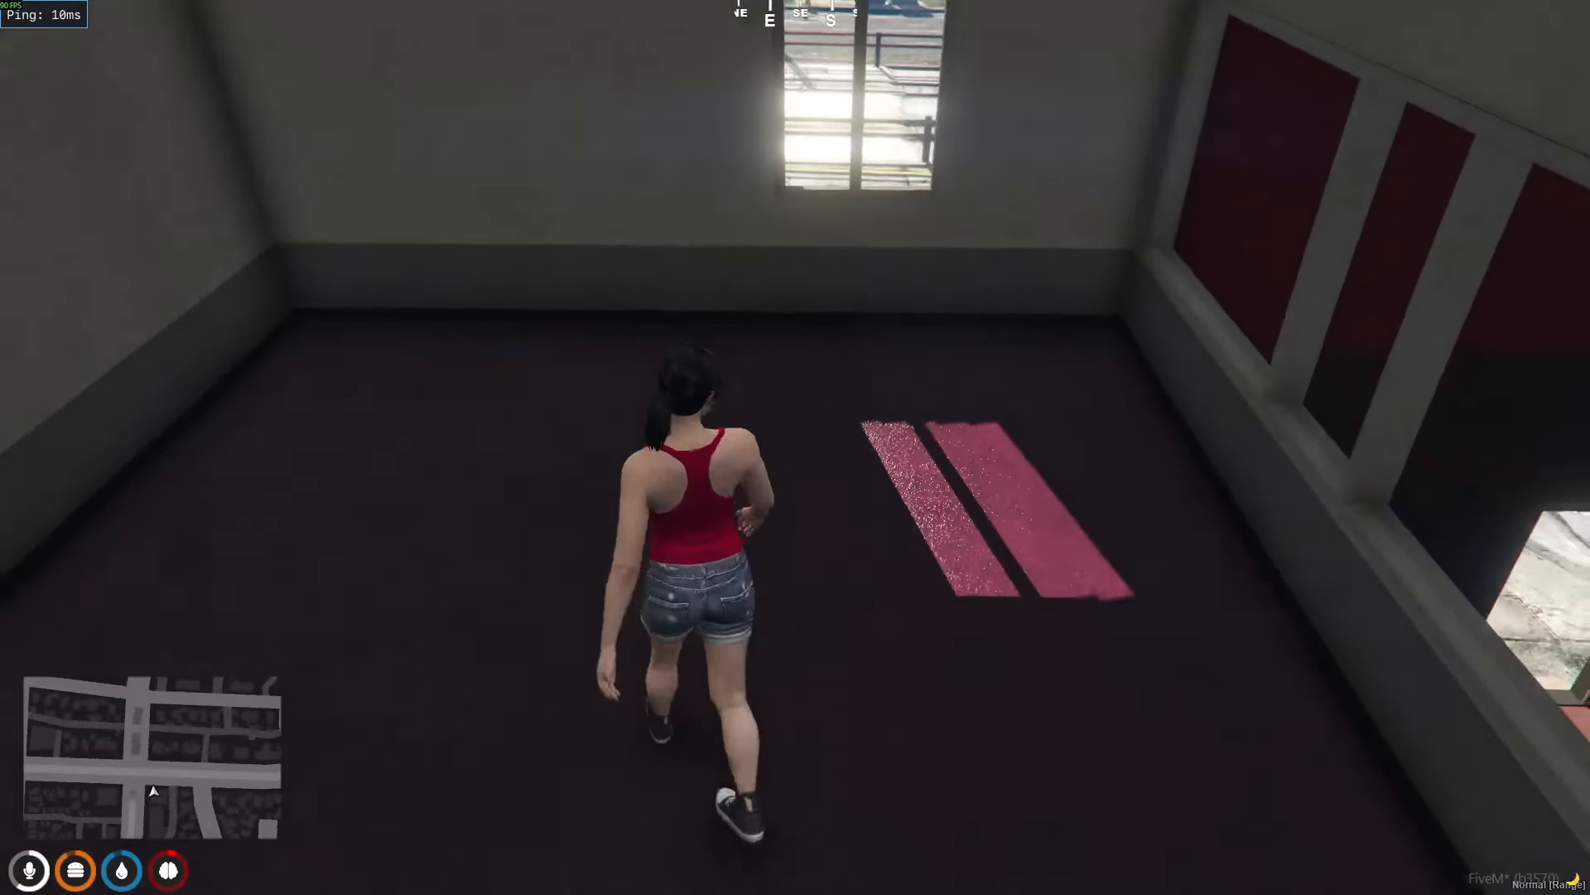
{"action": "key", "text": "s"}
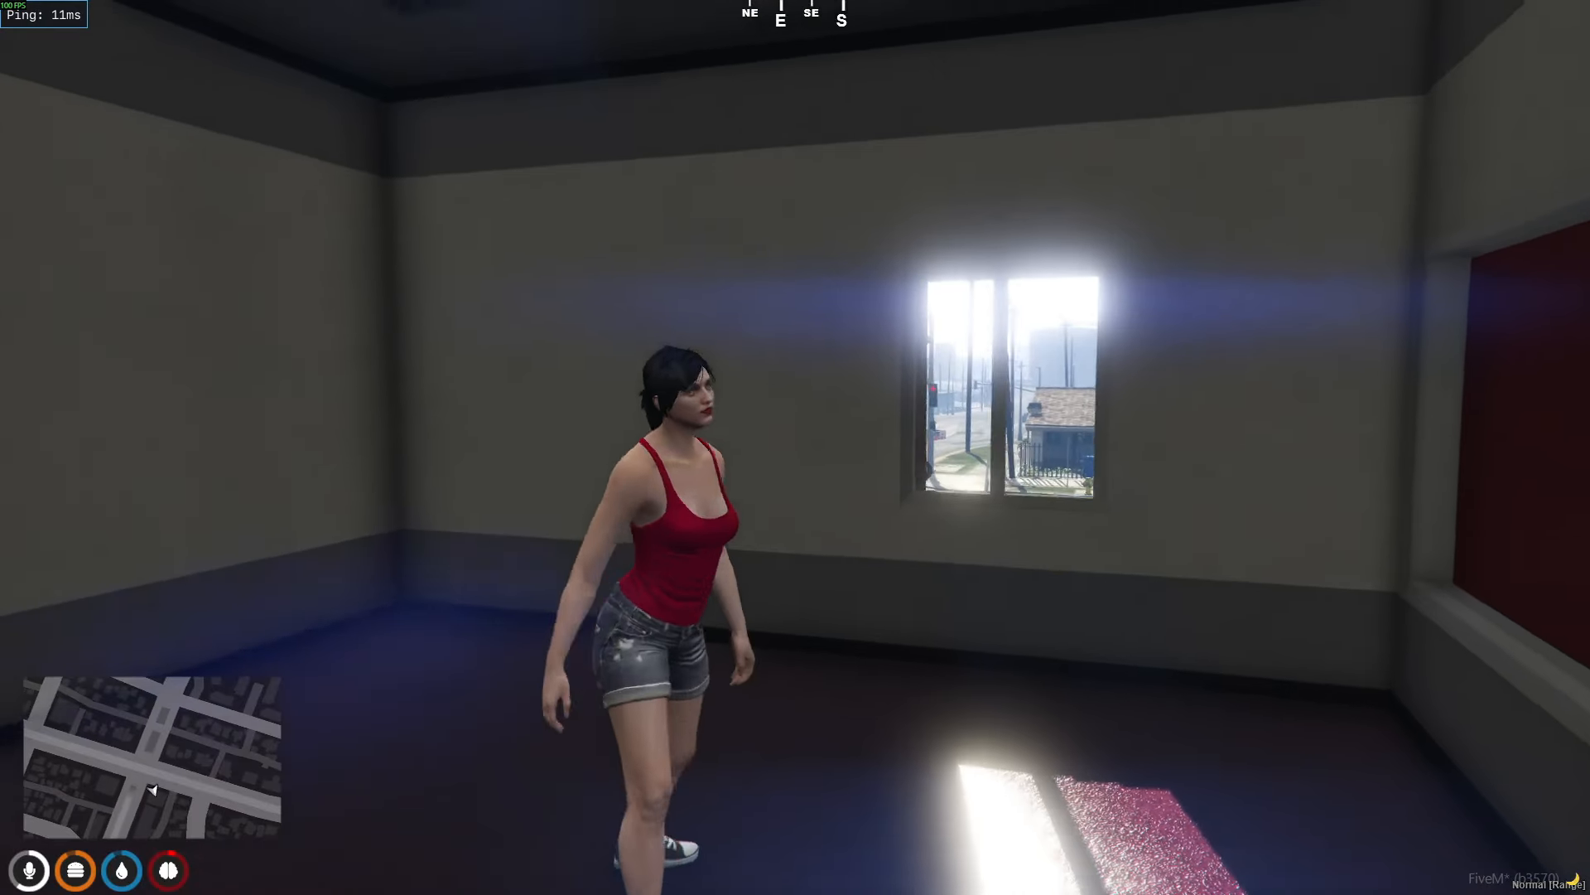
{"action": "key", "text": "s"}
{"action": "key", "text": "a"}
{"action": "key", "text": "d"}
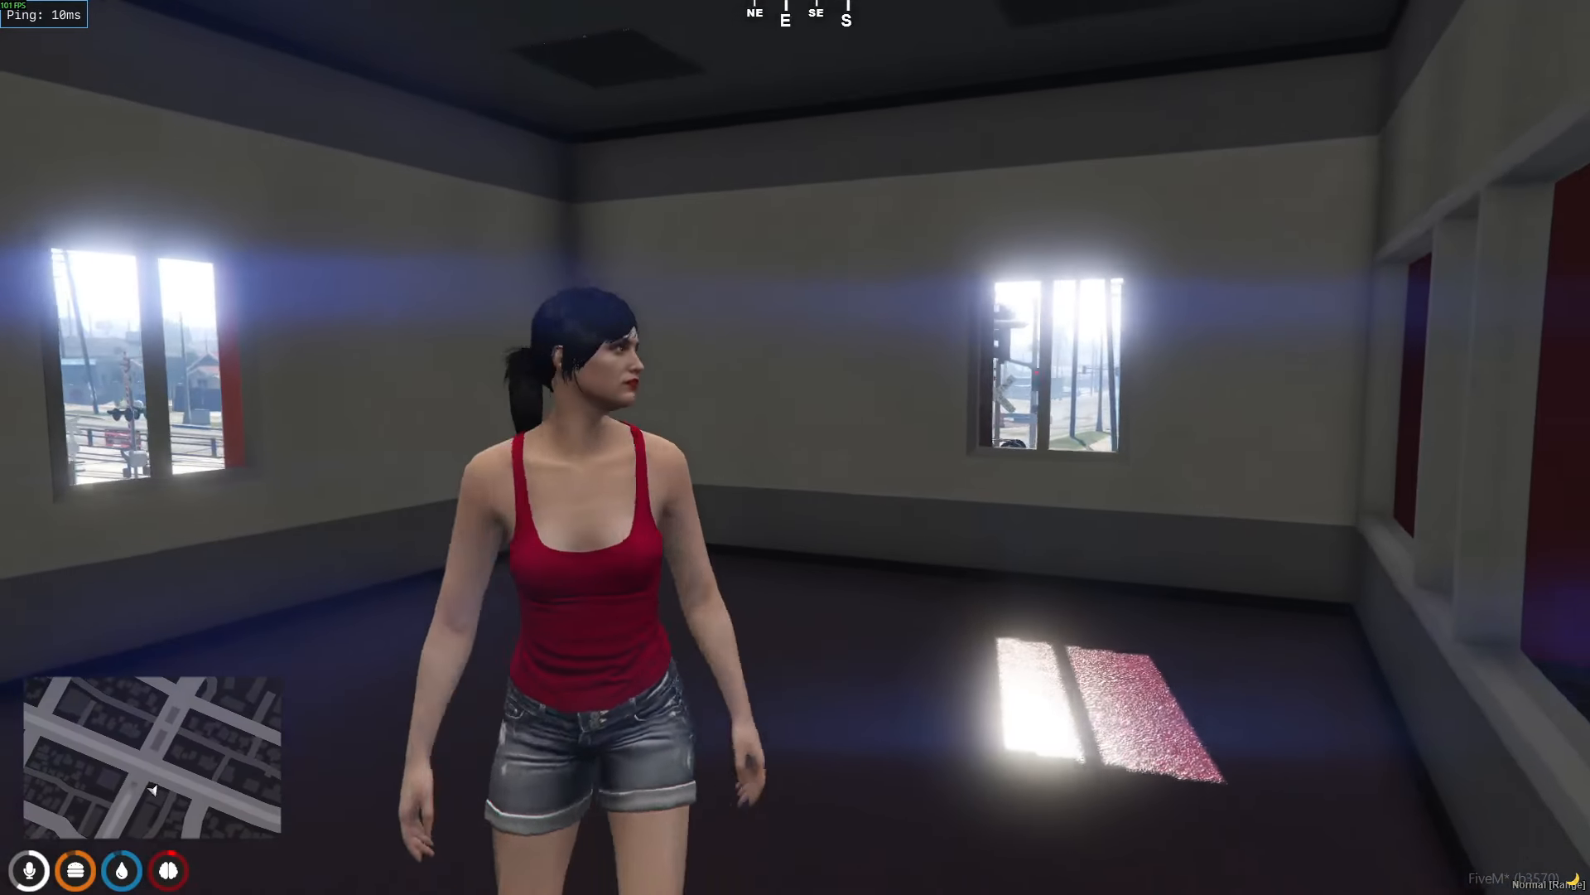
{"action": "key", "text": "w"}
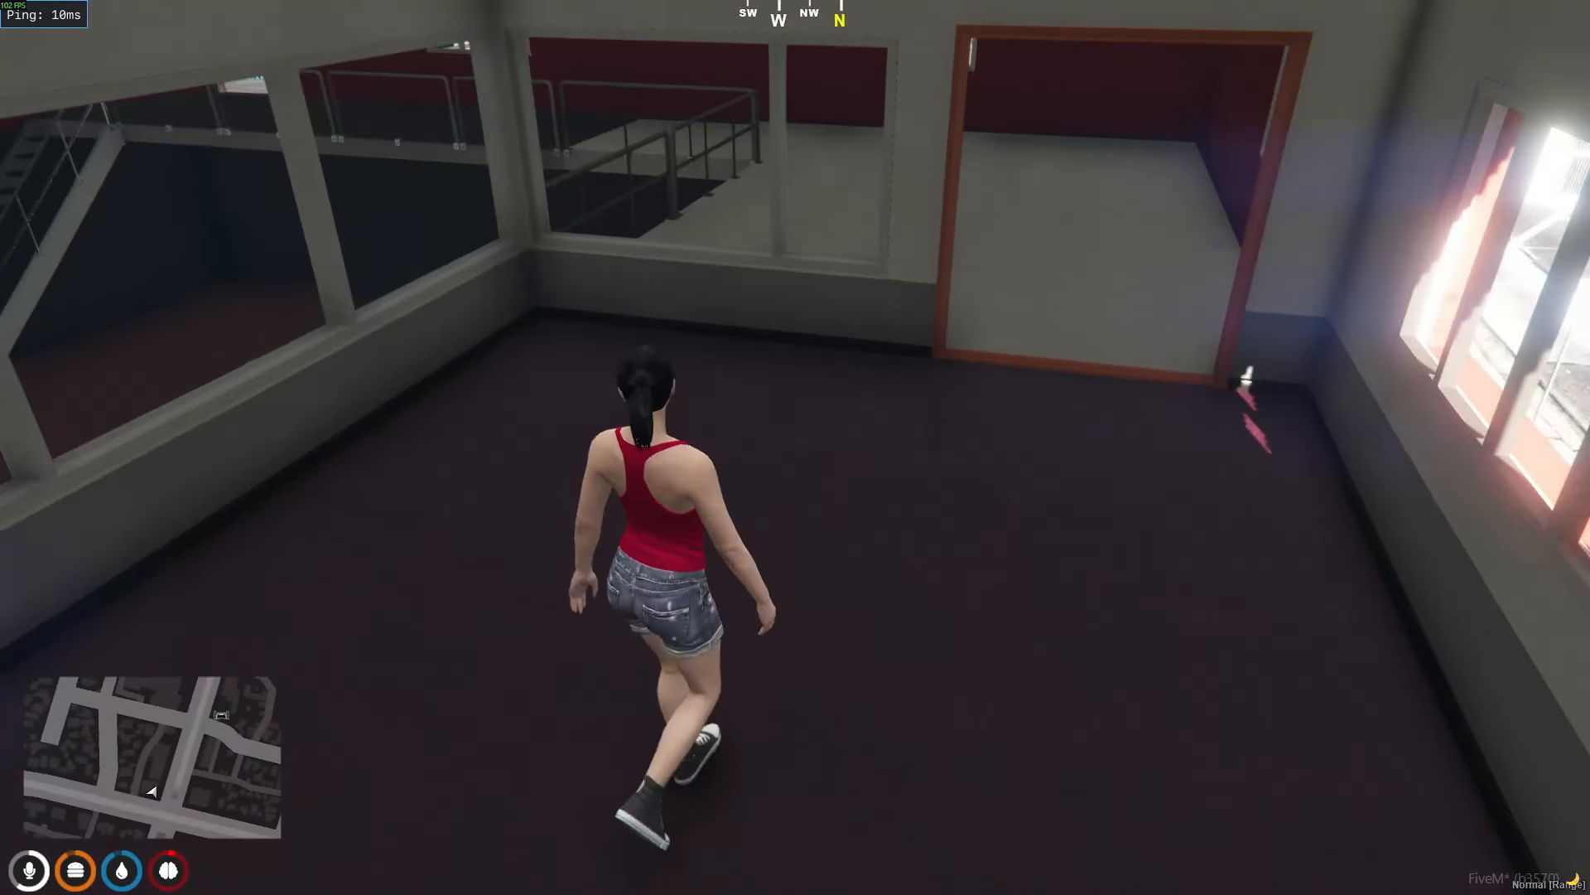
- Examine the office and upper platform interior shading at night, walking through to the balcony doorway
{"action": "key", "text": "shift+w"}
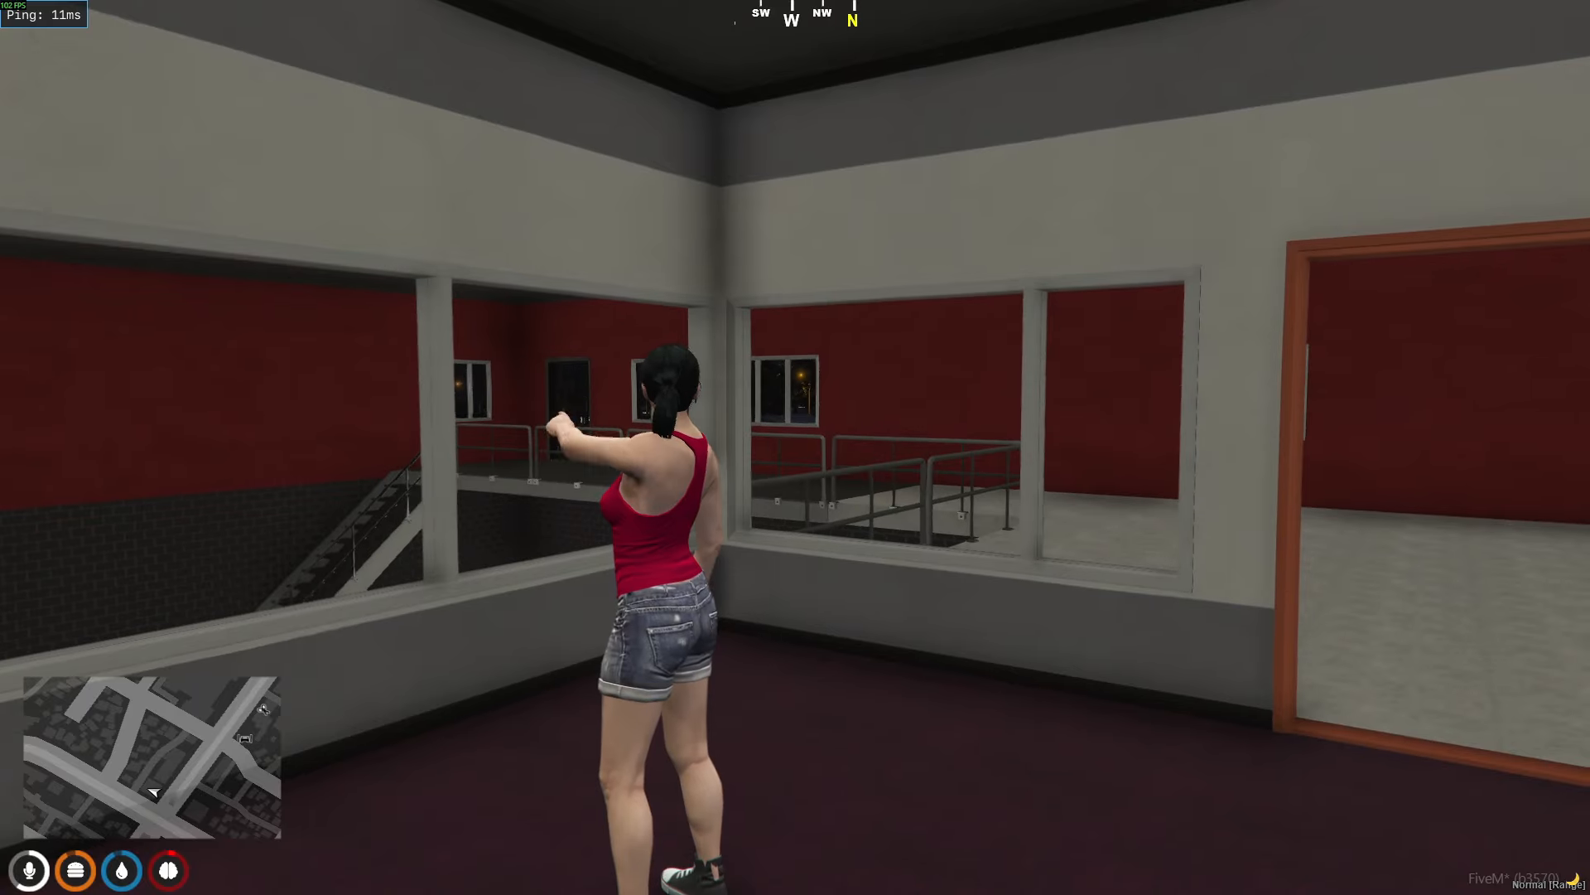
{"action": "key", "text": "b"}
{"action": "key", "text": "d"}
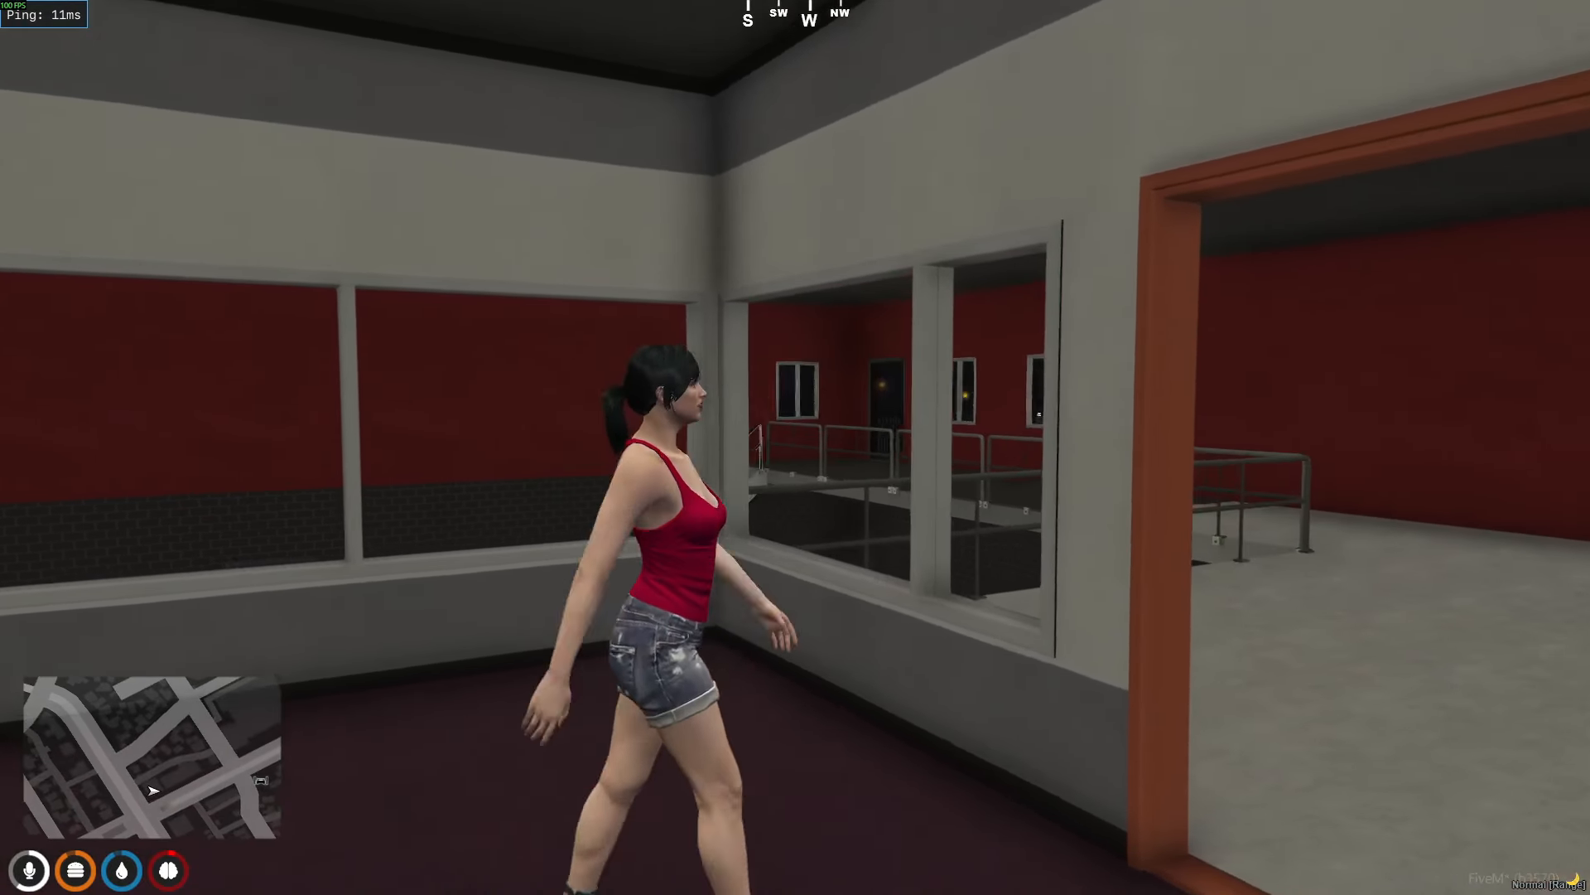
{"action": "key", "text": "a"}
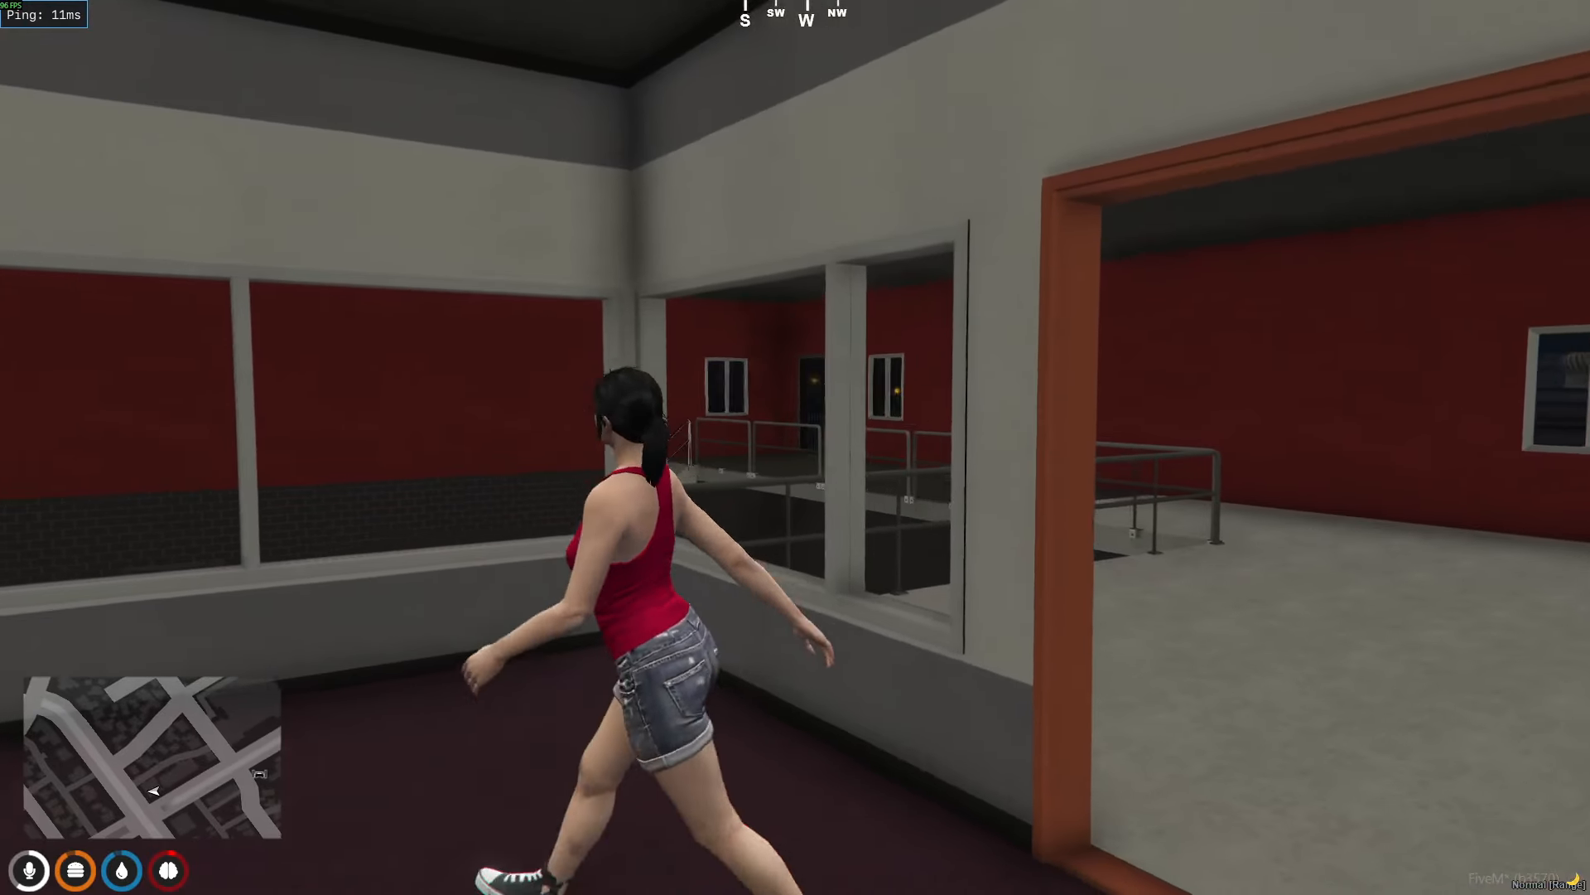
{"action": "key", "text": "d"}
{"action": "key", "text": "w"}
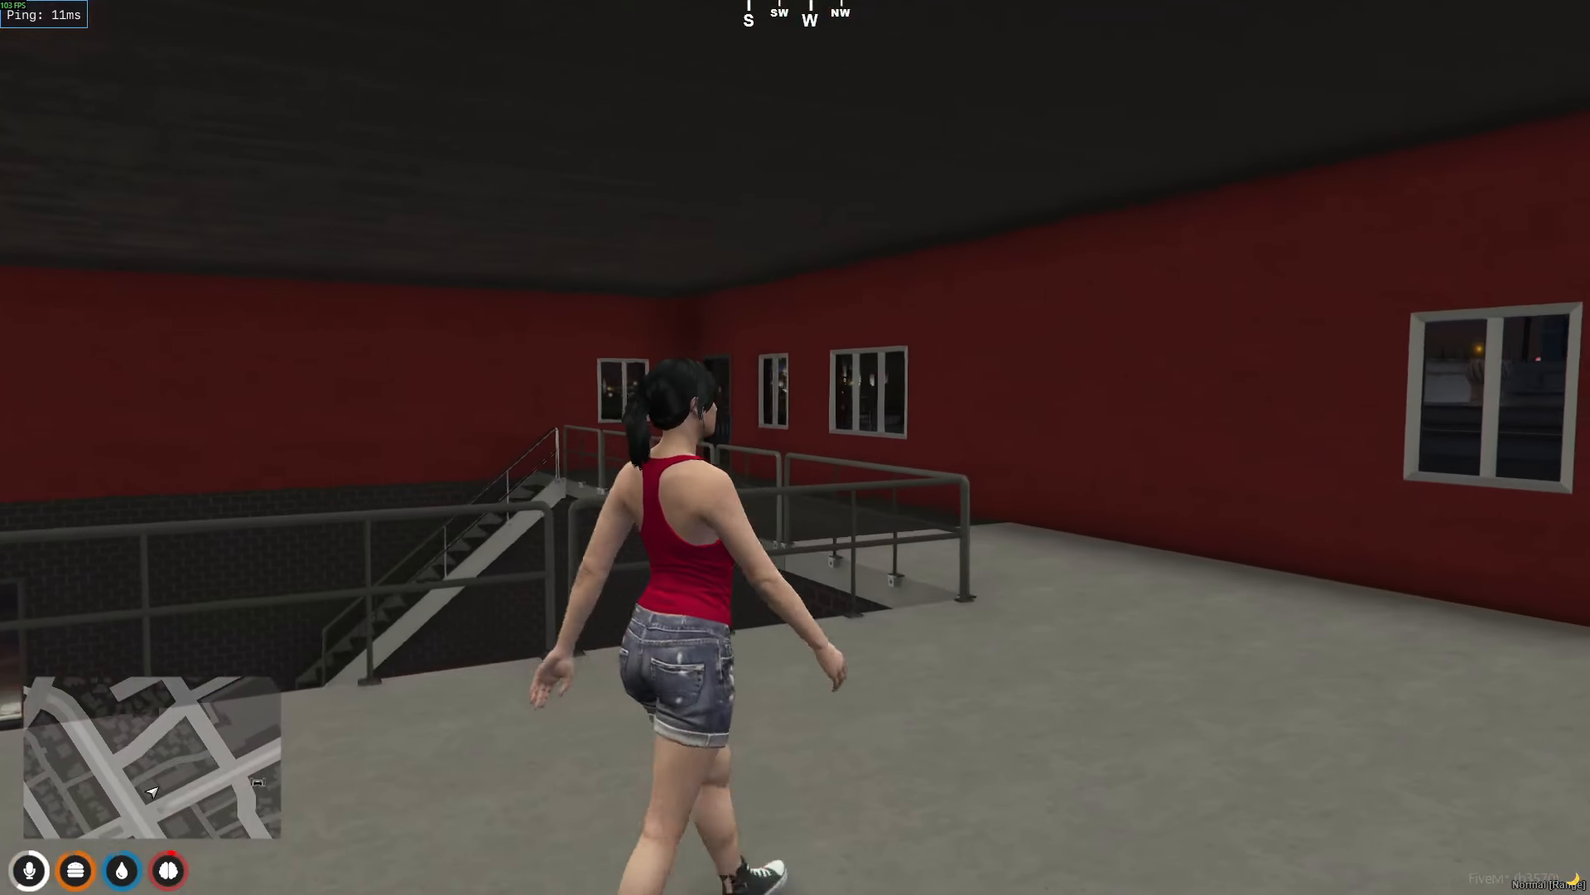
{"action": "key", "text": "shift+w"}
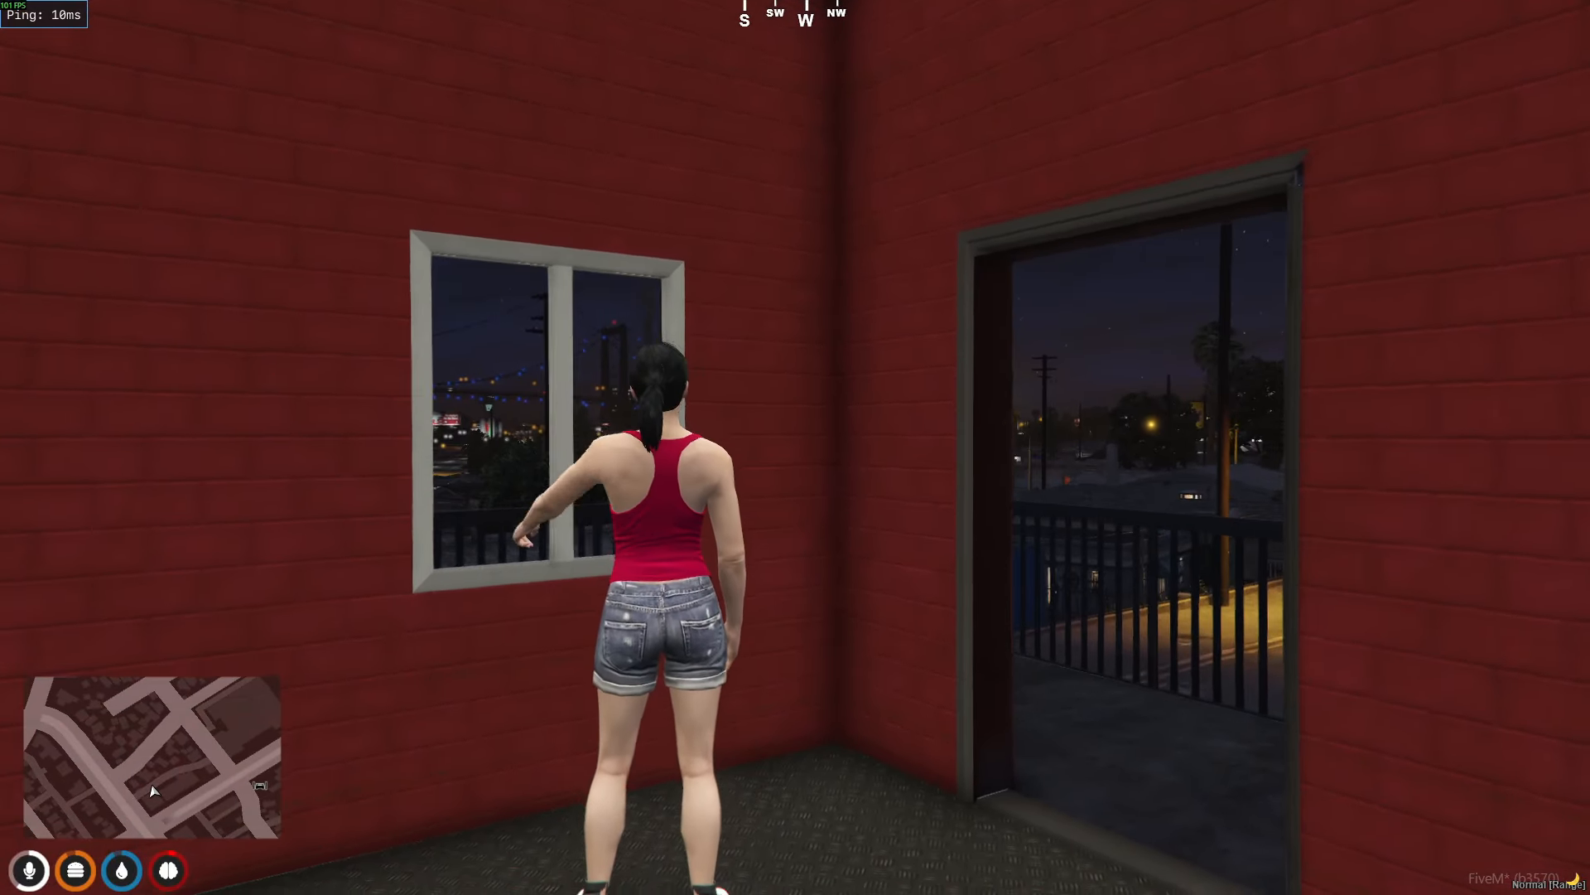
- Go down the stairs to the garage floor and get back into the car
{"action": "key", "text": "w"}
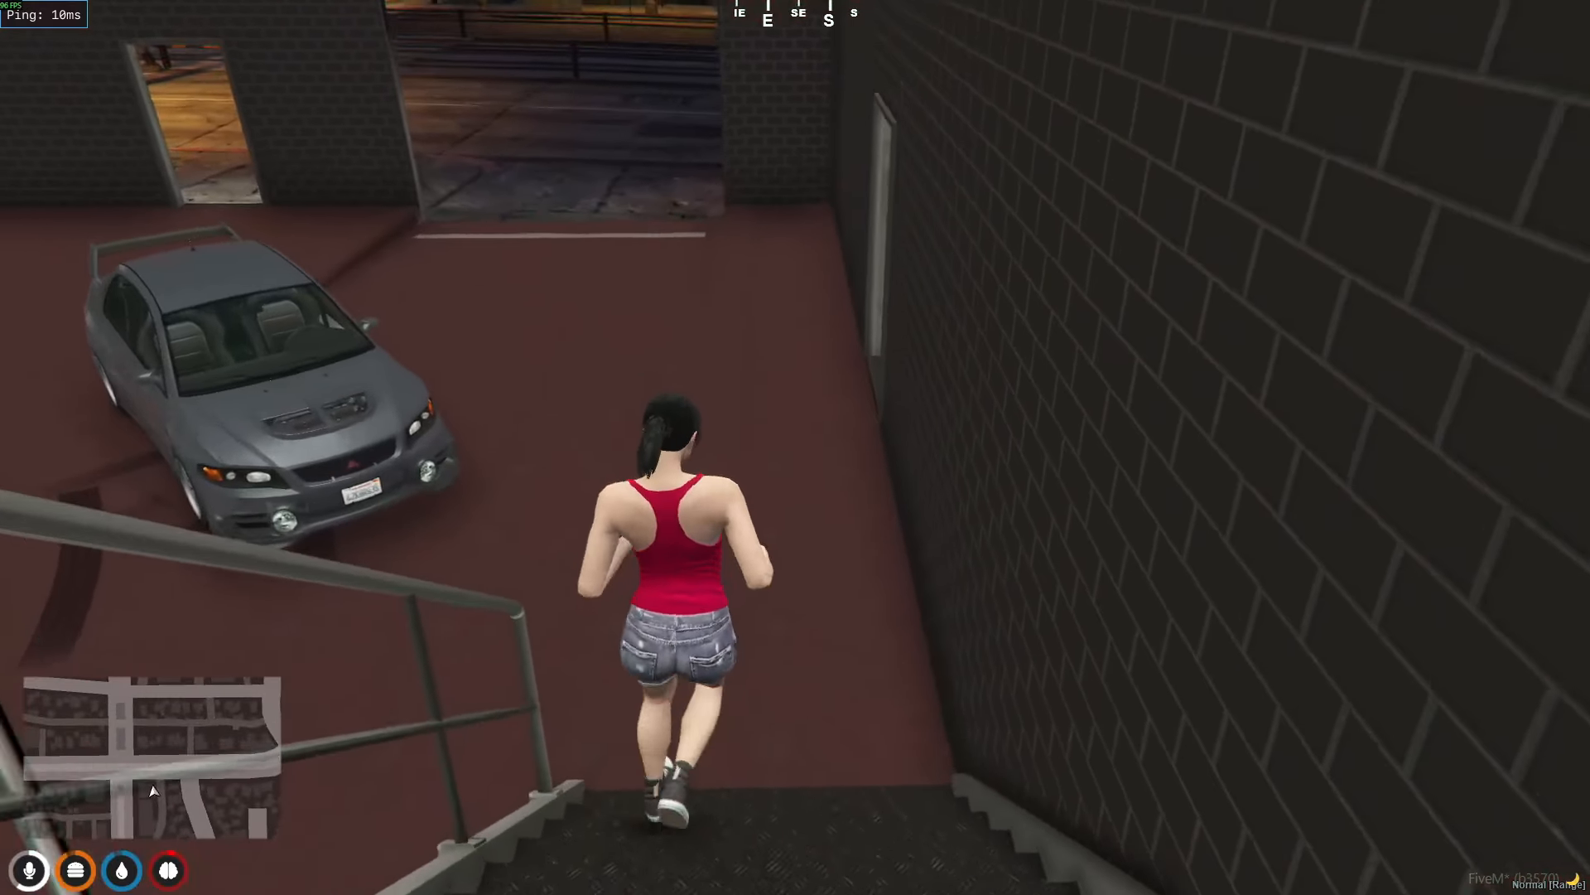
{"action": "key", "text": "a"}
{"action": "key", "text": "a"}
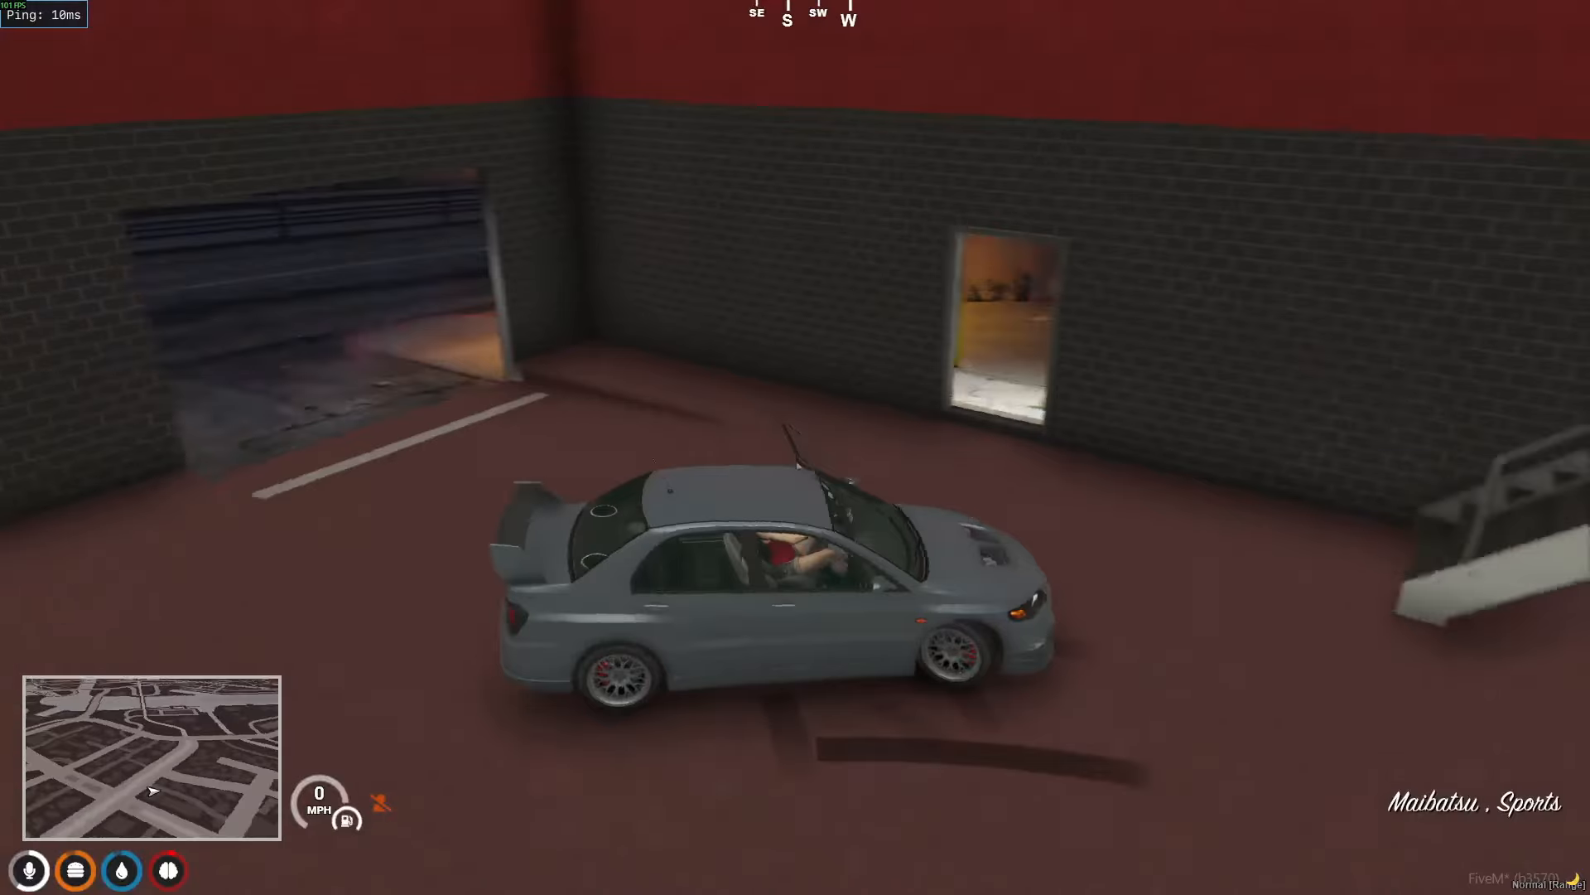
- Turn the car around inside the shop and drive out through the garage opening onto the road
{"action": "key", "text": "s"}
{"action": "key", "text": "d"}
{"action": "key", "text": "w"}
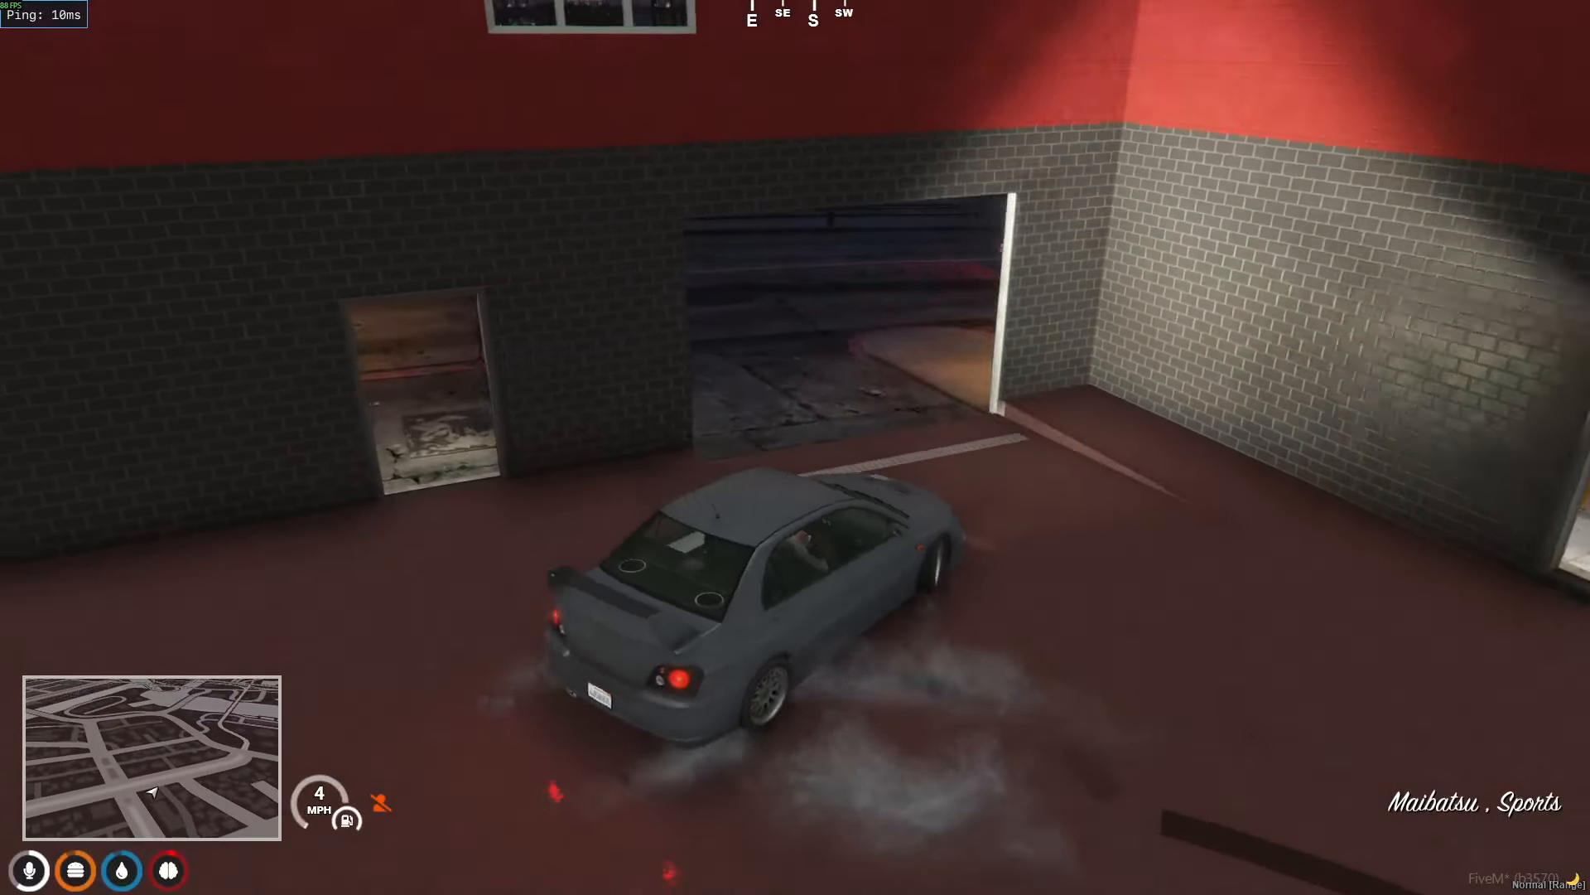
{"action": "key", "text": "a"}
{"action": "key", "text": "a"}
{"action": "key", "text": "w"}
{"action": "key", "text": "w"}
{"action": "key", "text": "d"}
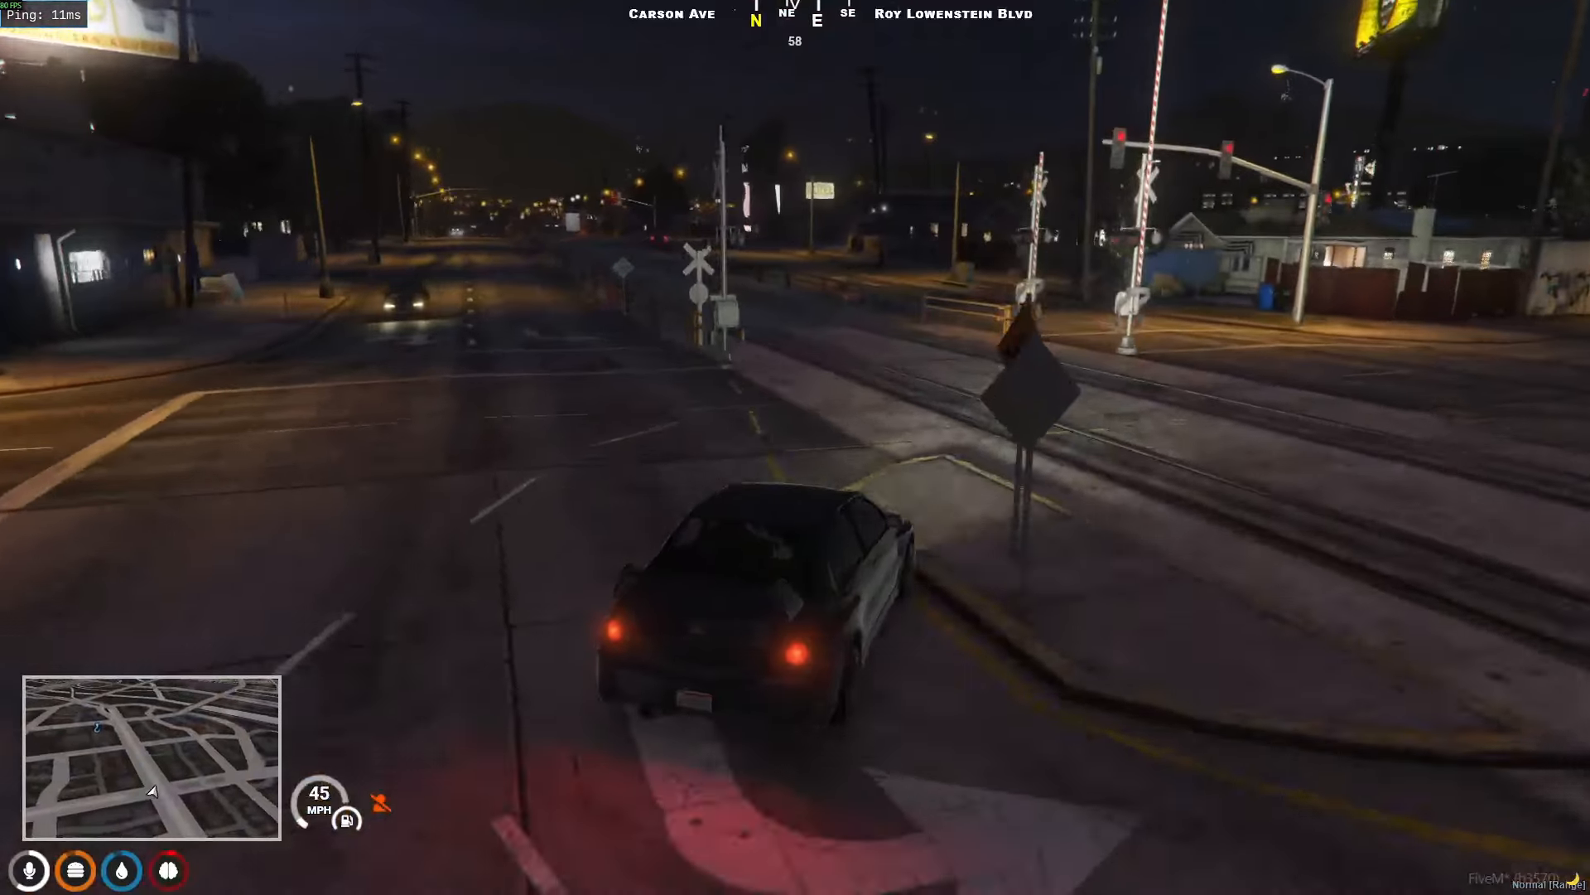
- Drive along the railway tracks by Roy Lowenstein Blvd and turn off at the crossing onto Macdonald St
{"action": "key", "text": "w"}
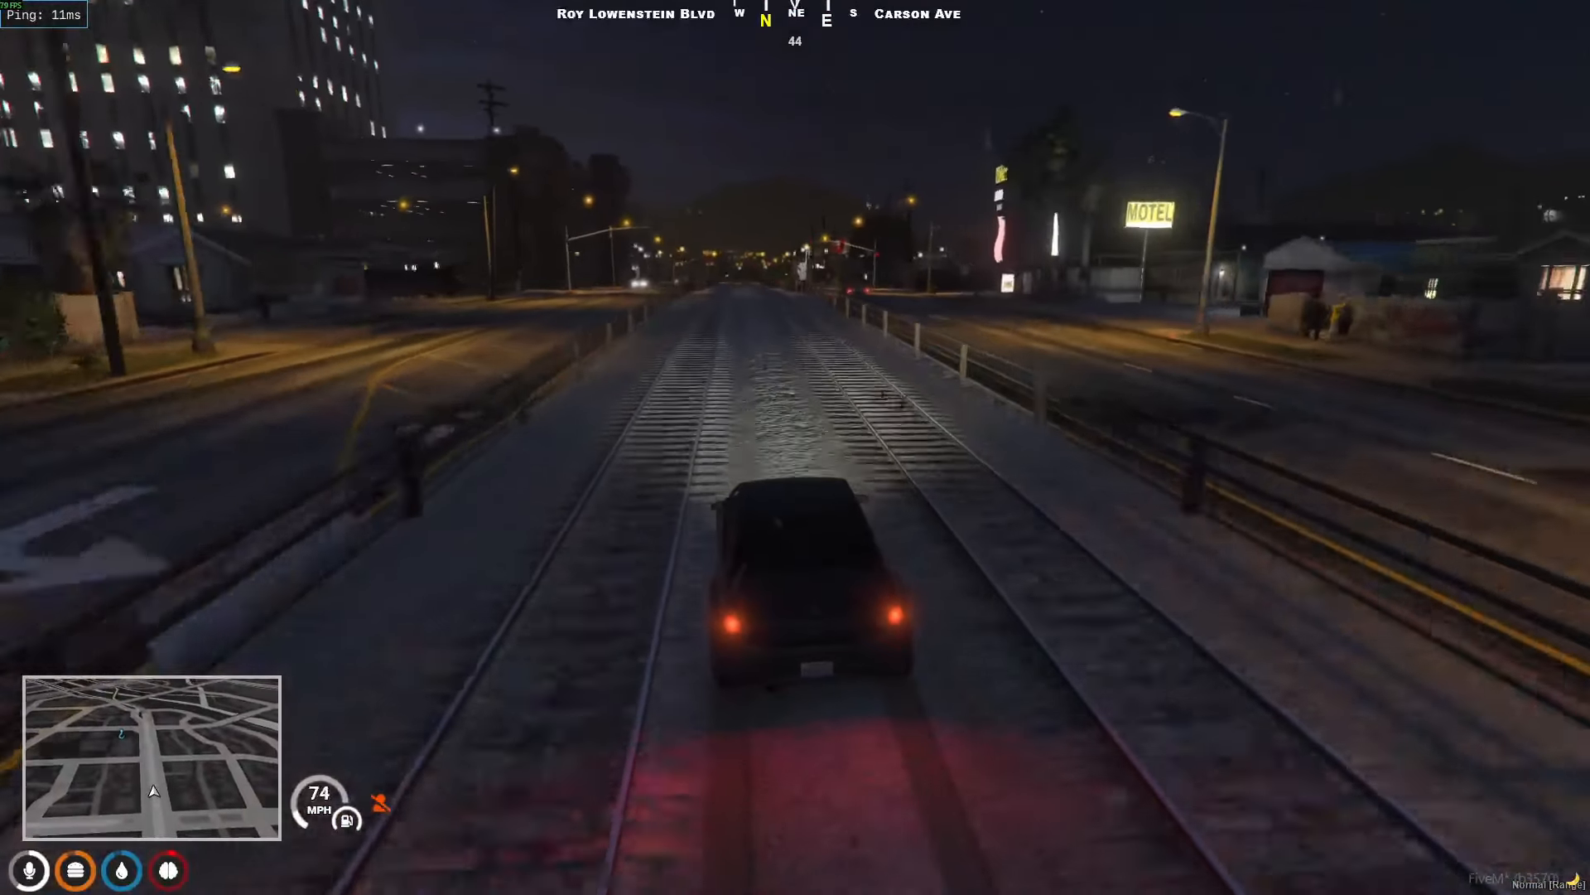
{"action": "key", "text": "d"}
{"action": "key", "text": "s"}
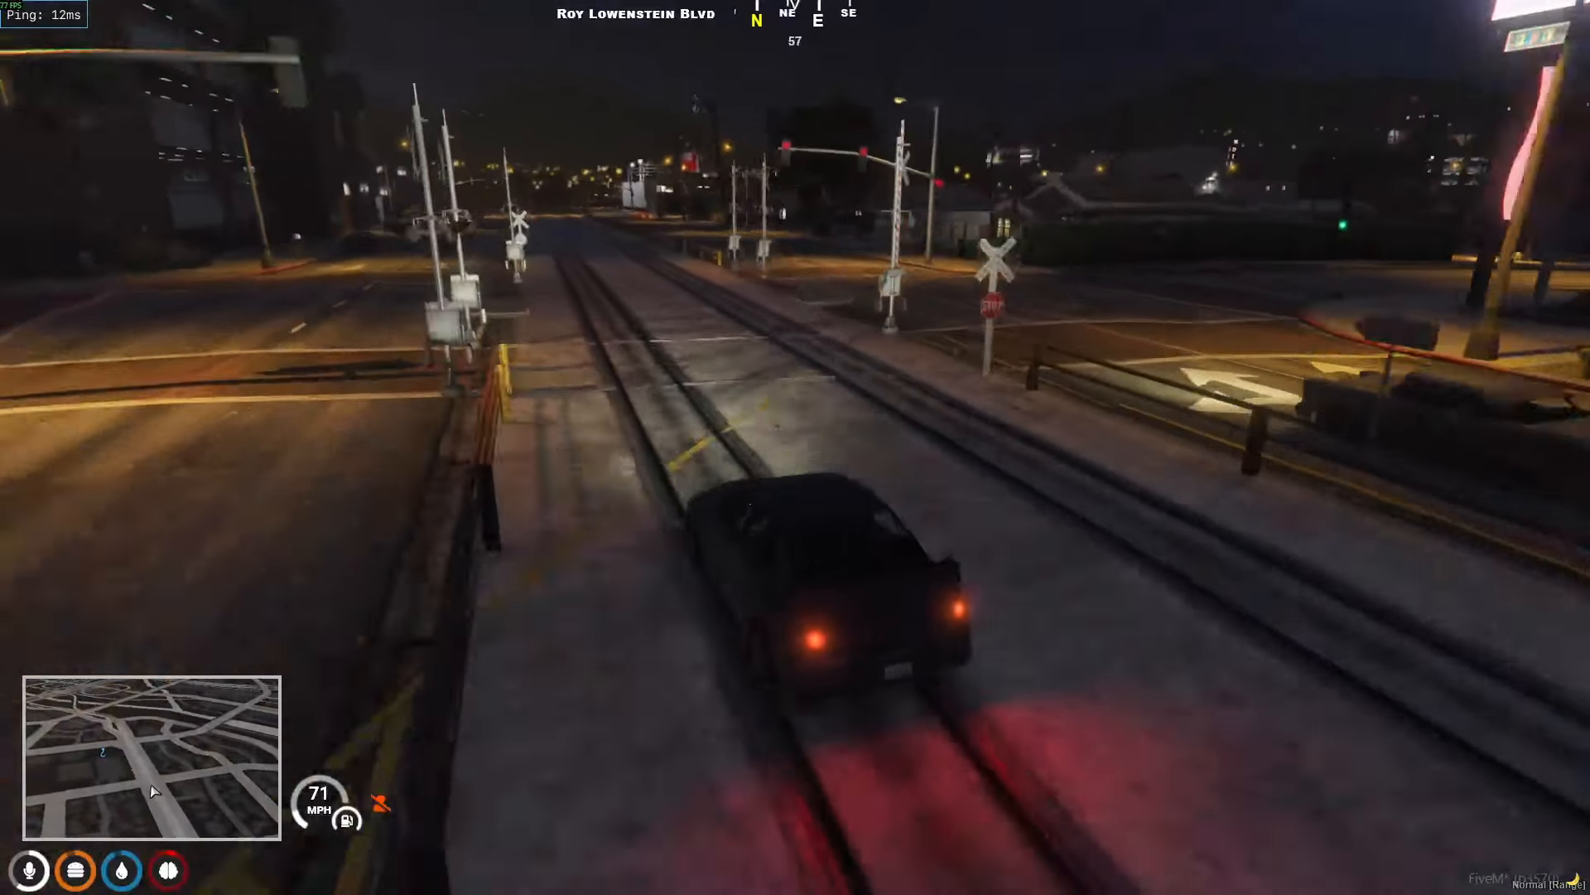
{"action": "key", "text": "d"}
{"action": "key", "text": "w"}
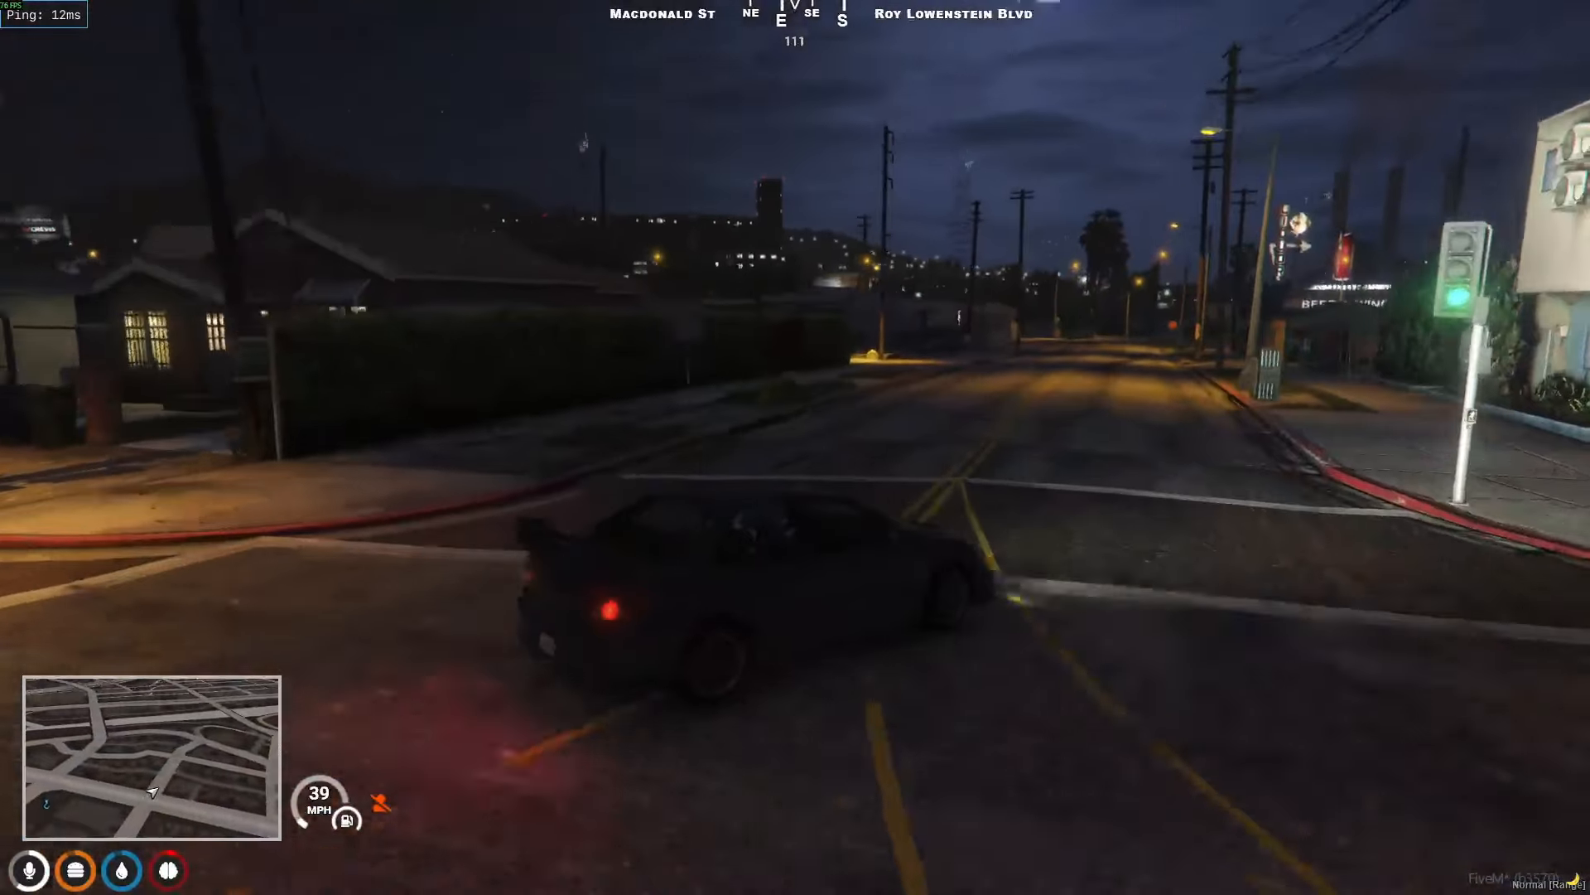
- Turn off Macdonald St towards the alley, stop the car beside the chain-link fenced lot and get out
{"action": "key", "text": "a"}
{"action": "key", "text": "s"}
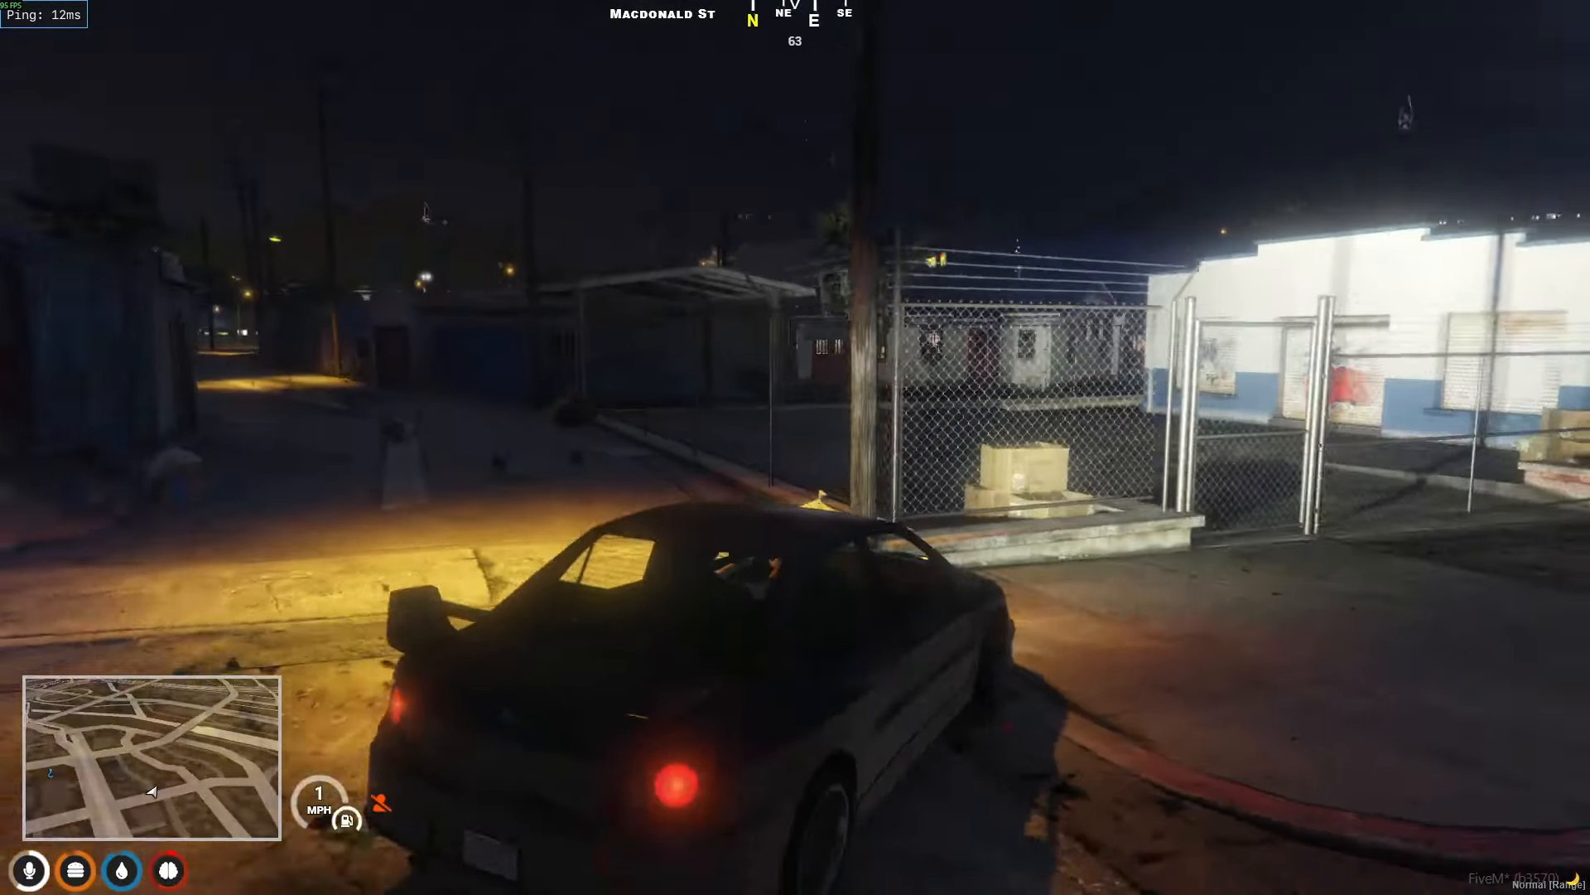
{"action": "key", "text": "w"}
{"action": "key", "text": "a"}
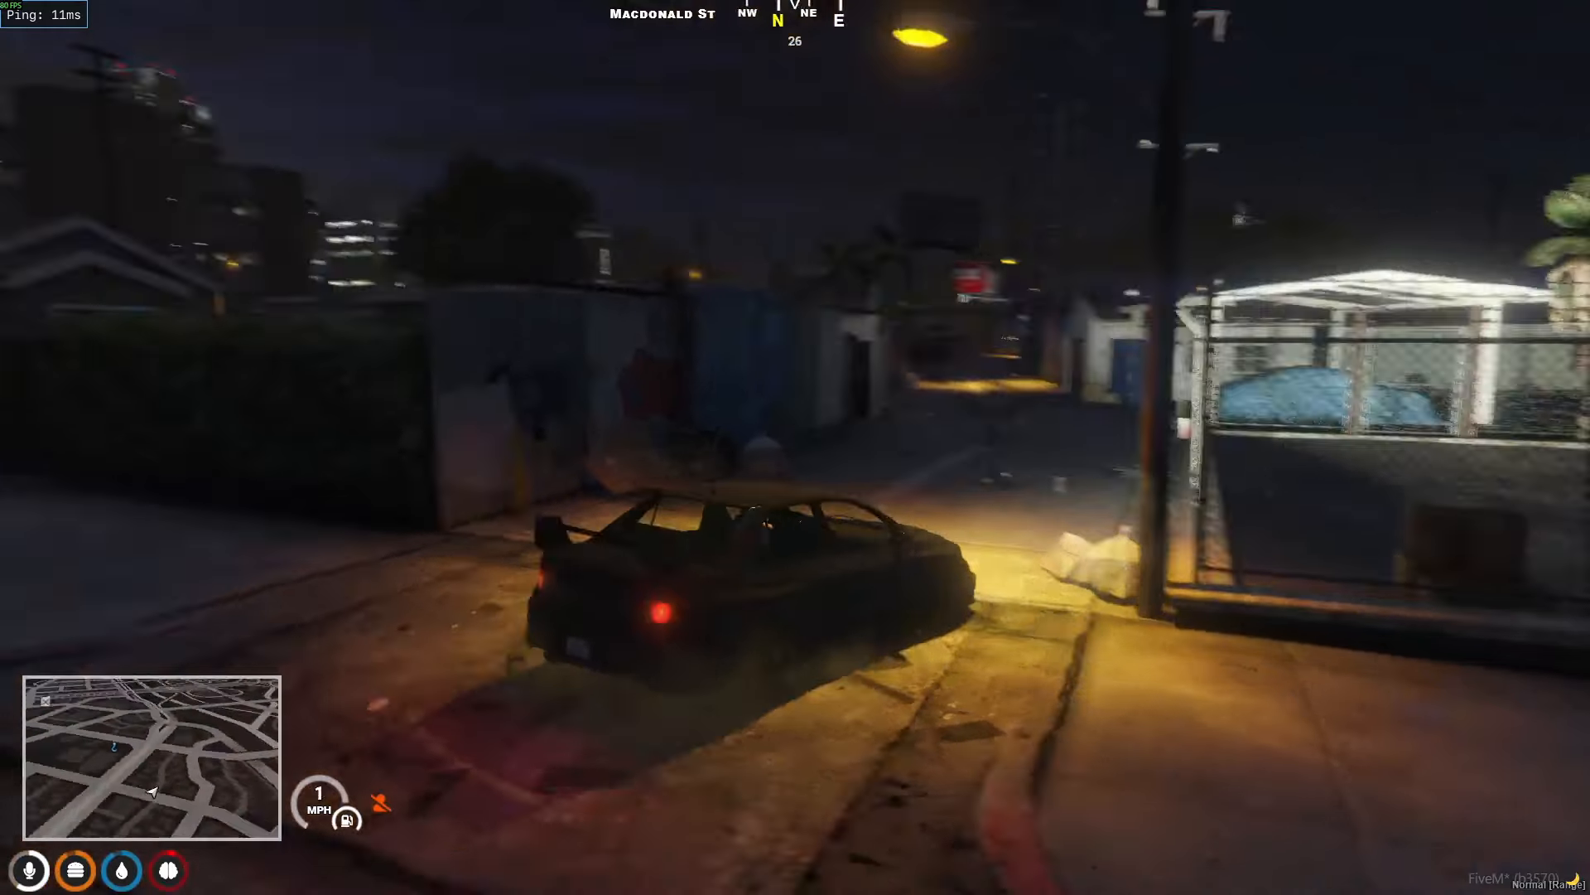
{"action": "key", "text": "w"}
{"action": "key", "text": "s"}
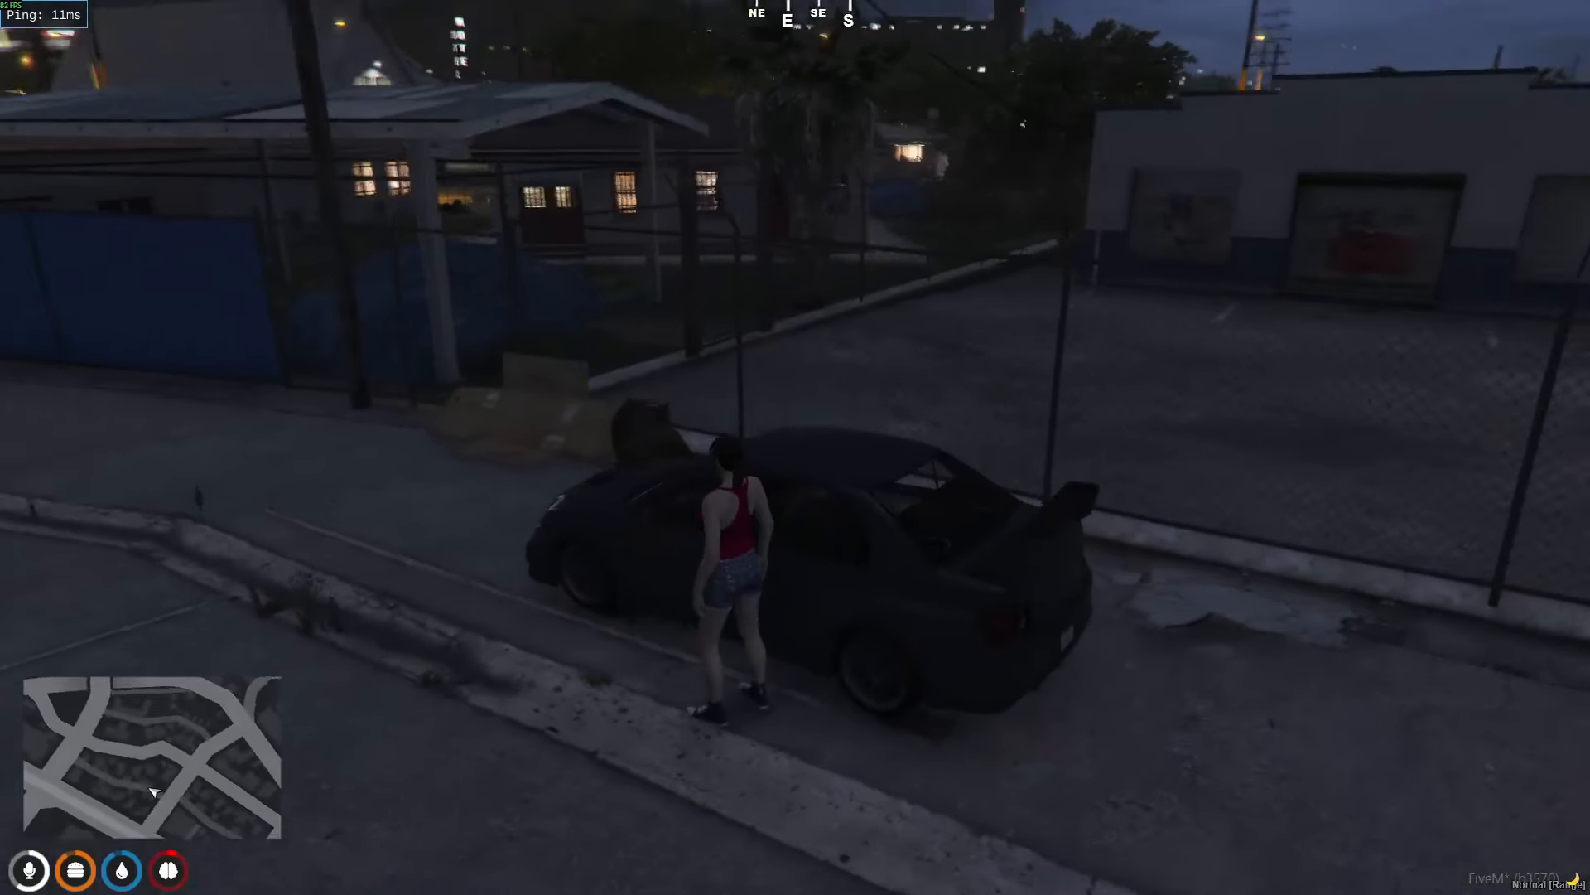
- Quit Grand Theft Auto V to end the in-game map test
{"action": "key", "text": "alt+F4"}
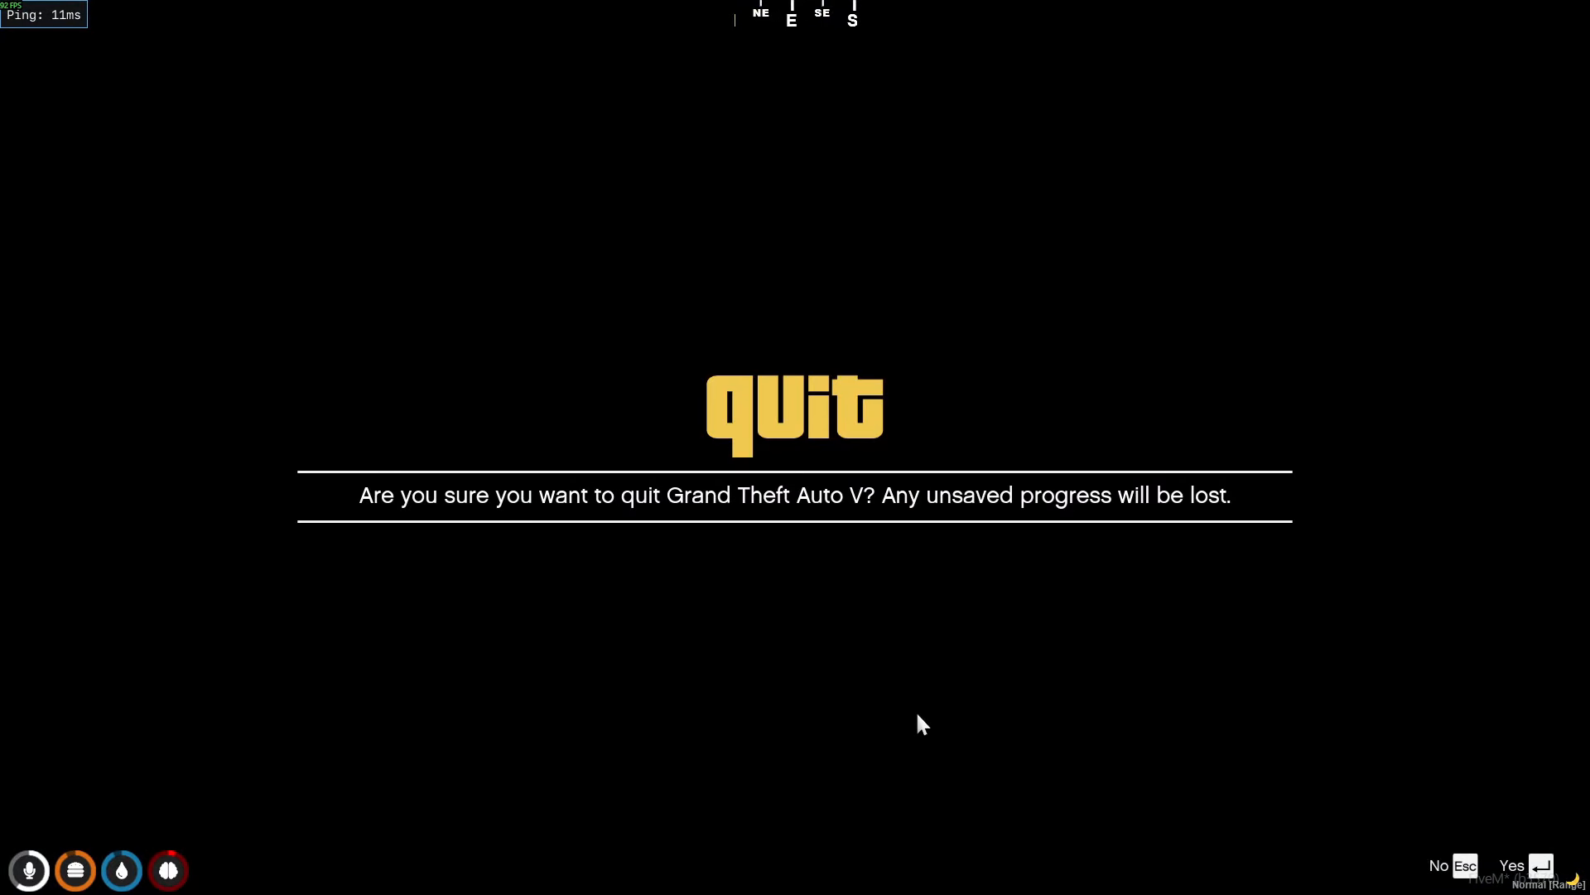